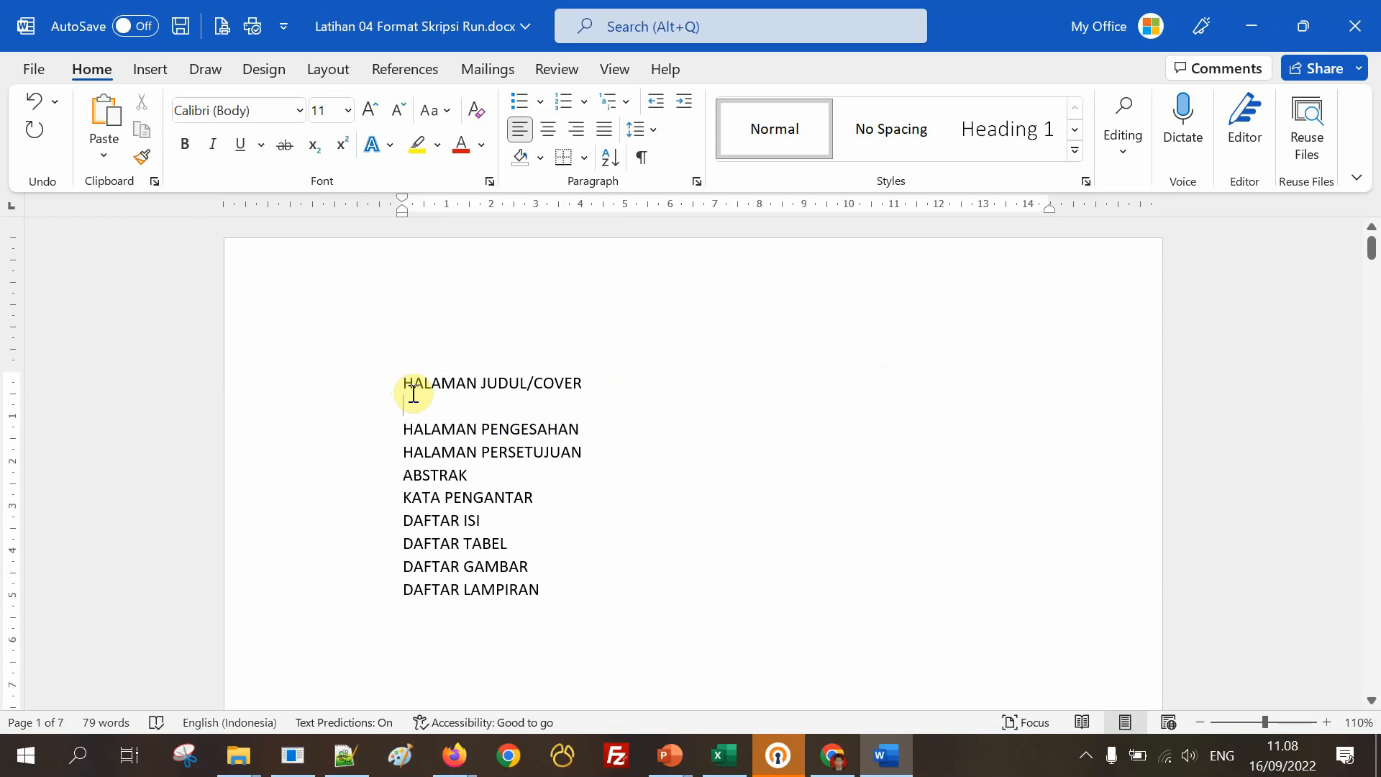
Remove the empty line below HALAMAN JUDUL/COVER and check the list of headings with the formatting marks shown.
key(BackSpace)
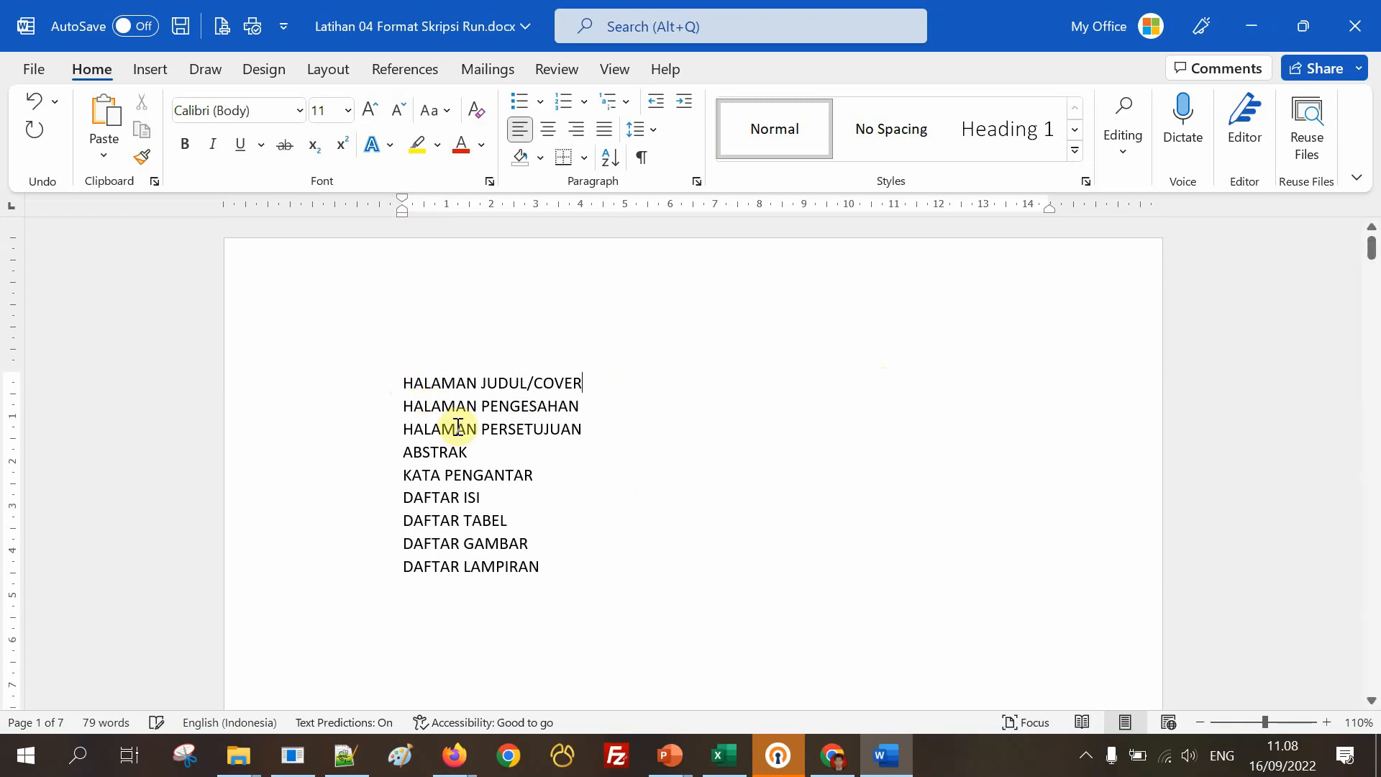
click(644, 159)
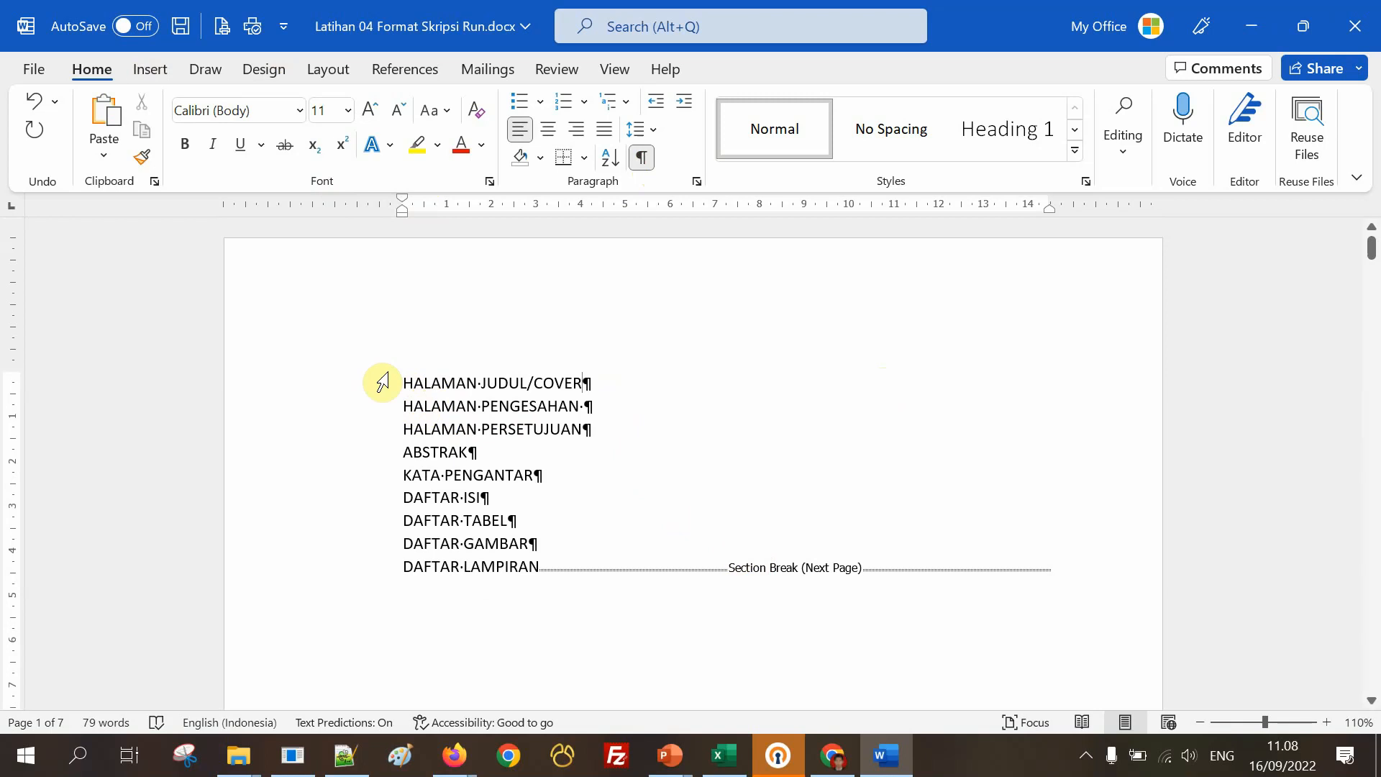
drag(395, 380, 567, 568)
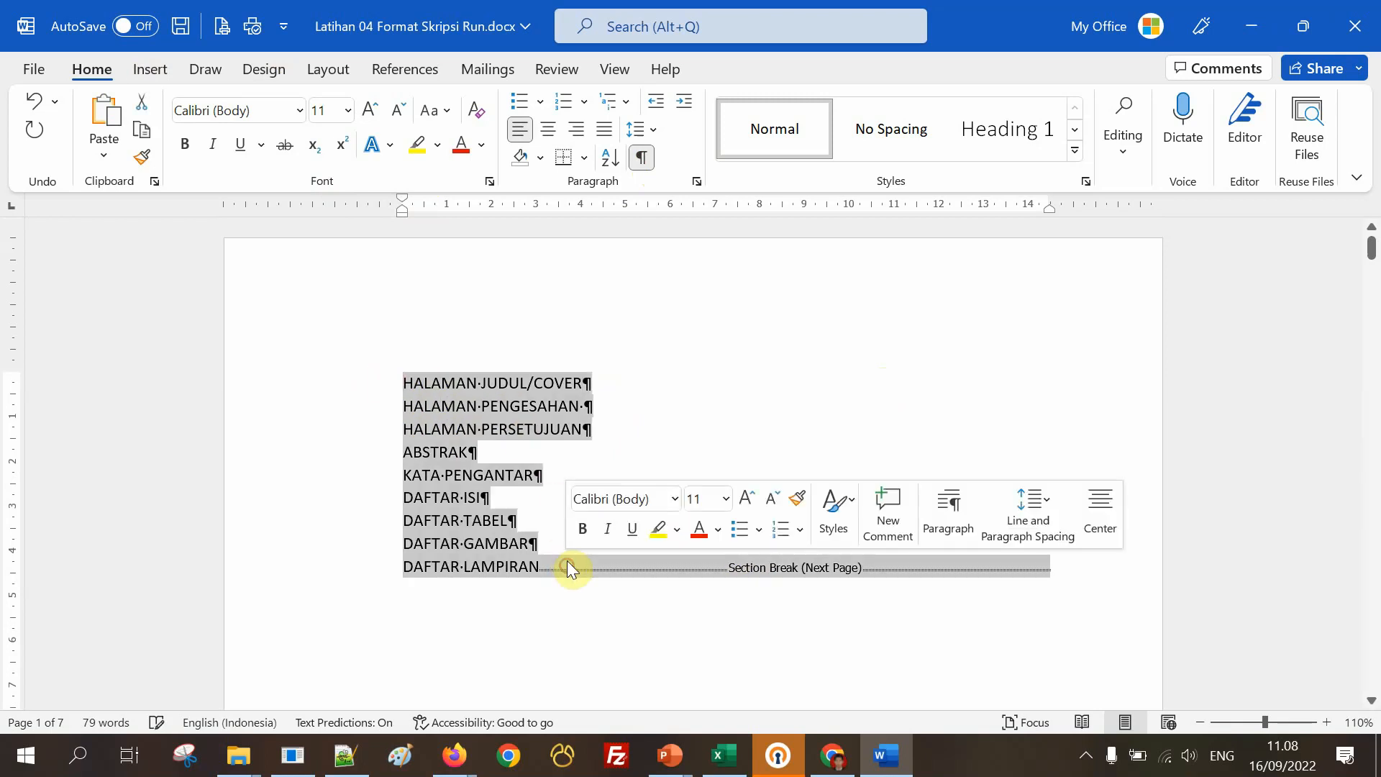
click(641, 159)
click(537, 400)
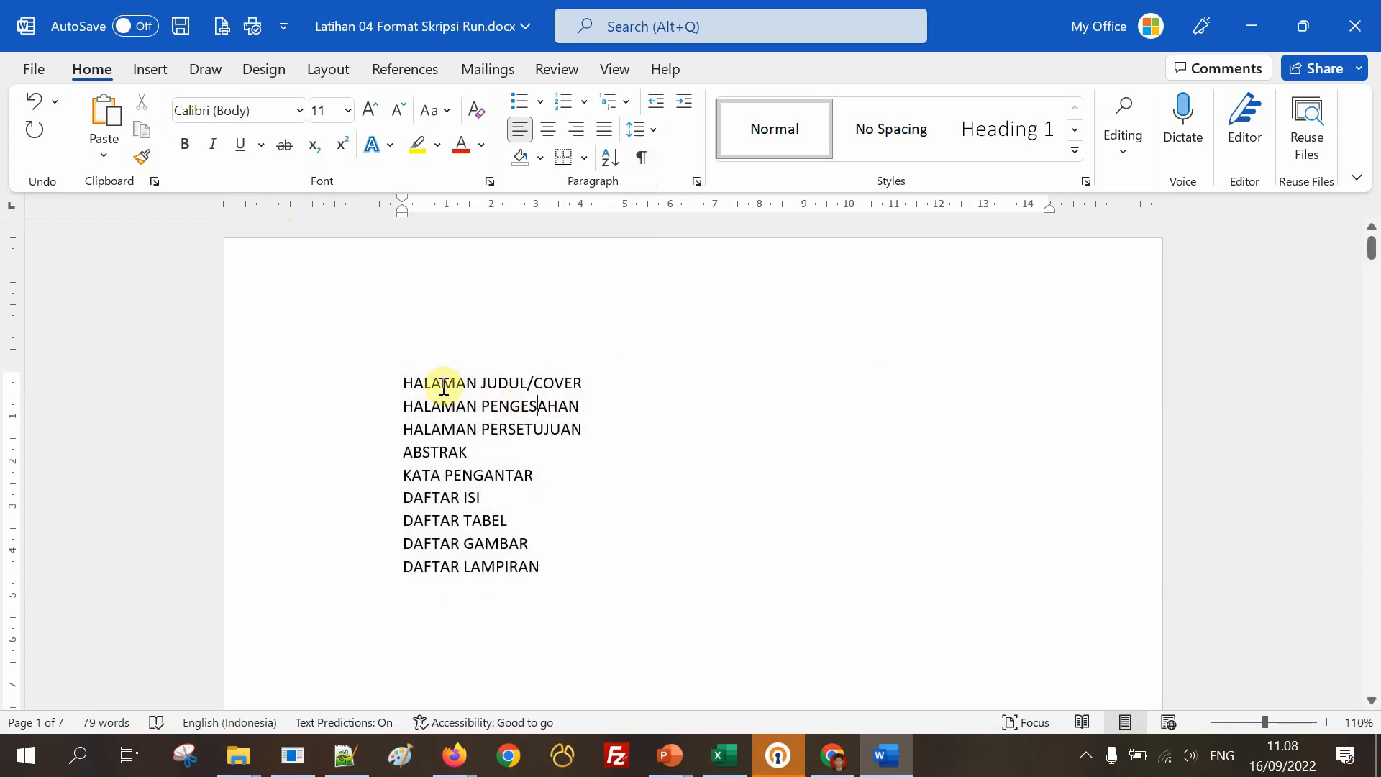
drag(442, 383, 538, 379)
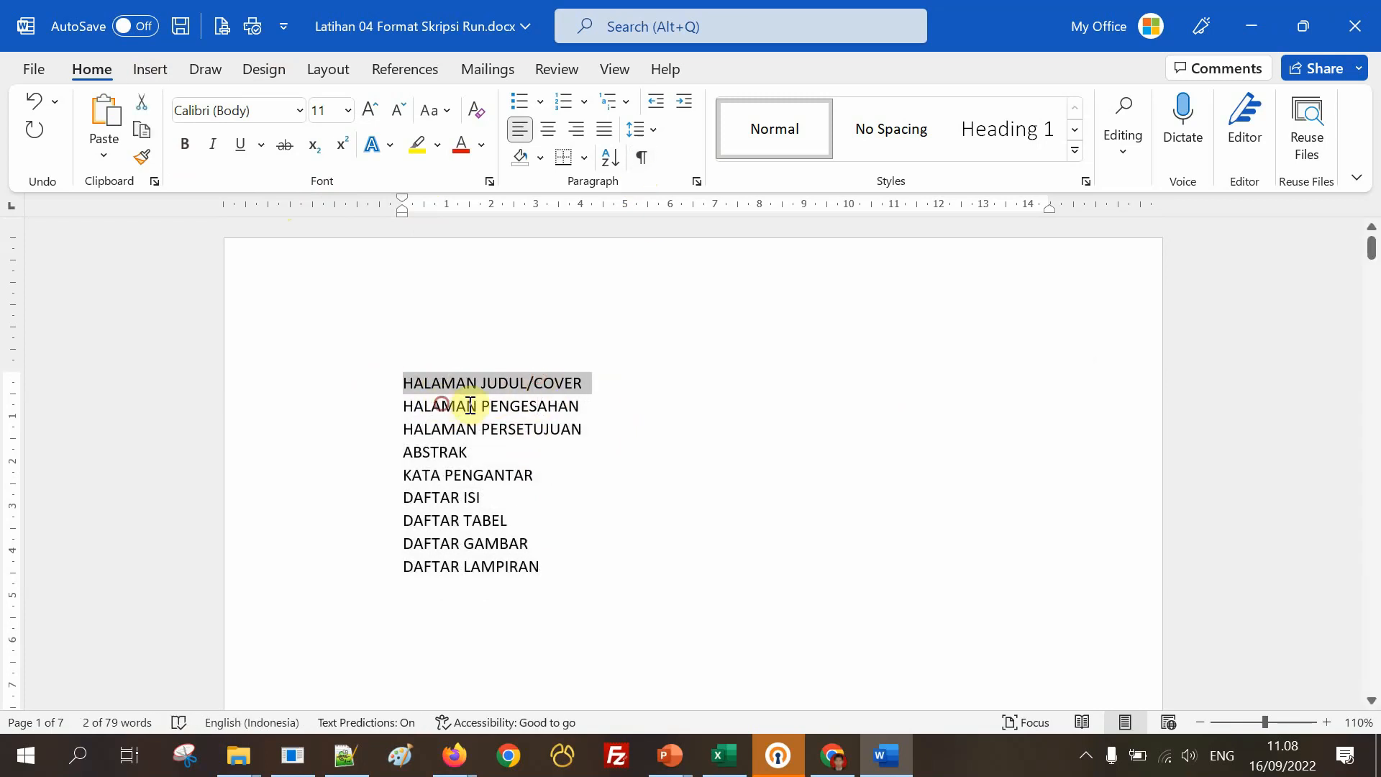
triple_click(456, 407)
drag(439, 475, 422, 475)
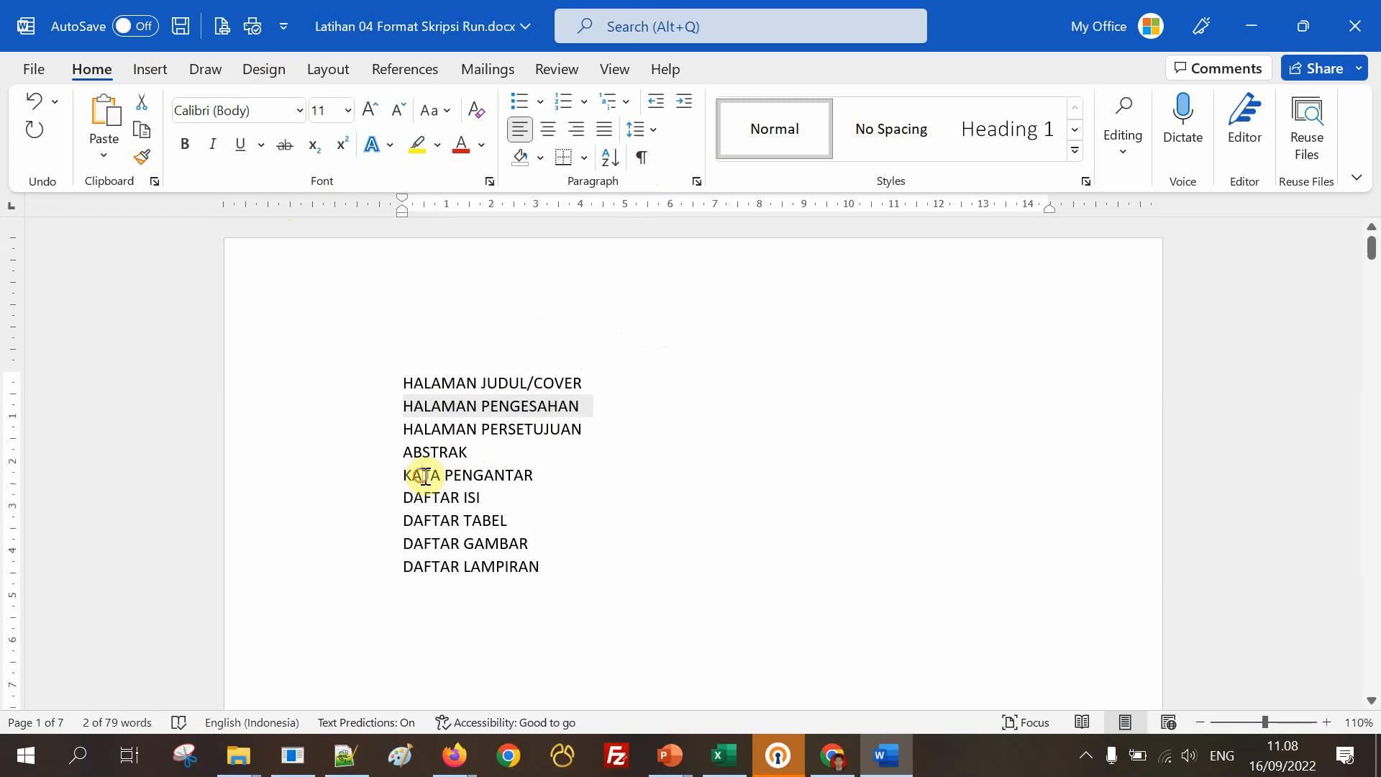
click(447, 566)
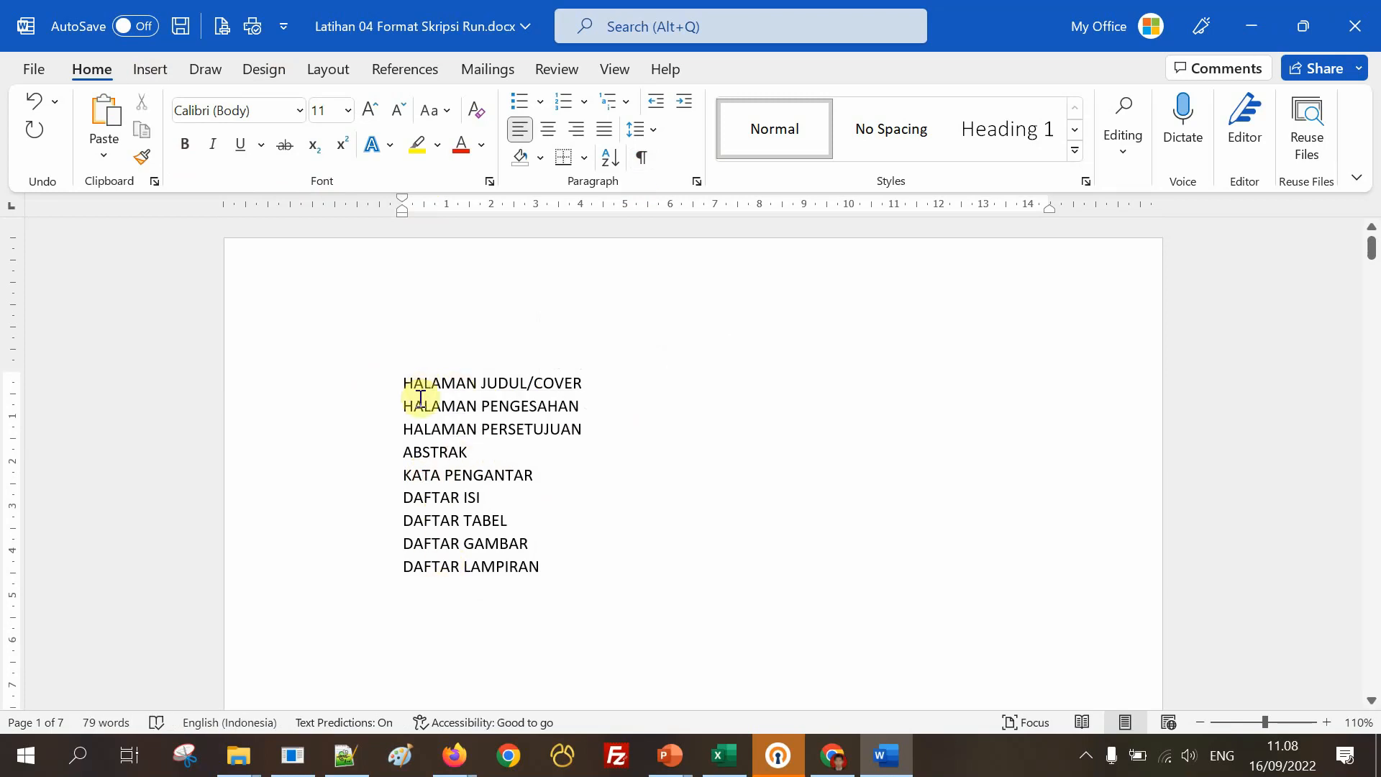
drag(405, 431, 447, 453)
click(447, 475)
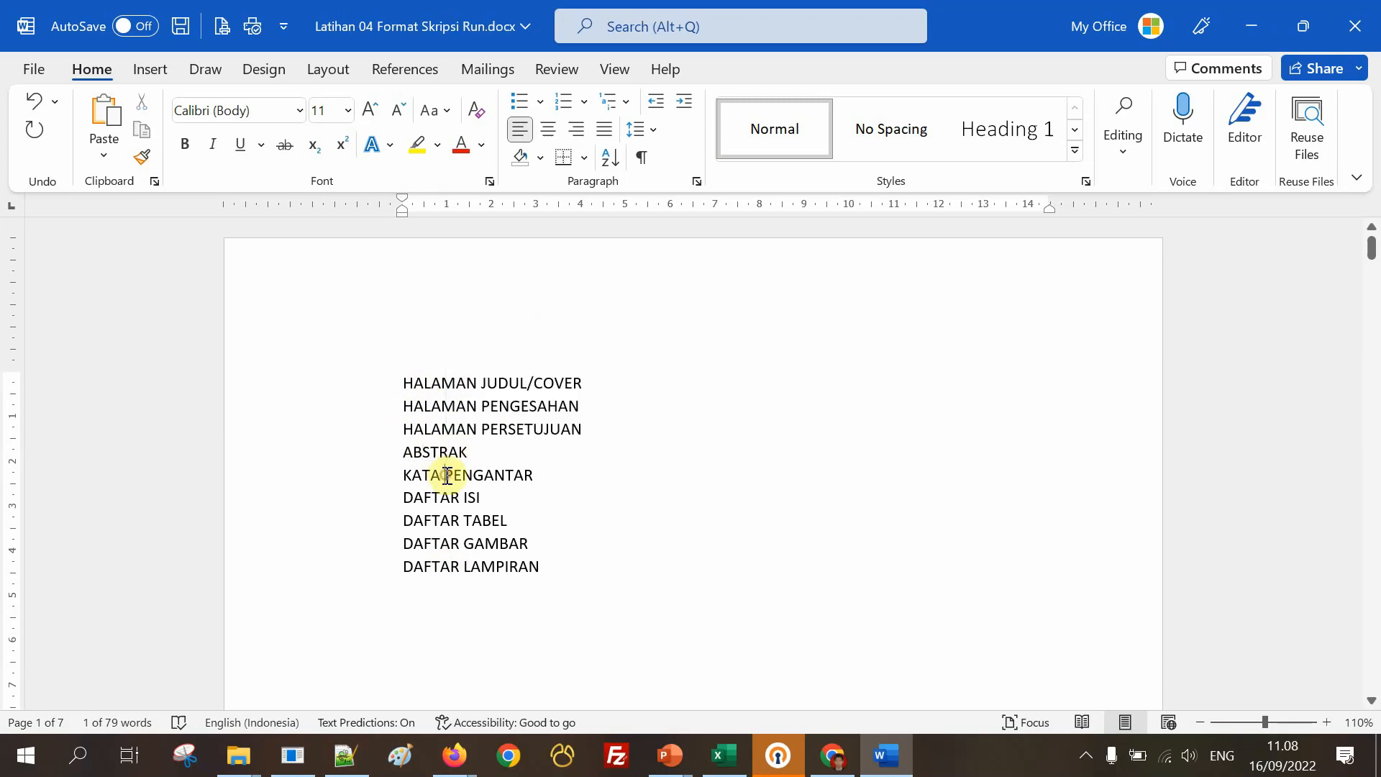
click(405, 478)
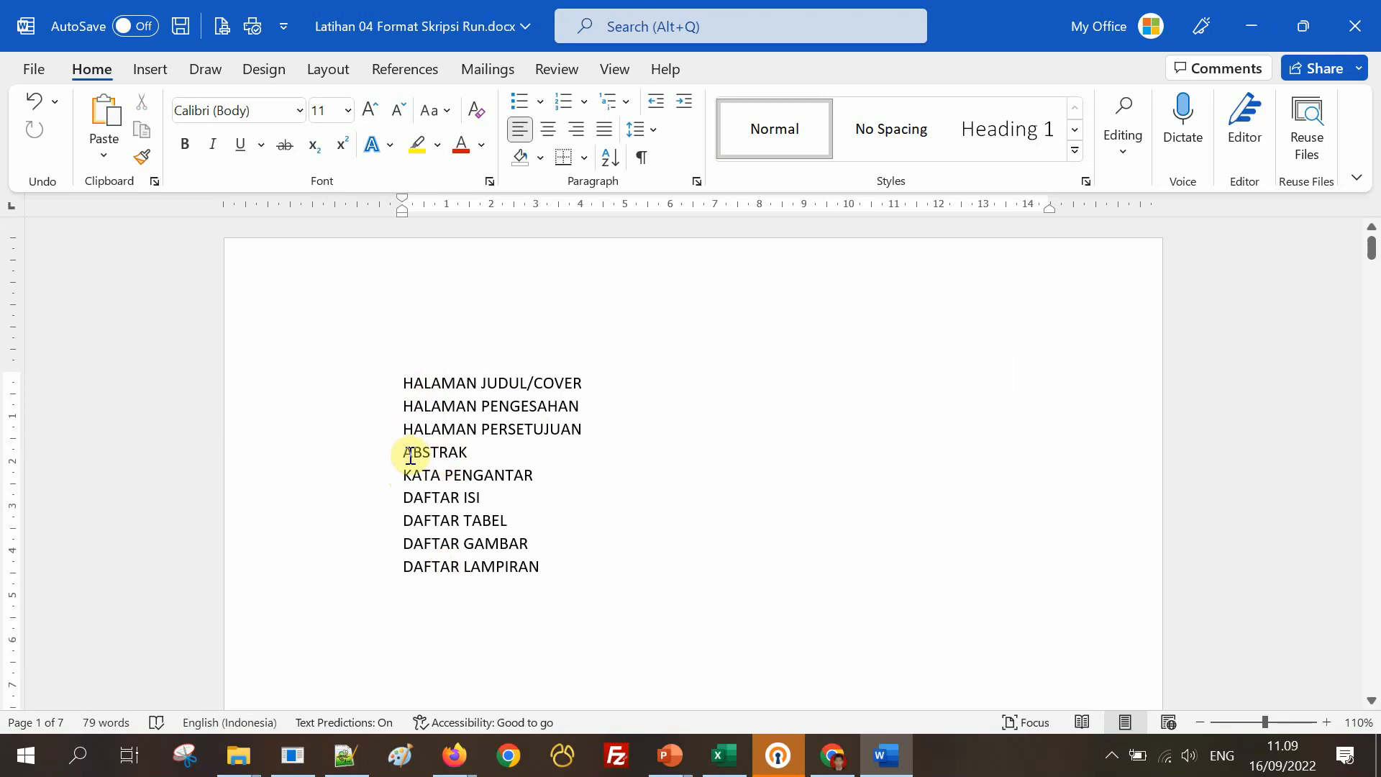
Try to push HALAMAN PENGESAHAN down the page by inserting four empty lines above it.
click(595, 396)
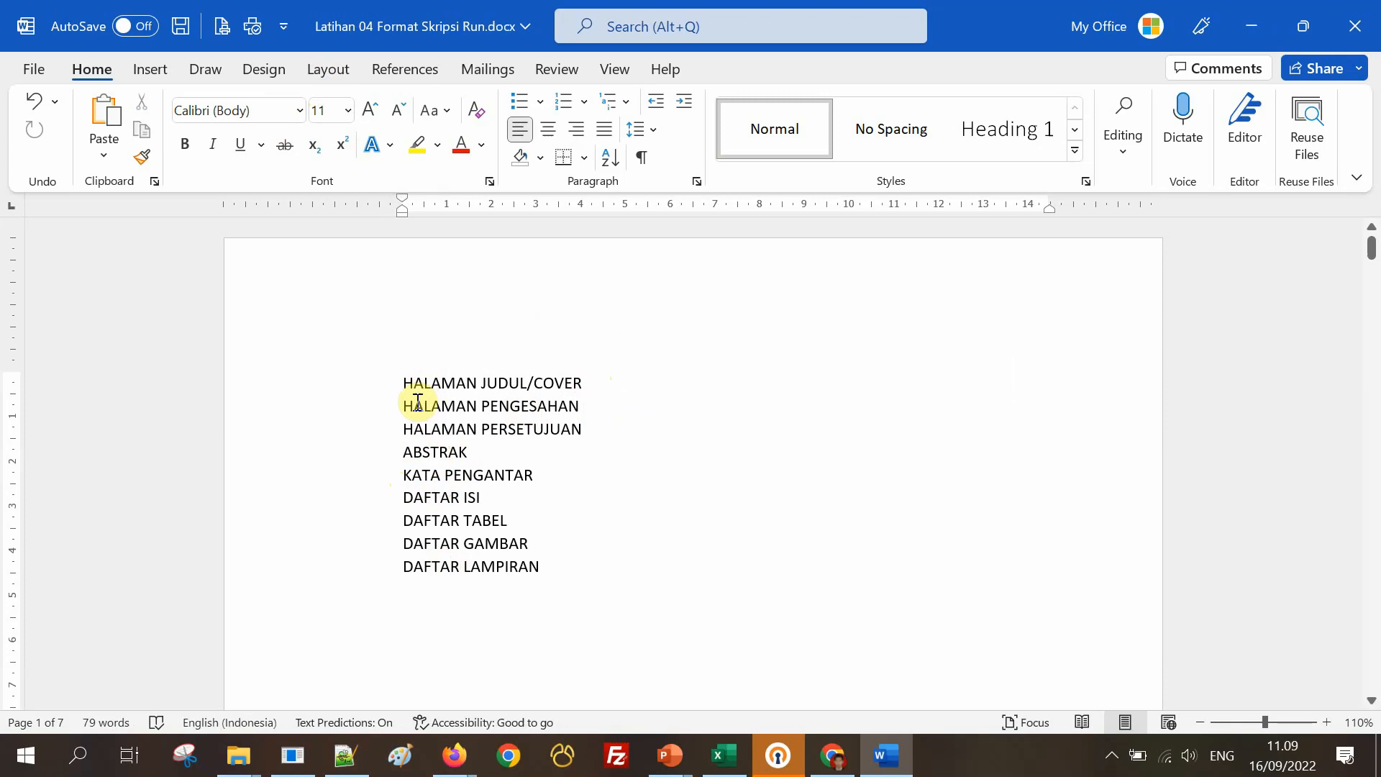
key(Return)
key(Return)
key(Return)
key(Return)
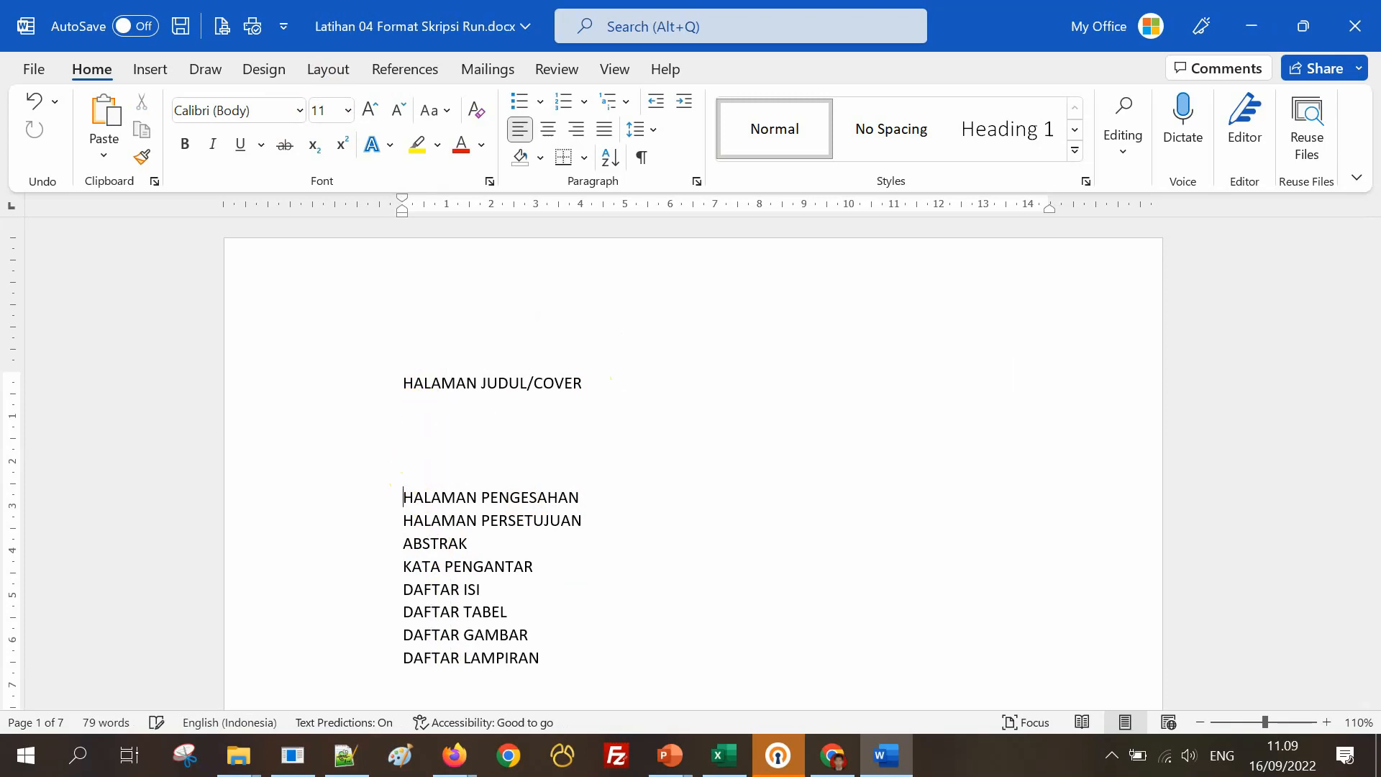
Try to push HALAMAN PERSETUJUAN down the page by inserting six empty lines above it.
click(405, 520)
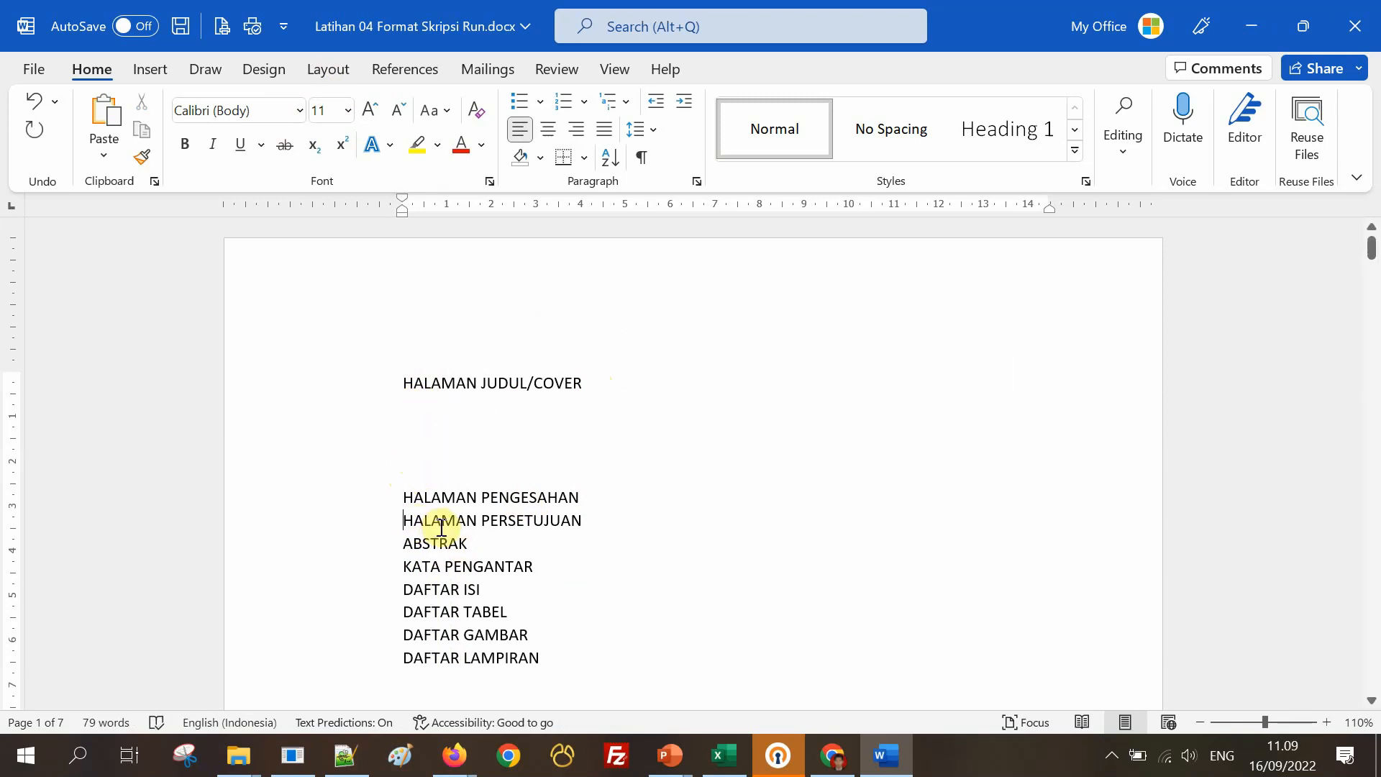
key(Return)
key(Return)
key(Return)
key(Return)
key(Return)
key(Return)
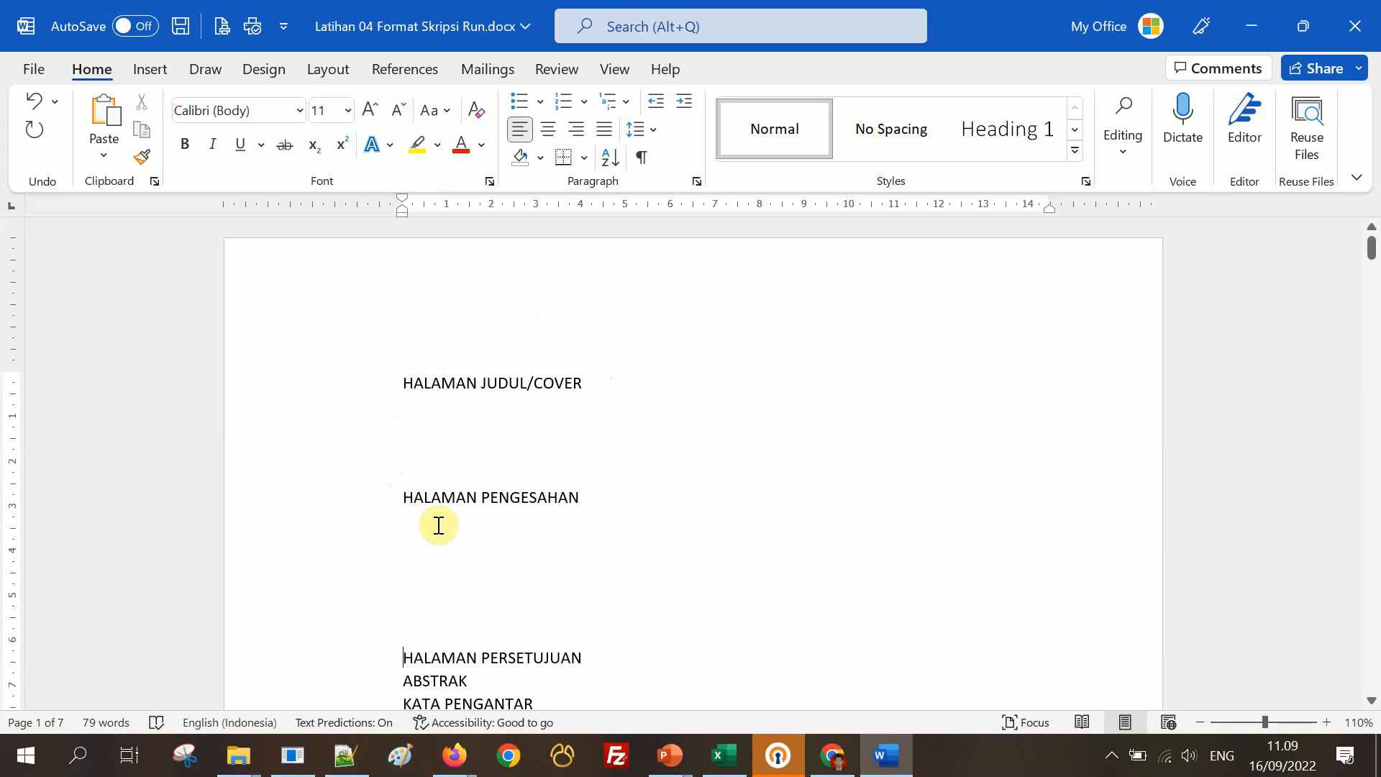
Delete all the empty lines above HALAMAN PERSETUJUAN and HALAMAN PENGESAHAN.
key(BackSpace)
key(BackSpace)
key(BackSpace)
key(BackSpace)
key(BackSpace)
key(BackSpace)
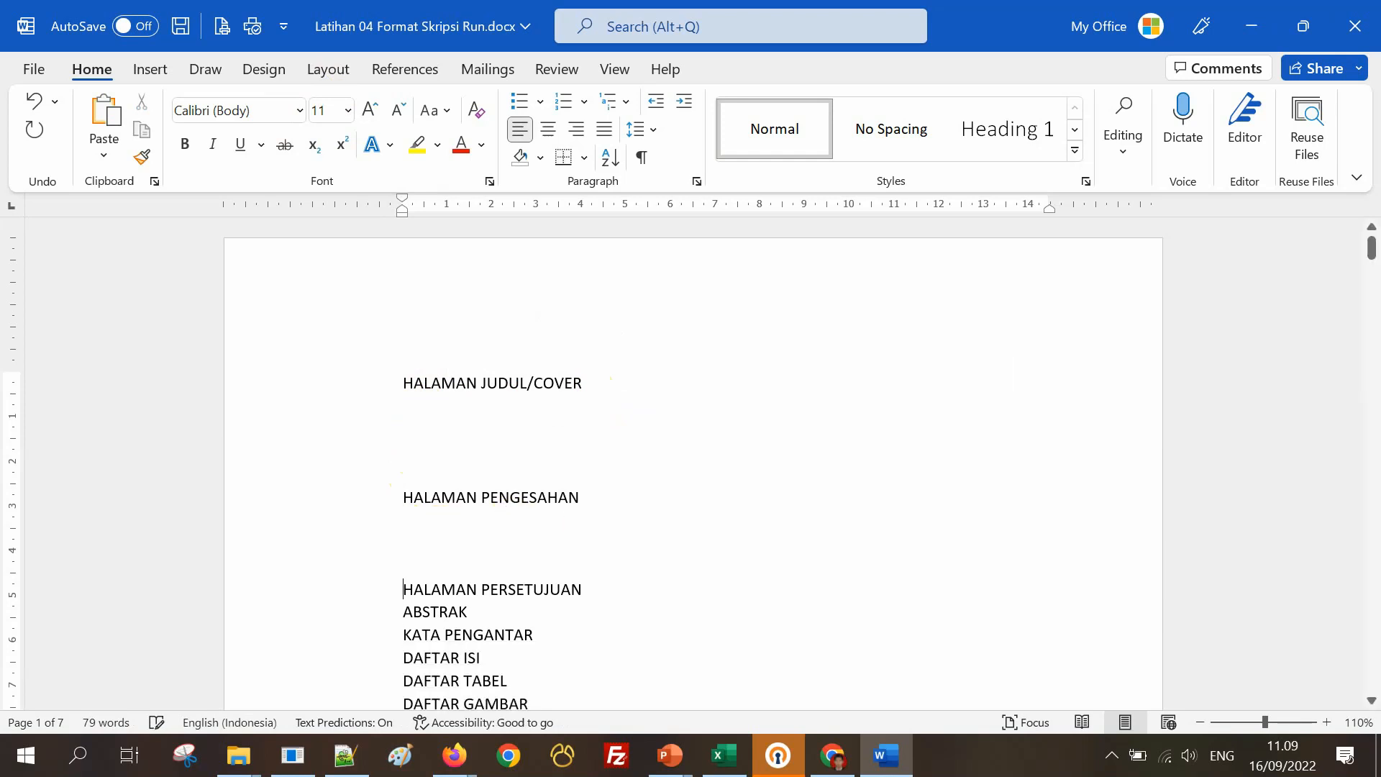
click(434, 477)
key(BackSpace)
key(BackSpace)
key(BackSpace)
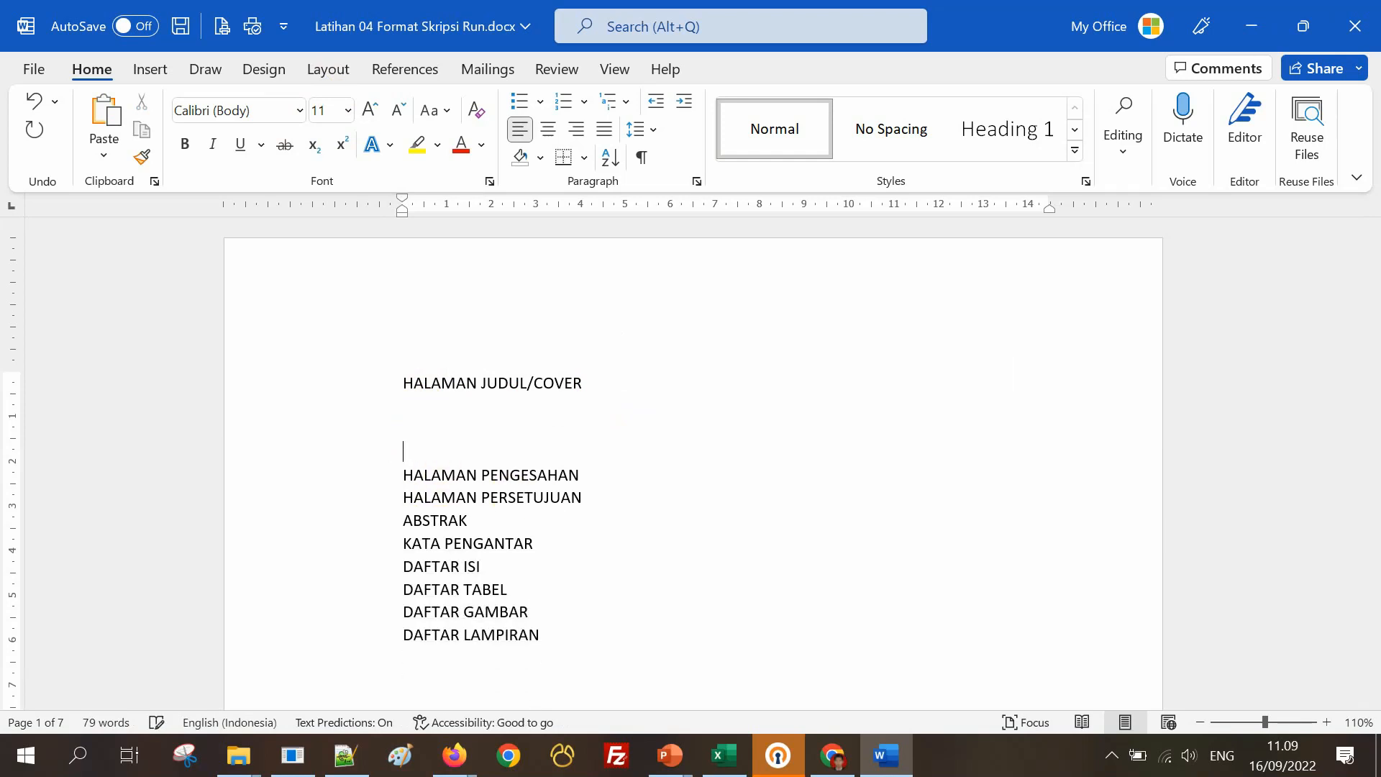
key(BackSpace)
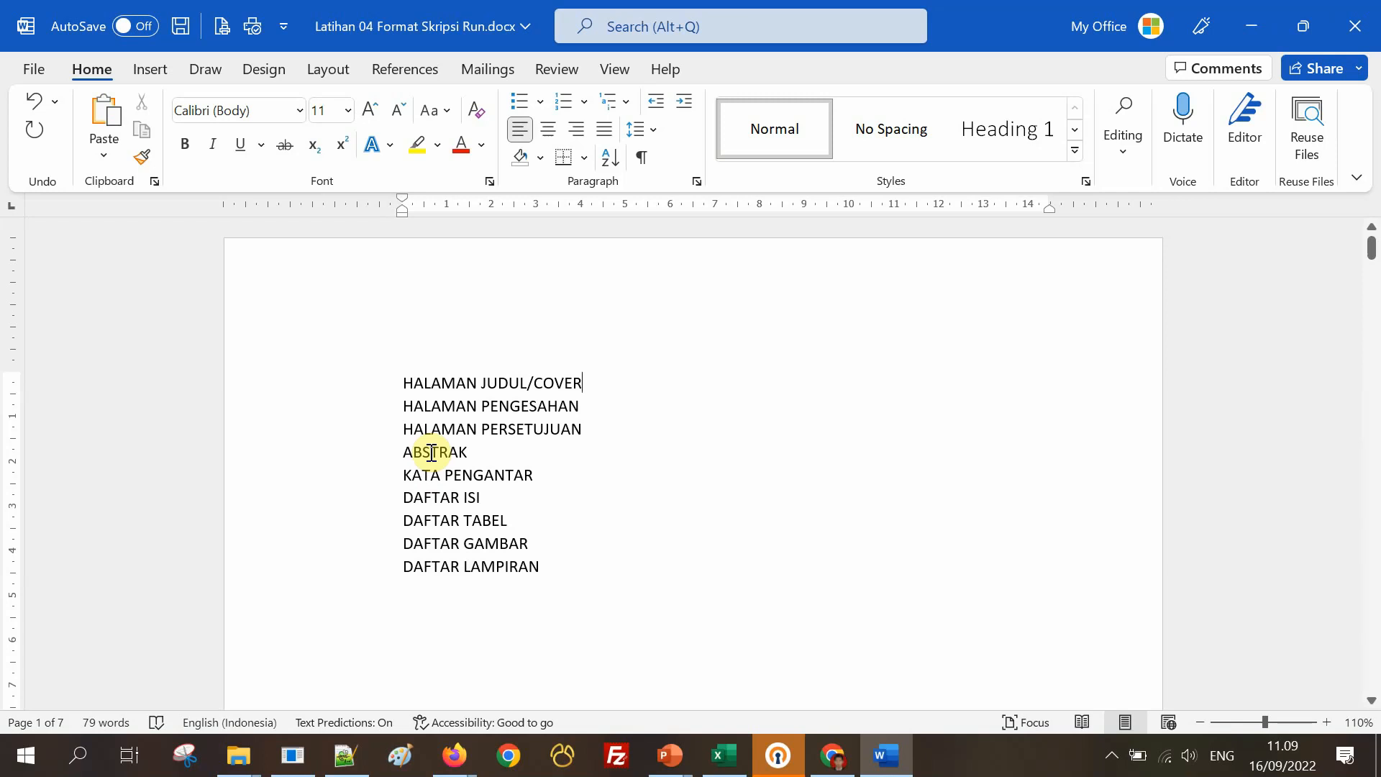
Insert a page break at the end of the HALAMAN JUDUL/COVER line.
click(405, 404)
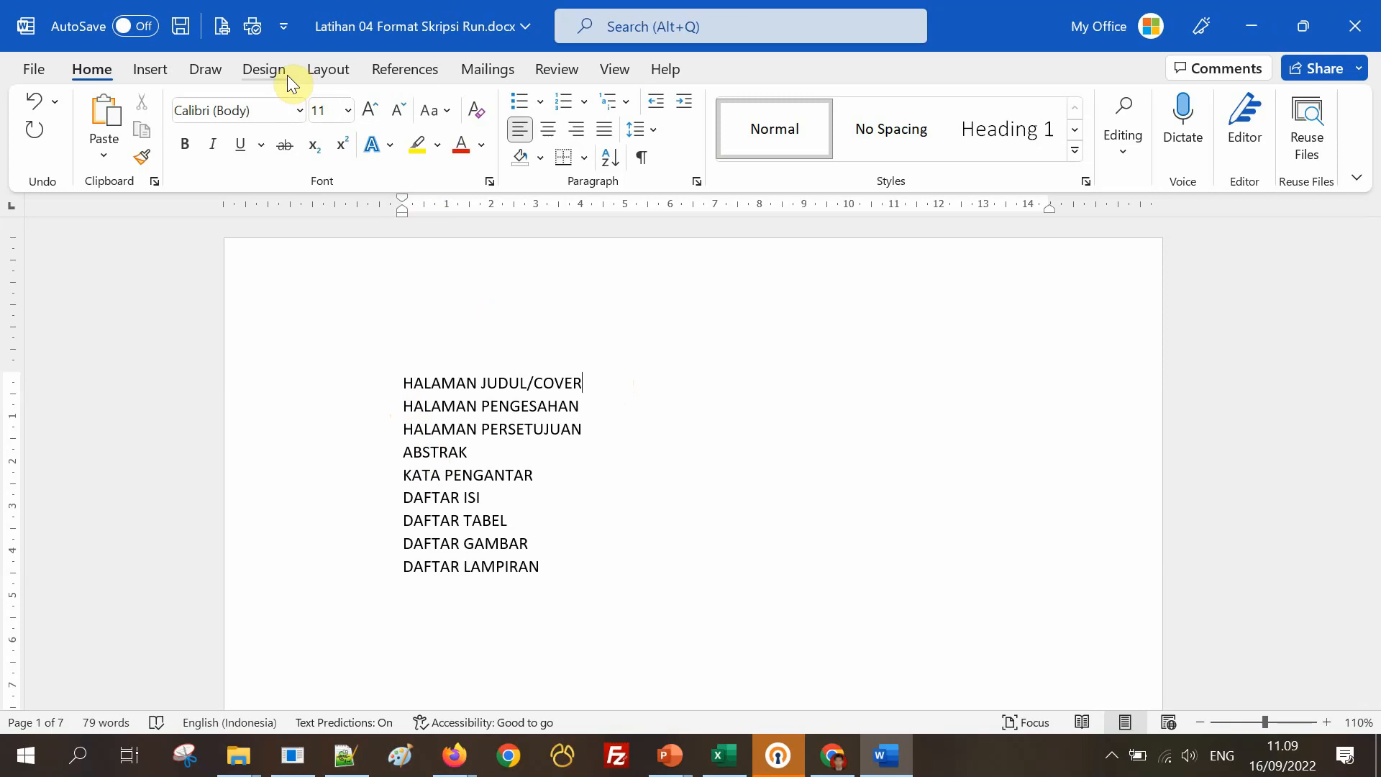
click(321, 68)
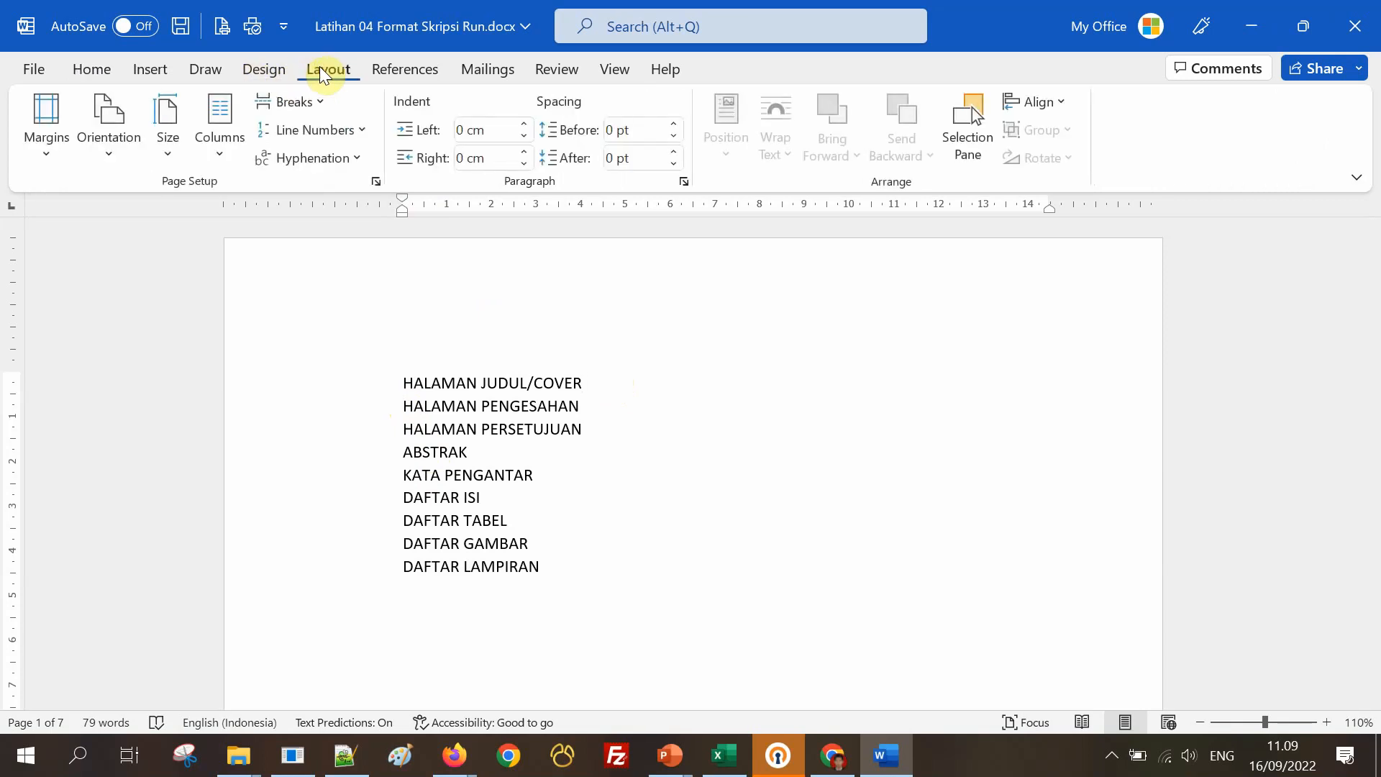
click(308, 105)
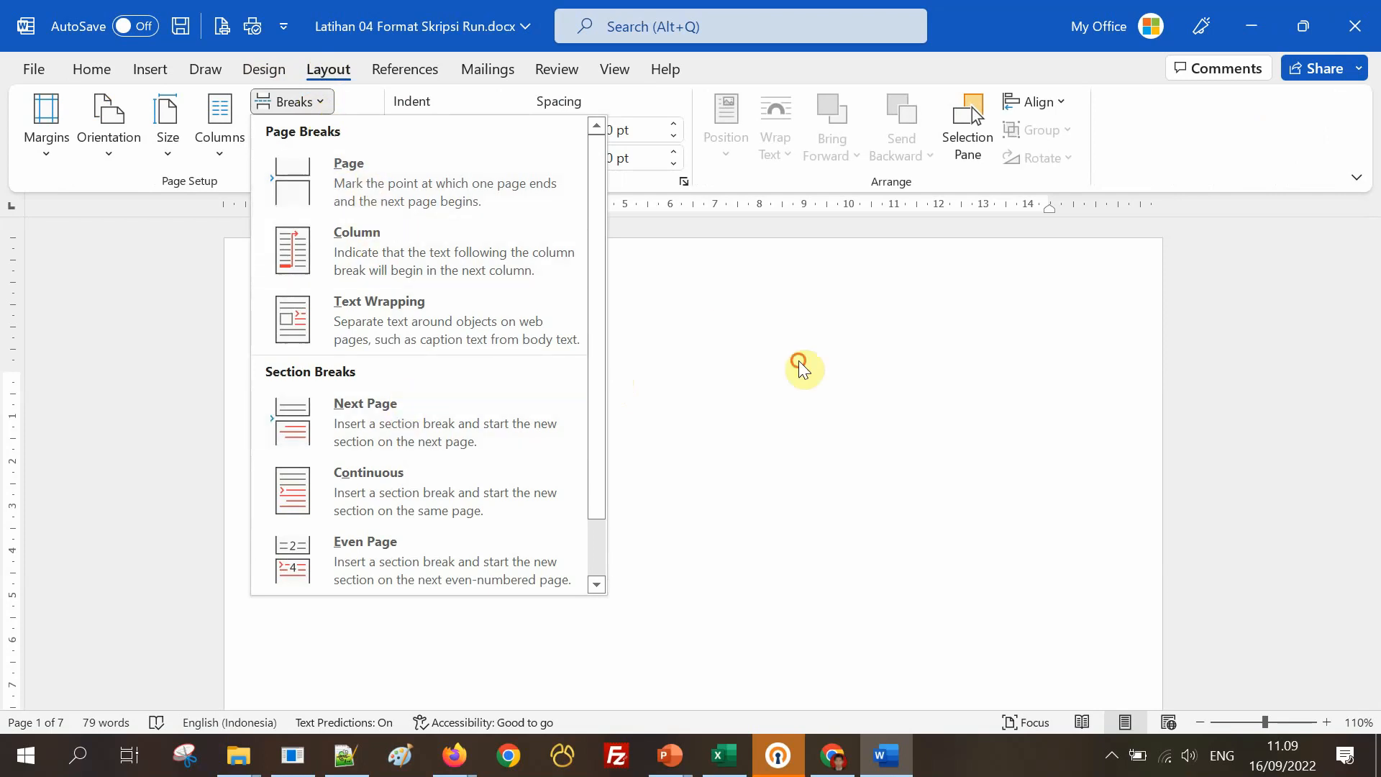
click(615, 382)
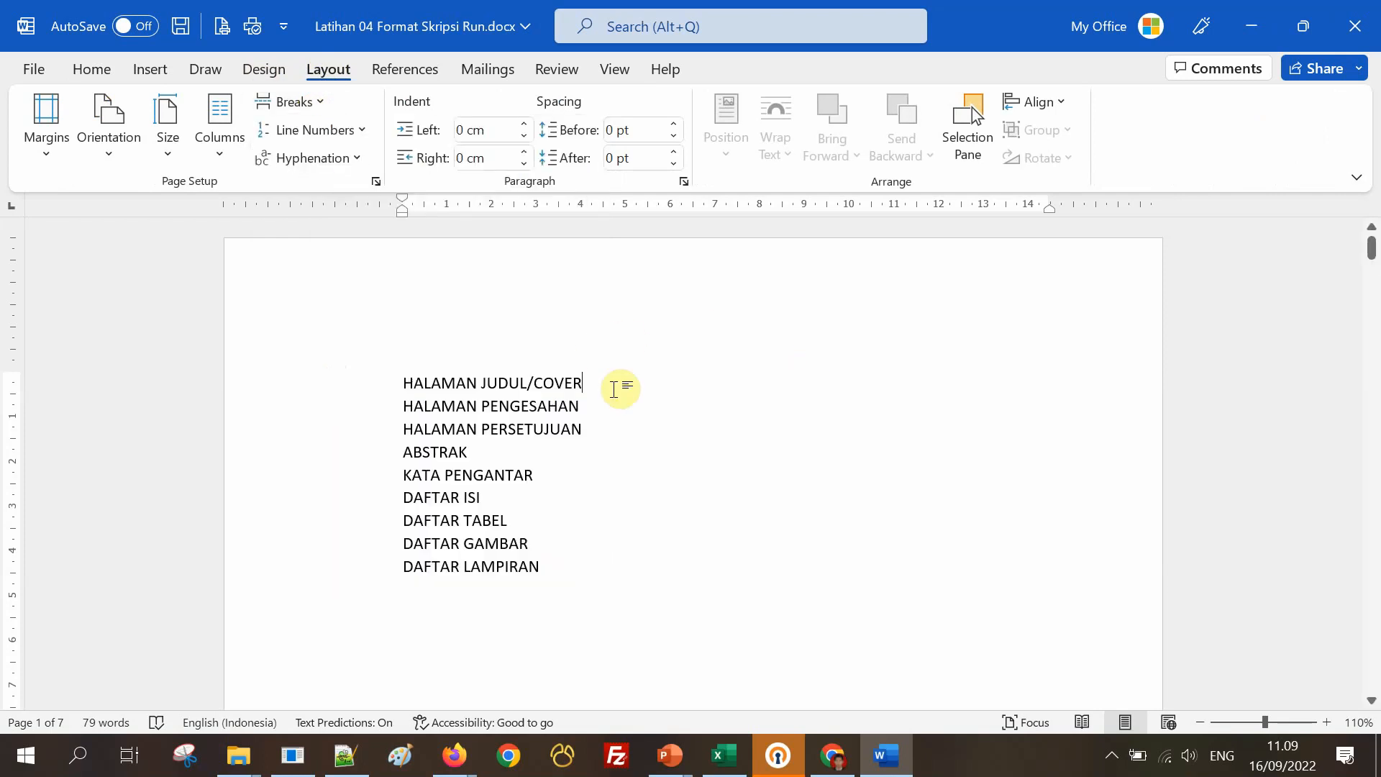
click(308, 102)
click(302, 193)
scroll(712, 388, down, 5)
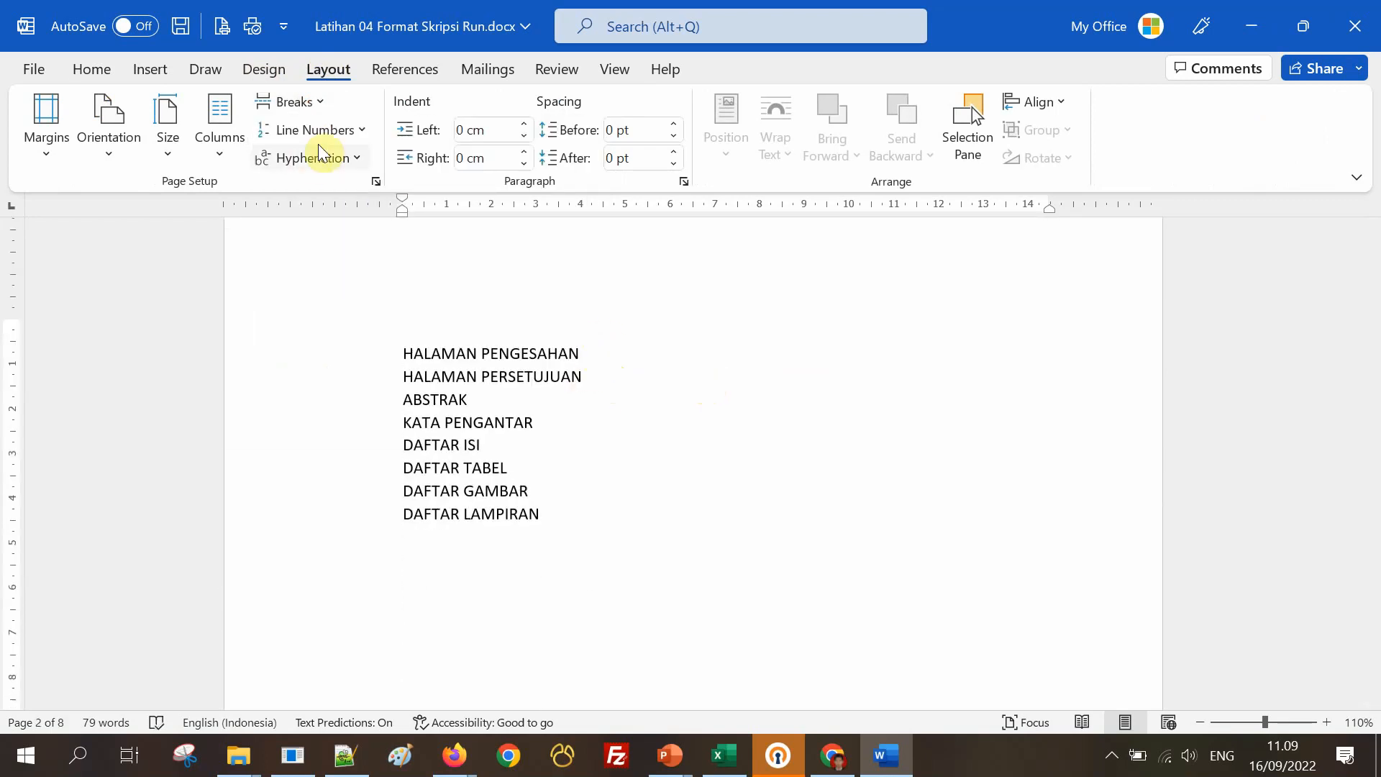
Insert a page break at the end of the HALAMAN PENGESAHAN line.
click(311, 105)
click(350, 191)
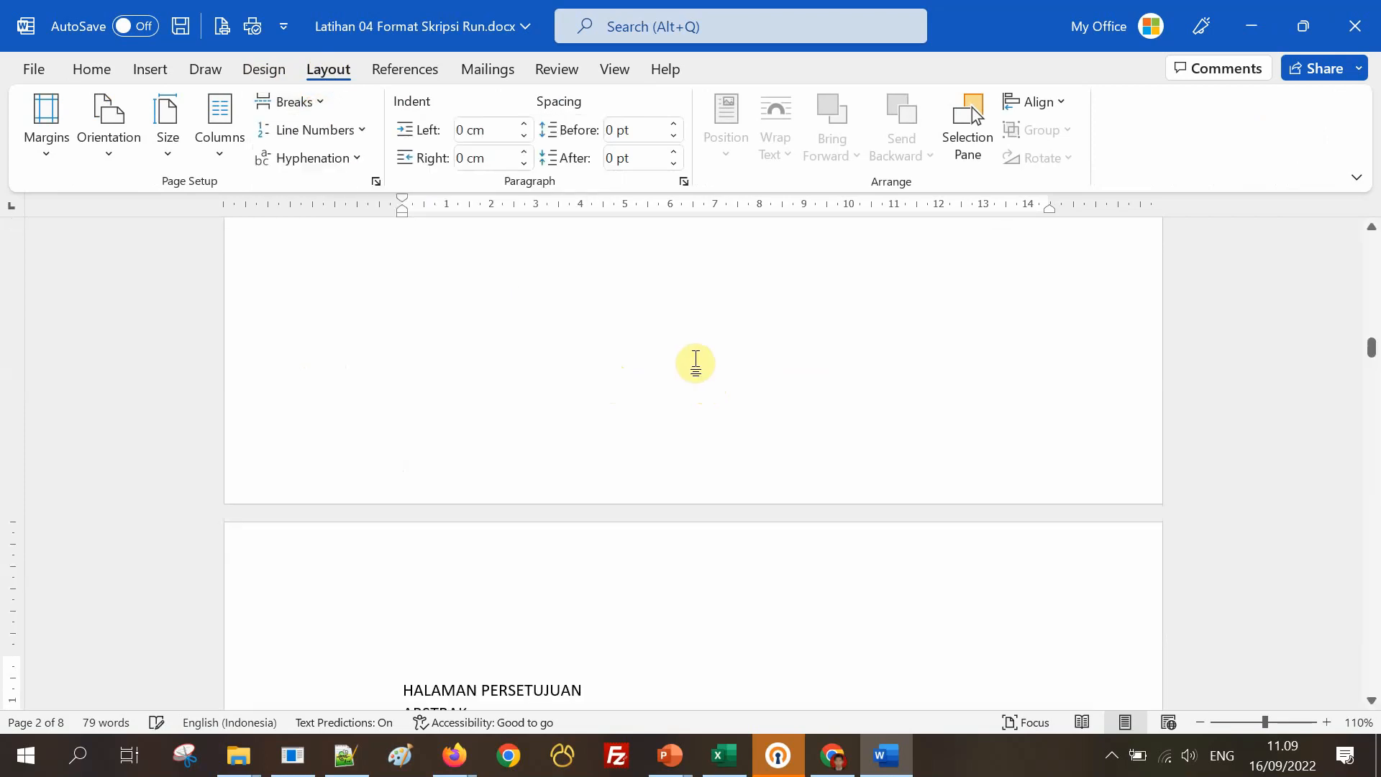
scroll(694, 364, down, 3)
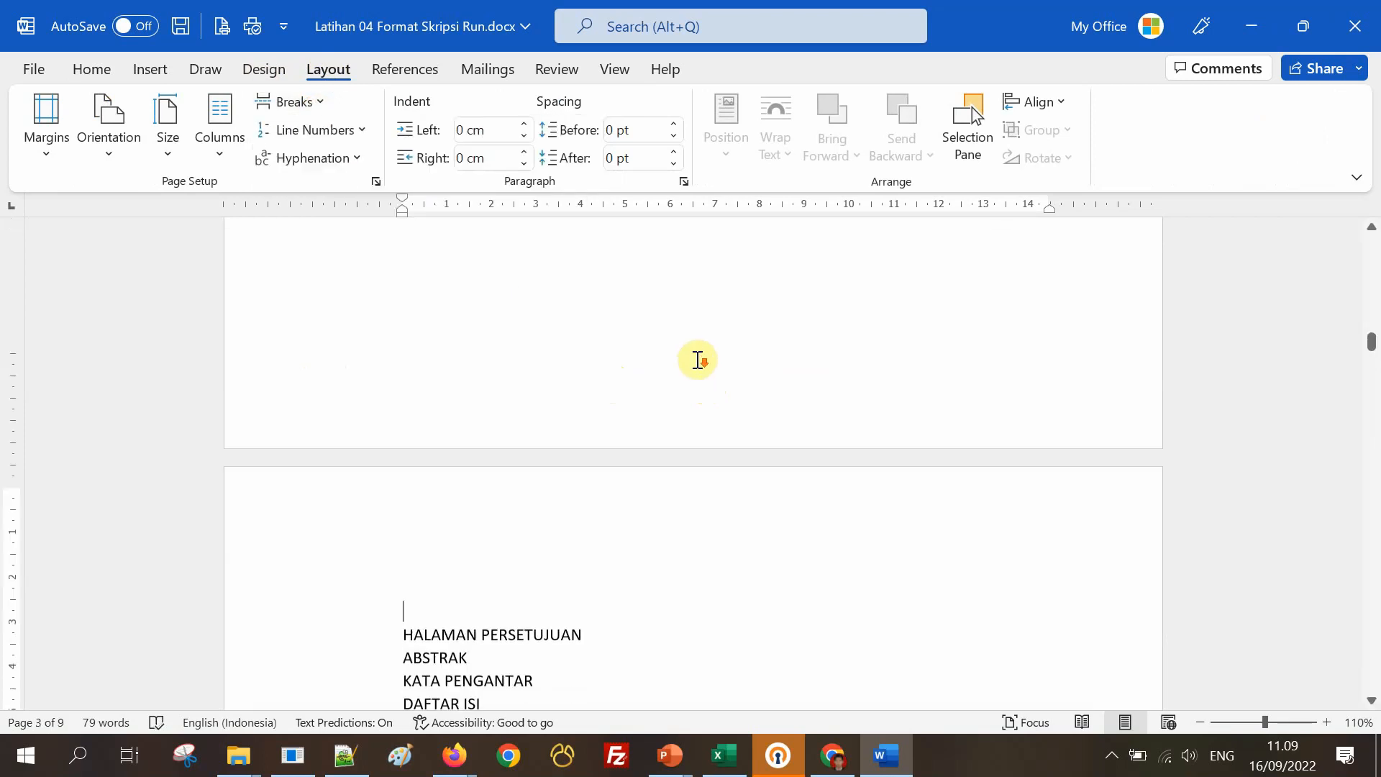
Check the page with the formatting marks shown, hide them again, and insert a page break at the end of the HALAMAN PERSETUJUAN line.
click(90, 68)
click(641, 158)
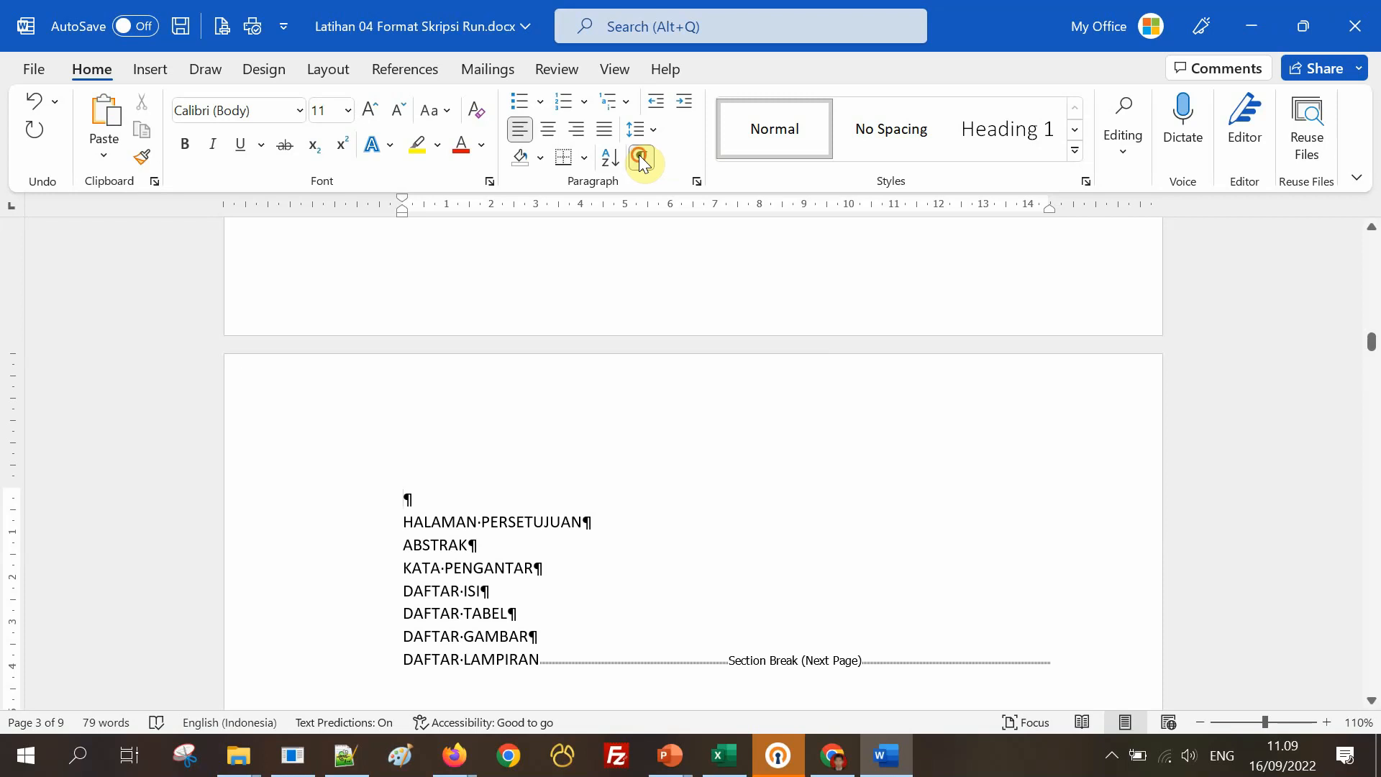
click(640, 158)
click(607, 519)
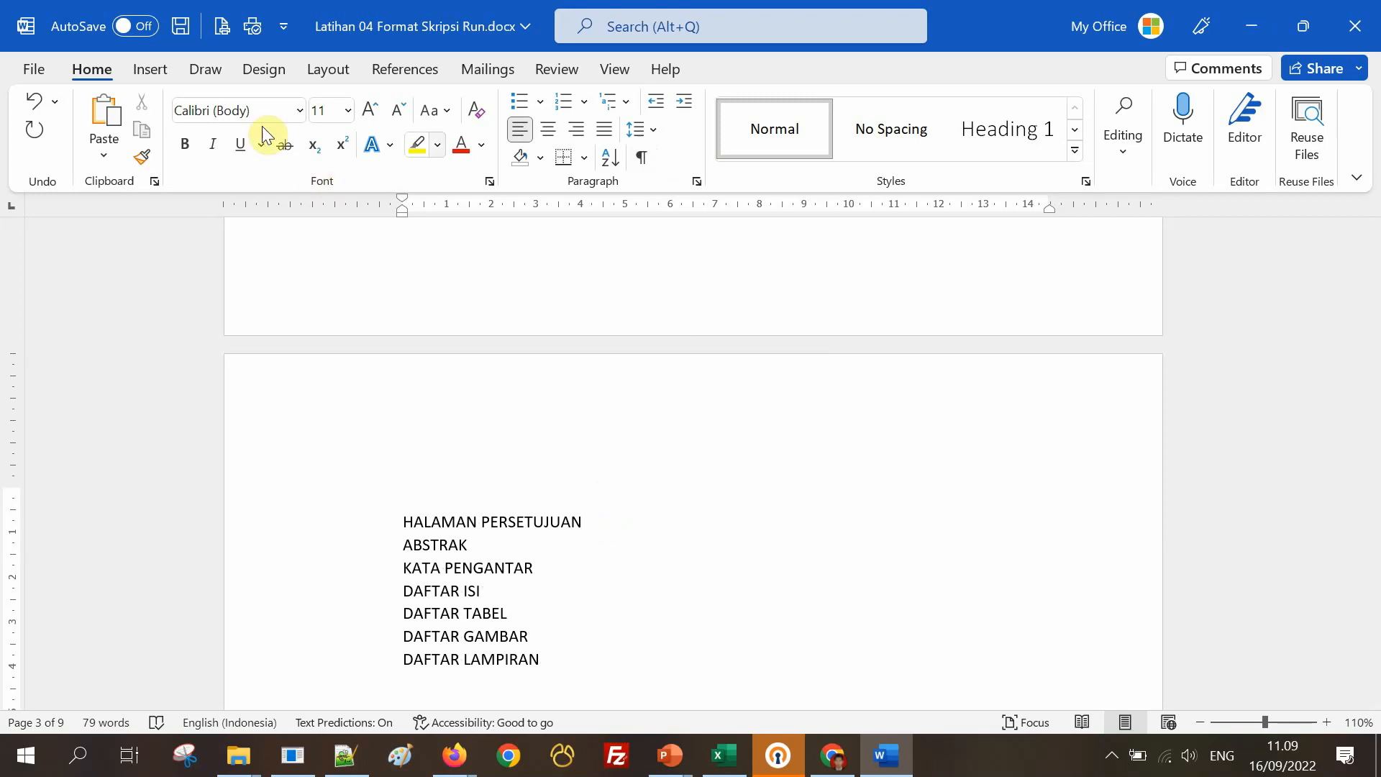
click(323, 76)
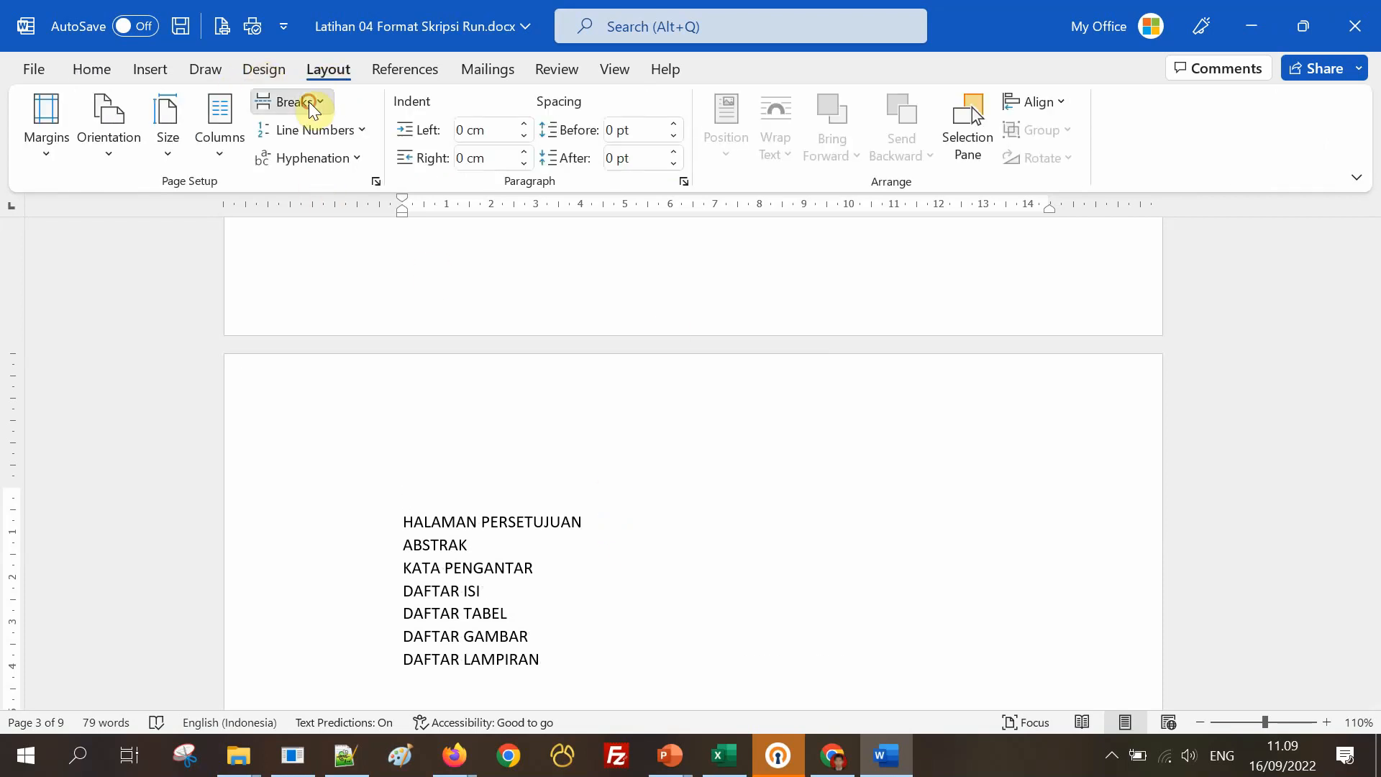
click(311, 102)
click(361, 173)
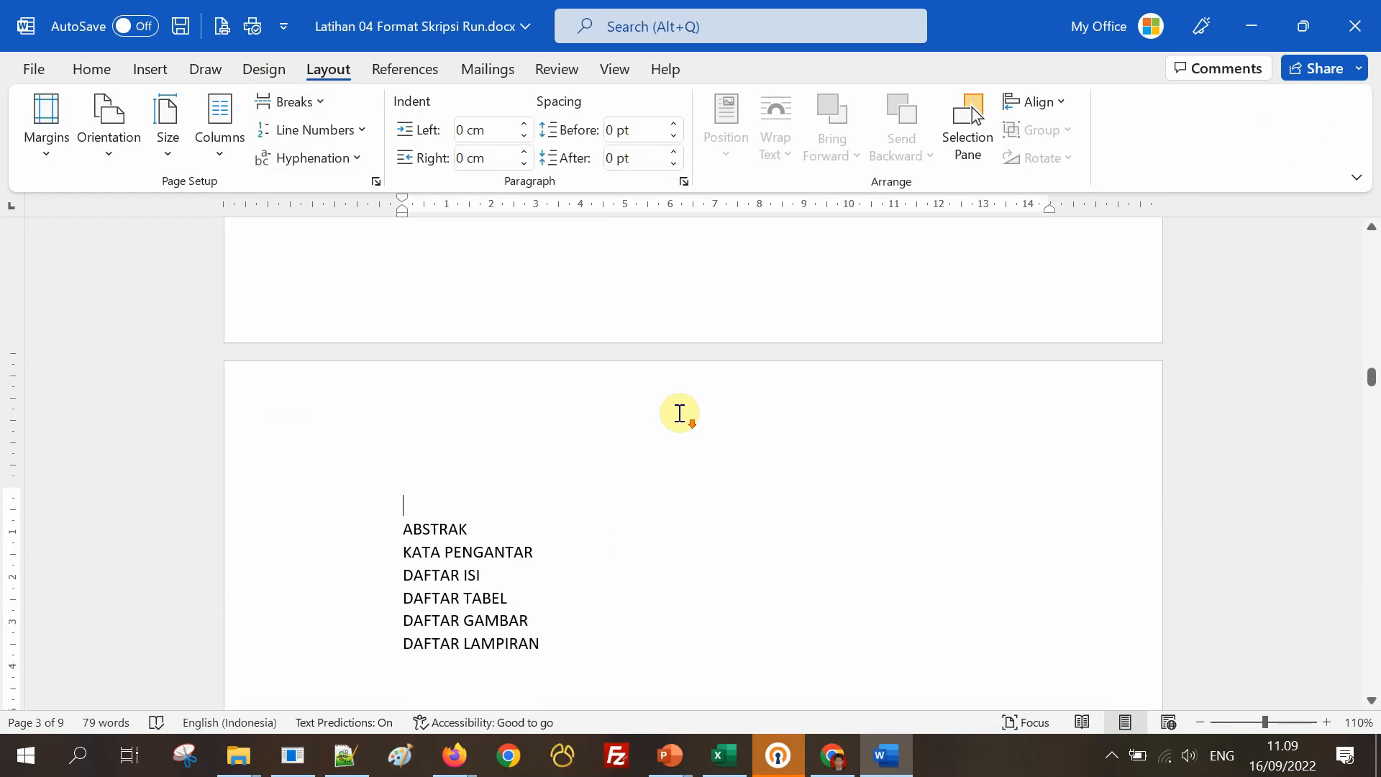
Insert page breaks at the end of the ABSTRAK and KATA PENGANTAR lines.
click(312, 108)
click(346, 180)
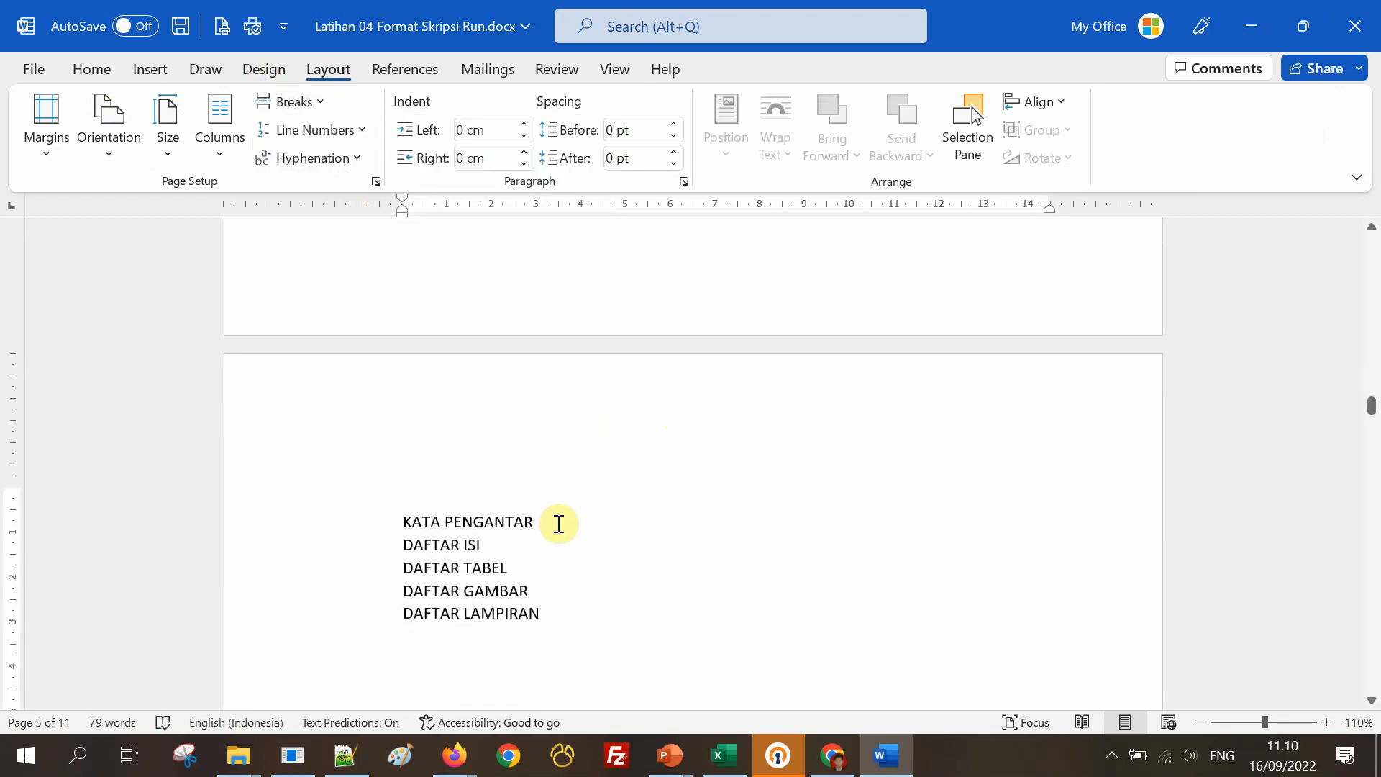
click(292, 102)
click(345, 161)
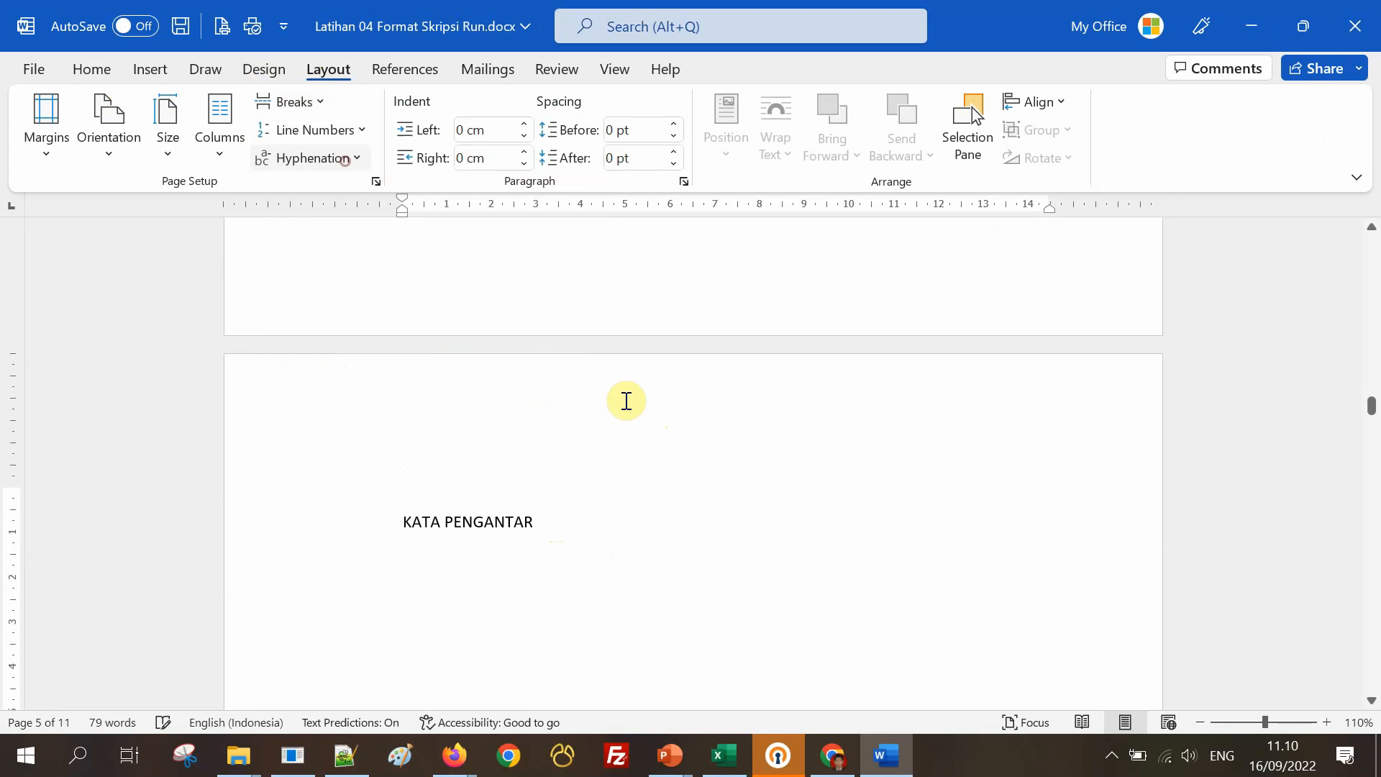
Insert a page break at the end of the DAFTAR ISI line.
scroll(626, 399, down, 8)
scroll(564, 320, up, 2)
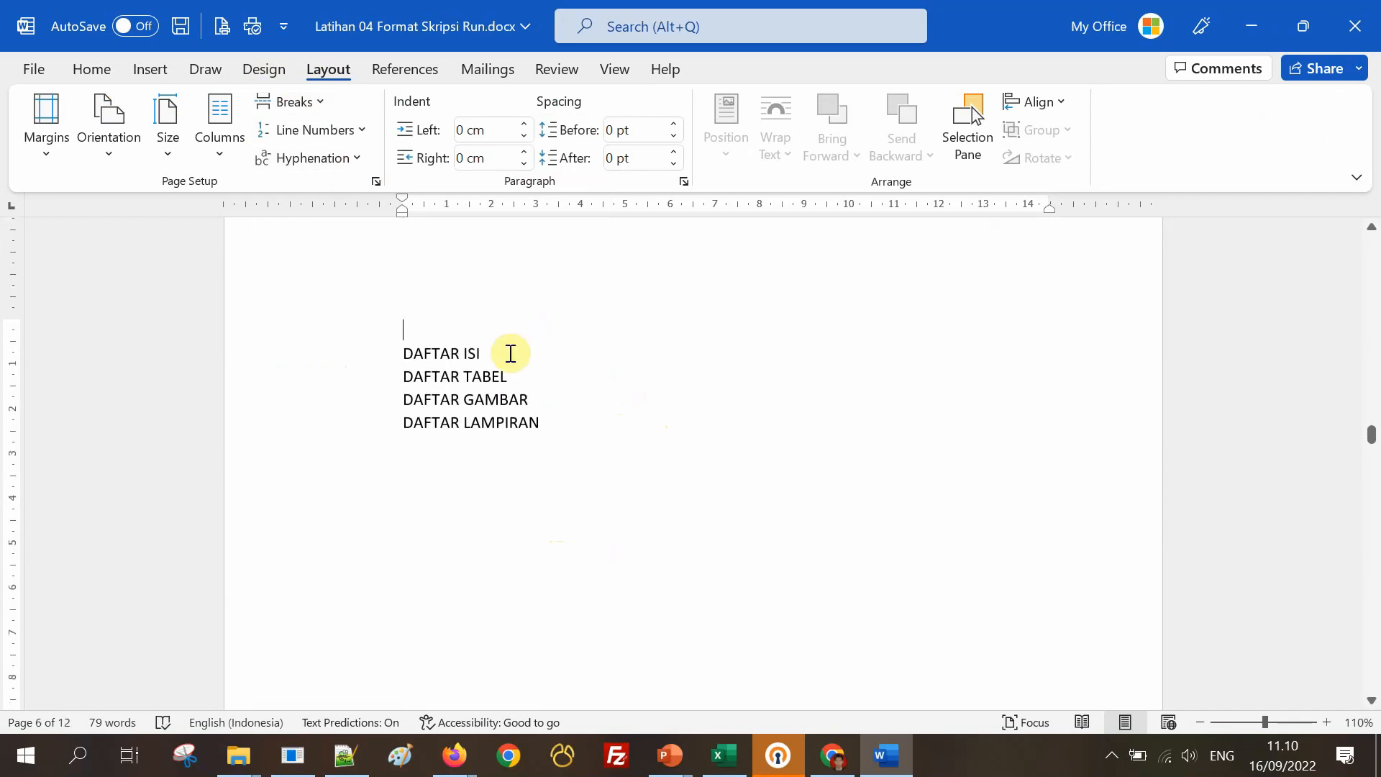
click(510, 353)
click(305, 103)
click(365, 165)
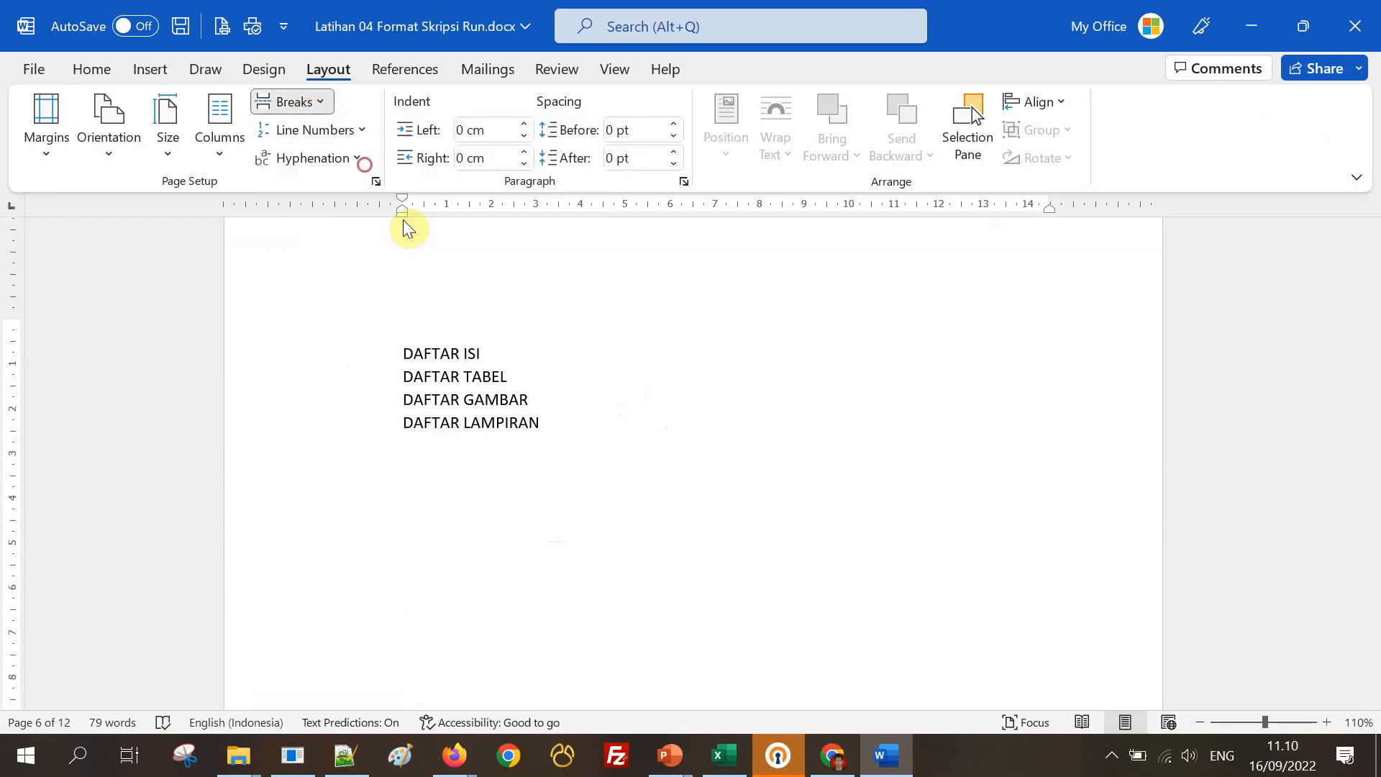
Insert page breaks at the end of the DAFTAR TABEL and DAFTAR GAMBAR lines.
scroll(619, 382, down, 3)
click(527, 524)
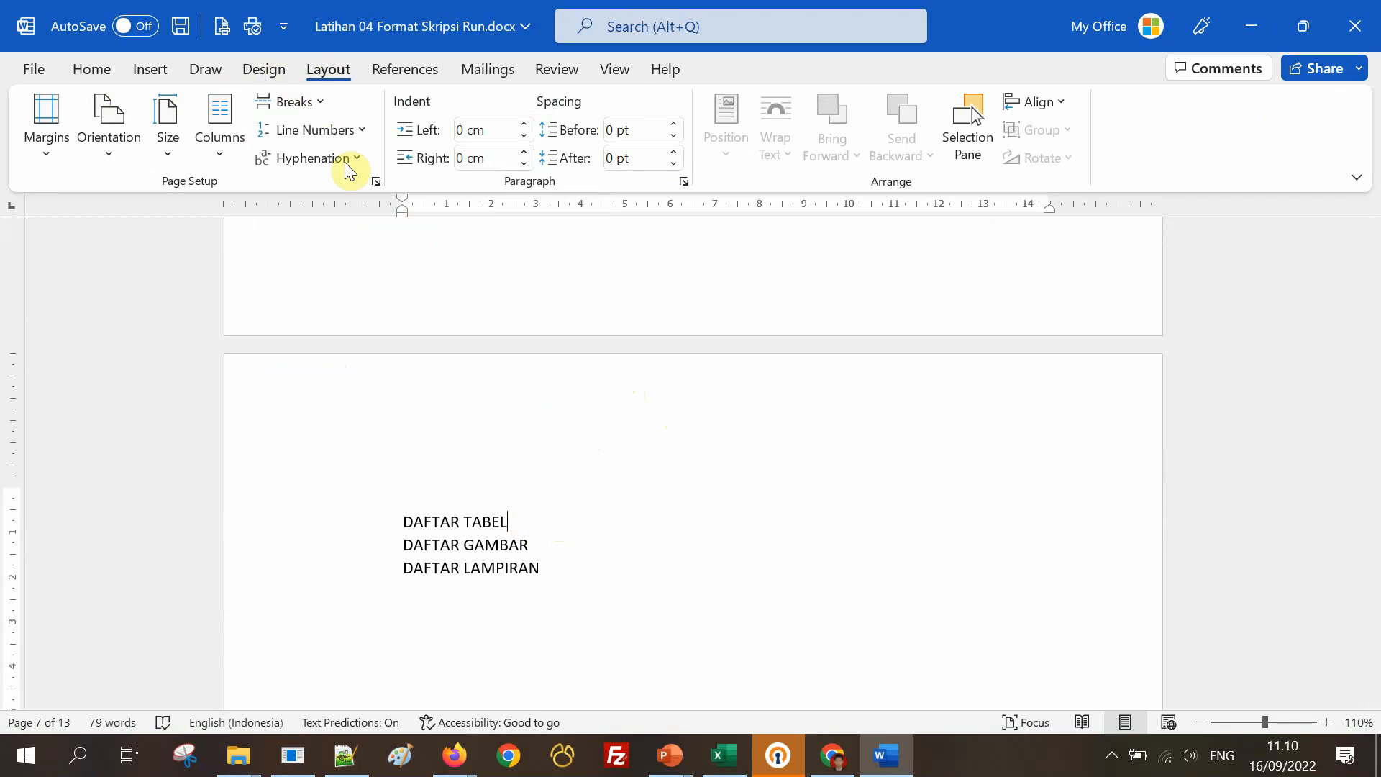
click(302, 102)
click(348, 174)
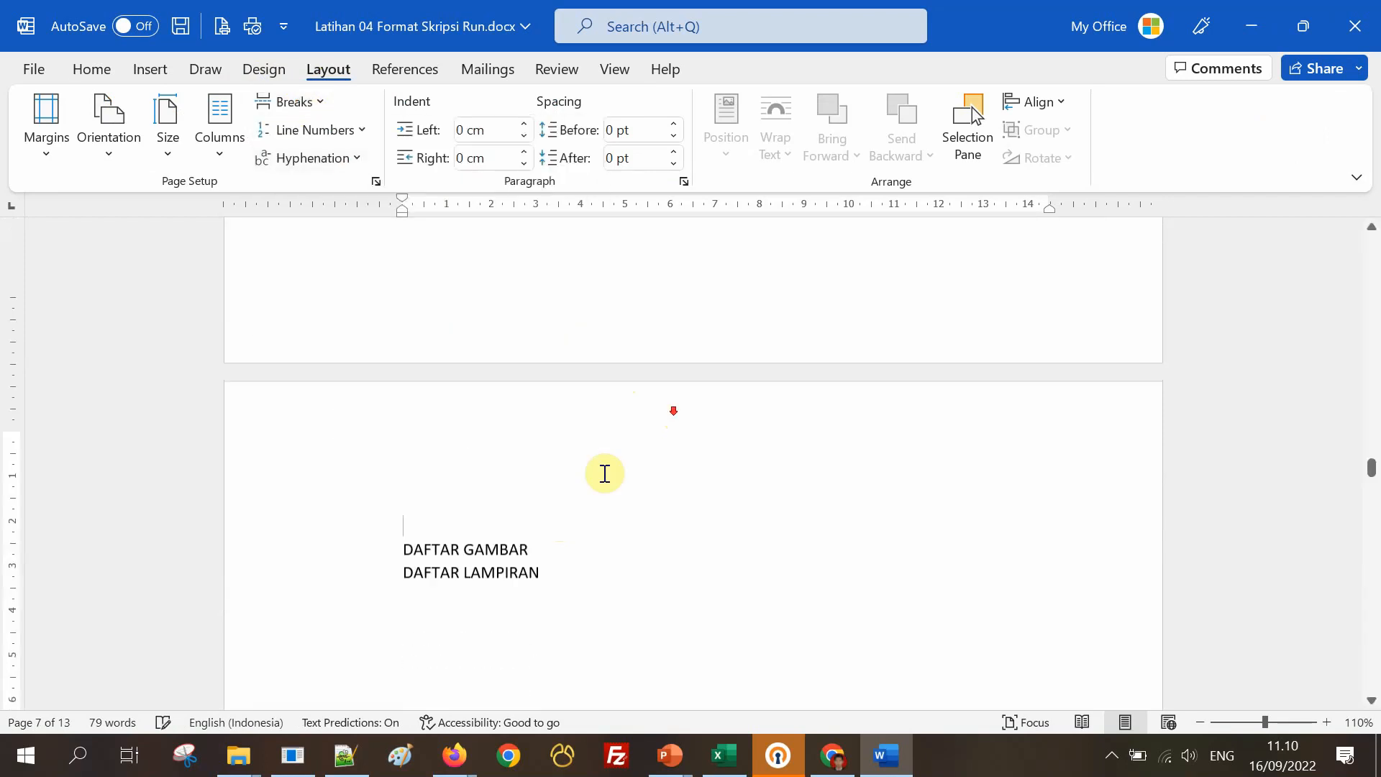
click(297, 101)
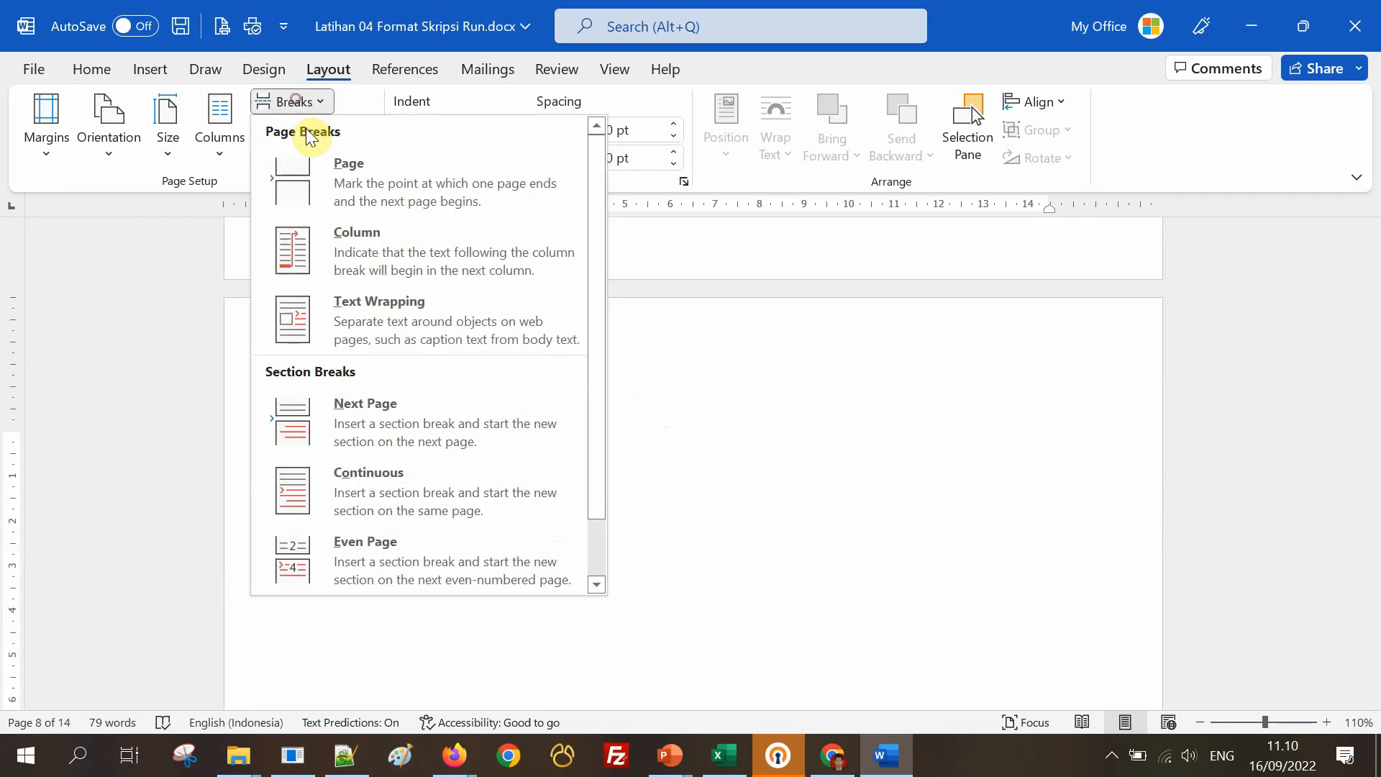
click(316, 171)
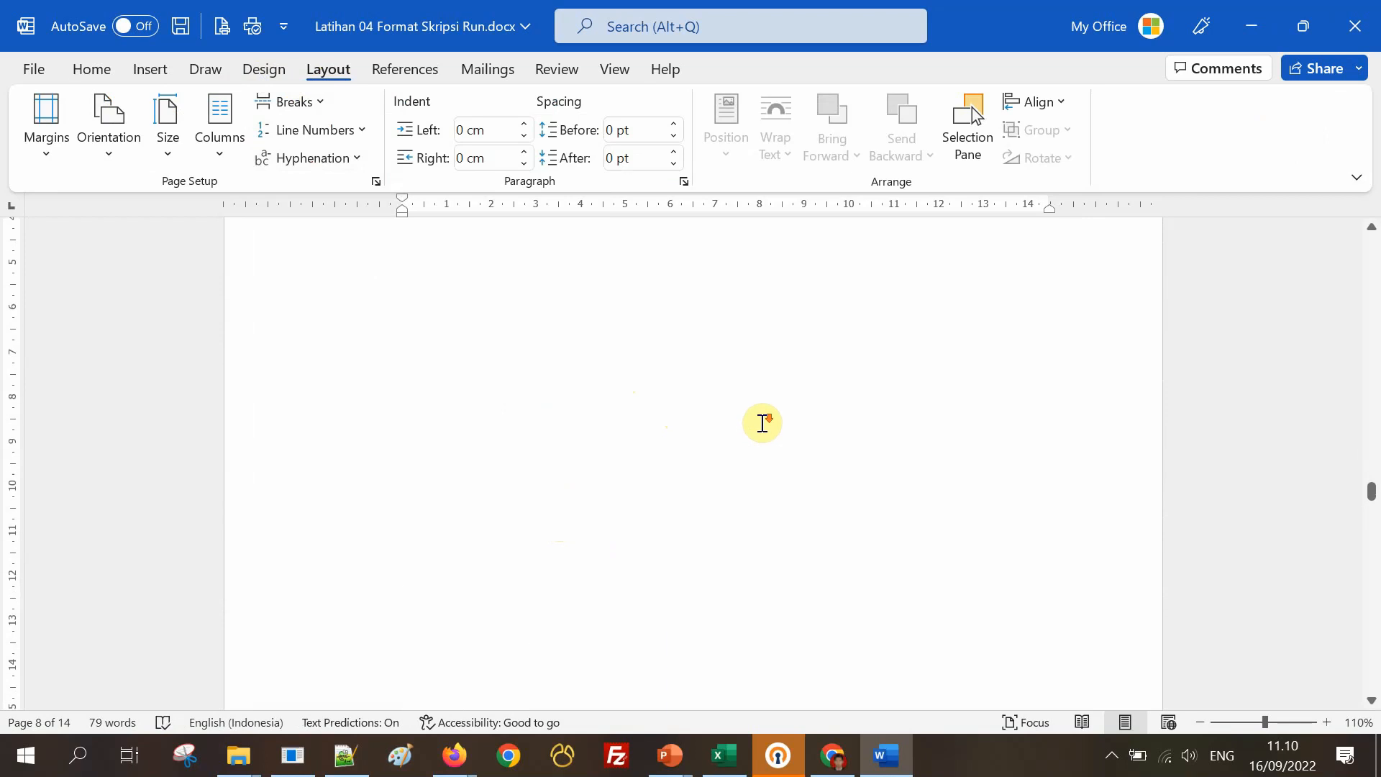
Review the page layout back to the cover, and check the cover and HALAMAN PENGESAHAN page breaks with formatting marks temporarily shown.
scroll(762, 423, down, 8)
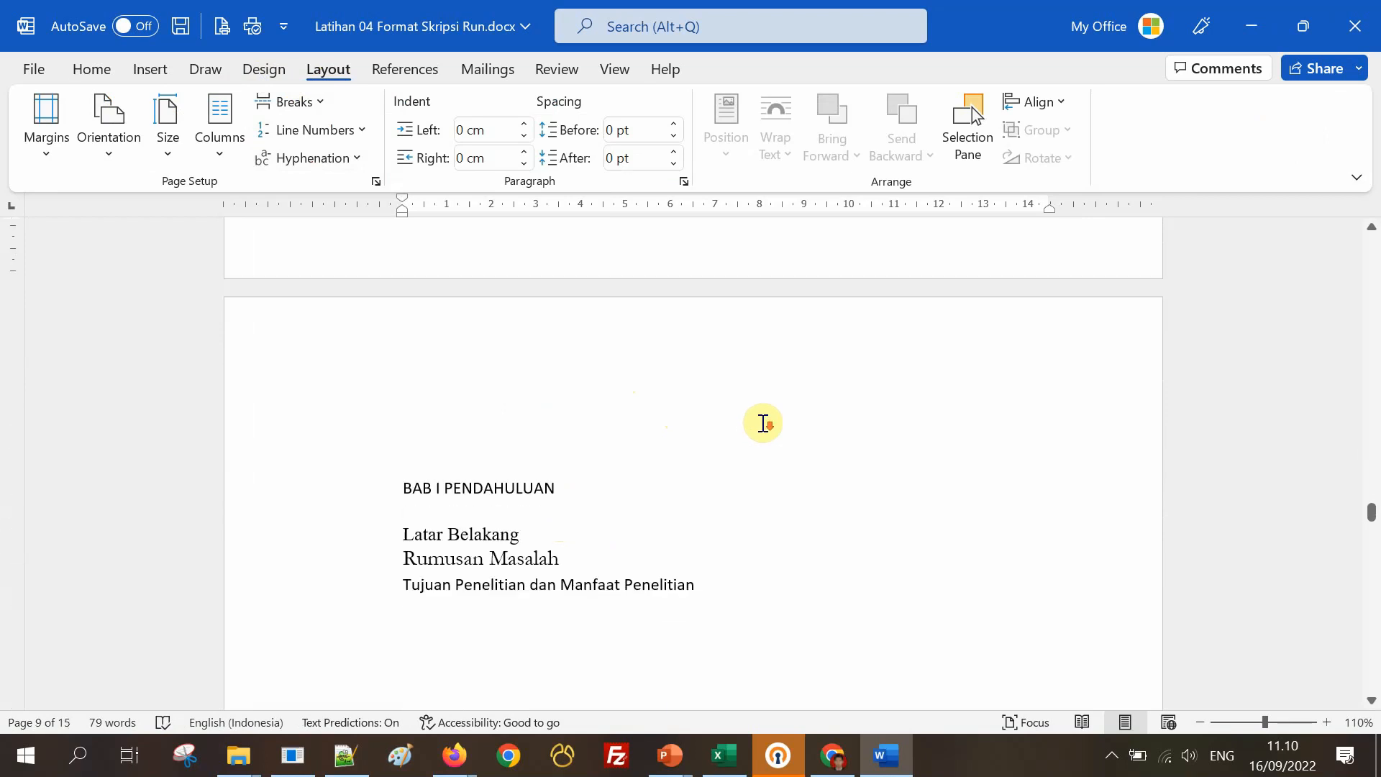
scroll(762, 423, up, 5)
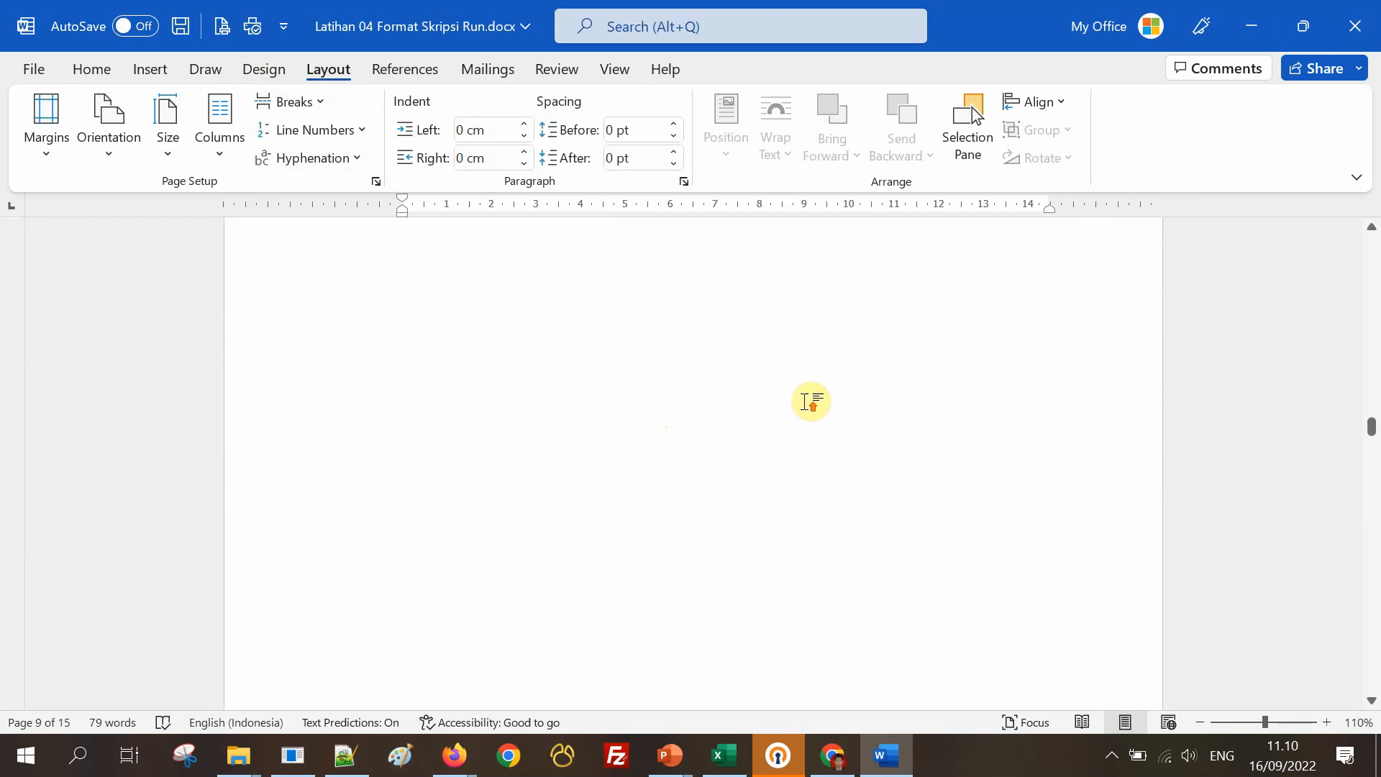
scroll(804, 402, up, 5)
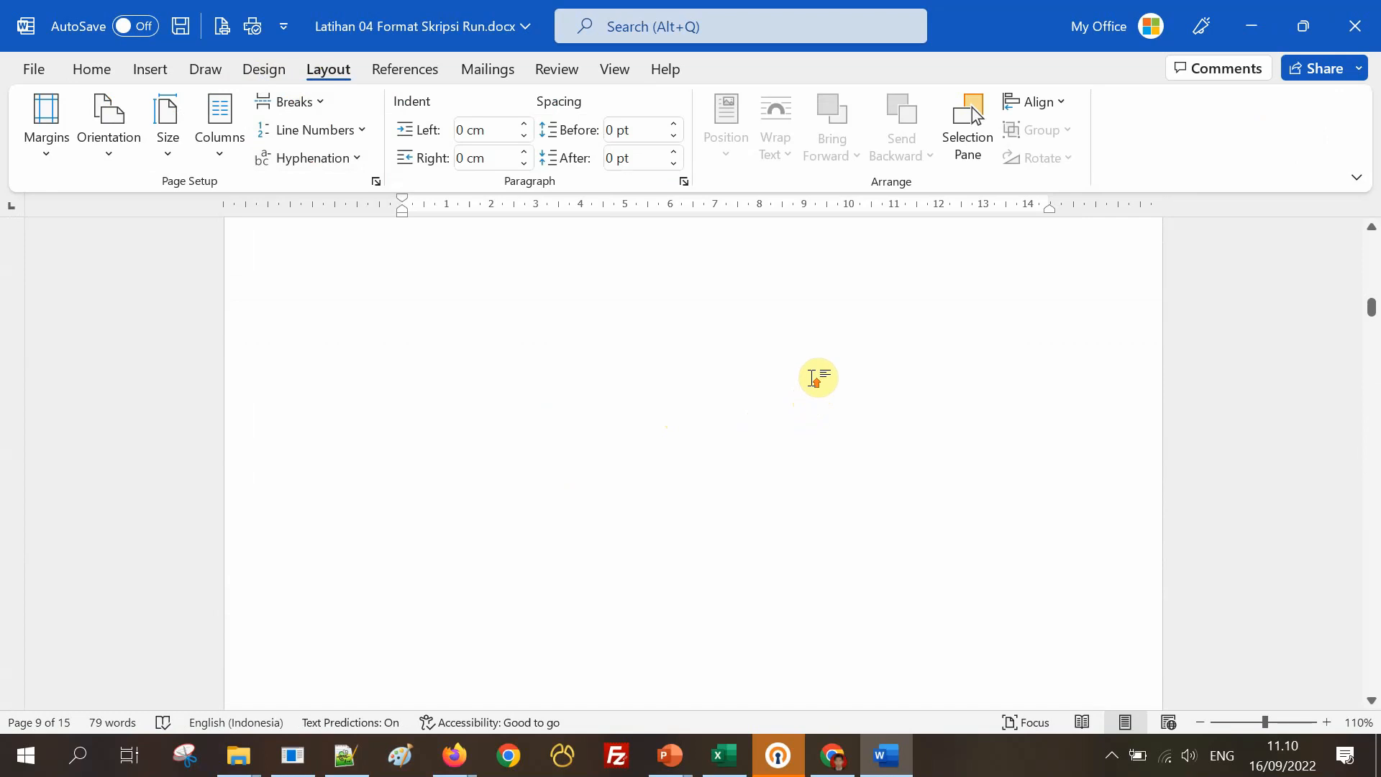
scroll(812, 377, up, 10)
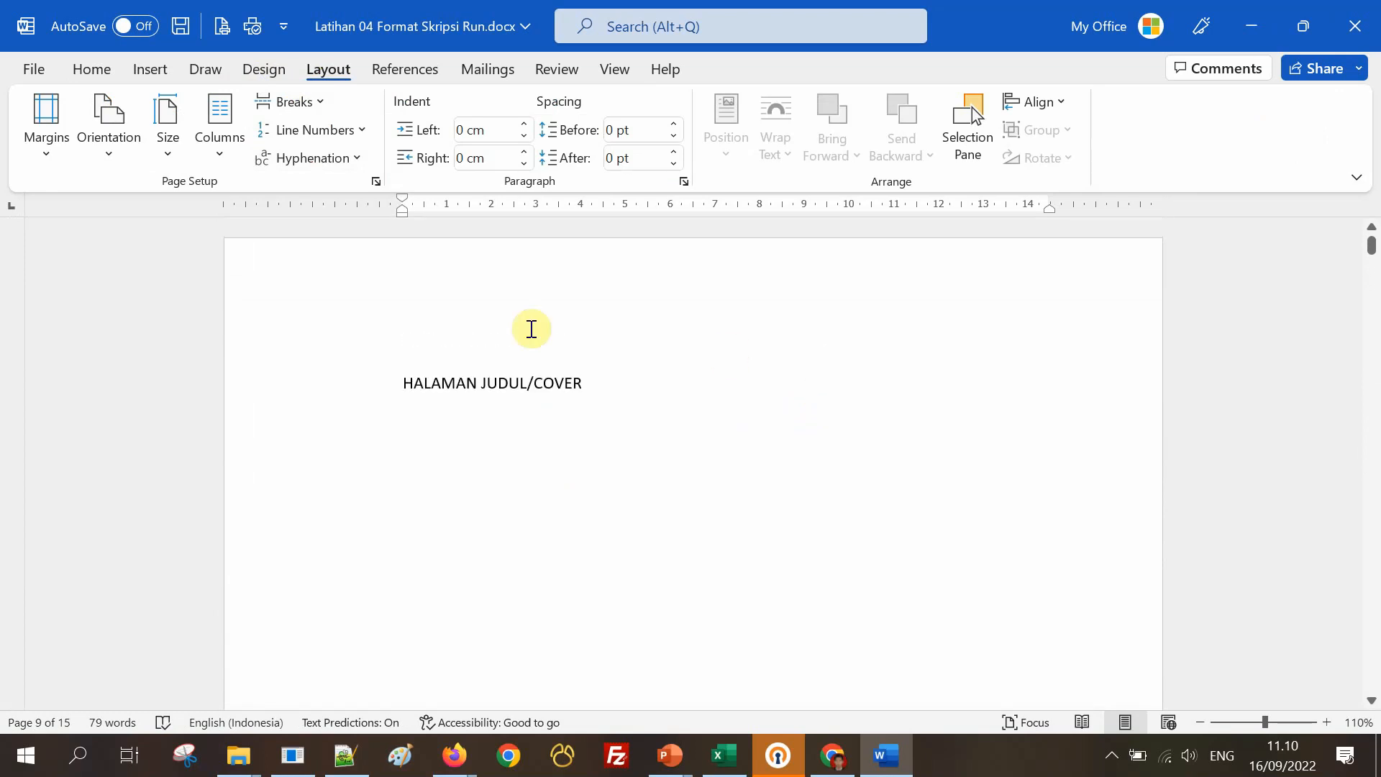
click(72, 76)
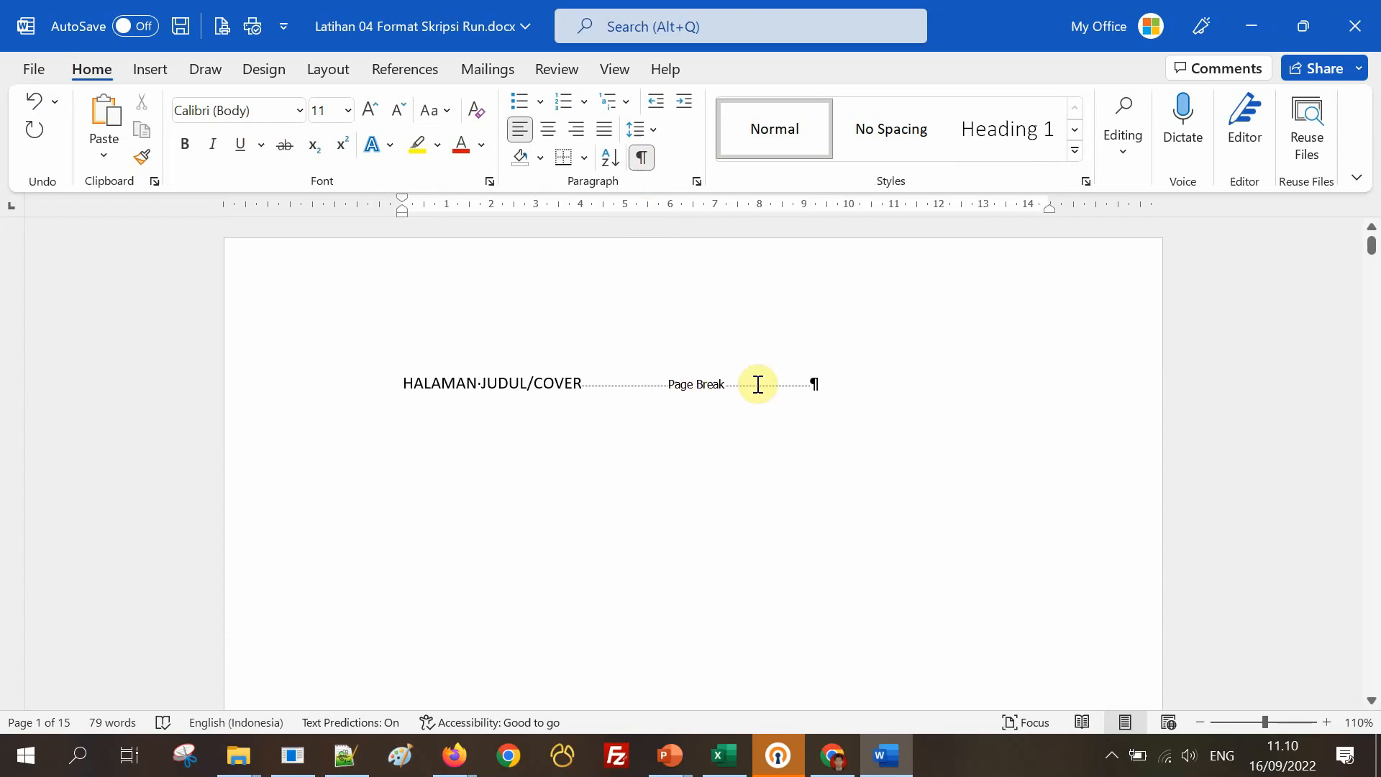
scroll(756, 389, down, 10)
scroll(760, 383, down, 1)
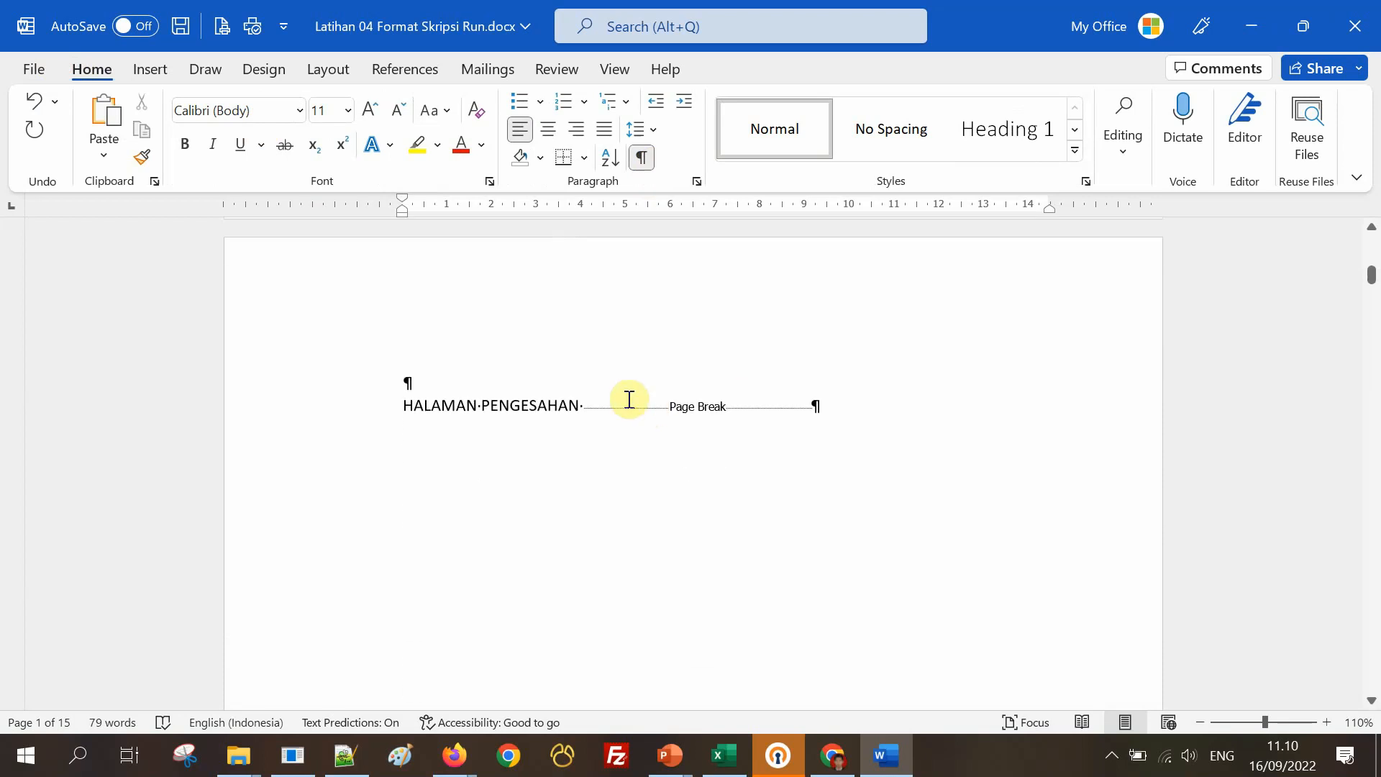
scroll(669, 243, up, 5)
click(641, 157)
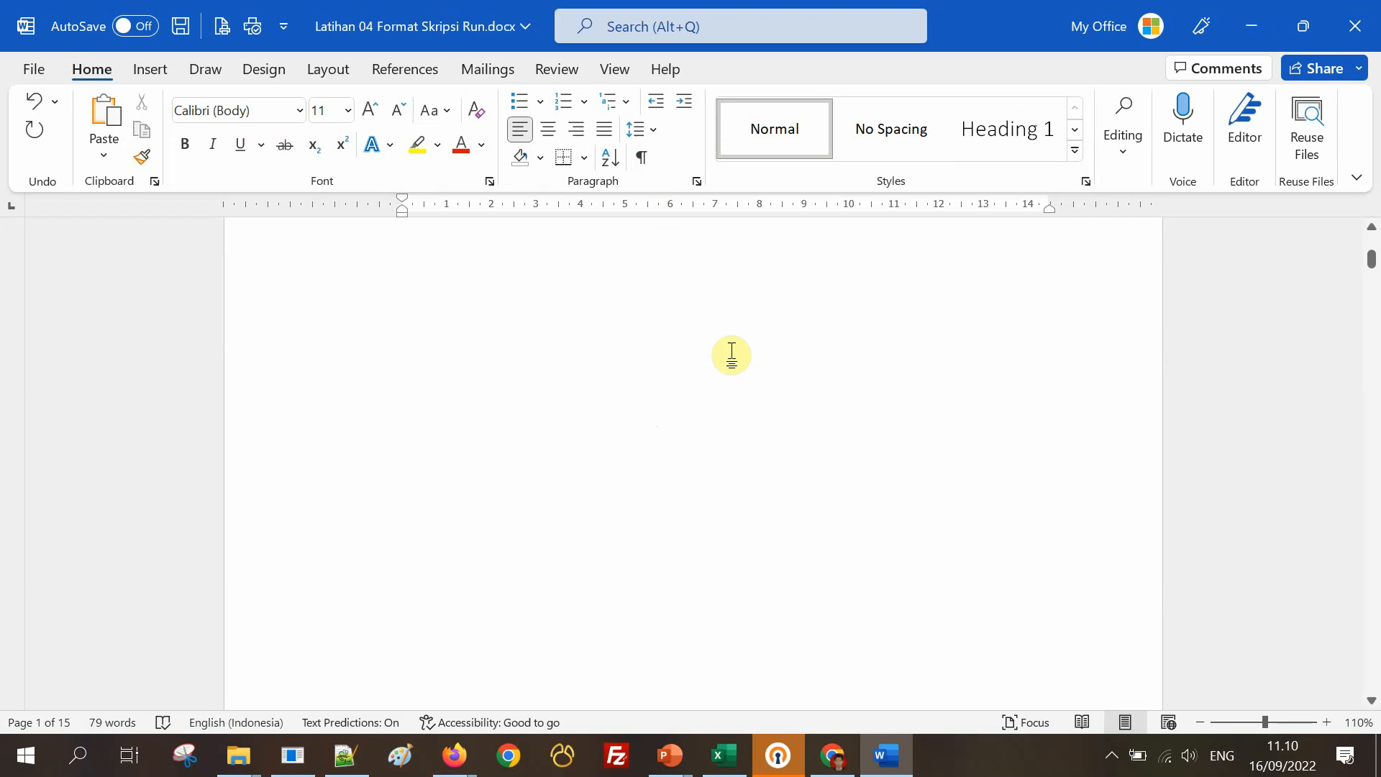
scroll(736, 367, up, 2)
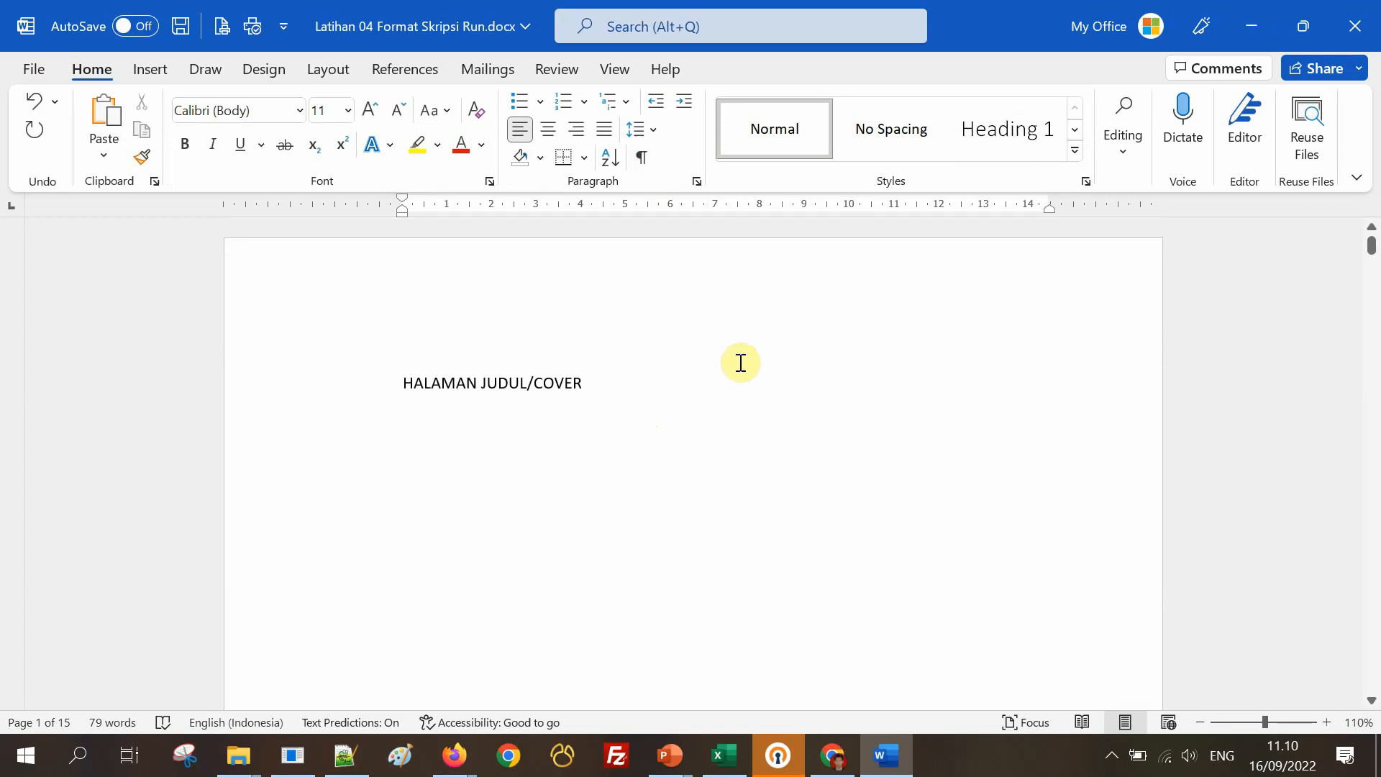
Show the formatting marks on the KATA PENGANTAR page and add three blank lines between the heading and its page break.
scroll(740, 363, down, 15)
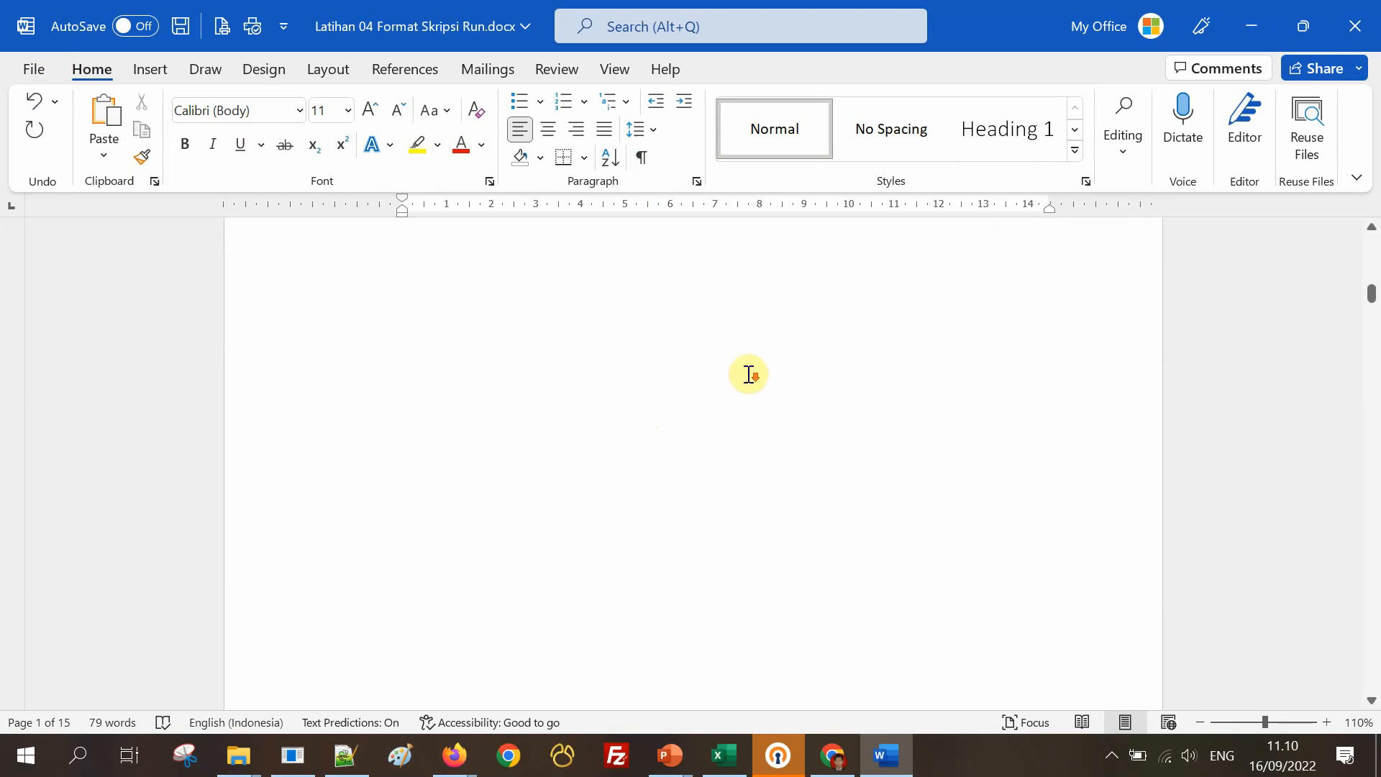
scroll(748, 374, down, 15)
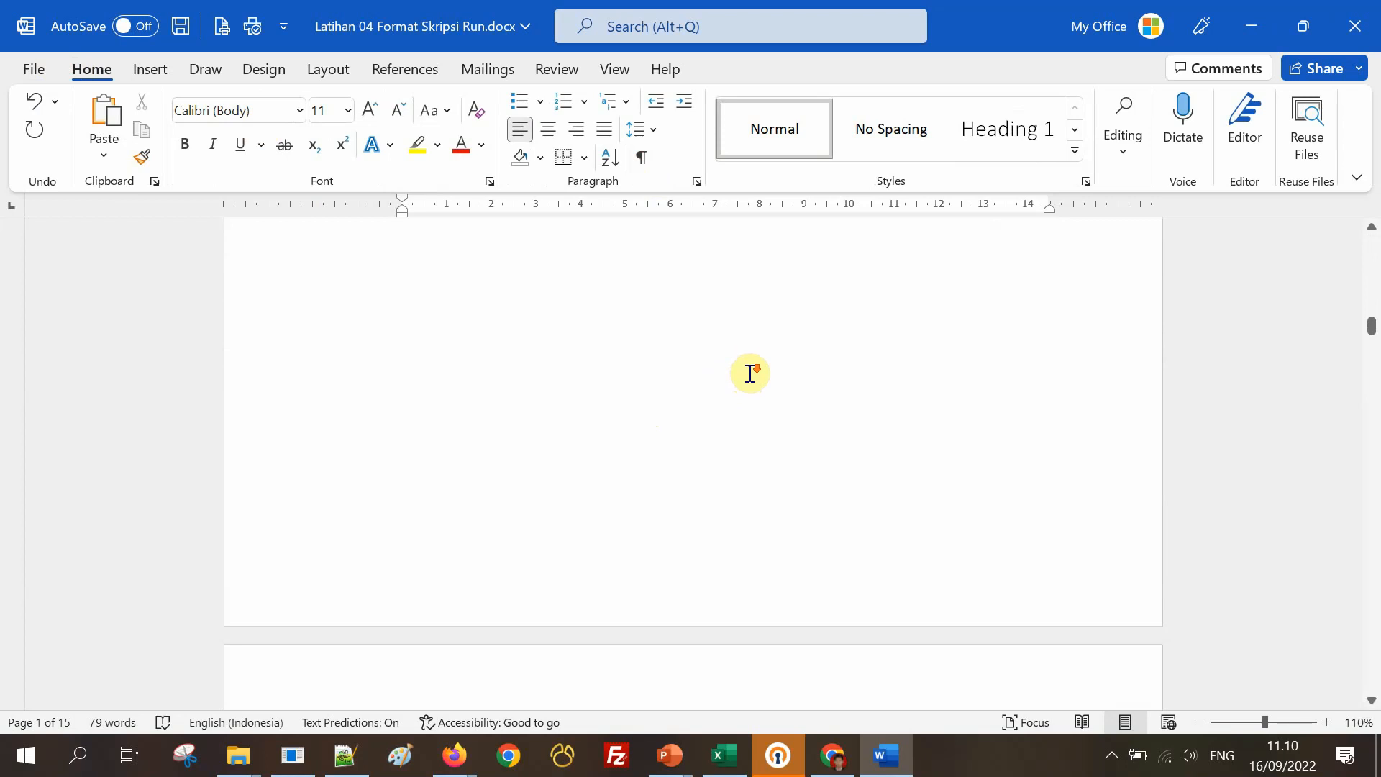
scroll(749, 373, down, 15)
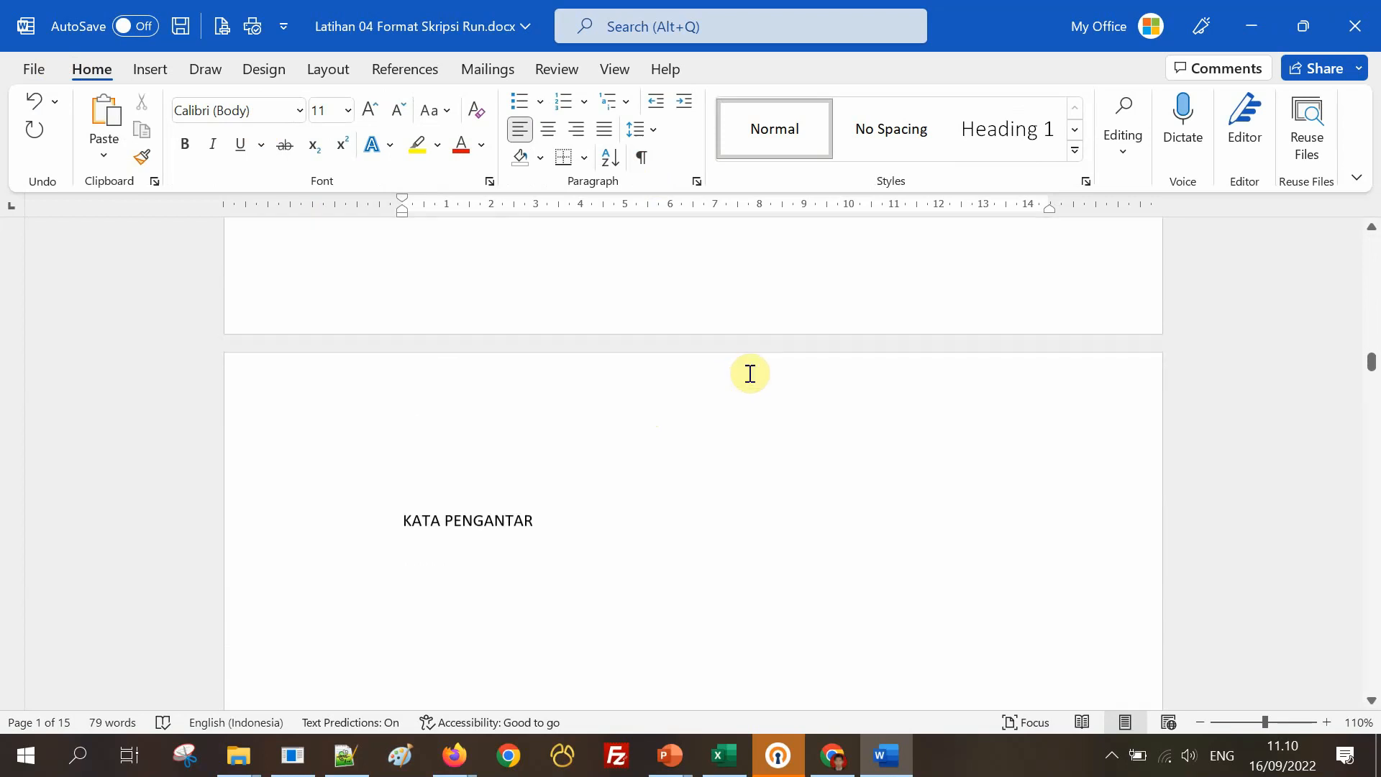
scroll(749, 374, down, 5)
scroll(749, 376, up, 4)
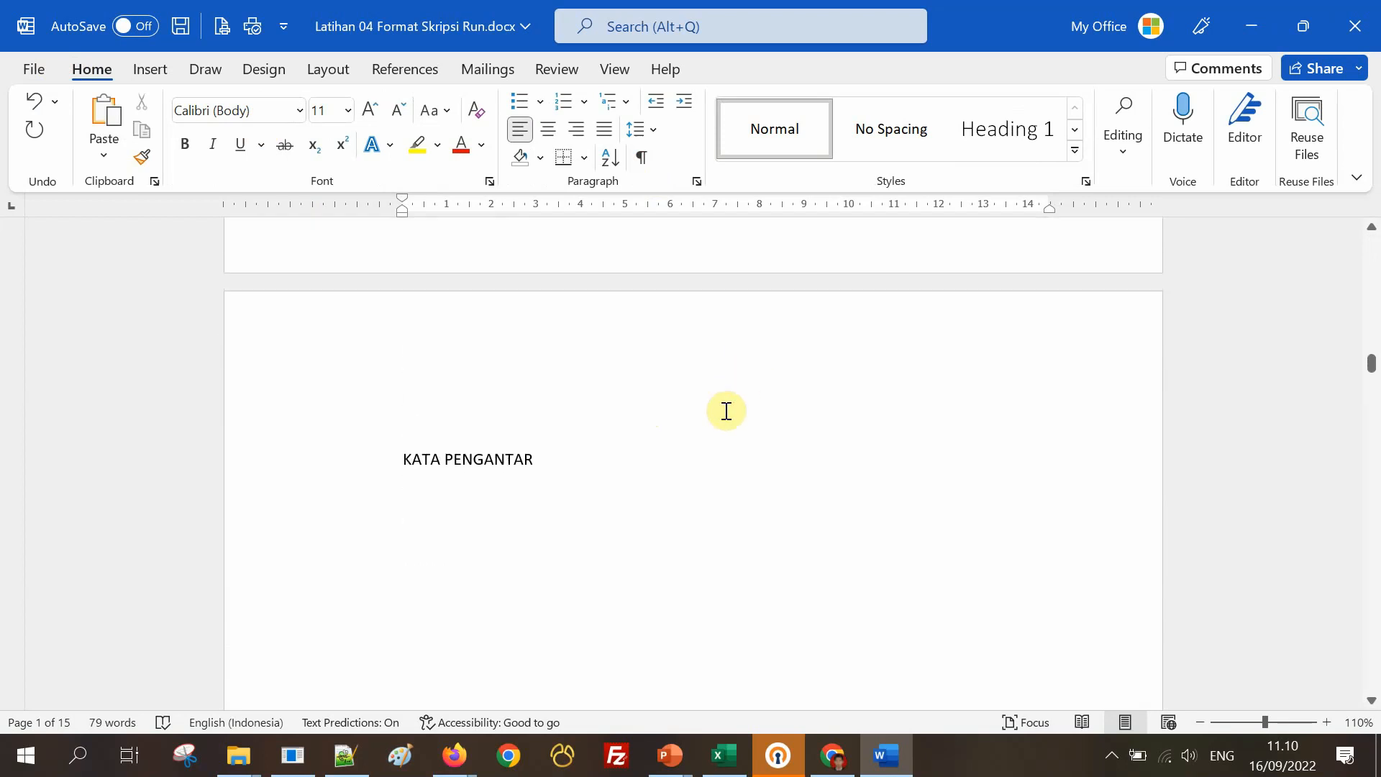
click(548, 460)
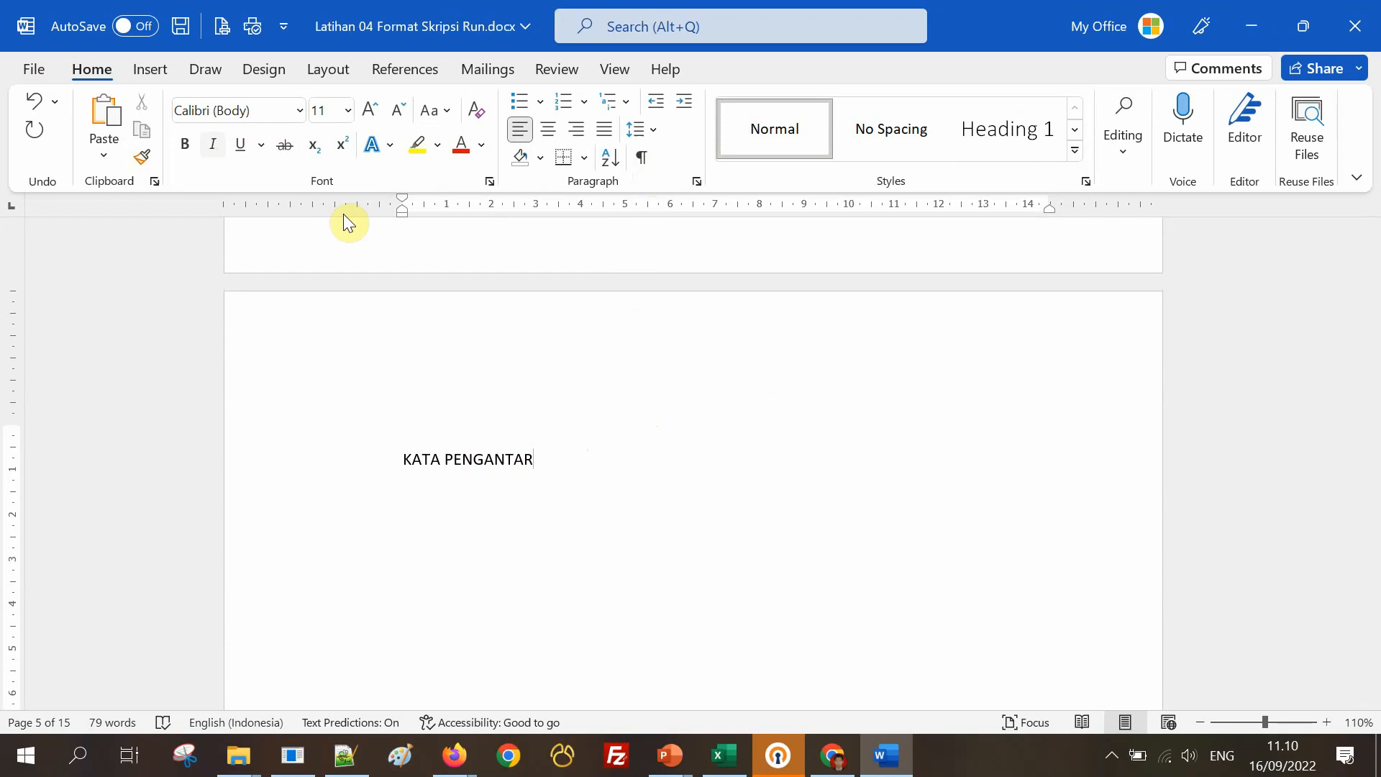
click(641, 161)
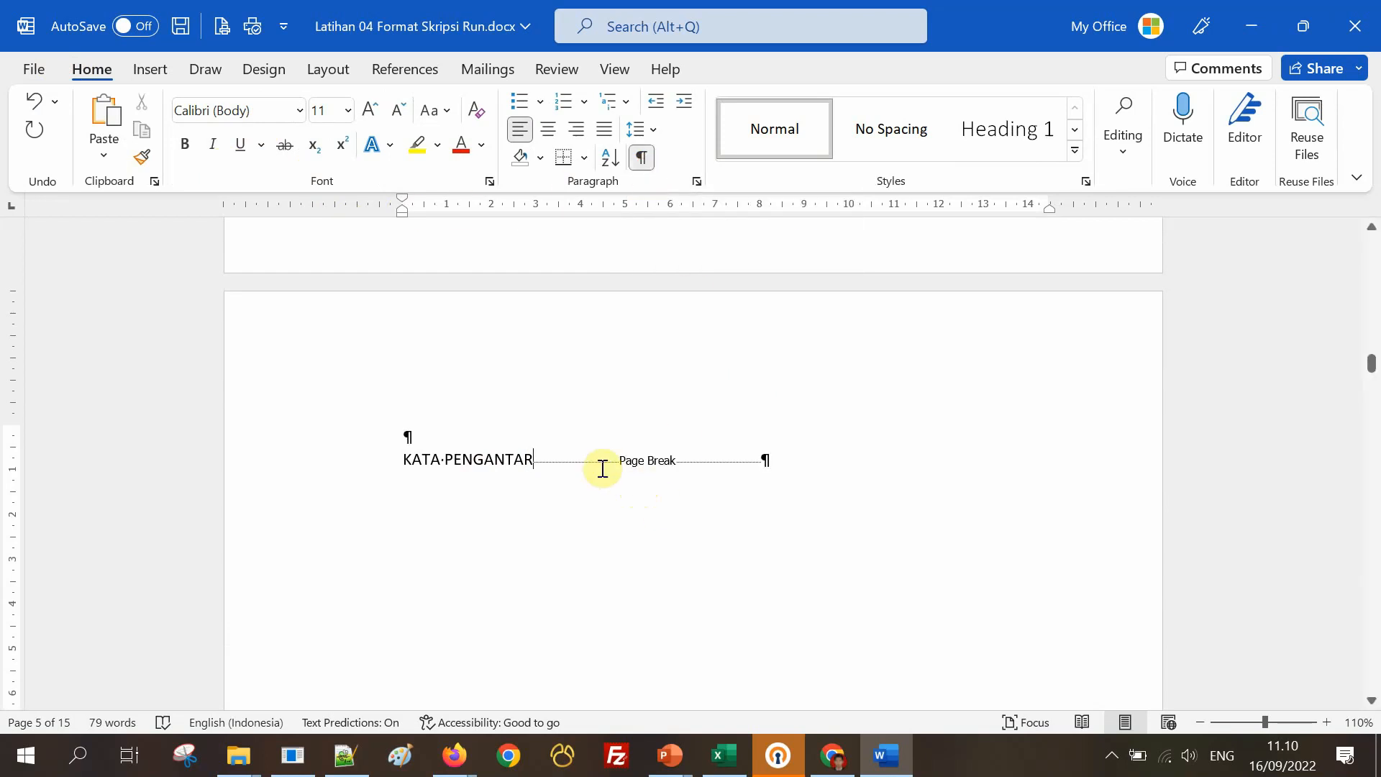
click(533, 461)
key(Return)
key(Return)
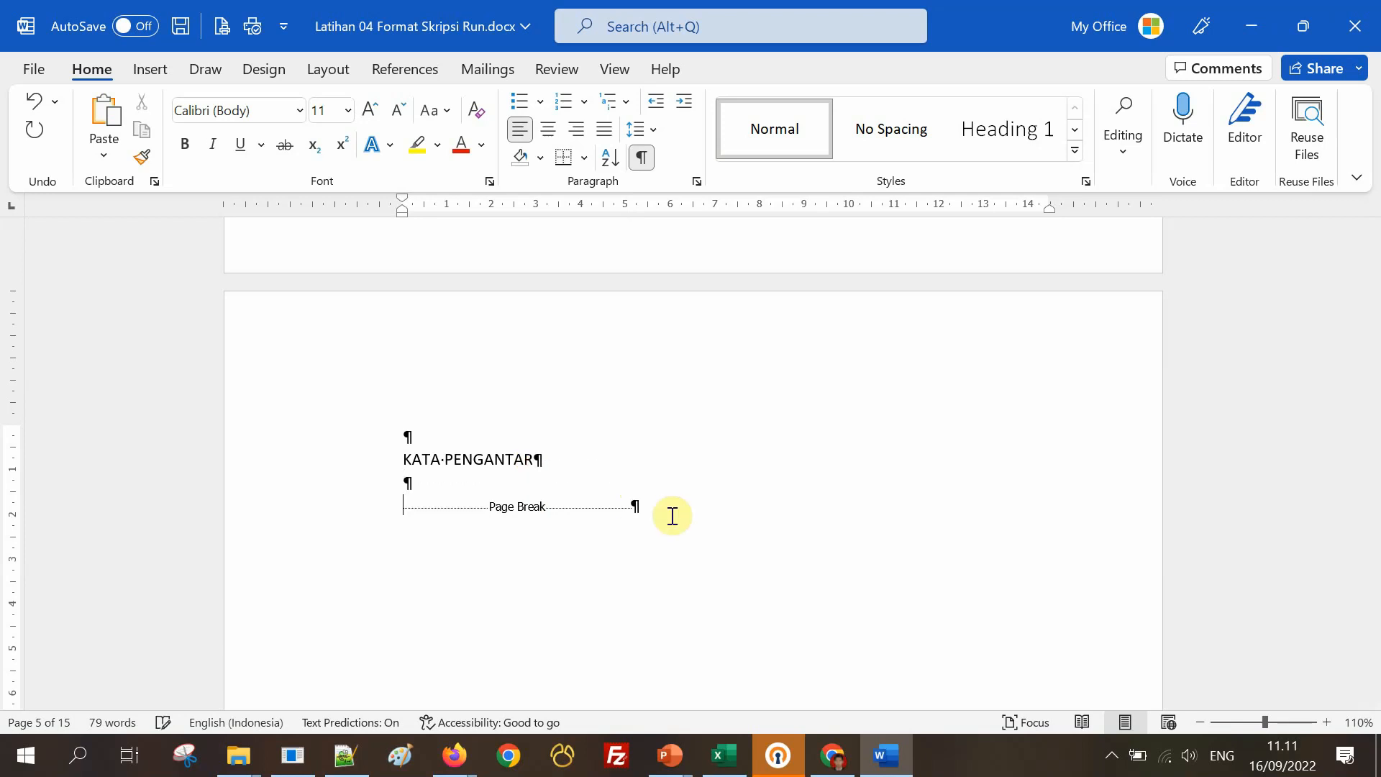
key(Return)
key(Return)
Enter "fffffff" as test text above the KATA PENGANTAR page break and compare the page with formatting marks hidden and shown.
click(428, 501)
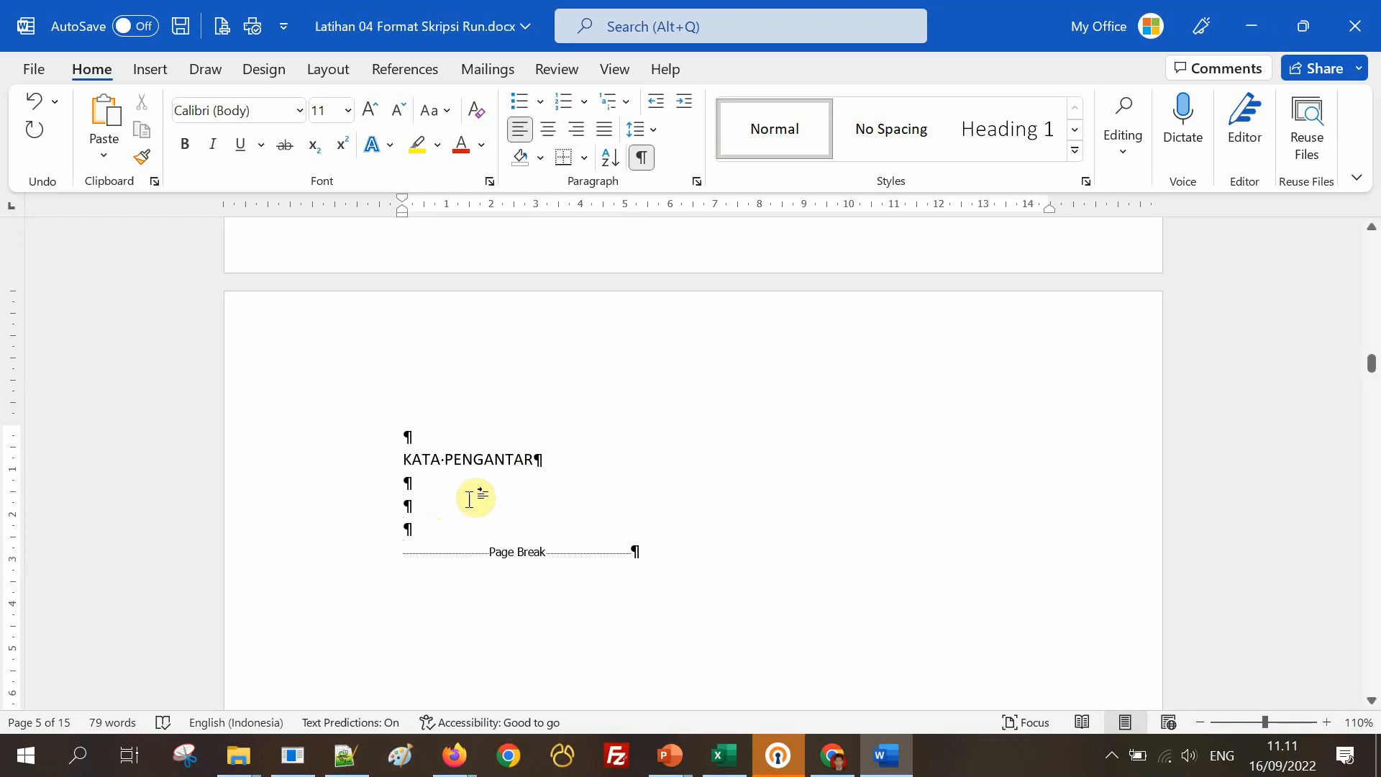
text(fffffff)
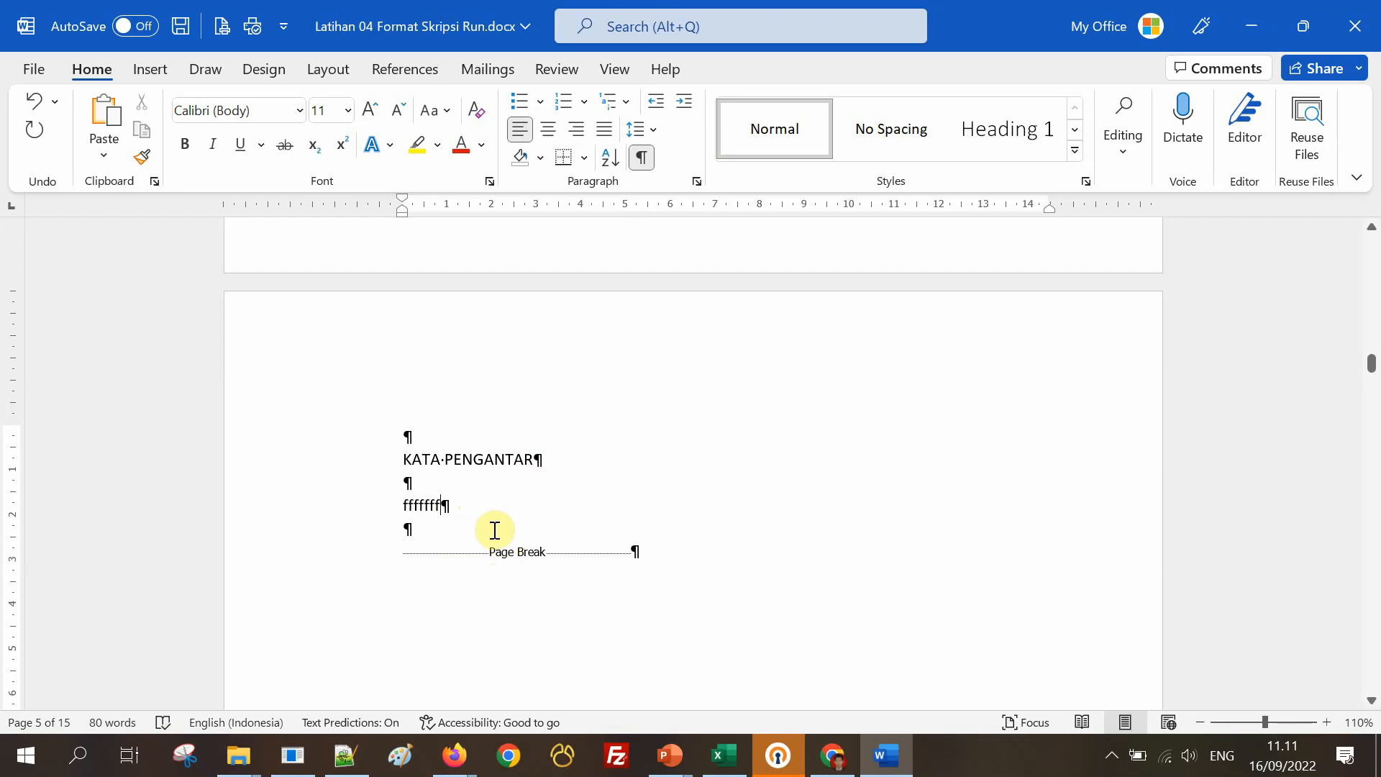
click(641, 158)
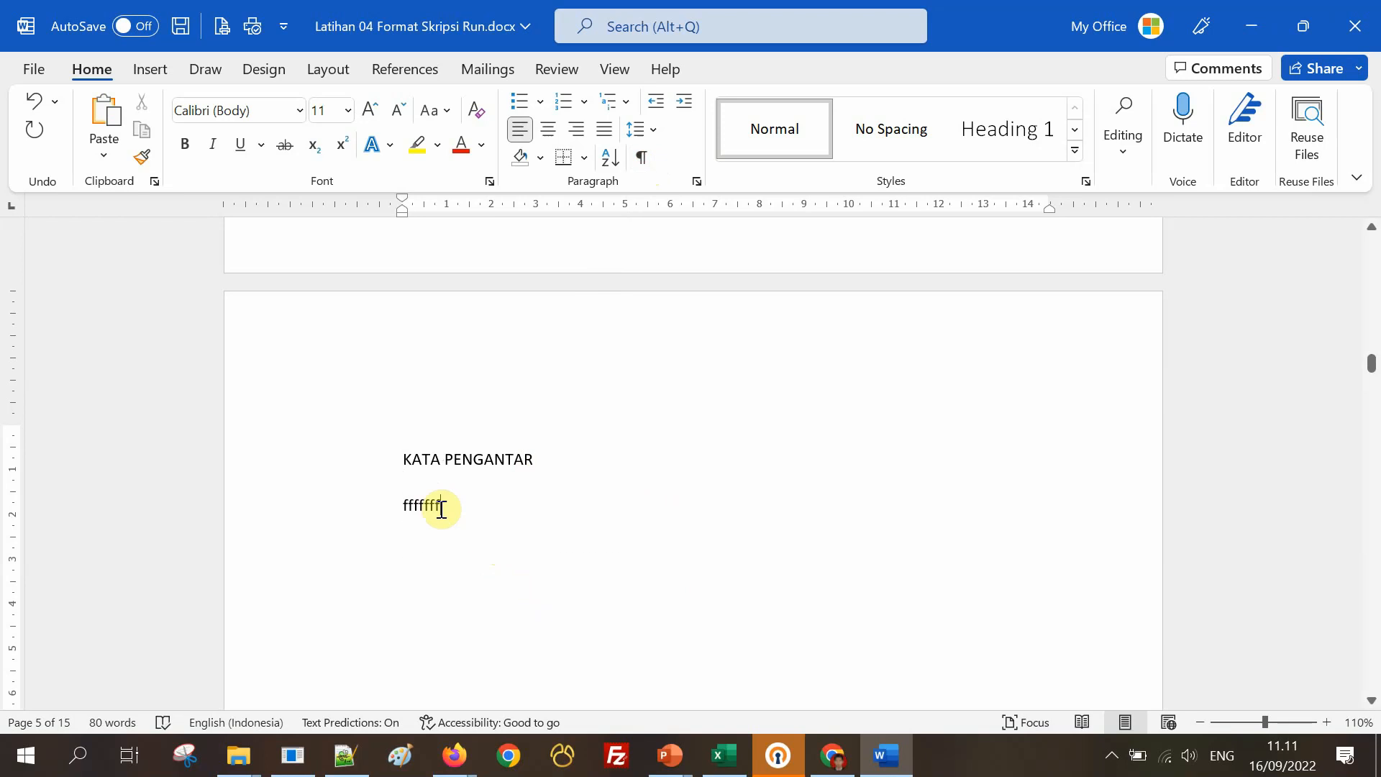
drag(467, 508, 407, 505)
click(641, 157)
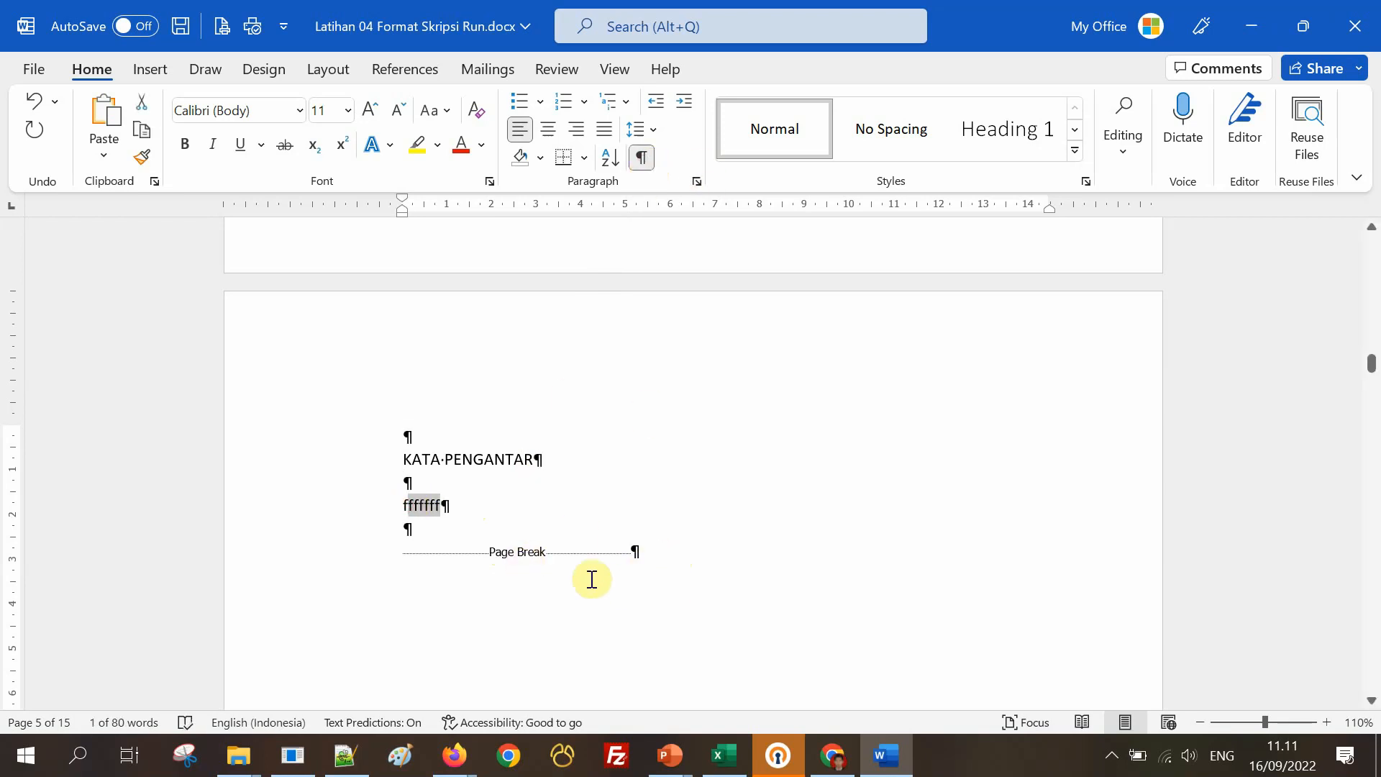
click(662, 556)
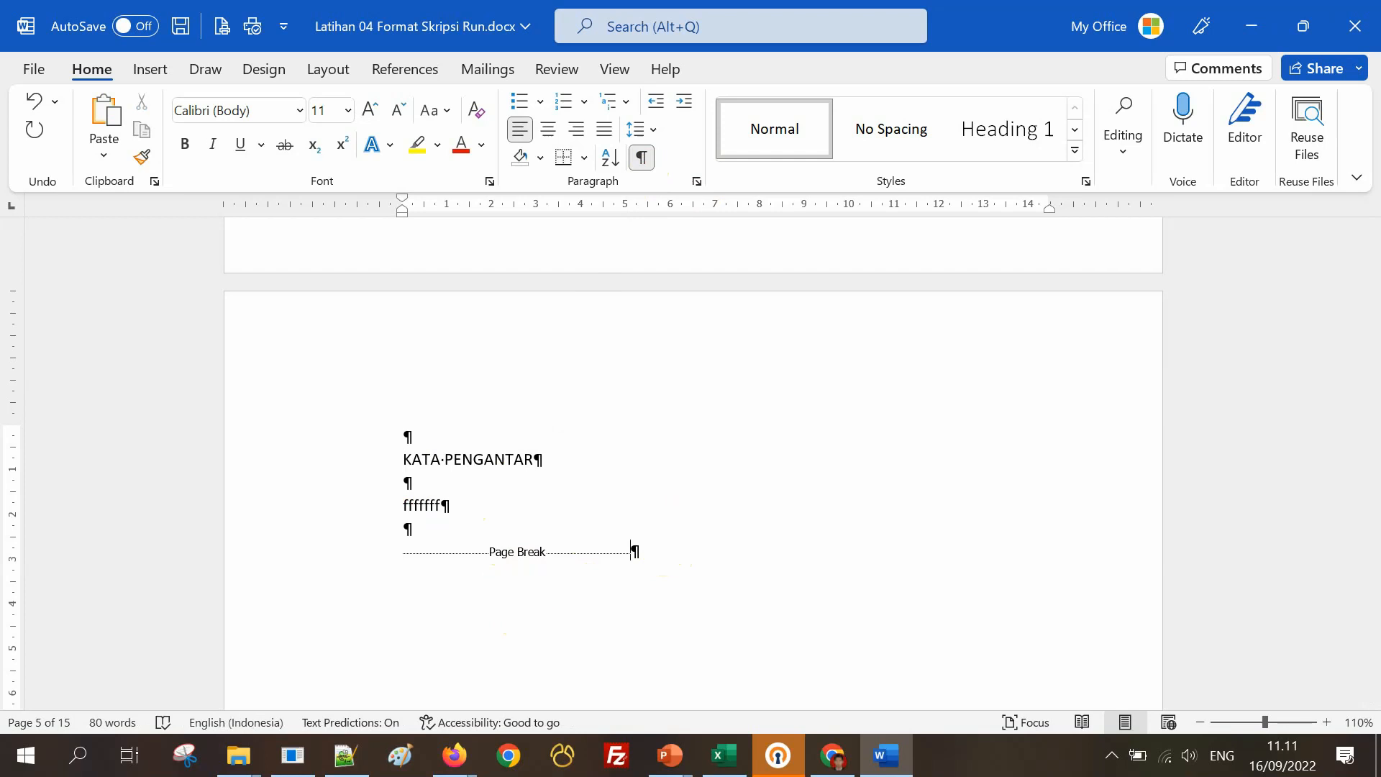
scroll(532, 614, down, 15)
scroll(619, 546, up, 10)
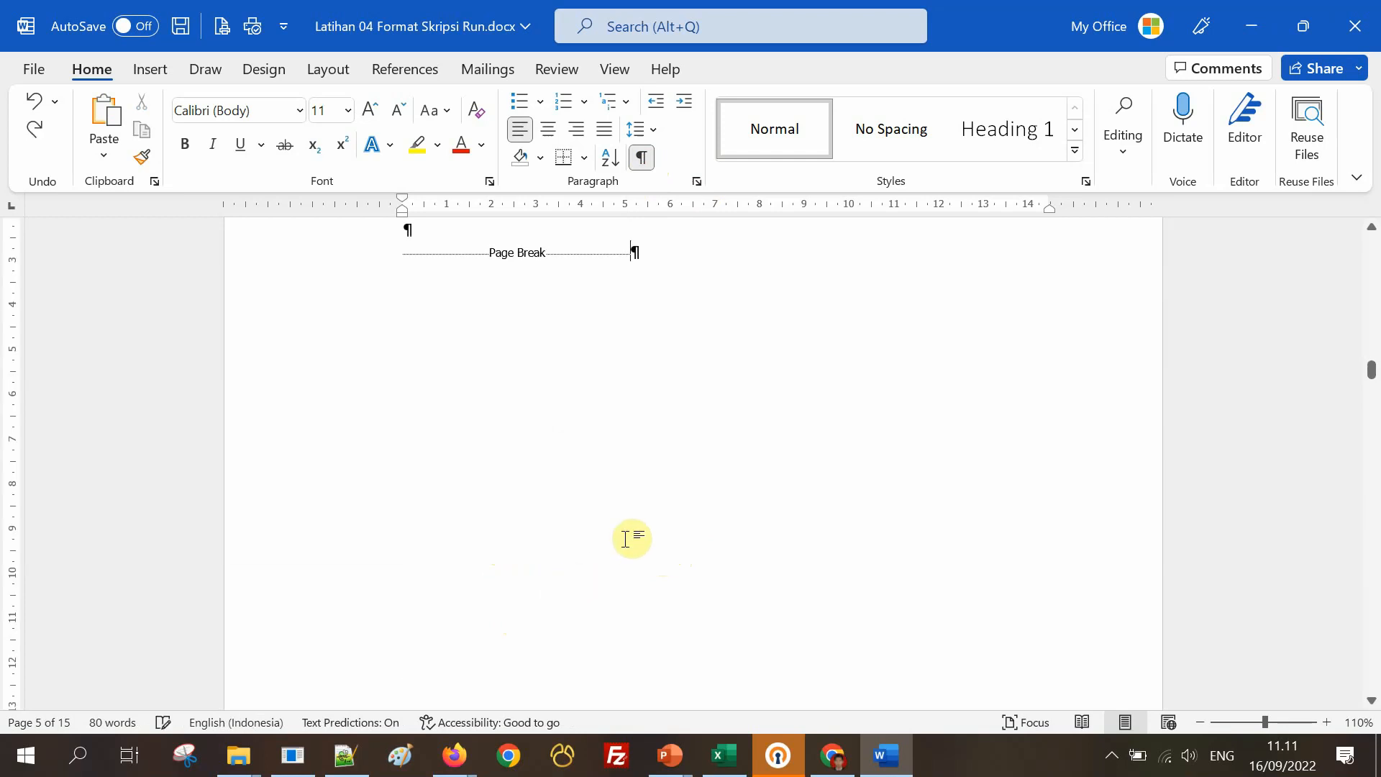
Hide the formatting marks and replace the "fffffff" test text with "Ini adalah contoh isian" written twice.
click(461, 325)
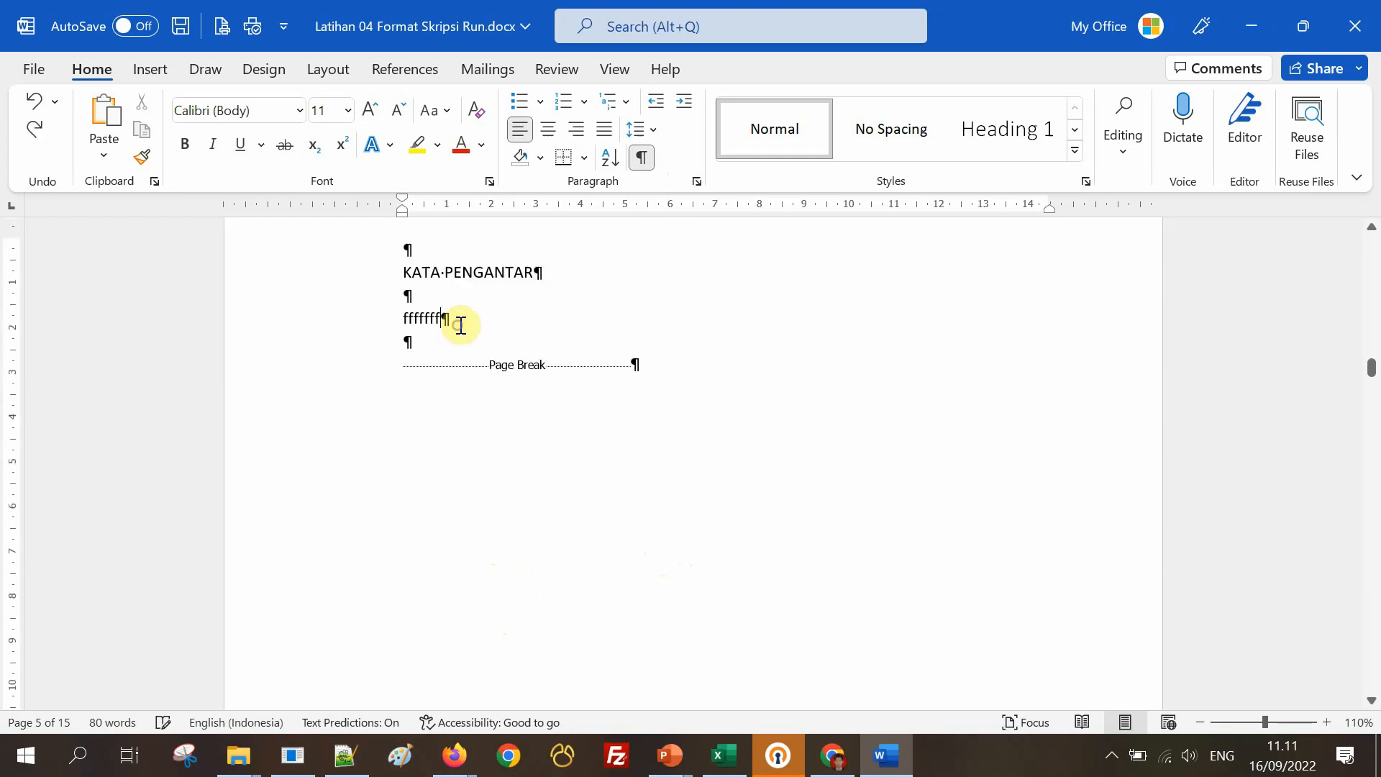
click(643, 156)
key(BackSpace)
key(BackSpace)
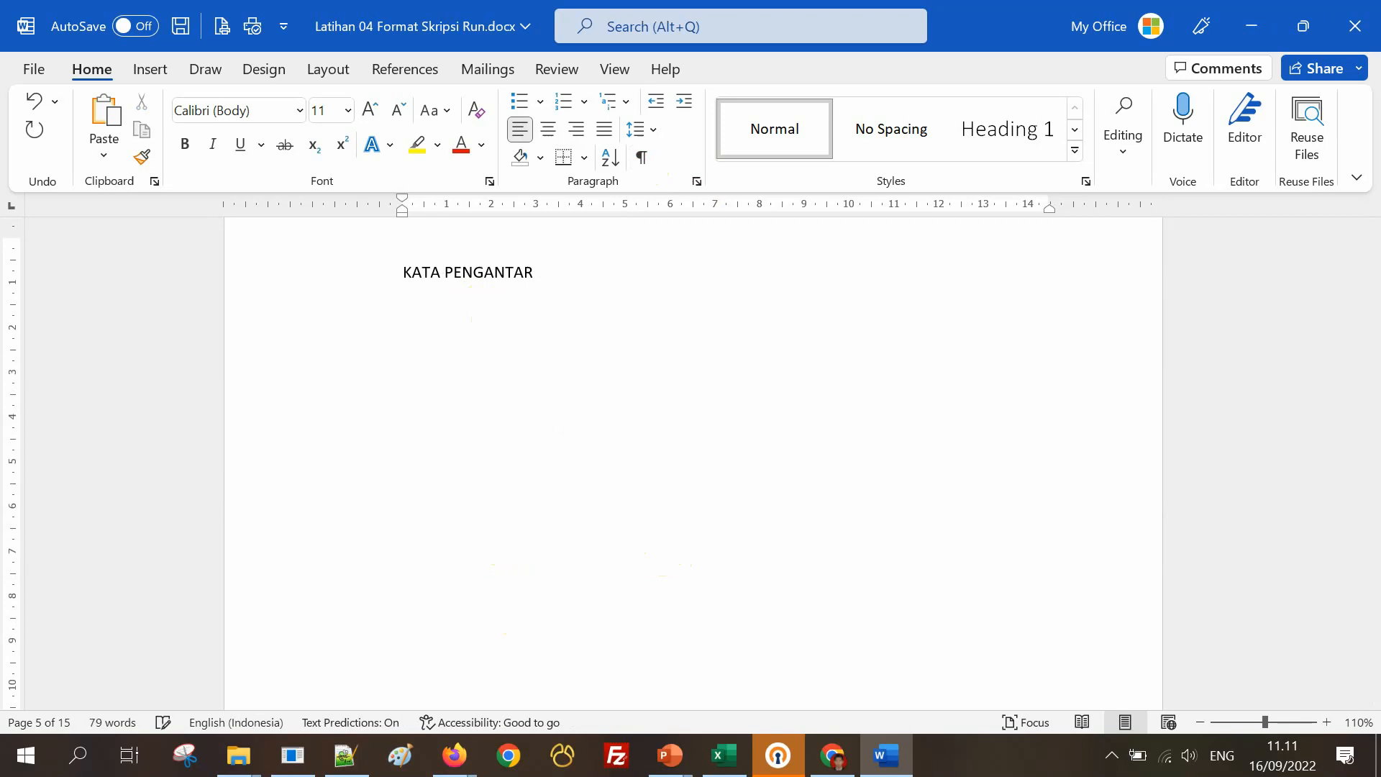
text(Ini adalah contoh isian)
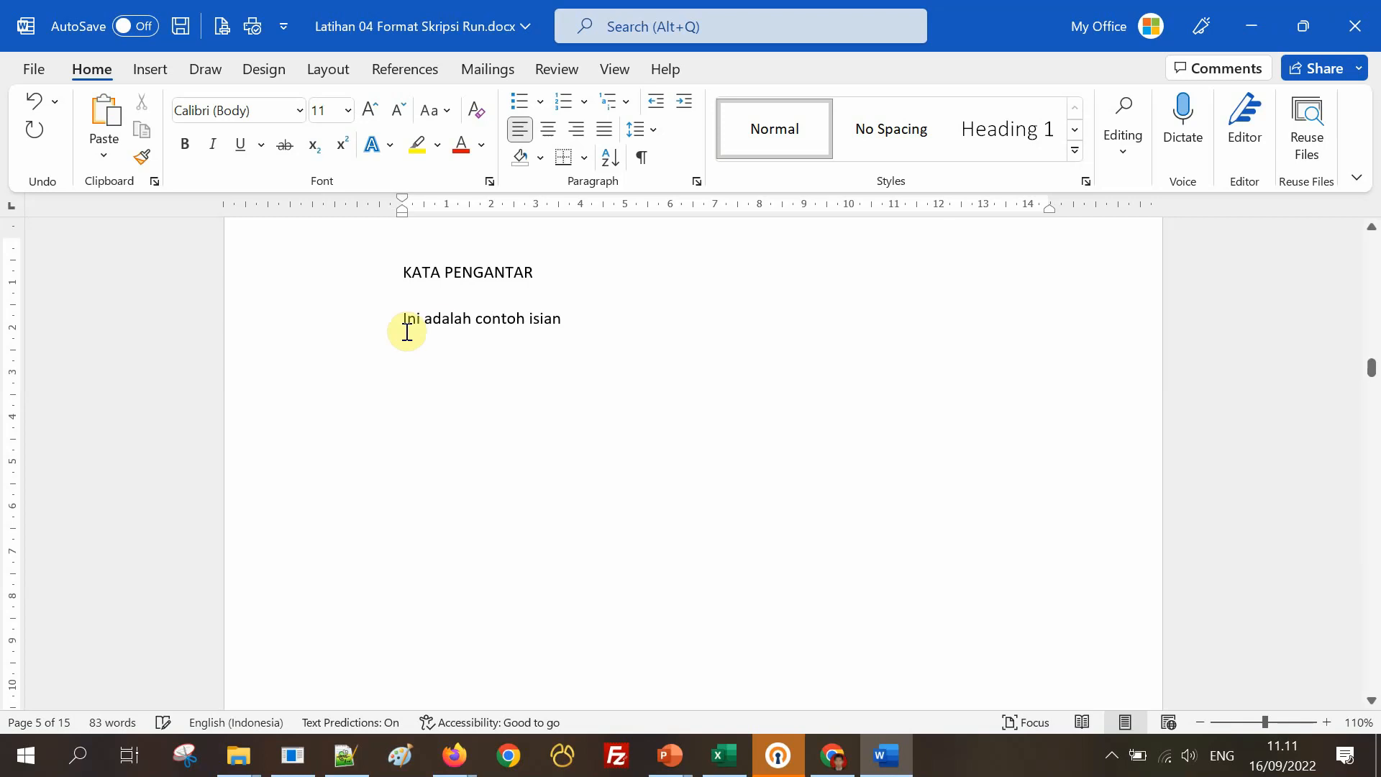
text(I)
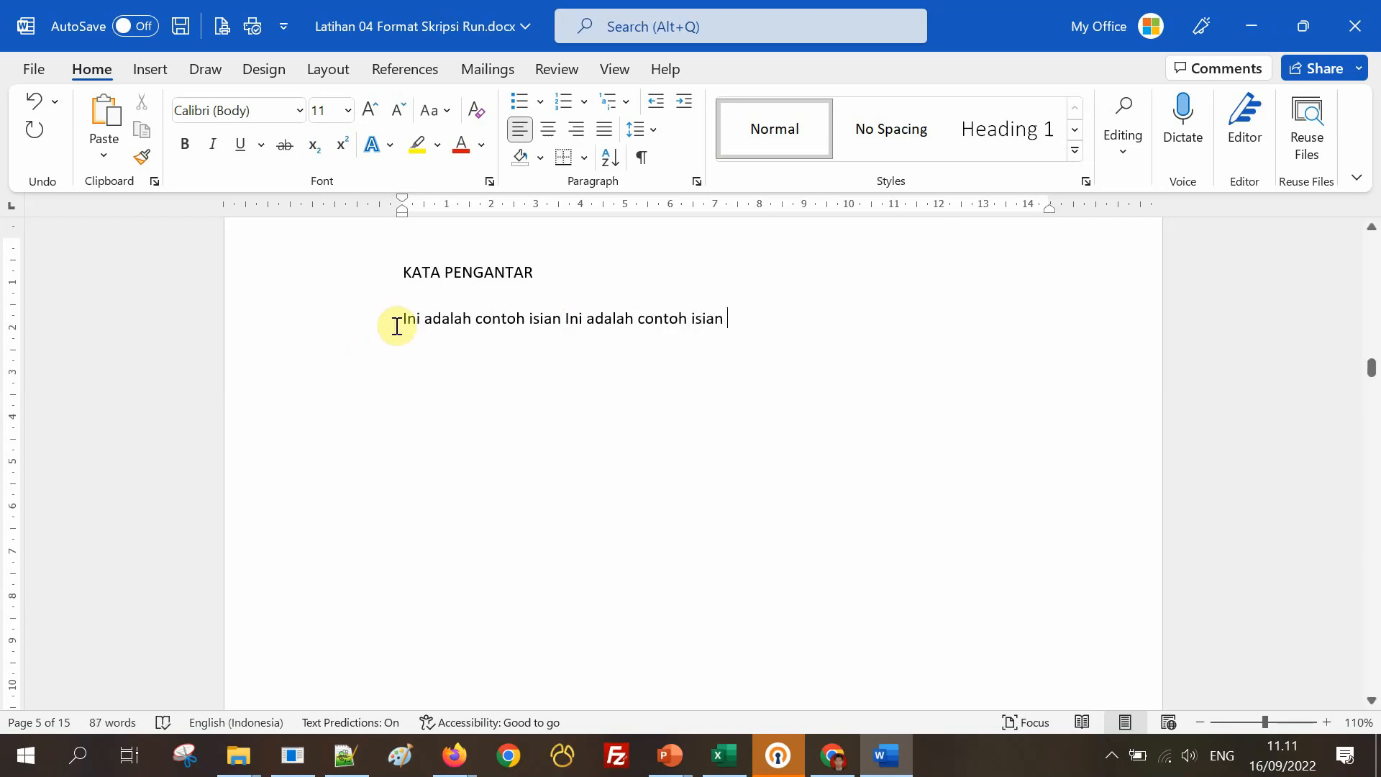
Copy the phrase "Ini adalah contoh isian", paste it 13 more times to fill out the paragraph, and end it with a period.
drag(400, 319, 554, 321)
key(ctrl+c)
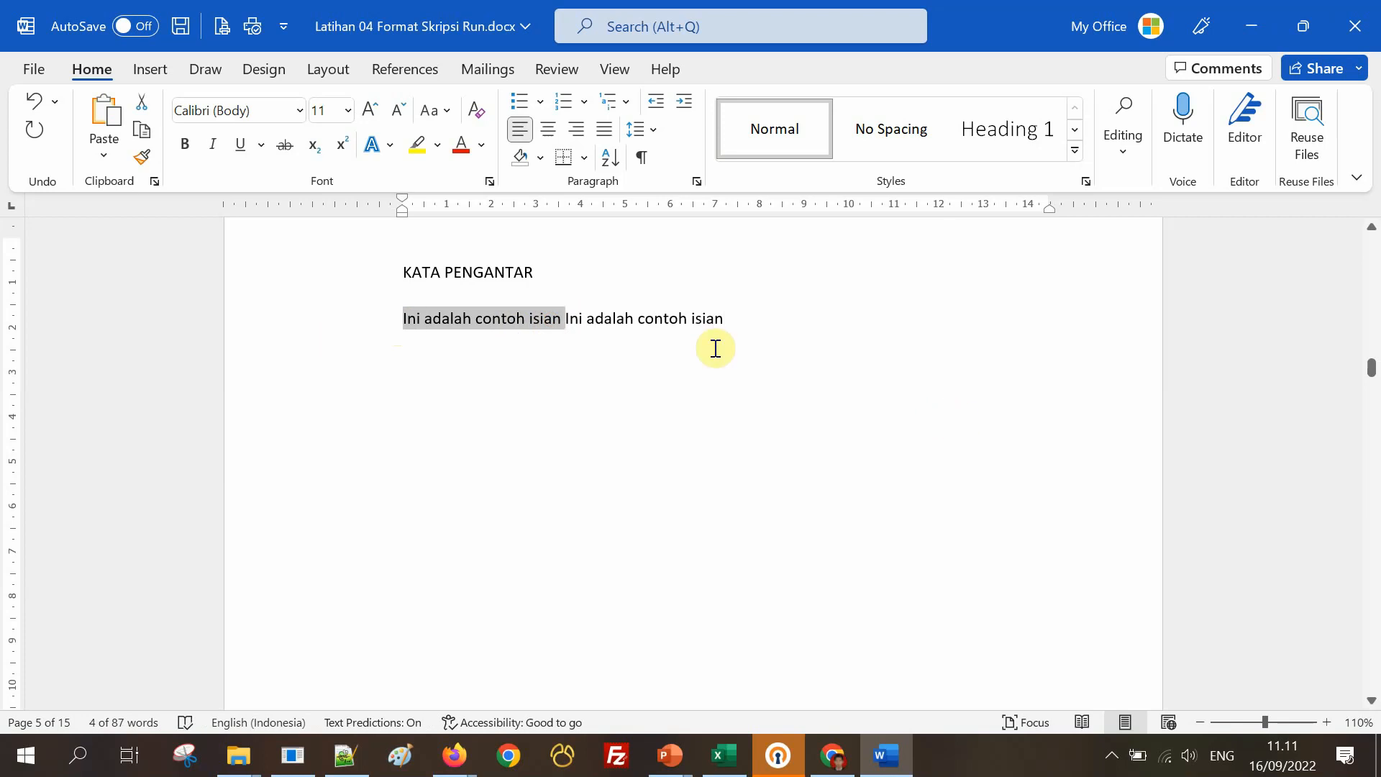
click(832, 352)
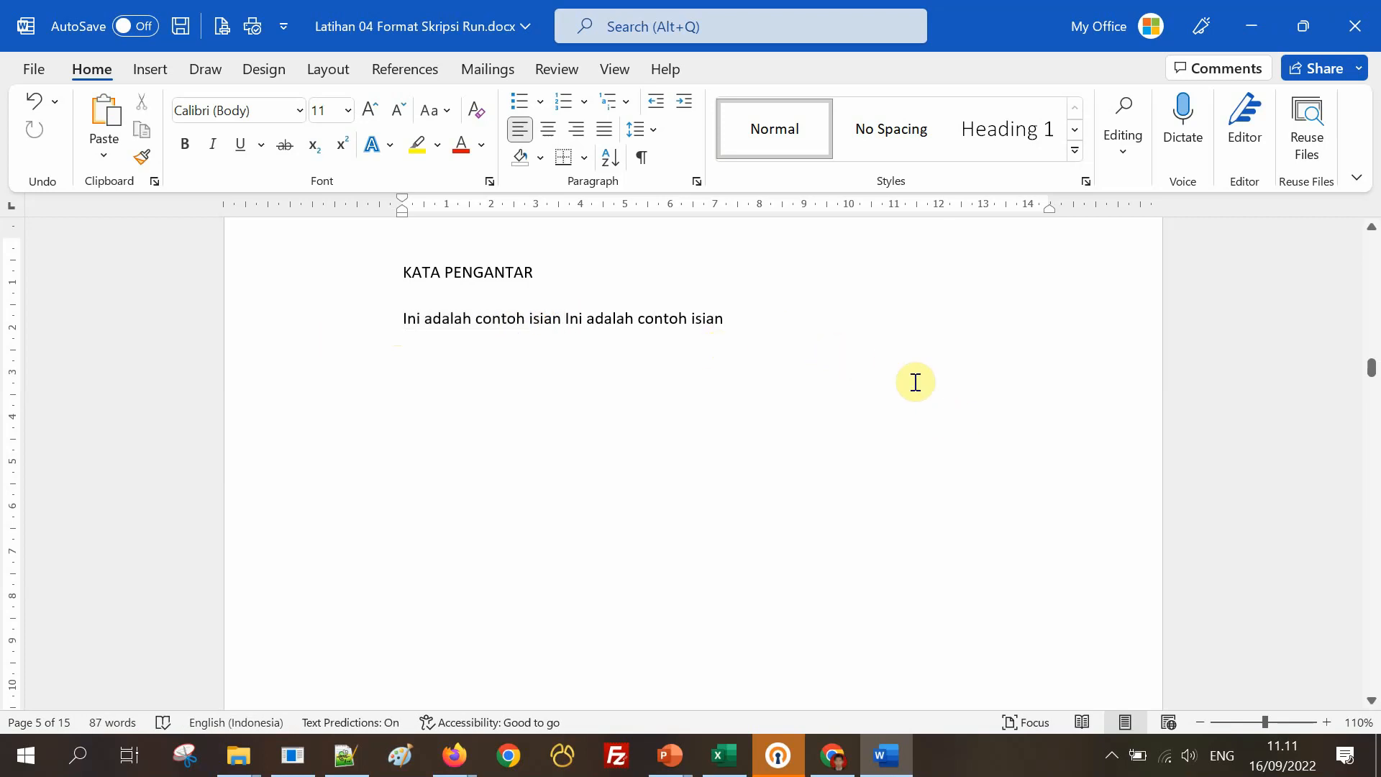
key(ctrl+v)
key(ctrl+v)
key(ctrl+v)
key(ctrl+v)
key(ctrl+v)
key(ctrl+v)
key(ctrl+v)
key(ctrl+v)
key(ctrl+v)
key(ctrl+v)
key(ctrl+v)
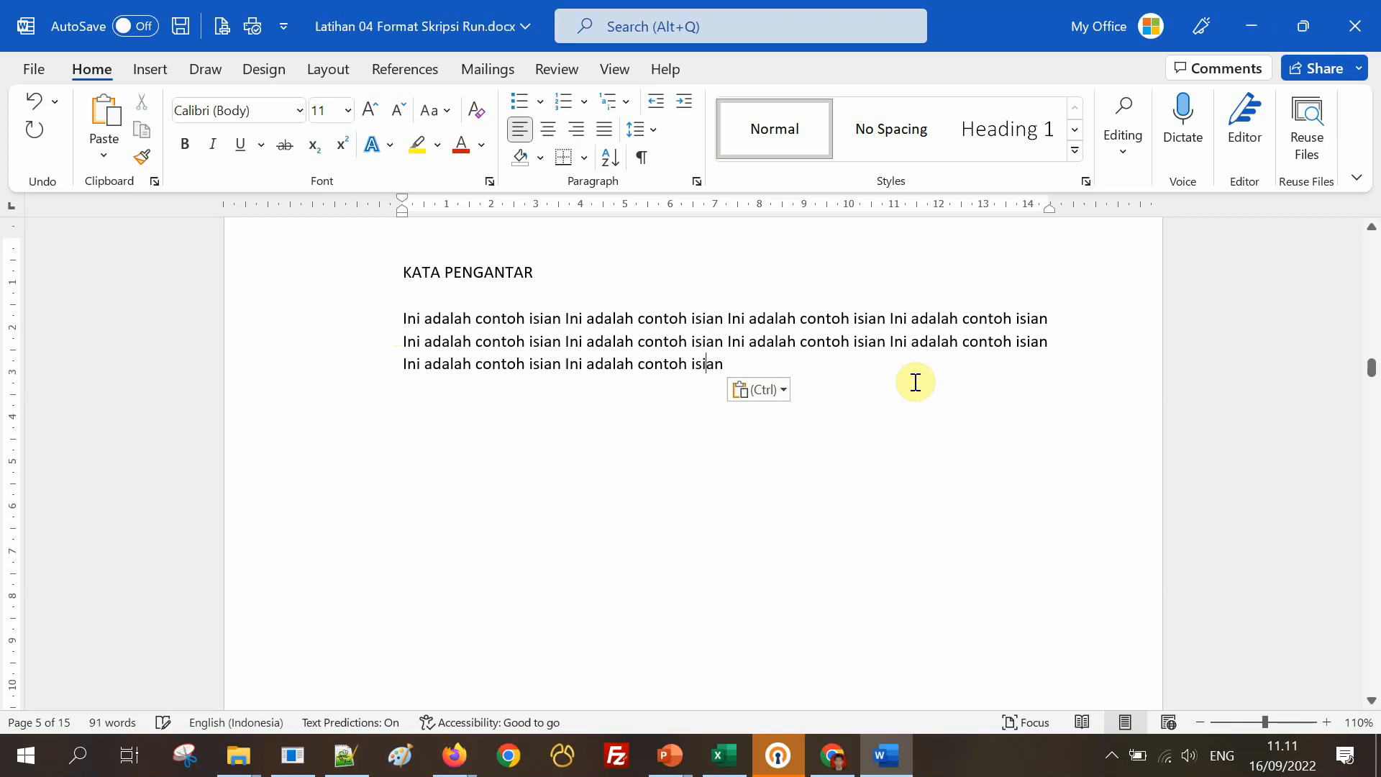
key(ctrl+v)
key(ctrl+v)
text(.)
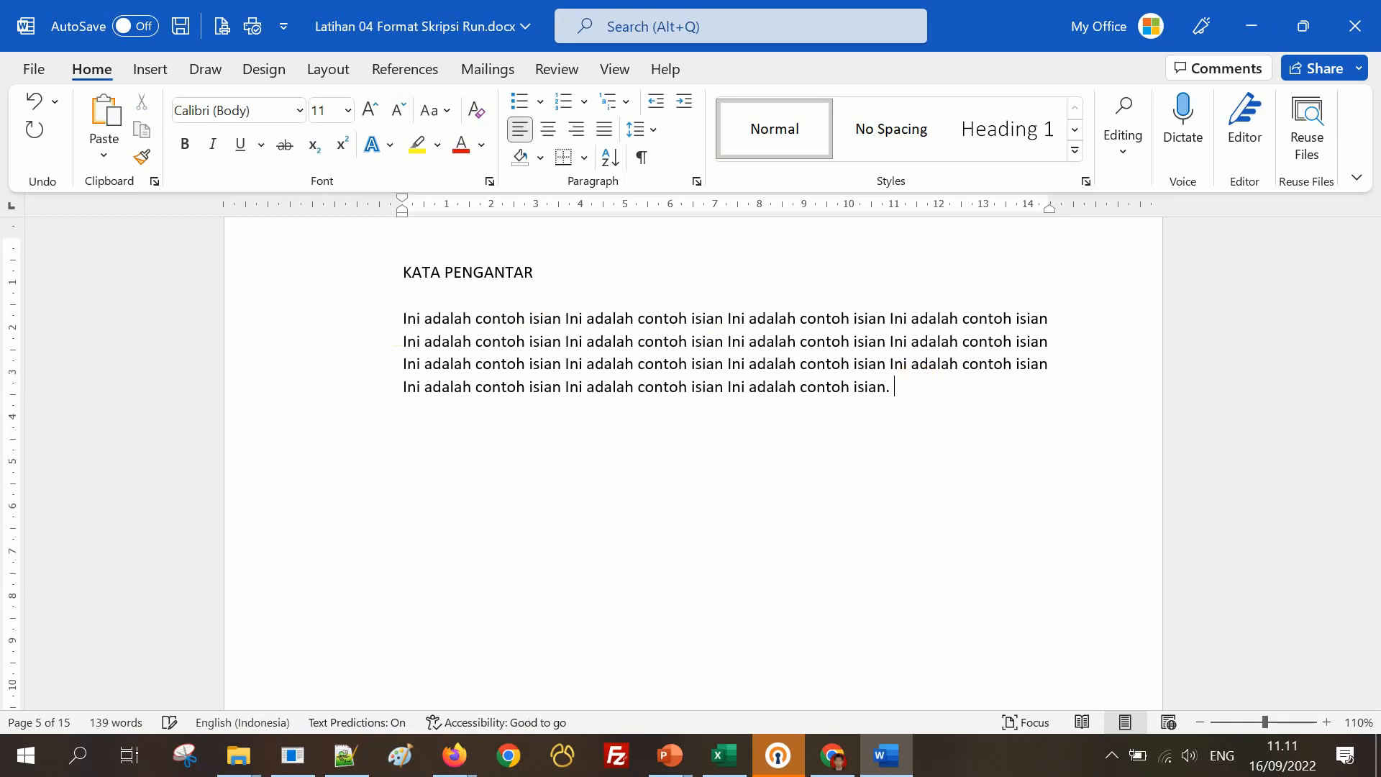
Copy the whole sample paragraph and paste it five times below as separate paragraphs.
drag(402, 318, 878, 387)
key(ctrl+c)
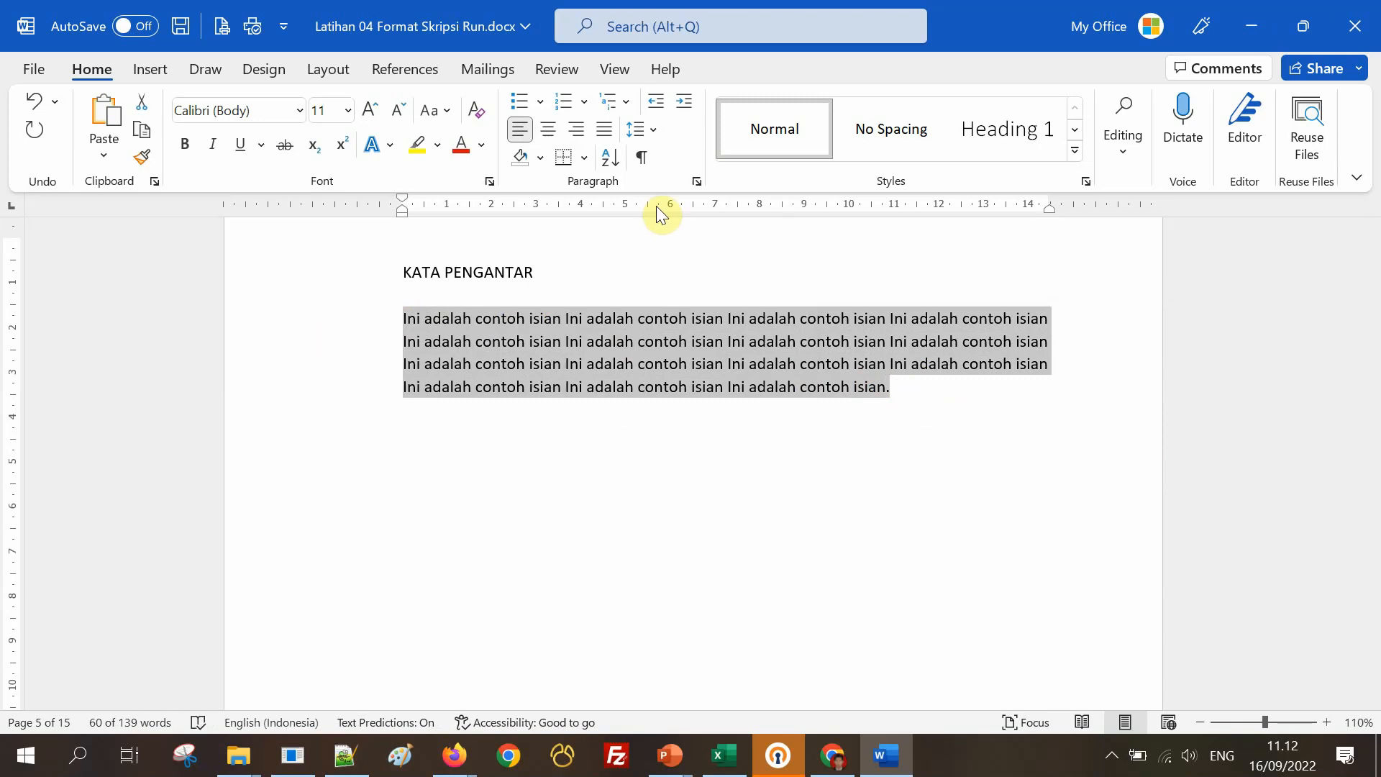
click(959, 421)
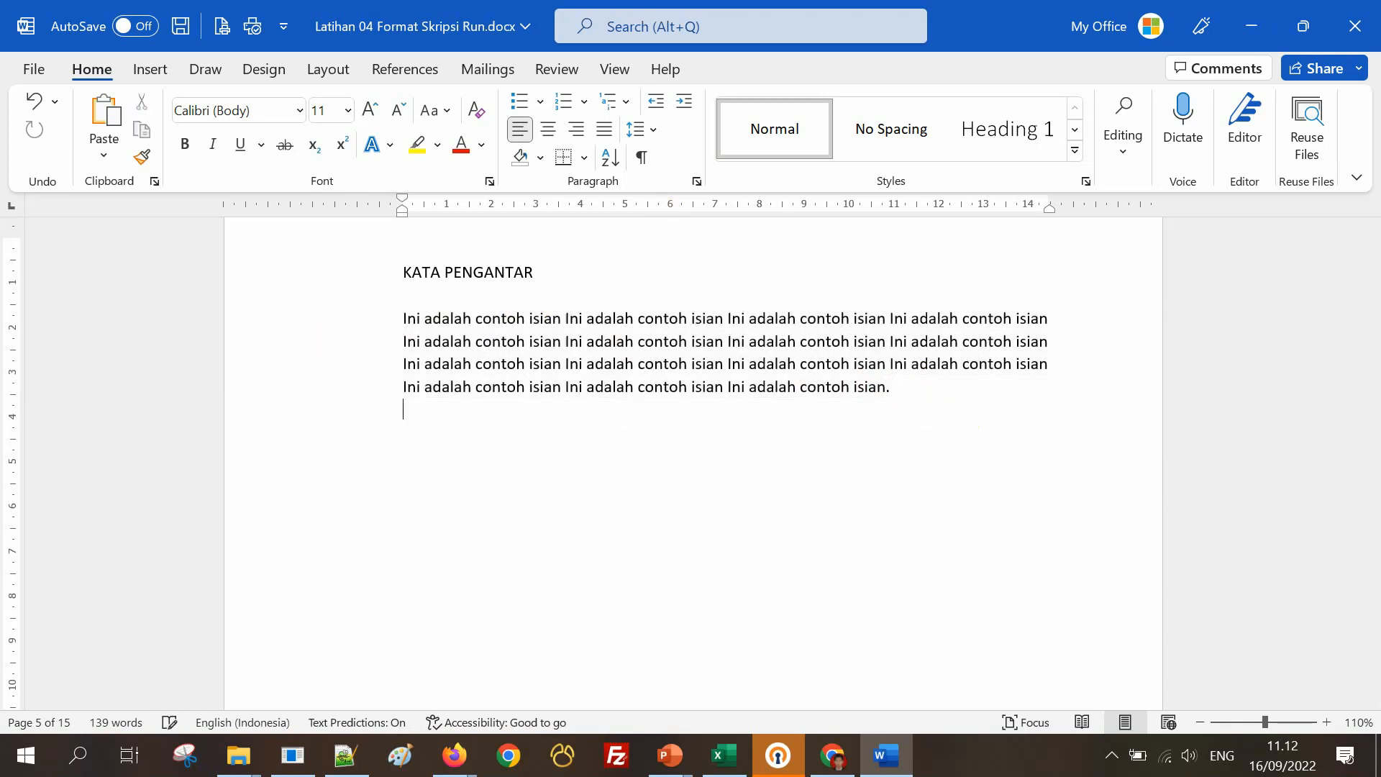
key(ctrl+v)
key(Return)
key(ctrl+v)
key(Return)
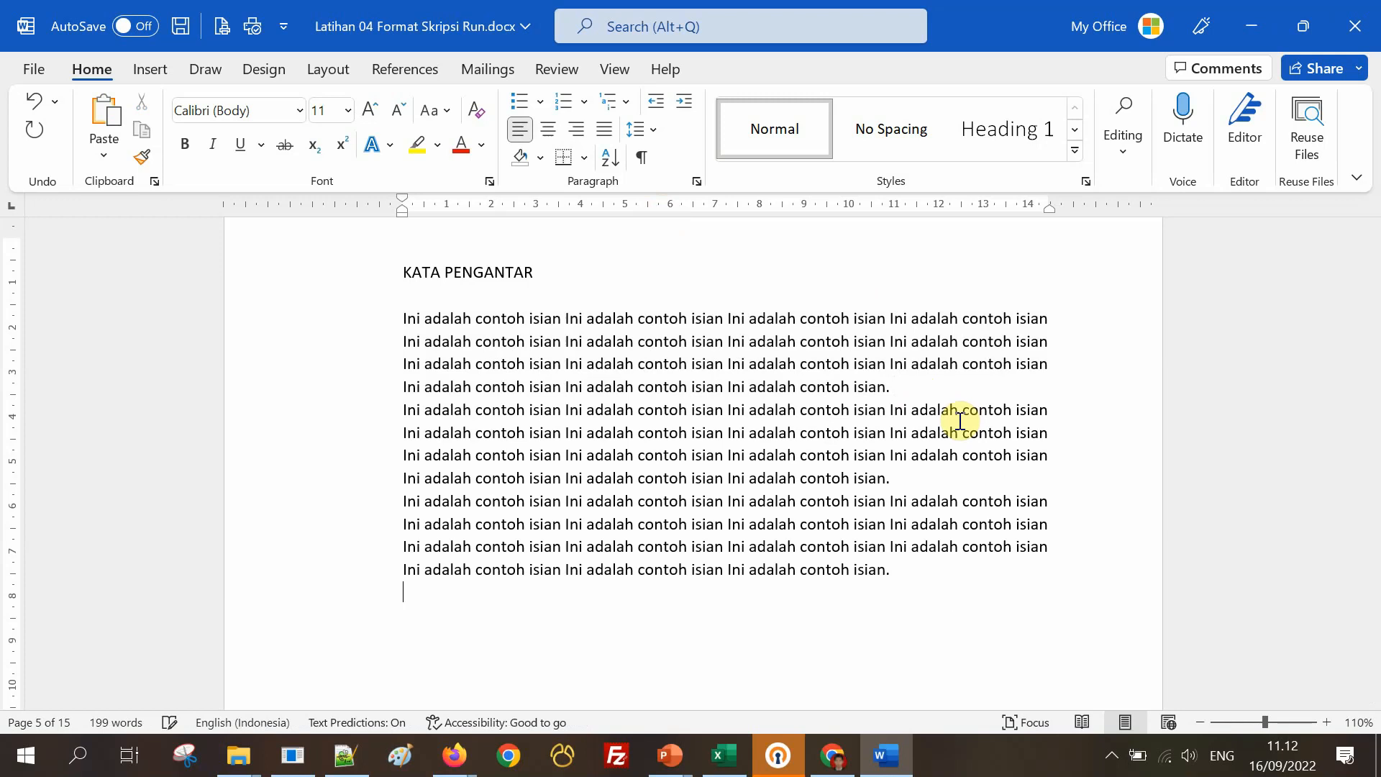
key(ctrl+v)
key(Return)
key(ctrl+v)
key(Return)
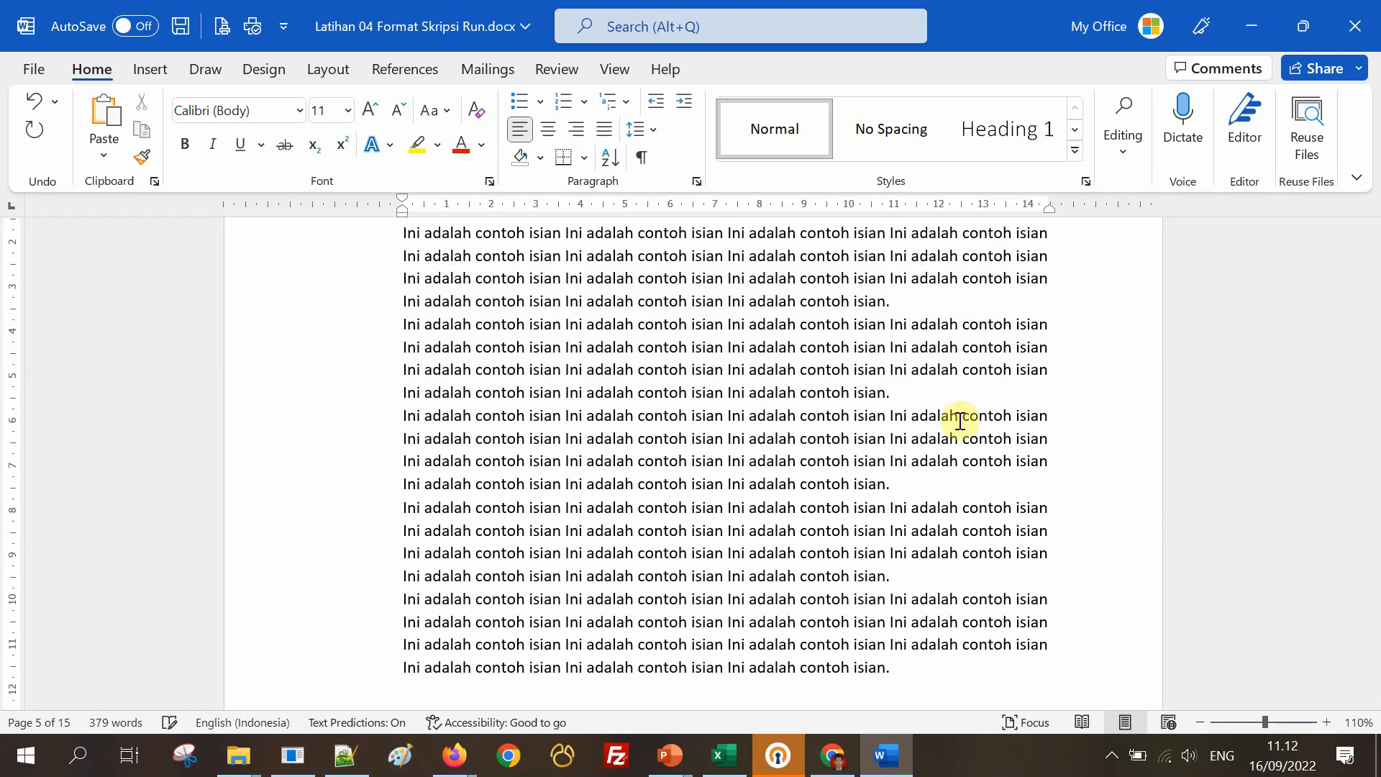
key(ctrl+v)
Indent the first line of the first sample paragraph under KATA PENGANTAR.
scroll(1131, 558, down, 6)
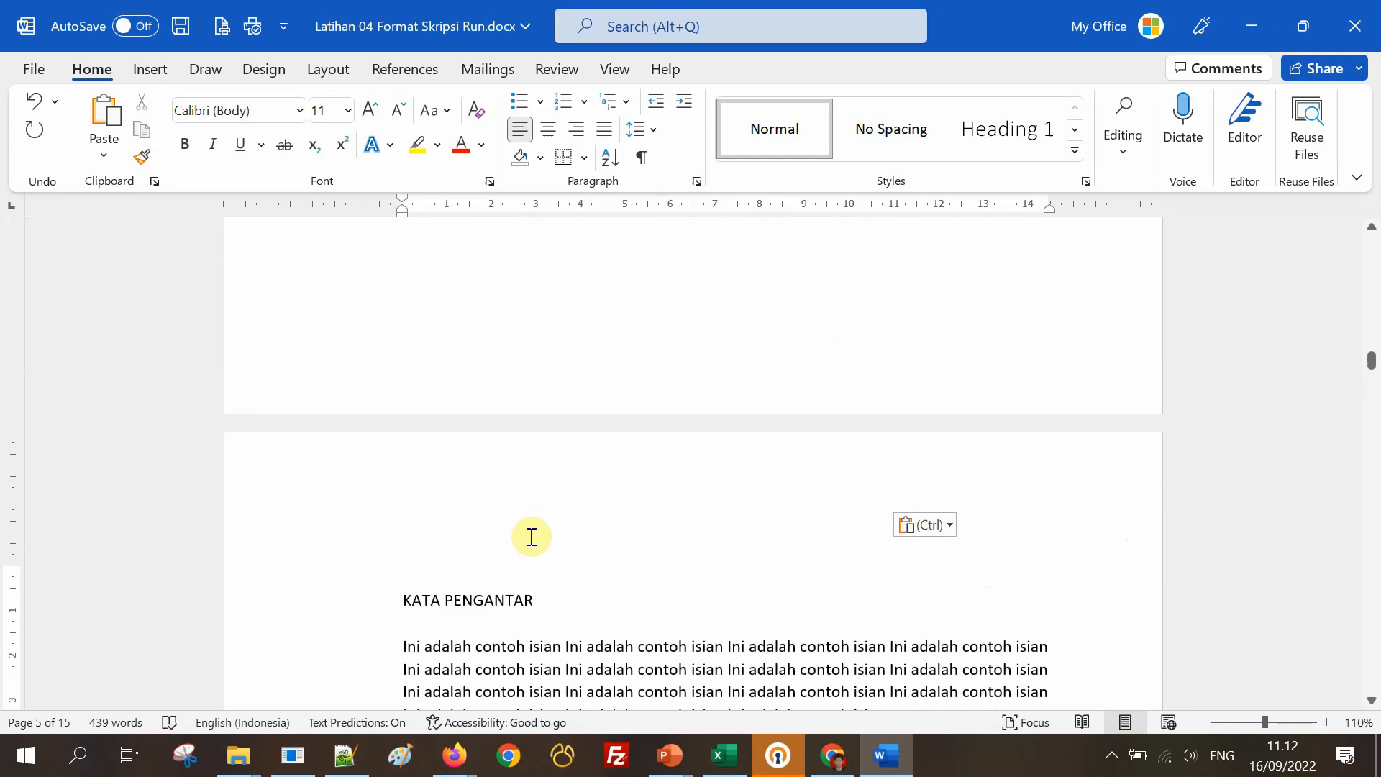
click(407, 647)
key(Tab)
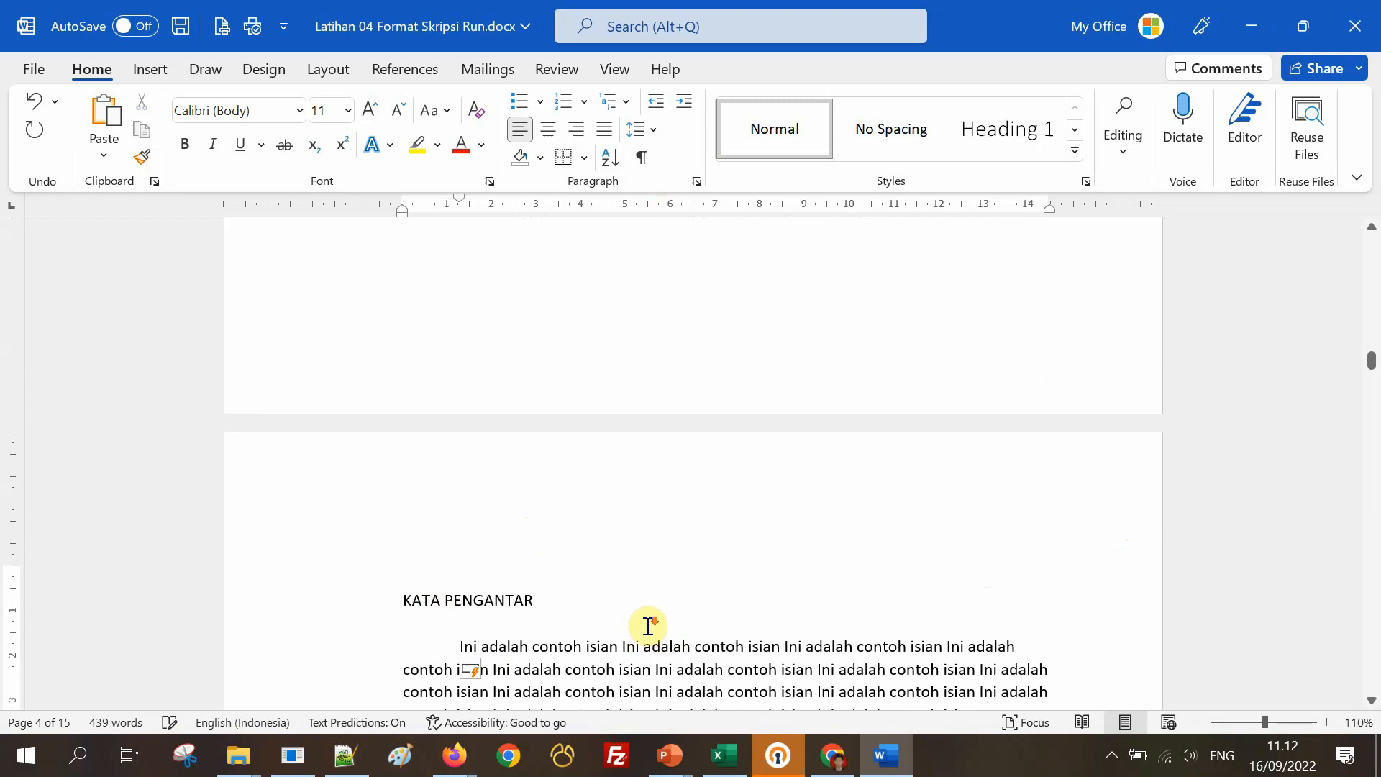
Indent the first line of the second sample paragraph under KATA PENGANTAR and select both indented paragraphs for copying.
scroll(438, 576, down, 2)
click(400, 568)
key(Tab)
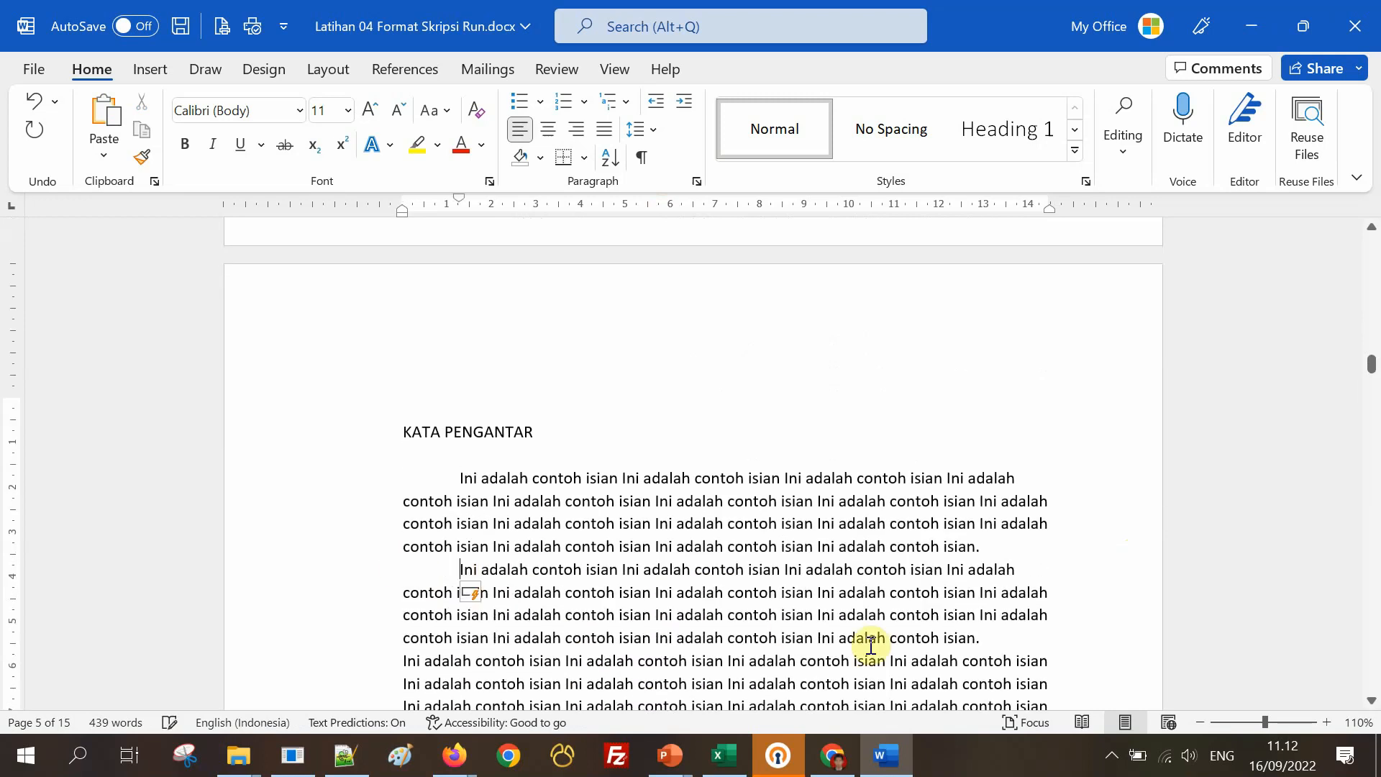
drag(996, 639, 461, 472)
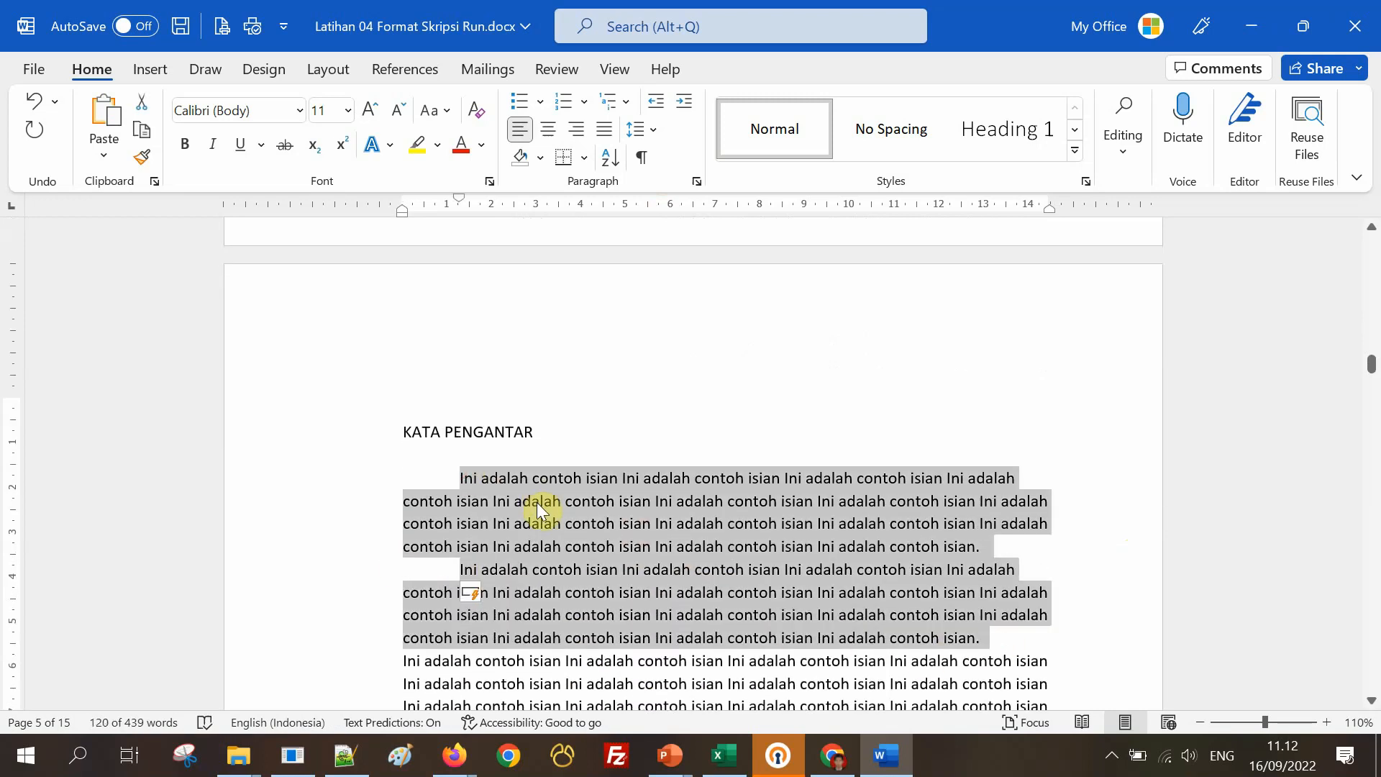
Delete the four remaining unindented sample paragraphs below the two indented ones.
scroll(894, 508, down, 4)
drag(395, 382, 540, 467)
key(ctrl+c)
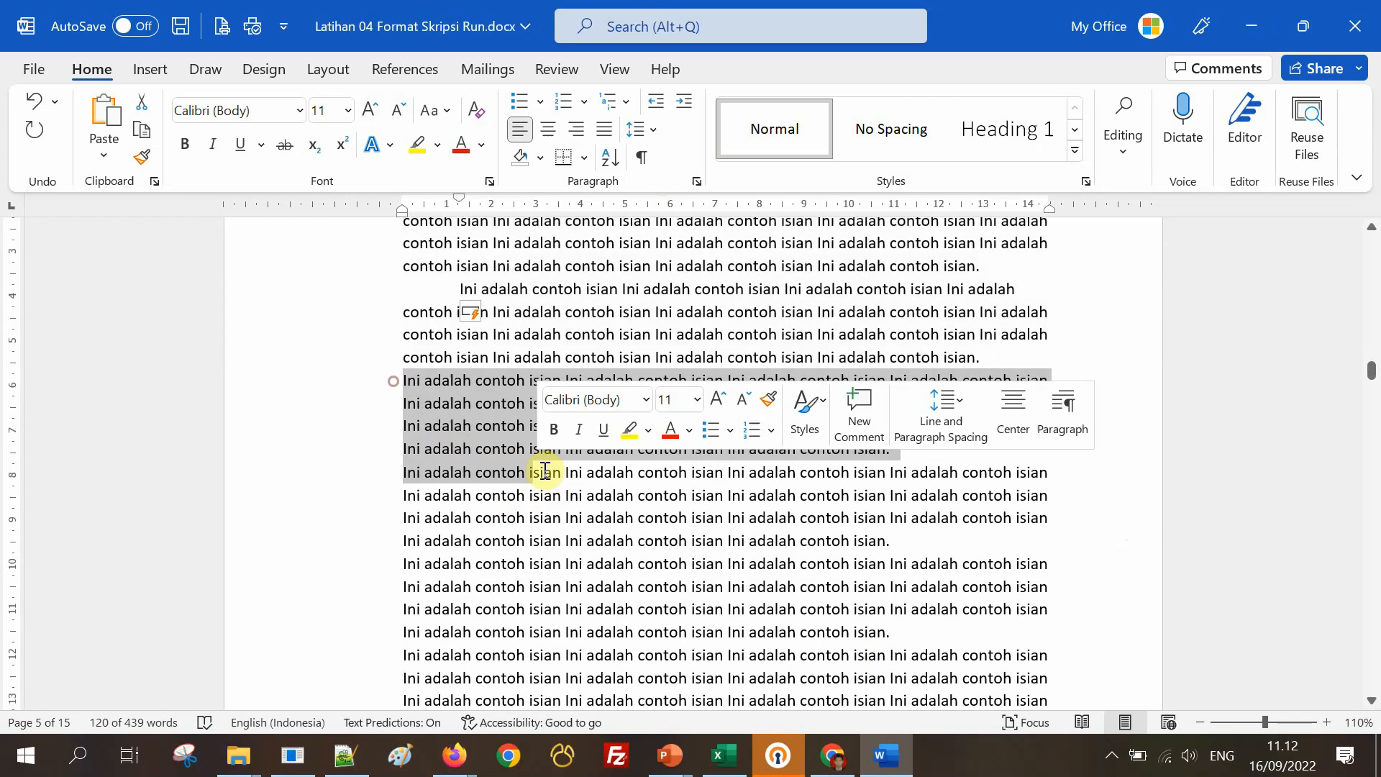
scroll(570, 479, down, 5)
shift+click(905, 330)
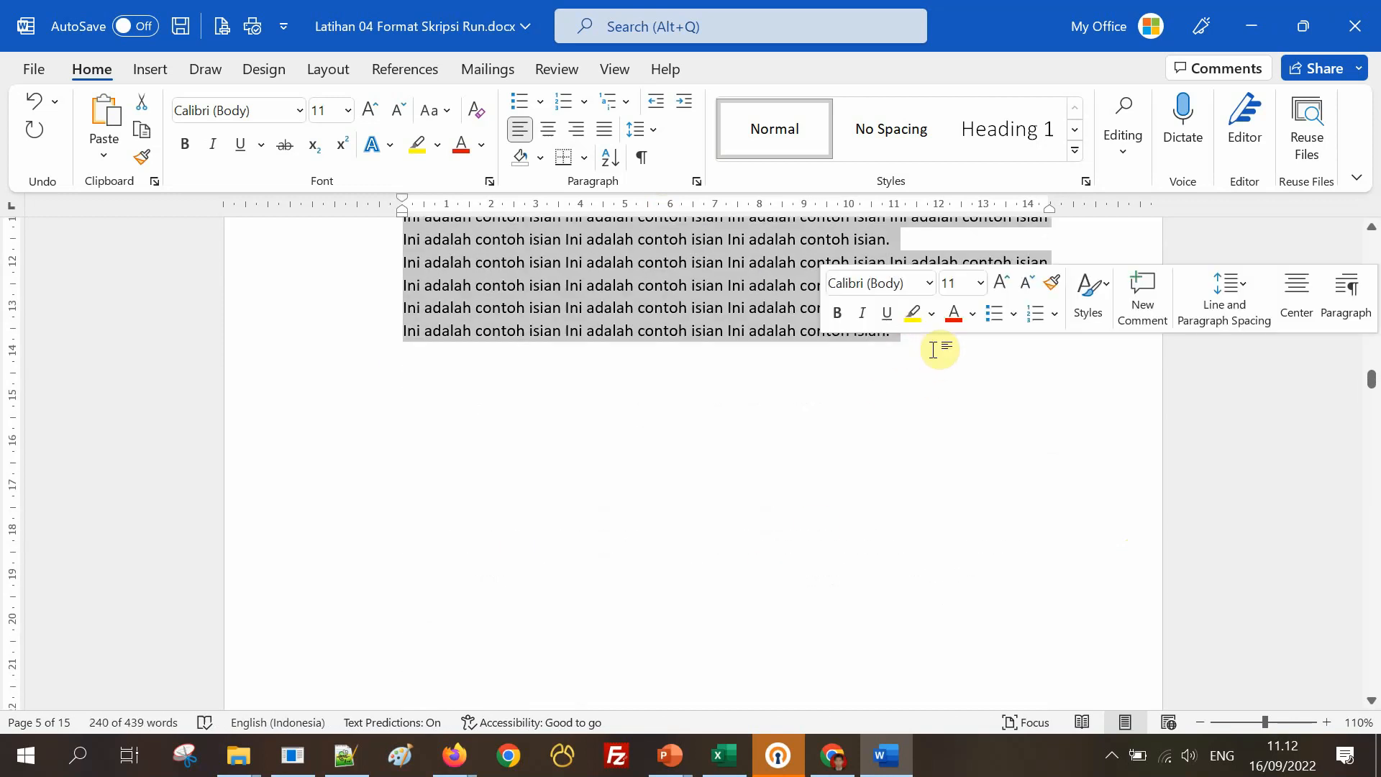
key(Delete)
Show the formatting marks, paste the two indented paragraphs six times before the page break, and hide the marks.
scroll(935, 347, up, 4)
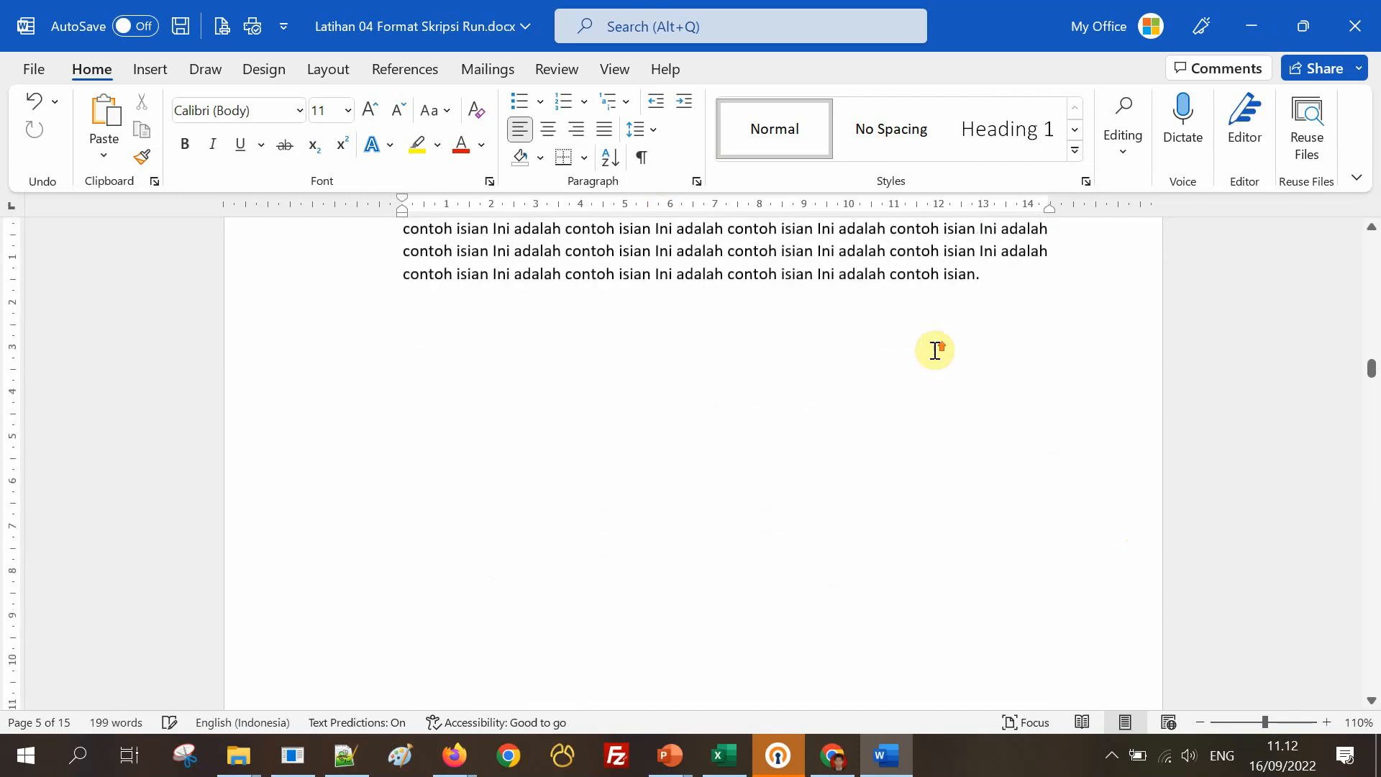
click(648, 156)
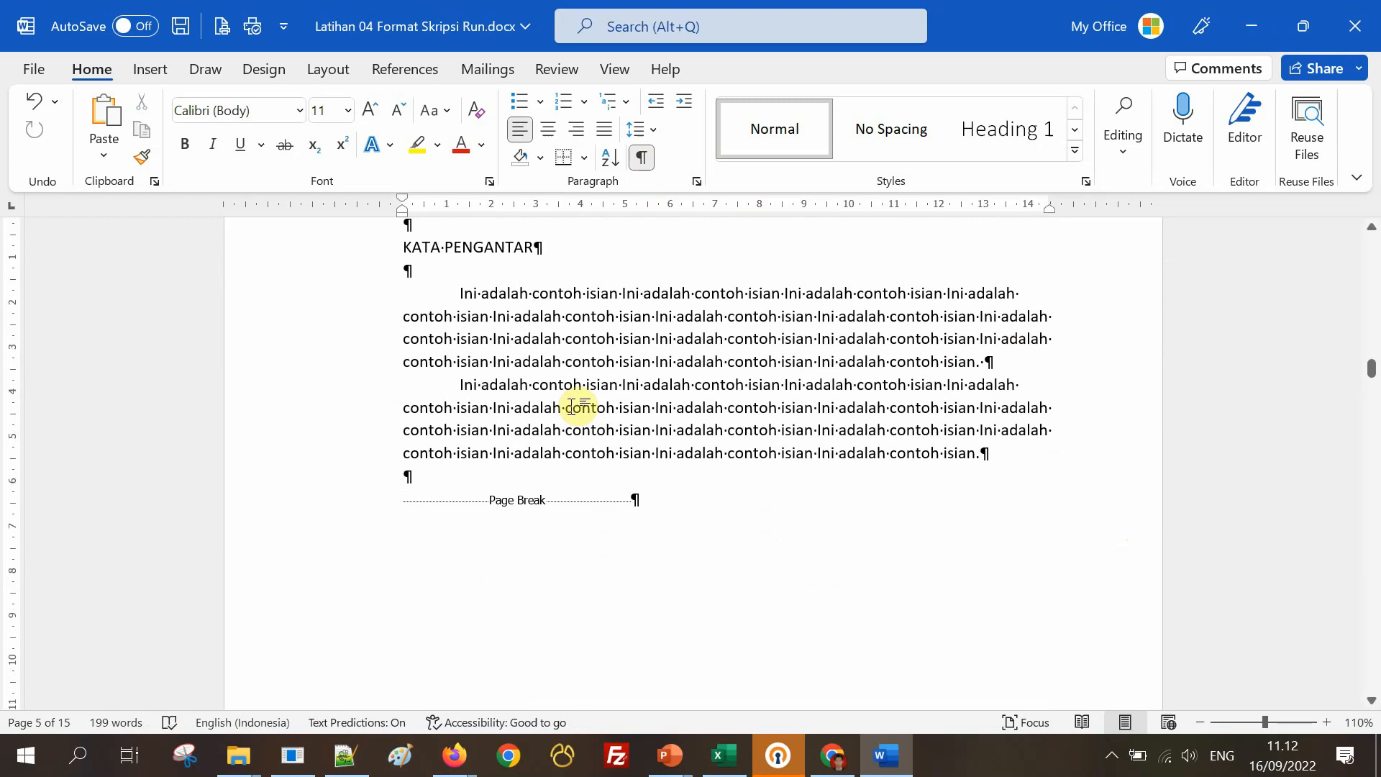
click(420, 483)
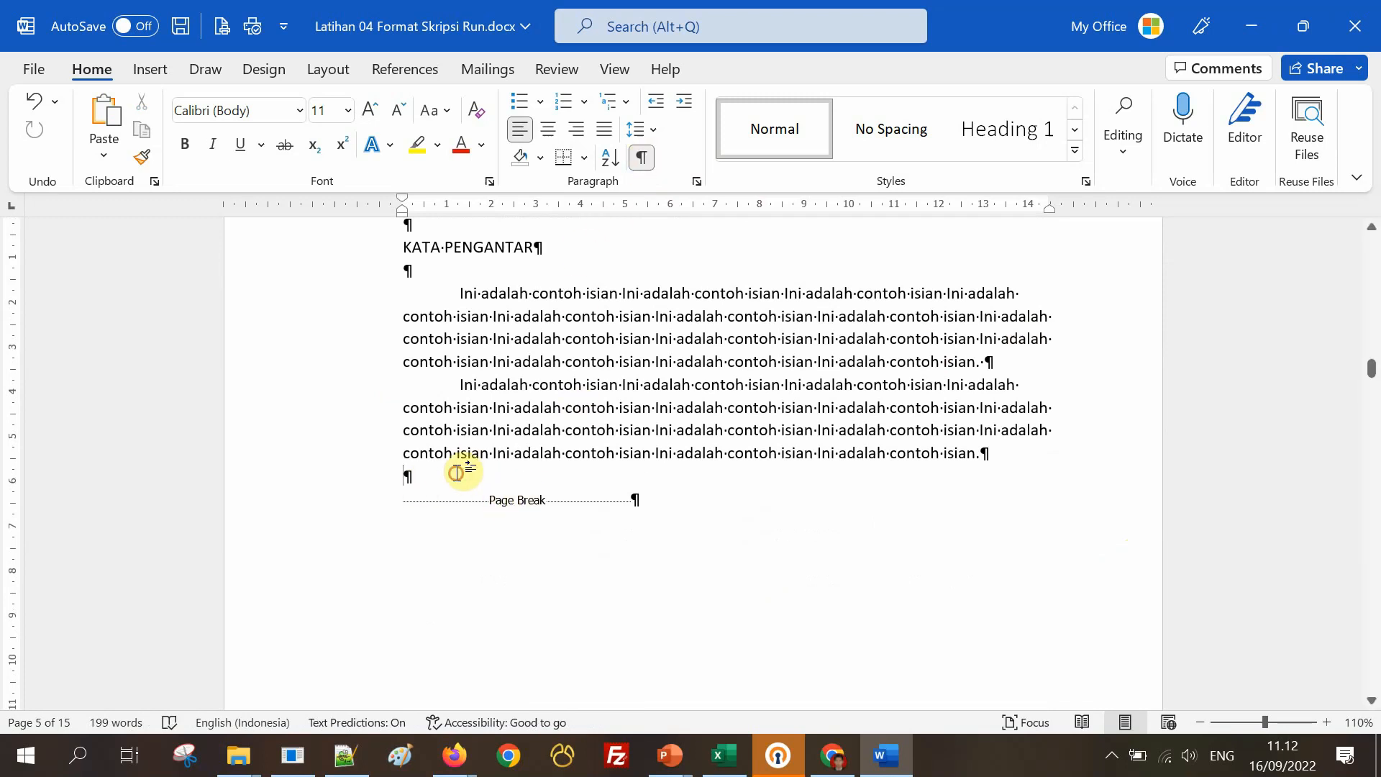
text(Ini adalah contoh isian Ini adalah contoh isian Ini adalah contoh isian Ini adalah contoh isian Ini adalah contoh isian Ini adalah contoh isian Ini adalah contoh isian Ini adalah contoh isian Ini adalah contoh isian Ini adalah contoh isian Ini adalah contoh isian Ini adalah contoh isian Ini adalah contoh isian Ini adalah contoh isian Ini adalah contoh isian Ini adalah contoh isian Ini adalah contoh isian Ini adalah contoh isian.  Ini adalah contoh isian Ini adalah contoh isian Ini adalah contoh isian Ini adalah contoh isian Ini adalah contoh isian Ini adalah contoh isian Ini adalah contoh isian Ini adalah contoh isian Ini adalah contoh isian Ini adalah contoh isian Ini adalah contoh isian Ini adalah contoh isian Ini adalah contoh isian Ini adalah contoh isian Ini adalah contoh isian Ini adalah contoh isian Ini adalah contoh isian Ini adalah contoh isian.)
text(Ini adalah contoh isian Ini adalah contoh isian Ini adalah contoh isian Ini adalah contoh isian Ini adalah contoh isian Ini adalah contoh isian Ini adalah contoh isian Ini adalah contoh isian Ini adalah contoh isian Ini adalah contoh isian Ini adalah contoh isian Ini adalah contoh isian Ini adalah contoh isian Ini adalah contoh isian Ini adalah contoh isian Ini adalah contoh isian Ini adalah contoh isian Ini adalah contoh isian.  Ini adalah contoh isian Ini adalah contoh isian Ini adalah contoh isian Ini adalah contoh isian Ini adalah contoh isian Ini adalah contoh isian Ini adalah contoh isian Ini adalah contoh isian Ini adalah contoh isian Ini adalah contoh isian Ini adalah contoh isian Ini adalah contoh isian Ini adalah contoh isian Ini adalah contoh isian Ini adalah contoh isian Ini adalah contoh isian Ini adalah contoh isian Ini adalah contoh isian.)
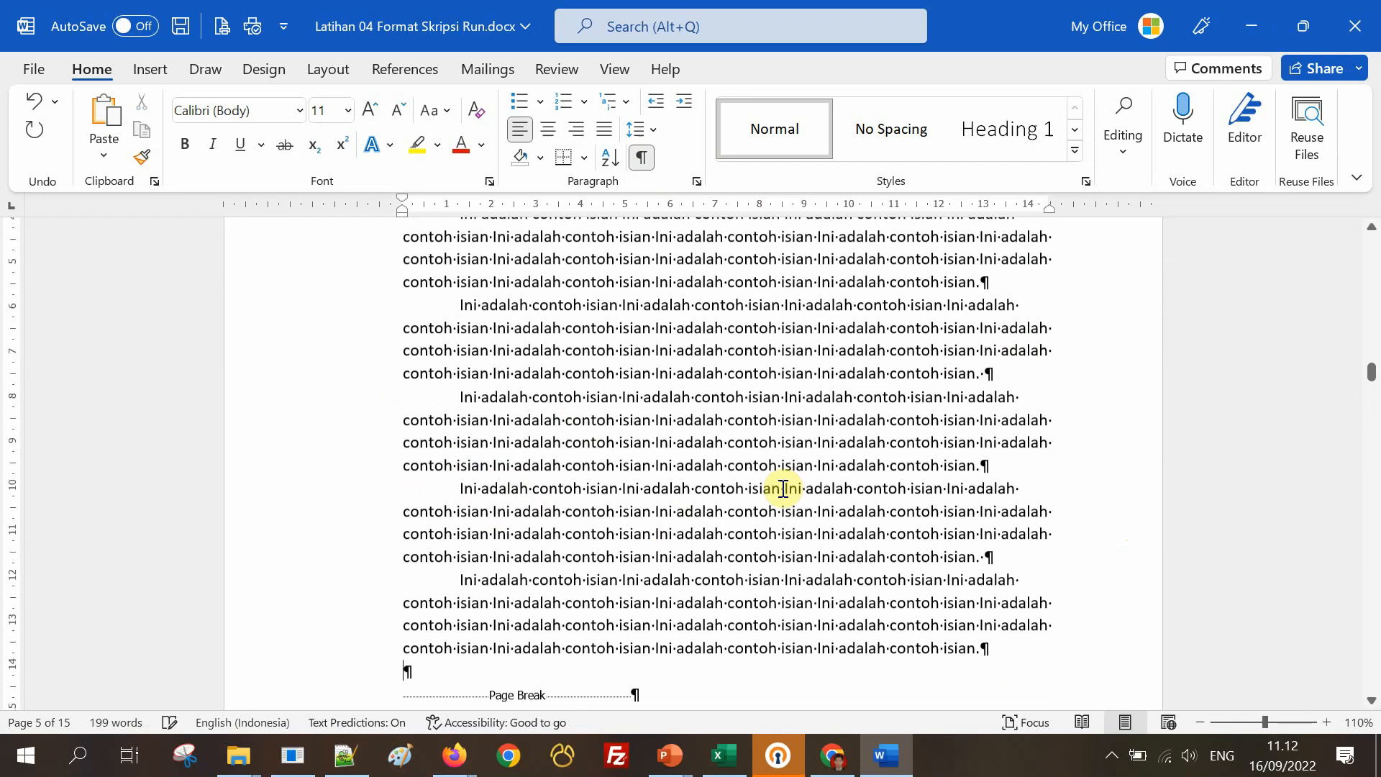
text(Ini adalah contoh isian Ini adalah contoh isian Ini adalah contoh isian Ini adalah contoh isian Ini adalah contoh isian Ini adalah contoh isian Ini adalah contoh isian Ini adalah contoh isian Ini adalah contoh isian Ini adalah contoh isian Ini adalah contoh isian Ini adalah contoh isian Ini adalah contoh isian Ini adalah contoh isian Ini adalah contoh isian Ini adalah contoh isian Ini adalah contoh isian Ini adalah contoh isian.  Ini adalah contoh isian Ini adalah contoh isian Ini adalah contoh isian Ini adalah contoh isian Ini adalah contoh isian Ini adalah contoh isian Ini adalah contoh isian Ini adalah contoh isian Ini adalah contoh isian Ini adalah contoh isian Ini adalah contoh isian Ini adalah contoh isian Ini adalah contoh isian Ini adalah contoh isian Ini adalah contoh isian Ini adalah contoh isian Ini adalah contoh isian Ini adalah contoh isian.)
key(ctrl+v)
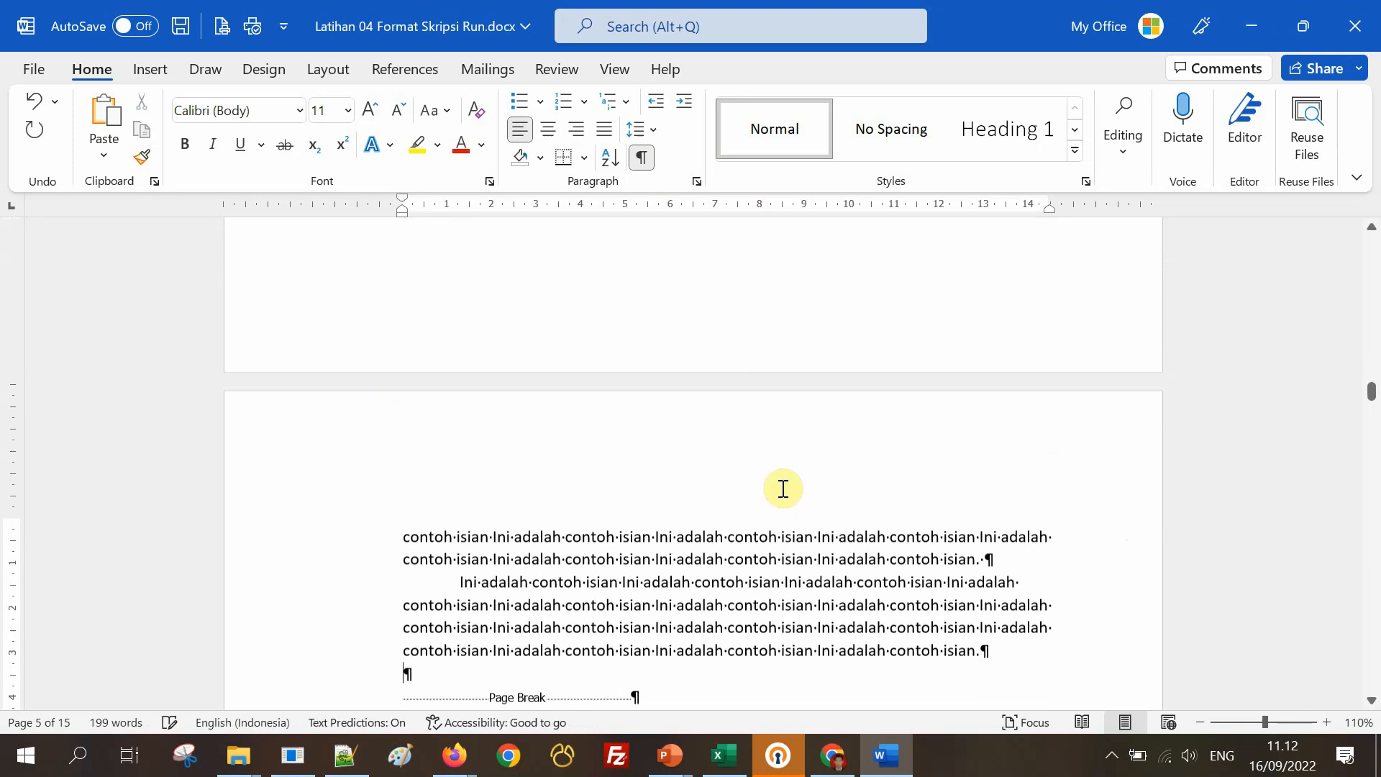
key(ctrl+v)
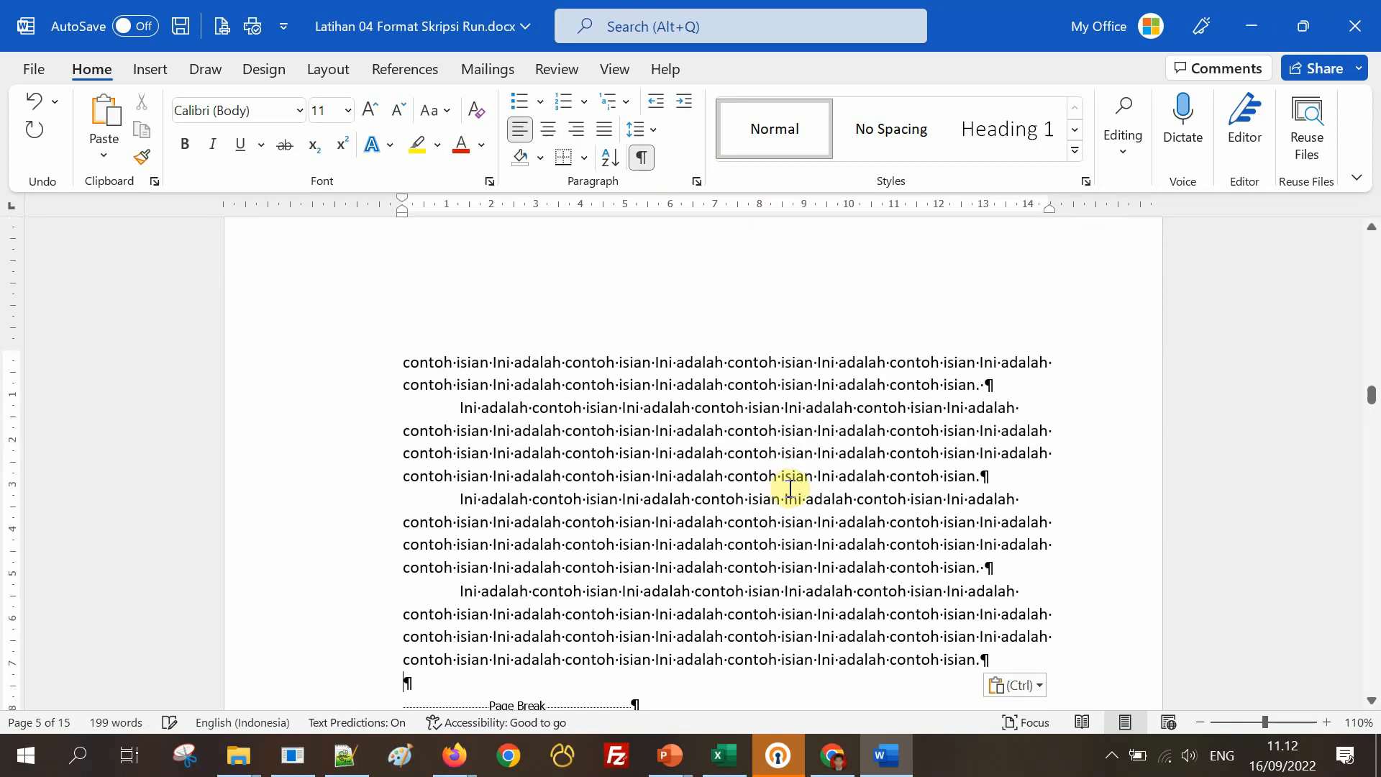
click(642, 157)
Examine how the sample text runs from the KATA PENGANTAR heading over its pages to the DAFTAR ISI heading.
scroll(820, 445, down, 2)
scroll(820, 446, up, 10)
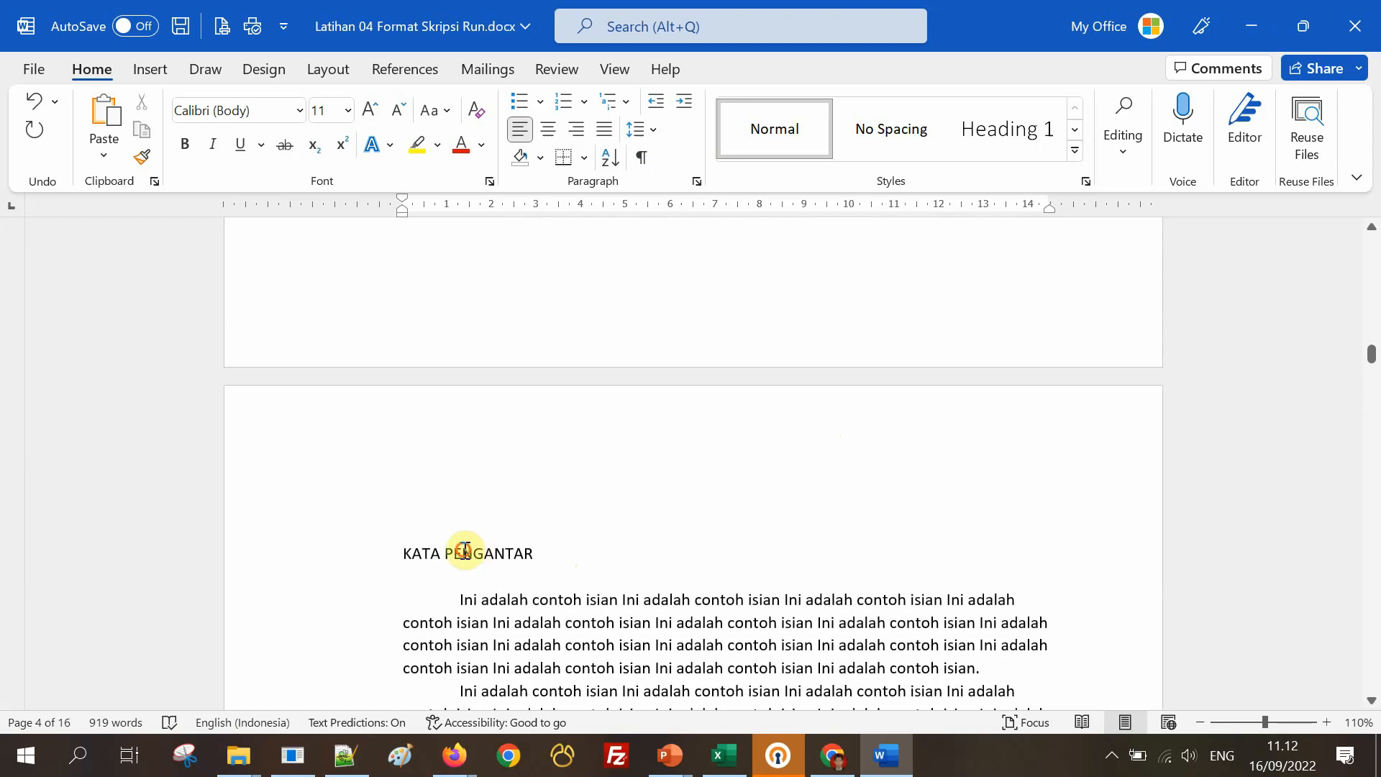
click(595, 568)
scroll(602, 562, down, 1)
scroll(603, 562, down, 2)
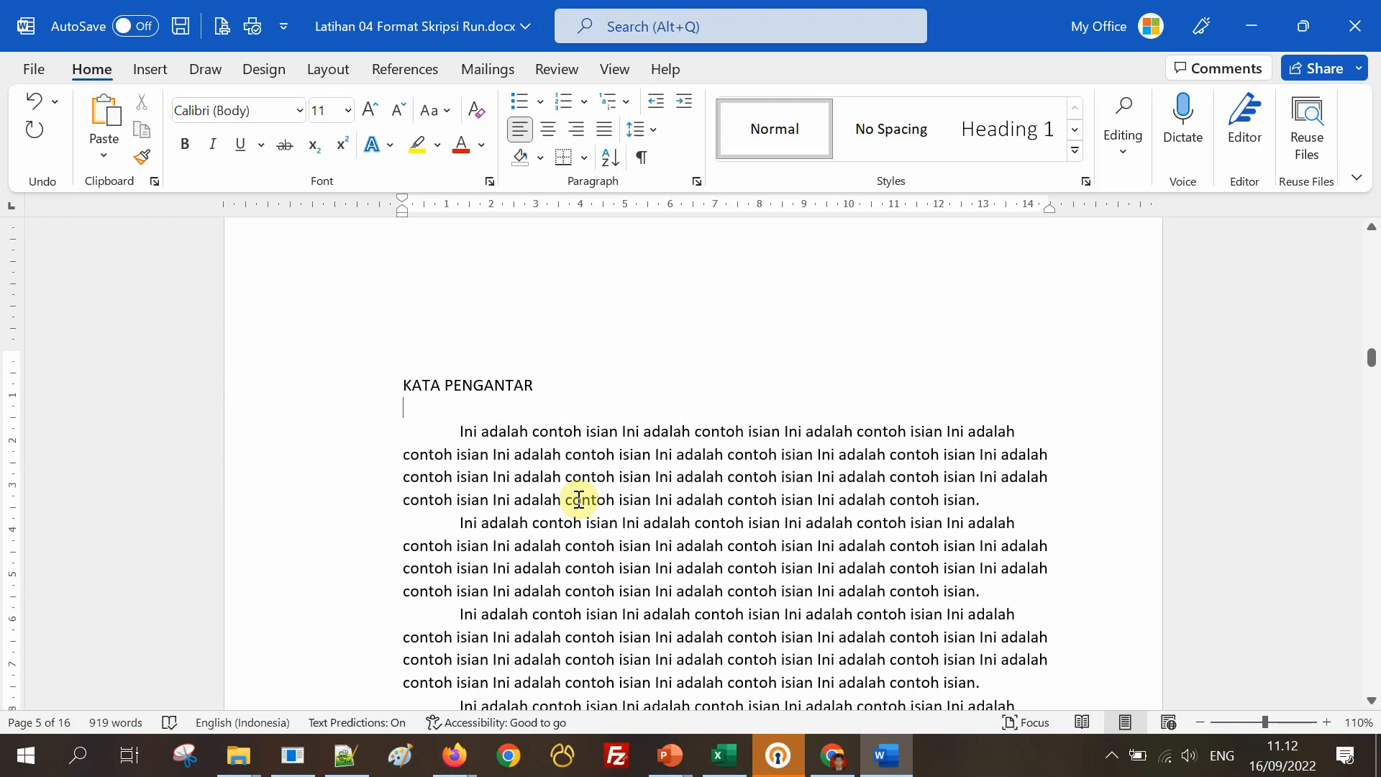
scroll(583, 468, down, 4)
scroll(590, 468, down, 9)
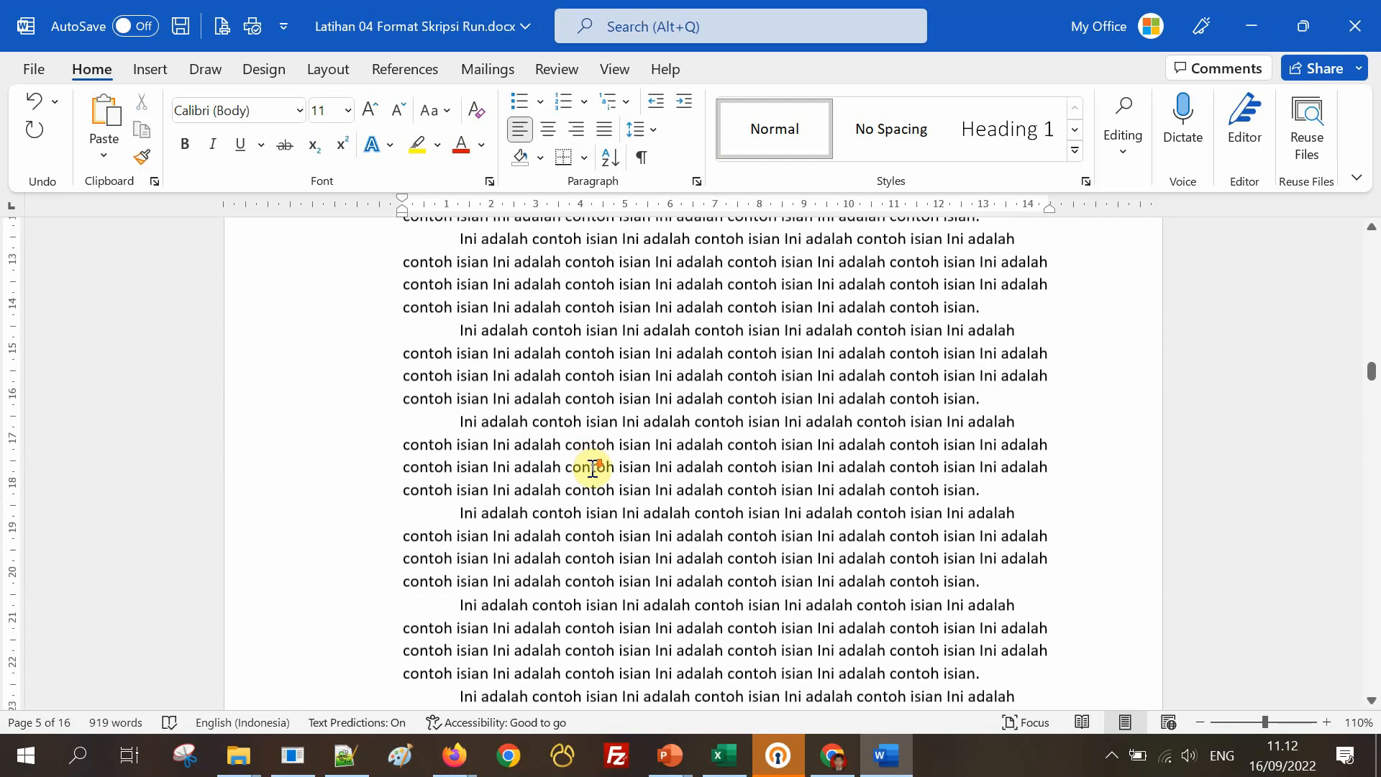
scroll(618, 515, down, 4)
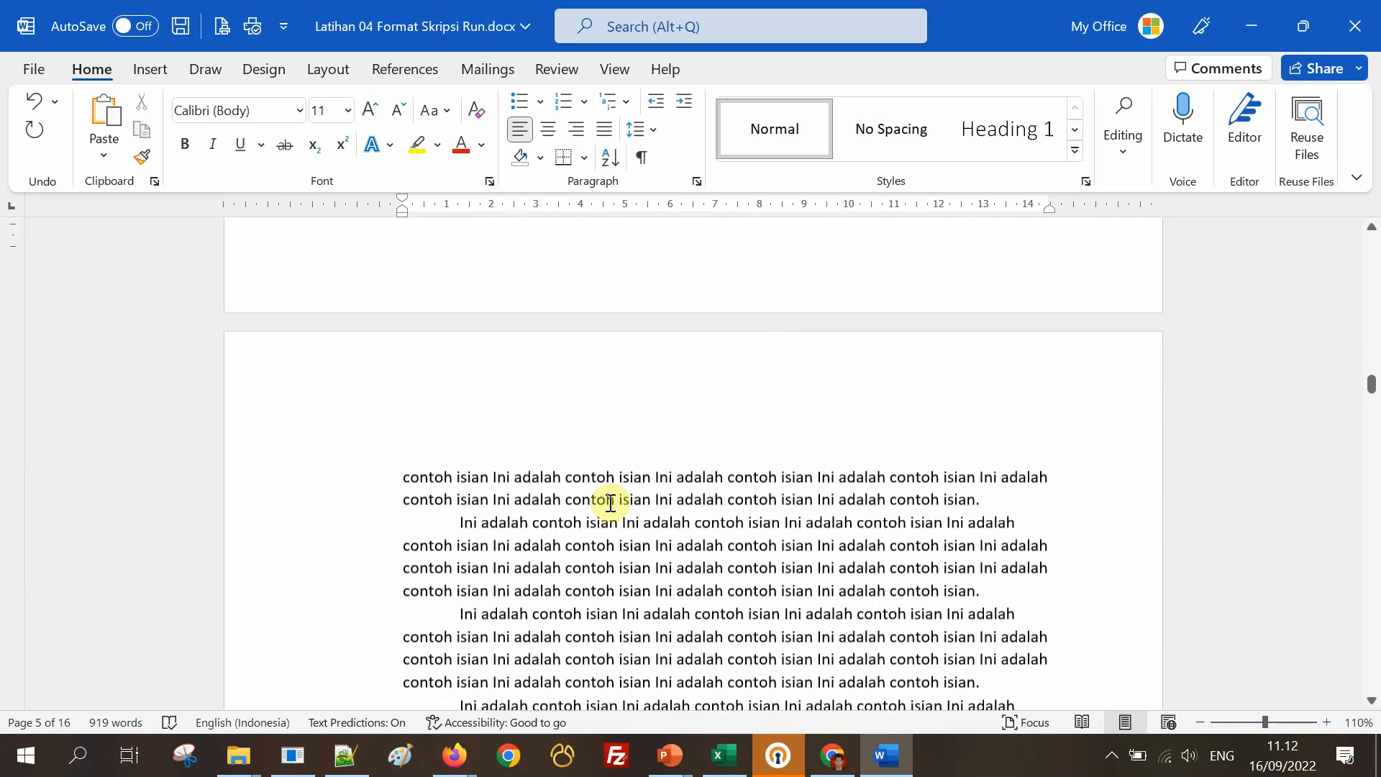
double_click(575, 489)
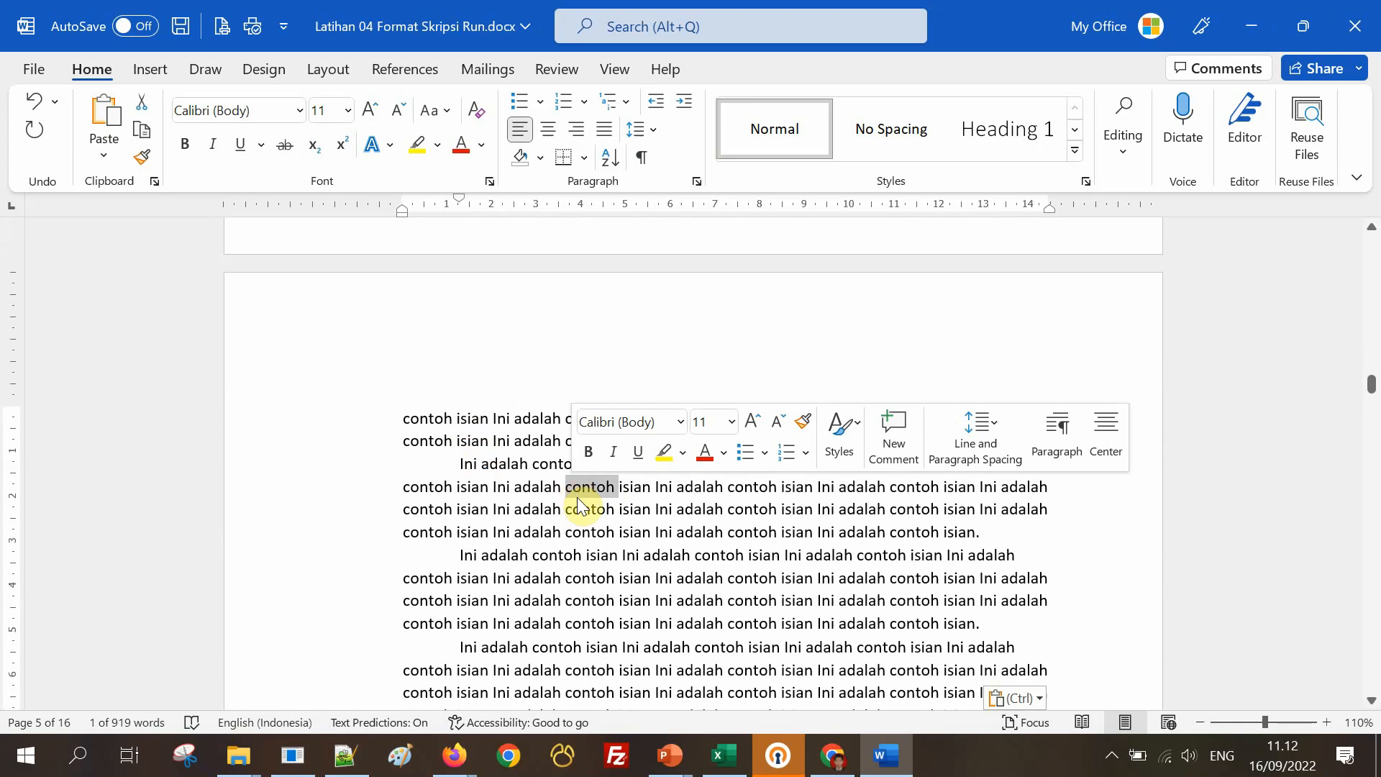
click(607, 549)
scroll(608, 551, down, 5)
scroll(609, 554, down, 9)
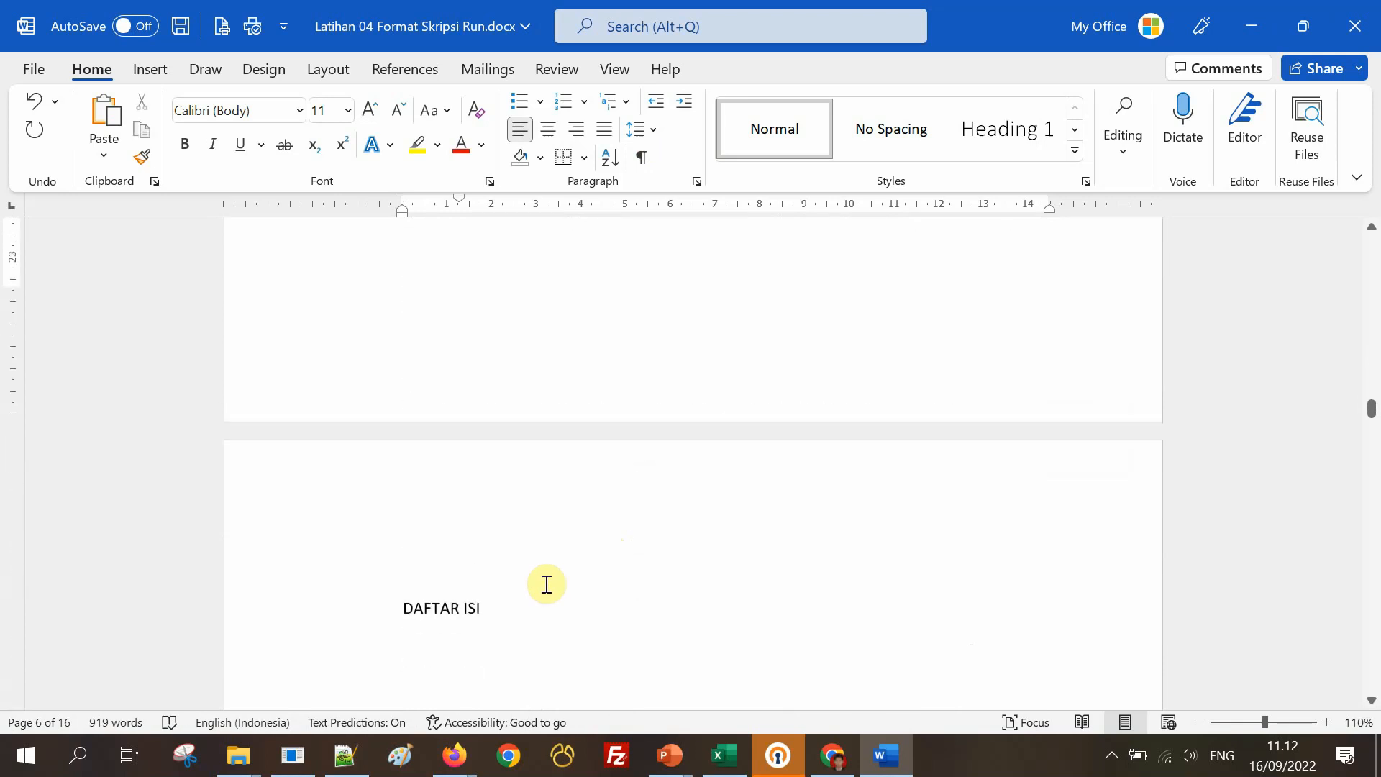
click(466, 608)
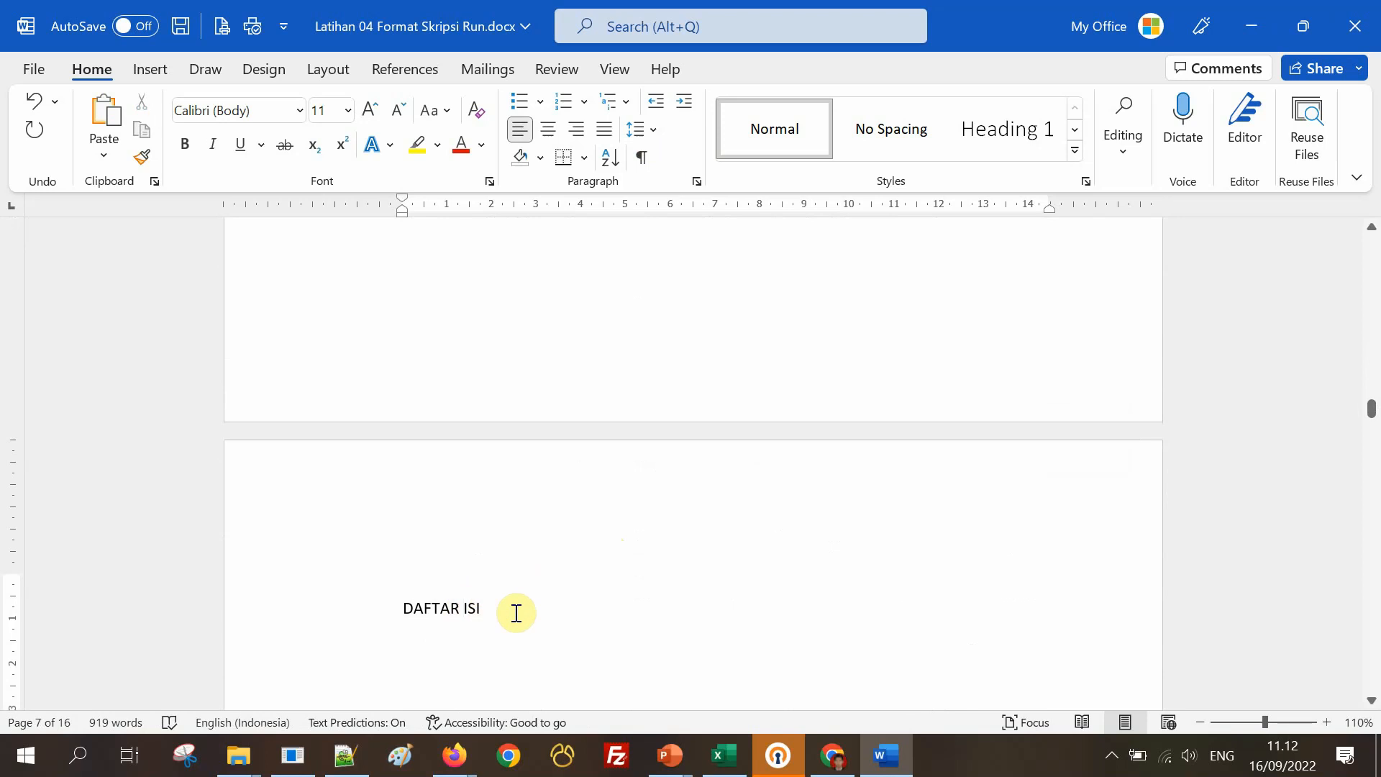
drag(515, 611, 417, 608)
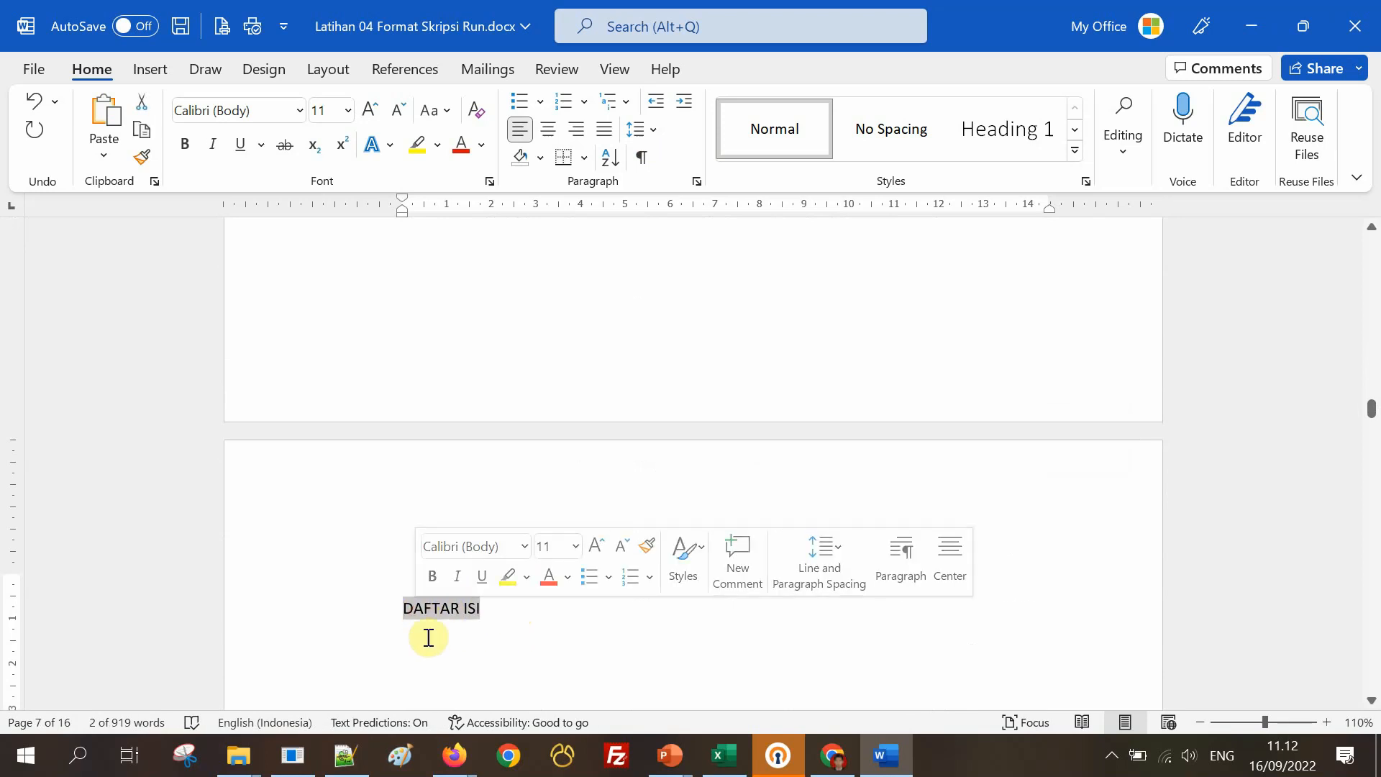
click(430, 638)
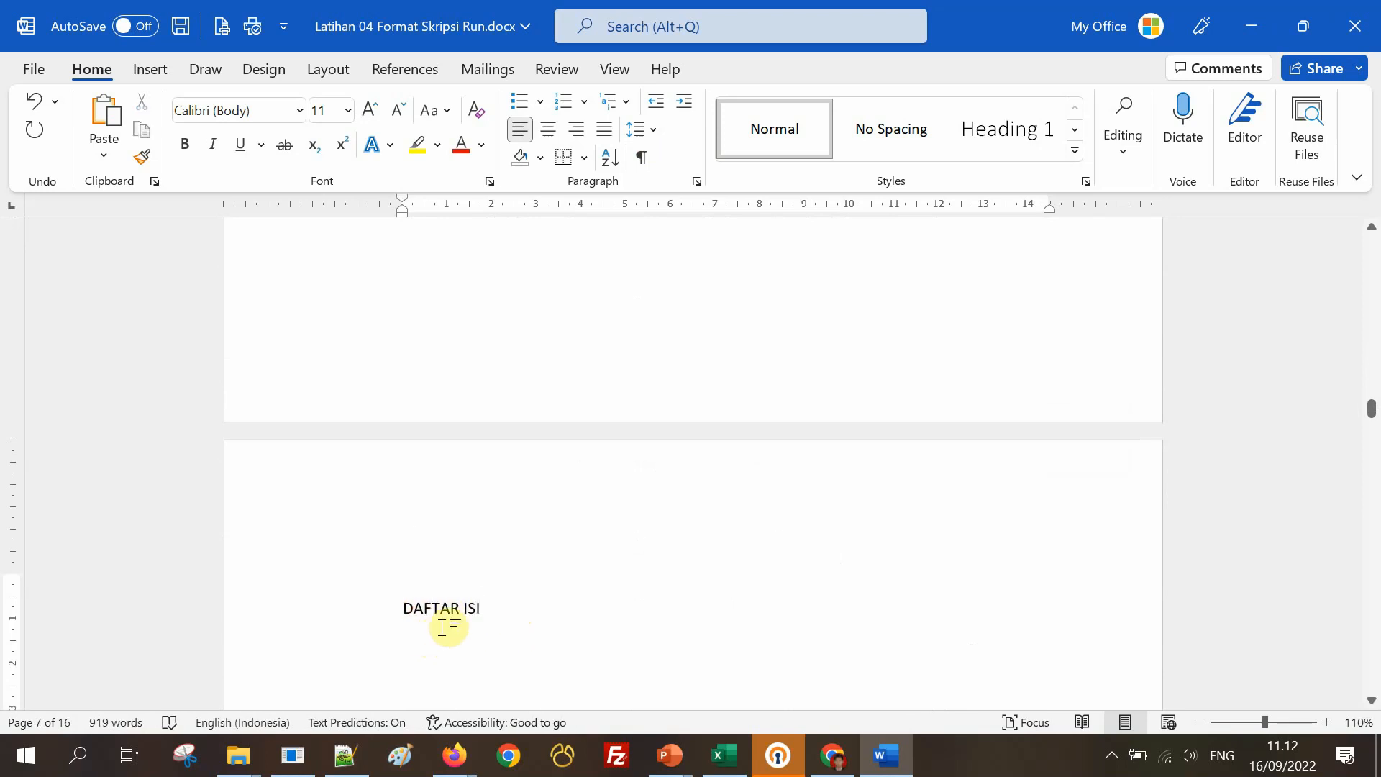
Show the formatting marks to check the page break after the last sample paragraph, and hide them again.
scroll(442, 627, up, 5)
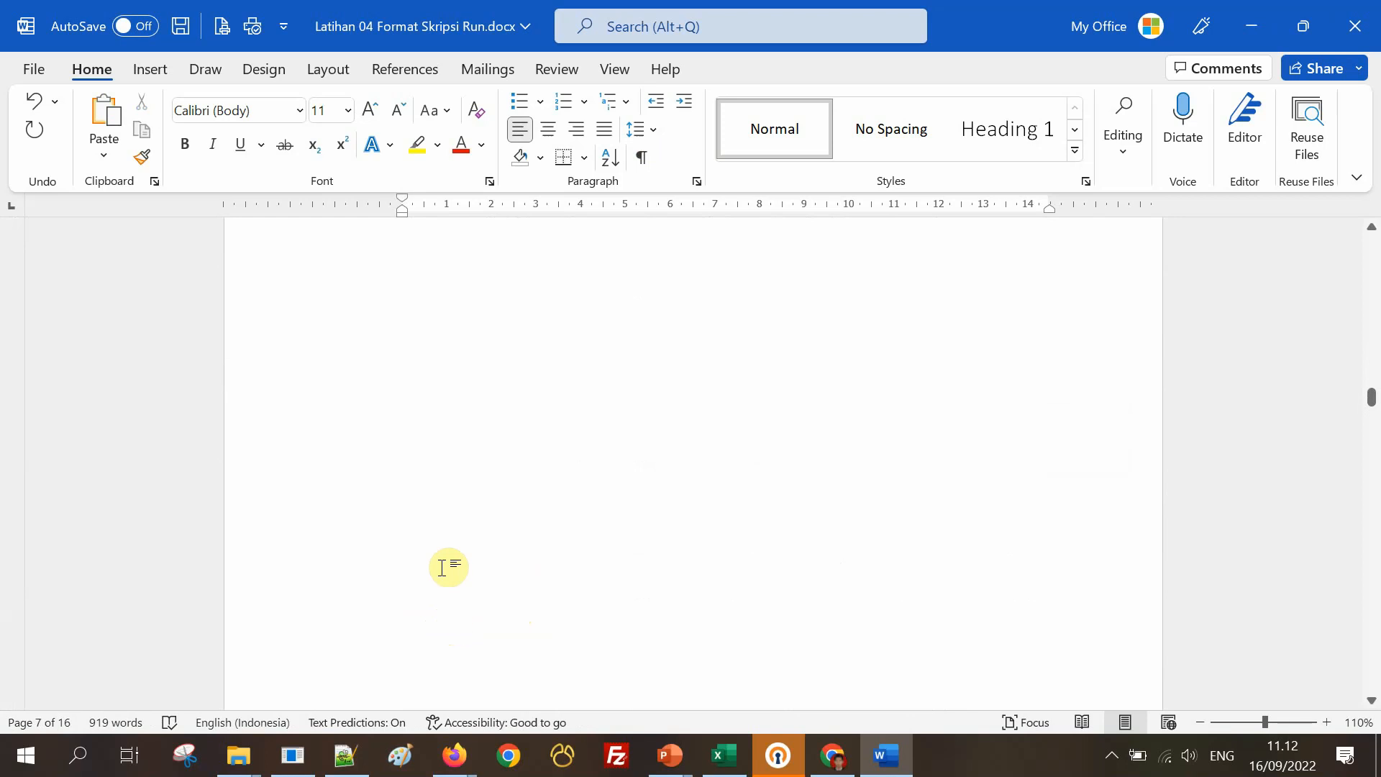
key(ctrl+v)
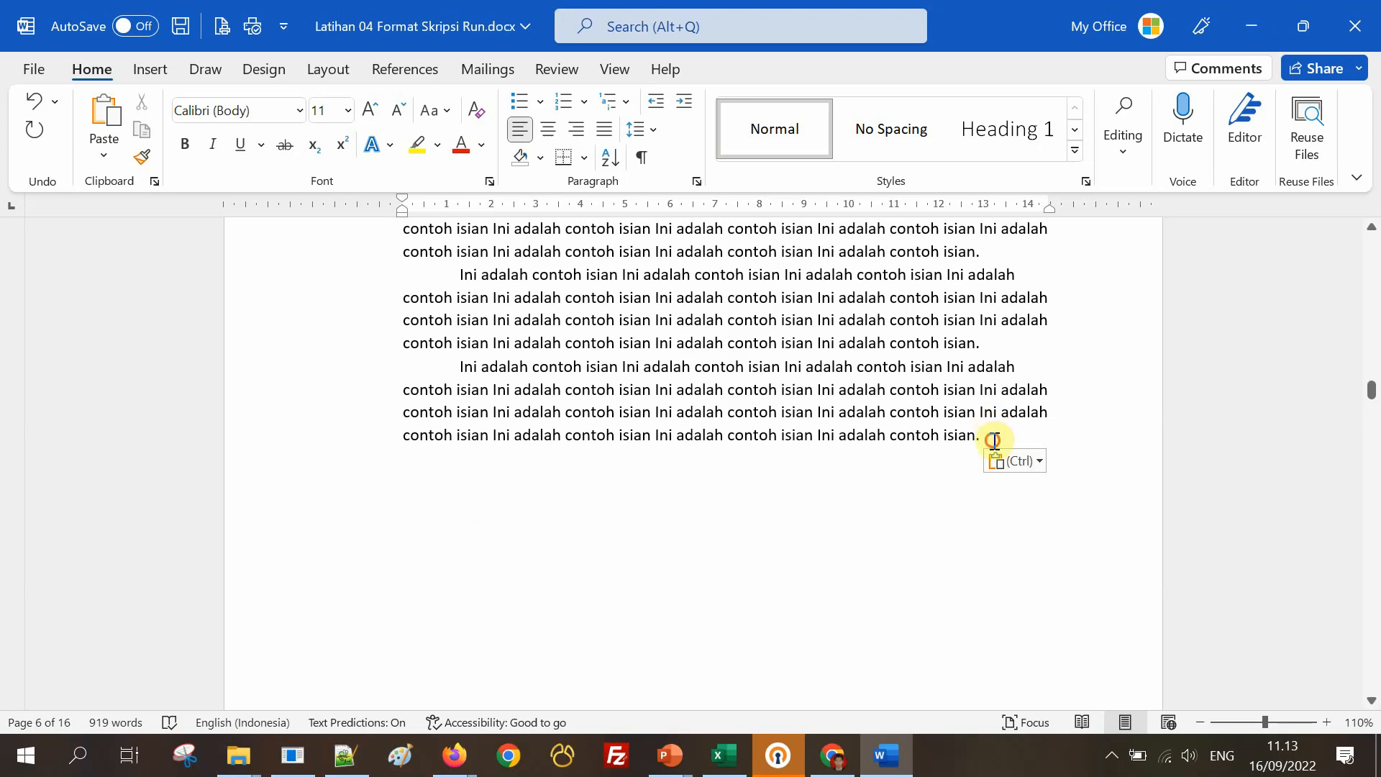
drag(993, 440, 830, 401)
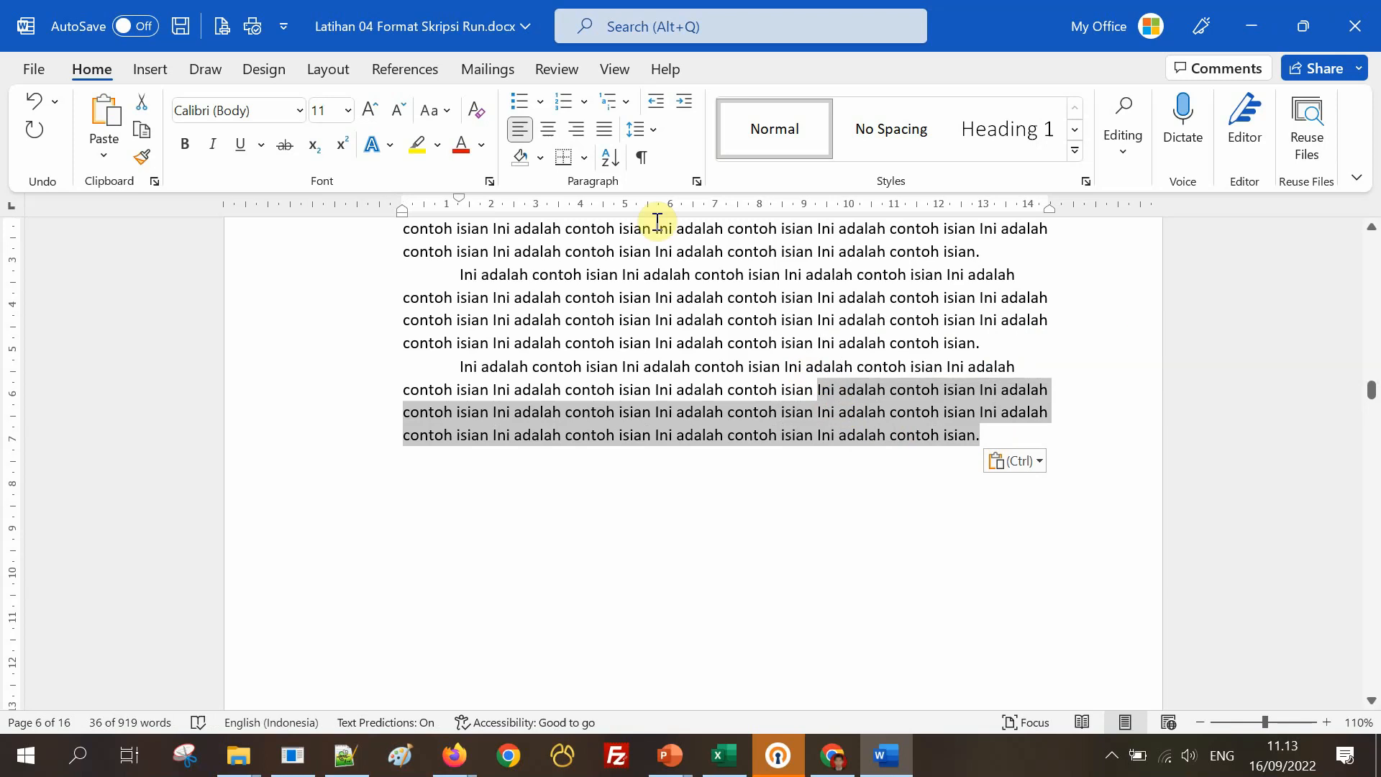
click(644, 158)
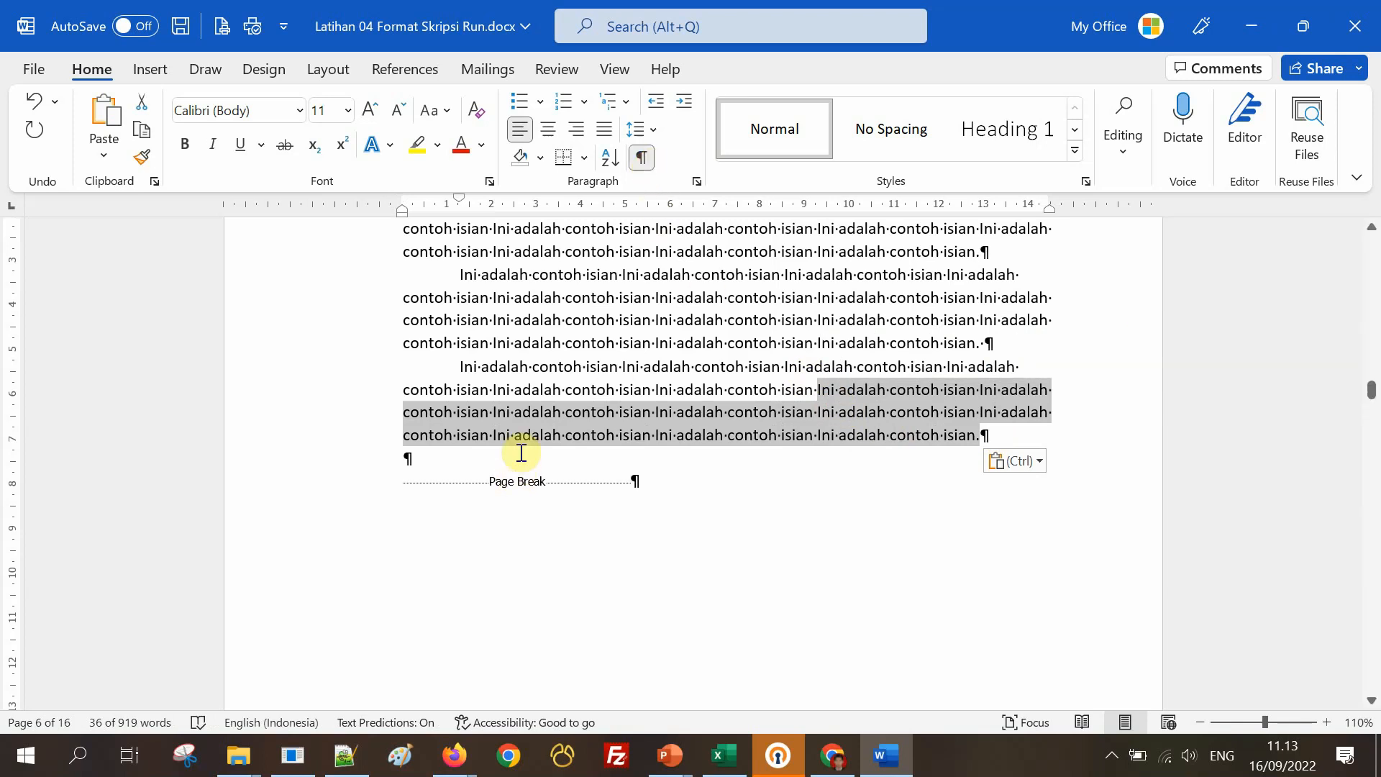
click(520, 452)
click(642, 159)
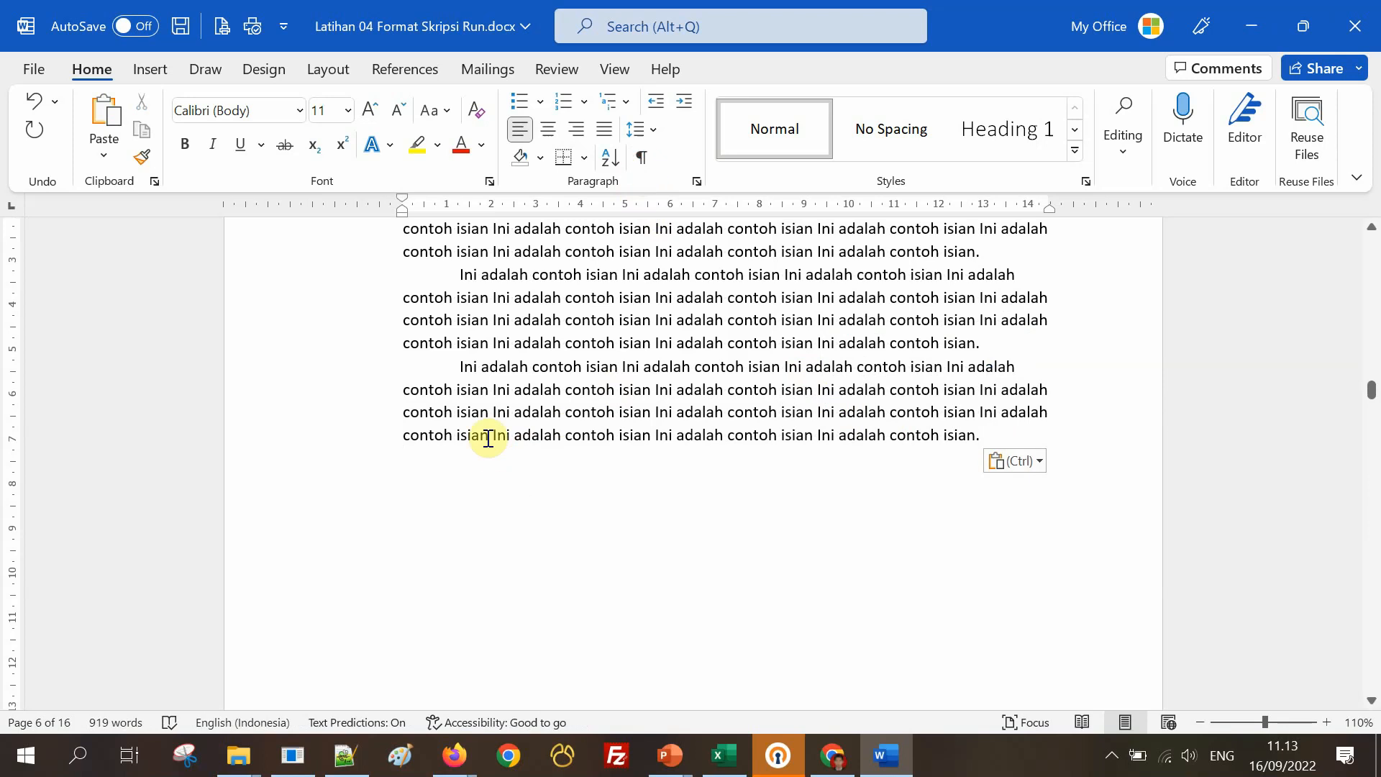
Check where the DAFTAR ISI heading sits relative to the end of the KATA PENGANTAR sample text.
scroll(491, 376, down, 10)
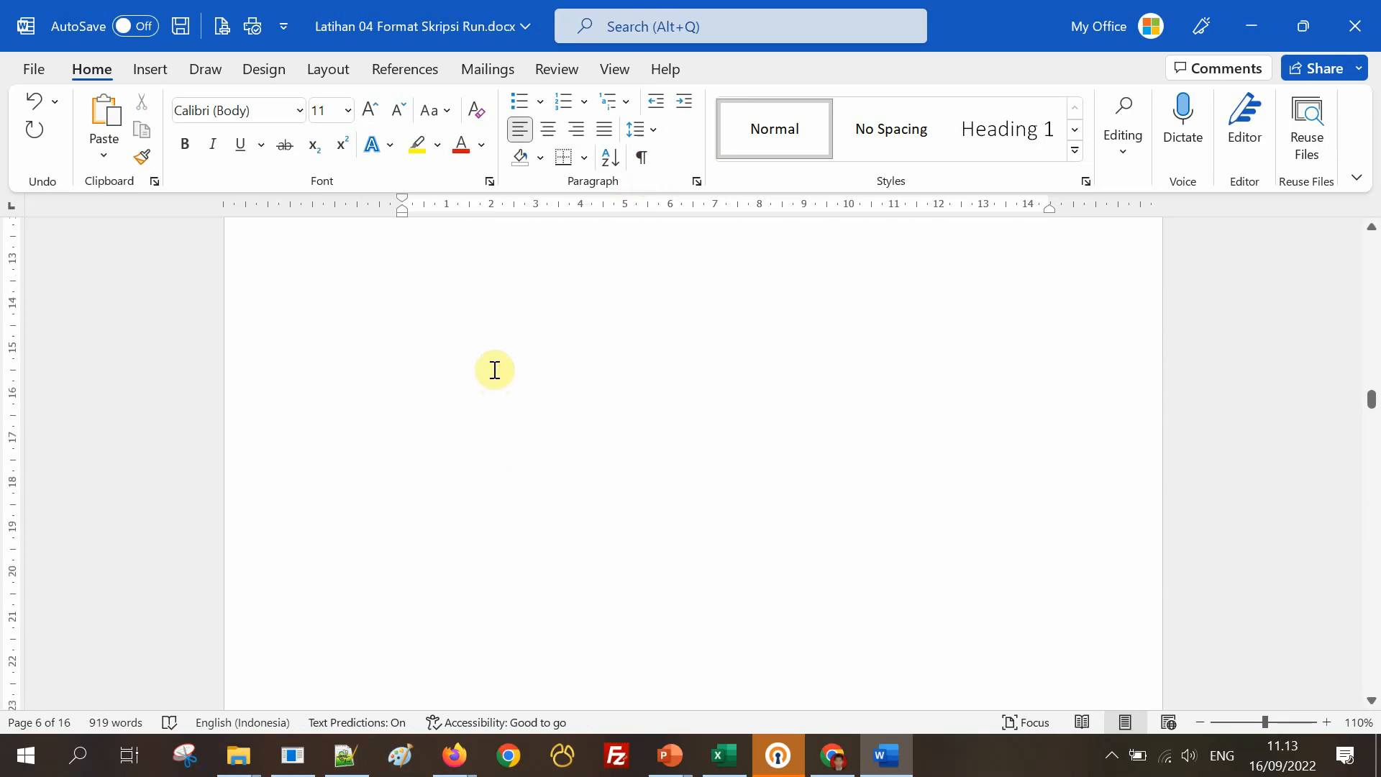
scroll(496, 369, down, 3)
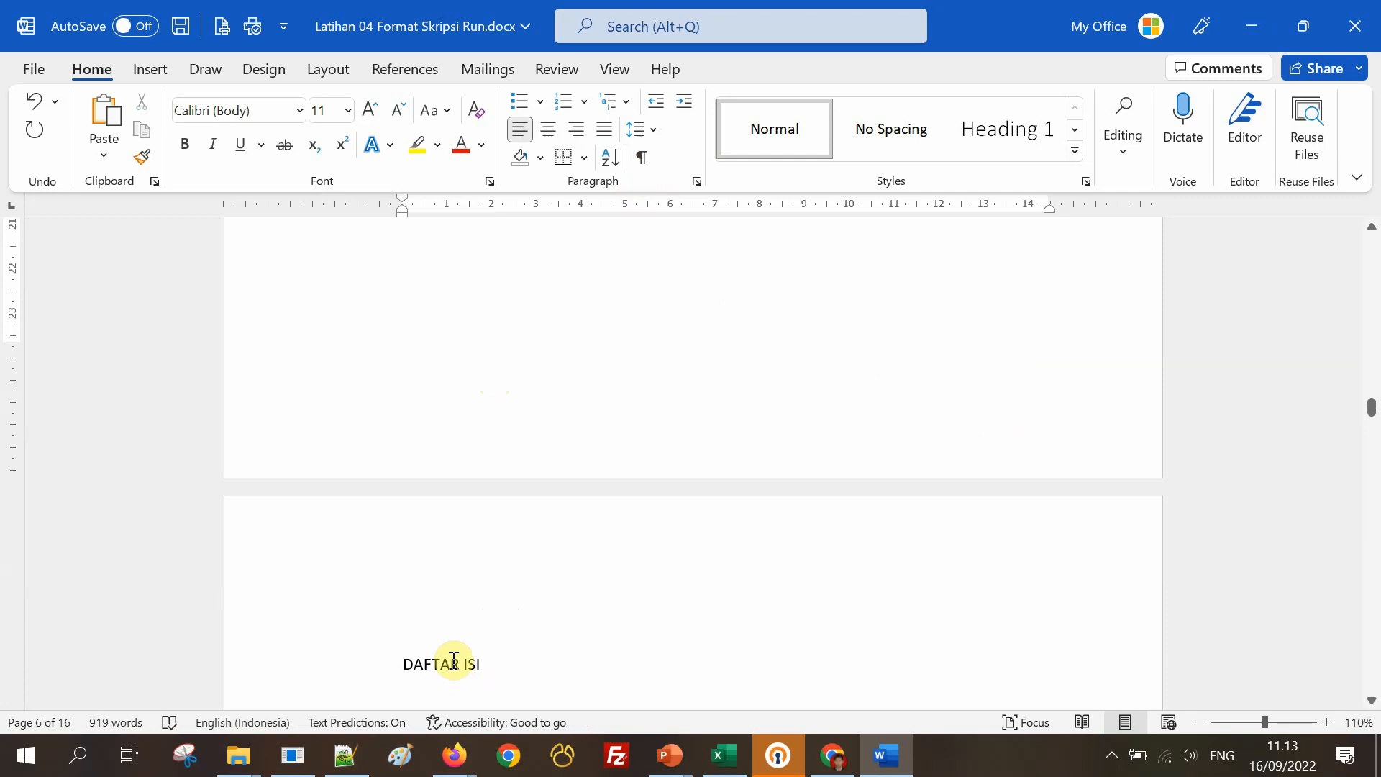
scroll(454, 659, up, 12)
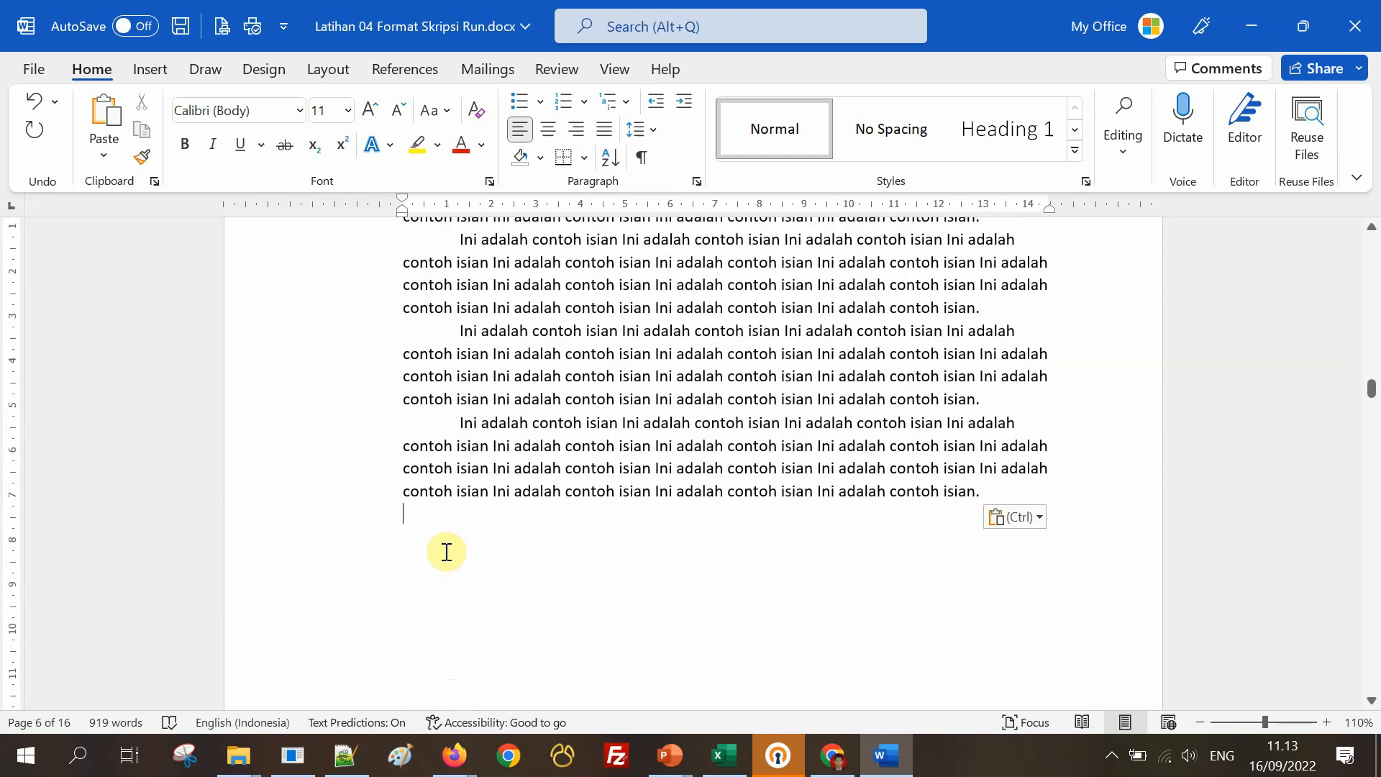
drag(514, 317, 532, 400)
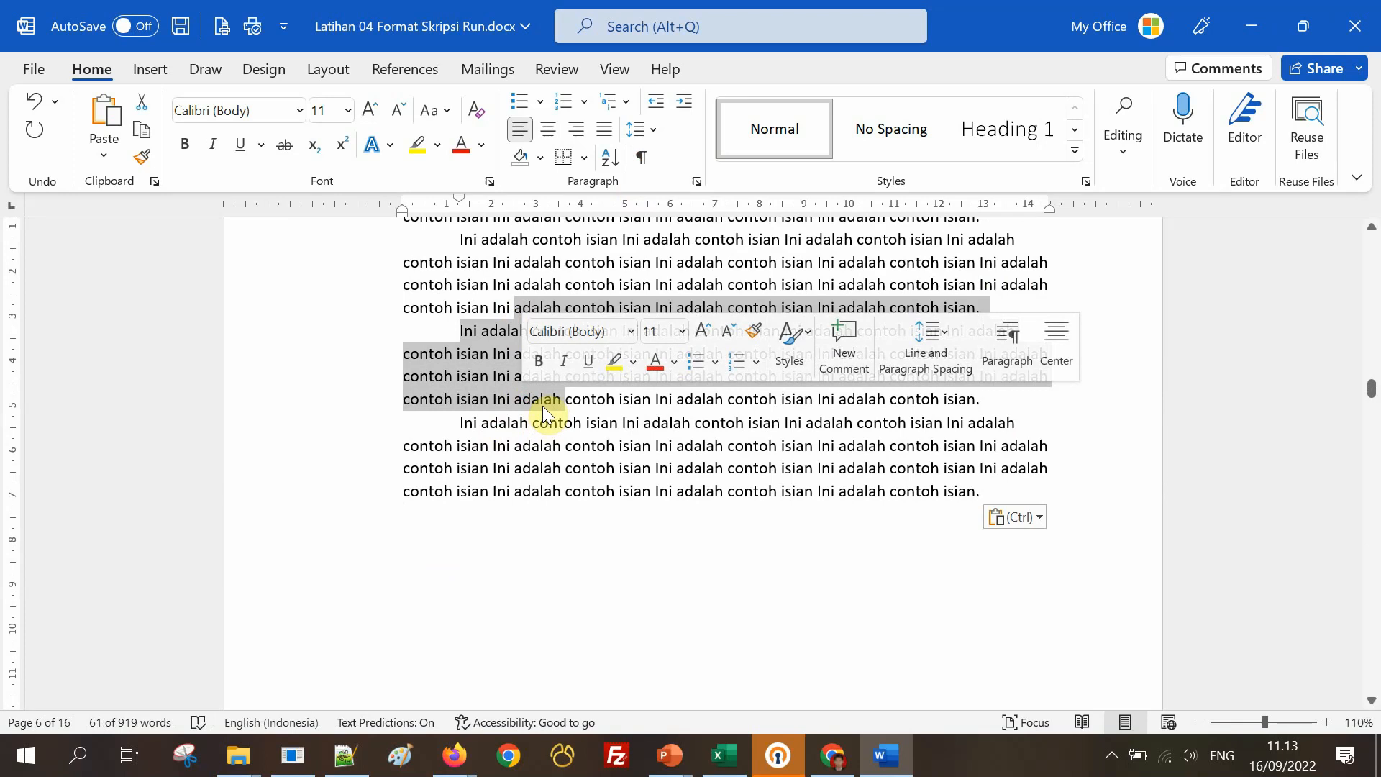
click(599, 506)
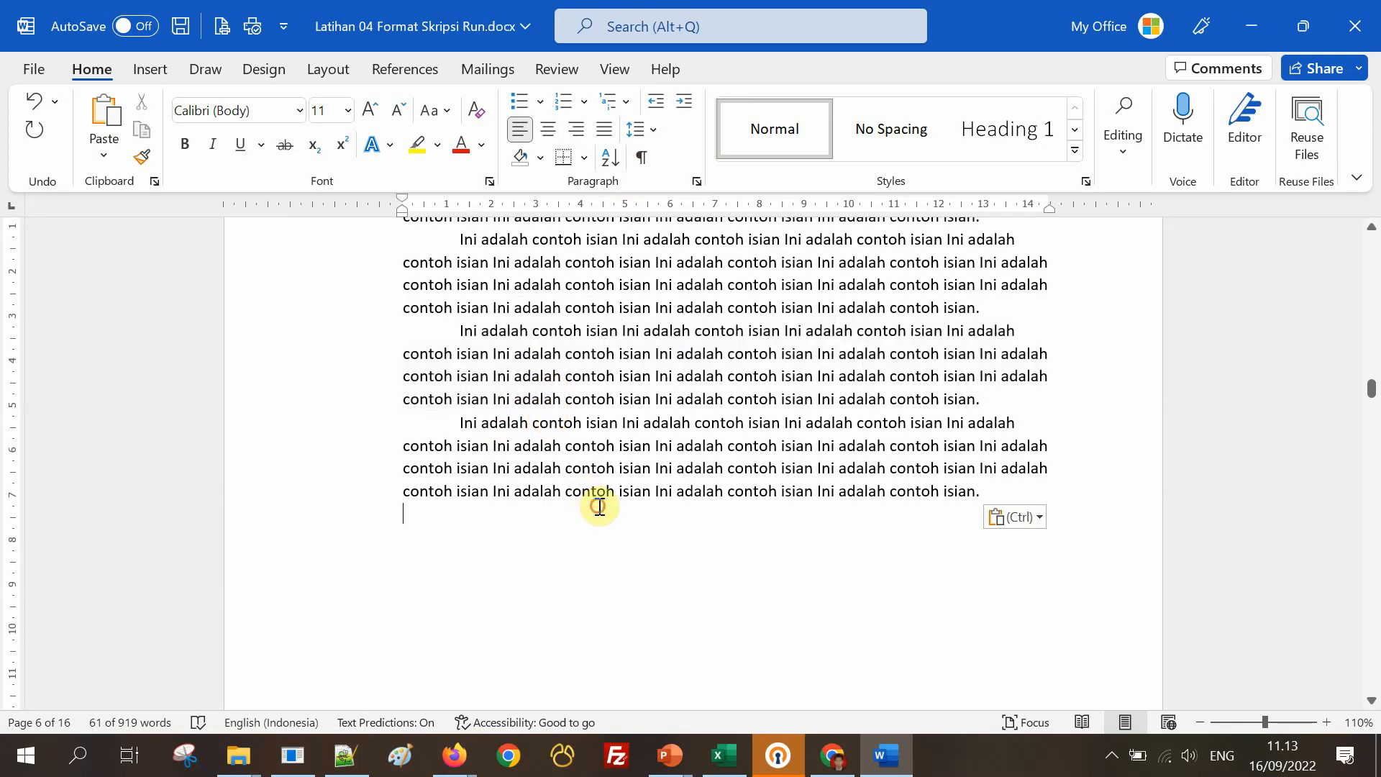
Show the formatting marks, copy the last sample paragraph, and paste it once below itself with blank lines after it.
click(642, 157)
drag(458, 423, 993, 497)
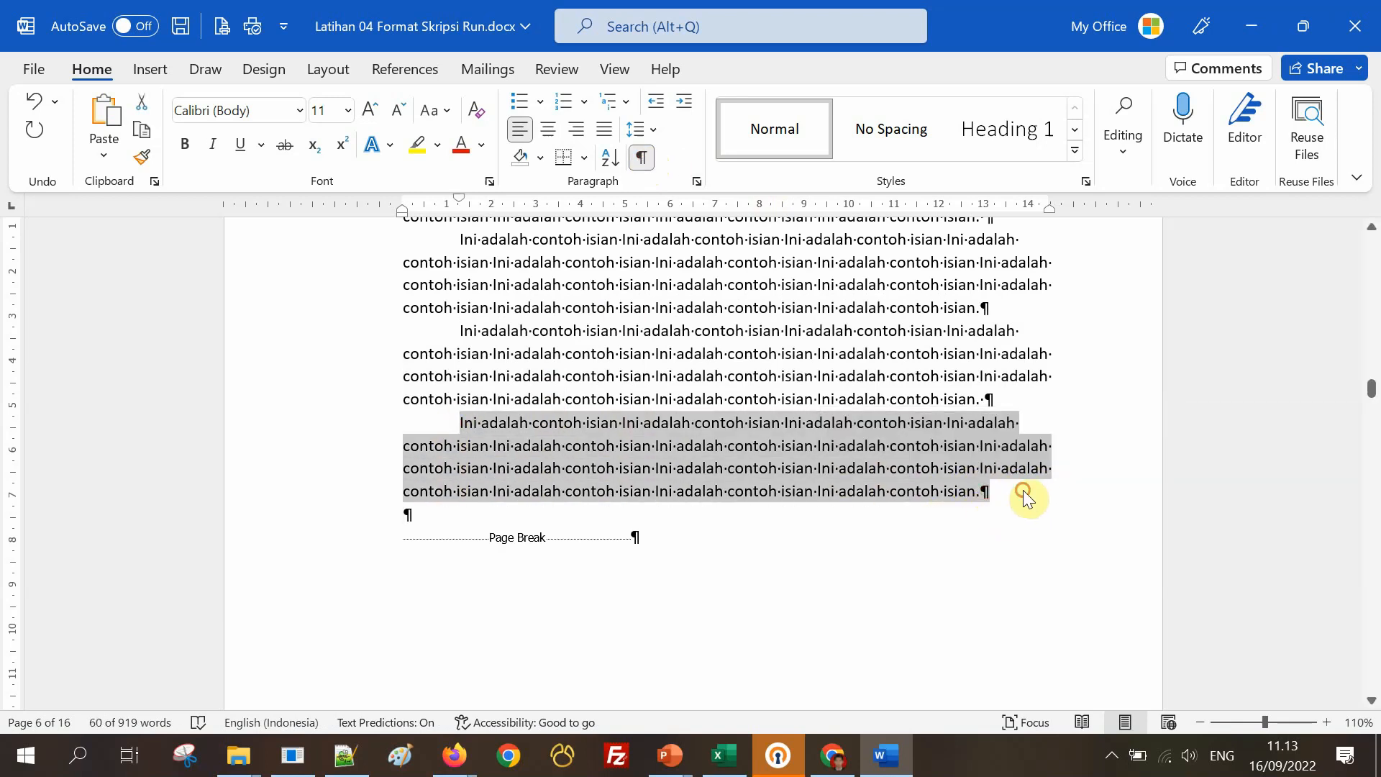
key(ctrl+c)
click(1028, 496)
key(Return)
key(ctrl+v)
key(Return)
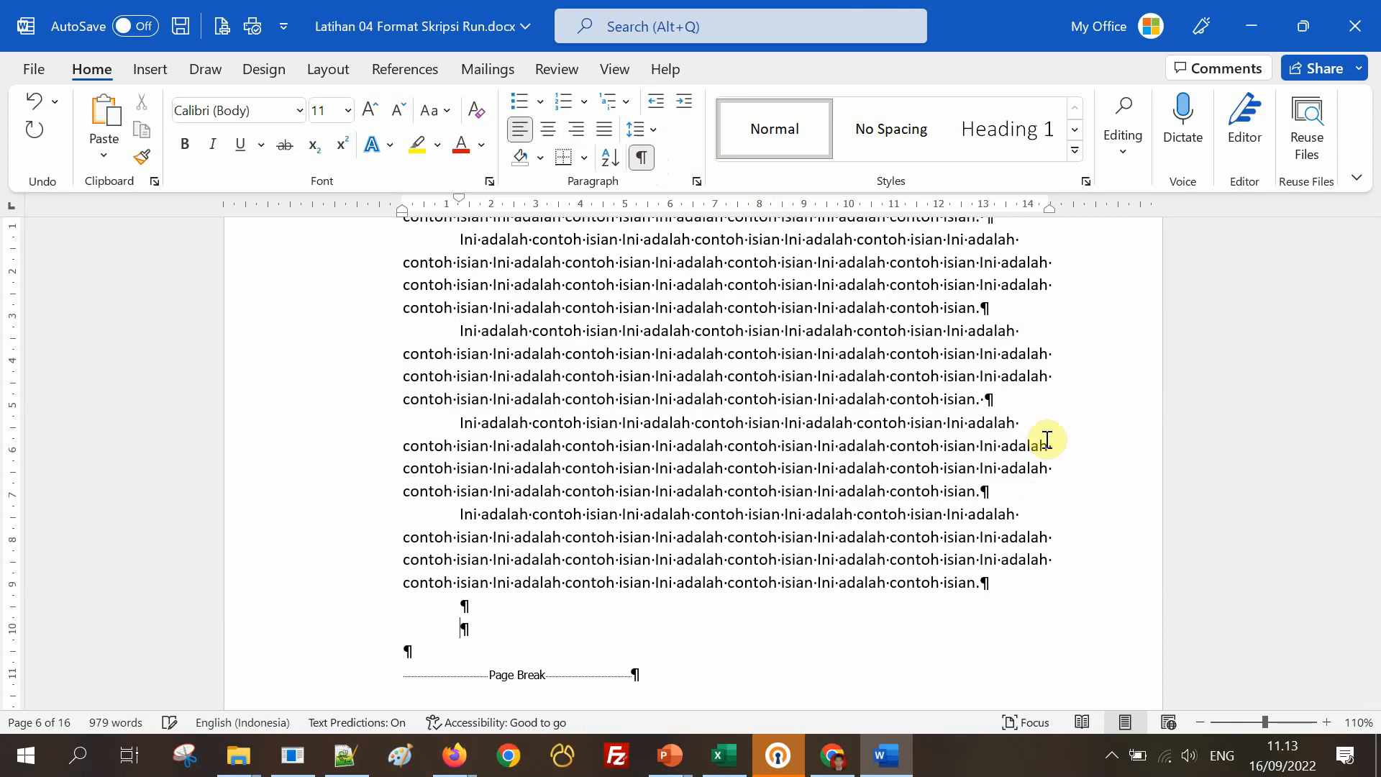
key(ctrl+v)
key(Return)
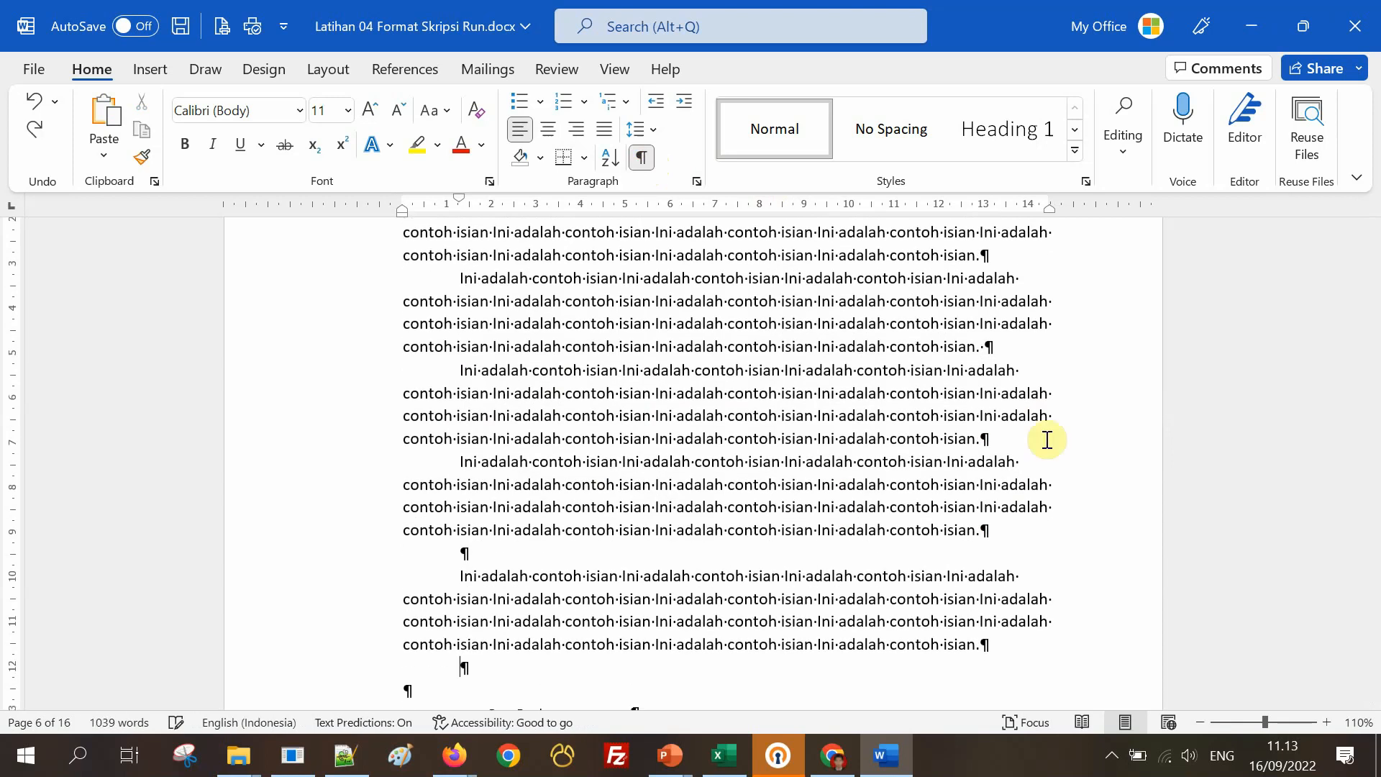
key(ctrl+z)
key(ctrl+z)
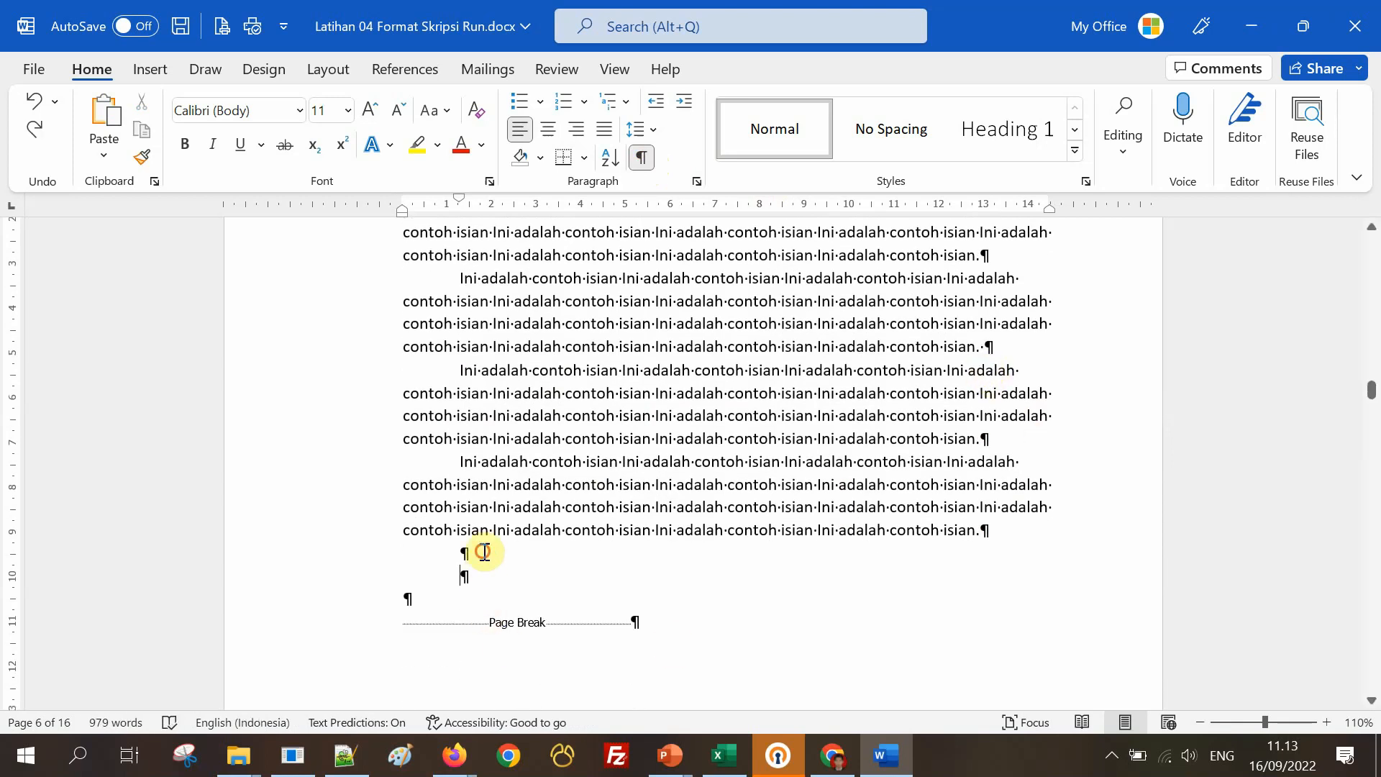
Paste the copied sample paragraph three more times directly below the last one, before the page break.
key(ctrl+v)
scroll(1004, 538, down, 1)
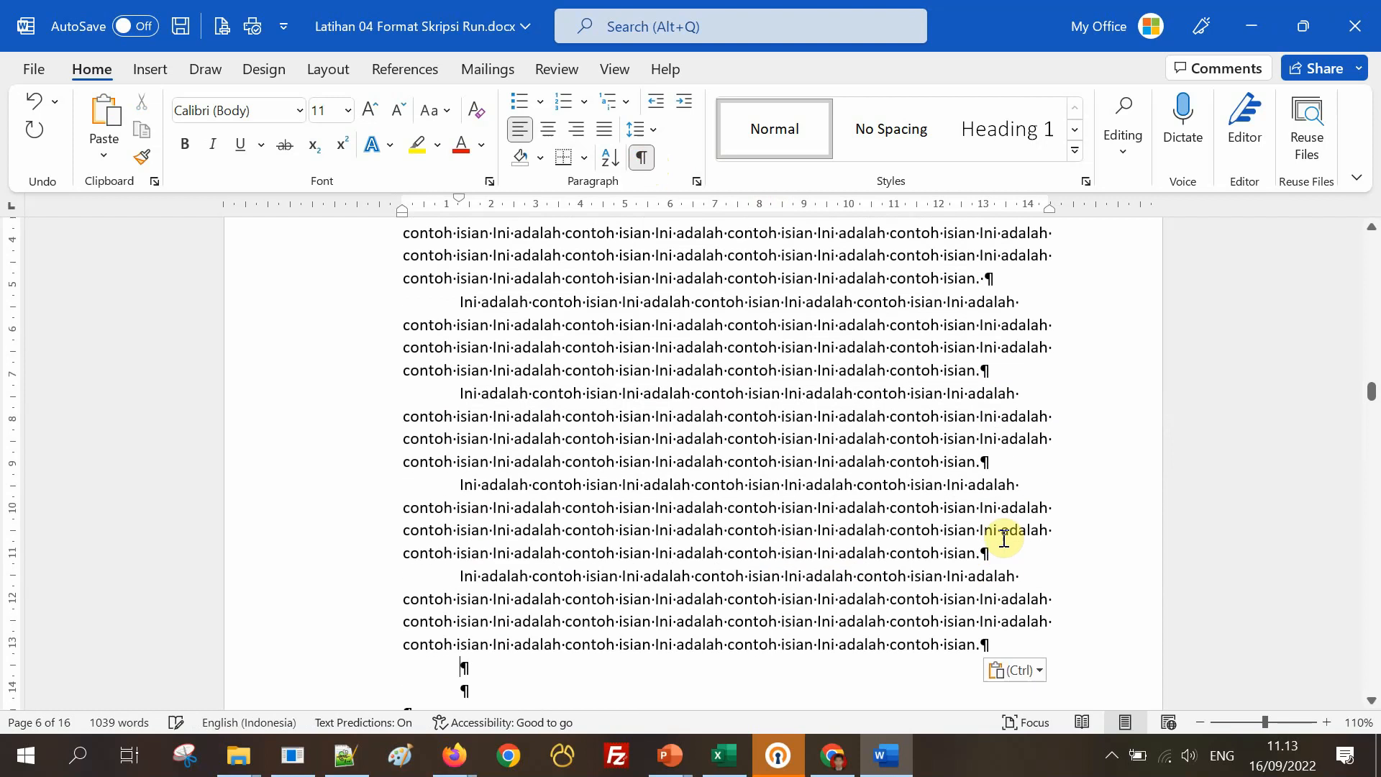
scroll(1004, 539, down, 4)
key(ctrl+v)
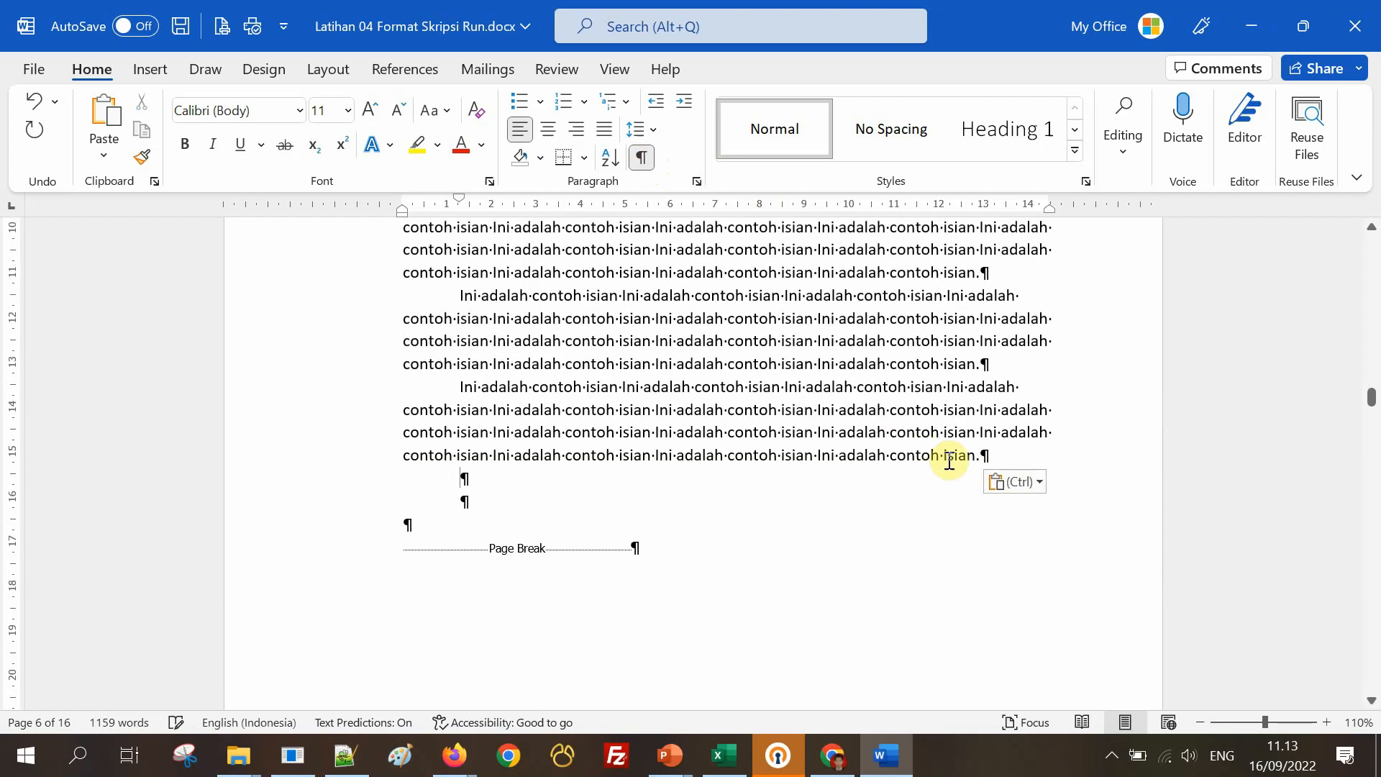
Paste the copied sample paragraph repeatedly below the last one until the KATA PENGANTAR text runs onto the following page.
key(ctrl+v)
scroll(955, 464, down, 2)
key(ctrl+v)
key(ctrl+v)
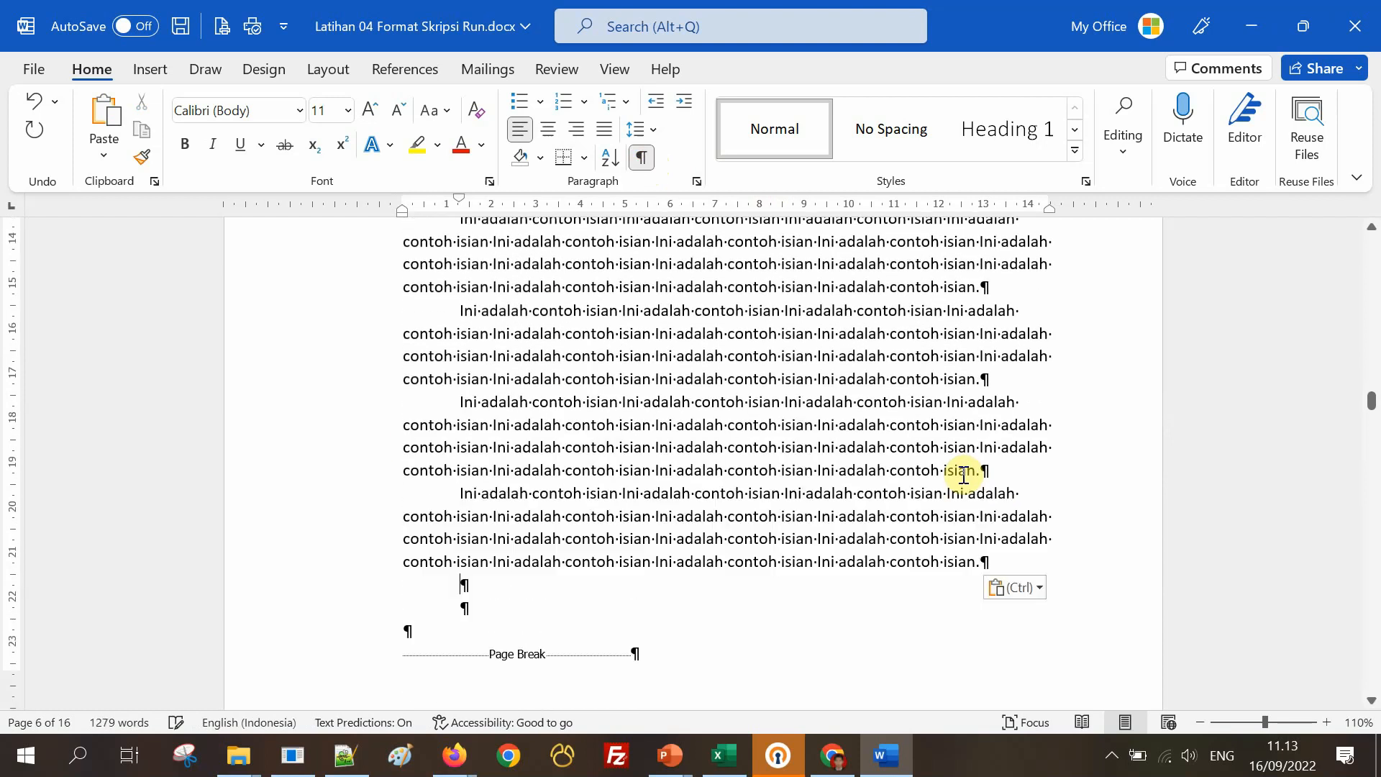
scroll(964, 475, down, 3)
key(ctrl+v)
scroll(964, 475, down, 1)
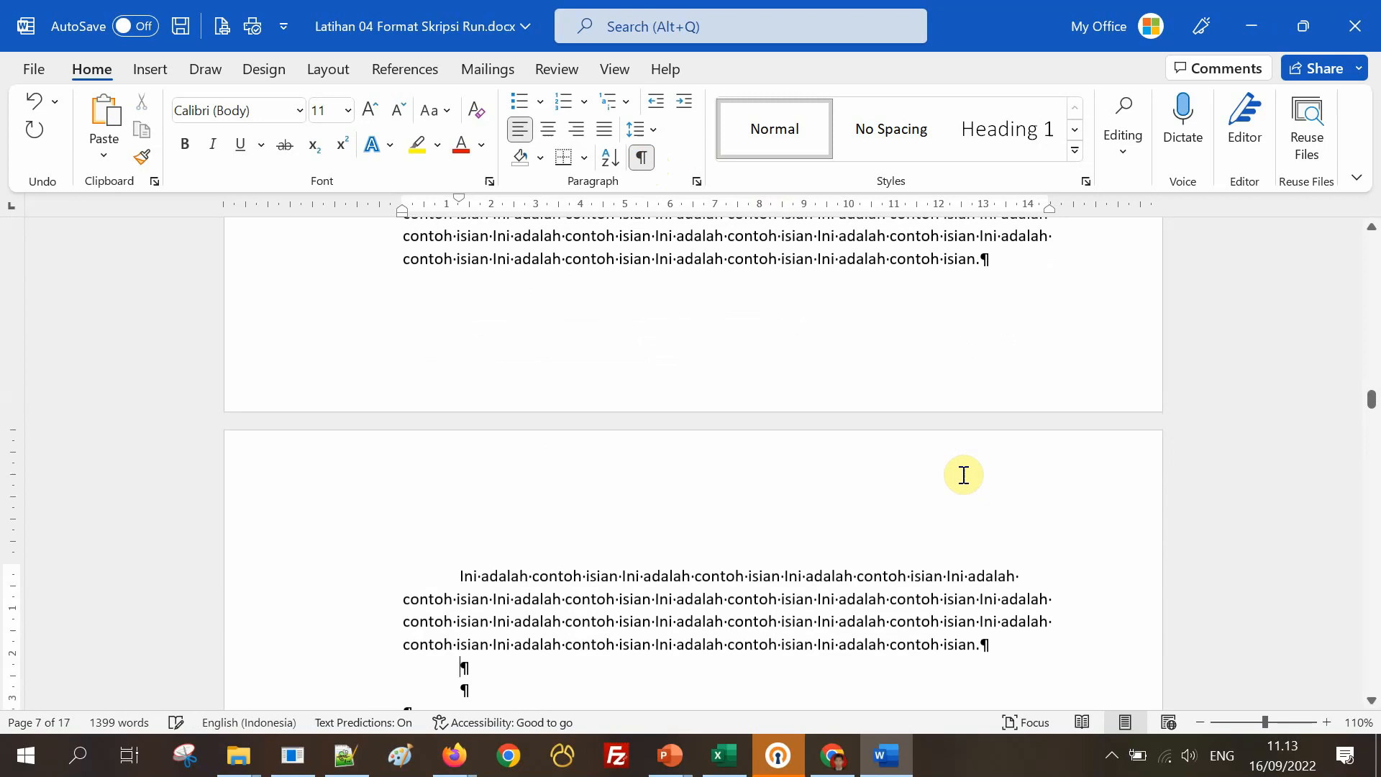
scroll(964, 473, down, 2)
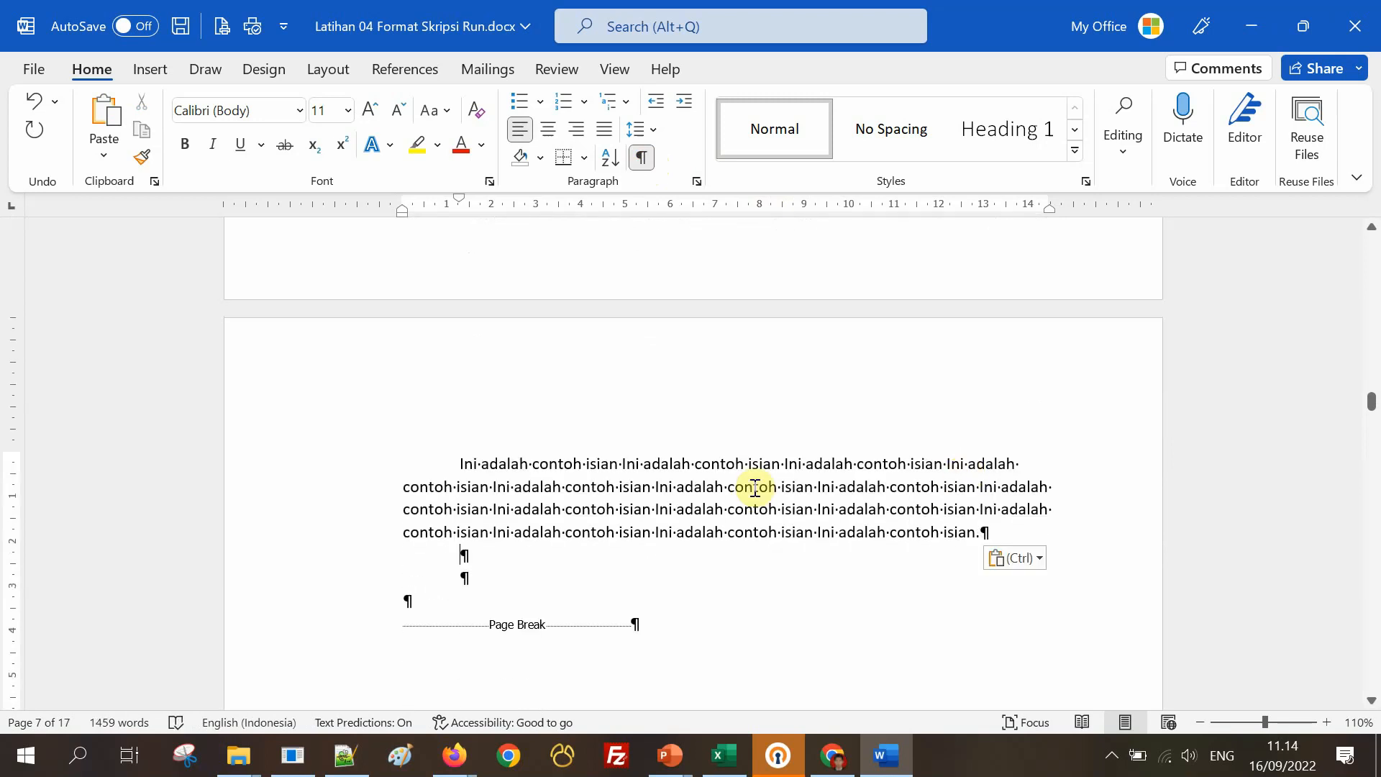
Check where DAFTAR ISI sits relative to the end of the pasted sample text, and hide the formatting marks.
scroll(718, 487, down, 1)
scroll(714, 487, down, 10)
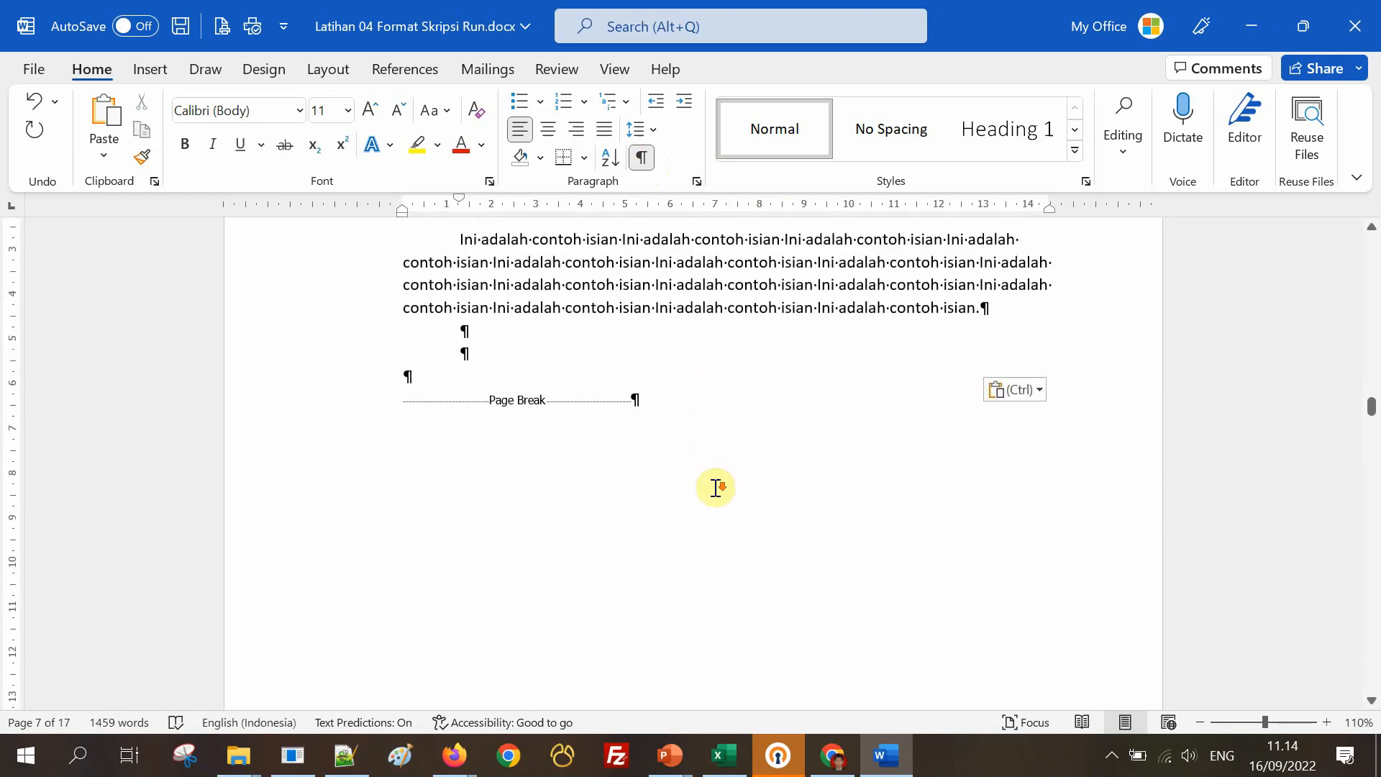
scroll(715, 489, down, 6)
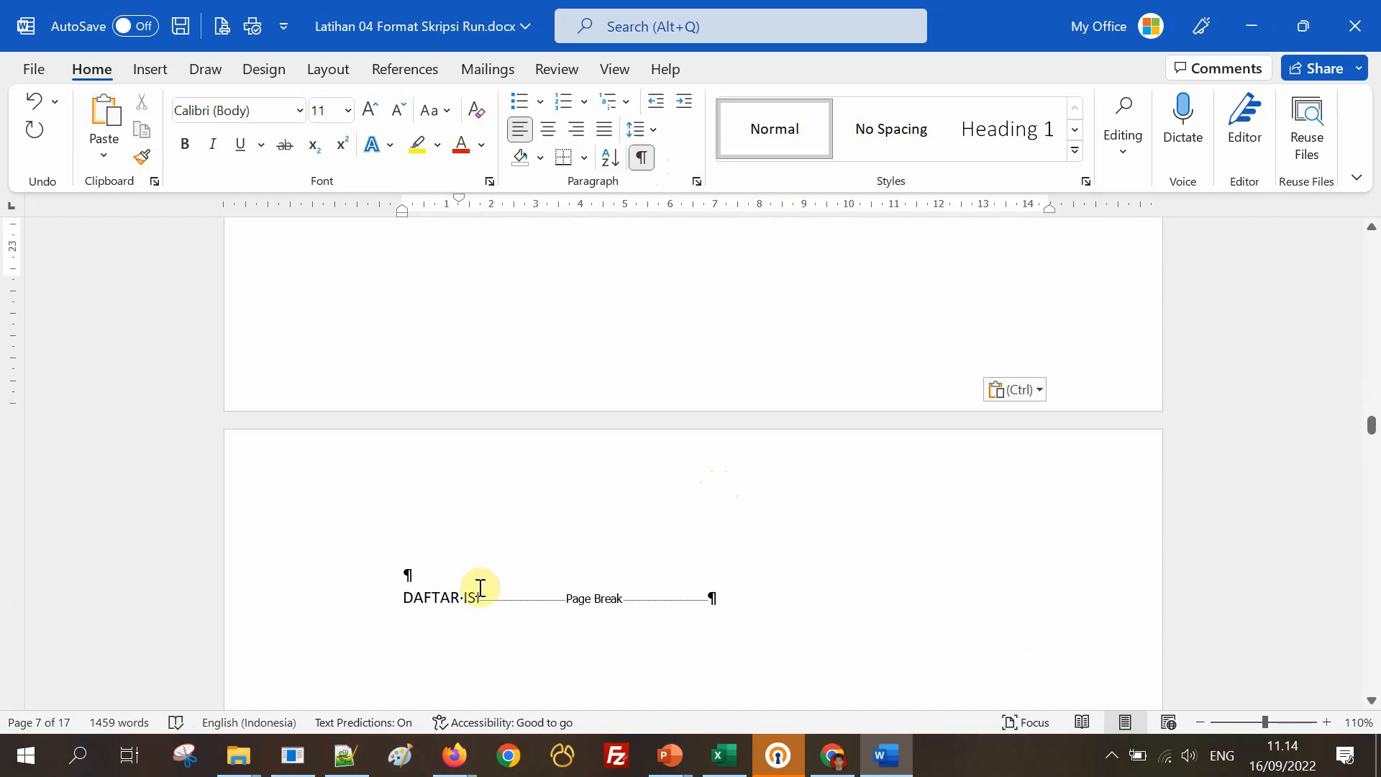
scroll(479, 587, up, 20)
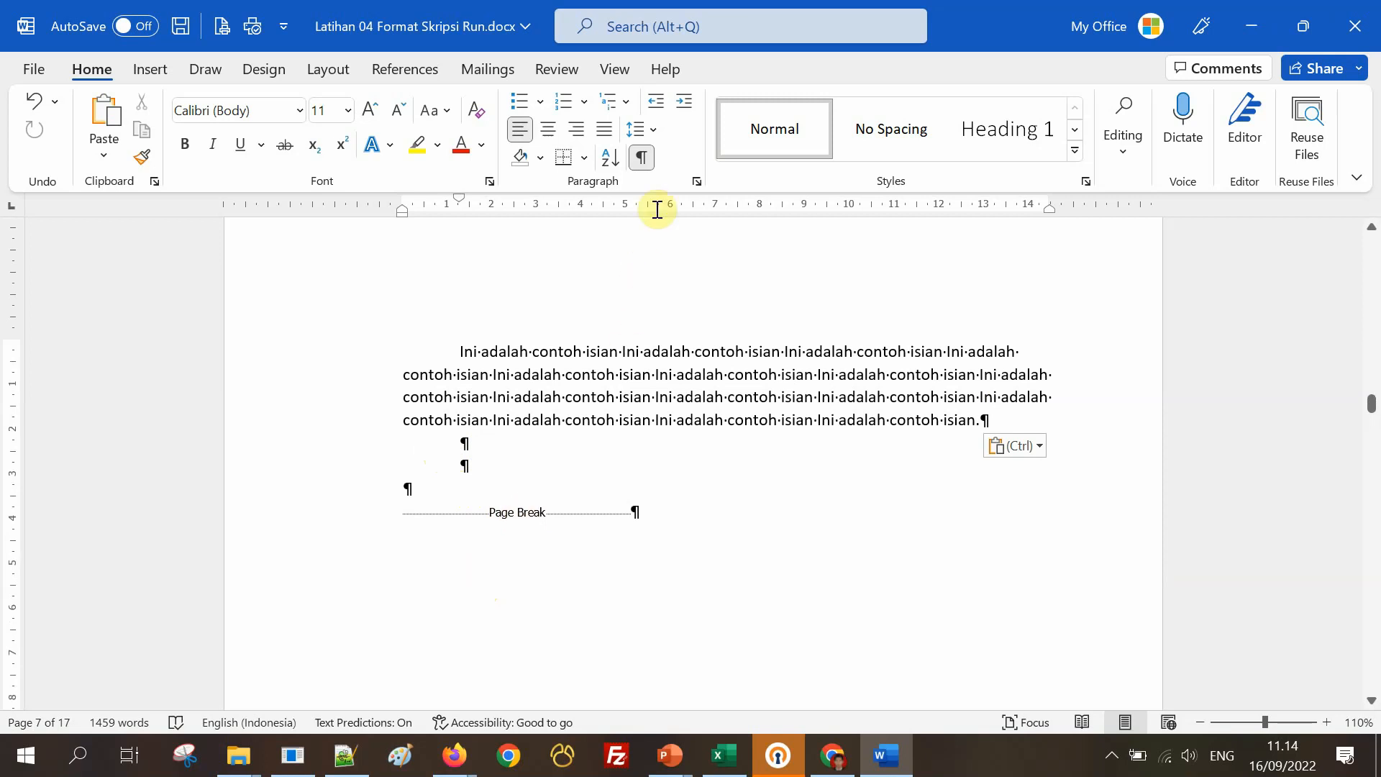
click(640, 159)
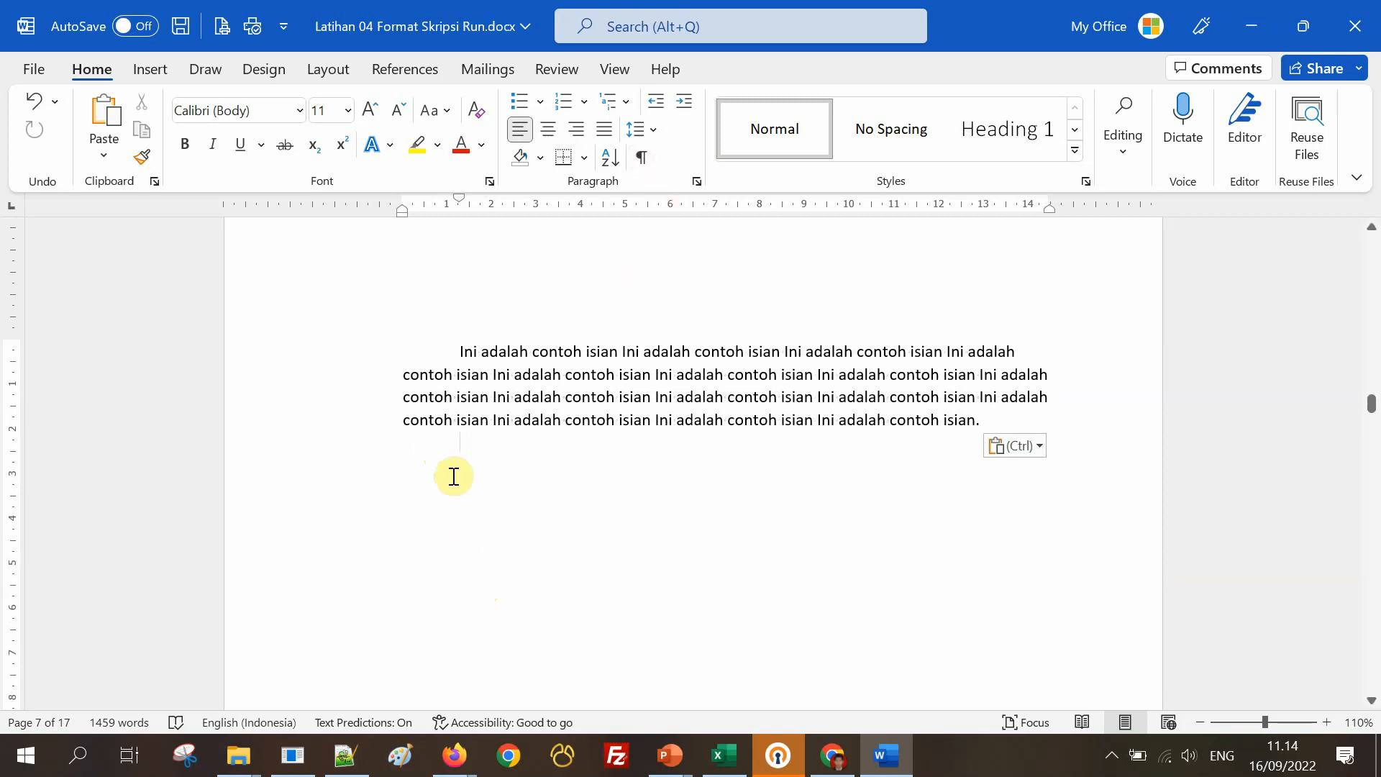
Examine the page positions of the DAFTAR ISI, DAFTAR TABEL, DAFTAR GAMBAR and DAFTAR LAMPIRAN headings after the last sample paragraph.
drag(996, 412, 473, 343)
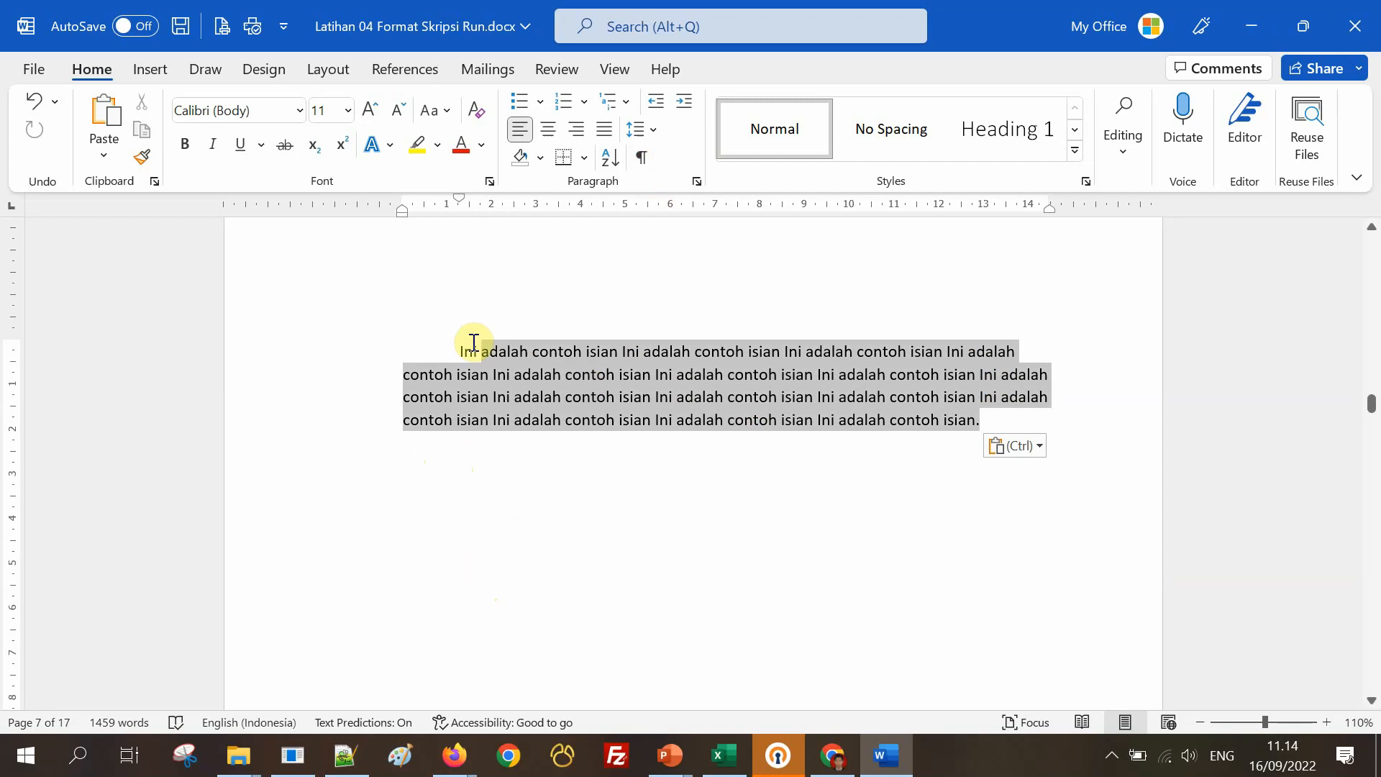
scroll(684, 425, down, 10)
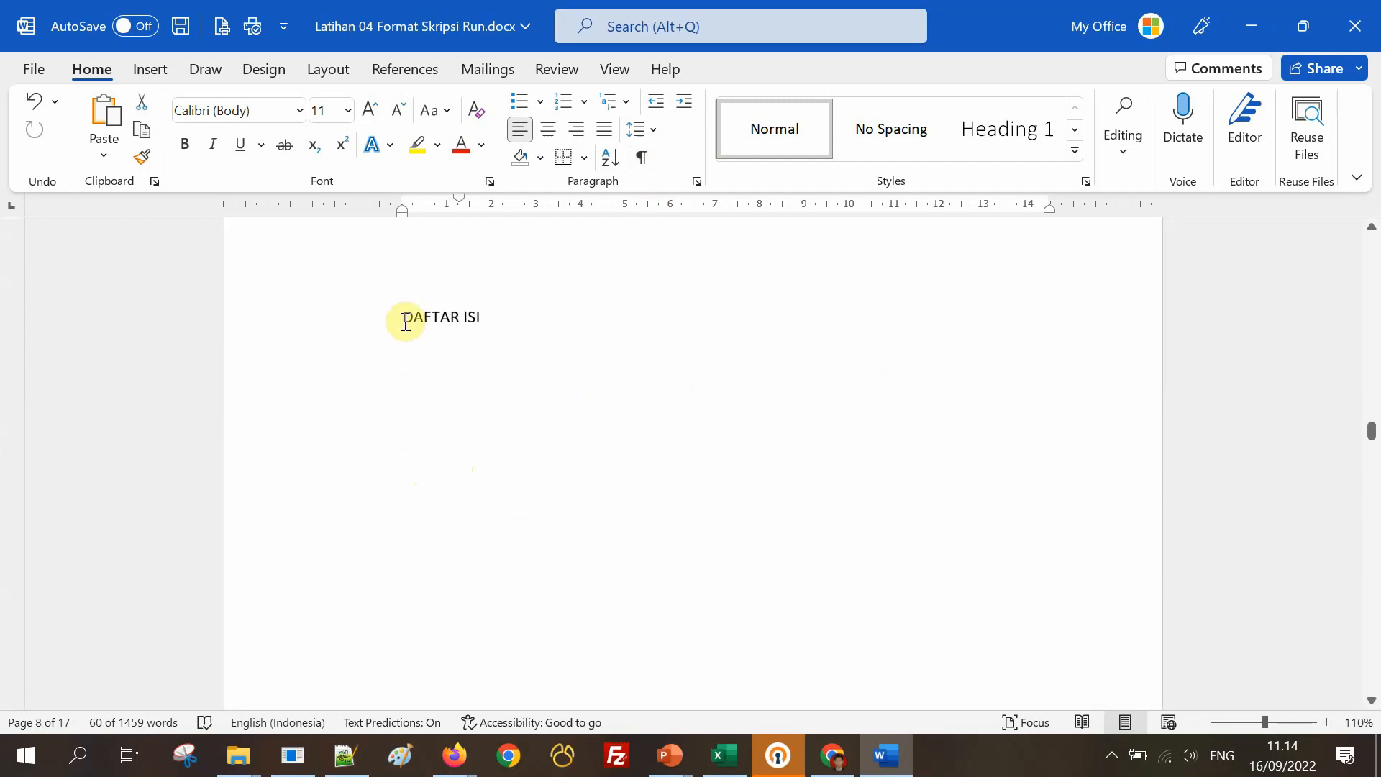
scroll(489, 389, down, 10)
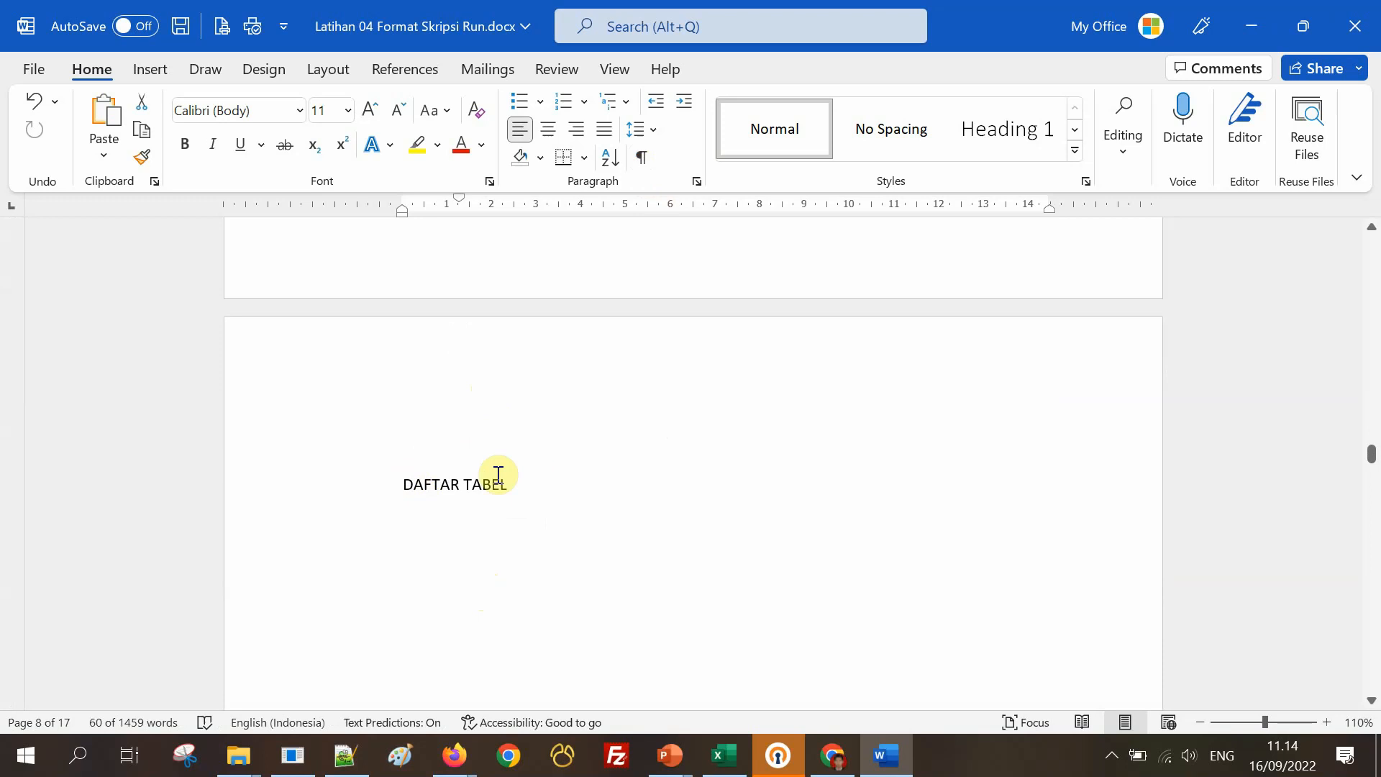
click(400, 486)
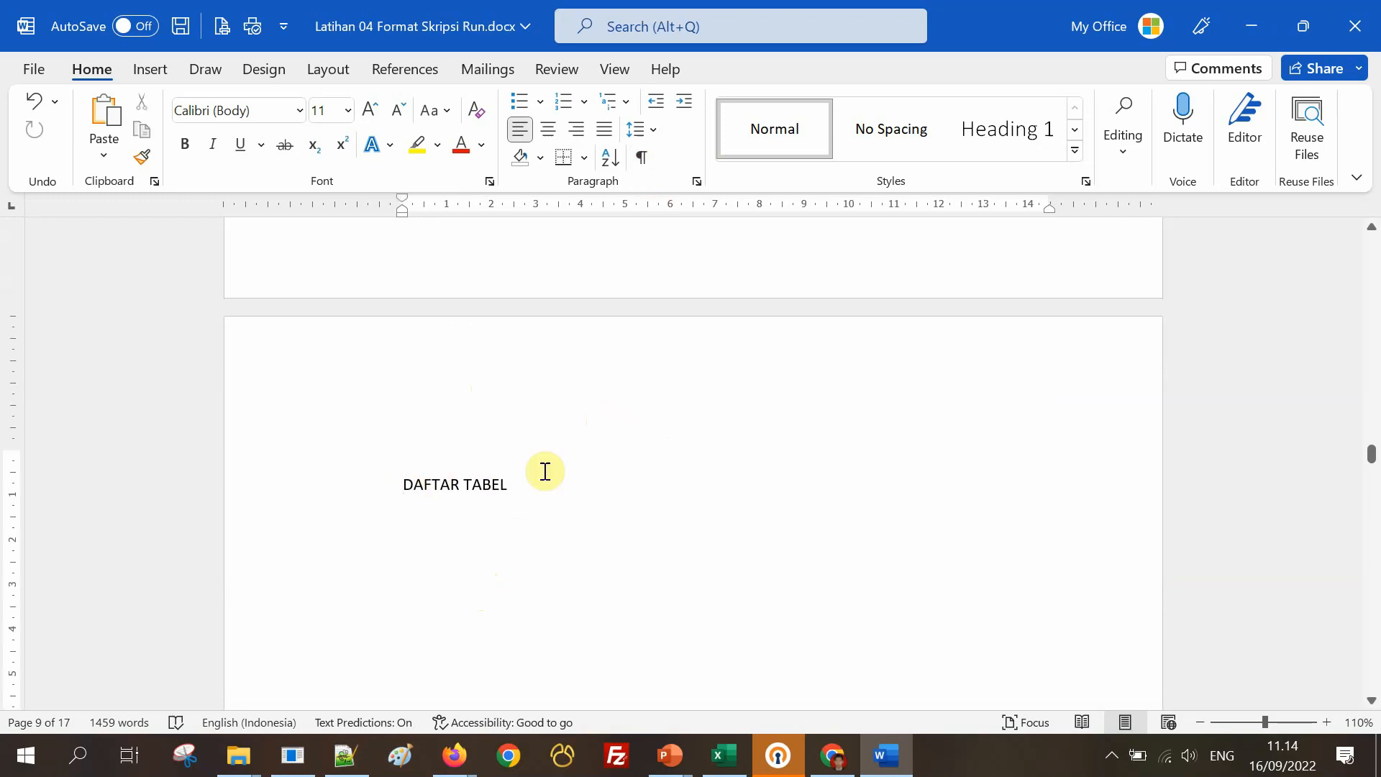
scroll(447, 476, down, 10)
scroll(445, 478, down, 5)
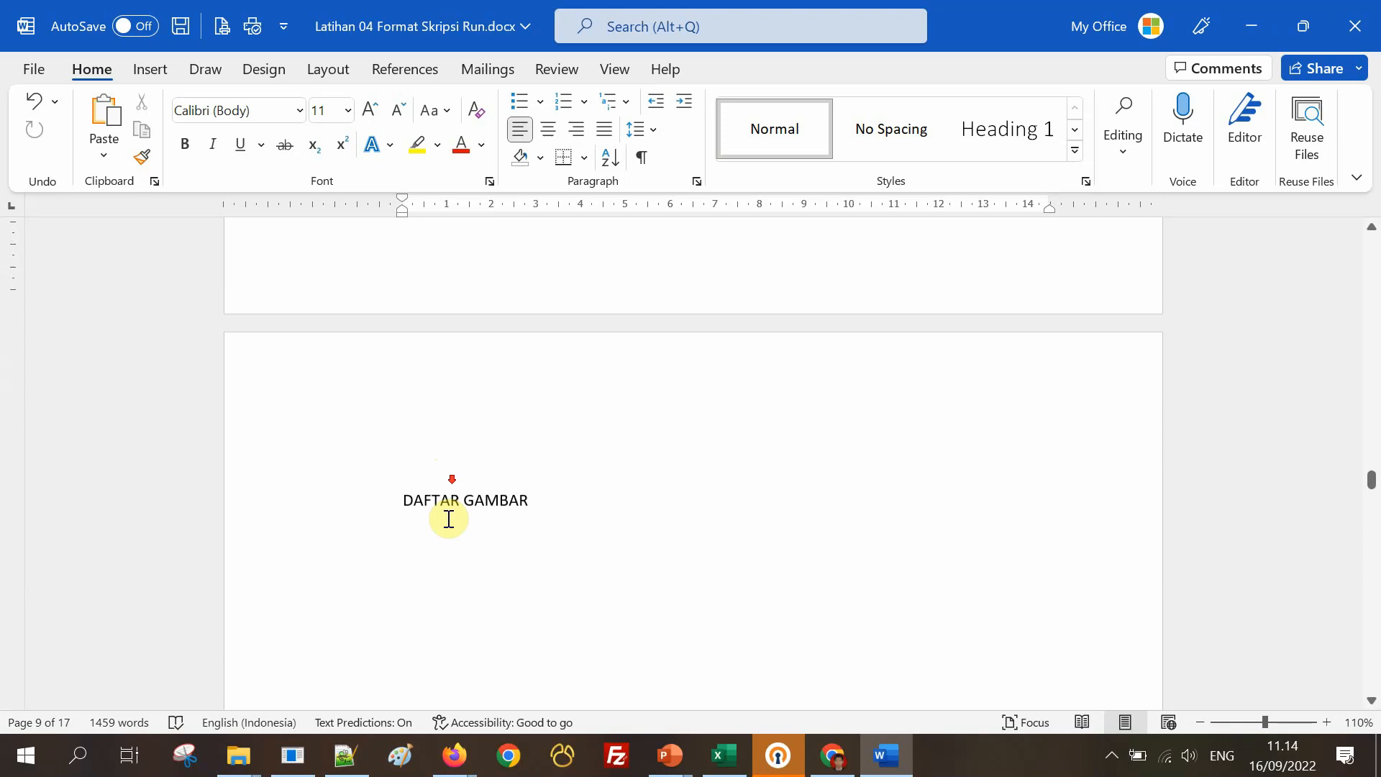
click(407, 471)
scroll(509, 495, down, 7)
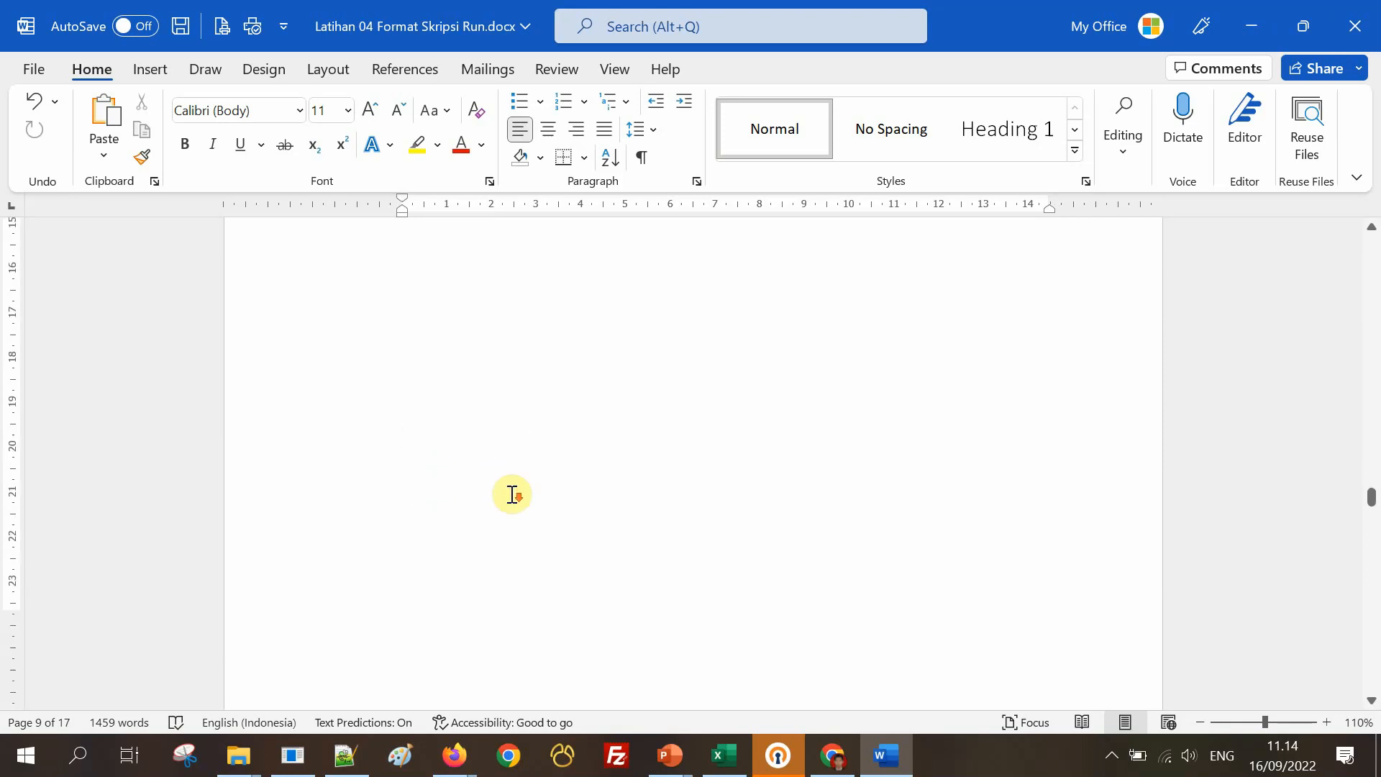
scroll(512, 494, down, 7)
click(414, 594)
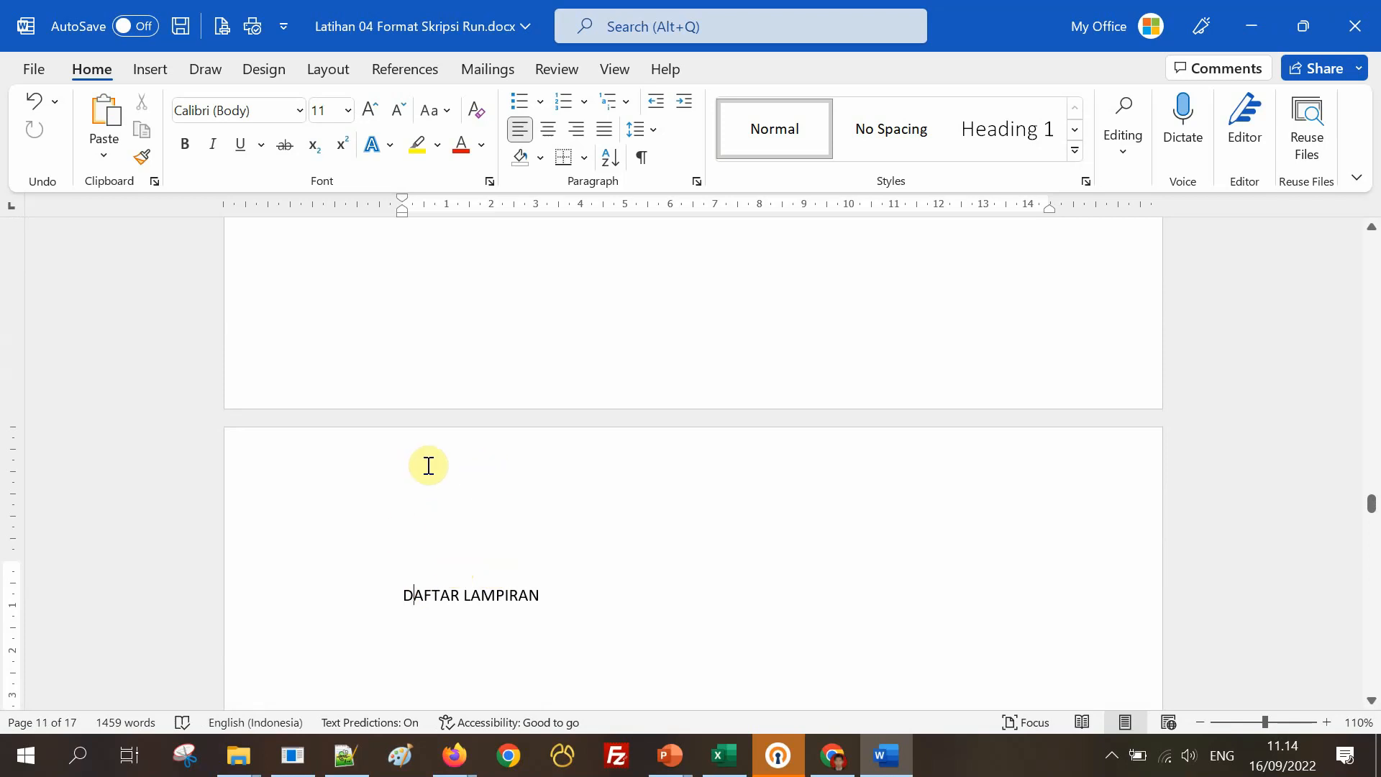
Review the KATA PENGANTAR sample text from its first paragraph to its end, selecting the opening paragraphs.
scroll(660, 471, up, 9)
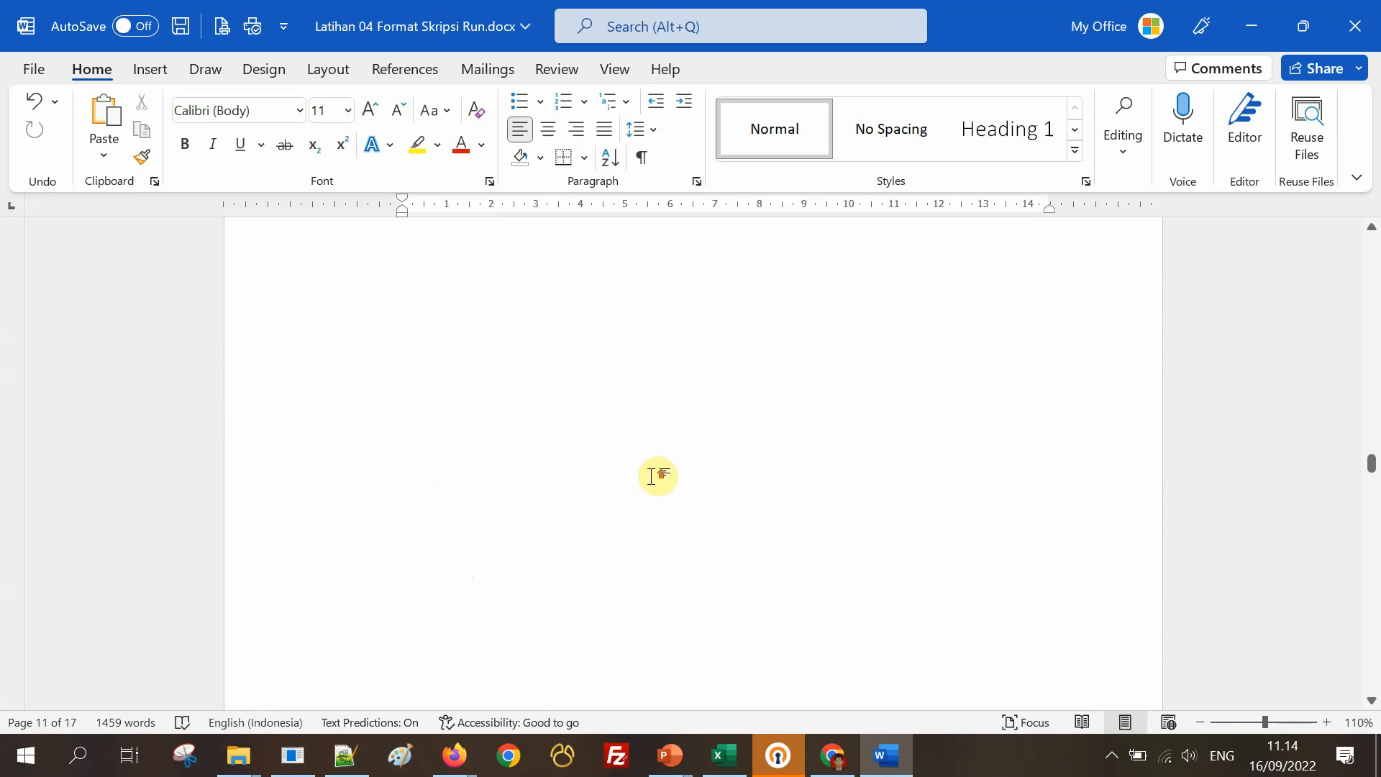
scroll(663, 461, up, 20)
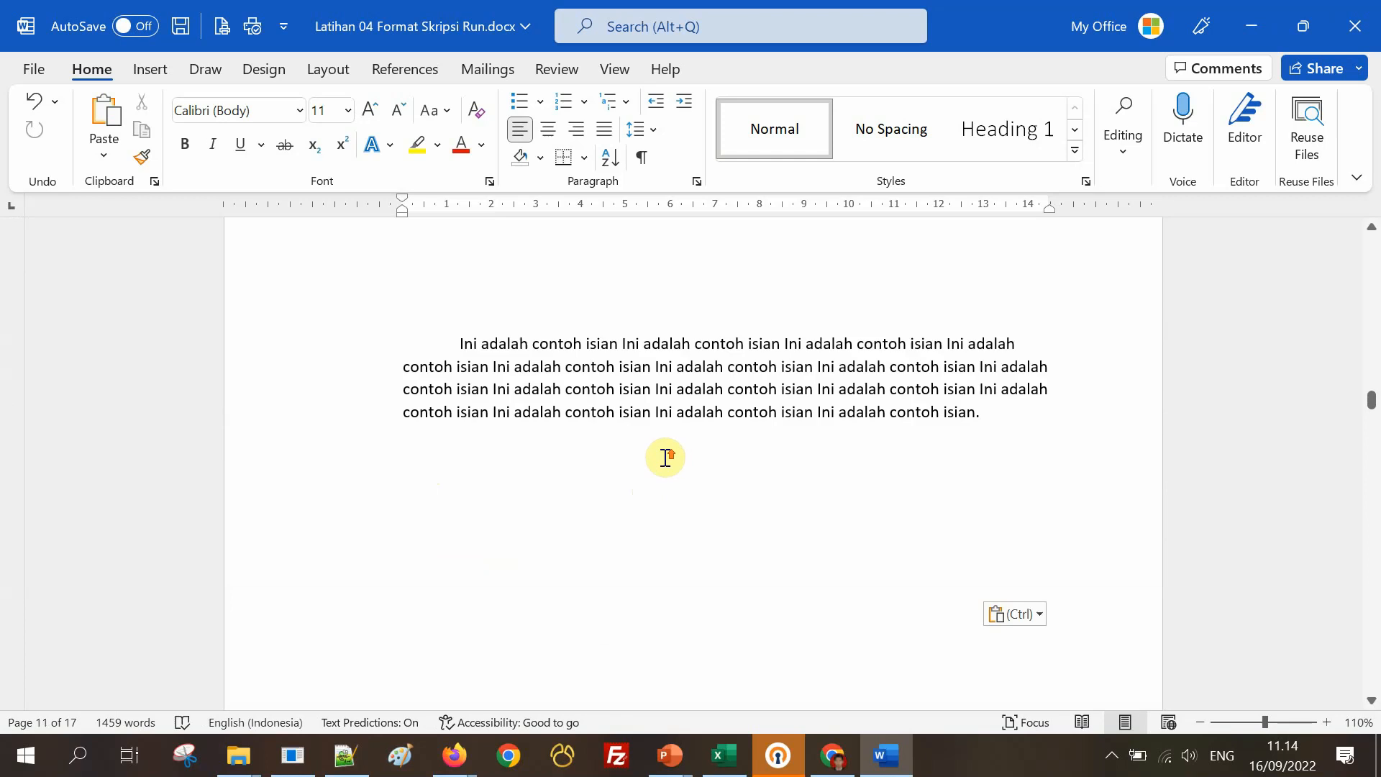
scroll(665, 455, up, 12)
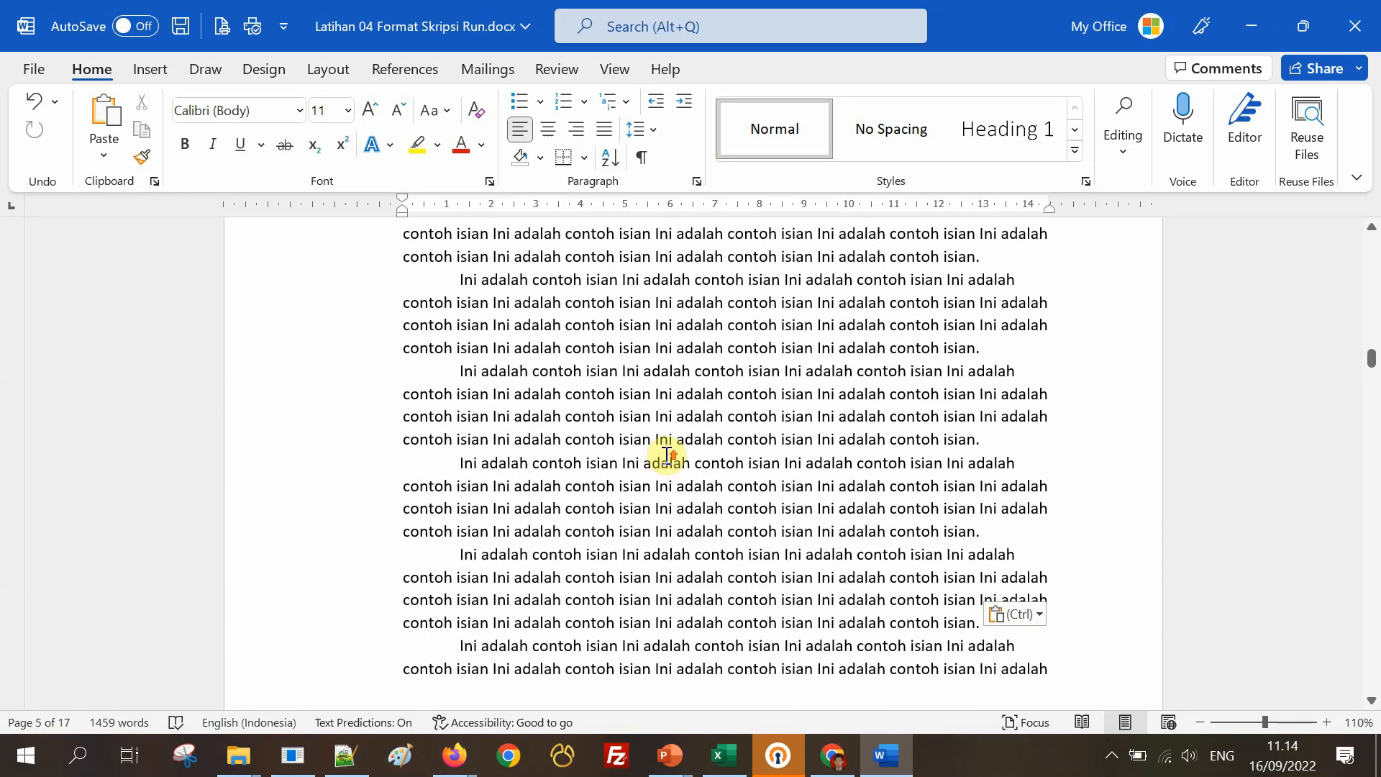
scroll(665, 454, up, 10)
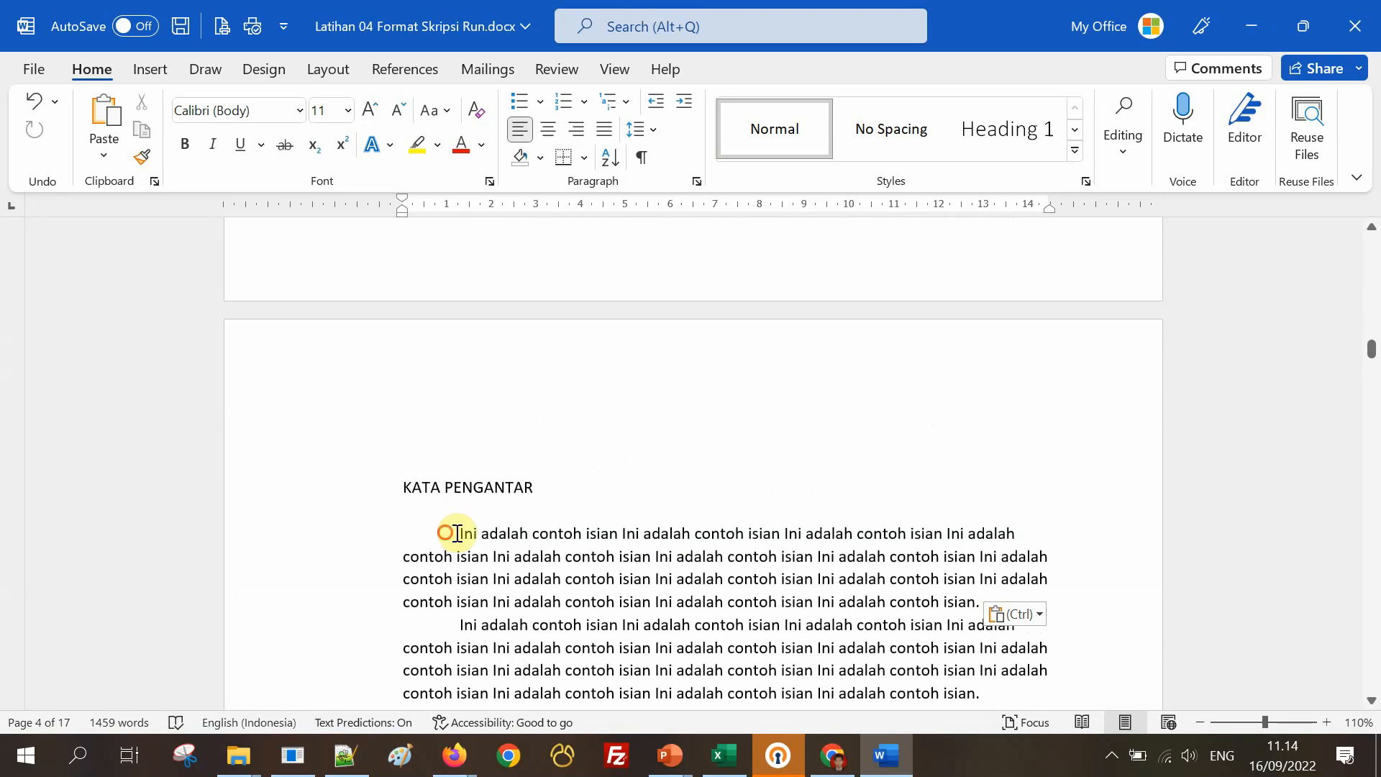
drag(458, 533, 789, 566)
scroll(789, 566, down, 6)
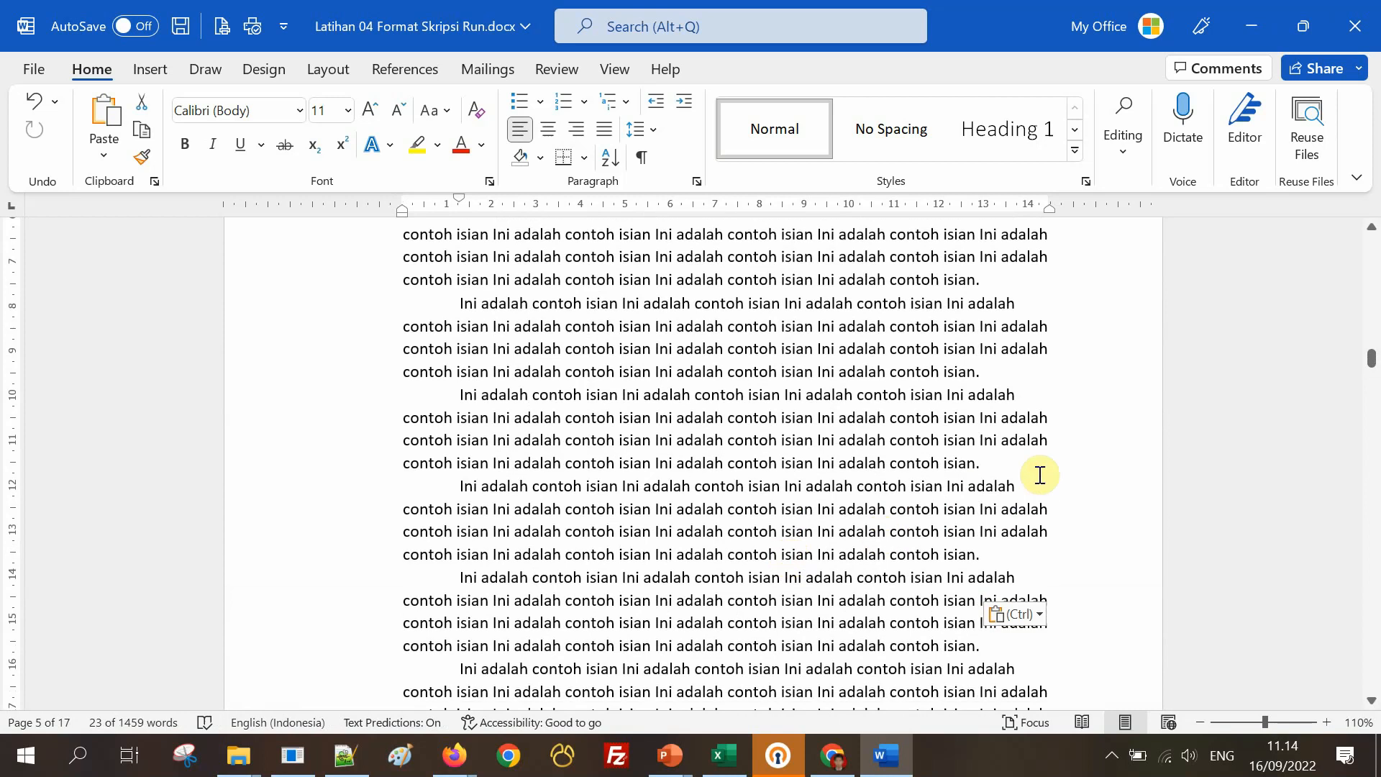
shift+click(1028, 471)
key(ctrl+z)
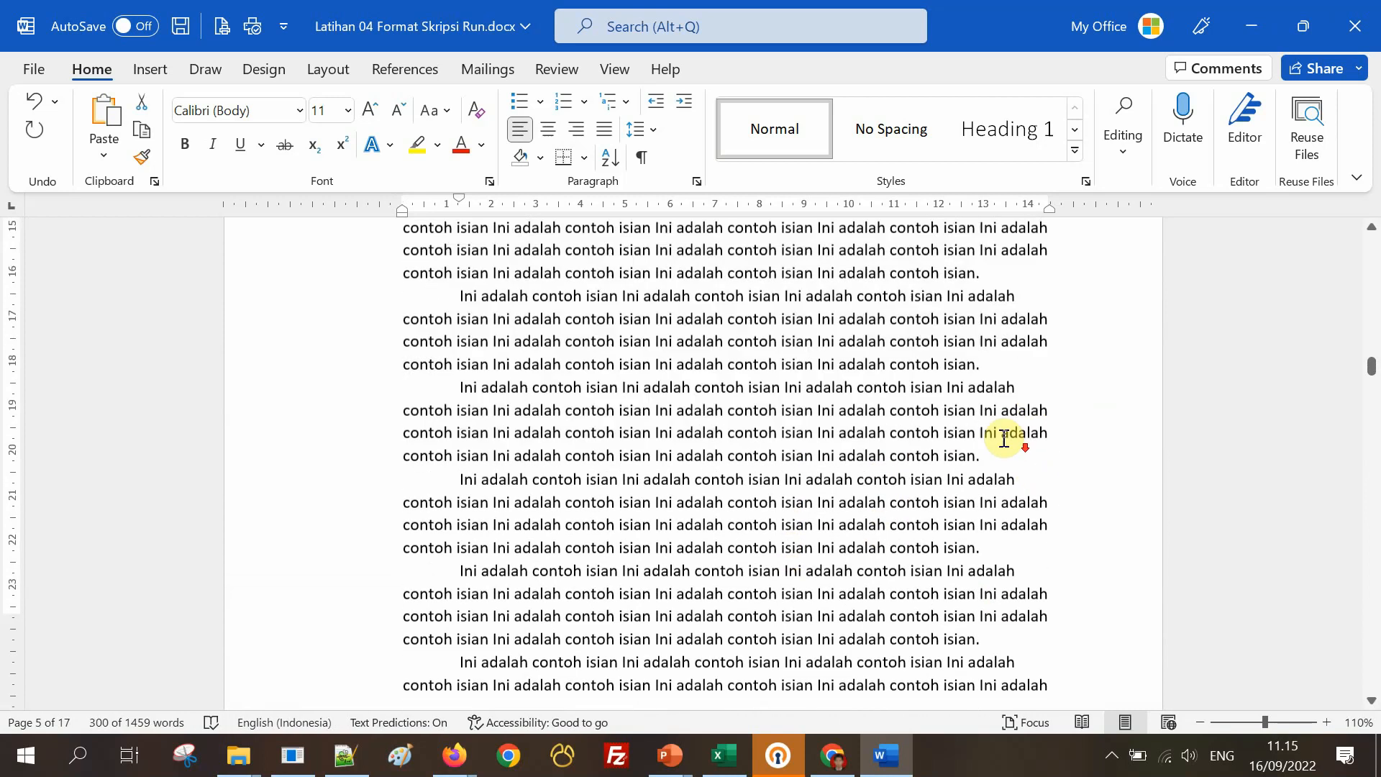
scroll(1004, 437, down, 10)
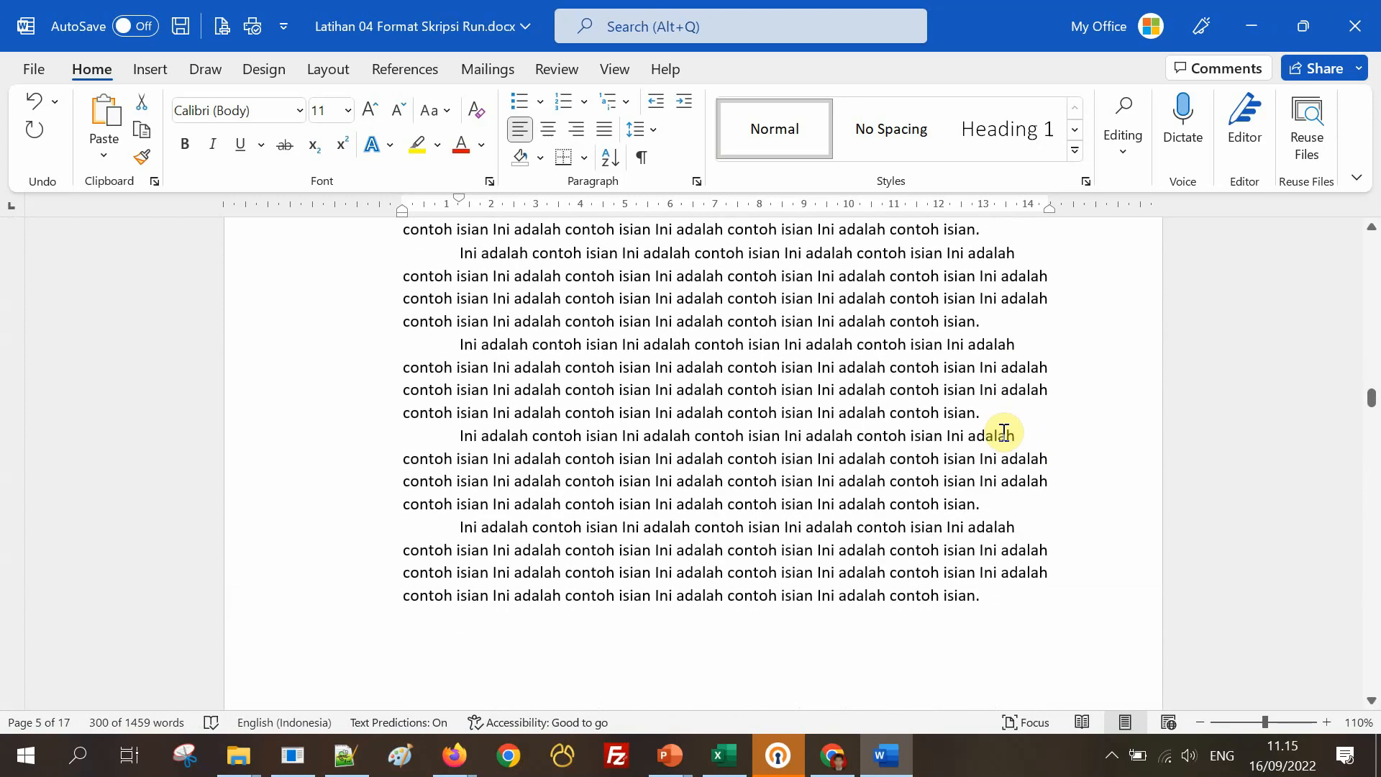
scroll(1004, 430, down, 10)
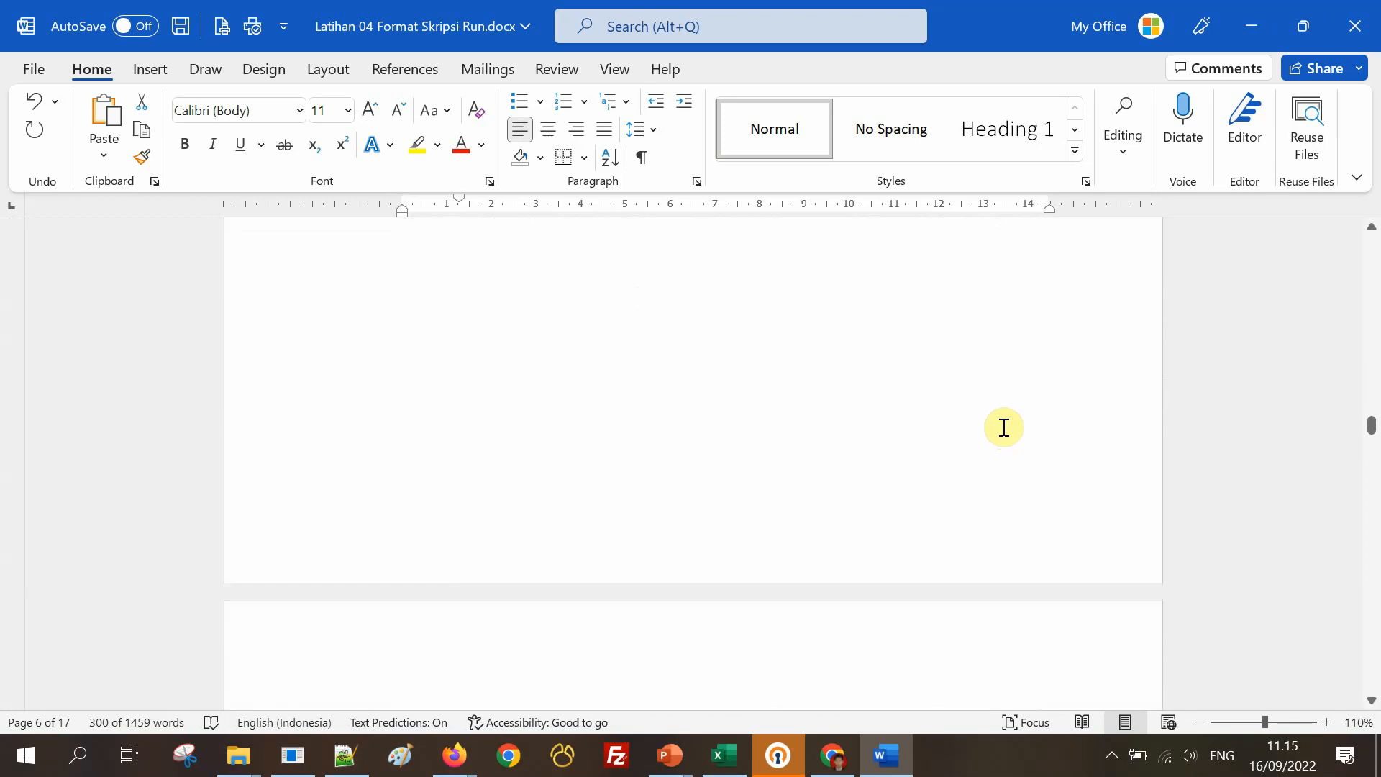
Show the formatting marks, add three blank lines between DAFTAR ISI and its page break, and enter yyyyyyyyy on the middle one.
scroll(1004, 428, down, 2)
click(506, 316)
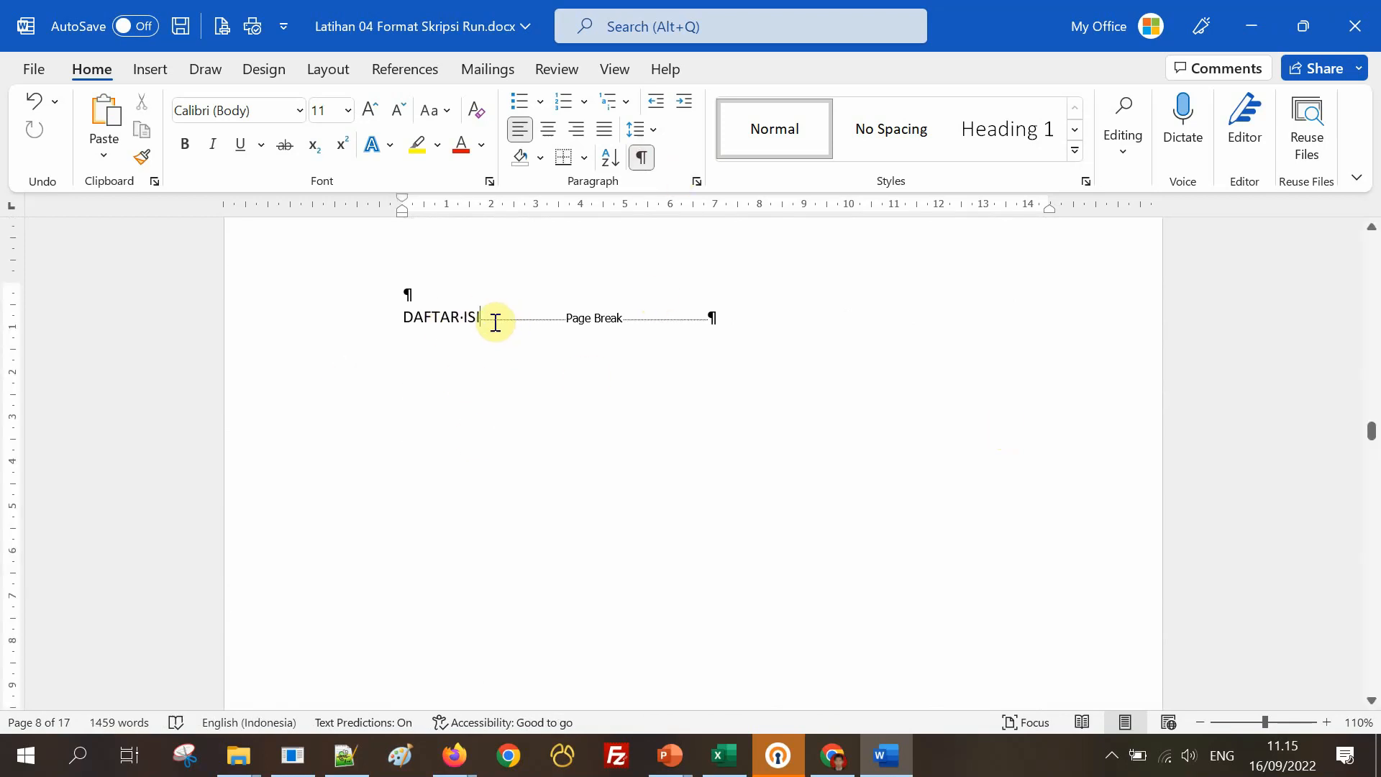
click(482, 317)
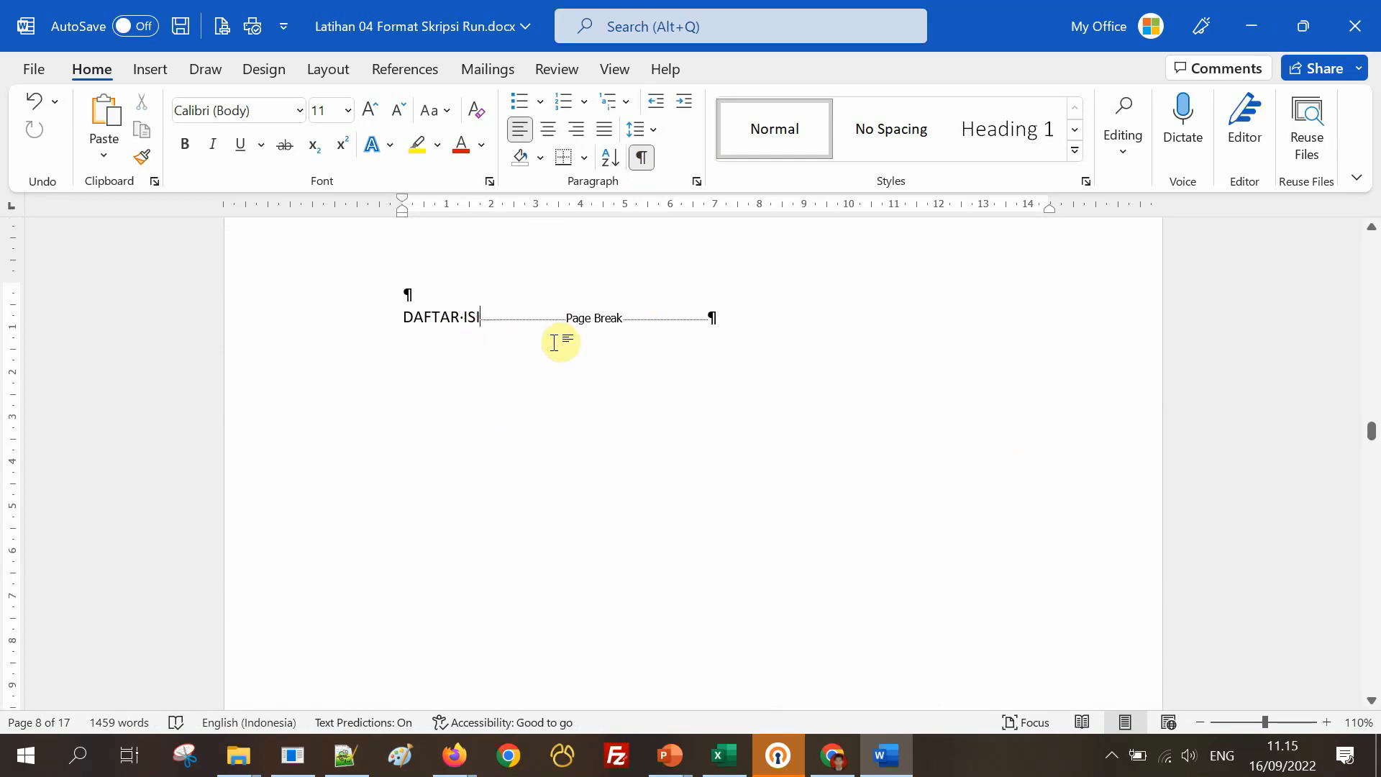
key(Return)
key(Return)
key(Return)
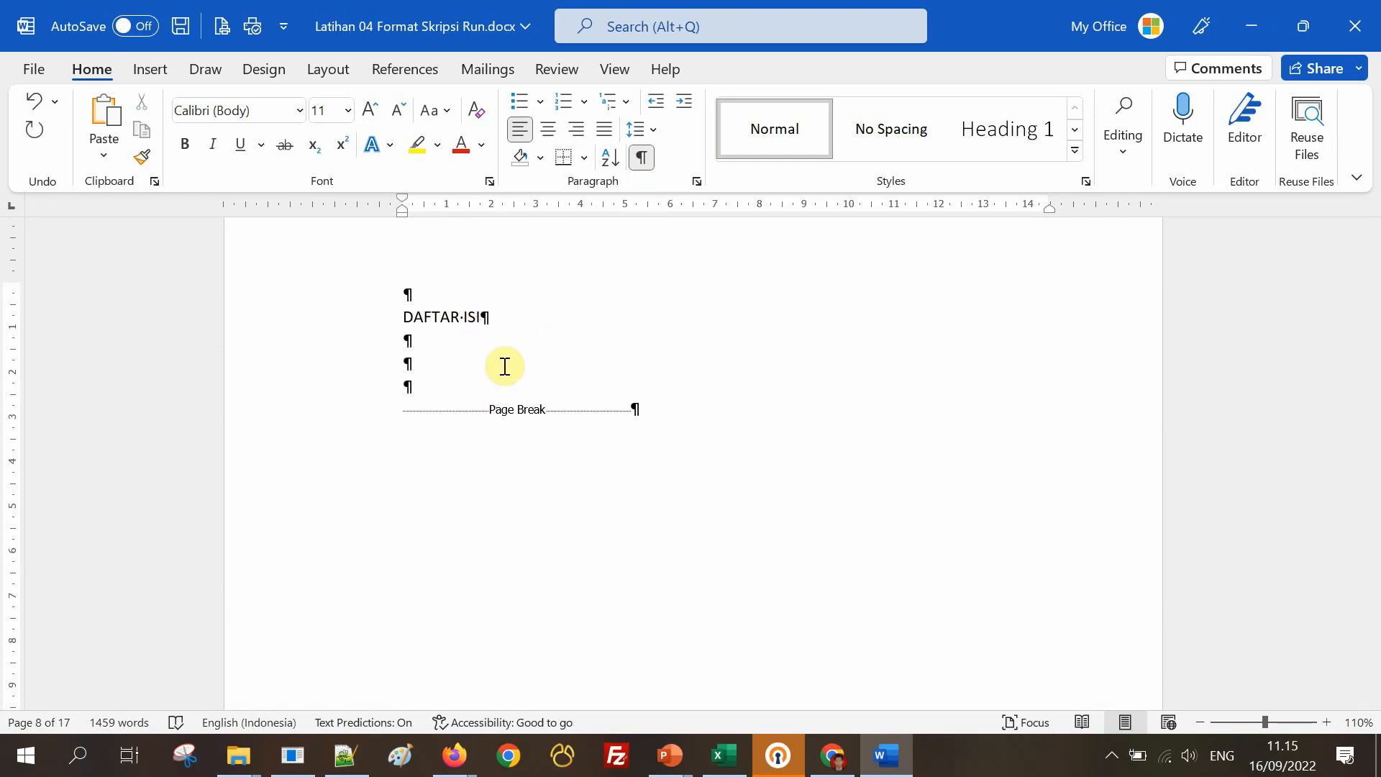
click(414, 369)
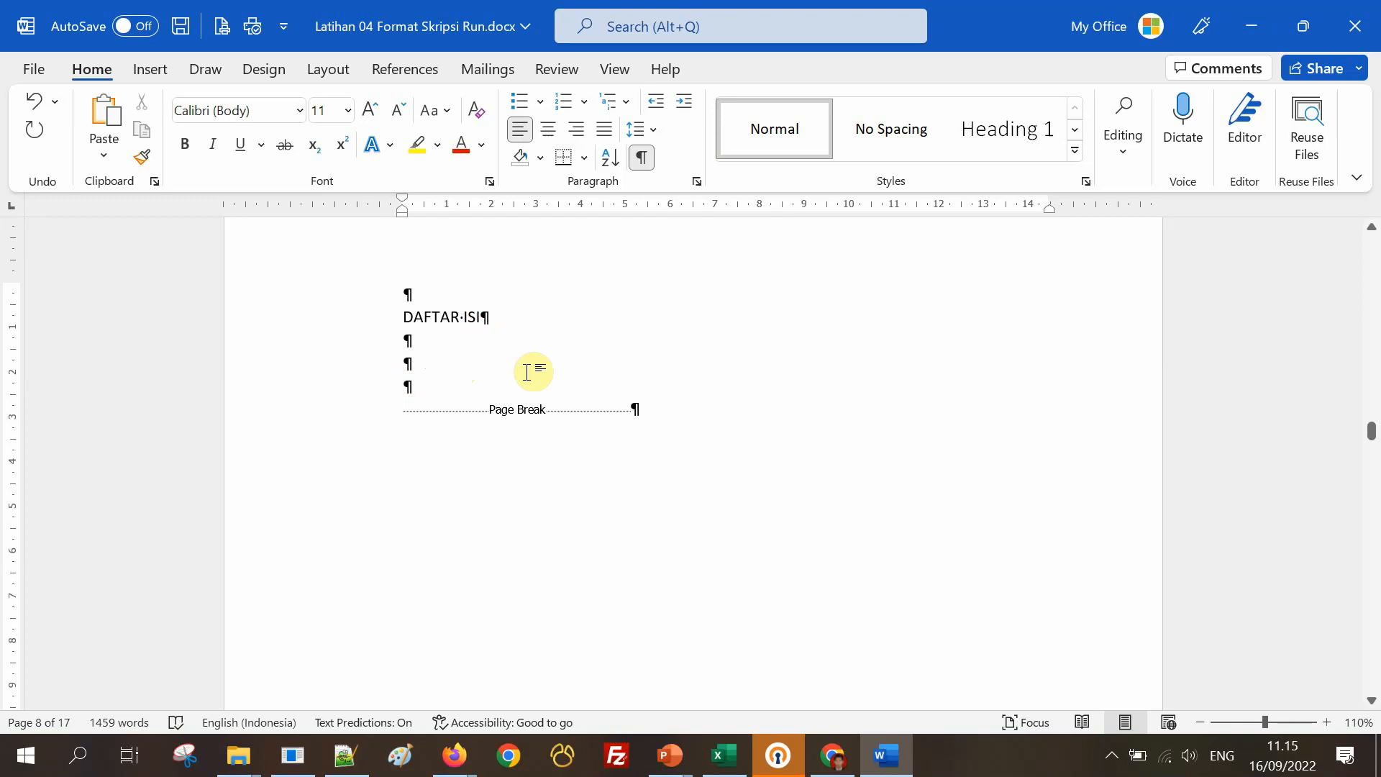
text(yyyyyyyyy)
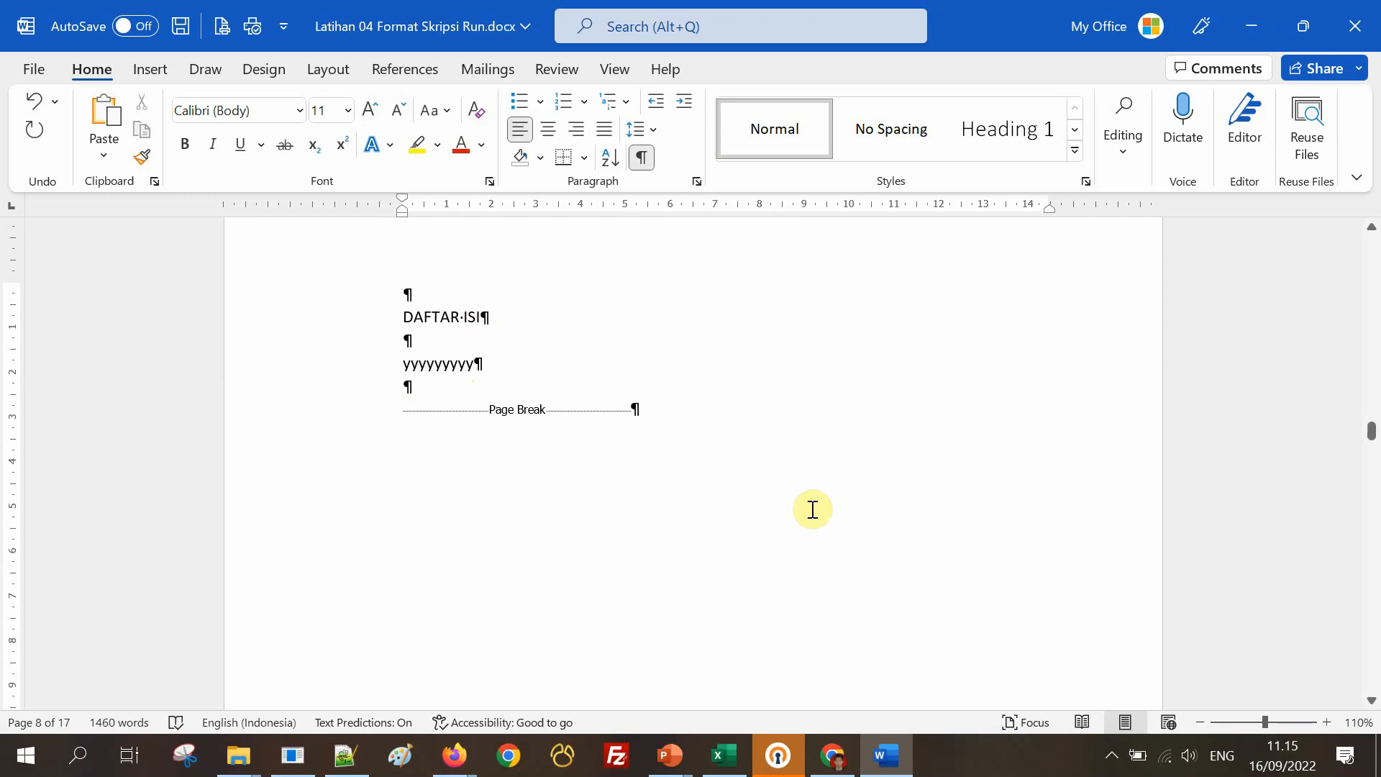
Add three blank lines between DAFTAR TABEL and its page break, and enter yyyyyyy on the middle one.
scroll(811, 509, down, 10)
scroll(814, 509, down, 3)
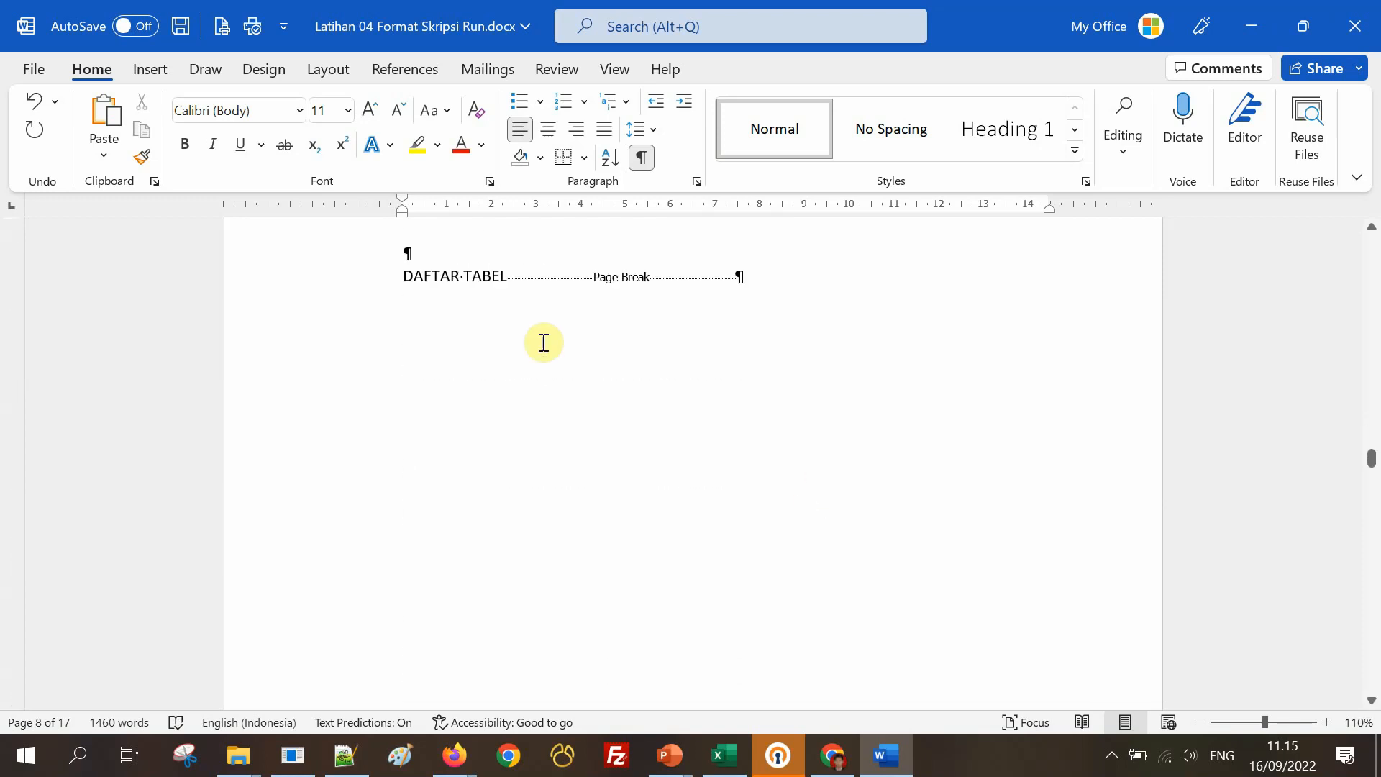
click(509, 261)
key(Return)
key(Return)
key(Return)
key(Return)
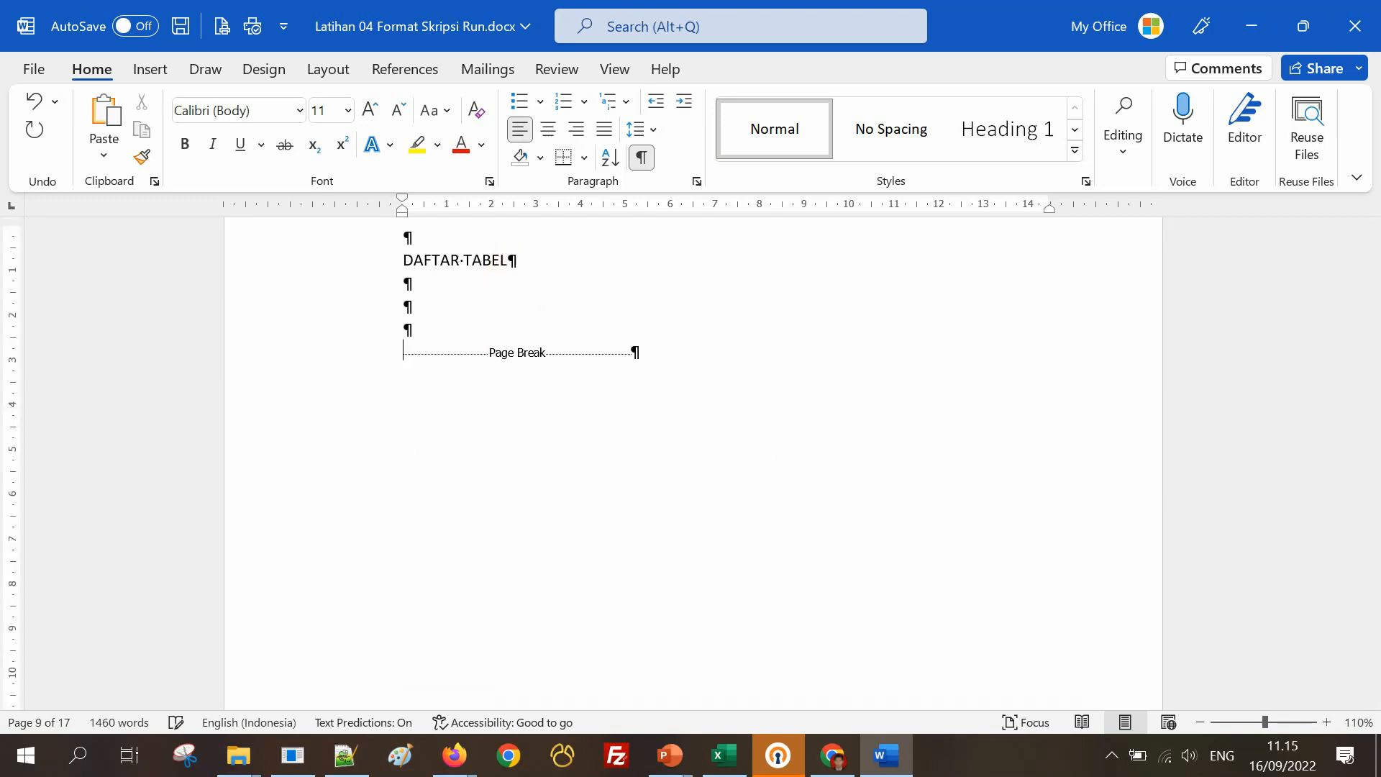
click(475, 298)
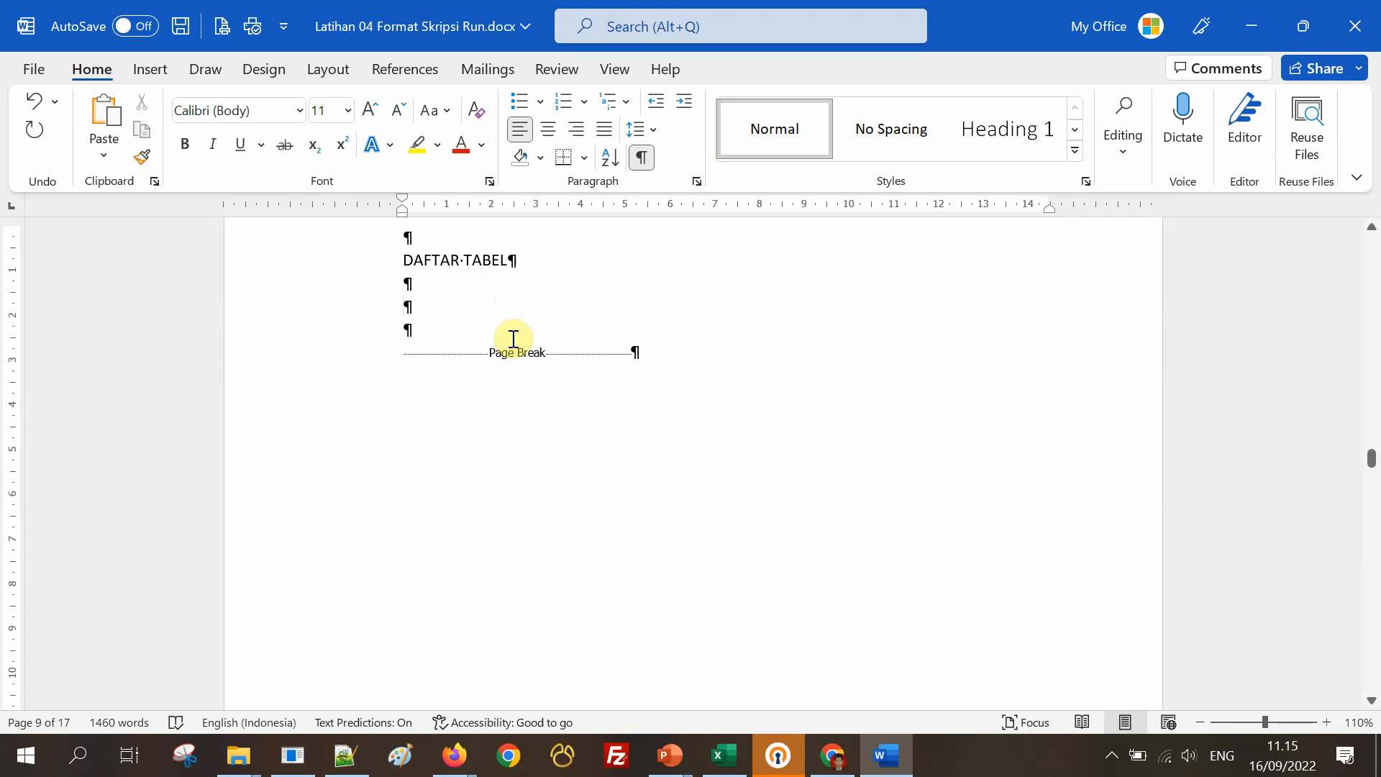
text(yyyyyyy)
Add three blank lines between DAFTAR GAMBAR and its page break, and enter yyyyyyy on the middle one.
scroll(570, 365, down, 5)
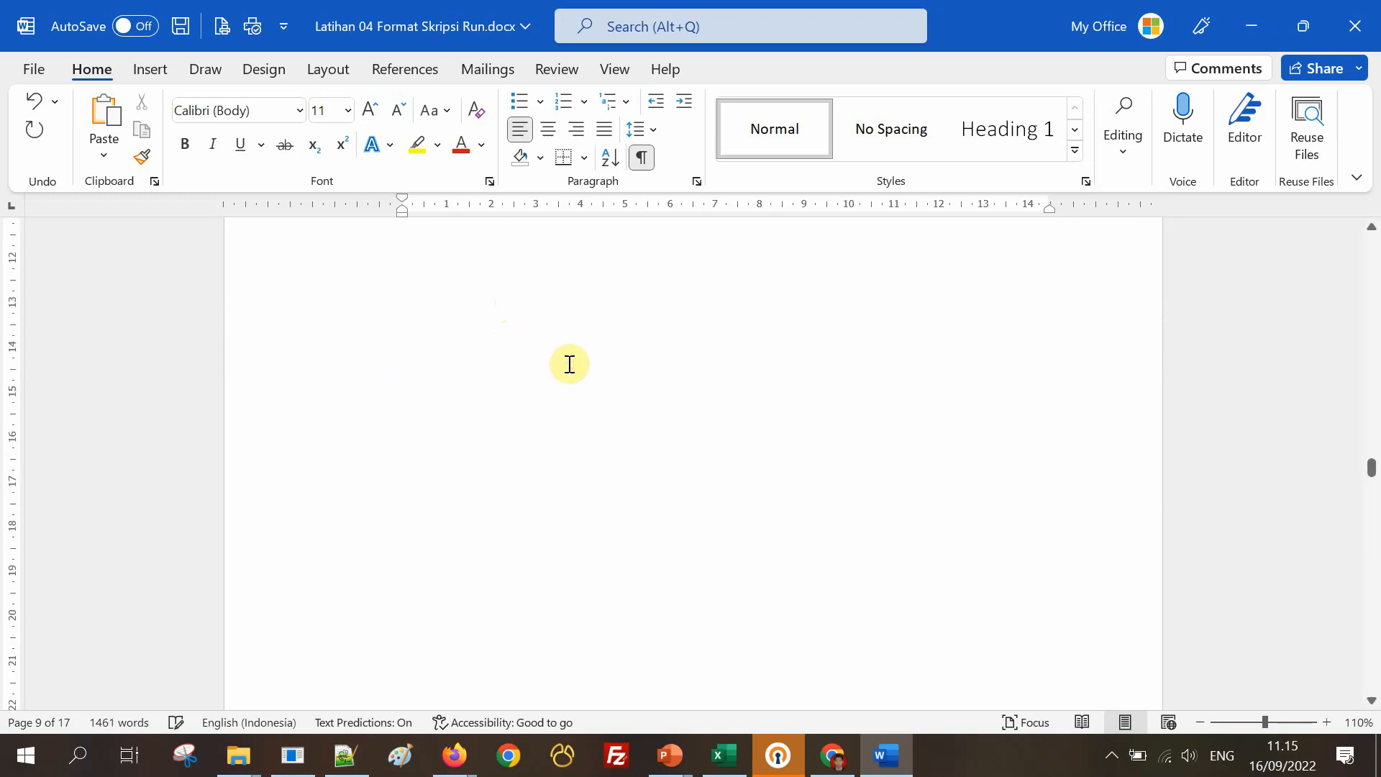
scroll(570, 364, down, 6)
click(531, 374)
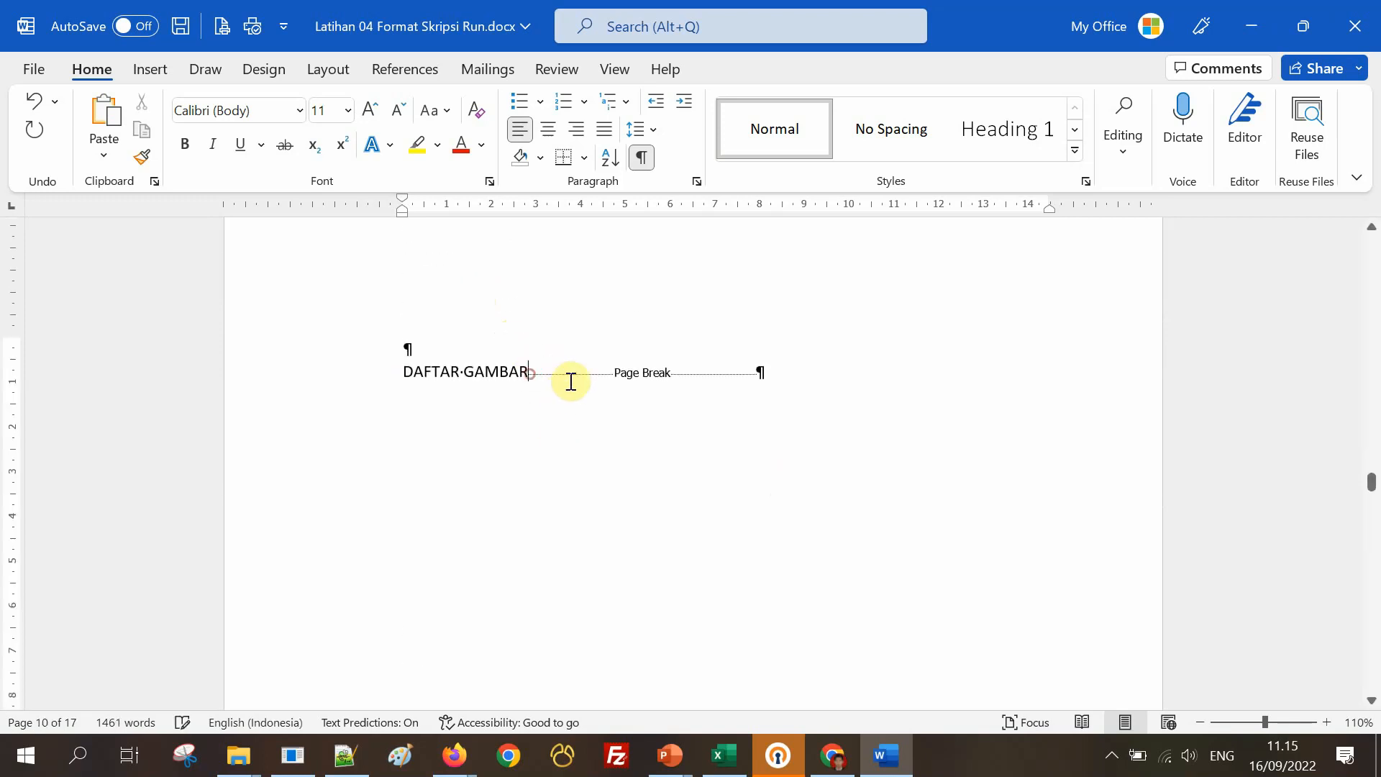
key(Return)
key(Return)
key(Return)
key(Return)
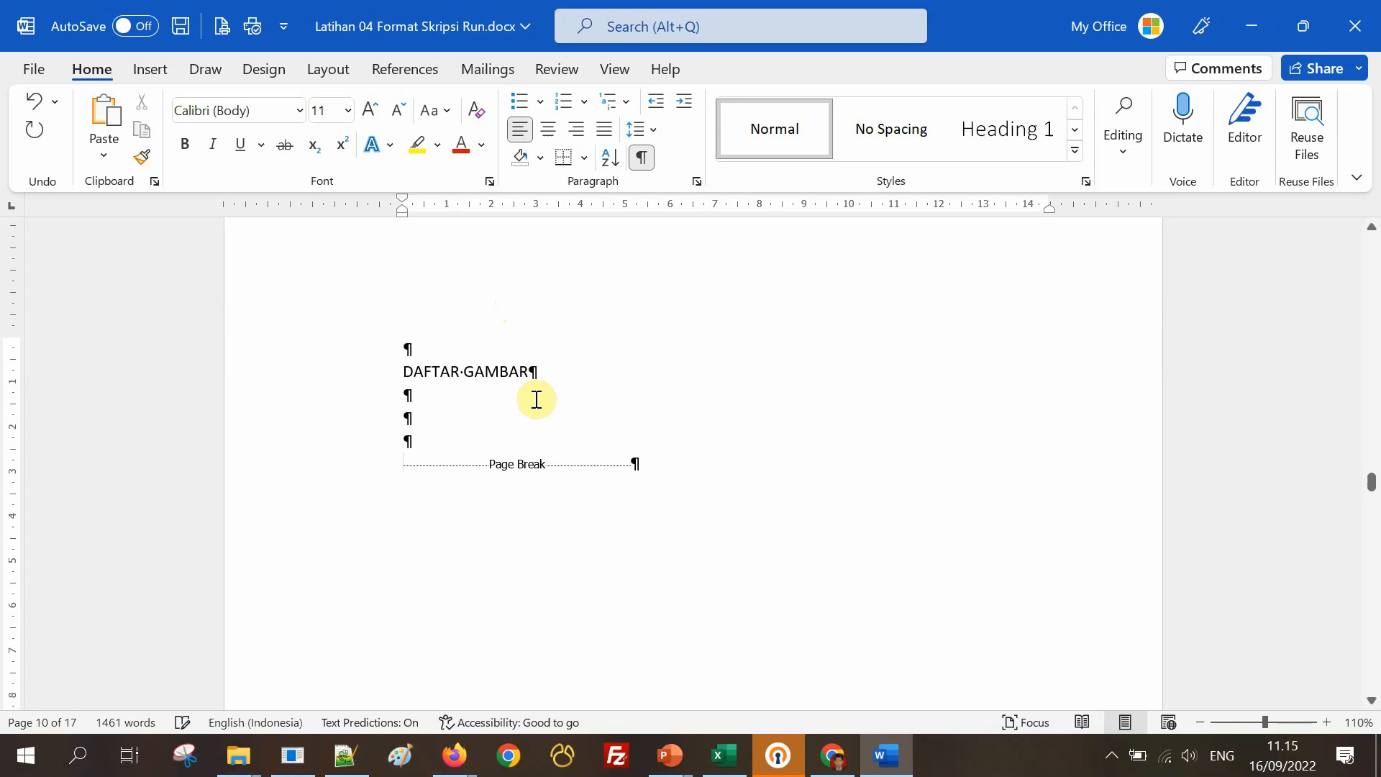
click(477, 416)
text(yyyyyyy)
Add five new lines between DAFTAR LAMPIRAN and its section break, and enter yyyyyyyy on the third one.
scroll(601, 446, down, 3)
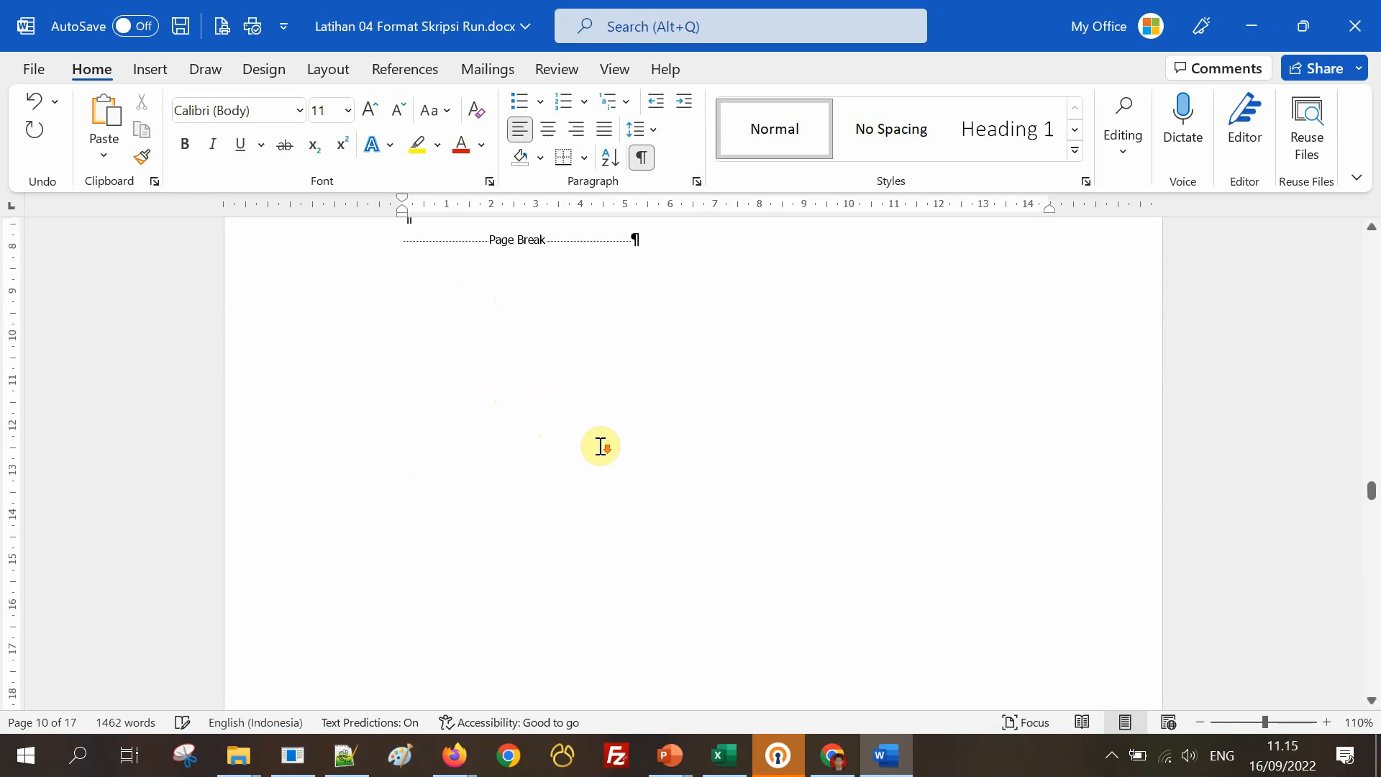
scroll(600, 446, down, 10)
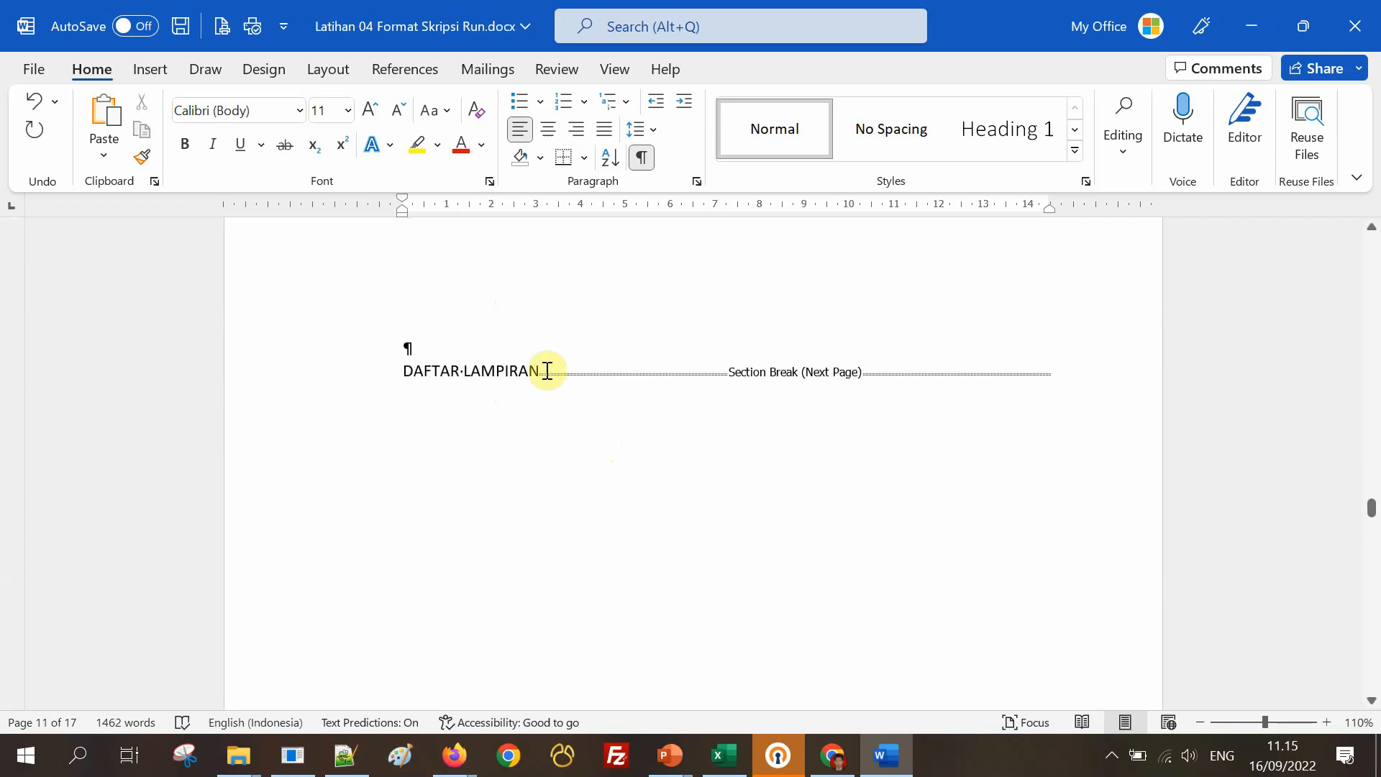
click(539, 372)
key(Return)
key(Return)
key(Return)
key(Return)
key(Return)
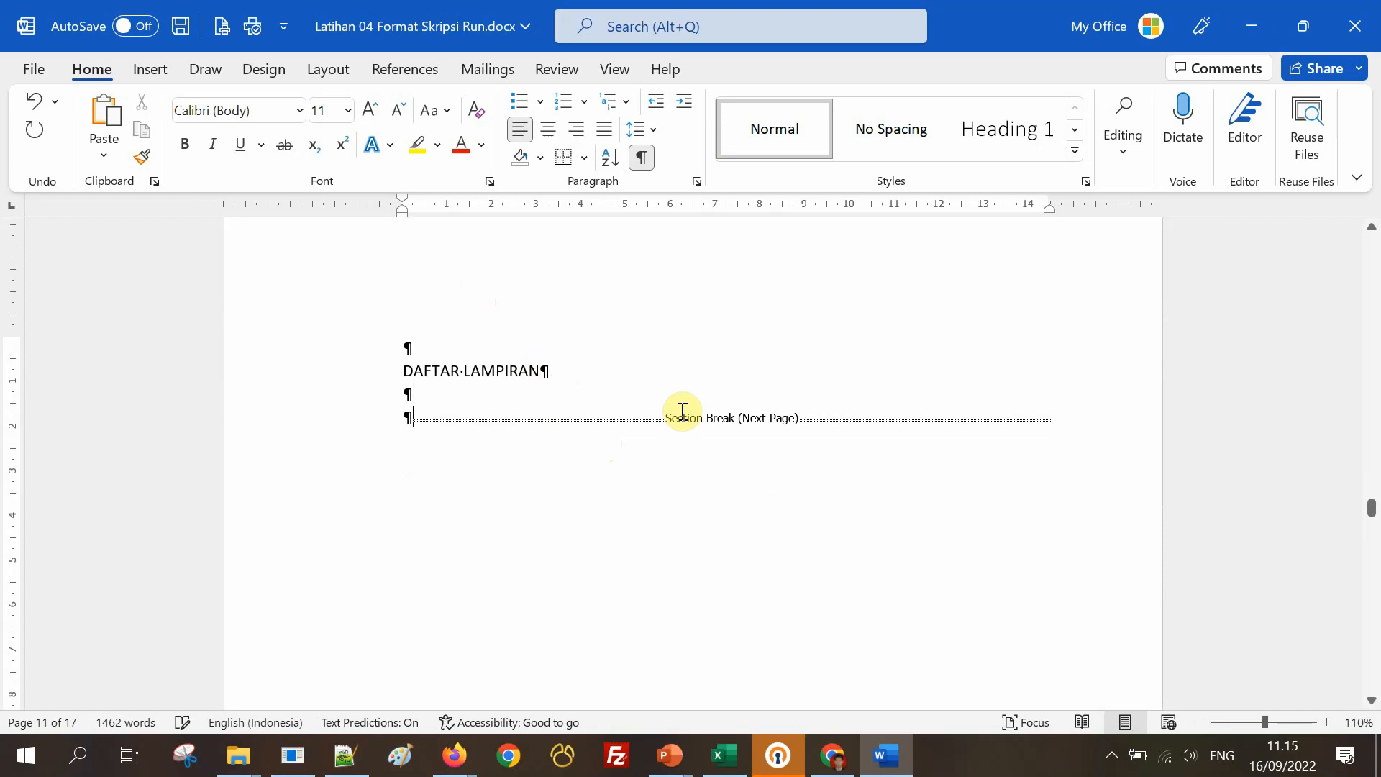
click(478, 439)
text(yy)
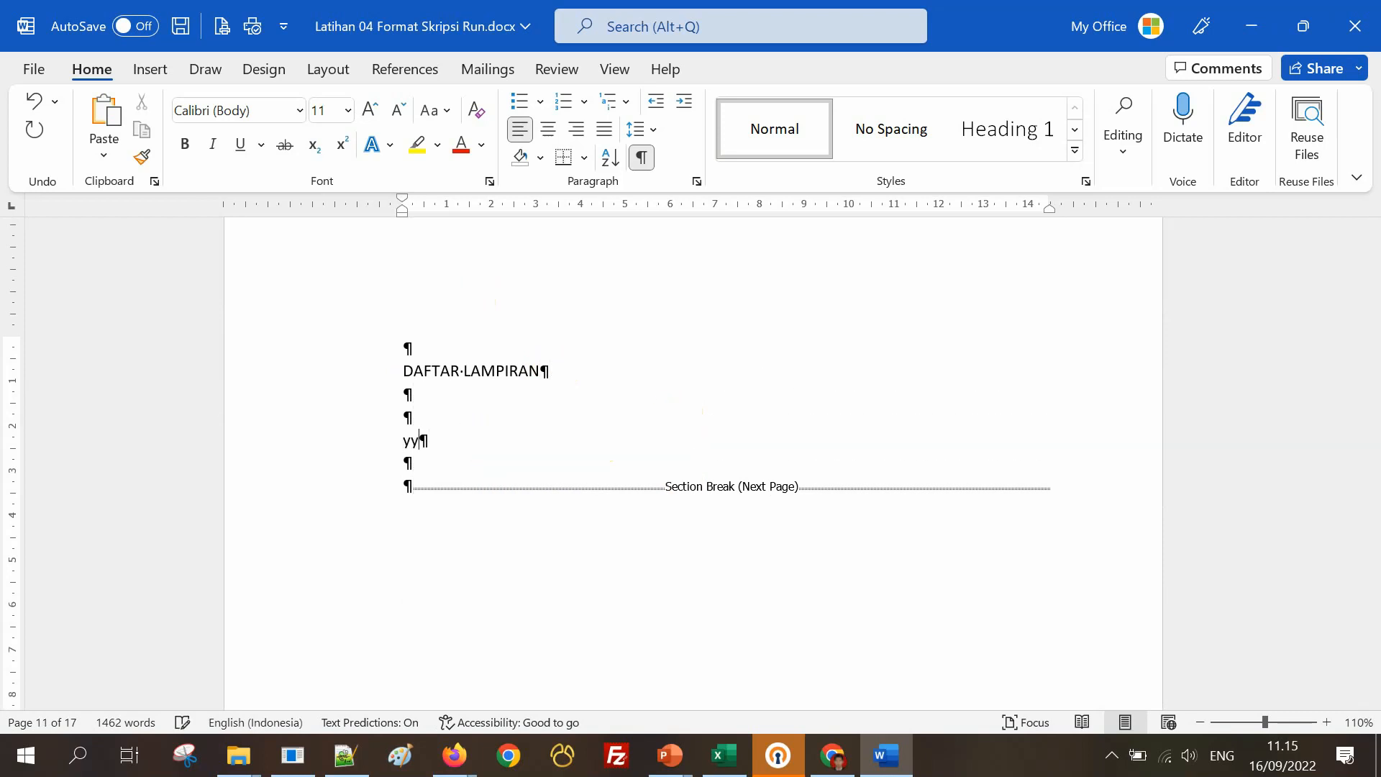
text(yyyyyy)
Return to the first page and add four blank lines between HALAMAN JUDUL/COVER and its page break.
scroll(683, 437, up, 4)
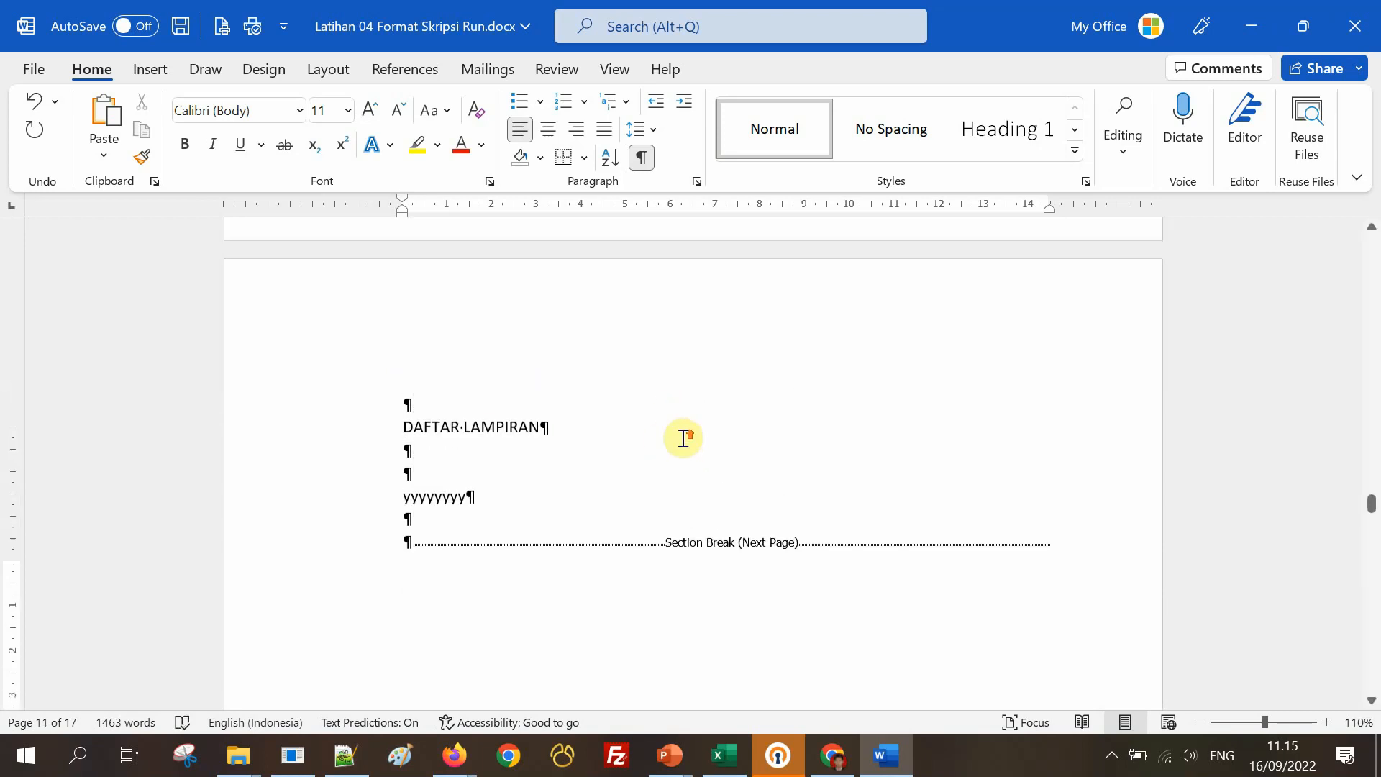
scroll(684, 437, up, 20)
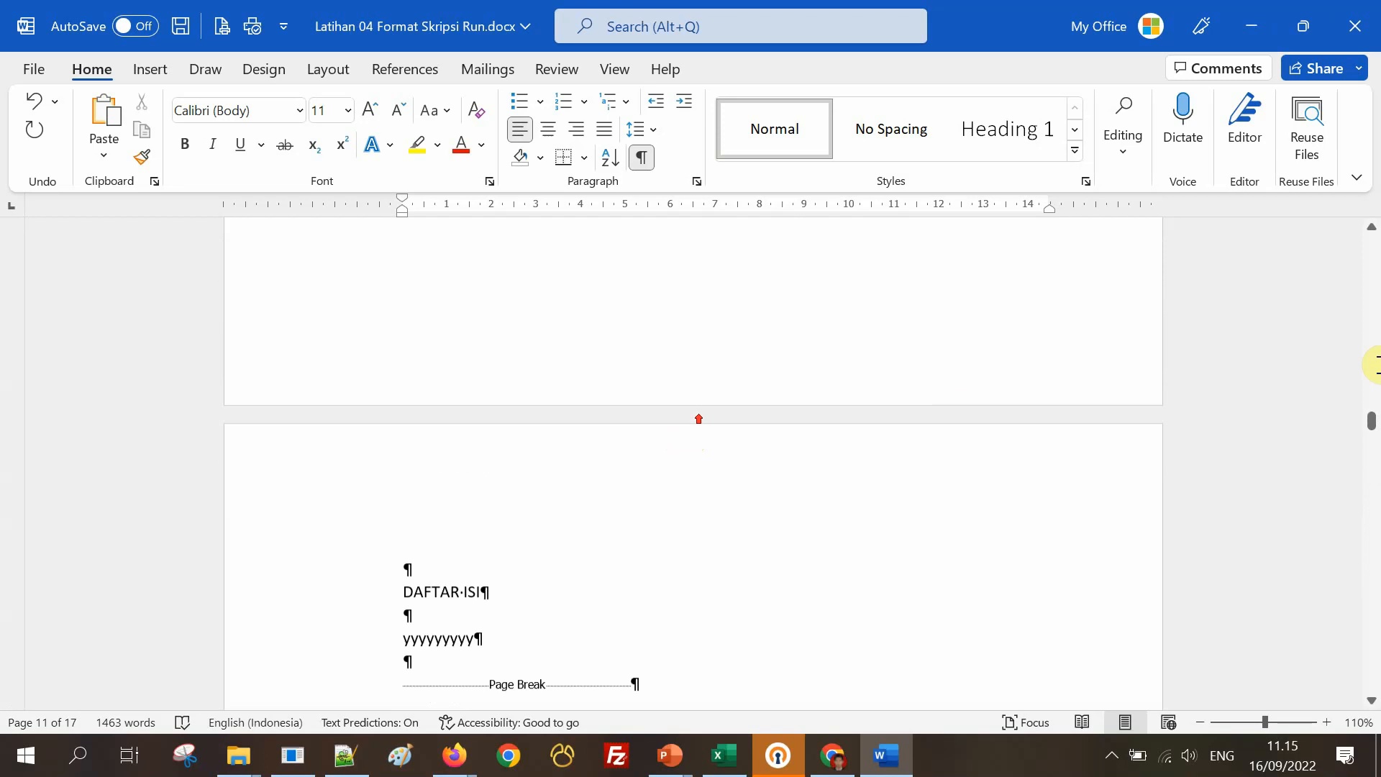
drag(1372, 420, 1371, 227)
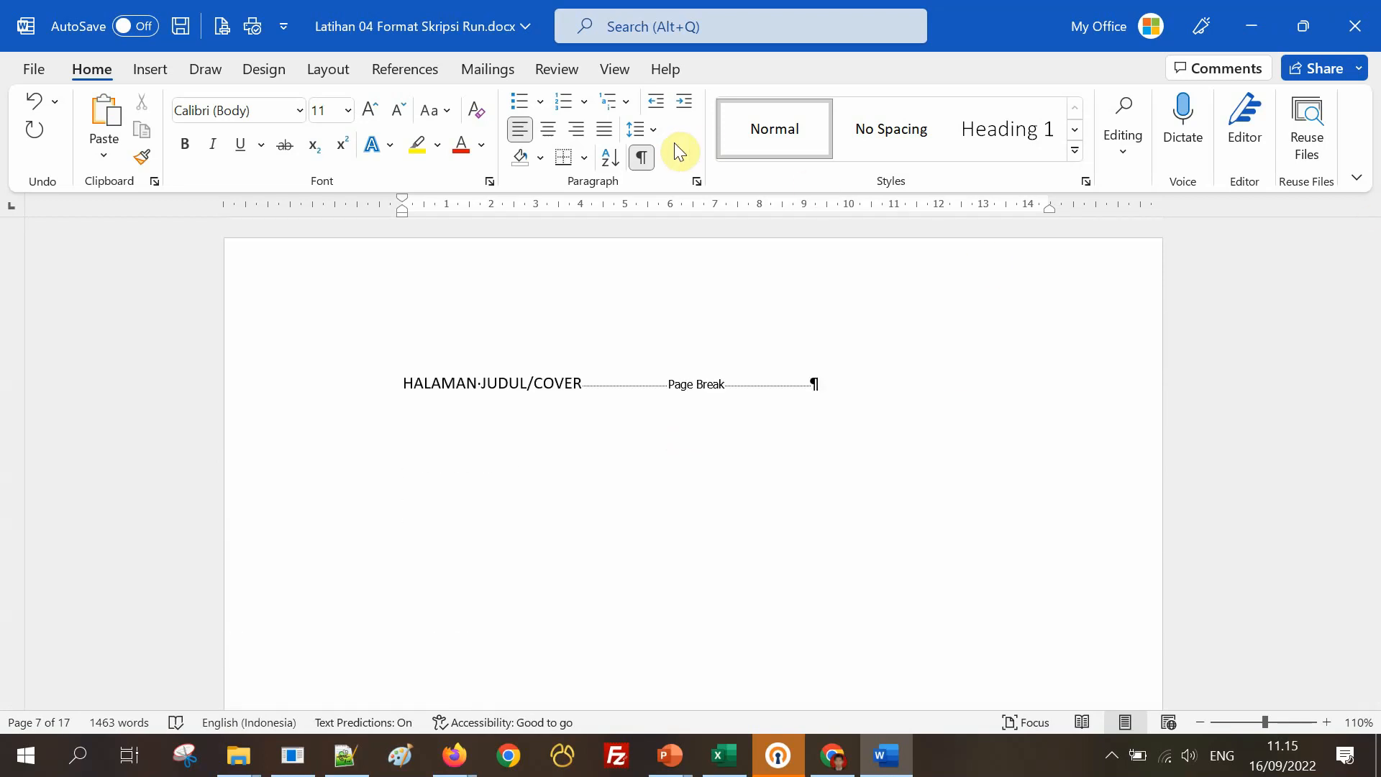
click(581, 383)
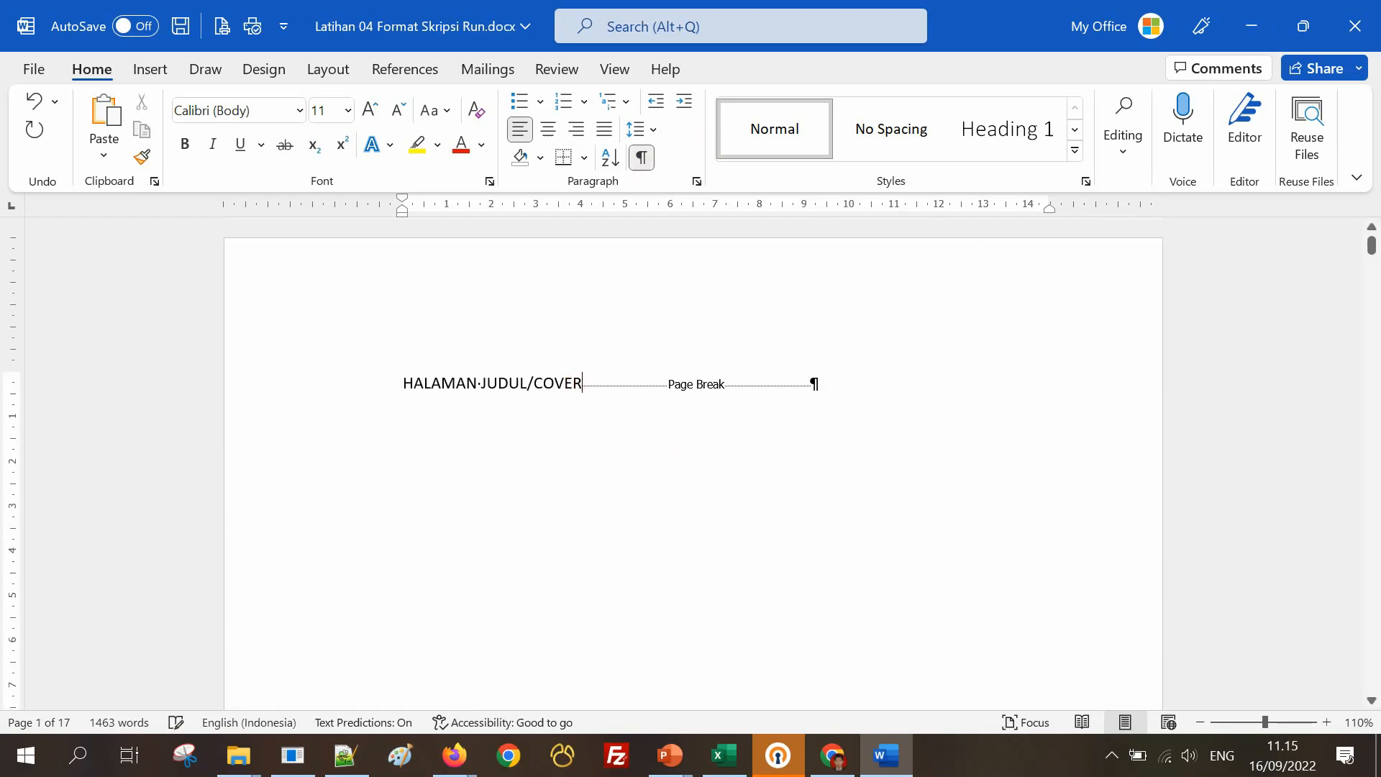
key(Return)
key(Return)
key(Return)
key(Return)
key(Return)
click(434, 444)
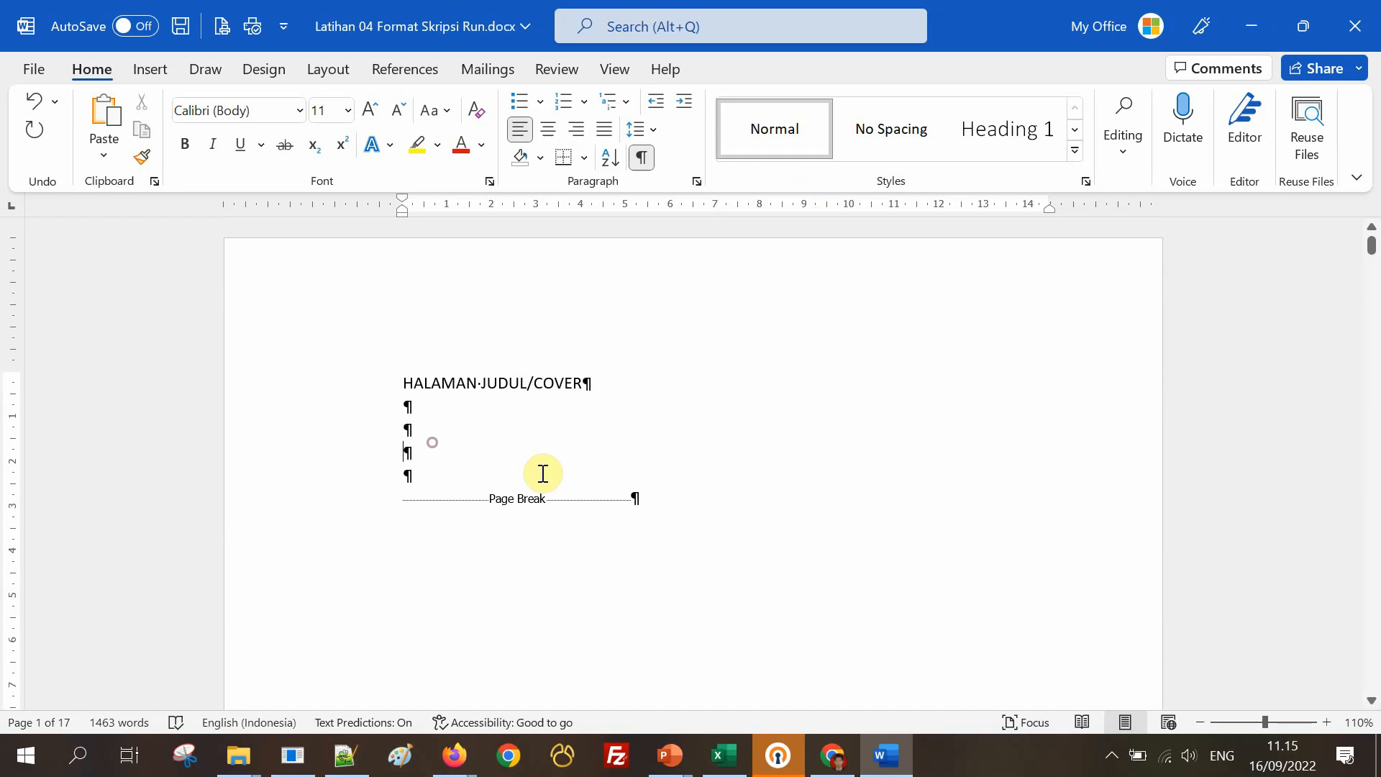
Add five blank lines between HALAMAN PENGESAHAN and its page break.
scroll(550, 503, down, 2)
scroll(550, 502, down, 10)
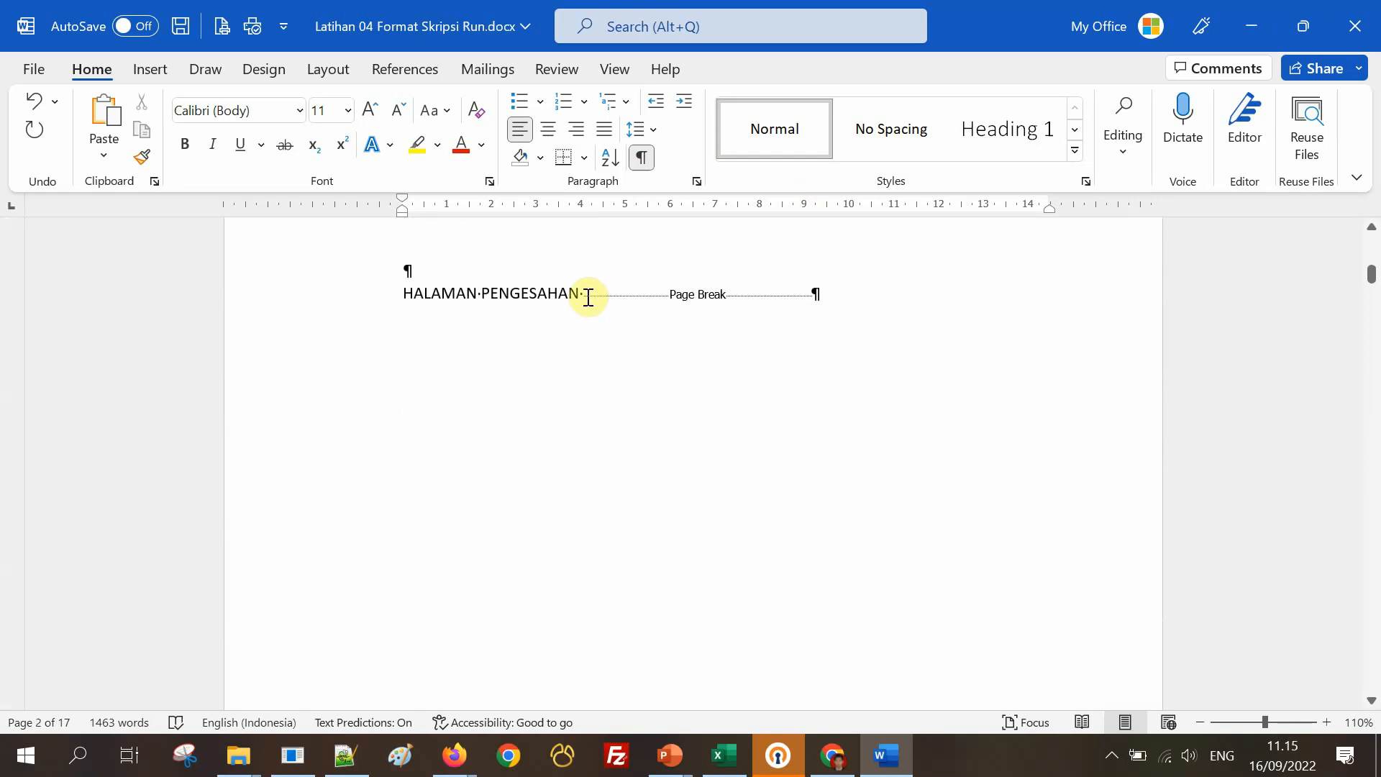
click(583, 293)
key(Return)
key(Return)
key(Return)
key(Return)
key(Return)
key(Return)
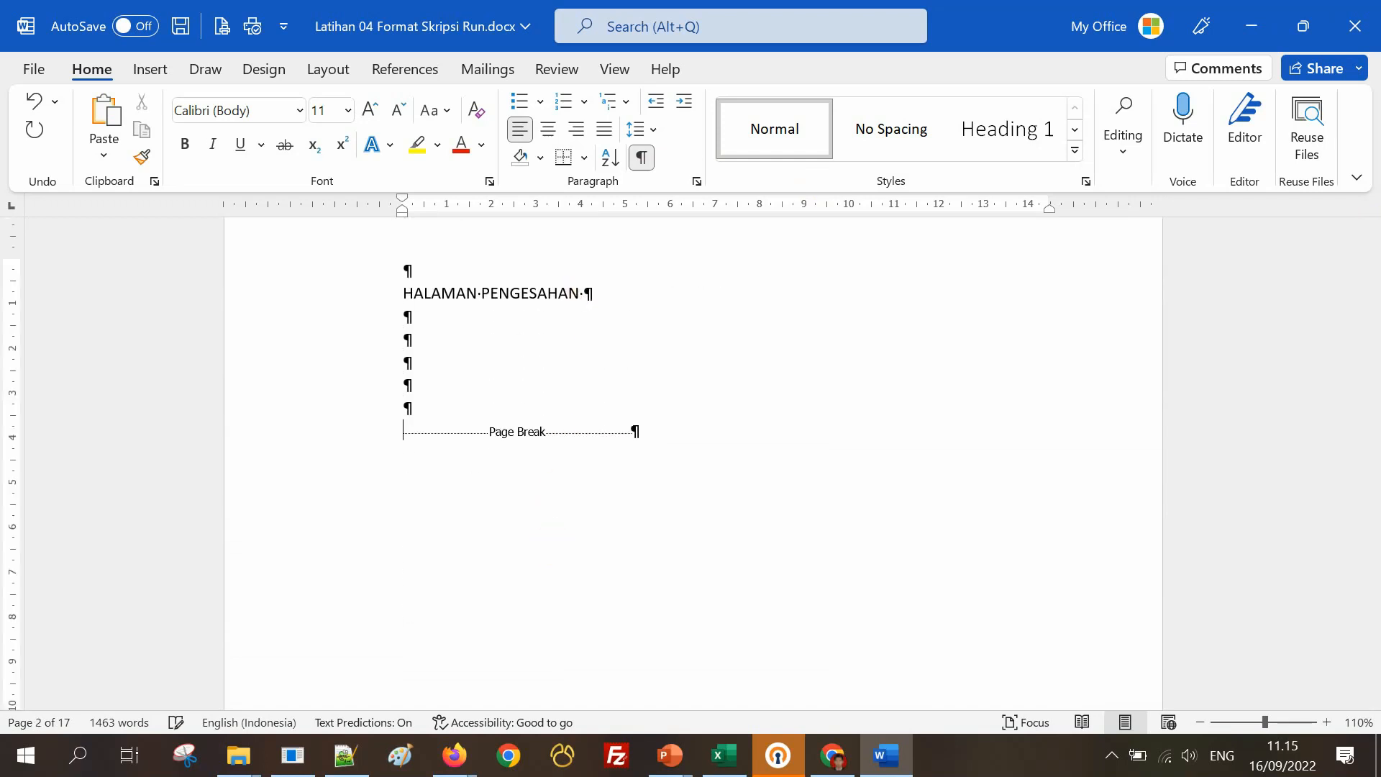
click(451, 348)
text(Ini adalah contoh isian Ini adalah contoh isian Ini adalah contoh isian Ini adalah contoh isian Ini adalah contoh isian Ini adalah contoh isian Ini adalah contoh isian Ini adalah contoh isian Ini adalah contoh isian Ini adalah contoh isian Ini adalah contoh isian Ini adalah contoh isian Ini adalah contoh isian Ini adalah contoh isian Ini adalah contoh isian.  Ini adalah contoh isian Ini adalah contoh isian Ini adalah contoh isian Ini adalah contoh isian Ini adalah contoh isian Ini adalah contoh isian Ini adalah contoh isian Ini adalah contoh isian Ini adalah contoh isian Ini adalah contoh isian Ini adalah contoh isian Ini adalah contoh isian Ini adalah contoh isian Ini adalah contoh isian Ini adalah contoh isian. Ini adalah contoh isian Ini adalah contoh isian Ini adalah contoh isian Ini adalah contoh isian Ini adalah contoh isian Ini adalah contoh isian Ini adalah contoh isian Ini adalah contoh isian Ini adalah contoh isian Ini adalah contoh isian Ini adalah contoh isian Ini adalah contoh isian Ini adalah contoh isian Ini adalah contoh isian Ini adalah contoh isian.  Ini adalah contoh isian Ini adalah contoh isian Ini adalah contoh isian Ini adalah contoh isian Ini adalah contoh isian Ini adalah contoh isian Ini adalah contoh isian Ini adalah contoh isian Ini adalah contoh isian Ini adalah contoh isian Ini adalah contoh isian Ini adalah contoh isian Ini adalah contoh isian Ini adalah contoh isian Ini adalah contoh isian. Ini adalah contoh isian Ini adalah contoh isian Ini adalah contoh isian Ini adalah contoh isian Ini adalah contoh isian Ini adalah contoh isian Ini adalah contoh isian Ini adalah contoh isian Ini adalah contoh isian Ini adalah contoh isian Ini adalah contoh isian Ini adalah contoh isian Ini adalah contoh isian Ini adalah contoh isian Ini adalah contoh isian.)
key(ctrl+z)
Enter yyyyyy on the middle blank line under HALAMAN PENGESAHAN.
scroll(456, 361, up, 2)
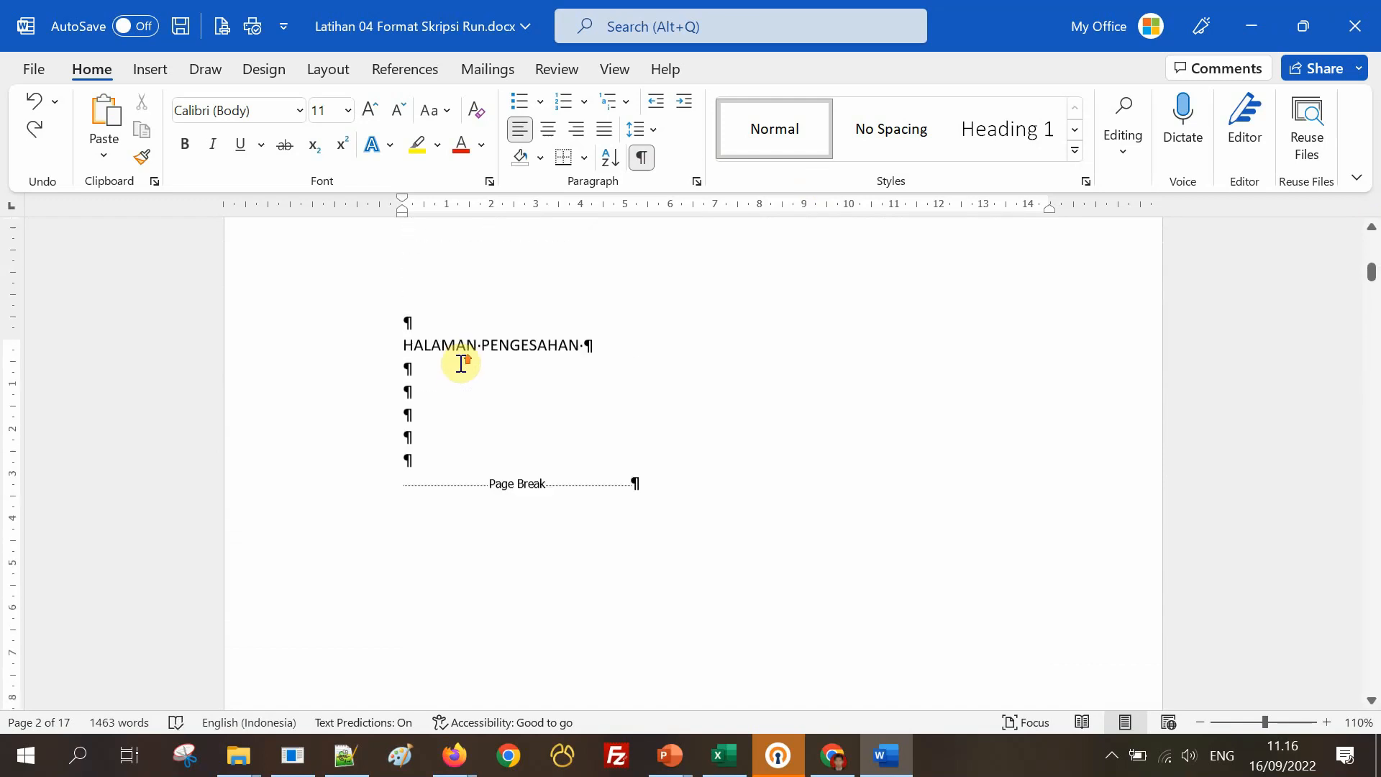
text(yyyyyy)
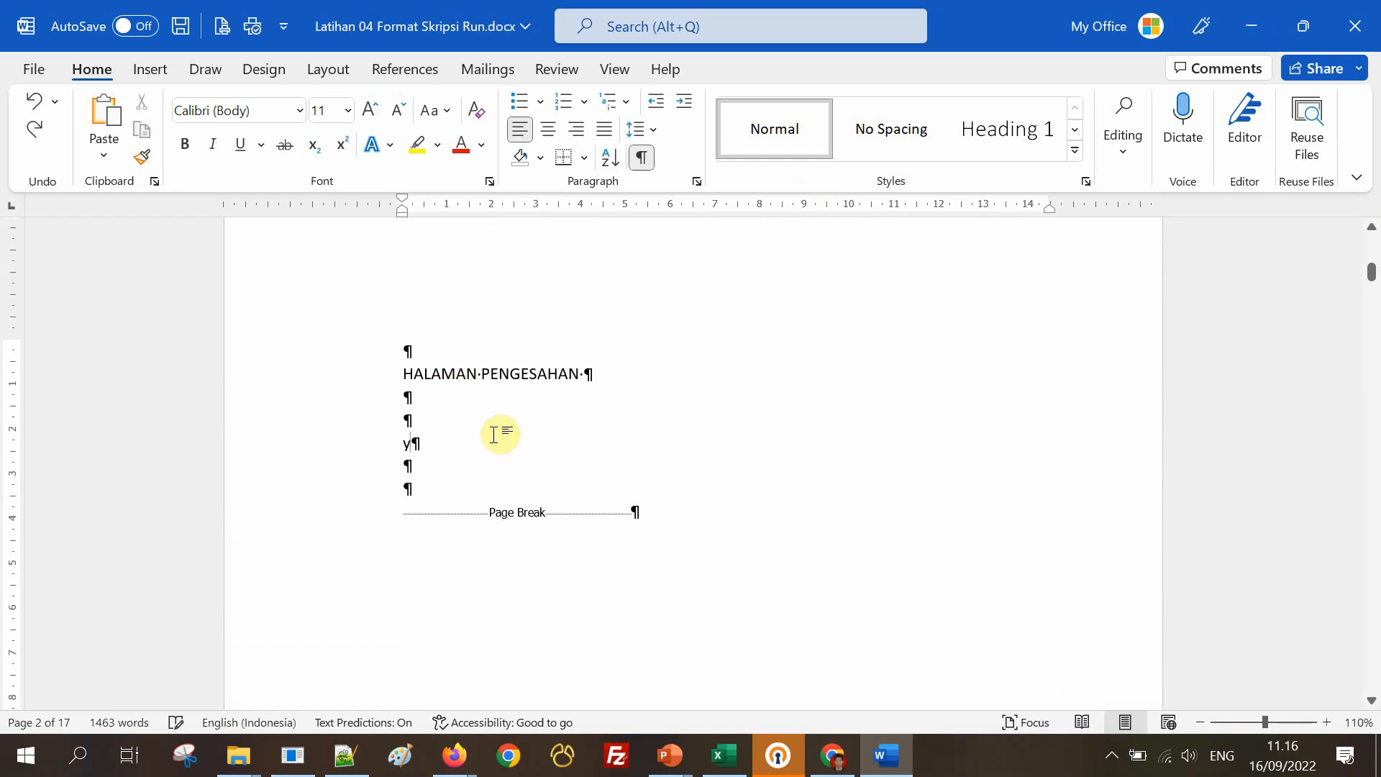
Add three blank lines between HALAMAN PERSETUJUAN and its page break.
scroll(548, 443, down, 10)
scroll(549, 441, down, 6)
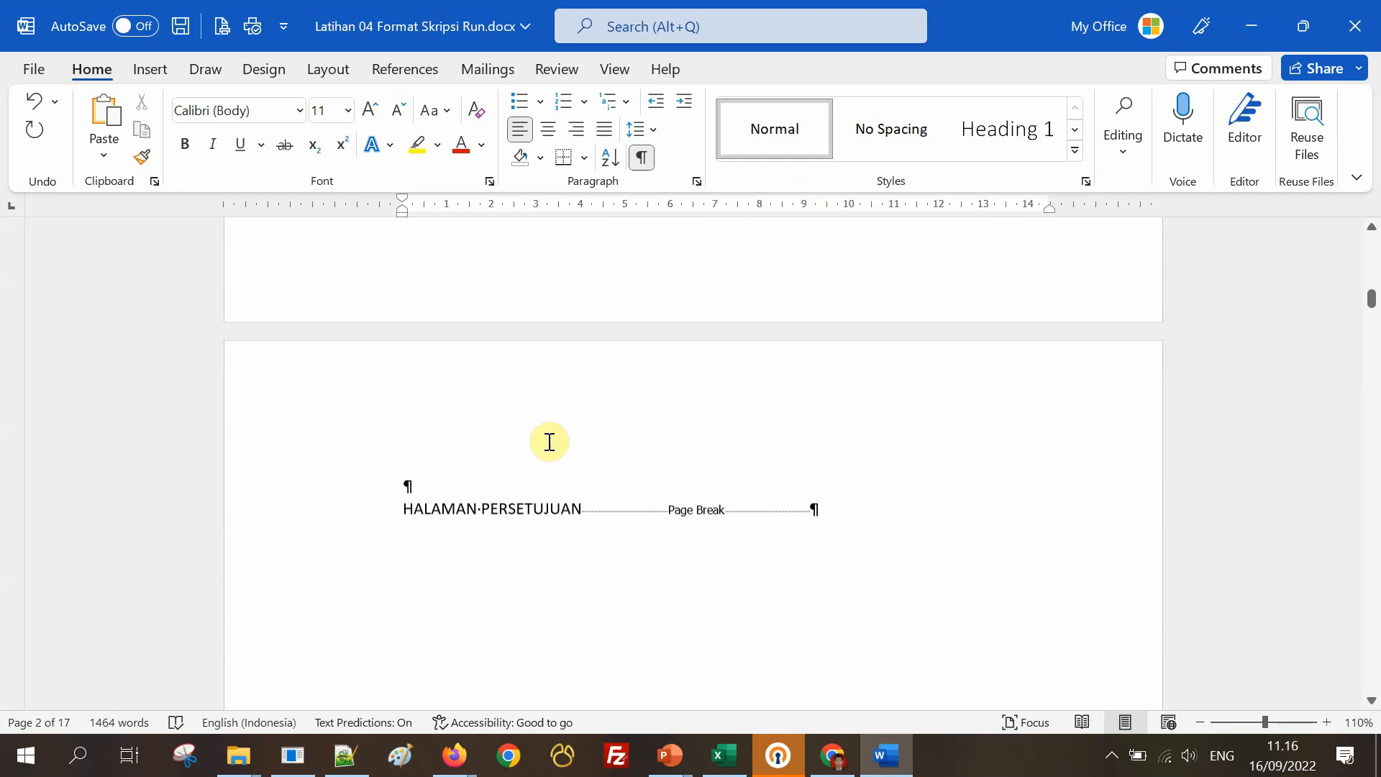
click(586, 375)
key(Return)
key(Return)
key(Return)
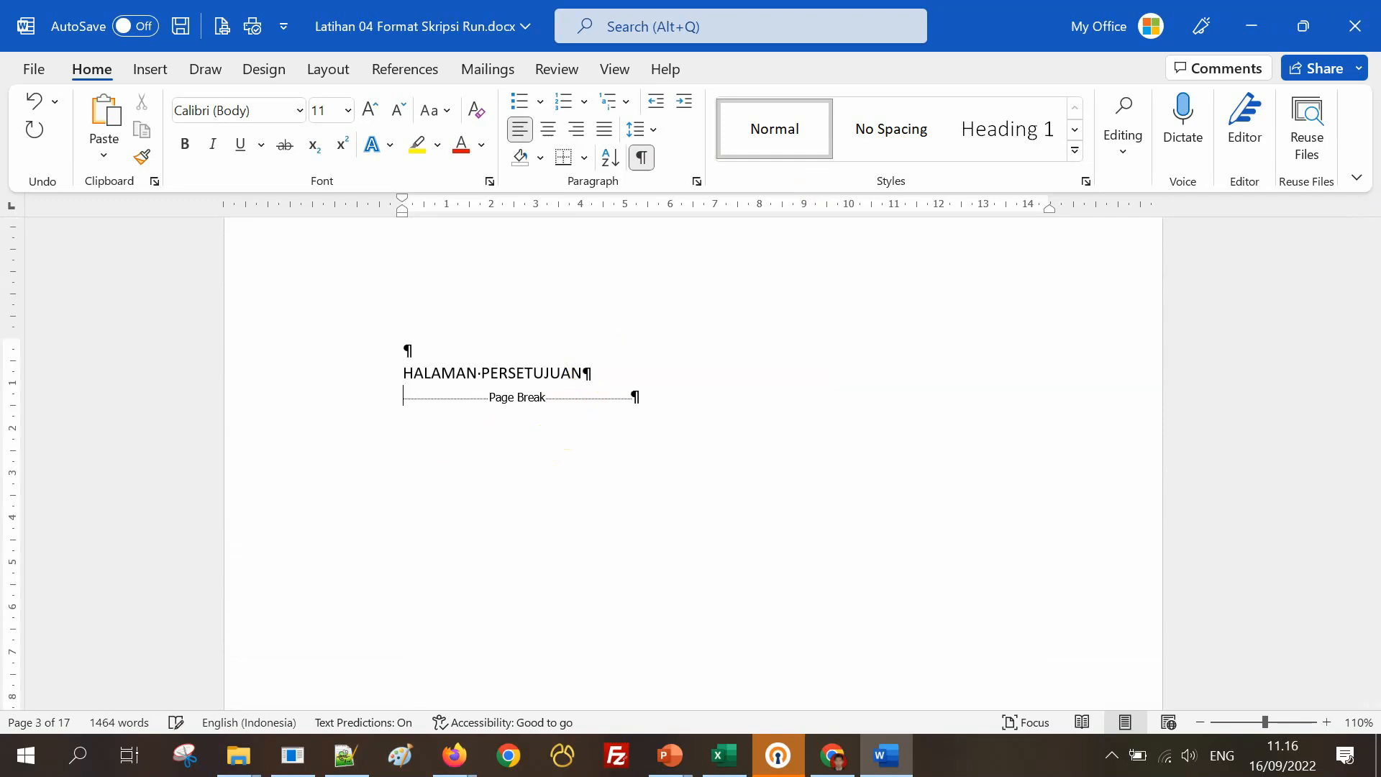
key(Return)
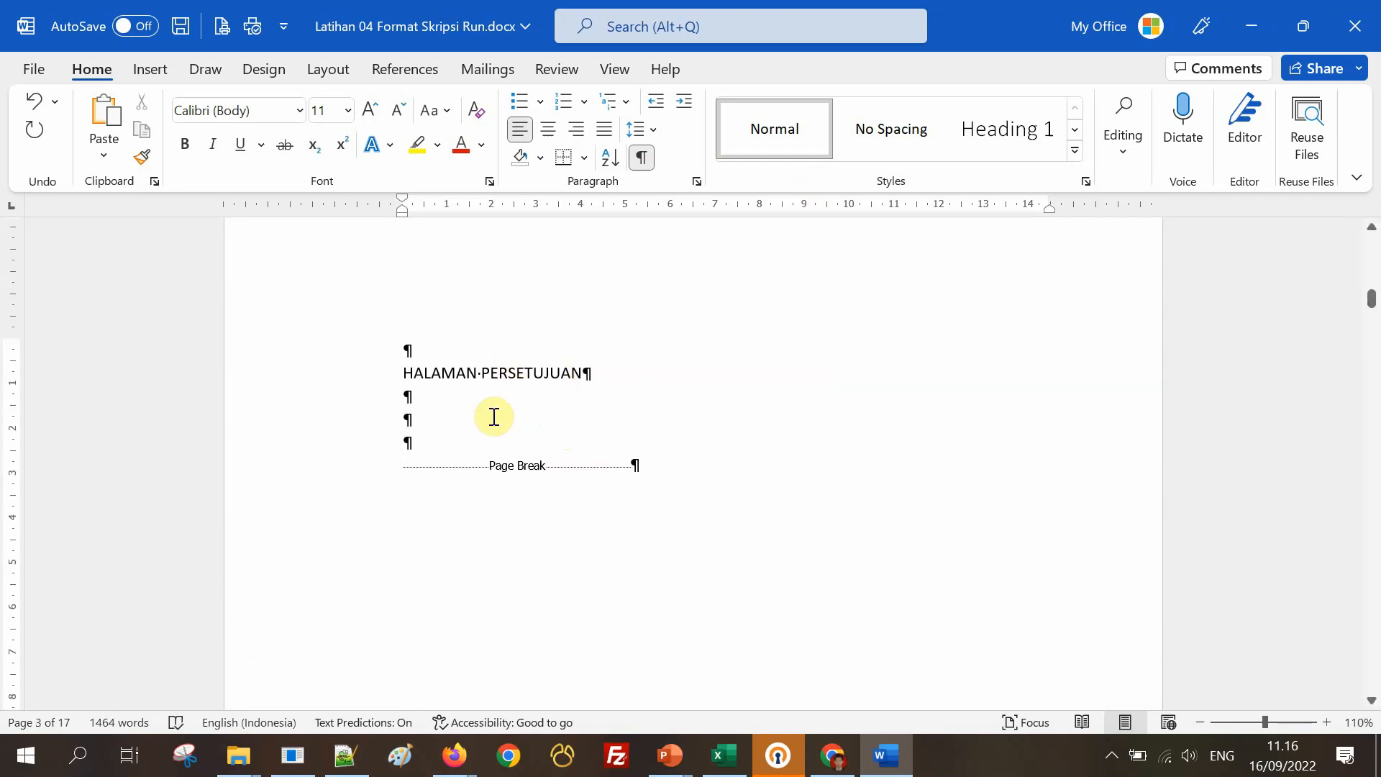
Enter yyyy on the first blank line under HALAMAN PERSETUJUAN and insert two blank lines above it.
click(408, 396)
text(yyyy)
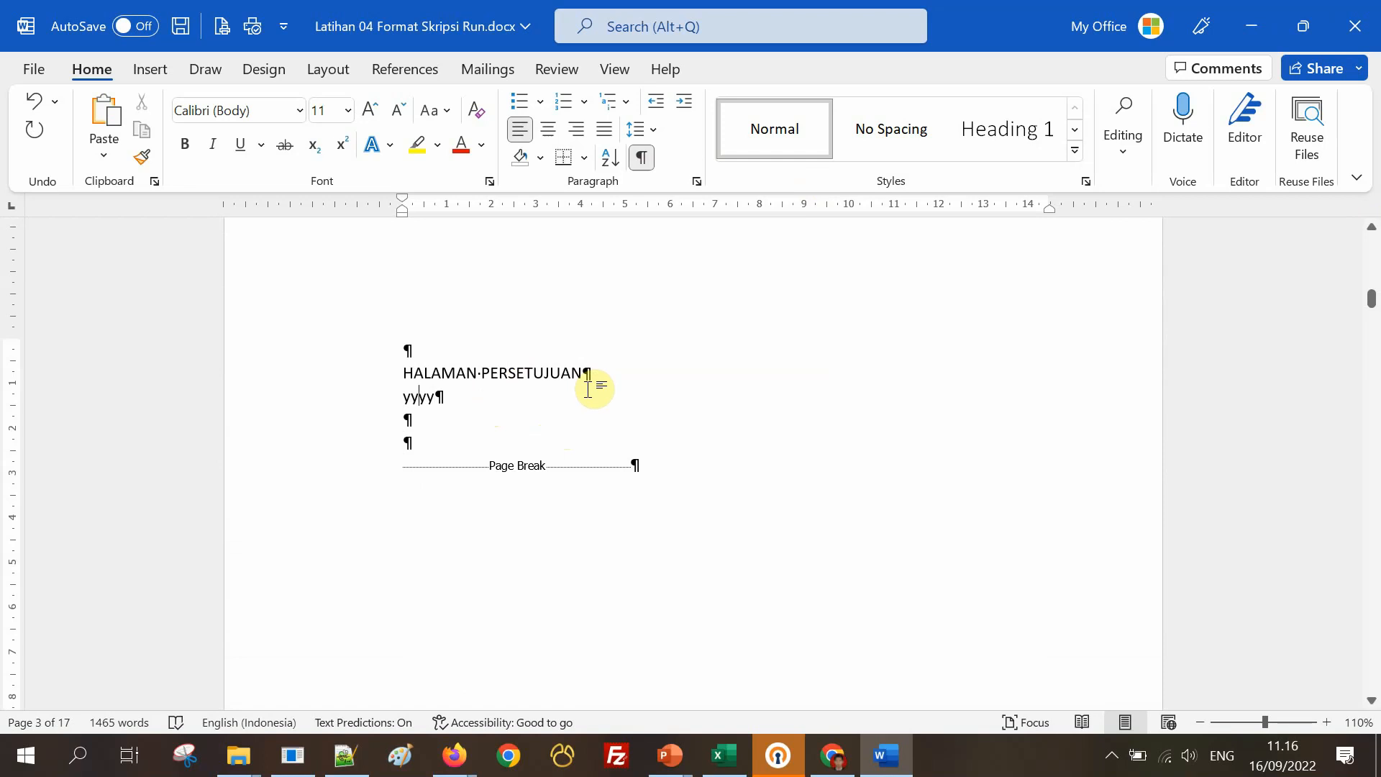
key(Return)
key(Return)
Add three blank lines between ABSTRAK and its page break, and paste the copied "Ini adalah contoh isian" sample paragraphs on the middle one.
scroll(512, 434, down, 10)
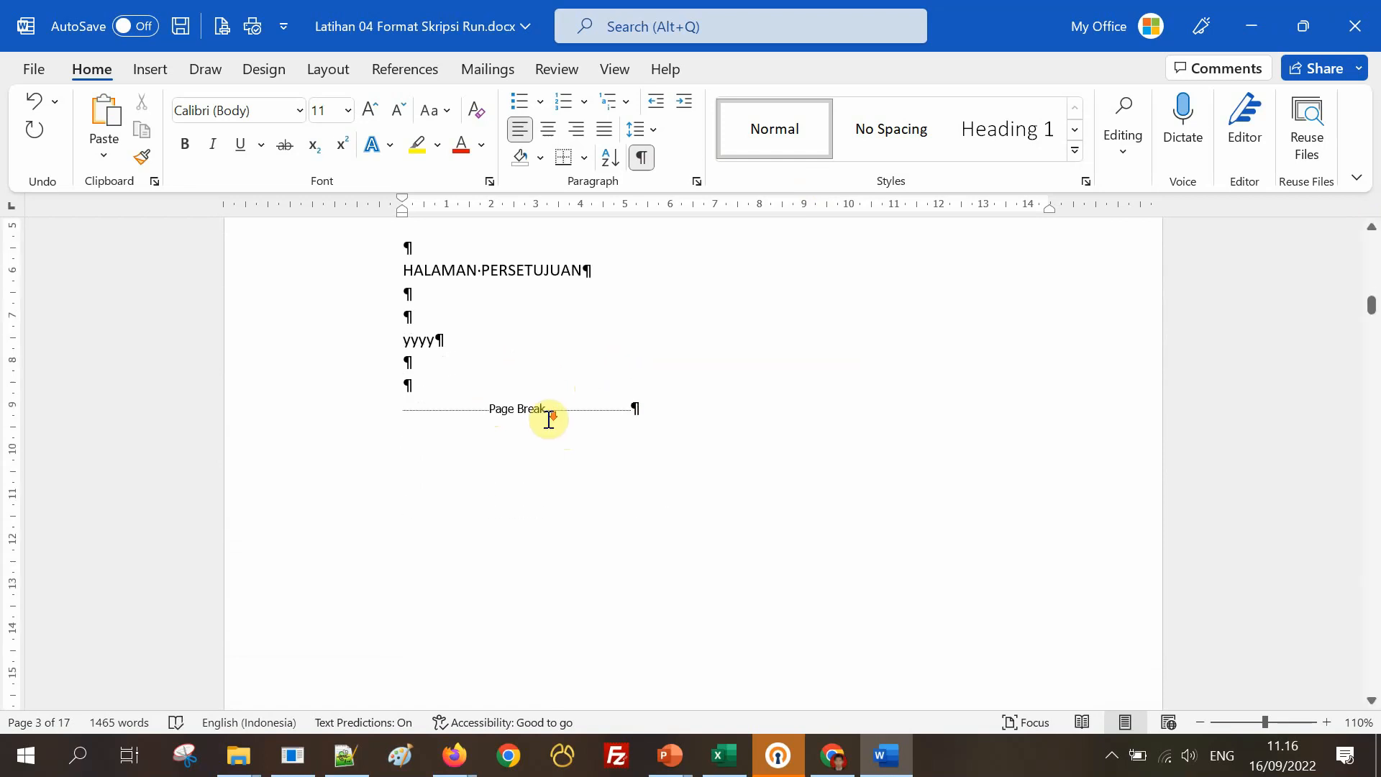
scroll(551, 421, down, 8)
scroll(497, 344, up, 3)
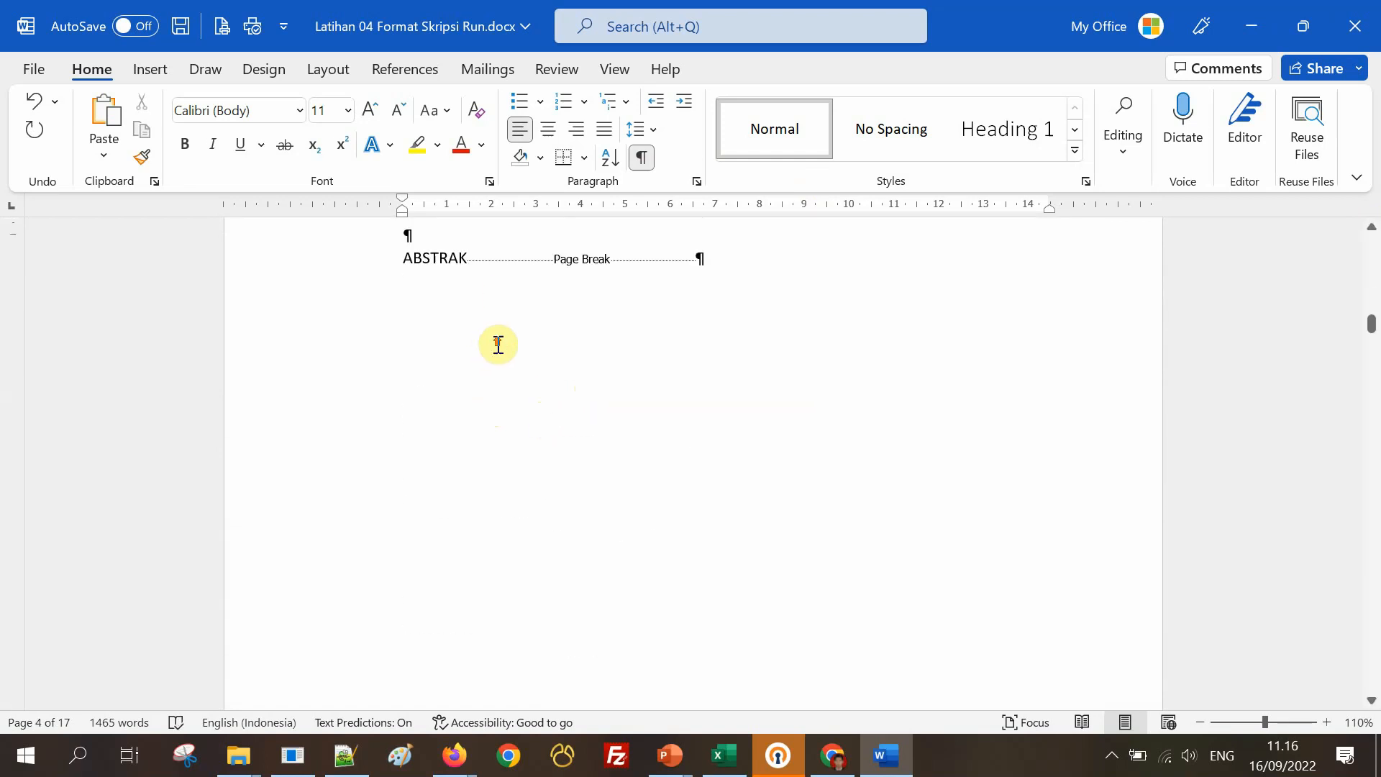
click(469, 426)
key(Return)
key(Return)
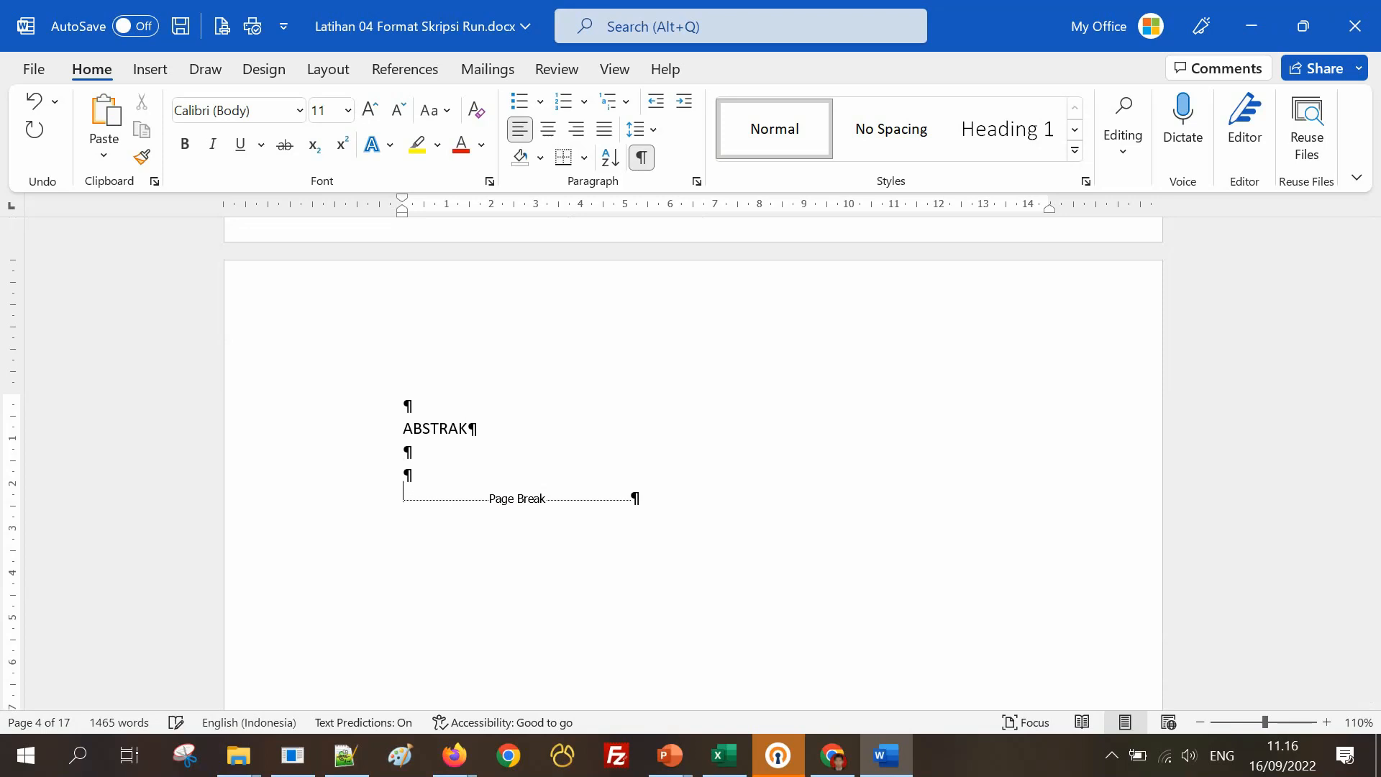
key(Return)
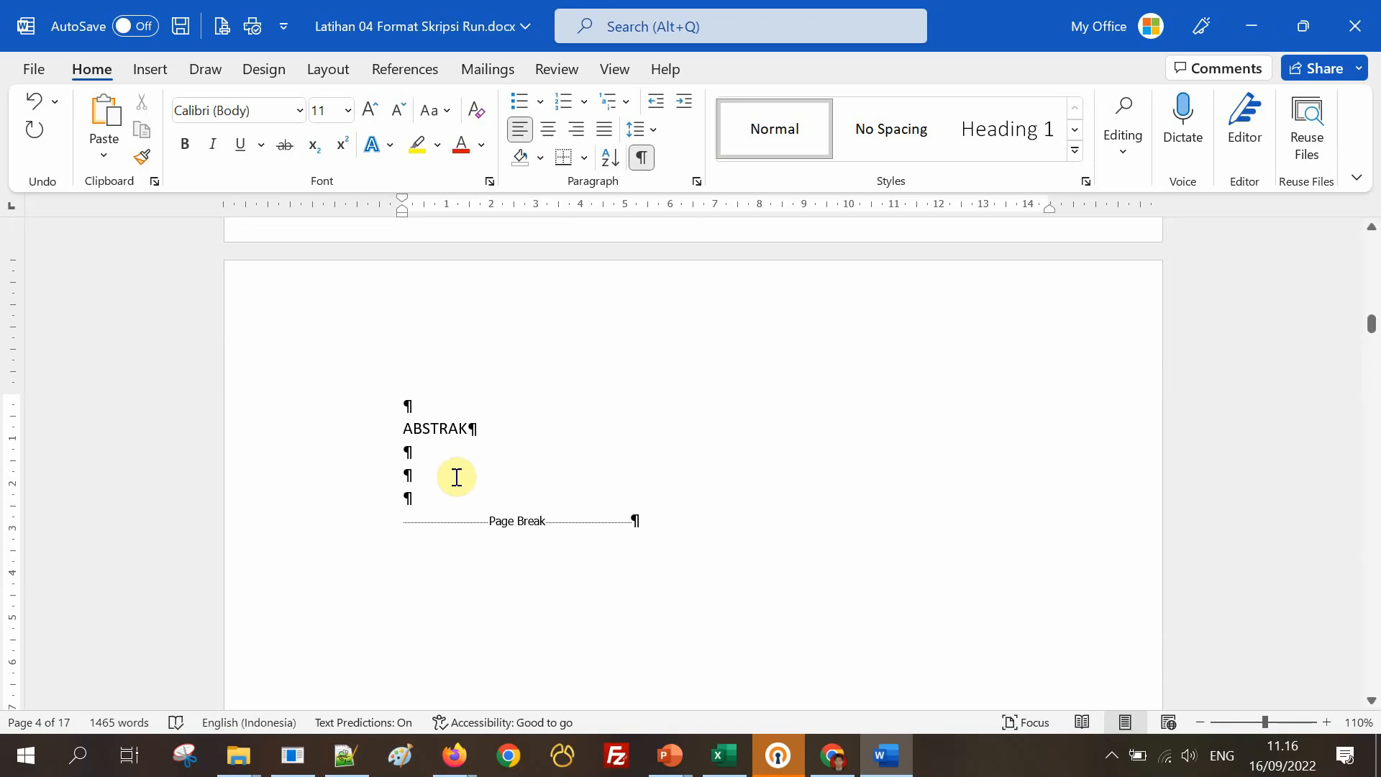
click(454, 472)
text(Ini adalah contoh isian Ini adalah contoh isian Ini adalah contoh isian Ini adalah contoh isian Ini adalah contoh isian Ini adalah contoh isian Ini adalah contoh isian Ini adalah contoh isian Ini adalah contoh isian Ini adalah contoh isian Ini adalah contoh isian Ini adalah contoh isian Ini adalah contoh isian Ini adalah contoh isian Ini adalah contoh isian.  Ini adalah contoh isian Ini adalah contoh isian Ini adalah contoh isian Ini adalah contoh isian Ini adalah contoh isian Ini adalah contoh isian Ini adalah contoh isian Ini adalah contoh isian Ini adalah contoh isian Ini adalah contoh isian Ini adalah contoh isian Ini adalah contoh isian Ini adalah contoh isian Ini adalah contoh isian Ini adalah contoh isian. Ini adalah contoh isian Ini adalah contoh isian Ini adalah contoh isian Ini adalah contoh isian Ini adalah contoh isian Ini adalah contoh isian Ini adalah contoh isian Ini adalah contoh isian Ini adalah contoh isian Ini adalah contoh isian Ini adalah contoh isian Ini adalah contoh isian Ini adalah contoh isian Ini adalah contoh isian Ini adalah contoh isian.  Ini adalah contoh isian Ini adalah contoh isian Ini adalah contoh isian Ini adalah contoh isian Ini adalah contoh isian Ini adalah contoh isian Ini adalah contoh isian Ini adalah contoh isian Ini adalah contoh isian Ini adalah contoh isian Ini adalah contoh isian Ini adalah contoh isian Ini adalah contoh isian Ini adalah contoh isian Ini adalah contoh isian. Ini adalah contoh isian Ini adalah contoh isian Ini adalah contoh isian Ini adalah contoh isian Ini adalah contoh isian Ini adalah contoh isian Ini adalah contoh isian Ini adalah contoh isian Ini adalah contoh isian Ini adalah contoh isian Ini adalah contoh isian Ini adalah contoh isian Ini adalah contoh isian Ini adalah contoh isian Ini adalah contoh isian.)
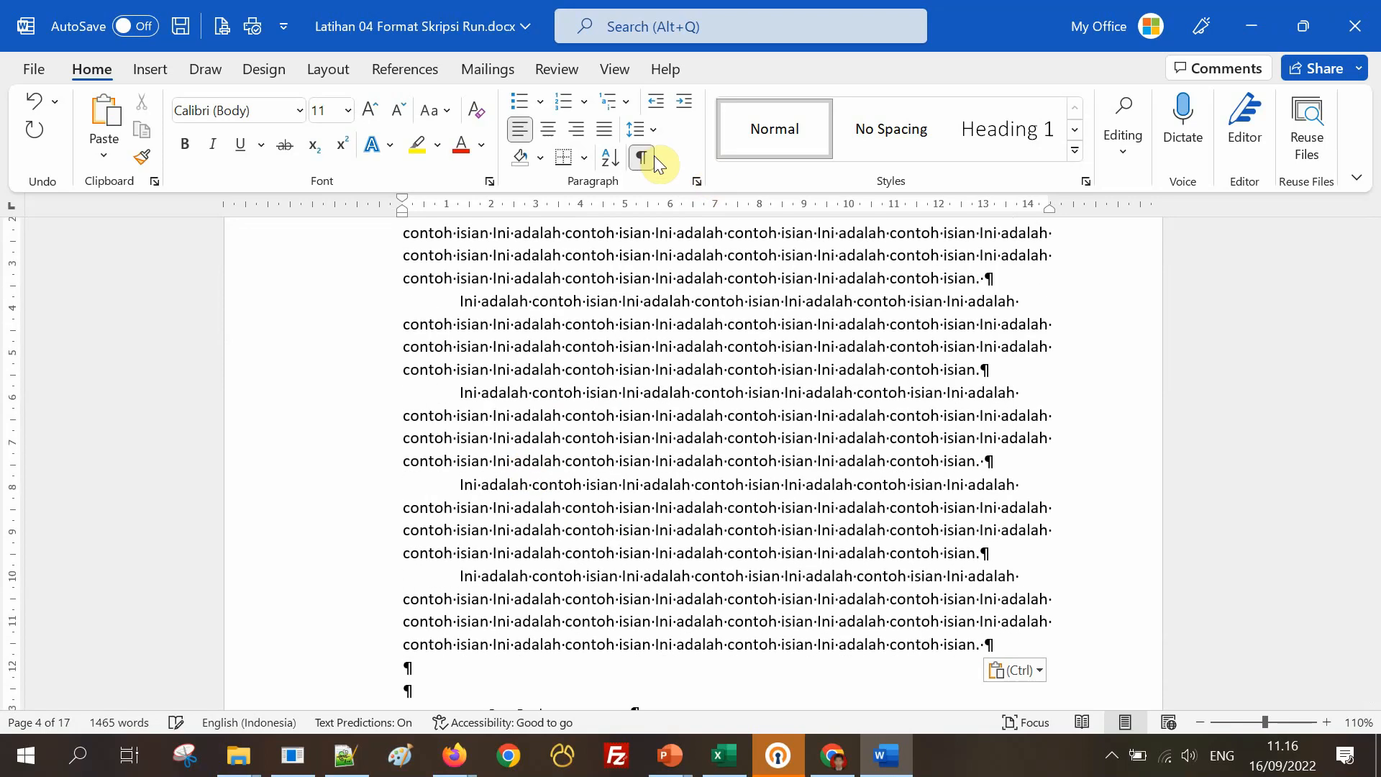
Hide the formatting marks and review the pages from ABSTRAK back to the cover page.
key(ctrl+shift+8)
scroll(773, 368, up, 3)
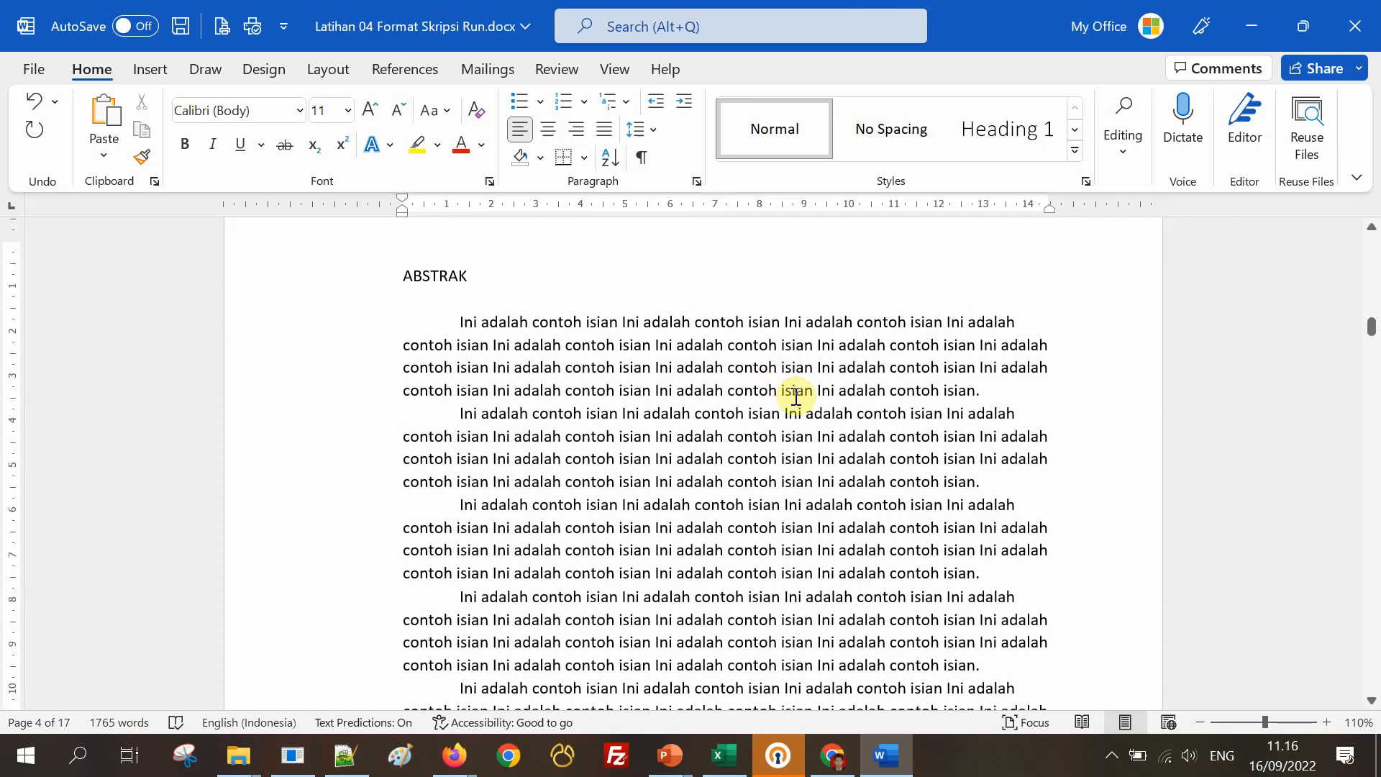
scroll(797, 394, up, 15)
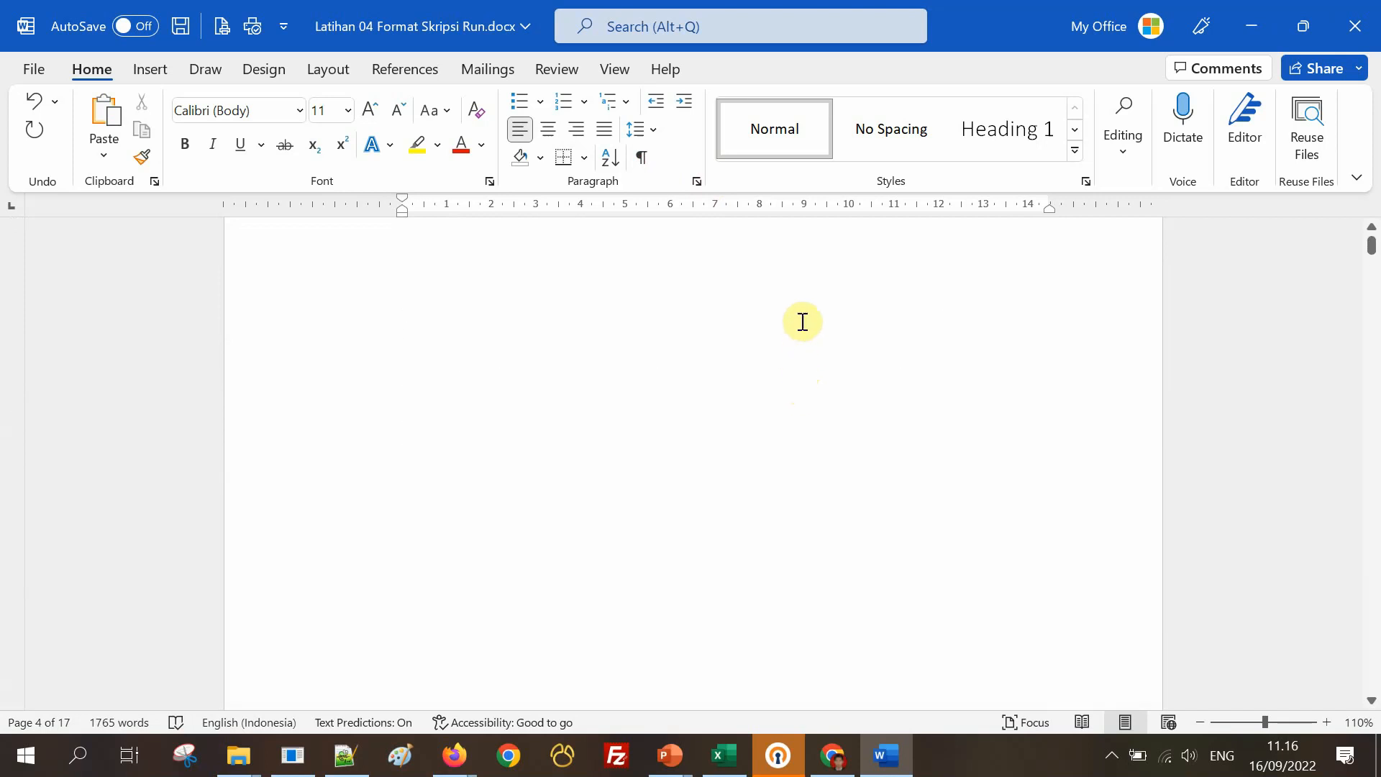
scroll(804, 290, down, 15)
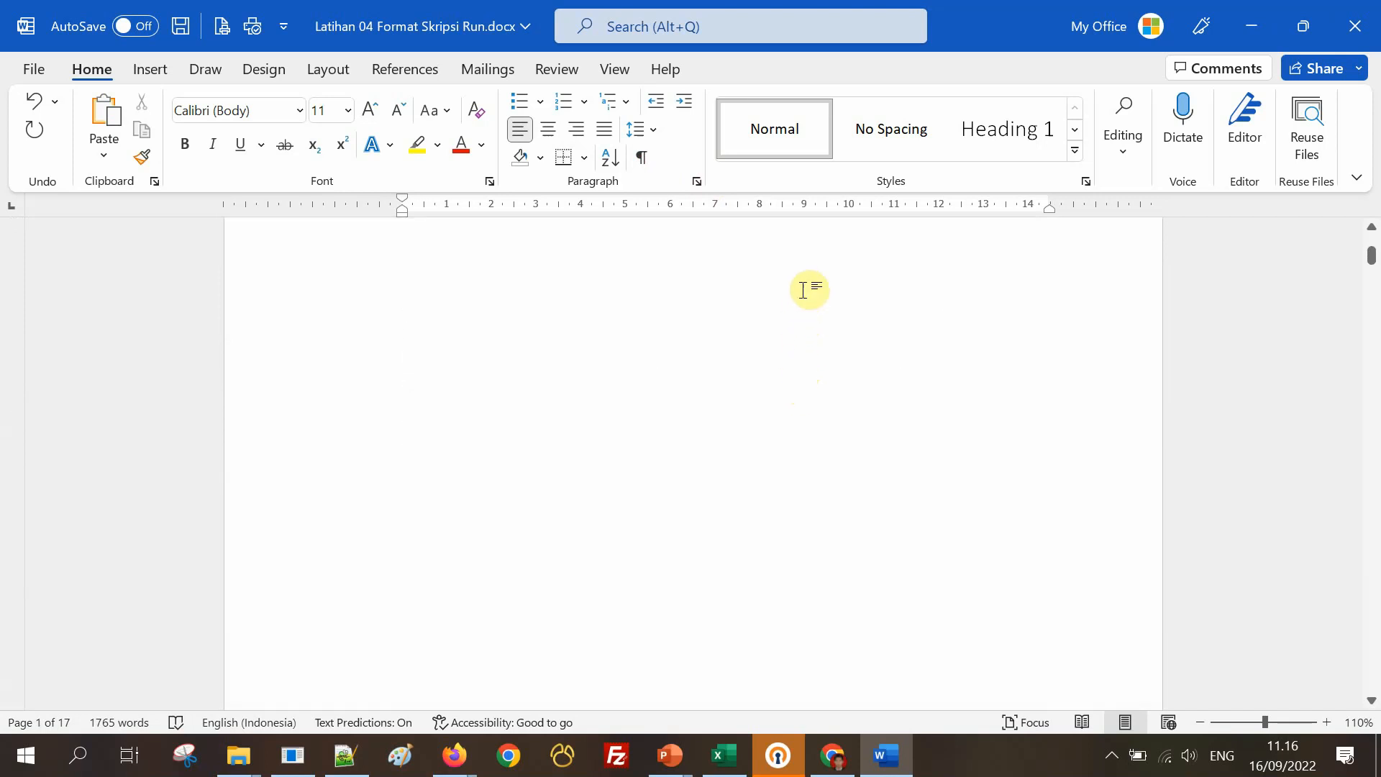
scroll(804, 290, up, 15)
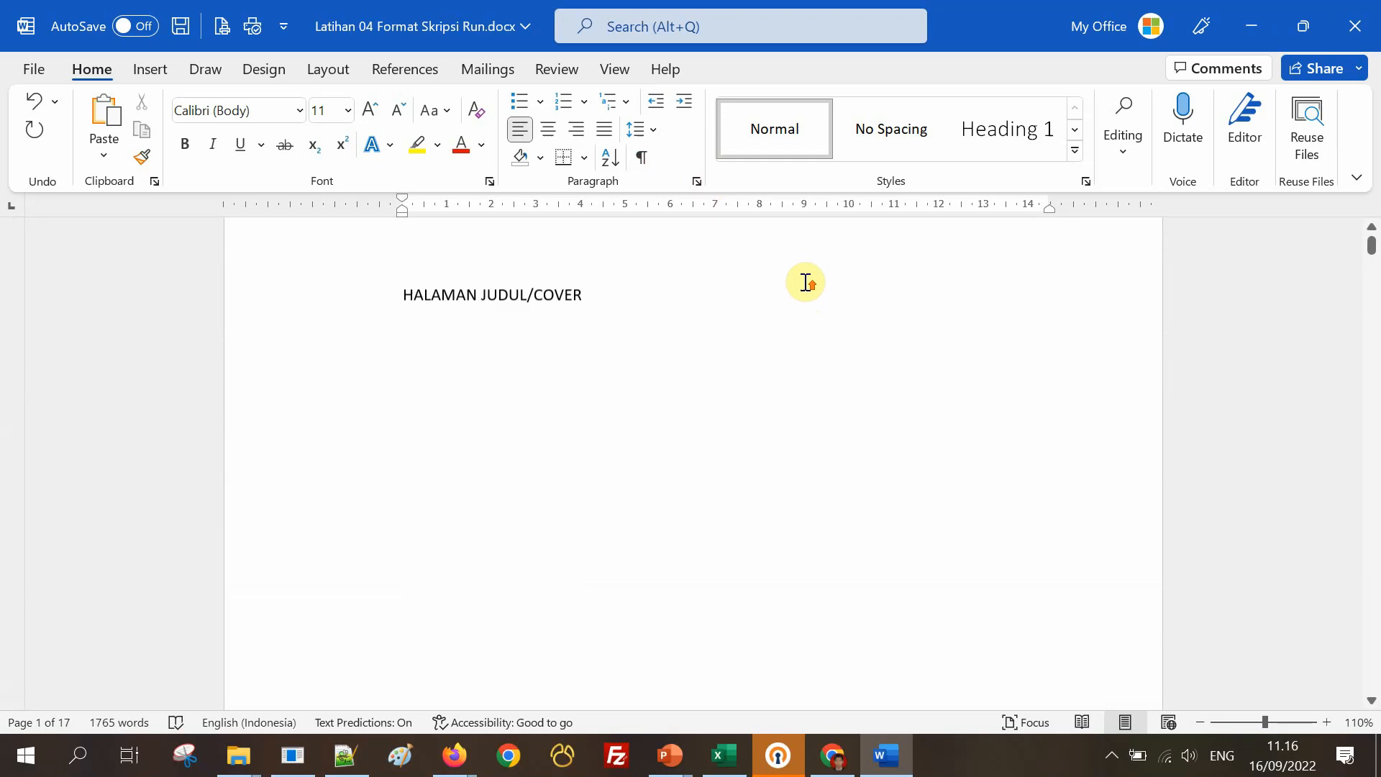
Replace the HALAMAN JUDUL/COVER heading with CIRI MAKHLUK HIDUP, showing the formatting marks during the replacement and hiding them again.
drag(603, 385, 406, 388)
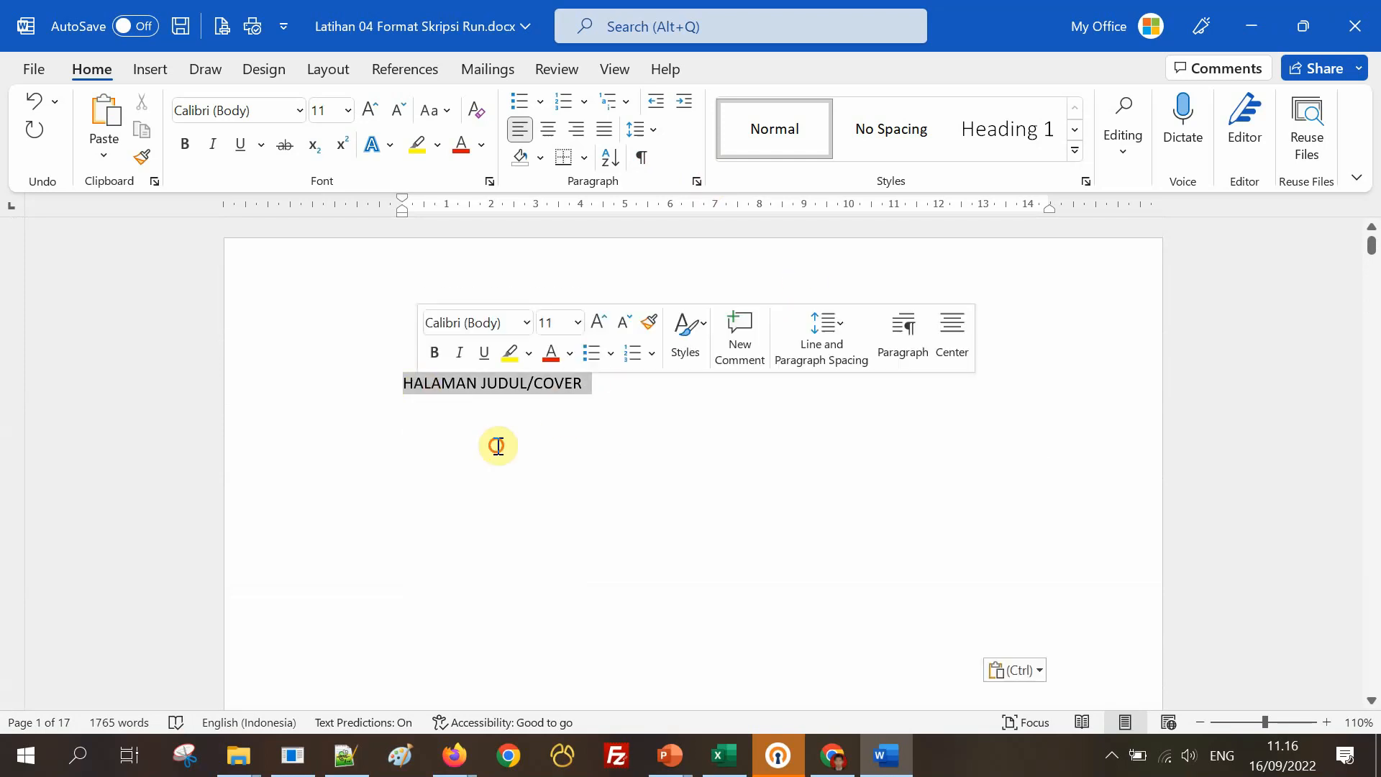
click(496, 444)
drag(597, 382, 403, 382)
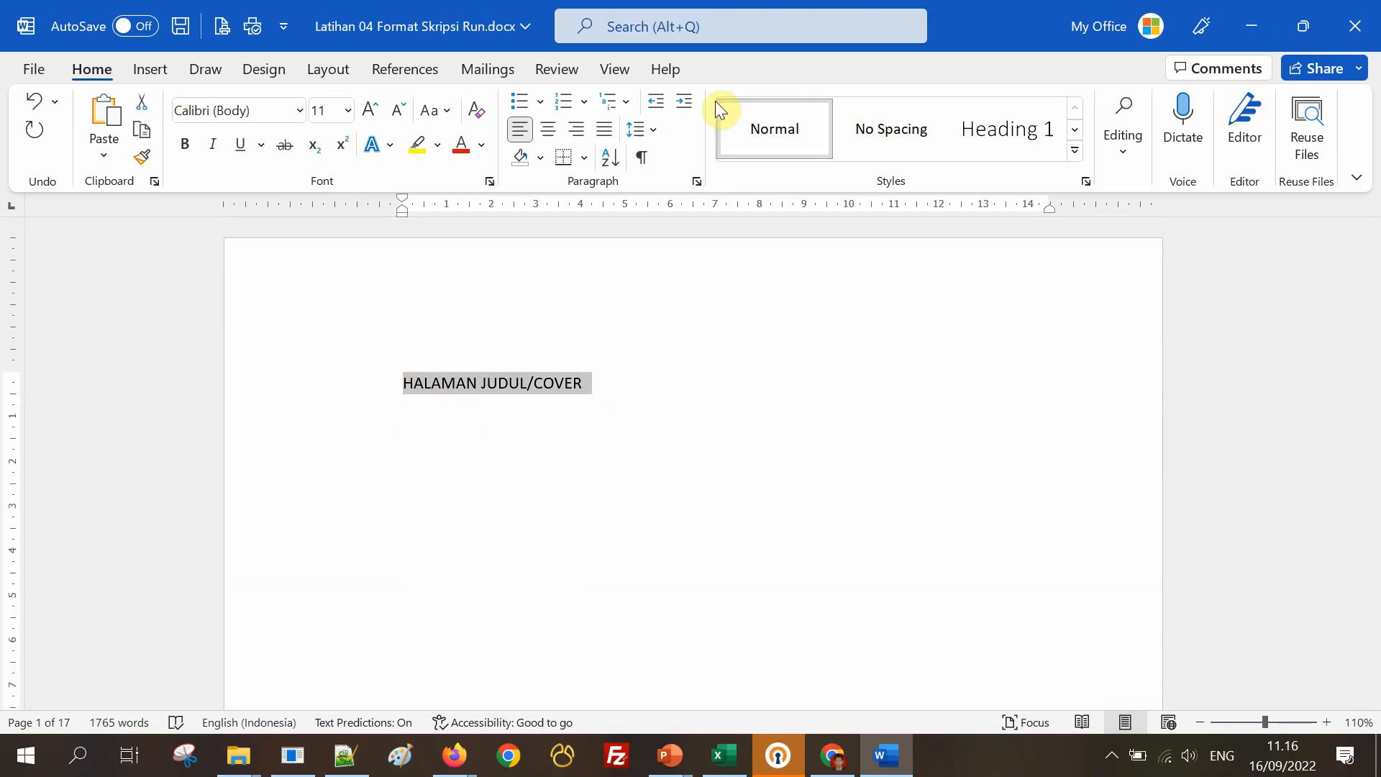
click(641, 157)
click(610, 388)
drag(616, 387, 411, 388)
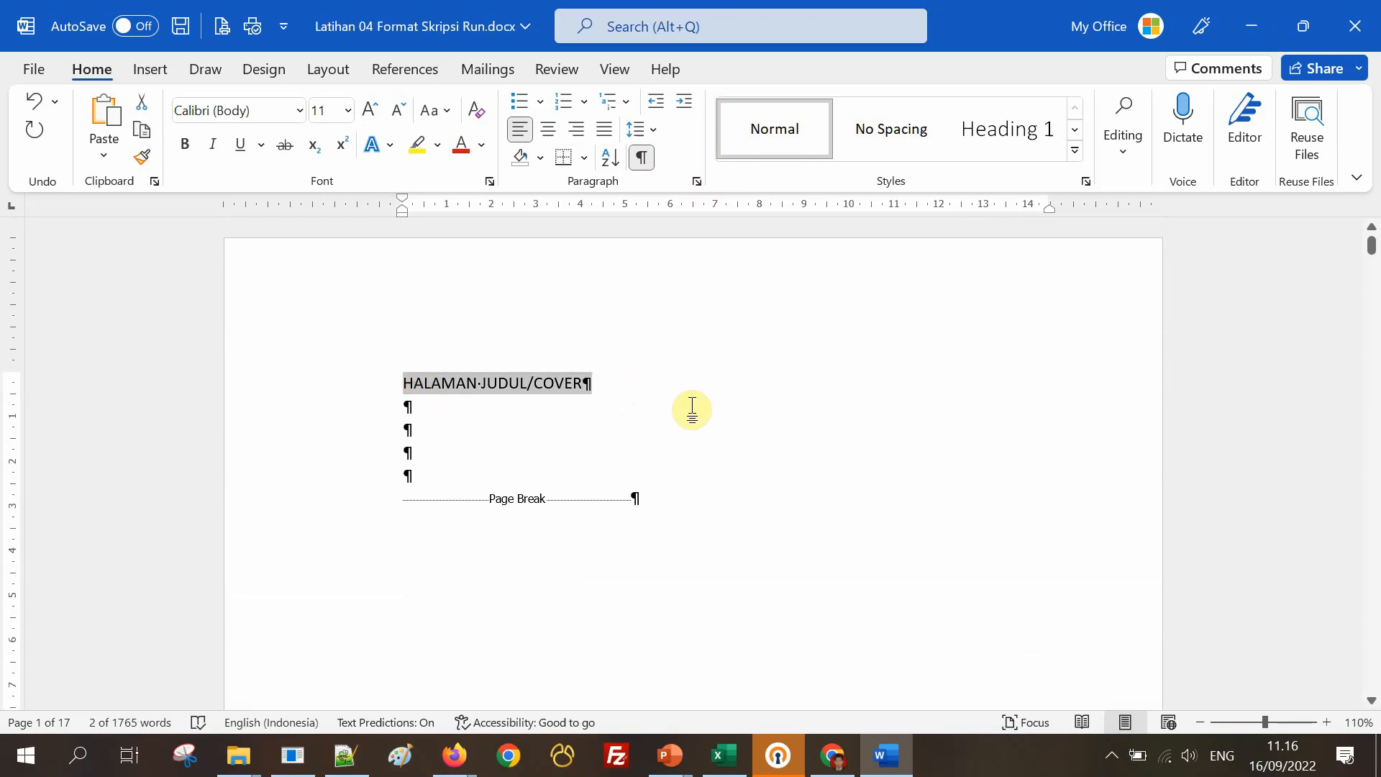
text(CIT)
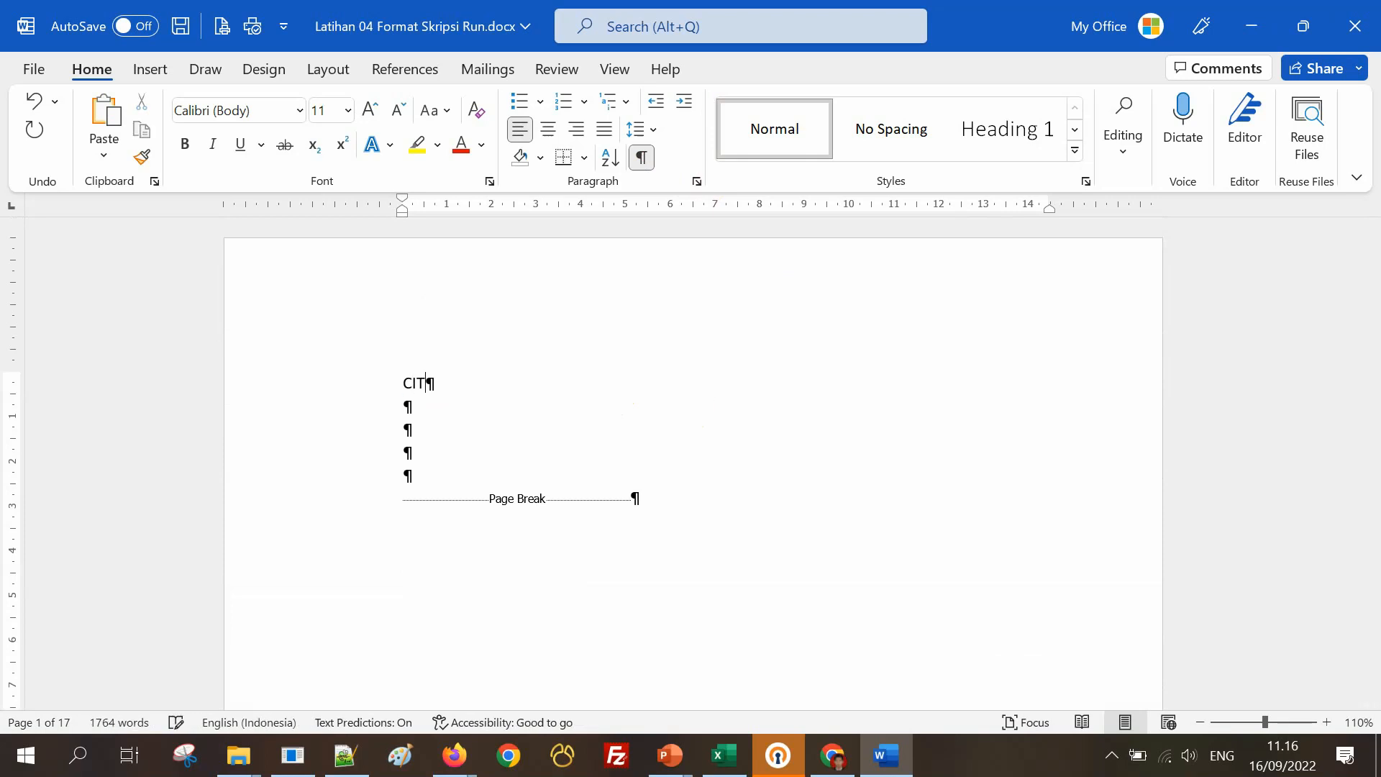
click(641, 157)
text(RI MAKHLUK HIDUP)
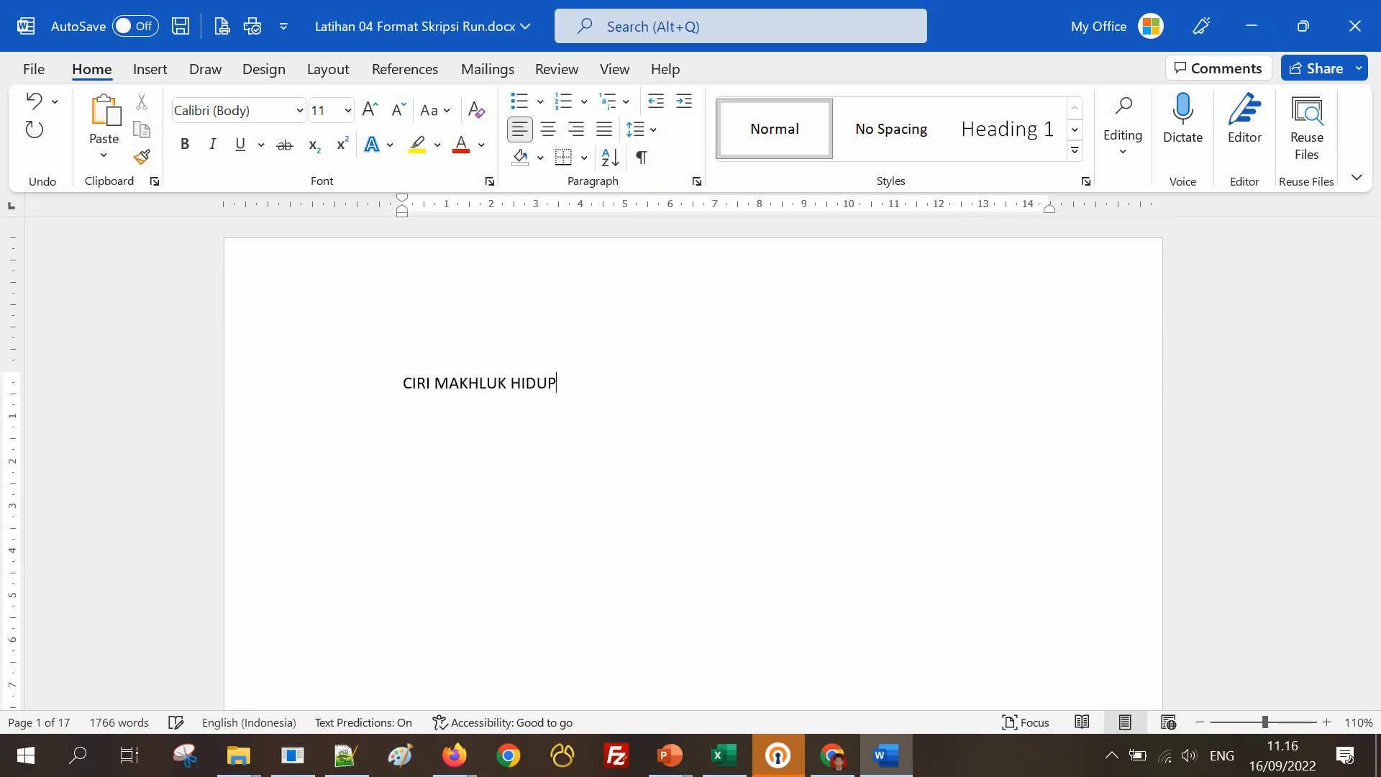
Extend the cover title to CIRI-CIRI MAKHLUK HIDUP and center it.
click(438, 387)
text(-CI)
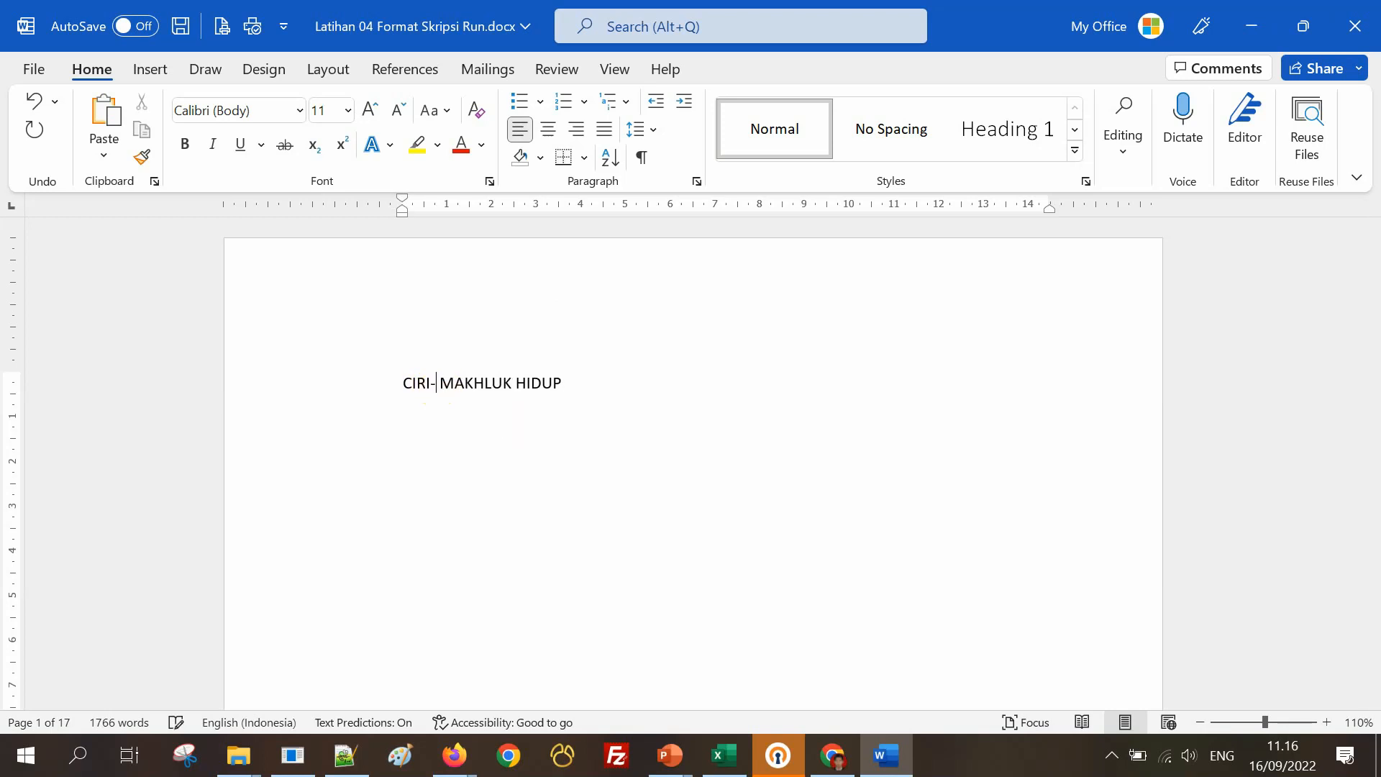
text(RI)
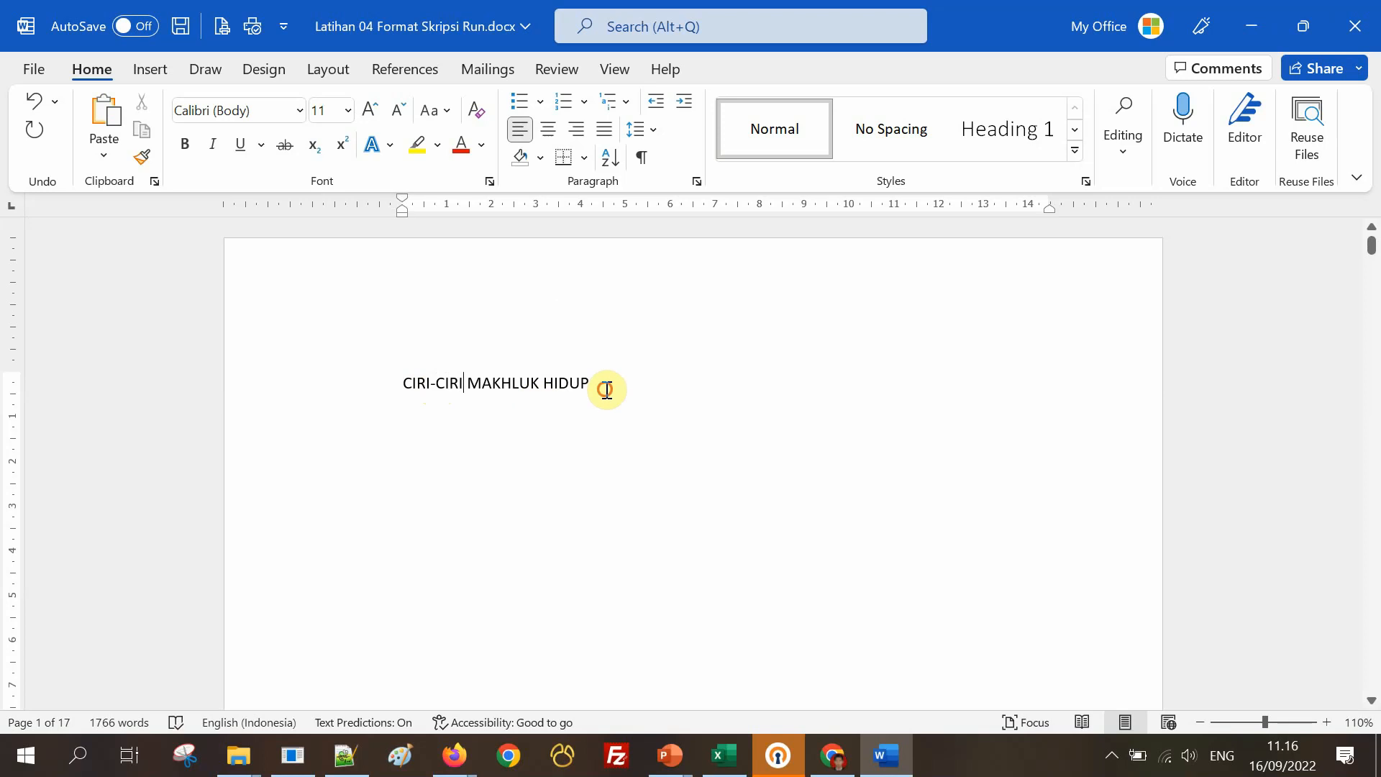
drag(604, 386, 426, 382)
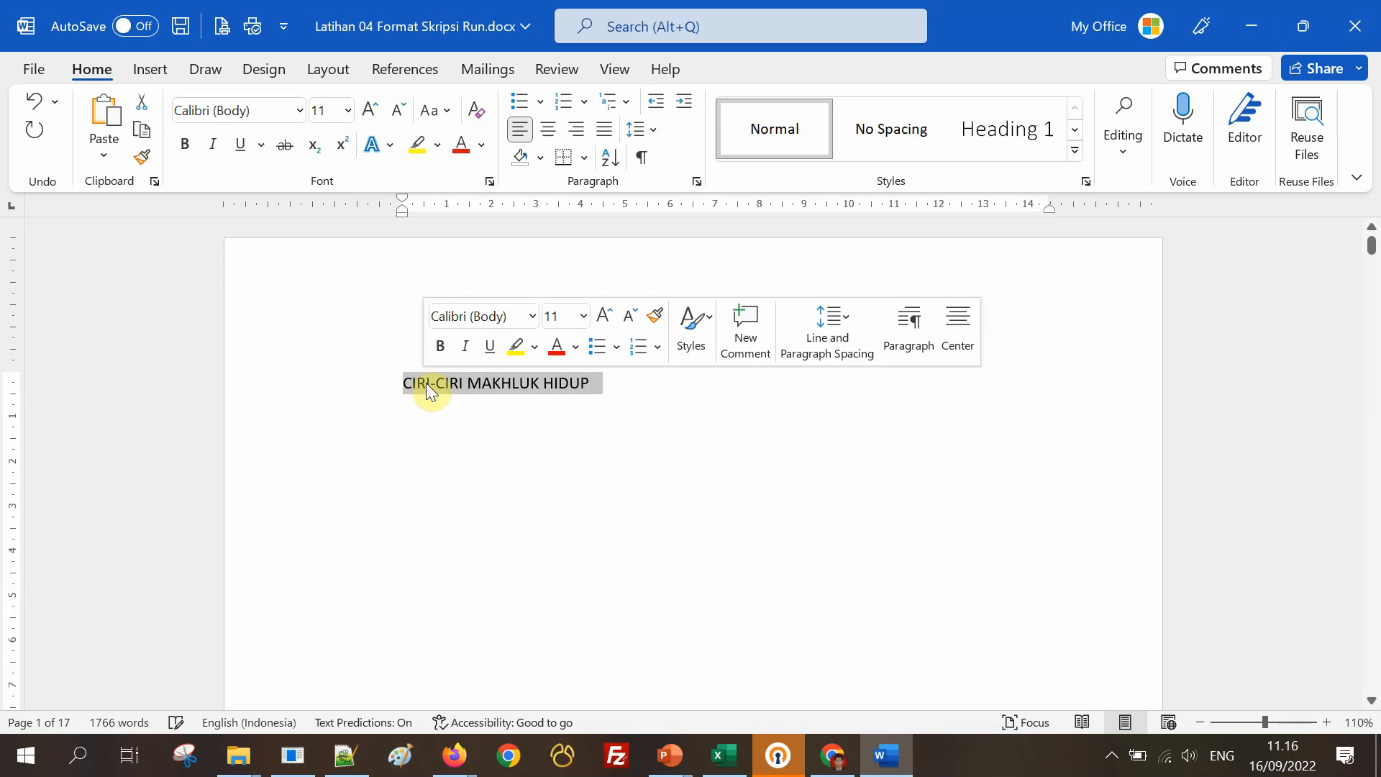
click(548, 129)
click(690, 419)
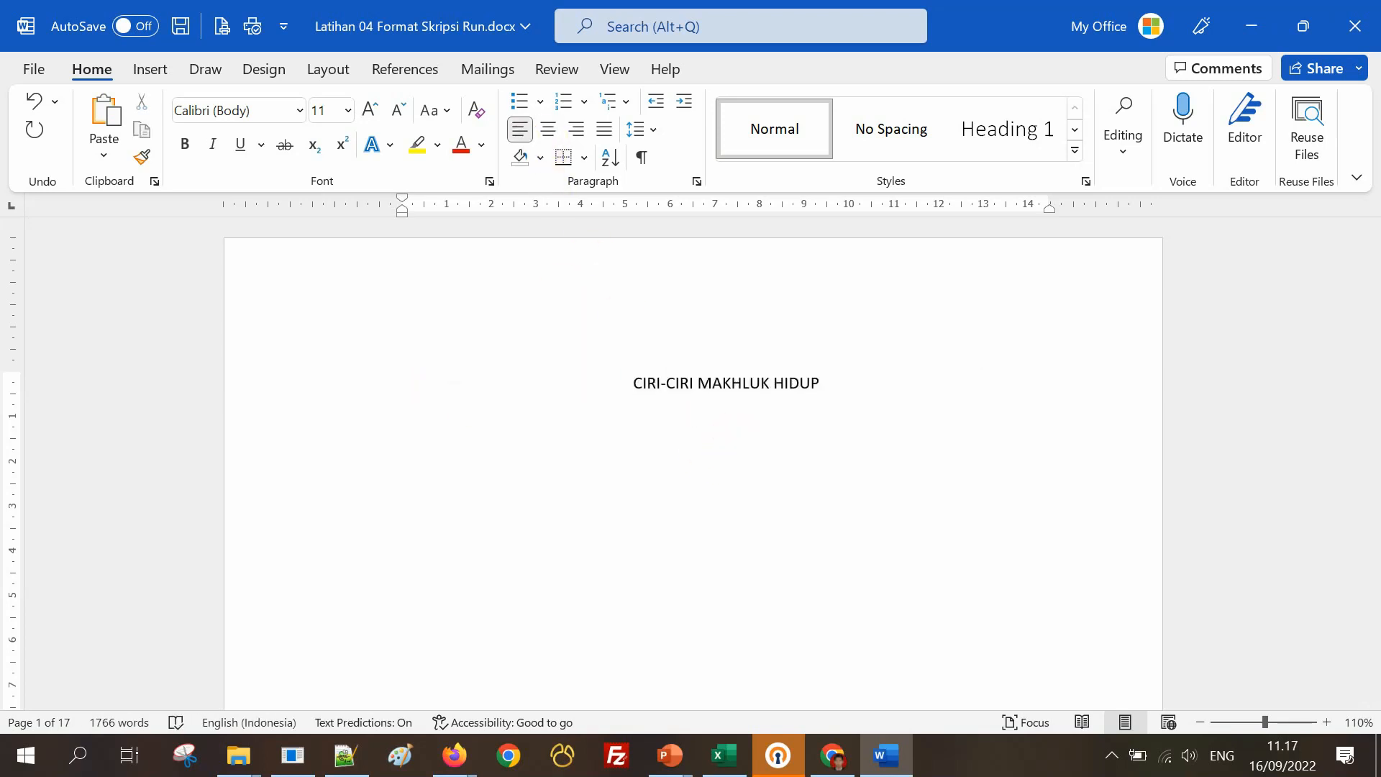
Add a "Disusun oleh" line with the author's name beneath it below the cover title, and center both lines.
click(730, 434)
text(d)
text(isusun Oleh)
text(eh)
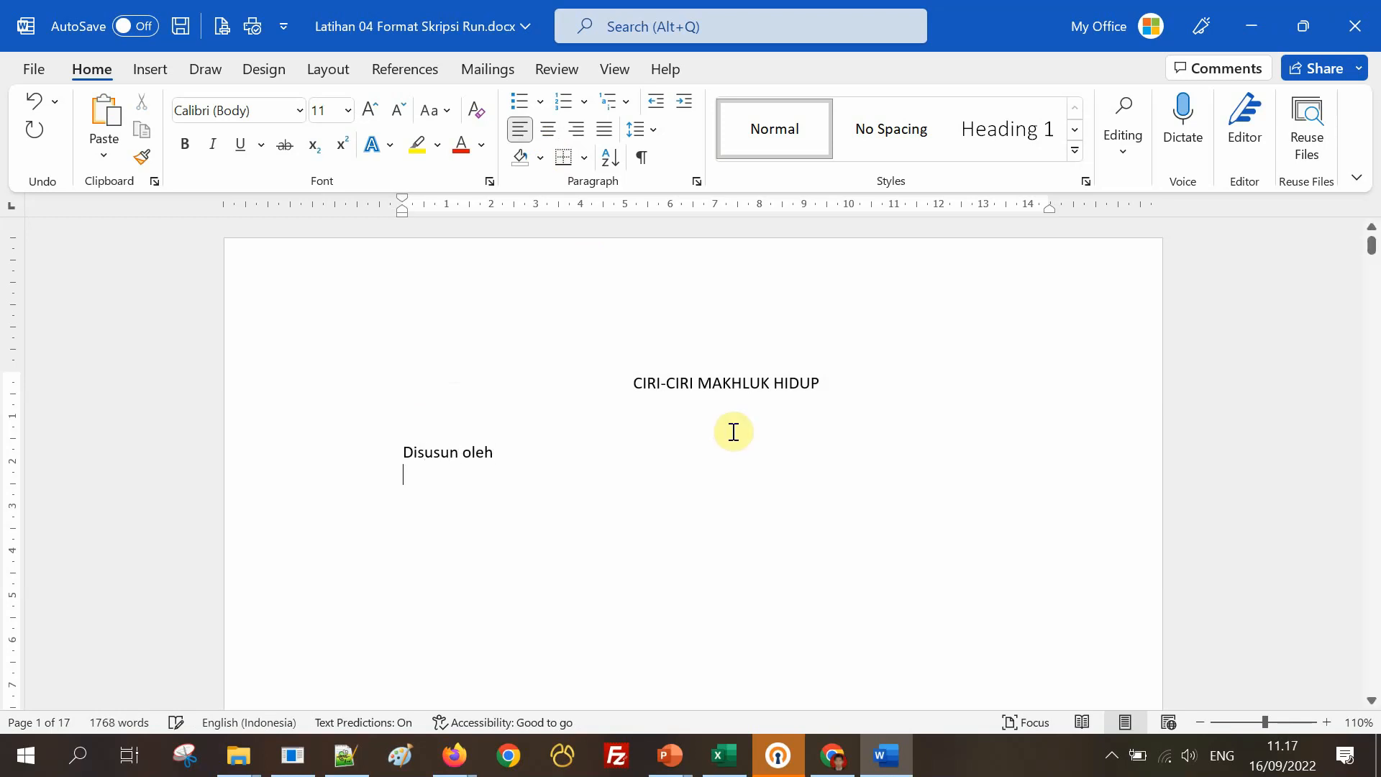
key(Return)
text(Marzuki)
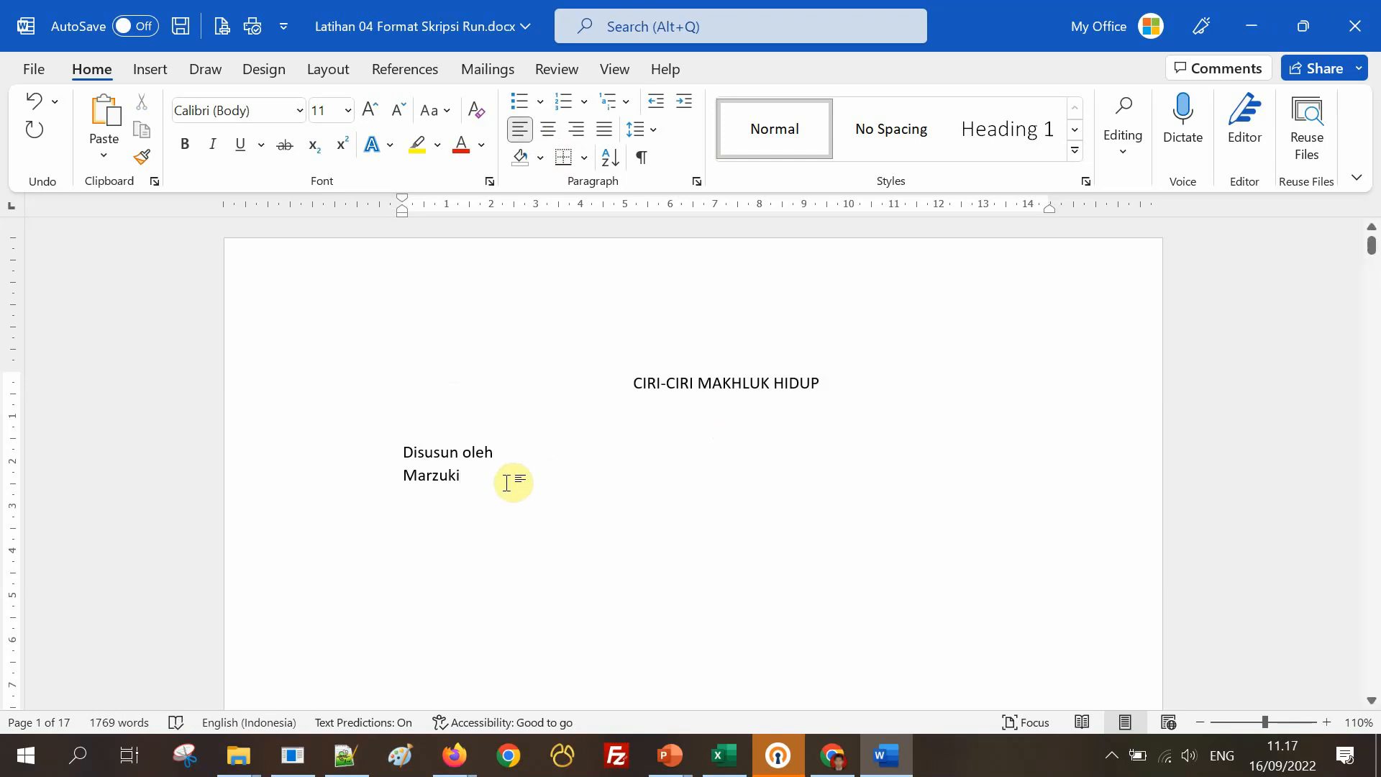
drag(508, 478, 406, 452)
click(551, 134)
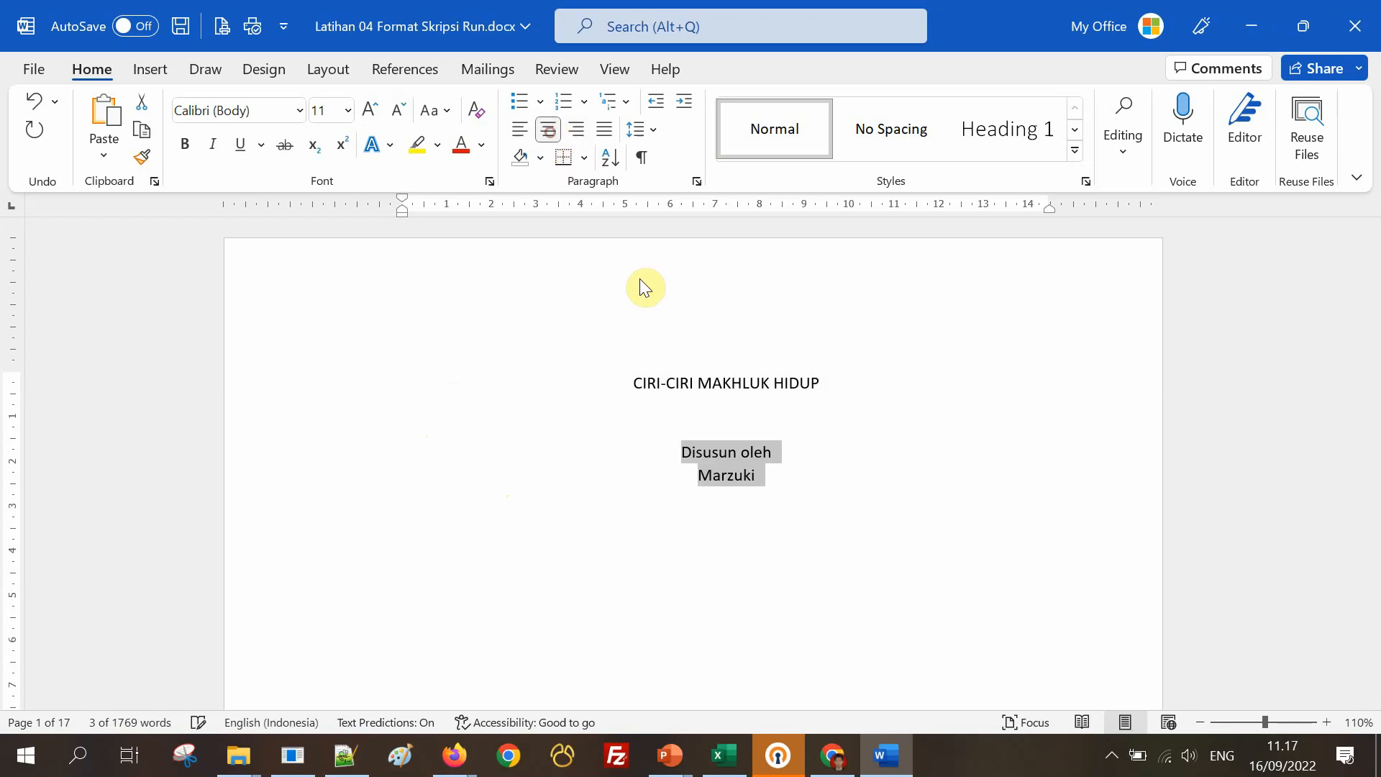
Insert three blank lines above "Disusun oleh" and add blank lines beneath the author's name on the cover page.
click(679, 455)
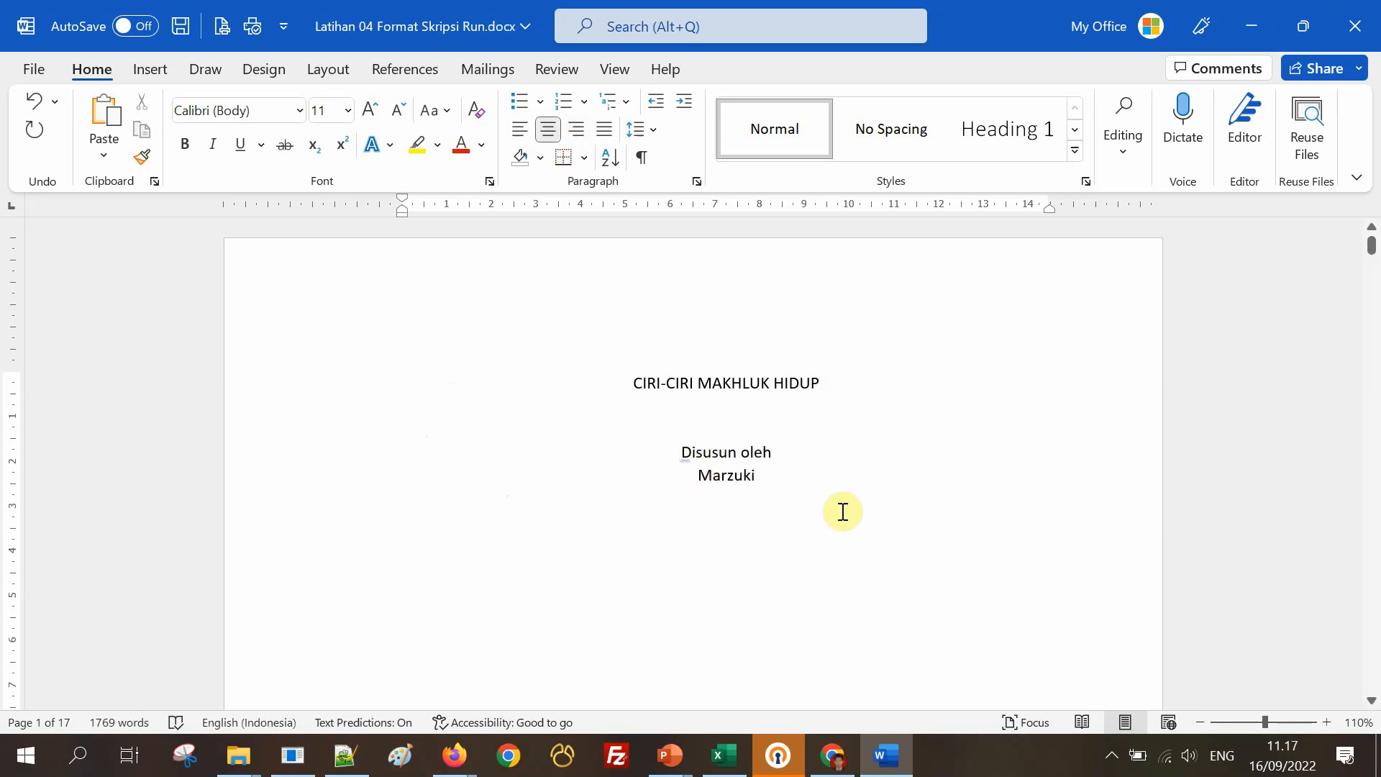
key(Return)
key(Return)
key(Return)
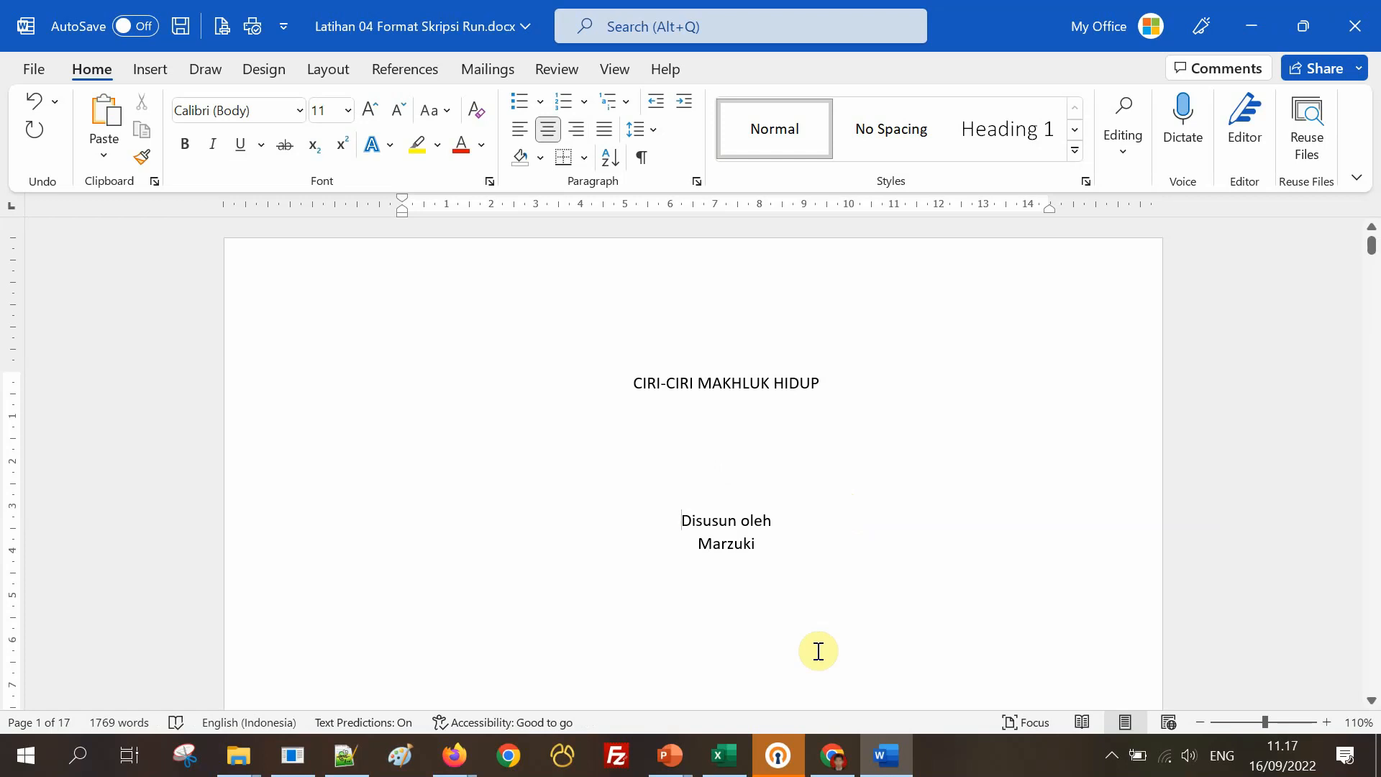
scroll(802, 608, down, 4)
scroll(771, 474, up, 3)
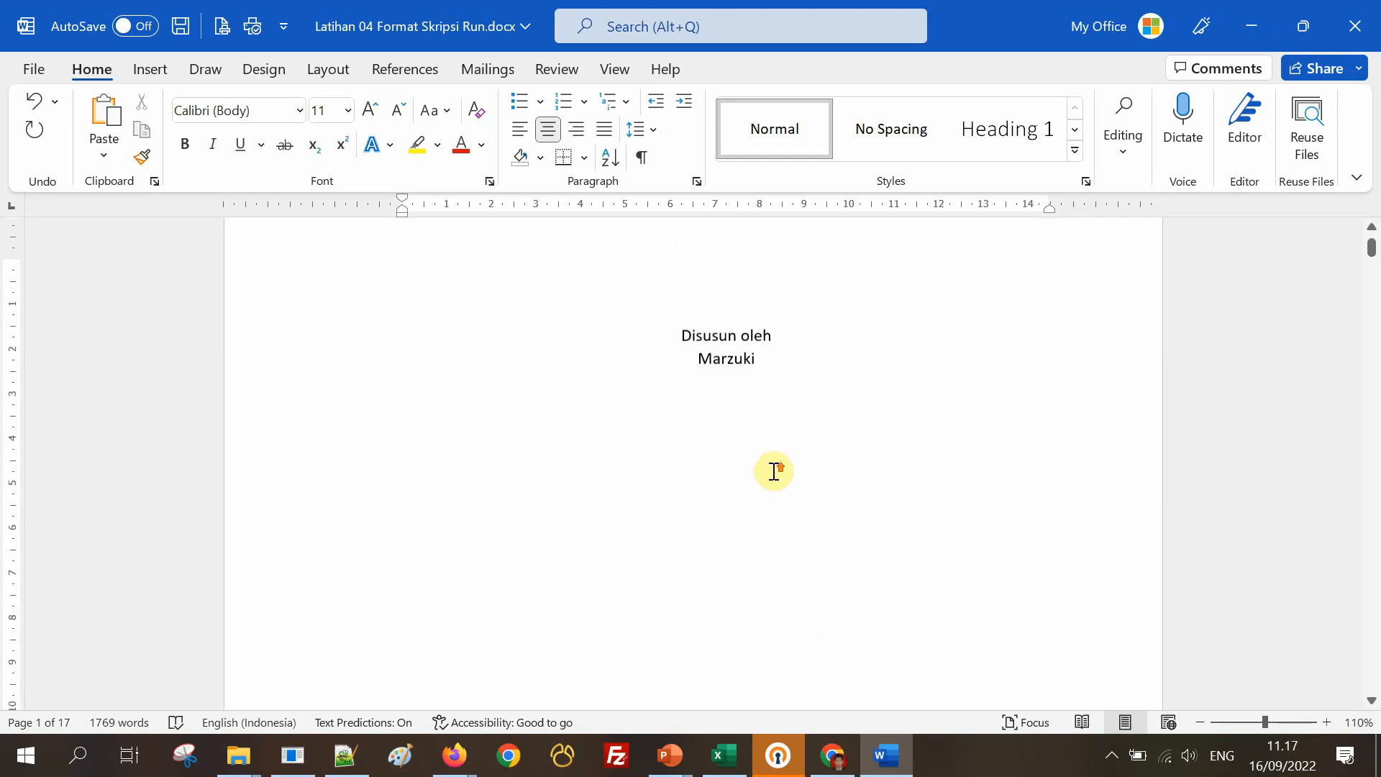
click(780, 442)
key(Return)
key(Return)
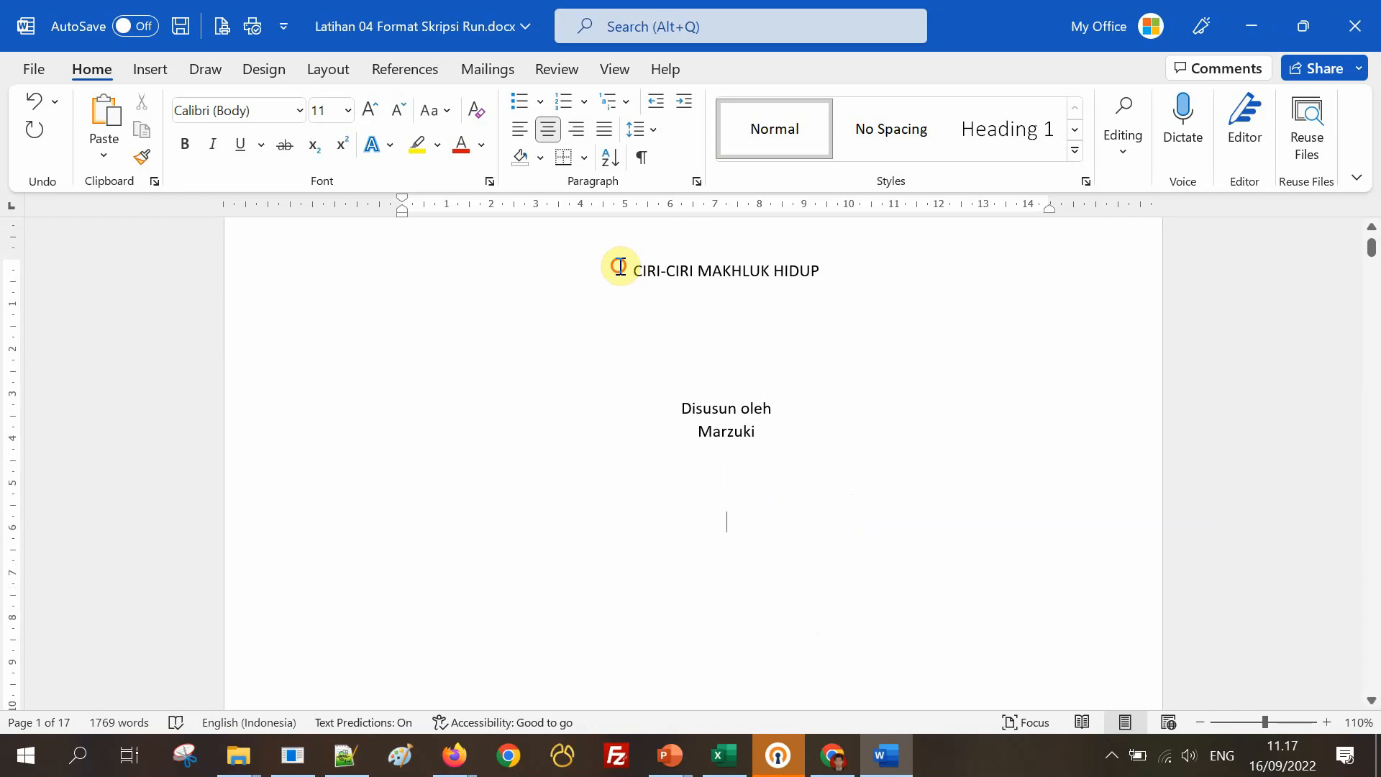
Make the cover title CIRI-CIRI MAKHLUK HIDUP bold.
drag(618, 269, 827, 270)
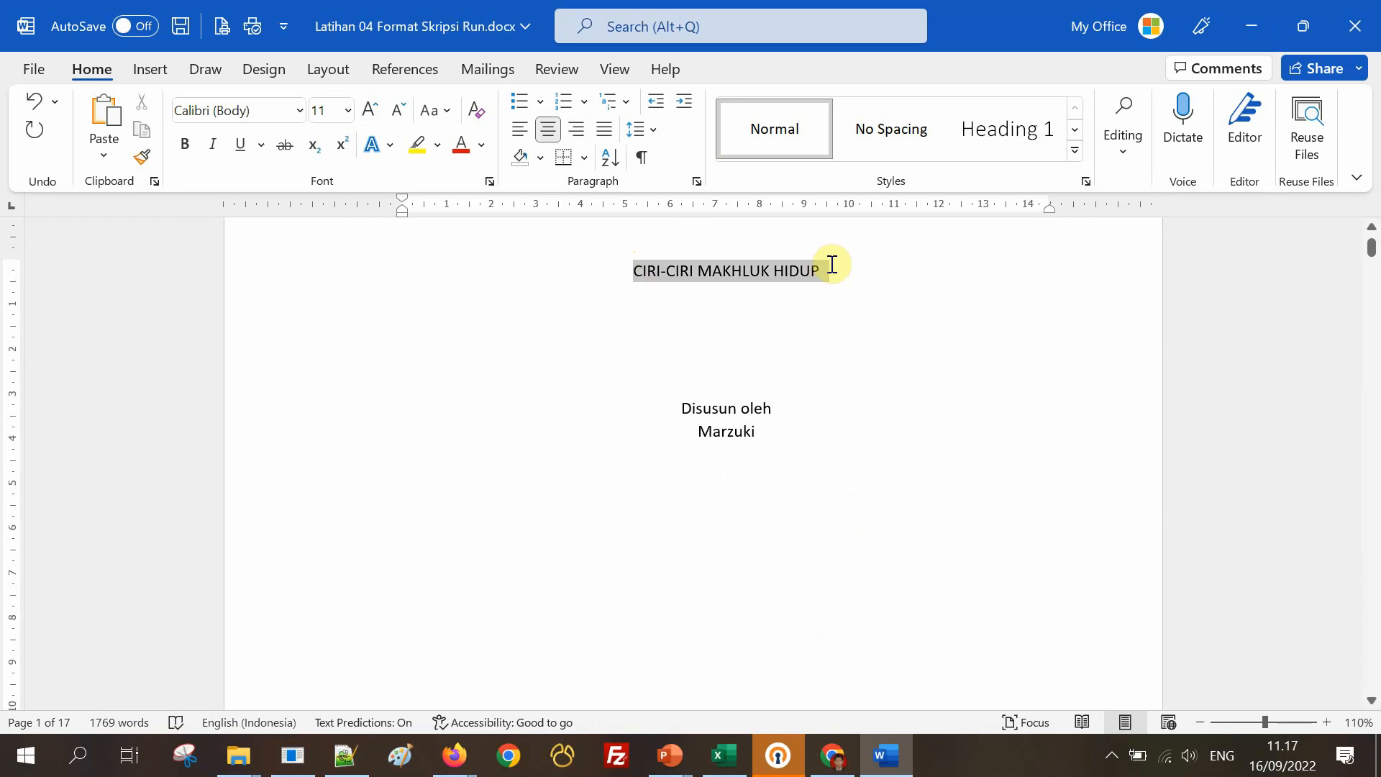
click(191, 146)
click(780, 407)
Add more blank lines below the author's name on the cover, followed by the centered lines "Darussalam" and "2022".
scroll(781, 497, down, 2)
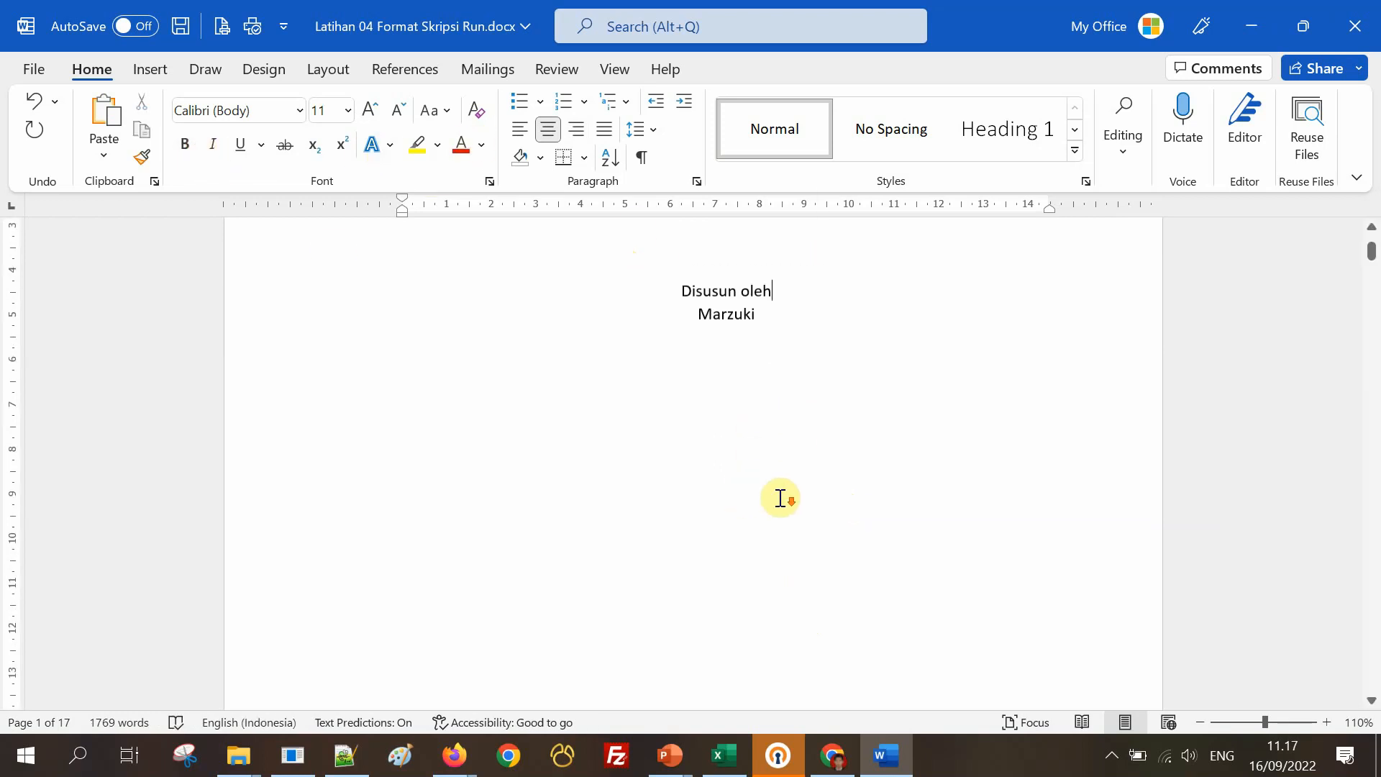
scroll(780, 498, down, 1)
scroll(735, 404, down, 10)
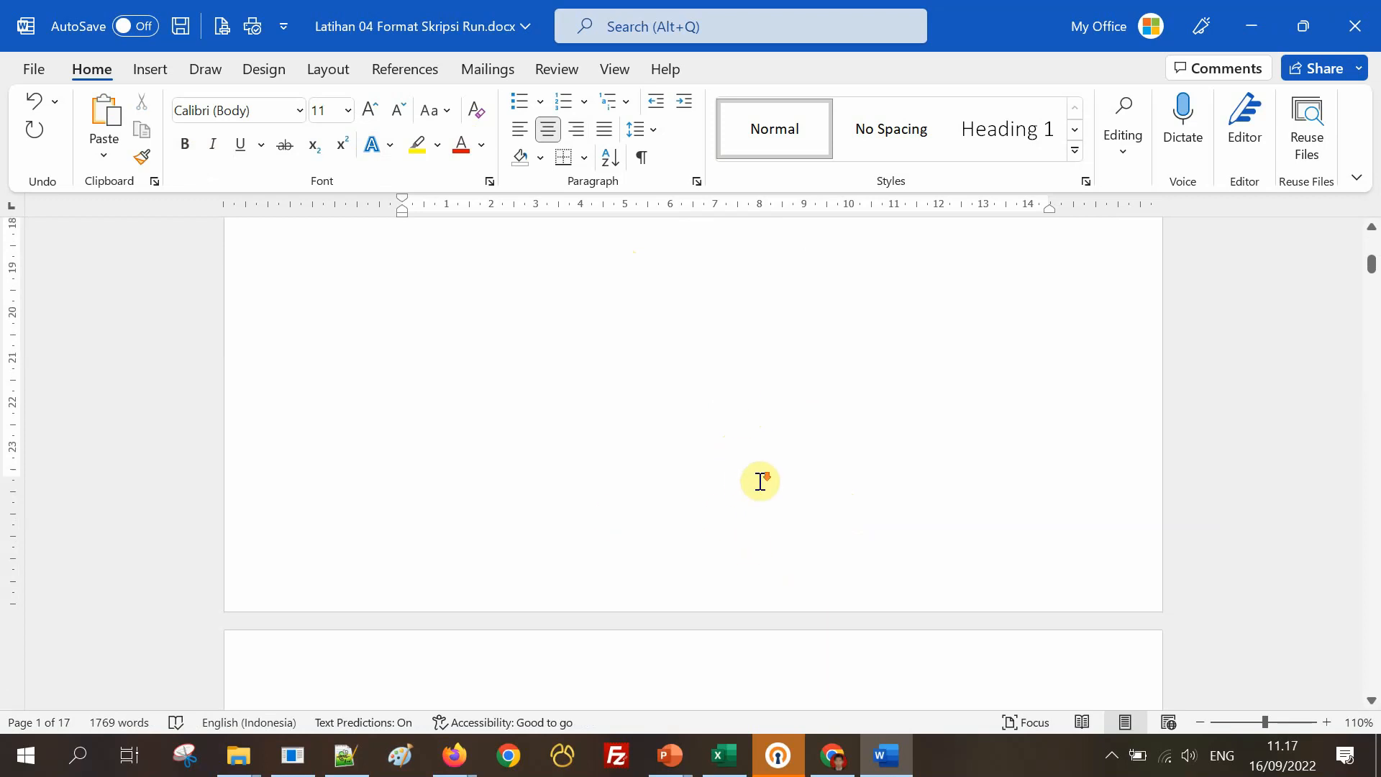
scroll(761, 481, down, 3)
scroll(763, 480, up, 9)
scroll(778, 478, up, 3)
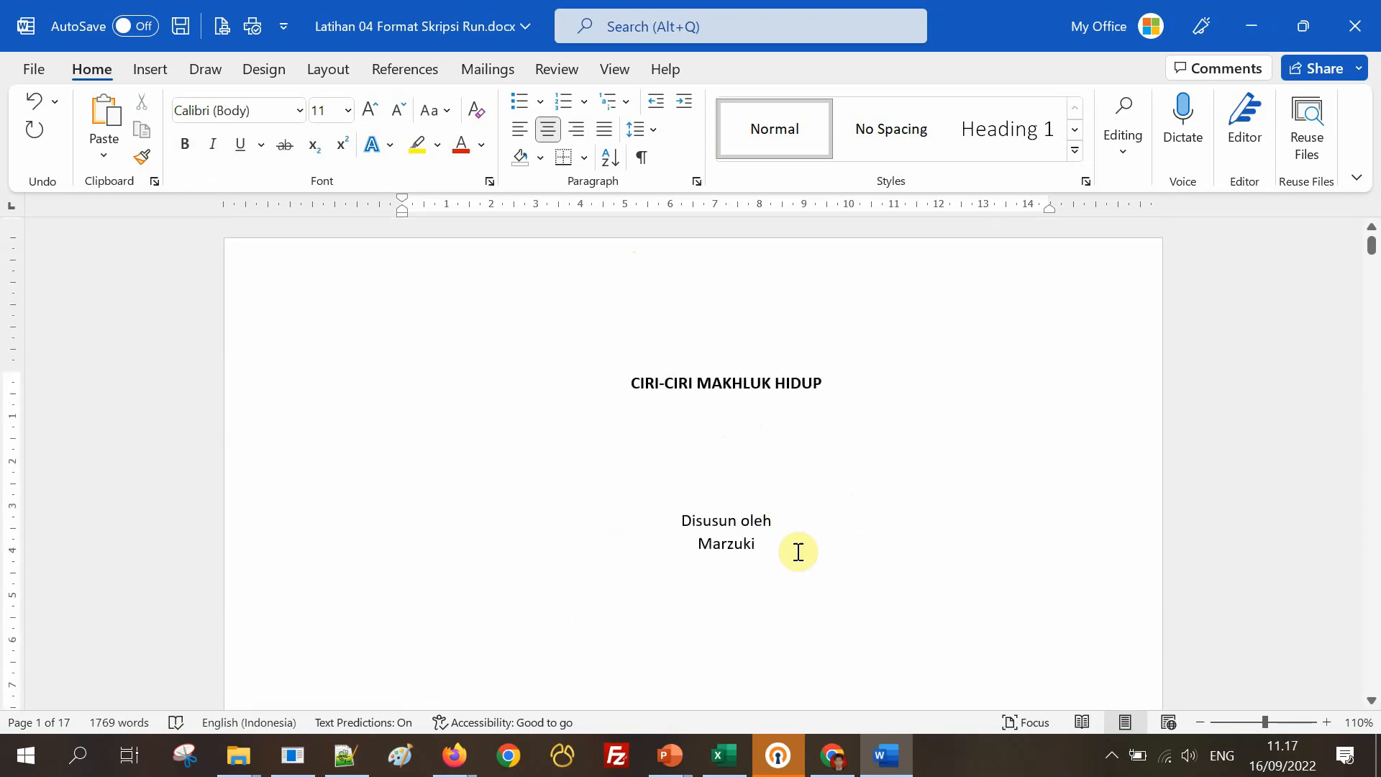
click(771, 602)
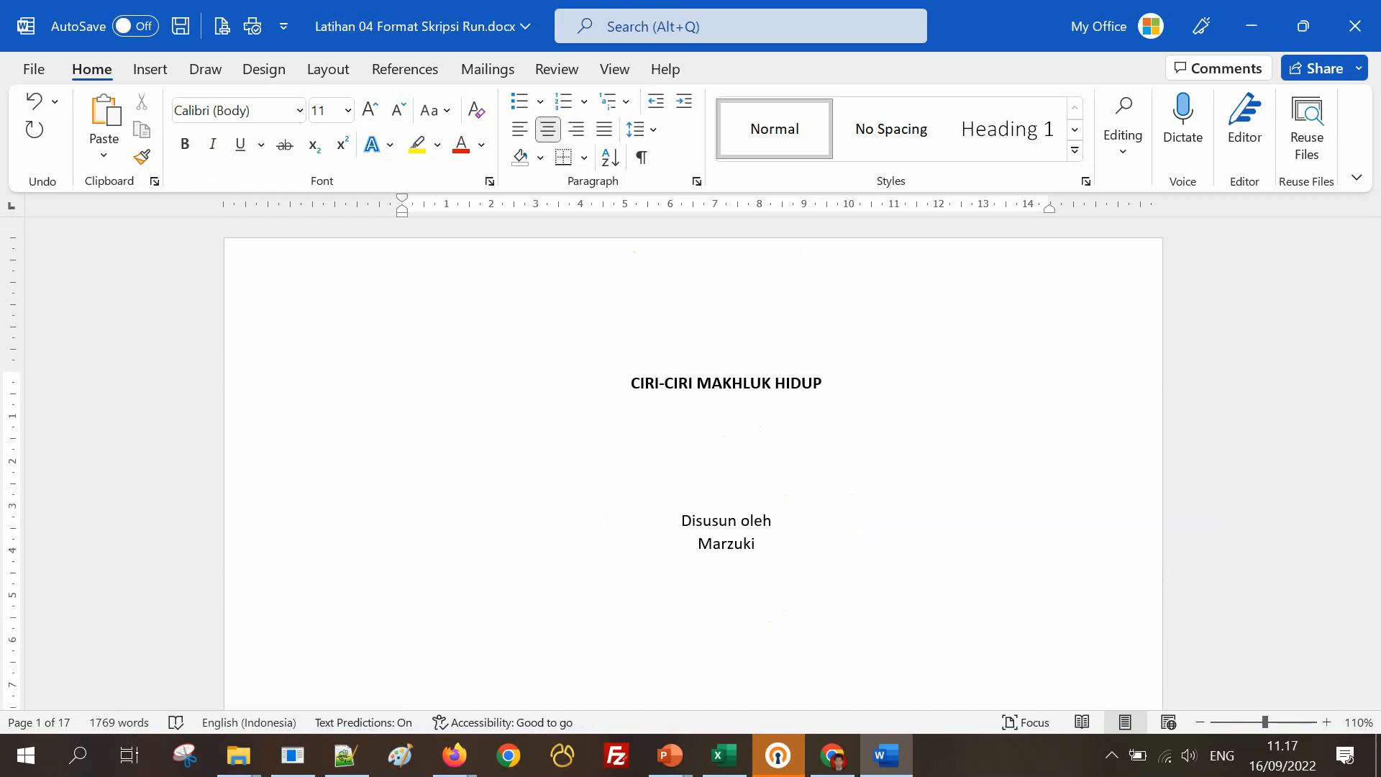
key(Return)
key(Return)
scroll(830, 579, down, 5)
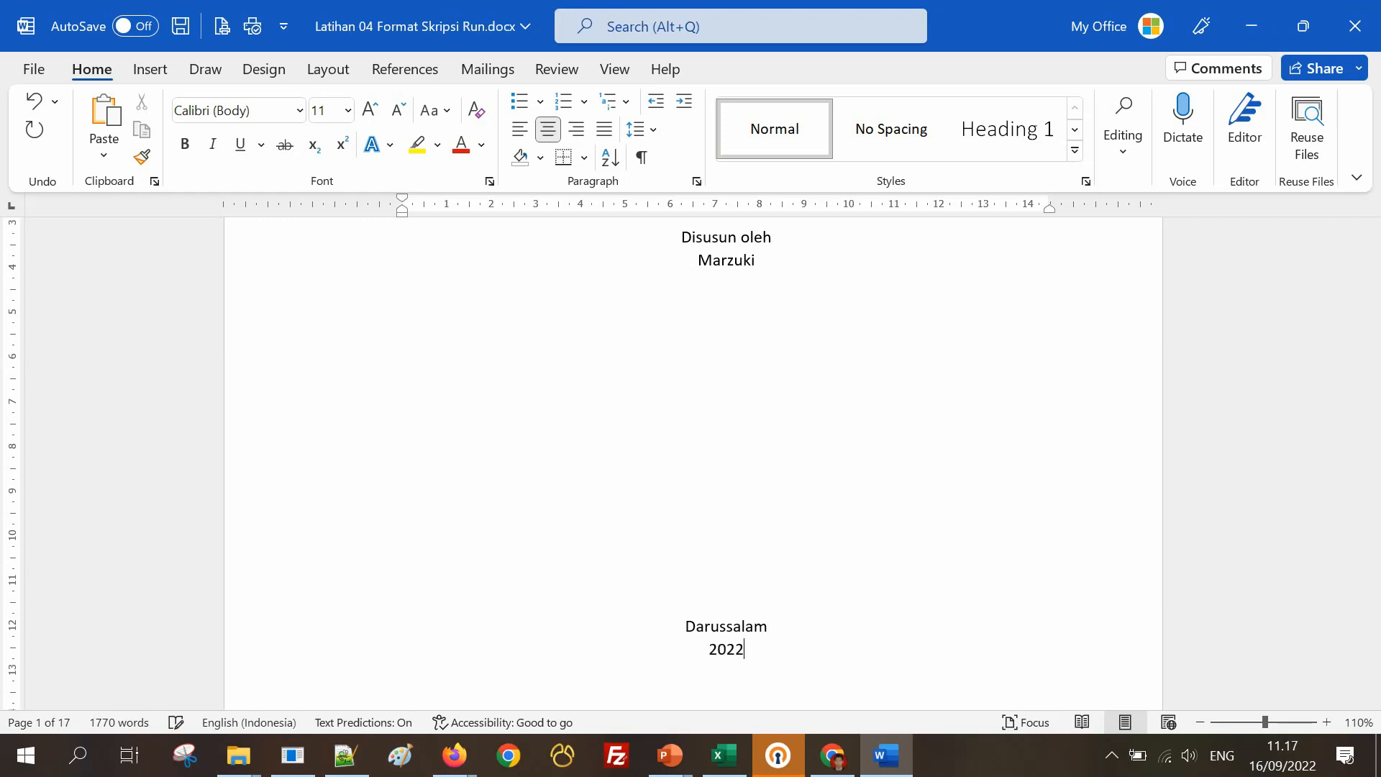
Show the formatting marks and examine the page break between the cover and HALAMAN PENGESAHAN.
scroll(857, 574, down, 10)
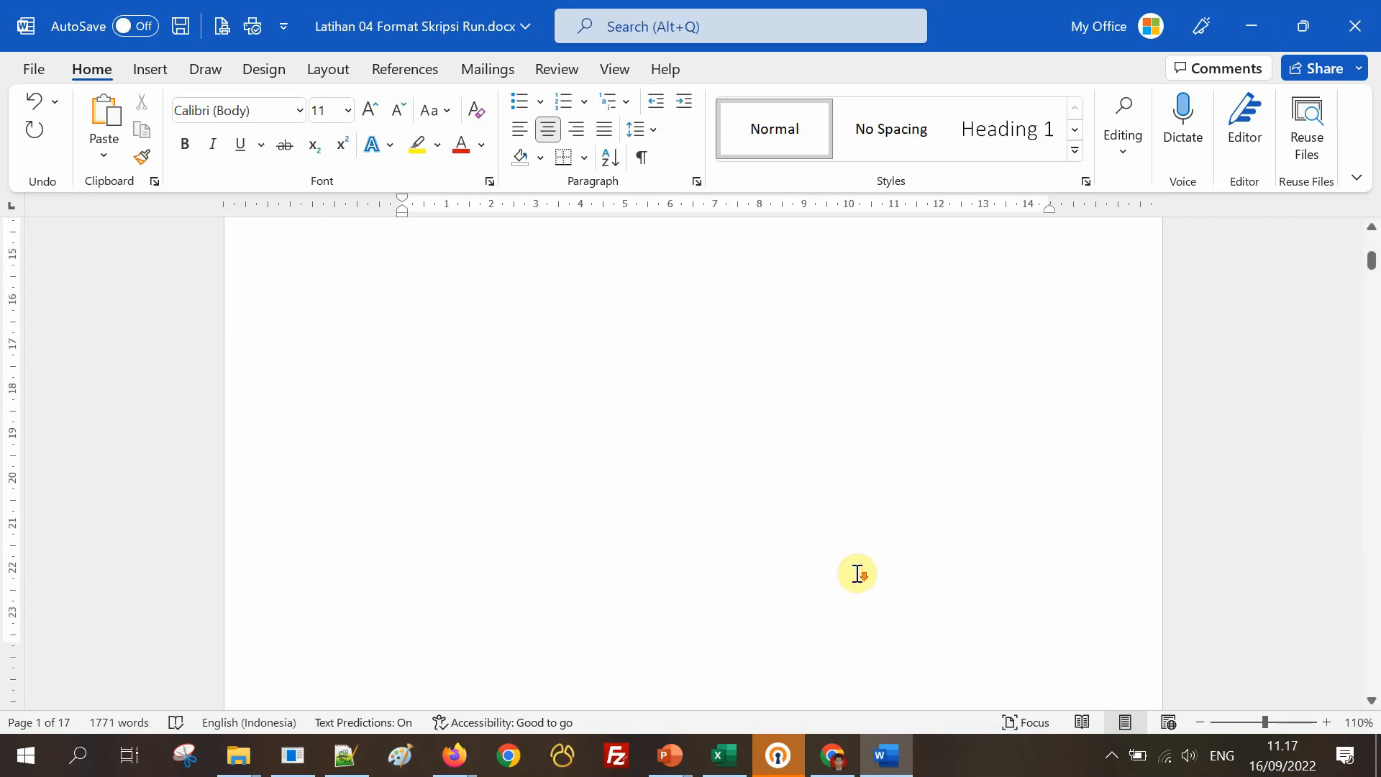
scroll(857, 574, down, 5)
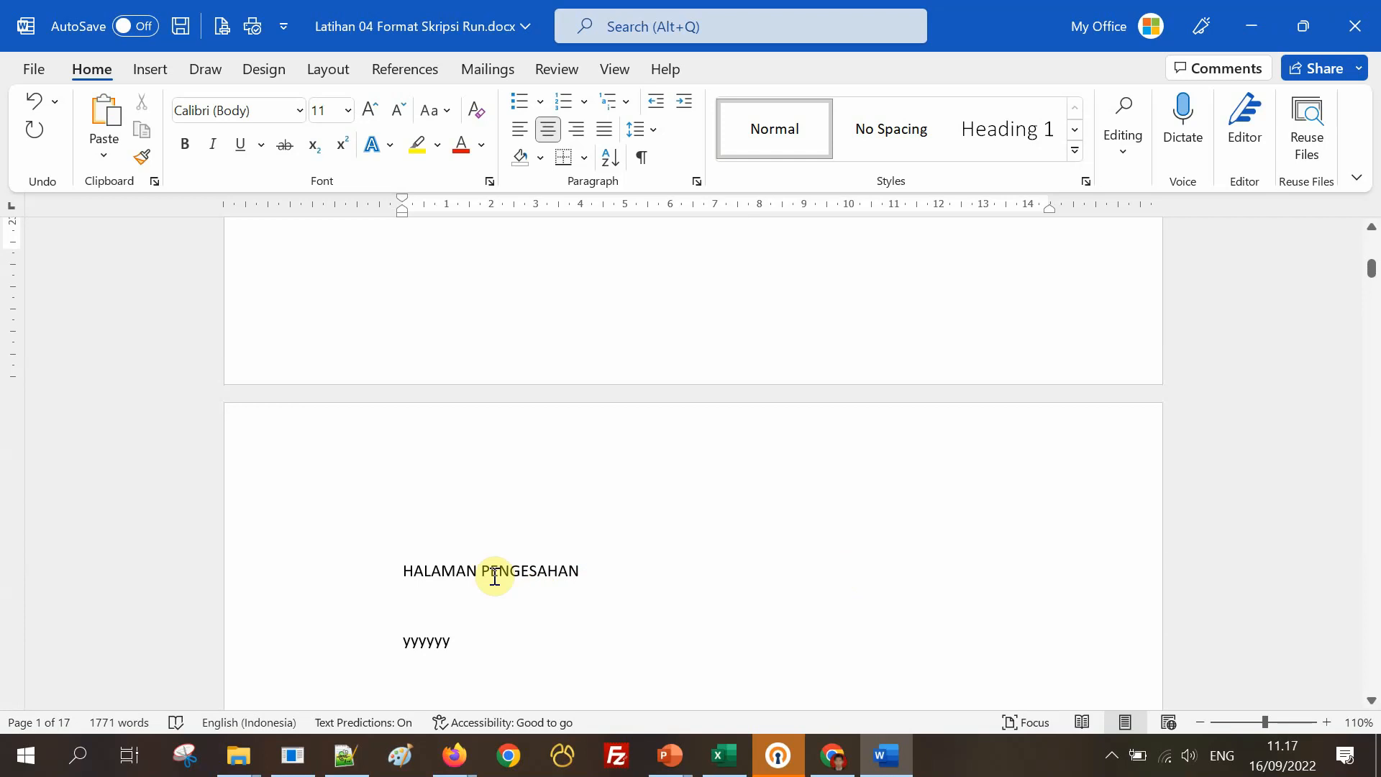
drag(442, 571, 456, 572)
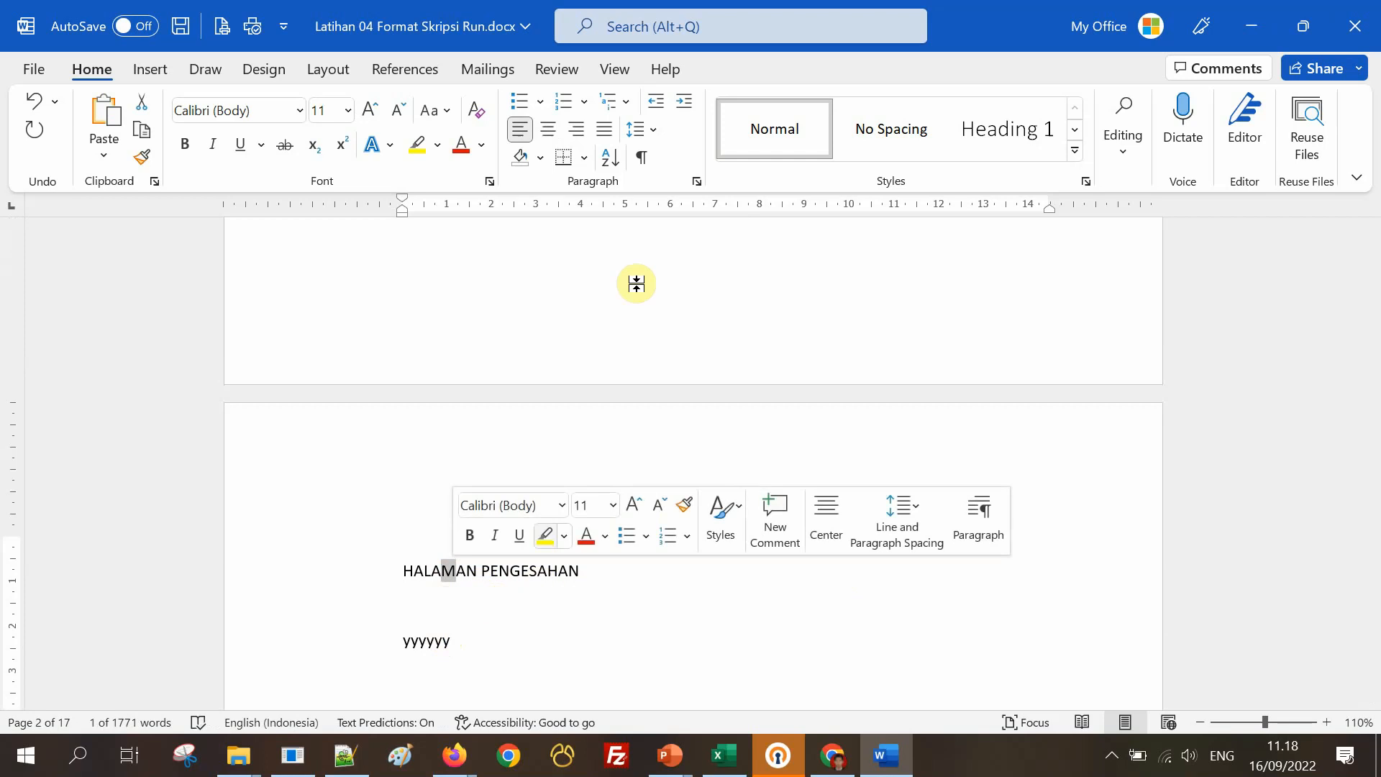
click(395, 571)
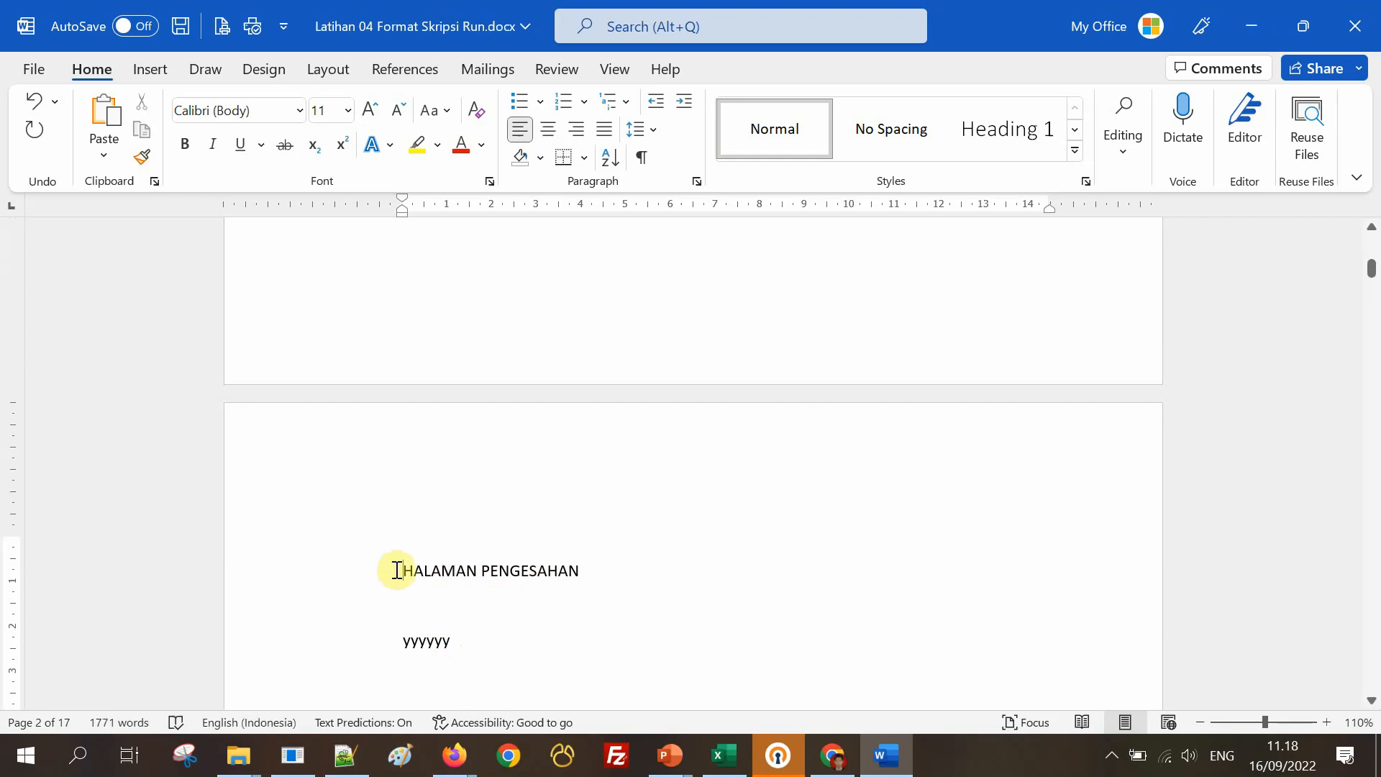
click(642, 157)
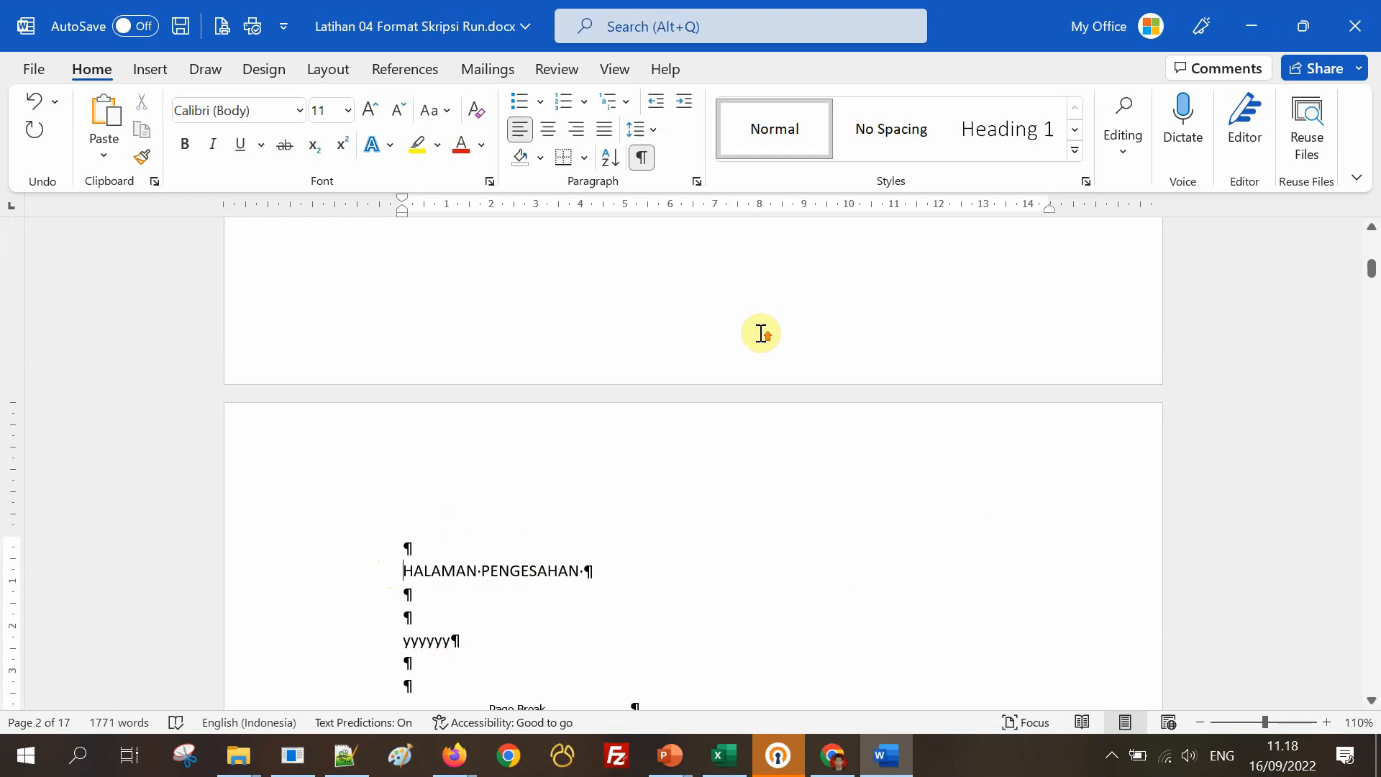
scroll(761, 334, up, 8)
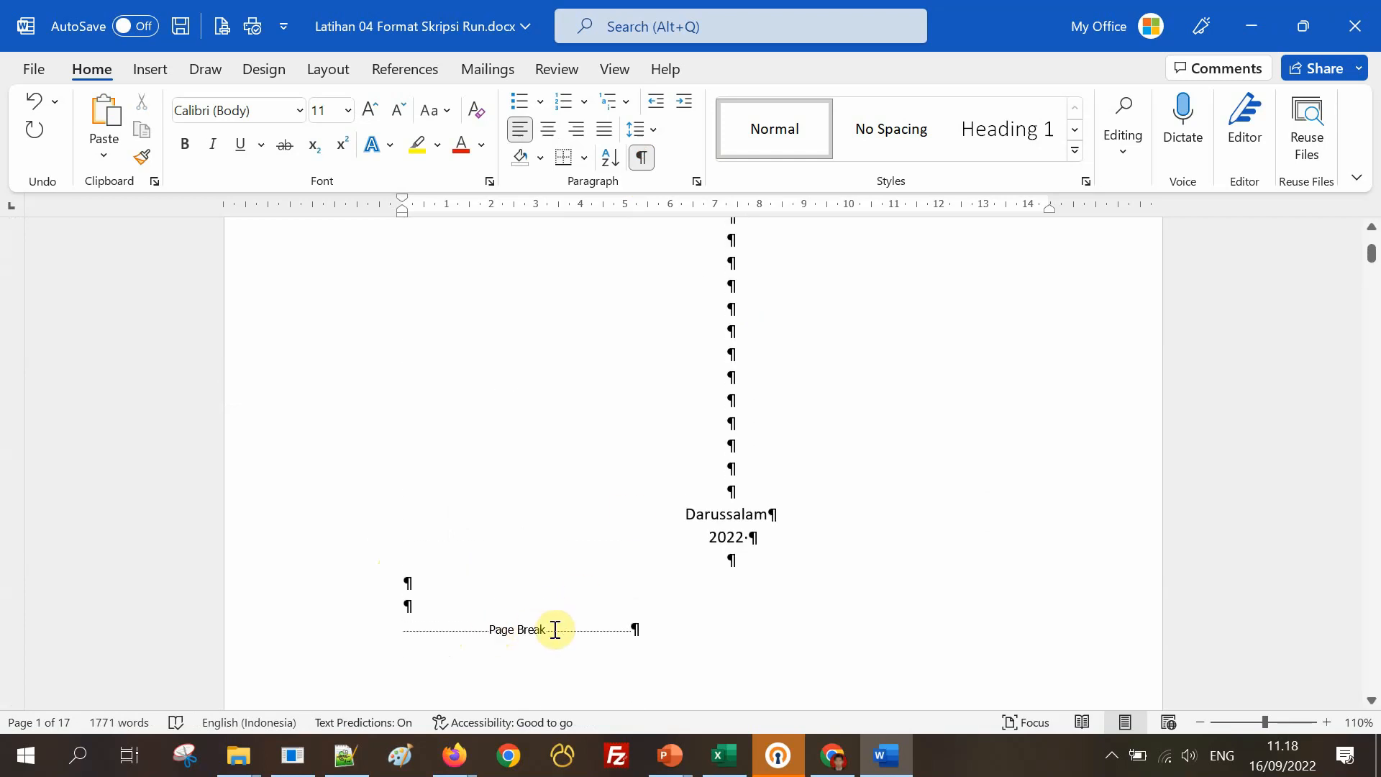
click(733, 365)
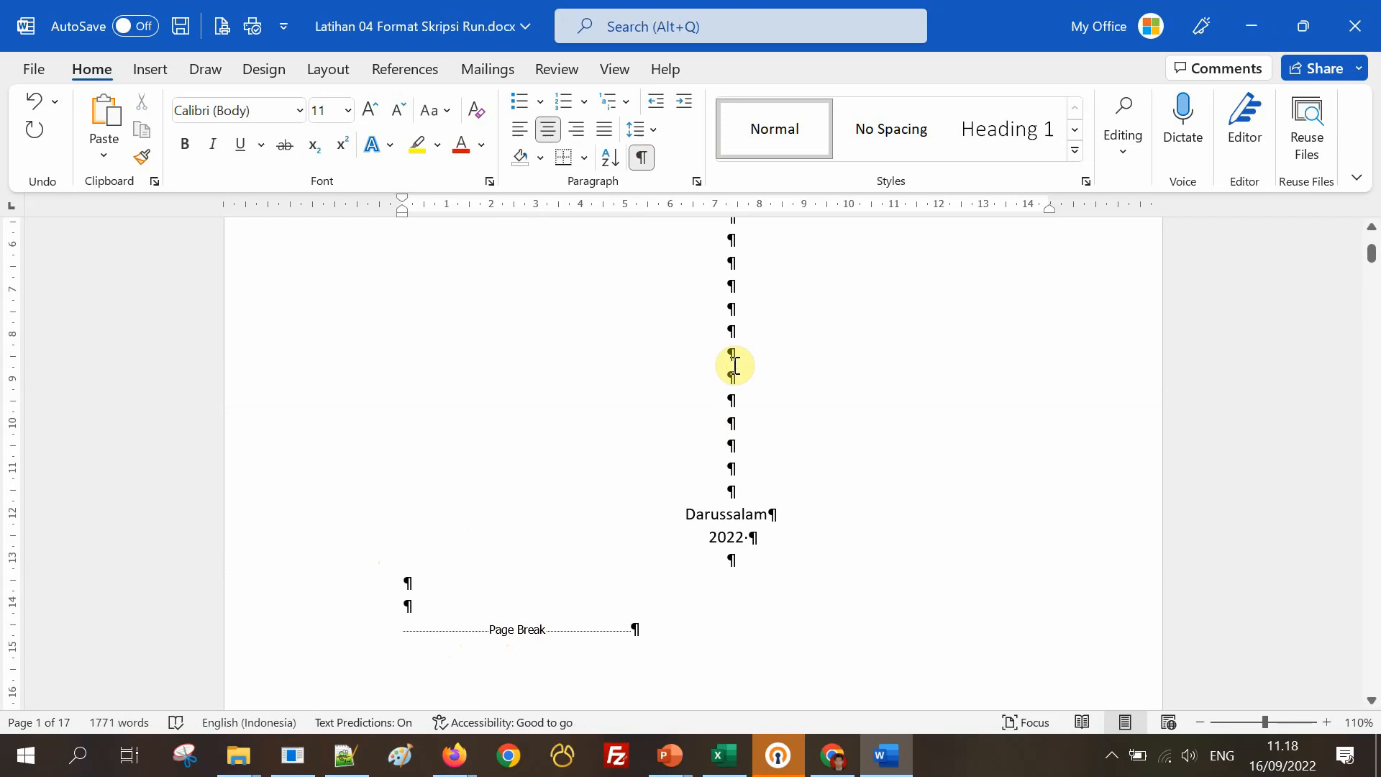
scroll(733, 366, down, 5)
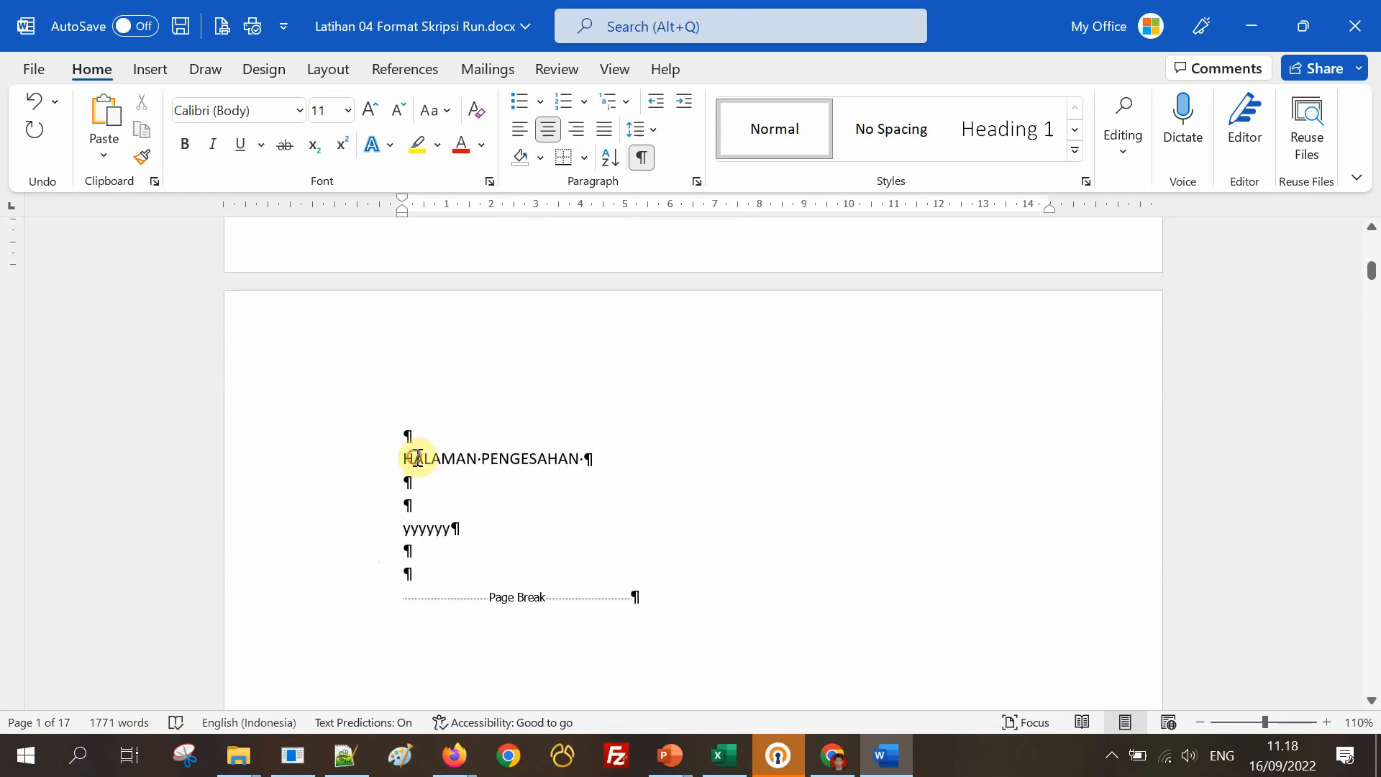
Examine the page break between HALAMAN PENGESAHAN and HALAMAN PERSETUJUAN, and hide the formatting marks back on the cover page.
drag(417, 458, 478, 458)
scroll(549, 449, up, 4)
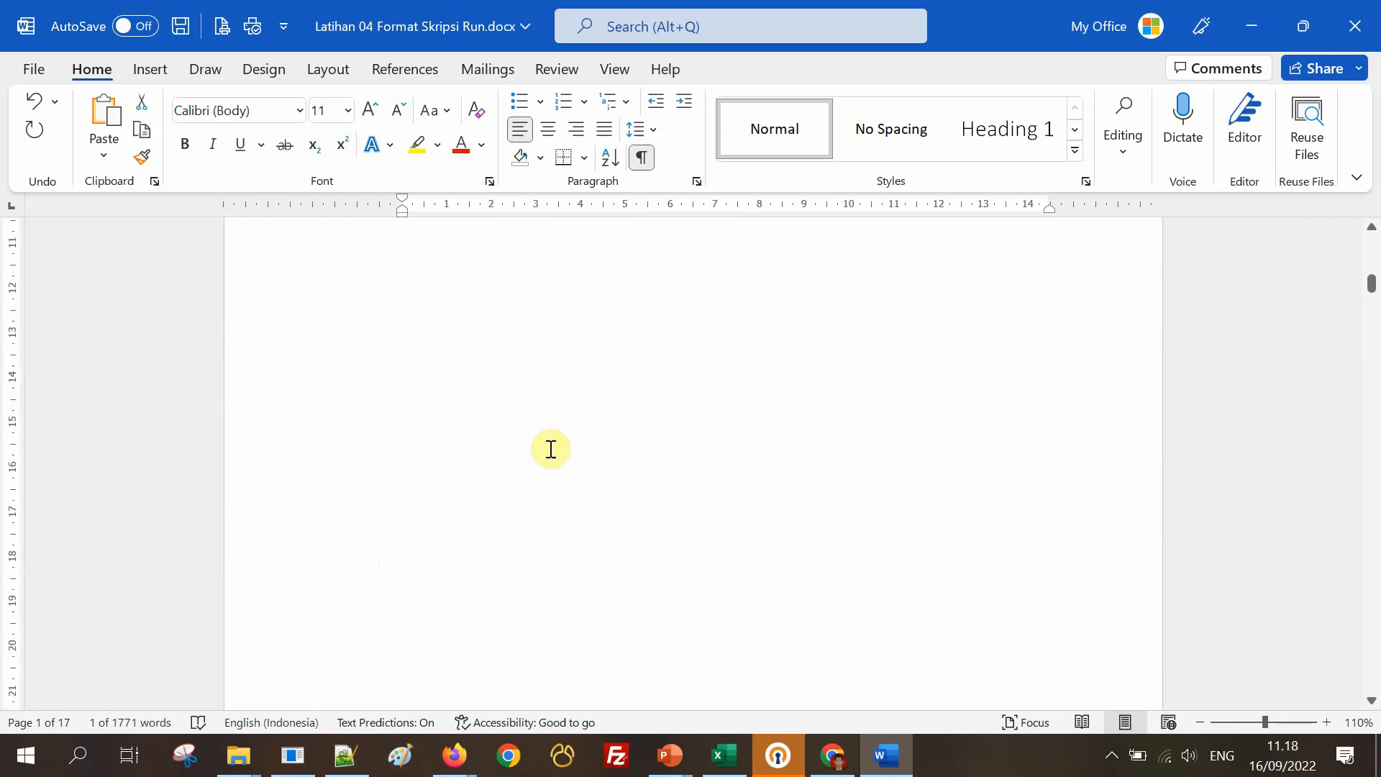
scroll(471, 677, down, 1)
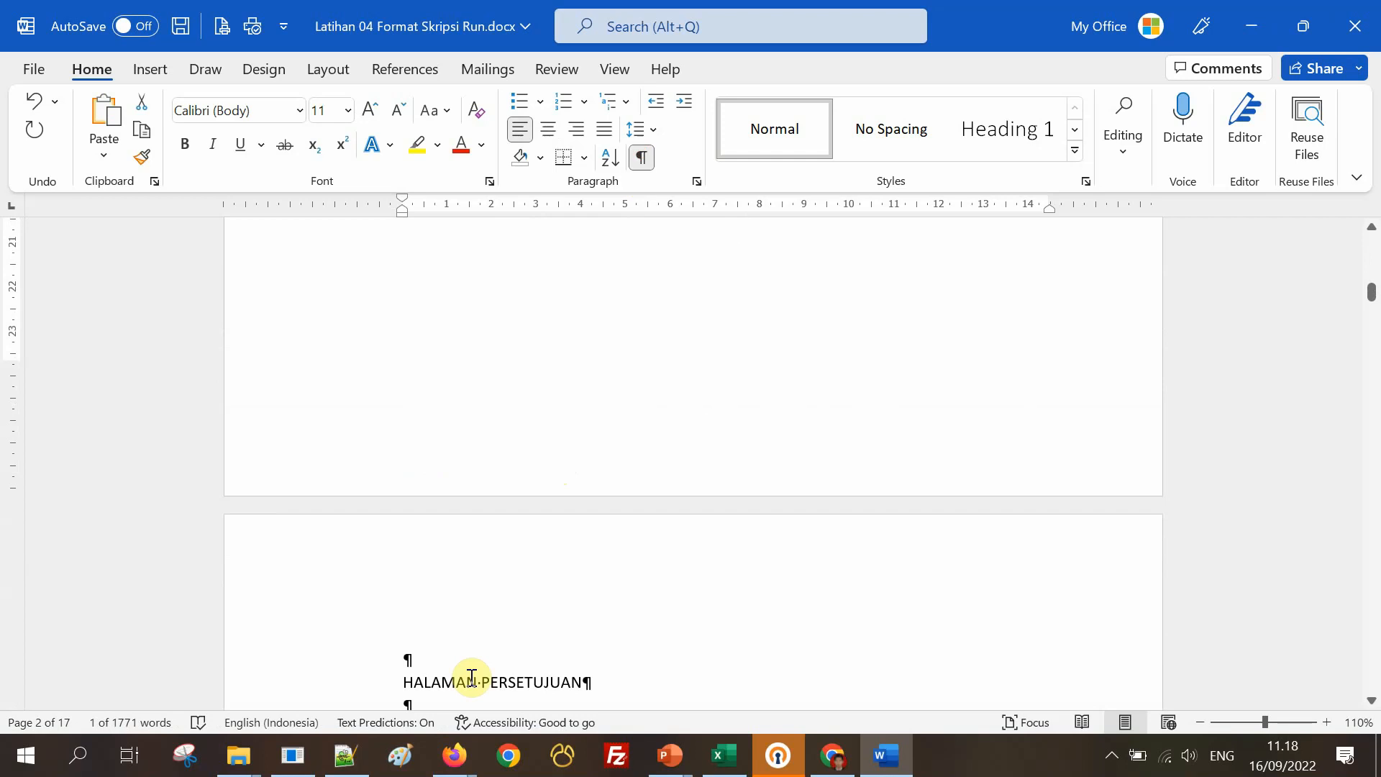
scroll(894, 441, down, 5)
scroll(810, 496, up, 10)
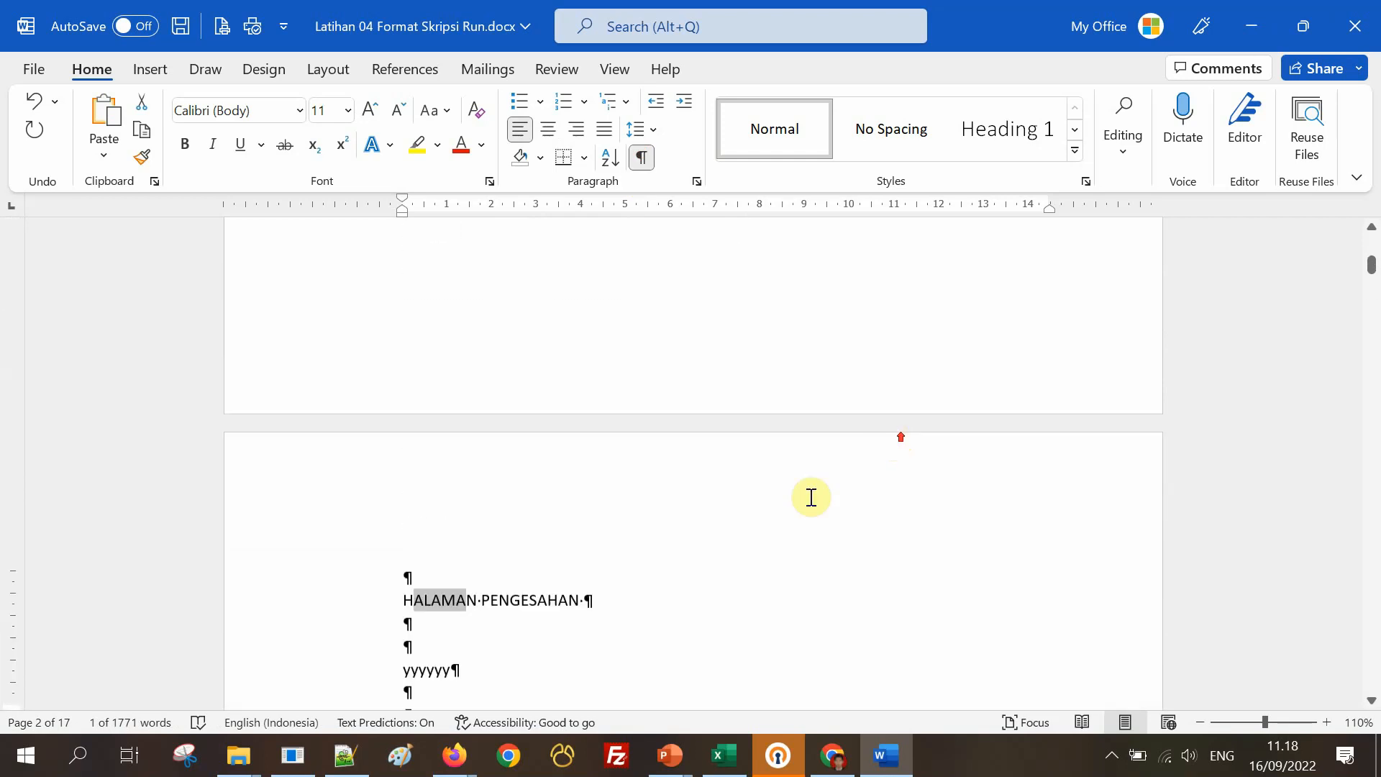
scroll(595, 527, down, 6)
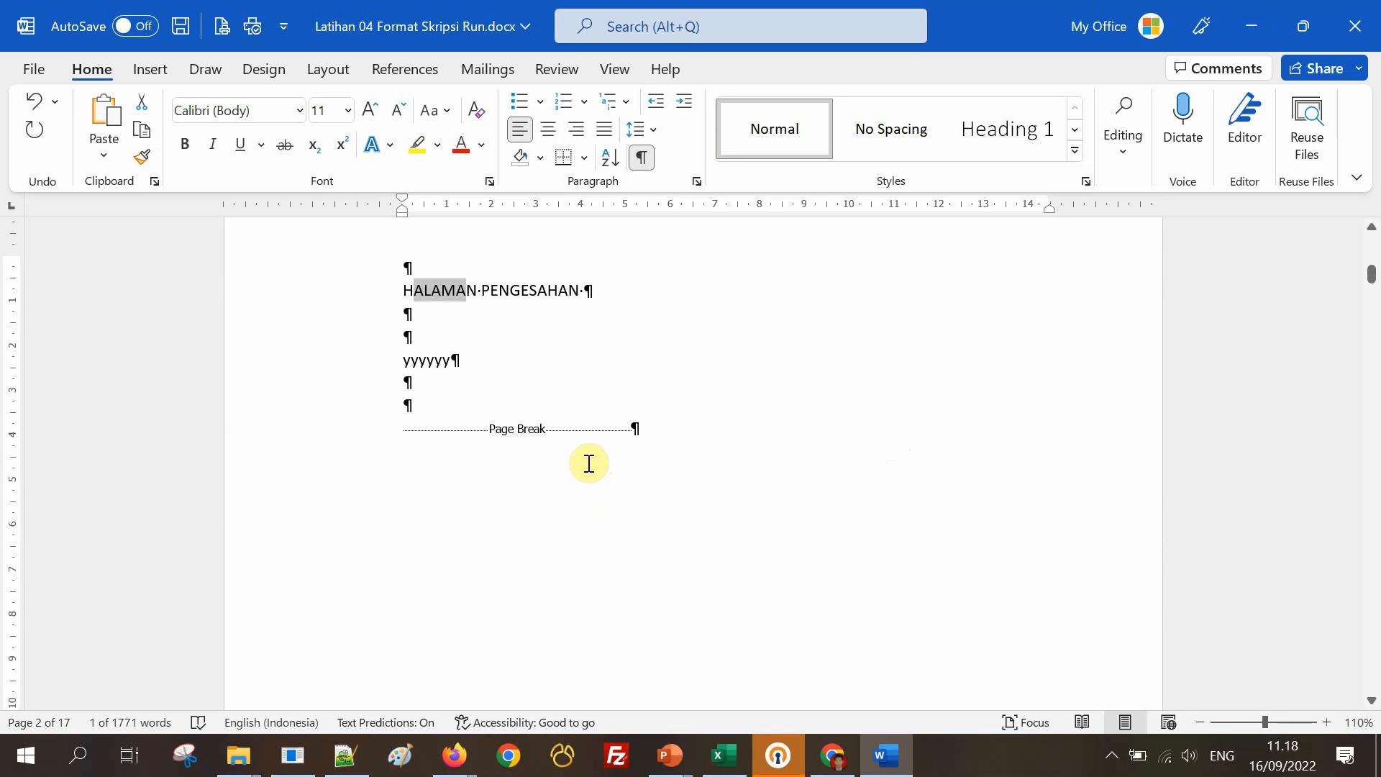
scroll(719, 422, up, 15)
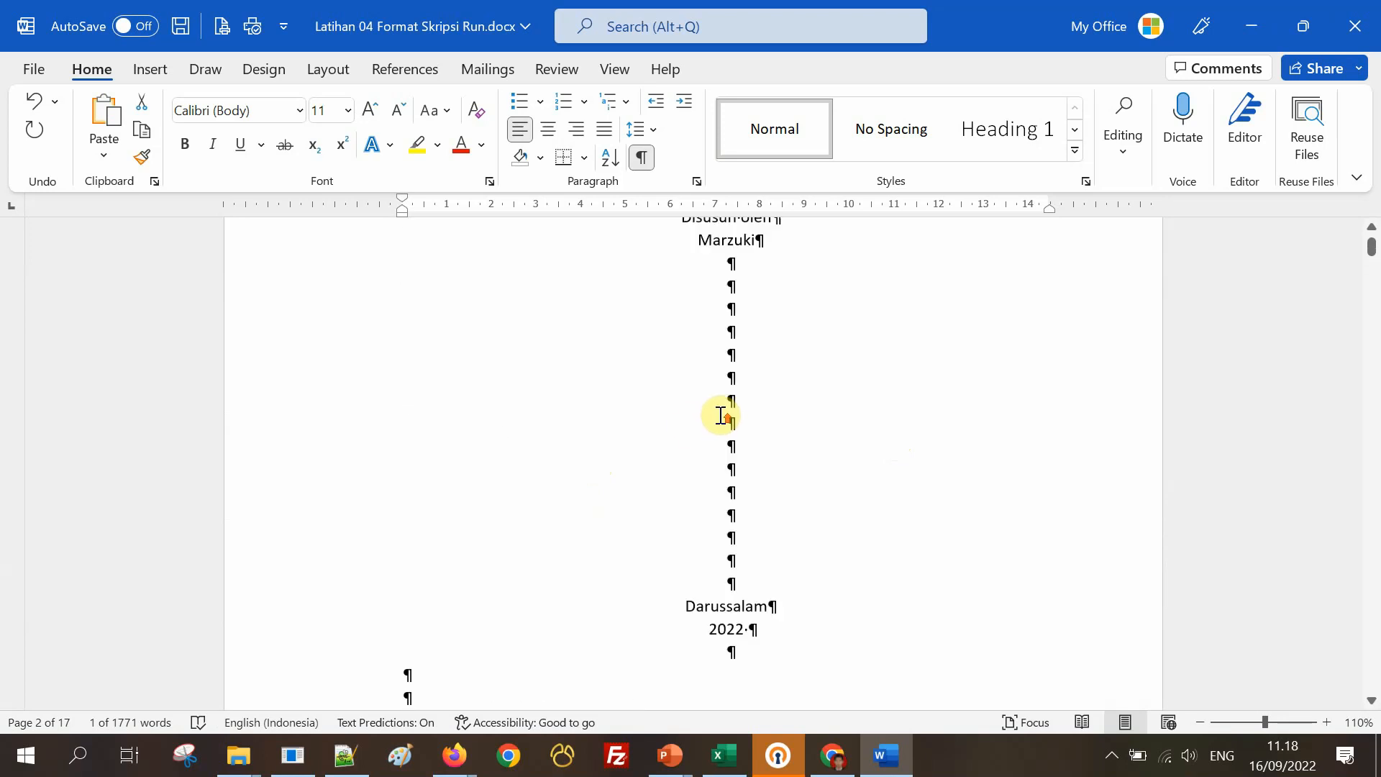
click(705, 467)
click(642, 157)
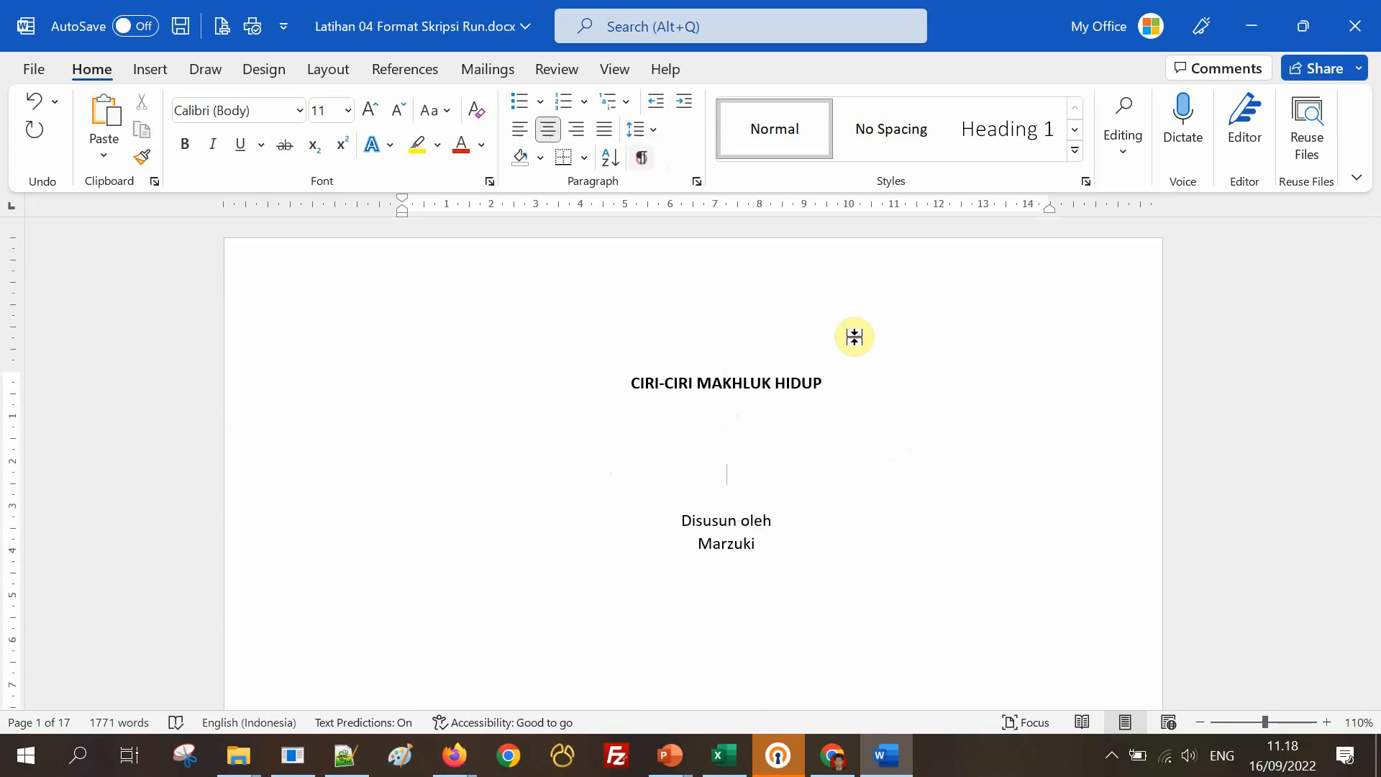
Review the front-matter pages from the cover through HALAMAN PENGESAHAN, HALAMAN PERSETUJUAN and ABSTRAK to KATA PENGANTAR.
scroll(887, 360, down, 1)
scroll(888, 360, down, 15)
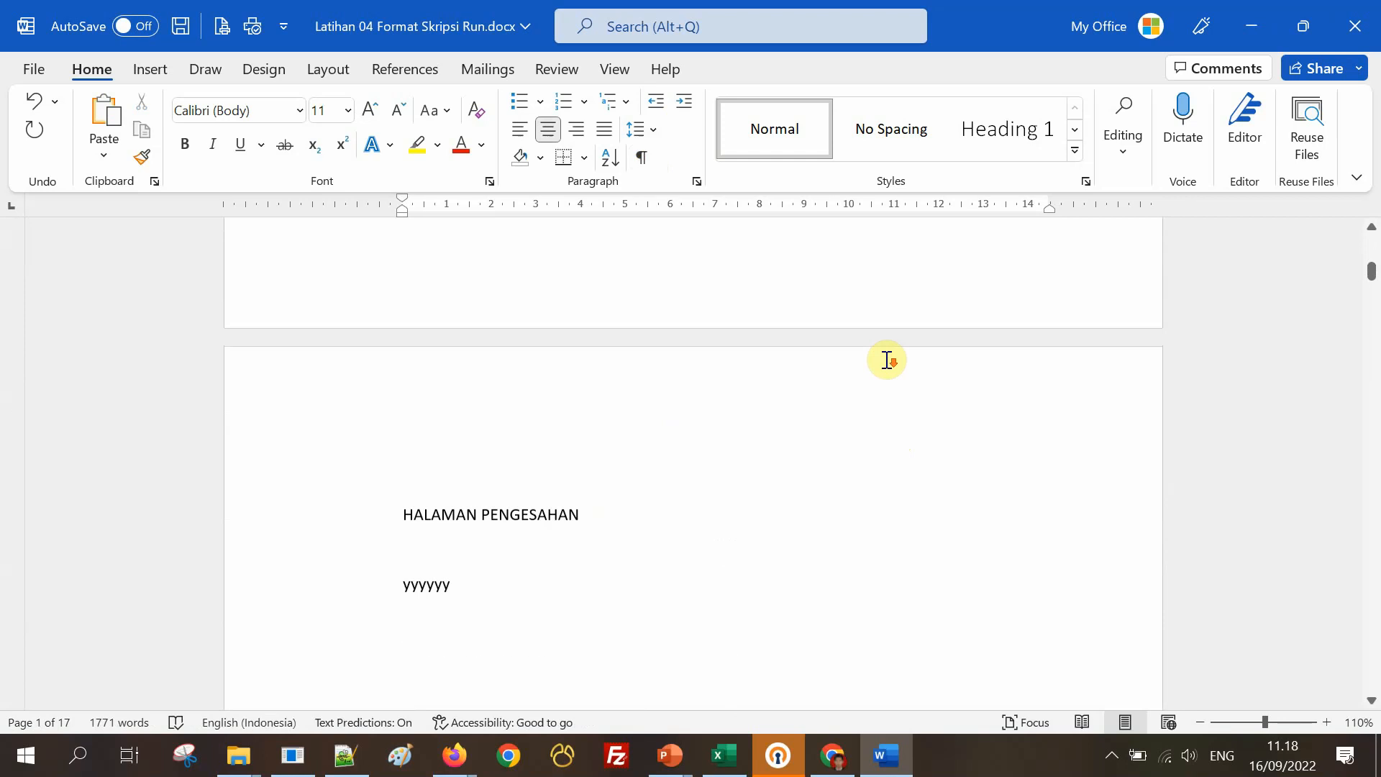
click(489, 476)
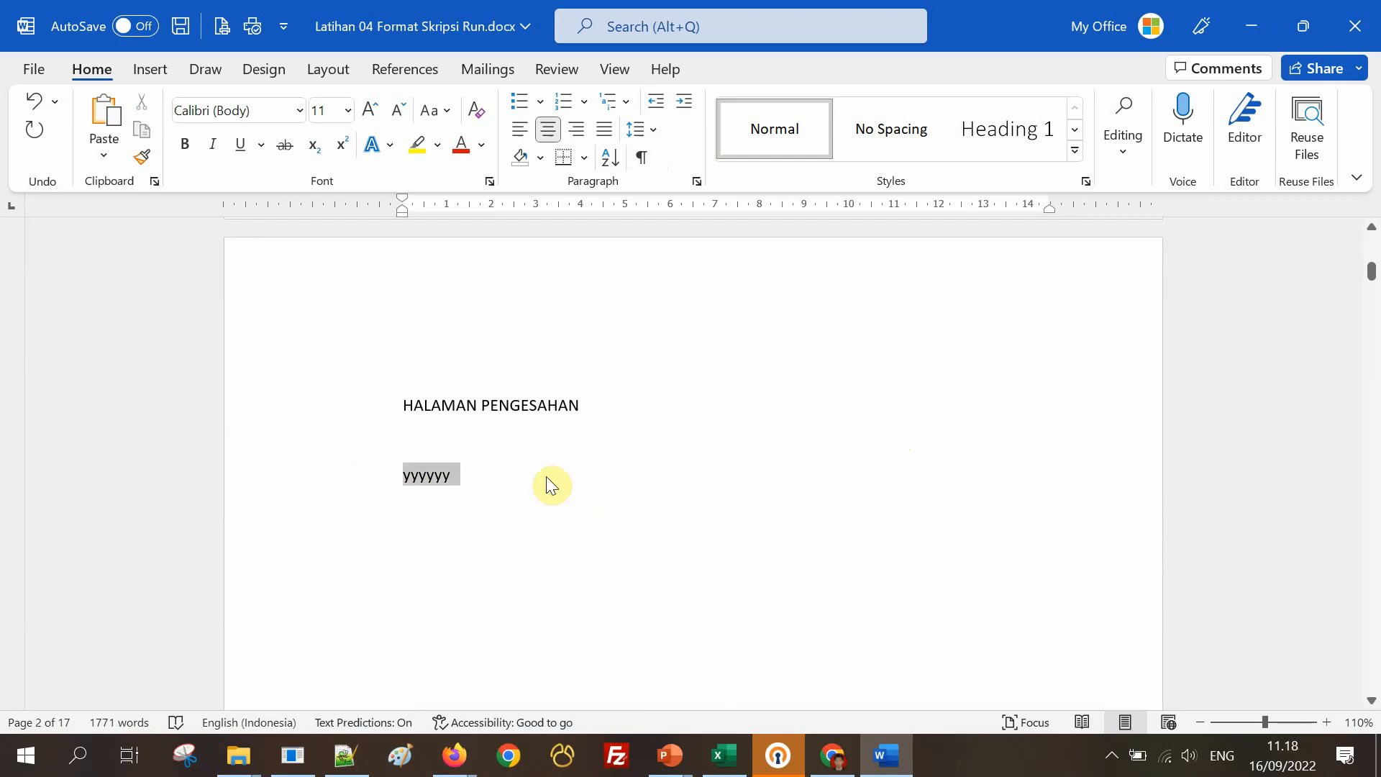
scroll(651, 500, down, 10)
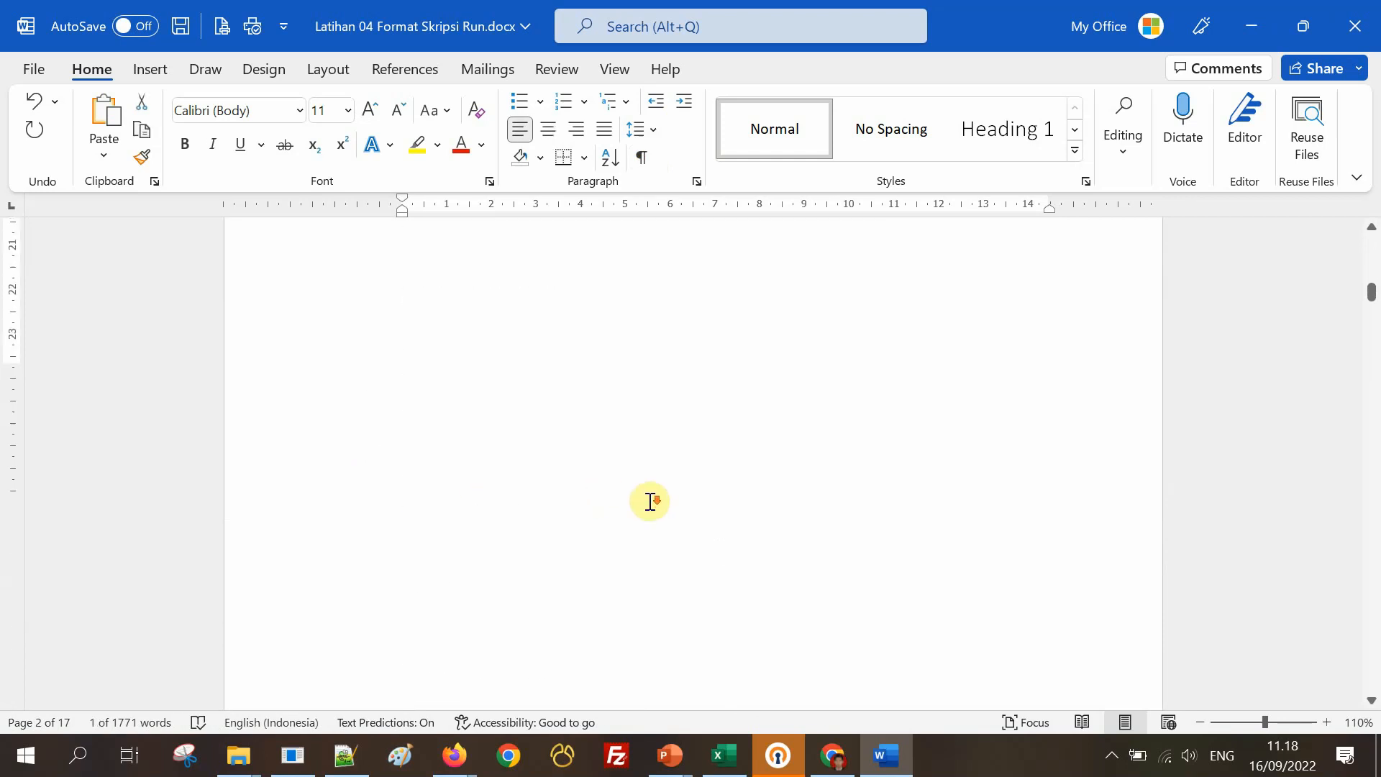
scroll(647, 500, up, 10)
scroll(515, 302, down, 2)
scroll(530, 360, up, 4)
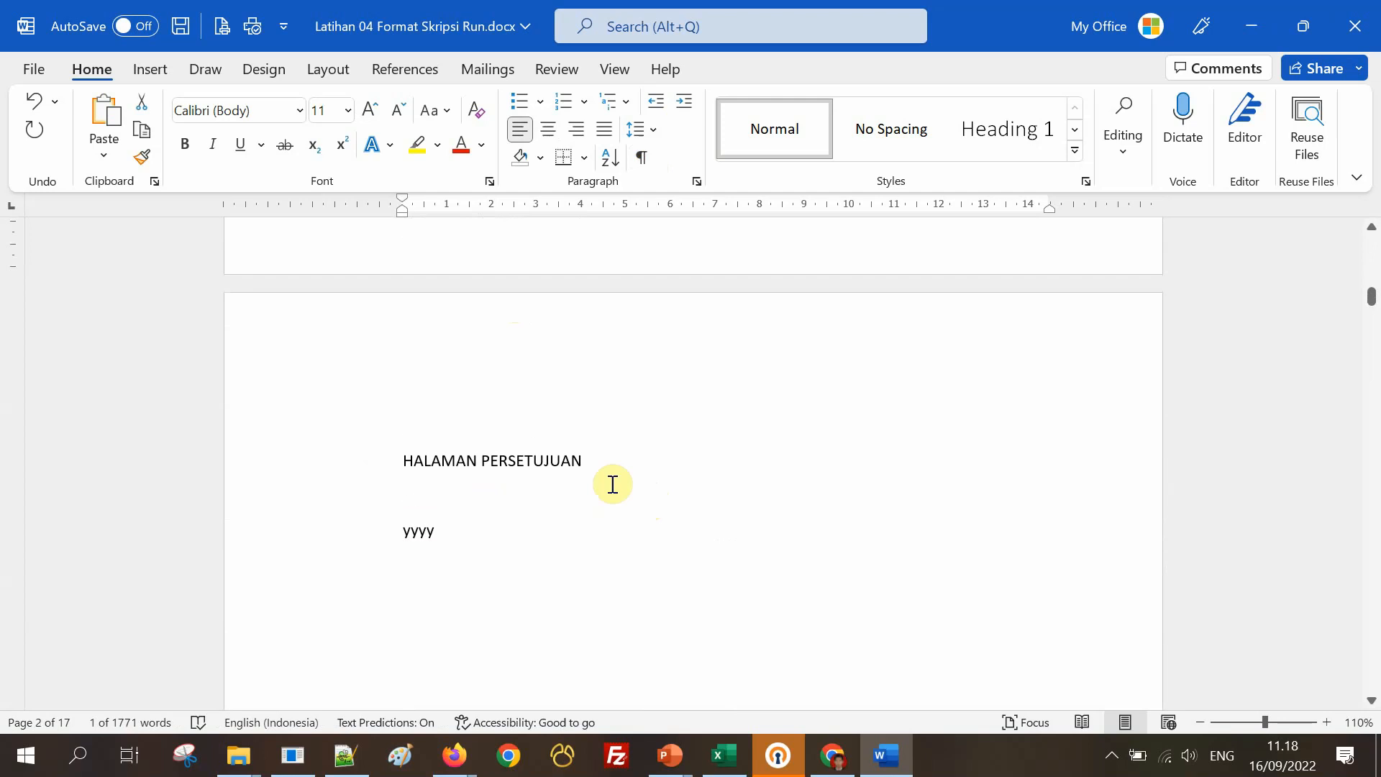
scroll(615, 497, down, 5)
scroll(620, 513, down, 12)
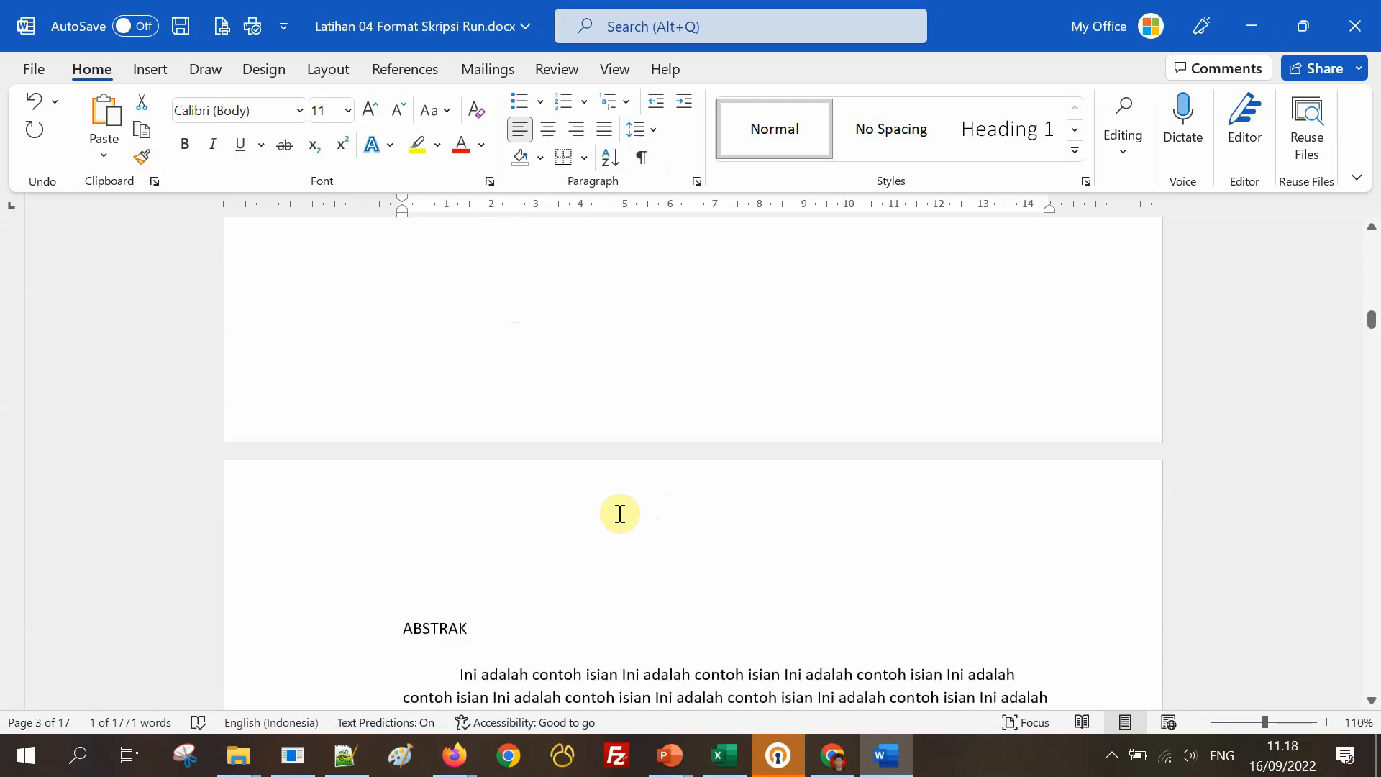
scroll(620, 513, up, 1)
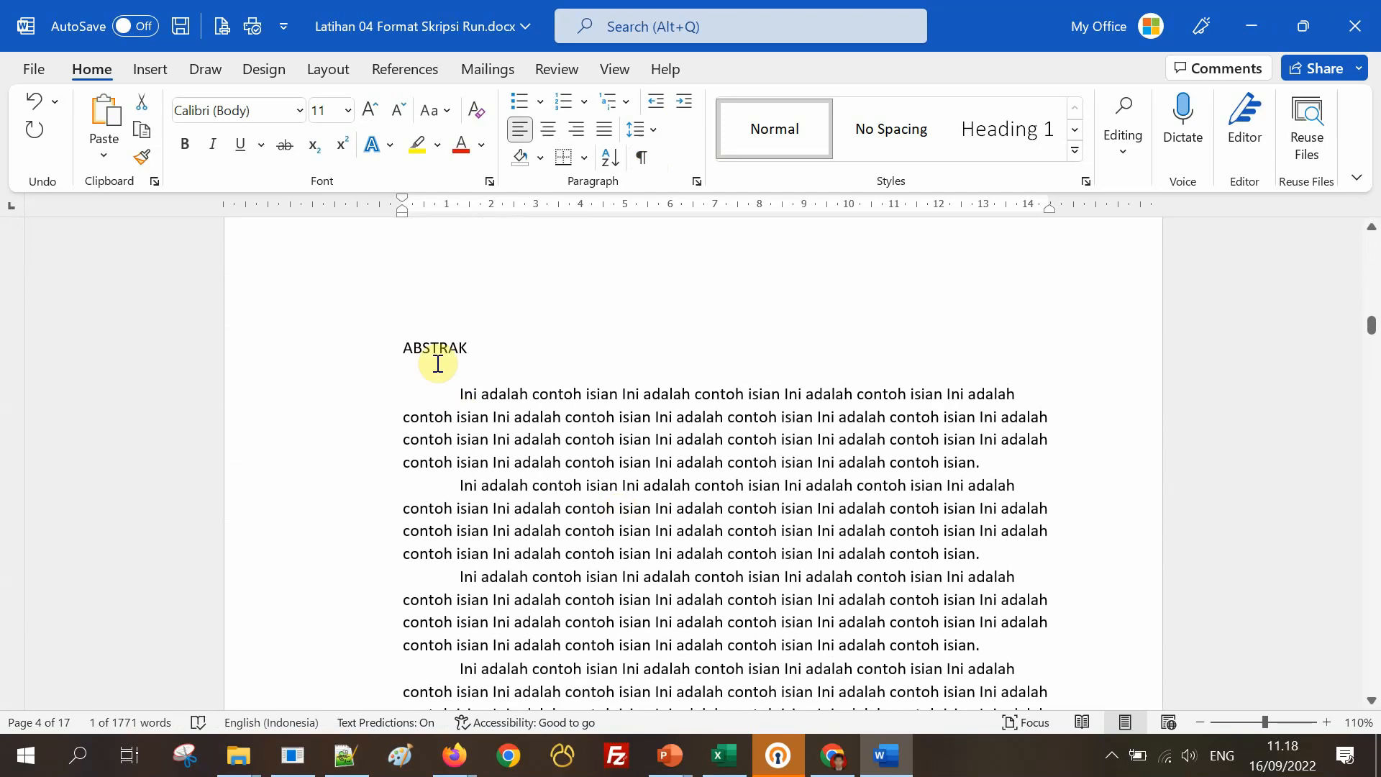
drag(484, 348, 389, 347)
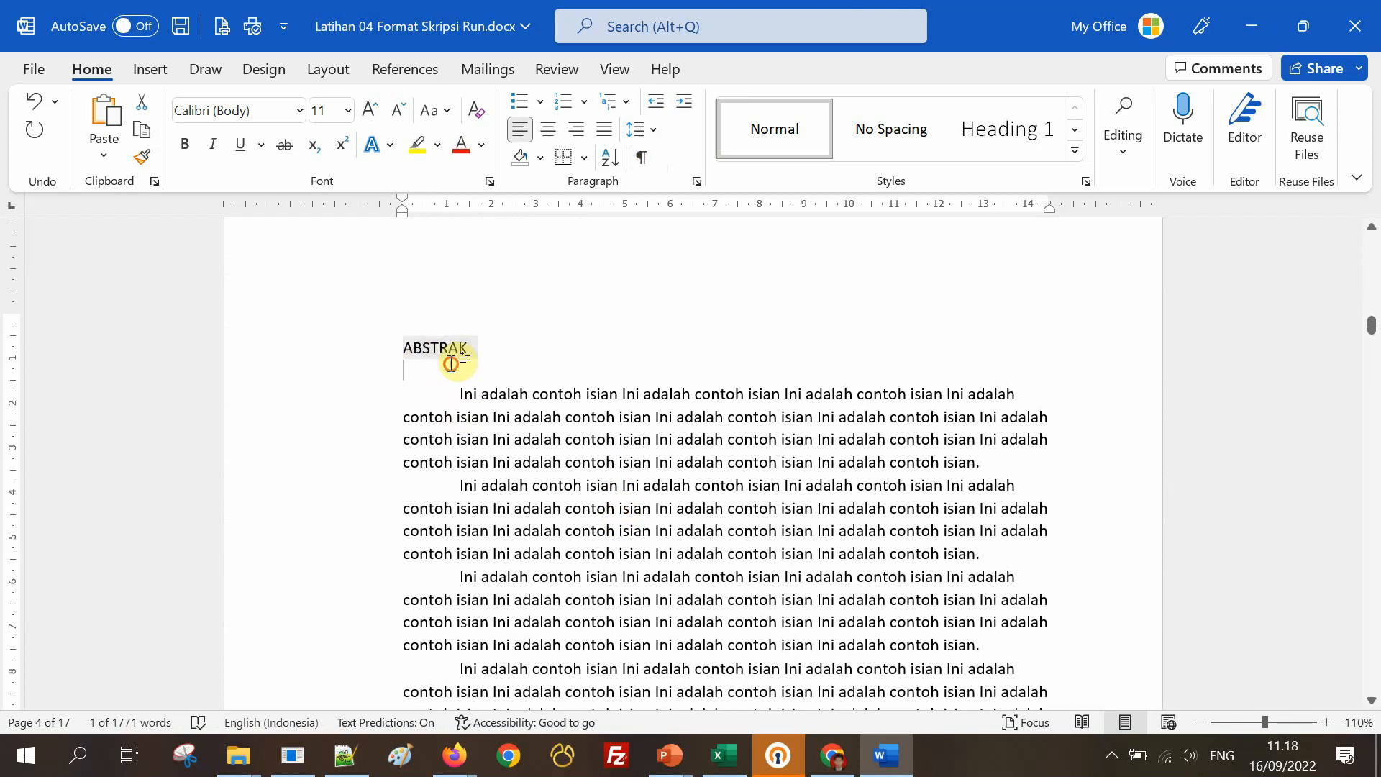
click(451, 364)
scroll(527, 398, down, 9)
scroll(527, 410, down, 7)
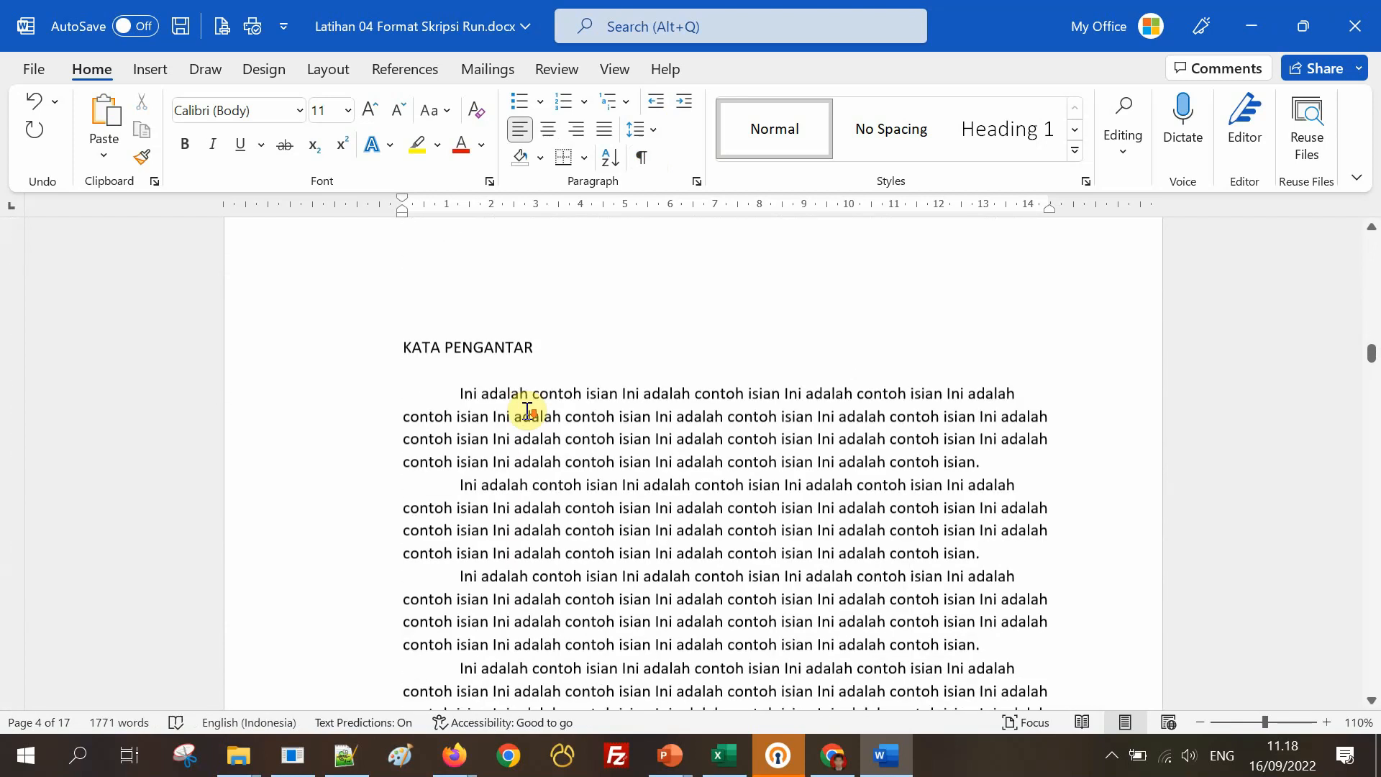
Review the pages from KATA PENGANTAR through DAFTAR ISI, DAFTAR TABEL, DAFTAR GAMBAR and DAFTAR LAMPIRAN to BAB I PENDAHULUAN.
scroll(559, 369, down, 10)
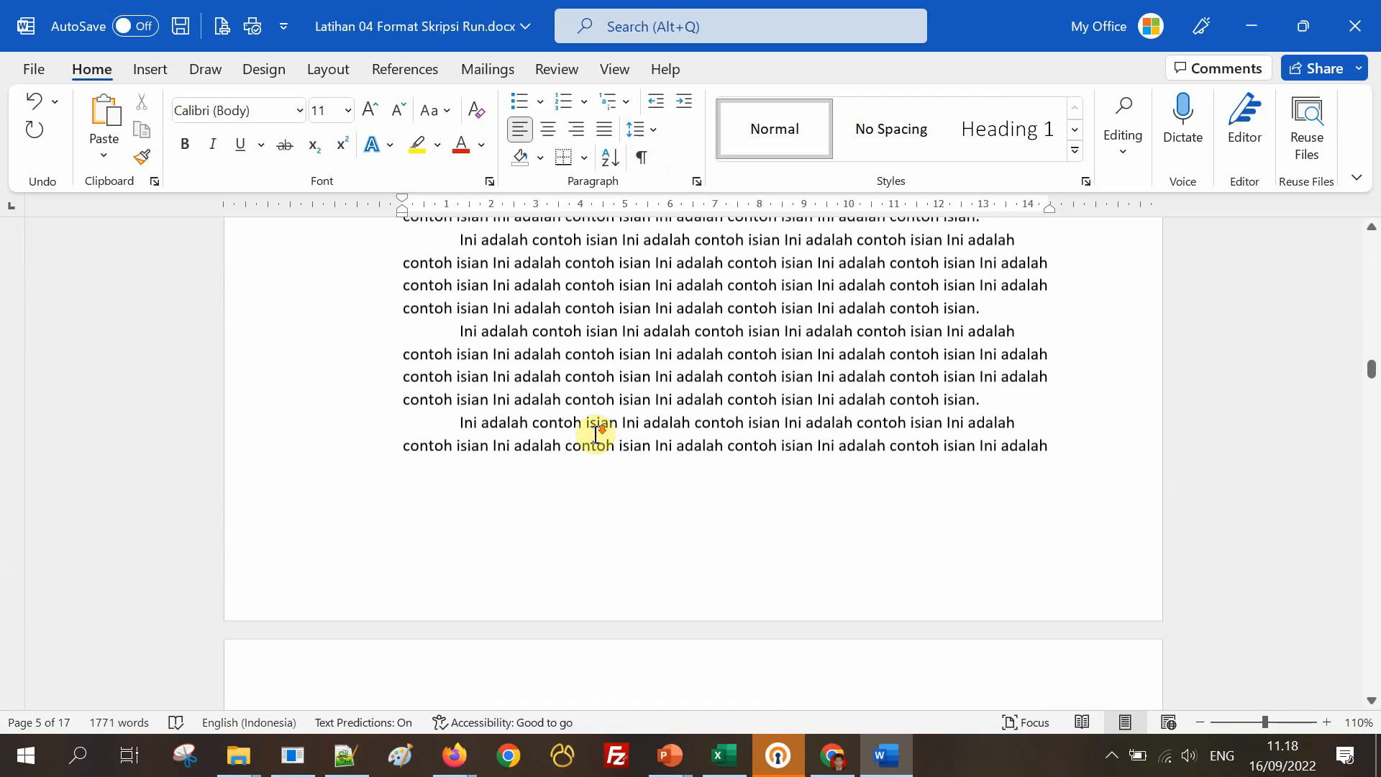
scroll(596, 435, down, 10)
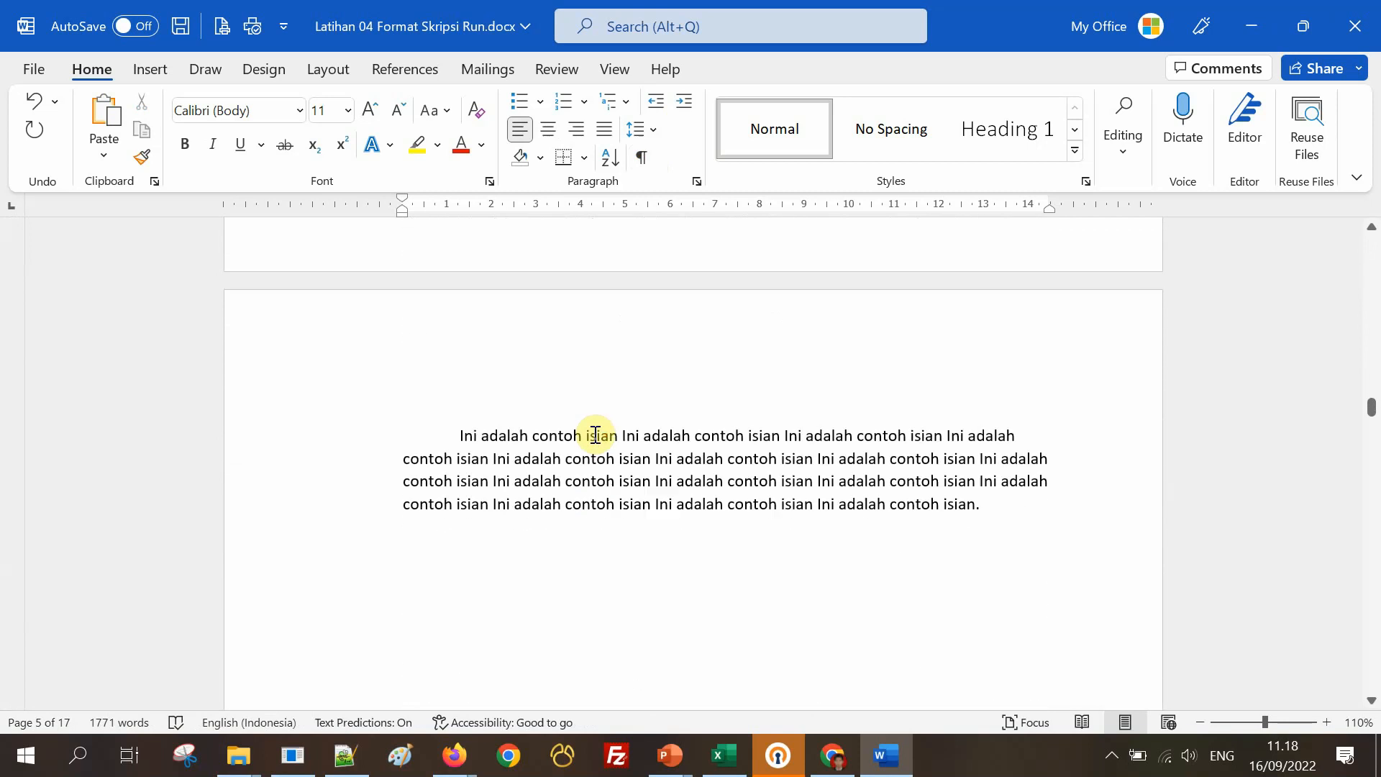
scroll(595, 435, down, 12)
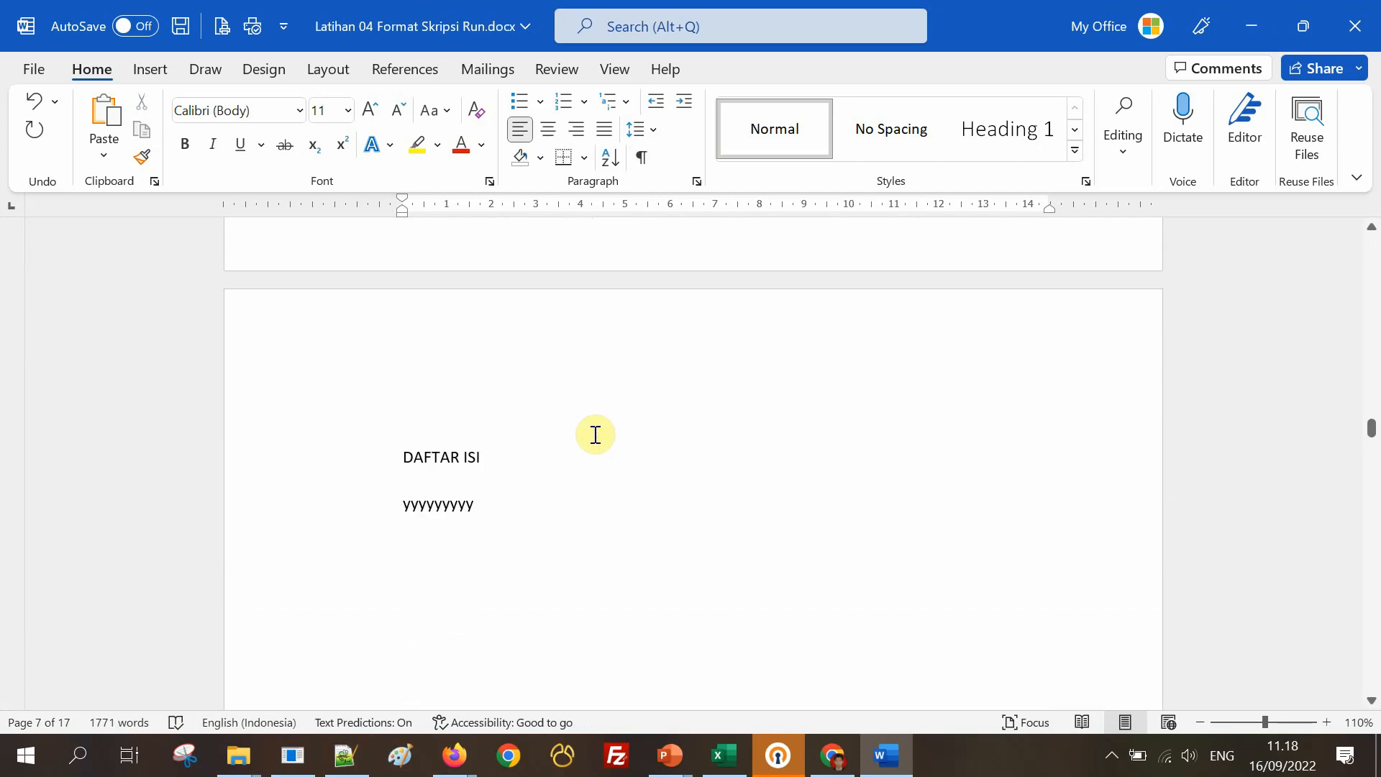
scroll(593, 453, down, 20)
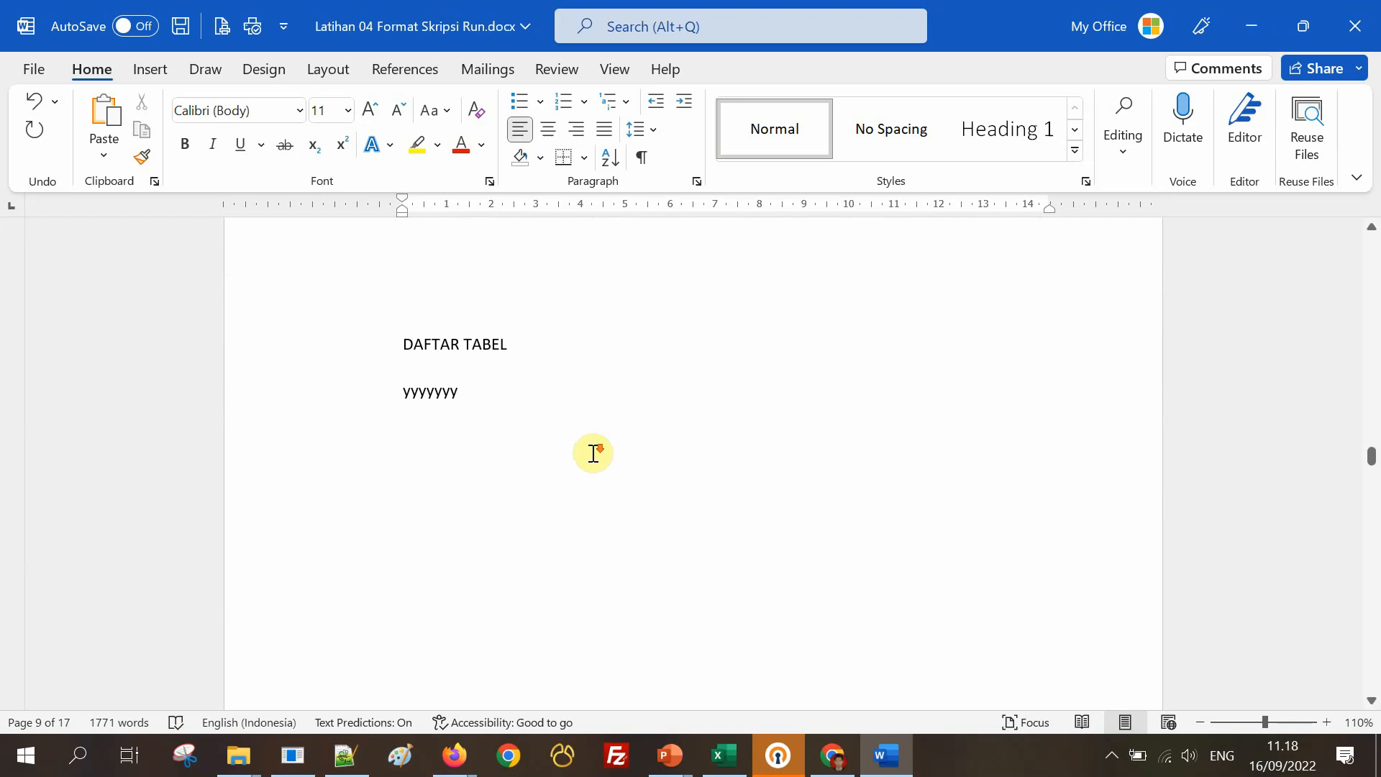
scroll(592, 454, down, 15)
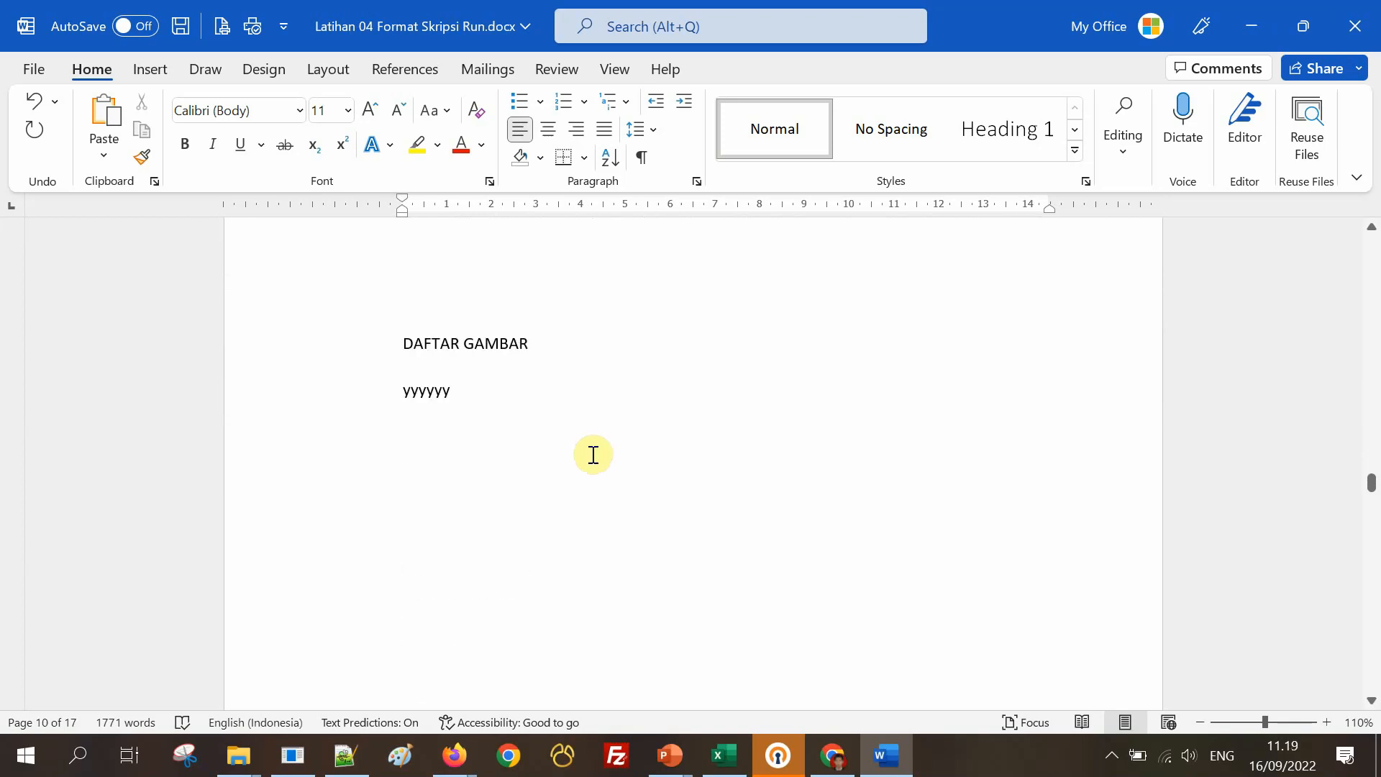
scroll(593, 457, down, 12)
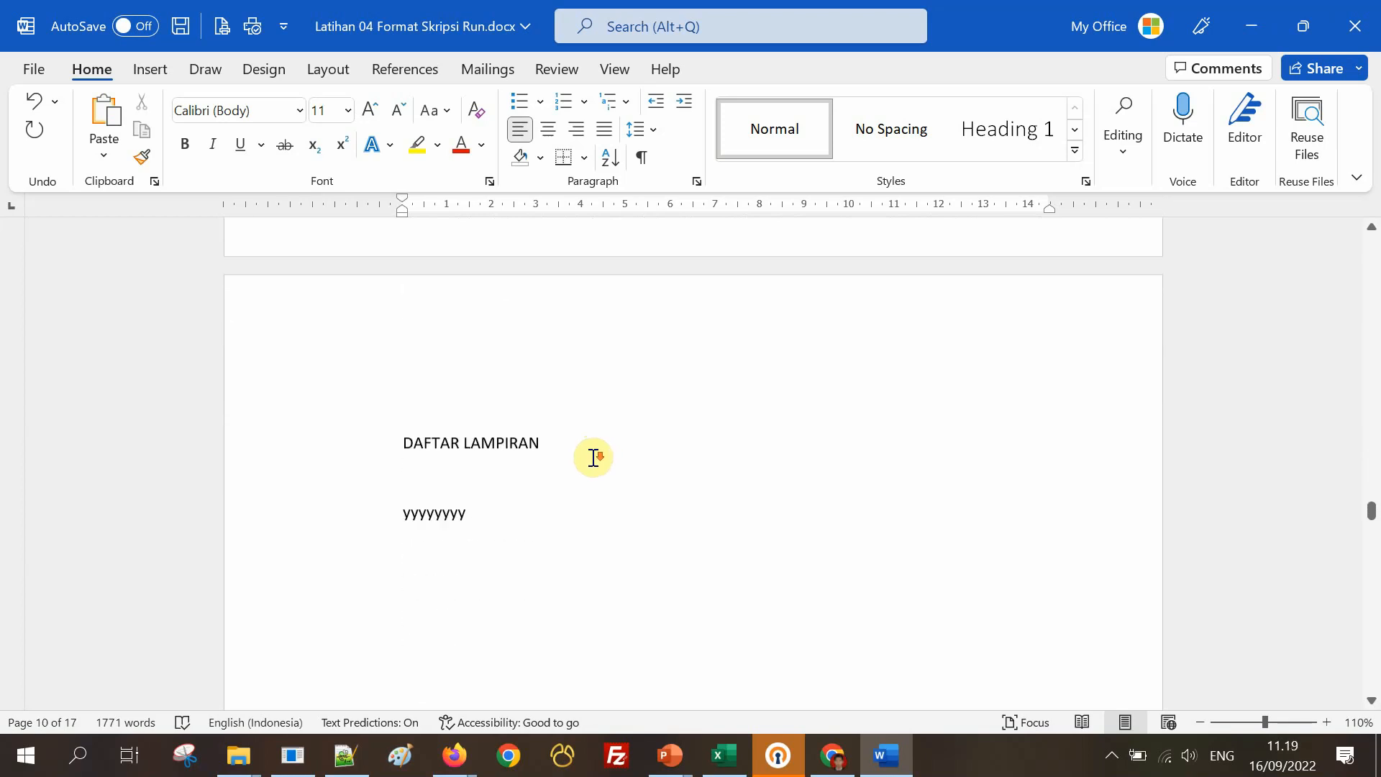
scroll(593, 457, down, 8)
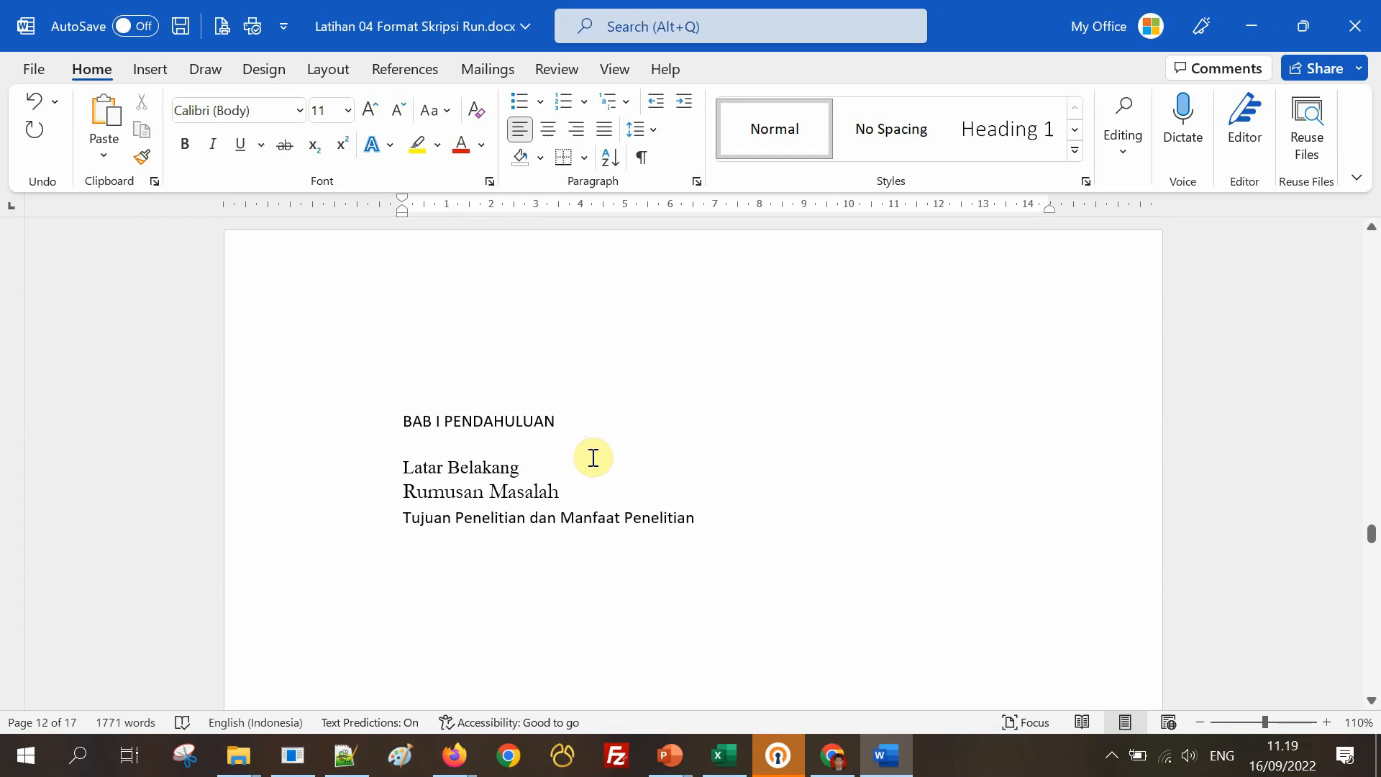
scroll(593, 458, up, 20)
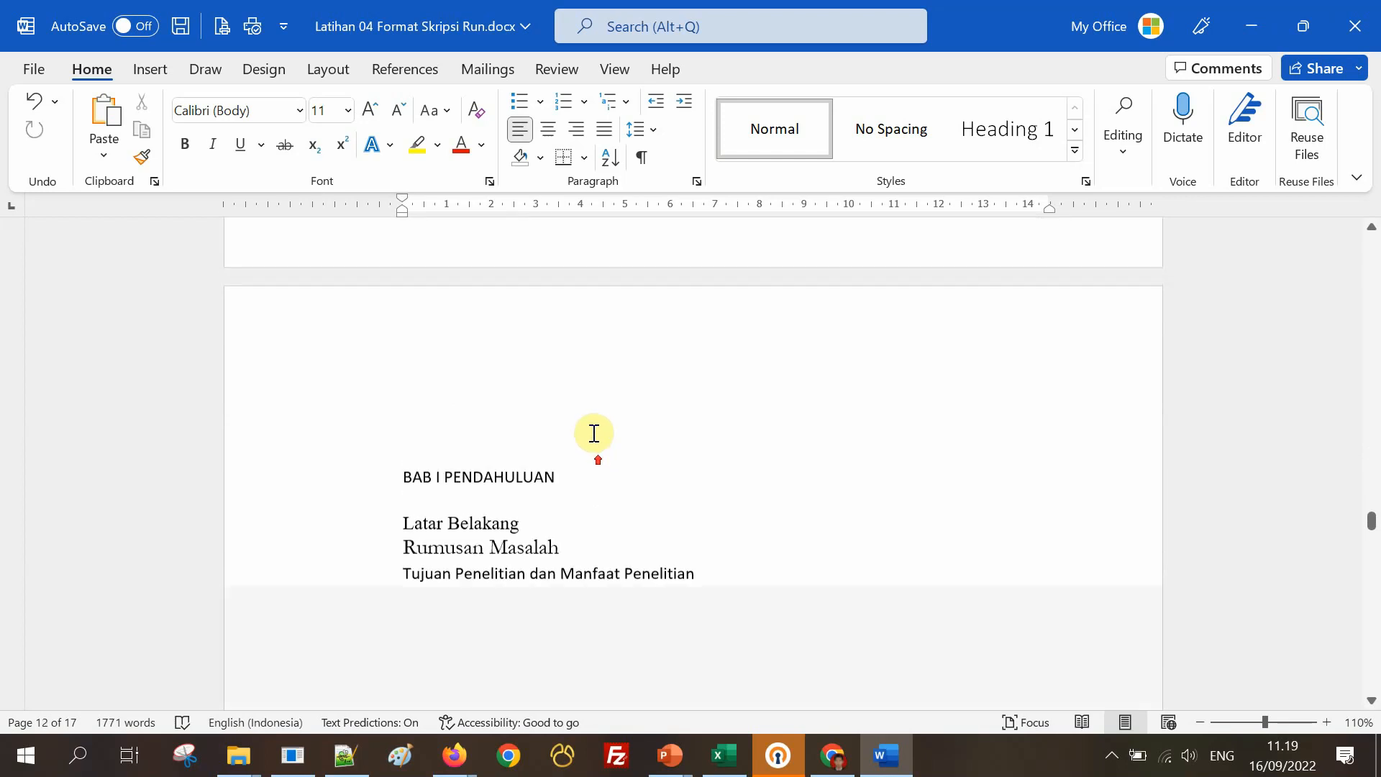
scroll(715, 446, up, 15)
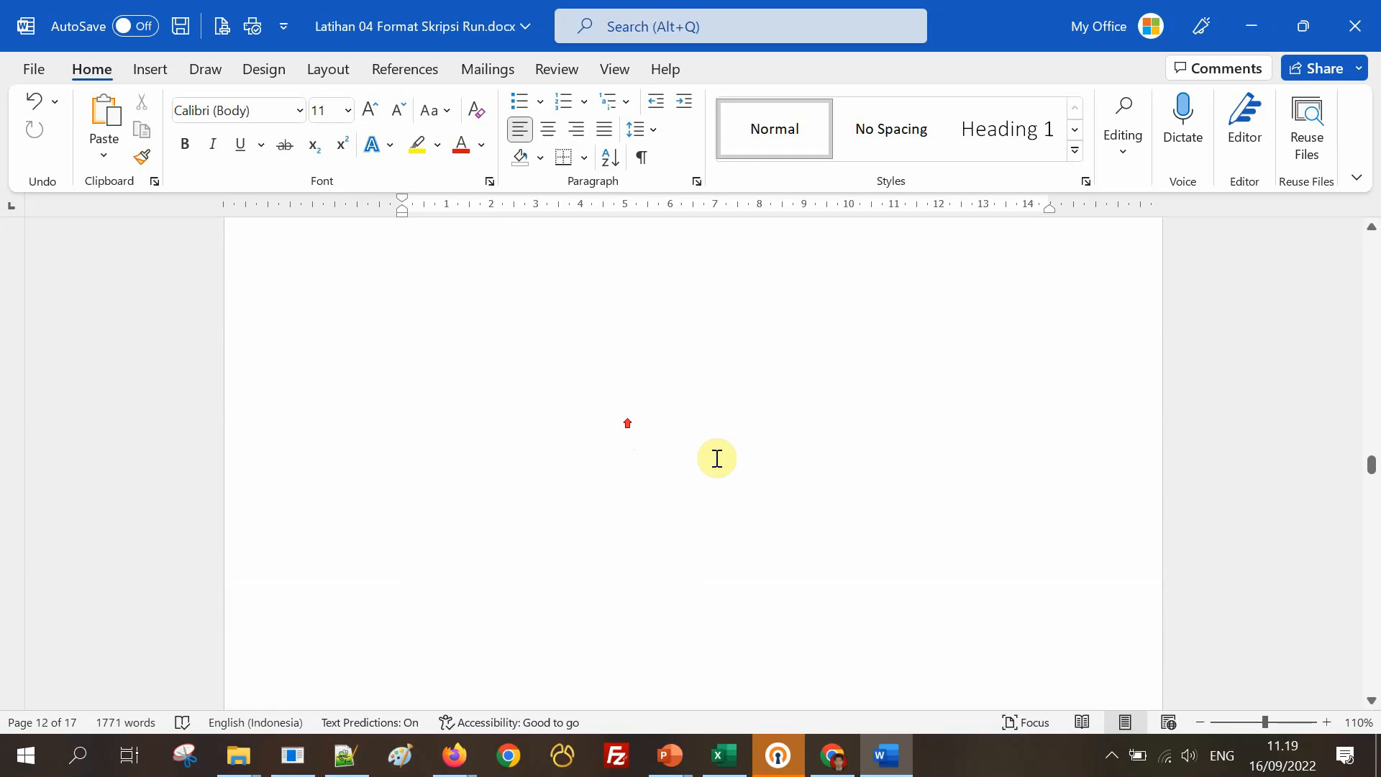
scroll(724, 433, up, 15)
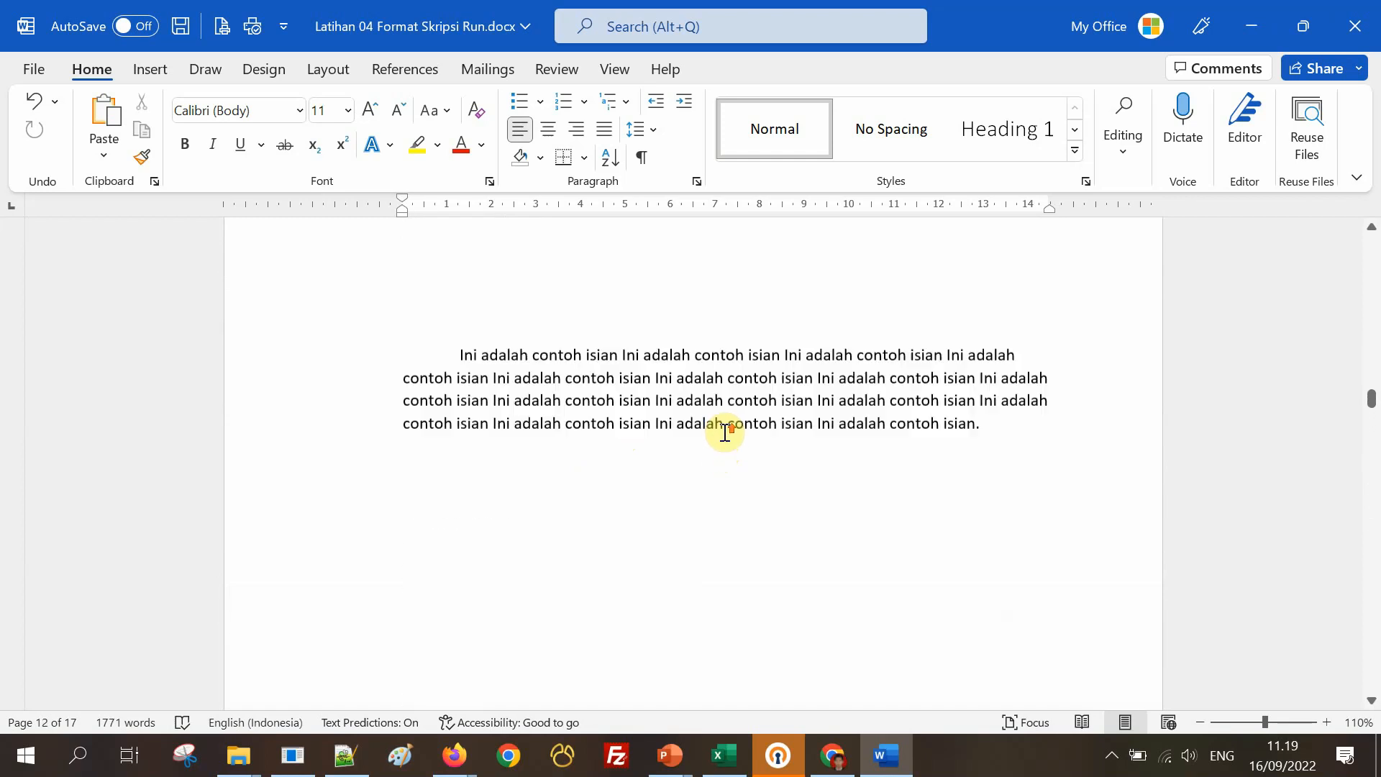
scroll(724, 432, up, 10)
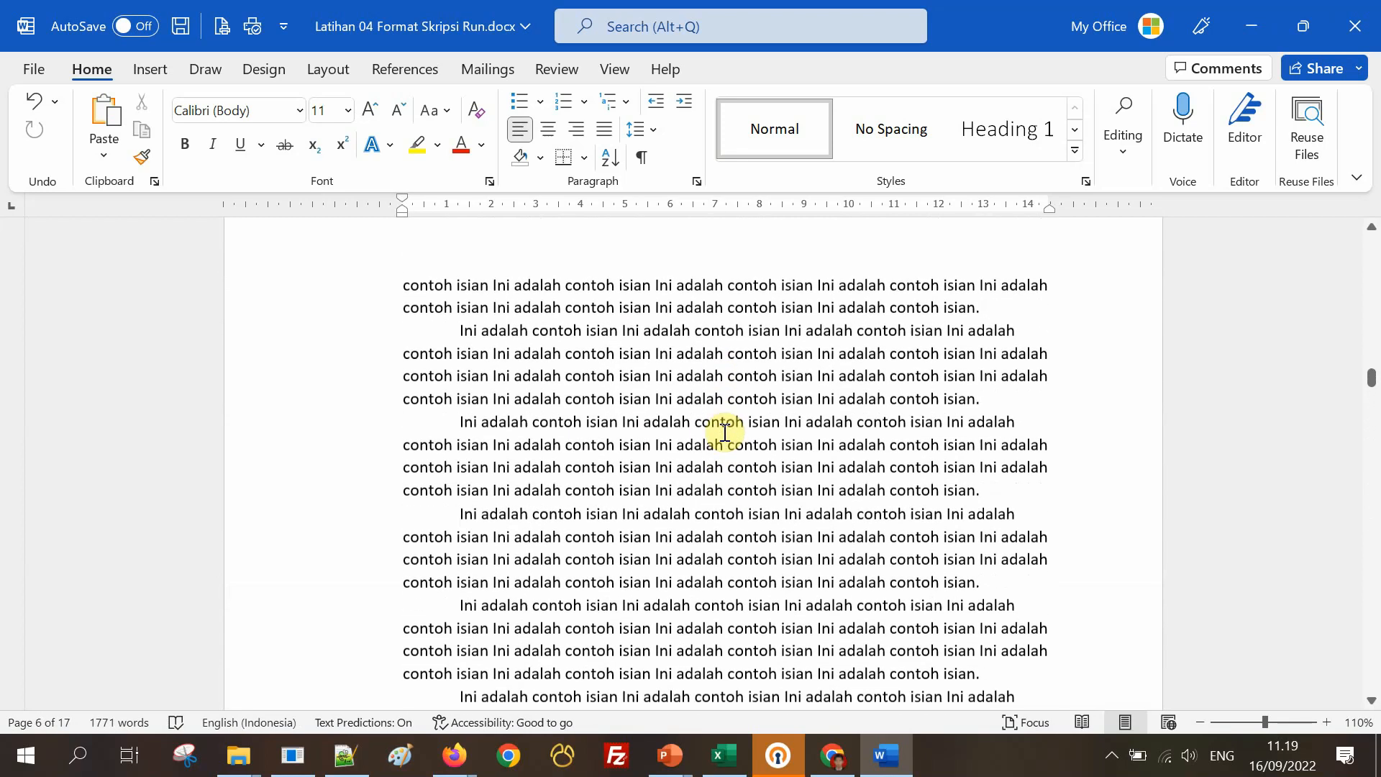
Set all the sample paragraphs under KATA PENGANTAR to 2,0 line spacing and justified alignment.
scroll(563, 436, up, 10)
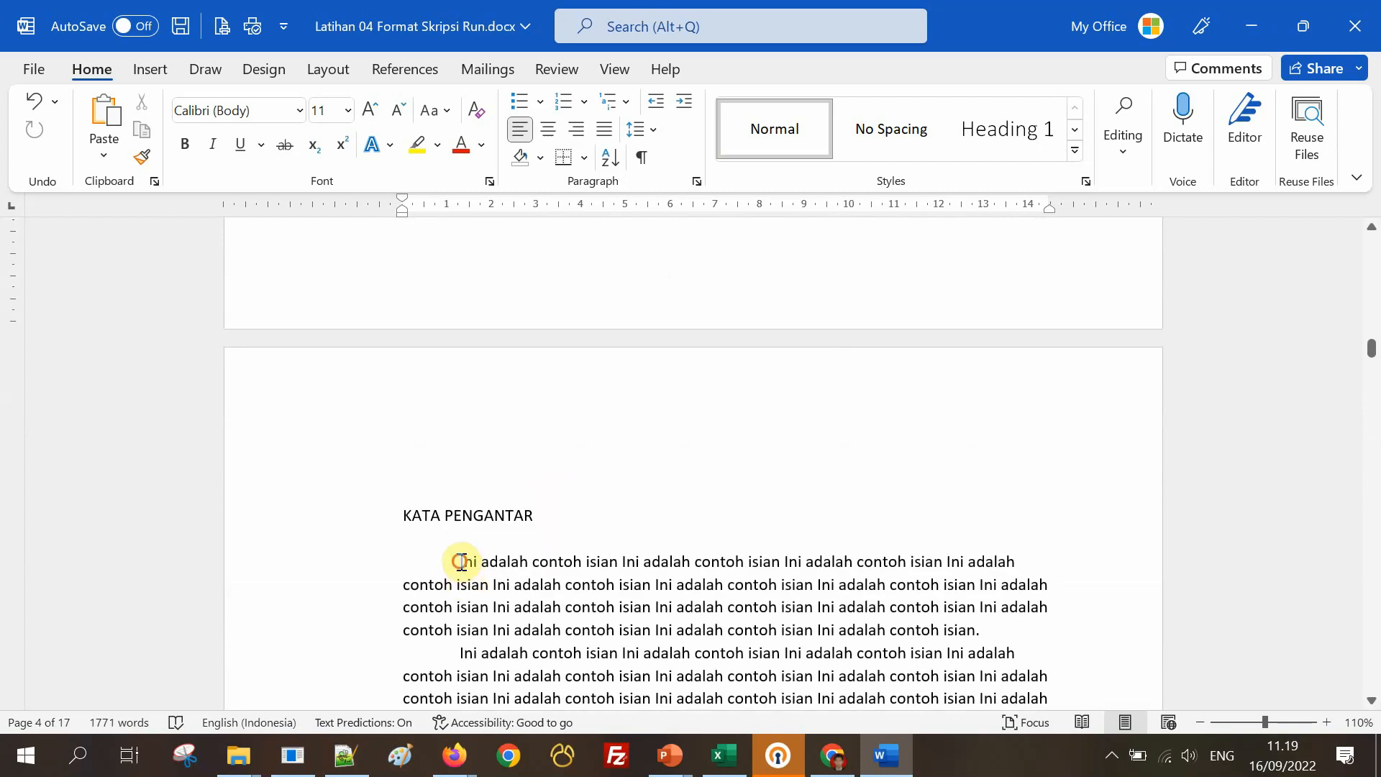
drag(461, 561, 689, 563)
scroll(839, 576, down, 10)
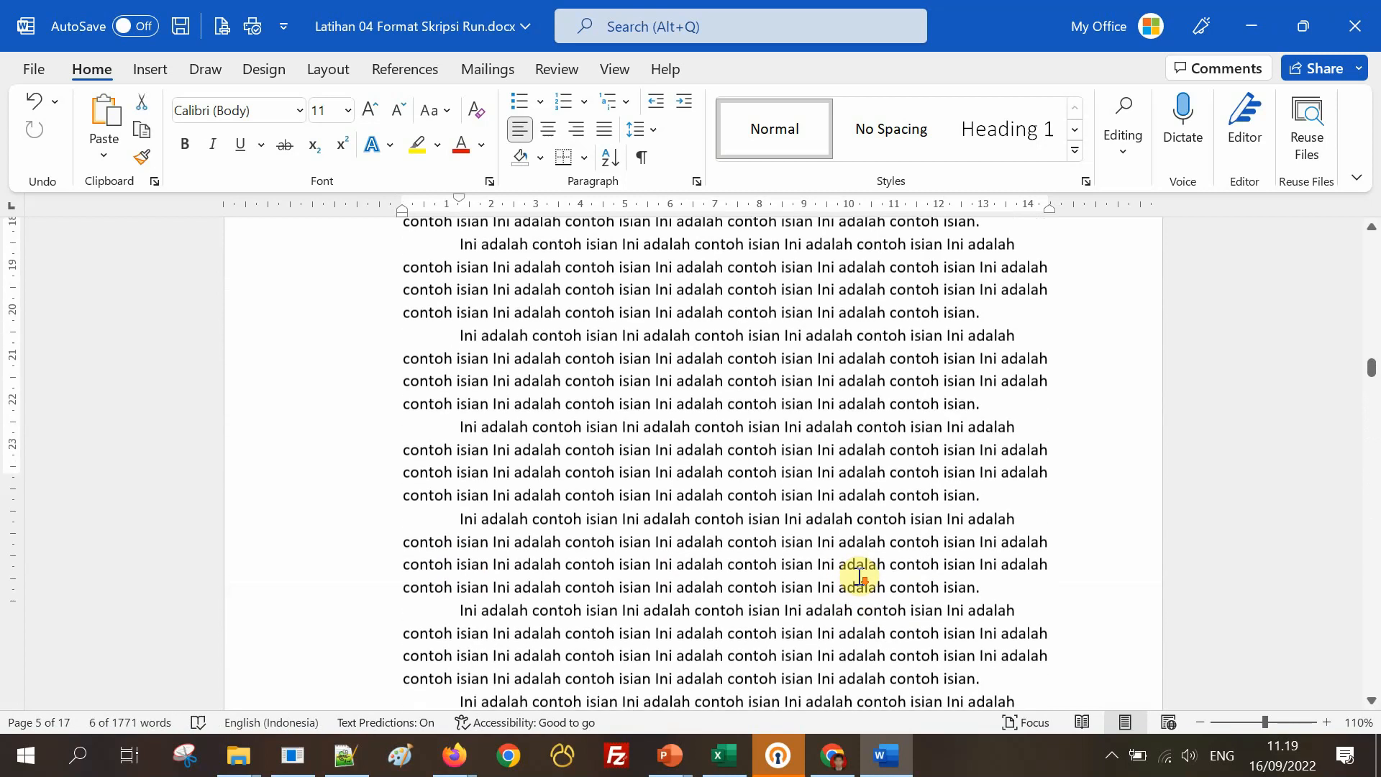
scroll(859, 575, down, 5)
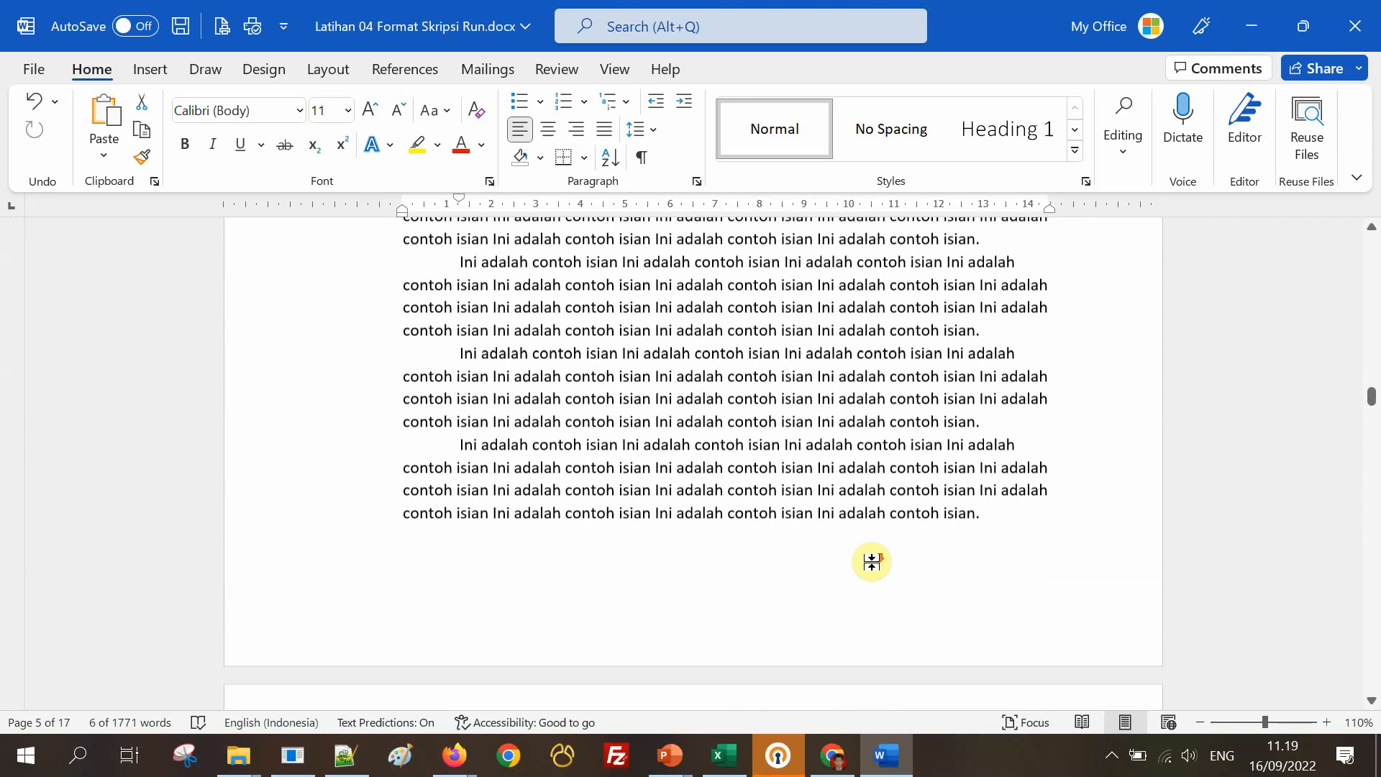
scroll(871, 562, down, 2)
shift+click(1011, 396)
scroll(998, 440, down, 1)
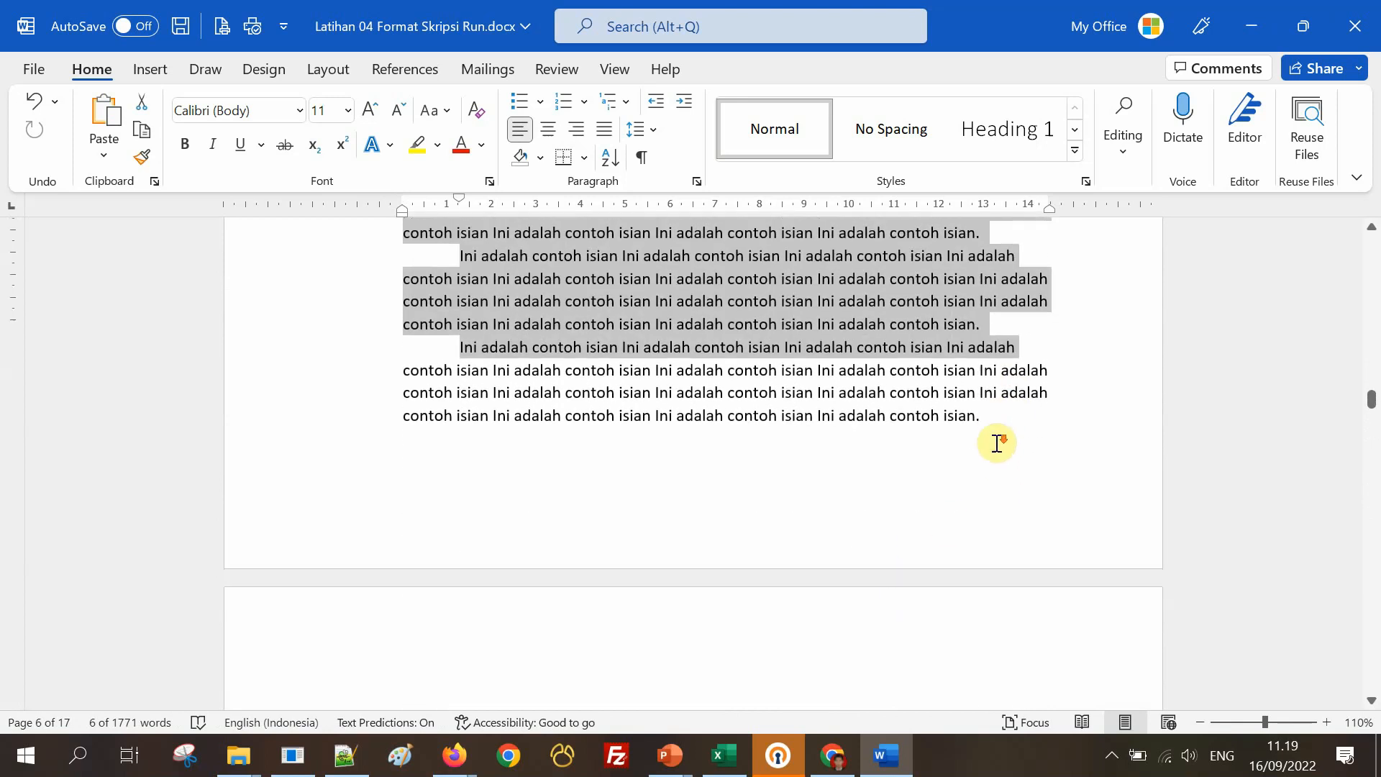
scroll(997, 443, down, 3)
shift+click(997, 568)
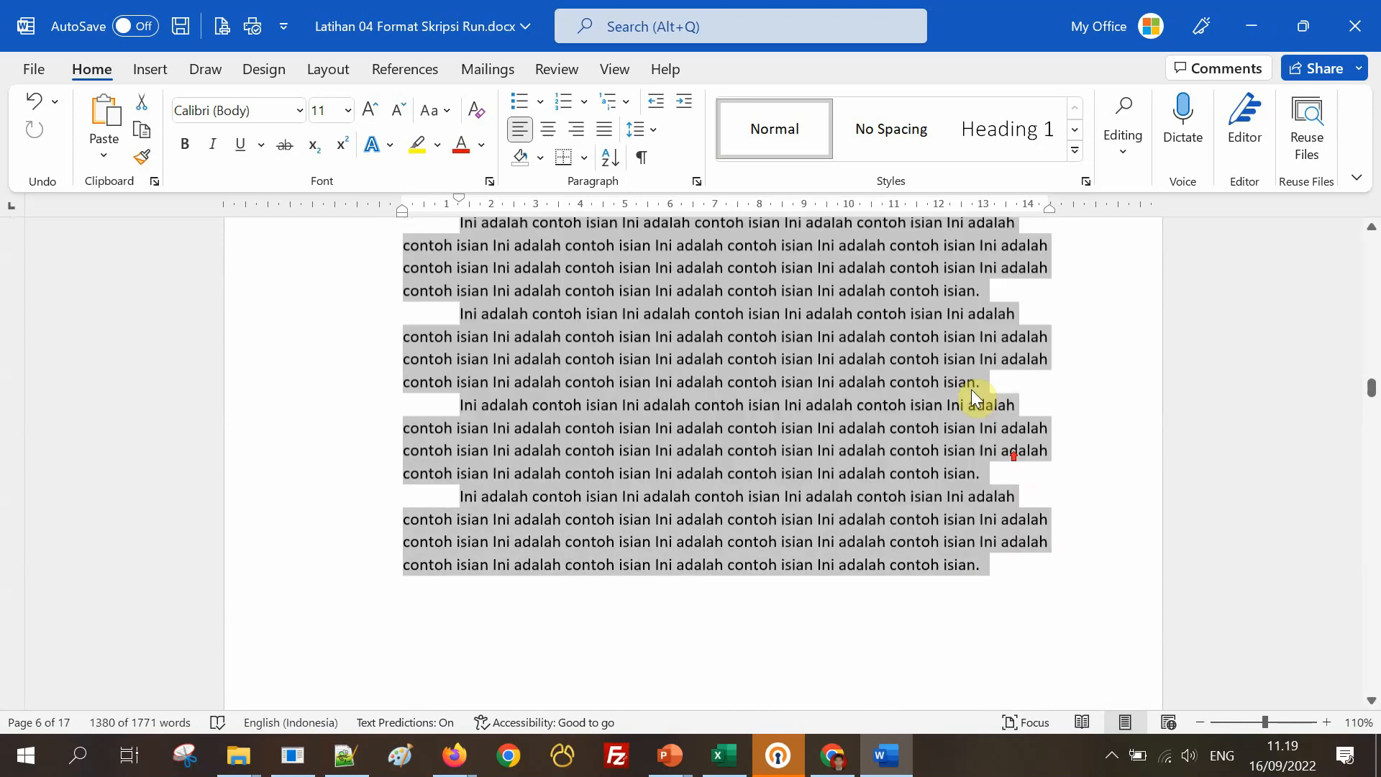
scroll(915, 361, up, 8)
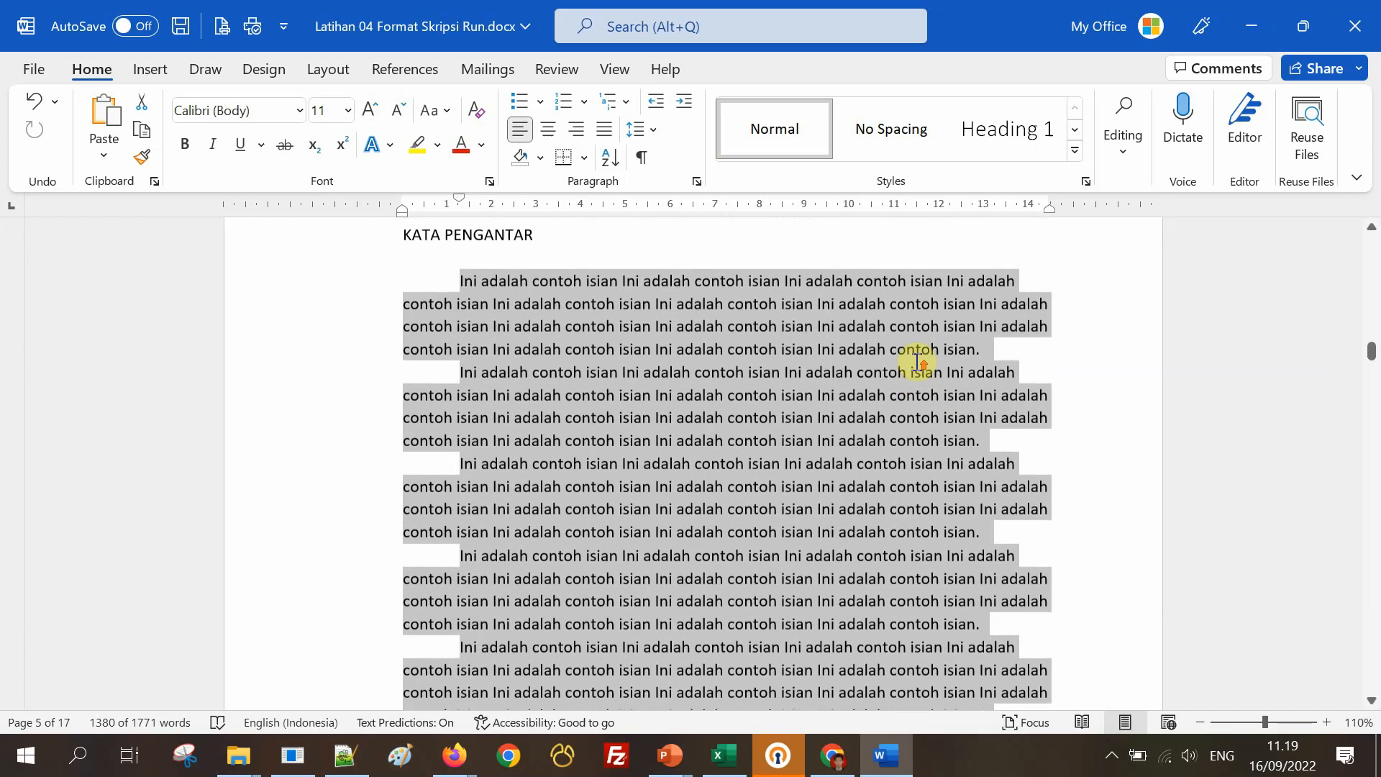
scroll(915, 360, up, 5)
scroll(806, 281, down, 1)
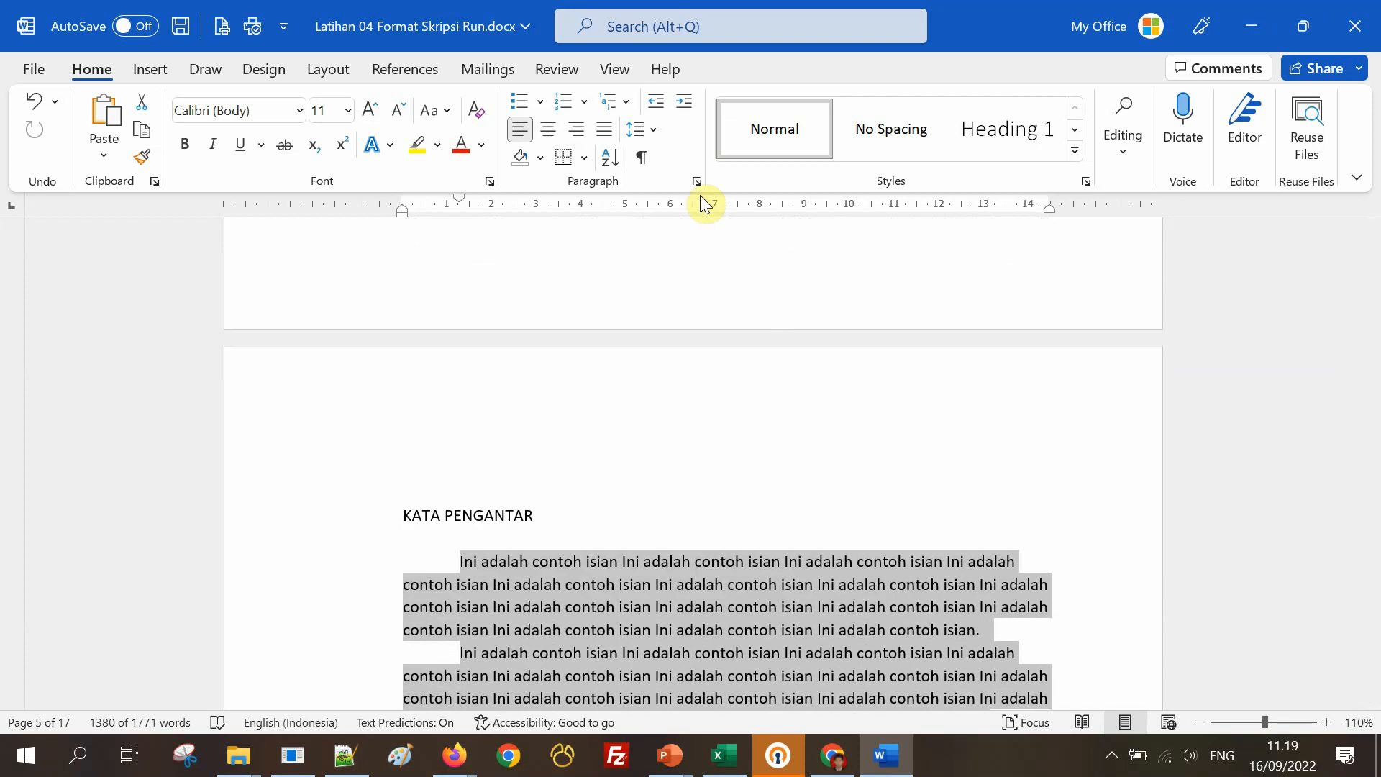
click(650, 132)
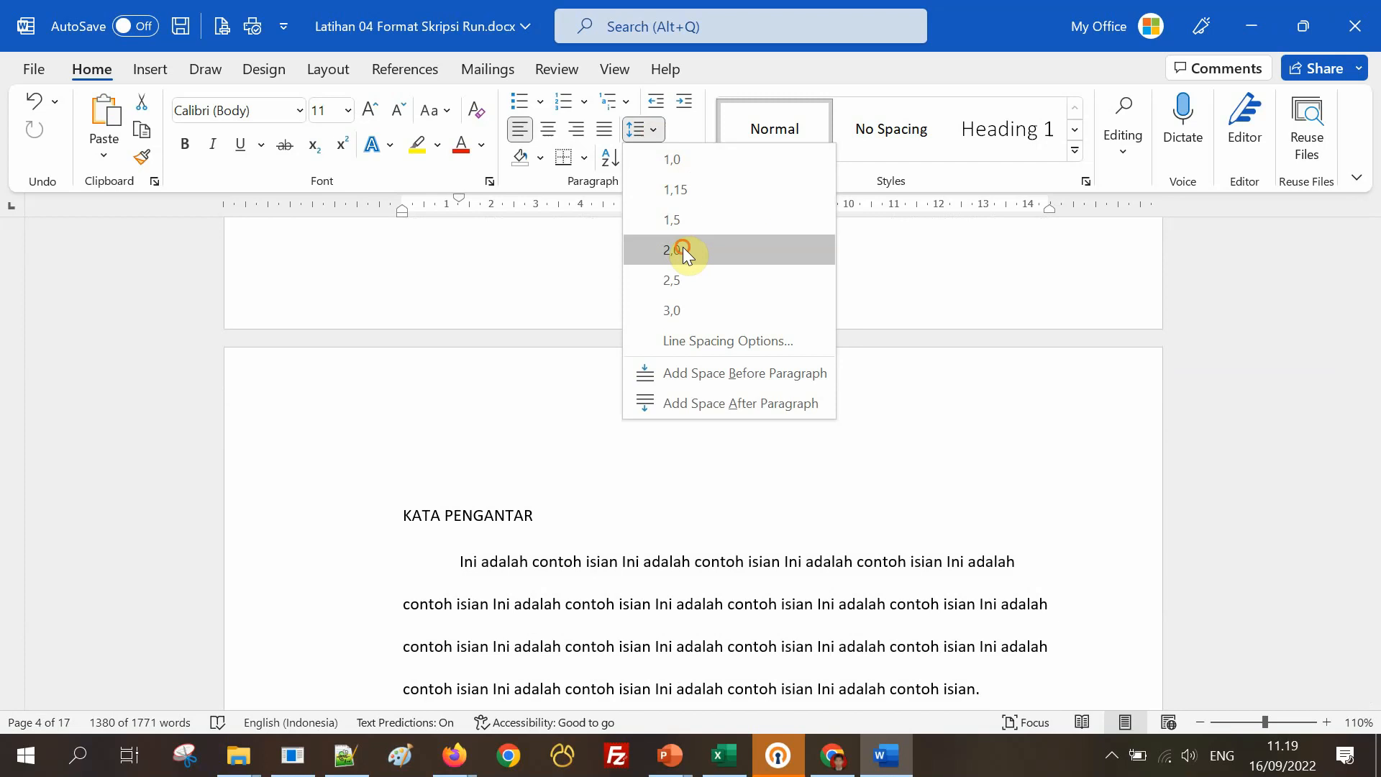
click(683, 250)
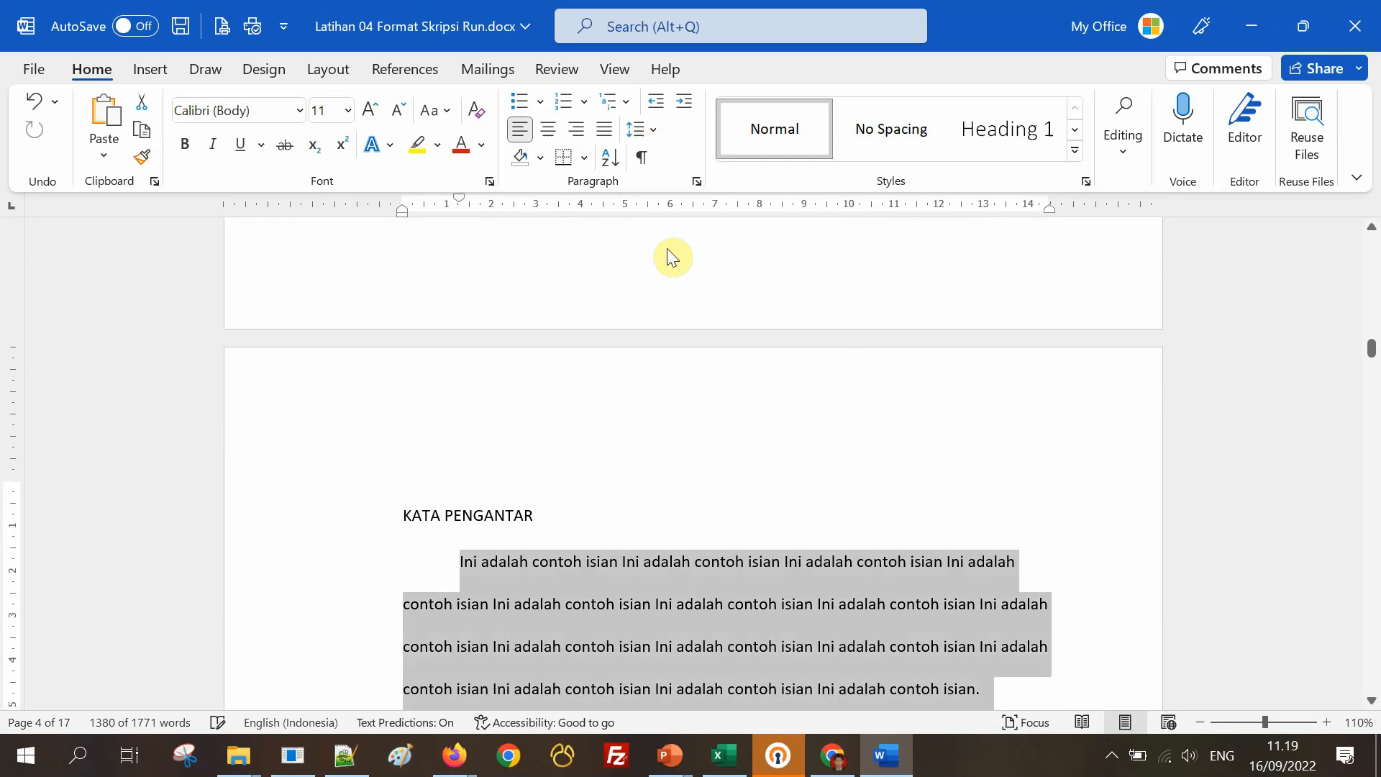
click(605, 133)
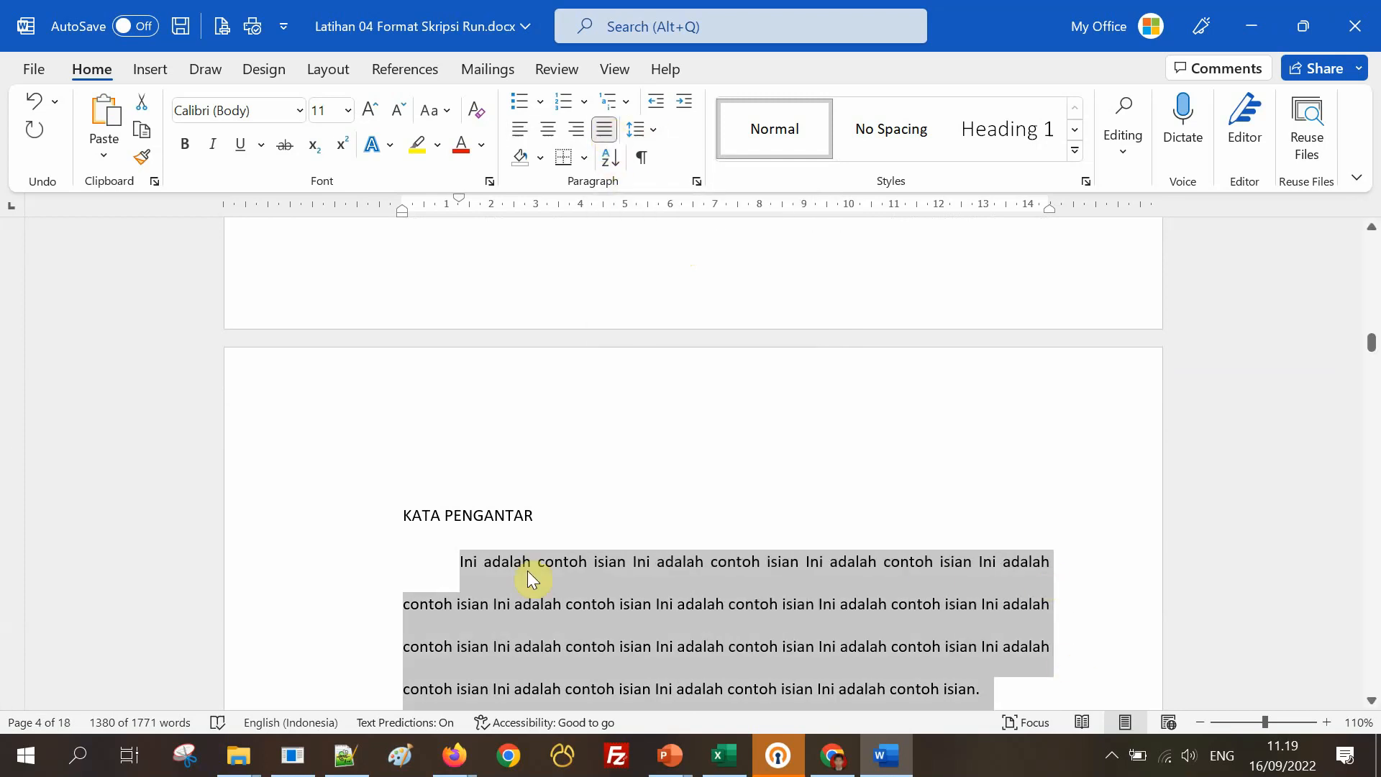
Review the pages from KATA PENGANTAR to BAB I PENDAHULUAN, and show the formatting marks to examine the break after the chapter's subheadings.
scroll(892, 573, down, 10)
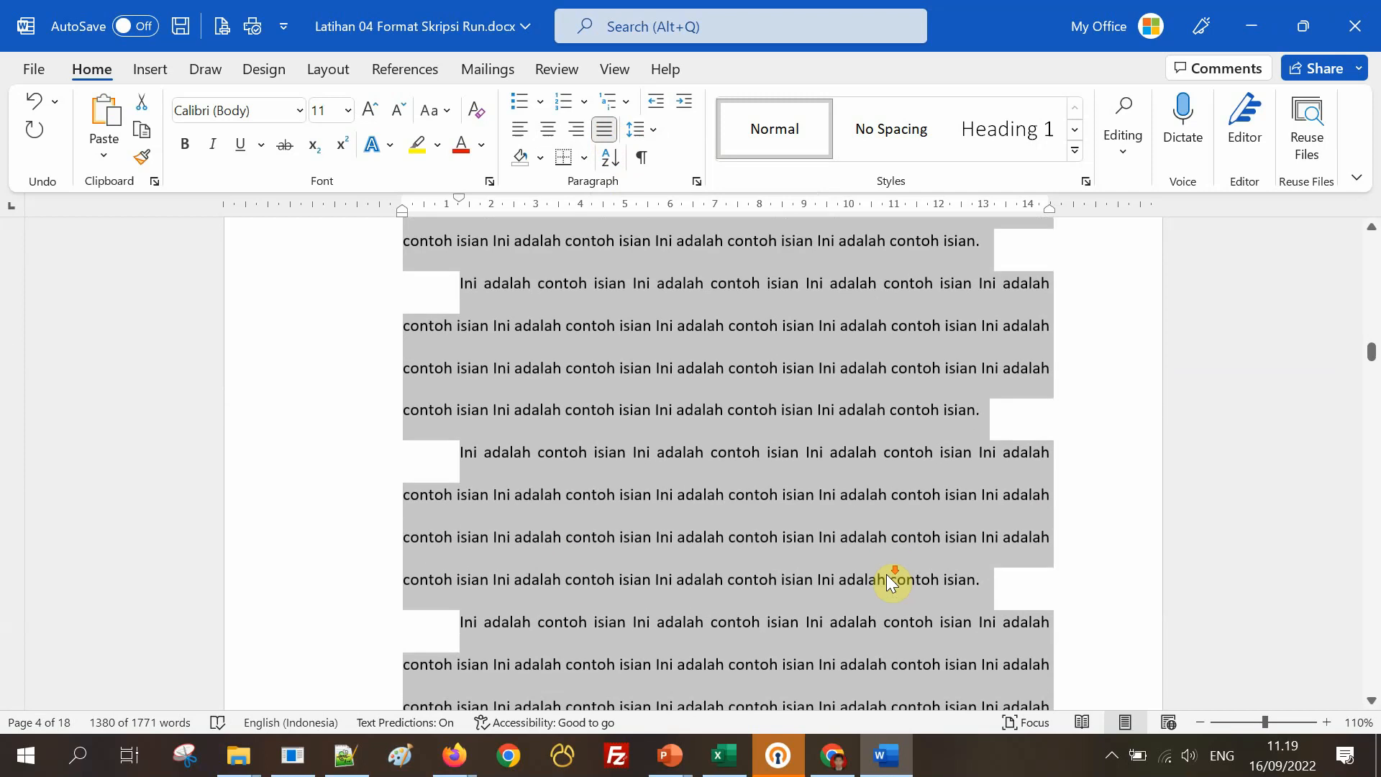
scroll(892, 570, down, 4)
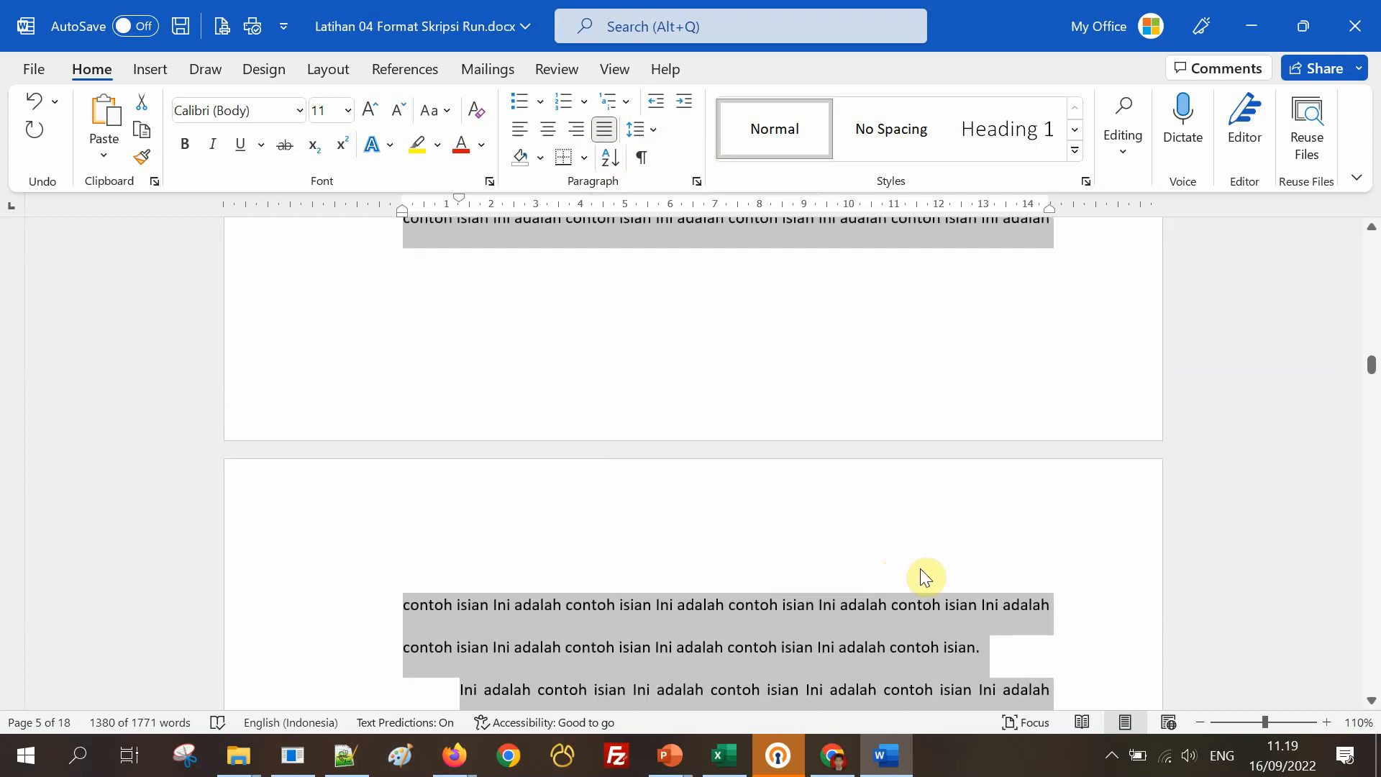
scroll(920, 568, down, 4)
scroll(926, 575, down, 8)
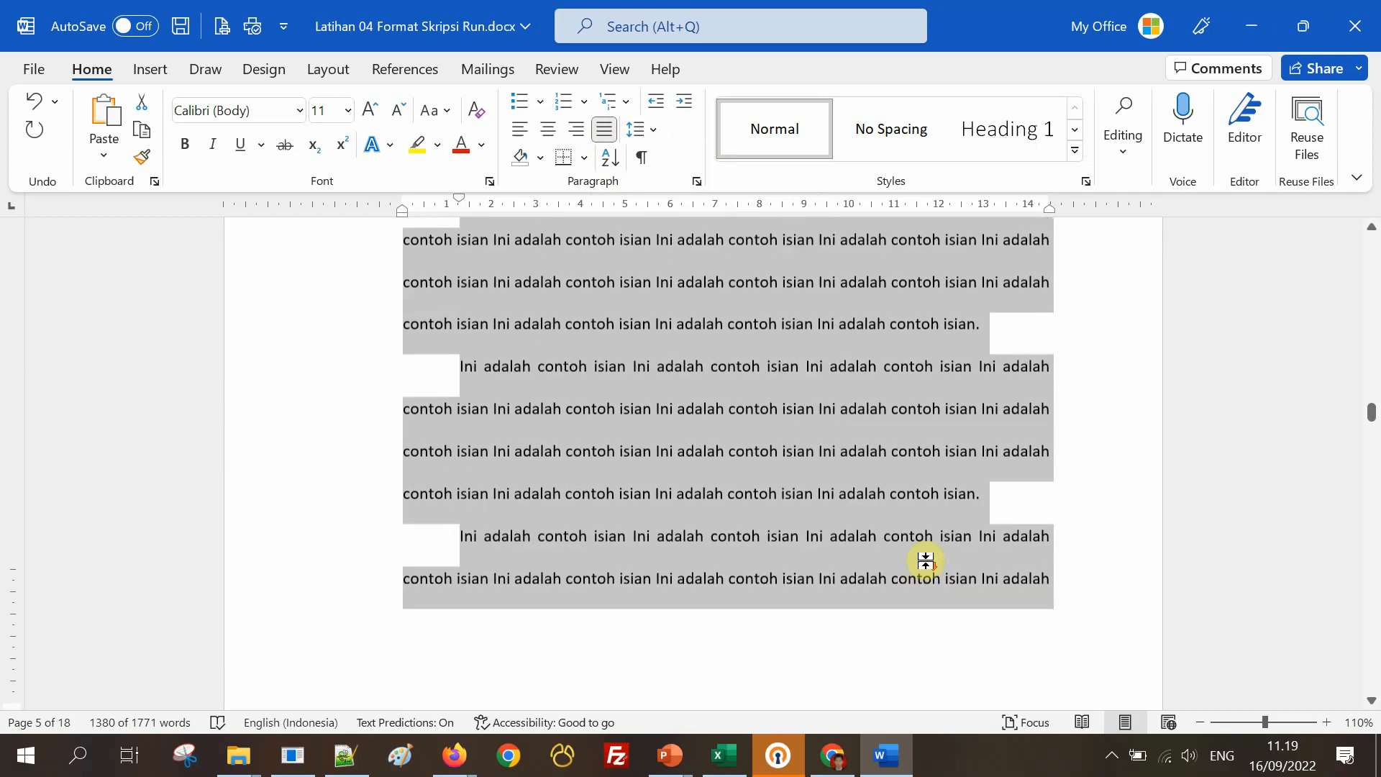
scroll(939, 572, down, 10)
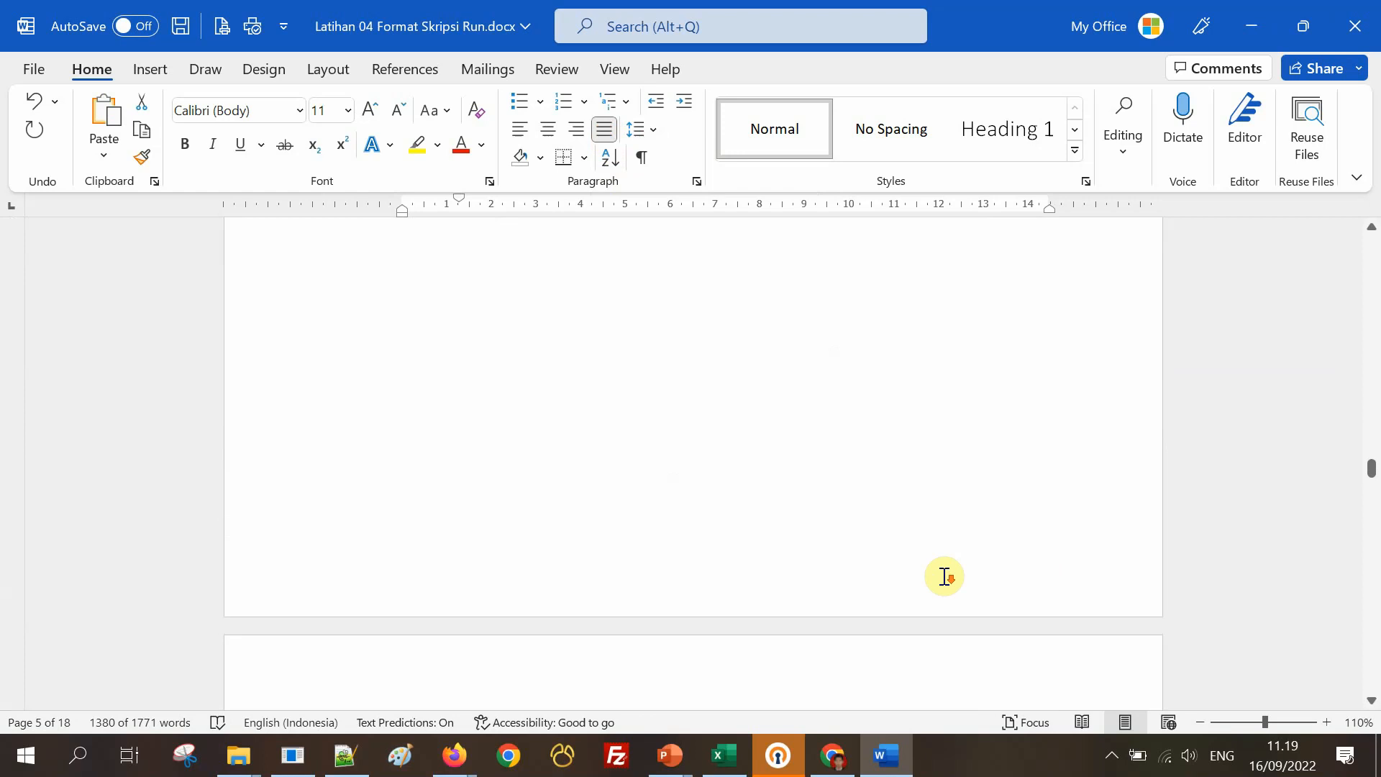
scroll(944, 575, down, 10)
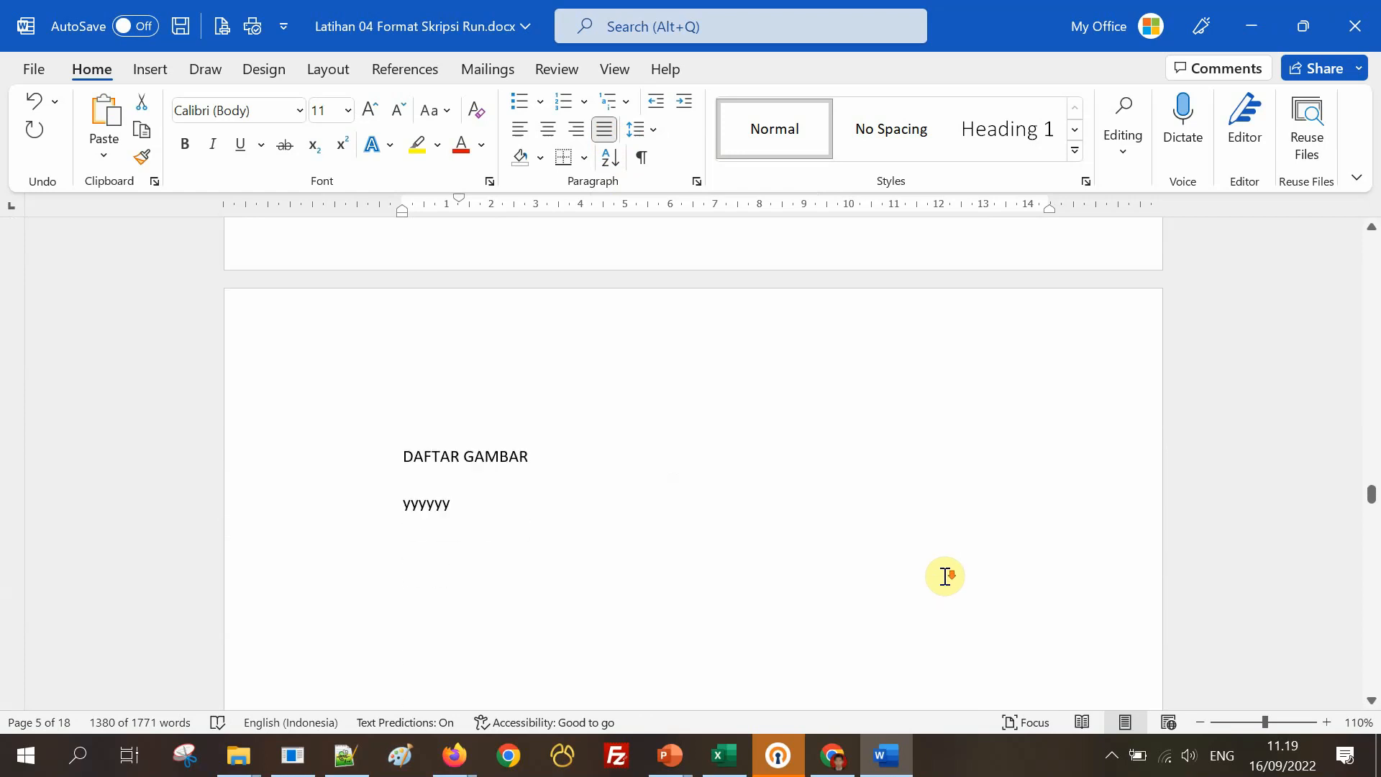
scroll(944, 575, down, 10)
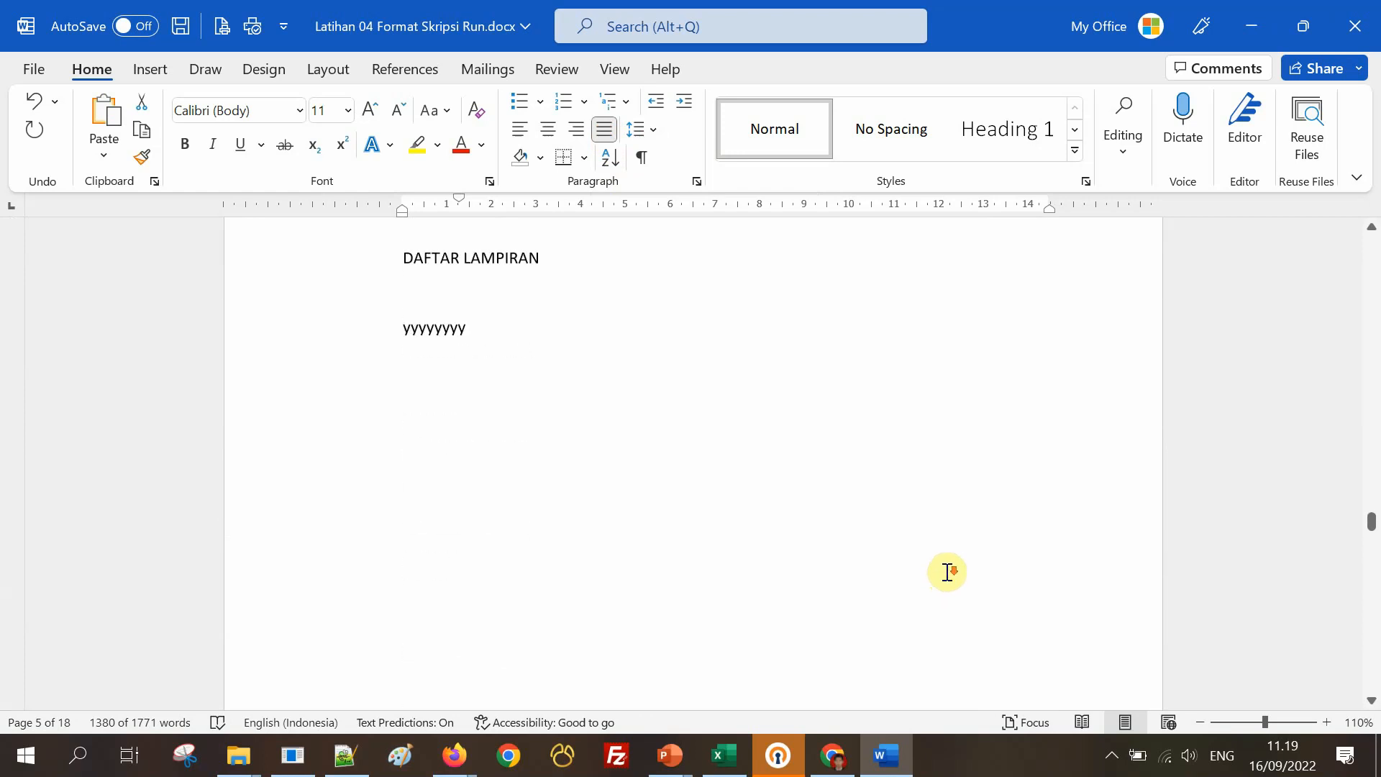
scroll(950, 570, down, 8)
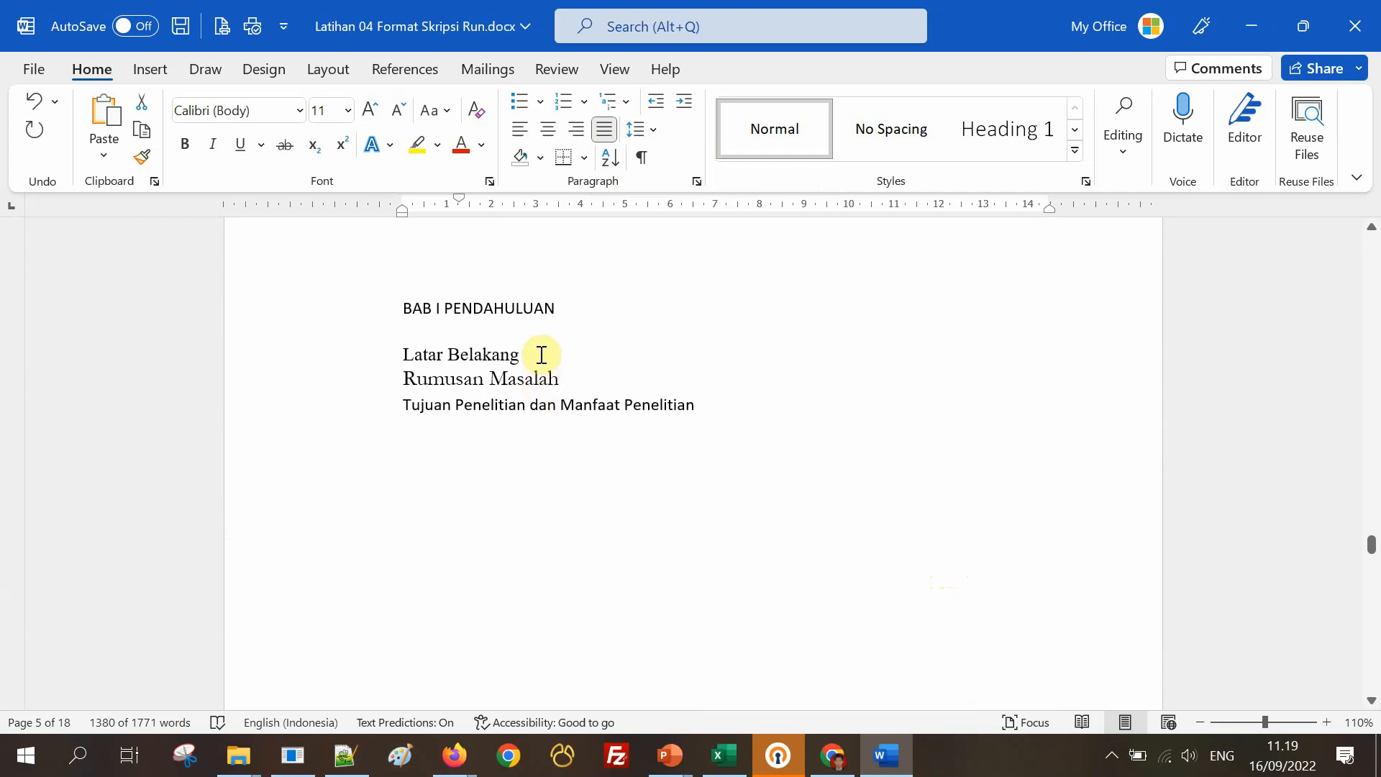
click(641, 158)
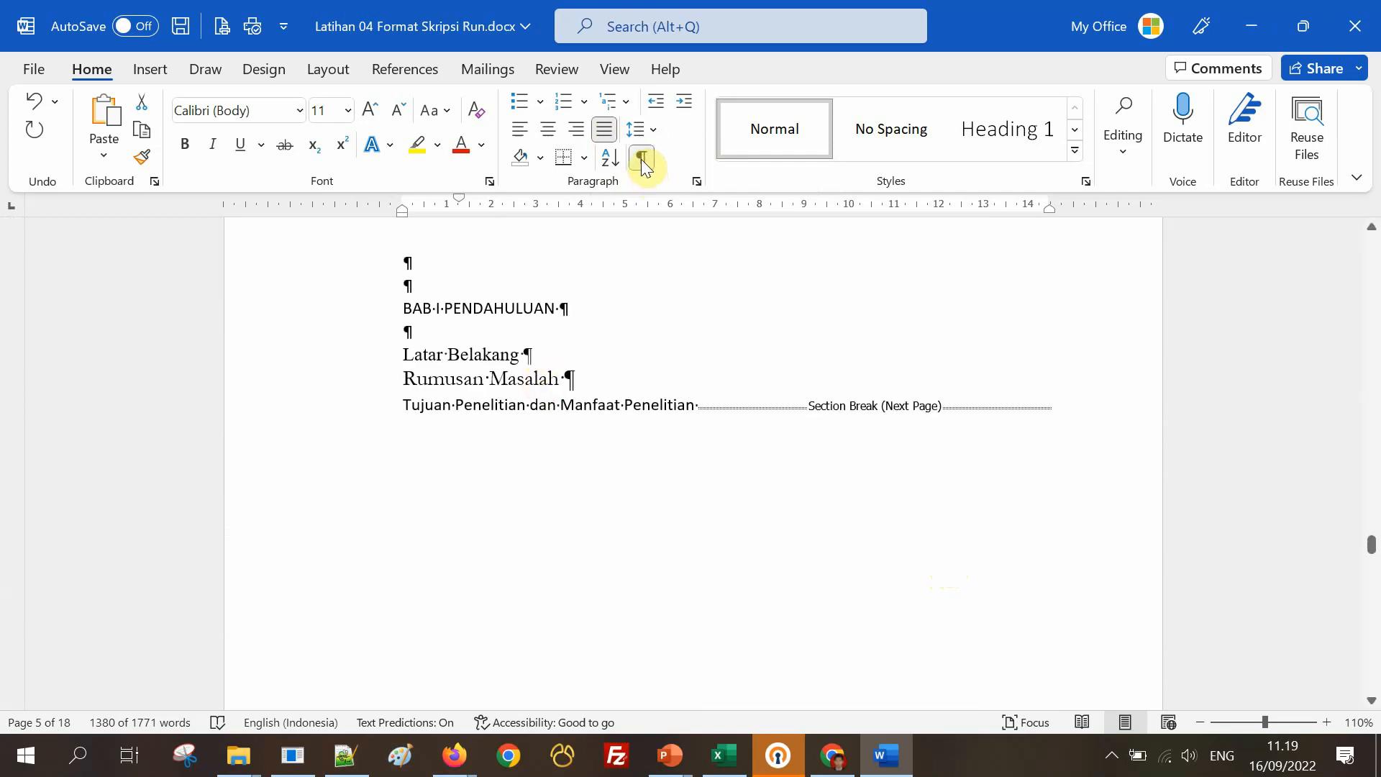
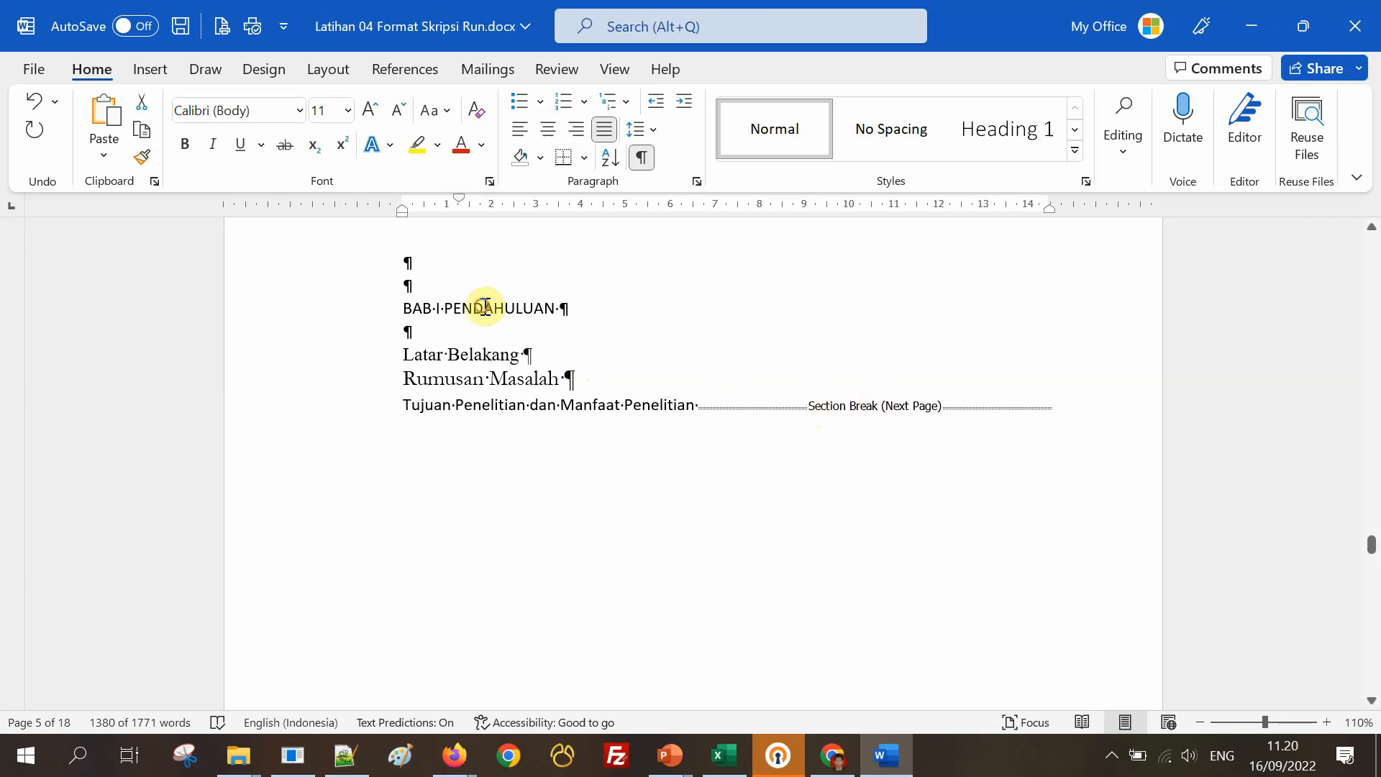
Insert two blank lines between "Tujuan Penelitian dan Manfaat Penelitian" and the section break that ends BAB I PENDAHULUAN.
drag(485, 308, 571, 380)
click(695, 407)
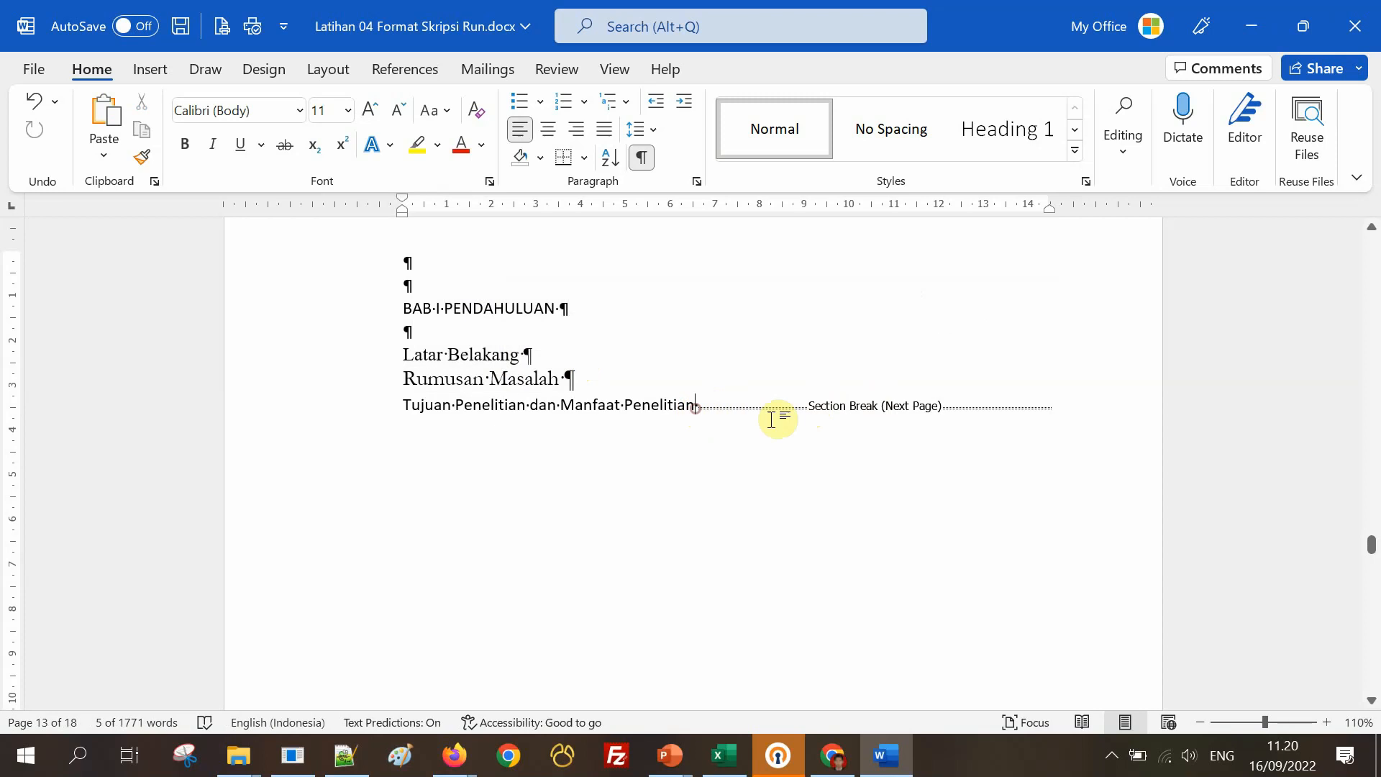
key(Return)
key(Return)
key(Return)
key(Return)
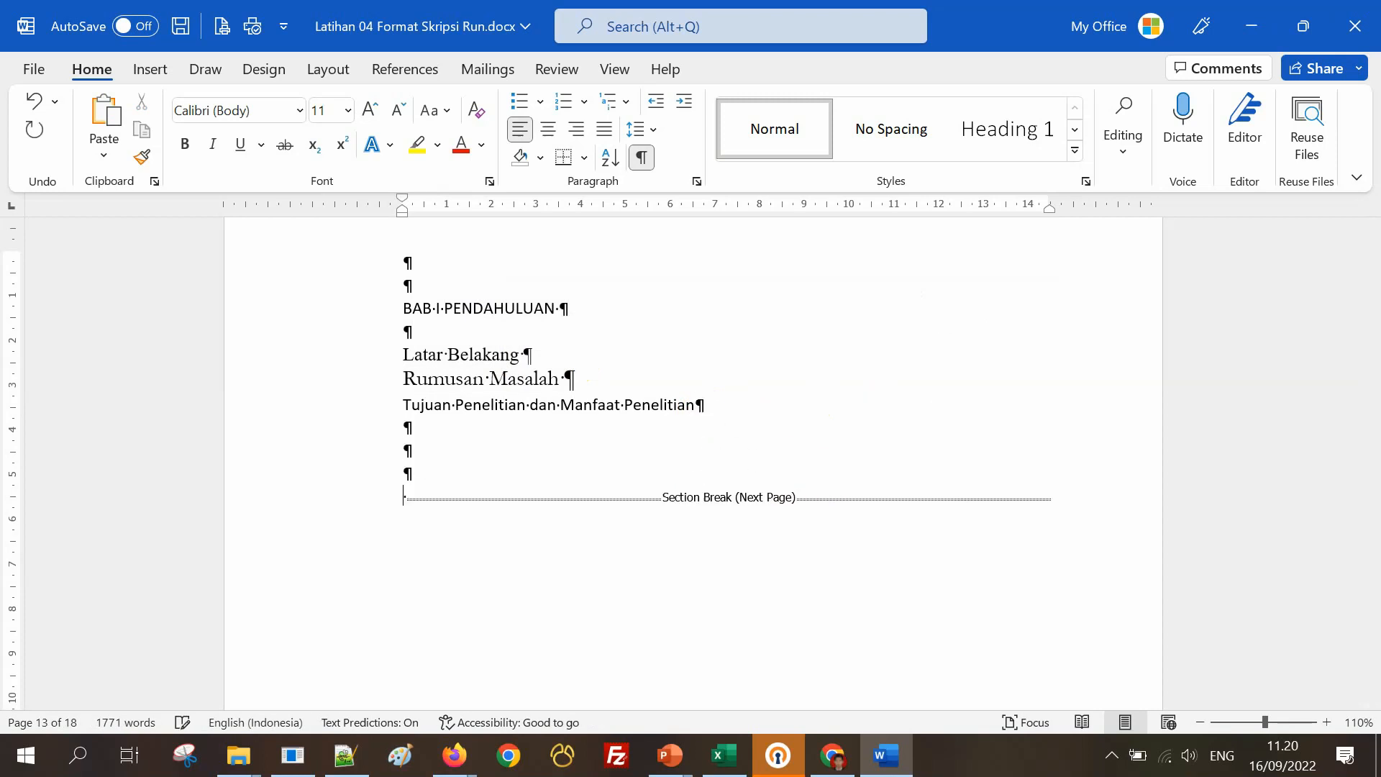
click(444, 447)
text(k)
key(BackSpace)
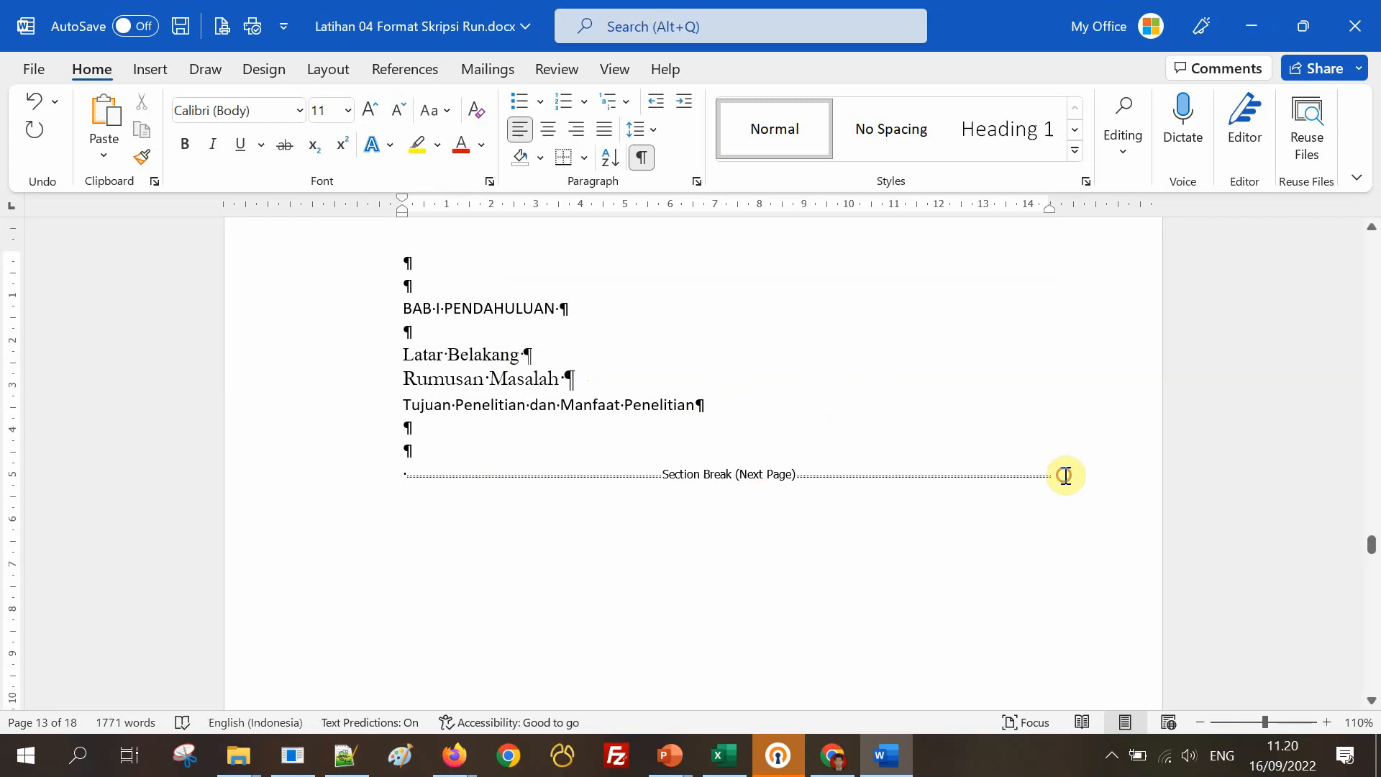
click(1065, 475)
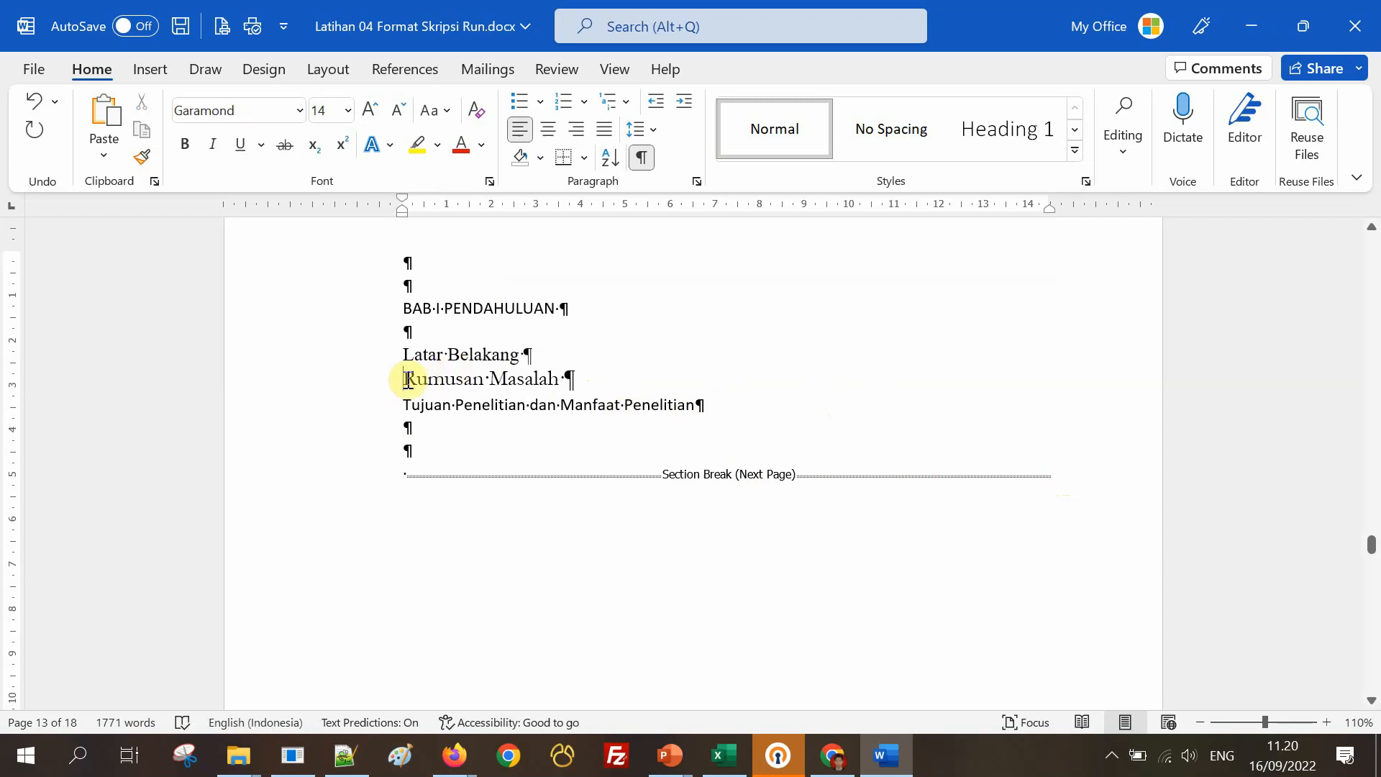
Insert two blank lines between the "Latar Belakang" and "Rumusan Masalah" subheadings of BAB I PENDAHULUAN.
key(Return)
key(Return)
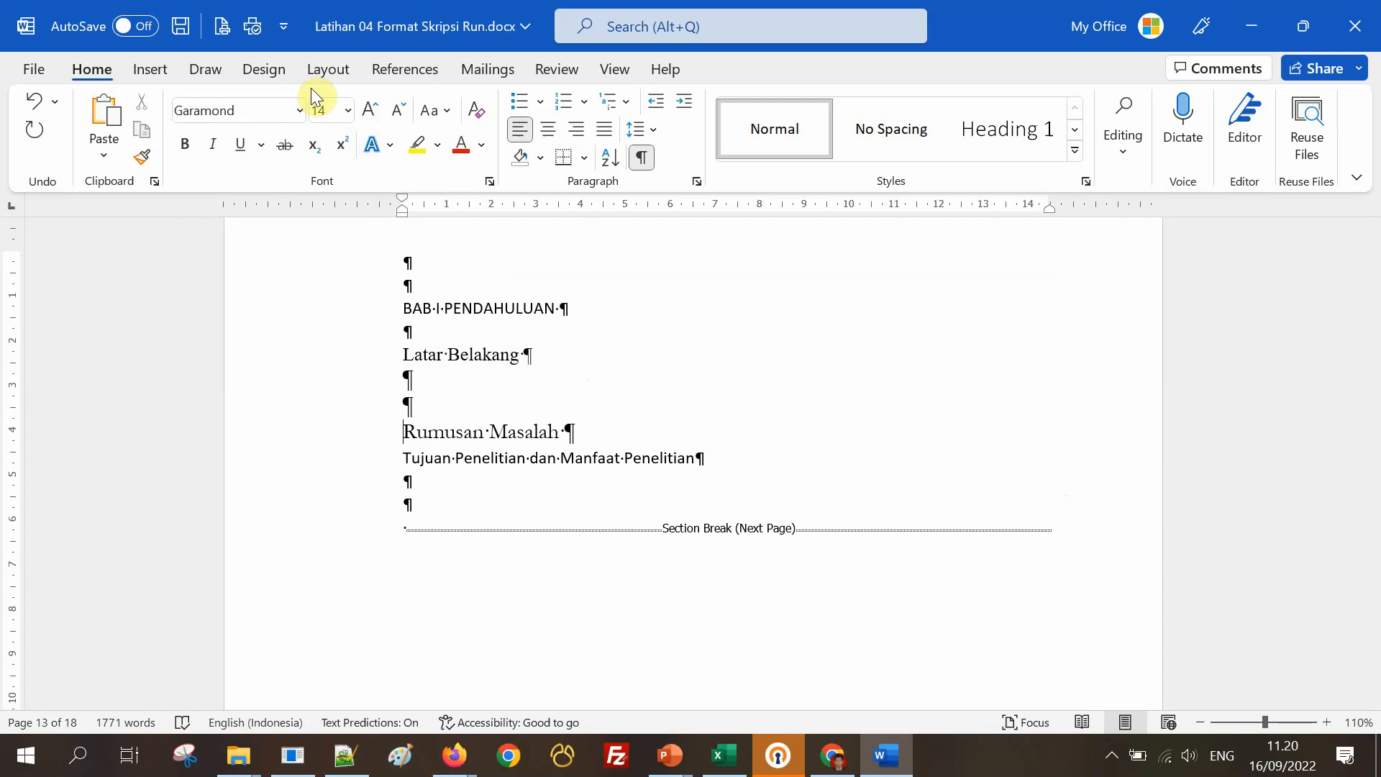
click(312, 72)
click(308, 104)
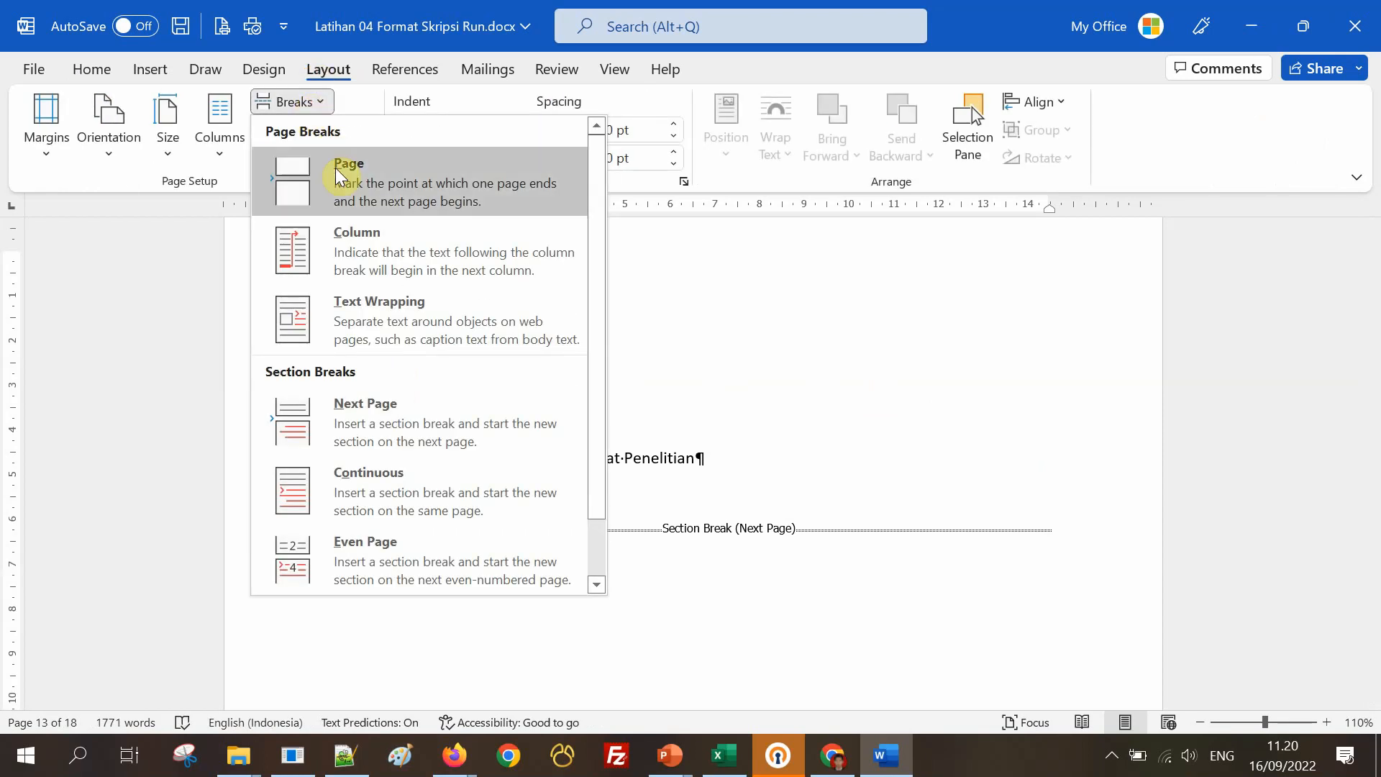
click(809, 364)
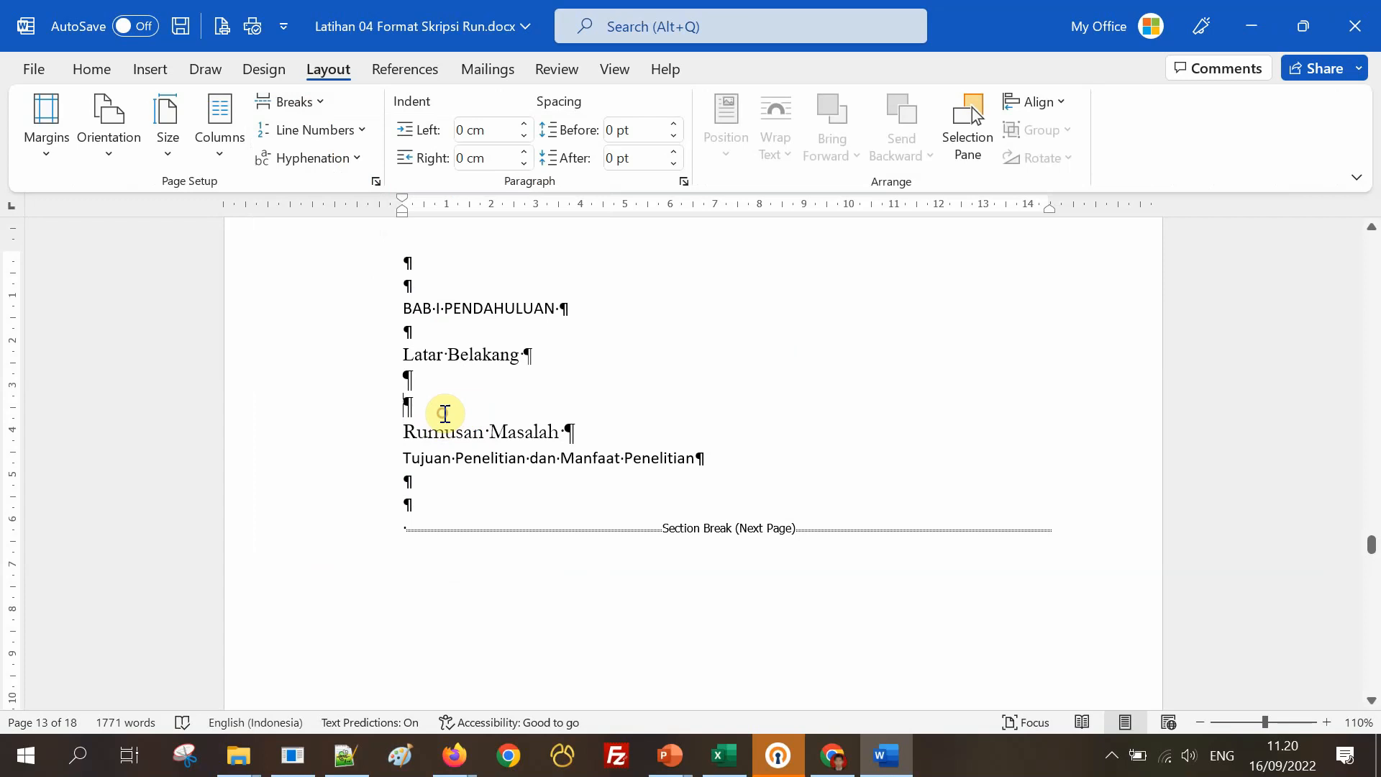
Remove one blank line between "Latar Belakang" and "Rumusan Masalah", and hide the formatting marks.
key(BackSpace)
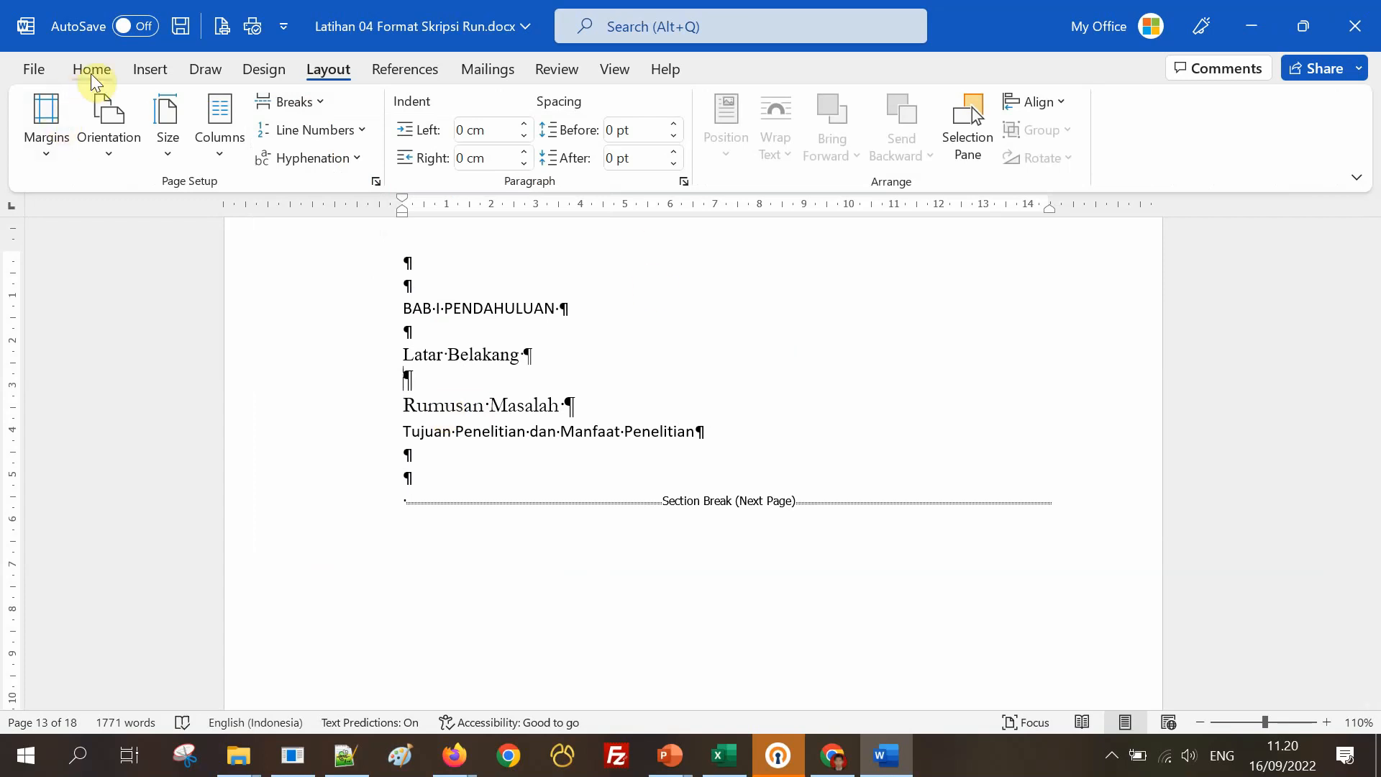
click(92, 69)
click(641, 158)
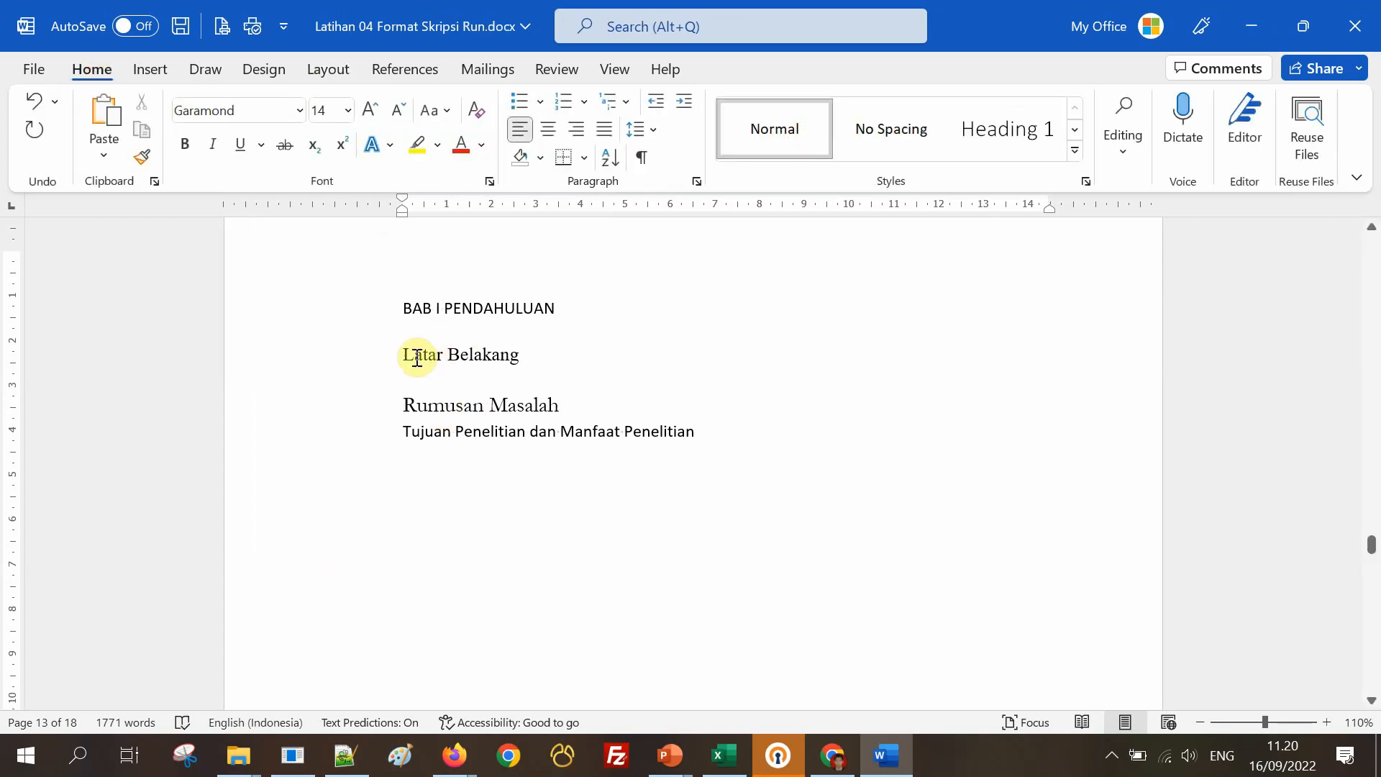
Insert two blank lines between the "Rumusan Masalah" and "Tujuan Penelitian dan Manfaat Penelitian" subheadings.
click(592, 407)
key(Return)
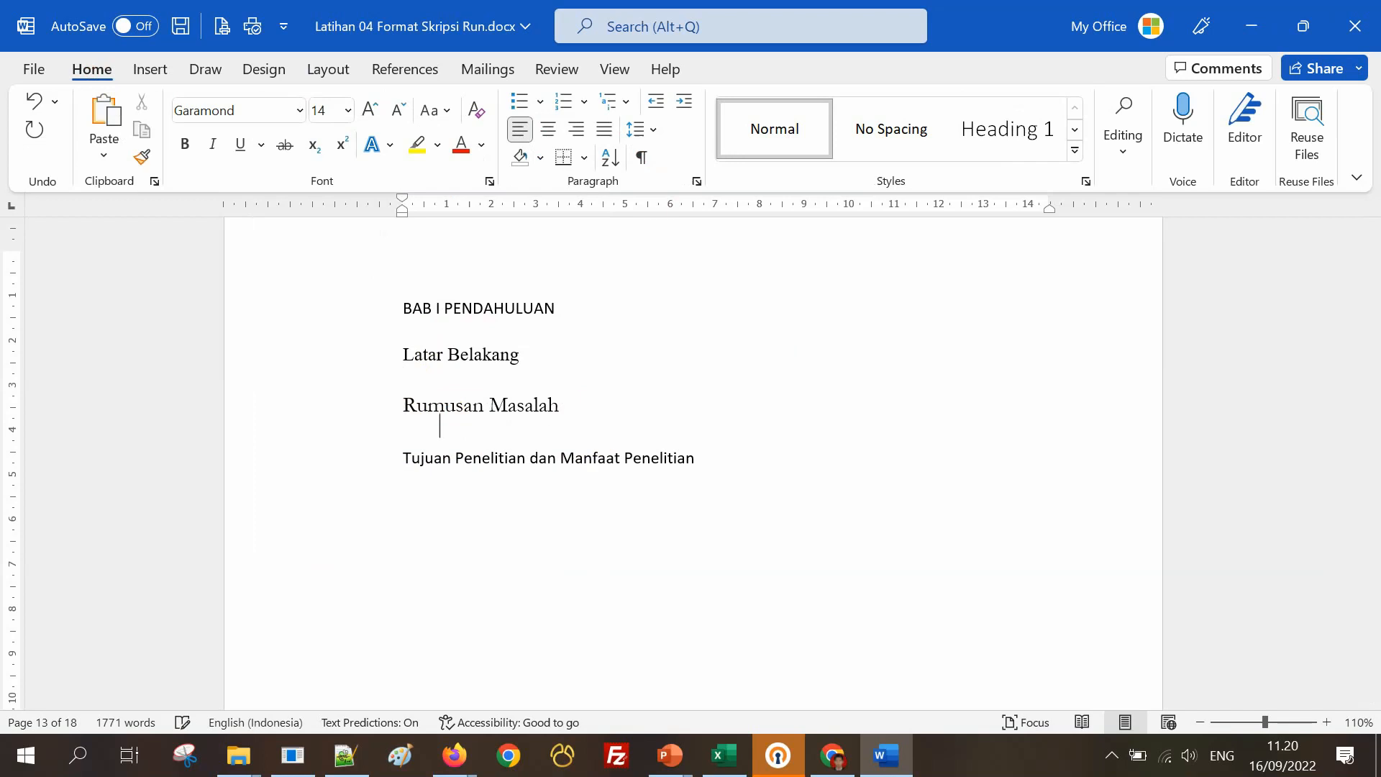
Examine the subheadings of BAB I PENDAHULUAN and the spacing under them, and compare with the BAB II TINJAUAN PUSTAKA page.
drag(405, 408, 444, 408)
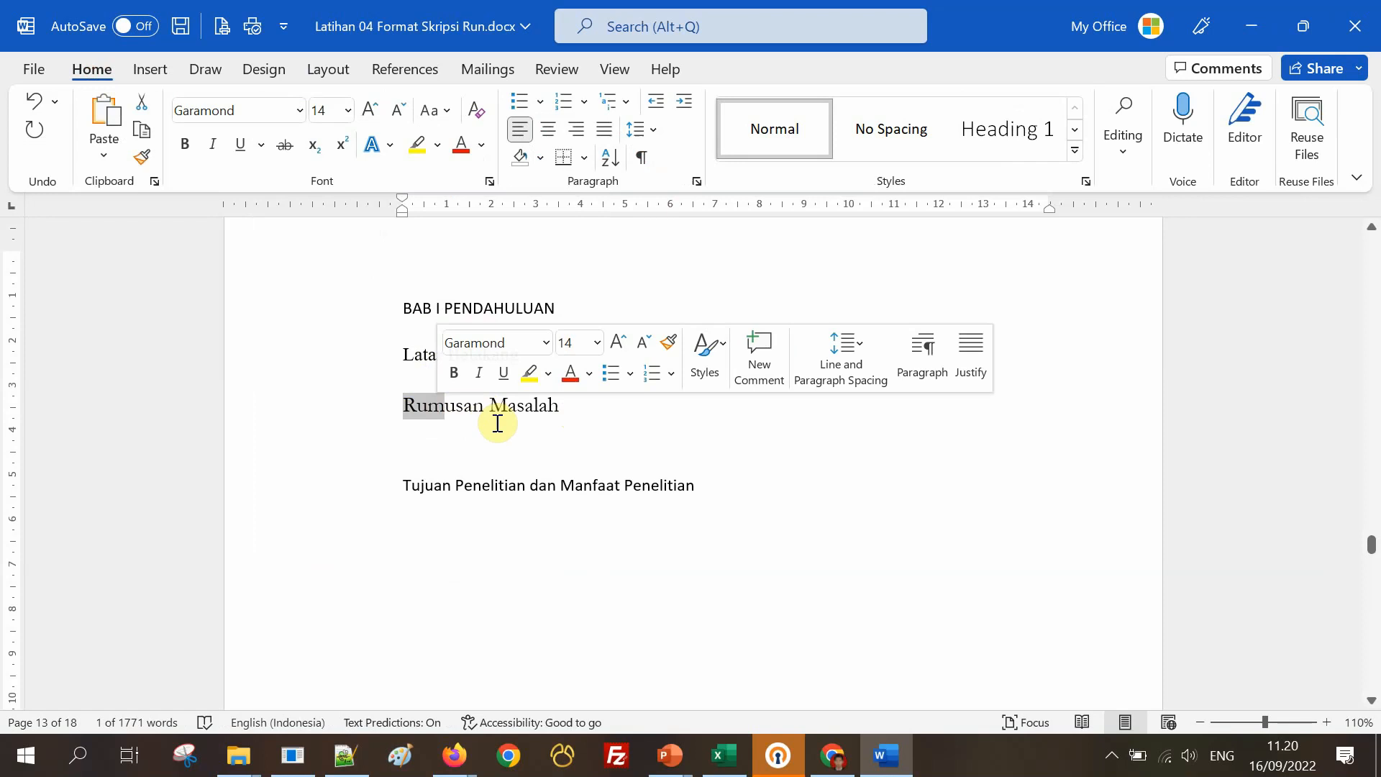
scroll(497, 423, down, 15)
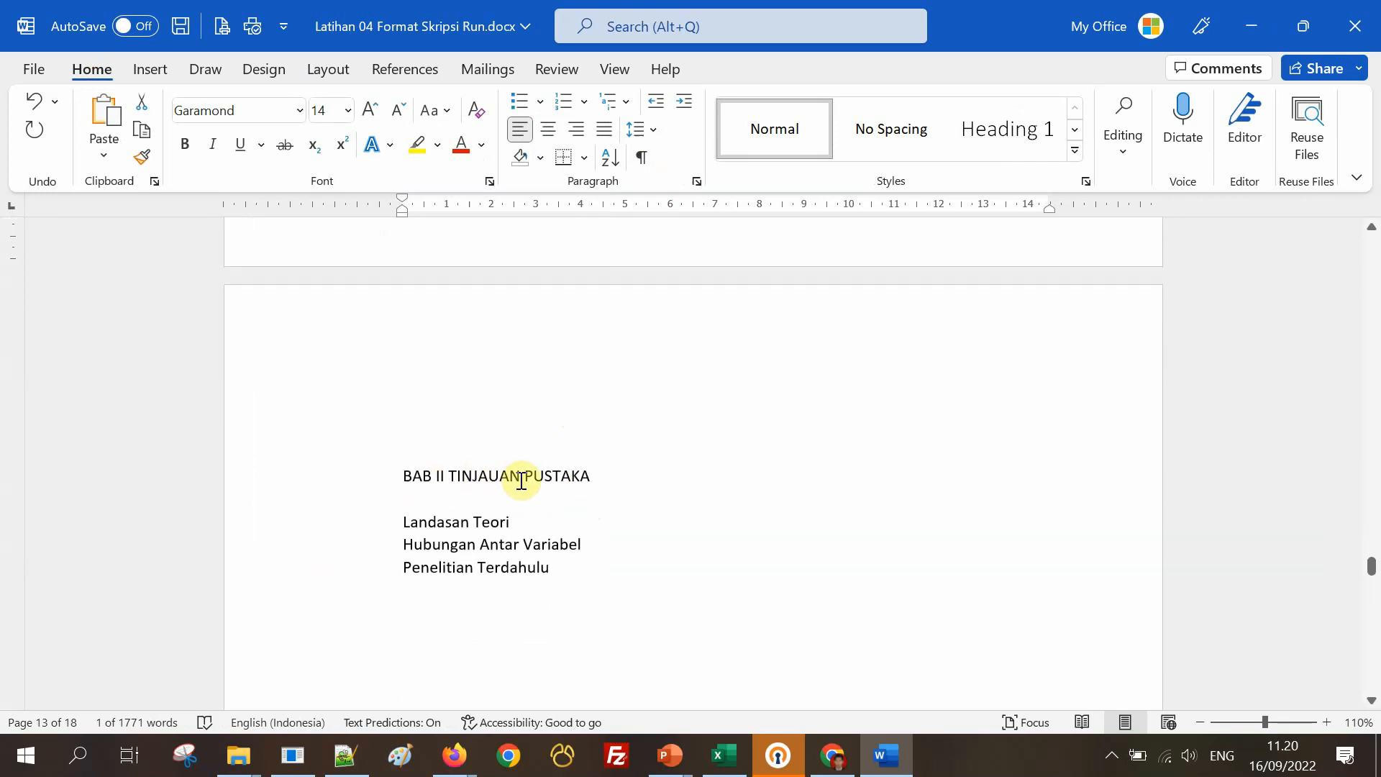
scroll(525, 481, up, 15)
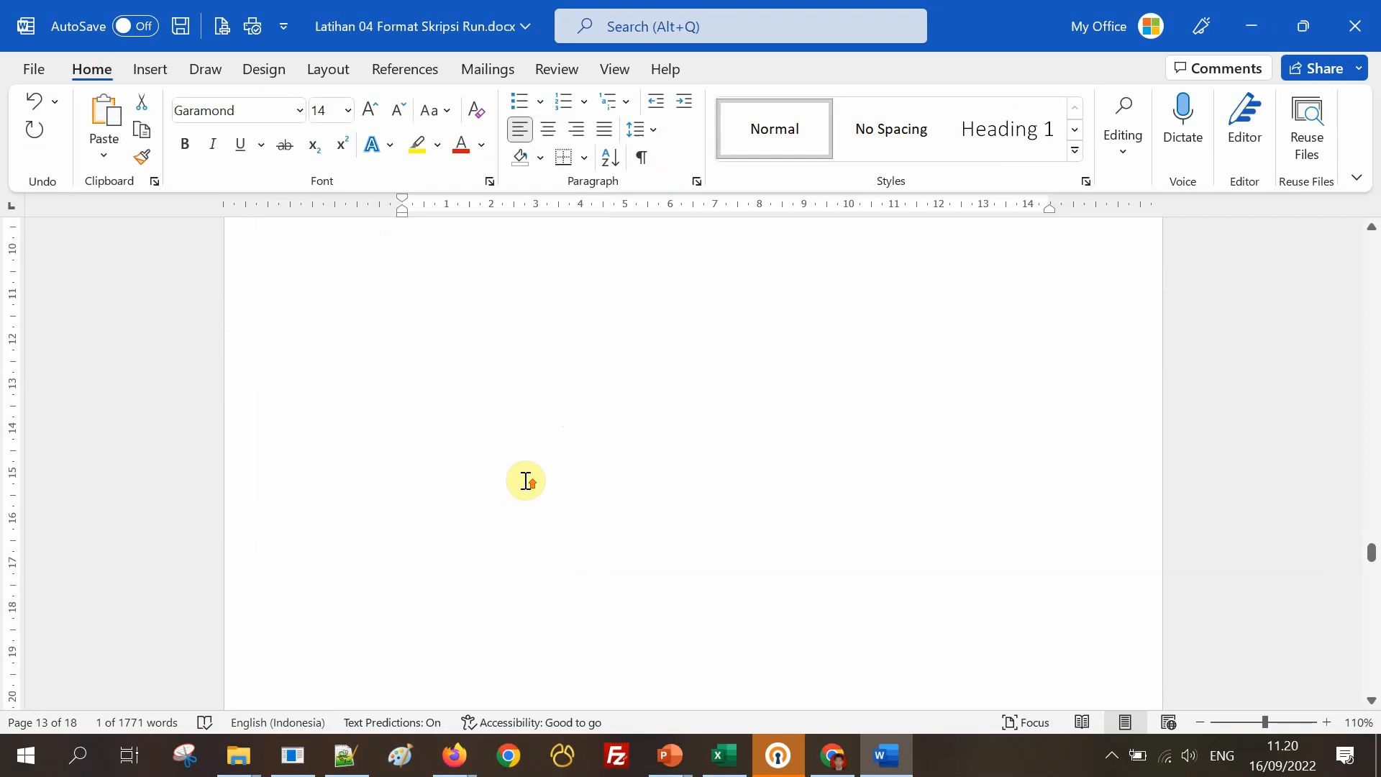
scroll(526, 481, down, 2)
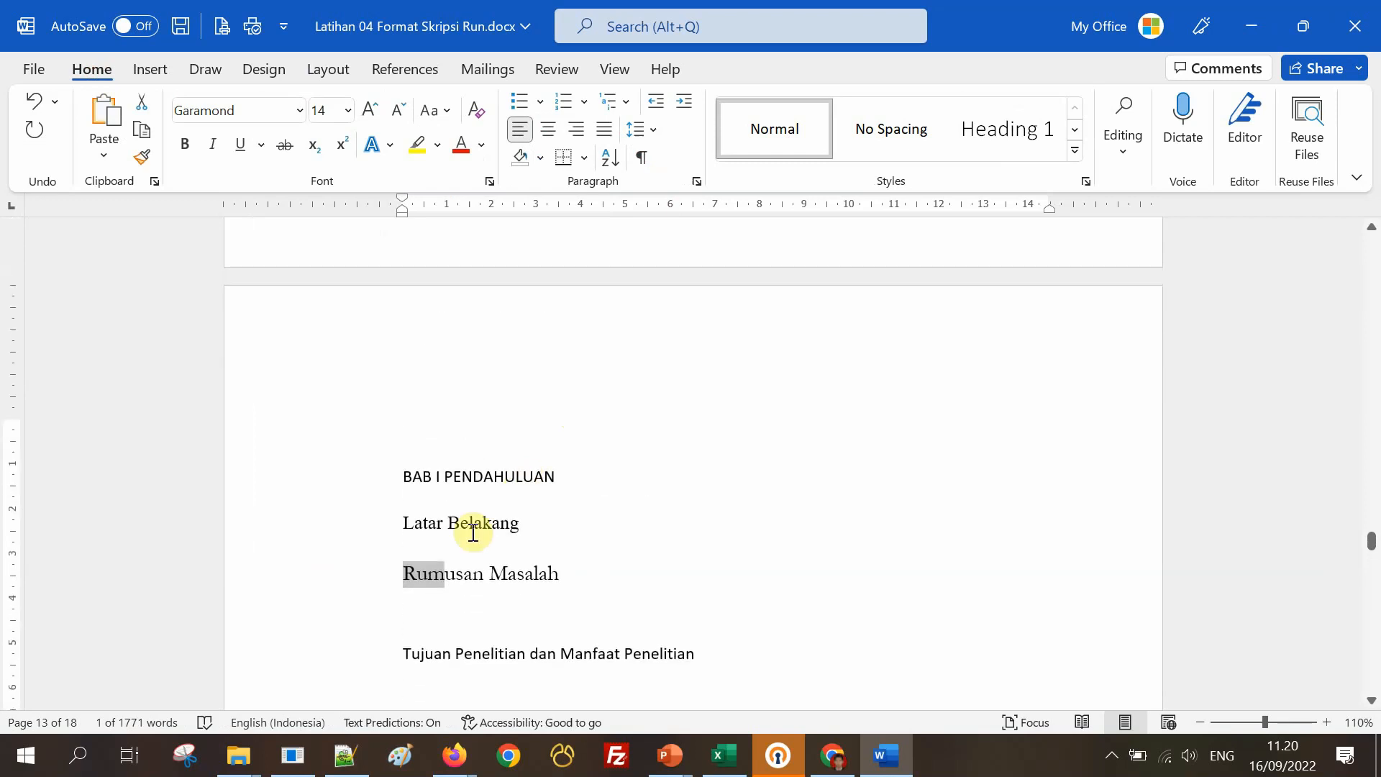
click(433, 553)
drag(435, 529, 488, 532)
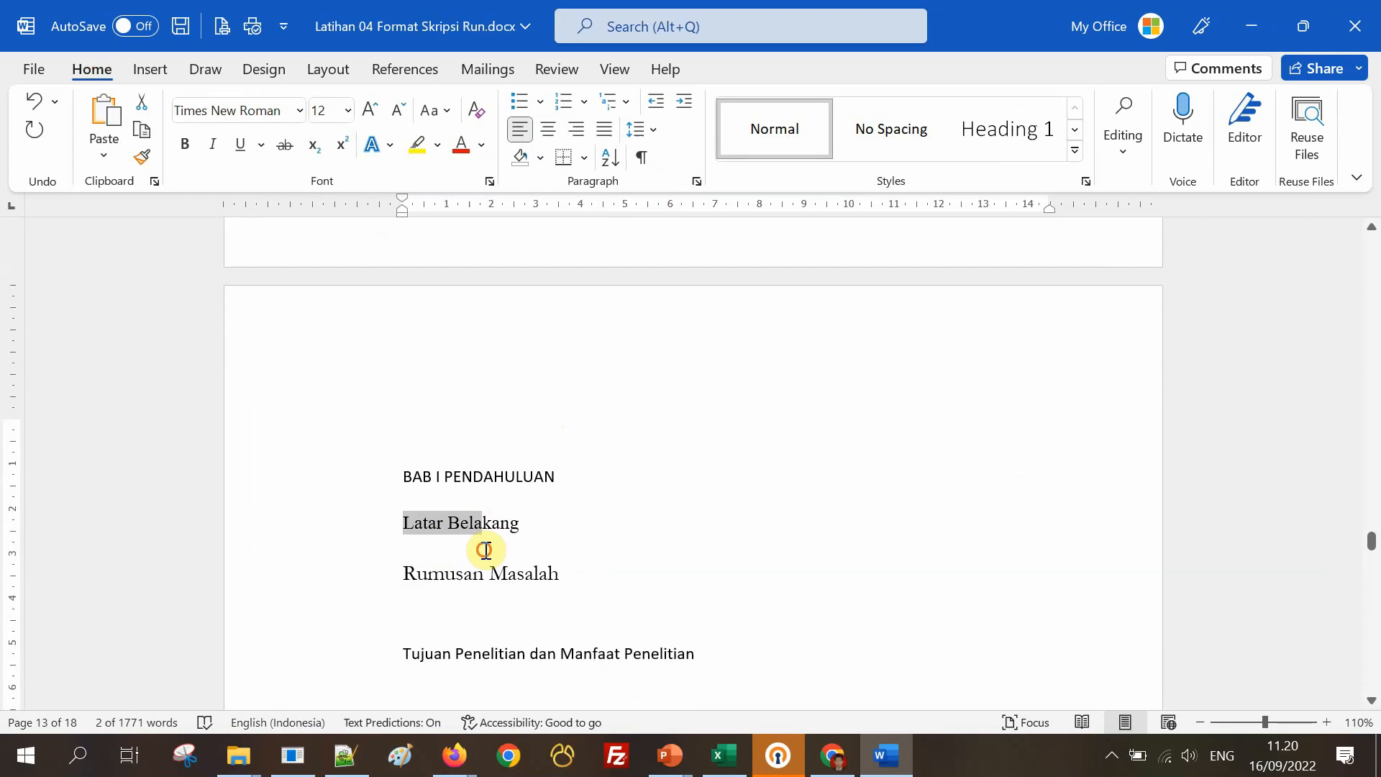
click(461, 550)
drag(407, 576, 502, 576)
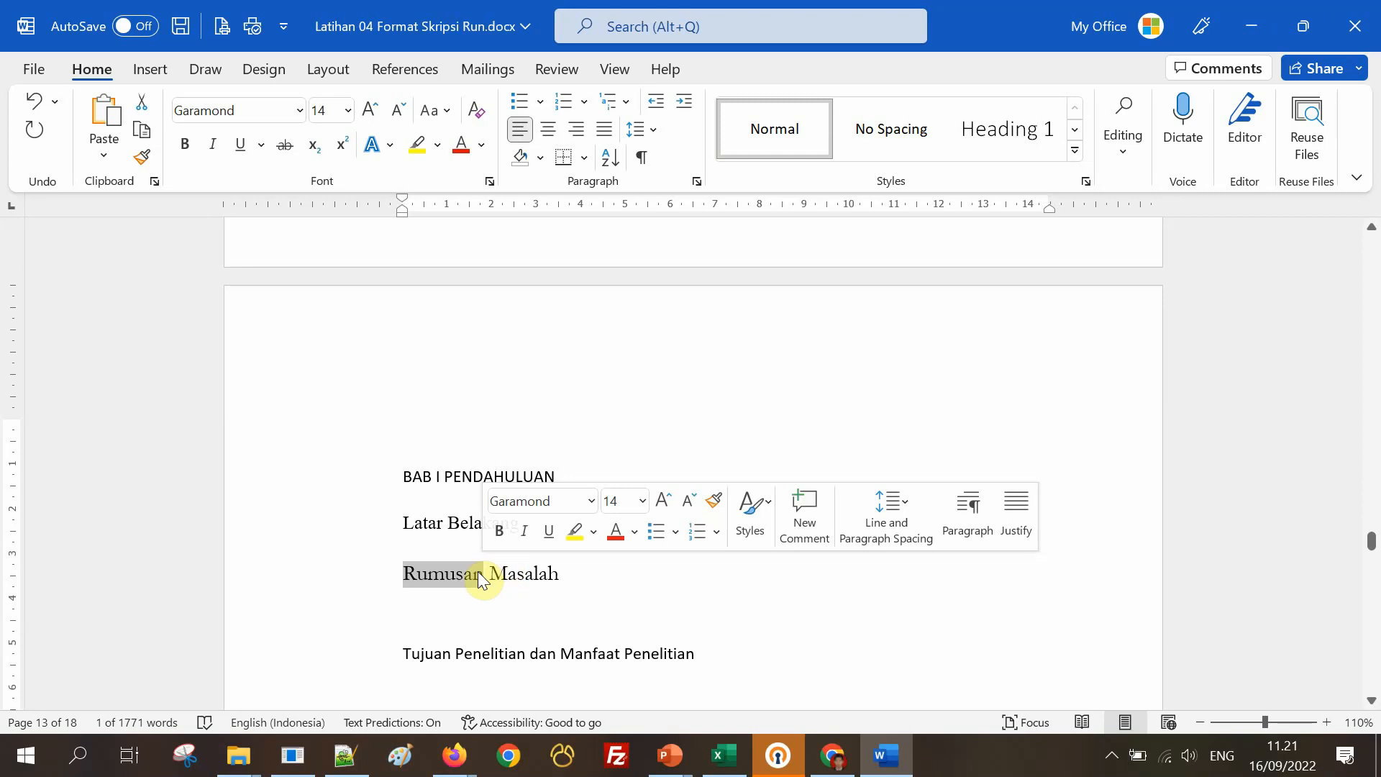
click(312, 70)
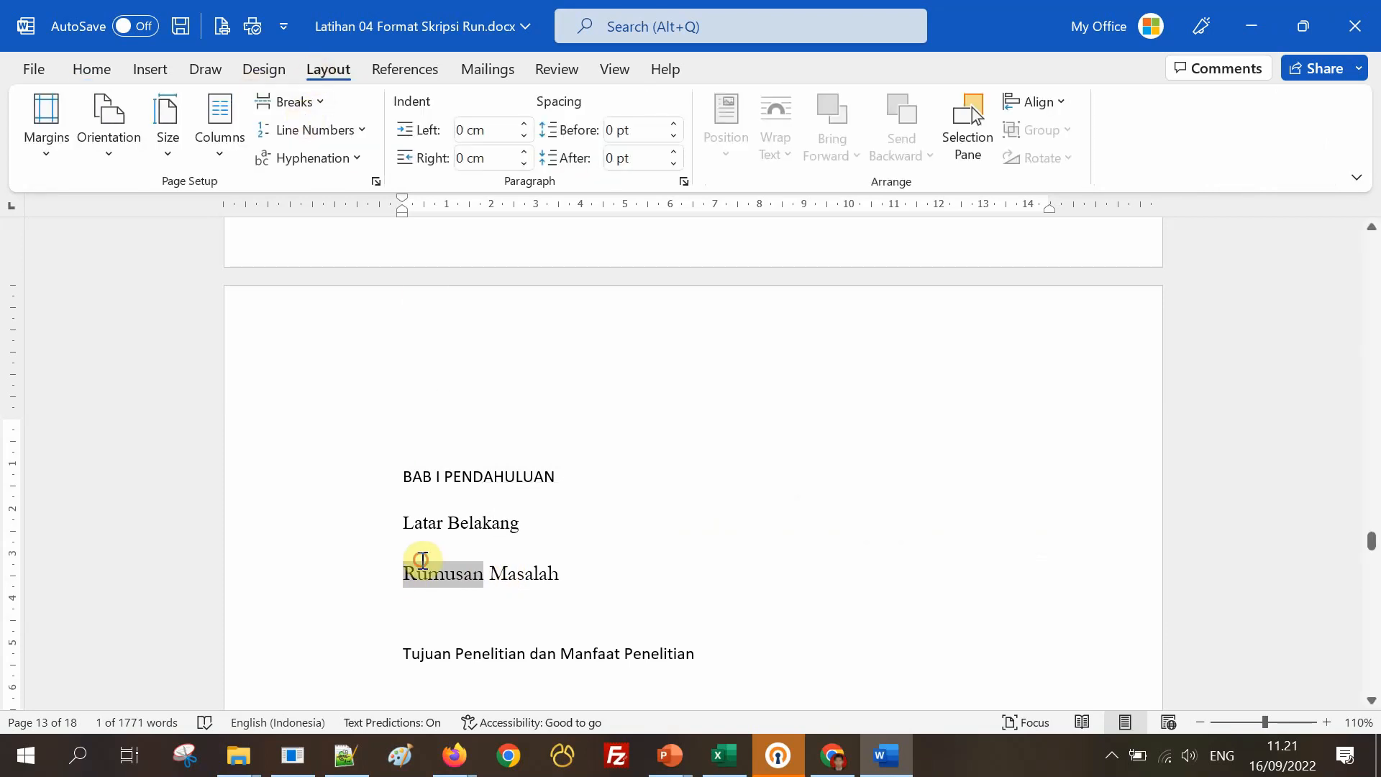
click(422, 559)
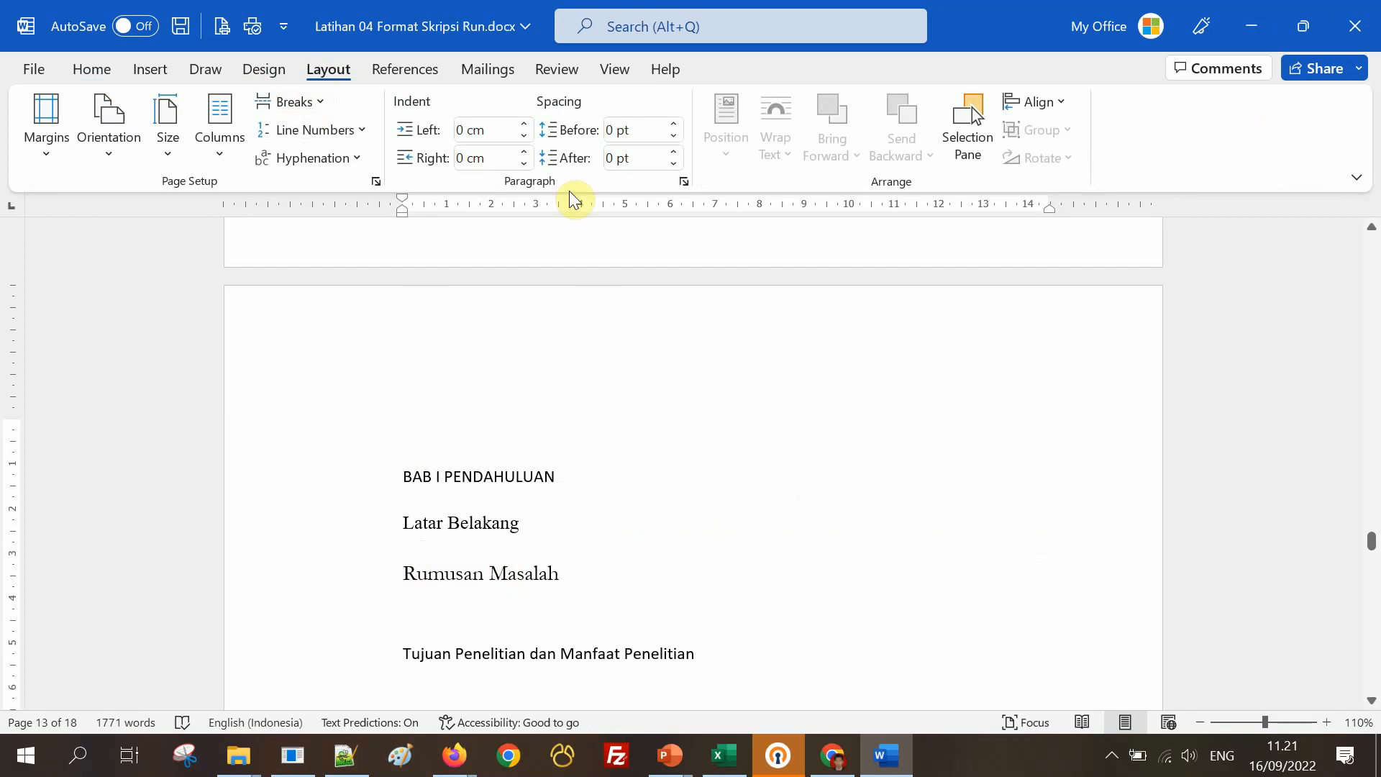
Add blank lines under the "Latar Belakang" subheading and paste the copied "Ini adalah contoh isian" sample paragraphs there.
click(98, 71)
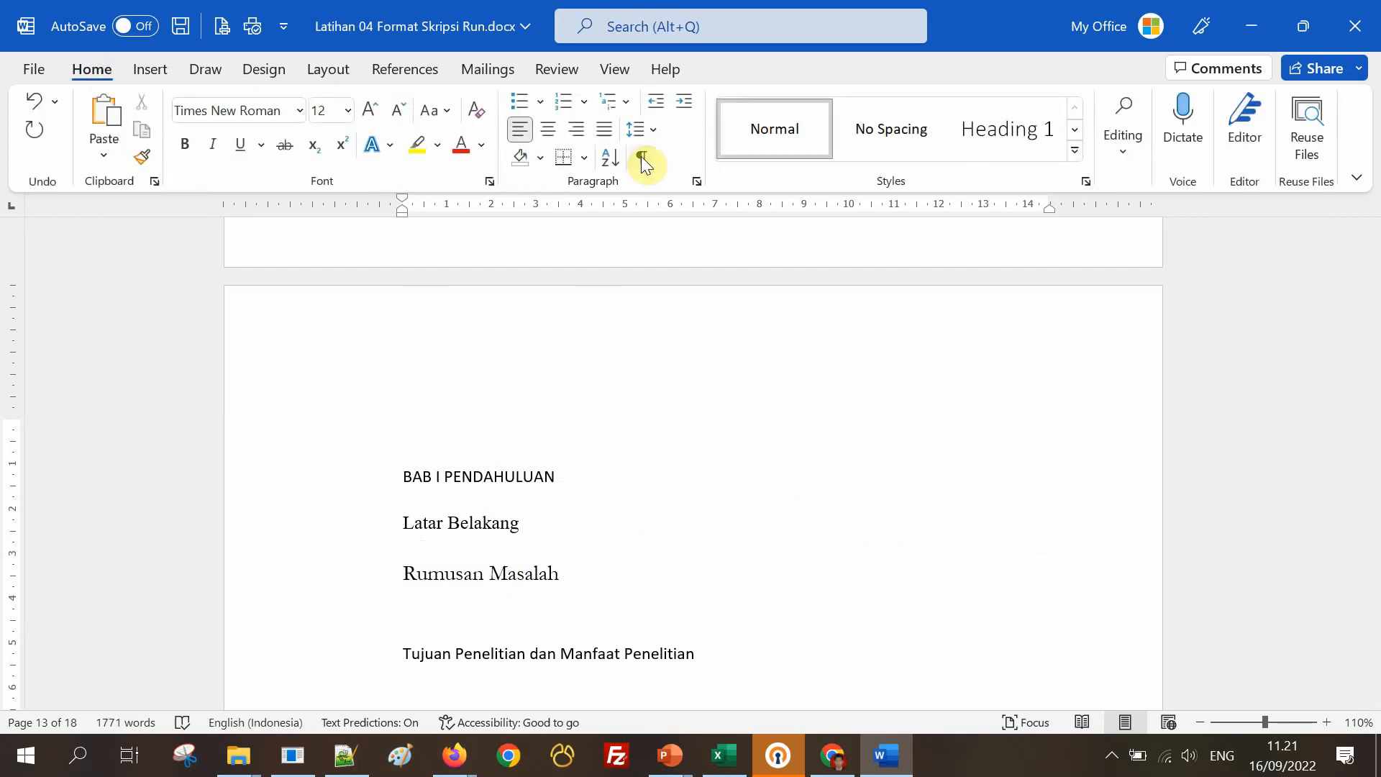
scroll(758, 361, down, 1)
click(460, 481)
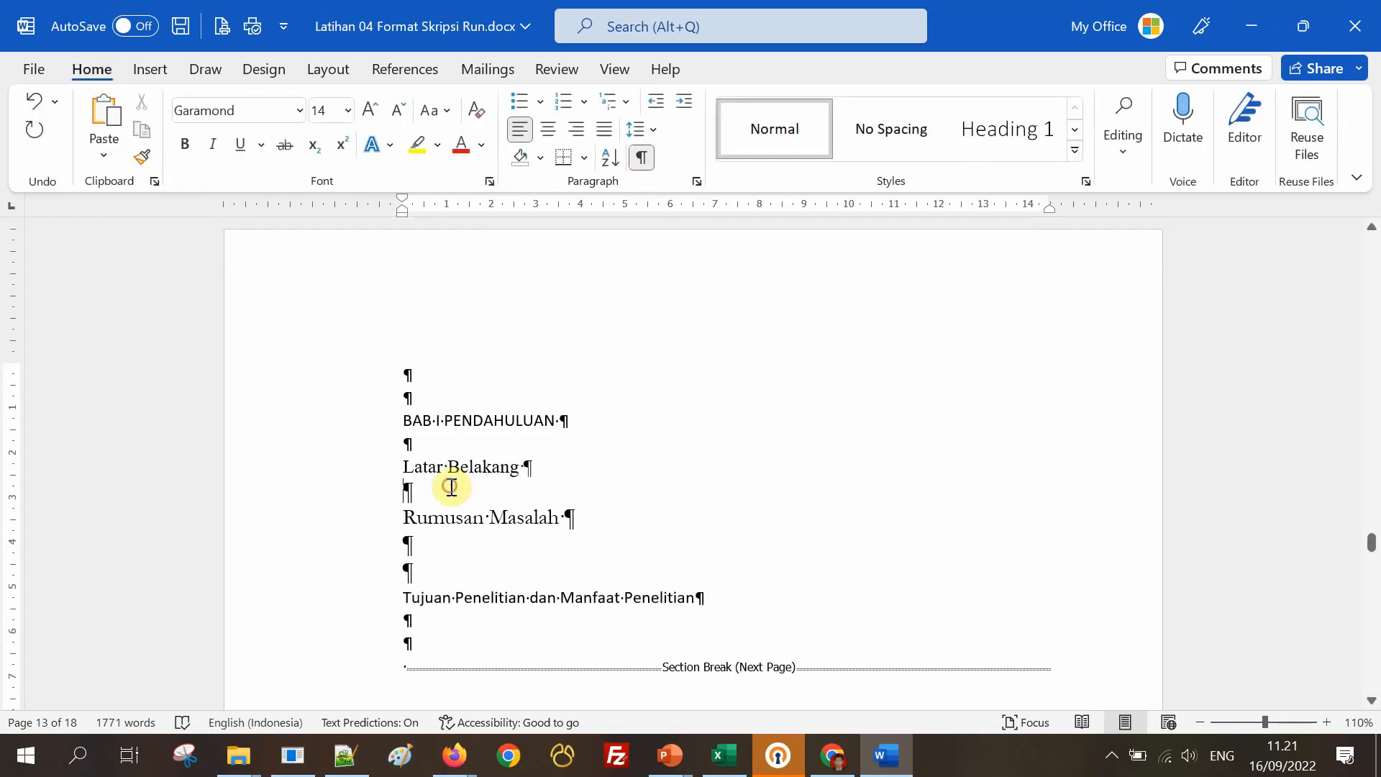
click(641, 158)
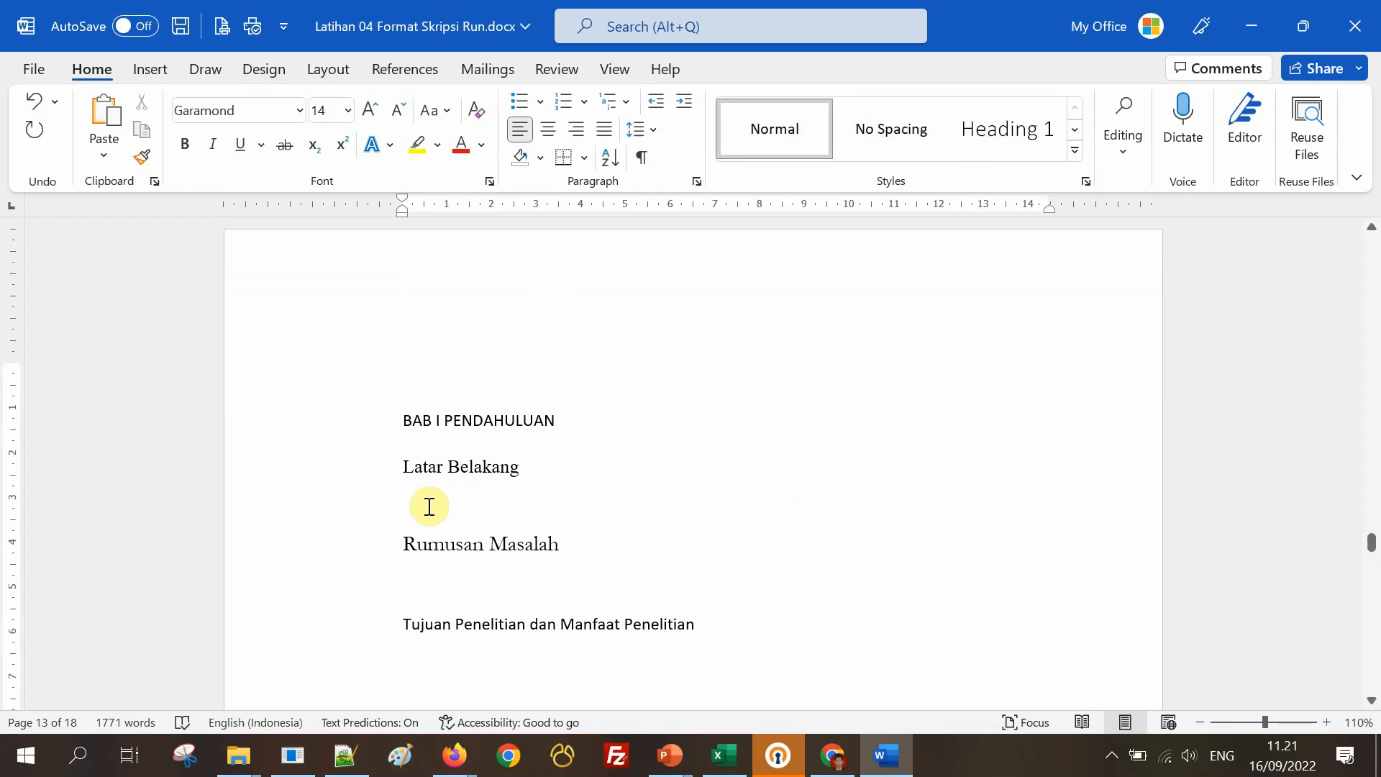
key(Return)
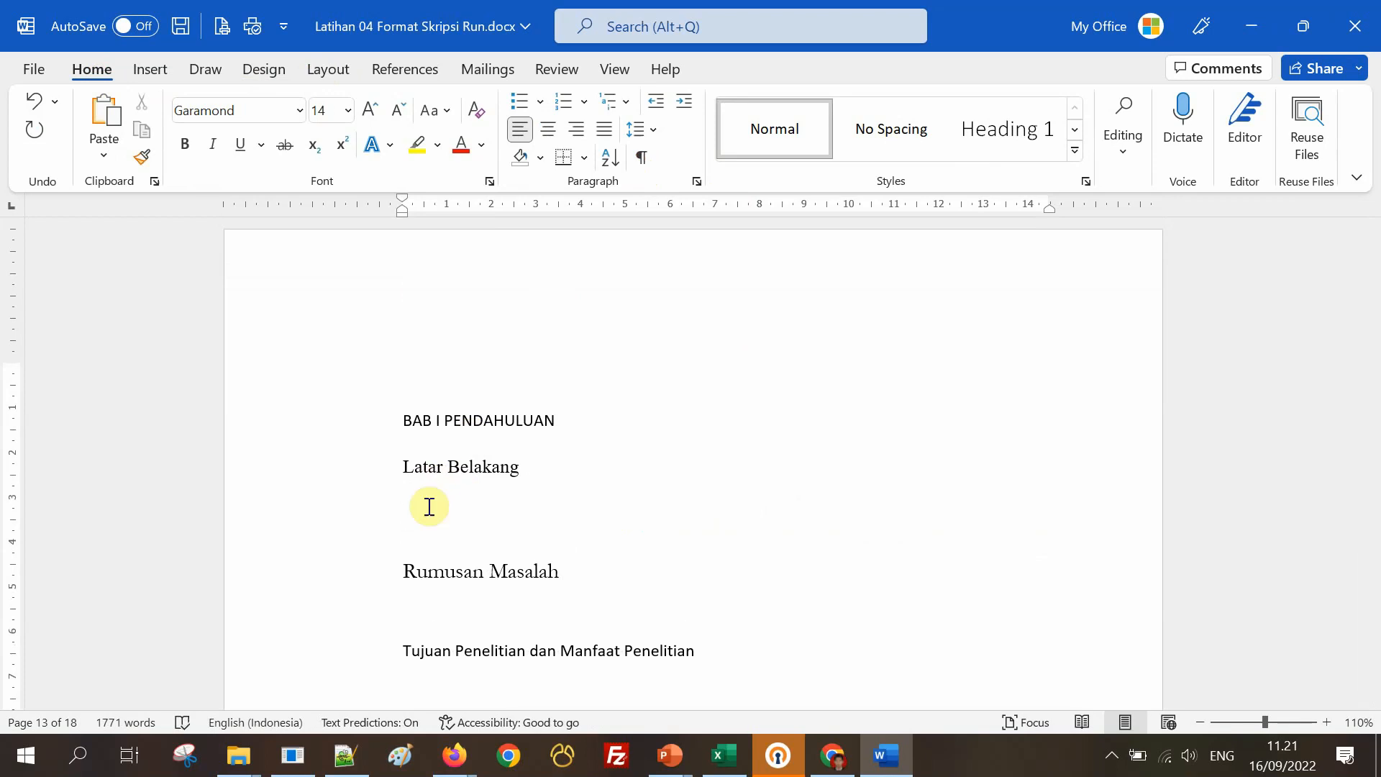
key(ctrl+v)
Paste the copied sample paragraphs on a new line below the "Rumusan Masalah" subheading.
scroll(607, 574, down, 3)
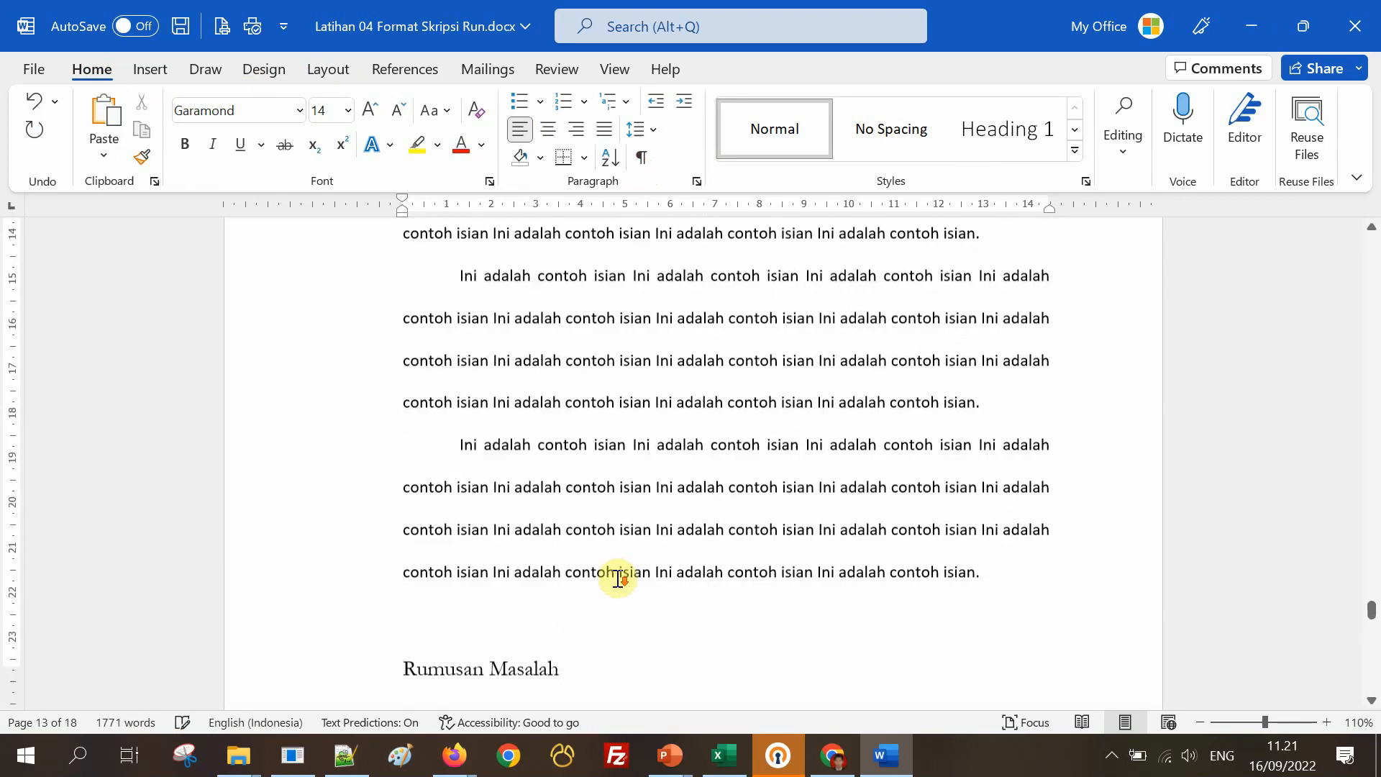
click(602, 440)
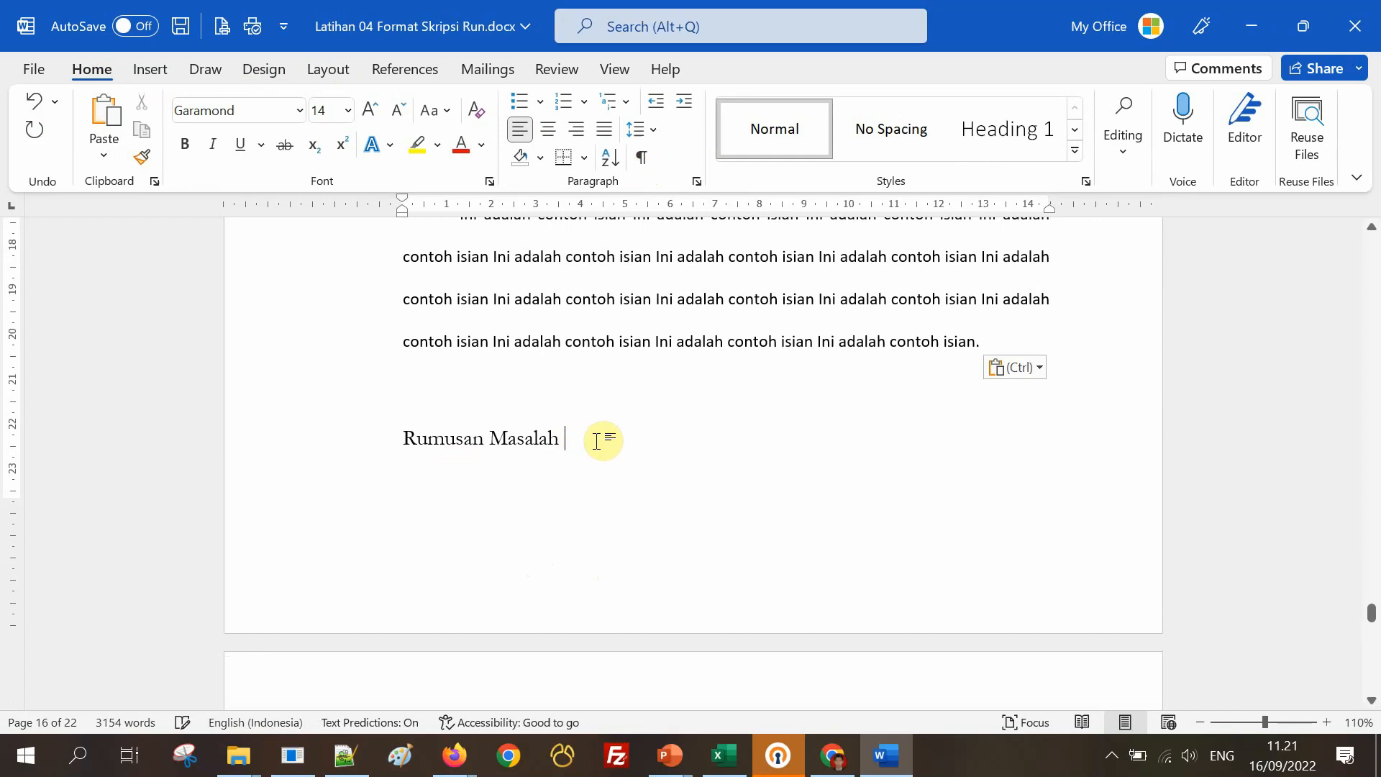
key(Return)
scroll(598, 441, down, 2)
key(ctrl+v)
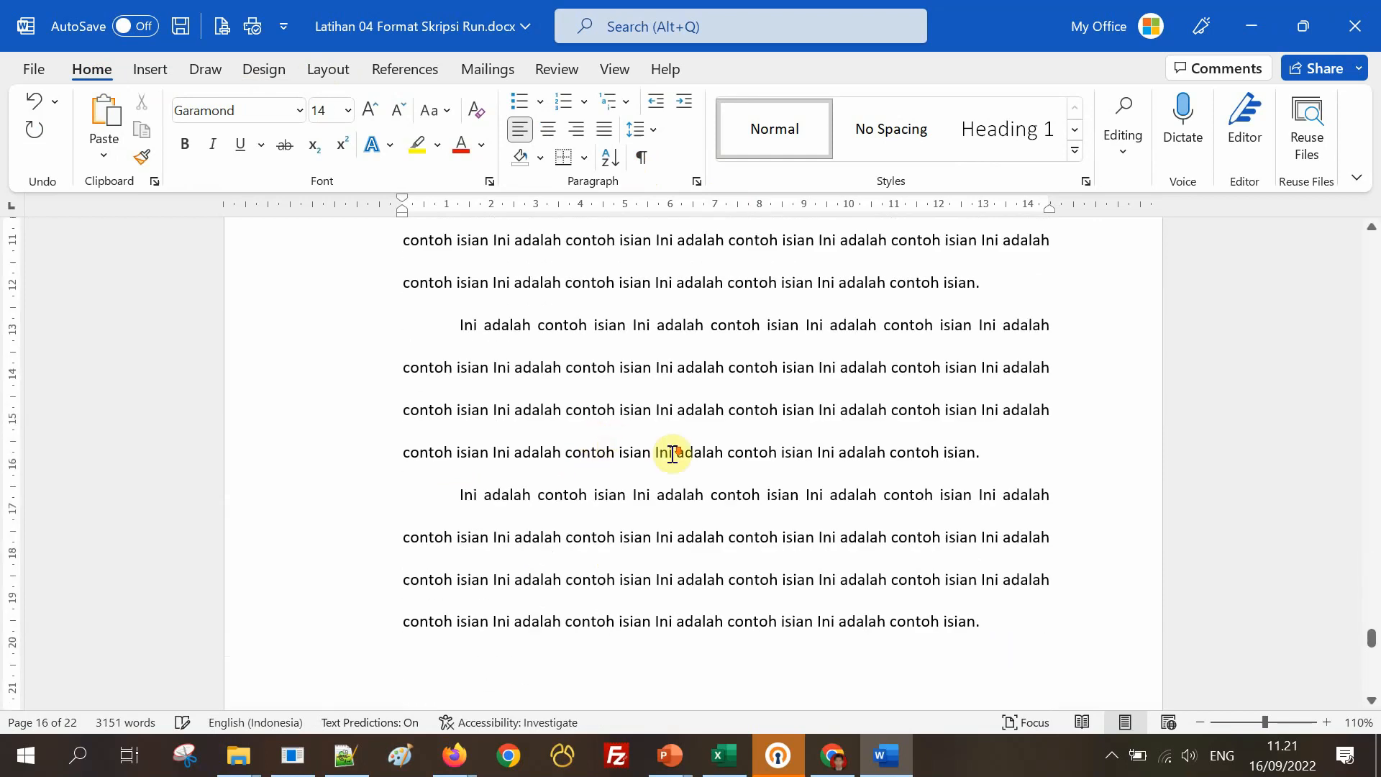
Paste the copied sample paragraphs on a new line below the "Tujuan Penelitian dan Manfaat Penelitian" subheading.
scroll(671, 453, down, 4)
scroll(671, 453, down, 1)
scroll(558, 305, up, 2)
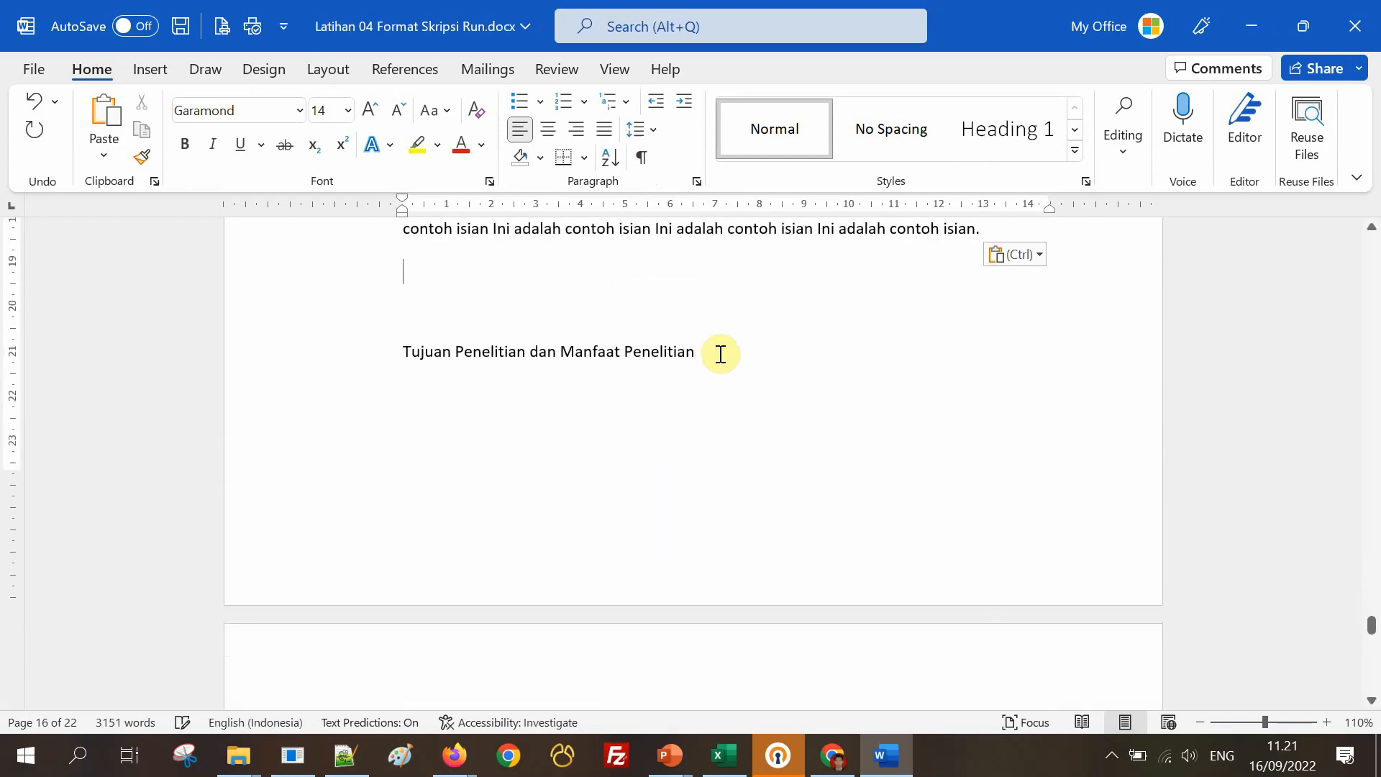
key(Return)
key(ctrl+v)
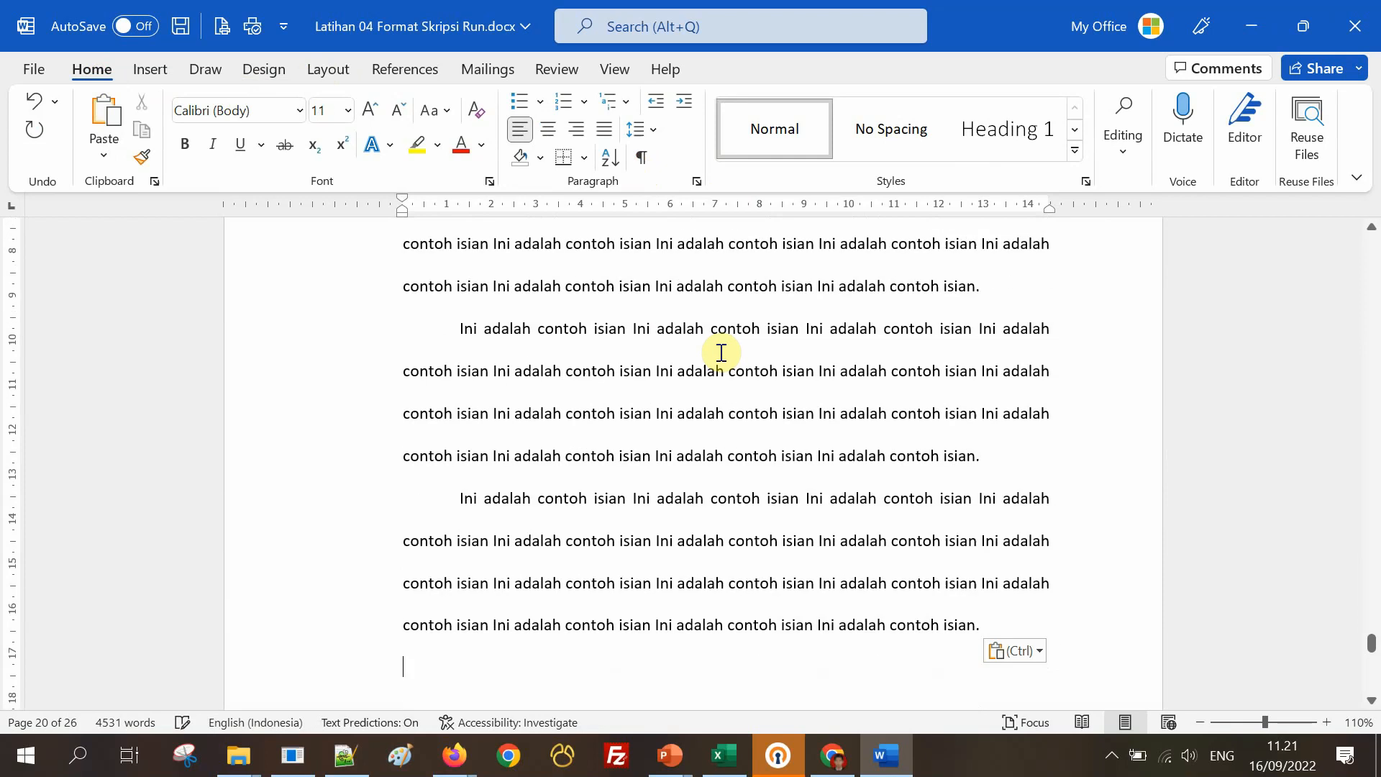
Check the end of BAB I with formatting marks temporarily shown, examining the section break between it and BAB II TINJAUAN PUSTAKA.
scroll(787, 387, down, 5)
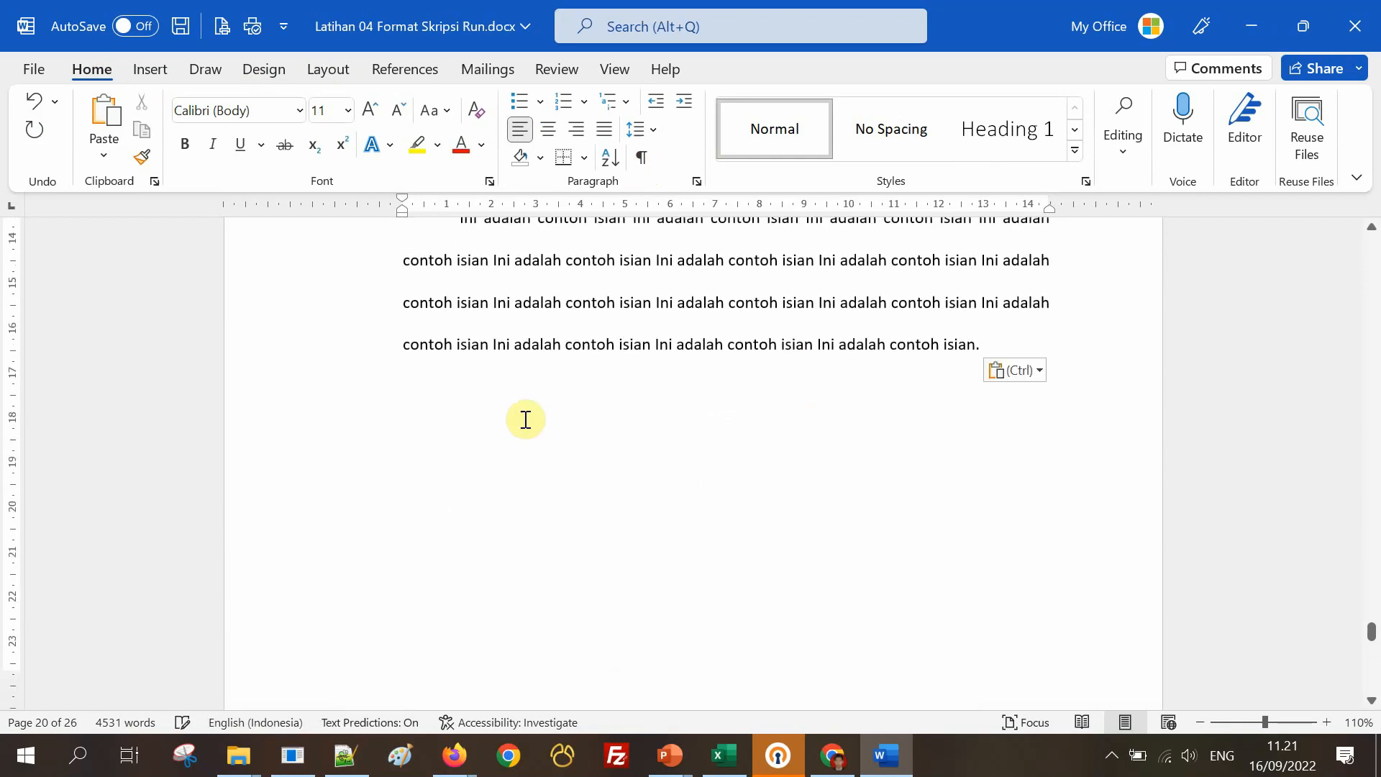
click(543, 400)
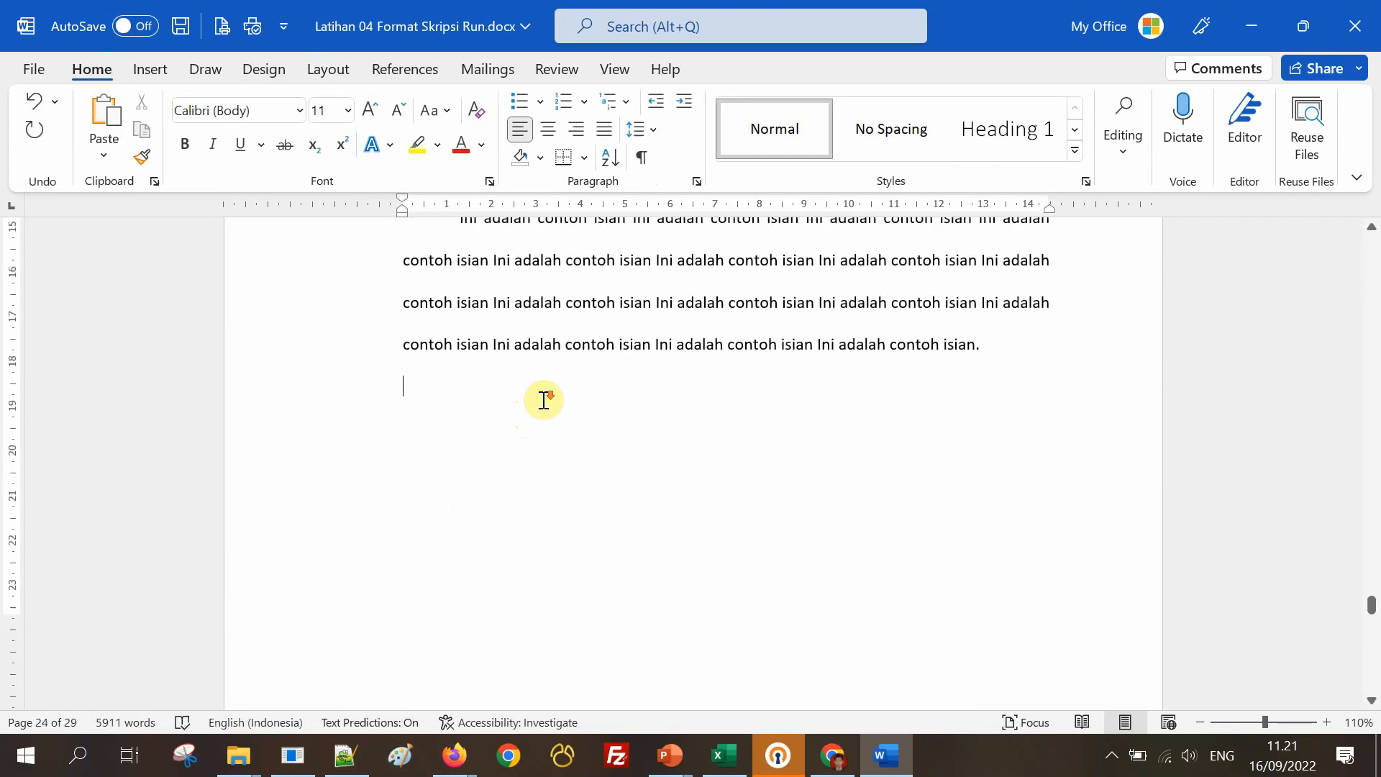
scroll(543, 399, down, 5)
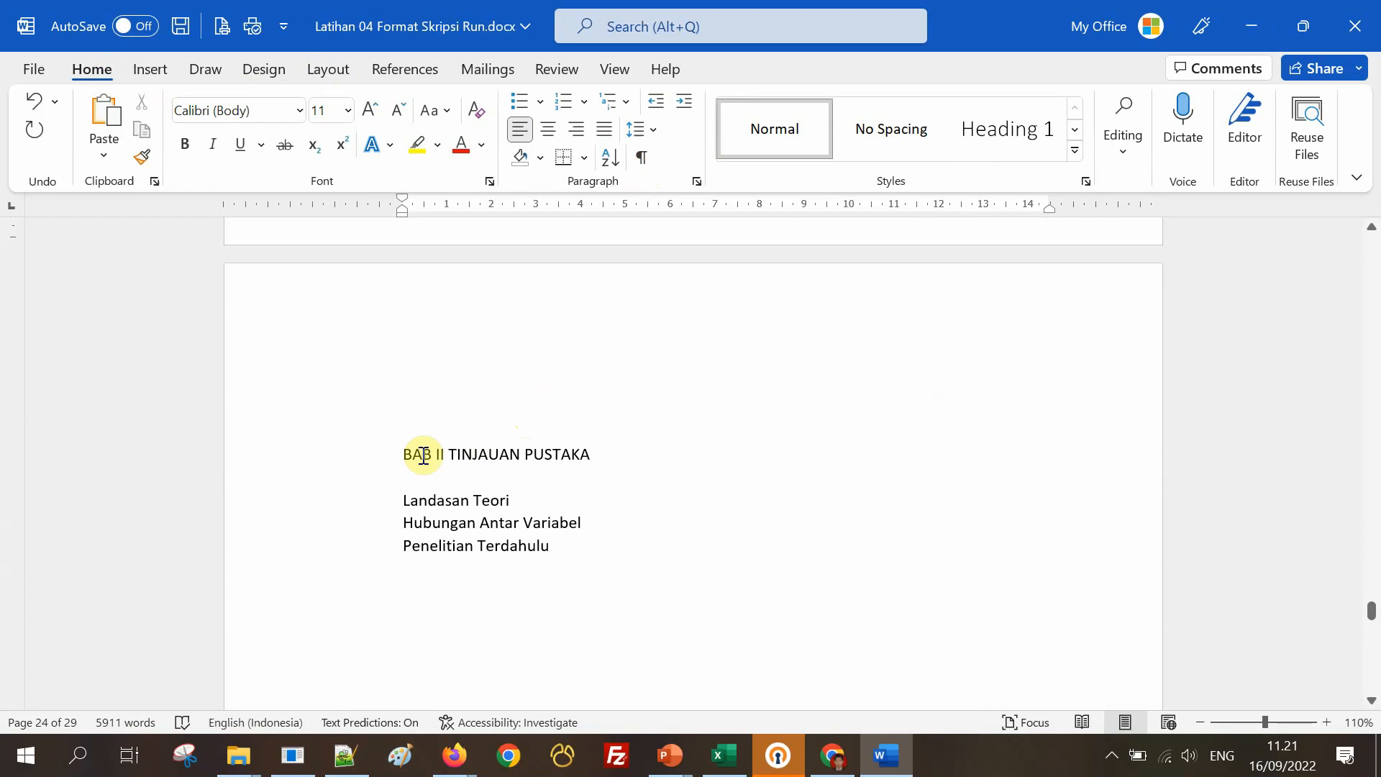
scroll(573, 422, up, 5)
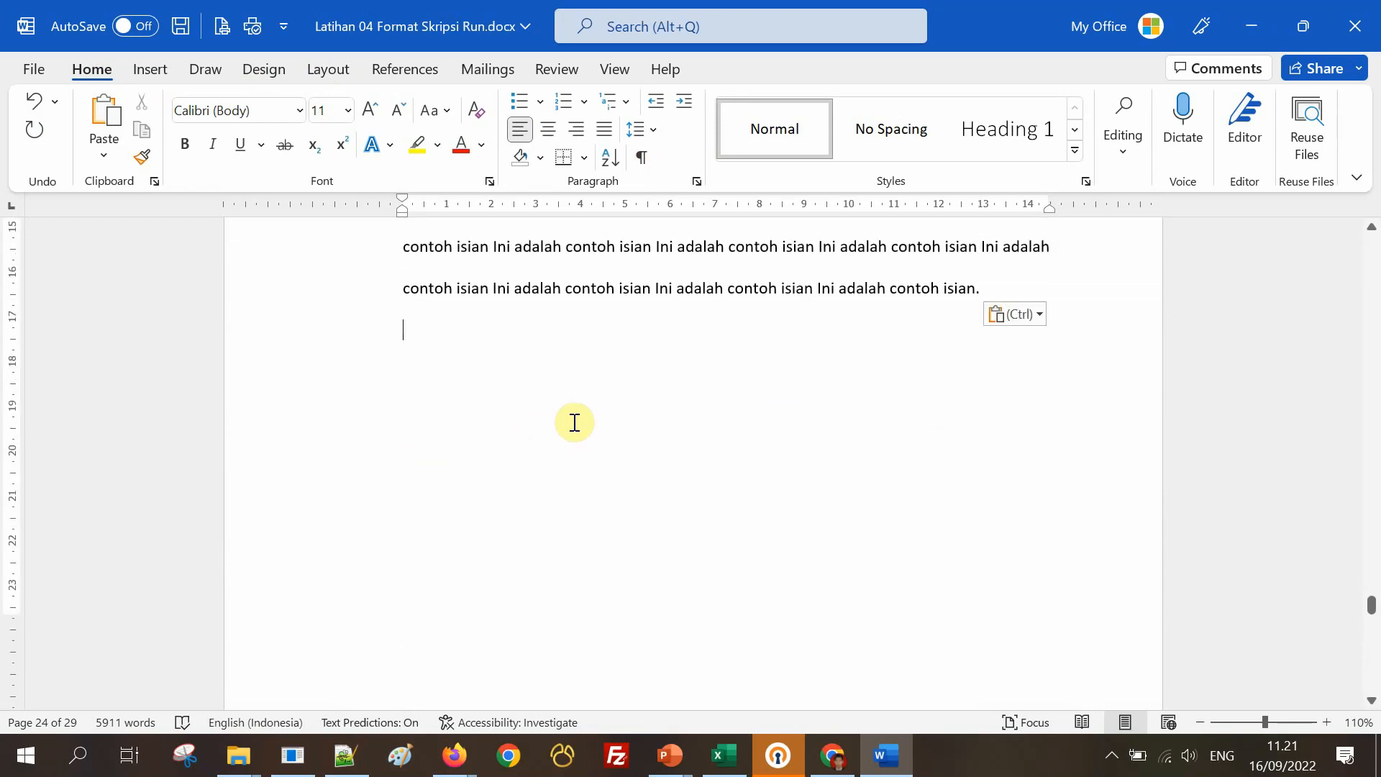
scroll(576, 415, down, 5)
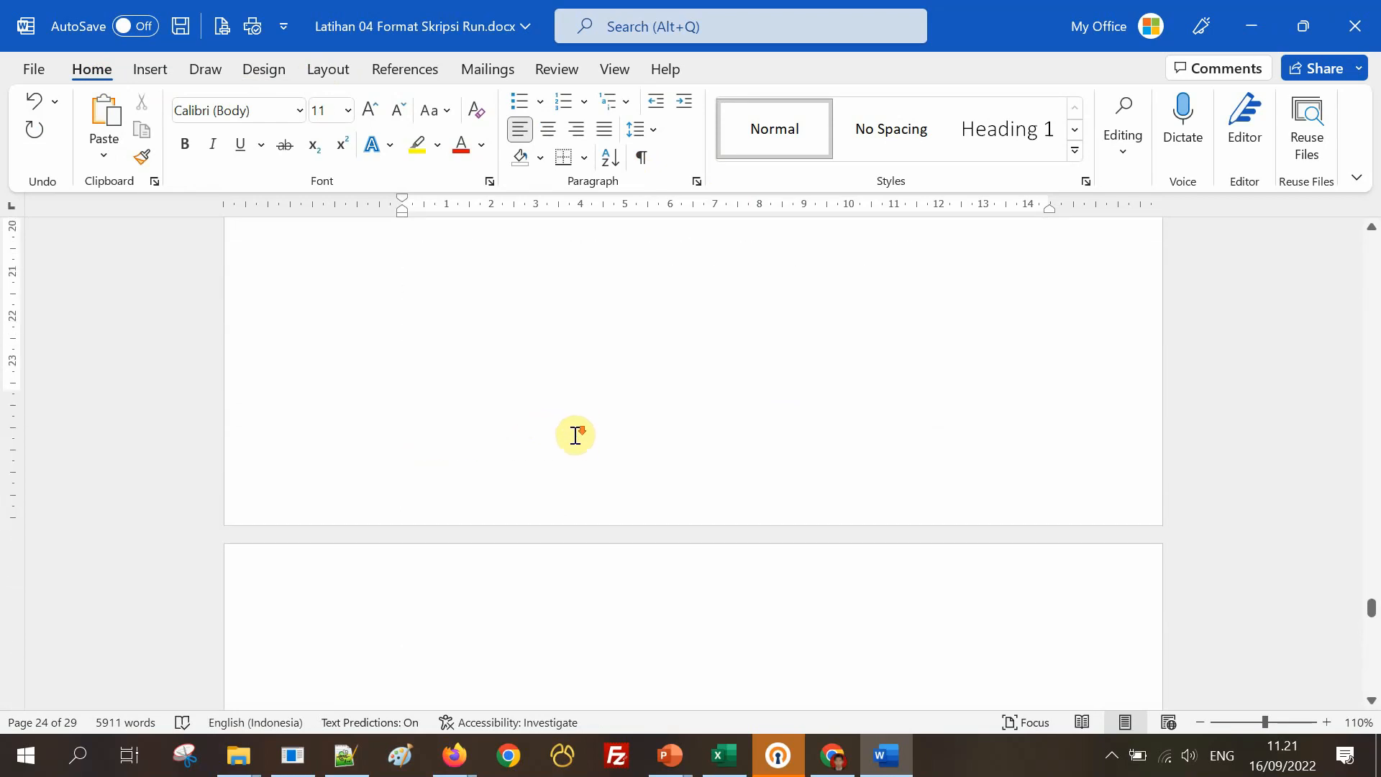
drag(403, 568, 444, 567)
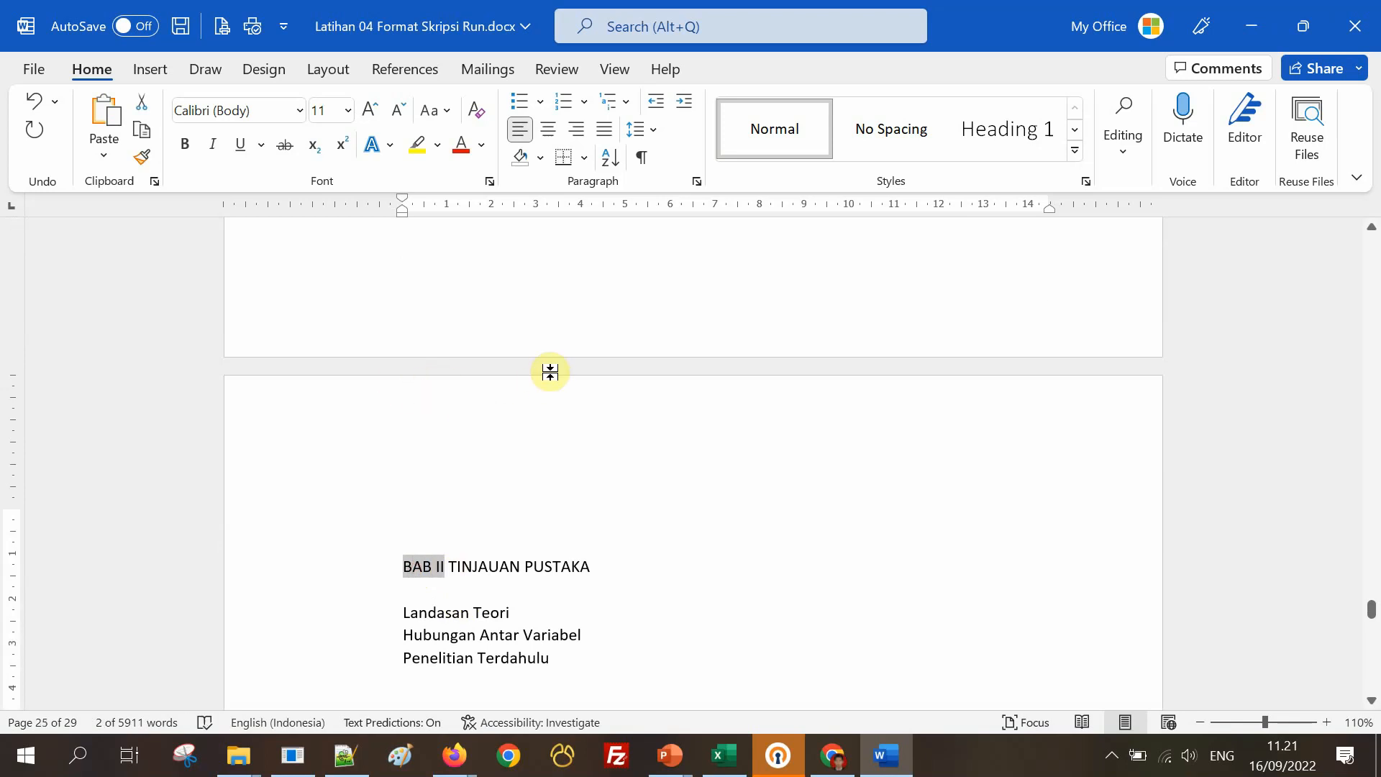
click(641, 157)
scroll(727, 379, up, 3)
scroll(727, 379, up, 3)
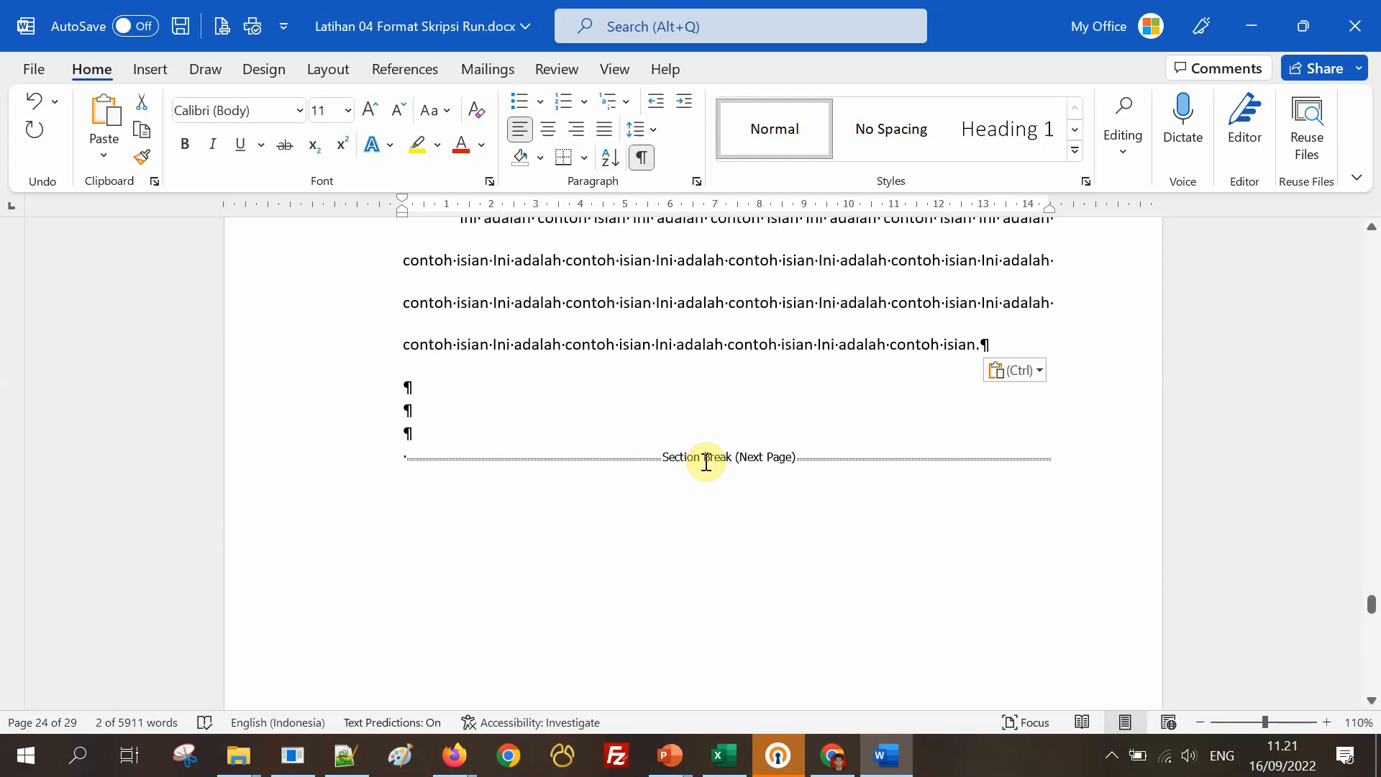
scroll(705, 460, down, 3)
click(642, 160)
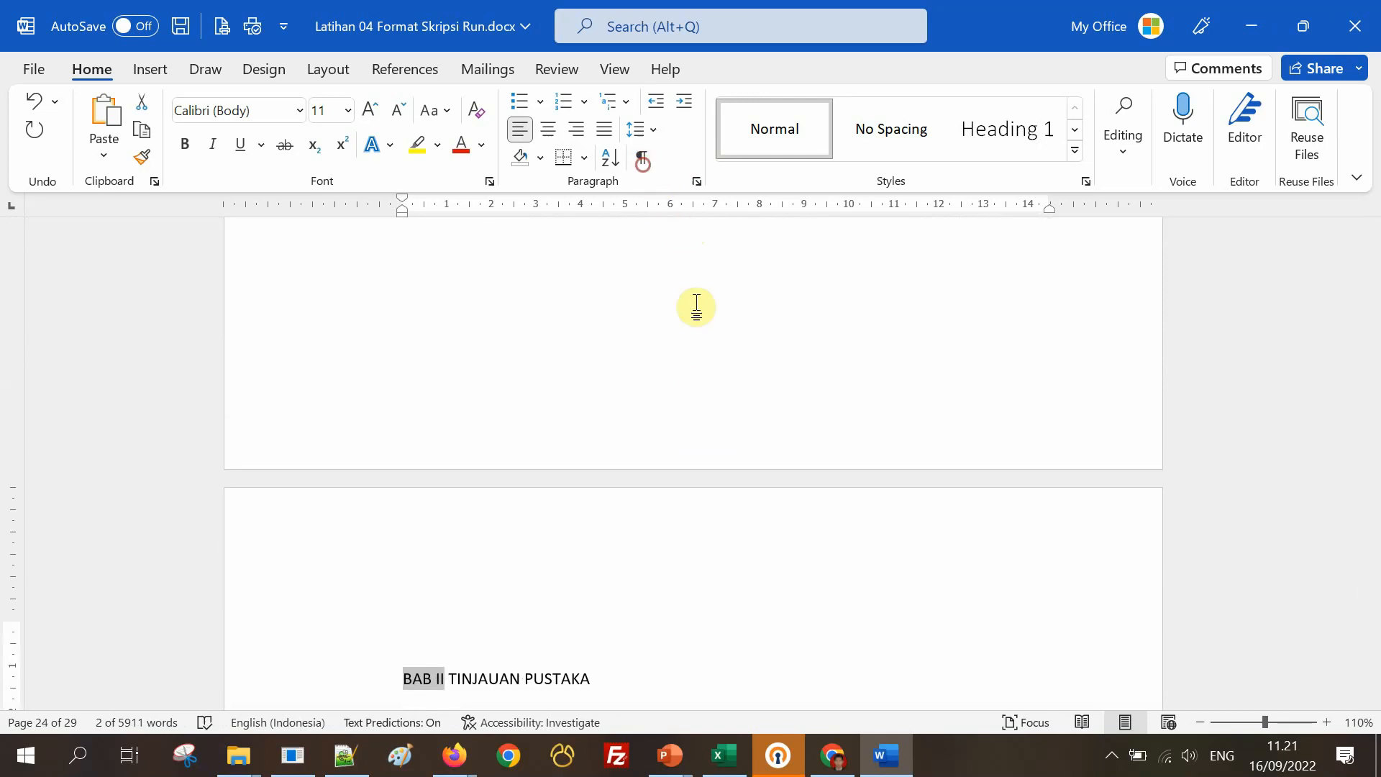
scroll(744, 375, up, 3)
scroll(743, 375, down, 4)
scroll(743, 374, down, 4)
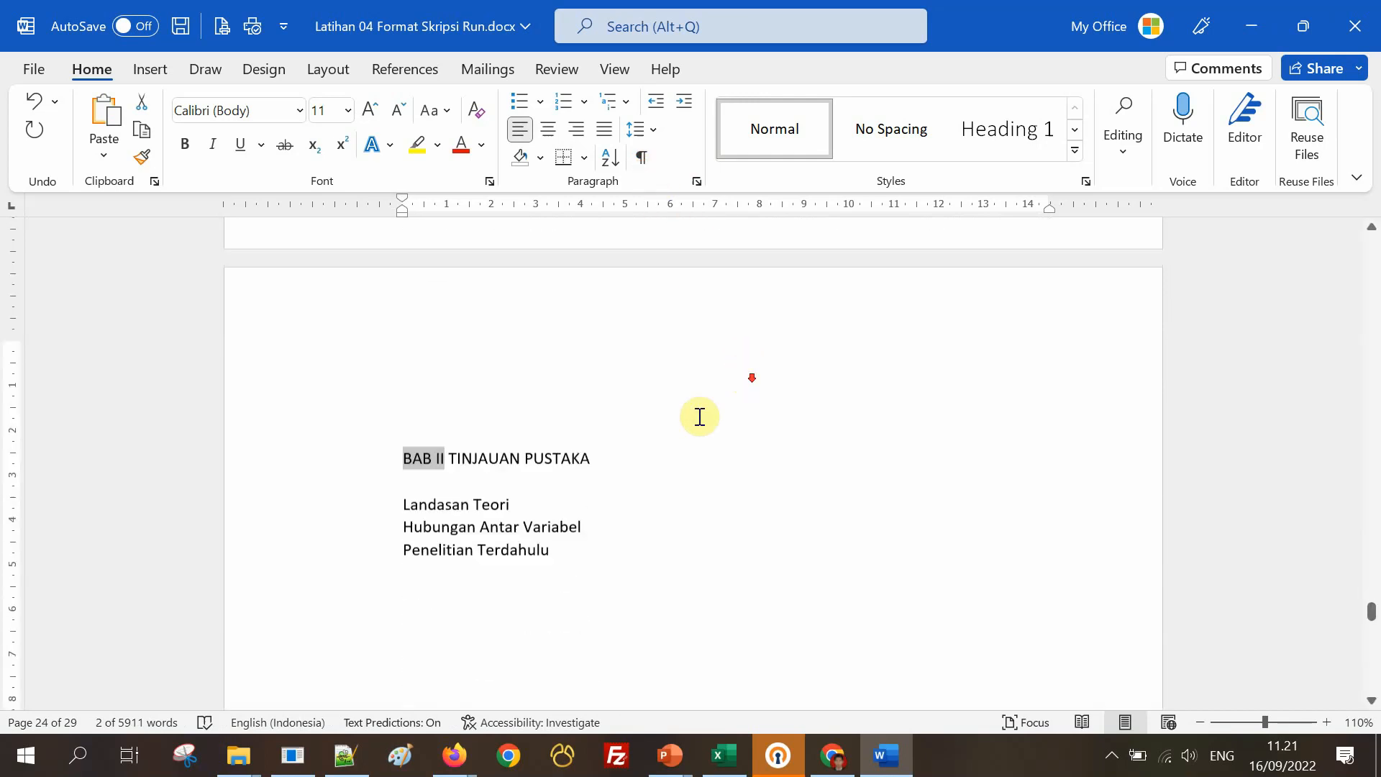
Show the formatting marks and insert two blank lines between "Penelitian Terdahulu" and the section break that ends BAB II TINJAUAN PUSTAKA.
click(575, 447)
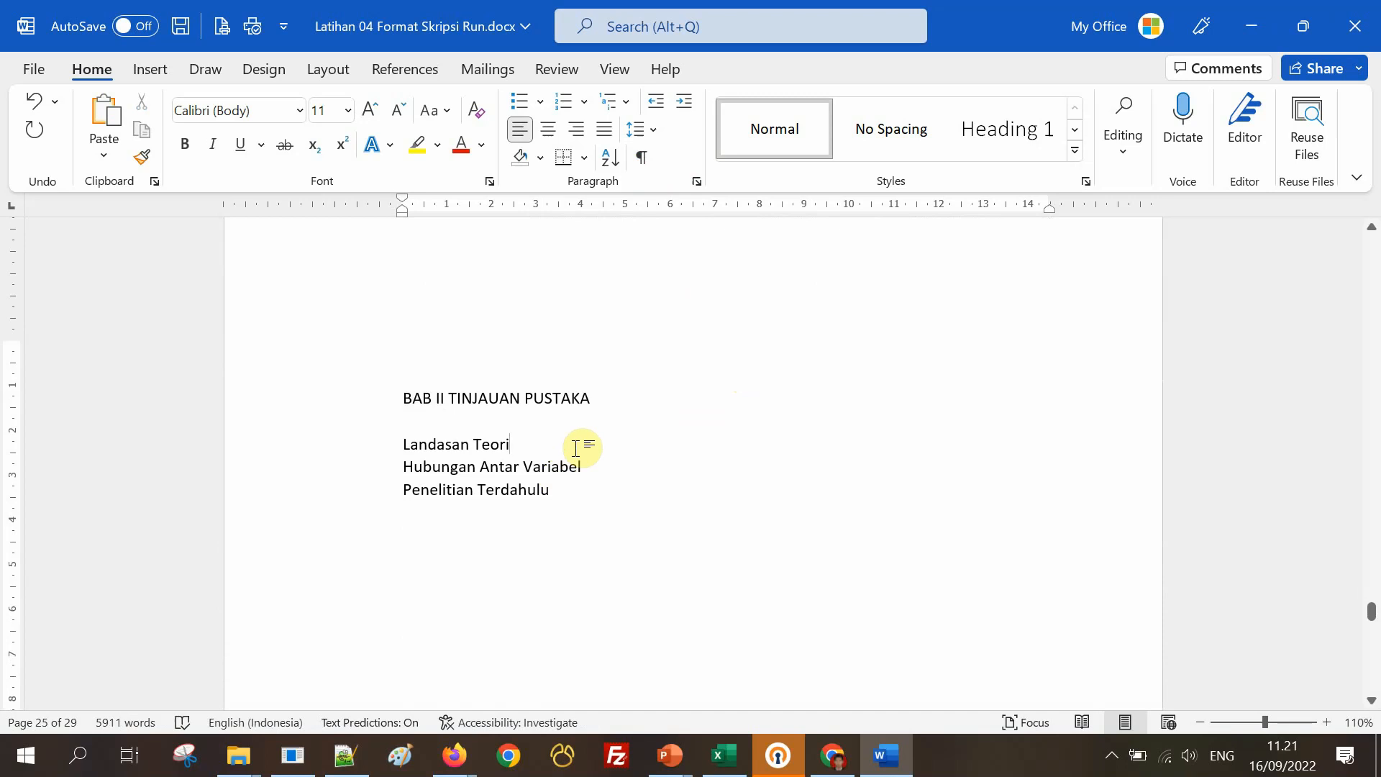
click(642, 158)
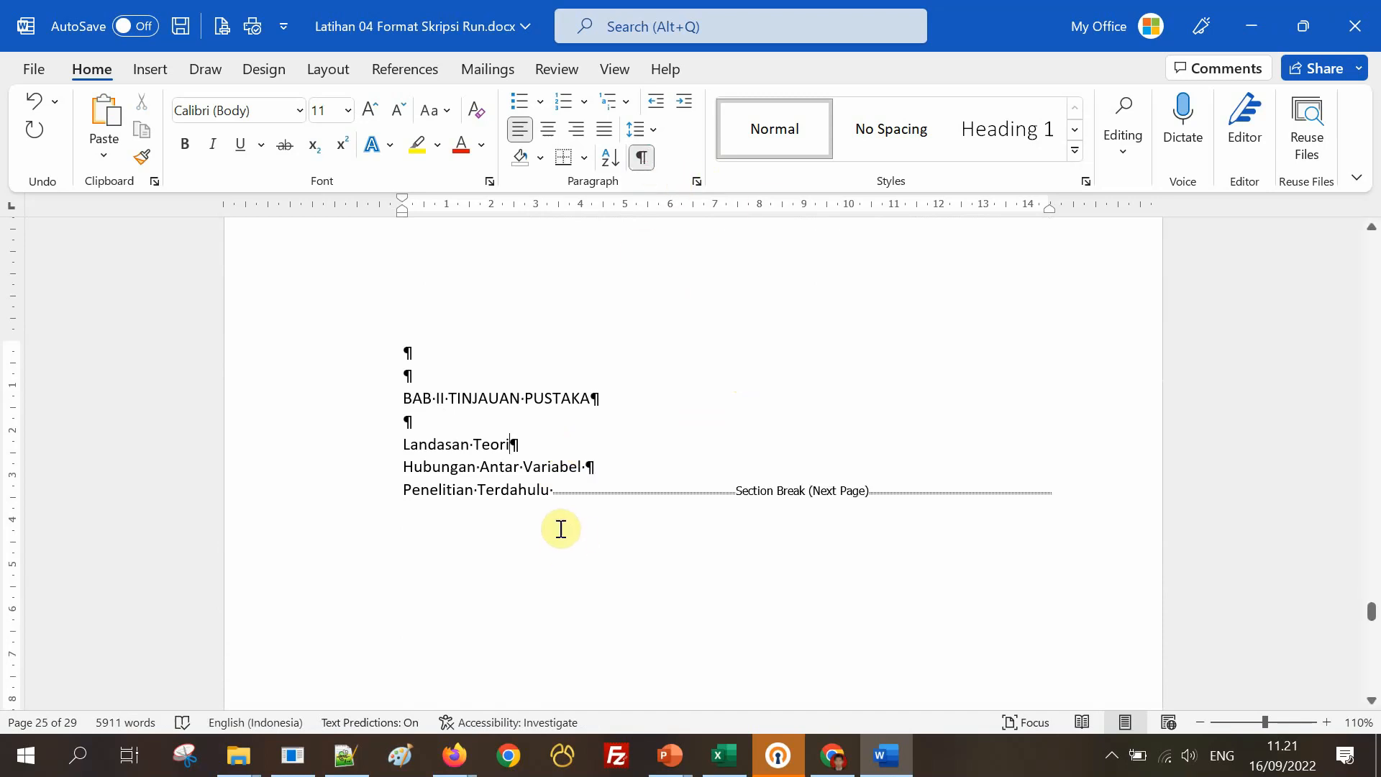
click(553, 492)
key(Return)
key(Return)
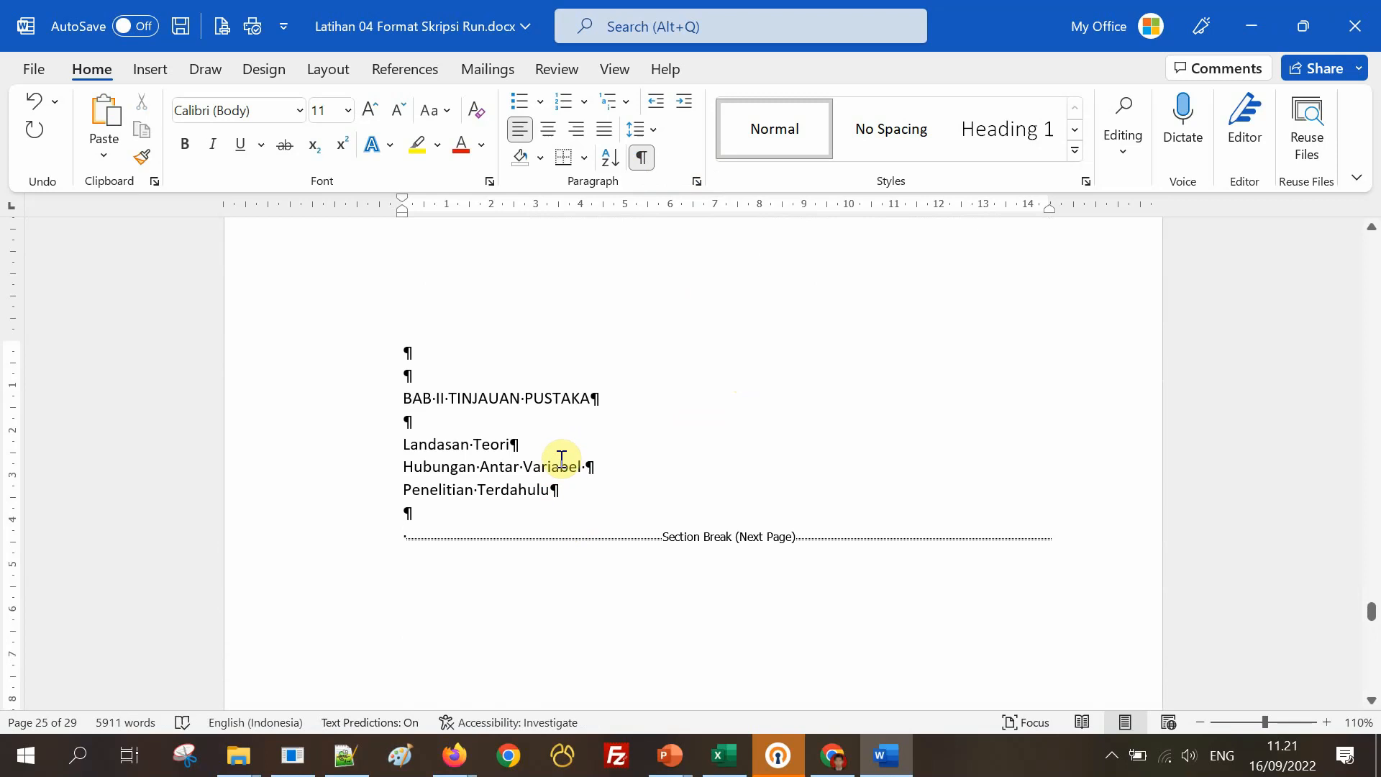
key(Return)
click(566, 450)
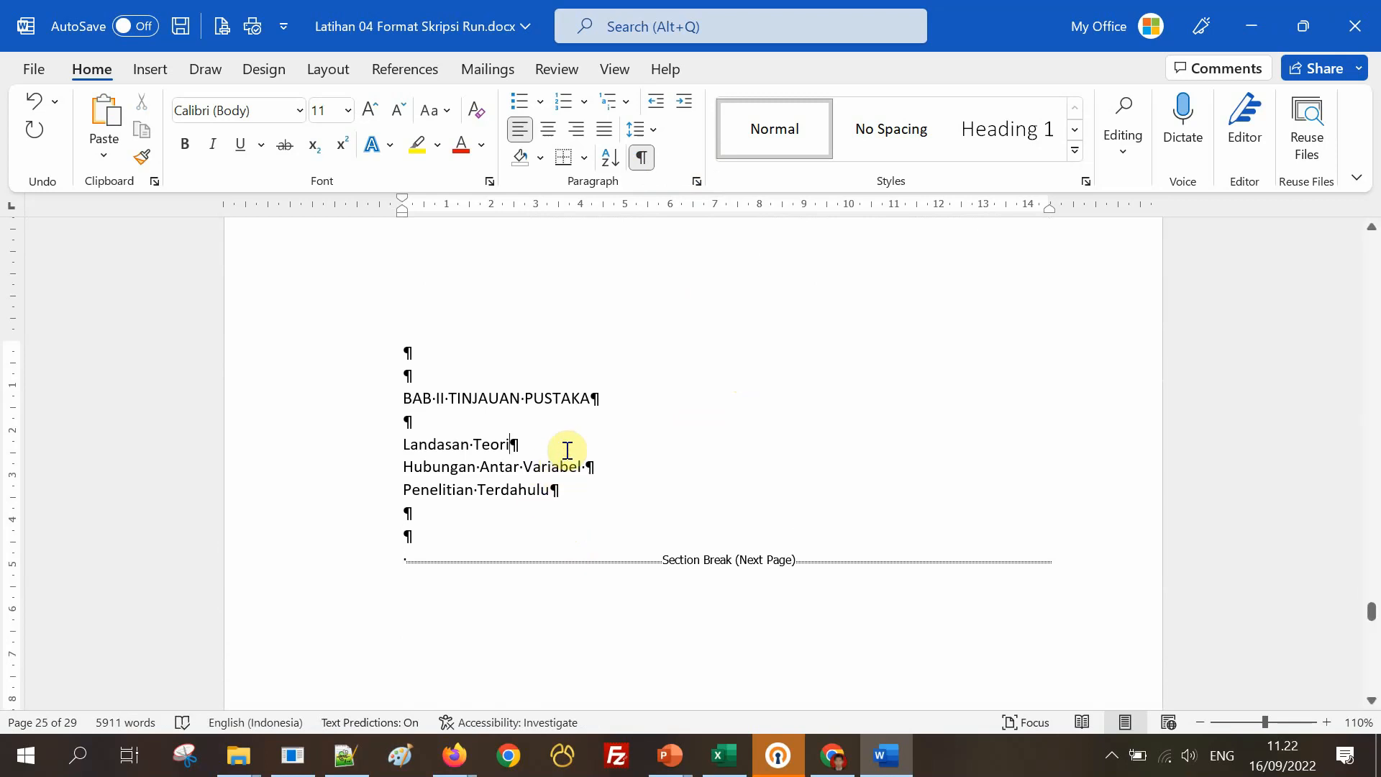
Paste the copied sample paragraphs on a new line below the "Landasan Teori" subheading and add a blank line after them.
key(Return)
key(ctrl+v)
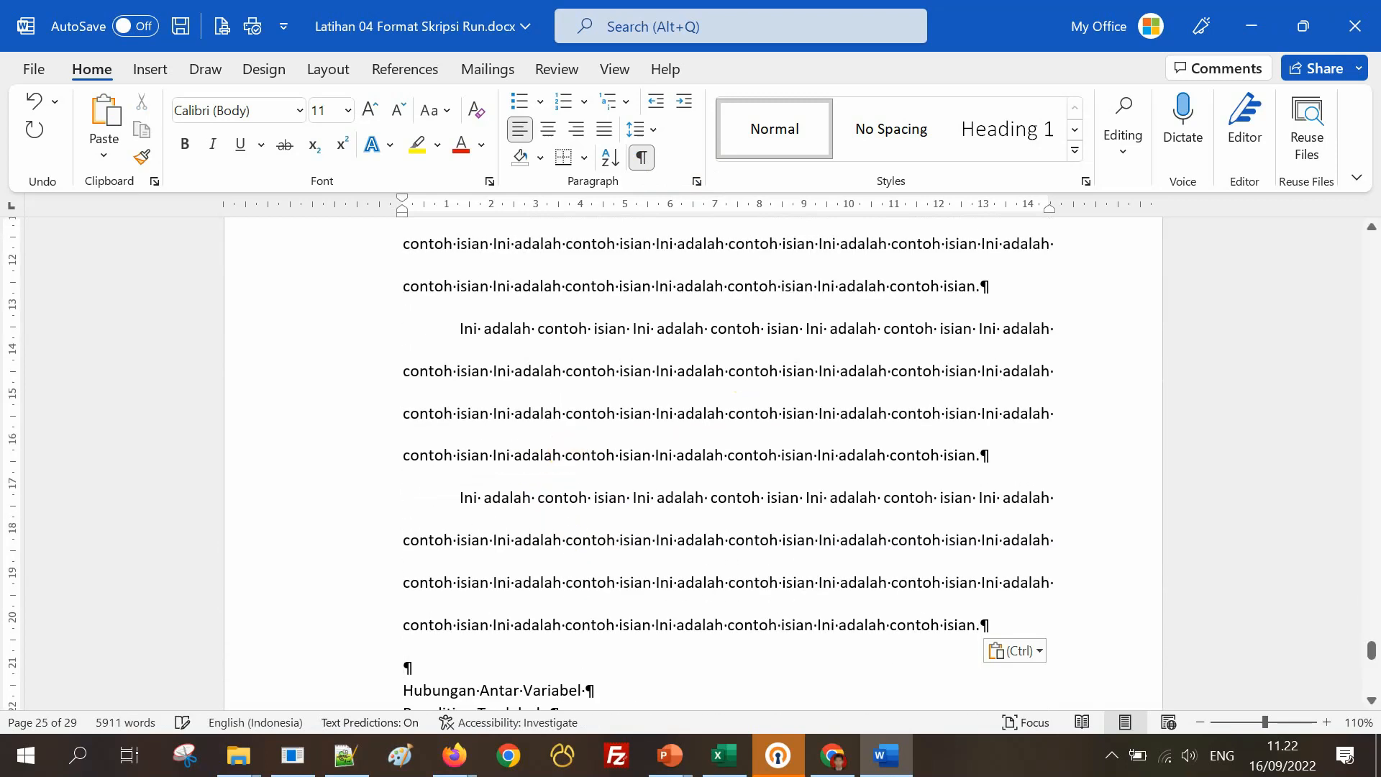
key(Return)
Paste the copied sample paragraphs on a new line below the "Hubungan Antar Variabel" subheading.
scroll(532, 468, down, 4)
click(608, 489)
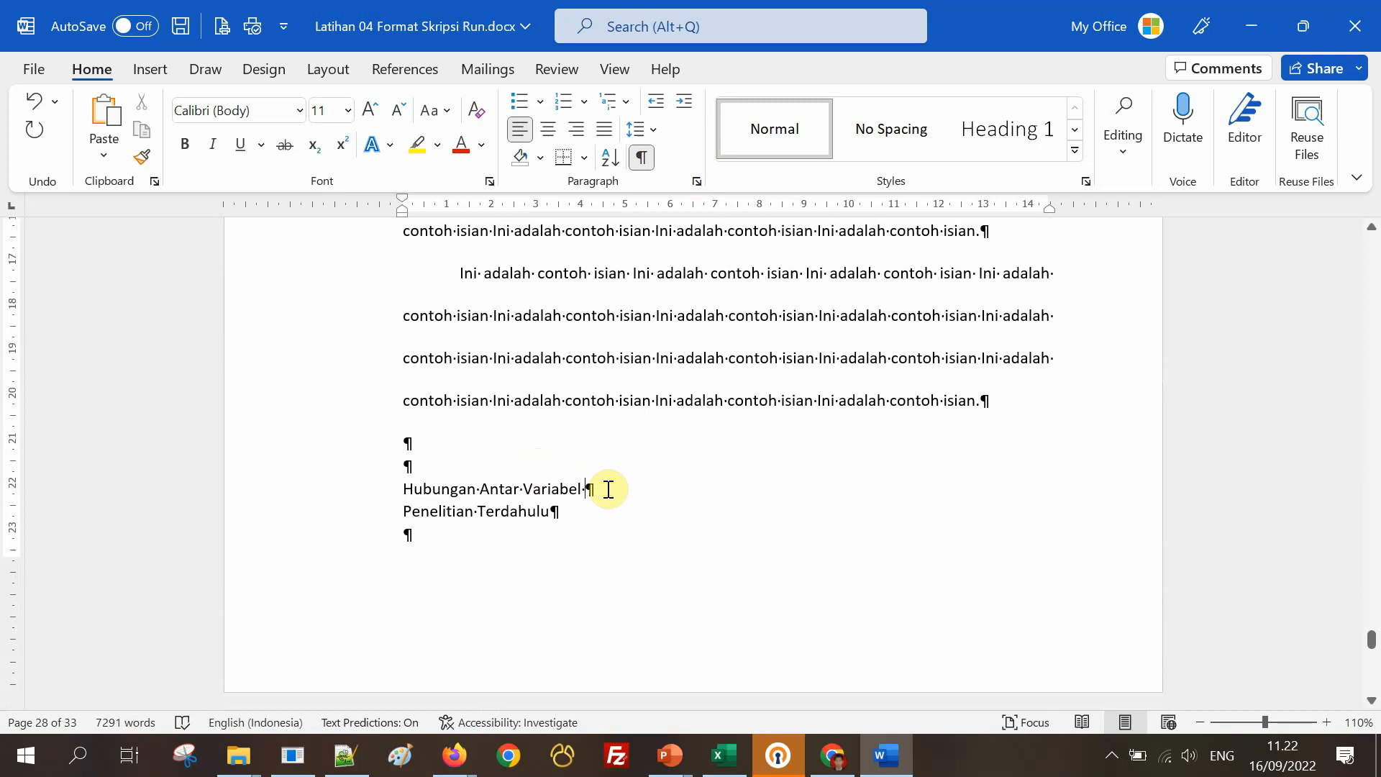
key(Return)
key(ctrl+v)
scroll(709, 524, down, 1)
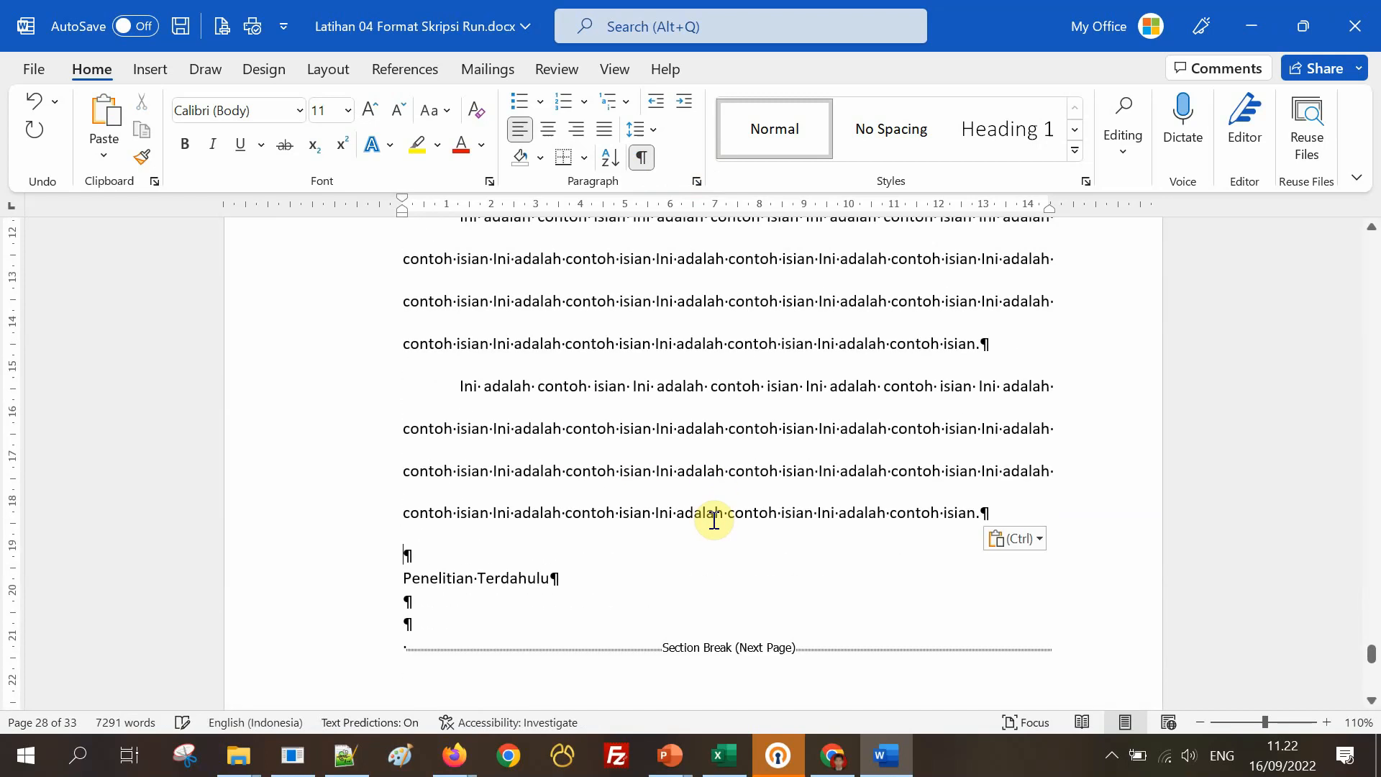
Hide the formatting marks and paste the copied sample paragraphs on a new line below the "Penelitian Terdahulu" subheading.
scroll(716, 518, down, 2)
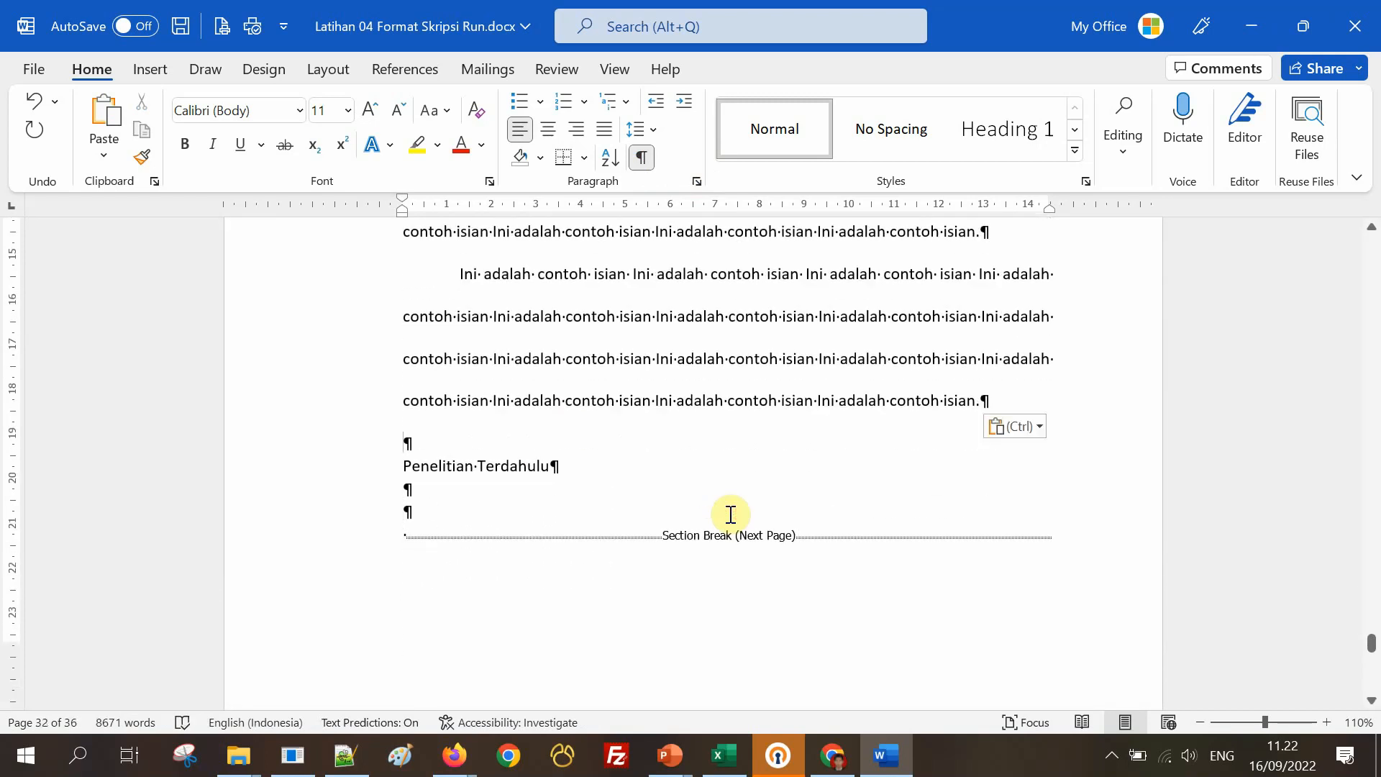
click(640, 157)
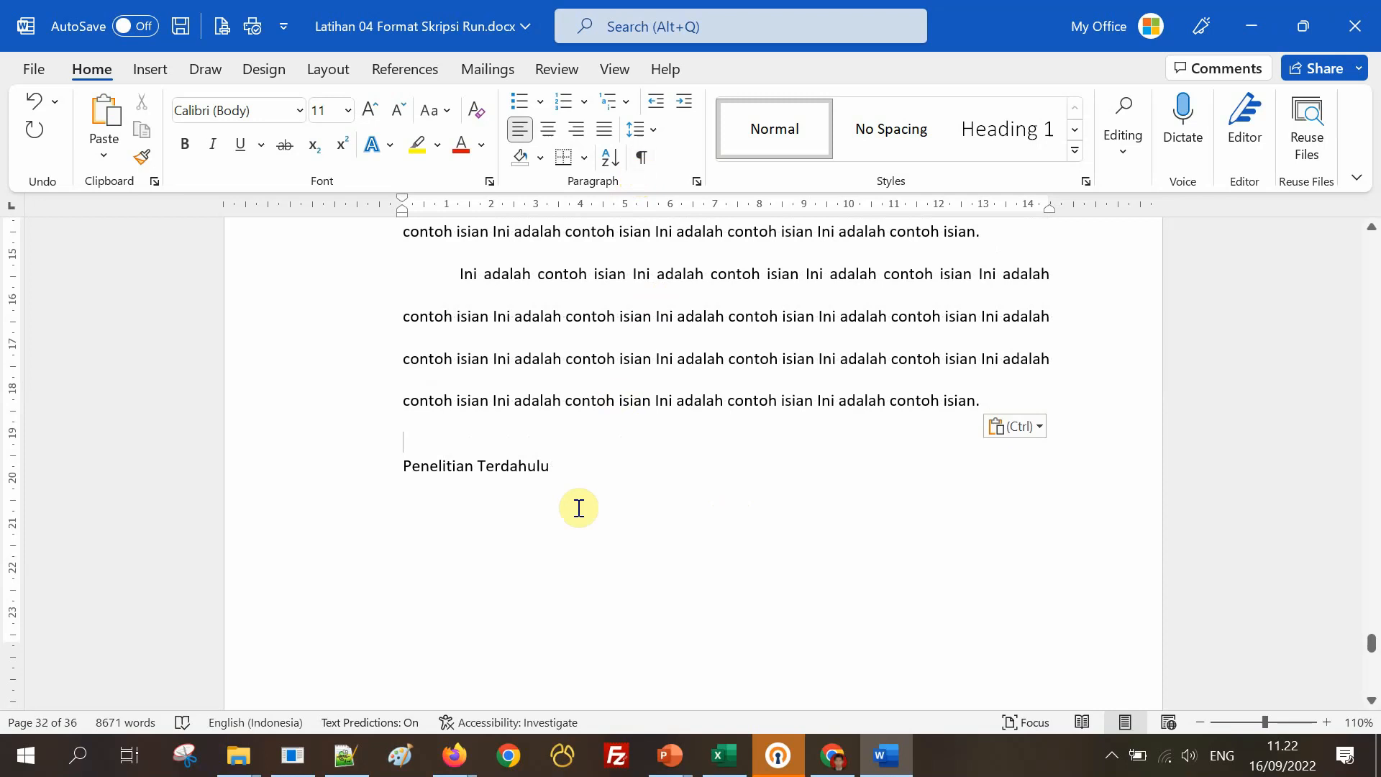
scroll(590, 464, down, 3)
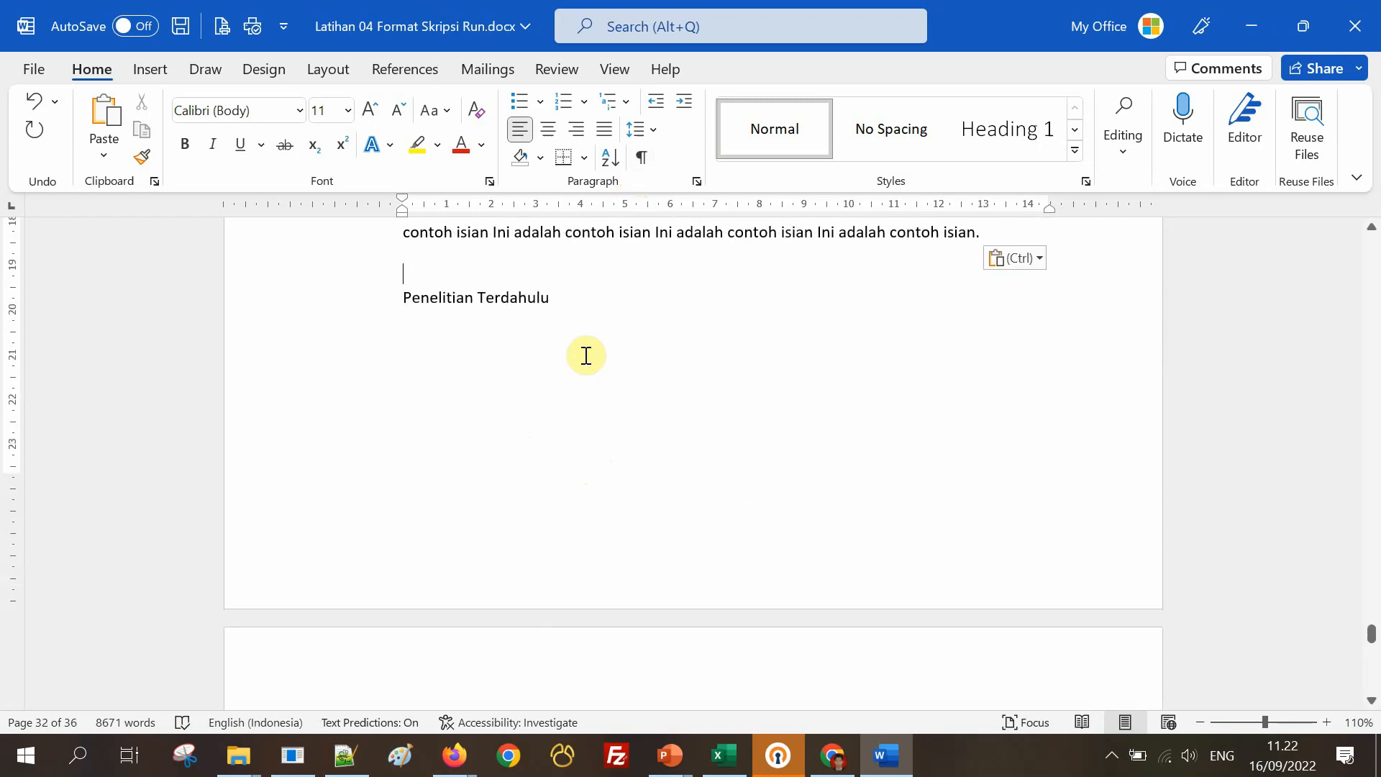
key(Return)
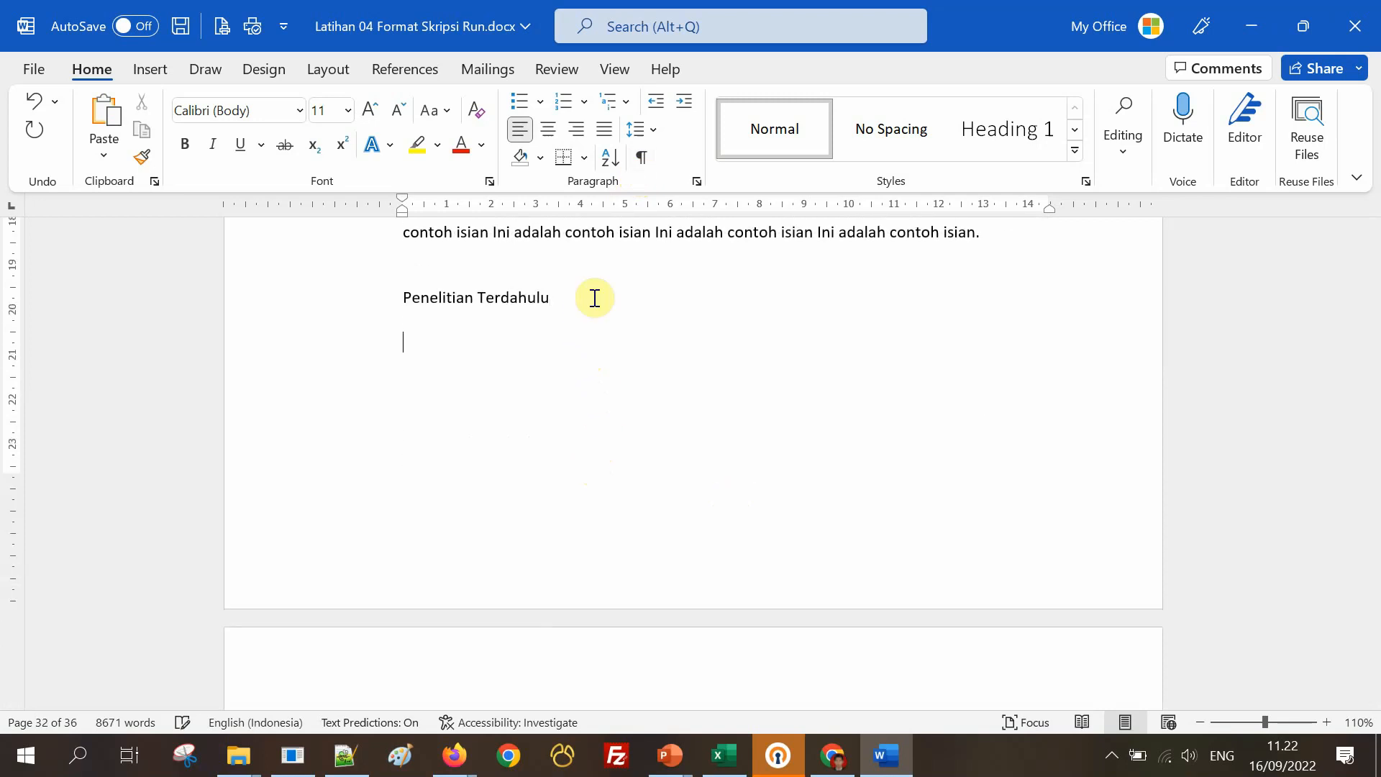
key(ctrl+v)
Show the formatting marks and insert two line breaks between "Jenis dan Sumber Data" and the section break that ends BAB III METODE PENELITIAN.
scroll(610, 346, down, 12)
scroll(607, 408, down, 5)
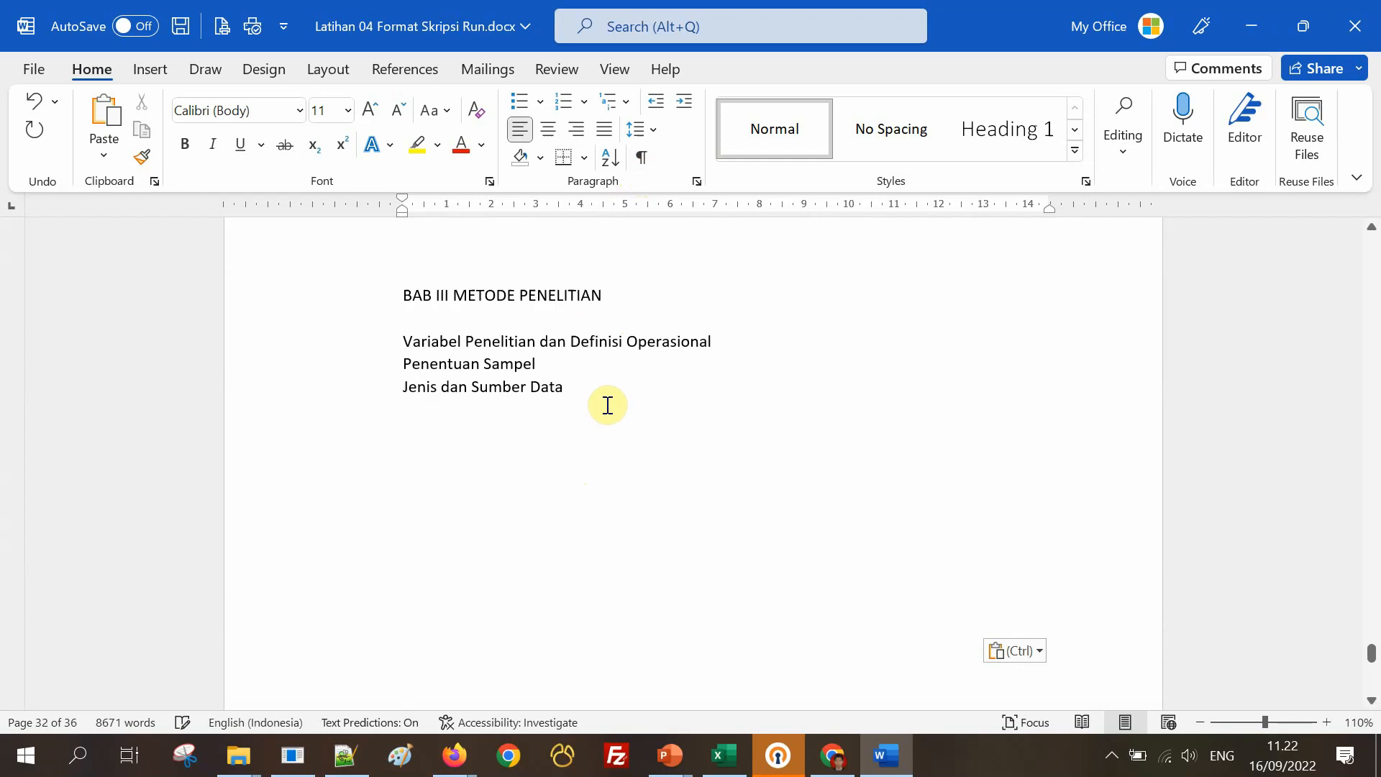
click(645, 156)
scroll(711, 292, up, 8)
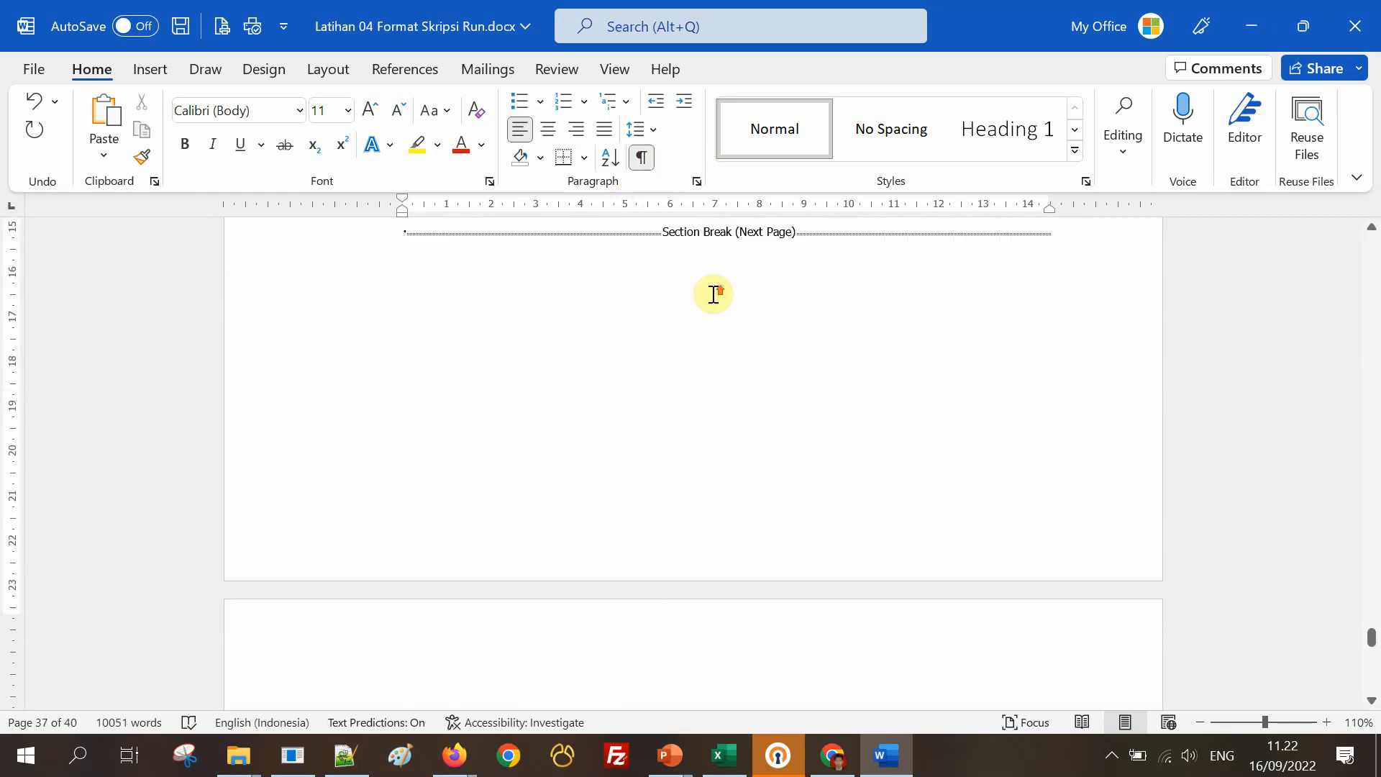
scroll(713, 294, up, 3)
scroll(714, 294, down, 10)
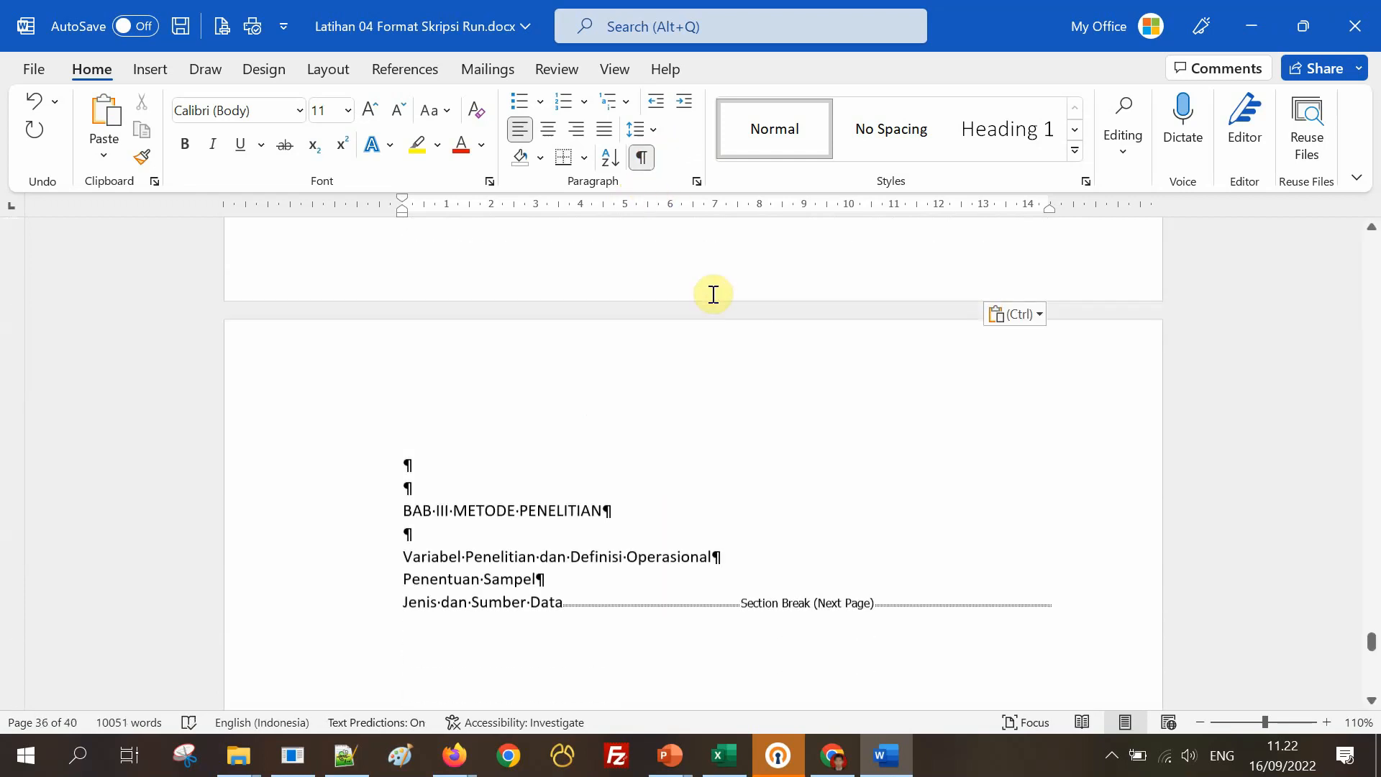
click(645, 161)
click(641, 159)
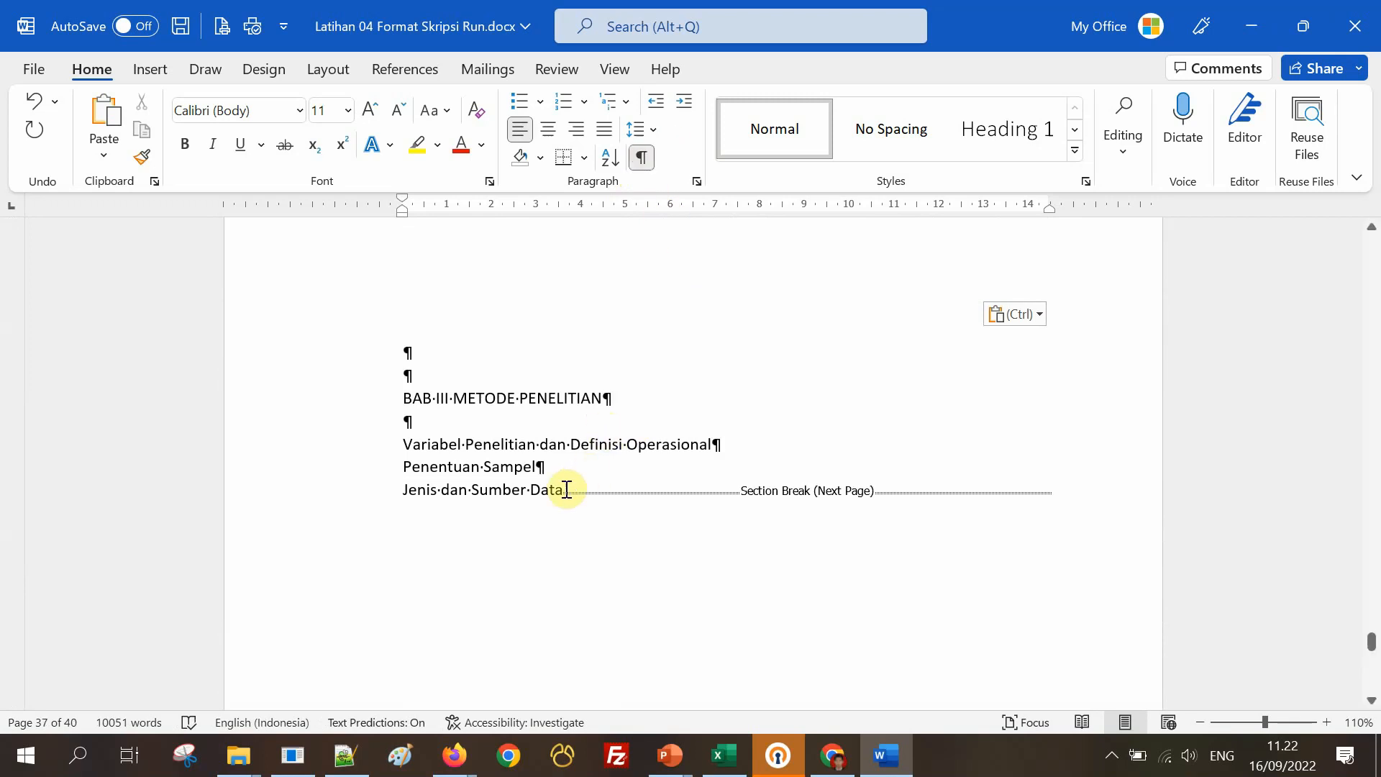
key(Return)
key(Return)
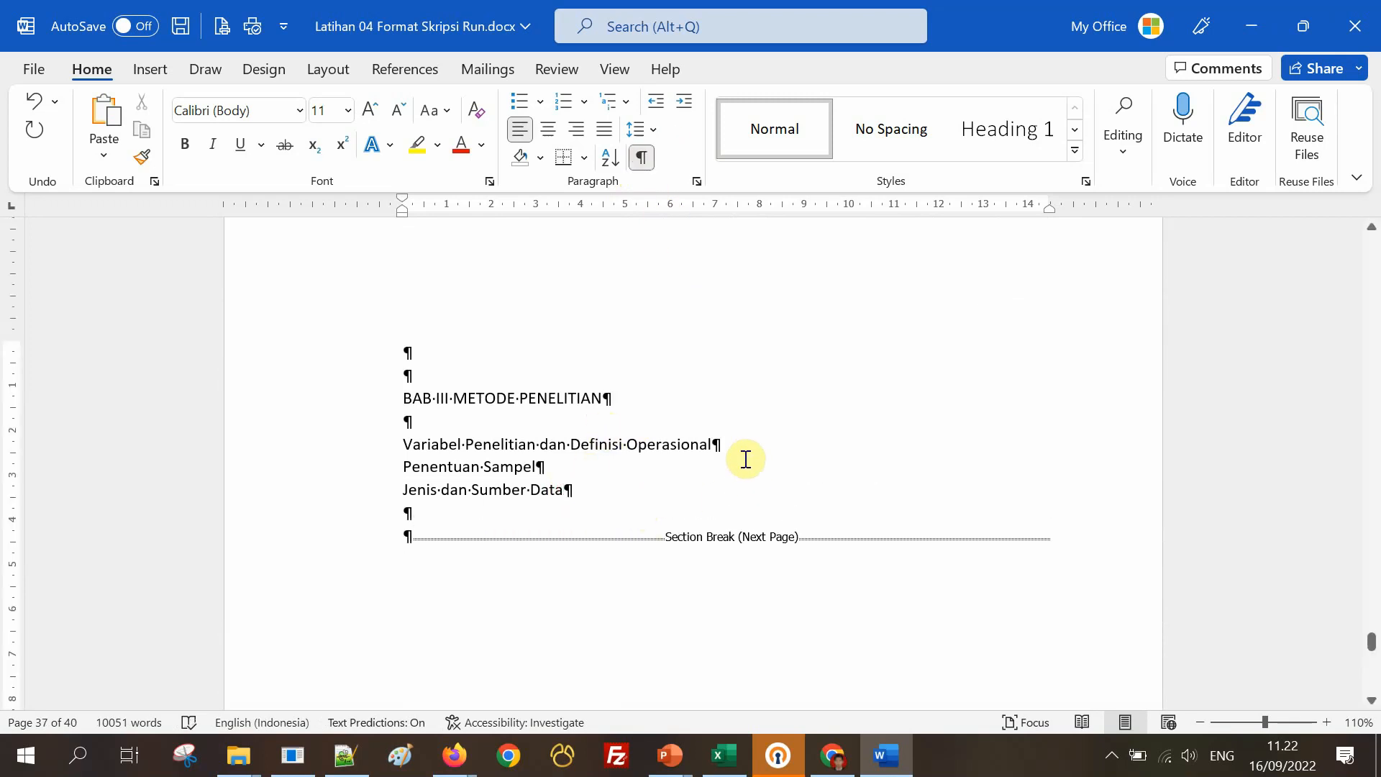
Paste the copied sample paragraphs below both the "Variabel Penelitian dan Definisi Operasional" and "Penentuan Sampel" subheadings, adding a blank line after the second block.
key(Return)
key(ctrl+v)
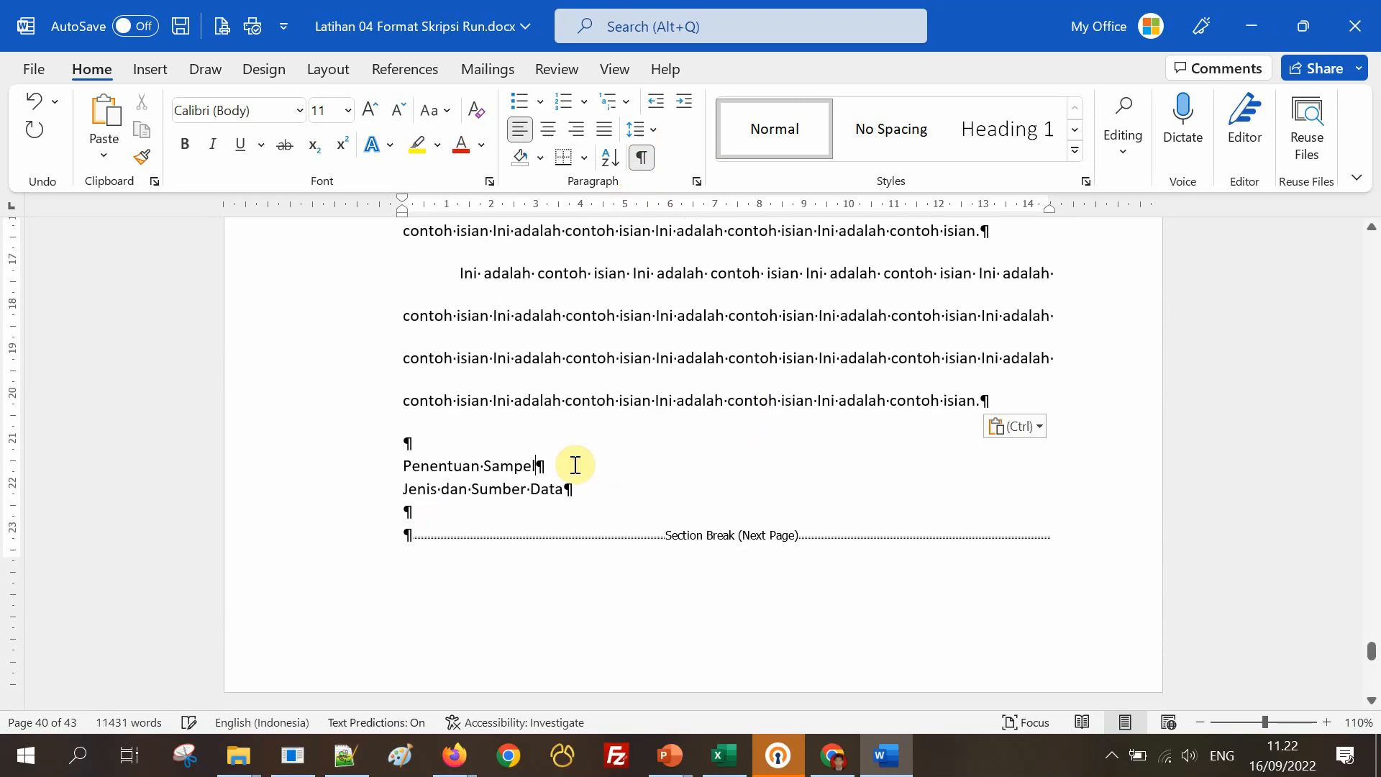
key(Return)
key(Return)
key(ctrl+v)
key(Return)
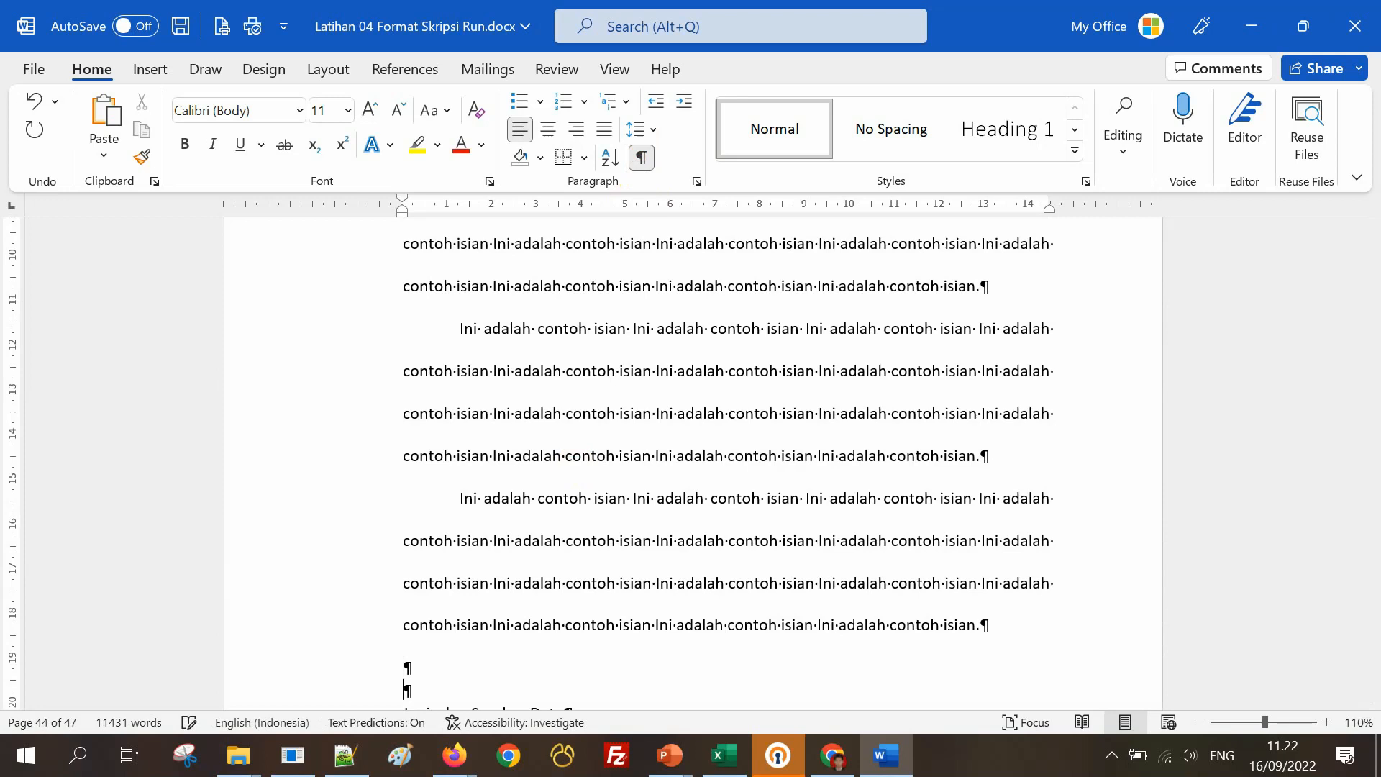
Hide the formatting marks and paste the copied sample paragraphs on a new line below the "Jenis dan Sumber Data" subheading.
scroll(810, 477, down, 4)
click(641, 157)
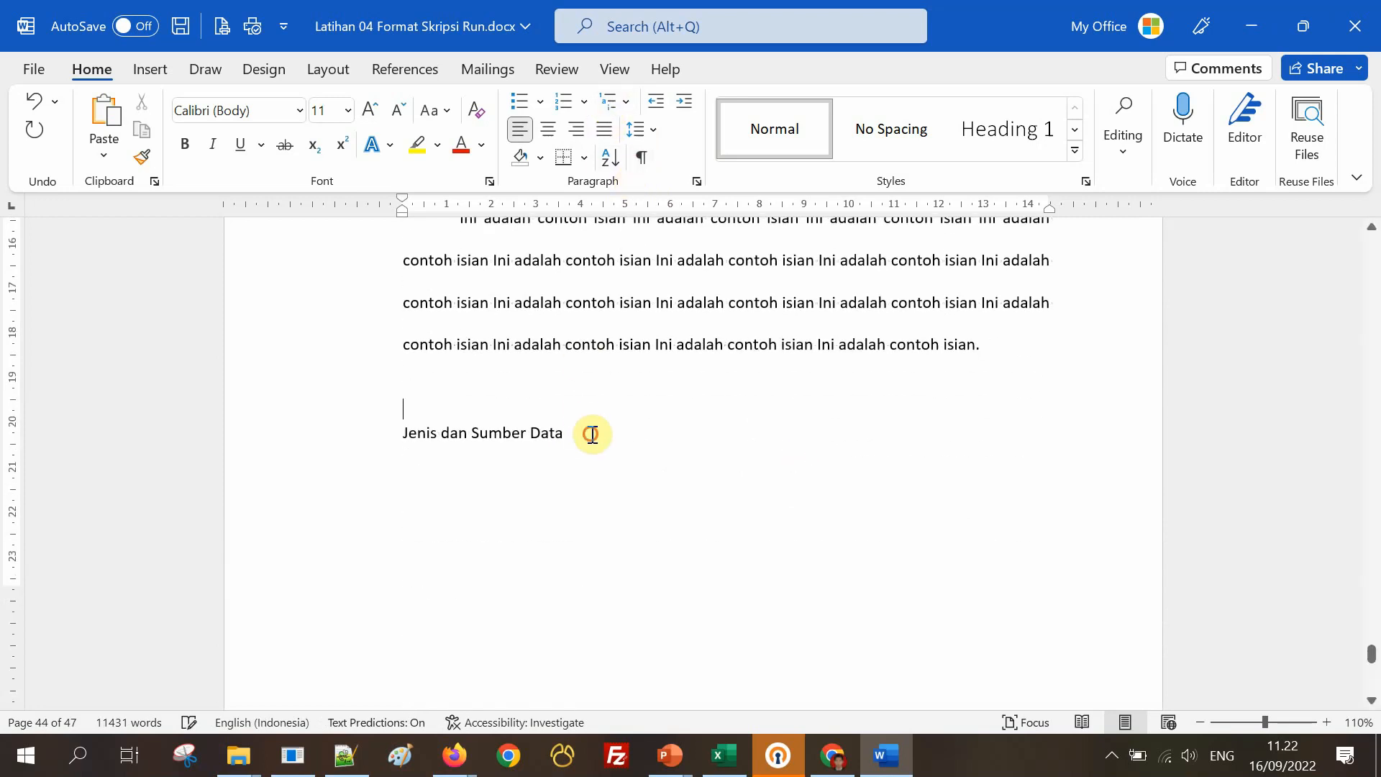
key(Return)
key(ctrl+v)
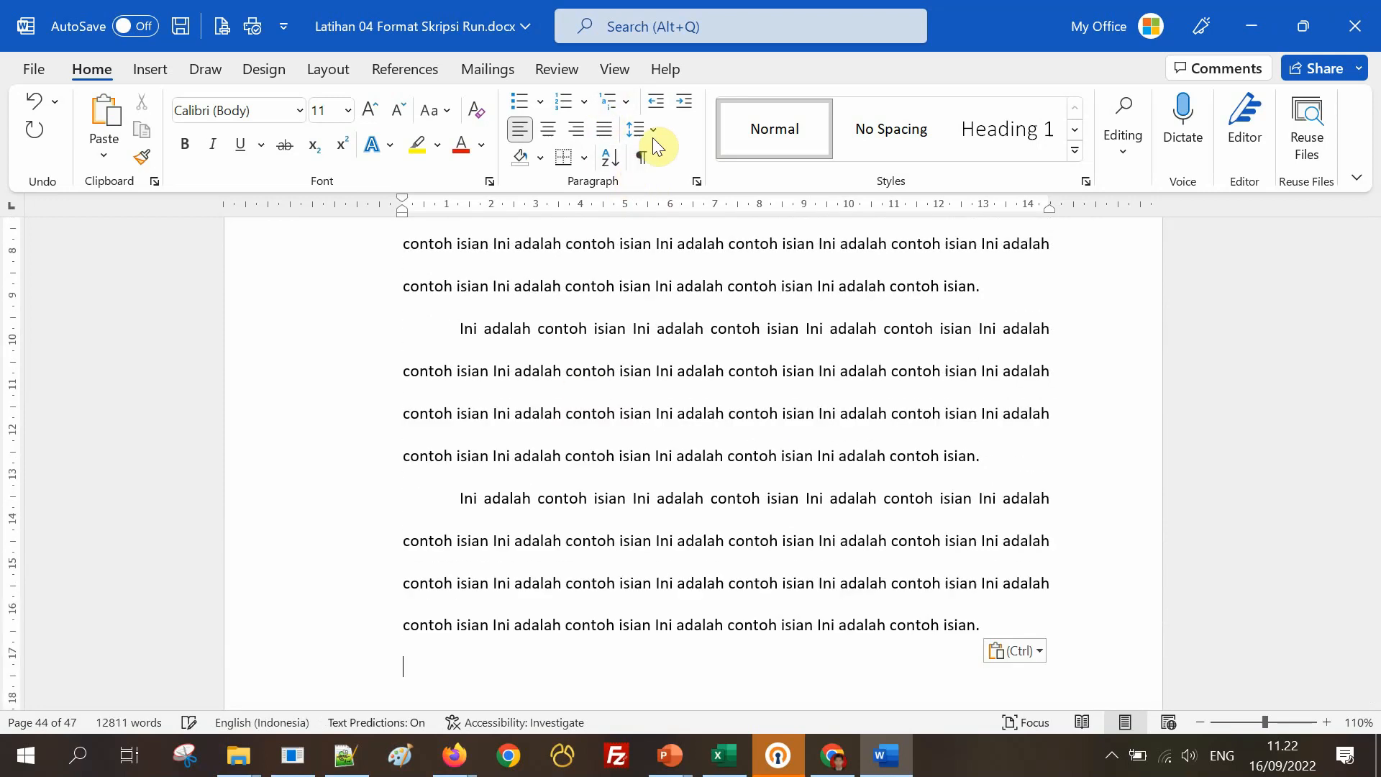
Show the formatting marks and insert two line breaks between "Hasil Analisis Data" and the section break that ends BAB IV HASIL DAN PEMBAHASAN.
scroll(715, 338, down, 6)
scroll(691, 317, down, 4)
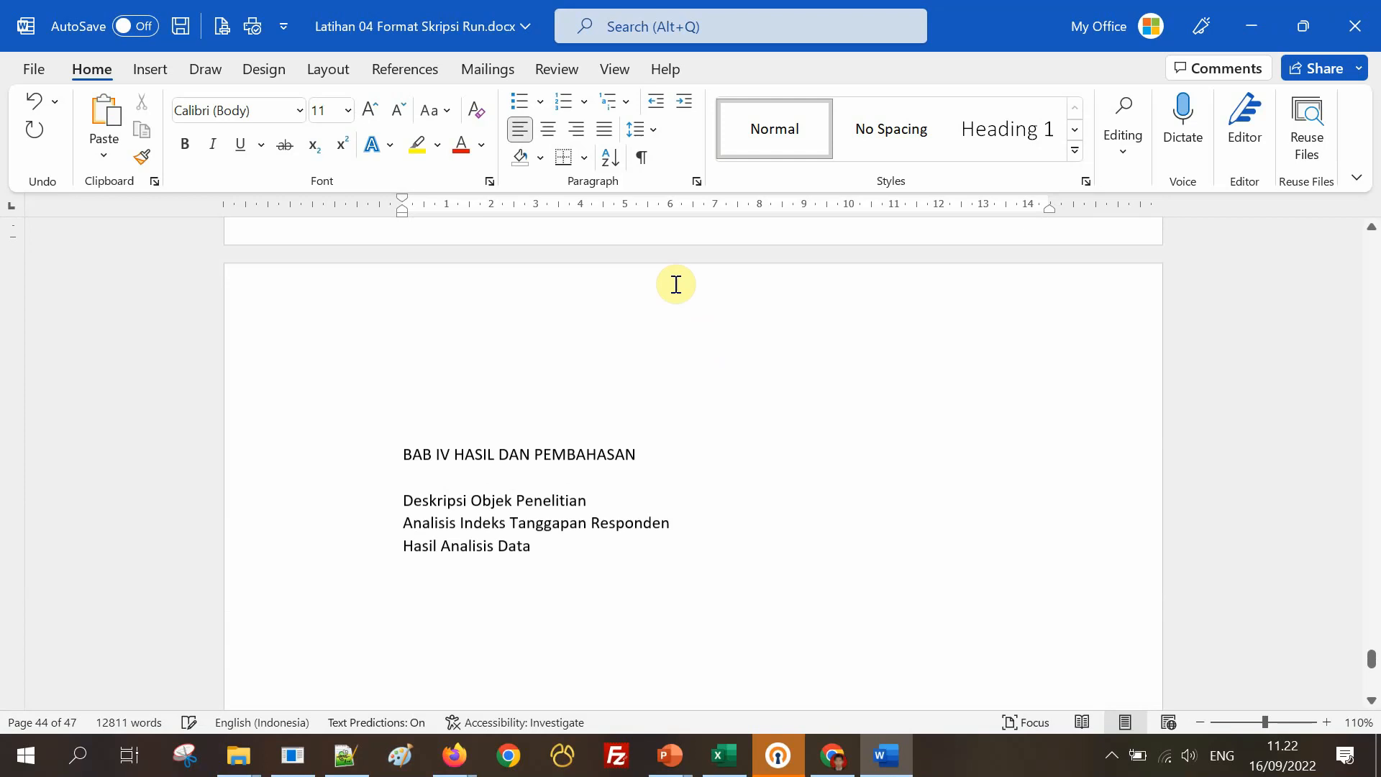
click(641, 157)
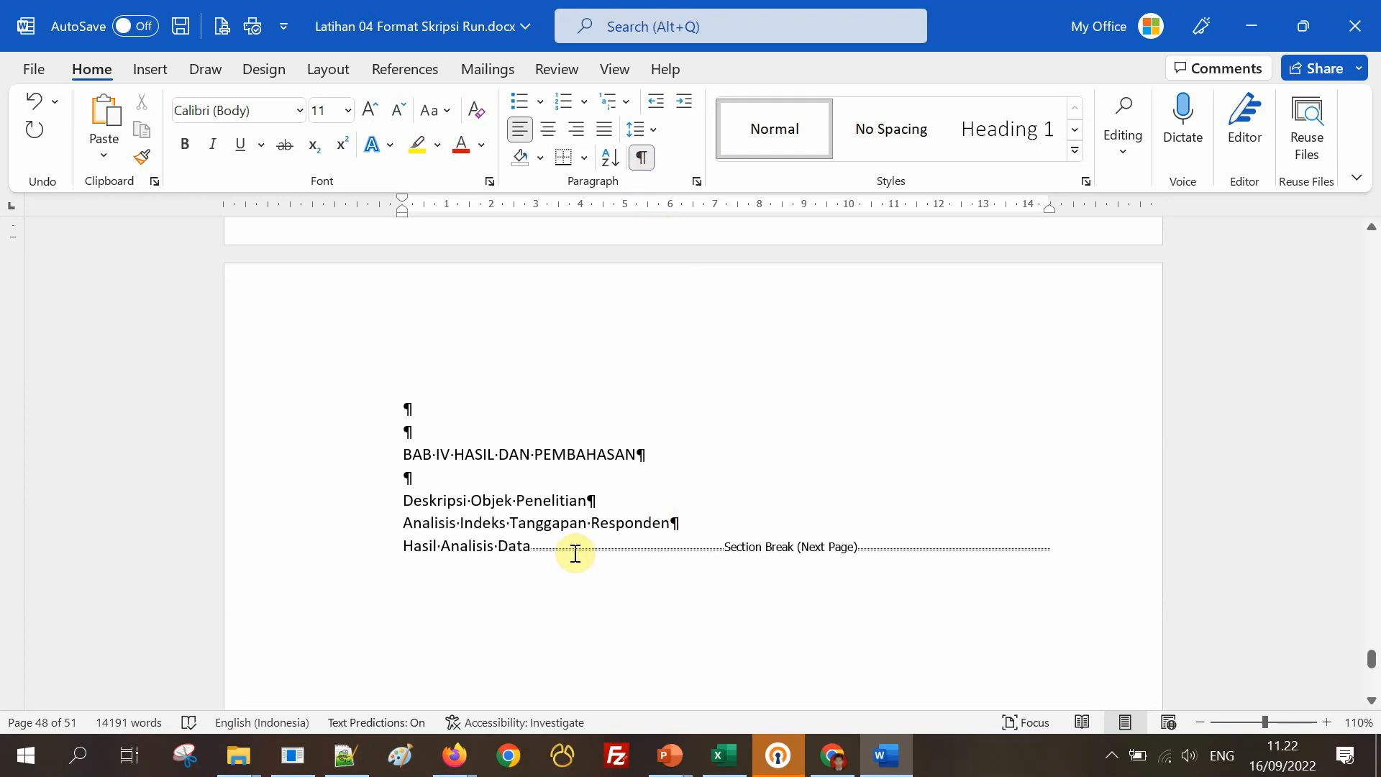
click(531, 546)
key(Return)
key(Return)
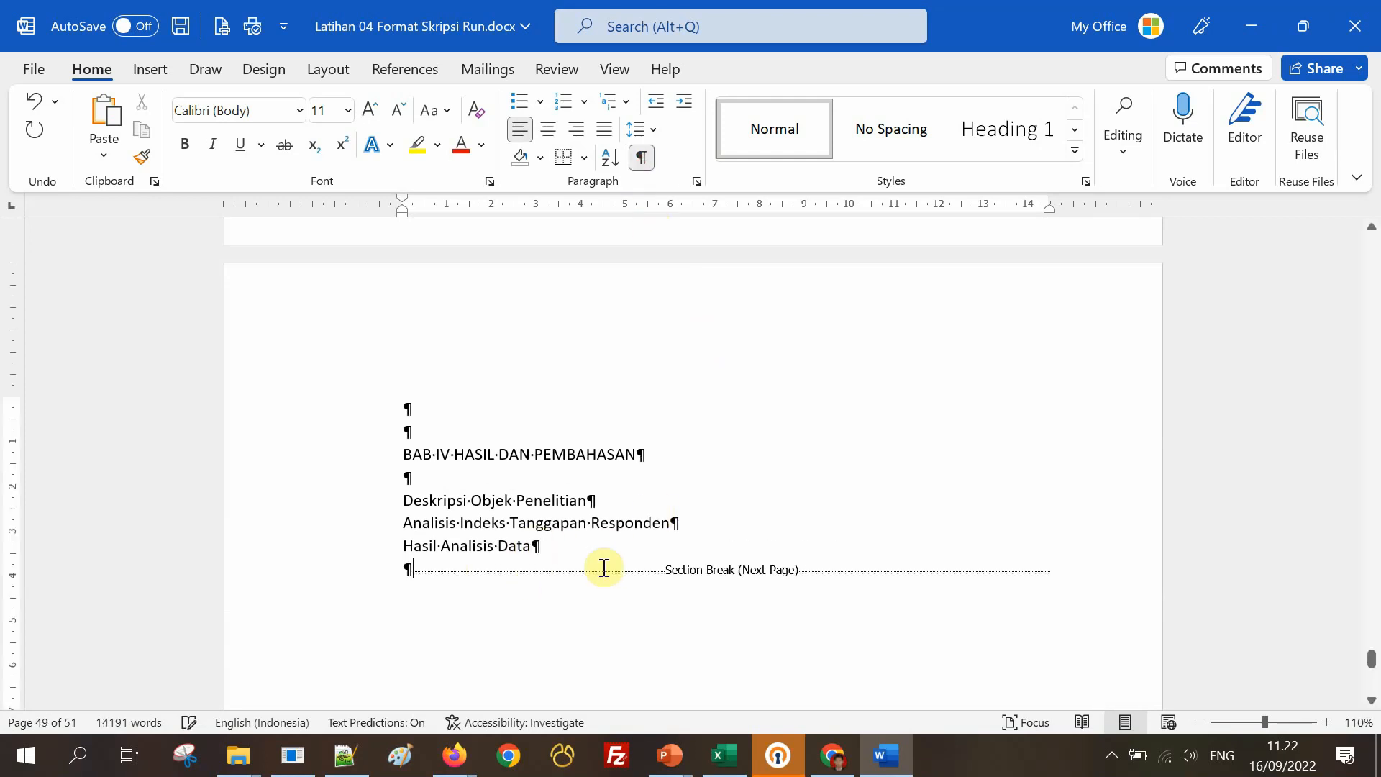
Paste the copied sample paragraphs below the "Deskripsi Objek Penelitian" subheading and add a blank line after them.
click(637, 498)
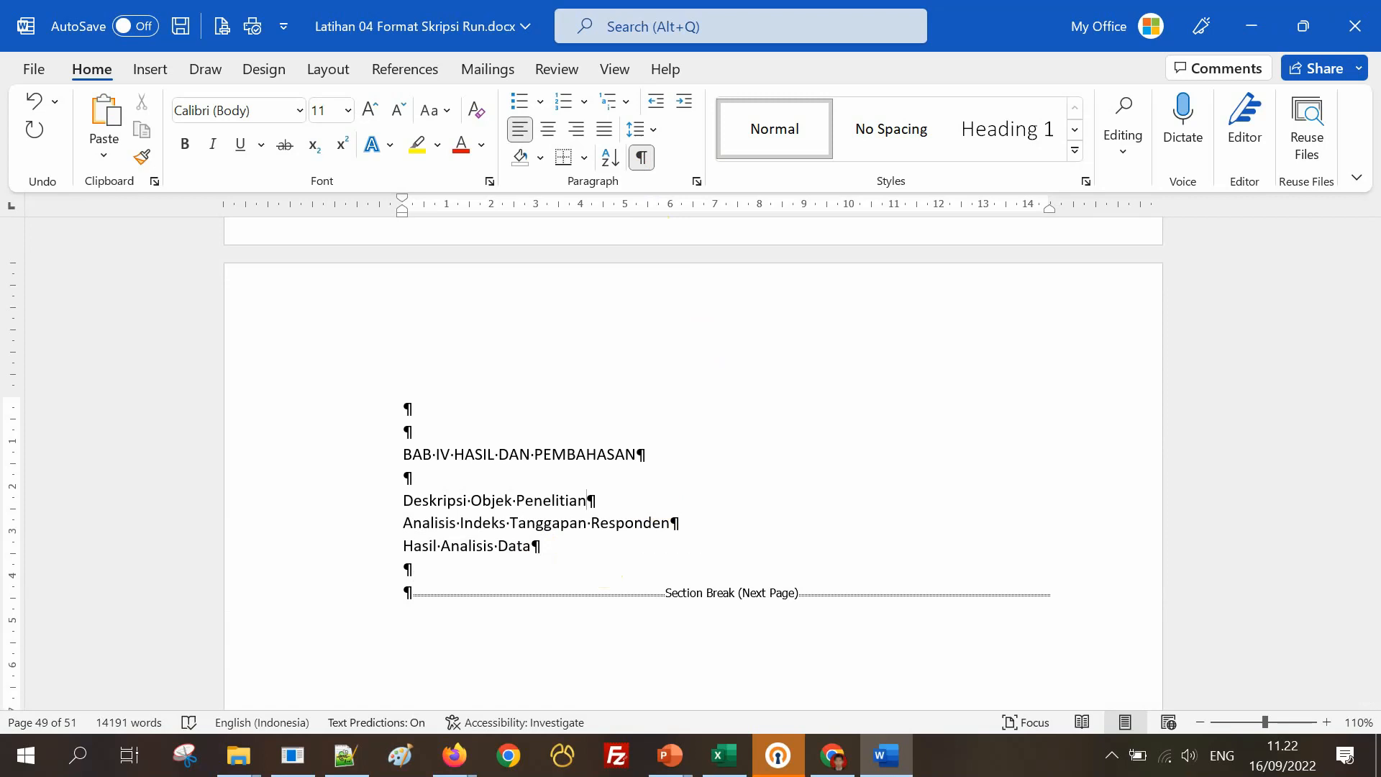
key(Return)
key(Return)
key(ctrl+v)
key(Return)
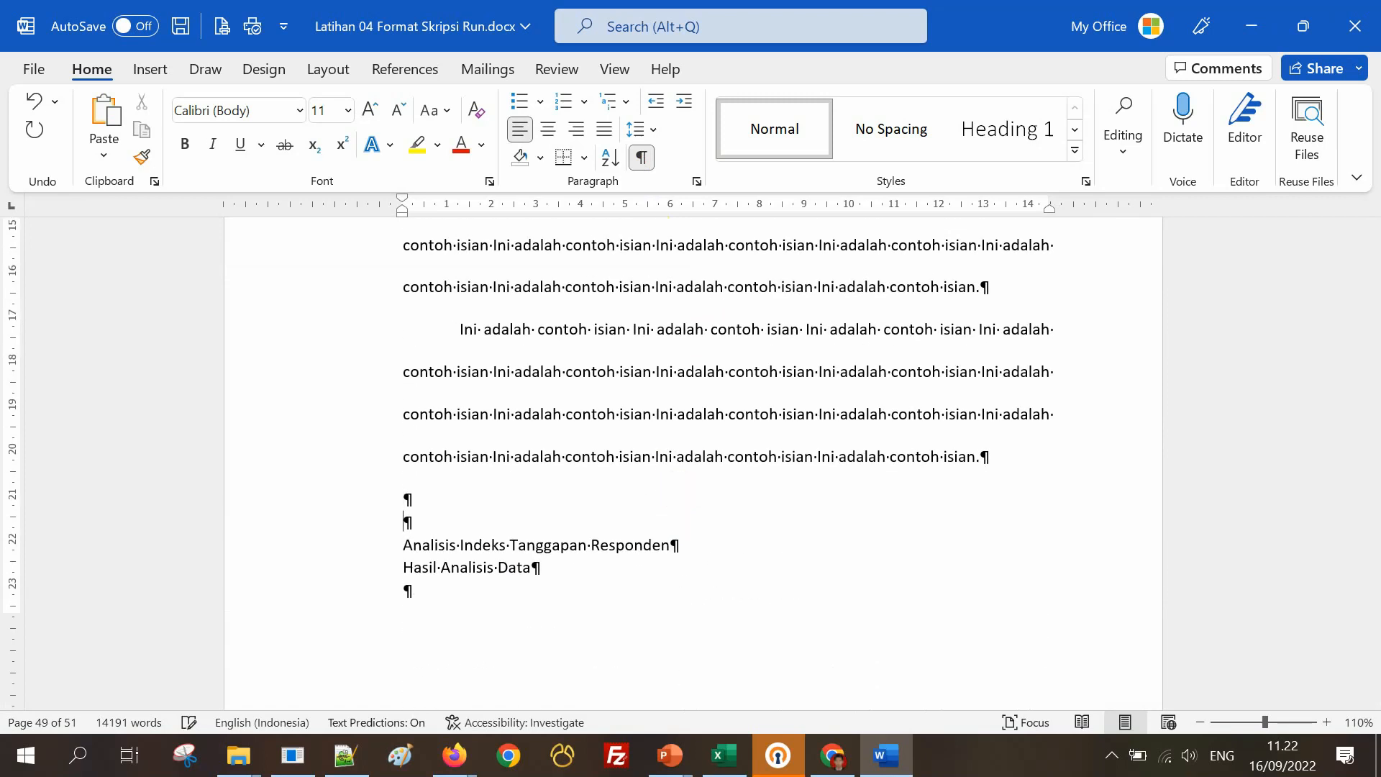
Hide the formatting marks and paste the copied sample paragraphs on a new line below the "Analisis Indeks Tanggapan Responden" subheading.
click(640, 159)
scroll(726, 478, down, 1)
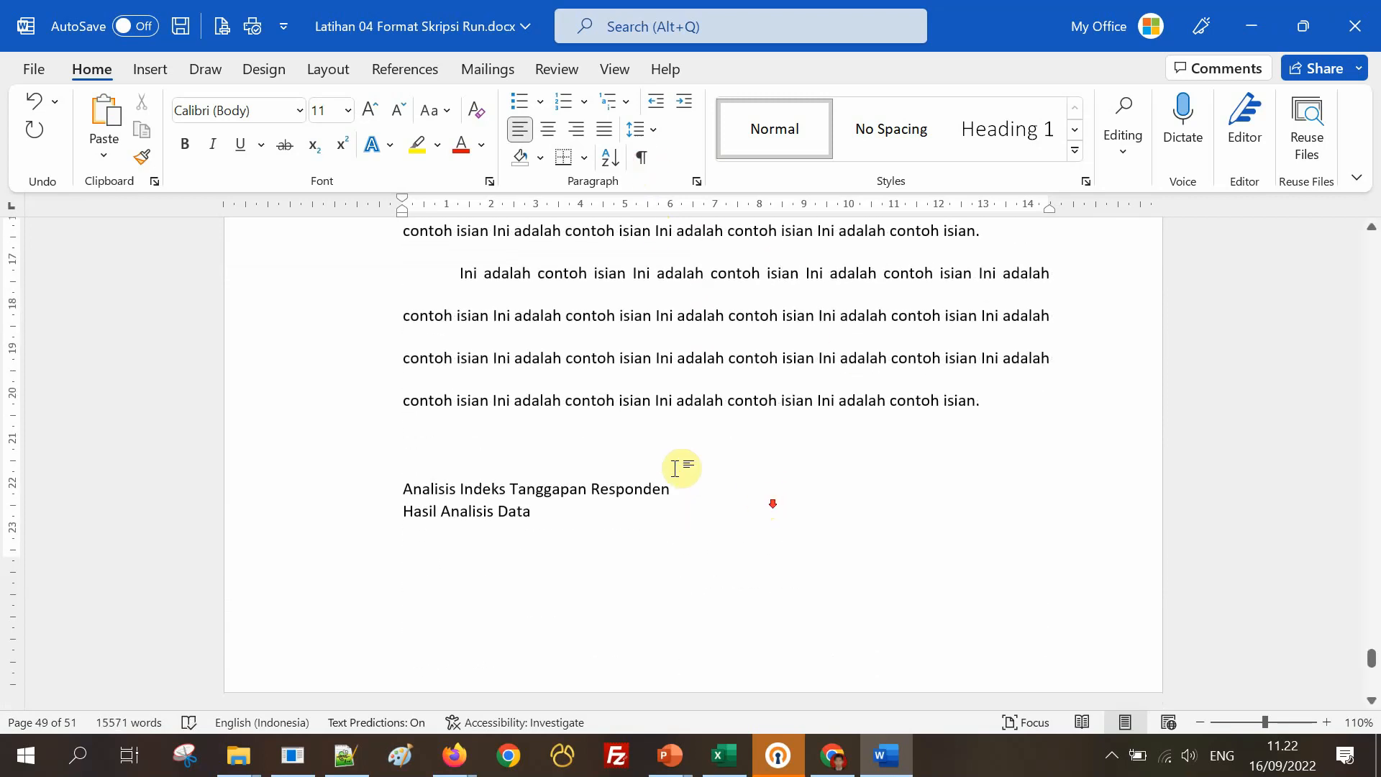
key(Return)
key(ctrl+v)
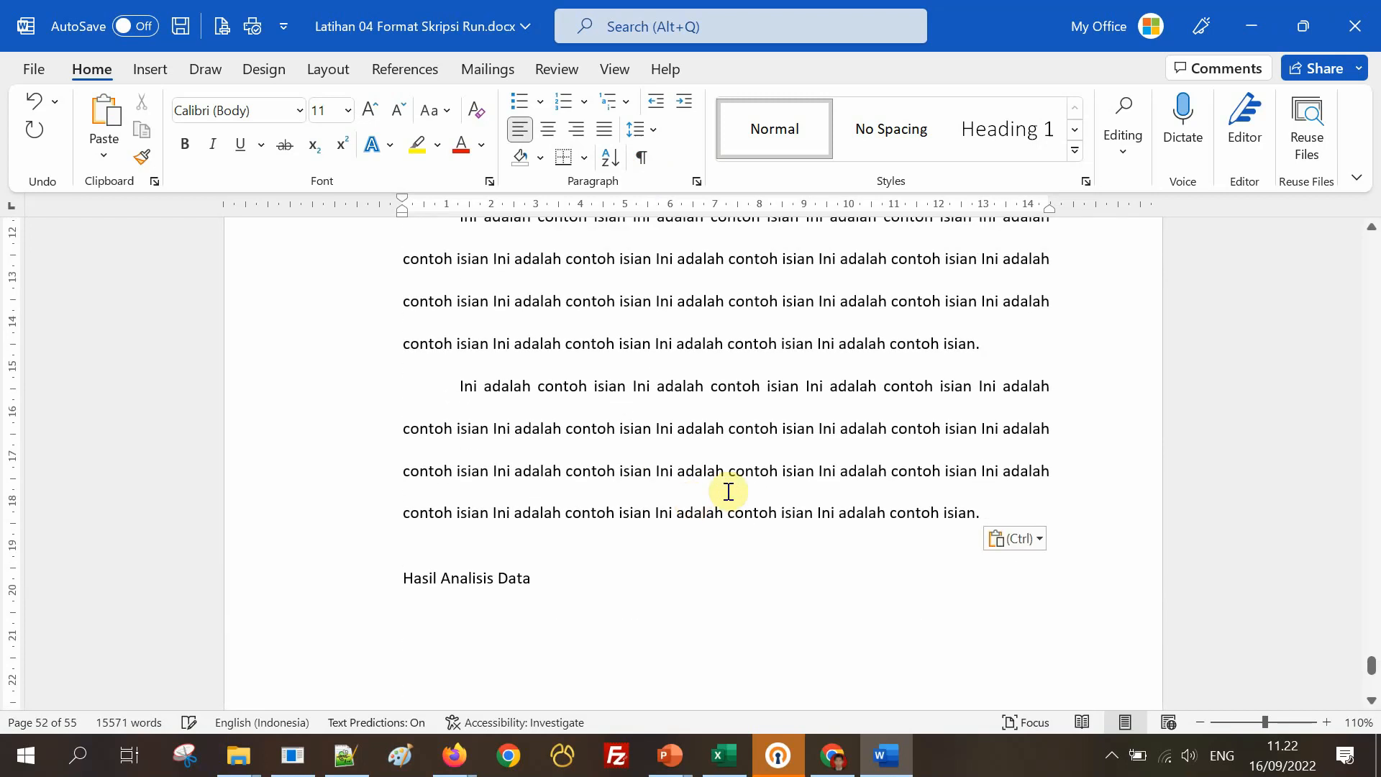
Show the formatting marks around the "Hasil Analisis Data" subheading and the section break below it.
scroll(698, 489, down, 3)
click(641, 158)
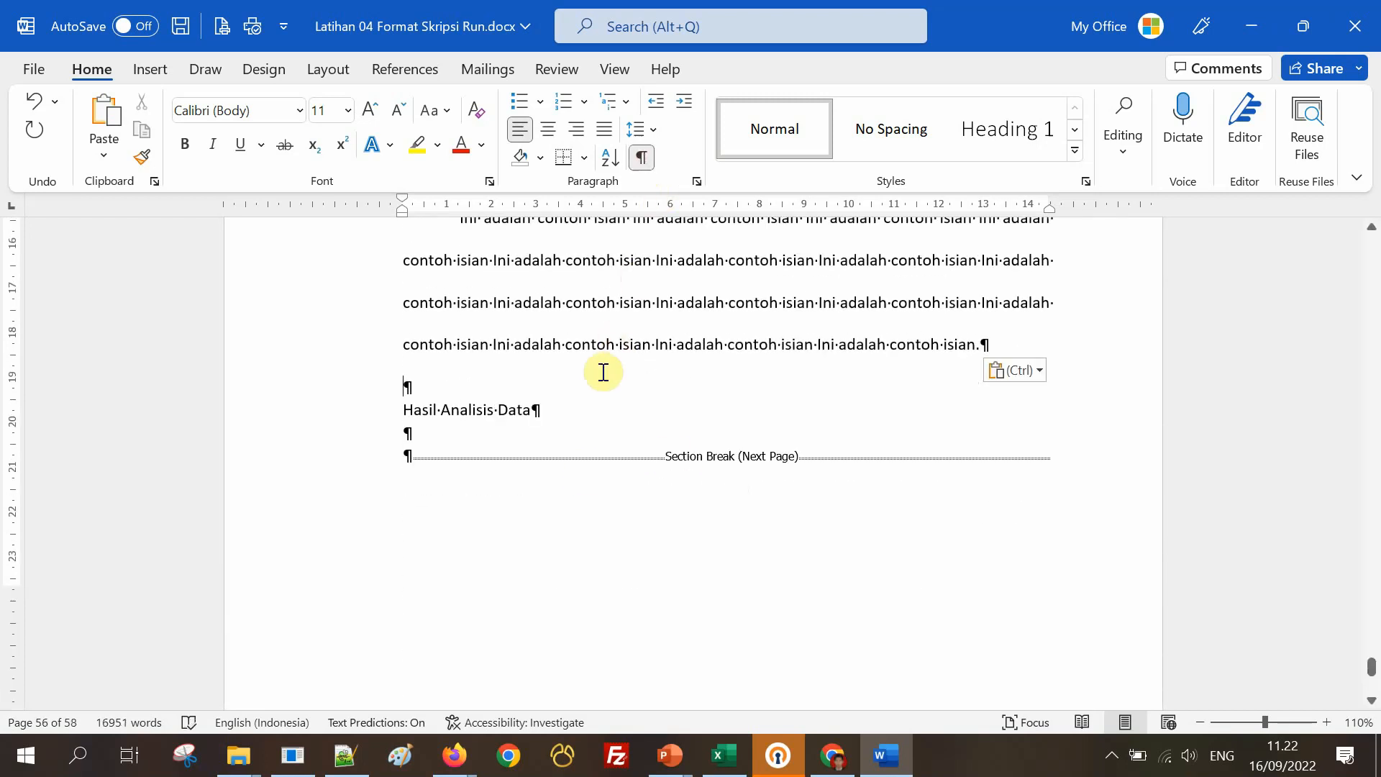
Paste the copied sample paragraphs below the Hasil Analisis Data subheading and hide the formatting marks.
key(Return)
key(Return)
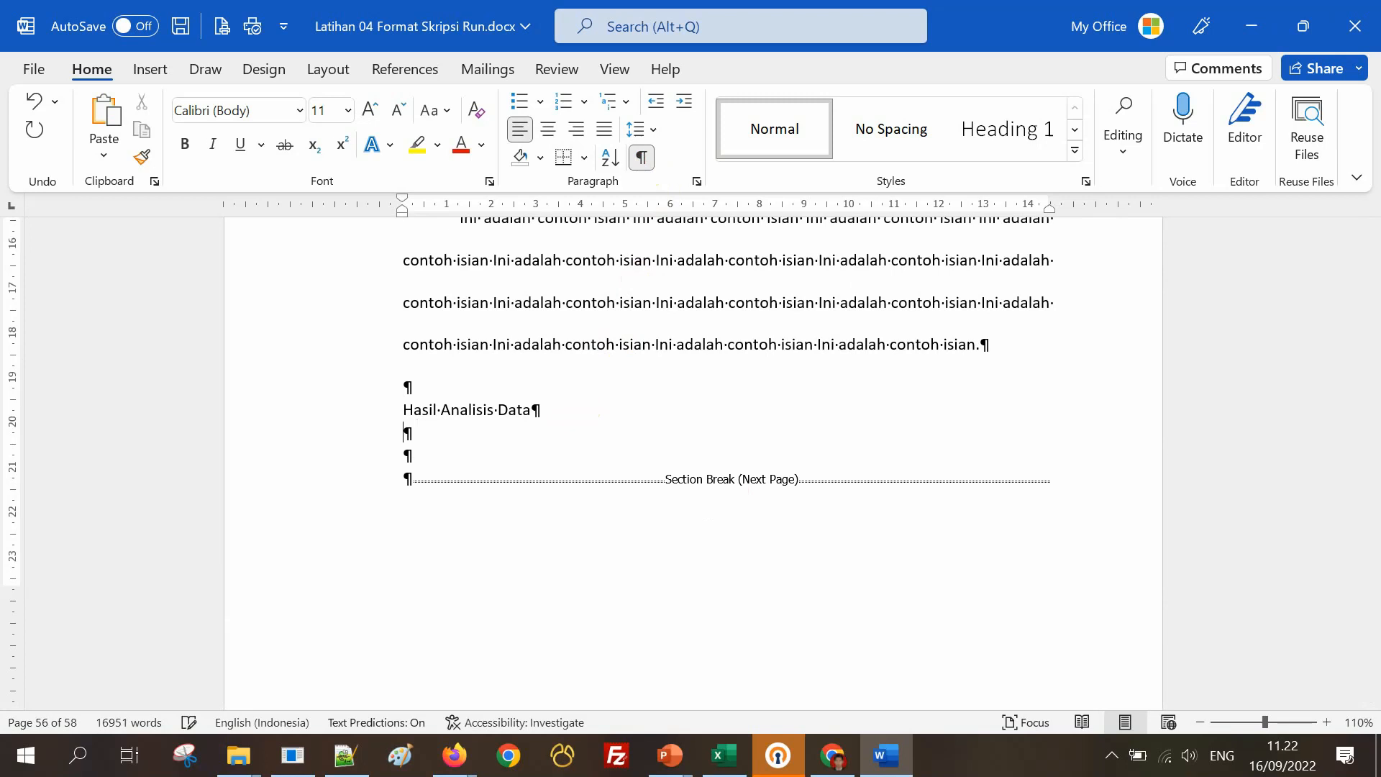
key(ctrl+v)
click(639, 158)
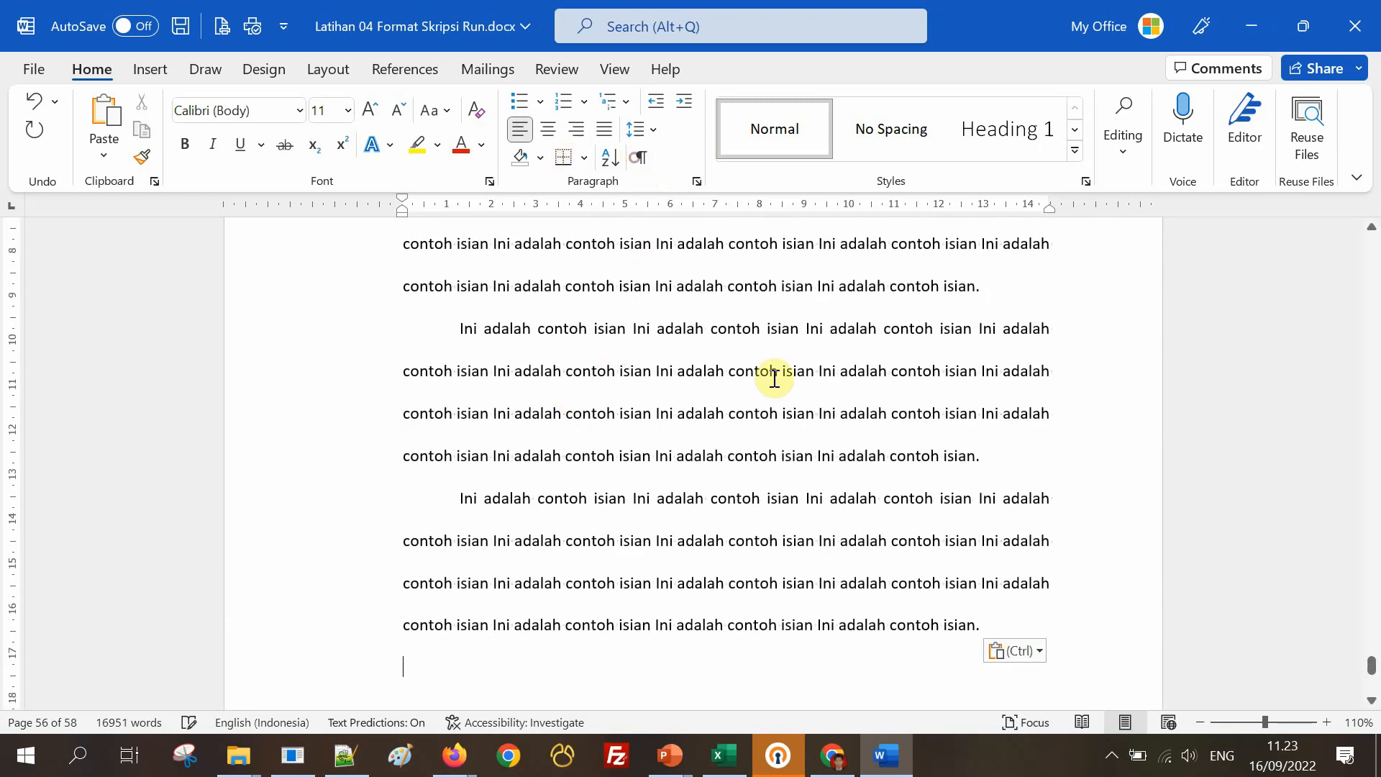
Insert three blank paragraphs below Kesimpulan in the BAB V PENUTUP chapter and show the formatting marks.
scroll(776, 375, down, 12)
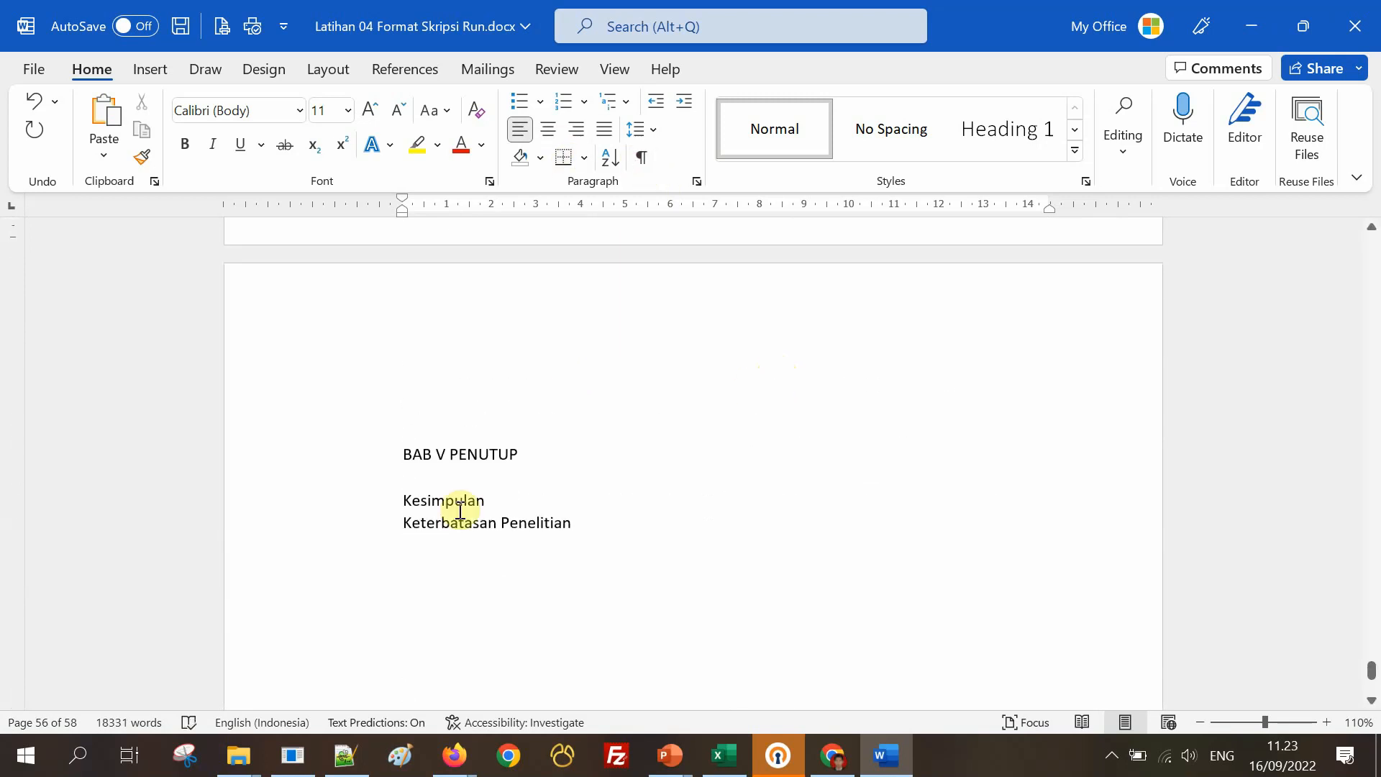
click(535, 498)
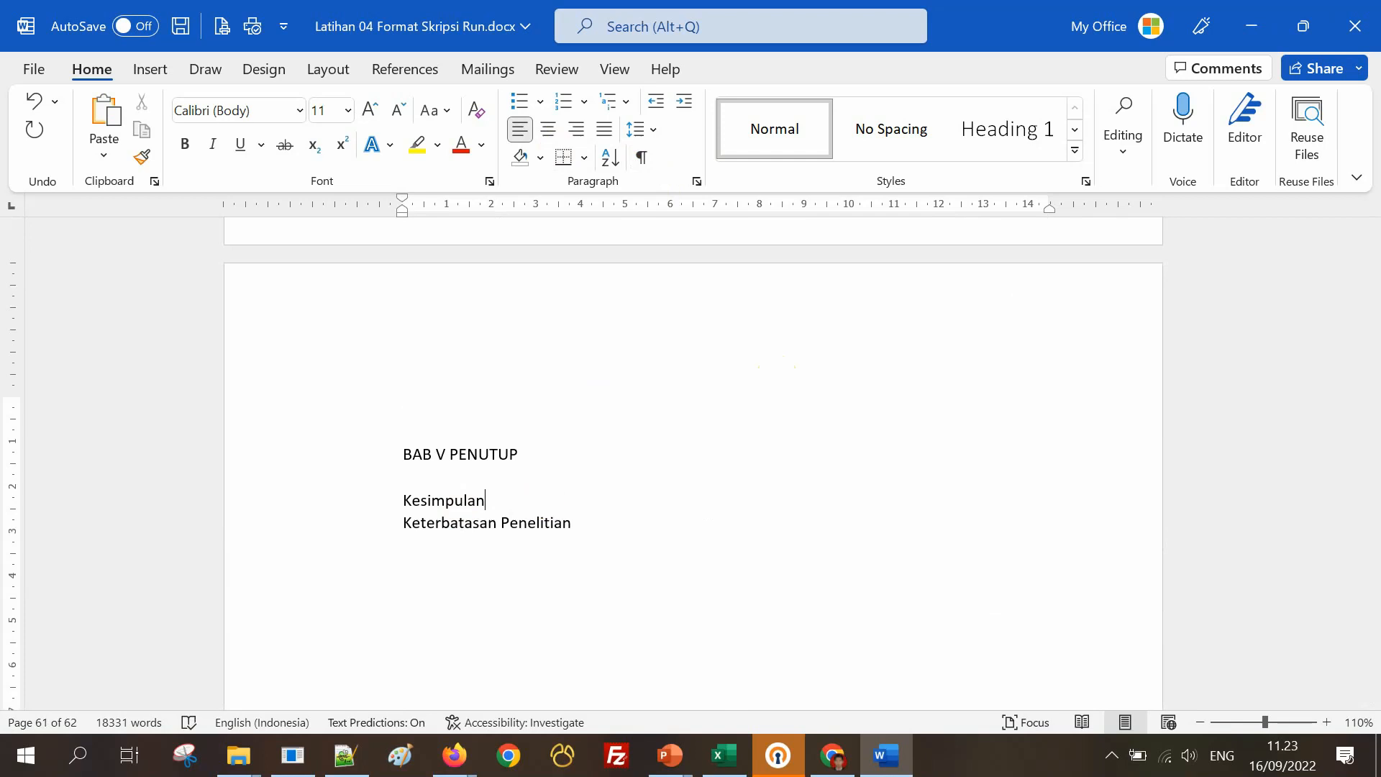
key(Return)
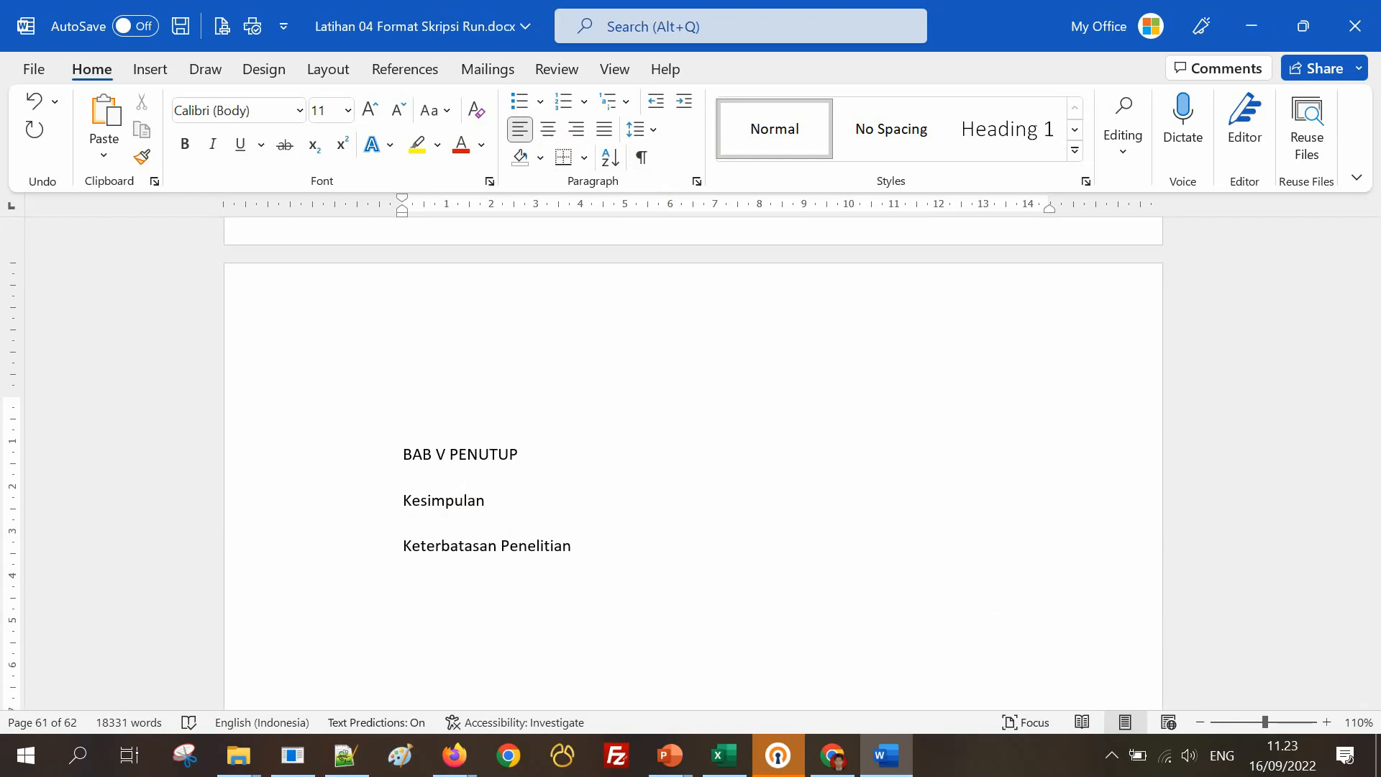
key(Return)
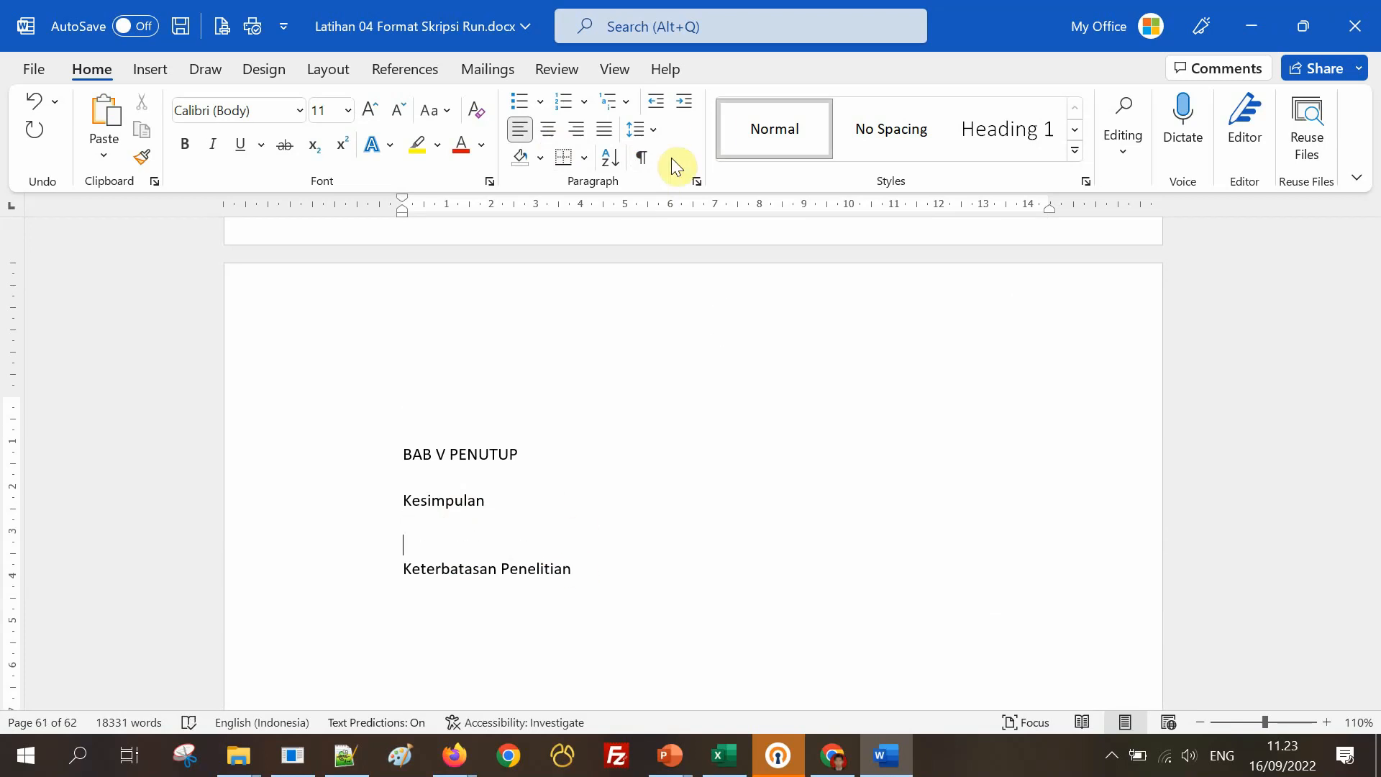
click(641, 160)
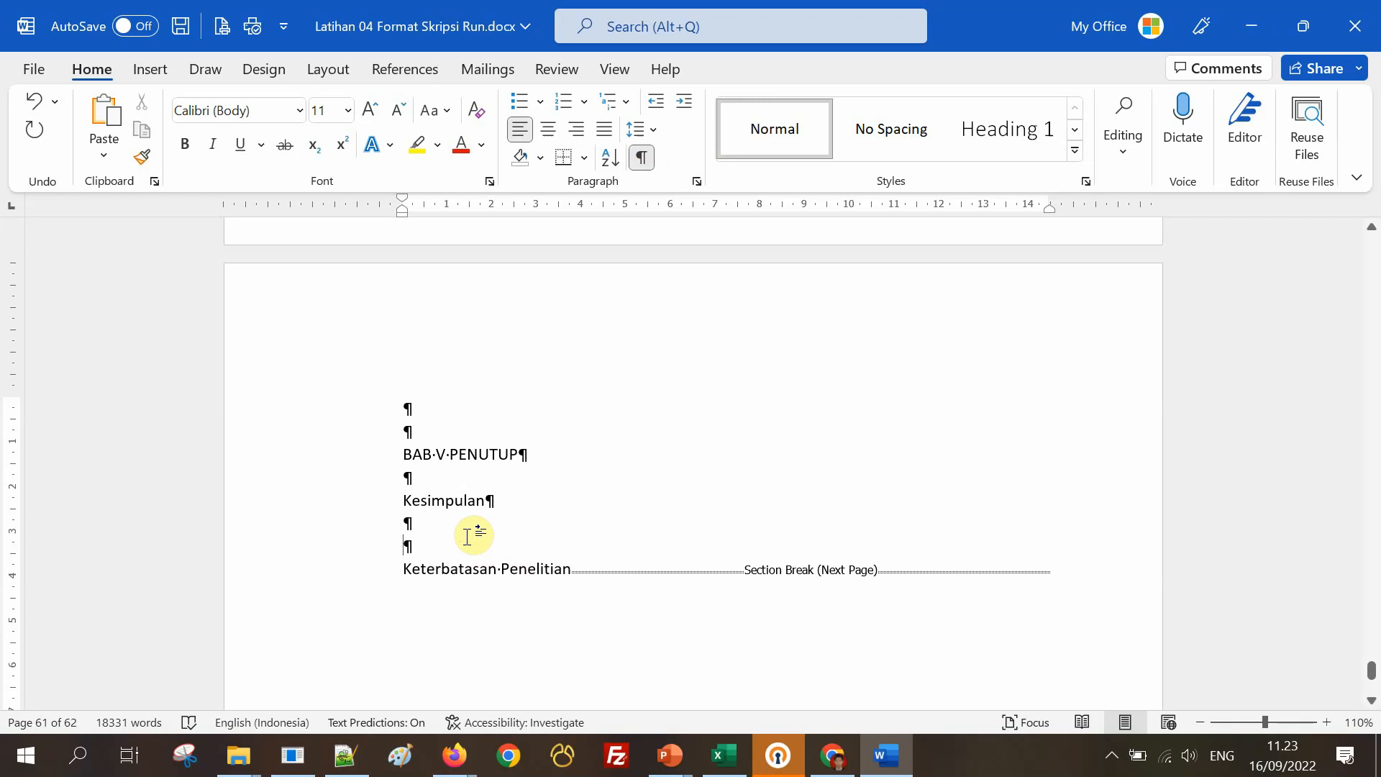
key(Return)
Add two blank lines after Keterbatasan Penelitian before the section break, and return the cursor to the blank lines below Kesimpulan.
click(576, 595)
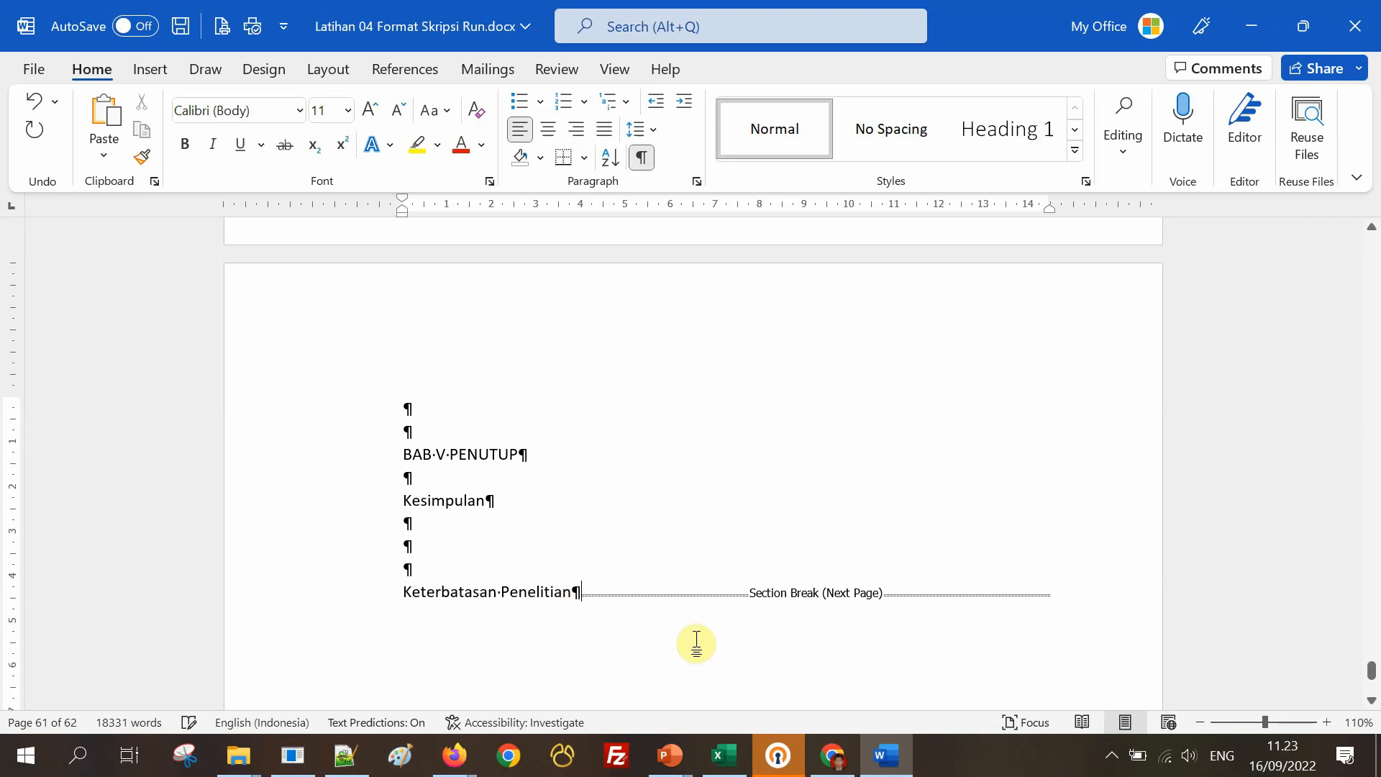
key(Return)
key(Return)
click(472, 552)
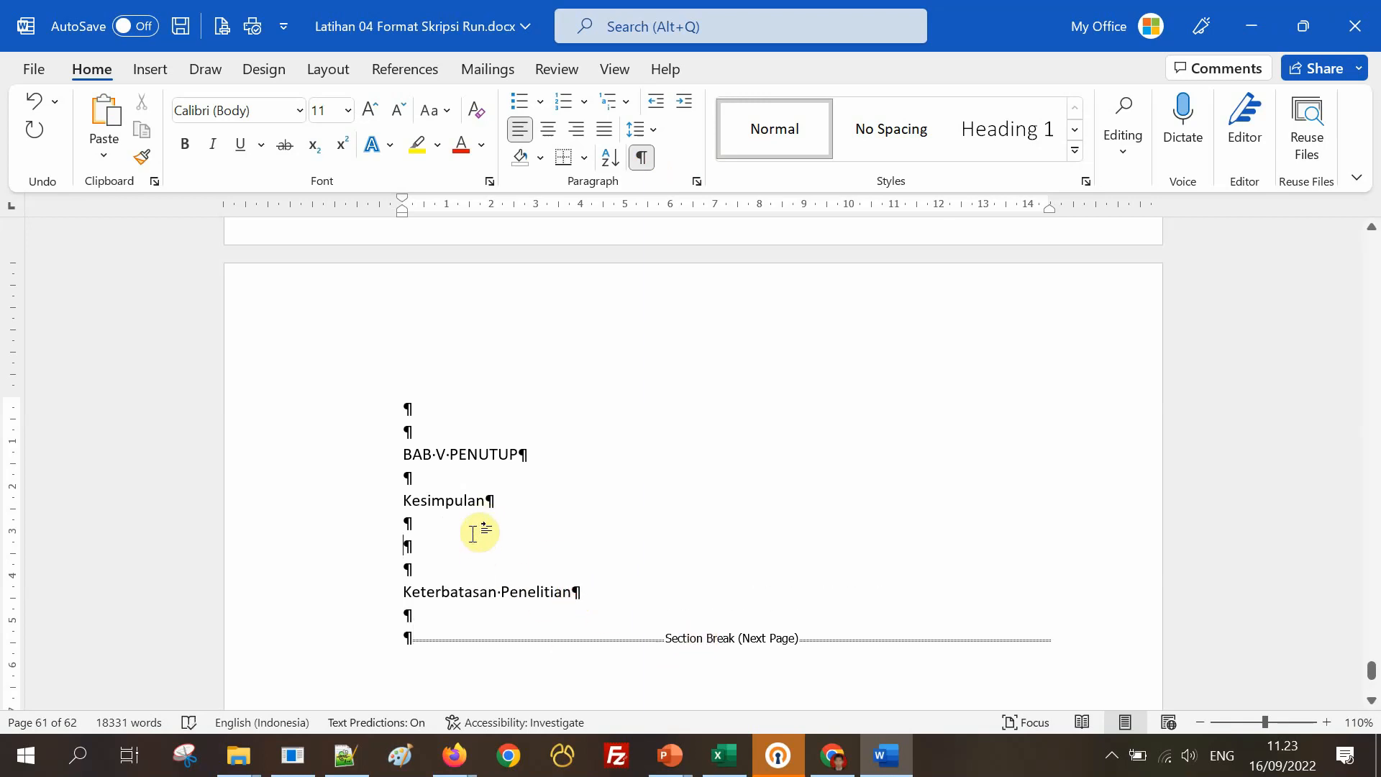
Switch to the Firefox window with the thesis page and search Google for "ciri ciri makhluk hidup" in a new tab.
click(455, 759)
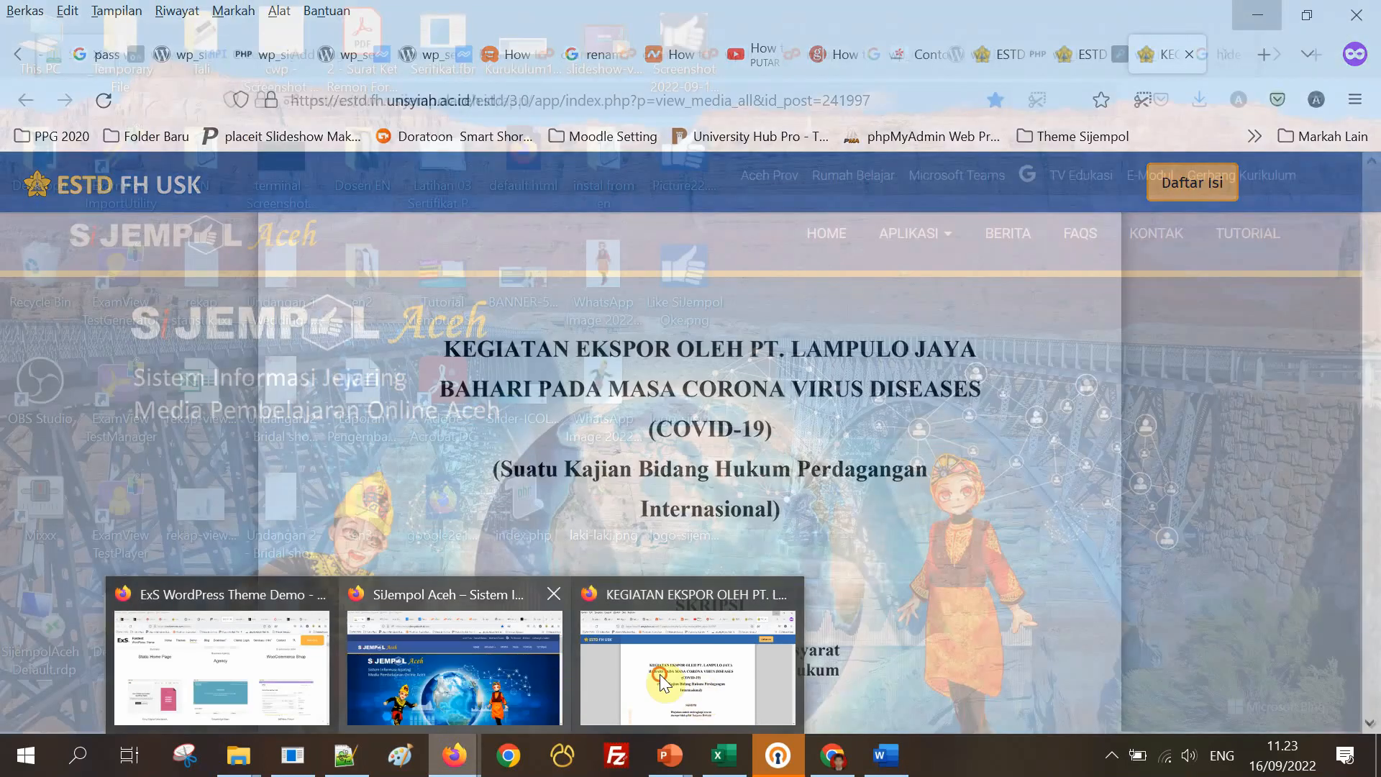
click(659, 675)
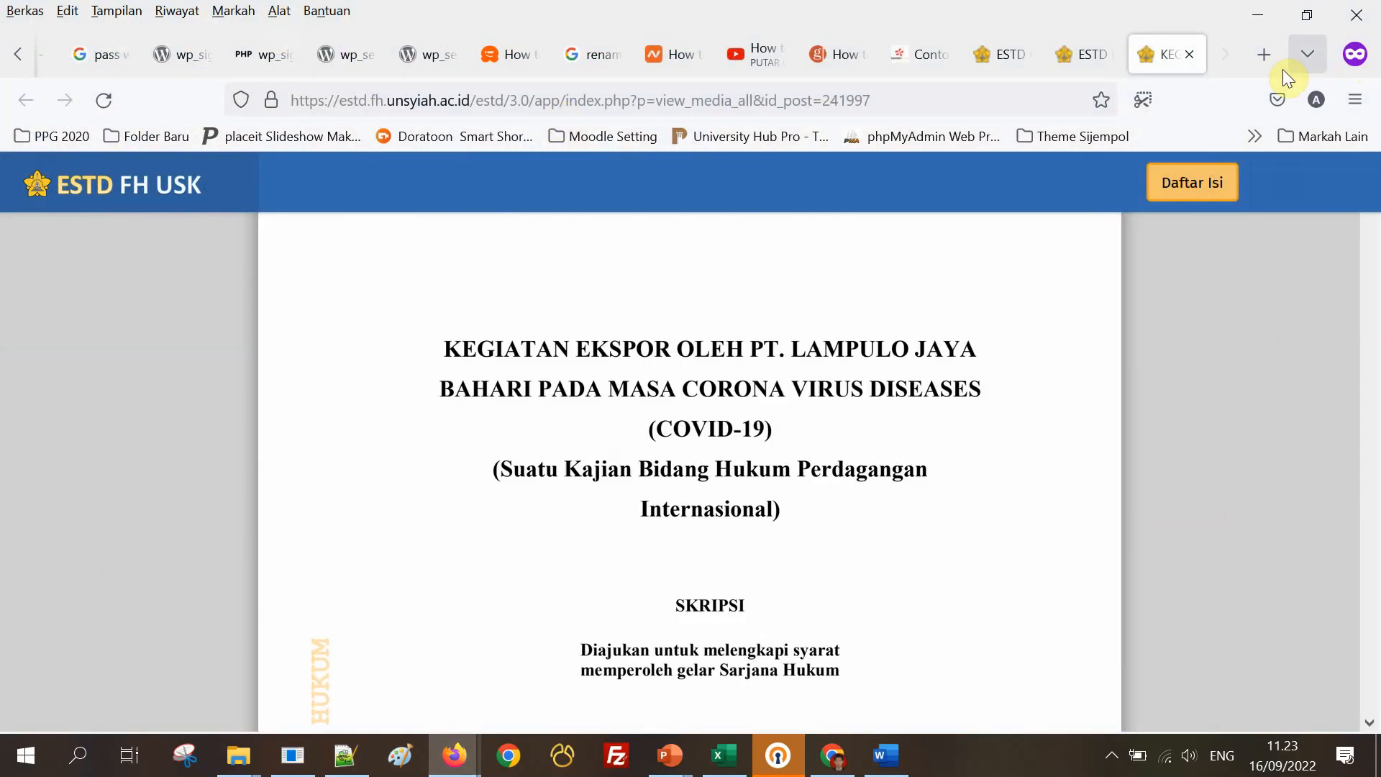
click(1263, 56)
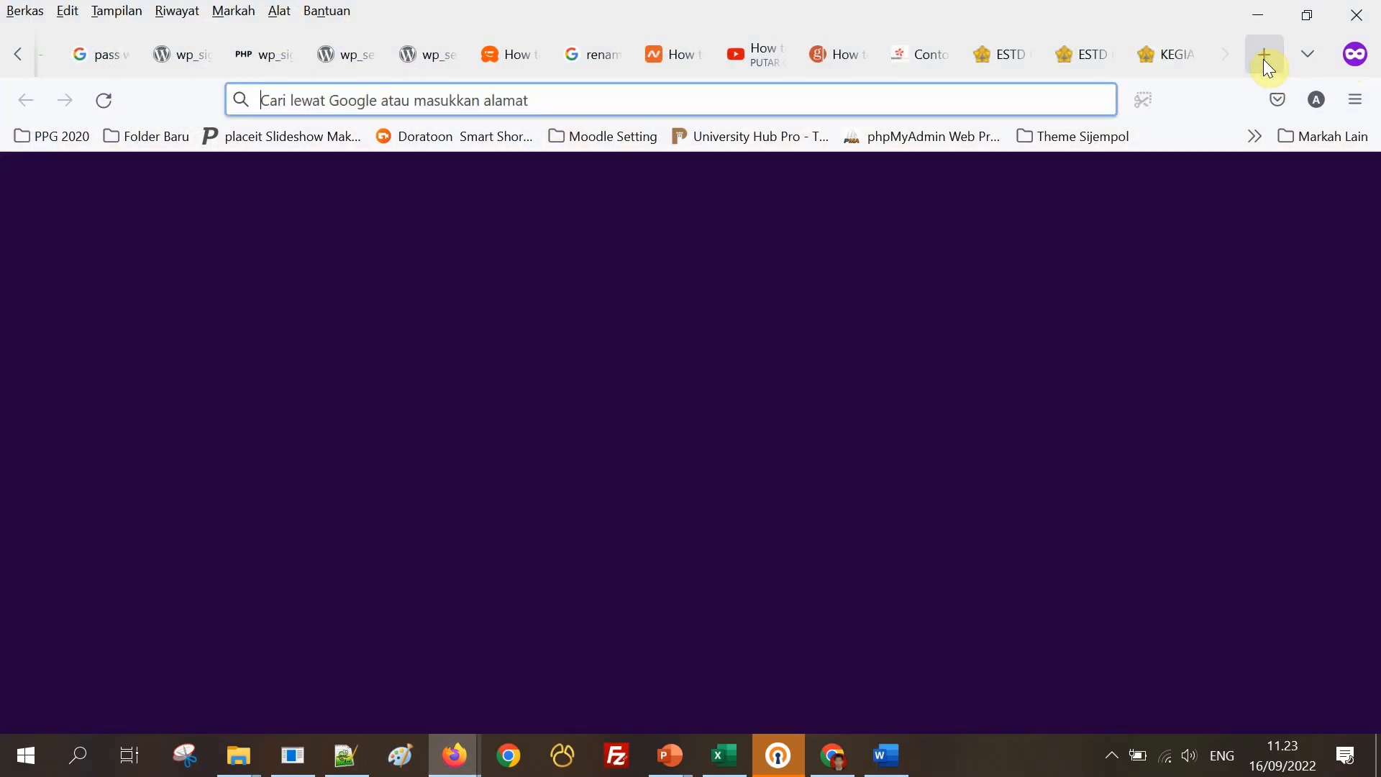
text(ciri)
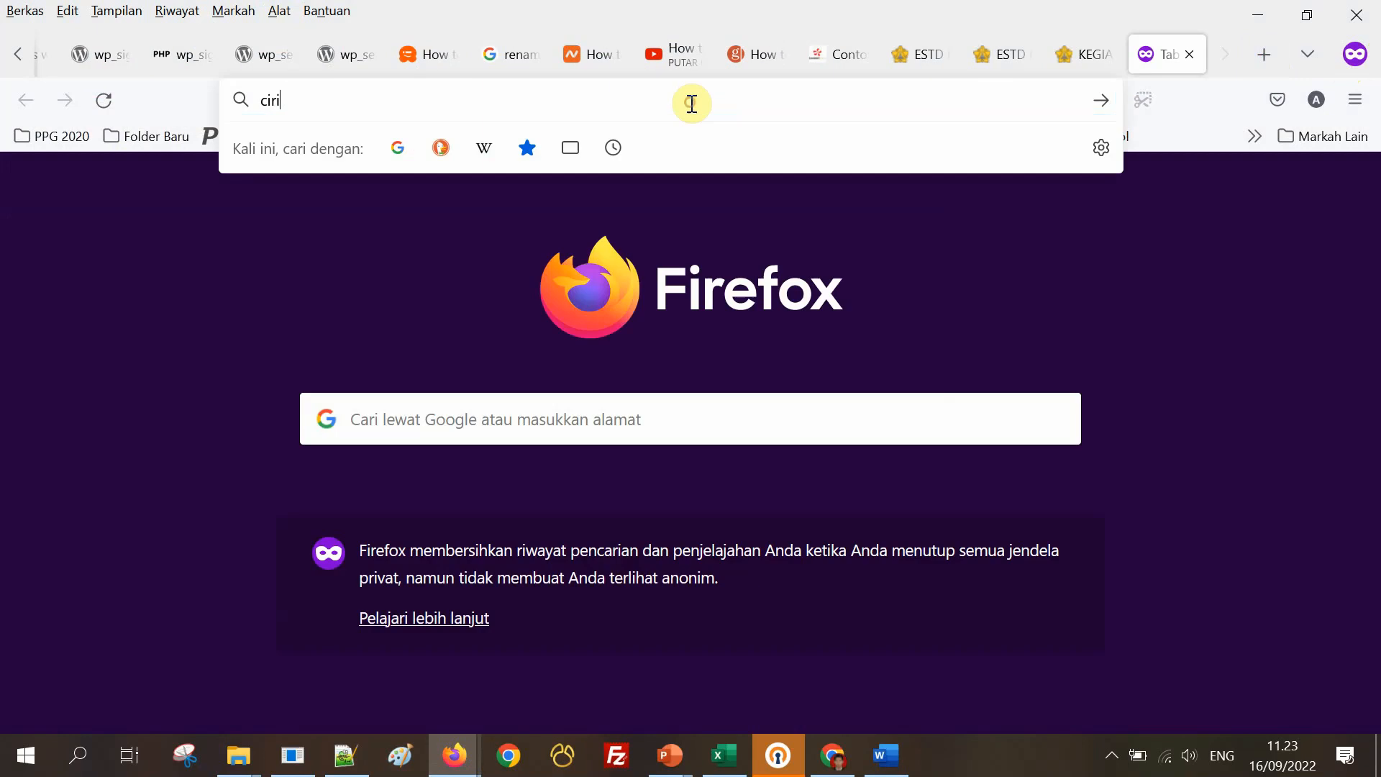
text( ciri m)
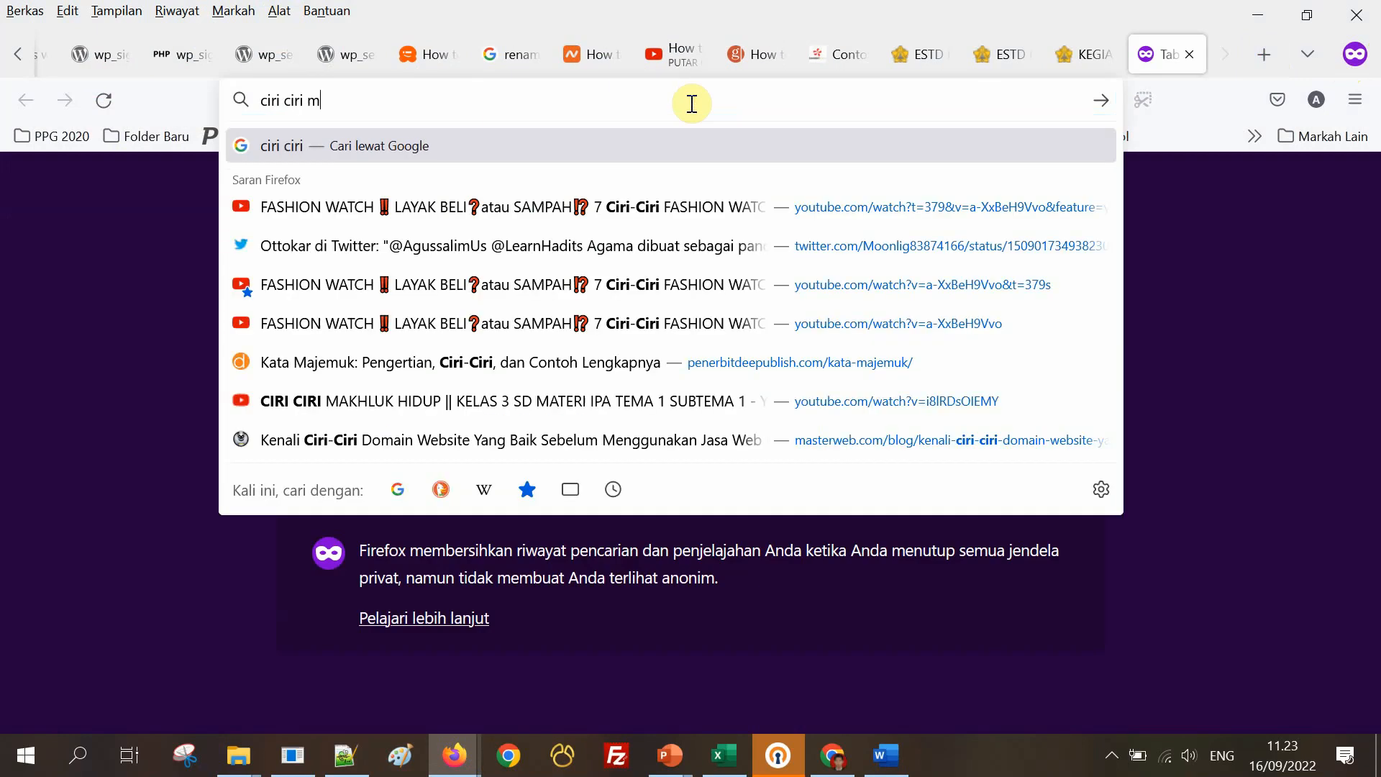
text(akhlu)
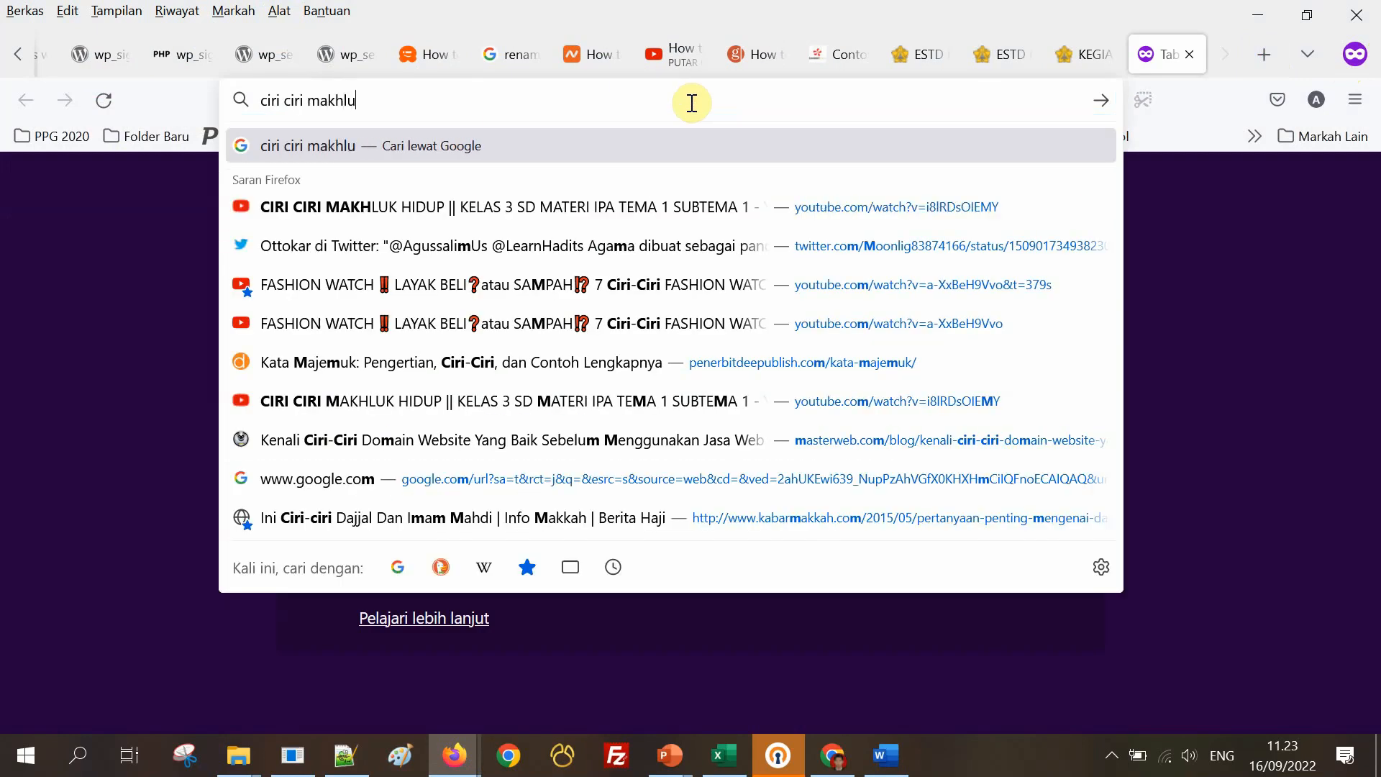
text(k hidup)
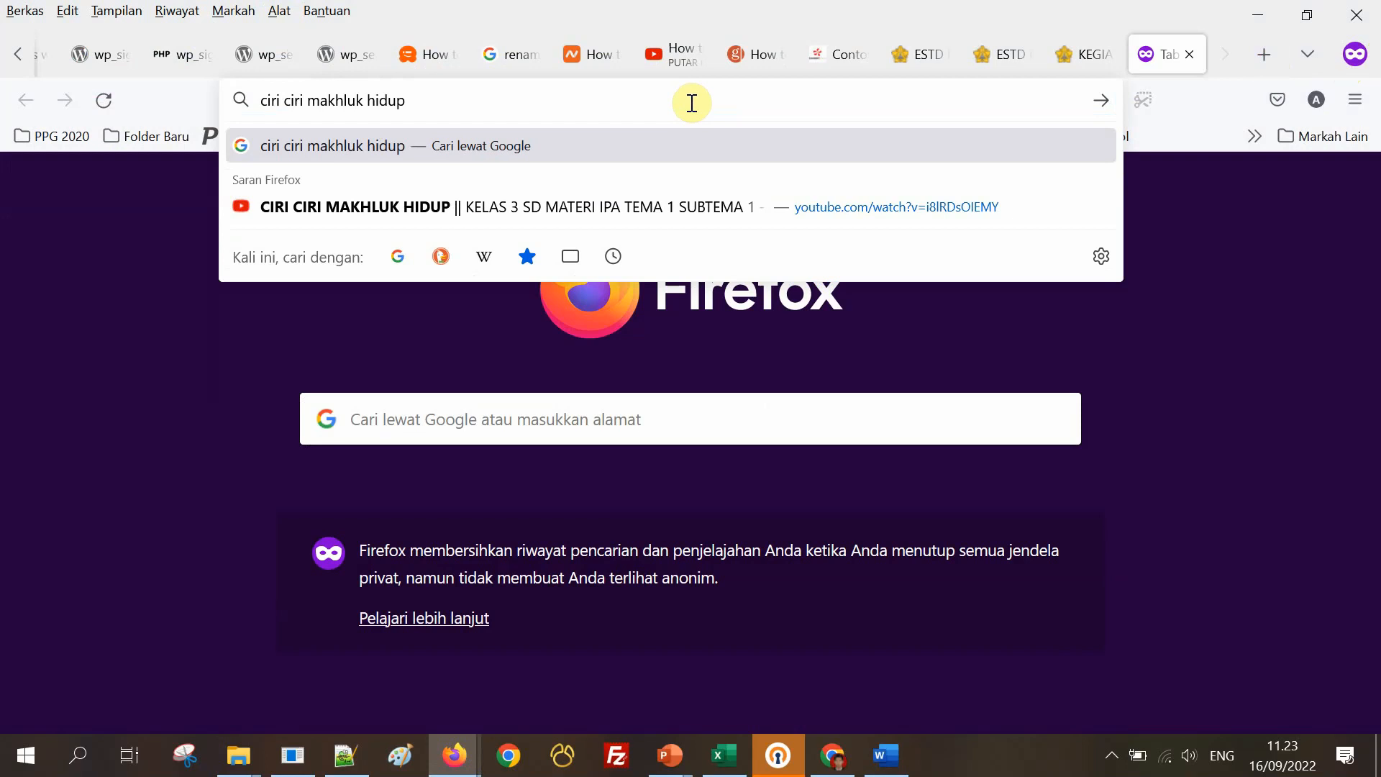
key(Return)
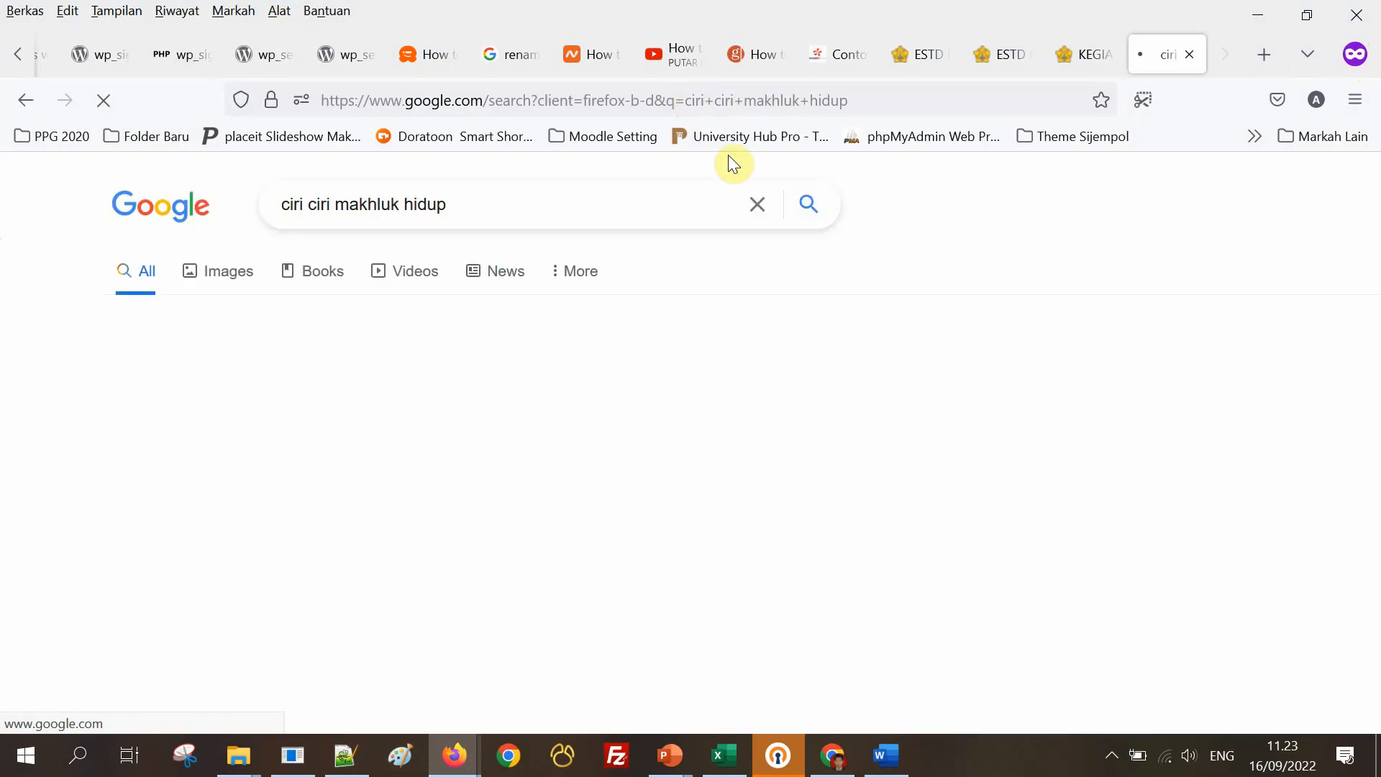
Open the detik.com article on Ciri-ciri Makhluk Hidup and select text in the section on that topic.
scroll(349, 572, down, 4)
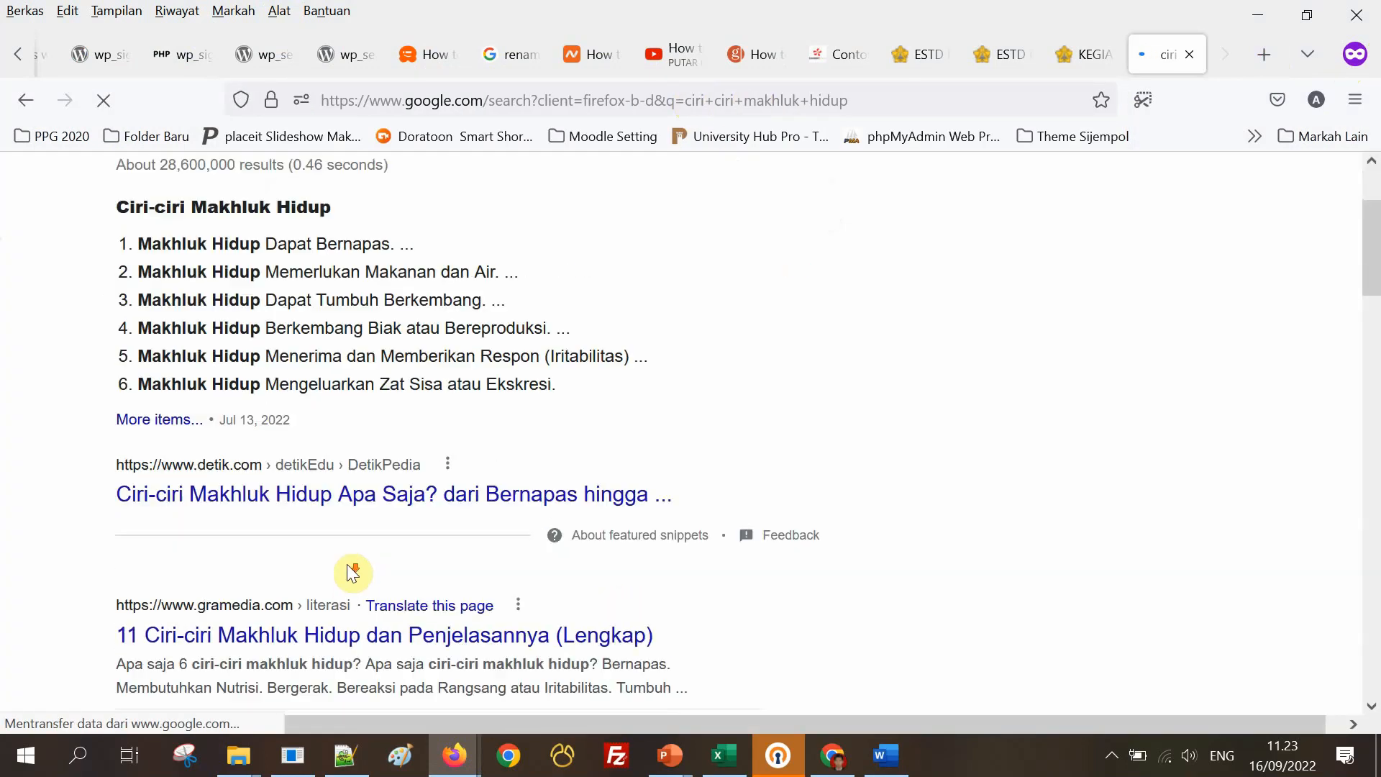
scroll(337, 379, down, 1)
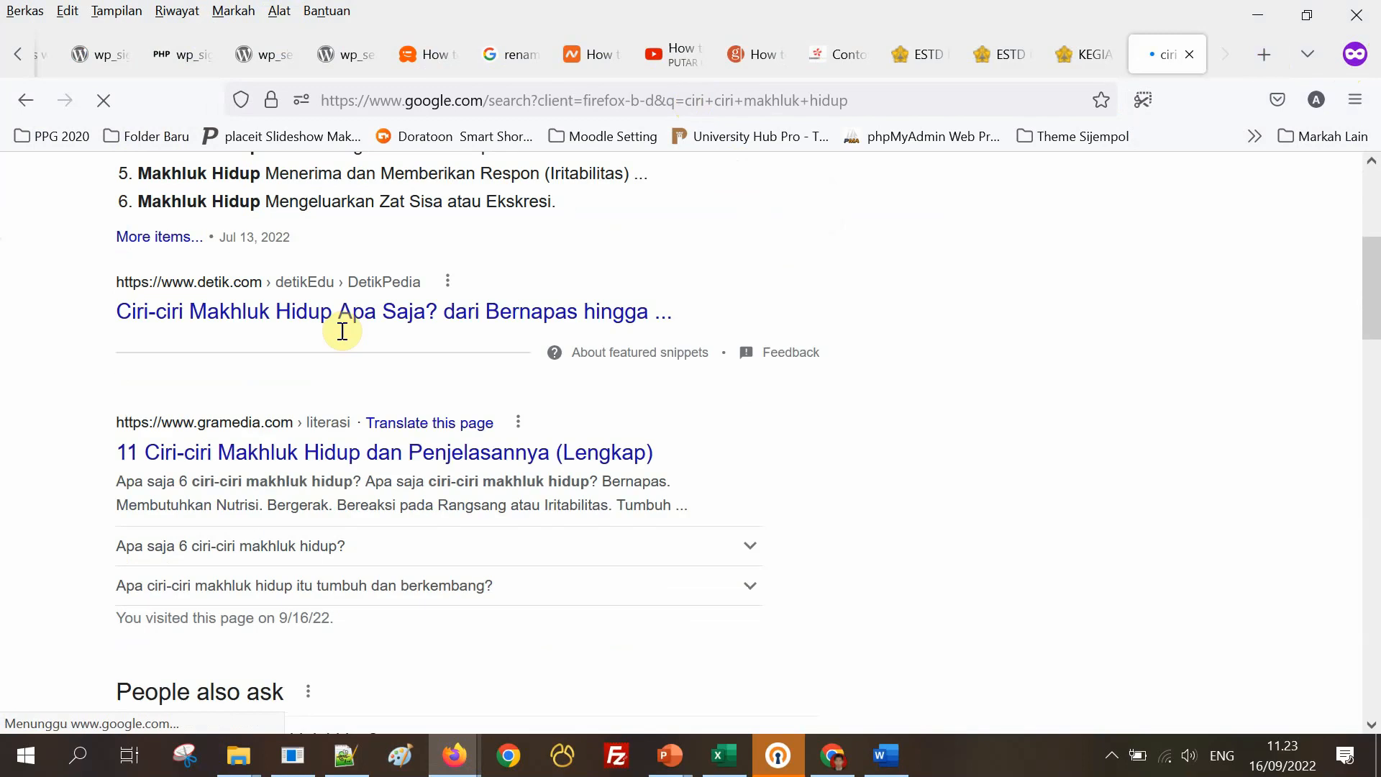
click(346, 322)
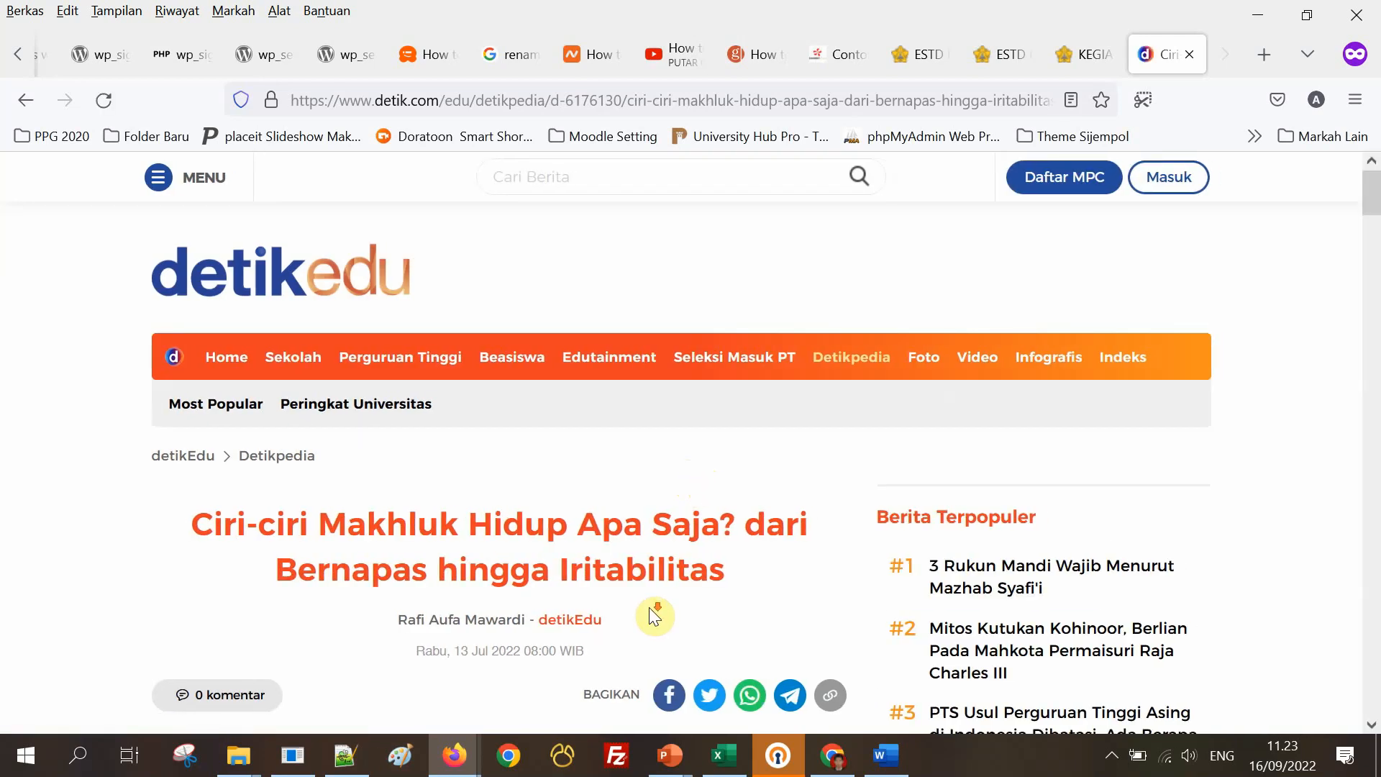
scroll(949, 592, down, 10)
scroll(949, 592, down, 6)
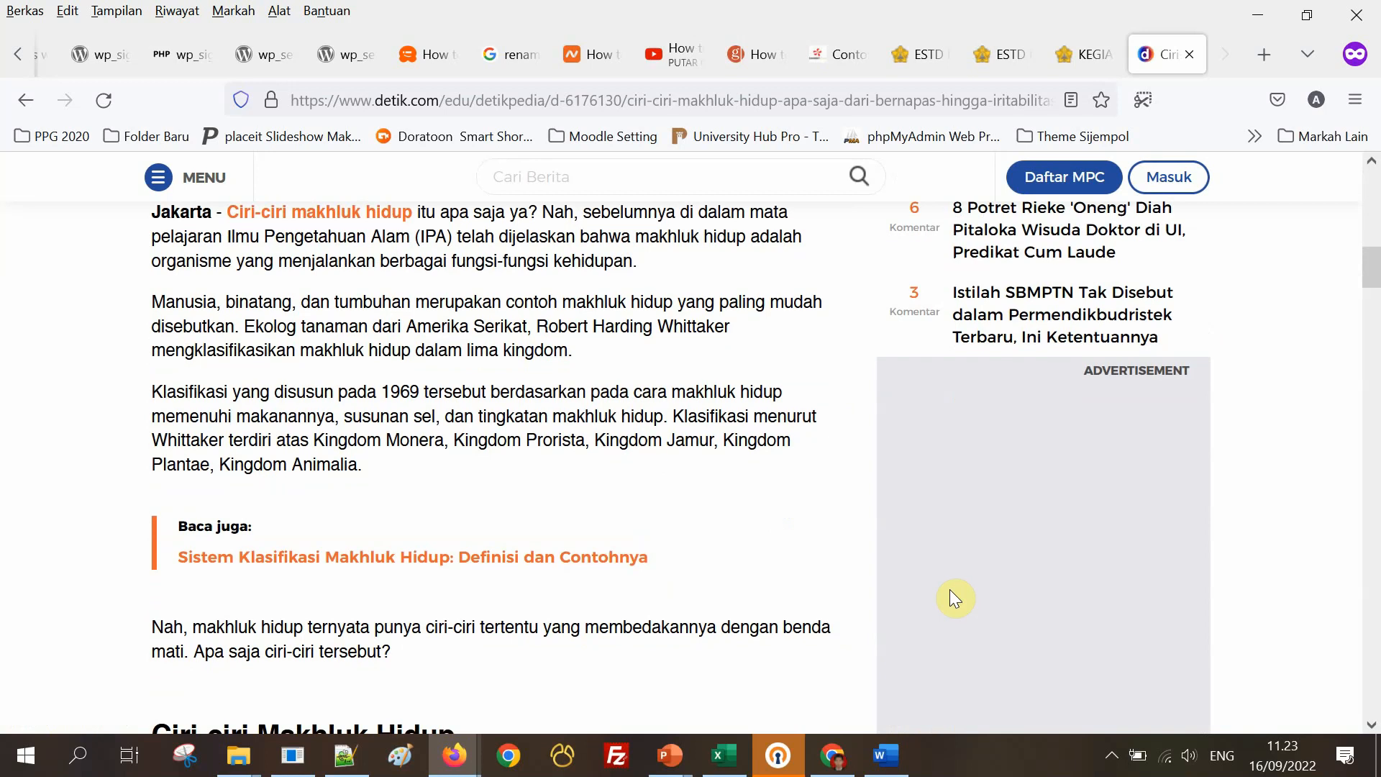
scroll(892, 597, down, 3)
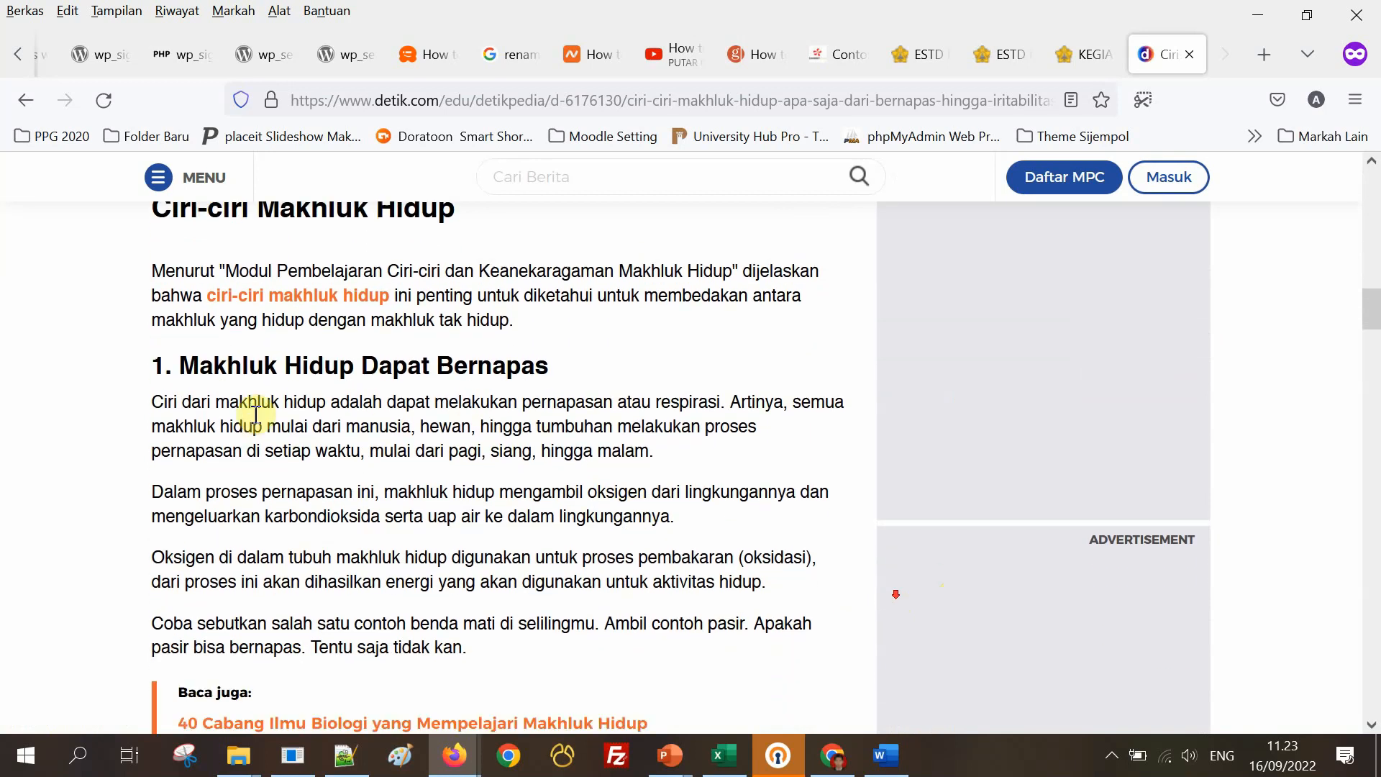
drag(154, 239, 553, 617)
Switch back to the Word document, place the cursor below Kesimpulan and hide the formatting marks.
click(882, 759)
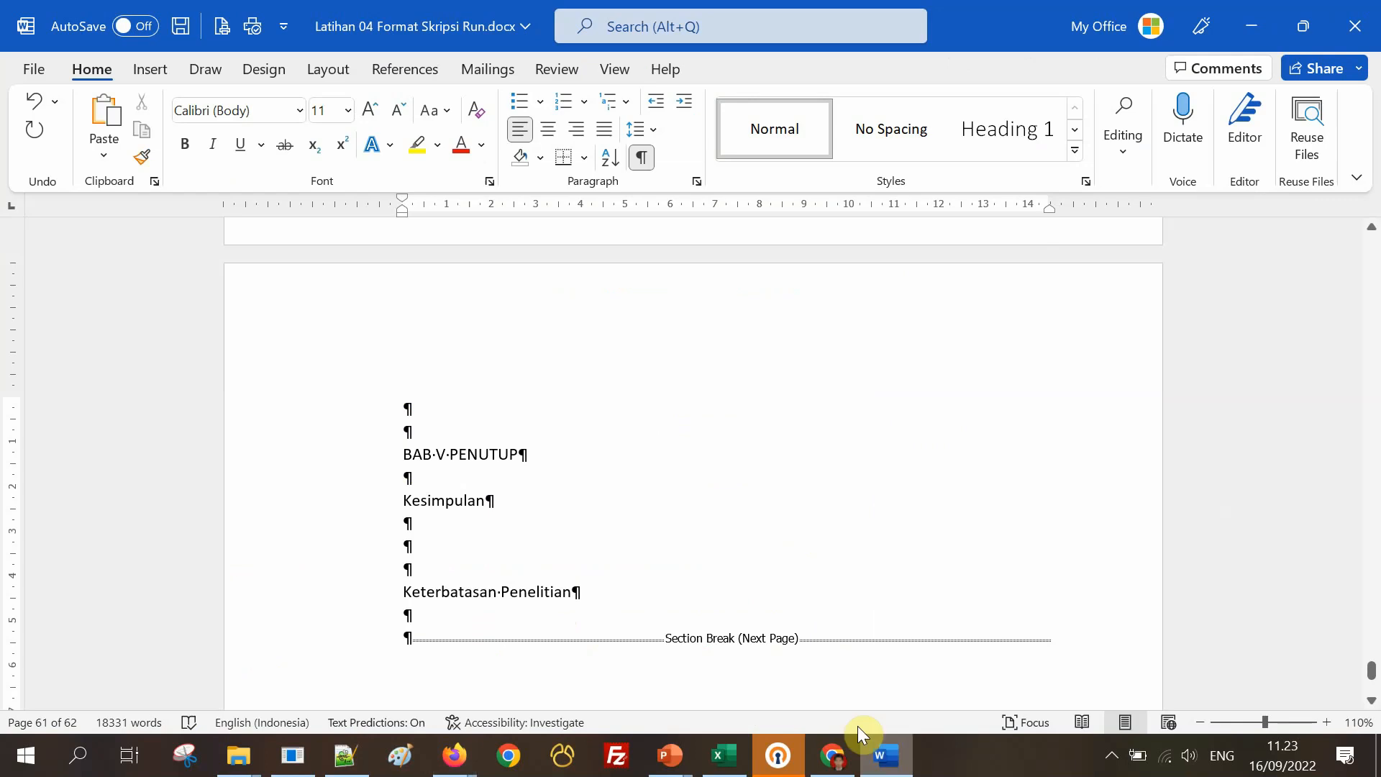
click(528, 520)
click(638, 156)
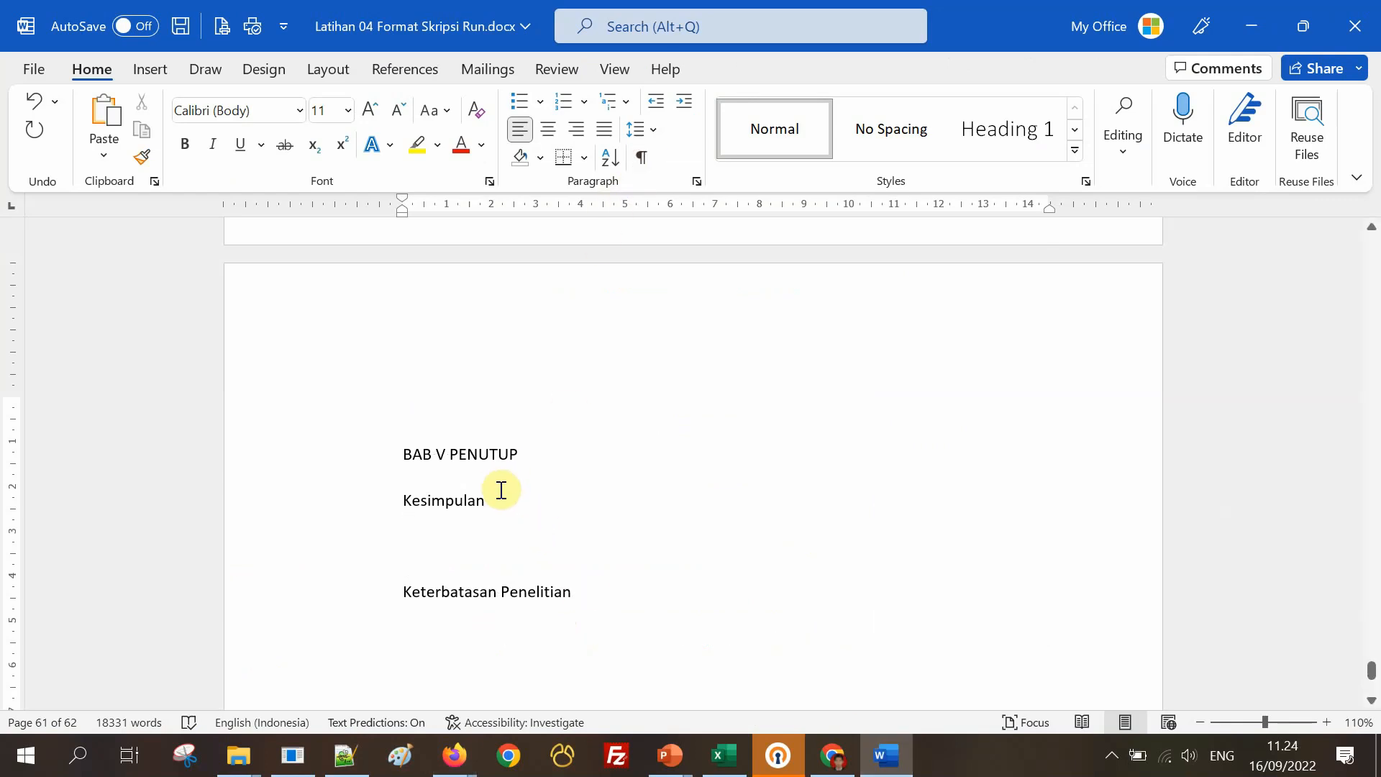
Set the entire document's font to Times New Roman at size 12.
key(ctrl+a)
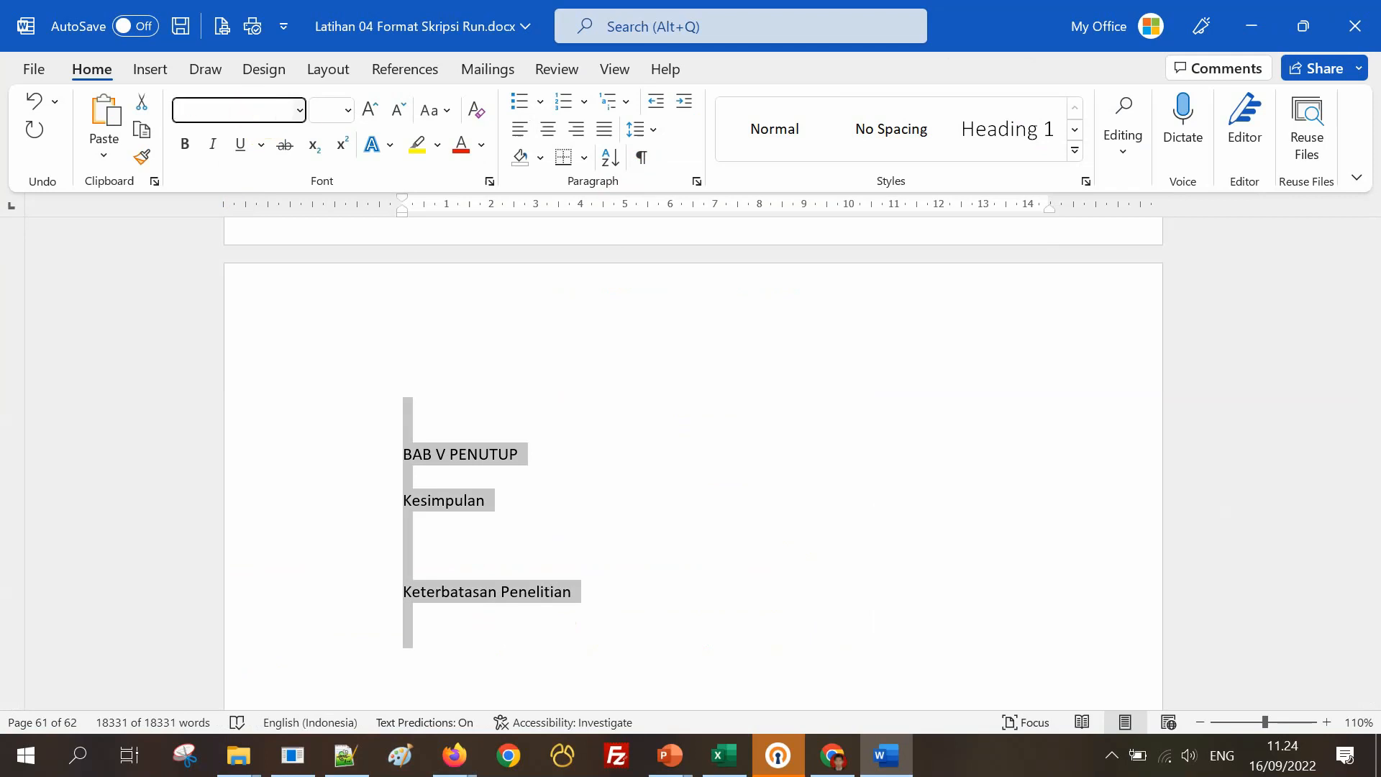
text(Times New Roman)
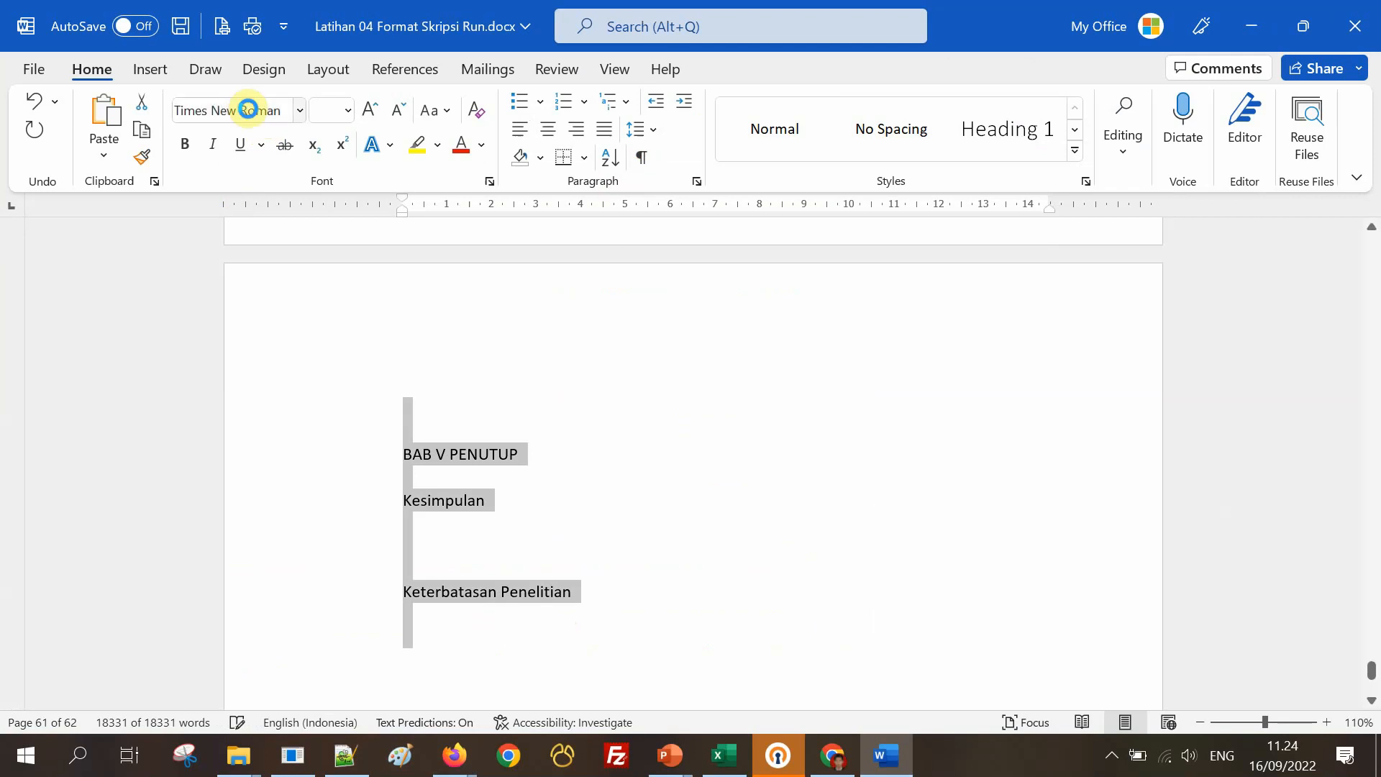
key(Return)
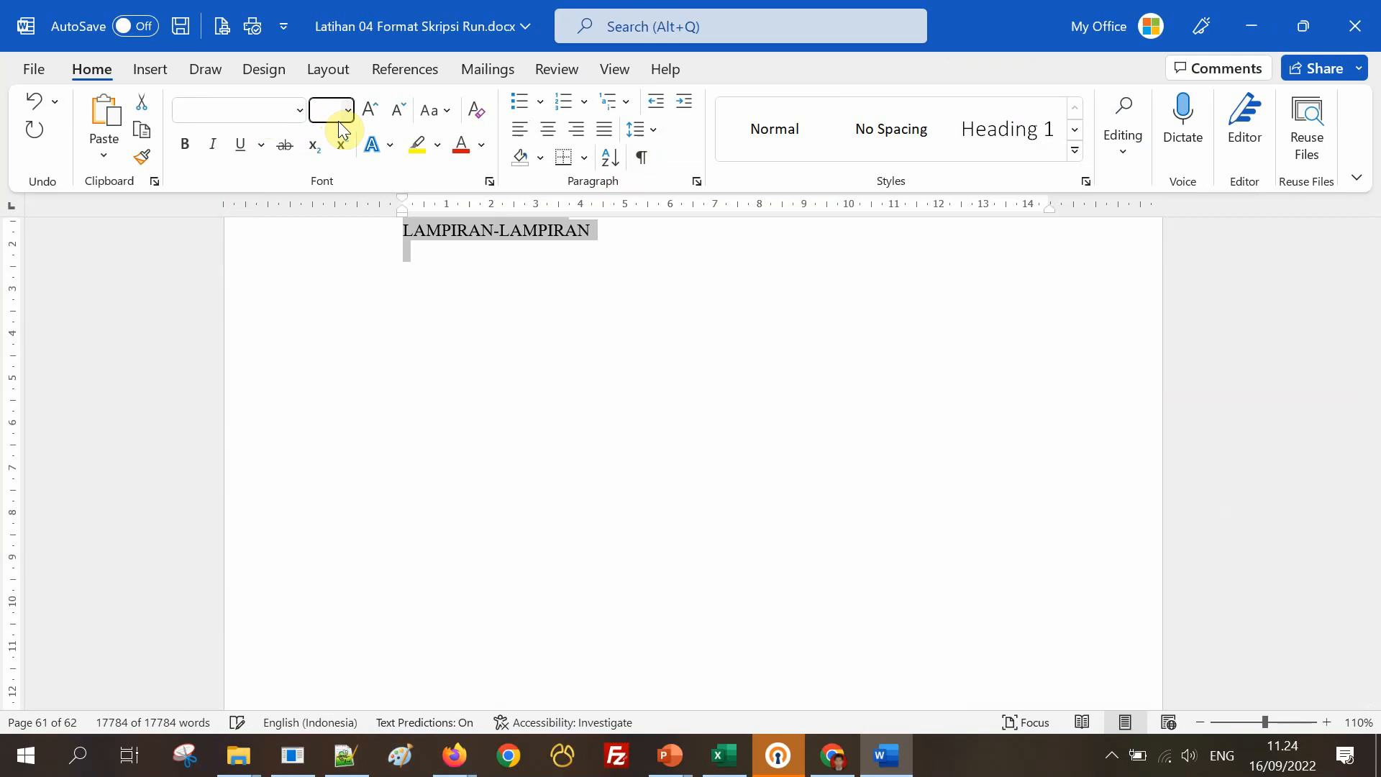
text(12)
key(Return)
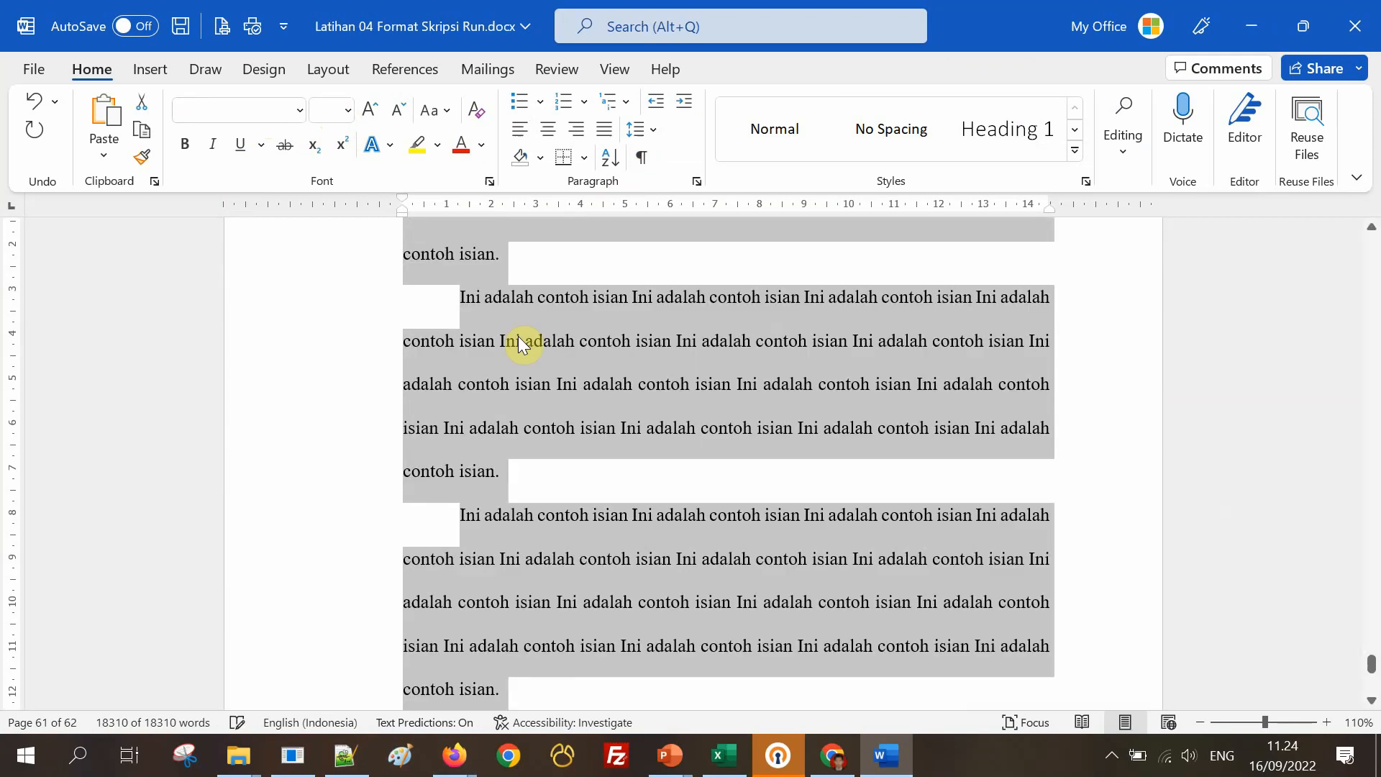
Deselect the text and review the reformatted sample paragraphs across the chapter pages.
click(741, 425)
scroll(751, 427, down, 10)
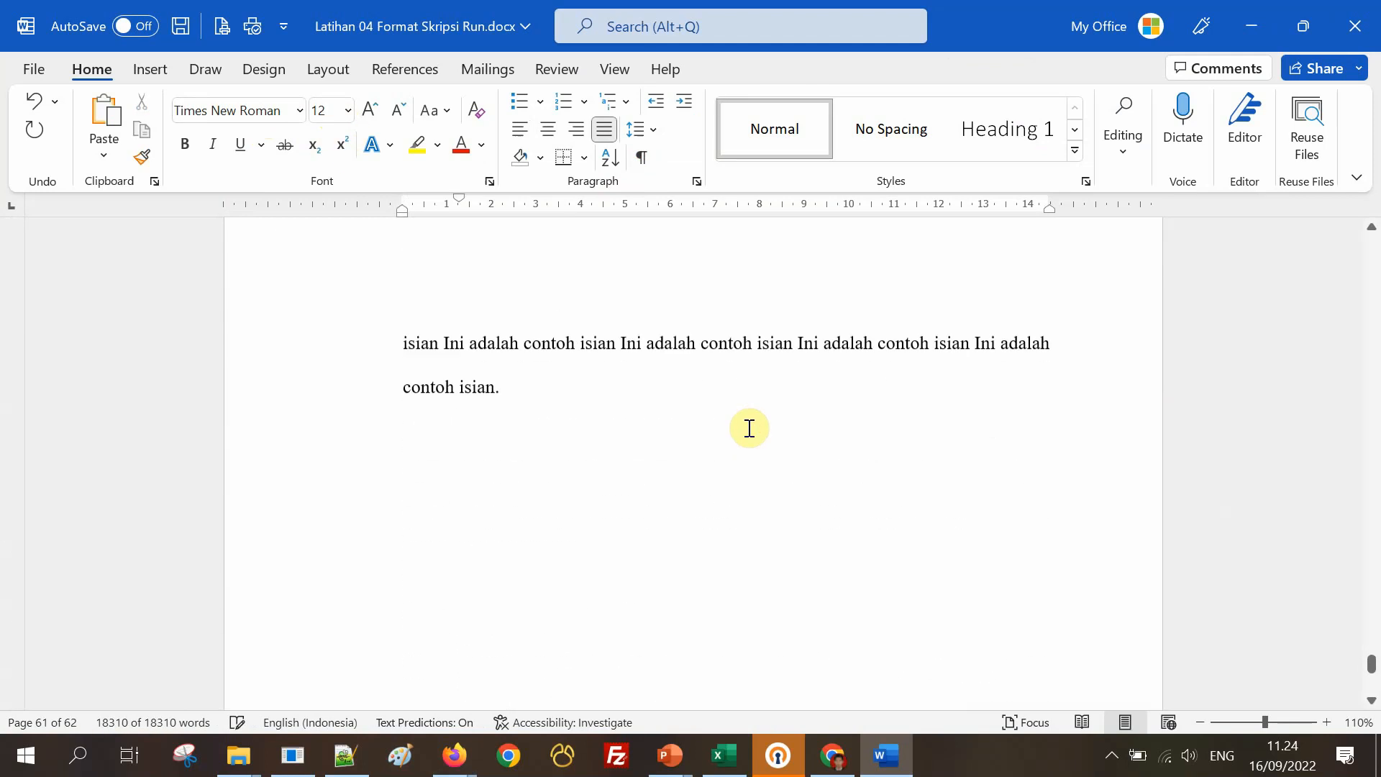
scroll(748, 426, down, 3)
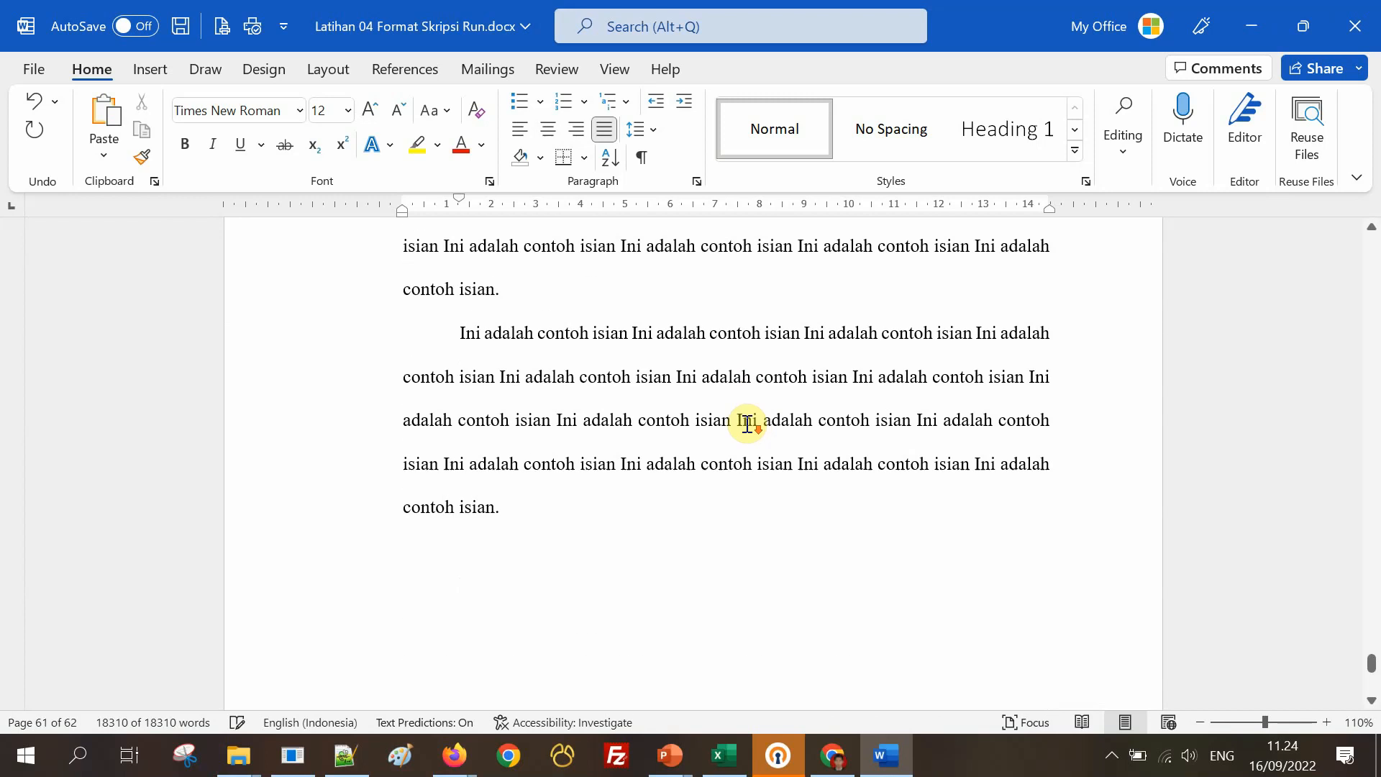
scroll(745, 430, down, 20)
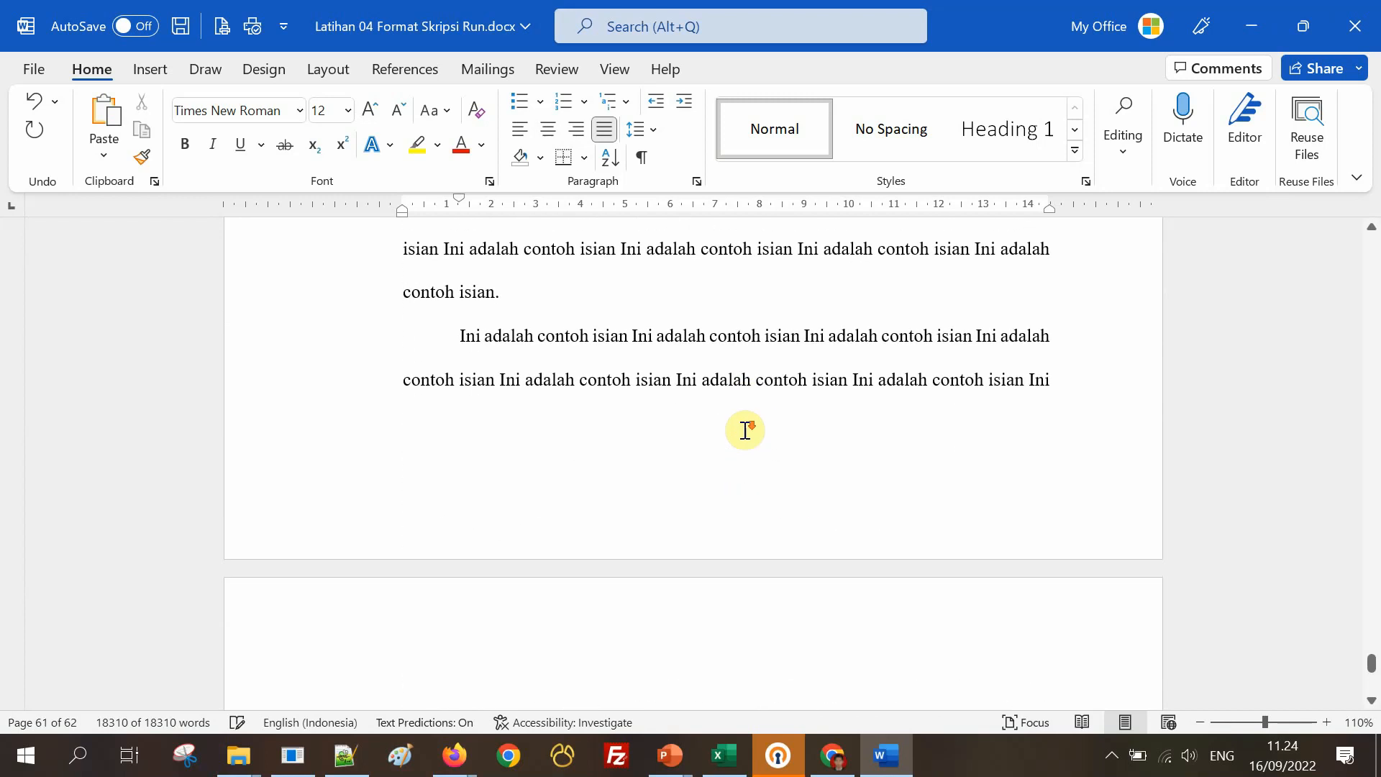
scroll(950, 487, down, 10)
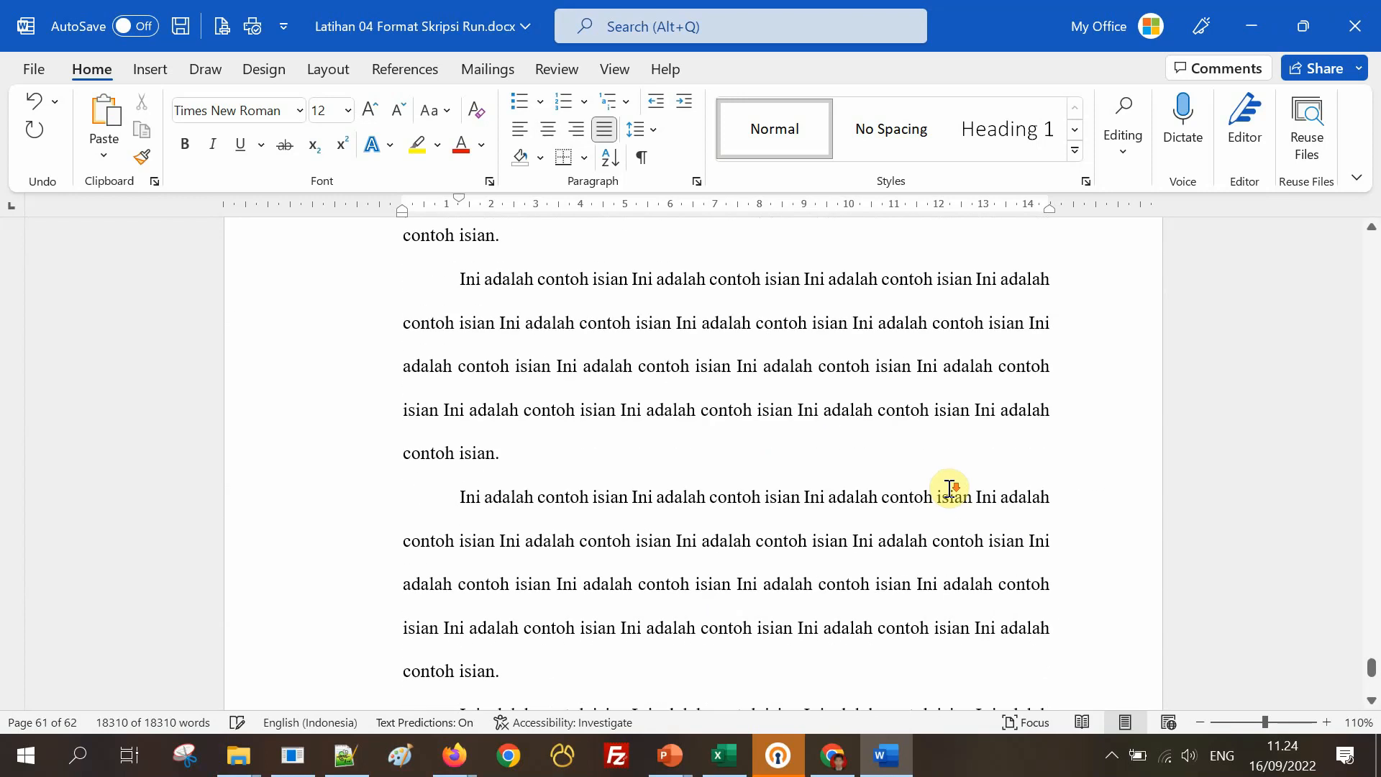
scroll(942, 504, down, 10)
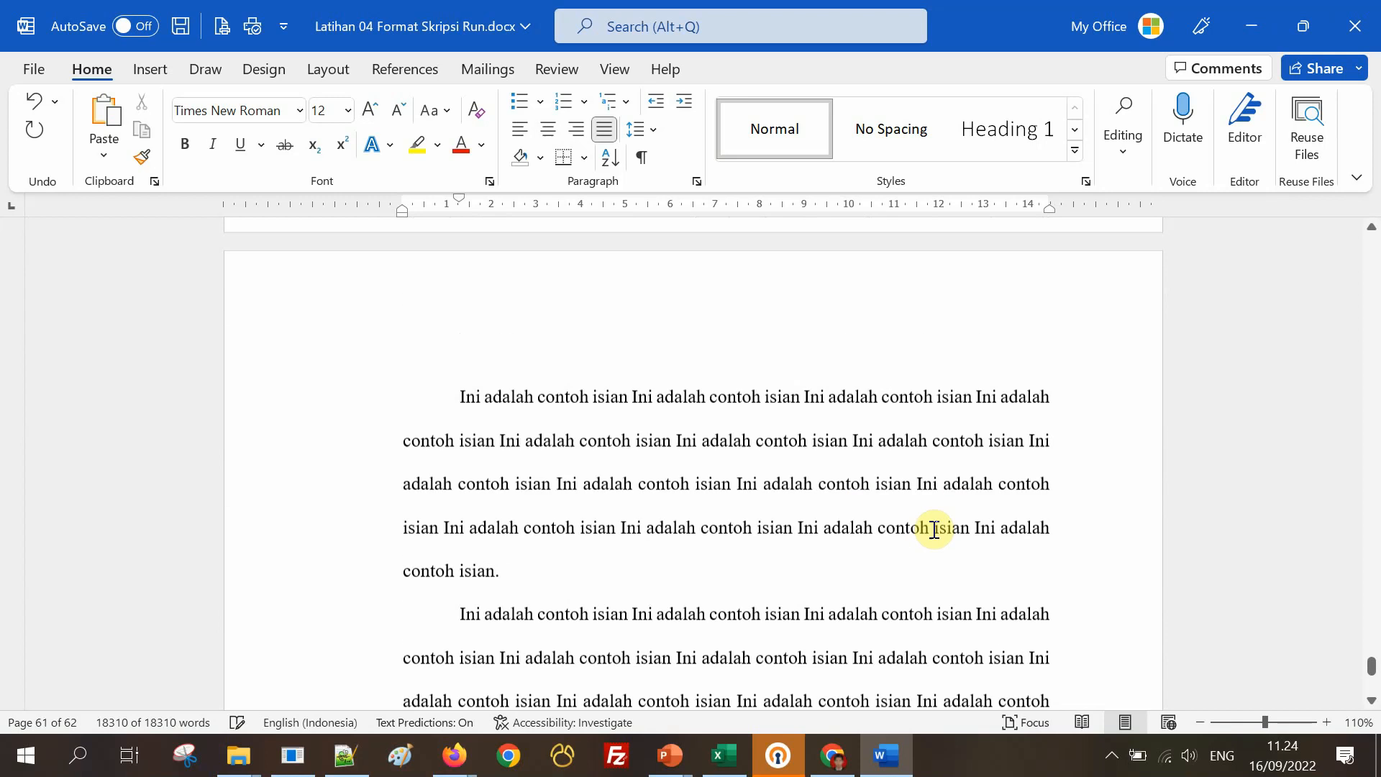
scroll(922, 536, down, 10)
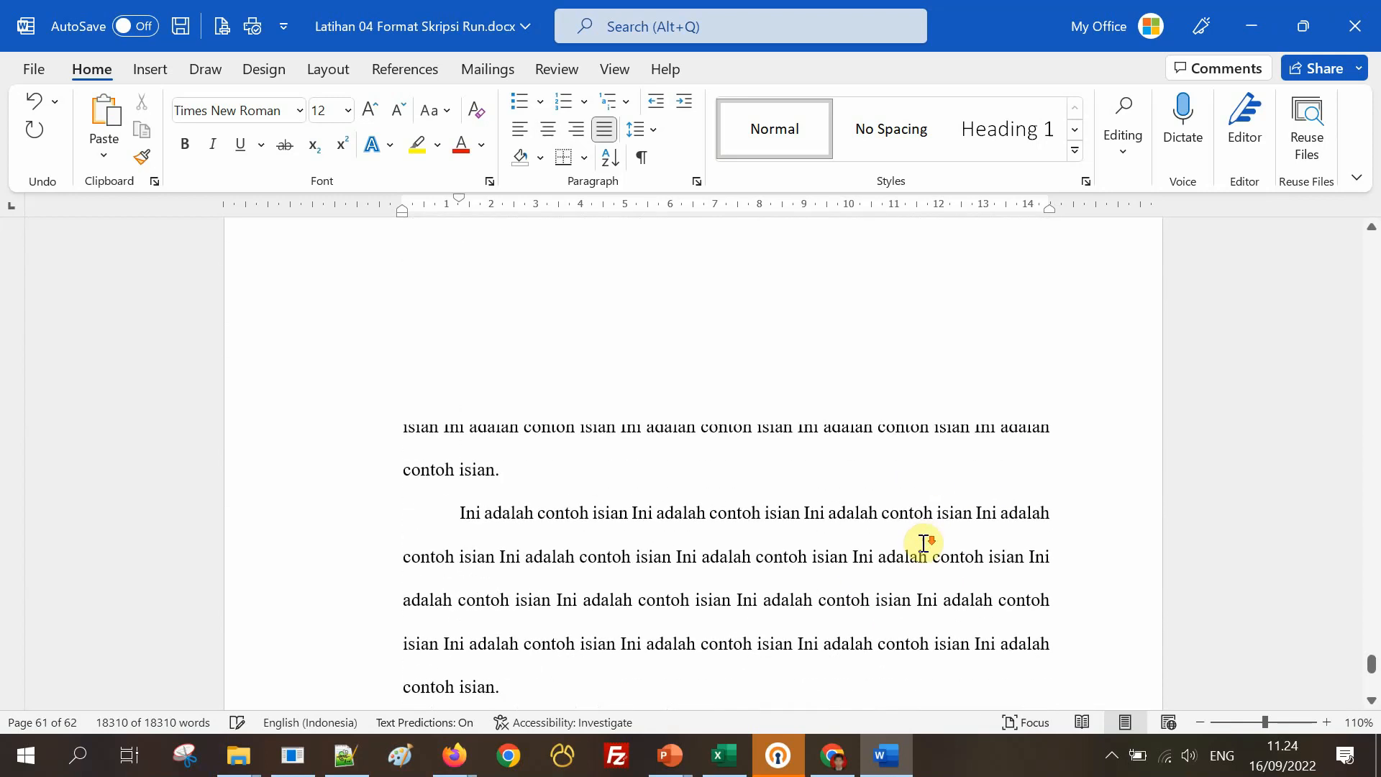
scroll(921, 550, down, 10)
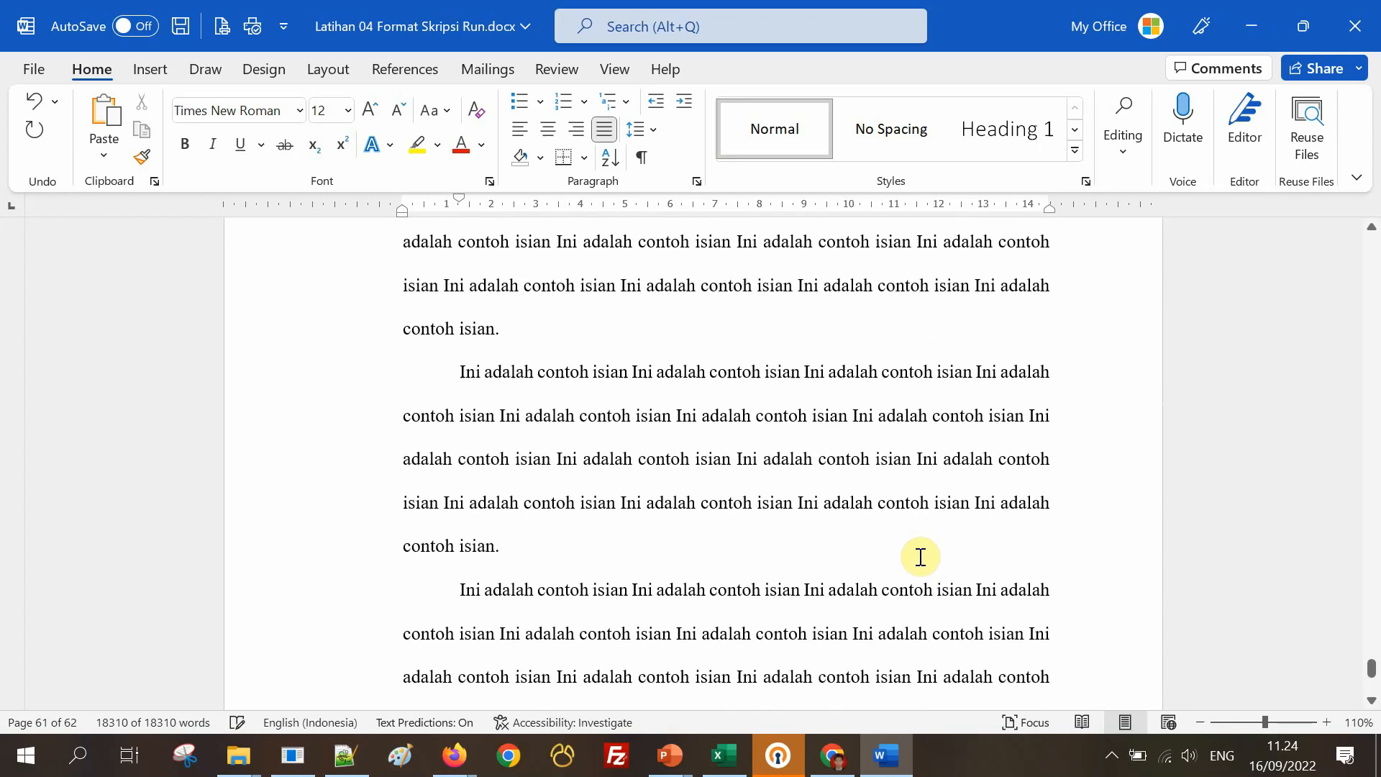
Add an empty paragraph before the section break ending BAB V PENUTUP and place the cursor on the blank line below Kesimpulan.
scroll(916, 567, down, 10)
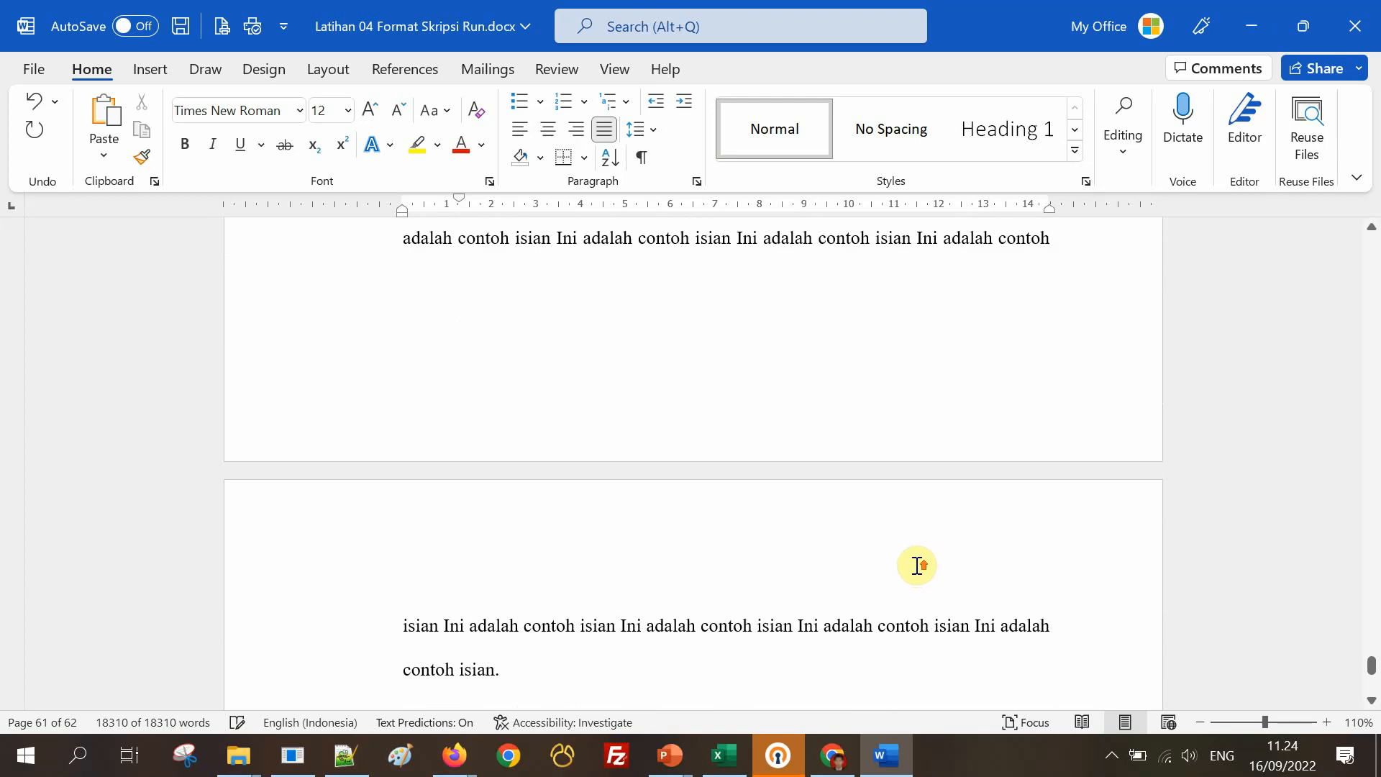
scroll(917, 567, down, 8)
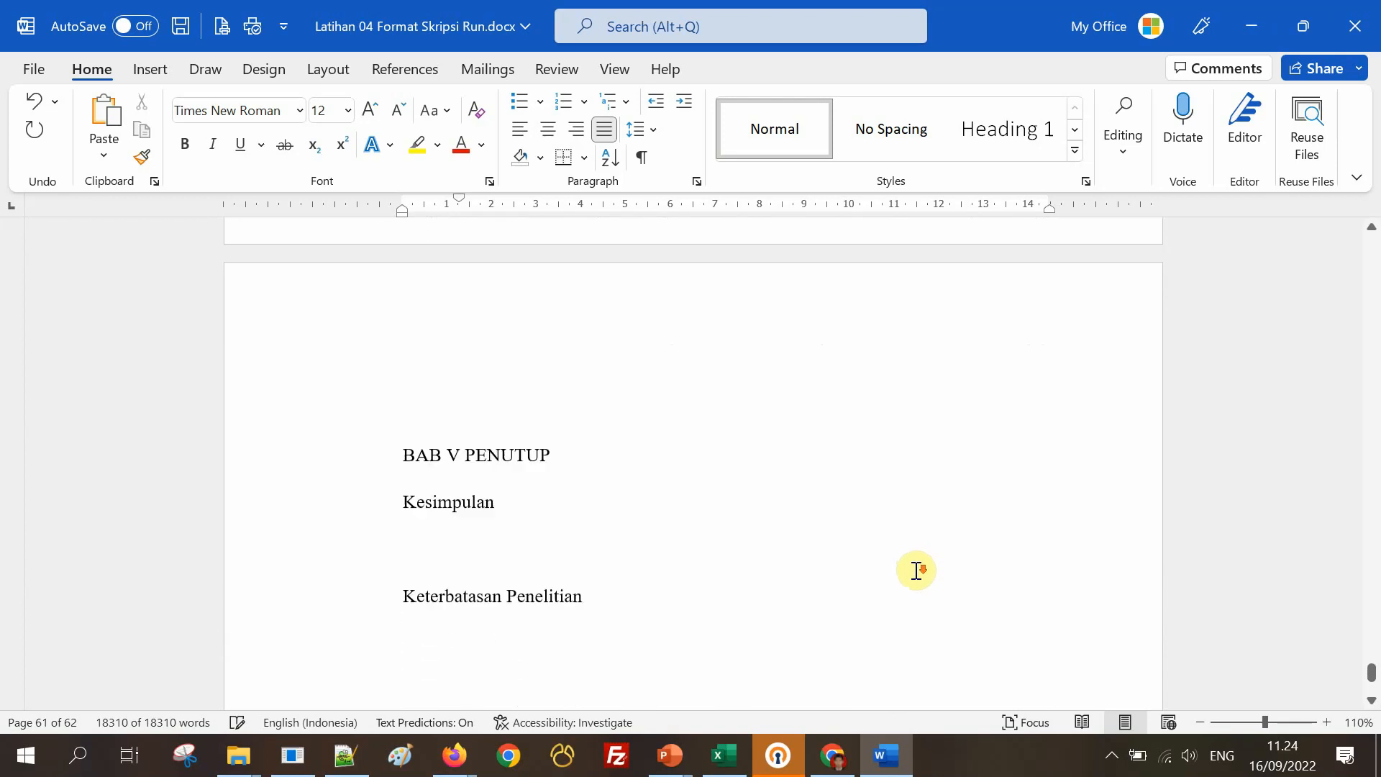
click(492, 517)
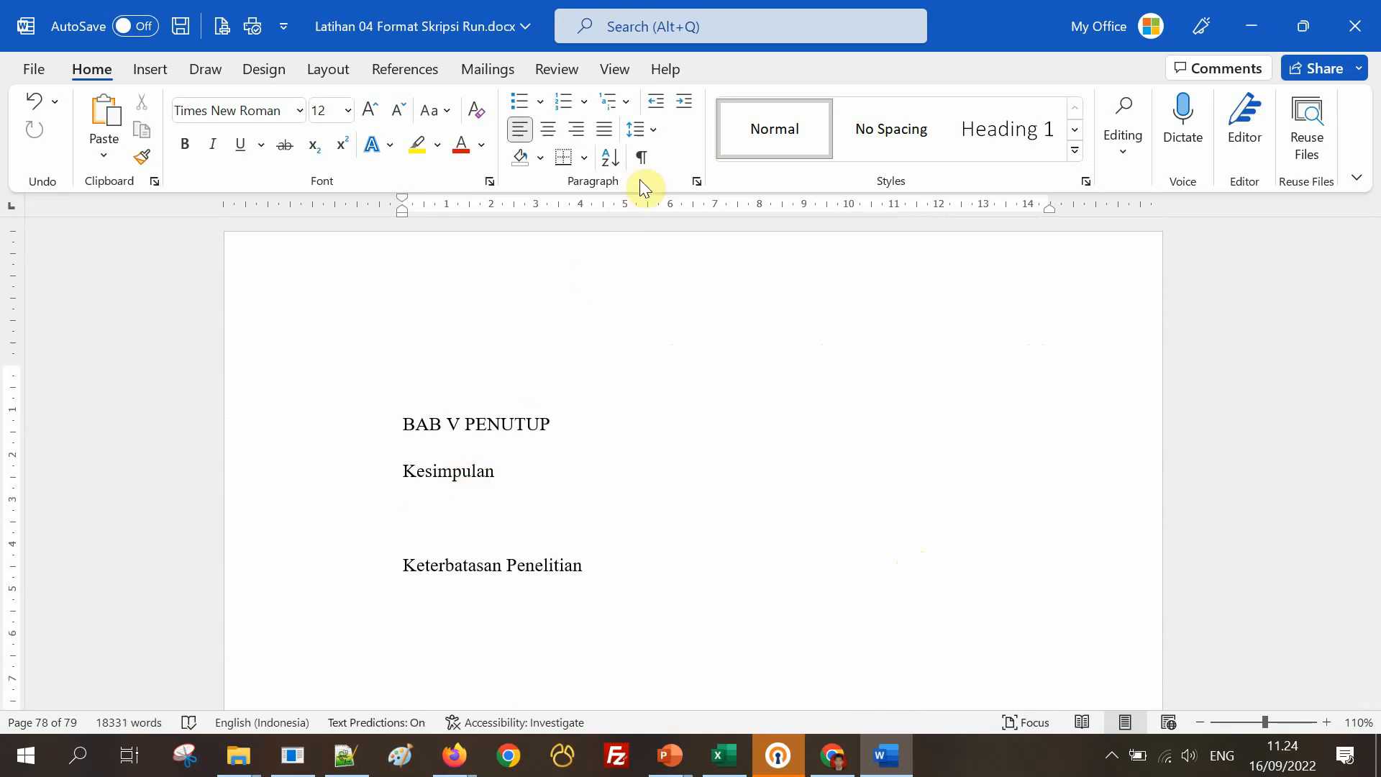
click(644, 156)
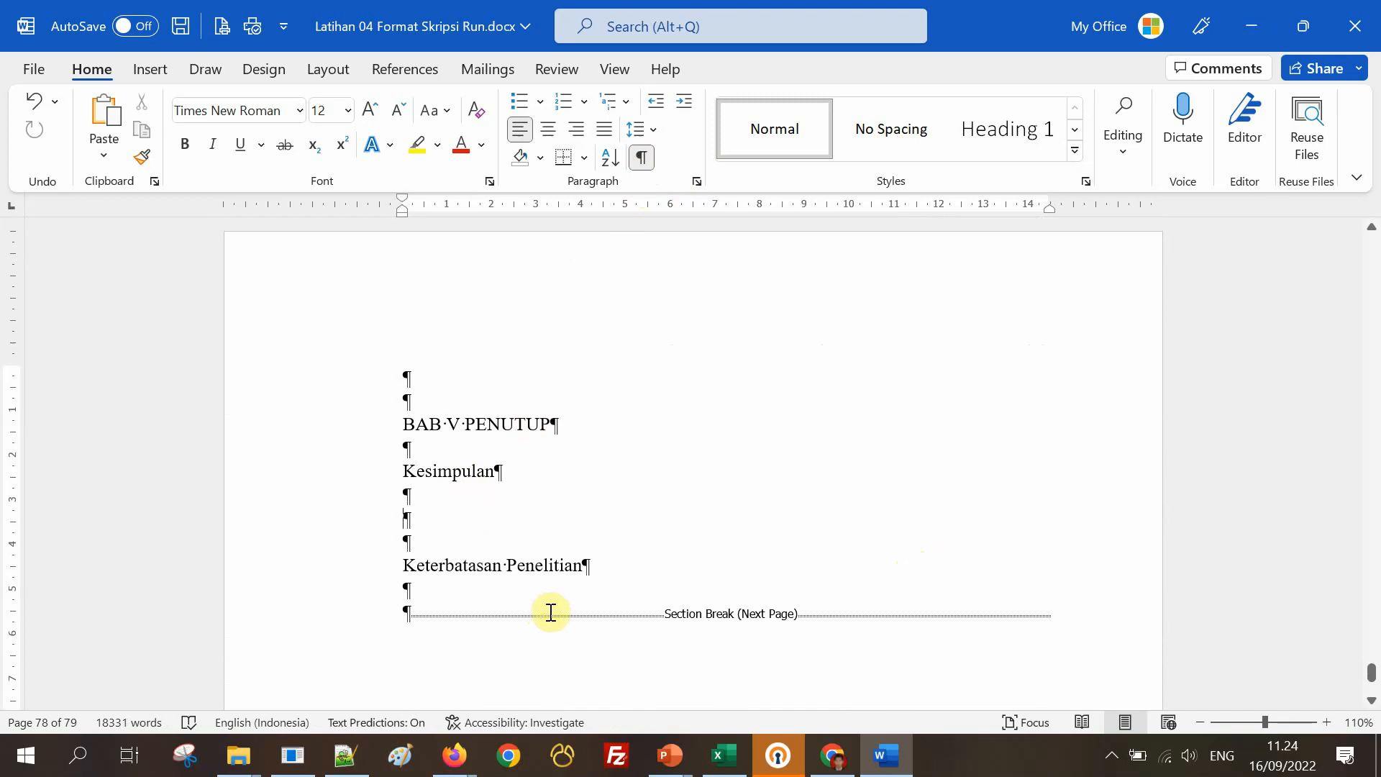
key(Return)
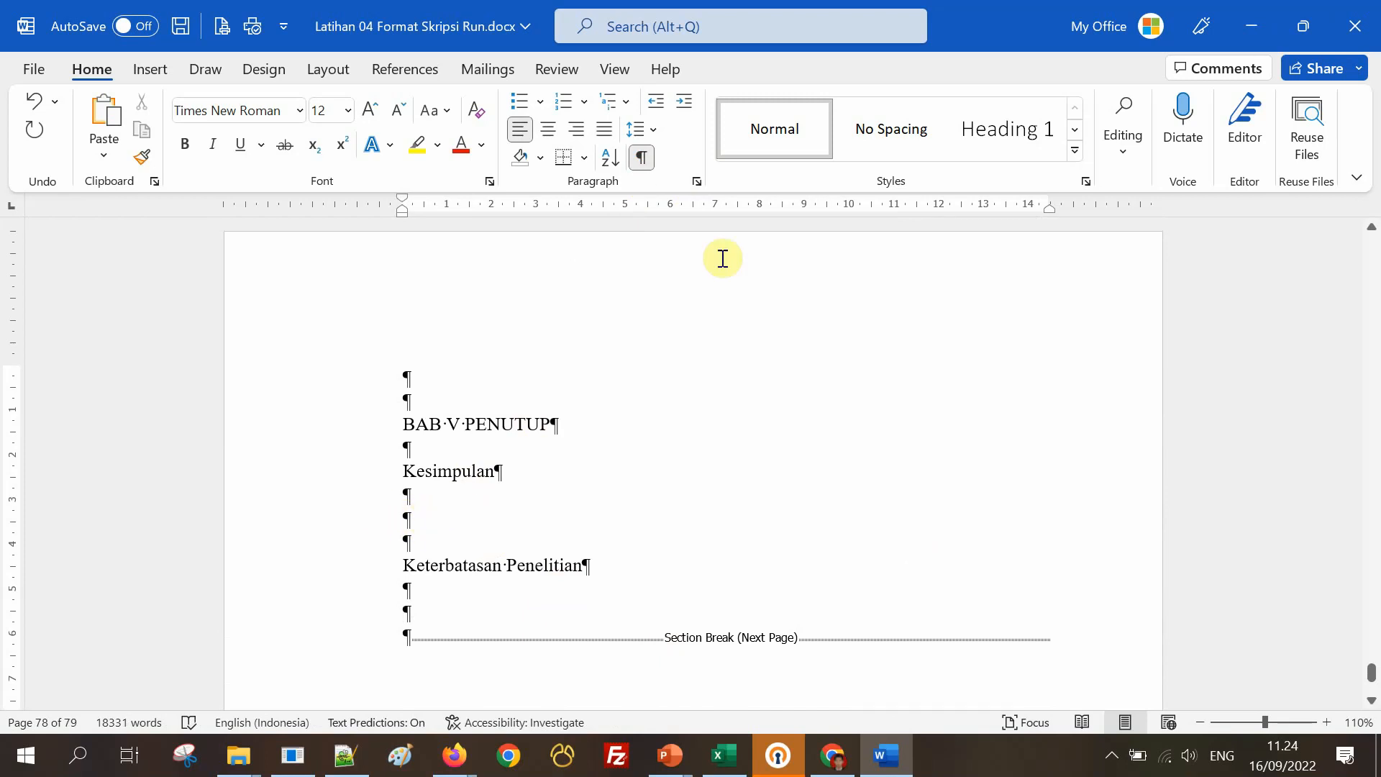
click(642, 156)
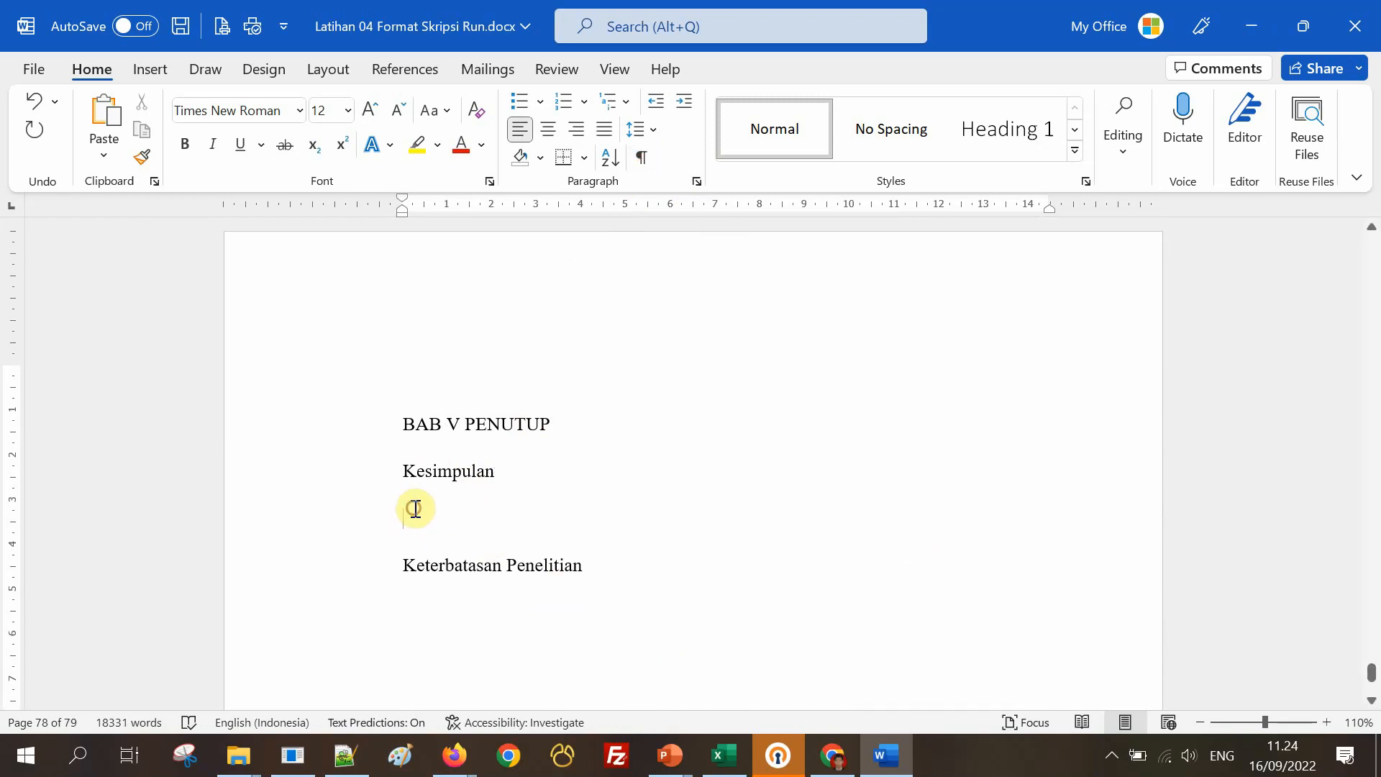
Copy the passage from "Menurut" through "Tentu saja tidak kan." in the detik.com article in Firefox, and return to the Word document.
click(831, 761)
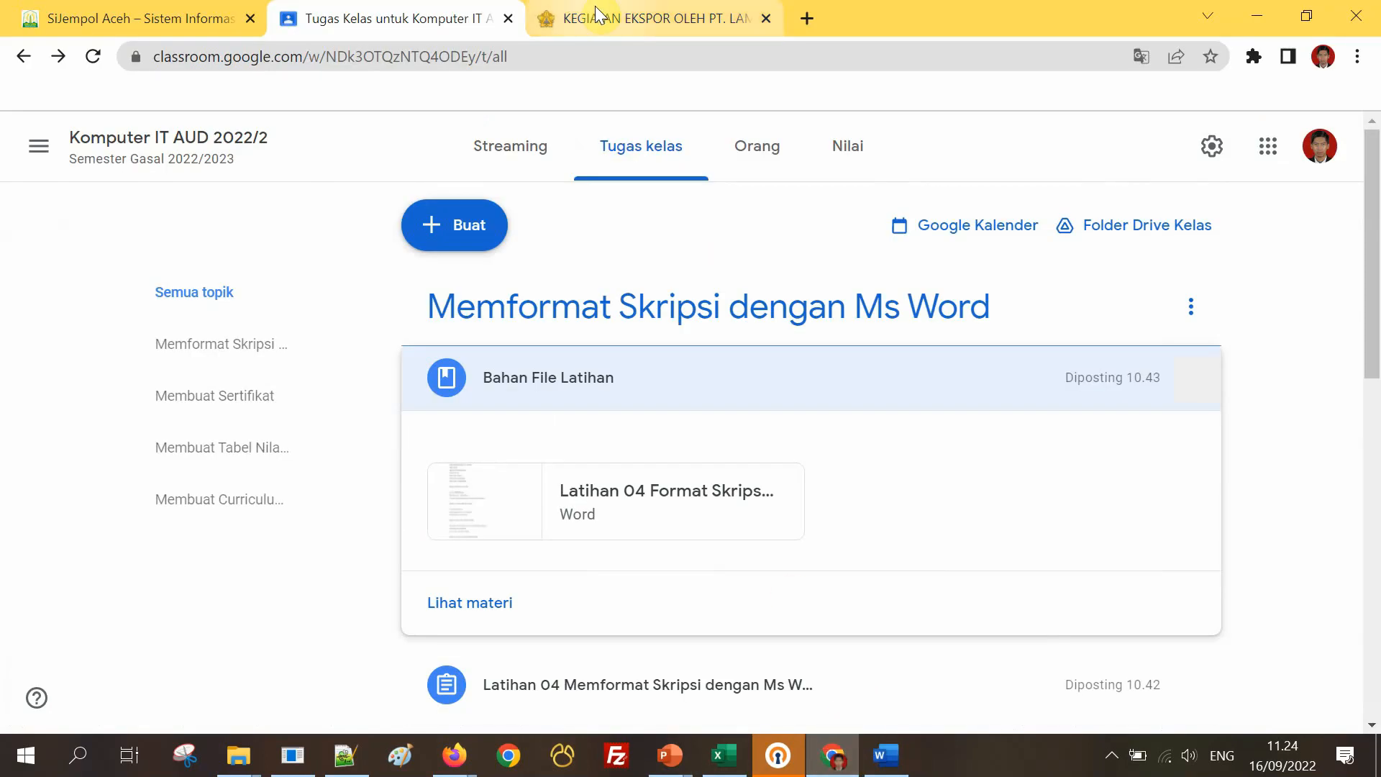
mouse_move(454, 755)
click(641, 703)
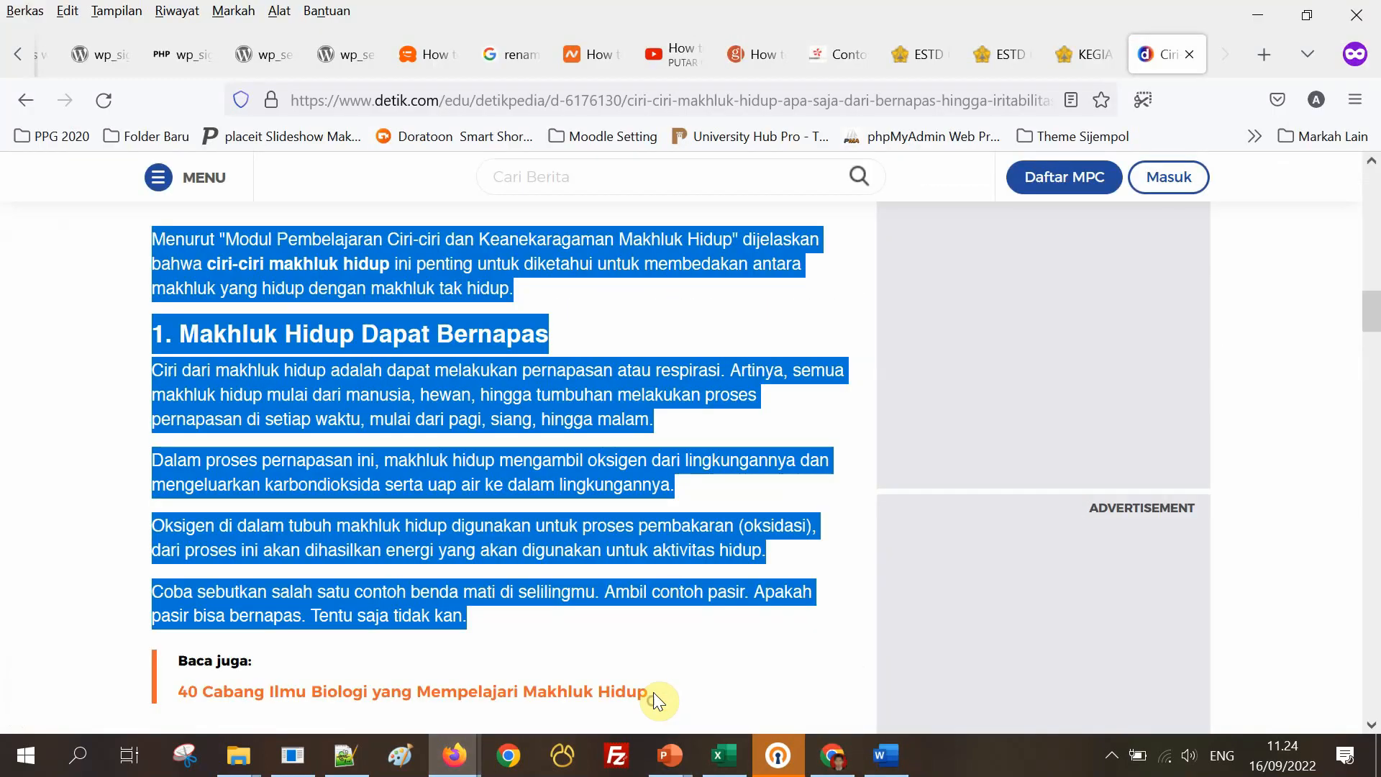
right_click(337, 381)
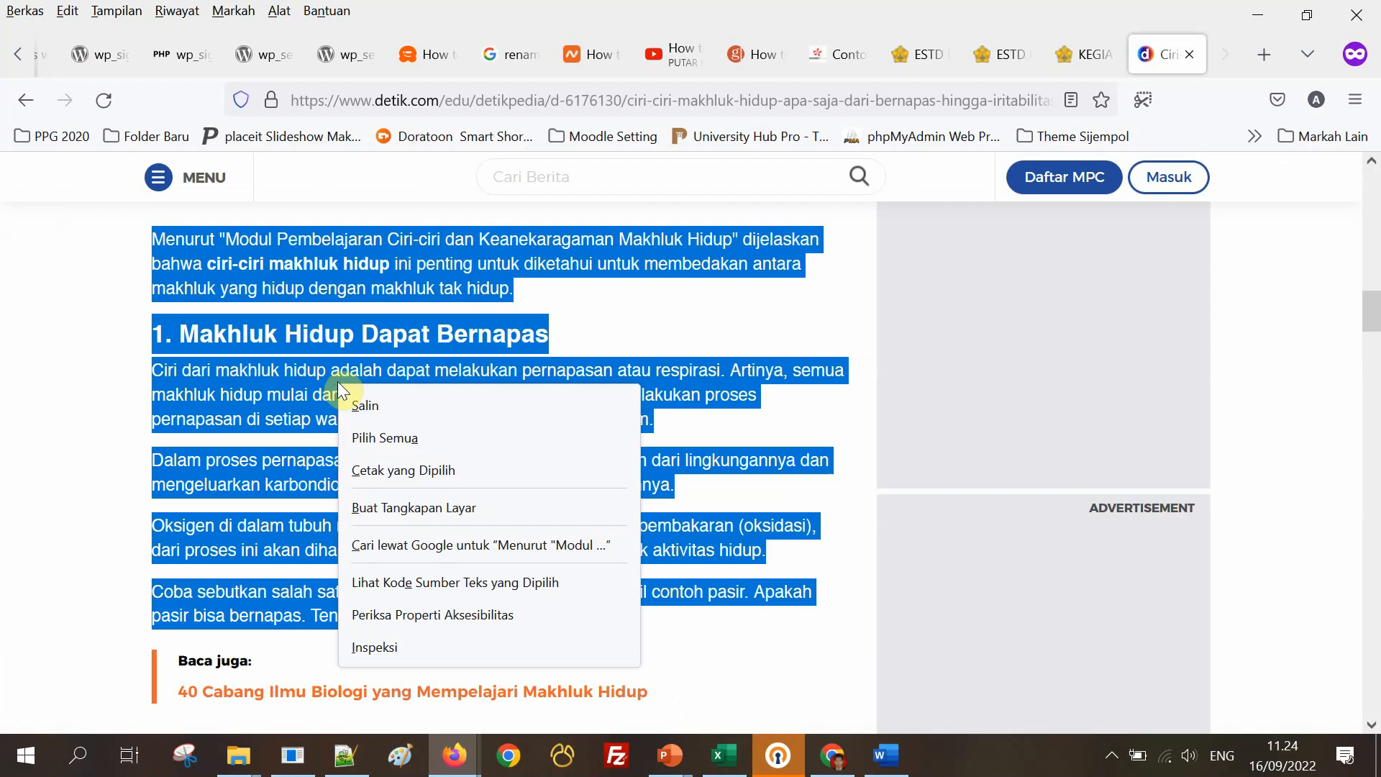
click(378, 404)
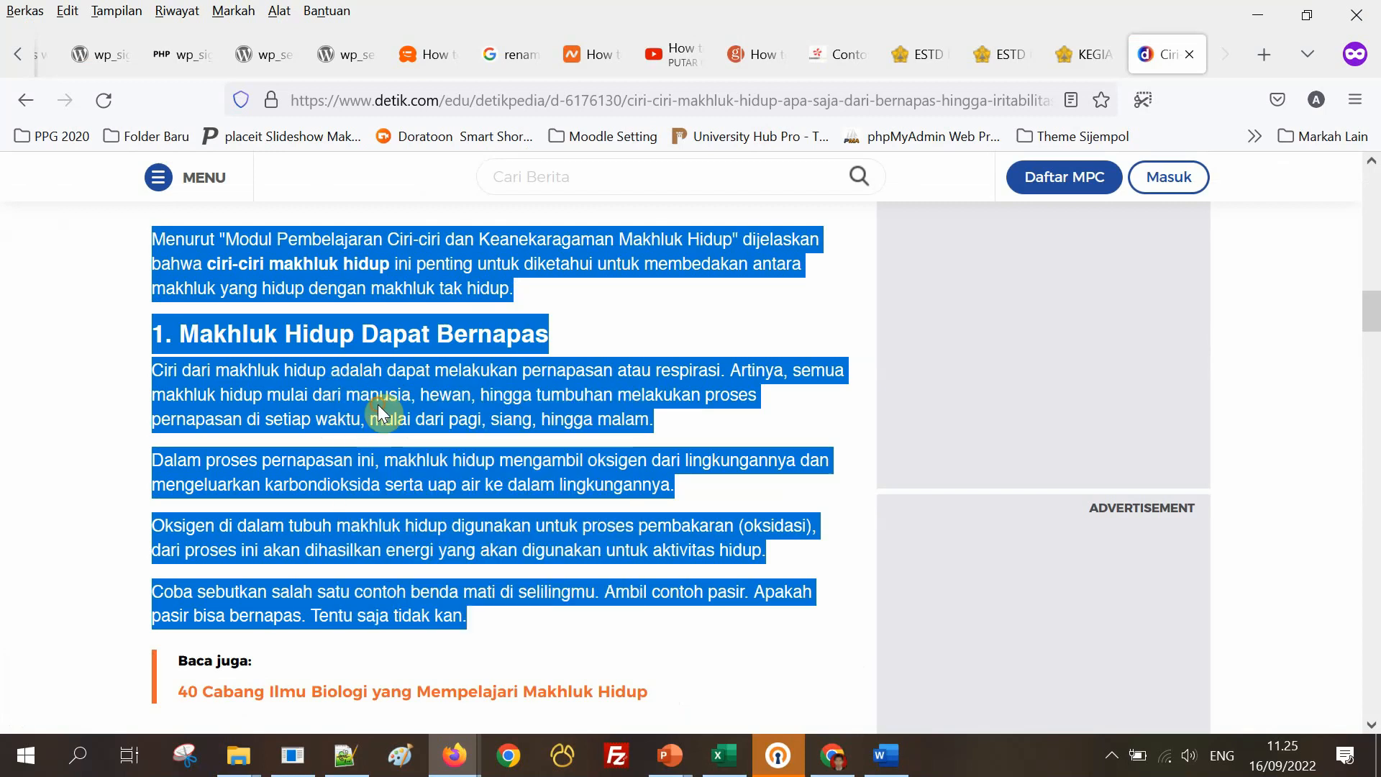
click(376, 400)
drag(150, 240, 471, 617)
right_click(433, 444)
click(468, 469)
click(765, 594)
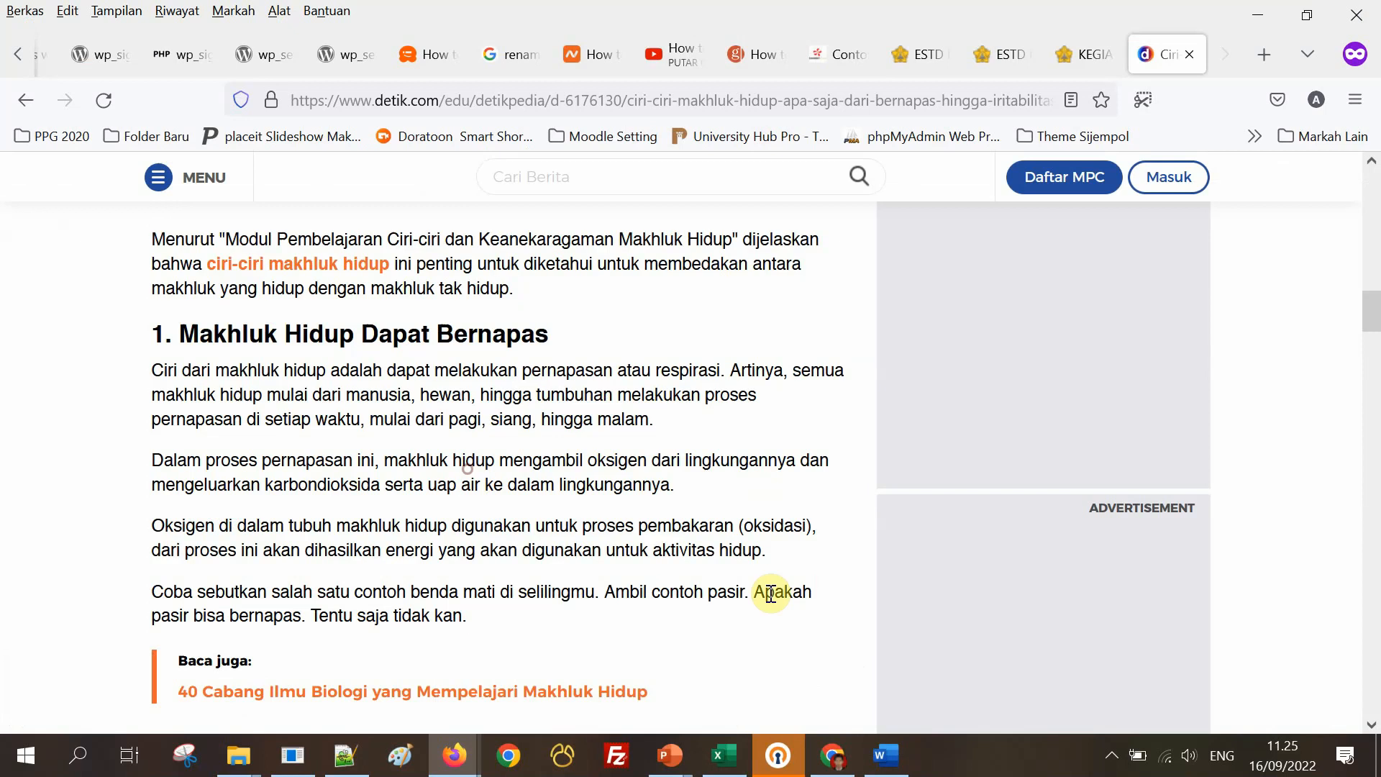
mouse_move(890, 756)
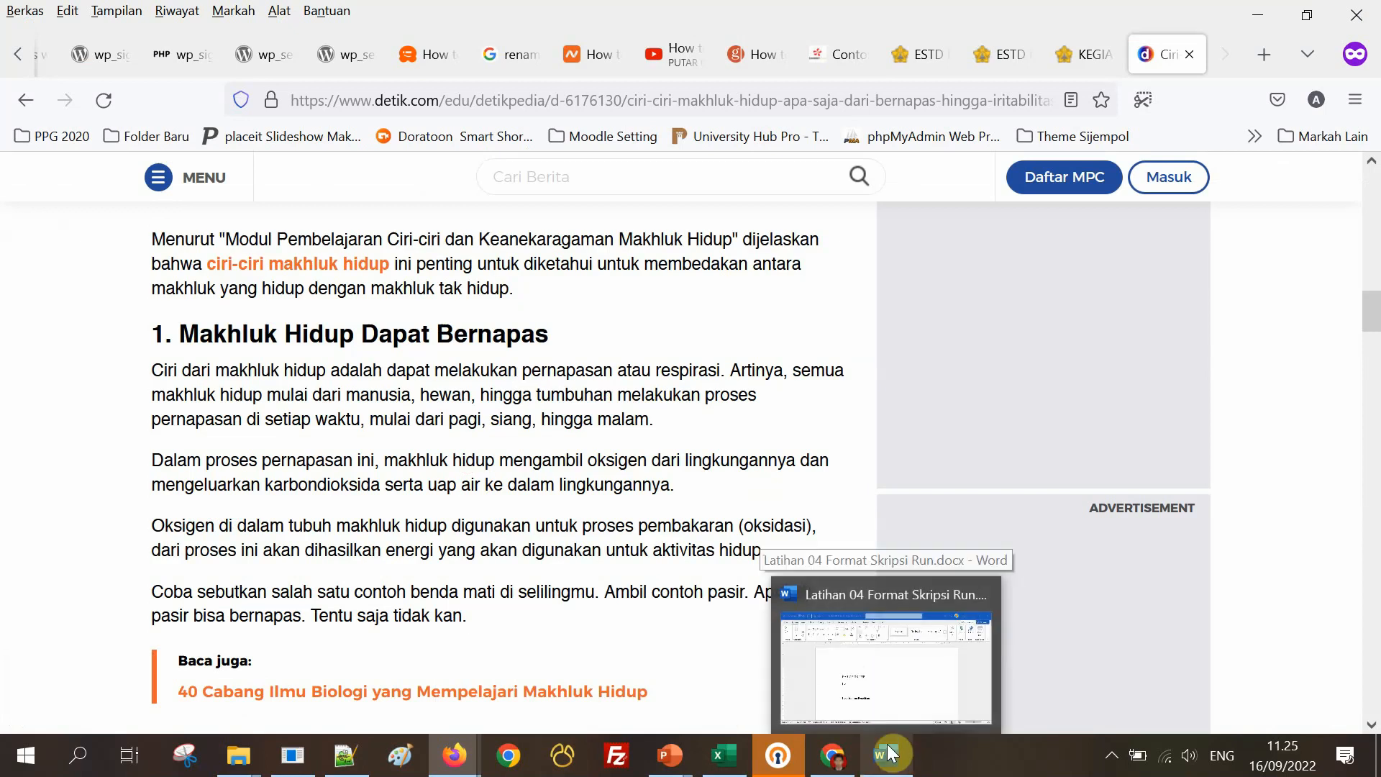
click(880, 682)
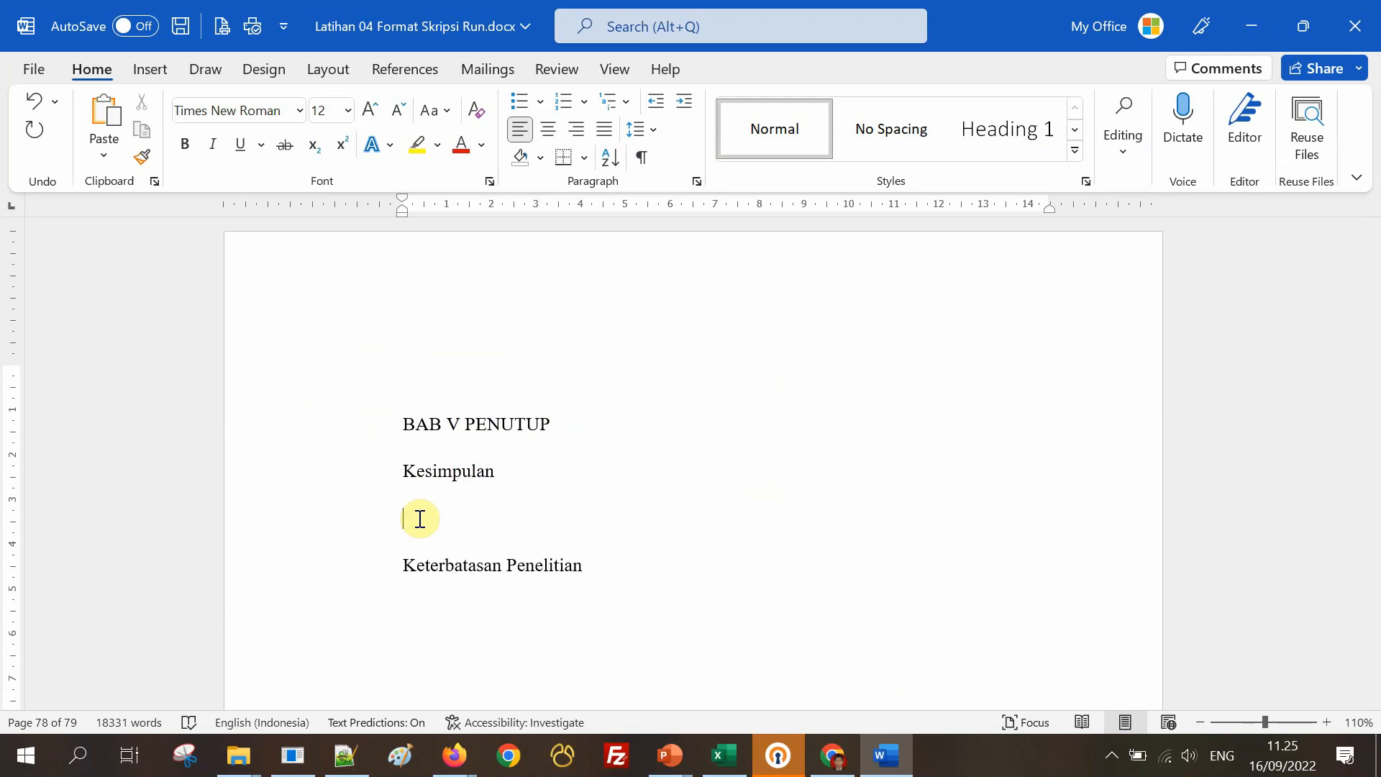
Paste the copied article text directly below Kesimpulan, review it on the page, and undo the paste.
key(ctrl+v)
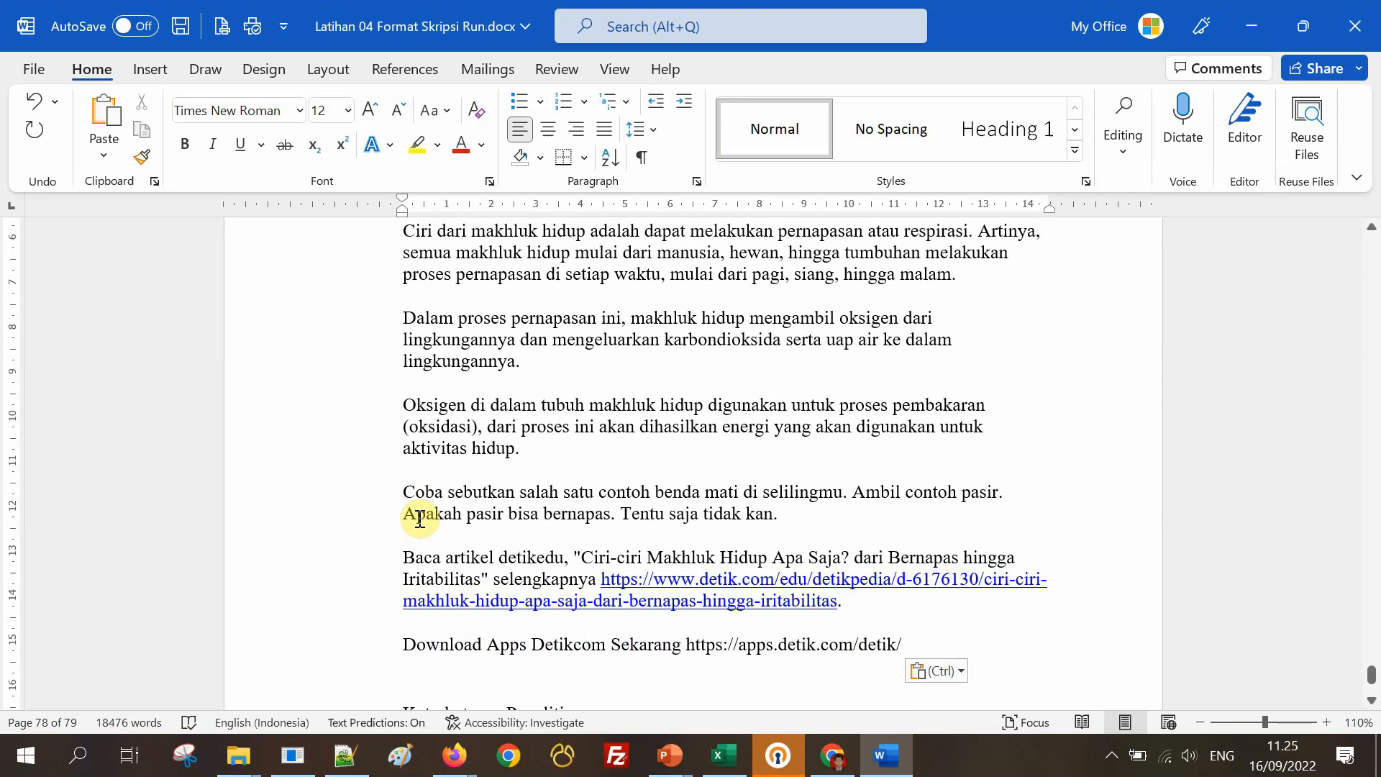
scroll(489, 575, up, 9)
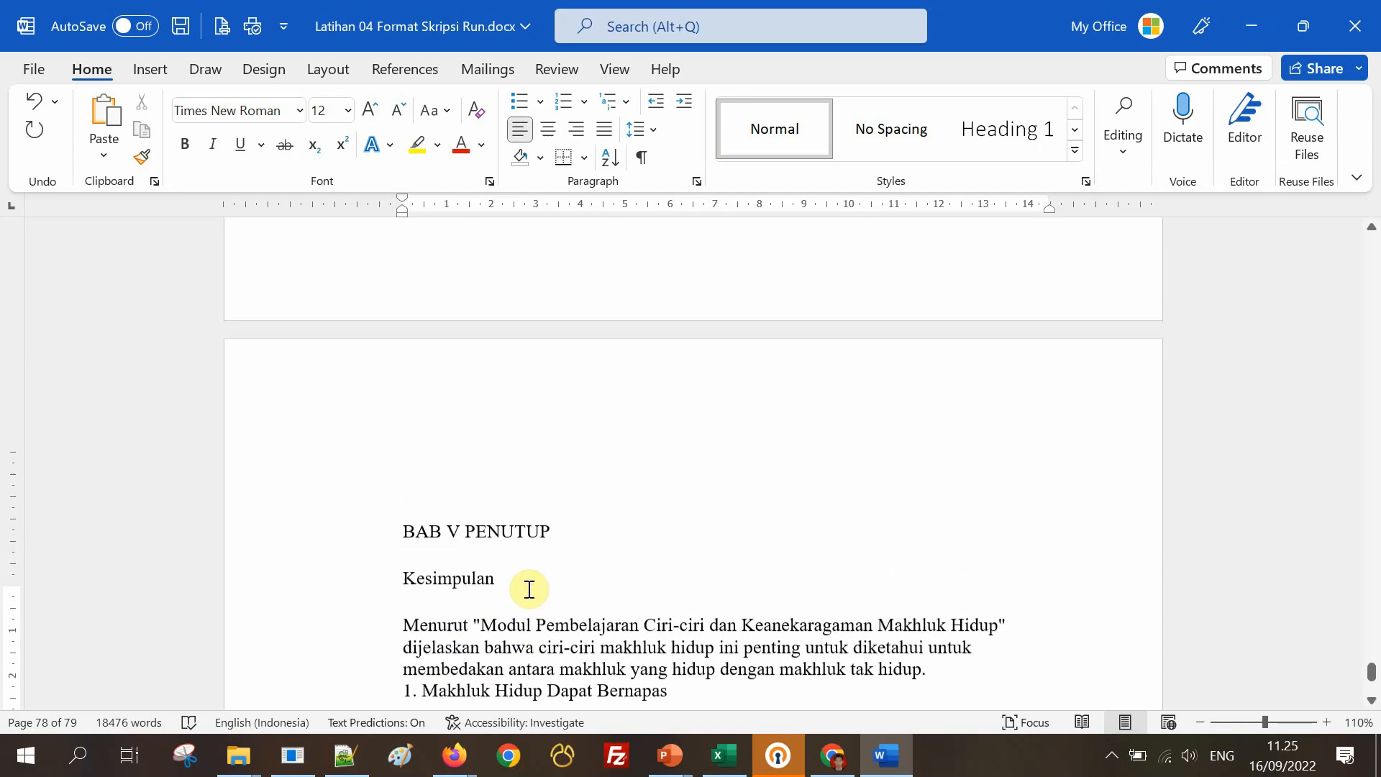
scroll(530, 588, down, 5)
scroll(529, 588, down, 1)
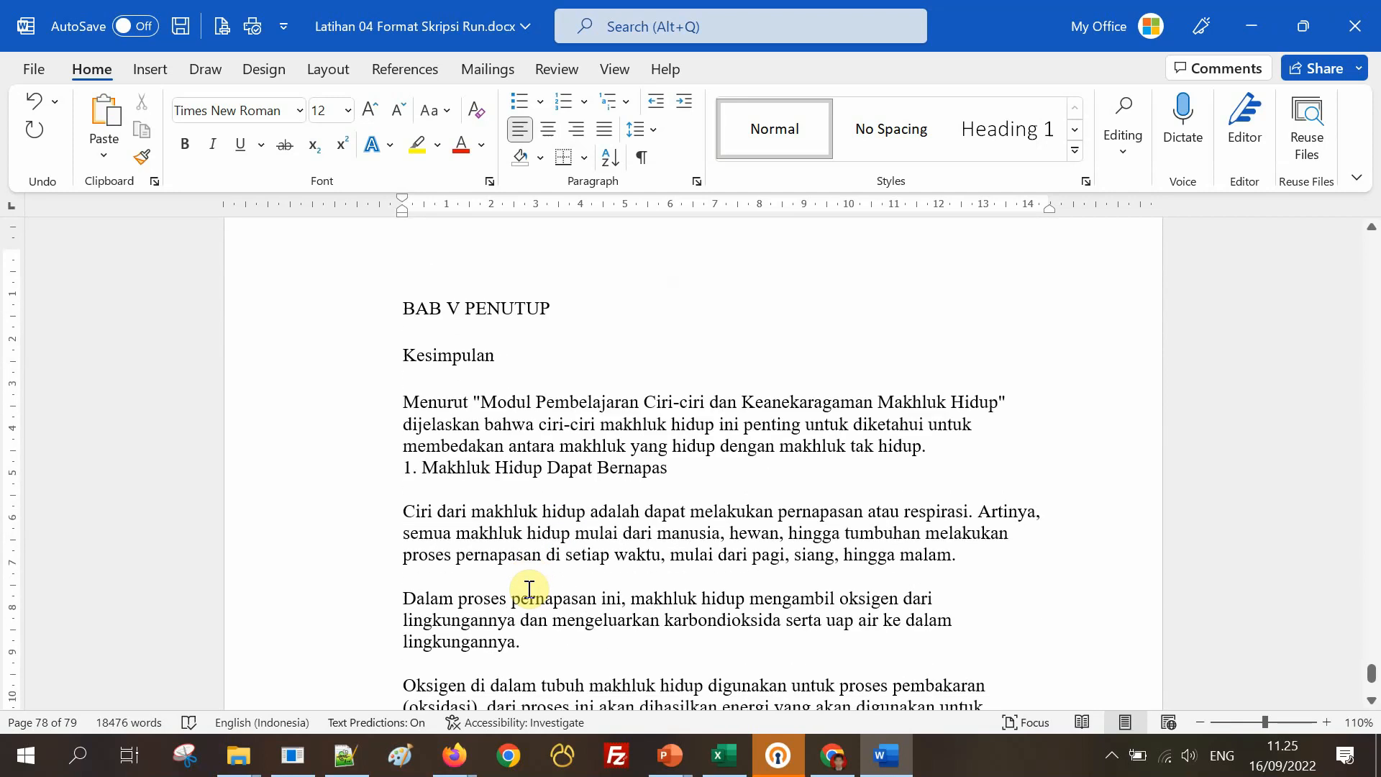
scroll(735, 562, up, 20)
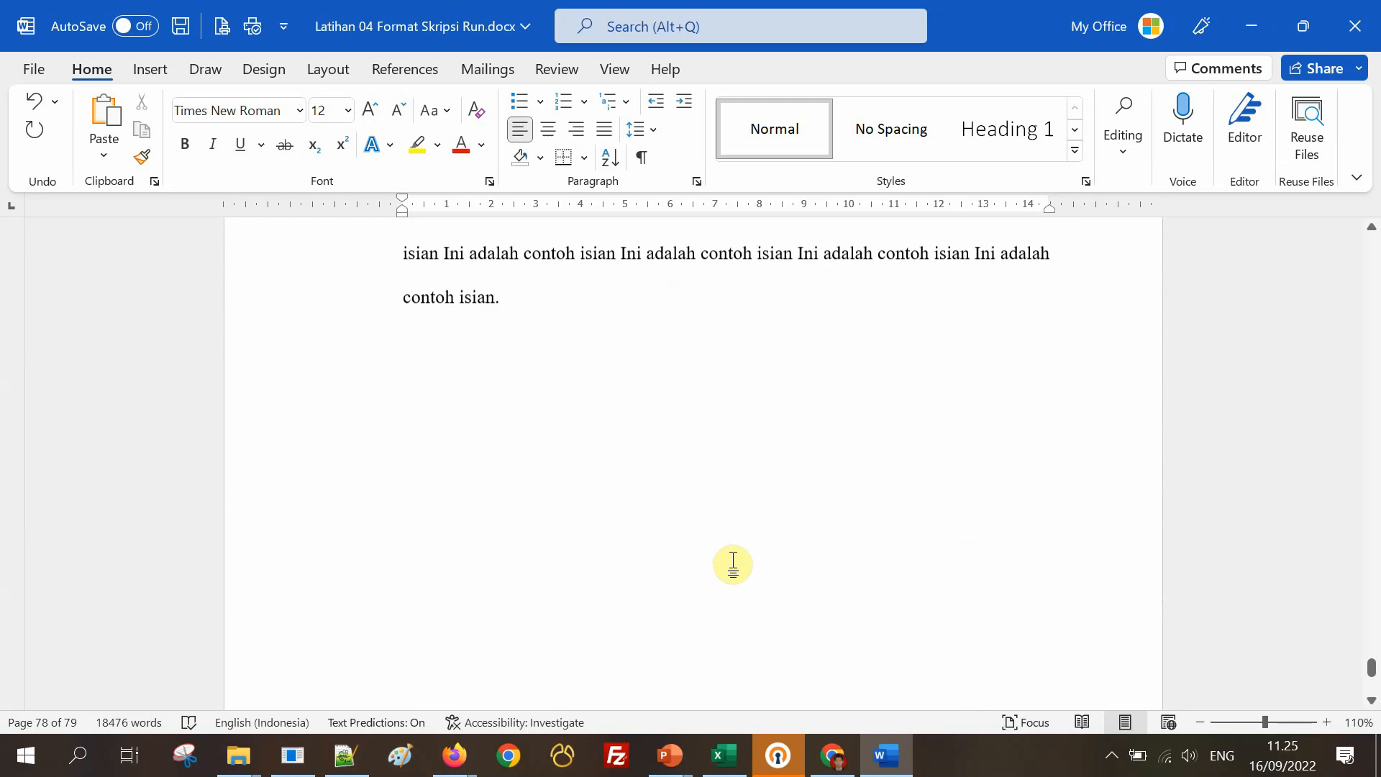
scroll(734, 562, down, 20)
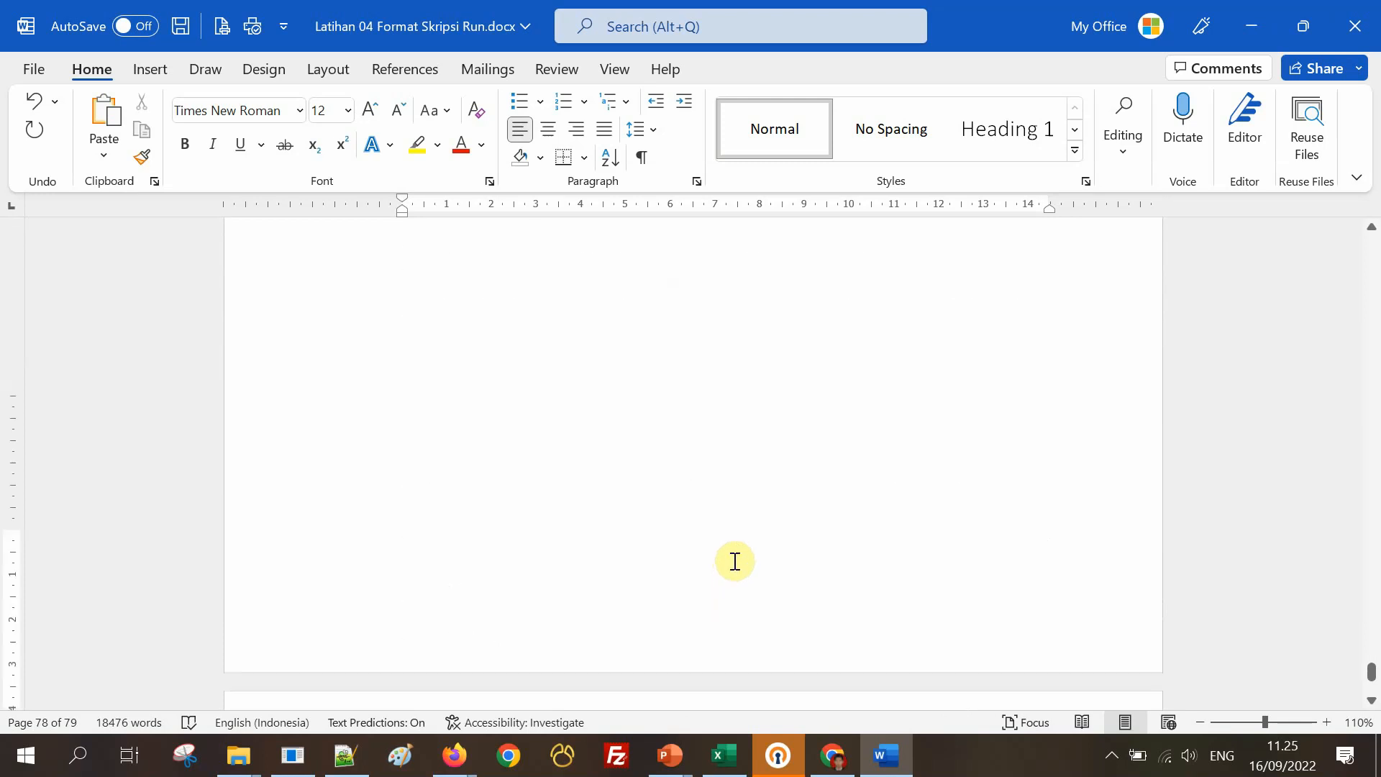
scroll(735, 562, down, 2)
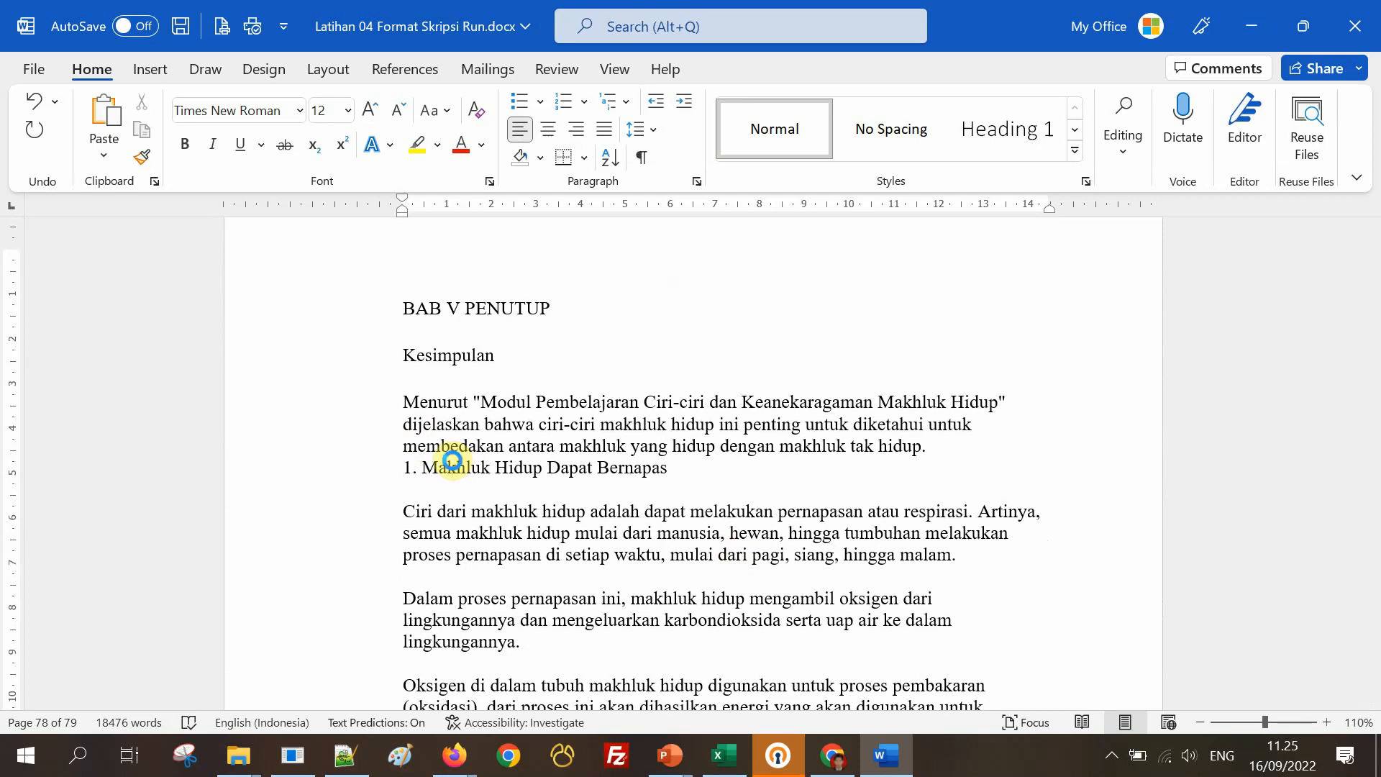
key(ctrl+z)
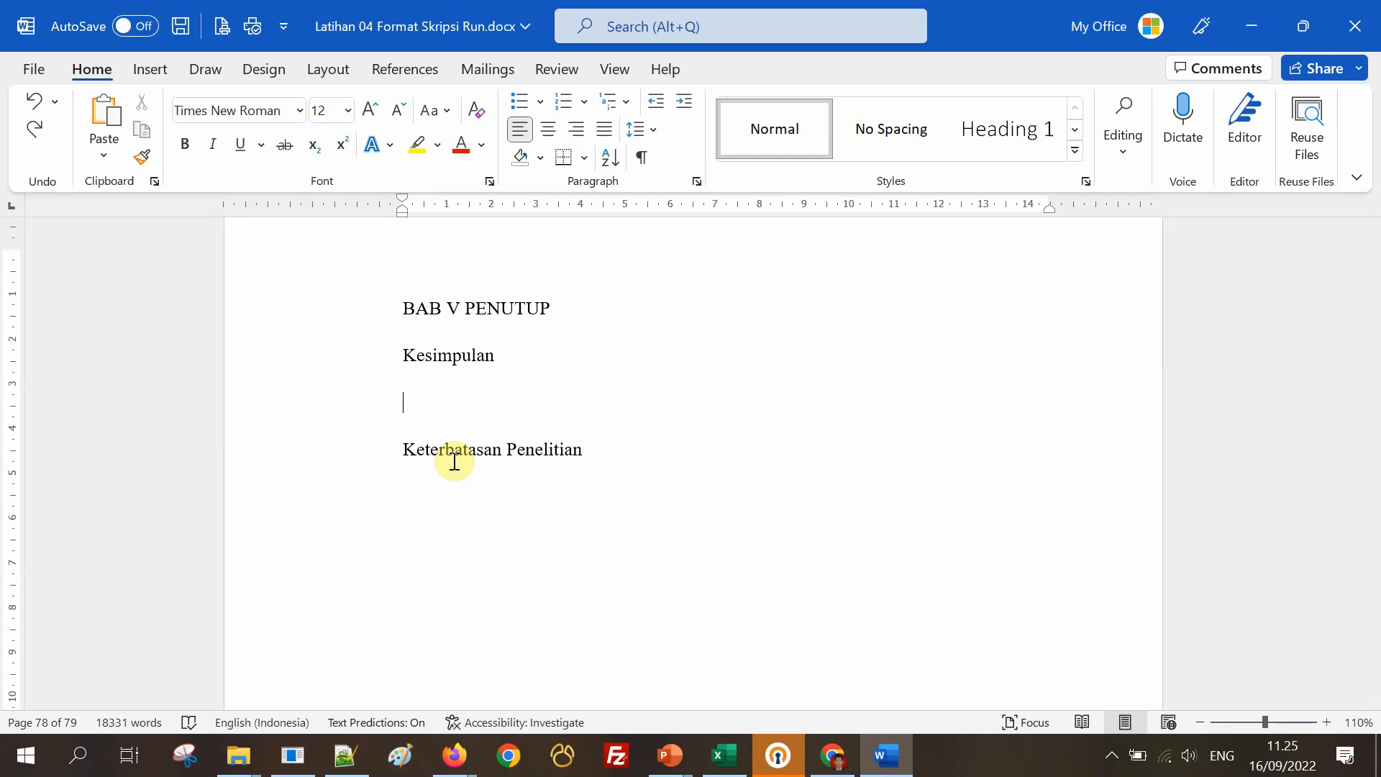
Insert the copied article text below Kesimpulan with Paste Special as Unformatted Text.
right_click(440, 407)
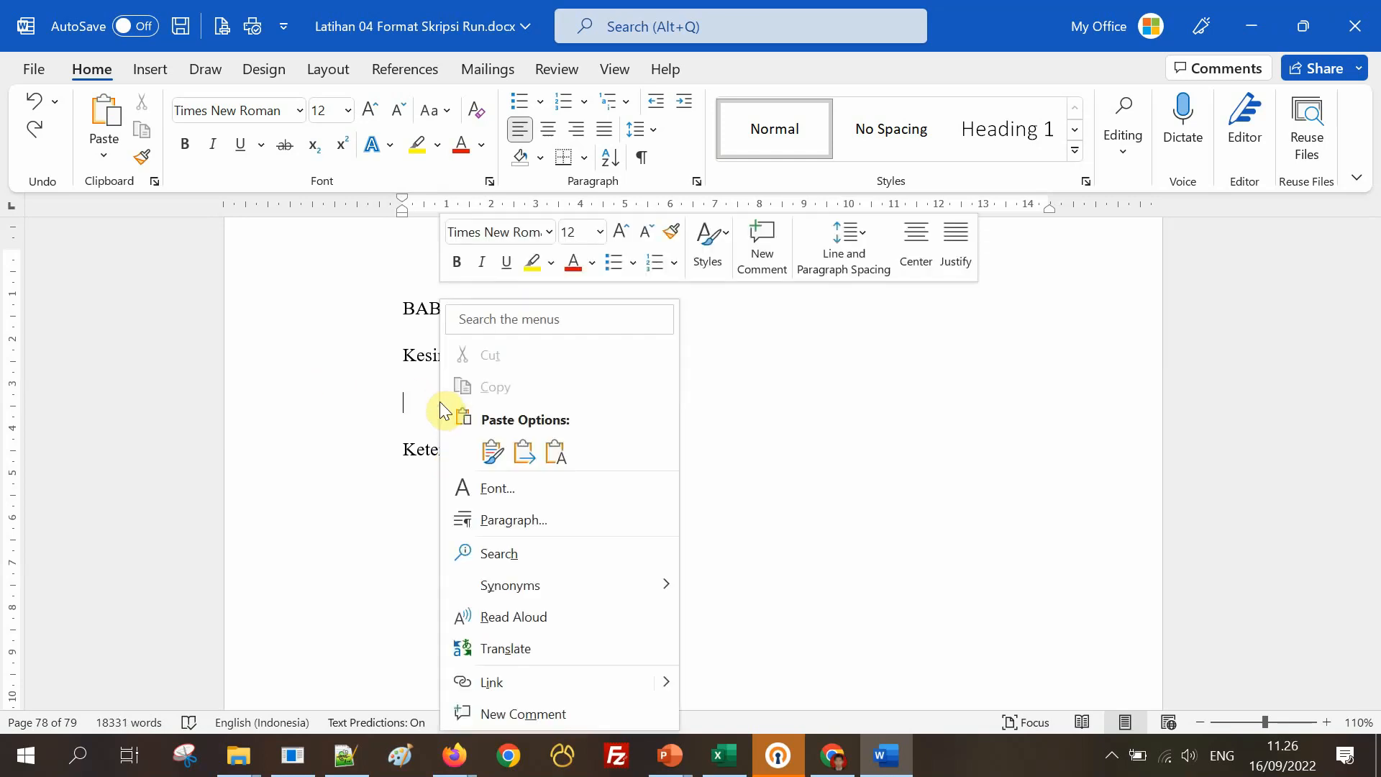
click(417, 403)
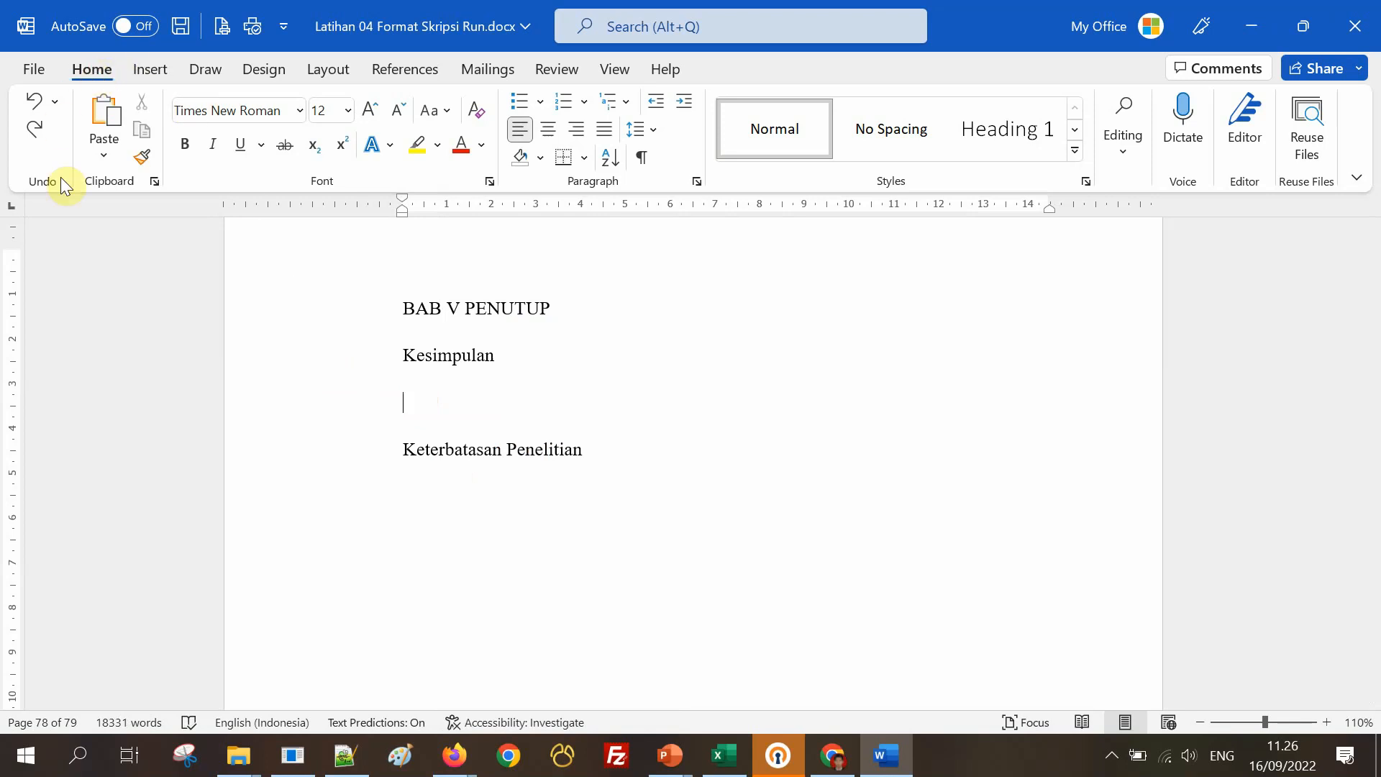
click(104, 152)
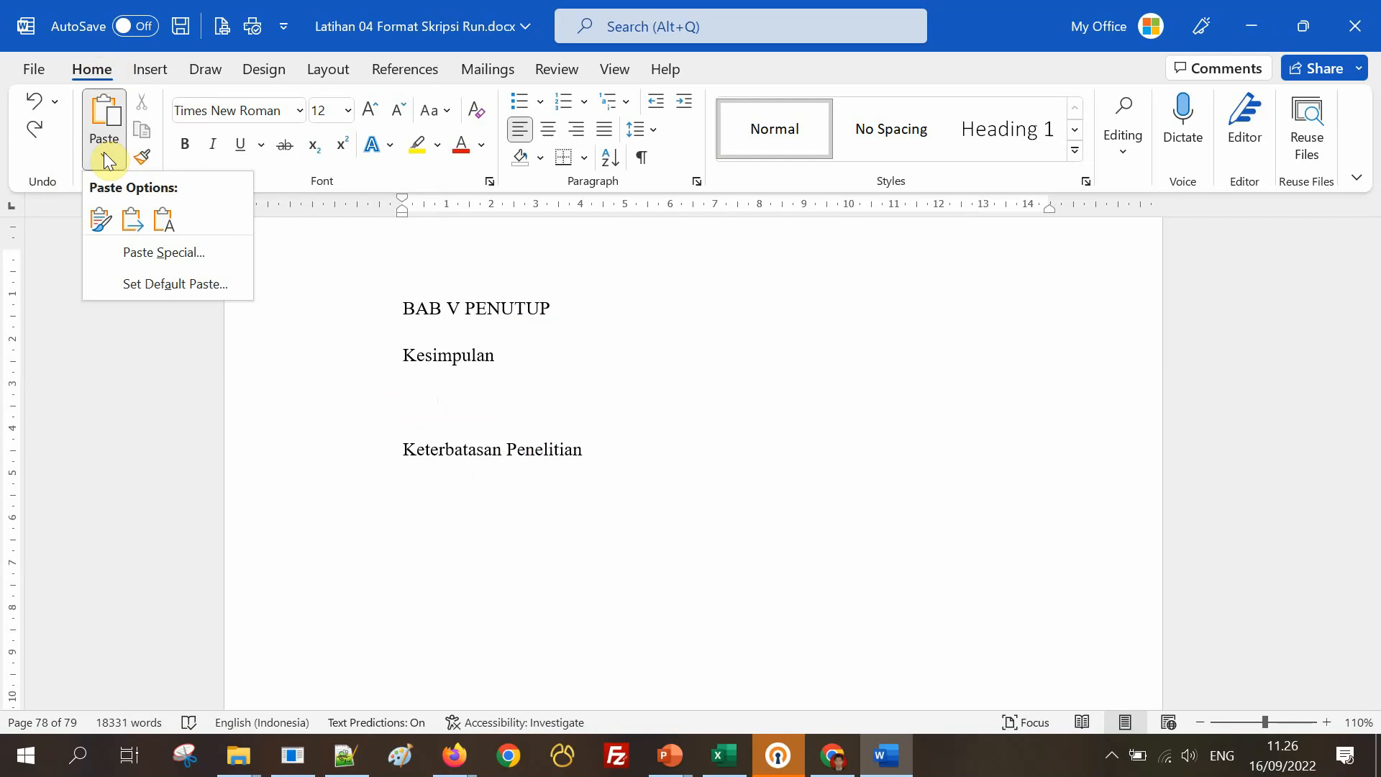
click(158, 252)
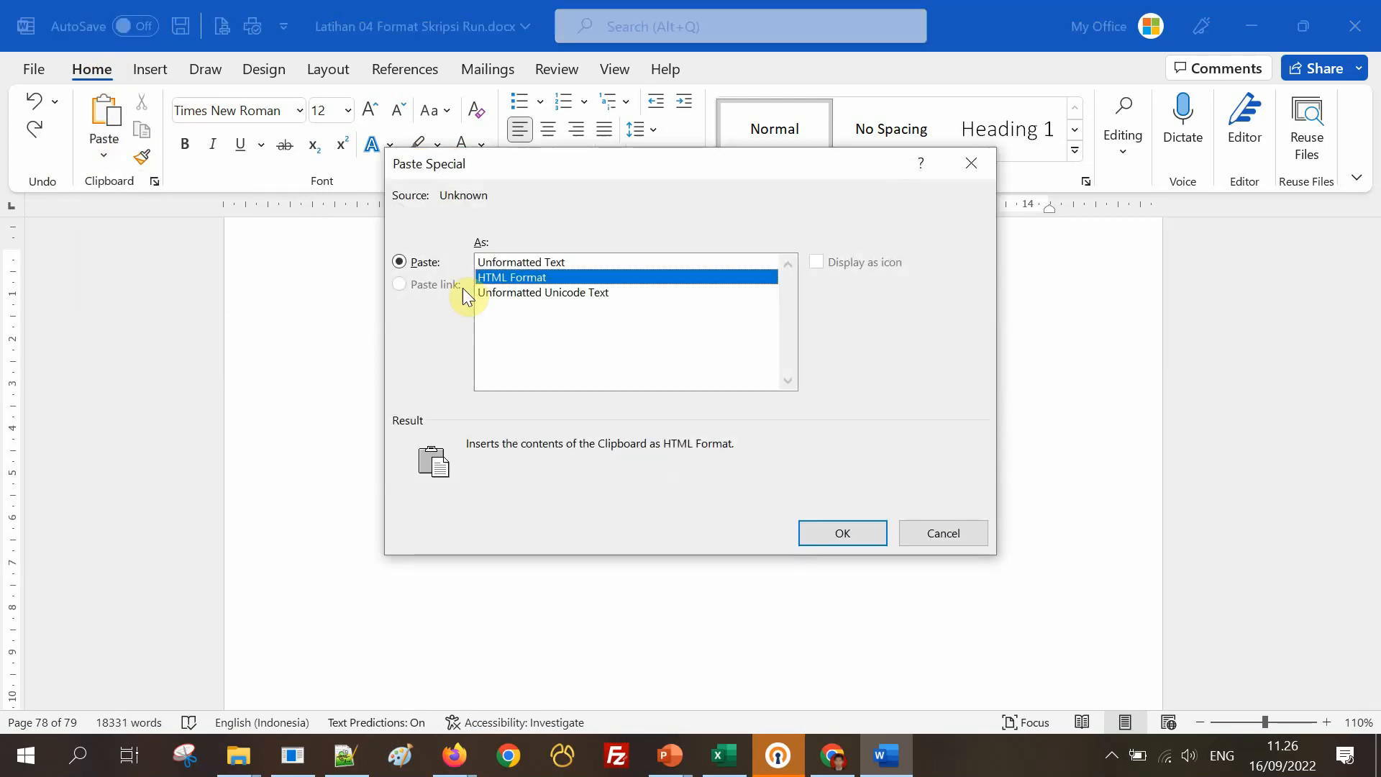
click(498, 264)
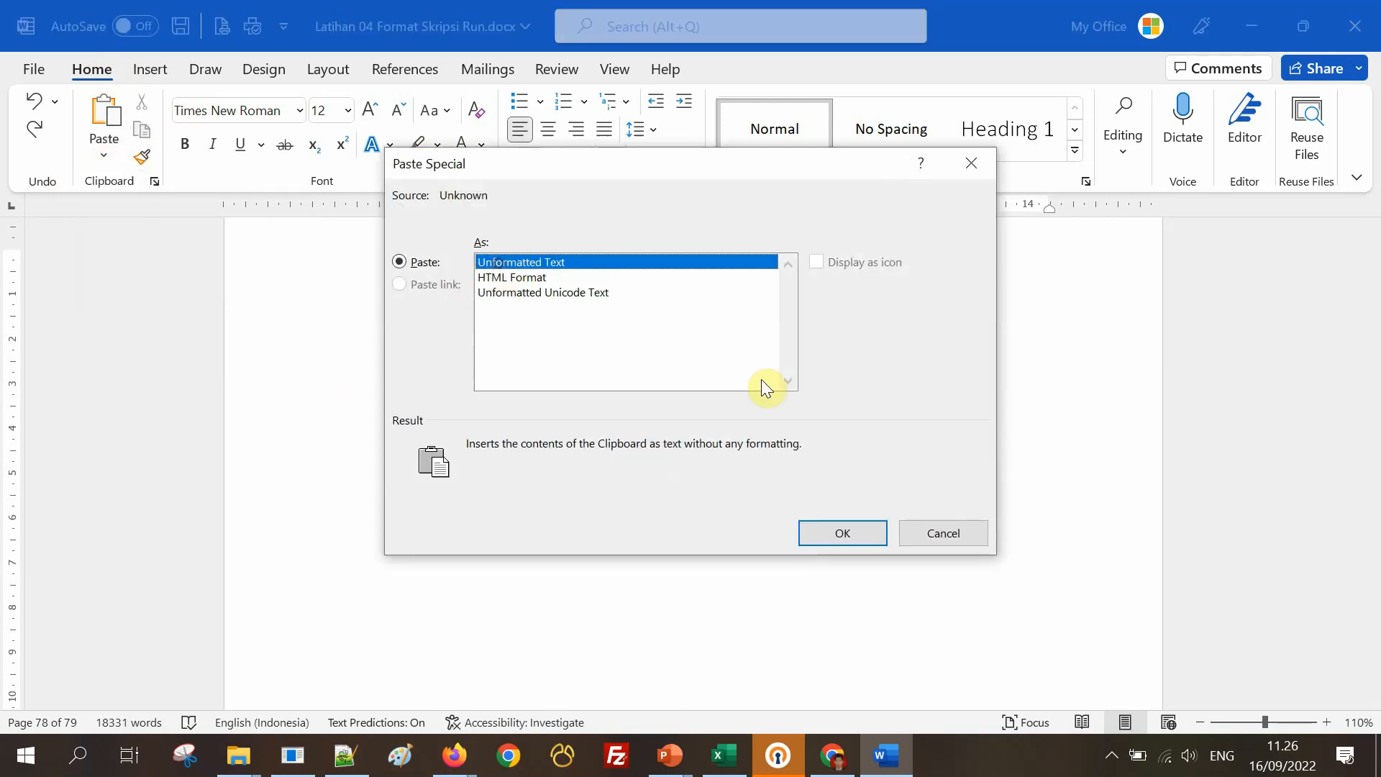
click(842, 535)
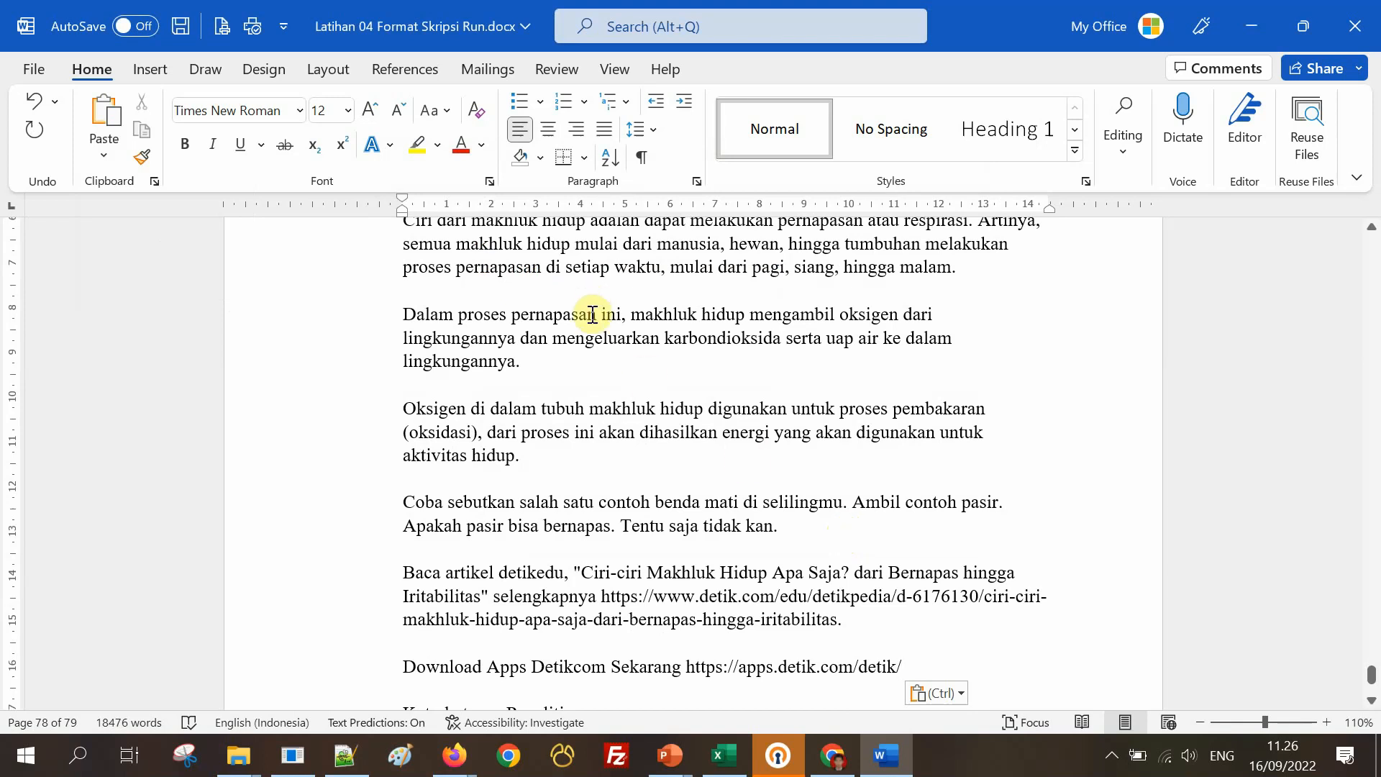
Justify all the pasted article text below Kesimpulan and set its line spacing to double.
scroll(640, 381, up, 3)
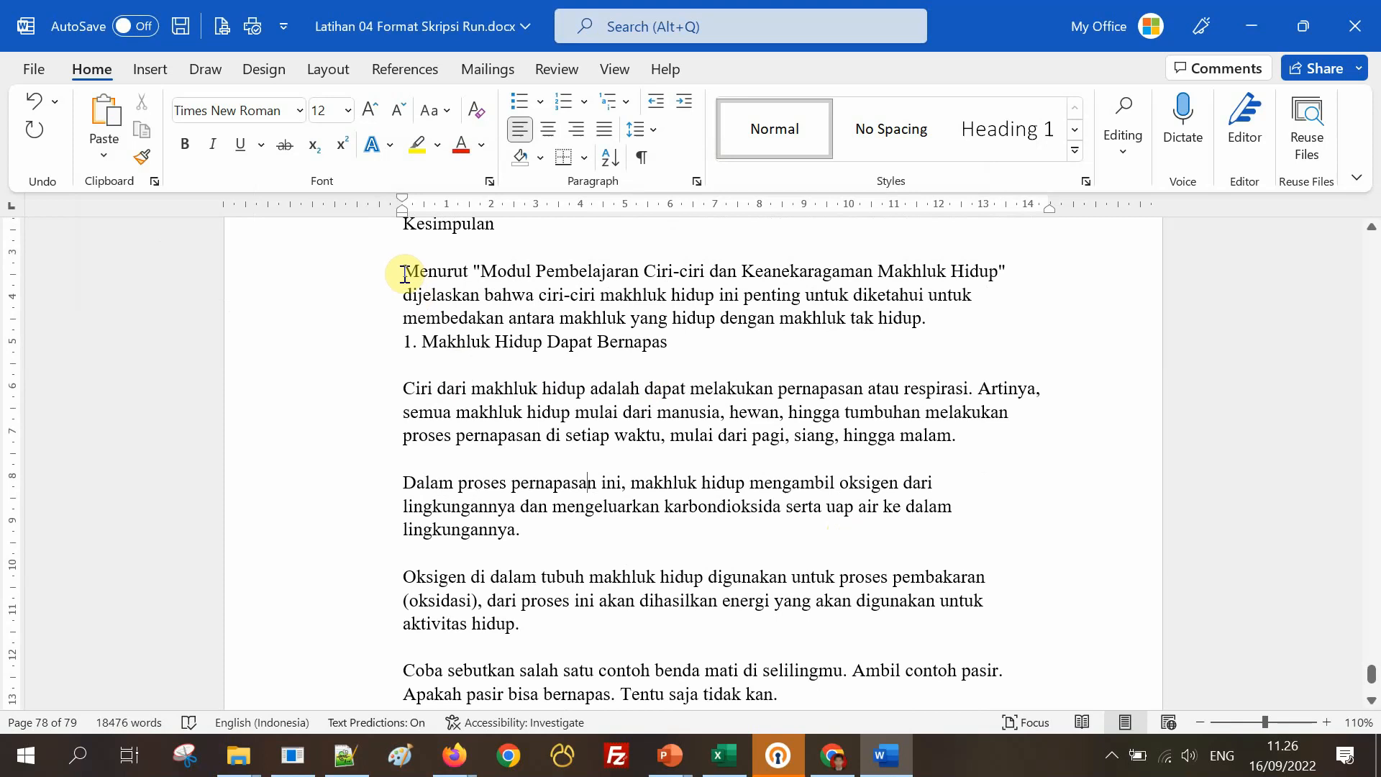
scroll(403, 271, up, 1)
drag(396, 331, 913, 367)
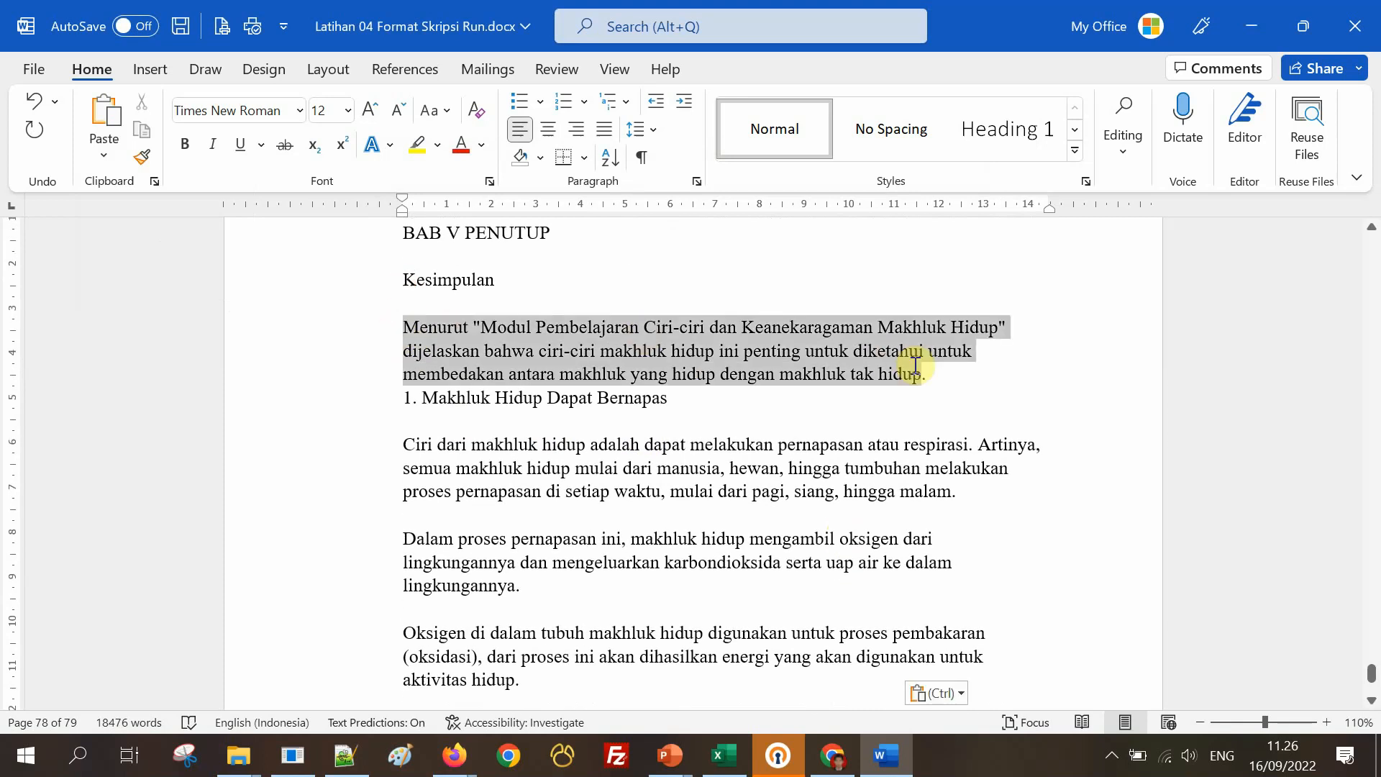
scroll(934, 386, down, 7)
key(ctrl+v)
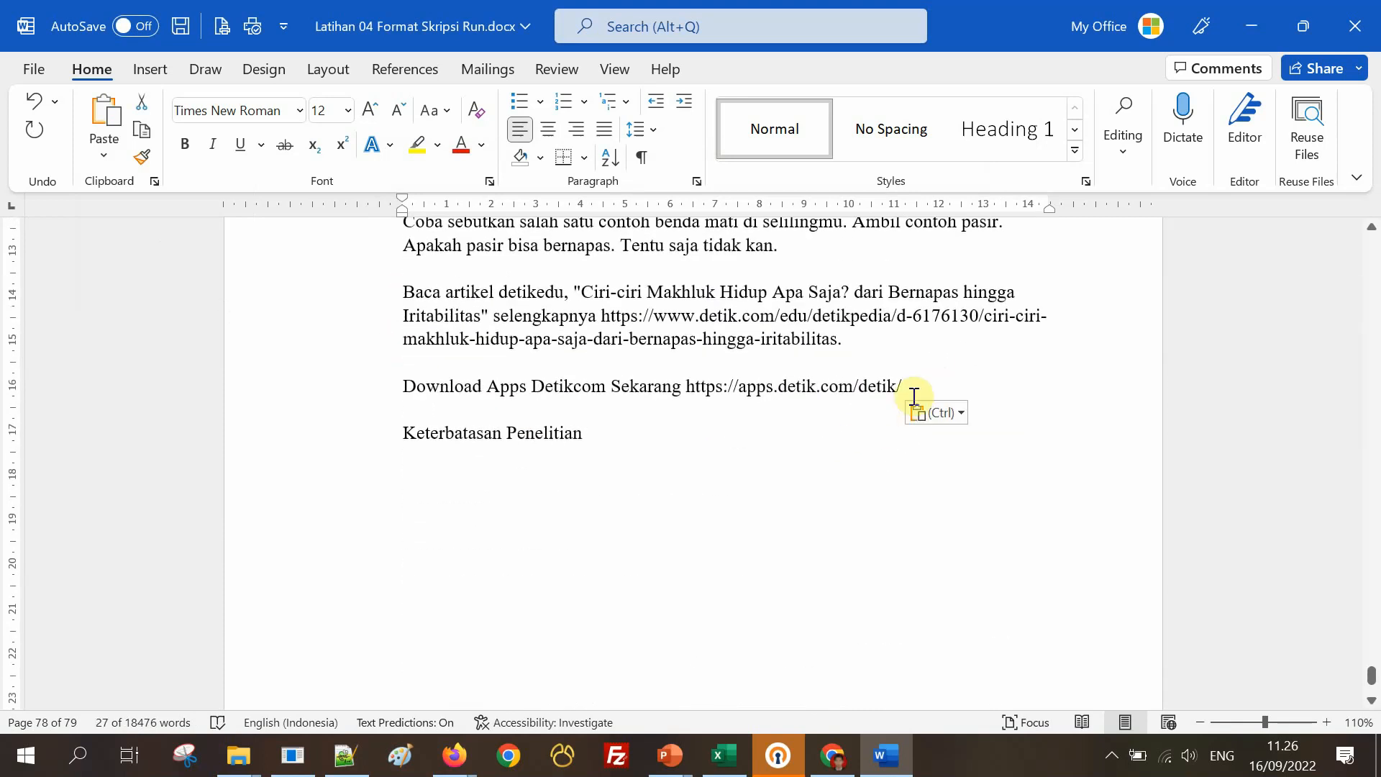
drag(927, 388, 601, 261)
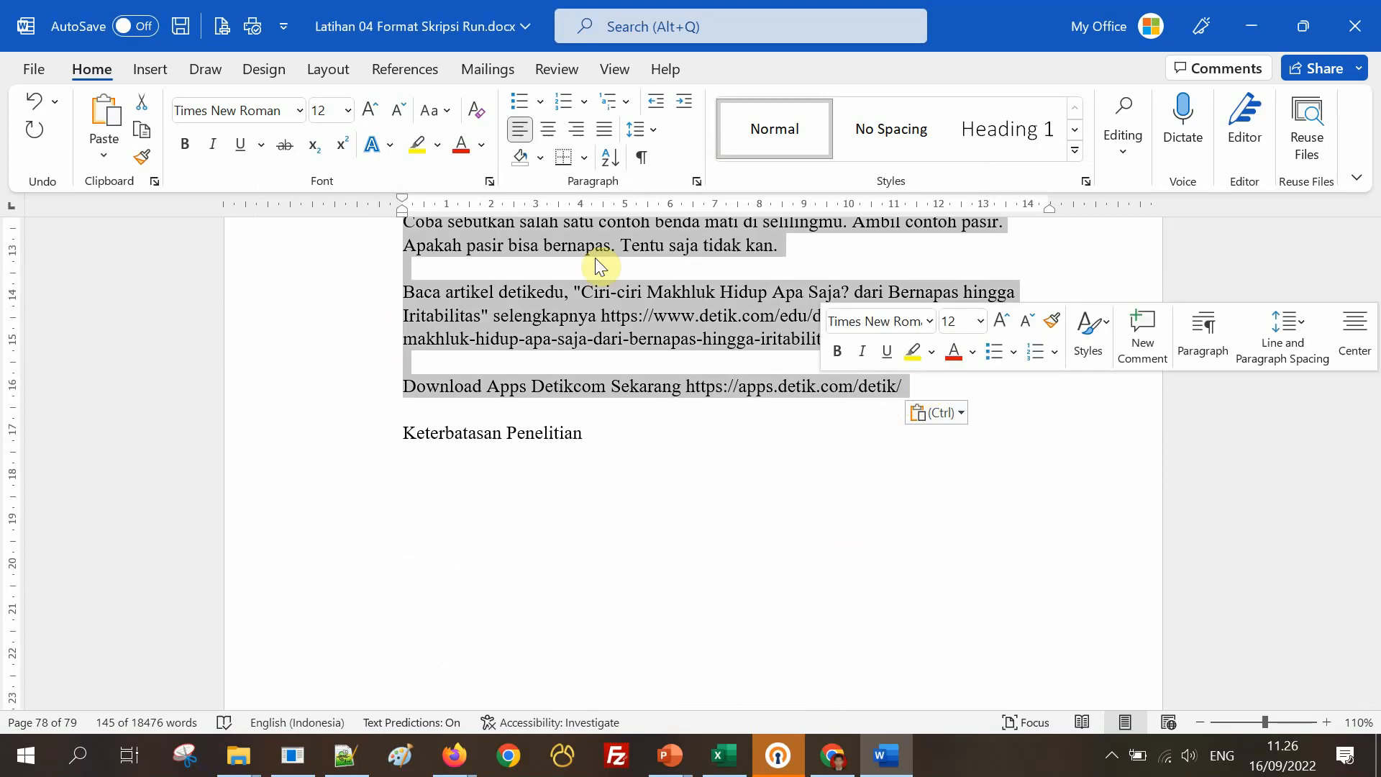
click(604, 129)
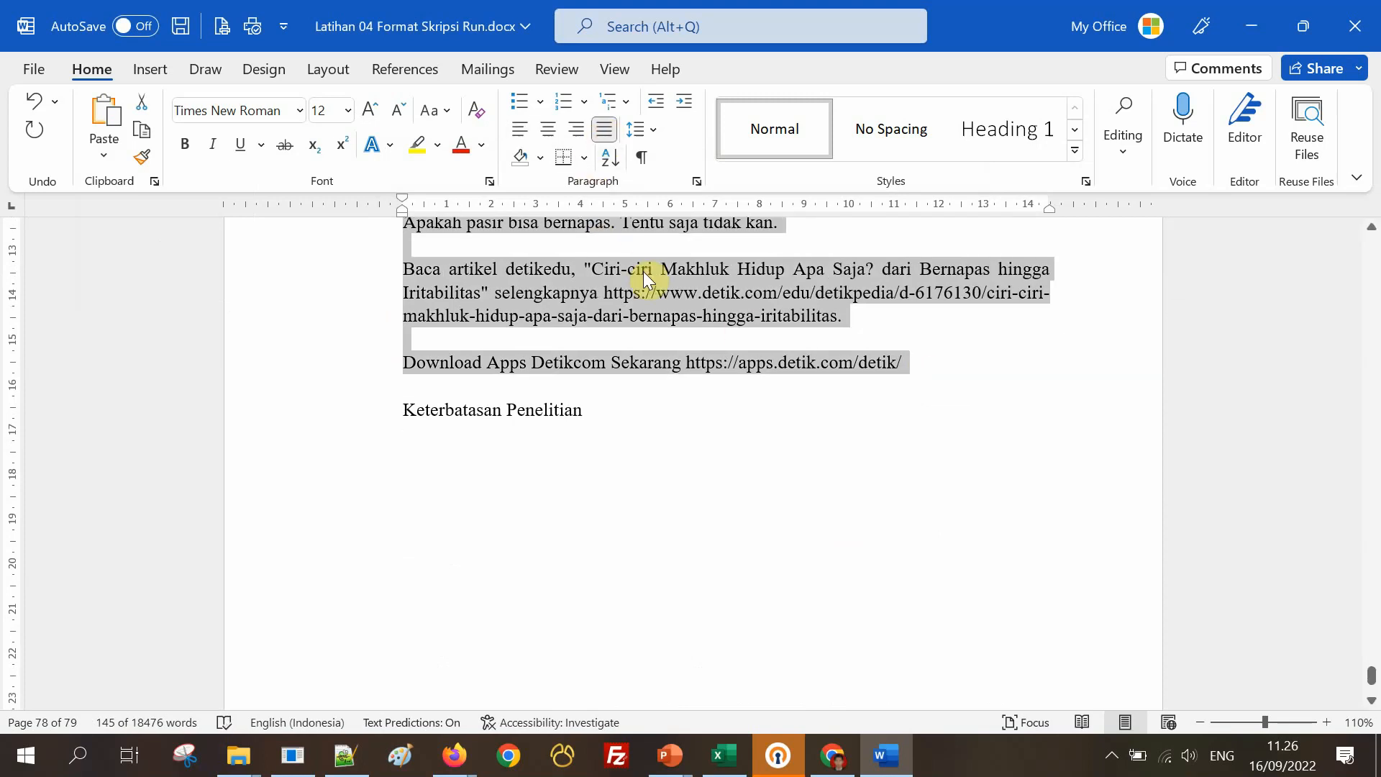
key(ctrl+2)
click(753, 388)
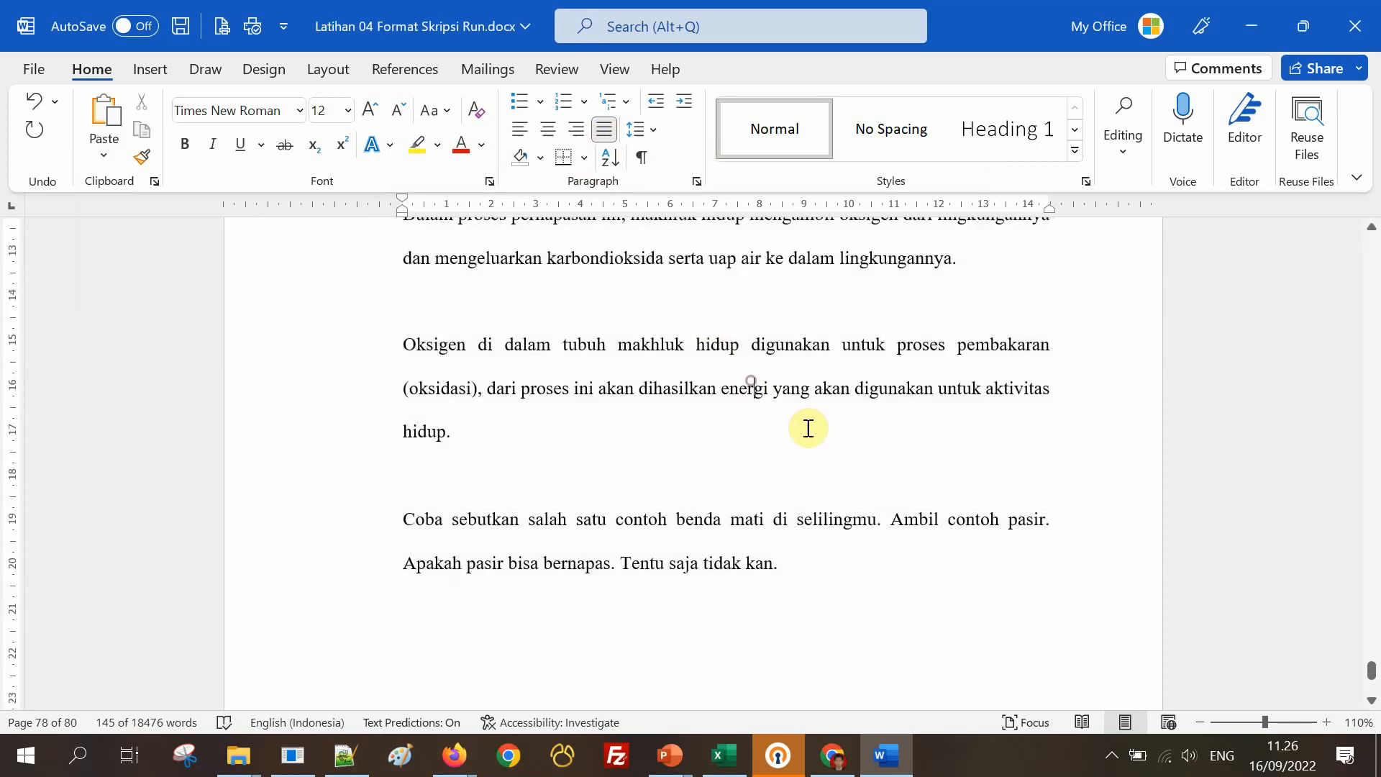
Indent the first line of the "Menurut" paragraph below Kesimpulan.
scroll(822, 436, up, 10)
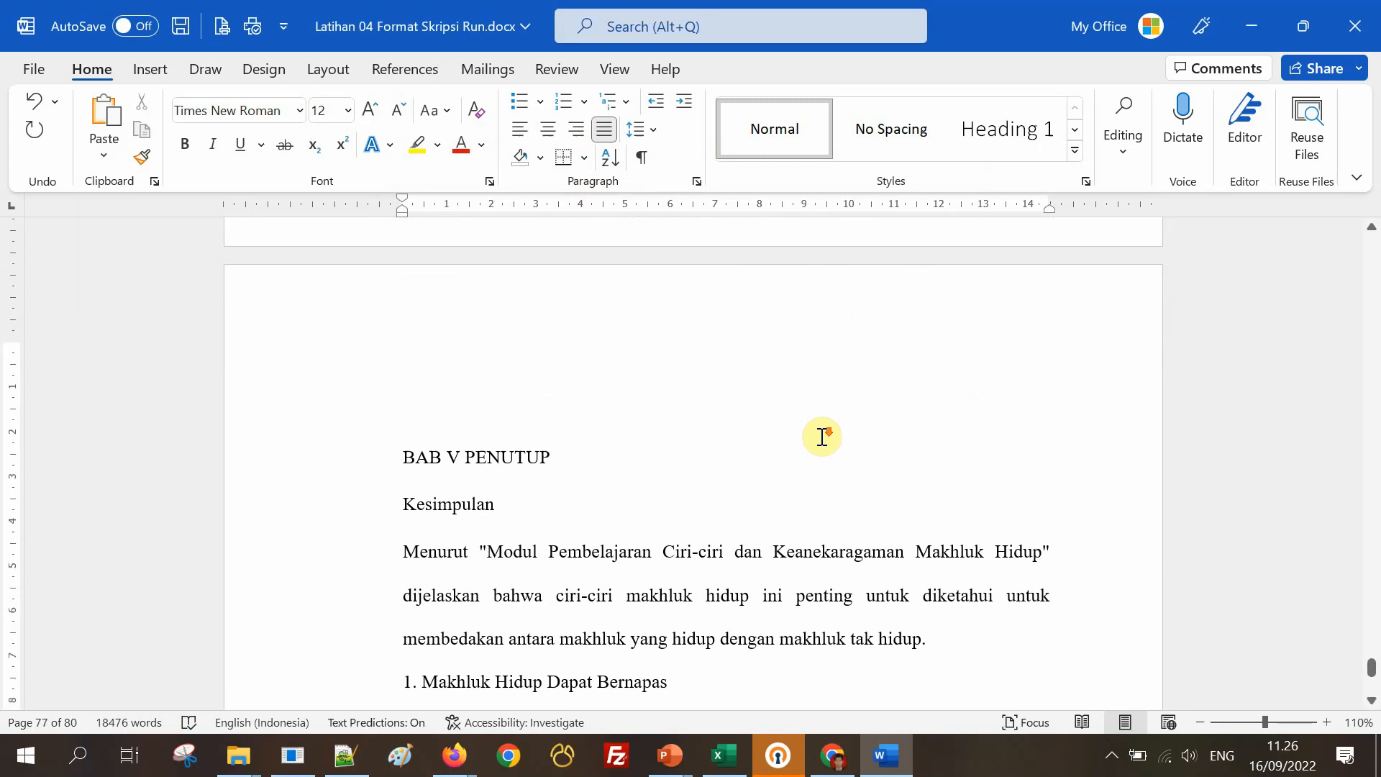
scroll(482, 435, down, 2)
click(399, 437)
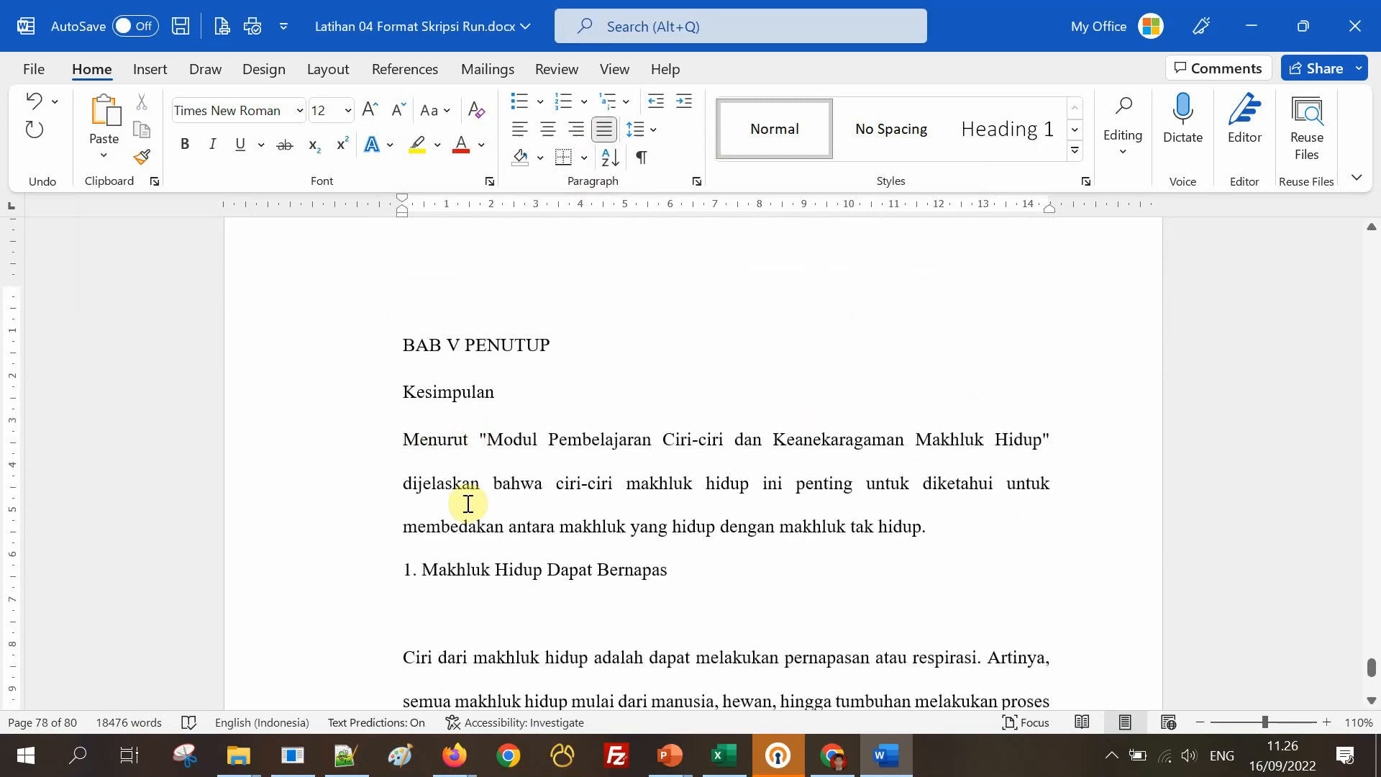
key(Tab)
Delete the line "1. Makhluk Hidup Dapat Bernapas" and the blank line below it.
click(413, 624)
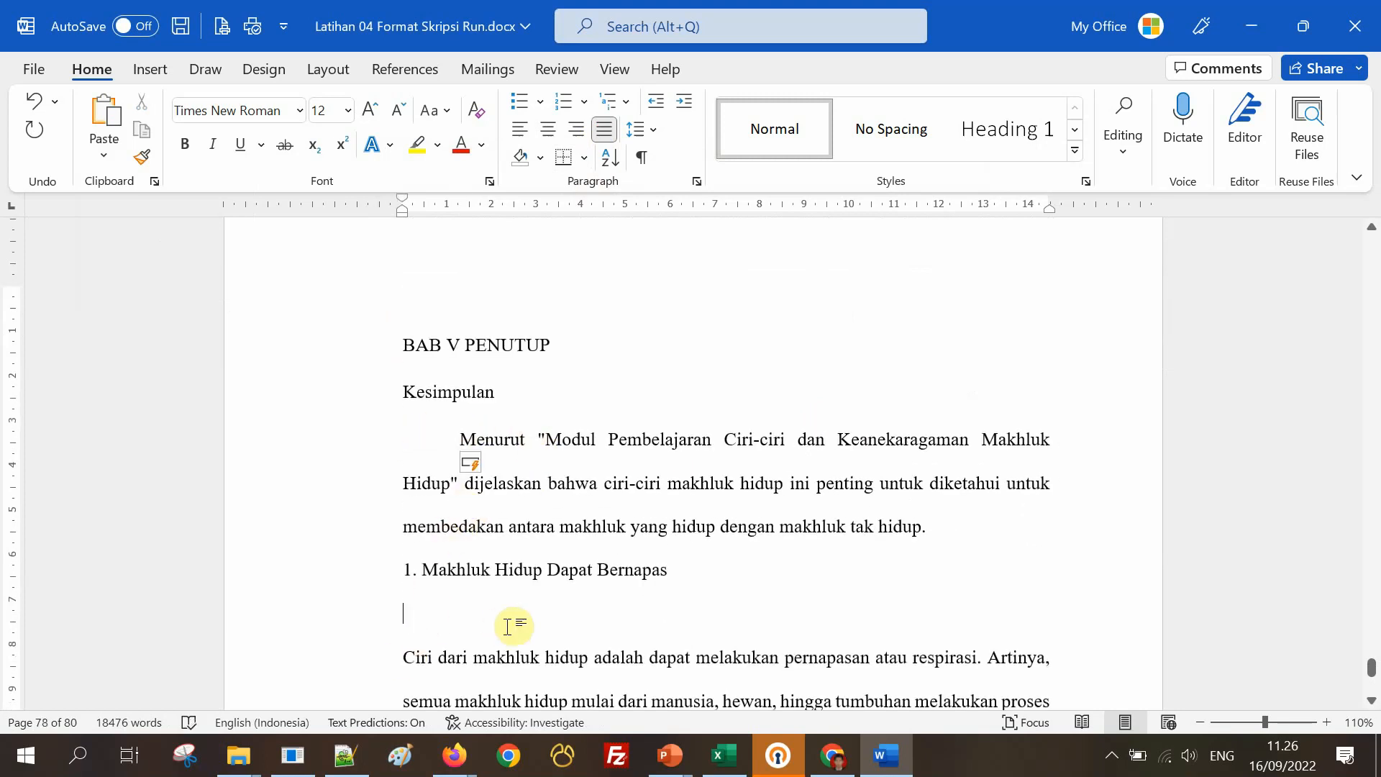
key(BackSpace)
drag(685, 572, 448, 566)
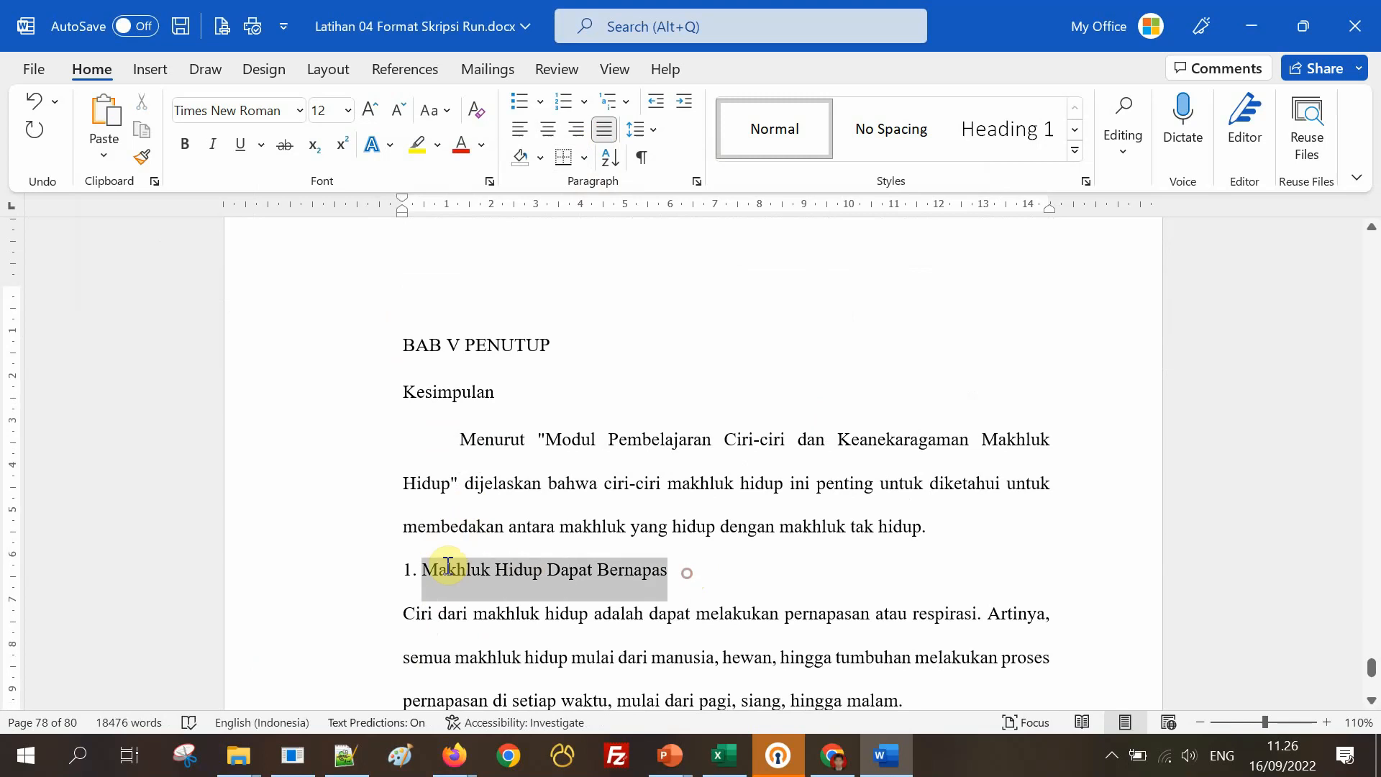
key(BackSpace)
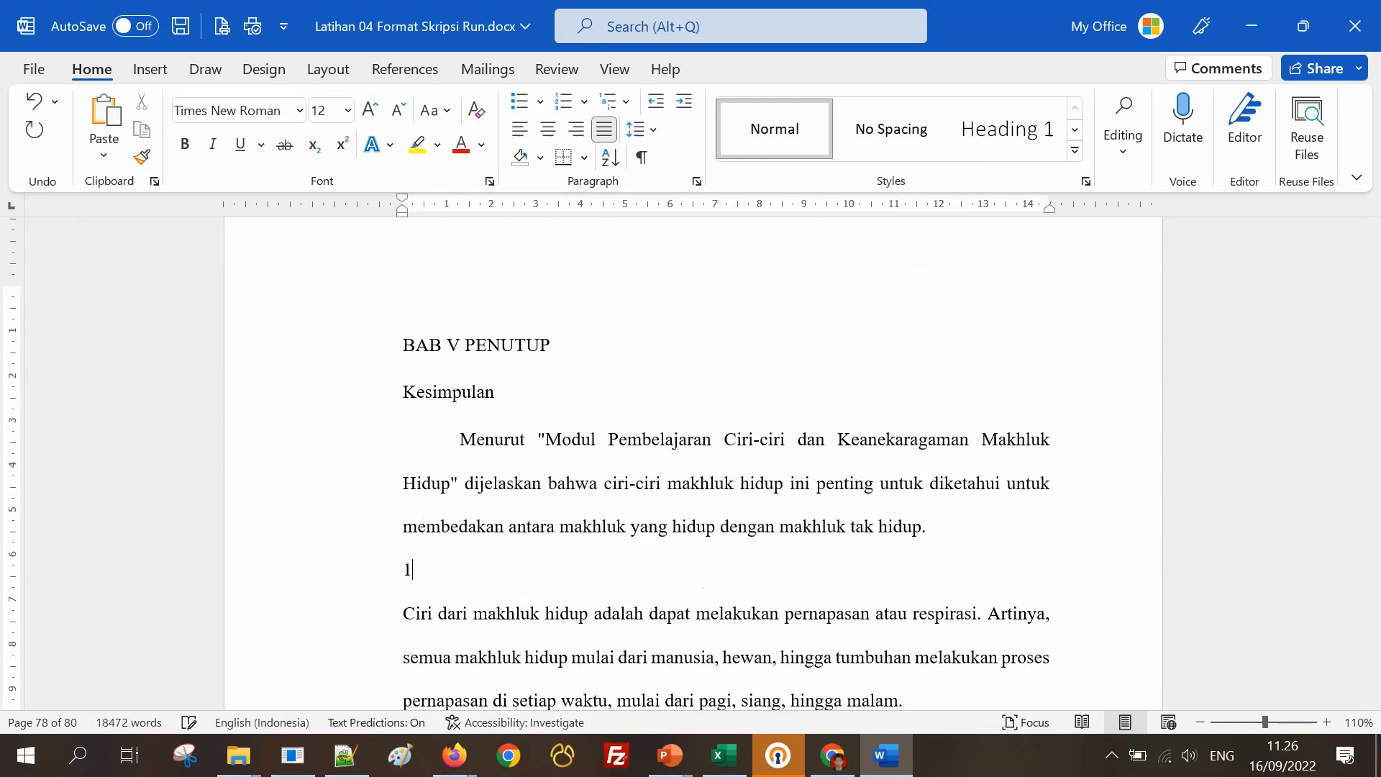
key(BackSpace)
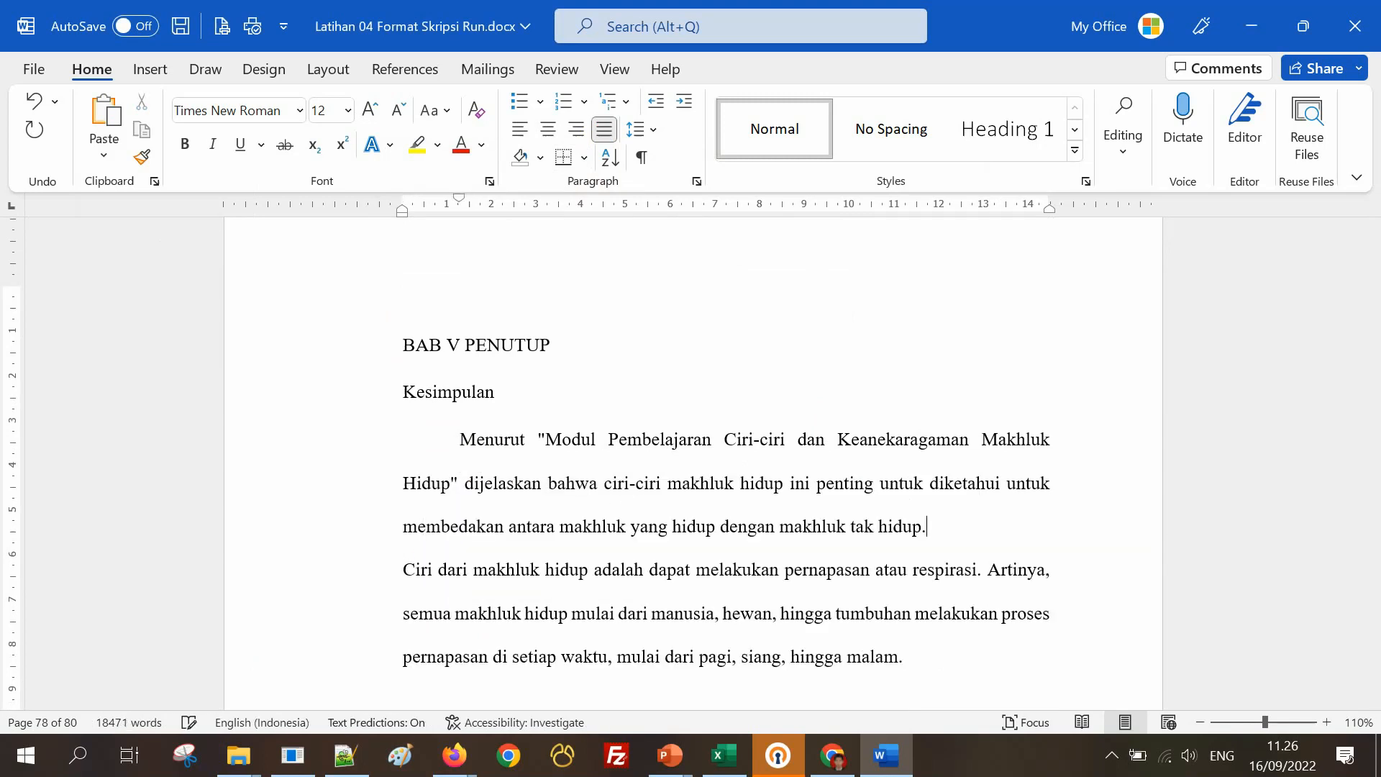
Indent the first lines of the "Ciri dari makhluk hidup" and "Dalam proses pernapasan" paragraphs and remove the blank line between them.
click(400, 568)
key(Tab)
scroll(528, 532, down, 3)
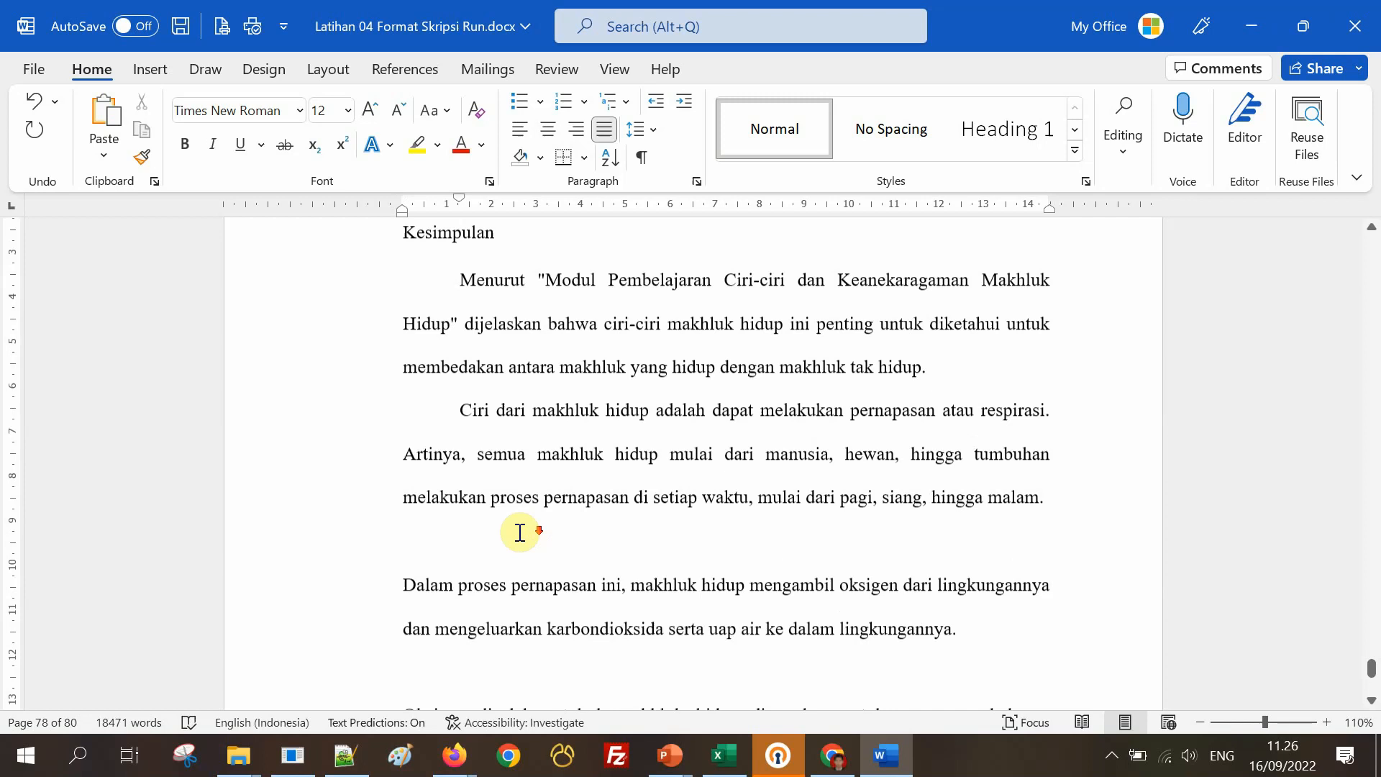
click(436, 548)
key(Delete)
key(Tab)
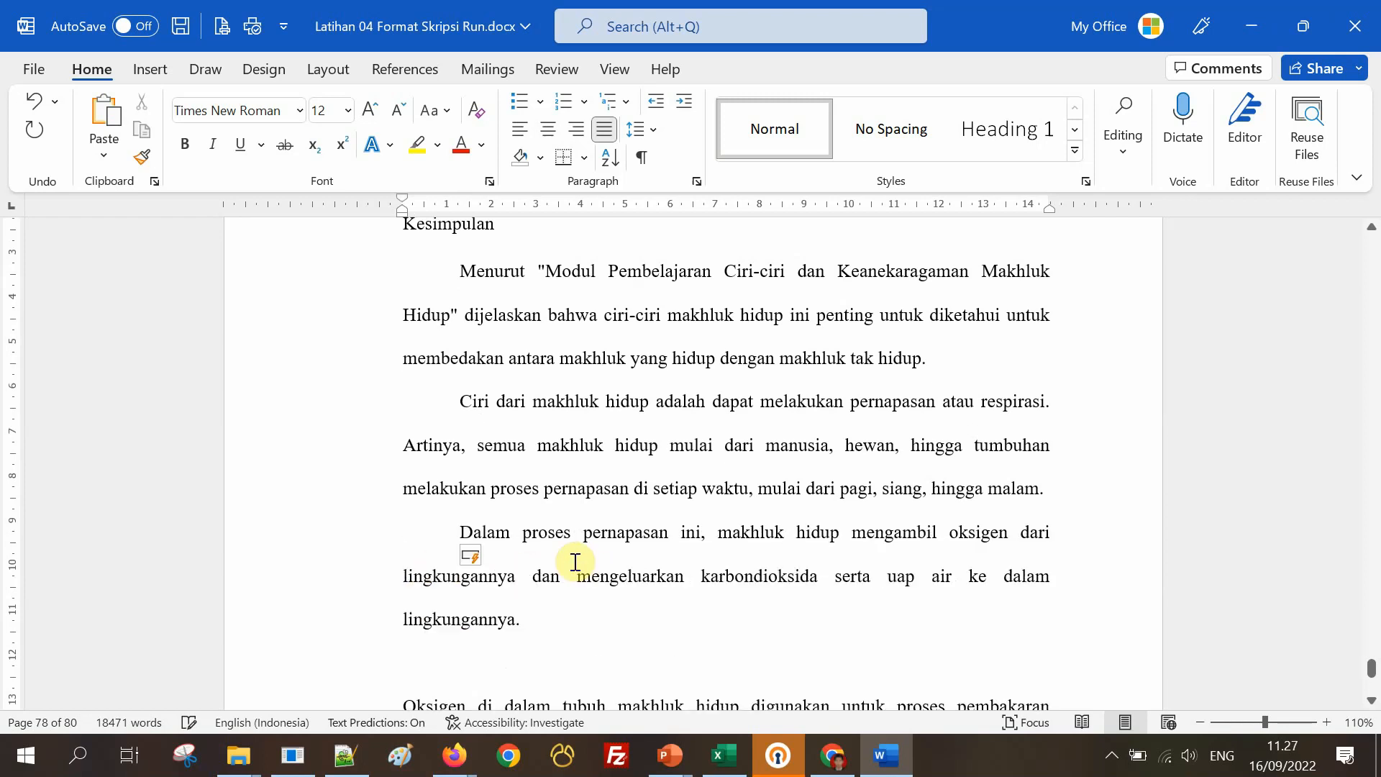
Remove the blank lines before the "Oksigen di dalam tubuh" and "Coba sebutkan" paragraphs and indent both first lines.
scroll(484, 561, down, 3)
click(469, 500)
key(Delete)
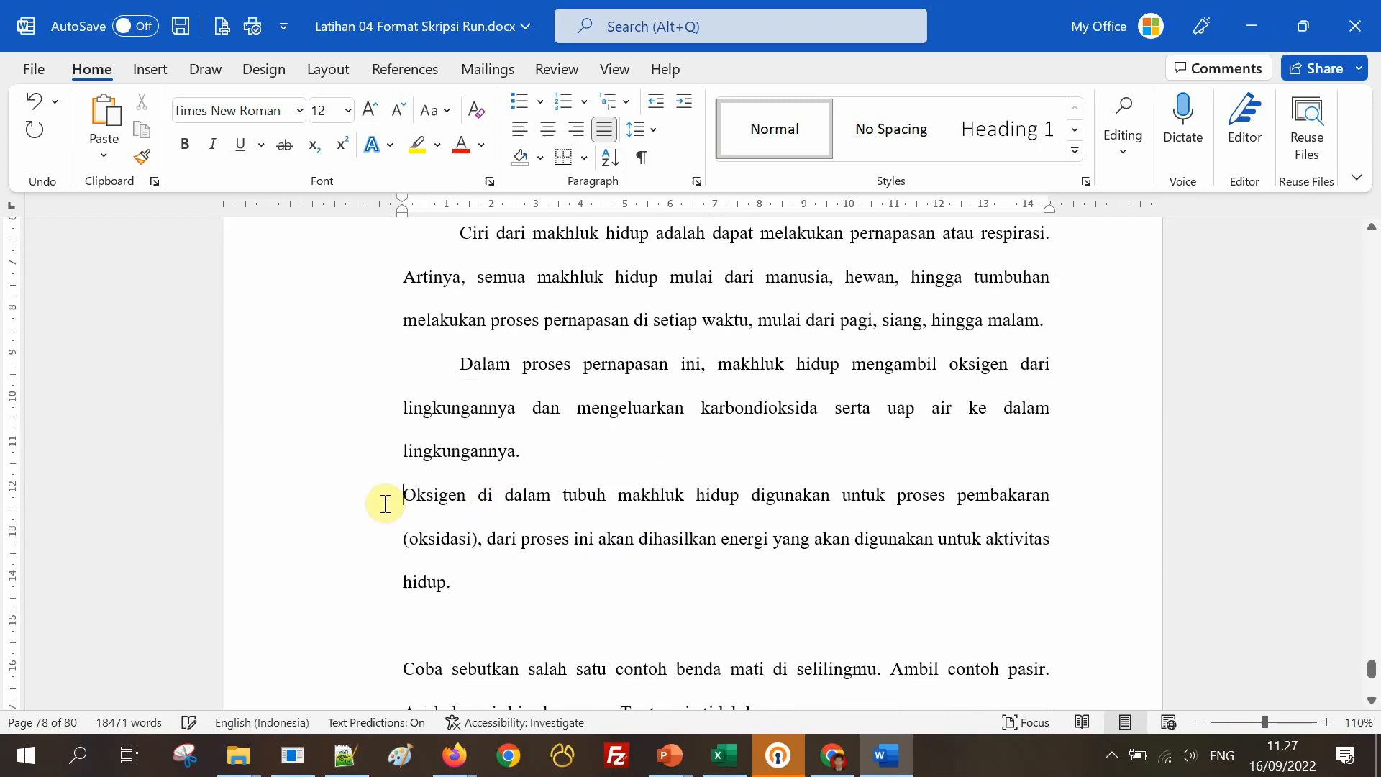
key(Tab)
click(485, 620)
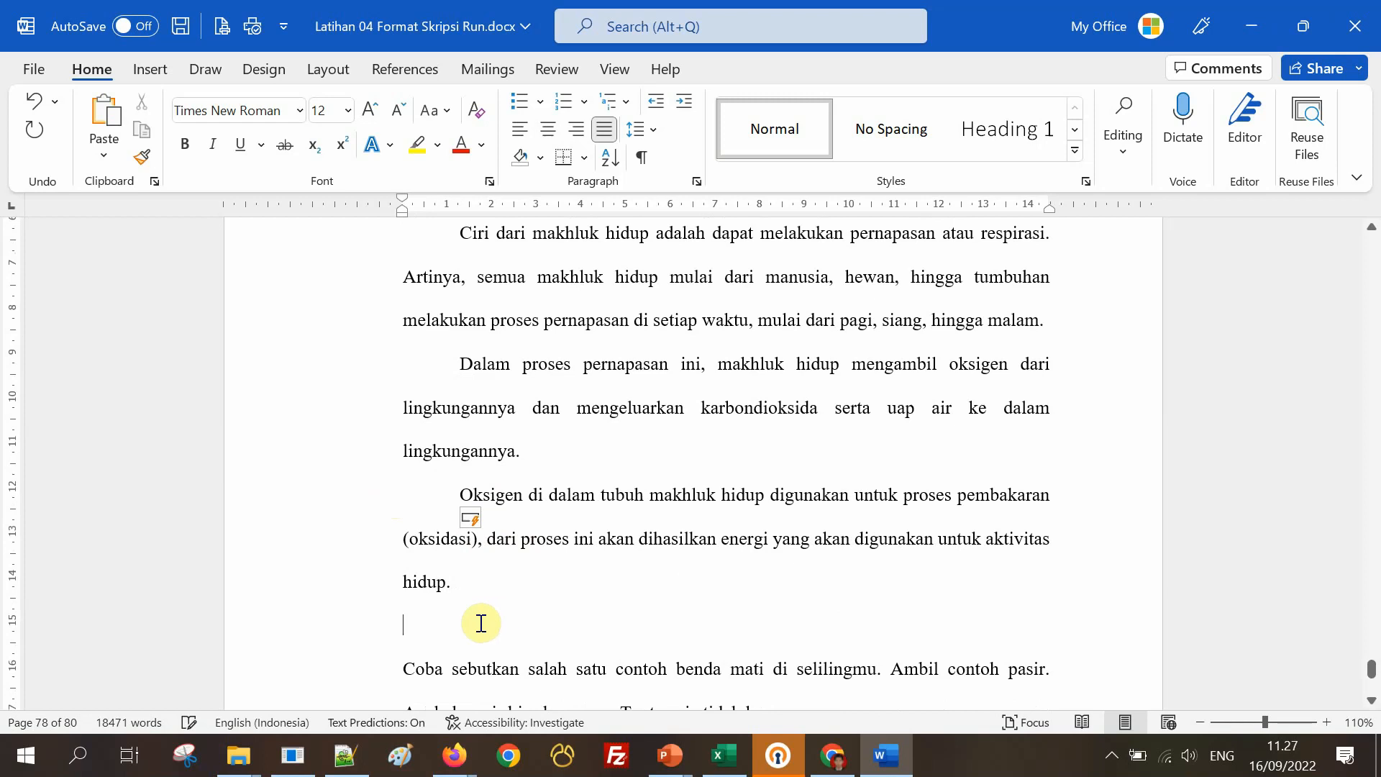
key(Delete)
key(Tab)
Delete the "Baca artikel detikedu" paragraph, the "Download Apps Detikcom Sekarang" line and the extra blank lines around them.
scroll(598, 617, down, 3)
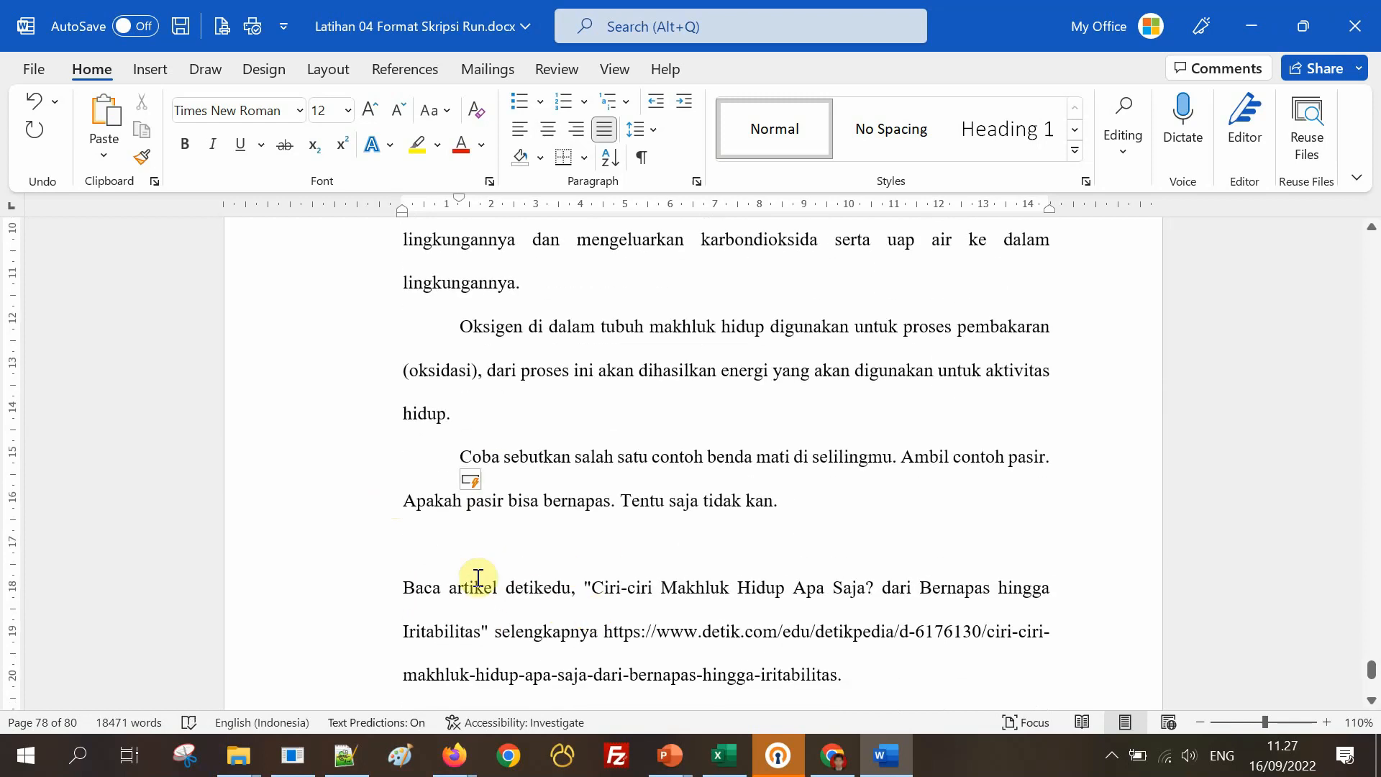
click(513, 548)
key(Delete)
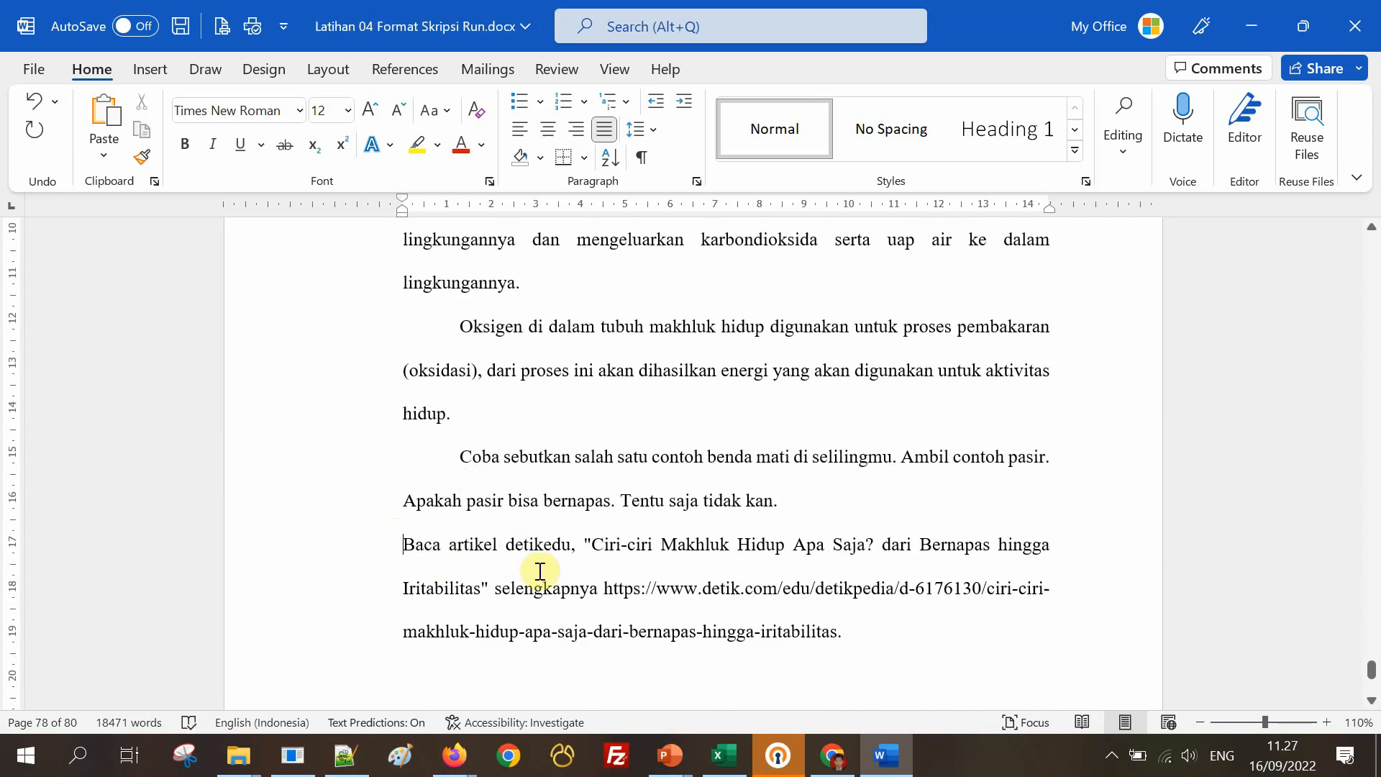
key(Tab)
drag(993, 631, 462, 548)
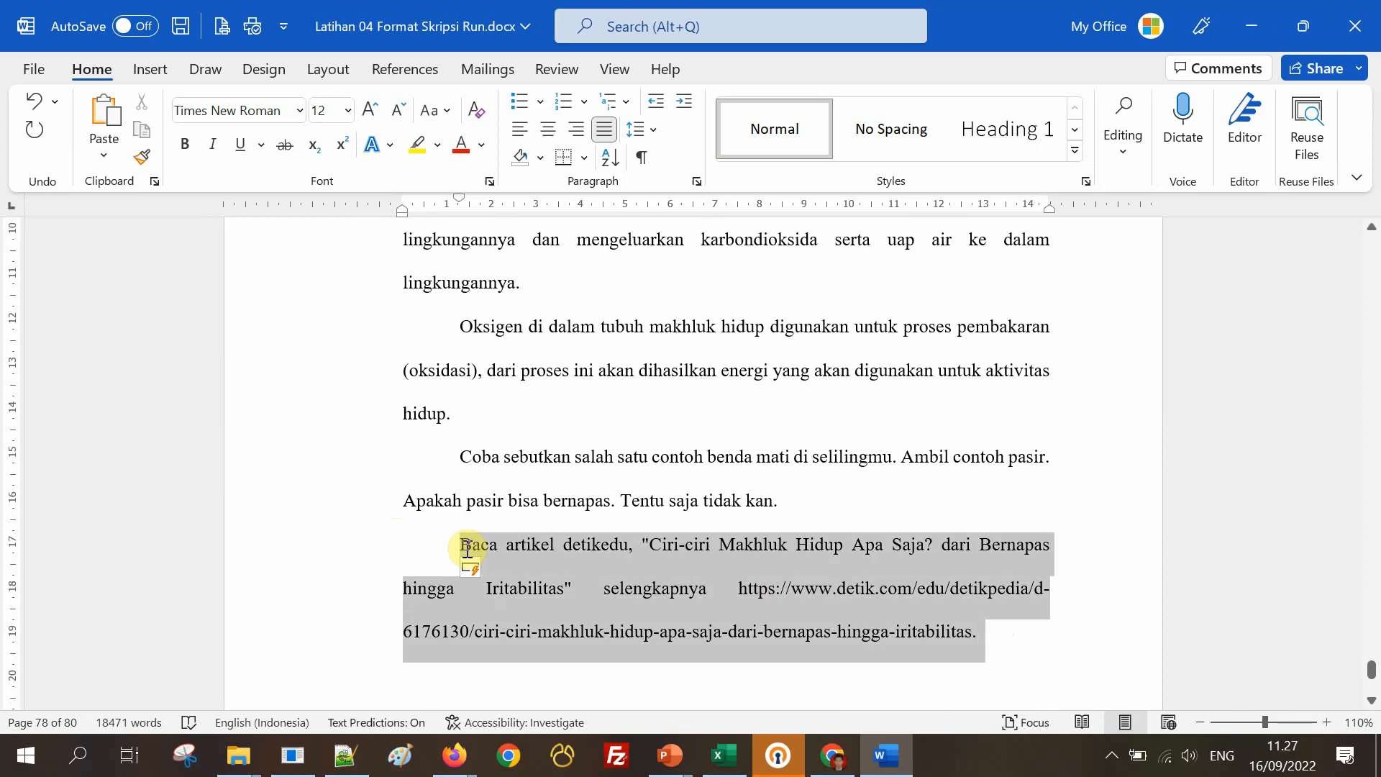
key(Delete)
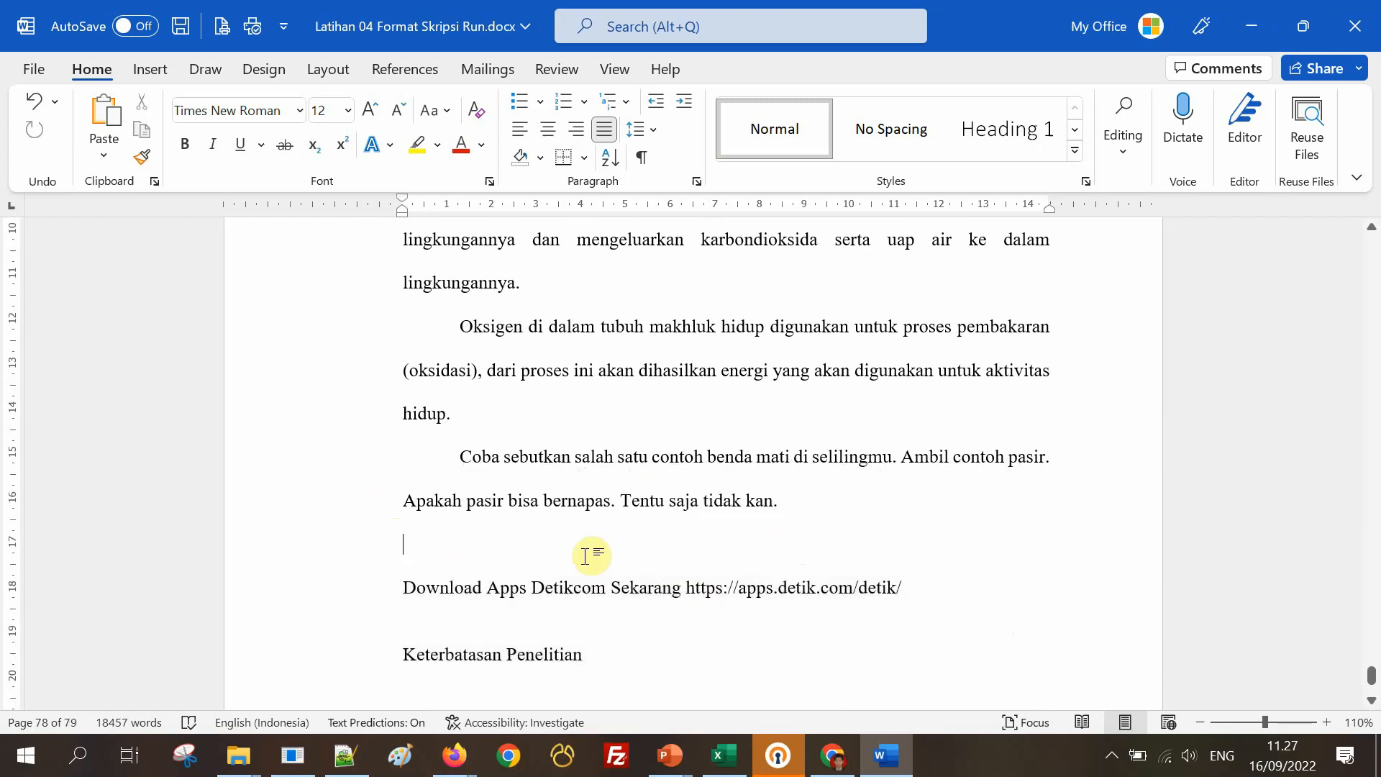
drag(896, 593, 441, 586)
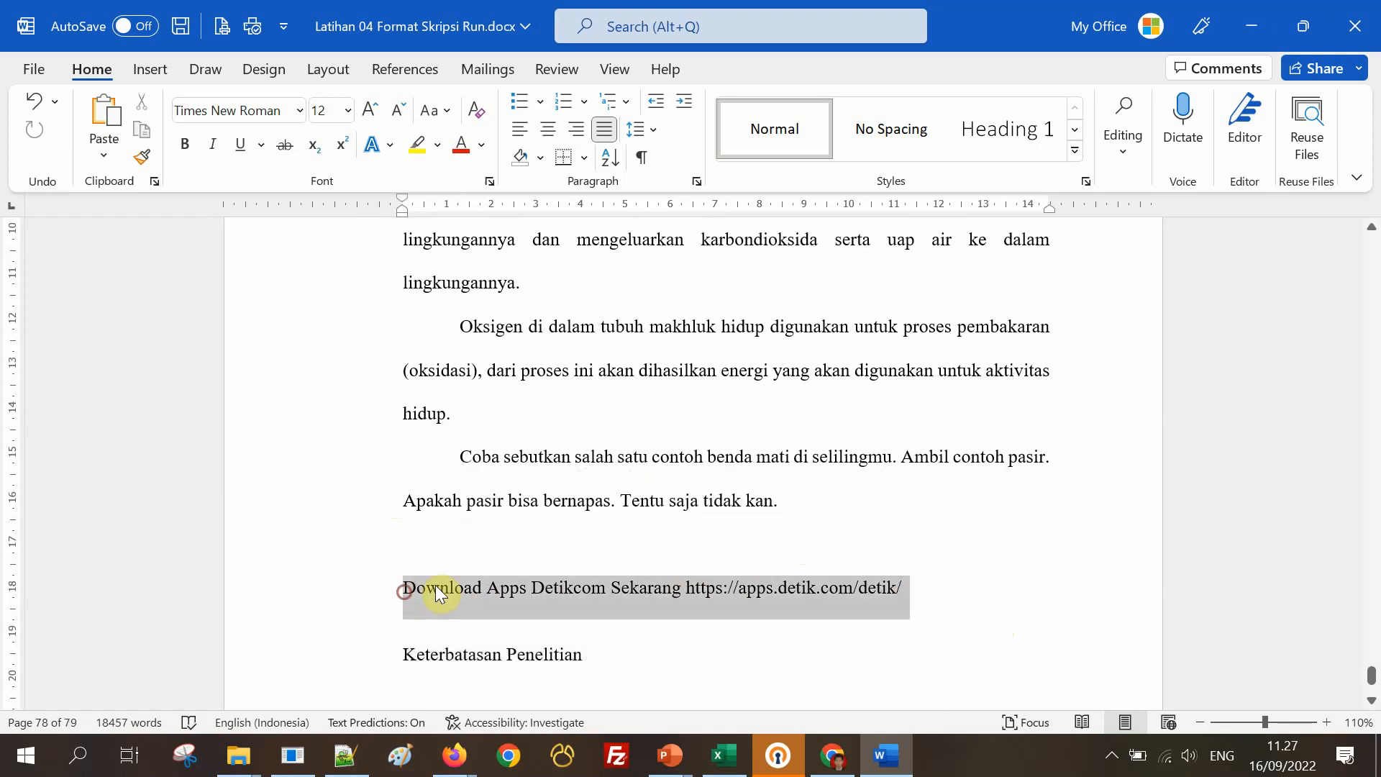
key(Delete)
key(BackSpace)
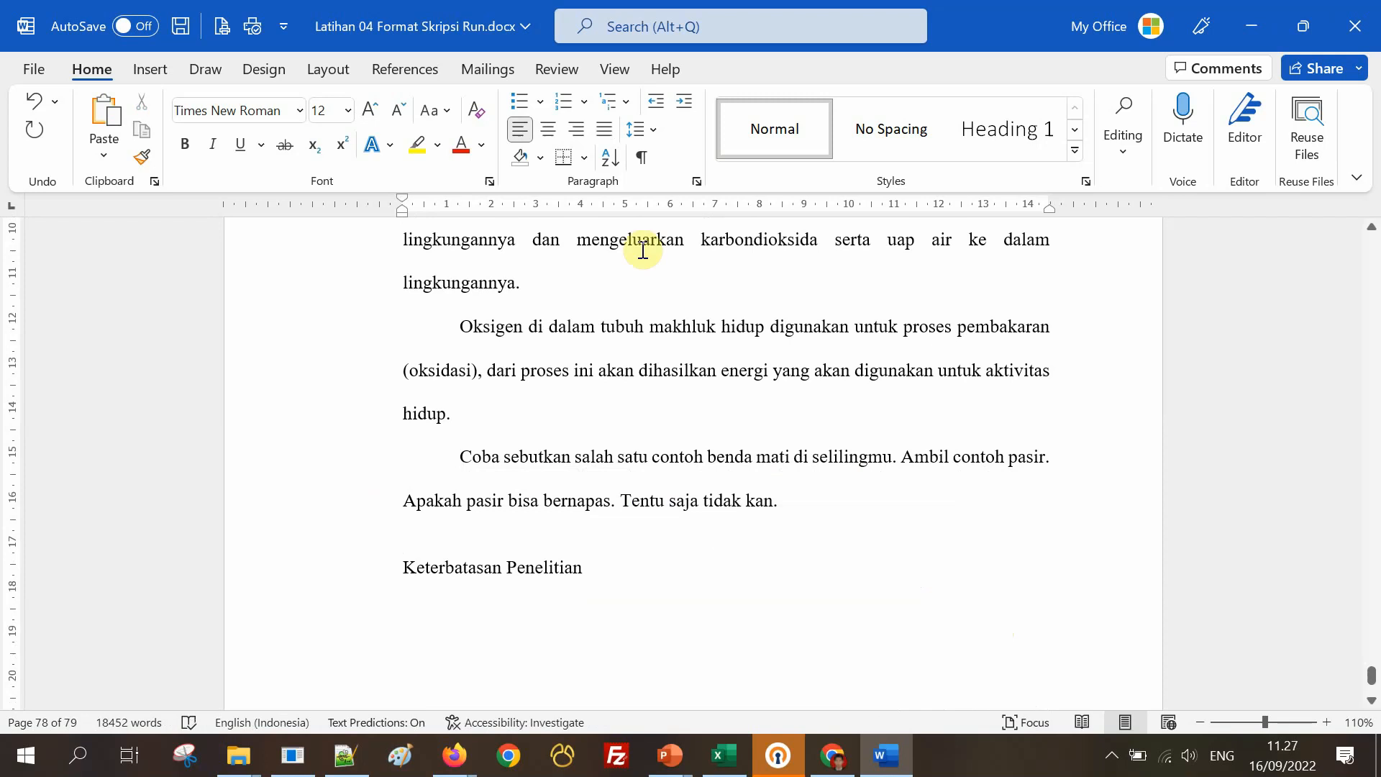
Show formatting marks and copy the three paragraphs from "Menurut" through "uap air ke dalam lingkungannya." below Kesimpulan.
click(631, 157)
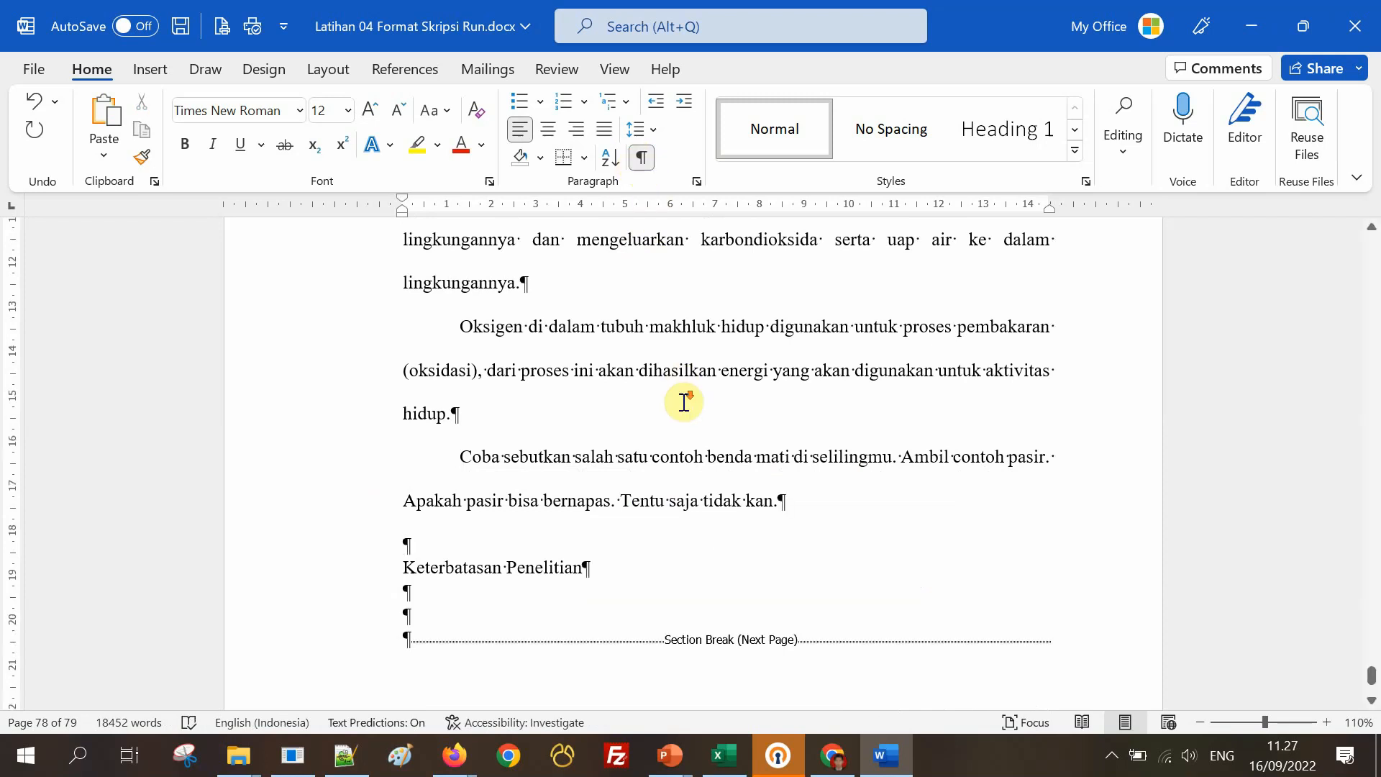
scroll(682, 401, down, 3)
scroll(691, 419, up, 1)
scroll(690, 420, down, 15)
scroll(691, 416, up, 1)
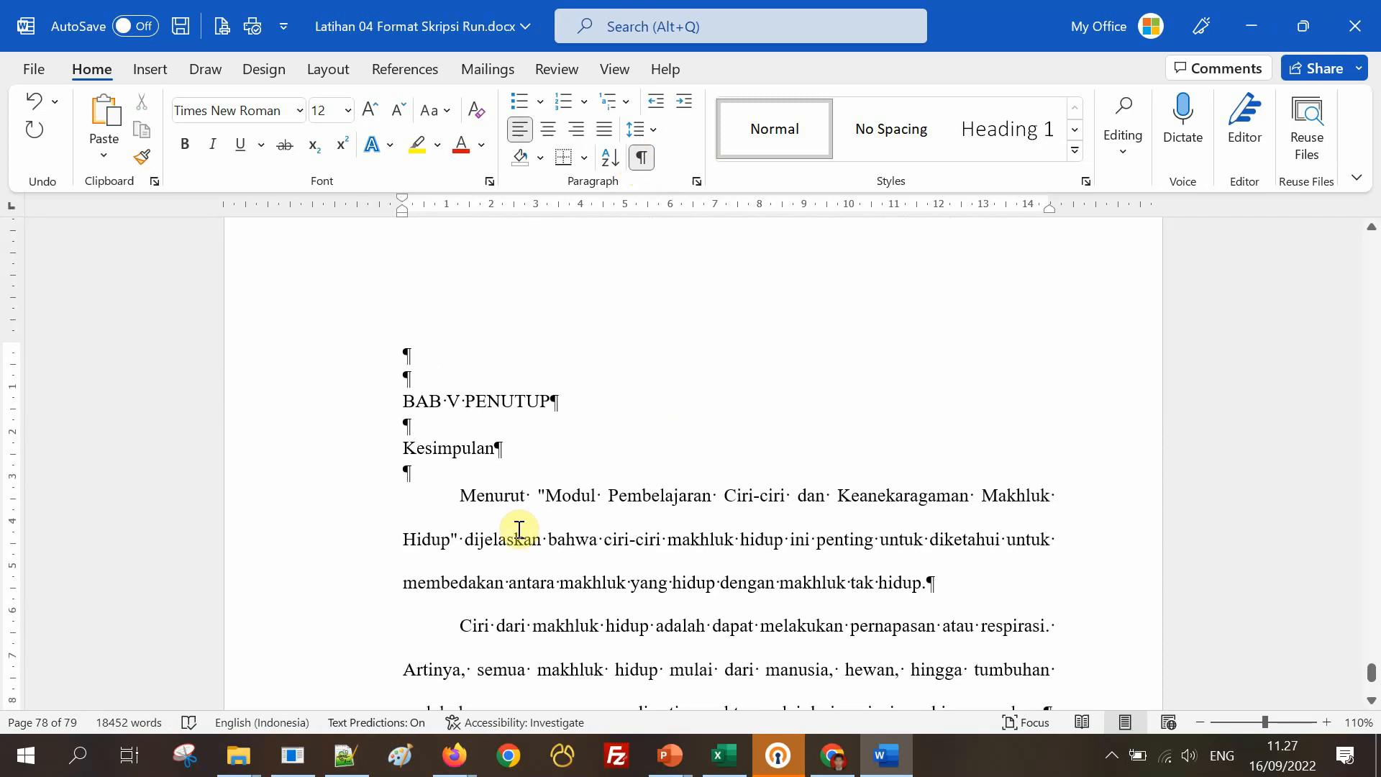
double_click(463, 495)
drag(614, 540, 615, 538)
scroll(615, 537, down, 5)
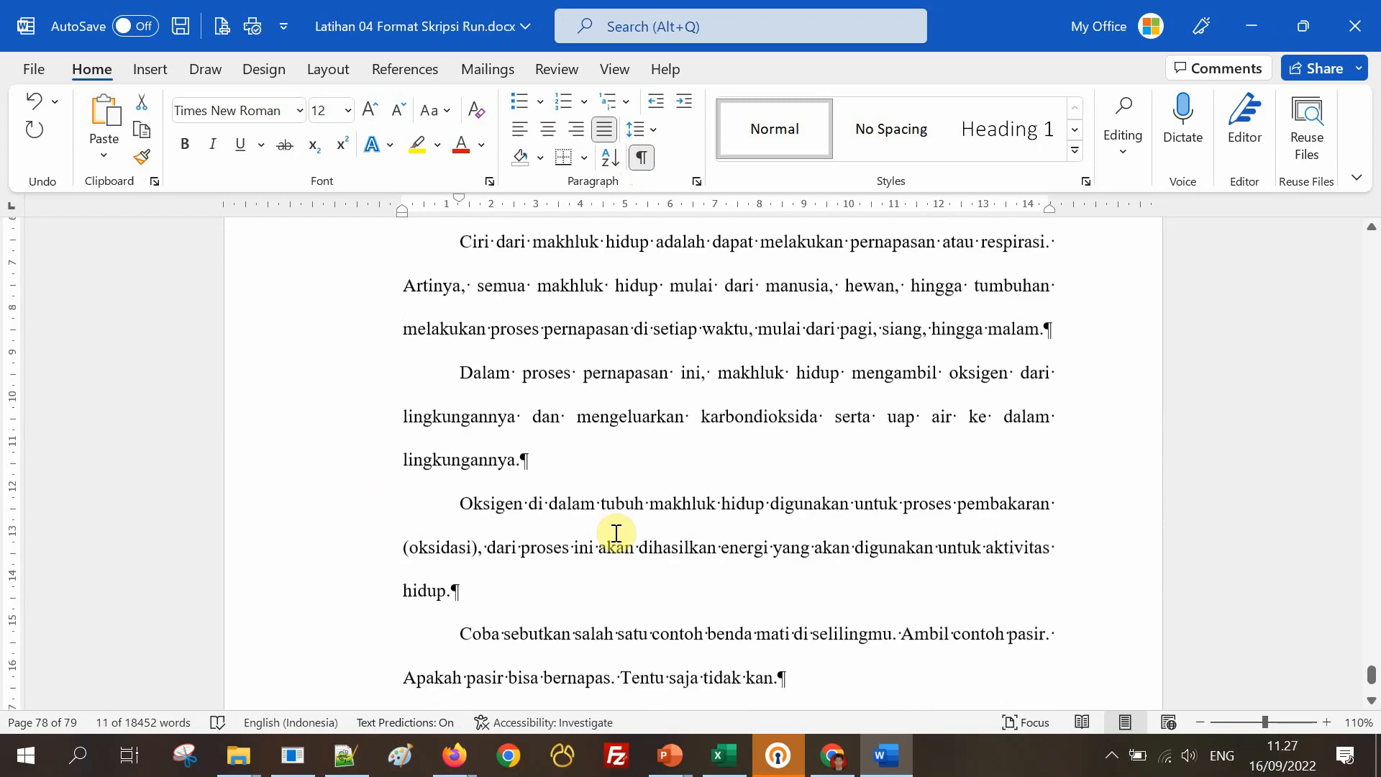
shift+click(558, 452)
scroll(576, 475, down, 5)
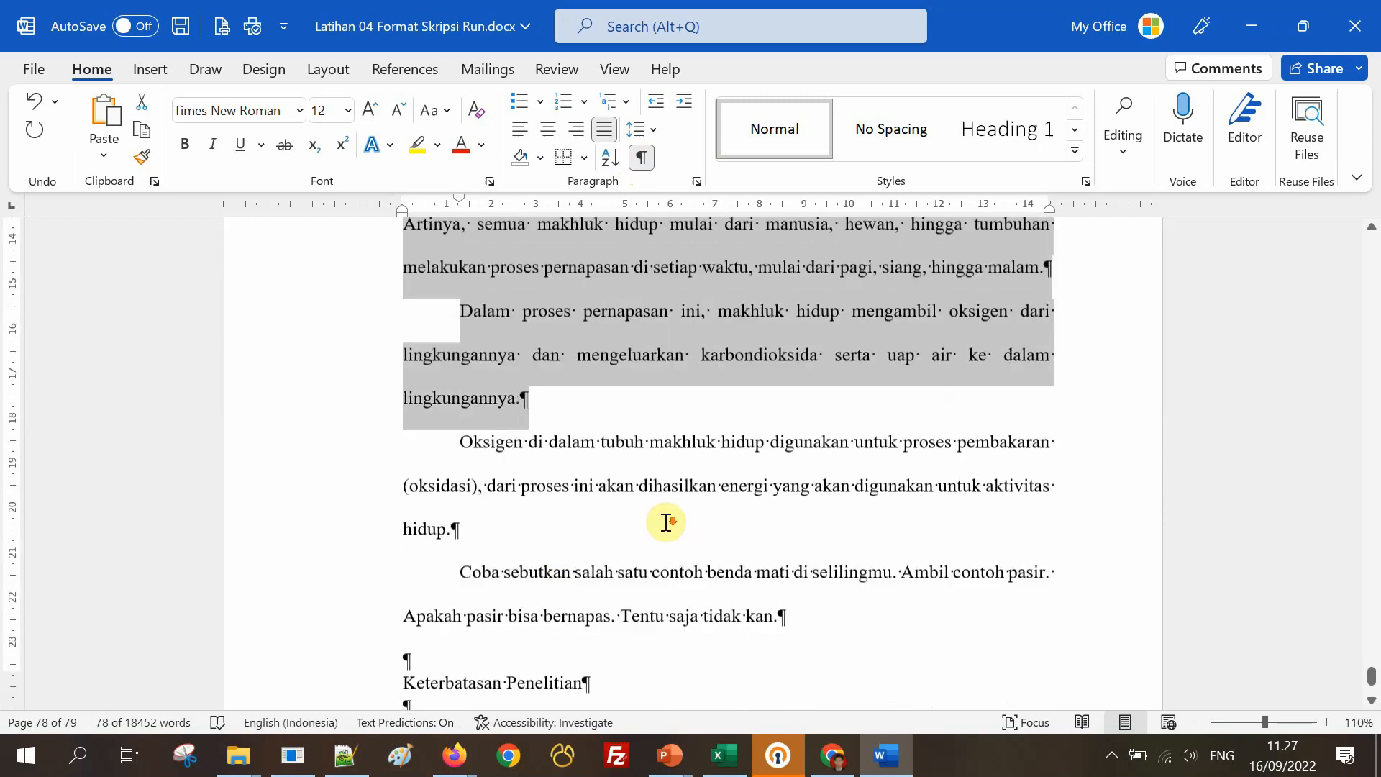
Paste the three copied paragraphs below Keterbatasan Penelitian and hide the formatting marks.
click(481, 446)
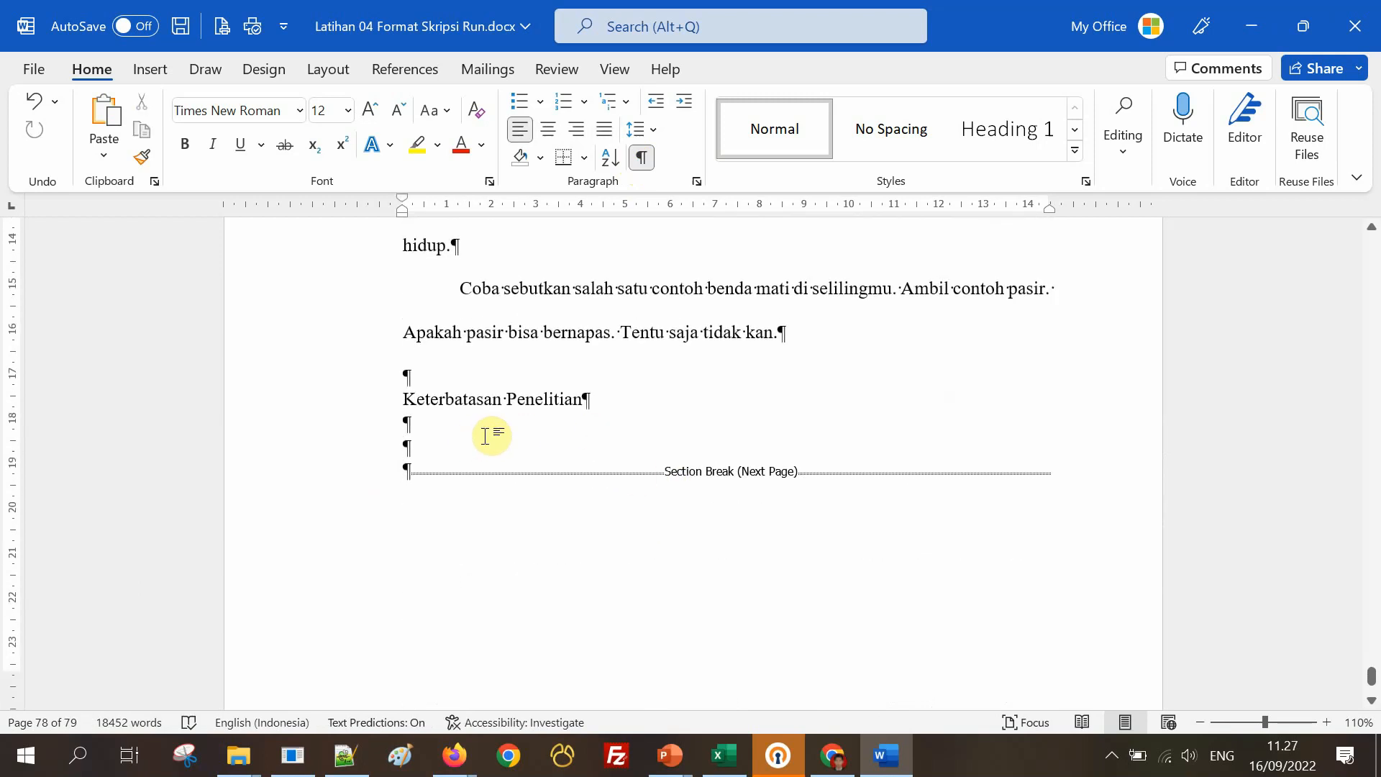
key(Return)
text(Ciri dari makhluk hidup adalah dapat melakukan pernapasan atau respirasi. Artinya, semua makhluk hidup mulai dari manusia, hewan, hingga tumbuhan melakukan proses pernapasan di setiap waktu, mulai dari pagi, siang, hingga malam. Dalam proses pernapasan ini, makhluk hidup mengambil oksigen dari lingkungannya dan mengeluarkan karbondioksida serta uap air ke dalam lingkungannya.)
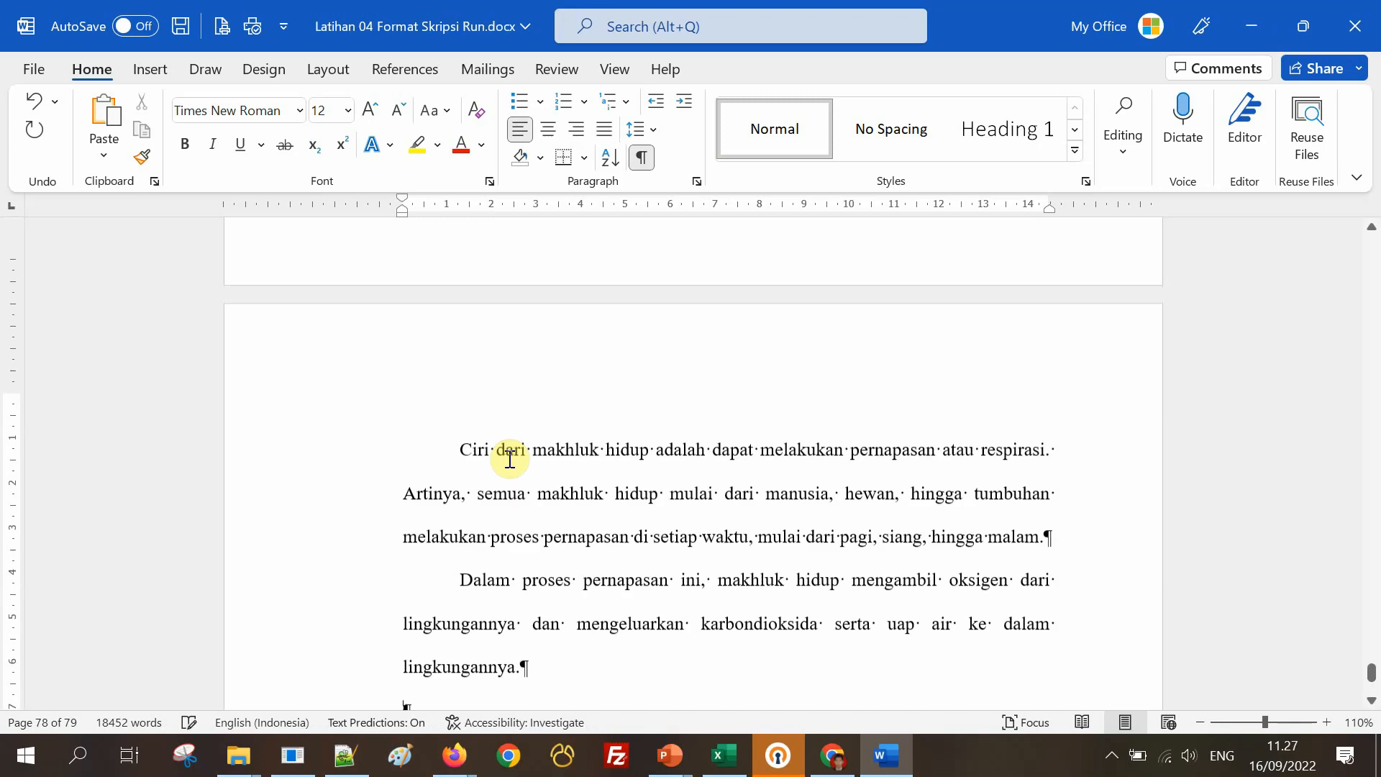
click(641, 157)
Examine the Kesimpulan and Keterbatasan Penelitian headings and the text below them in BAB V PENUTUP.
scroll(675, 432, up, 1)
scroll(678, 431, down, 9)
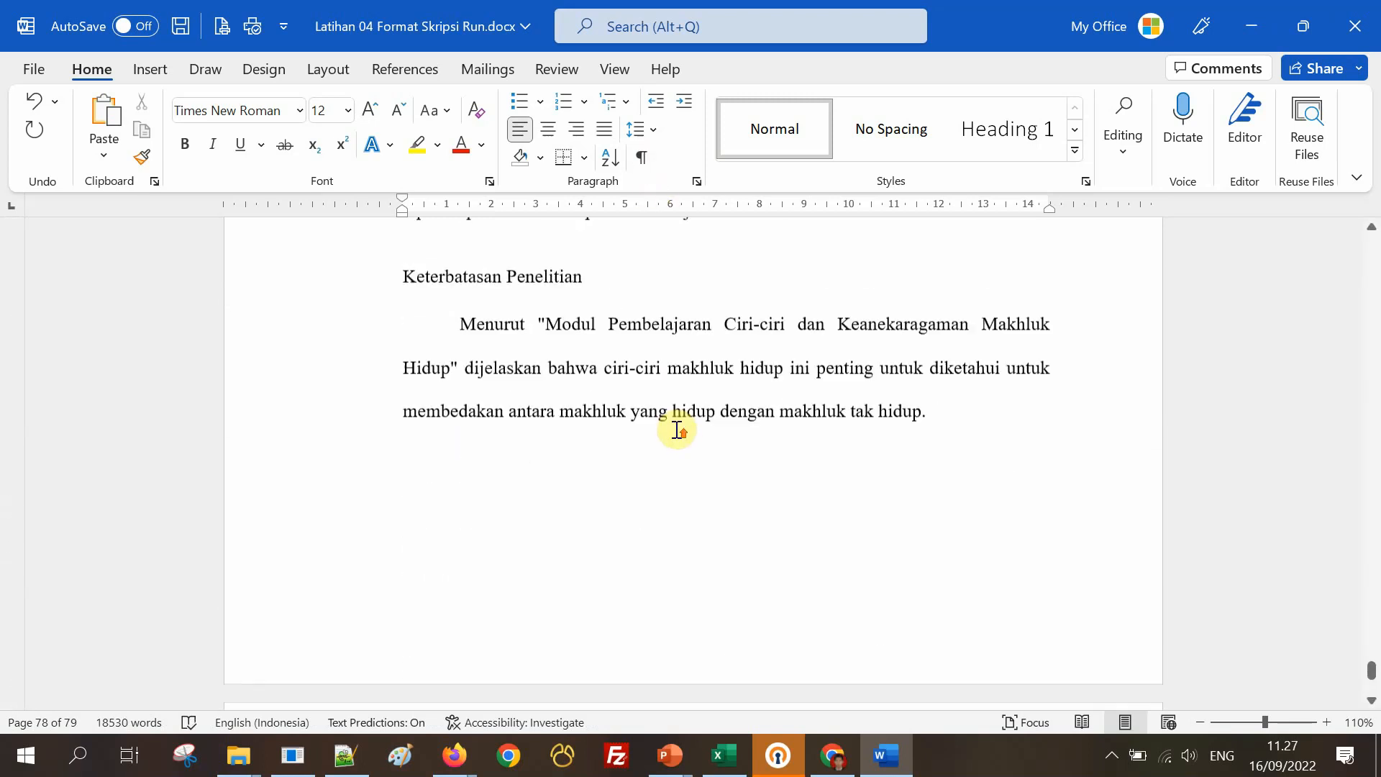
scroll(675, 429, up, 5)
scroll(675, 428, down, 2)
drag(403, 508, 587, 507)
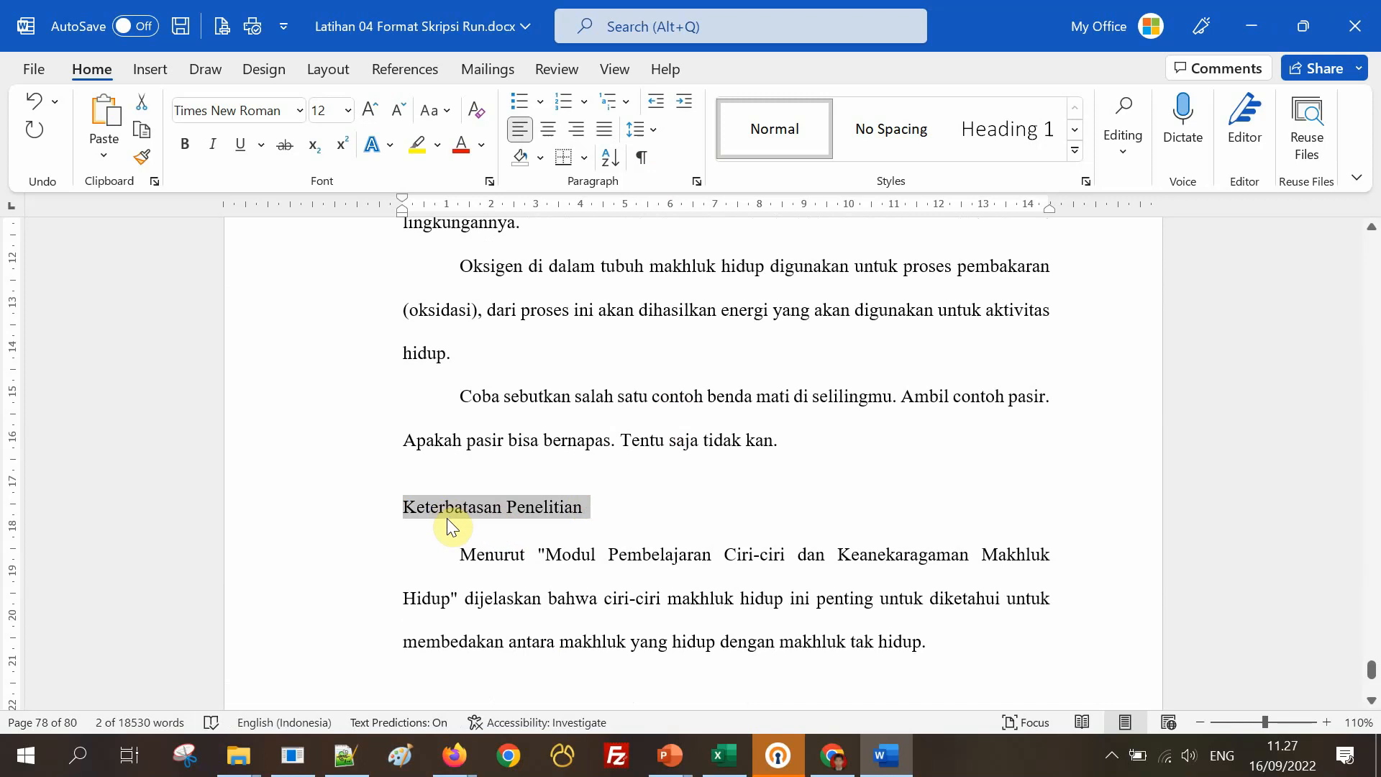
scroll(447, 522, up, 2)
scroll(447, 521, down, 11)
scroll(447, 645, up, 3)
scroll(571, 541, down, 1)
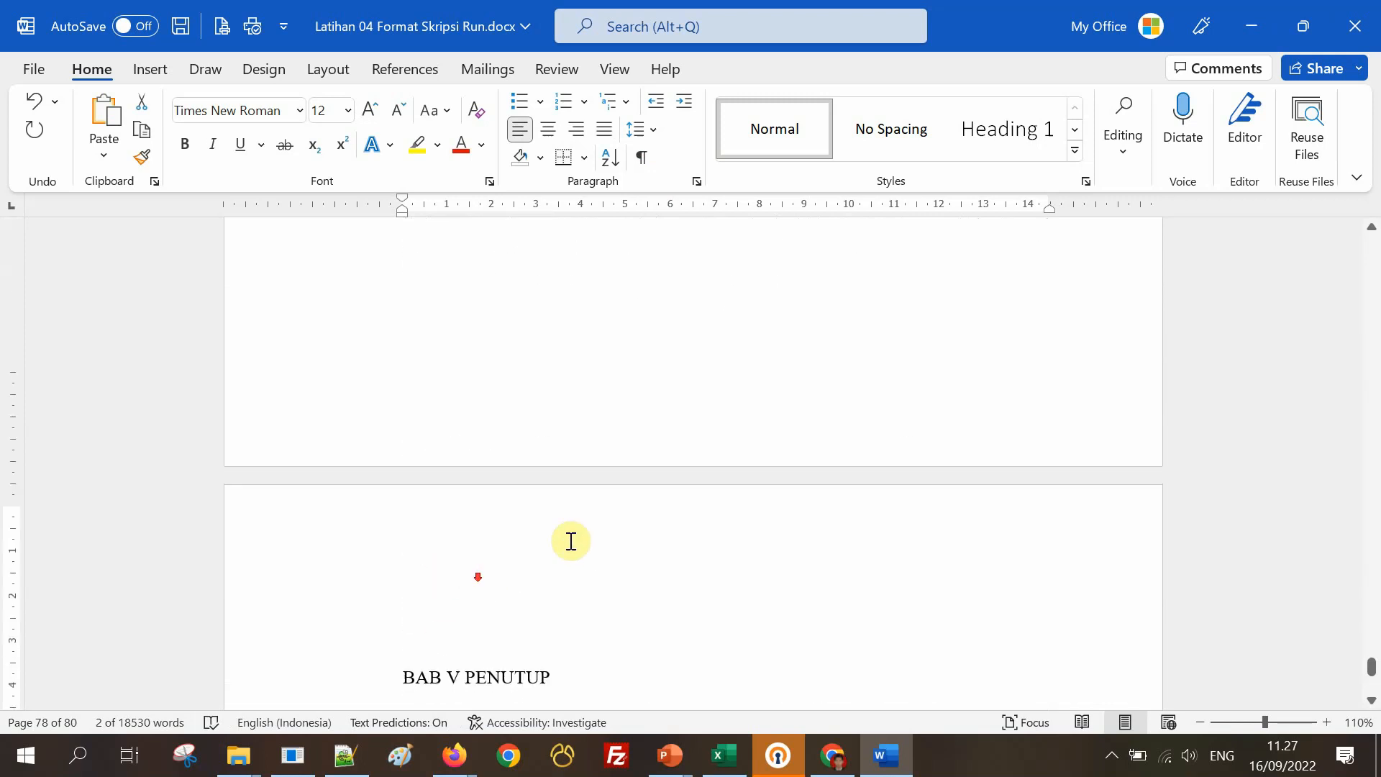
scroll(570, 541, down, 2)
click(419, 611)
scroll(607, 518, down, 10)
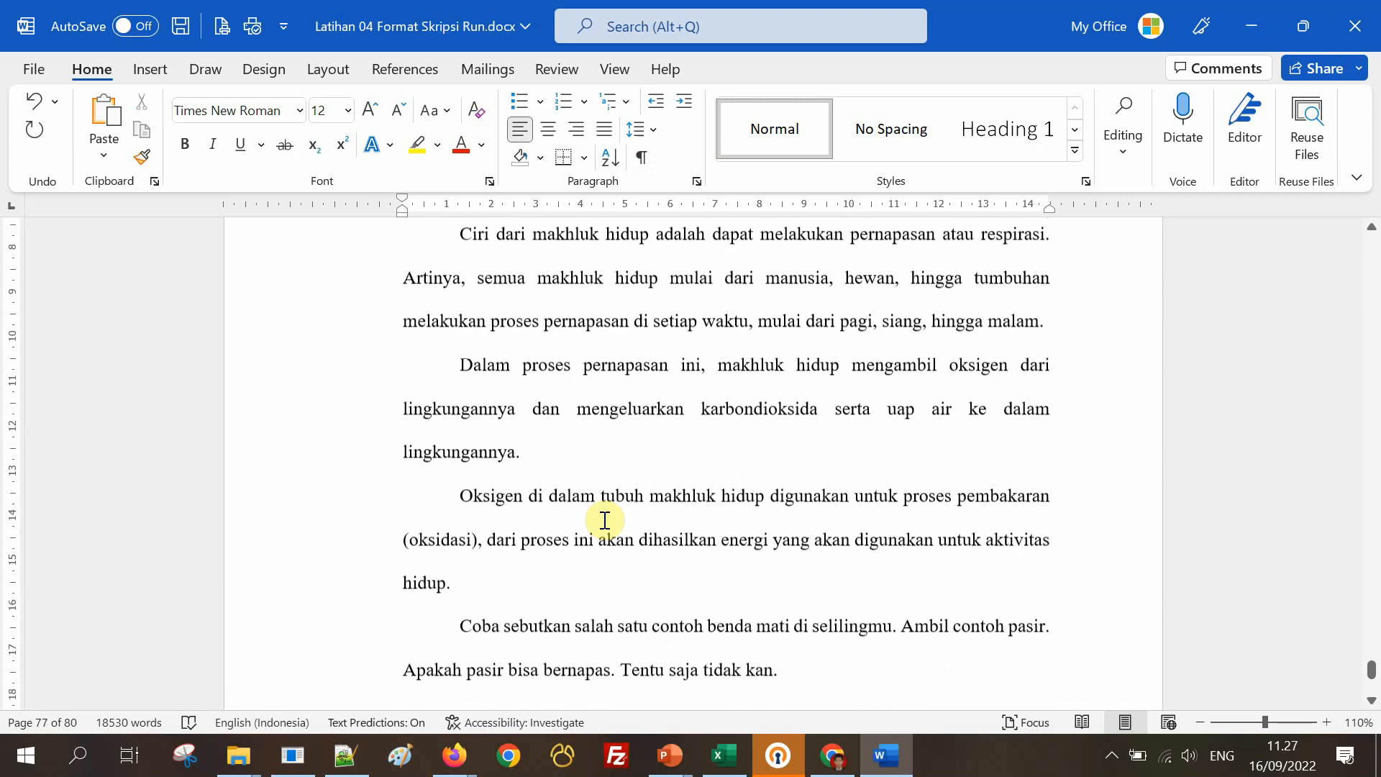
scroll(604, 520, down, 3)
drag(403, 507, 651, 525)
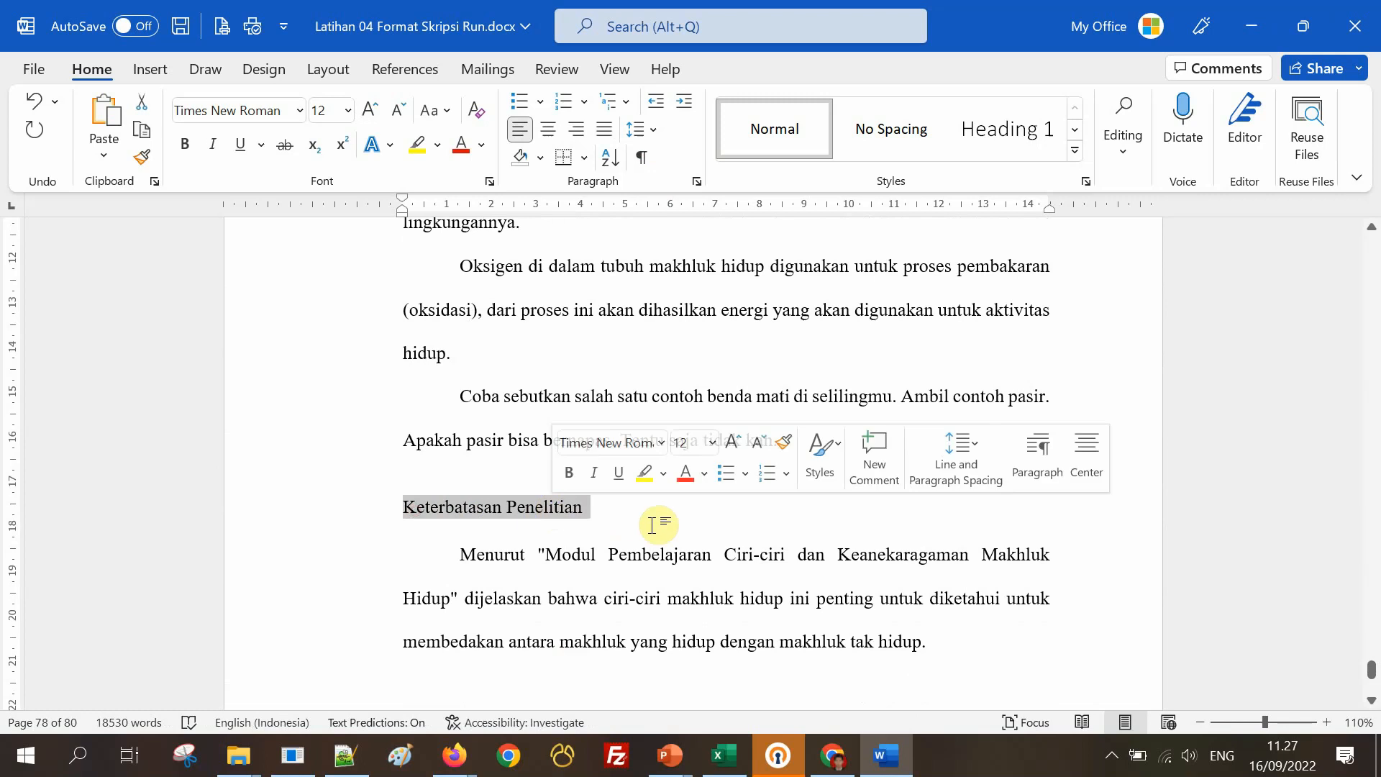
click(507, 527)
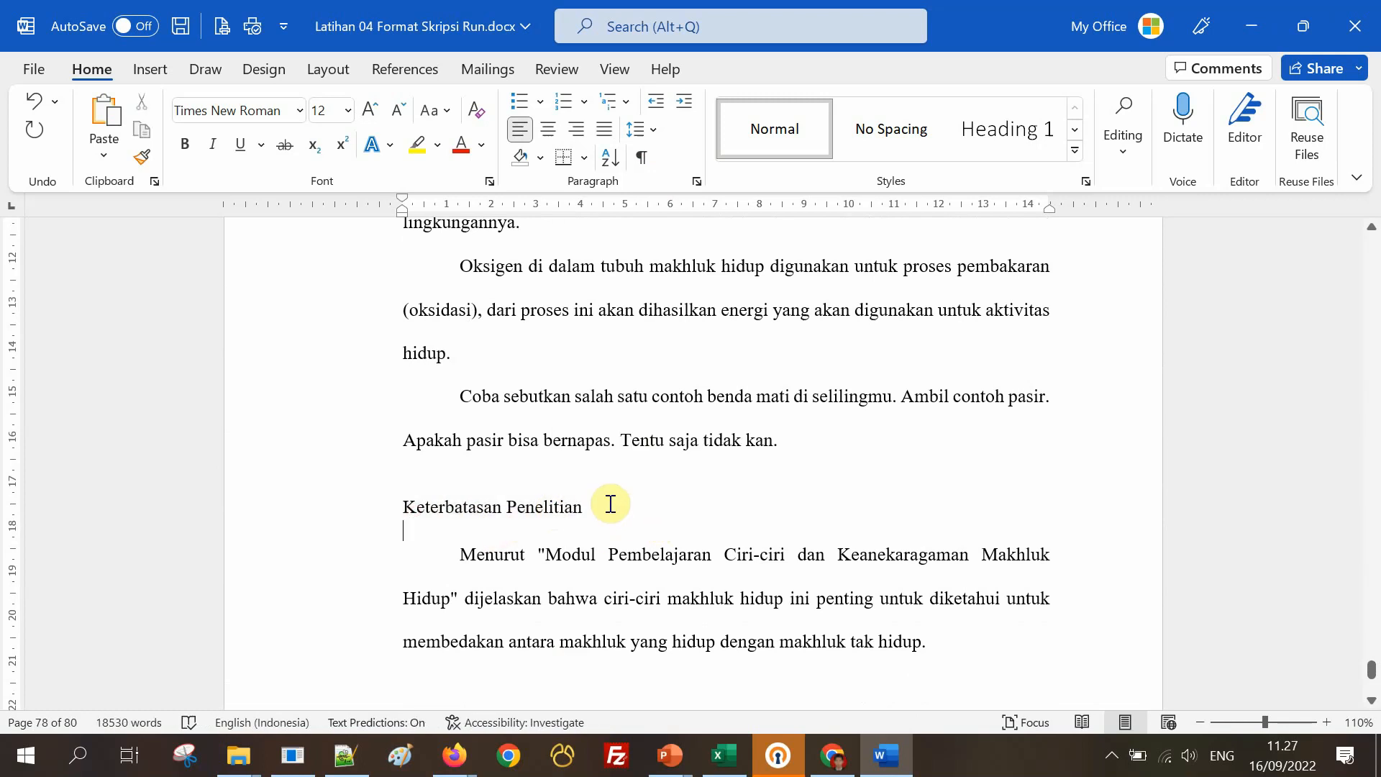
scroll(610, 504, up, 10)
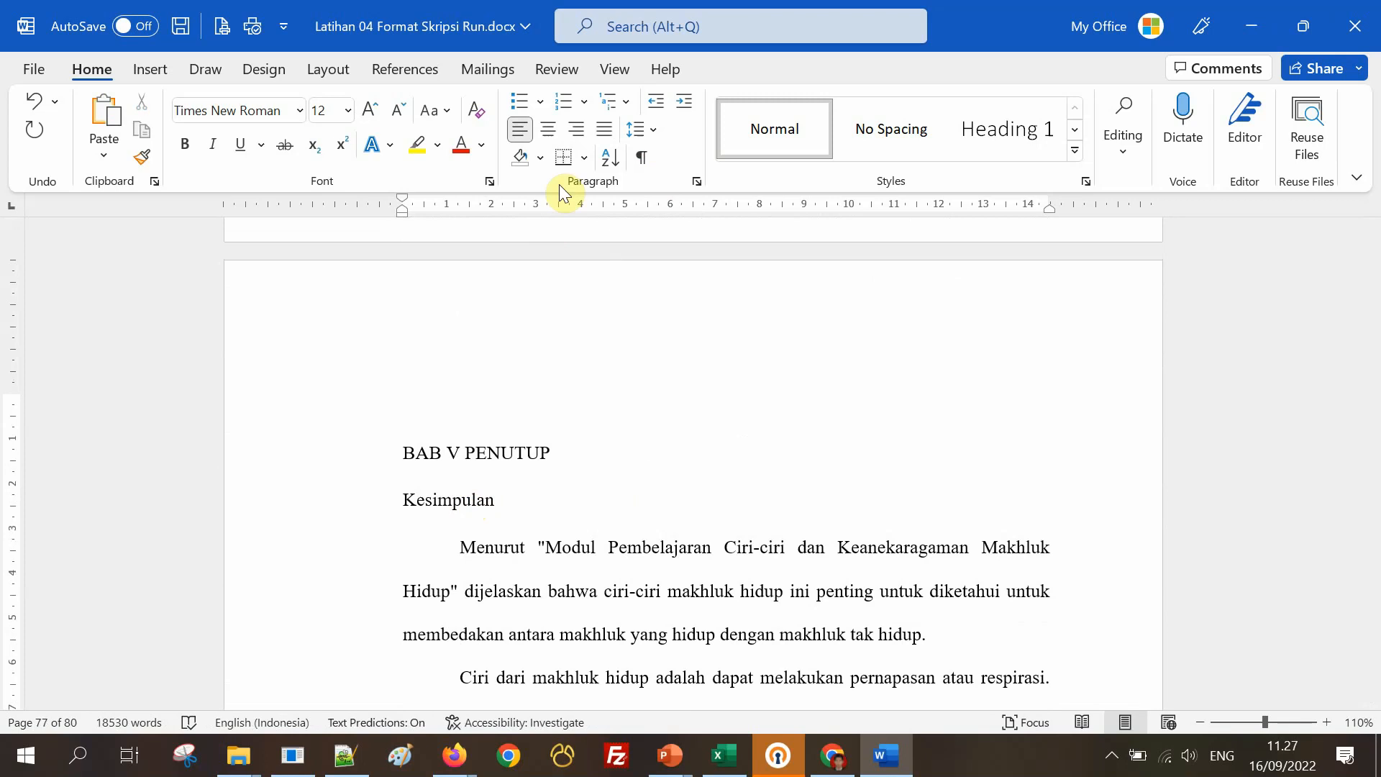
View the numbering styles, try putting a typed "1." before the Kesimpulan heading, and remove that number again.
click(584, 105)
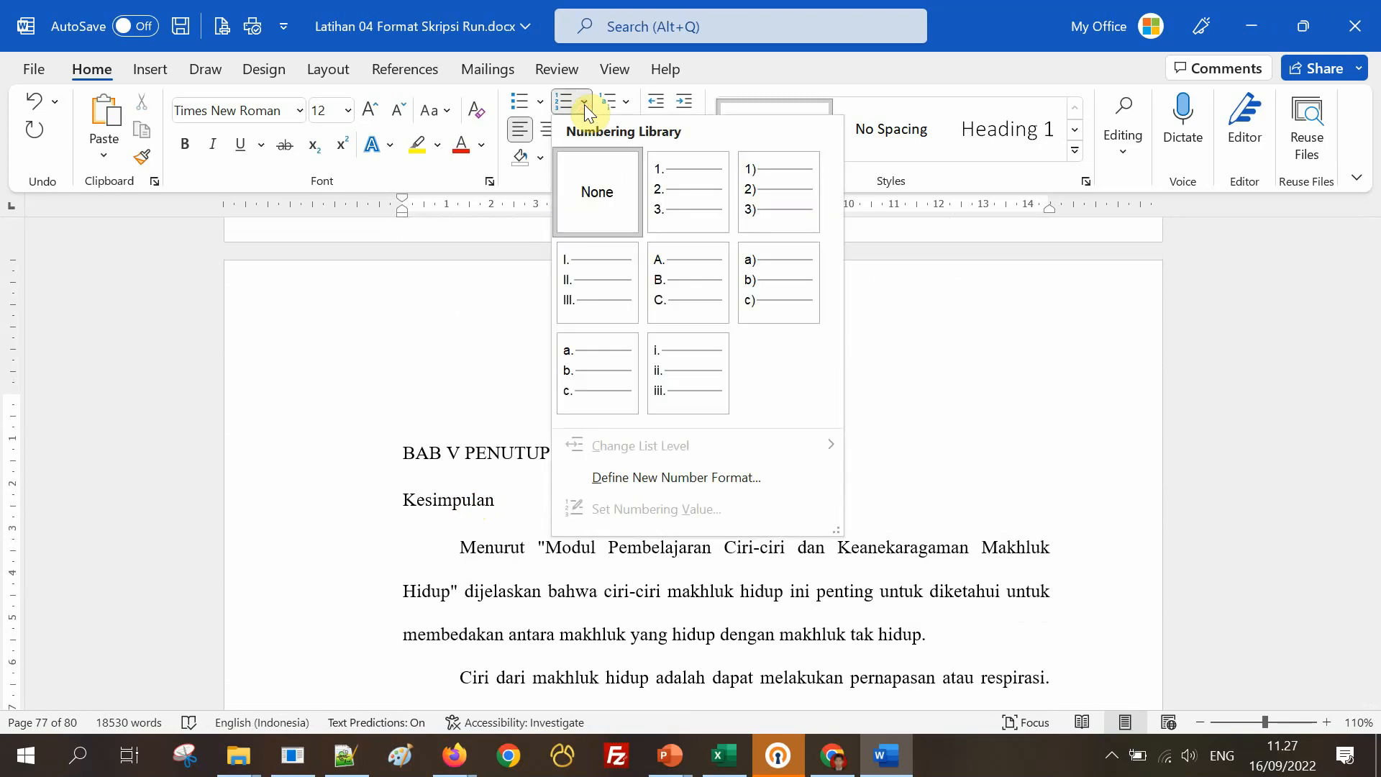
click(584, 105)
click(404, 499)
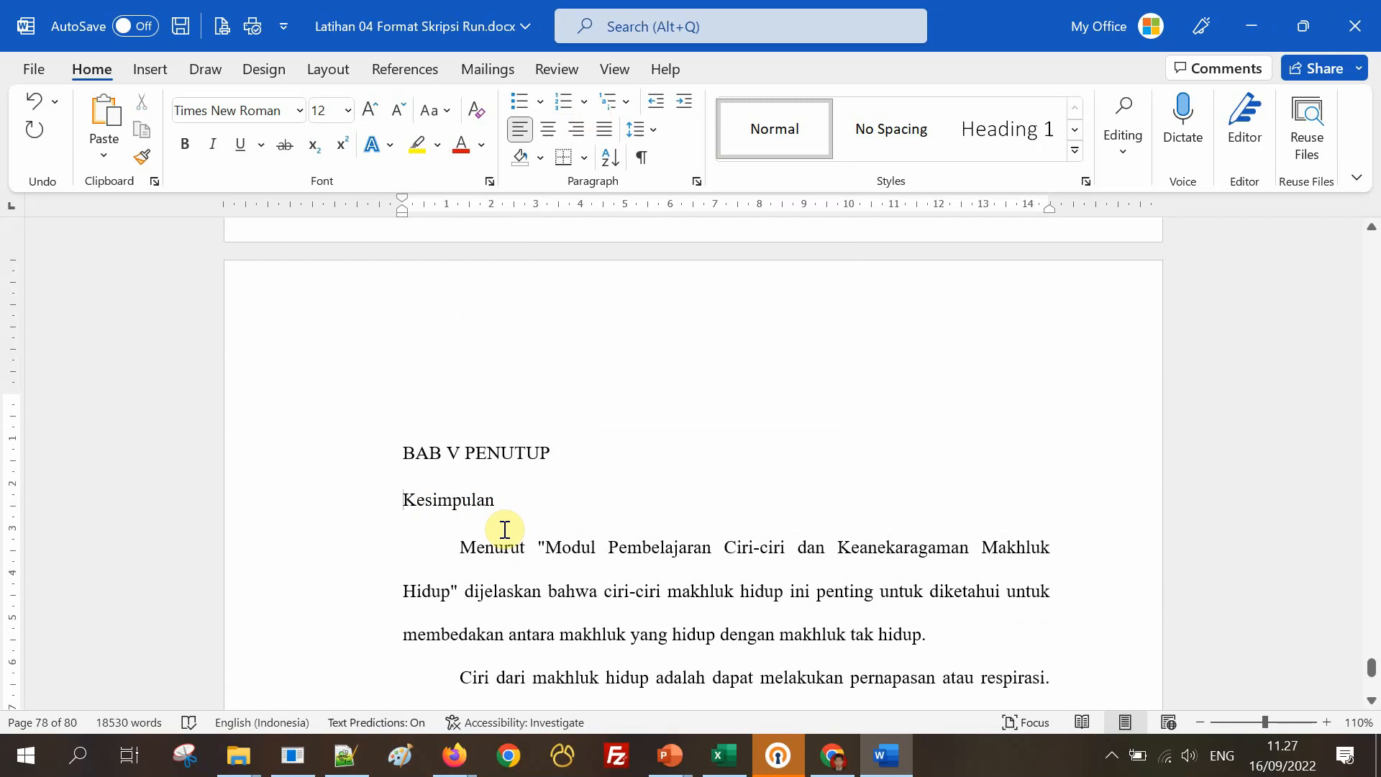
text(1.)
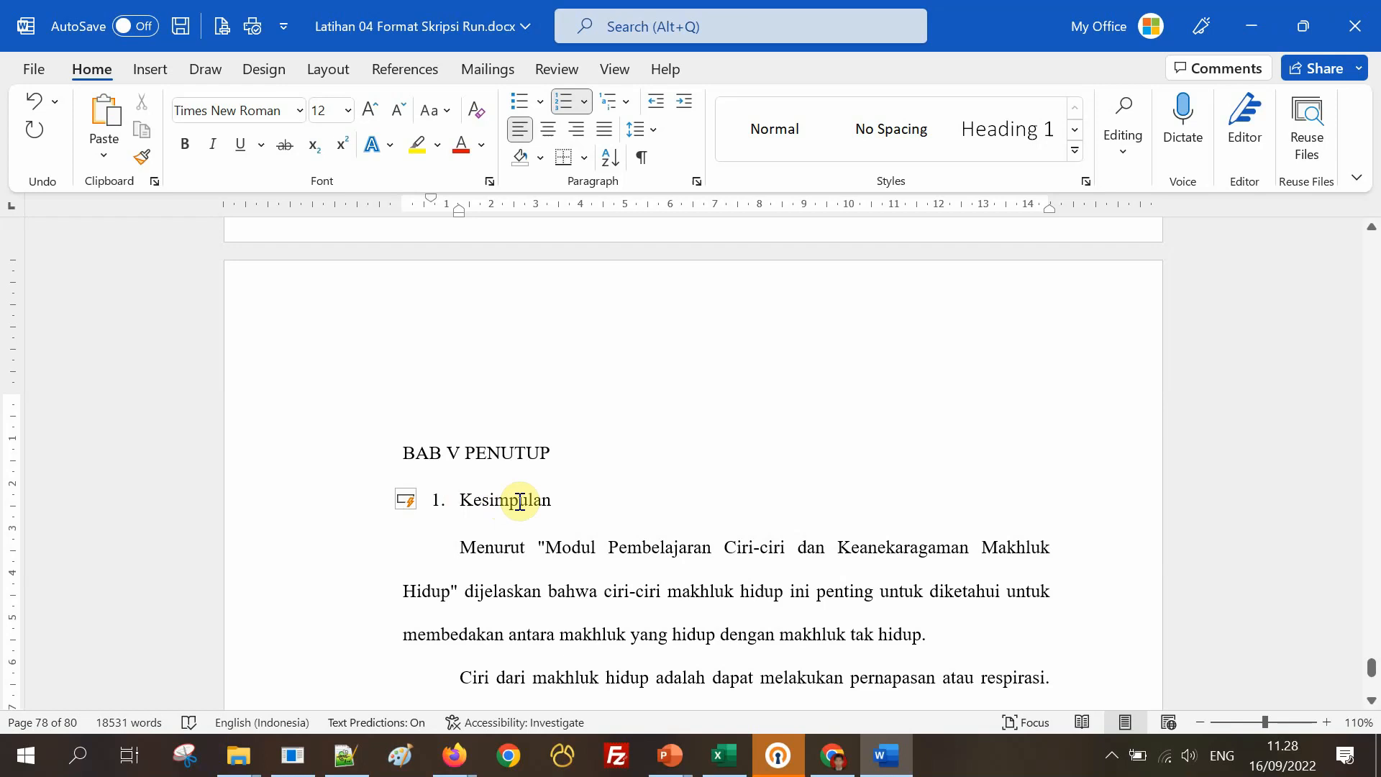
key(ctrl+z)
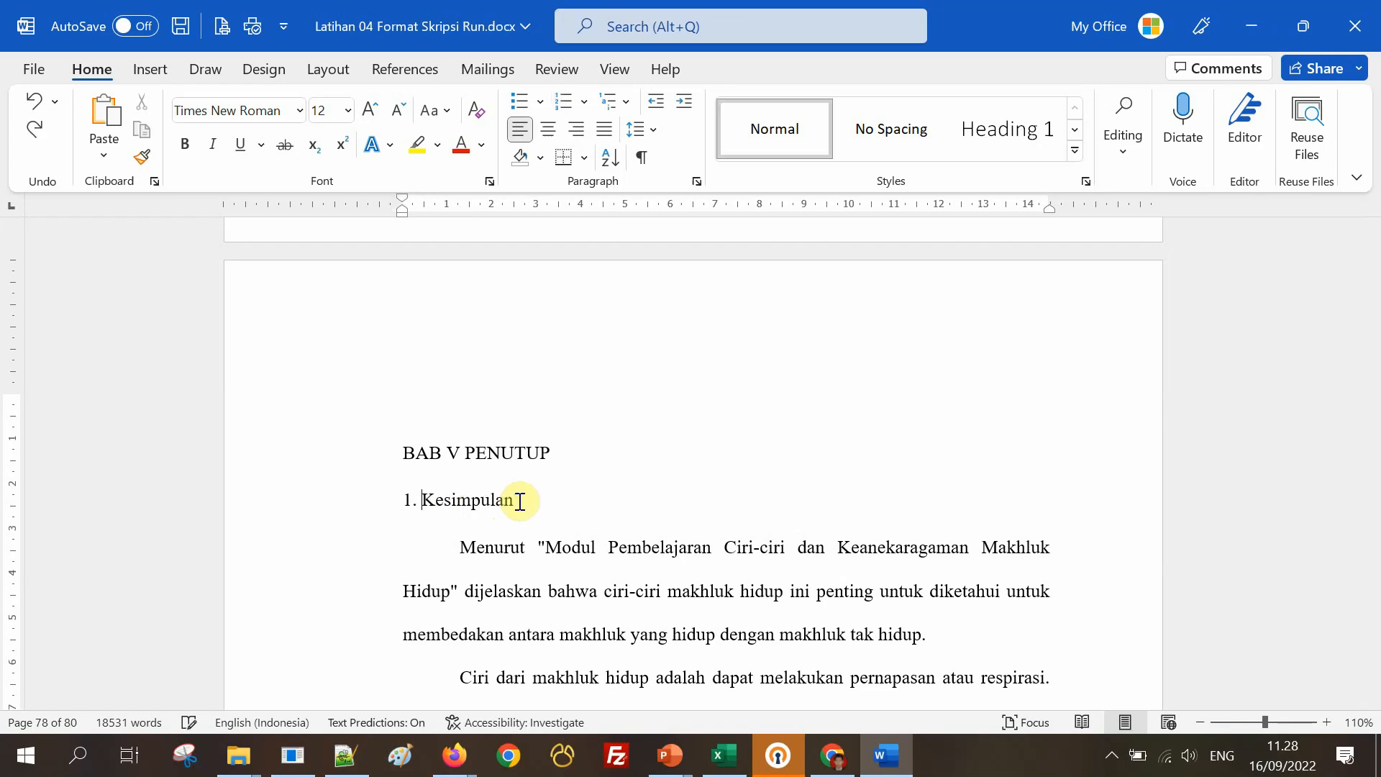
key(BackSpace)
key(BackSpace)
key(BackSpace)
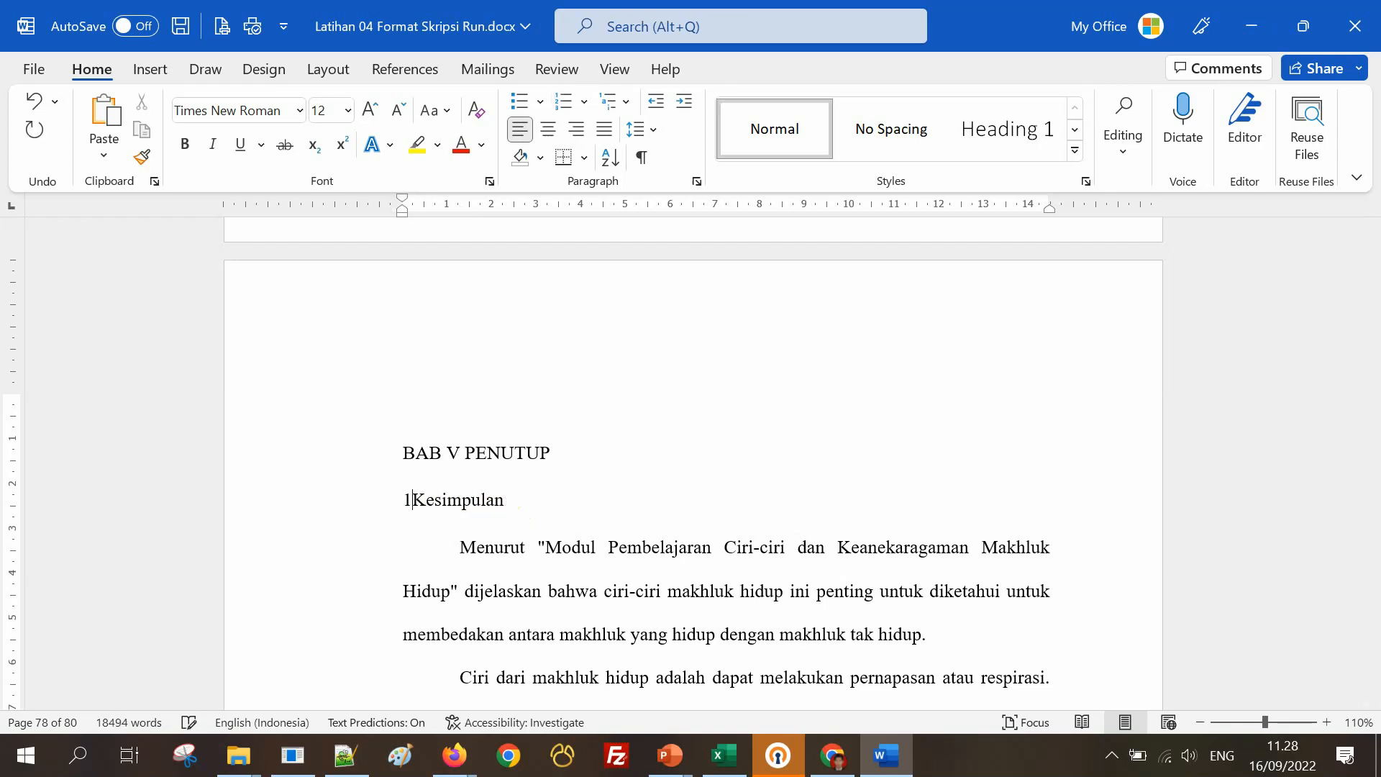
double_click(484, 501)
click(478, 518)
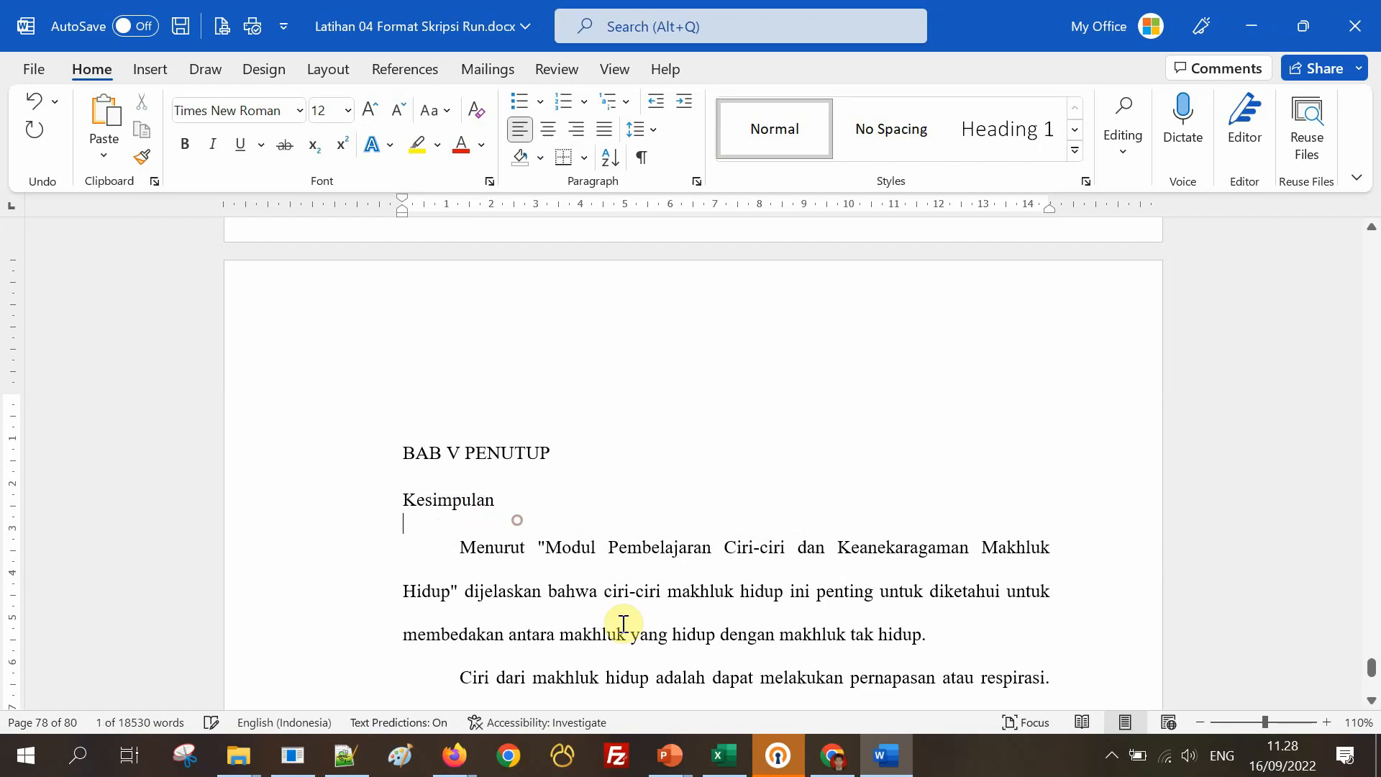
Show the formatting marks and insert two empty paragraphs between DAFTAR PUSTAKA and LAMPIRAN-LAMPIRAN on the last page.
scroll(669, 569, down, 1)
scroll(669, 570, down, 6)
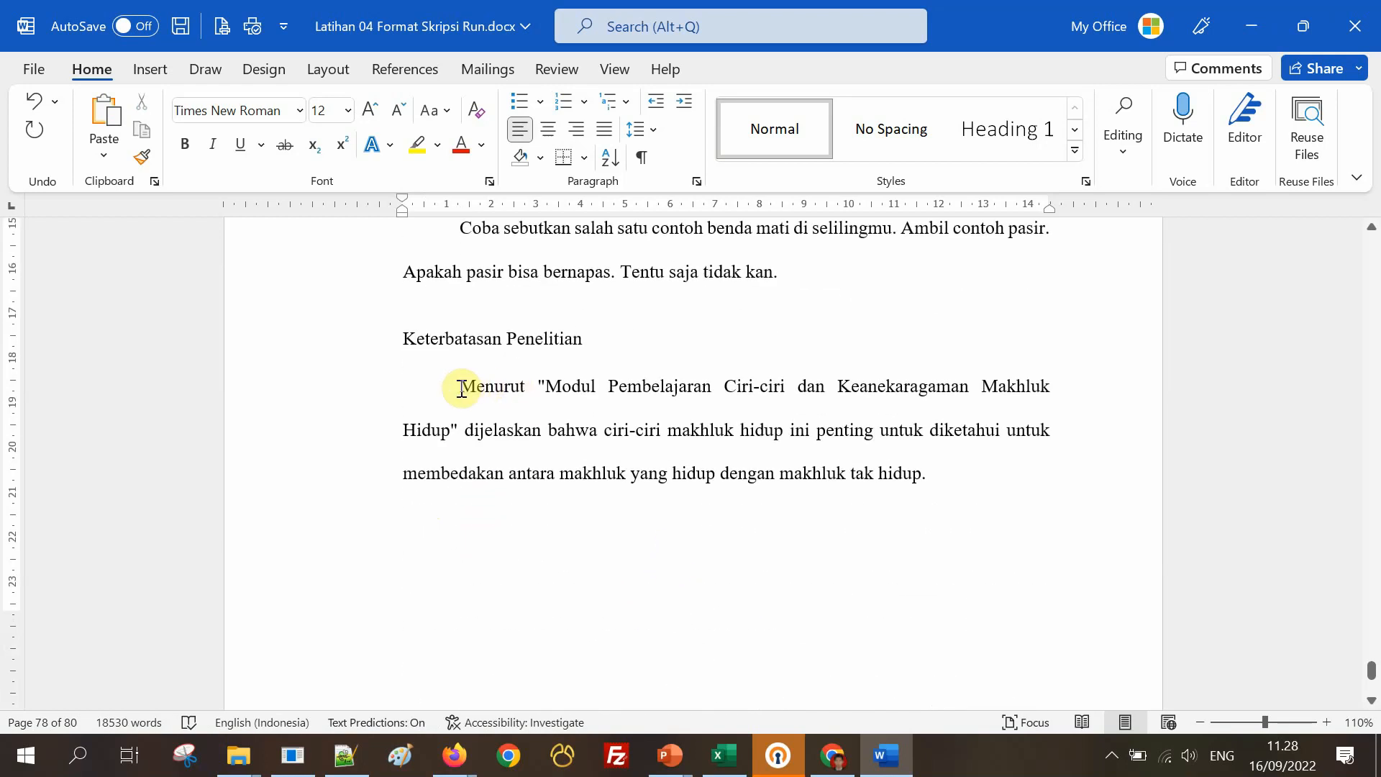
scroll(776, 417, down, 20)
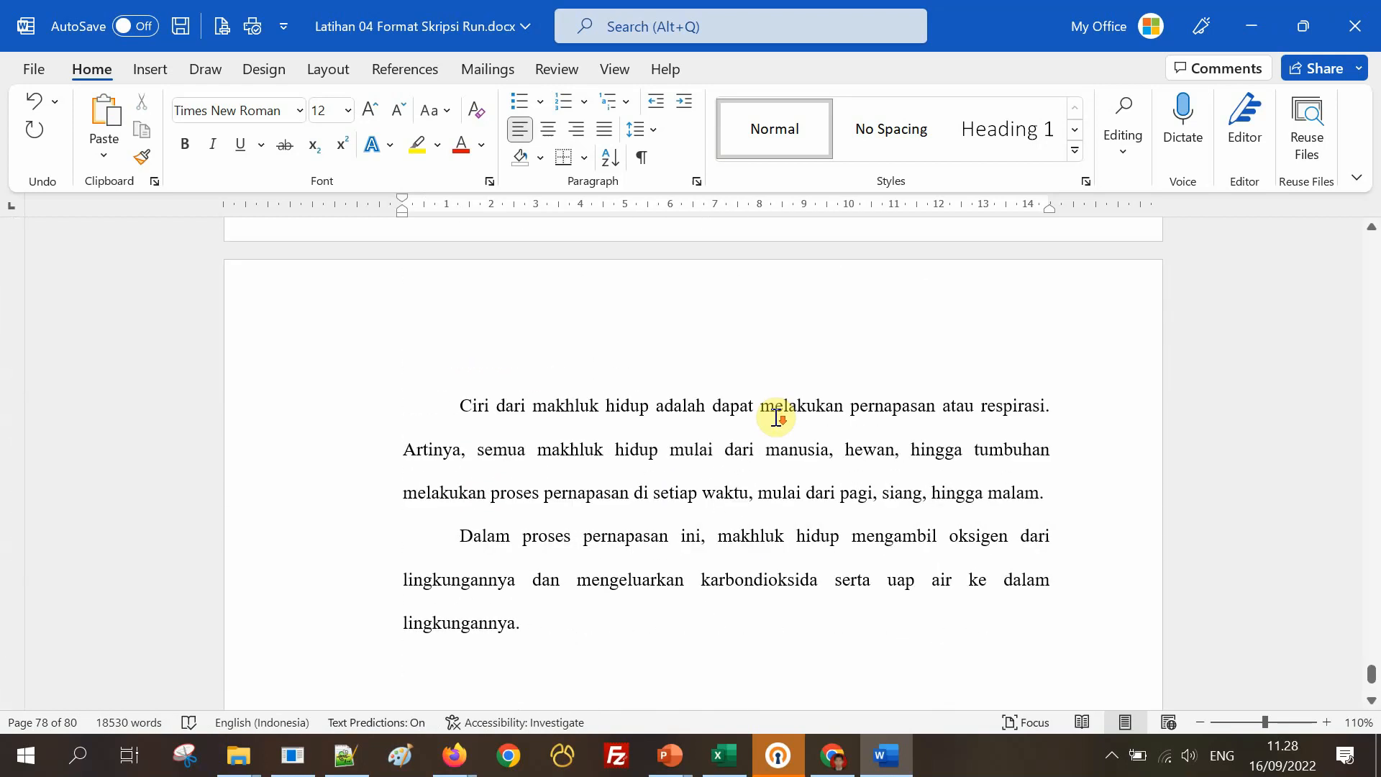
scroll(776, 417, down, 7)
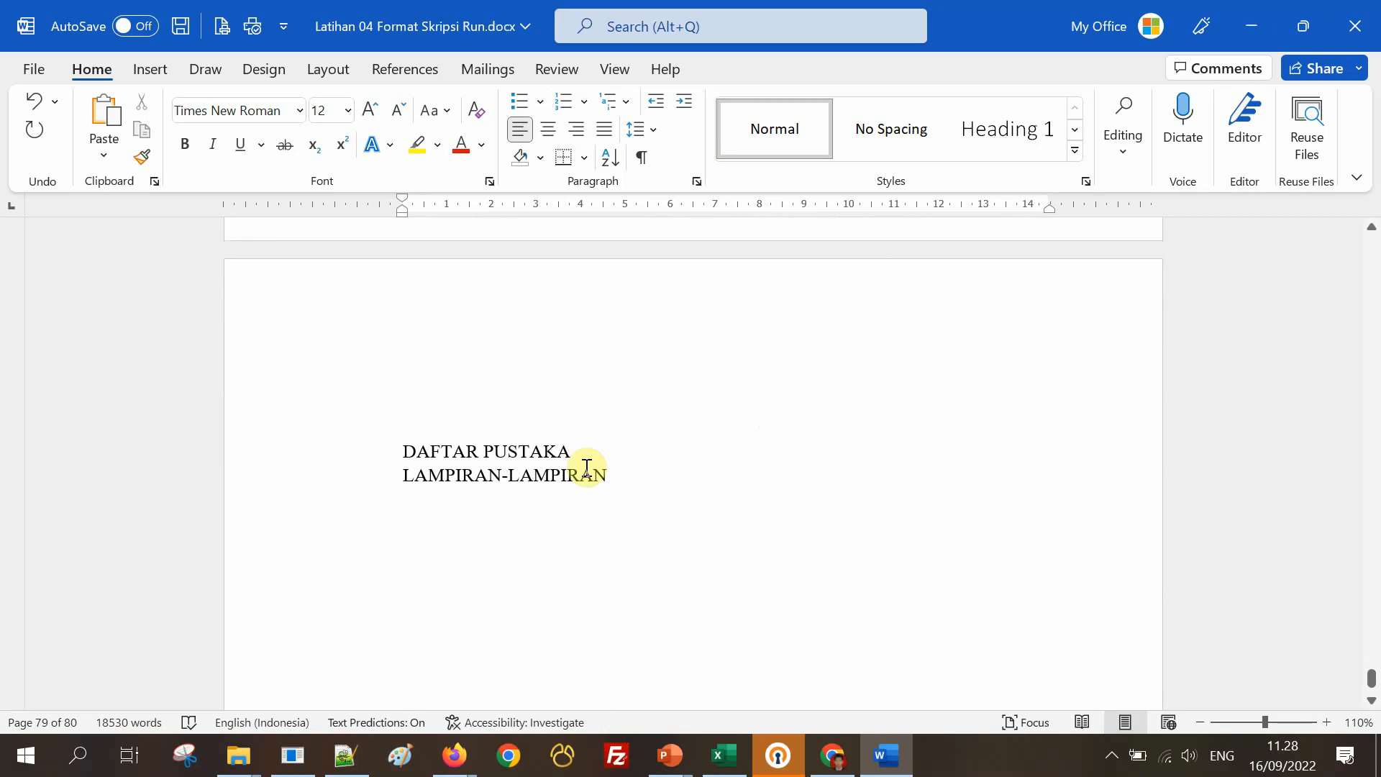
click(599, 455)
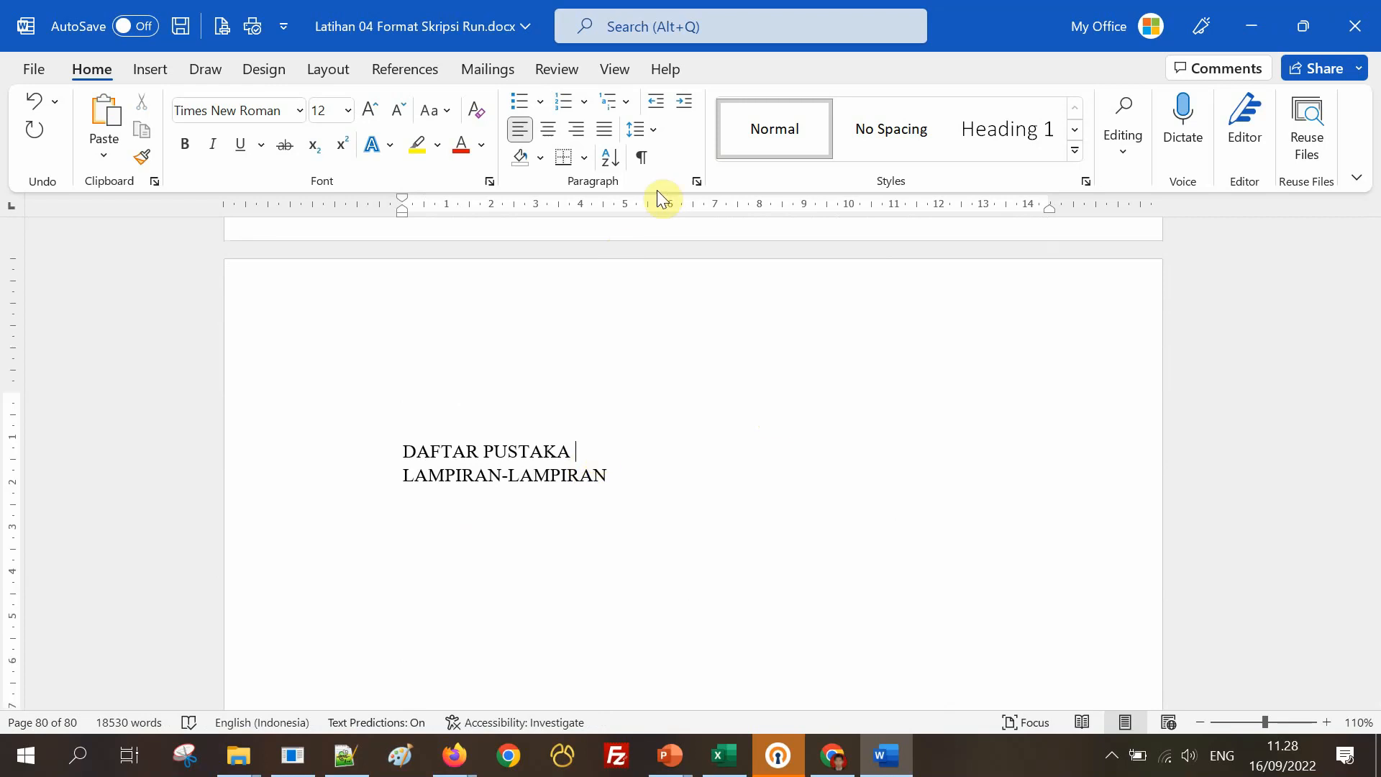
click(641, 156)
scroll(688, 475, down, 5)
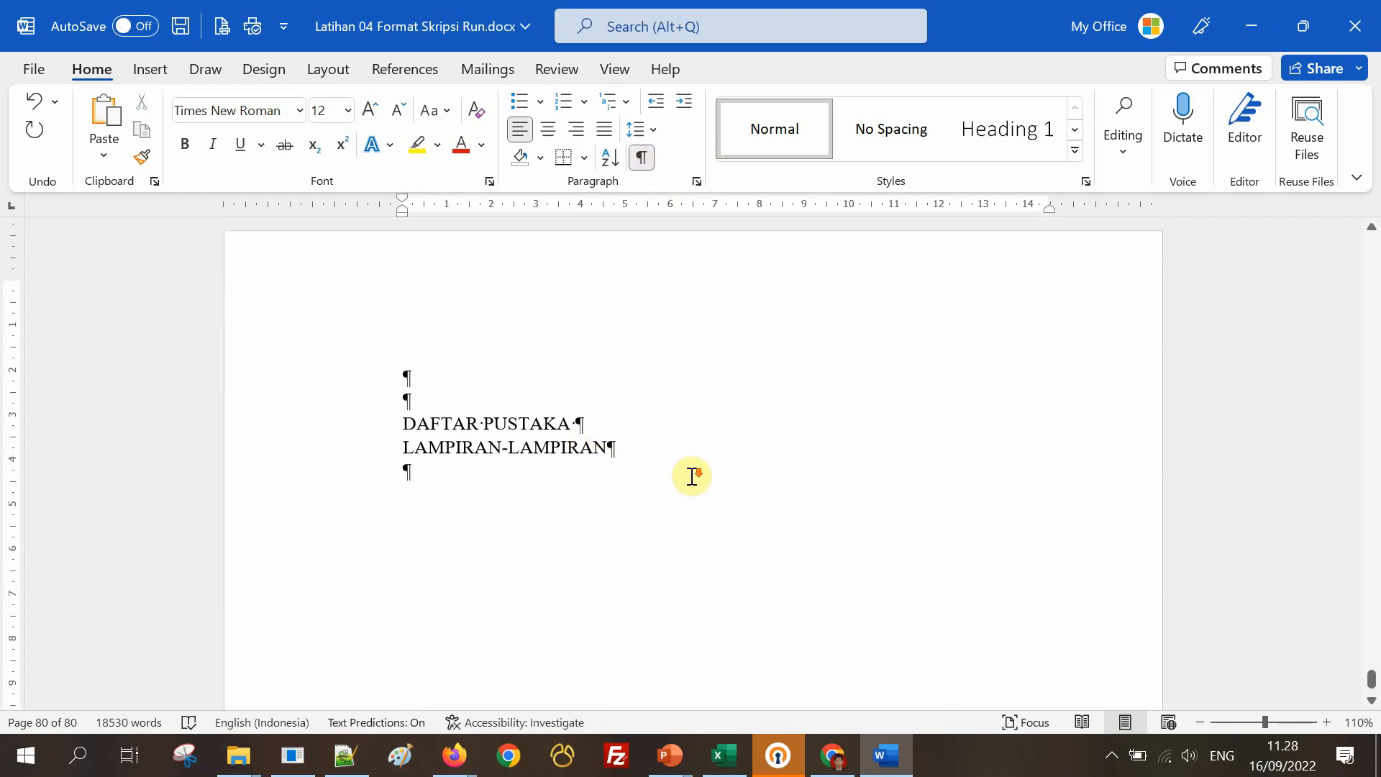
scroll(692, 471, up, 4)
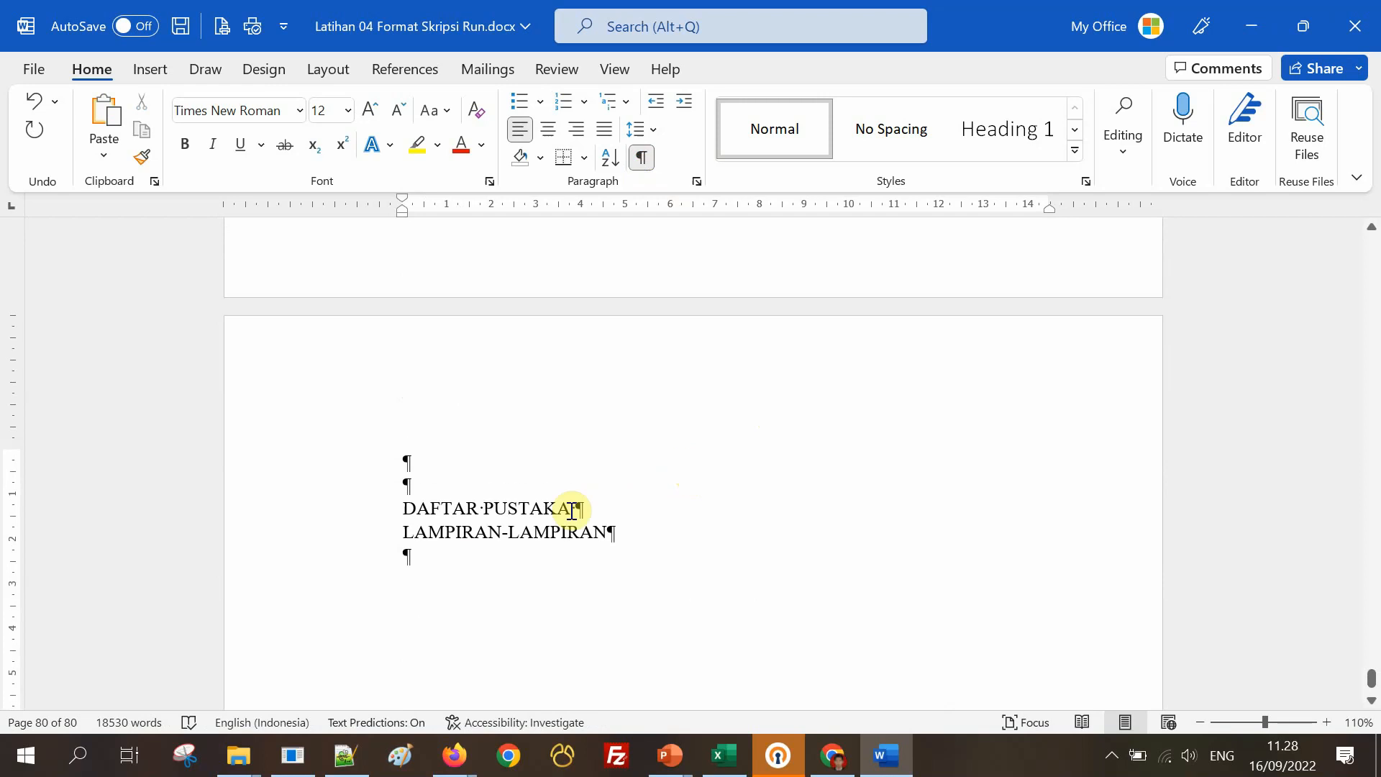
click(584, 509)
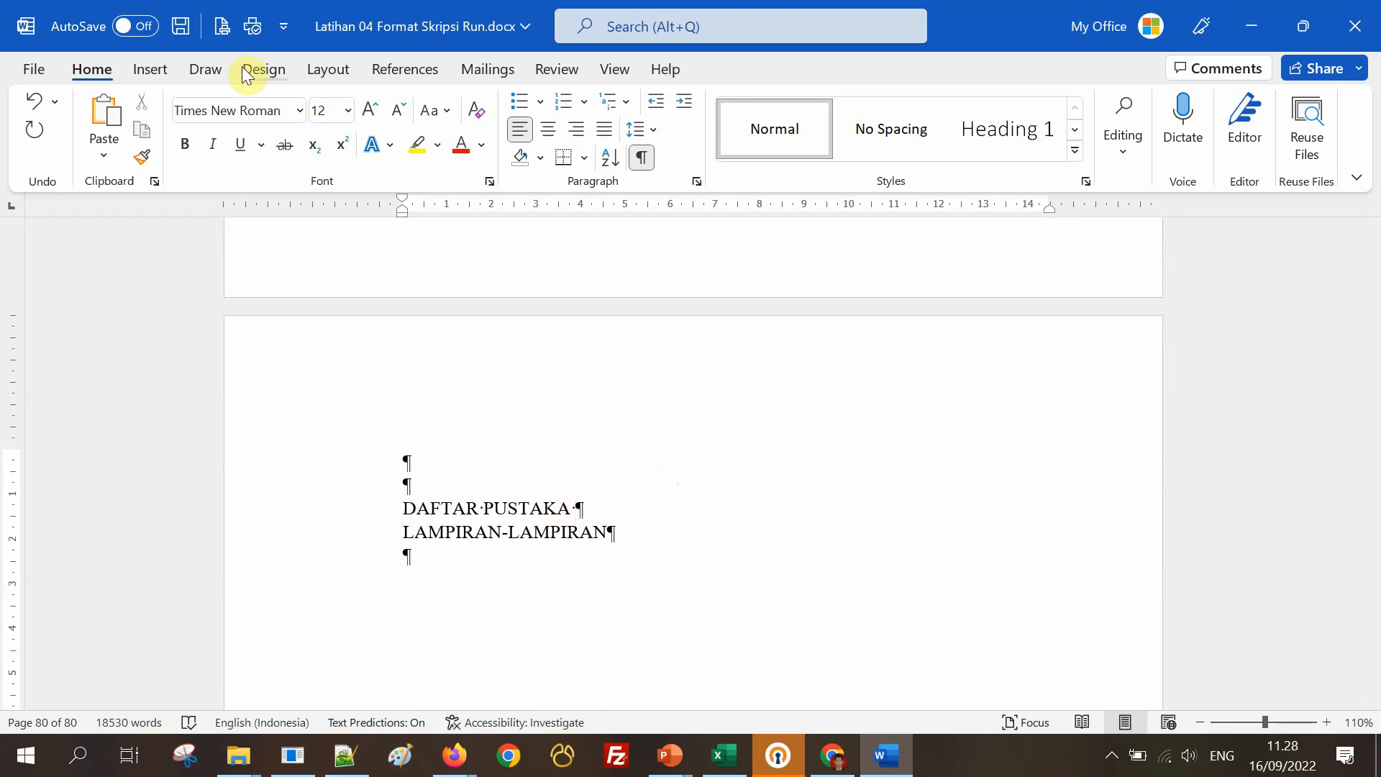
key(Return)
key(Return)
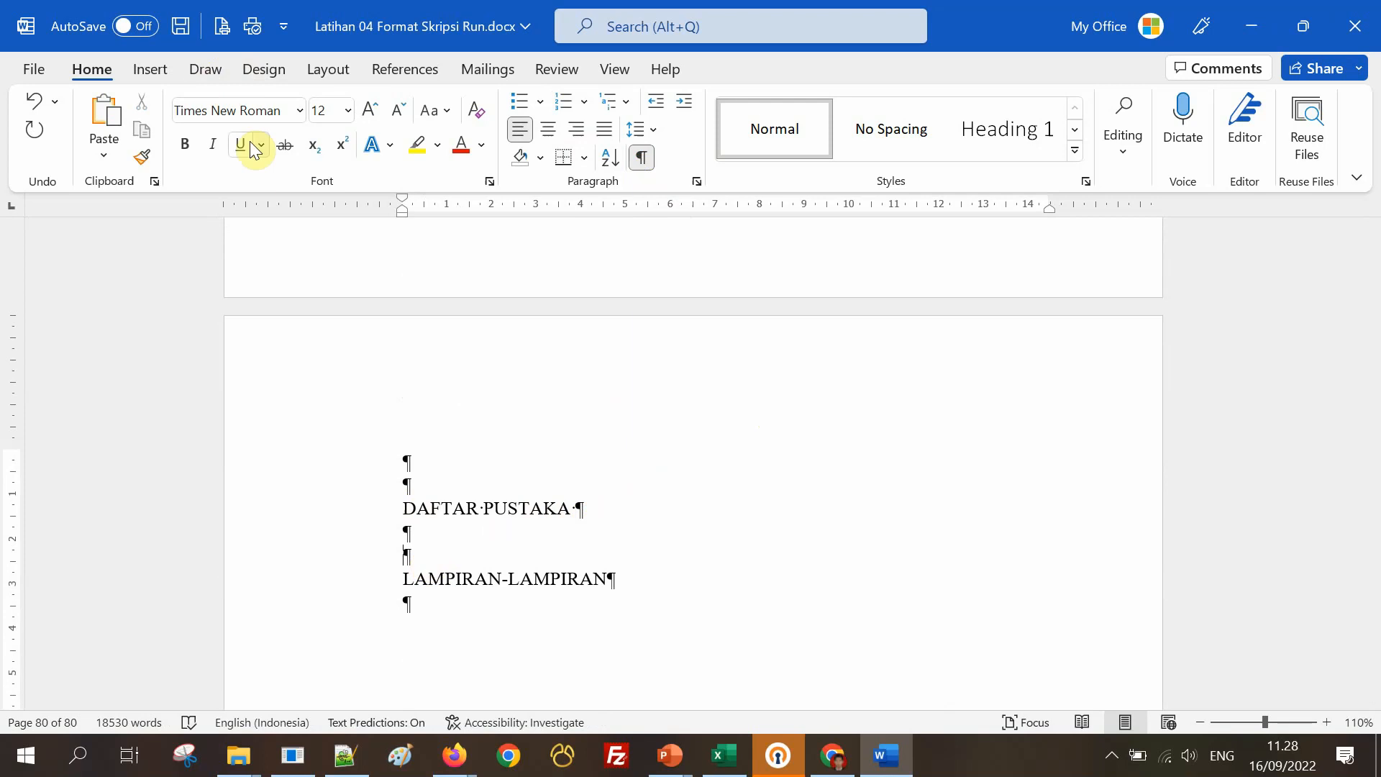
Insert a page break above LAMPIRAN-LAMPIRAN so it starts on a new page, and hide the formatting marks.
click(321, 72)
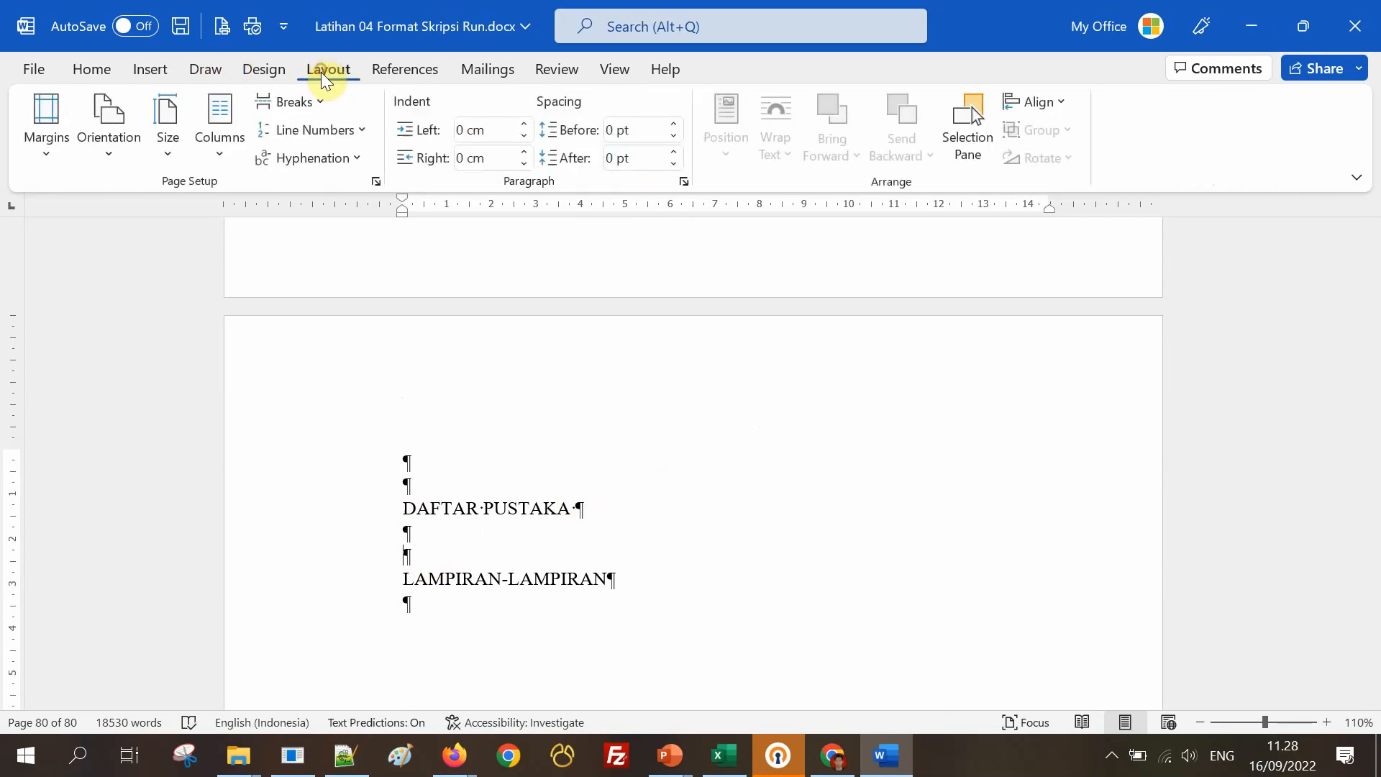
click(302, 101)
click(338, 176)
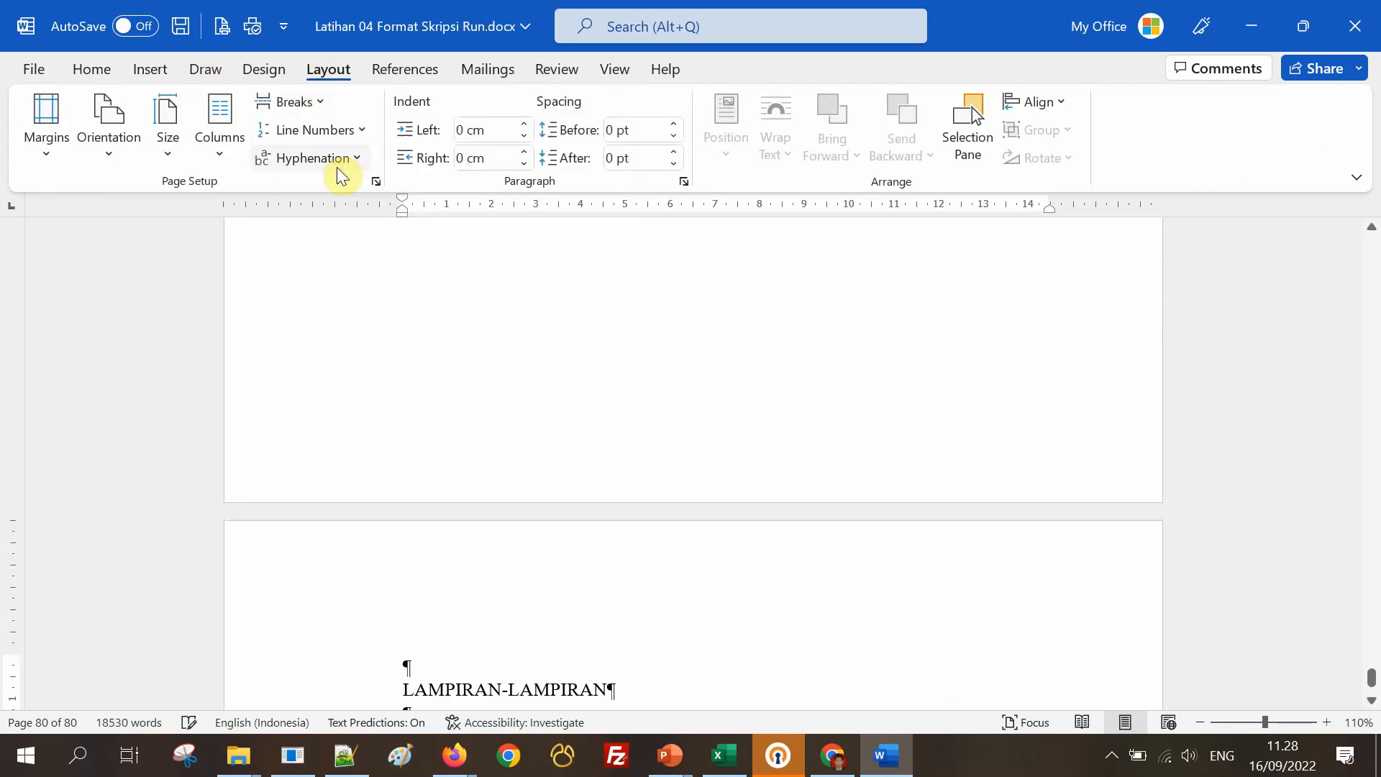
scroll(854, 353, down, 5)
scroll(854, 353, up, 5)
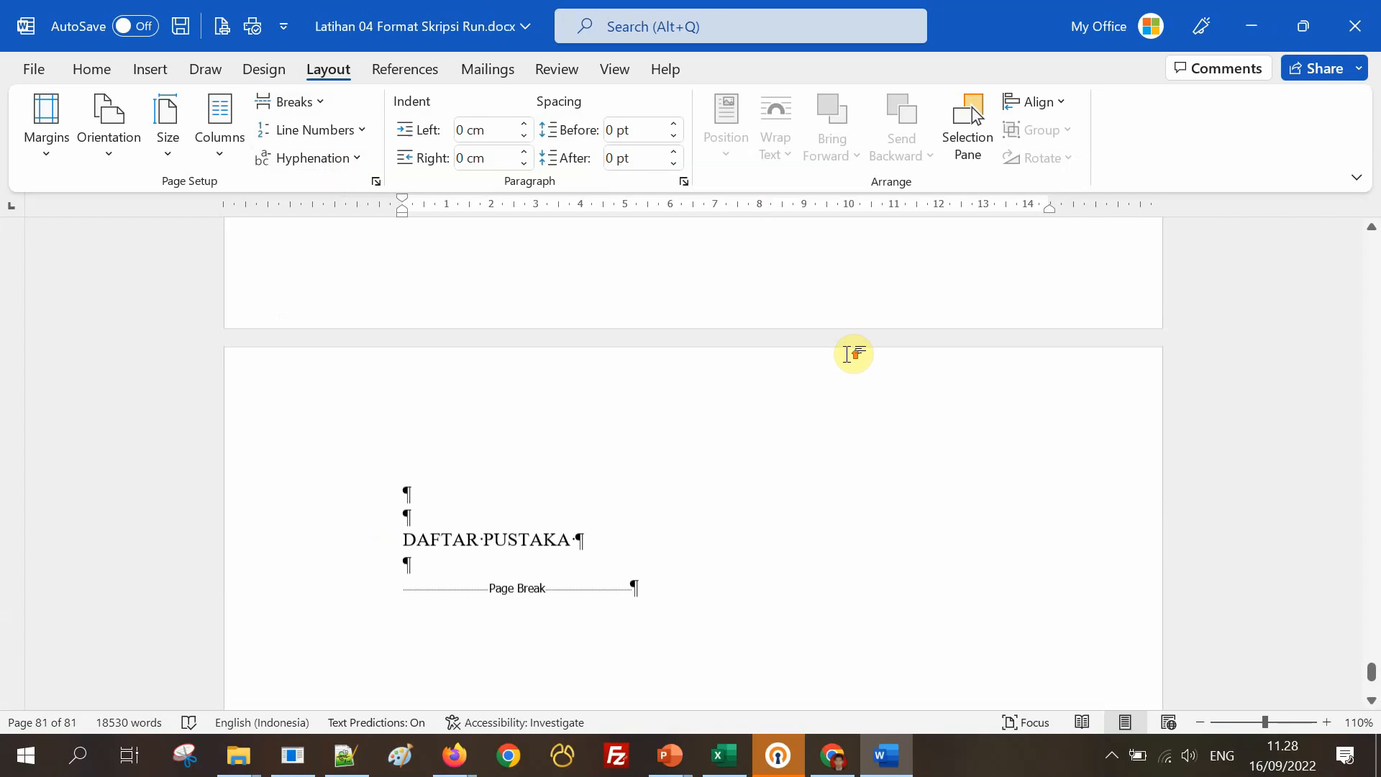
scroll(743, 484, down, 10)
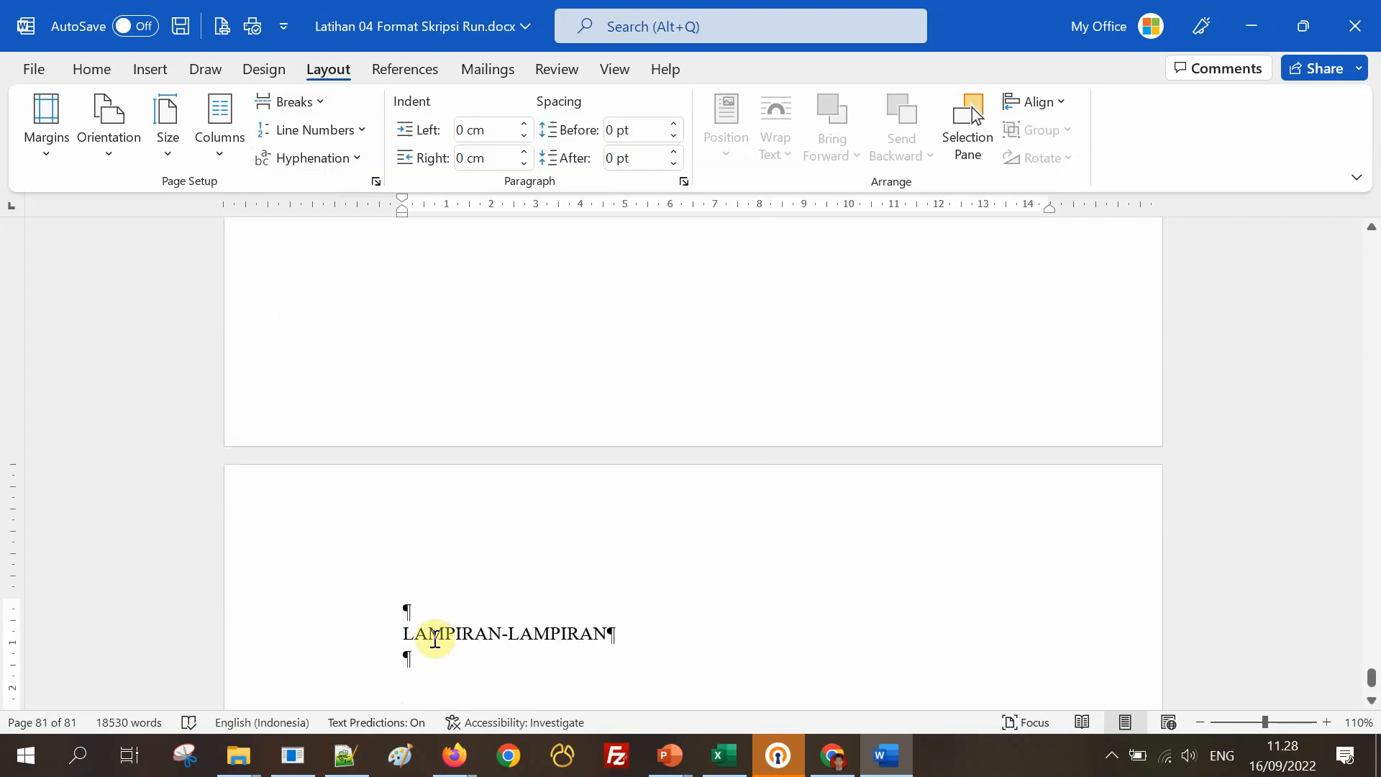
scroll(712, 346, up, 10)
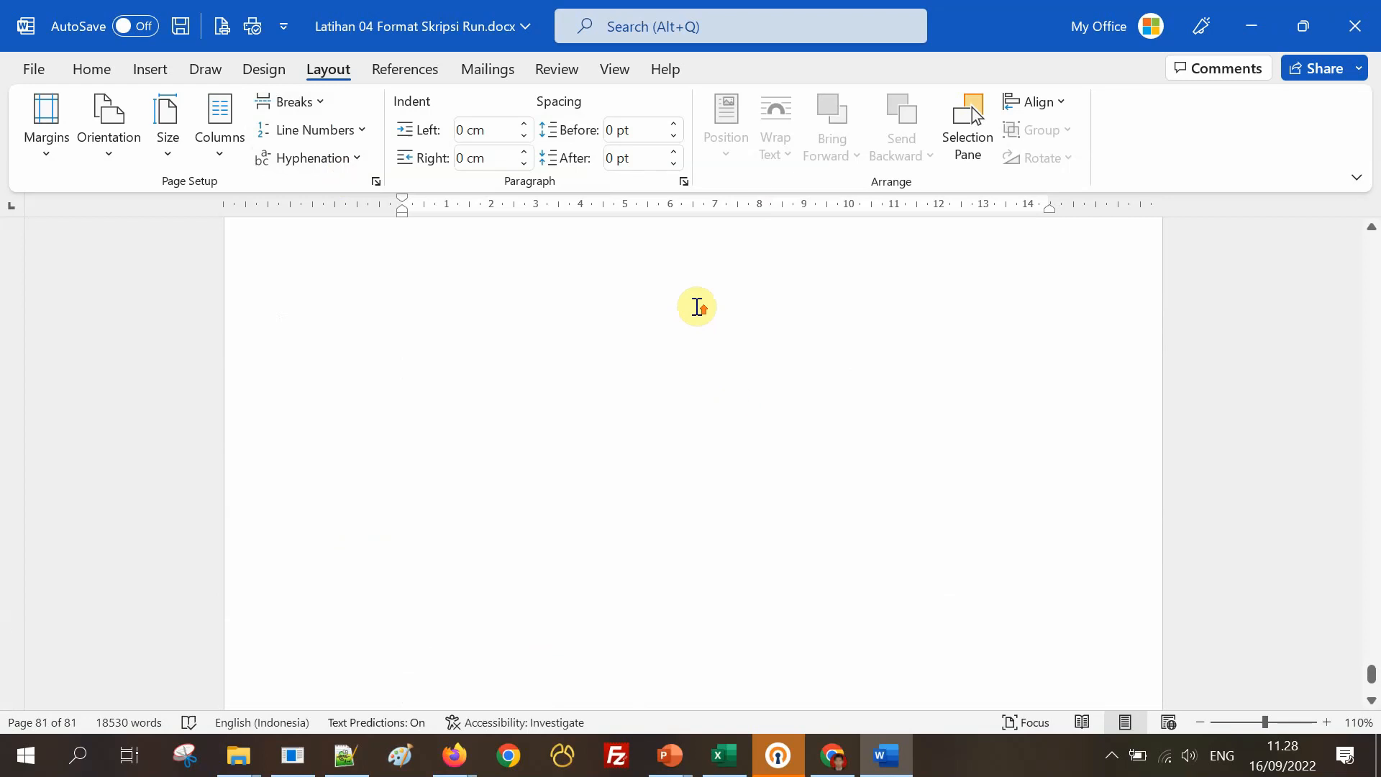
click(105, 68)
click(640, 161)
double_click(783, 474)
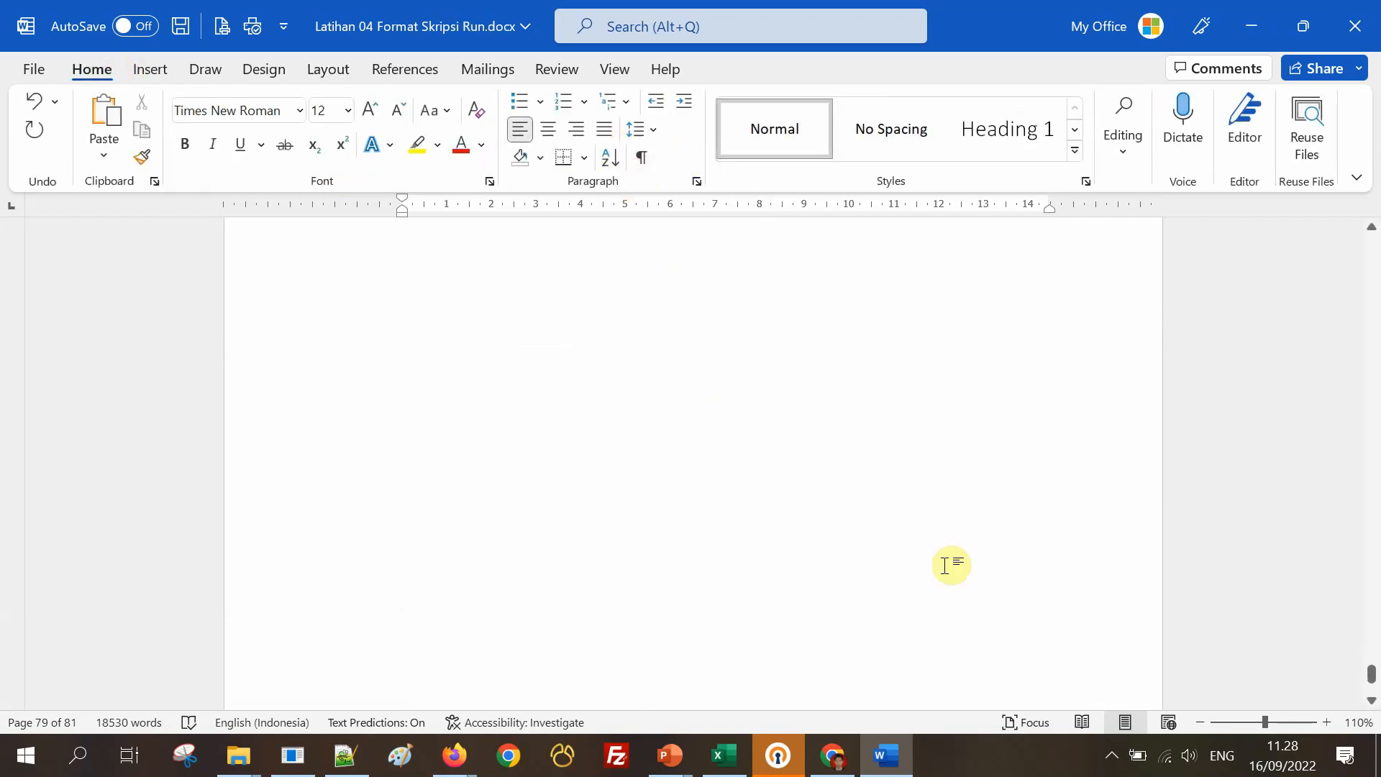
Return to the cover page of the thesis and switch to the PowerPoint presentation "Latihan Memformat Skripsi dengan Microsoft Word.pptx".
scroll(958, 568, up, 15)
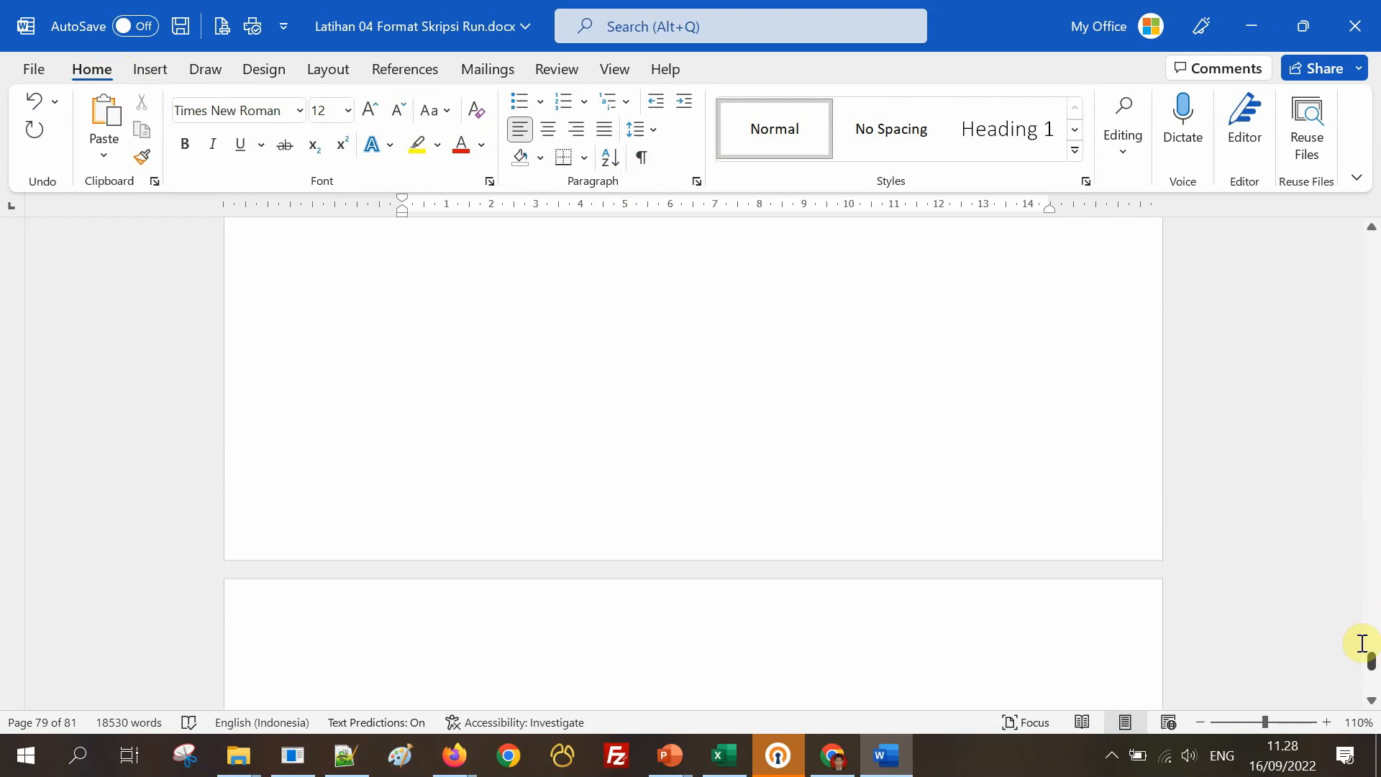
drag(1373, 658, 1372, 245)
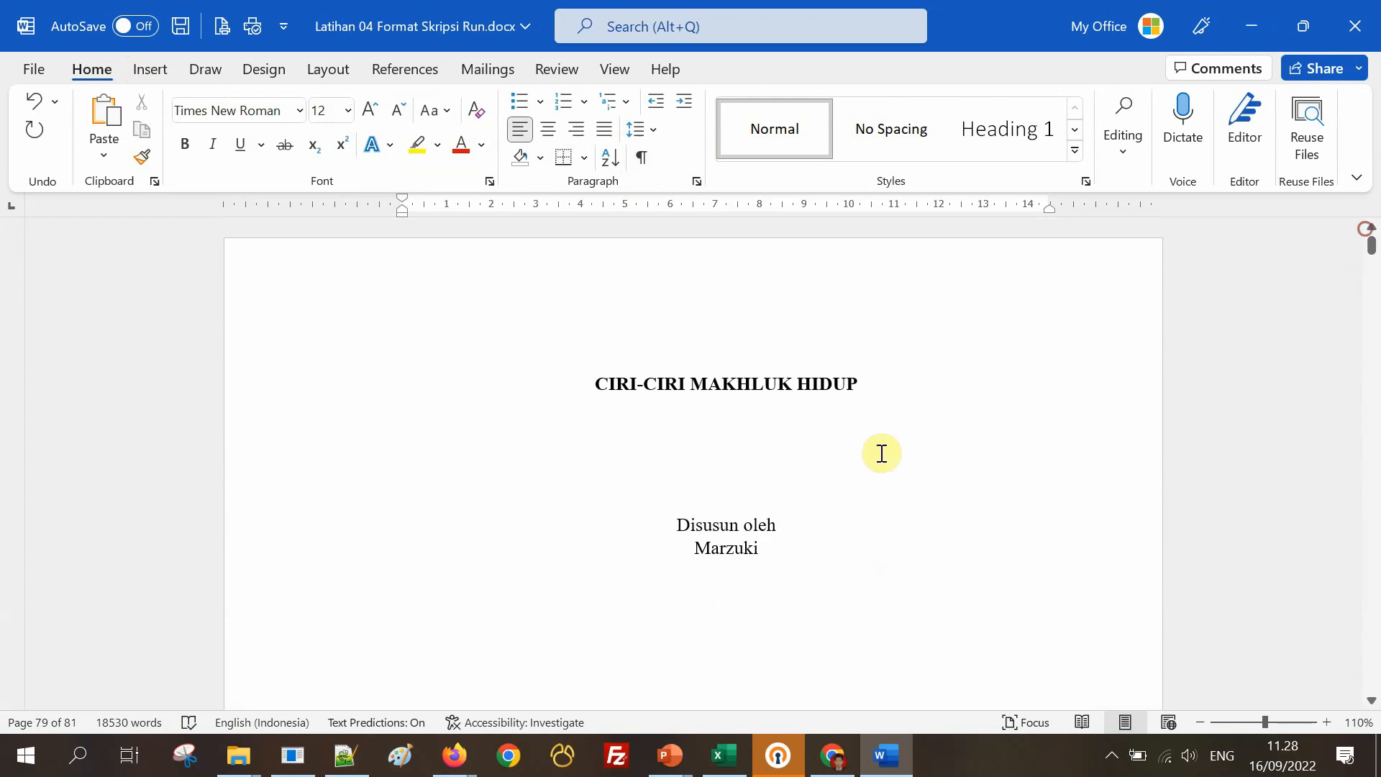
scroll(882, 454, down, 3)
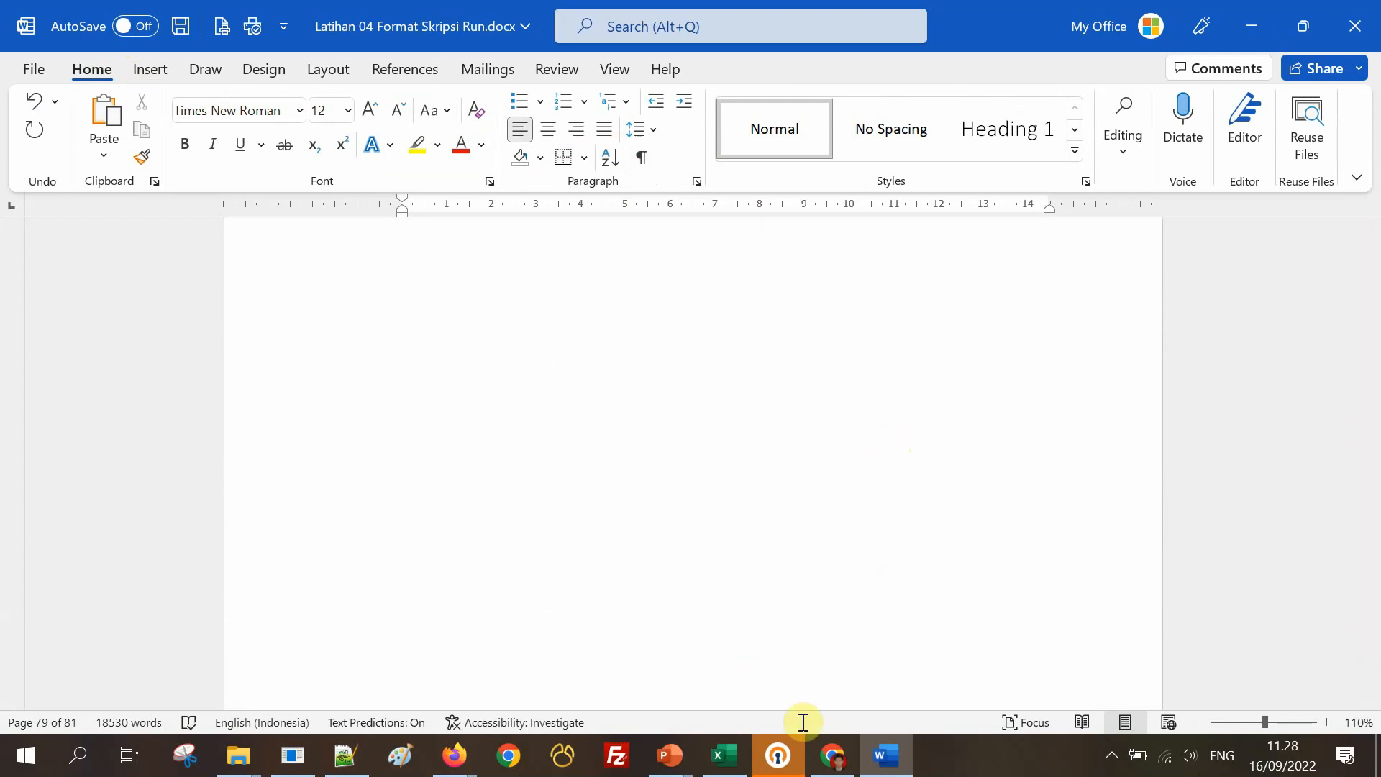
click(670, 755)
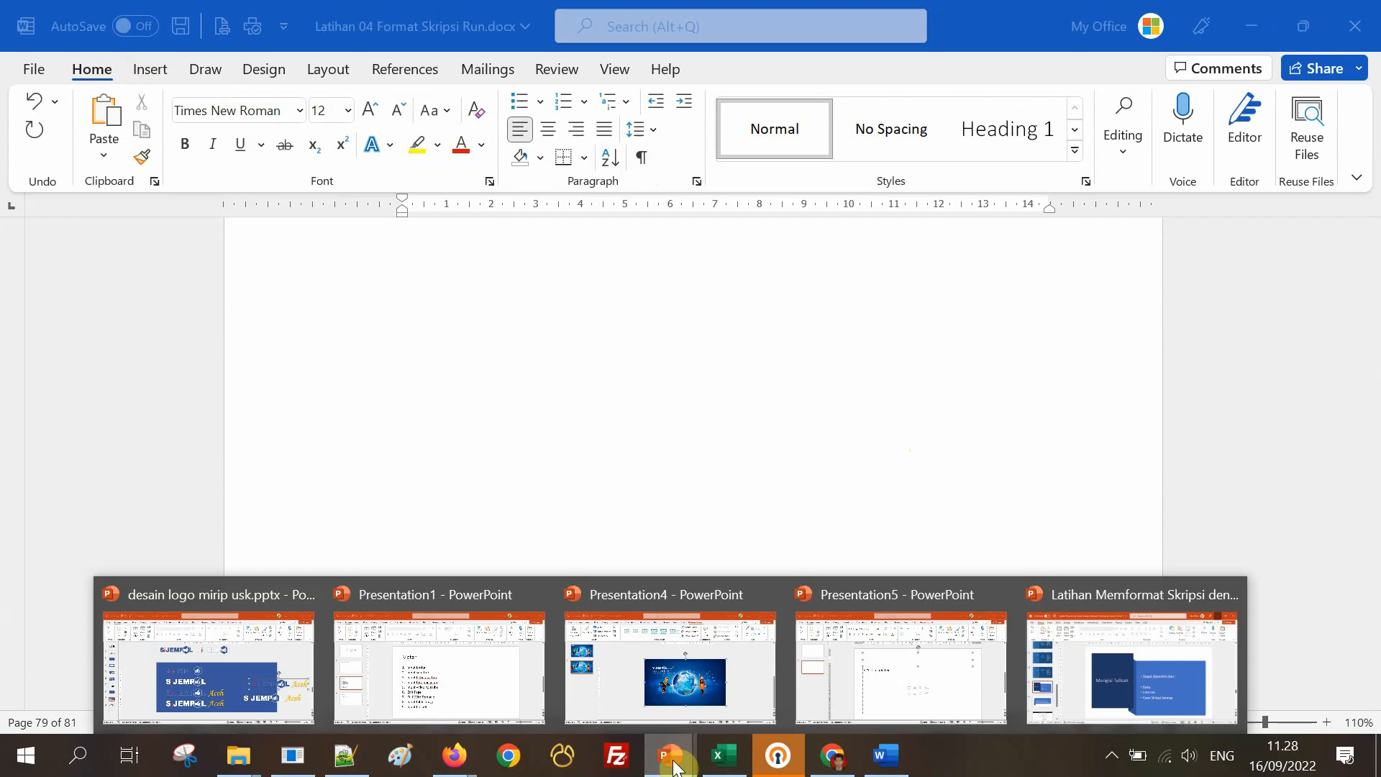
click(1132, 689)
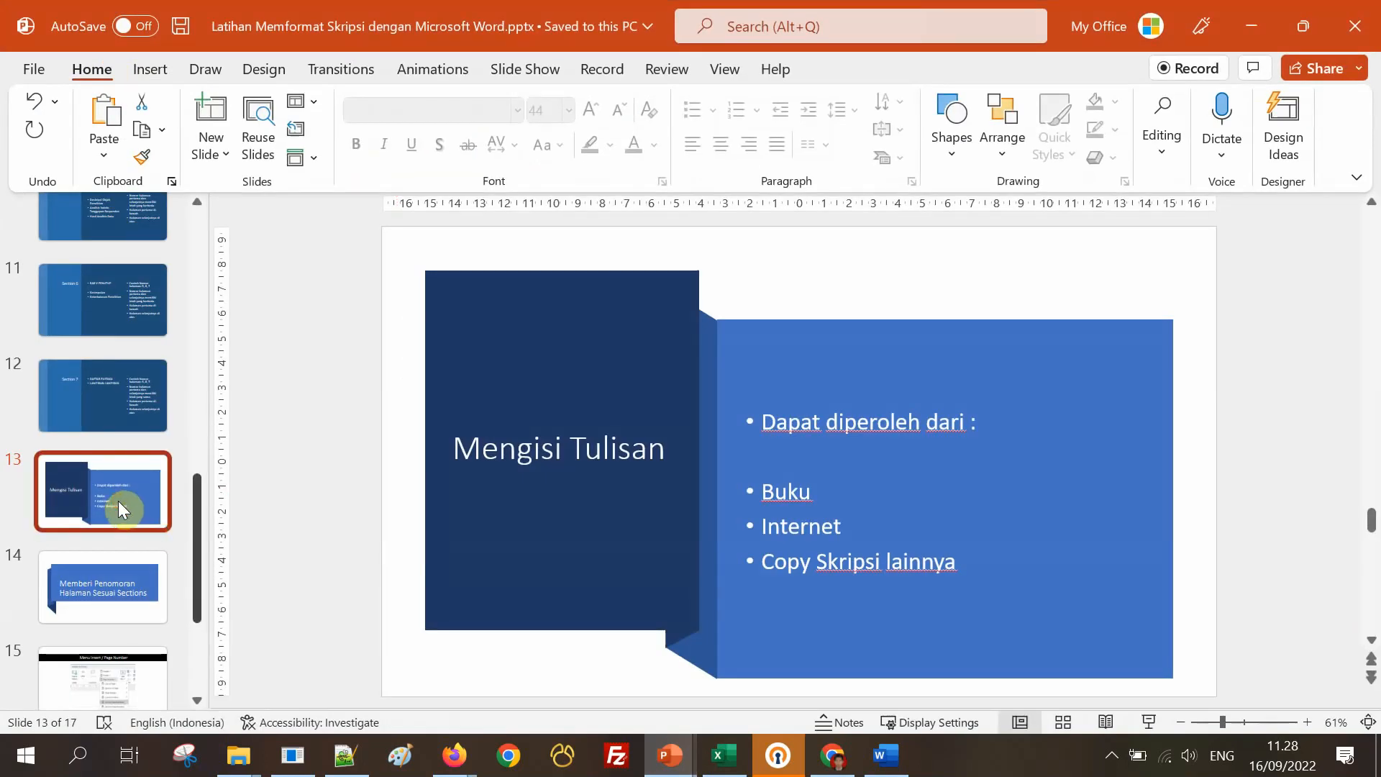
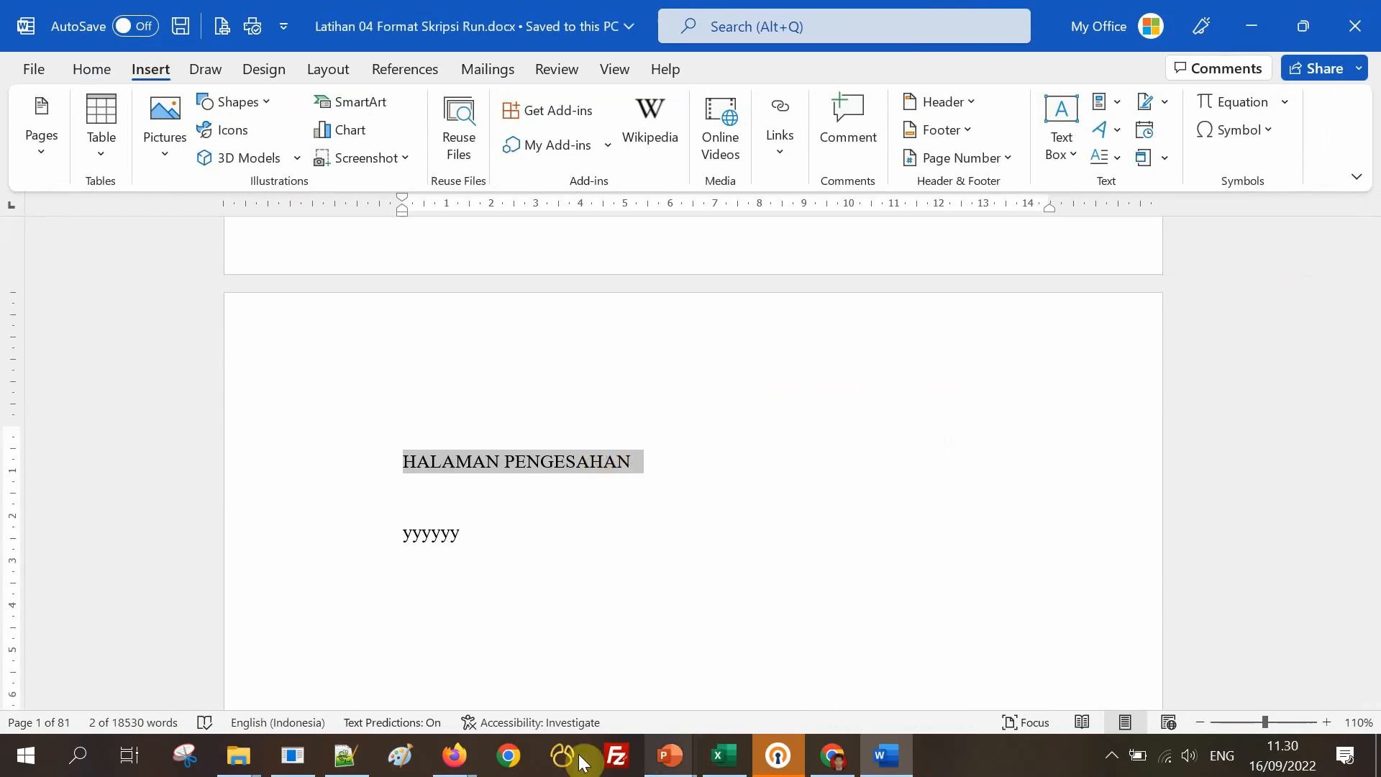
Switch to the sample thesis "KEGIATAN EKSPOR OLEH PT. LAMPULO JAYA BAHARI" in Chrome and go to its title page.
click(454, 755)
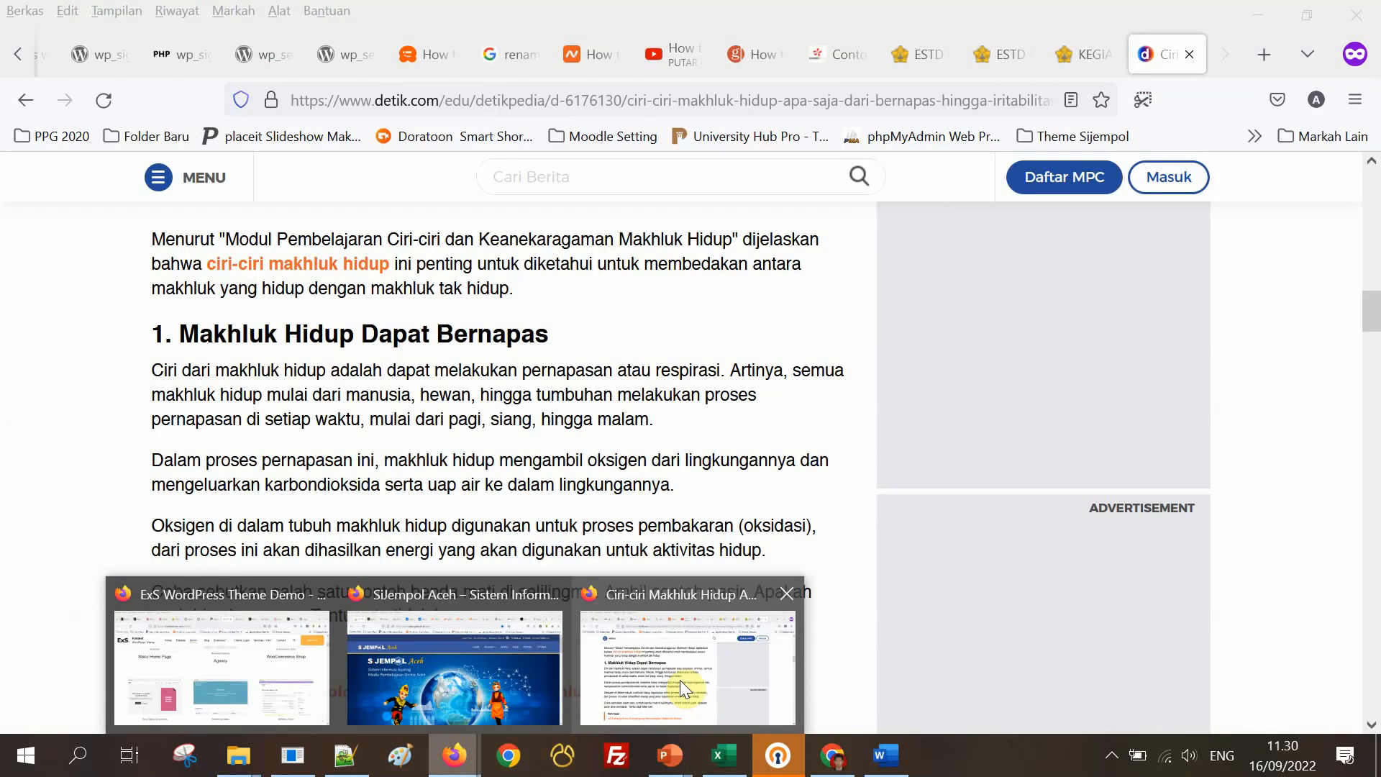
click(680, 680)
mouse_move(453, 759)
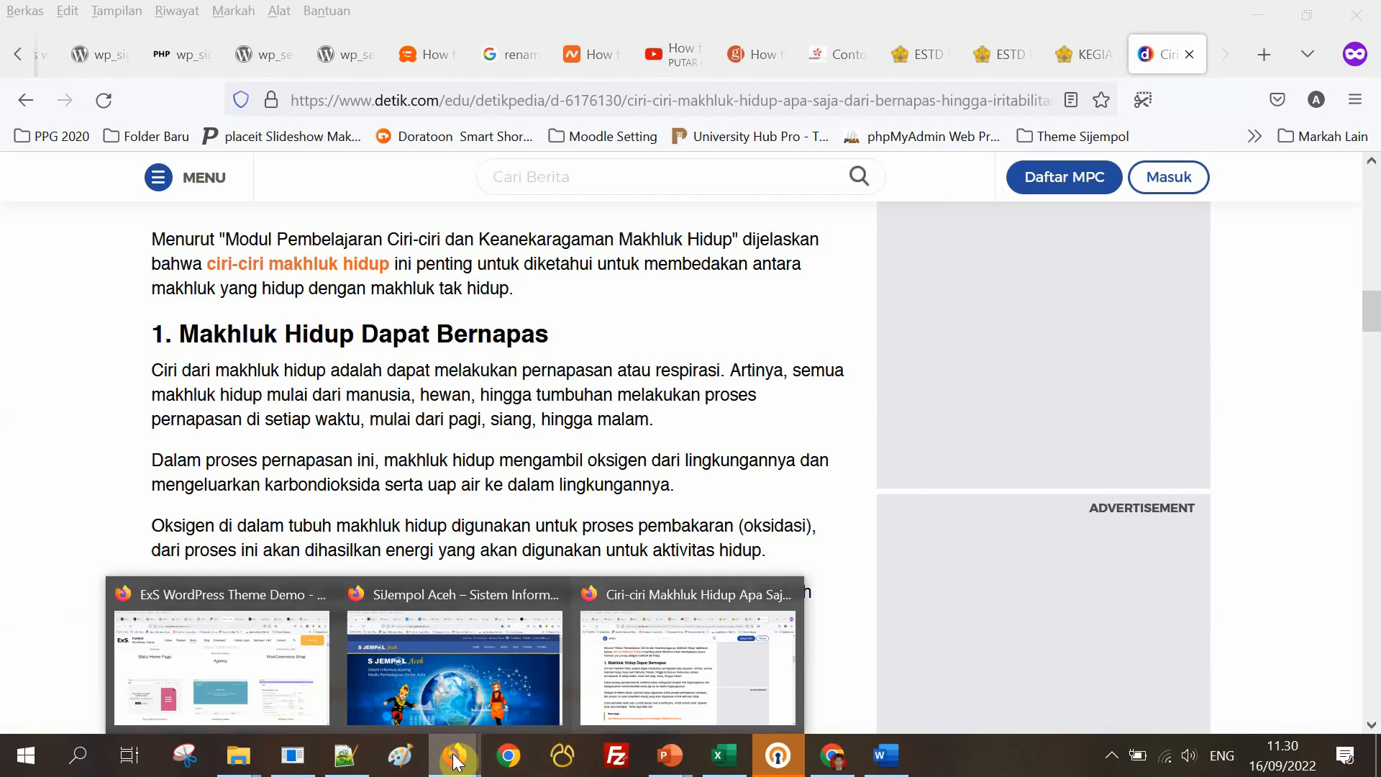
click(832, 755)
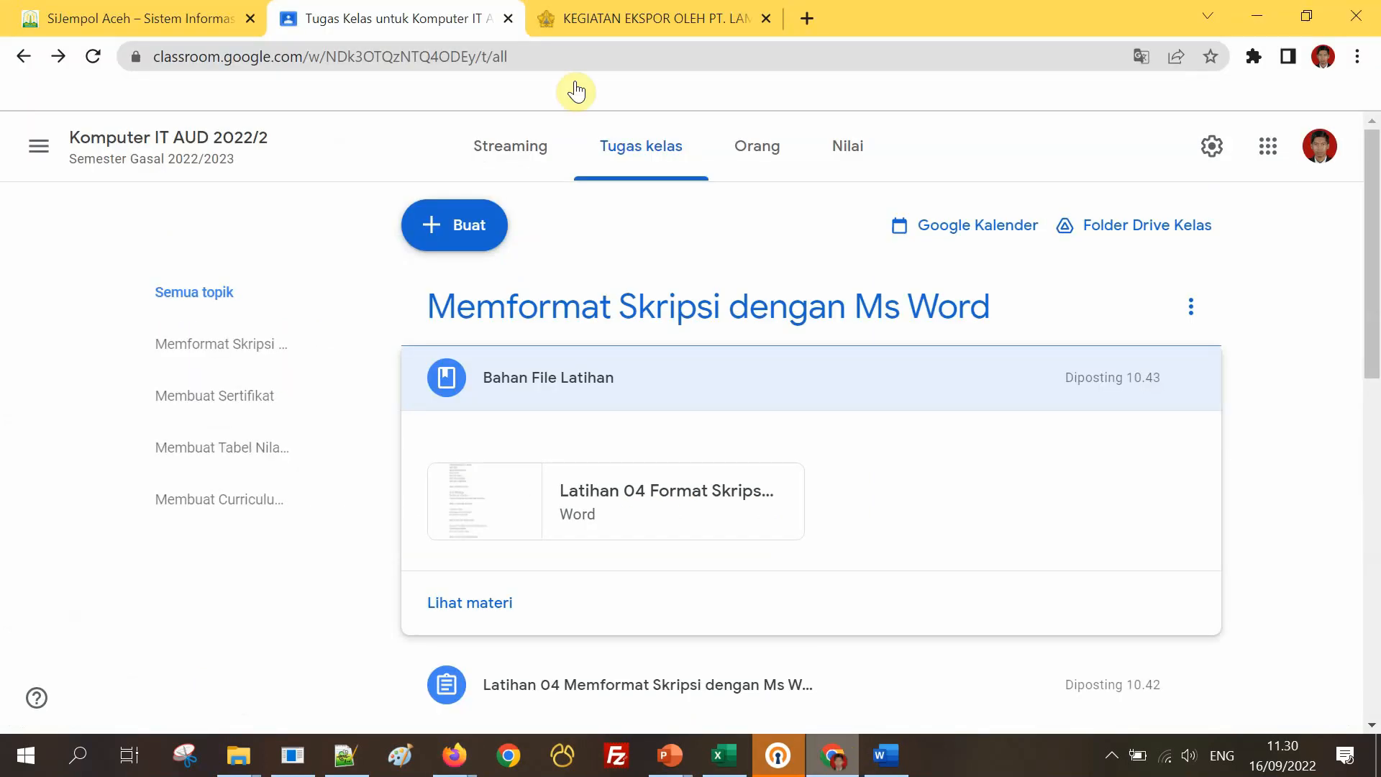
click(615, 18)
scroll(1374, 299, up, 5)
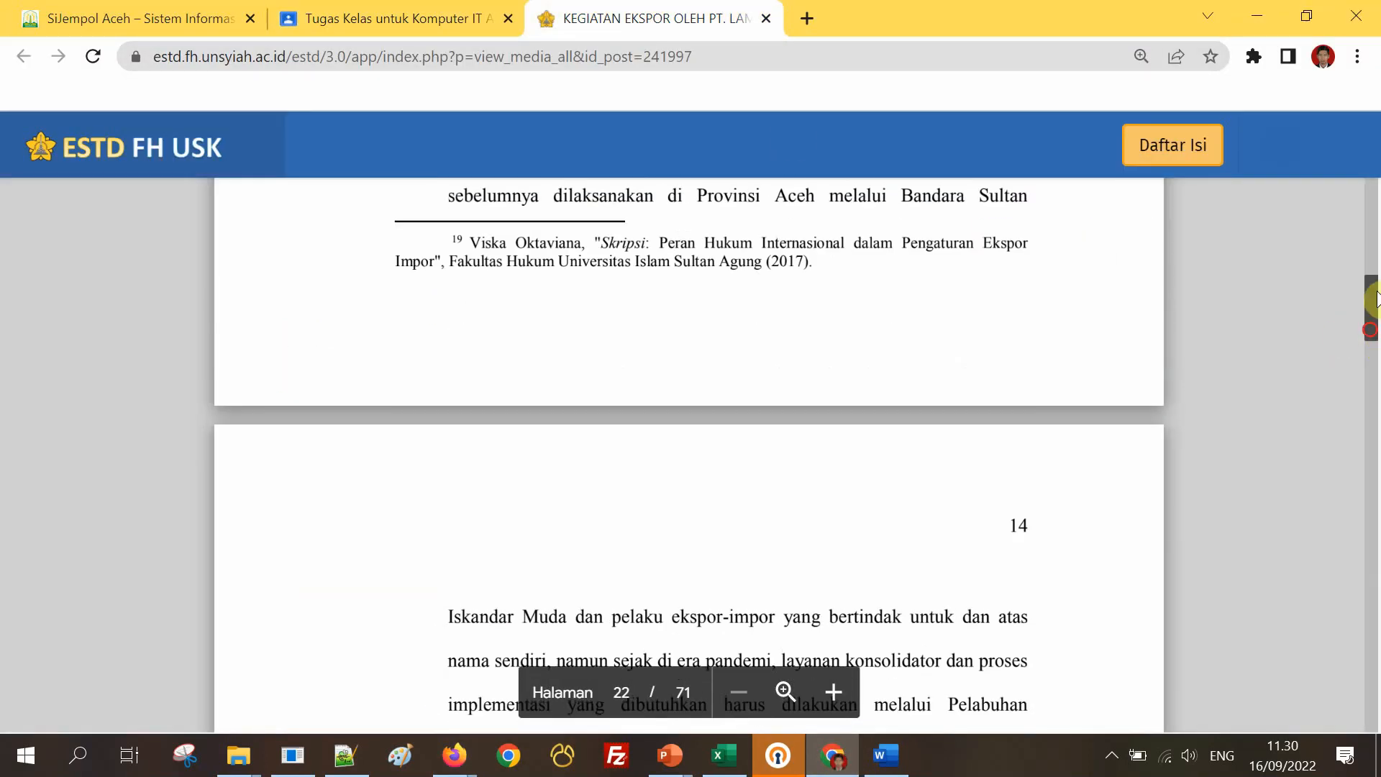
scroll(1376, 298, up, 20)
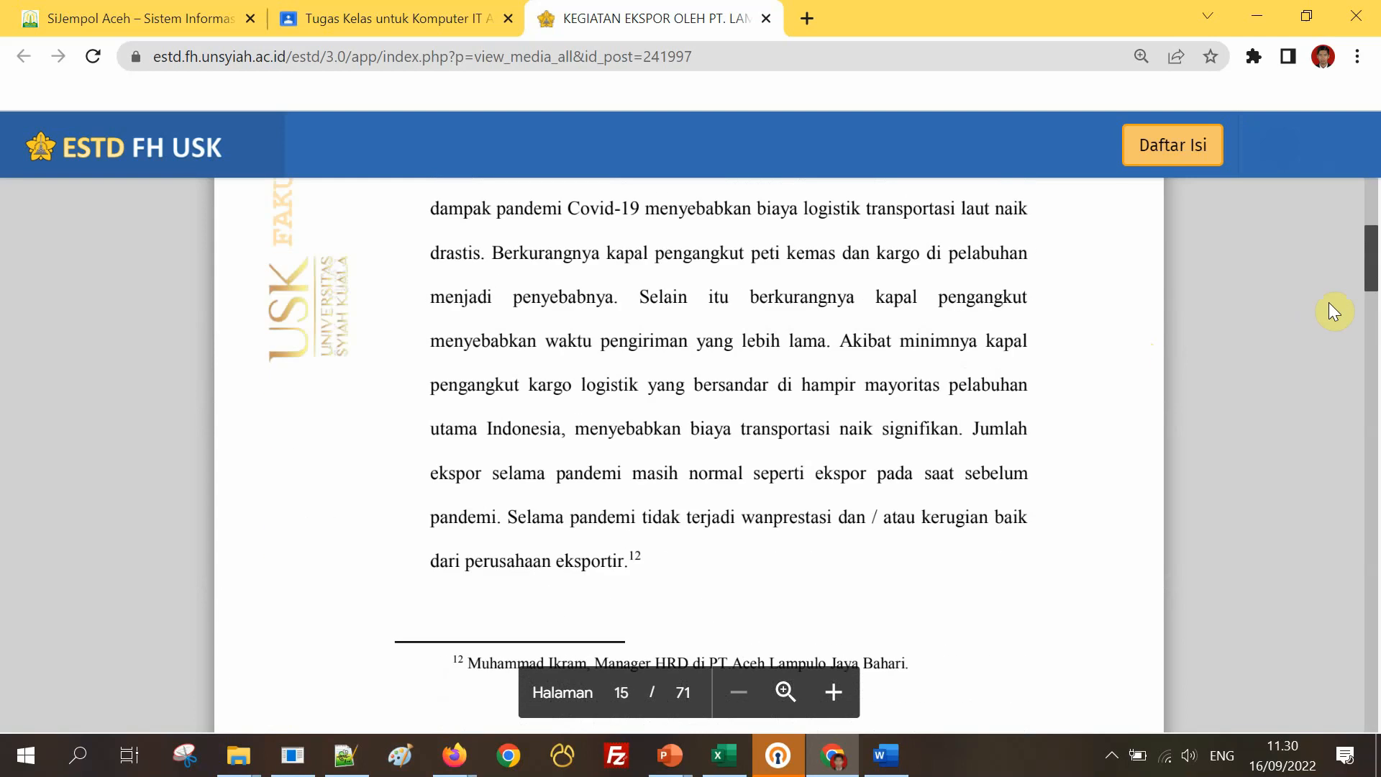
scroll(1334, 309, up, 1)
drag(1371, 268, 1371, 145)
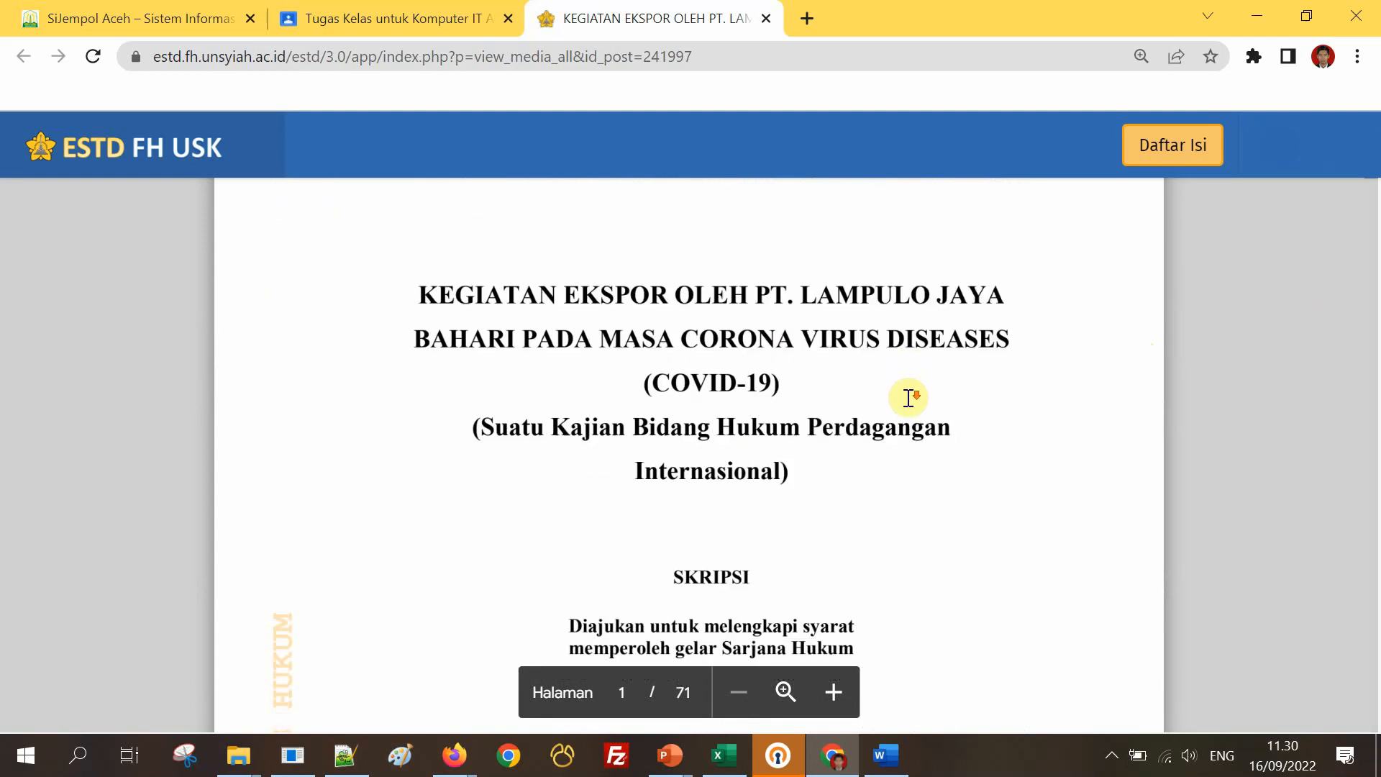
Examine how the statement and ABSTRAK pages of the sample thesis are numbered at the foot of the page.
scroll(909, 398, down, 20)
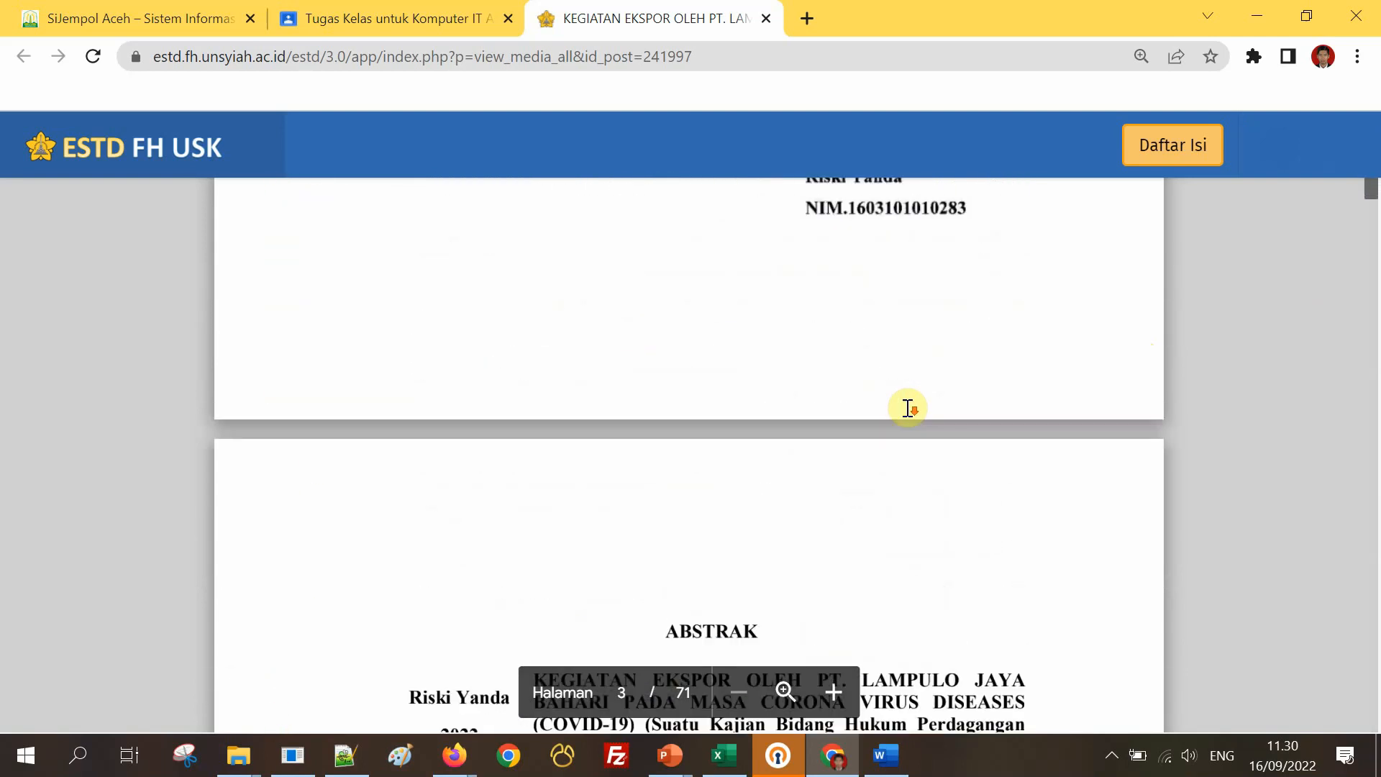
scroll(909, 408, down, 20)
scroll(906, 404, up, 6)
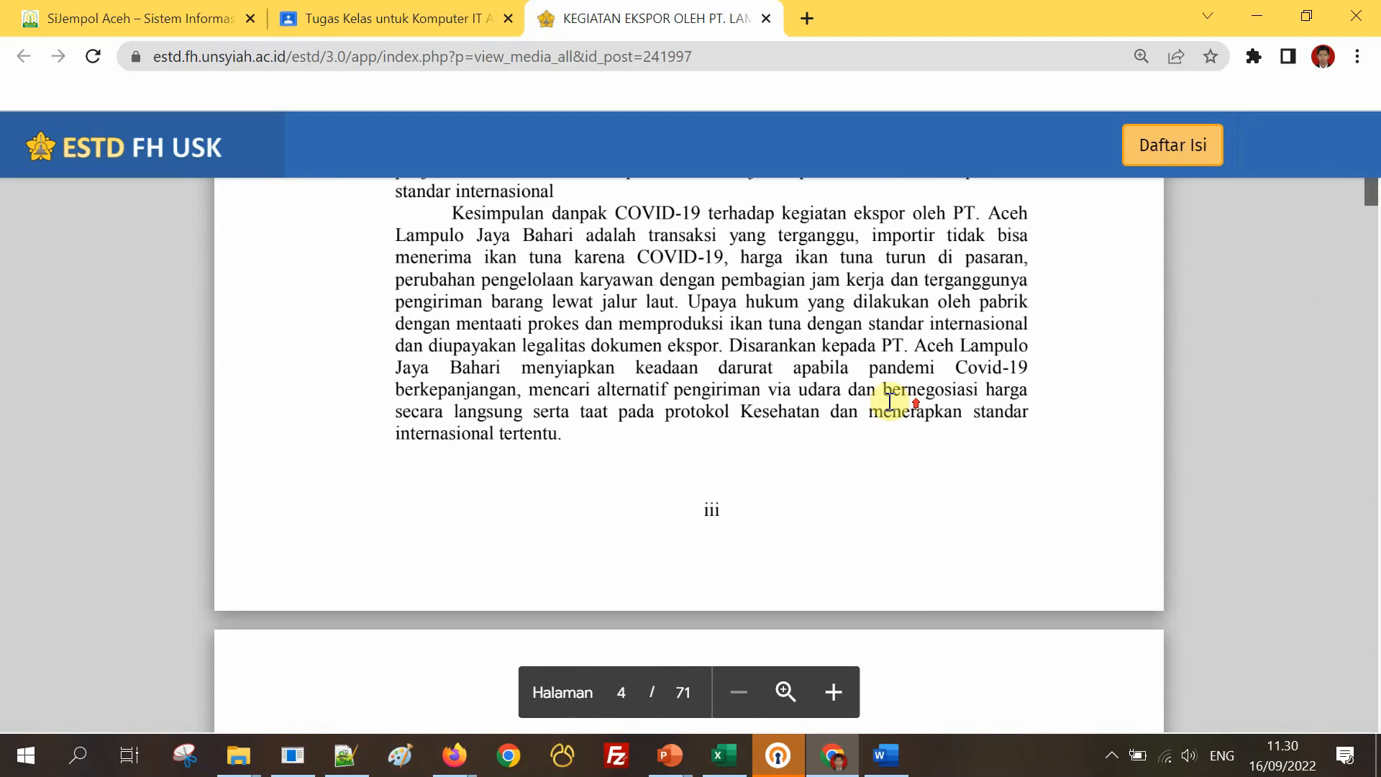
scroll(714, 530, up, 15)
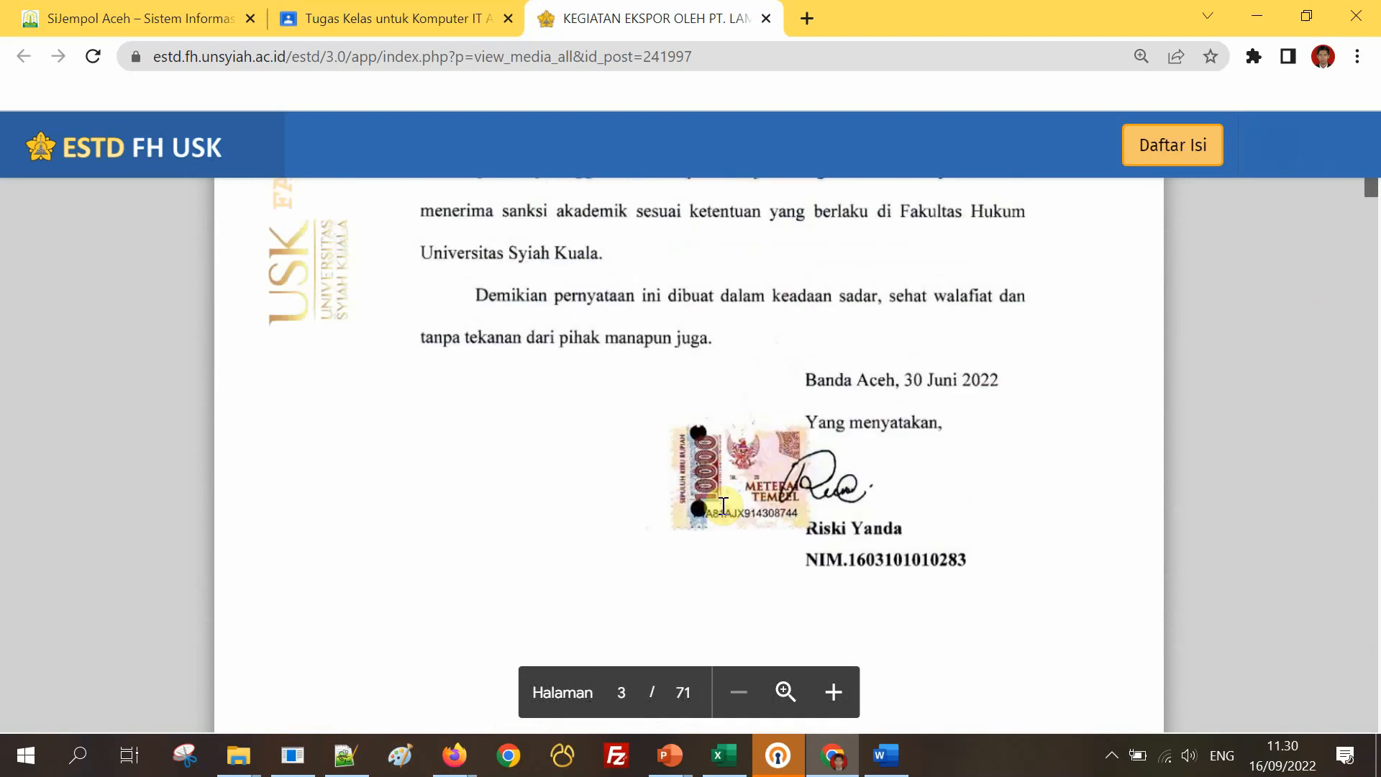
scroll(723, 505, down, 8)
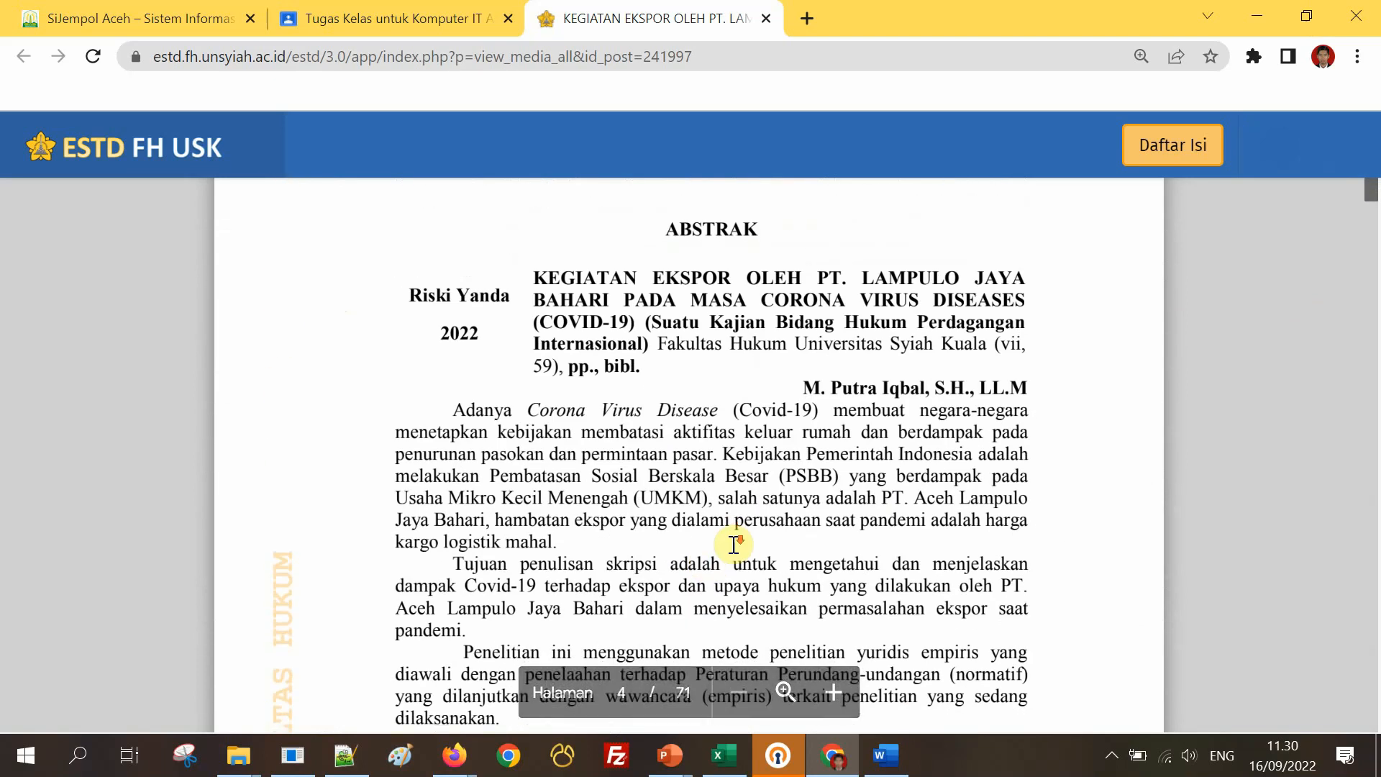
scroll(733, 545, down, 12)
double_click(708, 530)
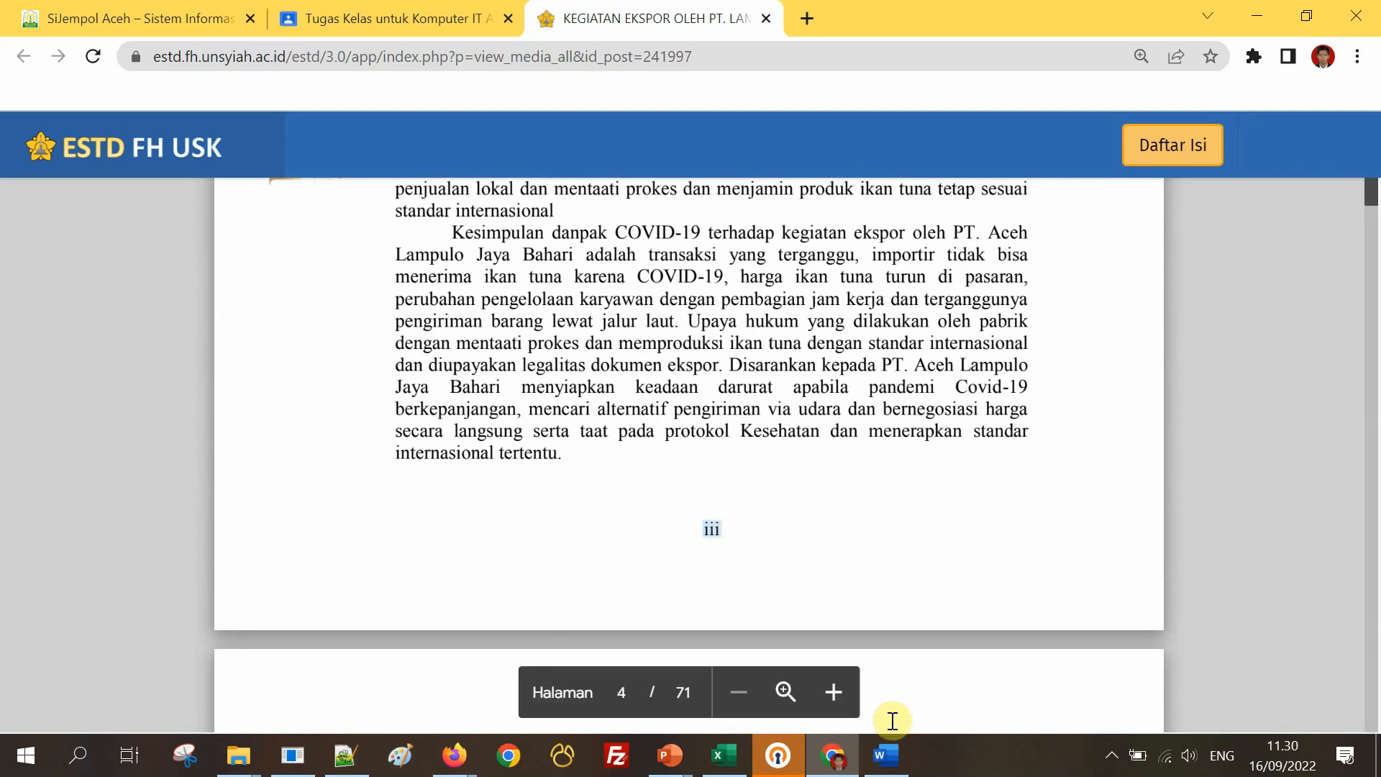
Switch back to the Word thesis document and review the pages from the cover to HALAMAN PENGESAHAN.
click(888, 757)
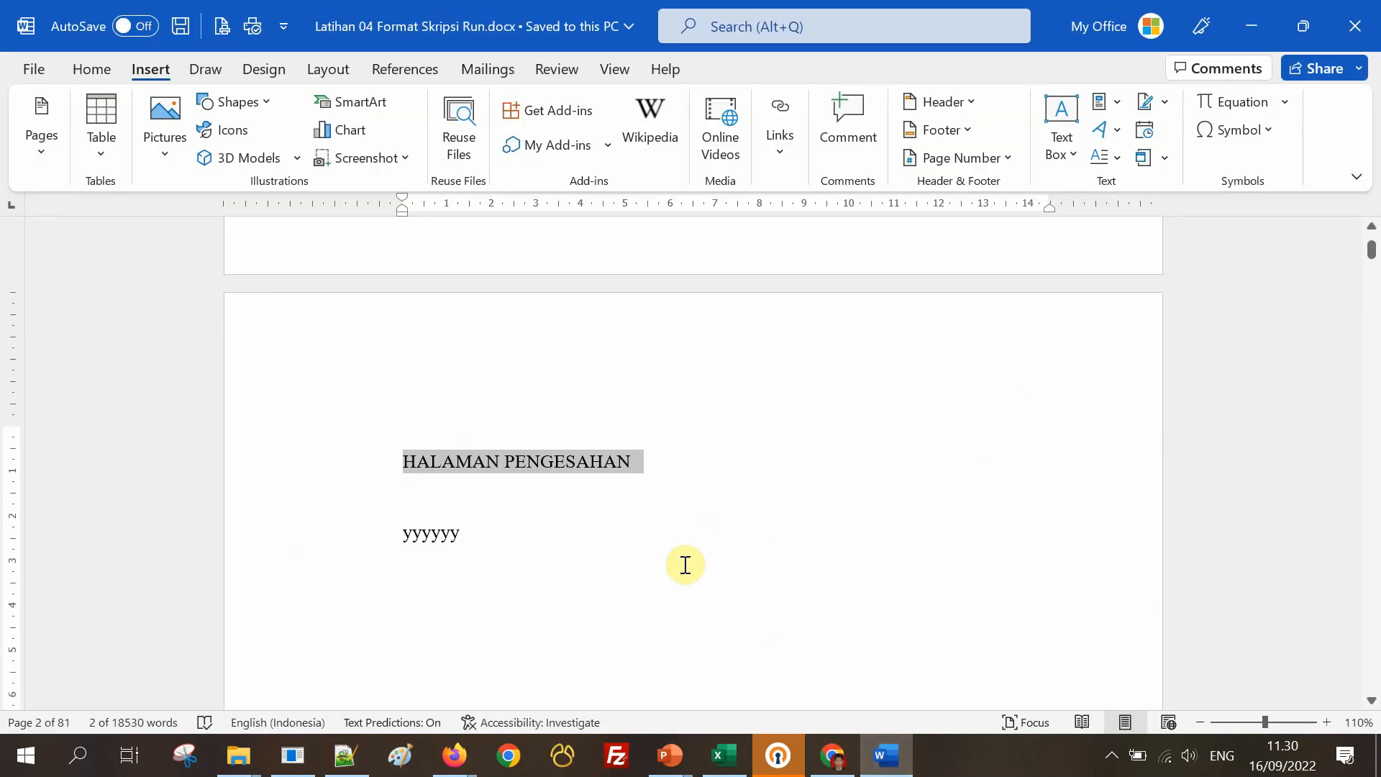
scroll(712, 472, up, 3)
scroll(716, 462, up, 5)
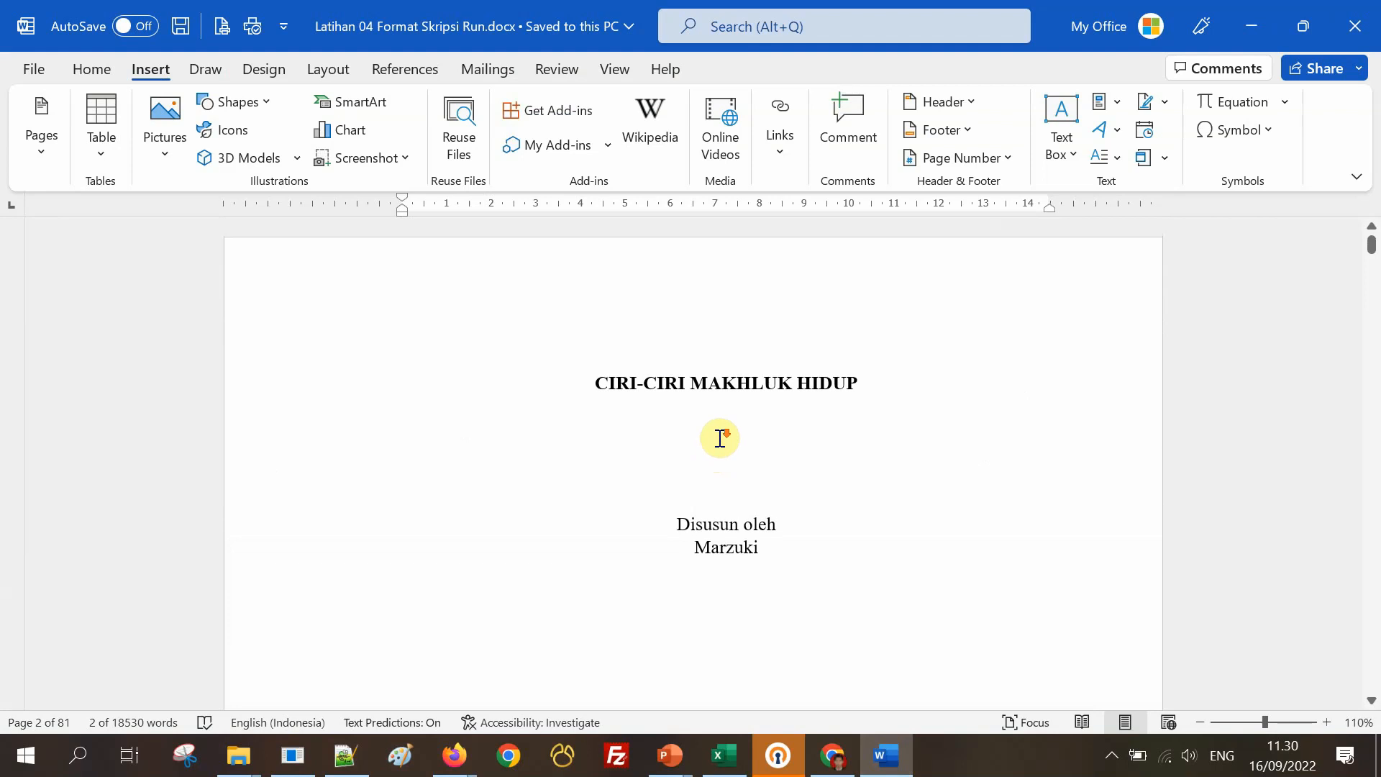
scroll(720, 440, down, 6)
scroll(719, 438, down, 6)
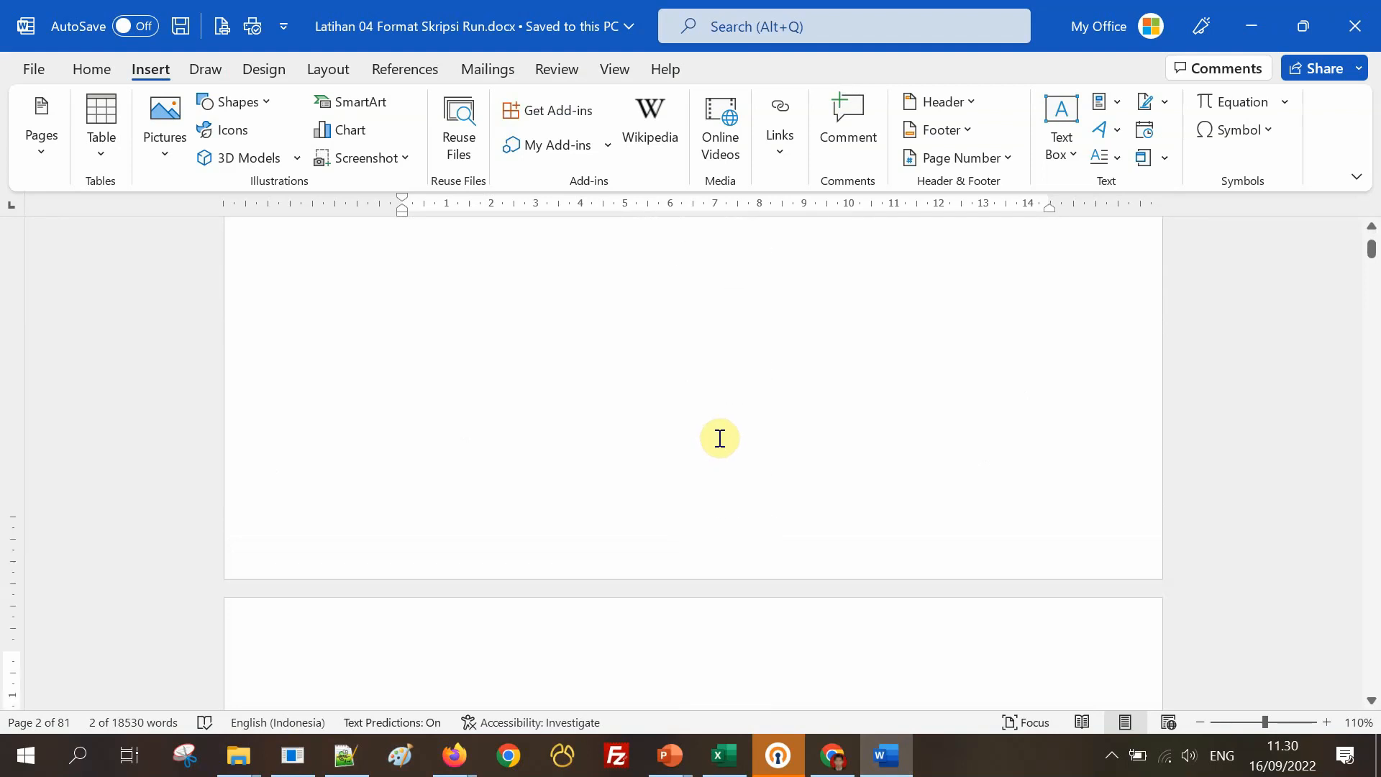
scroll(720, 437, down, 2)
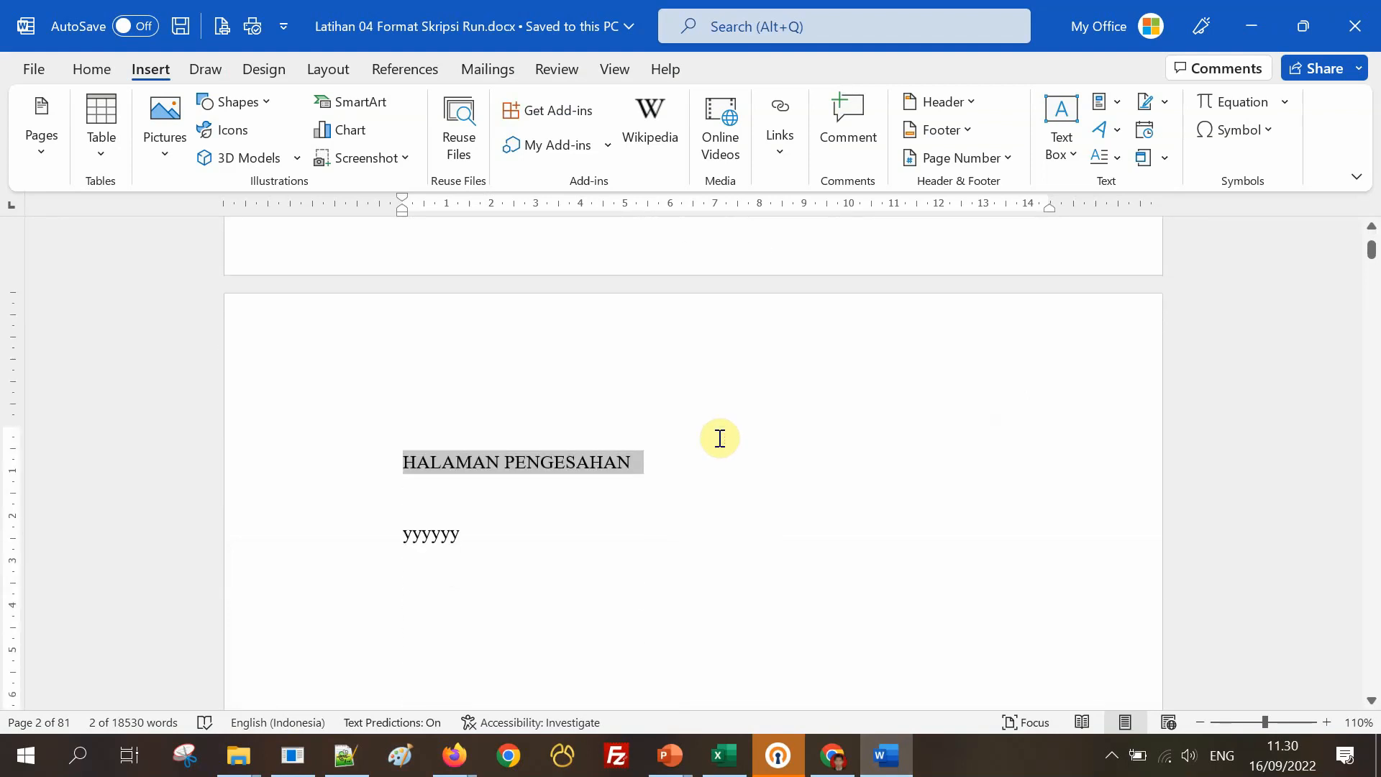
Review the front pages from the cover through HALAMAN PENGESAHAN and HALAMAN PERSETUJUAN to the ABSTRAK page.
scroll(719, 437, up, 4)
scroll(719, 438, up, 5)
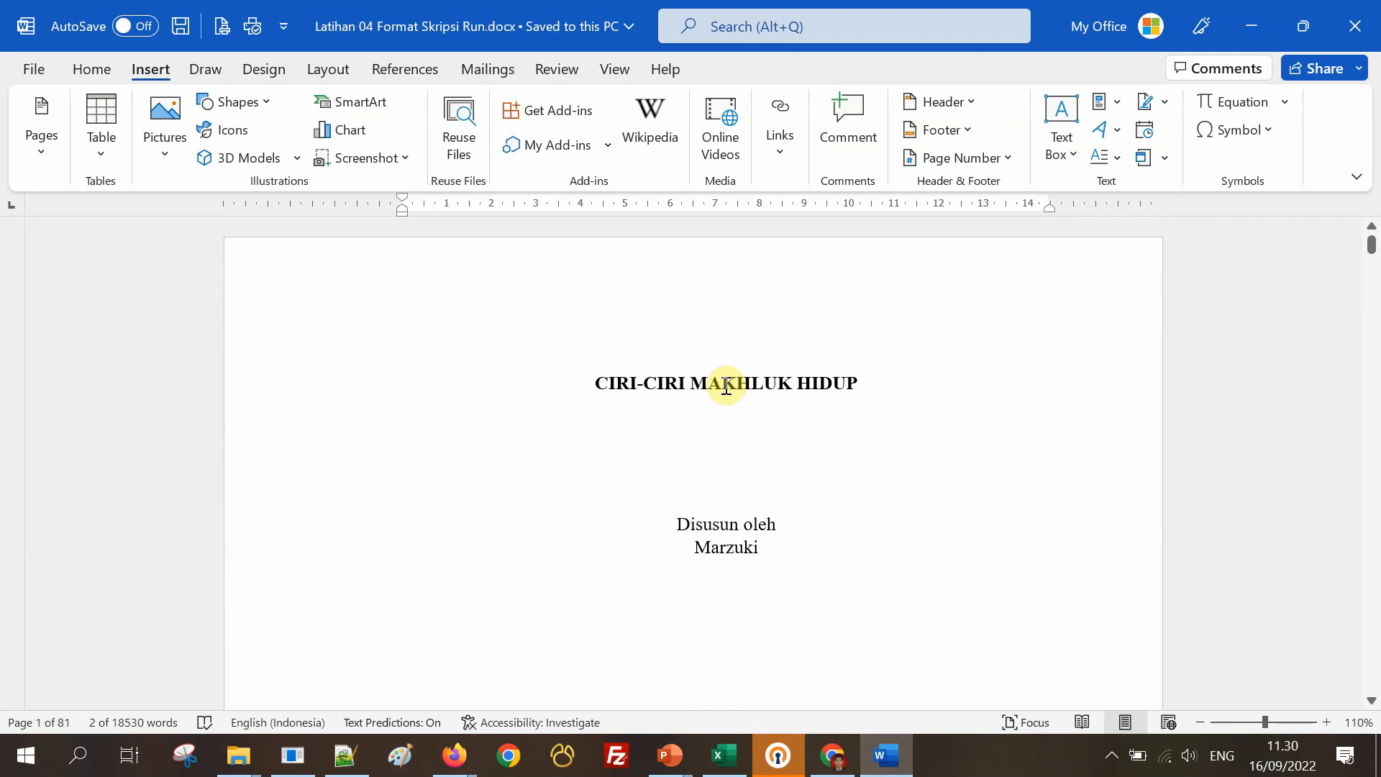
scroll(725, 385, down, 6)
scroll(728, 395, down, 6)
scroll(666, 373, up, 2)
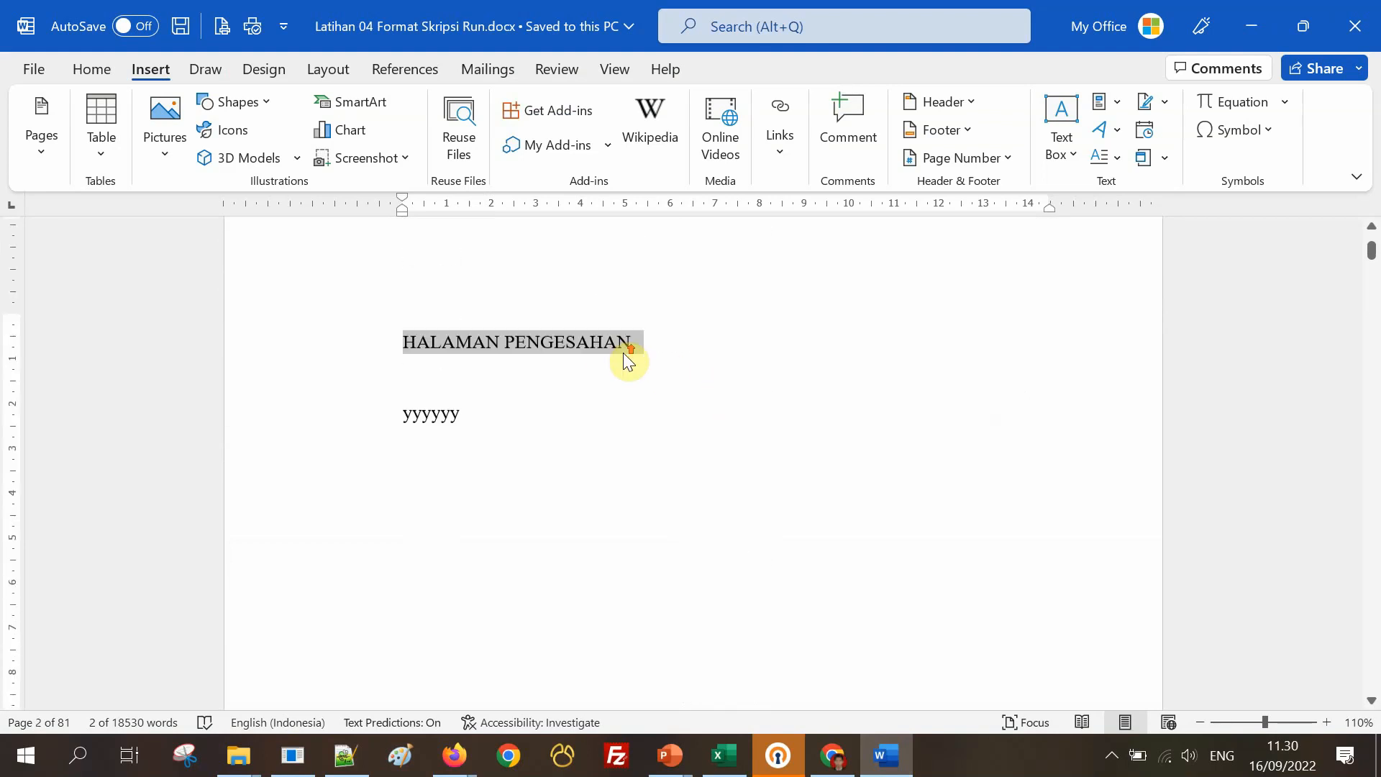
scroll(650, 388, down, 1)
scroll(651, 389, down, 10)
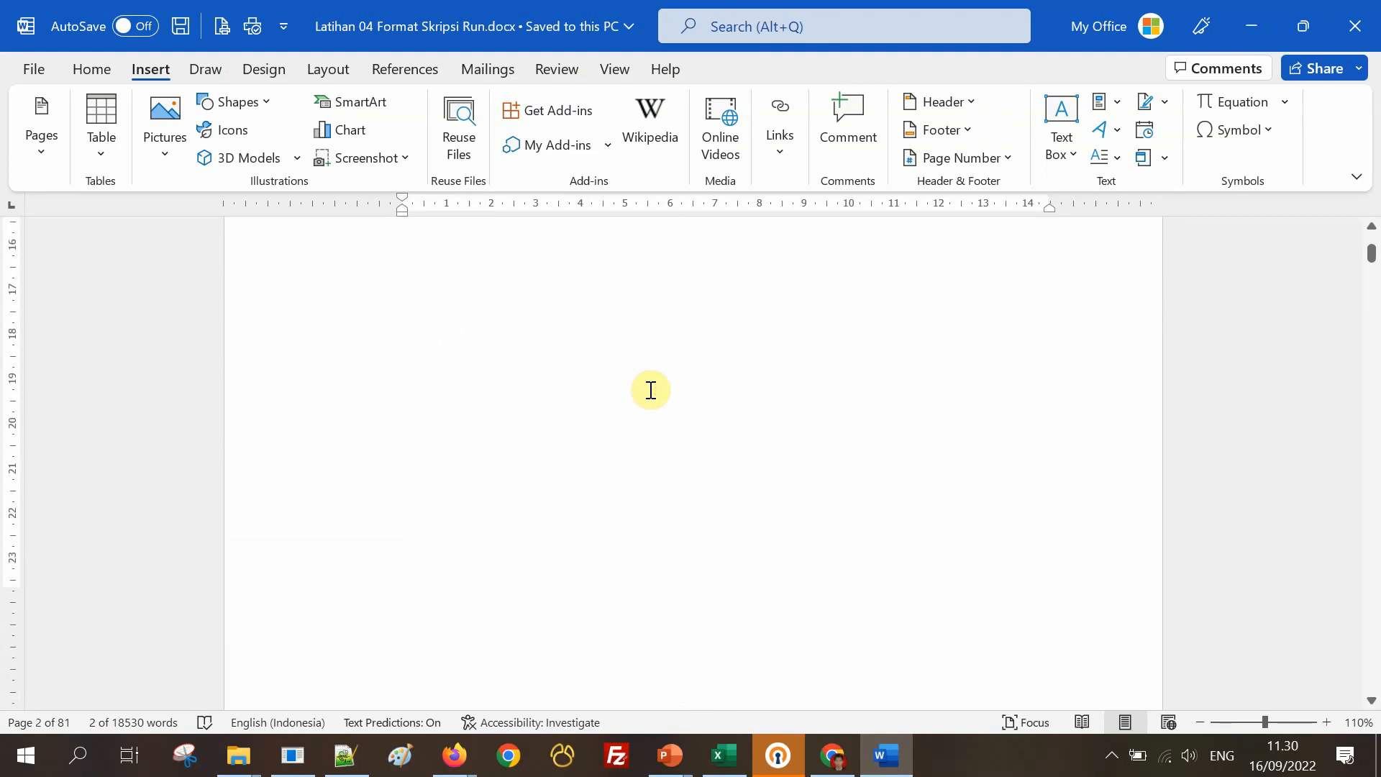
scroll(618, 536, down, 6)
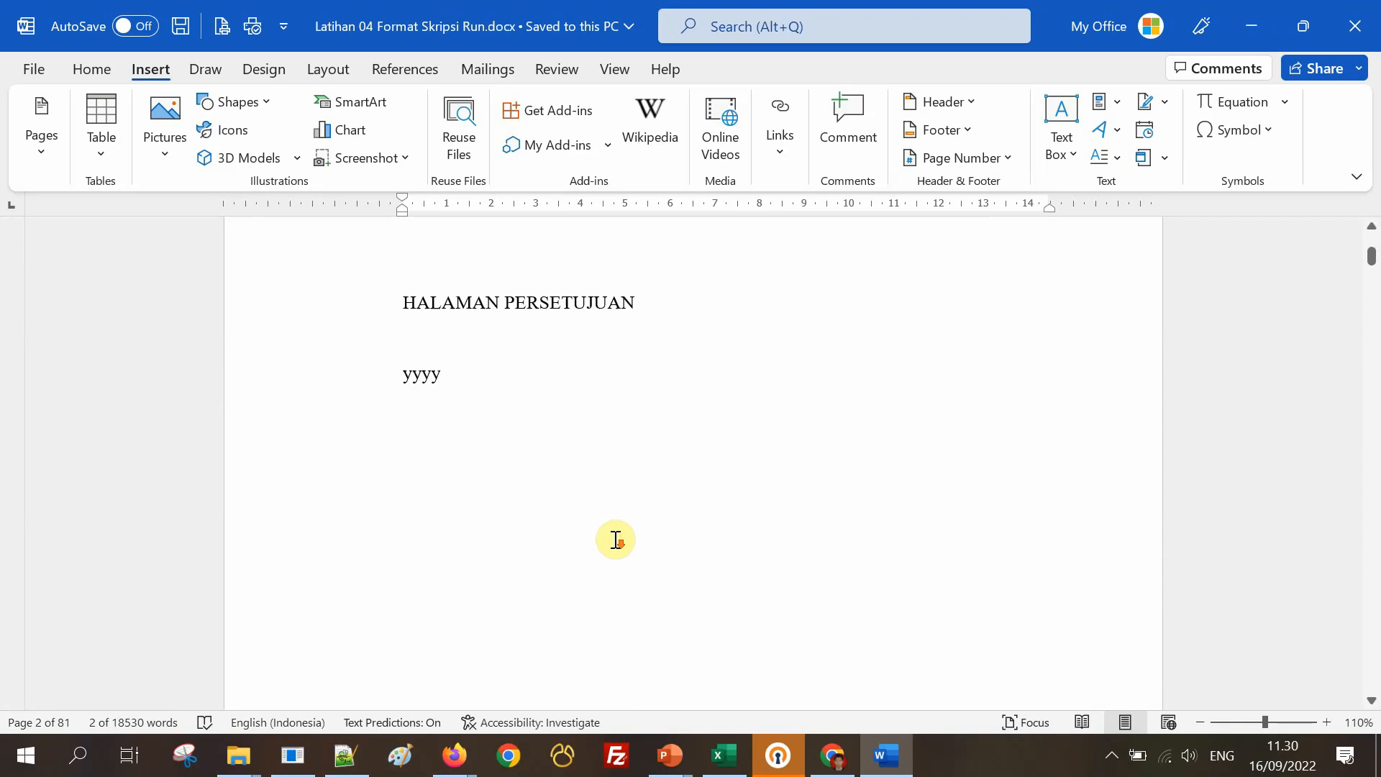
scroll(620, 526, down, 5)
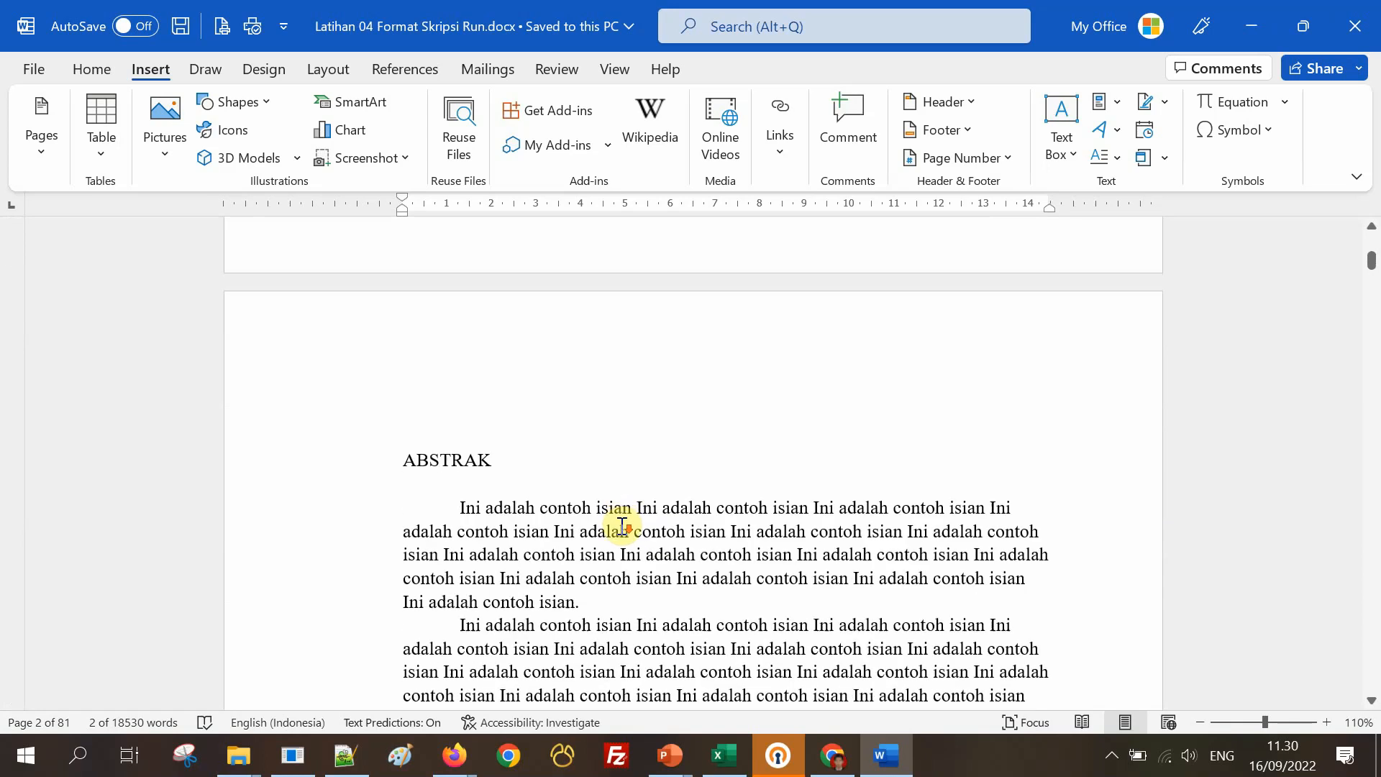
Examine the ABSTRAK page from its first paragraph to the foot of the page and return to its heading.
click(582, 509)
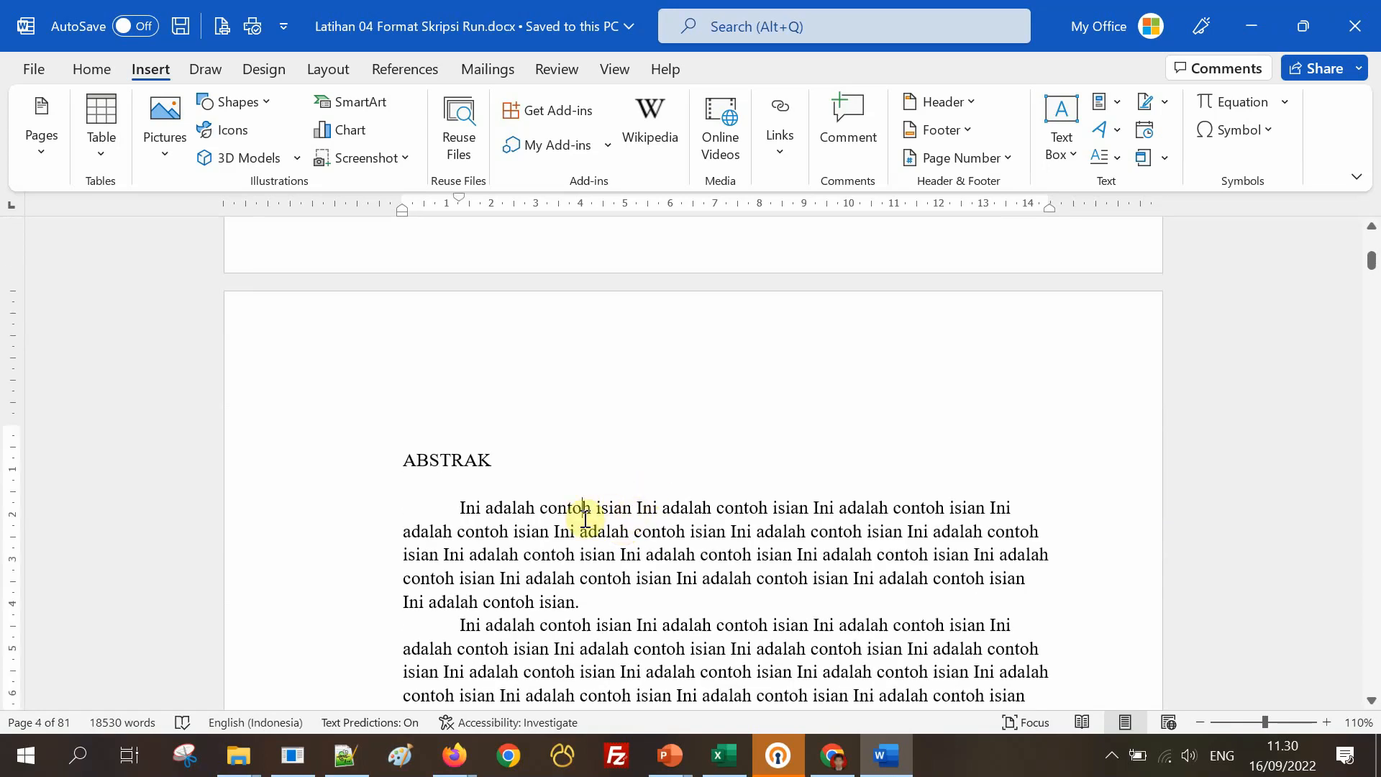
double_click(550, 507)
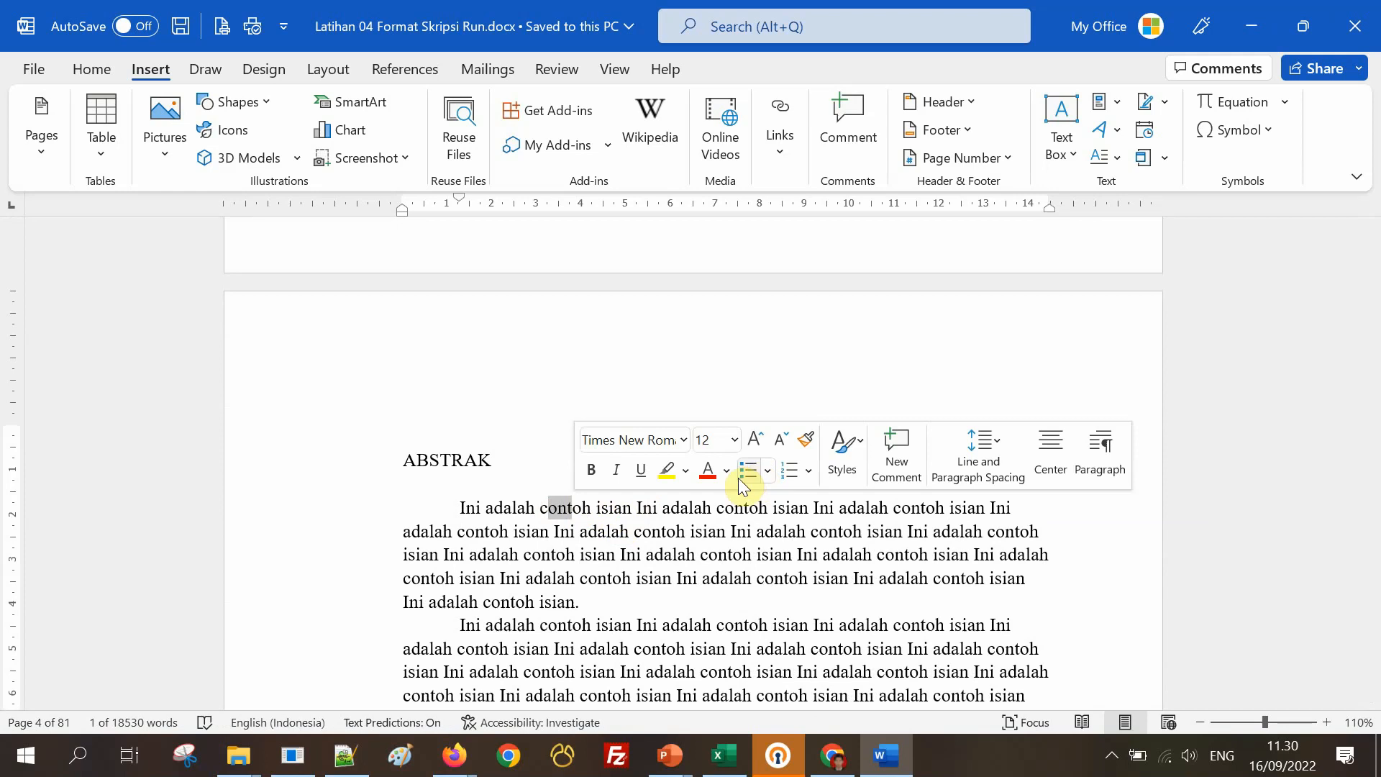
scroll(677, 512, down, 5)
scroll(677, 512, down, 10)
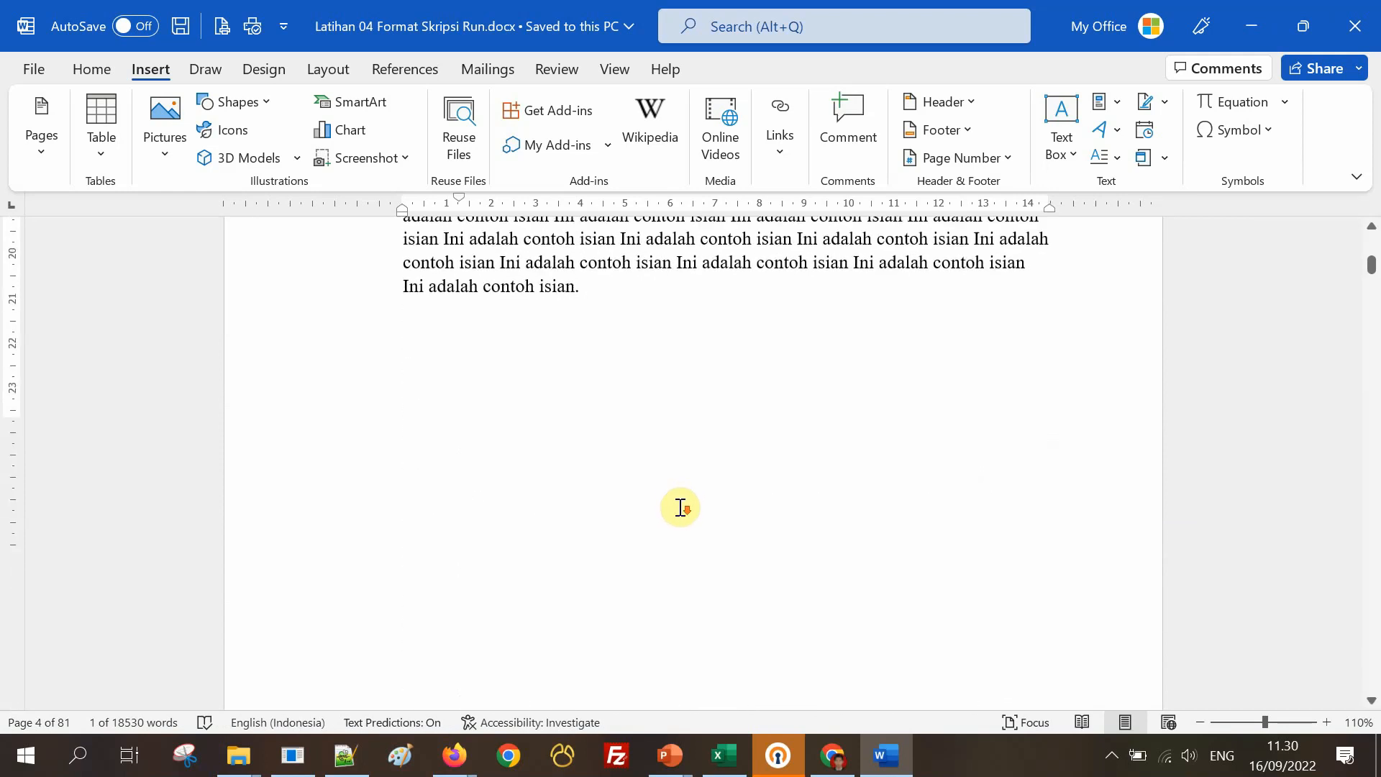
scroll(681, 506, up, 15)
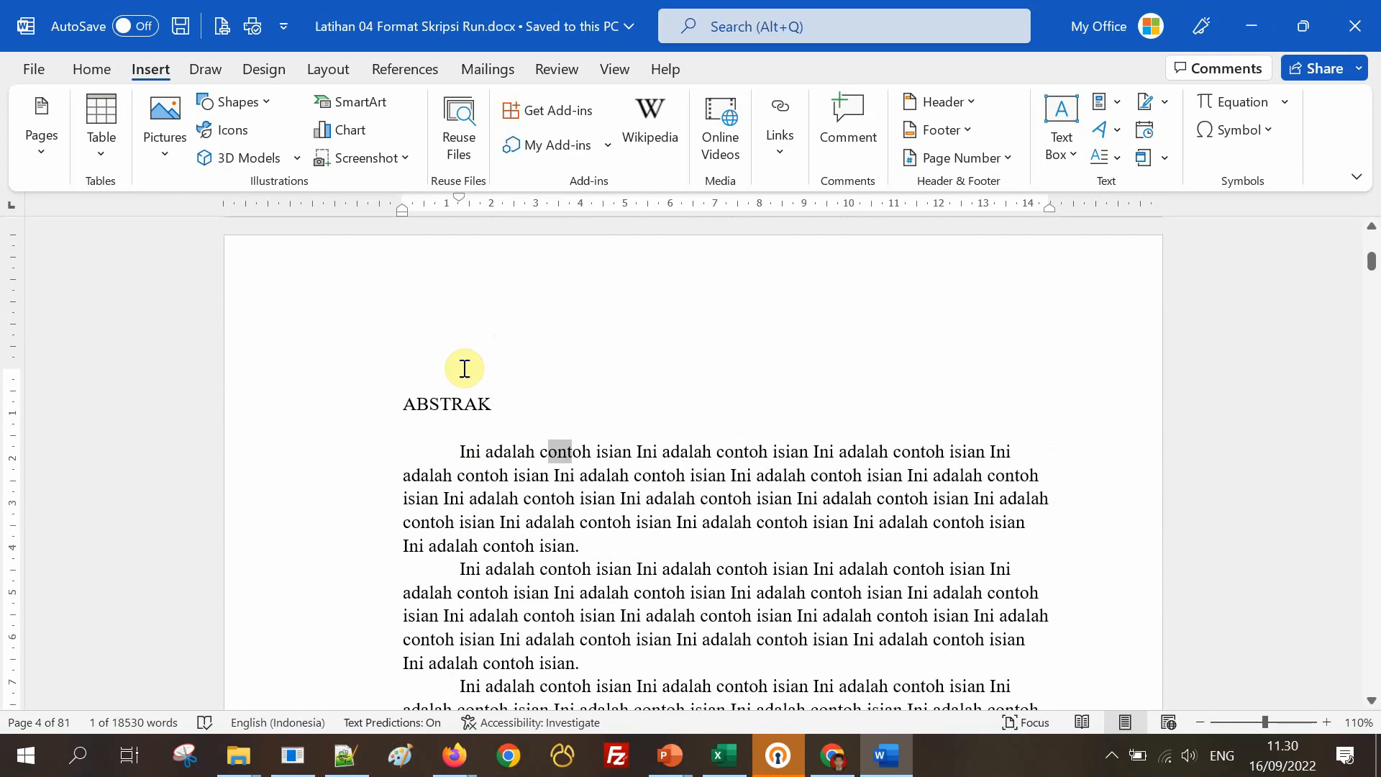
Open the ABSTRAK page's footer for editing, check the section labels on its footer and header, and return to the body text.
click(402, 404)
click(504, 400)
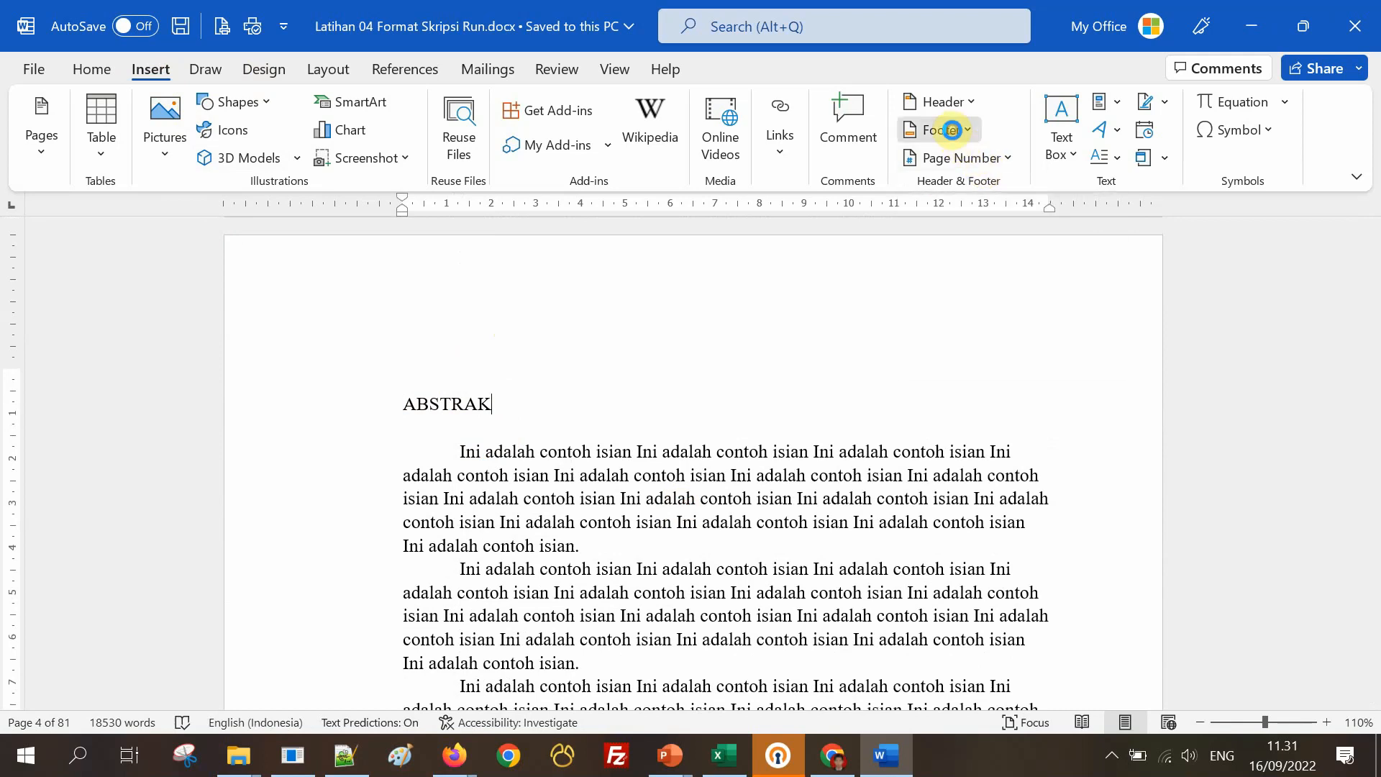
click(957, 134)
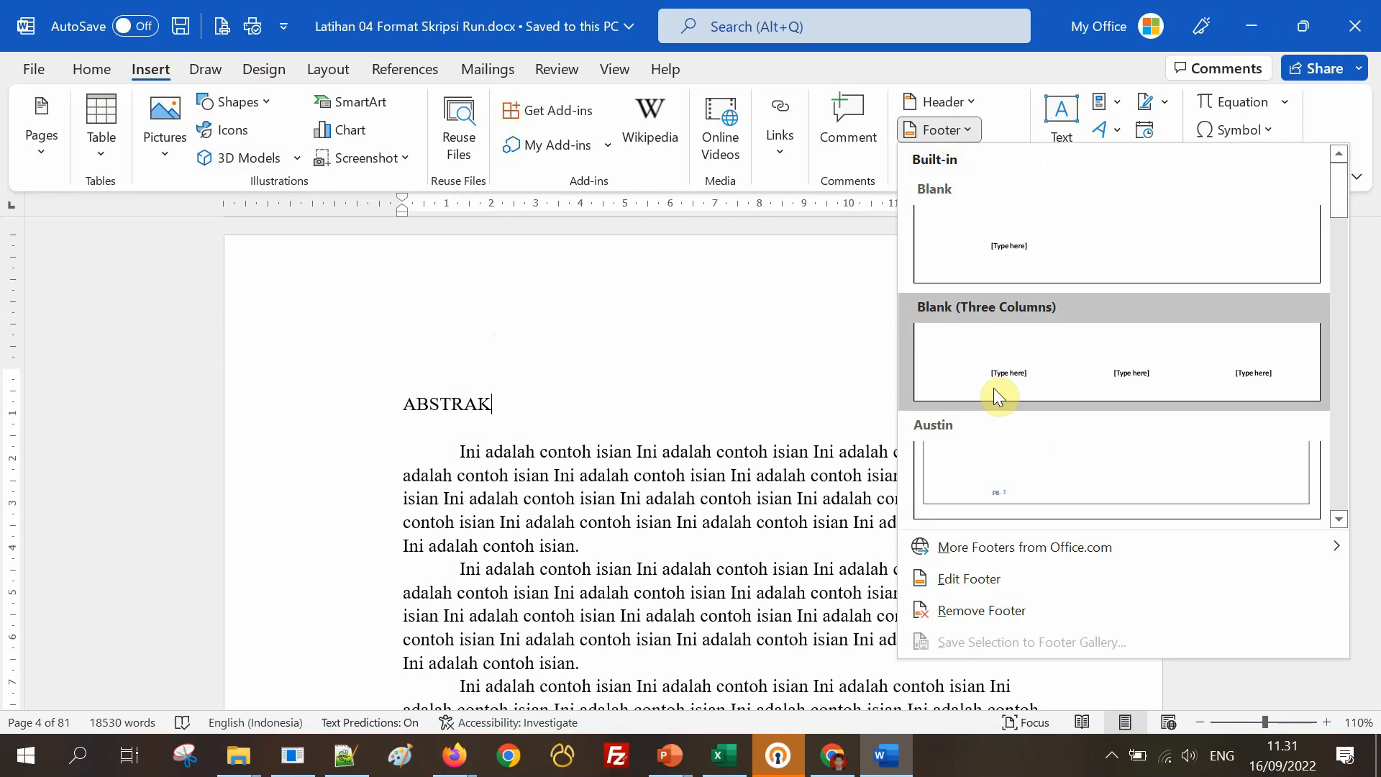
click(991, 582)
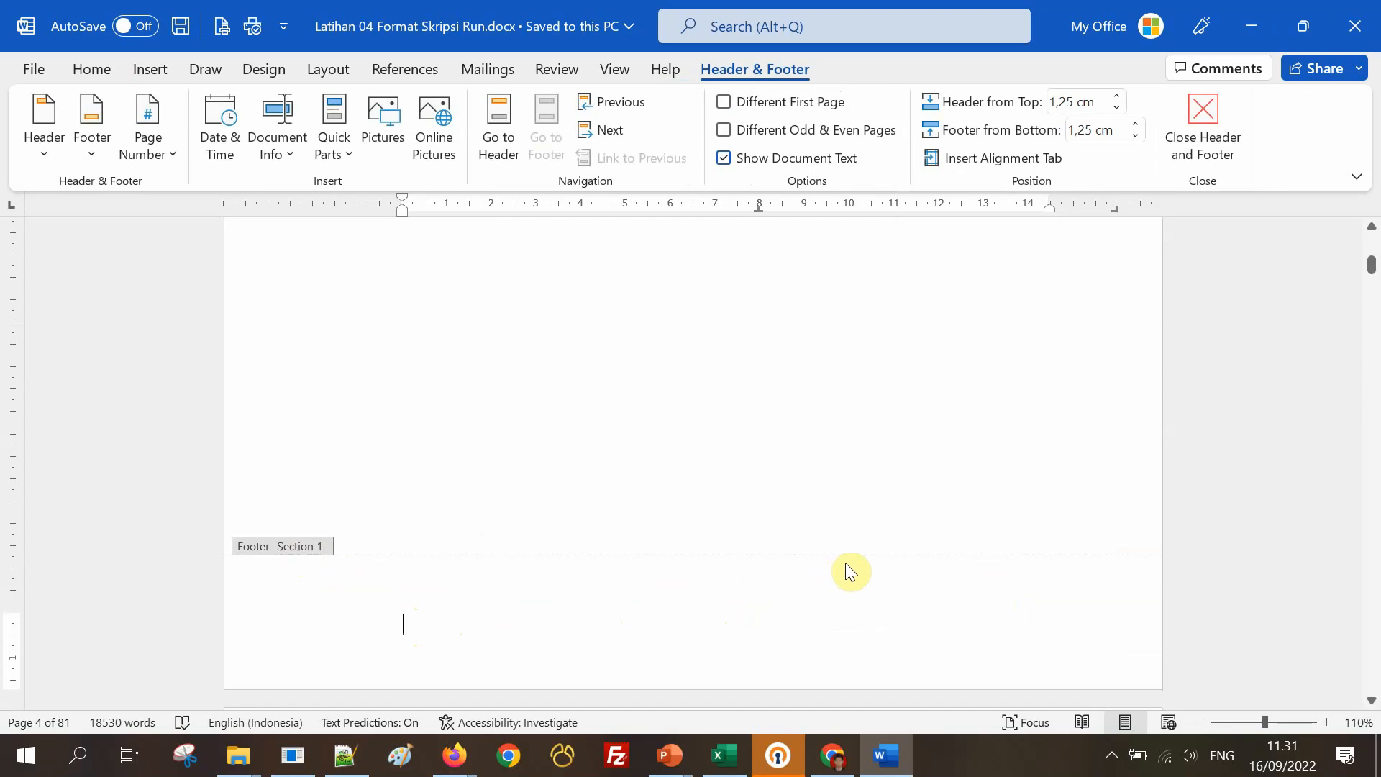
scroll(847, 564, up, 5)
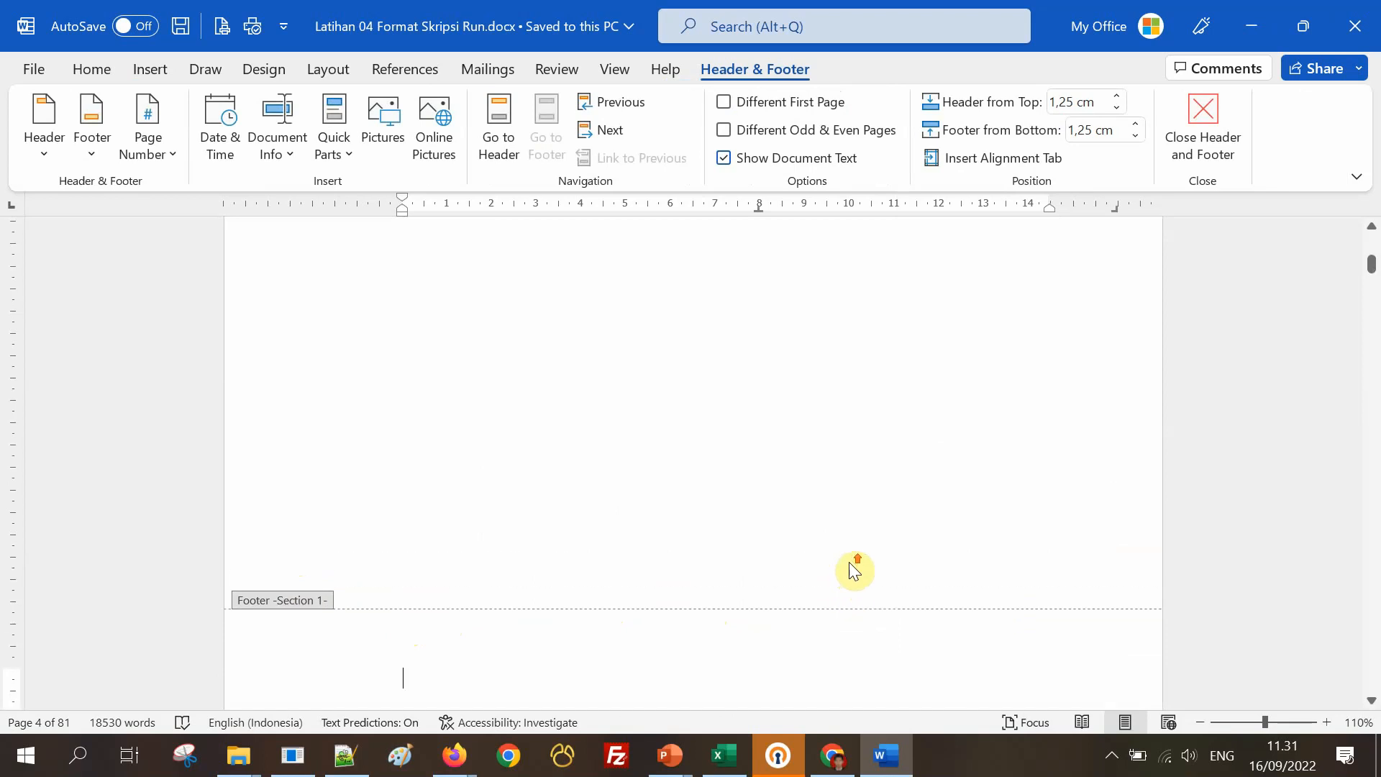
scroll(853, 570, up, 1)
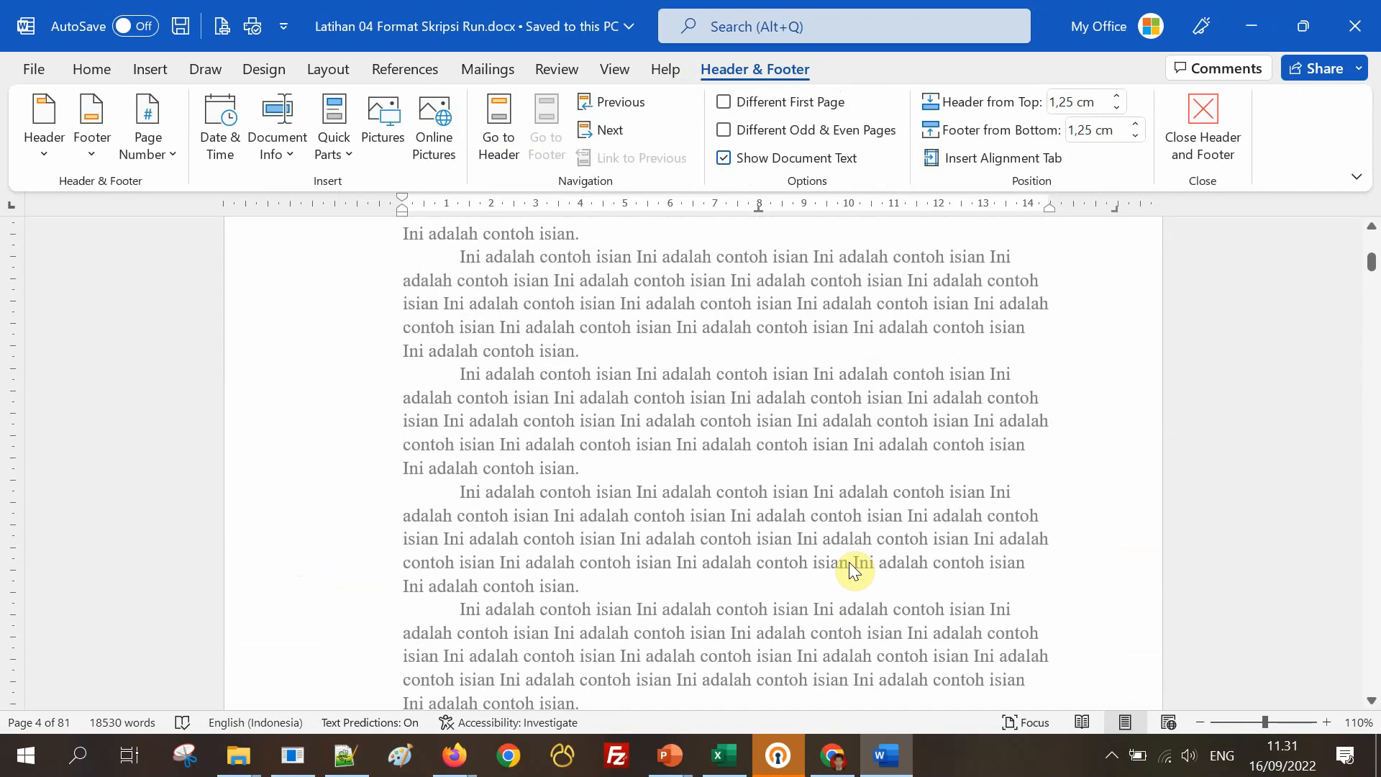
scroll(853, 570, up, 5)
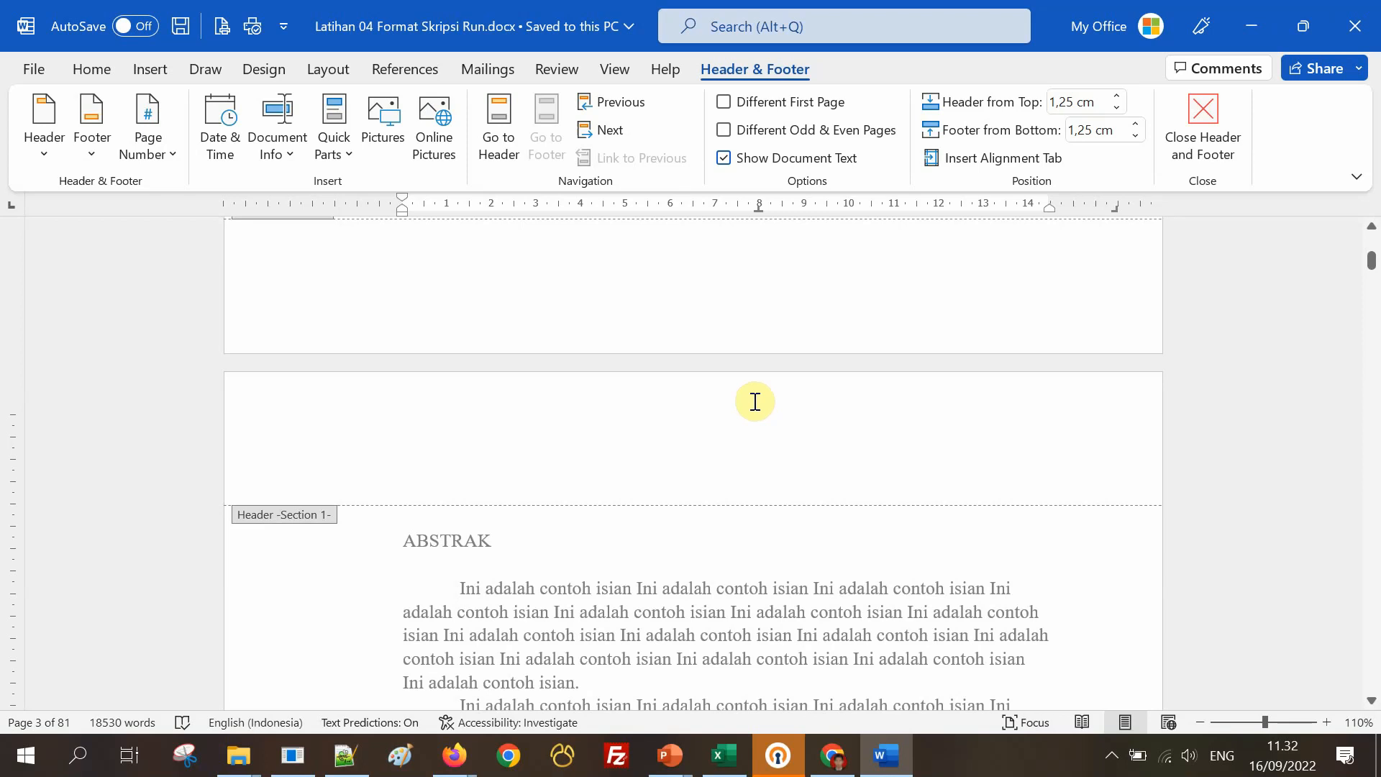
click(1221, 127)
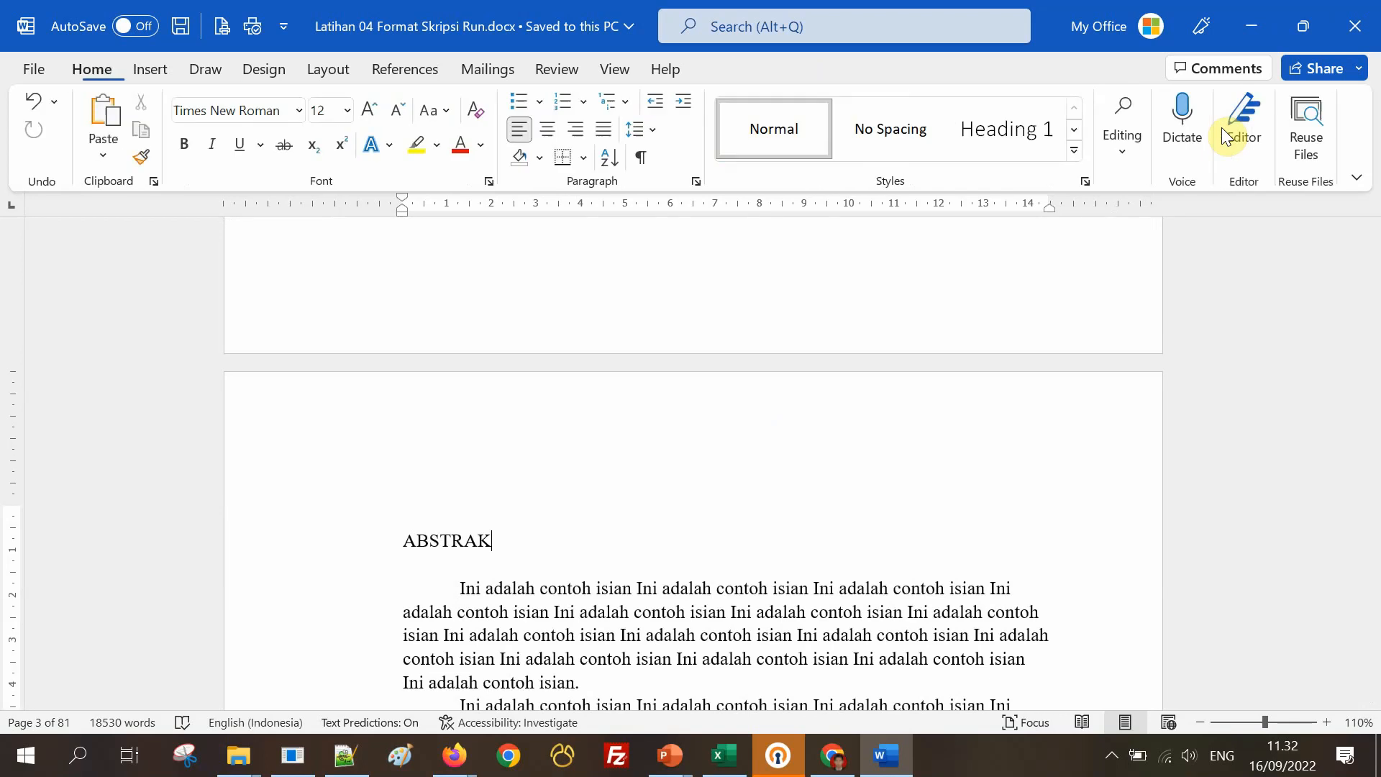
Show the formatting marks, examine the breaks ending the cover and HALAMAN PENGESAHAN pages, and hide the marks again.
double_click(1012, 365)
scroll(1018, 365, up, 15)
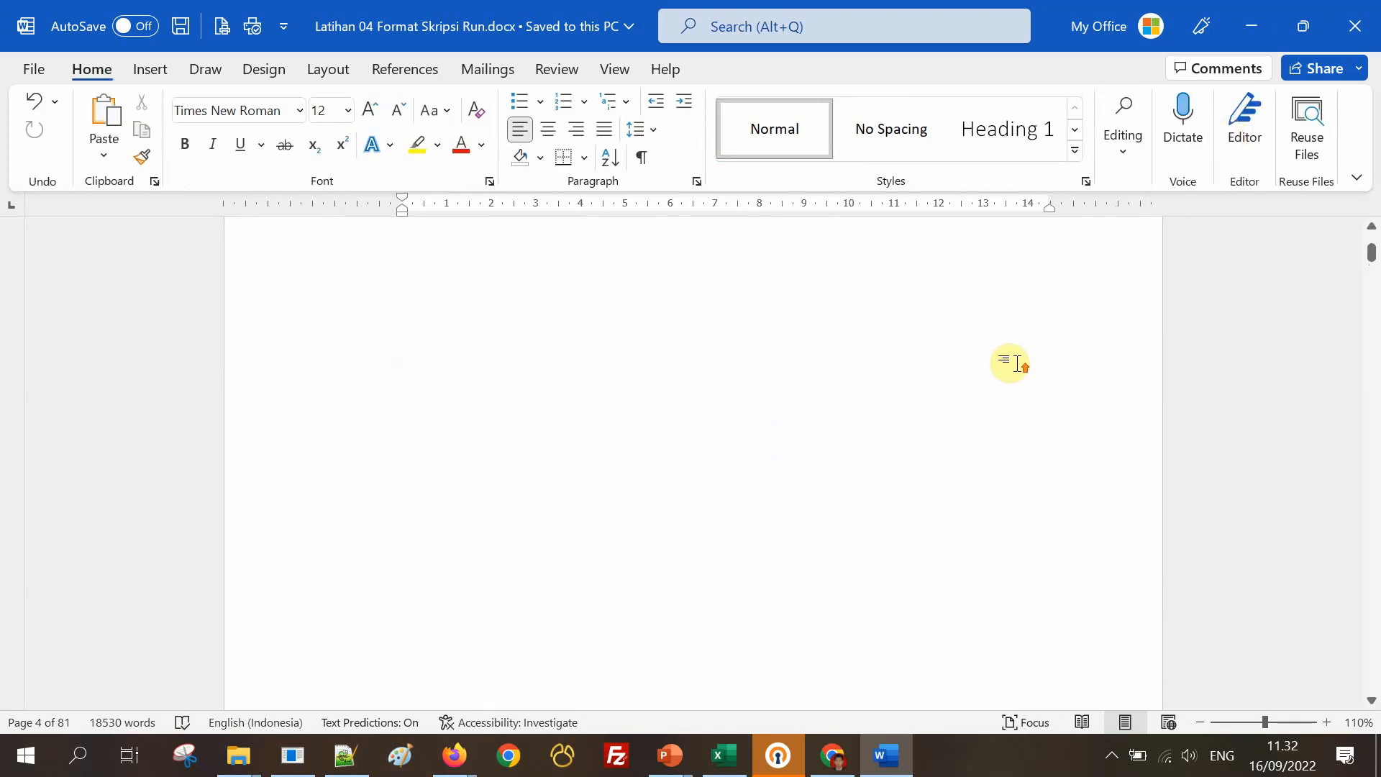
scroll(1025, 351, up, 1)
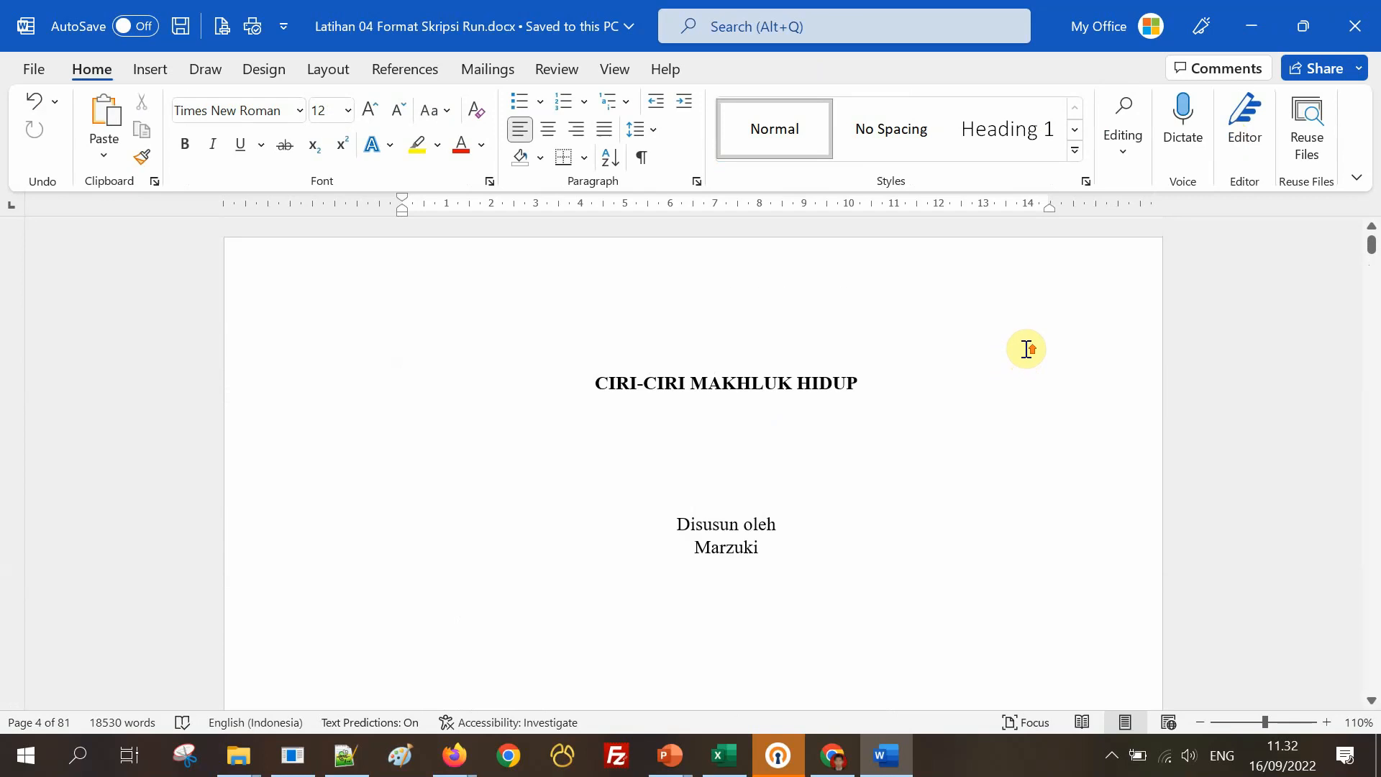
click(641, 157)
scroll(892, 327, down, 7)
scroll(903, 322, down, 3)
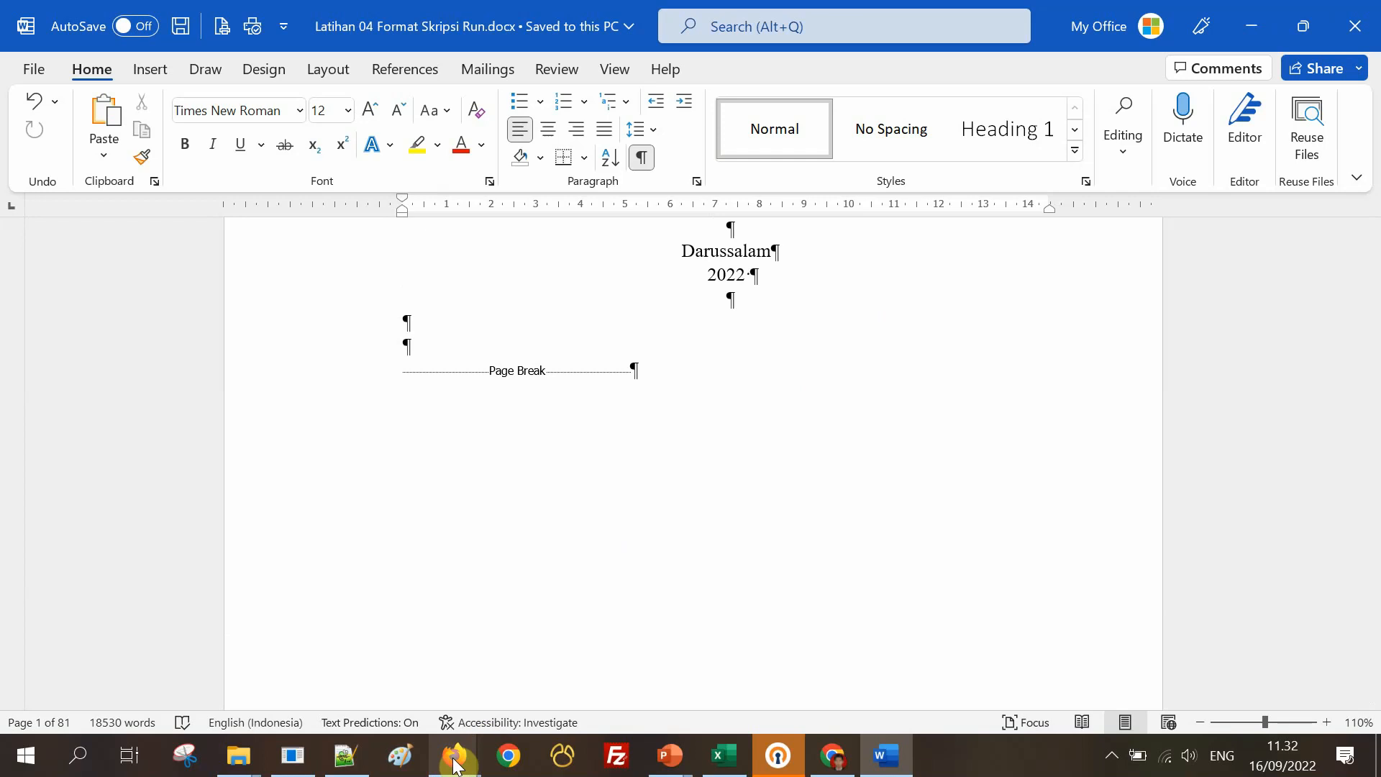
mouse_move(453, 763)
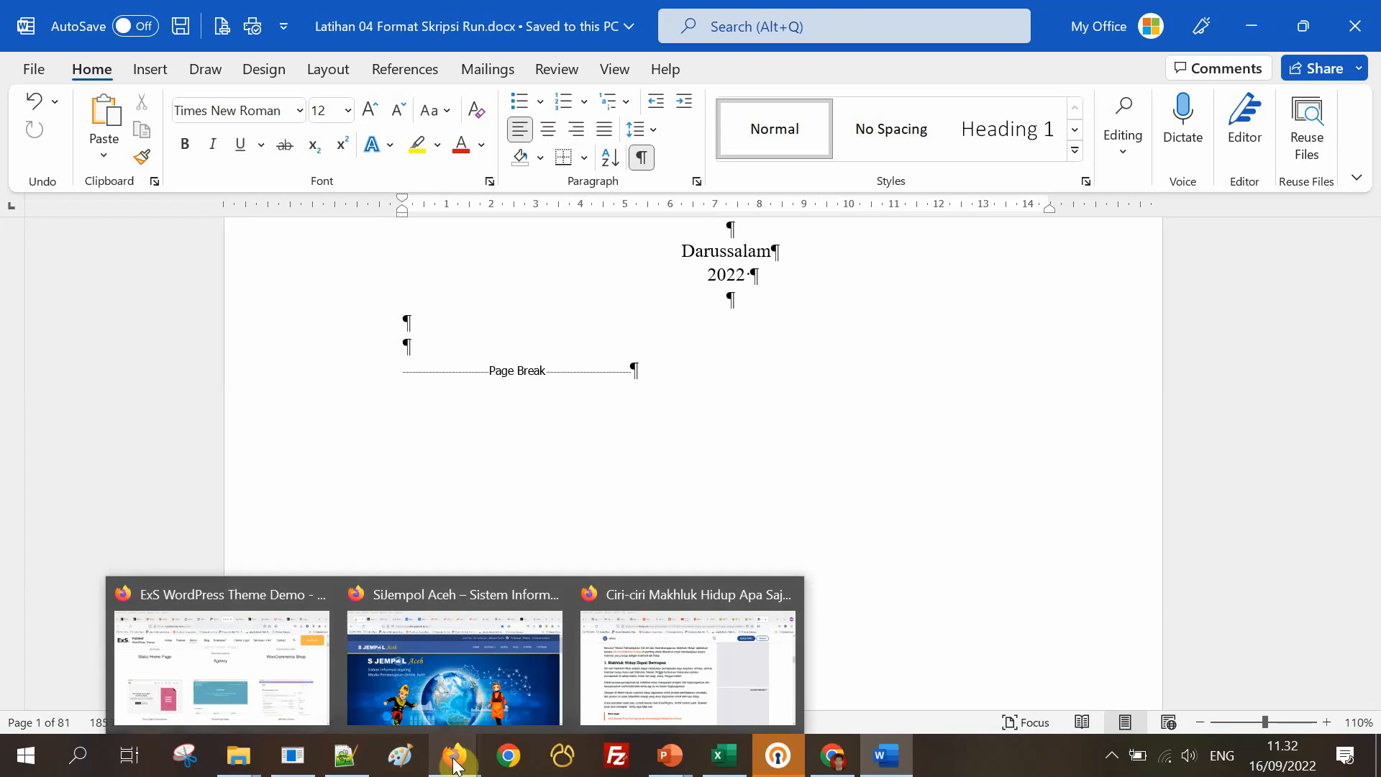
scroll(899, 442, down, 10)
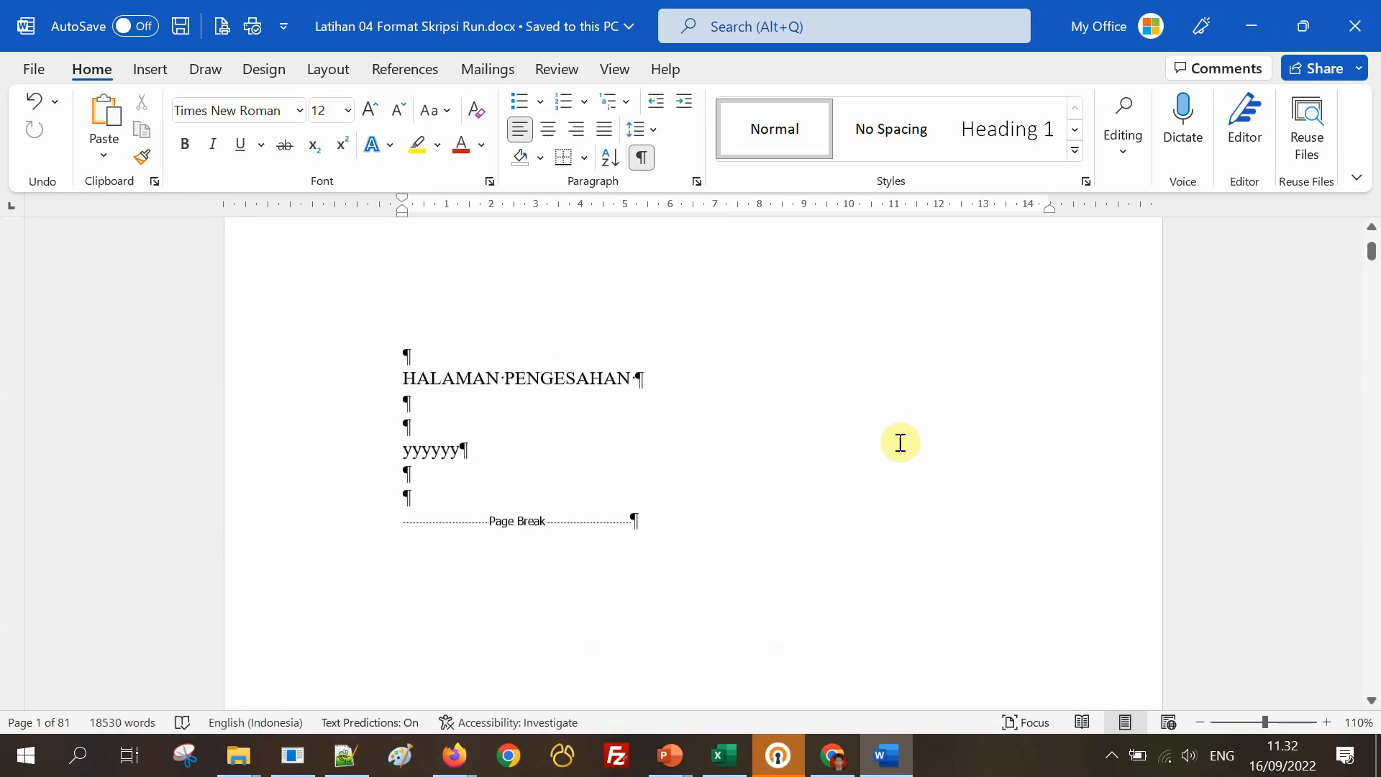
scroll(900, 442, down, 2)
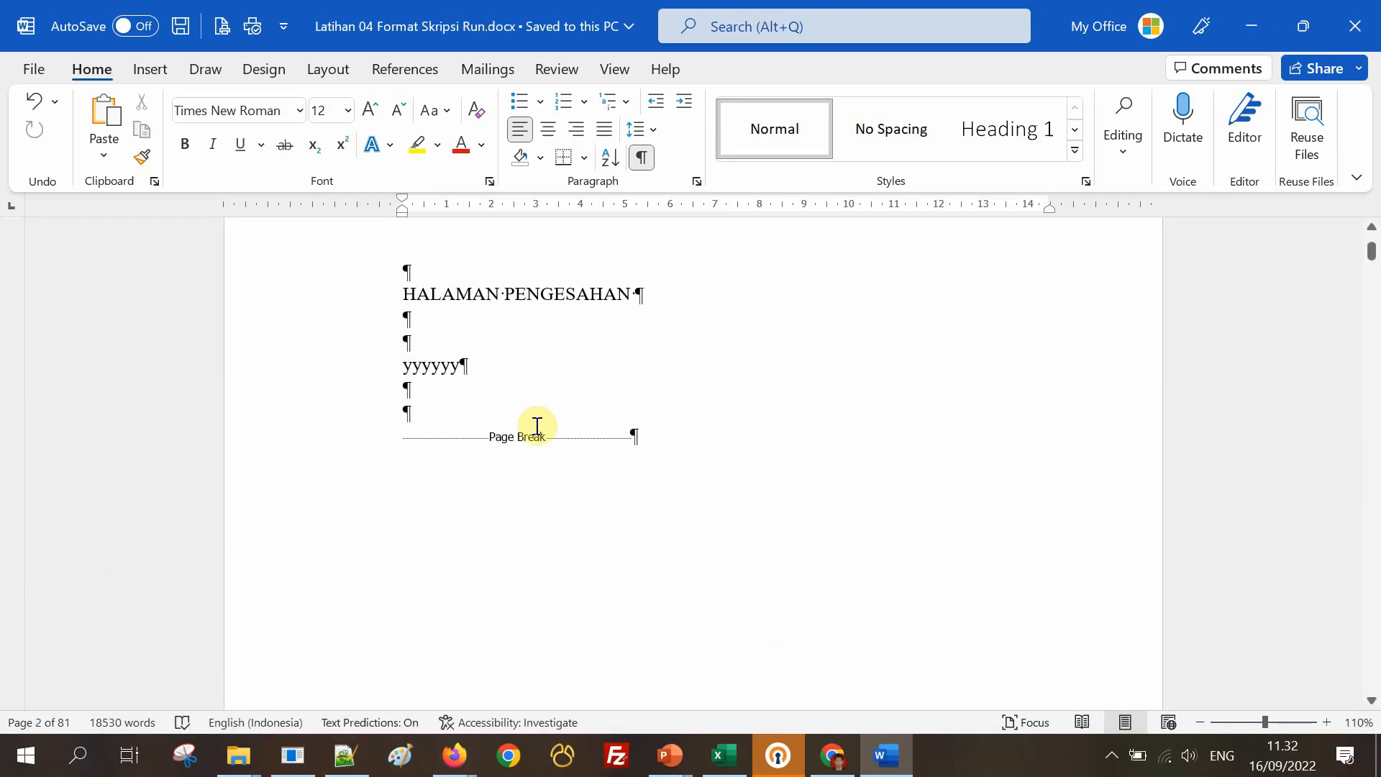
triple_click(496, 295)
click(642, 157)
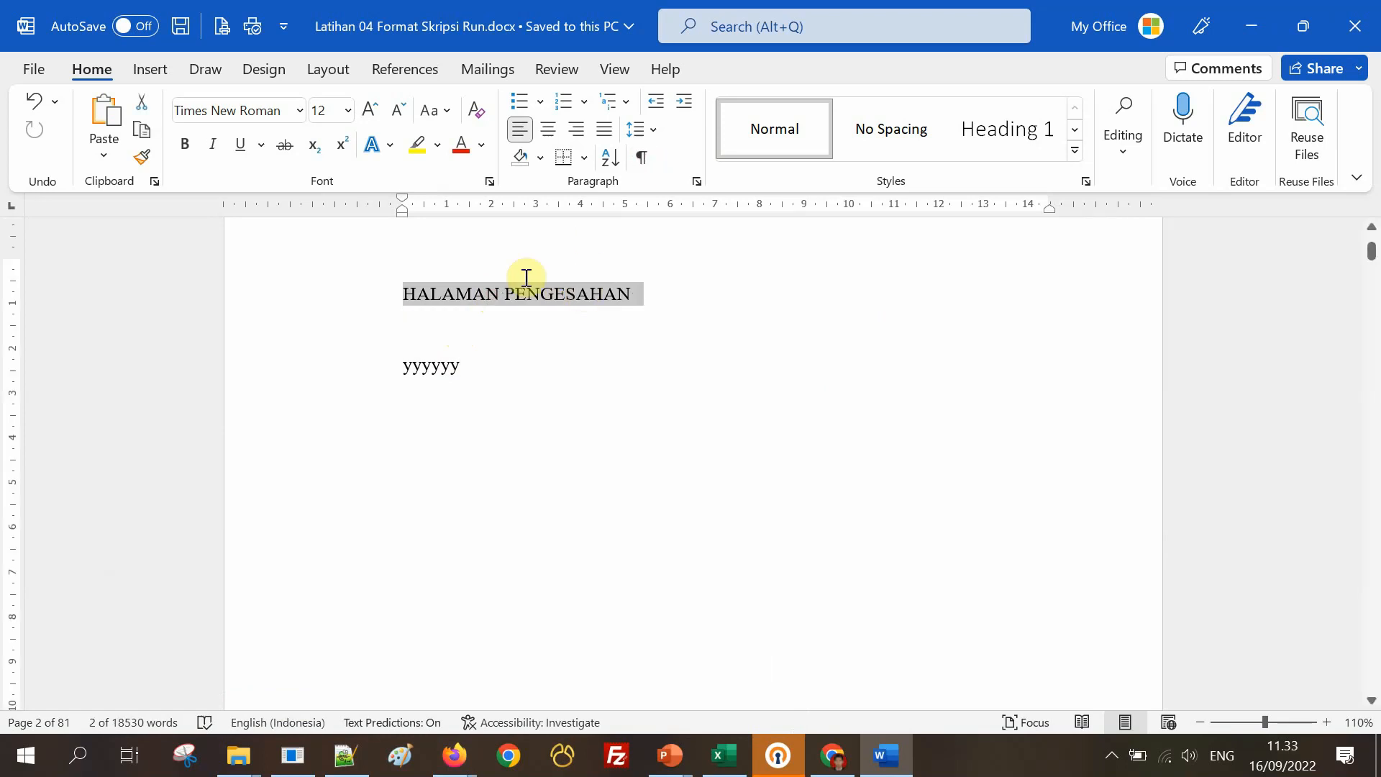
Compare the page order of the cover, HALAMAN PENGESAHAN and HALAMAN PERSETUJUAN, and return to the cover.
click(477, 299)
scroll(539, 363, down, 8)
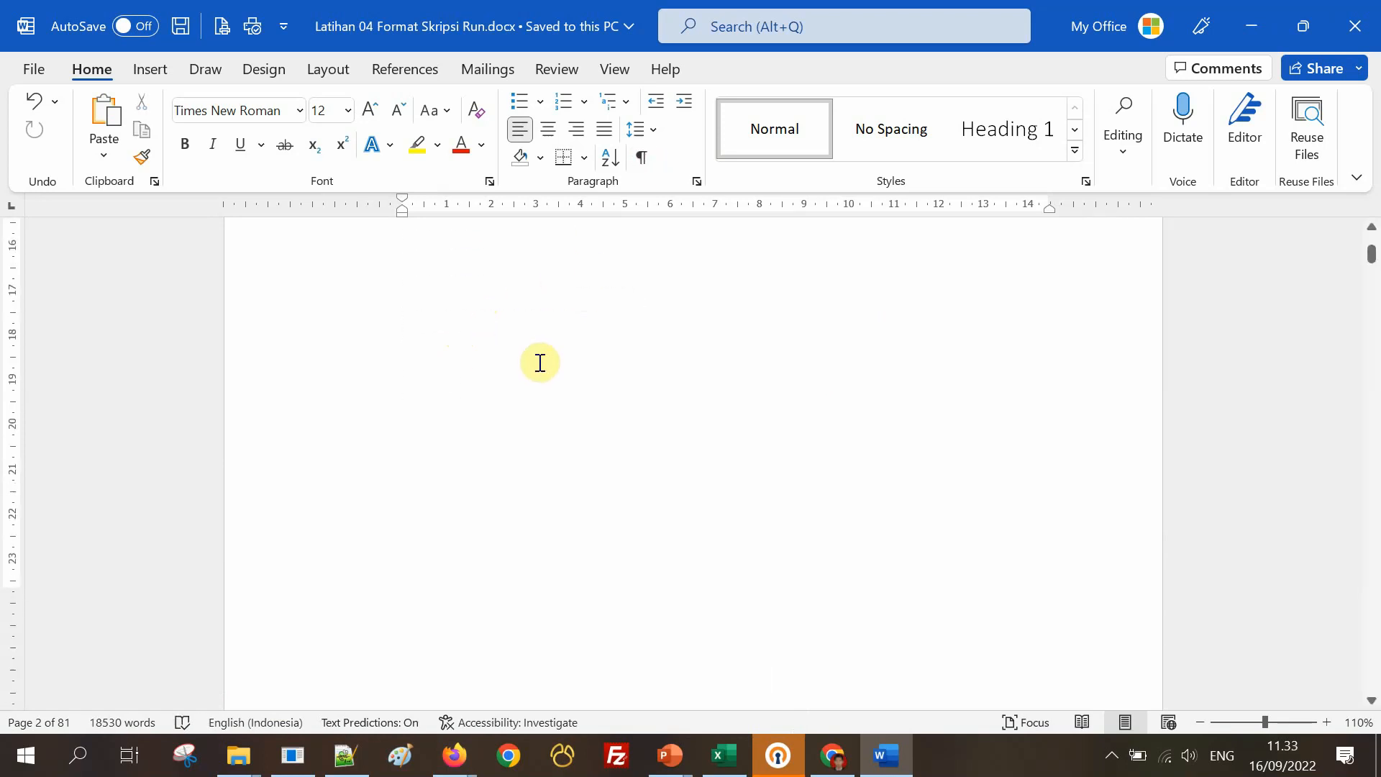
scroll(539, 362, down, 7)
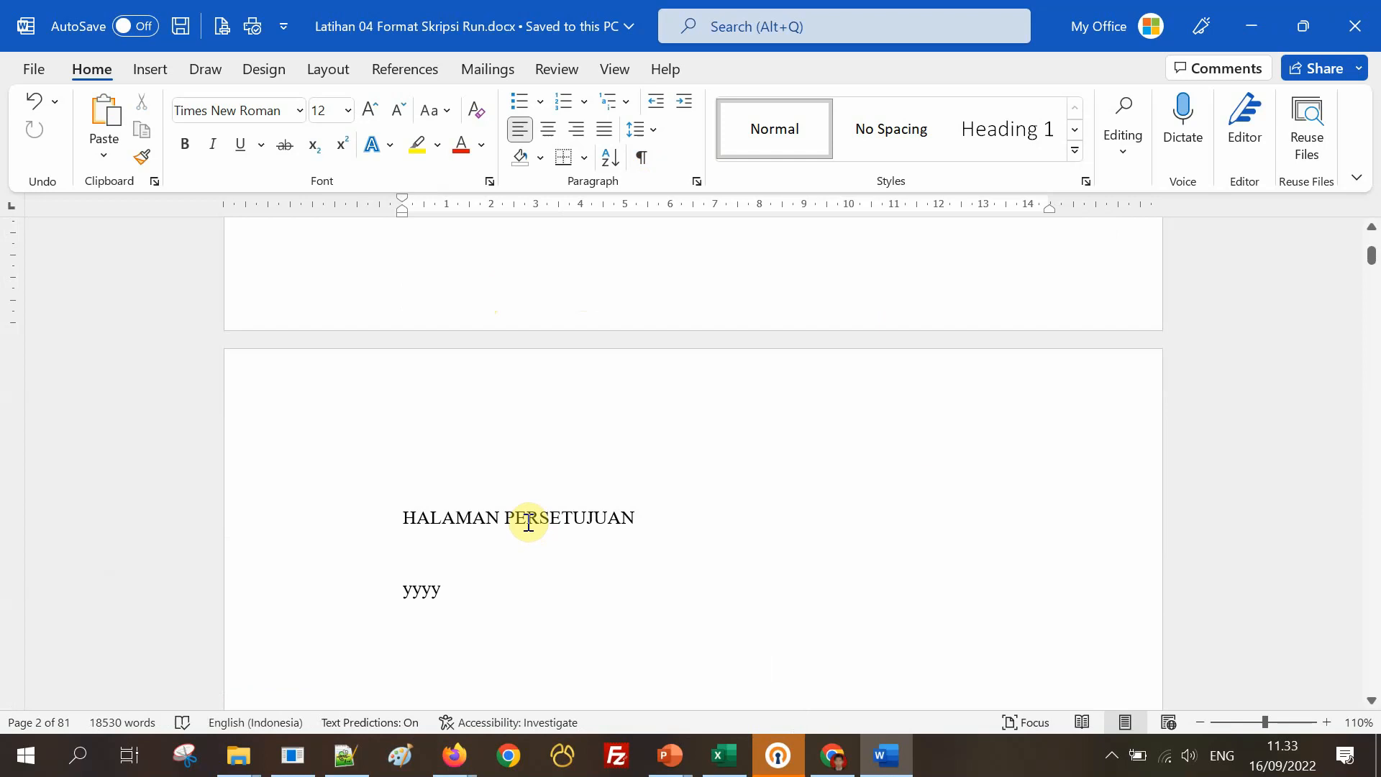
scroll(565, 522, up, 6)
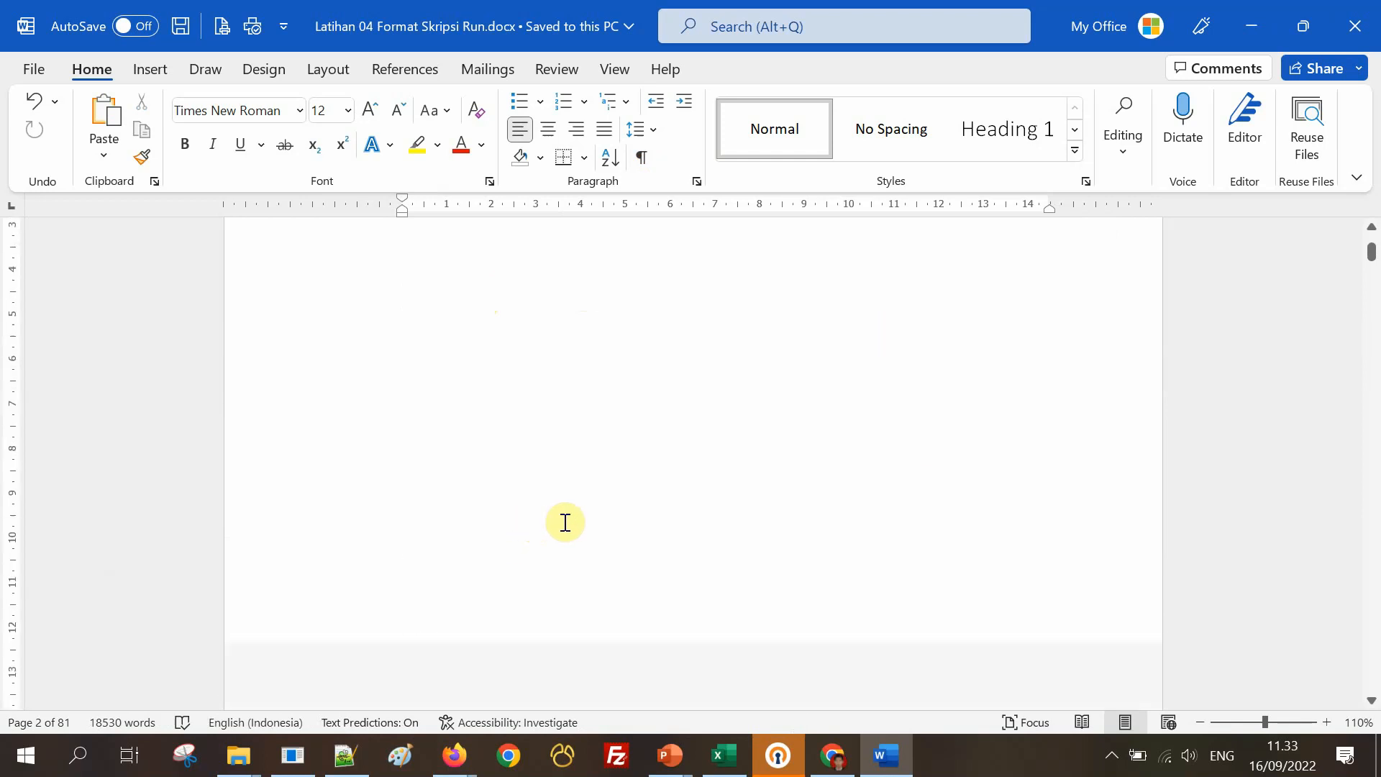
scroll(565, 522, up, 10)
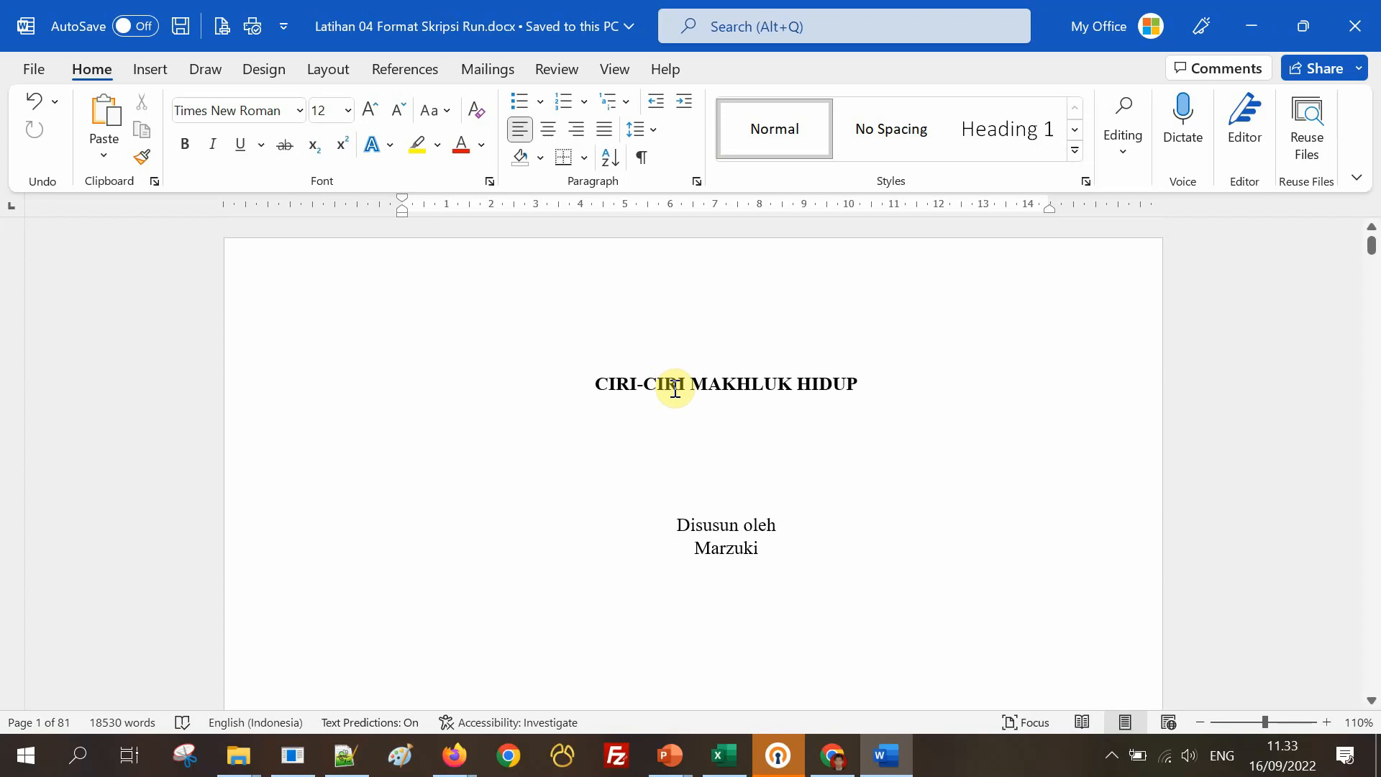
scroll(684, 403, down, 15)
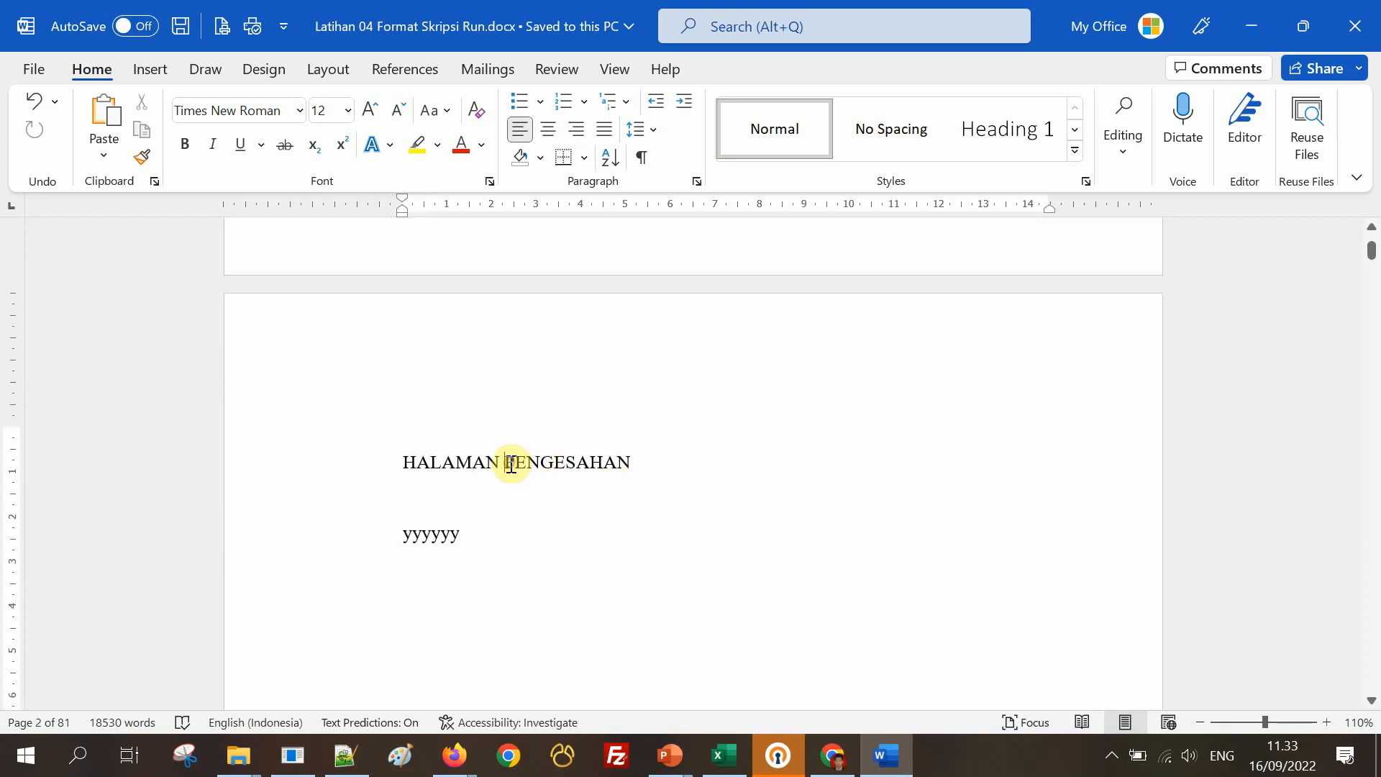
scroll(516, 470, down, 10)
scroll(516, 469, down, 5)
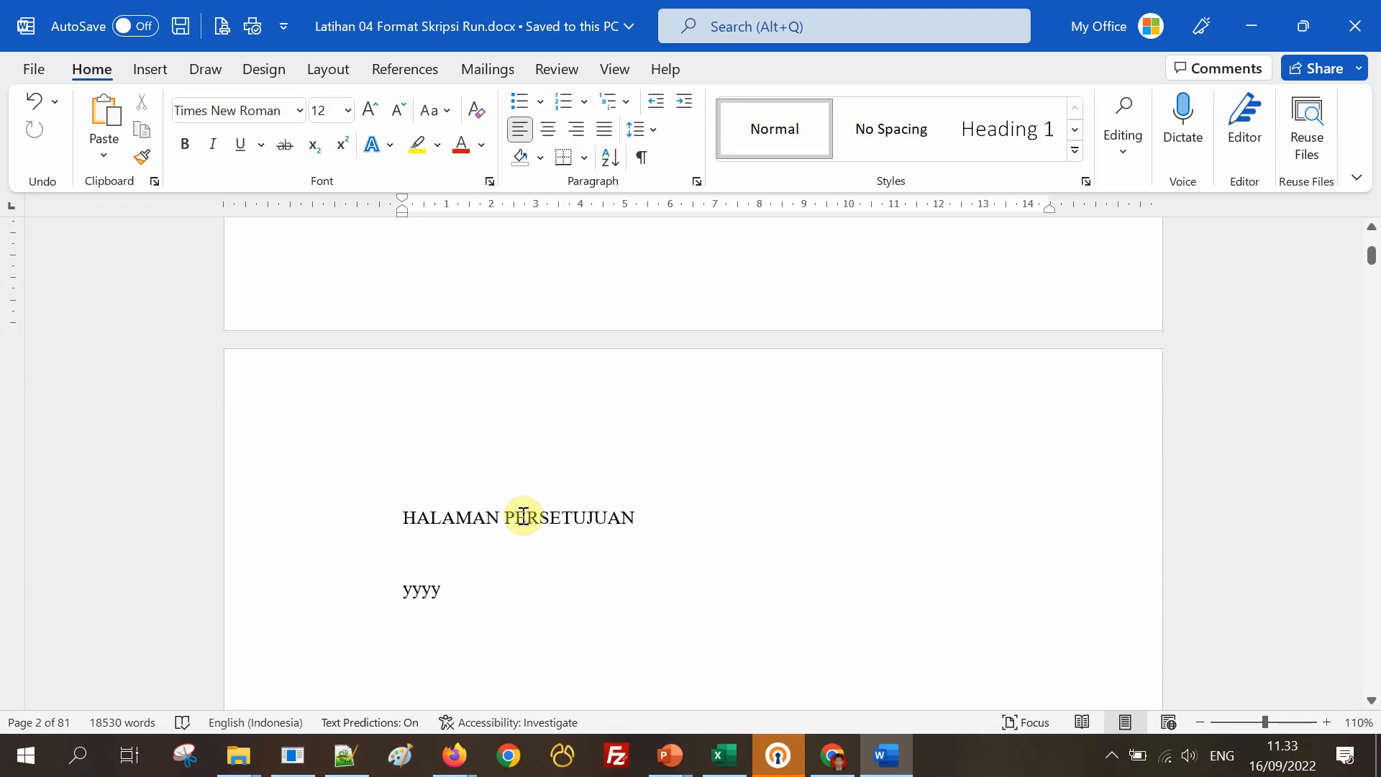
click(528, 517)
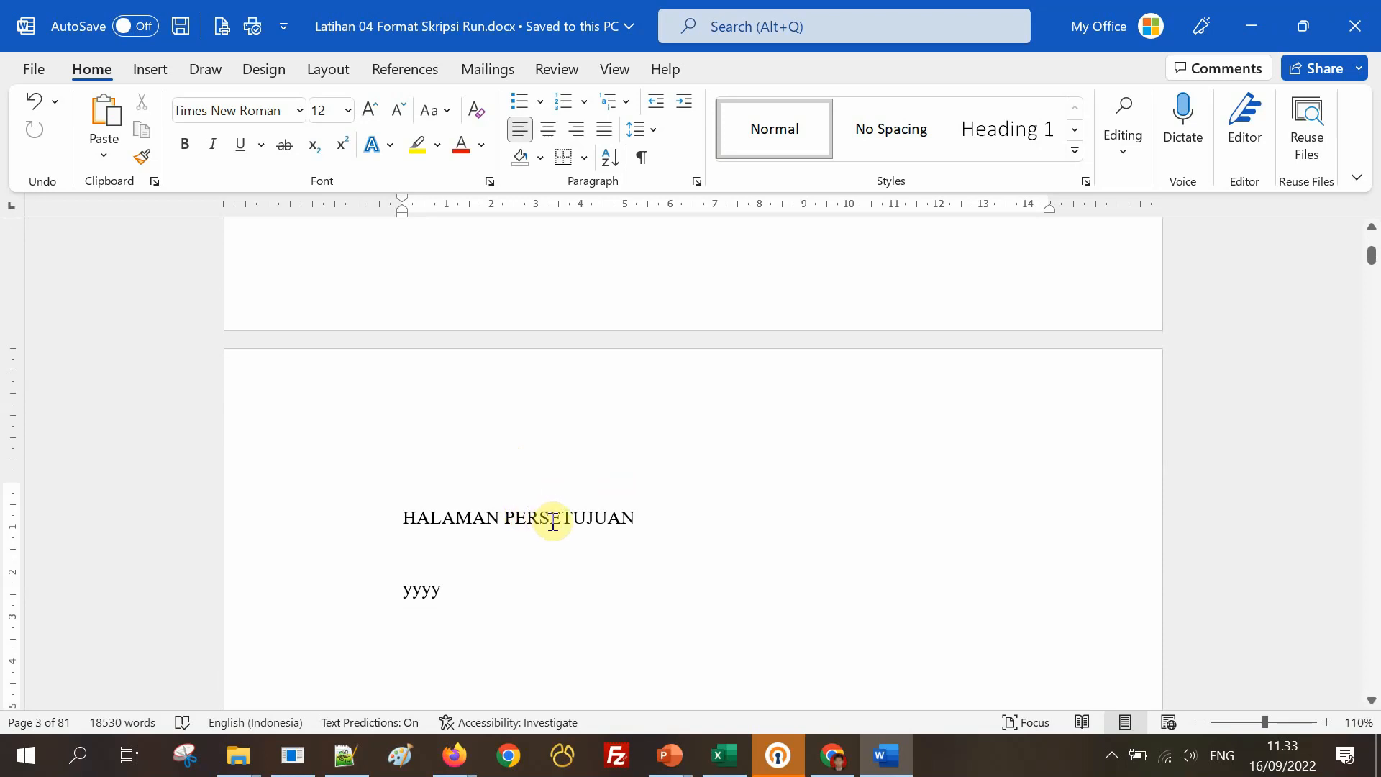
scroll(583, 530, up, 20)
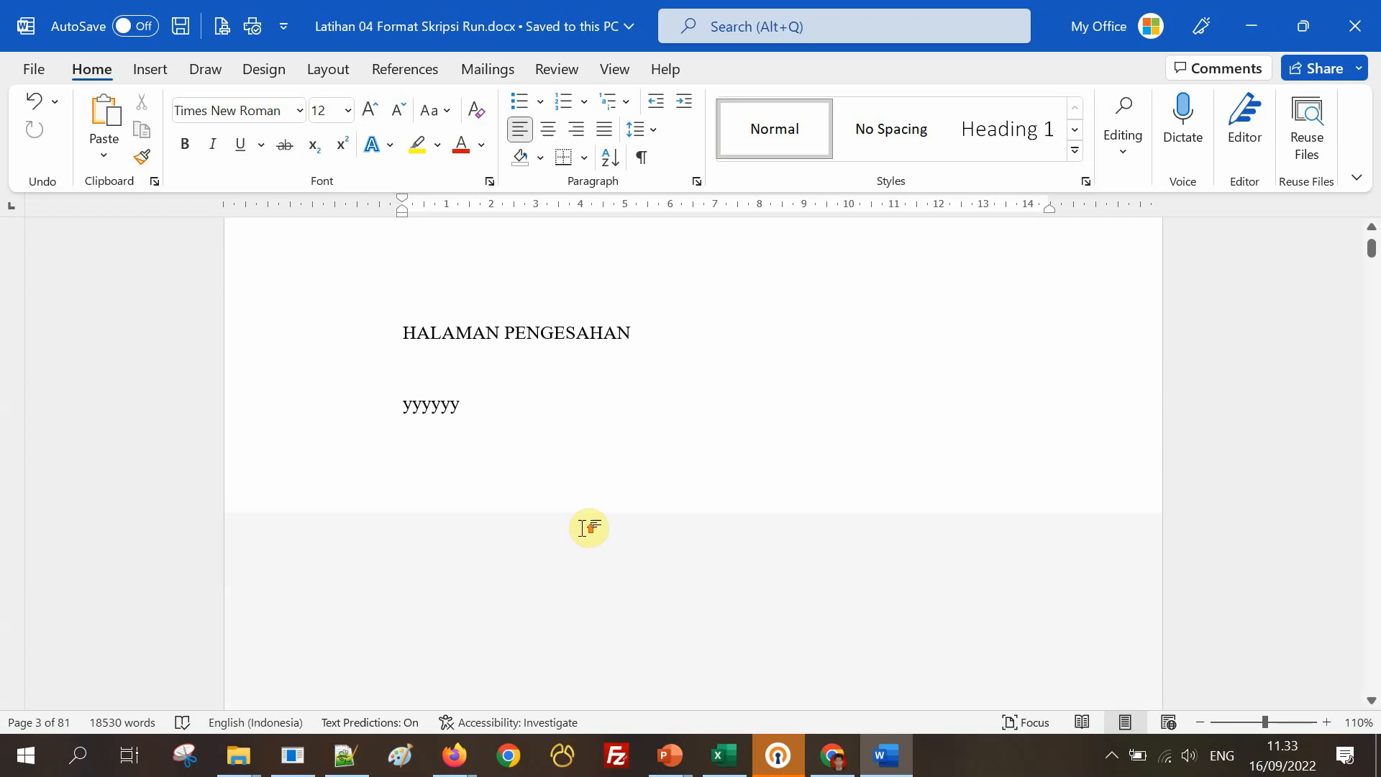
scroll(584, 528, up, 3)
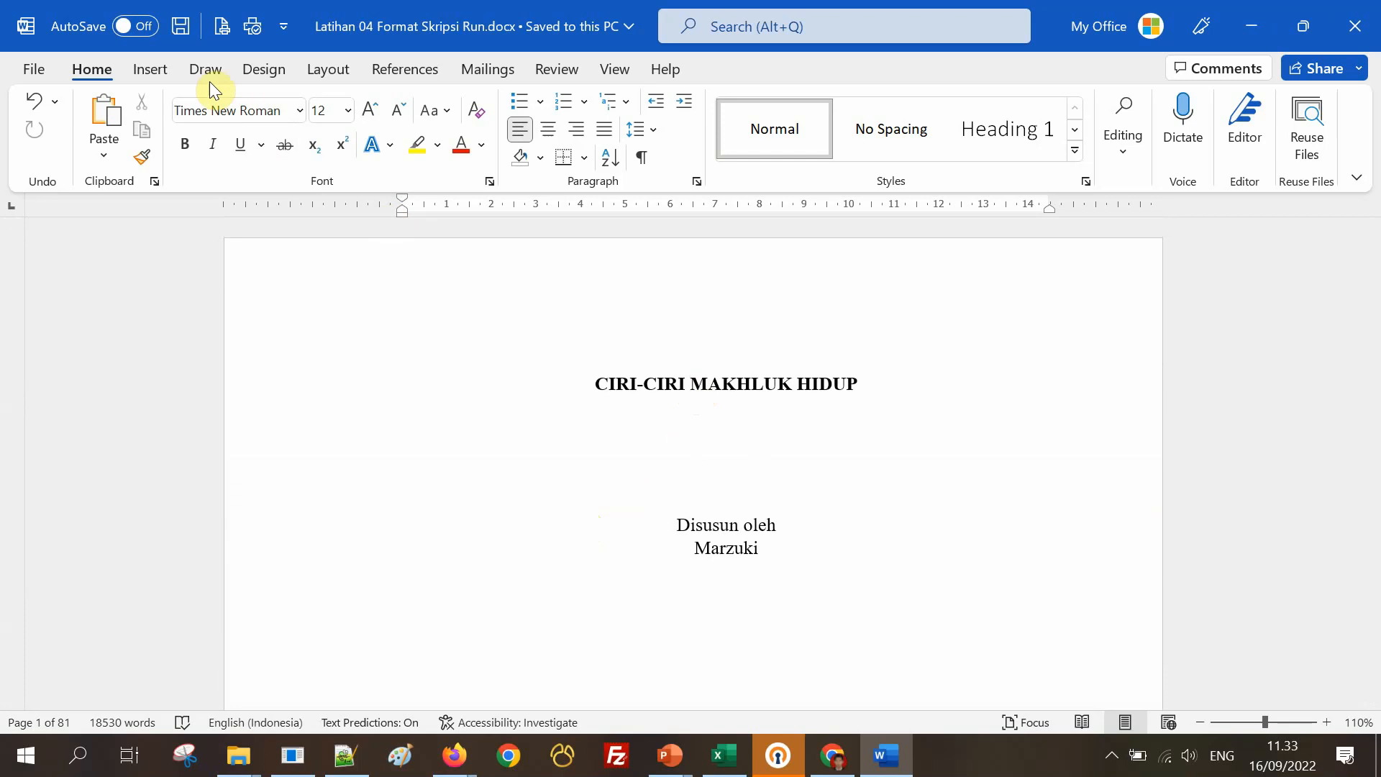
Open the footer of the HALAMAN PENGESAHAN page for editing.
click(153, 69)
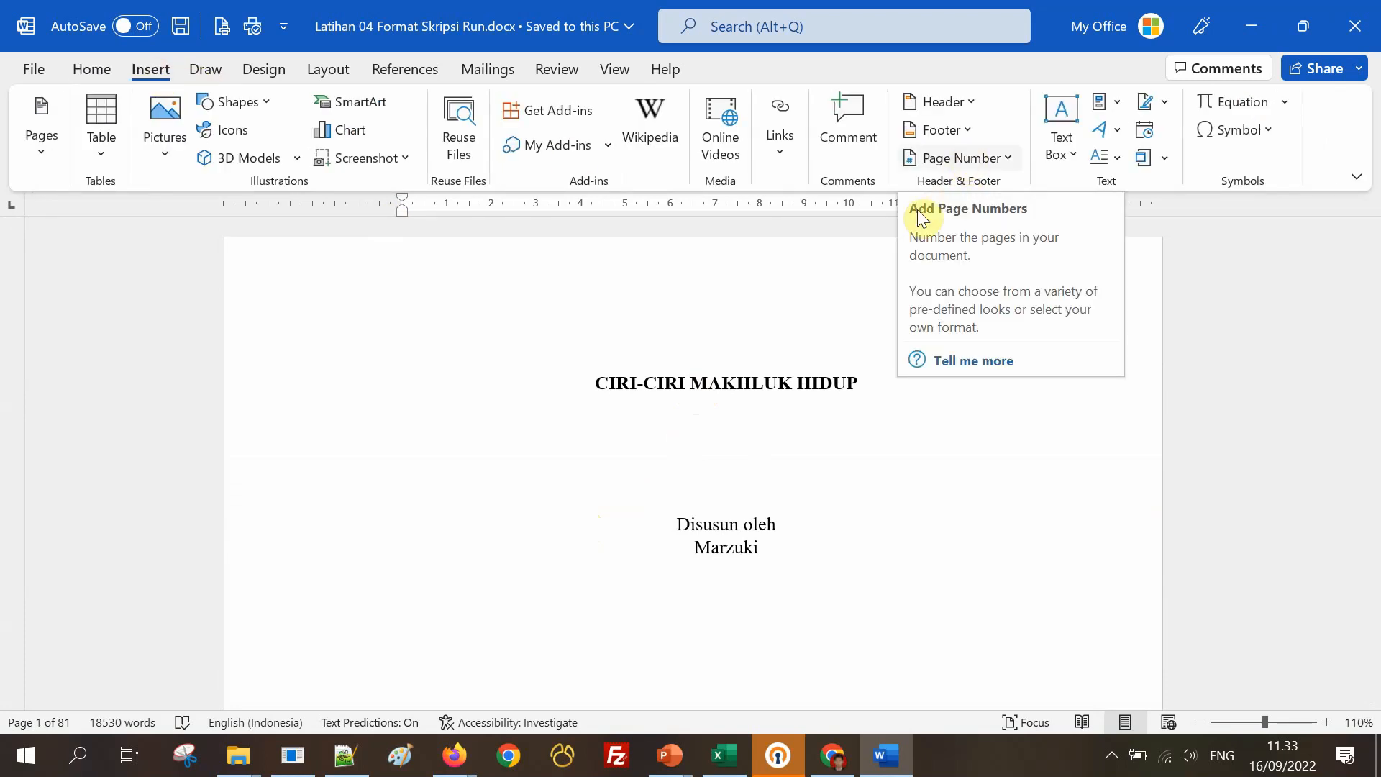
scroll(744, 367, down, 5)
scroll(748, 359, down, 3)
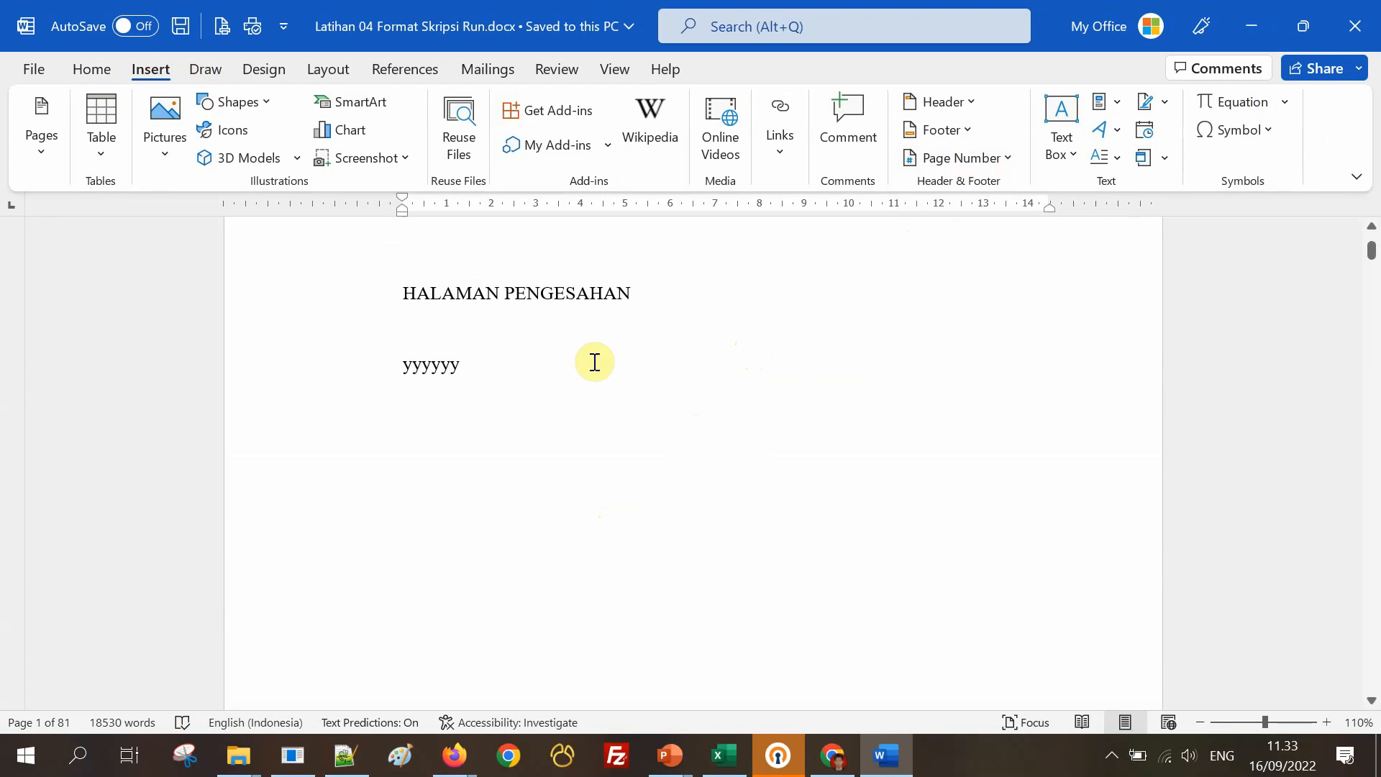
click(565, 294)
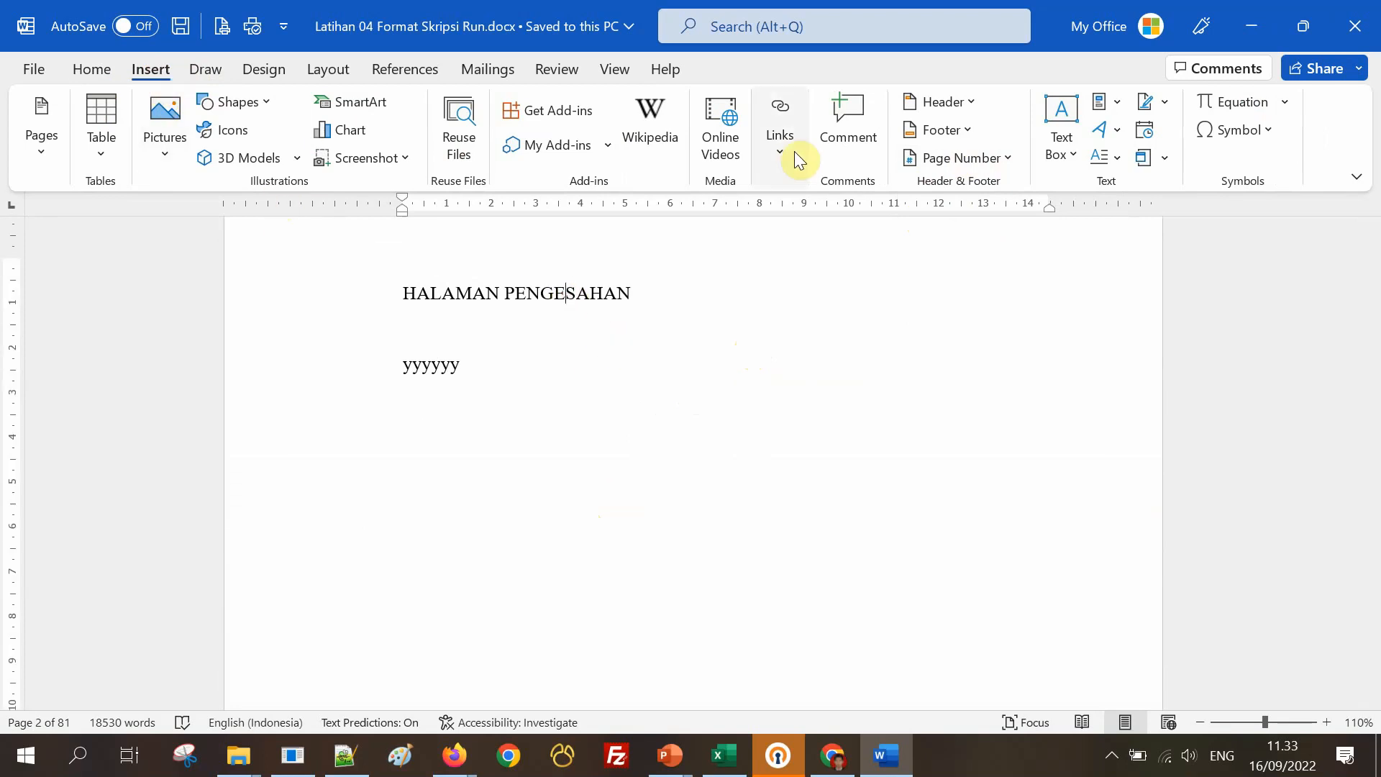
click(934, 132)
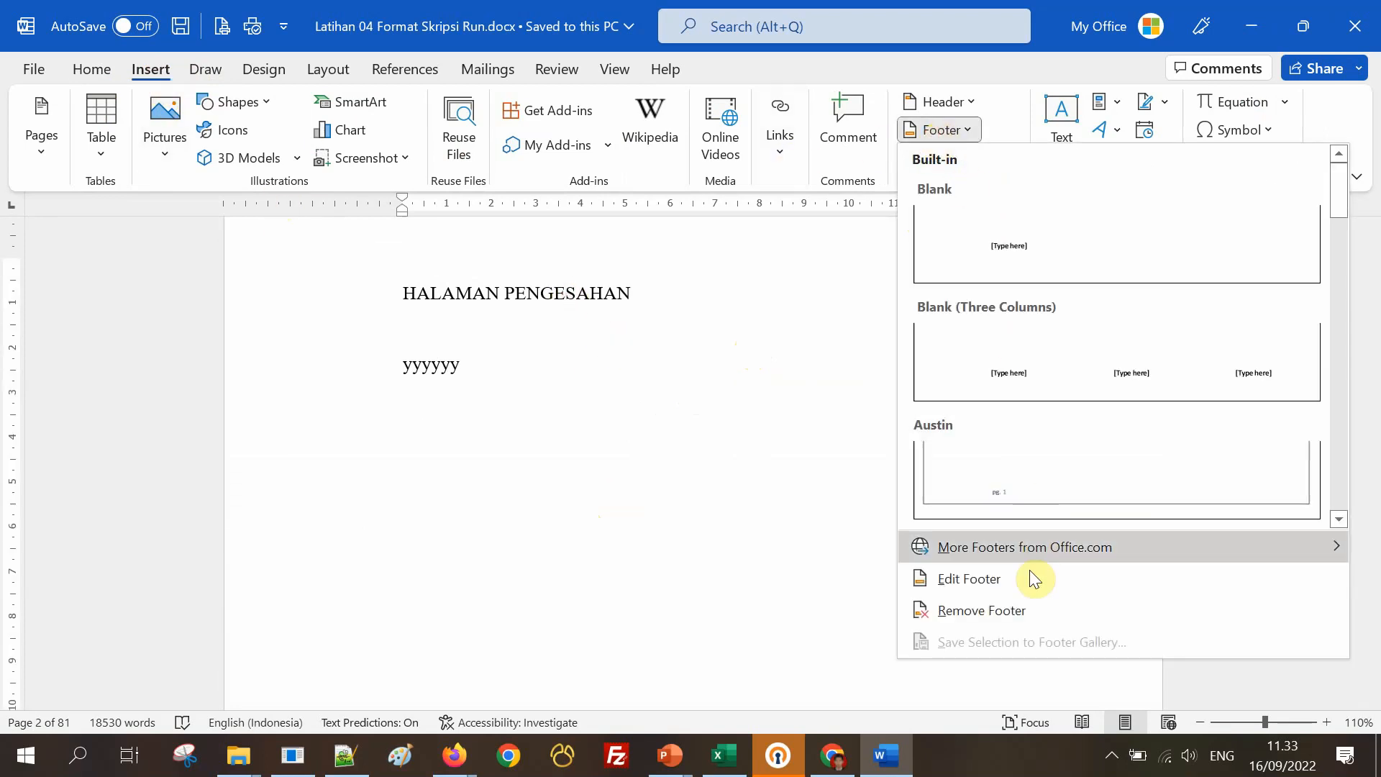
click(983, 583)
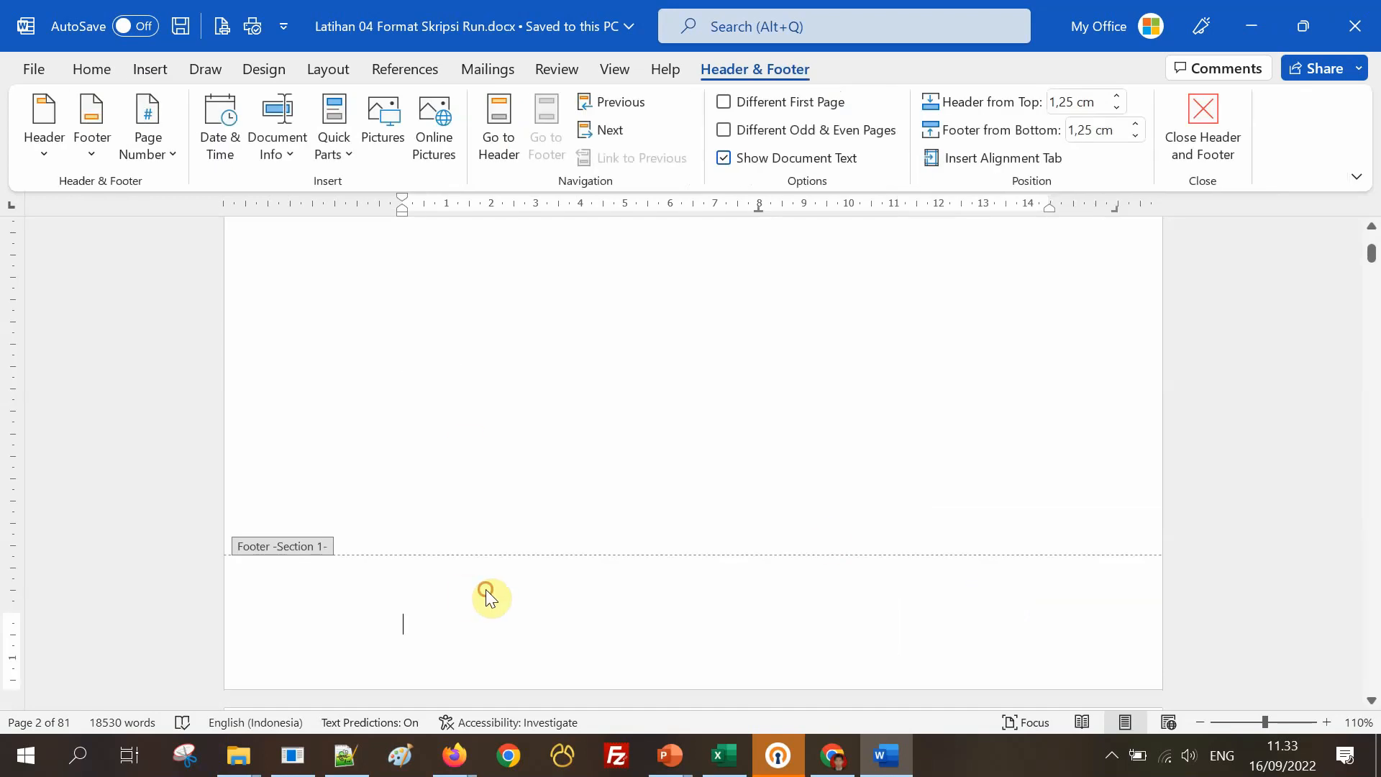
Give the first page of section 1 its own header and footer with the Different First Page option.
scroll(723, 581, up, 2)
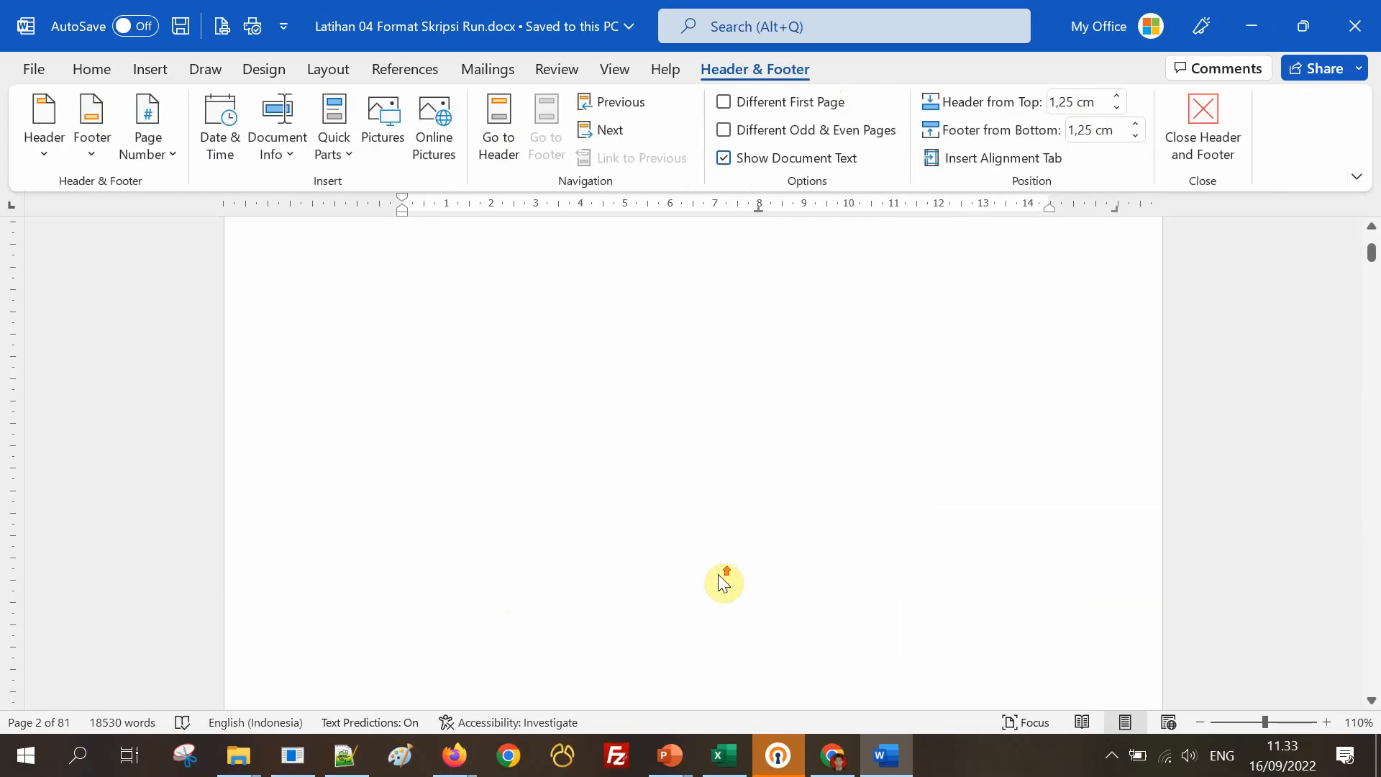
scroll(723, 581, up, 6)
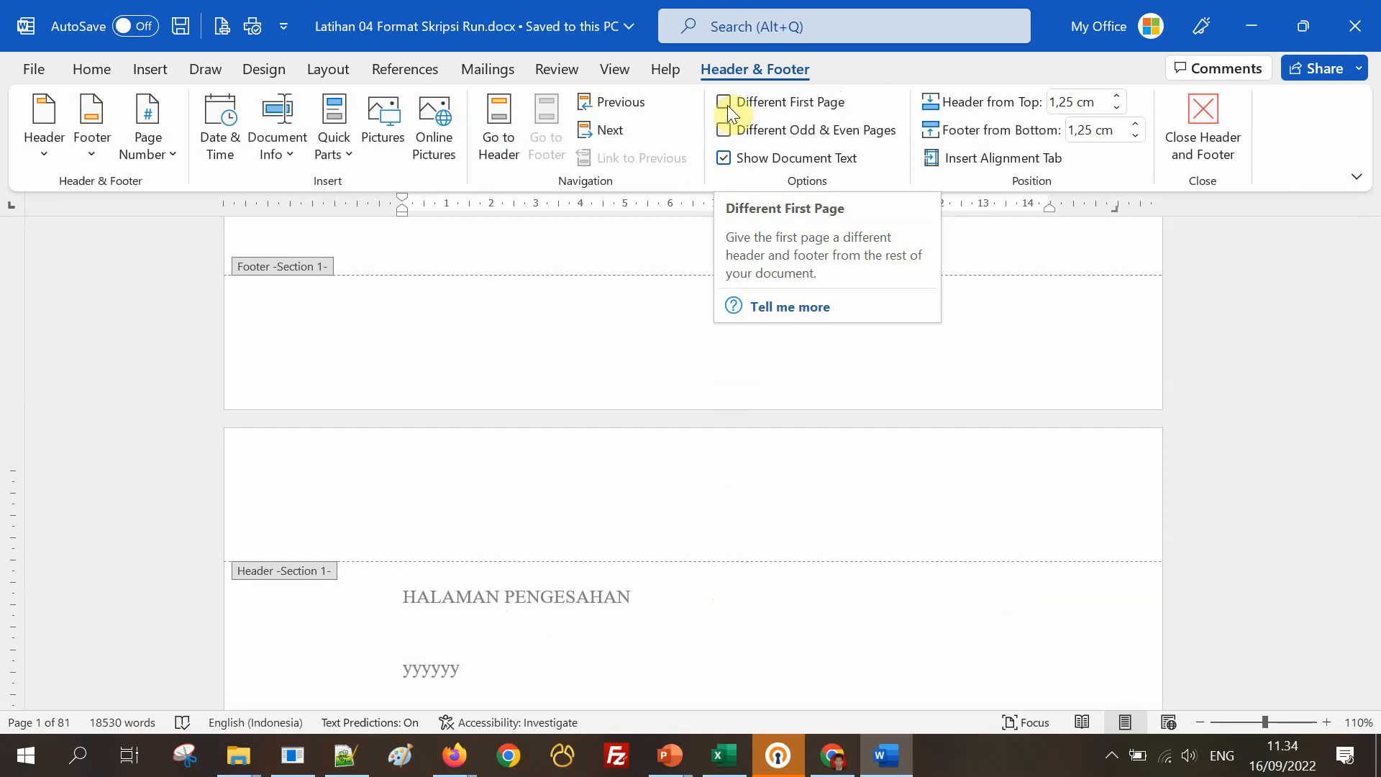
scroll(618, 388, up, 9)
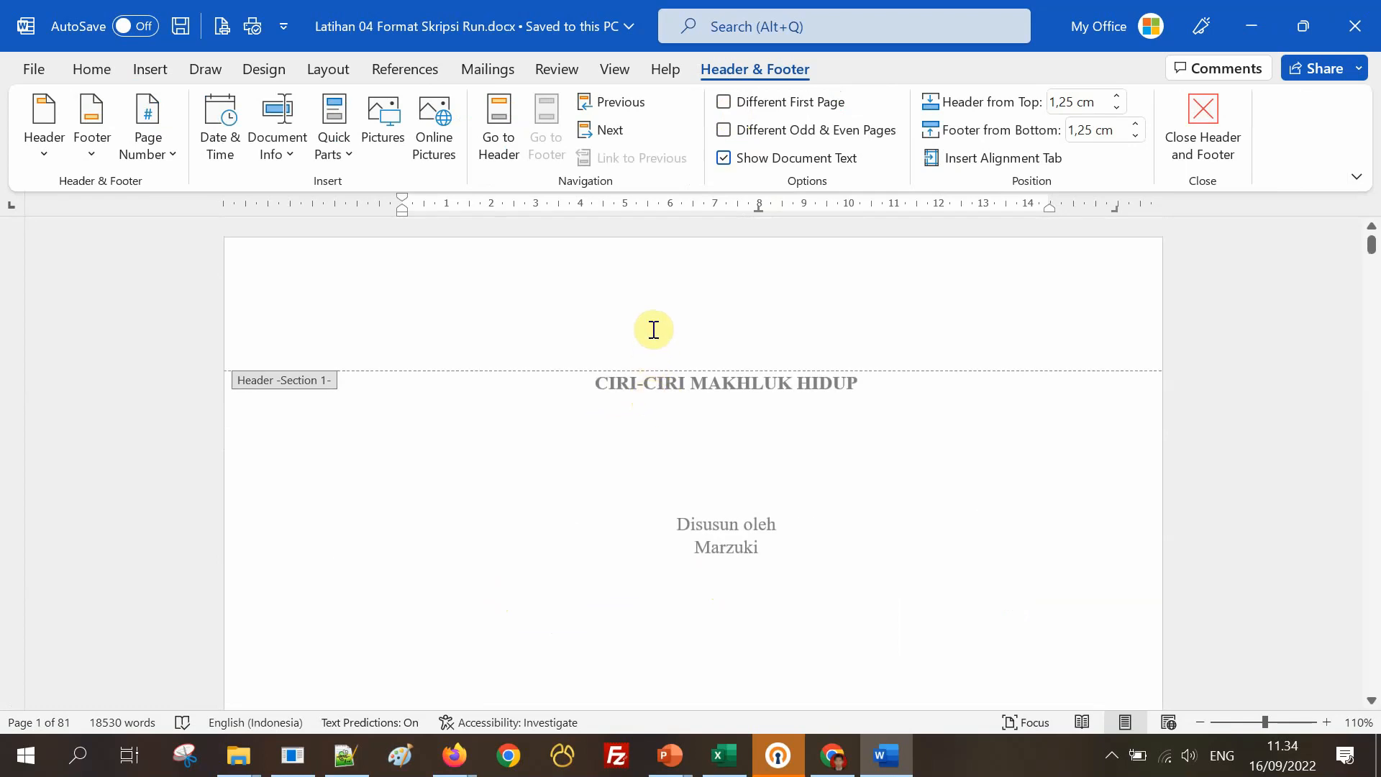
scroll(654, 329, down, 9)
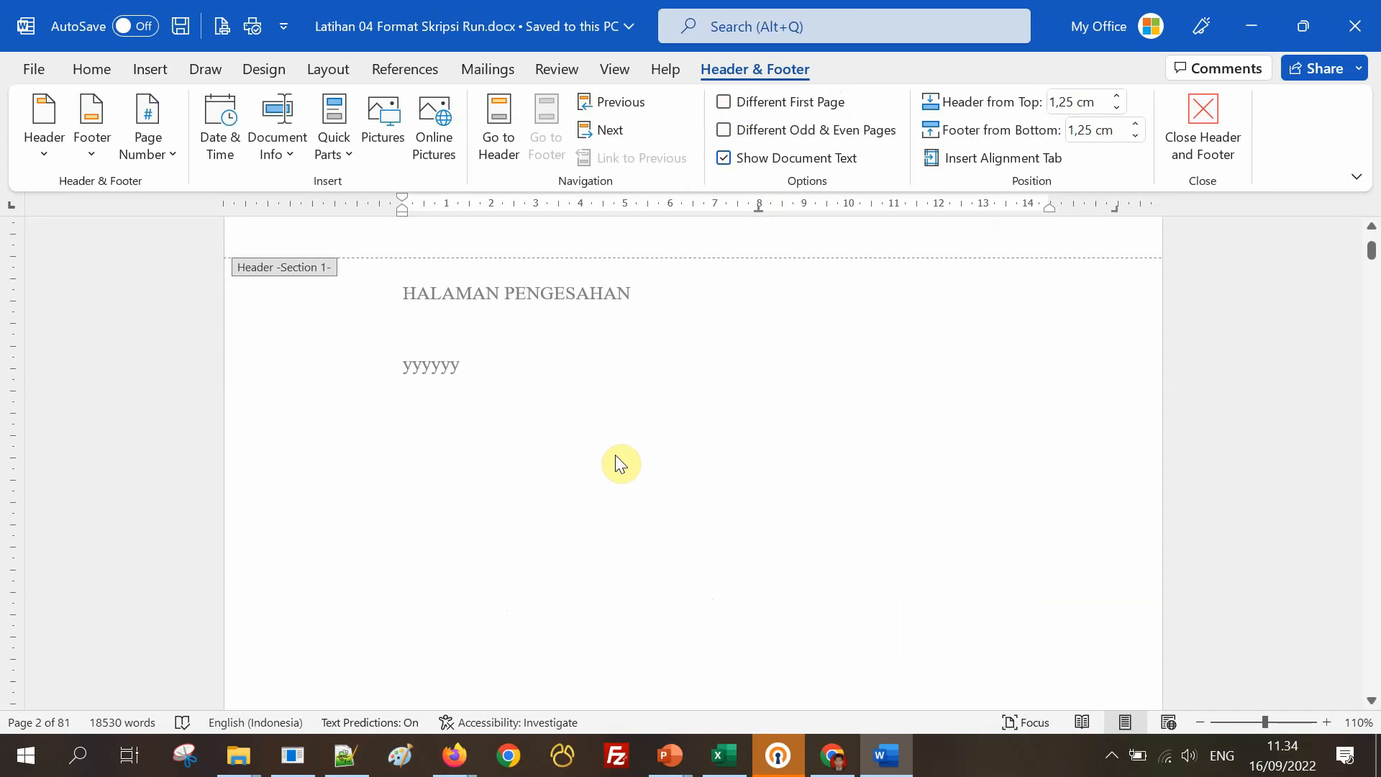
scroll(620, 461, up, 9)
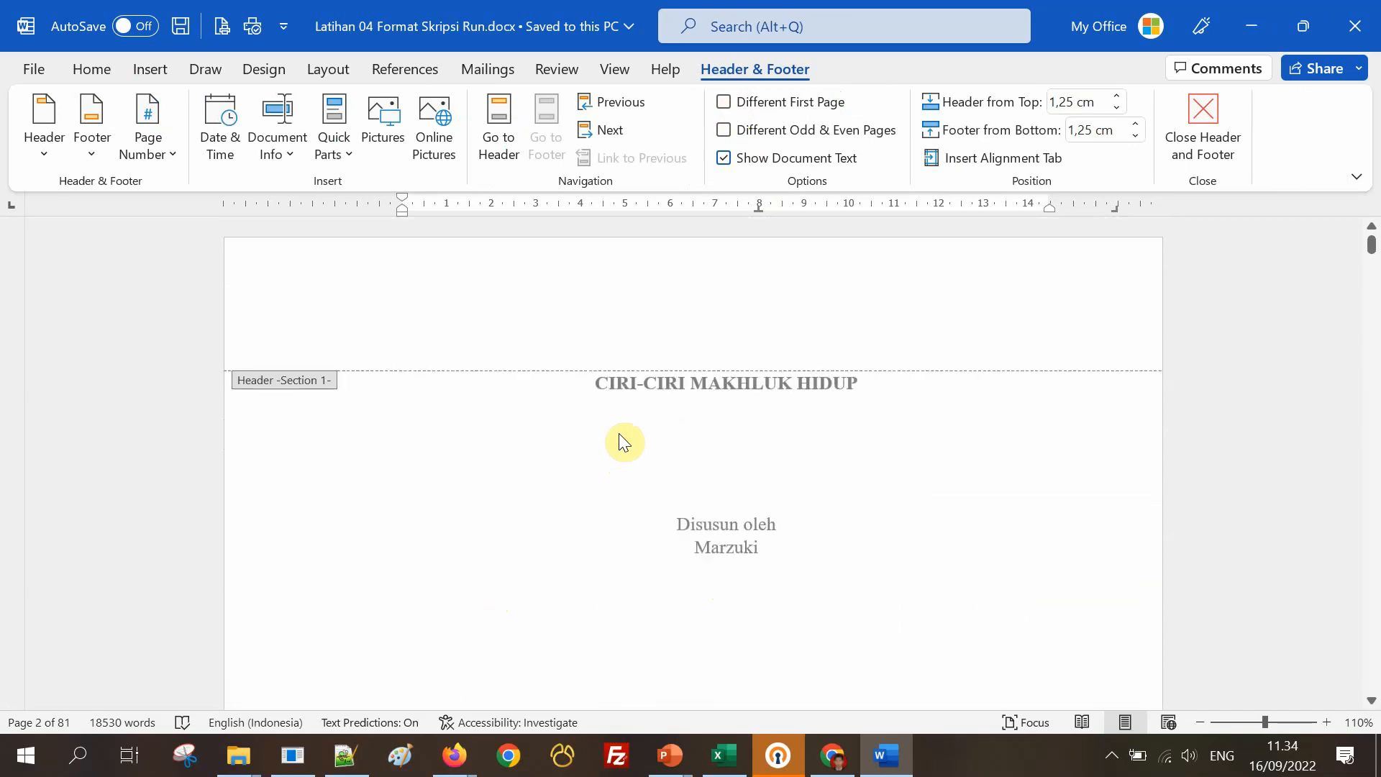
click(722, 104)
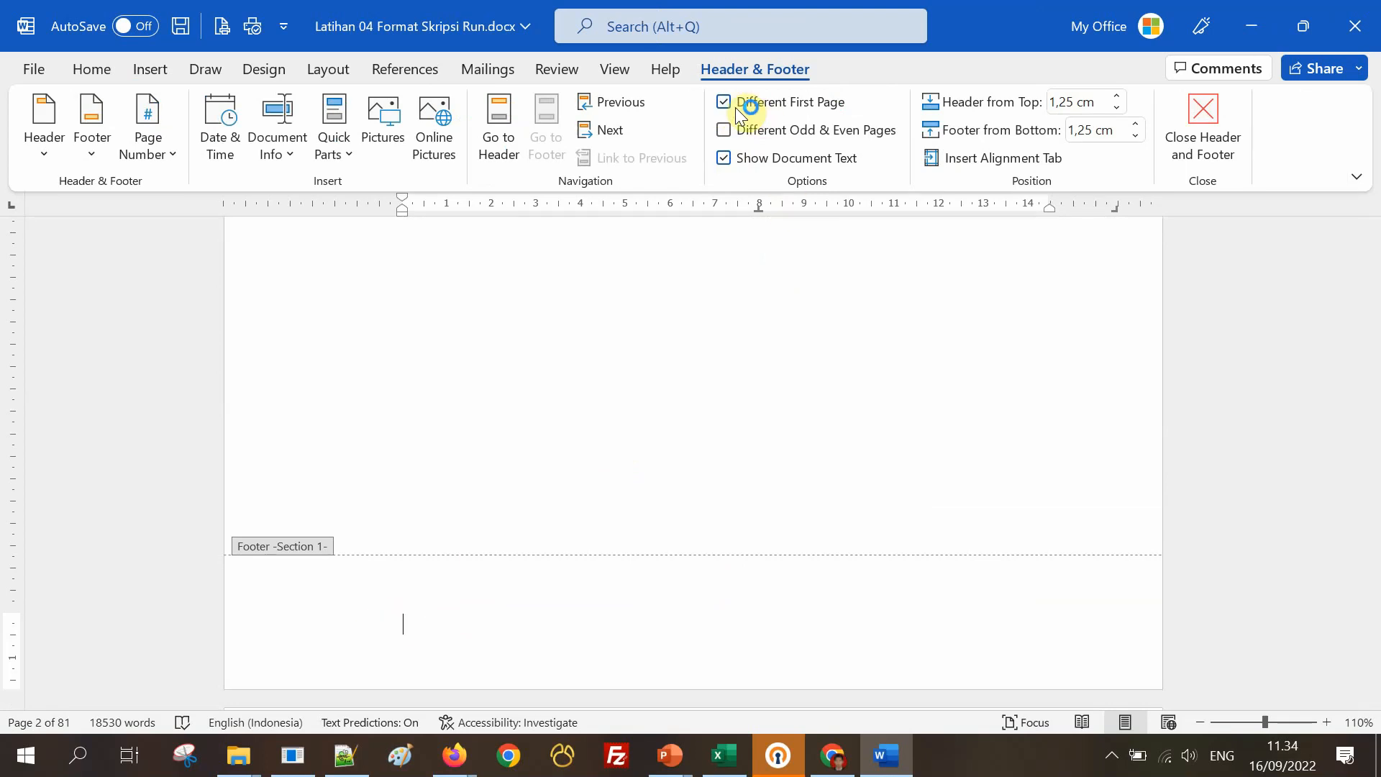
Check the section labels around the cover's footer and the HALAMAN PENGESAHAN page's header, and return to the cover's header.
scroll(703, 388, up, 14)
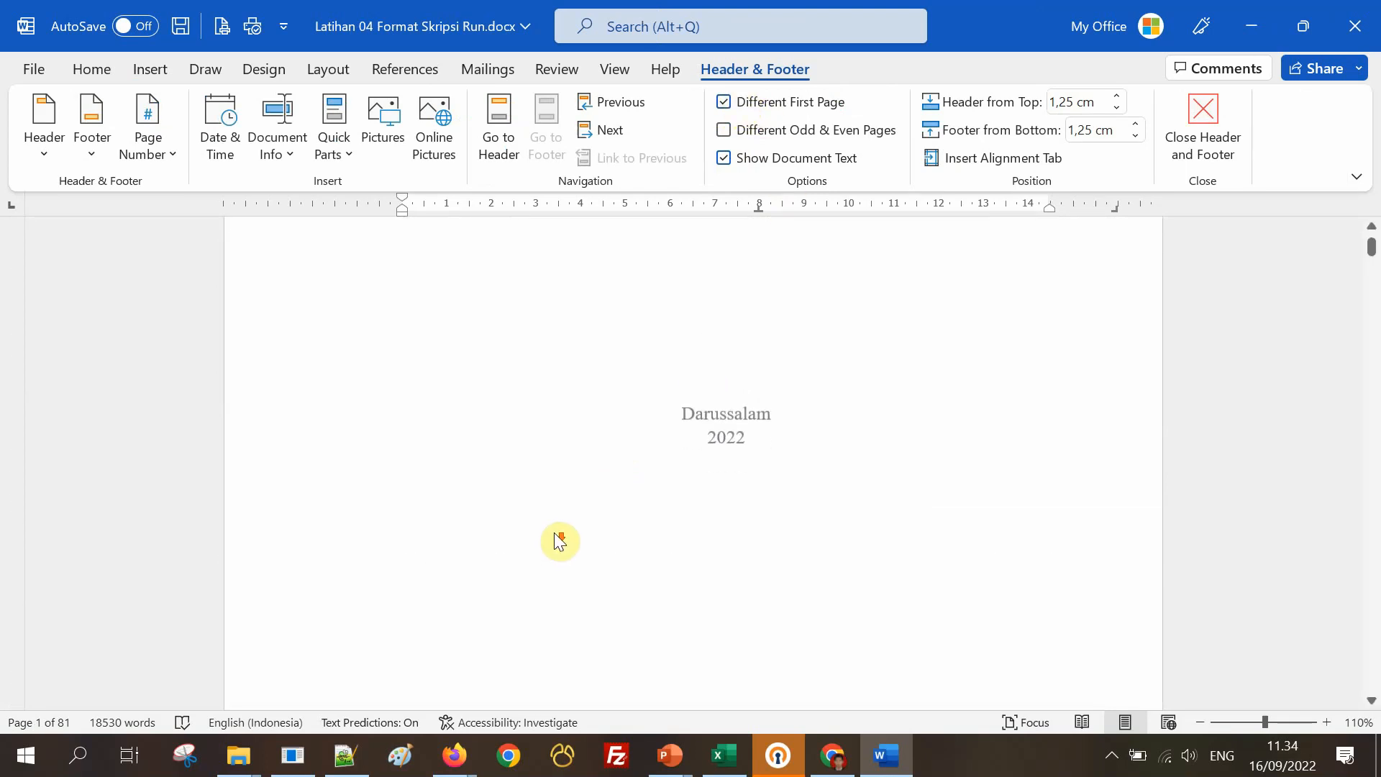
scroll(558, 532, down, 6)
click(492, 409)
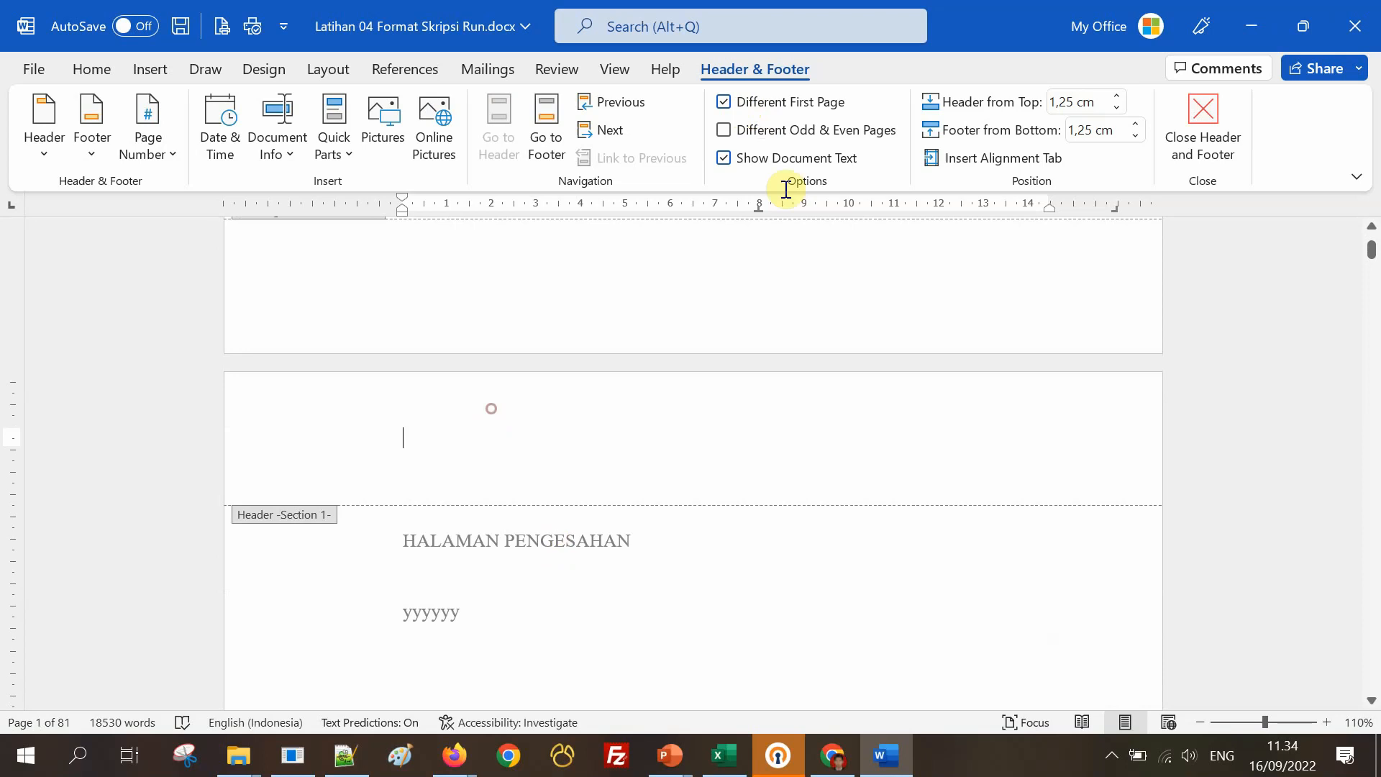
scroll(739, 417, up, 6)
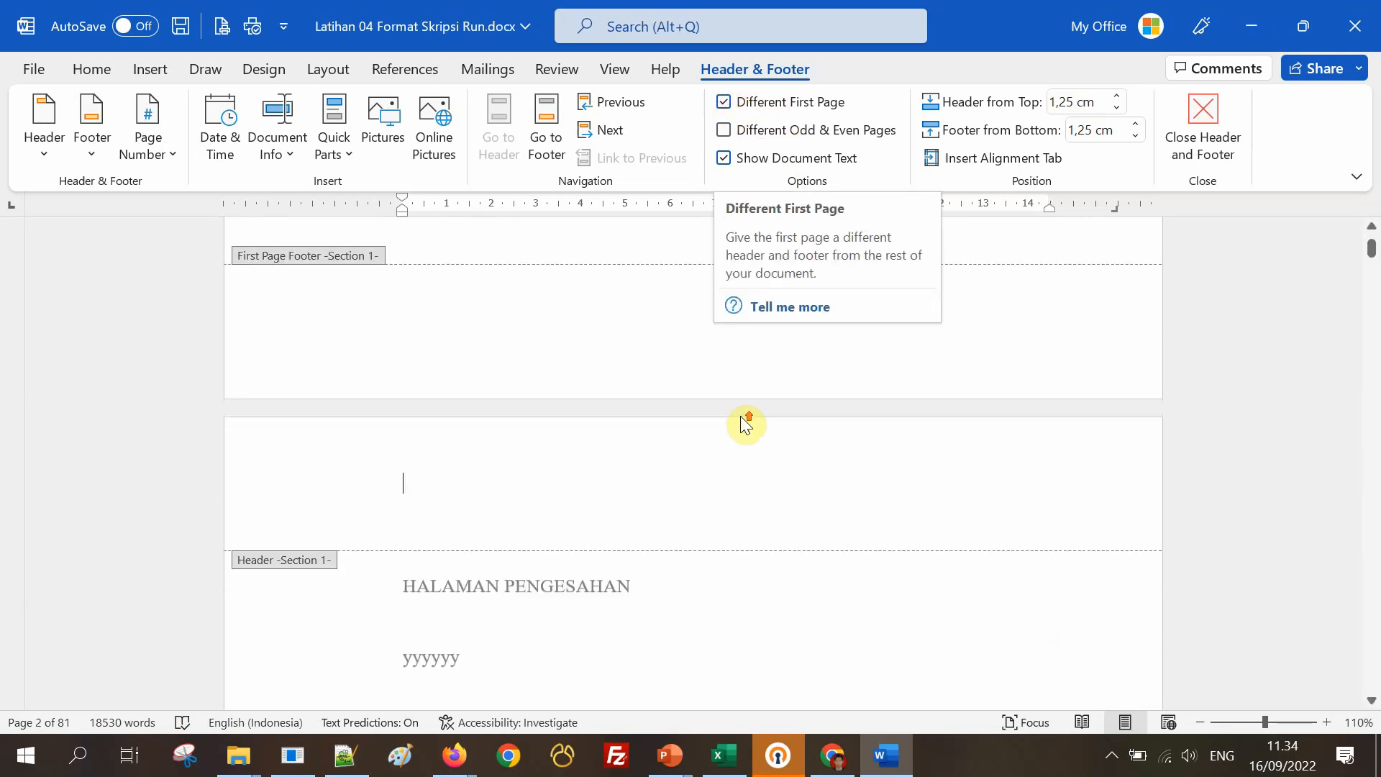
scroll(739, 416, down, 3)
scroll(739, 416, up, 6)
scroll(740, 415, up, 3)
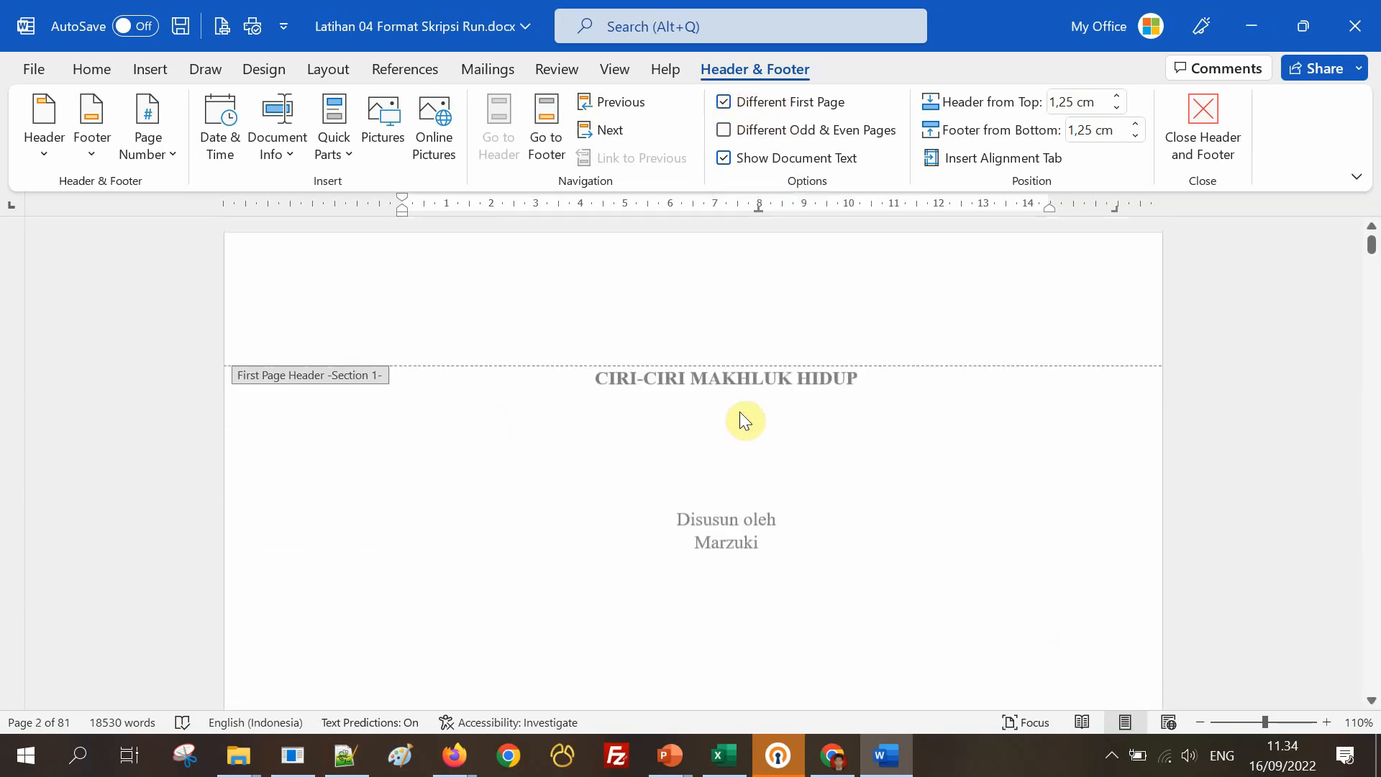
Examine the cover's header and footer areas and compare their labels with the HALAMAN PENGESAHAN page's header.
click(703, 327)
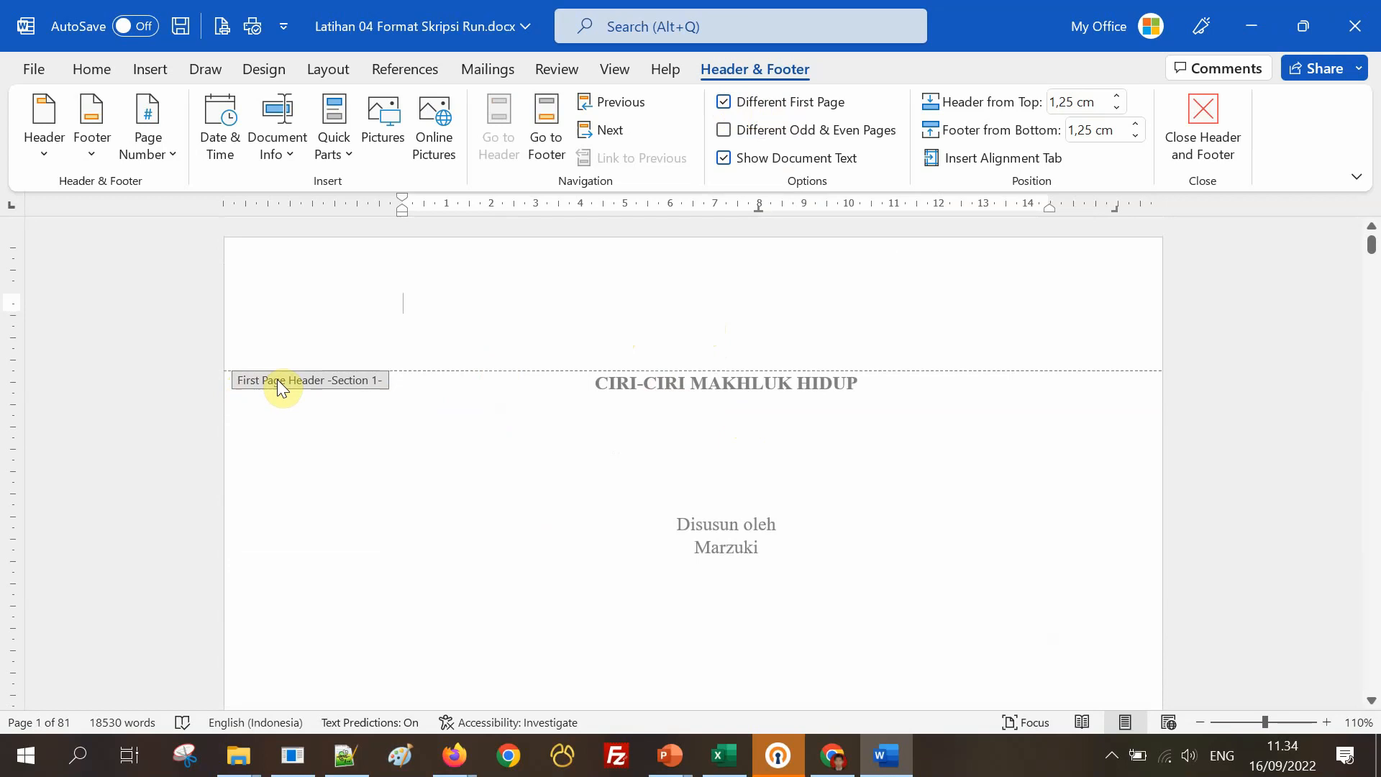
scroll(381, 387, down, 5)
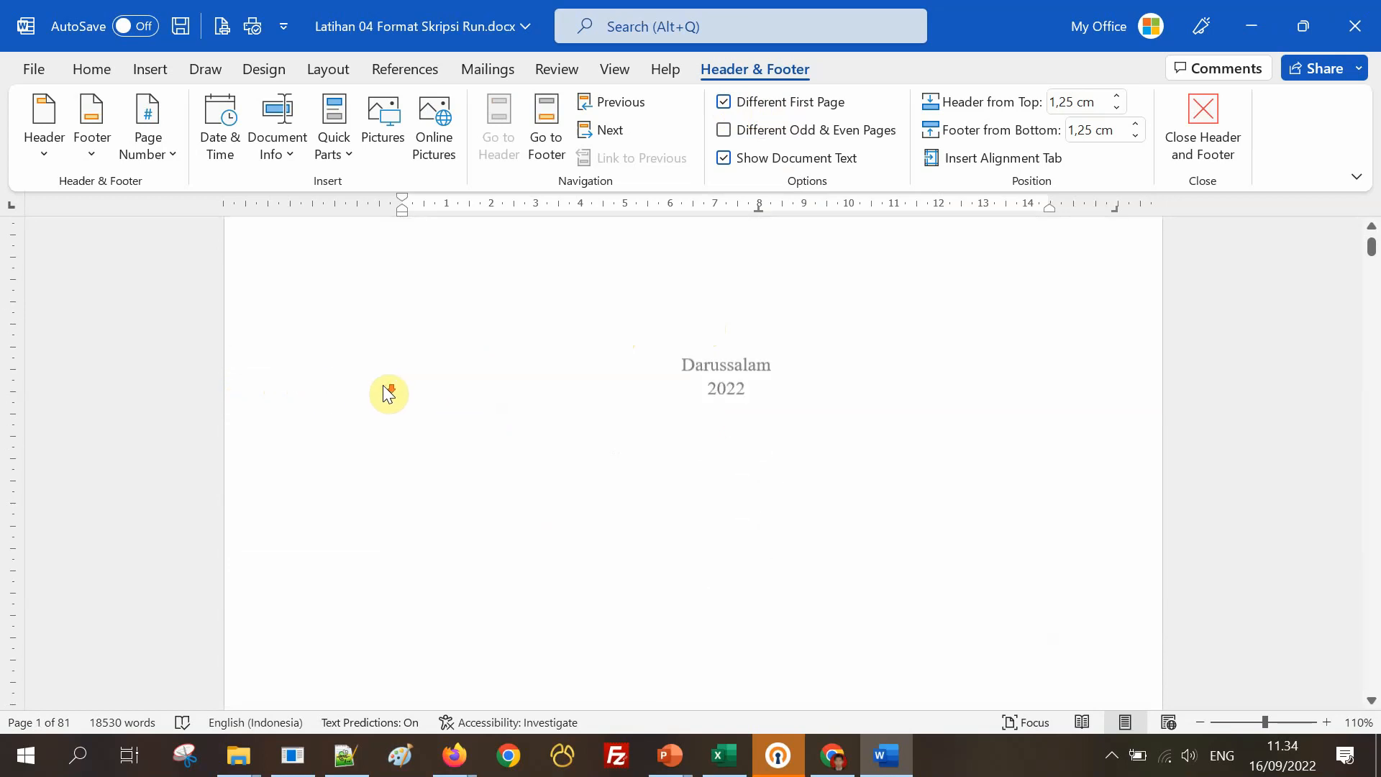
scroll(388, 394, down, 5)
click(354, 546)
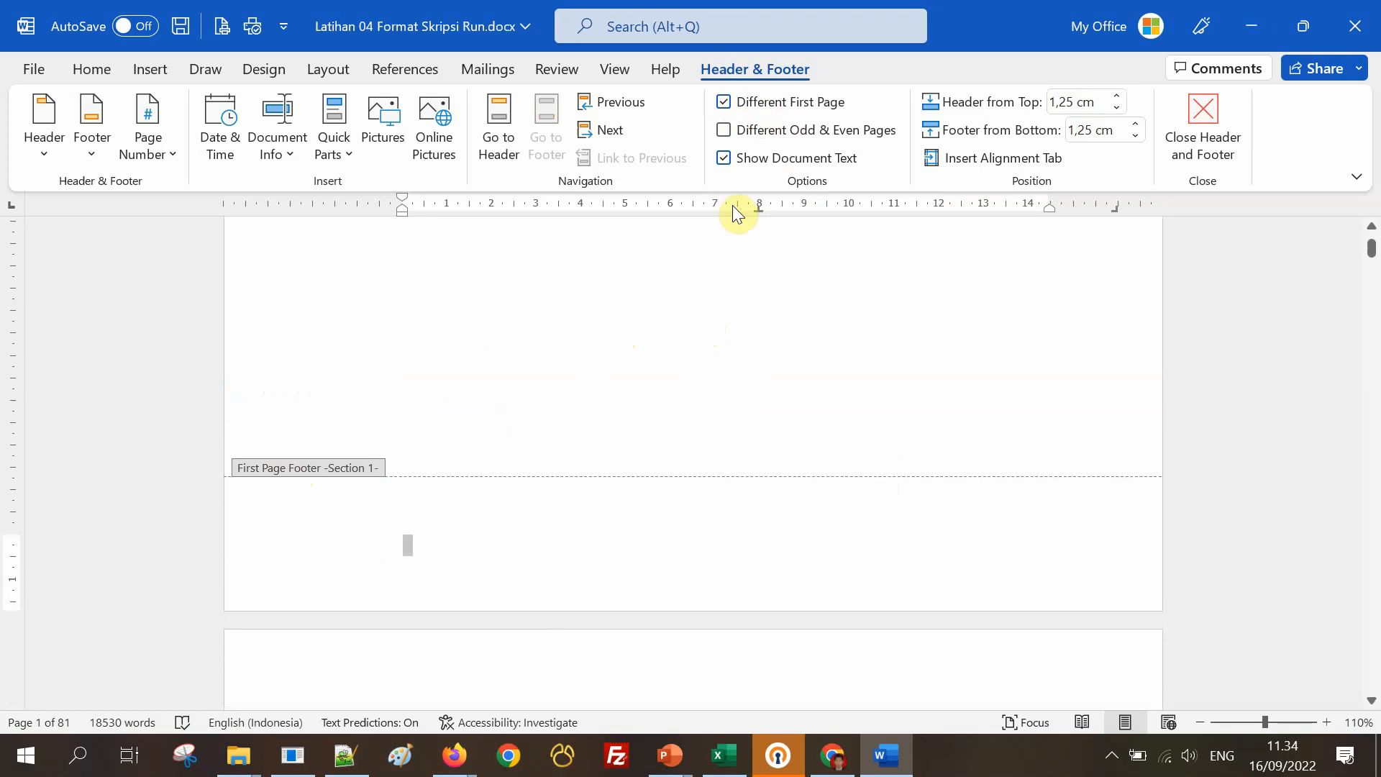
click(415, 545)
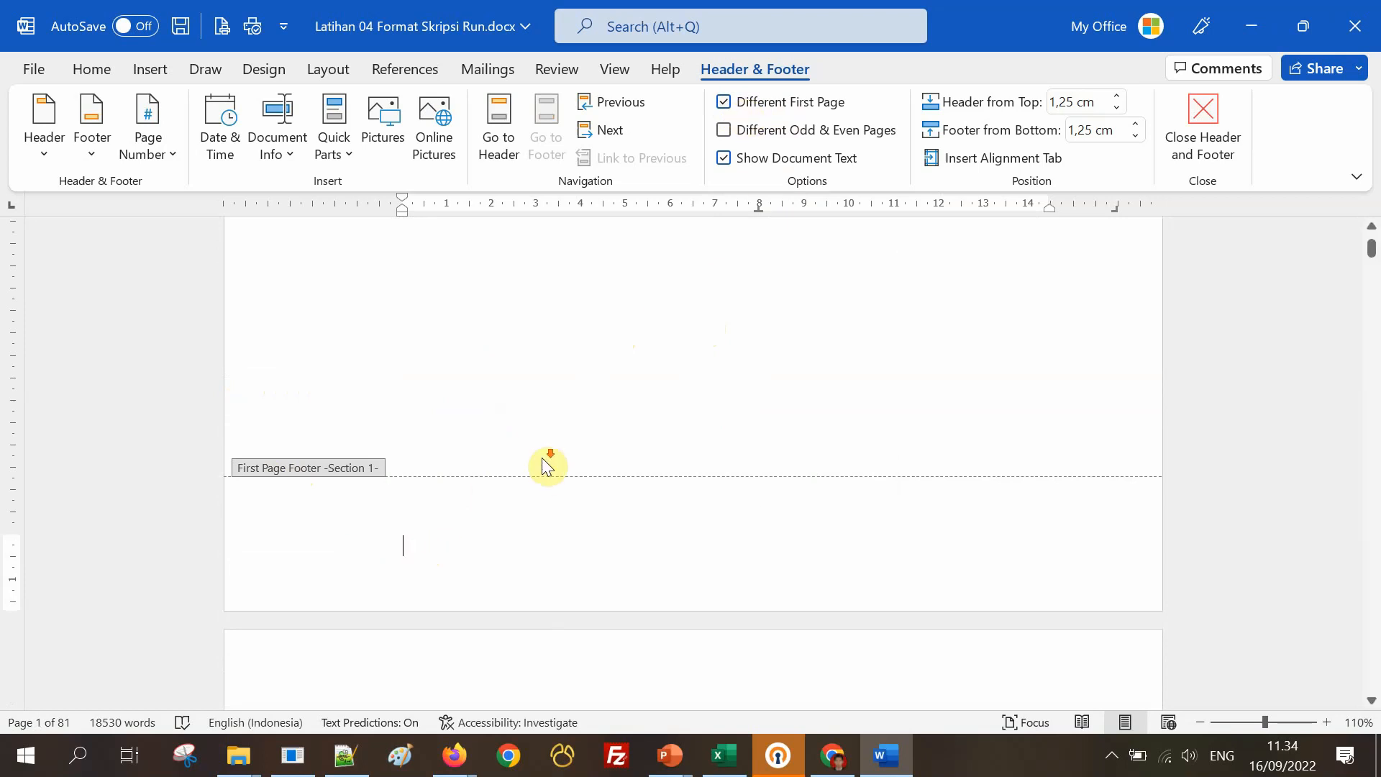
scroll(546, 466, down, 5)
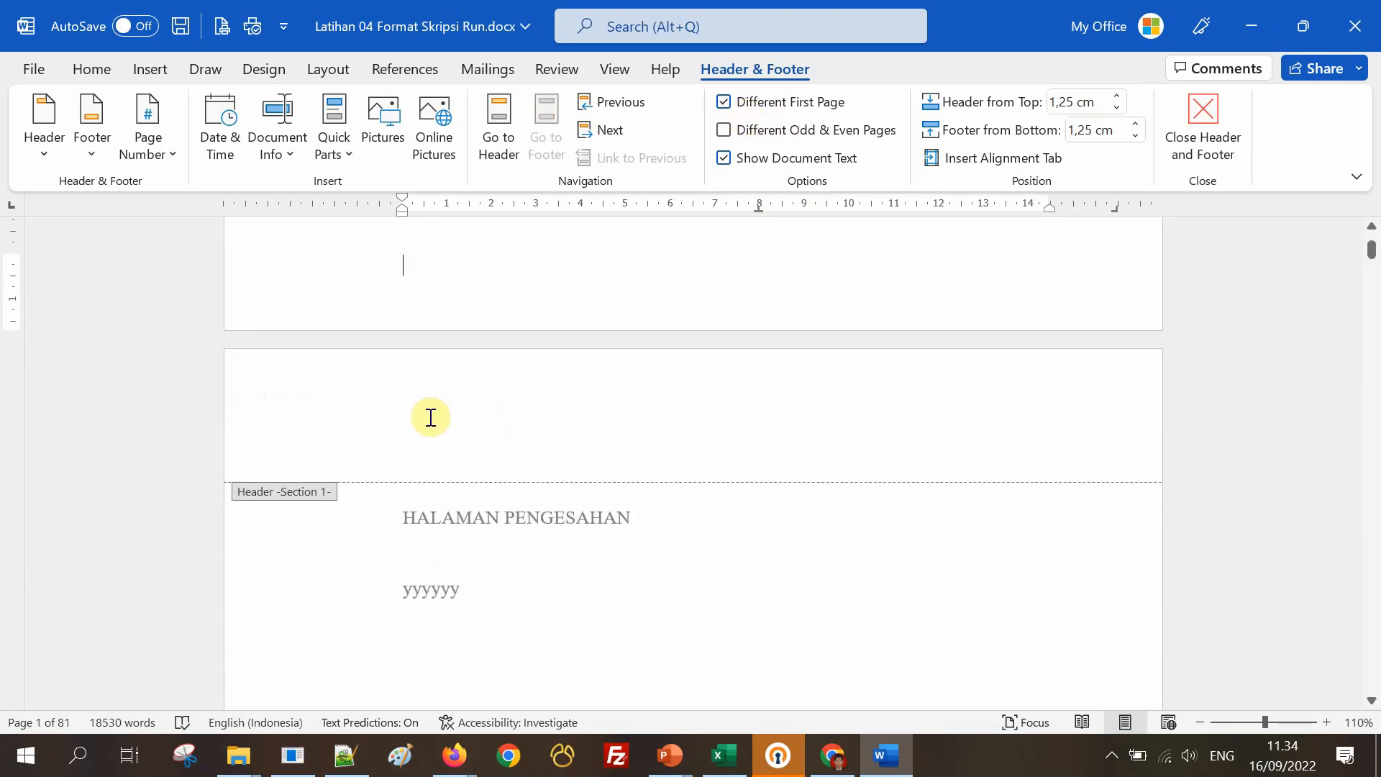
click(430, 418)
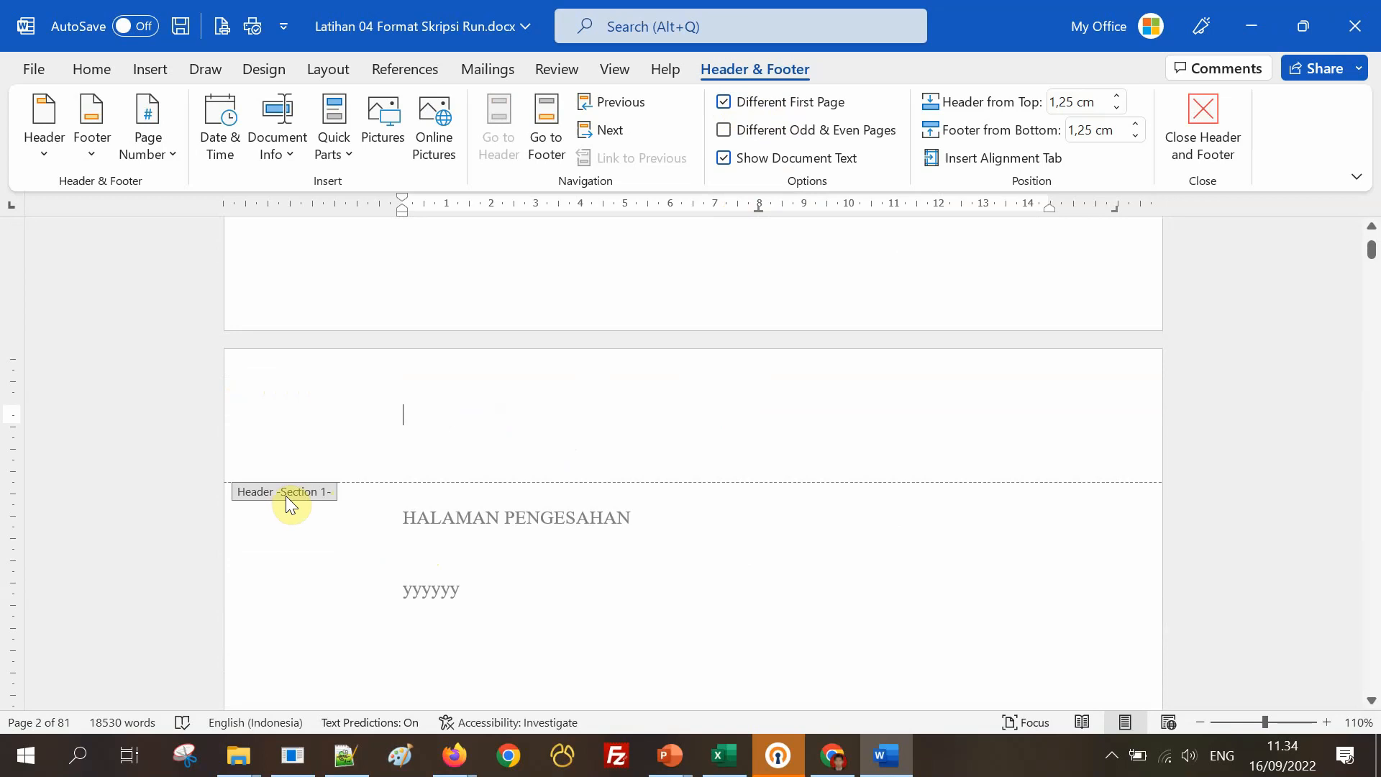
scroll(349, 432, up, 2)
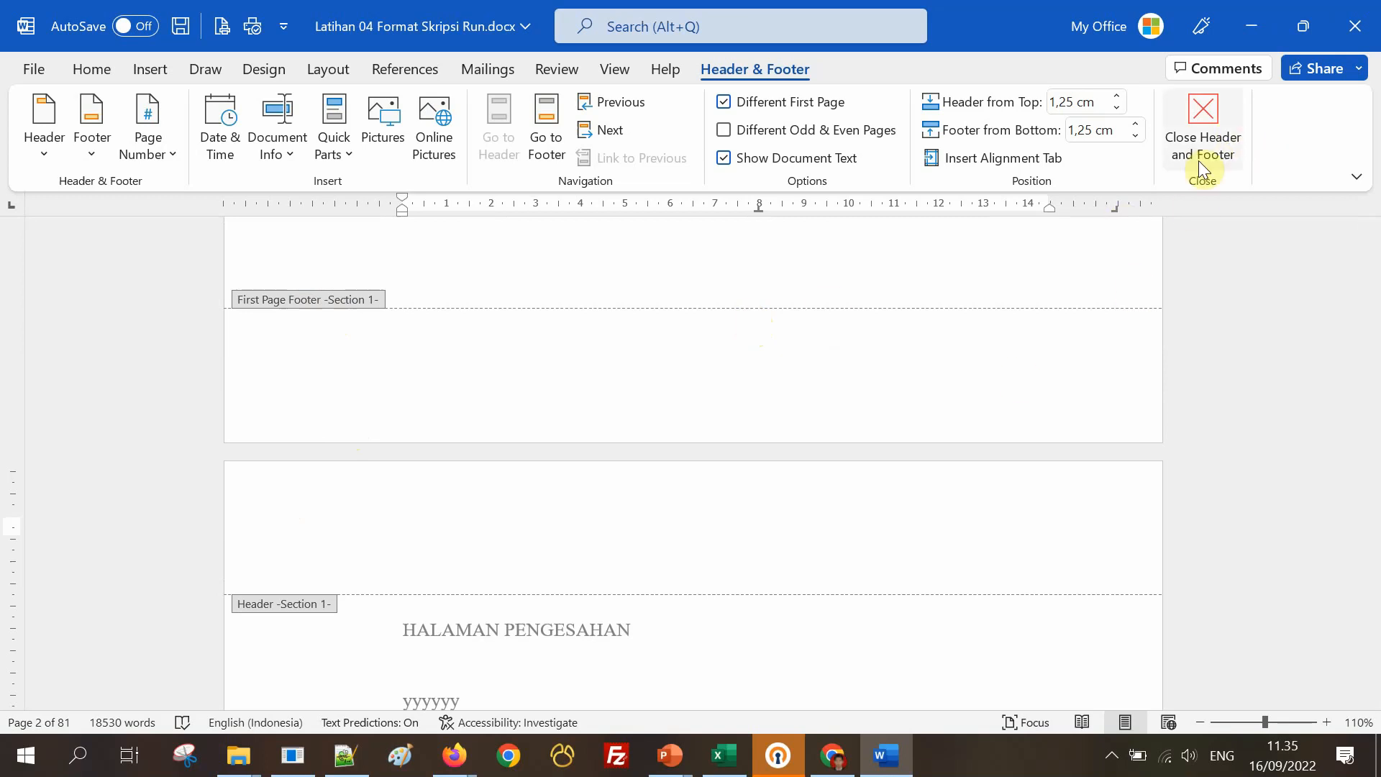
Examine the HALAMAN PENGESAHAN page's header and footer labels from its heading to the foot of the page.
scroll(762, 519, down, 5)
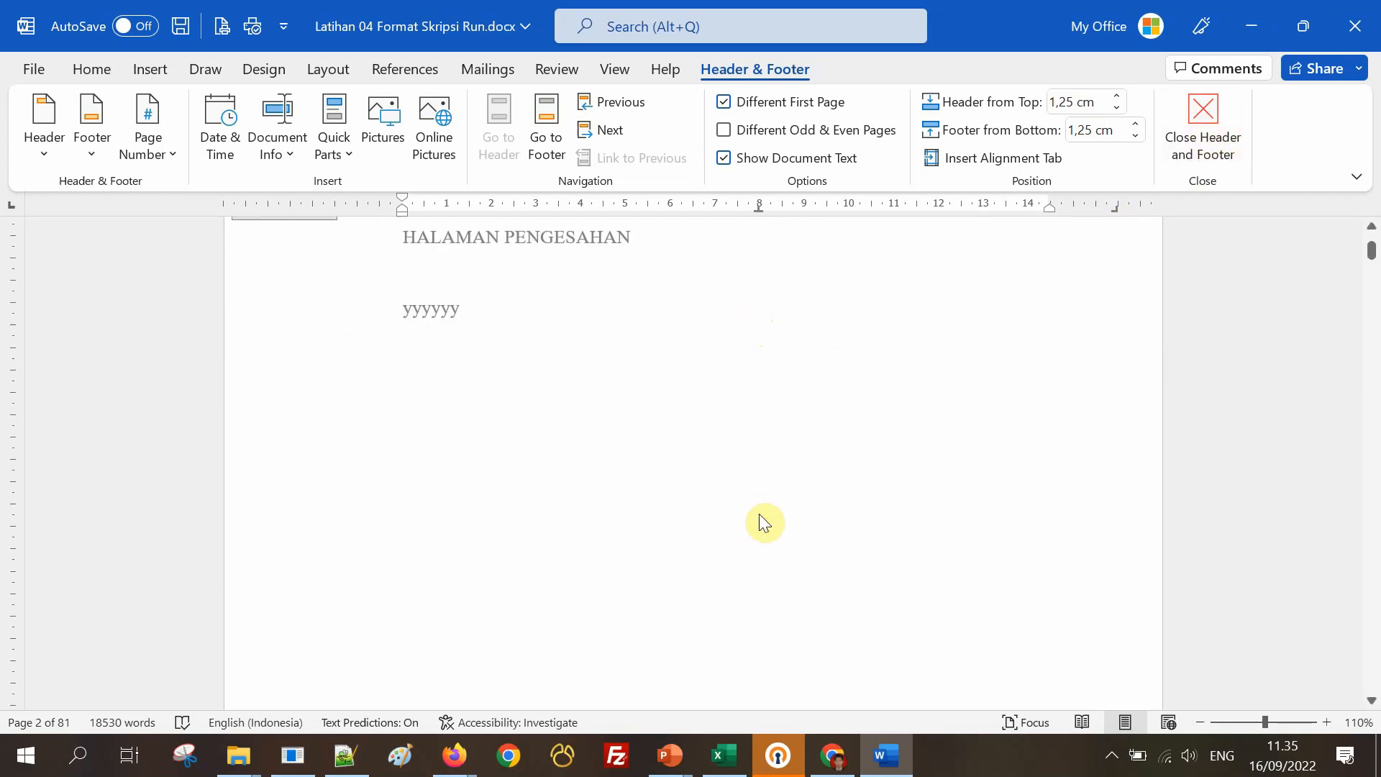
scroll(764, 522, down, 2)
scroll(764, 522, down, 4)
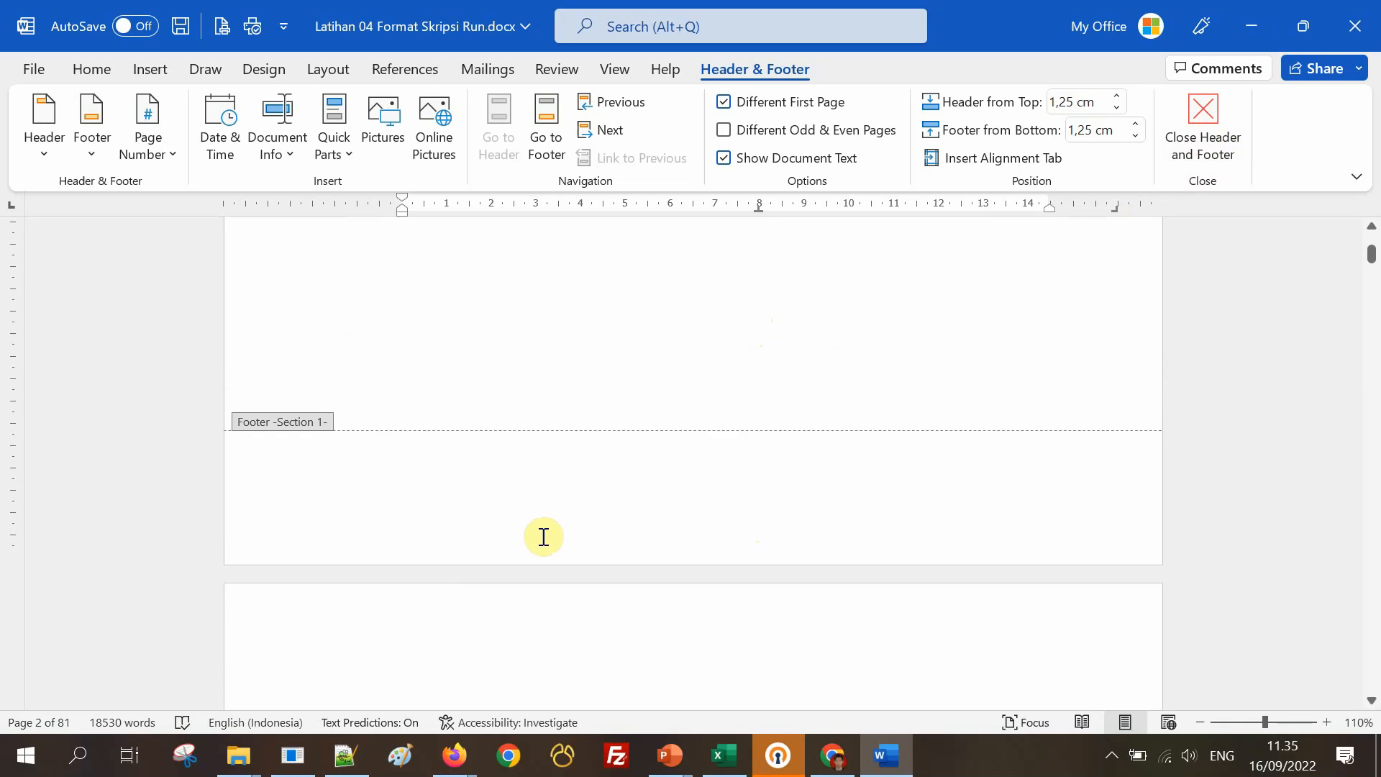
scroll(777, 468, up, 4)
scroll(773, 464, up, 4)
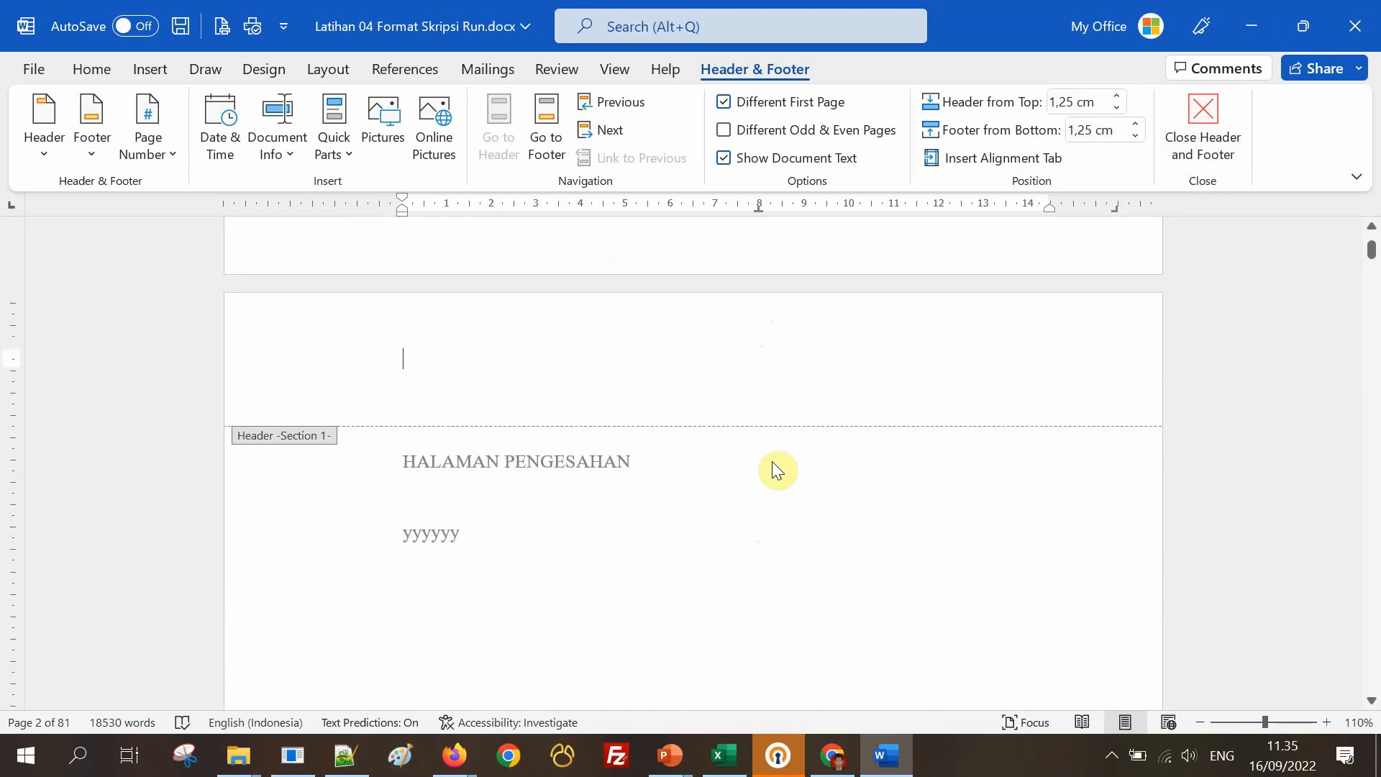
scroll(772, 468, down, 4)
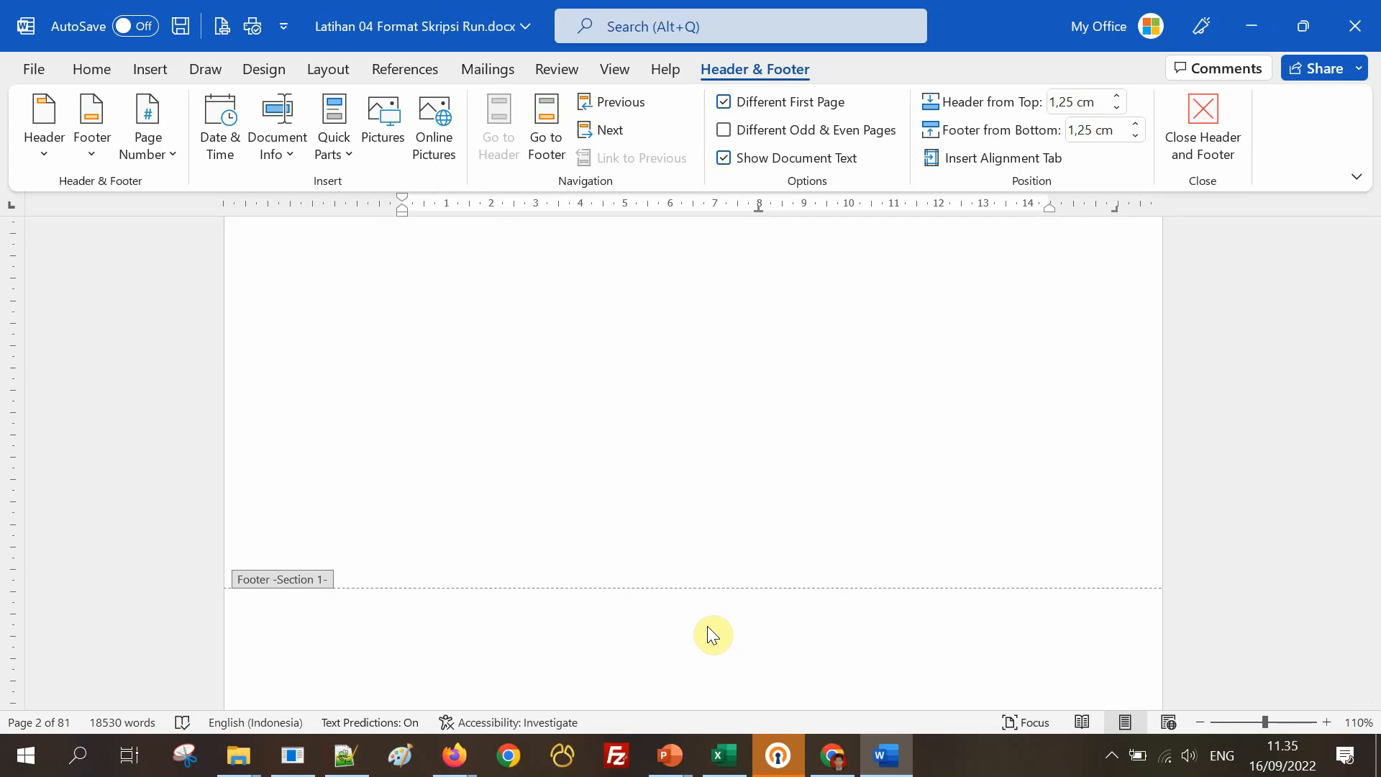
Return to the cover's header, review the cover down to its footer, and place the cursor in the HALAMAN PENGESAHAN page's header.
scroll(661, 597, up, 10)
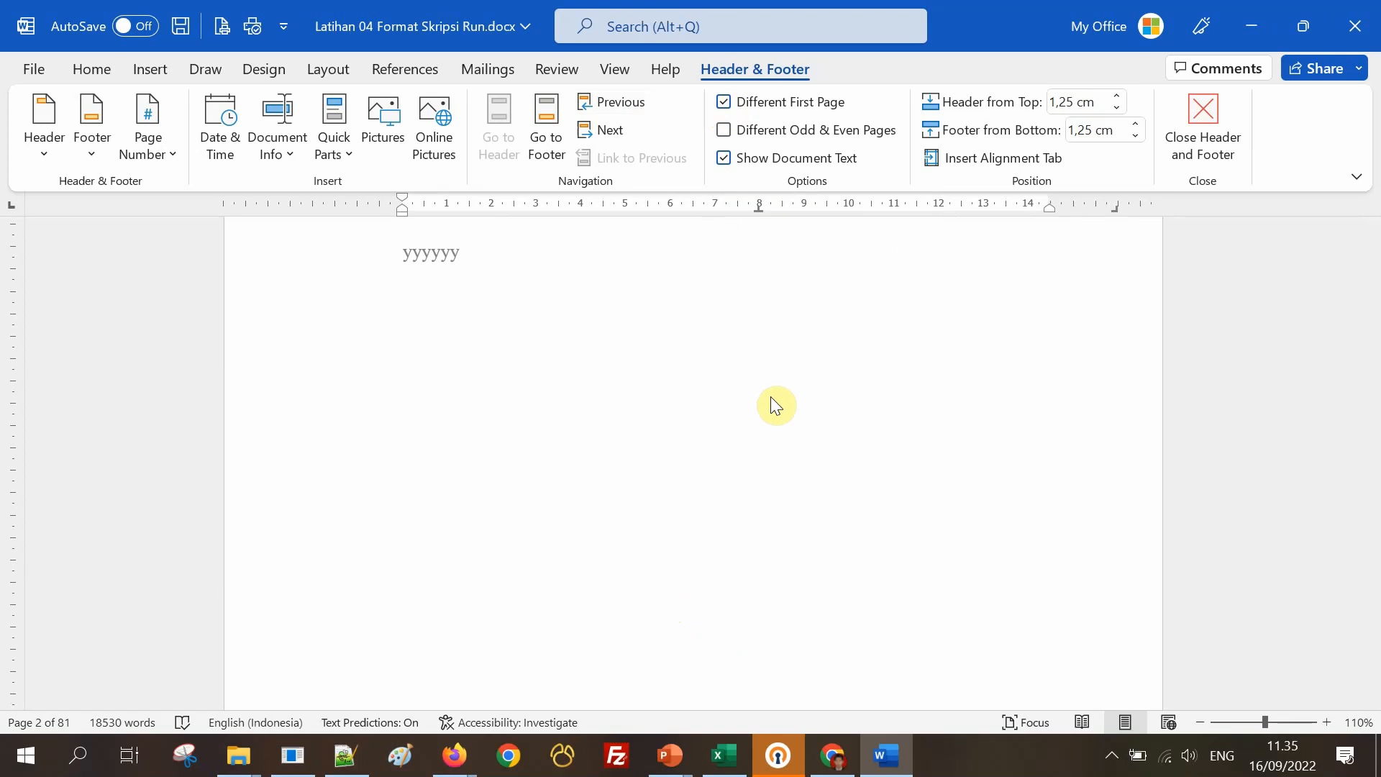
scroll(771, 404, up, 10)
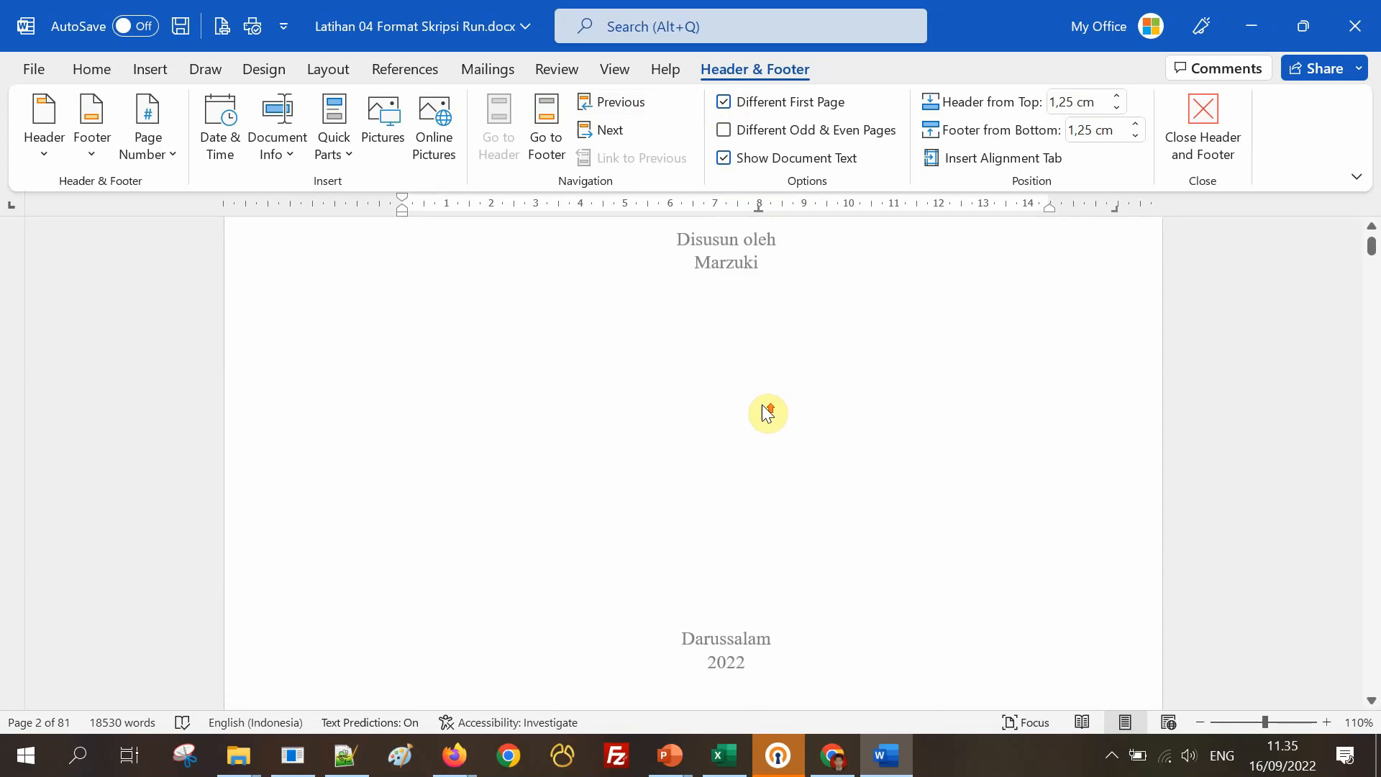
scroll(774, 404, up, 1)
click(674, 311)
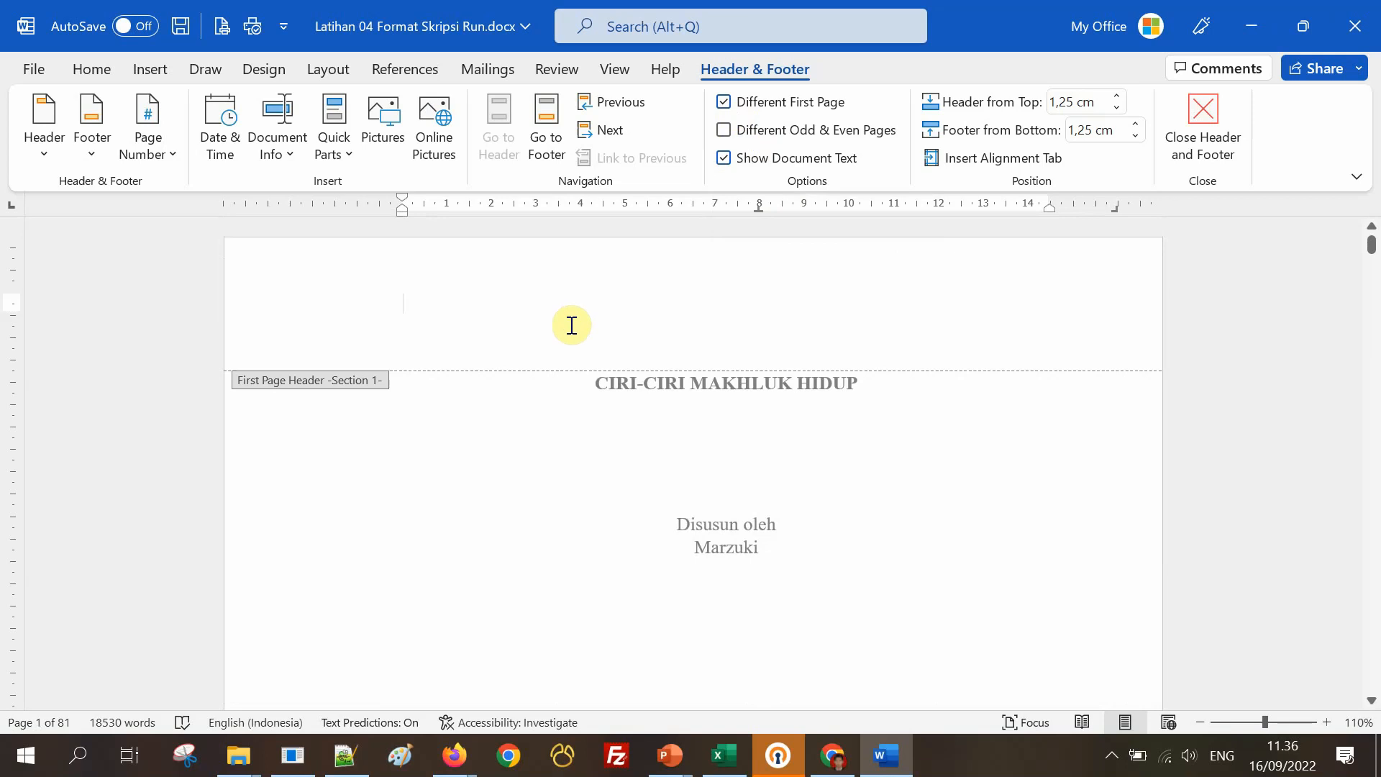
scroll(566, 334, down, 12)
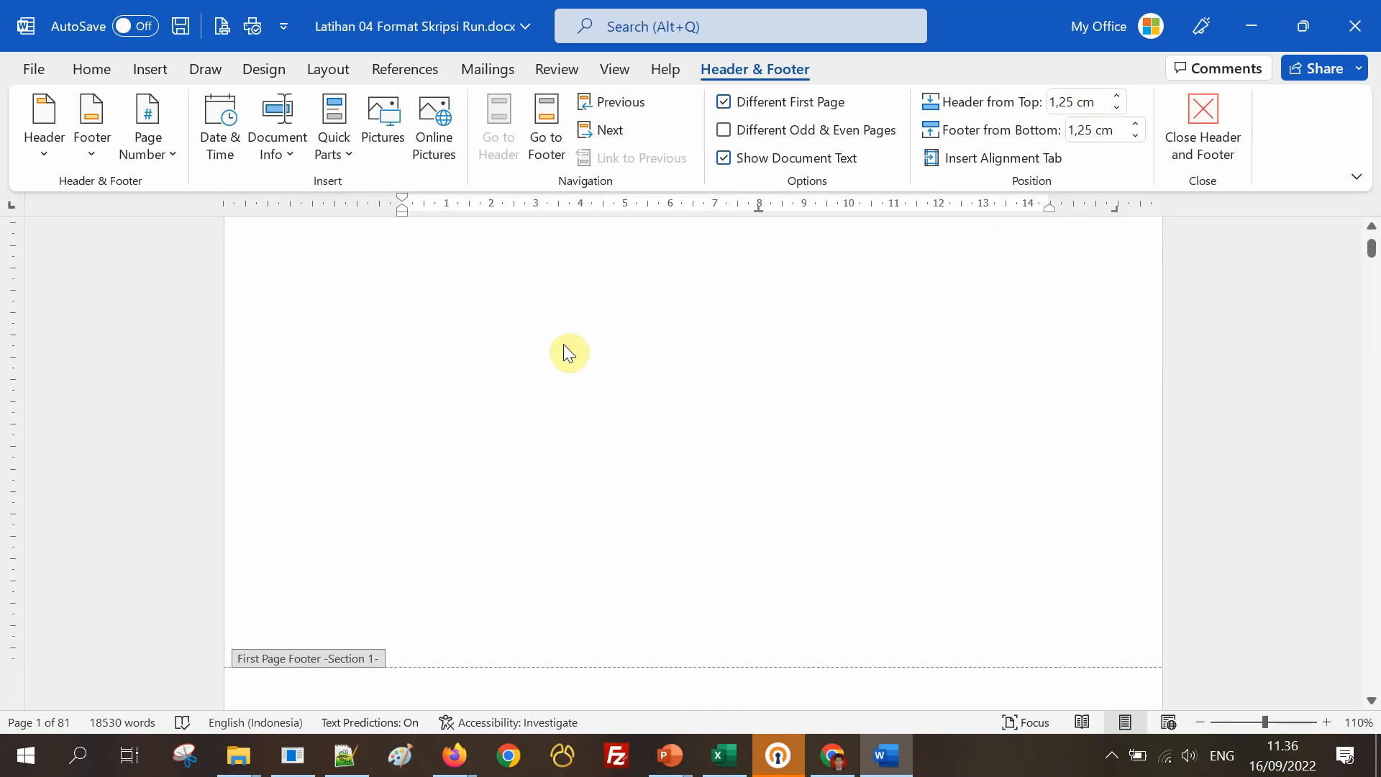
scroll(561, 489, down, 5)
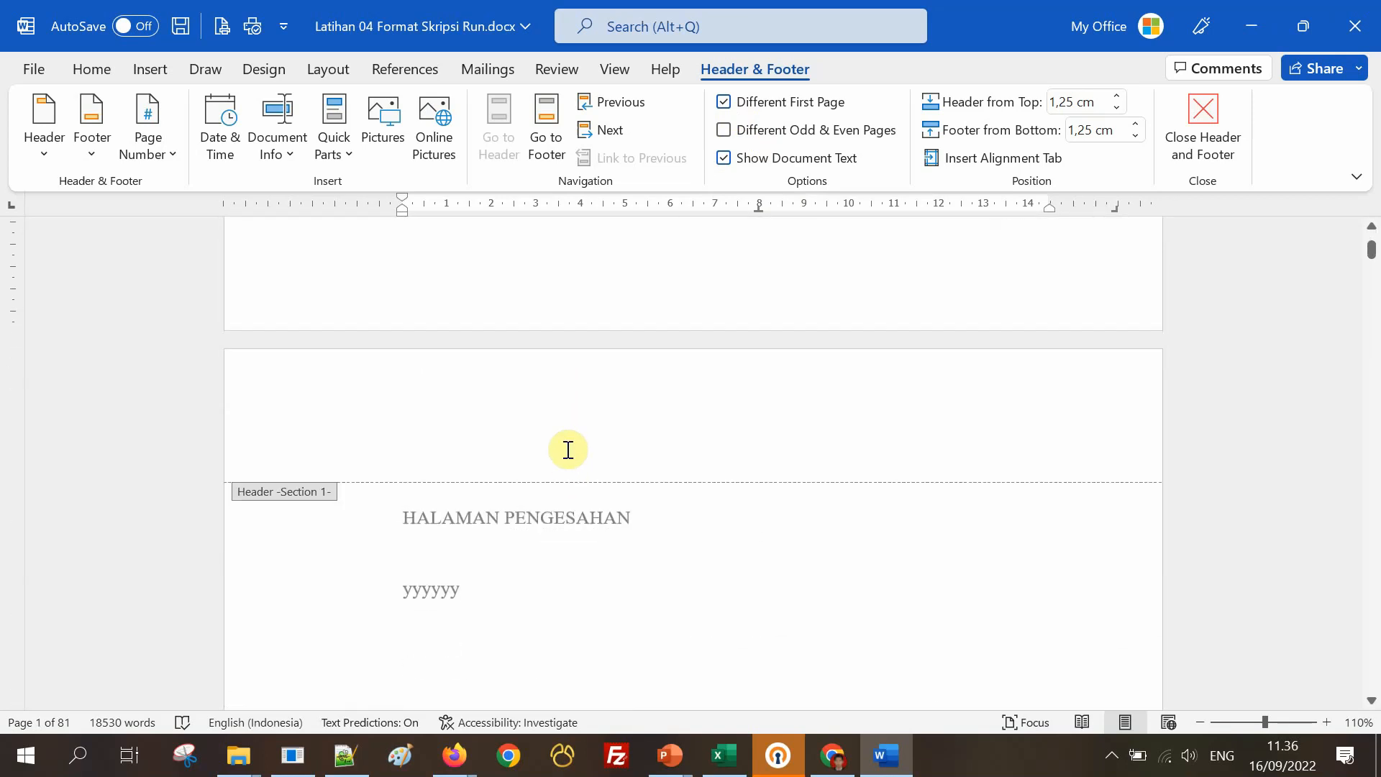
click(573, 452)
Examine the HALAMAN PENGESAHAN page from its header to its footer and compare its section labels with the cover's footer.
scroll(567, 443, down, 8)
scroll(568, 443, down, 7)
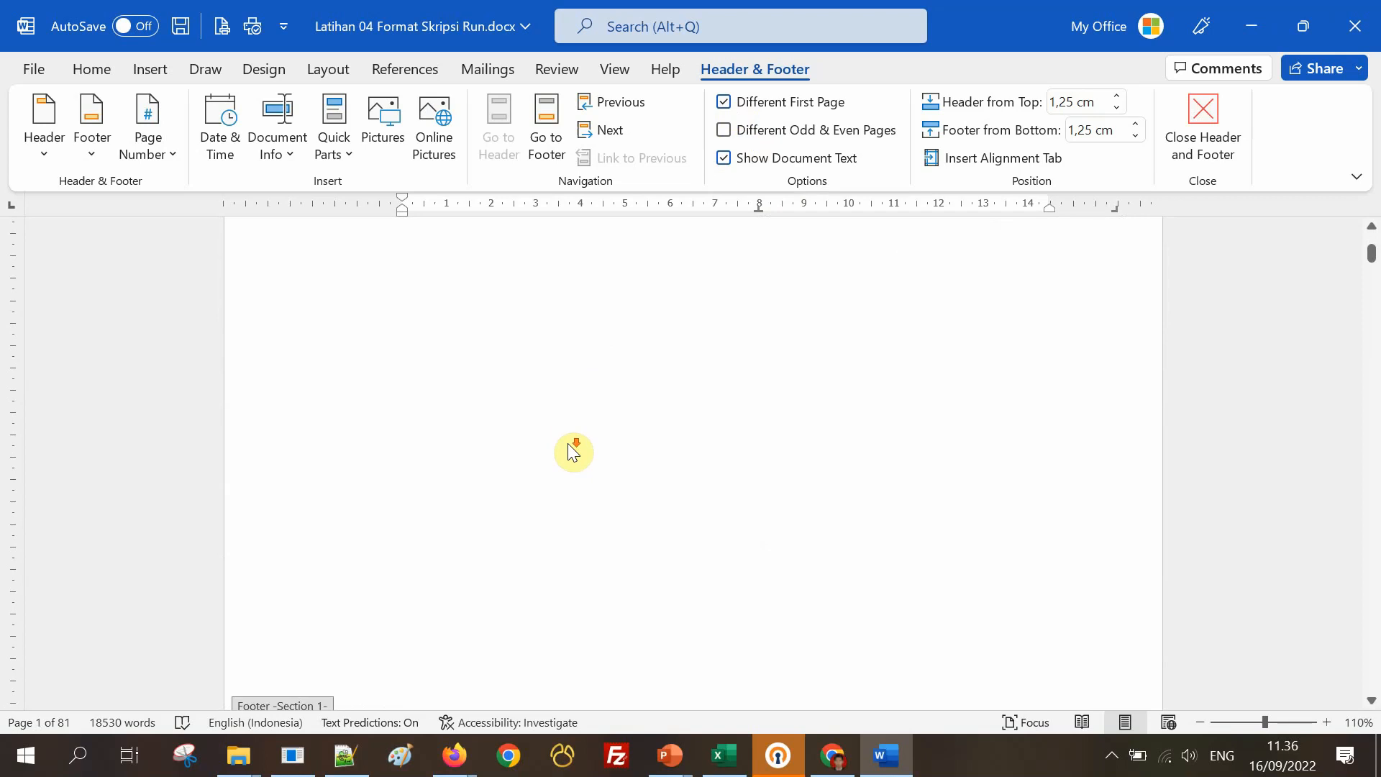
scroll(569, 444, down, 1)
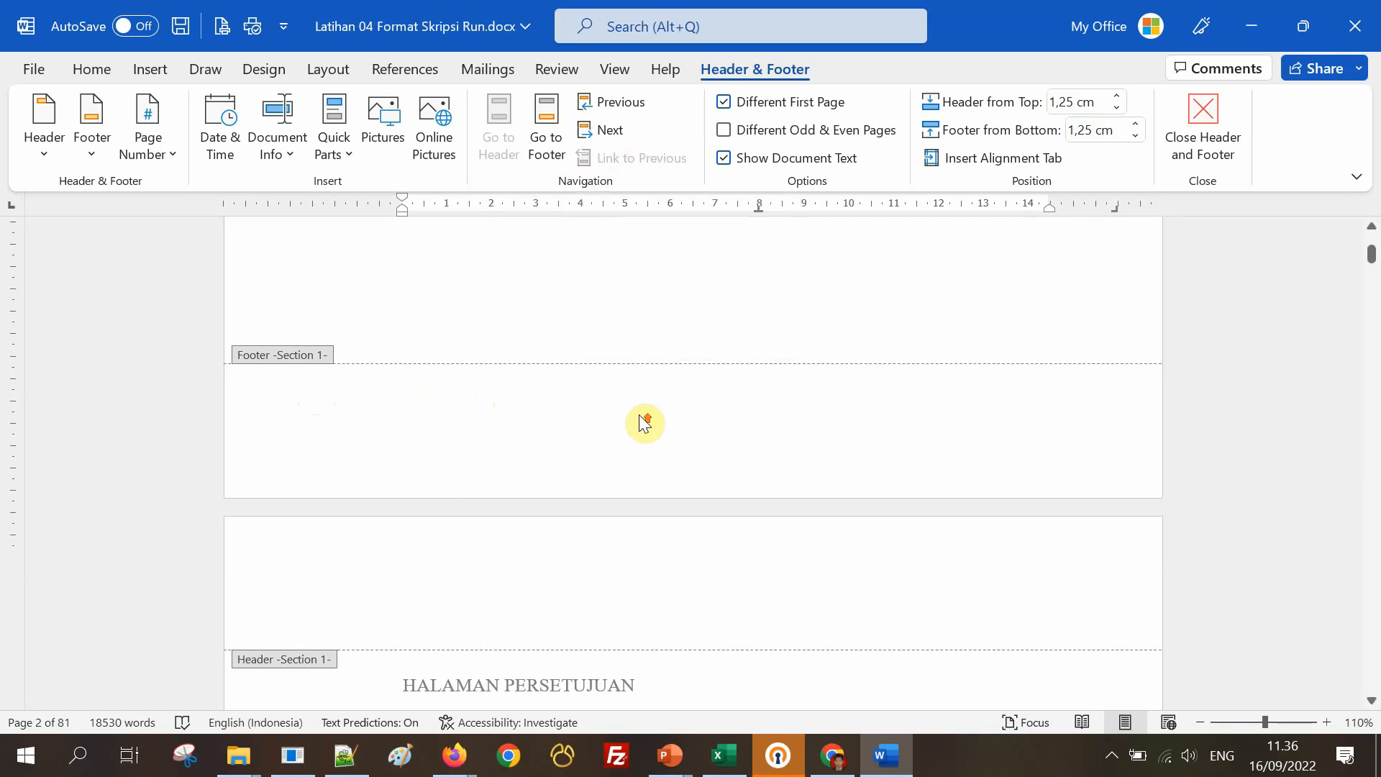
scroll(640, 415, up, 10)
scroll(640, 415, up, 1)
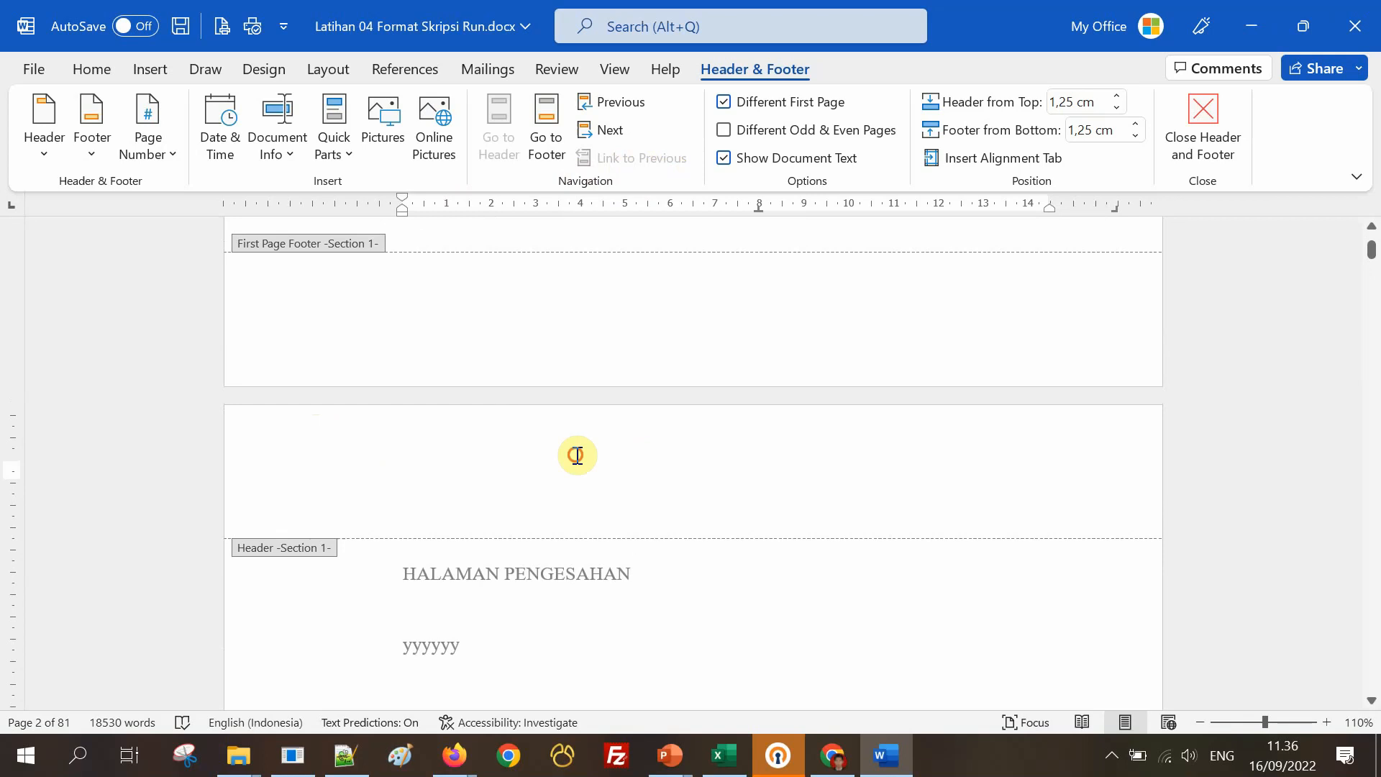
scroll(660, 462, down, 5)
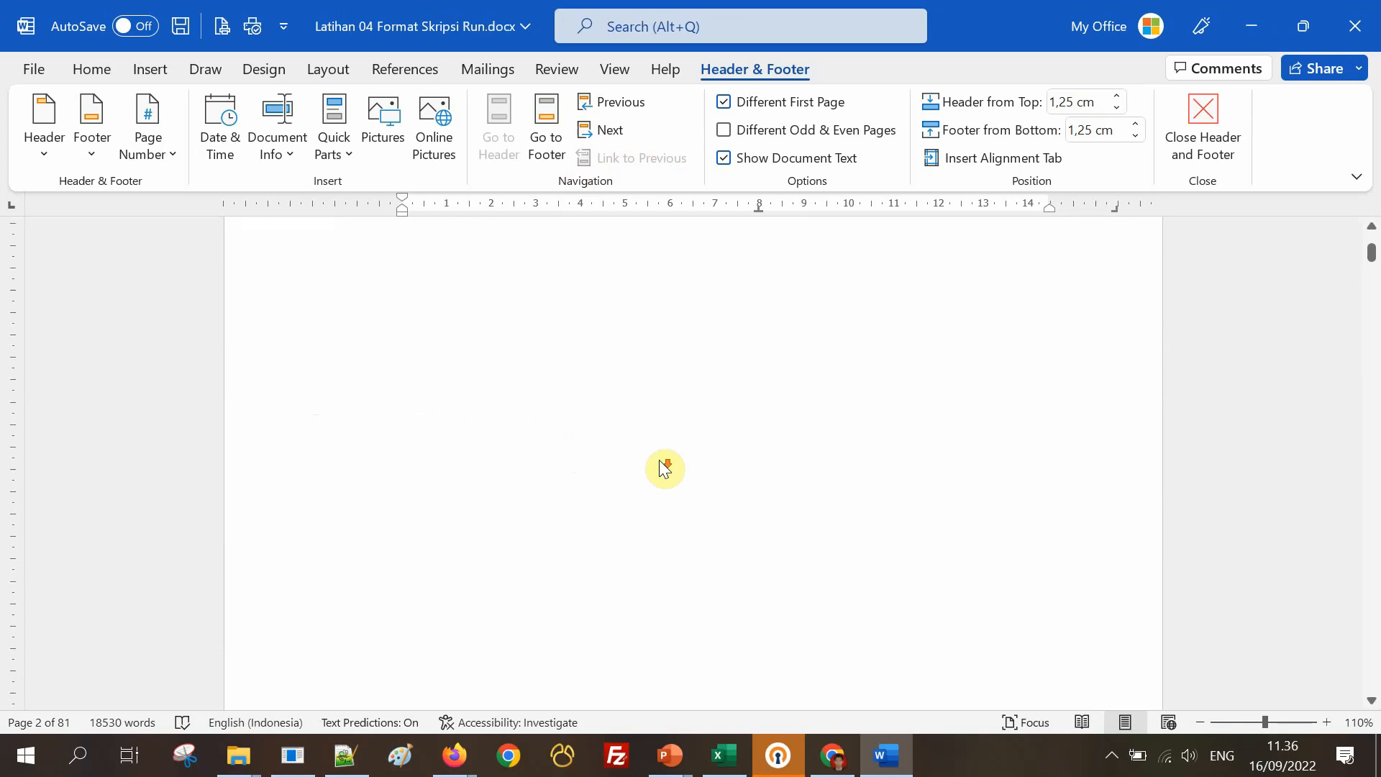
scroll(662, 450, up, 4)
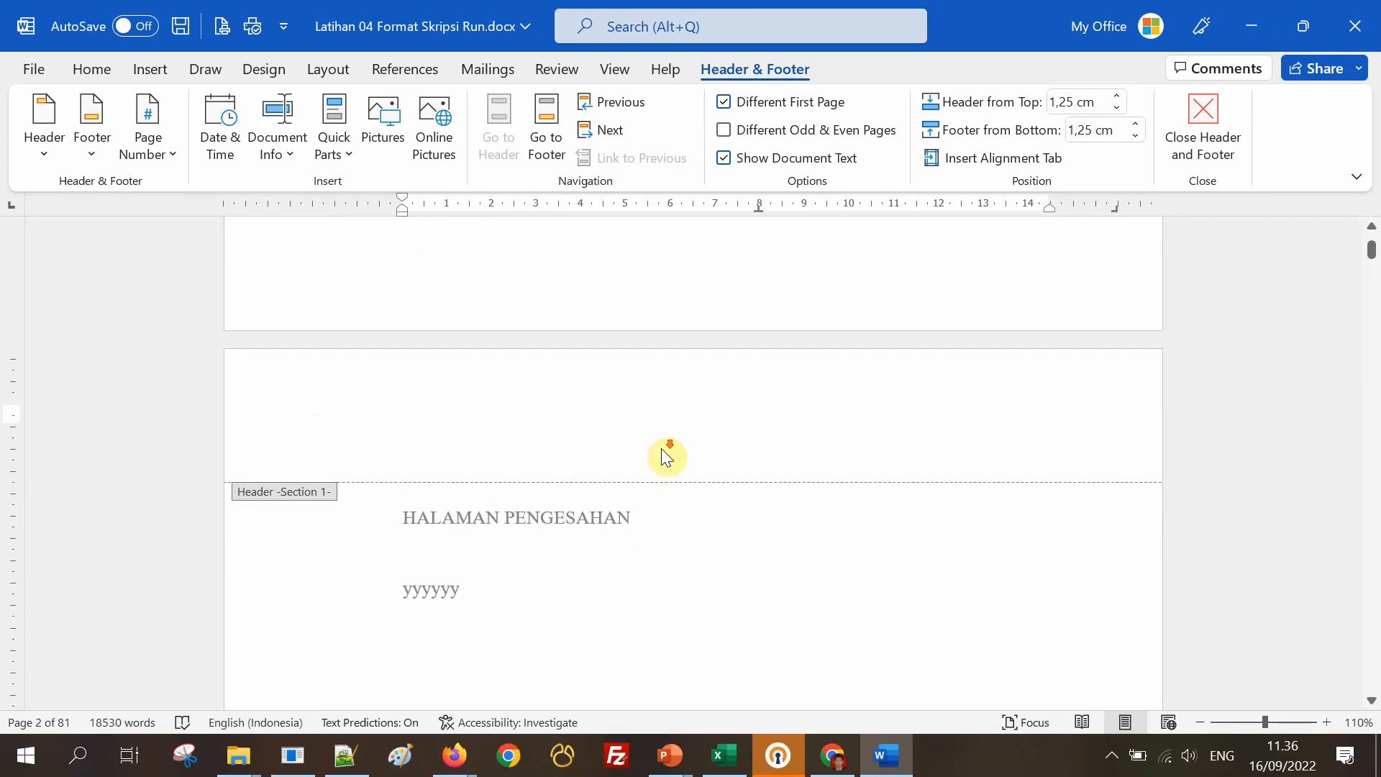
scroll(666, 456, down, 15)
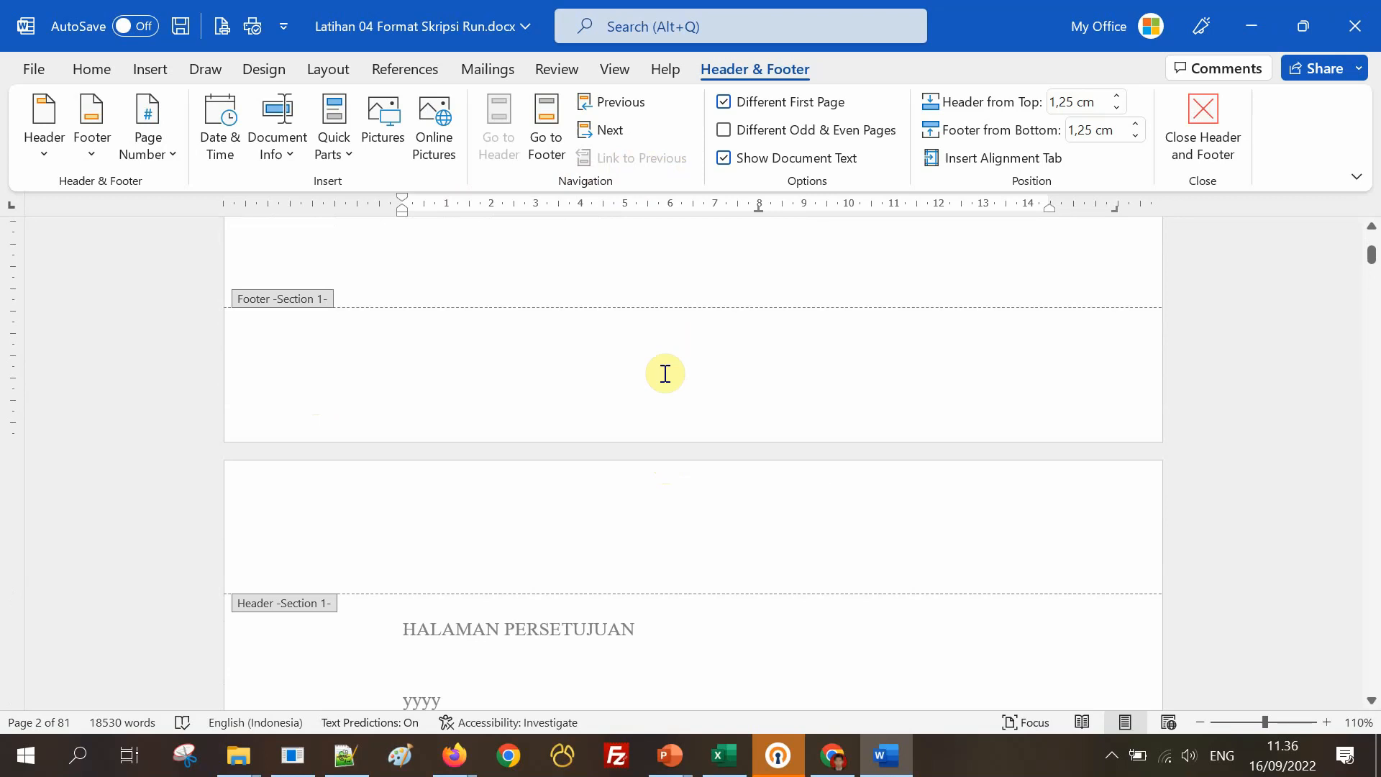
From the HALAMAN PENGESAHAN page's footer, set the section's page number format to i, ii, iii, … starting at i.
click(665, 373)
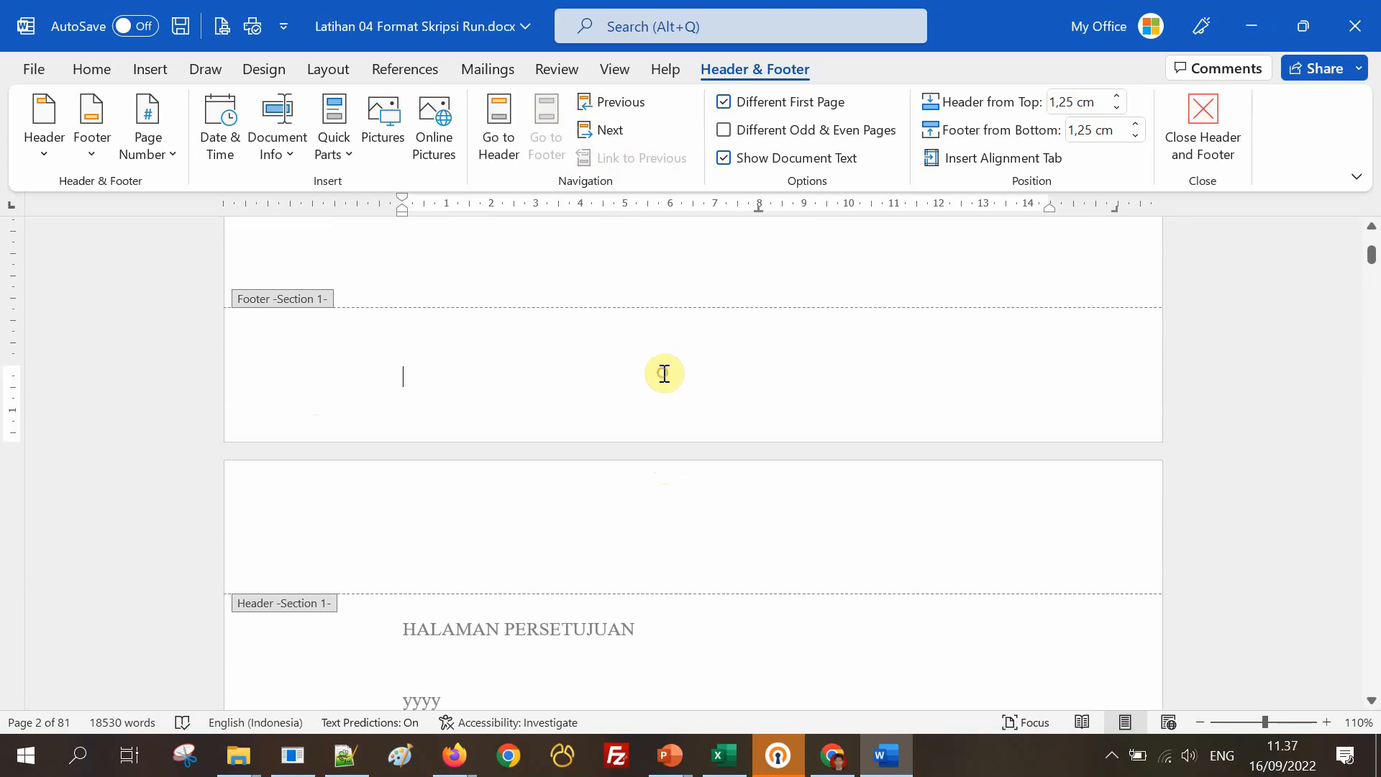
click(150, 72)
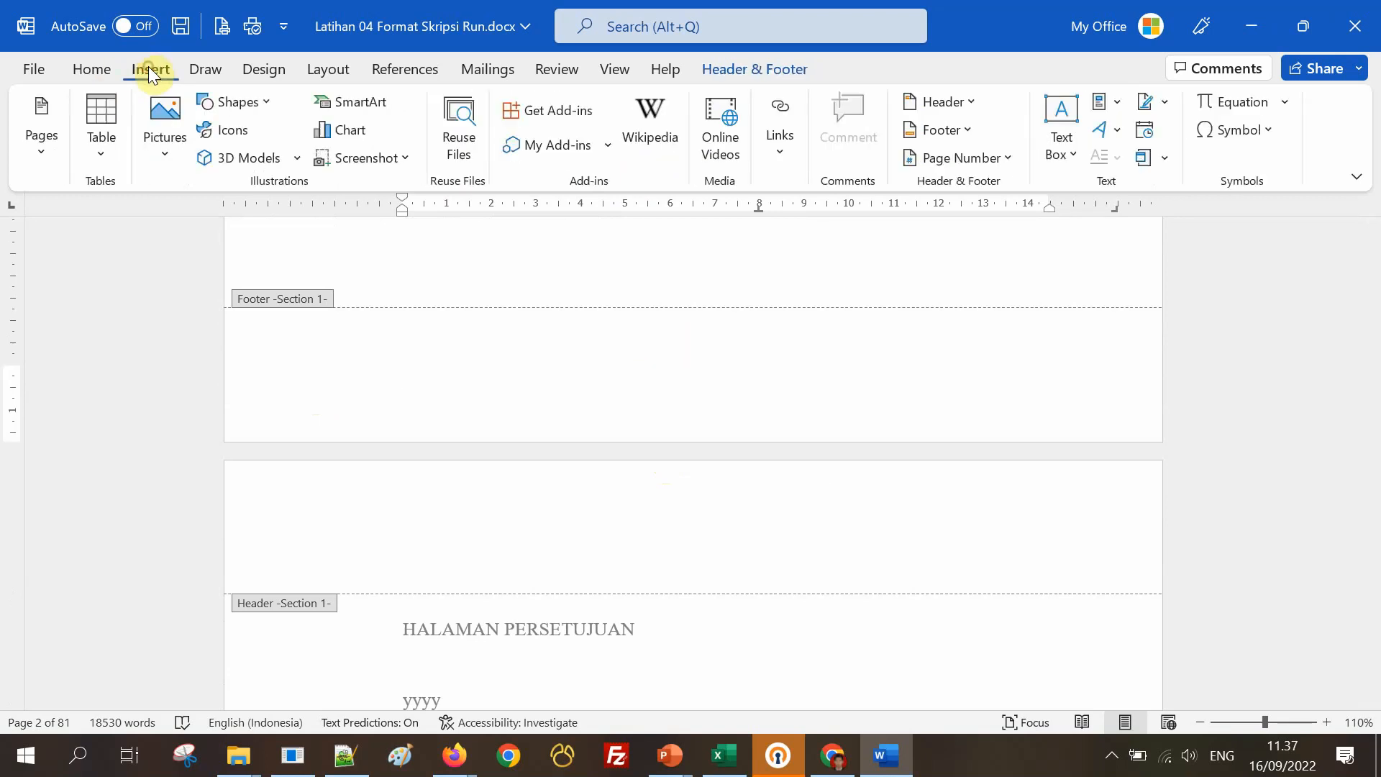
click(947, 159)
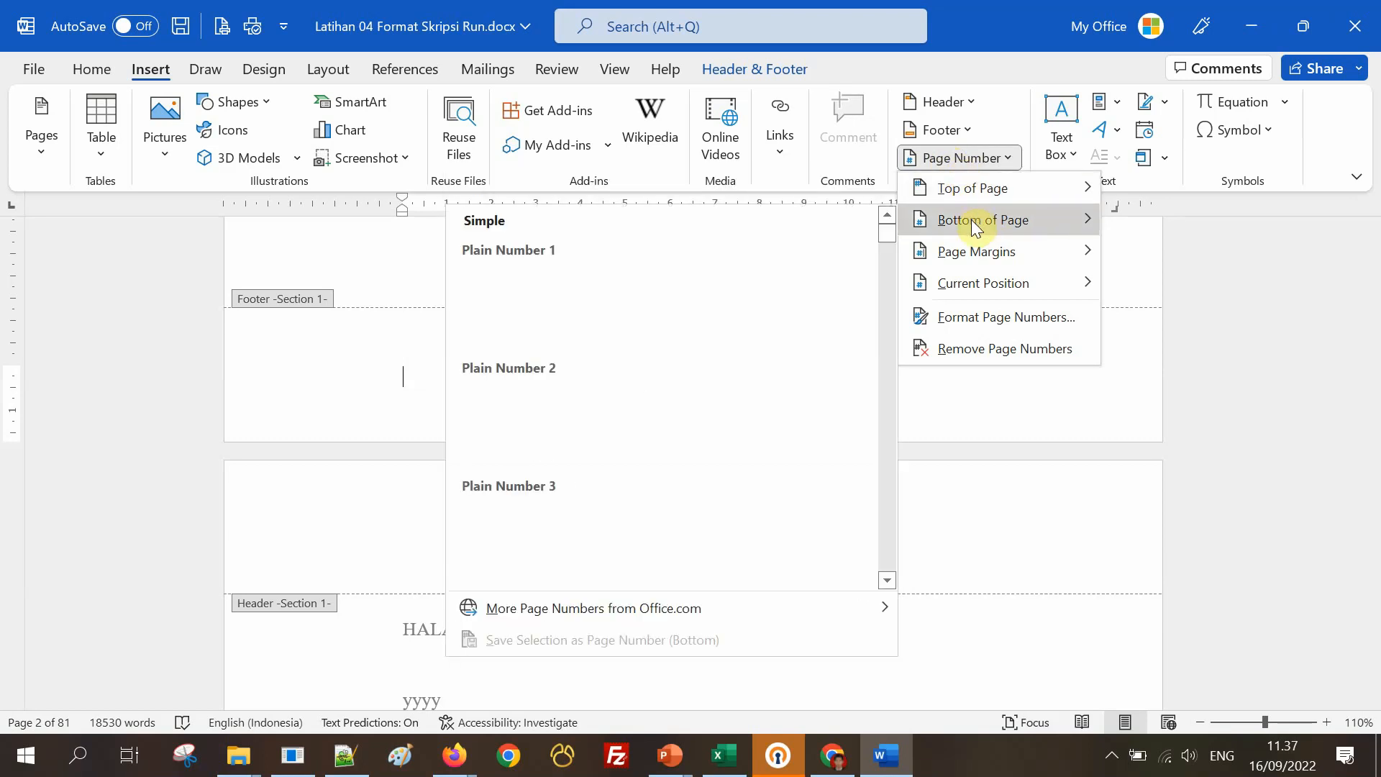
click(999, 319)
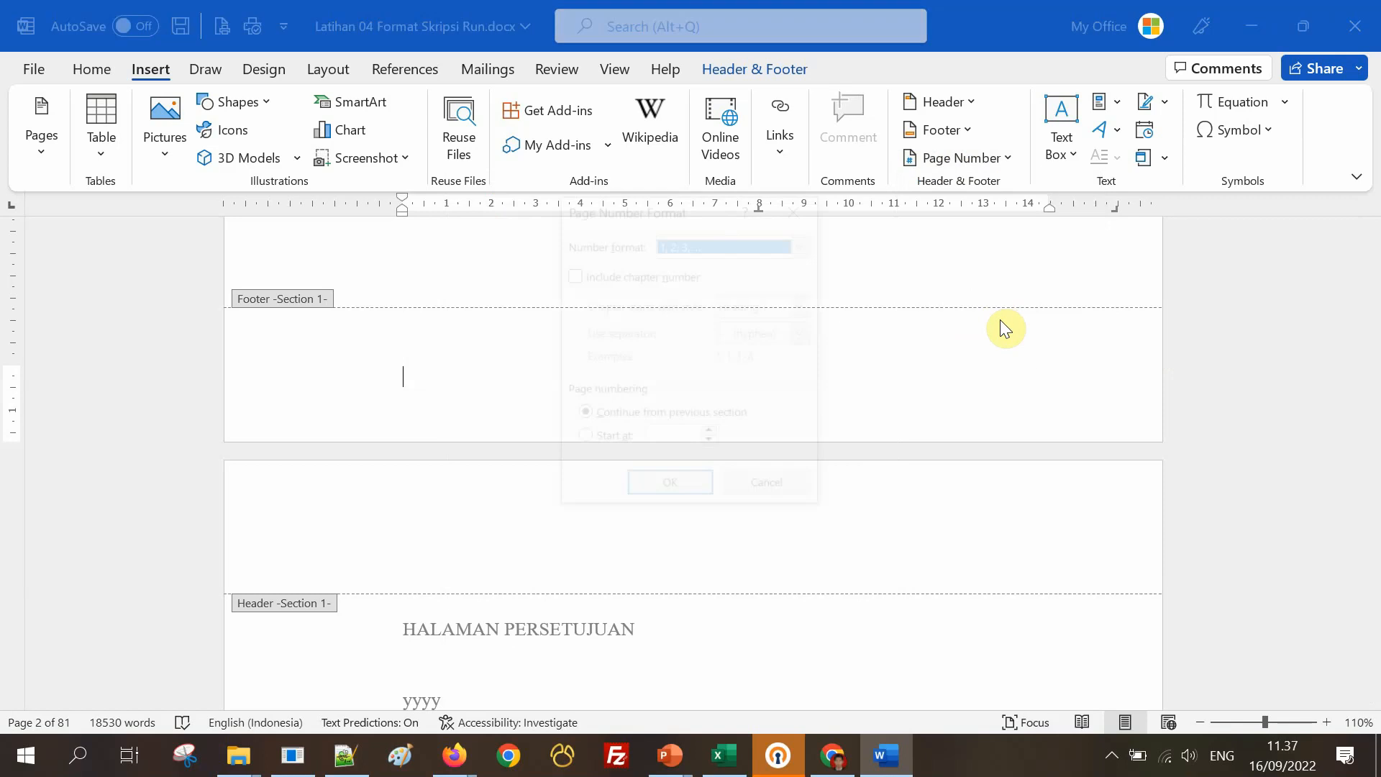
click(689, 244)
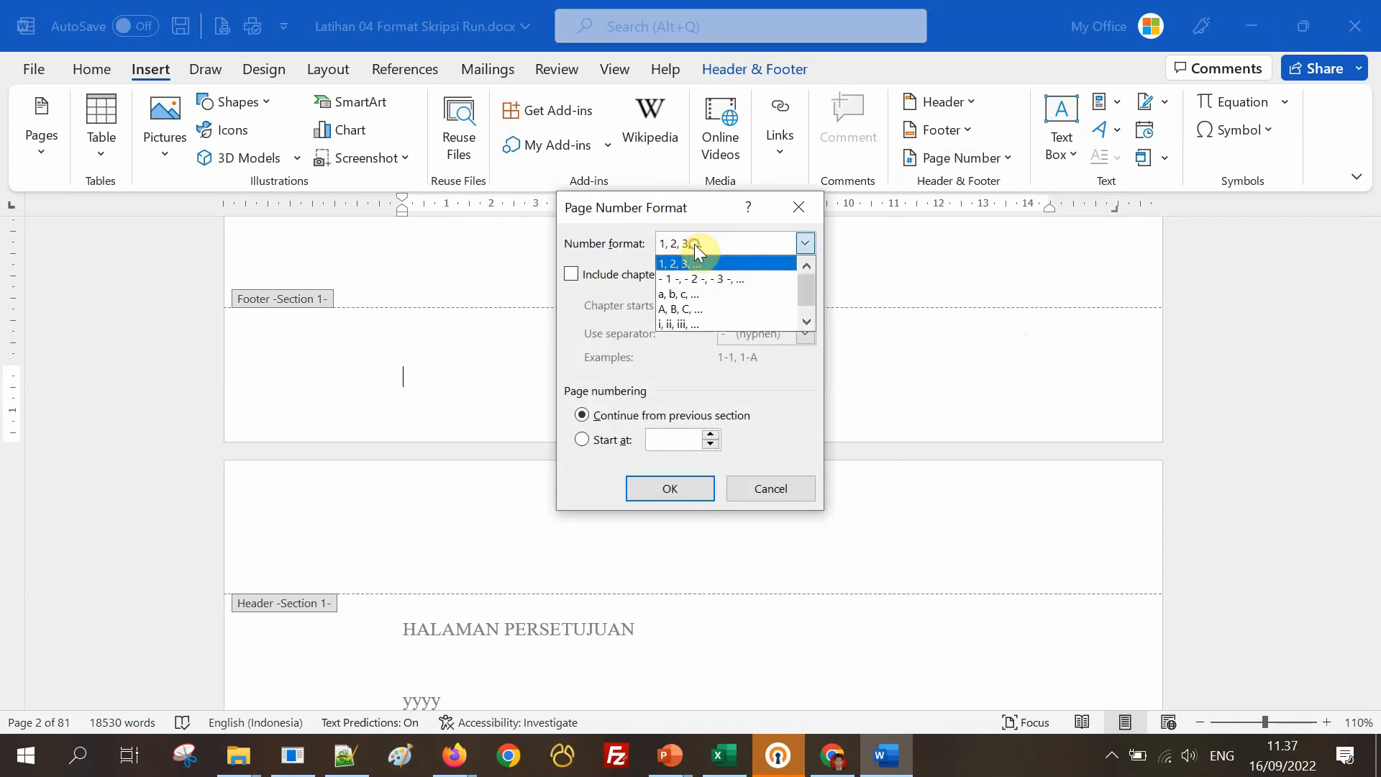
click(689, 242)
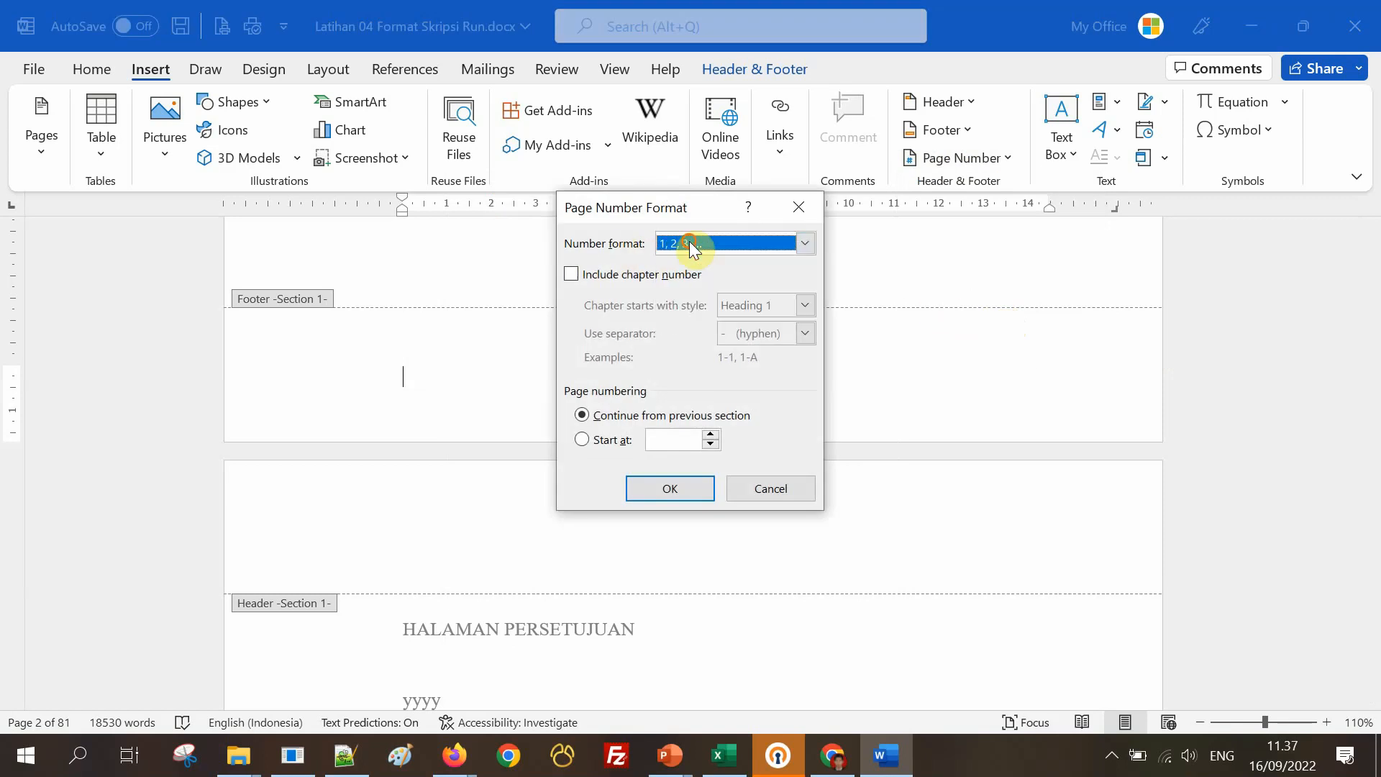
click(690, 245)
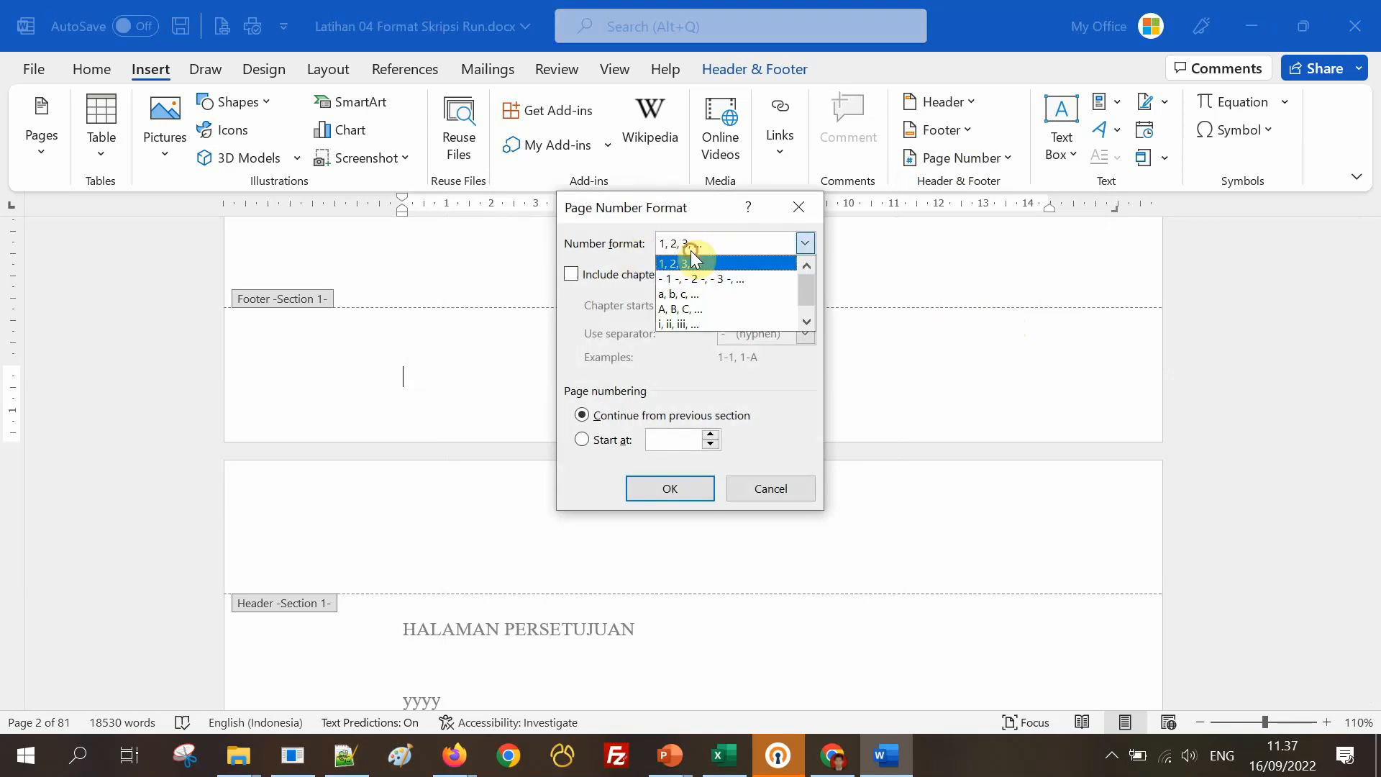
click(684, 322)
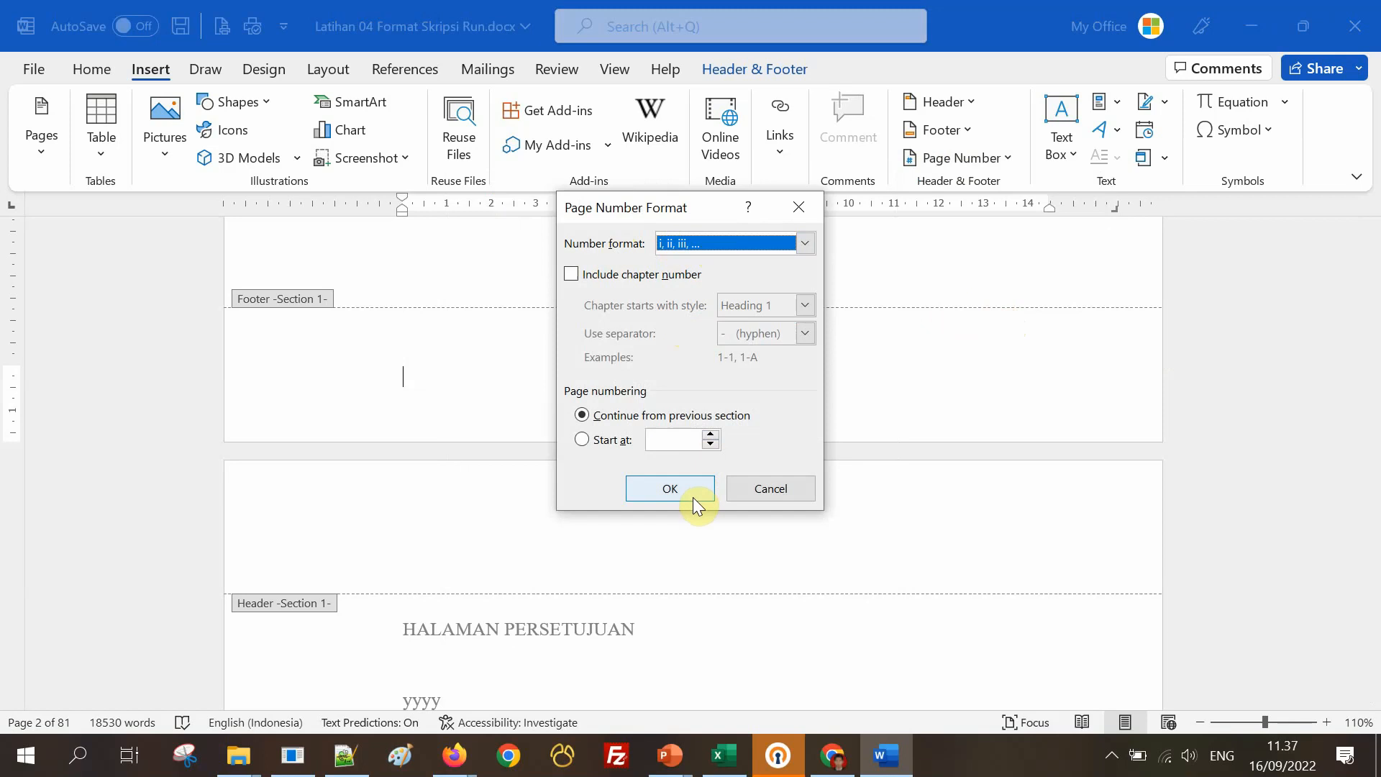
click(711, 435)
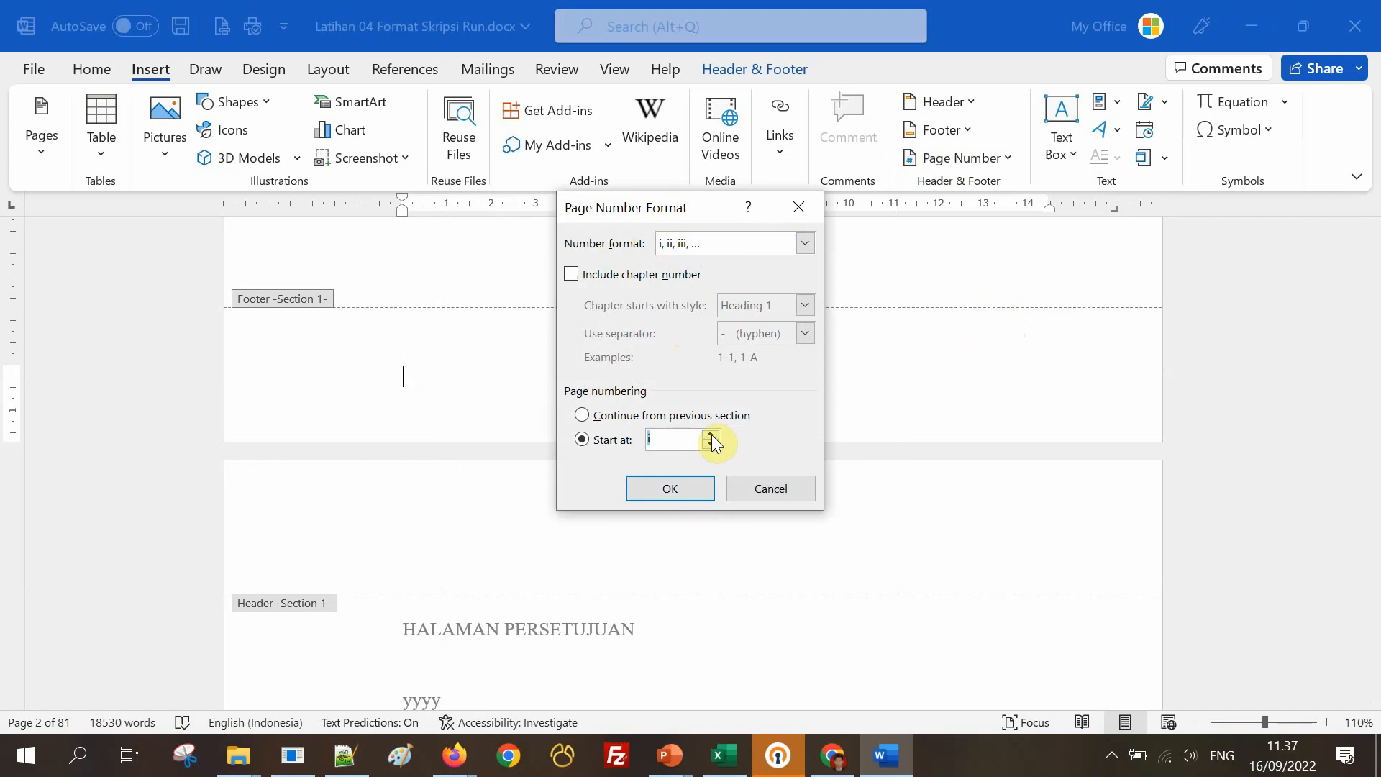
click(686, 486)
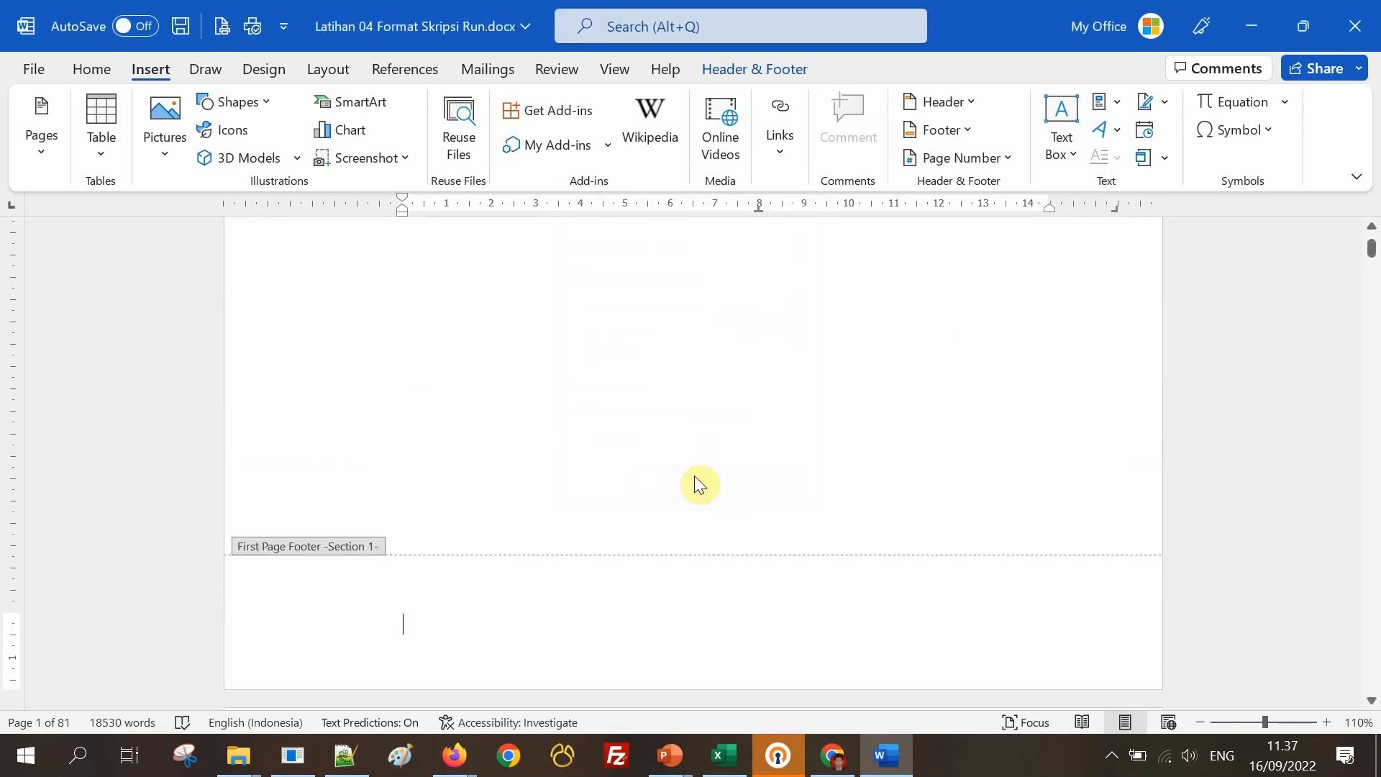
Insert a Plain Number 2 page number at the bottom of the cover and compare its footer with the following page's footer.
click(951, 156)
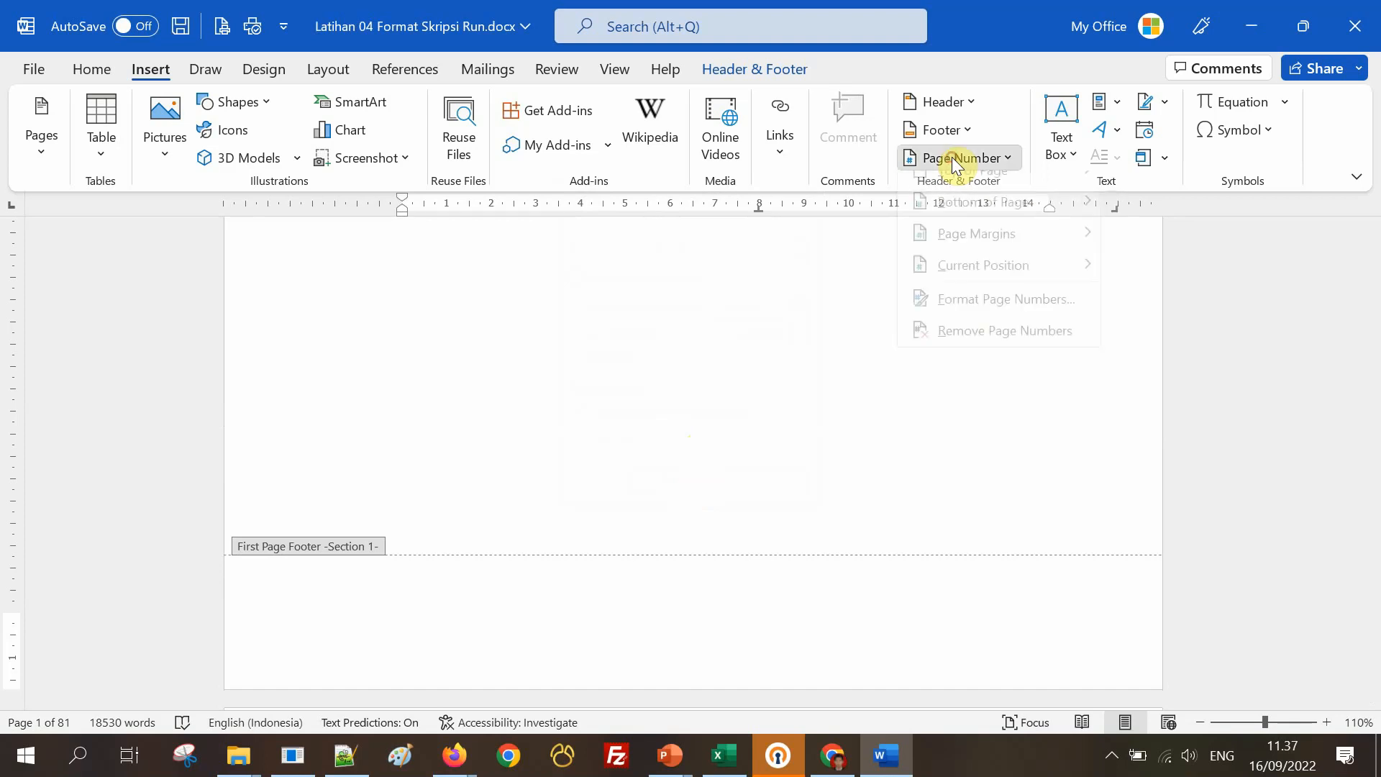
mouse_move(962, 223)
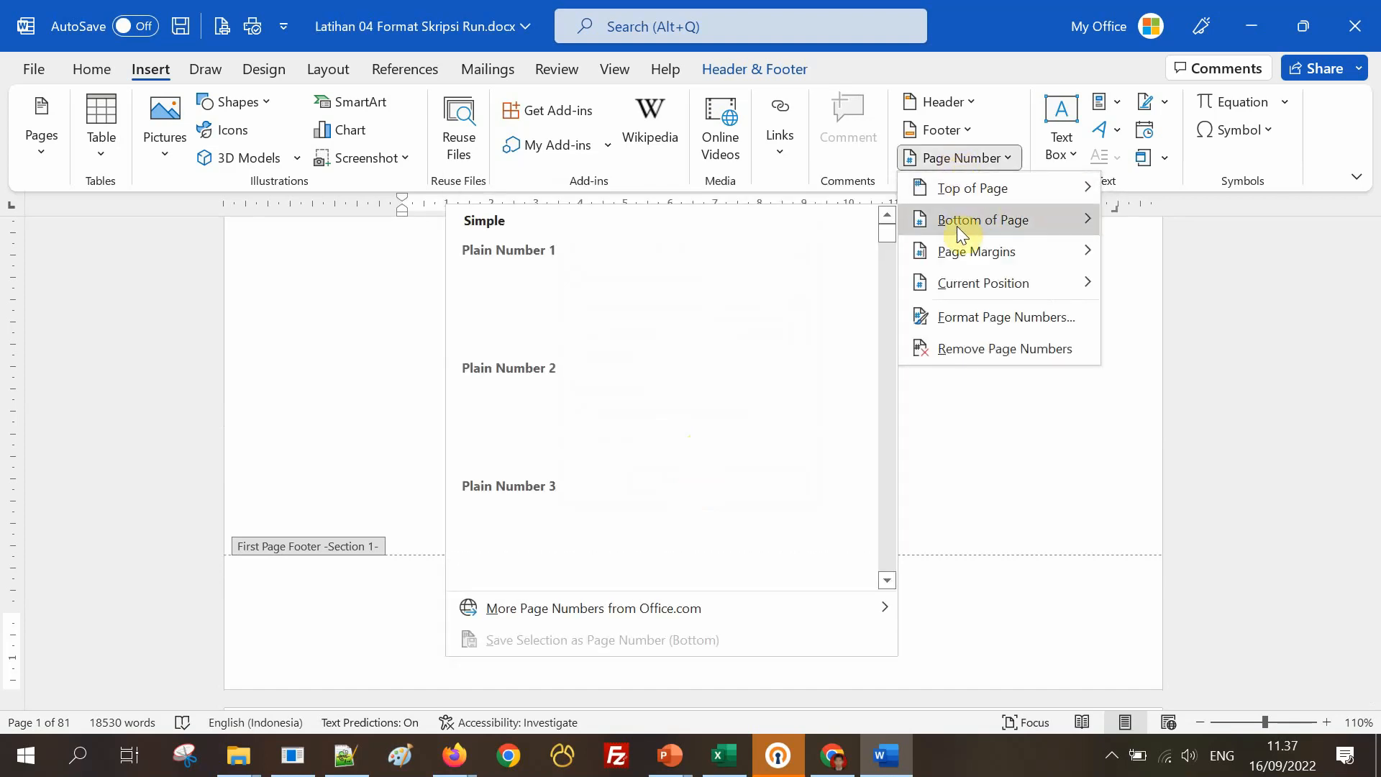
click(681, 424)
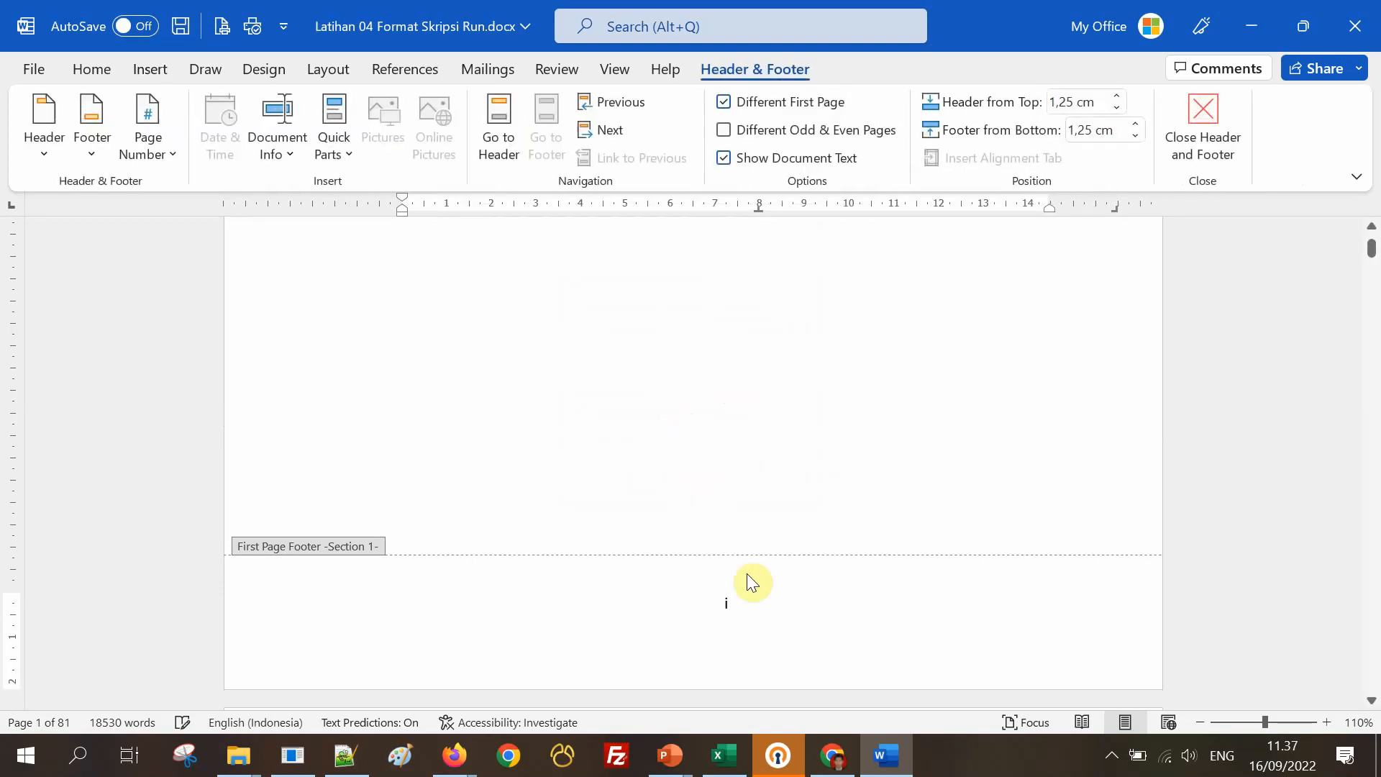
scroll(774, 566, up, 10)
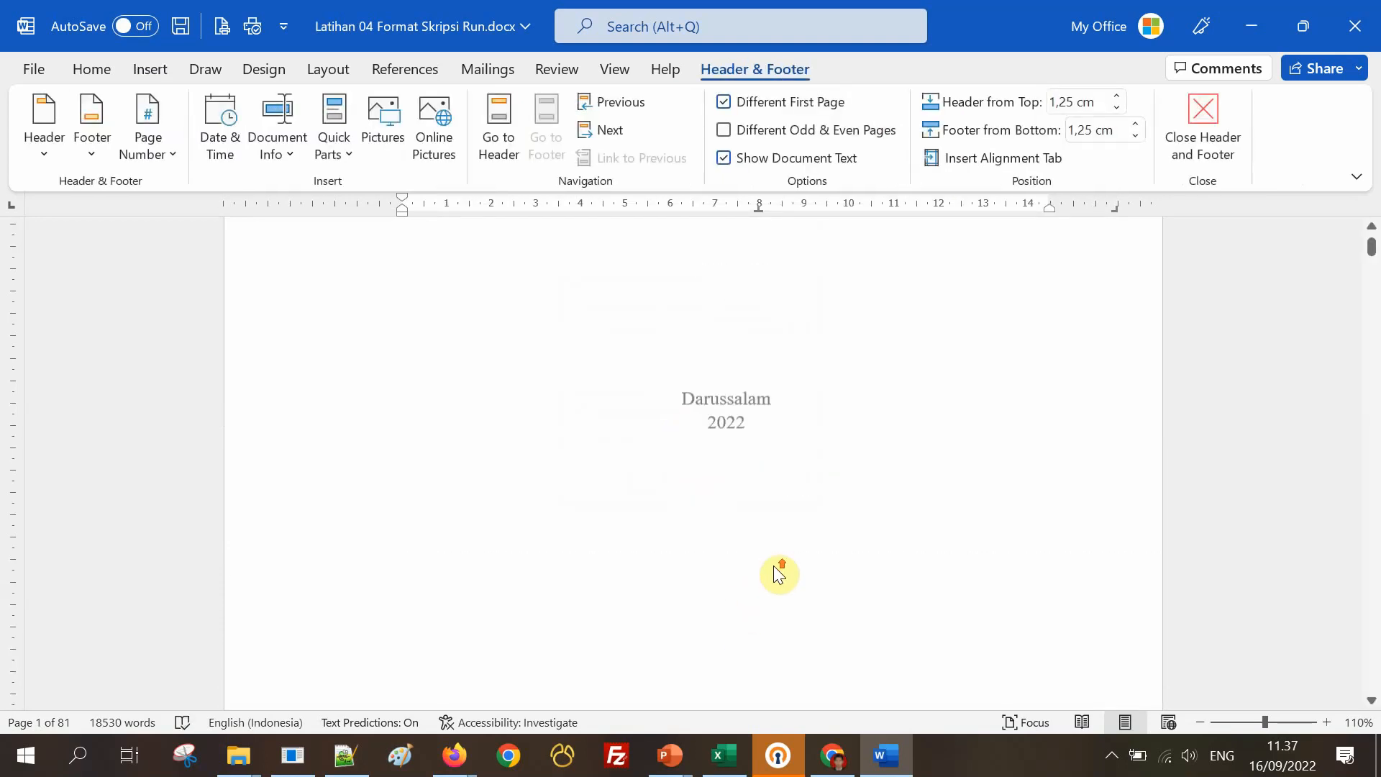
scroll(775, 554, up, 3)
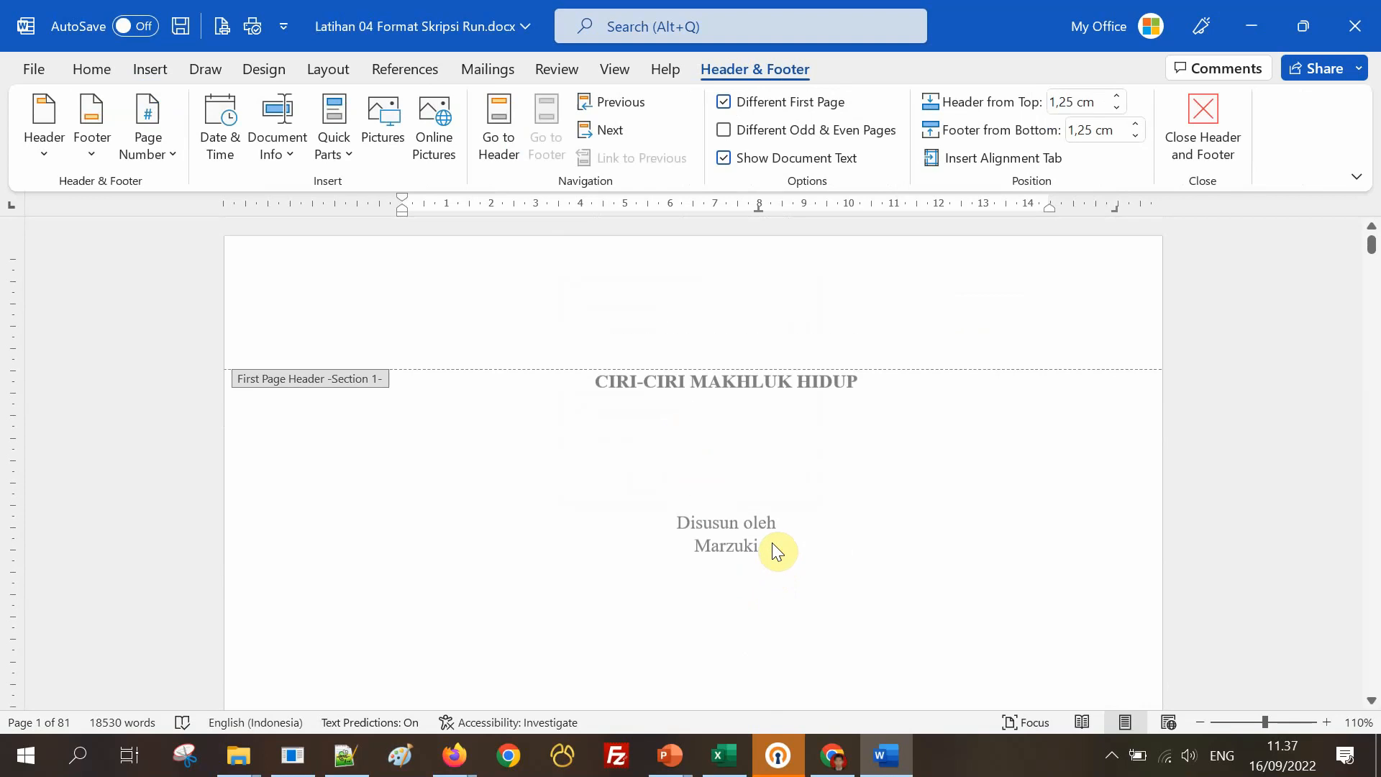
scroll(772, 541, down, 5)
scroll(773, 540, down, 8)
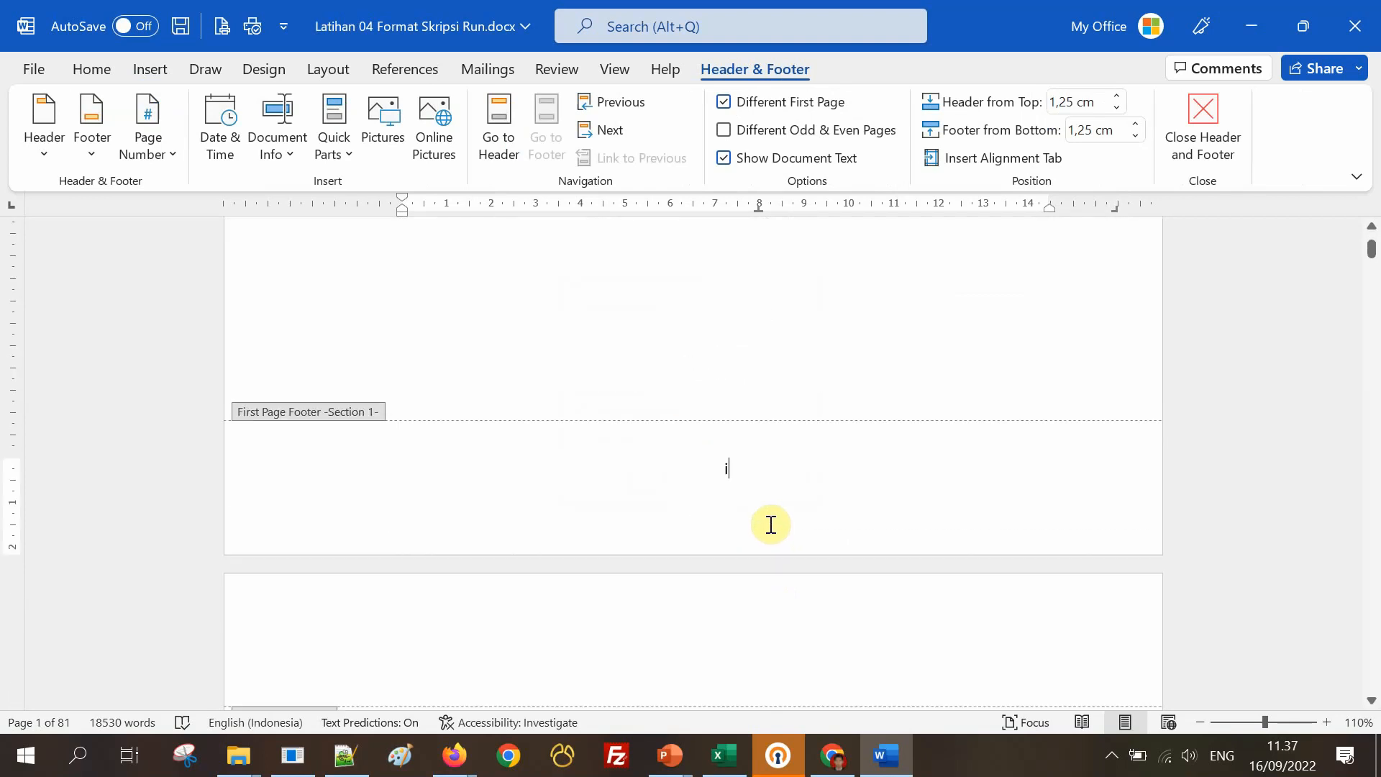
scroll(766, 504, down, 5)
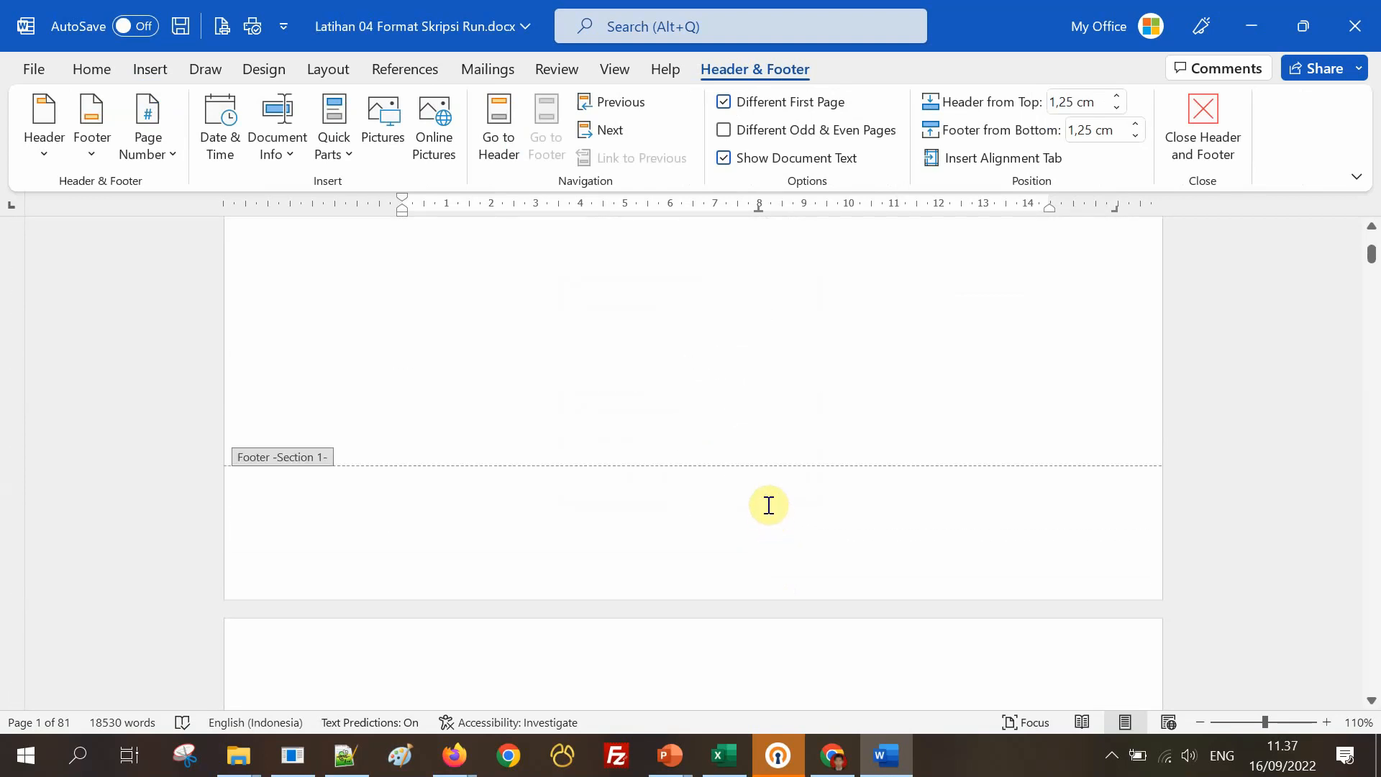
scroll(732, 464, up, 1)
scroll(733, 467, up, 8)
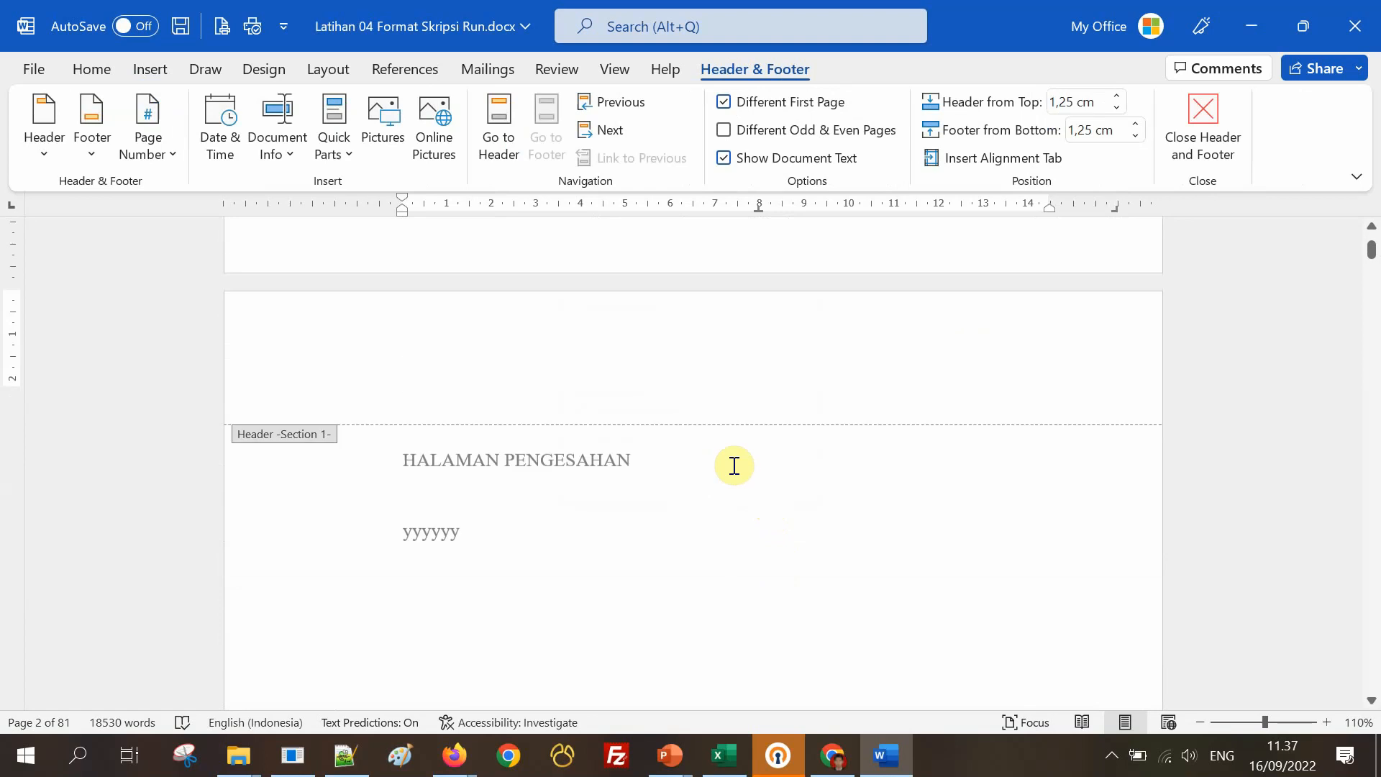
Delete the page number from the cover's first page footer.
click(748, 355)
key(shift+Left)
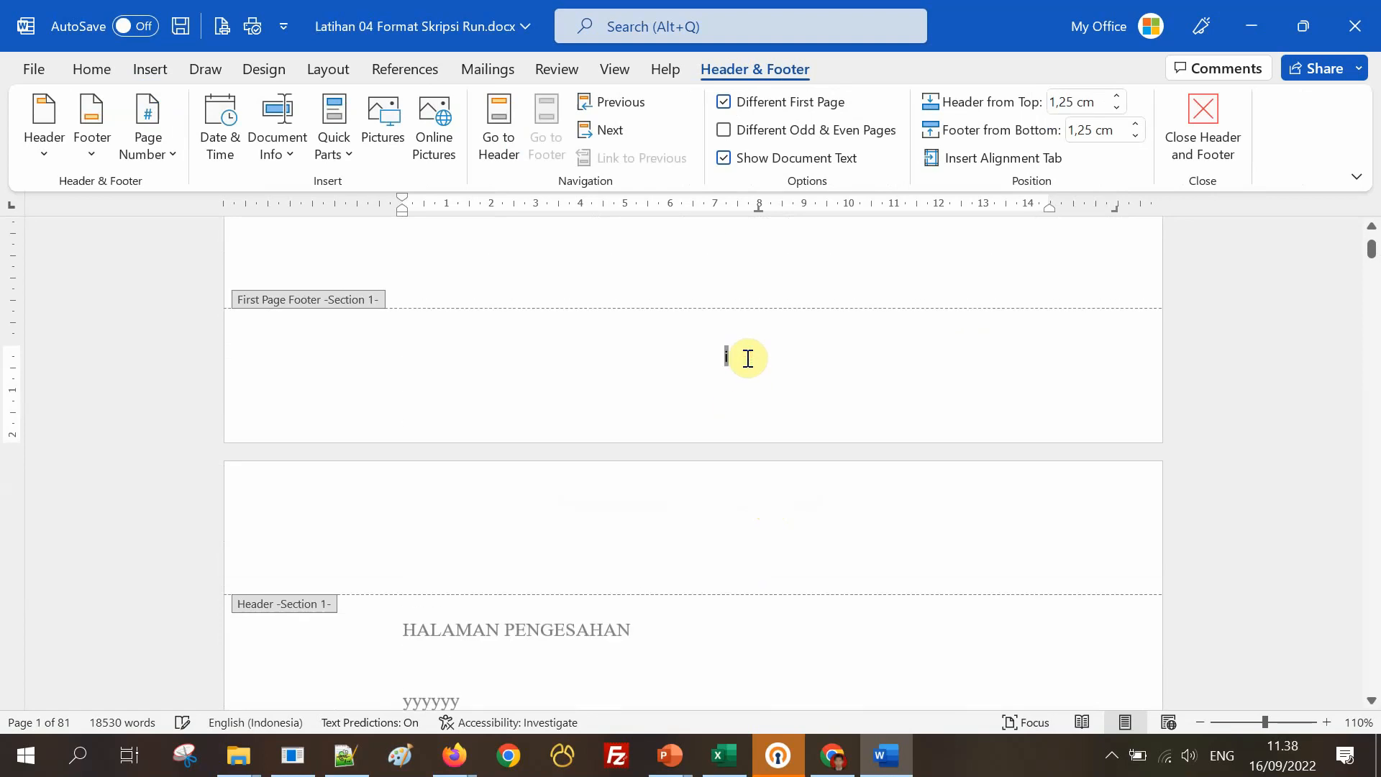
key(BackSpace)
Insert a Plain Number 2 page number at the bottom of the HALAMAN PENGESAHAN page, in the regular Section 1 footer.
scroll(768, 458, down, 1)
scroll(762, 451, down, 15)
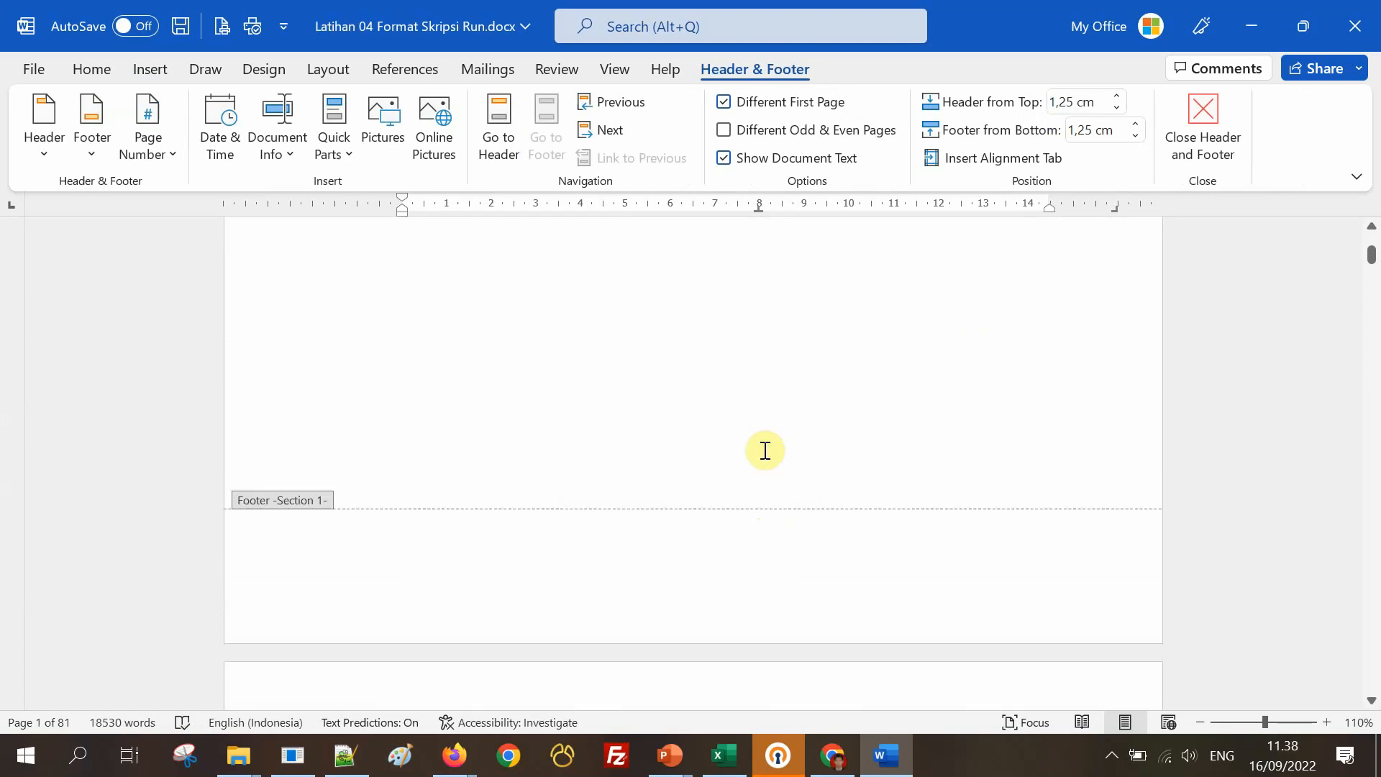
click(713, 411)
scroll(713, 411, down, 2)
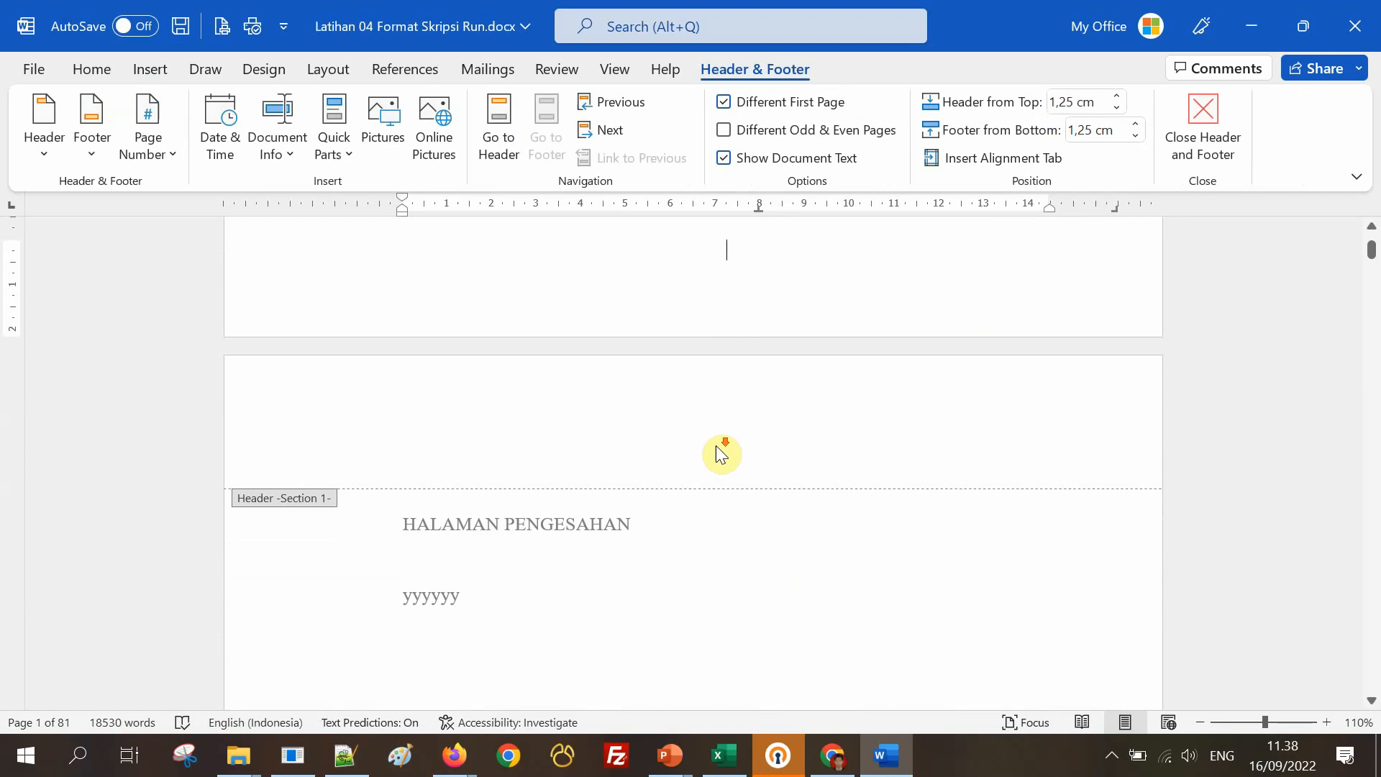
scroll(720, 443, up, 3)
scroll(718, 425, down, 1)
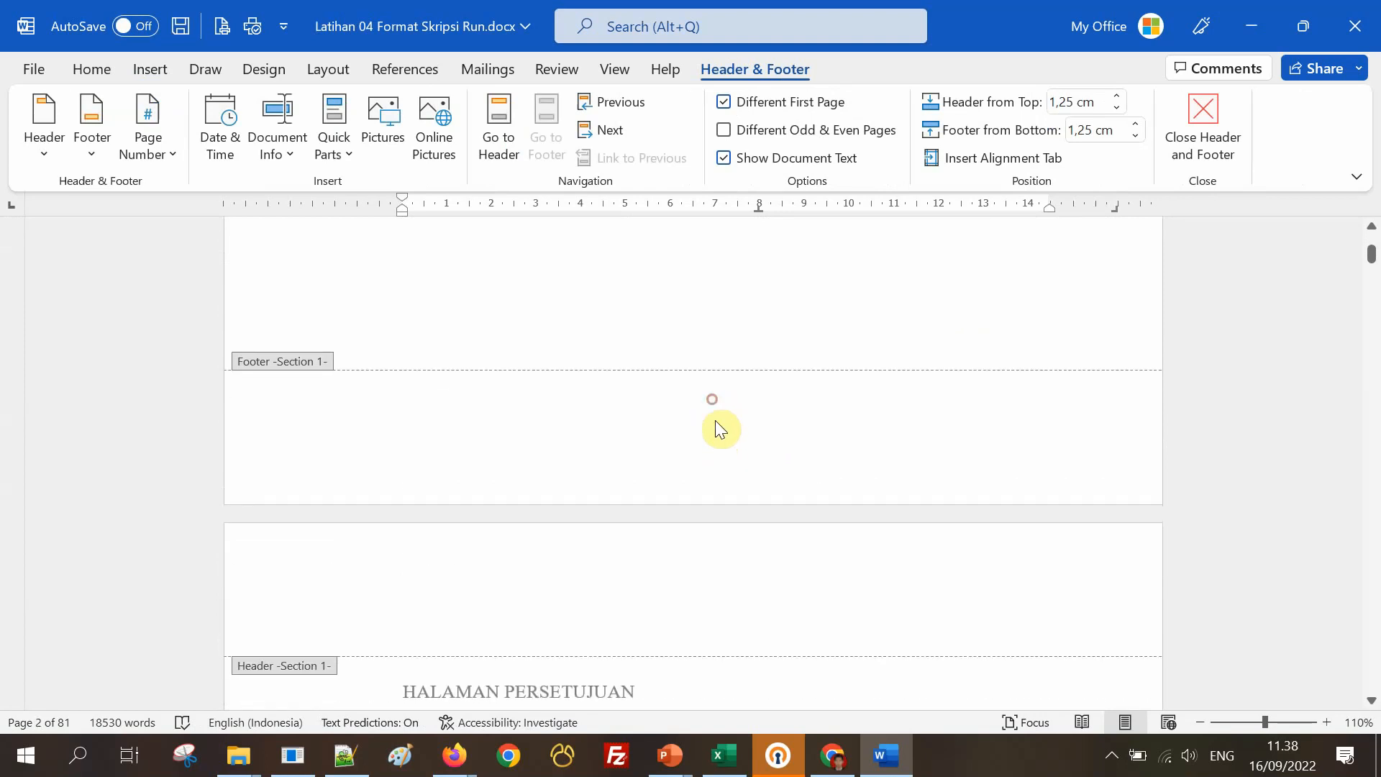
click(730, 441)
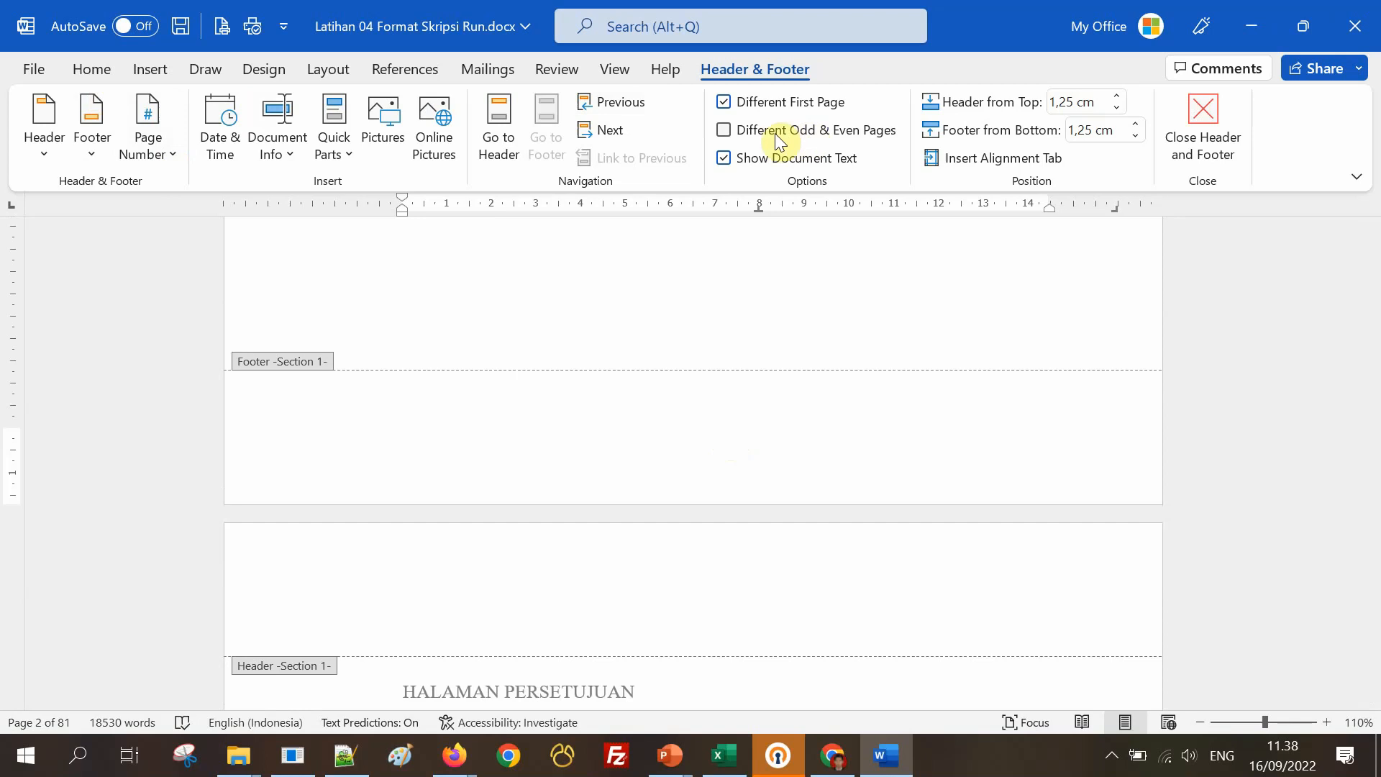
click(146, 75)
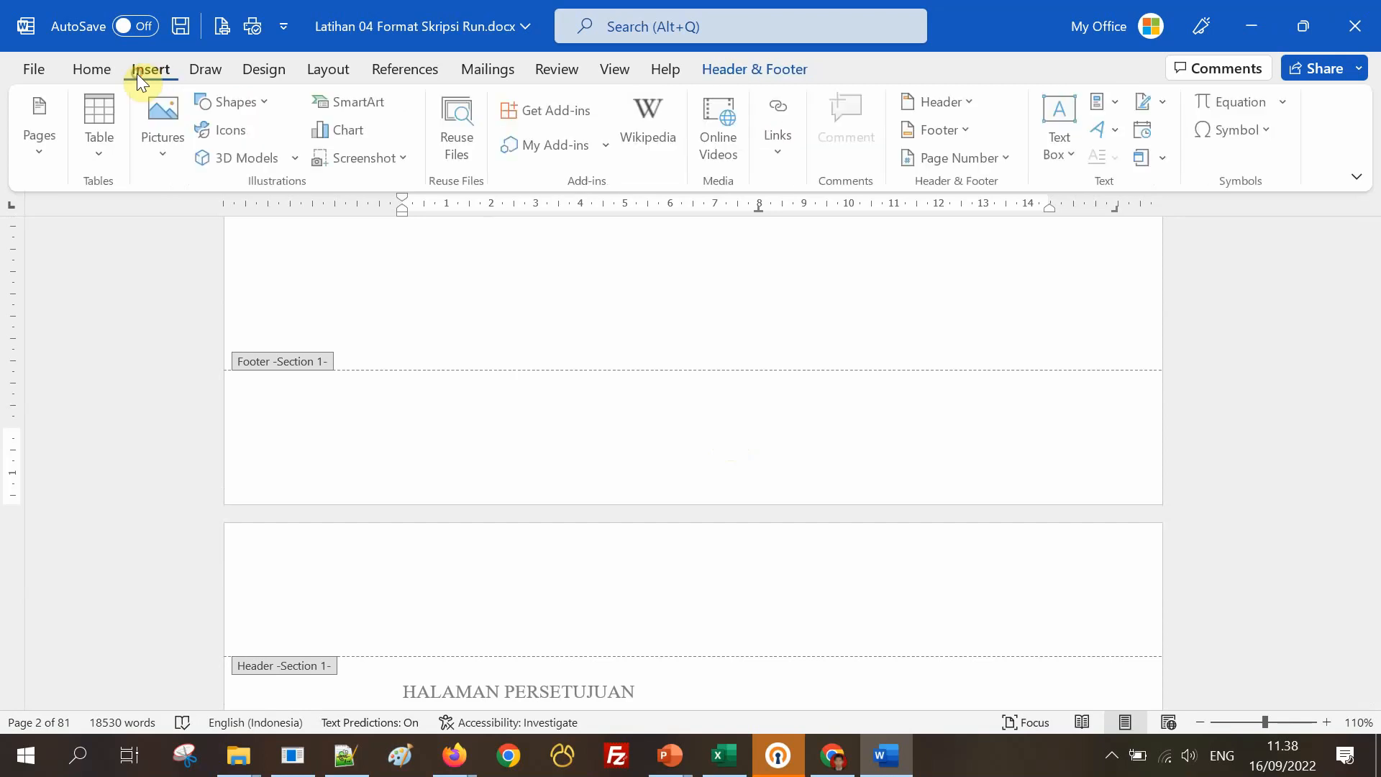
click(935, 157)
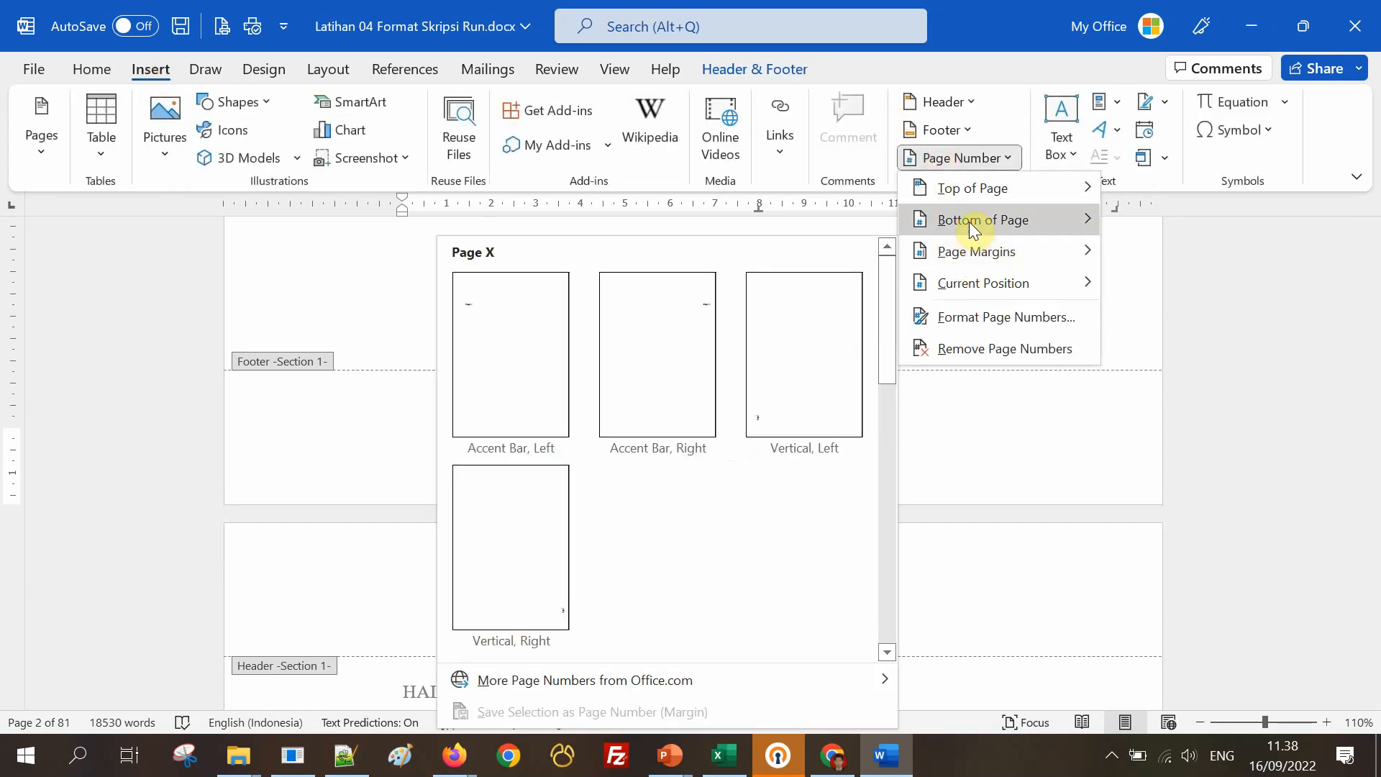
mouse_move(969, 223)
click(740, 425)
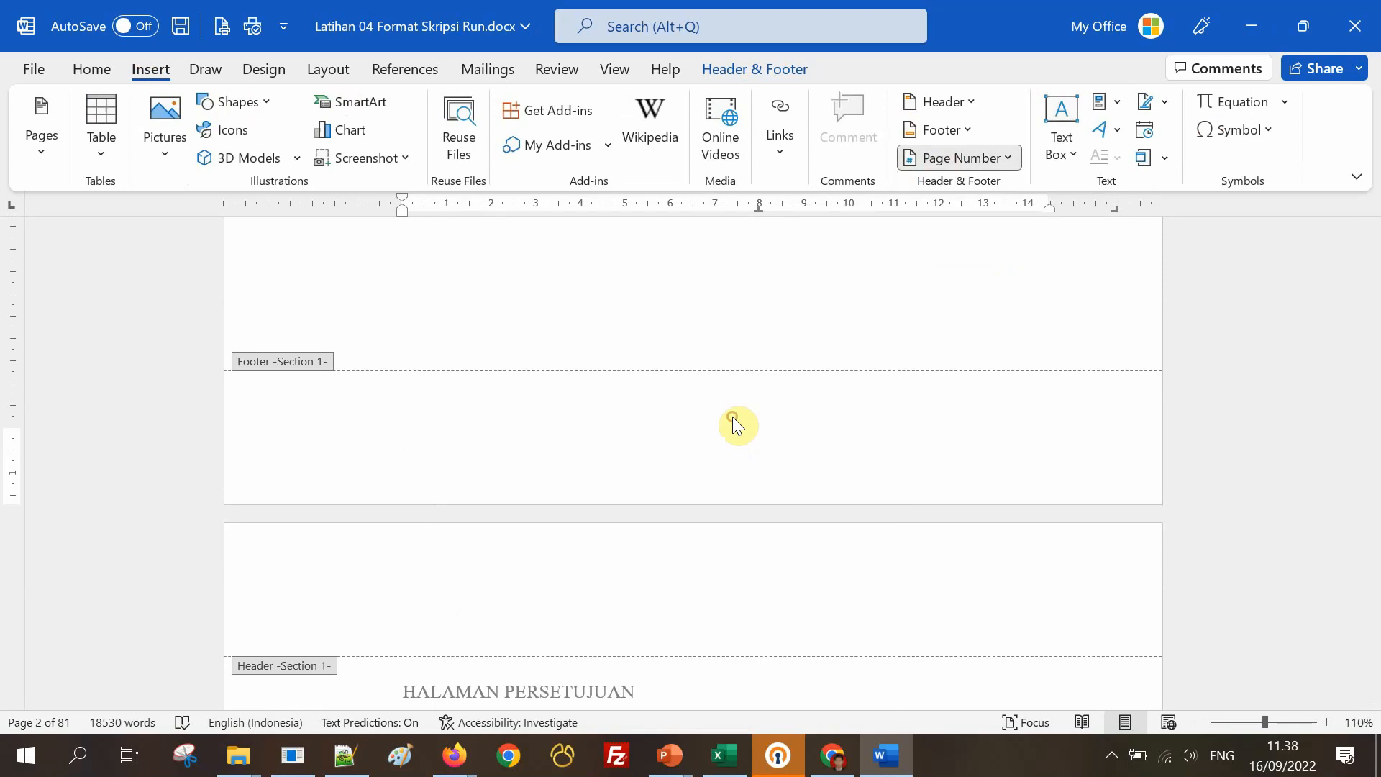
From the HALAMAN PENGESAHAN page's footer, try to lower the section's starting page number below i in the page number format.
scroll(755, 414, up, 11)
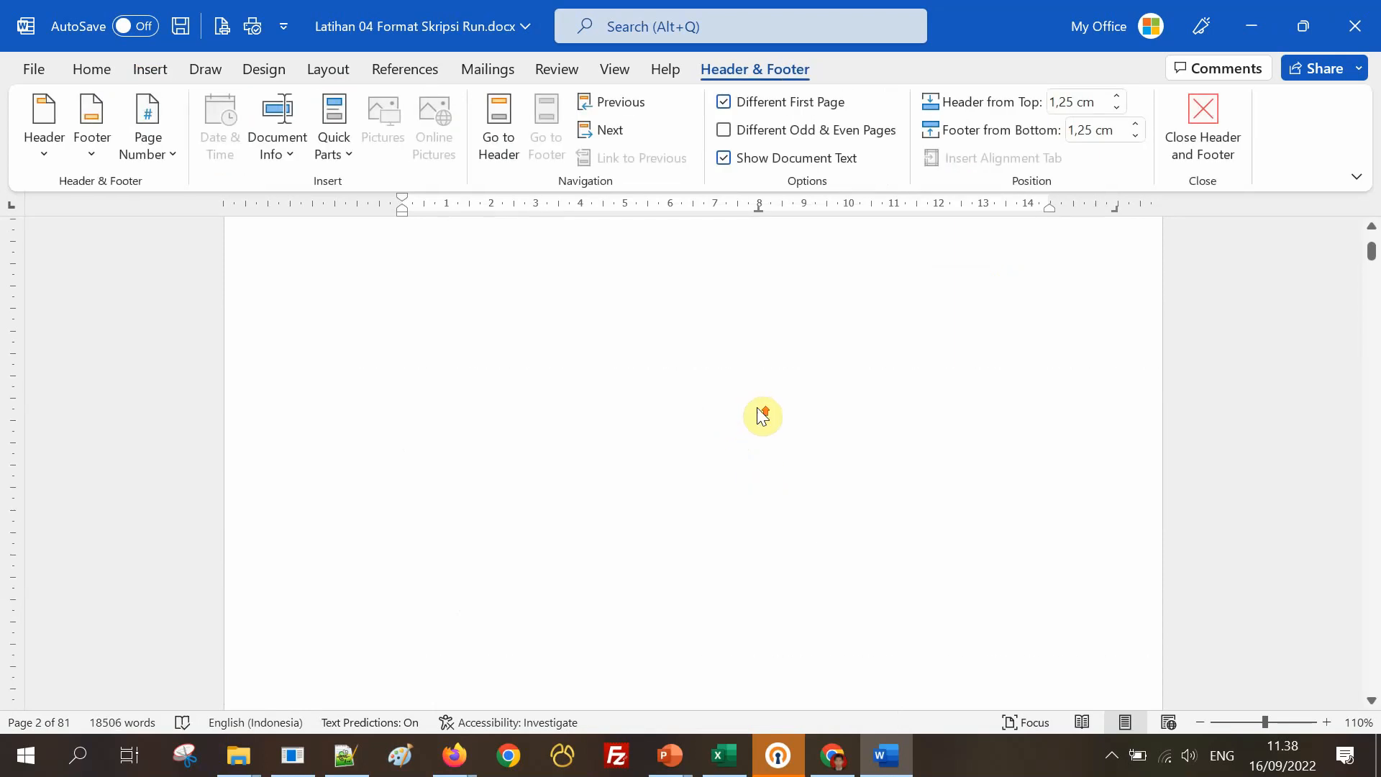
scroll(748, 402, up, 14)
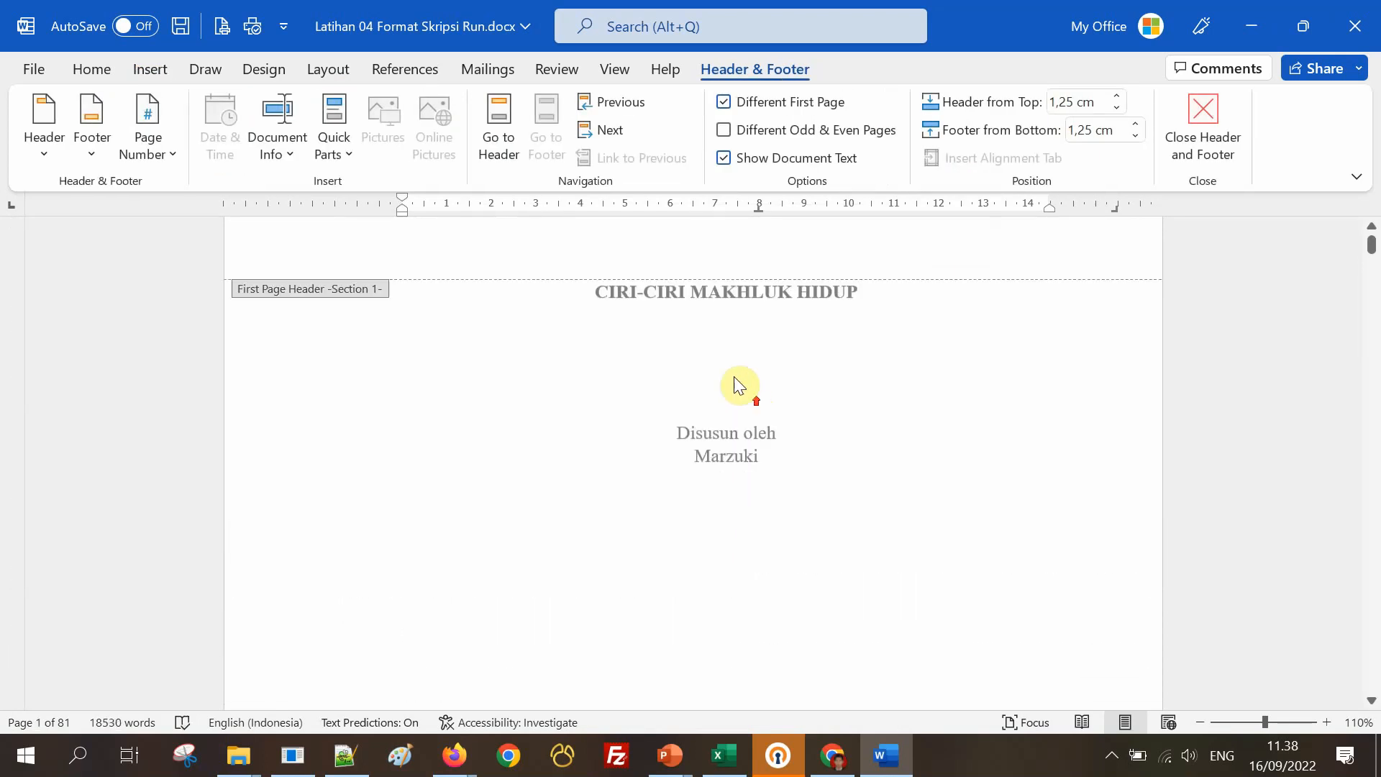
scroll(723, 355, down, 13)
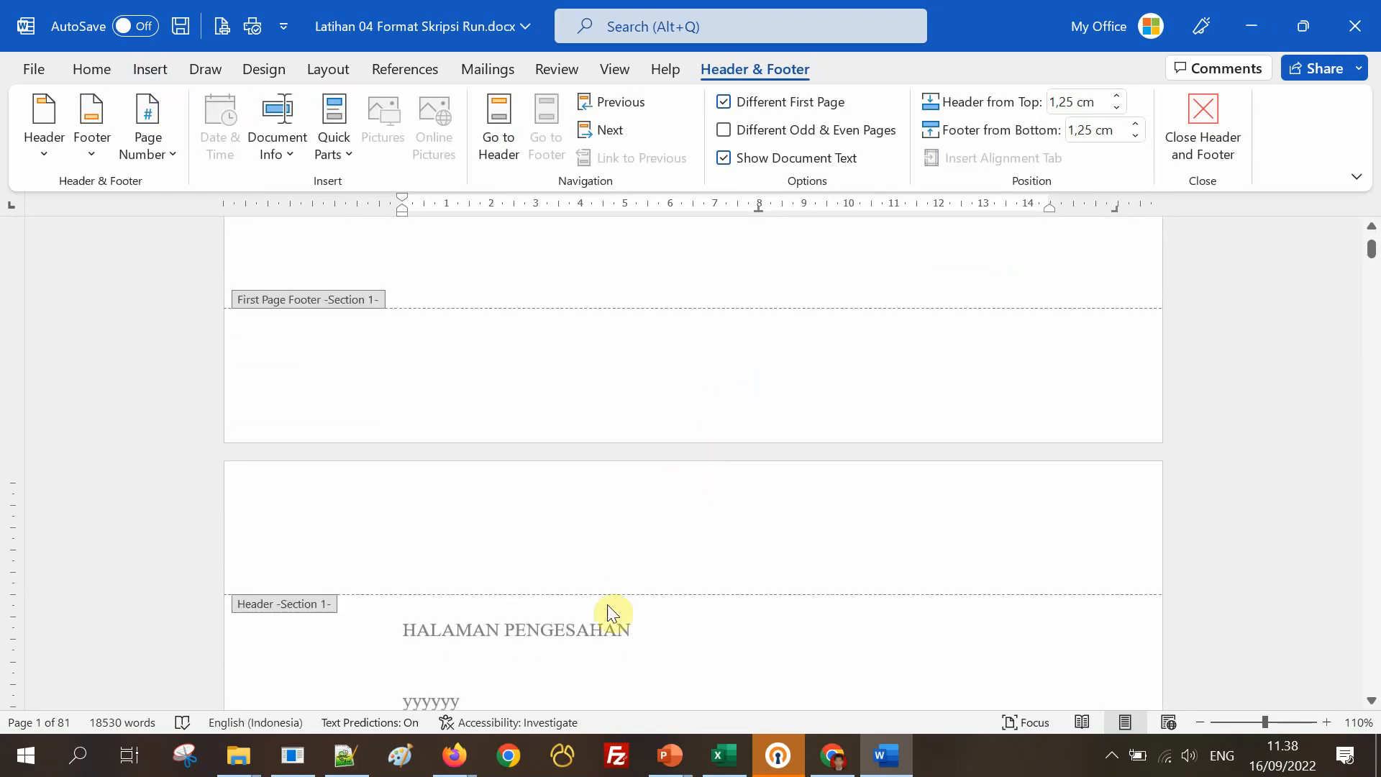
scroll(662, 564, down, 8)
scroll(667, 554, down, 4)
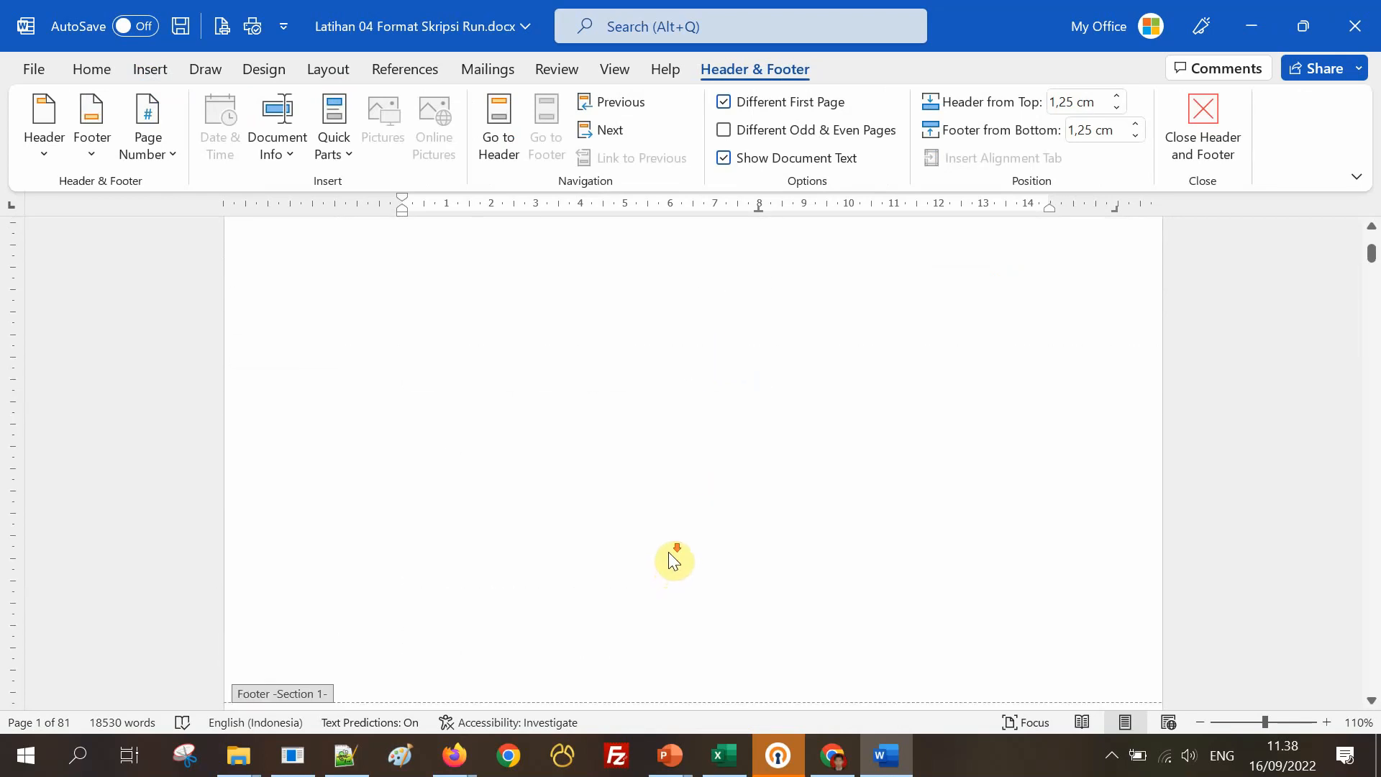
click(742, 527)
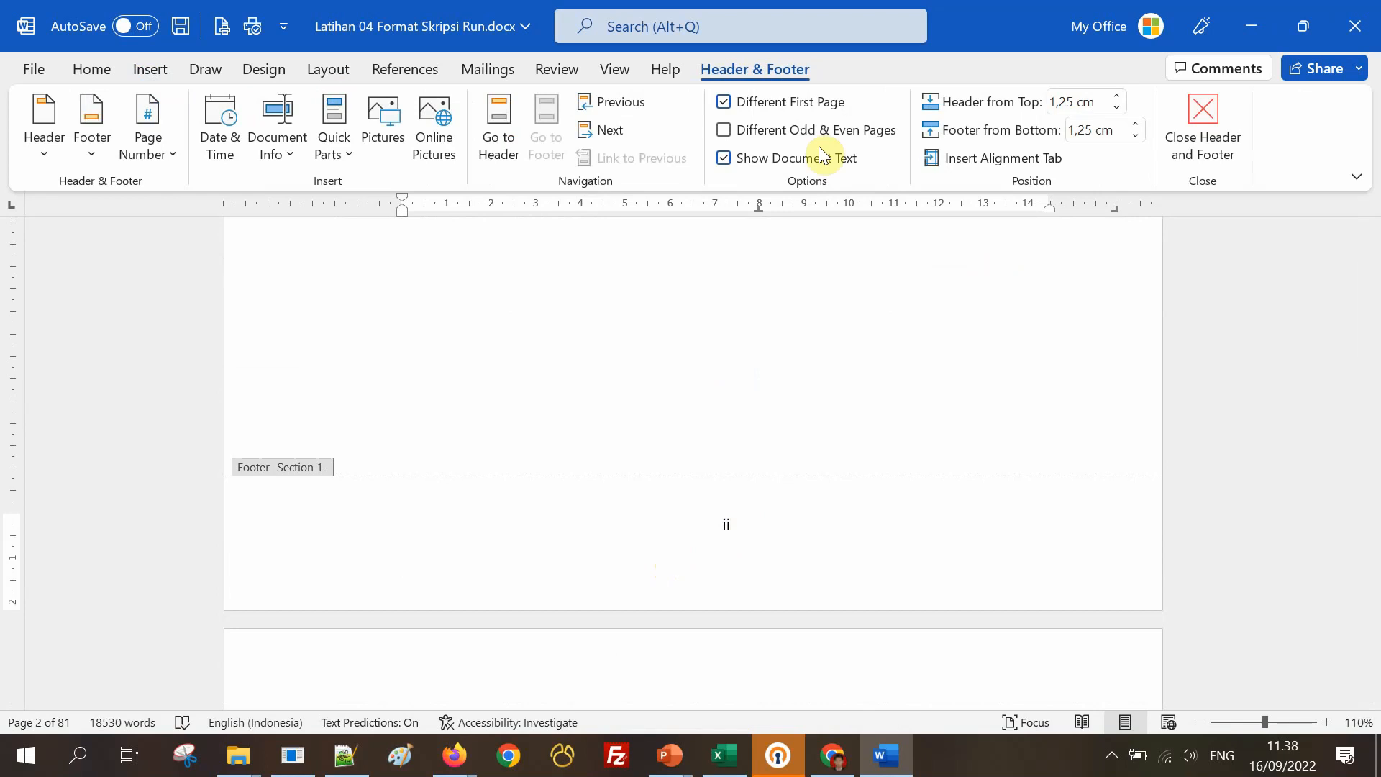
click(147, 68)
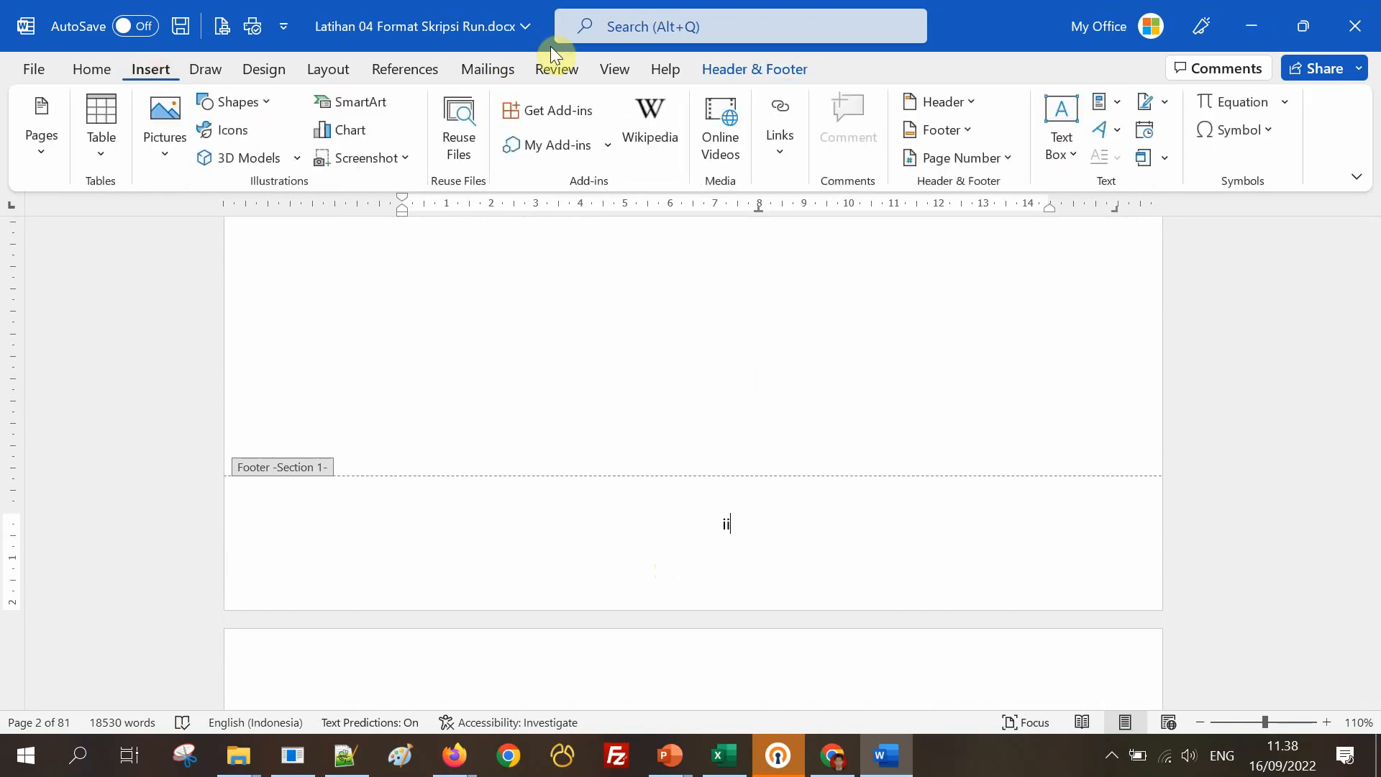
click(937, 157)
click(981, 318)
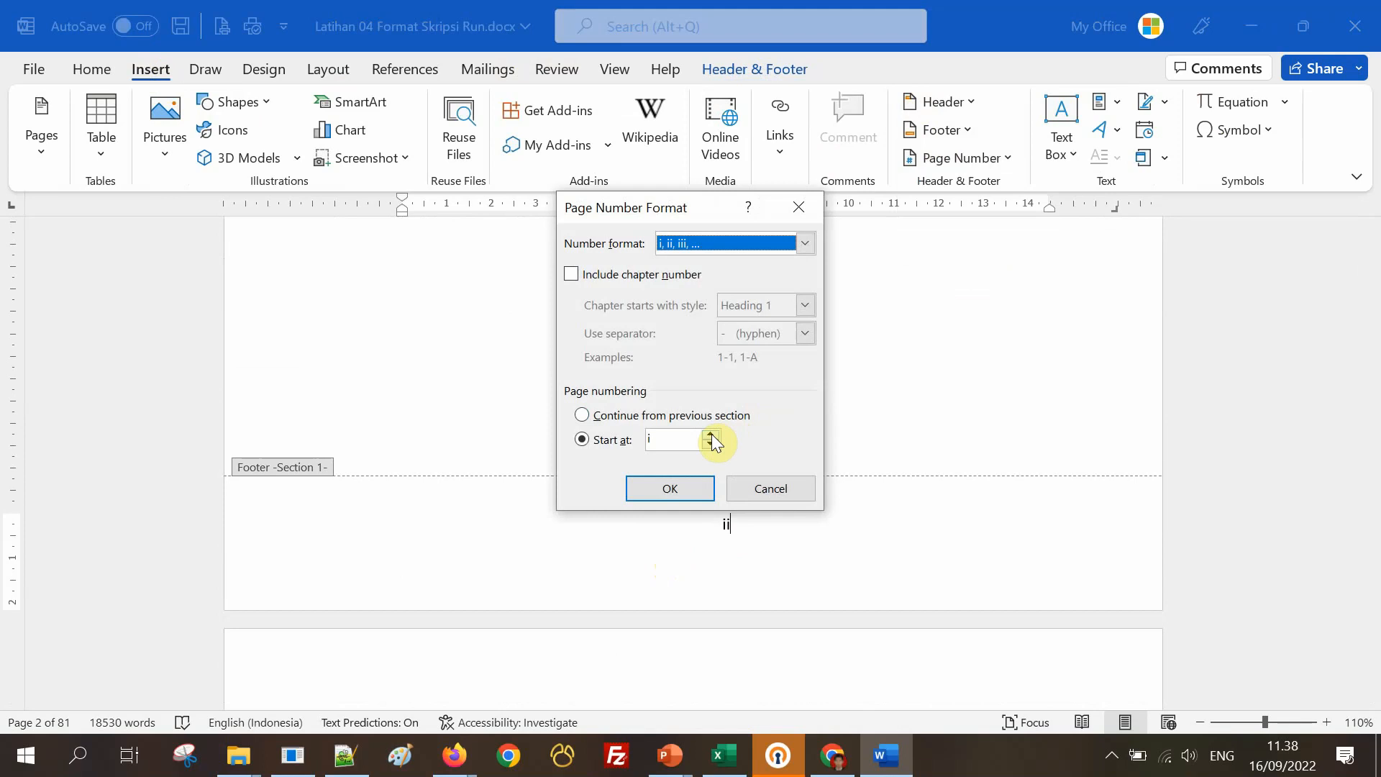
click(711, 443)
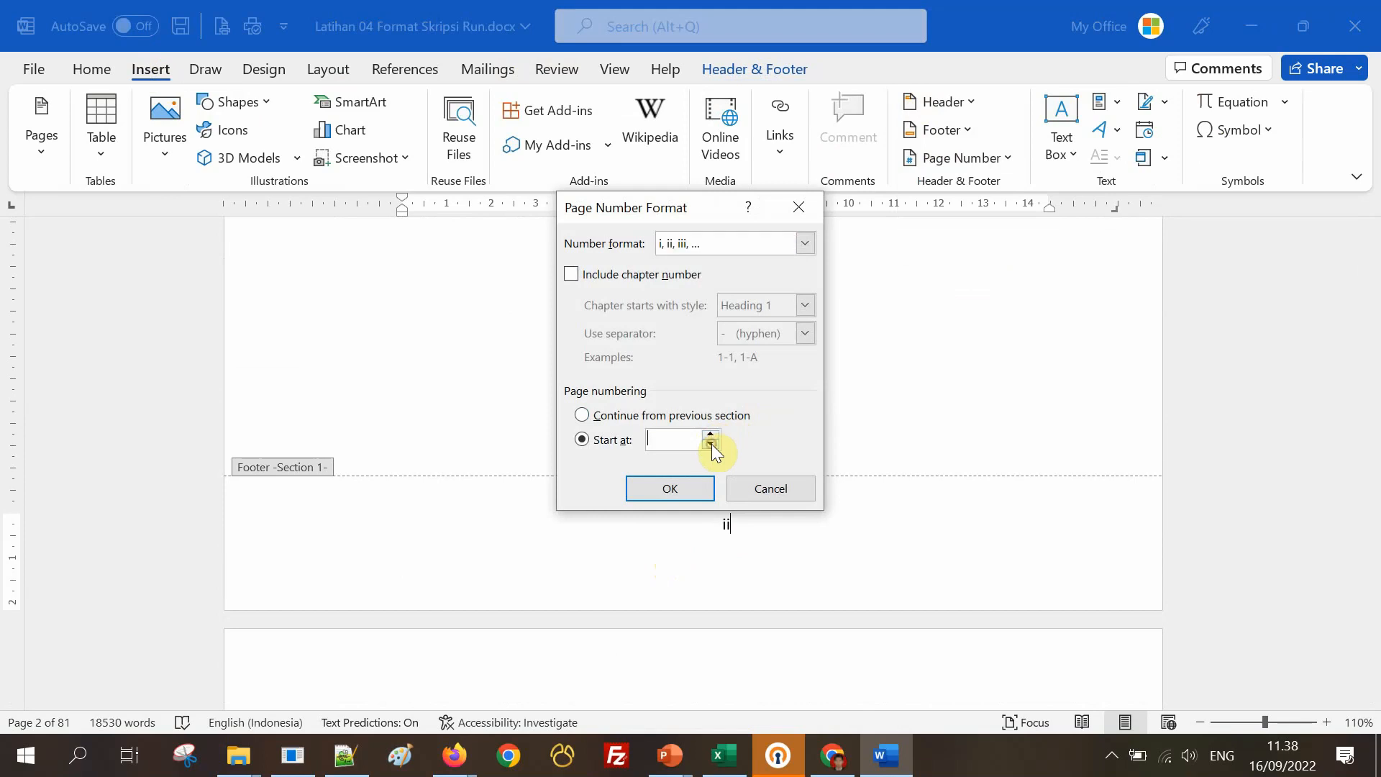
click(694, 483)
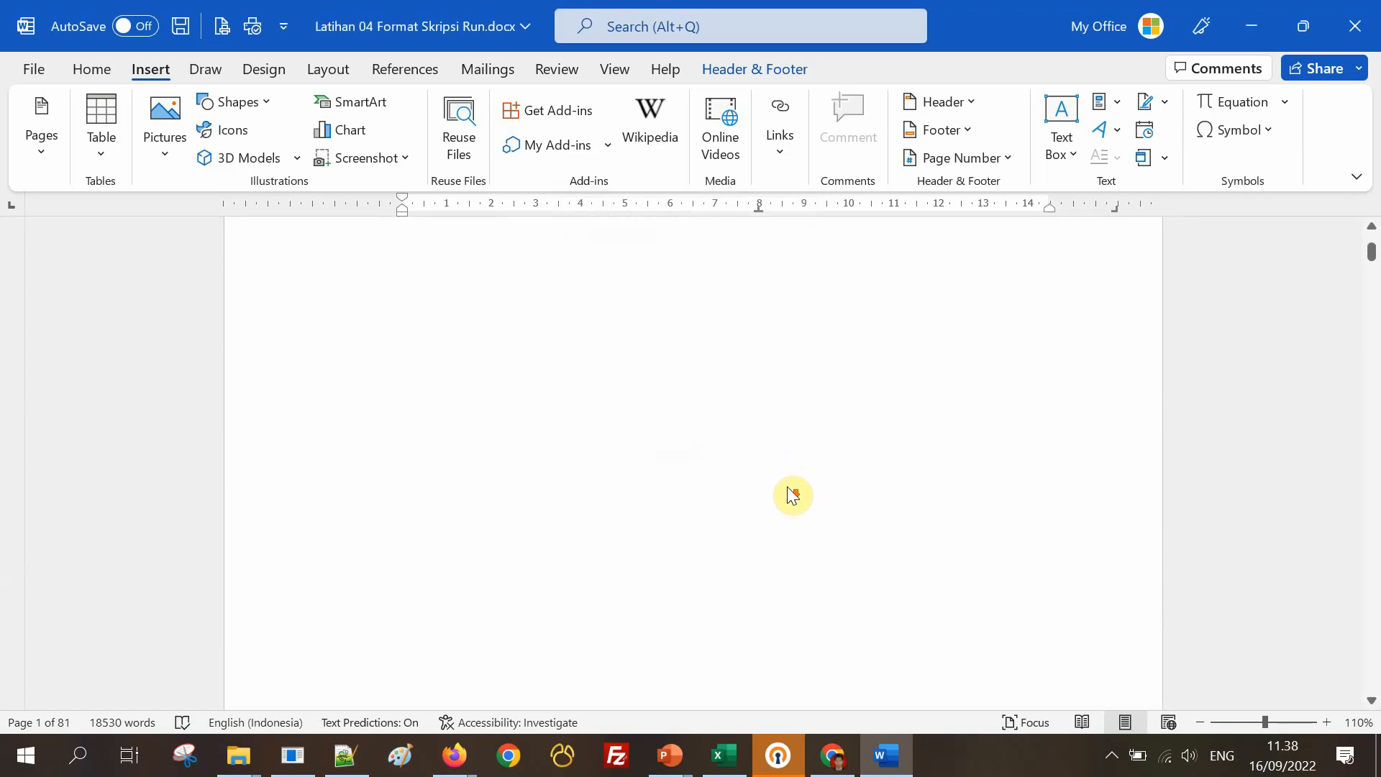
Close header and footer editing to return to the document body.
scroll(788, 485, down, 2)
click(755, 602)
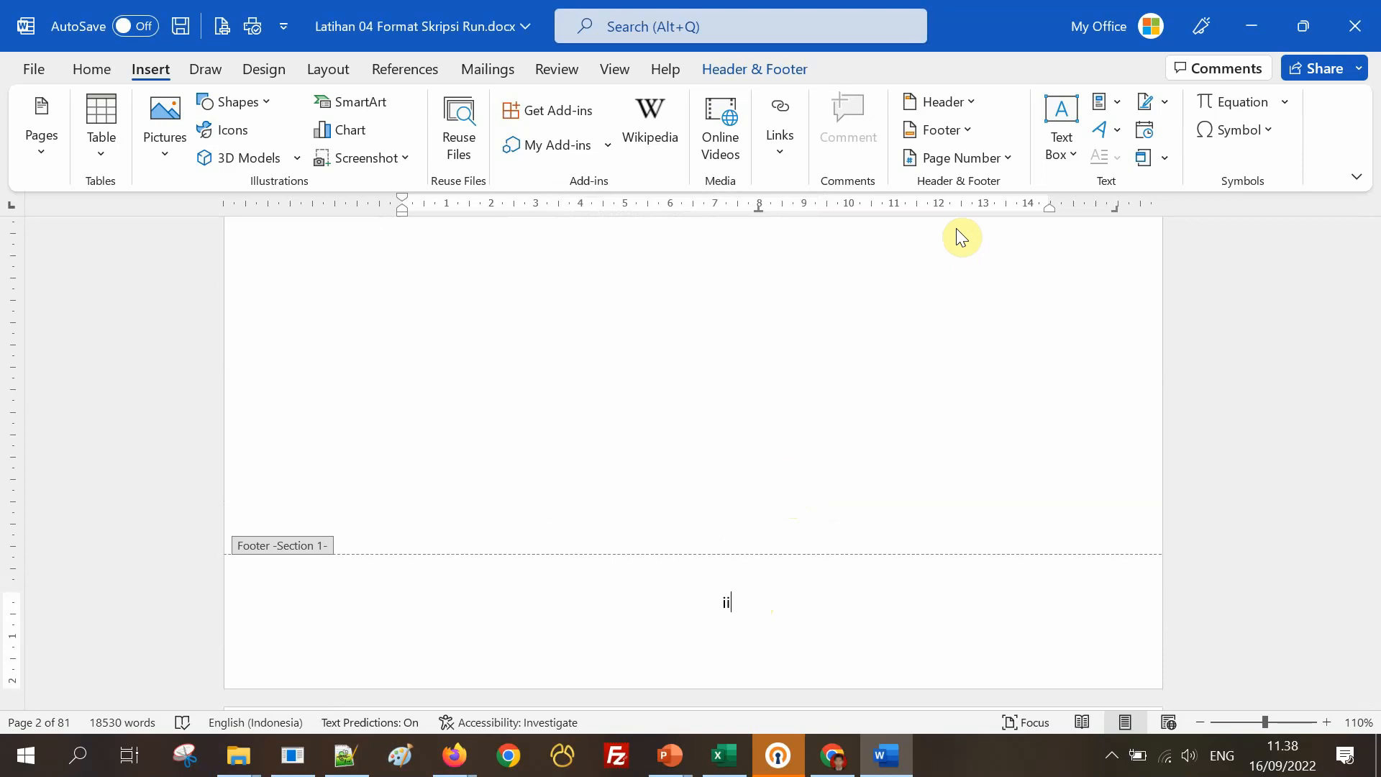
click(766, 67)
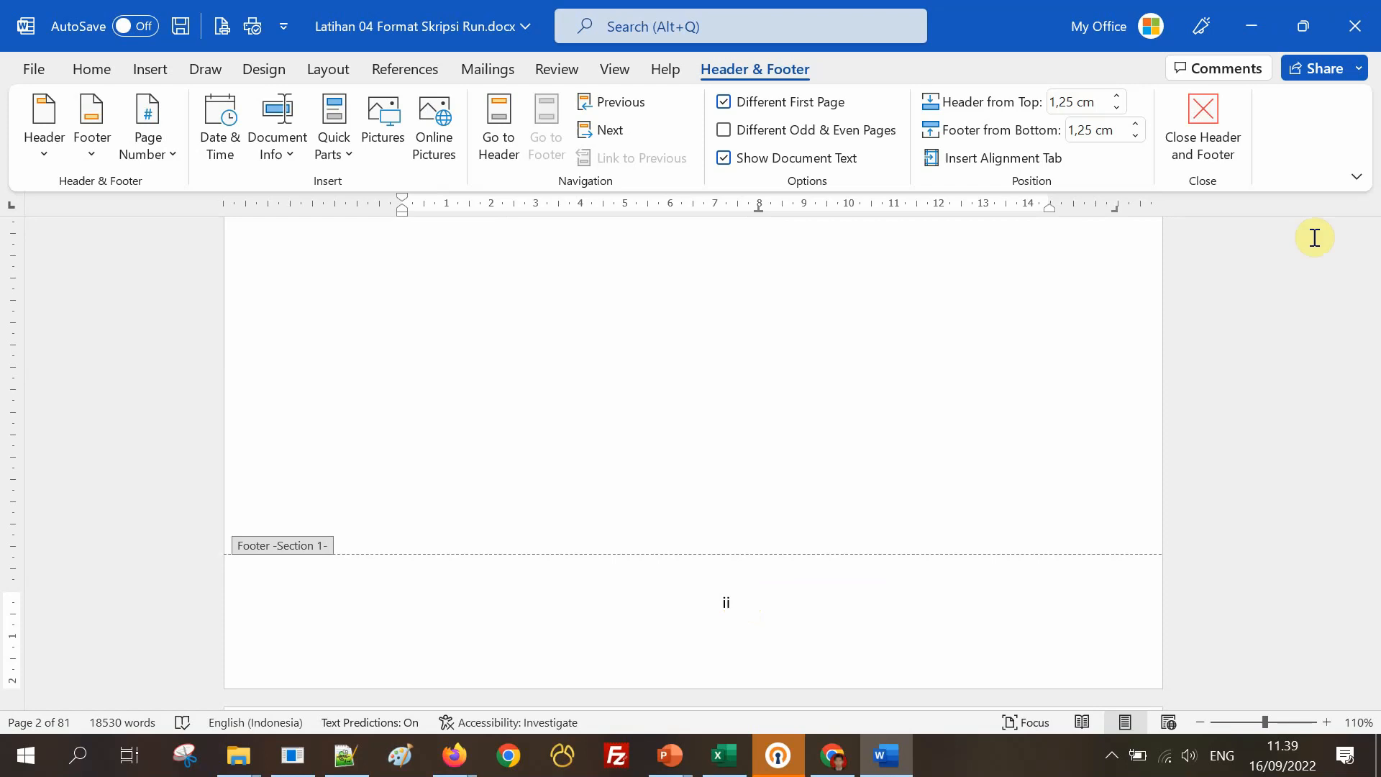
click(1222, 133)
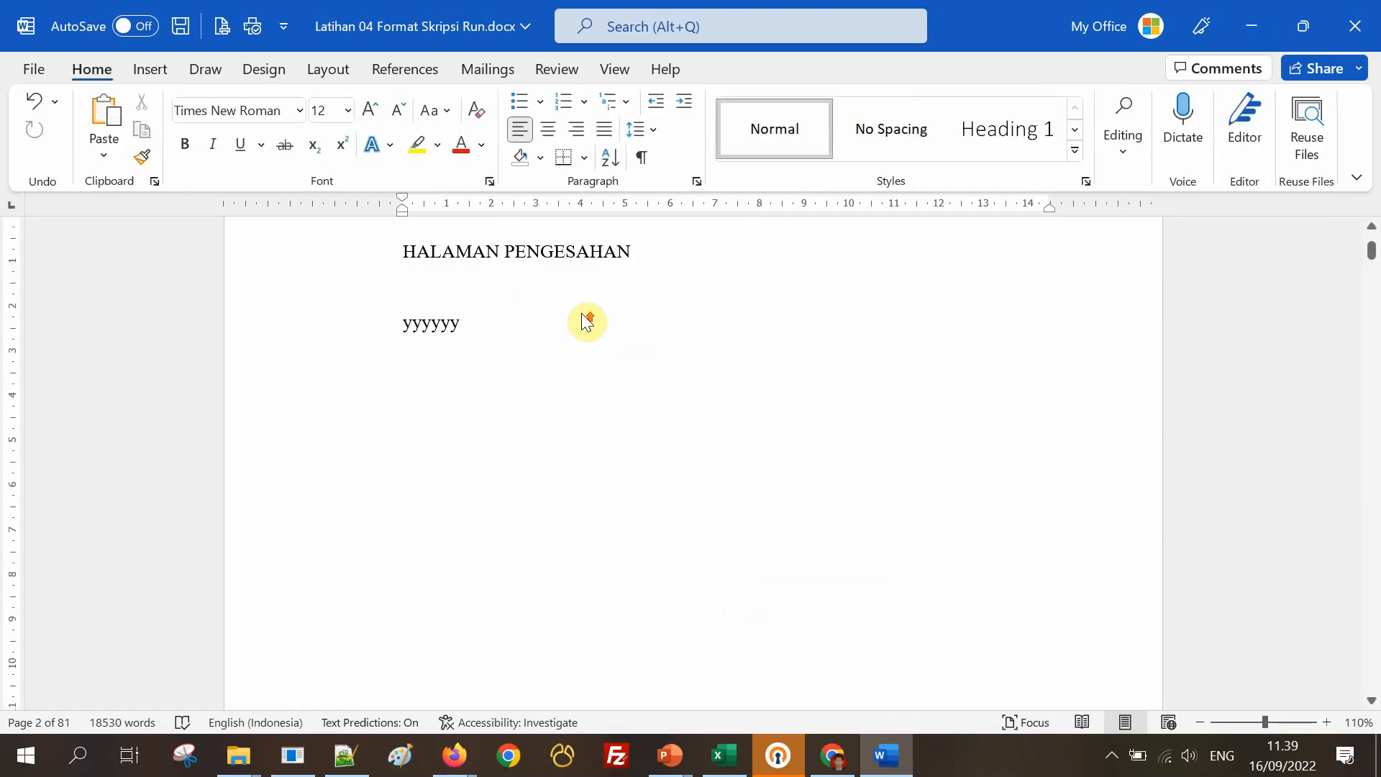
Show the formatting marks and delete the page break at the end of the cover page.
scroll(586, 313, up, 10)
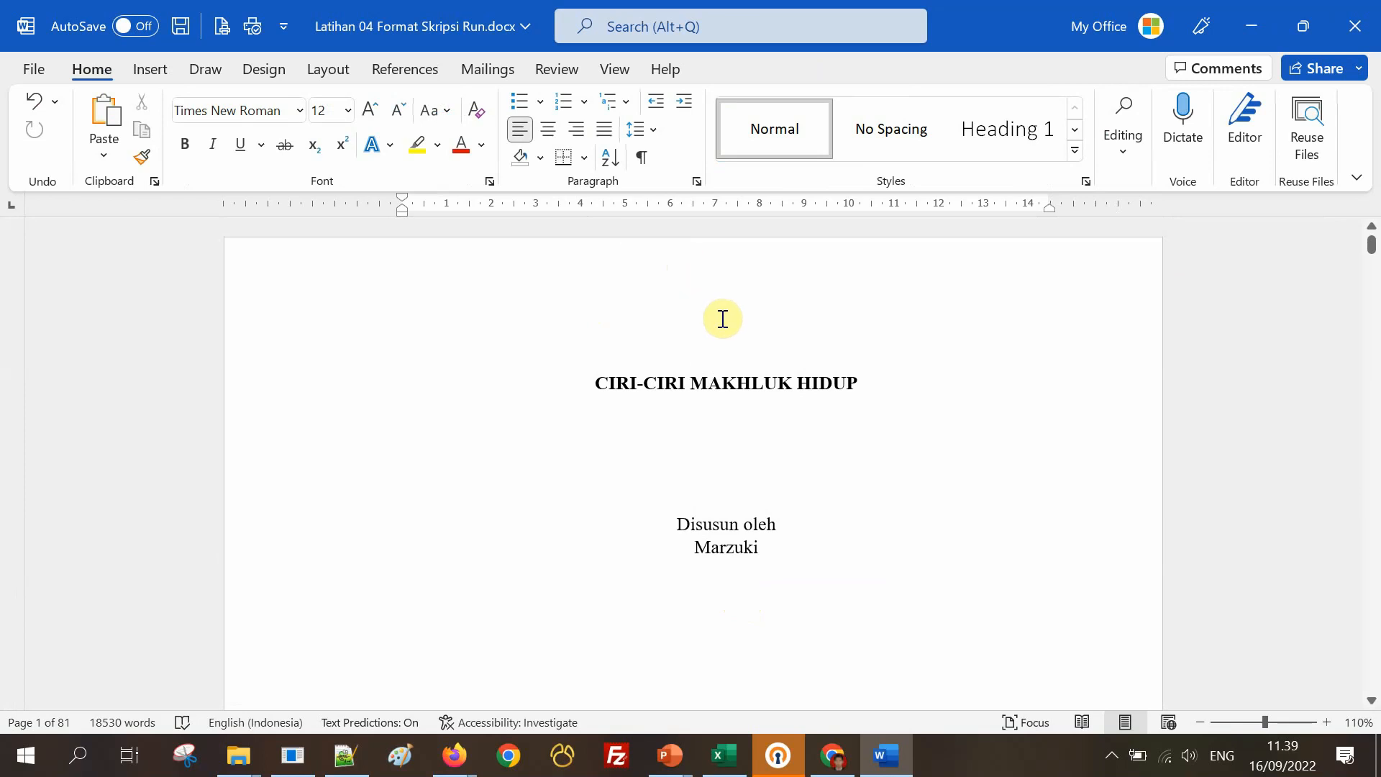
click(651, 160)
scroll(842, 308, down, 5)
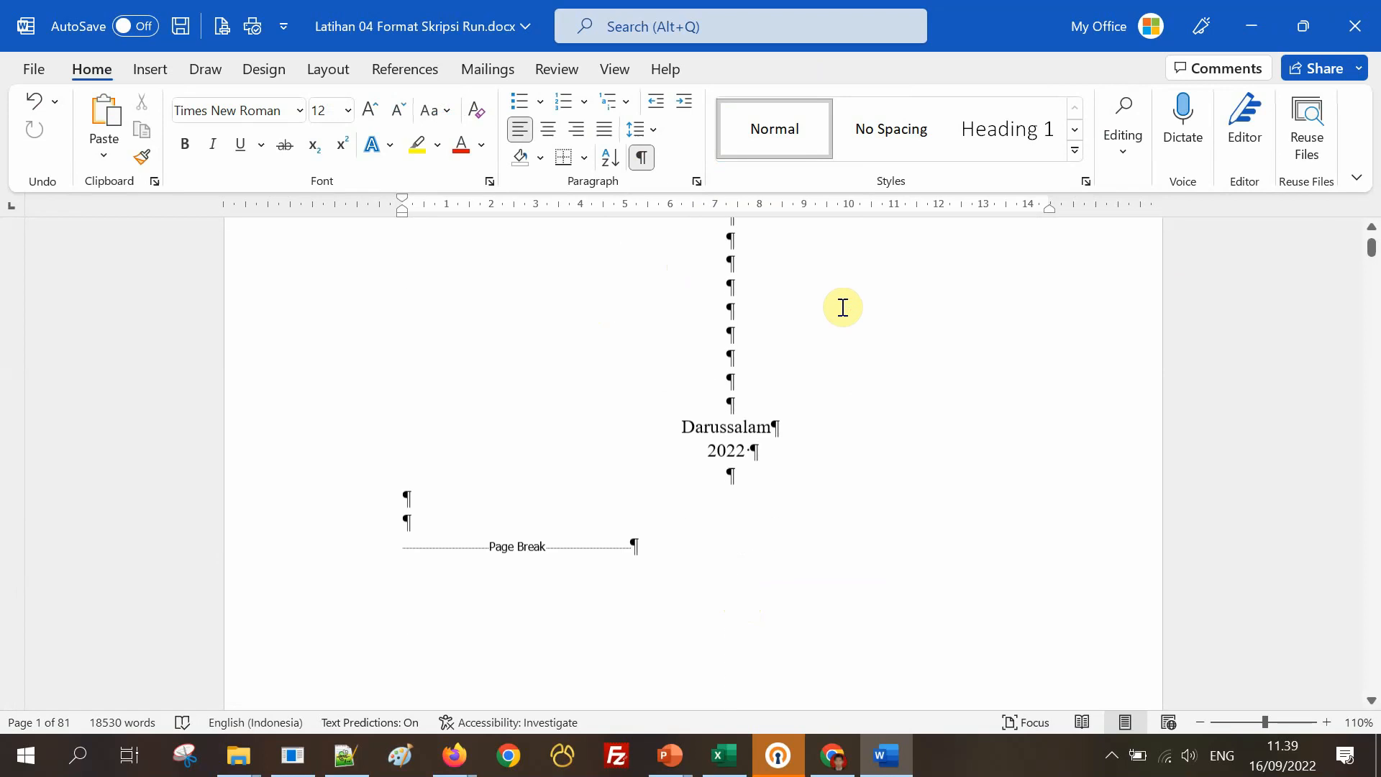
drag(638, 481, 439, 475)
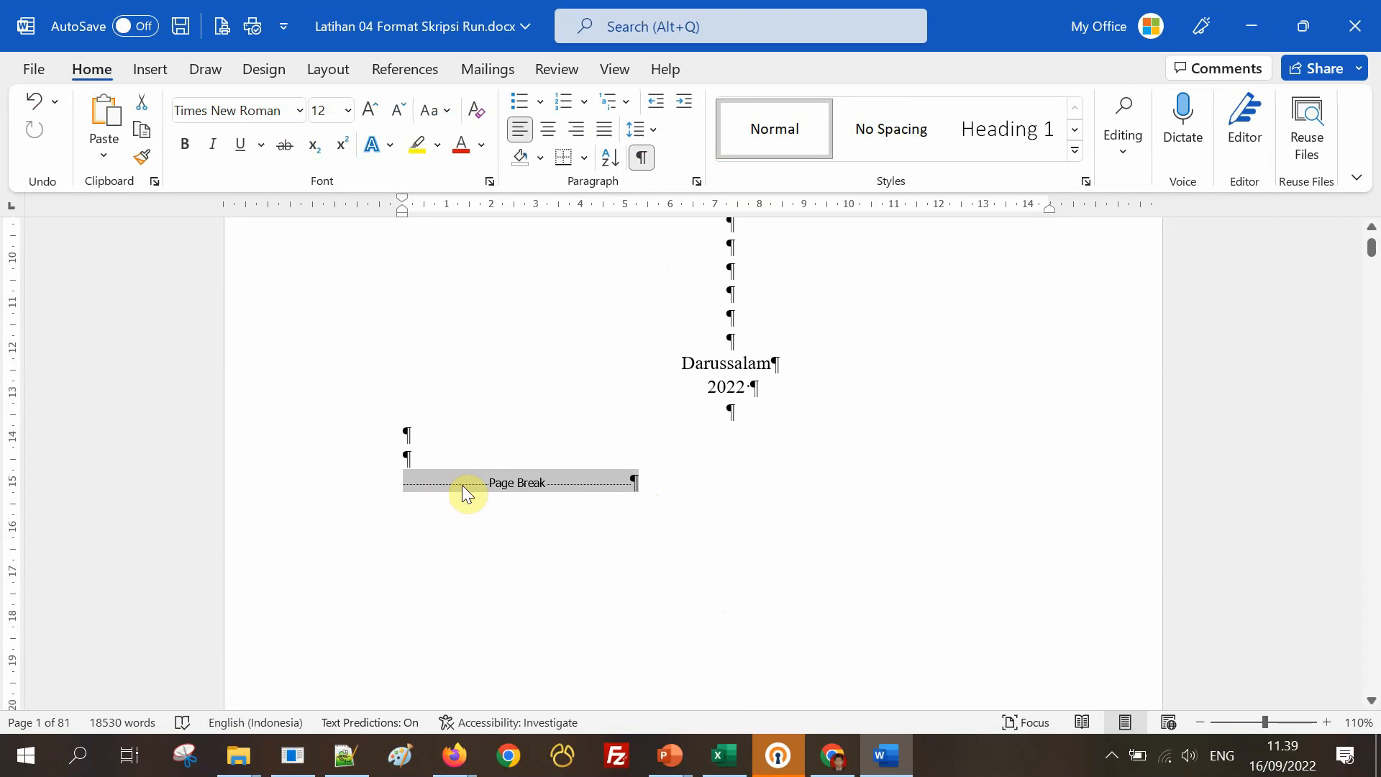
click(663, 502)
drag(638, 483, 440, 483)
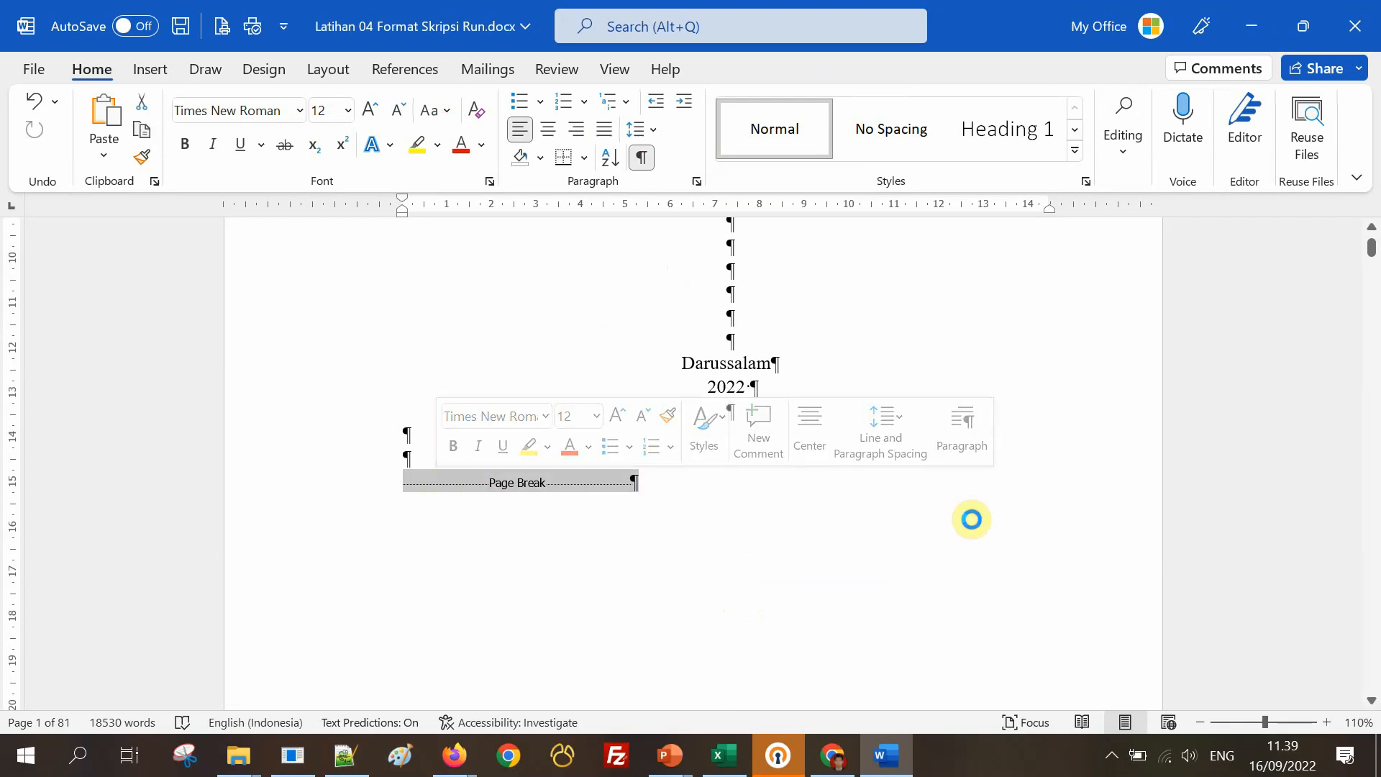
click(484, 497)
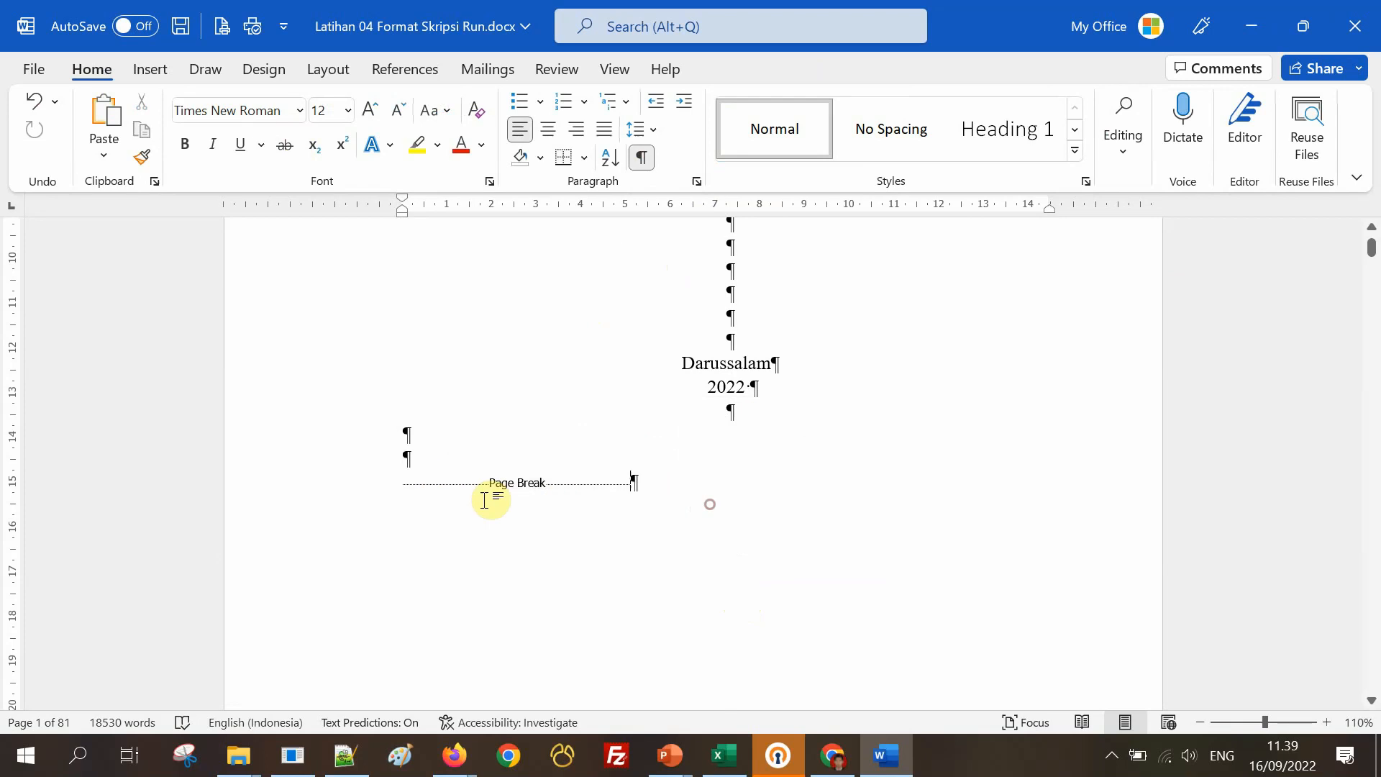
drag(491, 482, 638, 481)
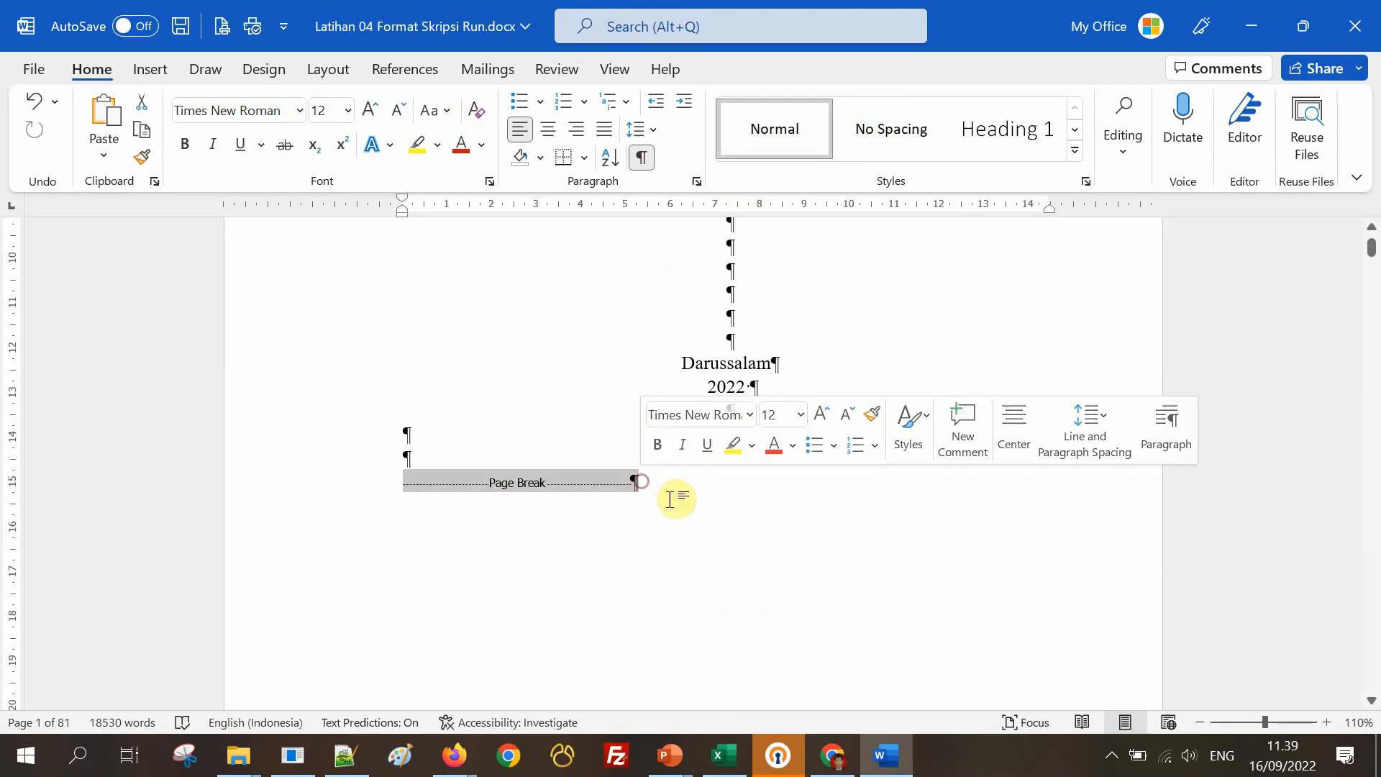
text(HALAMAN PENGESAHAN    yyyyyy)
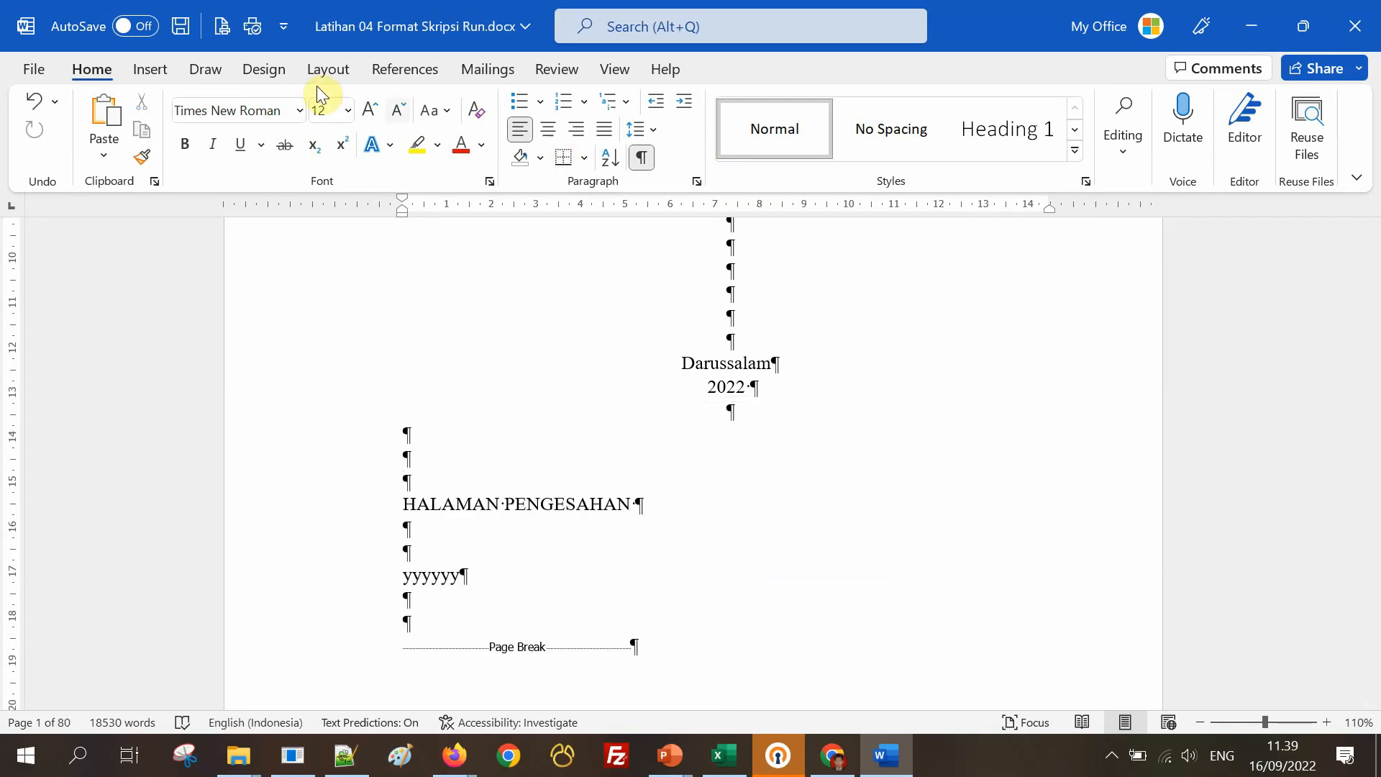
Insert a Next Page section break between the cover and the HALAMAN PENGESAHAN page.
click(325, 68)
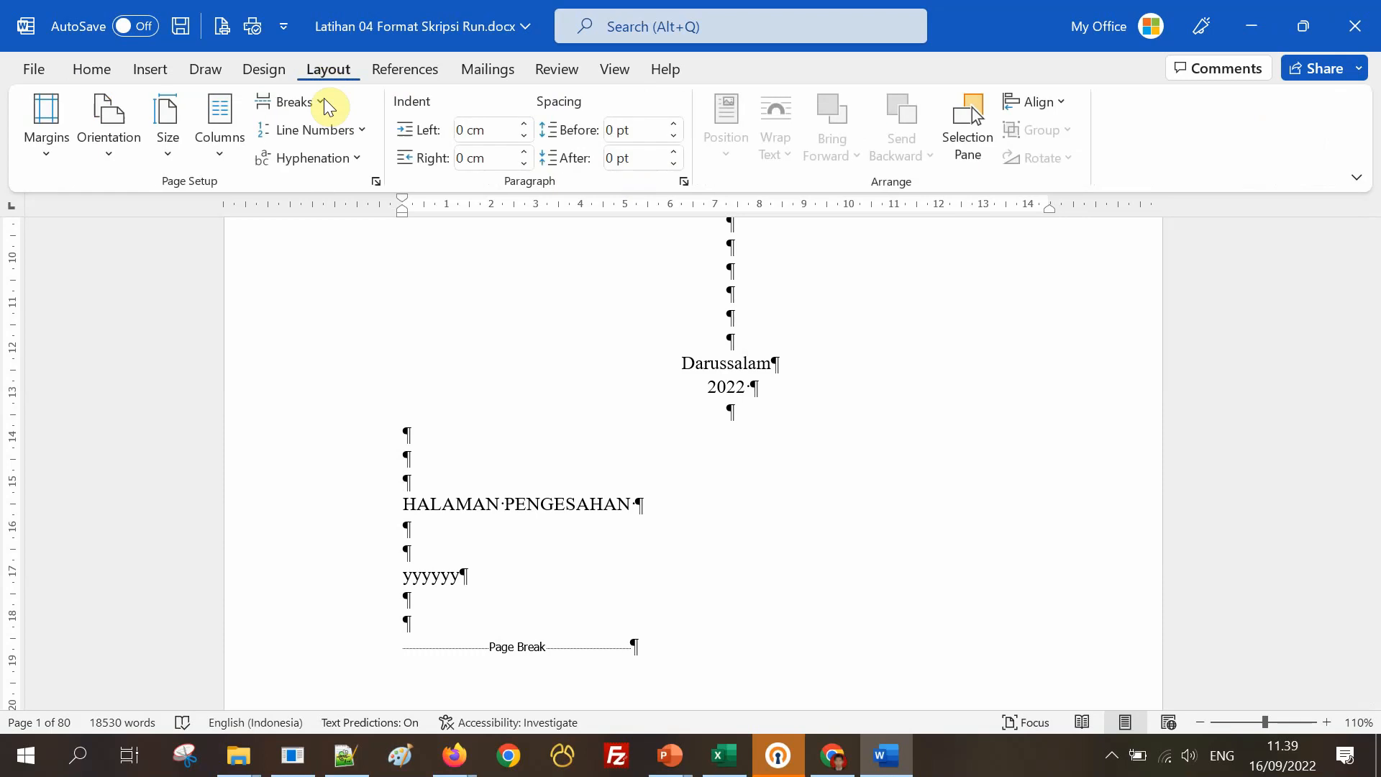
click(308, 107)
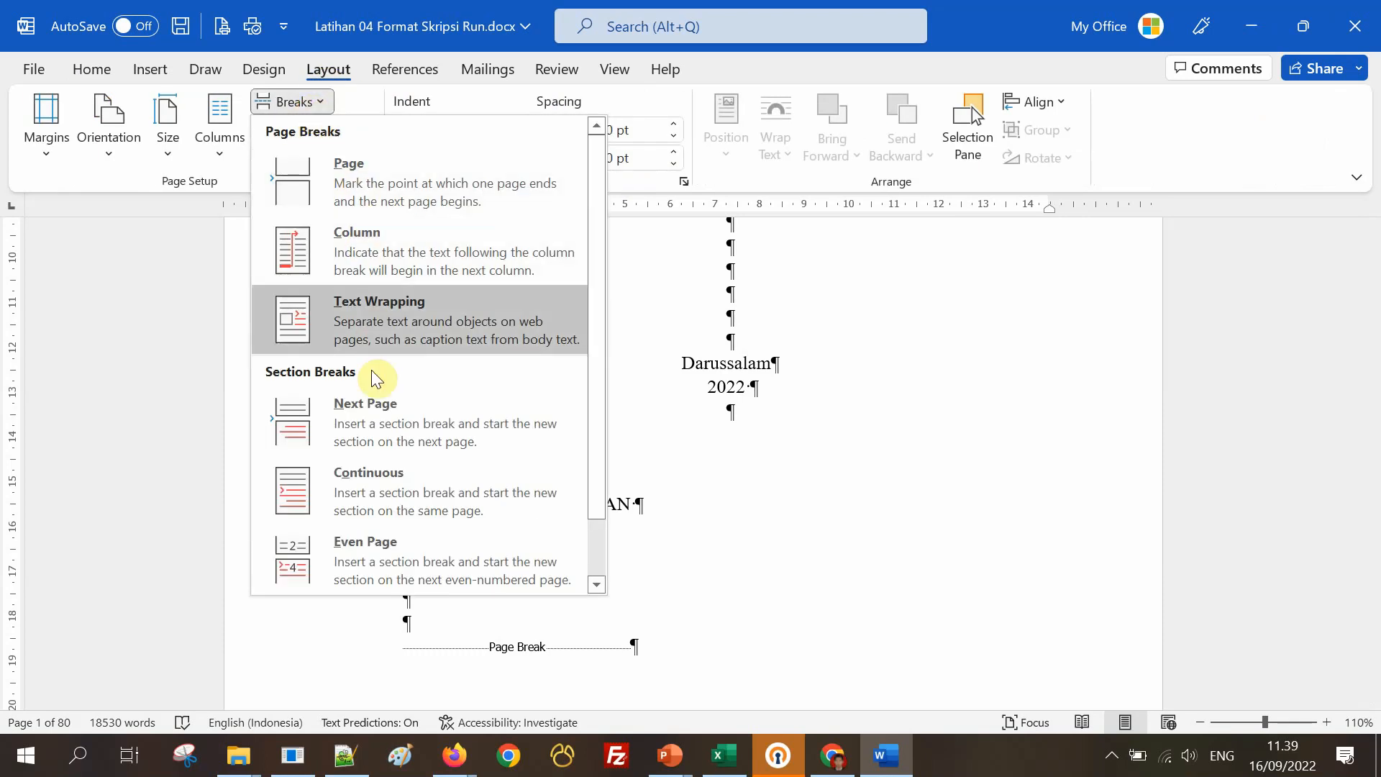
click(377, 404)
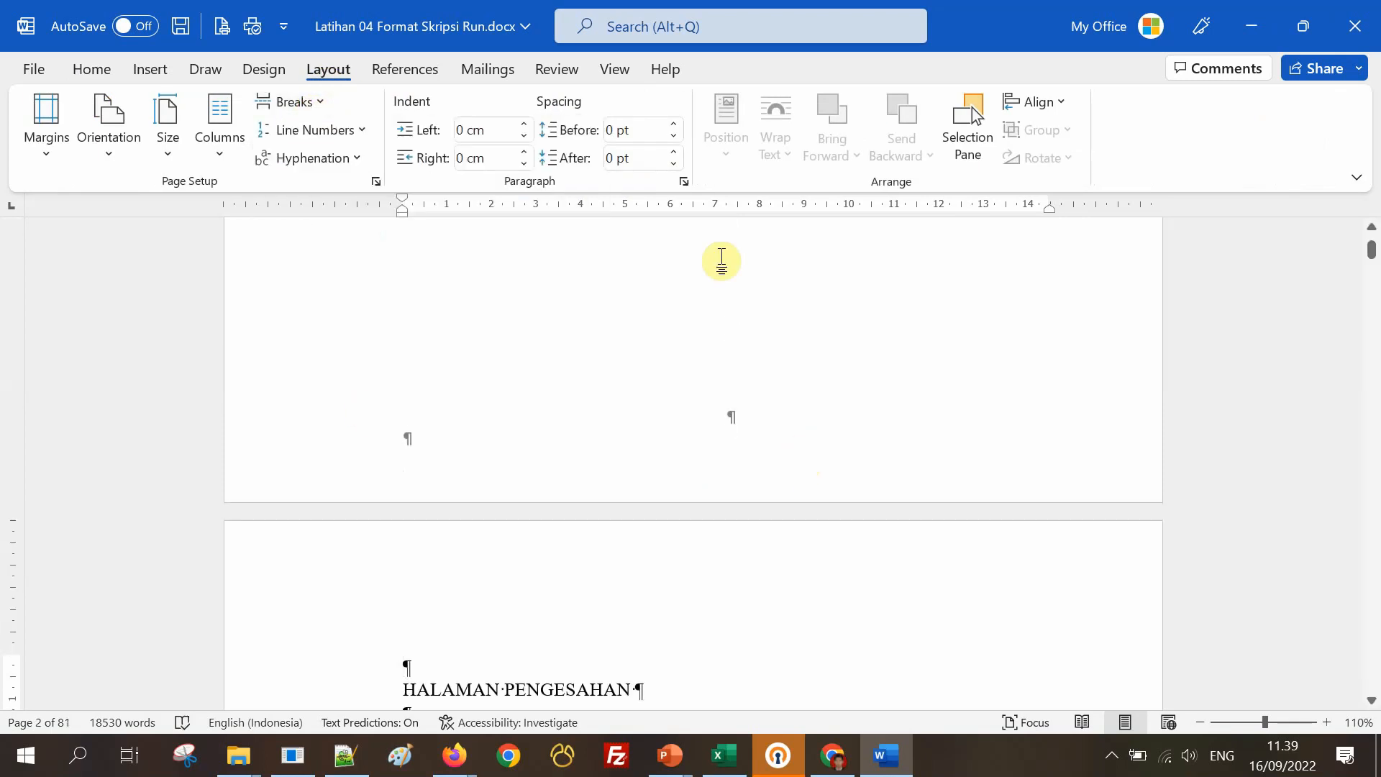
scroll(676, 431, up, 3)
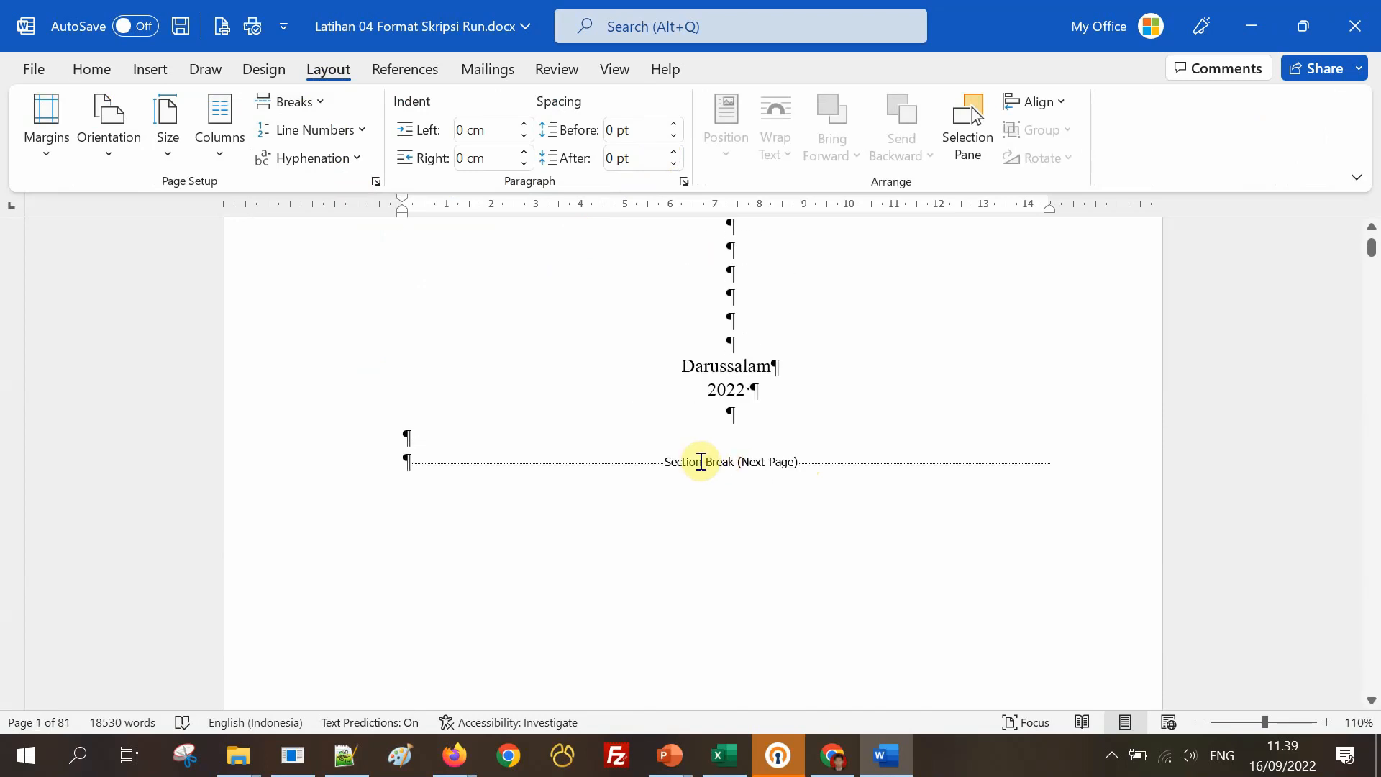
click(700, 460)
Replace the page break at the end of the HALAMAN PENGESAHAN page with a Next Page section break.
scroll(703, 469, down, 5)
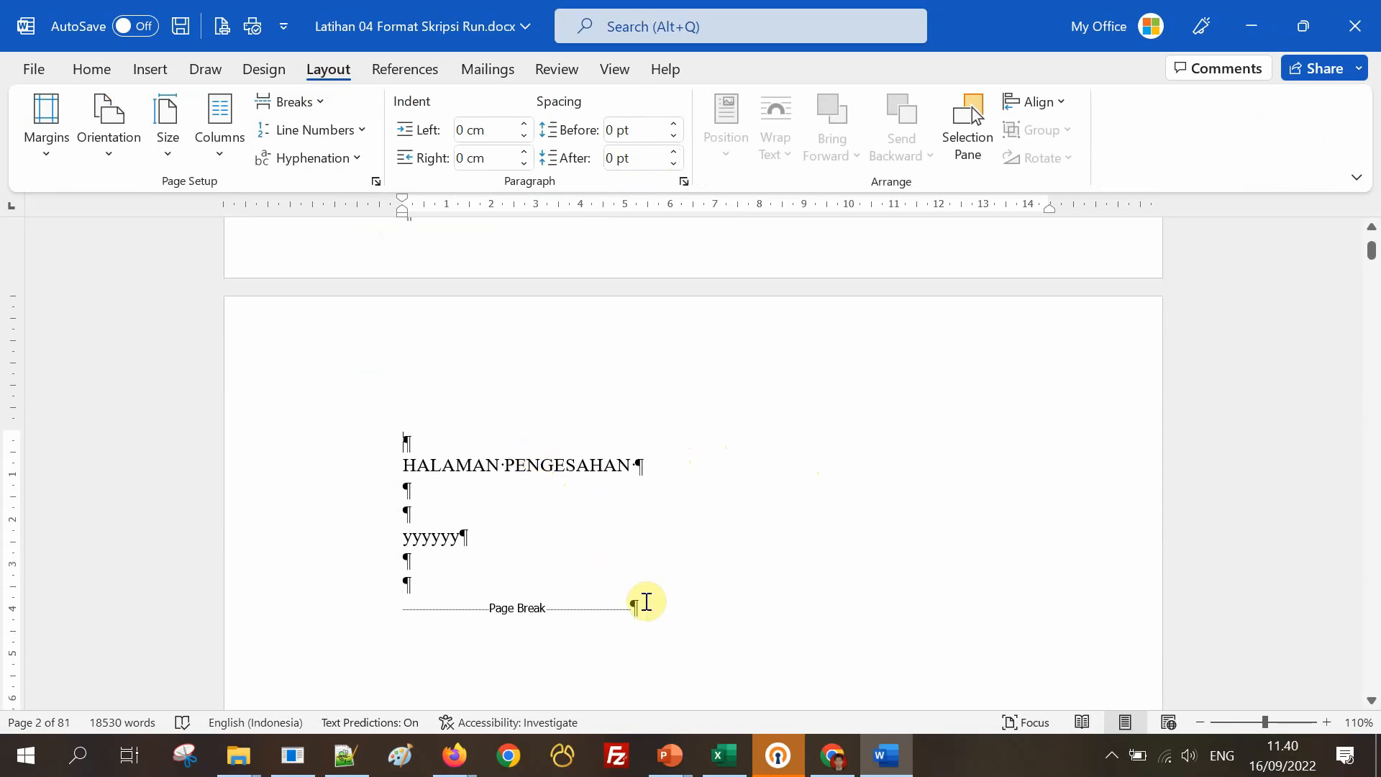
drag(650, 604, 434, 602)
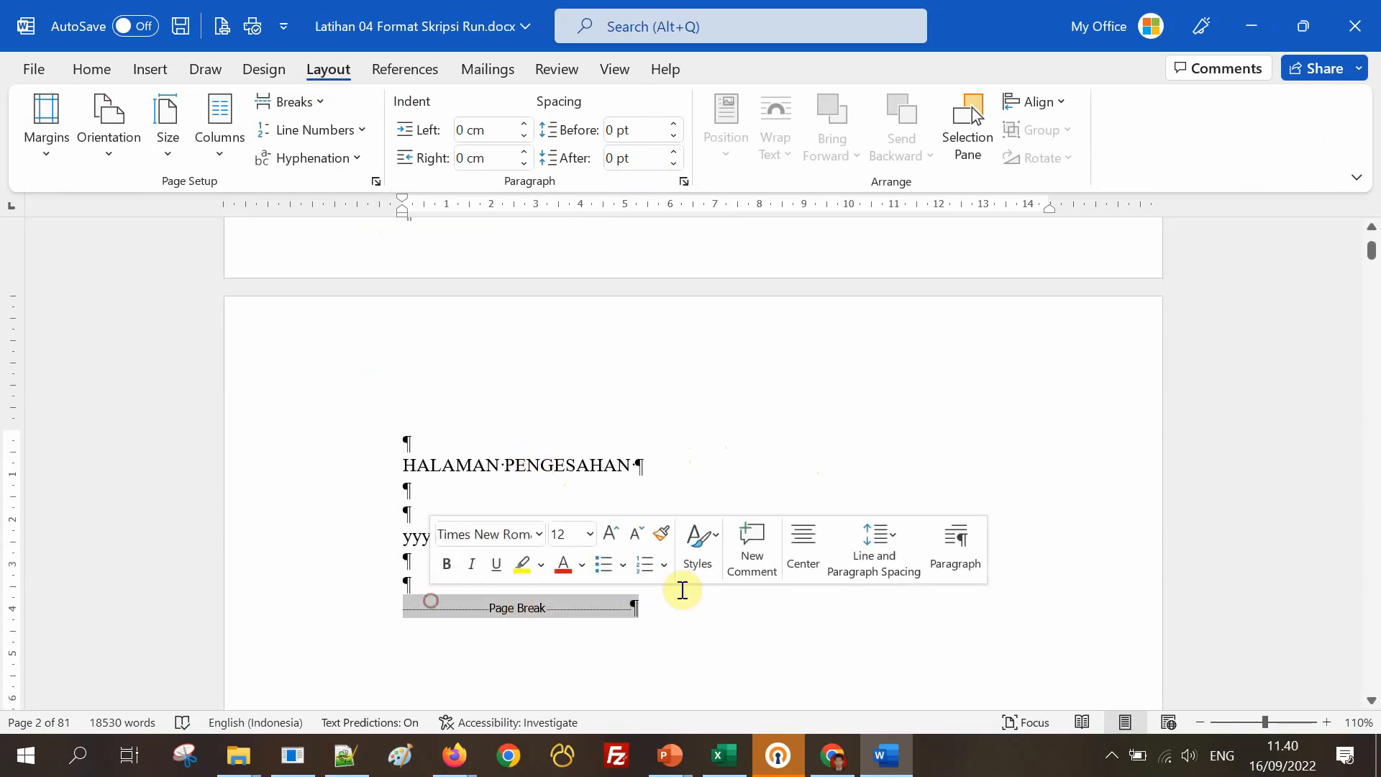
key(Delete)
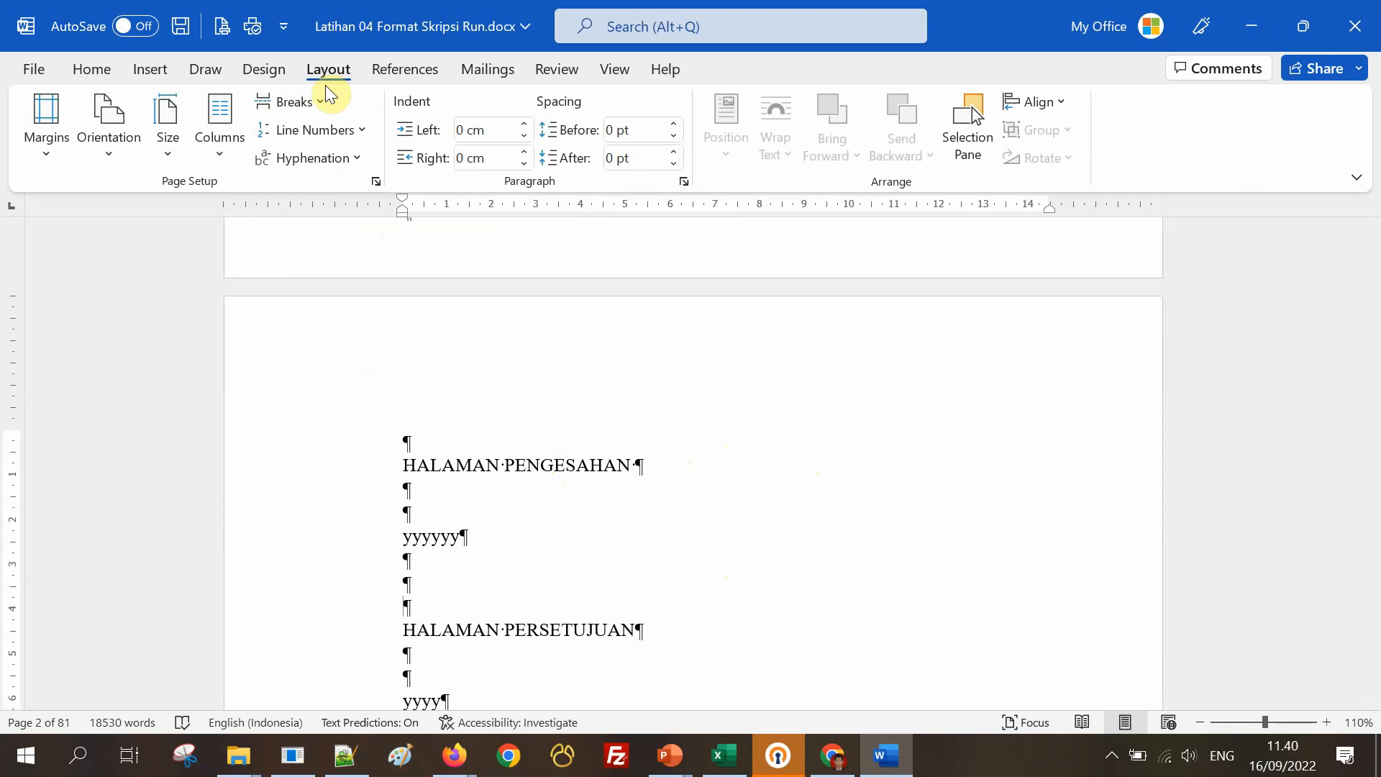
click(302, 101)
click(356, 439)
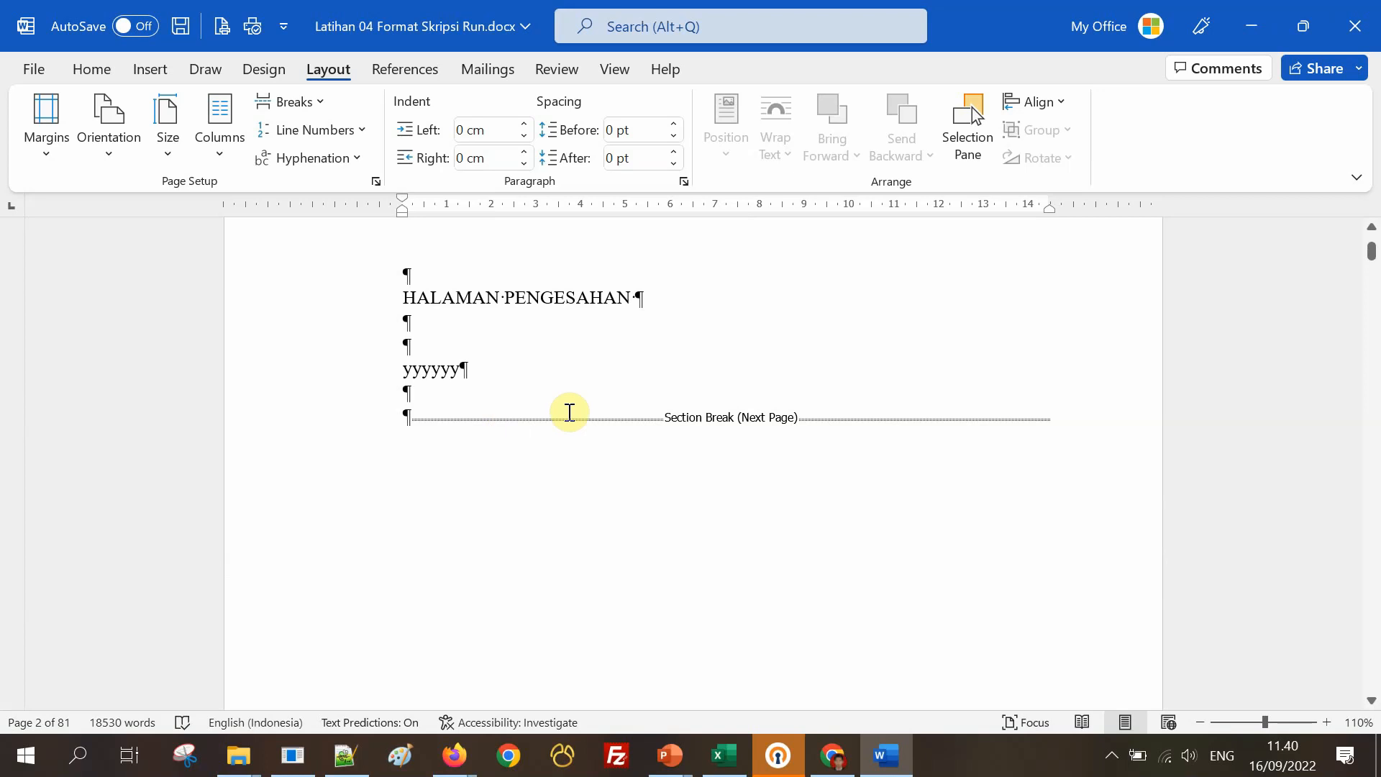
Replace the page break at the end of the HALAMAN PERSETUJUAN page with a Next Page section break.
scroll(569, 412, down, 10)
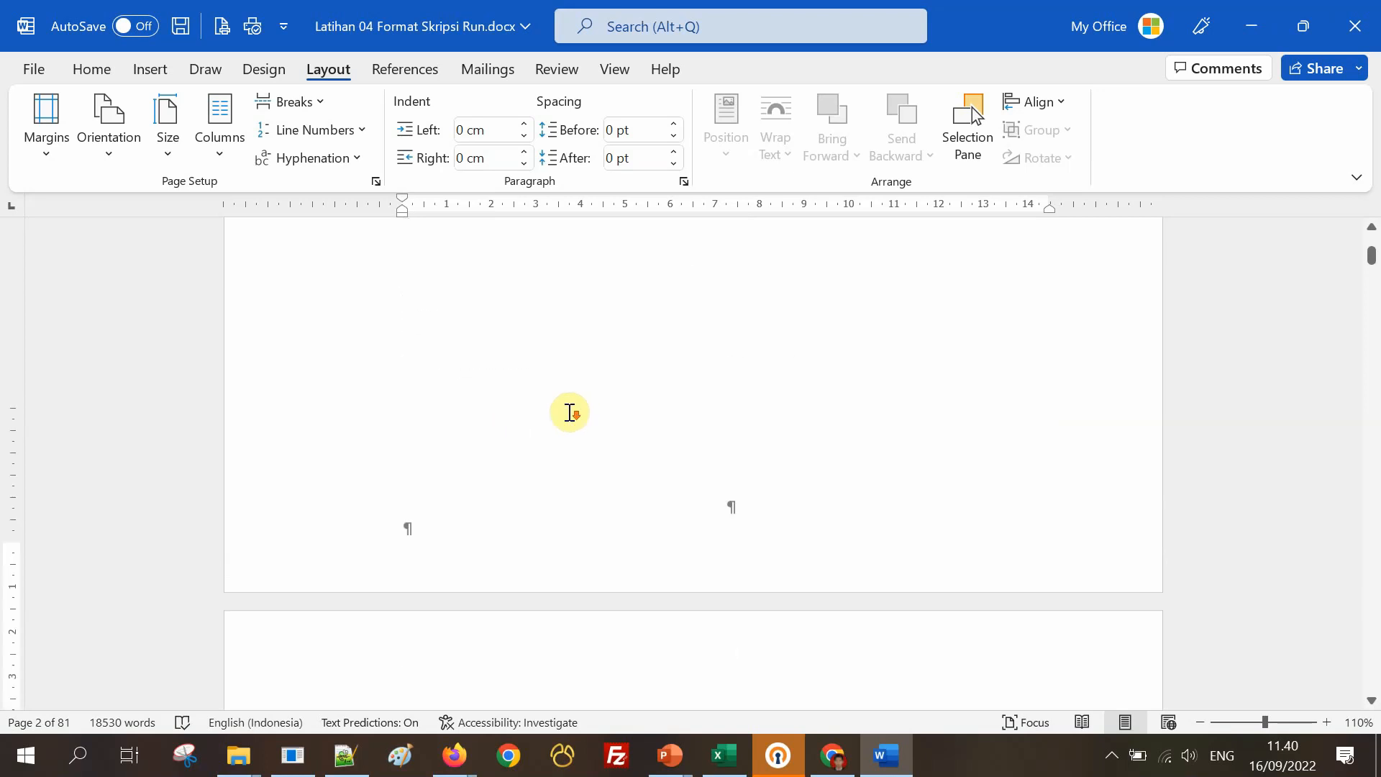
scroll(569, 412, down, 4)
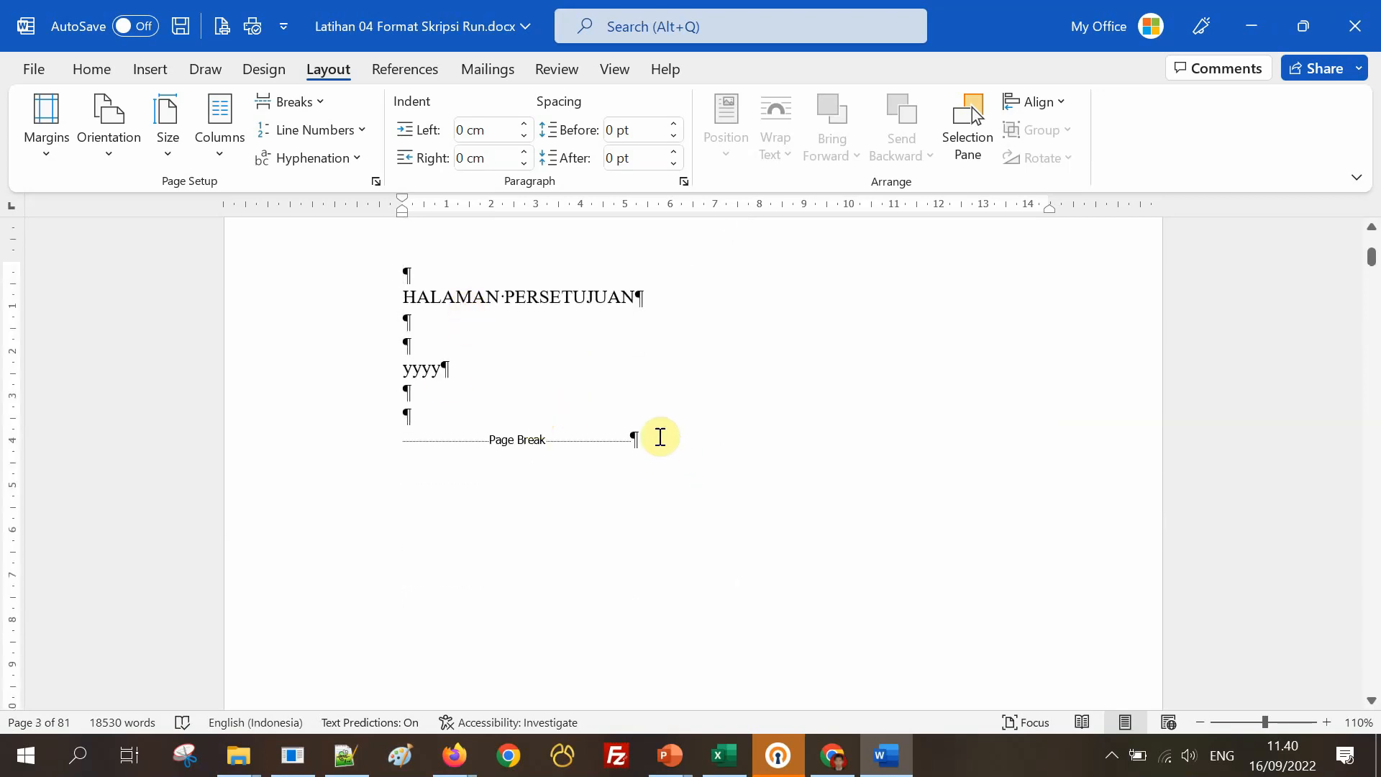
drag(660, 436, 441, 431)
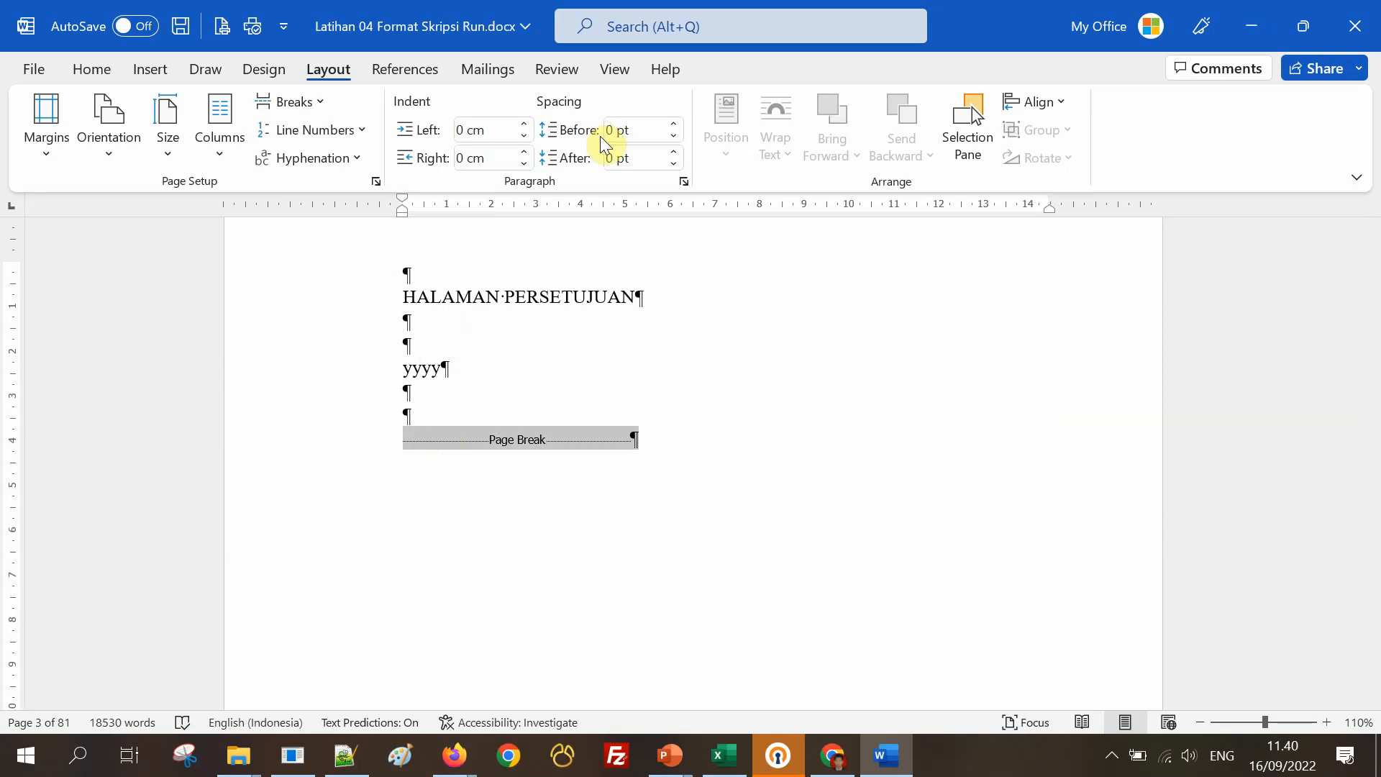
key(Delete)
click(302, 101)
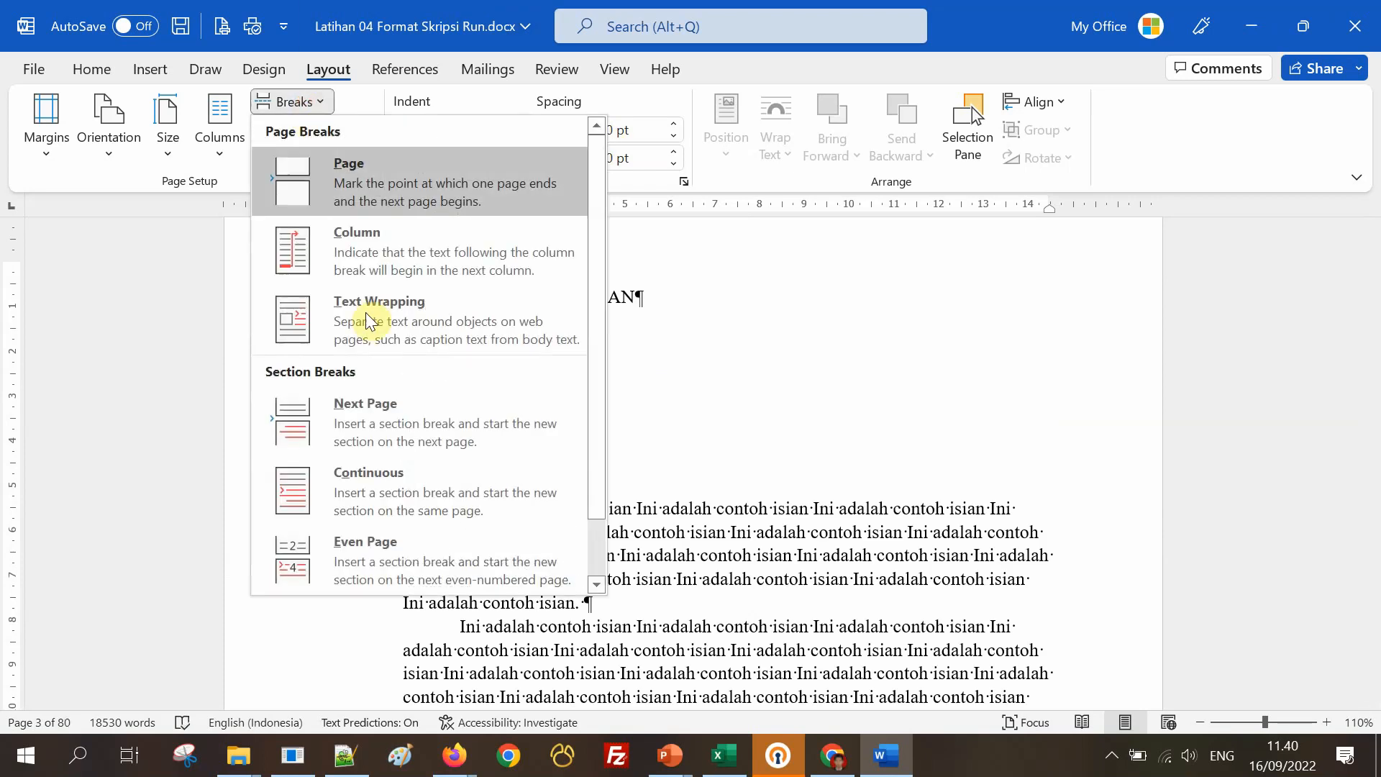
click(374, 406)
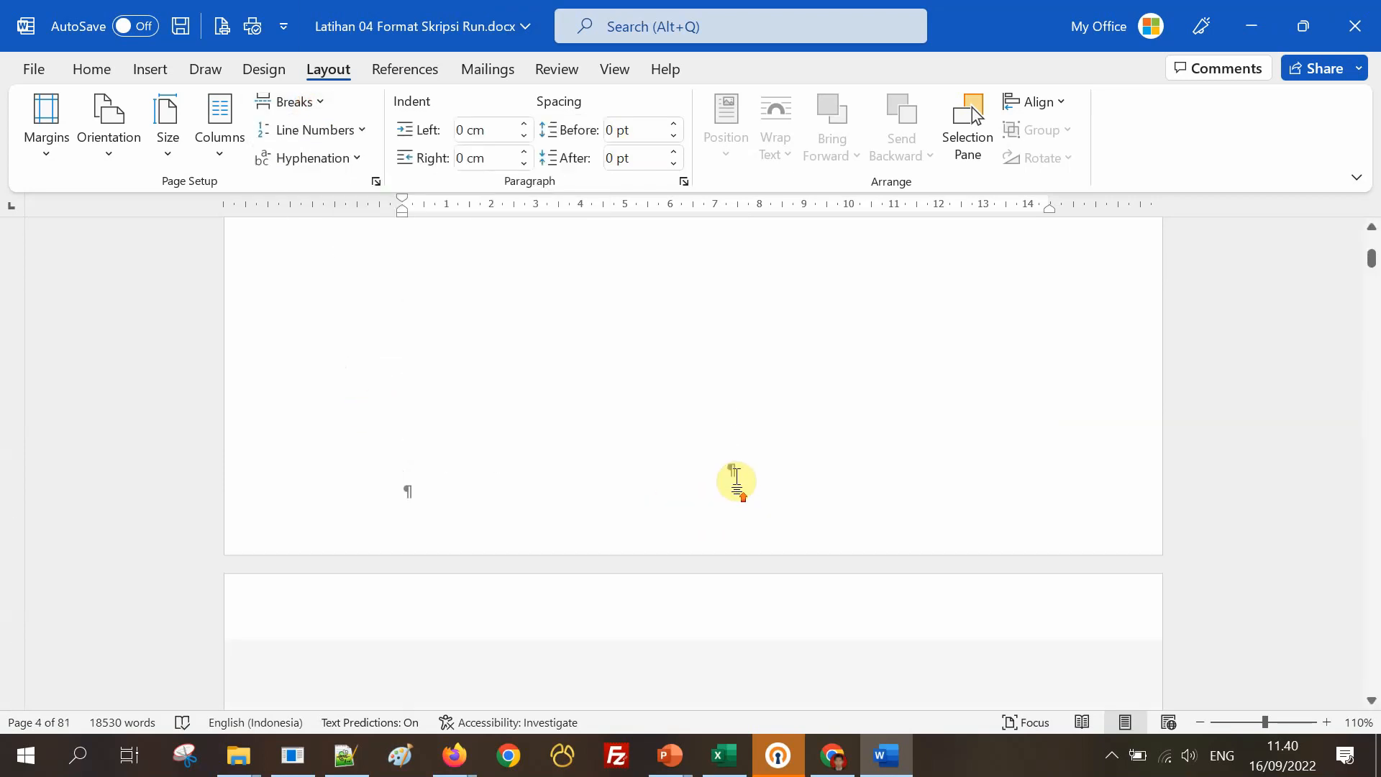
Review the section breaks on the cover and the HALAMAN PENGESAHAN page.
scroll(737, 475, up, 15)
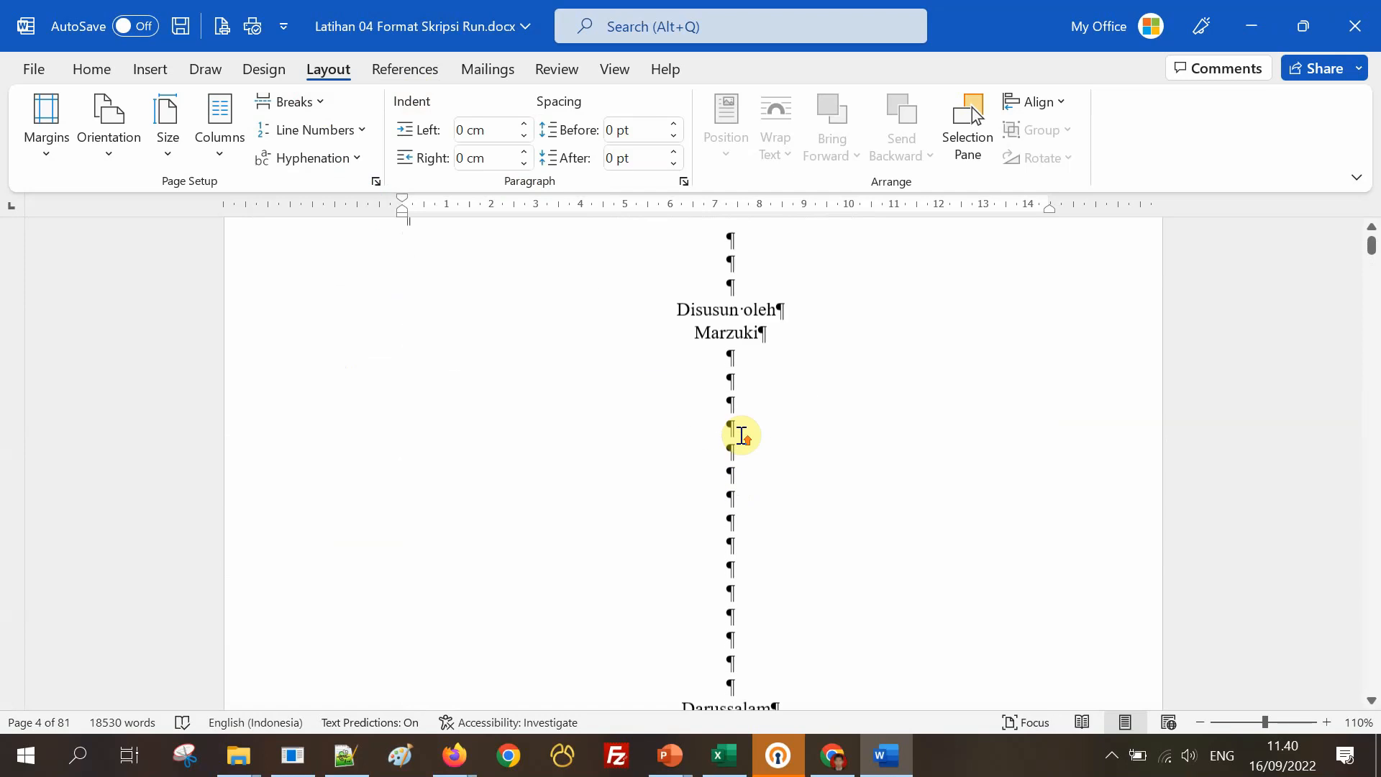
scroll(733, 432, down, 10)
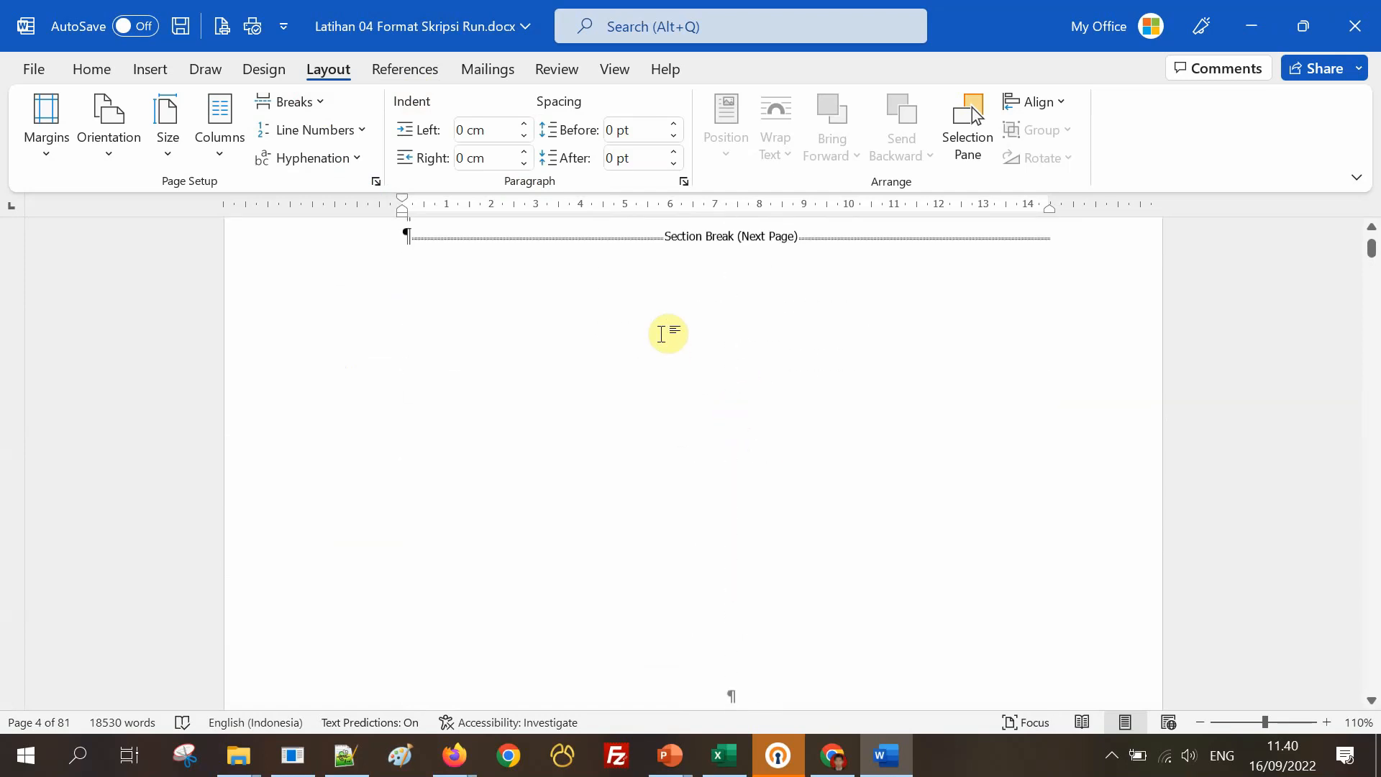
scroll(662, 334, down, 6)
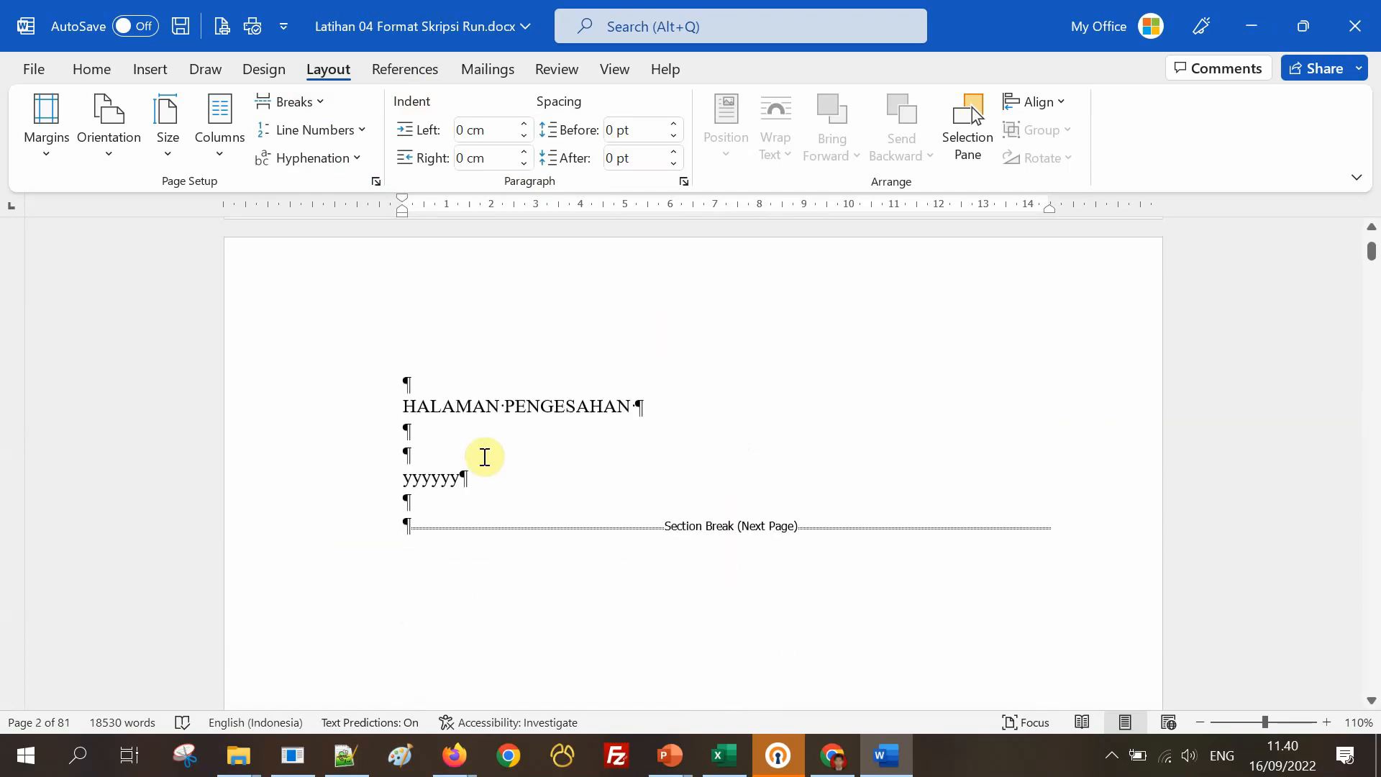
Review the section break on the HALAMAN PERSETUJUAN page and the page break at the end of the ABSTRAK page.
scroll(722, 471, down, 10)
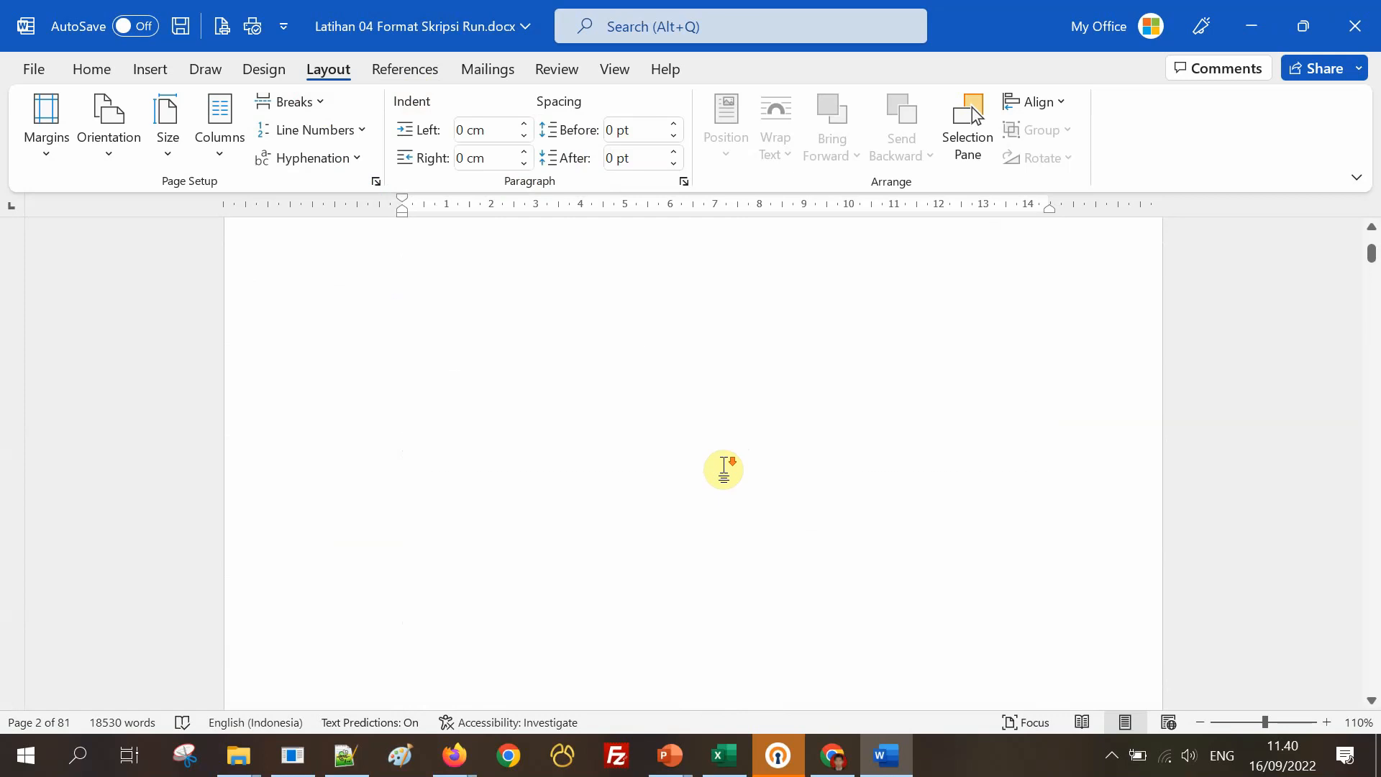
scroll(731, 473, down, 5)
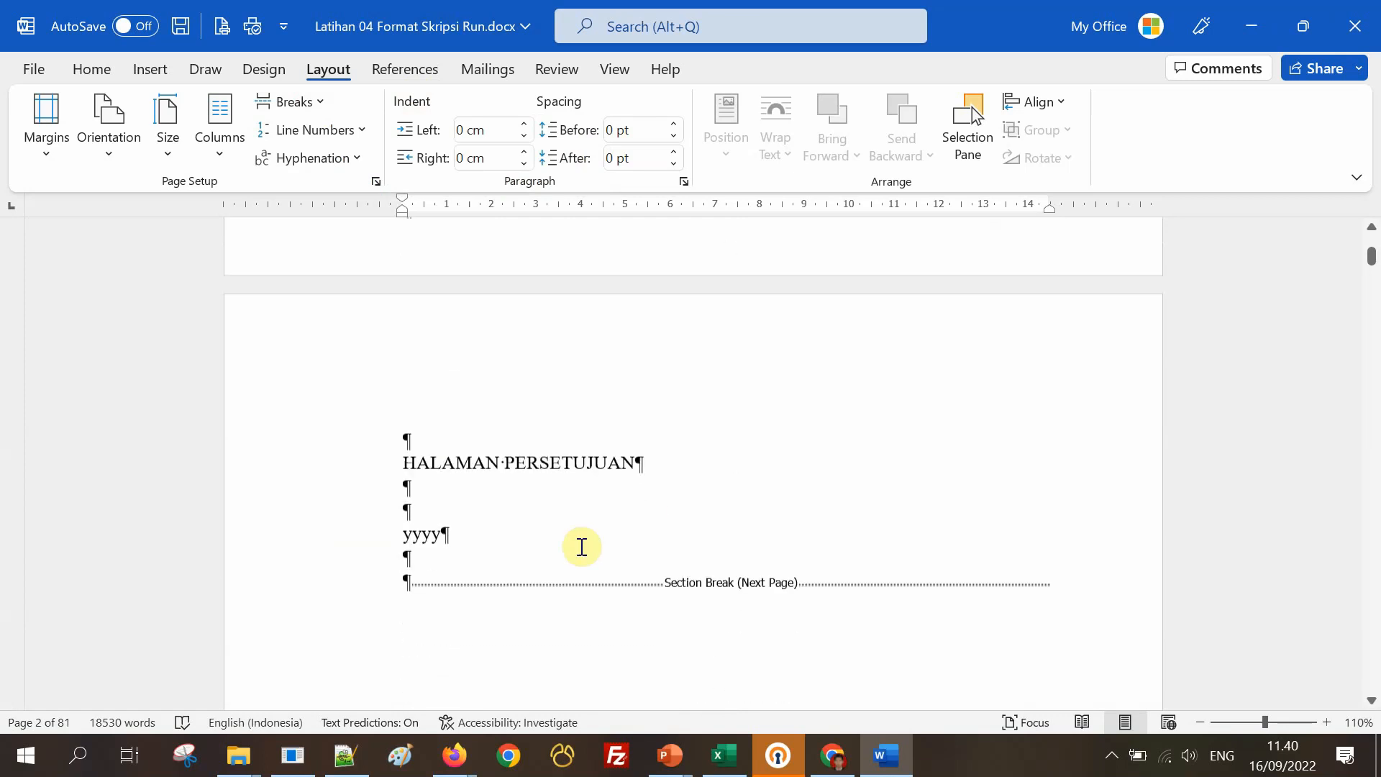
click(506, 529)
scroll(506, 527, down, 15)
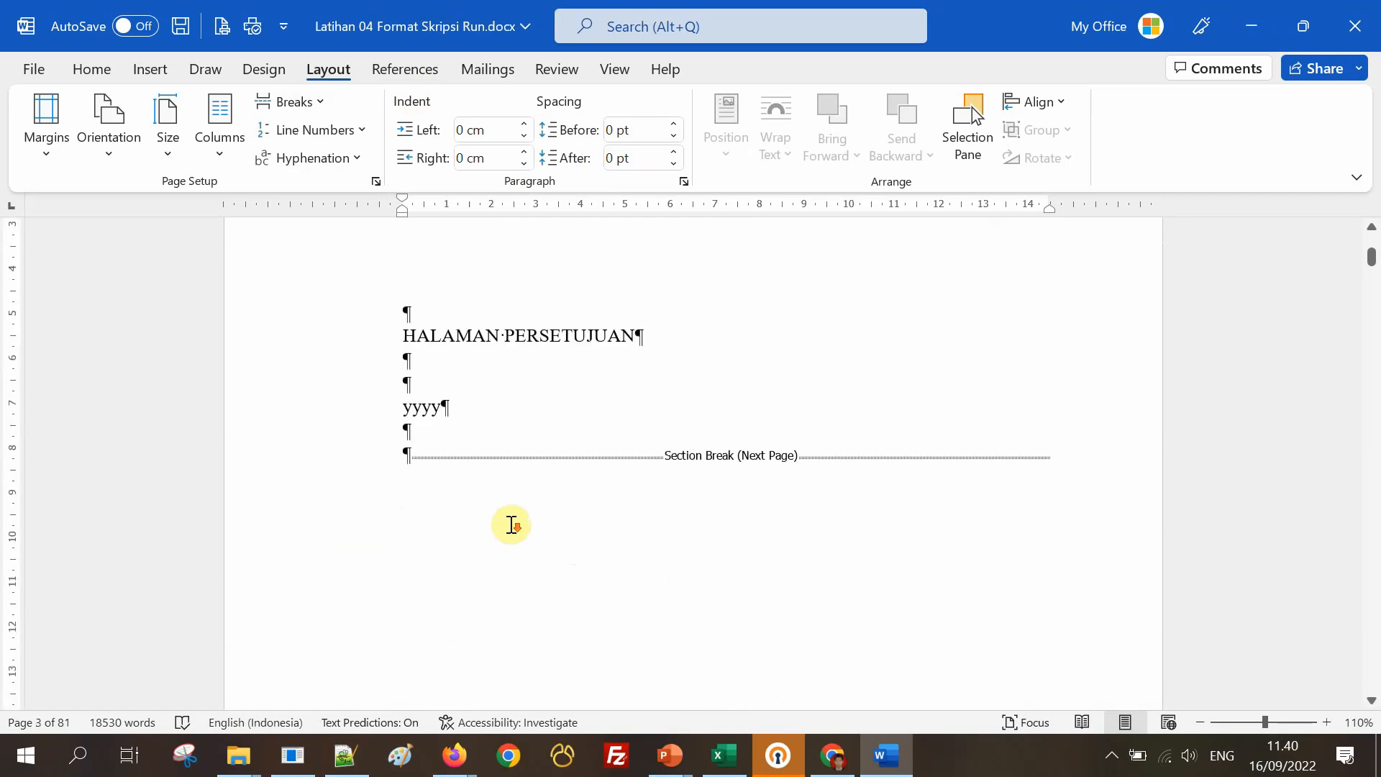
scroll(519, 489, down, 6)
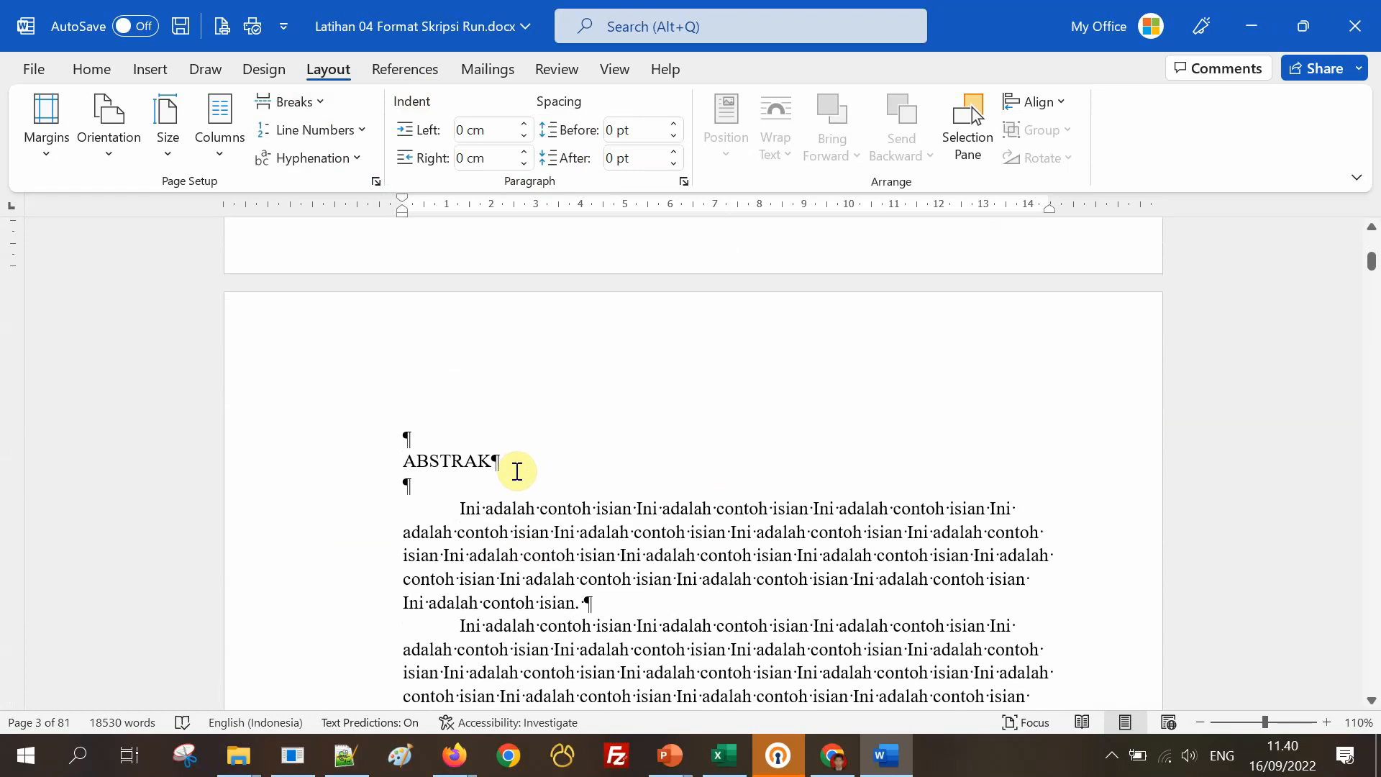
scroll(523, 468, down, 4)
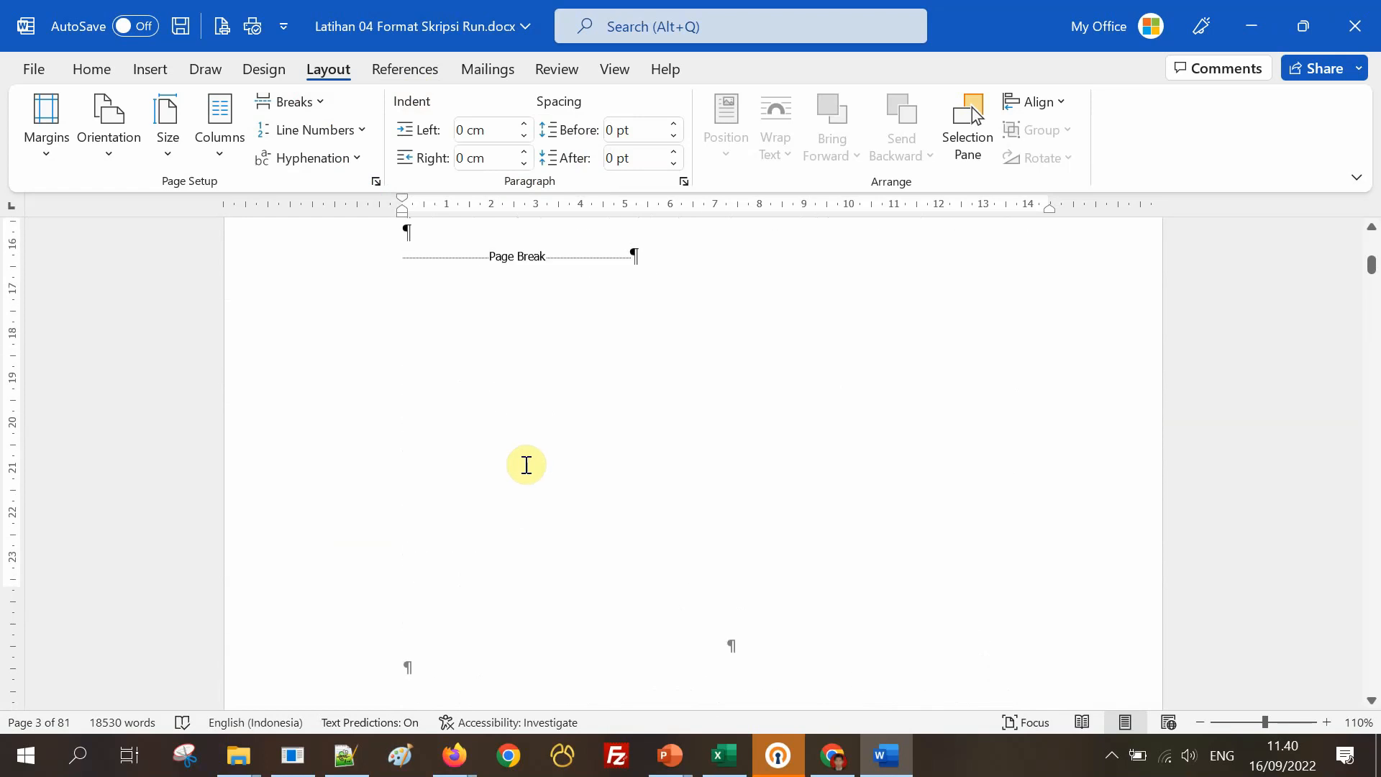
scroll(527, 464, up, 4)
scroll(536, 565, up, 10)
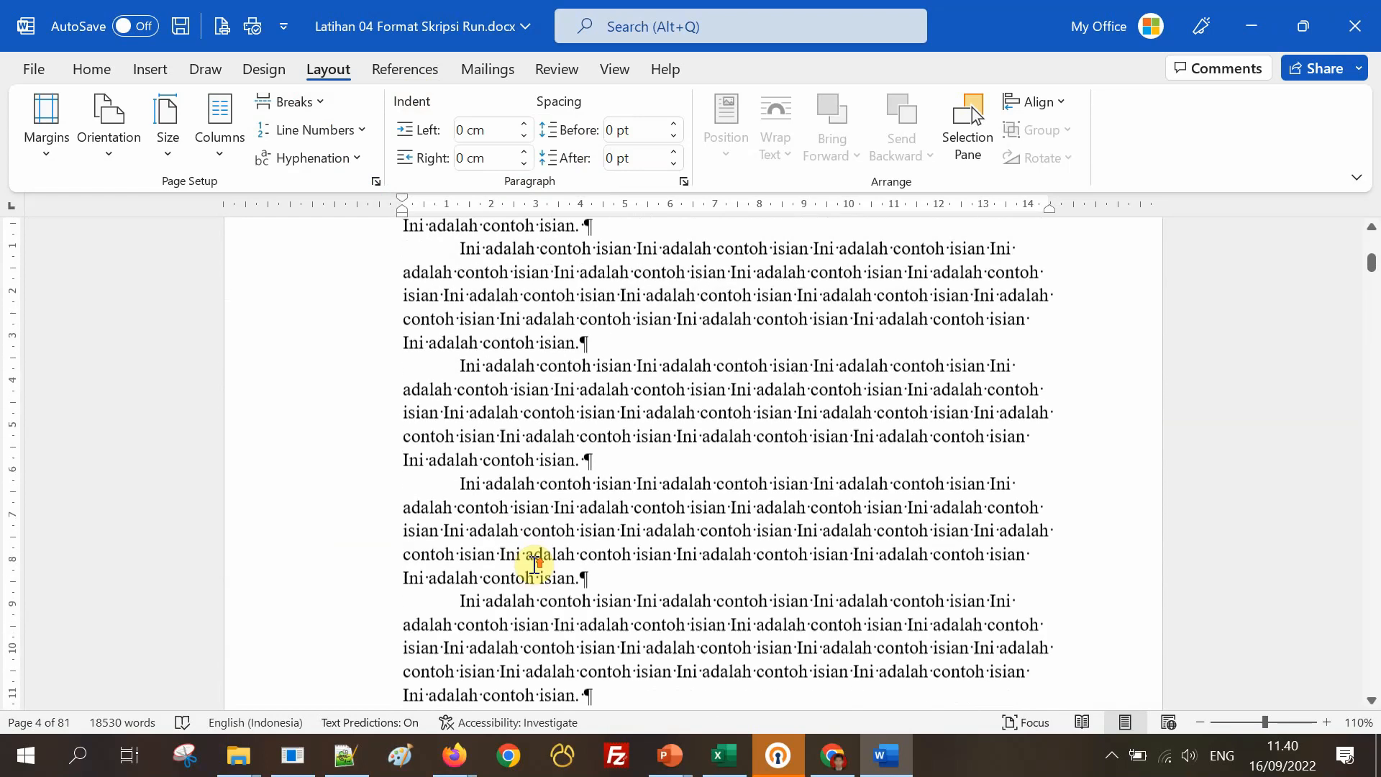
Hide the formatting marks throughout the document.
scroll(709, 541, up, 15)
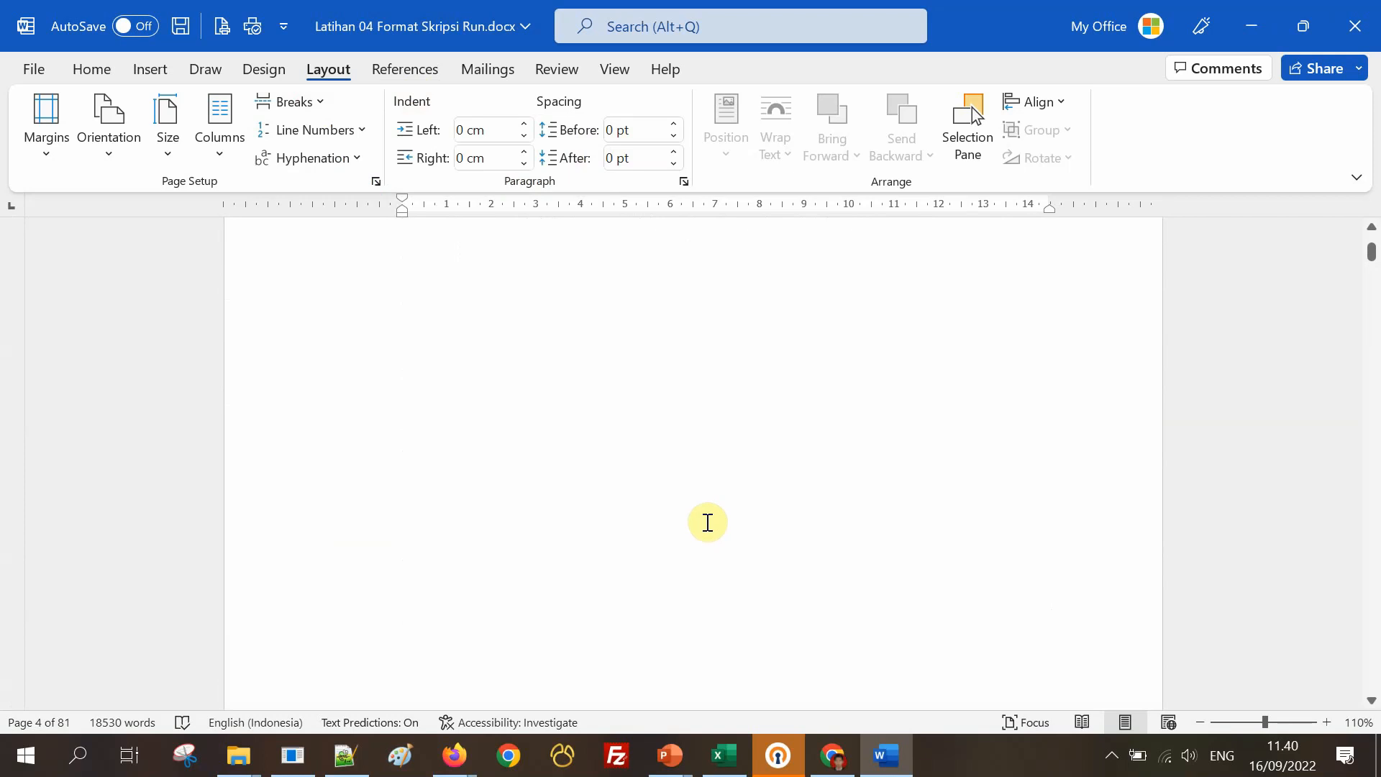
click(92, 68)
click(641, 157)
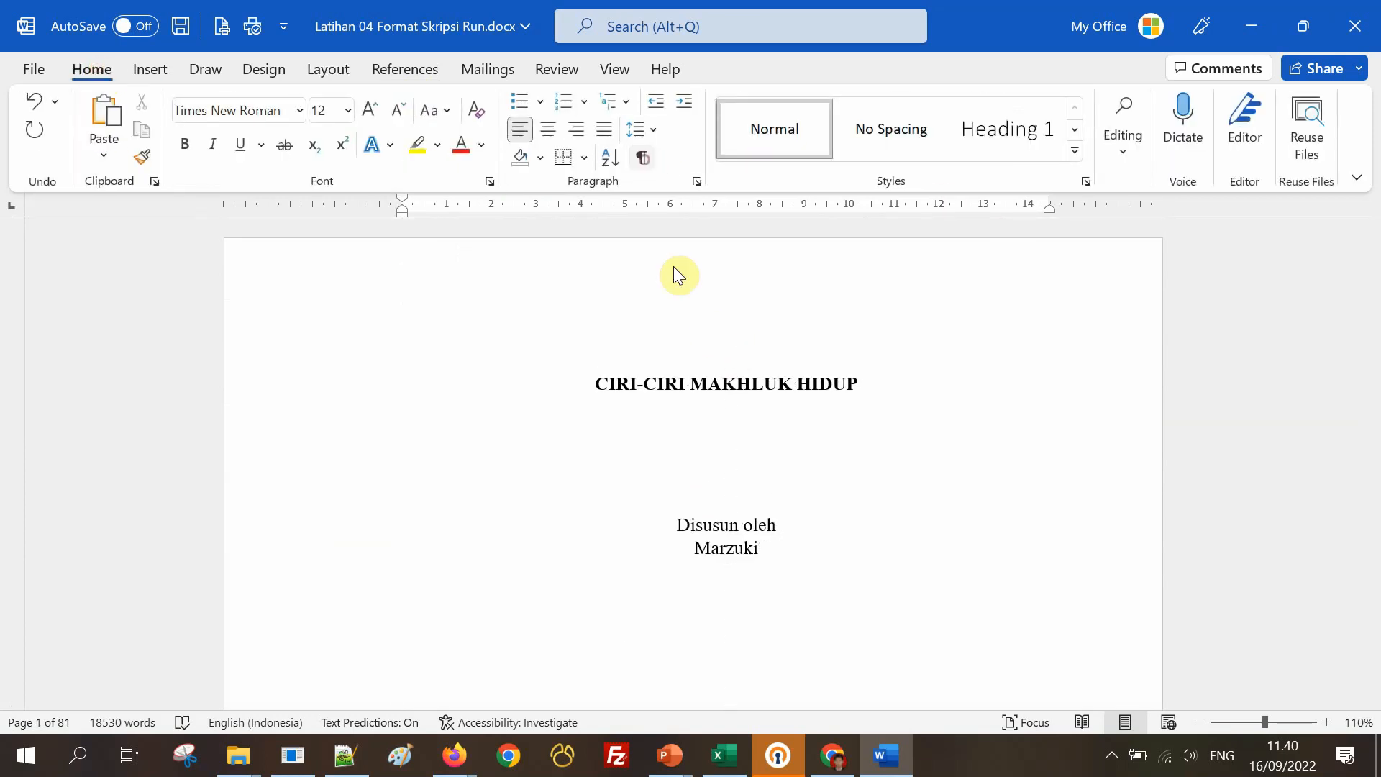
Examine the front pages in order, from the cover through HALAMAN PENGESAHAN and HALAMAN PERSETUJUAN to ABSTRAK.
drag(612, 382, 834, 429)
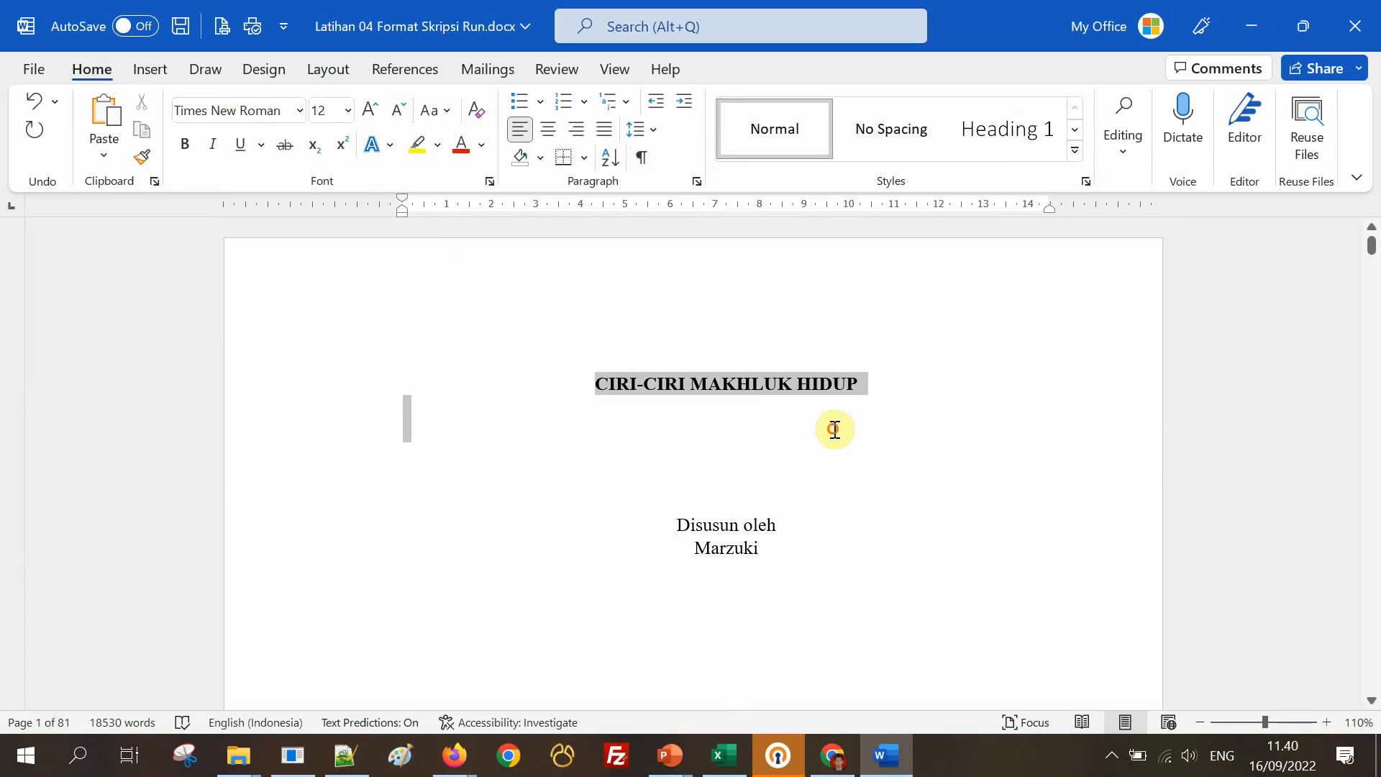
scroll(835, 429, down, 10)
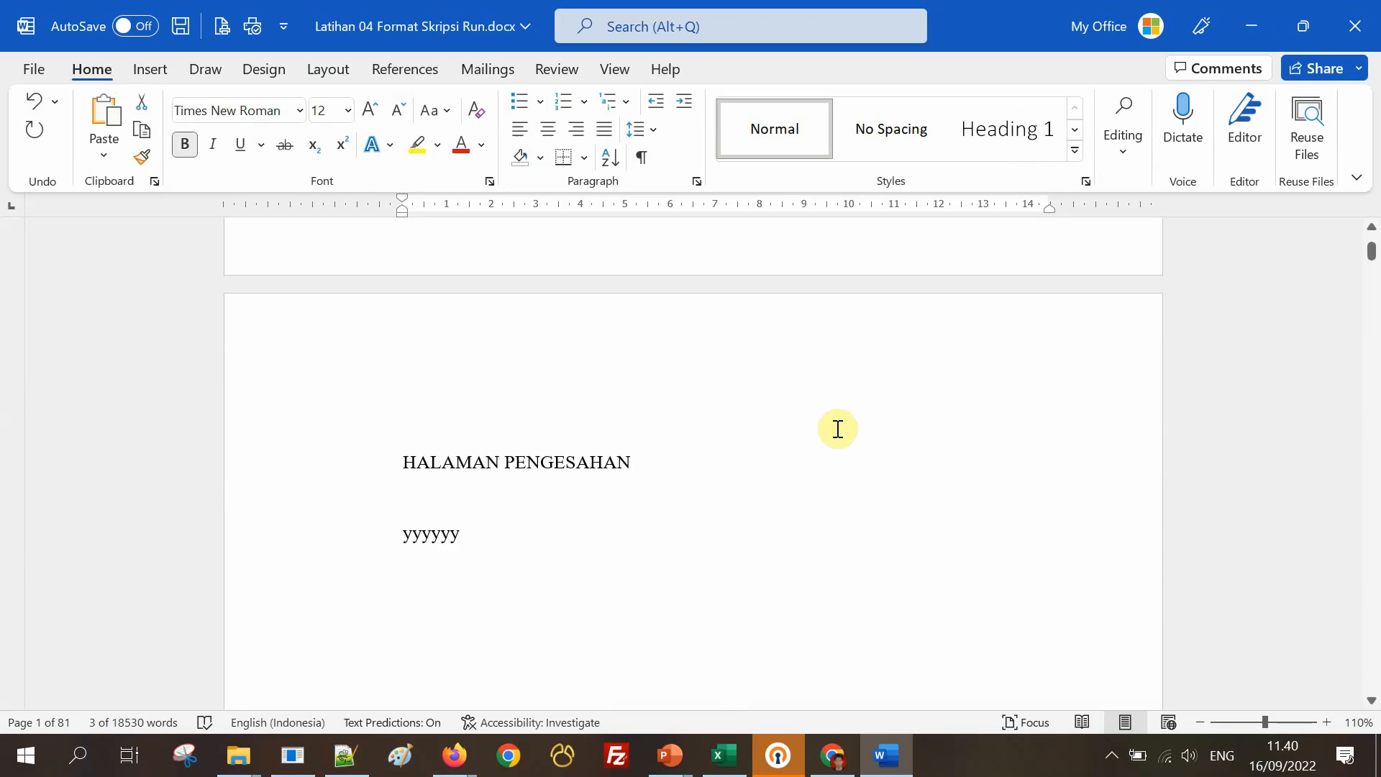
scroll(838, 428, down, 2)
drag(405, 351, 591, 358)
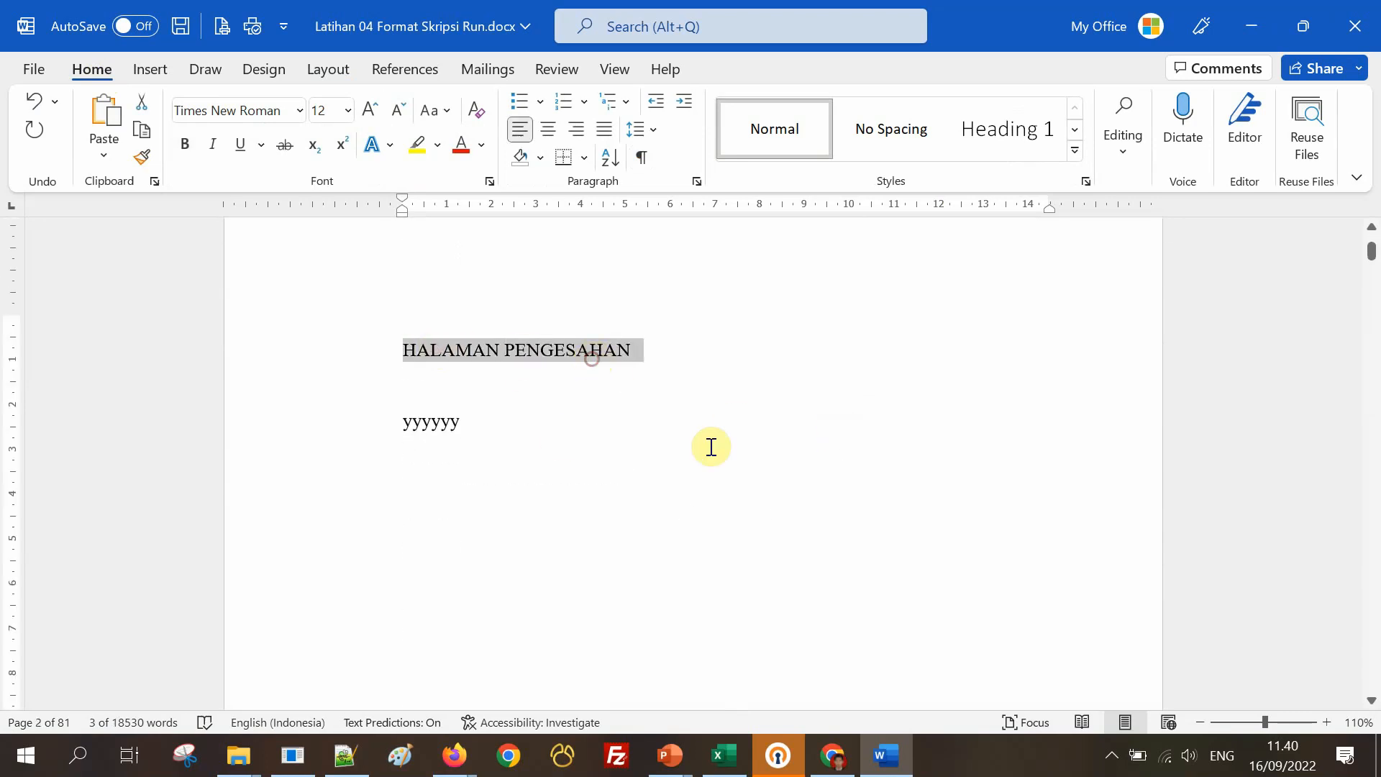
scroll(711, 447, down, 10)
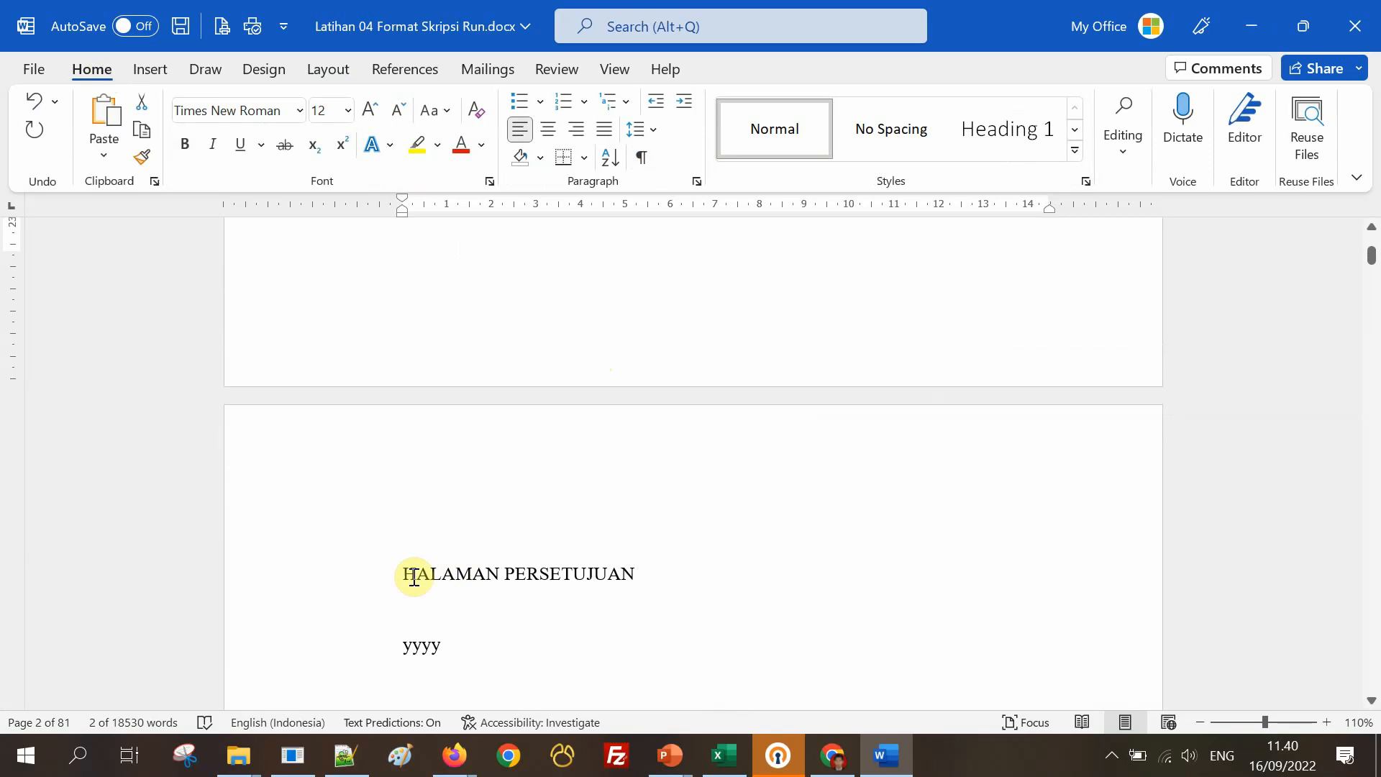
drag(413, 578, 616, 580)
scroll(820, 425, down, 8)
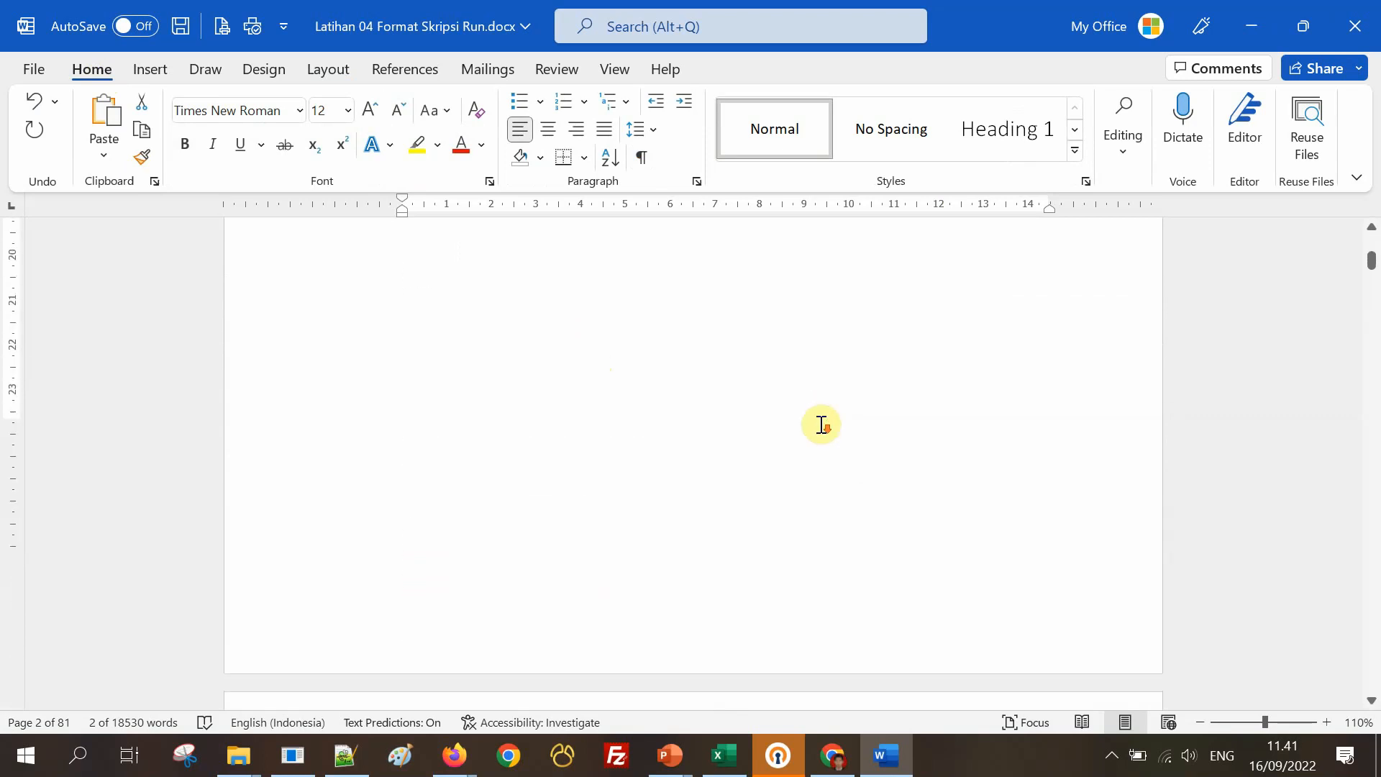
scroll(820, 423, down, 5)
drag(404, 518, 463, 530)
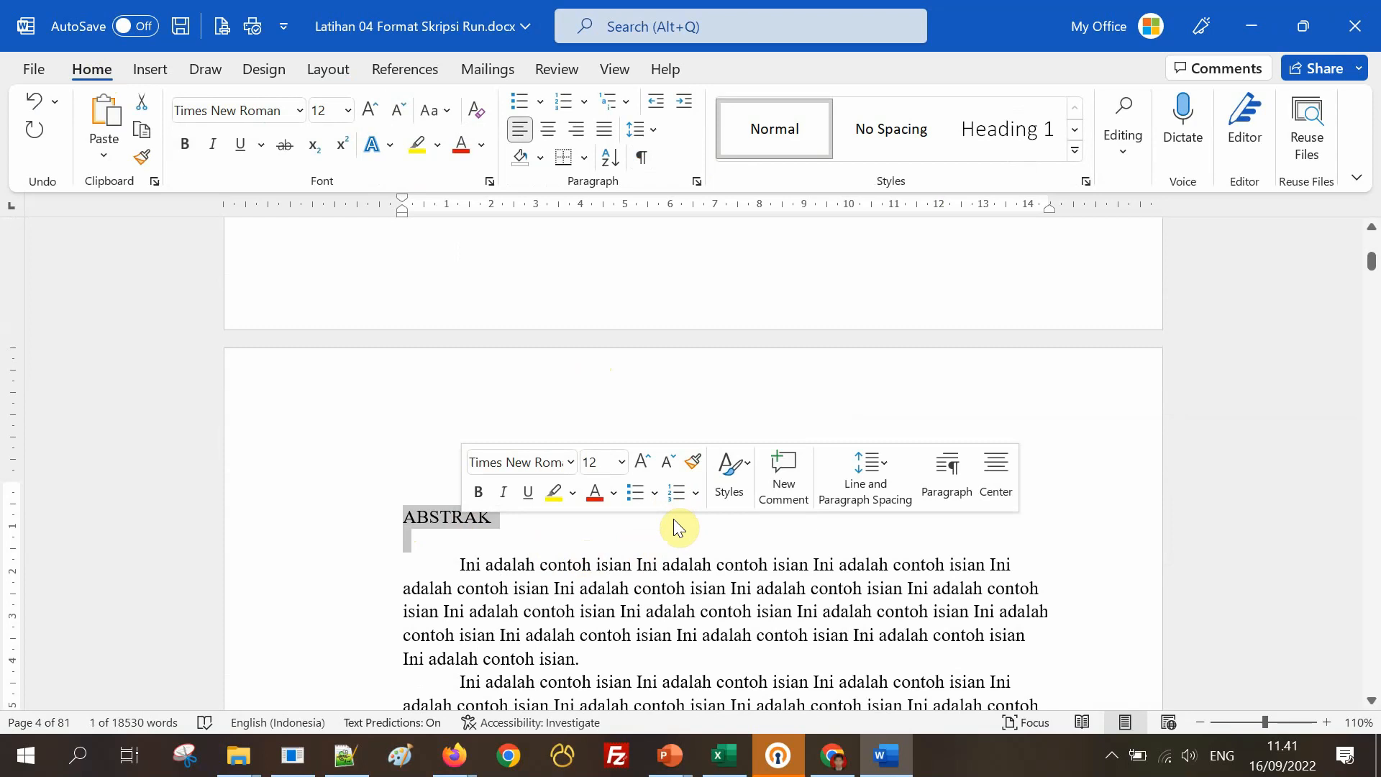
scroll(684, 504, up, 10)
scroll(695, 492, up, 5)
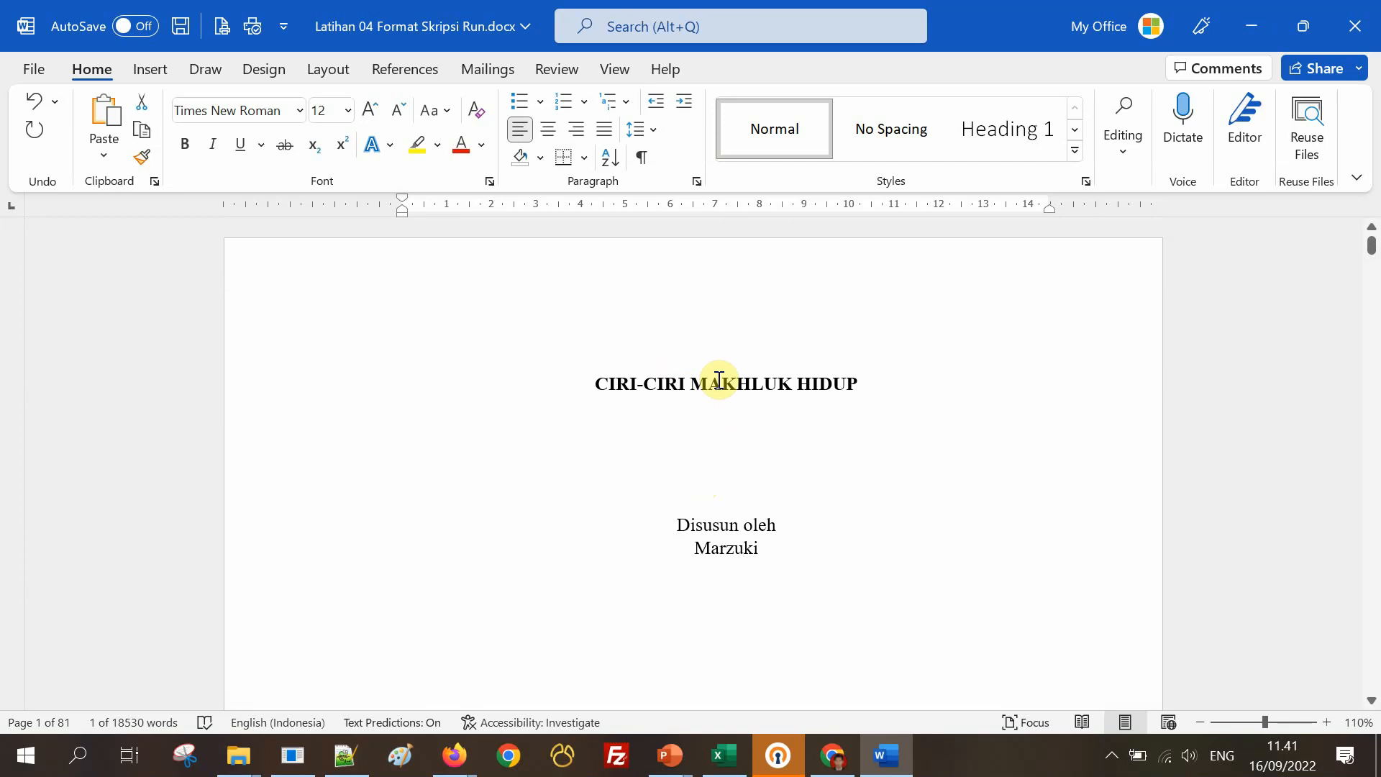
Recheck the HALAMAN PENGESAHAN and HALAMAN PERSETUJUAN pages and locate the ABSTRAK heading that starts the fourth section.
scroll(718, 379, down, 7)
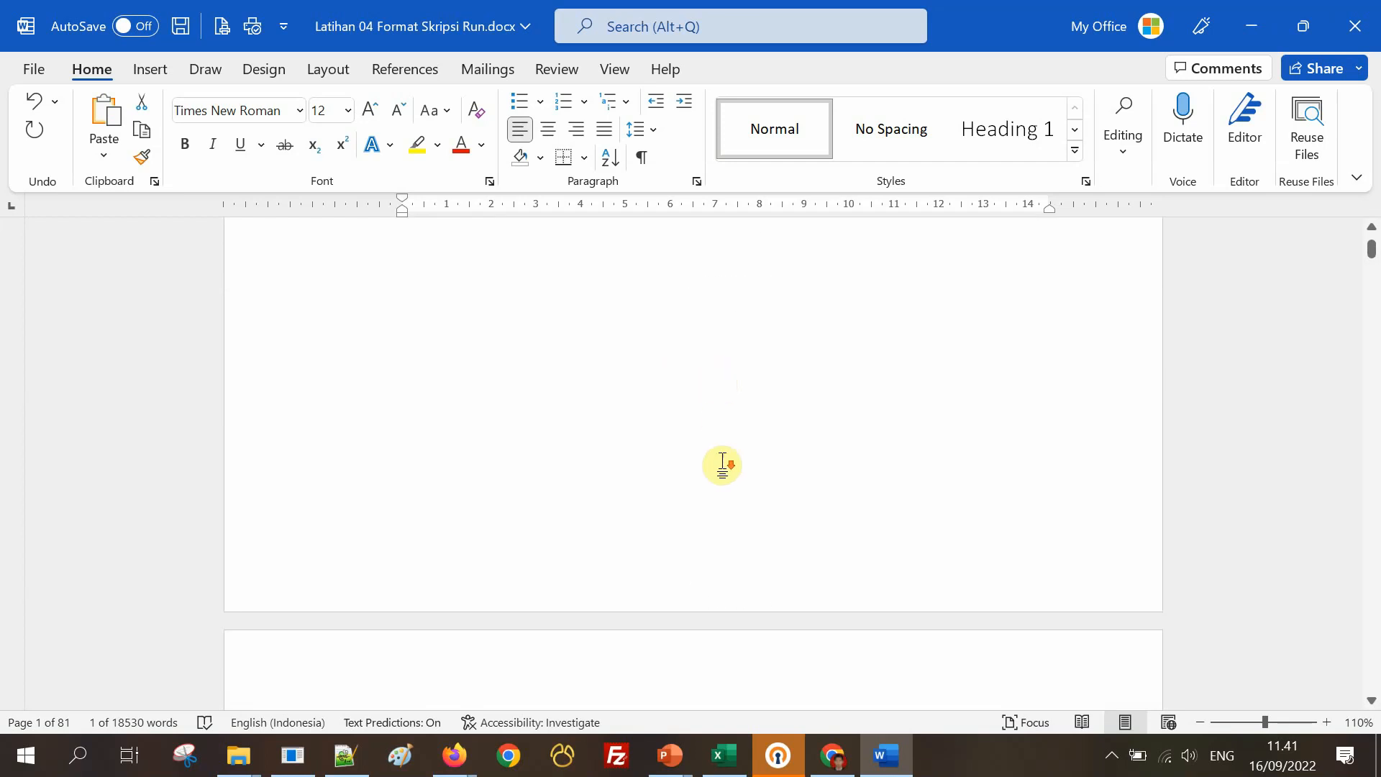
scroll(722, 465, down, 6)
scroll(486, 421, up, 2)
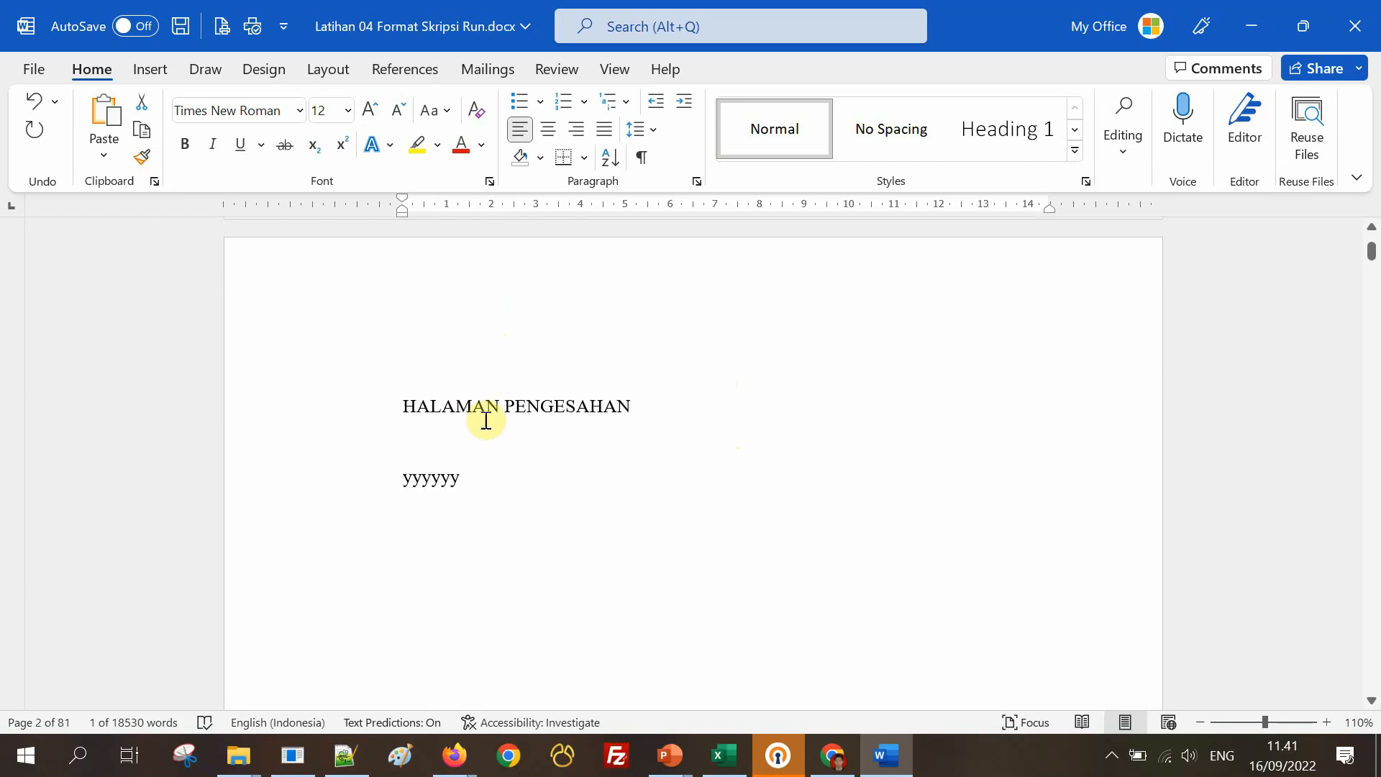
drag(402, 407, 533, 407)
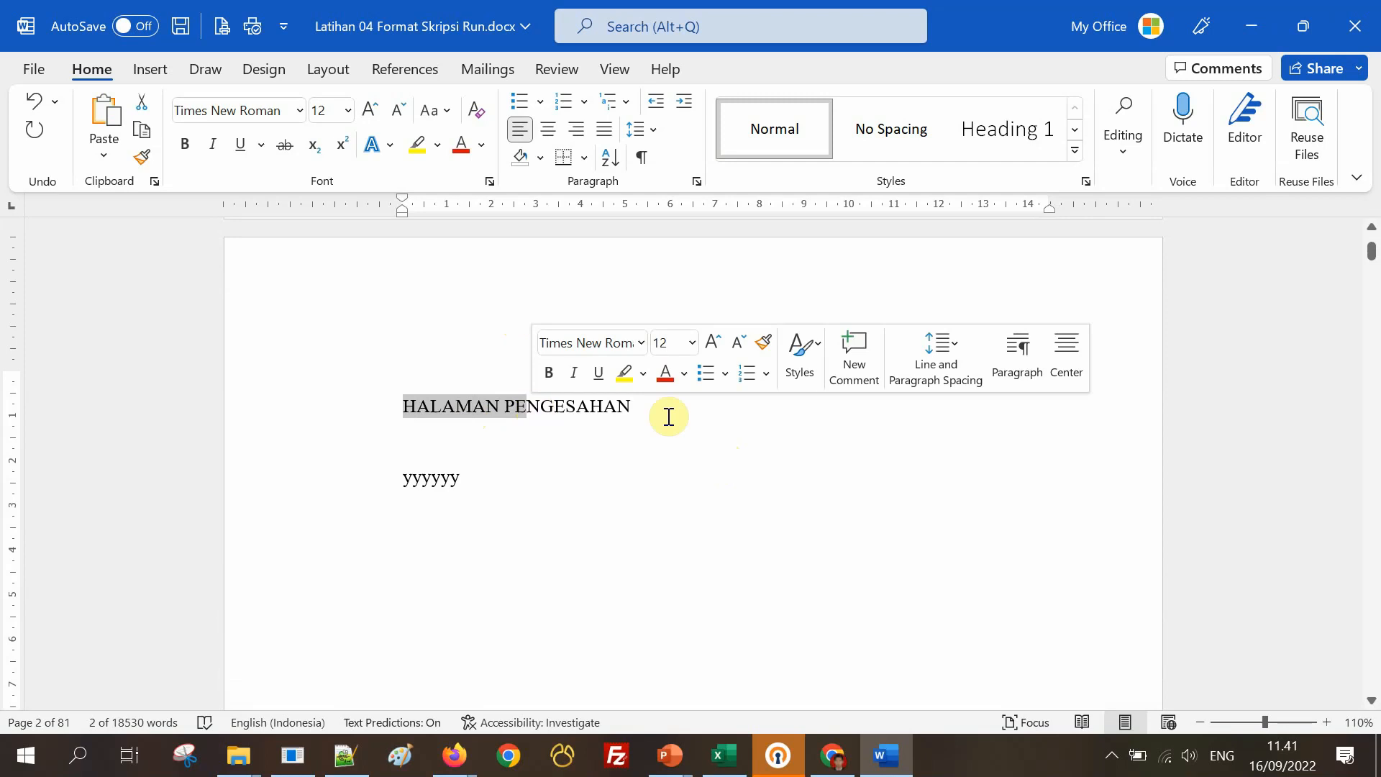
scroll(724, 420, down, 10)
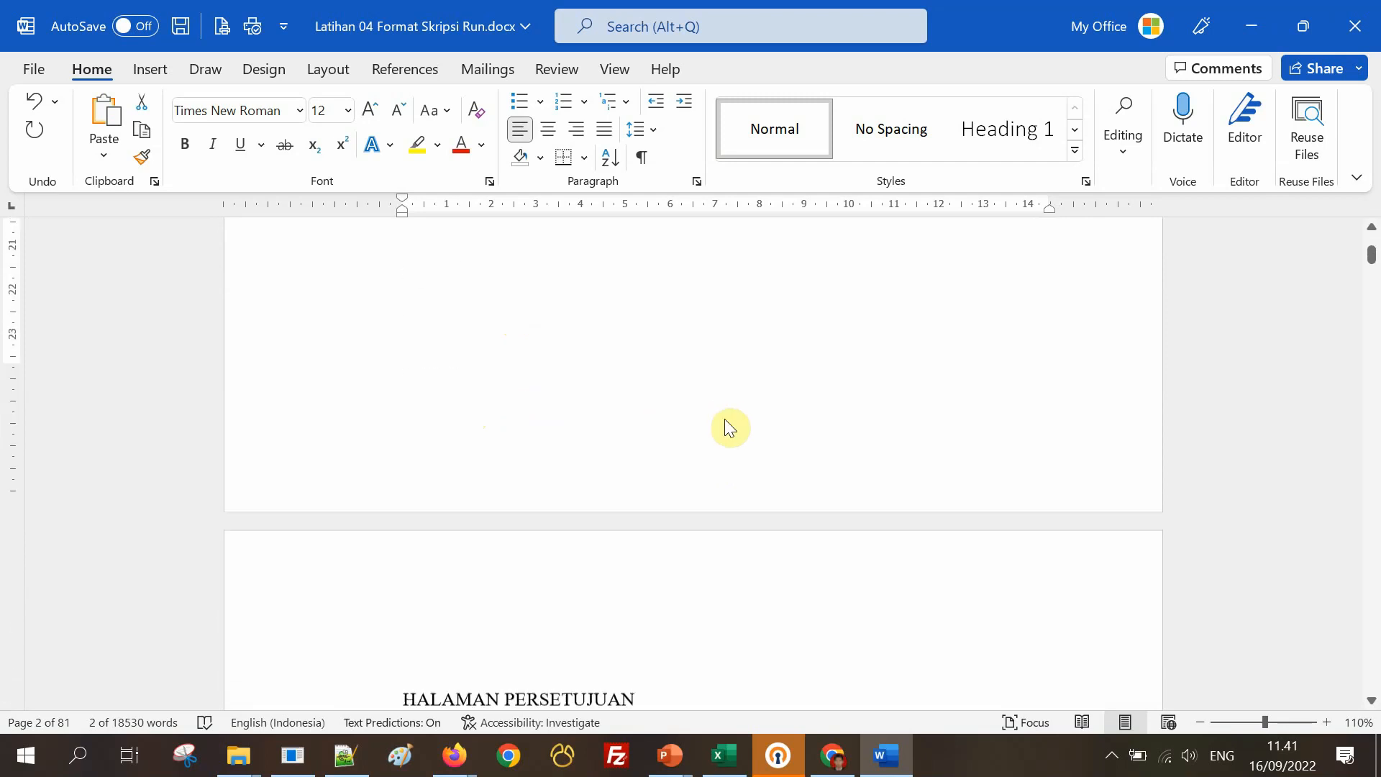
scroll(666, 431, down, 5)
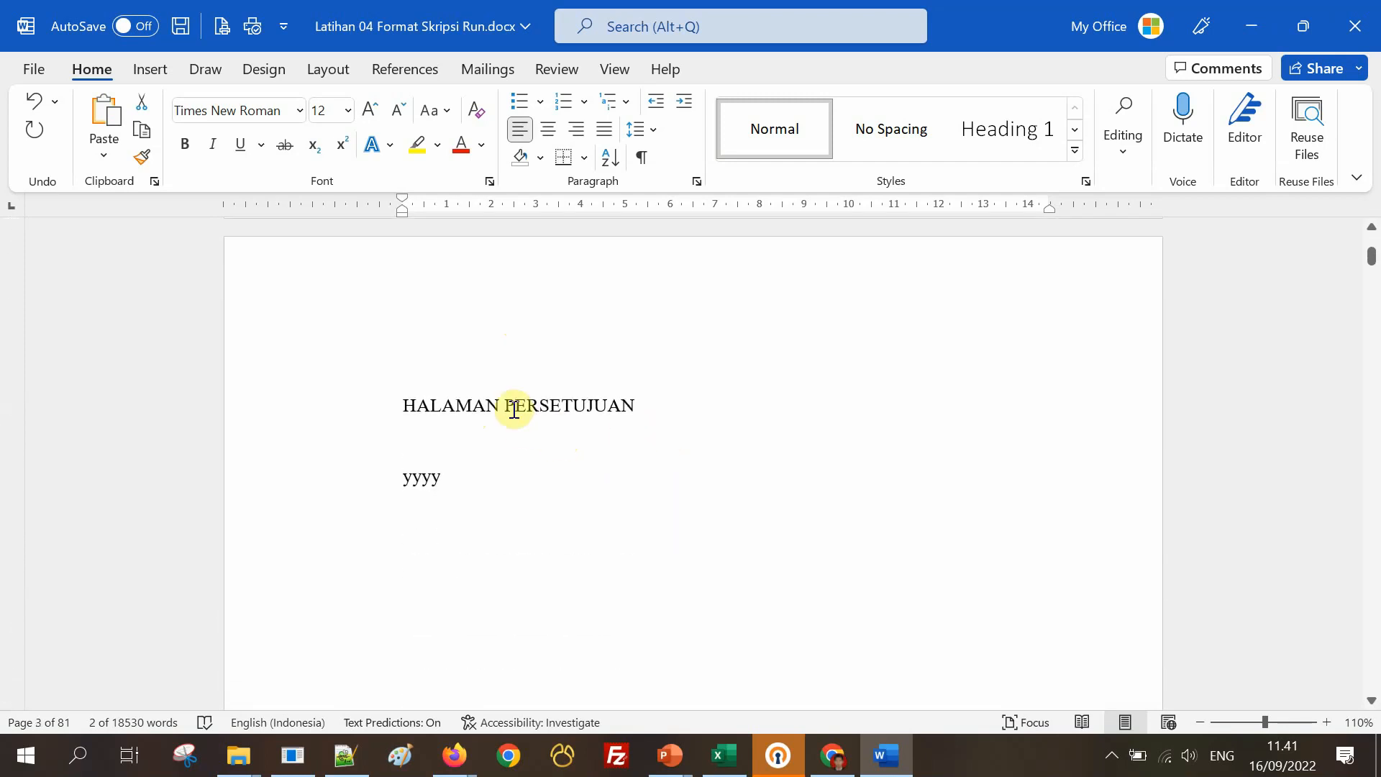
scroll(651, 403, down, 10)
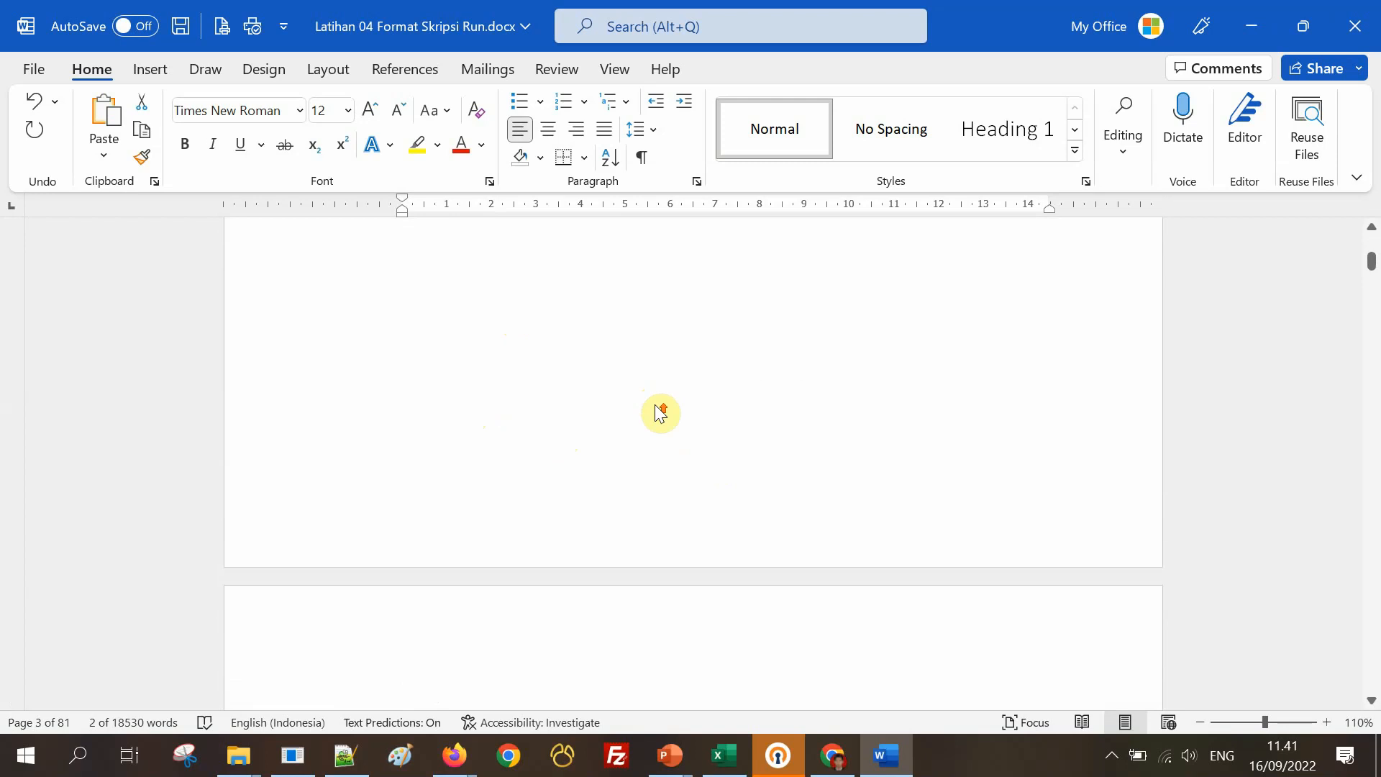
scroll(660, 413, down, 3)
drag(415, 515, 475, 508)
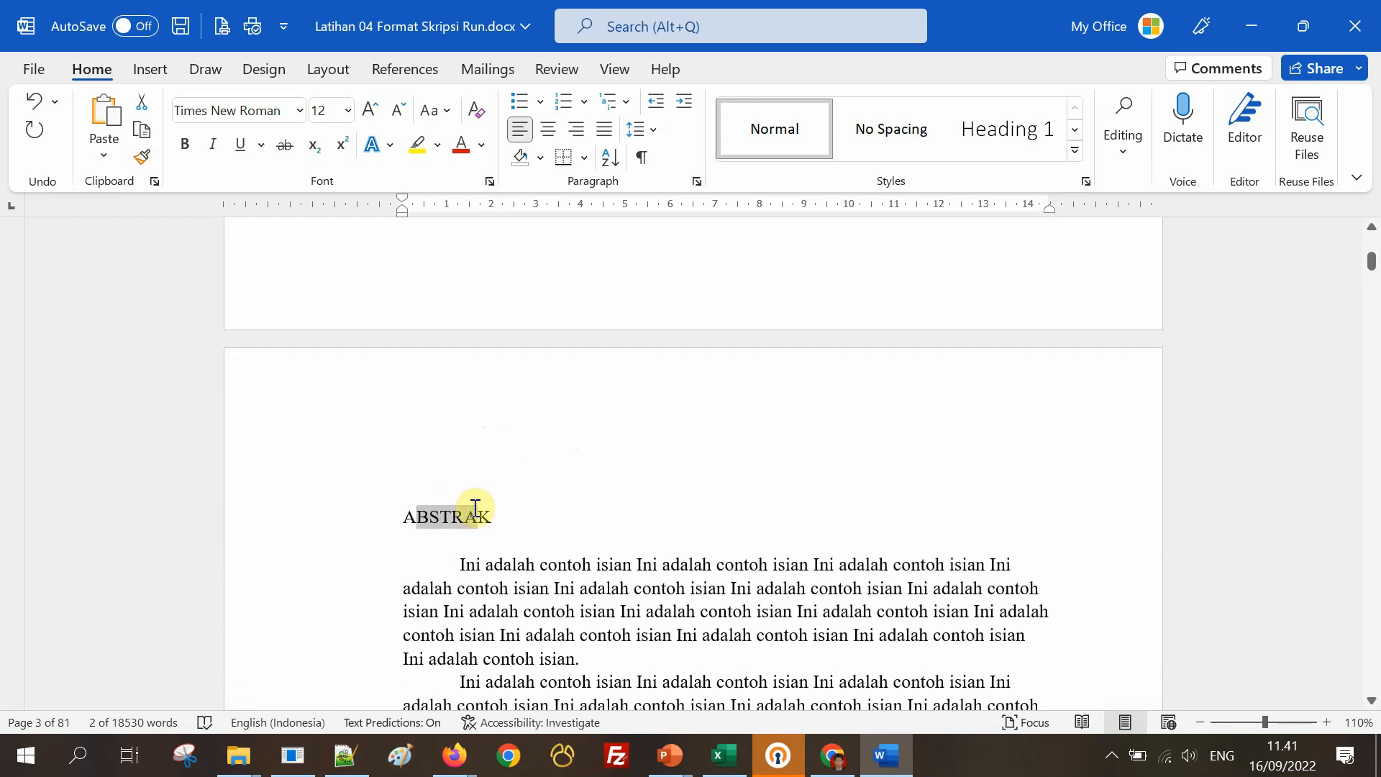
scroll(551, 424, down, 2)
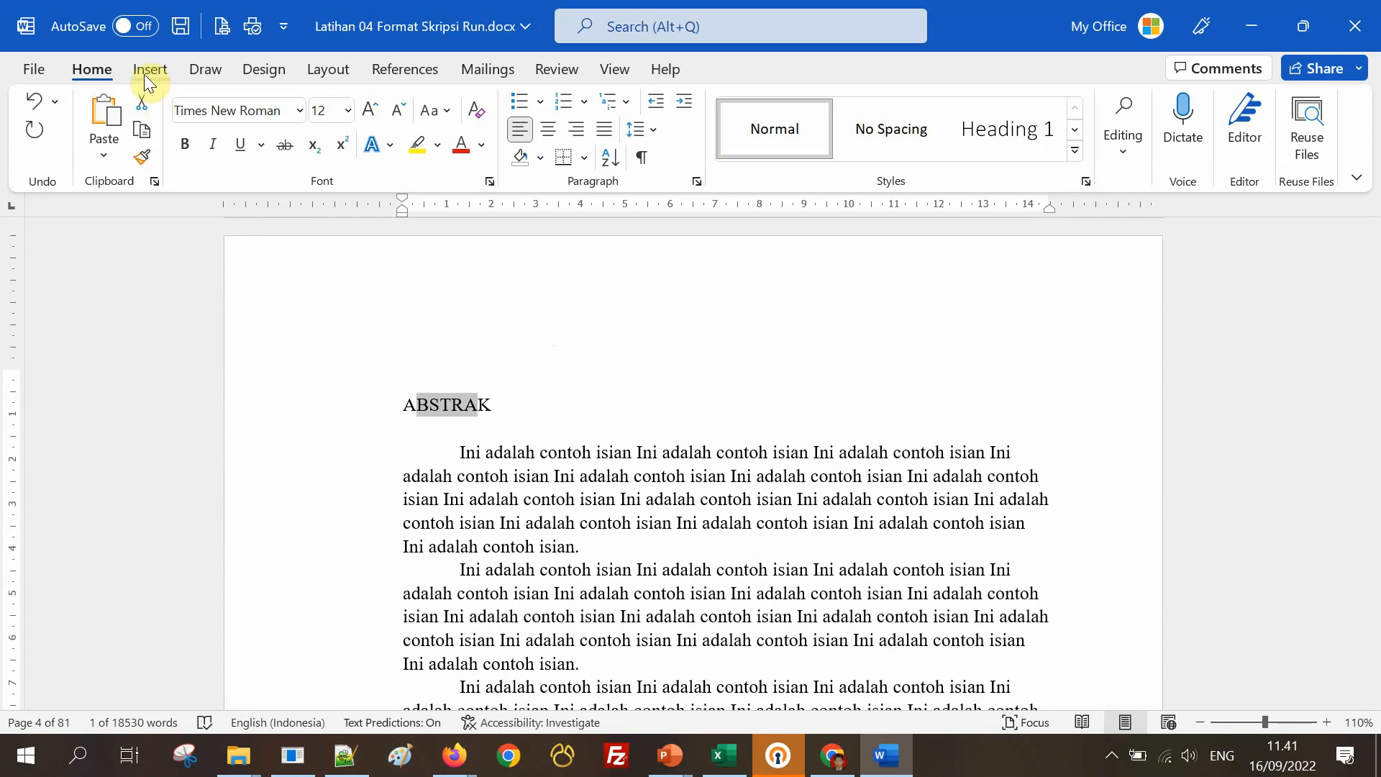
Open the first-page footer of the ABSTRAK section and unlink it from the previous section.
scroll(532, 403, down, 7)
scroll(536, 402, down, 10)
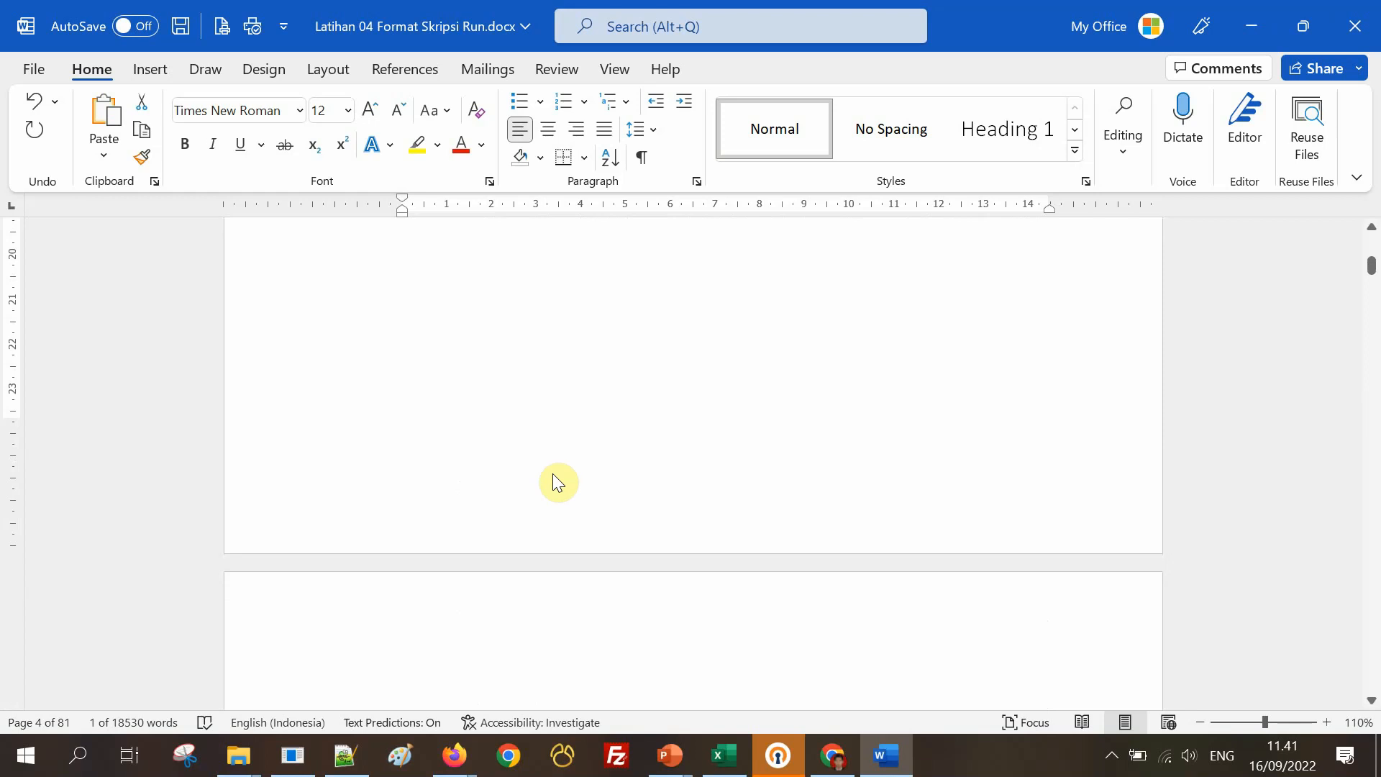
double_click(623, 524)
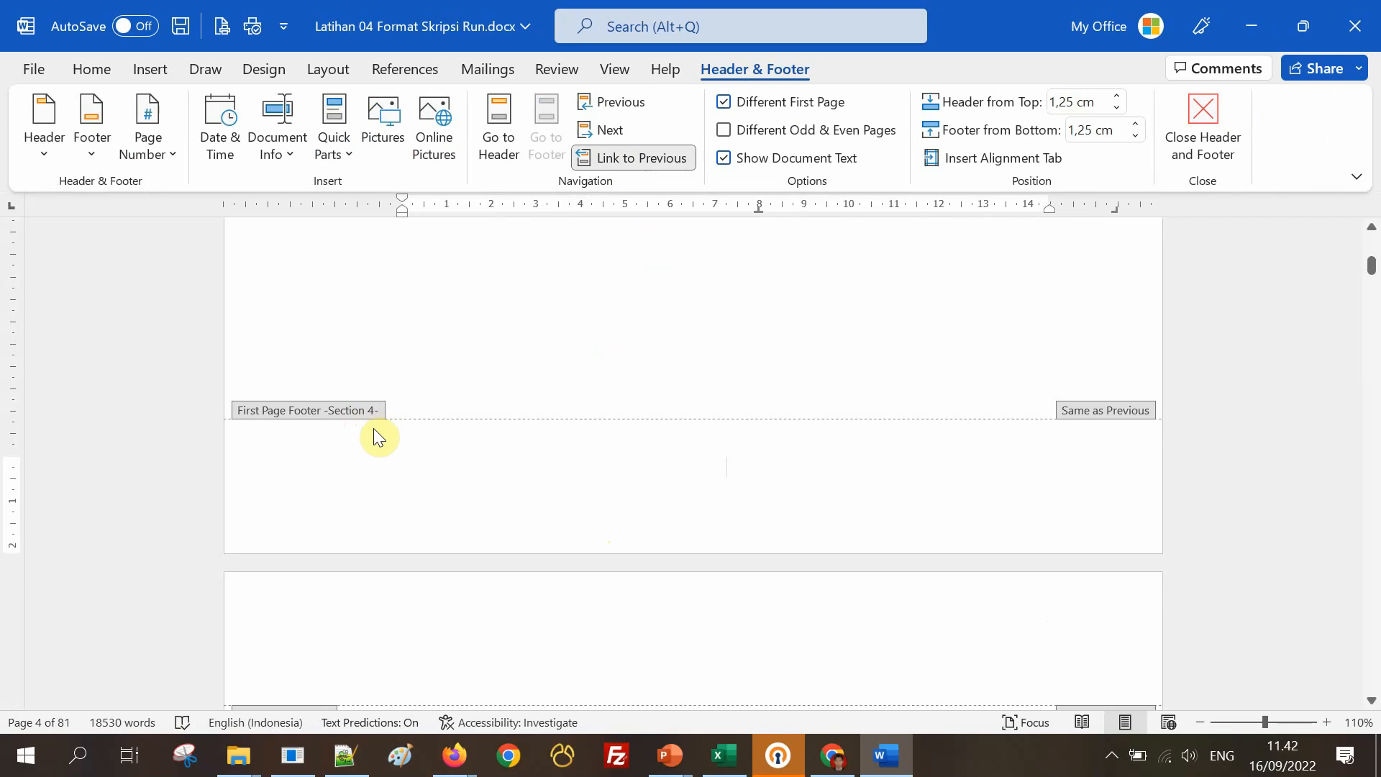
click(636, 160)
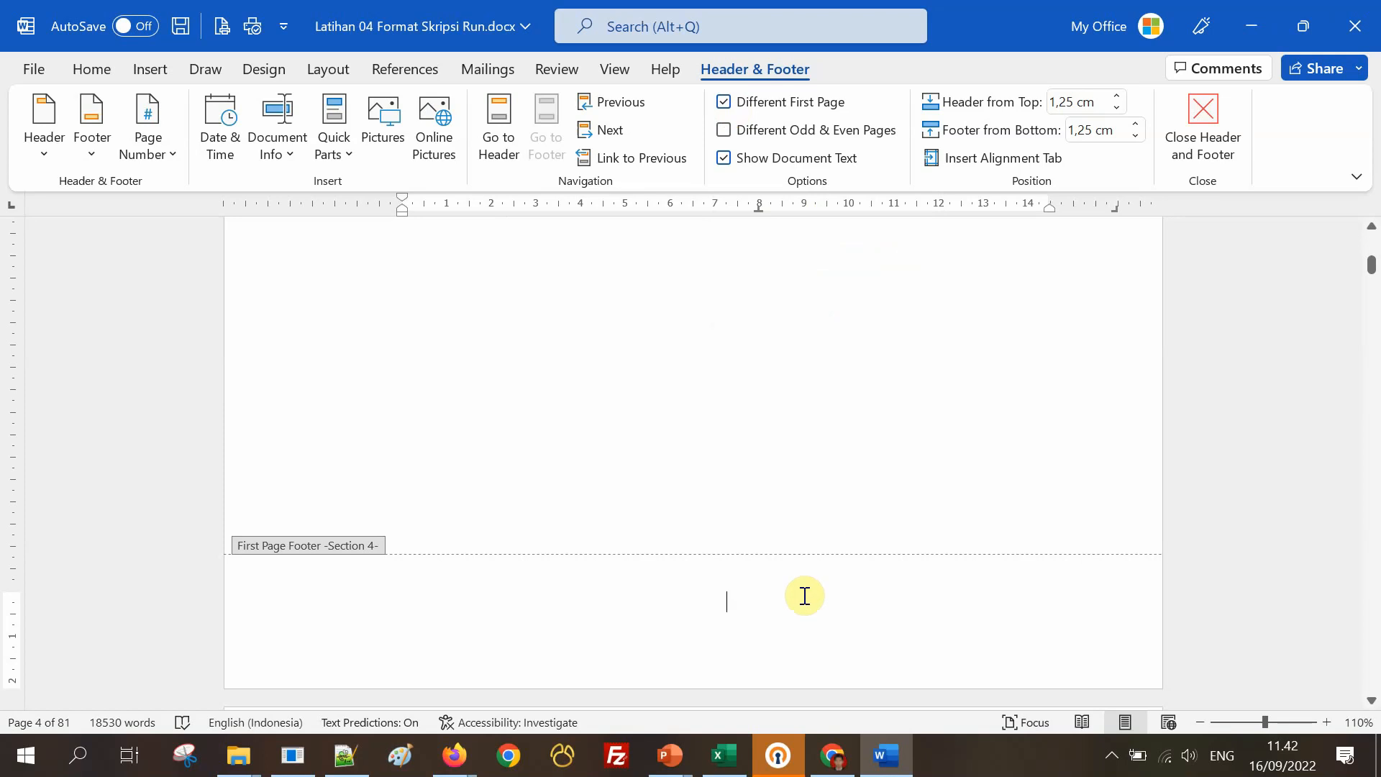
Turn off Different First Page for the ABSTRAK section.
scroll(804, 597, up, 10)
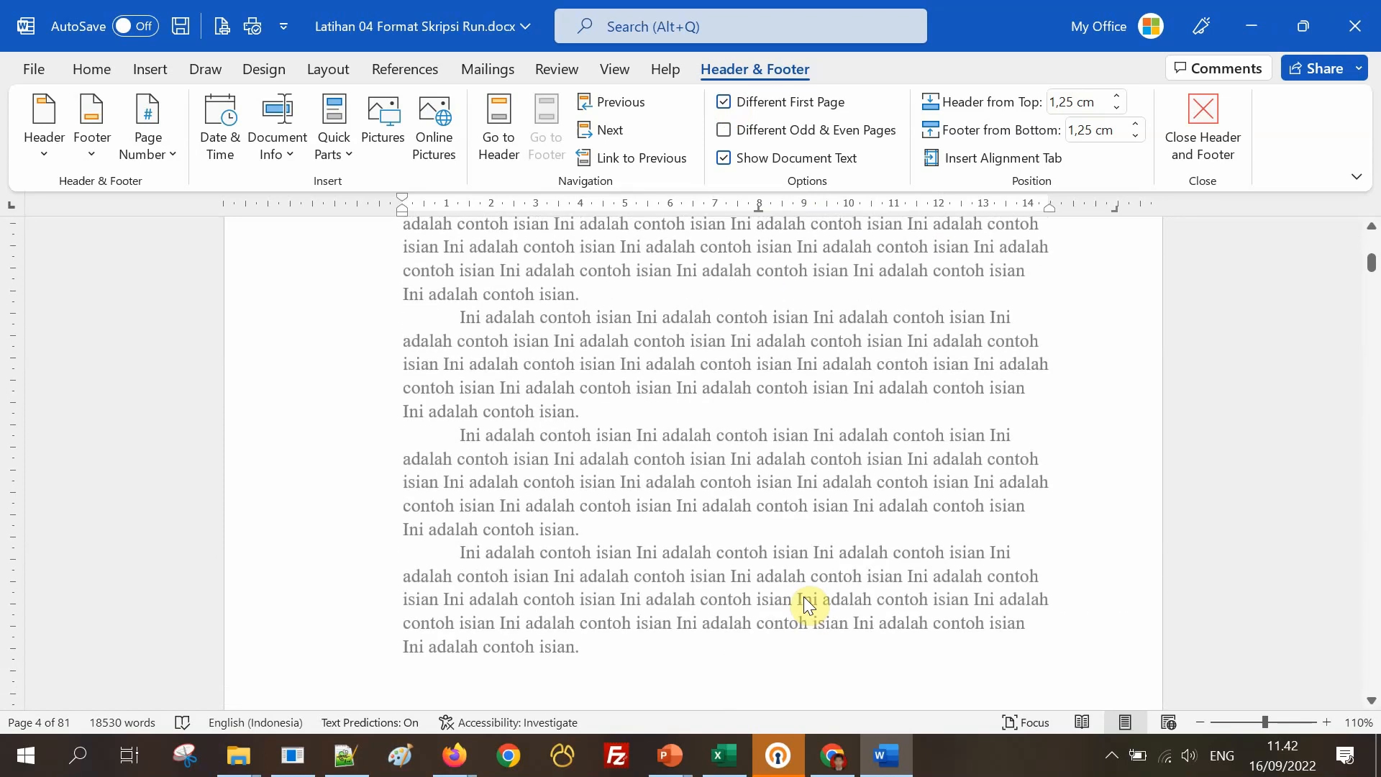
scroll(804, 597, up, 1)
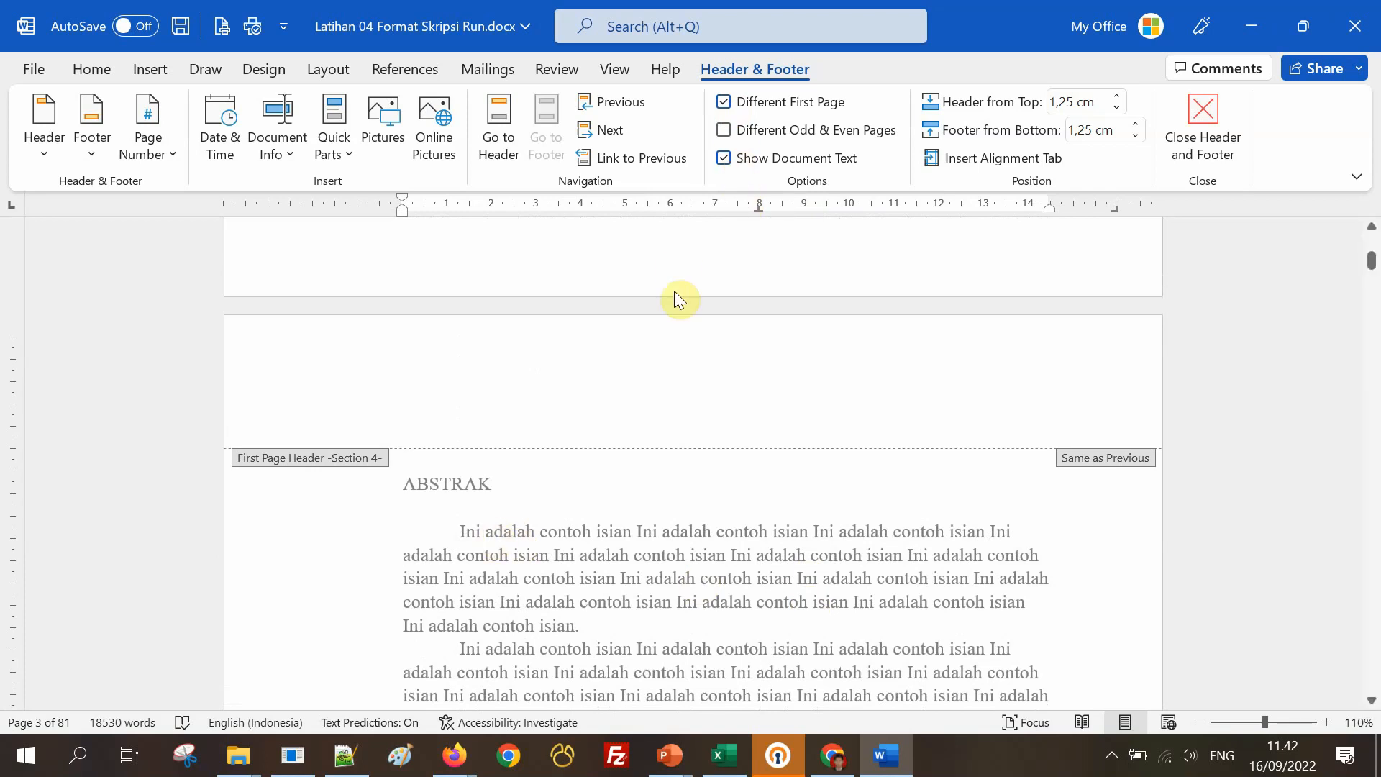
click(724, 101)
scroll(741, 273, down, 3)
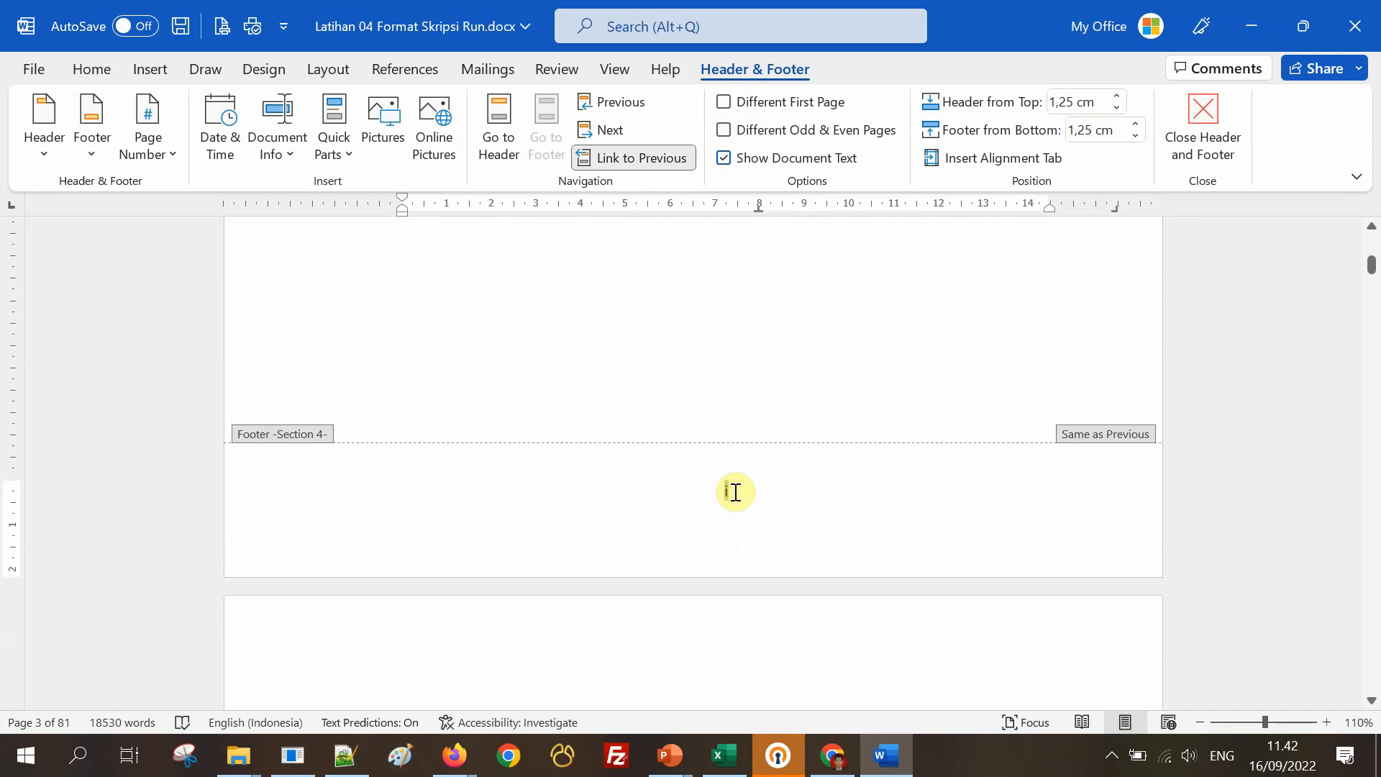
Unlink the regular footer of the ABSTRAK section from the previous section.
scroll(601, 496, up, 5)
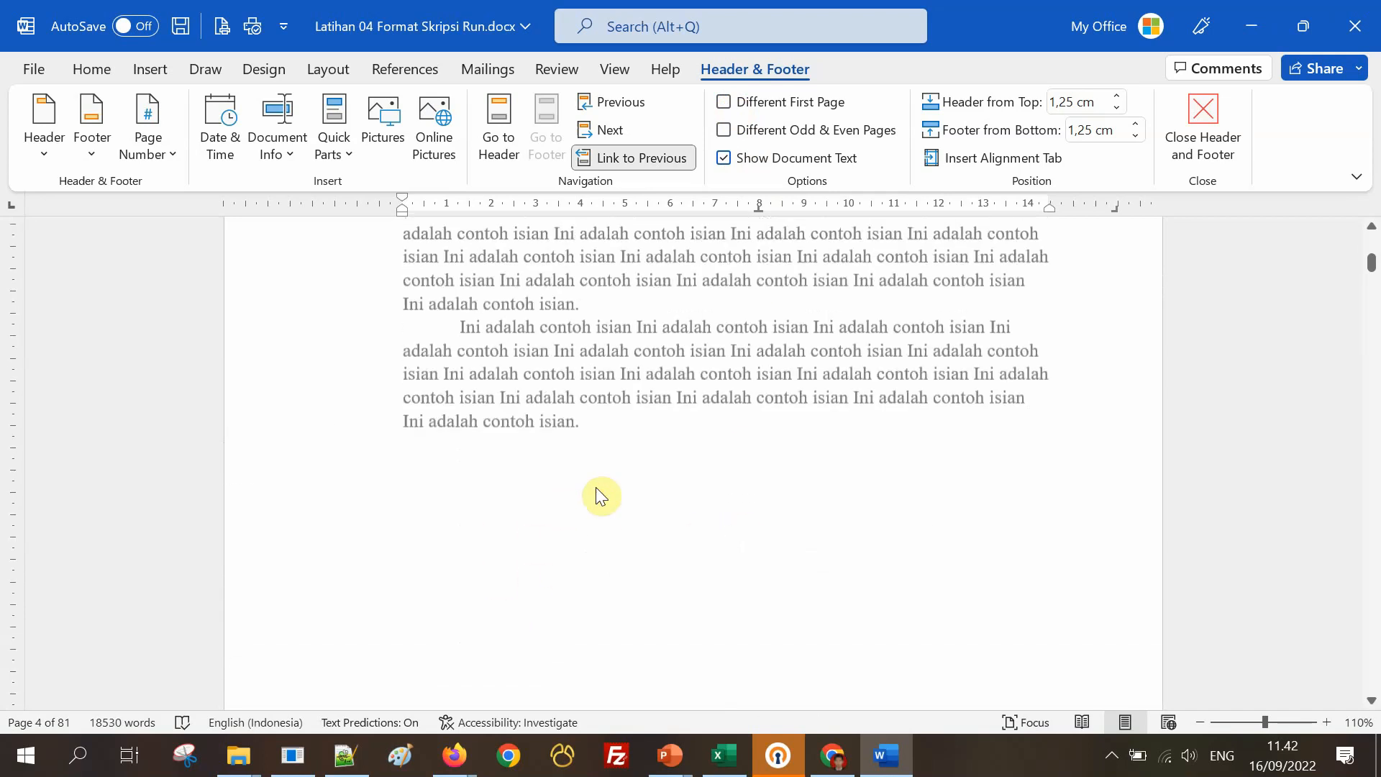
scroll(602, 496, up, 10)
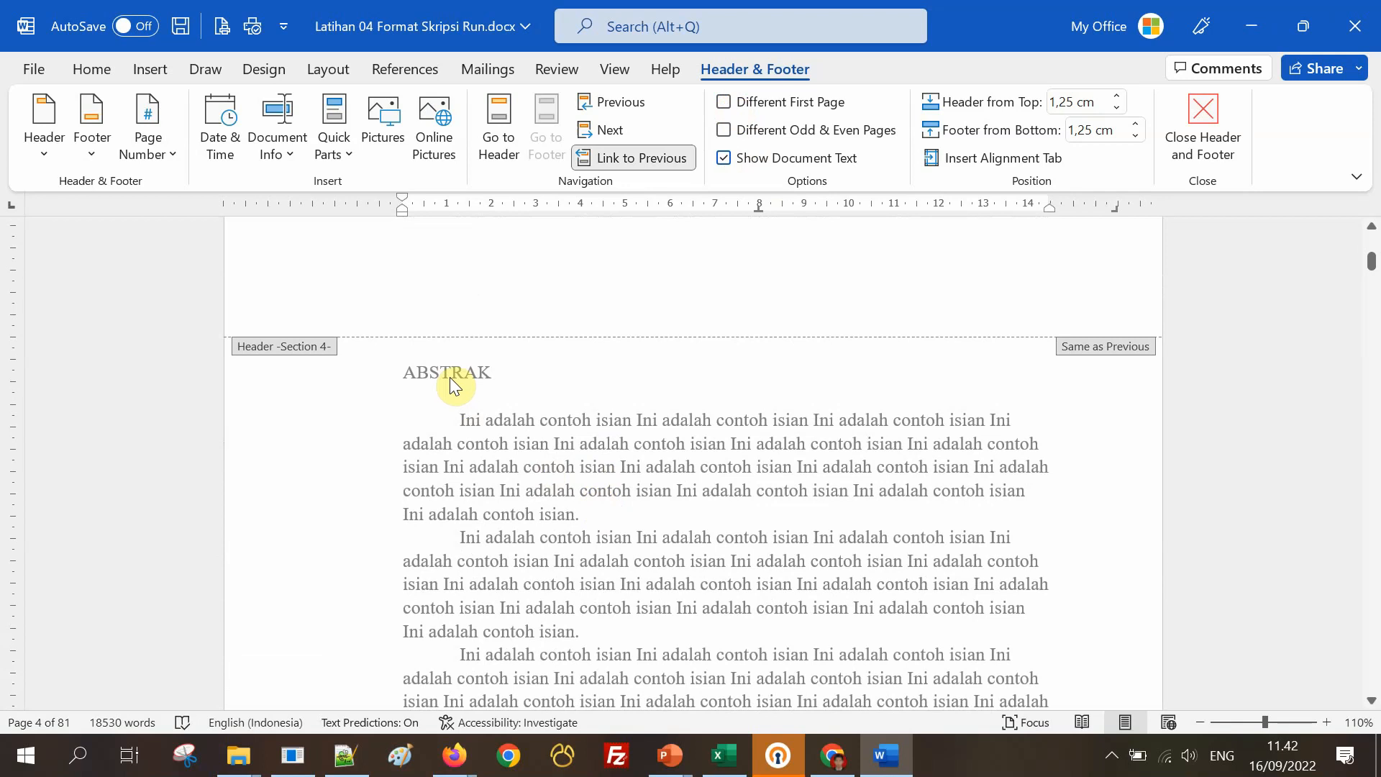
scroll(691, 446, down, 5)
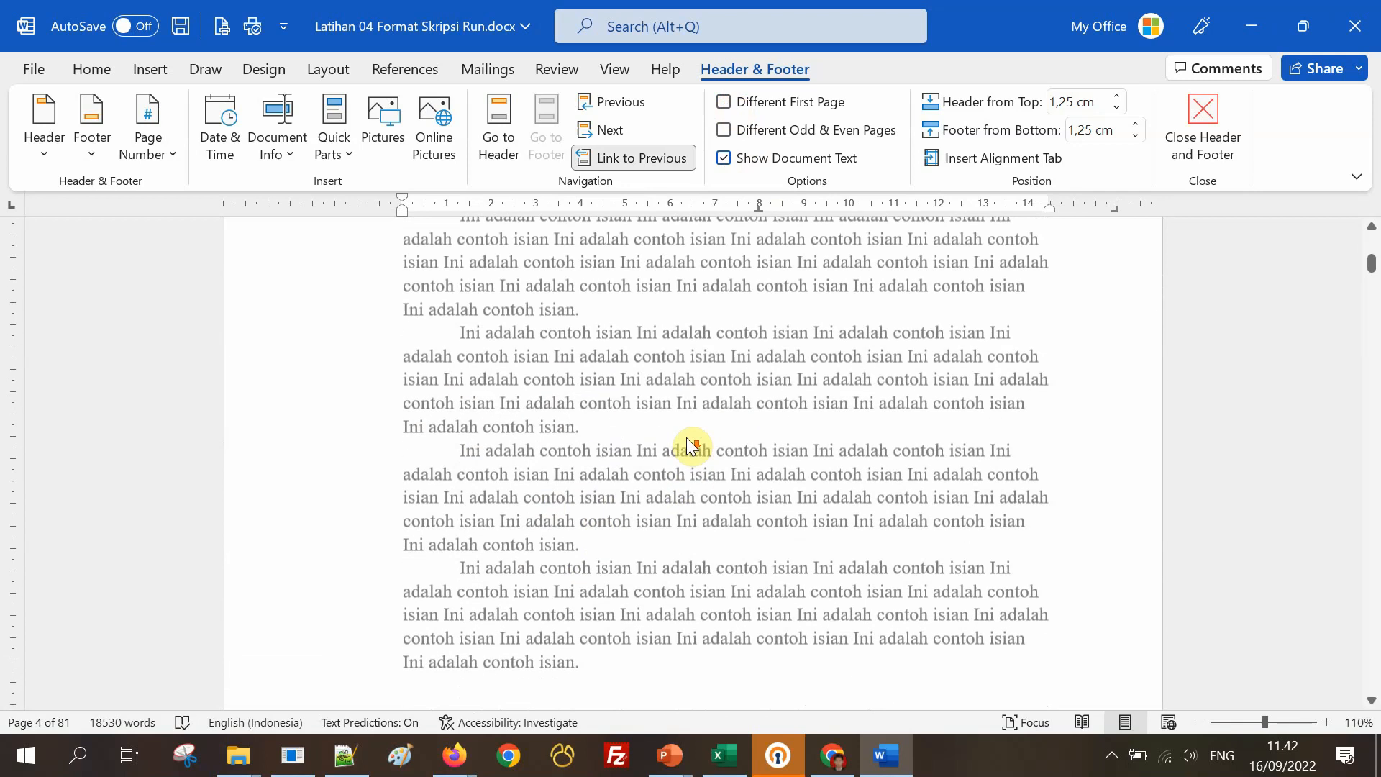
scroll(692, 446, down, 3)
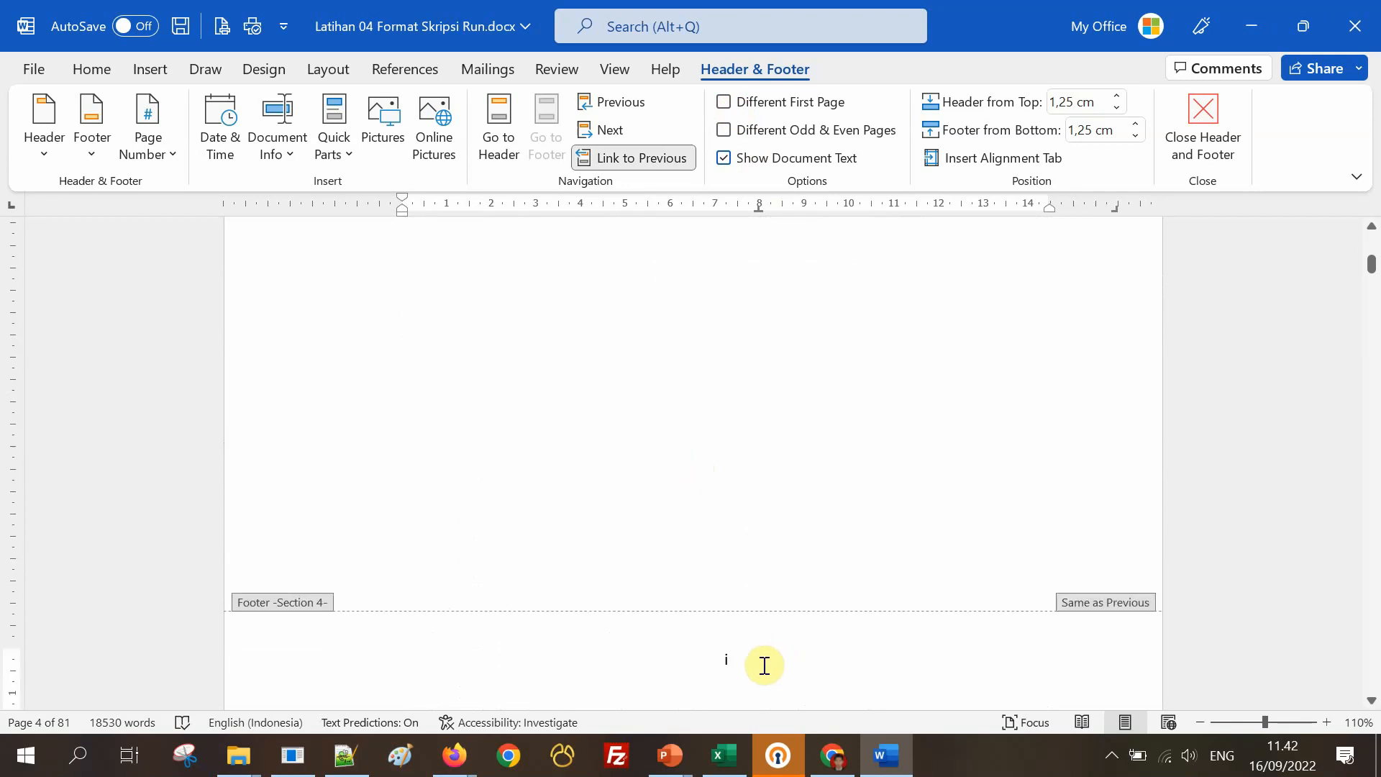
click(637, 155)
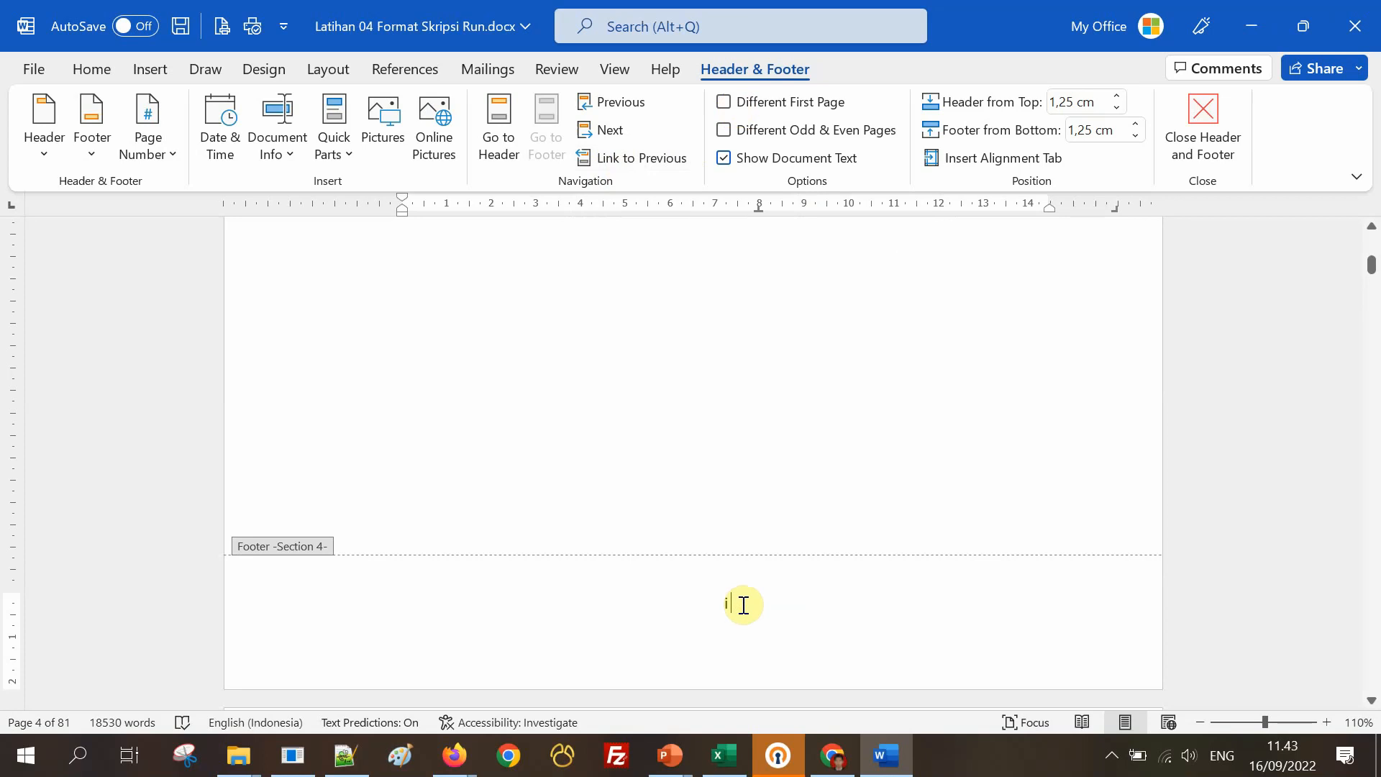
scroll(820, 610, down, 6)
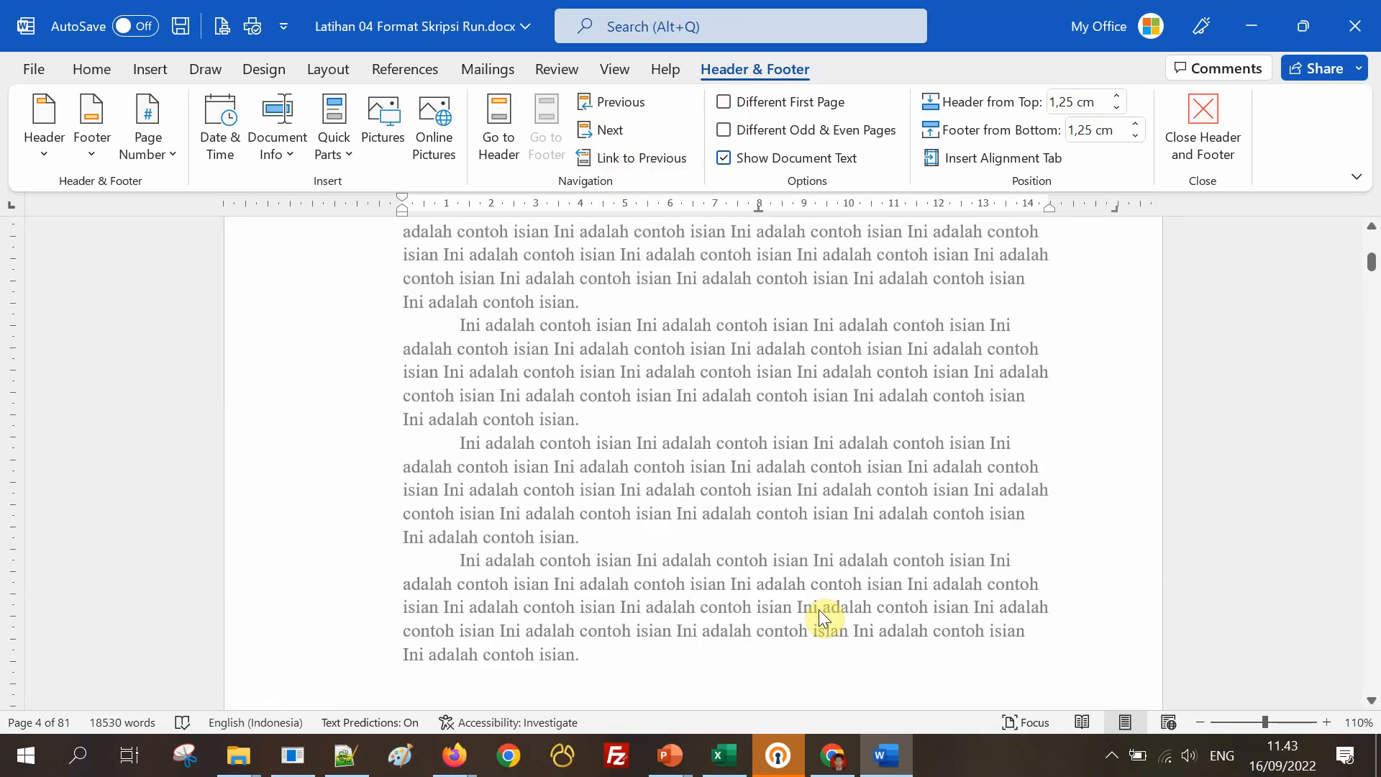
Set the page numbering of the section 4 footer, on the ABSTRAK page, to start at iii.
scroll(819, 610, up, 3)
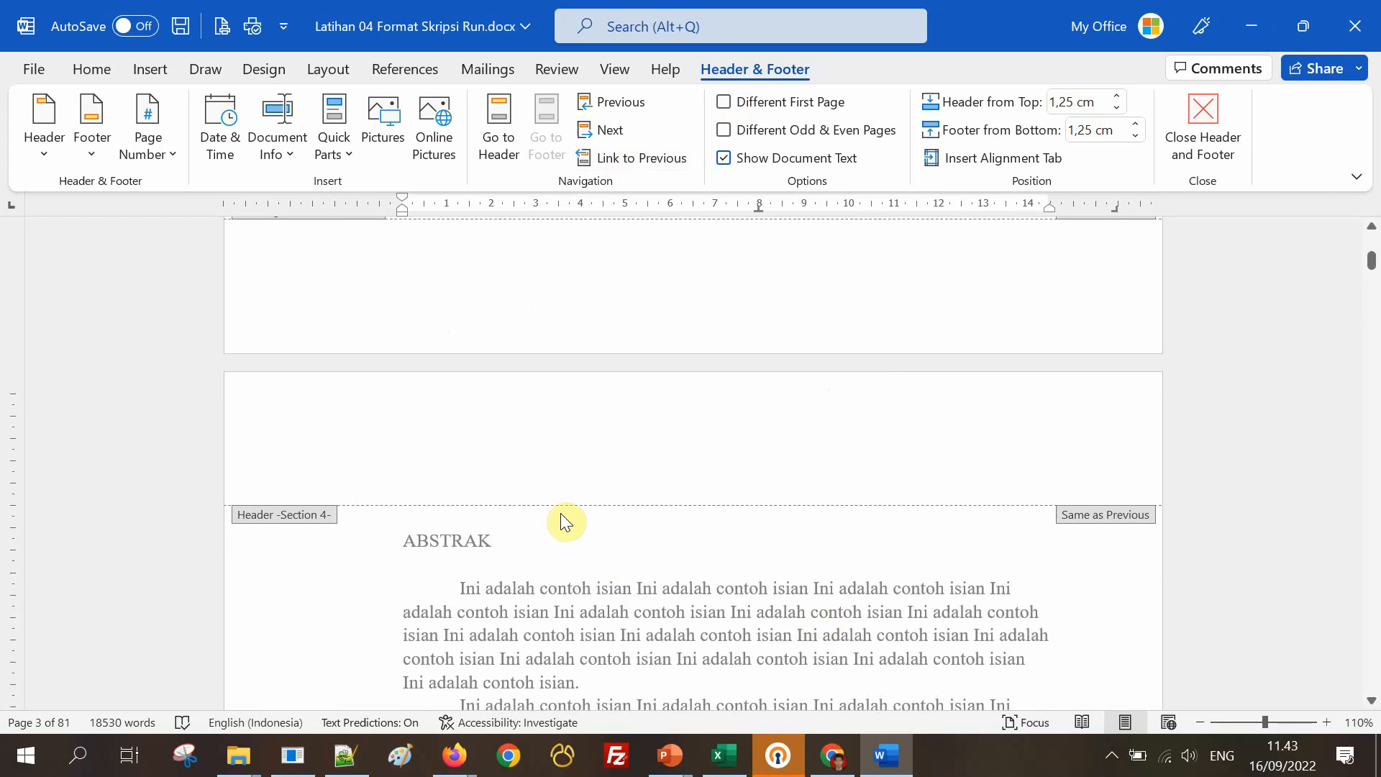
scroll(559, 513, down, 12)
scroll(561, 518, down, 5)
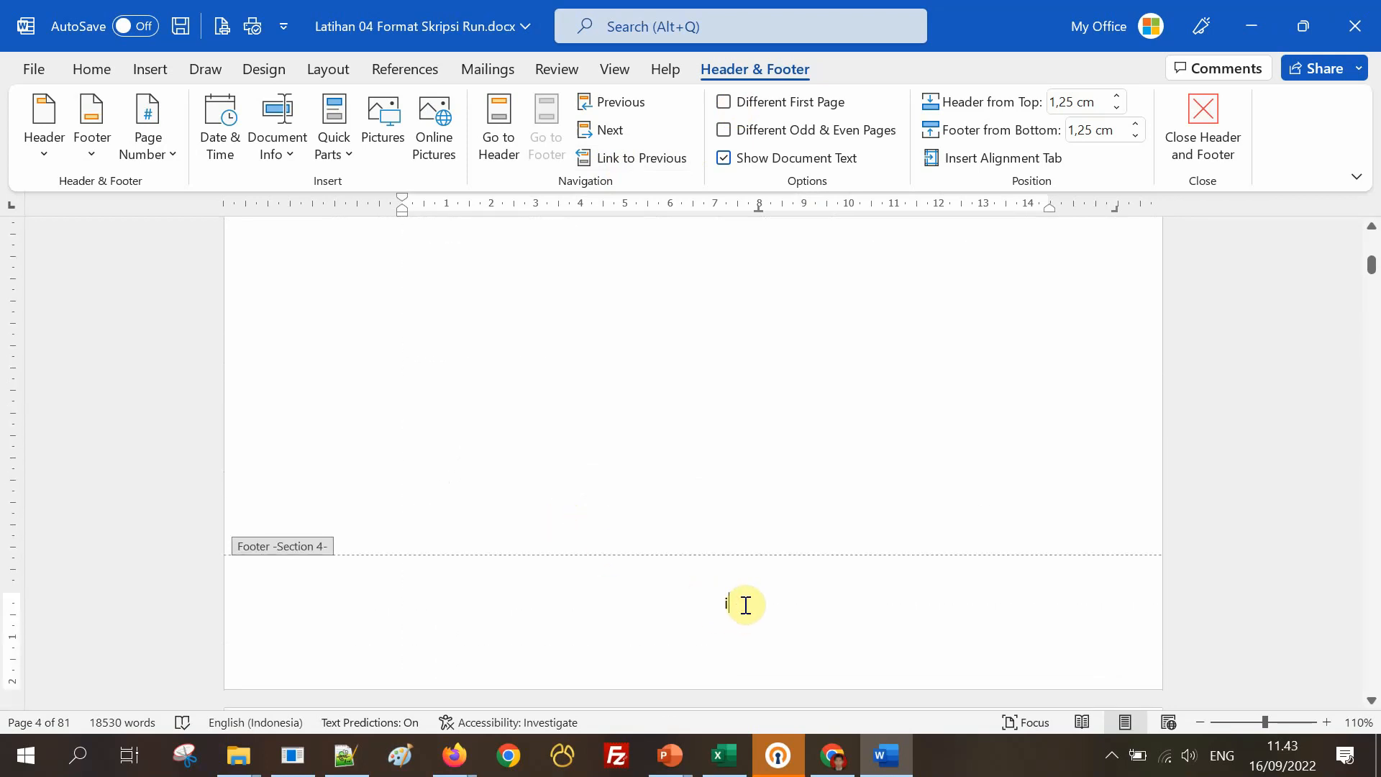
click(155, 69)
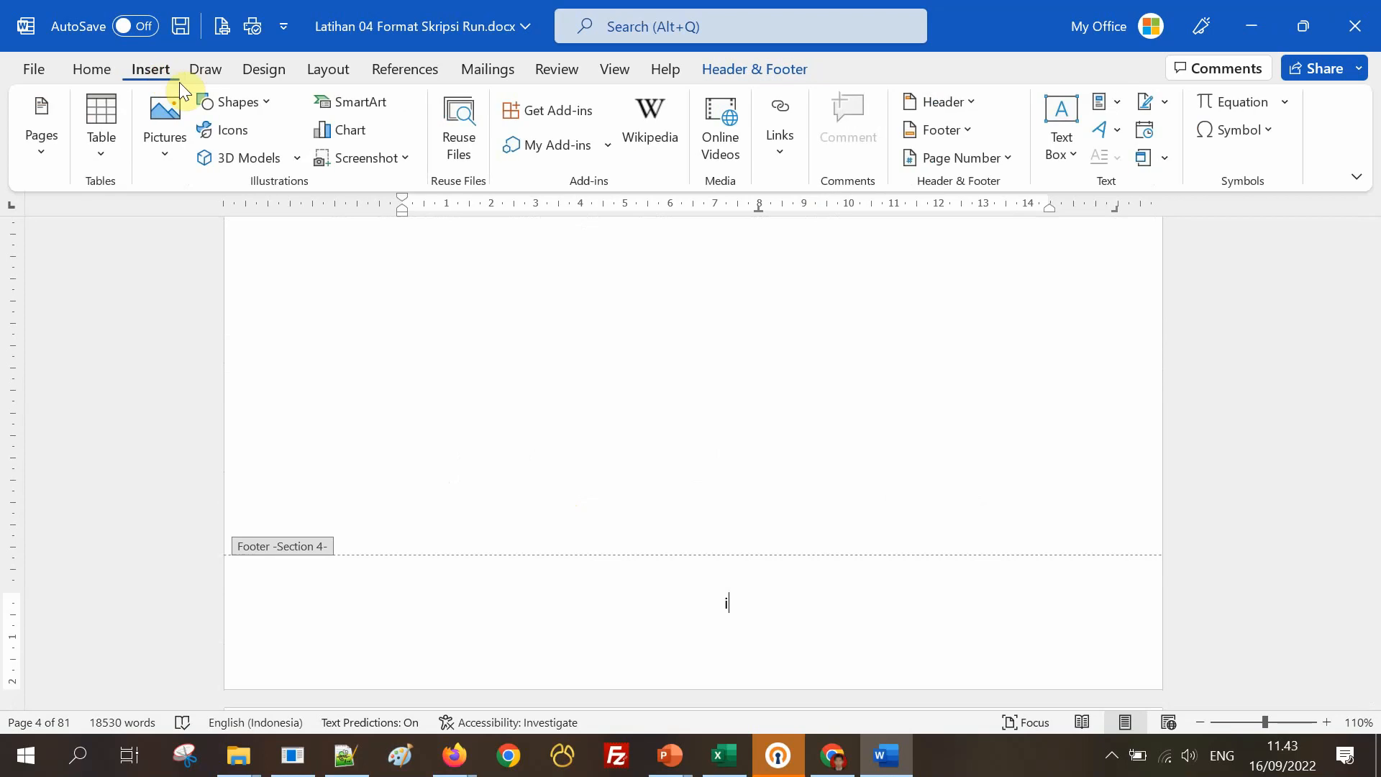
click(938, 159)
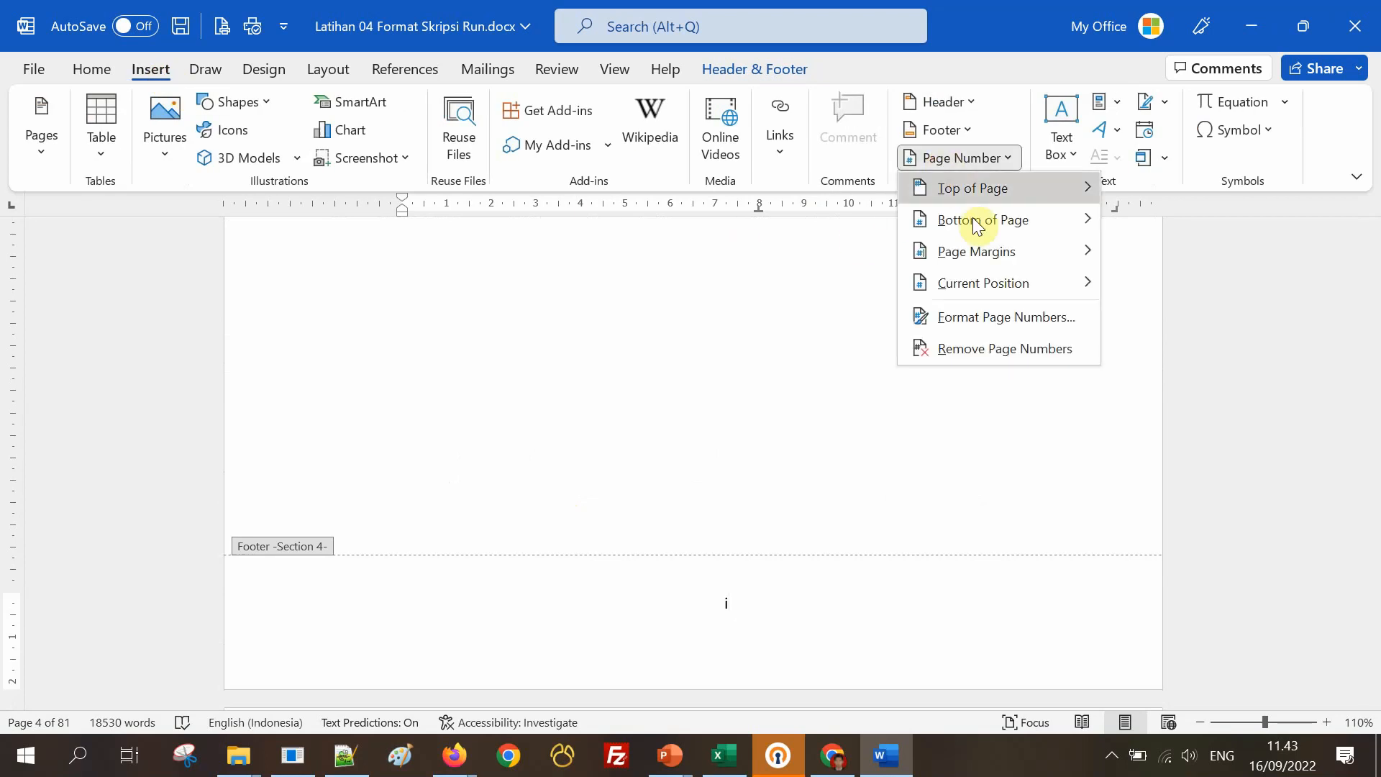
click(987, 317)
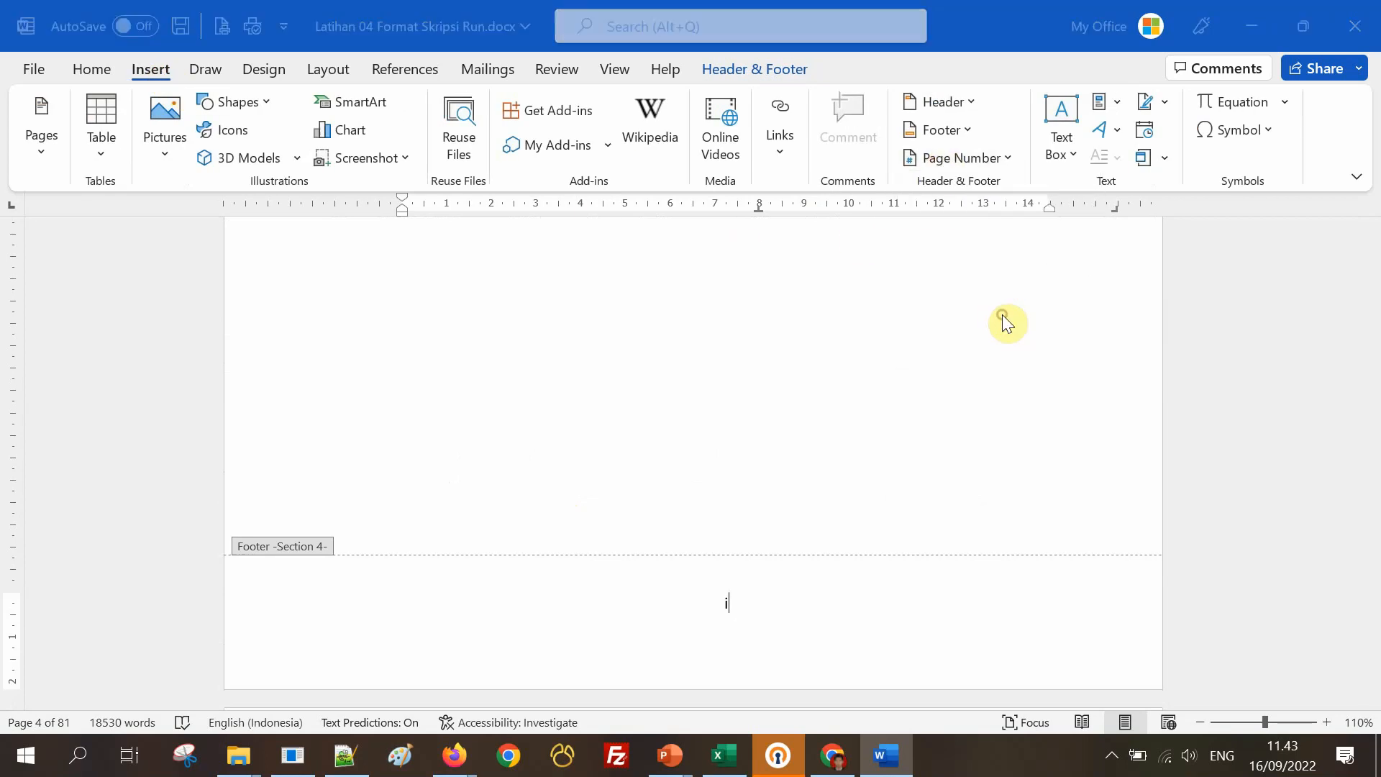
click(711, 434)
click(711, 434)
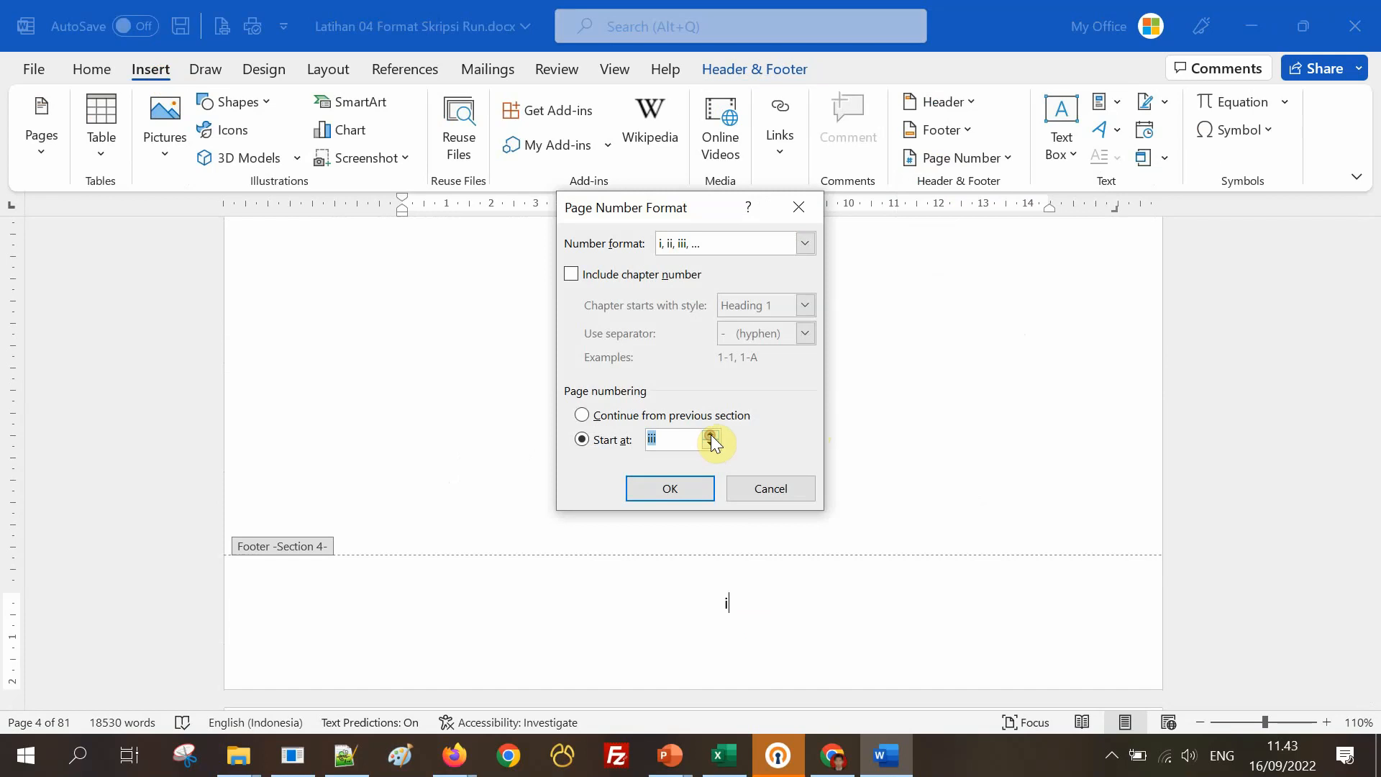
click(685, 440)
click(672, 488)
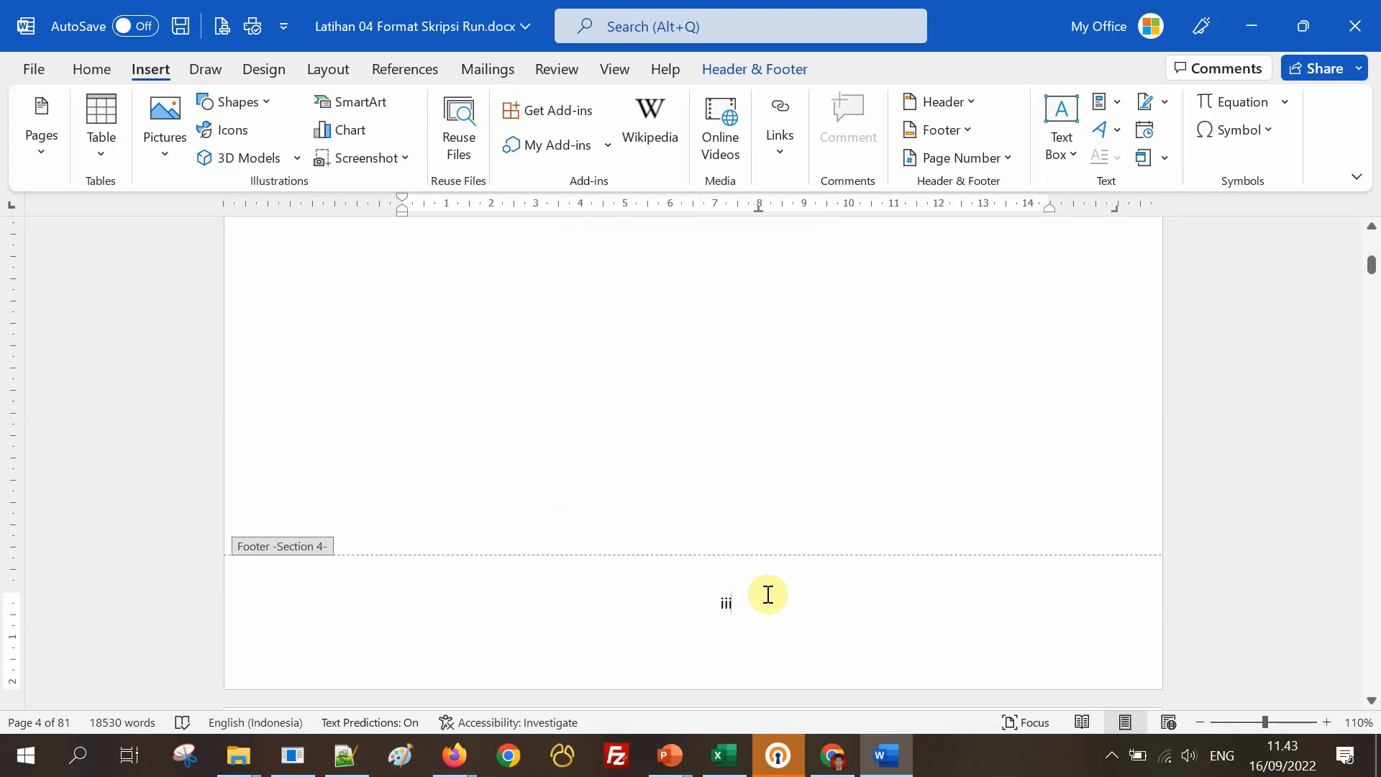
Examine the first-page footers of sections 1 to 3, from the cover through HALAMAN PENGESAHAN and HALAMAN PERSETUJUAN, for page numbers.
scroll(768, 594, up, 10)
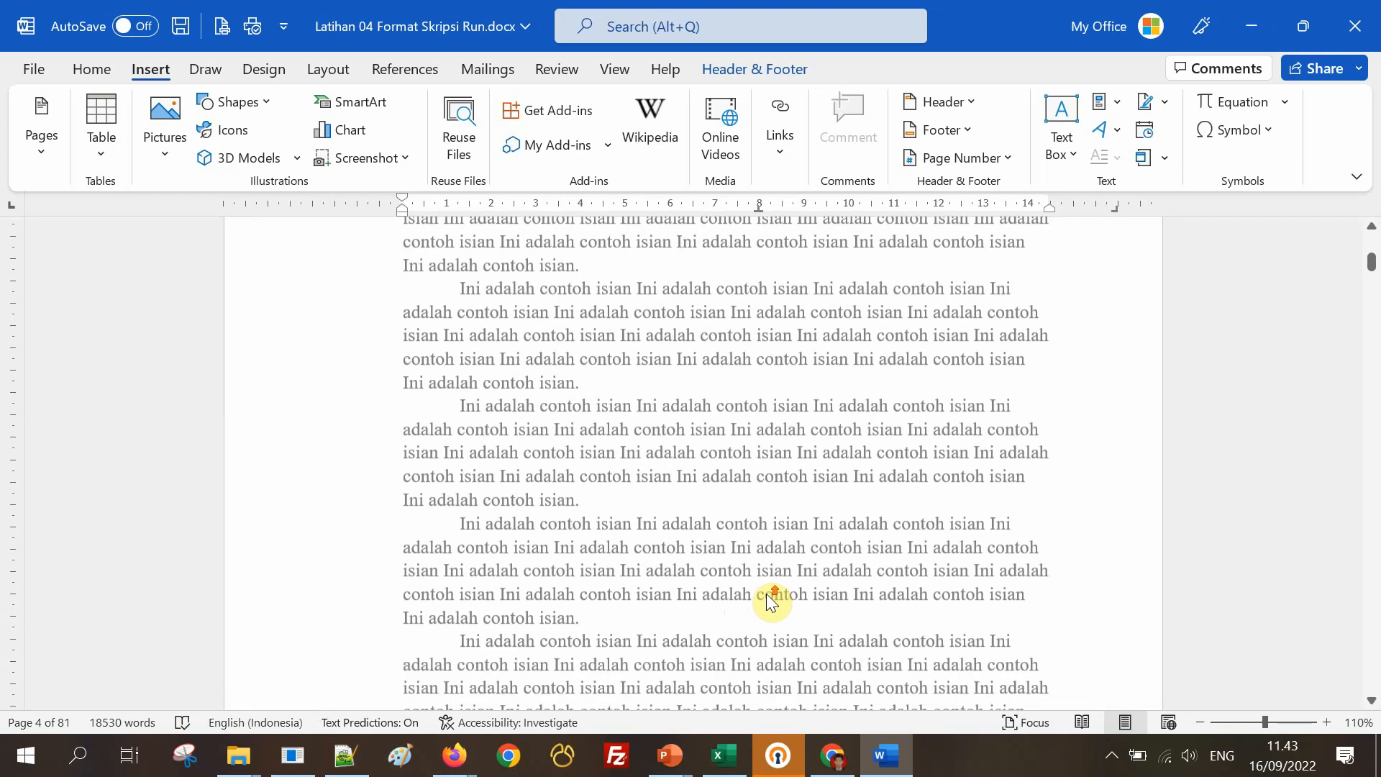
scroll(766, 593, up, 6)
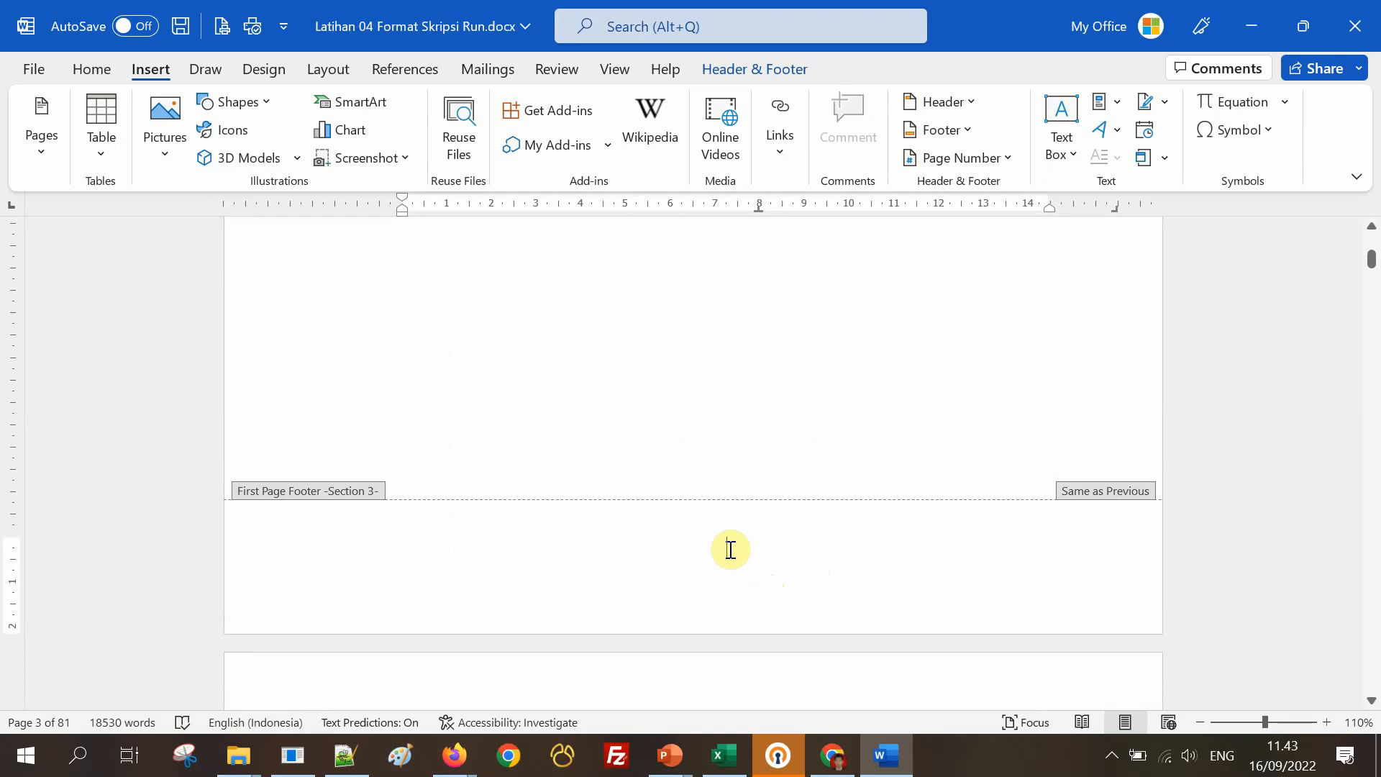
scroll(730, 561, up, 10)
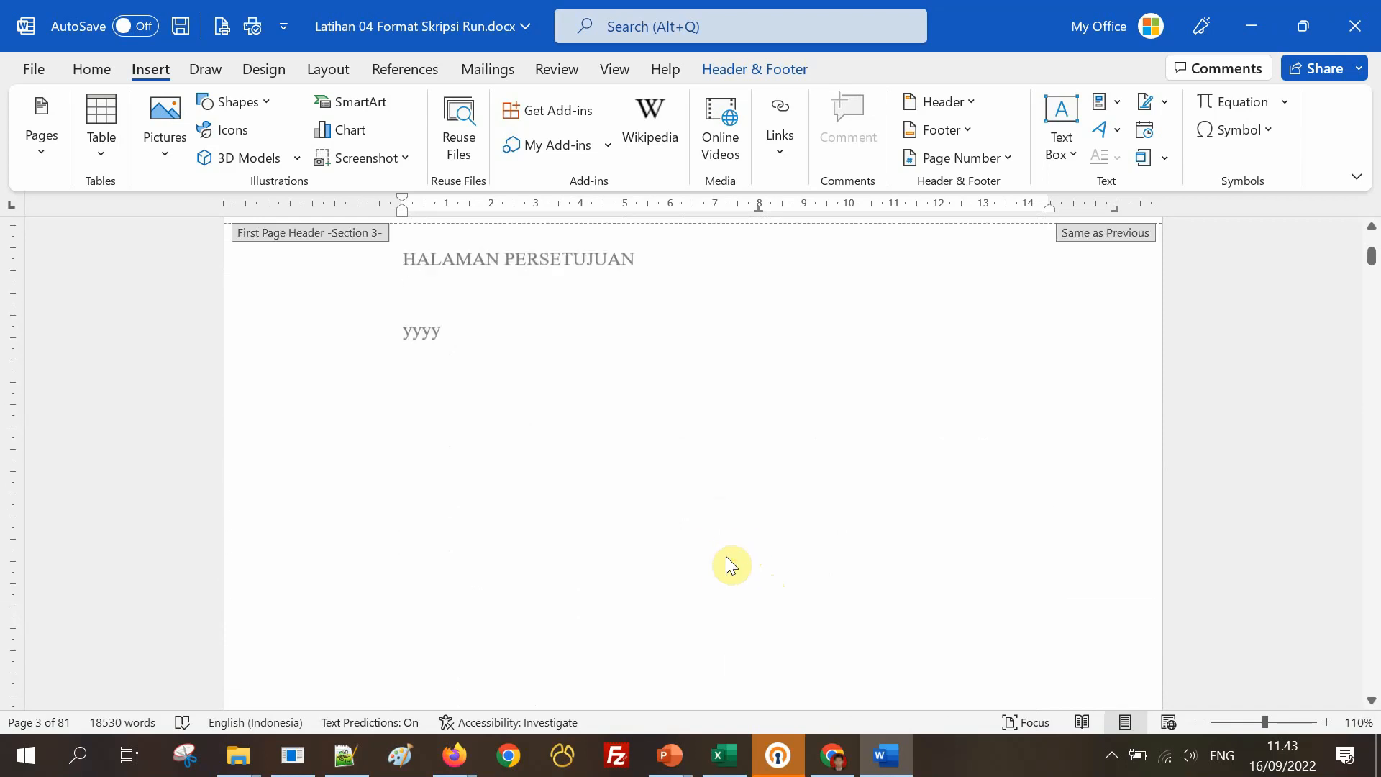
scroll(727, 558, up, 2)
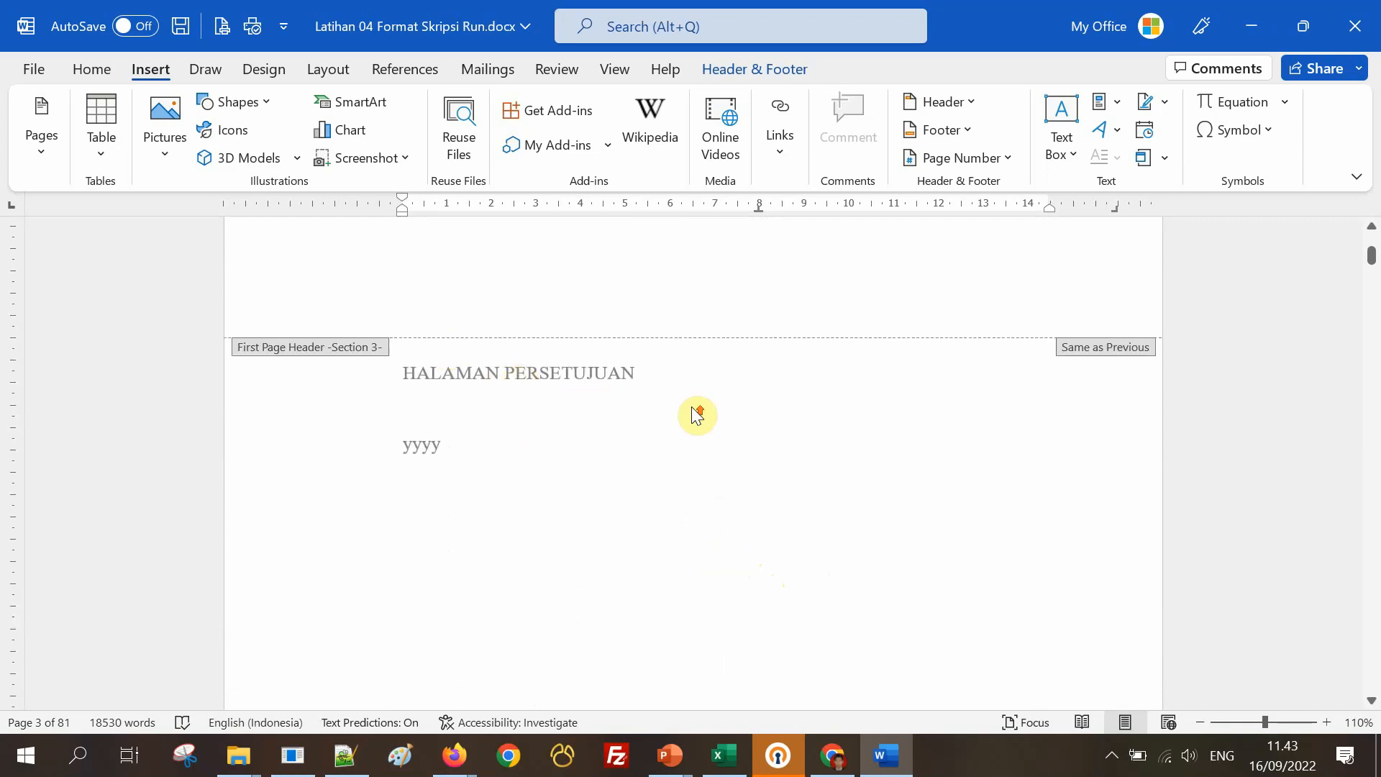
scroll(696, 415, up, 5)
click(733, 406)
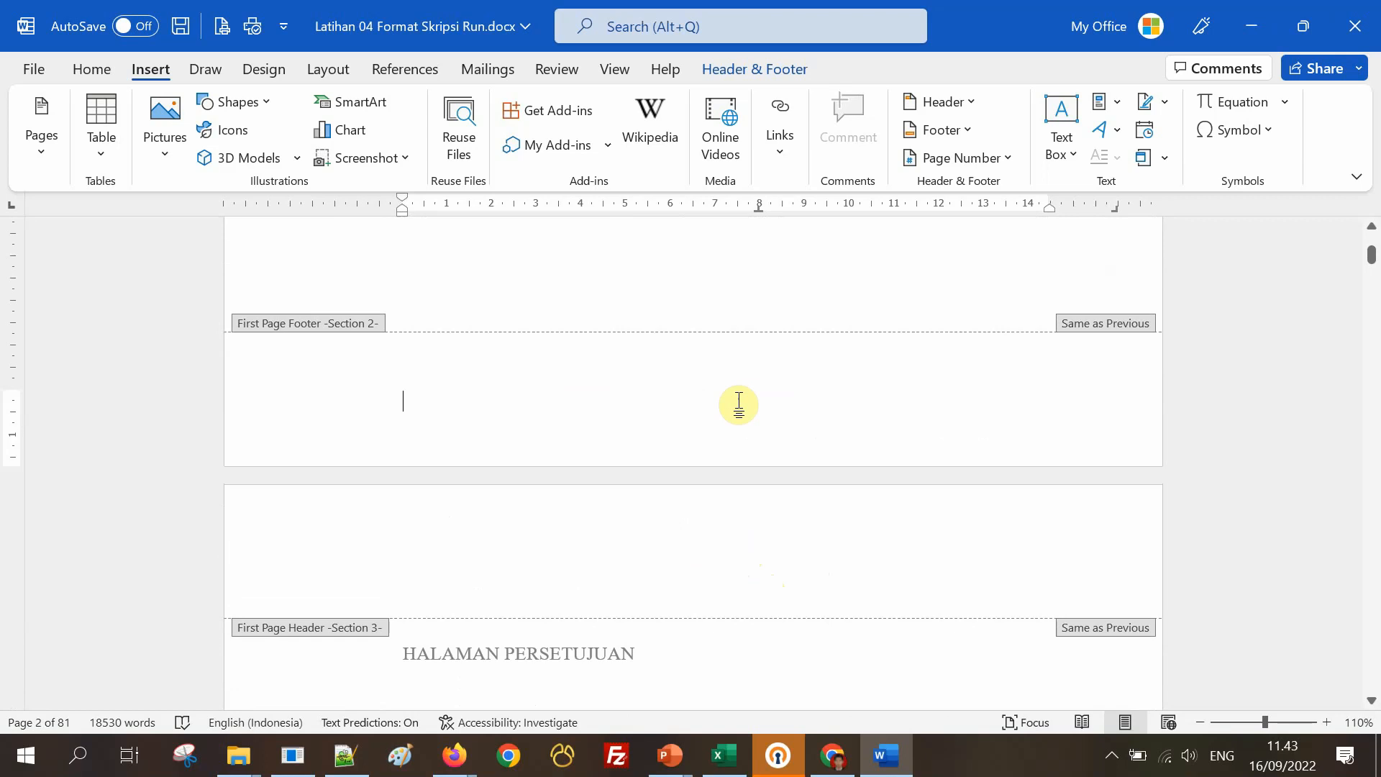
scroll(738, 410, up, 10)
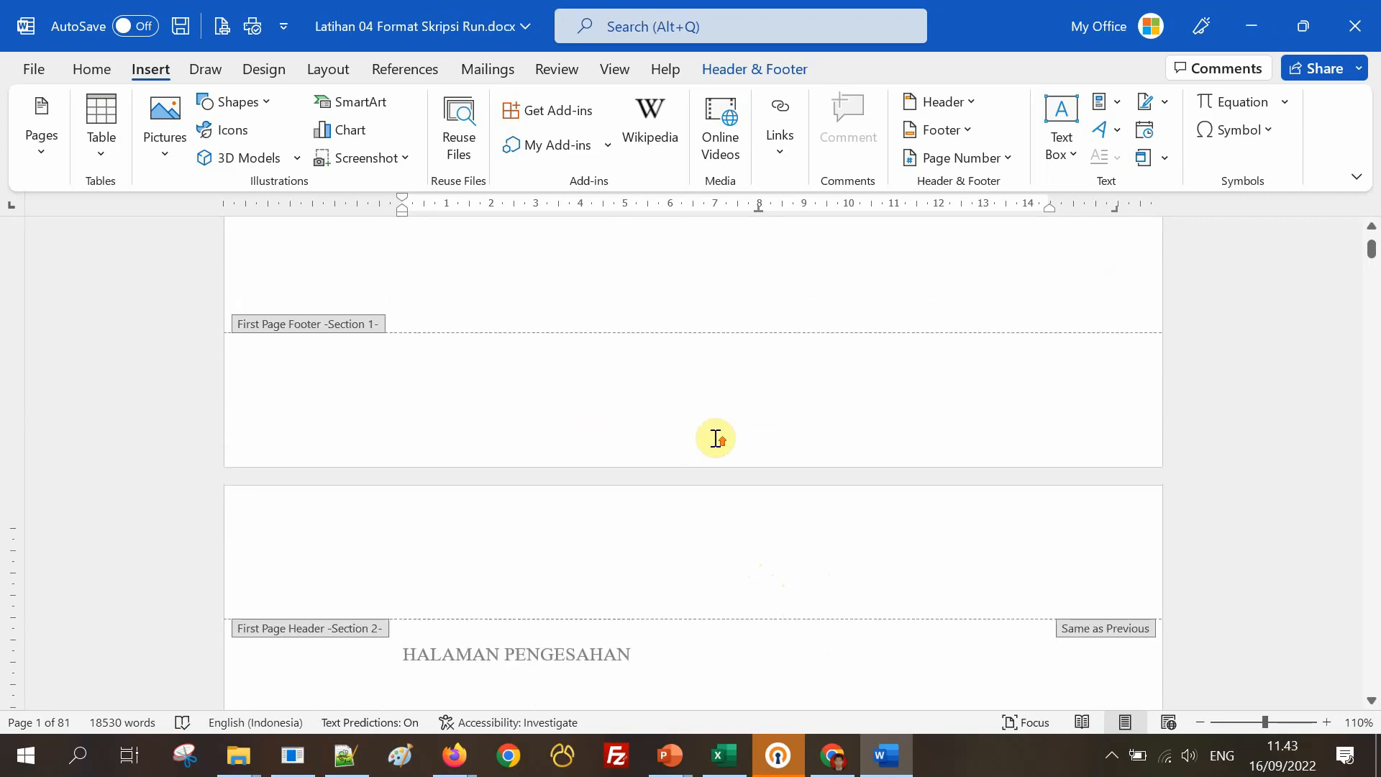
scroll(715, 437, up, 15)
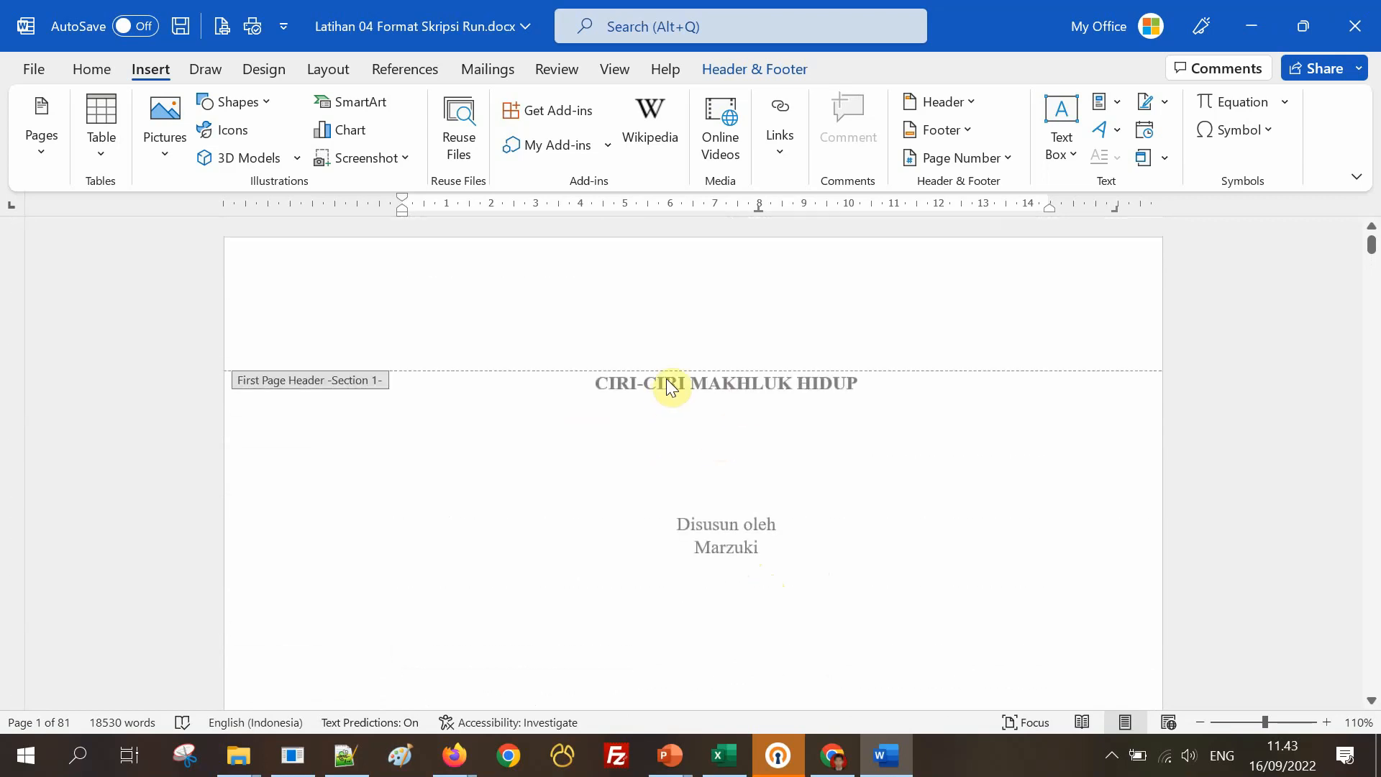
scroll(718, 385, down, 15)
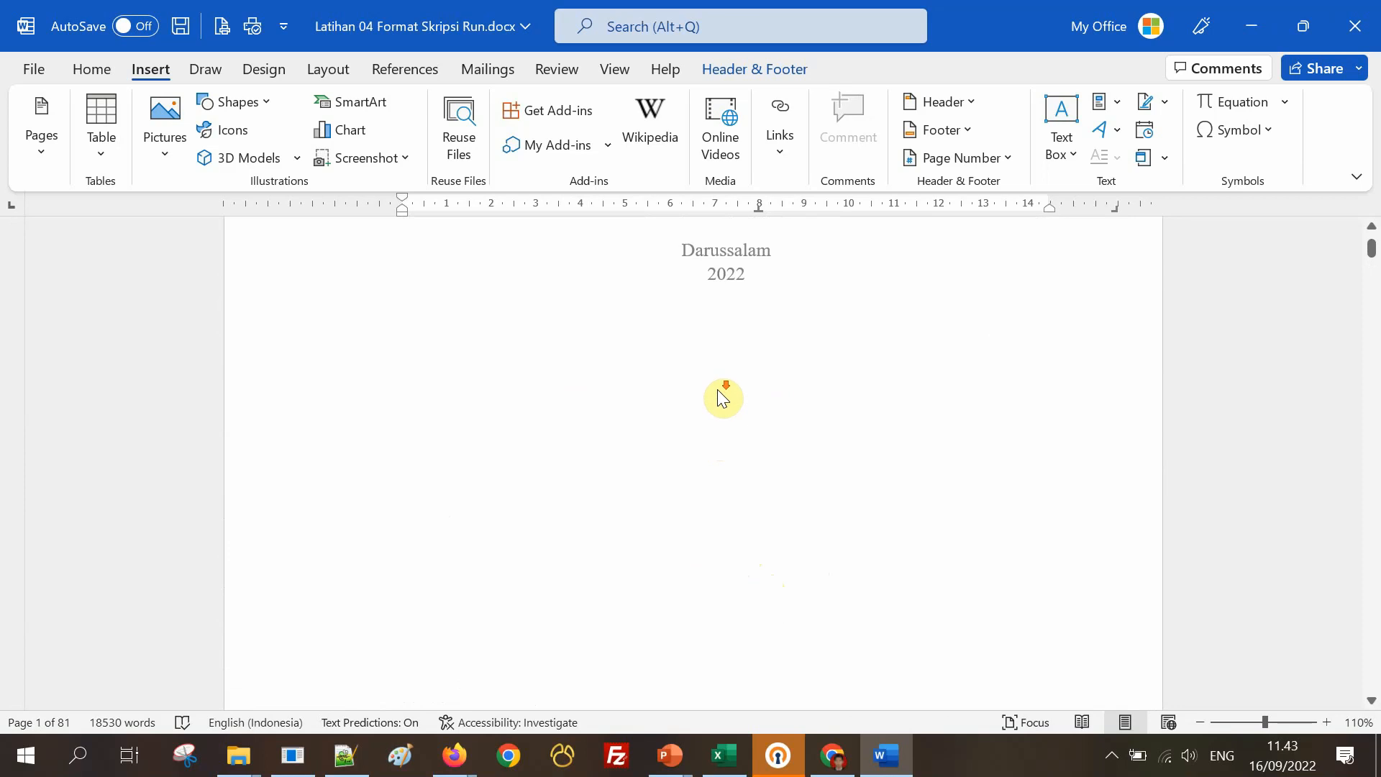
scroll(719, 431, down, 3)
scroll(702, 321, up, 3)
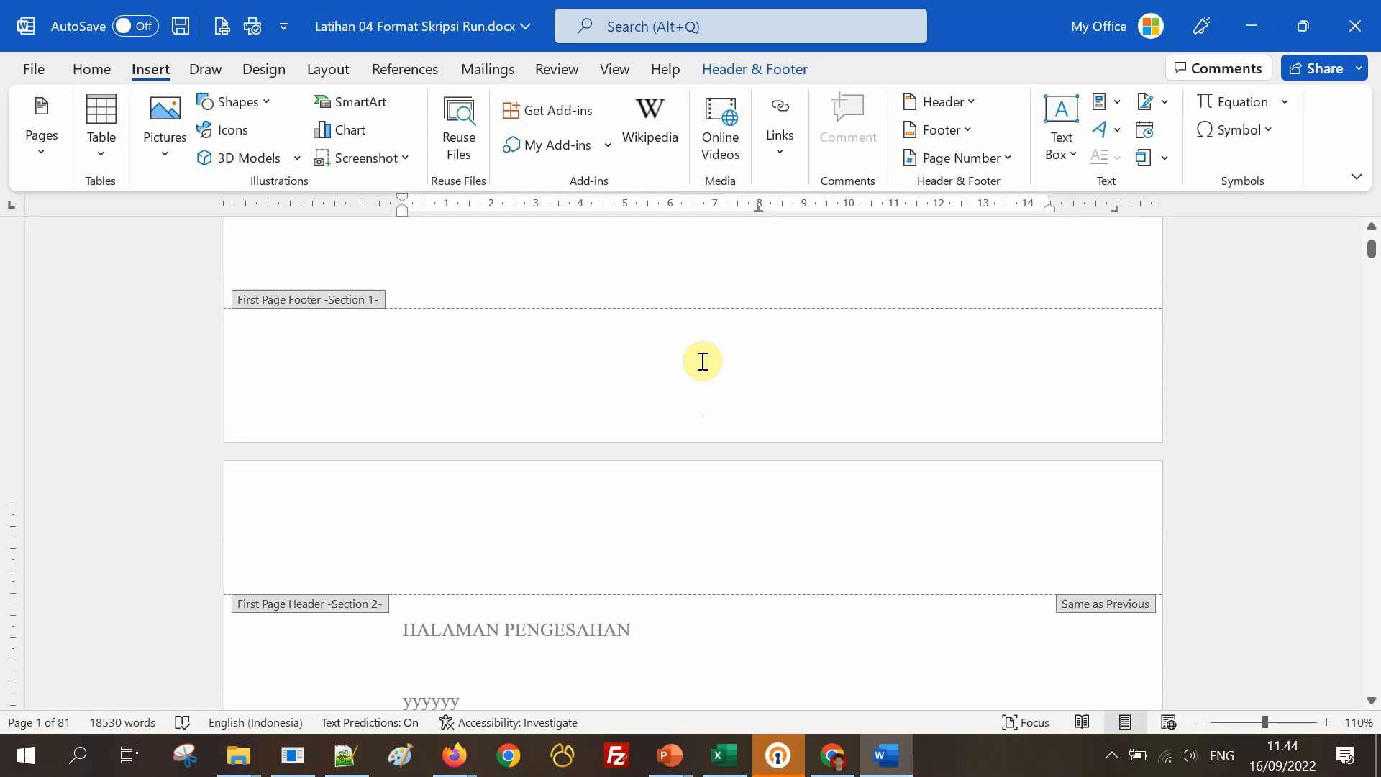
scroll(703, 361, down, 15)
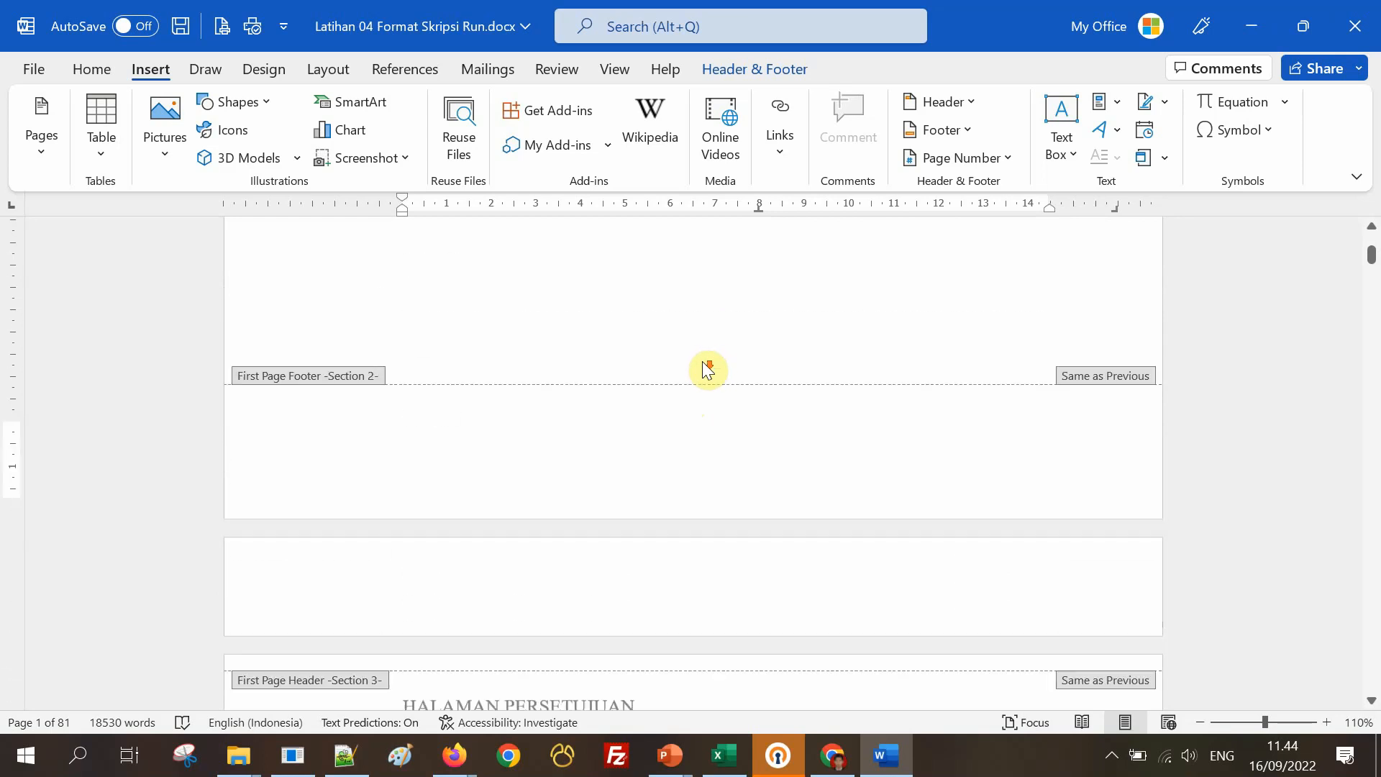
scroll(703, 361, down, 6)
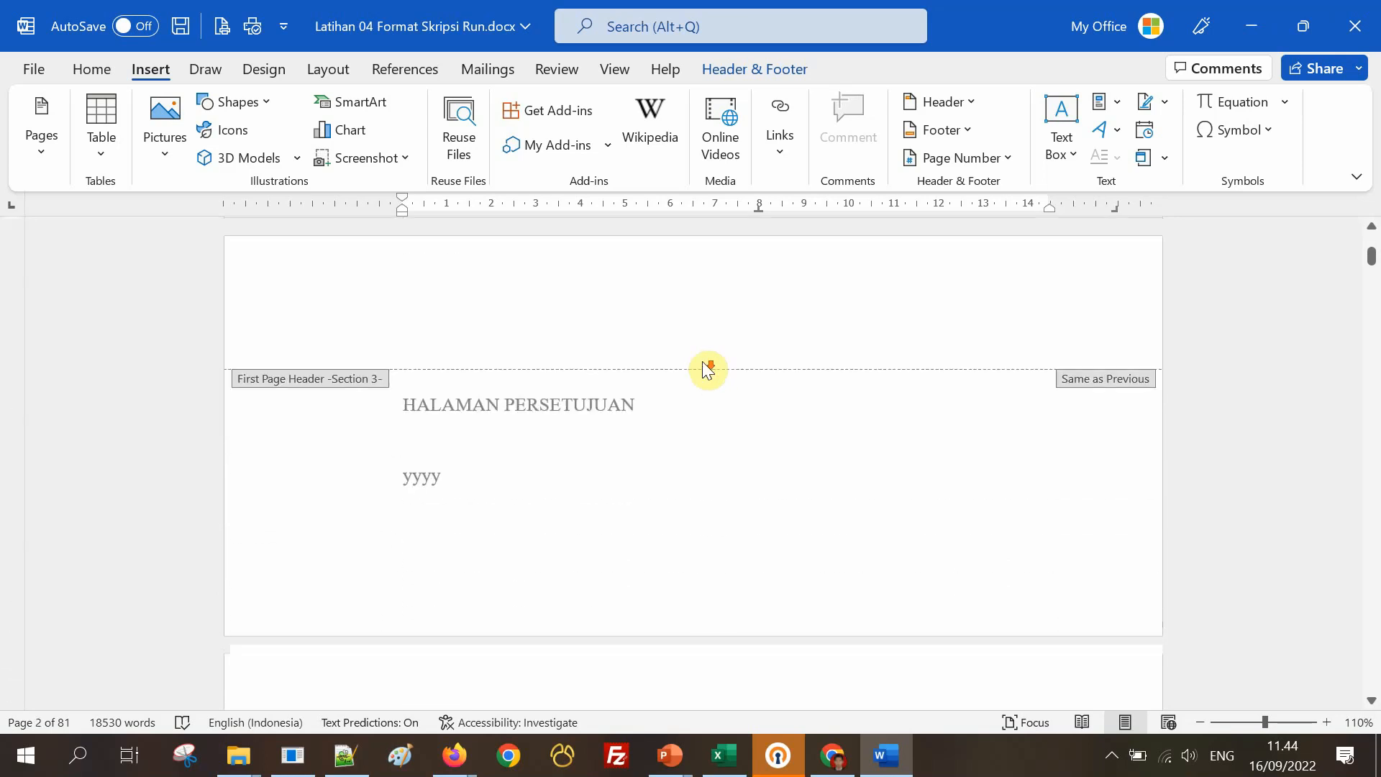
scroll(708, 368, down, 8)
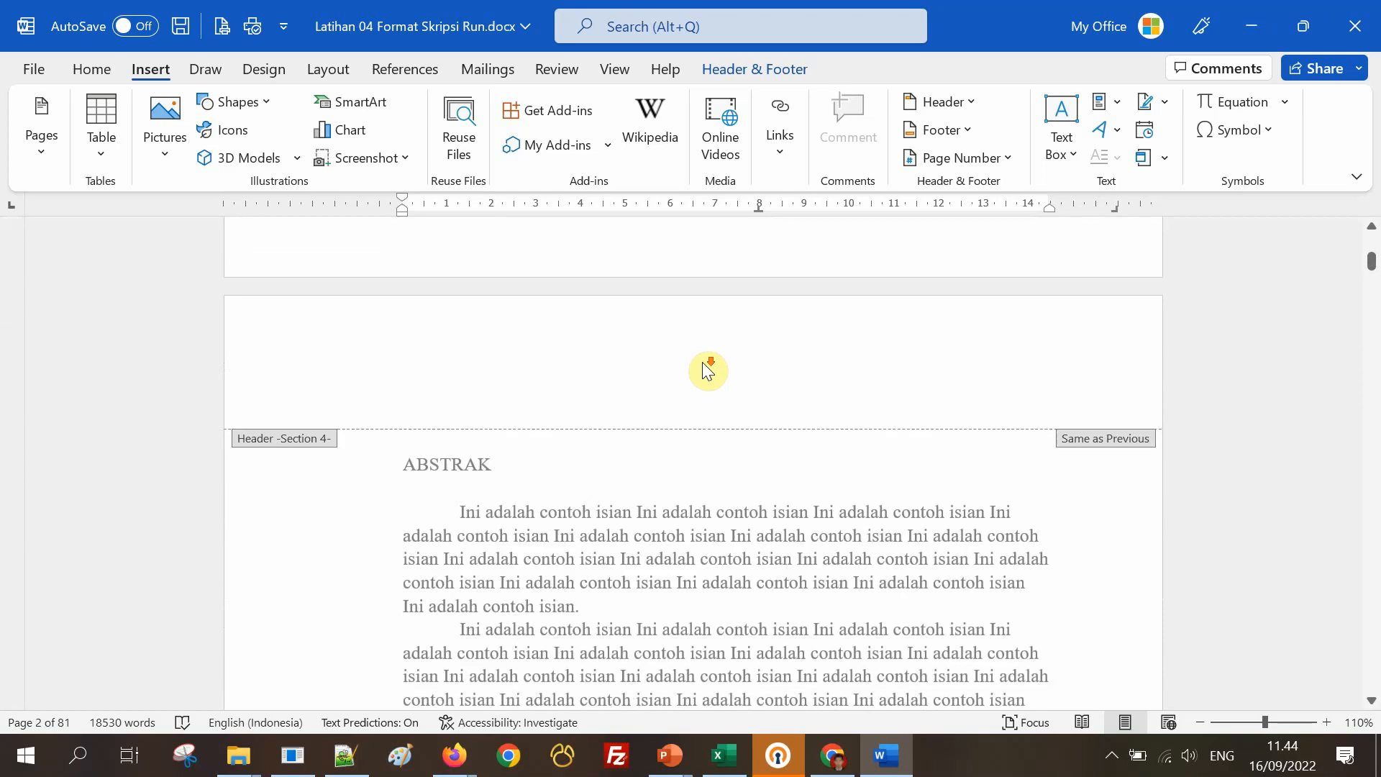
Examine the sequence of roman page numbers in the section 4 footers, from the ABSTRAK page up to the start of BAB I PENDAHULUAN.
scroll(703, 365, down, 16)
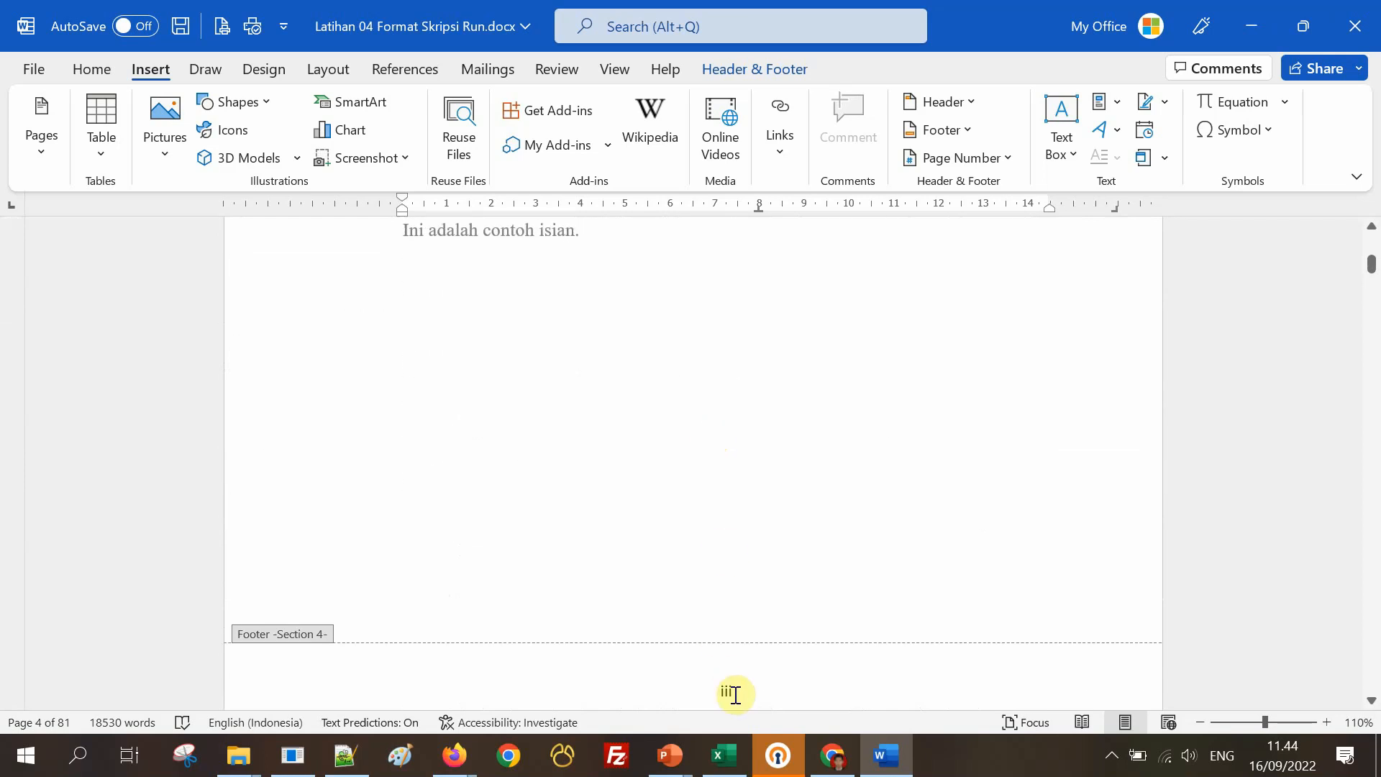
click(735, 691)
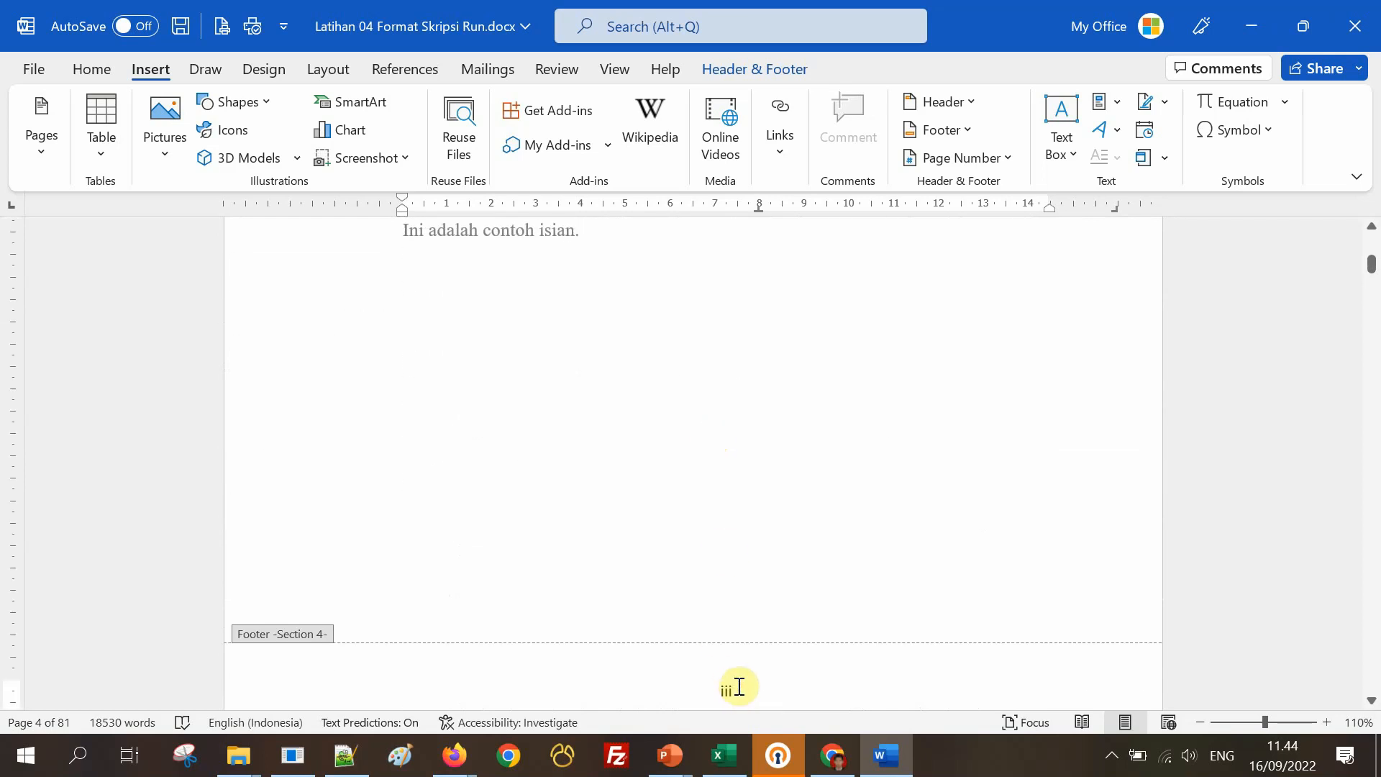
scroll(835, 516, down, 3)
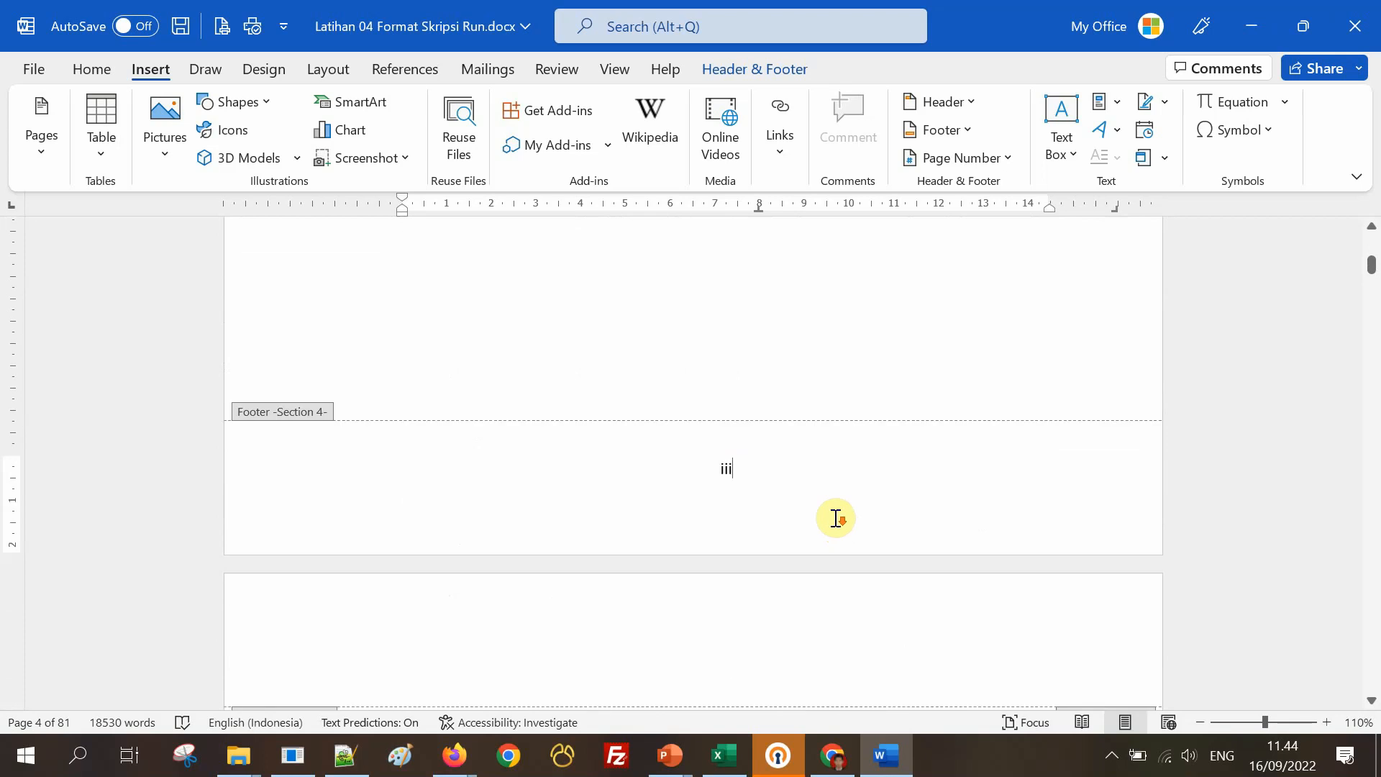
scroll(814, 464, down, 10)
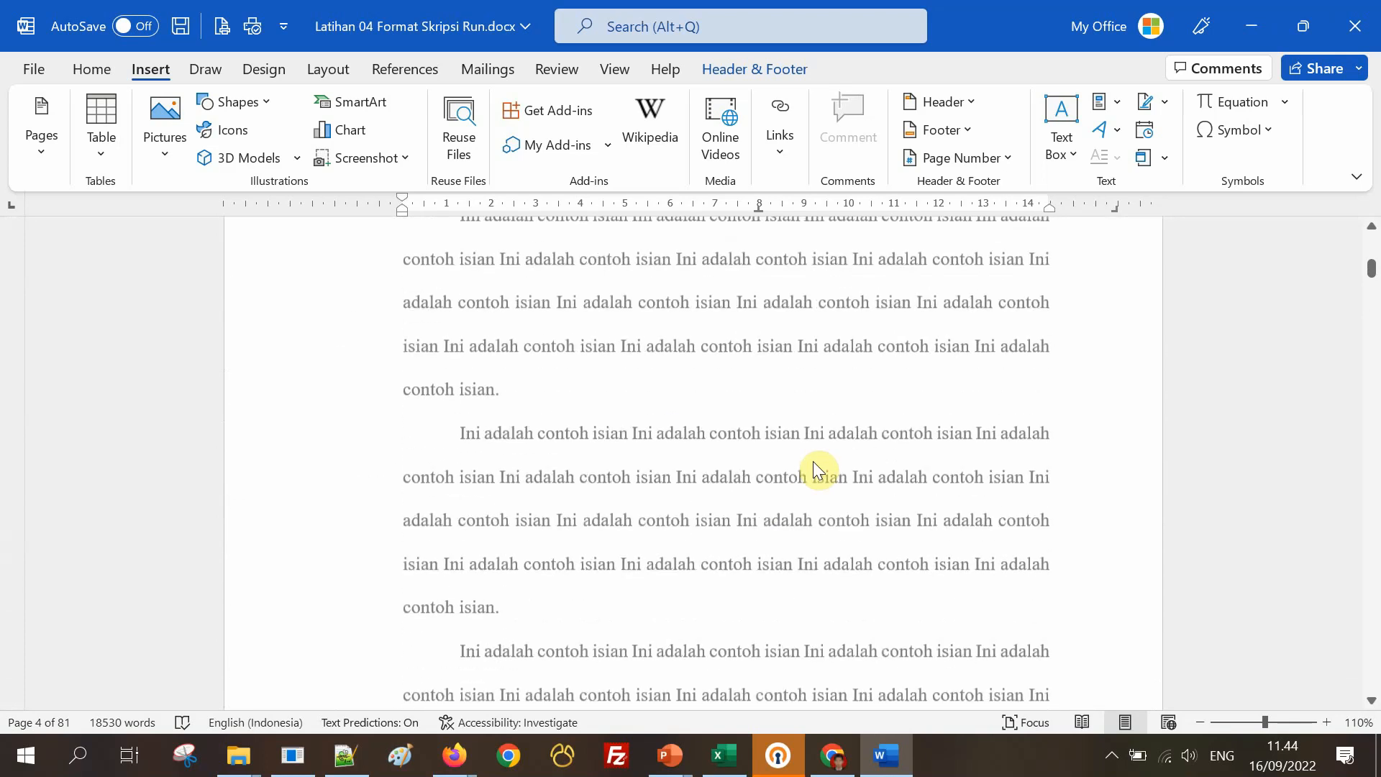
scroll(814, 467, down, 5)
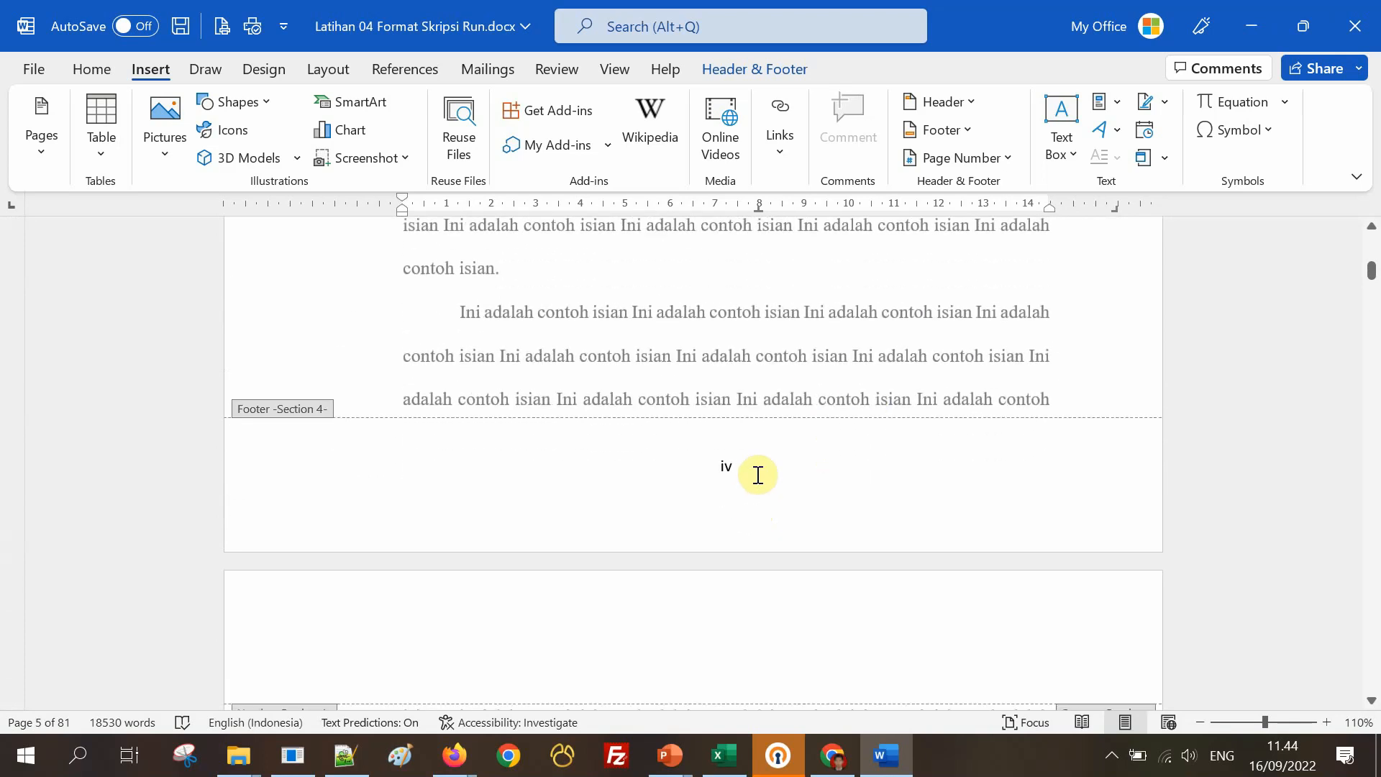
click(758, 475)
scroll(761, 483, down, 3)
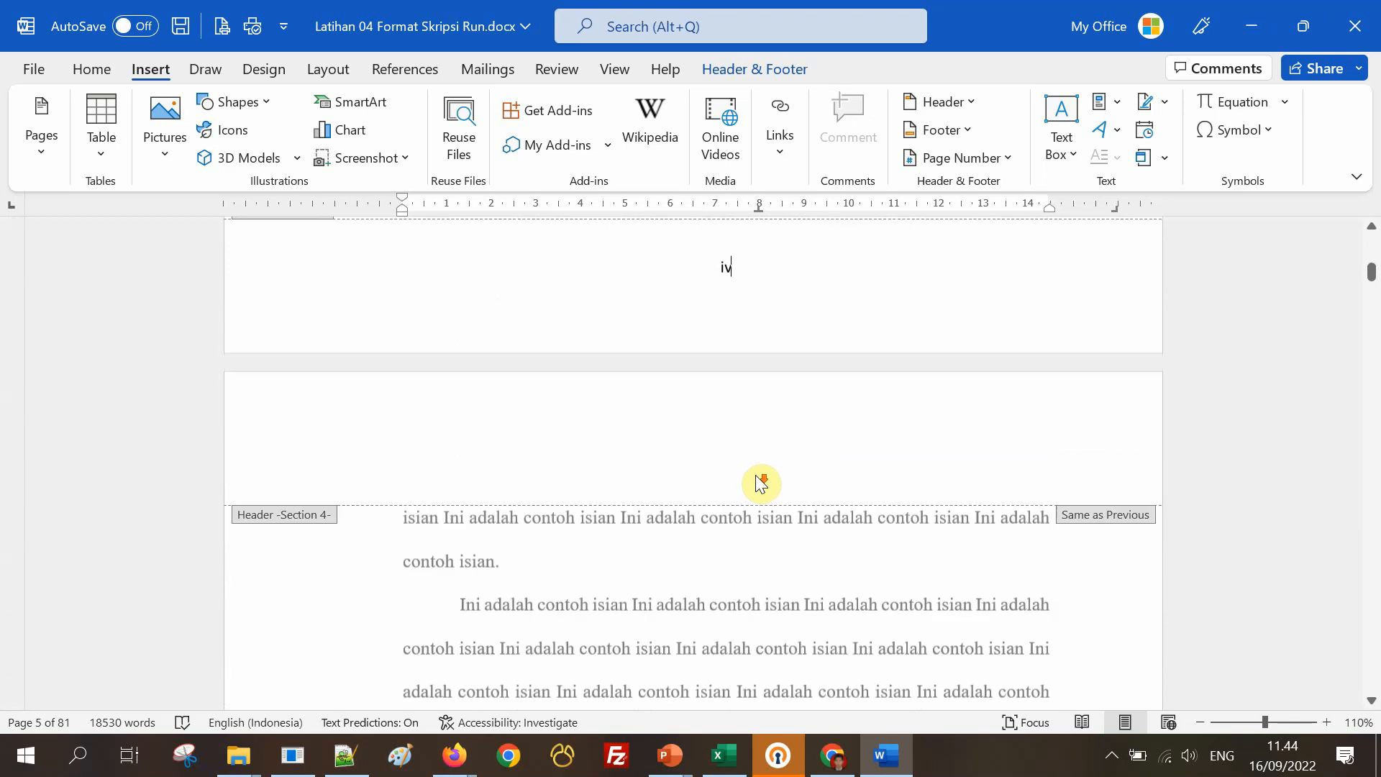
scroll(761, 483, down, 11)
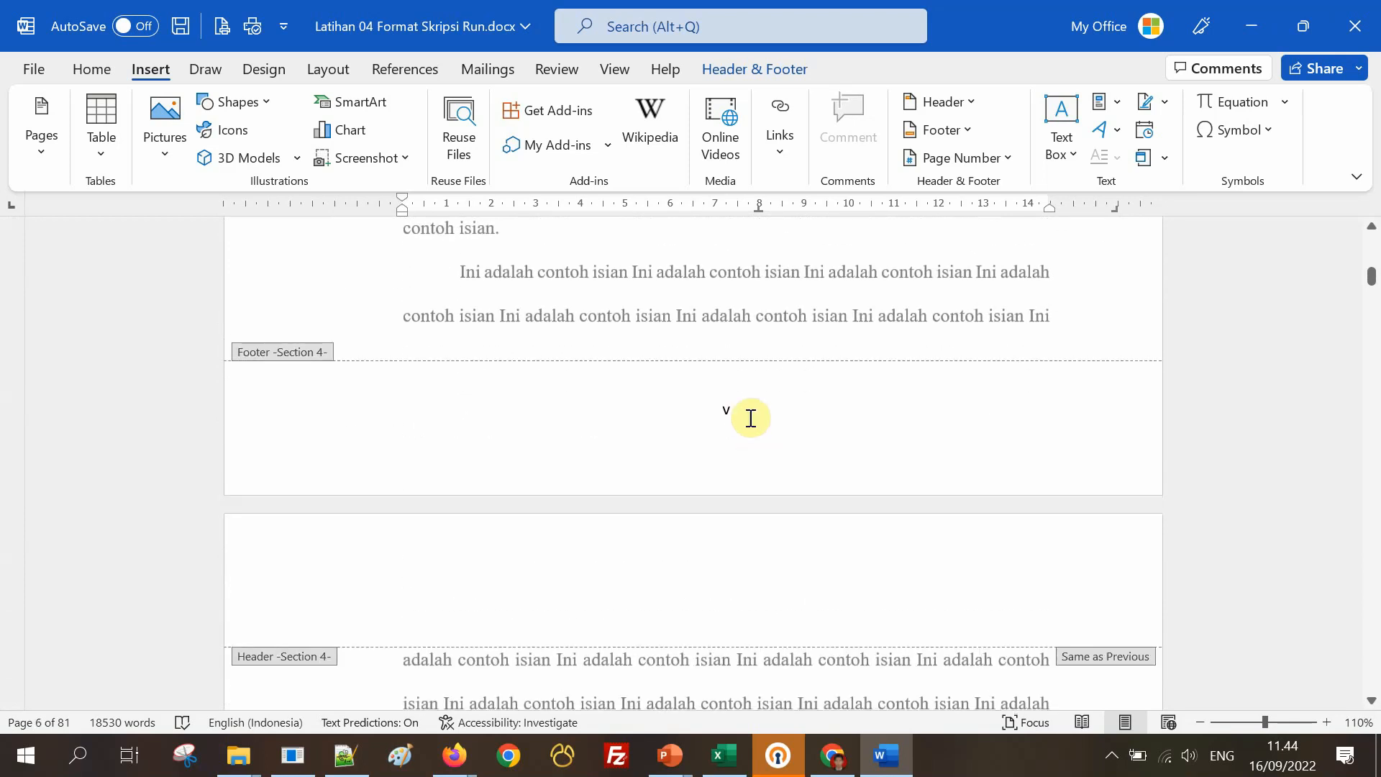
scroll(751, 418, down, 11)
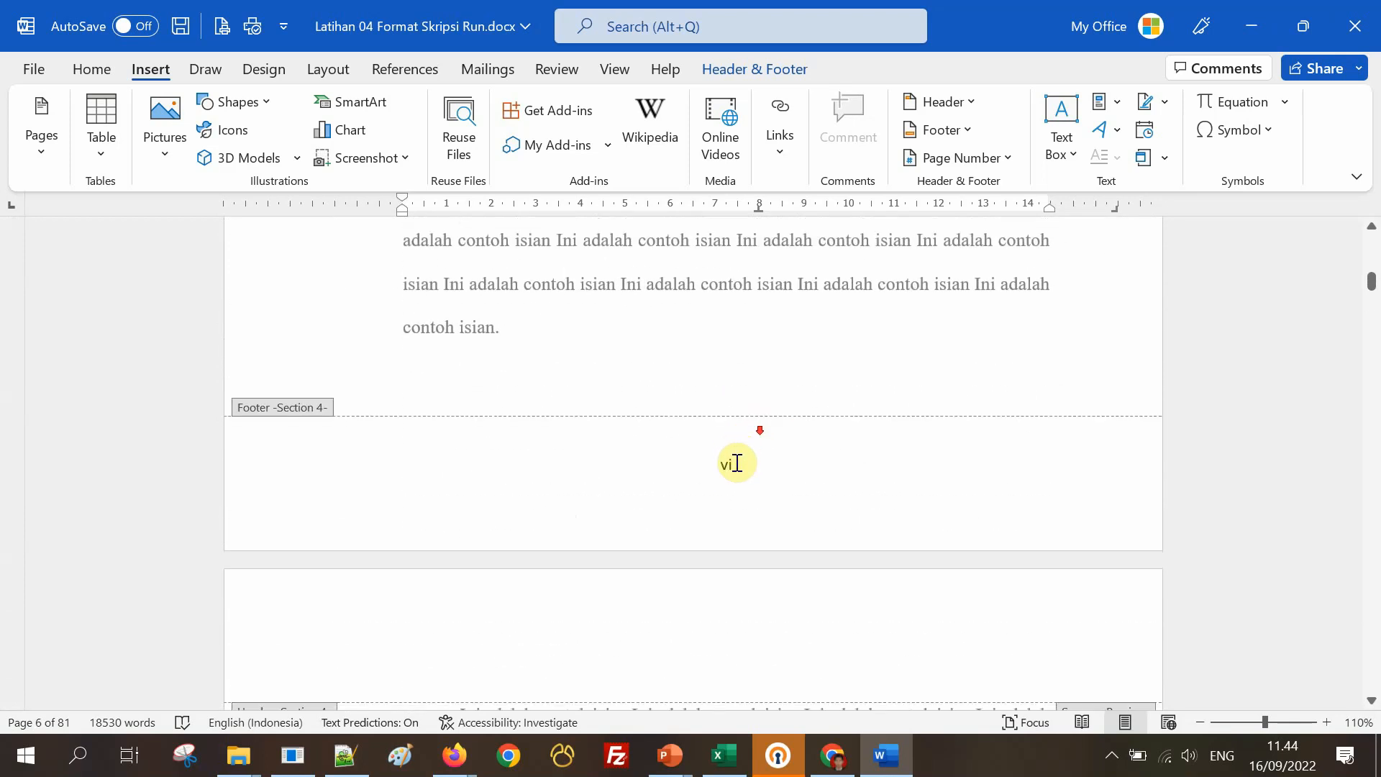
scroll(737, 462, down, 1)
scroll(741, 453, down, 9)
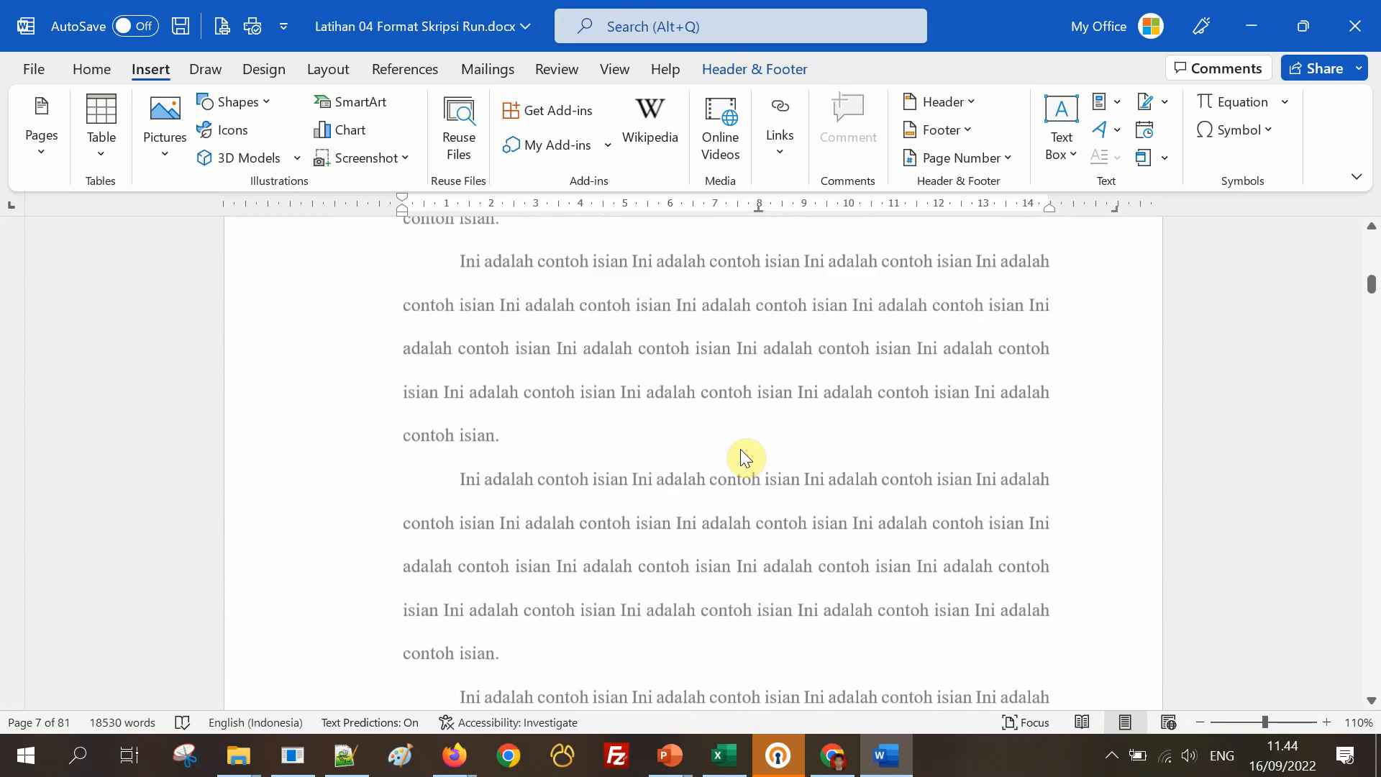
scroll(742, 457, down, 8)
scroll(741, 454, up, 7)
scroll(742, 461, down, 7)
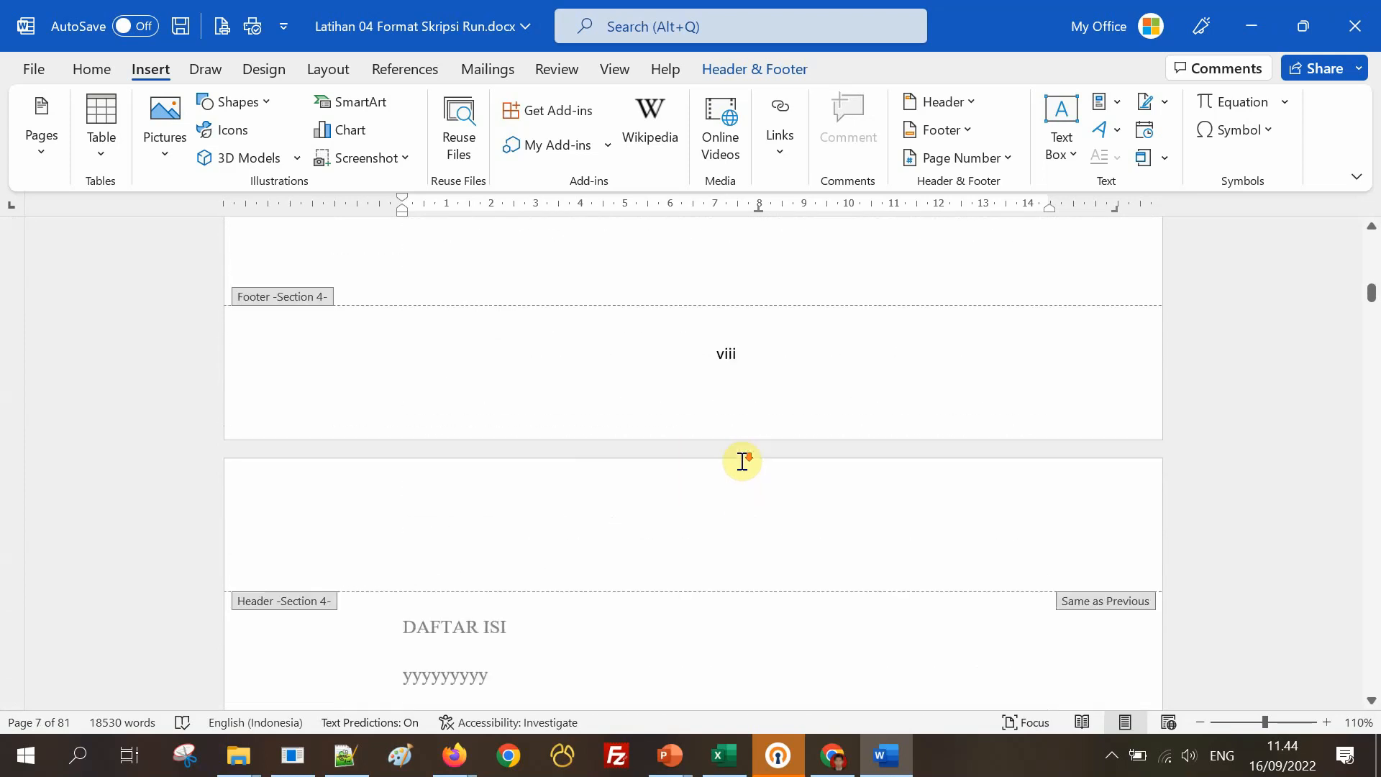
scroll(742, 461, down, 10)
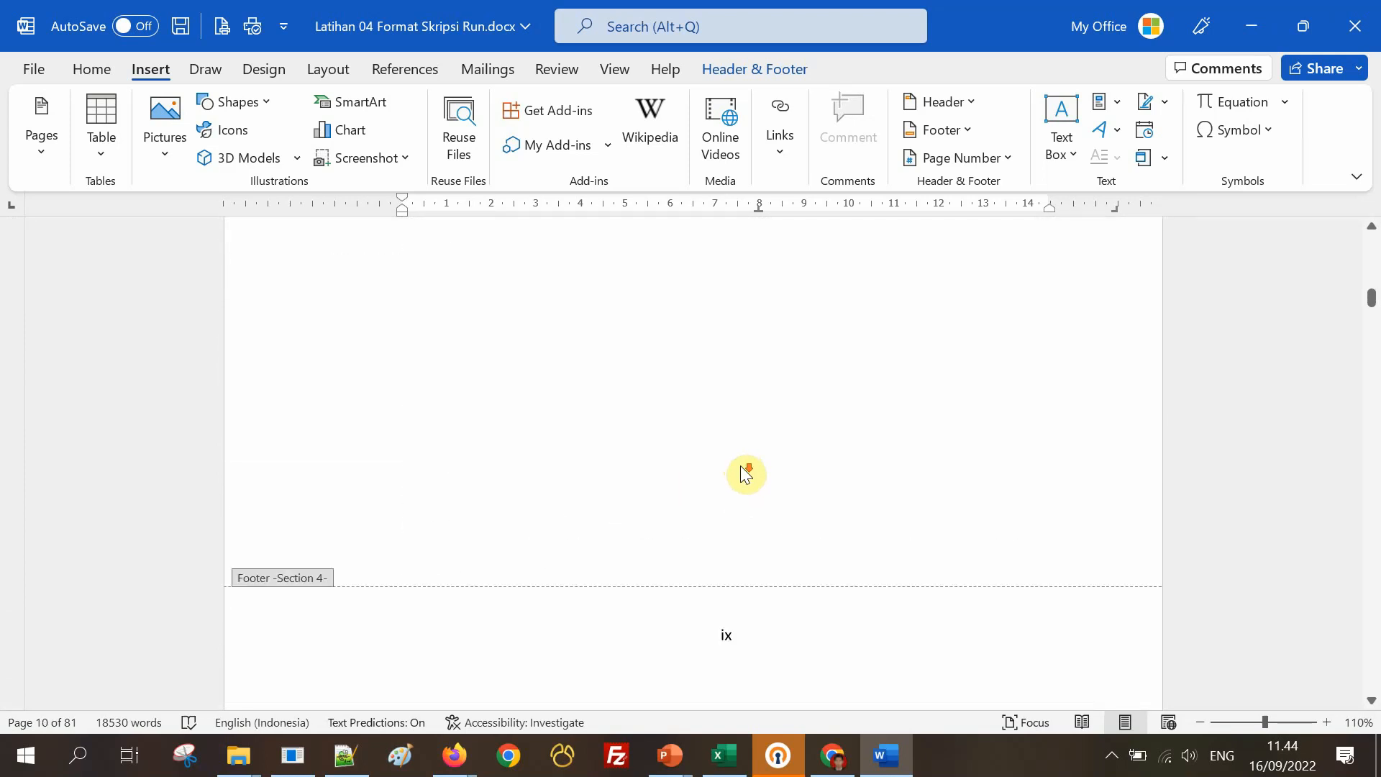
scroll(742, 467, down, 10)
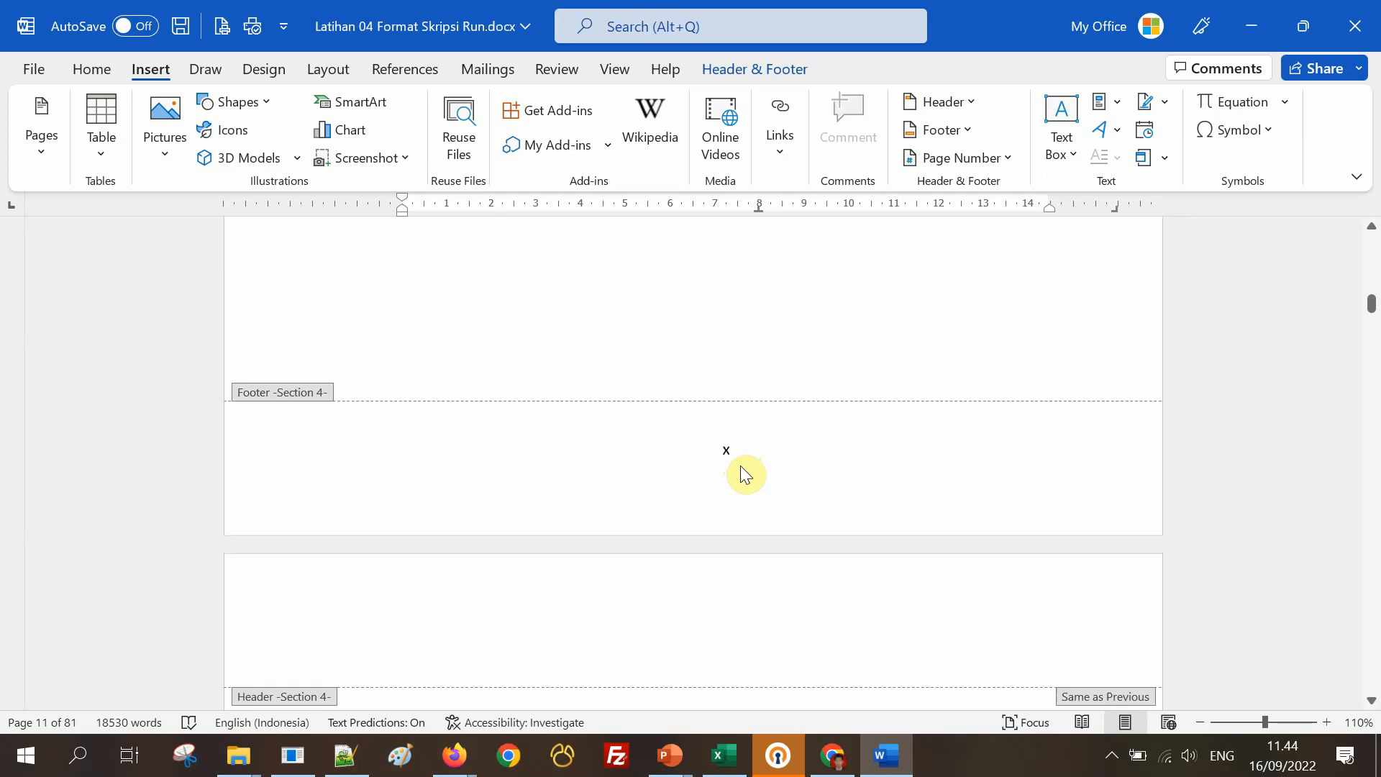
scroll(743, 471, down, 10)
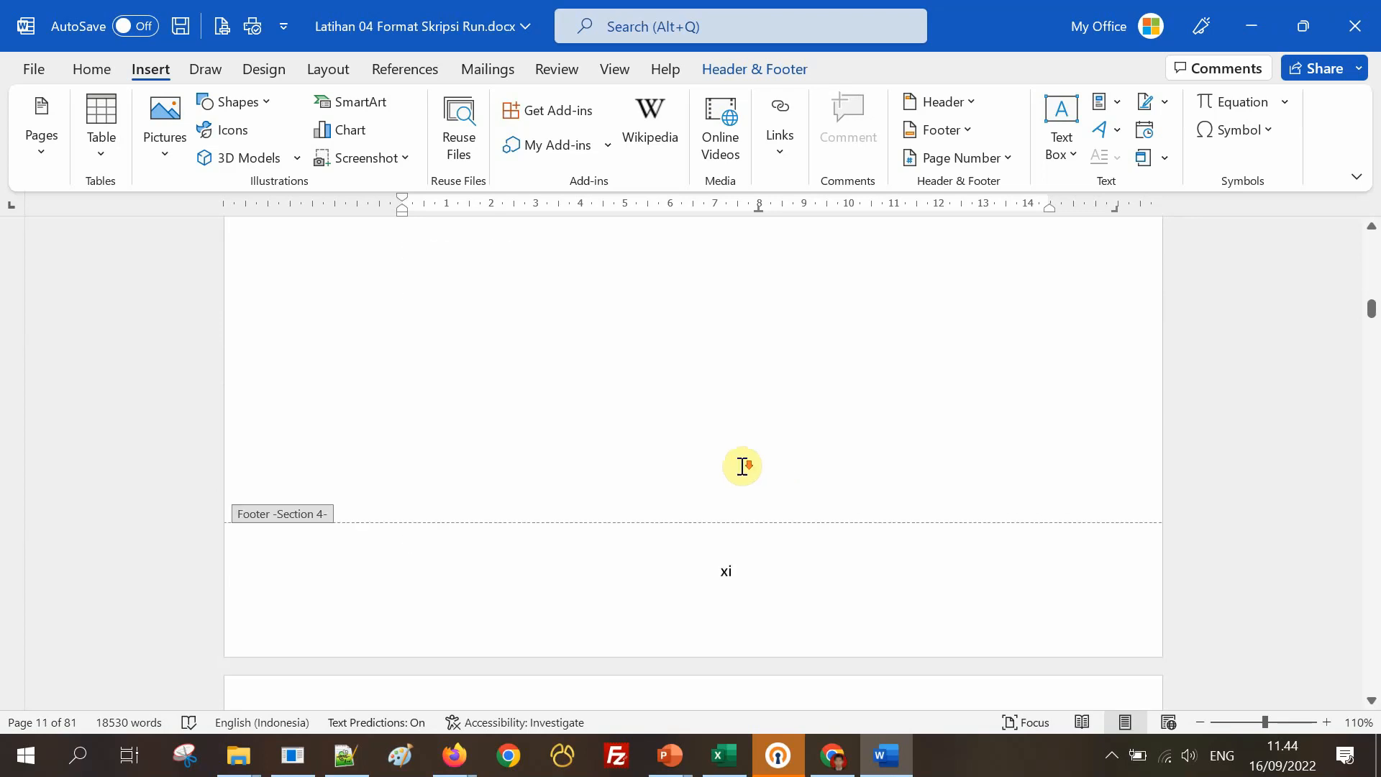
scroll(742, 466, down, 10)
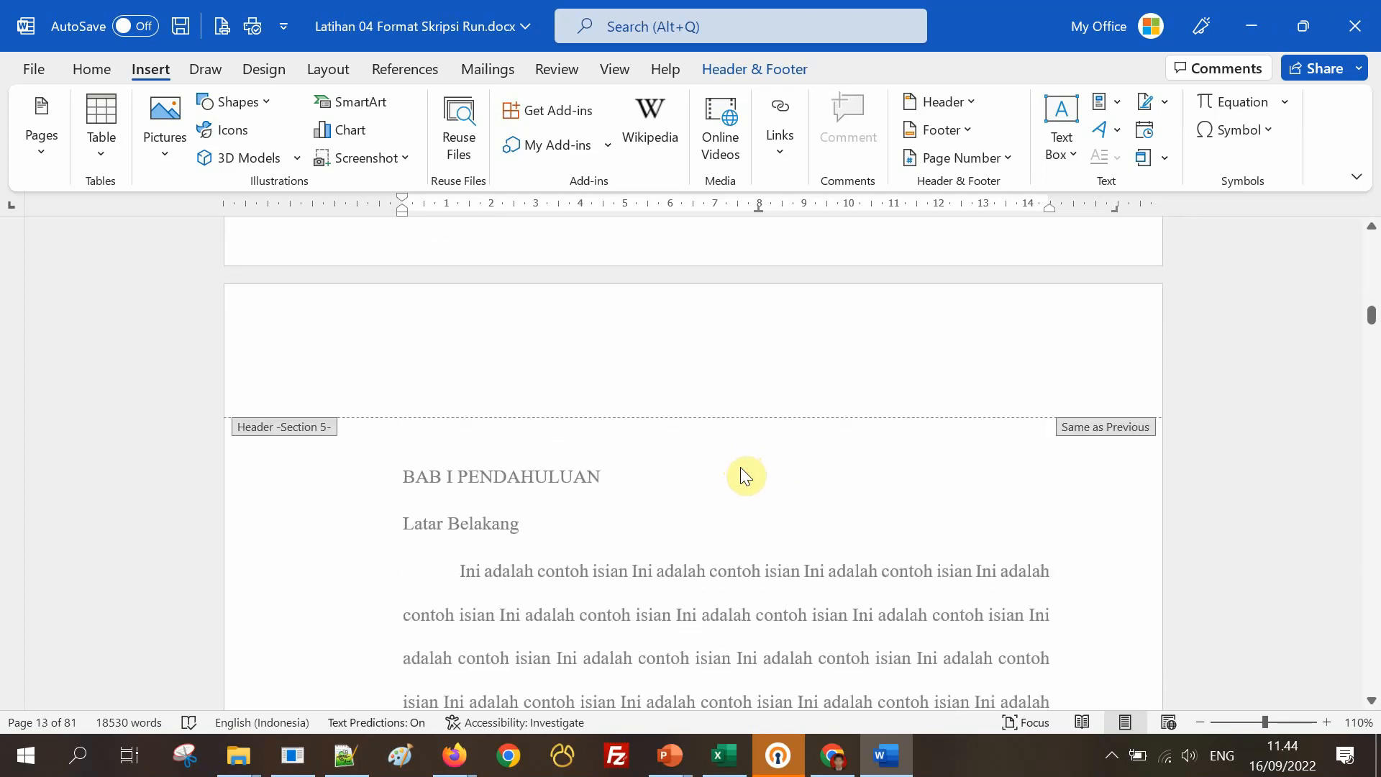
scroll(742, 466, up, 2)
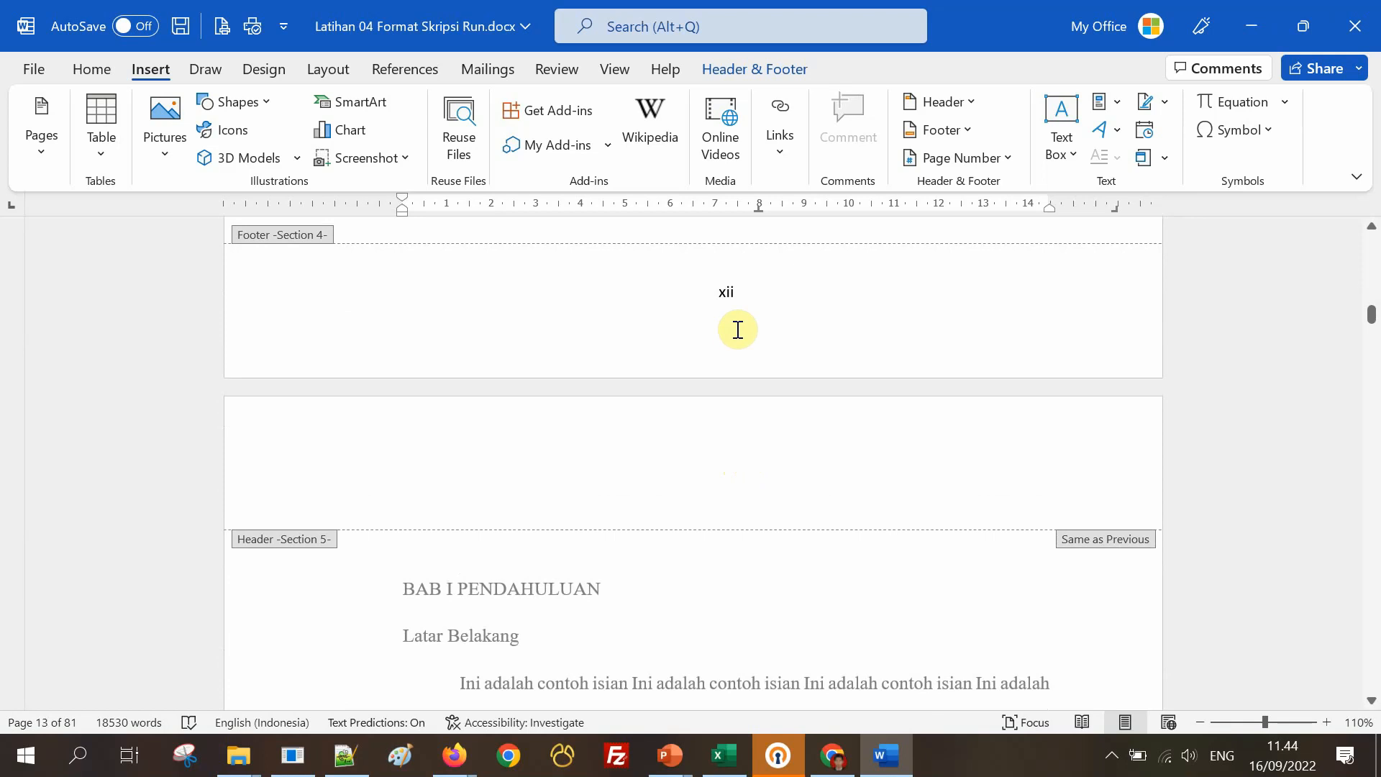
scroll(723, 403, down, 7)
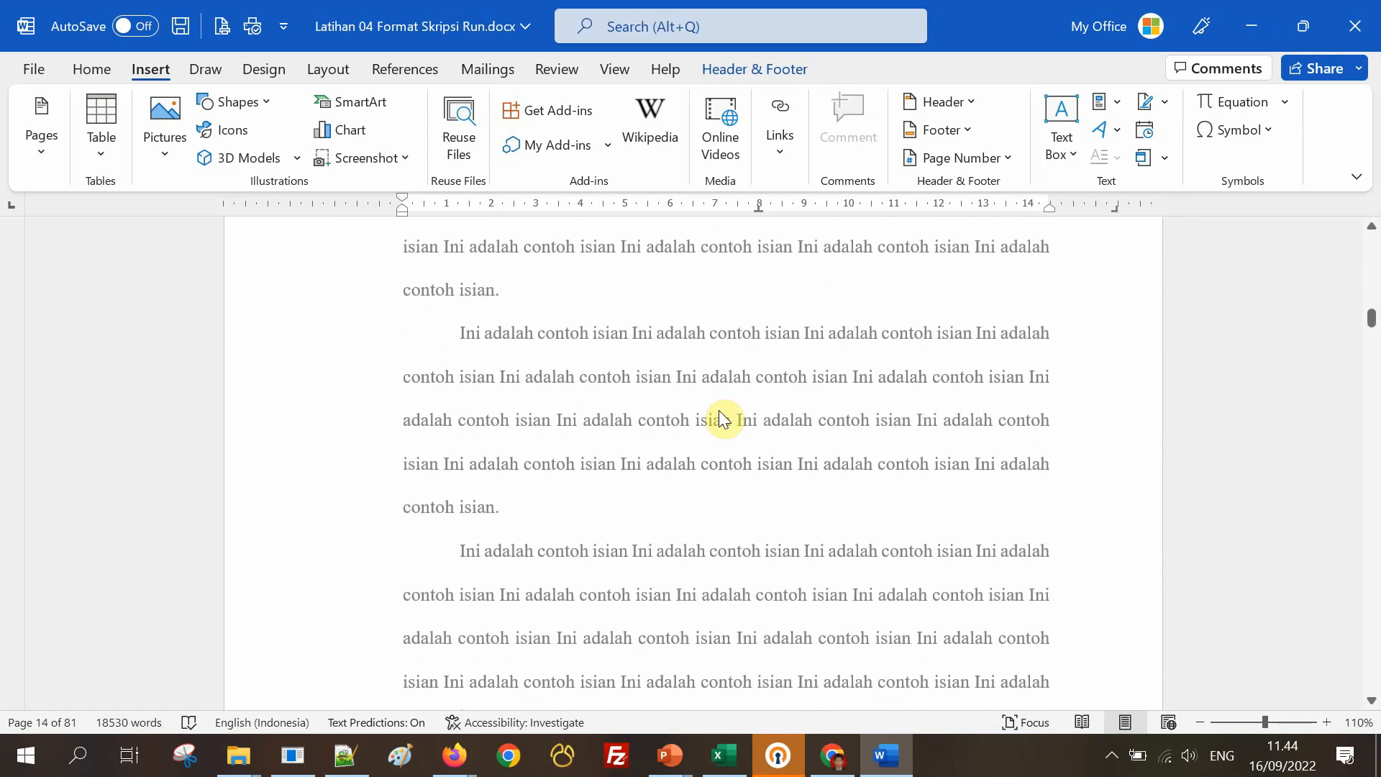
Unlink the section 5 header on the BAB I PENDAHULUAN page from the previous section.
scroll(727, 432, down, 2)
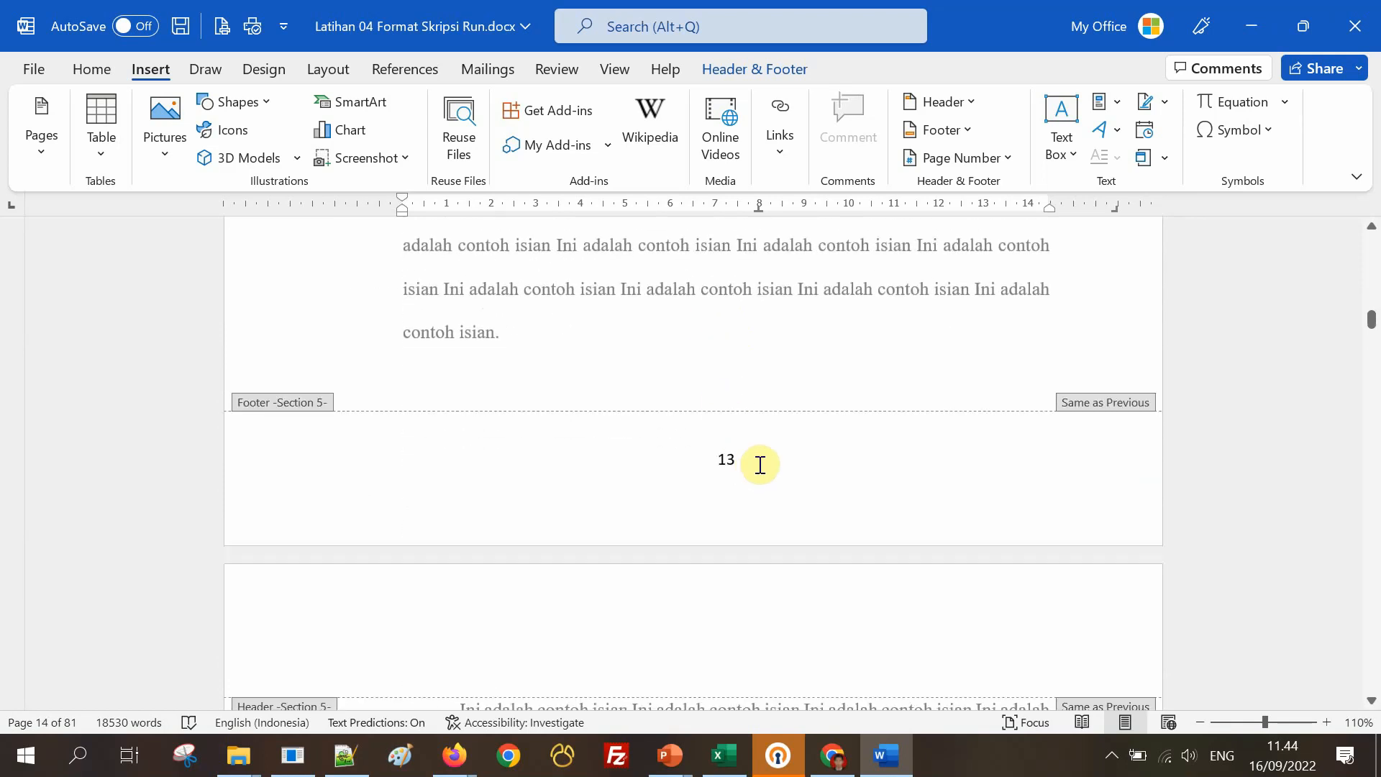
click(758, 463)
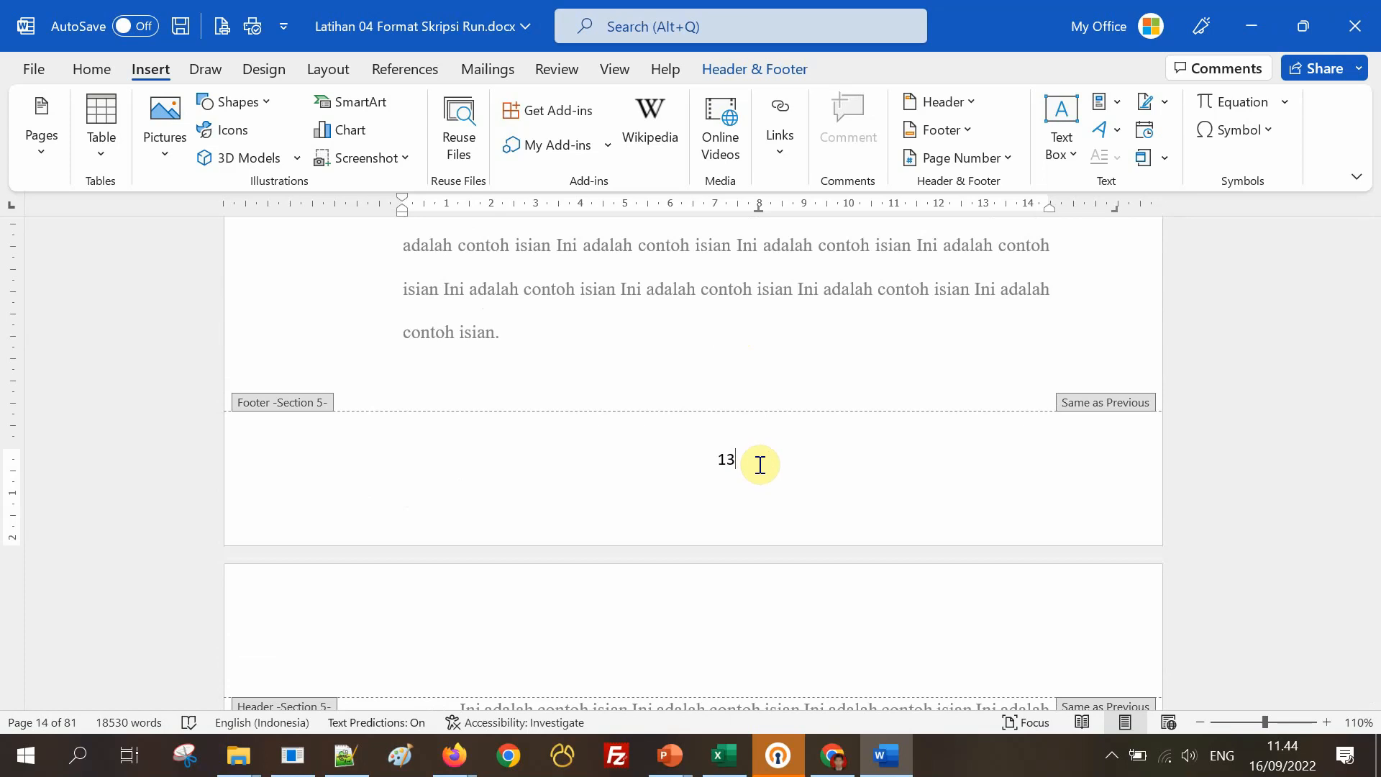
scroll(761, 463, down, 8)
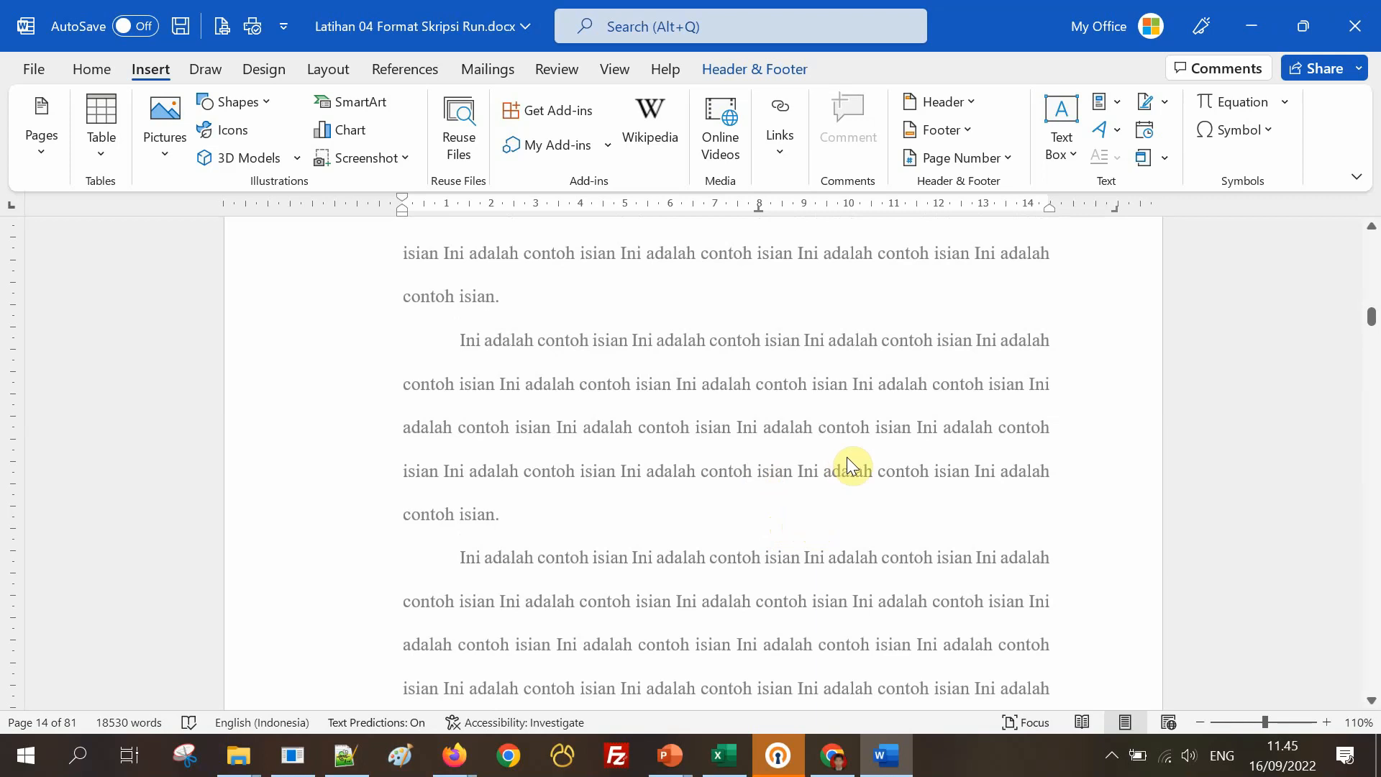
scroll(938, 478, down, 1)
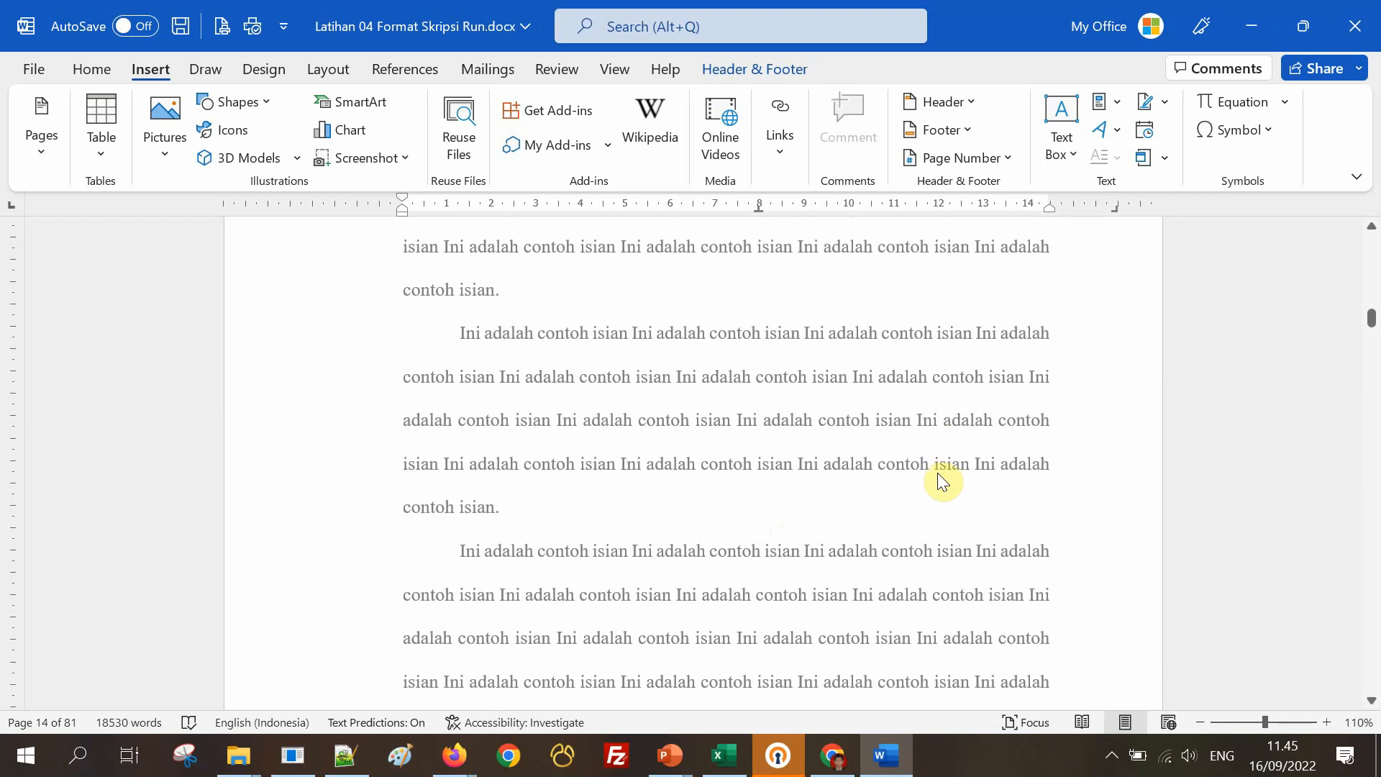
scroll(944, 484, up, 5)
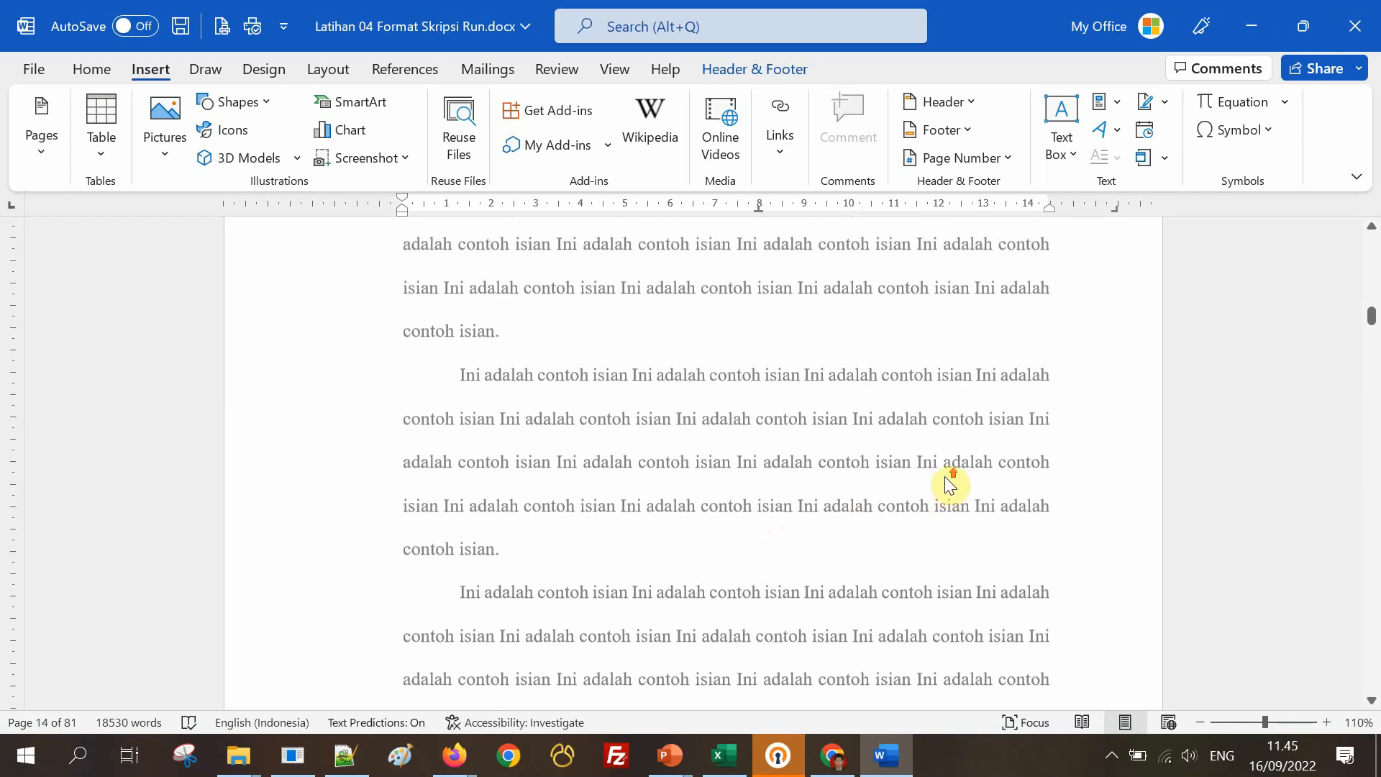
click(701, 347)
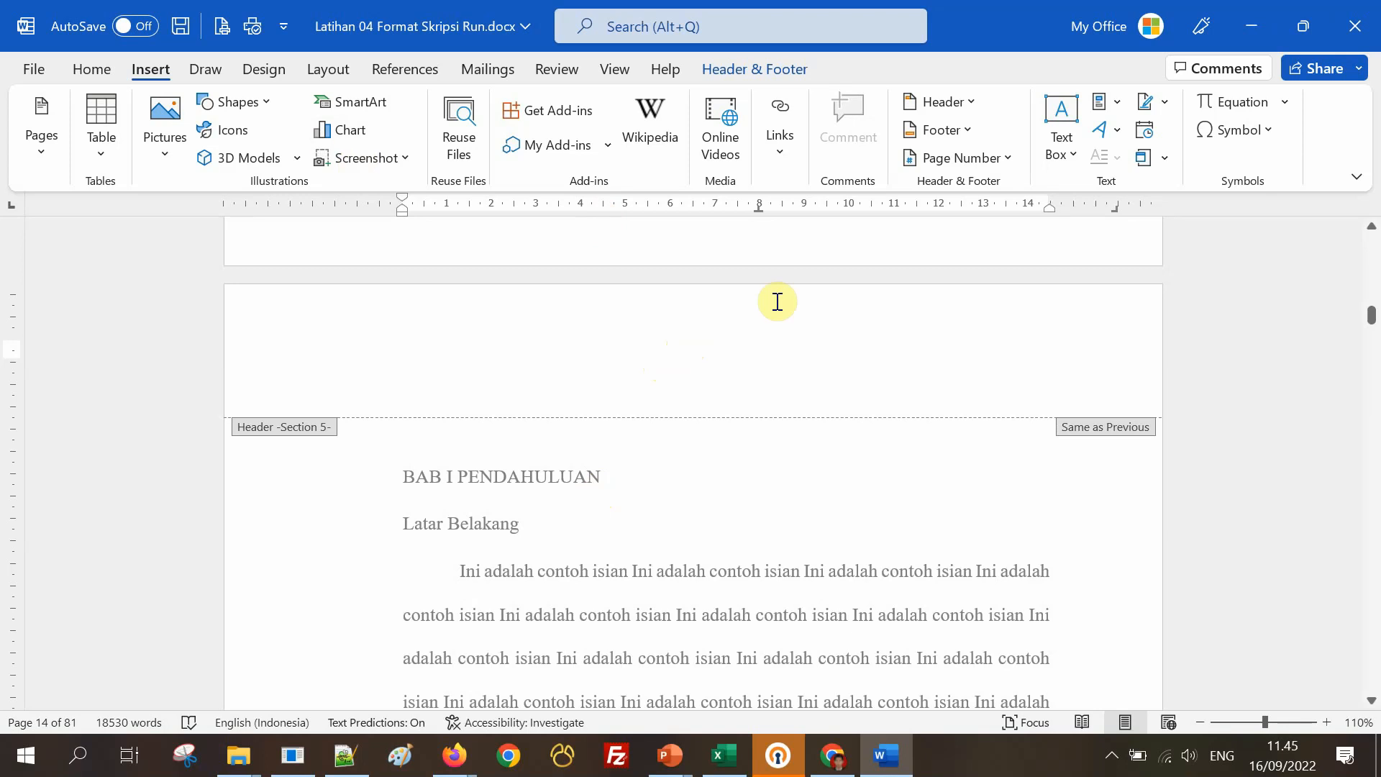
click(745, 70)
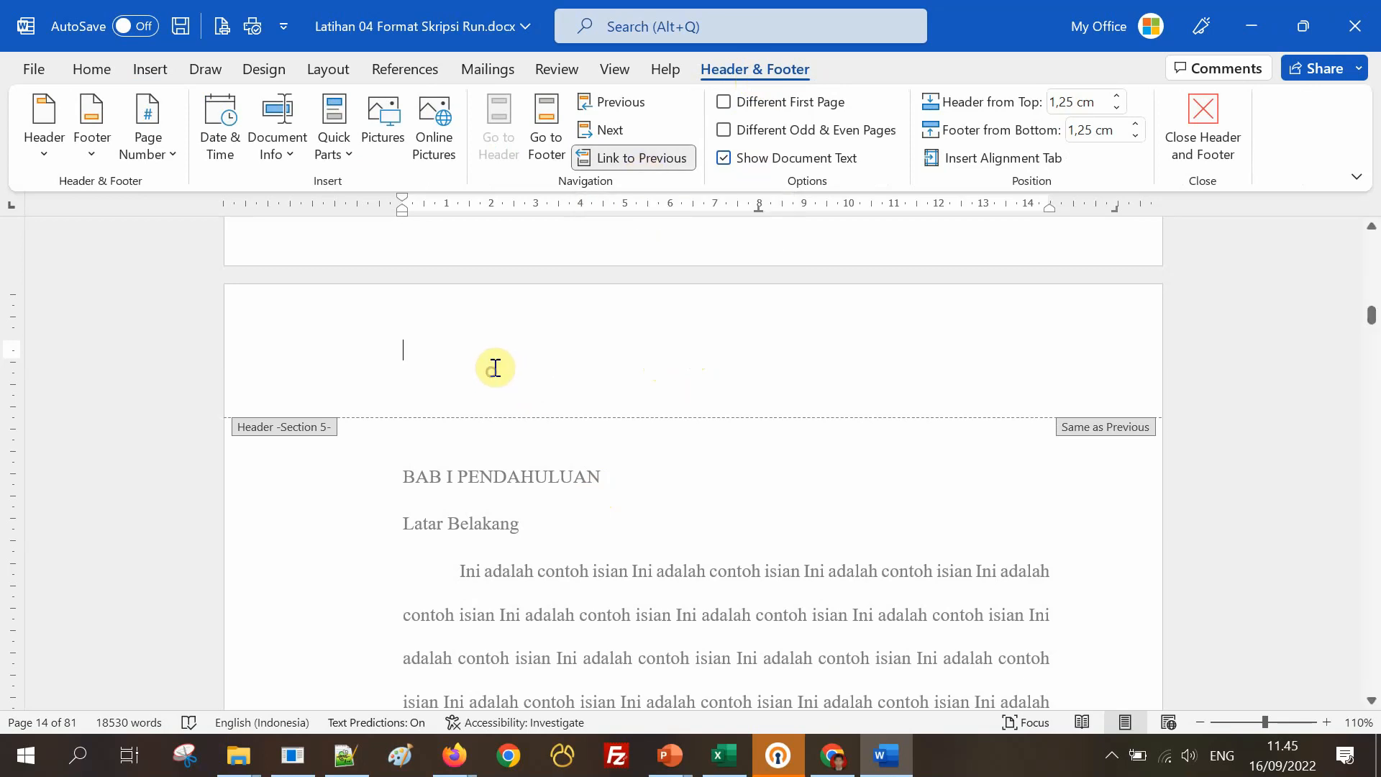
click(637, 161)
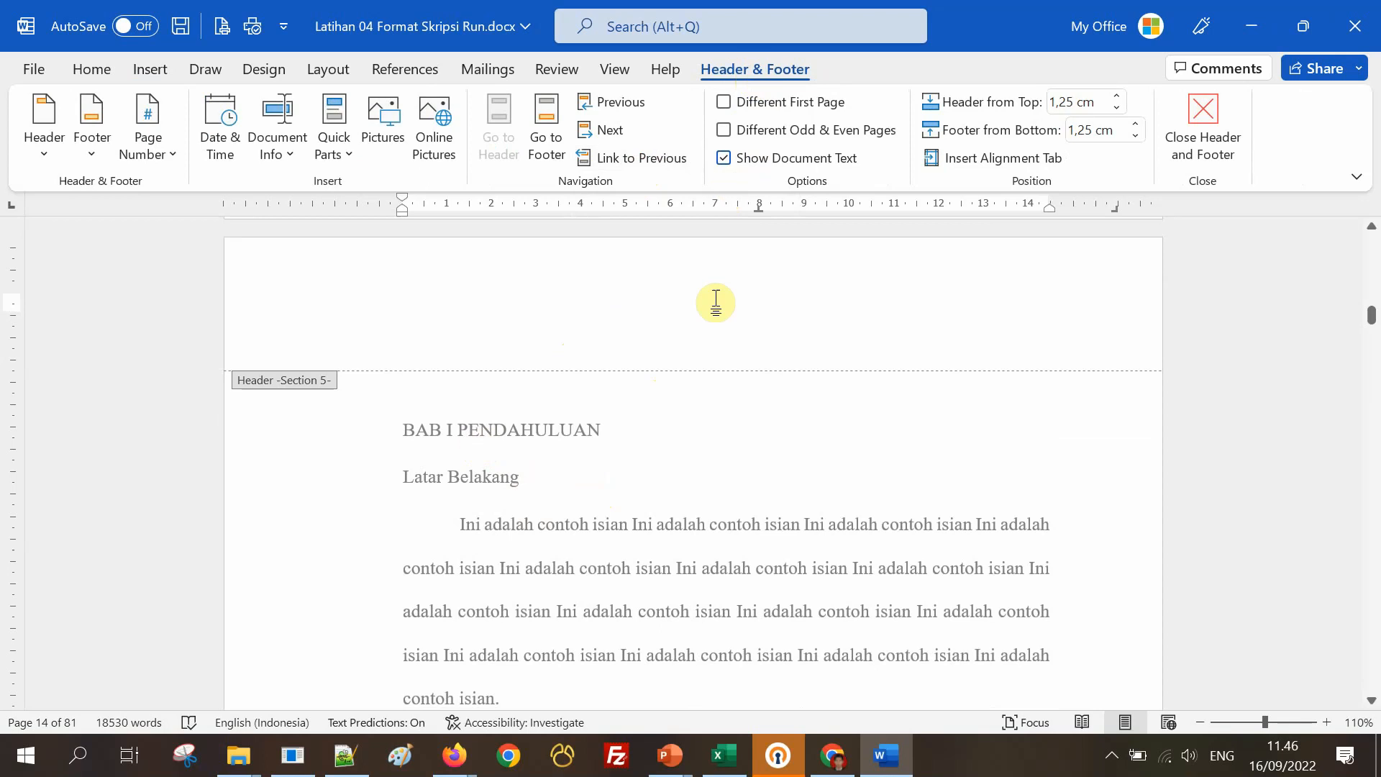
Enable a different first page for section 5 and unlink its first-page header and footer from the previous section.
click(727, 101)
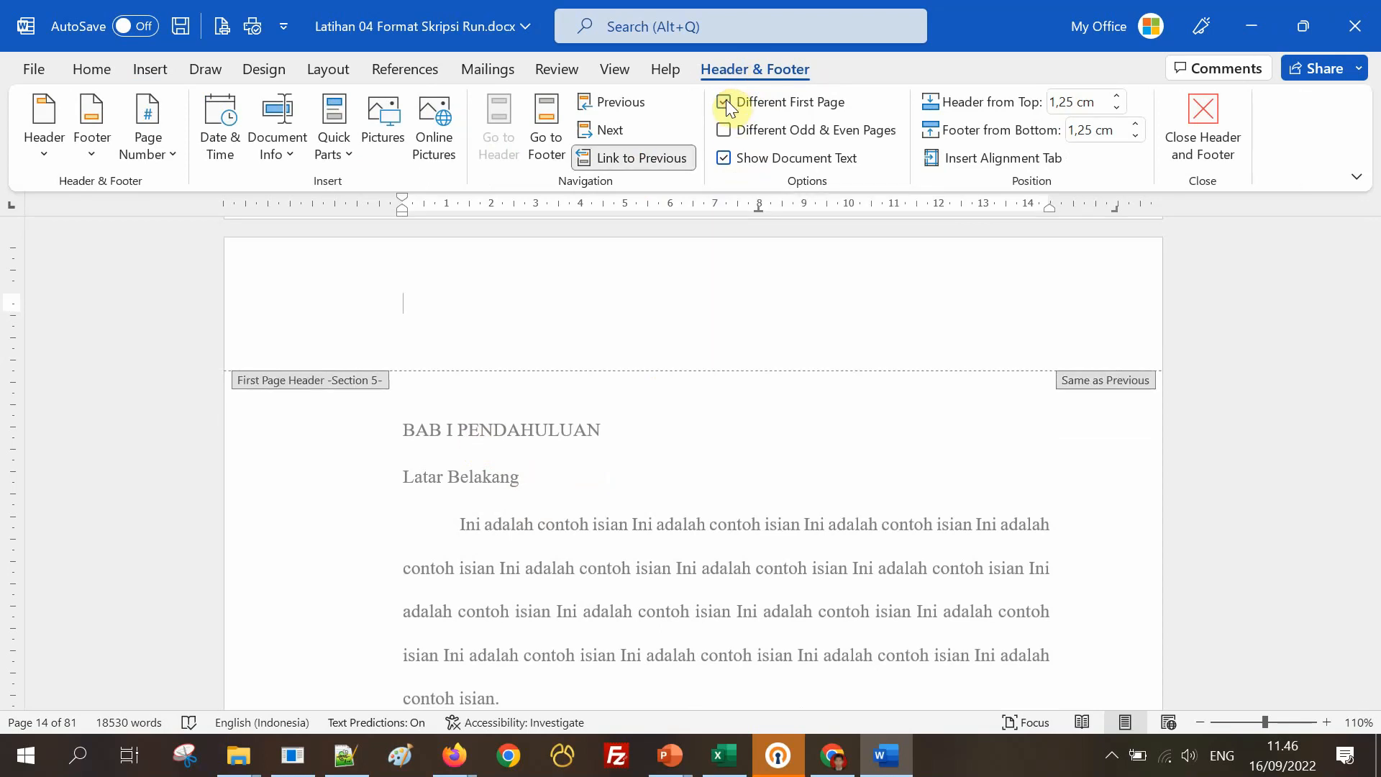
click(669, 158)
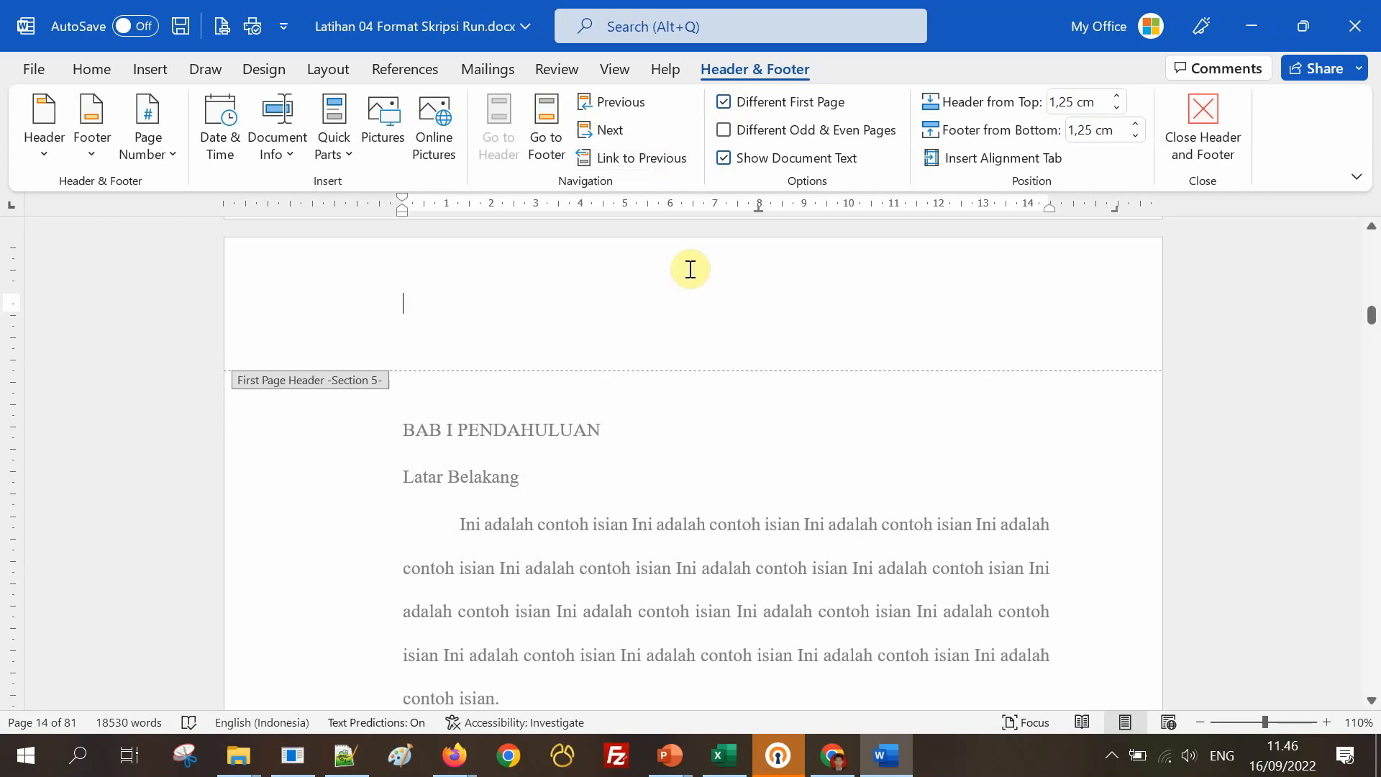
scroll(692, 338, up, 3)
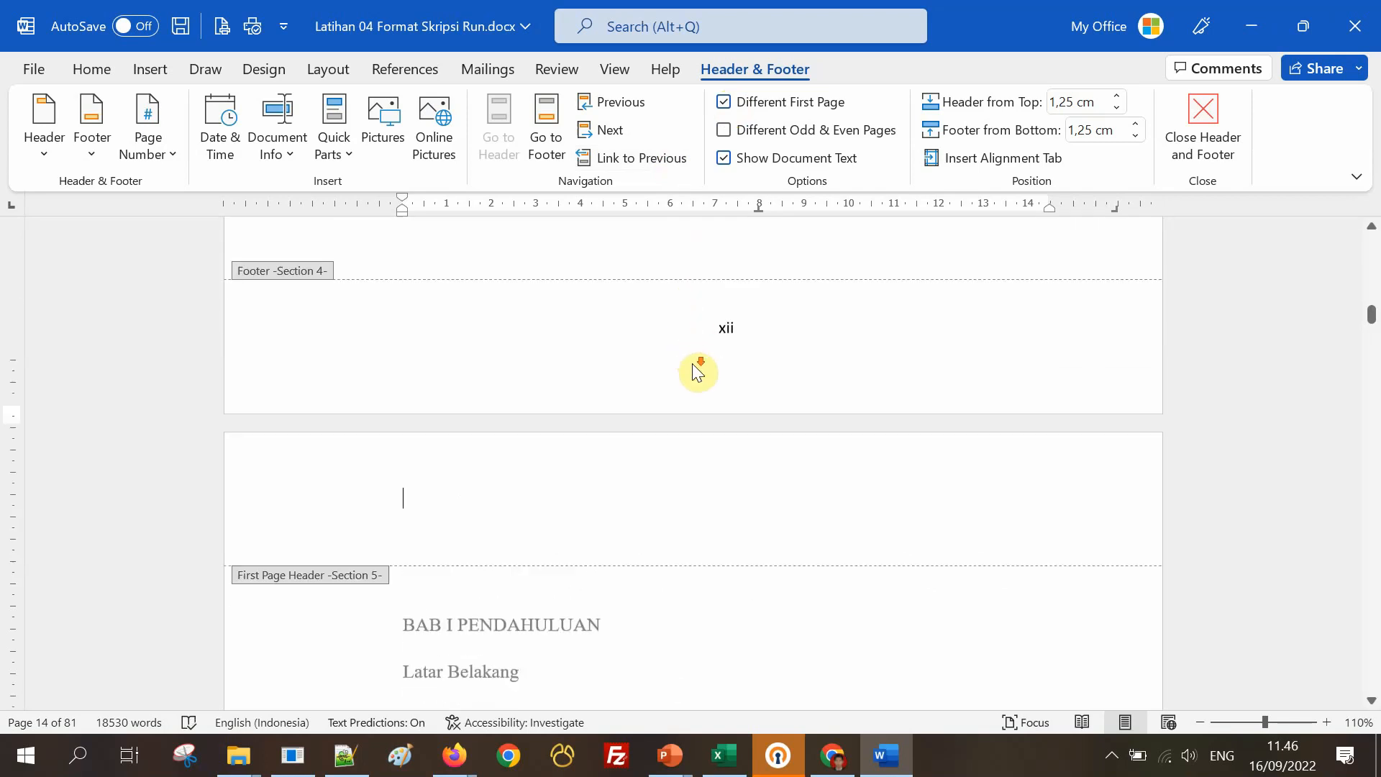
scroll(697, 372, down, 15)
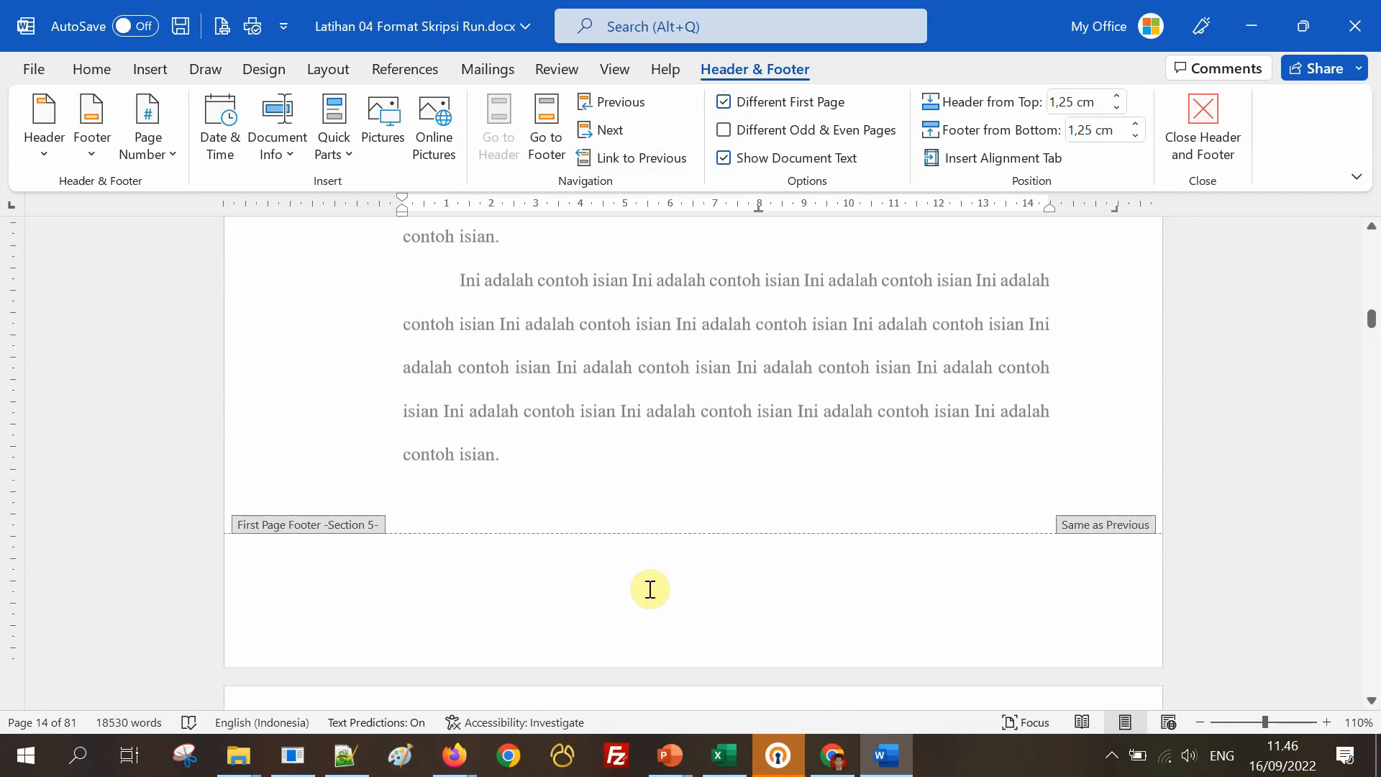
scroll(644, 587, down, 1)
click(628, 520)
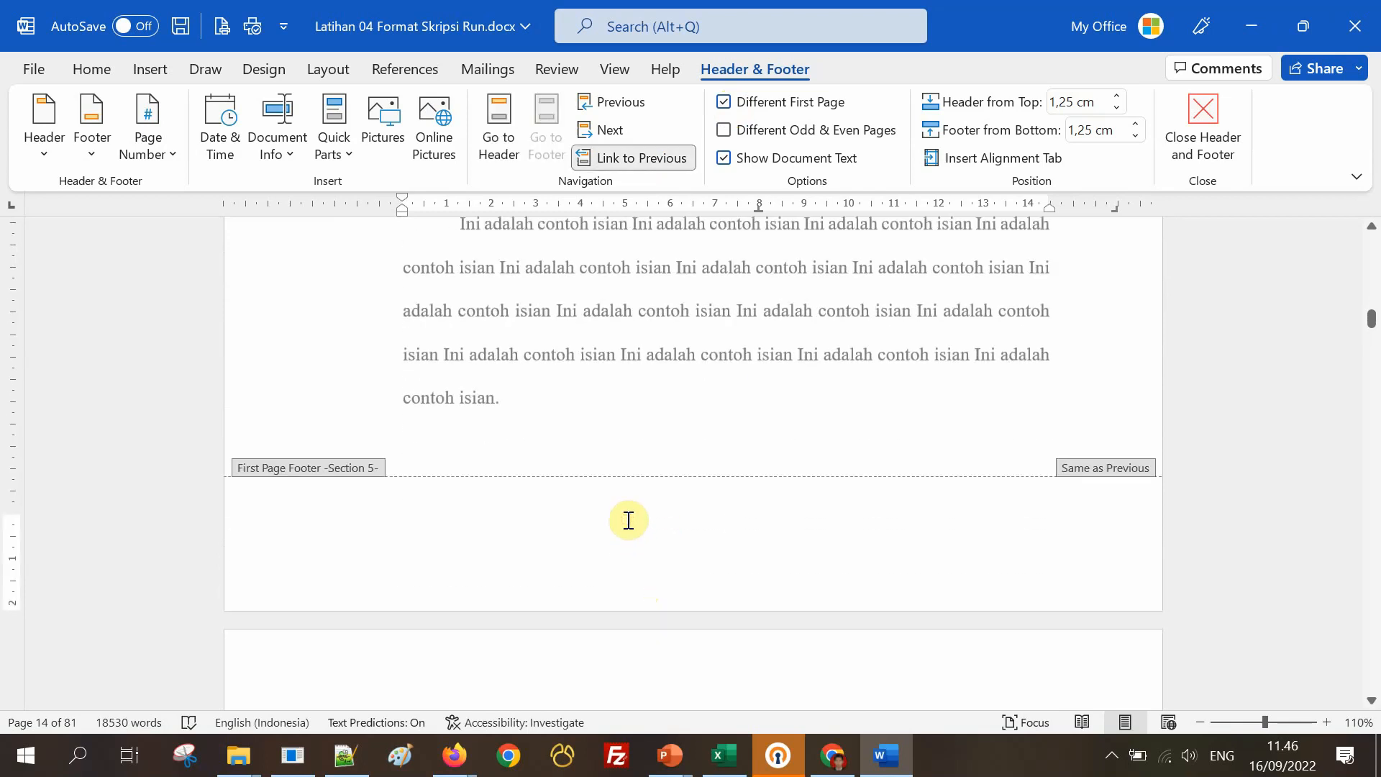
click(643, 159)
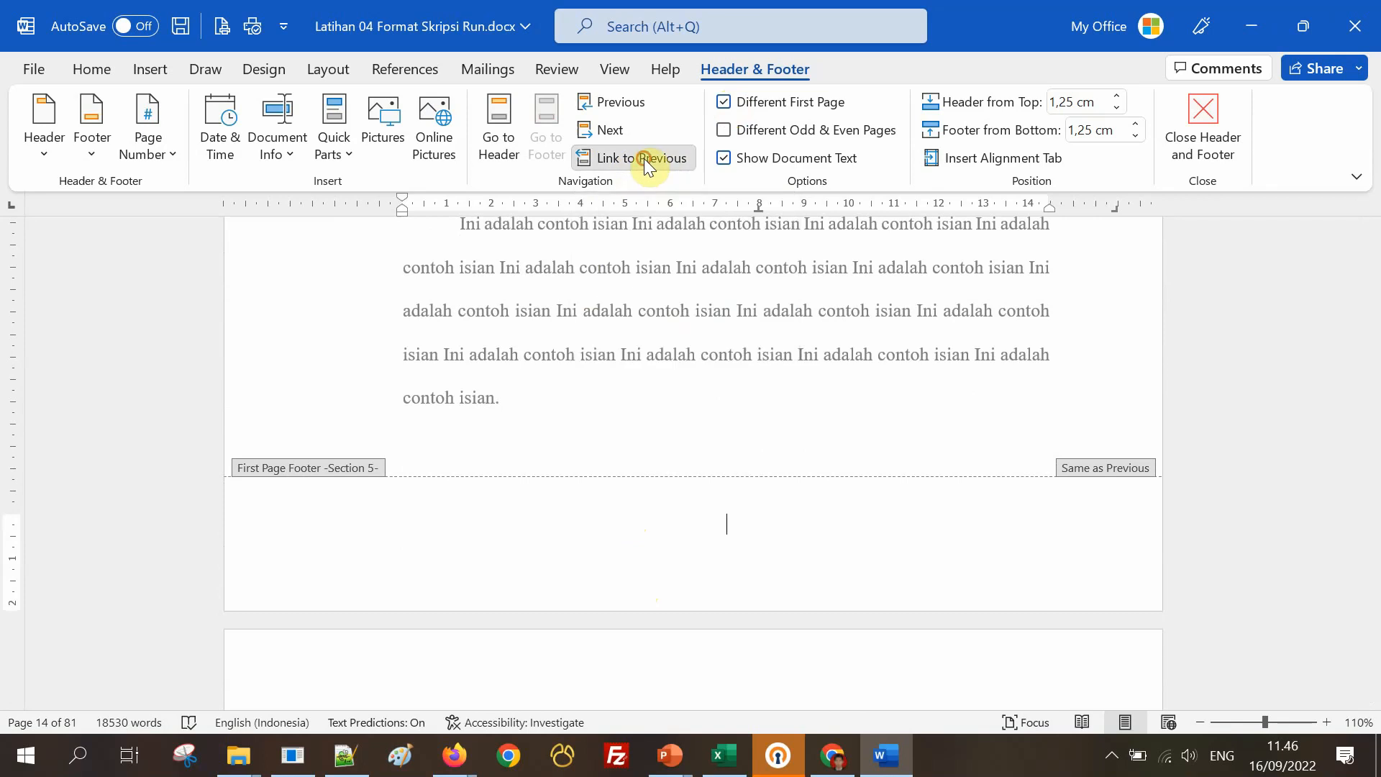
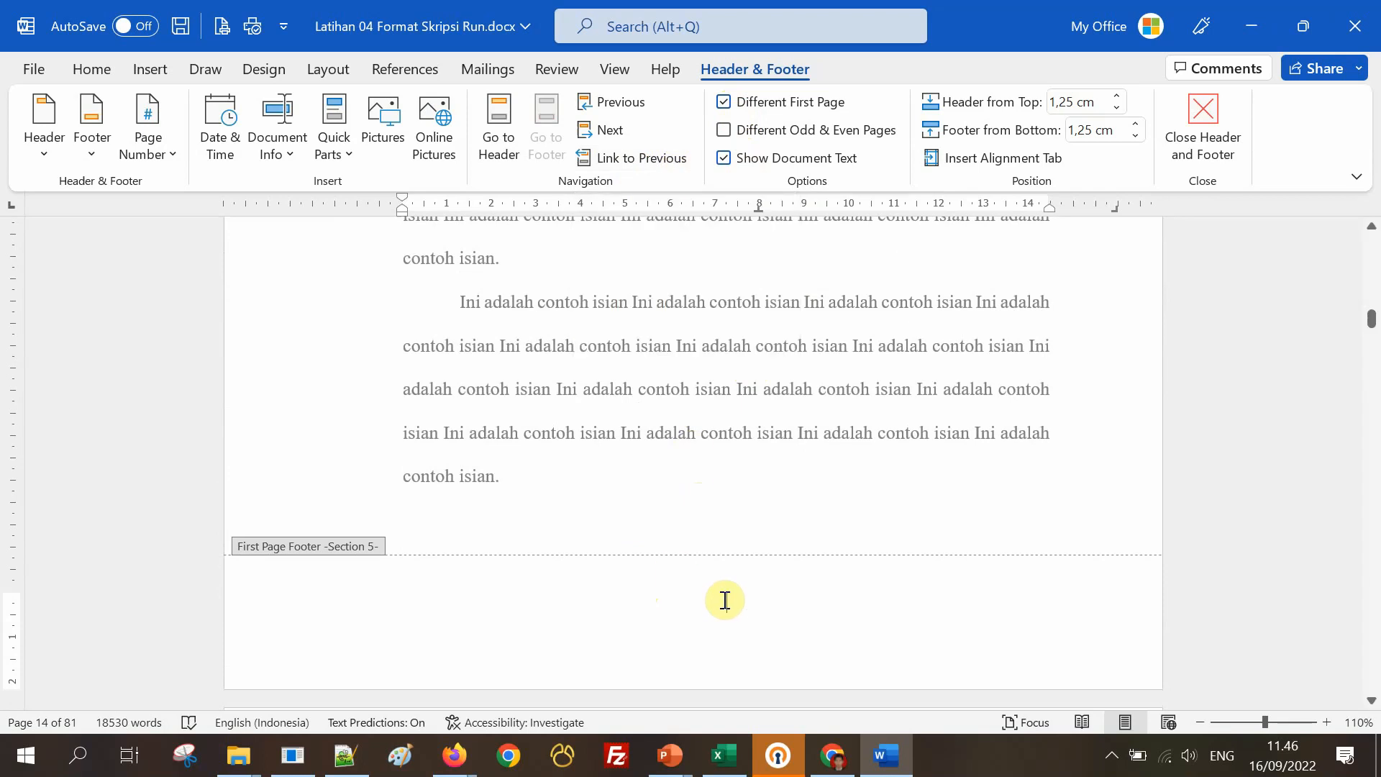
Set the page numbering of section 5, beginning at BAB I PENDAHULUAN, to start at 1.
click(158, 72)
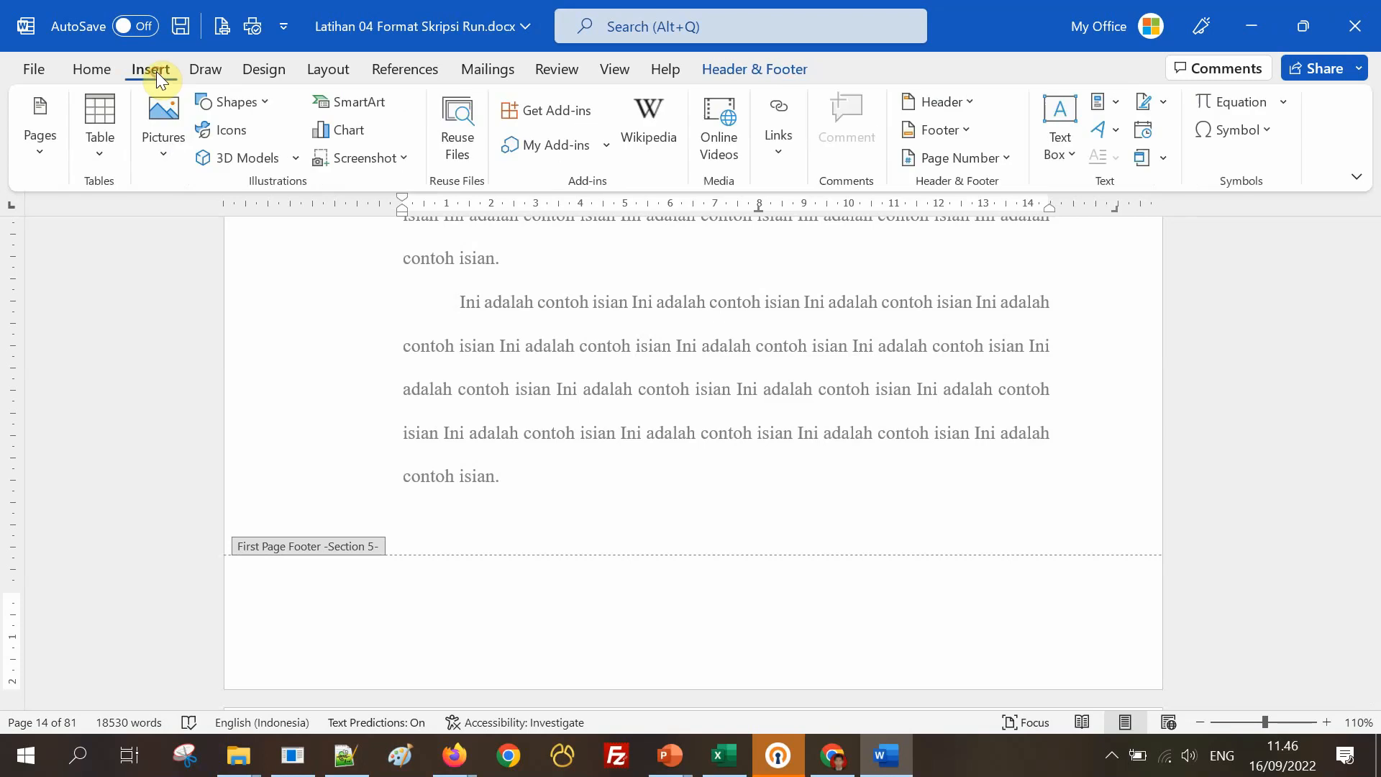
click(956, 159)
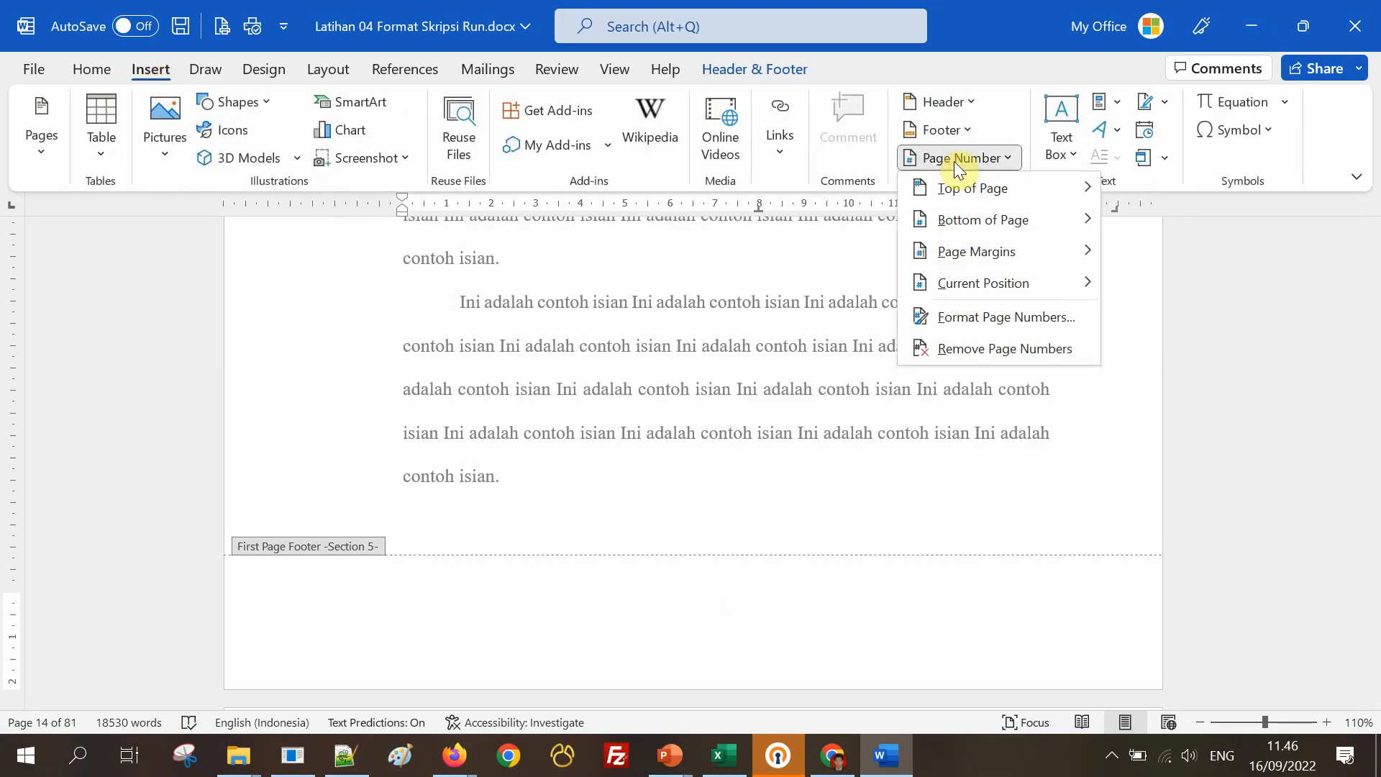
click(993, 318)
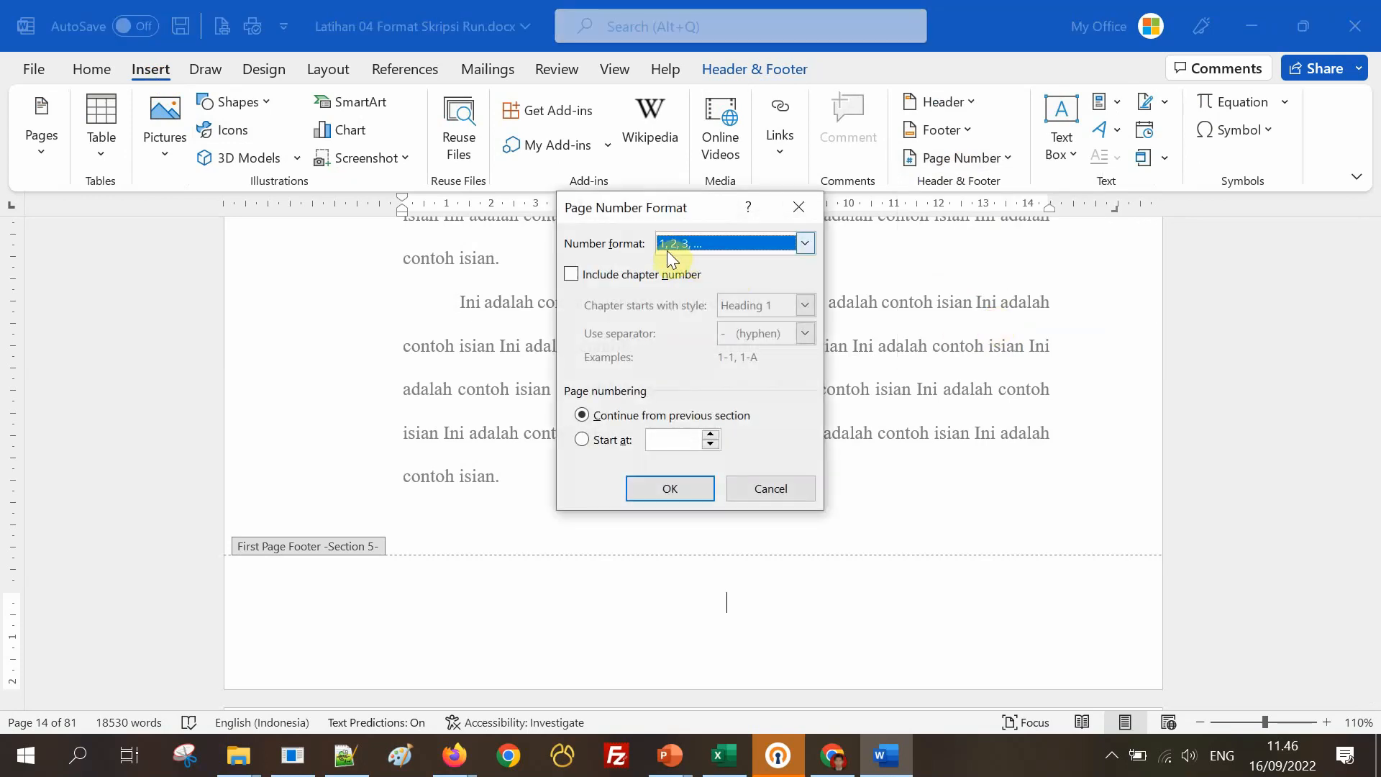
click(678, 440)
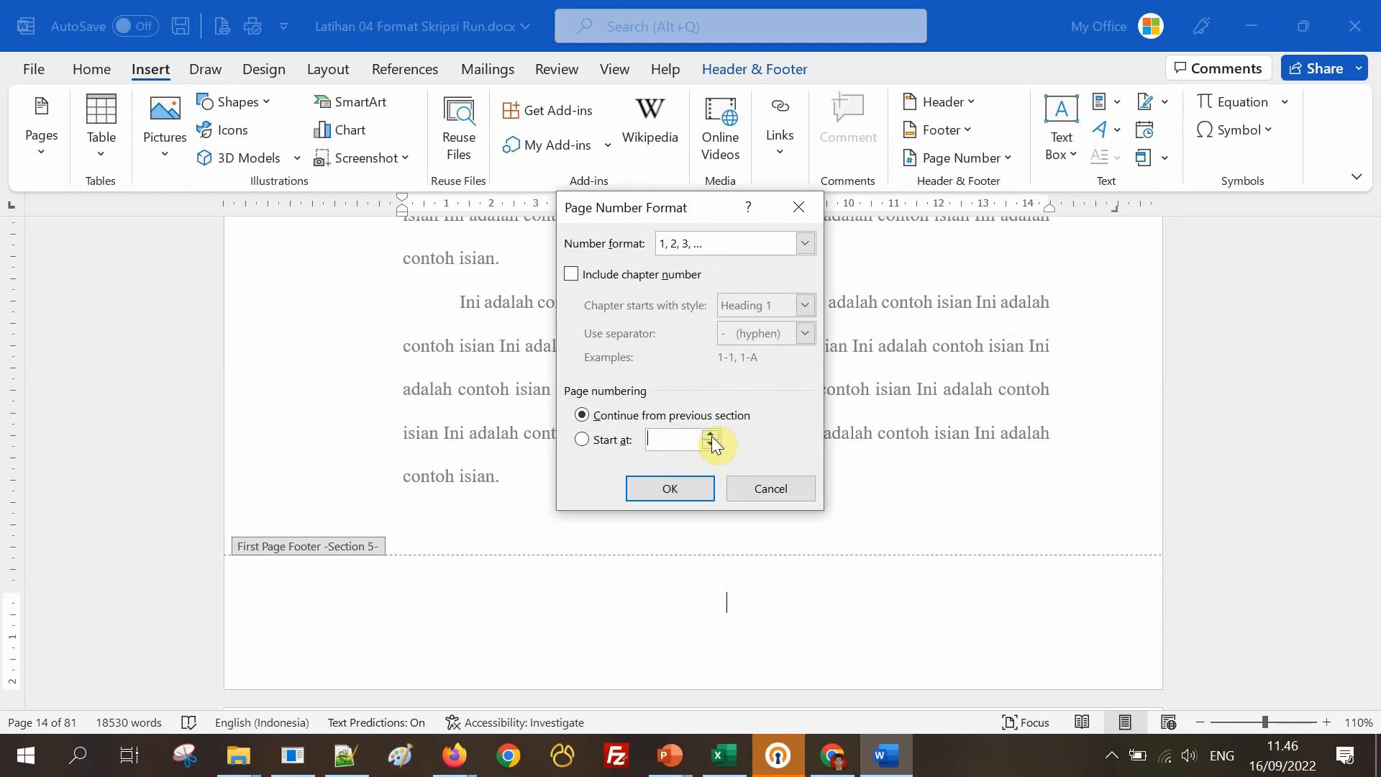
click(711, 435)
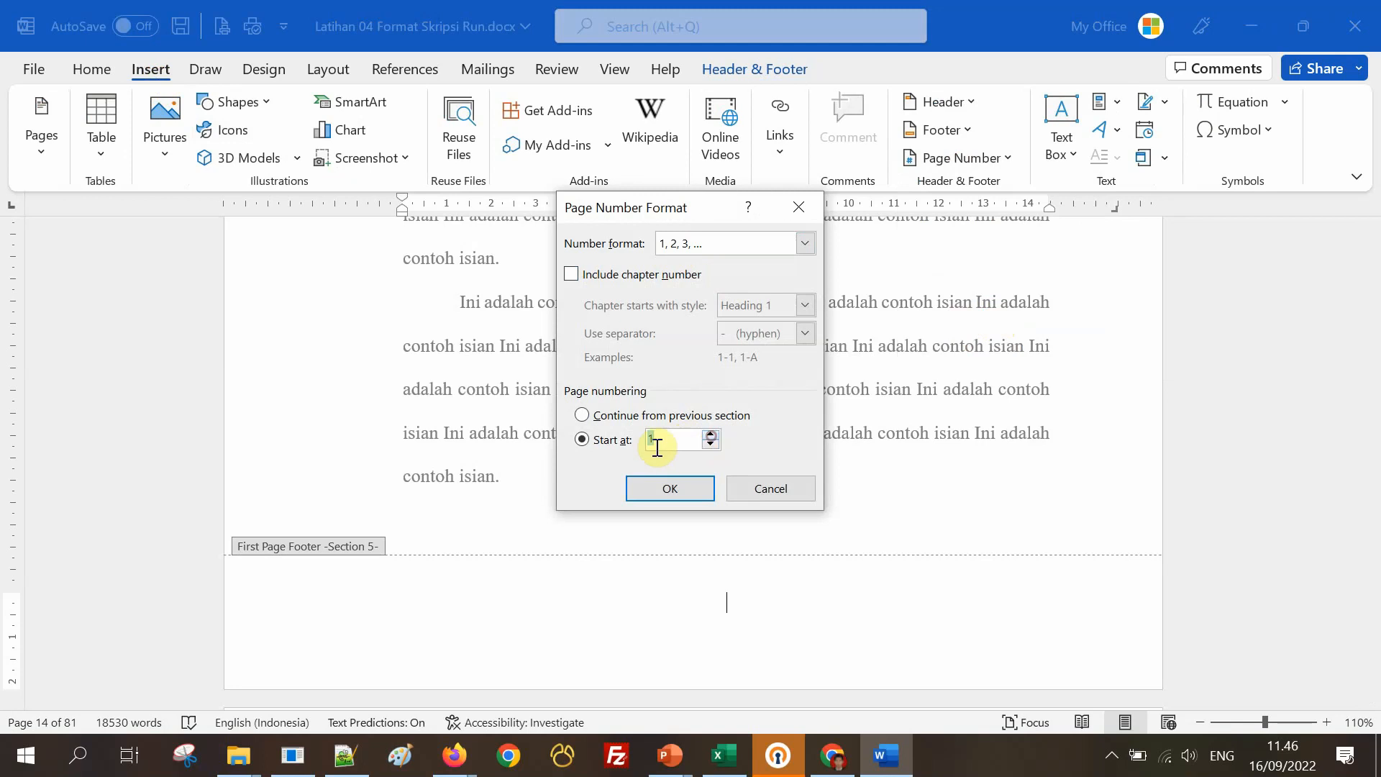
click(680, 489)
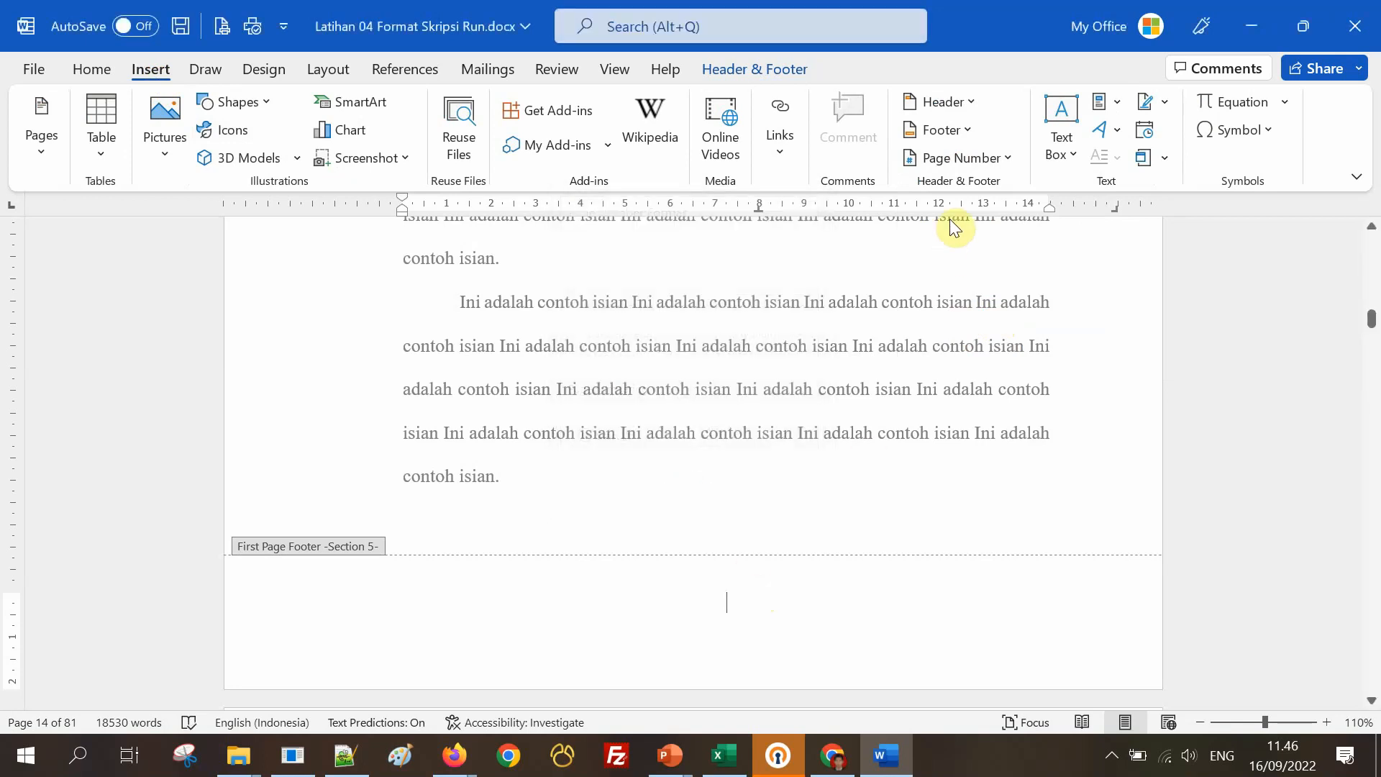
Insert a centred Plain Number 2 page number at the bottom of section 5's first page.
click(958, 160)
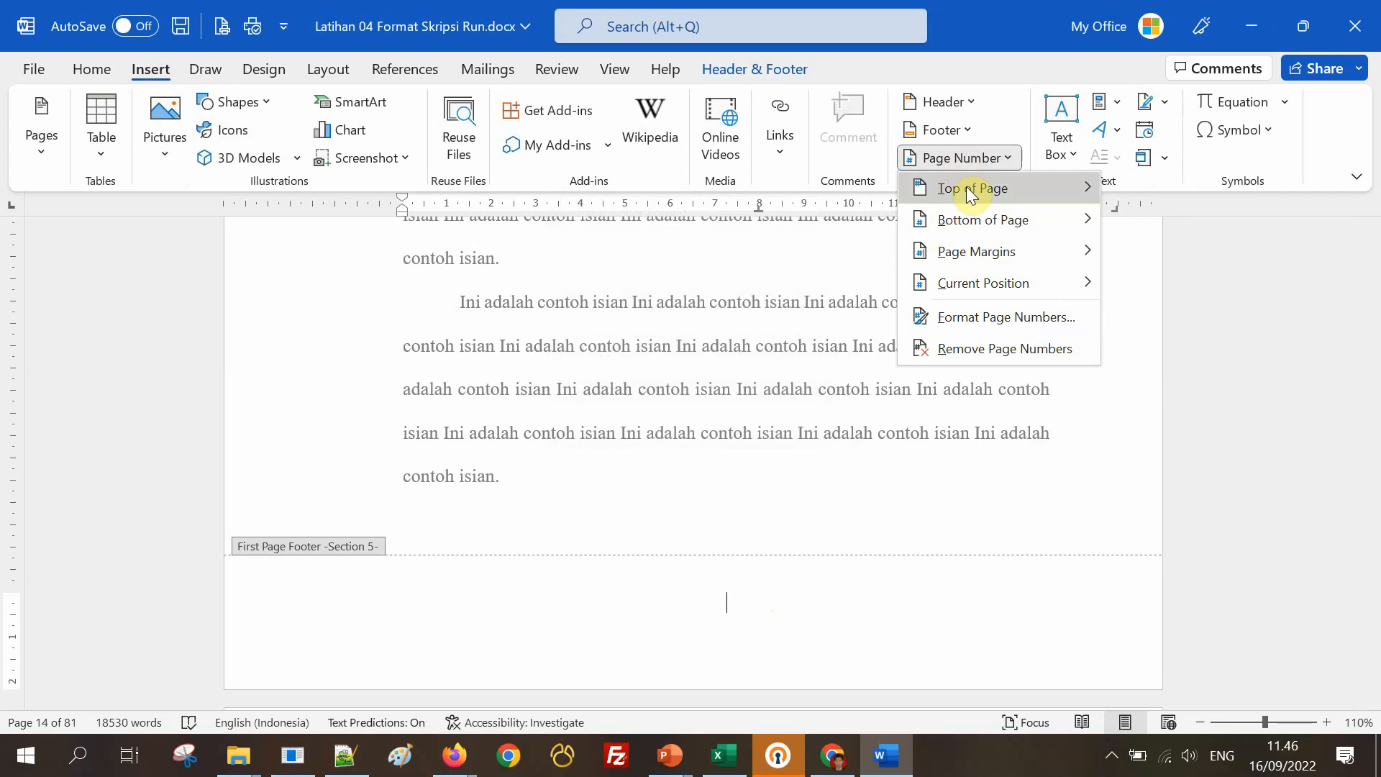
mouse_move(969, 221)
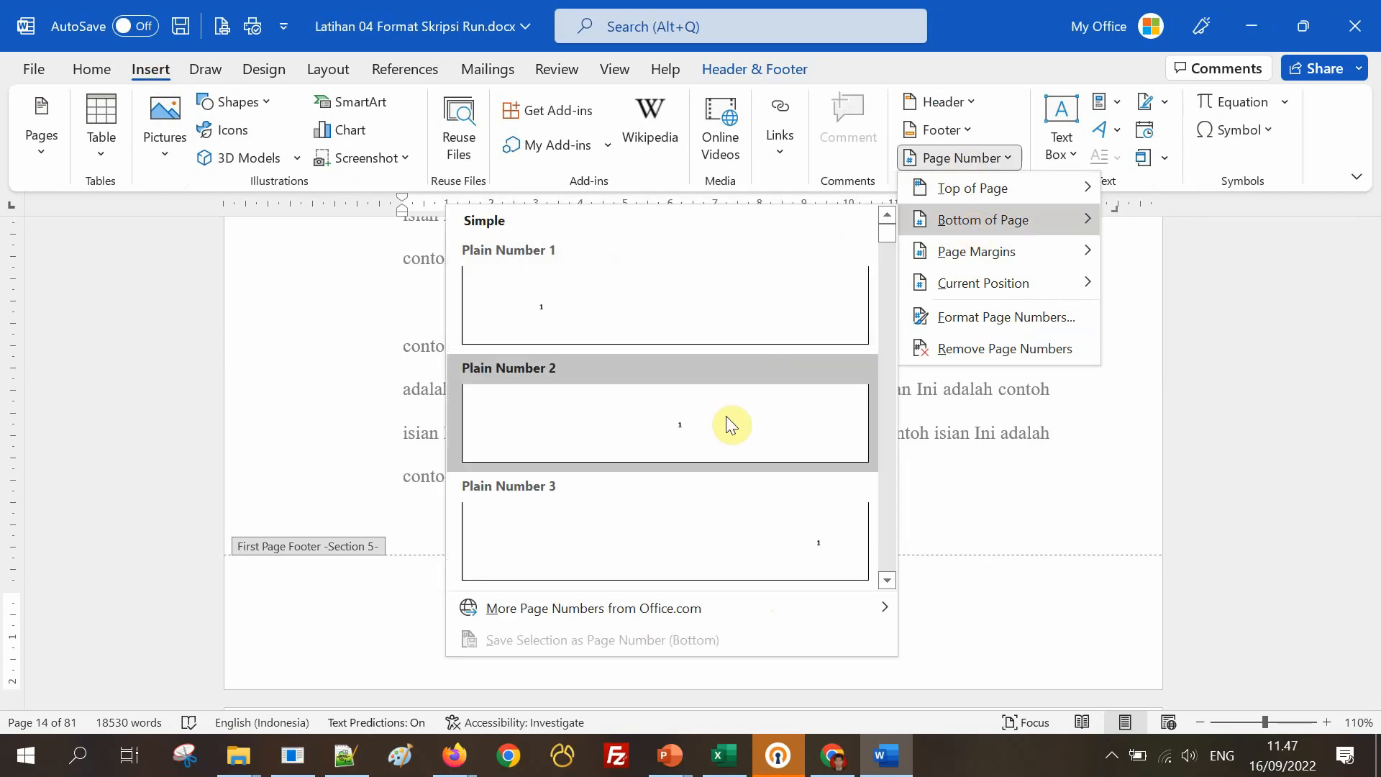
click(686, 421)
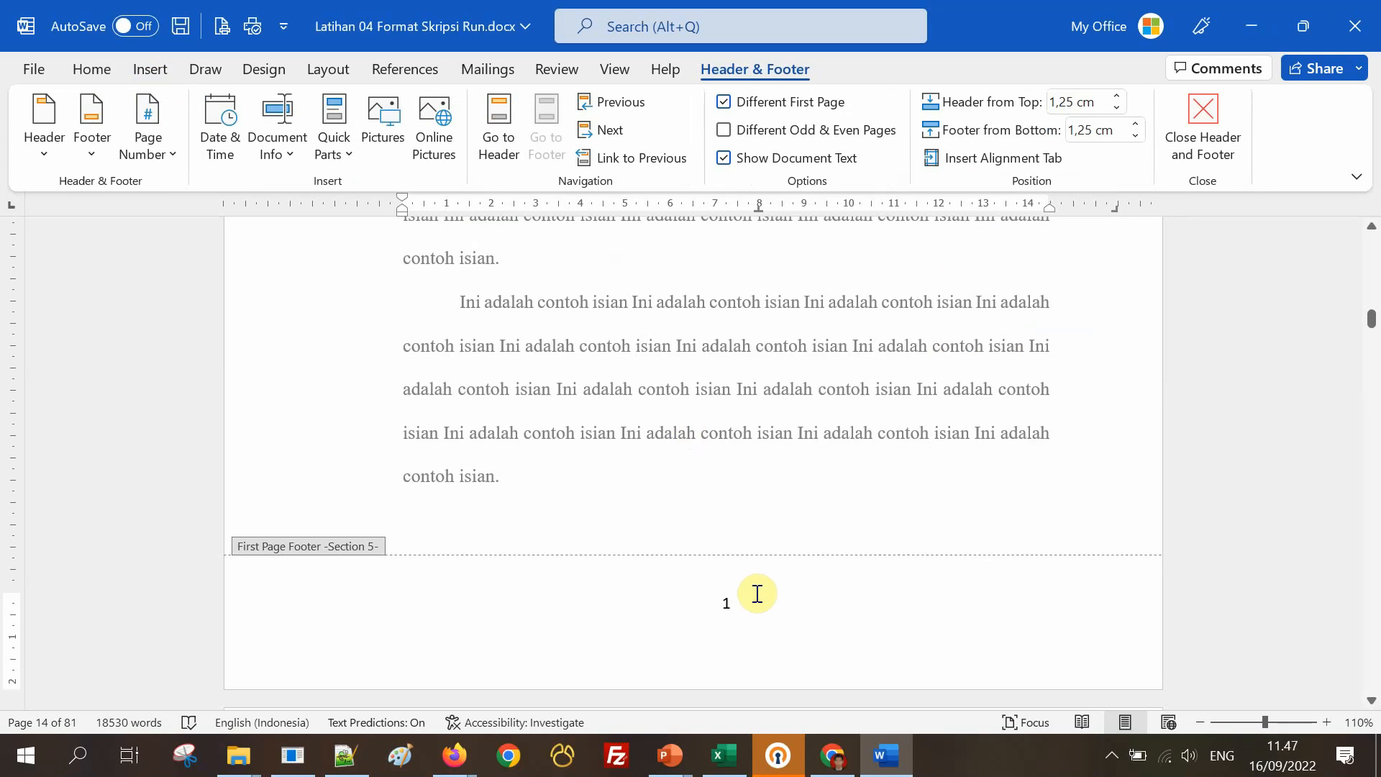
Unlink the regular section 5 footer, on the second page of BAB I, from the previous section.
scroll(757, 593, up, 10)
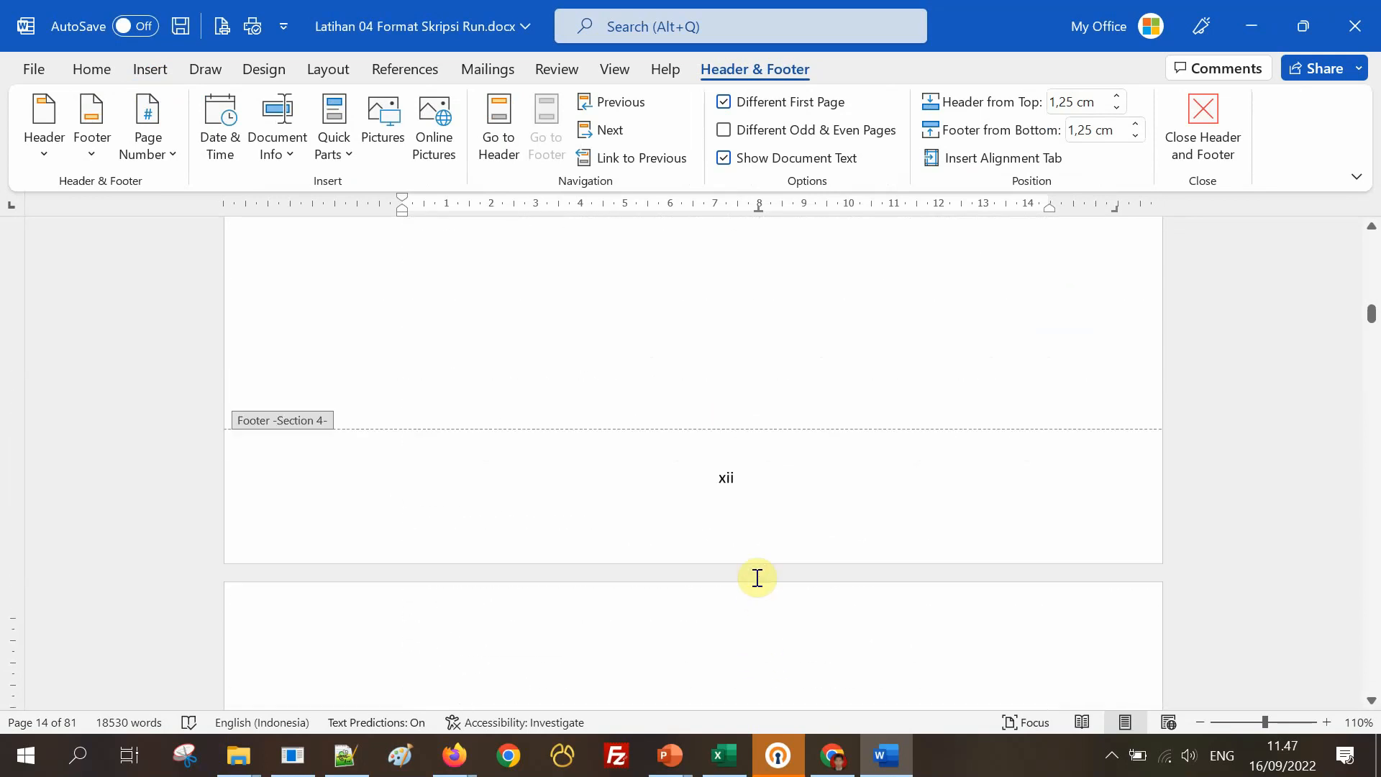
scroll(756, 577, up, 1)
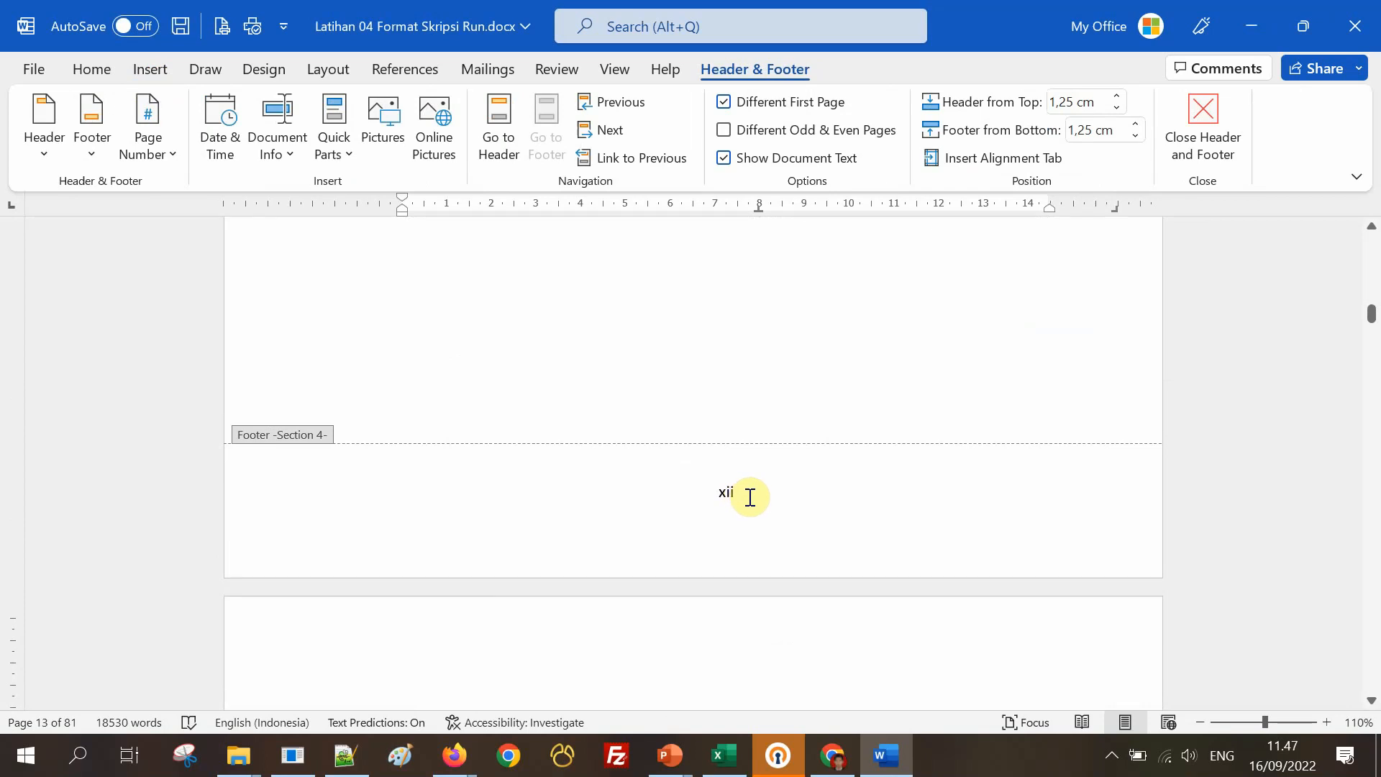
scroll(749, 496, down, 12)
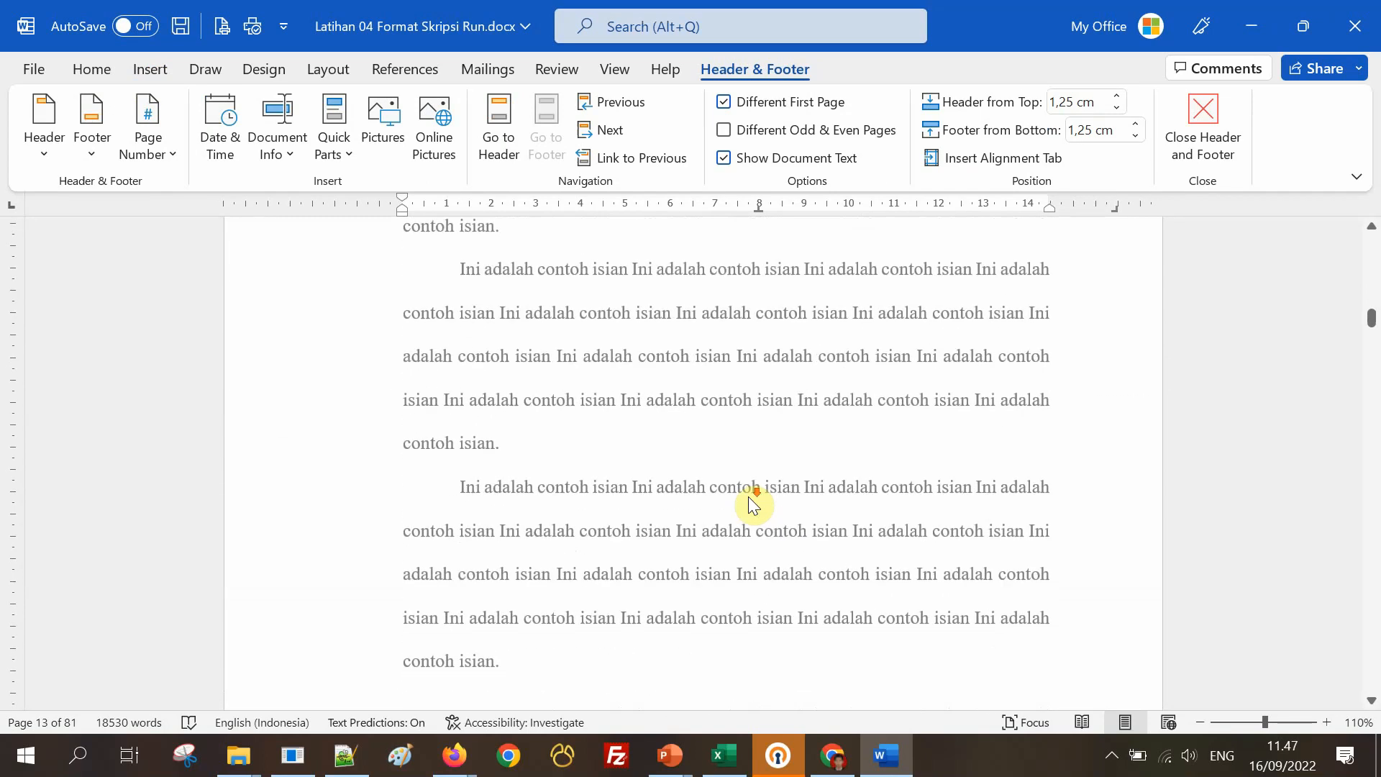
scroll(748, 497, down, 3)
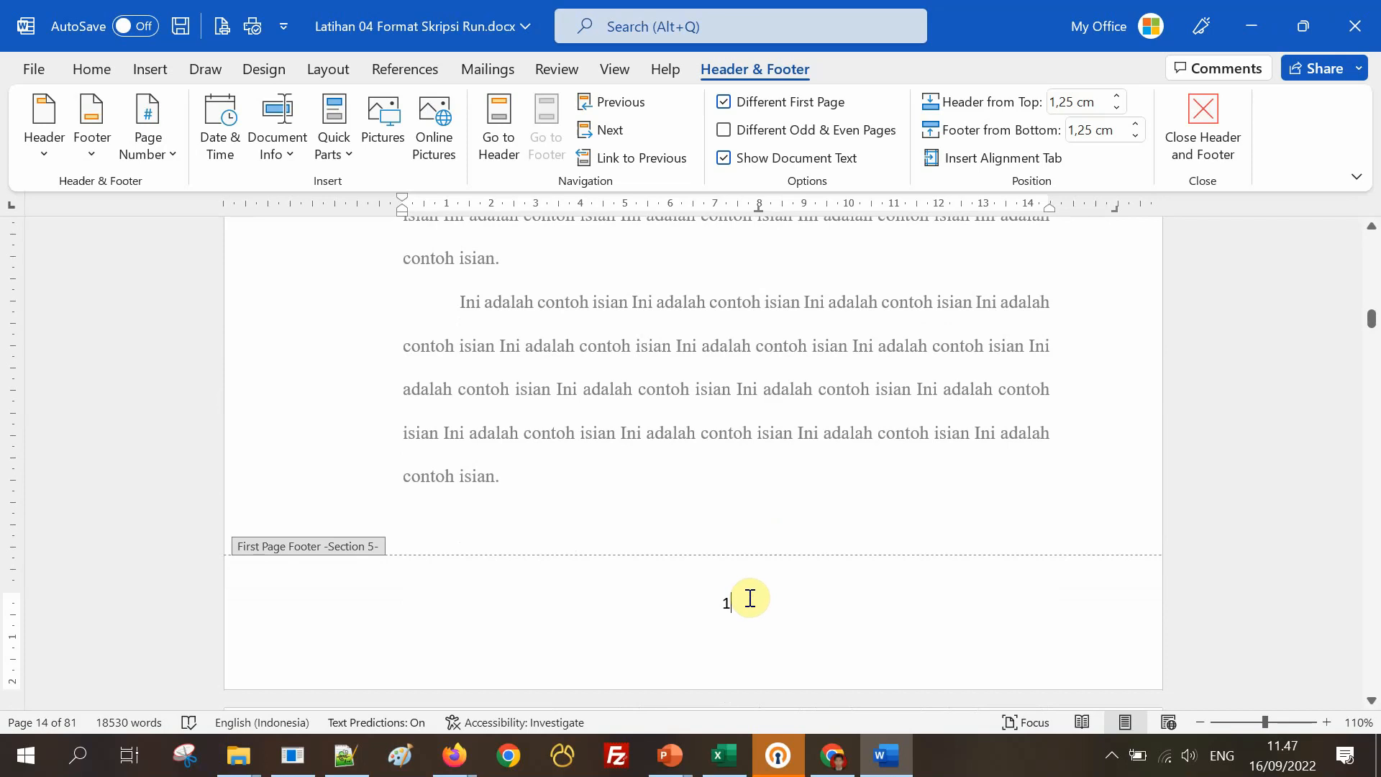
scroll(749, 597, down, 5)
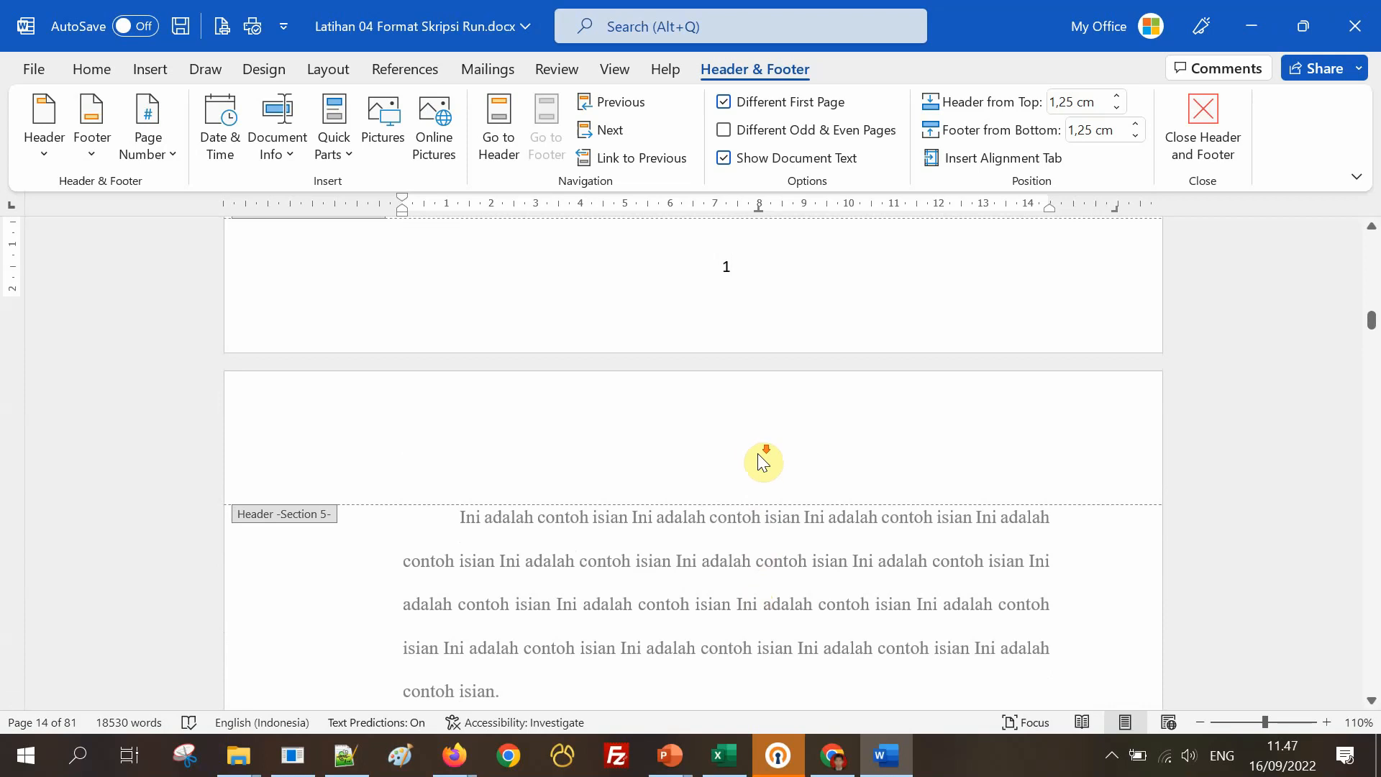
scroll(758, 468, down, 6)
scroll(762, 461, down, 4)
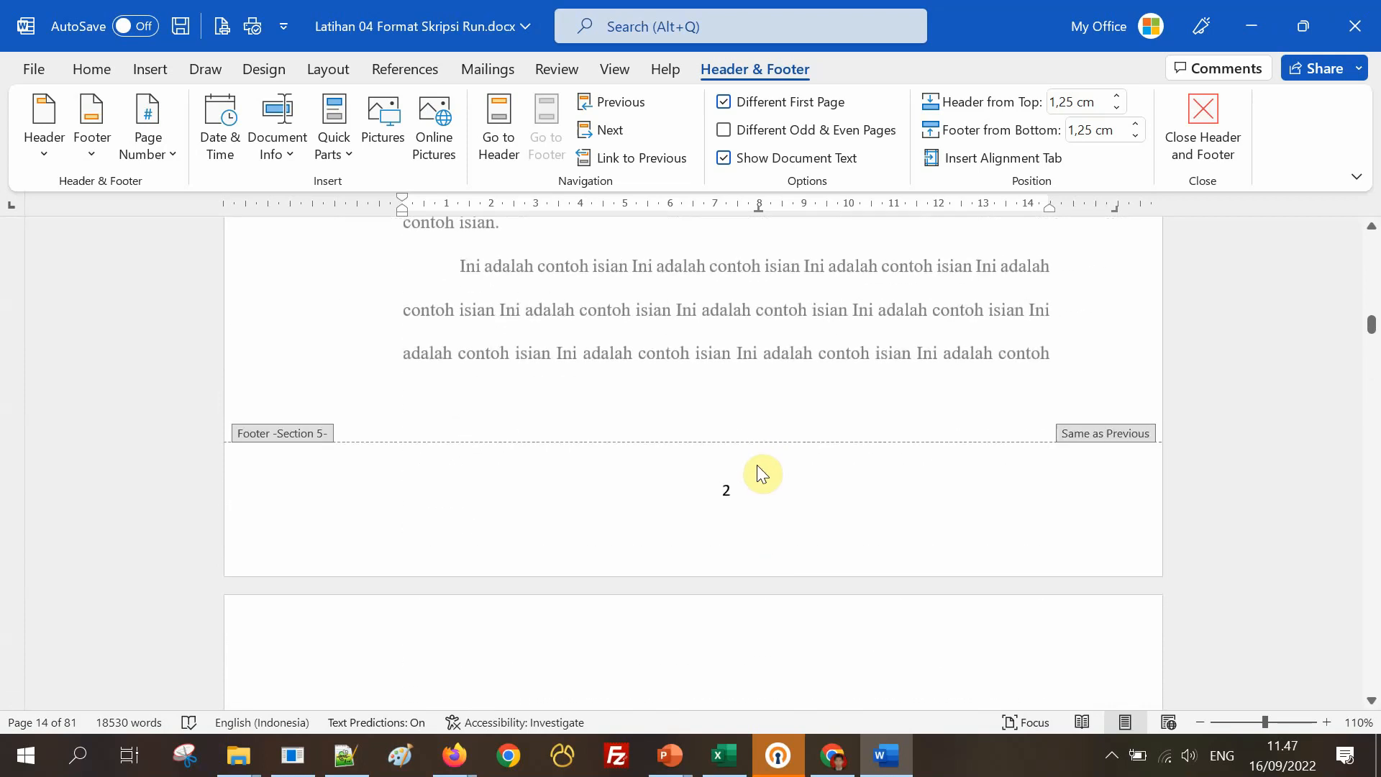
click(754, 485)
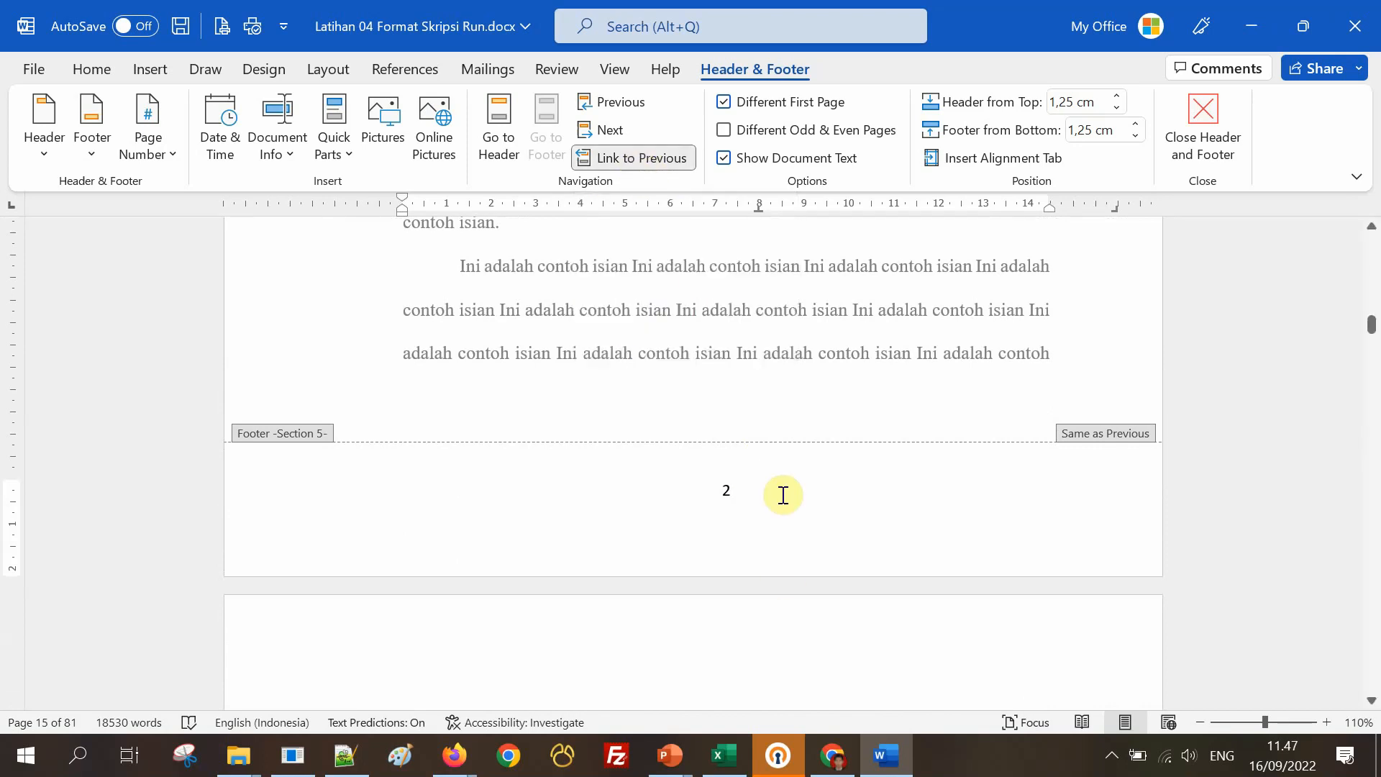
click(629, 160)
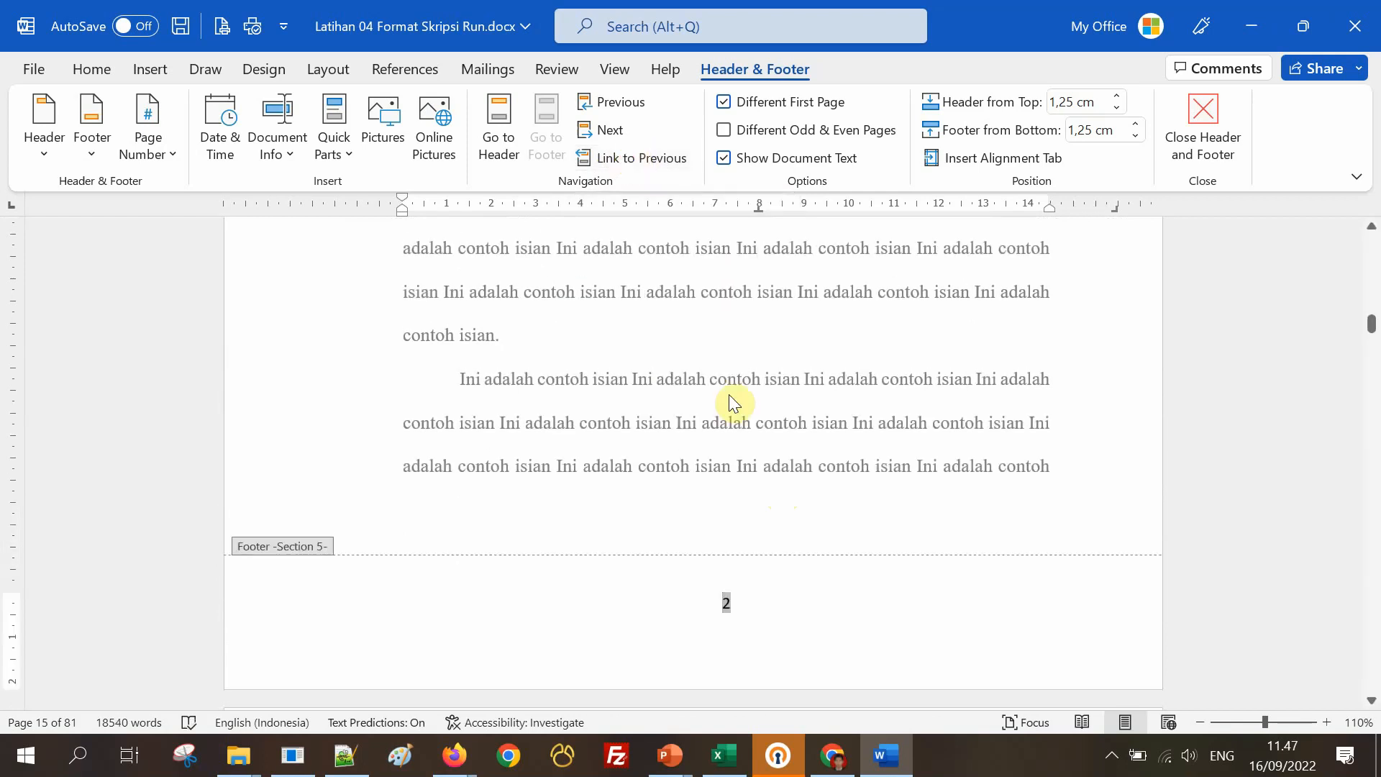
Compare the page number in section 5's first-page footer with the one in the following page's footer.
click(746, 594)
scroll(757, 615, down, 5)
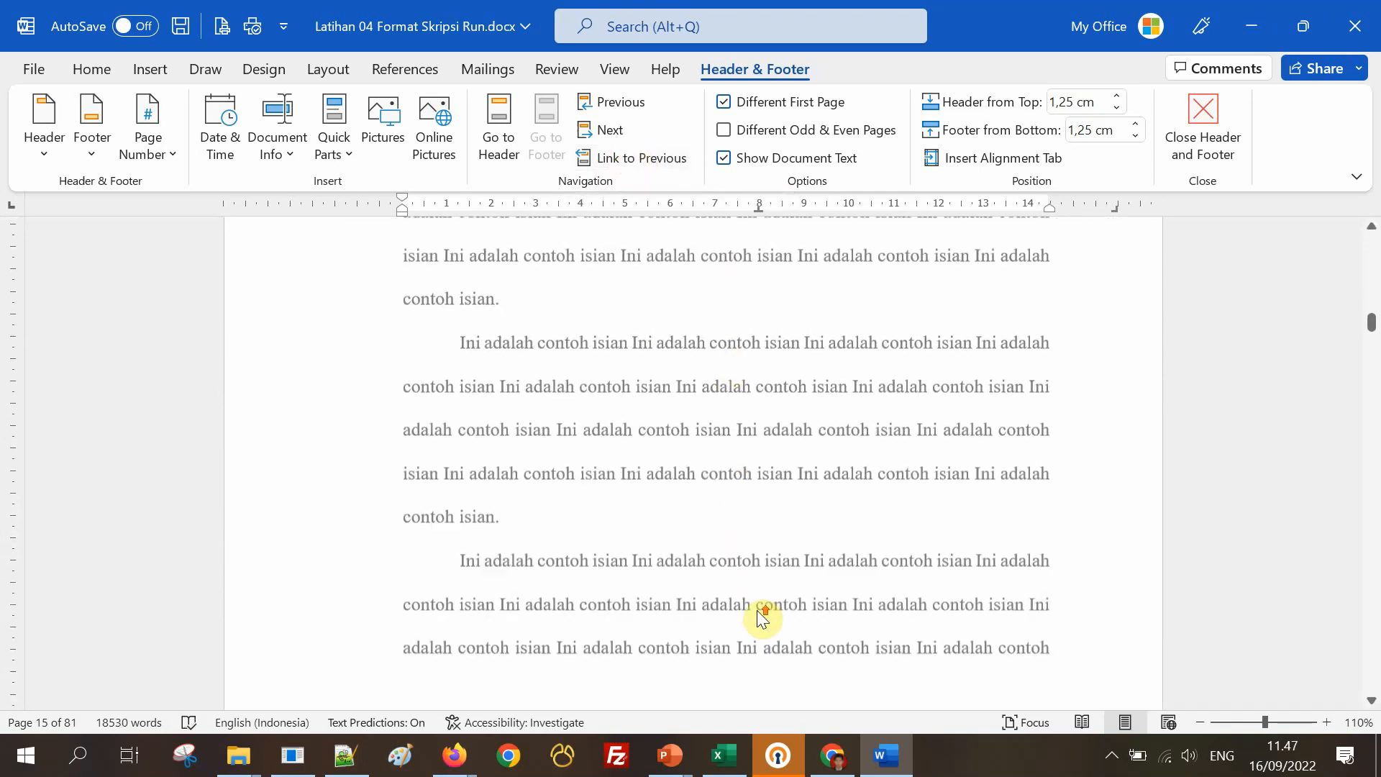
scroll(759, 613, up, 1)
click(736, 323)
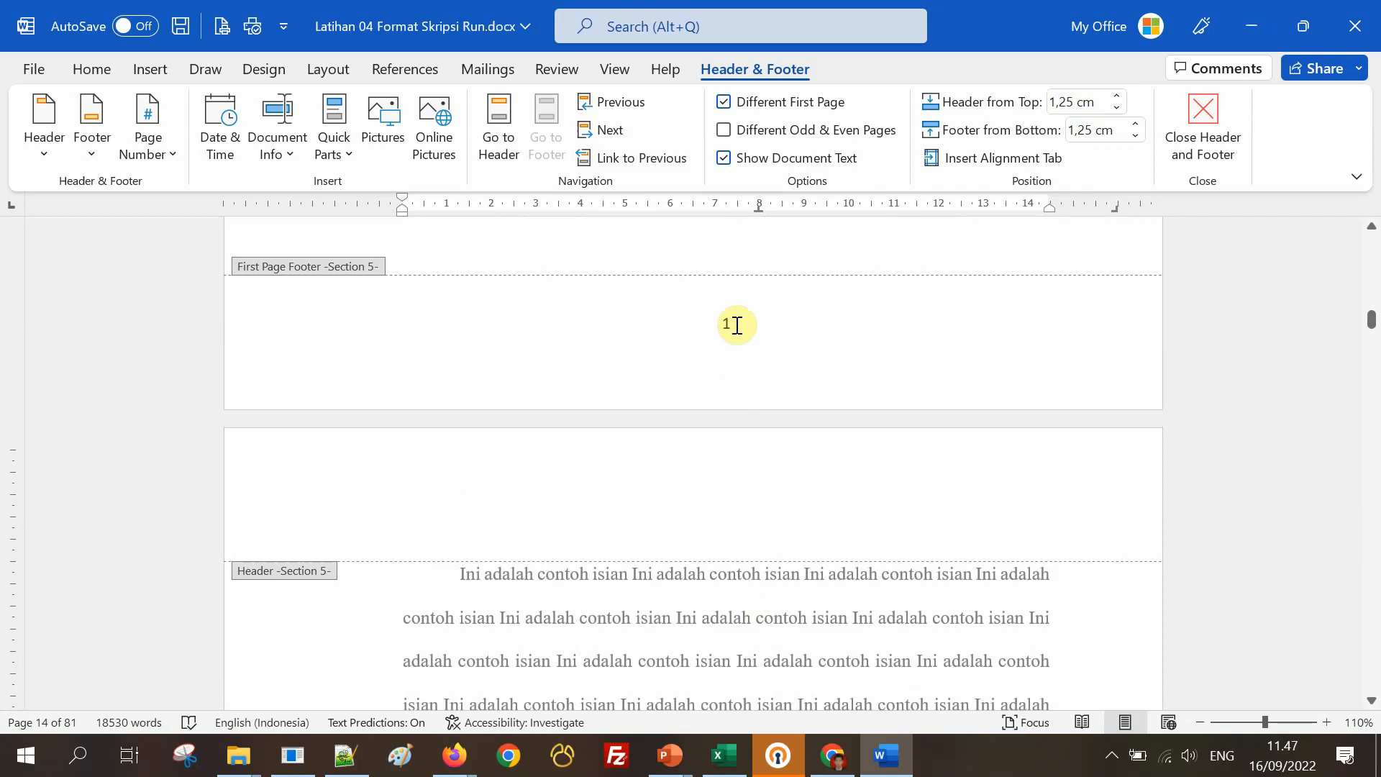
scroll(773, 364, down, 1)
scroll(771, 361, down, 12)
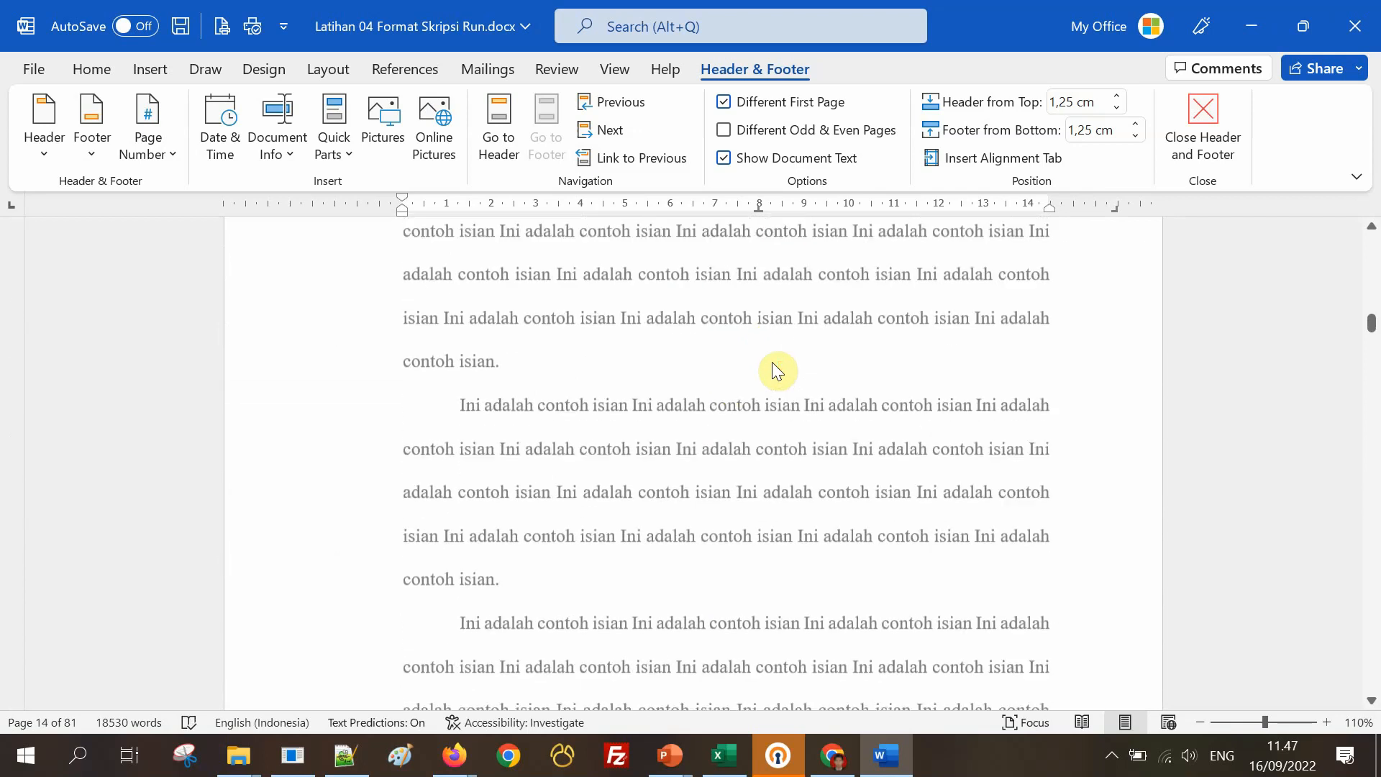
Delete the page number from section 5's regular footer on the second page of BAB I.
click(743, 389)
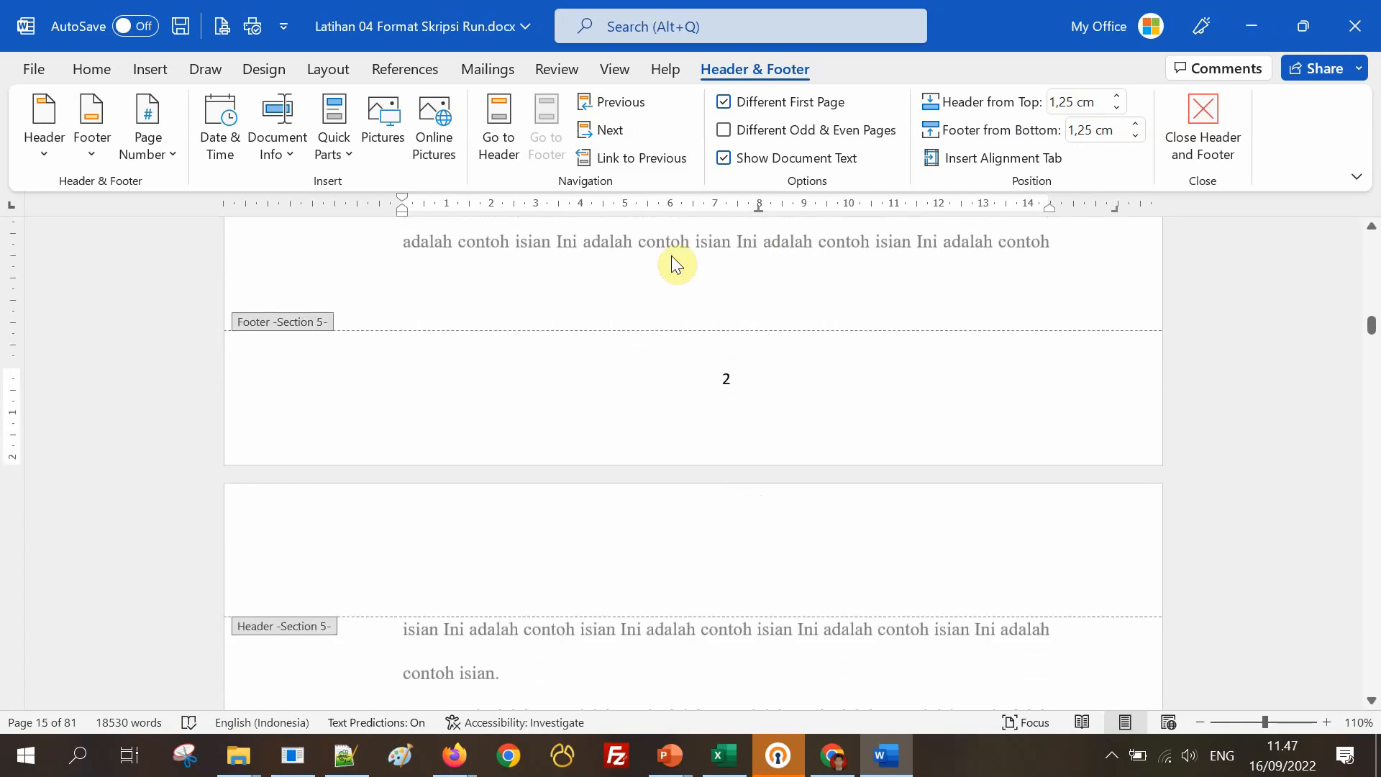
click(752, 379)
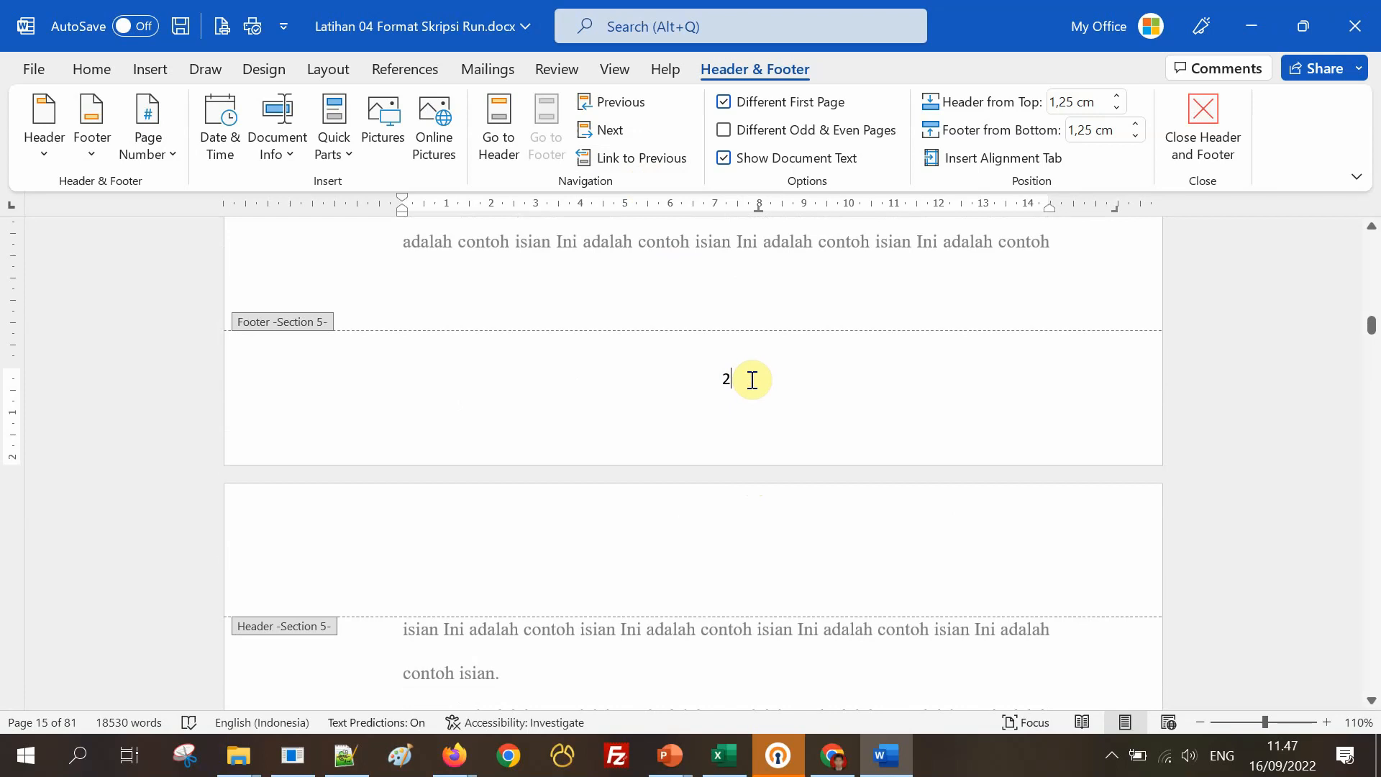
key(BackSpace)
scroll(753, 379, up, 15)
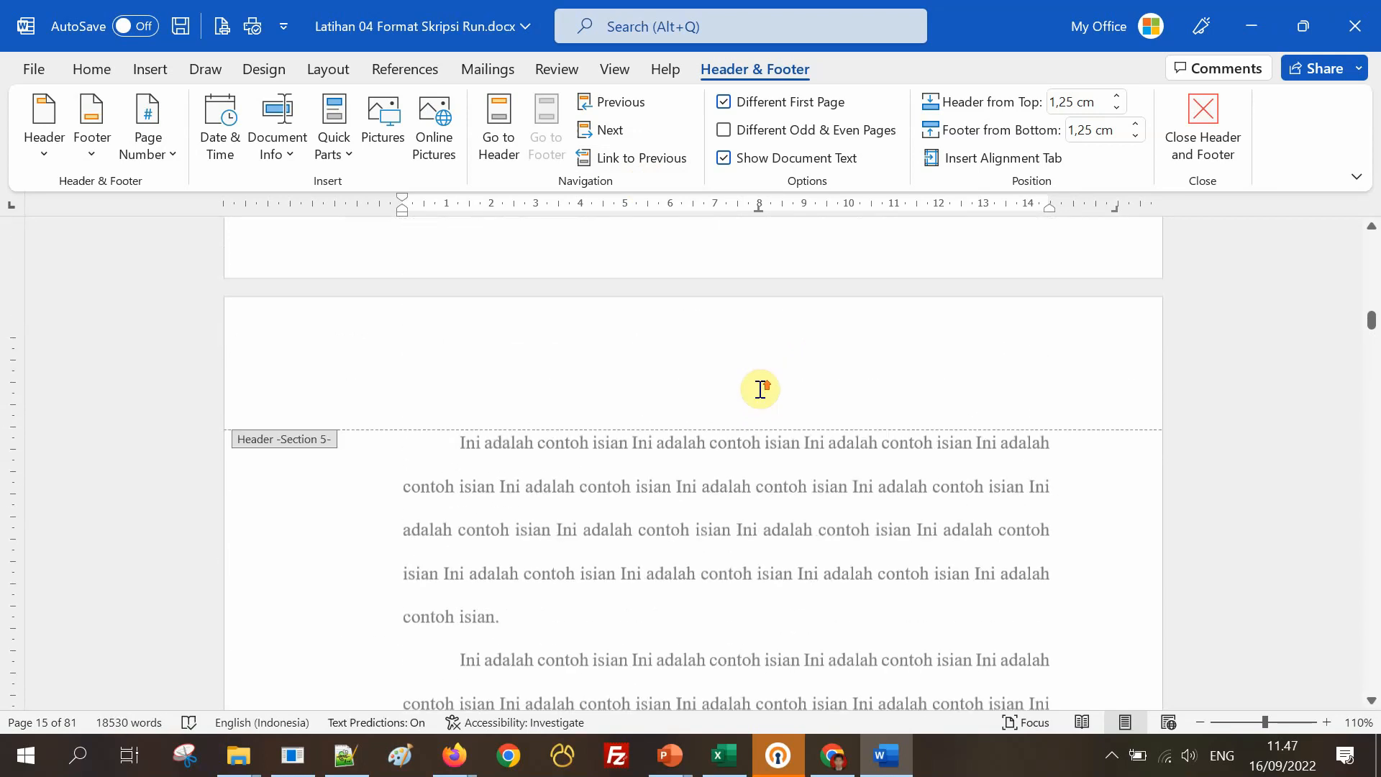
scroll(761, 388, up, 3)
scroll(762, 382, down, 14)
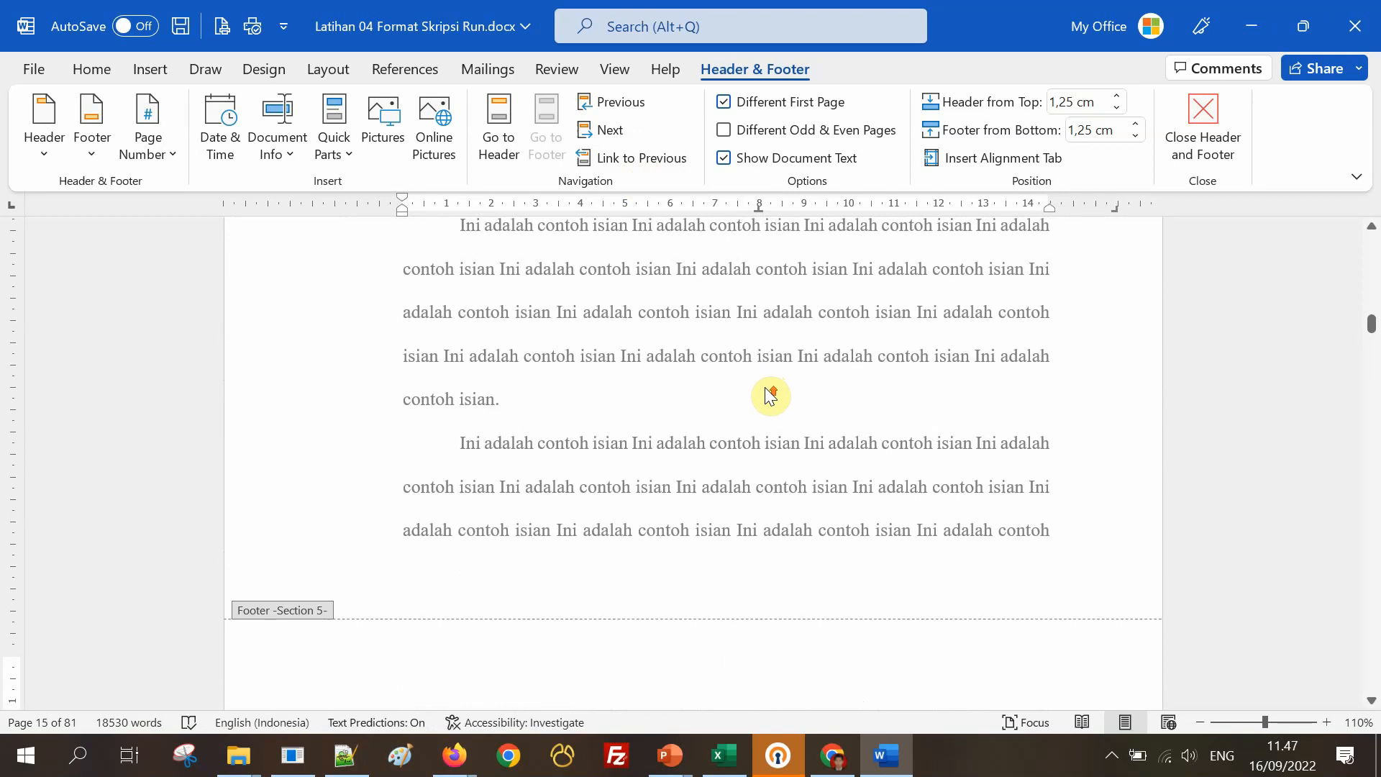
scroll(765, 387, up, 12)
click(741, 447)
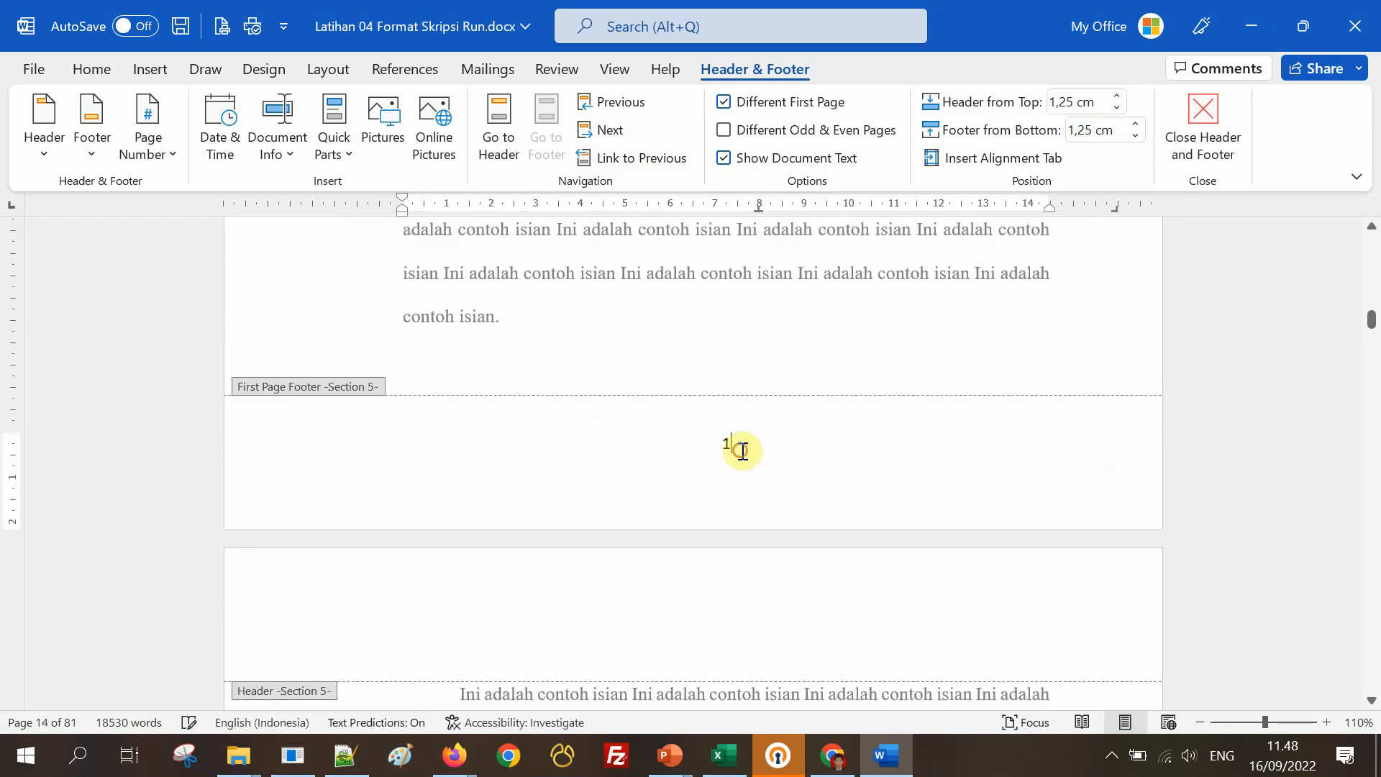
Insert a right-aligned Plain Number 3 page number at the top of section 5's second page, in the regular header.
scroll(827, 450, down, 4)
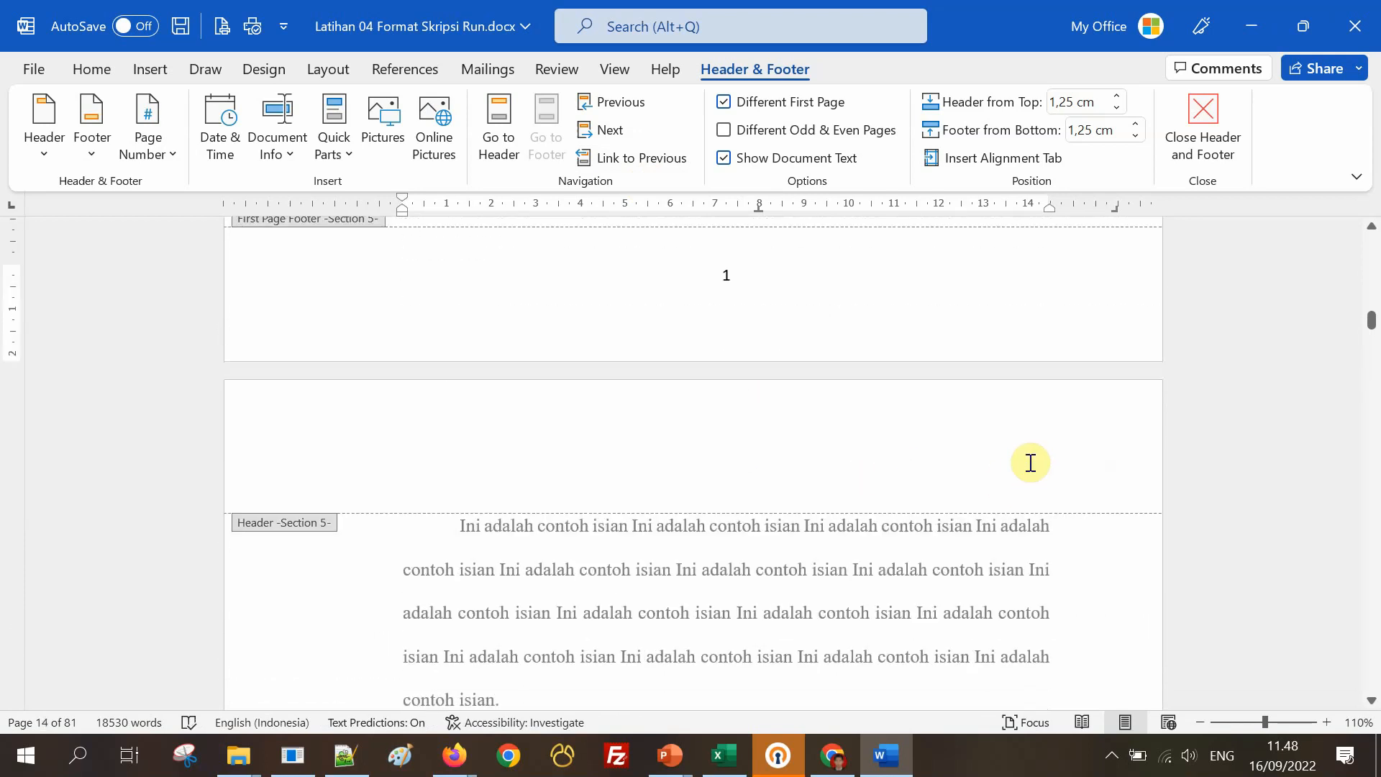
click(1021, 455)
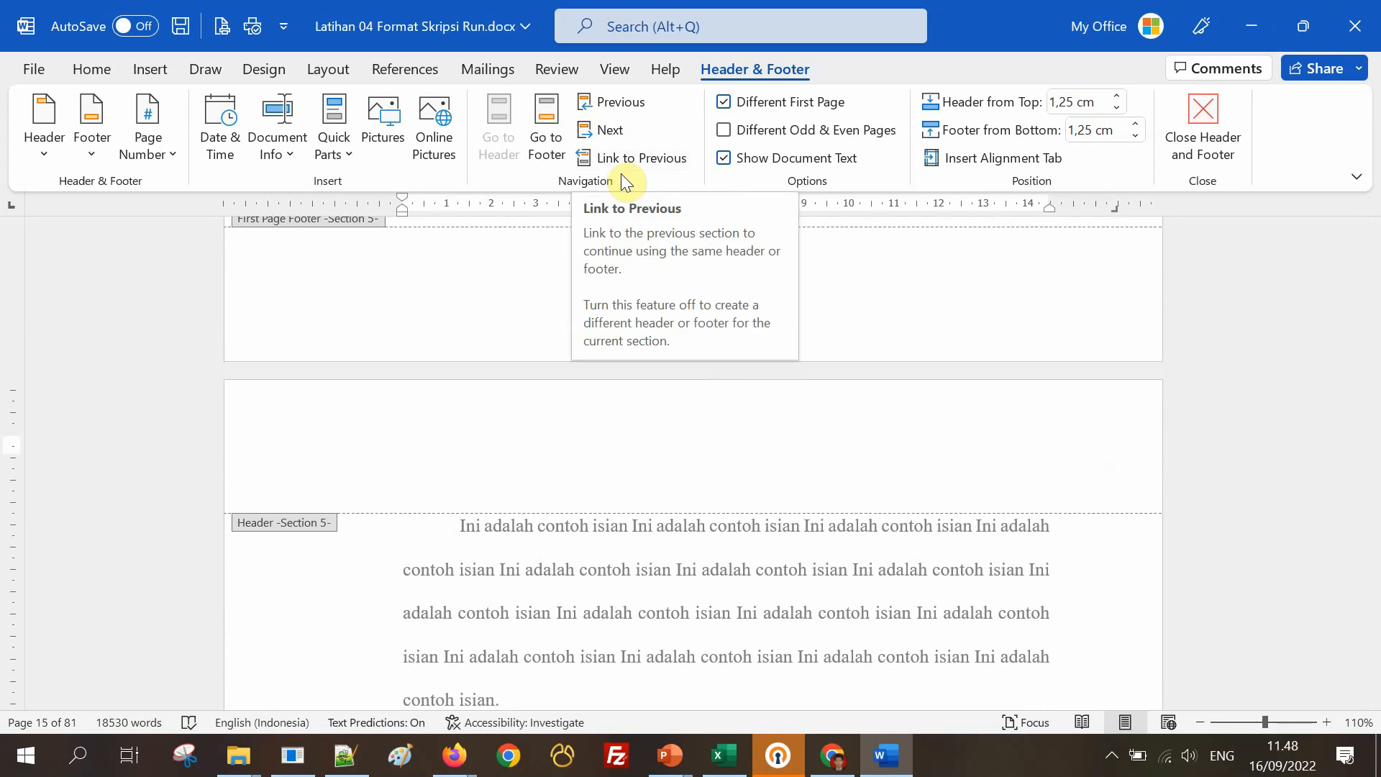
click(155, 72)
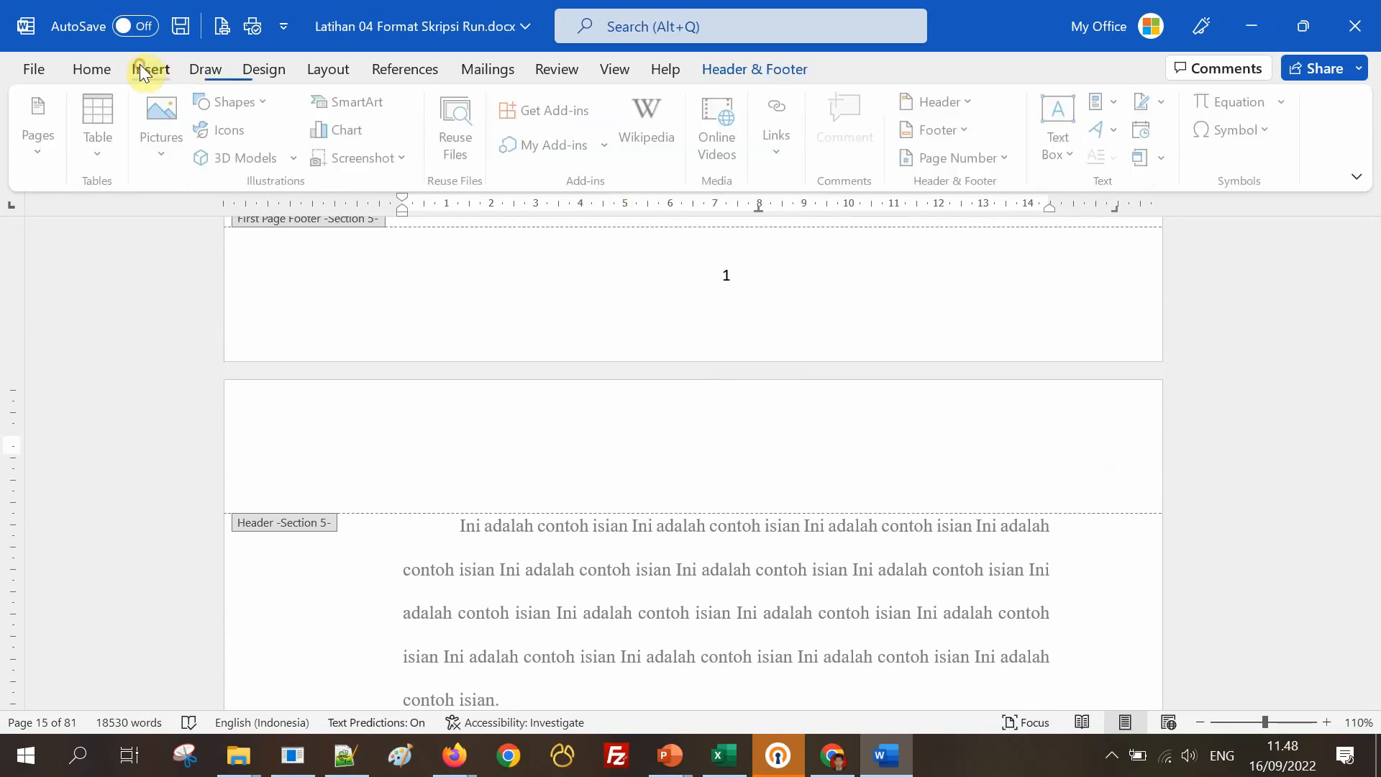
click(983, 159)
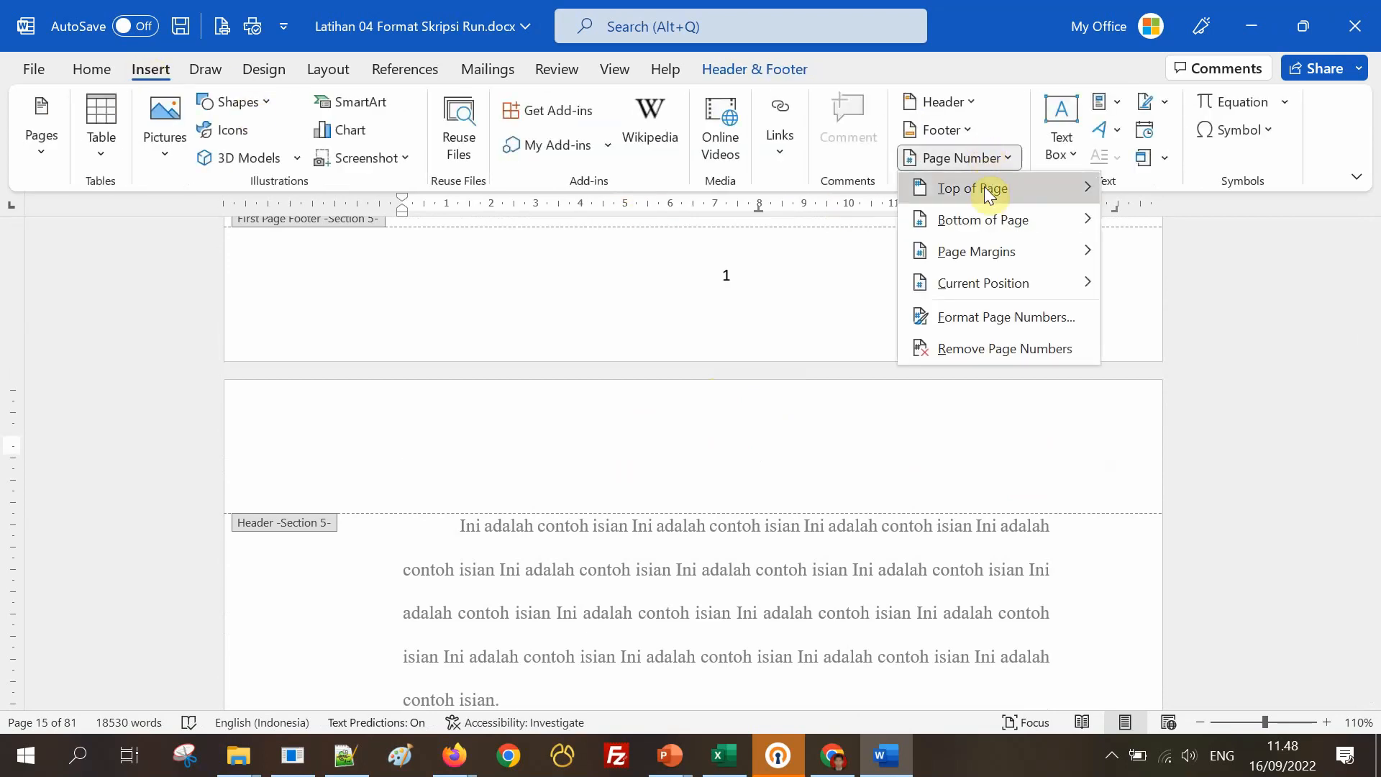
mouse_move(989, 196)
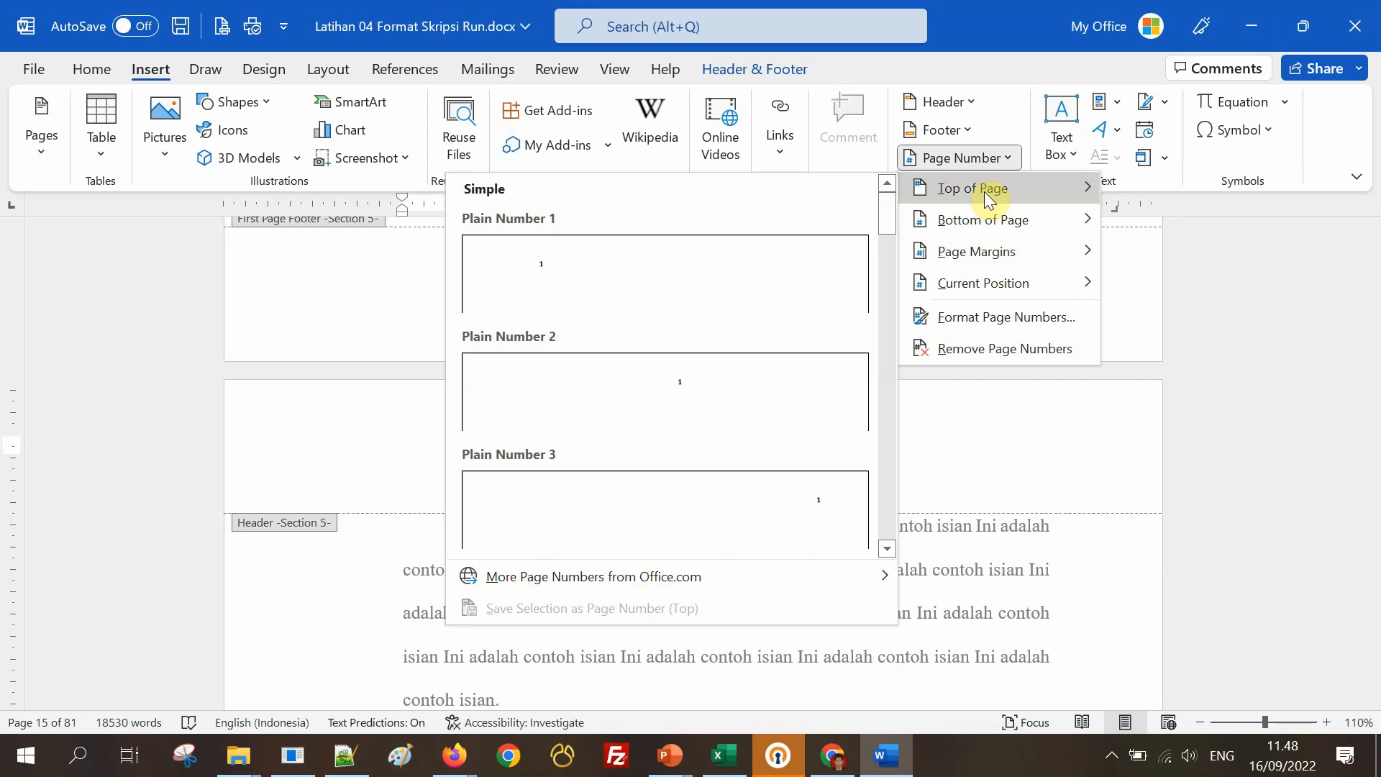
click(820, 513)
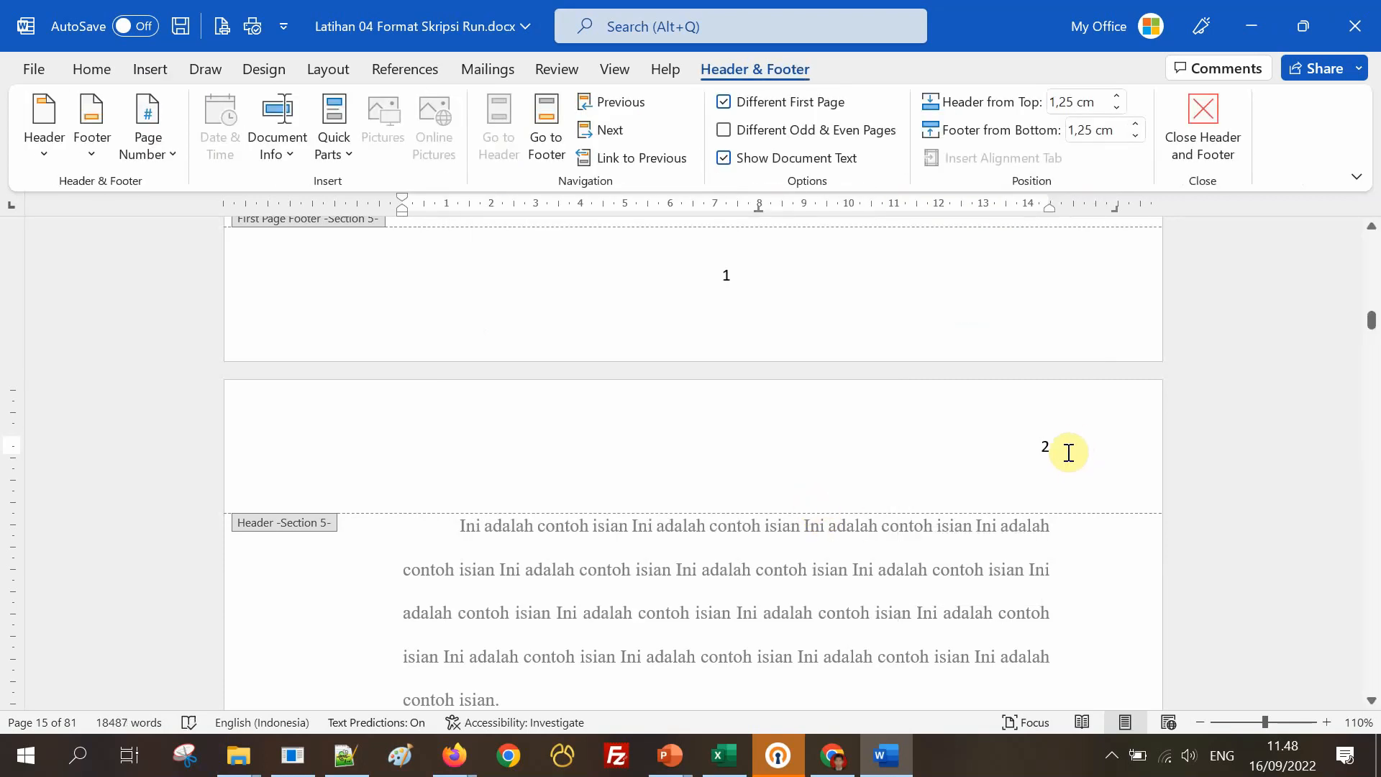
Compare the header and footer page numbers on section 5's first page with those on its following pages.
scroll(1065, 422, up, 8)
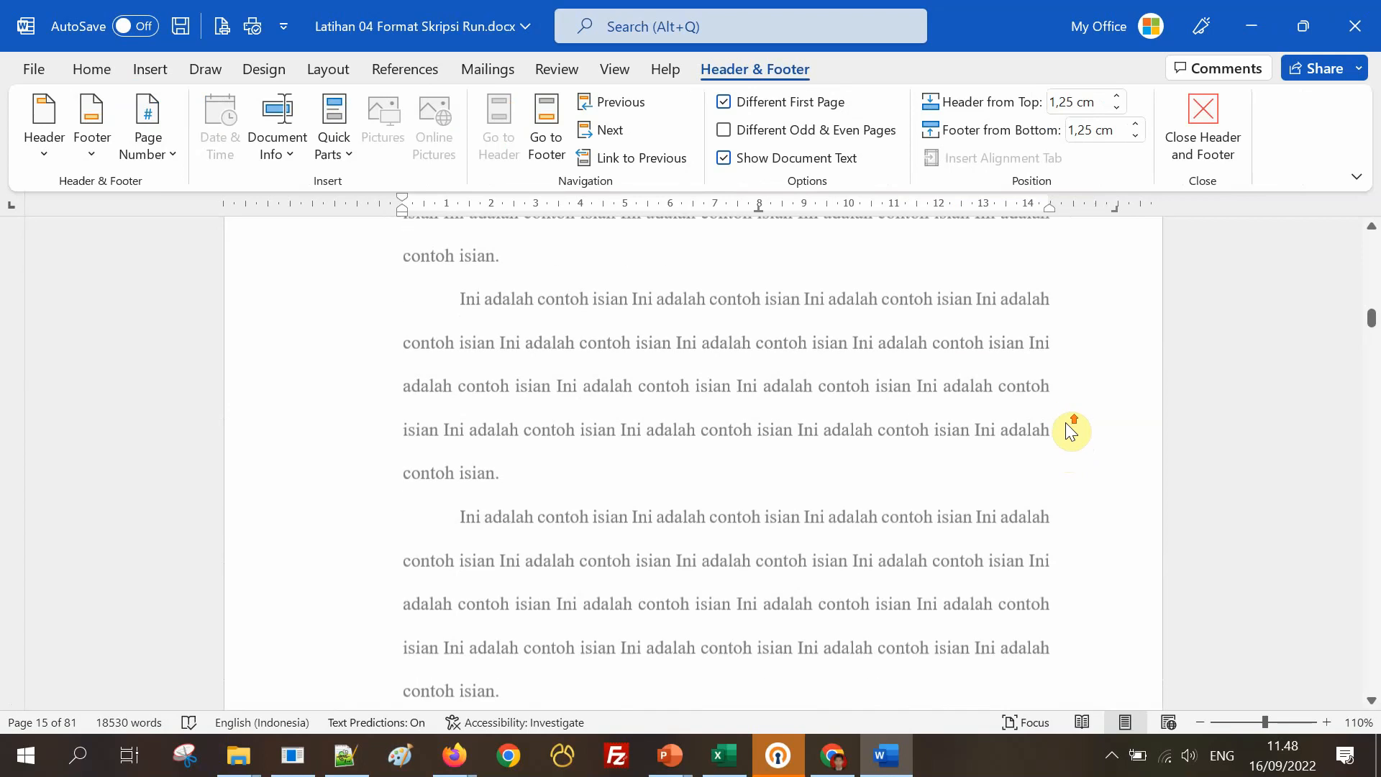
scroll(1071, 430, up, 10)
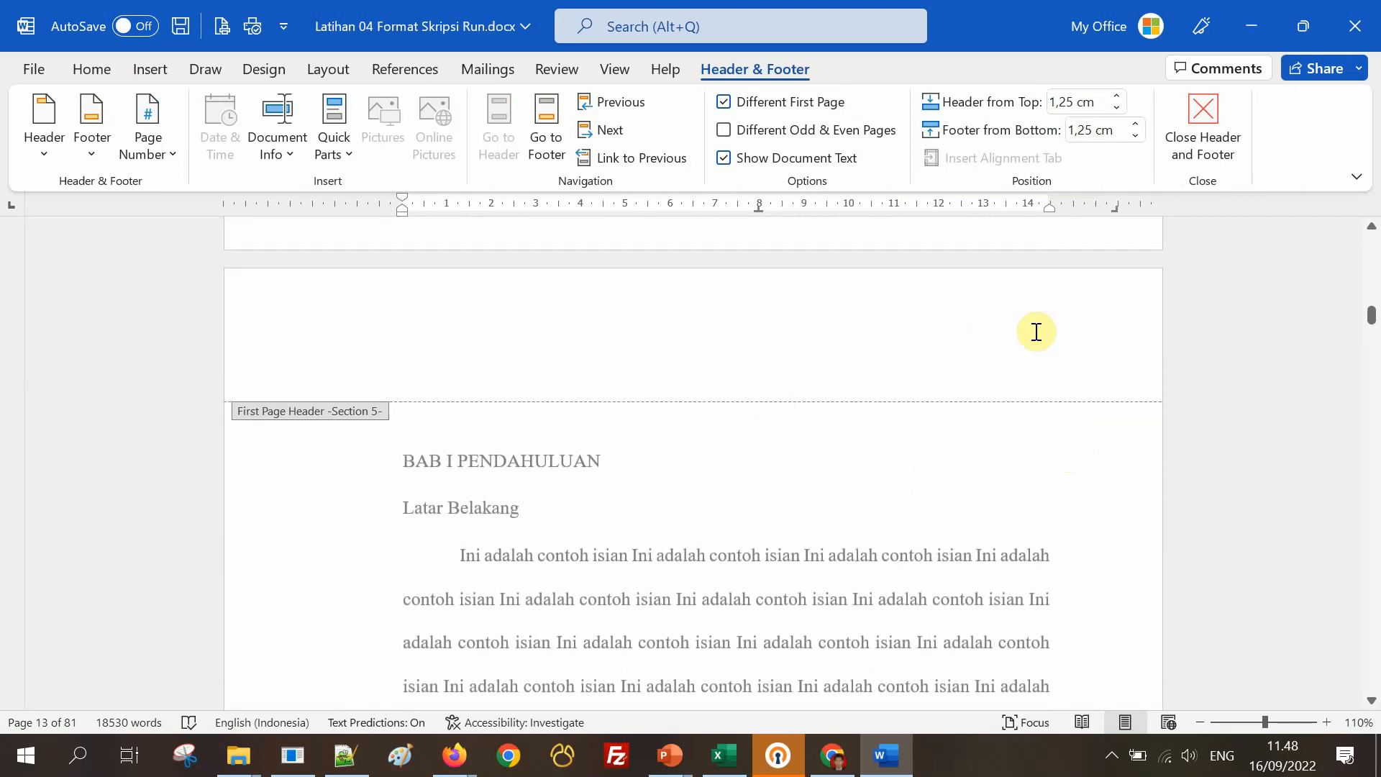
scroll(1050, 353, down, 5)
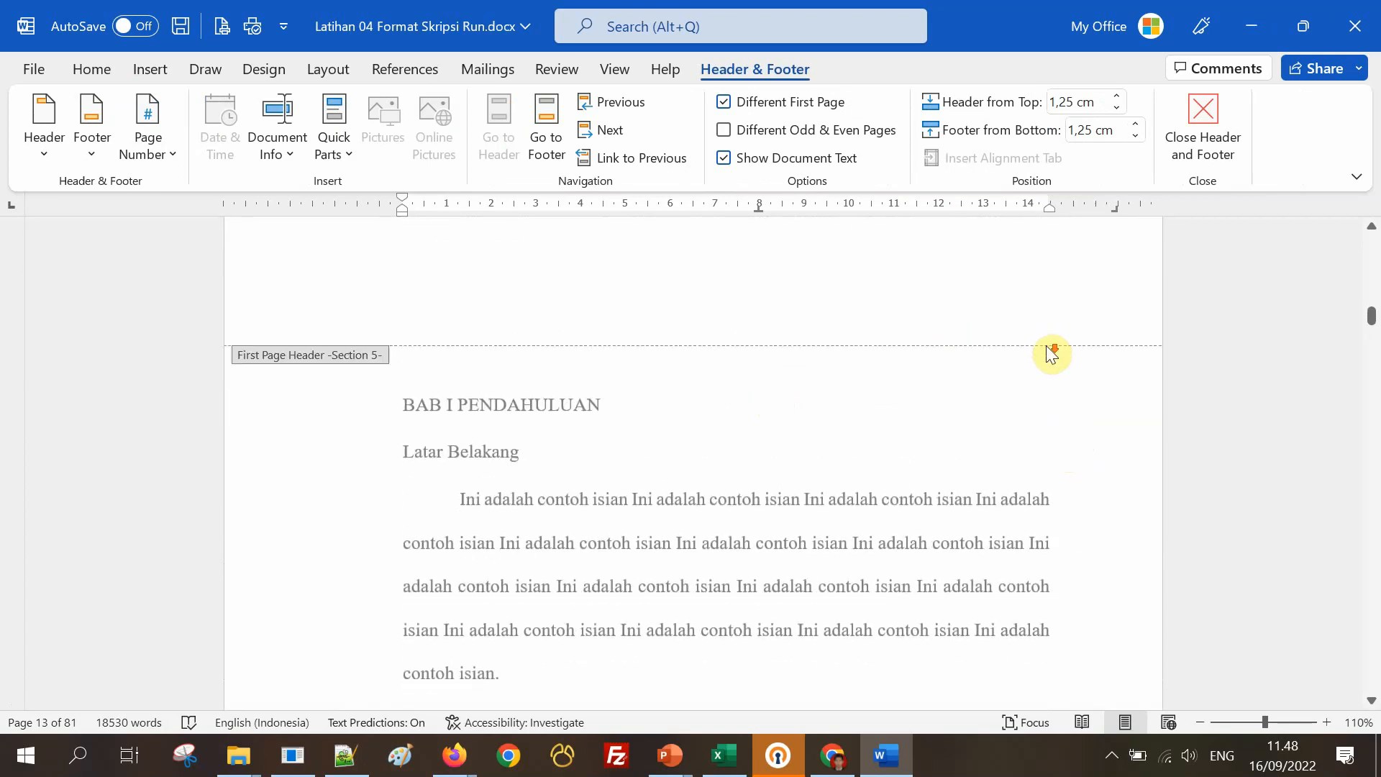
scroll(1052, 353, down, 10)
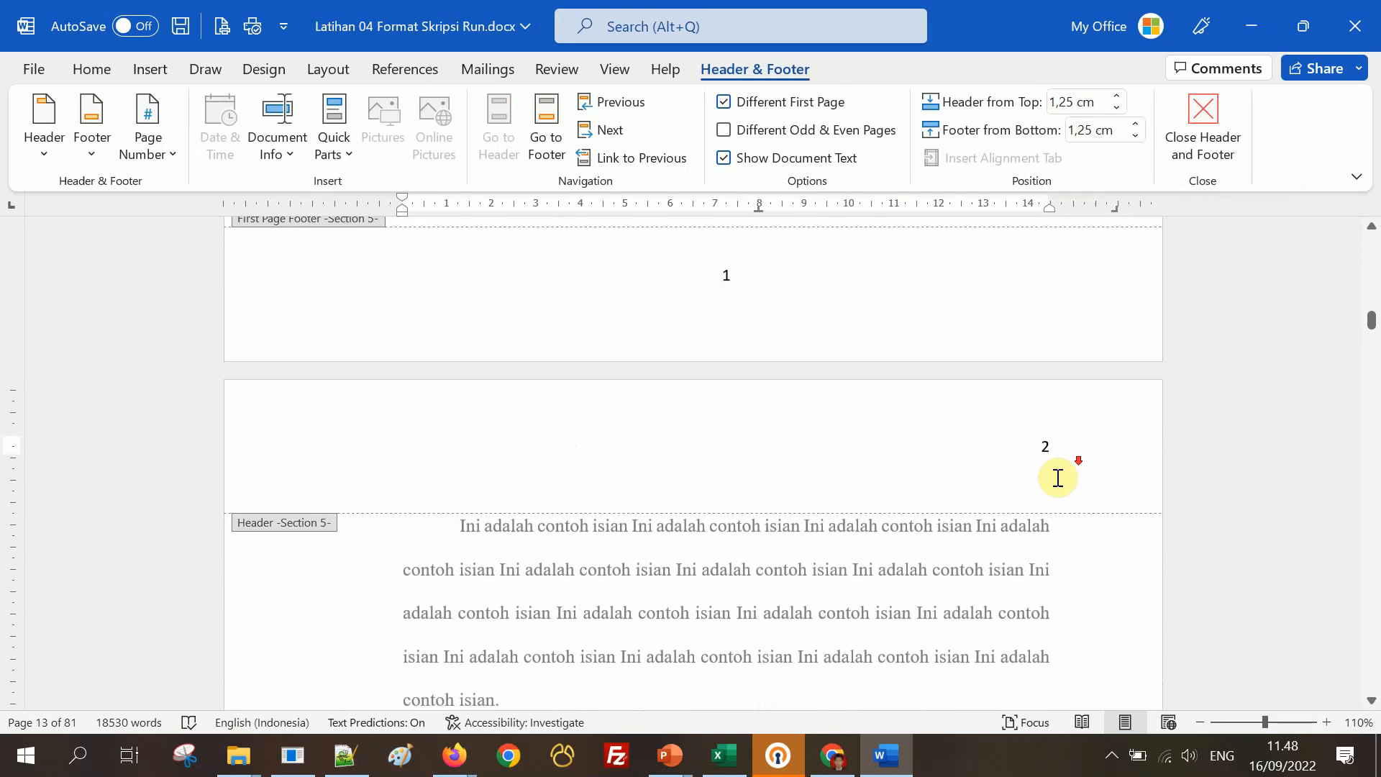
scroll(1060, 439, down, 10)
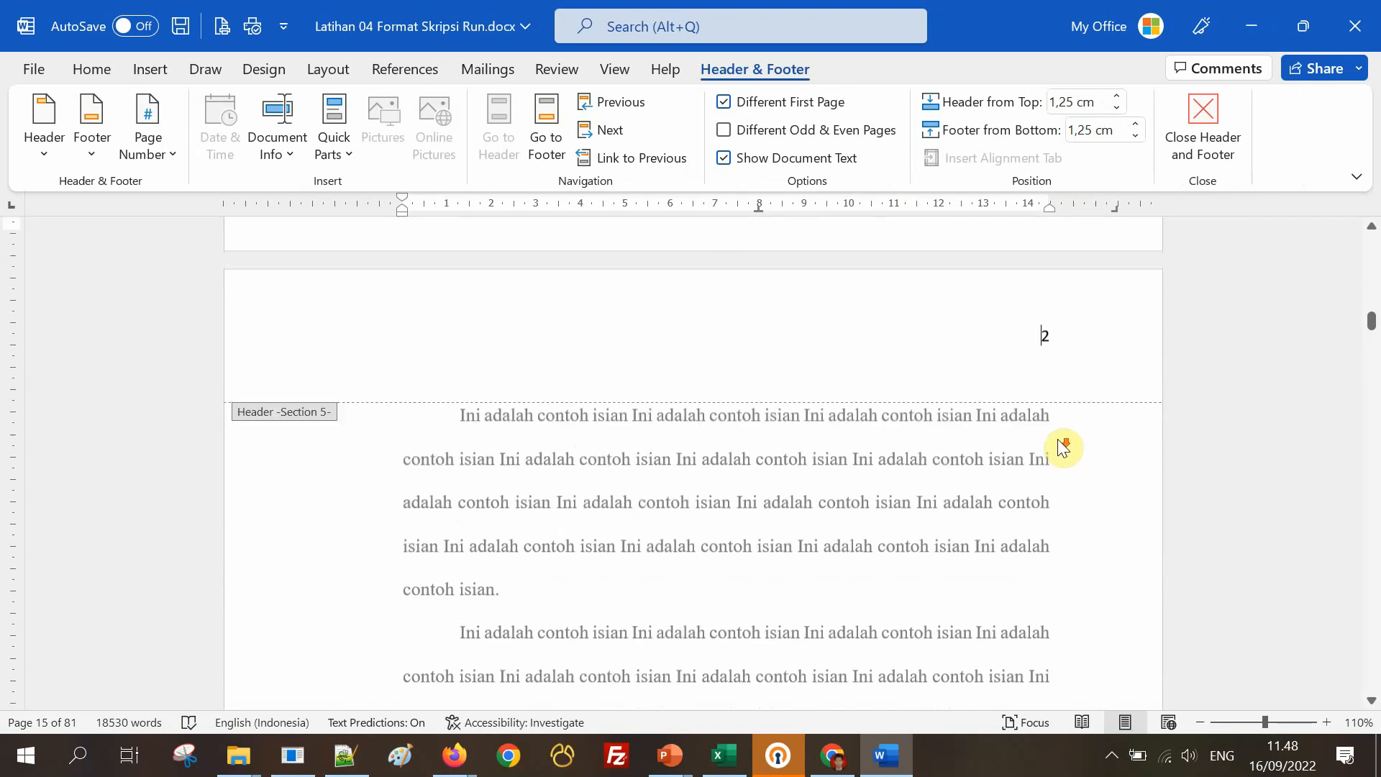
scroll(1065, 460, down, 5)
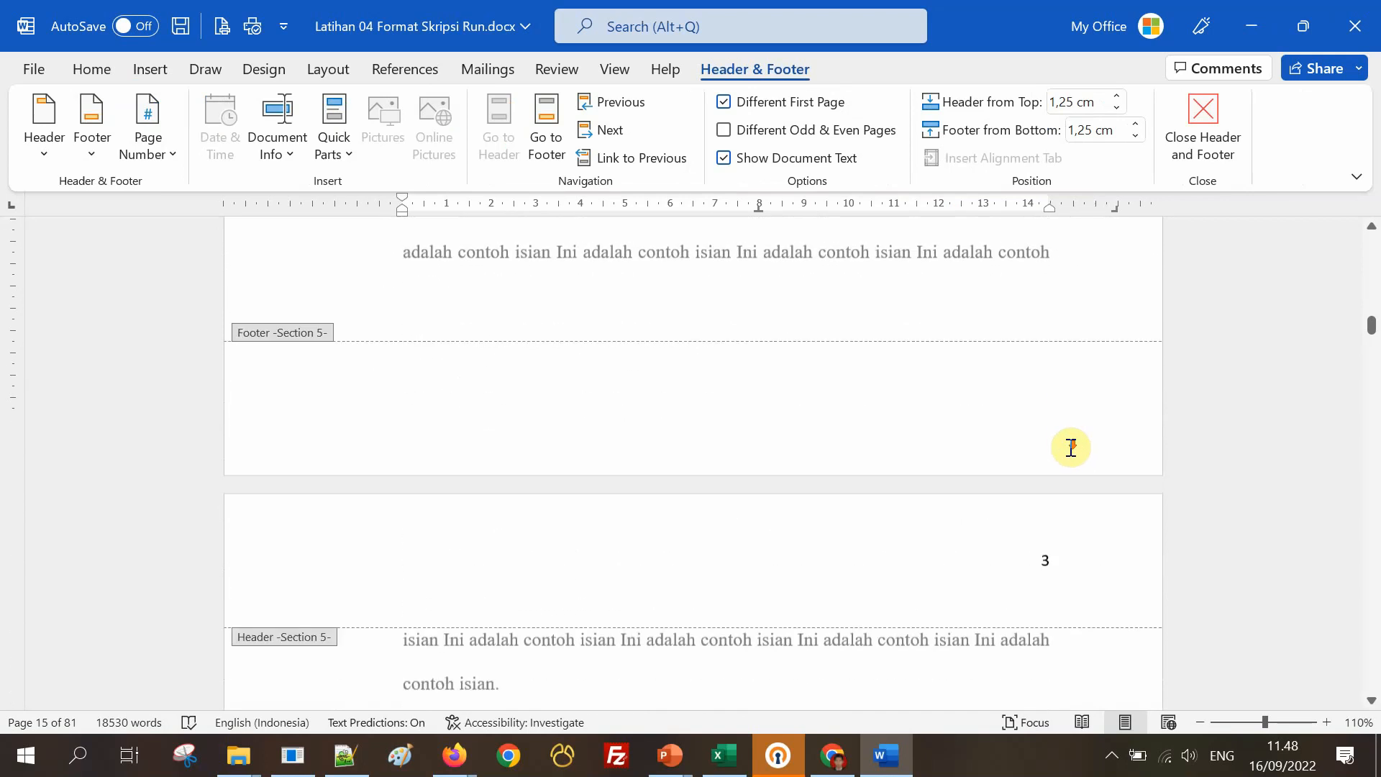
scroll(758, 517, down, 10)
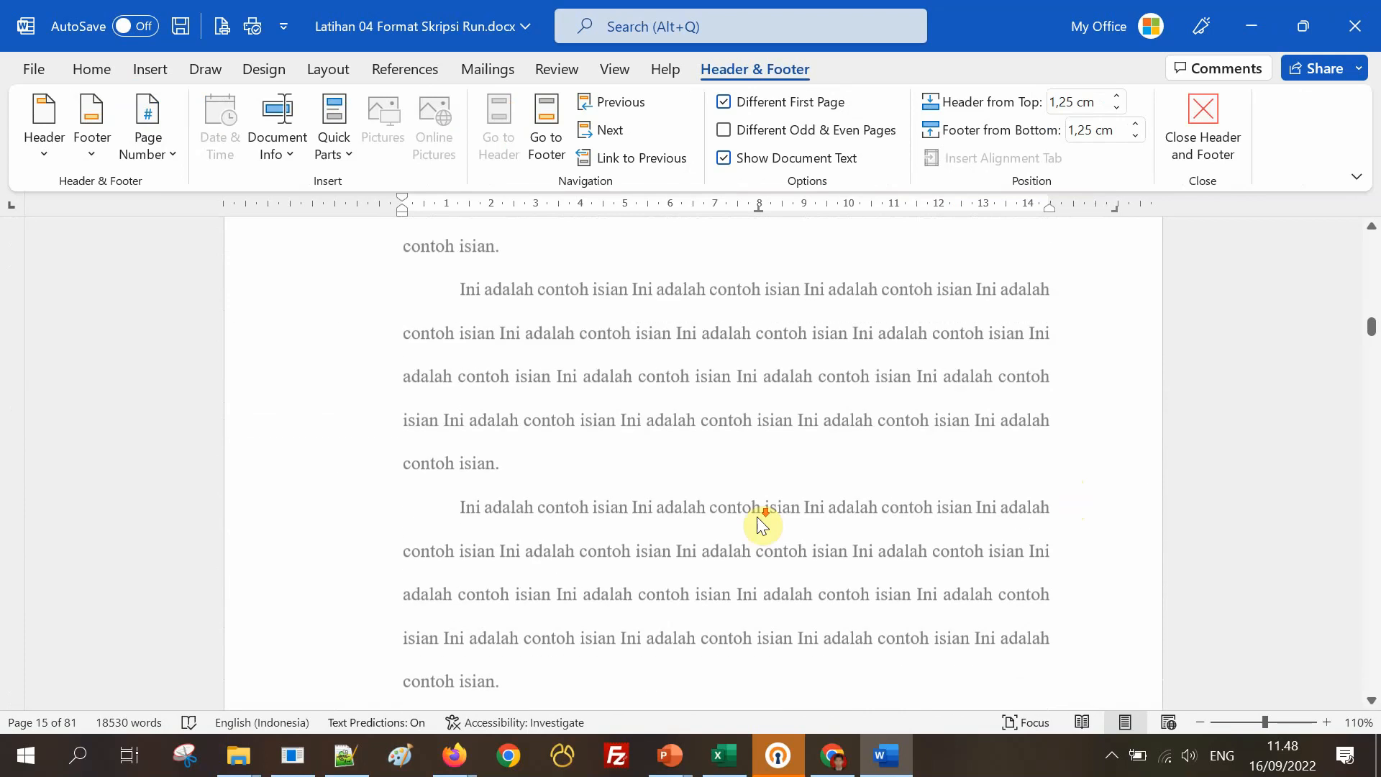
click(708, 475)
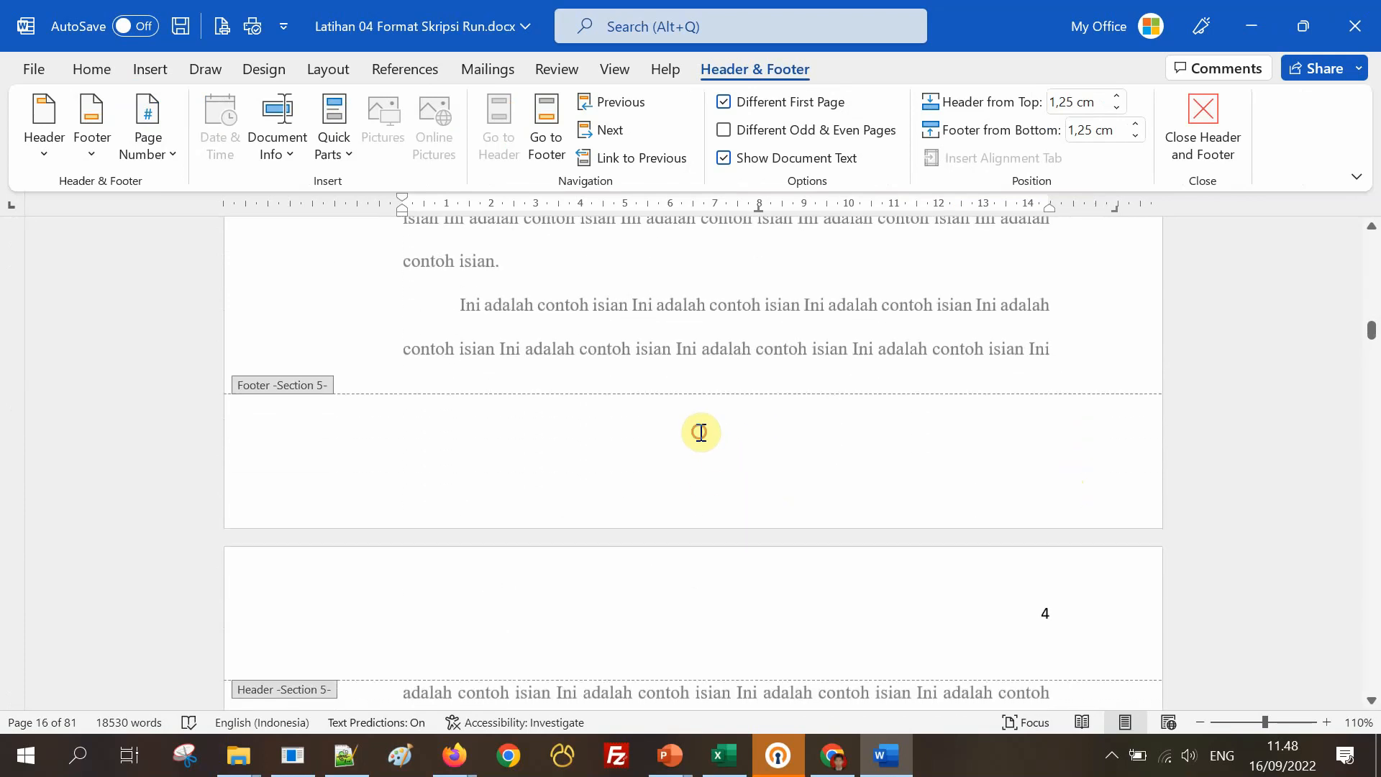
click(1070, 561)
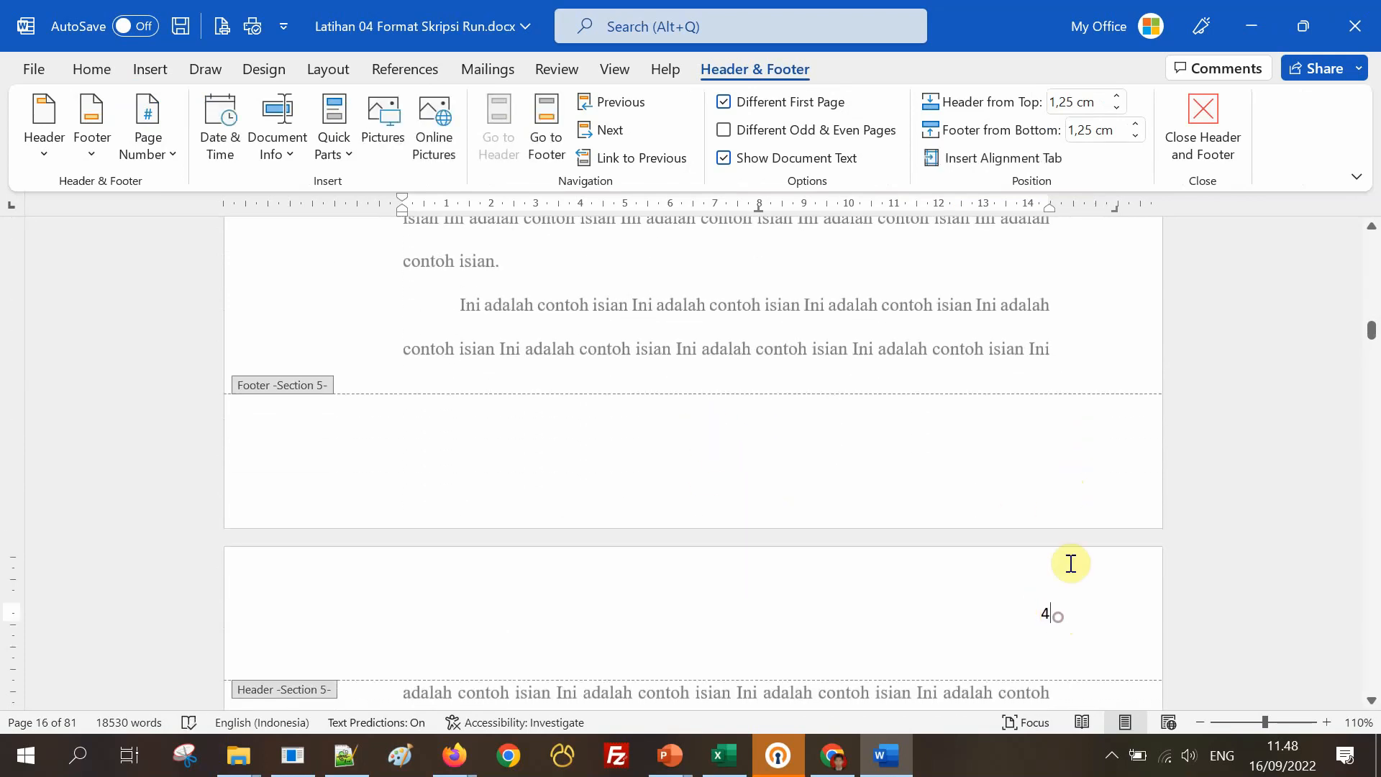
Check the header page numbers through the rest of section 5 up to the first page of BAB II TINJAUAN PUSTAKA.
scroll(1070, 539, down, 10)
scroll(1070, 536, down, 15)
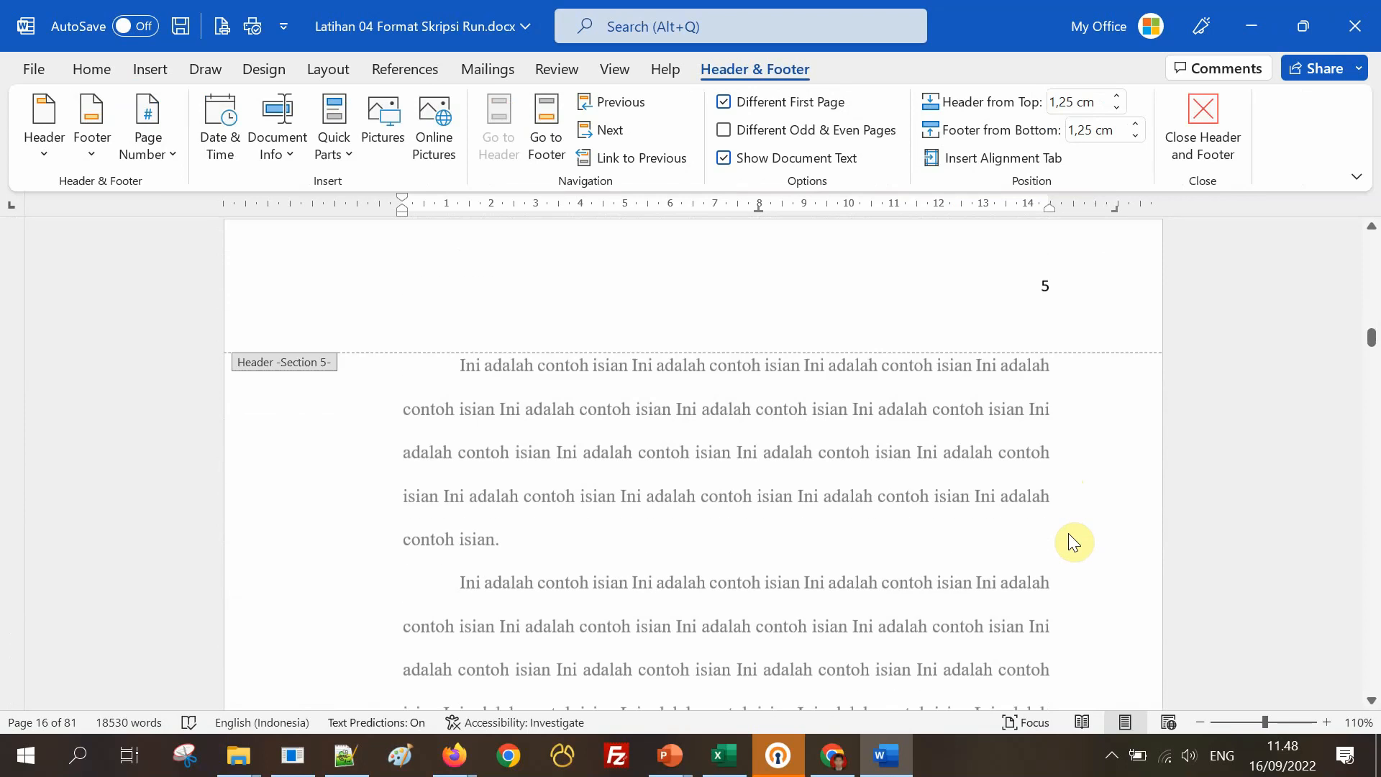
scroll(1073, 541, down, 12)
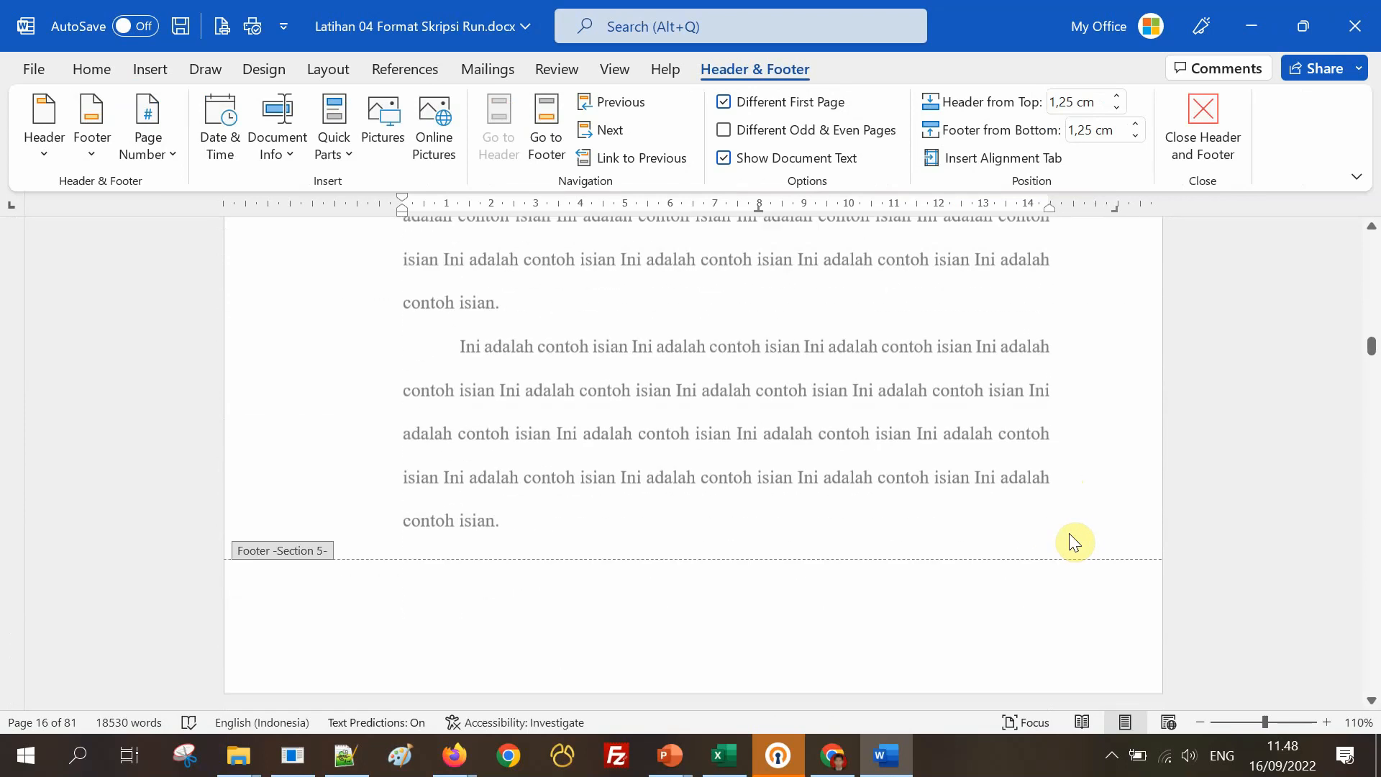
scroll(1072, 536, down, 15)
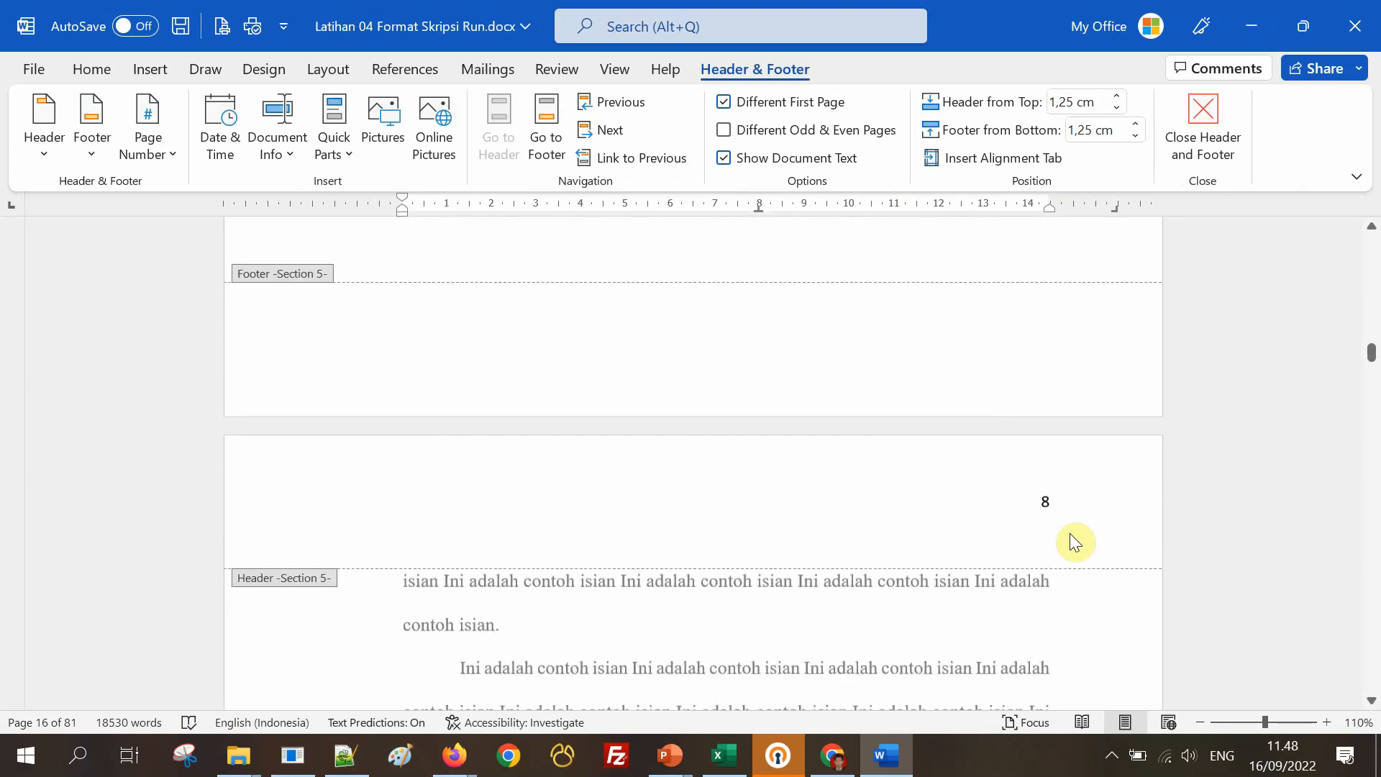
scroll(1076, 536, down, 1)
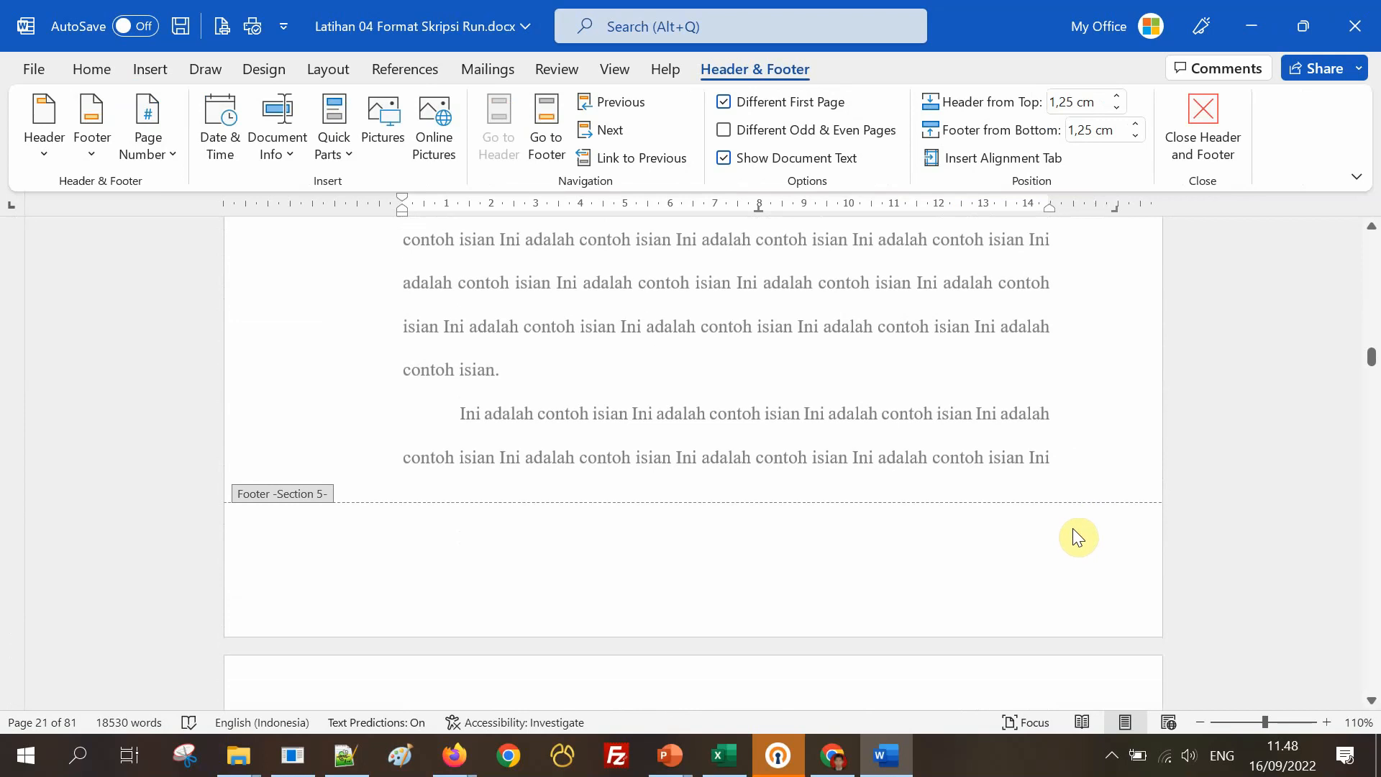
scroll(1077, 535, down, 9)
scroll(1077, 535, down, 7)
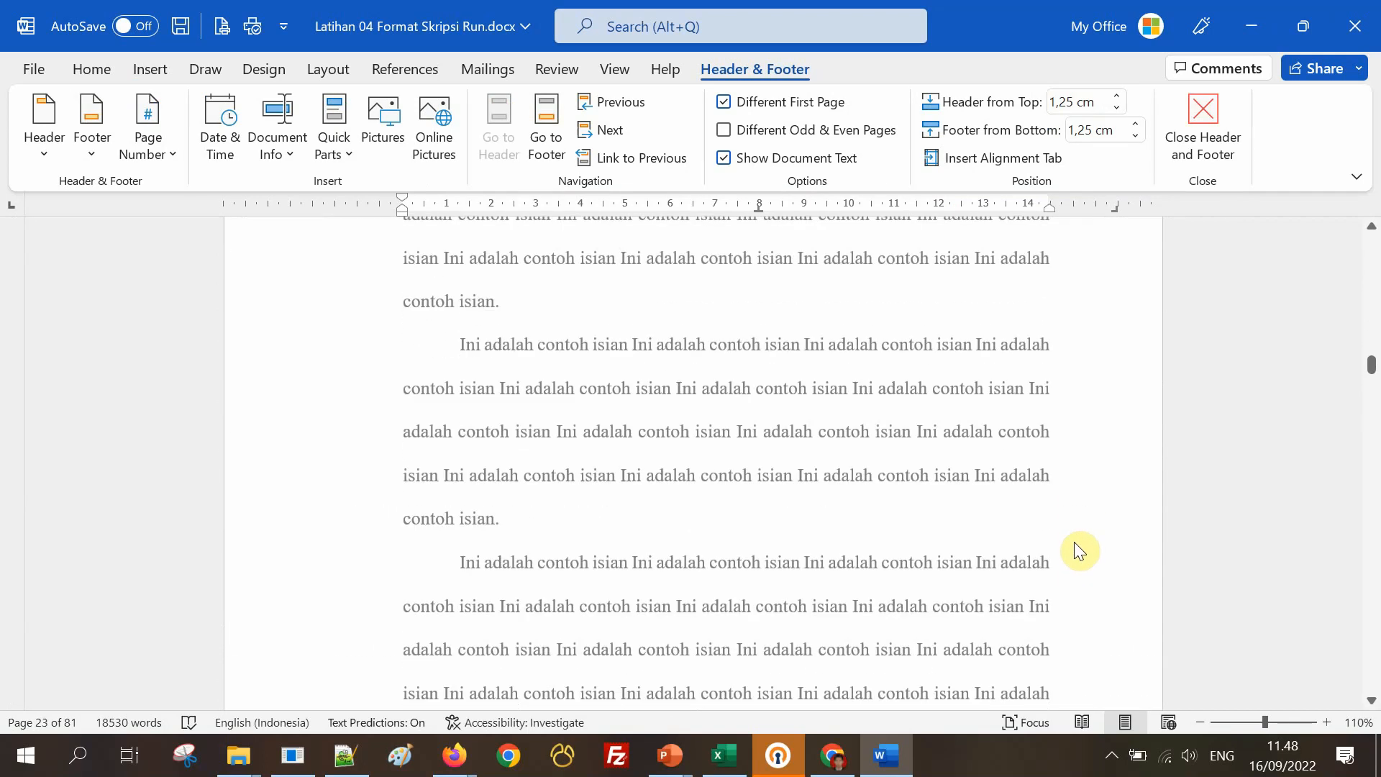
scroll(1075, 549, down, 8)
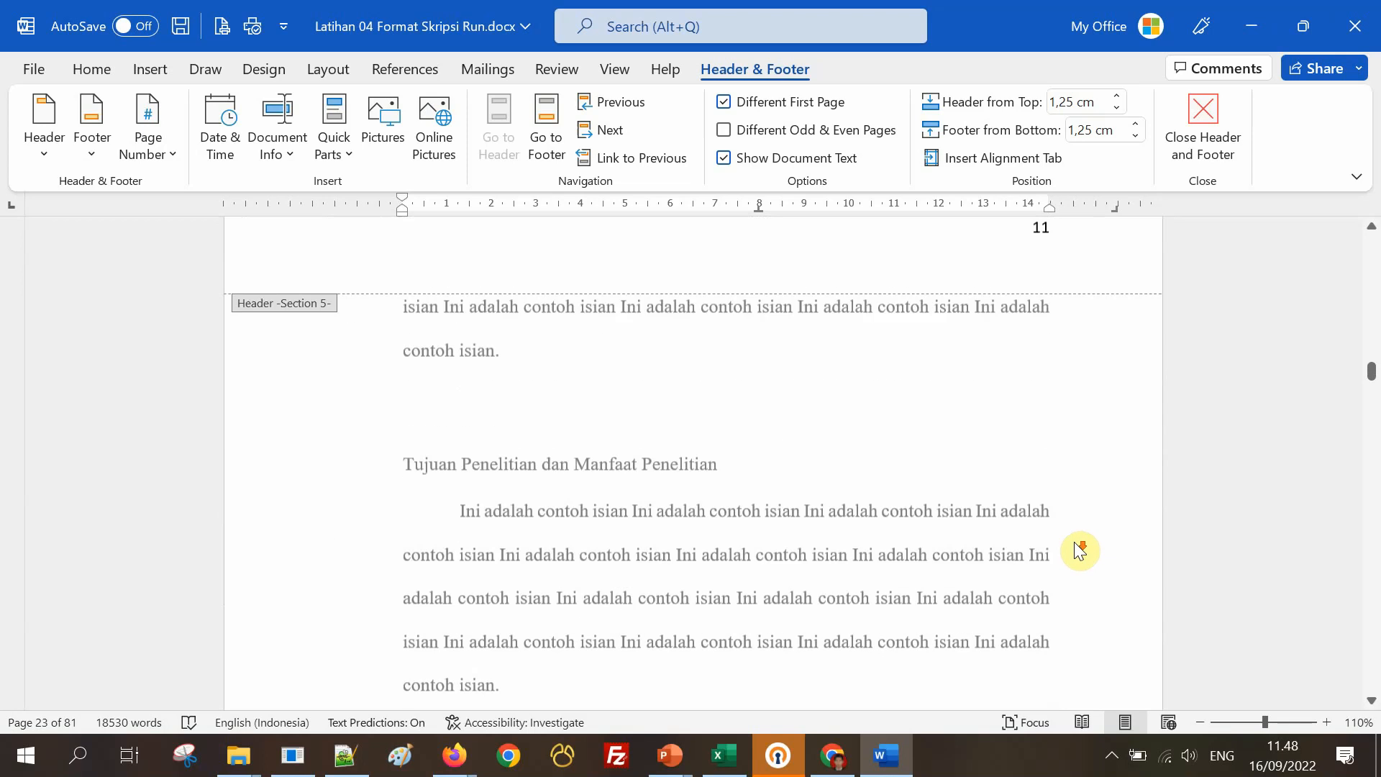
scroll(1075, 544, down, 8)
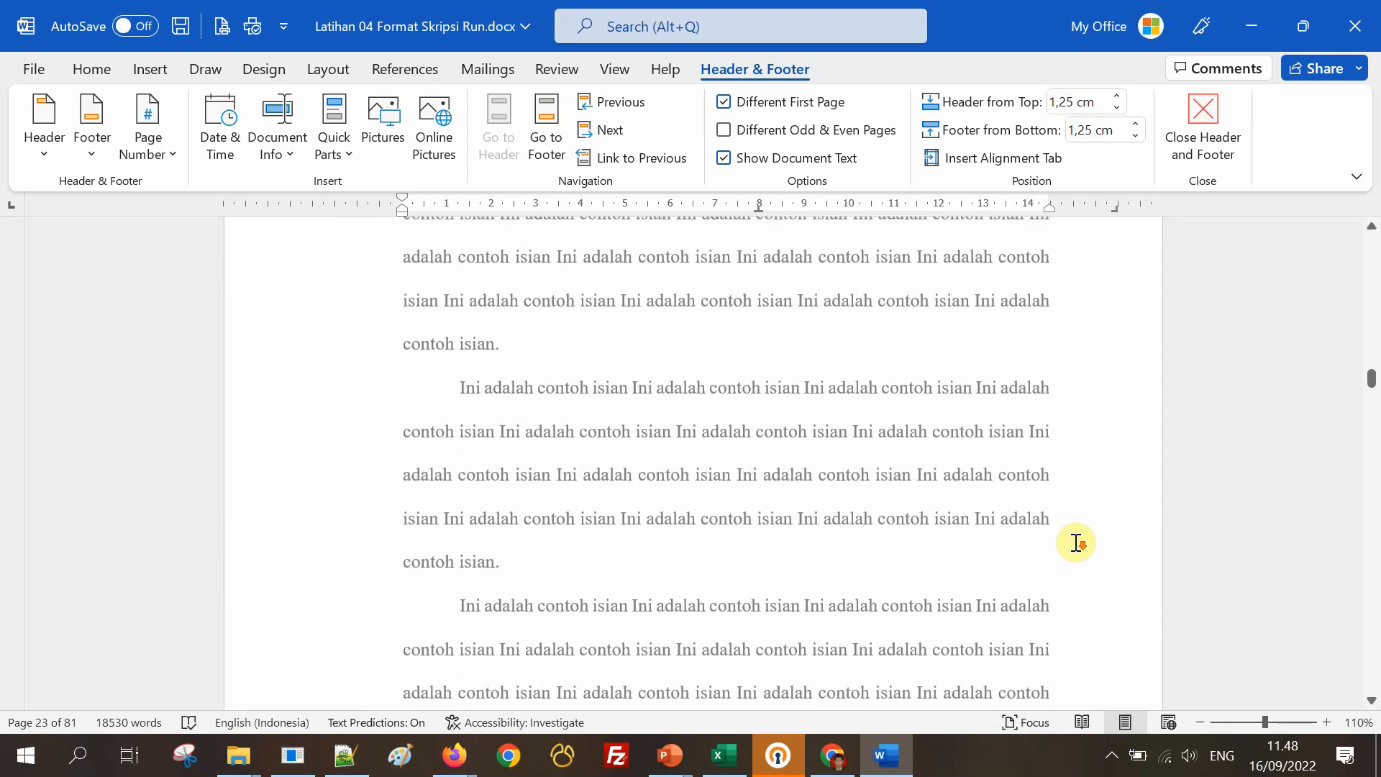
scroll(1081, 559, down, 10)
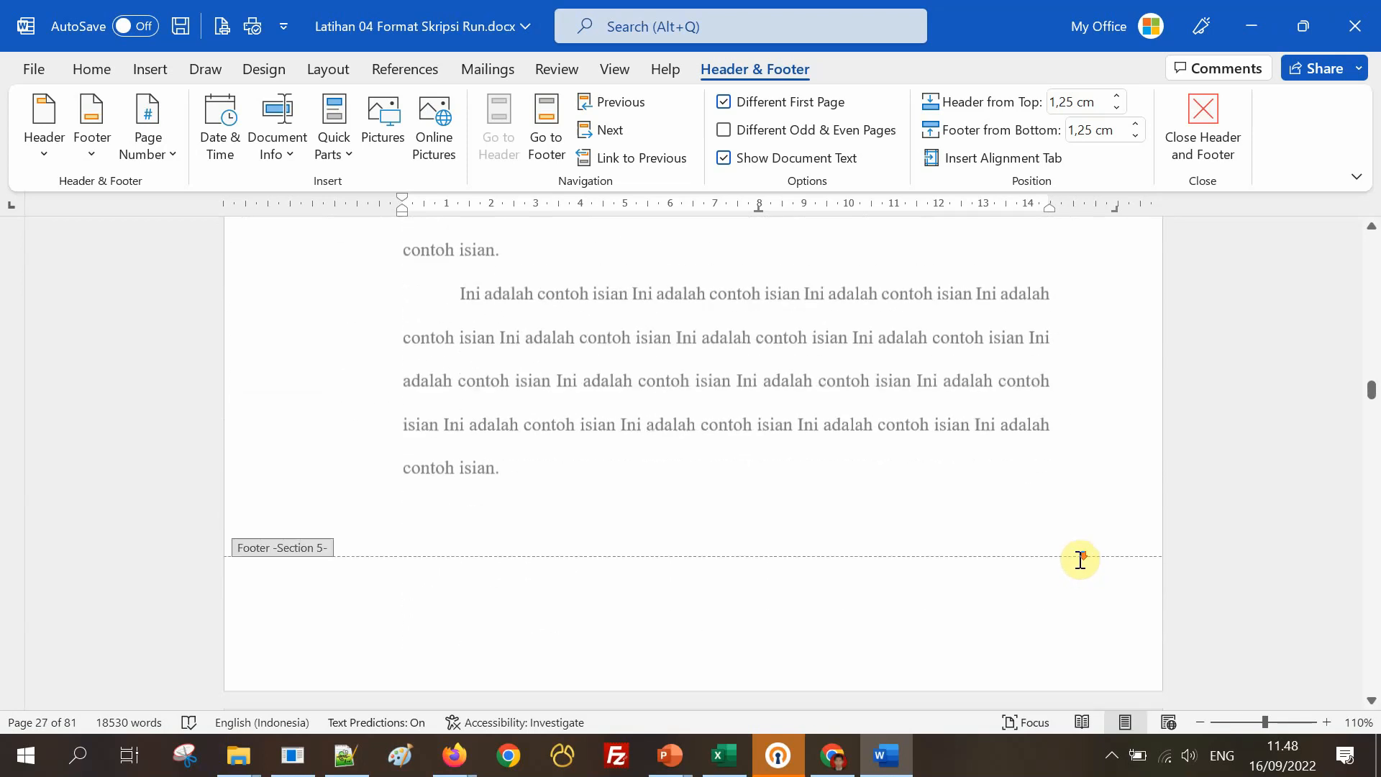
scroll(1084, 568, down, 5)
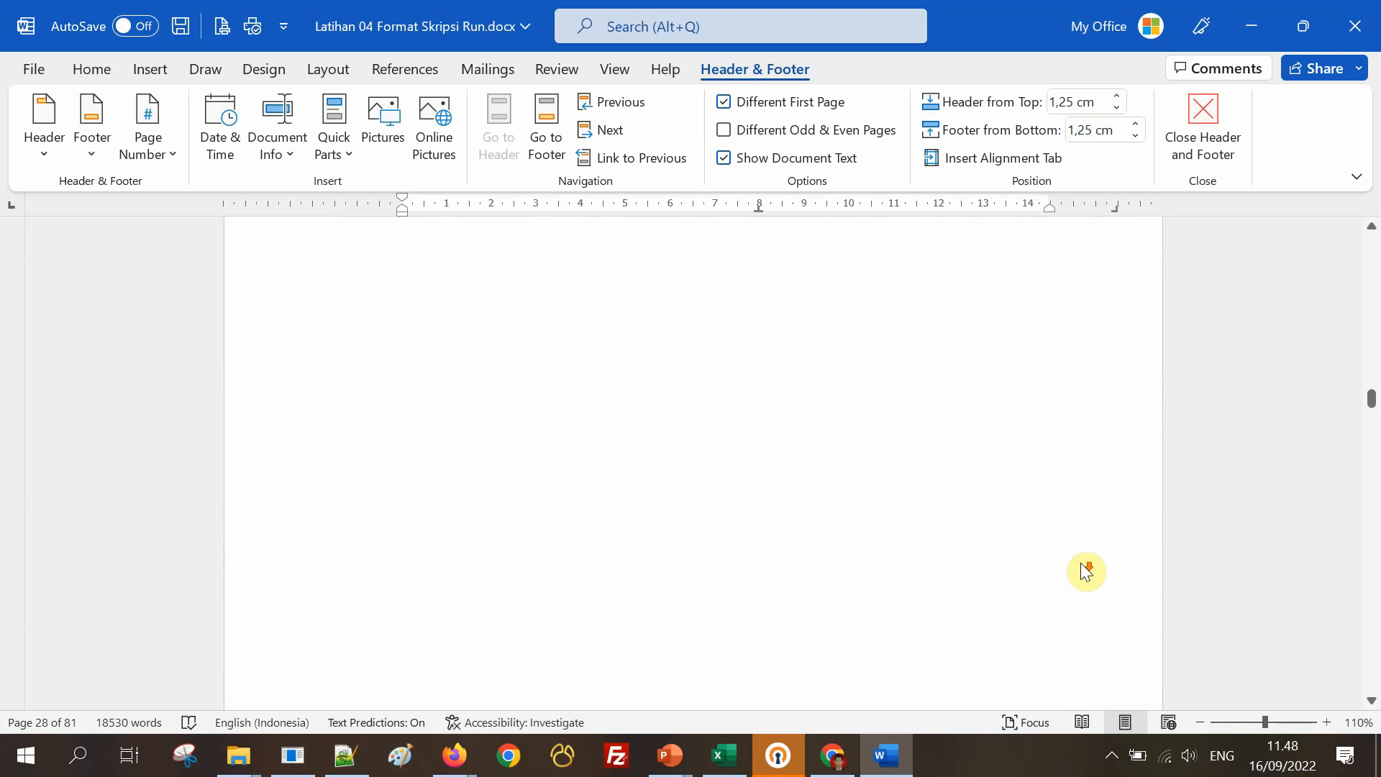
scroll(1082, 564, down, 5)
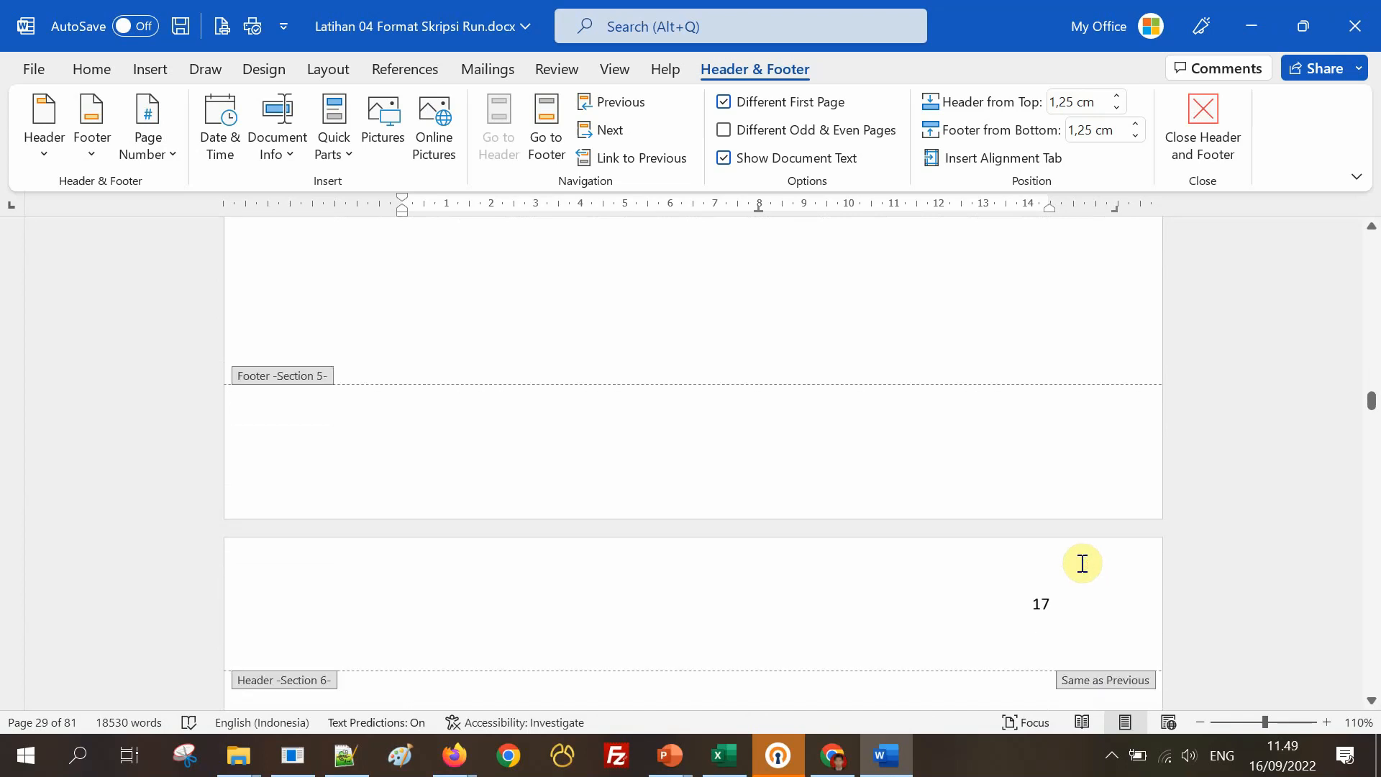
scroll(1082, 563, down, 4)
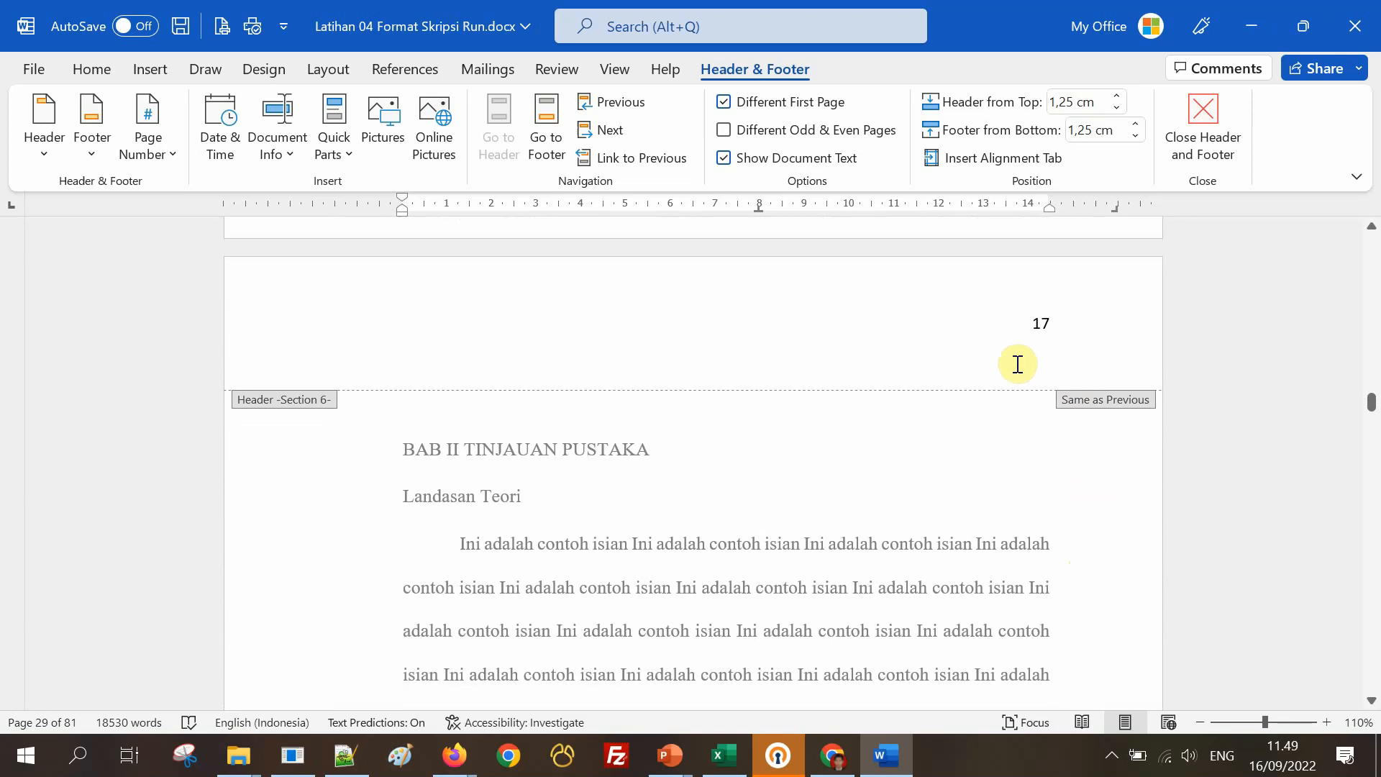
Unlink the section 6 header at BAB II TINJAUAN PUSTAKA from the previous section and enable a different first page.
click(711, 328)
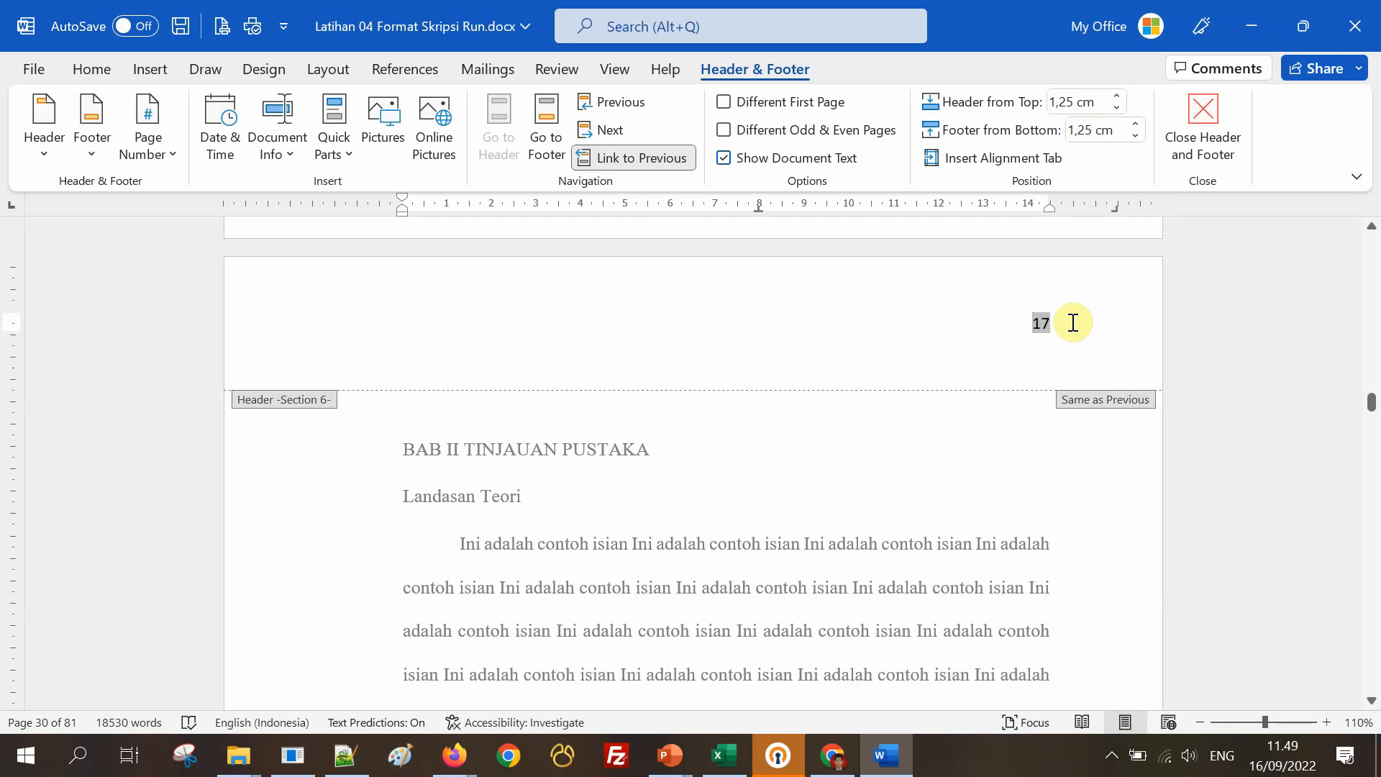
click(642, 161)
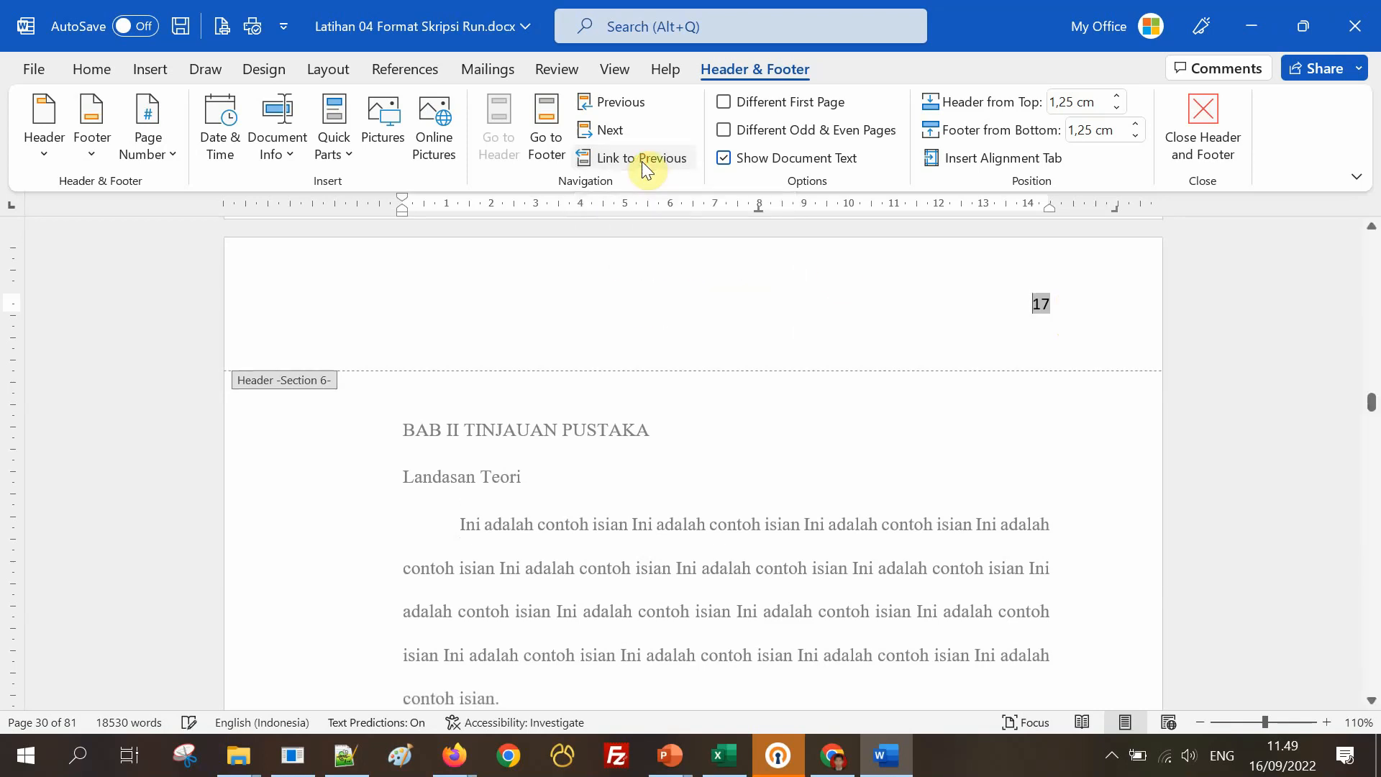
click(1051, 311)
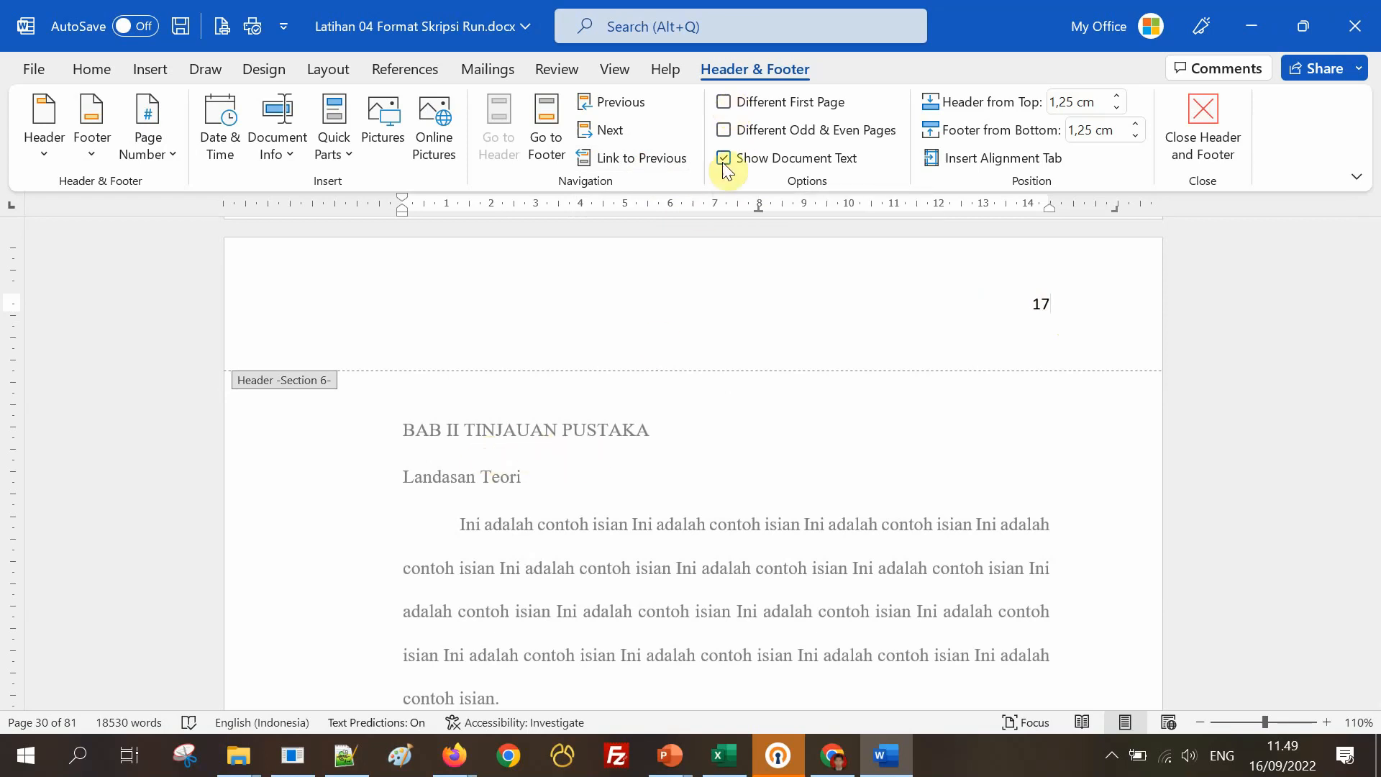
click(724, 103)
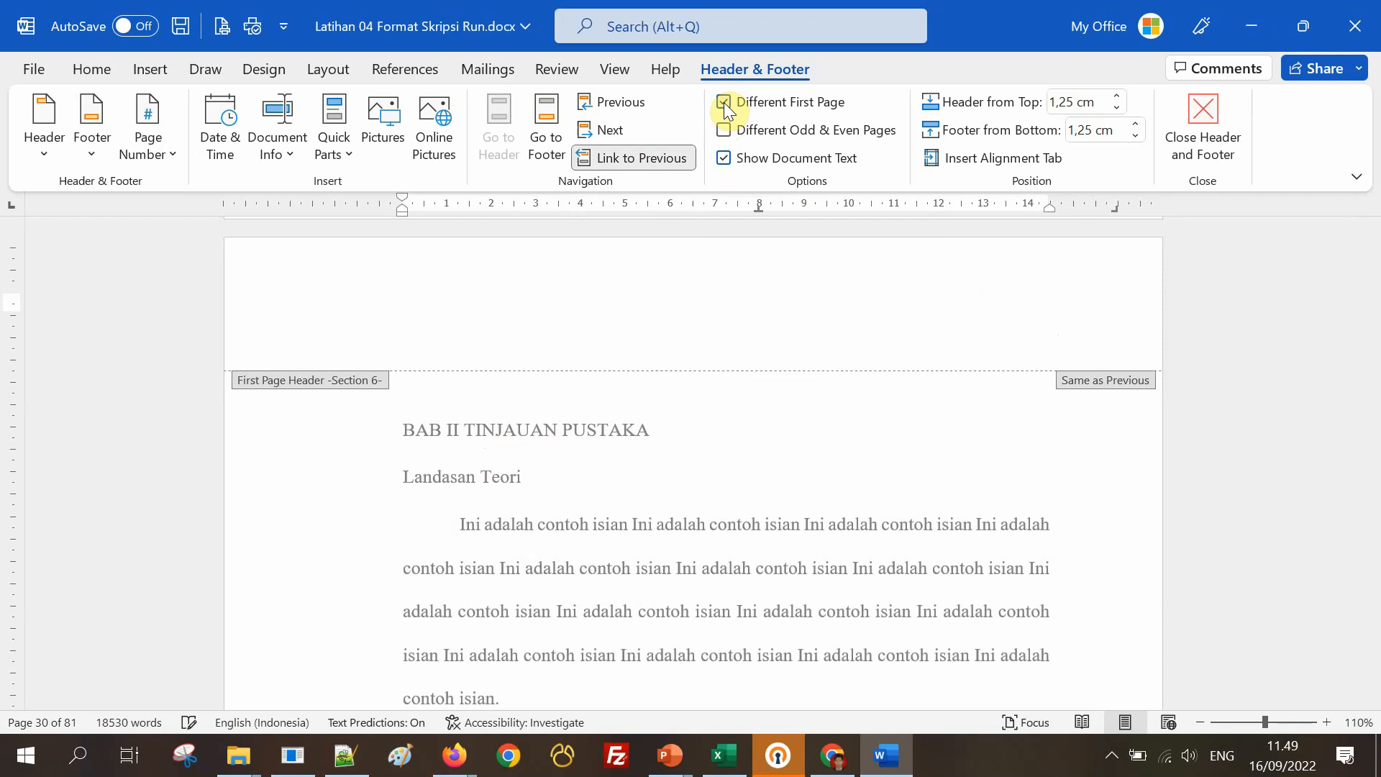
Unlink the first-page header and the first-page footer of section 6 at BAB II TINJAUAN PUSTAKA from the previous section.
click(645, 158)
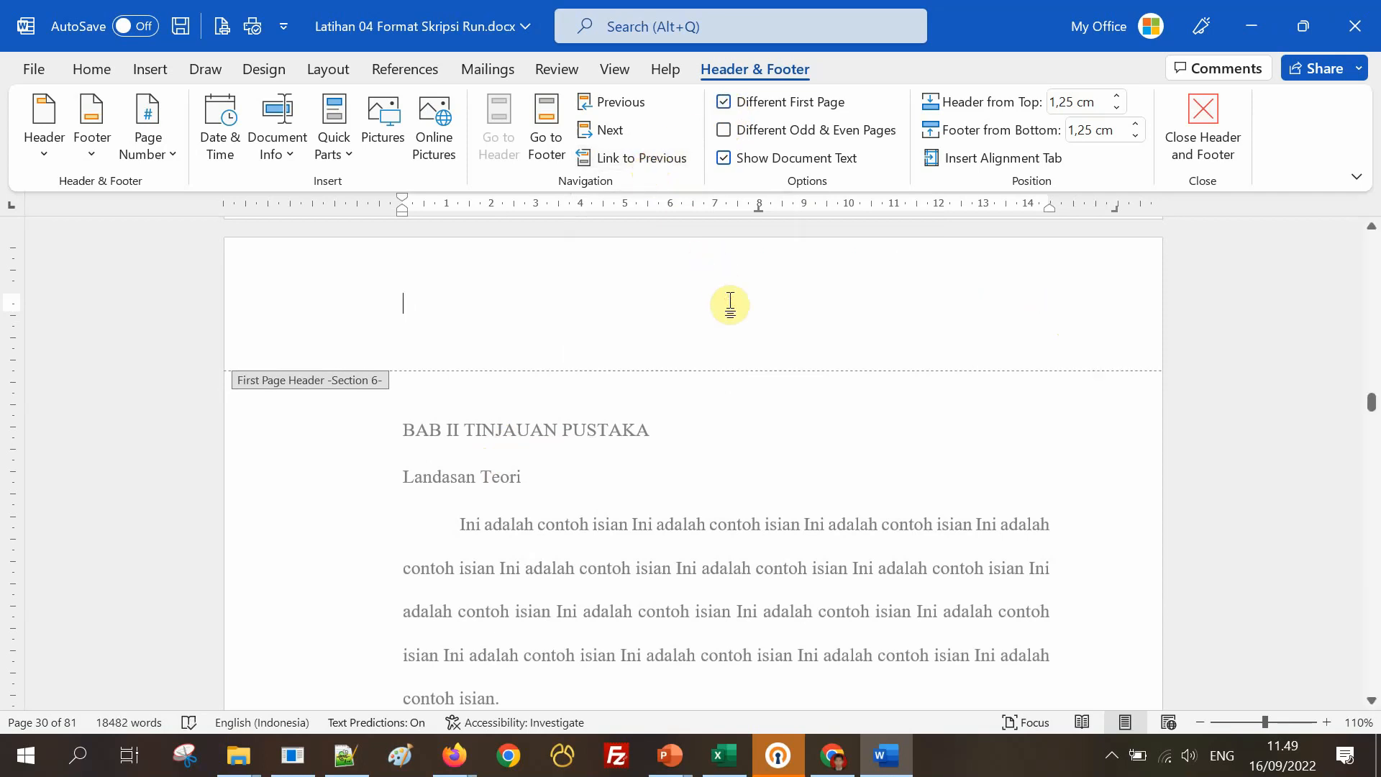
scroll(924, 341, up, 5)
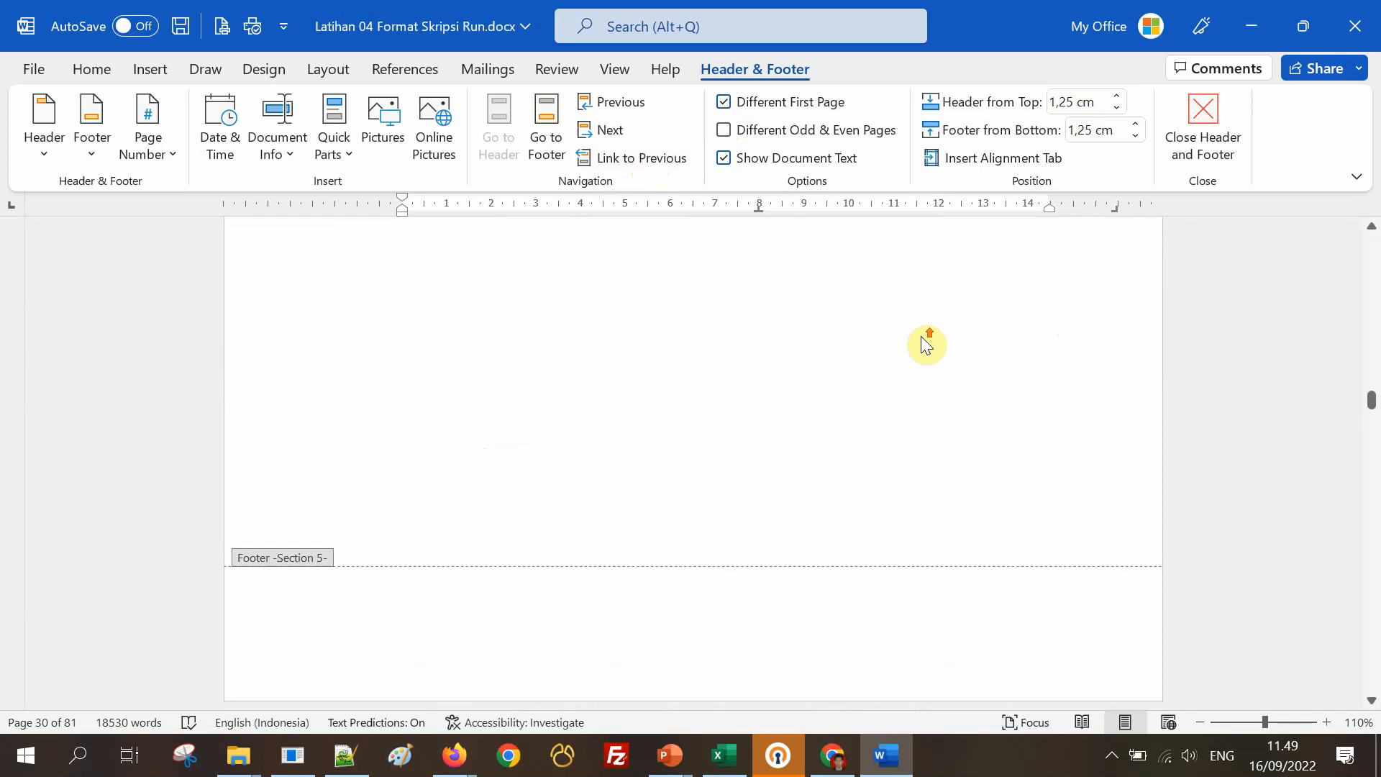
scroll(922, 338, up, 14)
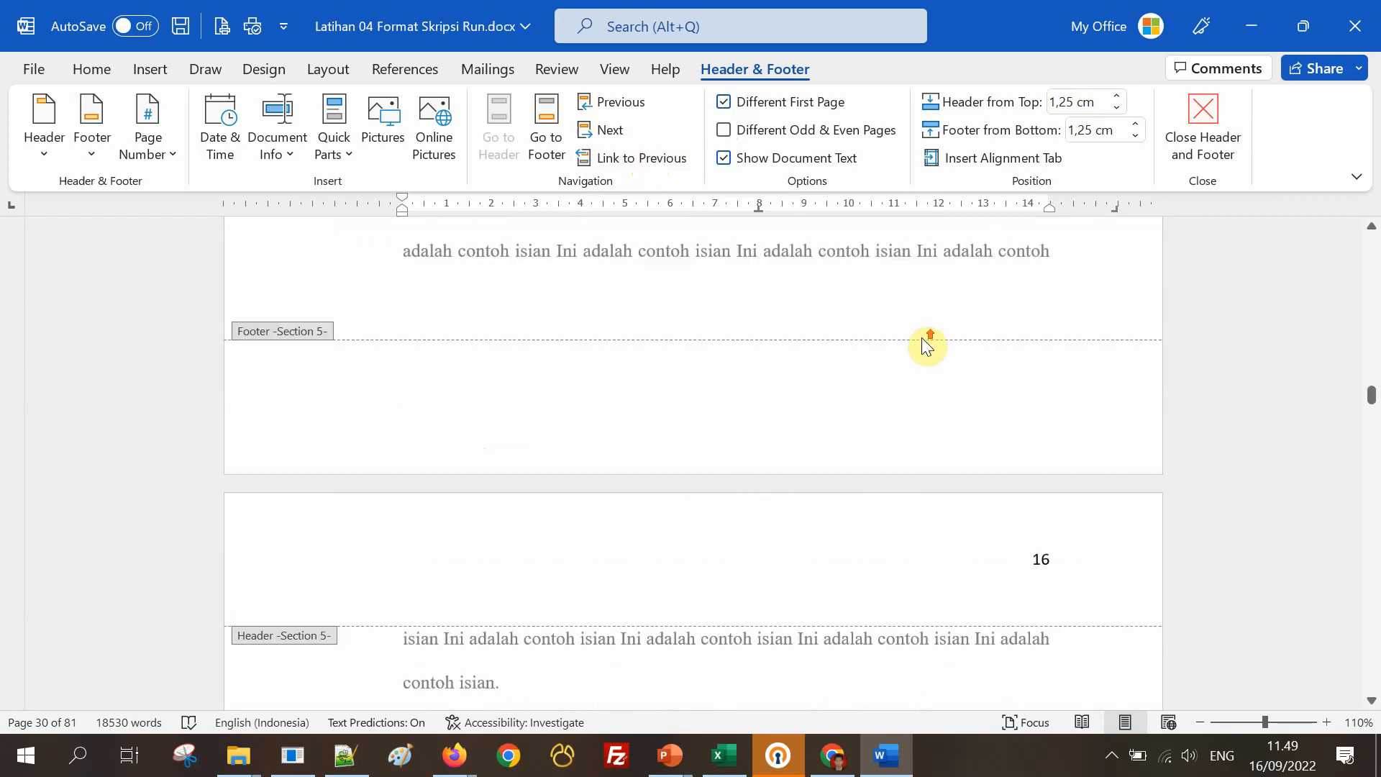
scroll(1038, 472, down, 2)
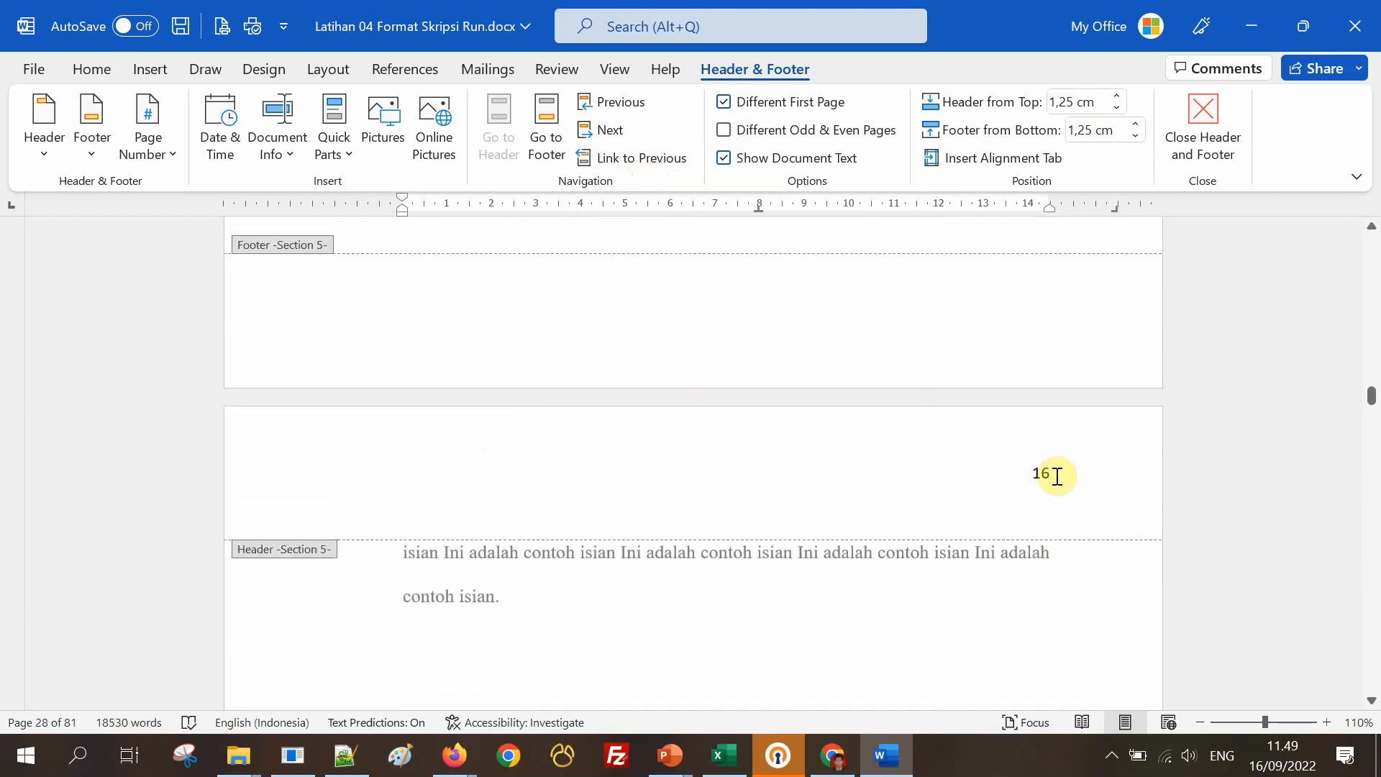
scroll(1056, 477, down, 20)
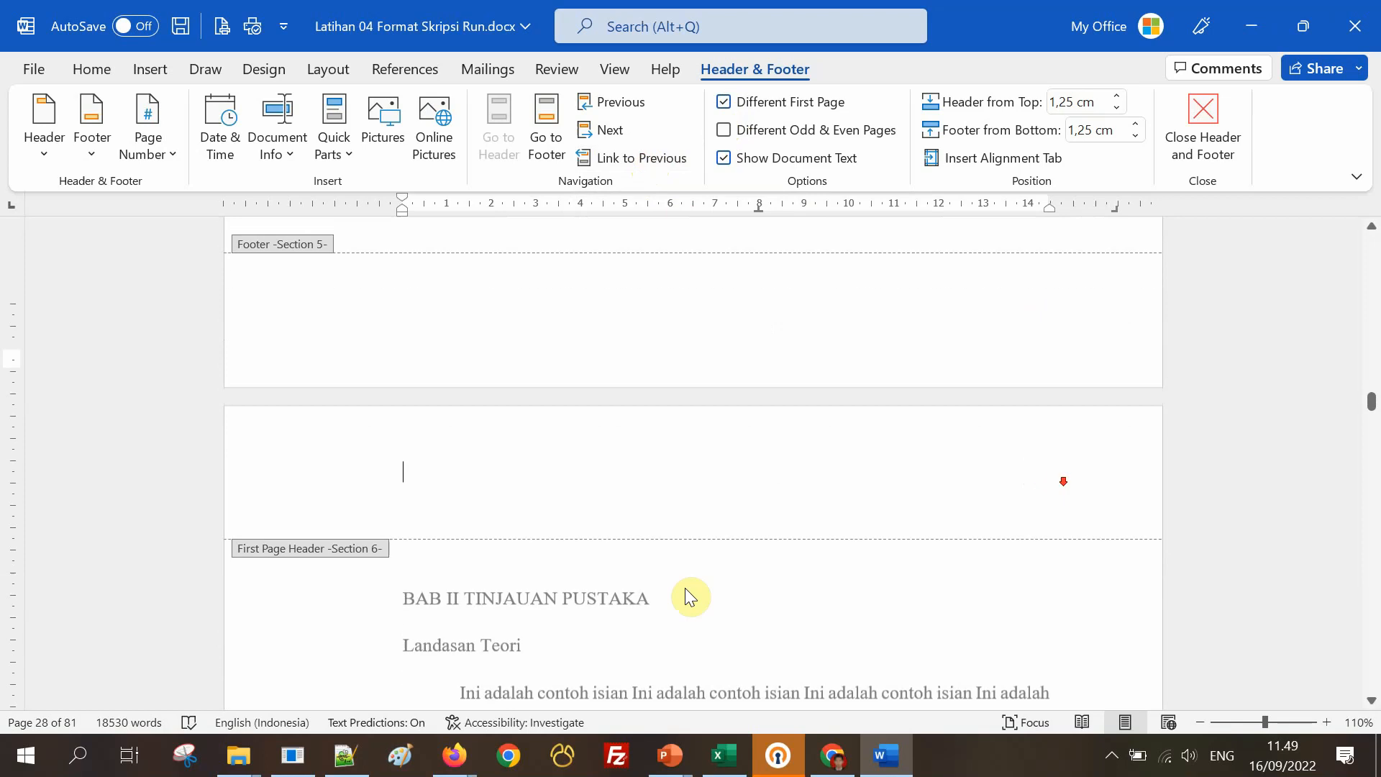
scroll(684, 588, down, 2)
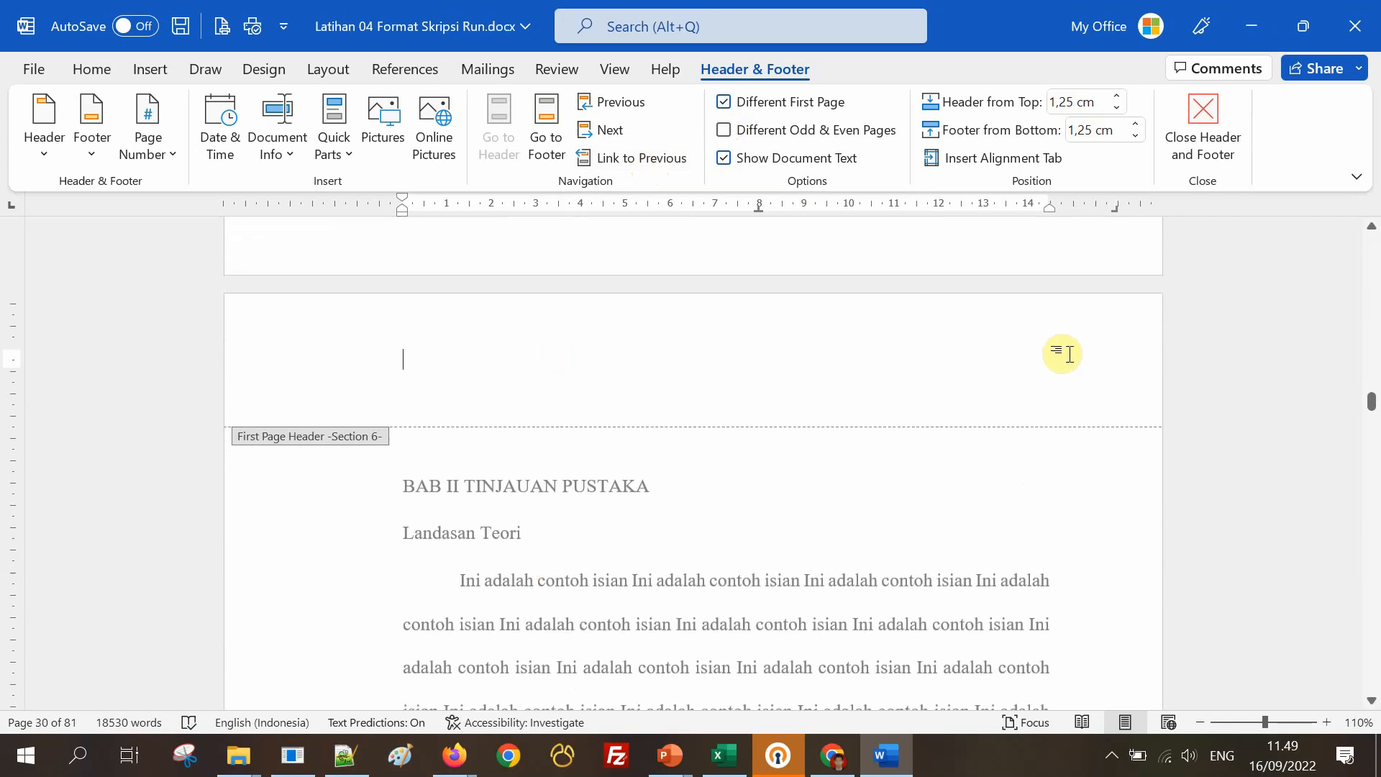
scroll(1070, 353, down, 17)
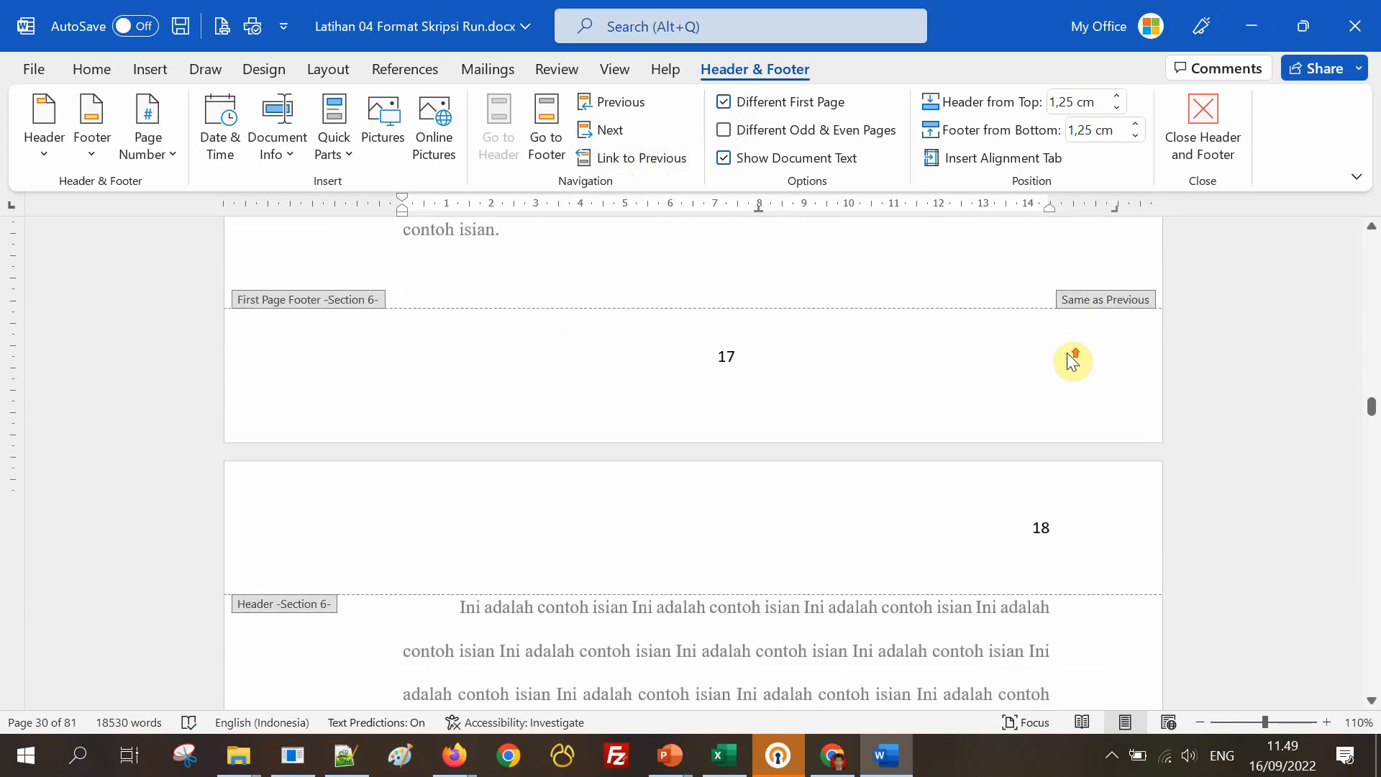
scroll(1068, 352, up, 1)
click(762, 412)
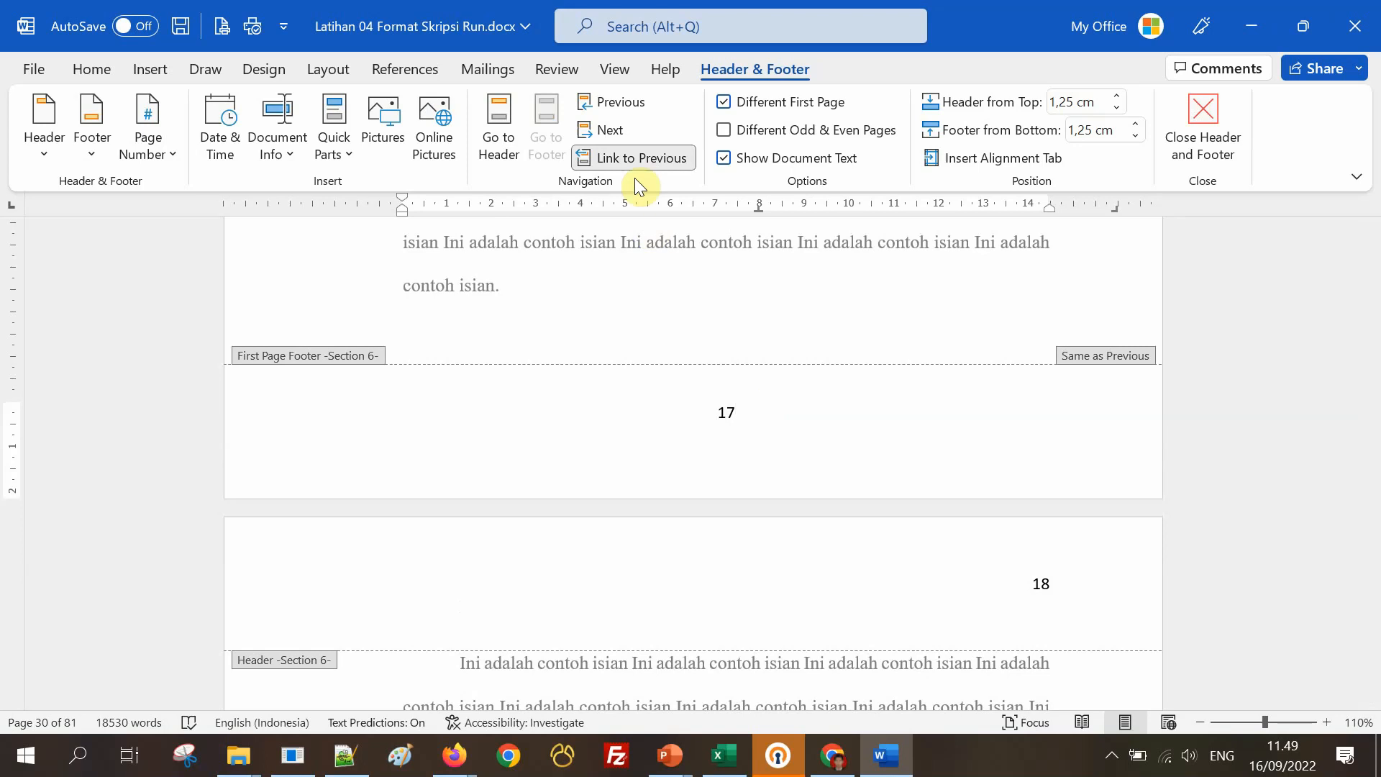
click(638, 158)
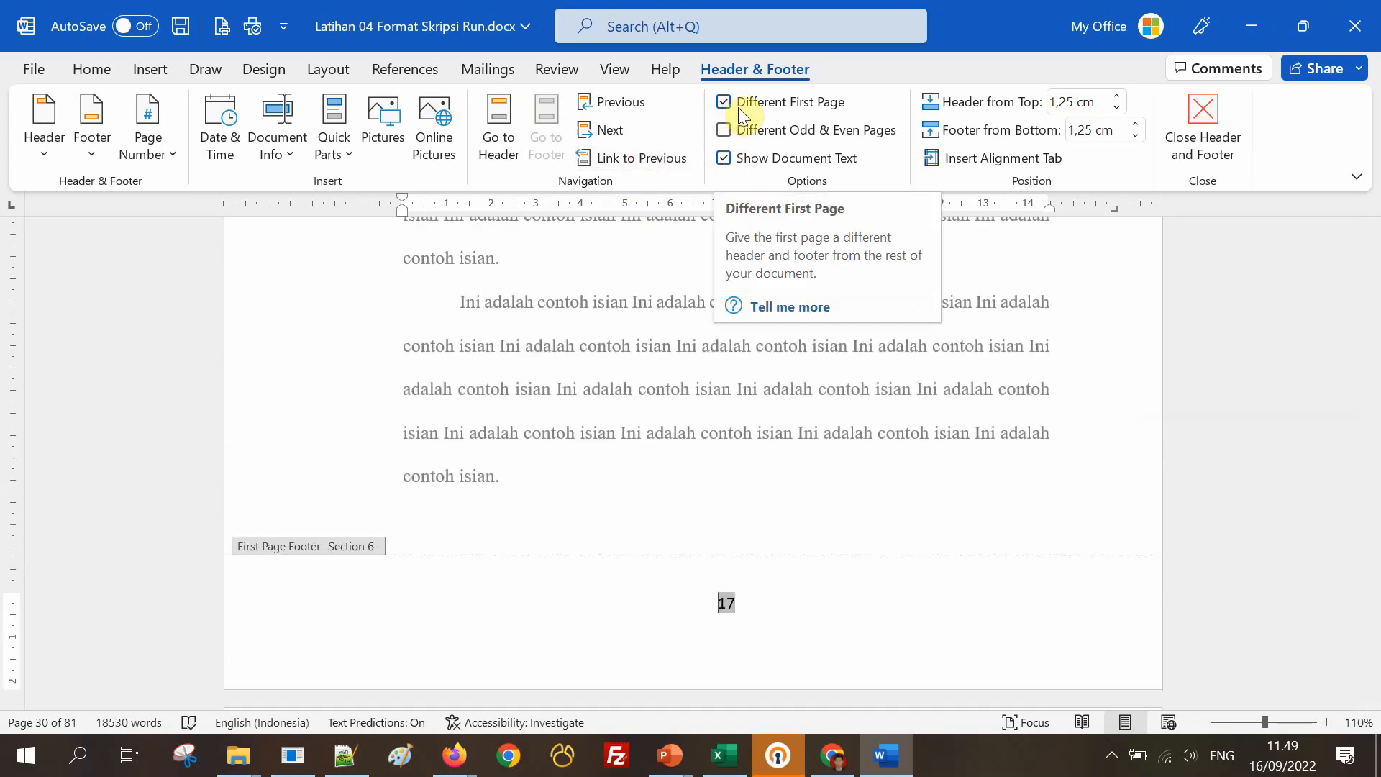
Compare the footer page number on the BAB II opening page with the header page number on section 5's last page.
scroll(773, 507, up, 10)
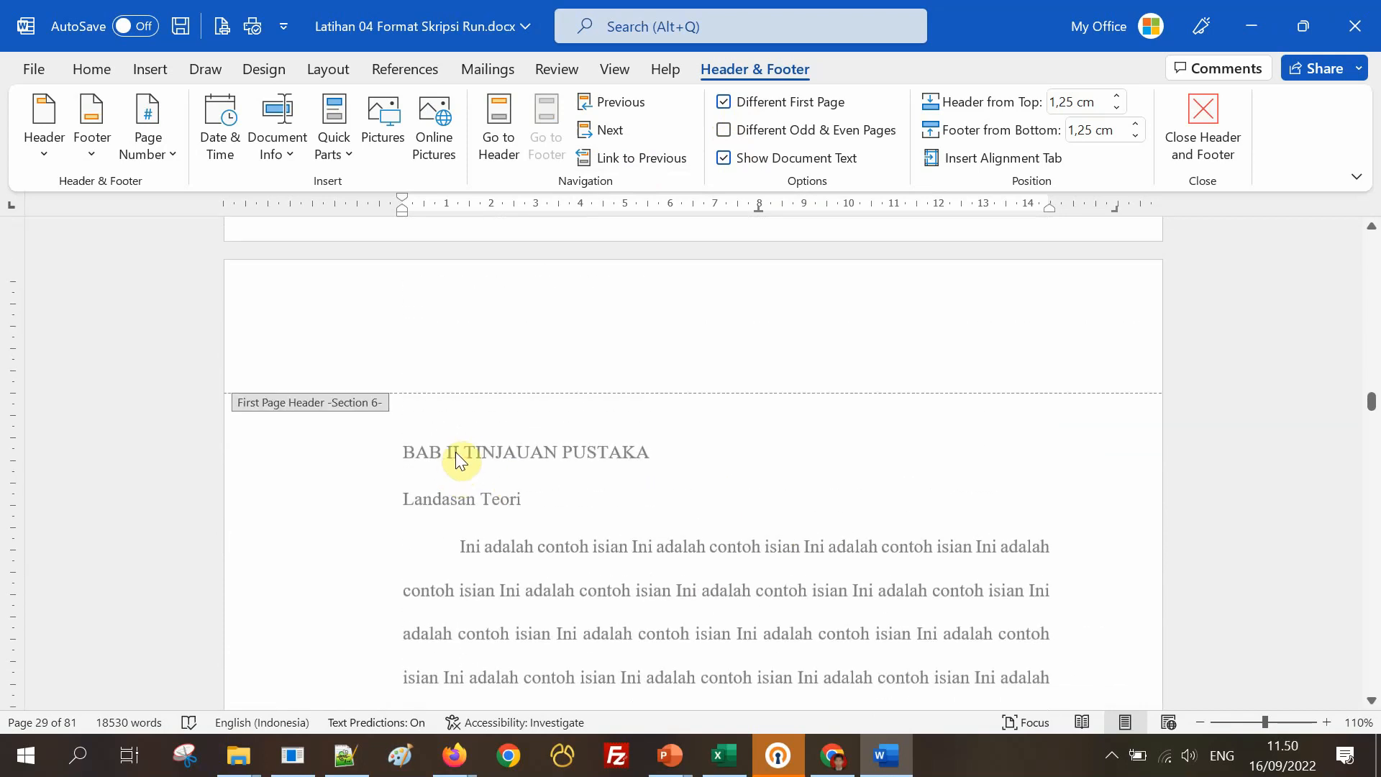
scroll(801, 507, down, 10)
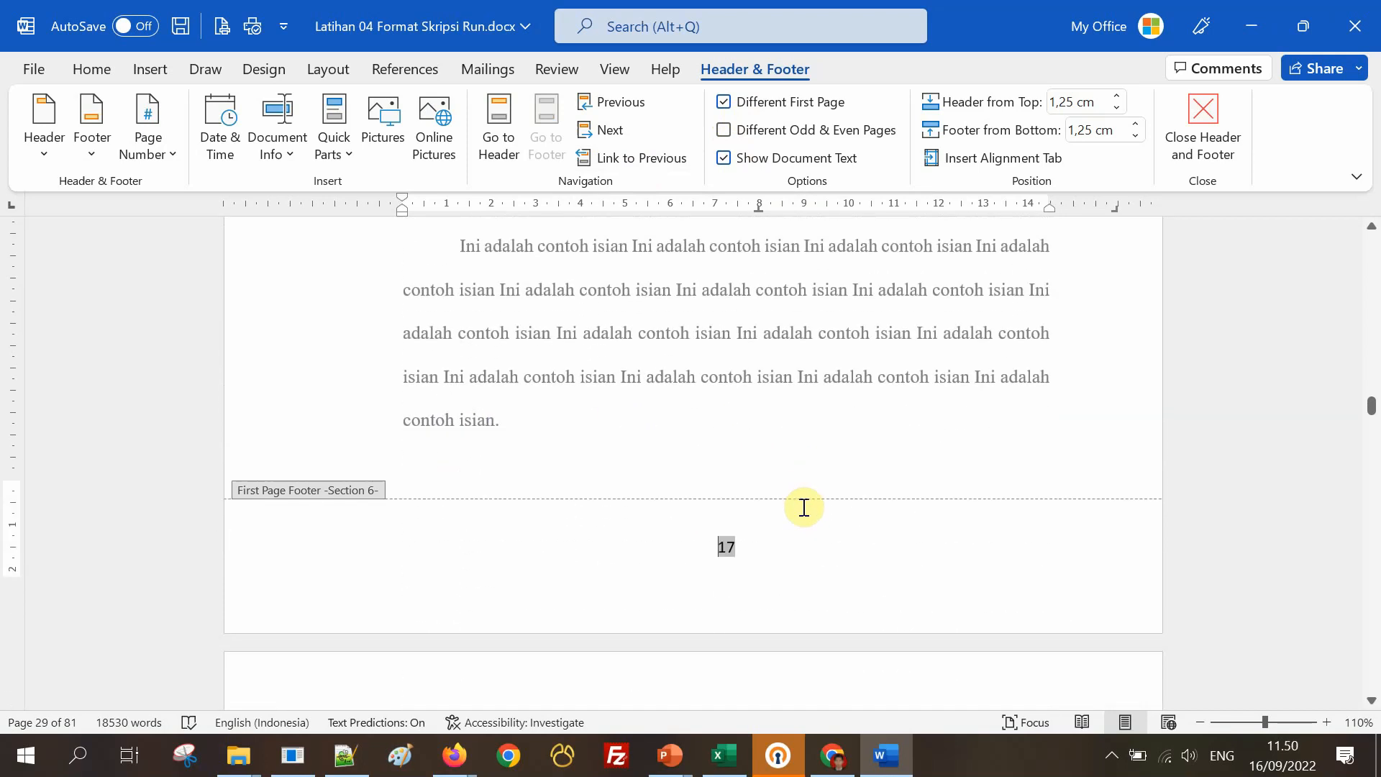
click(735, 505)
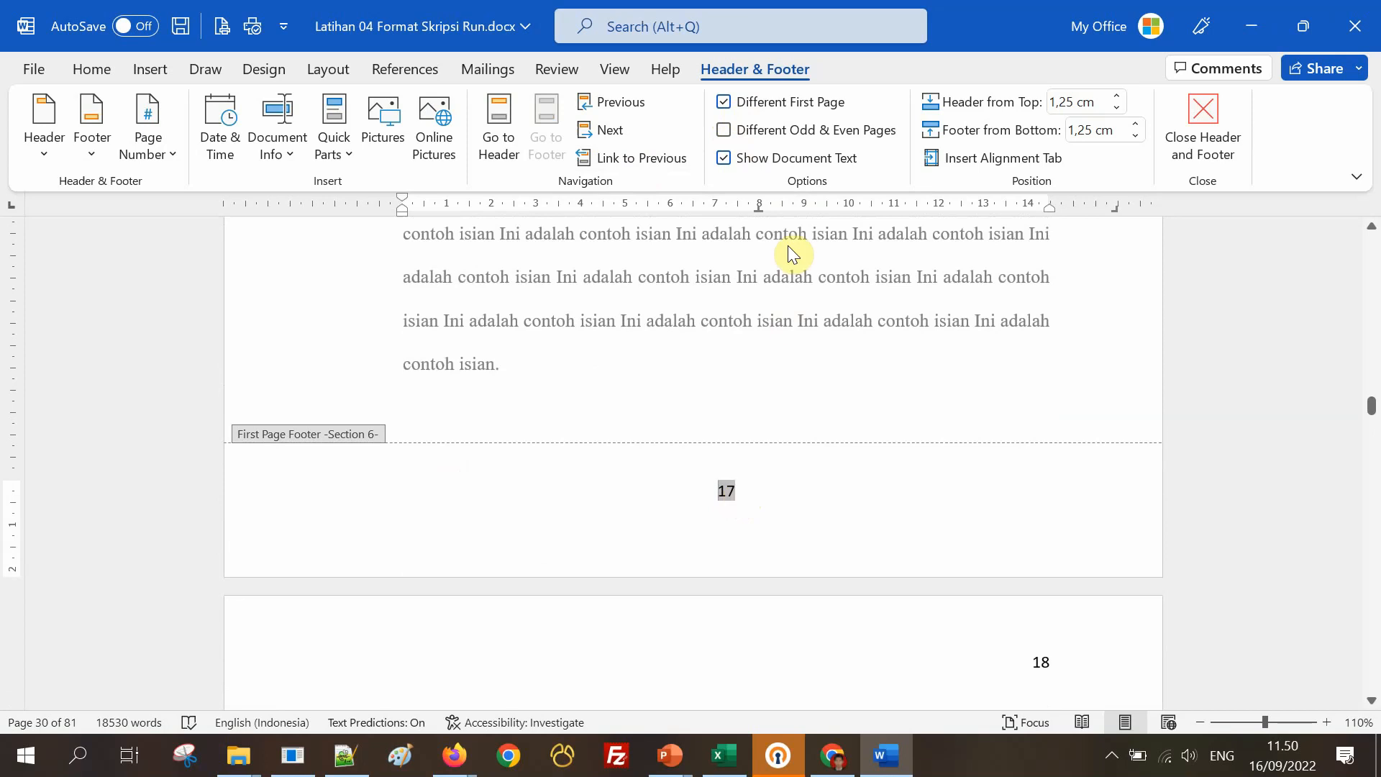
click(163, 77)
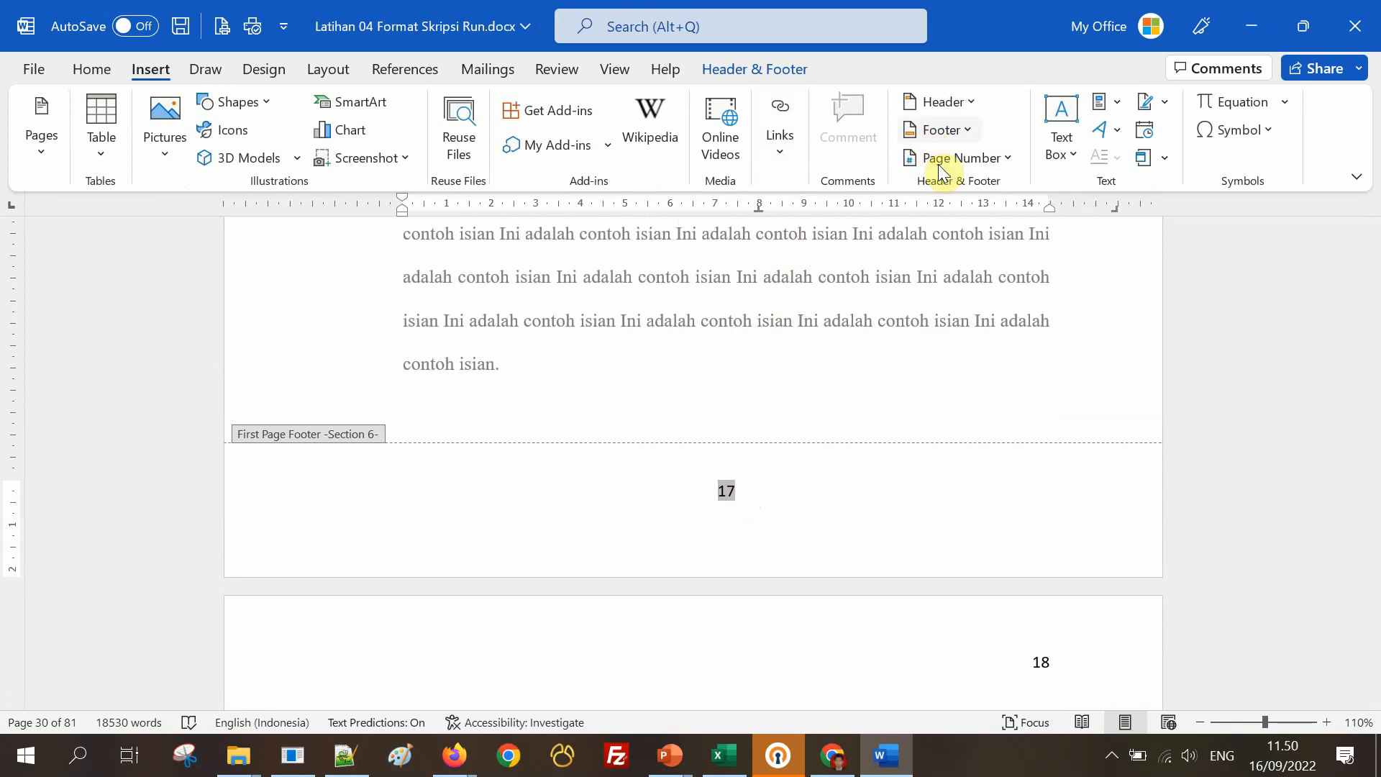
click(780, 487)
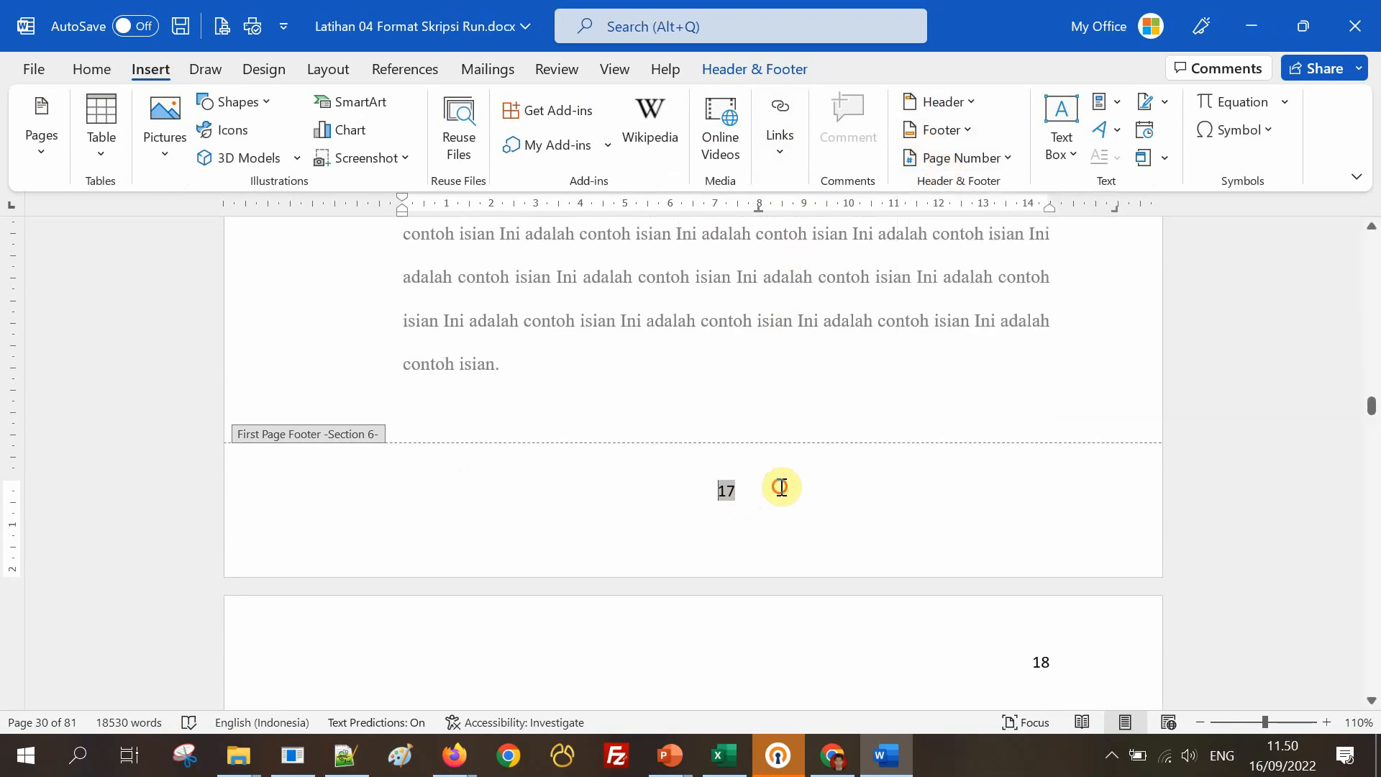
scroll(913, 468, up, 5)
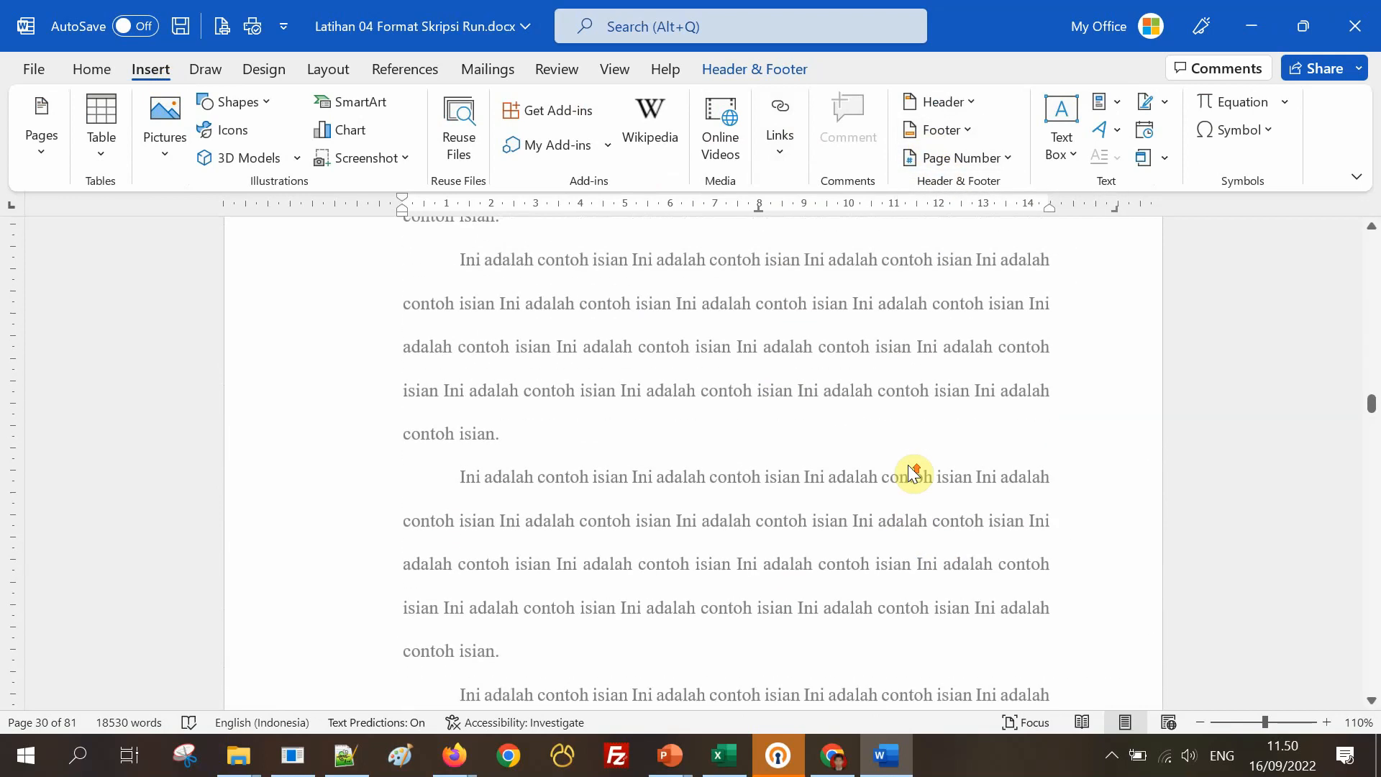
scroll(912, 473, down, 5)
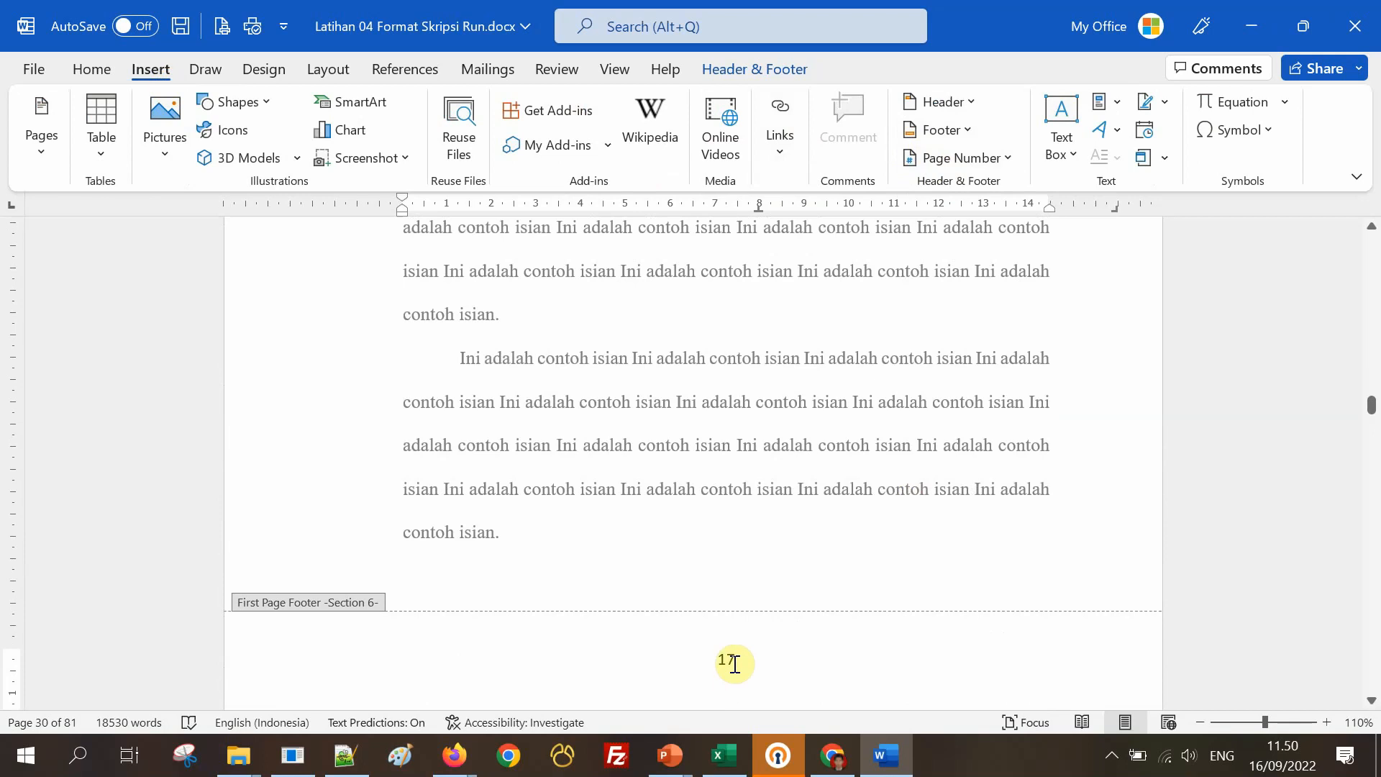
scroll(817, 625, up, 5)
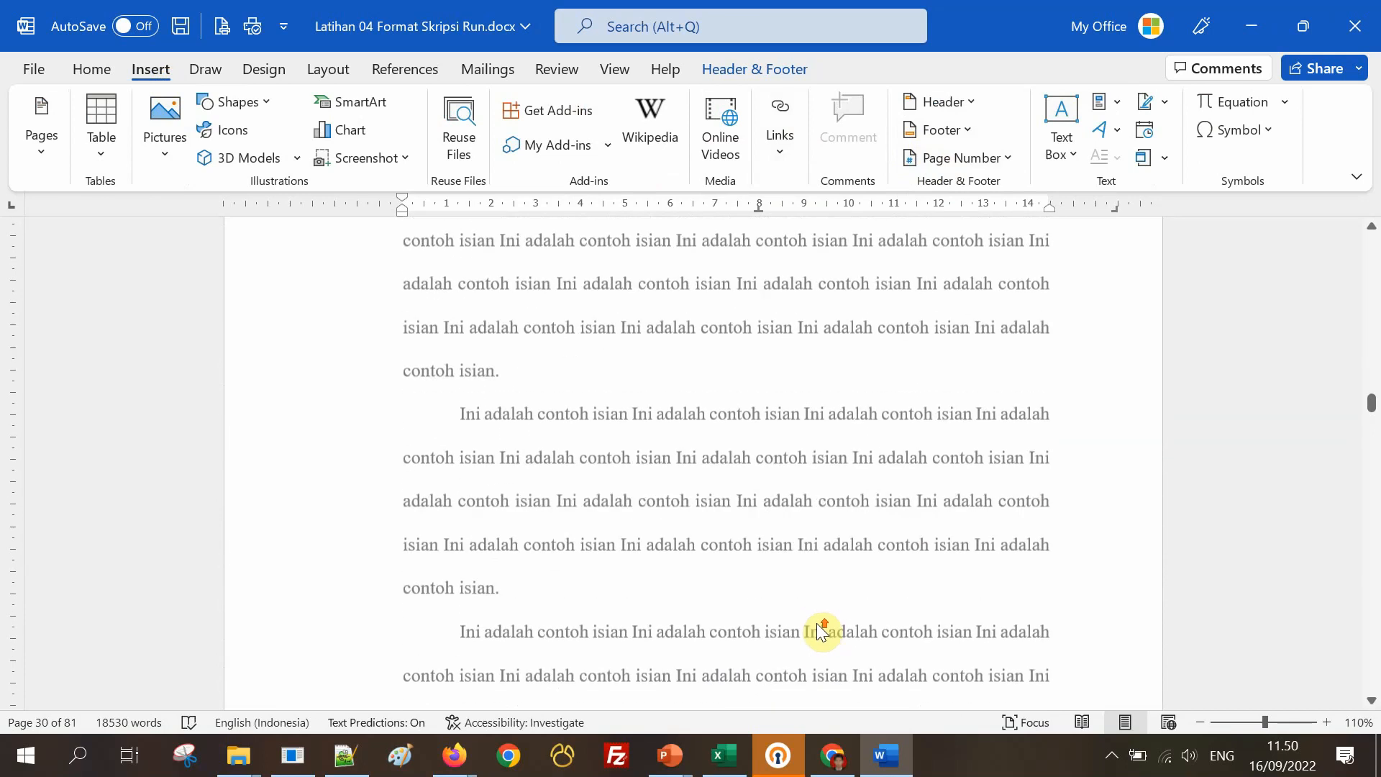
scroll(822, 620, up, 5)
scroll(819, 615, up, 6)
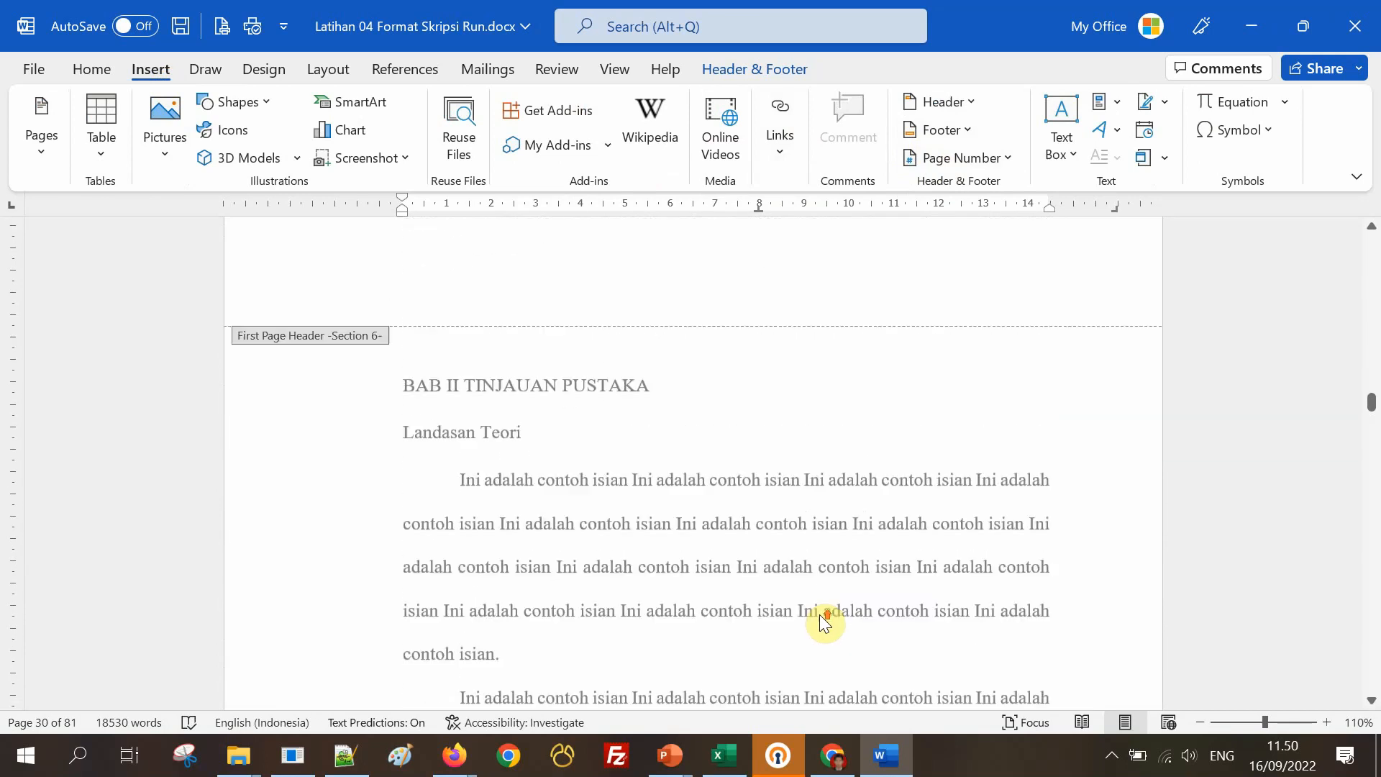
scroll(821, 615, up, 8)
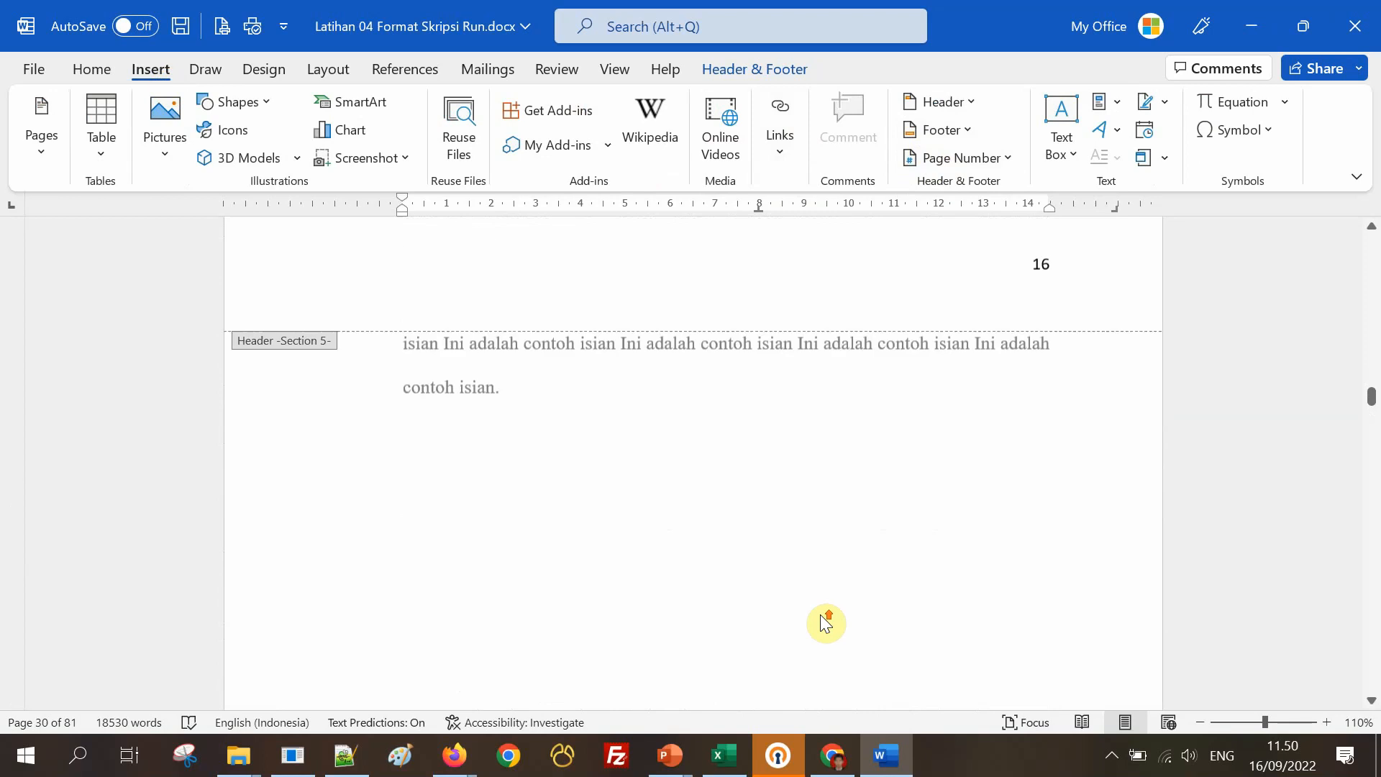
scroll(1065, 496, down, 10)
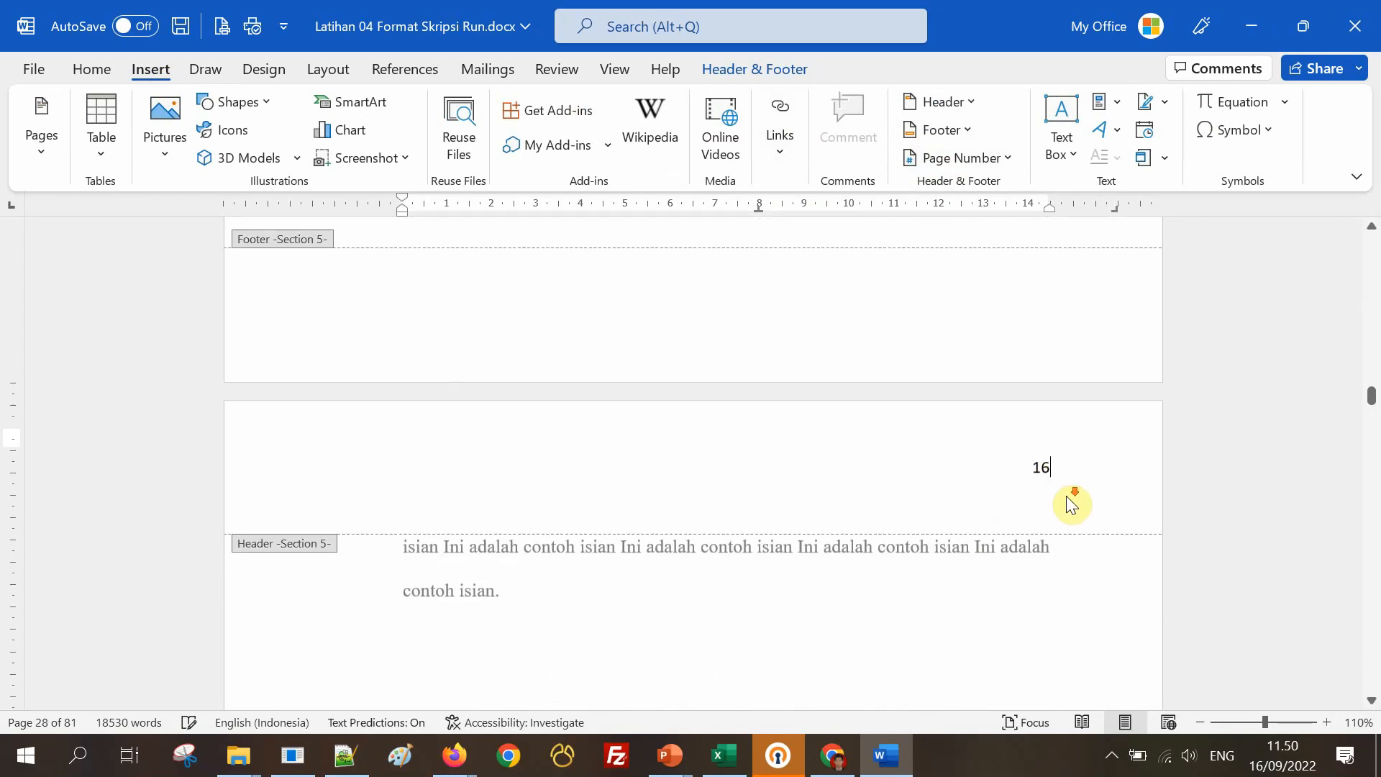
scroll(1067, 496, down, 15)
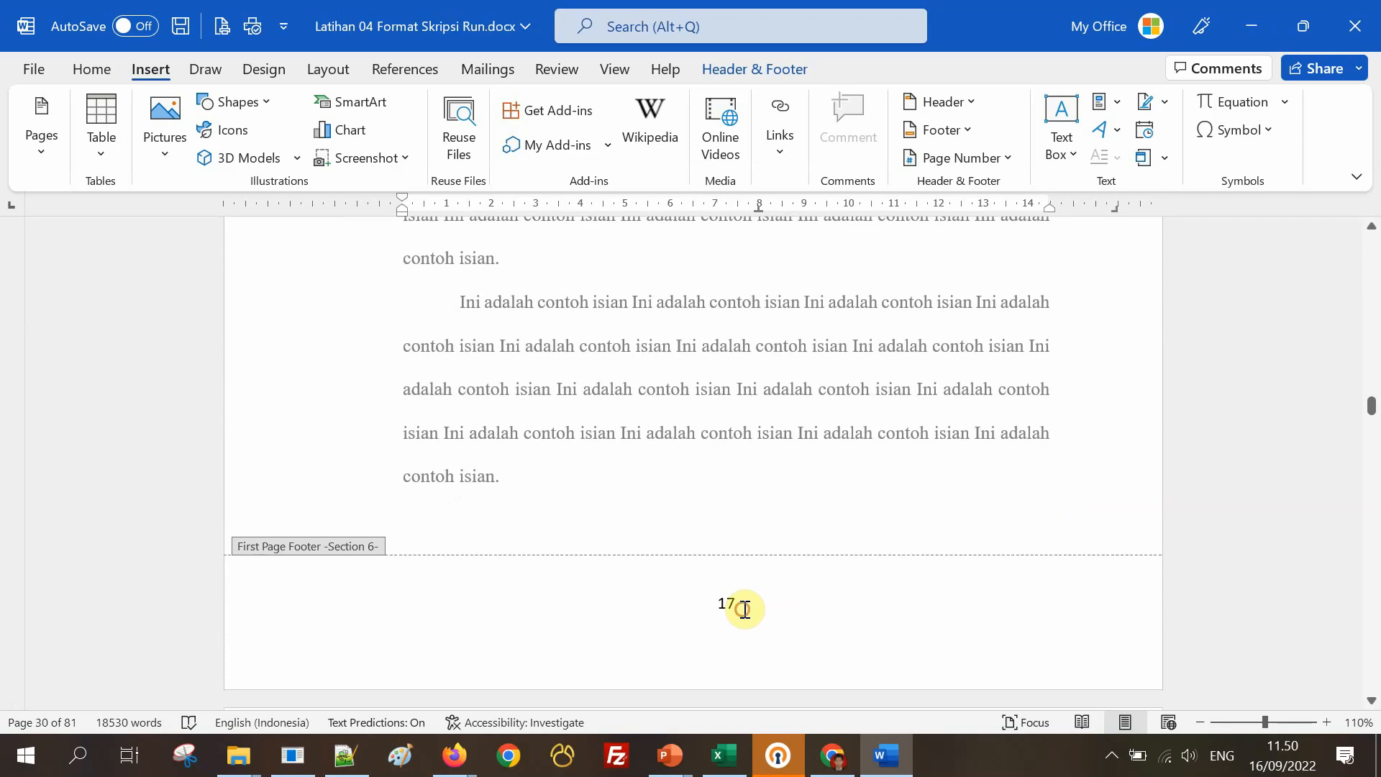
Check the page number format and continuation setting for section 6's first-page footer, leaving the settings unchanged.
click(745, 610)
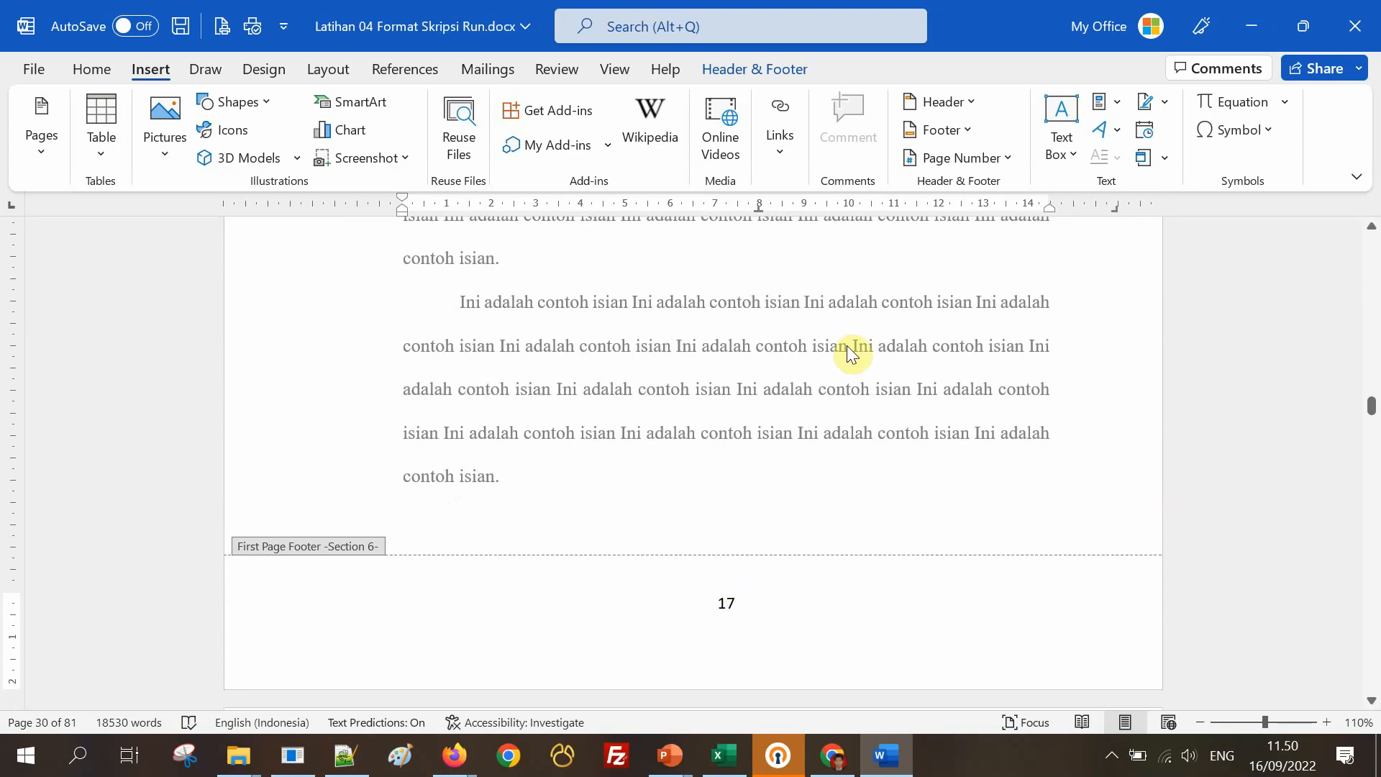
click(962, 164)
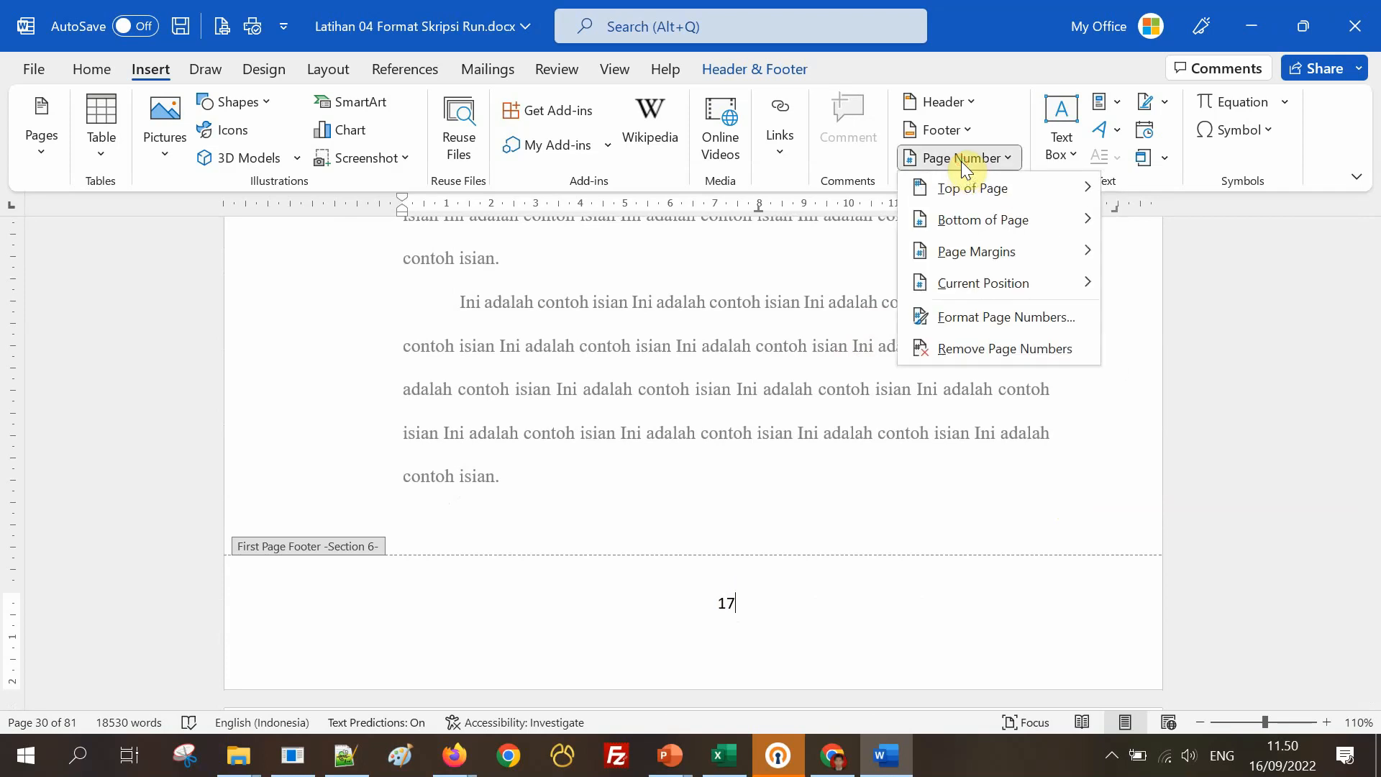
click(982, 318)
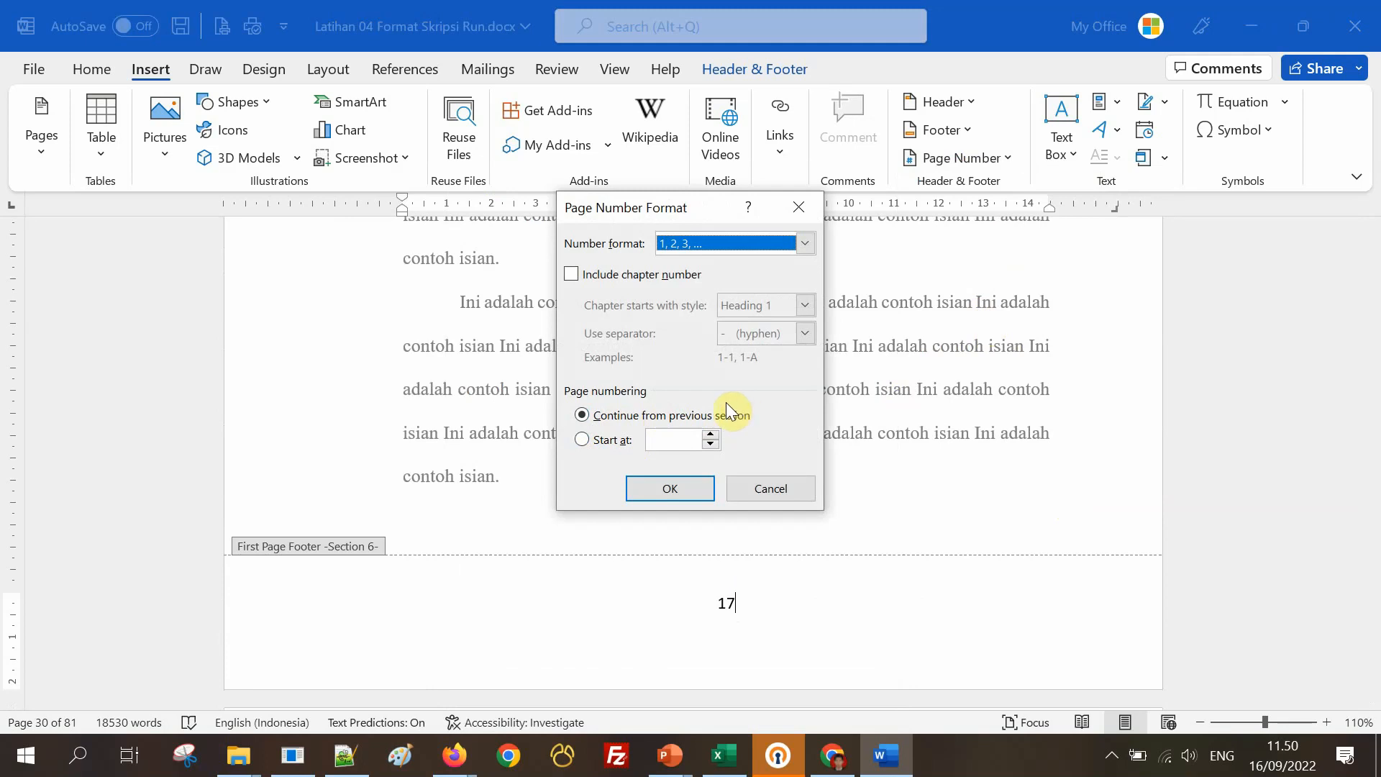
click(758, 486)
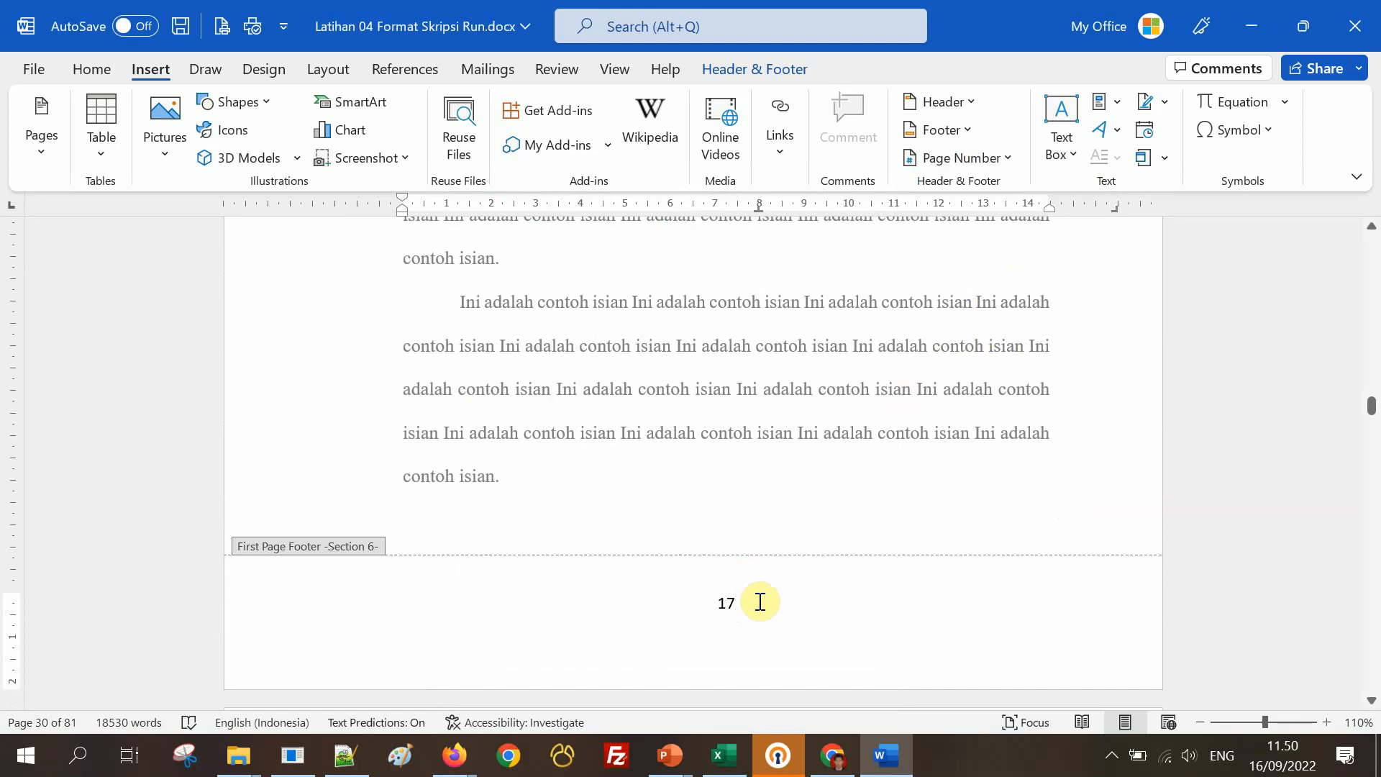
Check the page numbers through section 6, from the BAB II opening page's footer to the start of BAB III METODE PENELITIAN.
scroll(761, 601, down, 3)
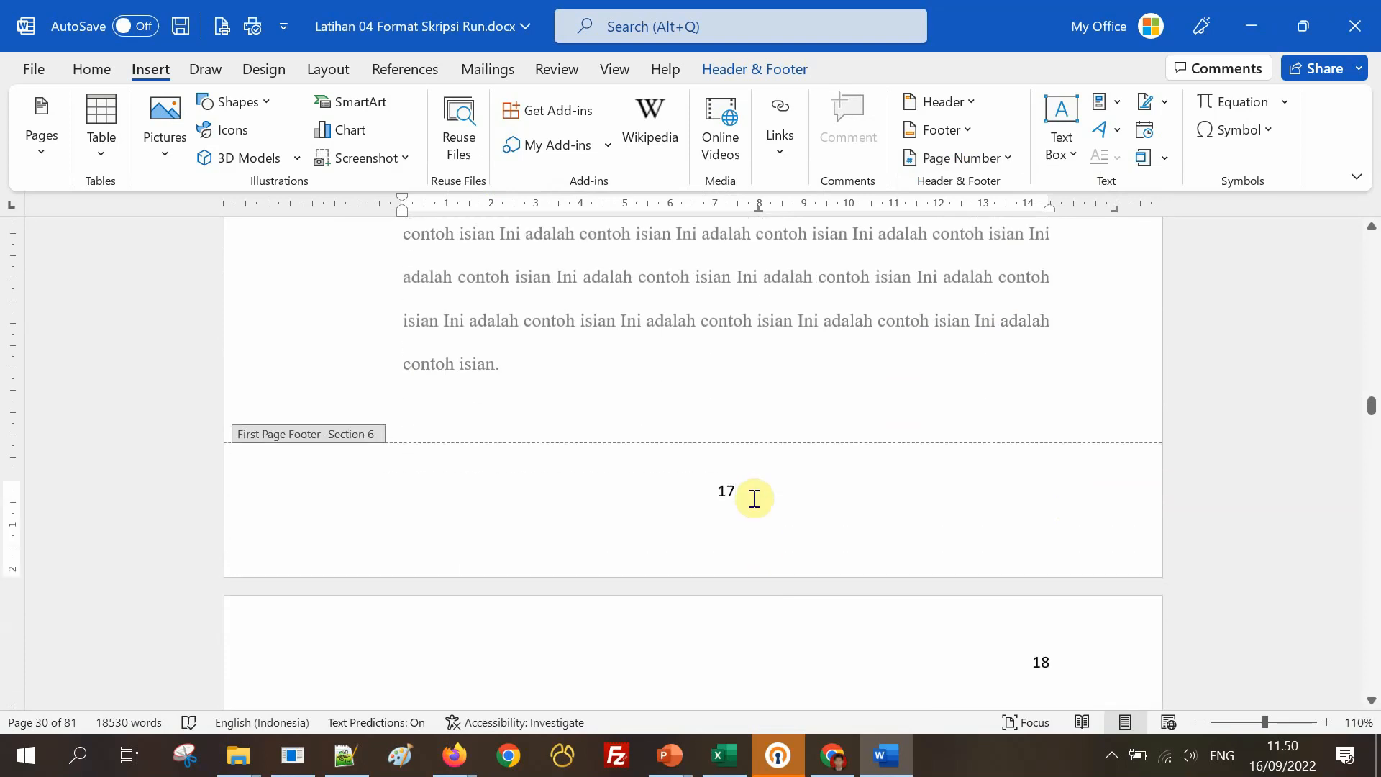
scroll(753, 496, down, 4)
click(744, 498)
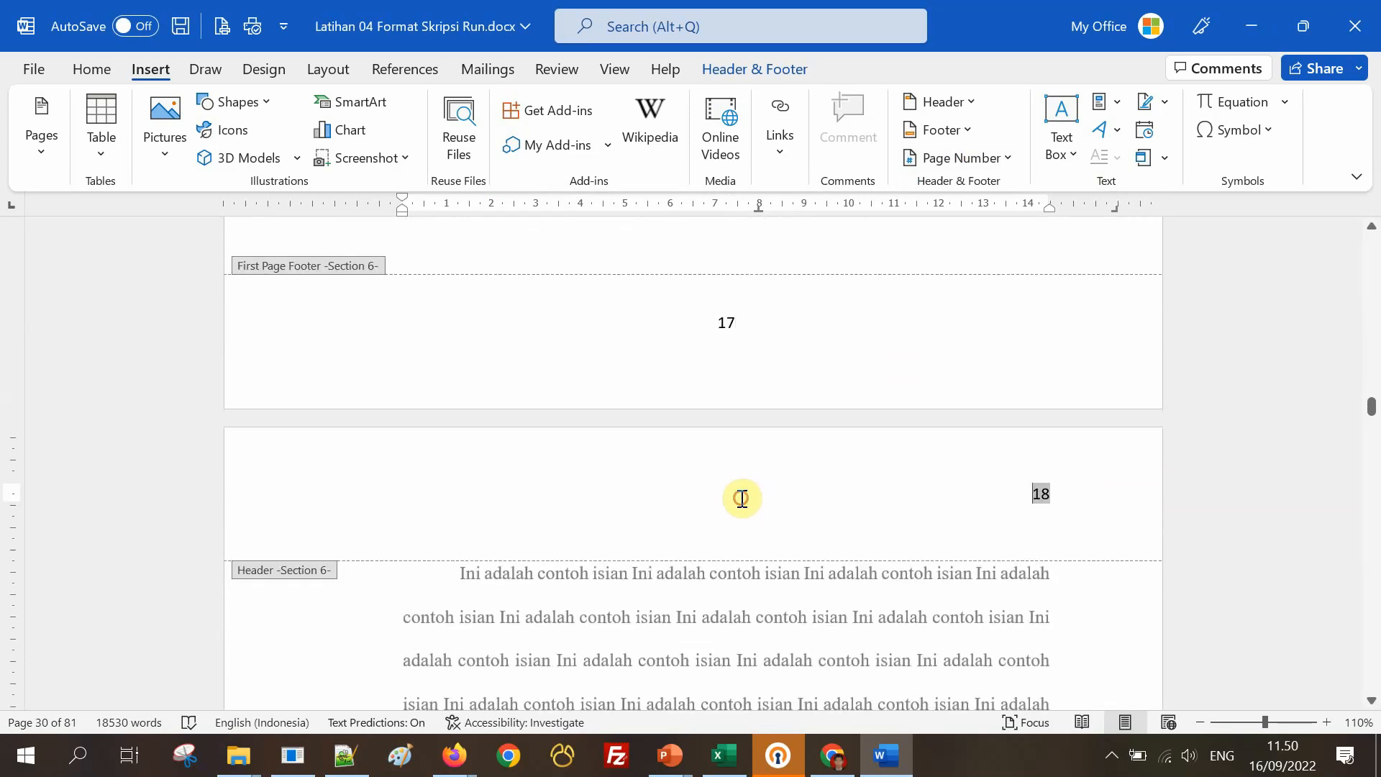
click(733, 69)
scroll(755, 510, down, 20)
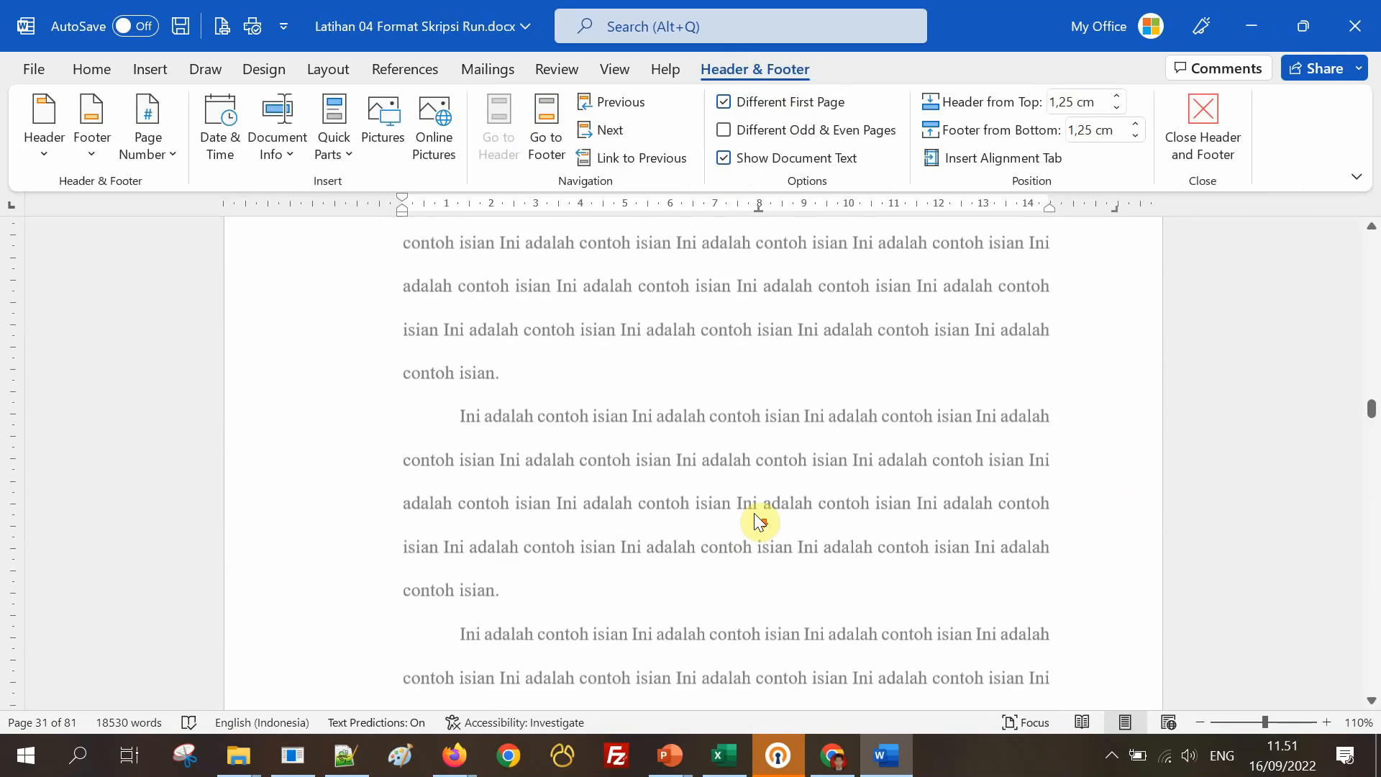
scroll(757, 509, down, 3)
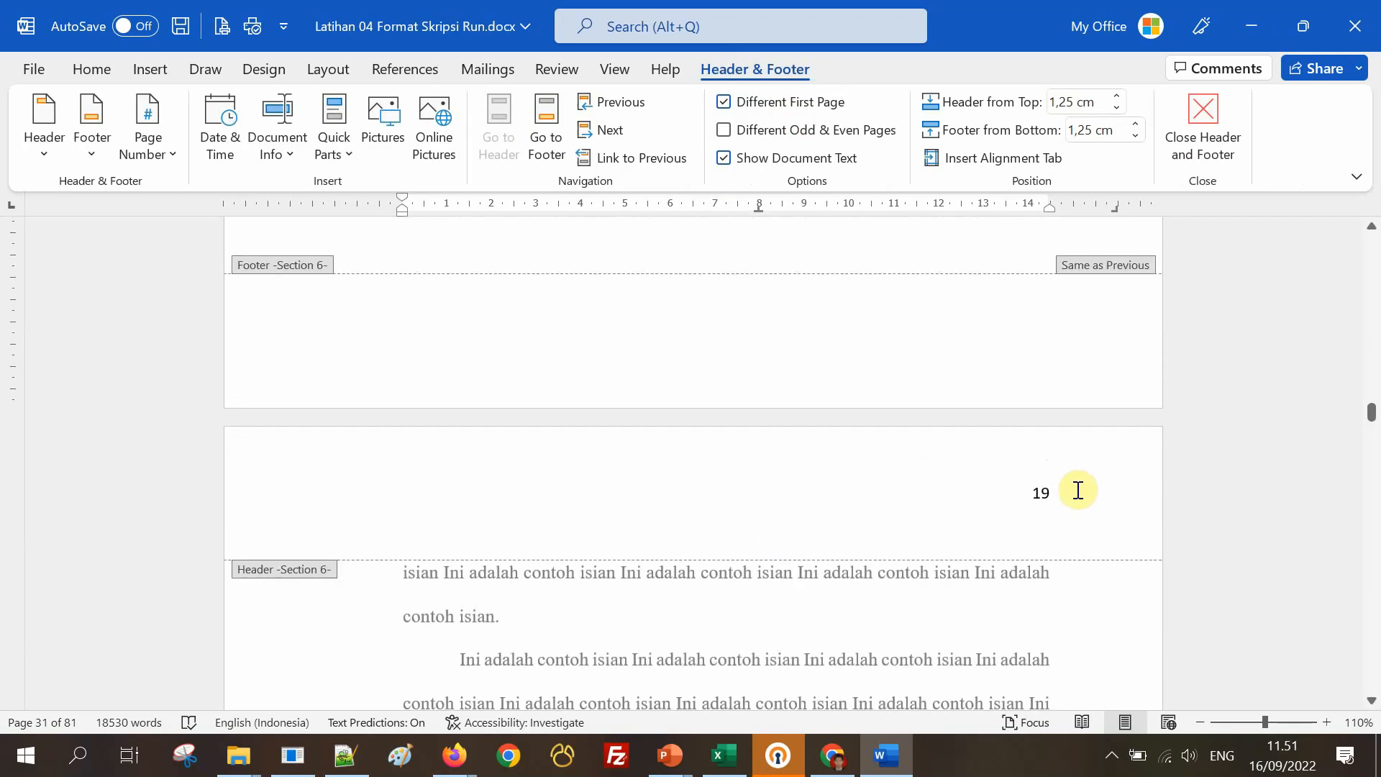
scroll(1091, 498, down, 20)
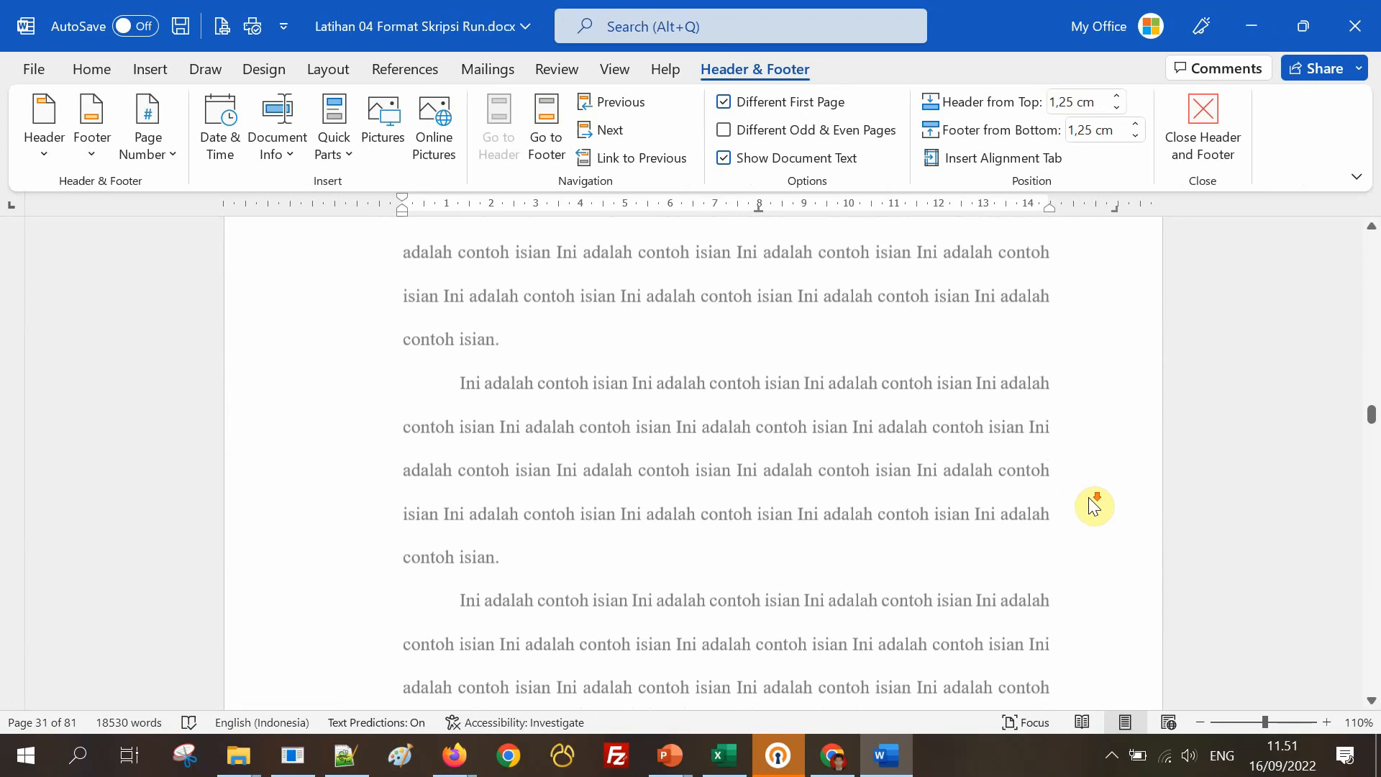
scroll(1091, 498, down, 20)
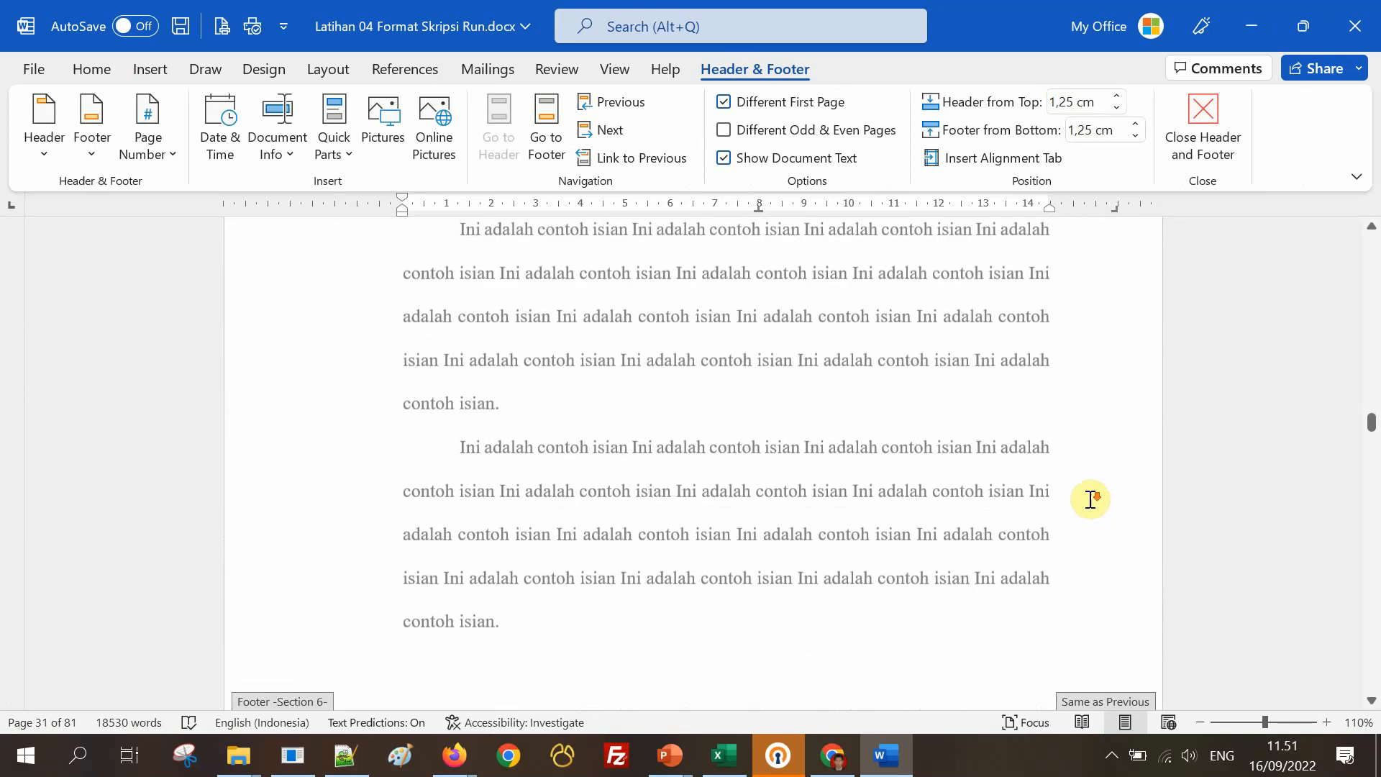
scroll(1093, 508, down, 20)
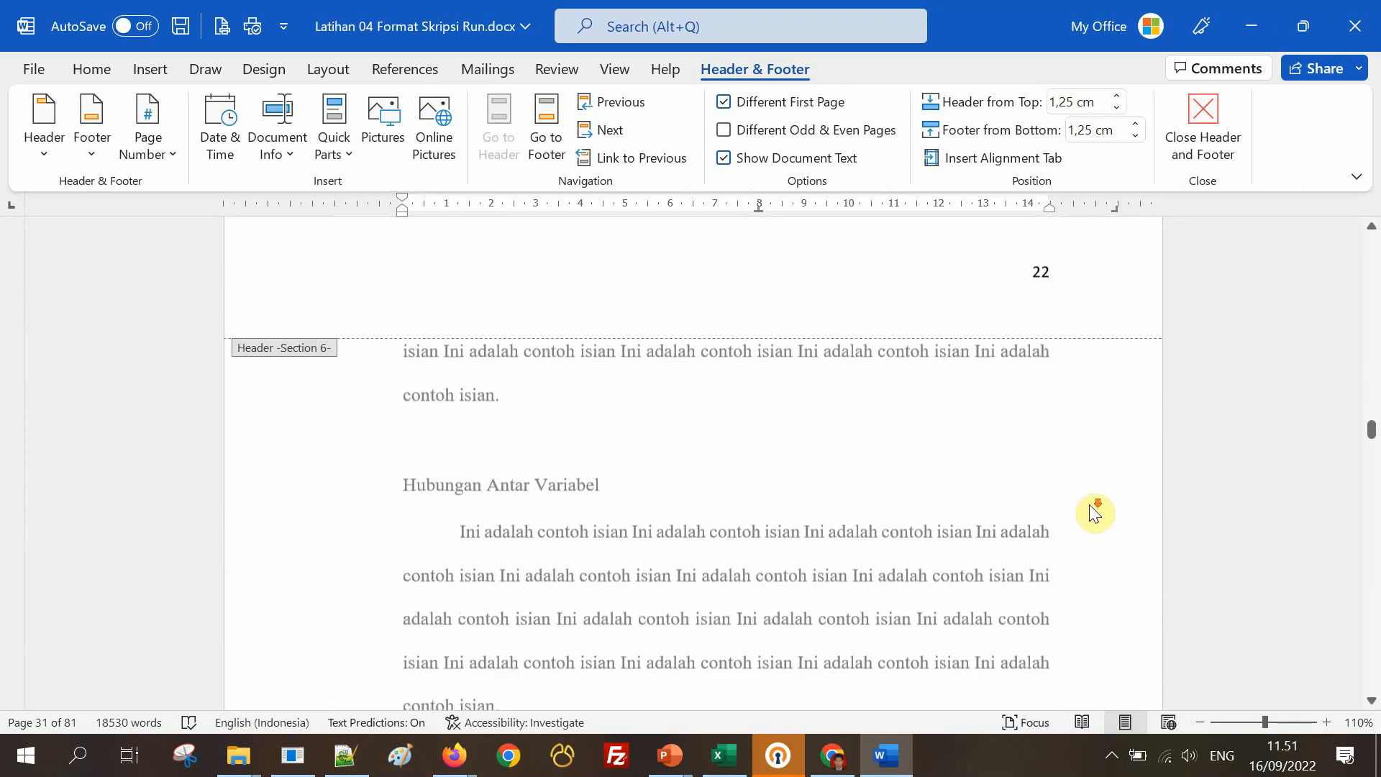
scroll(1093, 513, down, 20)
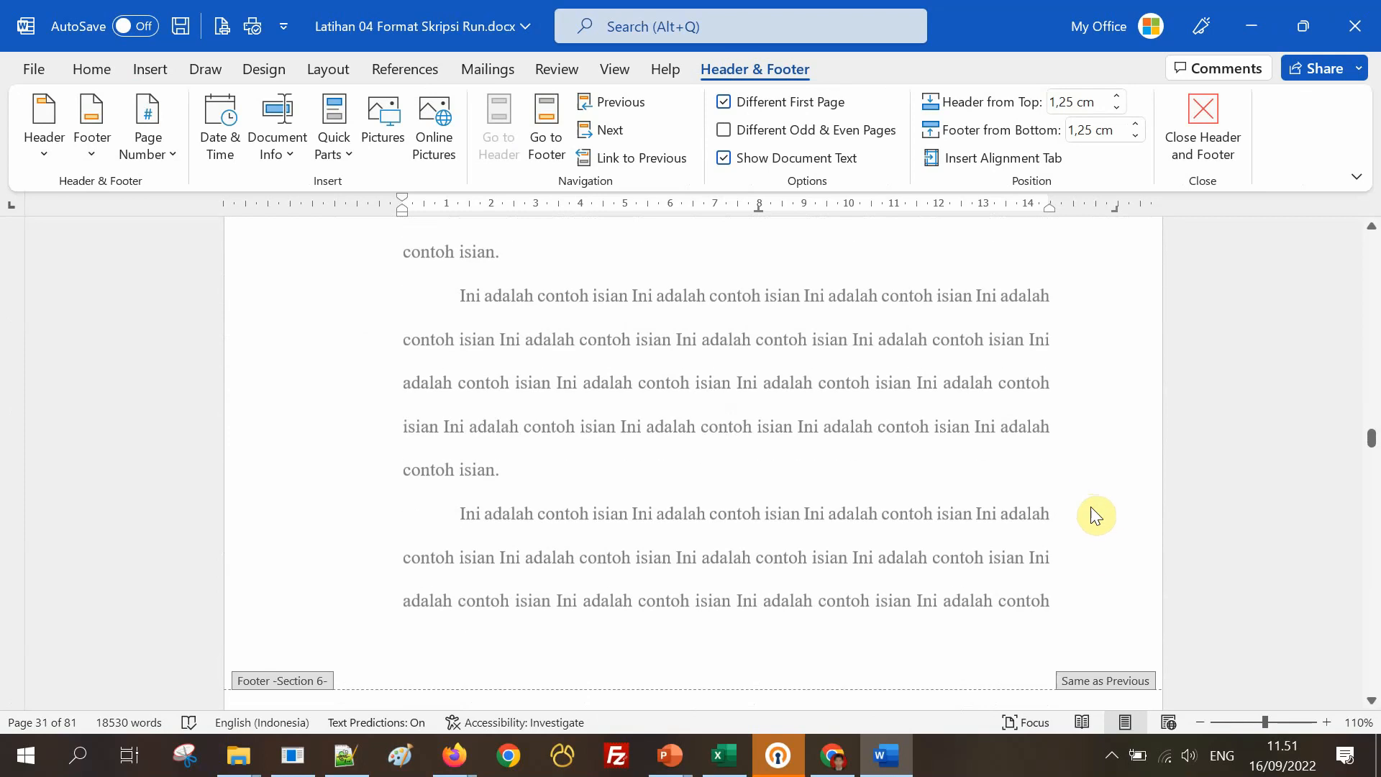
scroll(1093, 515, down, 15)
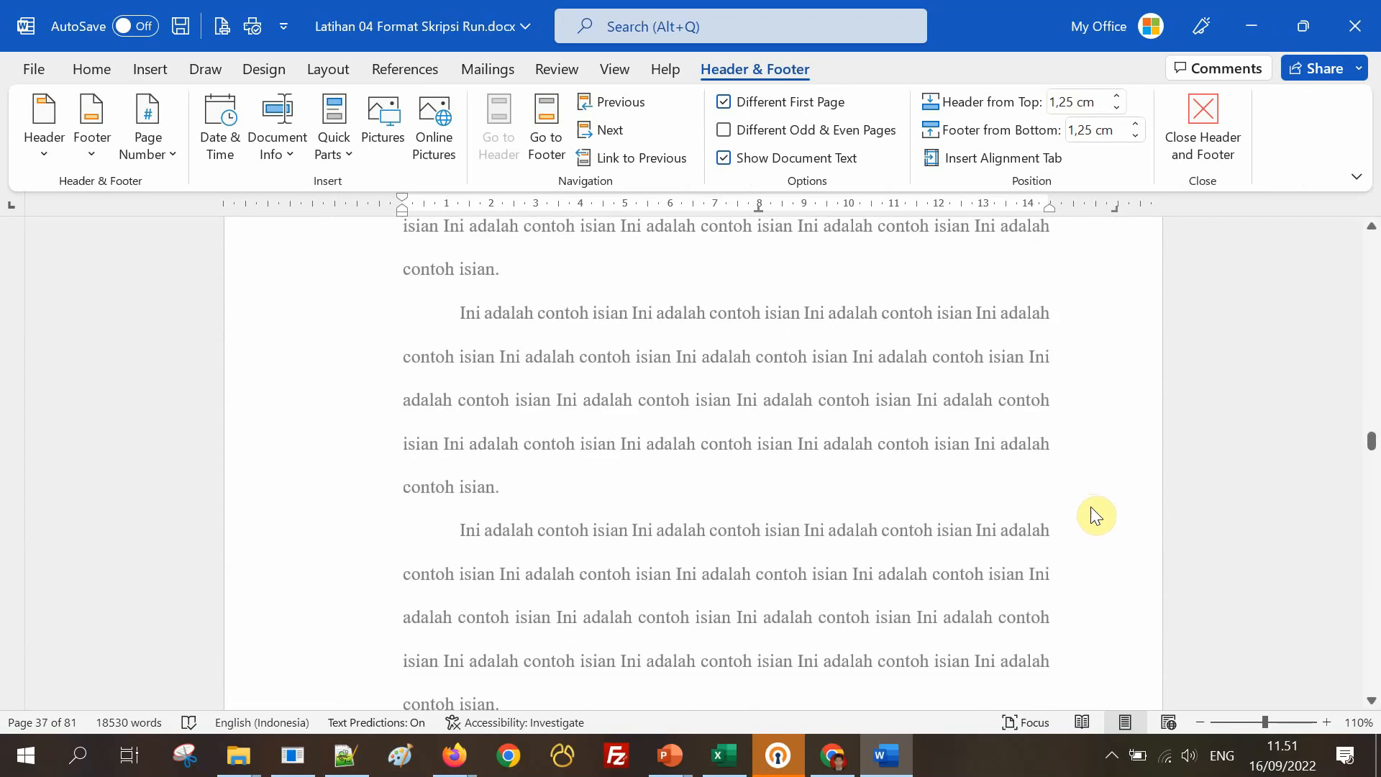
scroll(1094, 515, down, 20)
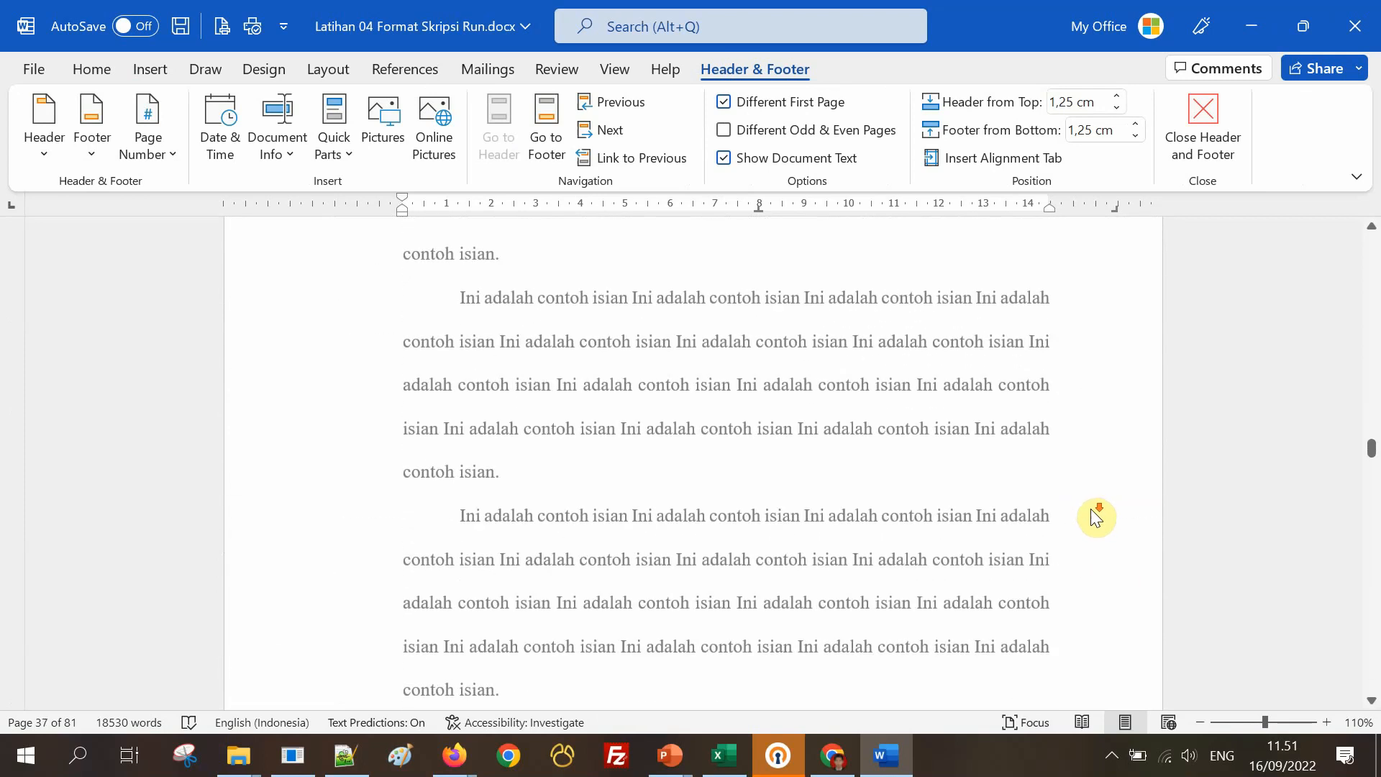
scroll(1093, 517, down, 20)
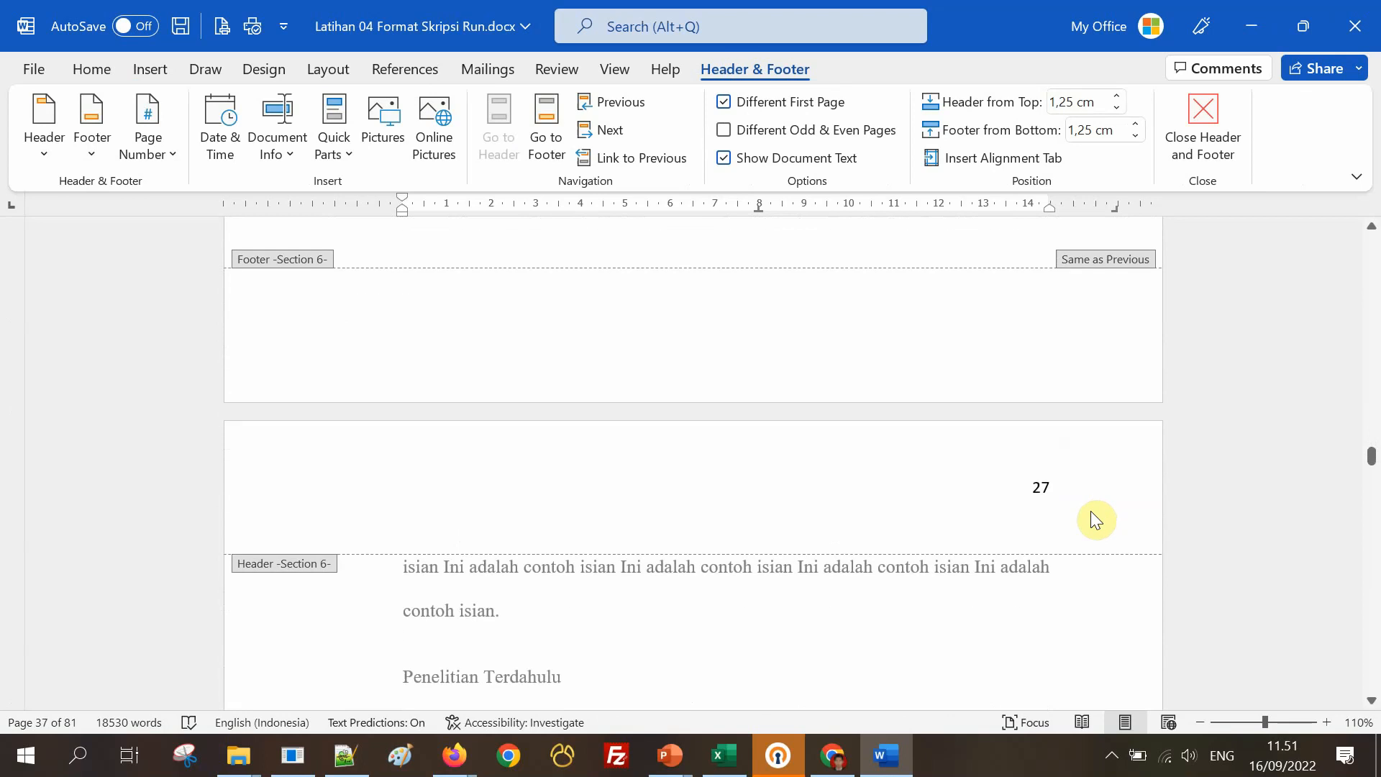
scroll(1090, 511, down, 20)
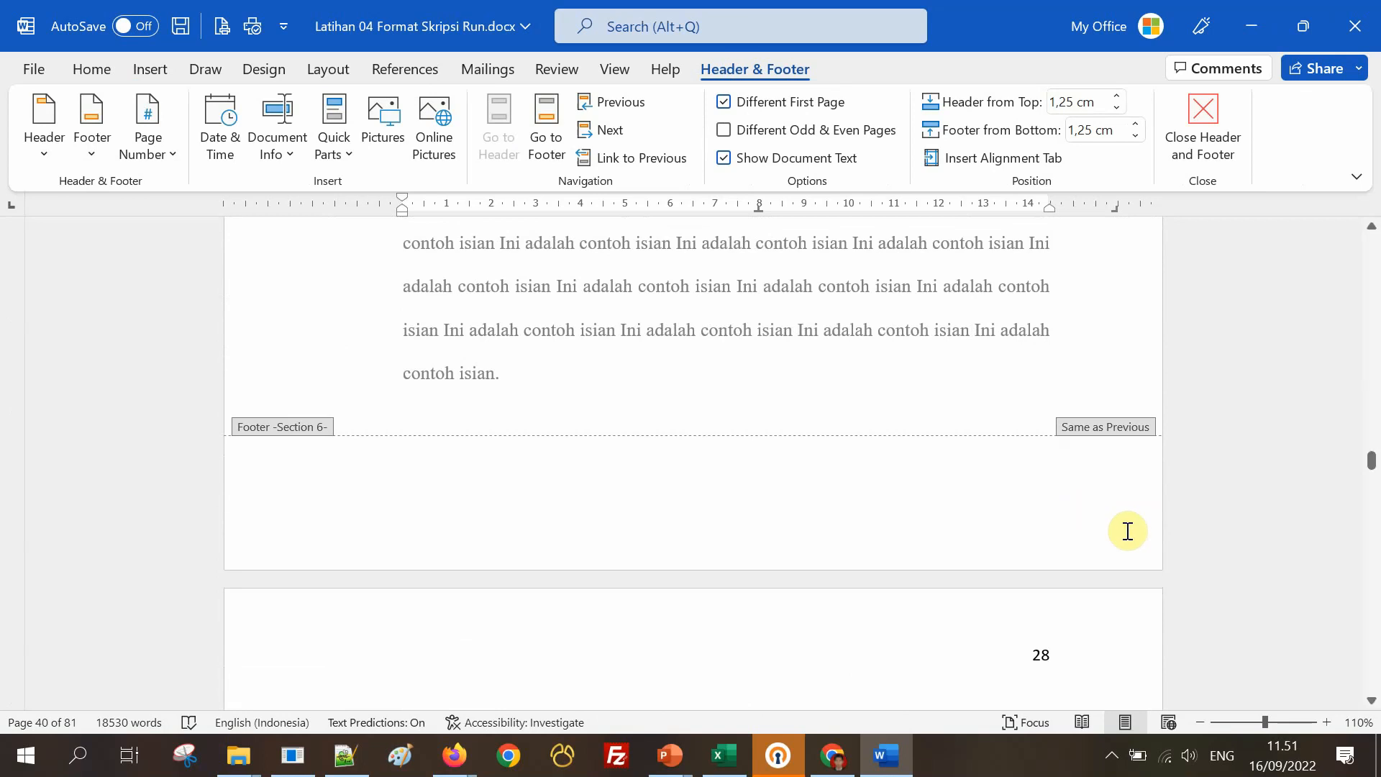
scroll(1127, 531, down, 5)
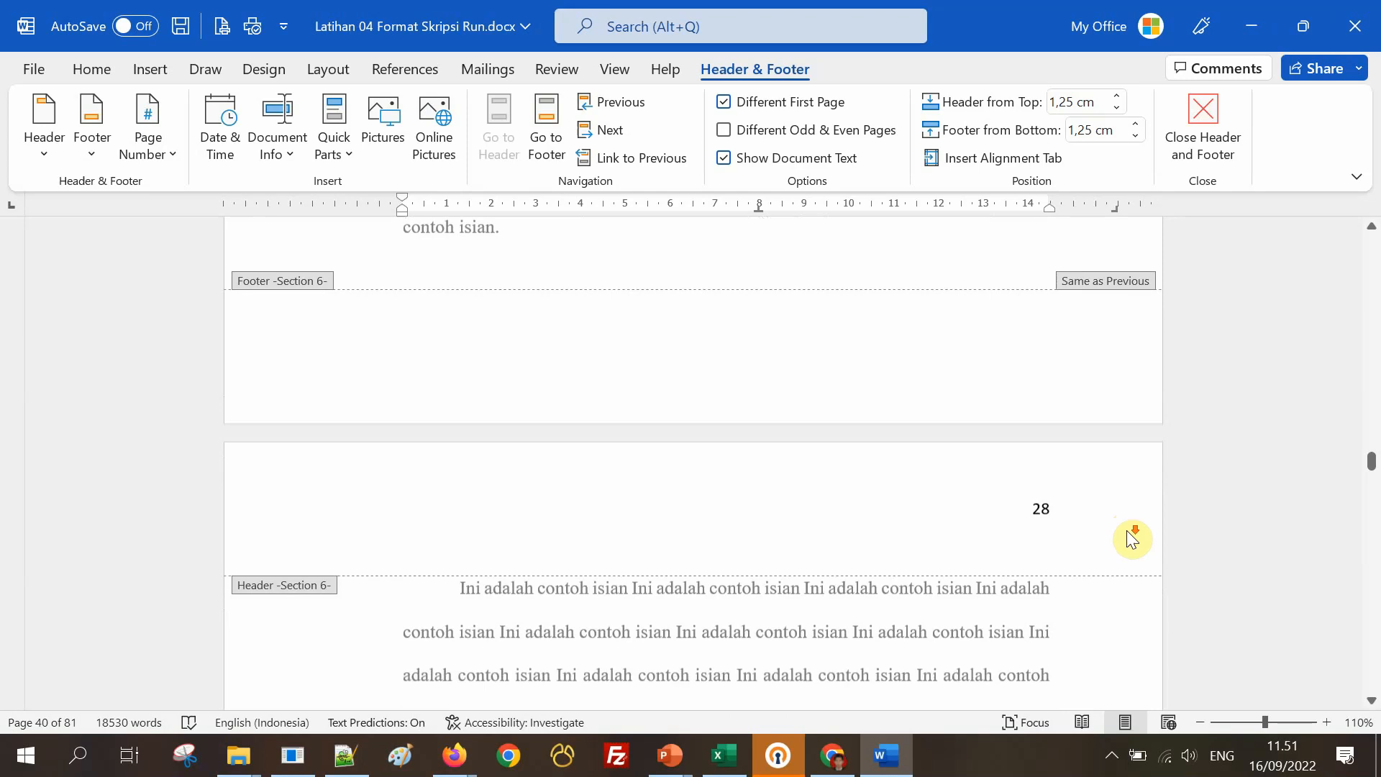
scroll(1127, 536, down, 8)
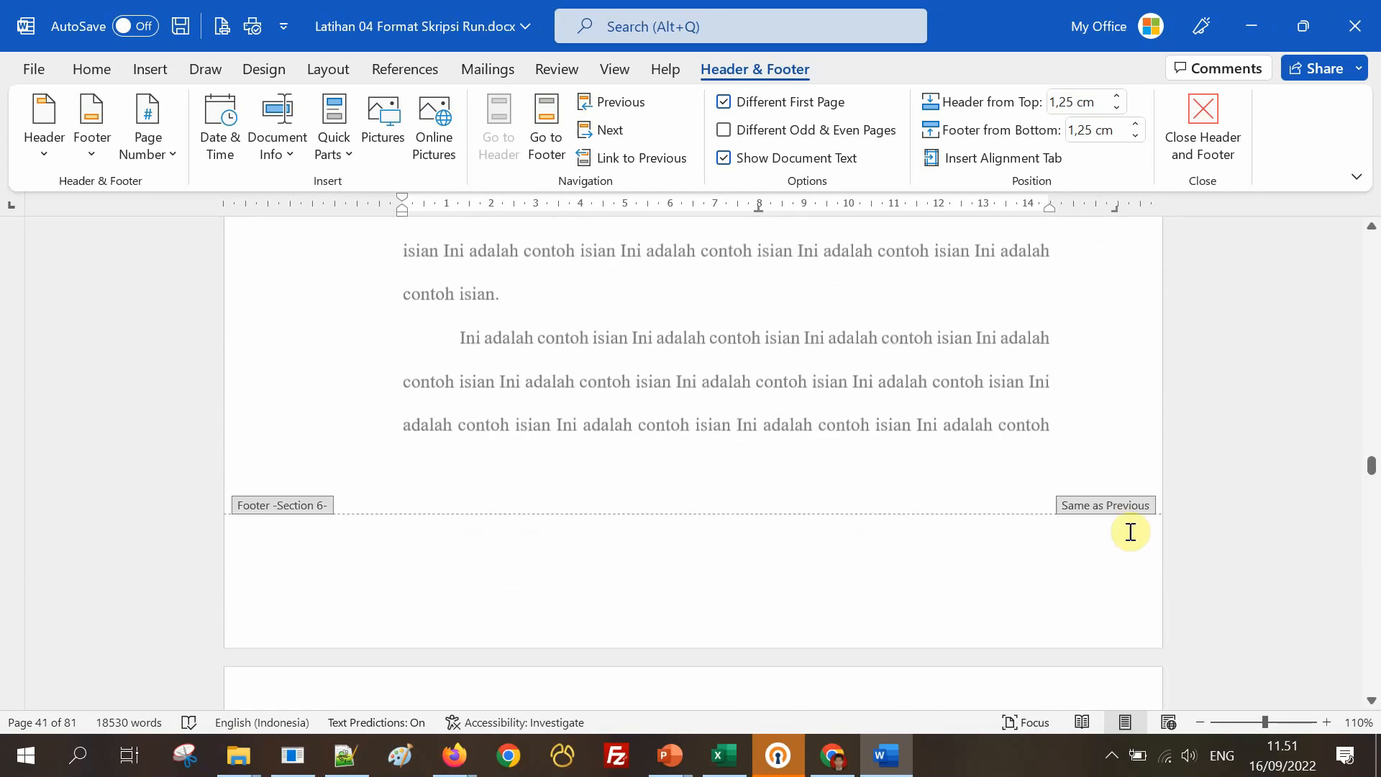
scroll(1135, 539, down, 12)
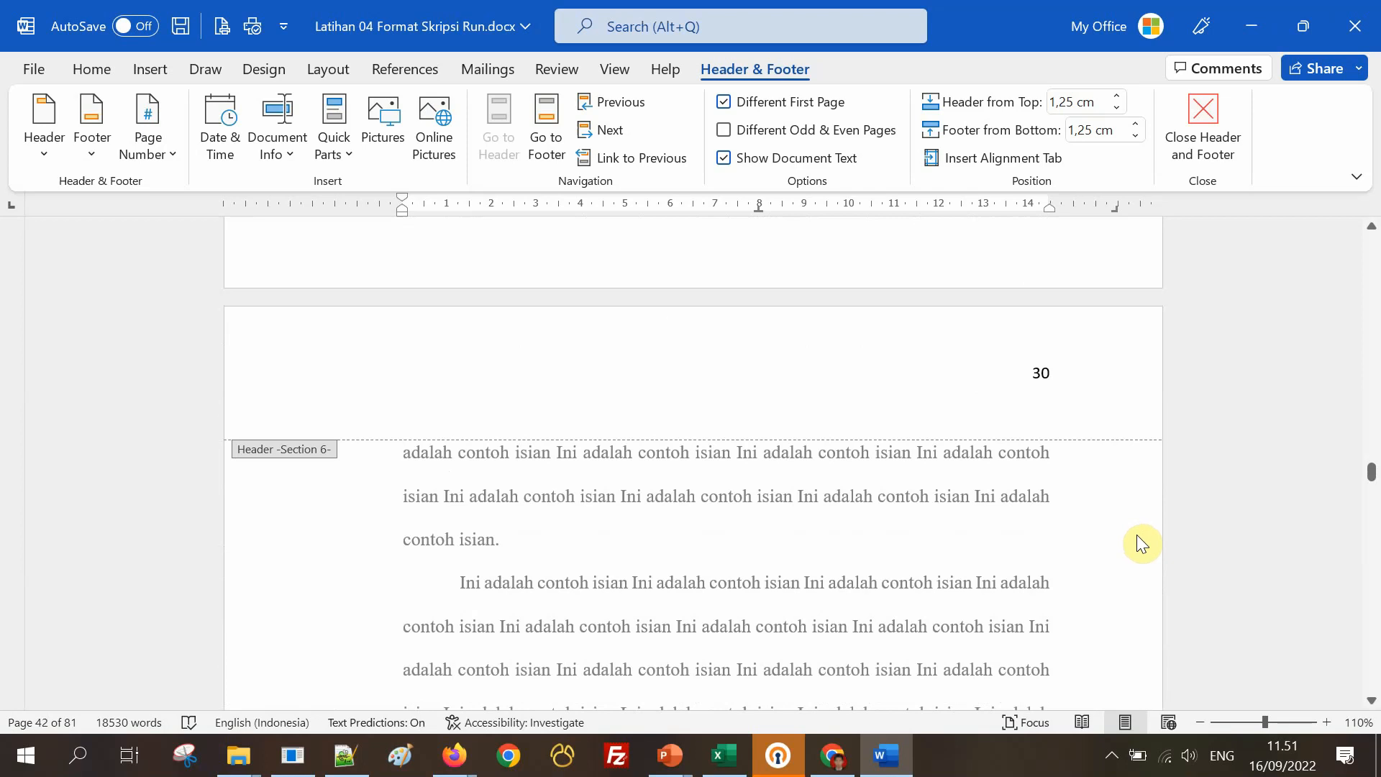
scroll(1140, 536, down, 12)
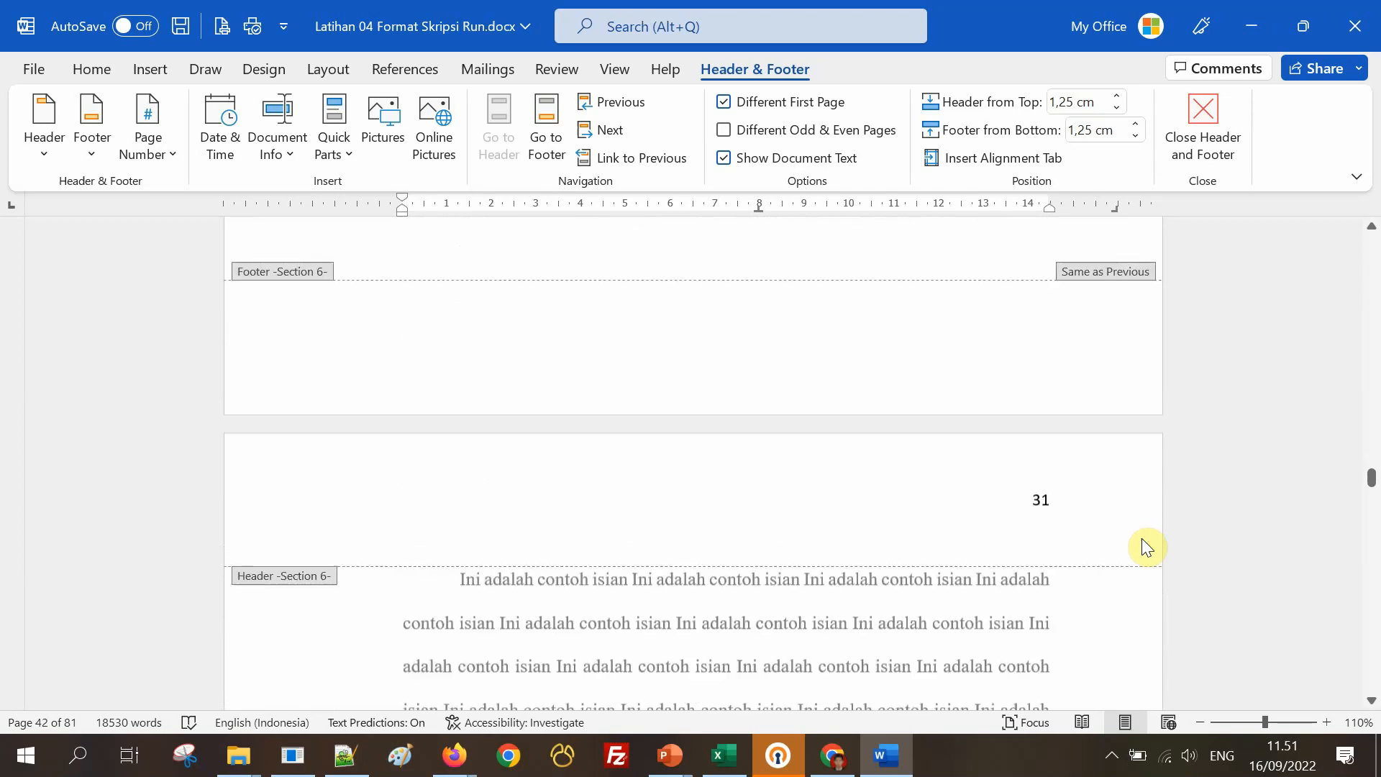
scroll(1142, 538, down, 15)
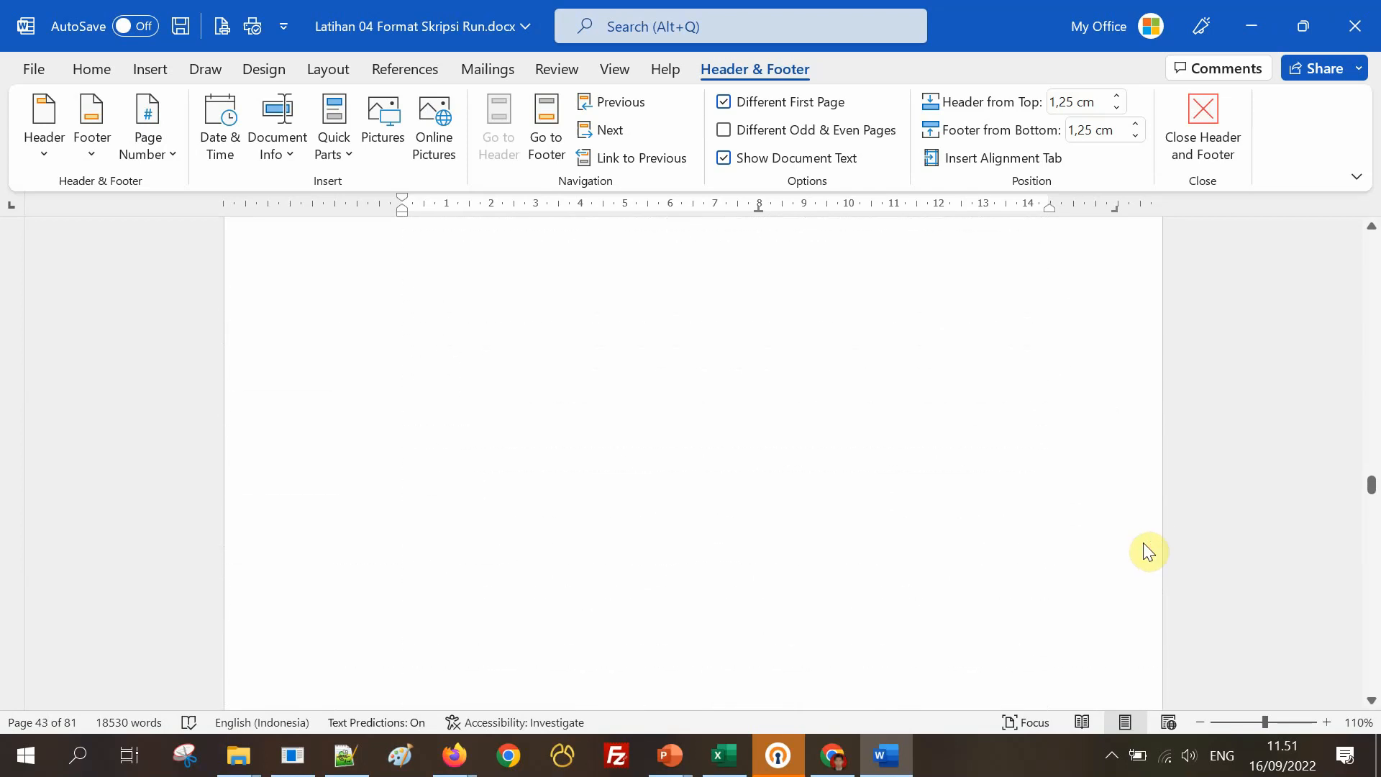
scroll(1148, 548, down, 6)
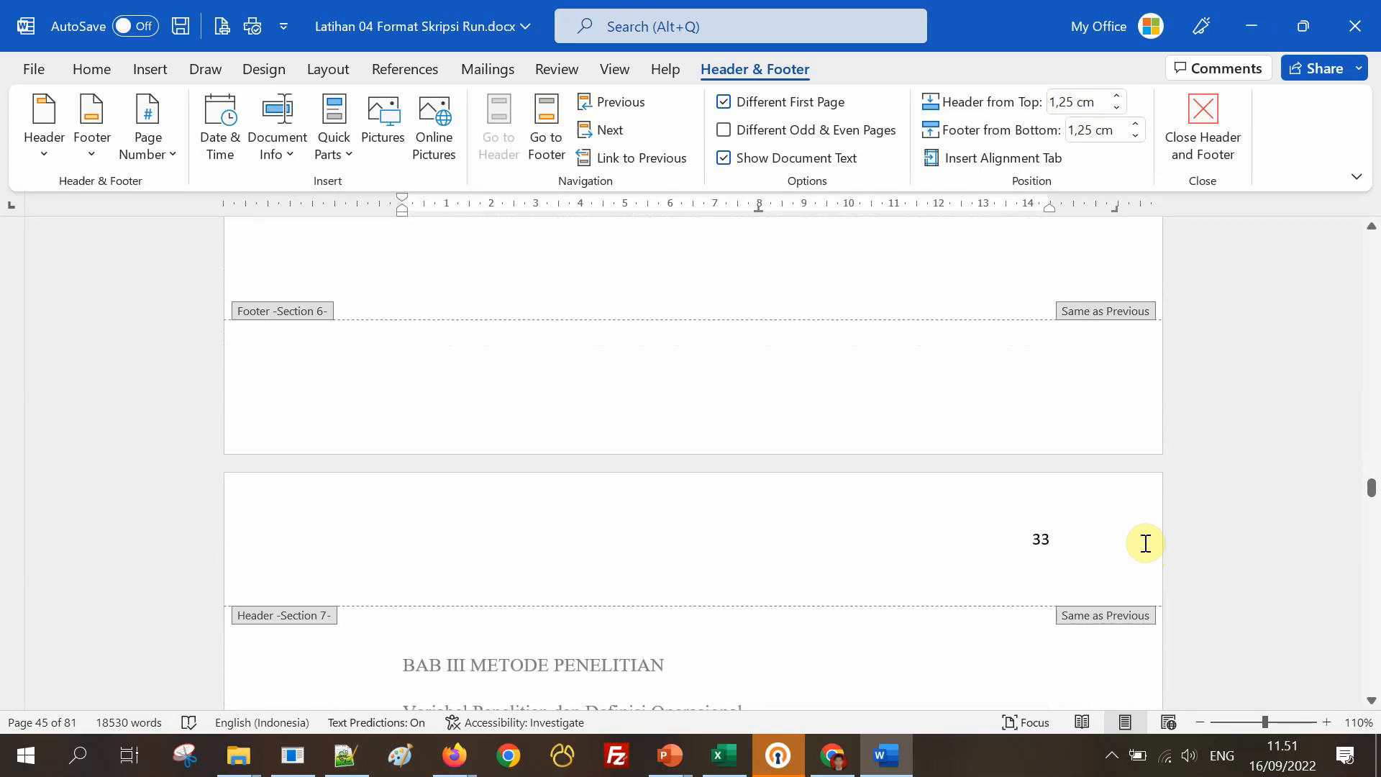
Unlink the section 7 header at BAB III METODE PENELITIAN from the previous section and enable a different first page.
scroll(1145, 543, down, 3)
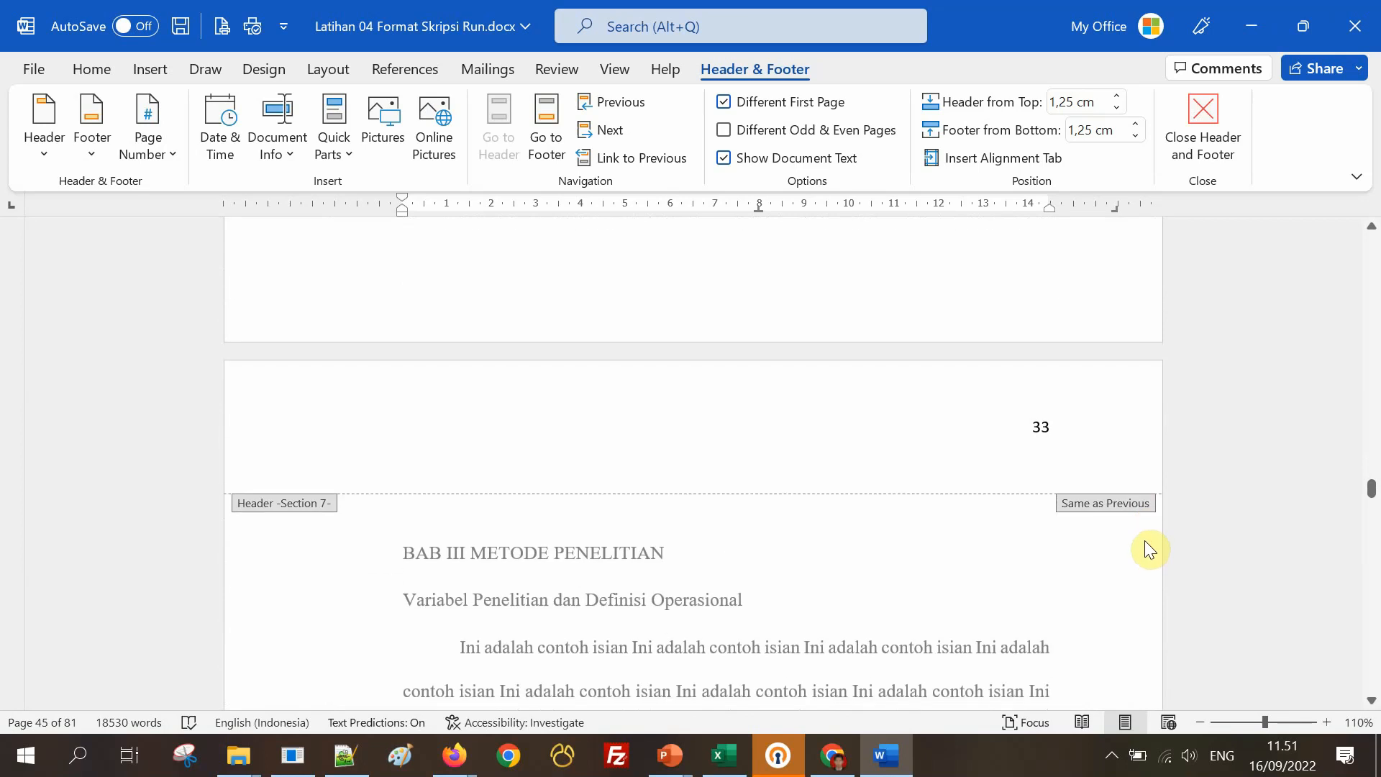
click(697, 432)
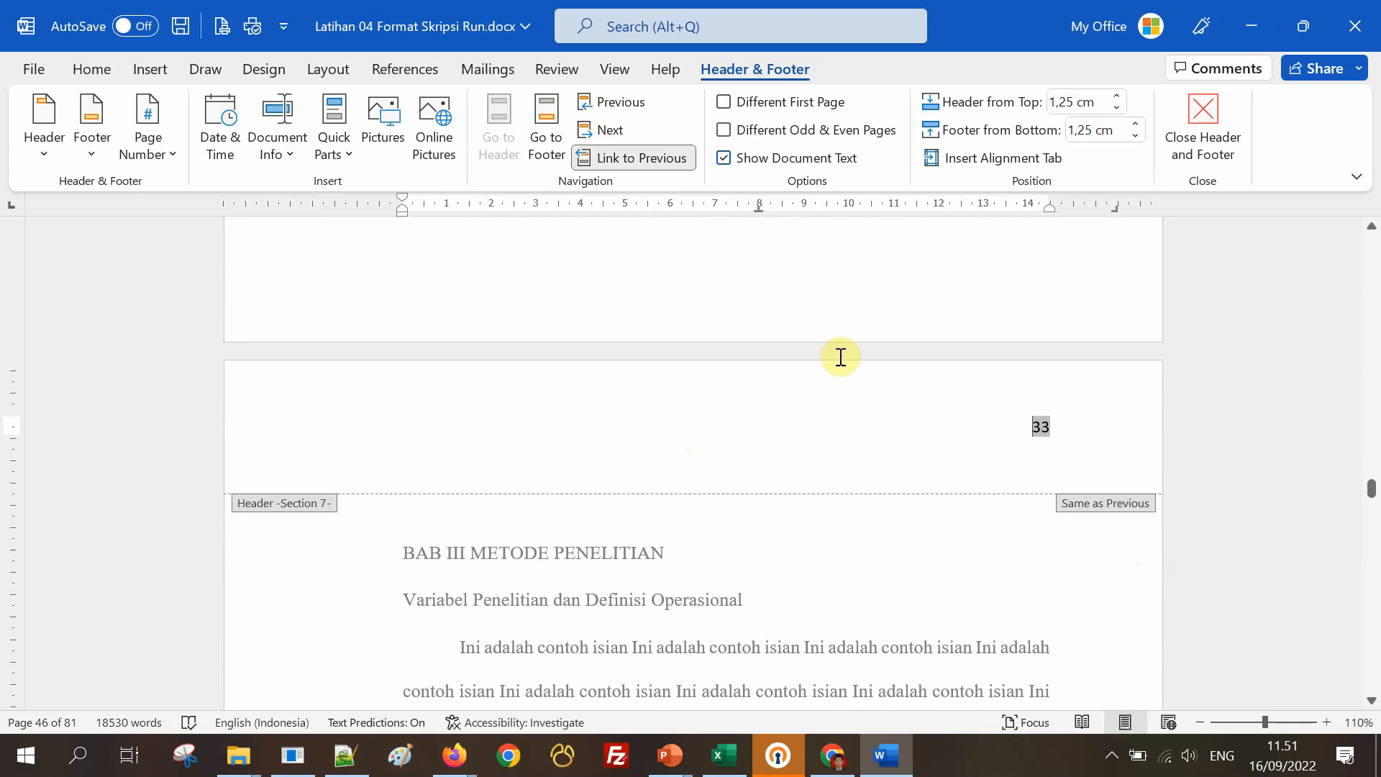
click(658, 161)
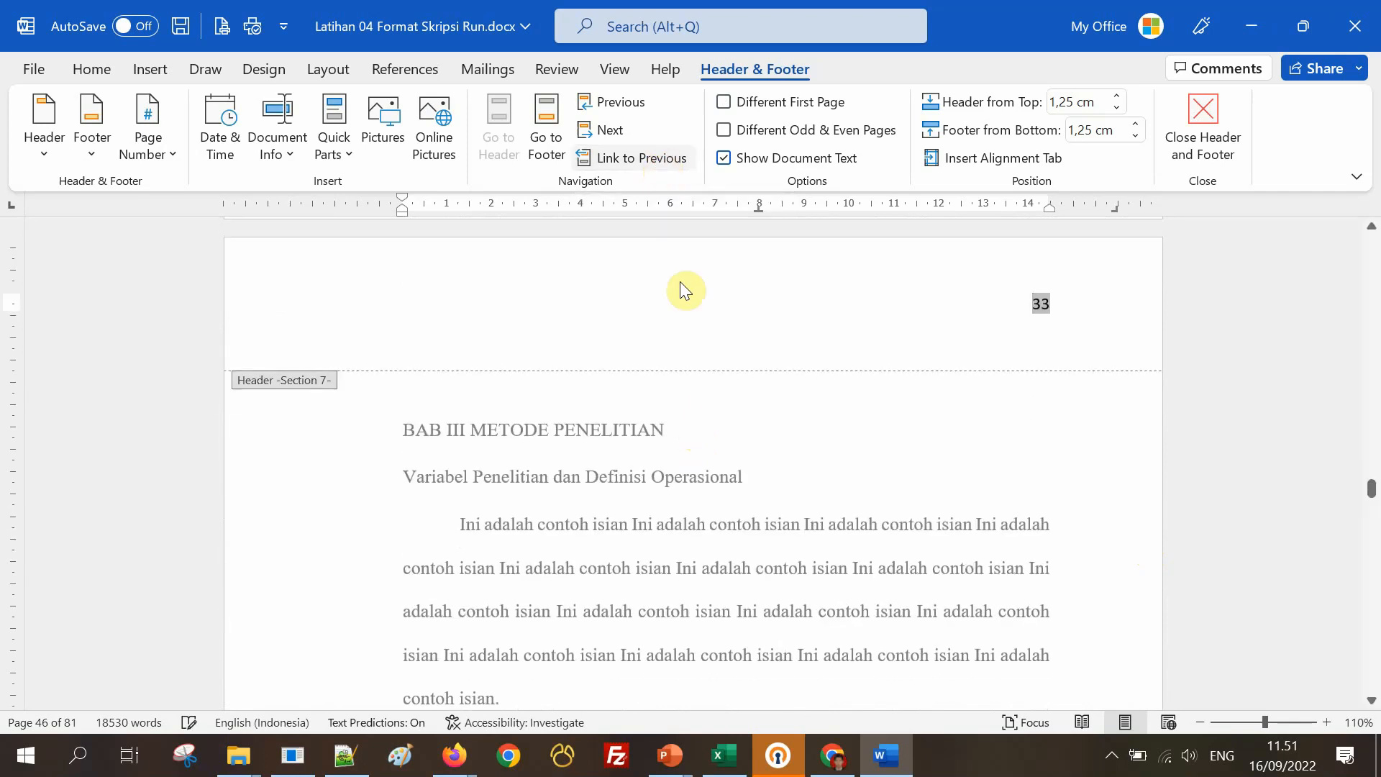
click(725, 101)
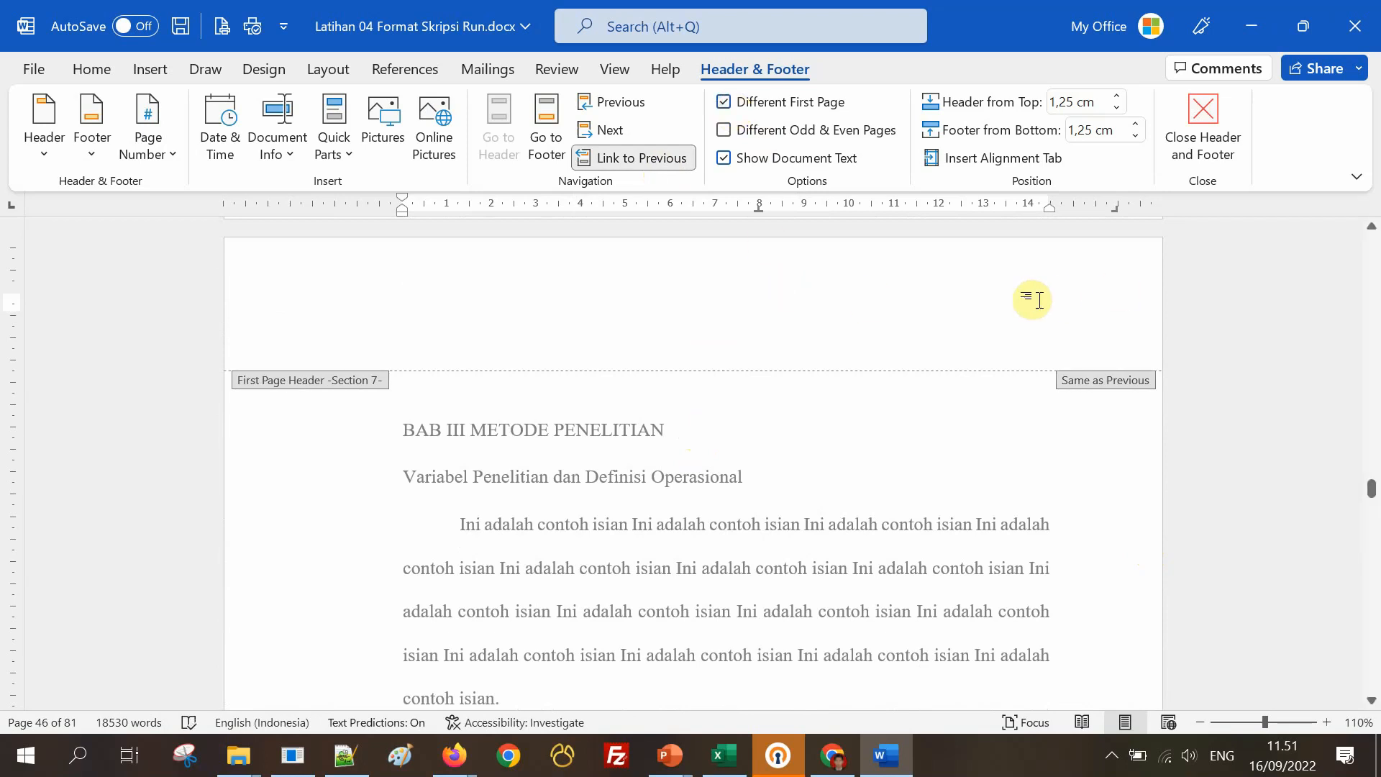
Compare the footer page number on the BAB III opening page with the header page number on the following page.
scroll(824, 359, down, 5)
scroll(824, 357, up, 8)
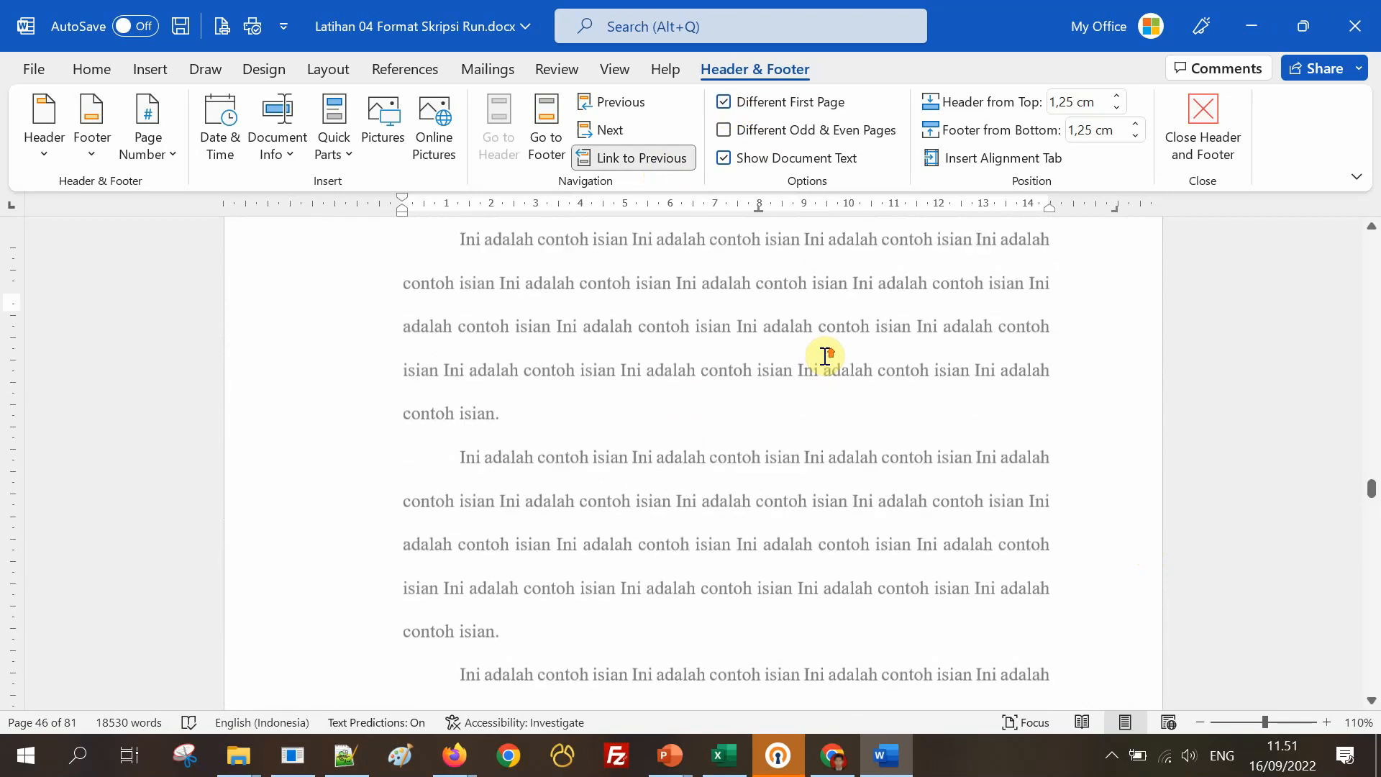
scroll(629, 548, down, 8)
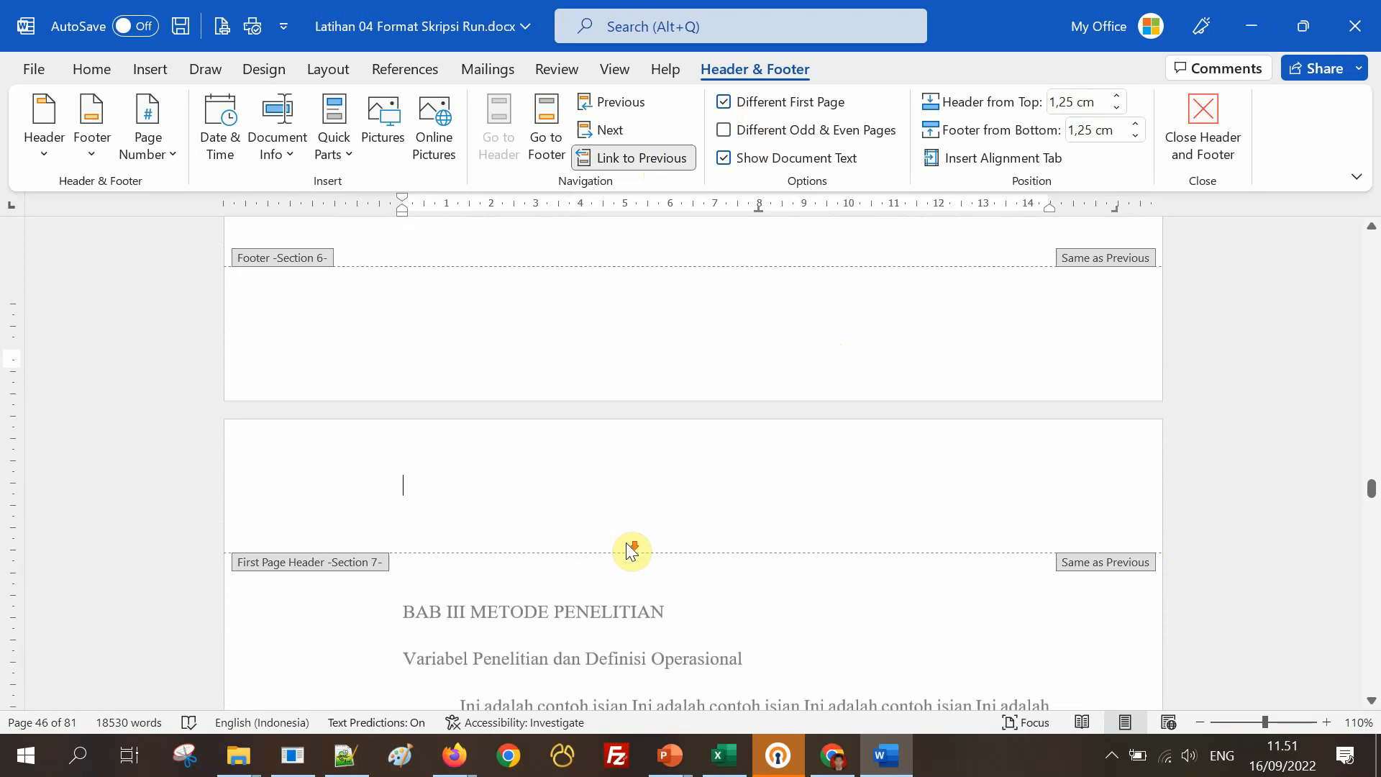
scroll(628, 529, down, 4)
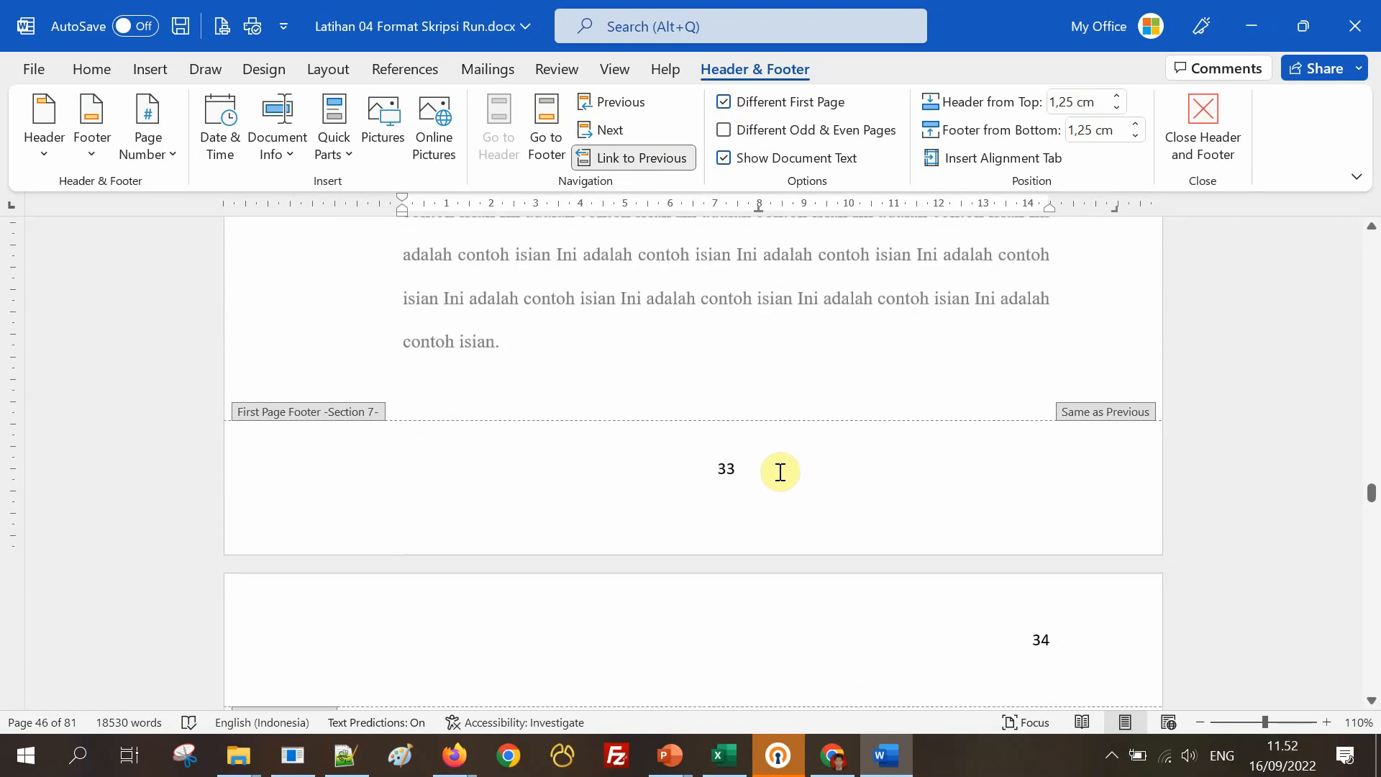
click(778, 472)
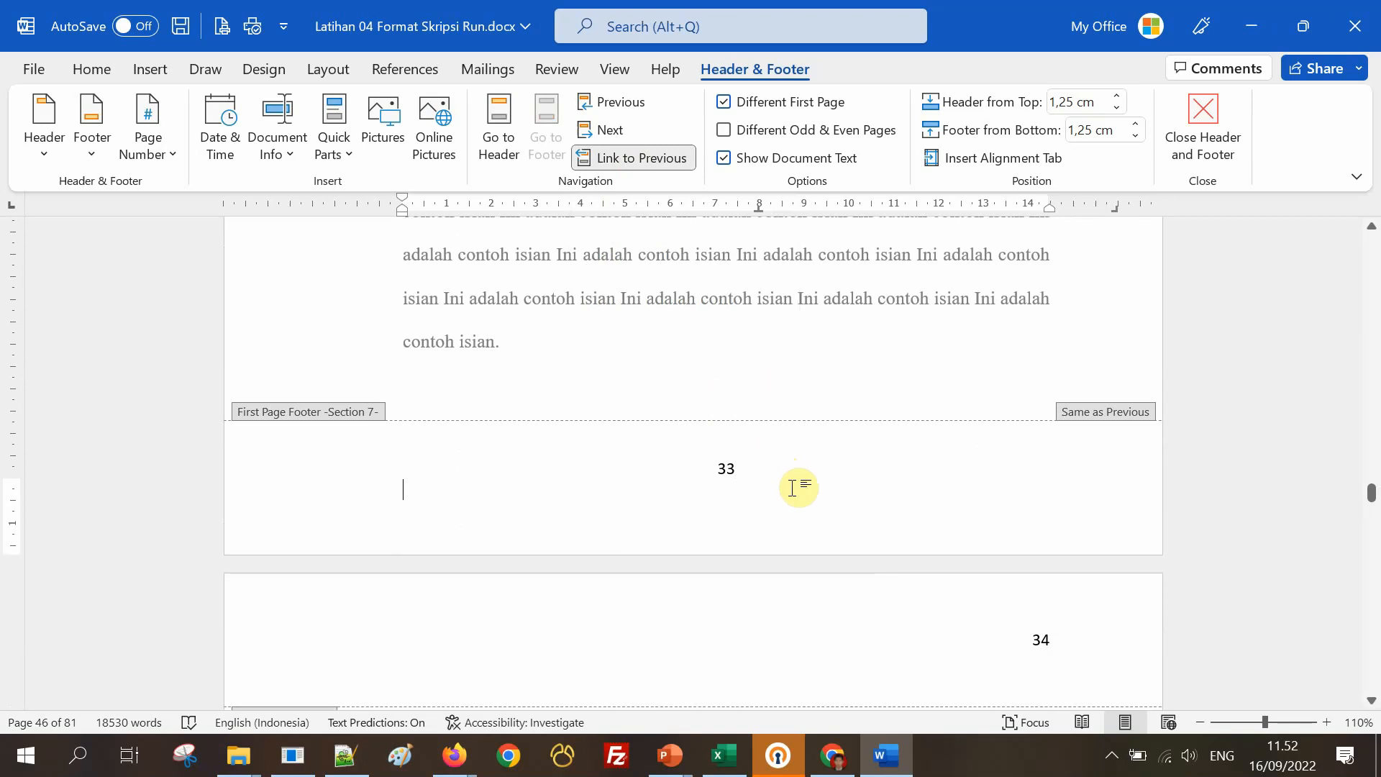
click(1057, 640)
scroll(1050, 468, down, 3)
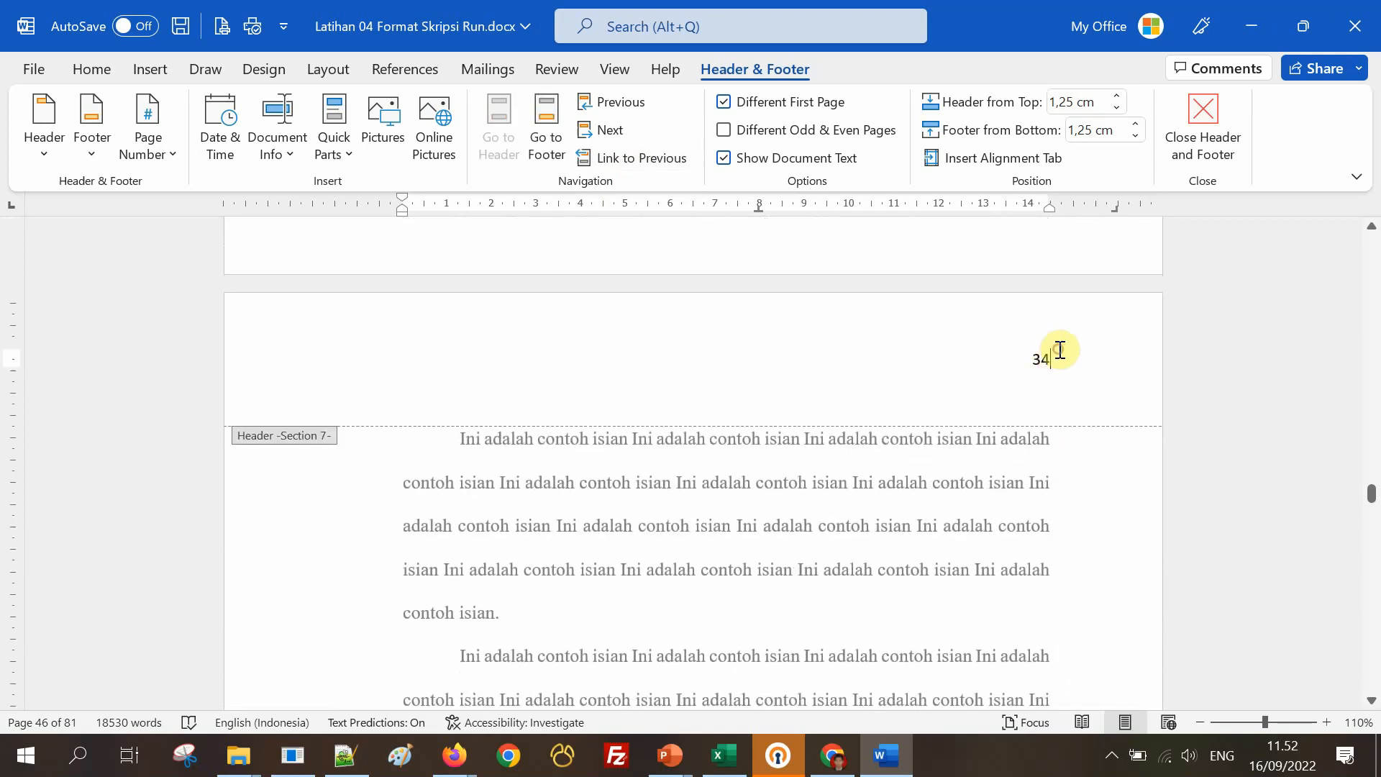
Check the header page numbers through section 7, from the page after the BAB III opening to the start of BAB IV HASIL DAN PEMBAHASAN.
scroll(1053, 408, down, 15)
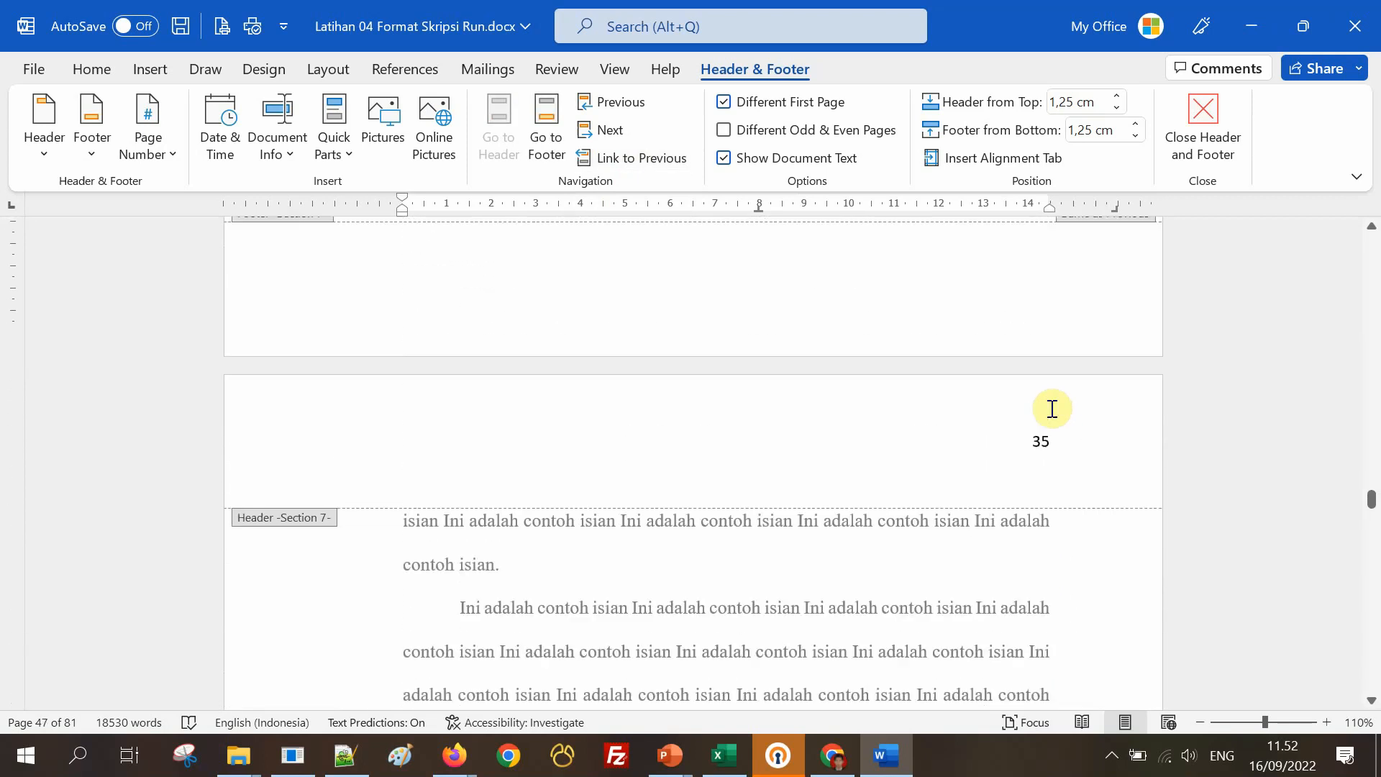
scroll(1051, 408, down, 10)
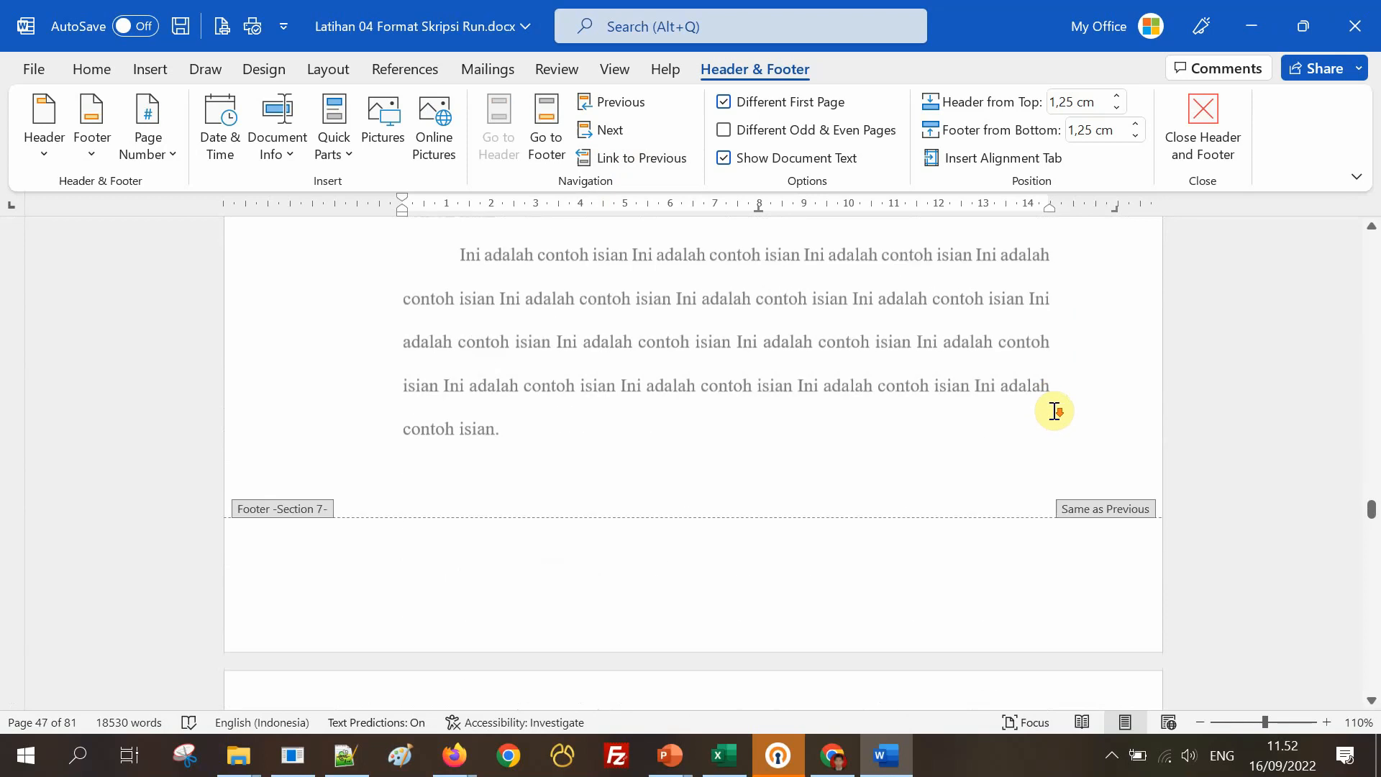
scroll(1055, 411, down, 15)
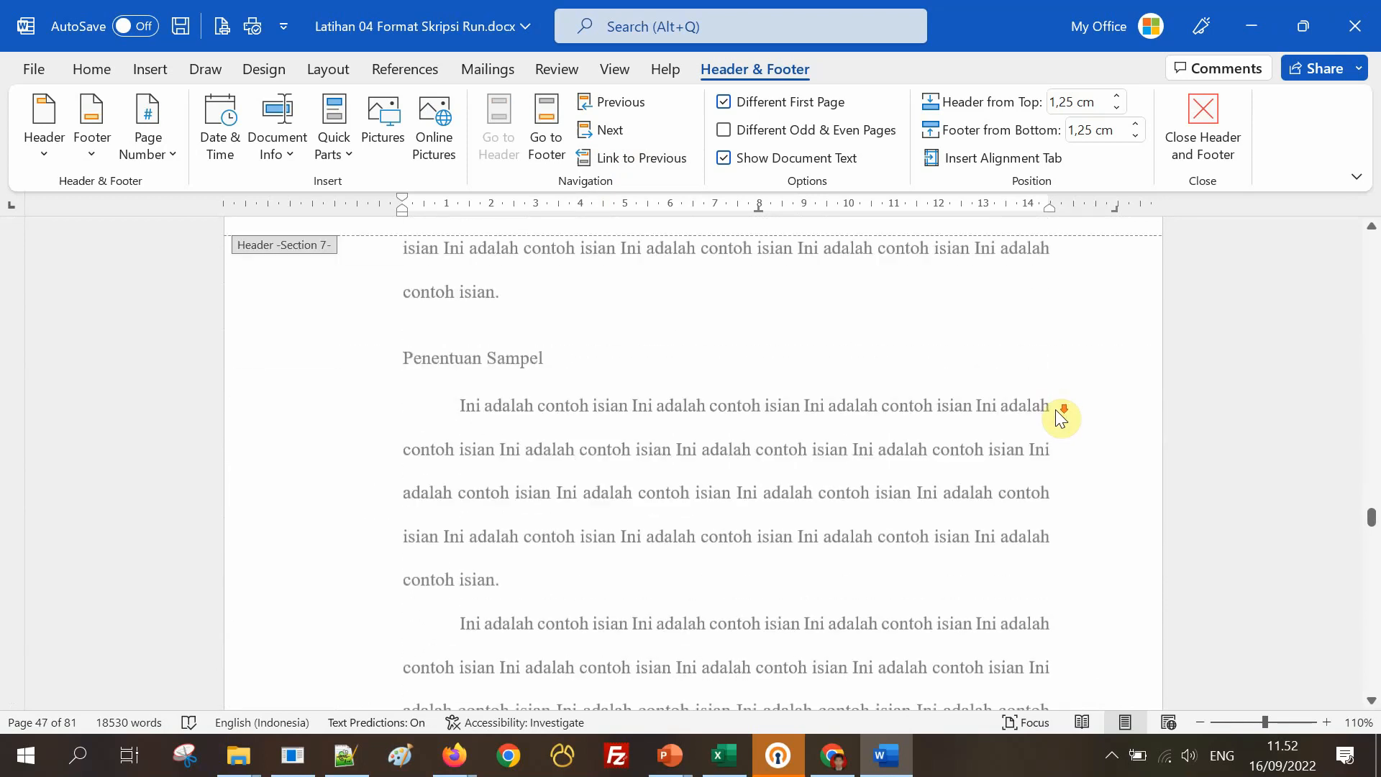
scroll(1056, 410, down, 15)
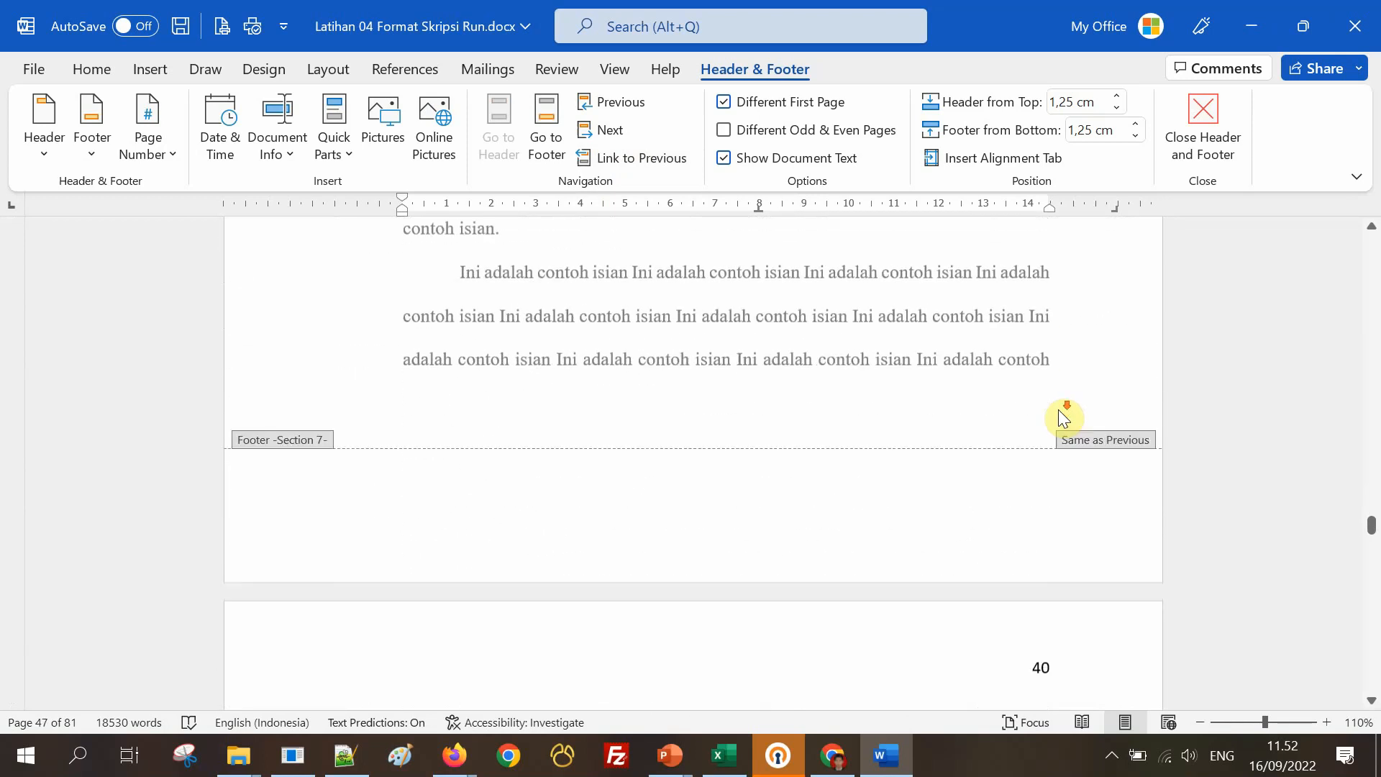
scroll(1058, 411, down, 15)
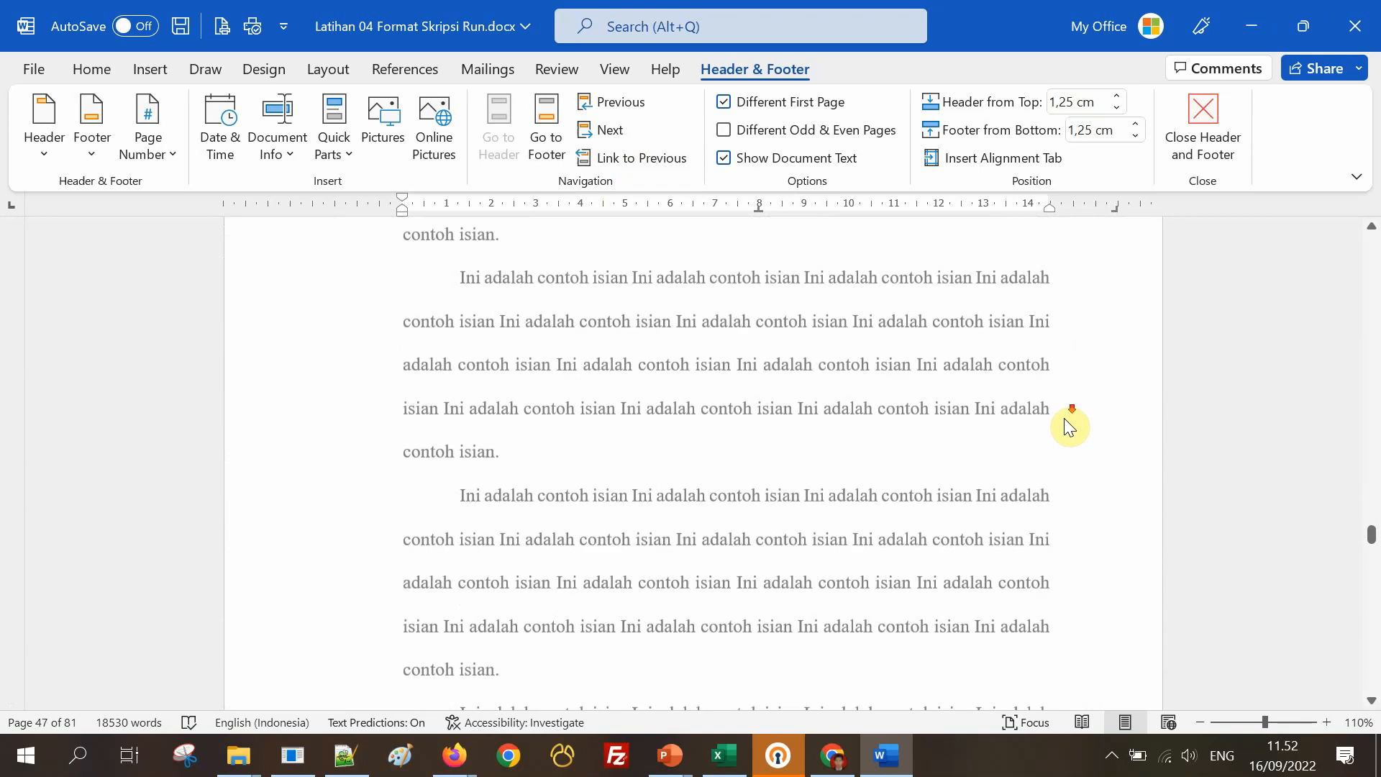
scroll(1069, 425, down, 15)
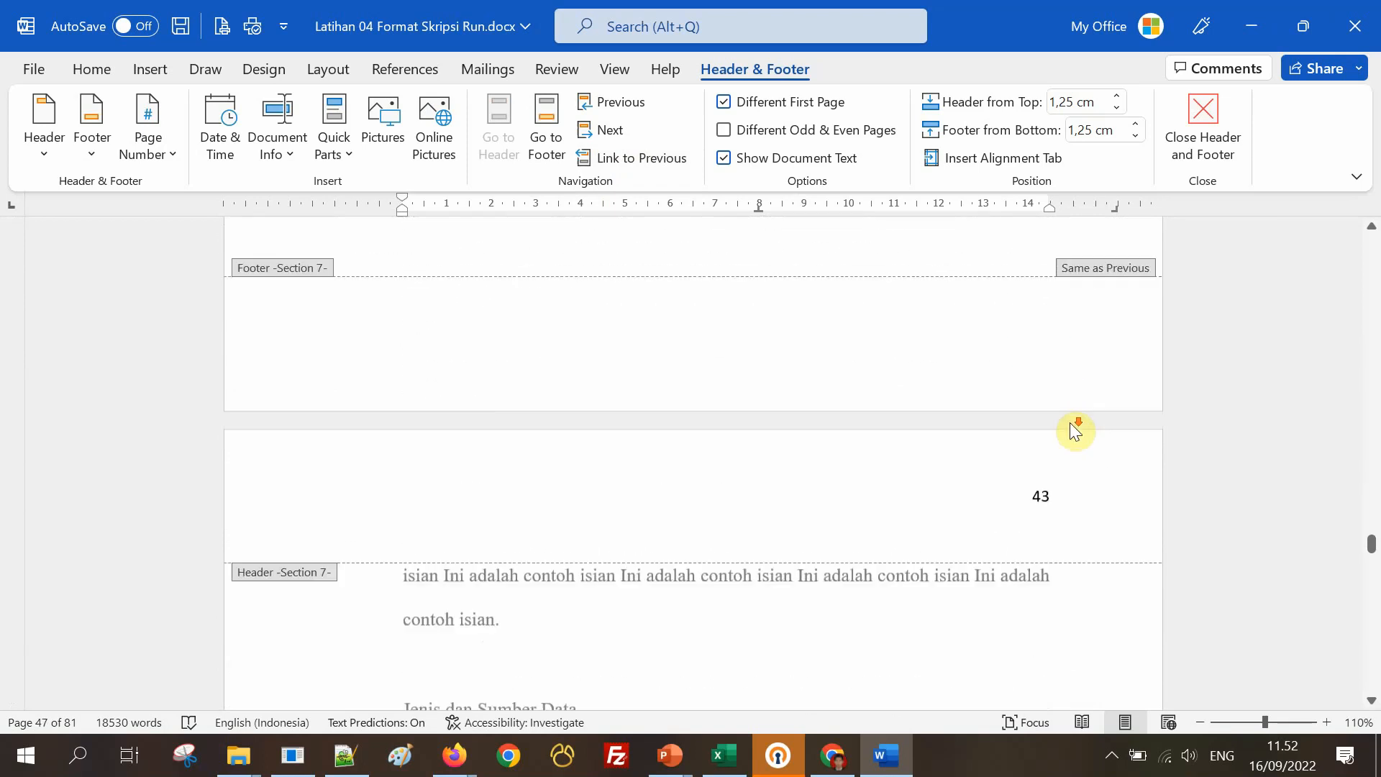
scroll(1075, 431, down, 15)
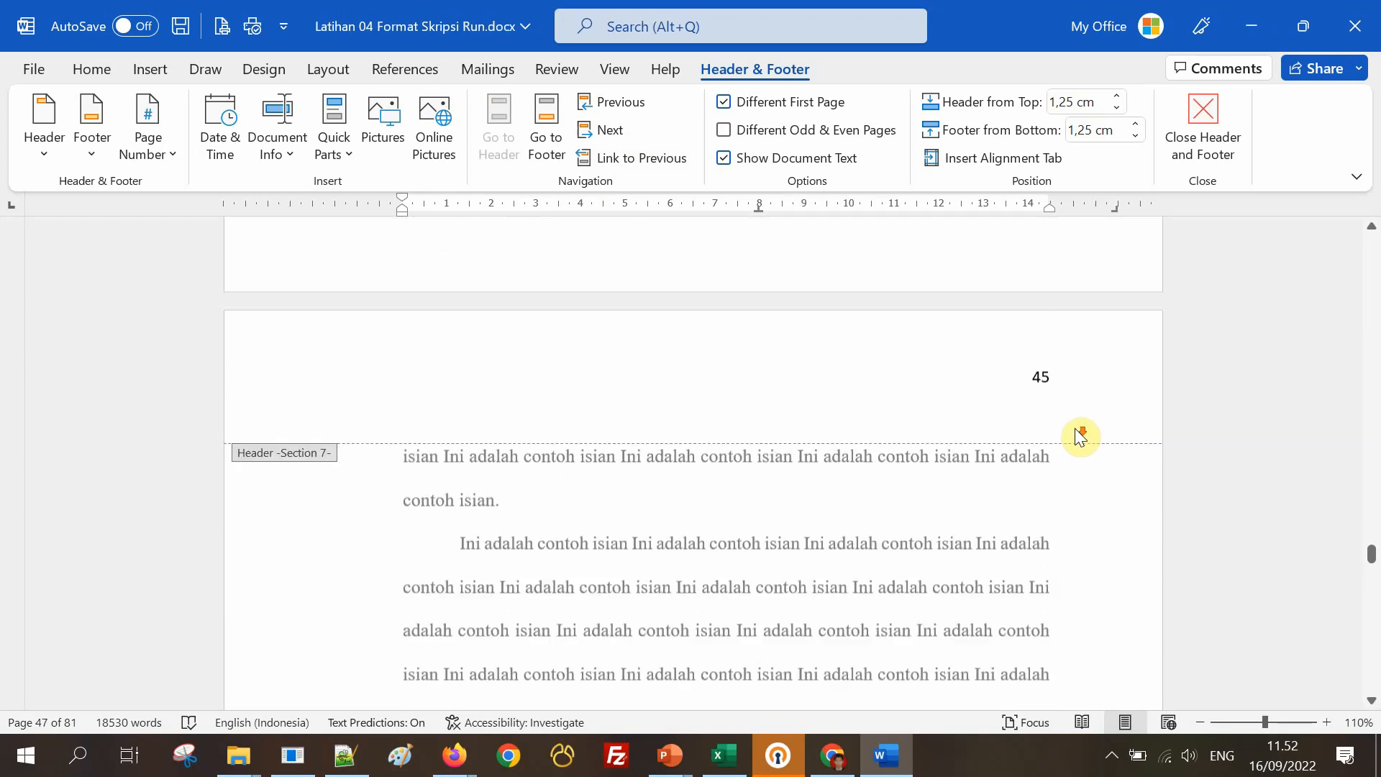
scroll(1080, 435, down, 15)
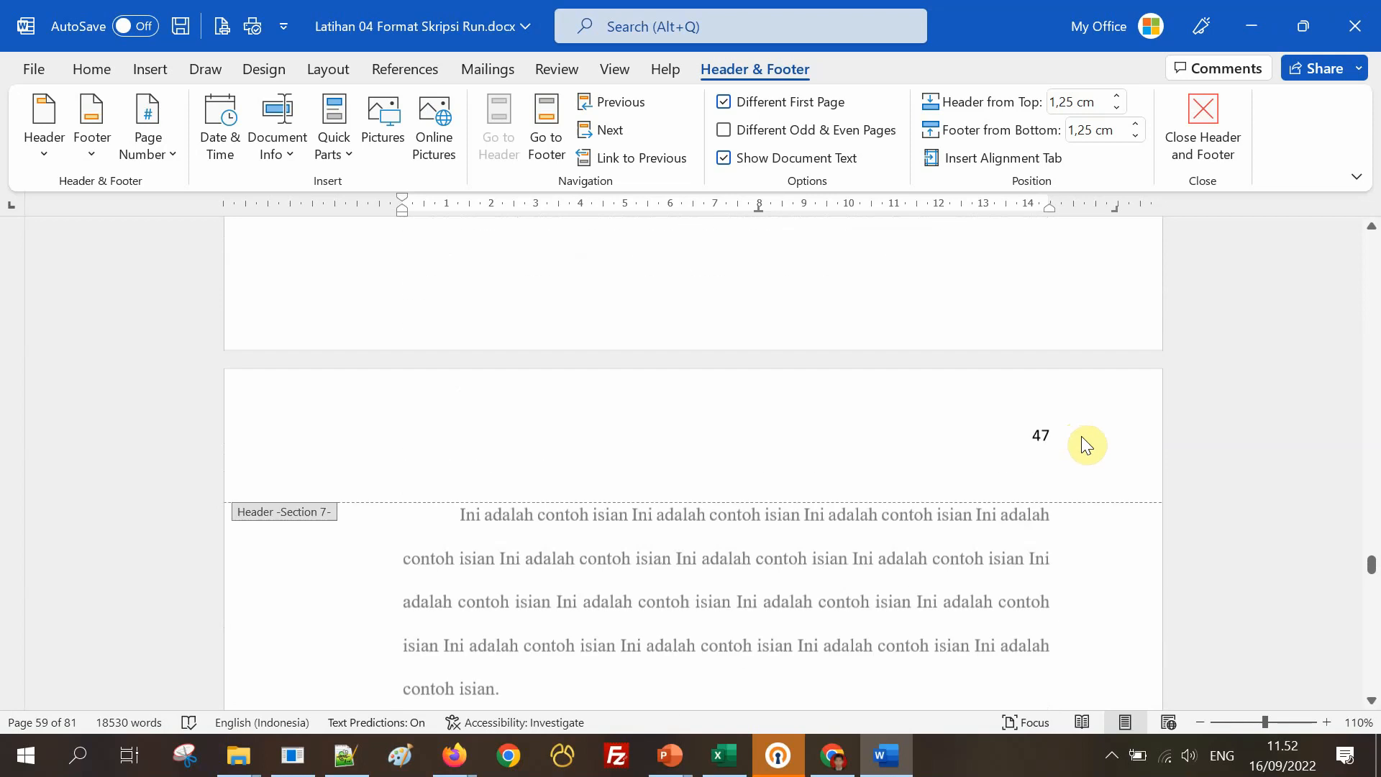
scroll(1082, 440, down, 15)
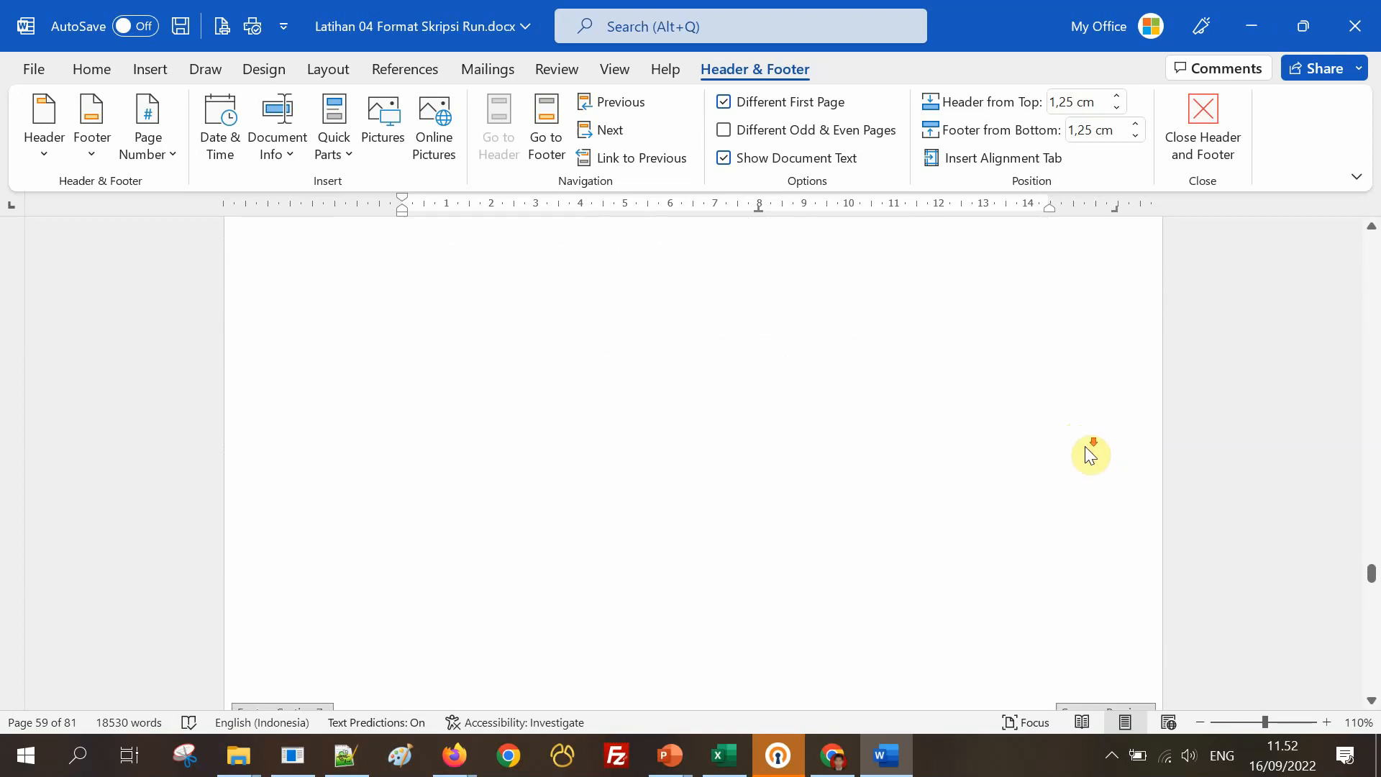
scroll(1085, 446, down, 5)
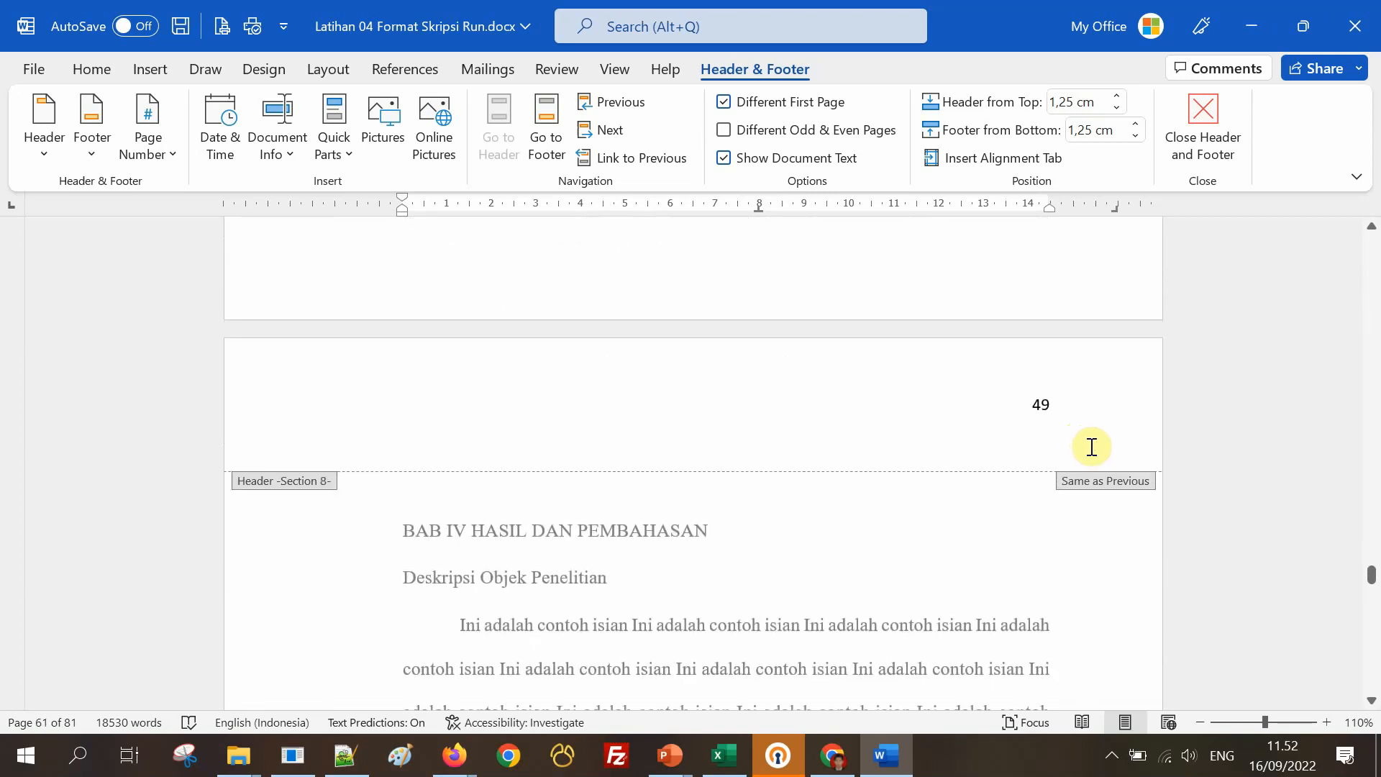
scroll(1095, 447, up, 8)
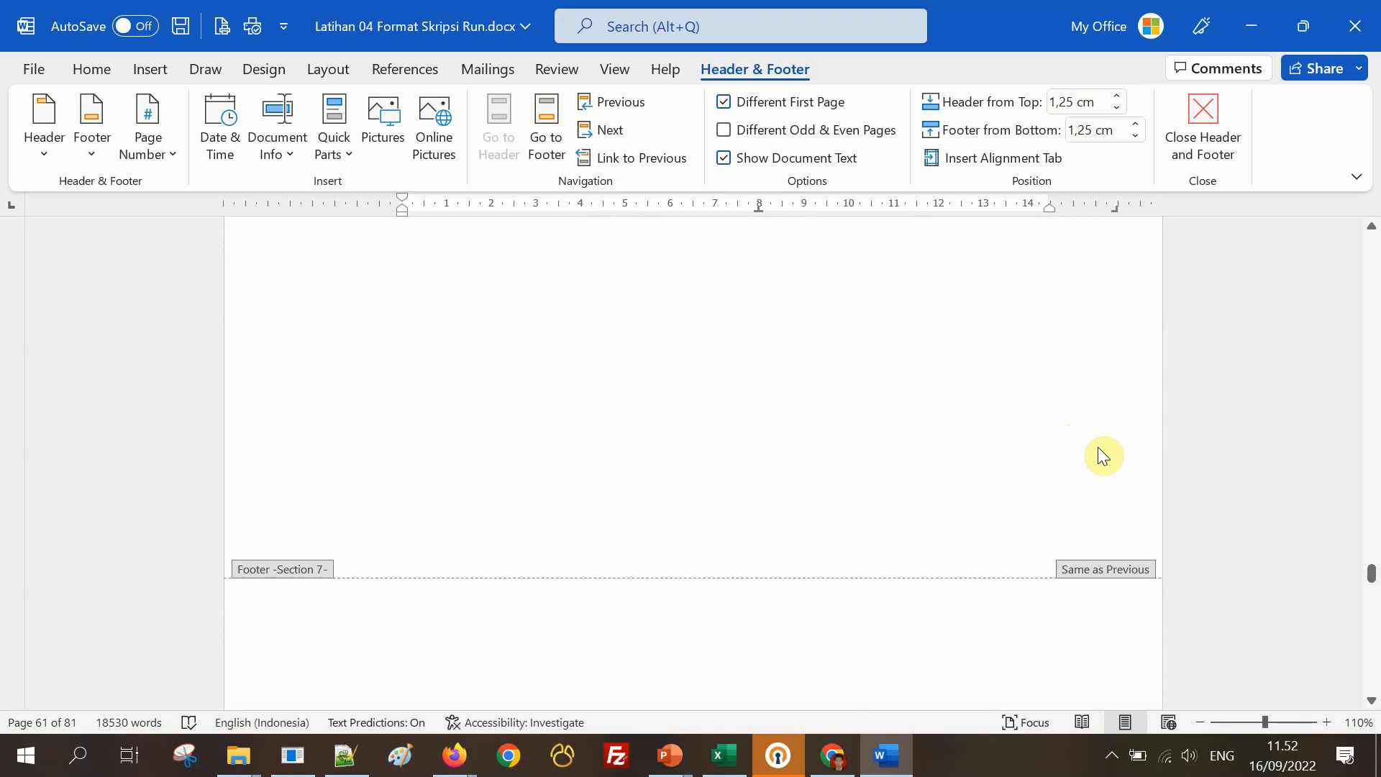
scroll(1098, 447, down, 8)
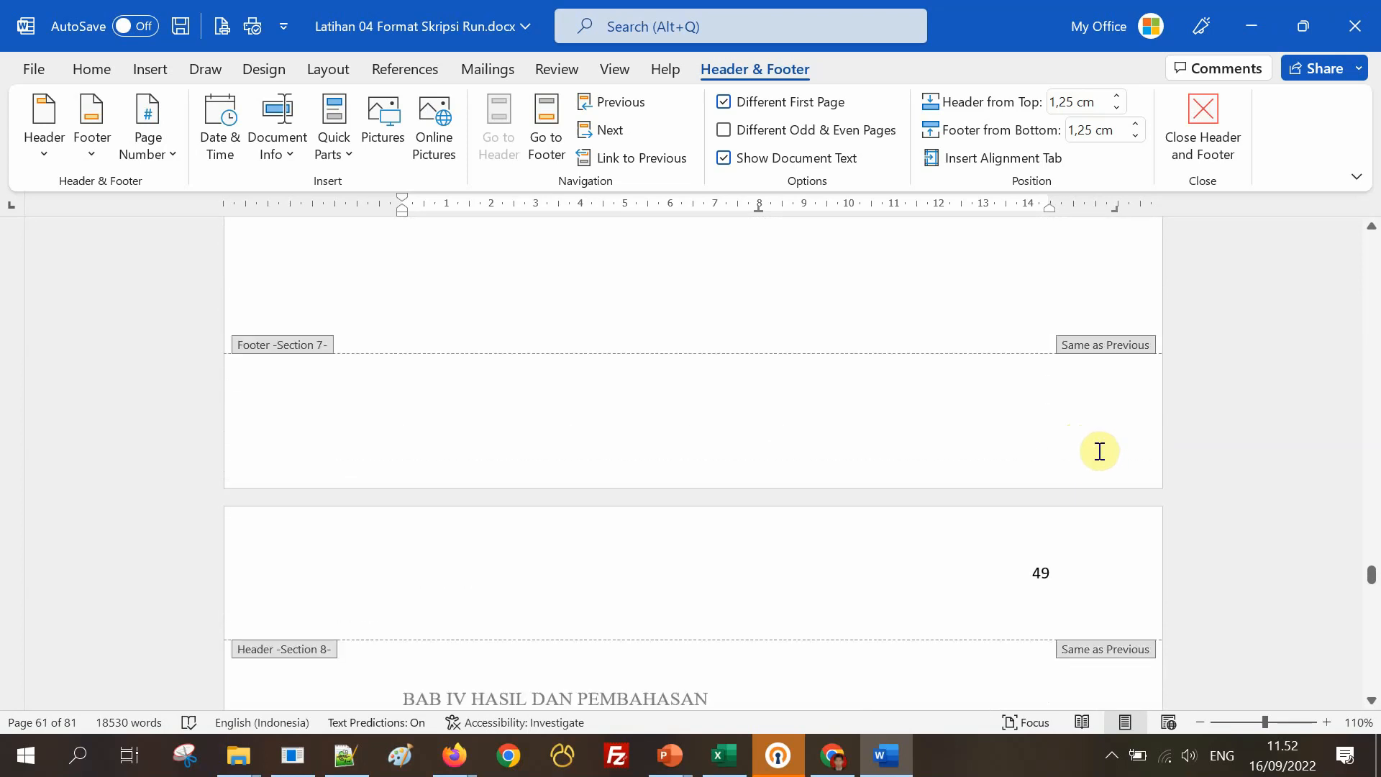
Unlink the section 8 header at BAB IV HASIL DAN PEMBAHASAN from the previous section and enable a different first page.
click(928, 469)
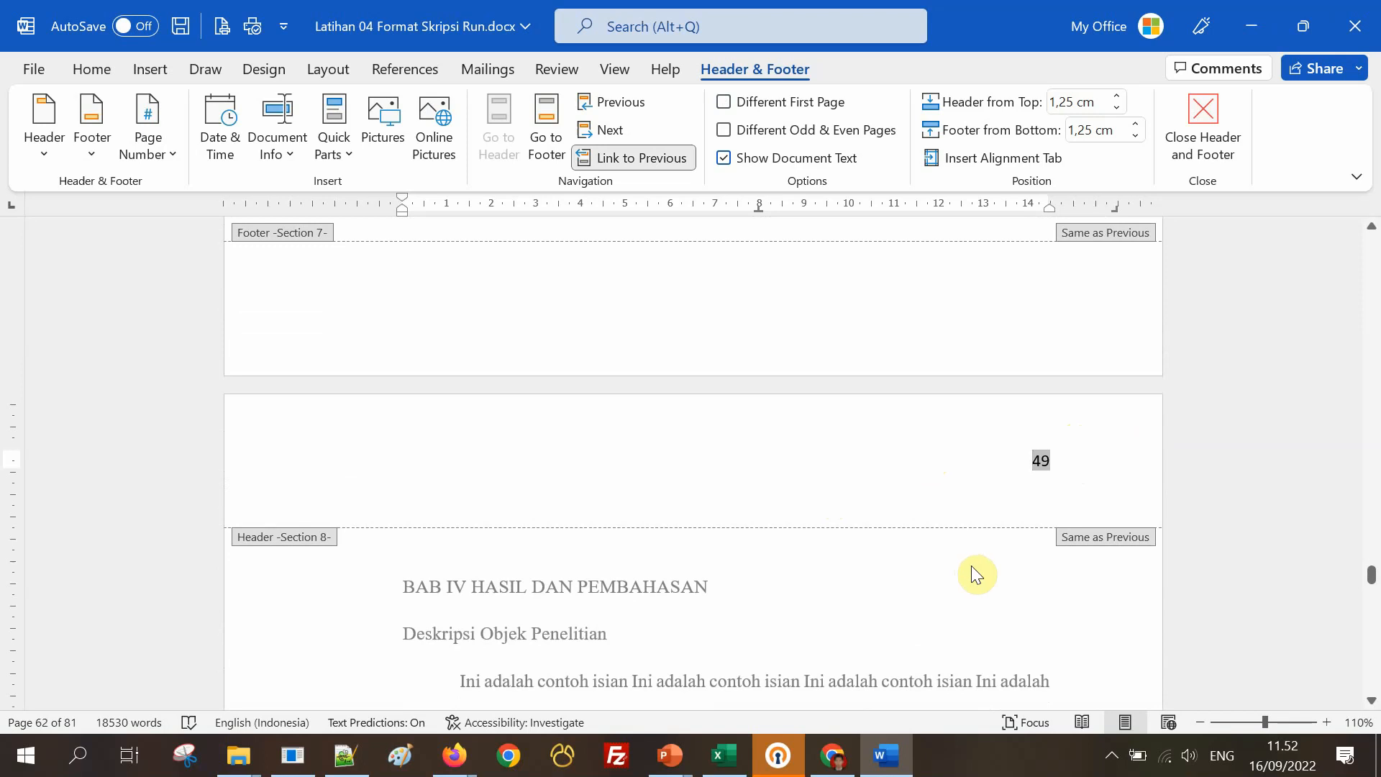
click(642, 160)
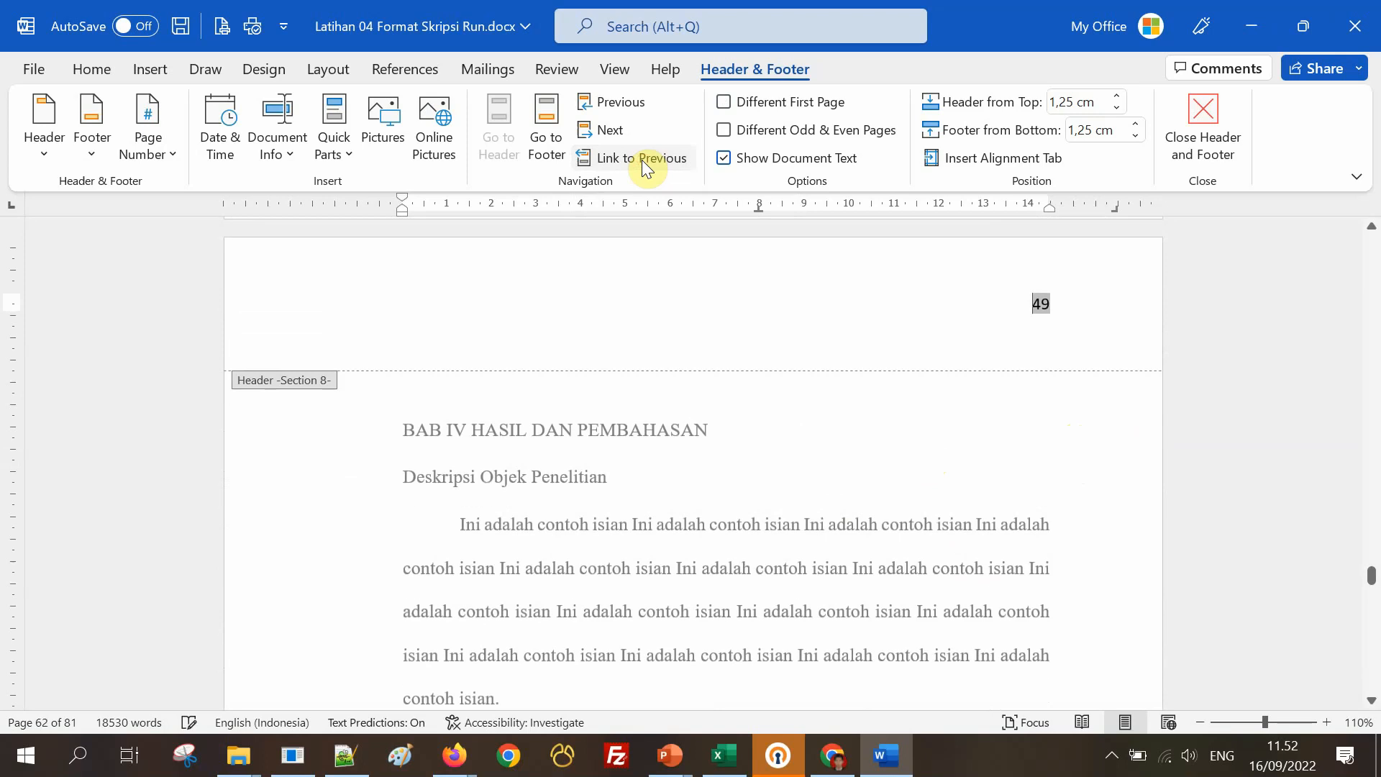
click(724, 101)
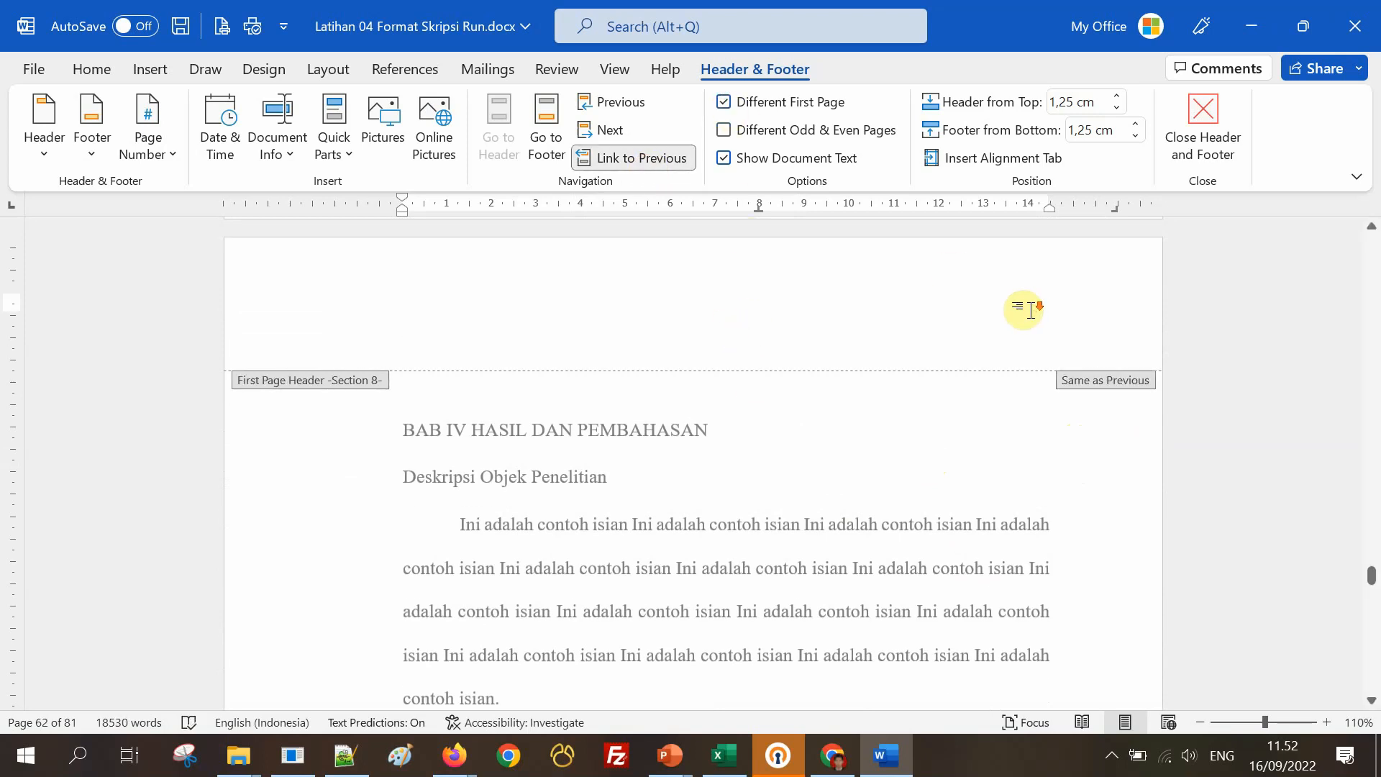
Compare the footer page number on the BAB IV opening page with the header page number on the following page.
scroll(1030, 309, down, 12)
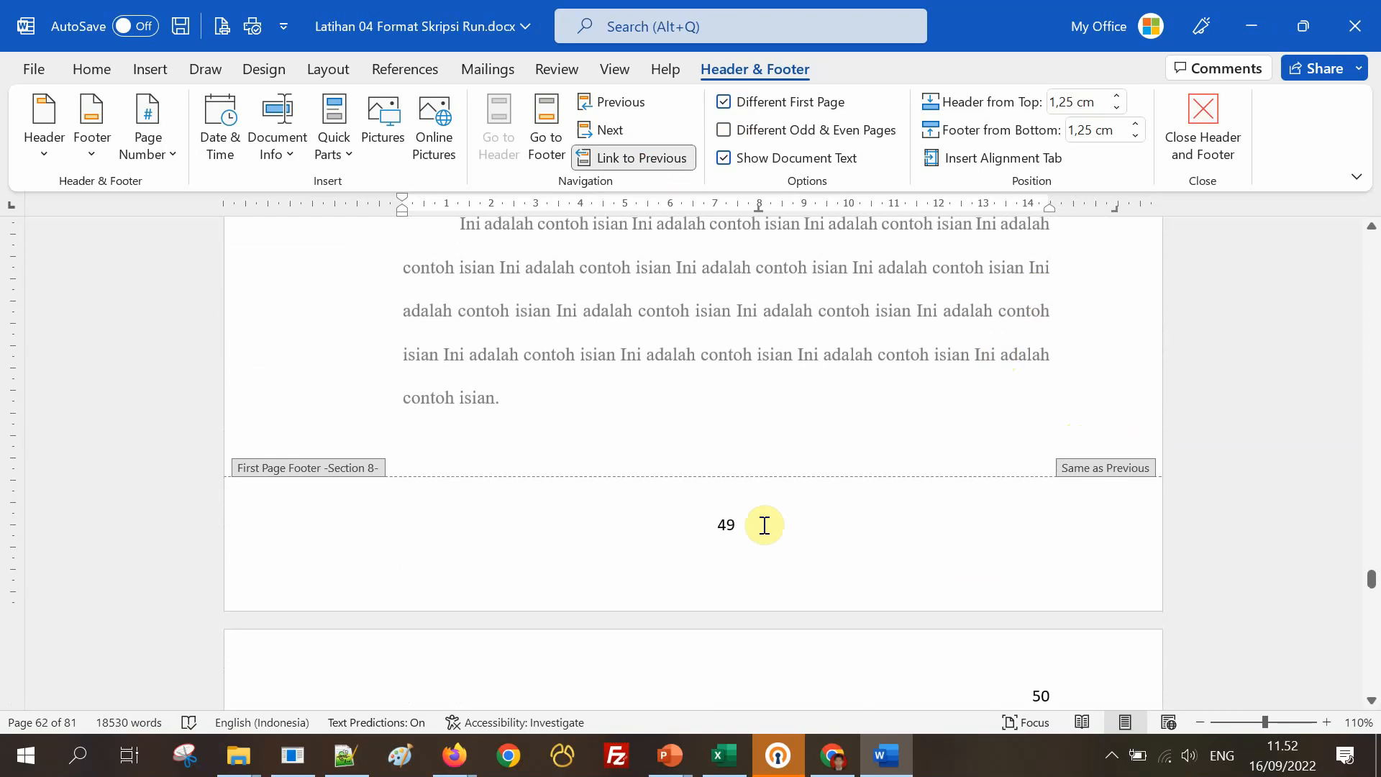
click(764, 525)
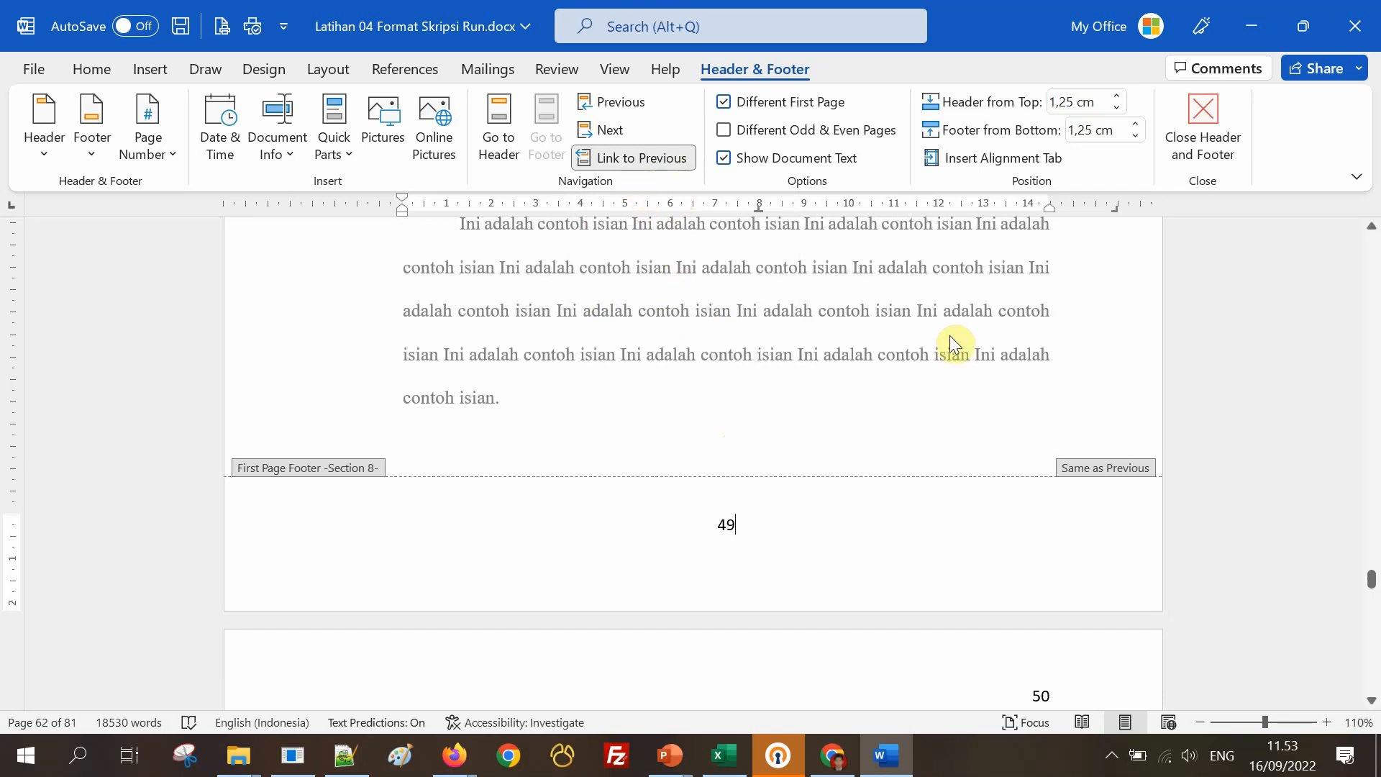
scroll(949, 335, down, 5)
click(1096, 350)
Check the header page numbers through the rest of section 8 up to the start of BAB V PENUTUP.
scroll(836, 438, down, 15)
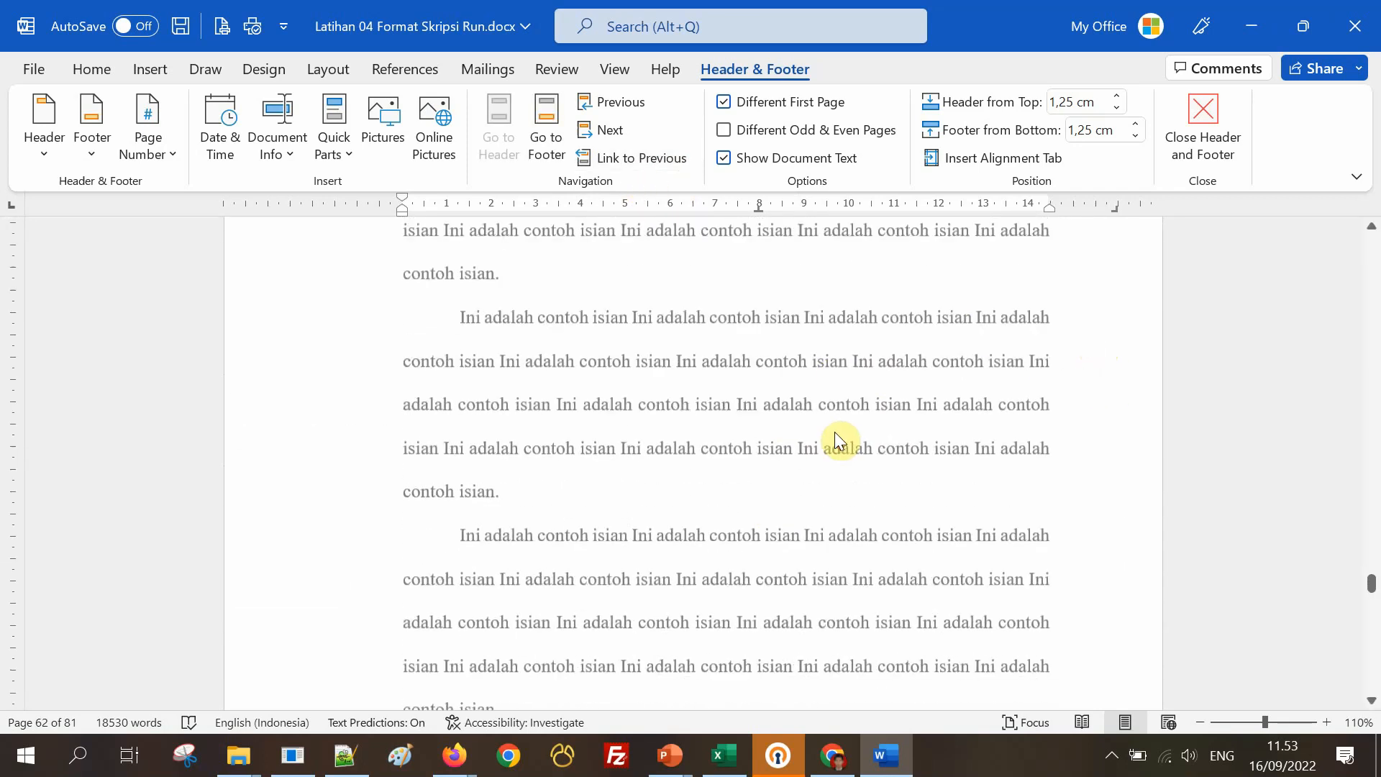
scroll(844, 431, down, 10)
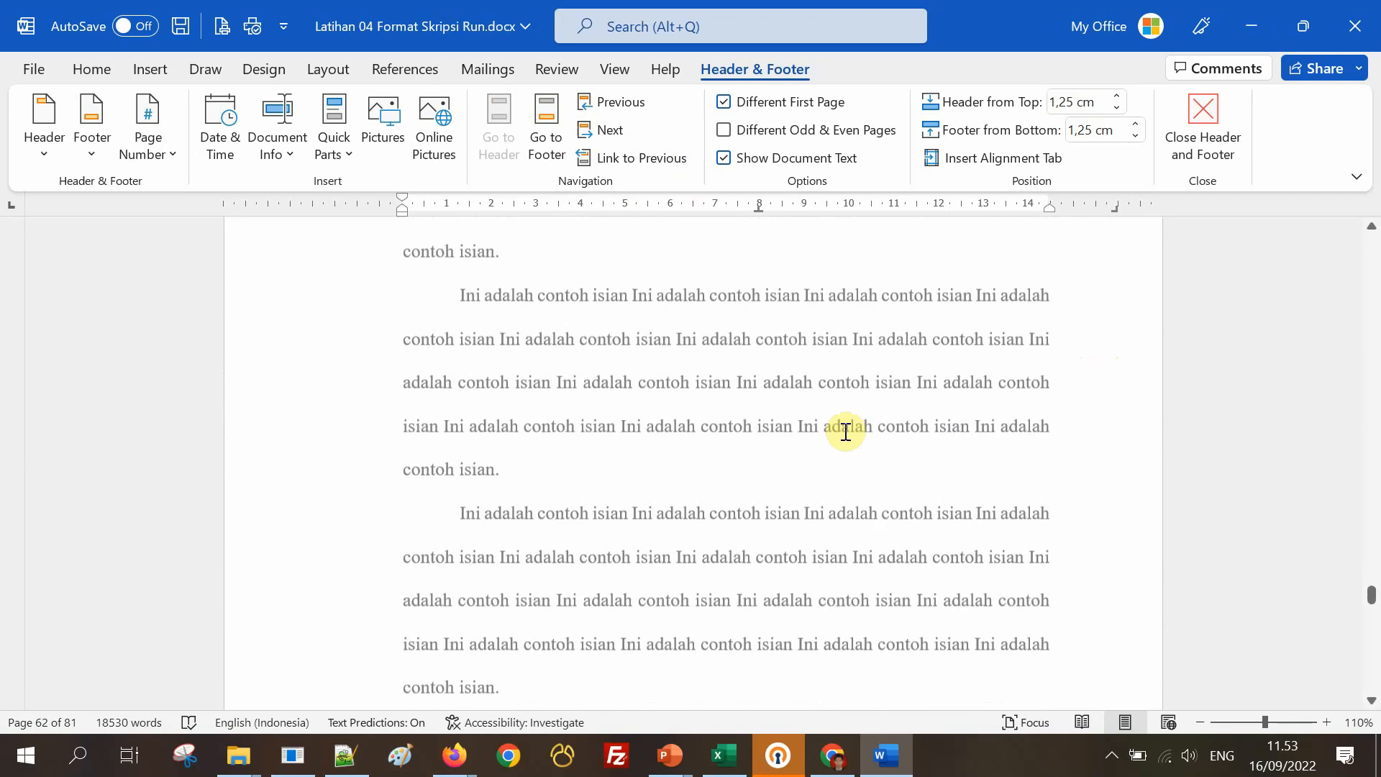
scroll(851, 438, down, 15)
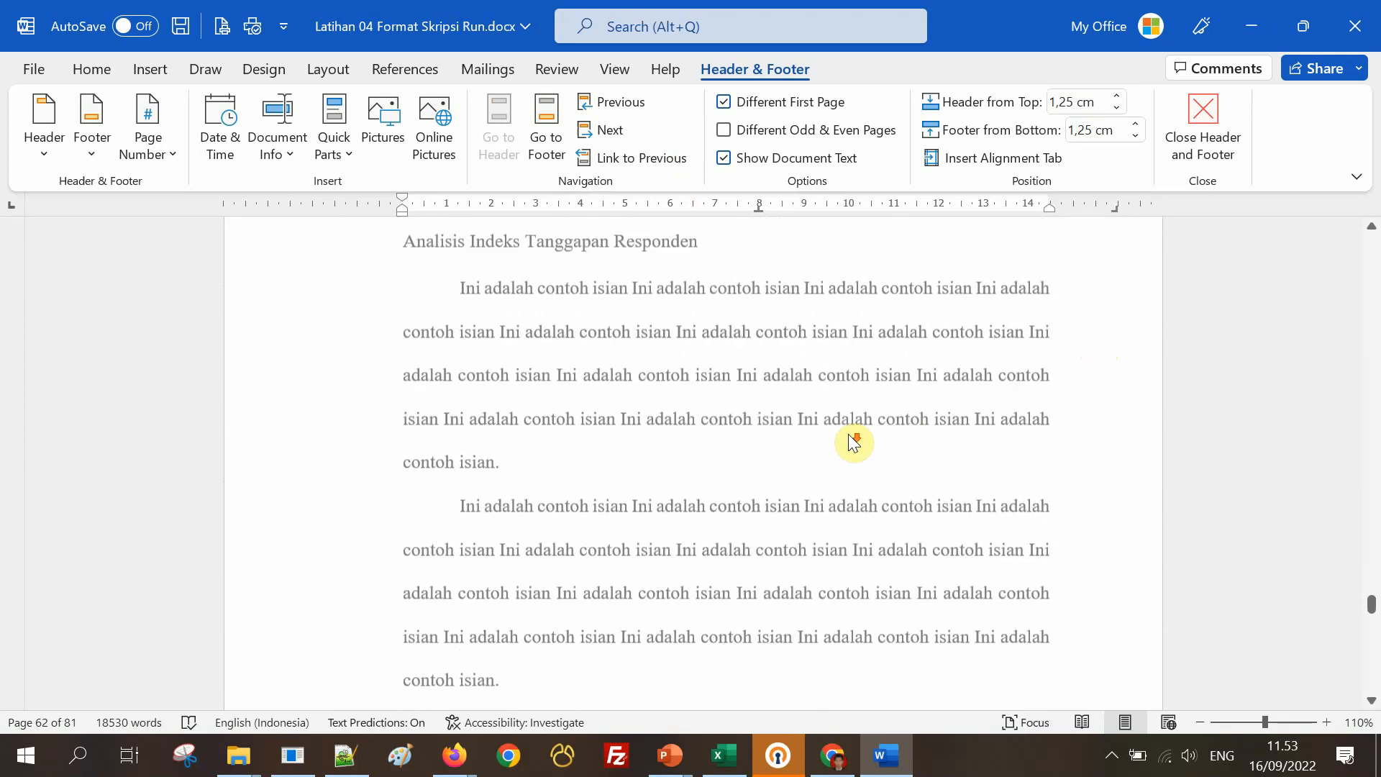
scroll(854, 440, down, 15)
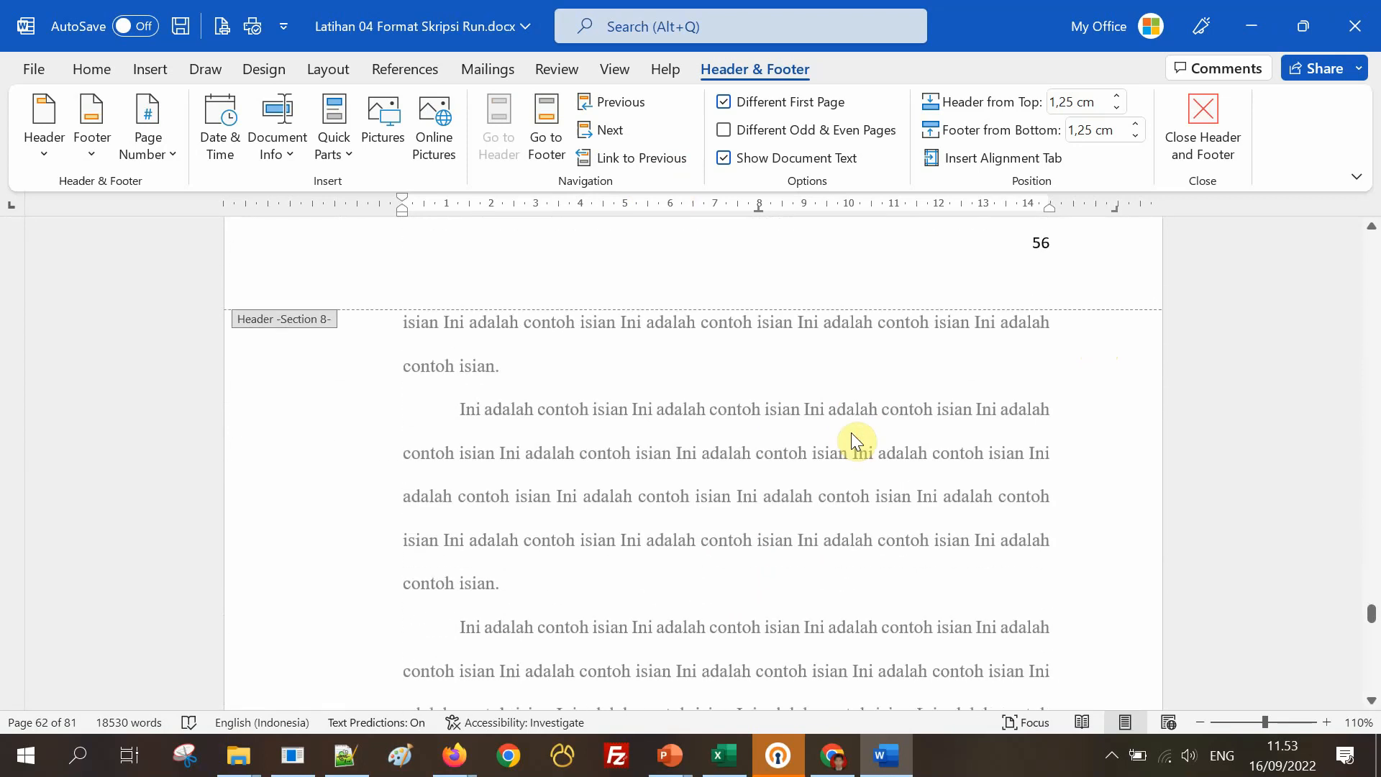
scroll(852, 433, down, 15)
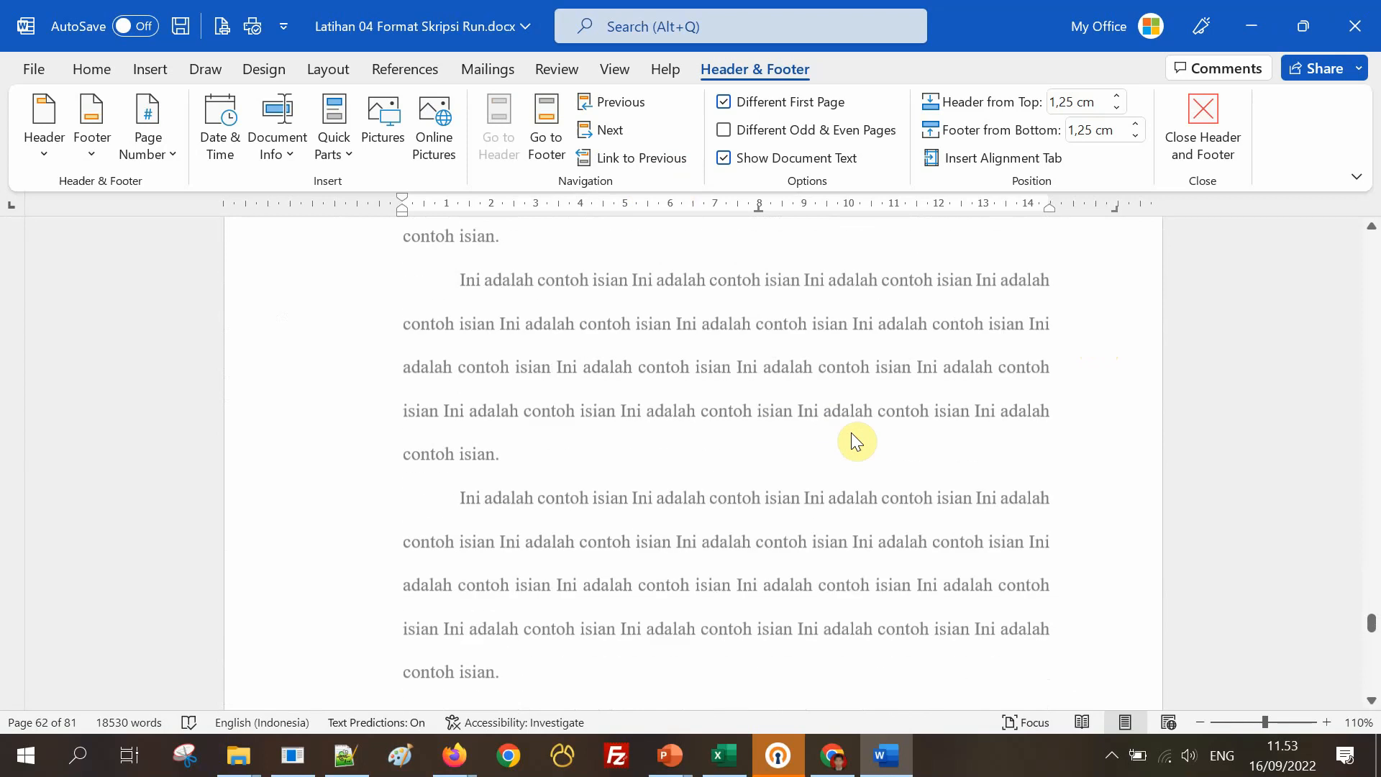
scroll(852, 433, down, 15)
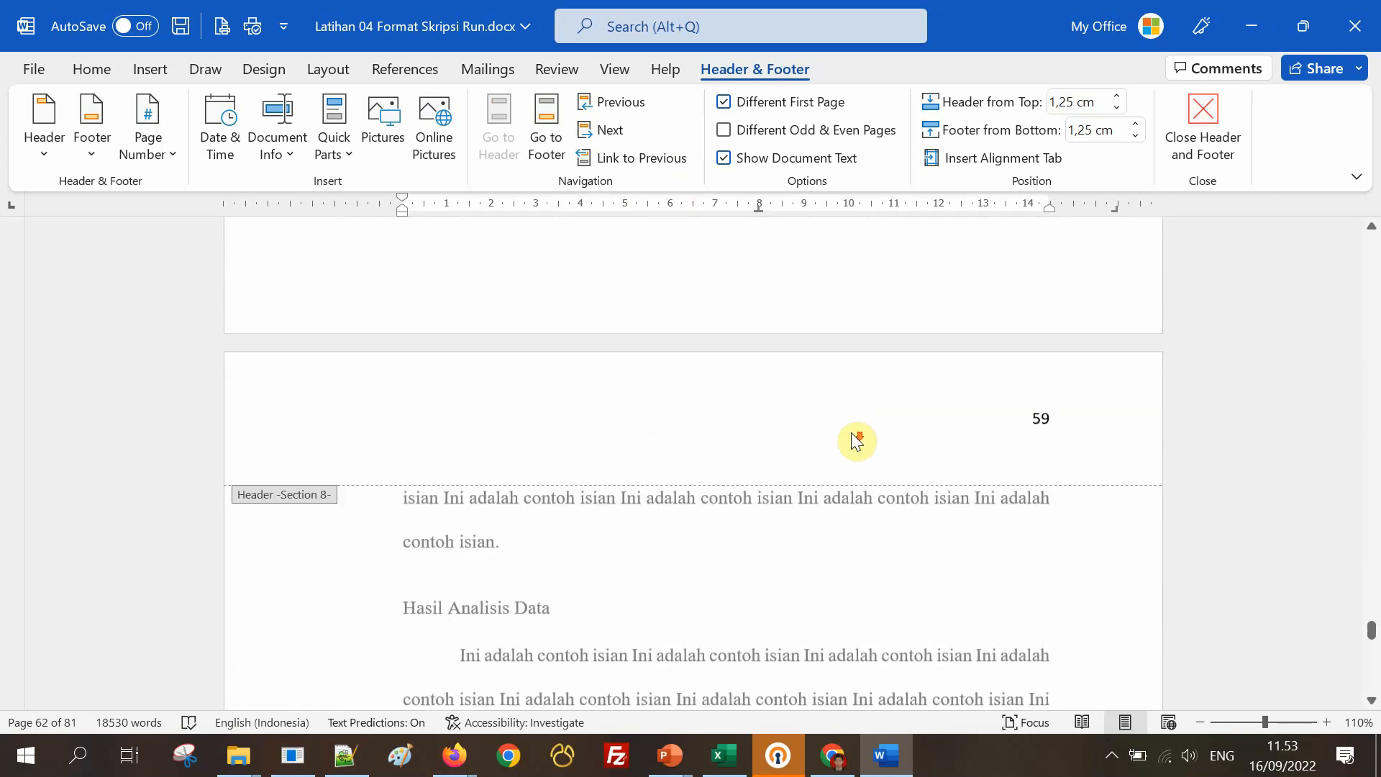
scroll(851, 433, down, 15)
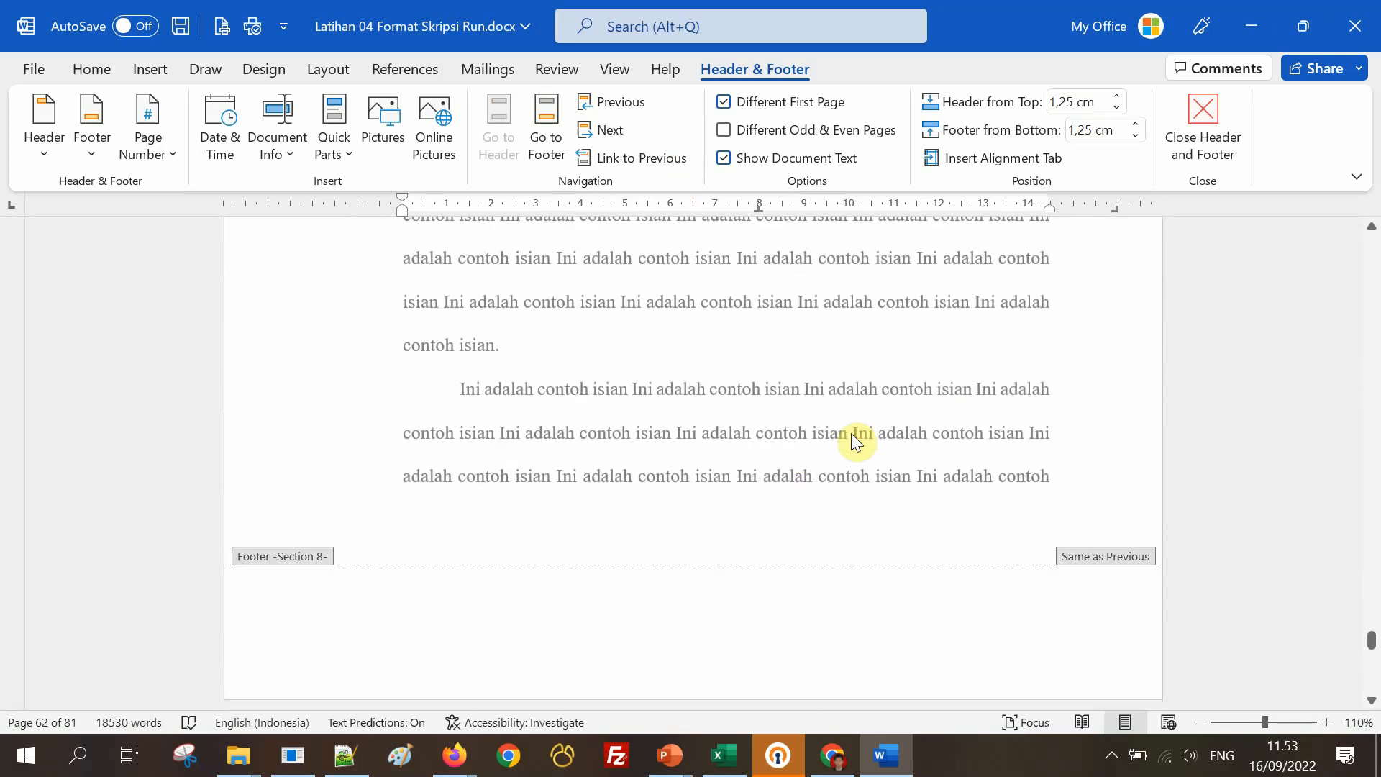
scroll(852, 440, down, 15)
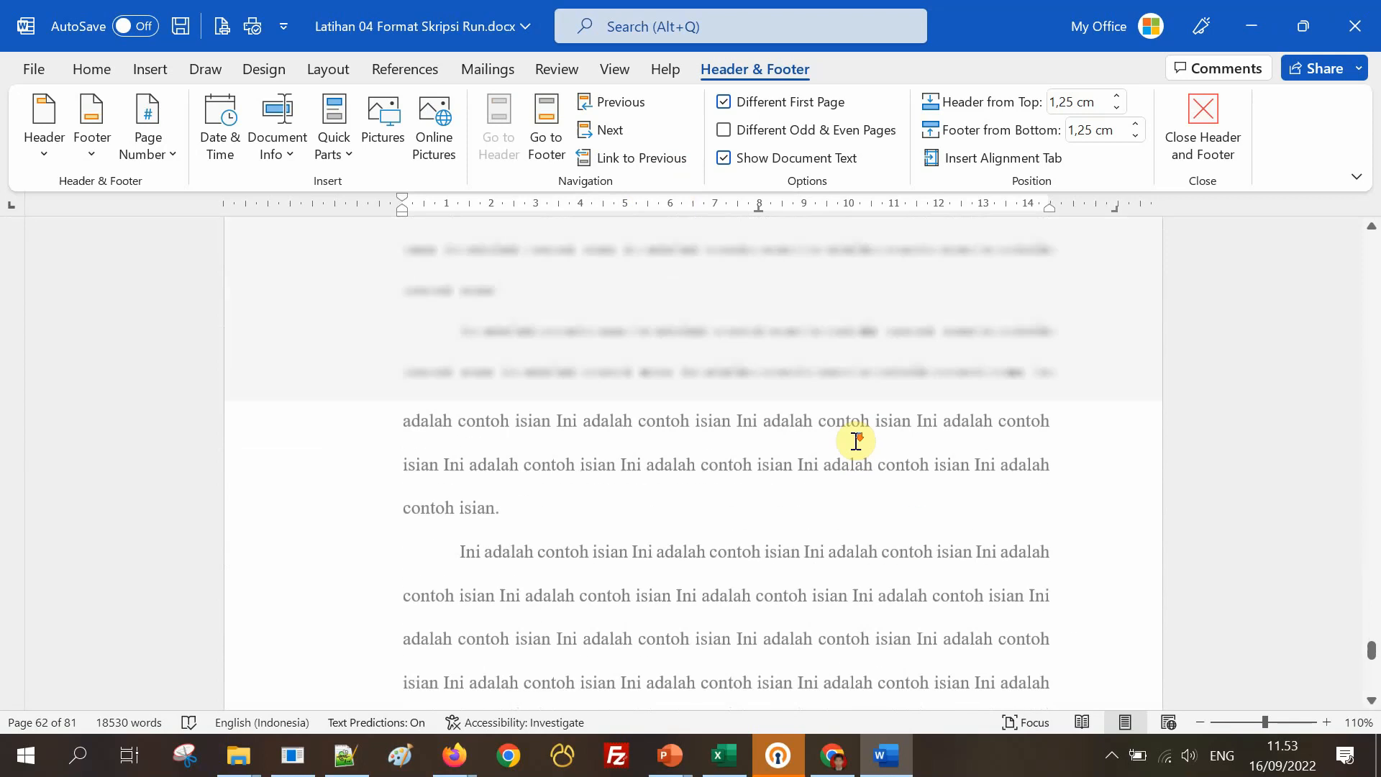
scroll(862, 454, down, 15)
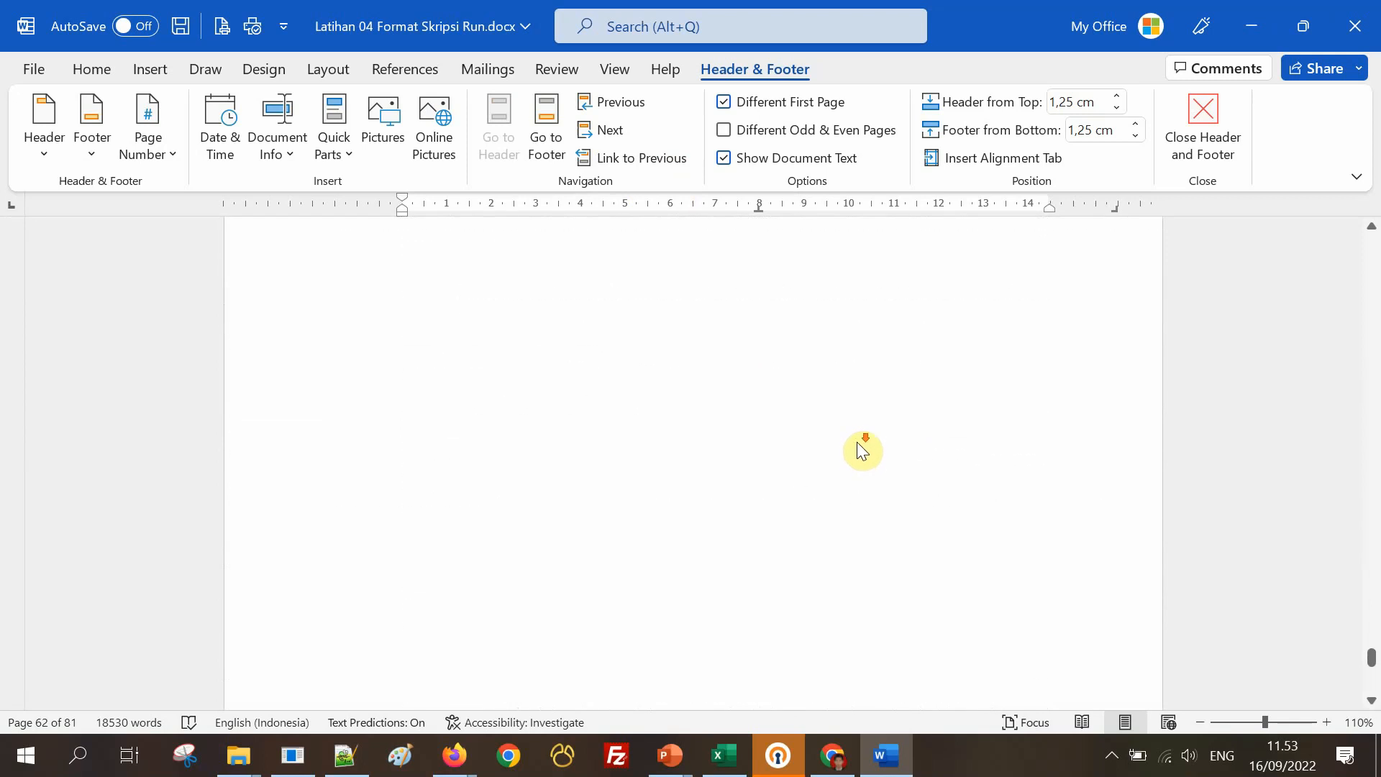
Unlink the section 9 header at BAB V PENUTUP from the previous section and enable a different first page.
click(904, 402)
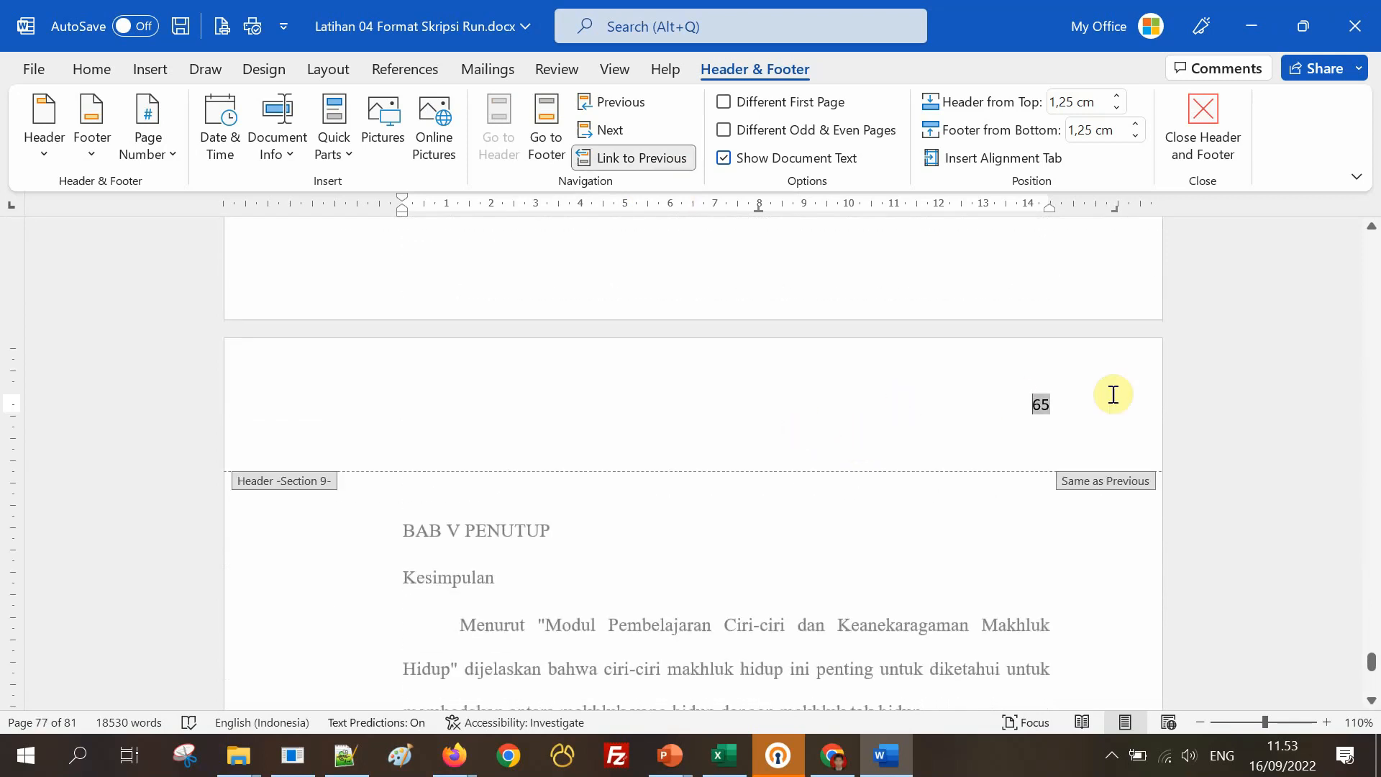
click(673, 160)
click(724, 101)
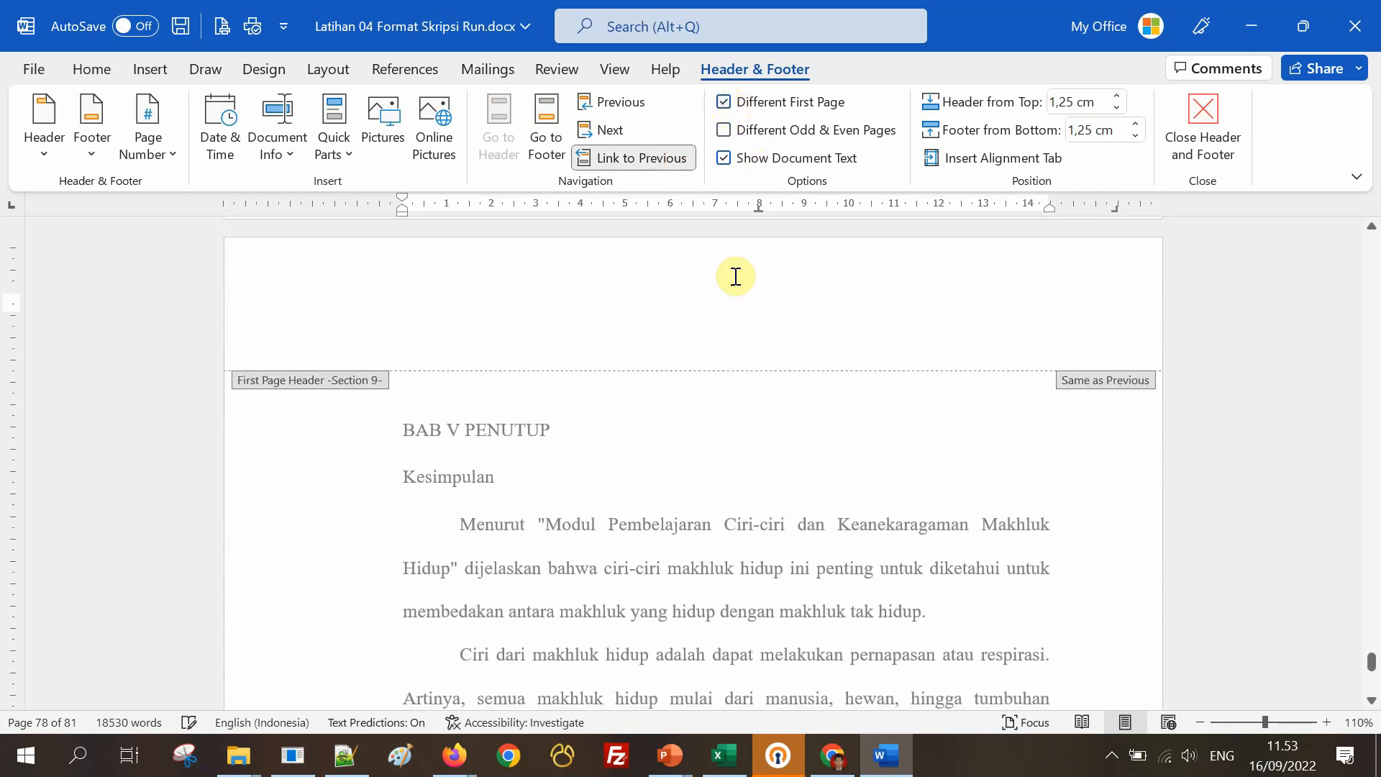
Check the page numbers in section 9, in the BAB V opening page's footer and the following page's header.
scroll(734, 315, down, 15)
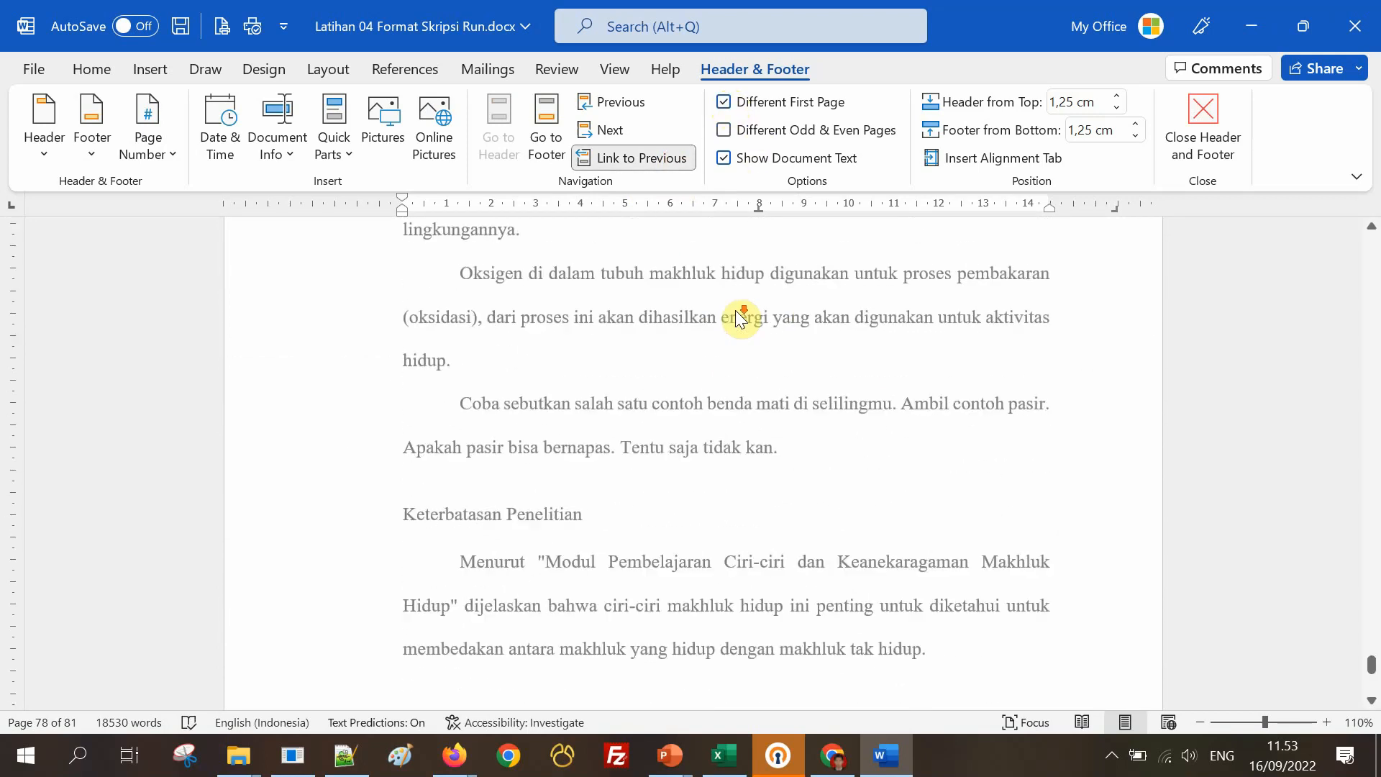
click(762, 519)
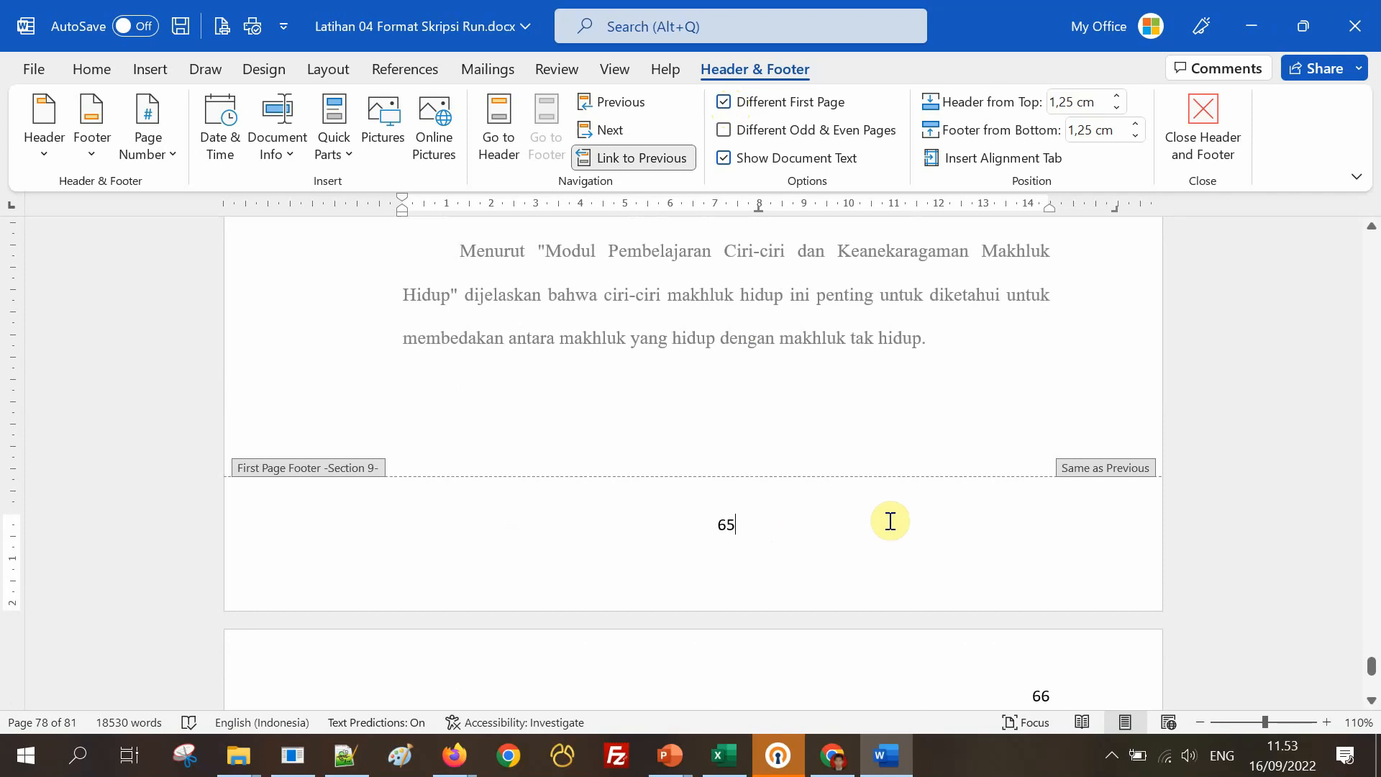
scroll(896, 524, down, 2)
scroll(899, 527, down, 10)
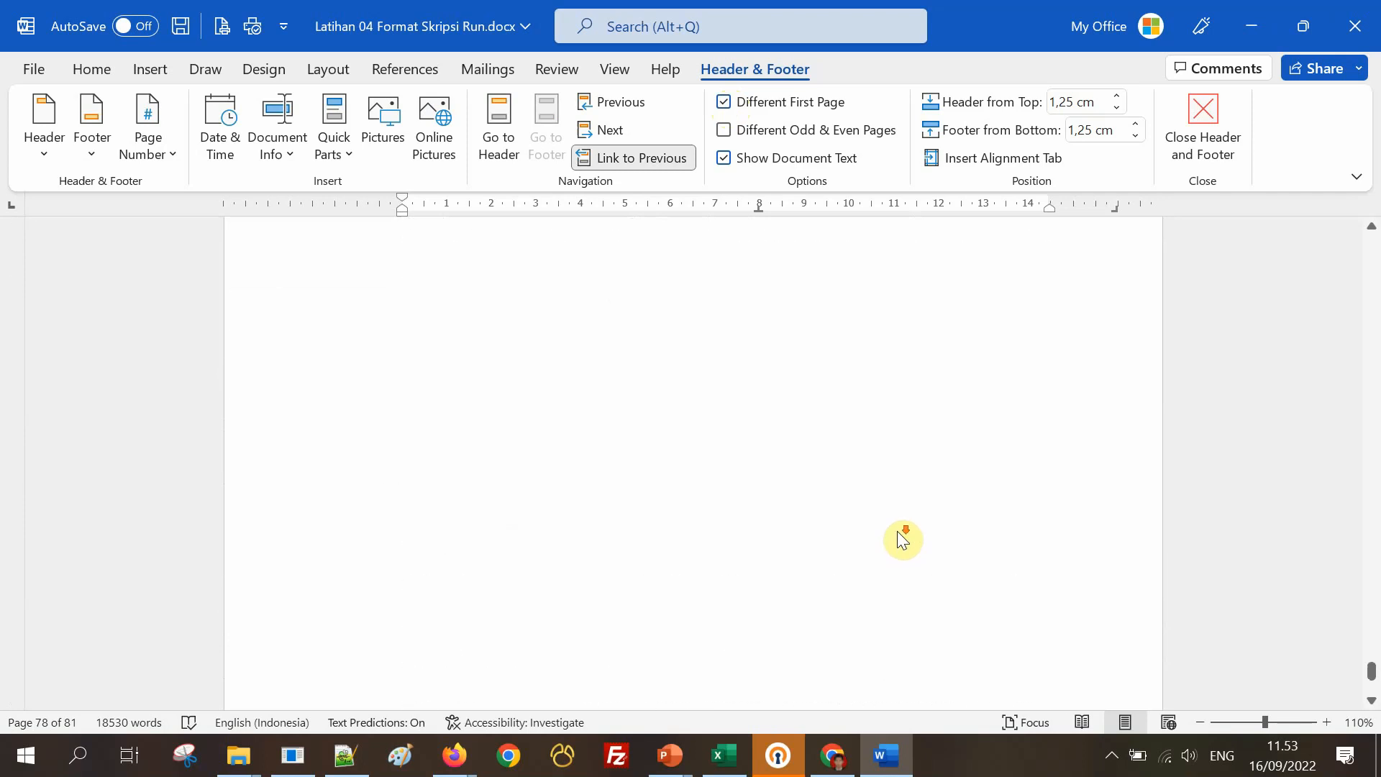
scroll(898, 538, up, 7)
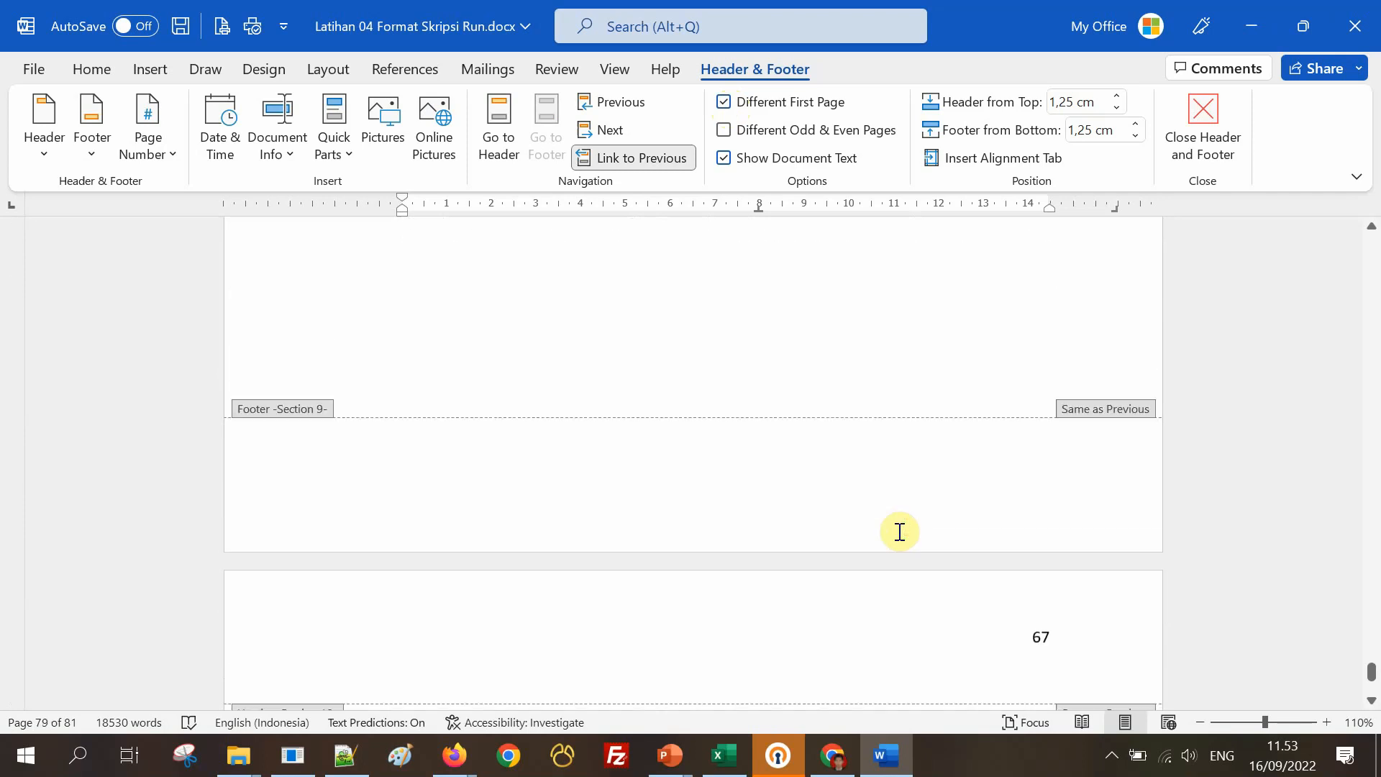
scroll(935, 512, up, 8)
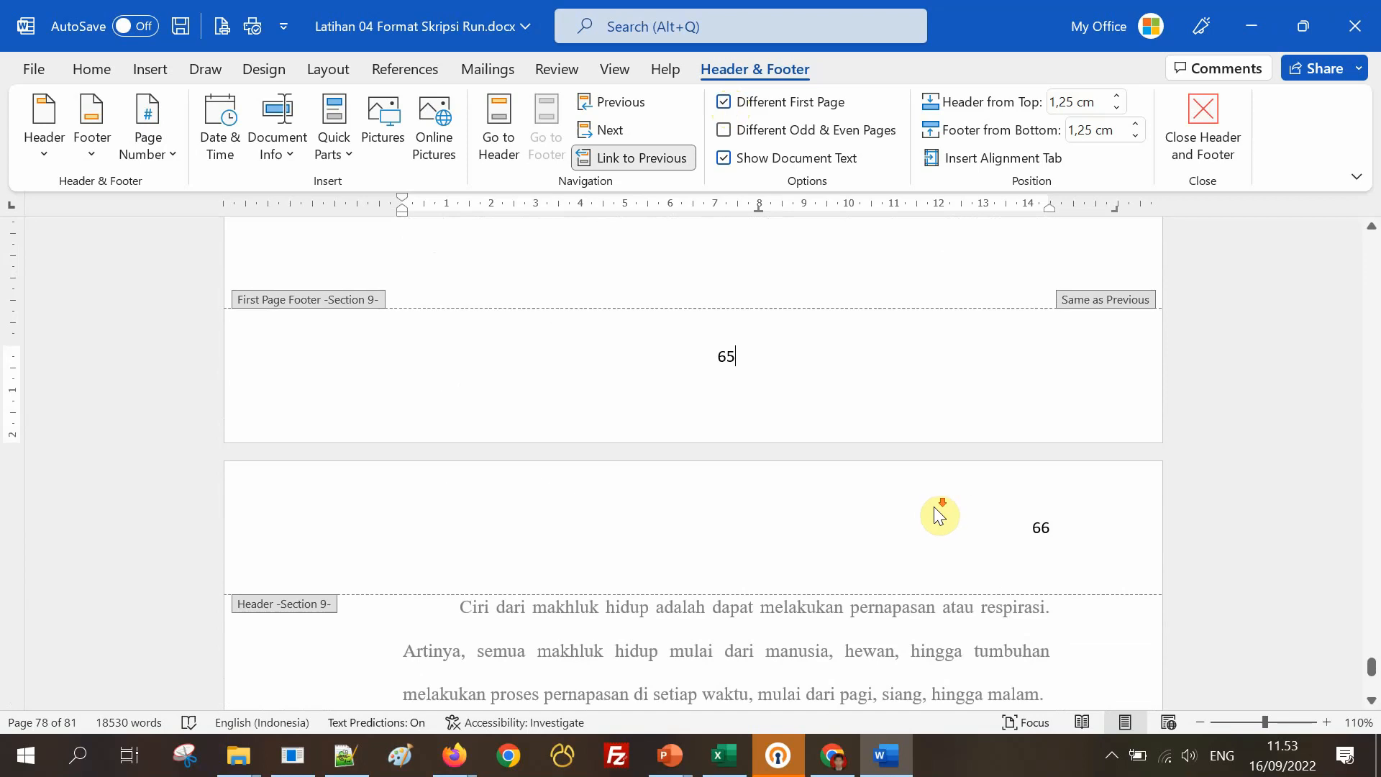
Unlink the section 10 header at DAFTAR PUSTAKA from the previous section and enable a different first page.
scroll(935, 507, down, 11)
scroll(935, 511, down, 5)
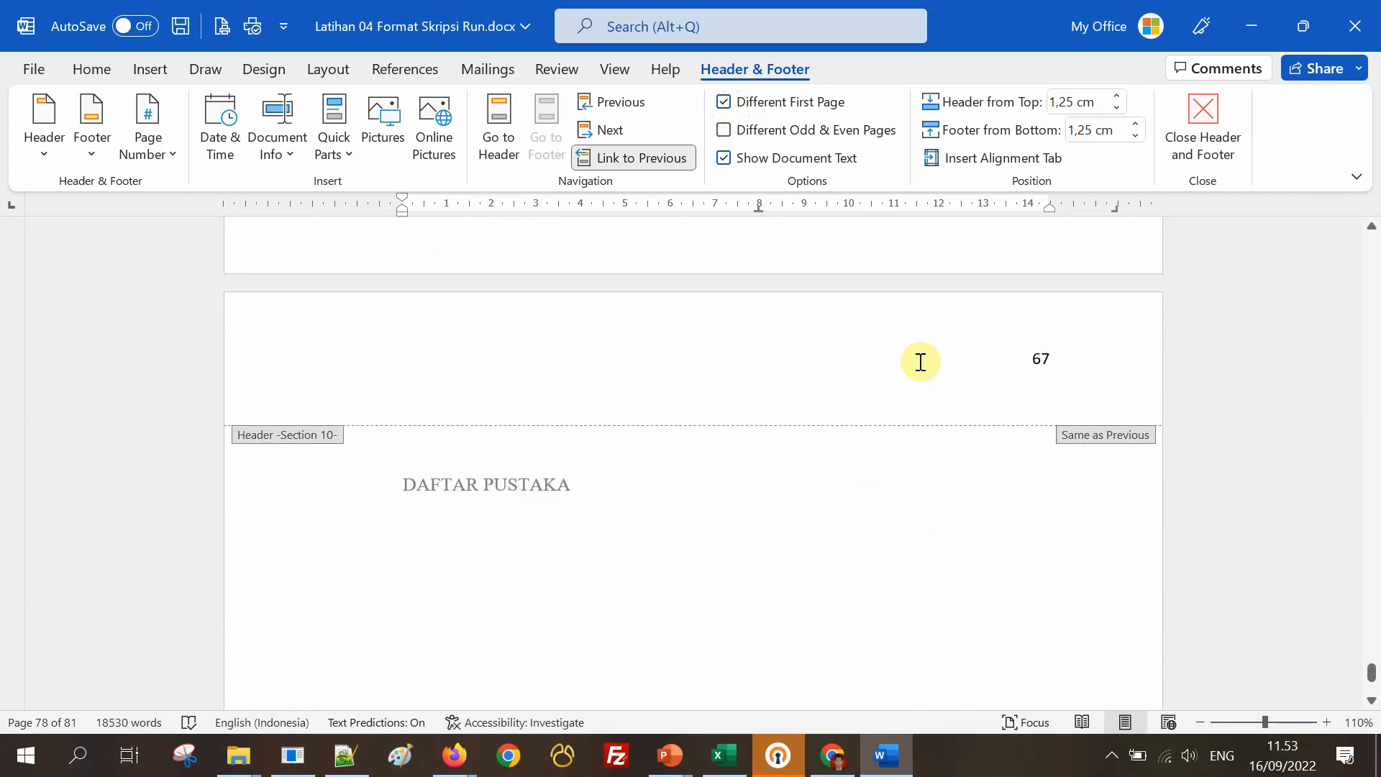
click(917, 355)
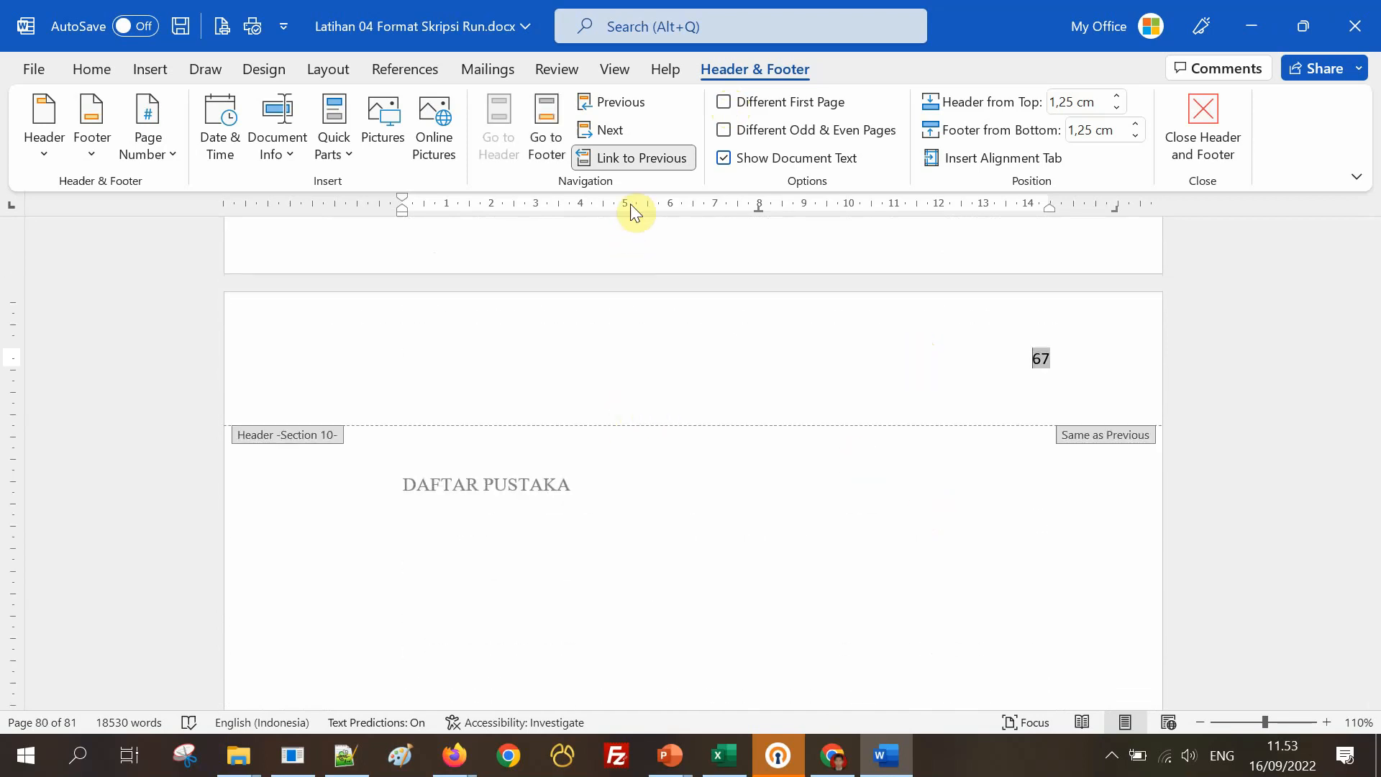
click(636, 160)
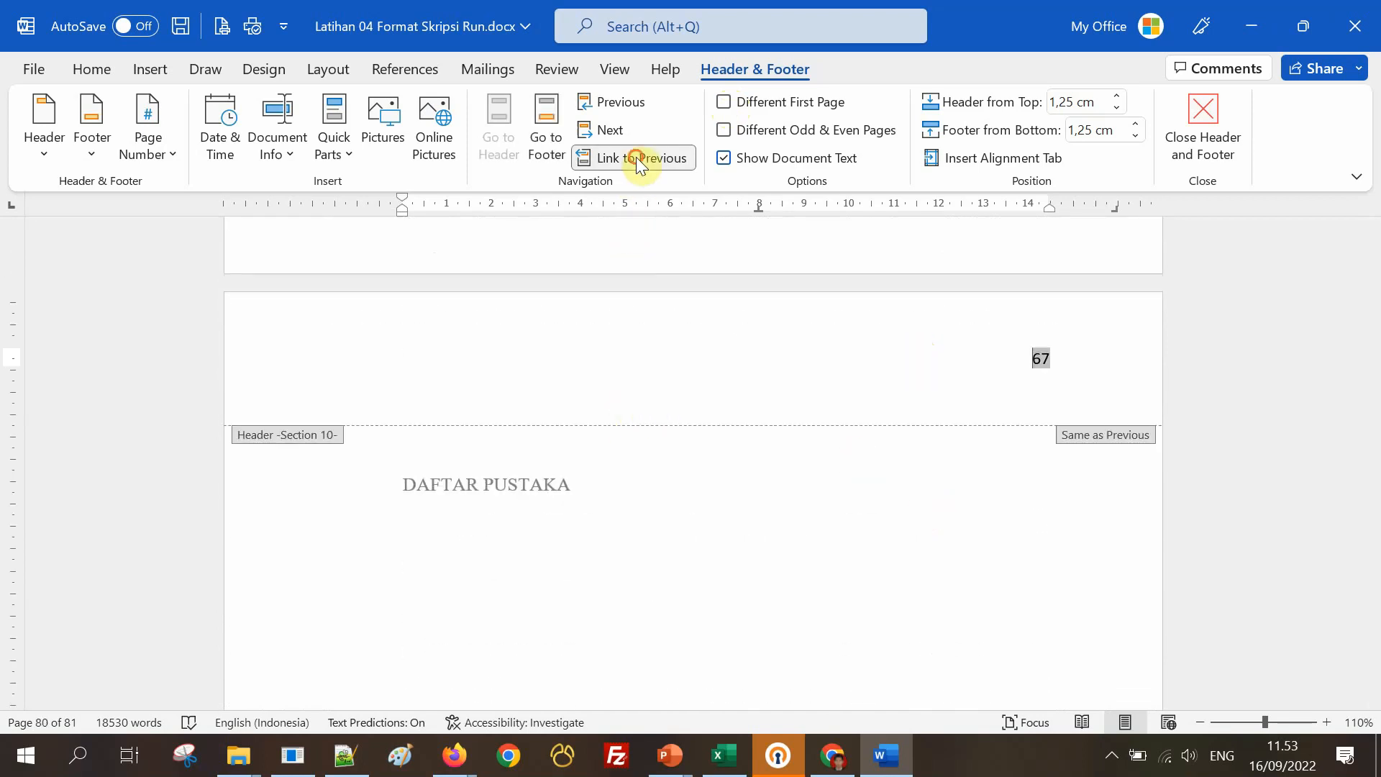
click(724, 102)
scroll(752, 316, down, 15)
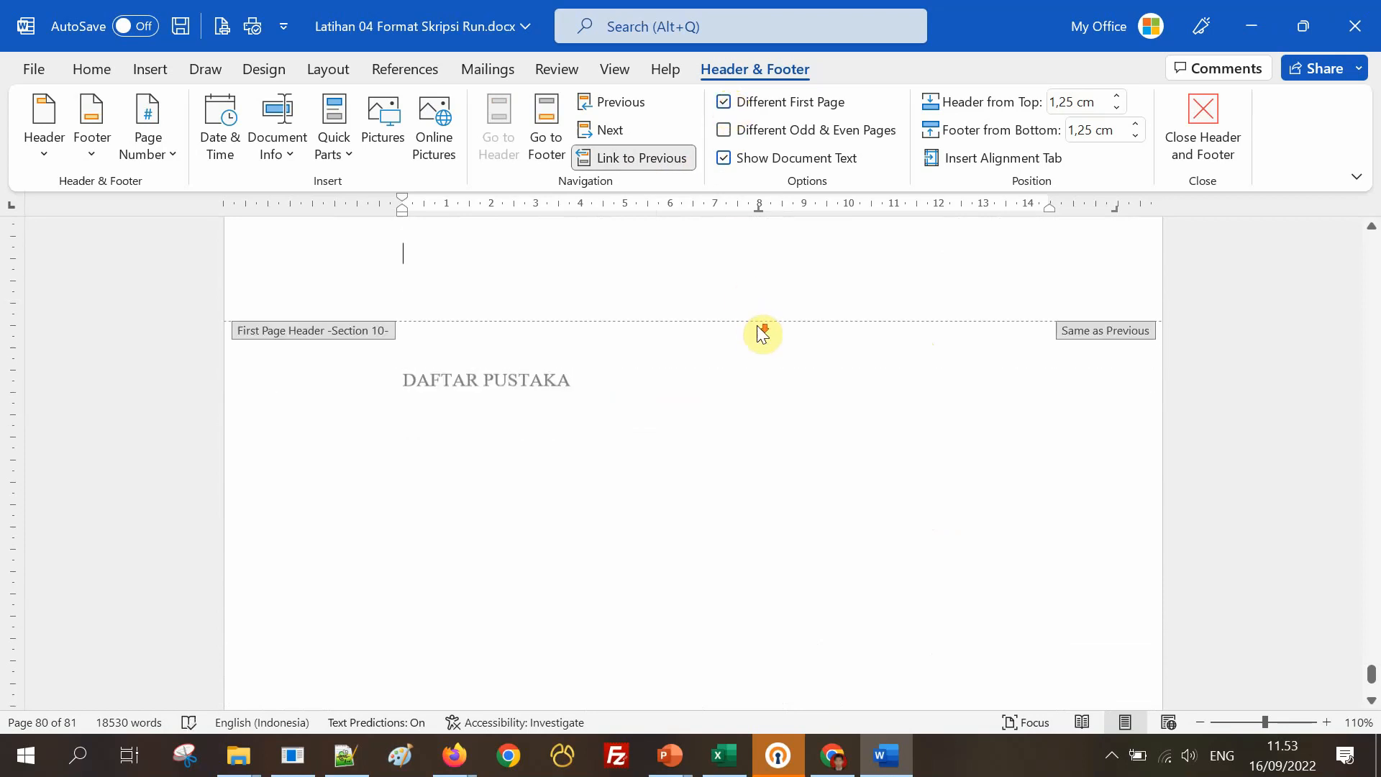
click(763, 317)
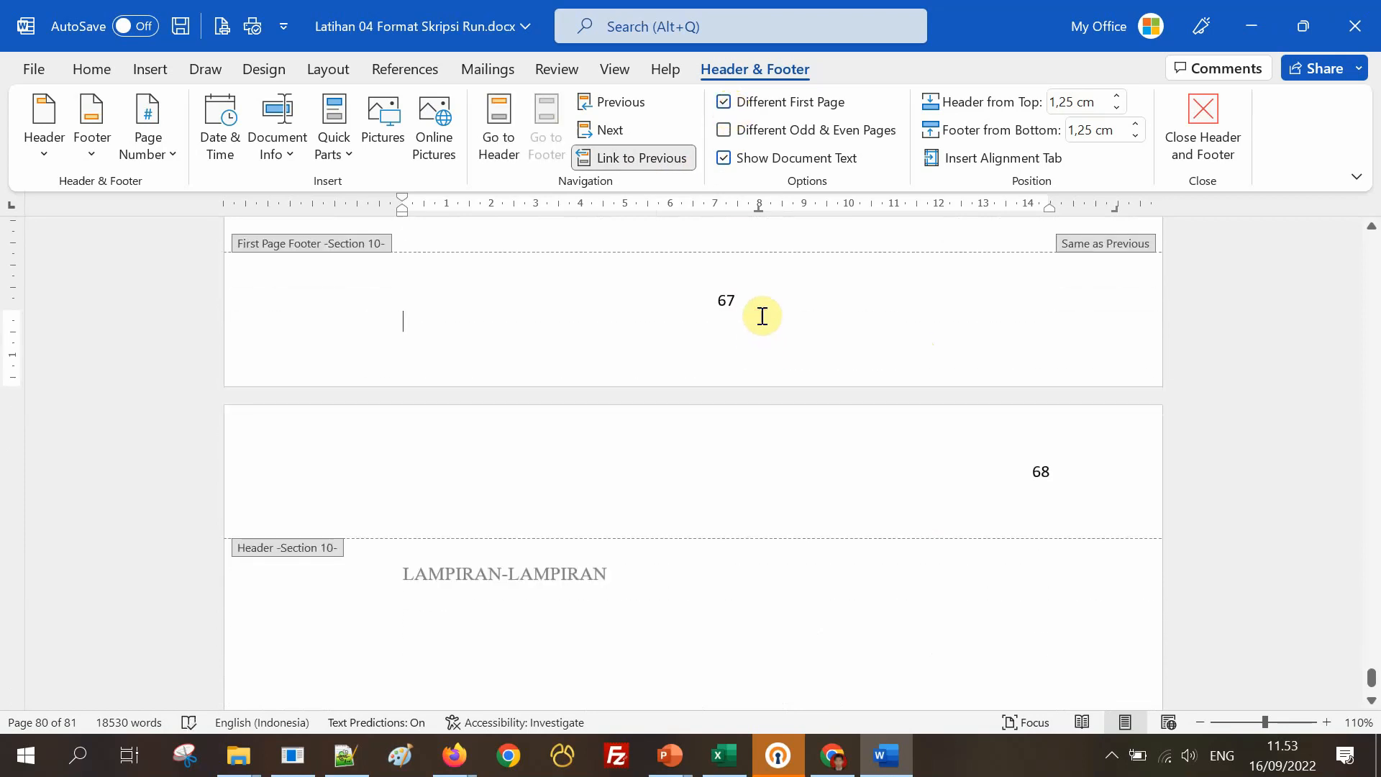
Delete the page number from the section 10 header on the LAMPIRAN-LAMPIRAN page.
click(623, 519)
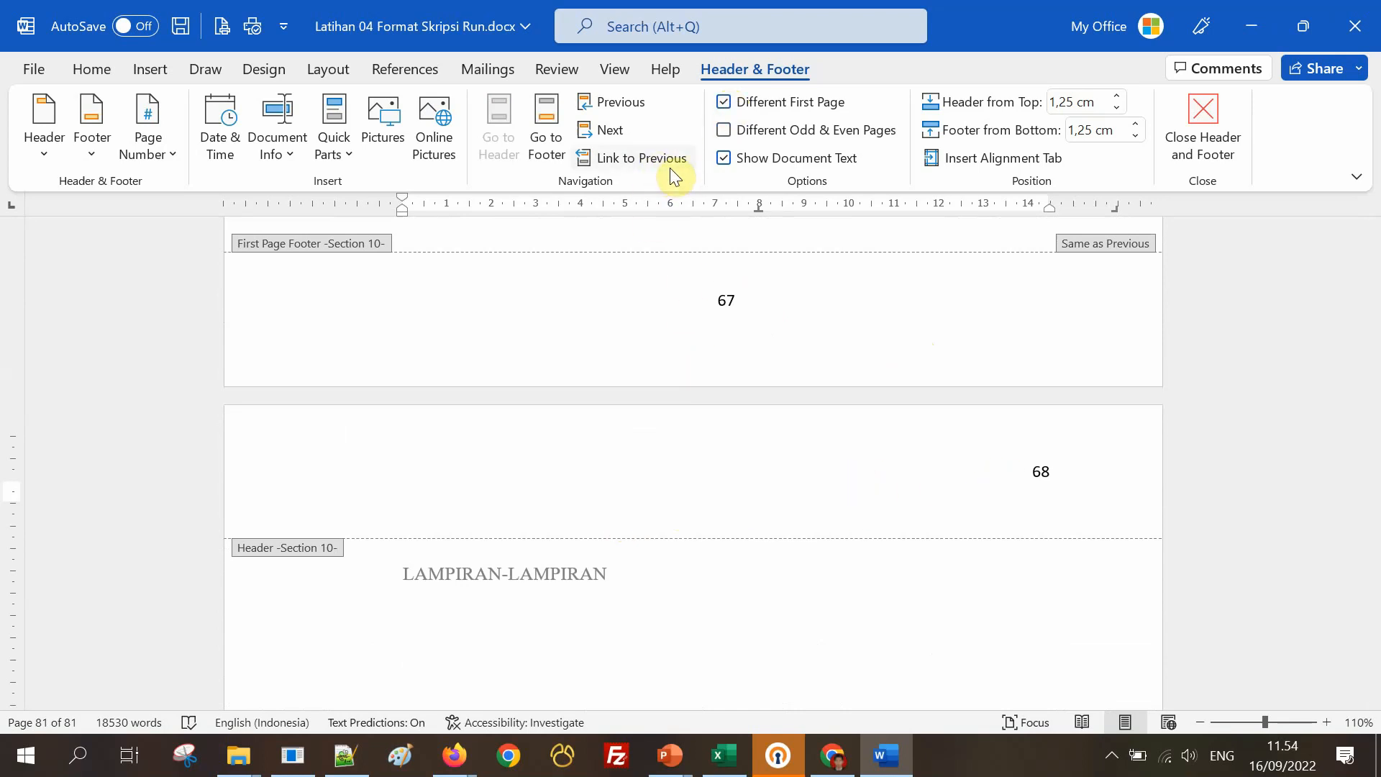
click(706, 455)
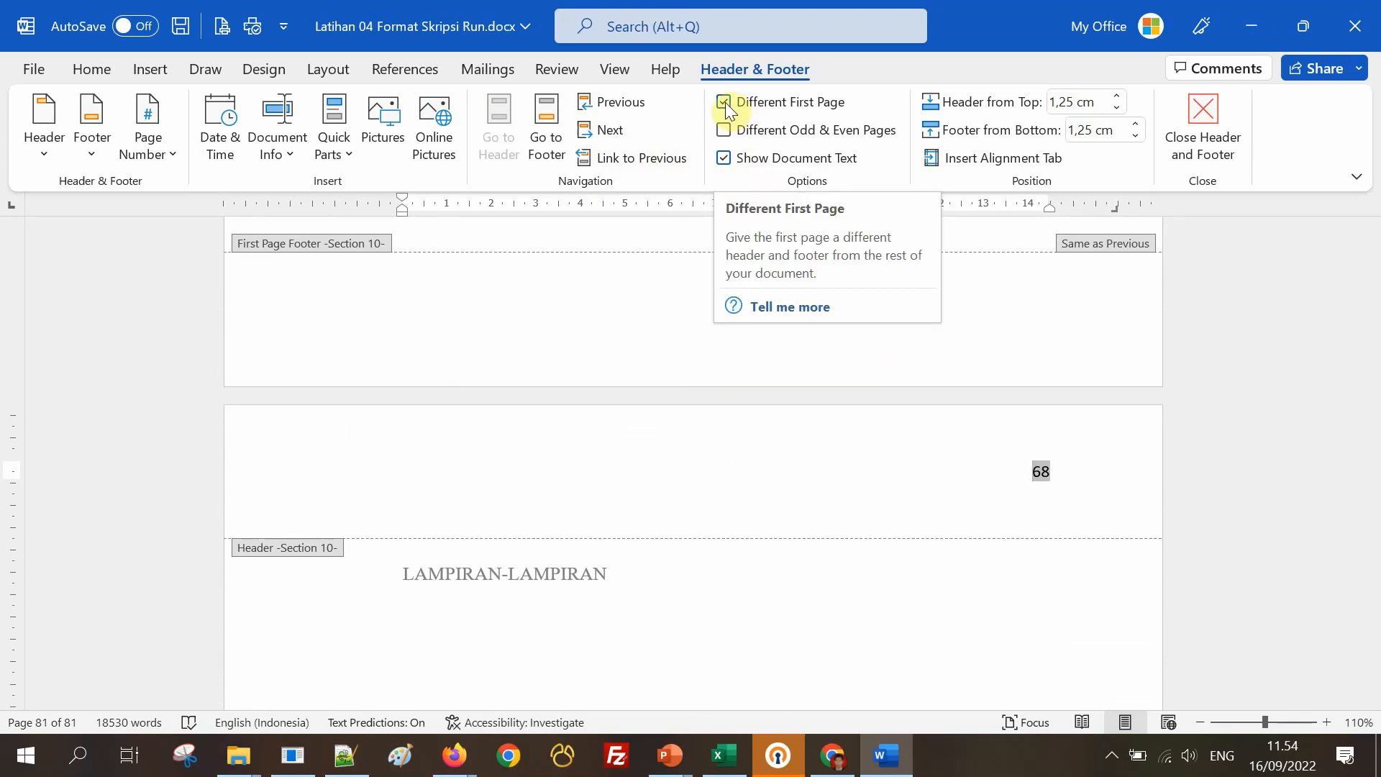
click(1060, 470)
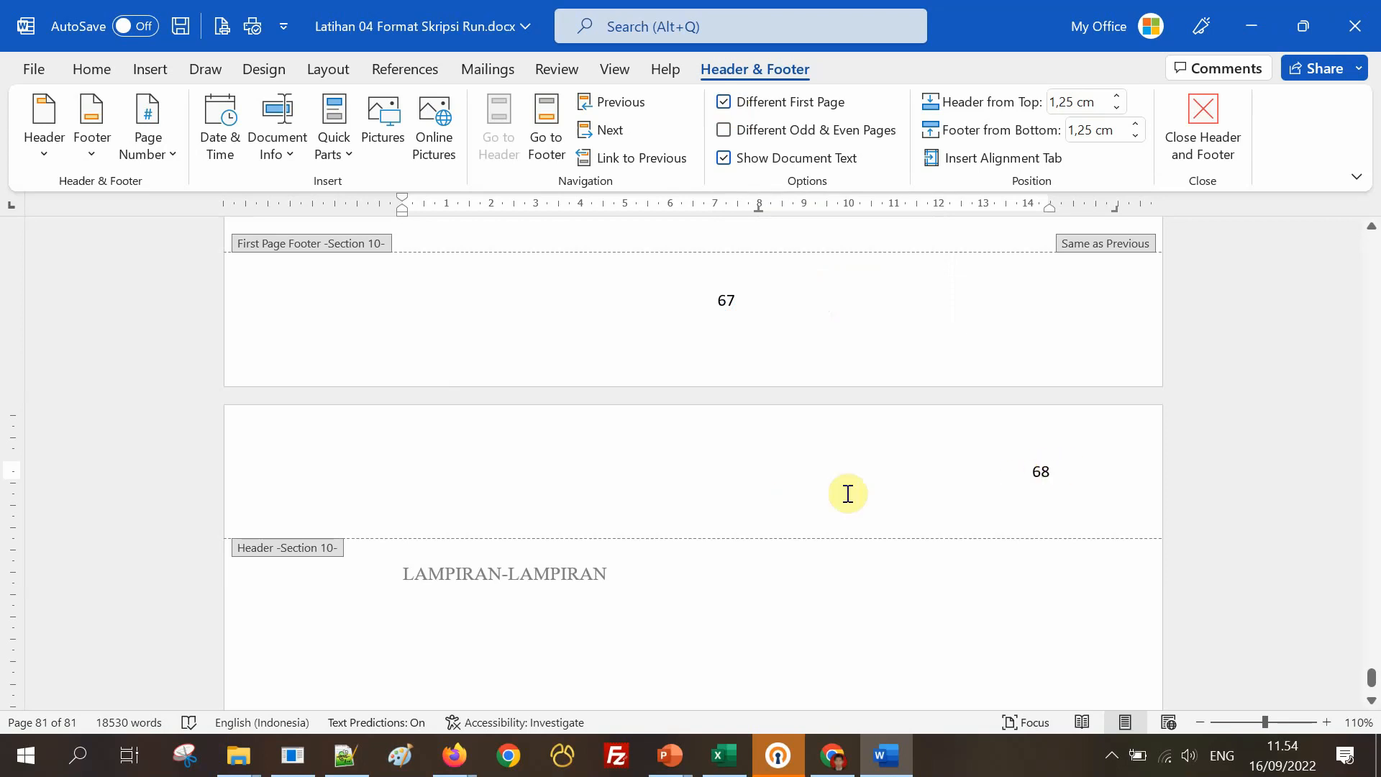
scroll(848, 494, up, 10)
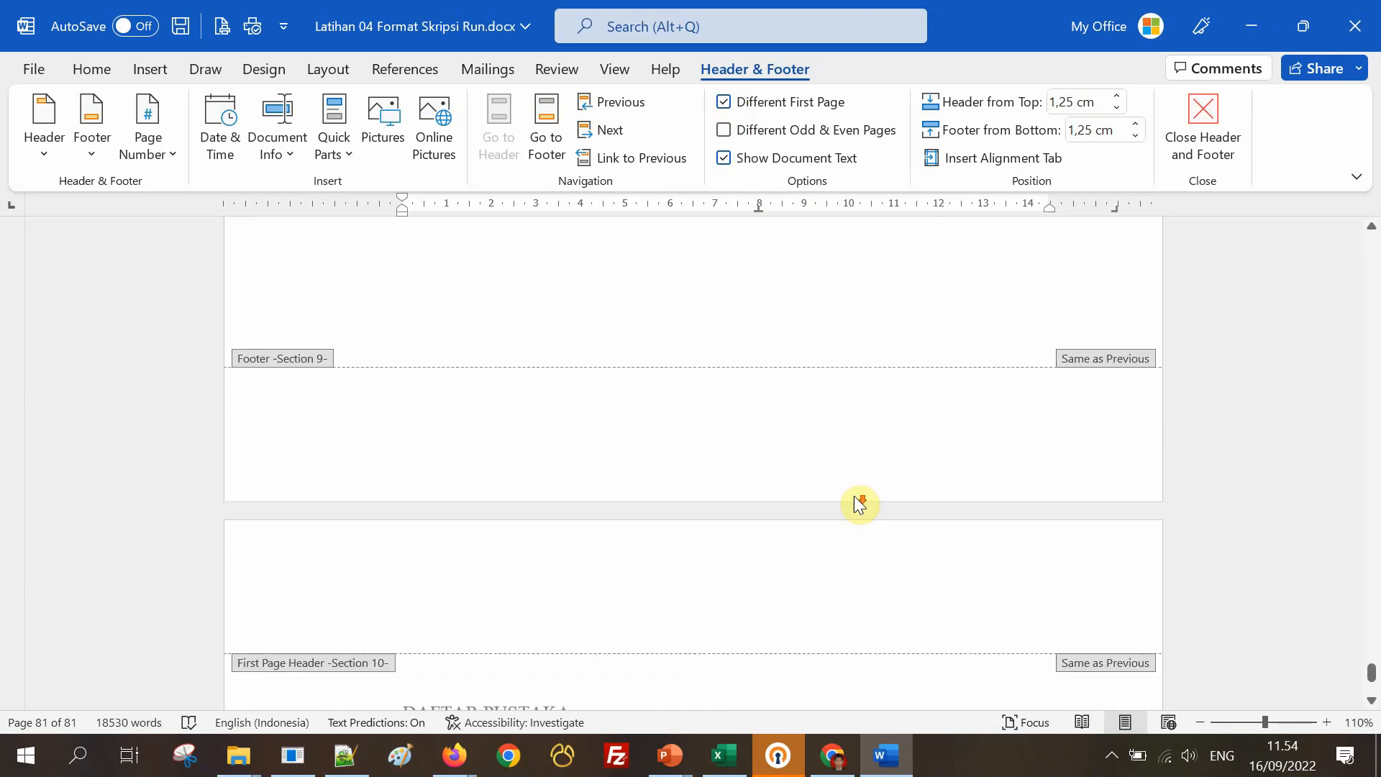
scroll(860, 504, down, 15)
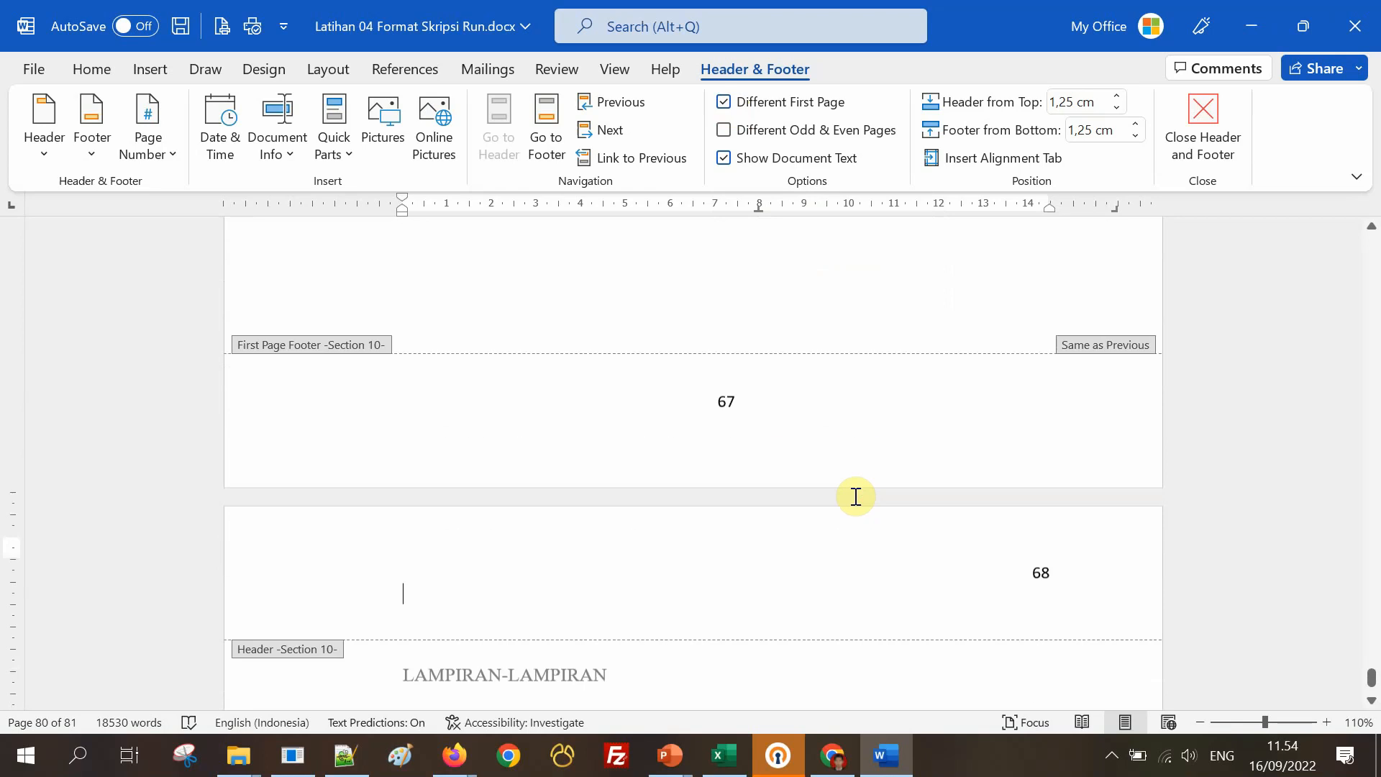
click(1071, 527)
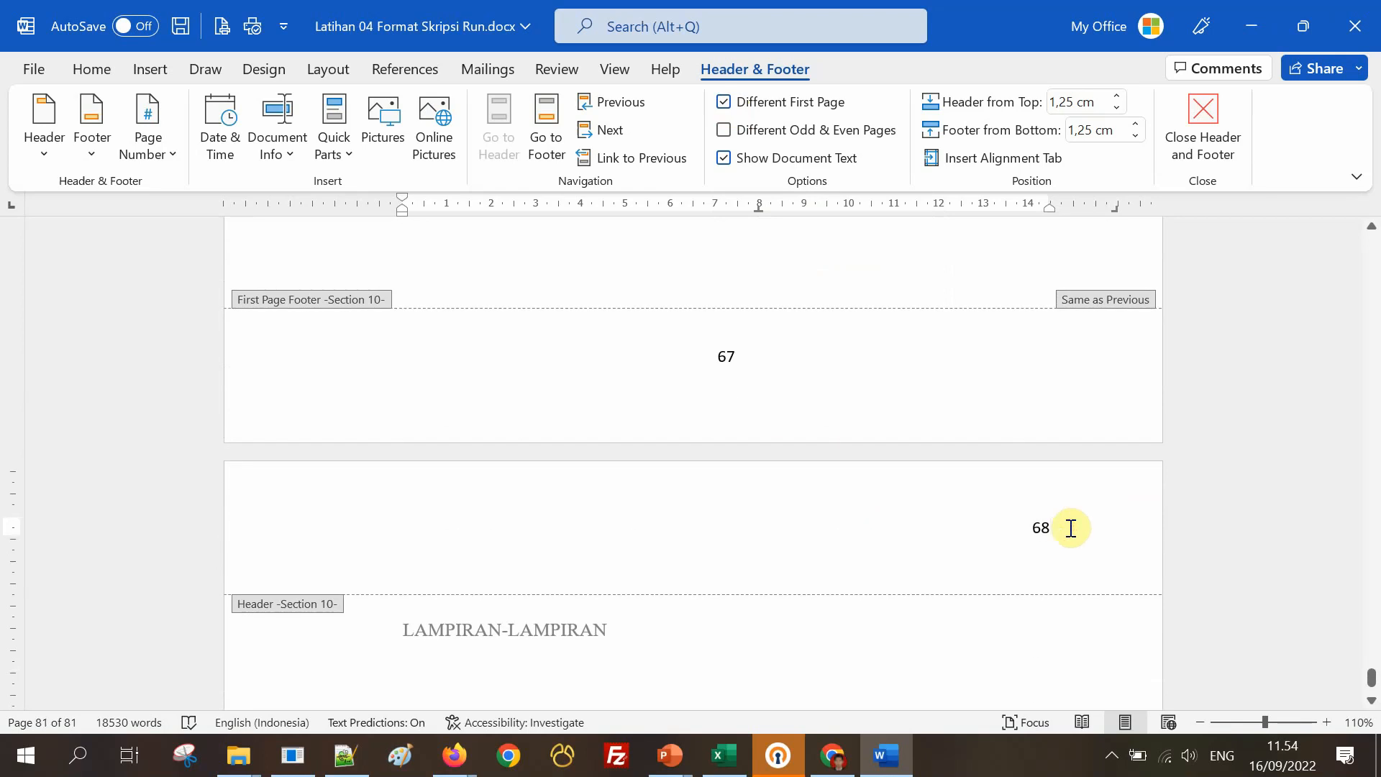
key(BackSpace)
key(BackSpace)
Check the headers and footers from section 9 through the LAMPIRAN-LAMPIRAN page, and close header and footer editing.
scroll(1072, 528, up, 10)
scroll(1072, 528, up, 10)
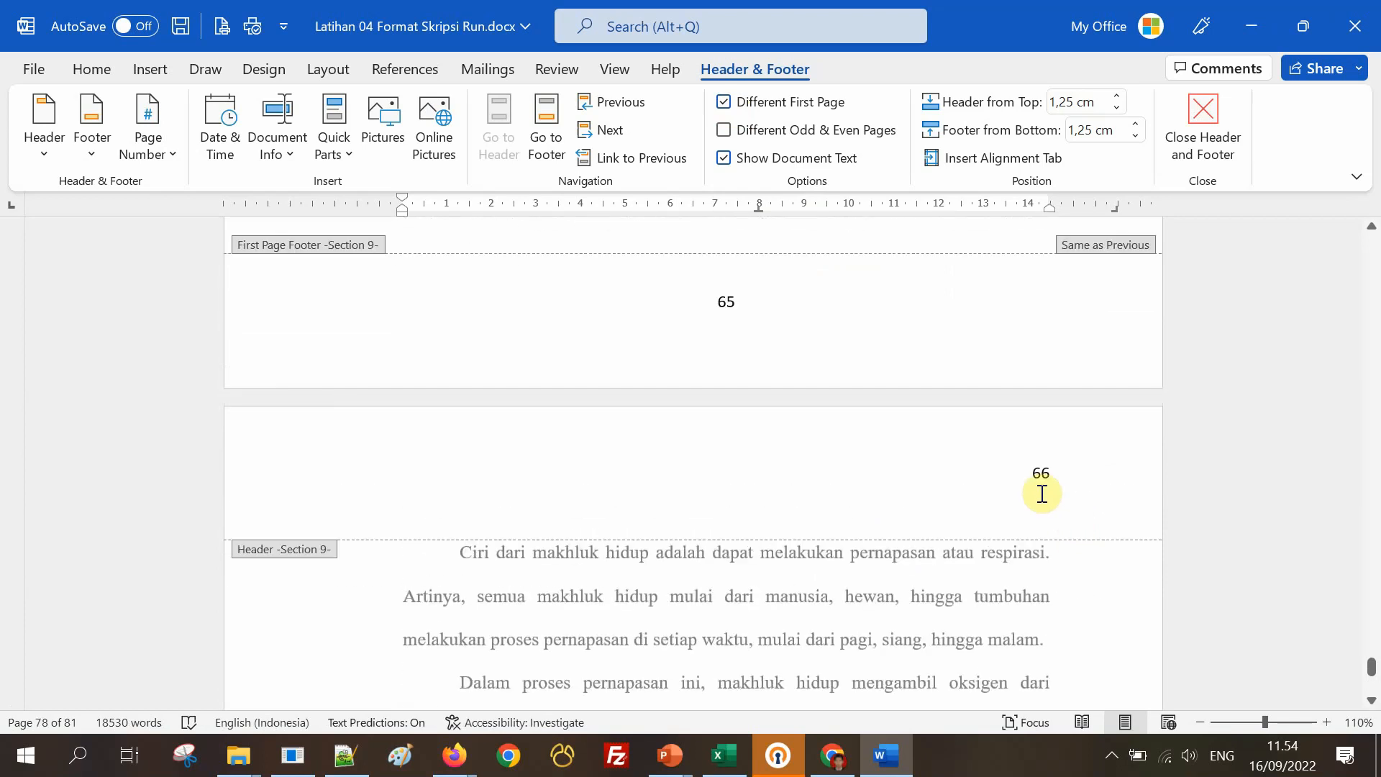
scroll(1047, 486, down, 15)
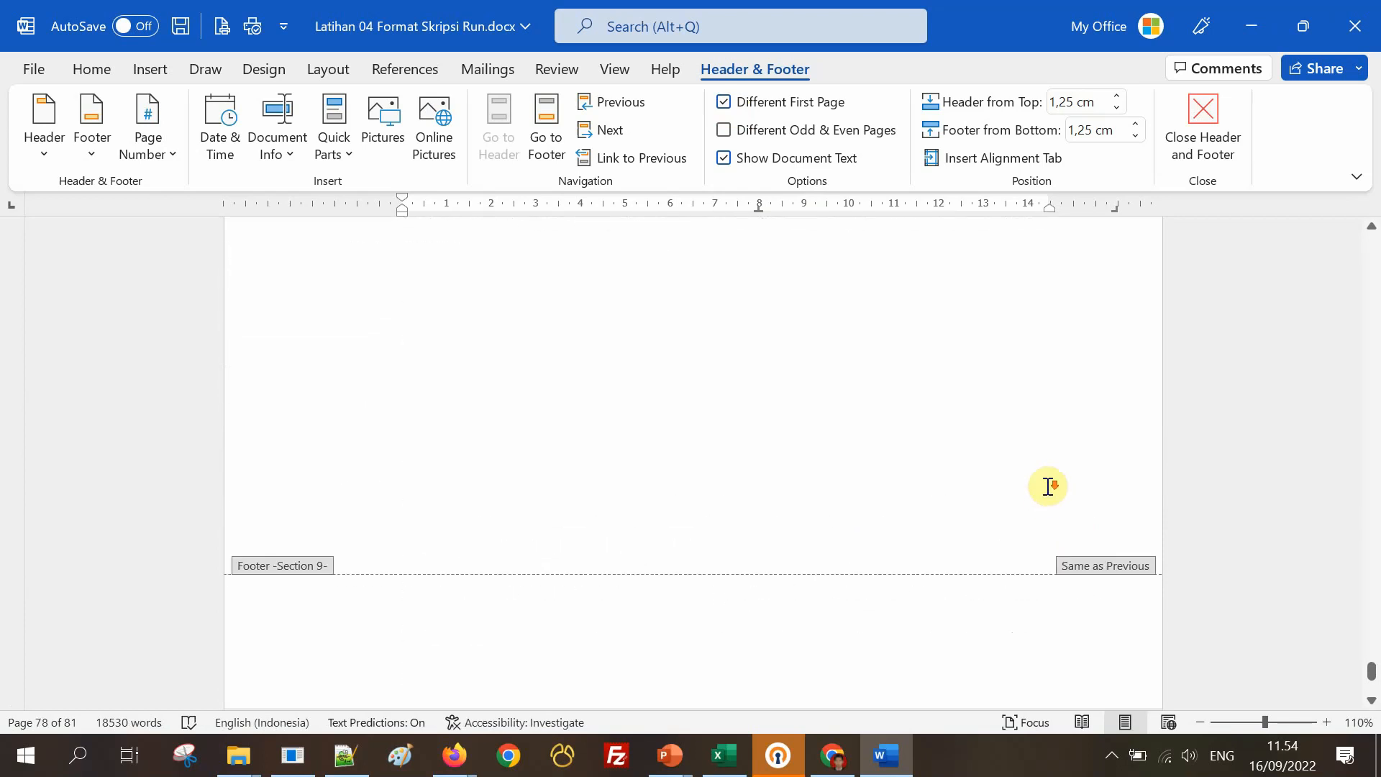
scroll(1047, 485, down, 10)
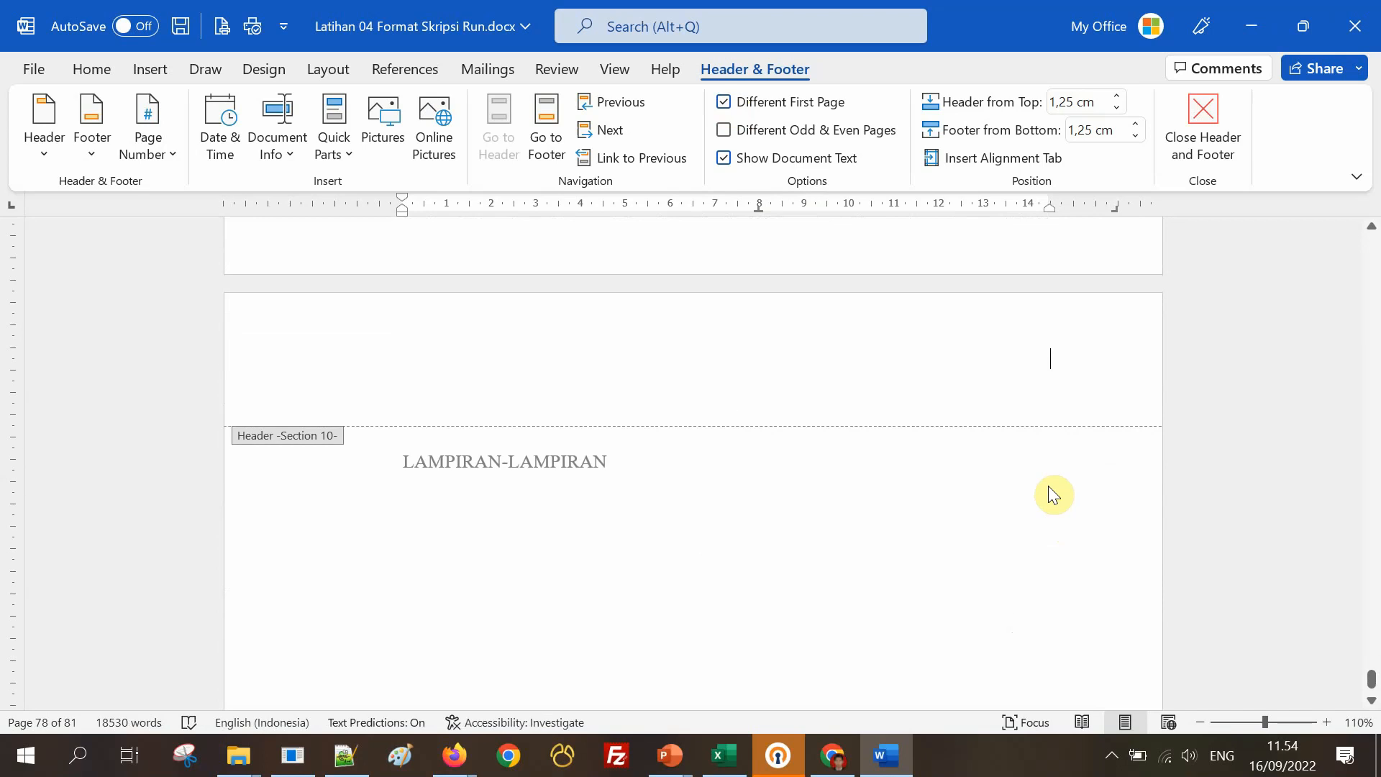
scroll(1047, 486, up, 2)
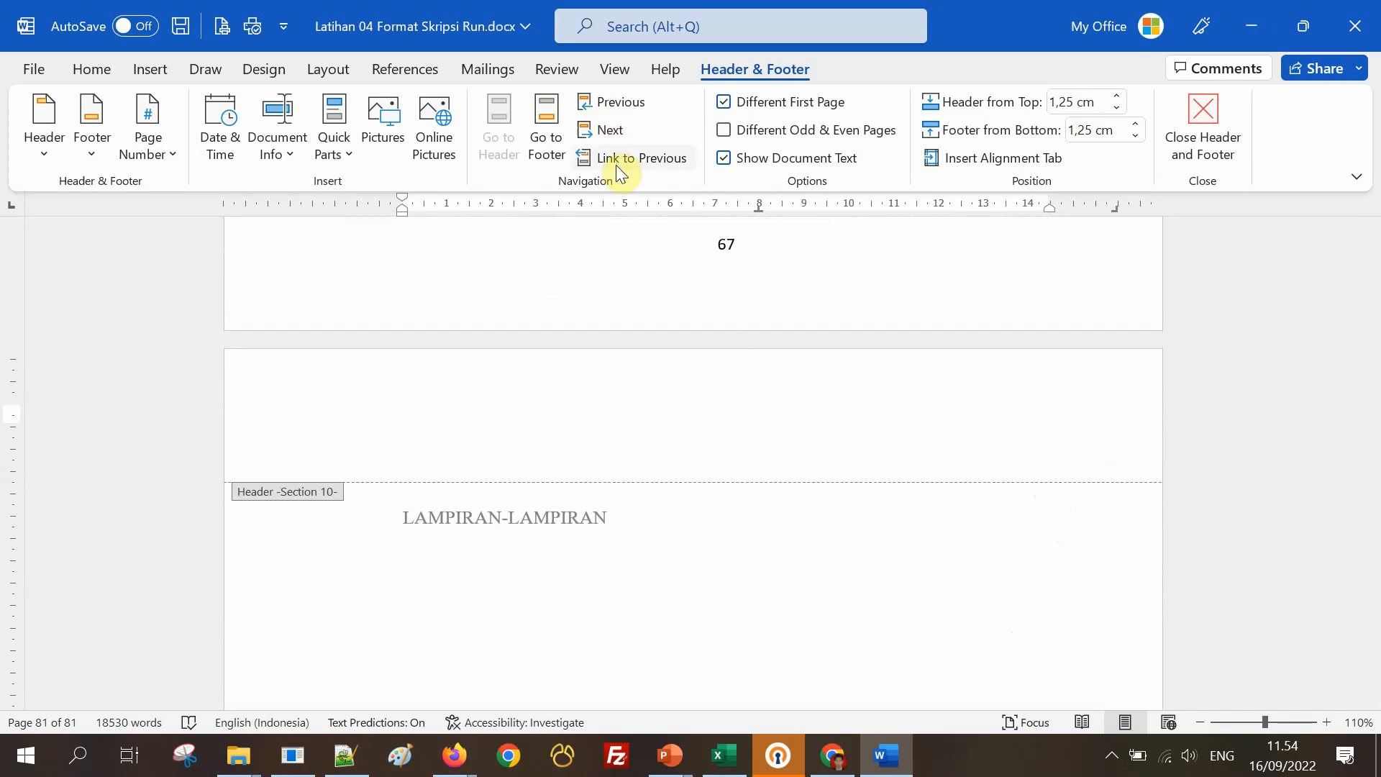
scroll(817, 489, down, 1)
scroll(814, 482, down, 2)
scroll(814, 478, up, 2)
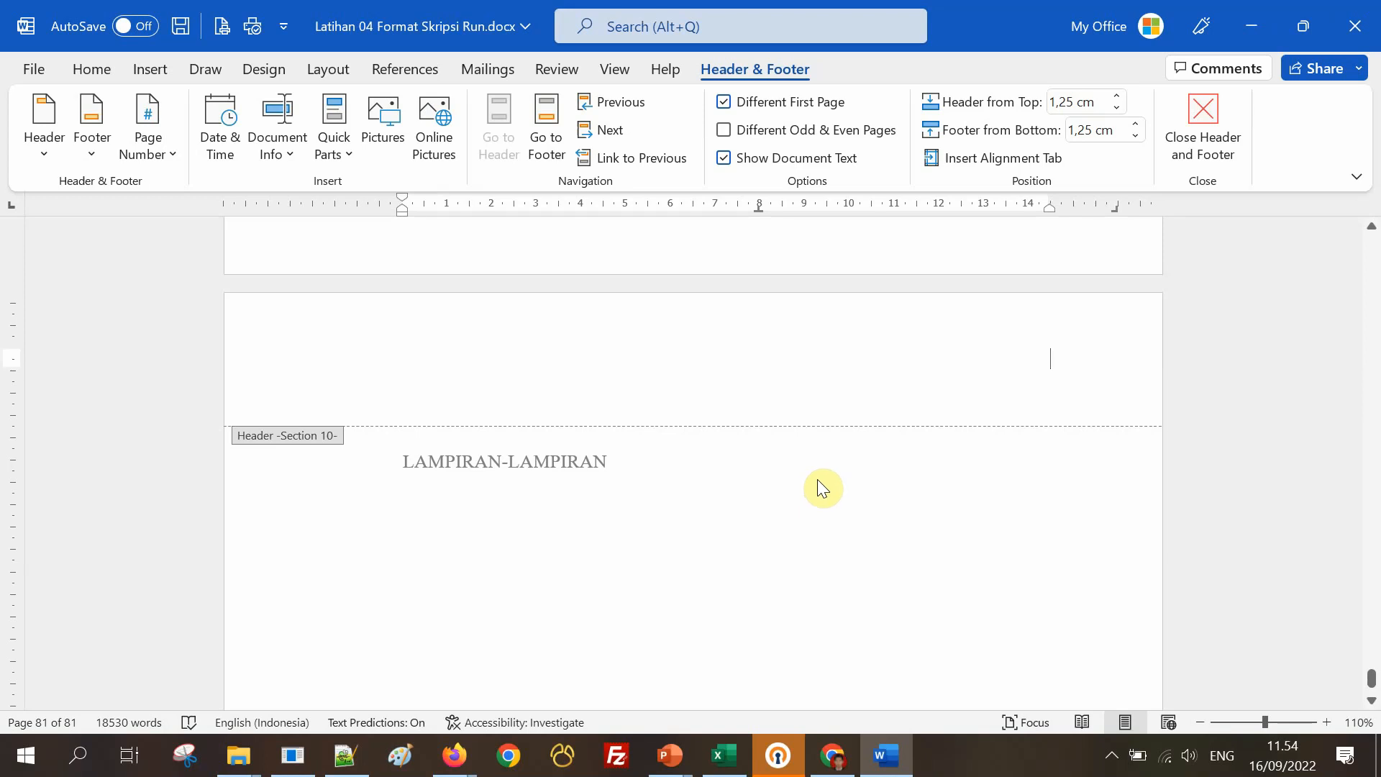
click(1204, 129)
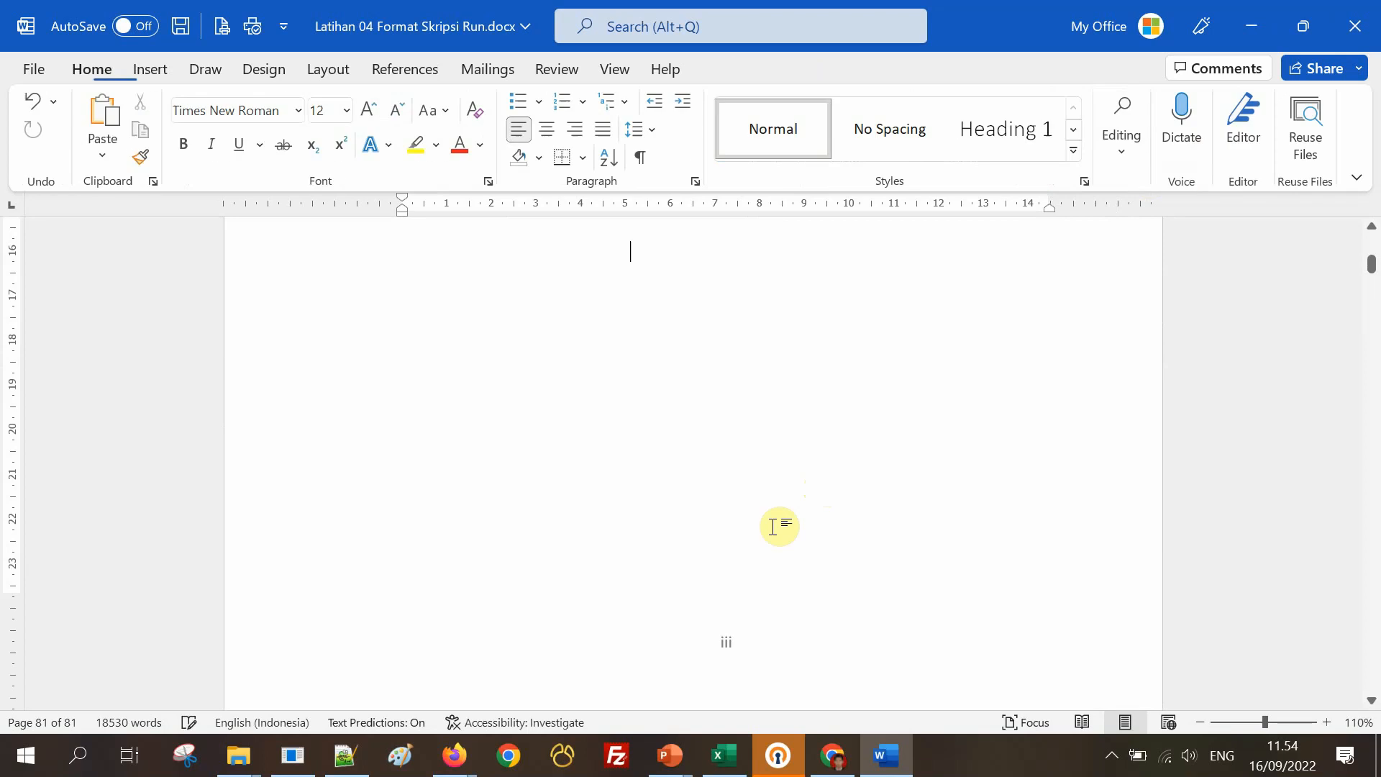
Review the page numbers on the front matter pages and on the closing DAFTAR PUSTAKA and LAMPIRAN-LAMPIRAN pages.
scroll(791, 525, up, 5)
scroll(725, 370, up, 2)
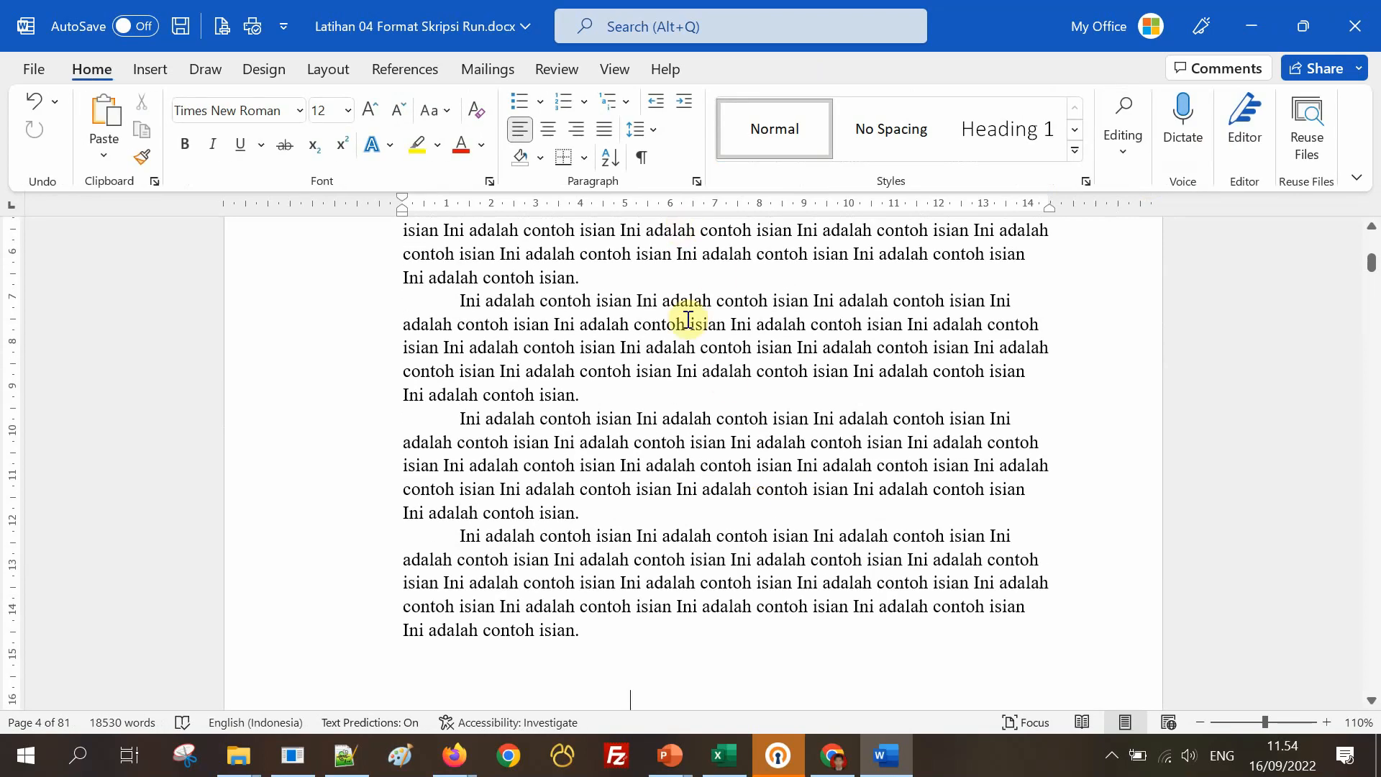
scroll(690, 334, up, 10)
scroll(690, 335, down, 3)
scroll(691, 334, down, 9)
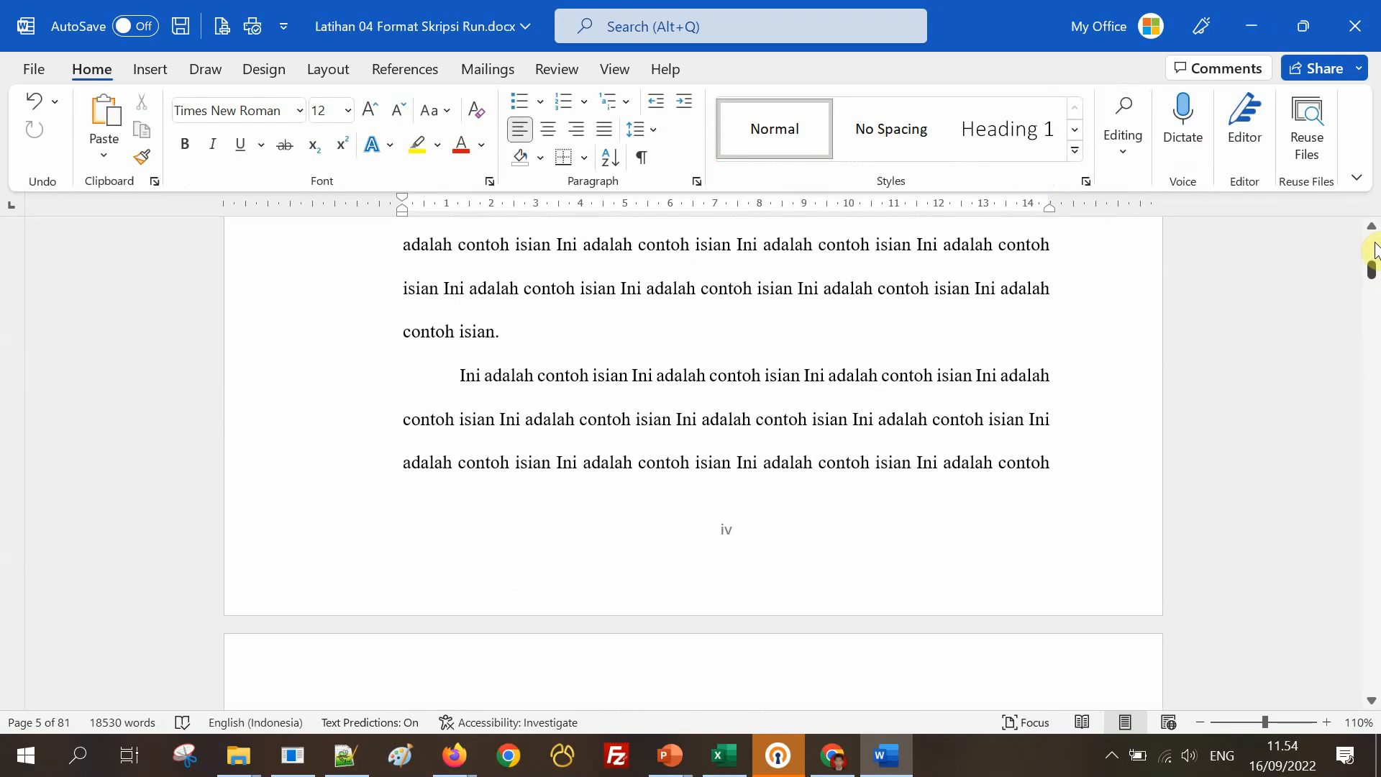
drag(1371, 269, 1373, 675)
scroll(856, 469, down, 6)
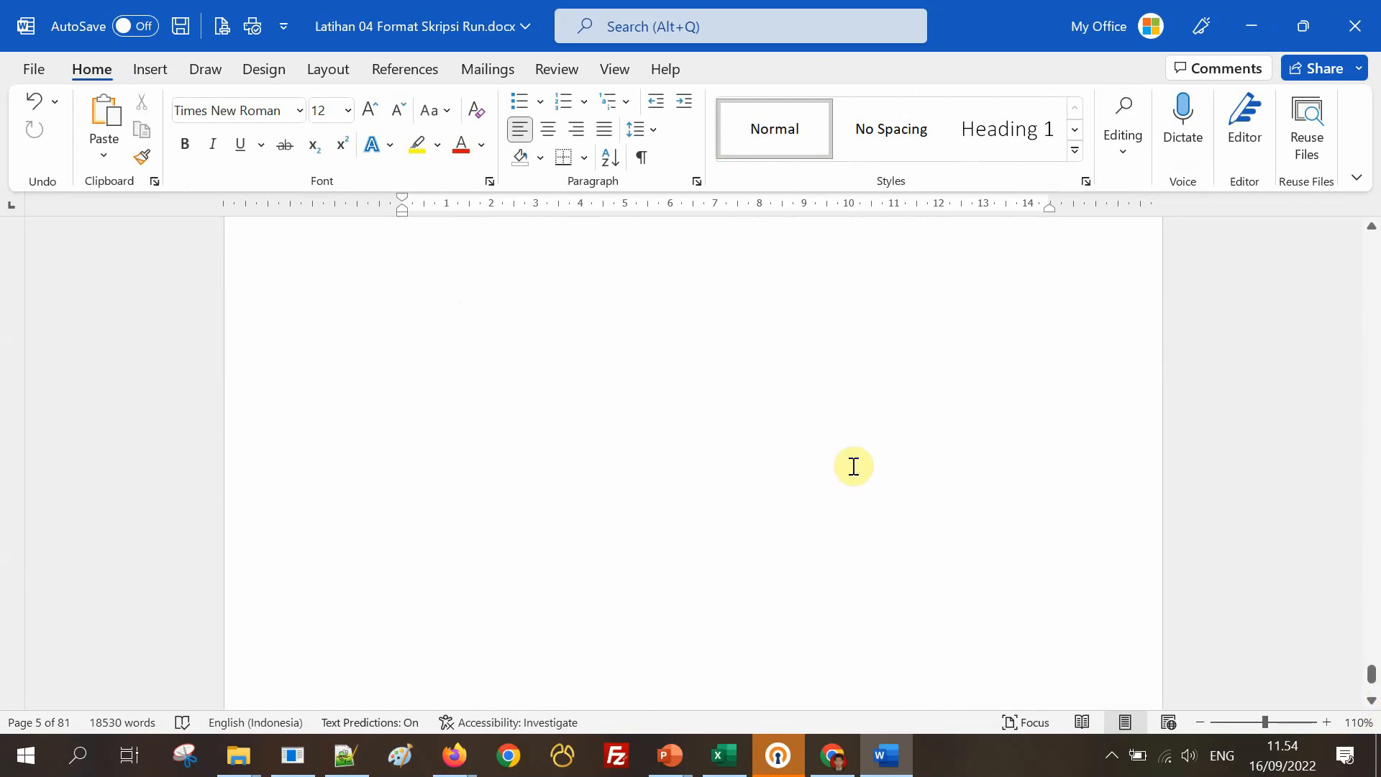
scroll(854, 465, up, 4)
scroll(595, 413, down, 12)
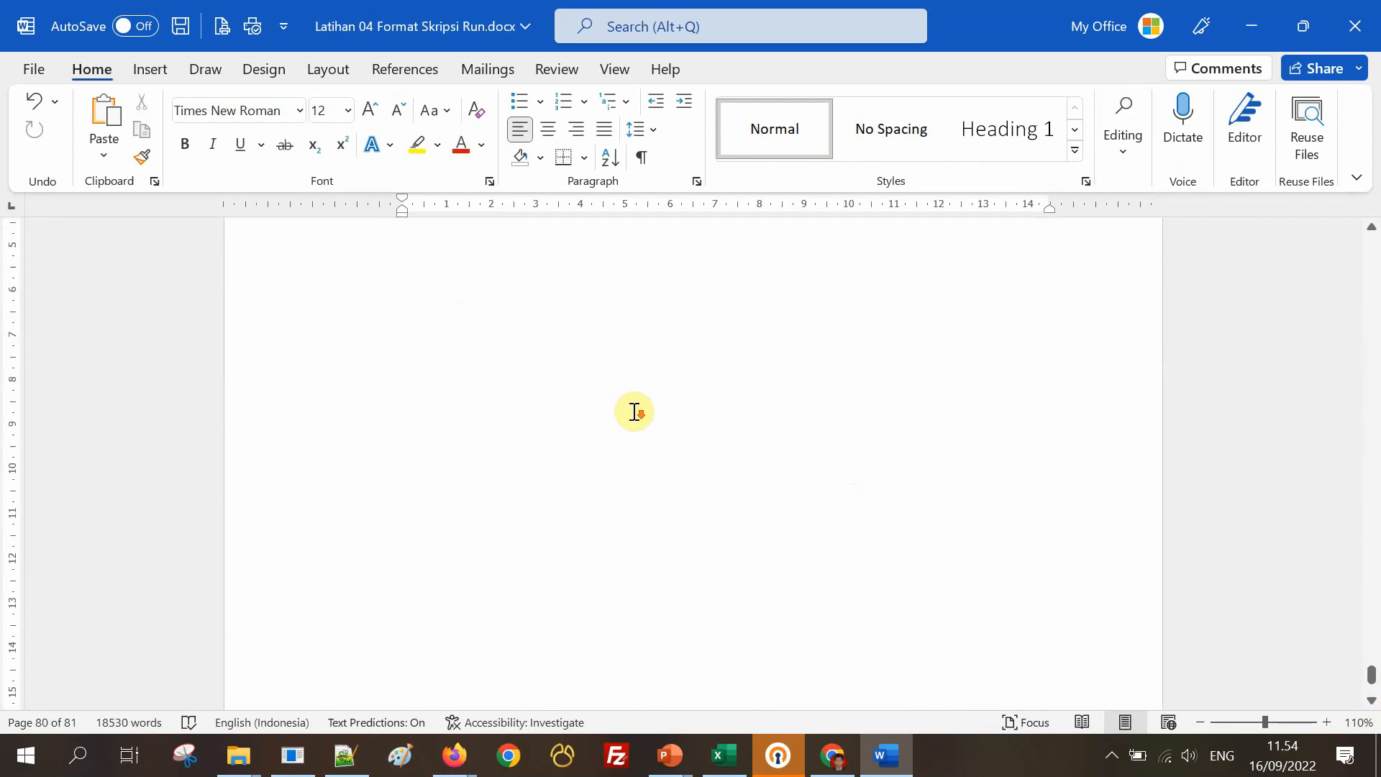
click(559, 341)
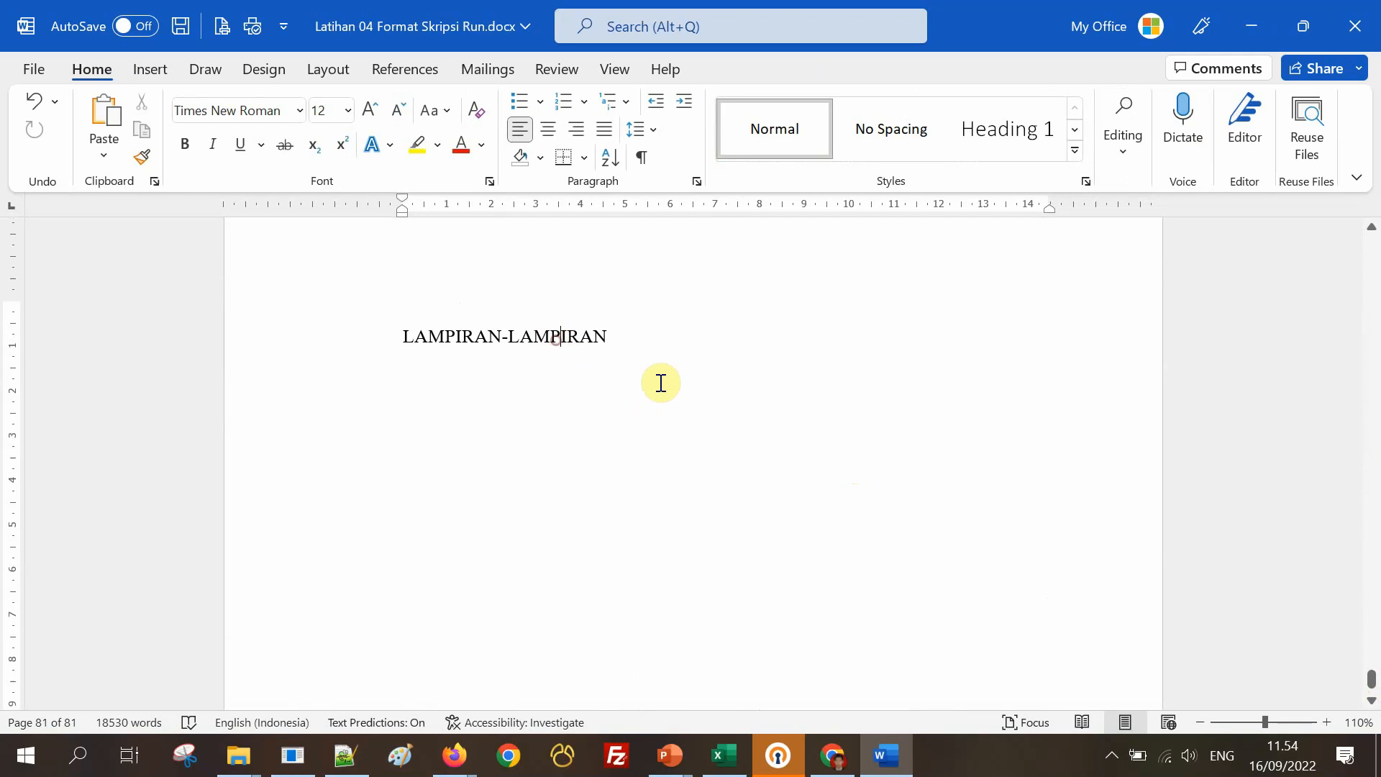
scroll(661, 383, up, 7)
scroll(658, 382, up, 5)
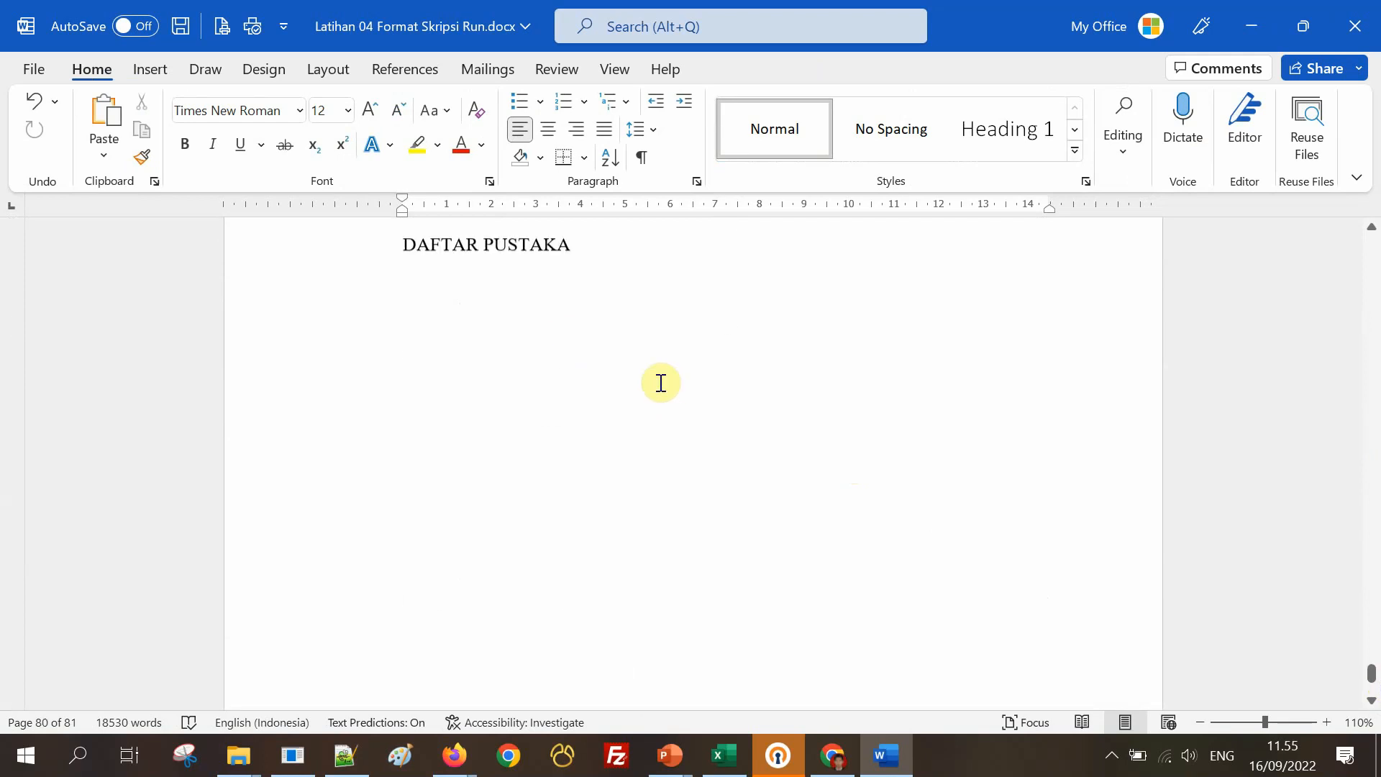
Show the formatting marks and delete the page break below the DAFTAR PUSTAKA heading.
click(641, 157)
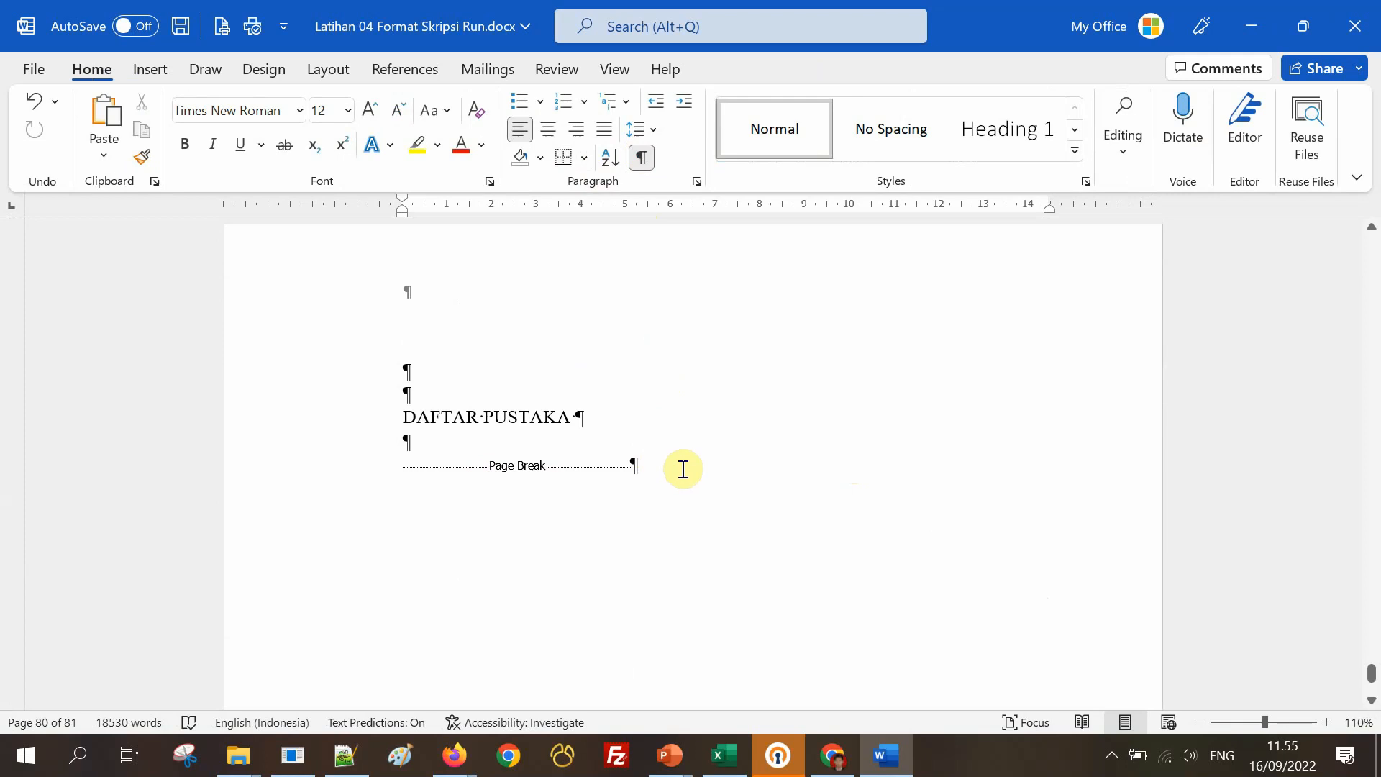
drag(675, 465, 439, 471)
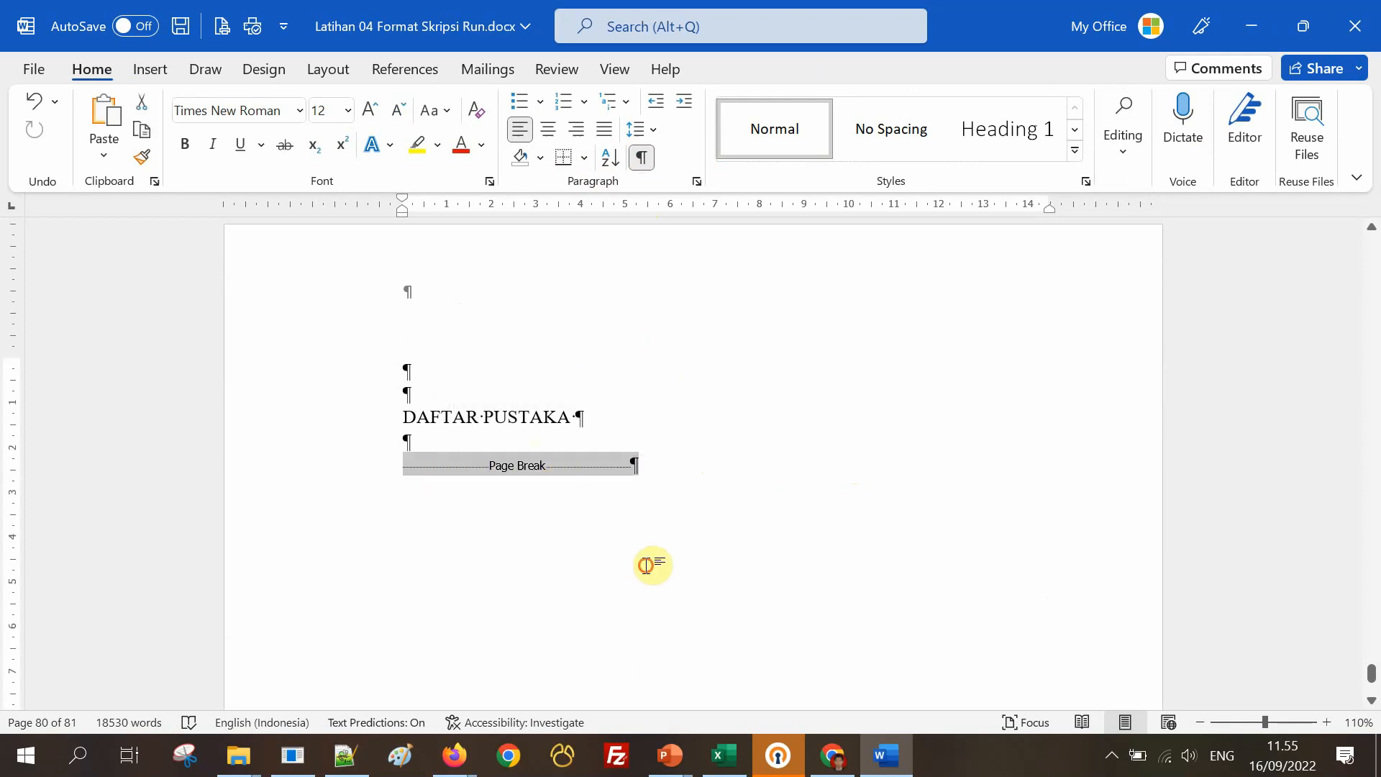
drag(644, 465, 441, 472)
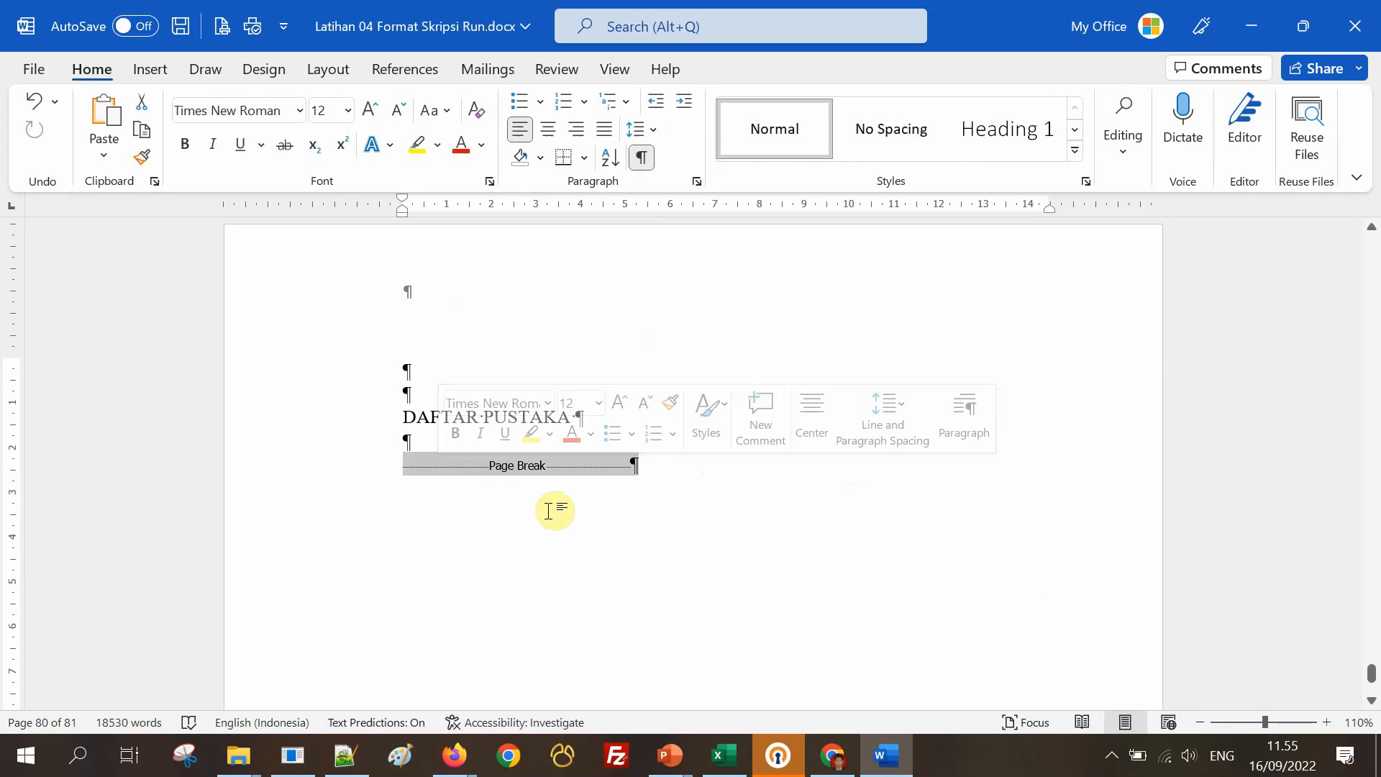
key(Delete)
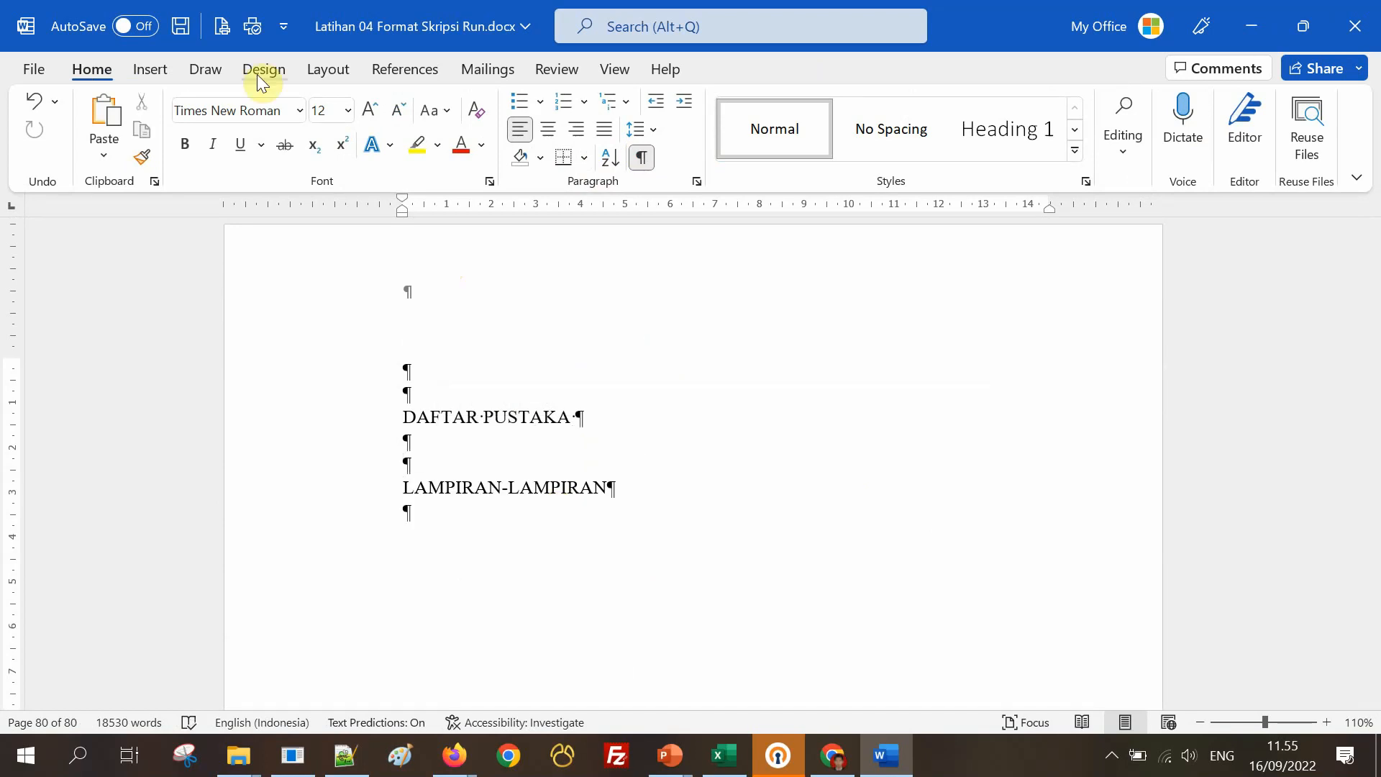
Insert a Next Page section break before LAMPIRAN-LAMPIRAN and hide the formatting marks.
click(330, 69)
click(300, 108)
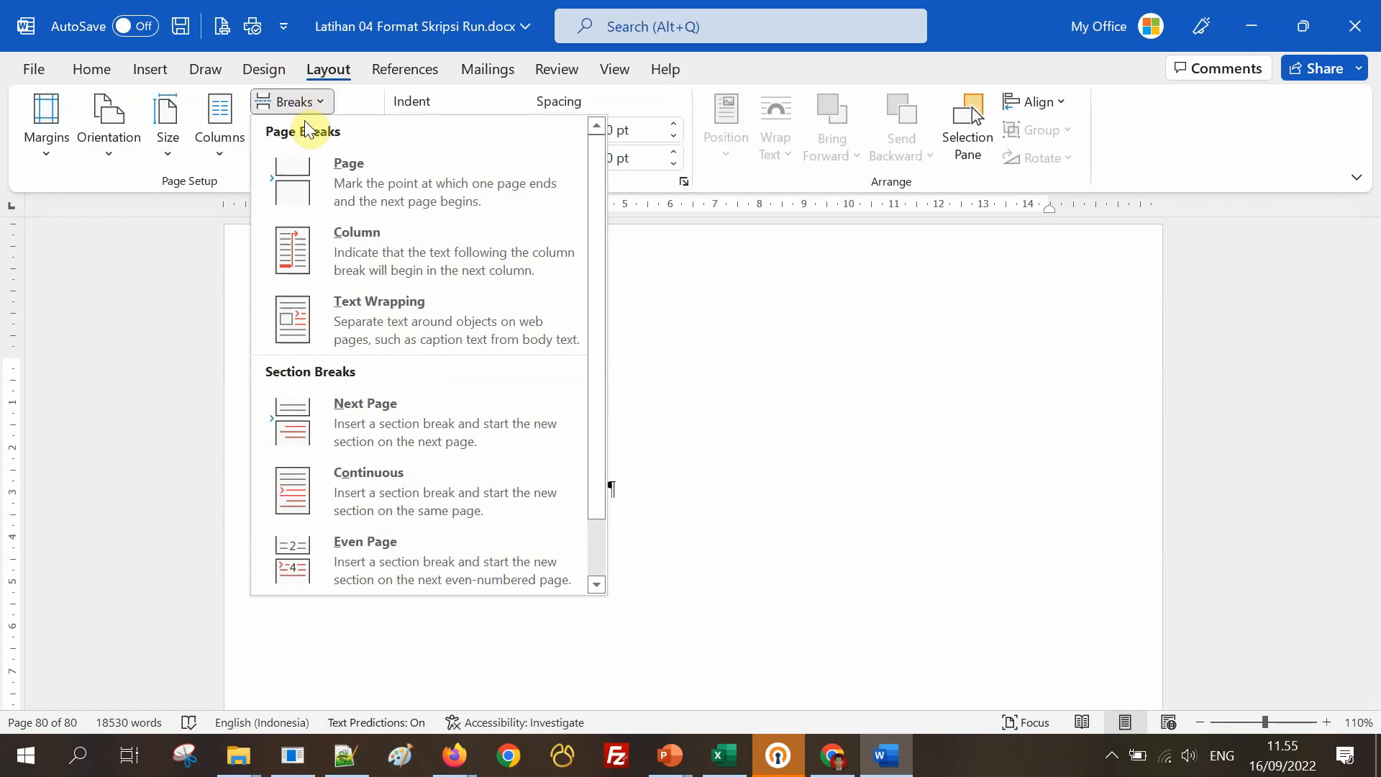
click(346, 424)
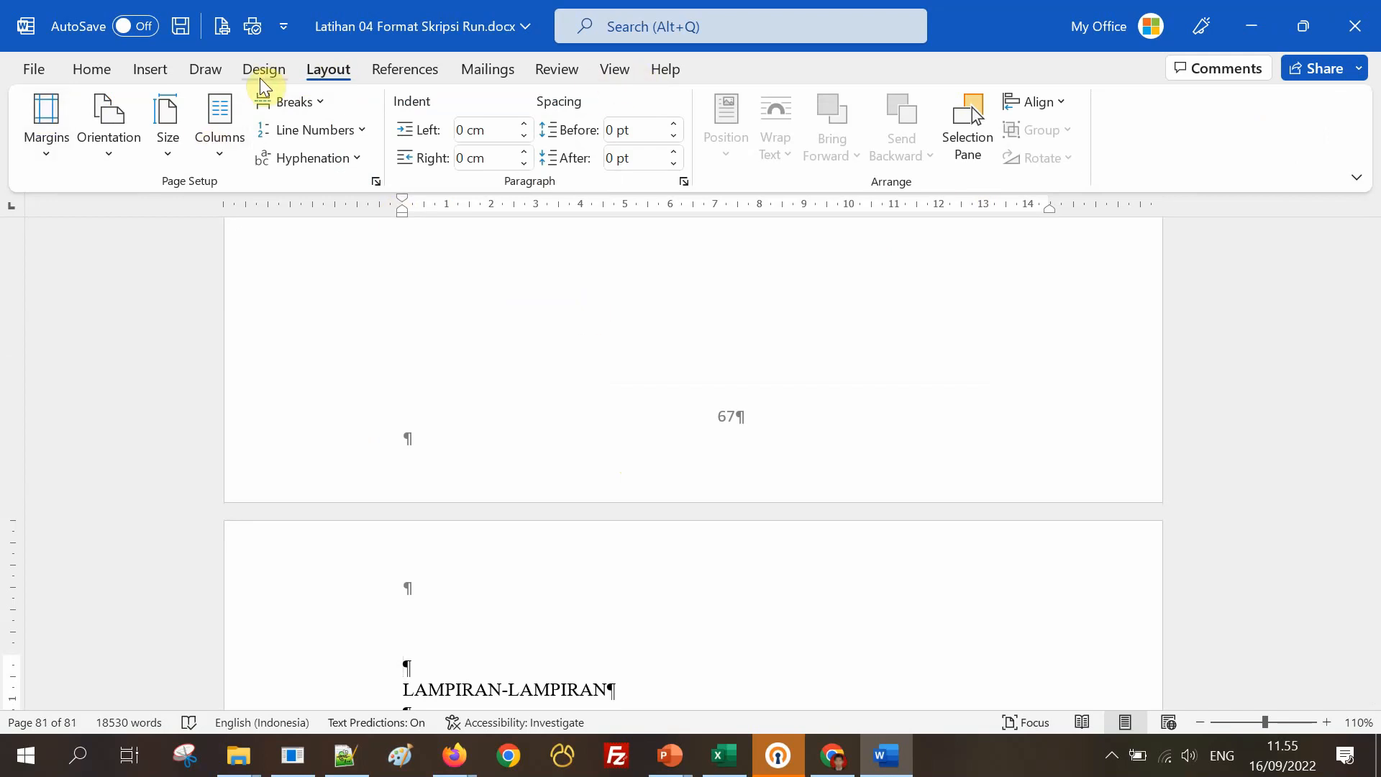
click(92, 69)
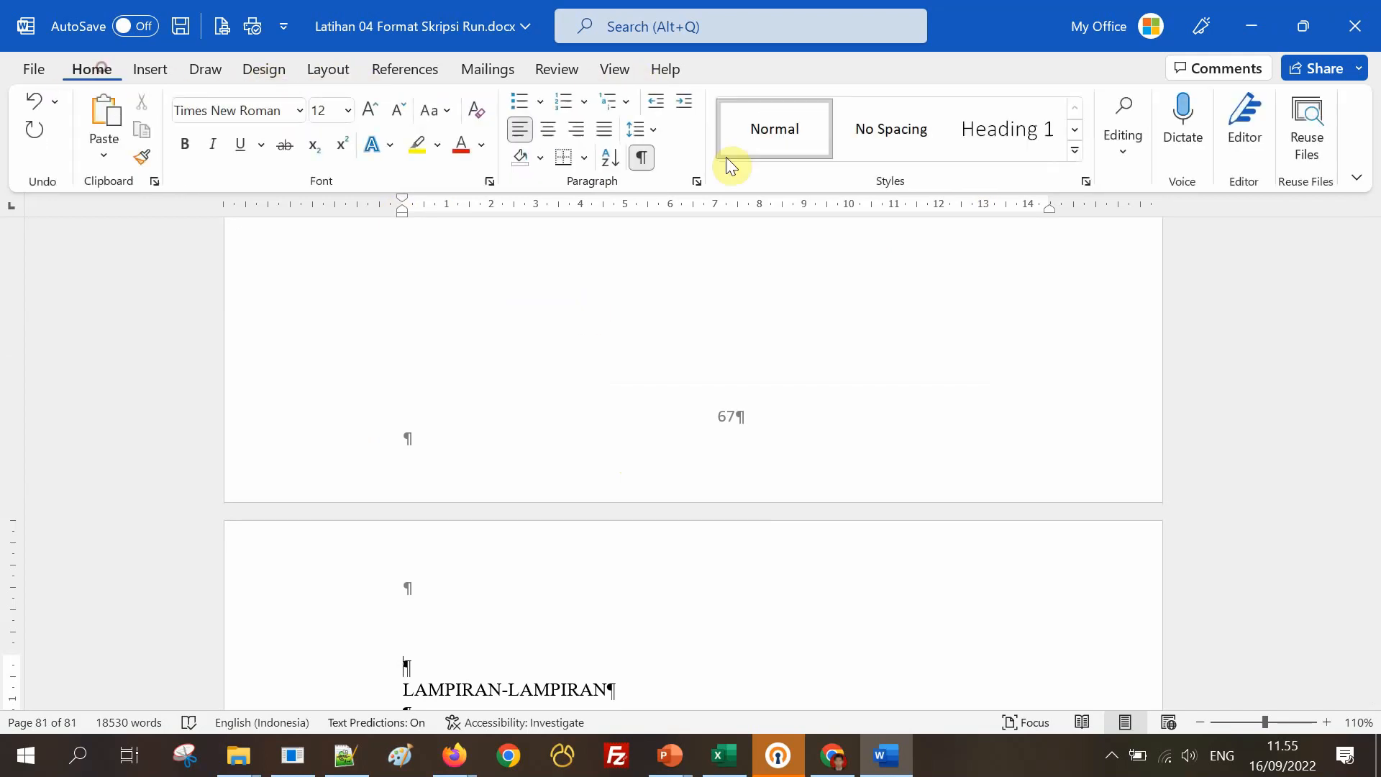
click(641, 157)
Check the footer page numbers on the DAFTAR PUSTAKA and LAMPIRAN-LAMPIRAN pages, and return to the title page.
scroll(805, 426, up, 10)
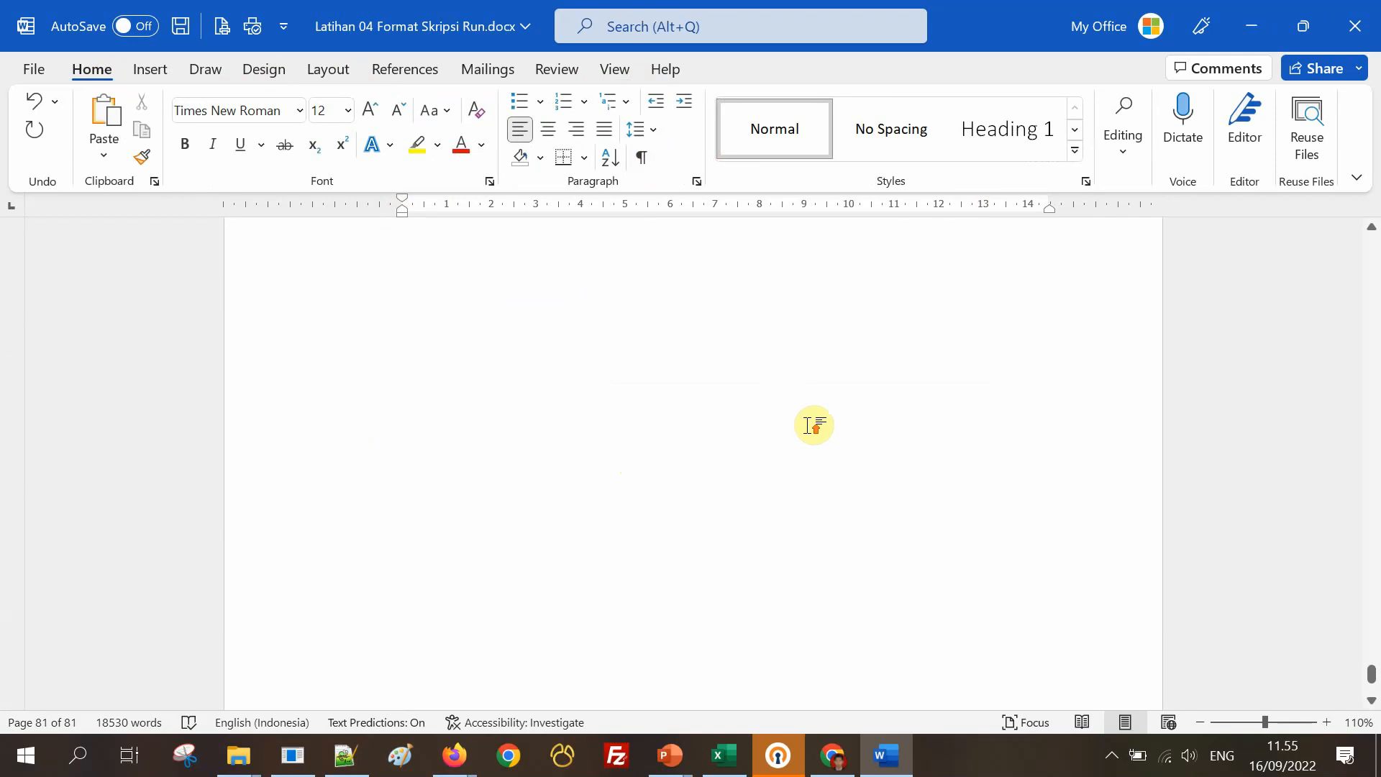
scroll(584, 399, up, 15)
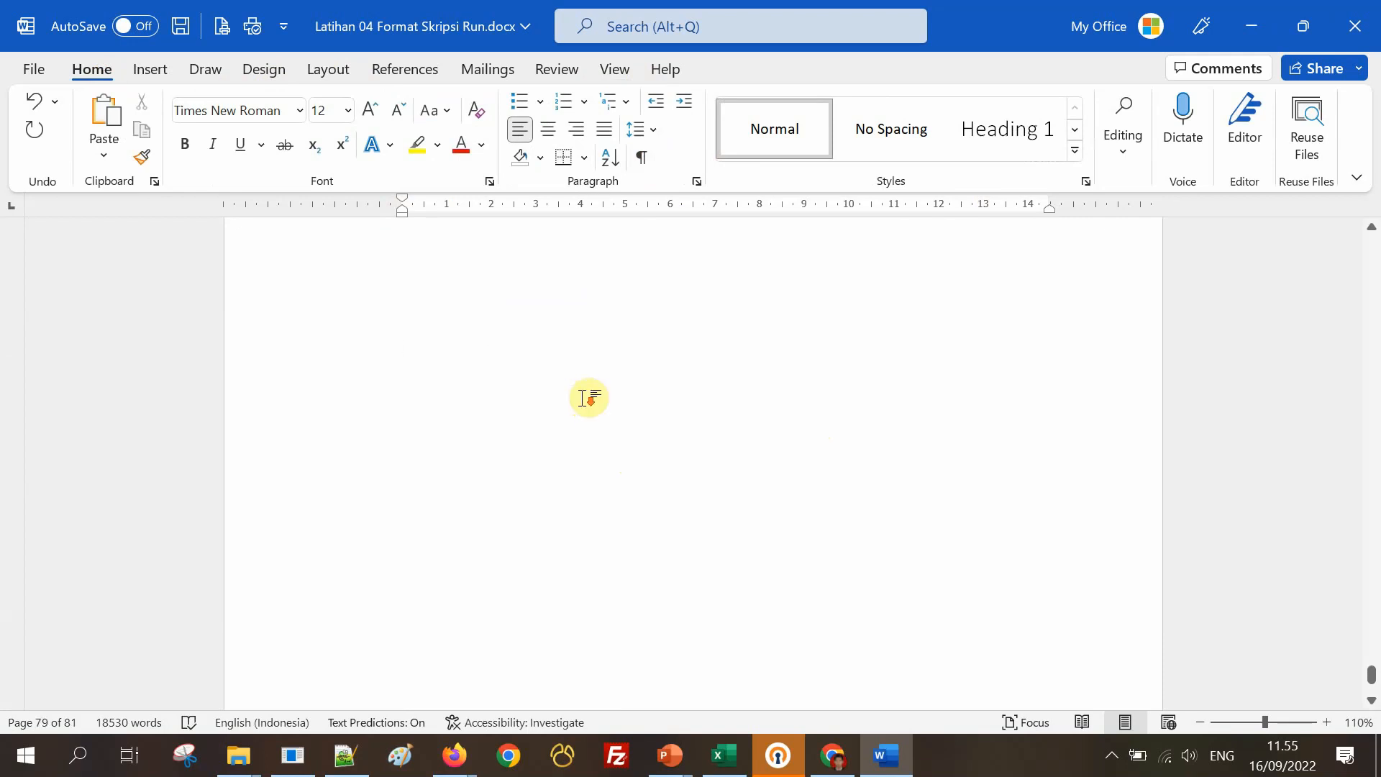
scroll(584, 398, down, 20)
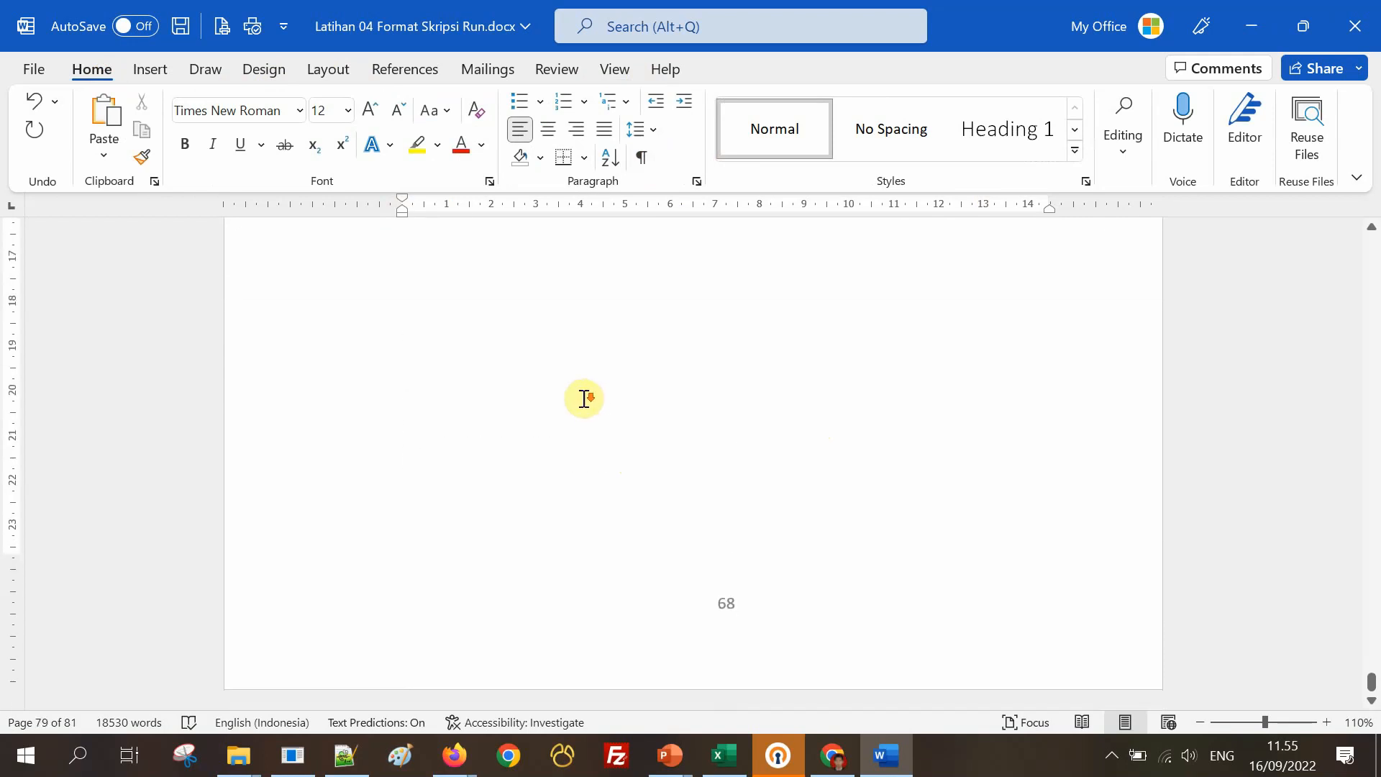
drag(1370, 680, 1328, 241)
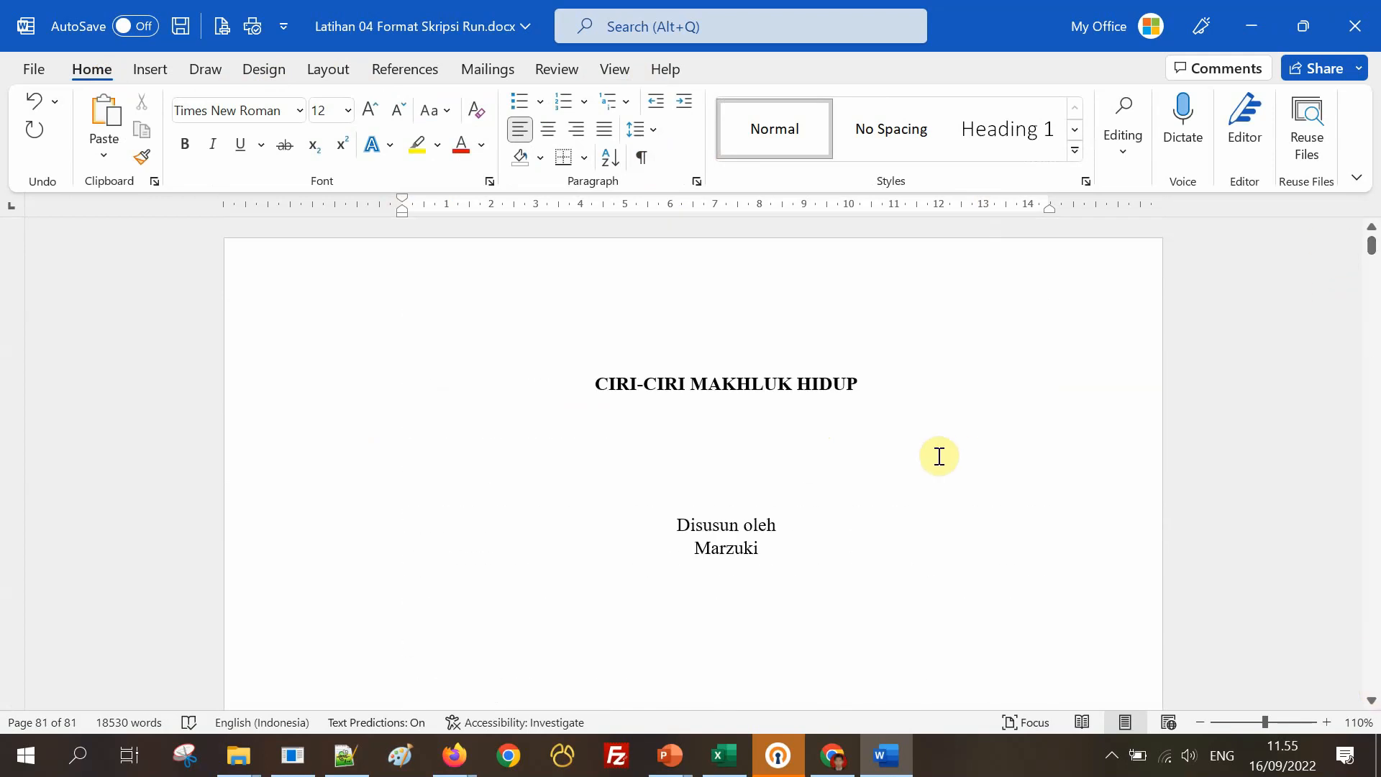
double_click(839, 480)
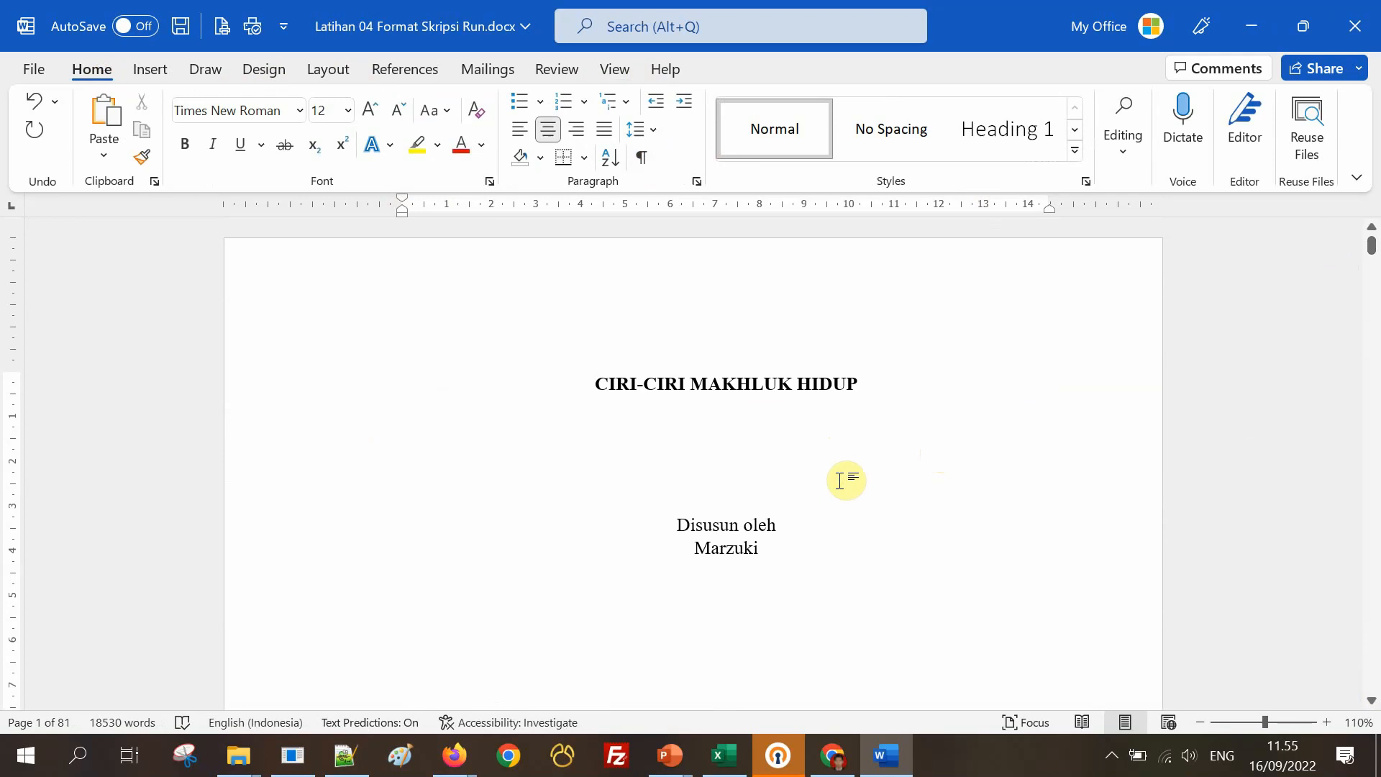
Save the thesis document.
key(ctrl+s)
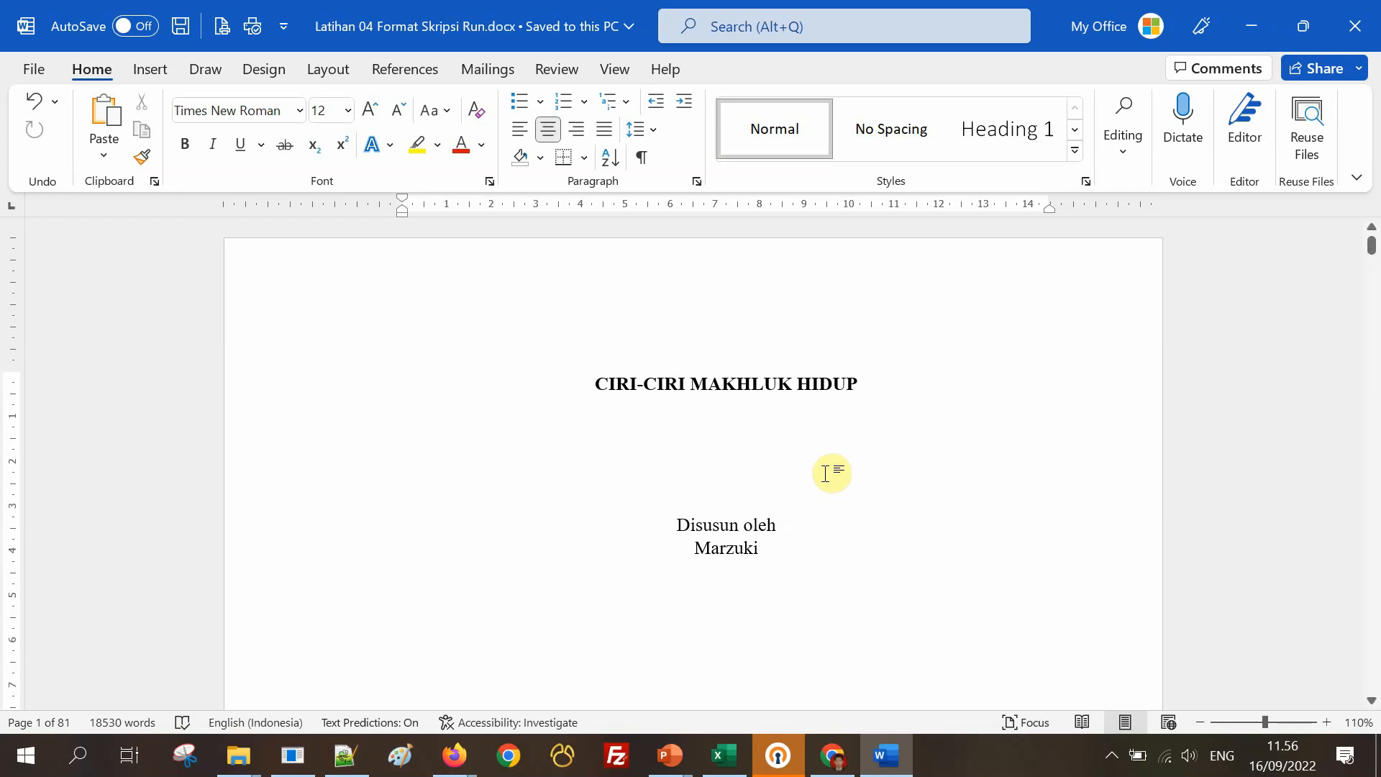
scroll(840, 469, down, 10)
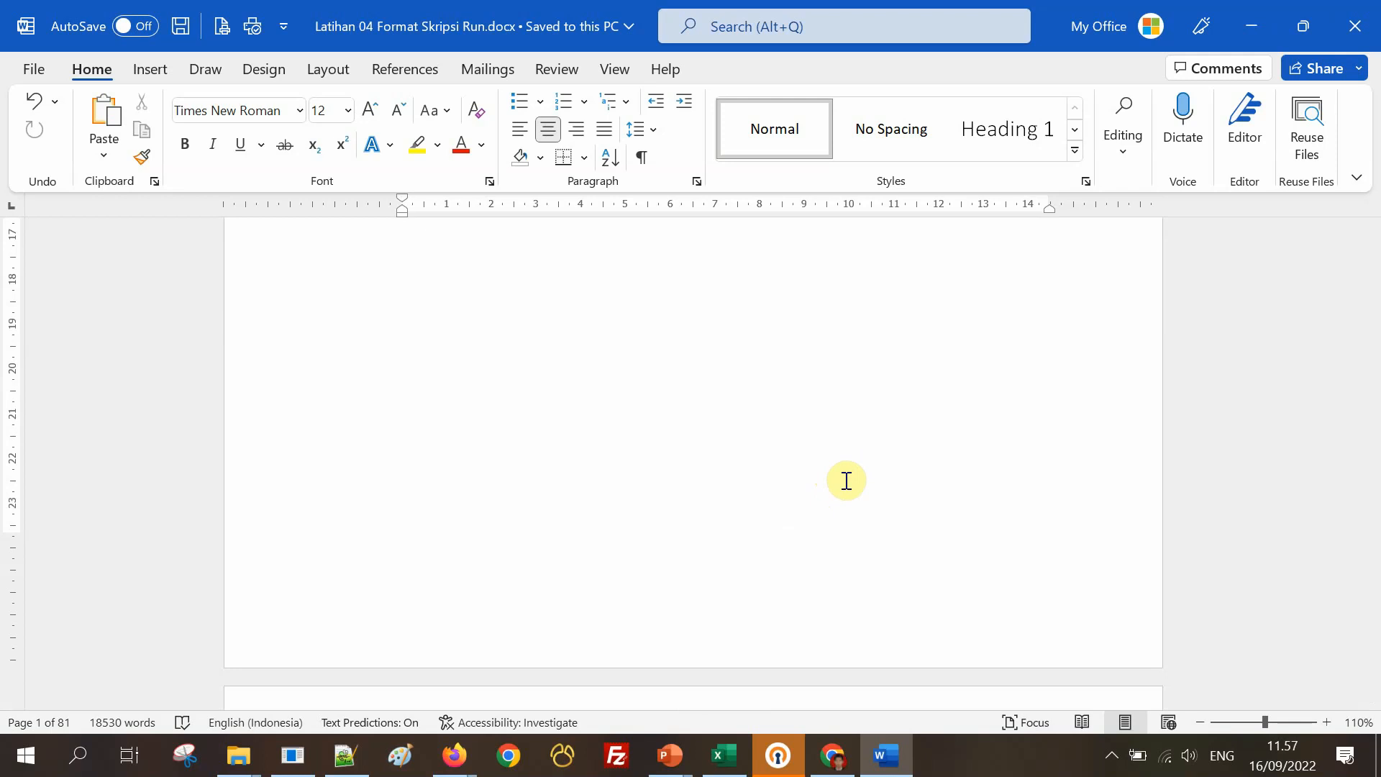
Switch to the PowerPoint presentation on formatting a thesis, examine its "Memberi Heading" slide, and return to the Word document.
click(898, 761)
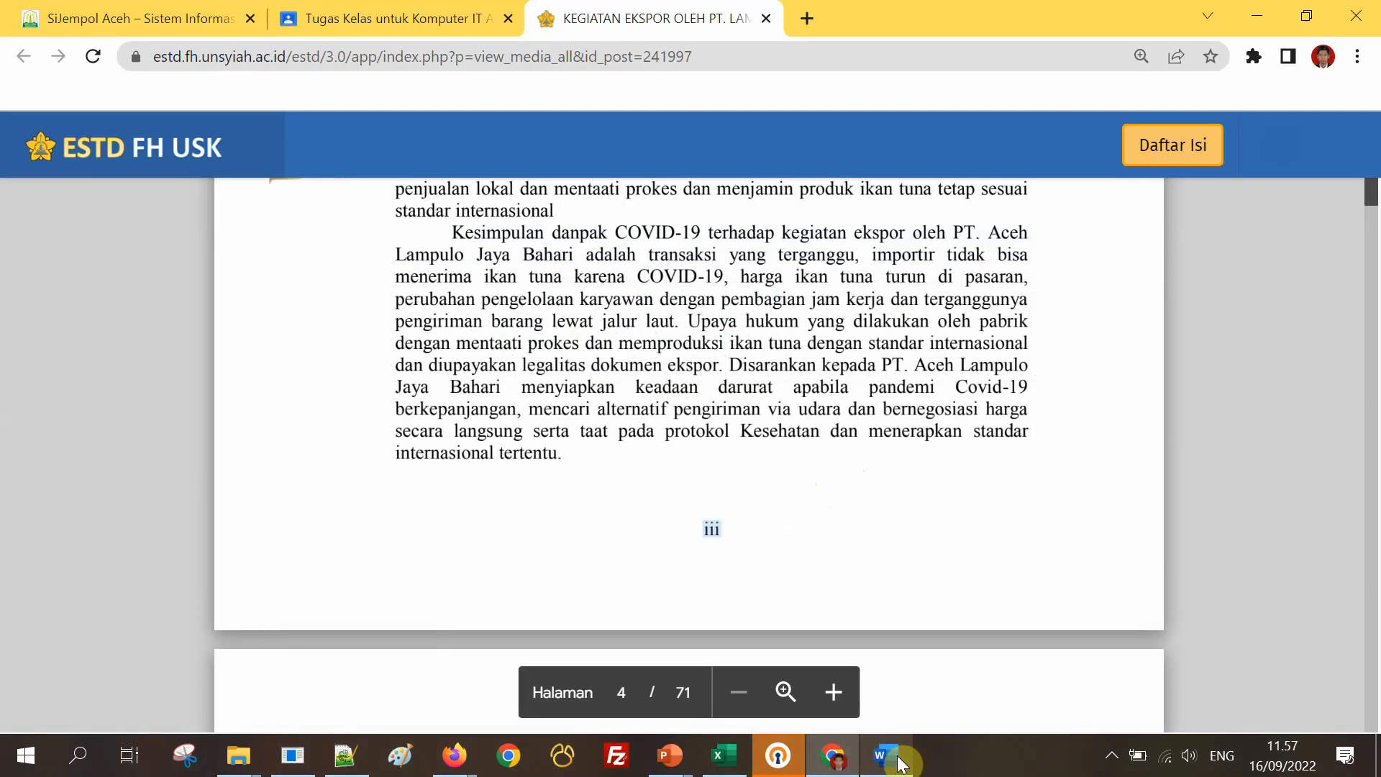
click(669, 757)
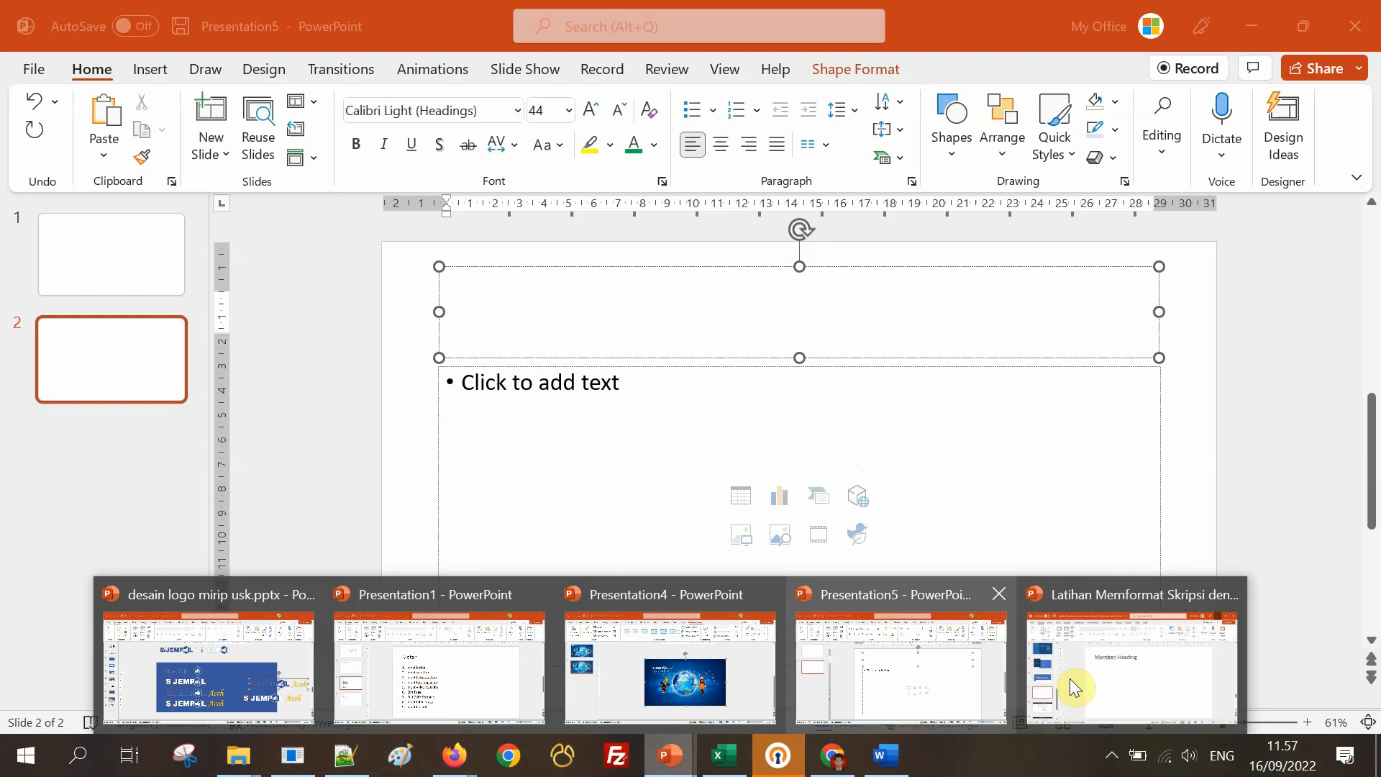
click(1068, 681)
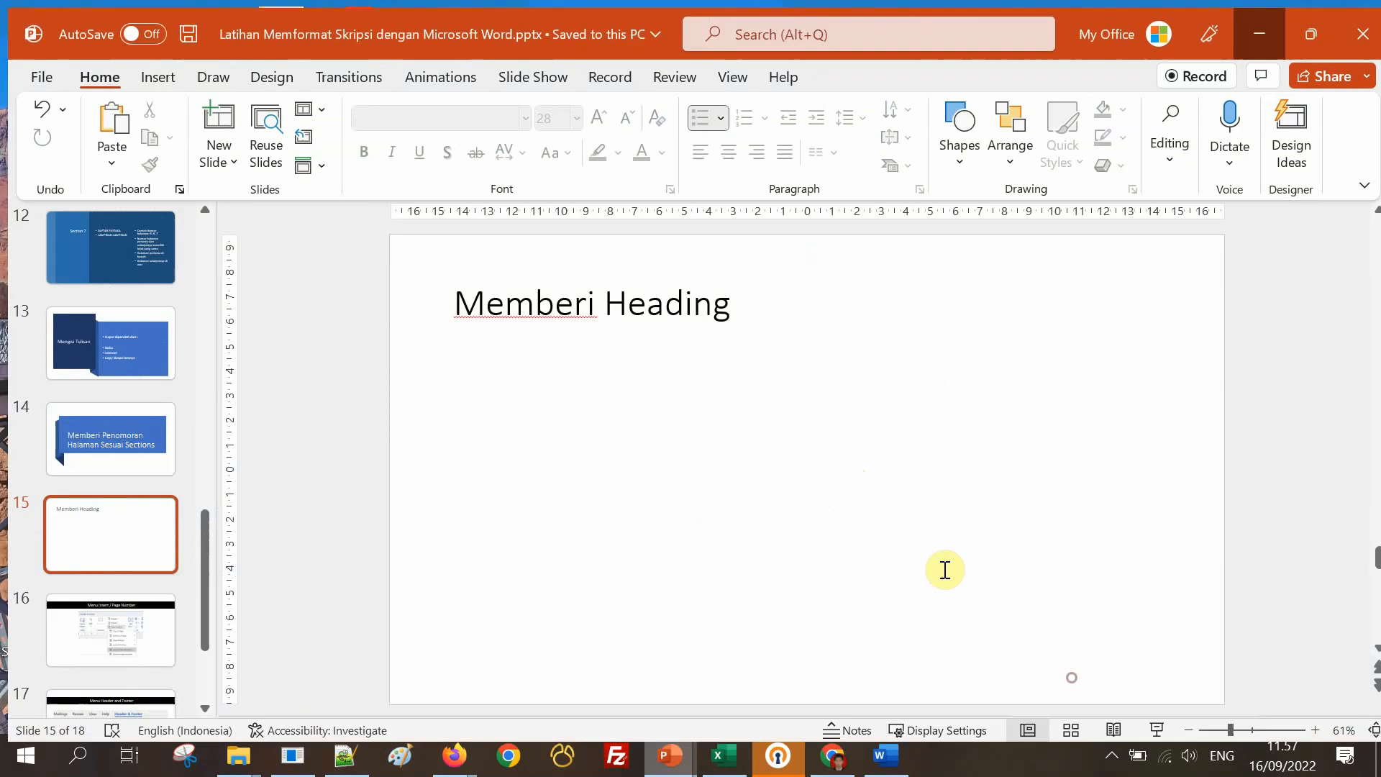
click(573, 299)
triple_click(665, 302)
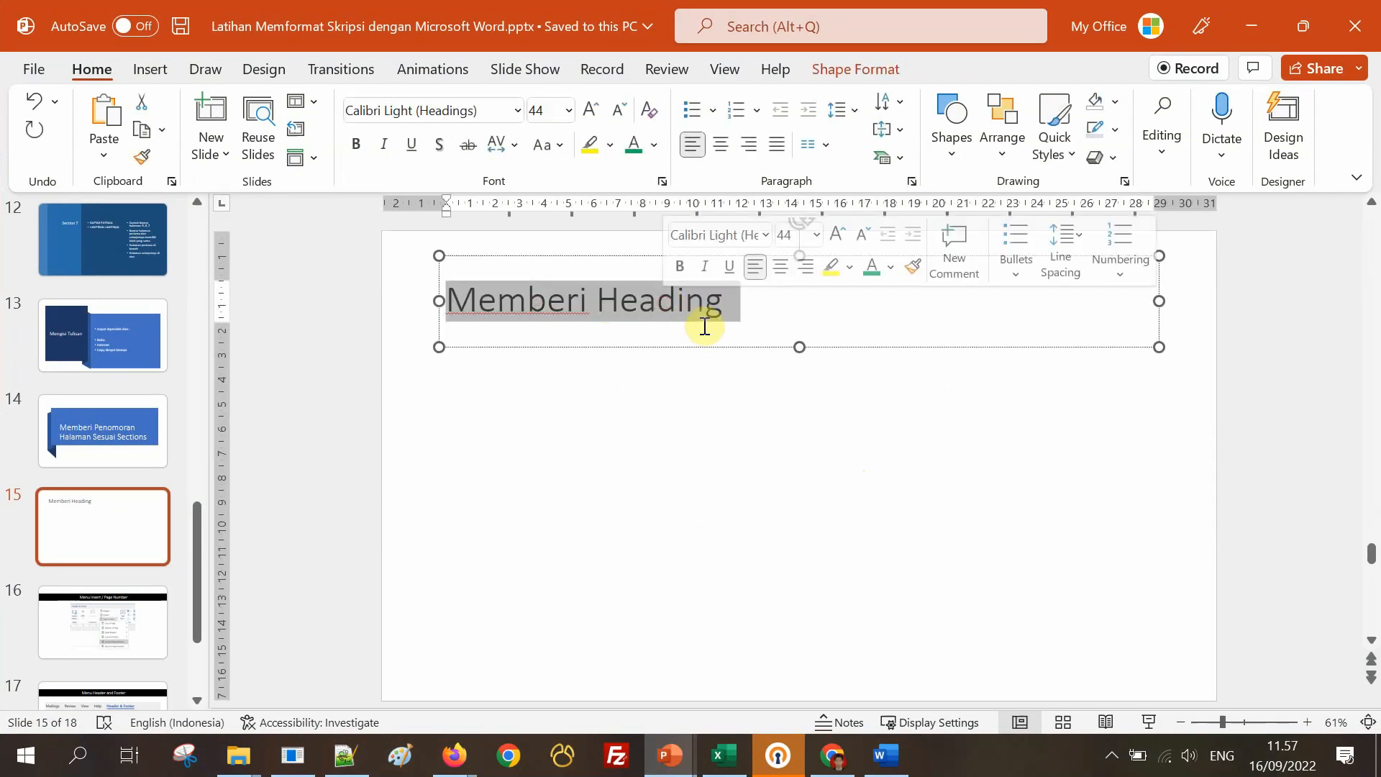
click(750, 424)
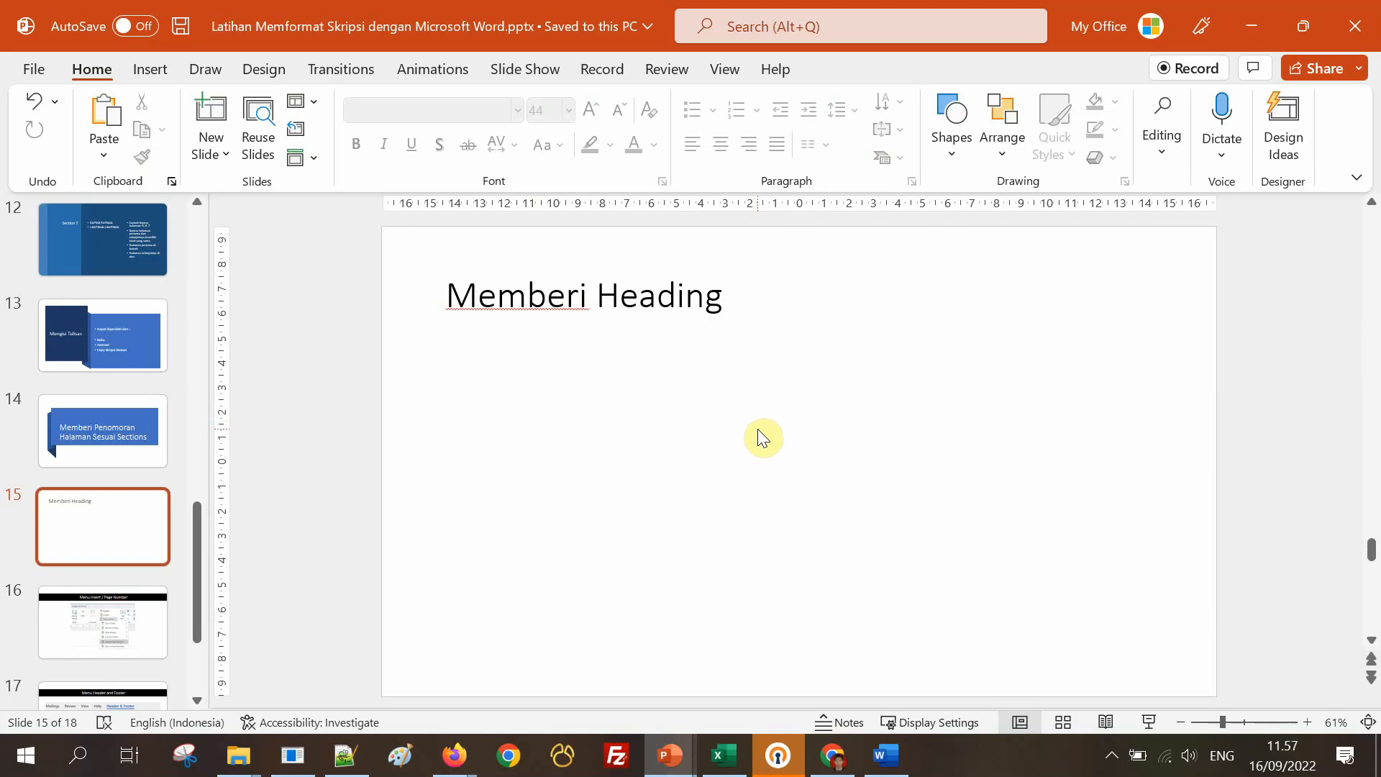
click(544, 295)
triple_click(654, 297)
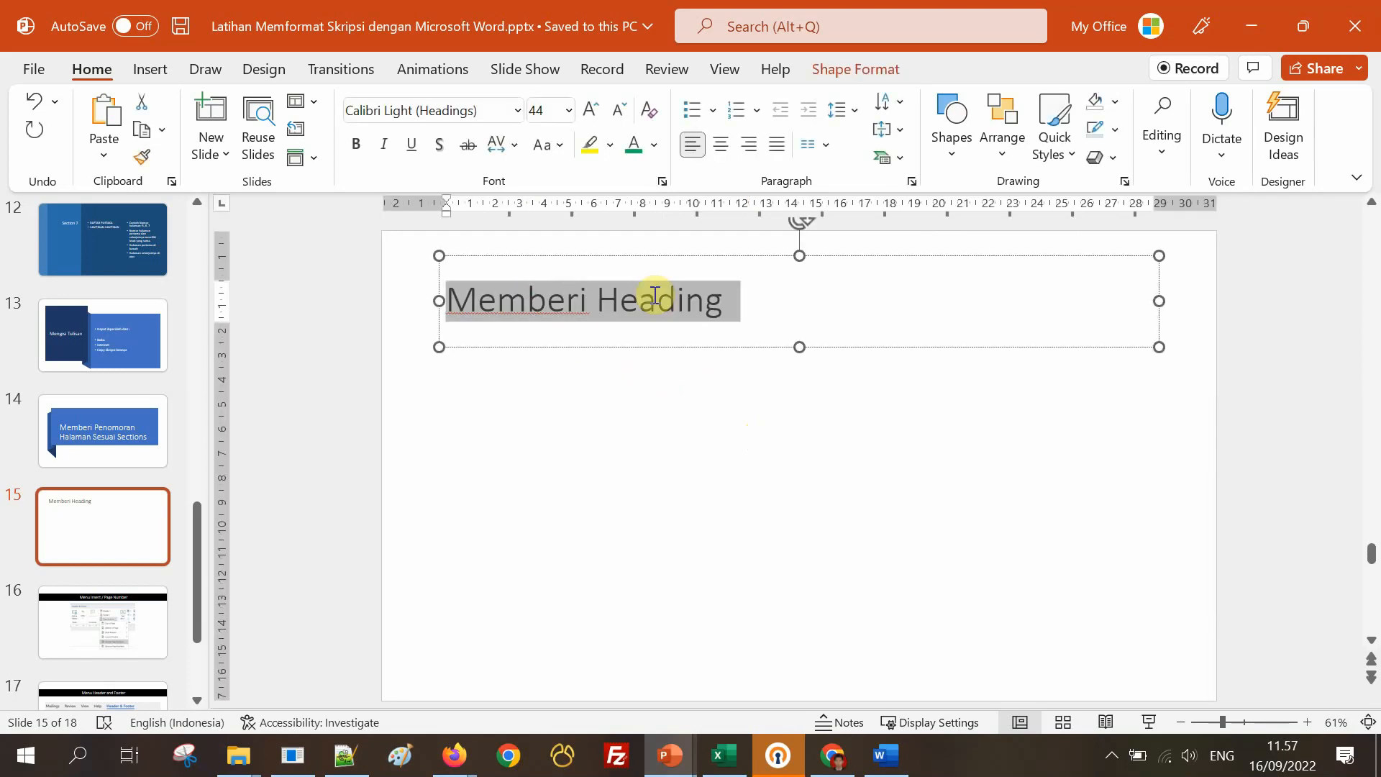
click(695, 400)
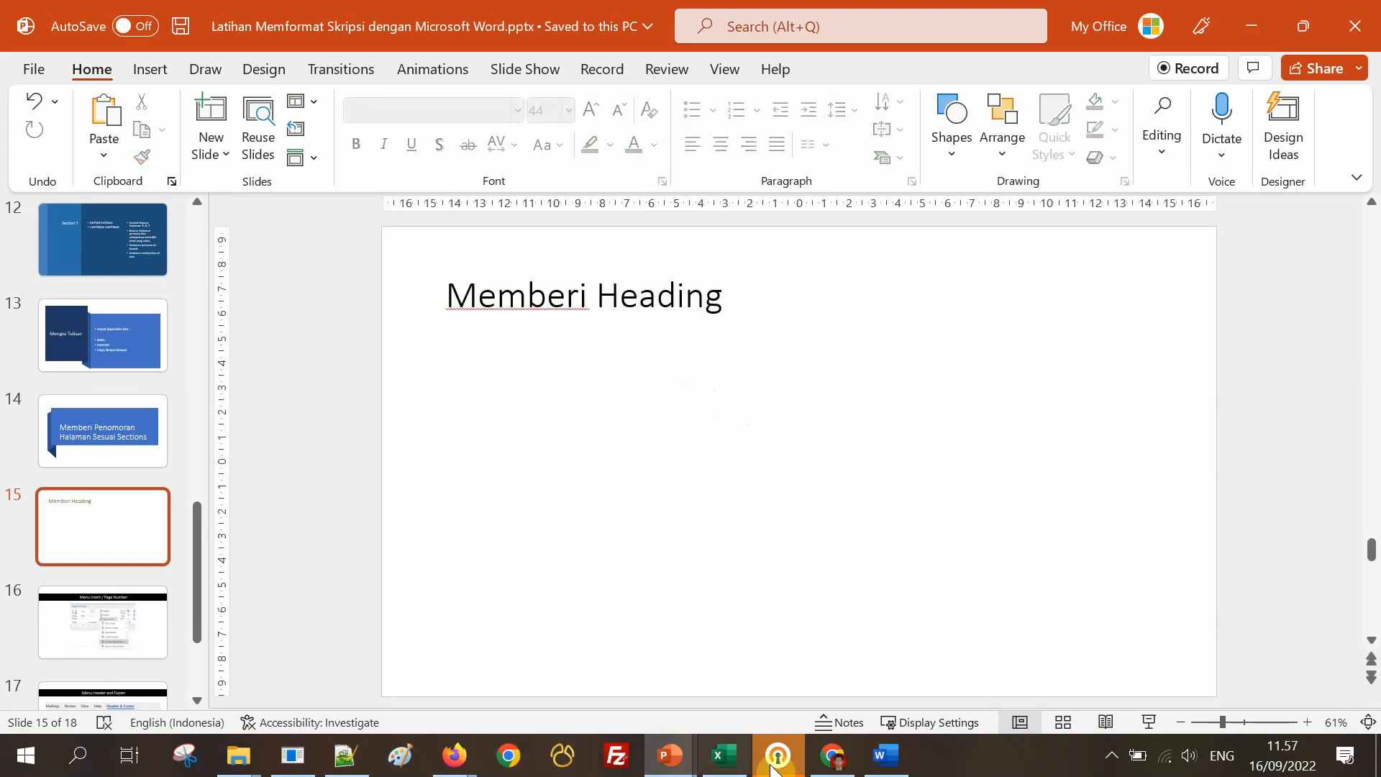
click(885, 755)
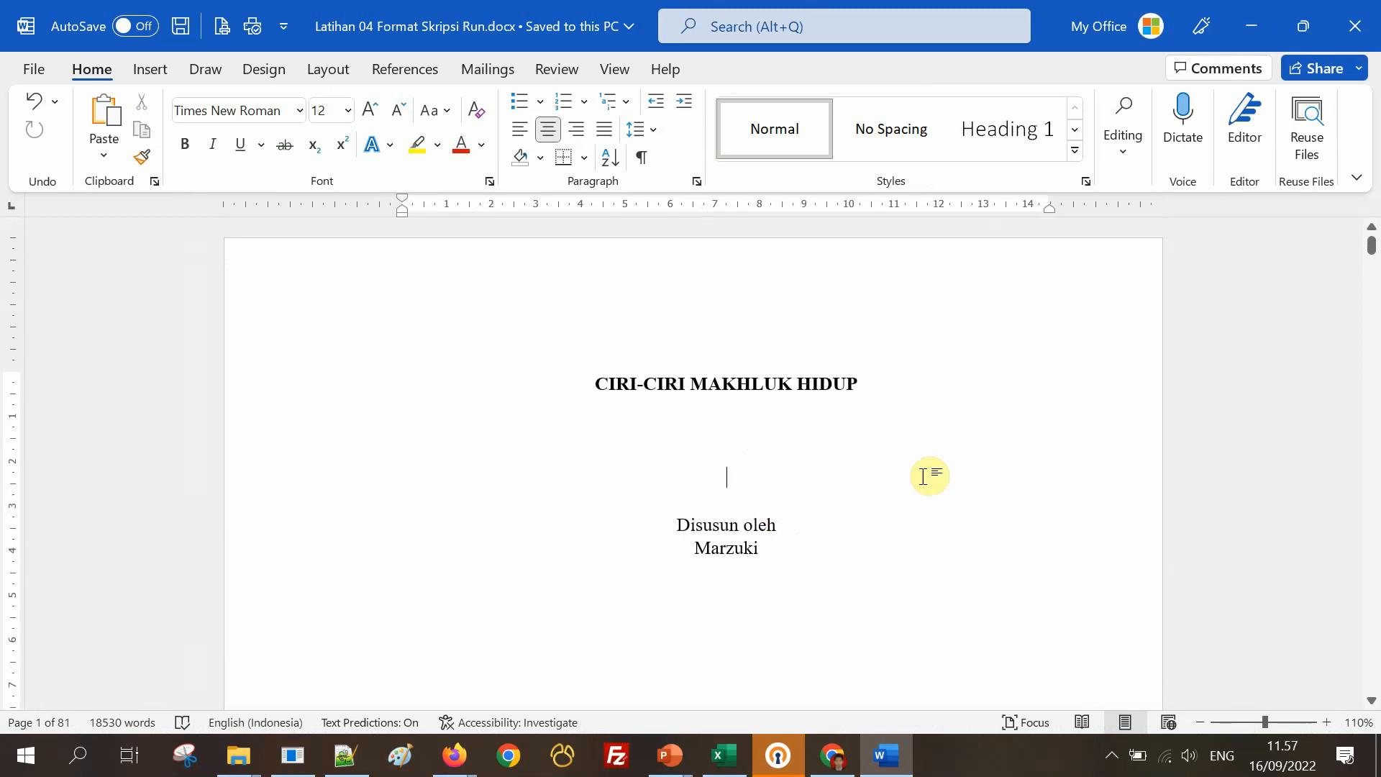
Examine the HALAMAN PENGESAHAN and HALAMAN PERSETUJUAN titles on the pages following the title page.
click(743, 443)
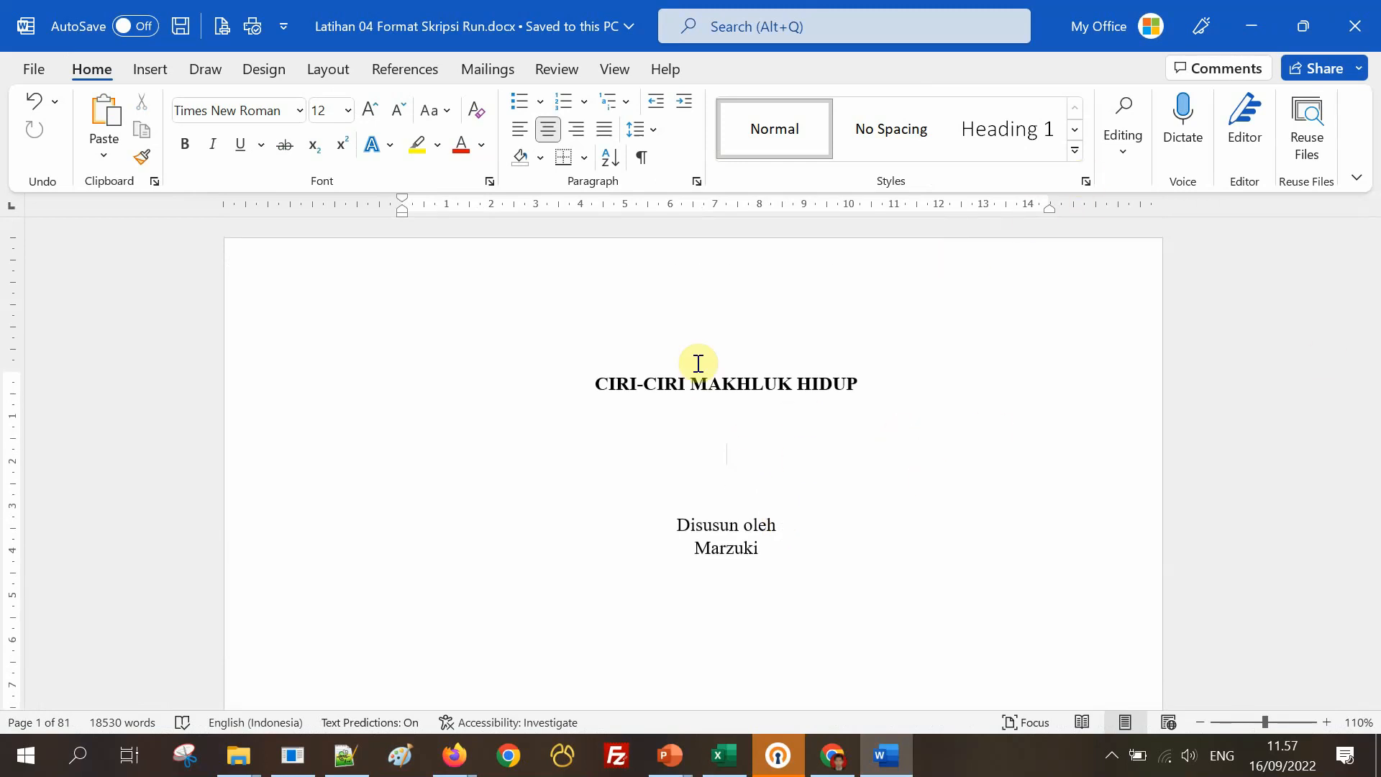
scroll(768, 456, down, 15)
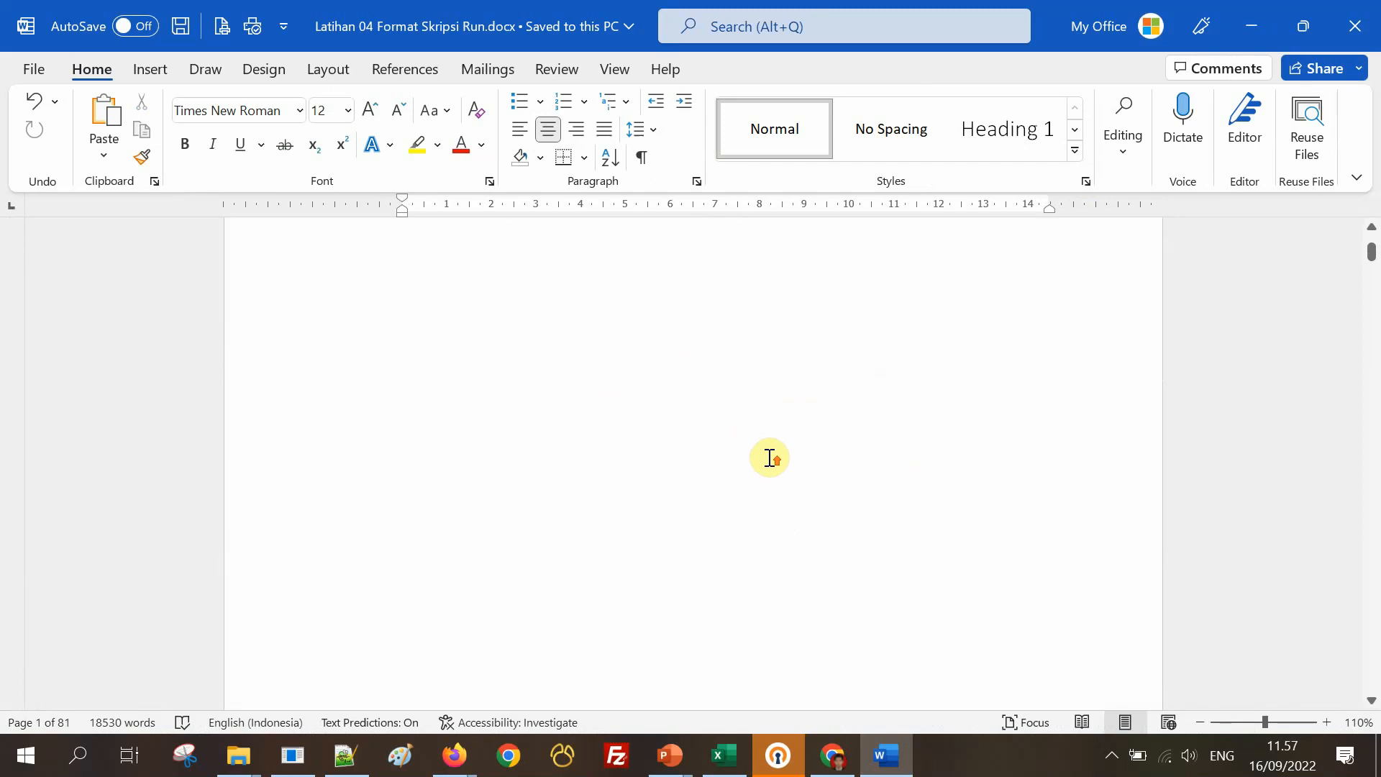
drag(647, 352, 415, 345)
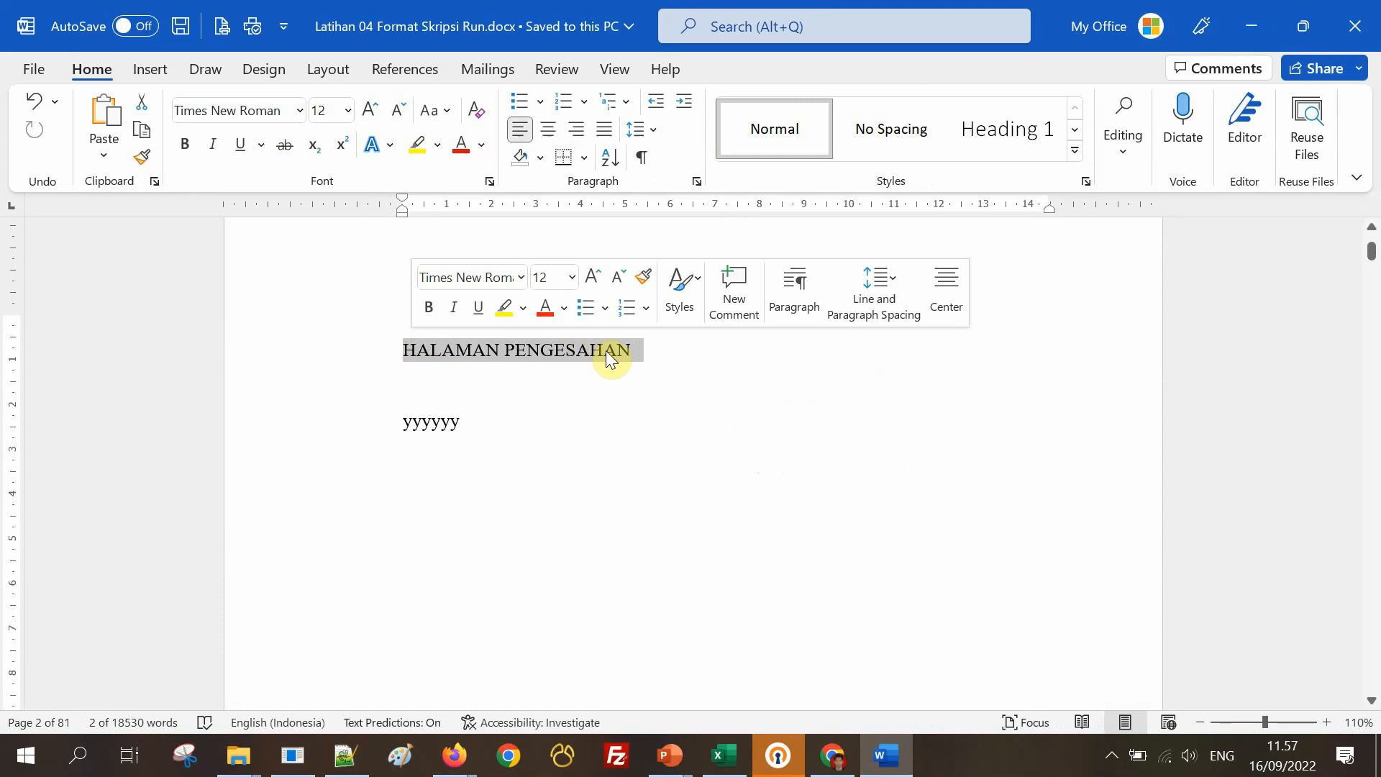
scroll(669, 418, down, 10)
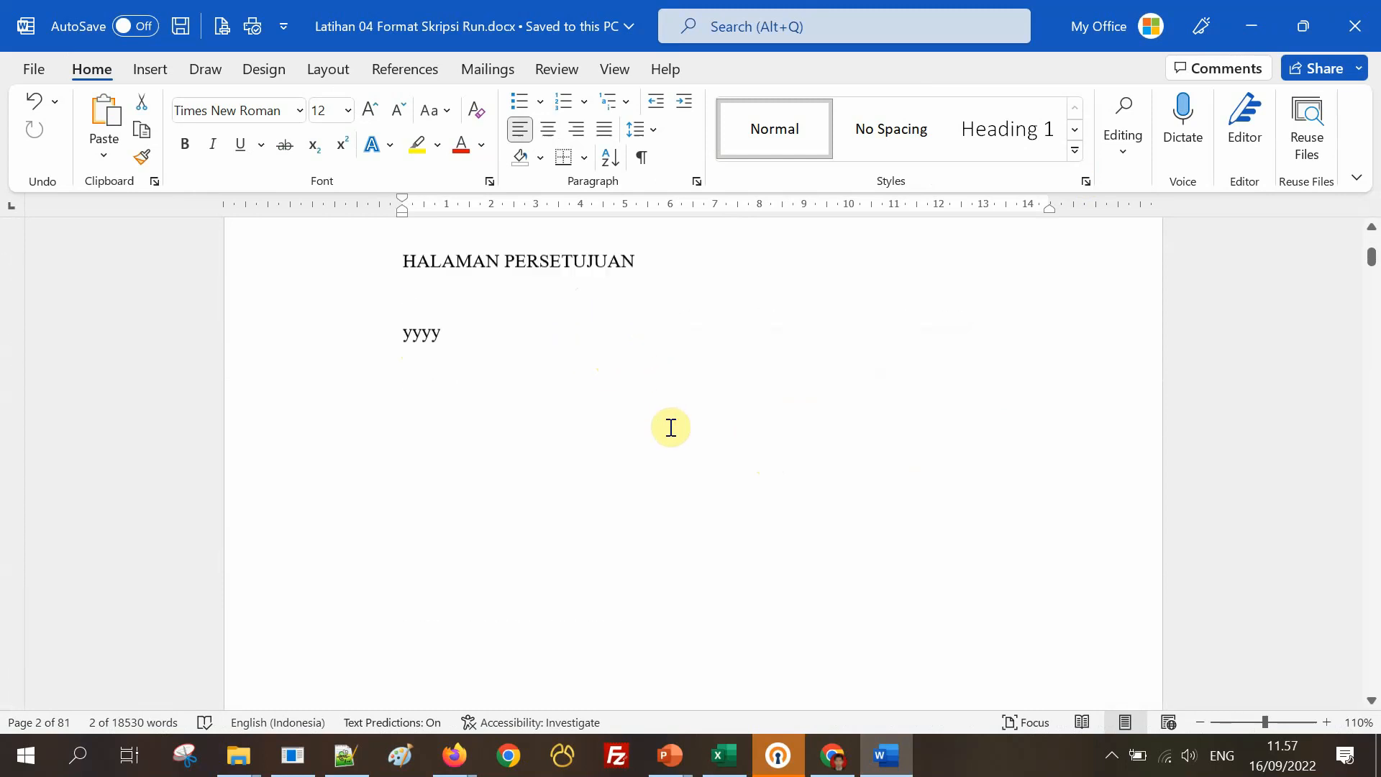
scroll(670, 427, down, 1)
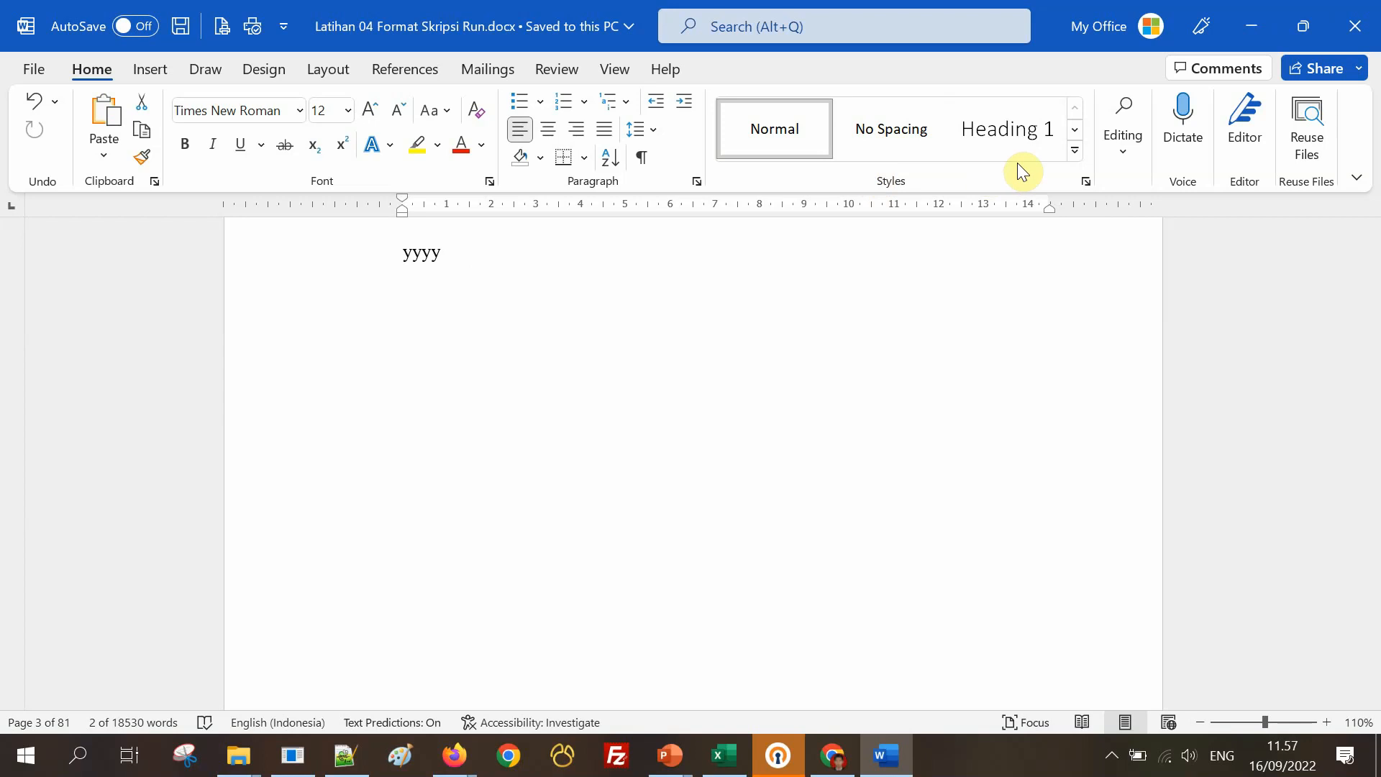
click(794, 352)
scroll(819, 411, up, 5)
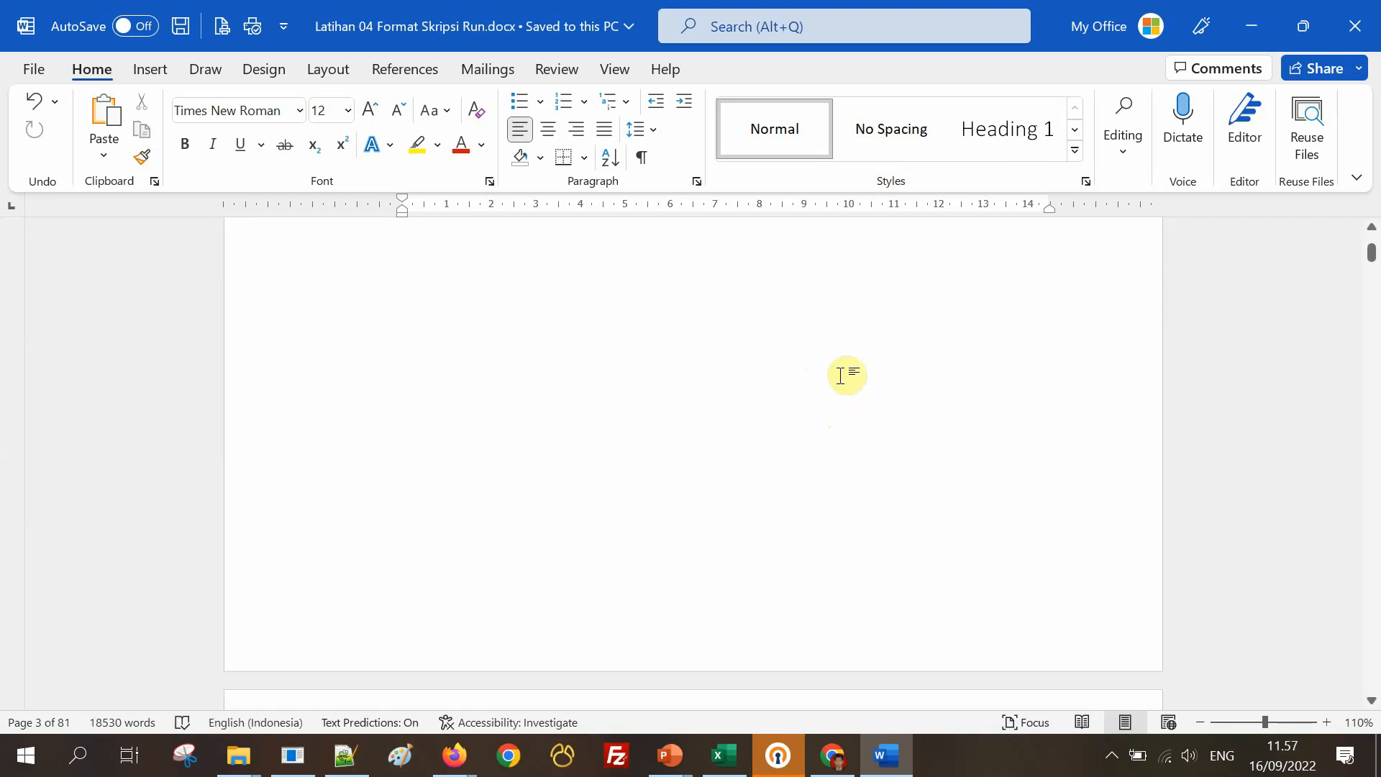
scroll(843, 371, up, 8)
scroll(841, 365, down, 15)
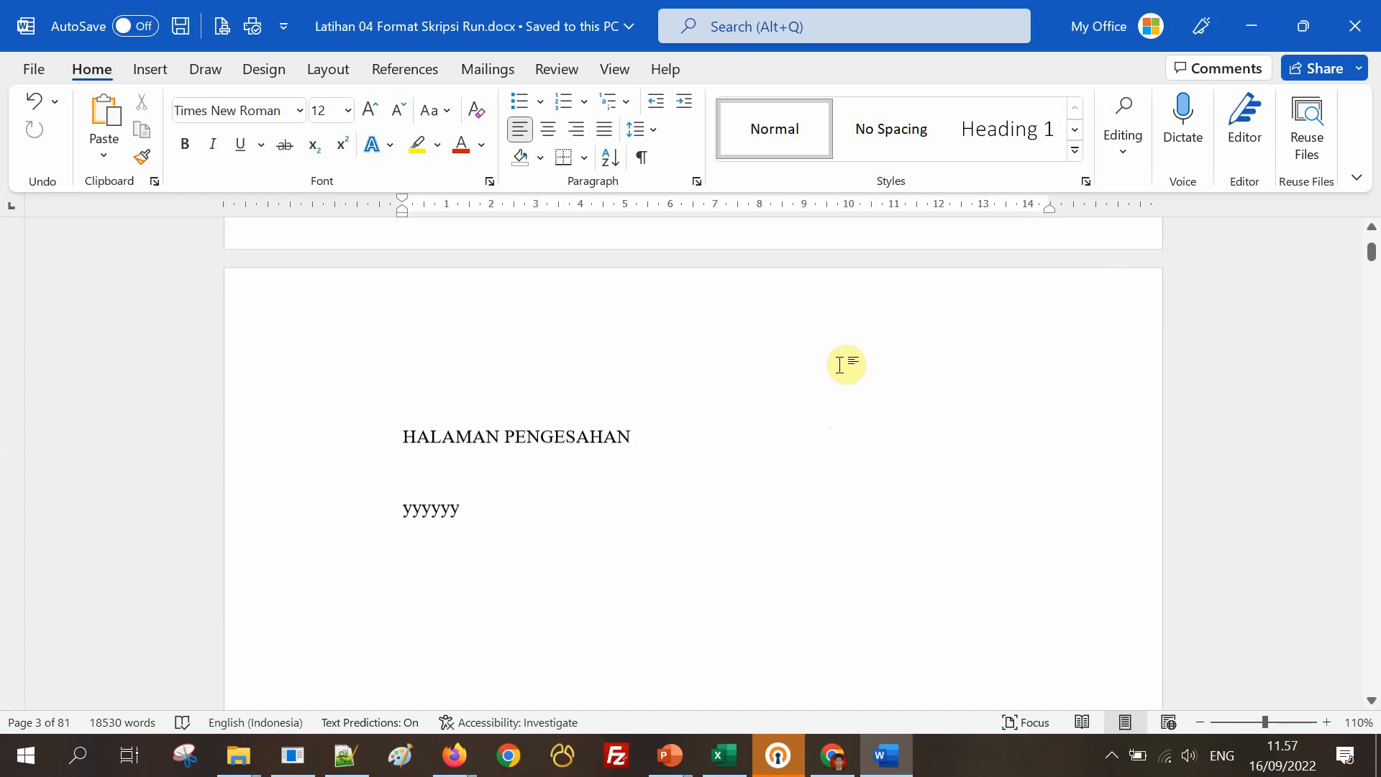
scroll(840, 365, up, 6)
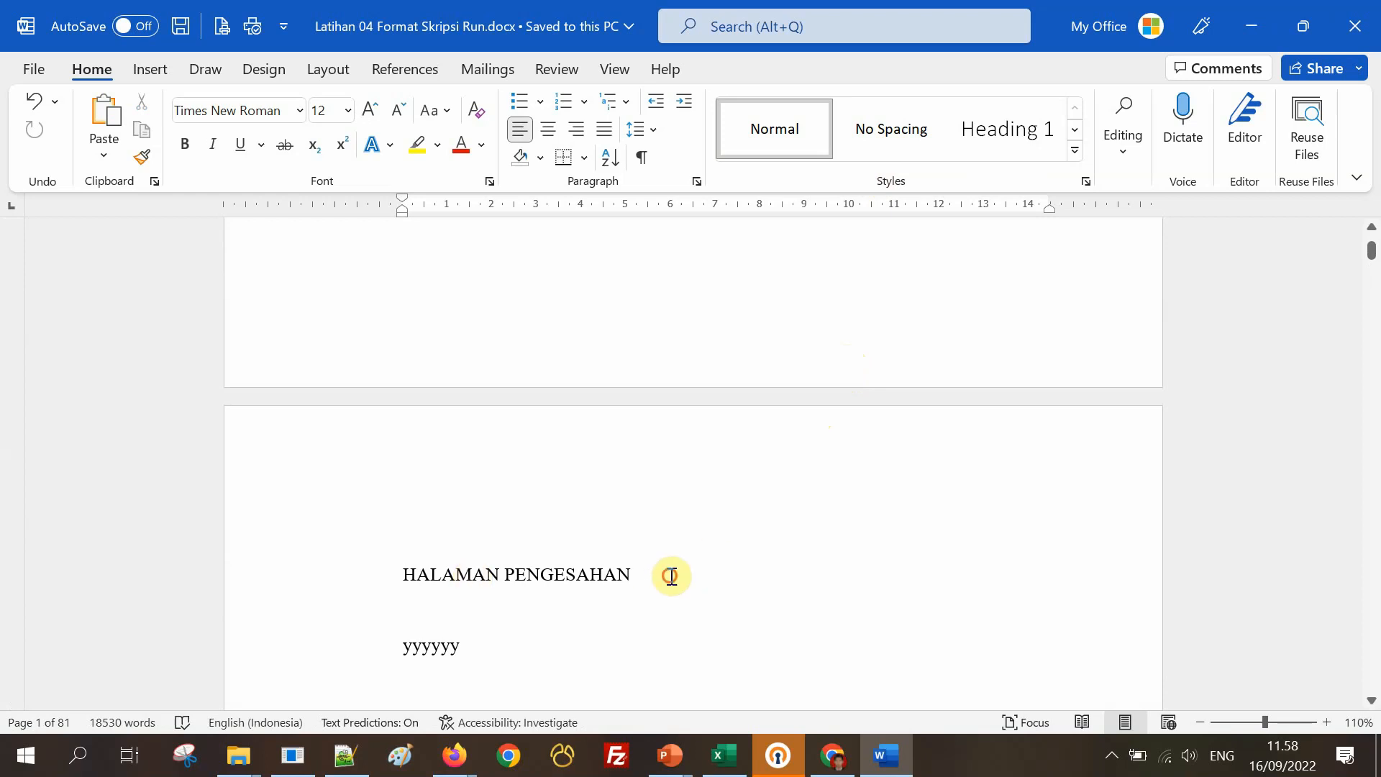
drag(672, 573, 456, 577)
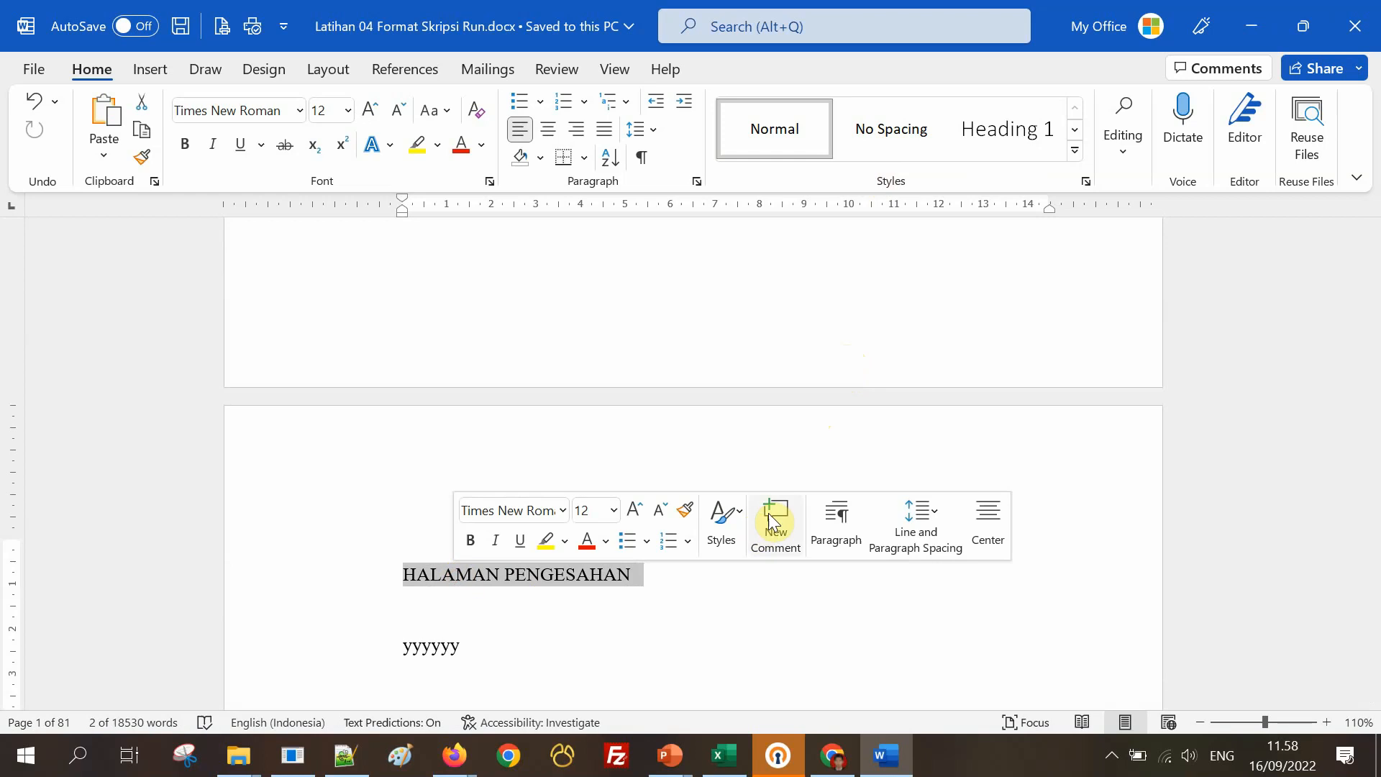
click(710, 593)
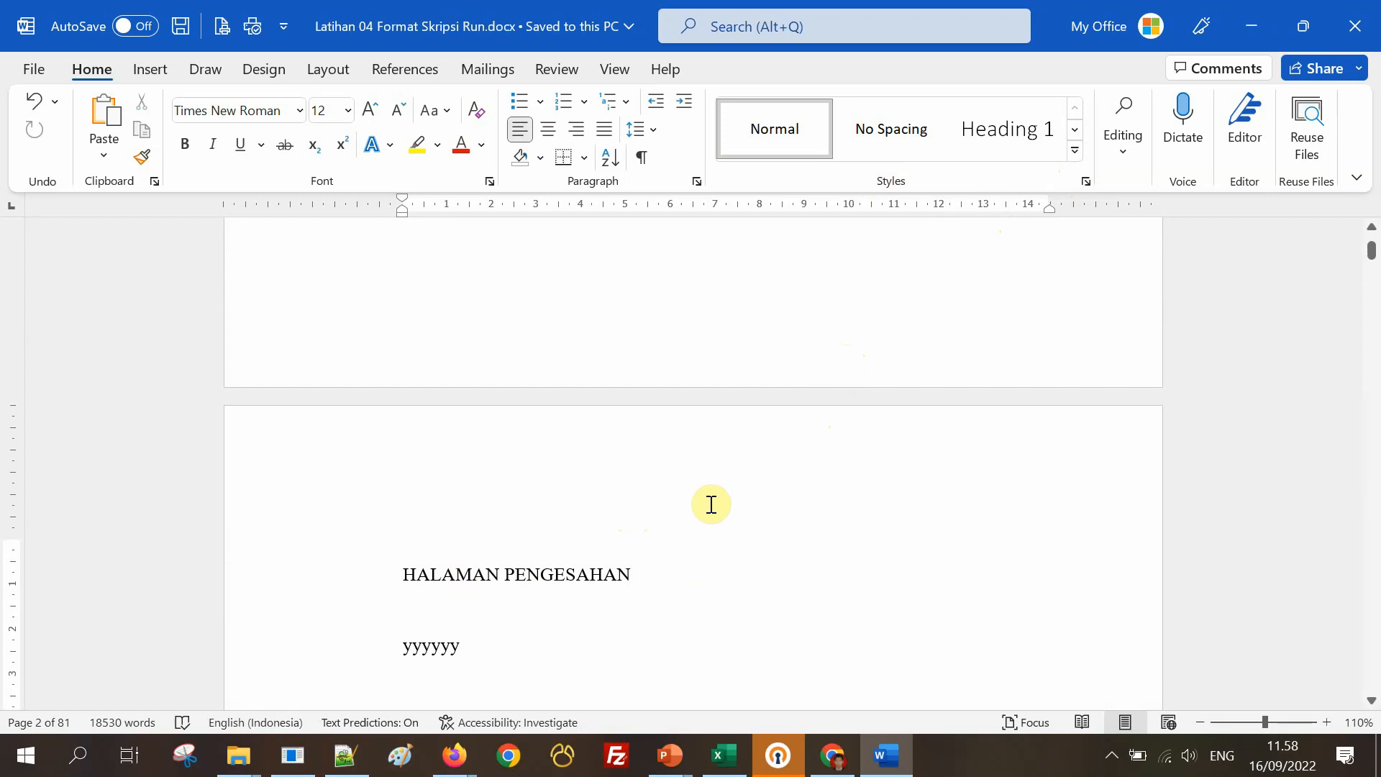
scroll(716, 482, up, 15)
scroll(723, 446, down, 15)
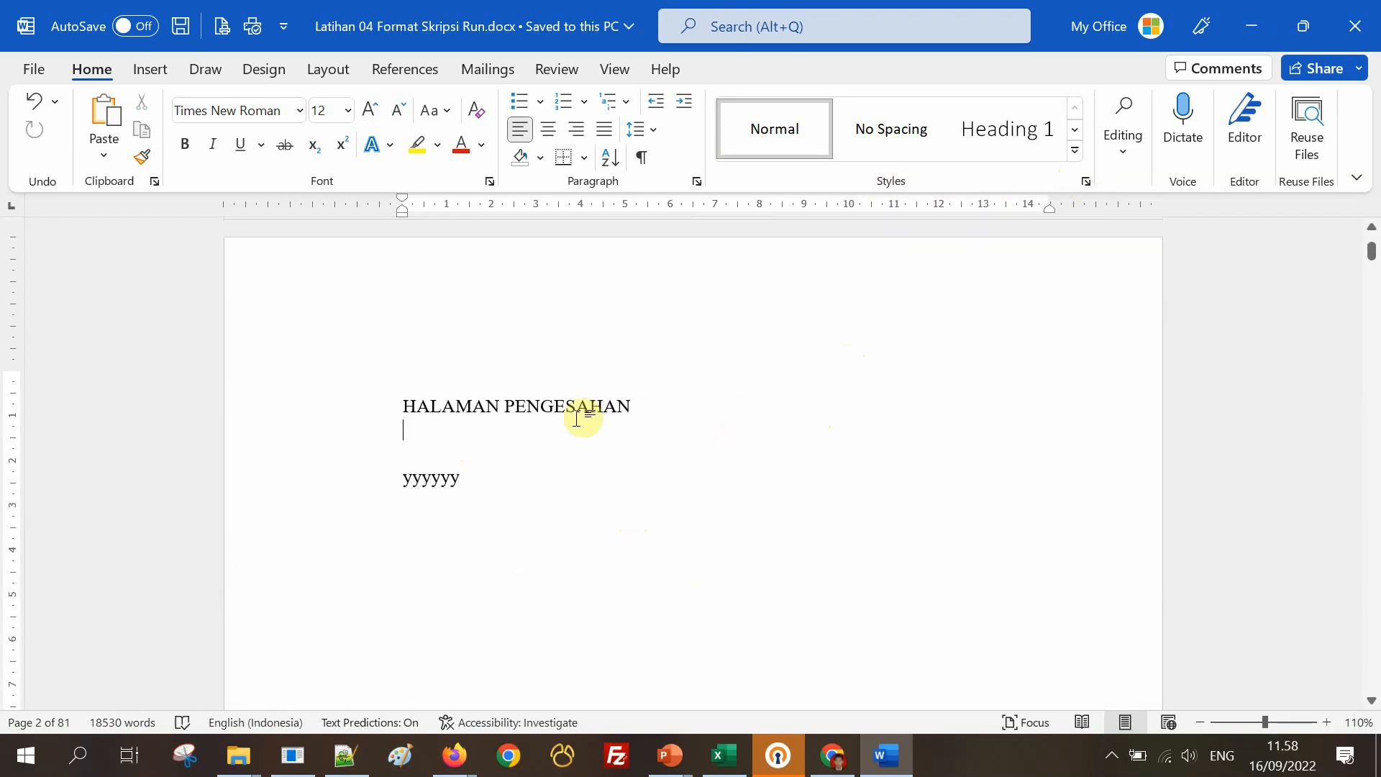
Select the HALAMAN PENGESAHAN title and modify the Heading 1 style to Times New Roman, bold, 12 pt.
drag(651, 404, 438, 407)
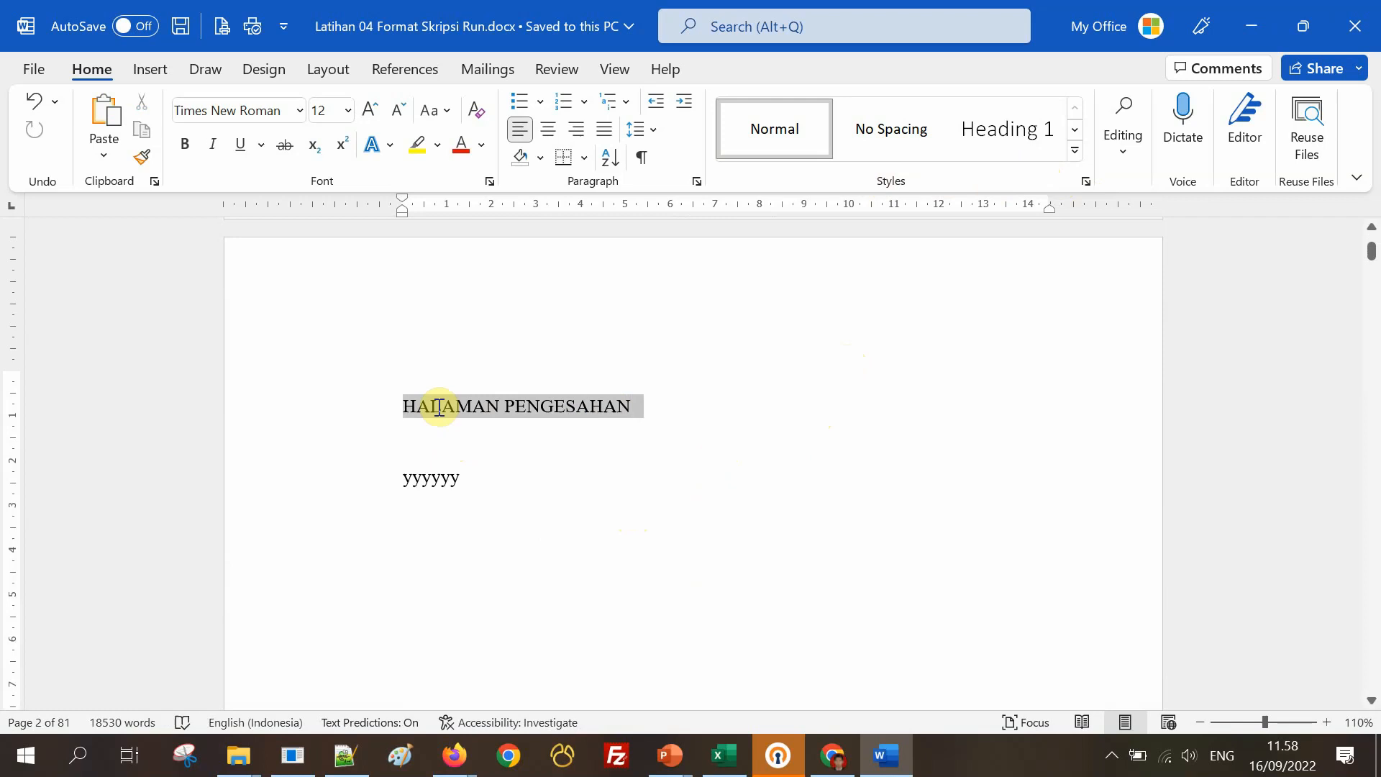
click(532, 413)
drag(666, 405, 424, 406)
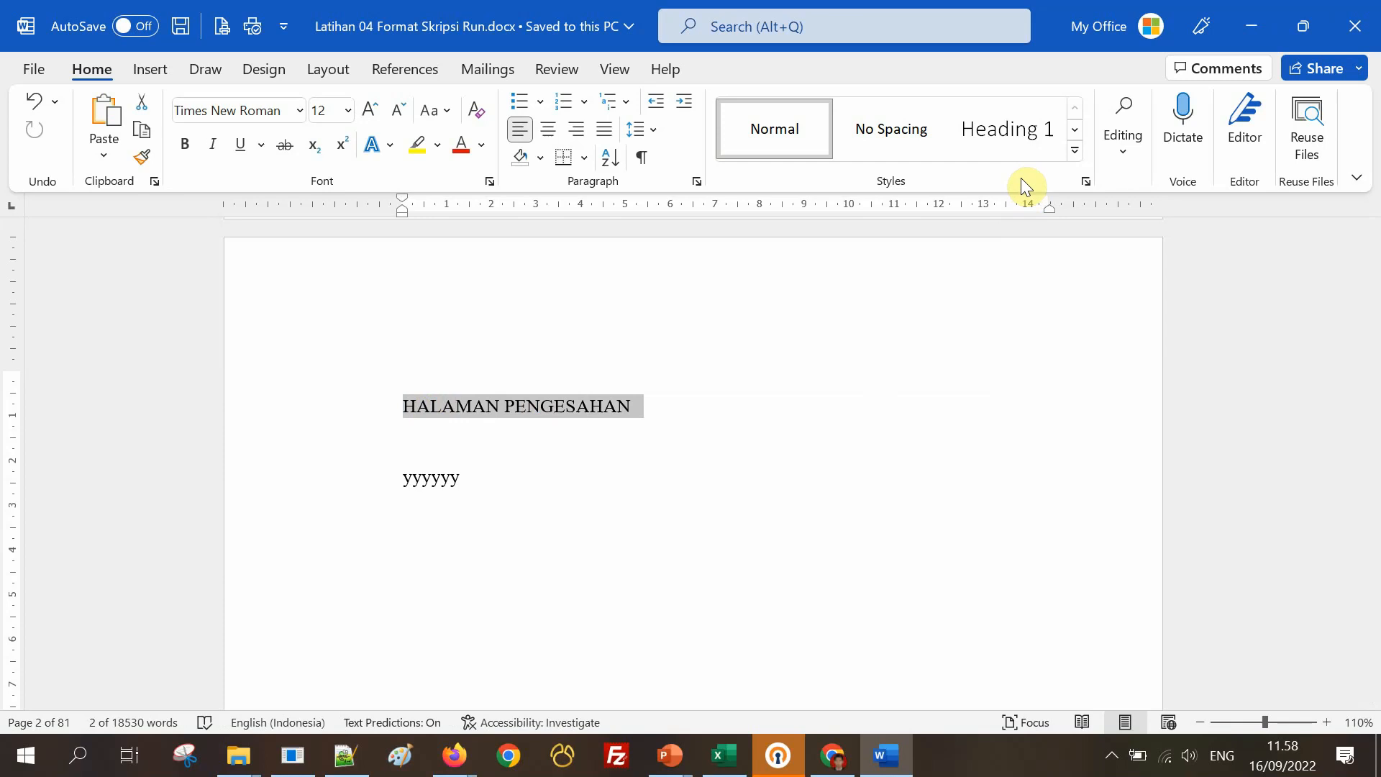
right_click(1017, 136)
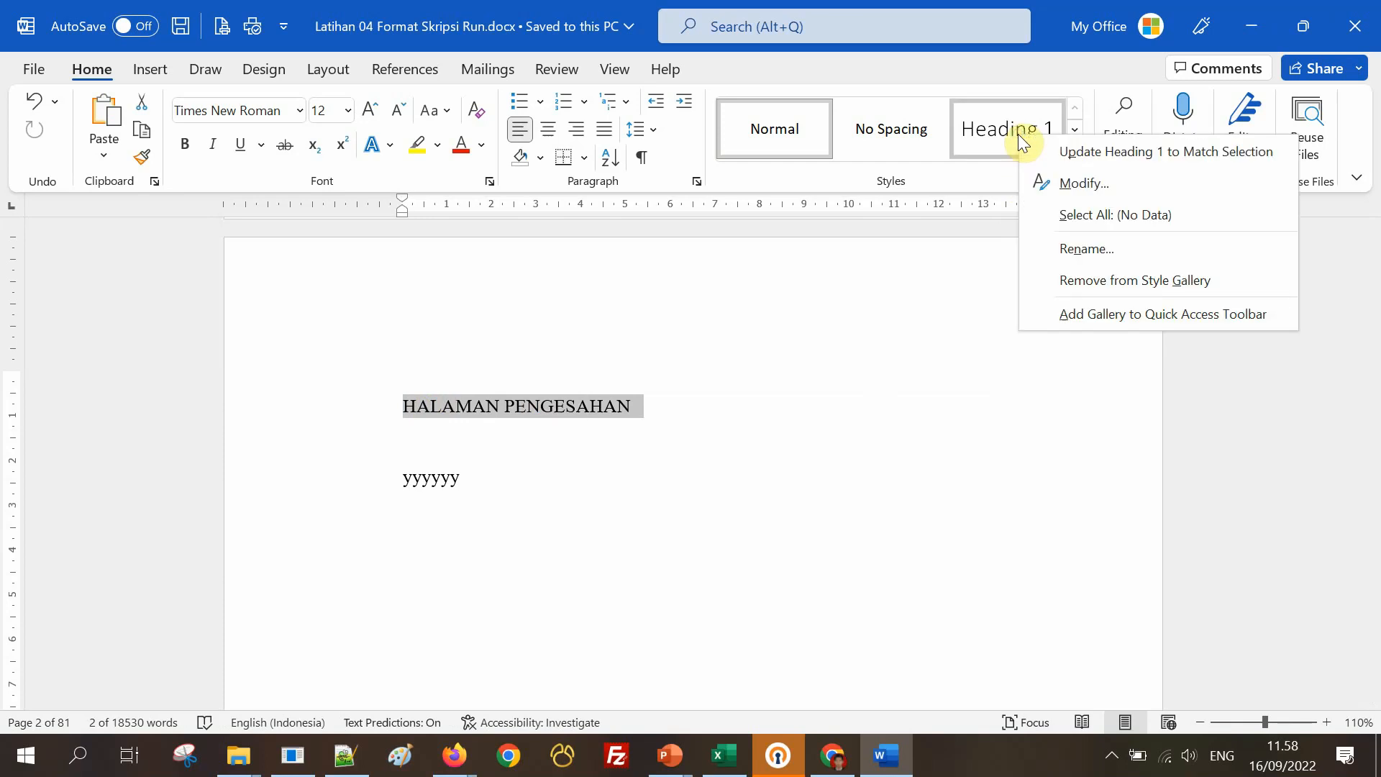
click(1082, 183)
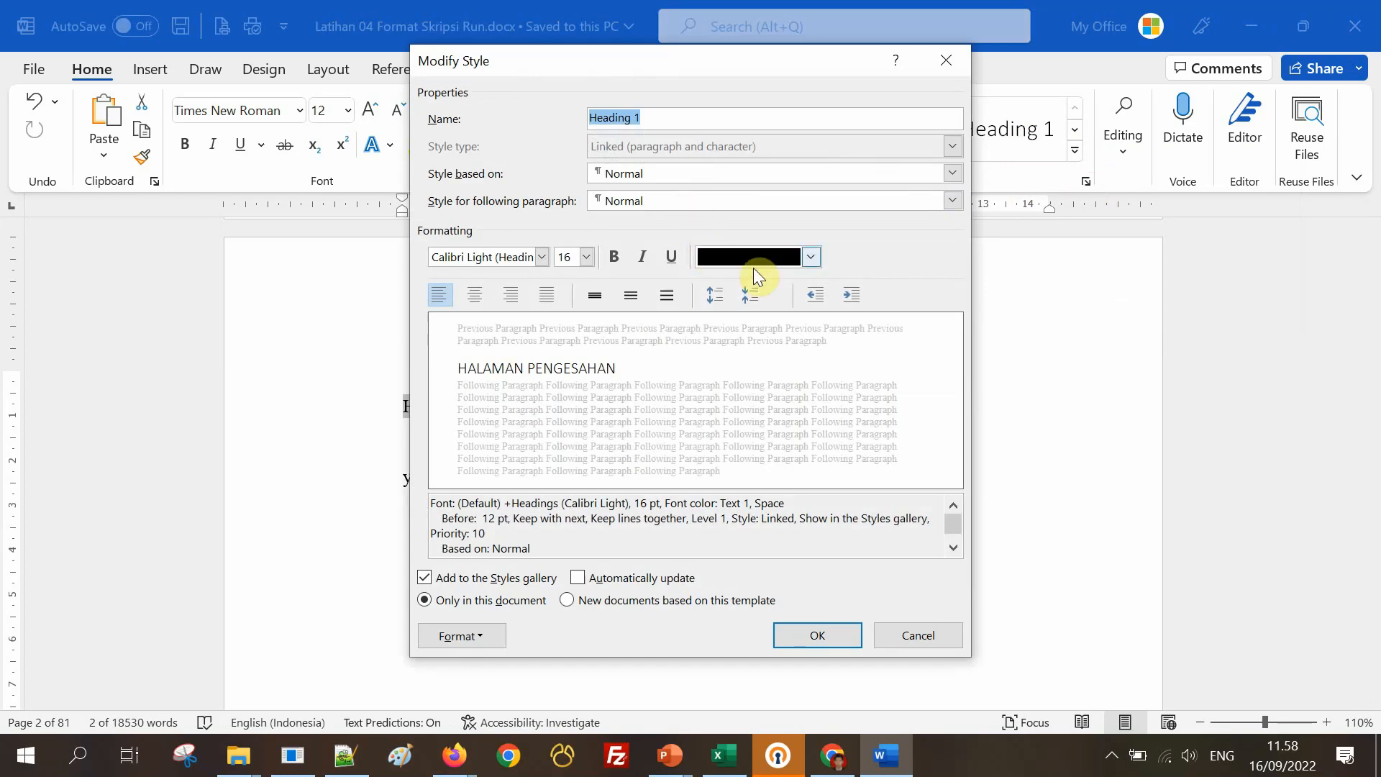
click(543, 257)
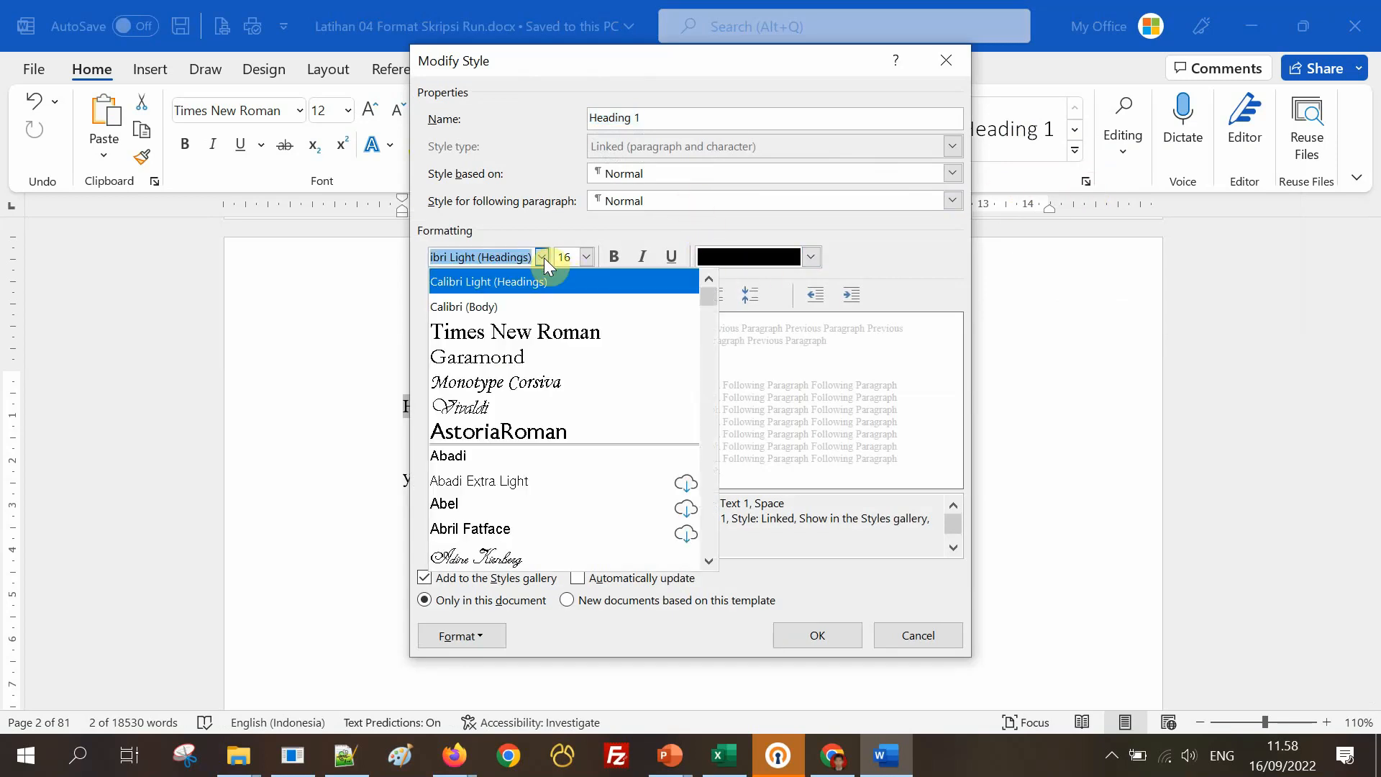
click(565, 329)
click(615, 259)
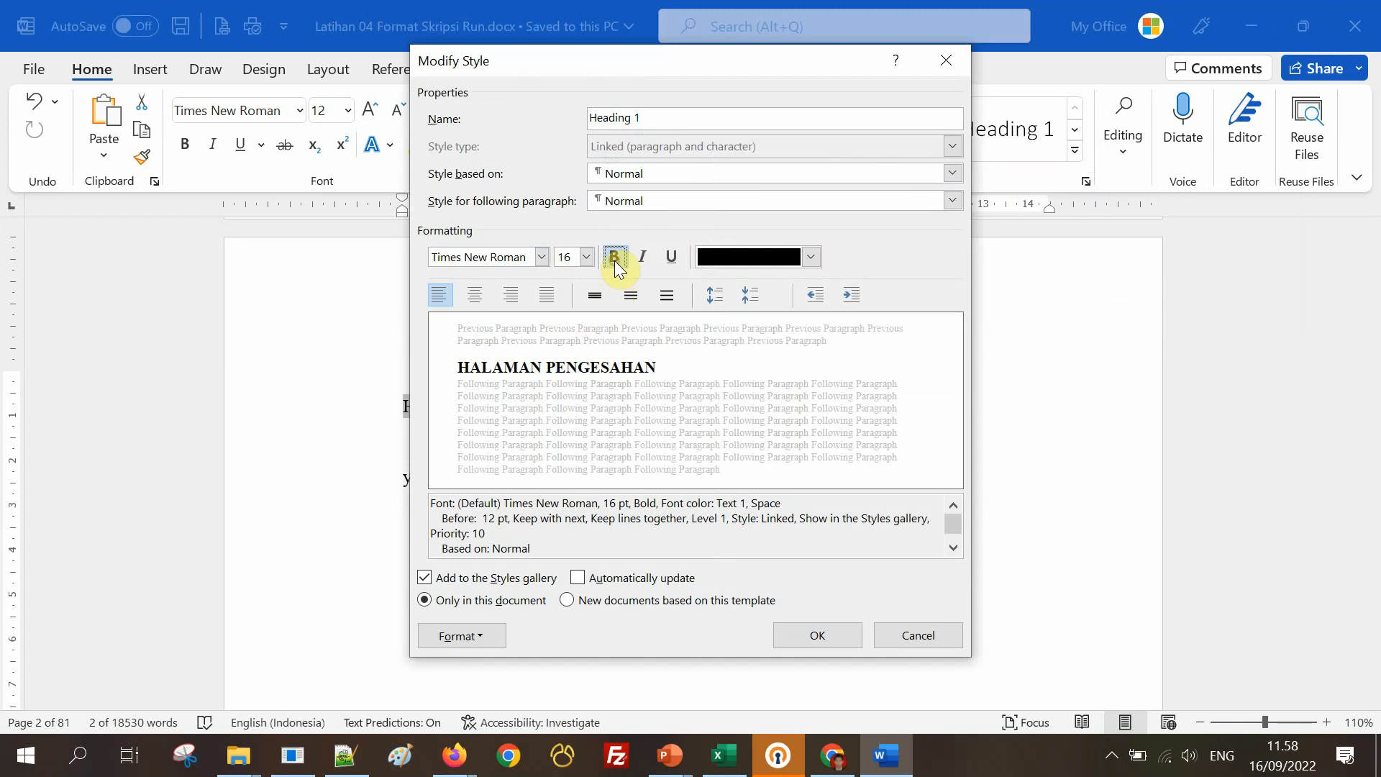
click(585, 258)
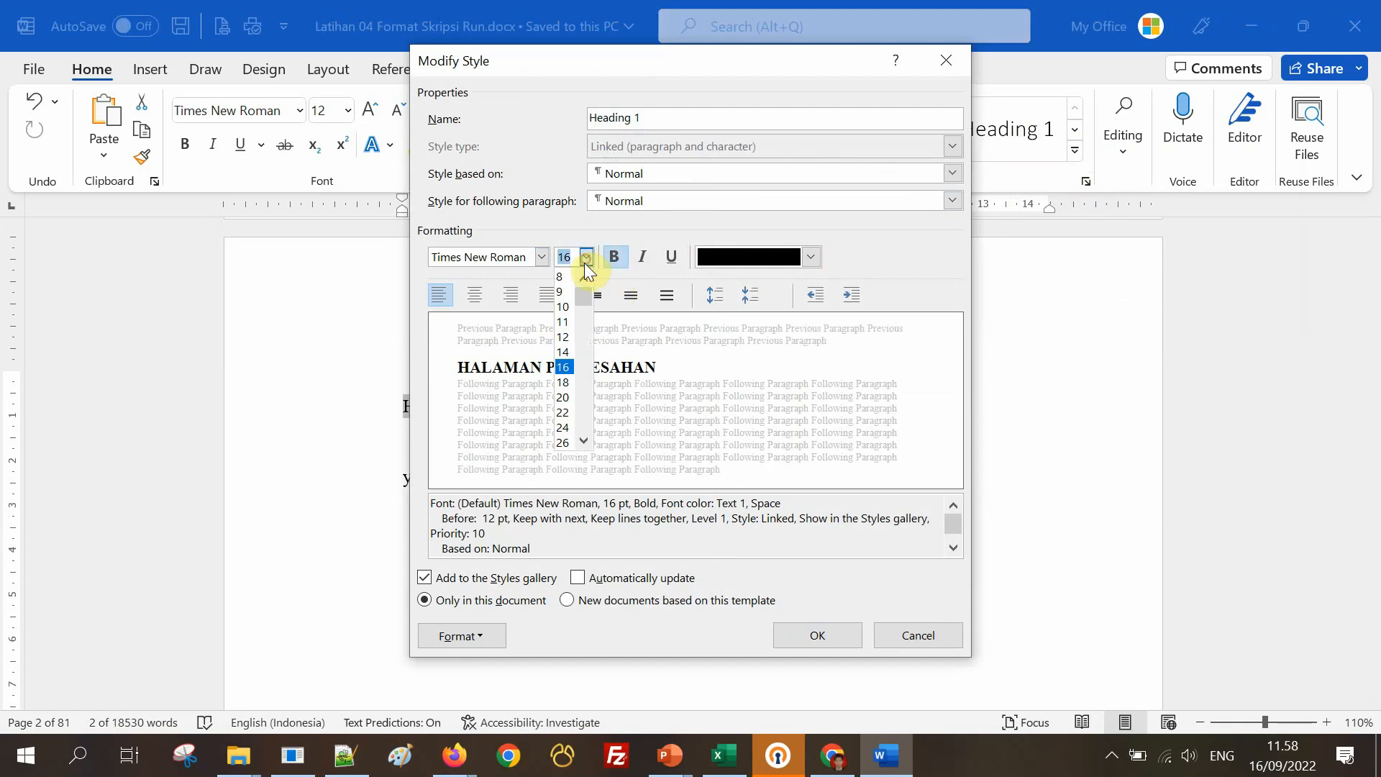
click(563, 340)
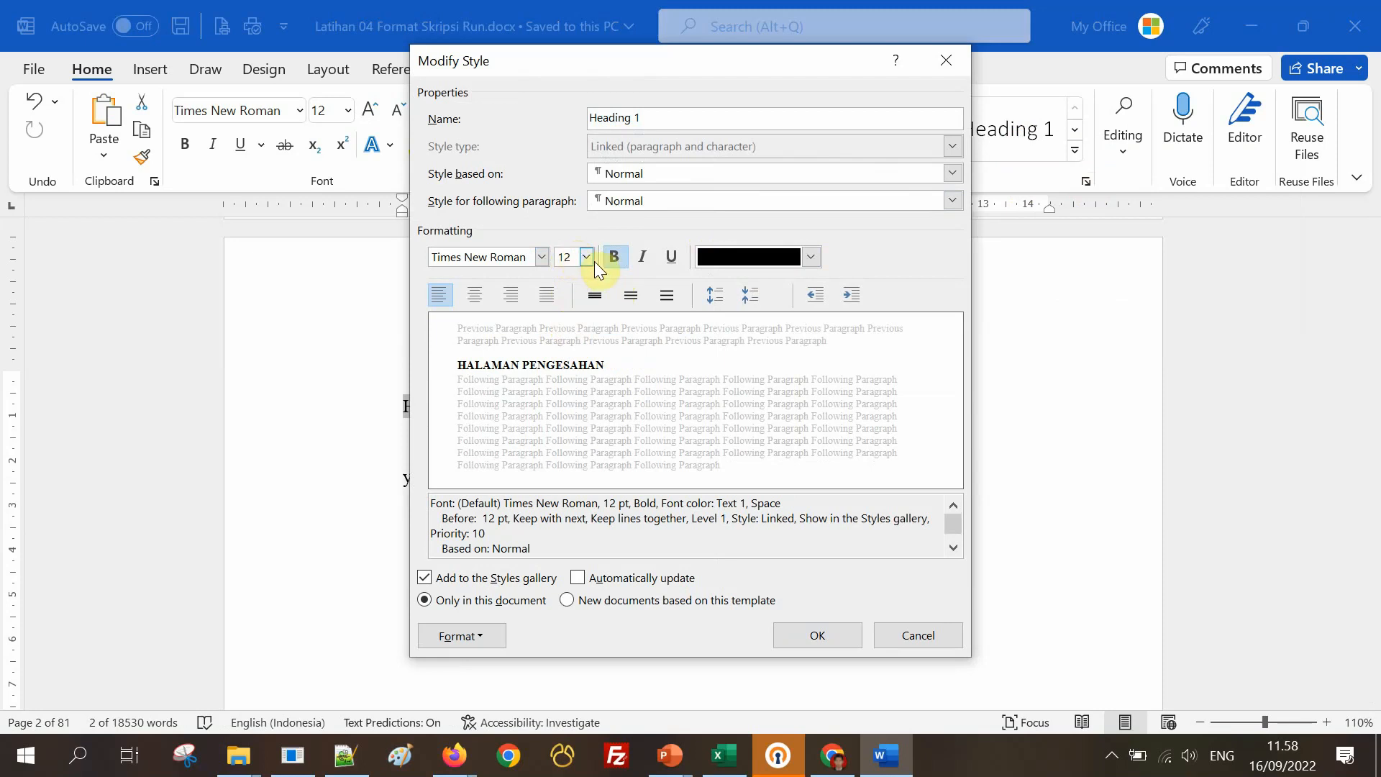
Set the Heading 1 style's font color to Automatic and line spacing to 1.5 lines, and apply the style changes.
click(738, 257)
click(719, 286)
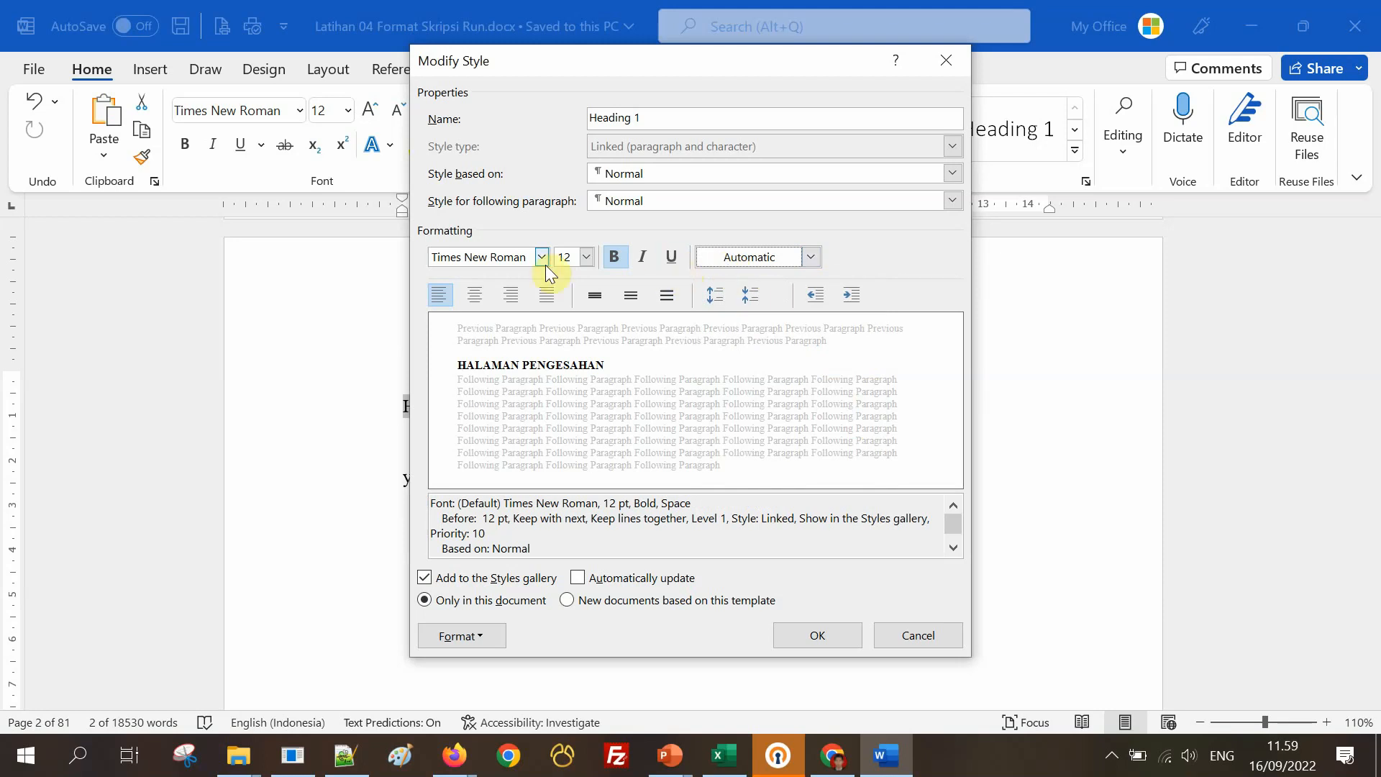
click(634, 300)
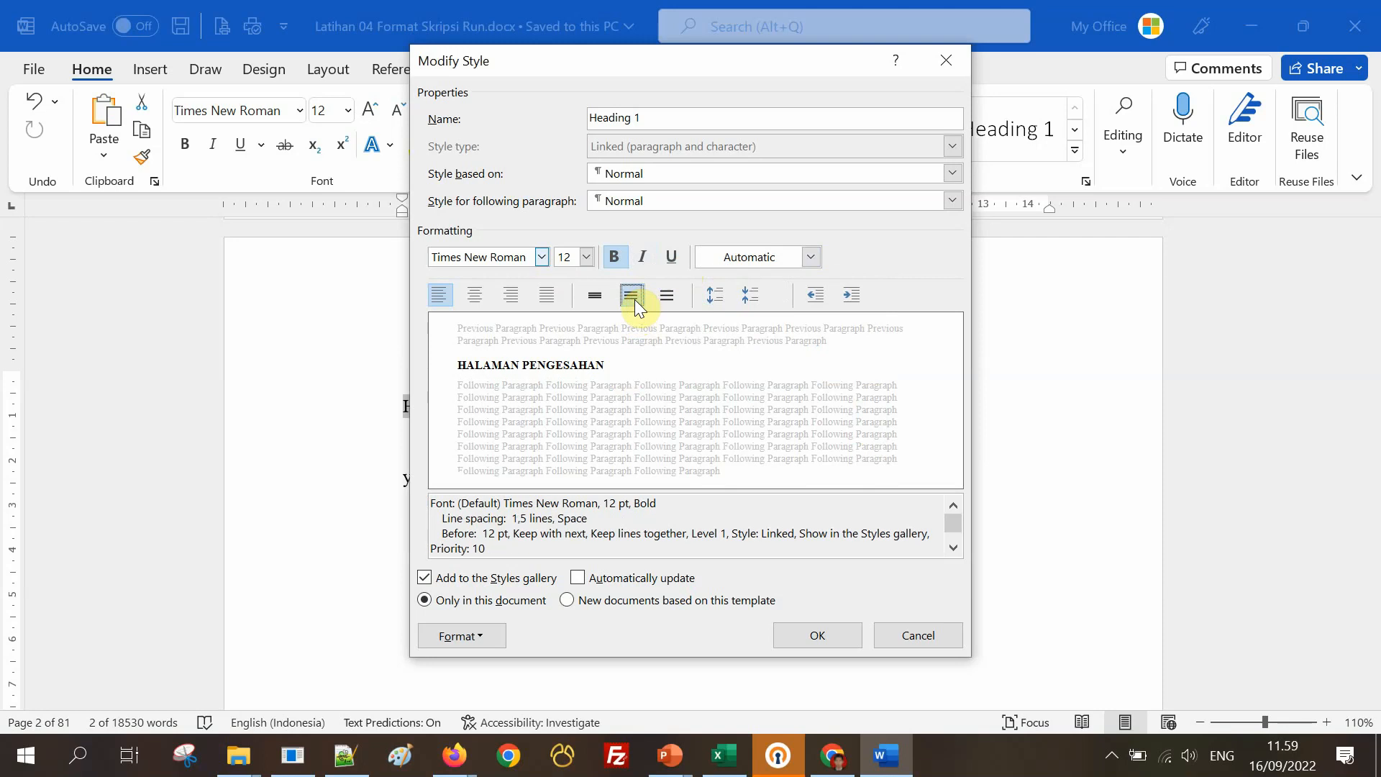
click(595, 296)
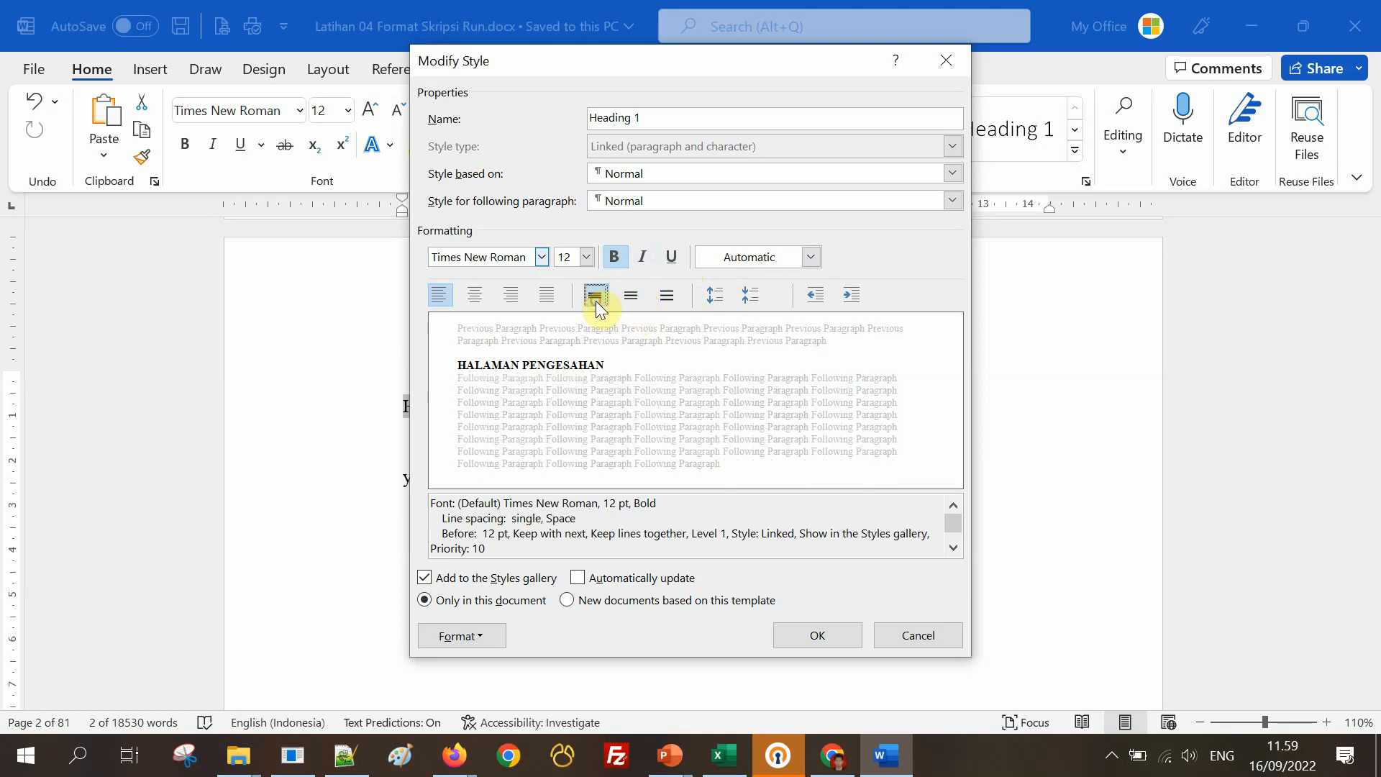
click(632, 297)
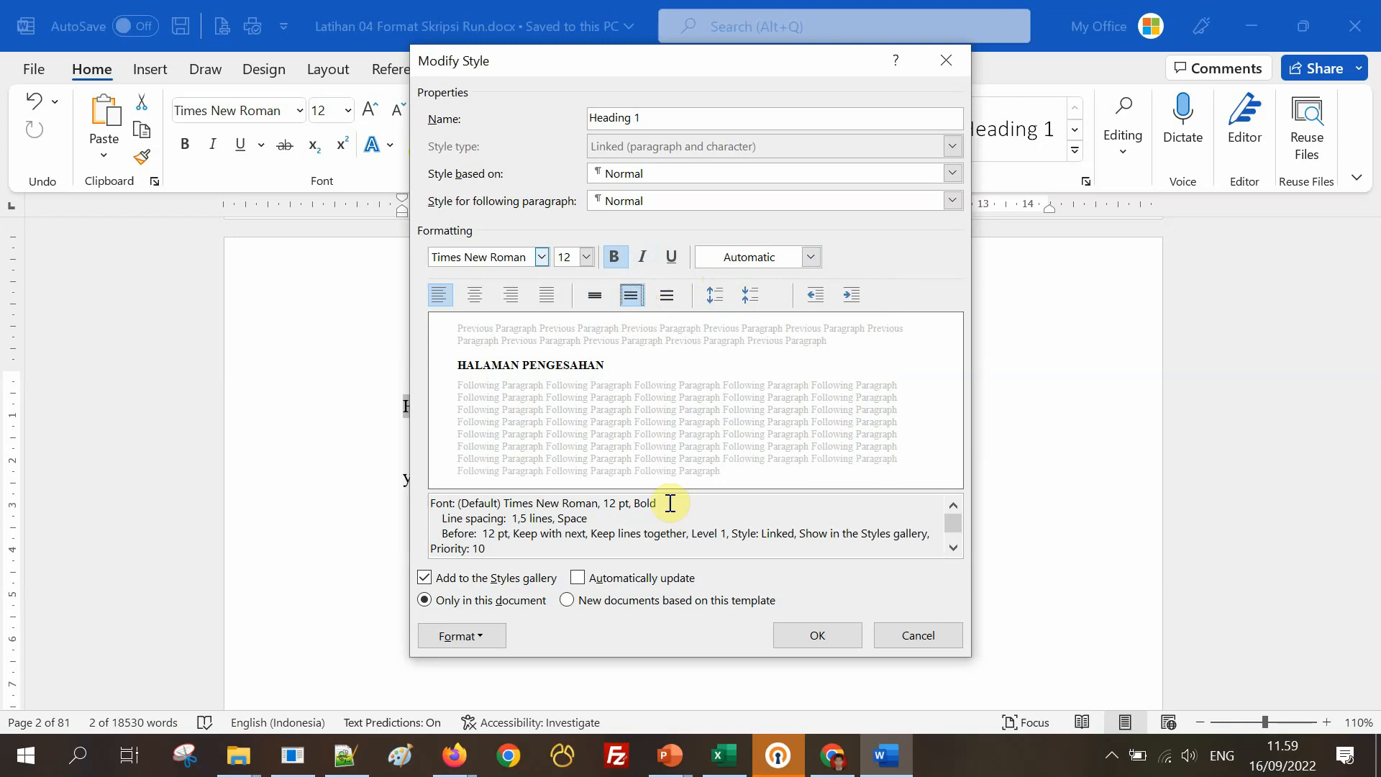
click(827, 635)
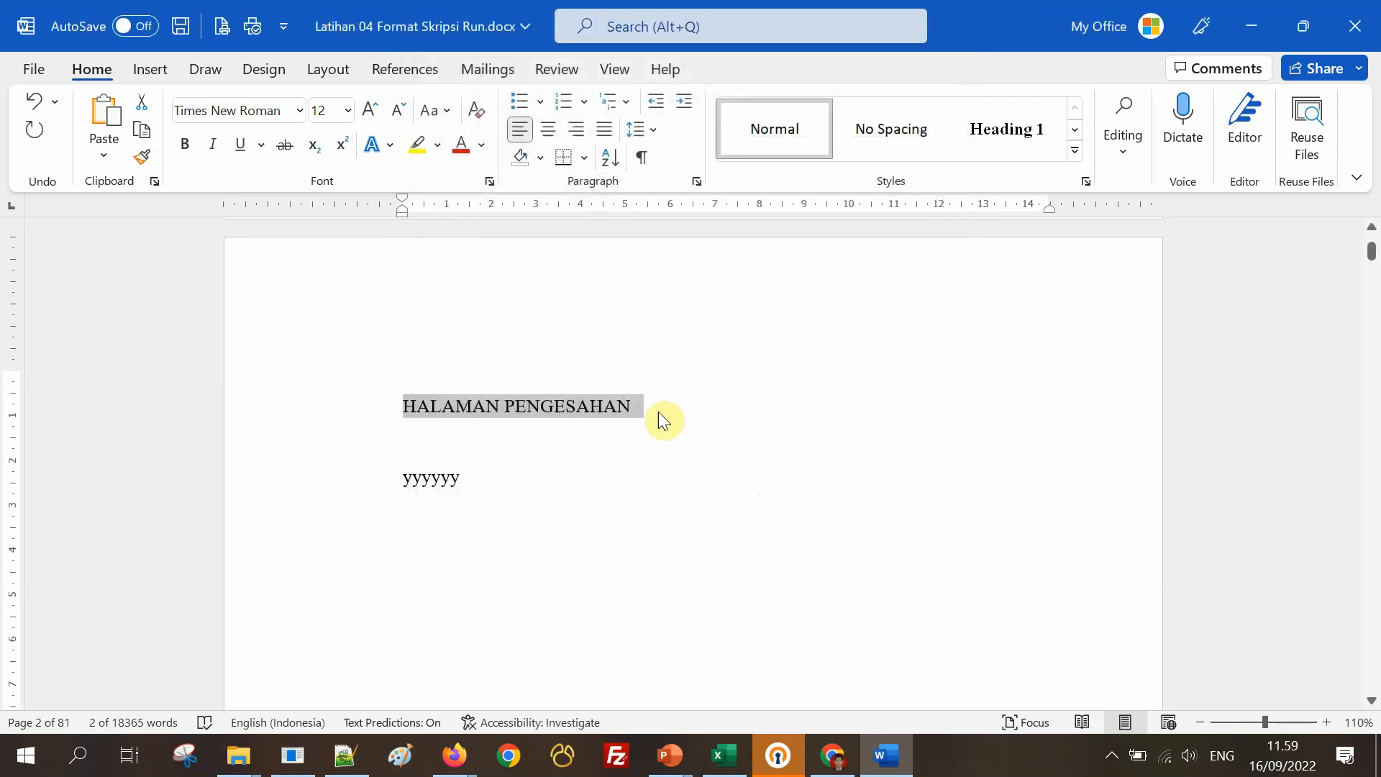
click(658, 412)
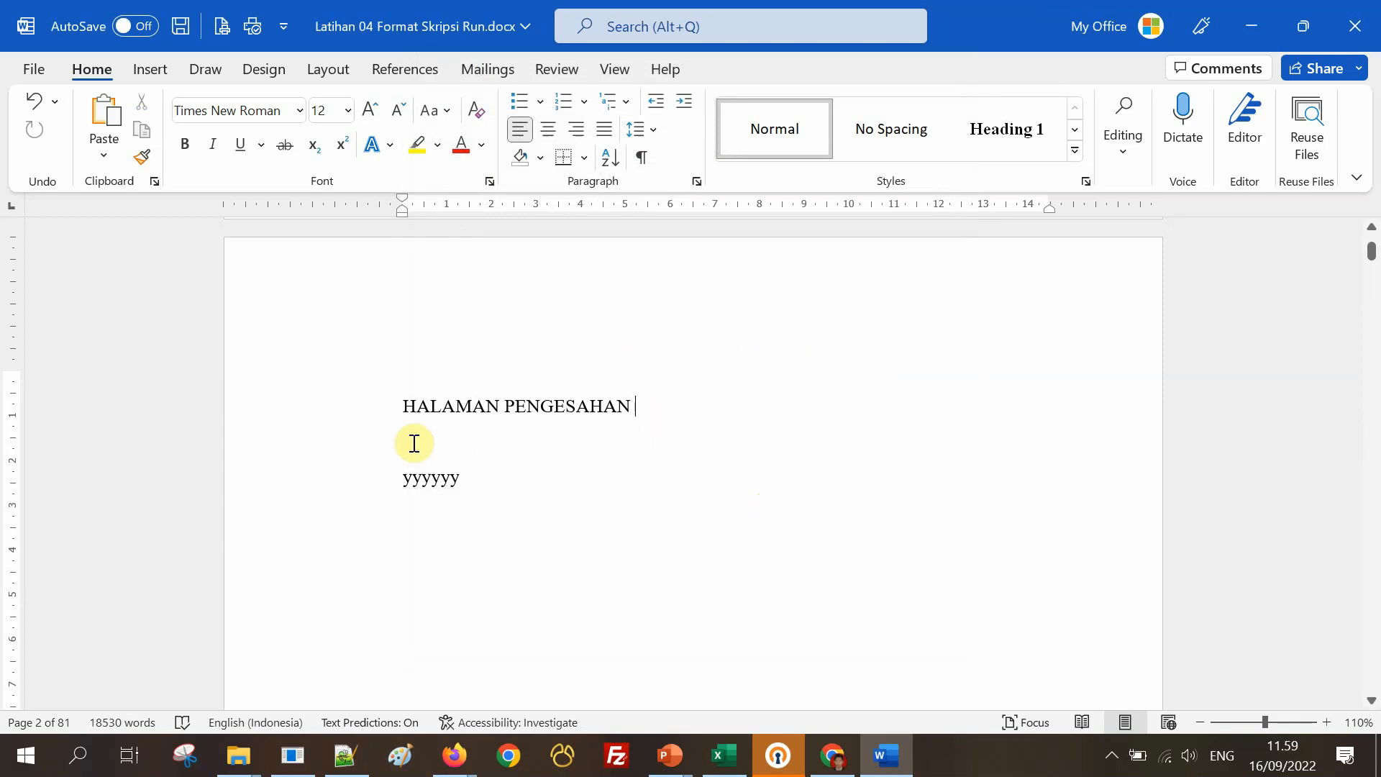
Review the title page, then apply the Heading 1 style to the HALAMAN PENGESAHAN title.
scroll(666, 414, up, 10)
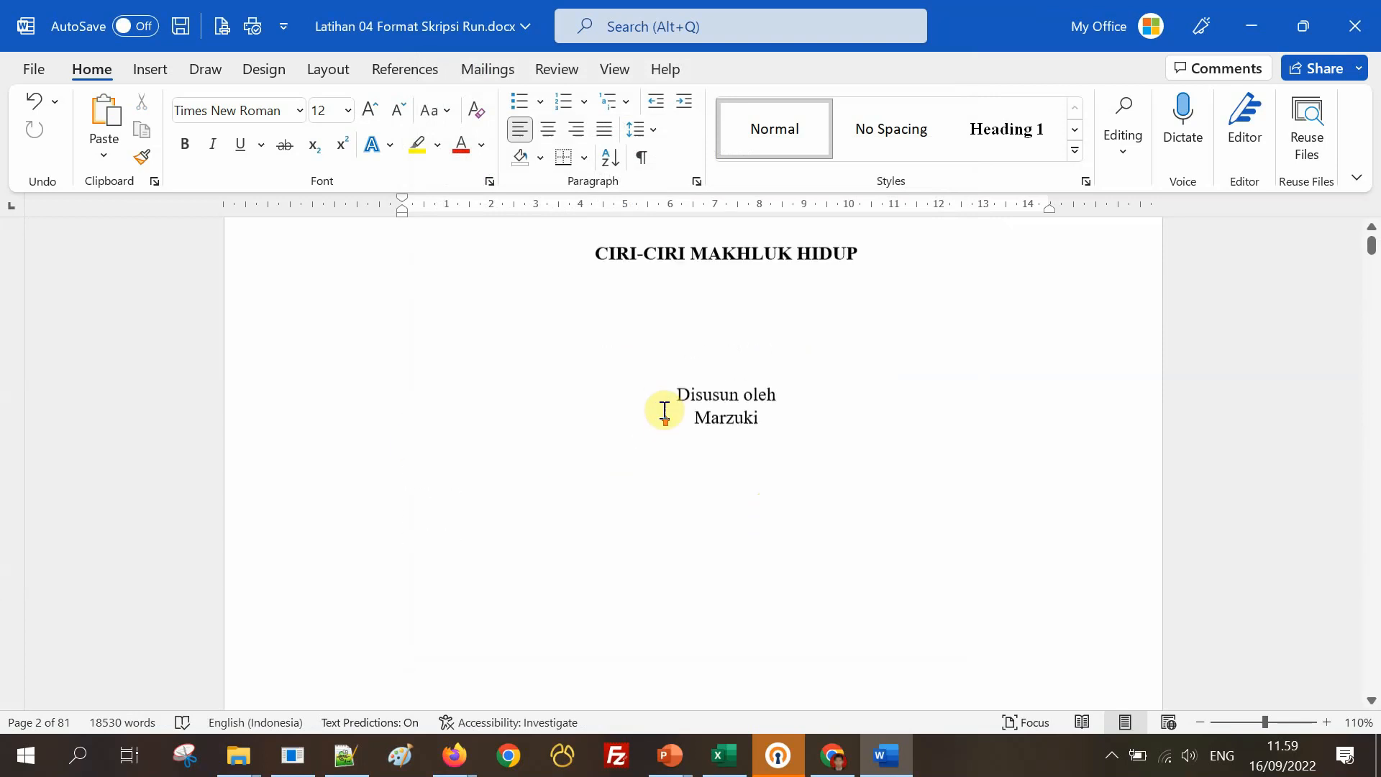
drag(859, 385, 639, 383)
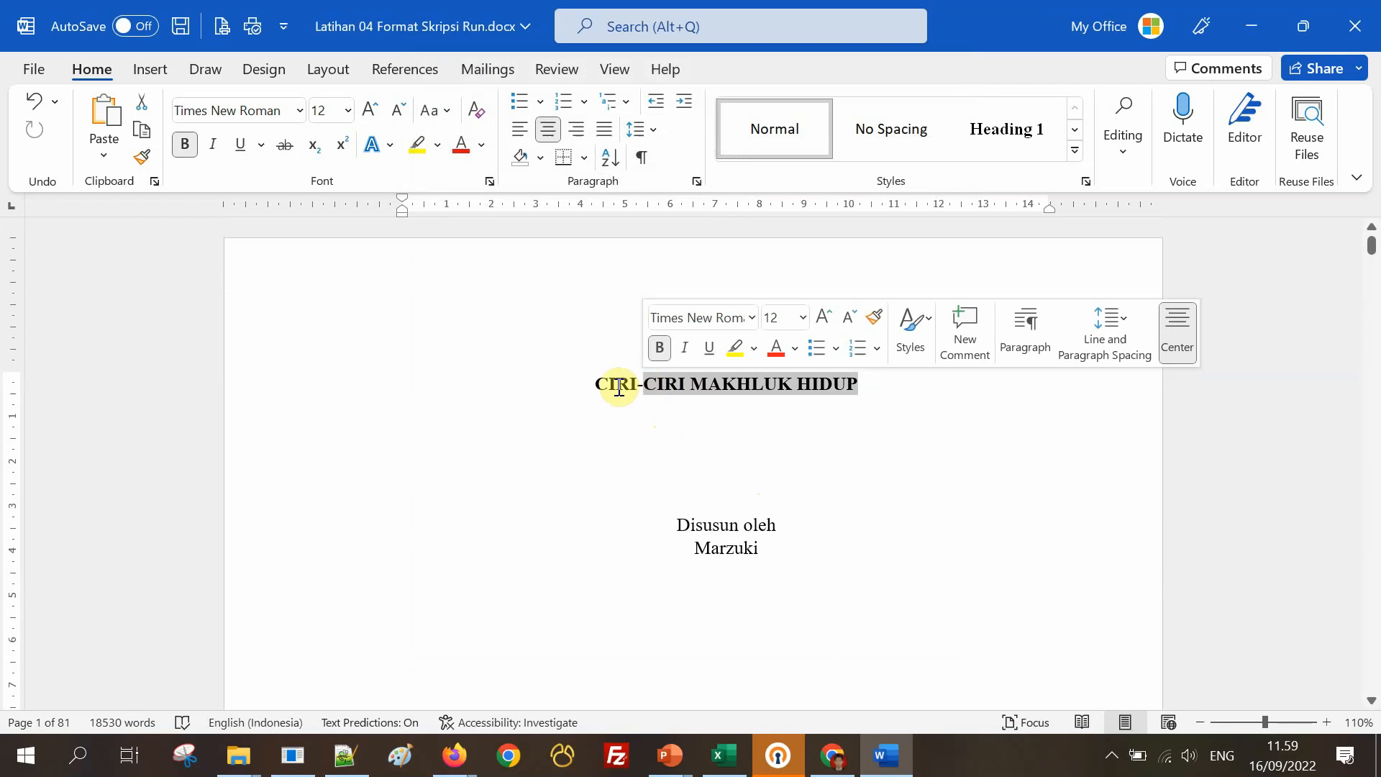
scroll(742, 462, down, 10)
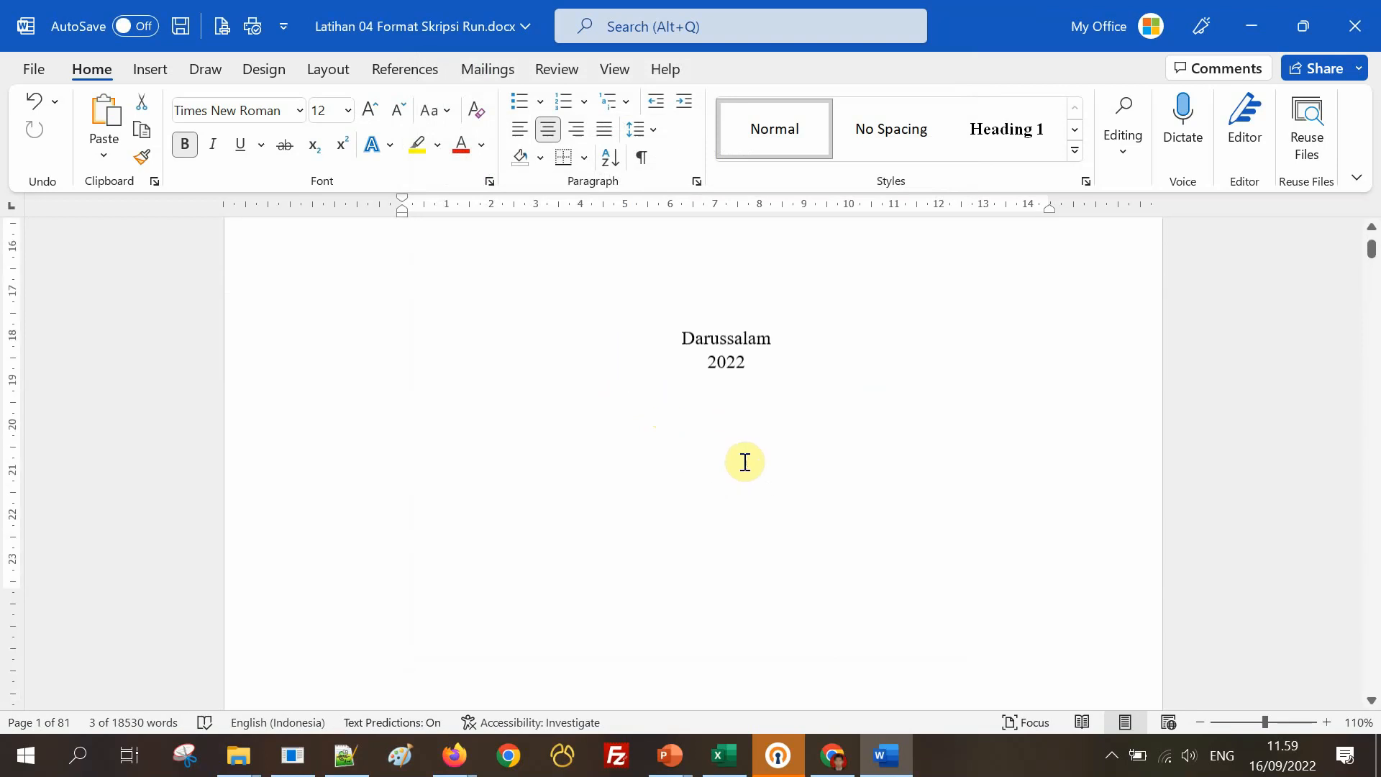
scroll(611, 388, up, 3)
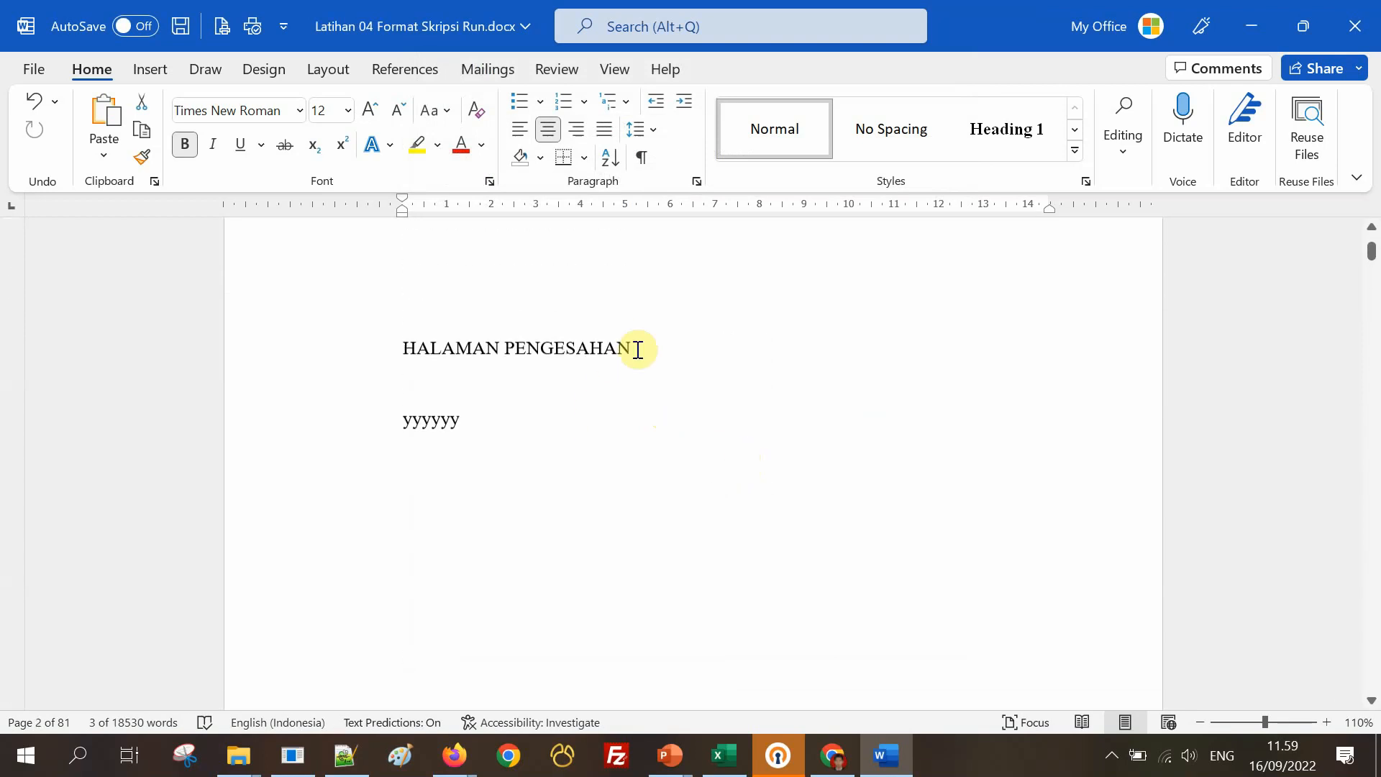
drag(638, 350, 422, 348)
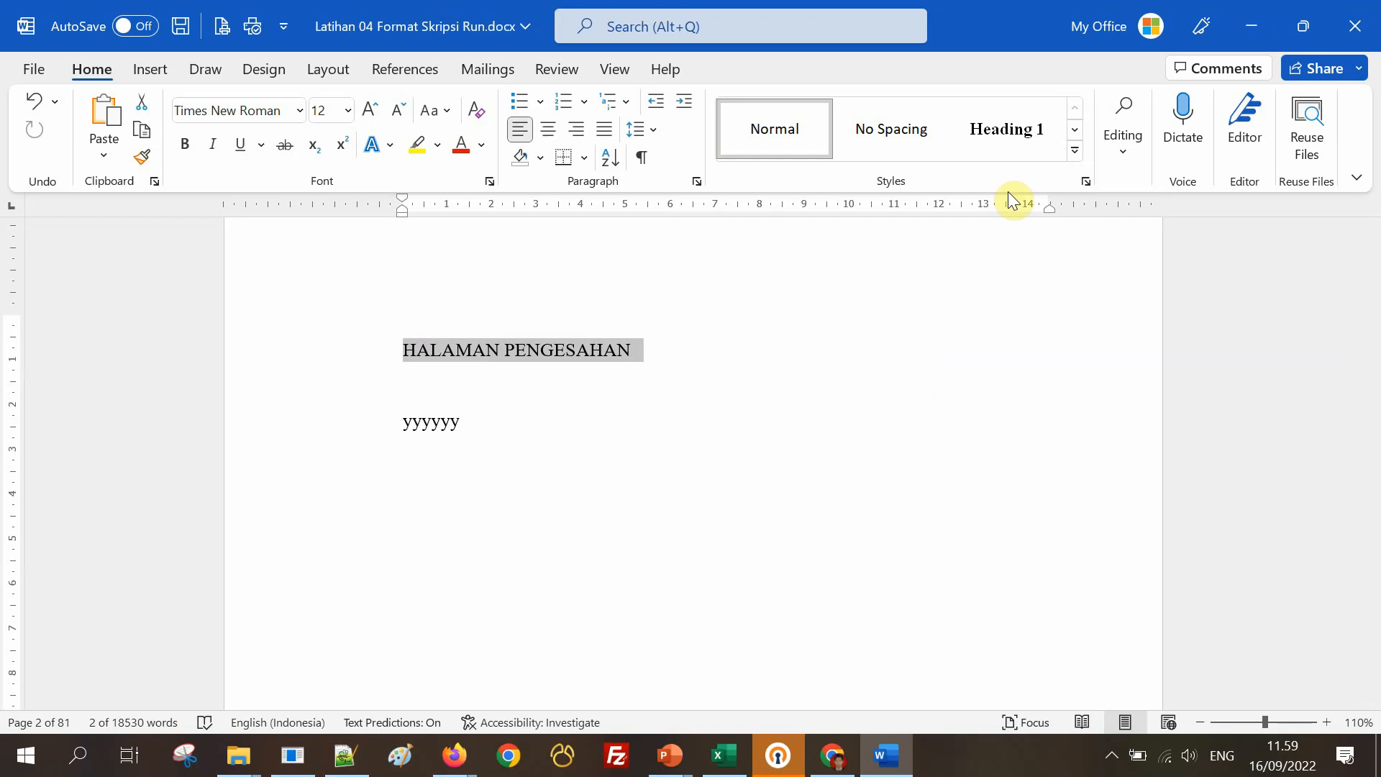
click(1008, 133)
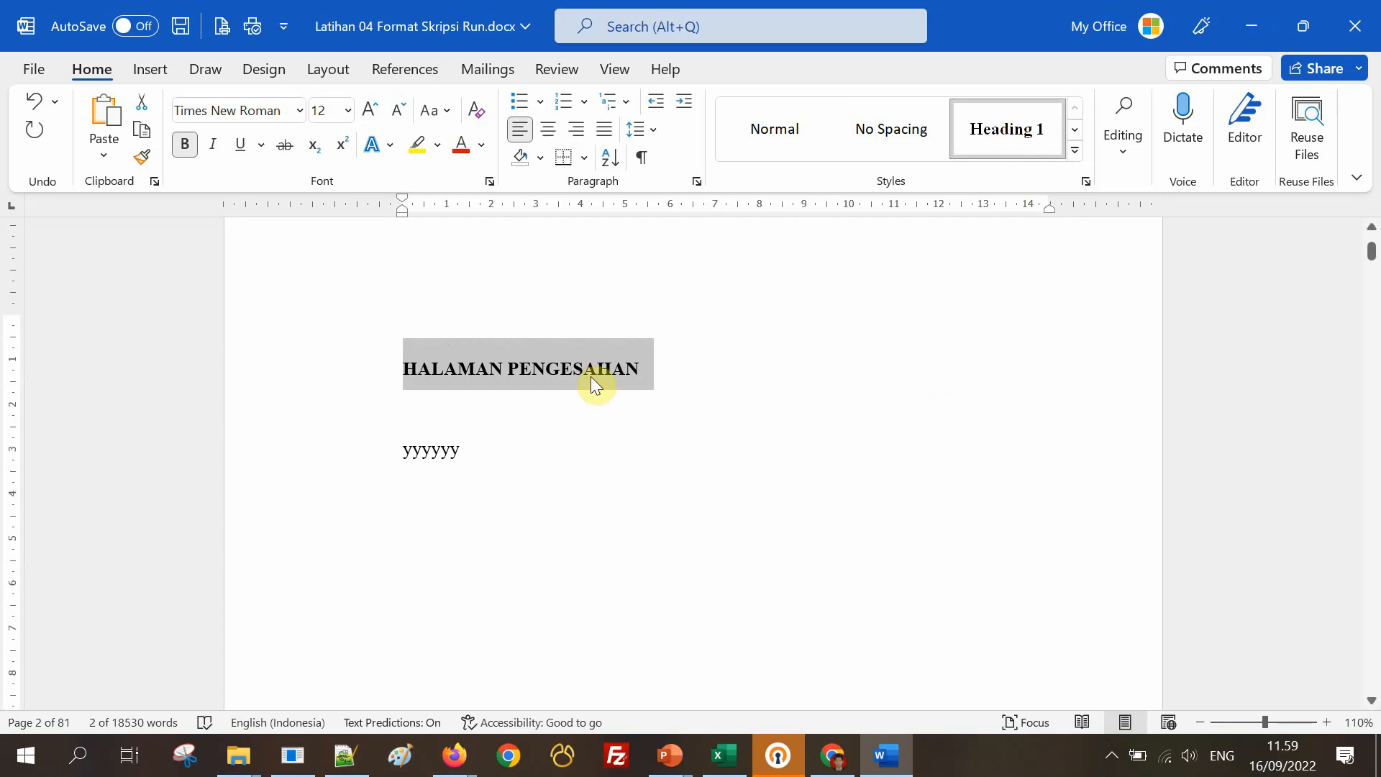
Modify the Heading 1 style to use centered alignment and review its settings once more.
right_click(1003, 129)
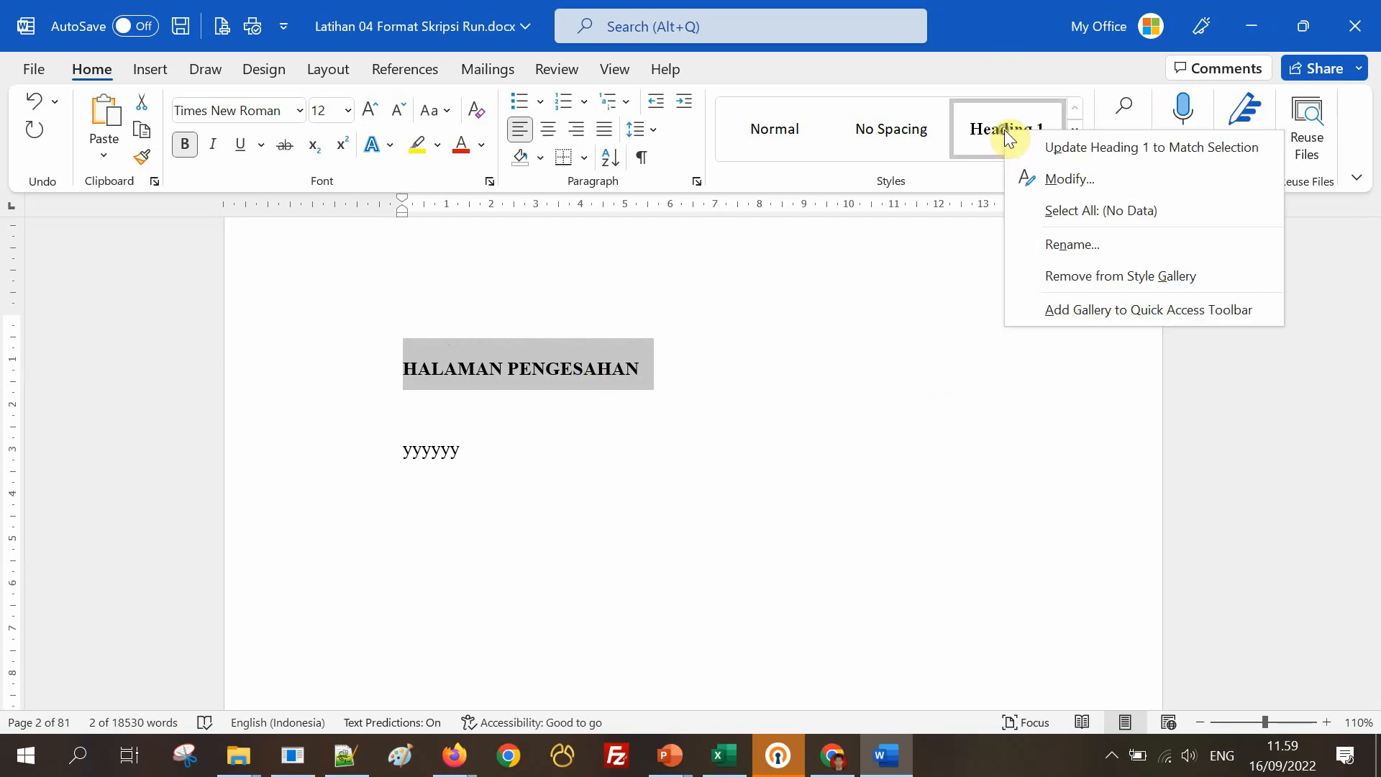
click(1037, 174)
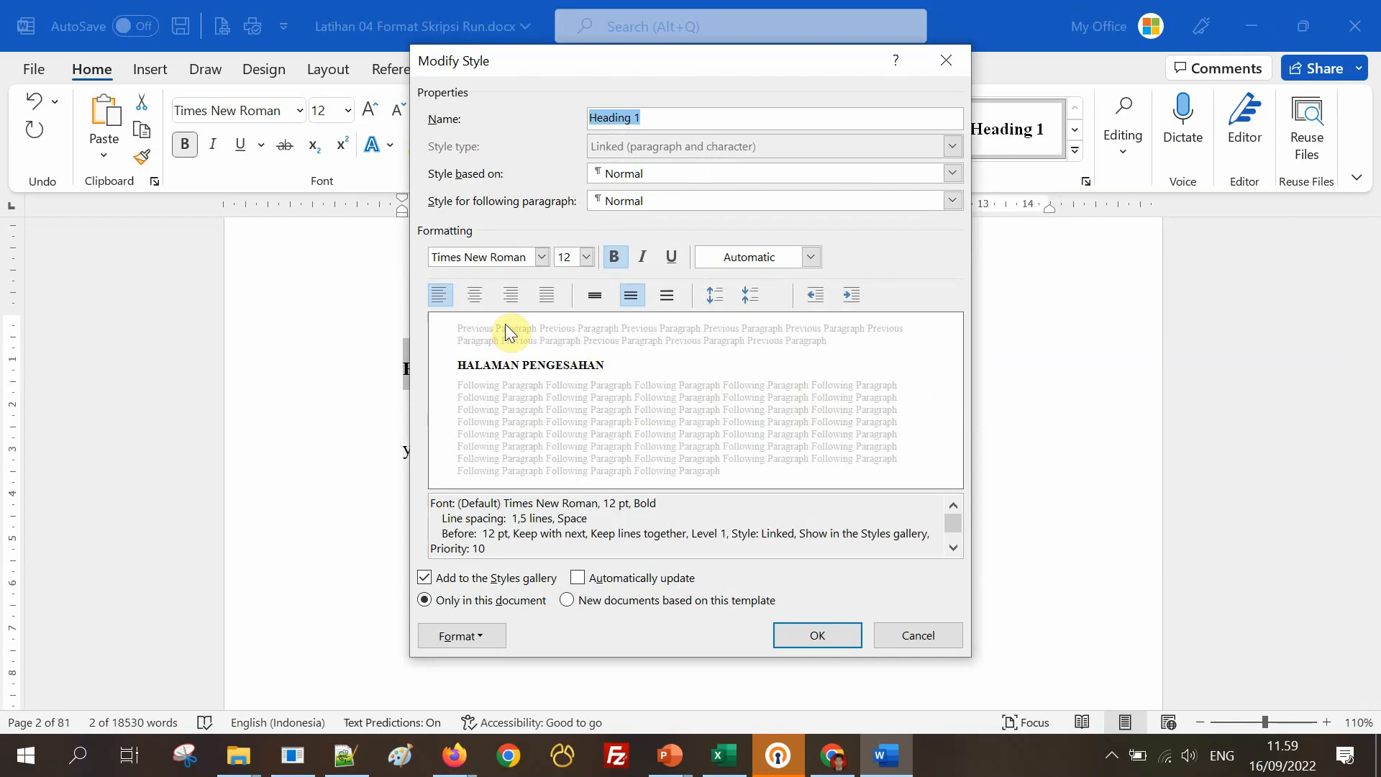
click(476, 295)
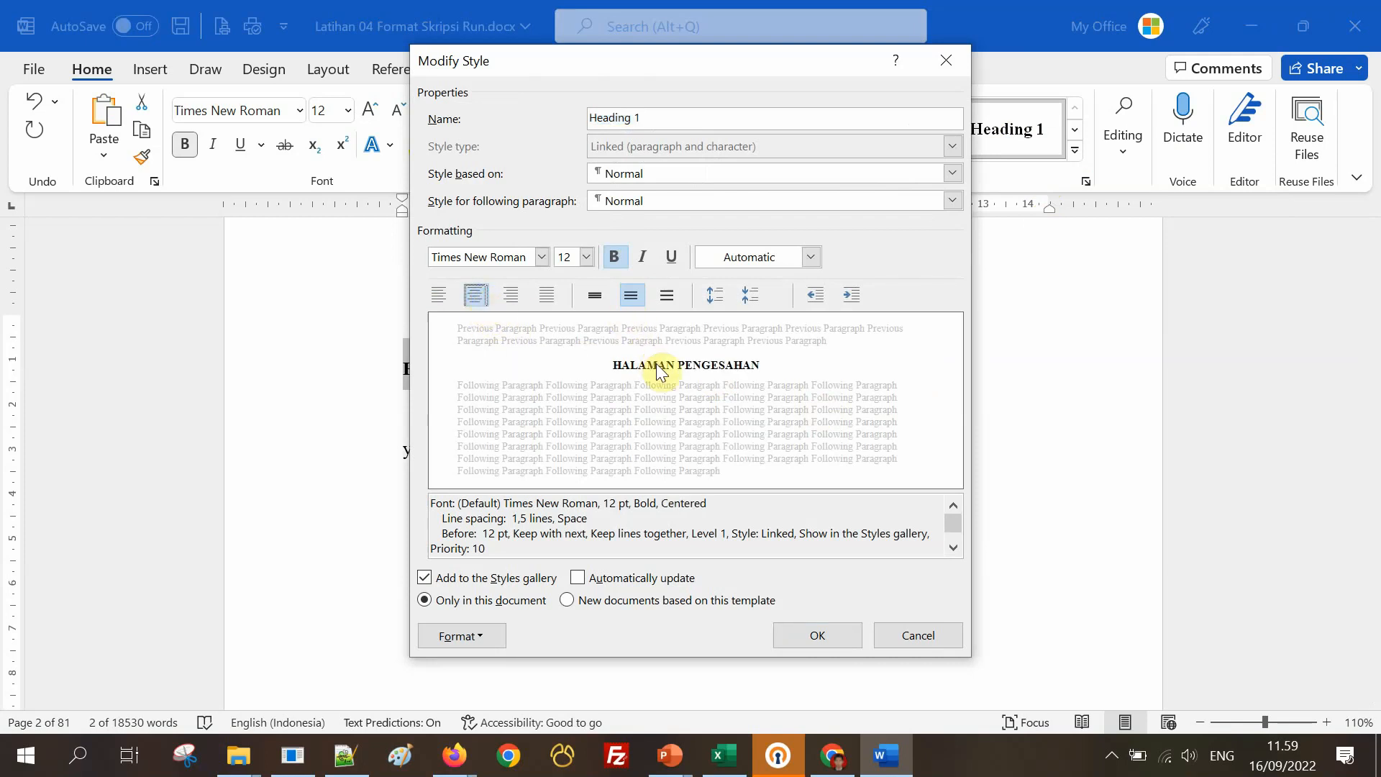
click(820, 636)
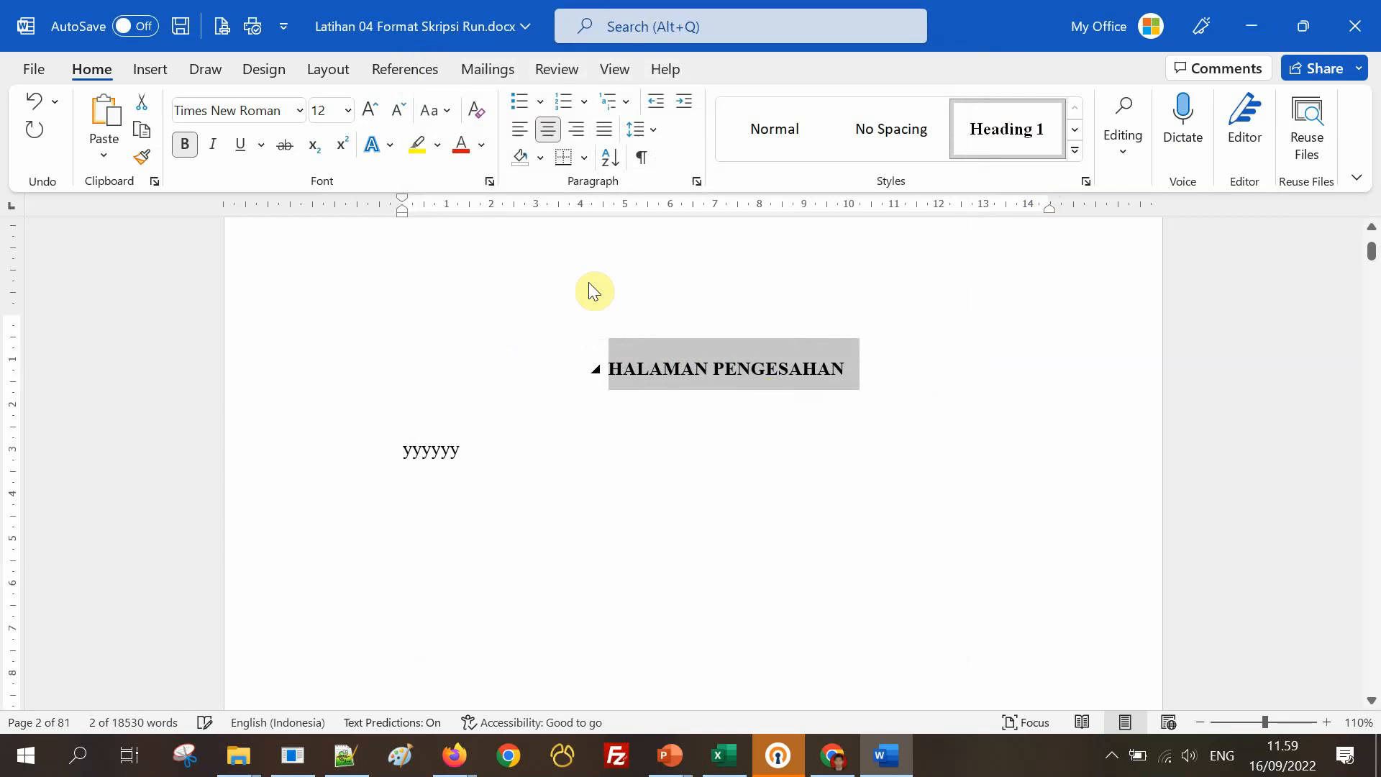
right_click(1002, 128)
click(1041, 173)
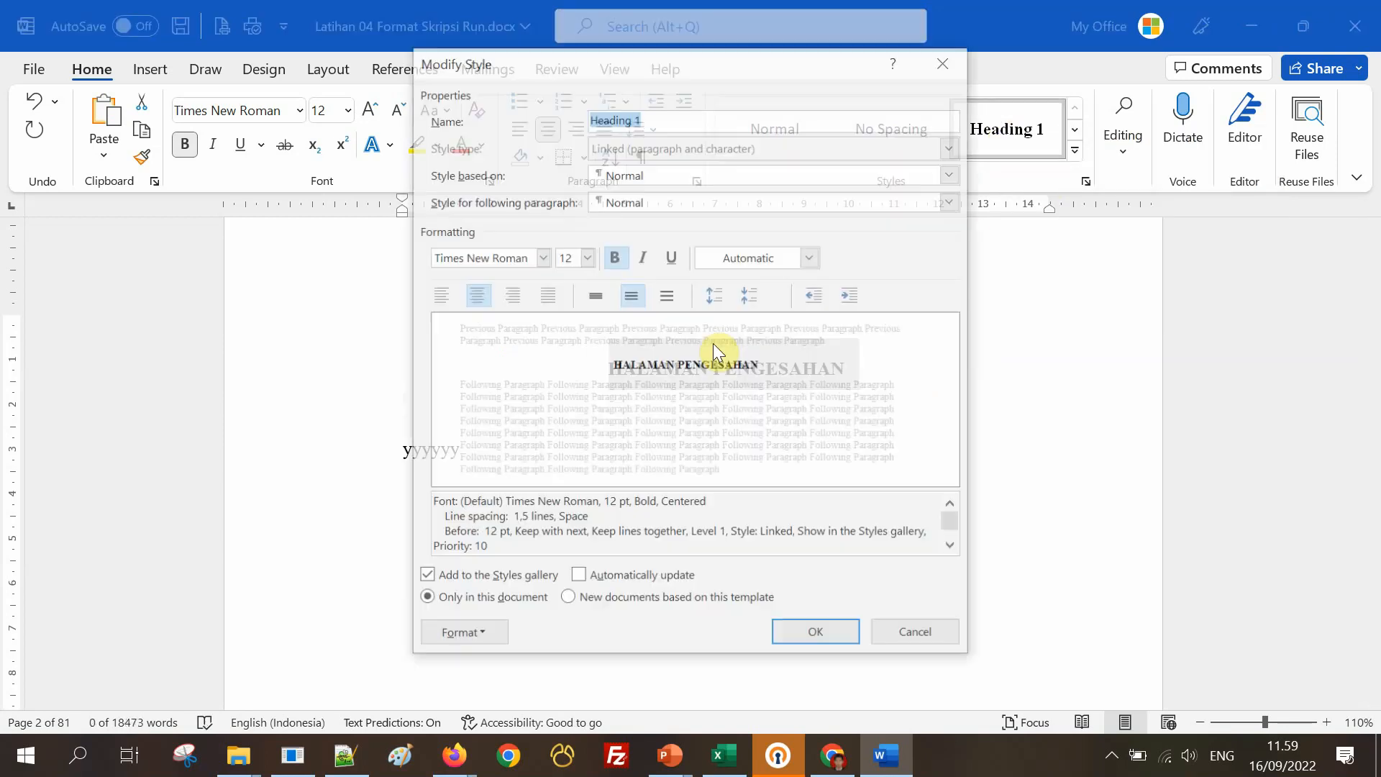
click(818, 635)
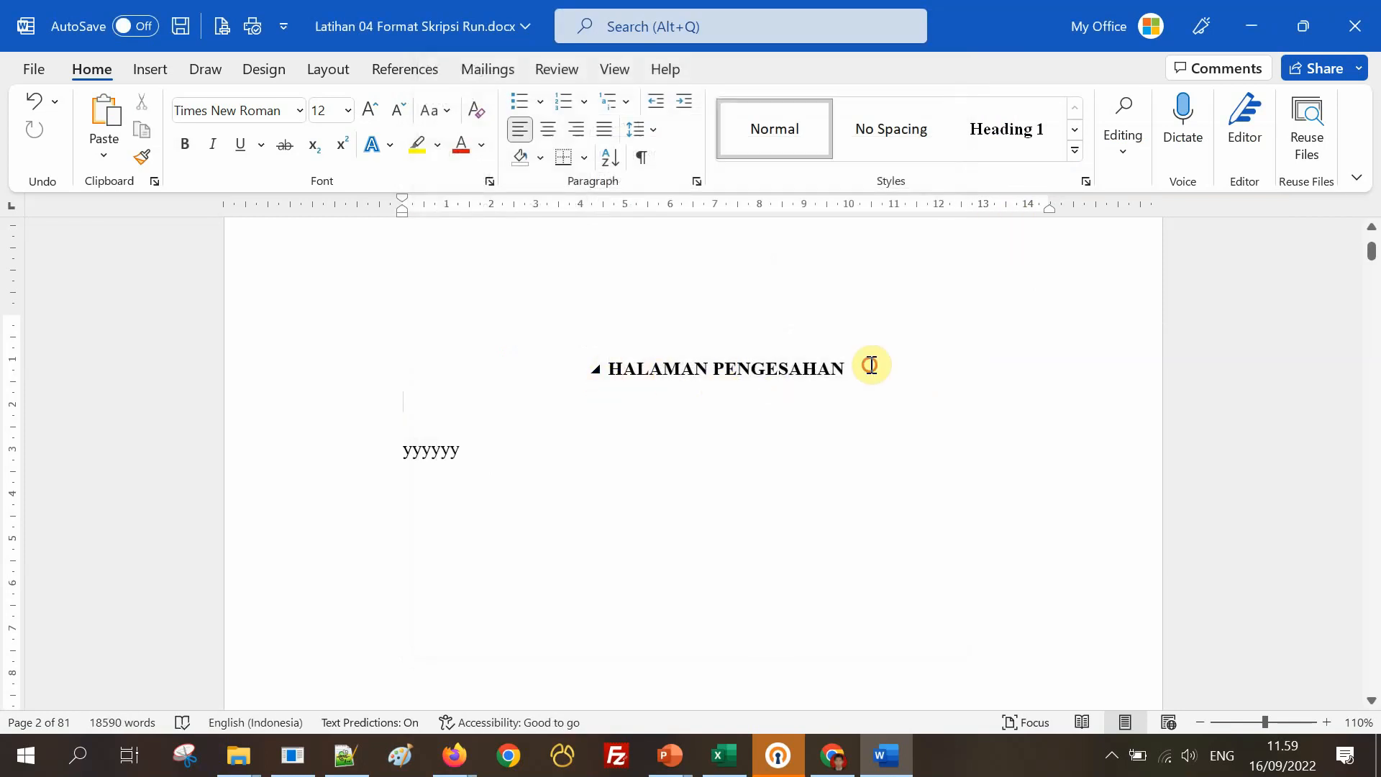
Reapply the Heading 1 style to the HALAMAN PENGESAHAN title and check its formatting and collapse marker.
drag(873, 364, 608, 369)
click(1008, 129)
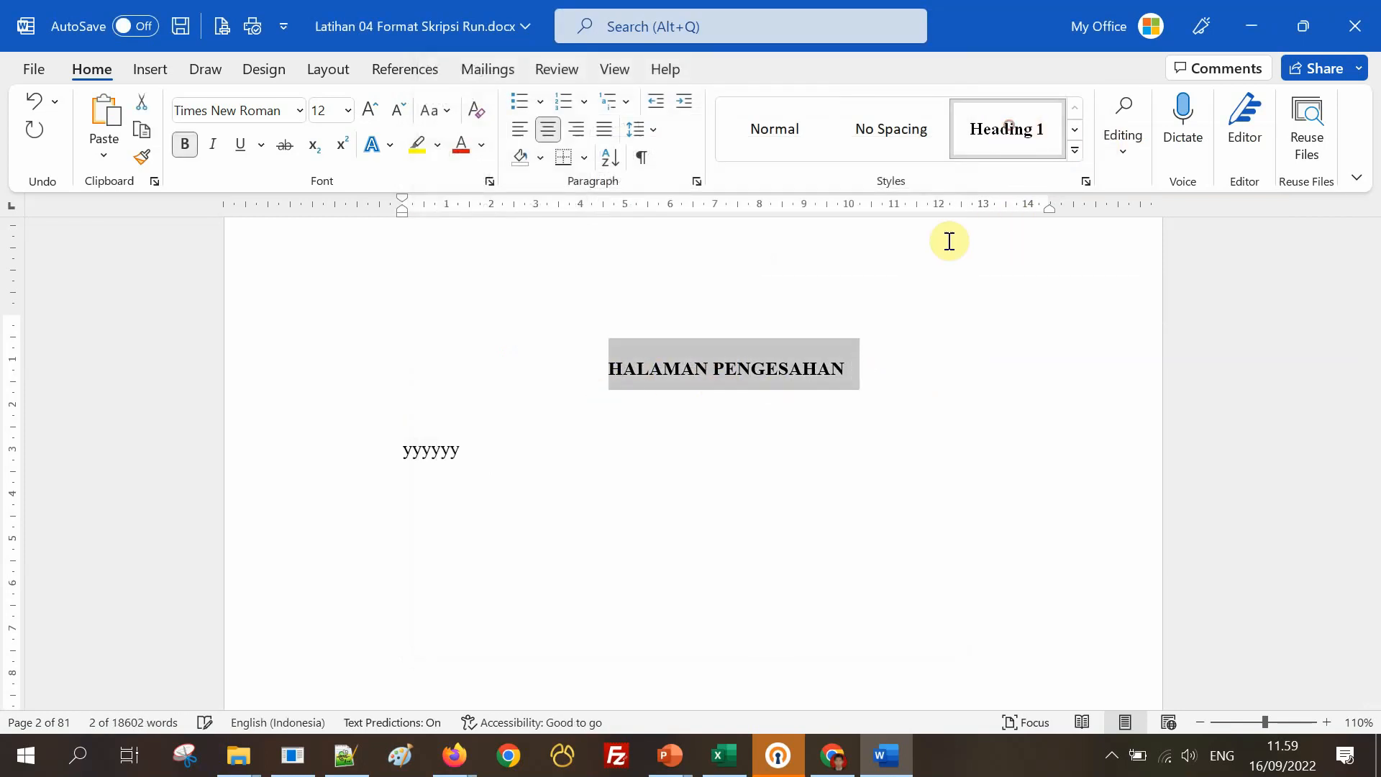
click(832, 366)
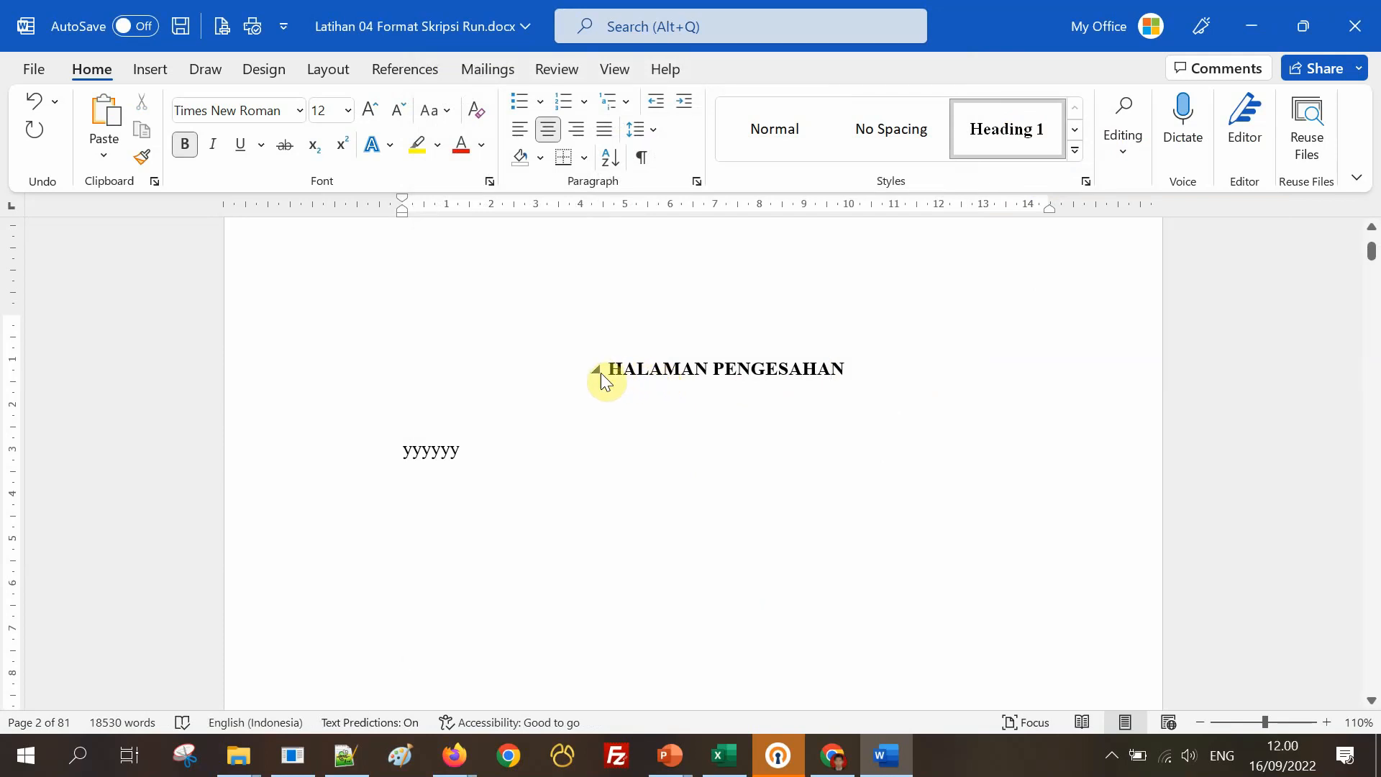
click(681, 369)
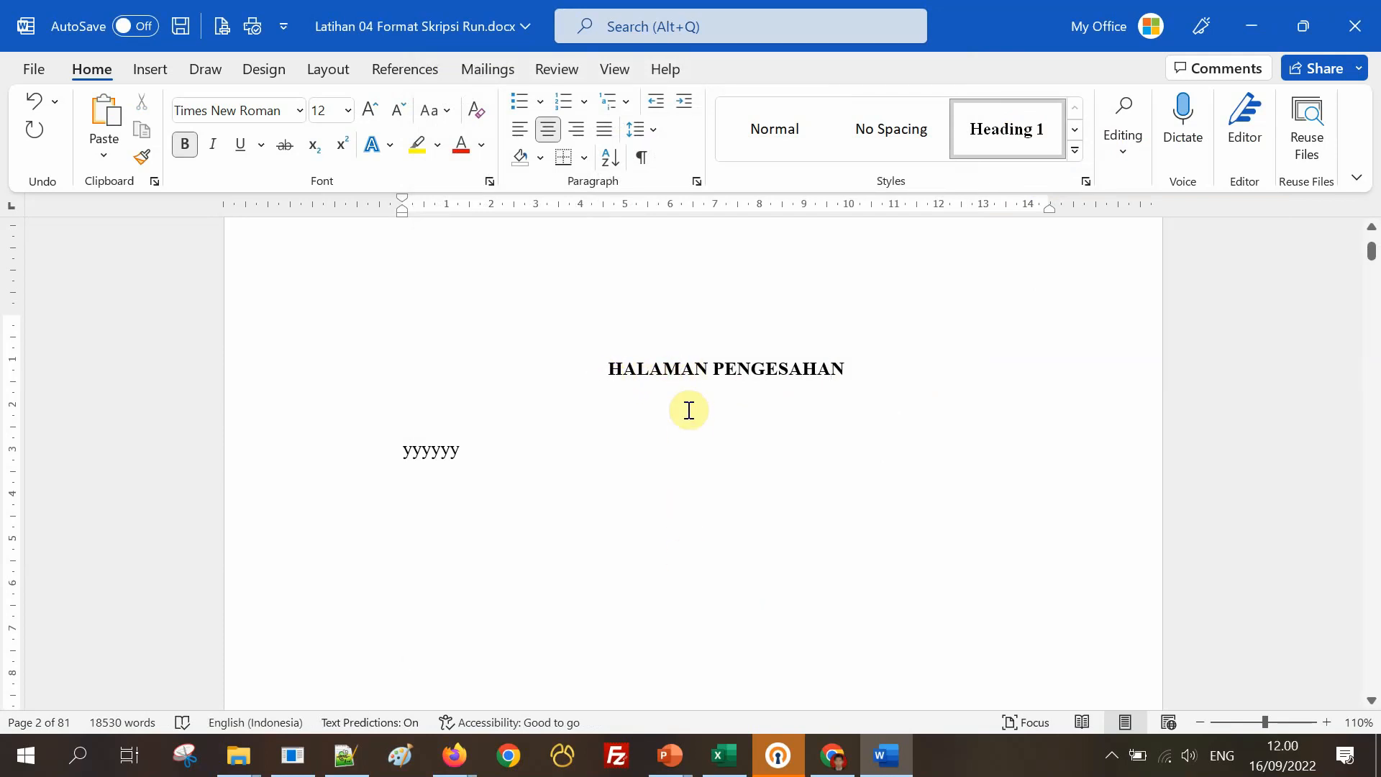
drag(891, 365, 619, 366)
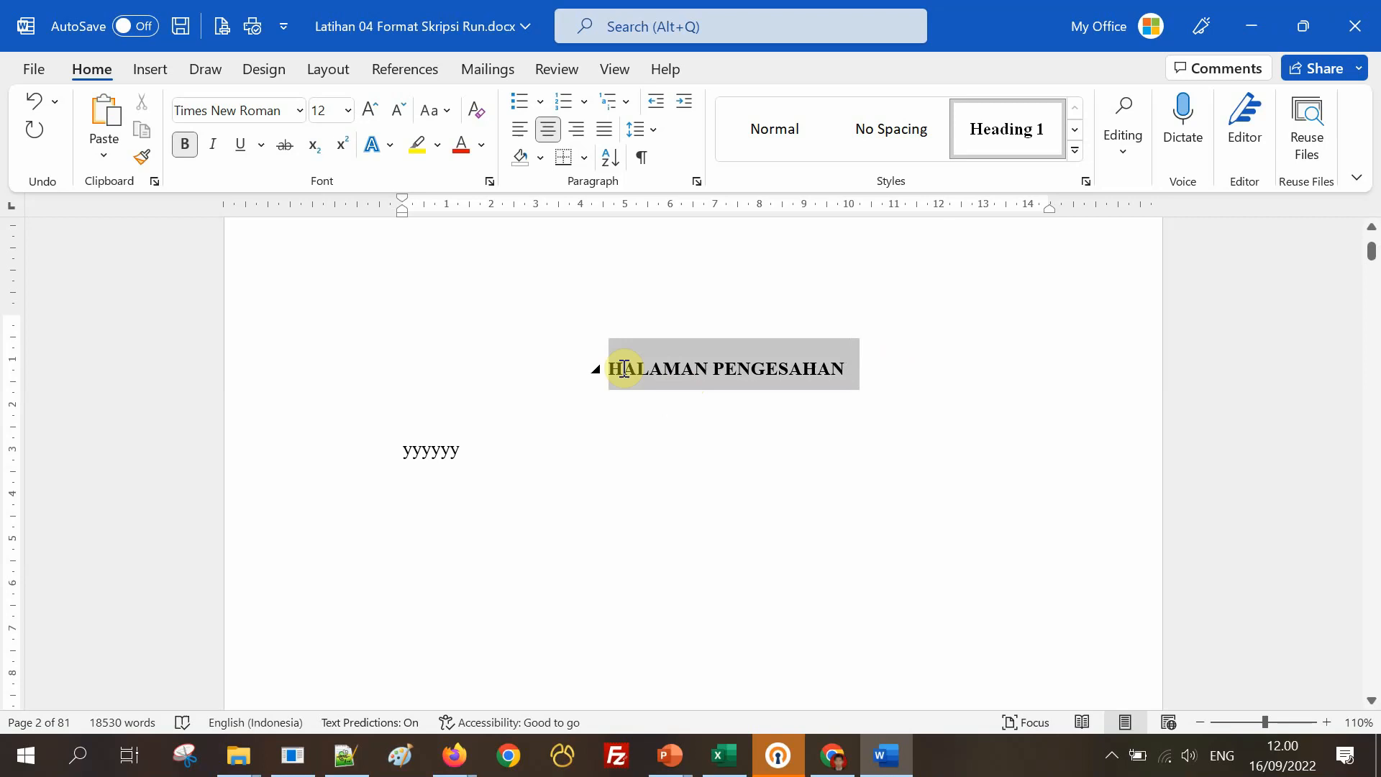
click(704, 480)
Apply the Heading 1 style to the HALAMAN PERSETUJUAN title.
scroll(675, 618, down, 3)
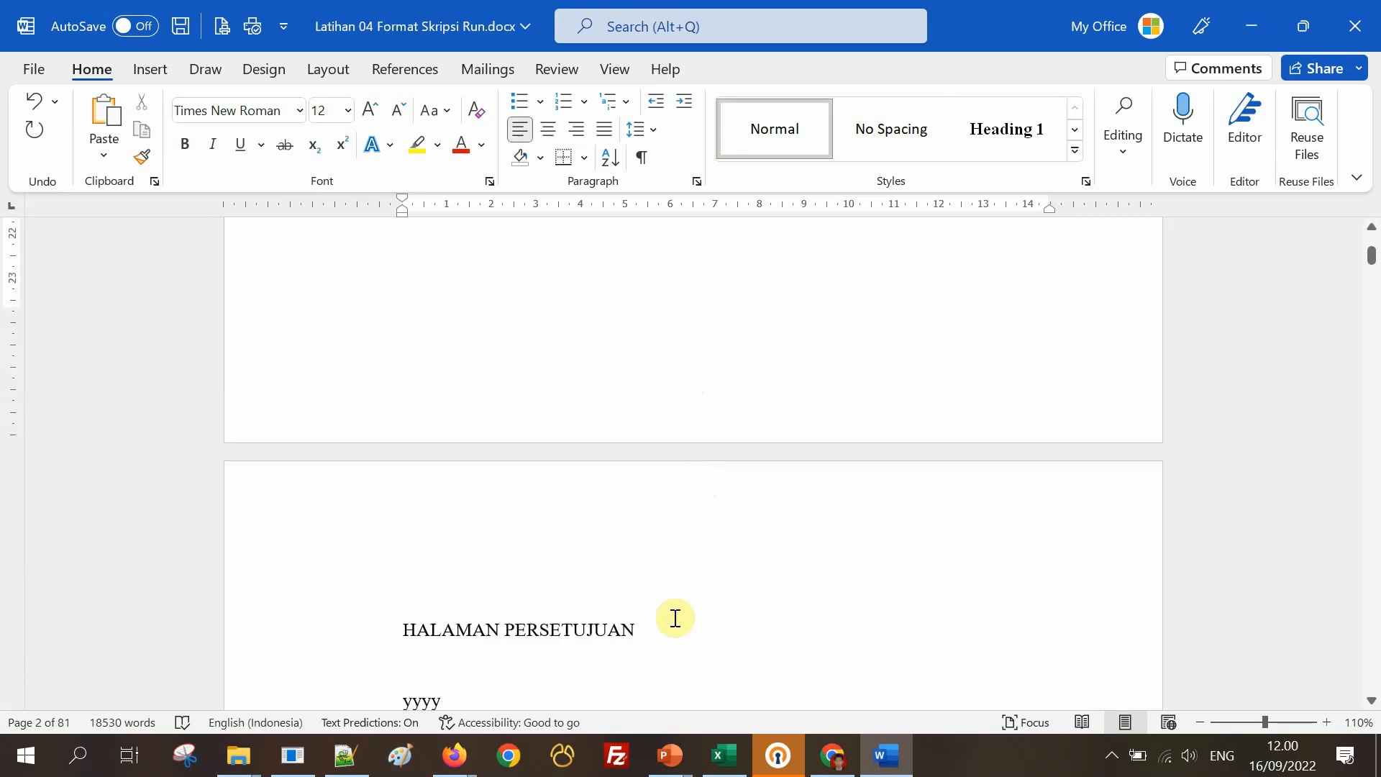
triple_click(495, 630)
click(1011, 129)
click(909, 534)
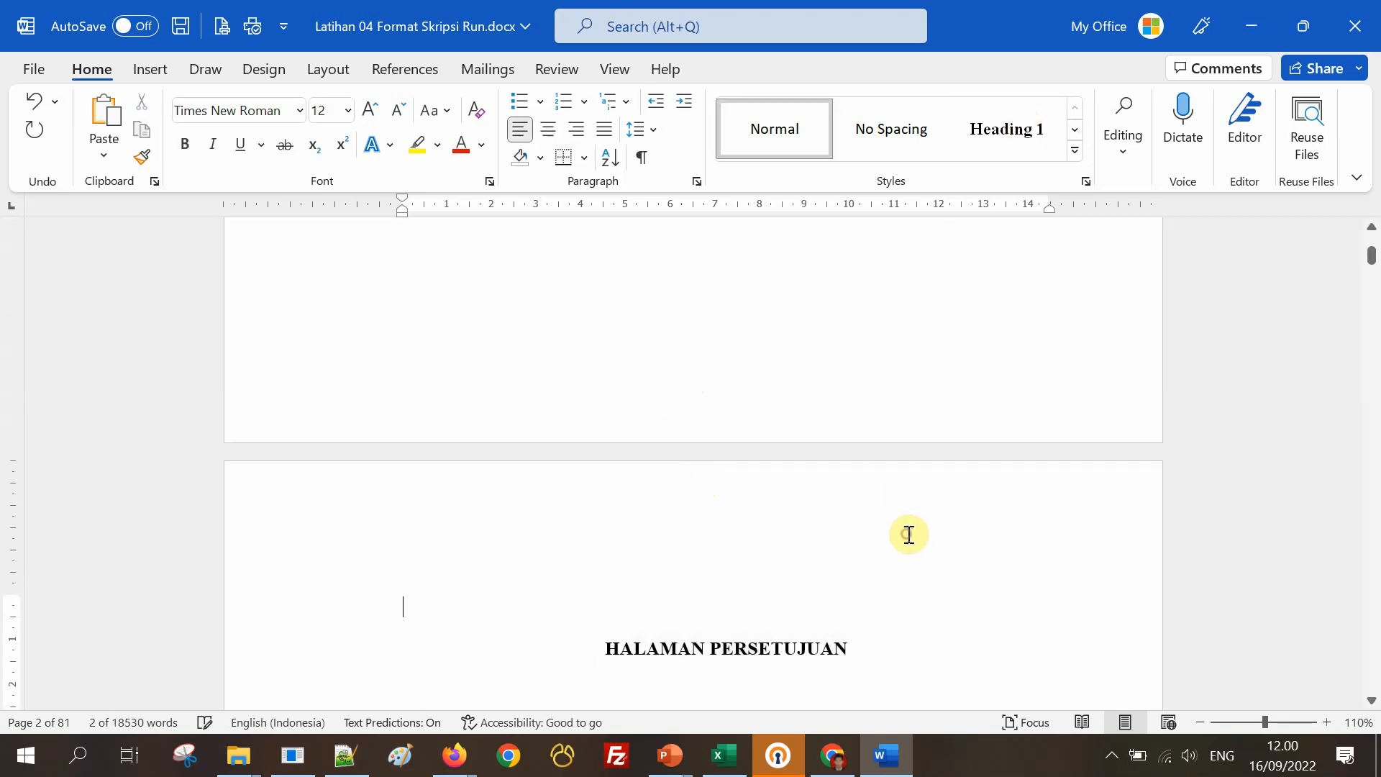
Apply the Heading 1 style to the ABSTRAK title.
scroll(908, 534, down, 12)
scroll(818, 489, down, 10)
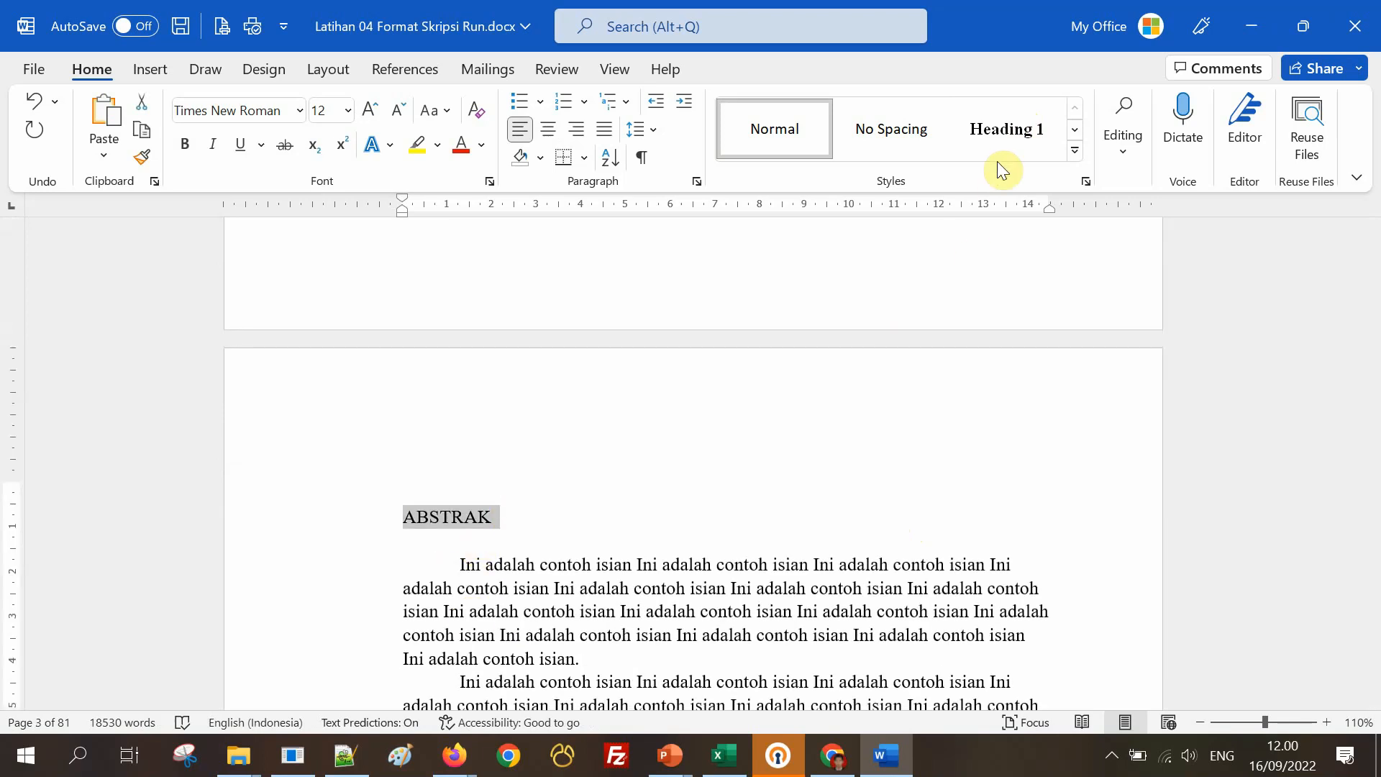
click(1000, 132)
Apply the Heading 1 style to the KATA PENGANTAR title.
scroll(830, 503, down, 20)
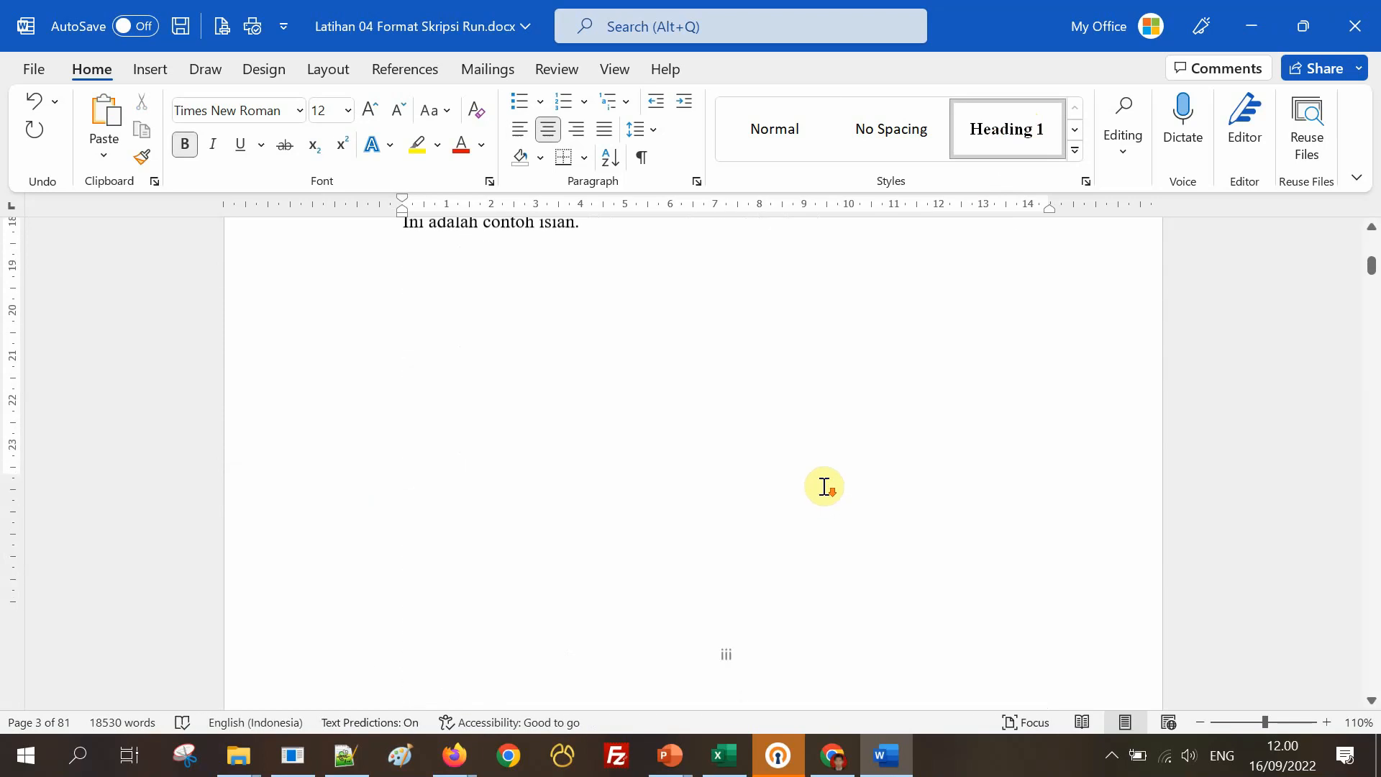
drag(610, 453, 385, 456)
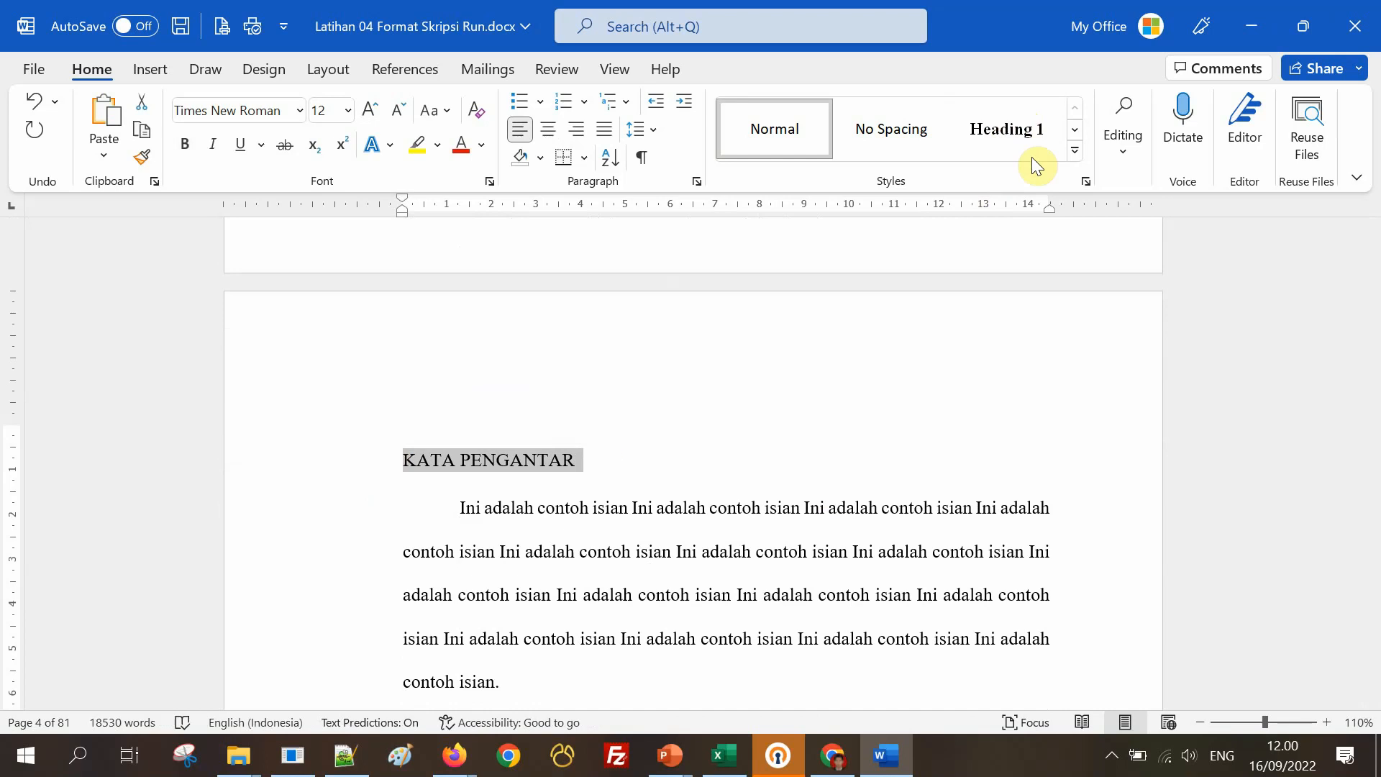
click(1007, 132)
click(836, 503)
Apply the Heading 1 style to the DAFTAR ISI title after the KATA PENGANTAR pages.
scroll(878, 503, down, 6)
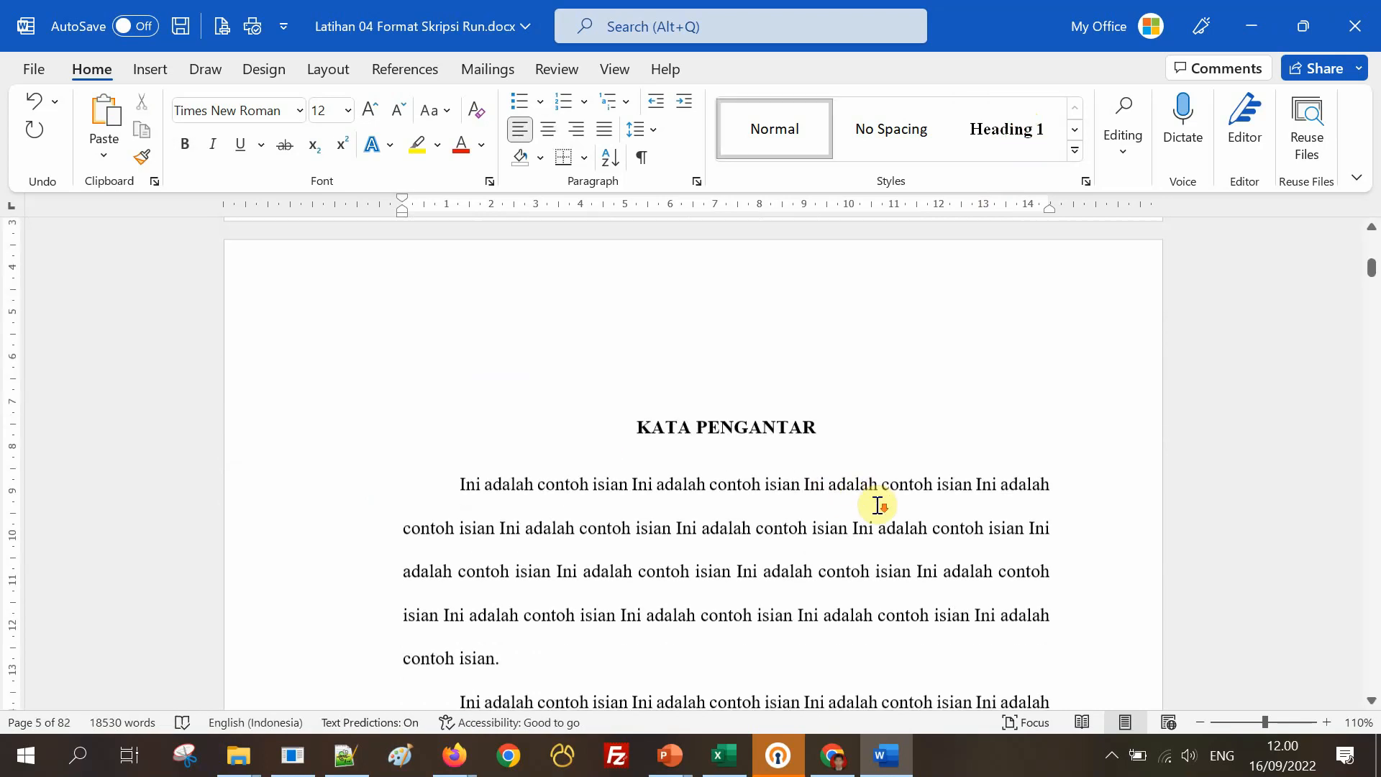
scroll(559, 461, down, 18)
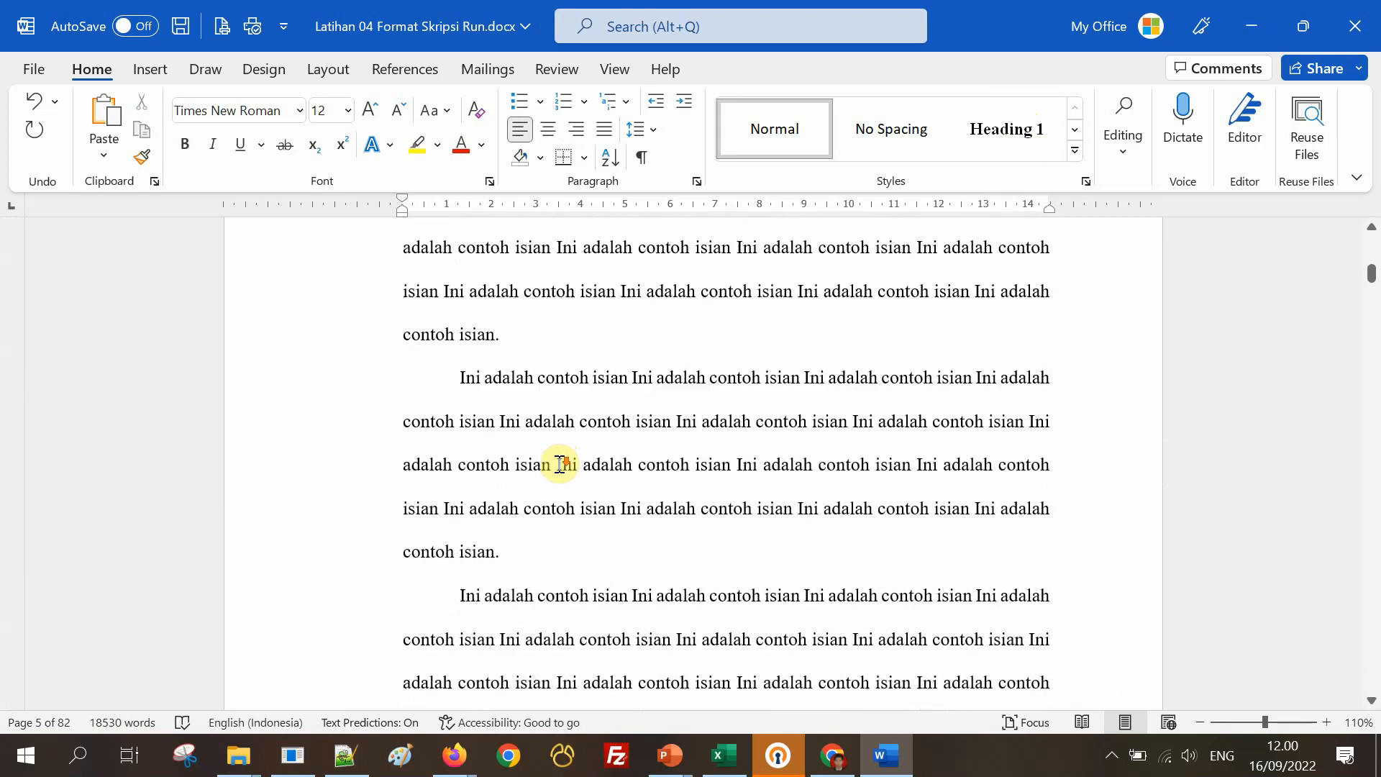
scroll(561, 464, down, 20)
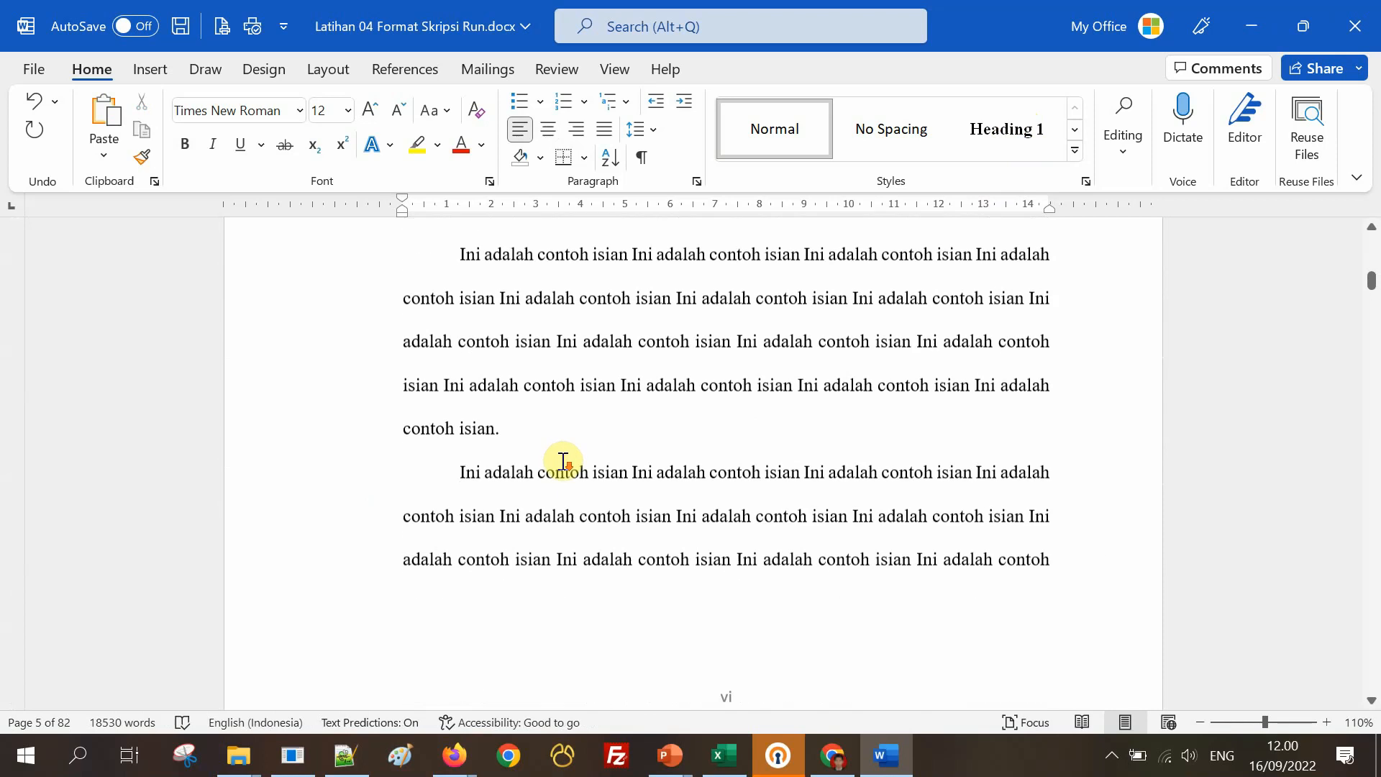
scroll(565, 458, down, 15)
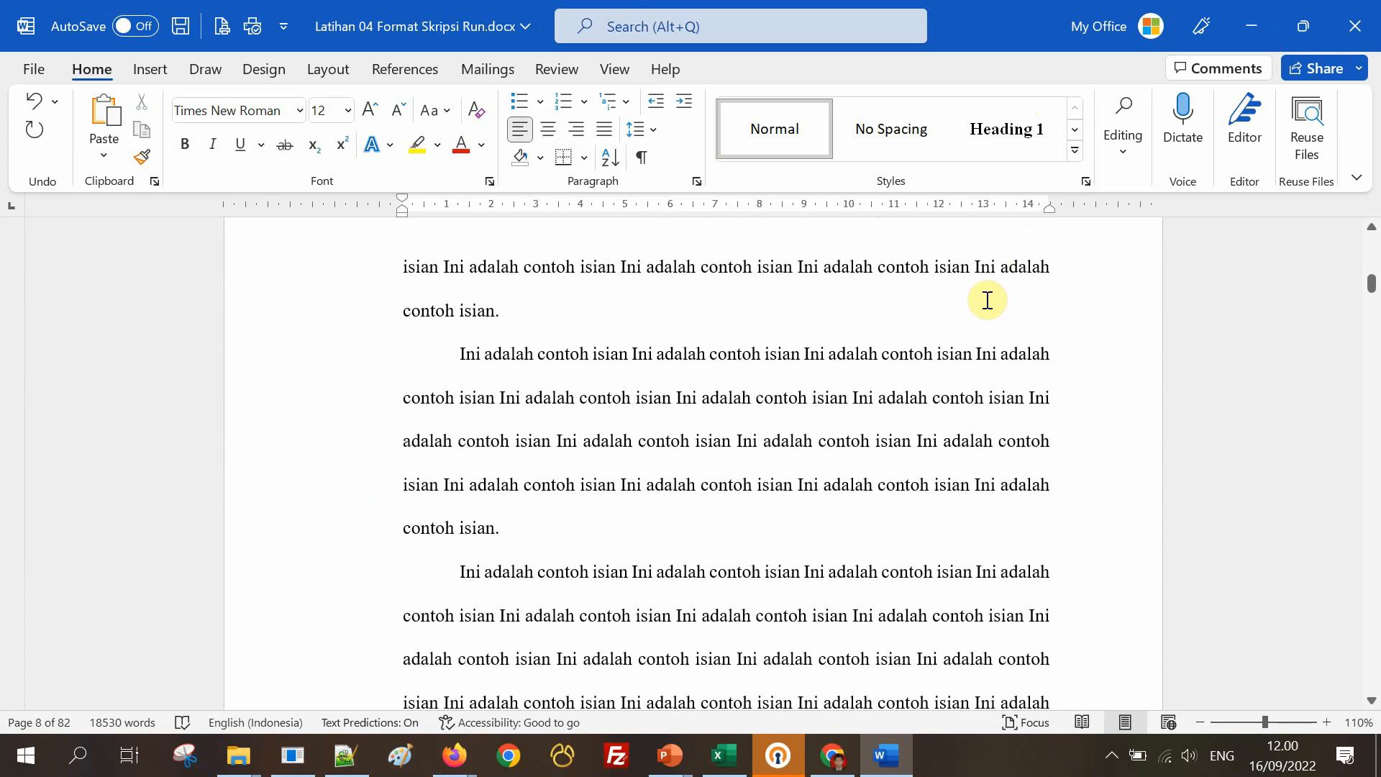
scroll(821, 432, down, 20)
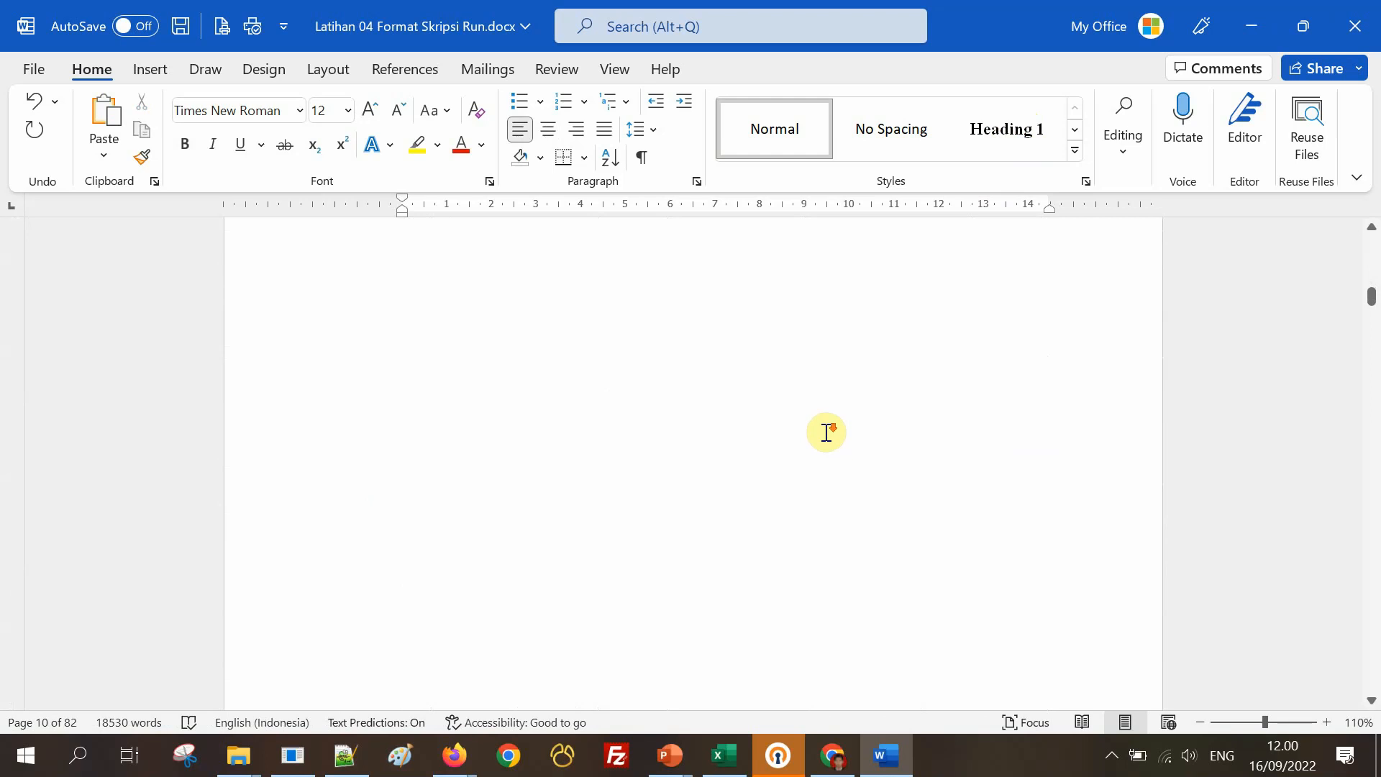
scroll(827, 433, down, 8)
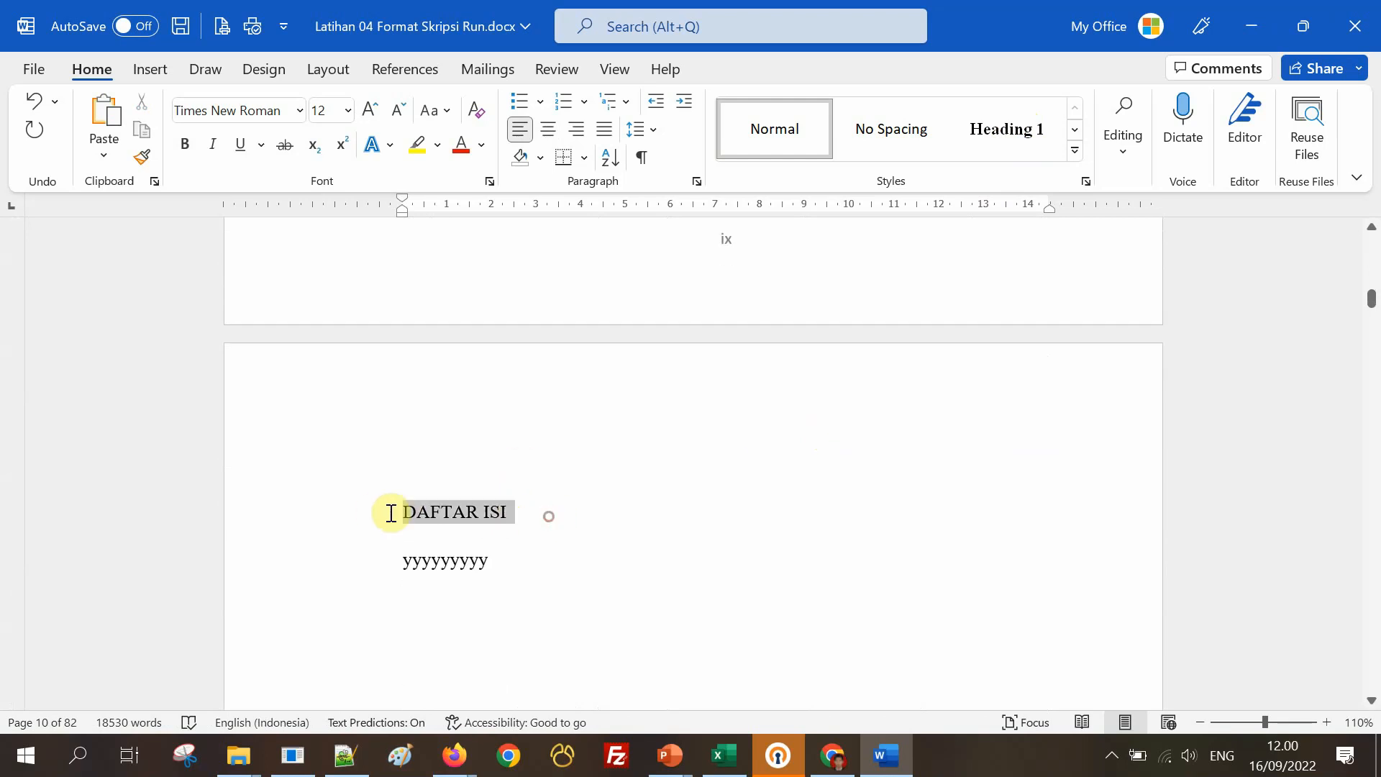
click(1010, 129)
click(817, 481)
Apply the Heading 1 style to the DAFTAR TABEL title.
scroll(824, 482, down, 5)
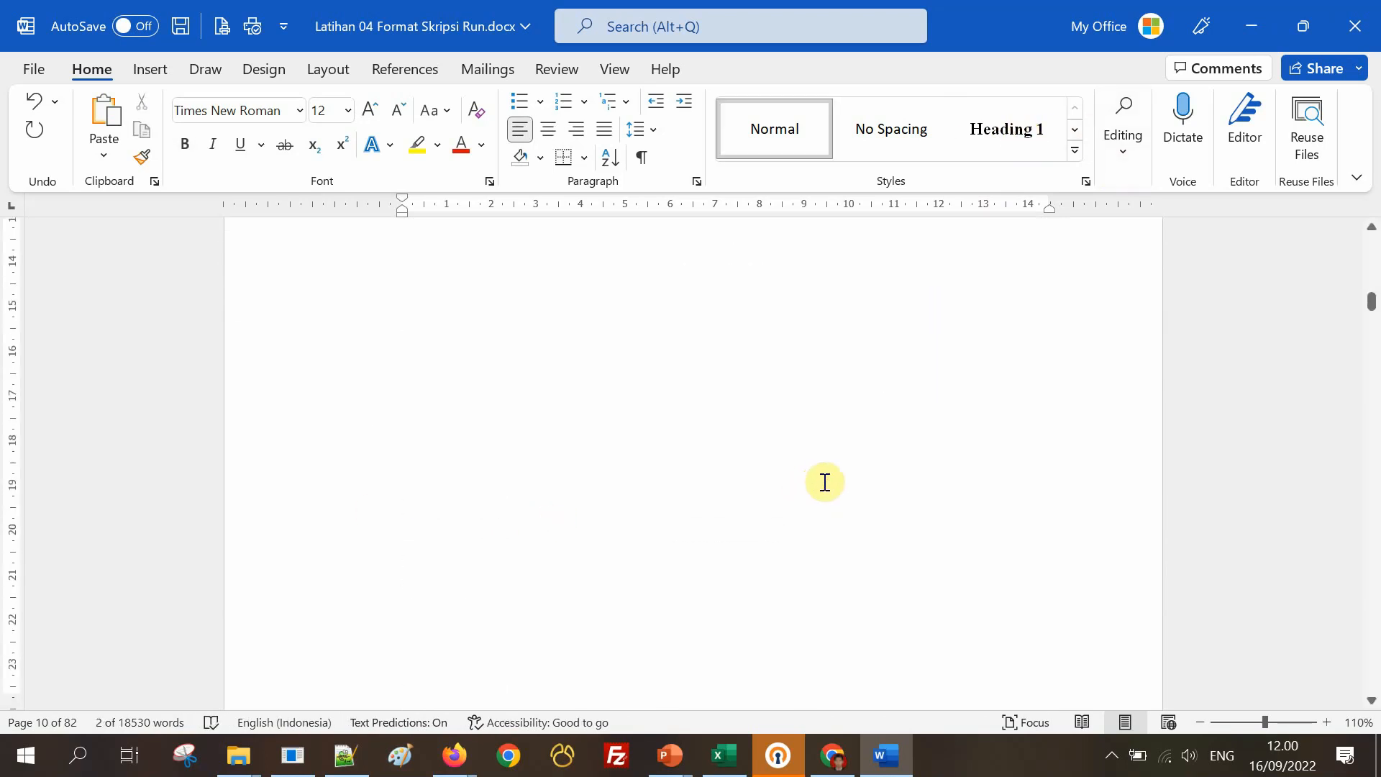
scroll(825, 482, down, 8)
scroll(539, 309, up, 2)
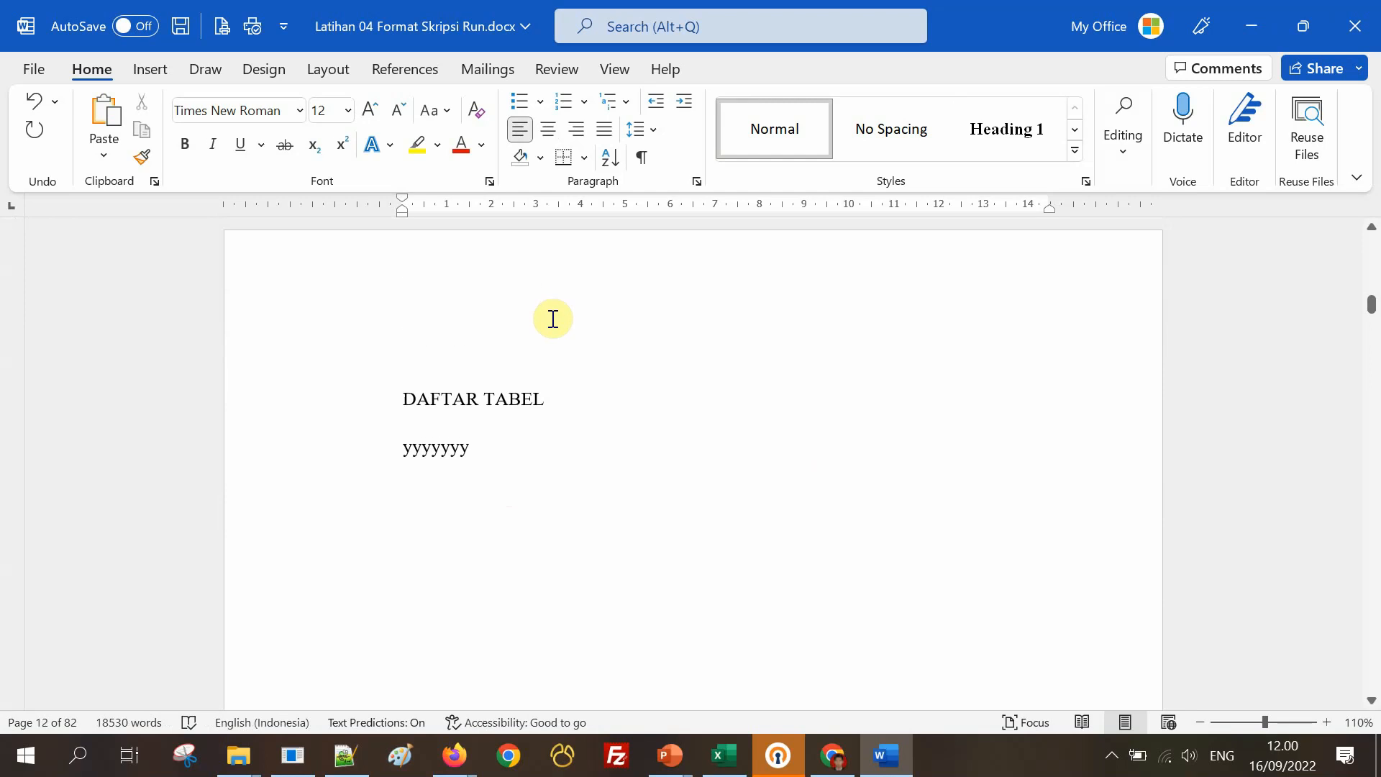
drag(545, 396, 403, 397)
click(1011, 129)
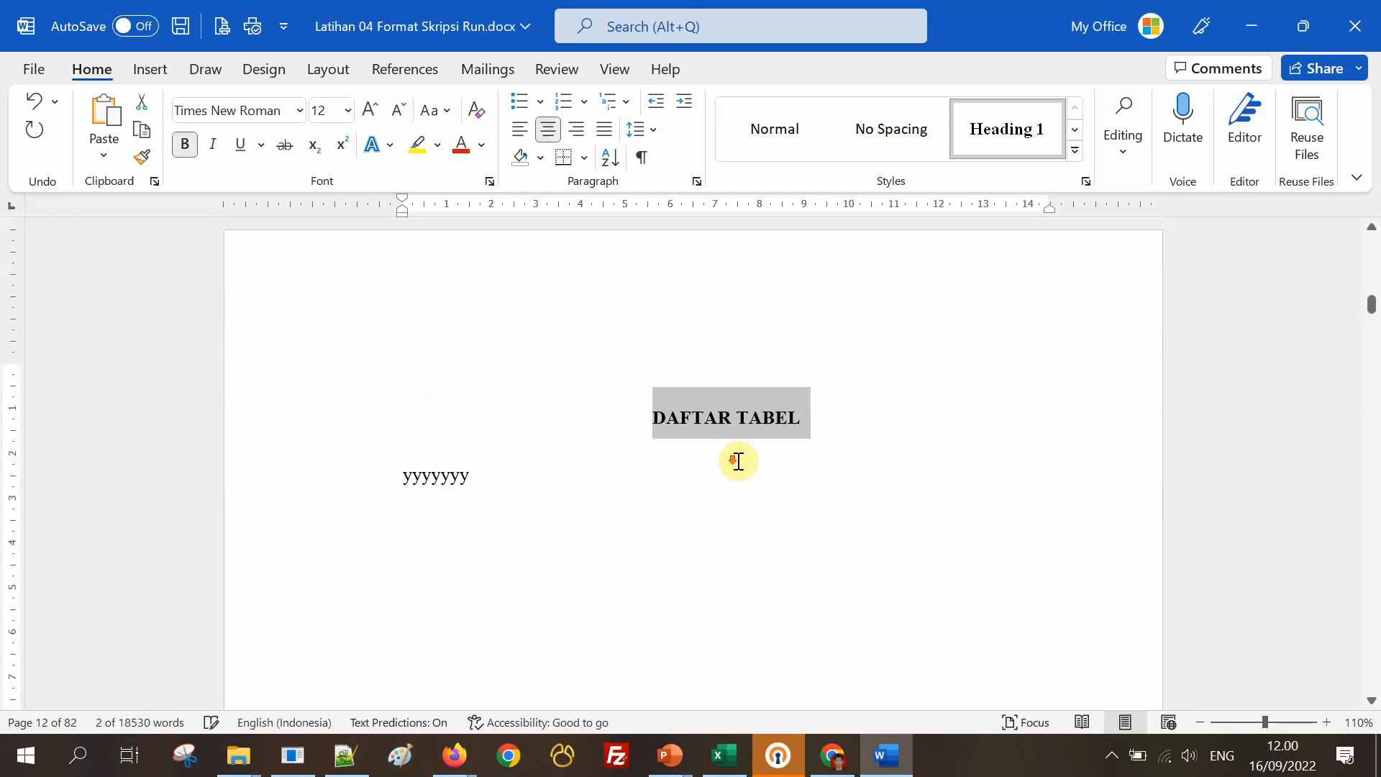
Apply the Heading 1 style to the DAFTAR GAMBAR title.
scroll(741, 464, down, 5)
scroll(741, 463, down, 5)
drag(595, 453, 401, 454)
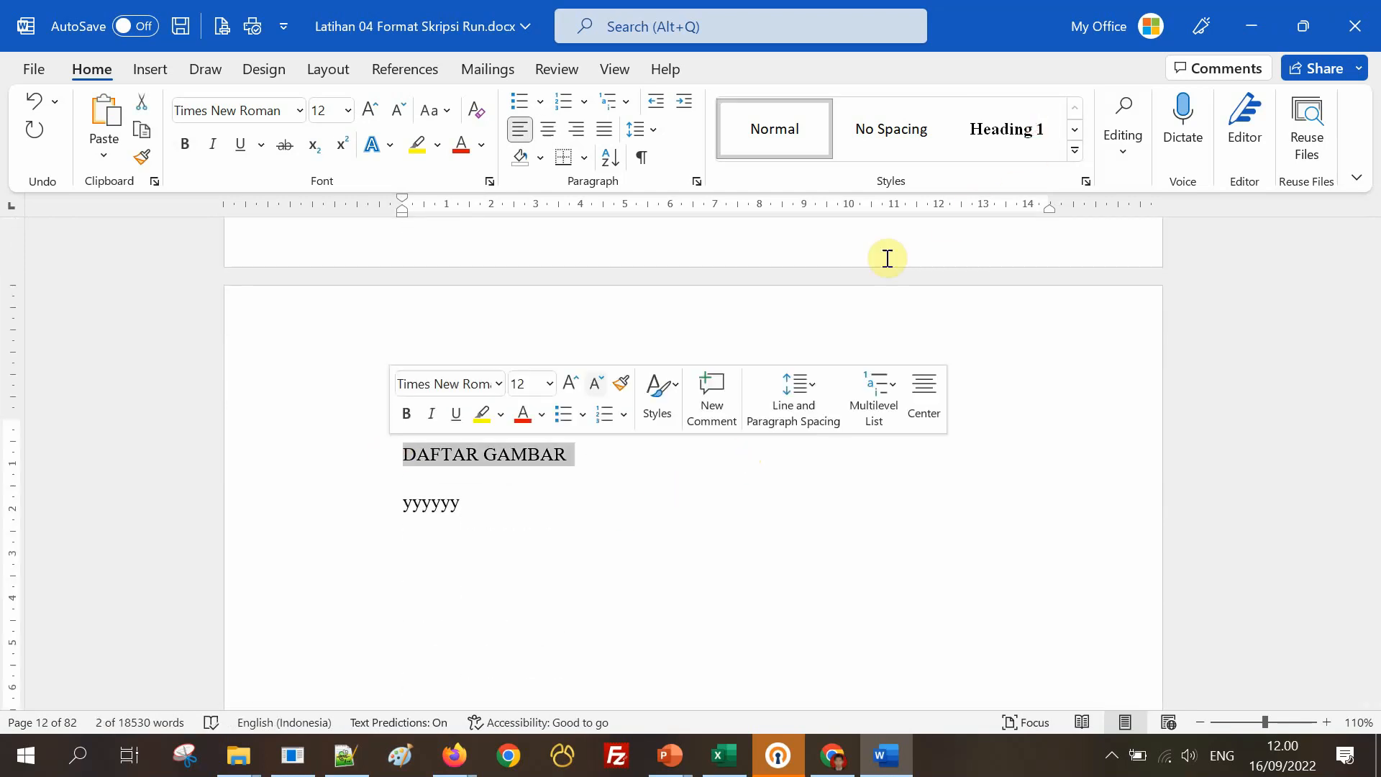
click(997, 151)
Apply the Heading 1 style to the DAFTAR LAMPIRAN title and go on to the Latar Belakang section.
scroll(767, 404, down, 10)
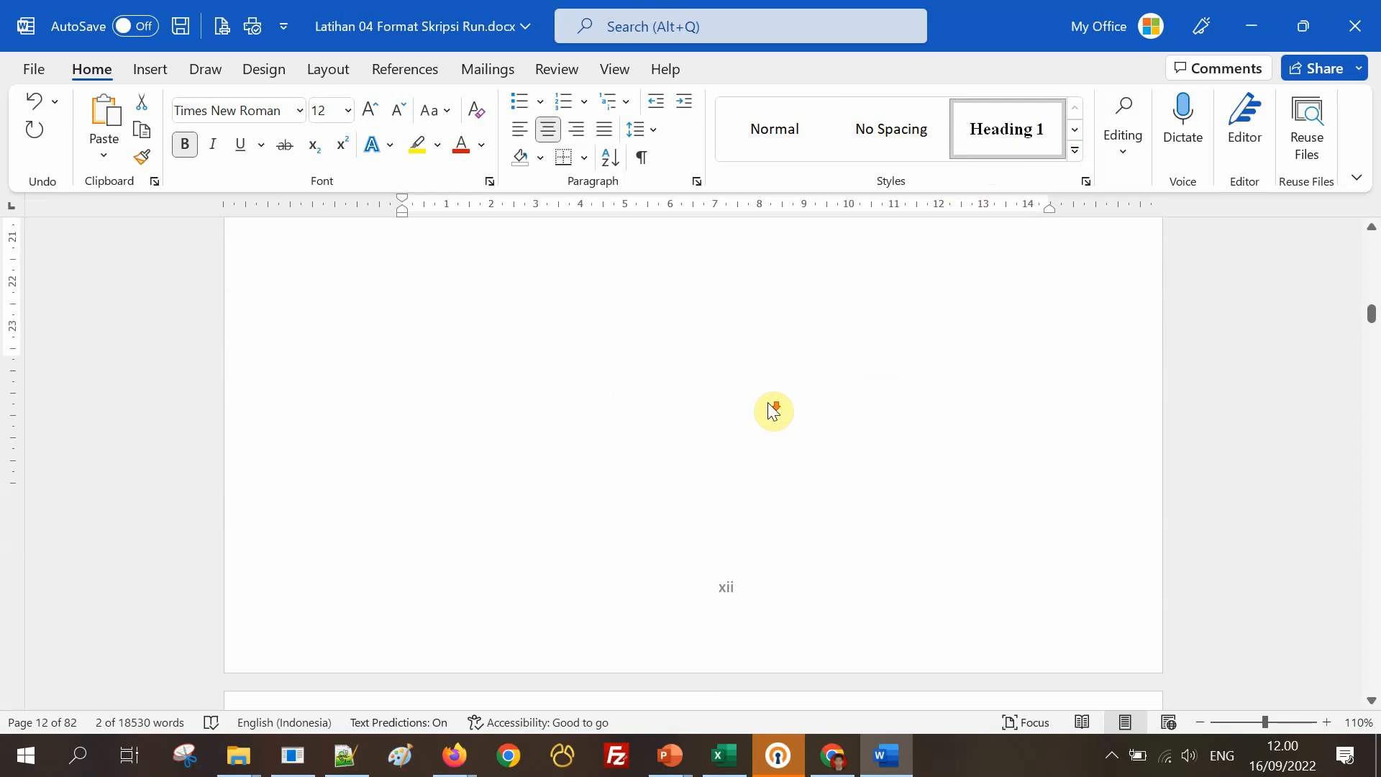
scroll(687, 443, down, 5)
drag(606, 343, 342, 345)
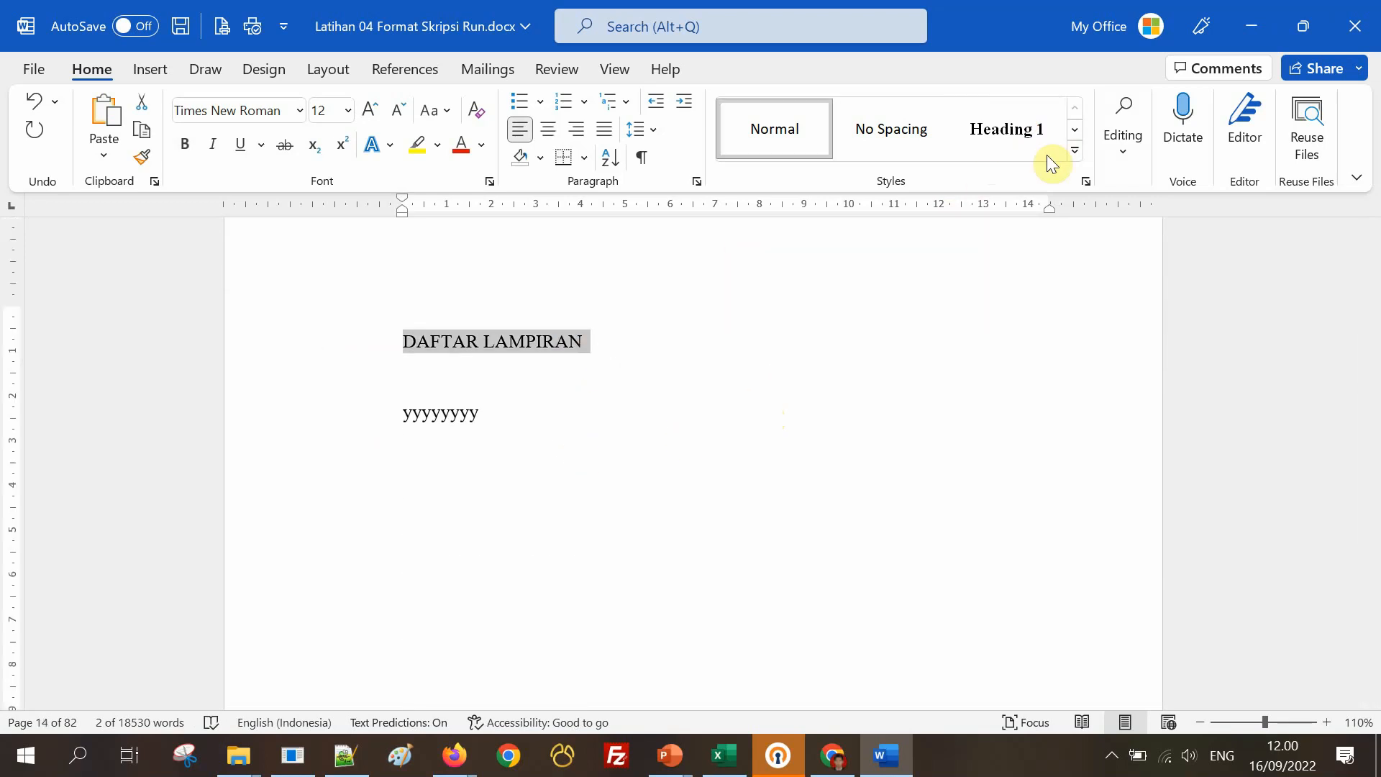
click(1017, 129)
click(839, 360)
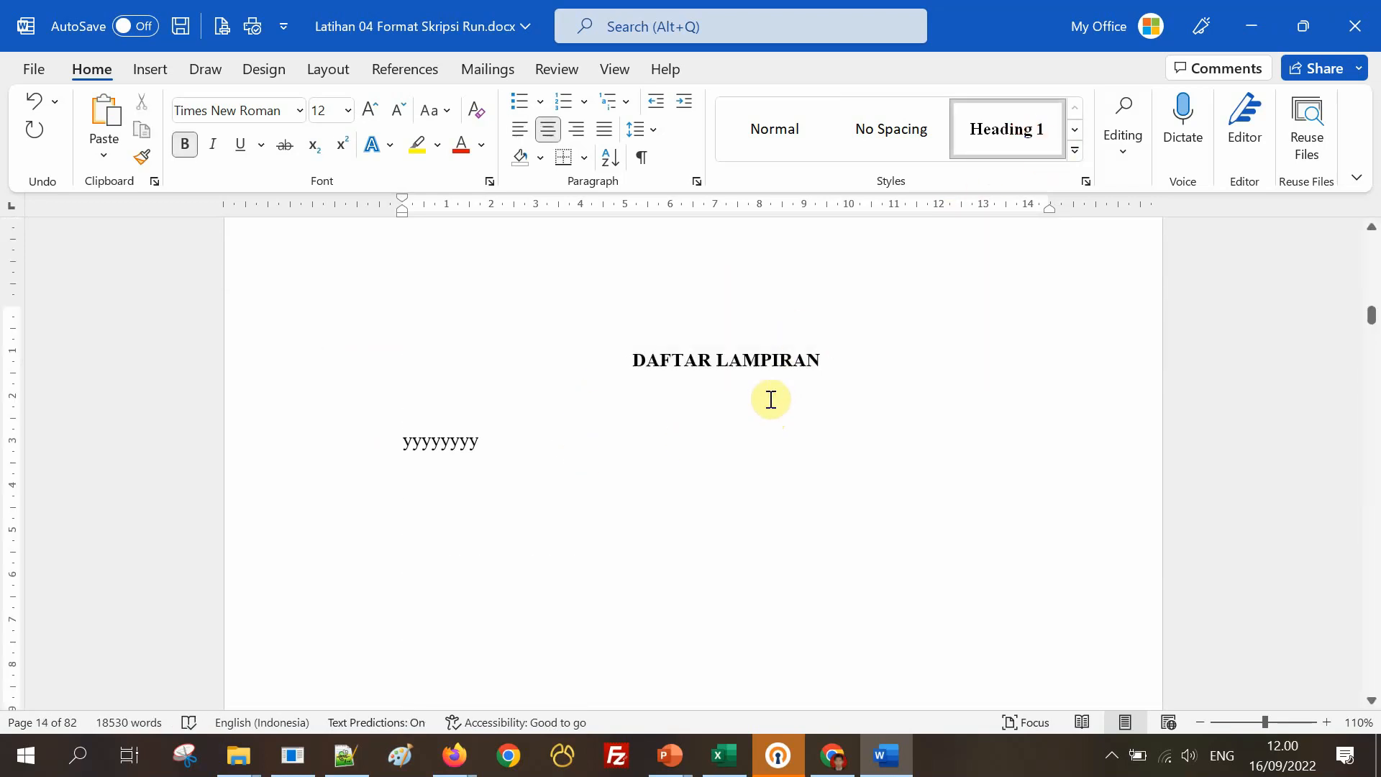
scroll(772, 397, down, 1)
scroll(773, 397, down, 10)
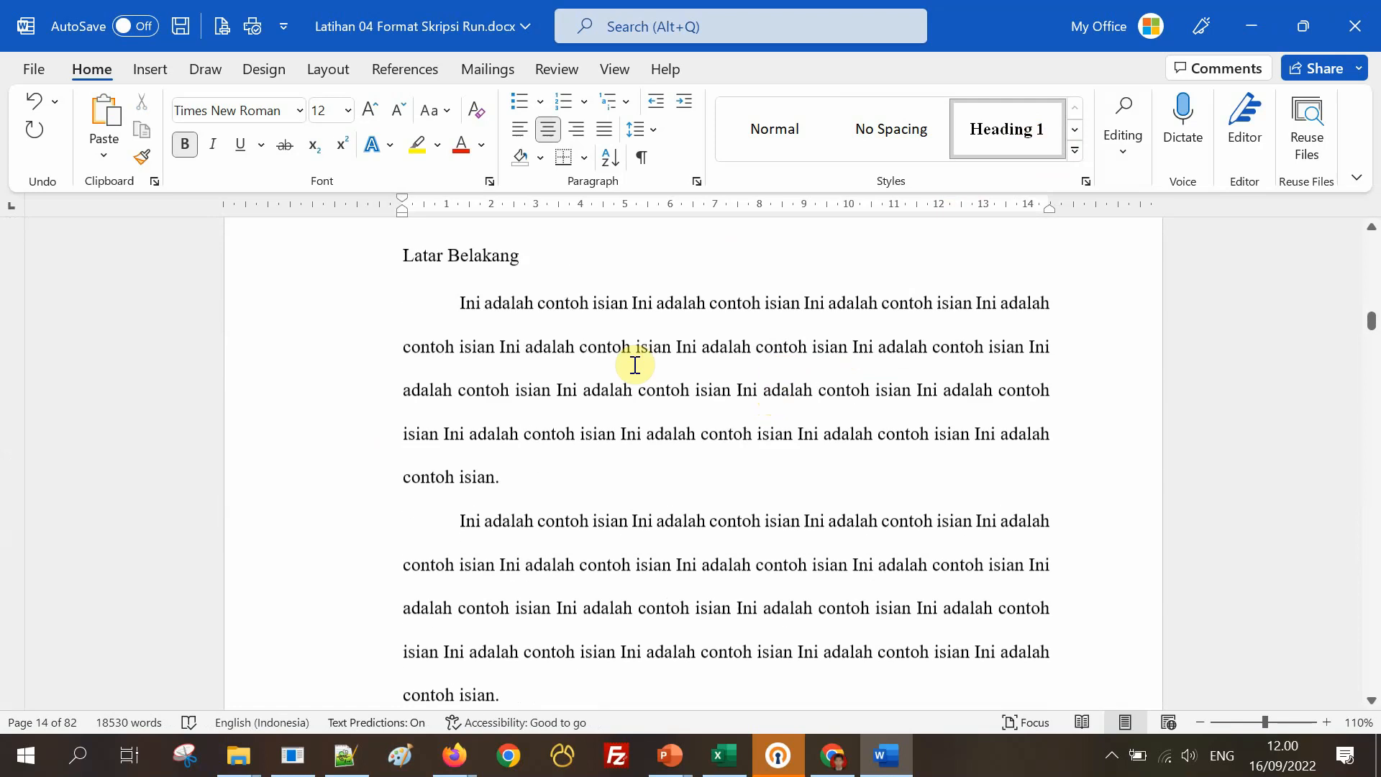
Apply the Heading 1 style to the BAB I PENDAHULUAN chapter title above Latar Belakang.
scroll(679, 330, up, 2)
triple_click(472, 303)
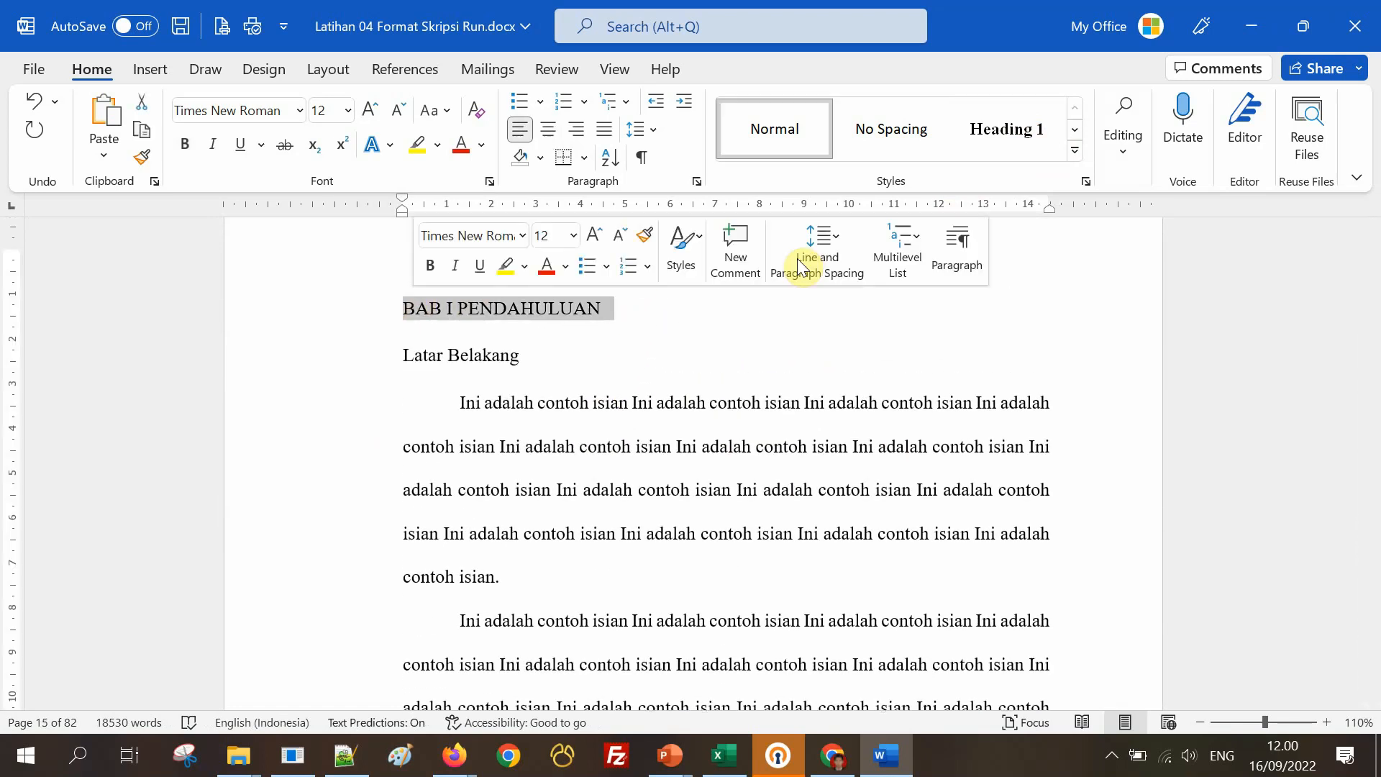
click(1011, 130)
click(844, 370)
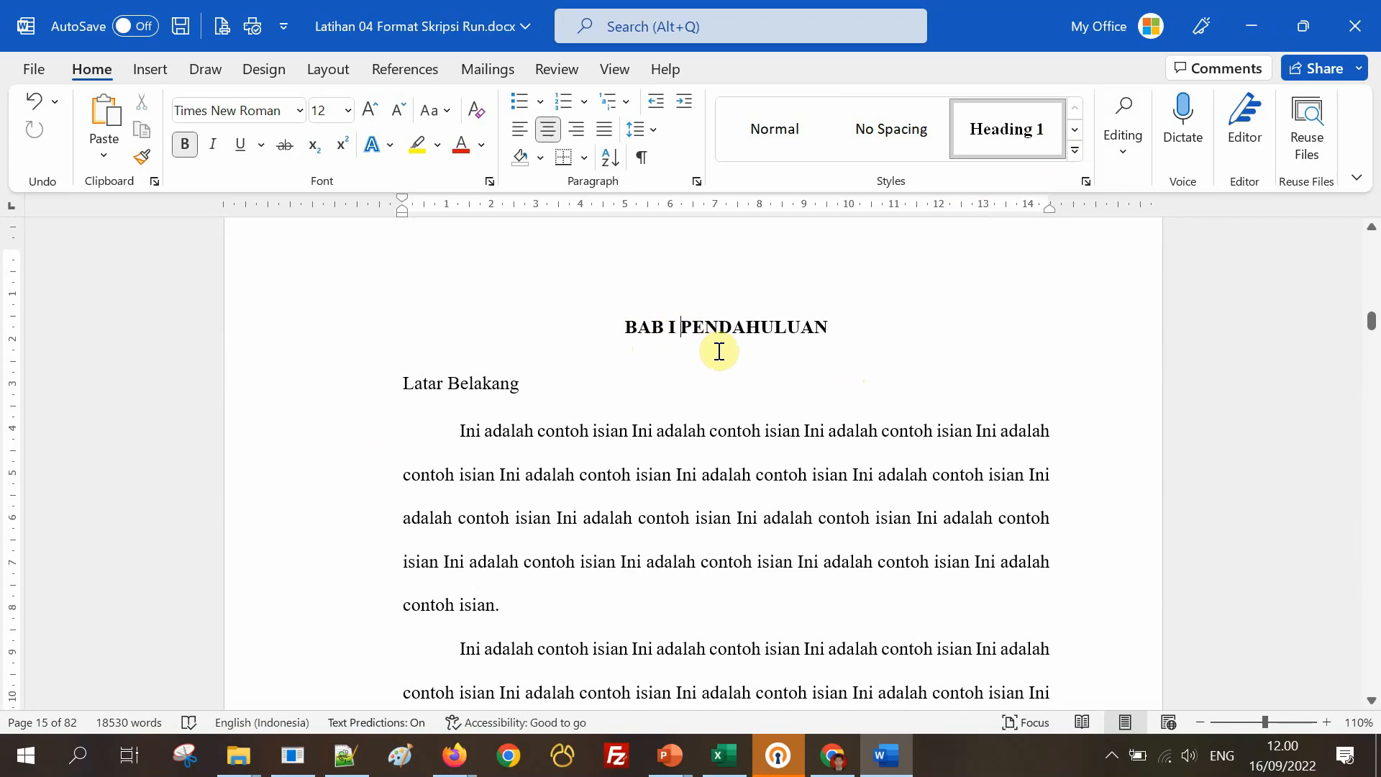
Put PENDAHULUAN on its own line below BAB I using a manual line break within the same heading paragraph.
key(Return)
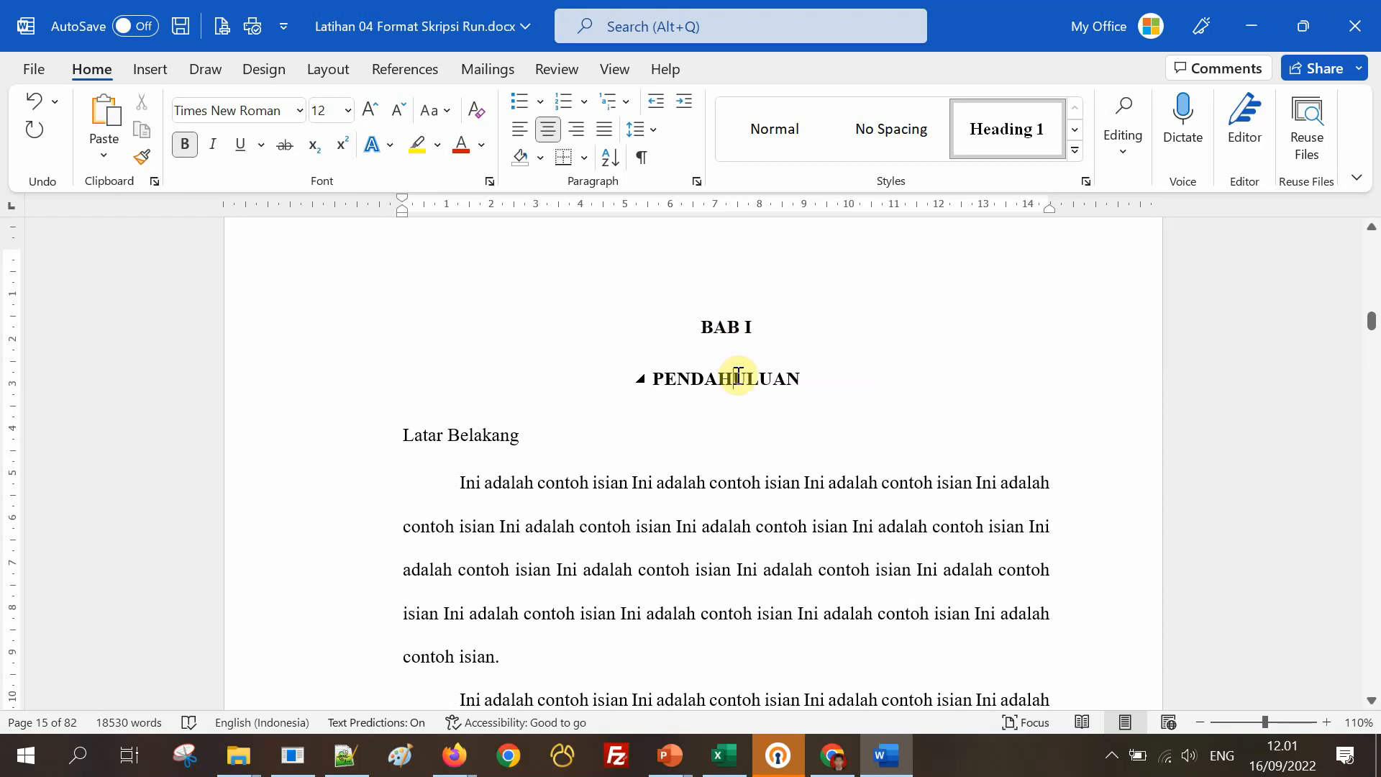
key(ctrl+z)
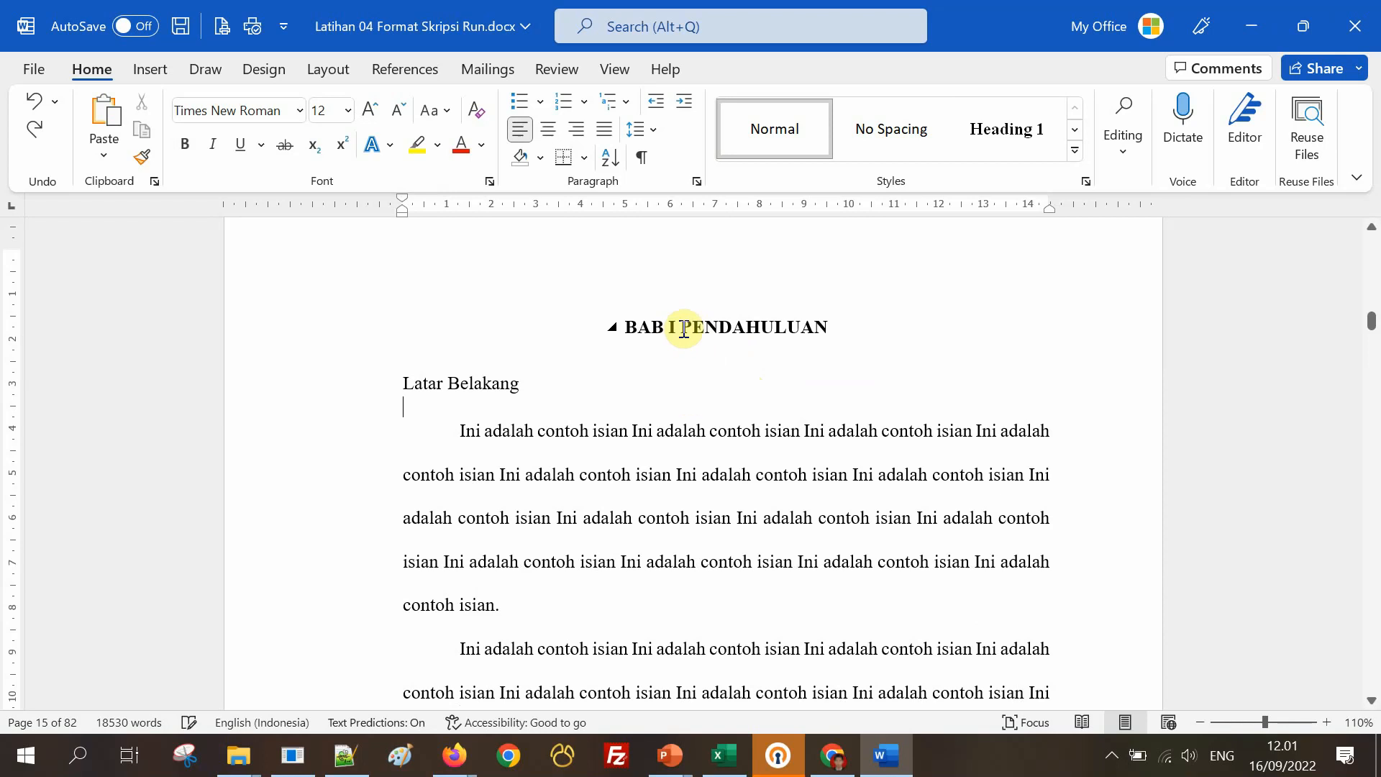
click(683, 328)
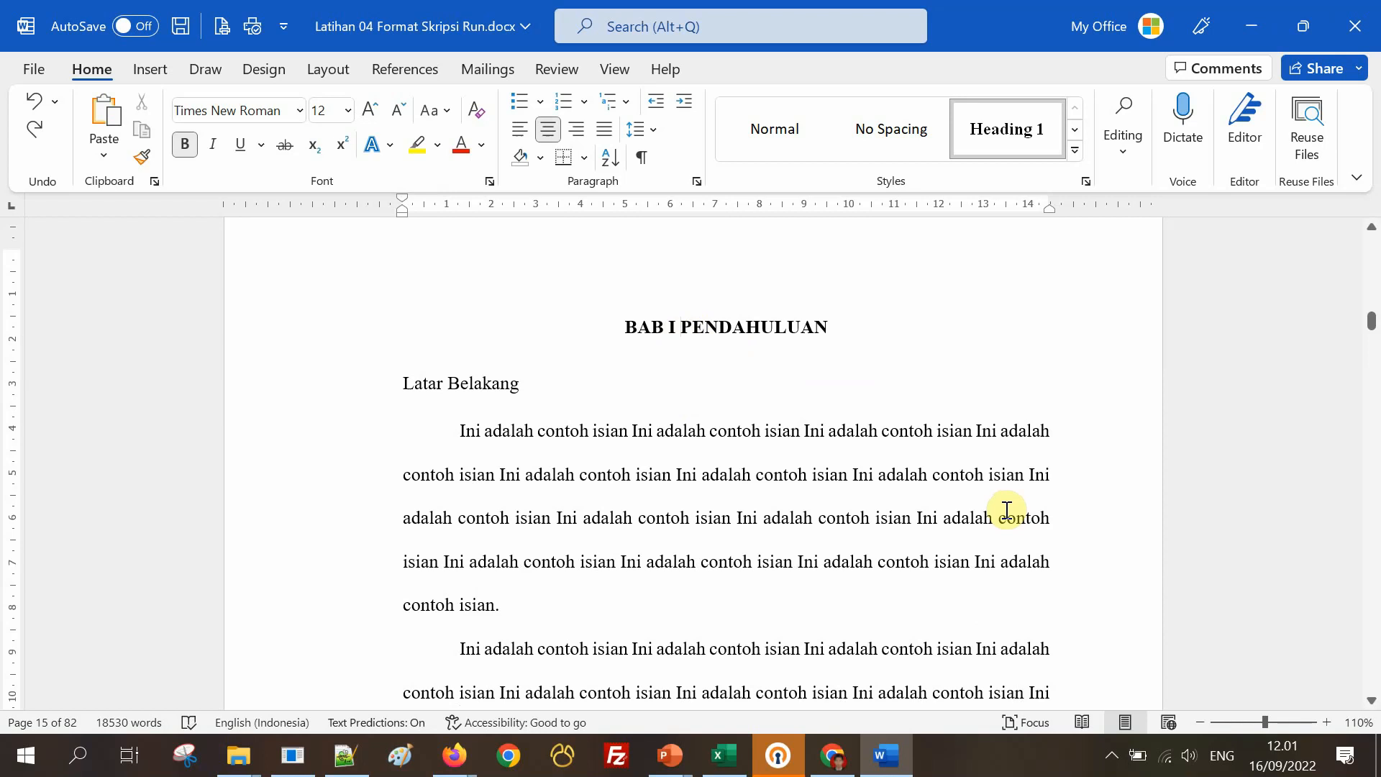
key(shift+Return)
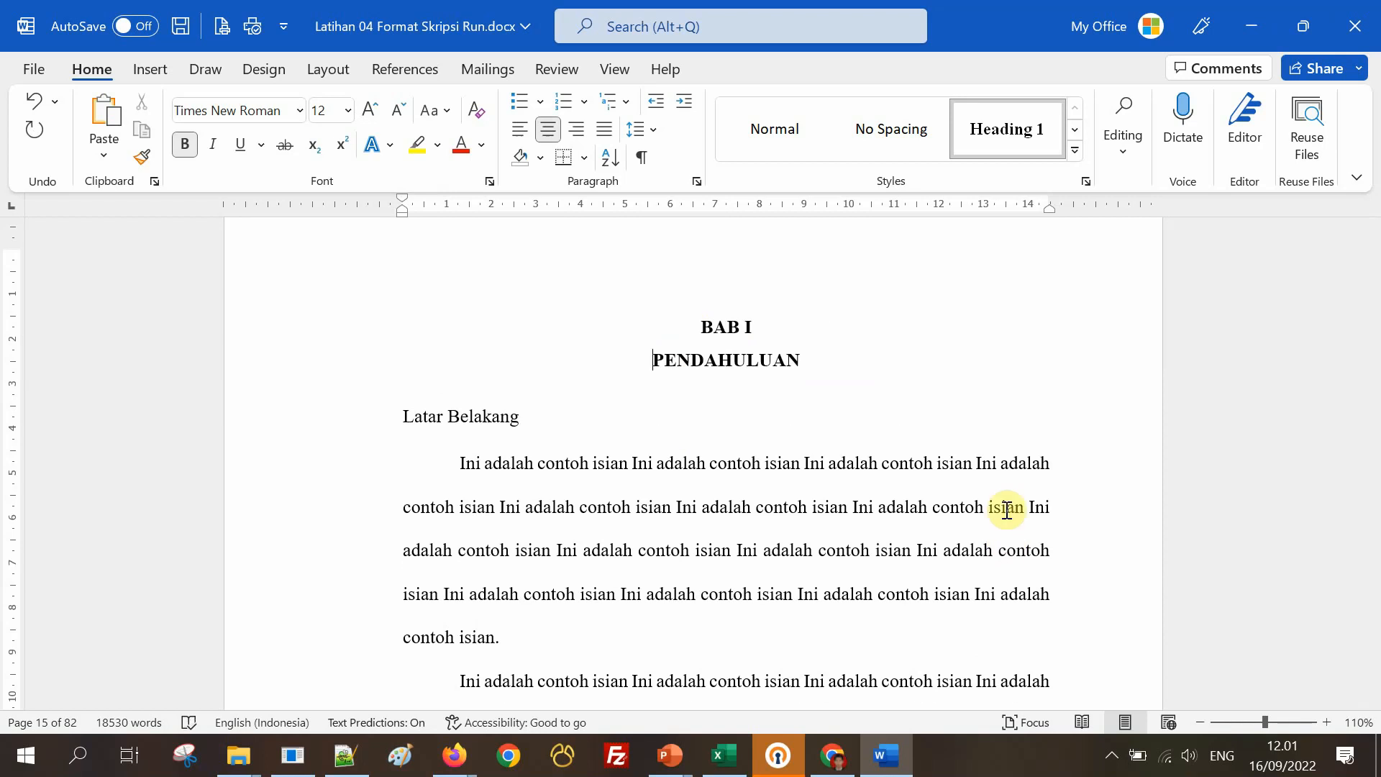
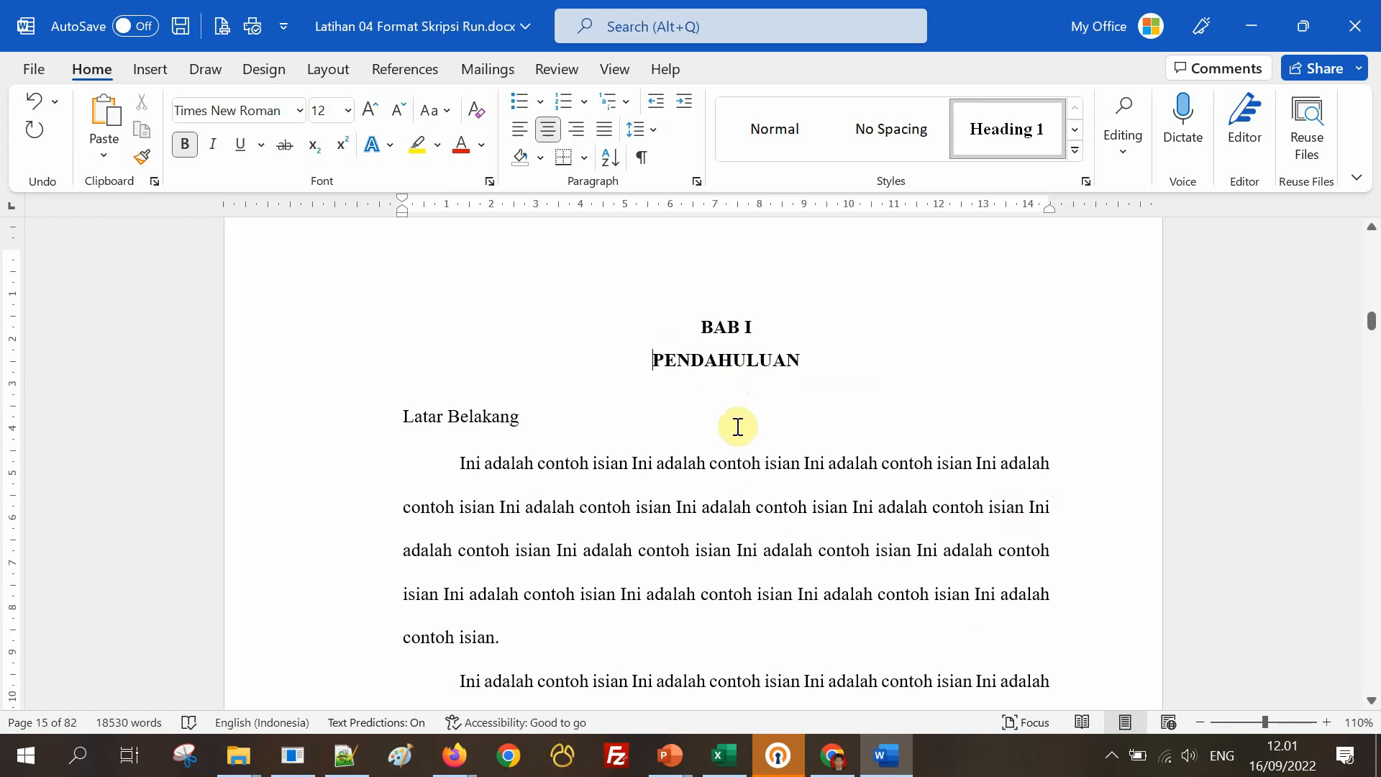
Apply the Heading 1 style to the BAB II TINJAUAN PUSTAKA title and split it so TINJAUAN PUSTAKA starts a new line.
click(764, 504)
scroll(752, 358, down, 15)
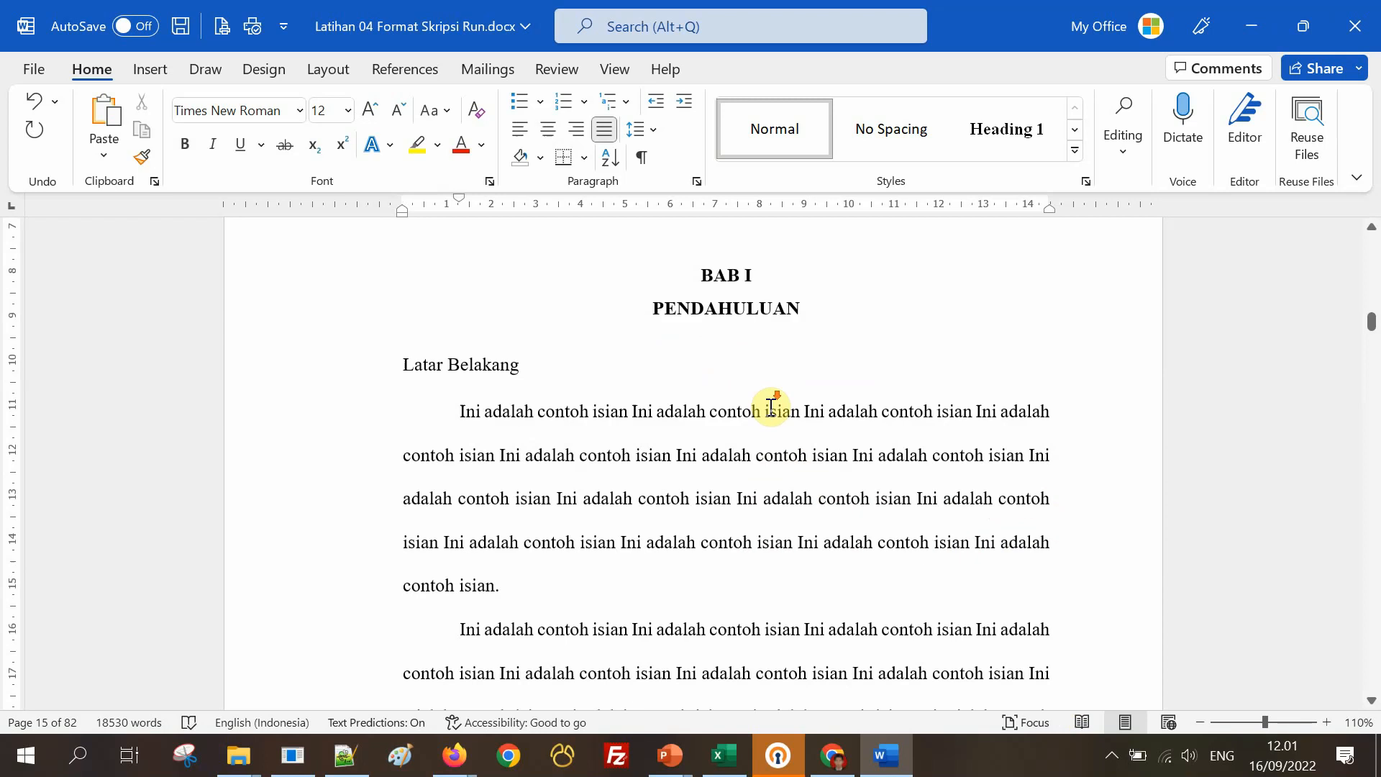
scroll(767, 425, down, 3)
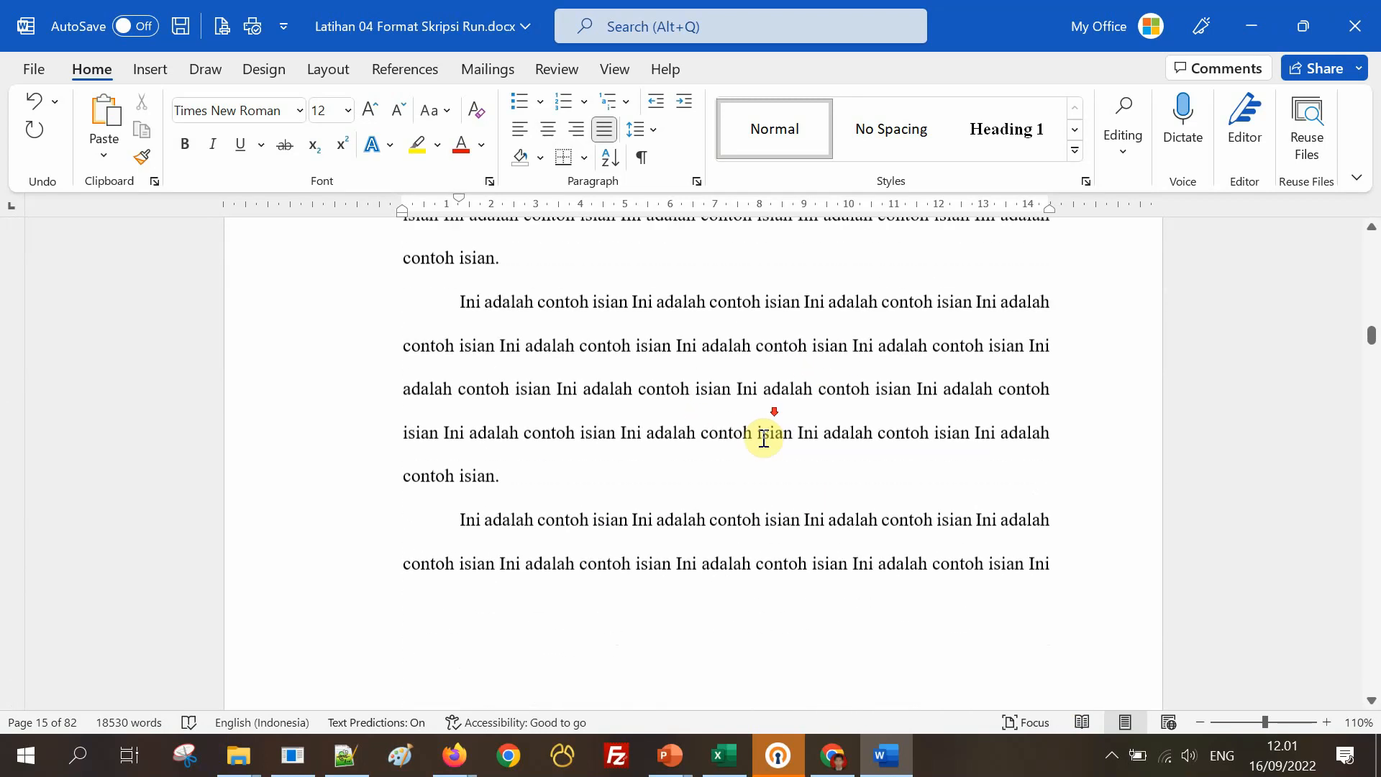
scroll(764, 453, up, 5)
scroll(765, 454, down, 5)
scroll(765, 475, down, 2)
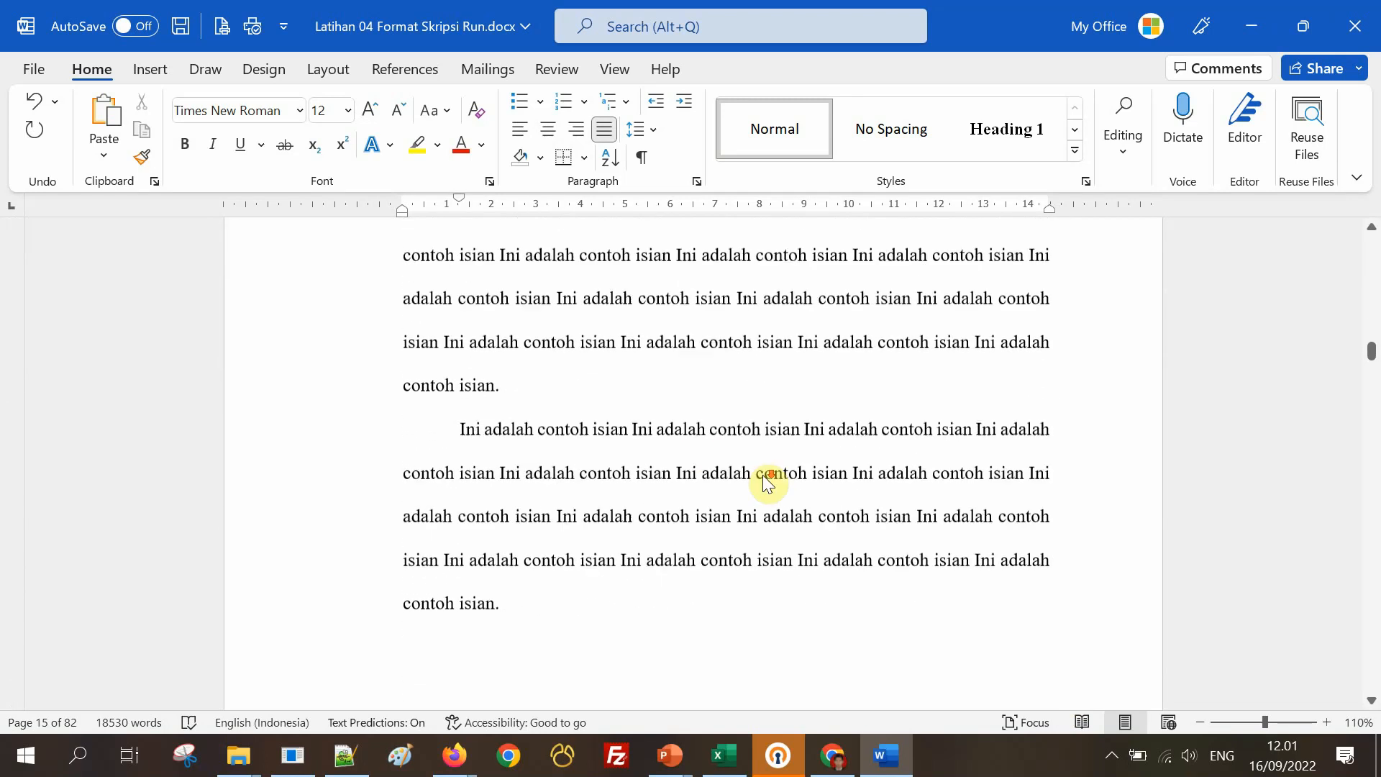
scroll(763, 478, up, 4)
scroll(740, 453, down, 4)
scroll(745, 475, up, 3)
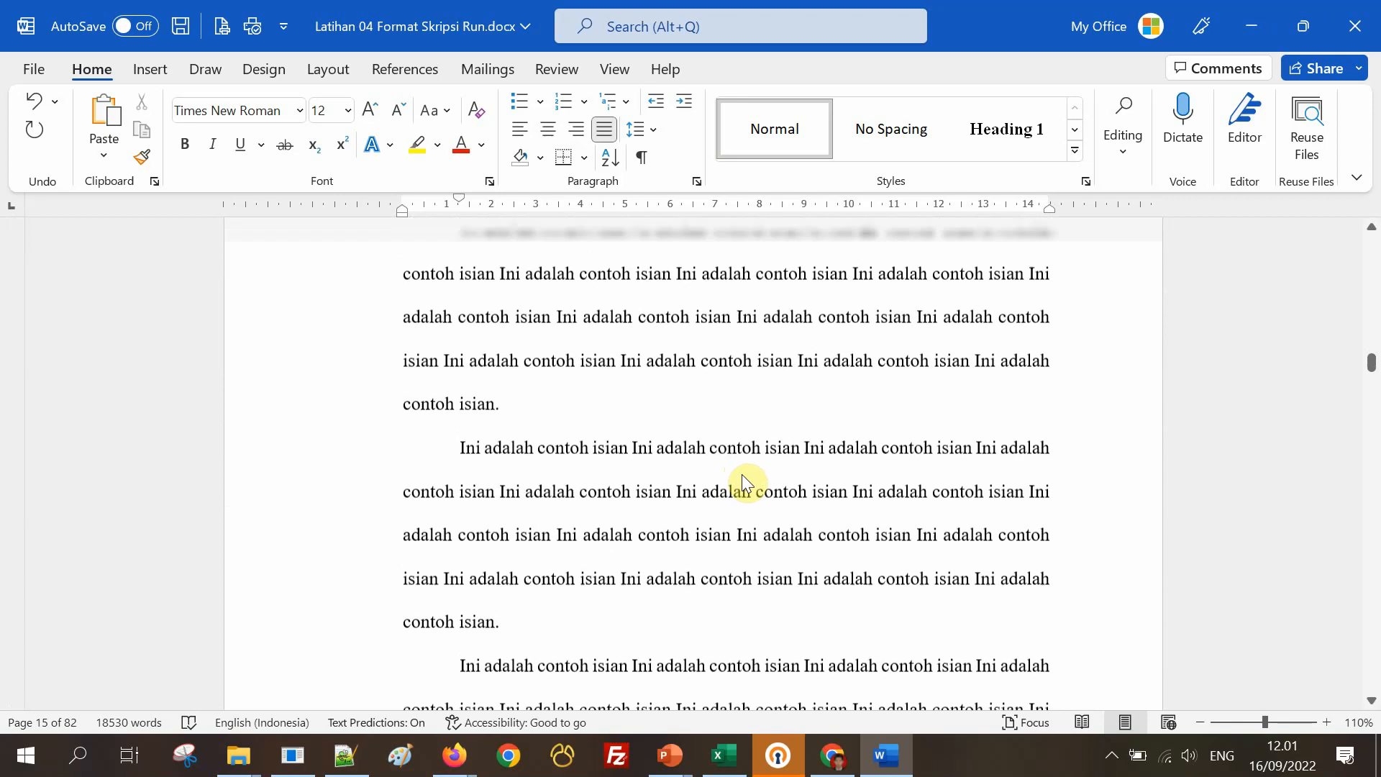
scroll(744, 478, down, 3)
scroll(744, 483, down, 20)
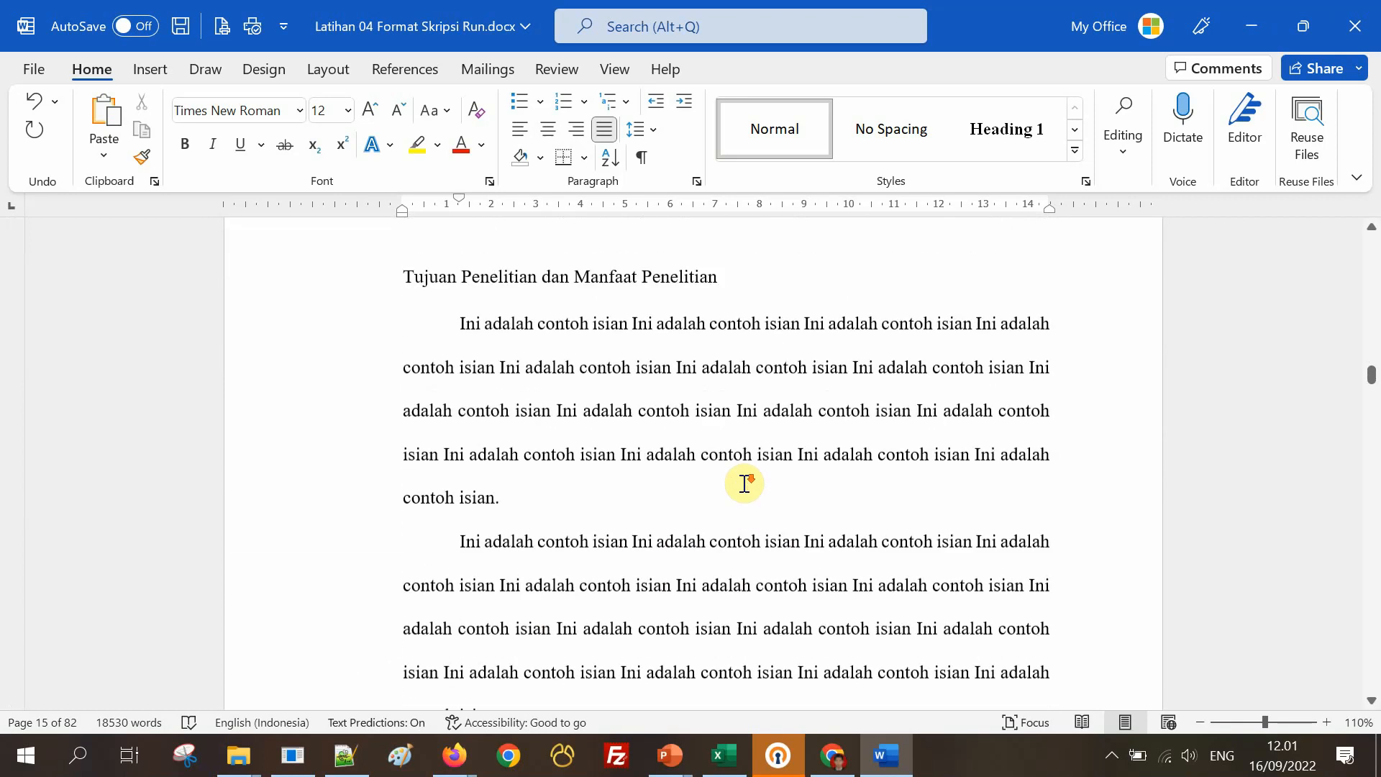
scroll(744, 484, down, 20)
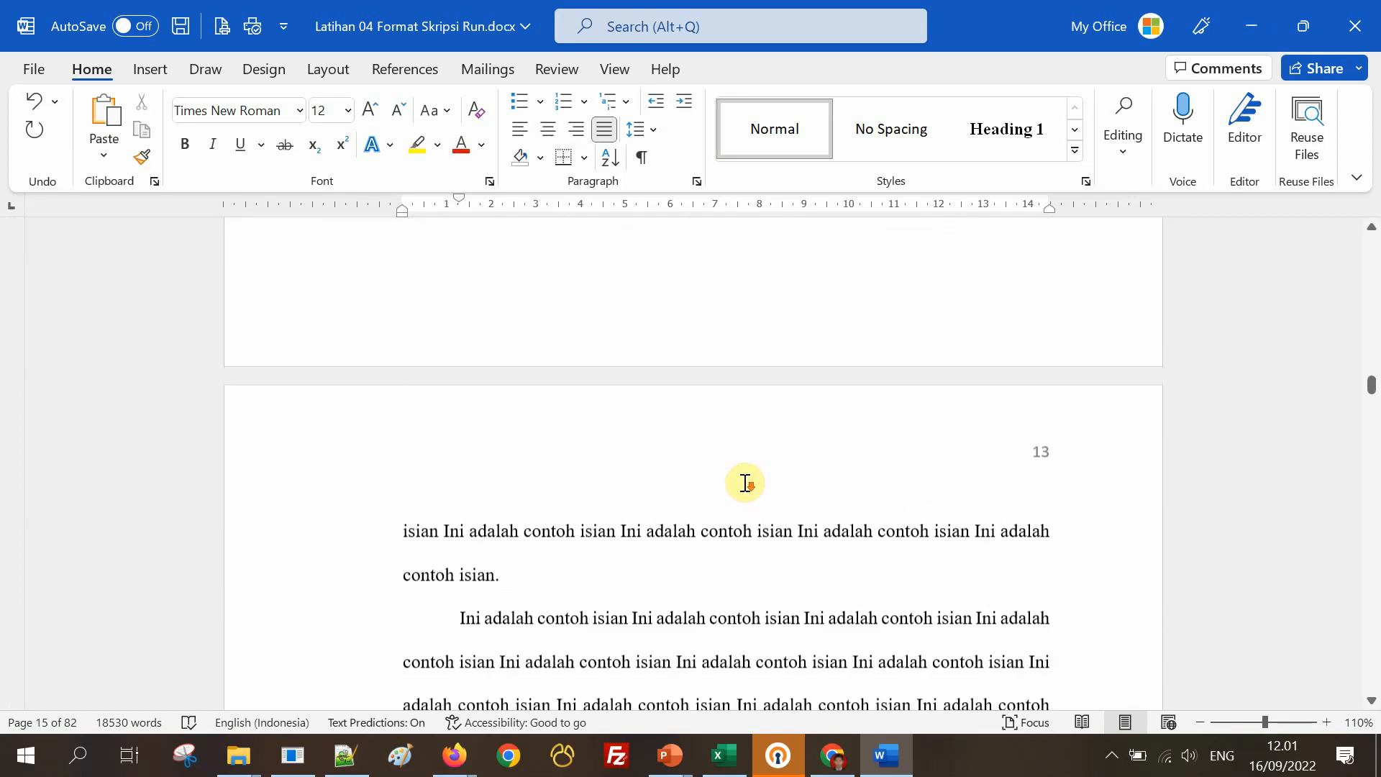
scroll(744, 481, down, 15)
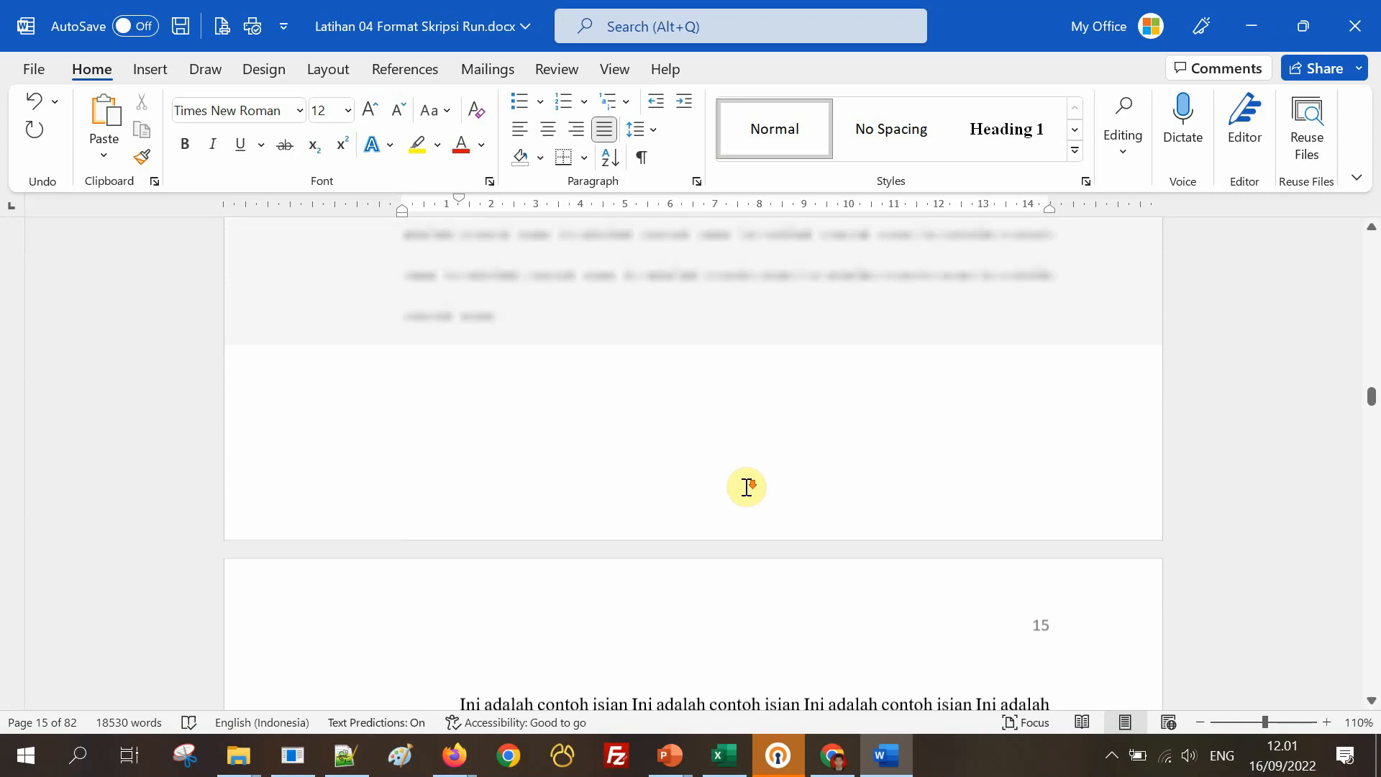
scroll(750, 496, down, 8)
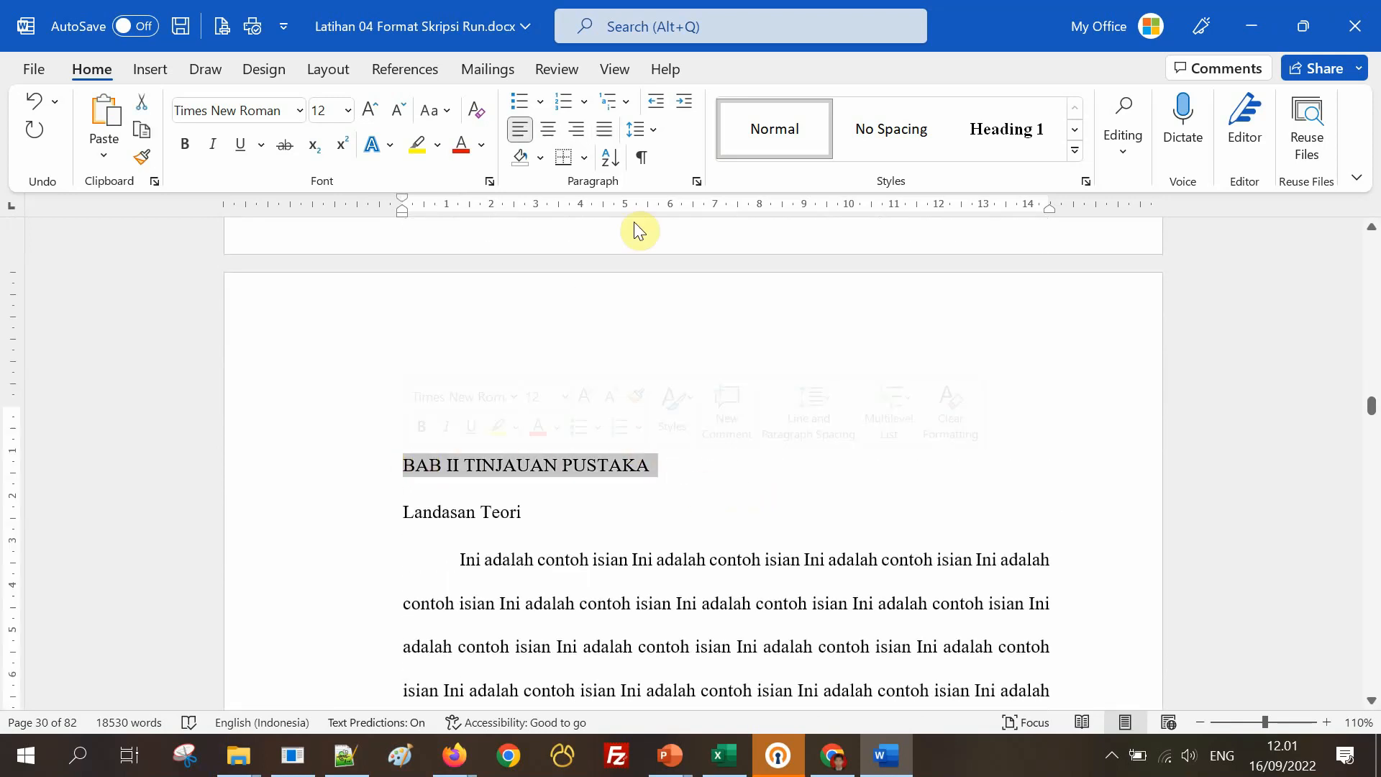
click(1025, 133)
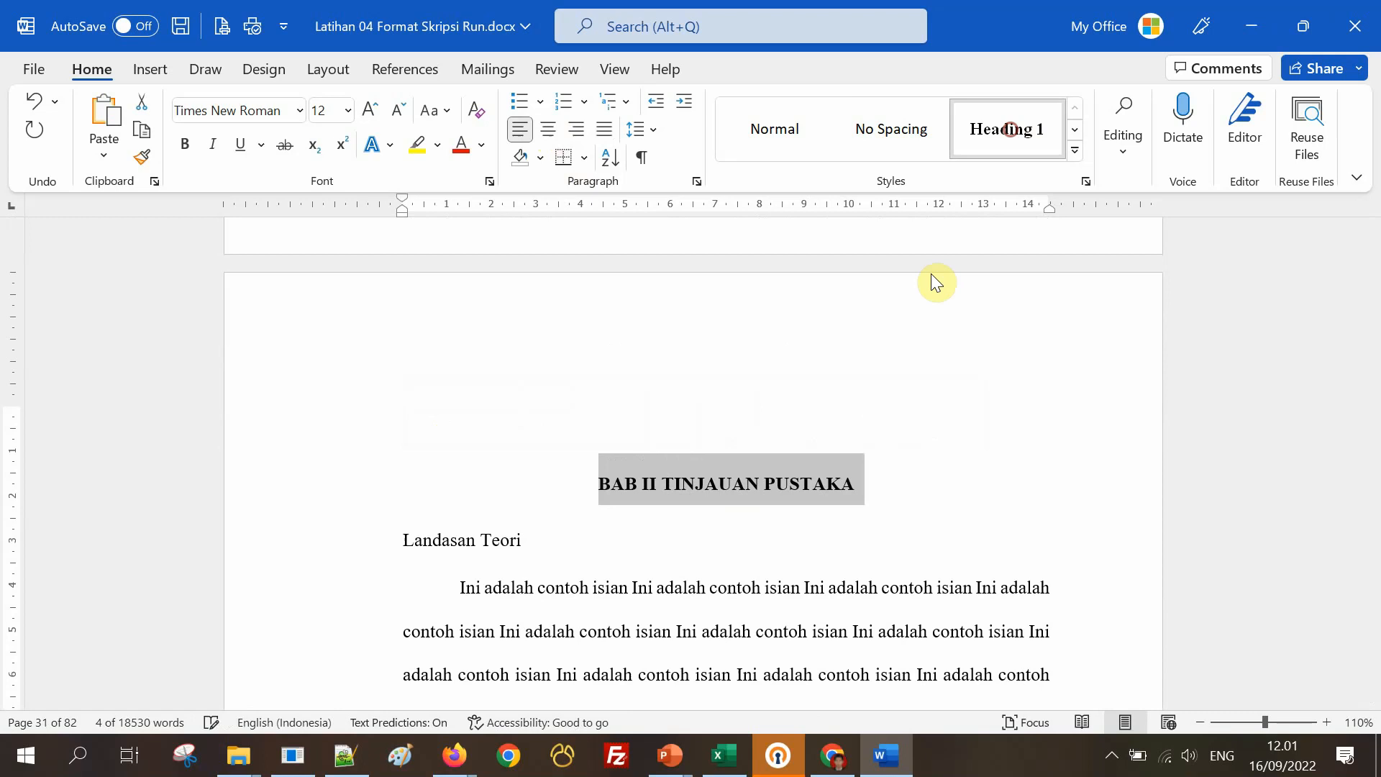
click(745, 484)
key(Return)
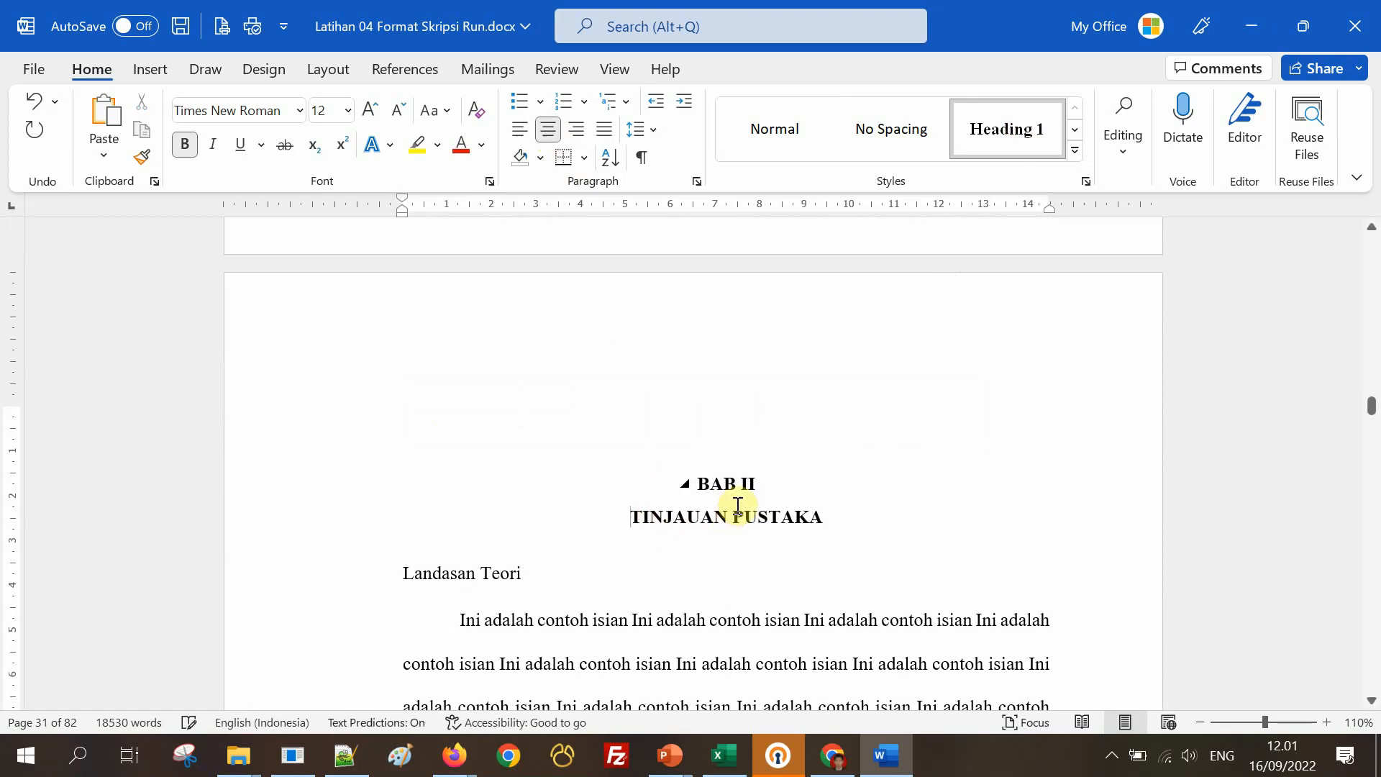
Apply the Heading 1 style to the BAB III METODE PENELITIAN chapter title.
scroll(807, 564, down, 20)
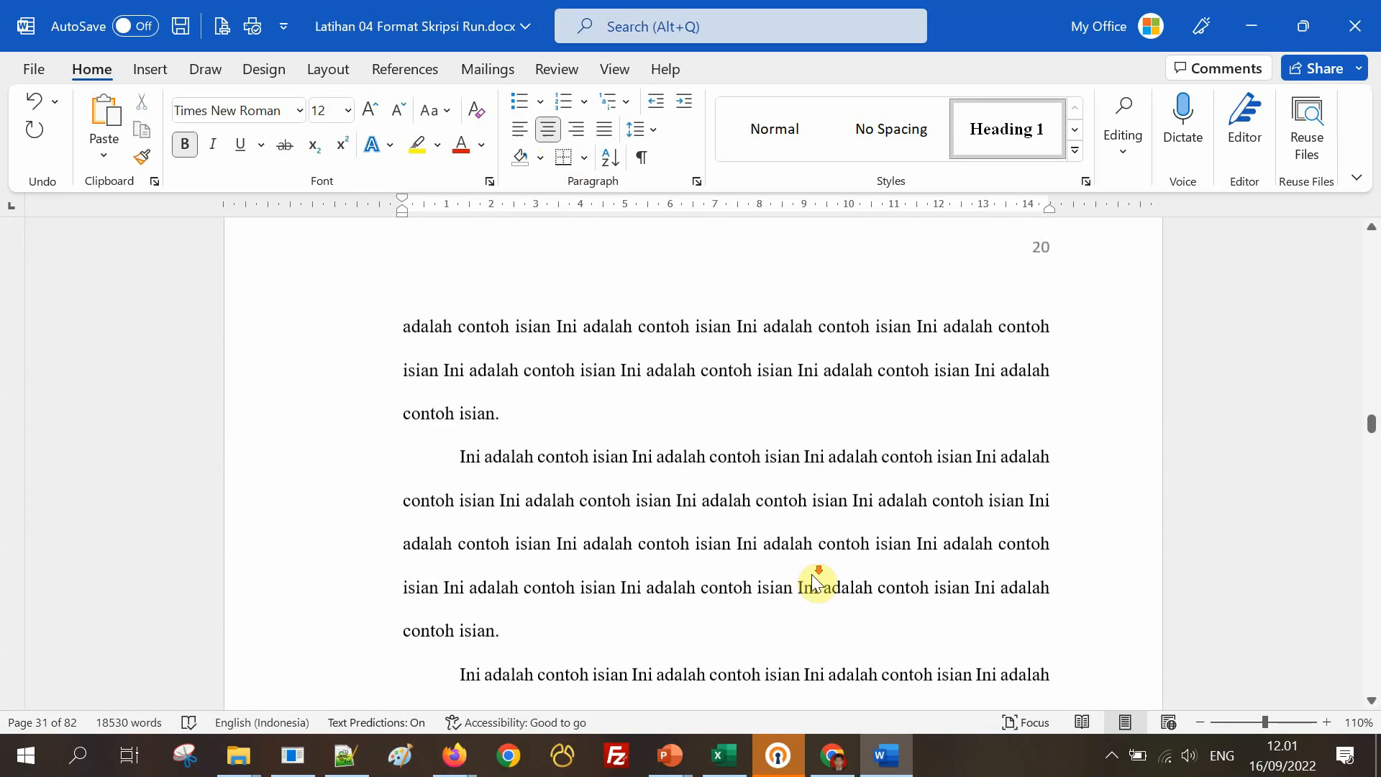
scroll(816, 581, down, 20)
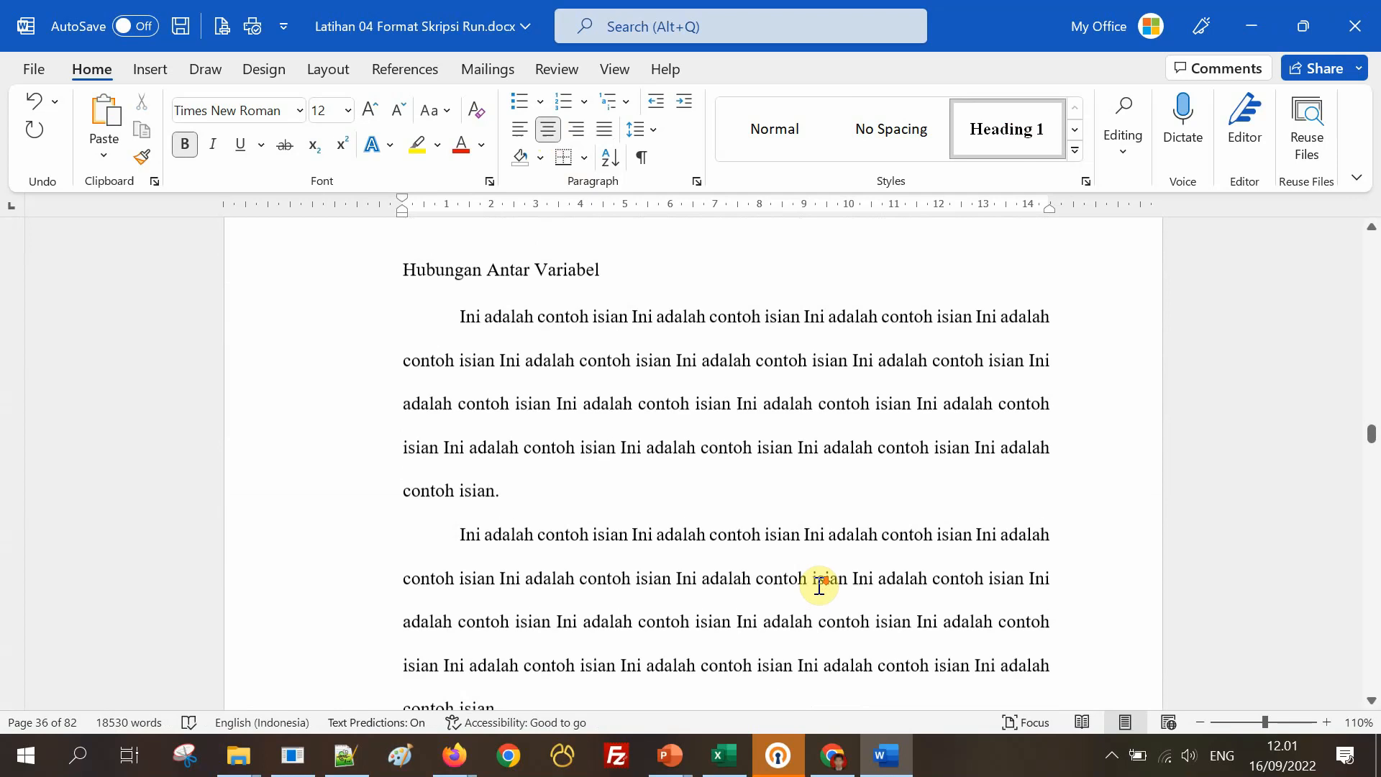
scroll(819, 587, down, 10)
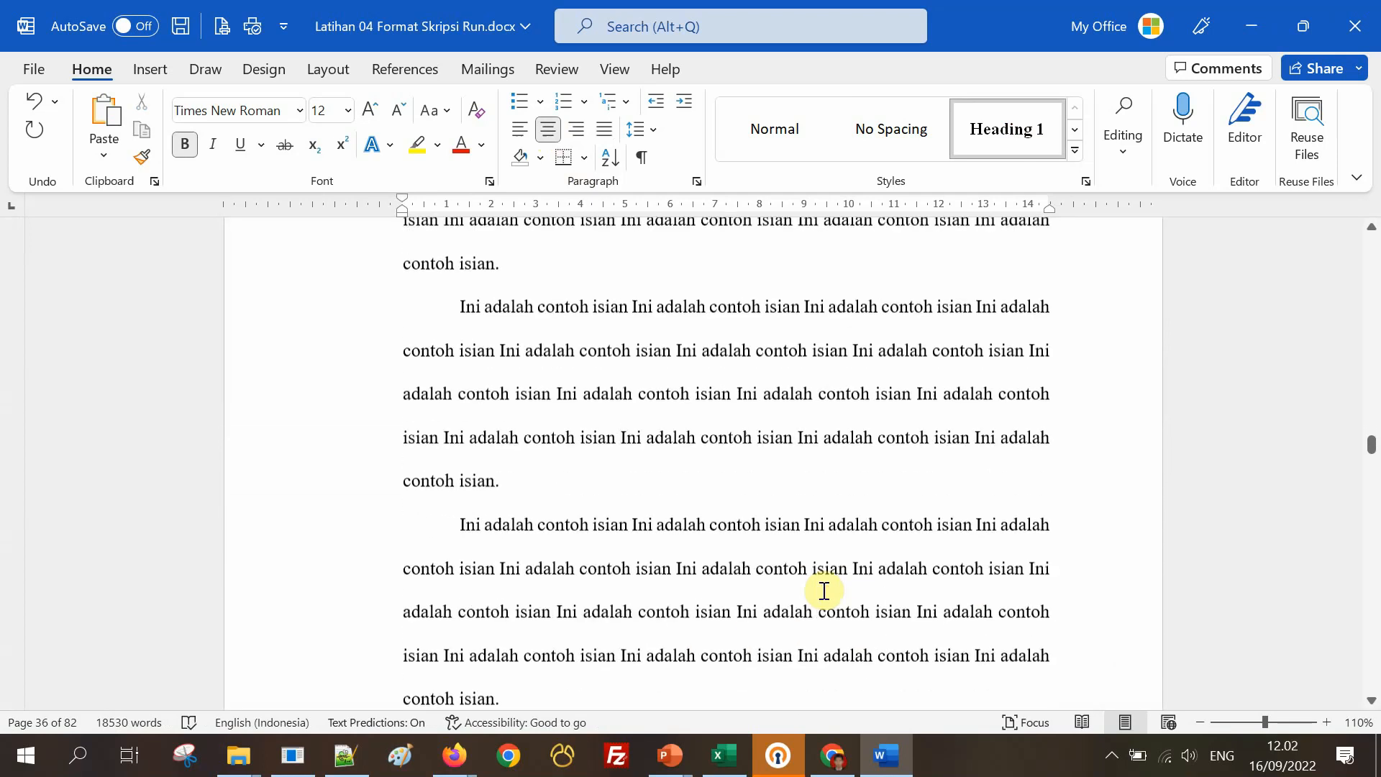
scroll(824, 591, down, 15)
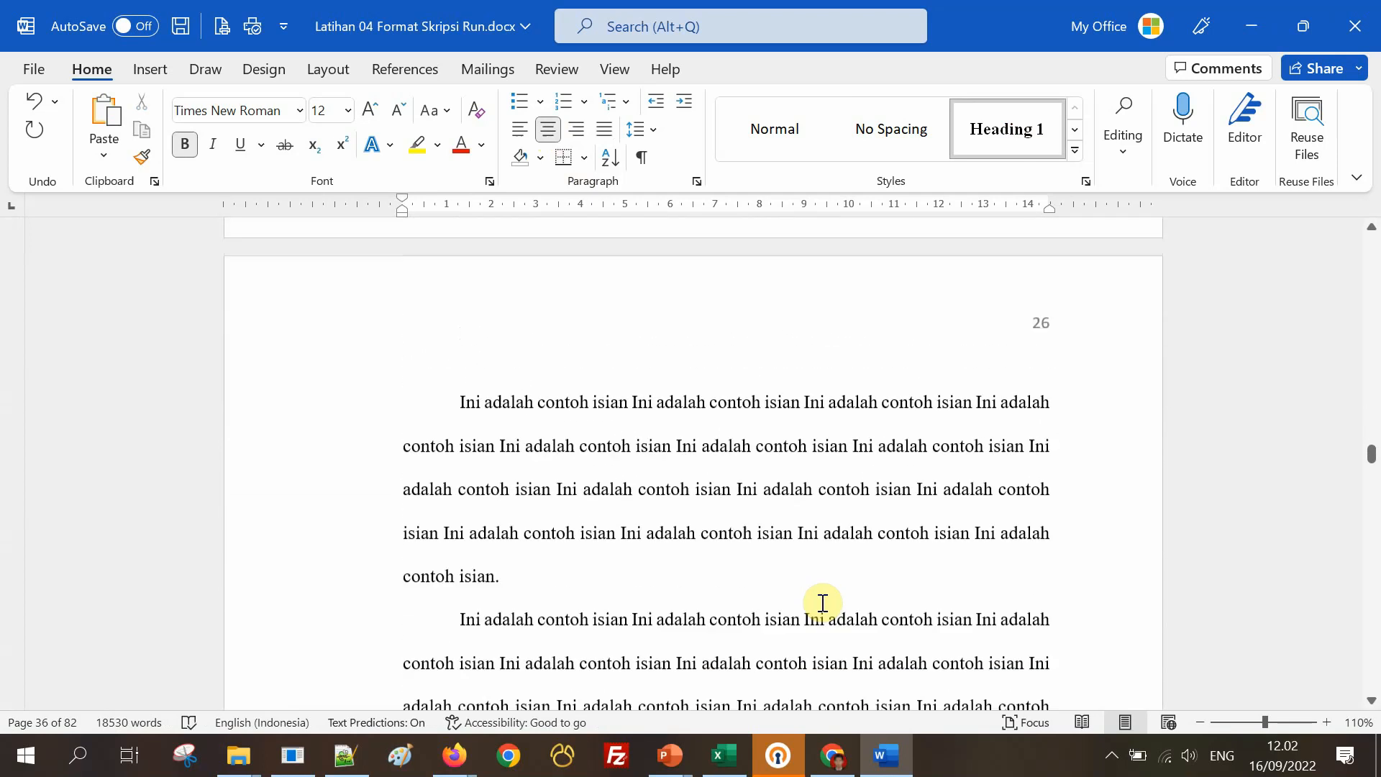
scroll(822, 603, down, 15)
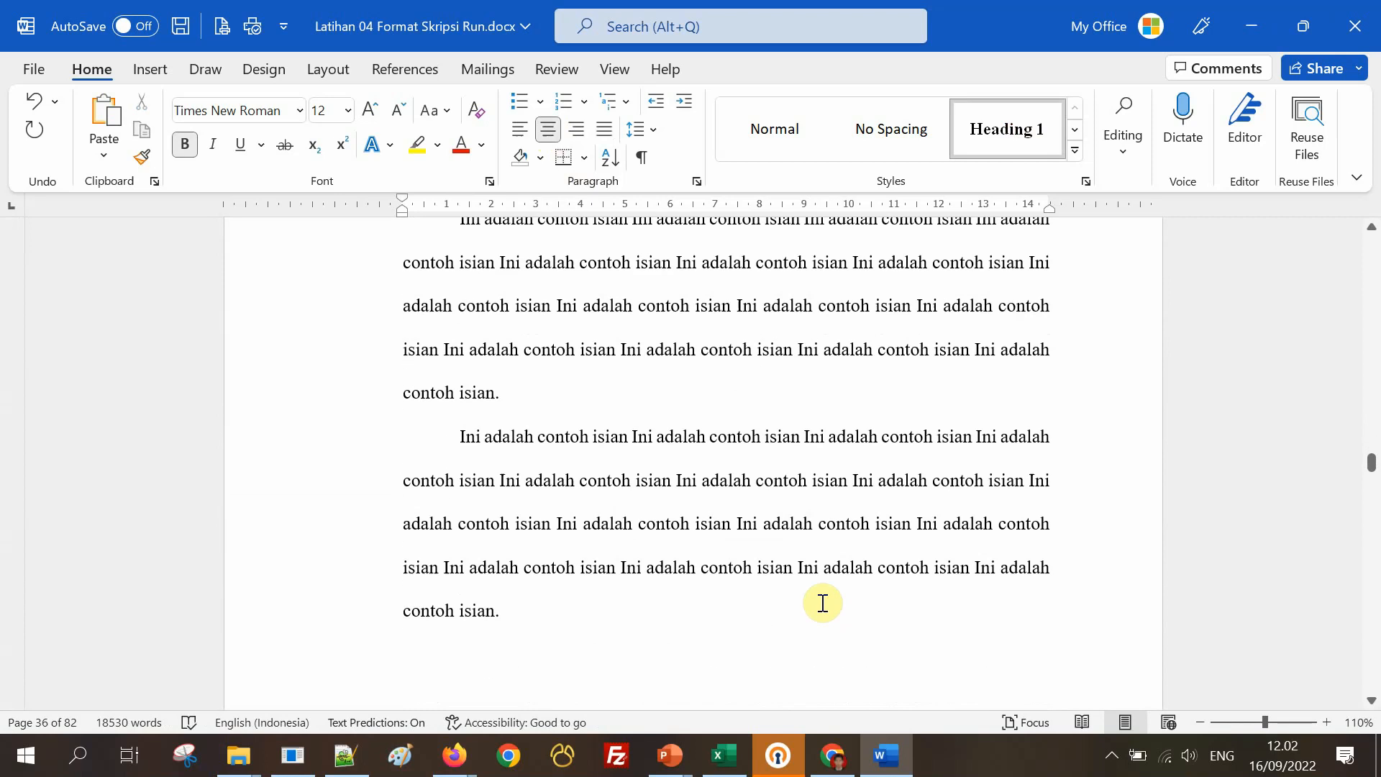
scroll(822, 603, down, 15)
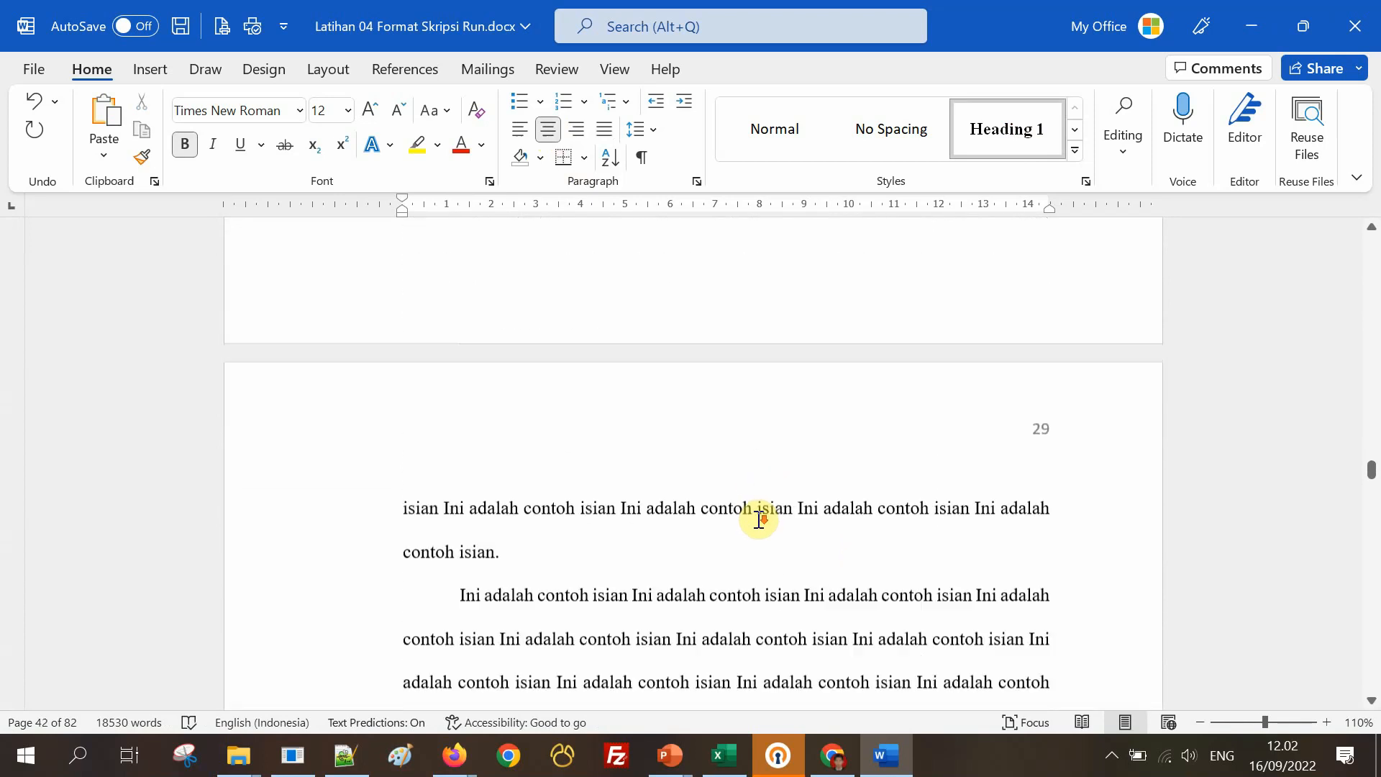
scroll(759, 520, down, 15)
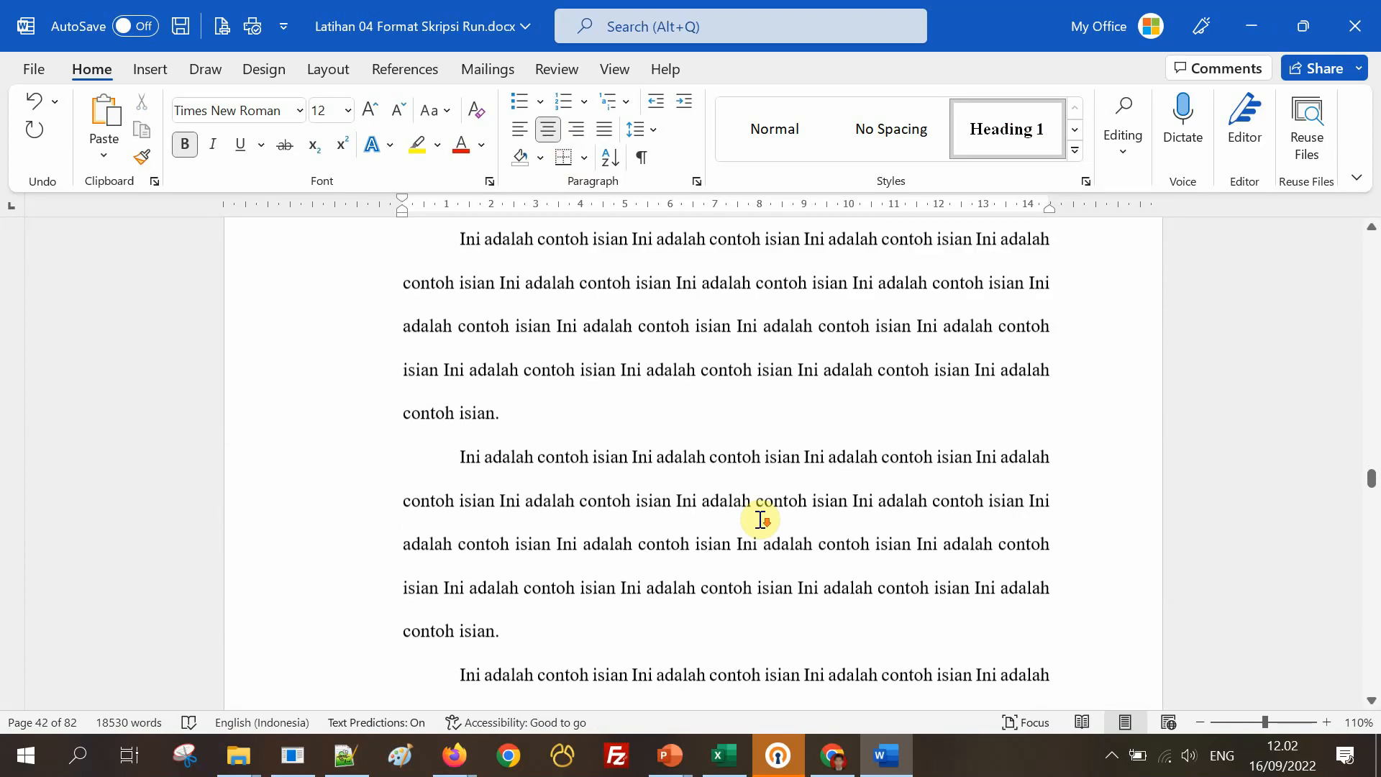
scroll(761, 519, down, 15)
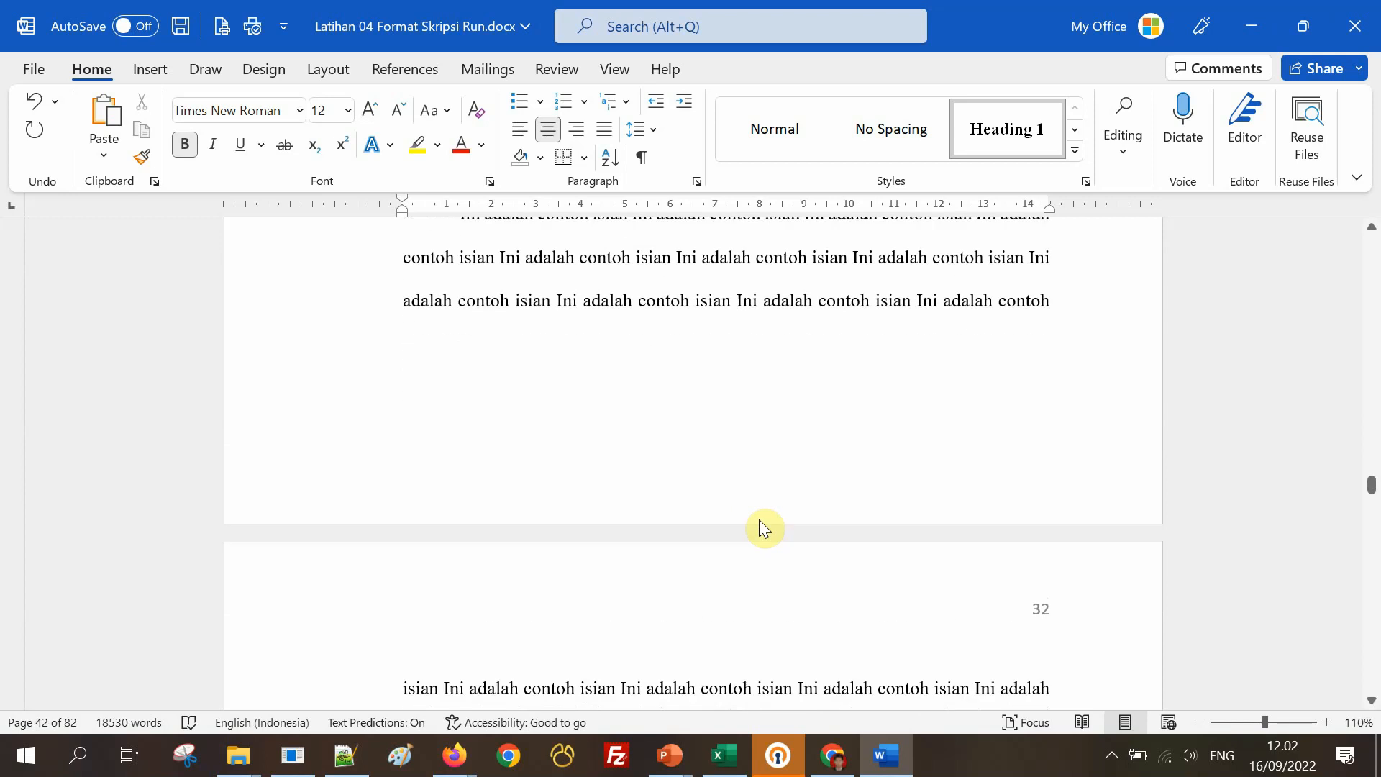
scroll(762, 524, down, 5)
scroll(762, 525, down, 8)
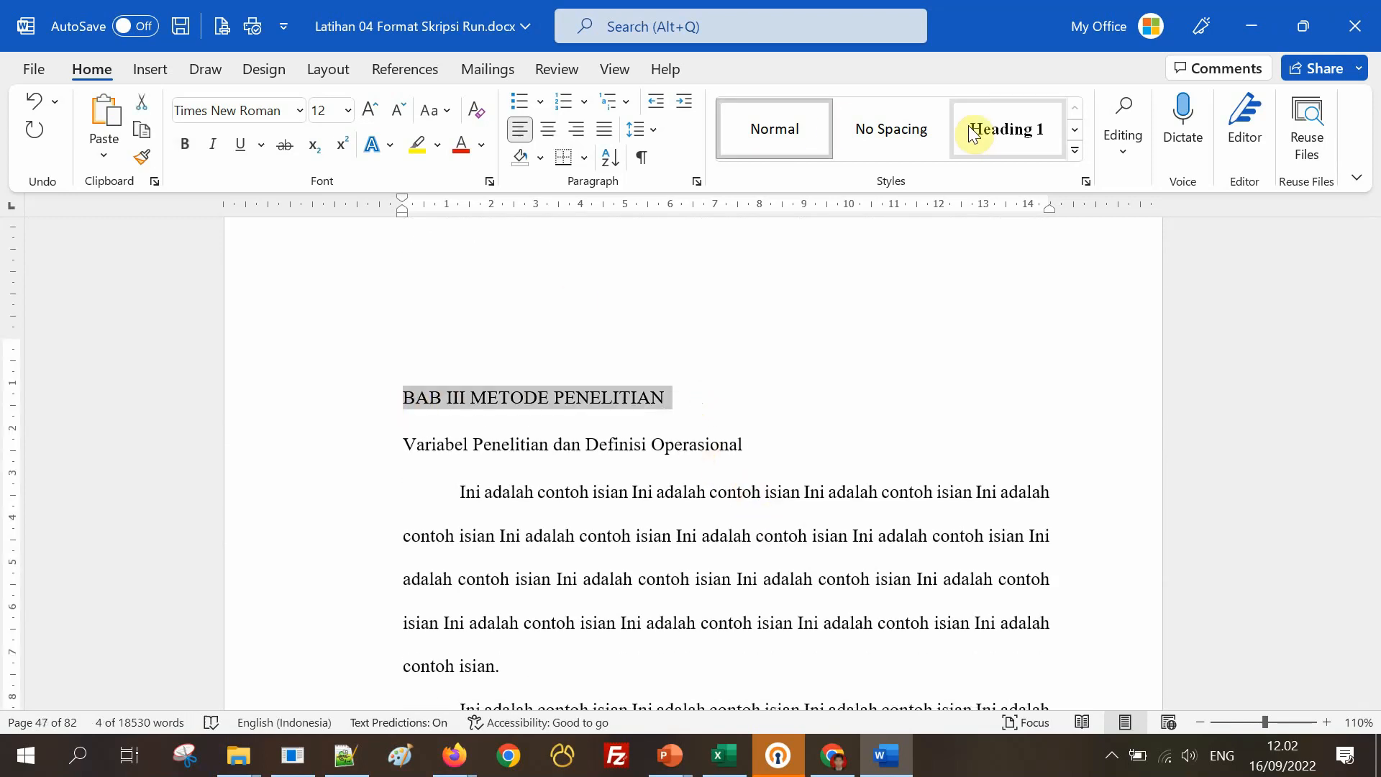
click(1007, 128)
click(878, 446)
Apply the Heading 1 style to the BAB IV HASIL DAN PEMBAHASAN chapter title.
scroll(892, 466, down, 1)
scroll(891, 467, up, 10)
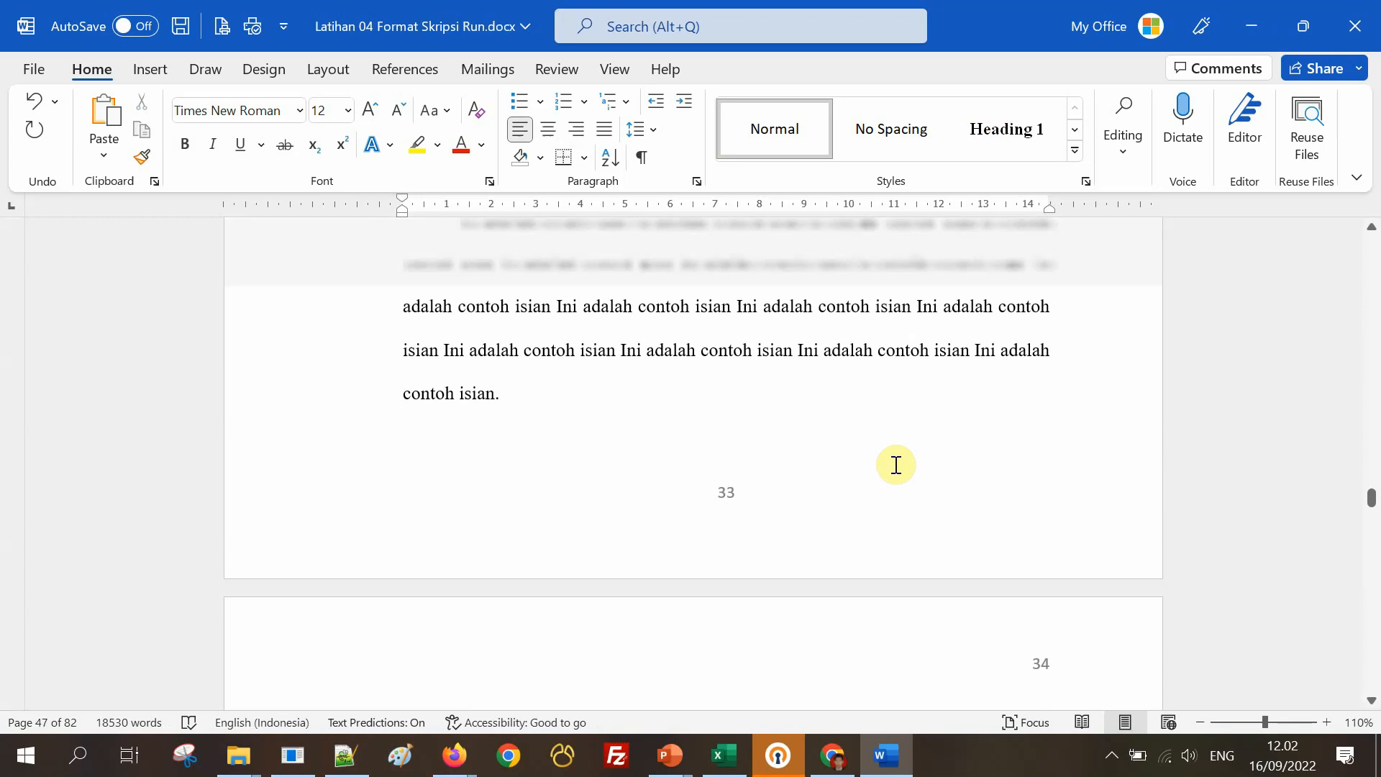
scroll(895, 496, down, 15)
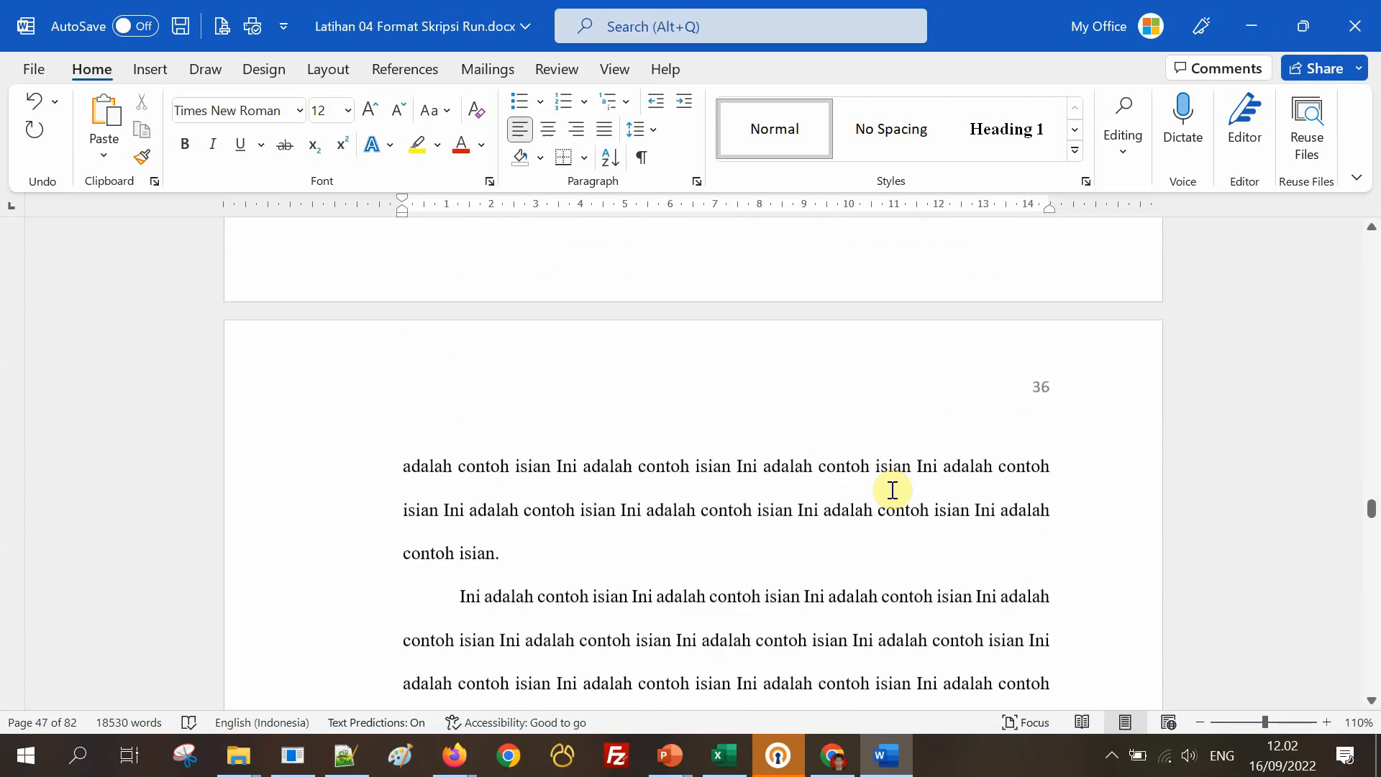
scroll(896, 500, down, 10)
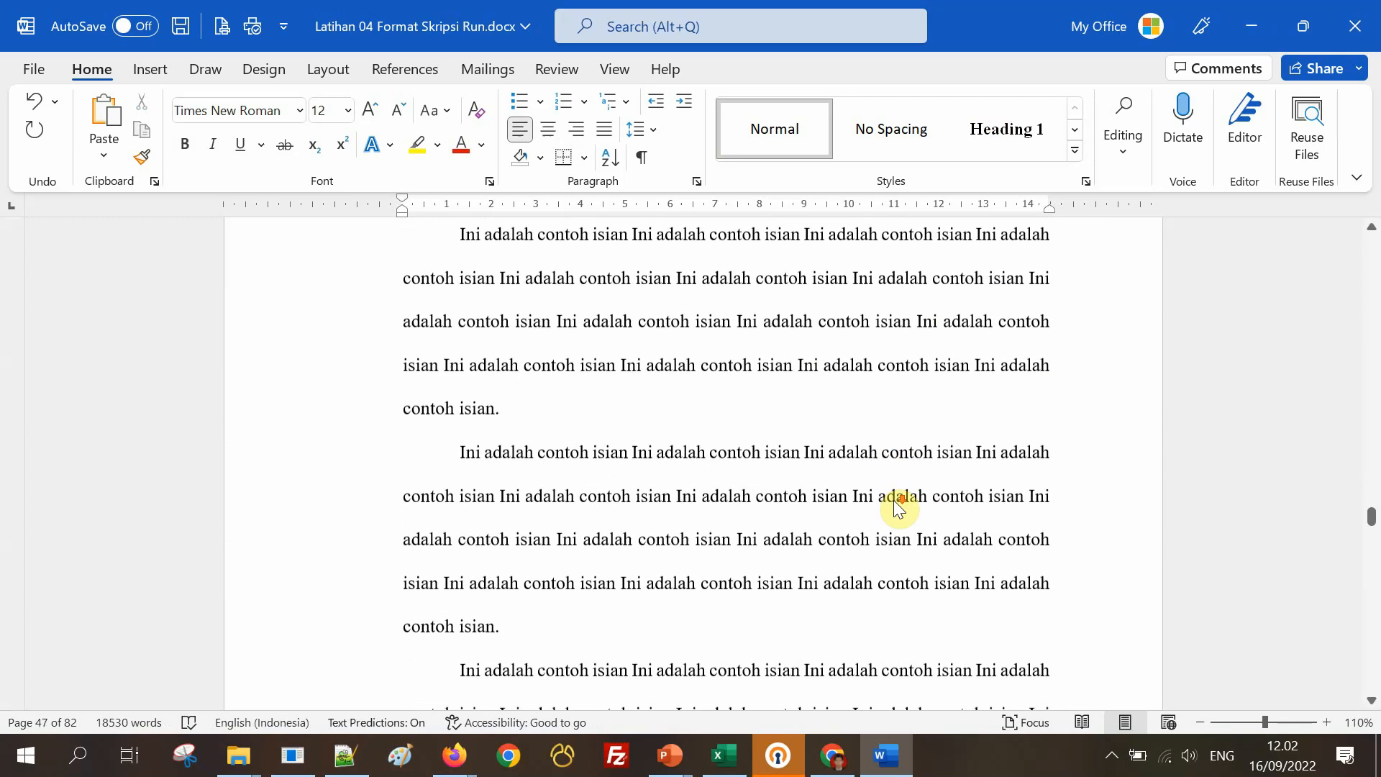
scroll(899, 511, down, 20)
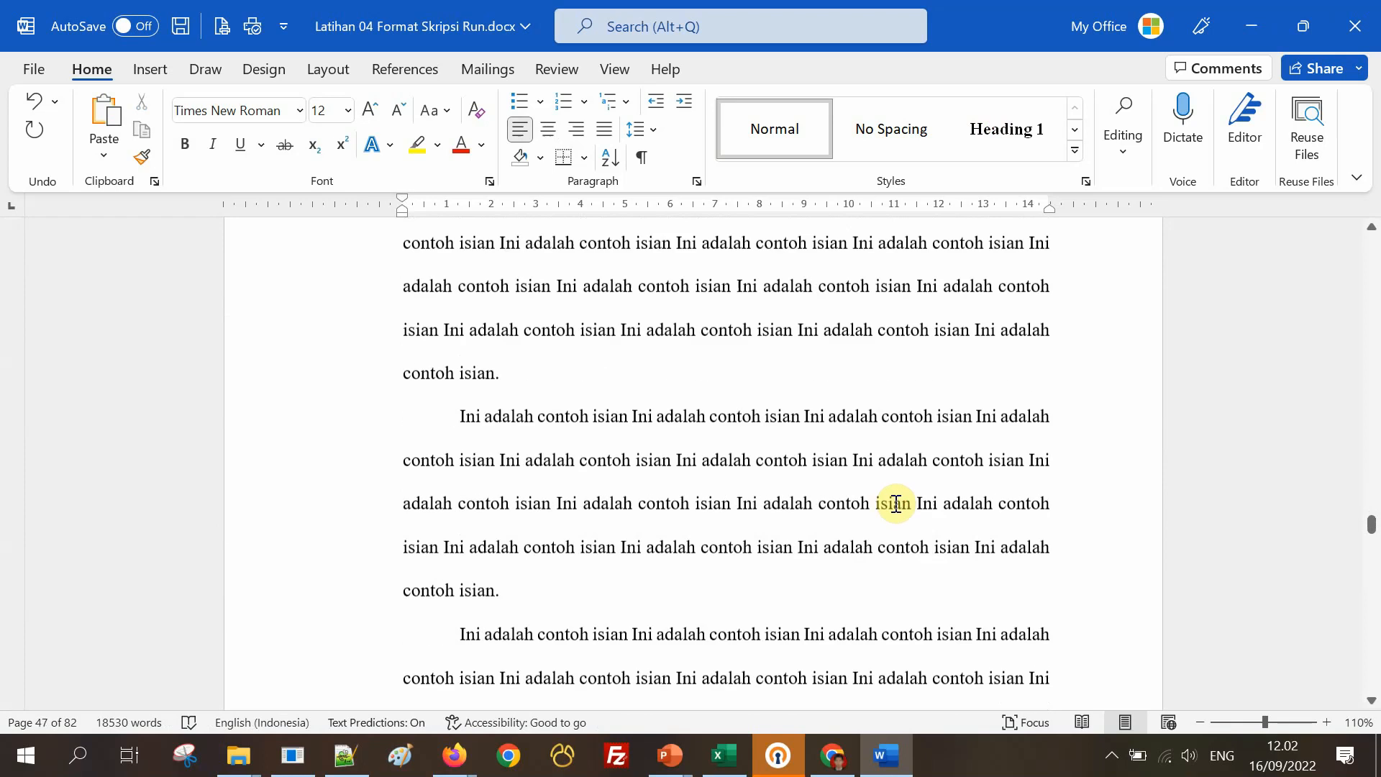
scroll(899, 512, down, 15)
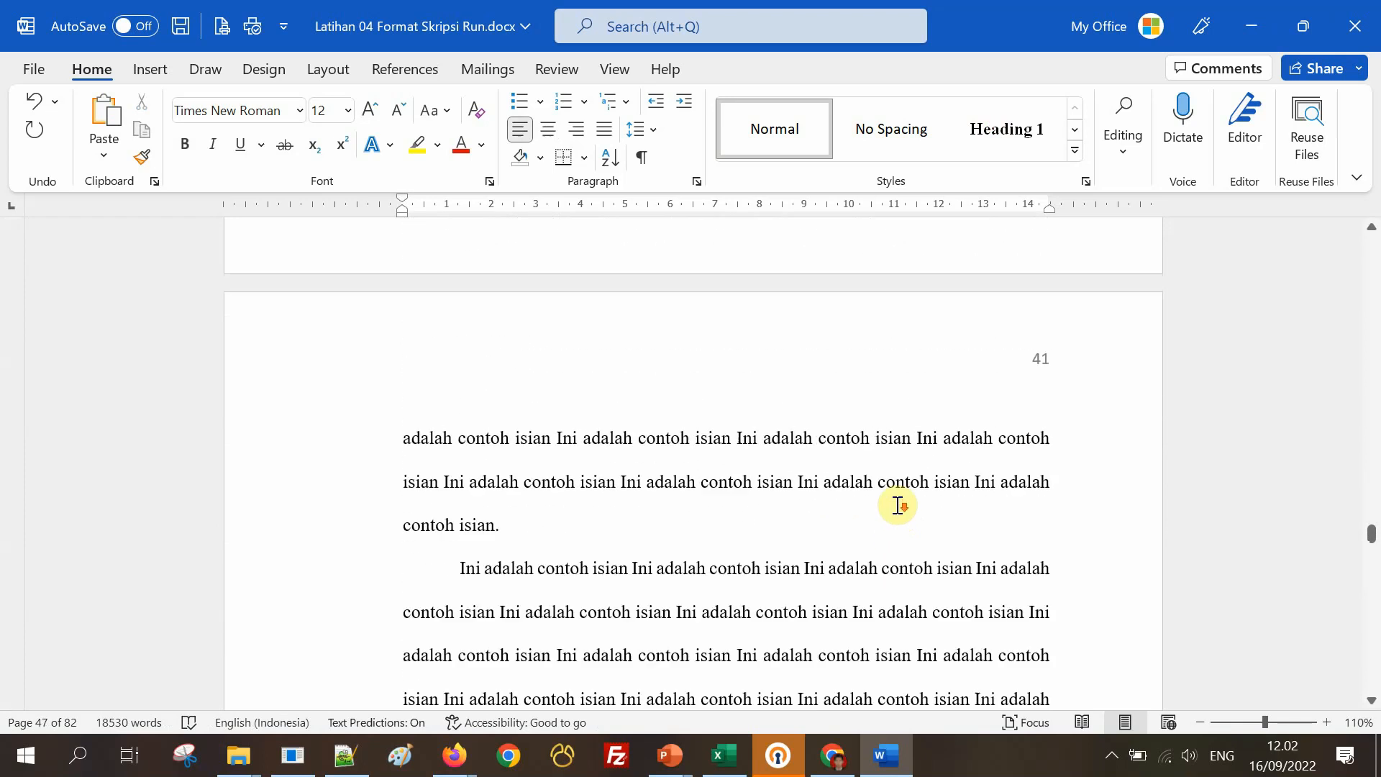
scroll(898, 508, down, 20)
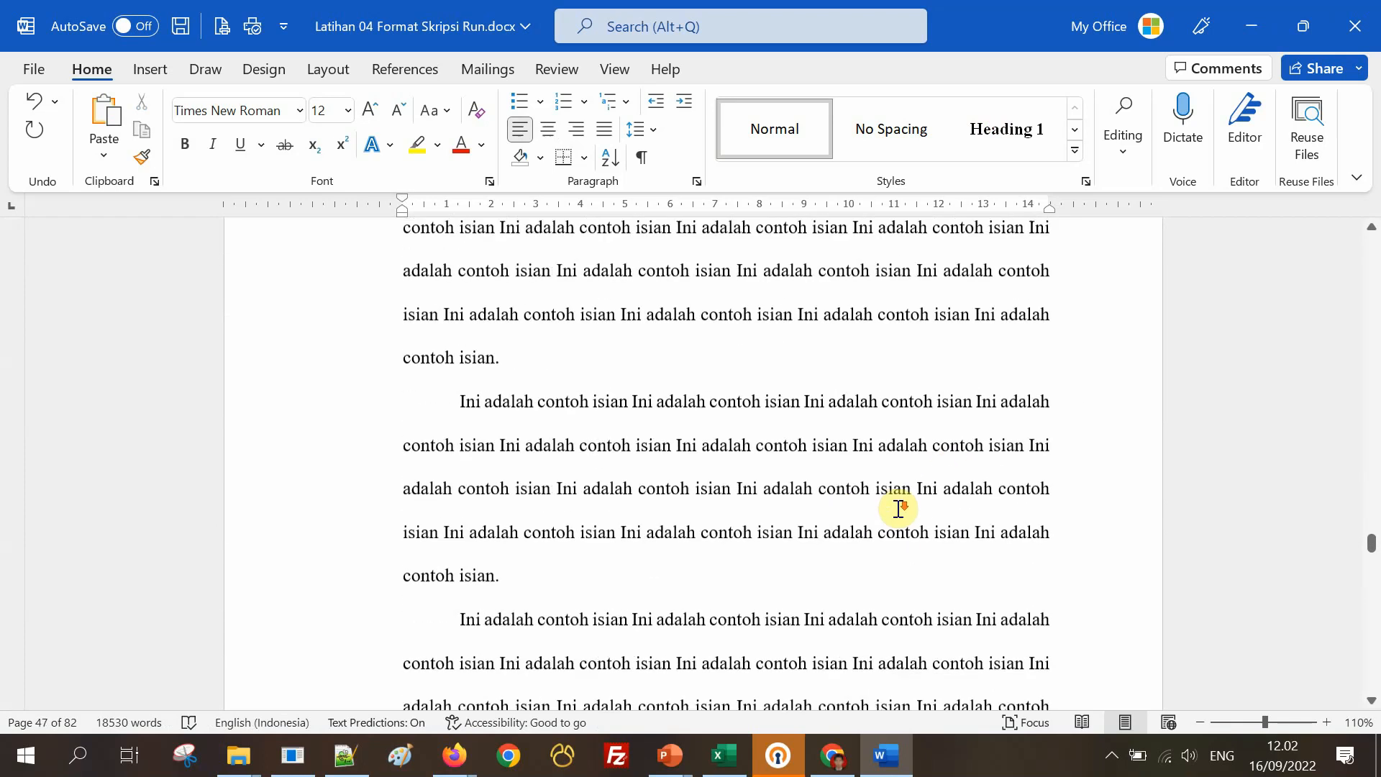
scroll(900, 515, down, 15)
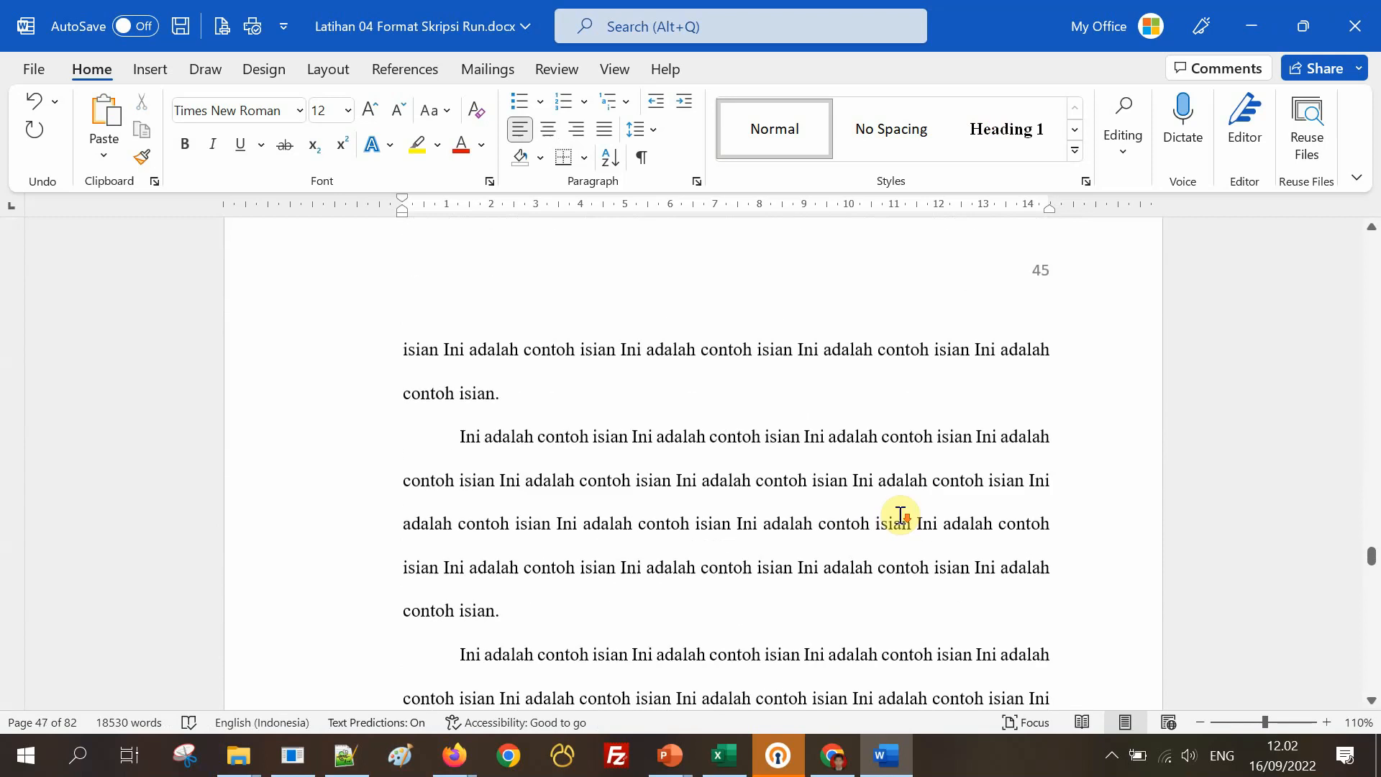
scroll(900, 514, down, 15)
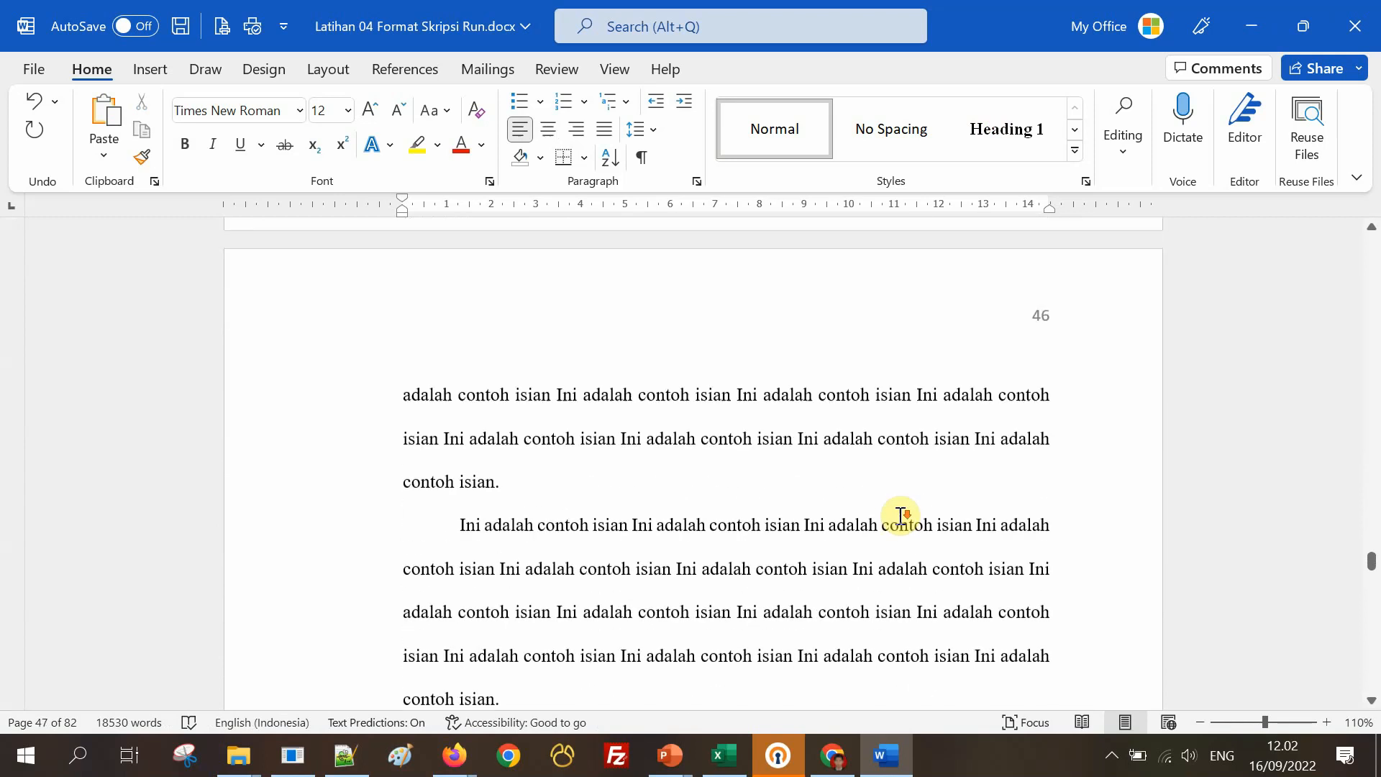
scroll(900, 515, down, 8)
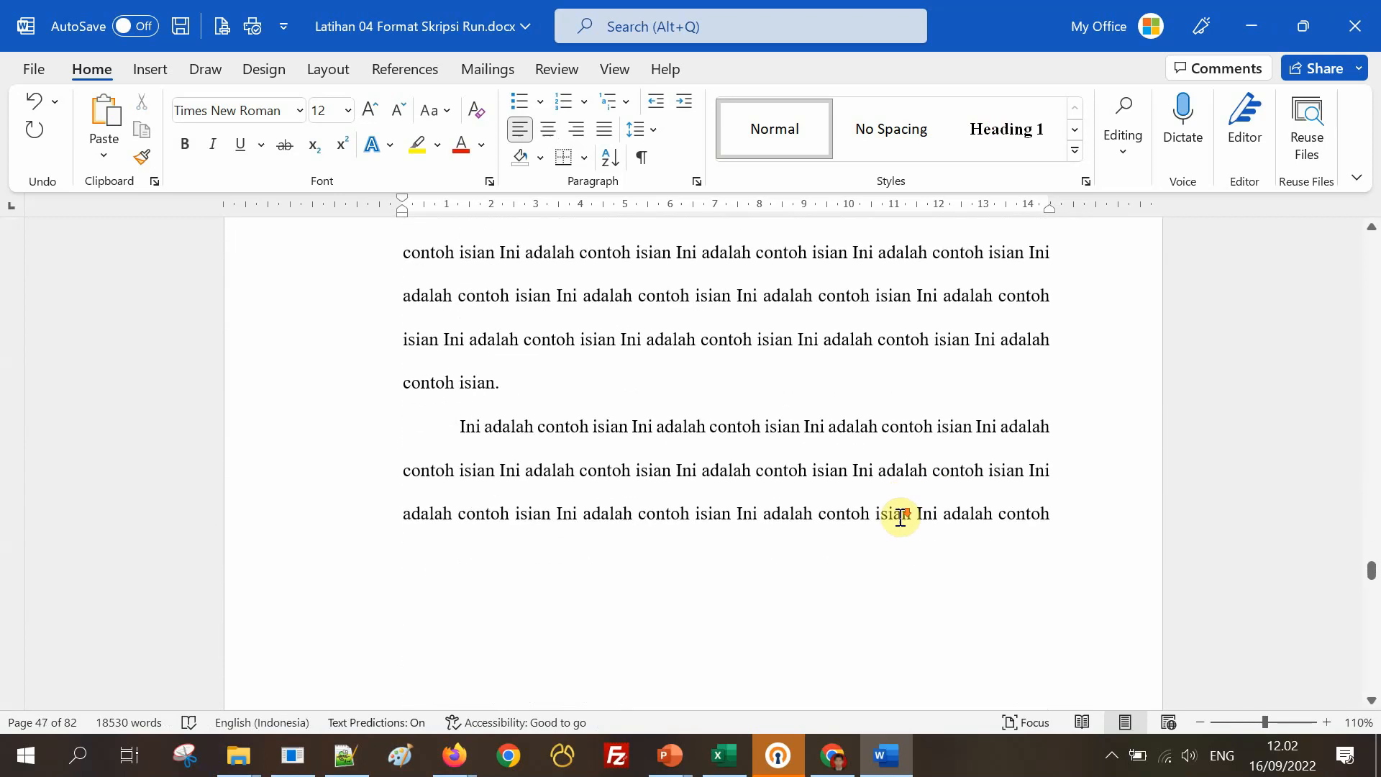
scroll(900, 517, down, 20)
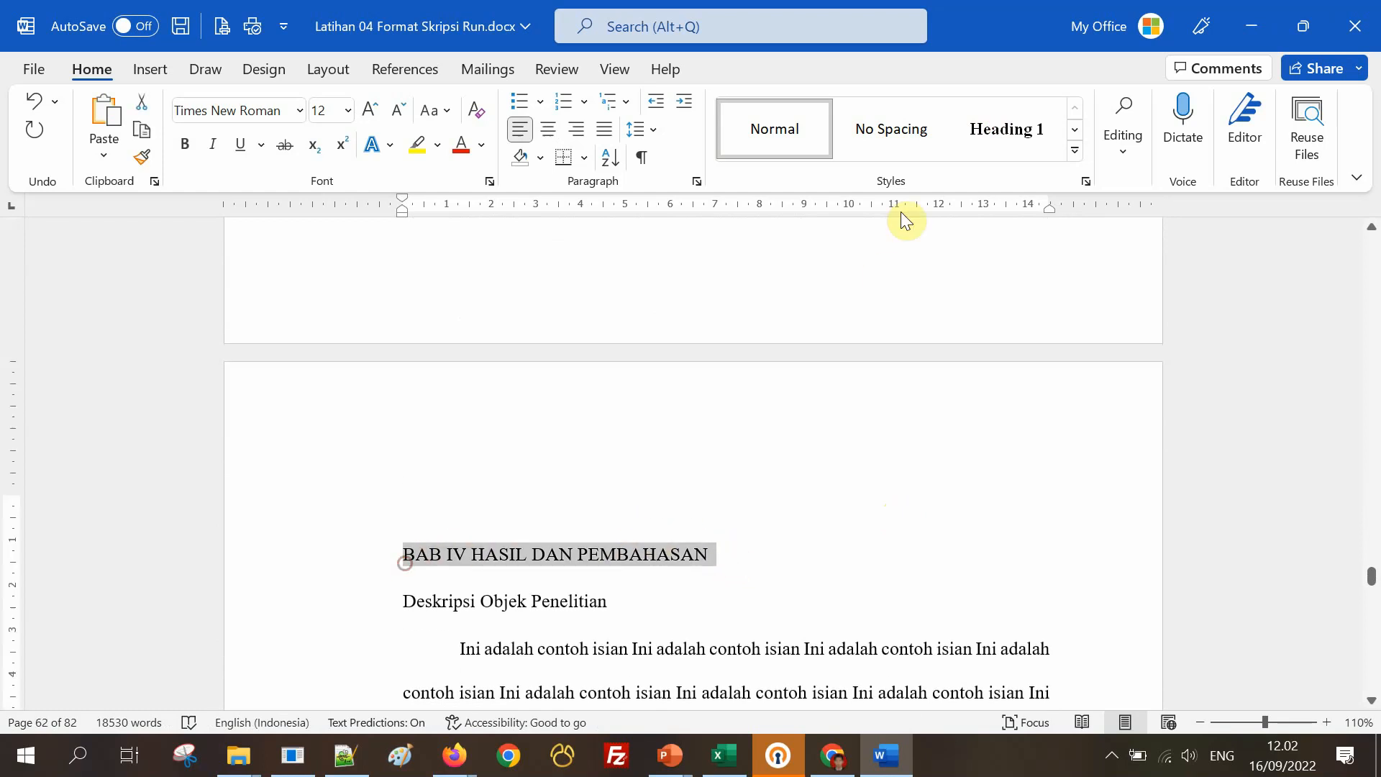
click(1022, 124)
click(882, 567)
Apply the Heading 1 style to the BAB V PENUTUP chapter title.
scroll(892, 584, down, 12)
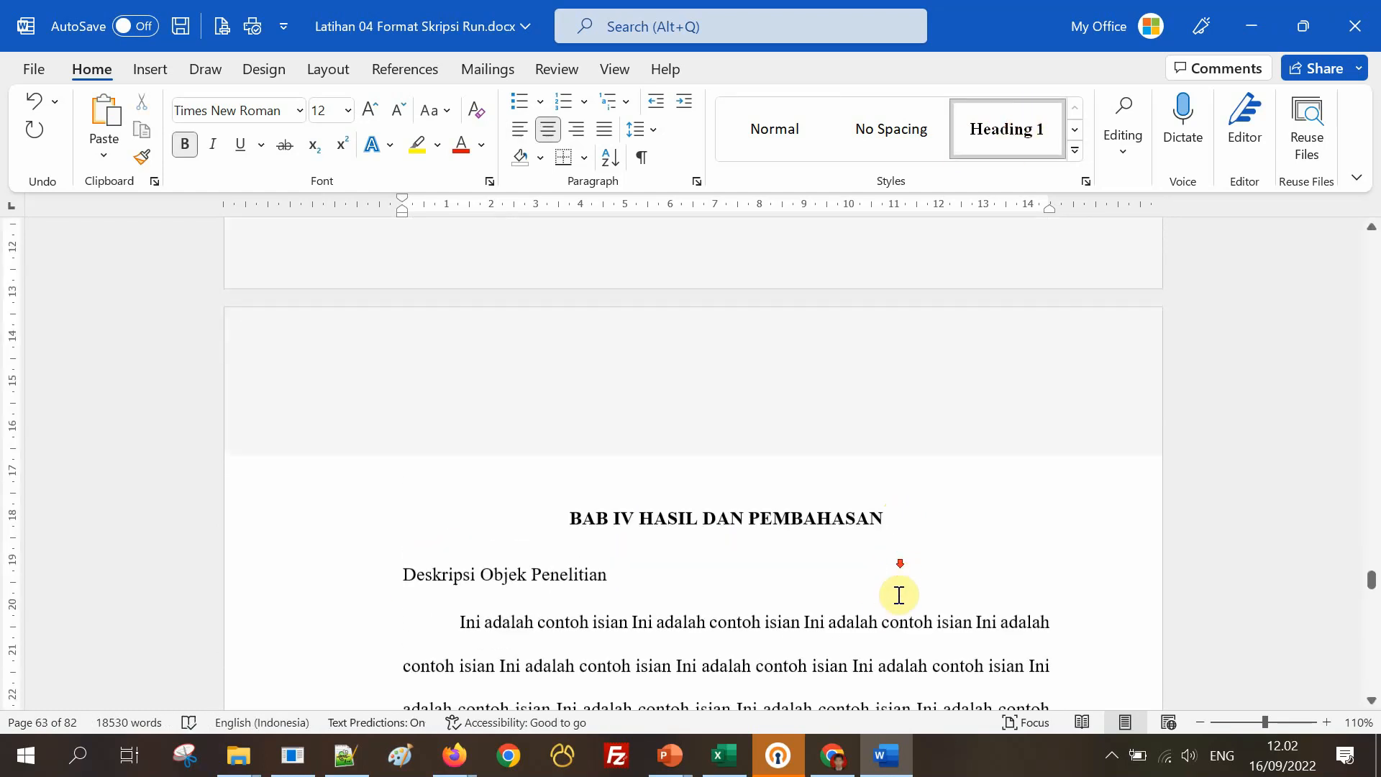
scroll(882, 643, down, 20)
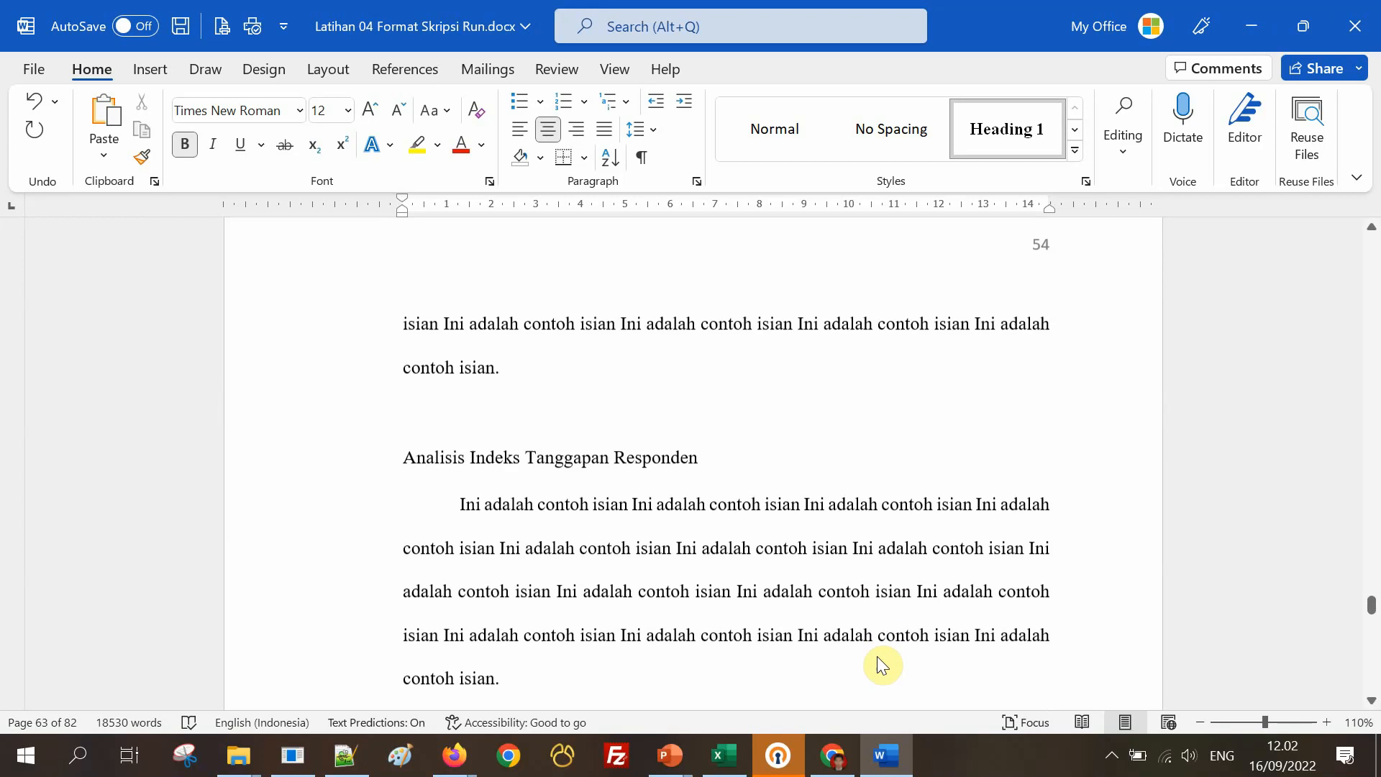
scroll(882, 646, down, 15)
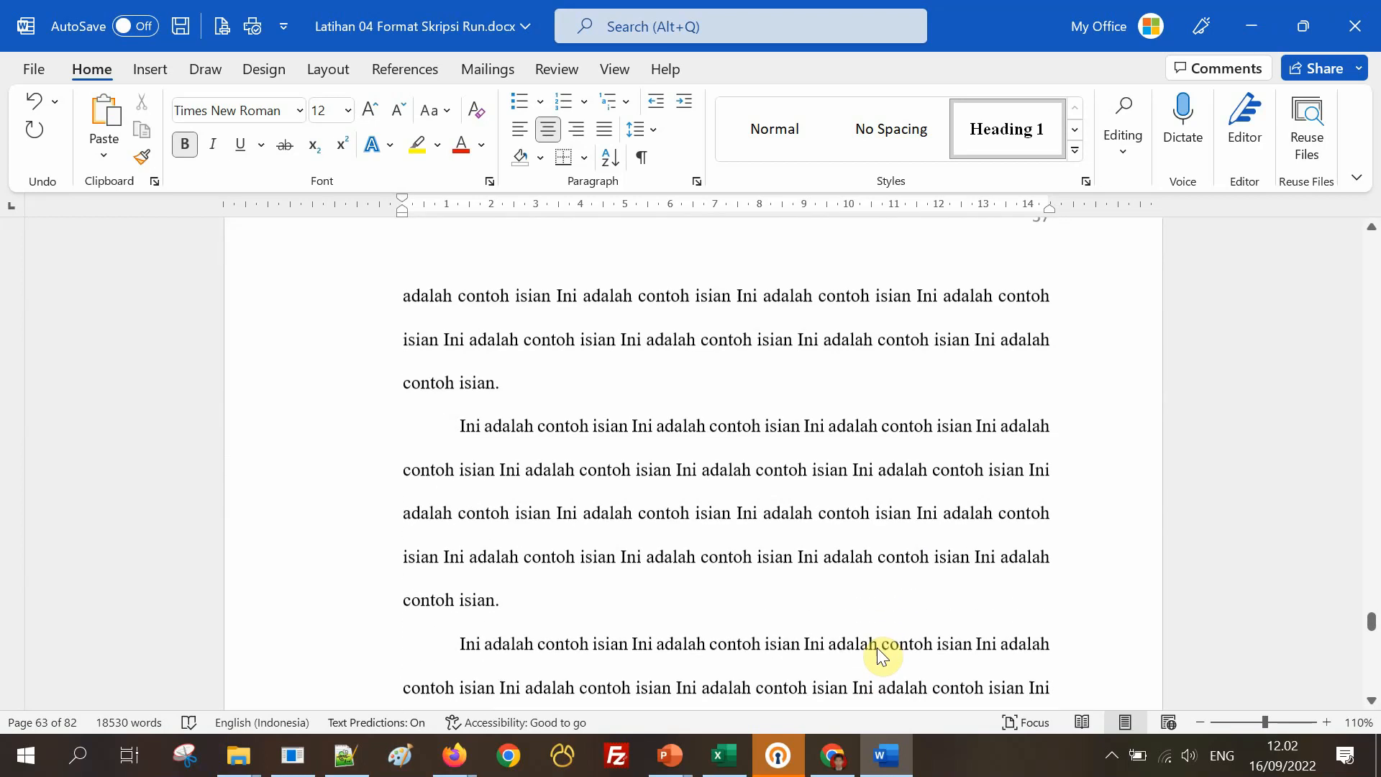
scroll(881, 645, down, 20)
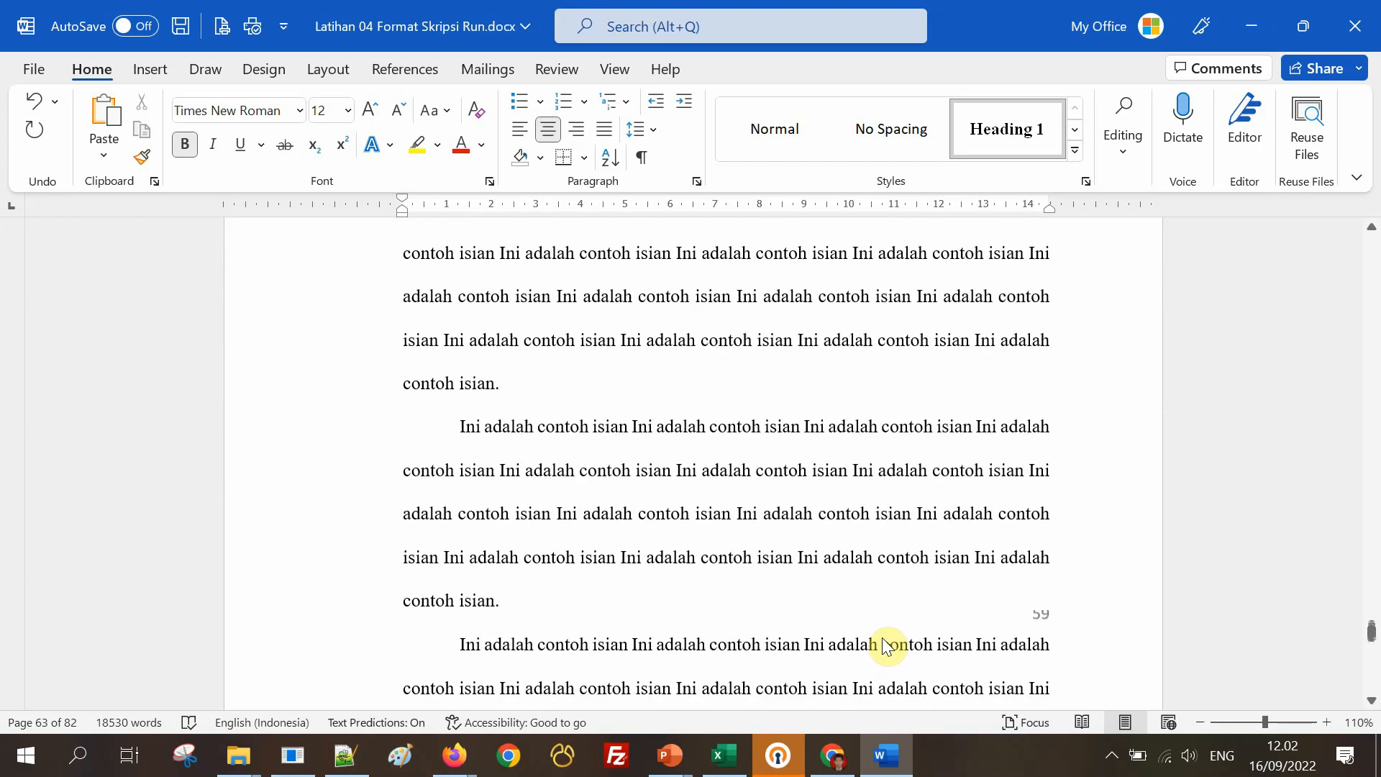
scroll(878, 647, down, 20)
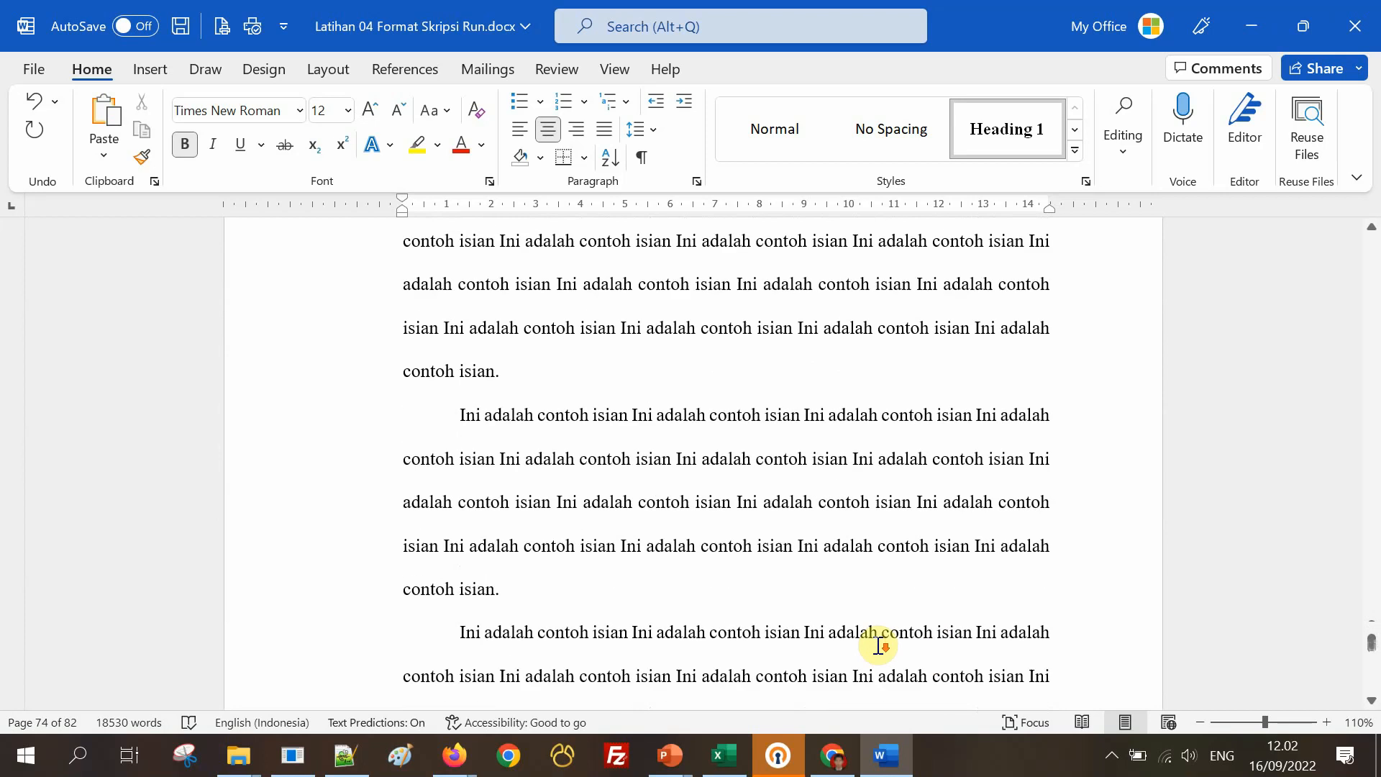
scroll(879, 652, down, 20)
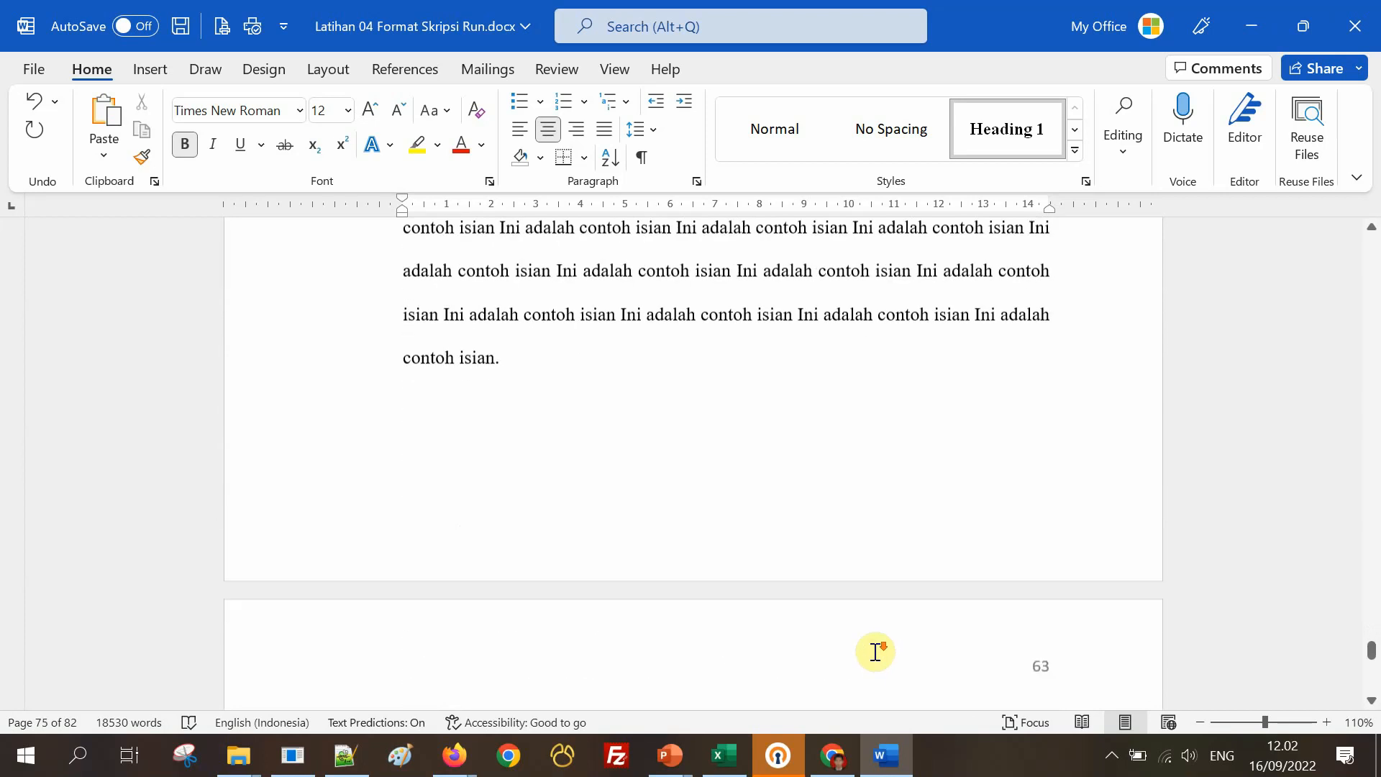
scroll(875, 651, down, 6)
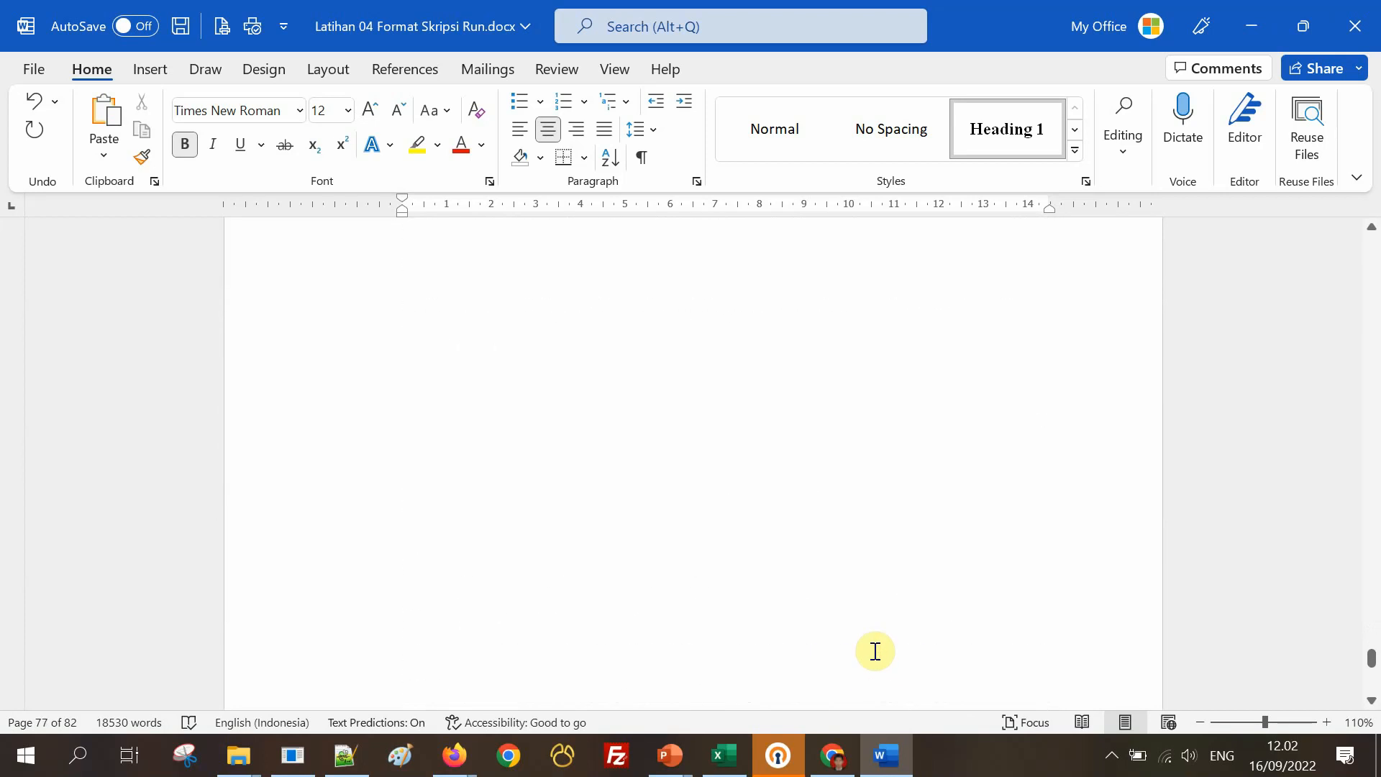
scroll(878, 655, down, 5)
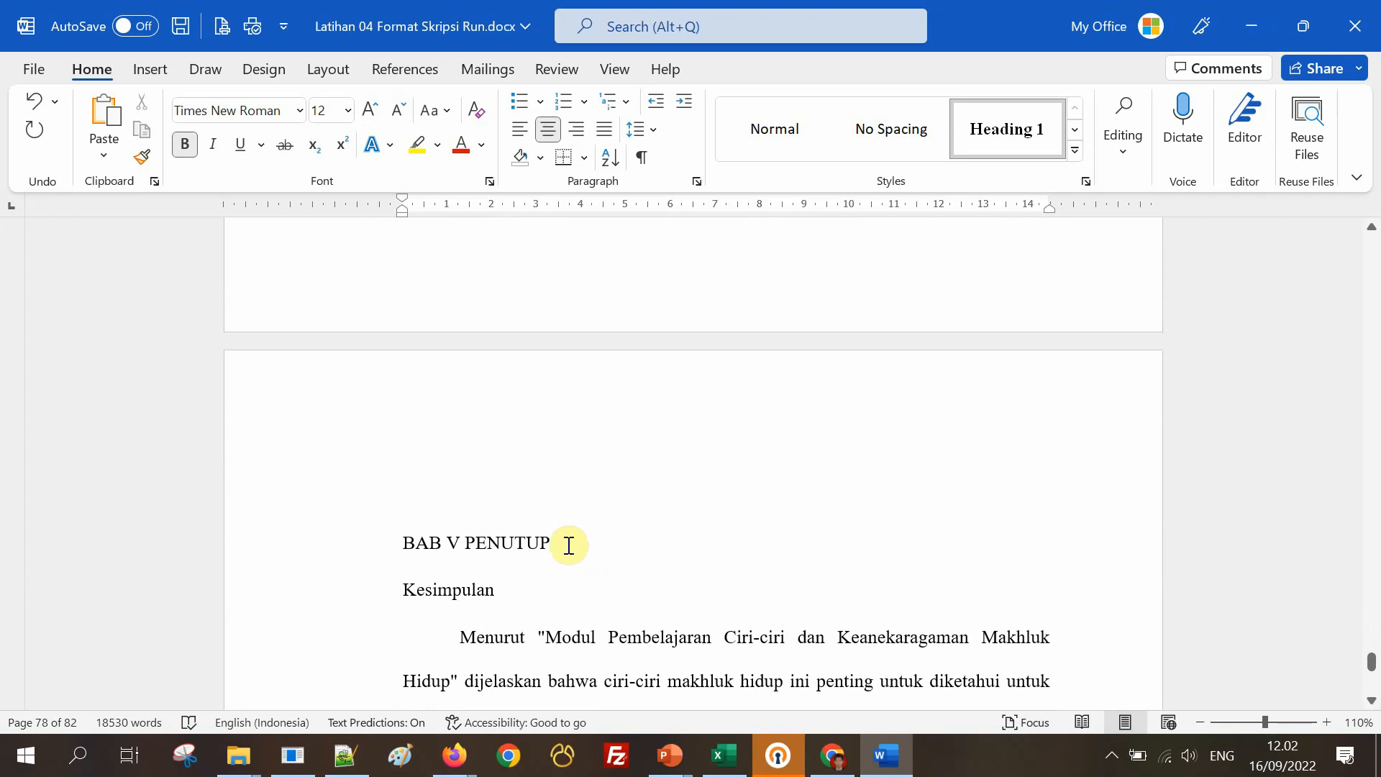
drag(445, 534, 403, 541)
click(1028, 124)
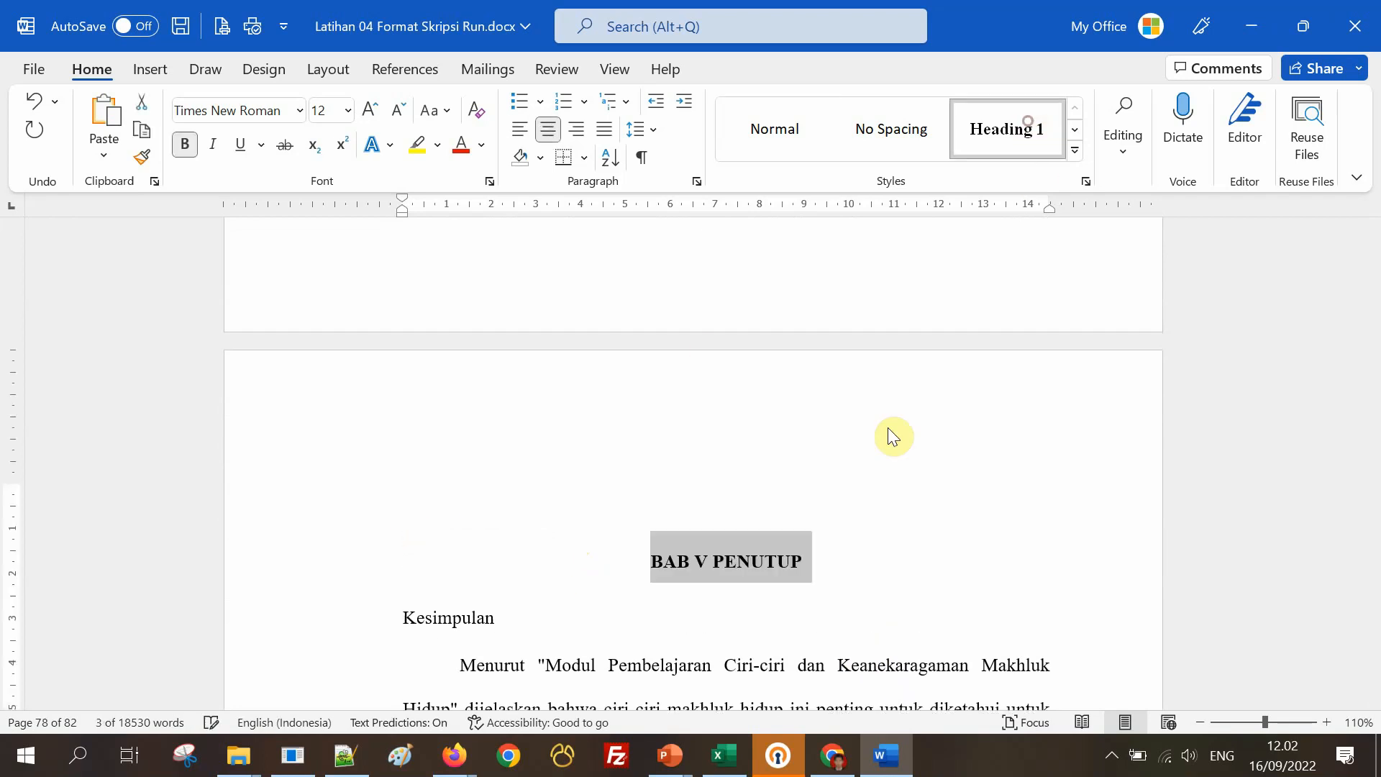
click(855, 549)
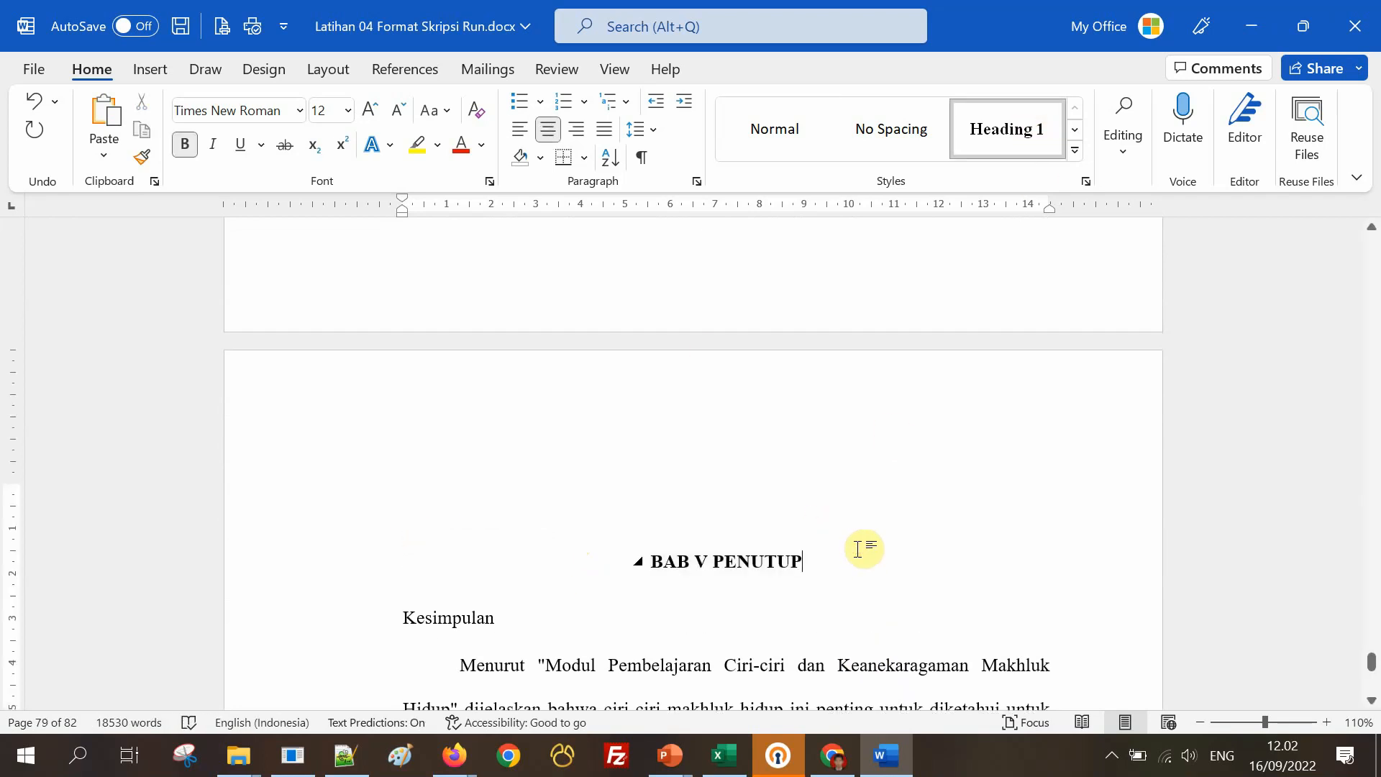
Look over the subheadings under BAB V PENUTUP, and return to the start of the BAB I PENDAHULUAN chapter.
scroll(860, 548, down, 2)
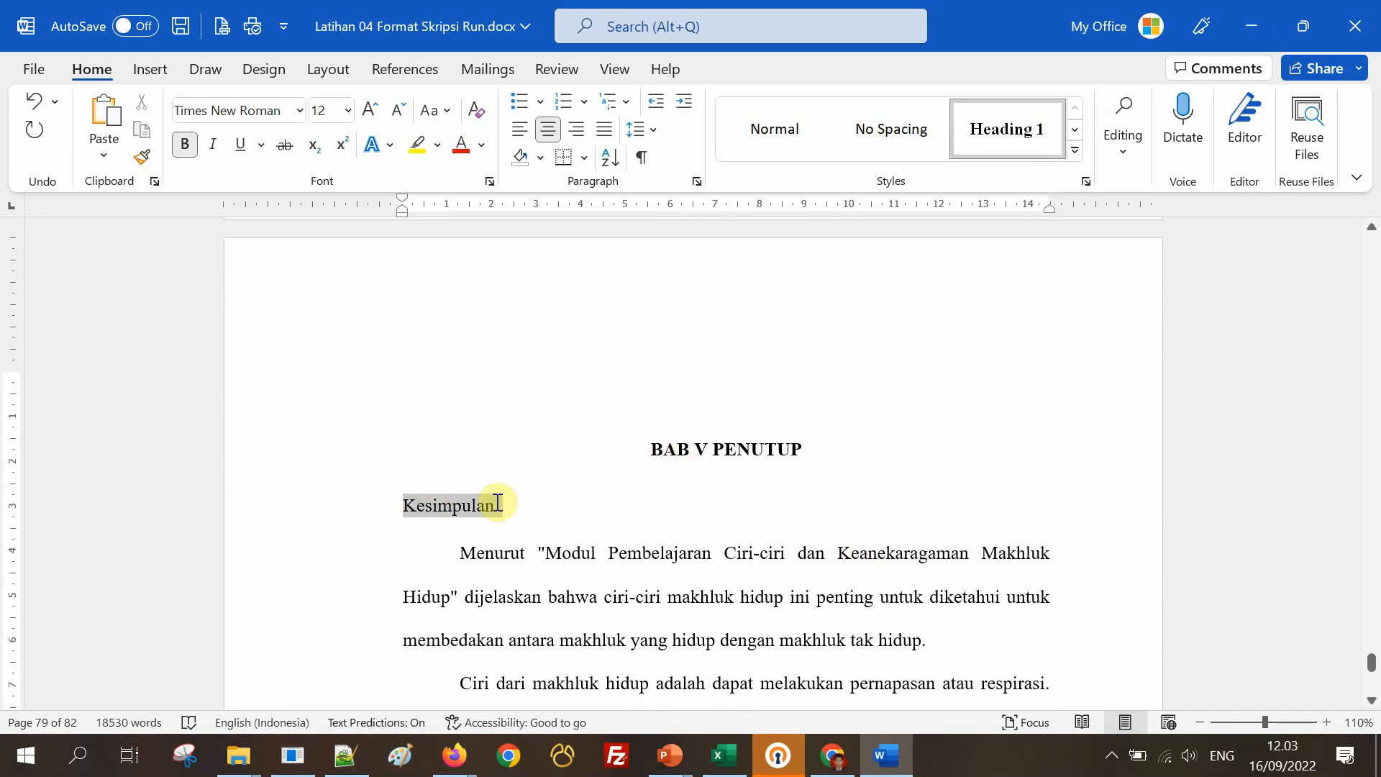
scroll(564, 506, down, 9)
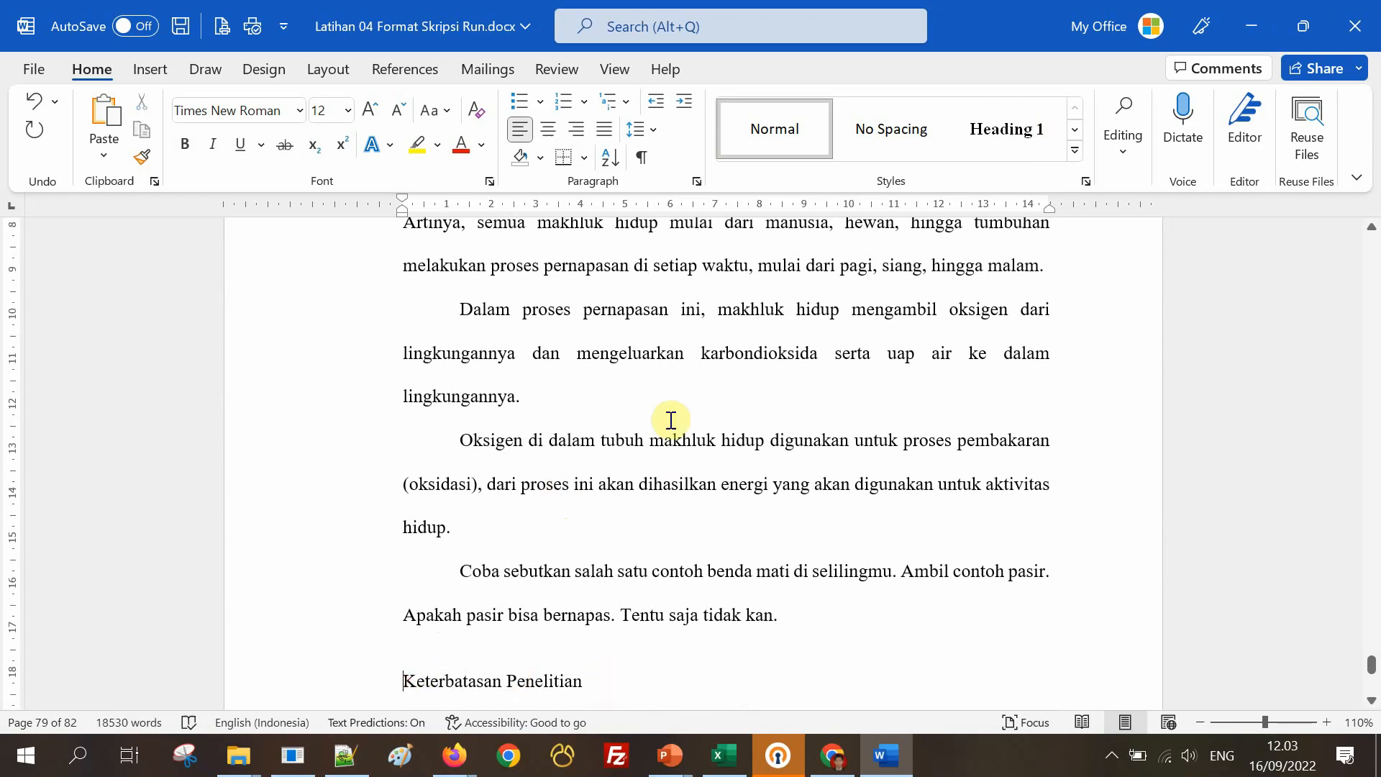
scroll(670, 420, up, 6)
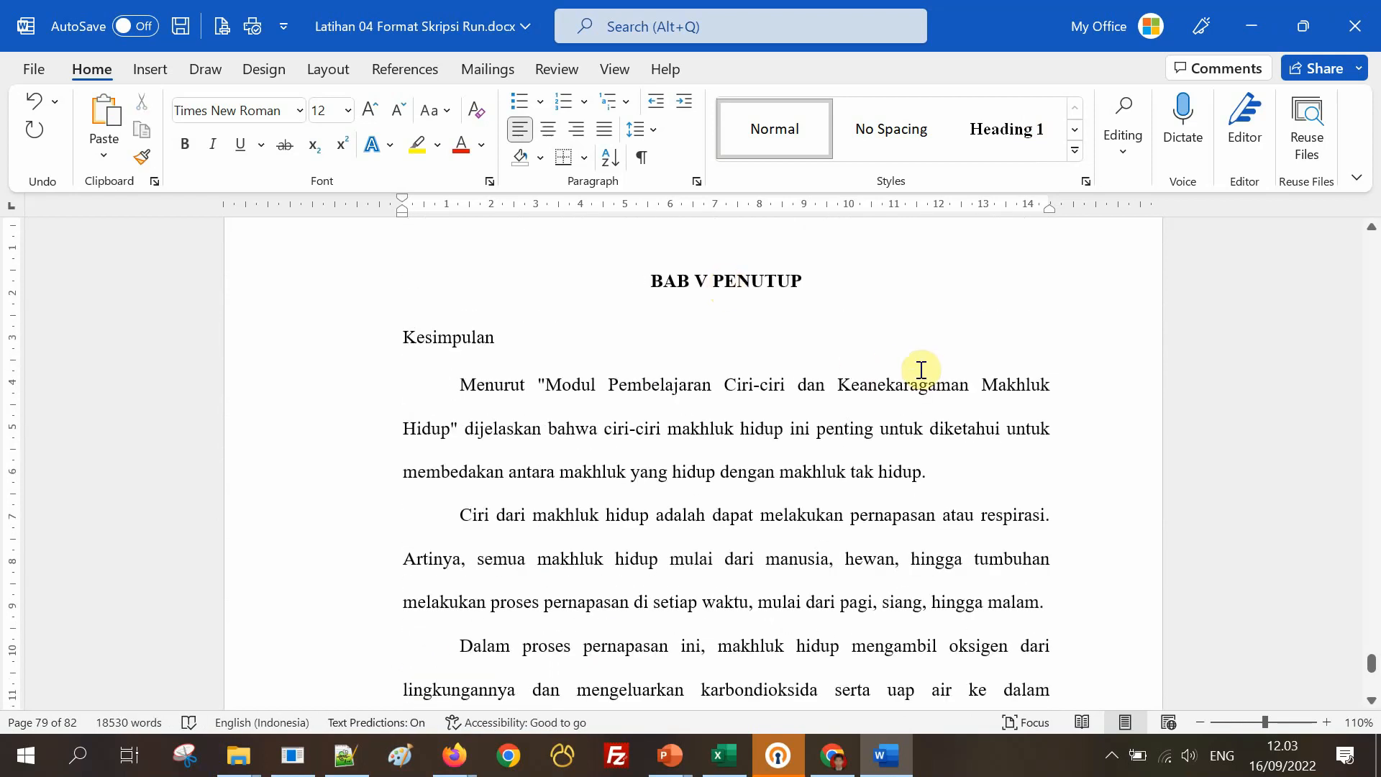
scroll(1371, 564, up, 7)
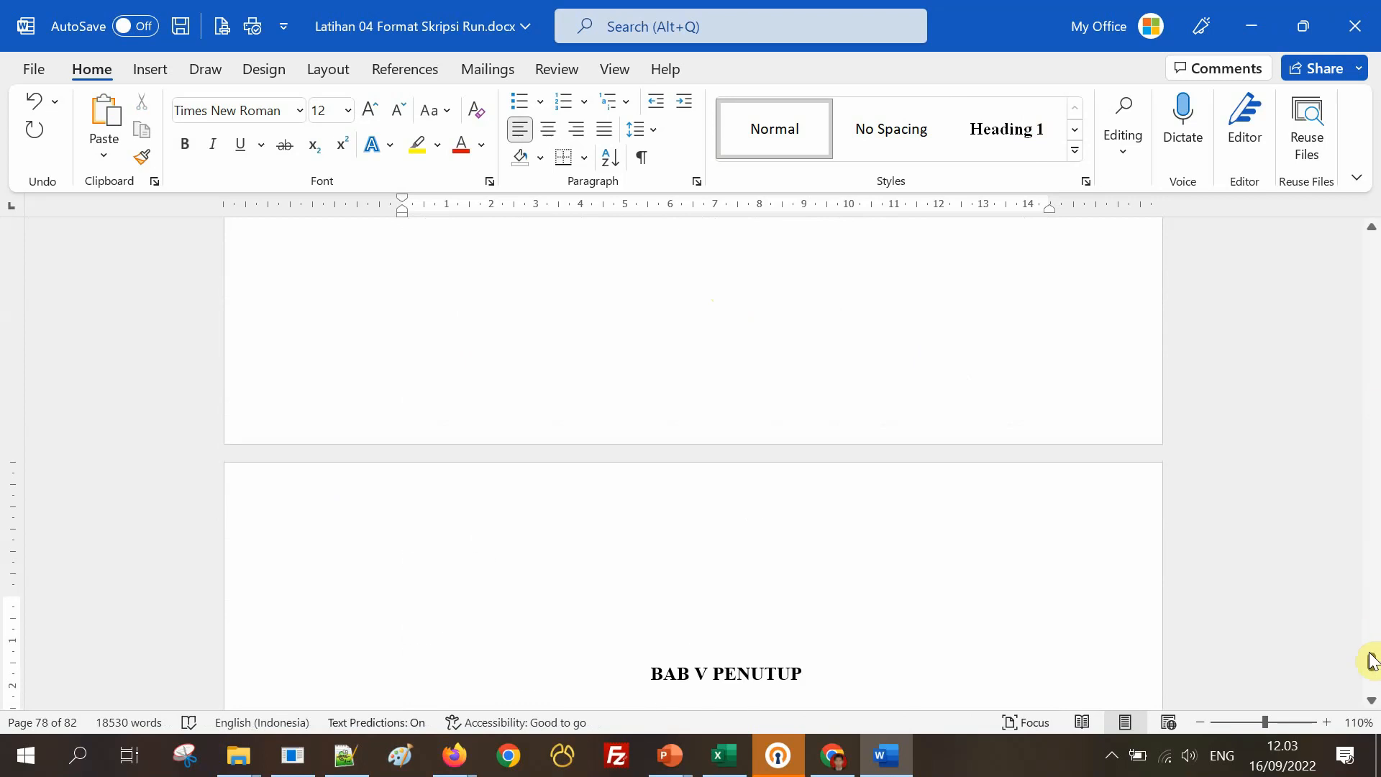
drag(1375, 631, 1370, 492)
drag(1335, 344, 1345, 248)
scroll(530, 550, down, 3)
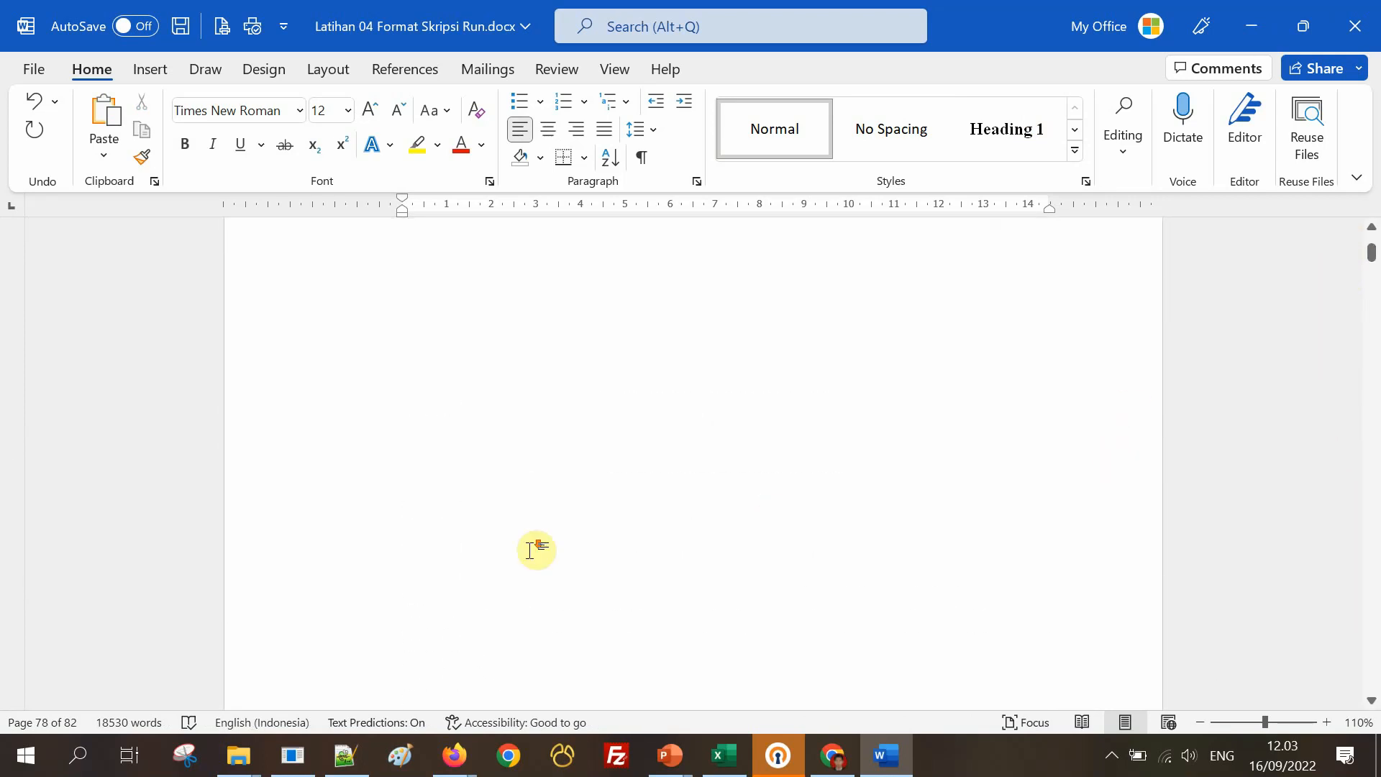
scroll(539, 576, down, 20)
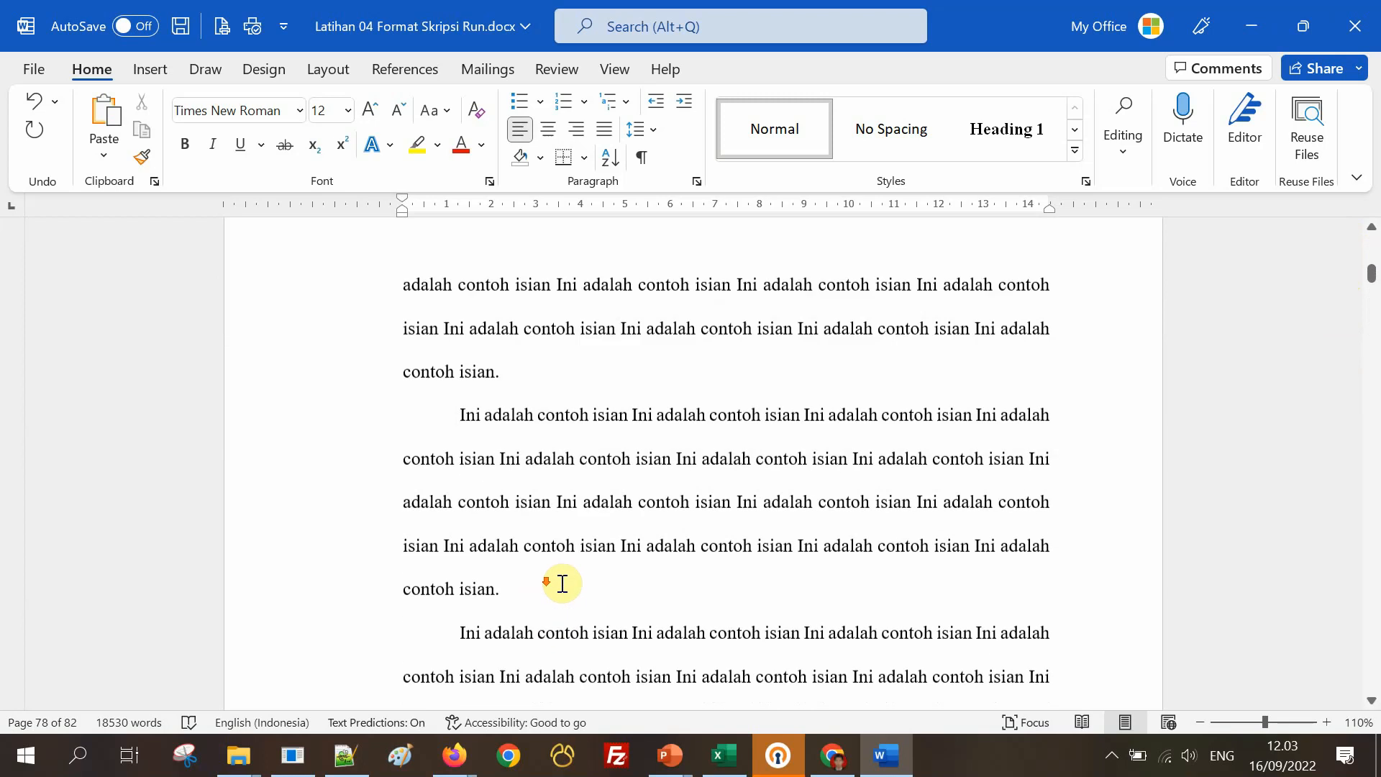
scroll(565, 580, down, 5)
scroll(563, 597, down, 10)
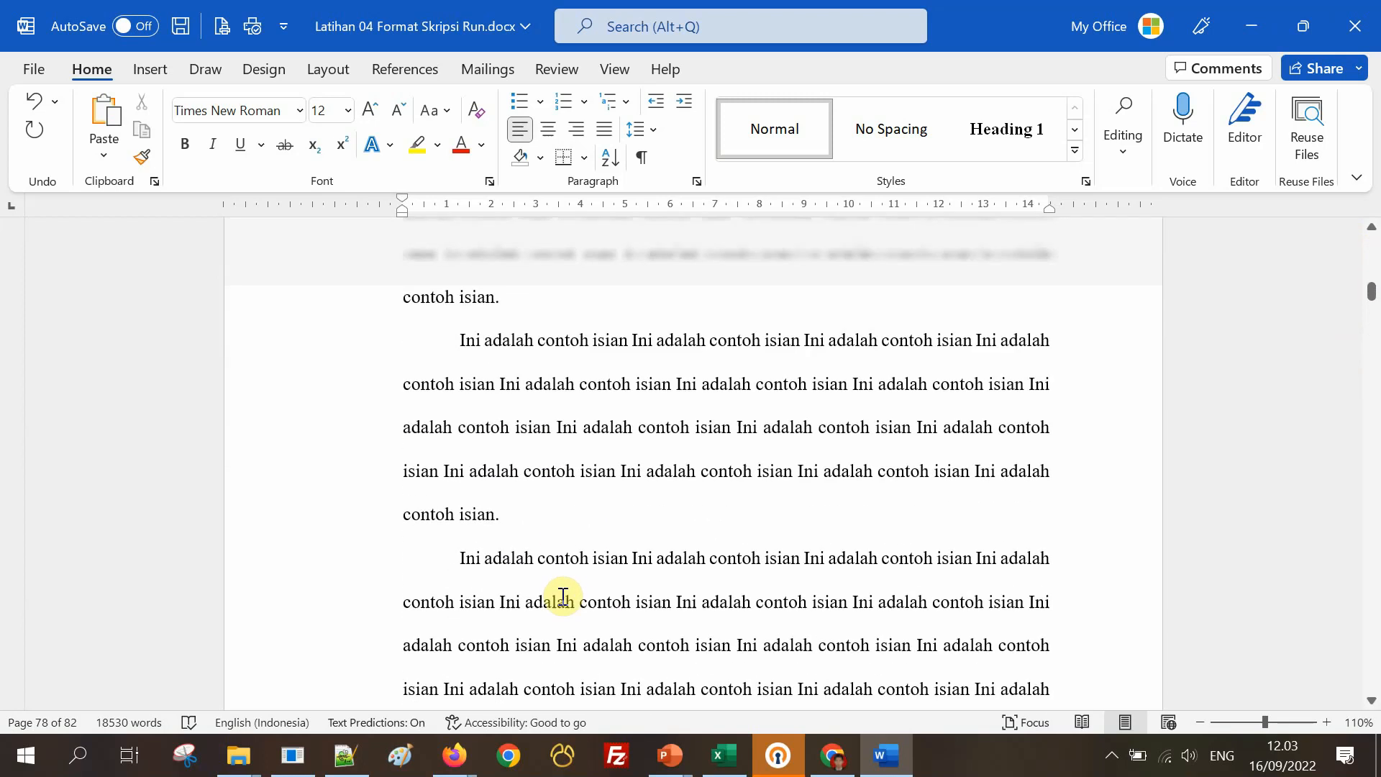
scroll(568, 591, down, 3)
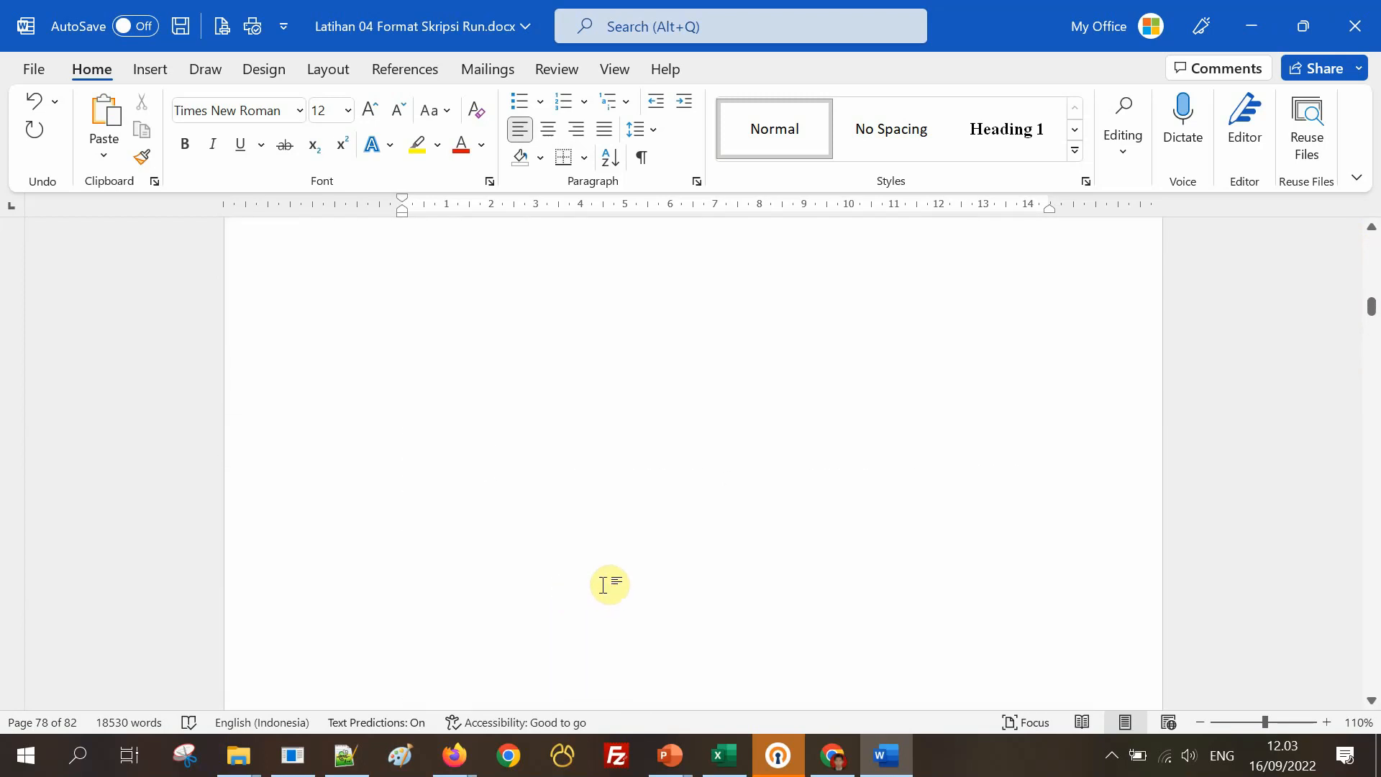
scroll(608, 582, up, 10)
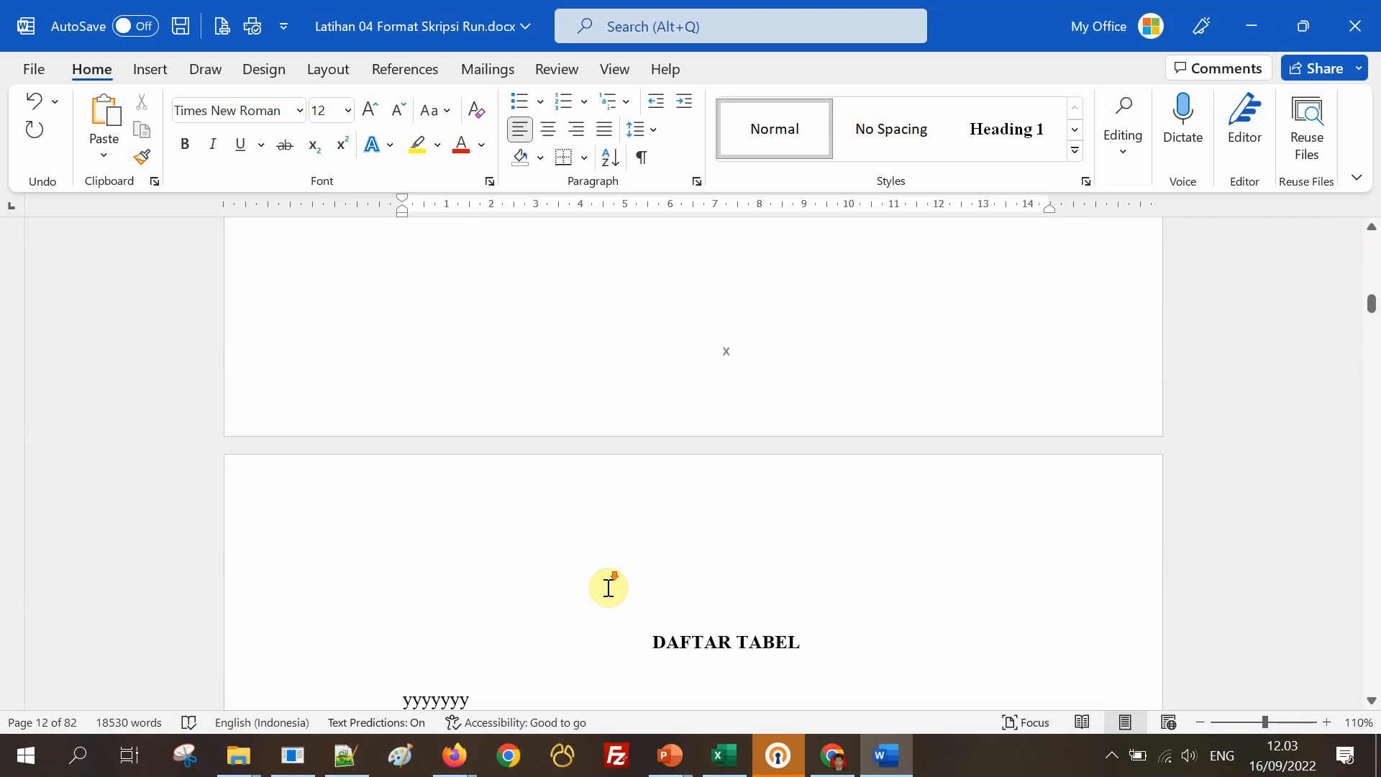
scroll(651, 655, down, 10)
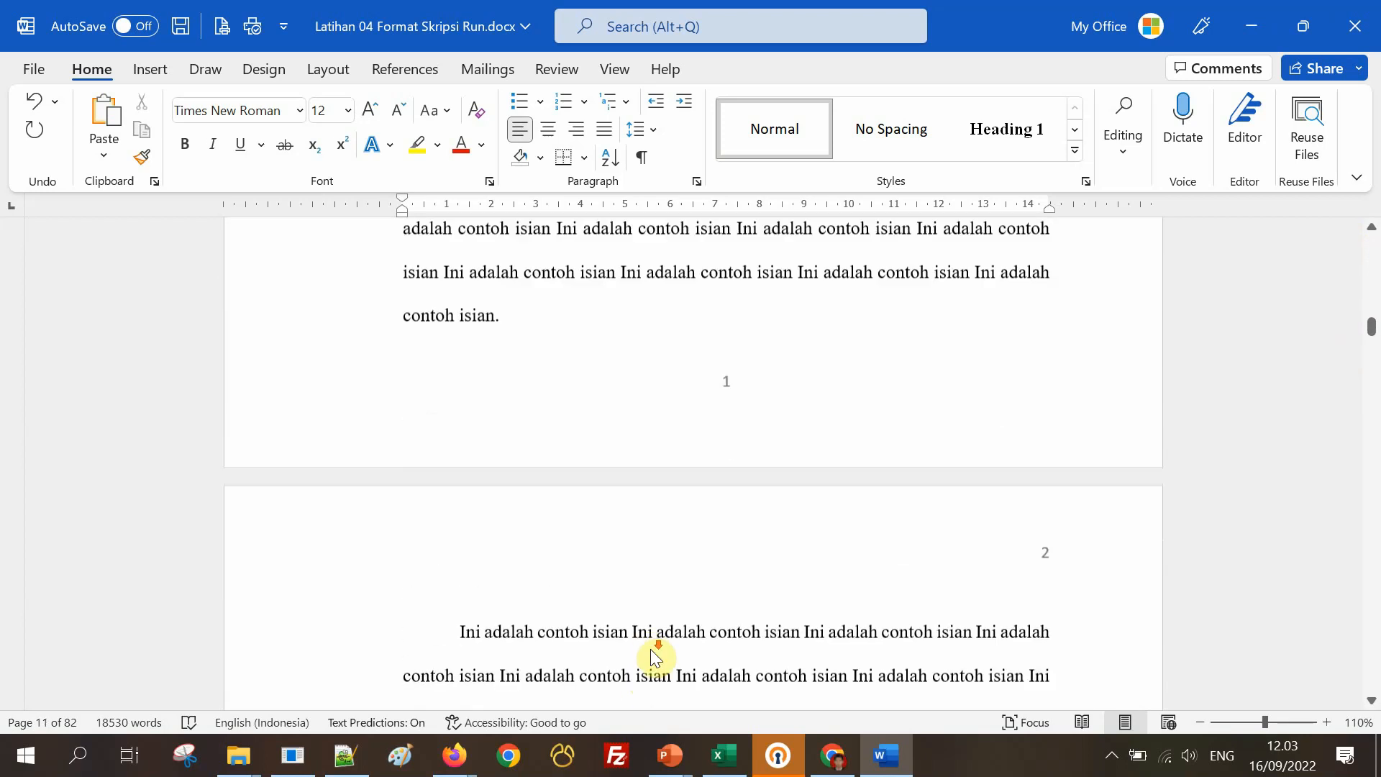
scroll(673, 608, up, 5)
scroll(675, 597, up, 12)
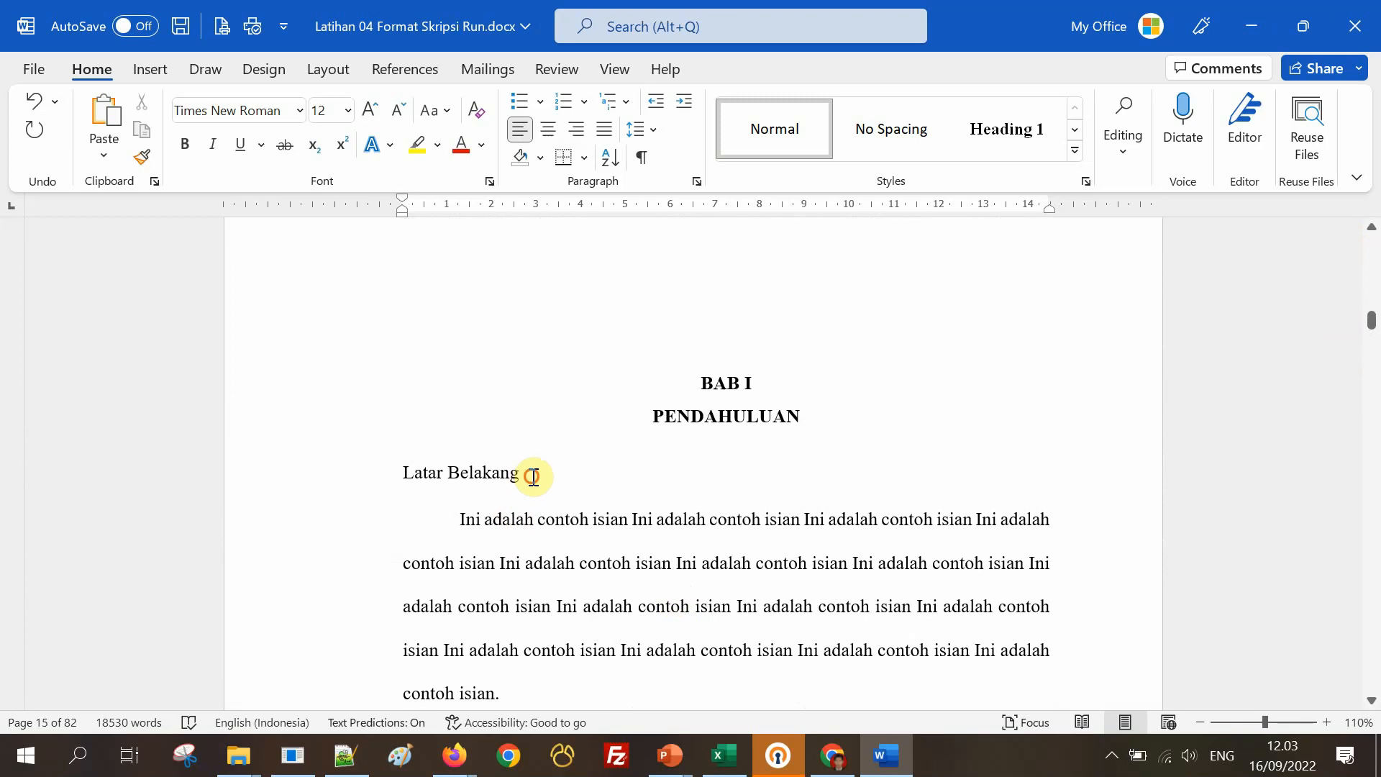
Start a new style from the Latar Belakang subheading in BAB I and name it H2 BAB 1.
drag(530, 473, 385, 475)
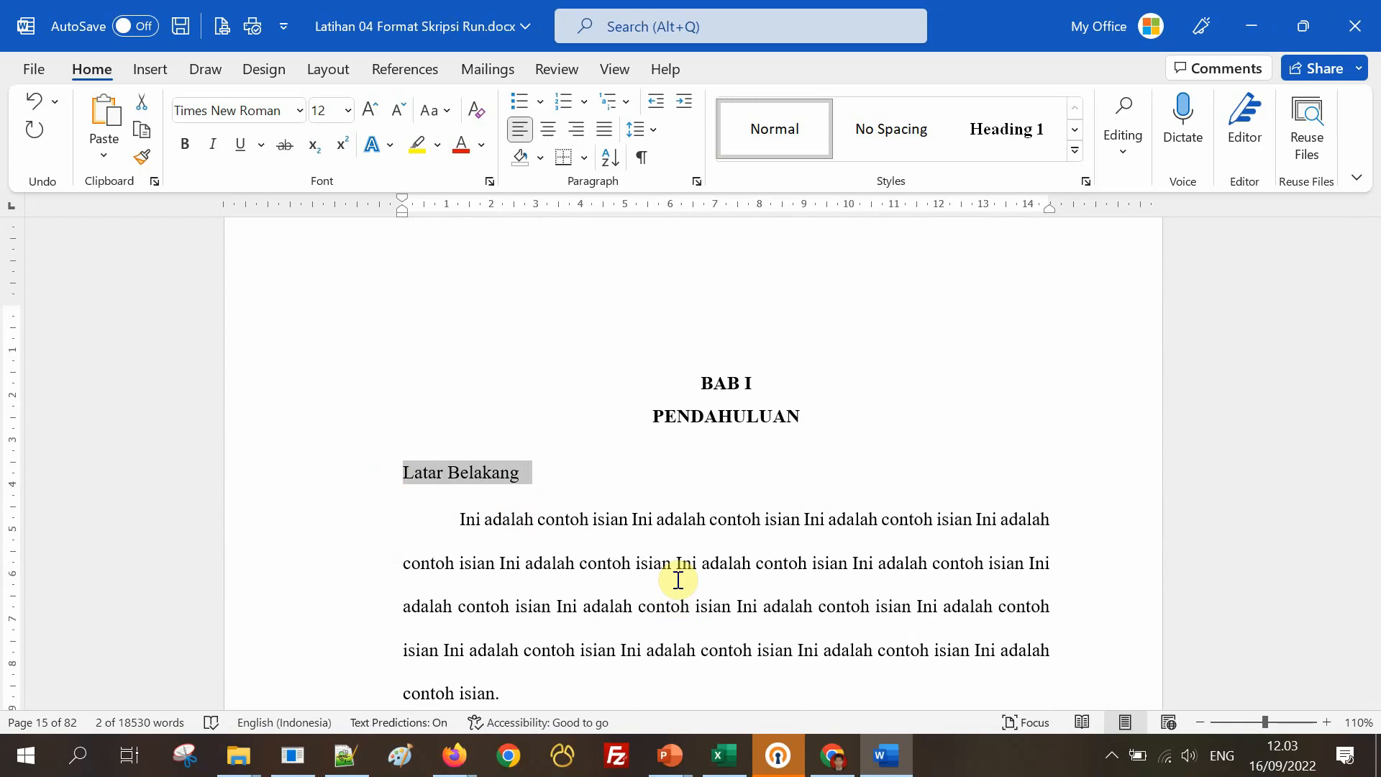
click(586, 516)
click(550, 471)
drag(527, 474, 395, 477)
click(544, 541)
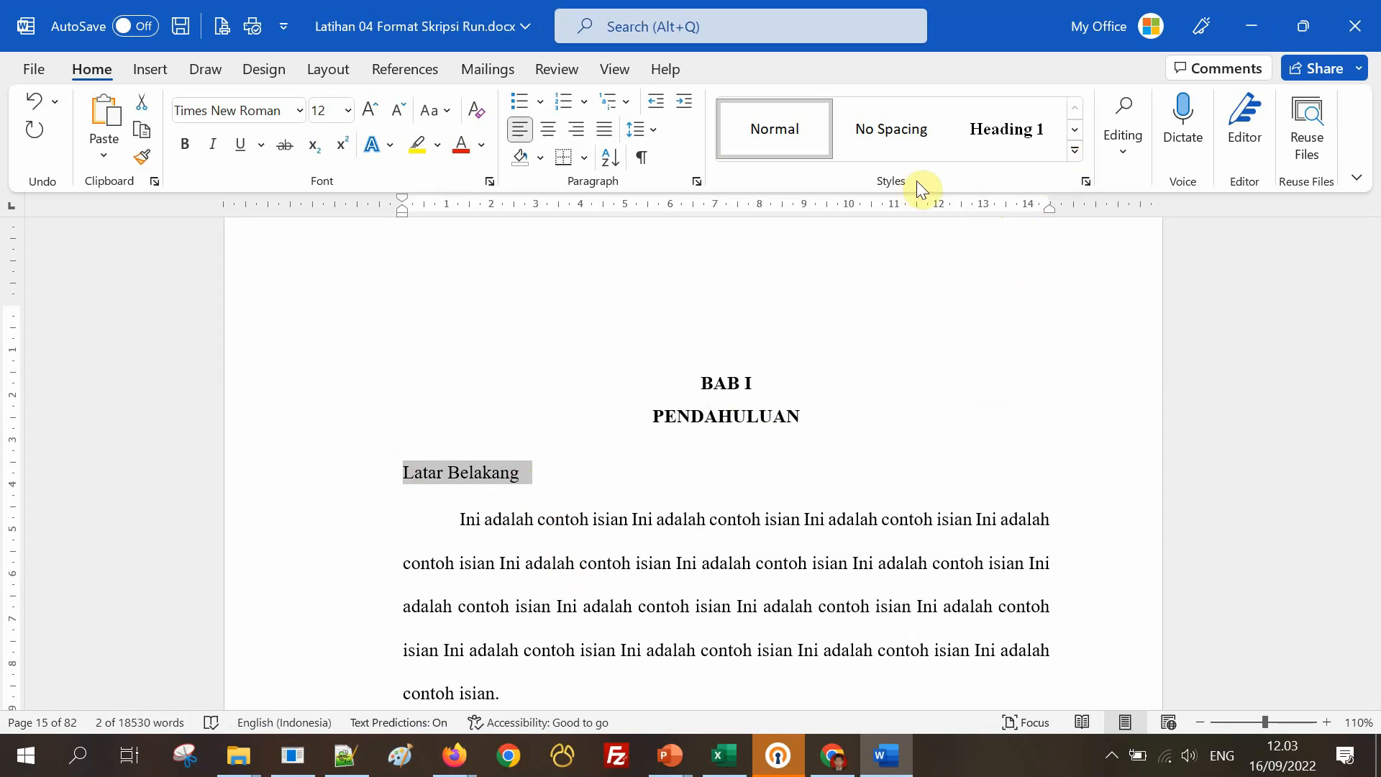
click(1077, 153)
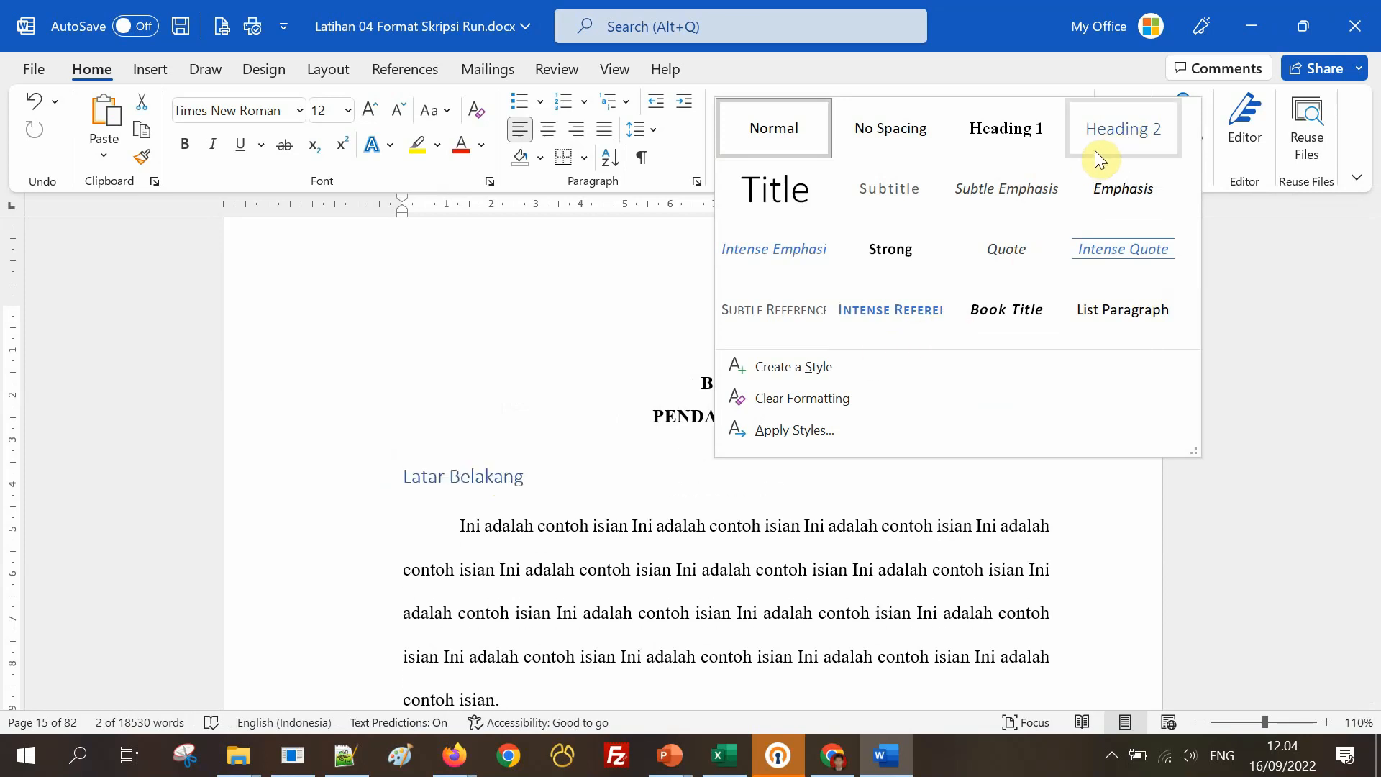
click(820, 364)
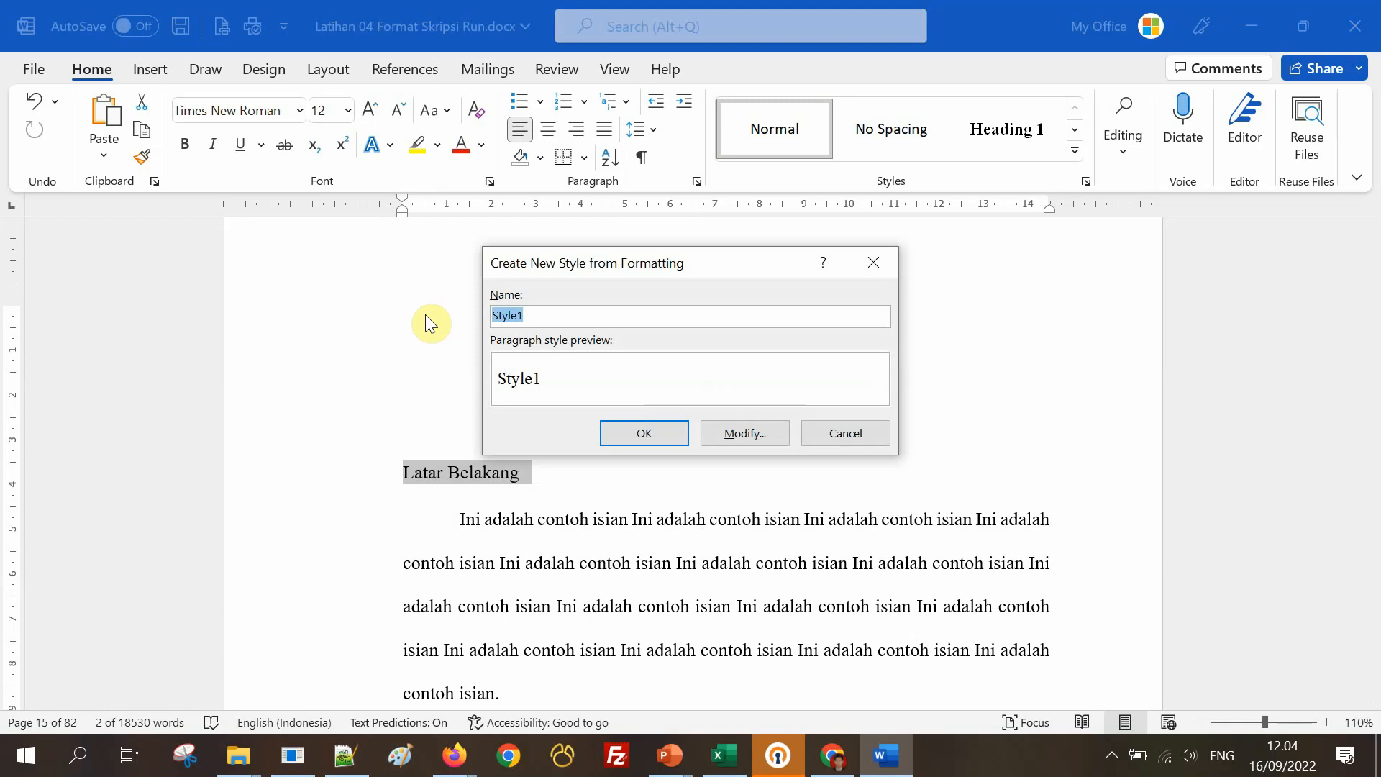
text(H2 BAB 1)
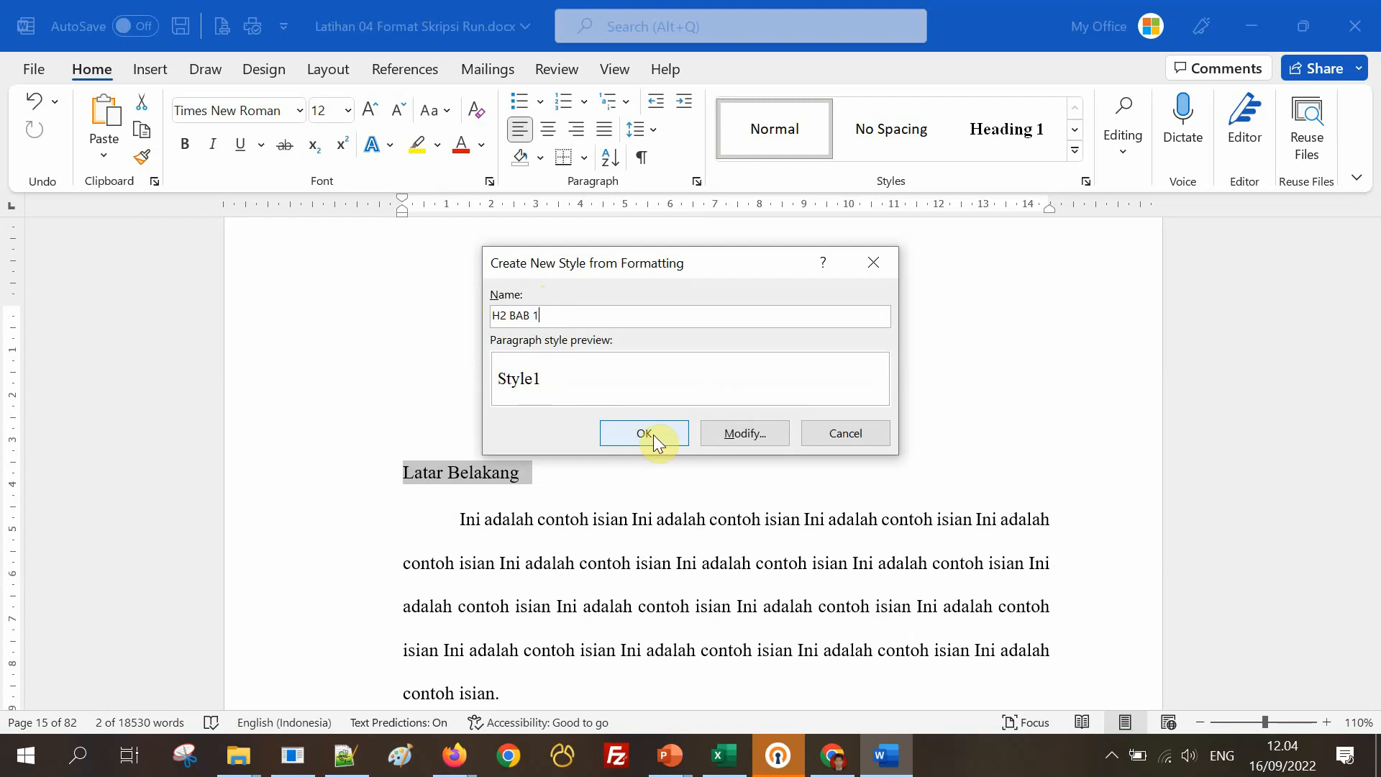
Open the full settings of the new H2 BAB 1 style and base it on Heading 2.
click(753, 433)
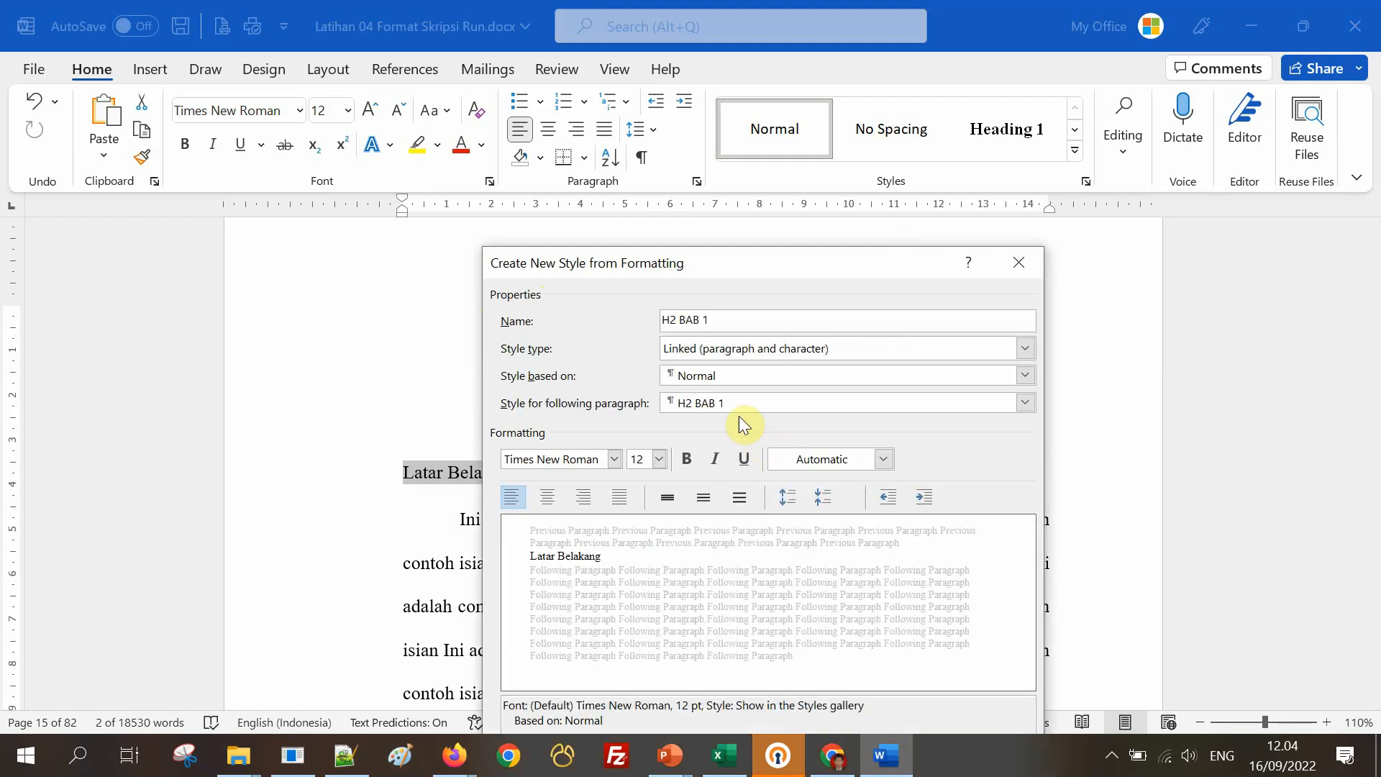
drag(806, 258, 957, 210)
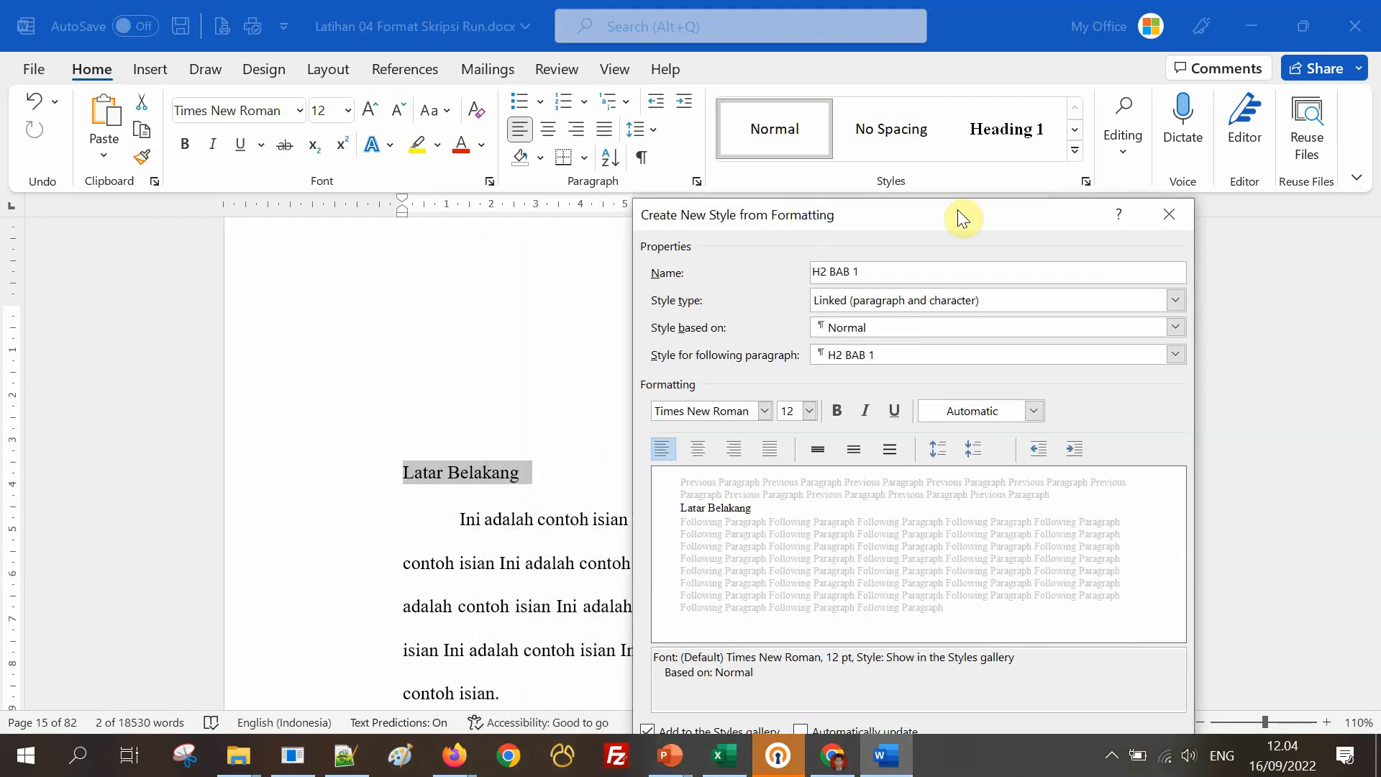
click(890, 298)
click(891, 298)
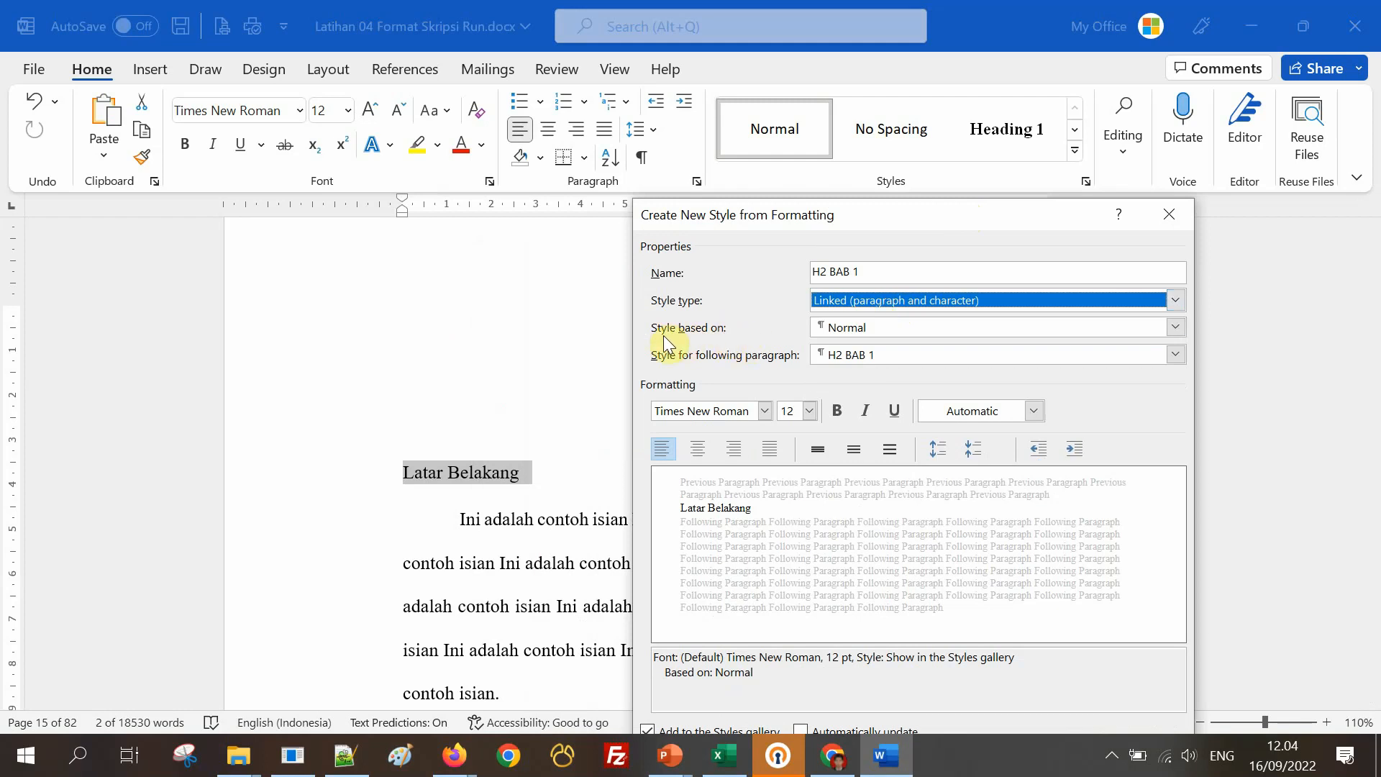
click(865, 333)
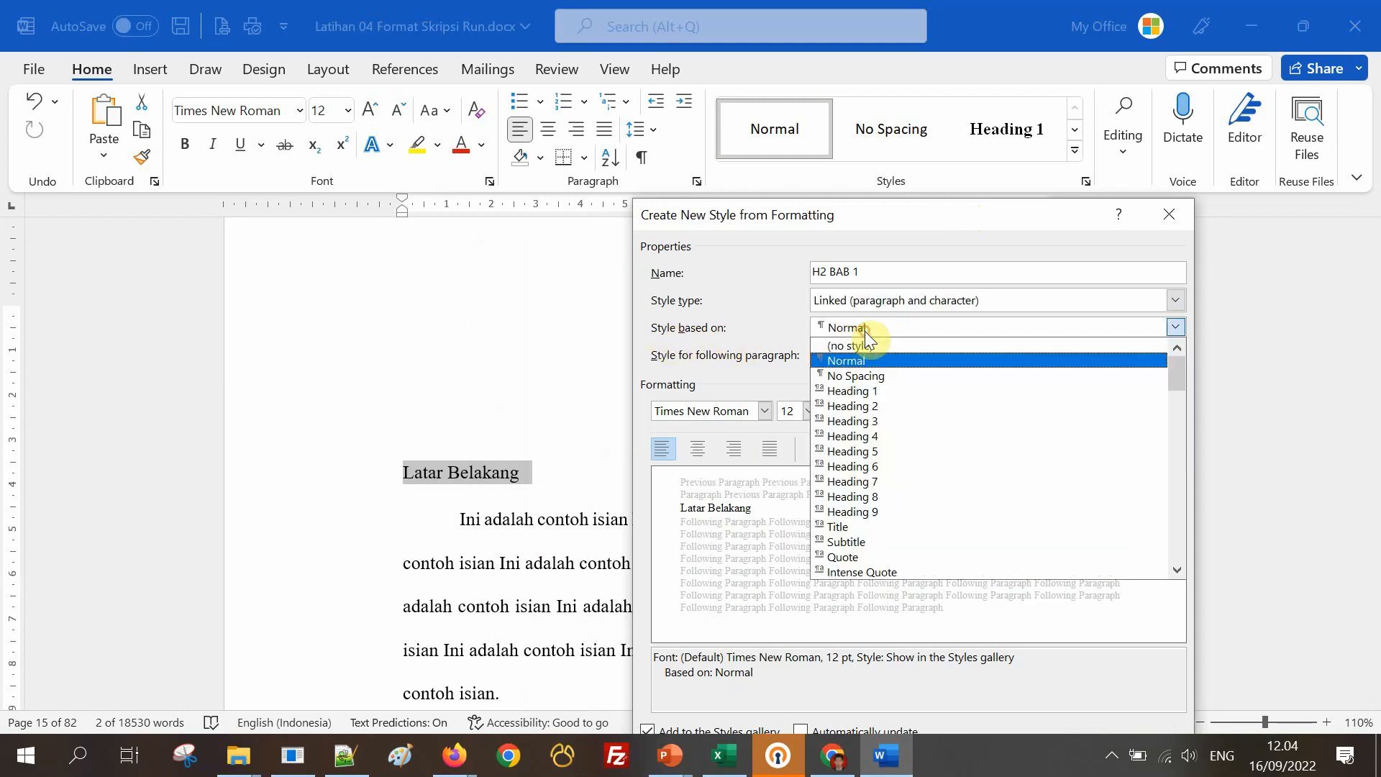
click(882, 405)
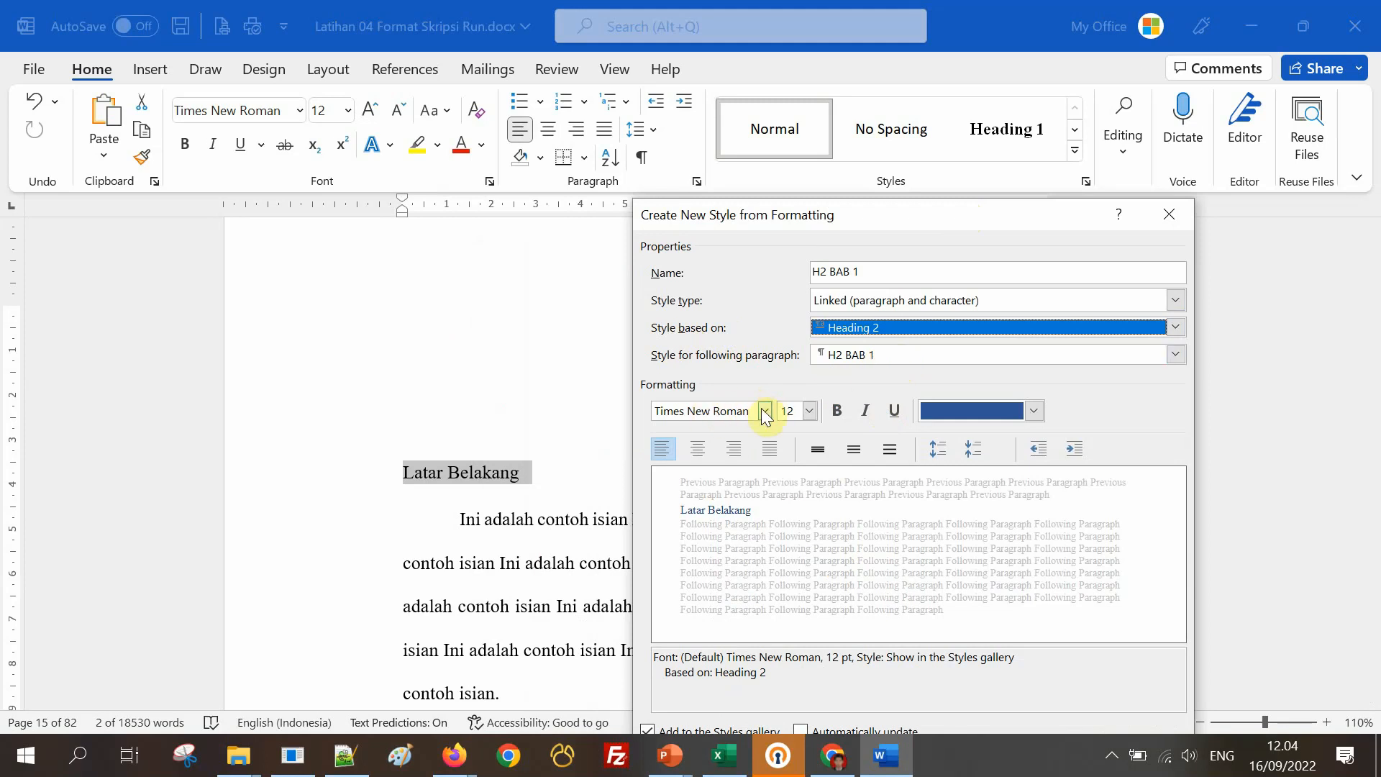
Format the H2 BAB 1 style as bold with black text and 1.5 line spacing.
click(841, 415)
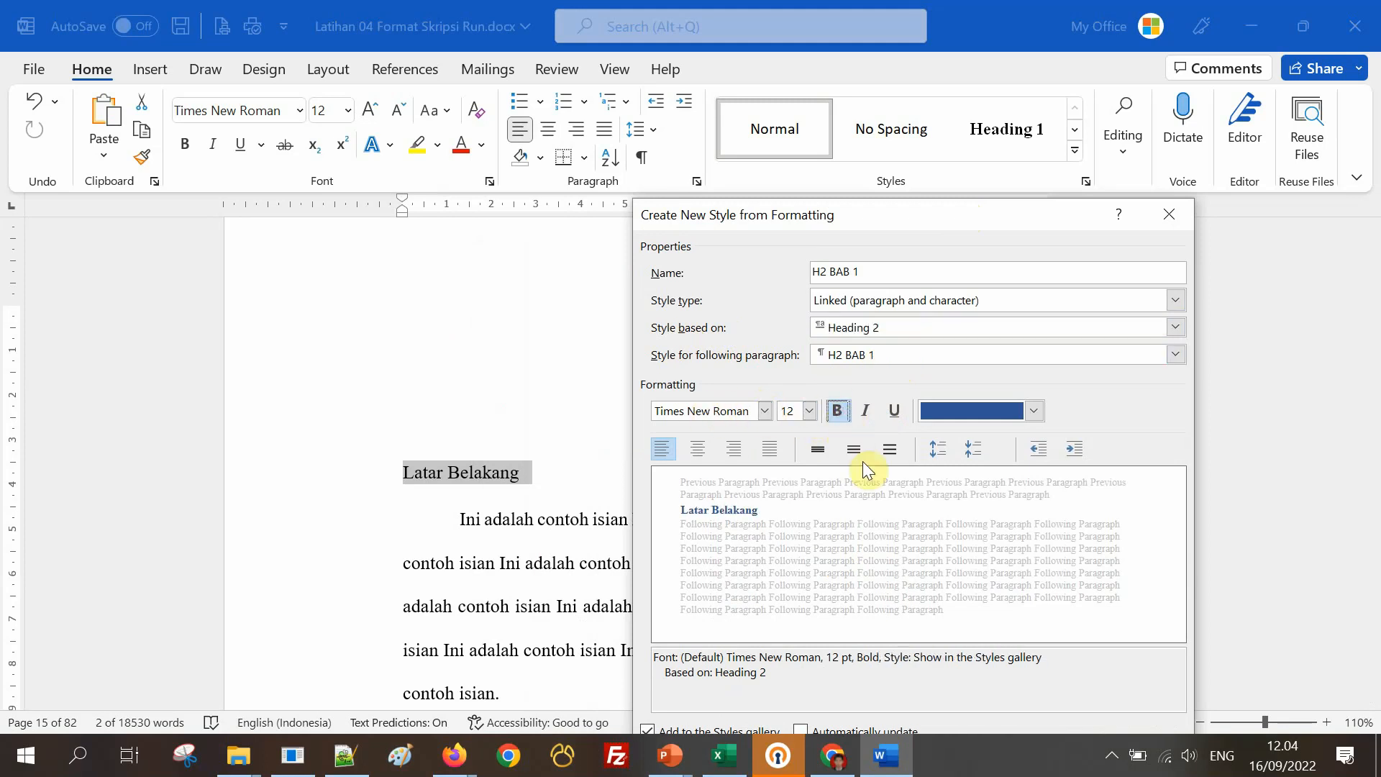
click(955, 411)
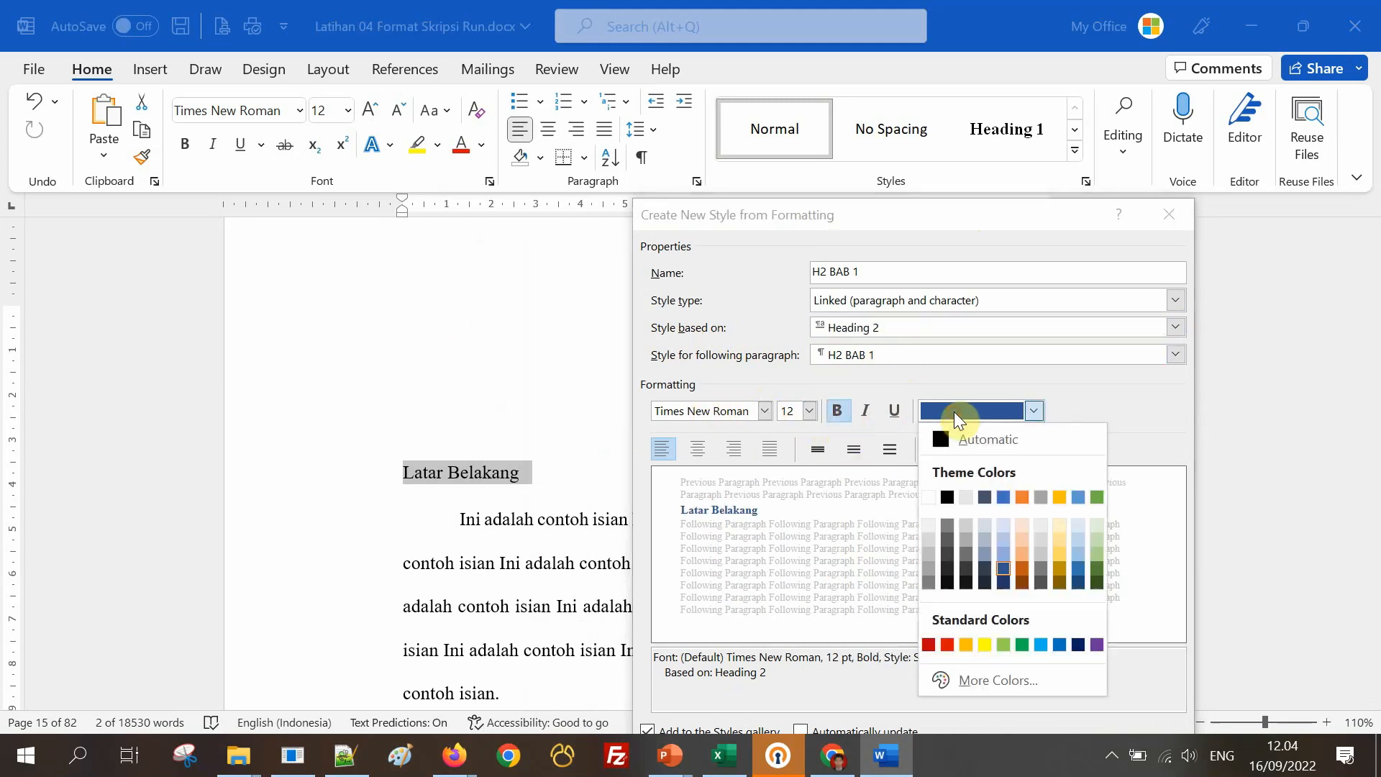
click(950, 497)
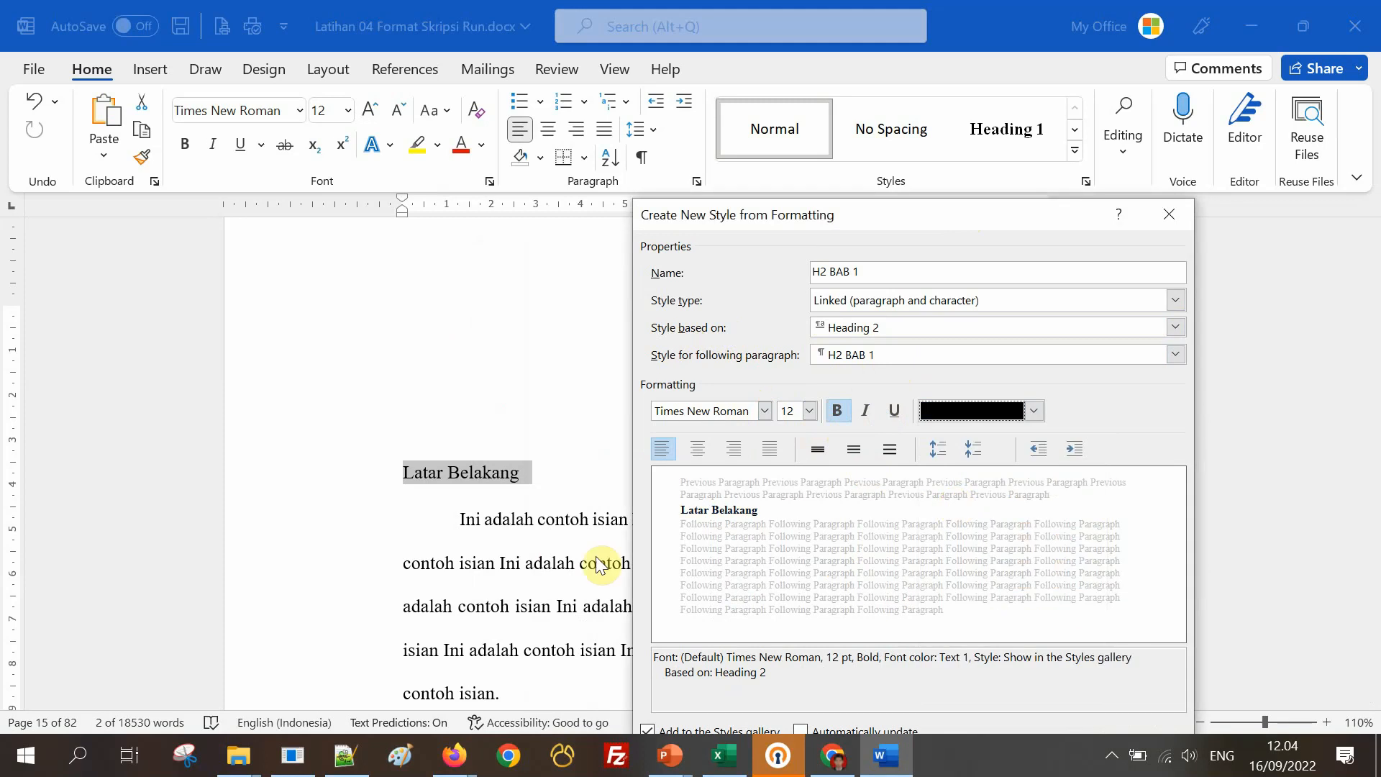
click(852, 451)
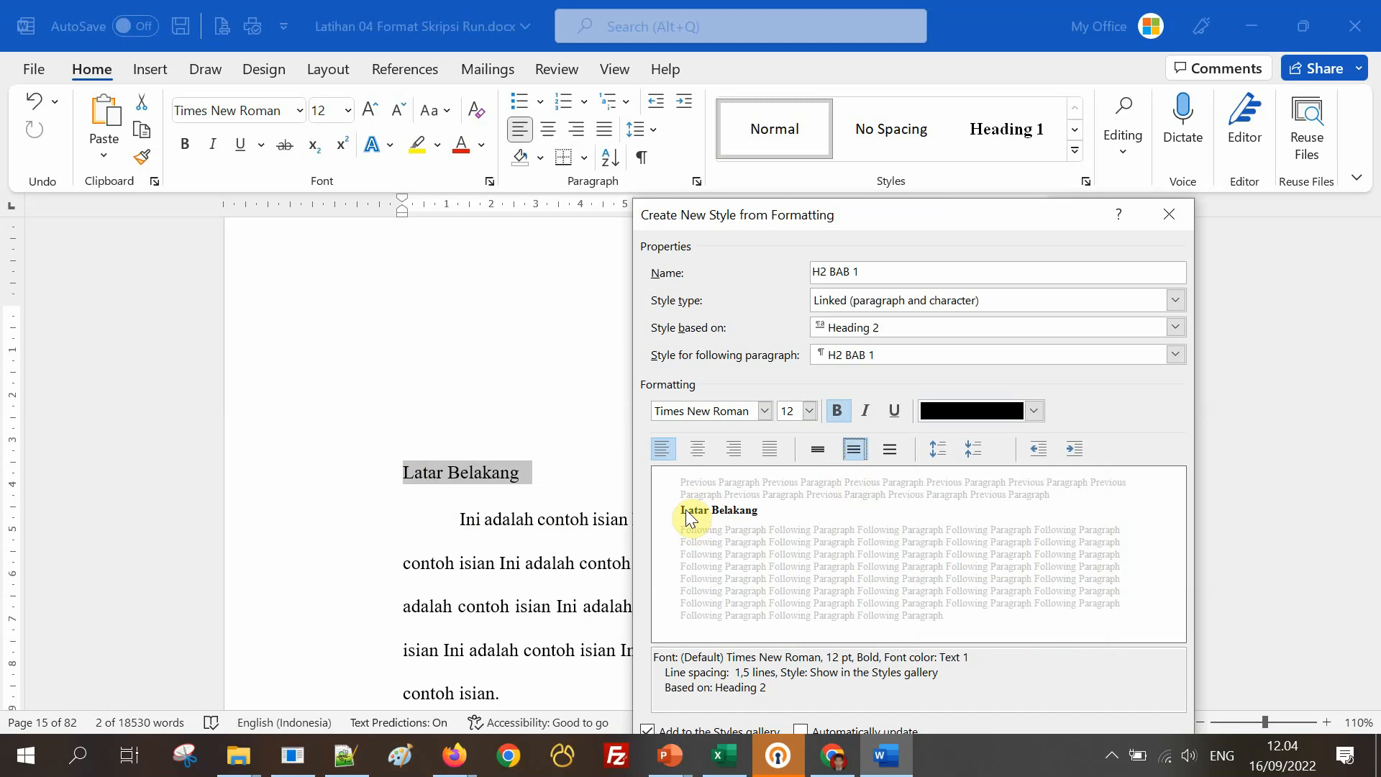
Define a new number format of 1.1. for the H2 BAB 1 style and apply it as the style's numbering.
drag(839, 216, 838, 136)
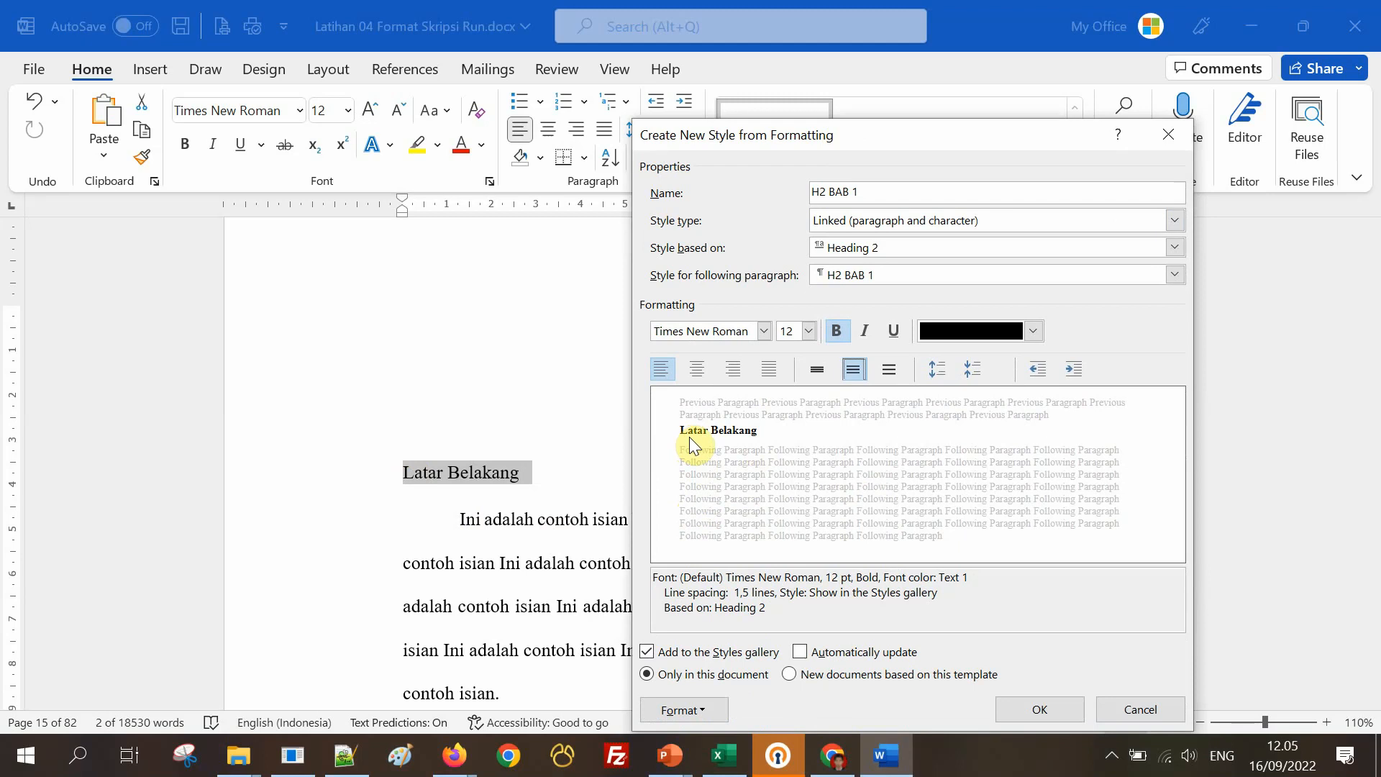
click(692, 711)
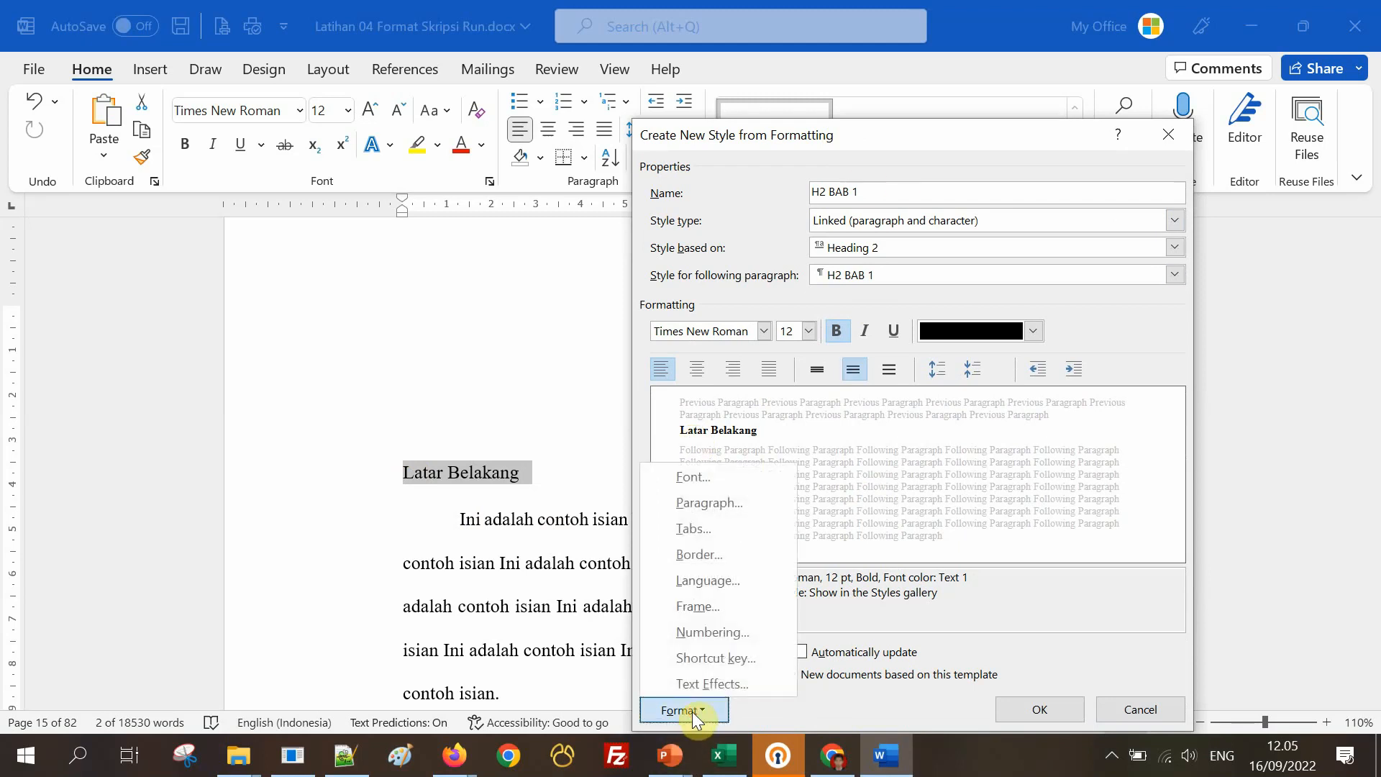
click(718, 632)
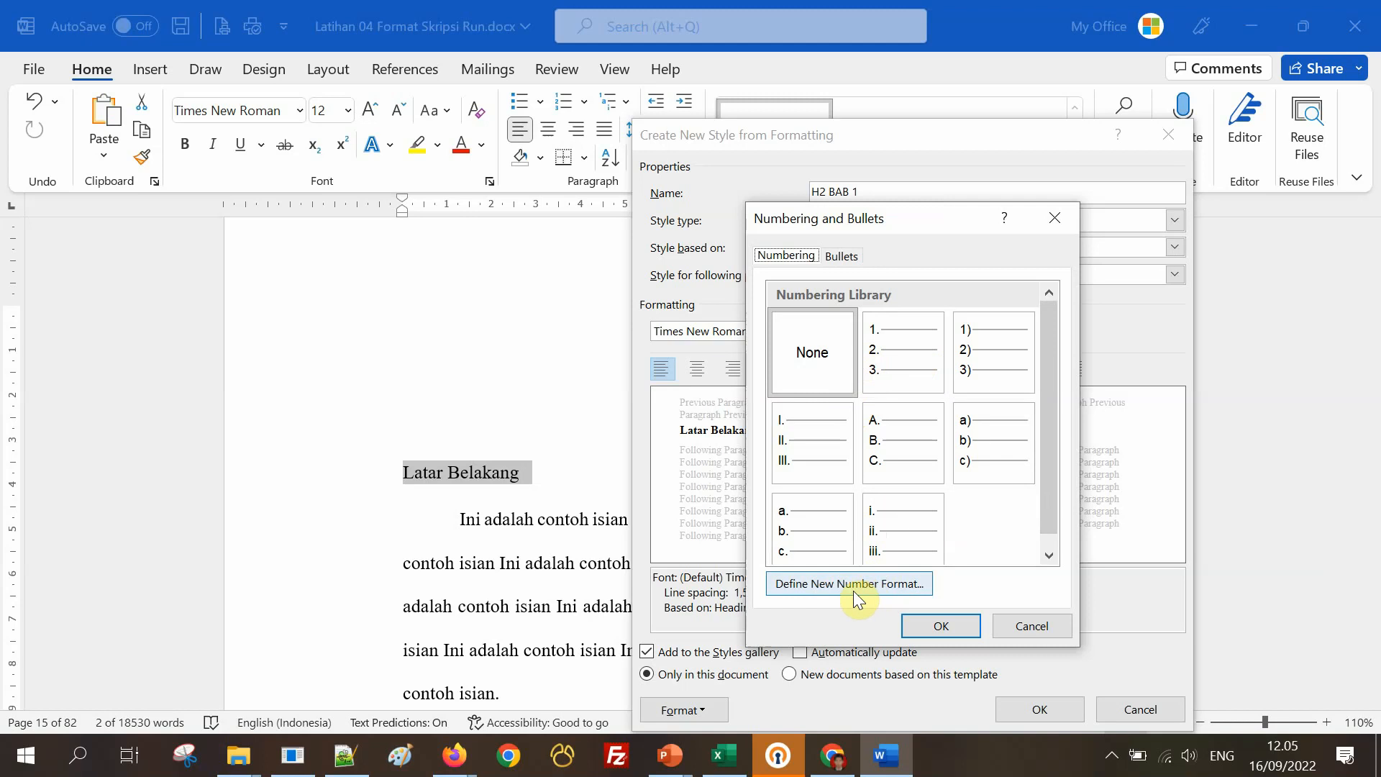
click(891, 585)
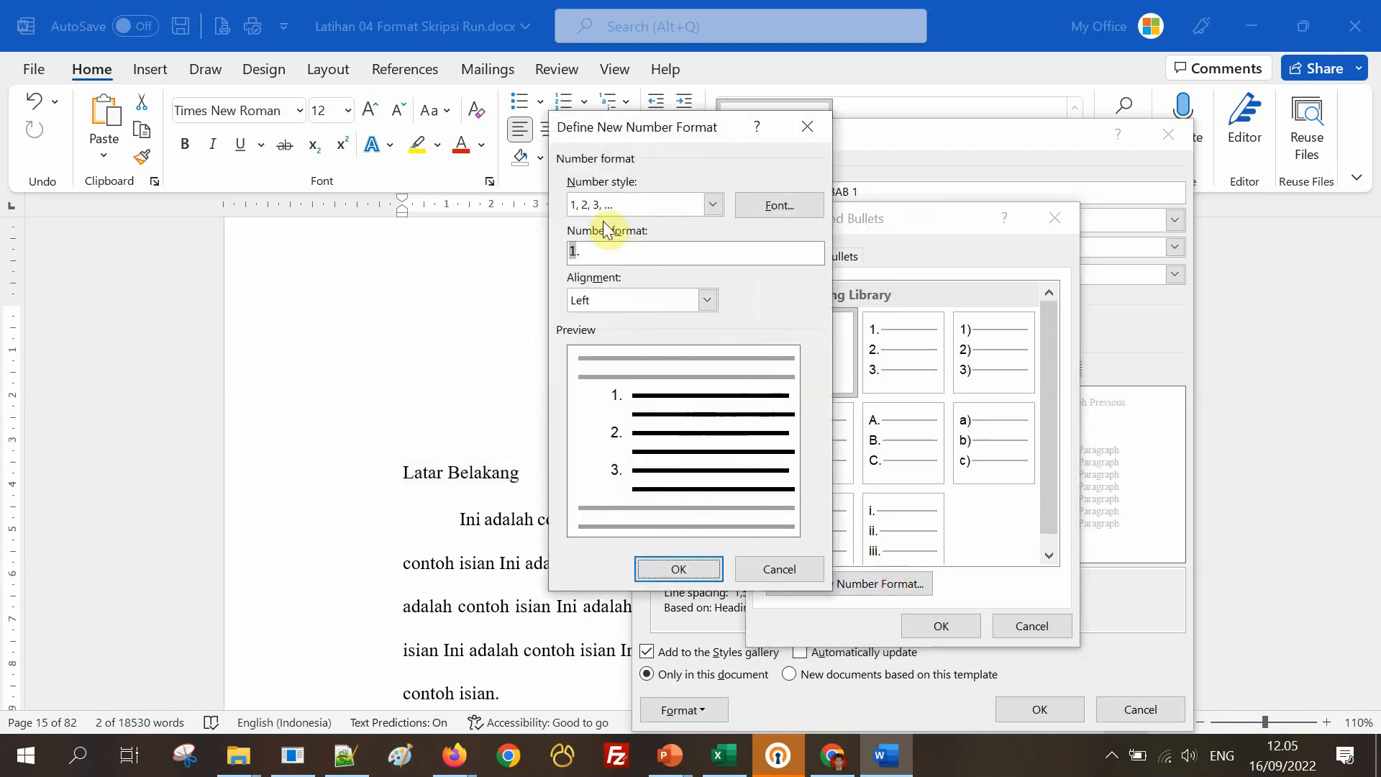
click(807, 126)
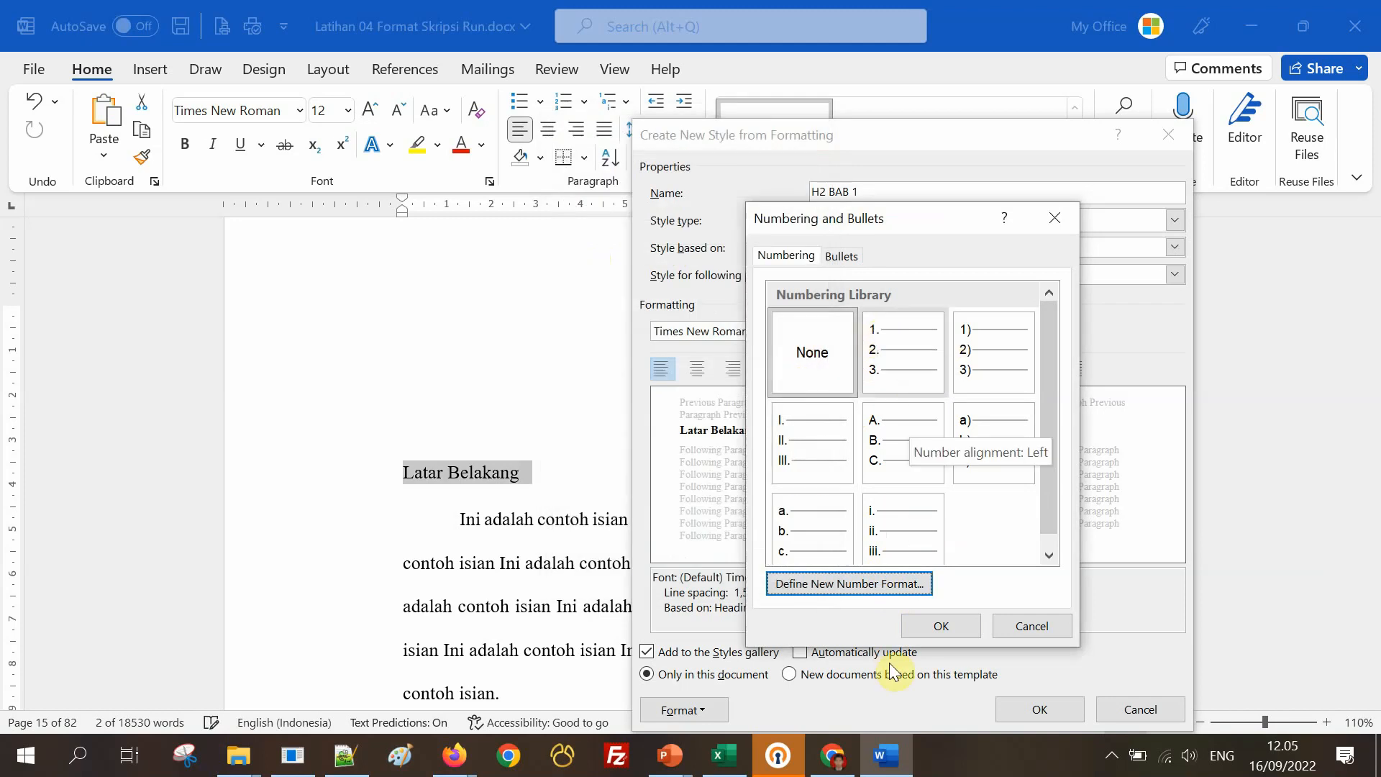
click(873, 584)
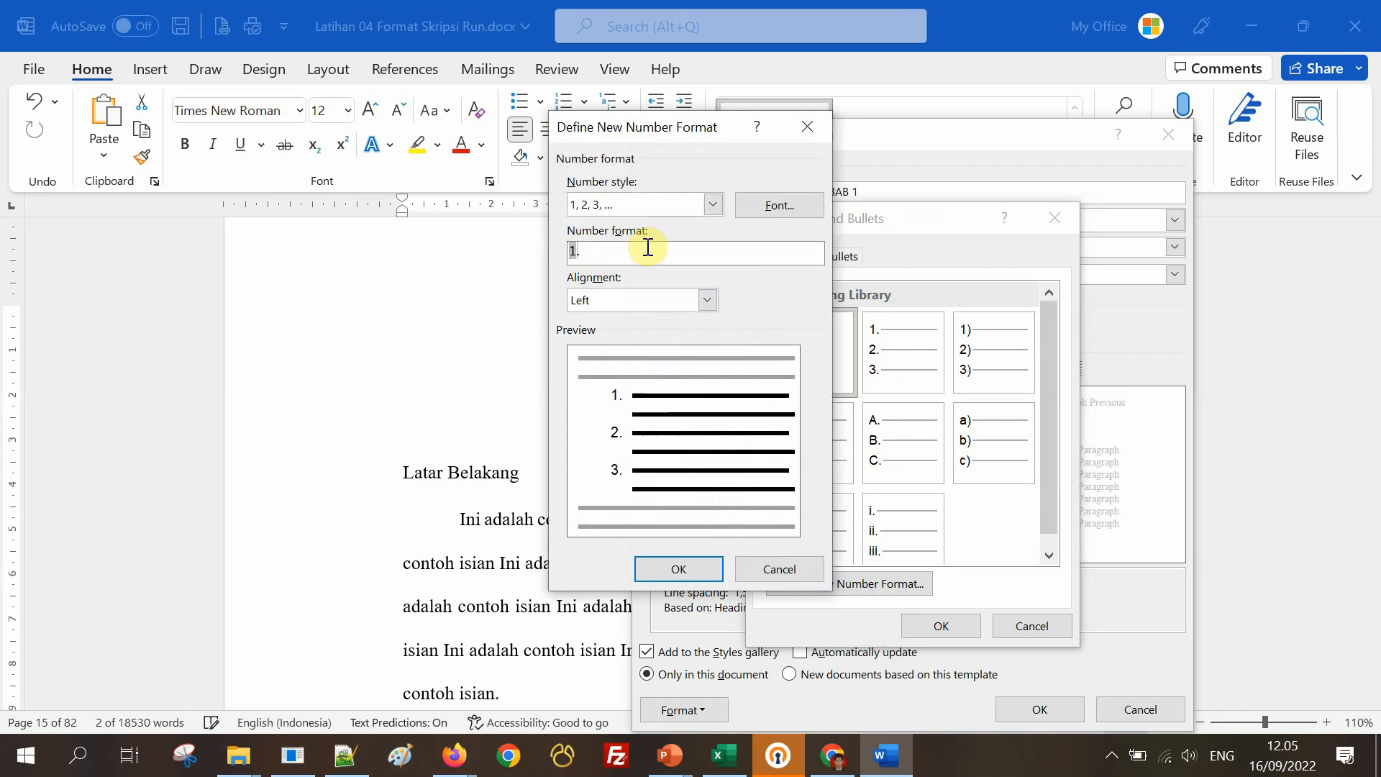
text(1)
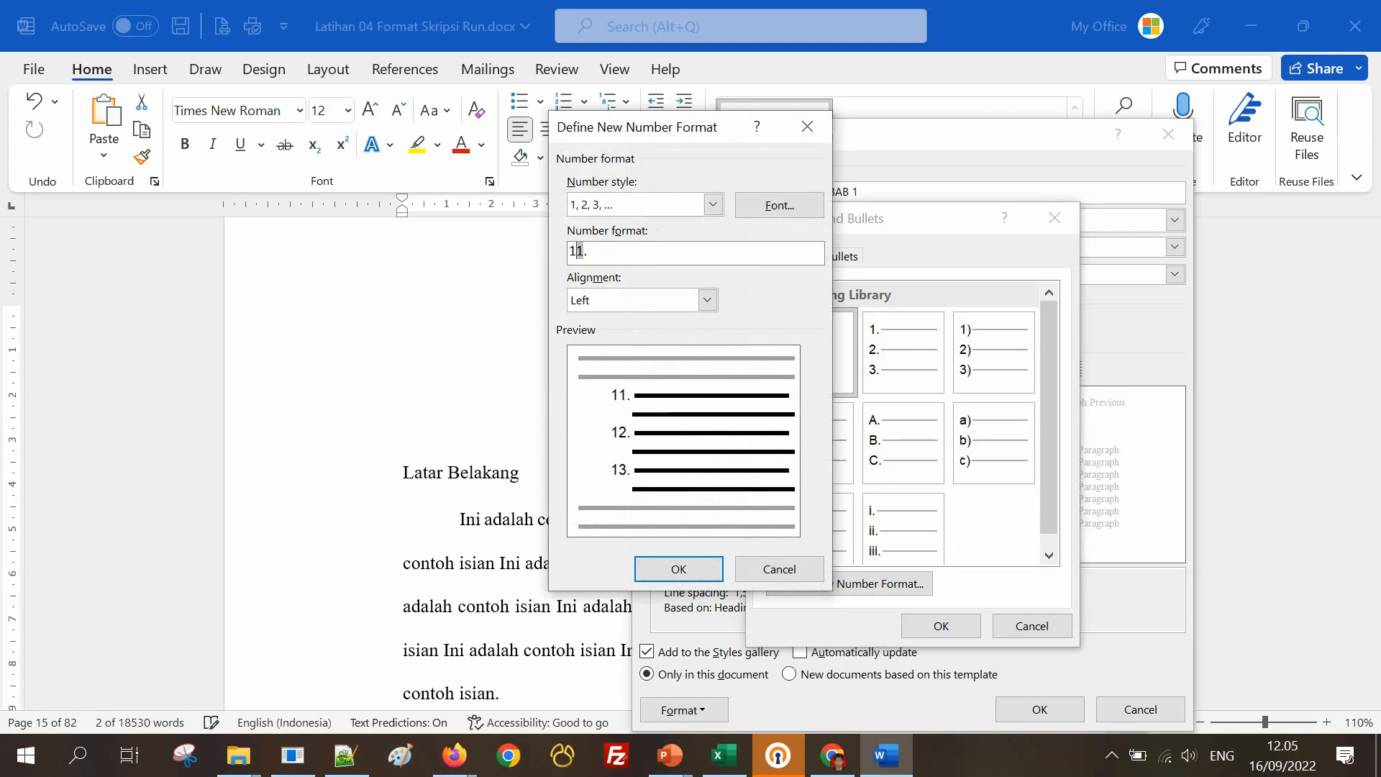
text(.)
click(608, 255)
click(702, 569)
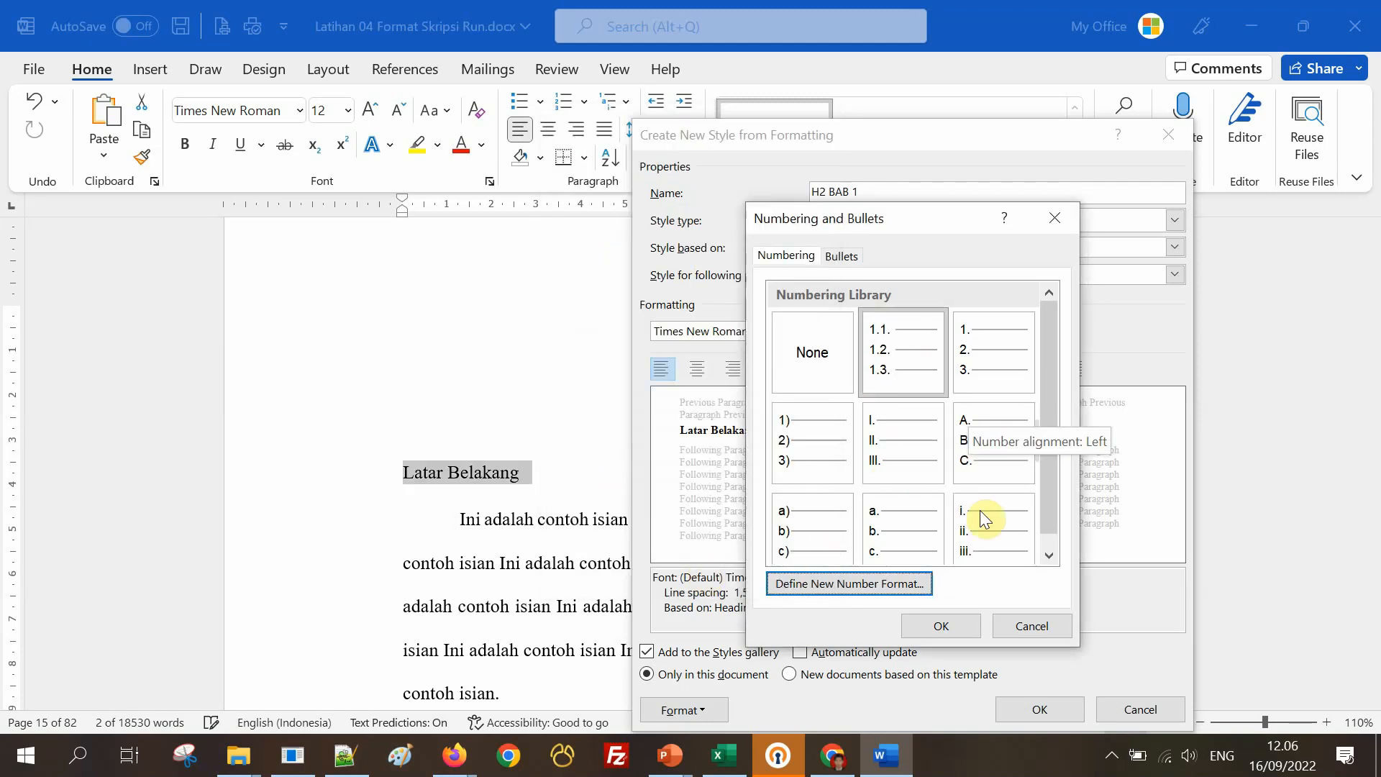
click(949, 625)
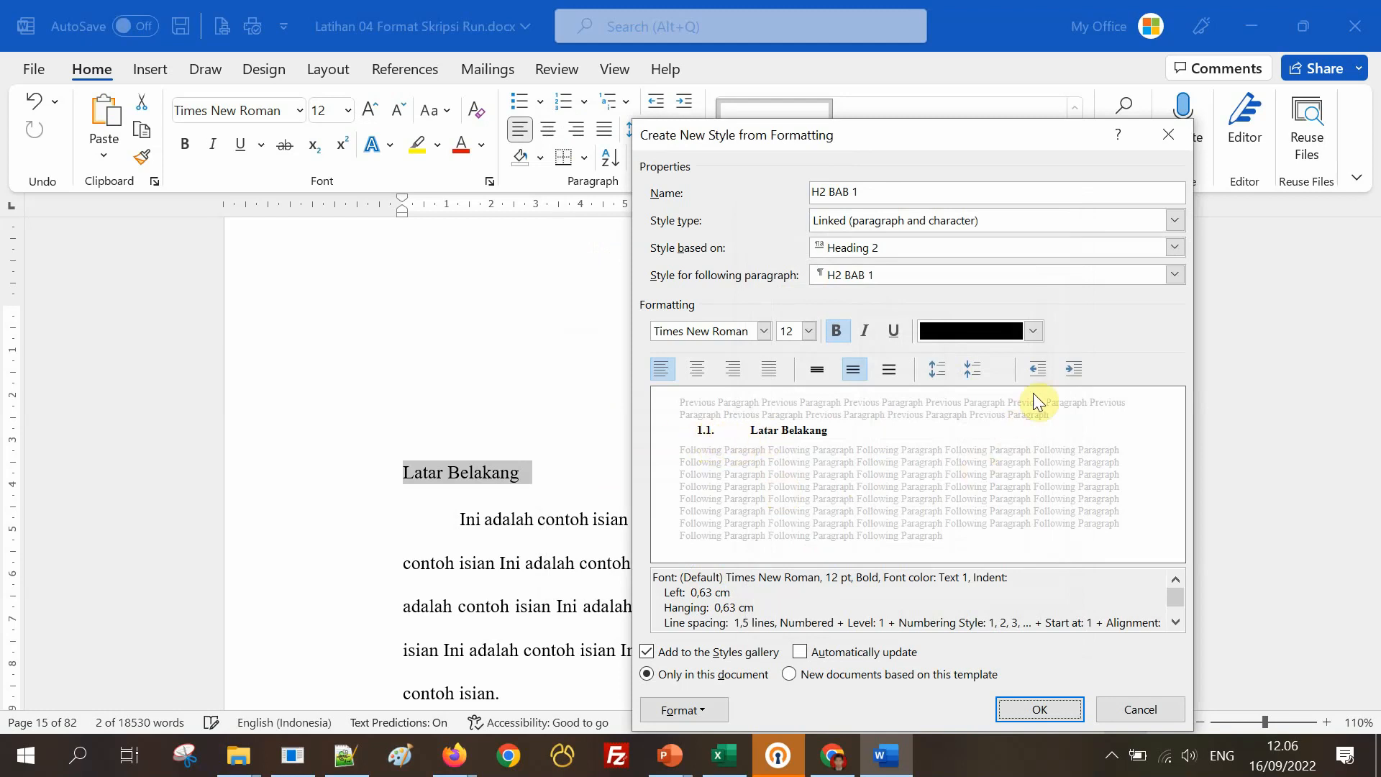
Decrease the H2 BAB 1 style's left indent to 0 cm and finish creating the style.
click(1038, 370)
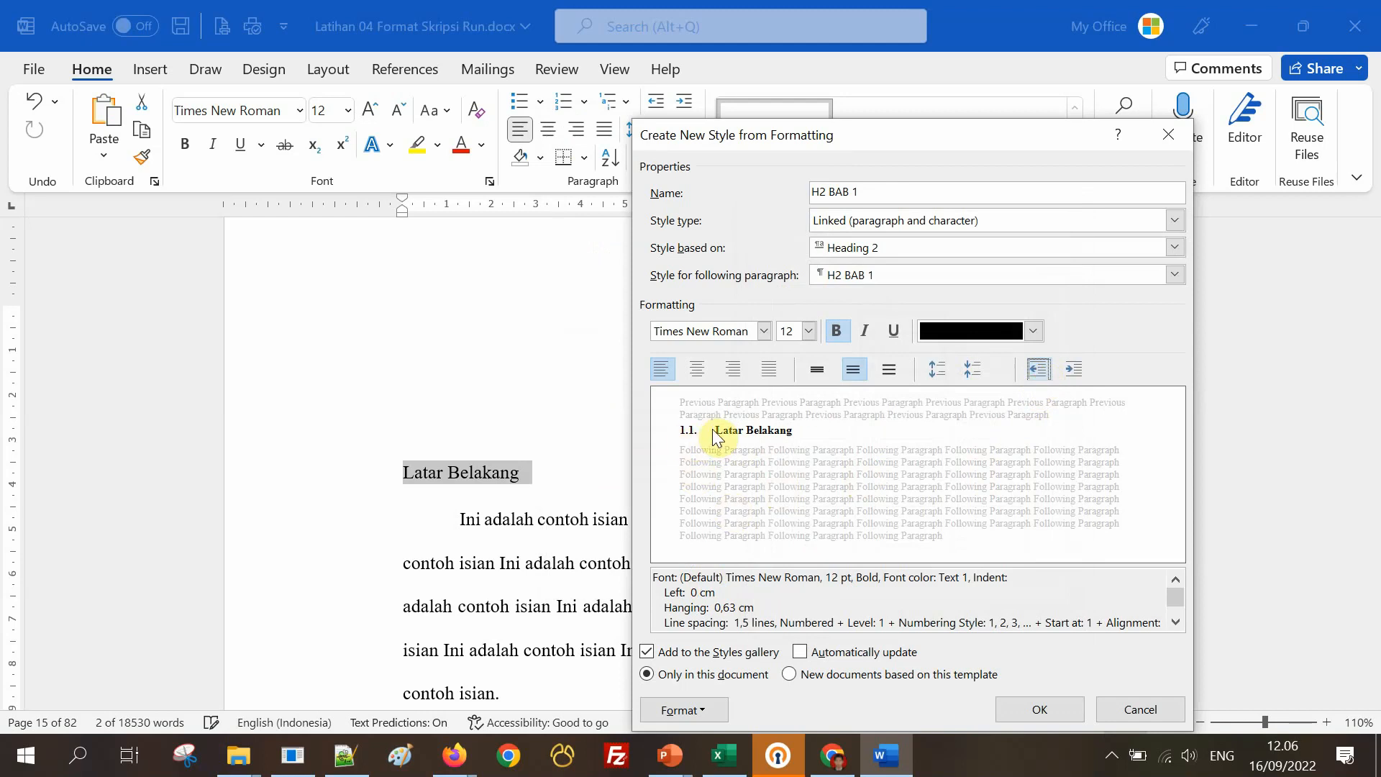
click(1039, 711)
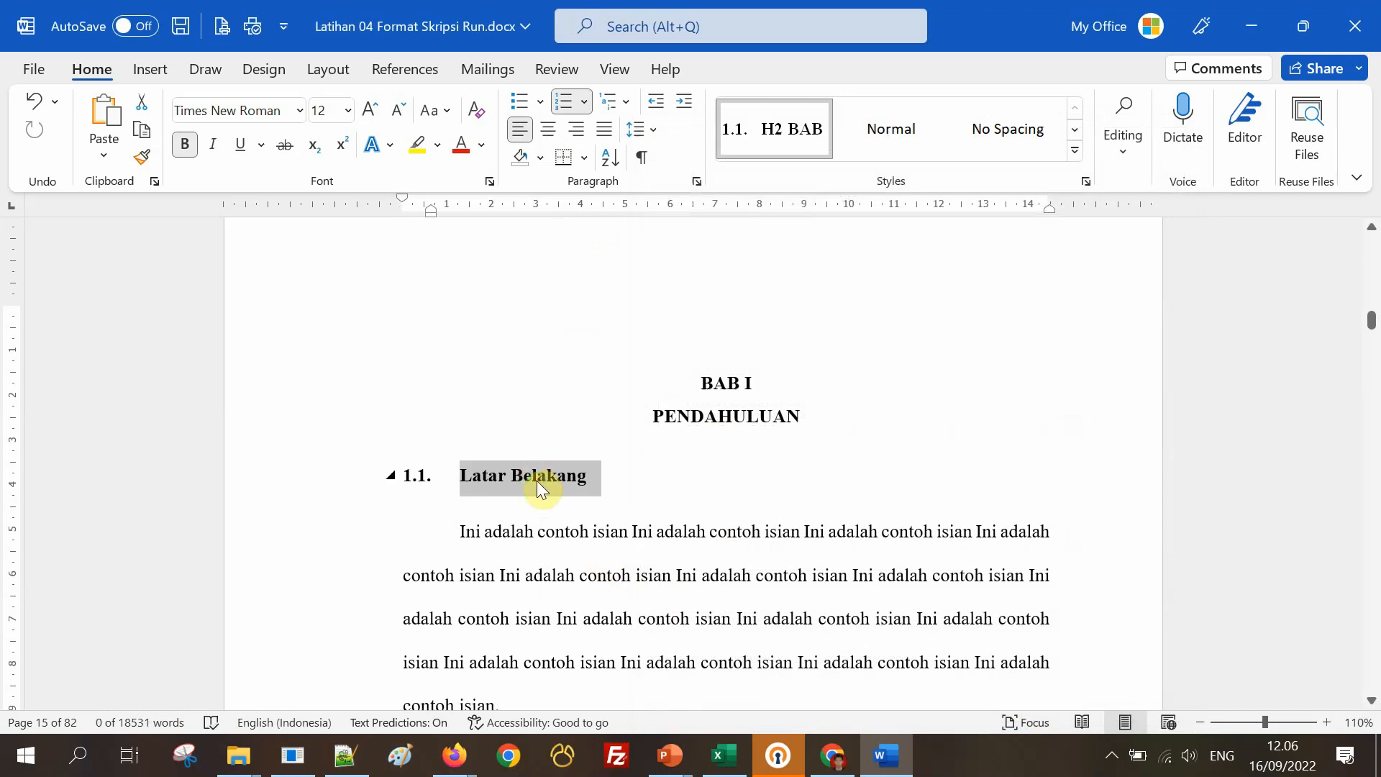
Apply the H2 BAB 1 style to the Rumusan Masalah subheading in BAB I.
scroll(819, 492, down, 12)
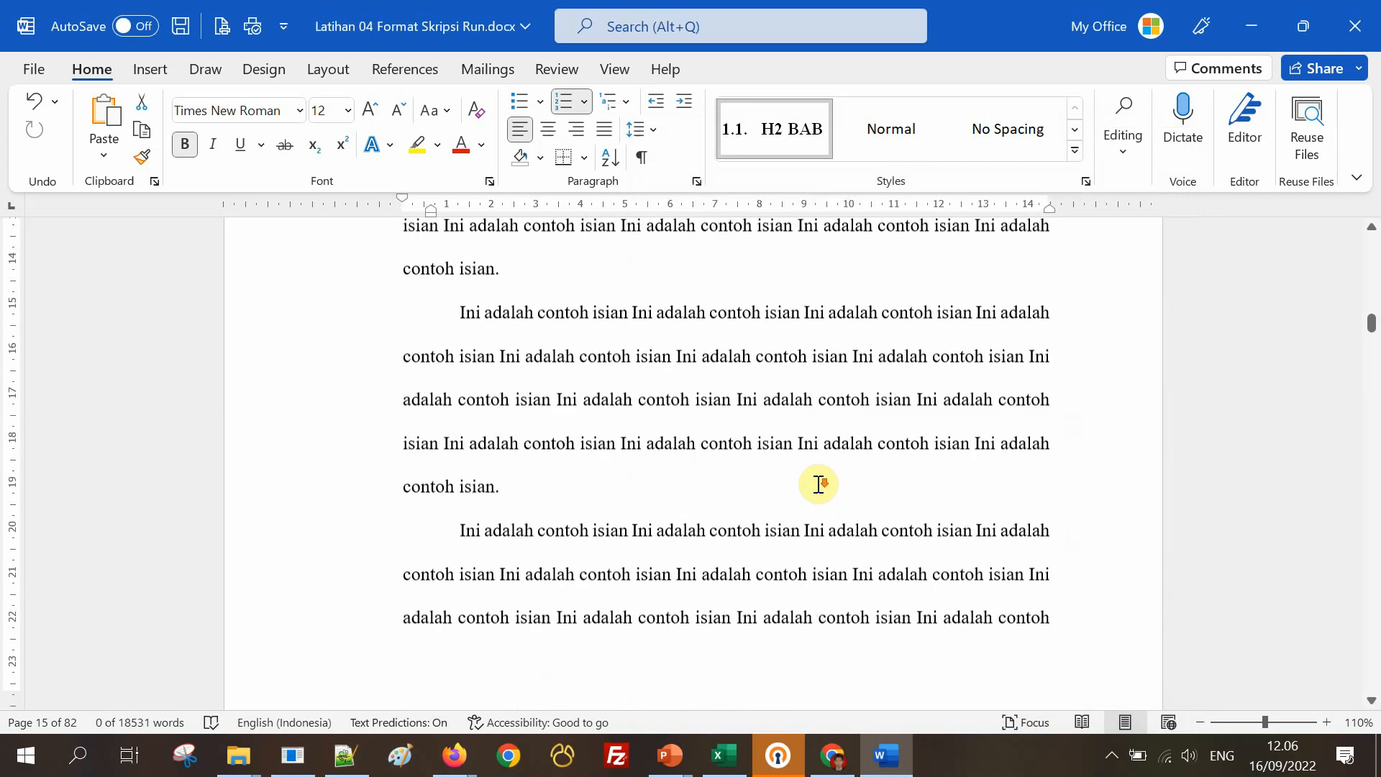
scroll(817, 483, down, 6)
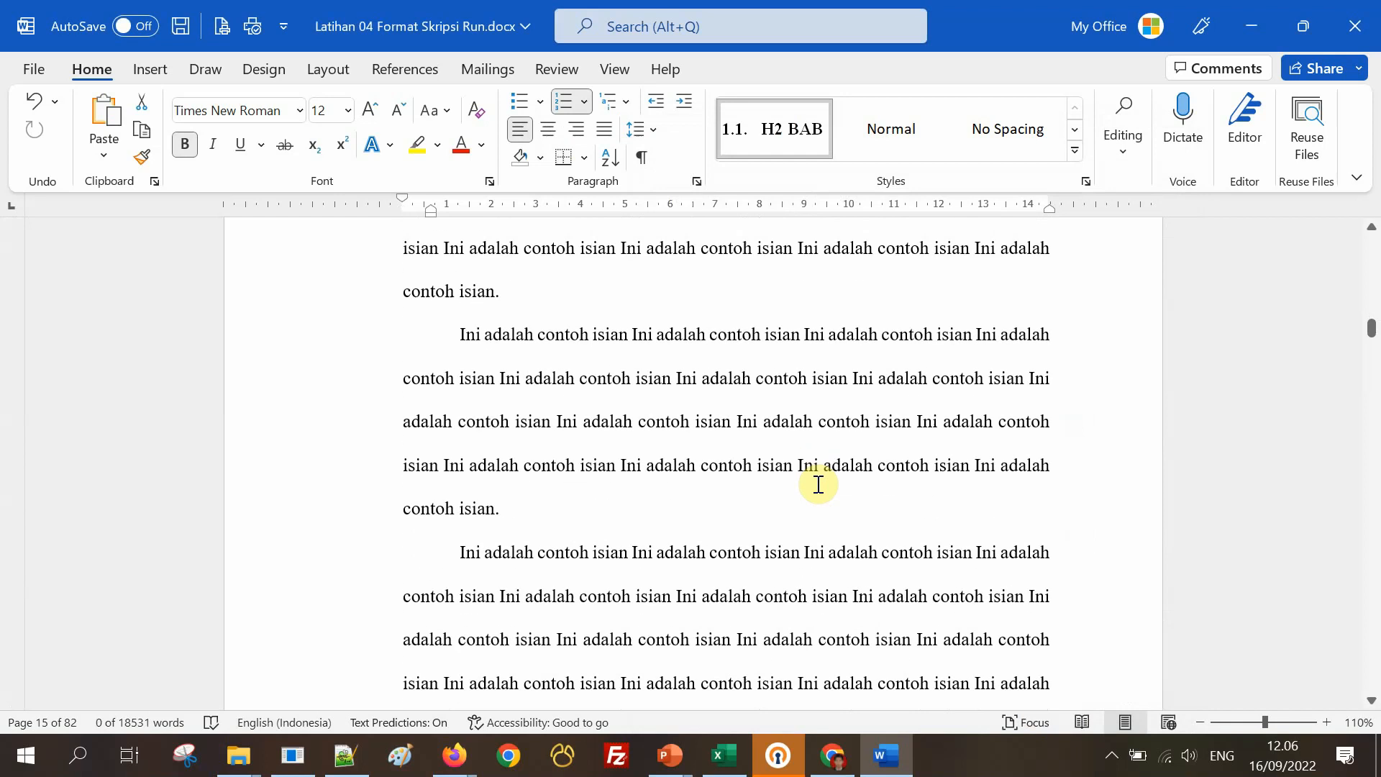
scroll(818, 483, down, 8)
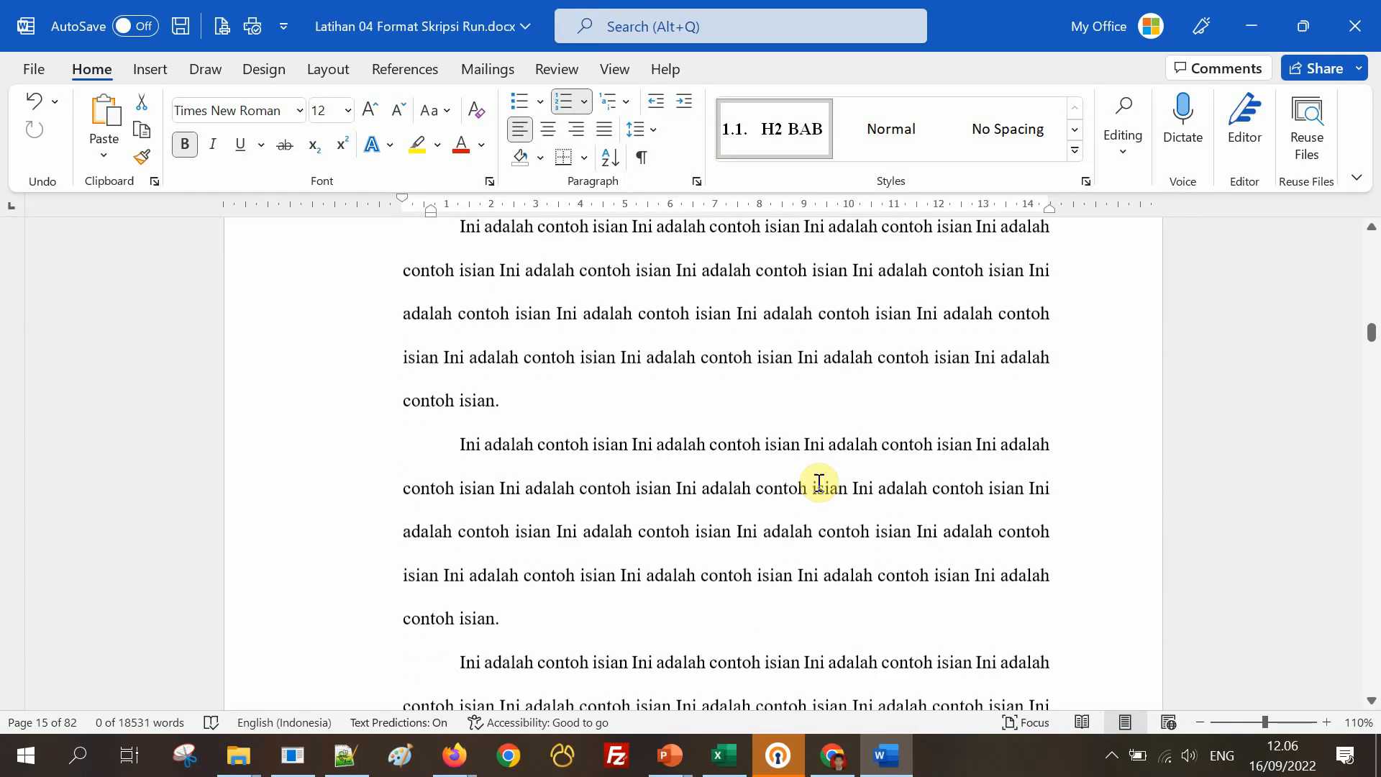
scroll(818, 484, down, 10)
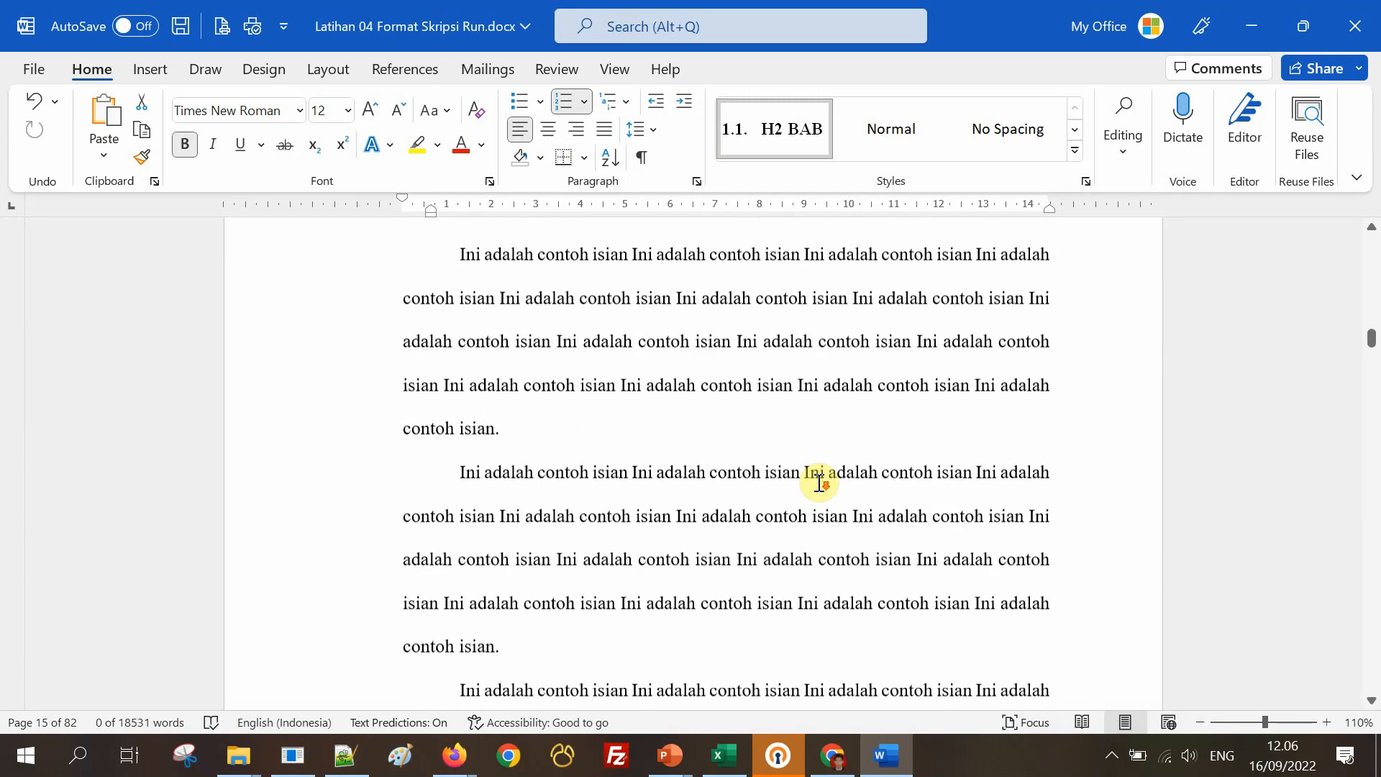
scroll(818, 483, down, 10)
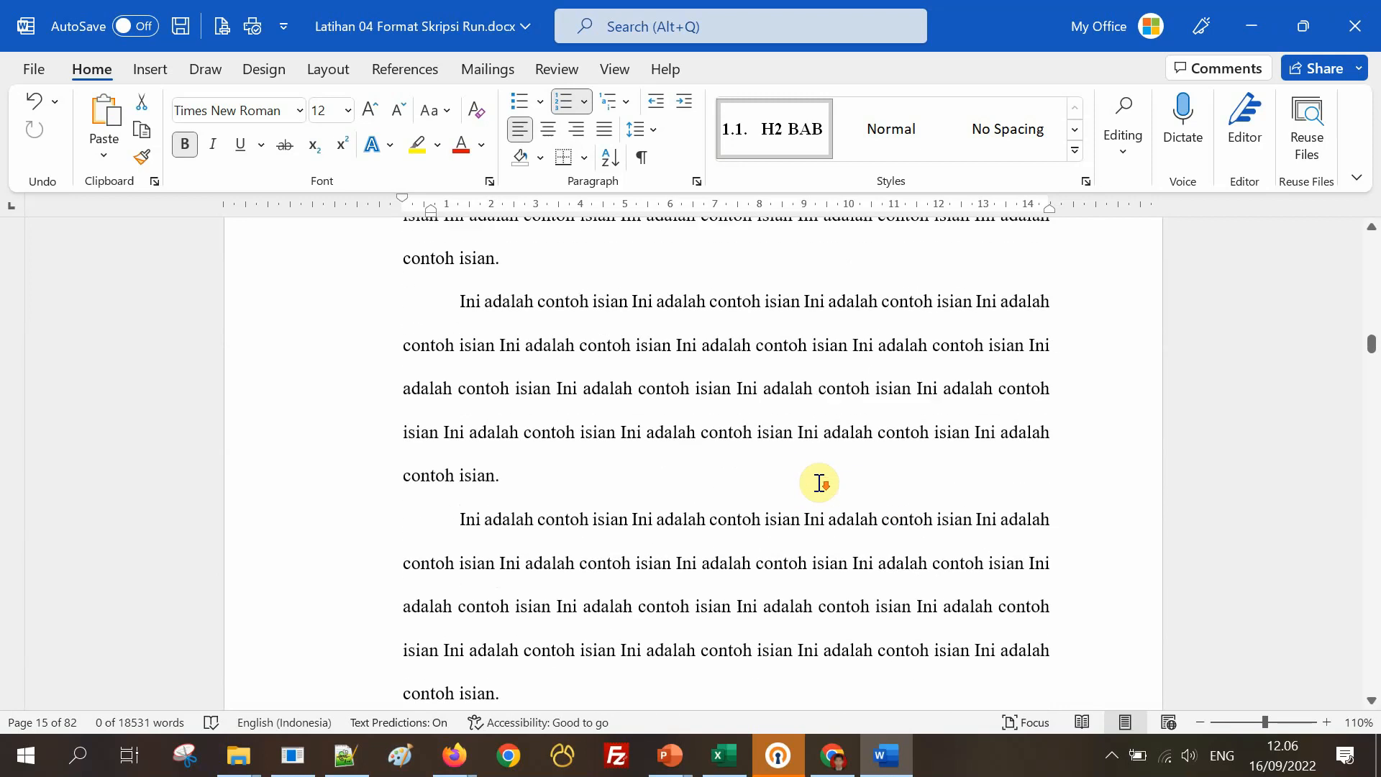
scroll(819, 483, down, 10)
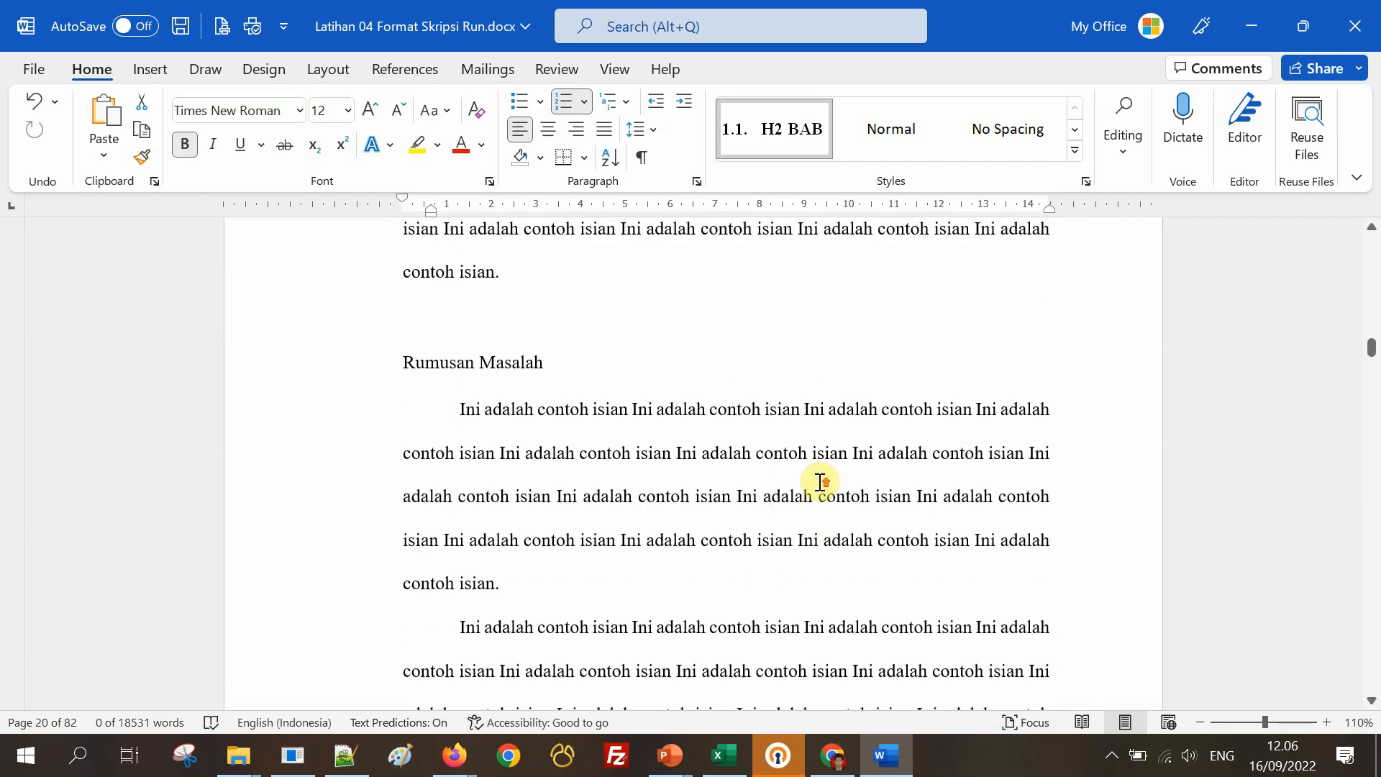
drag(402, 385, 540, 377)
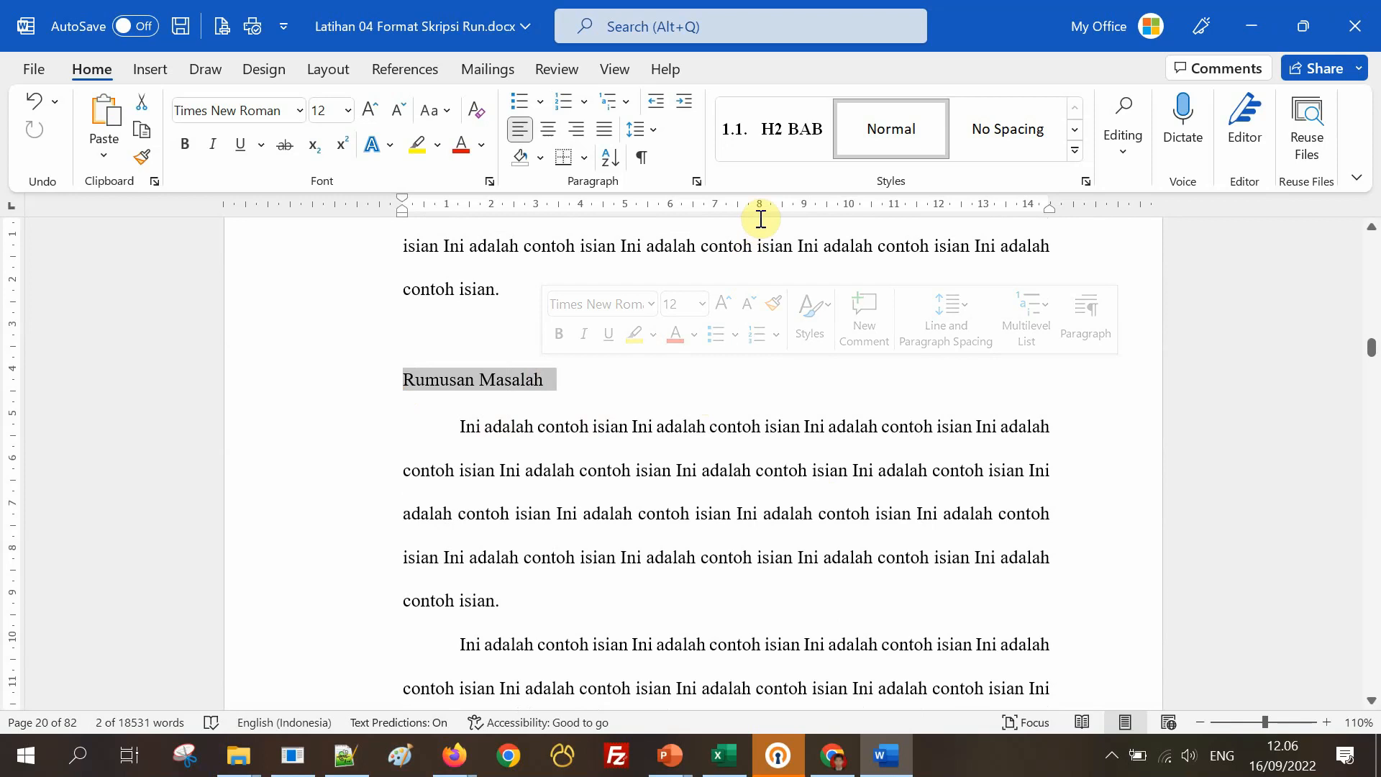
click(775, 133)
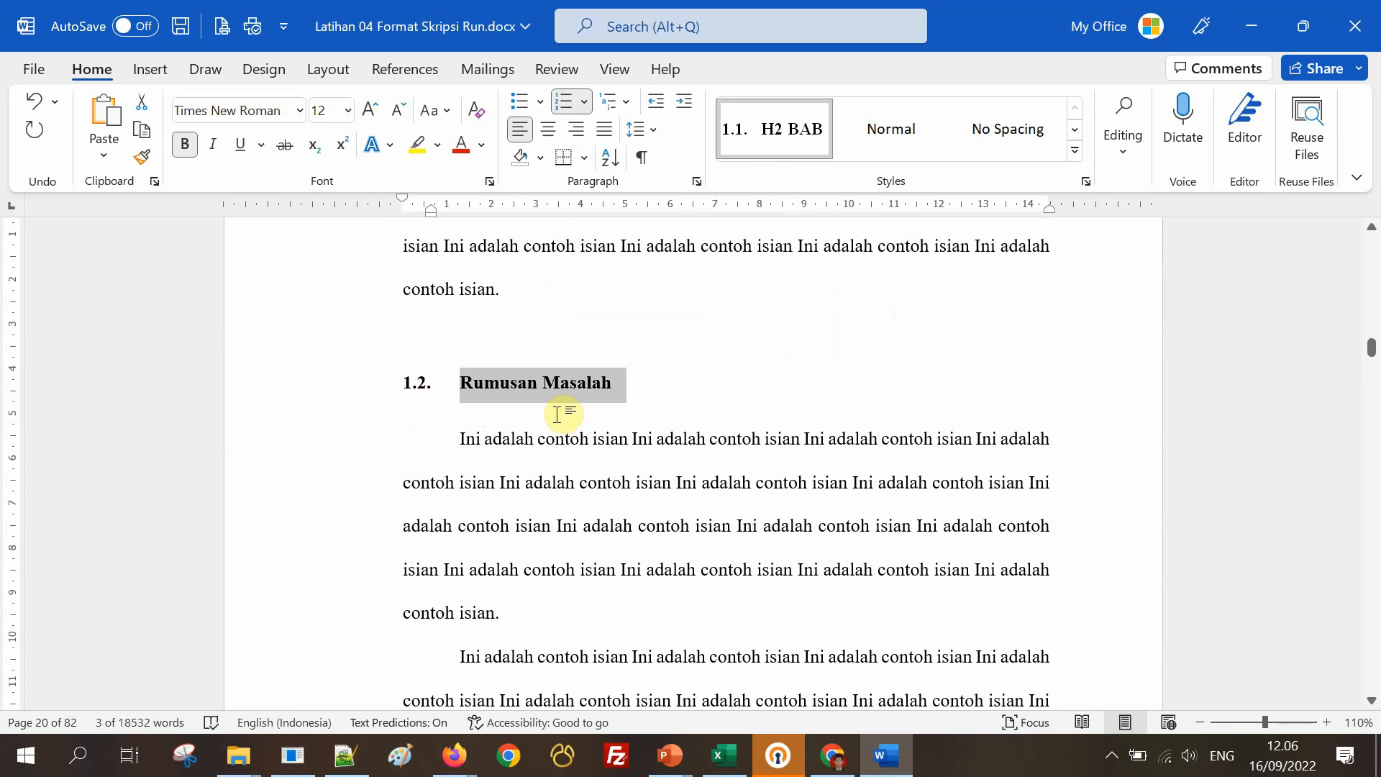
Insert a Teori Baru subheading before the last paragraph on page 19, with an empty line above it.
click(641, 485)
scroll(656, 543, up, 5)
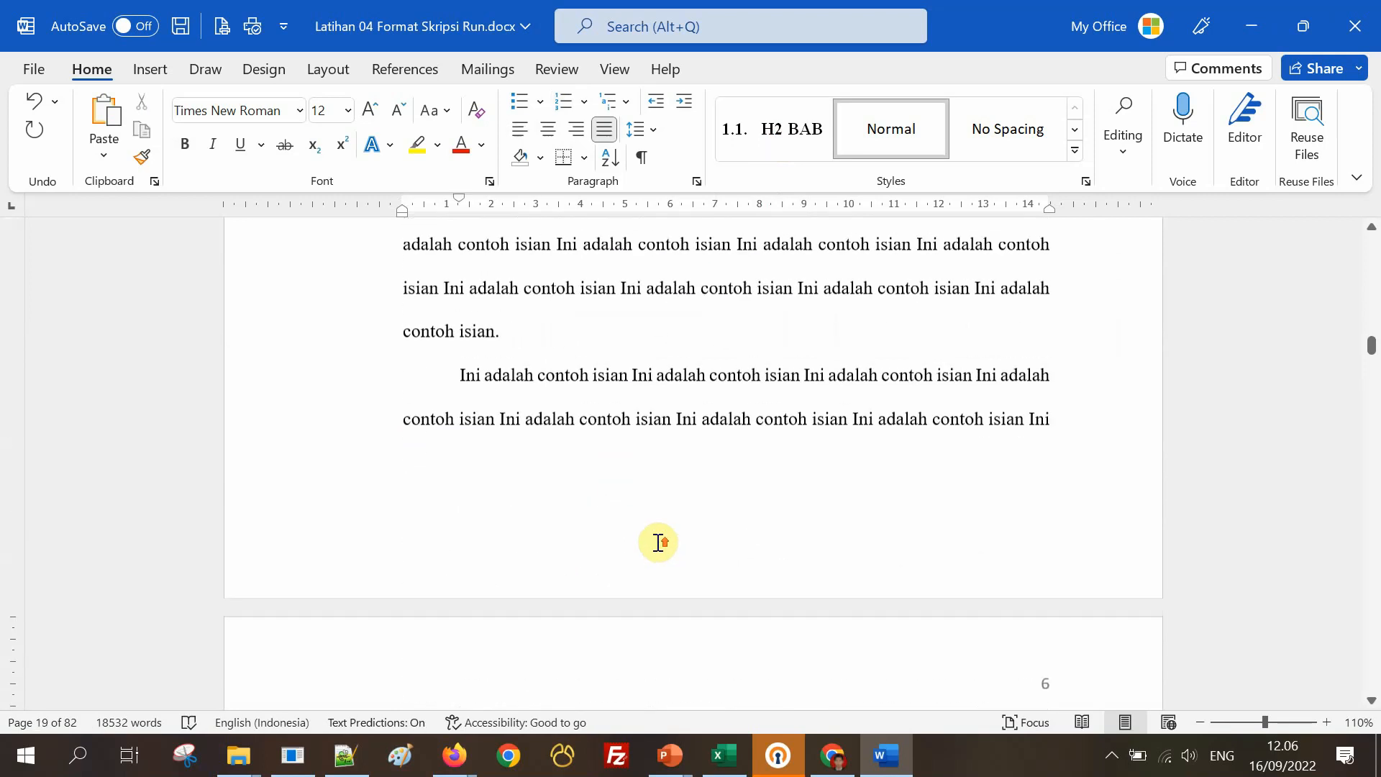
click(527, 288)
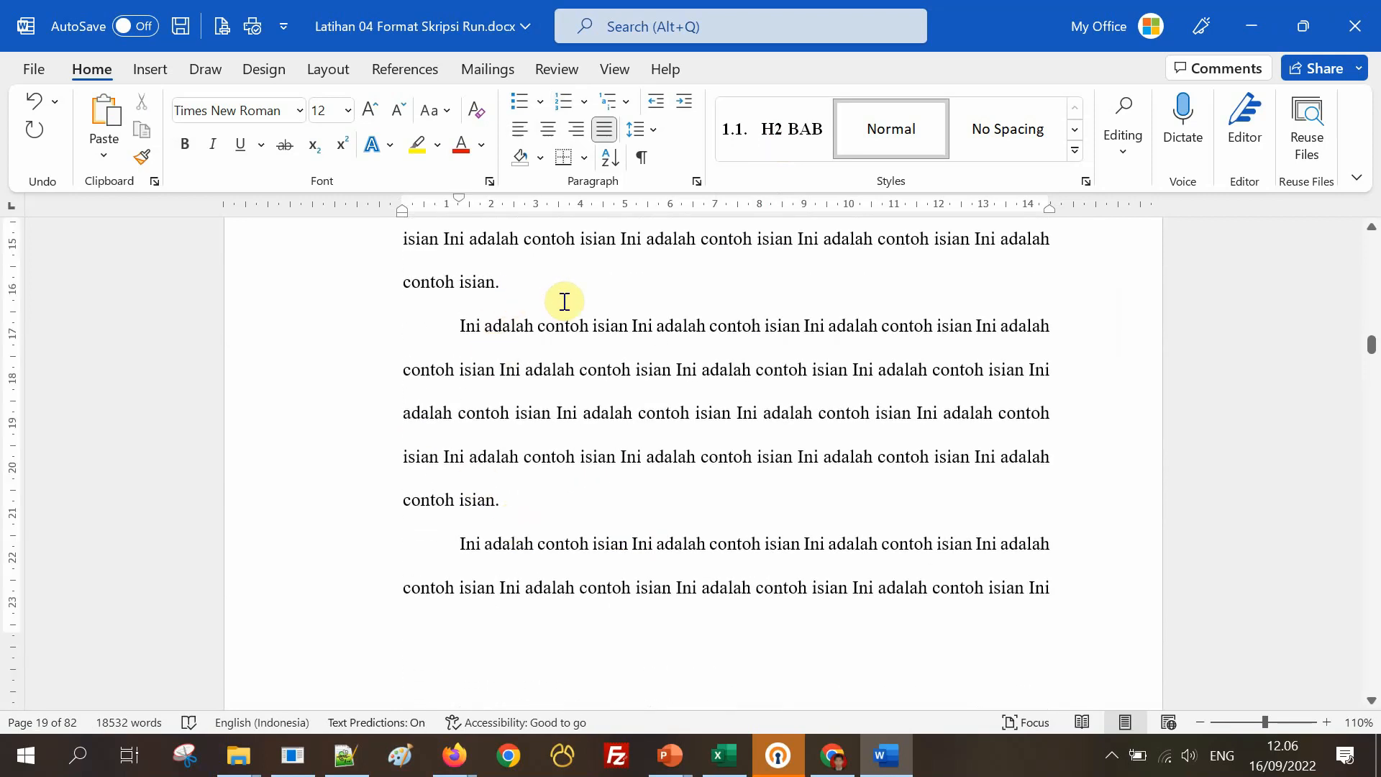
key(Return)
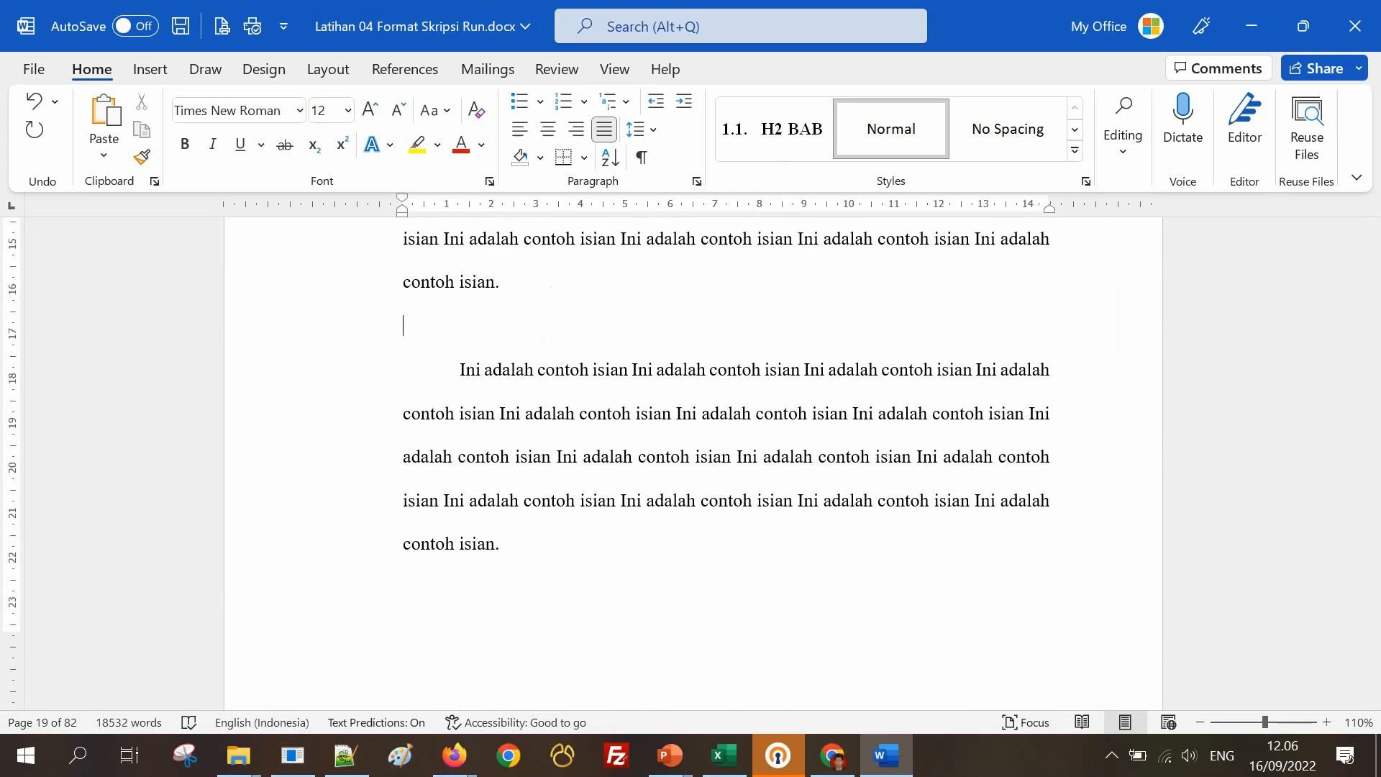
text(R)
key(BackSpace)
text(Teori Baru)
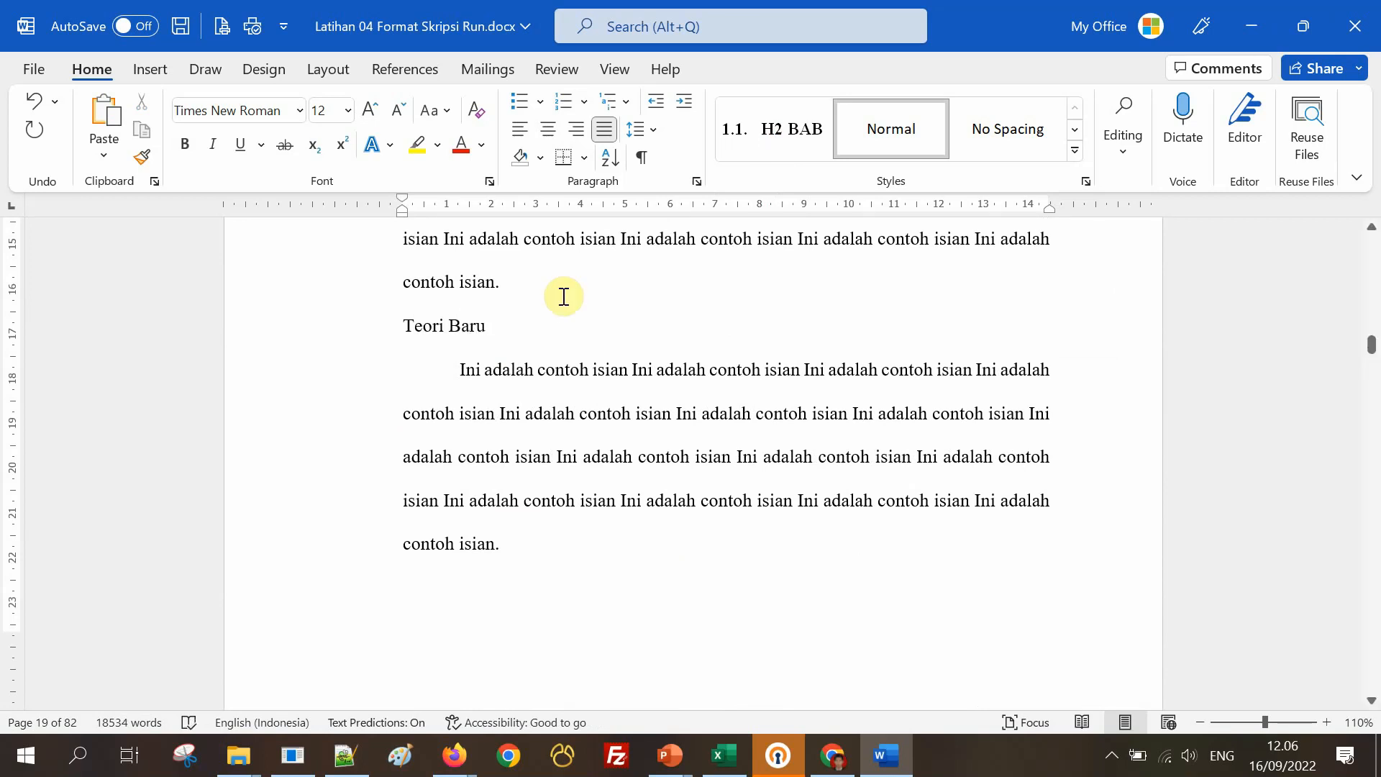
click(532, 281)
key(Return)
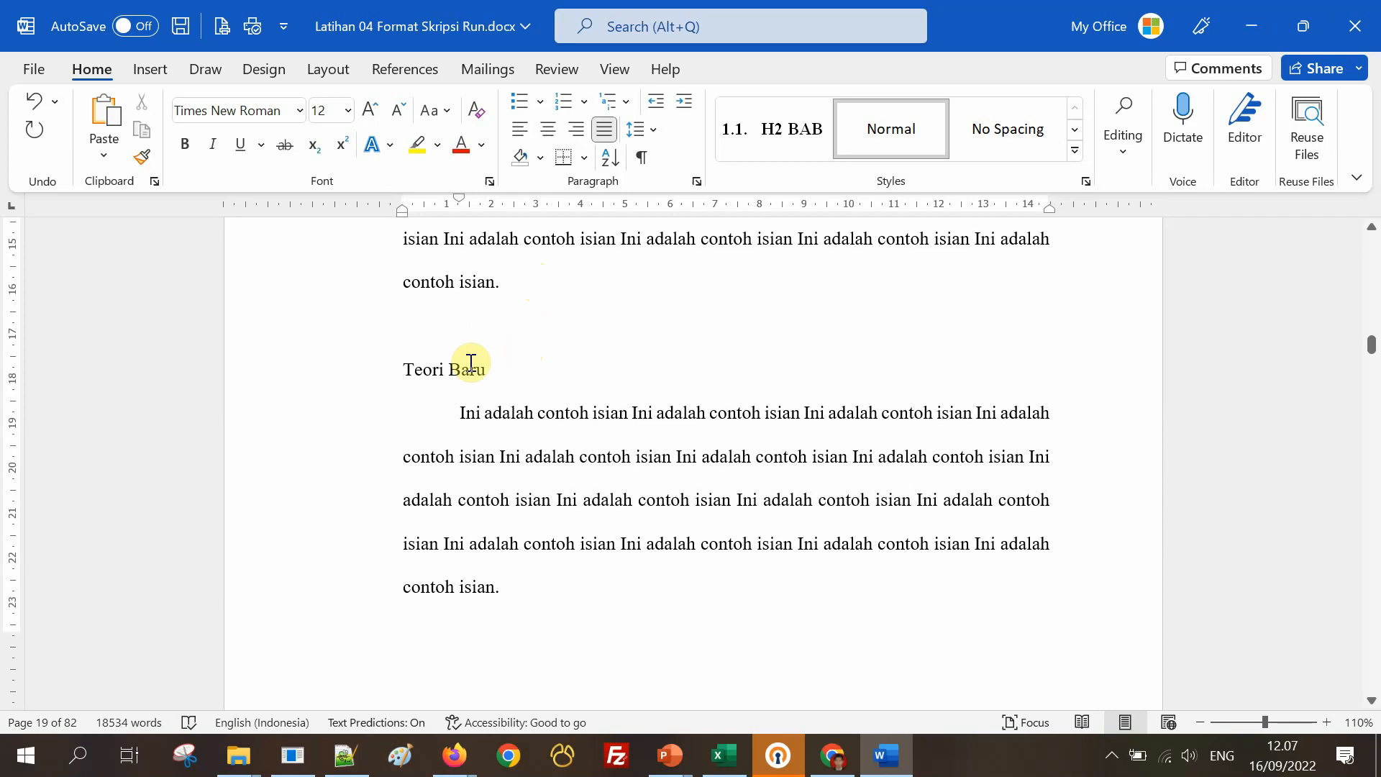
Apply the H2 BAB 1 style to the Teori Baru subheading and compare its number with the Rumusan Masalah subheading's.
drag(518, 374, 395, 377)
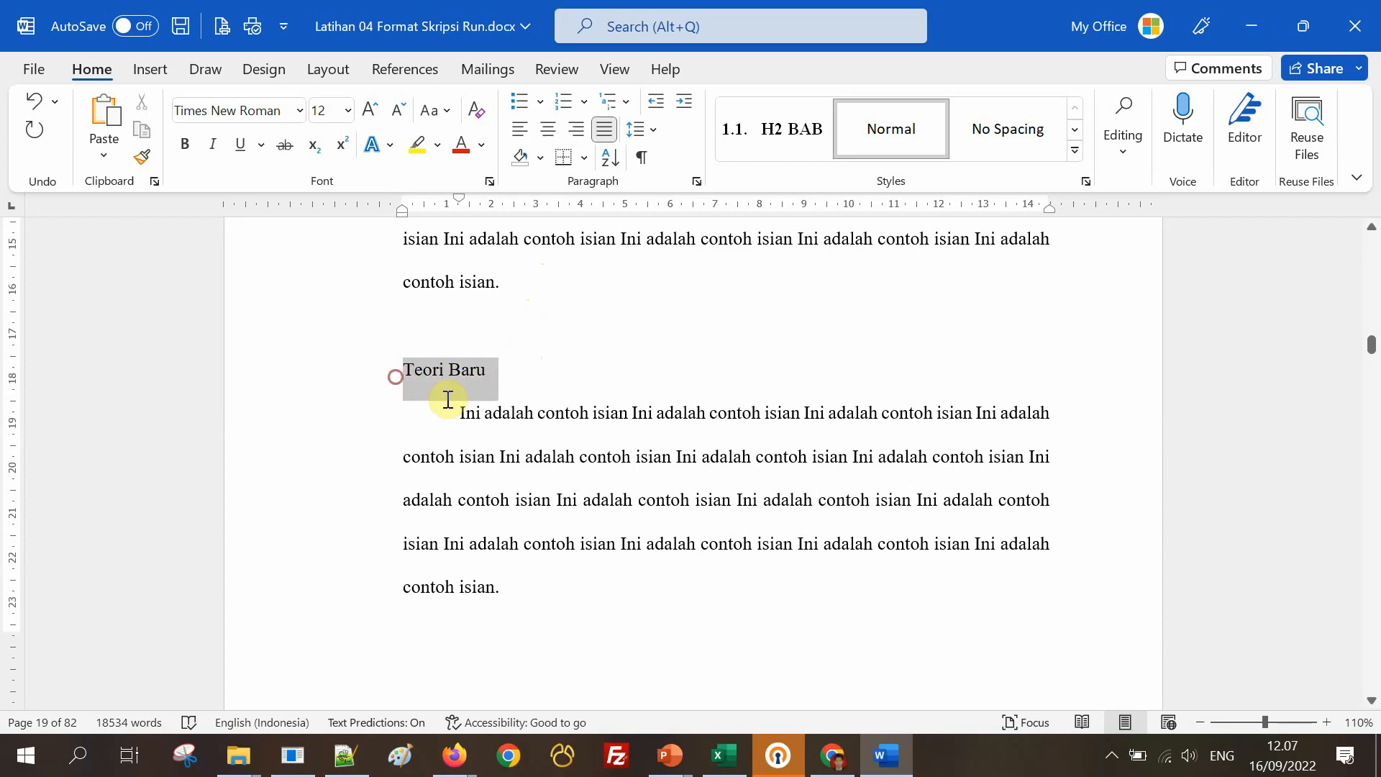
click(784, 132)
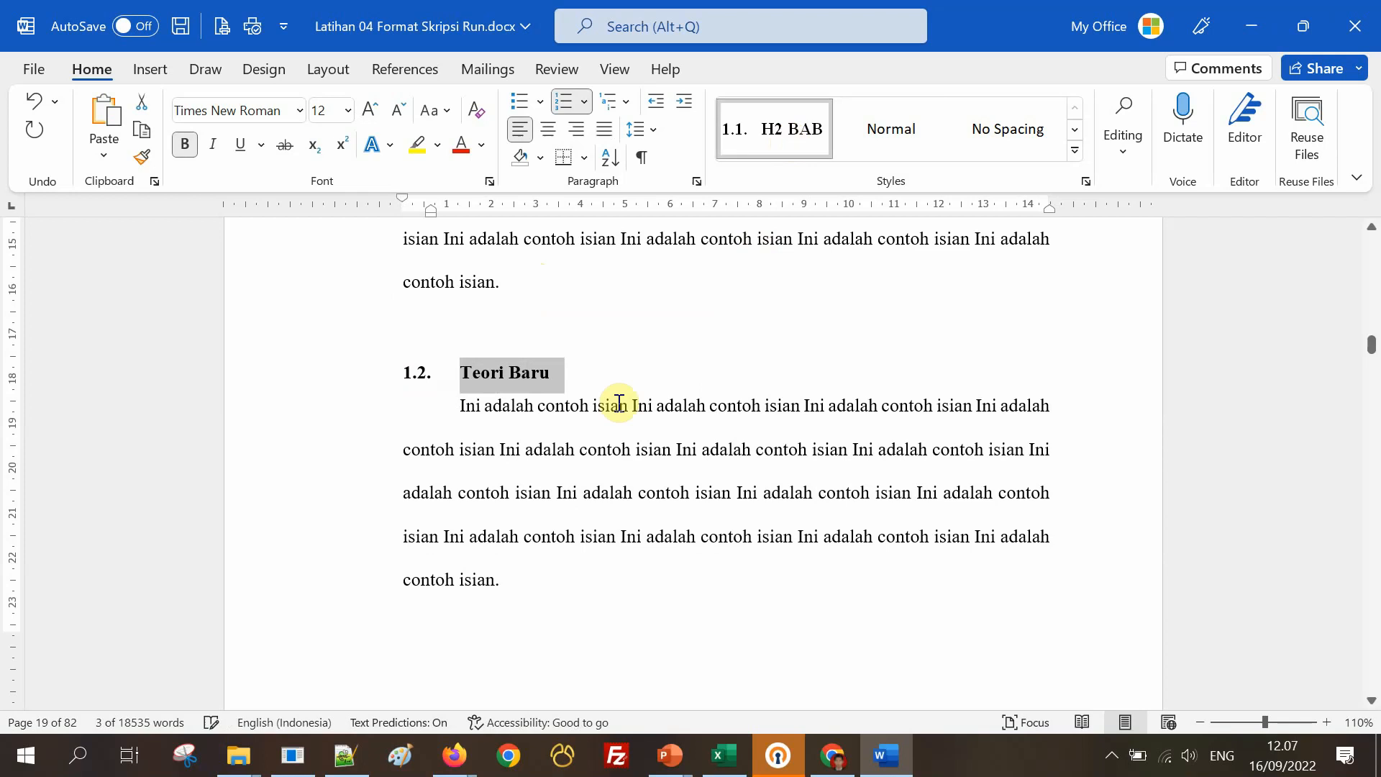
click(564, 377)
scroll(602, 447, down, 3)
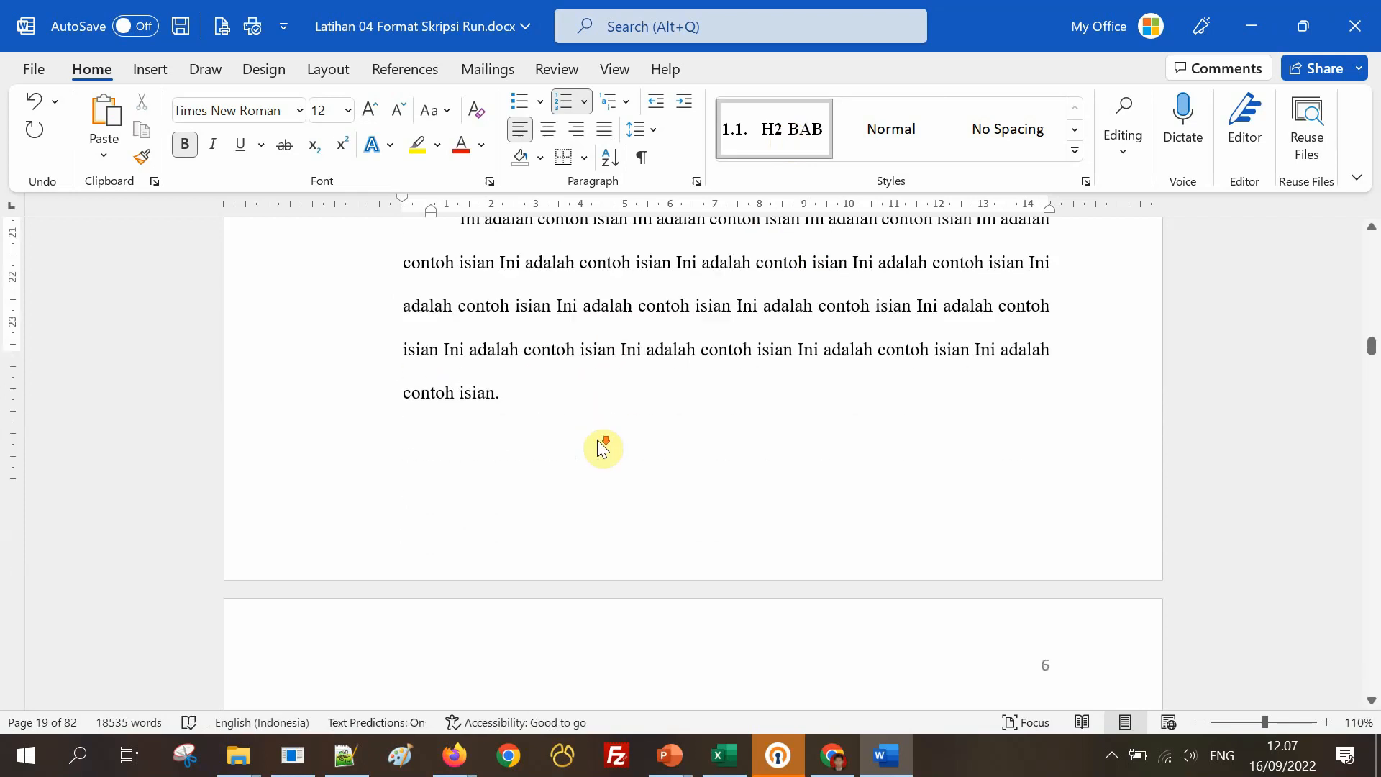
scroll(600, 443, down, 5)
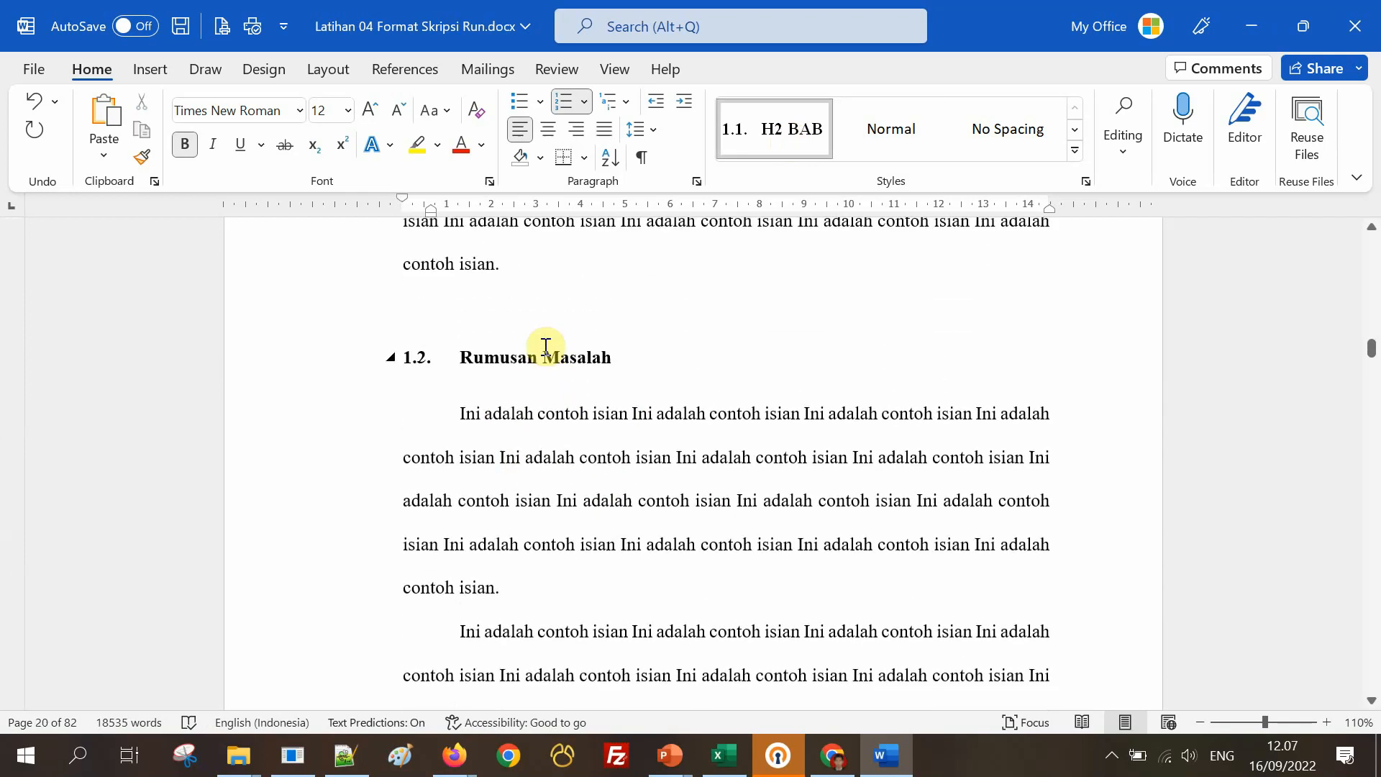
scroll(466, 381, up, 15)
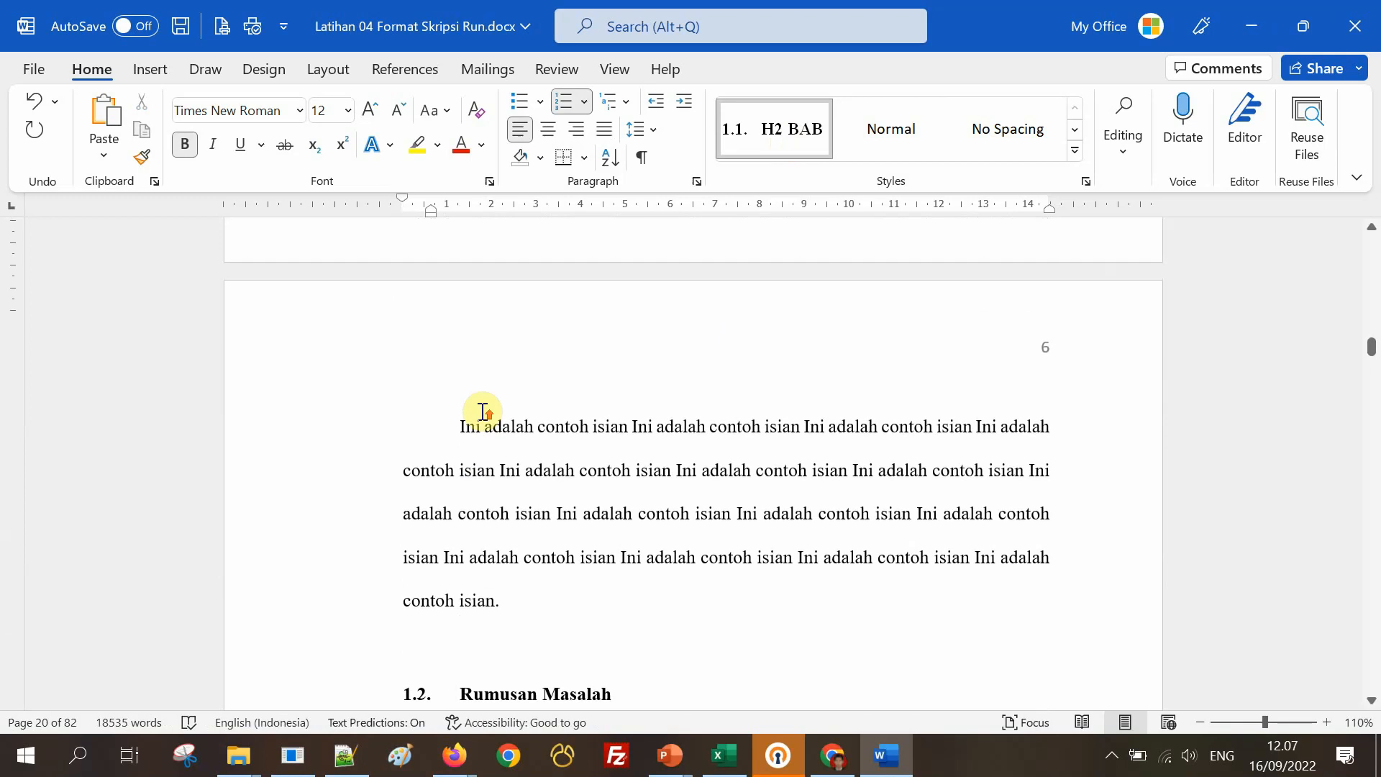
scroll(486, 414, up, 2)
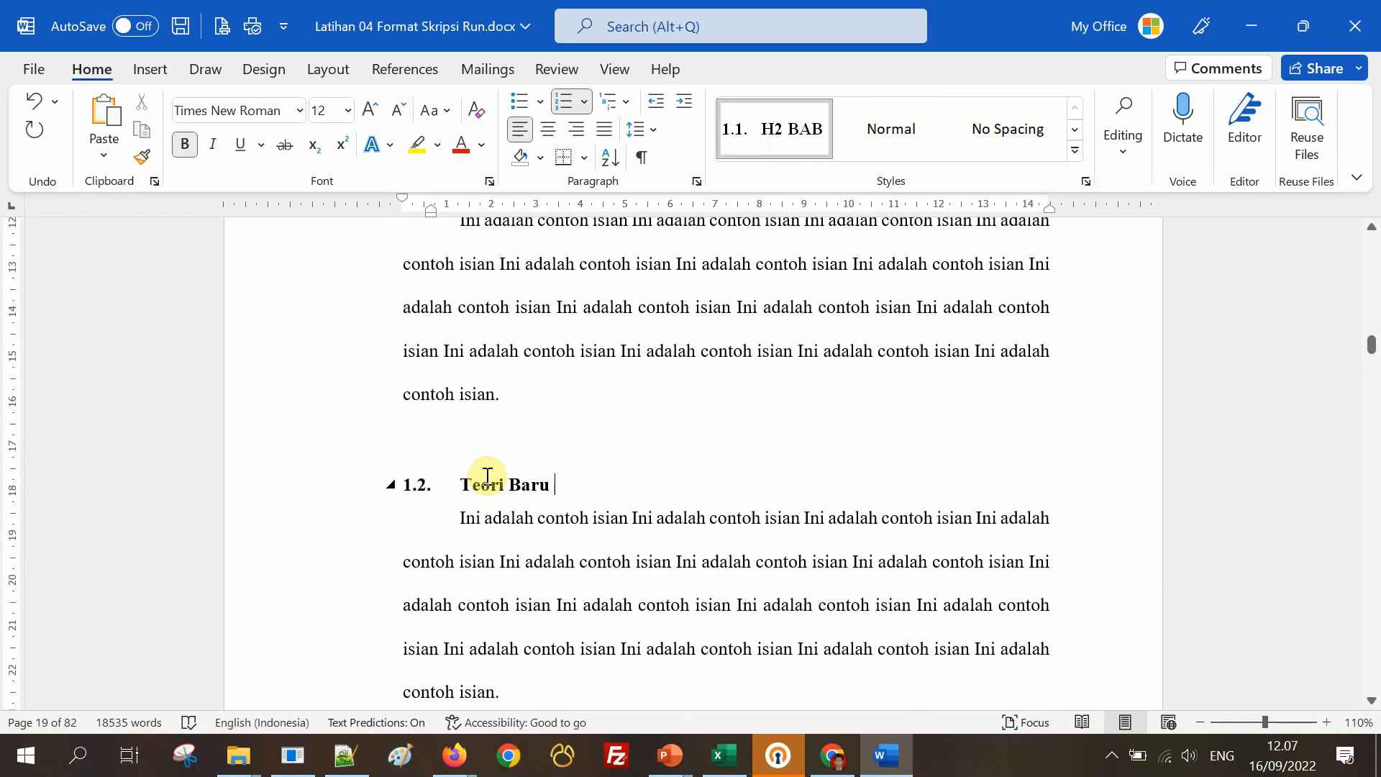
Try to add an empty line below the Teori Baru subheading, and delete the extra line.
click(581, 491)
key(Return)
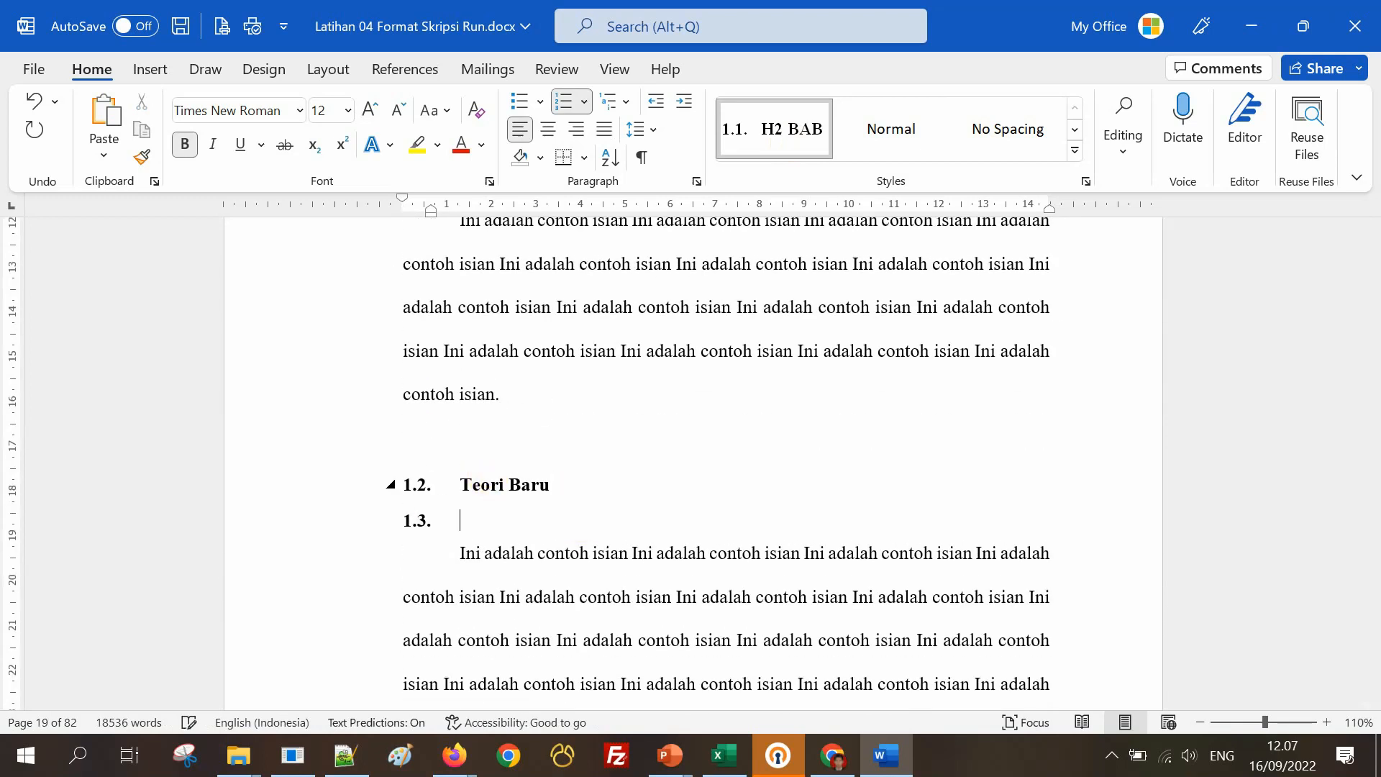
key(BackSpace)
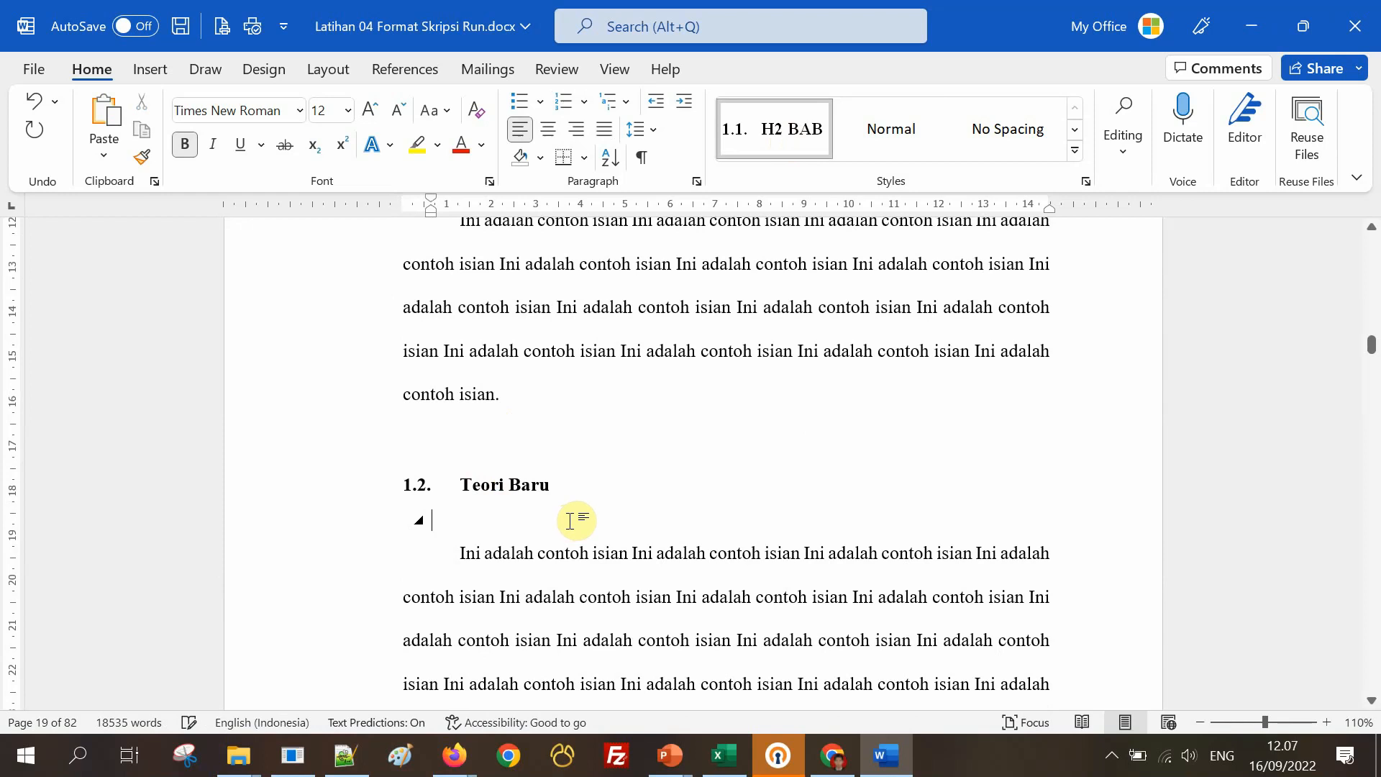
key(BackSpace)
key(Return)
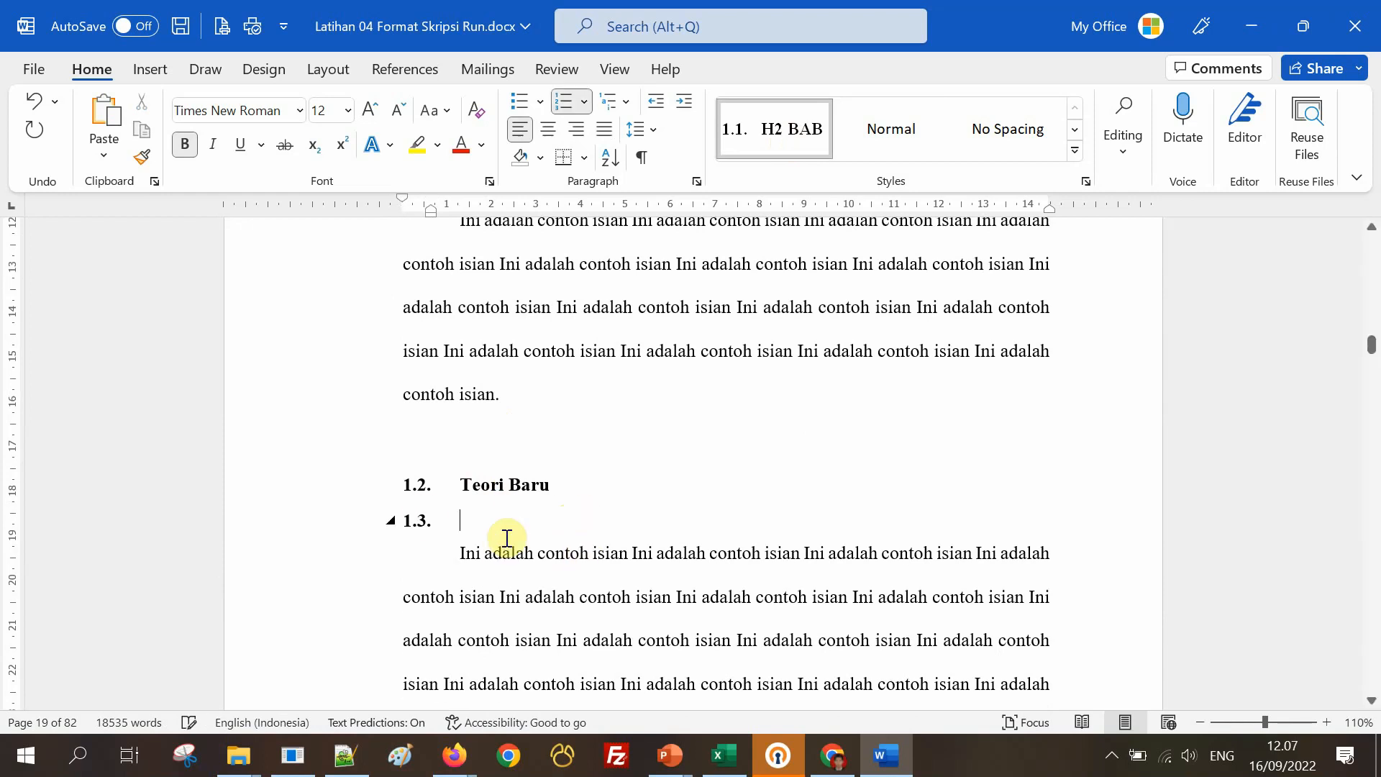
key(BackSpace)
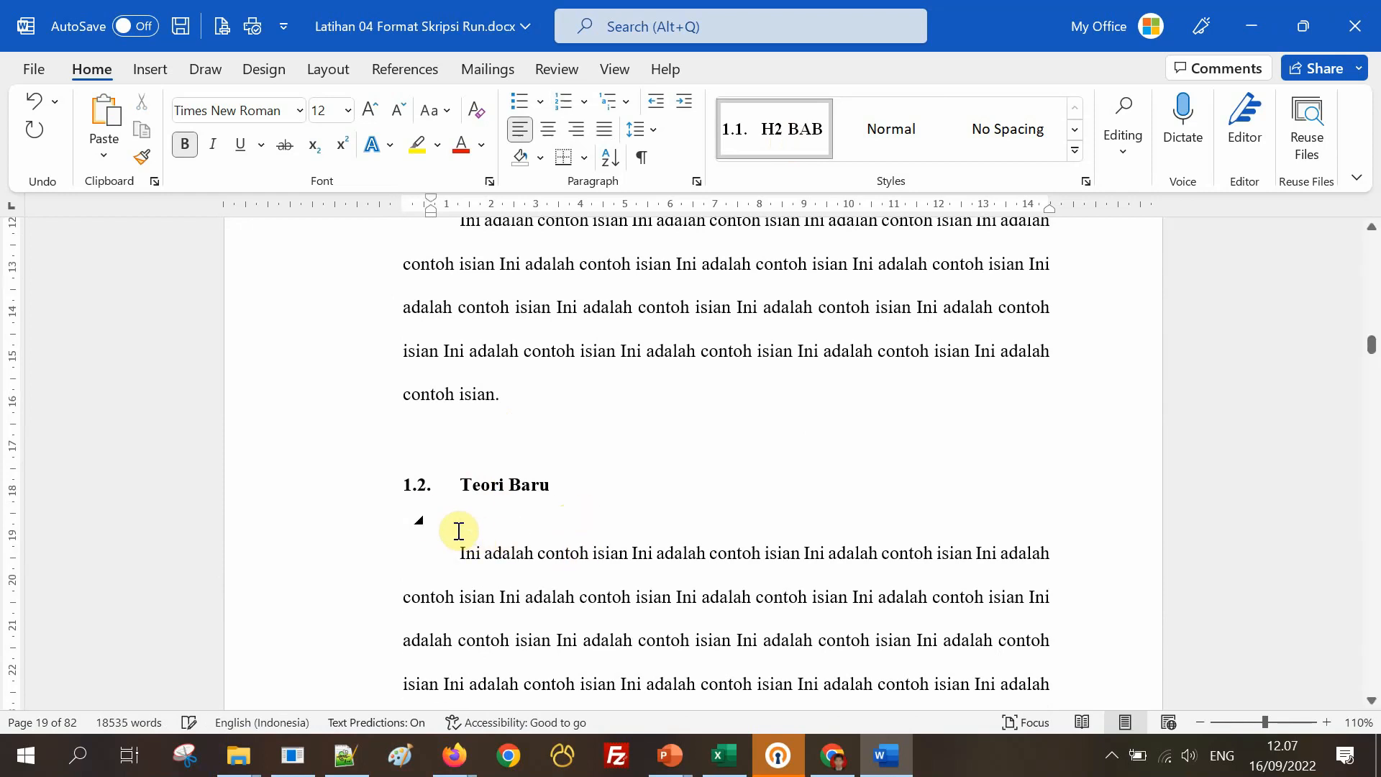
click(371, 528)
key(Delete)
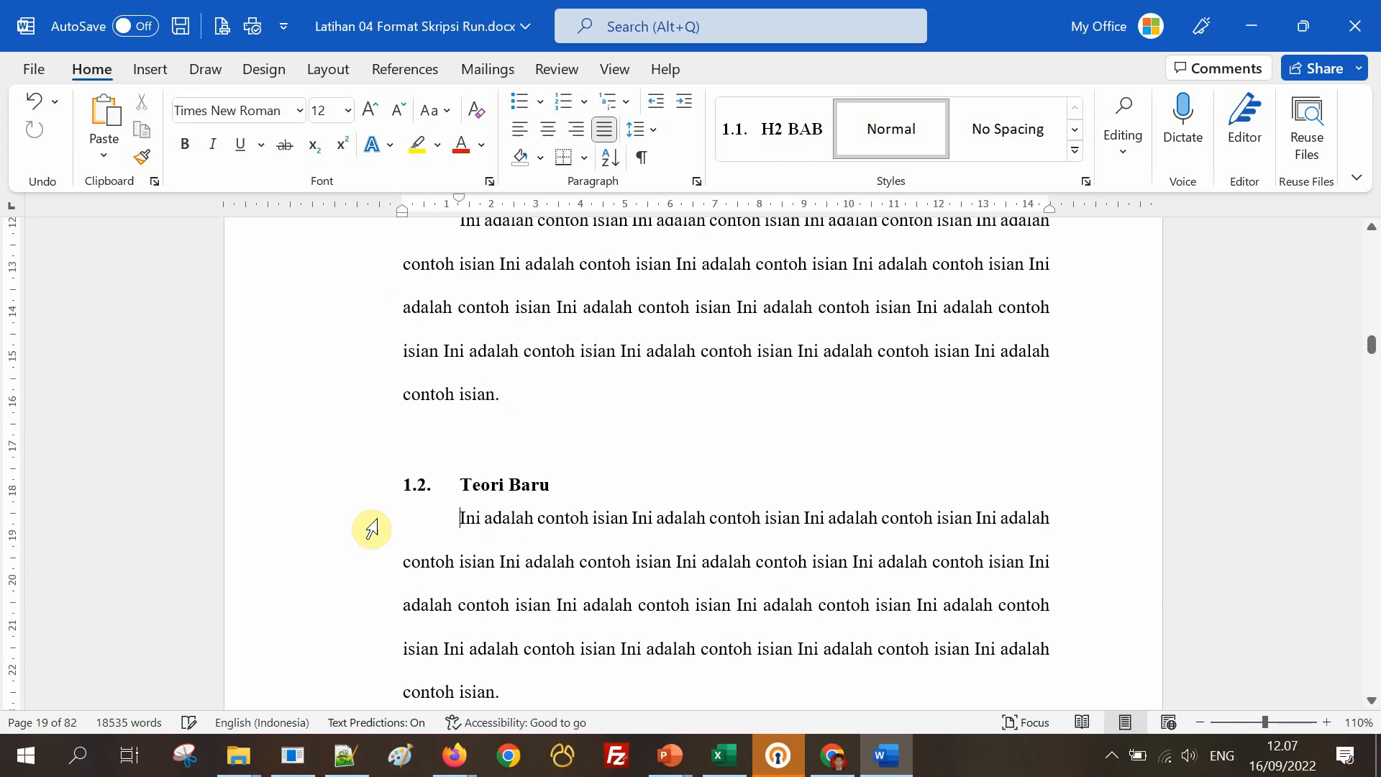
Undo the last line deletion below the Teori Baru subheading and reapply the H2 BAB 1 style to that subheading.
key(ctrl+z)
click(371, 493)
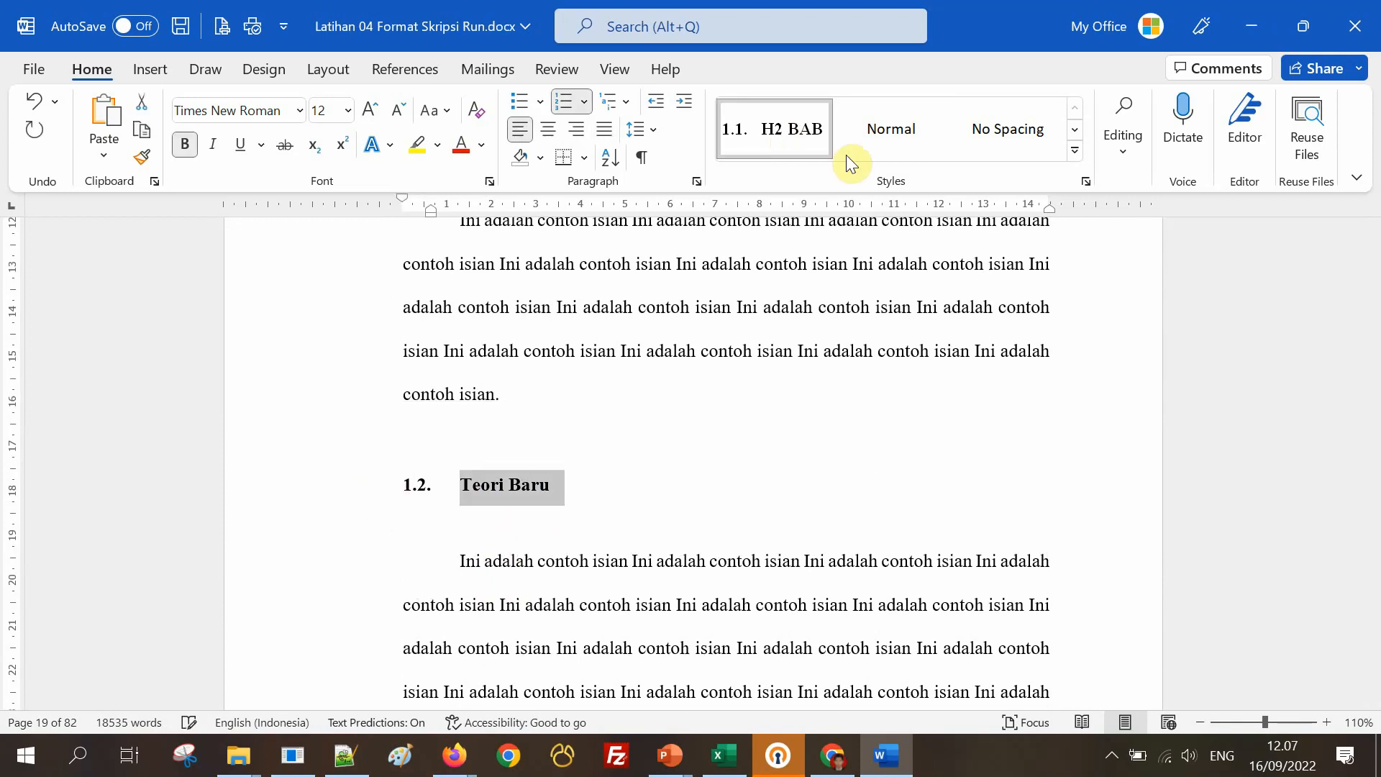
click(784, 132)
click(712, 396)
Delete the empty lines above the Rumusan Masalah subheading and below the Teori Baru subheading.
scroll(712, 403, down, 6)
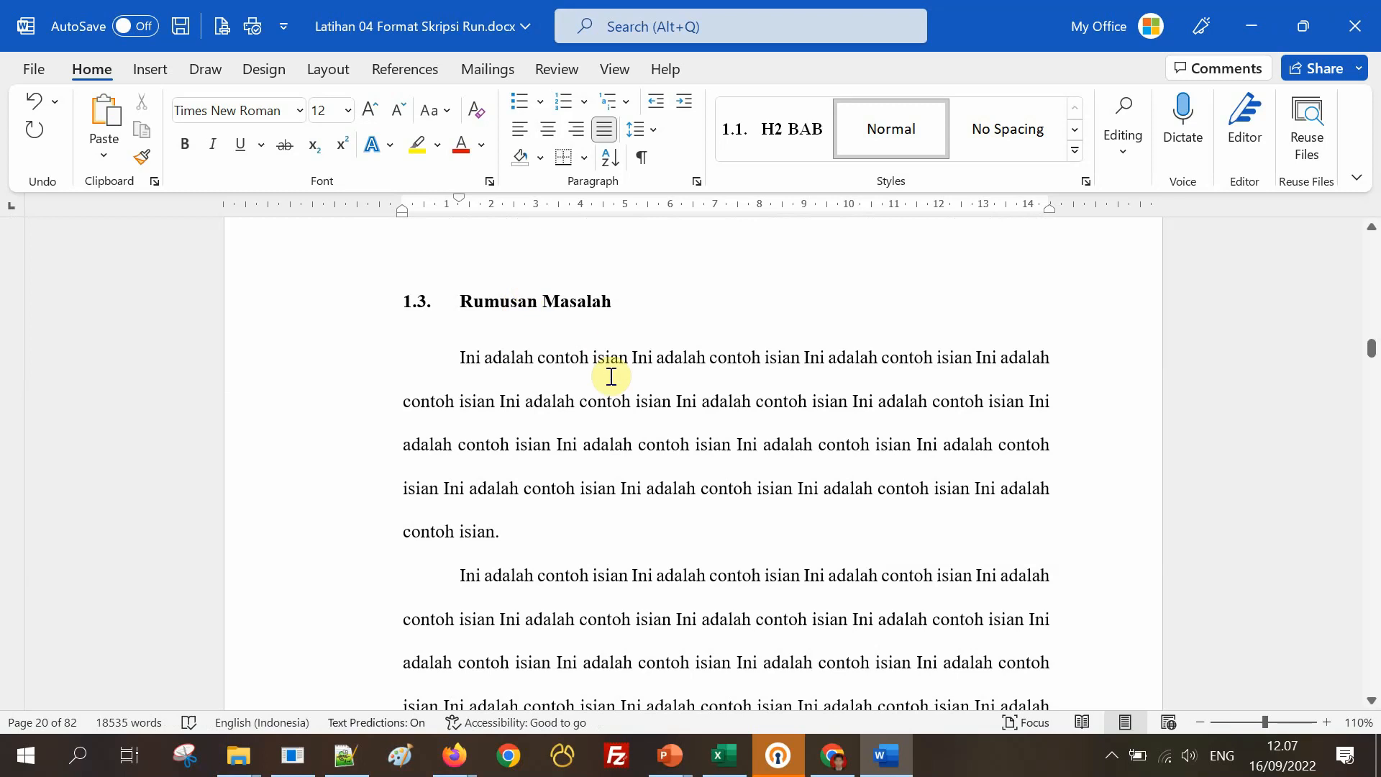
scroll(518, 374, up, 2)
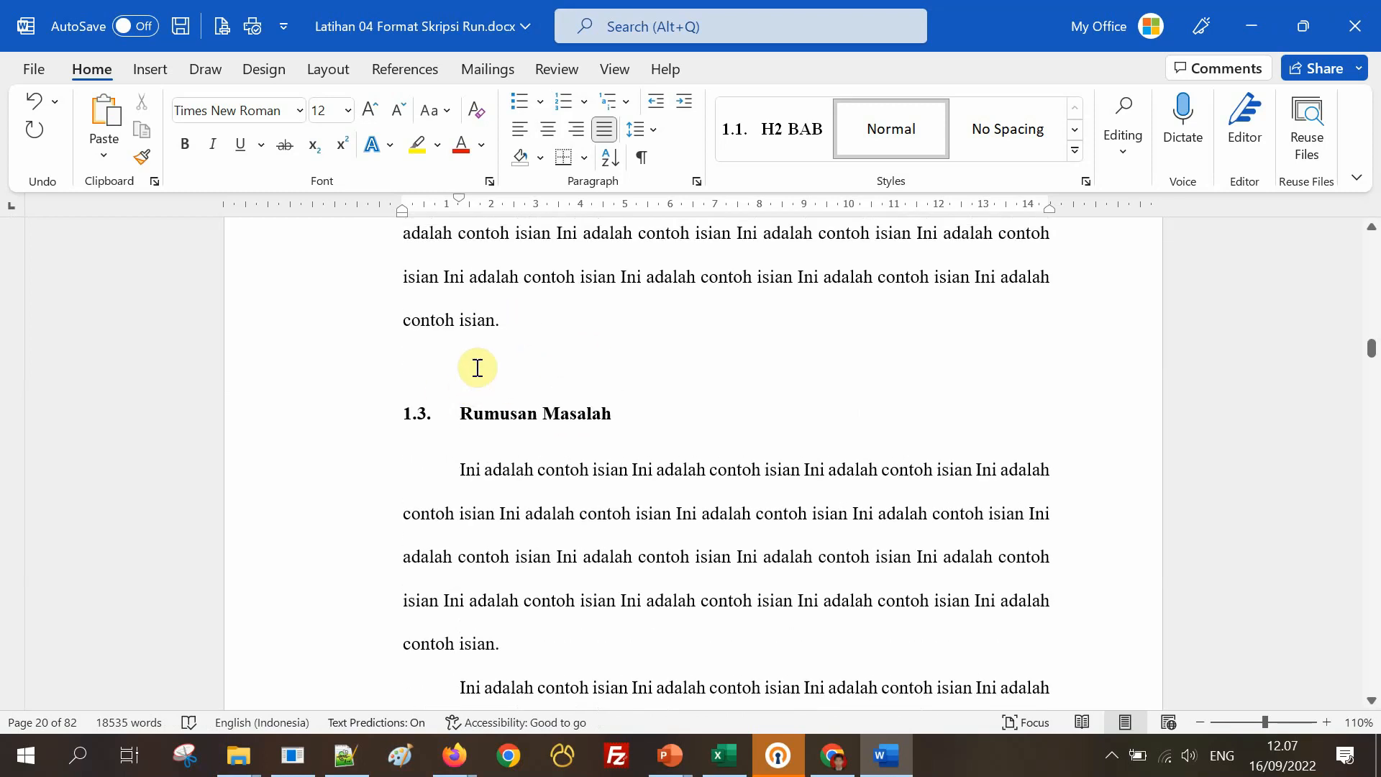
click(478, 367)
key(BackSpace)
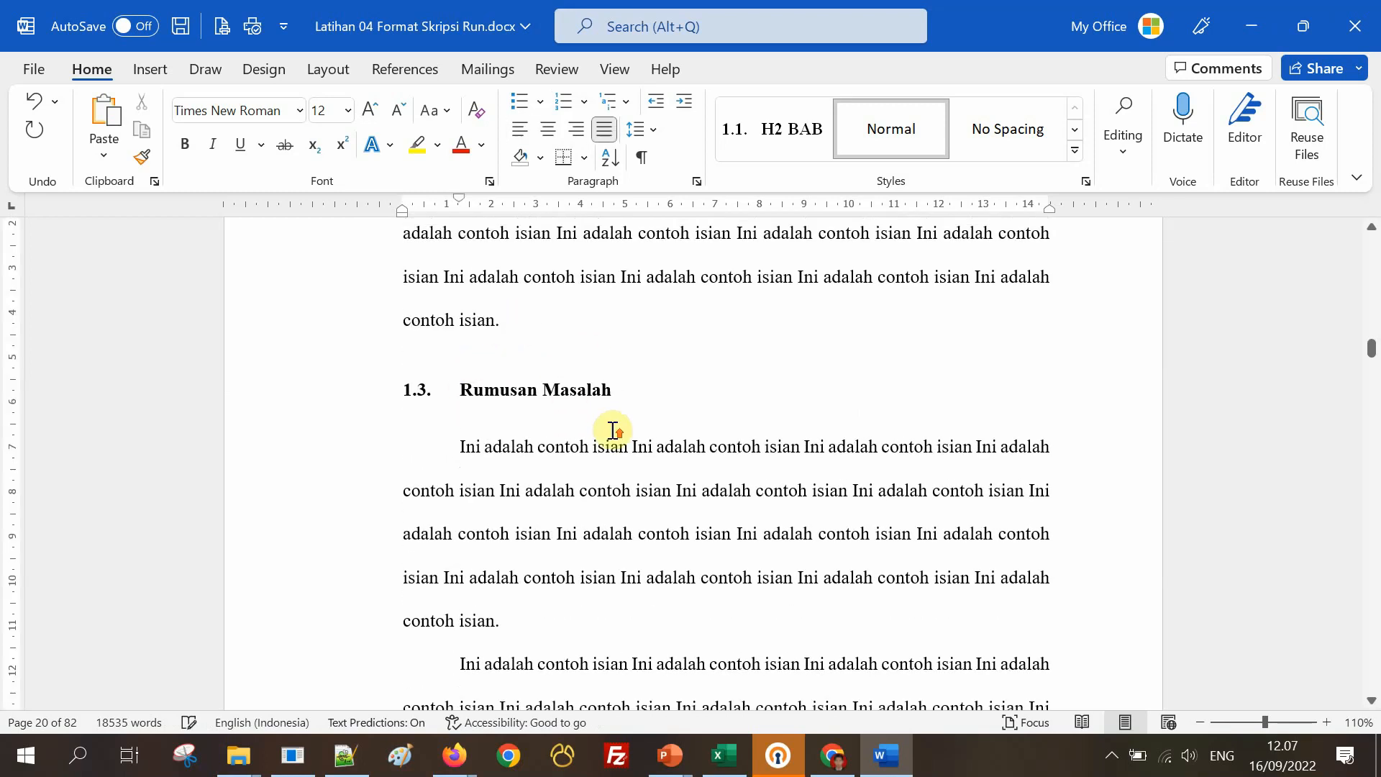
scroll(610, 432, down, 6)
scroll(612, 430, up, 2)
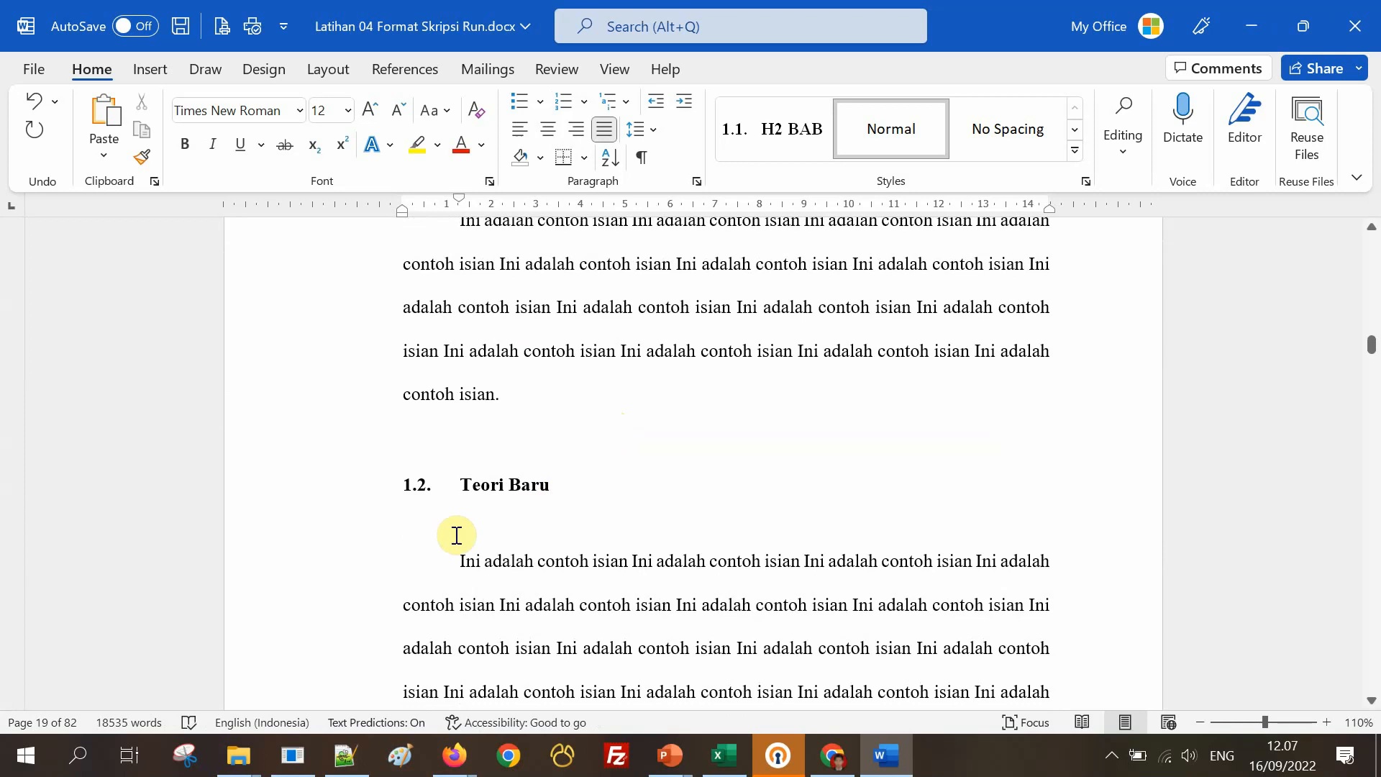
click(471, 535)
key(Delete)
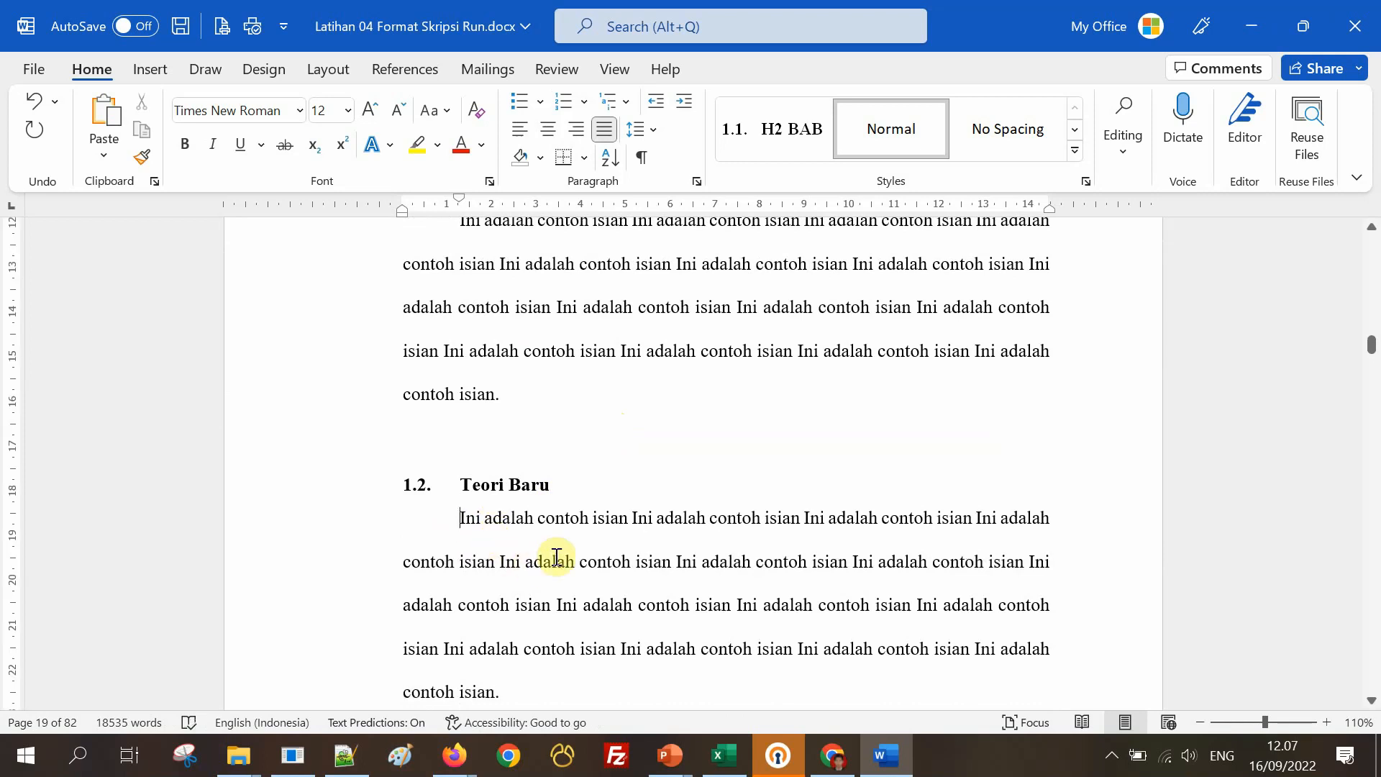
Insert unindented empty lines after the last paragraph on page 19, making room for a subheading at the start of page 20.
scroll(554, 554, down, 3)
scroll(557, 550, down, 7)
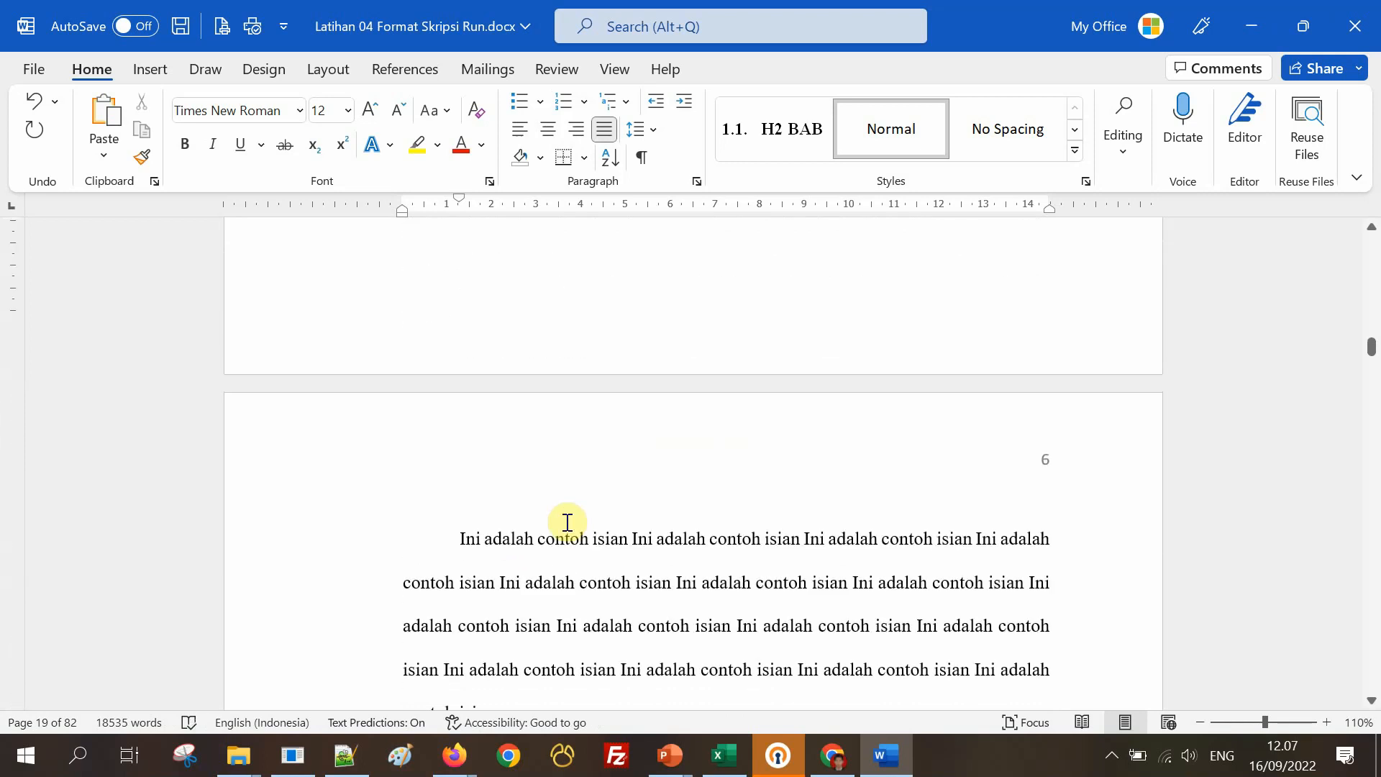
scroll(562, 498, up, 1)
scroll(564, 468, up, 4)
click(573, 425)
key(Return)
key(Return)
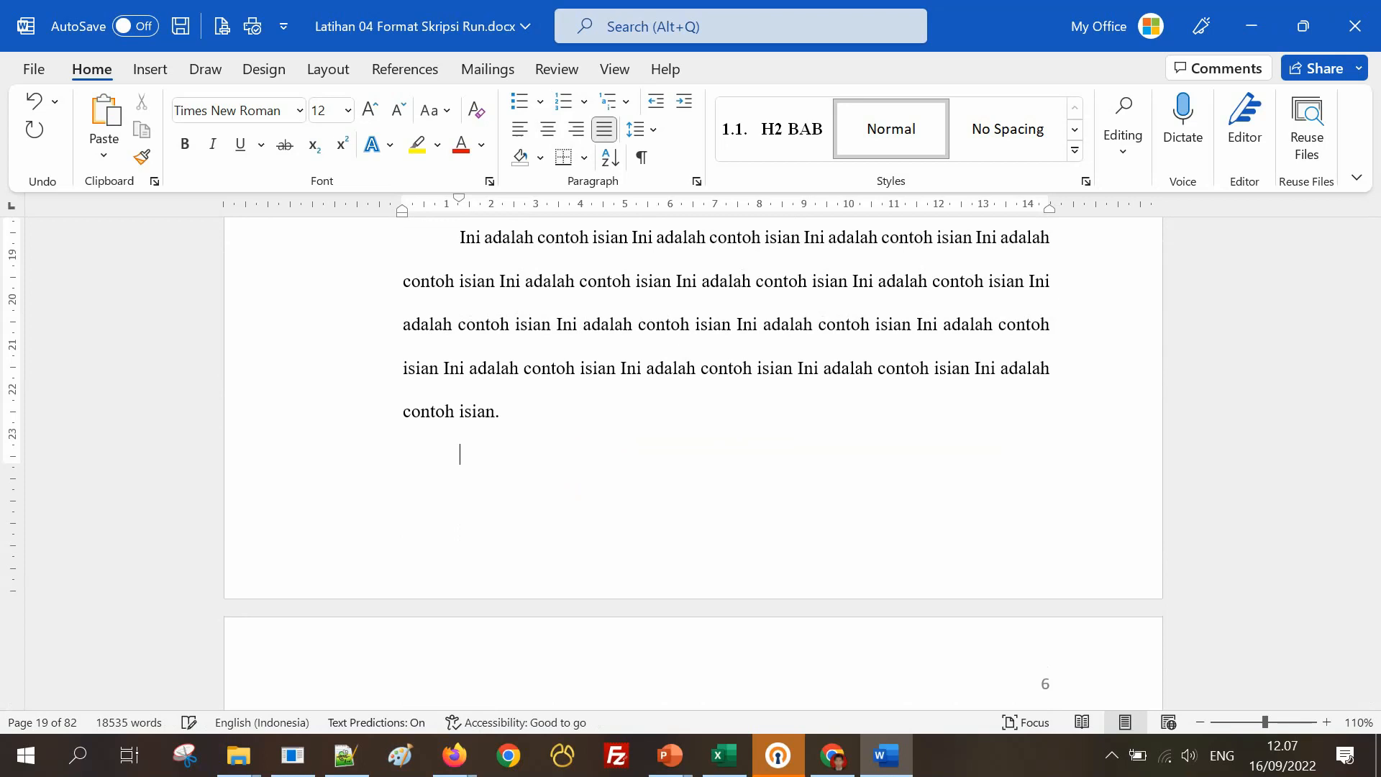
key(BackSpace)
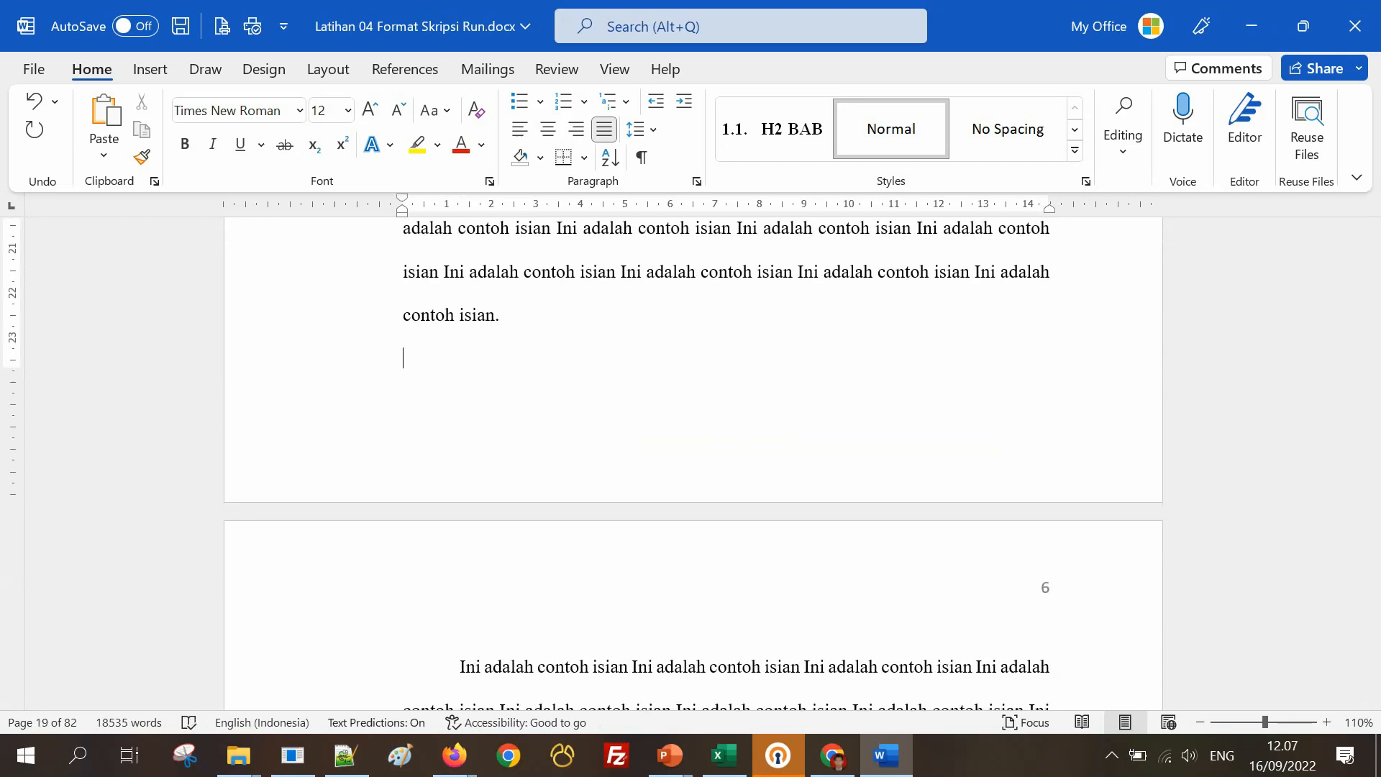
key(Return)
scroll(570, 422, down, 2)
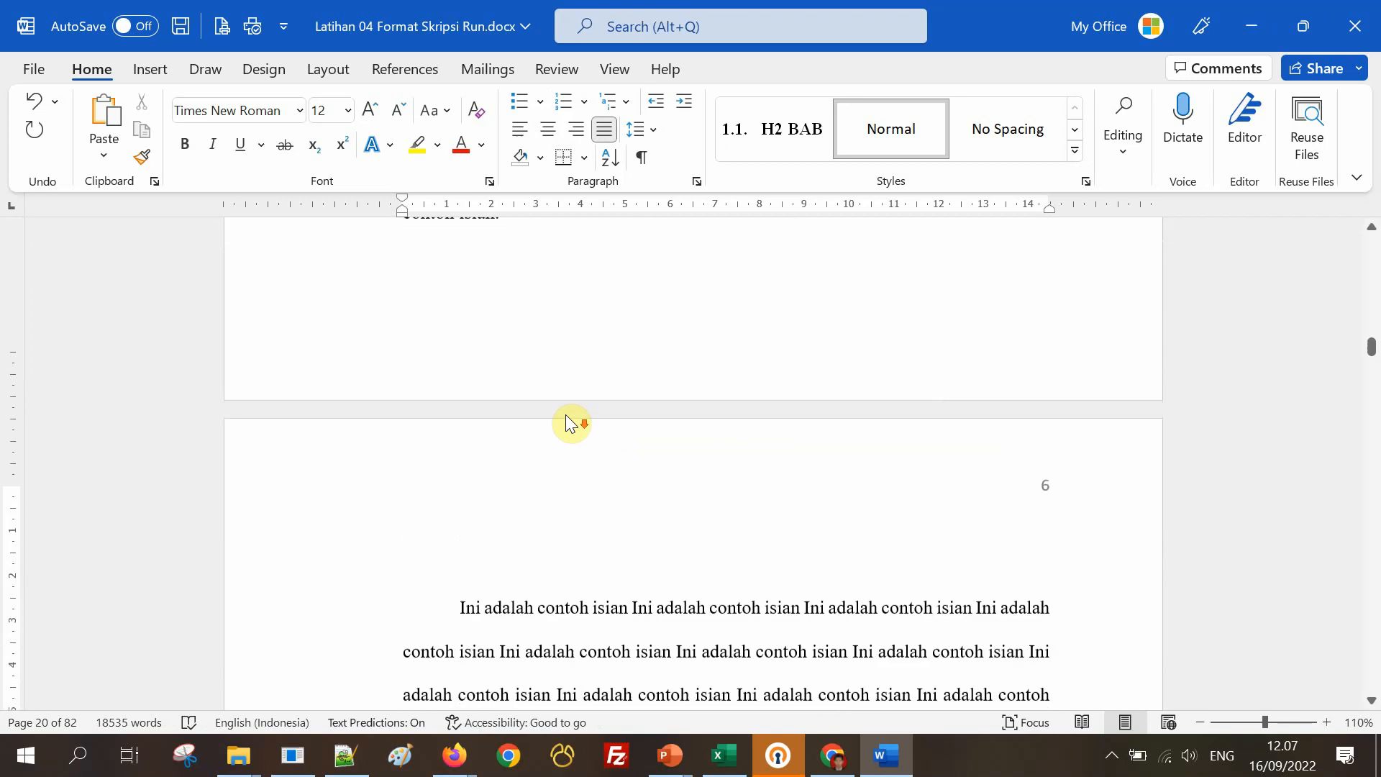
key(Return)
Enter a Tambahan subheading at the start of page 20, with one empty line between it and the paragraph.
click(434, 479)
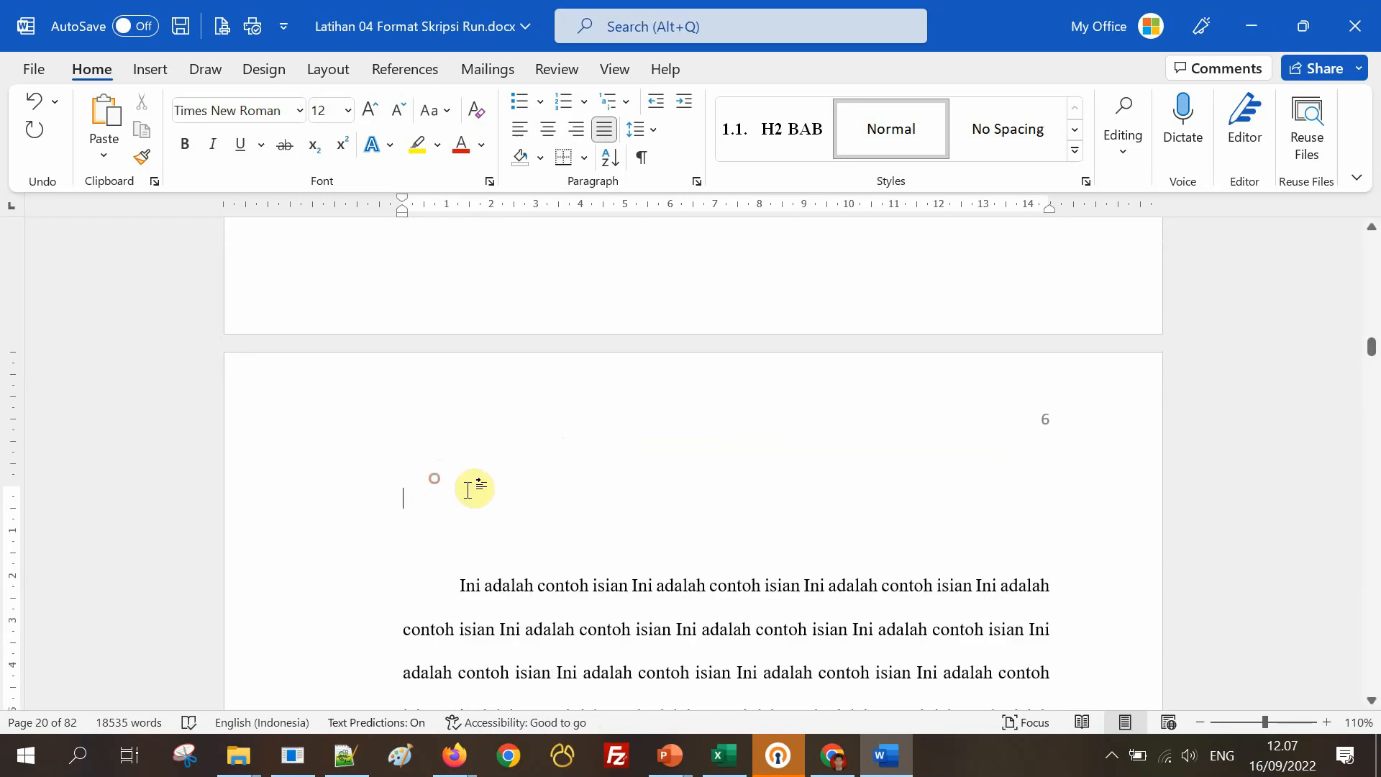
text(Tambahan)
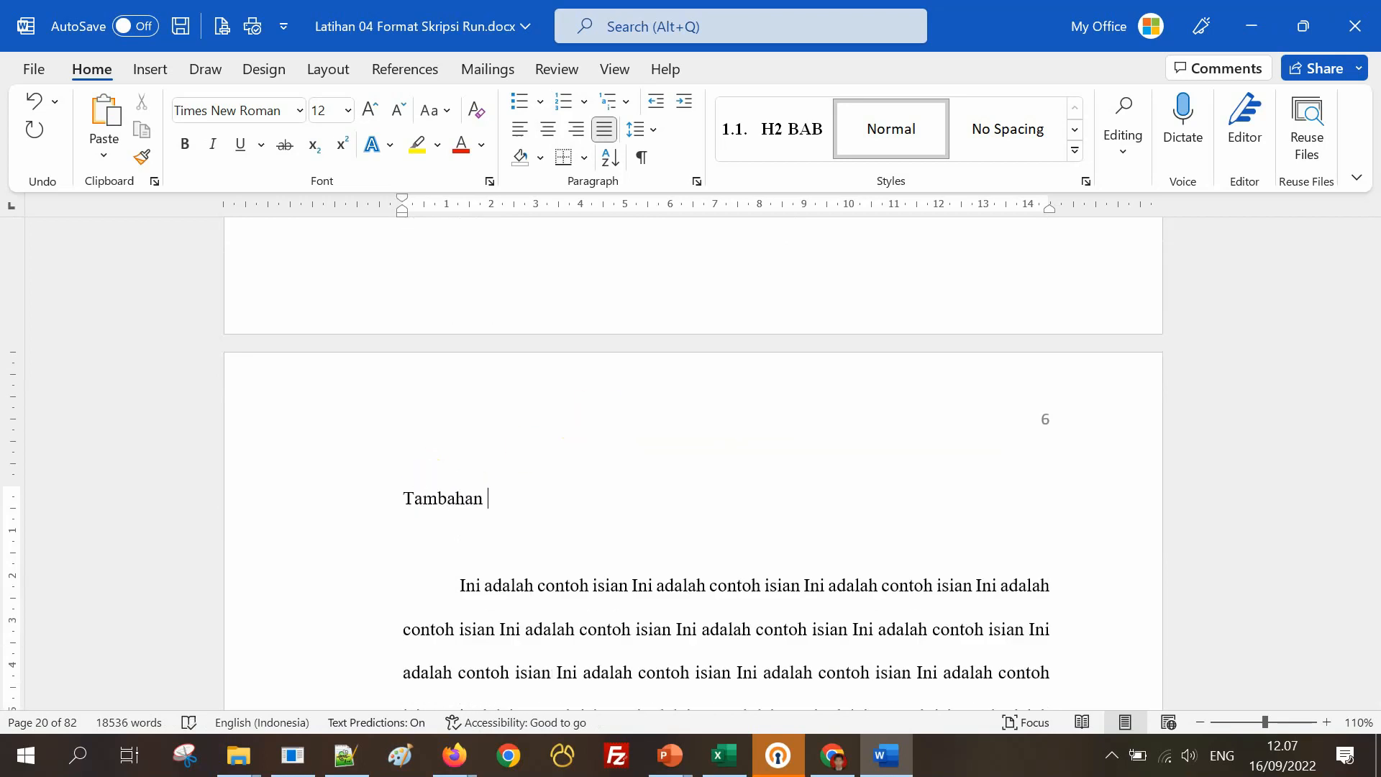
click(446, 565)
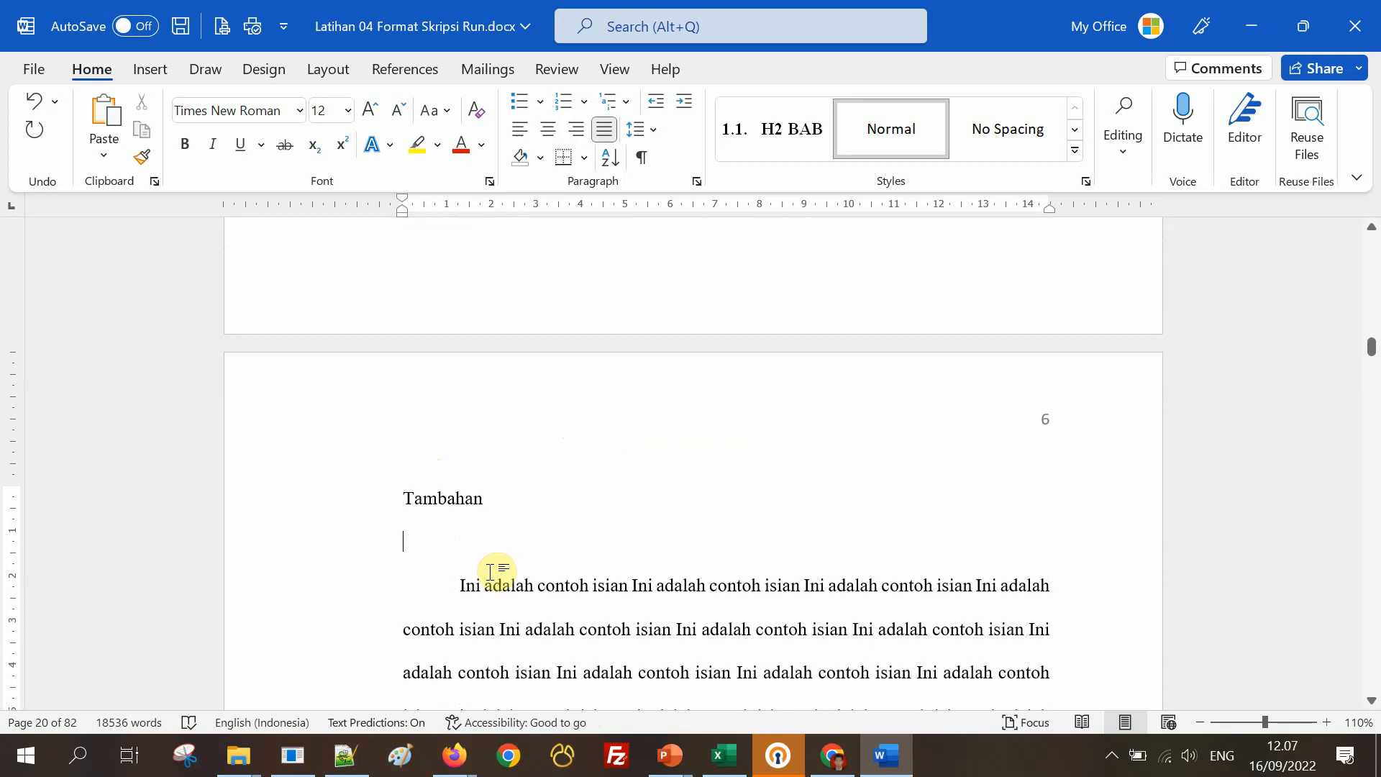
key(Delete)
key(Return)
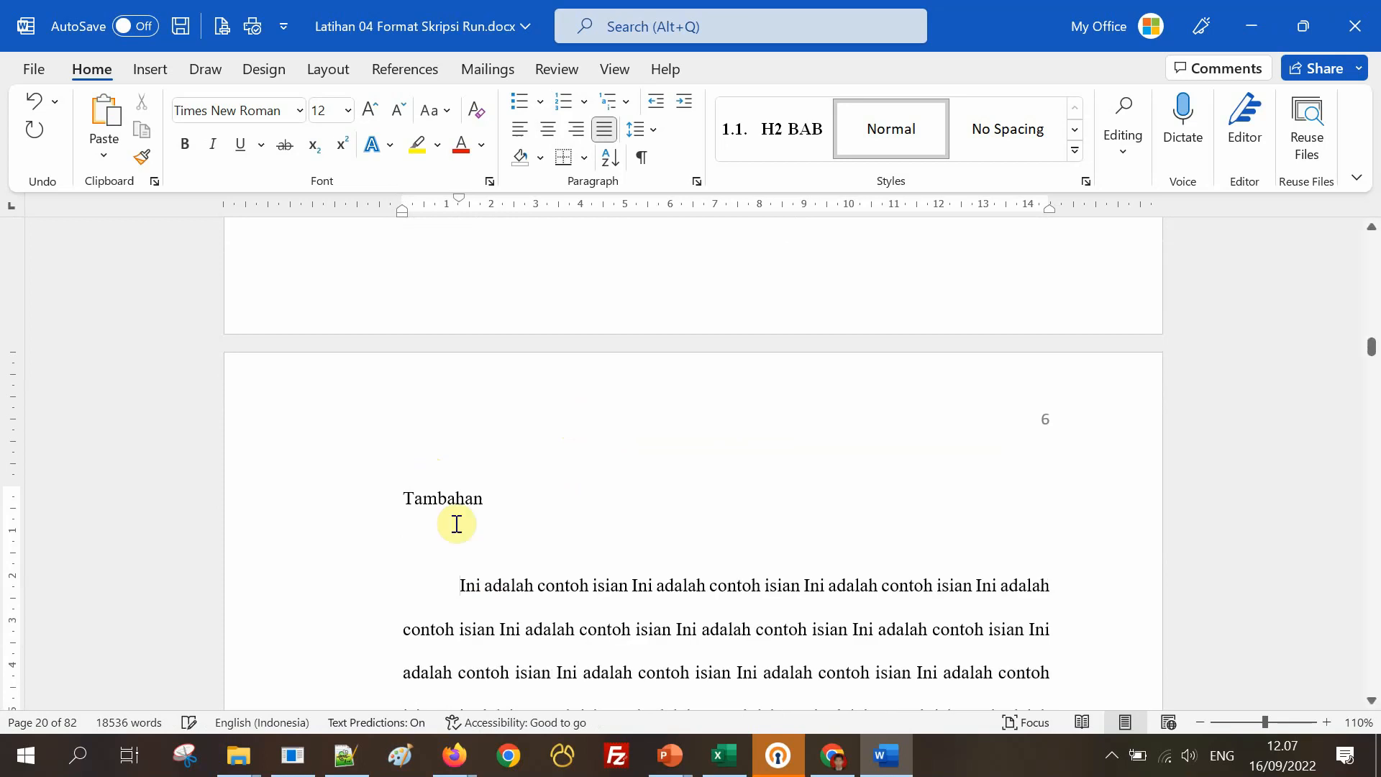
Apply the H2 BAB 1 style to the Tambahan subheading and compare its number with the Rumusan Masalah subheading's.
click(349, 499)
click(791, 129)
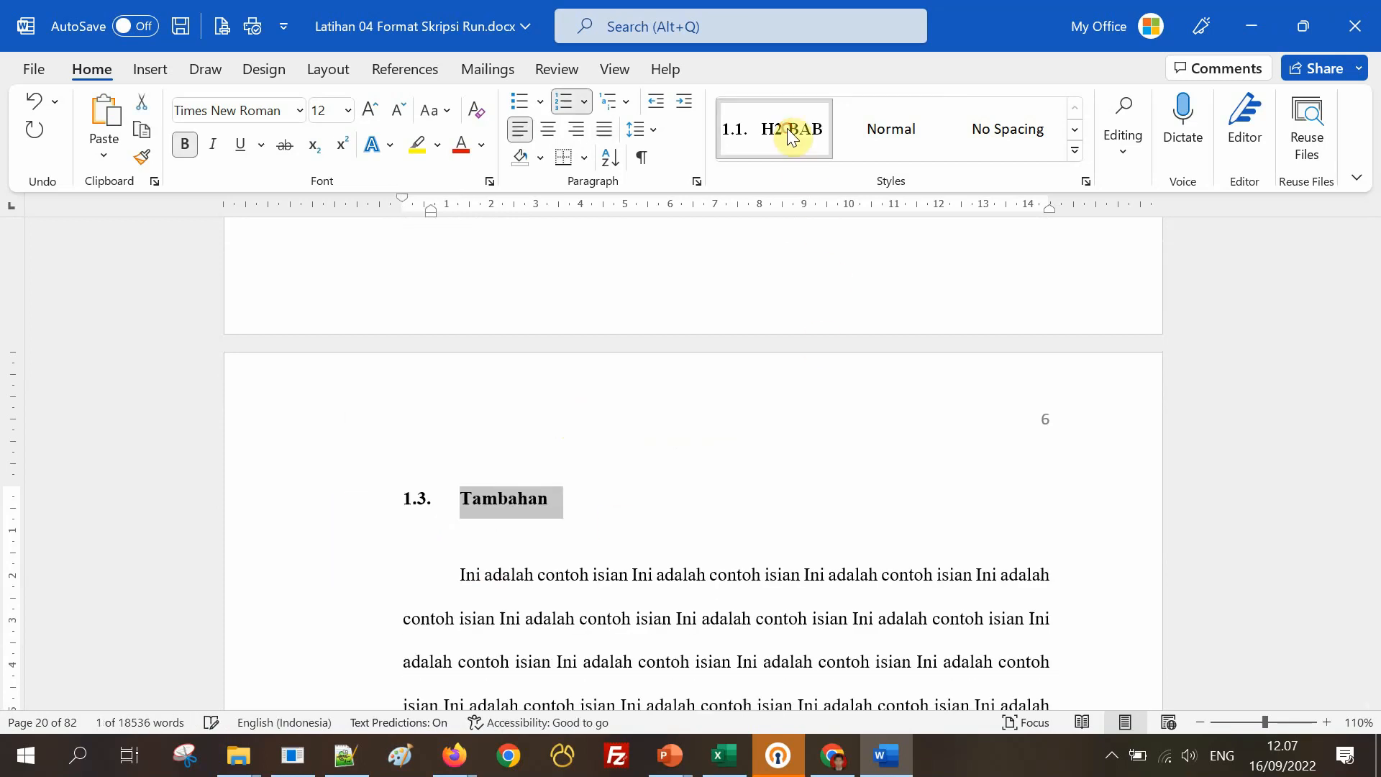
click(557, 525)
scroll(568, 532, down, 10)
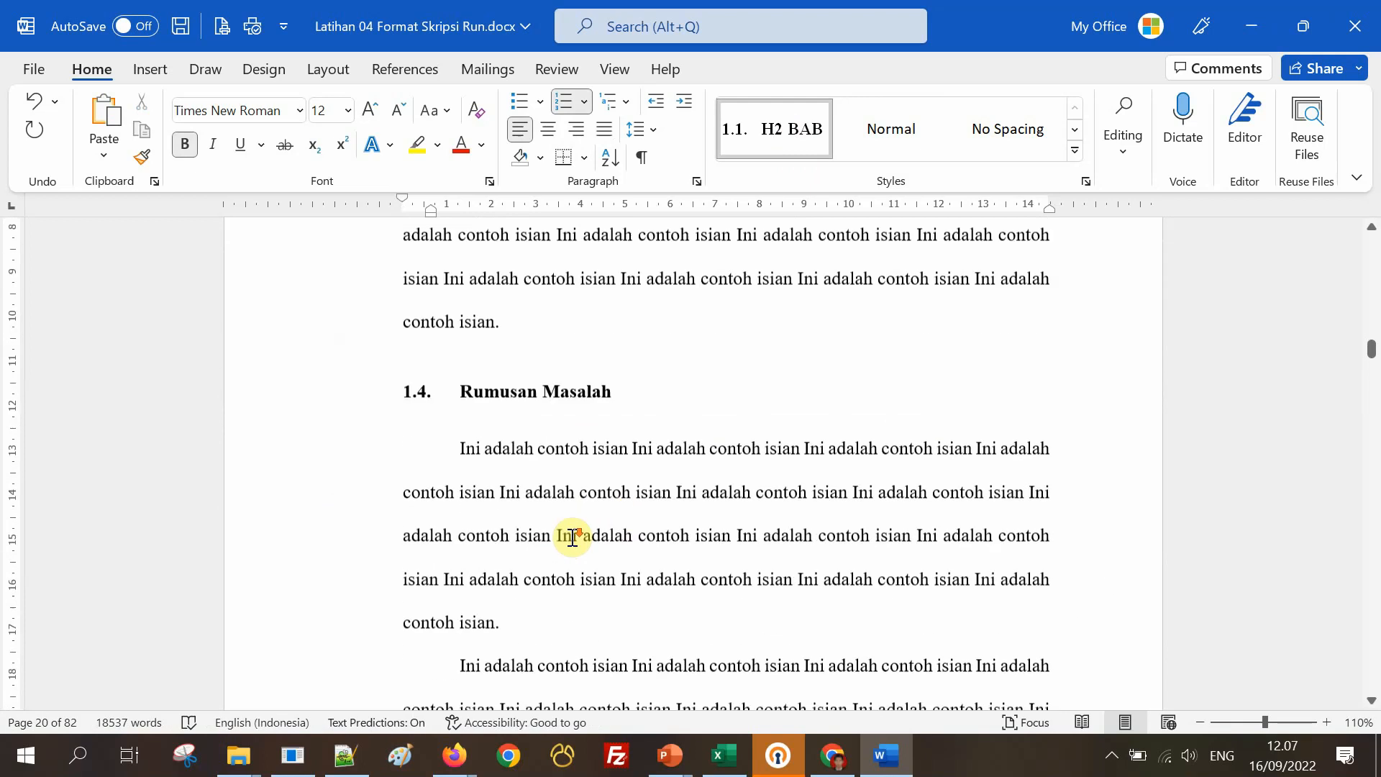
scroll(568, 508, up, 5)
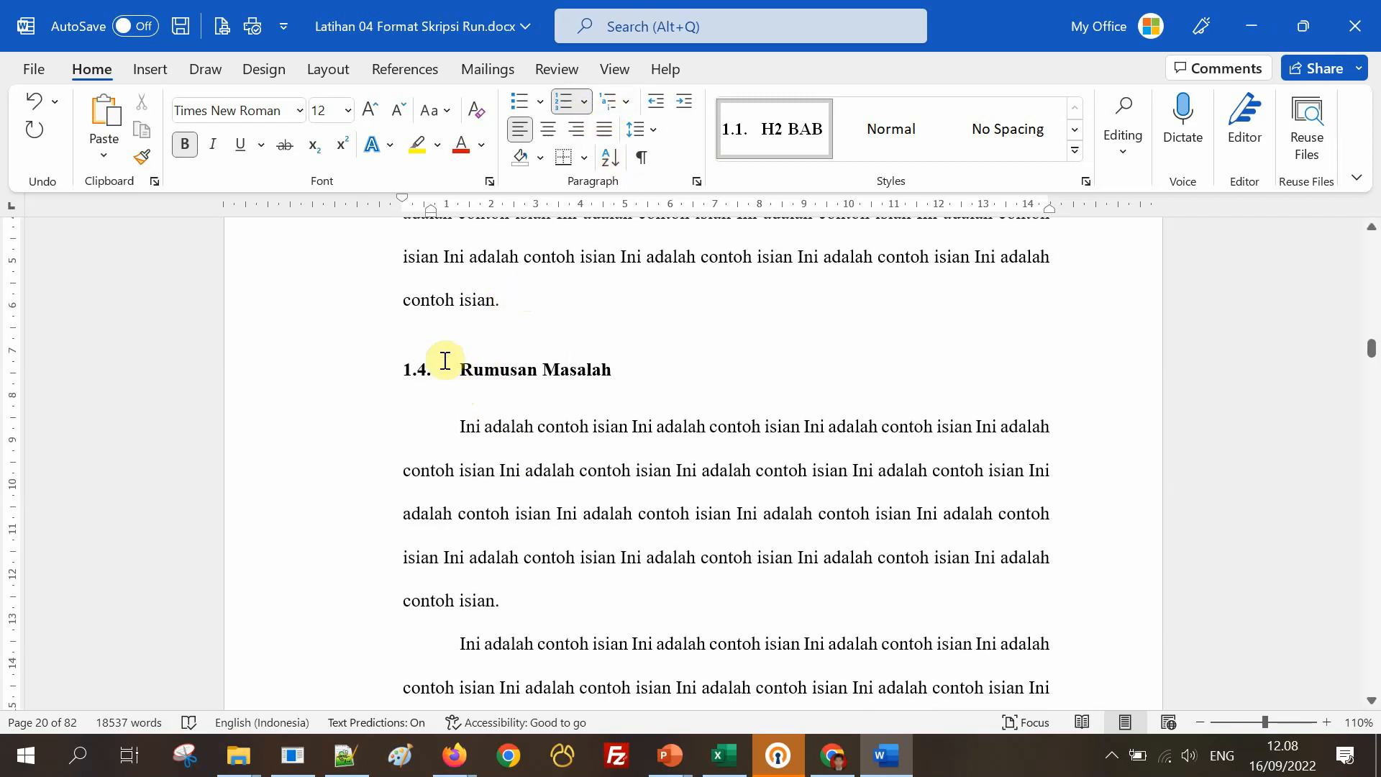
scroll(623, 422, up, 10)
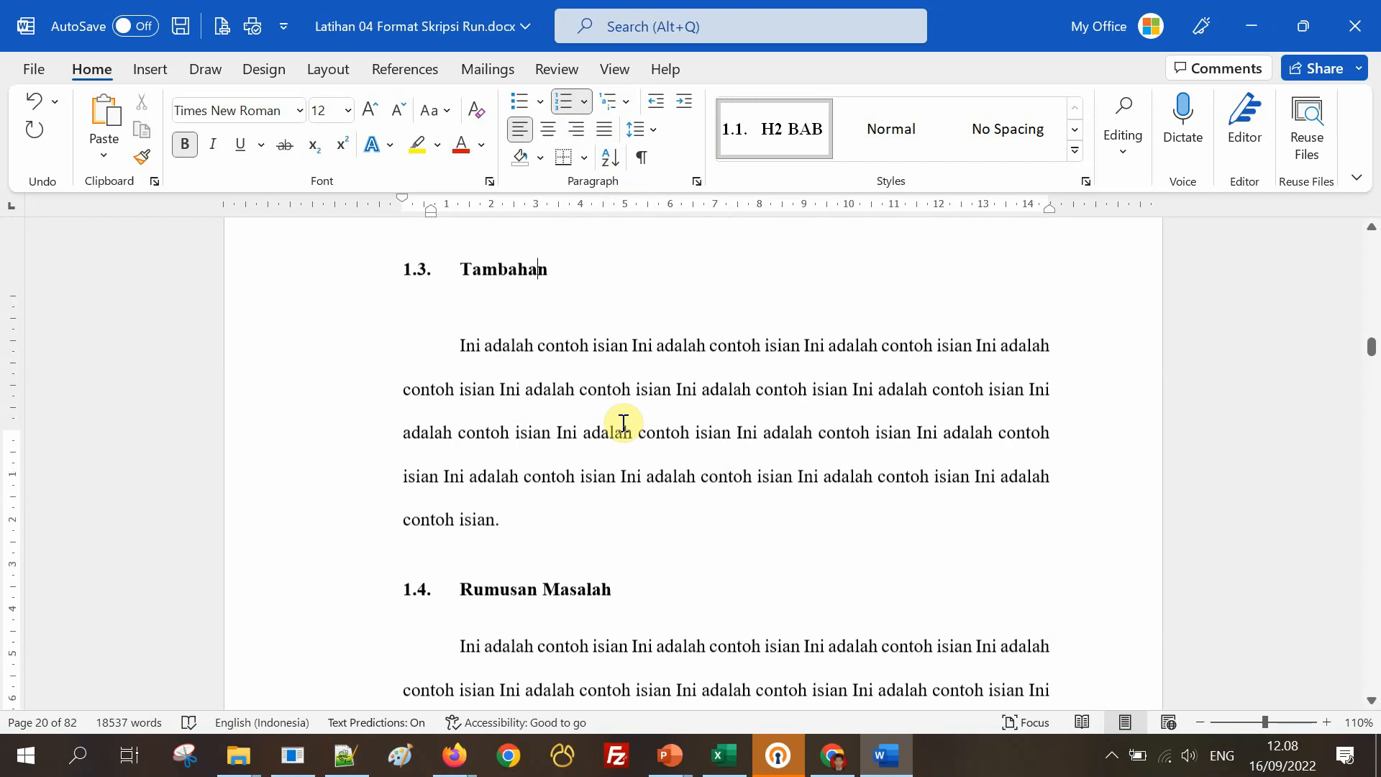
Try the H2 BAB 1 style on the Landasan Teori subheading in BAB II, and undo it.
scroll(597, 434, down, 15)
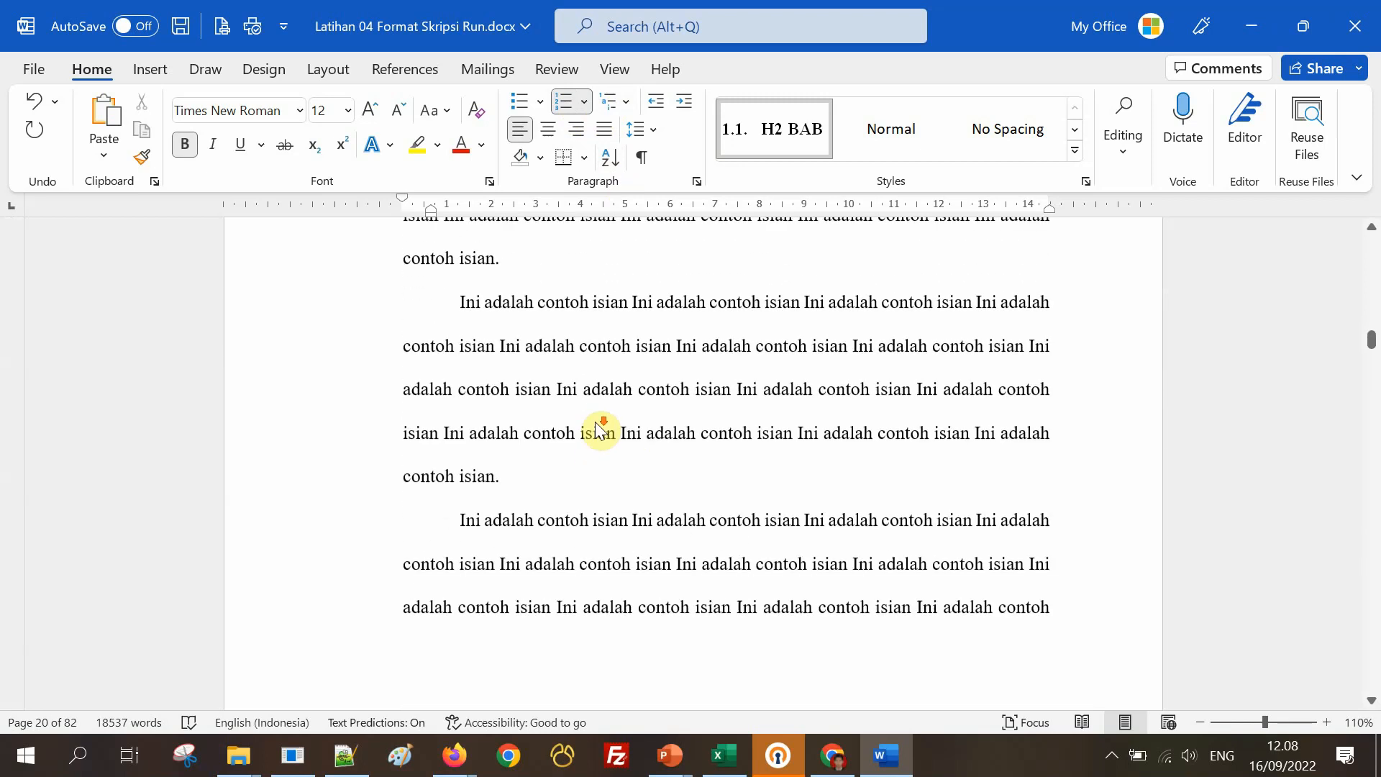
scroll(606, 429, down, 10)
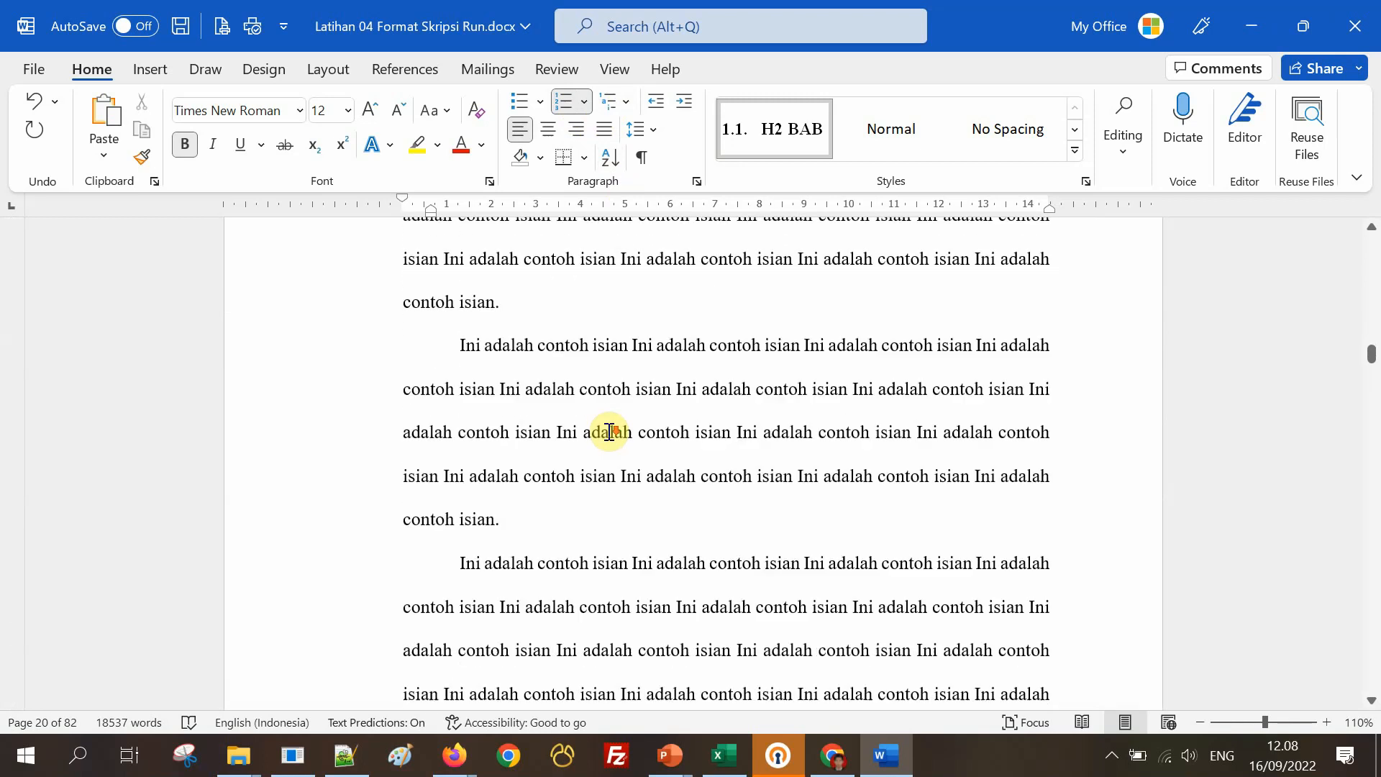
scroll(610, 433, down, 15)
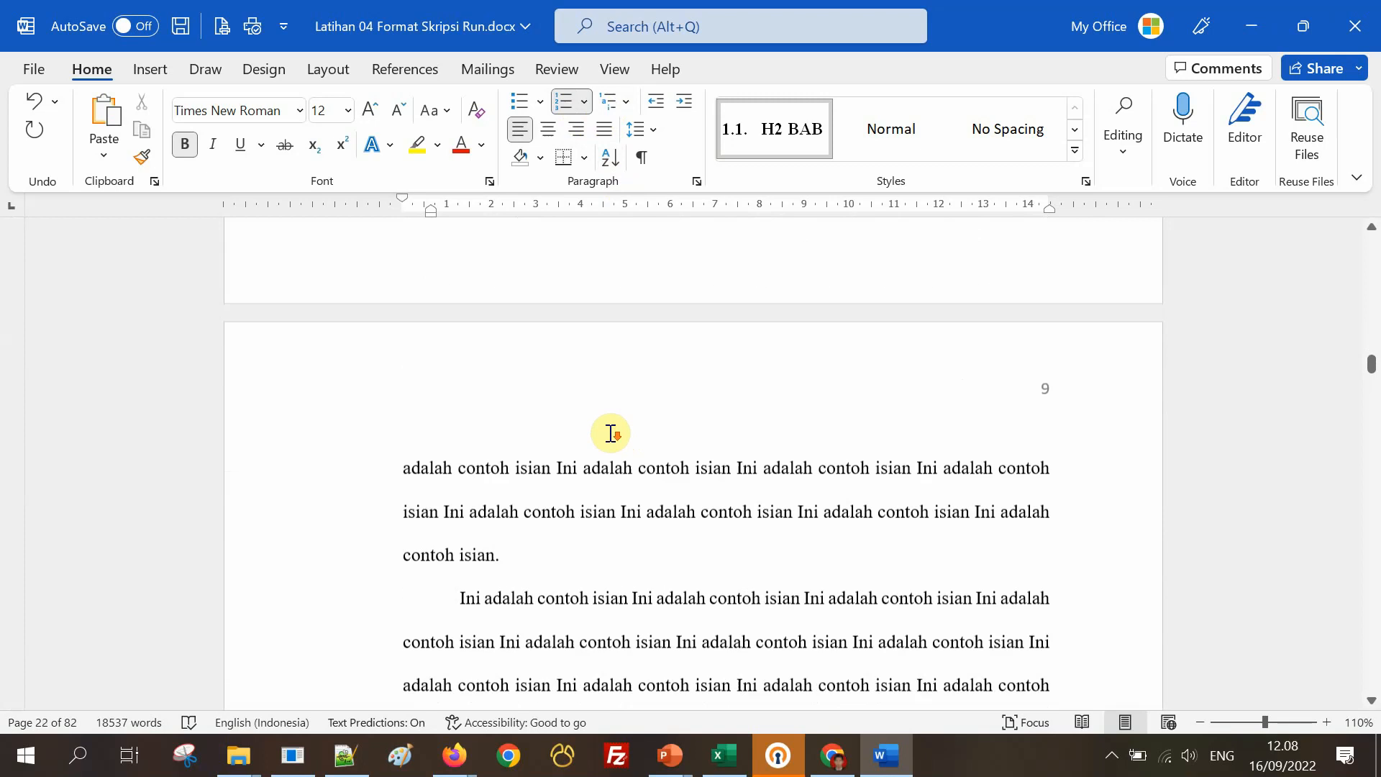
scroll(610, 433, down, 15)
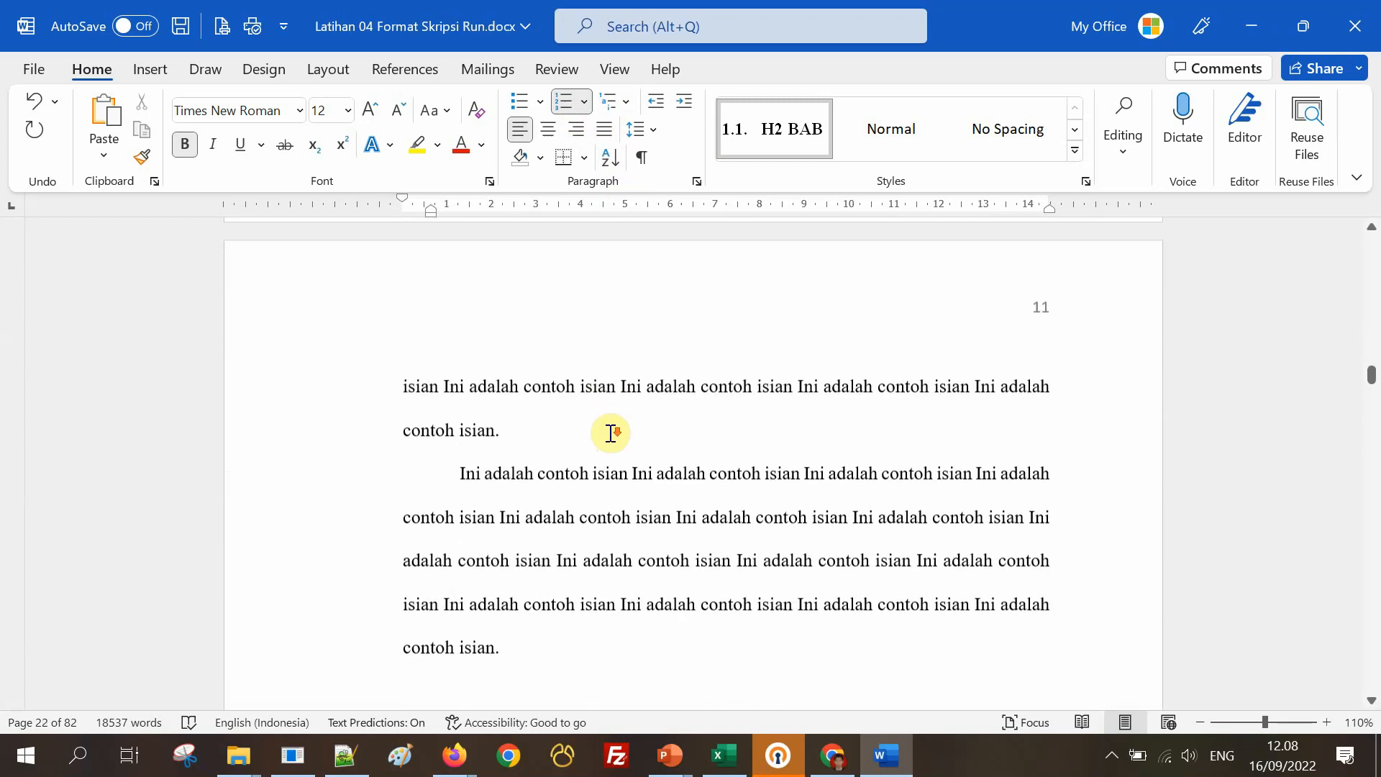
scroll(610, 433, down, 15)
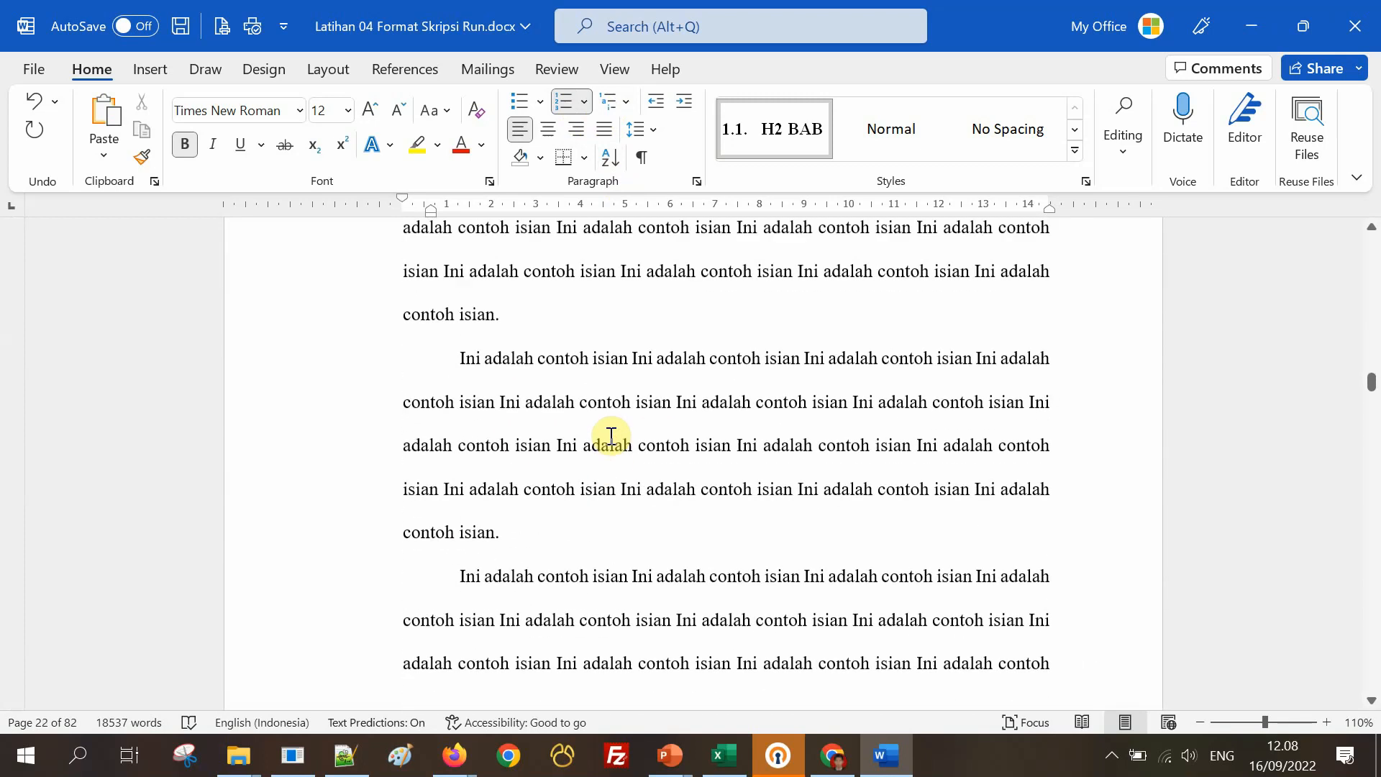
scroll(621, 450, down, 10)
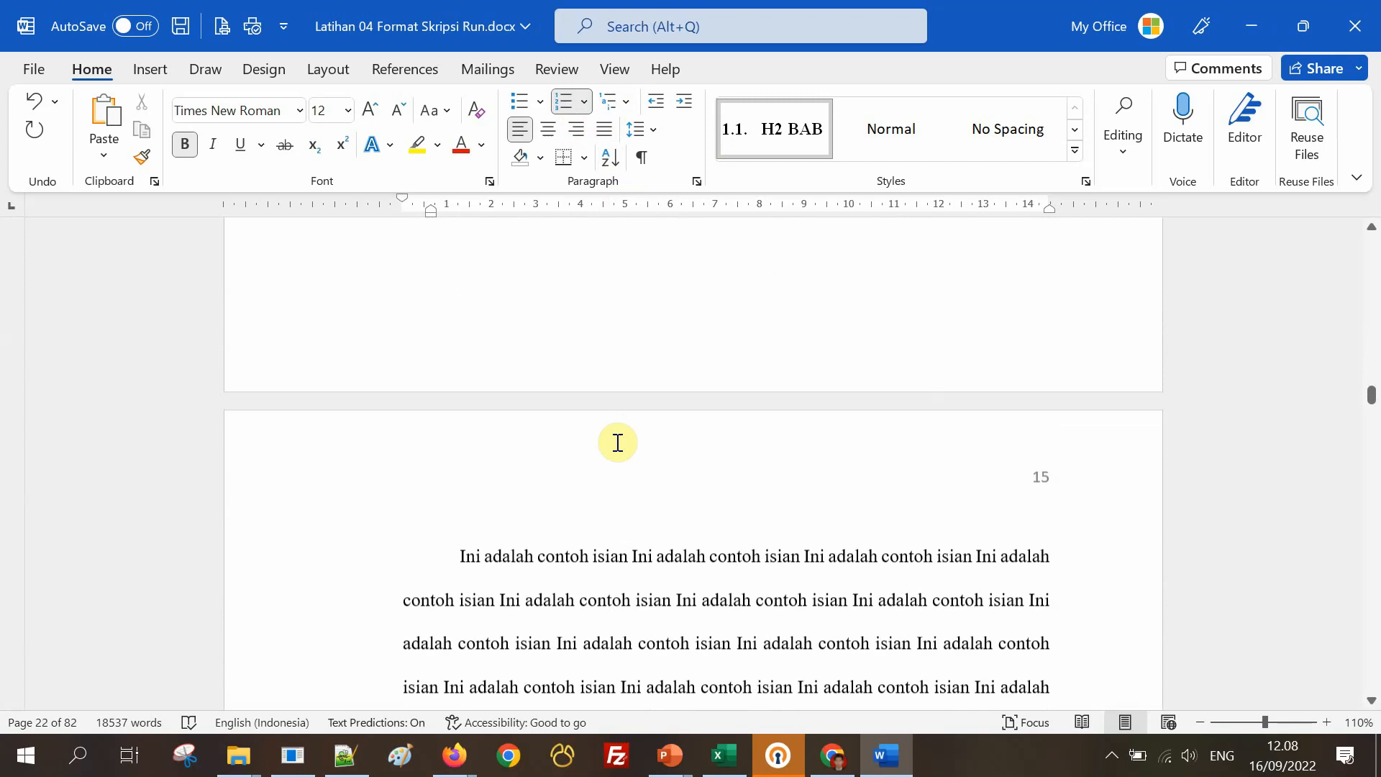
scroll(617, 442, down, 15)
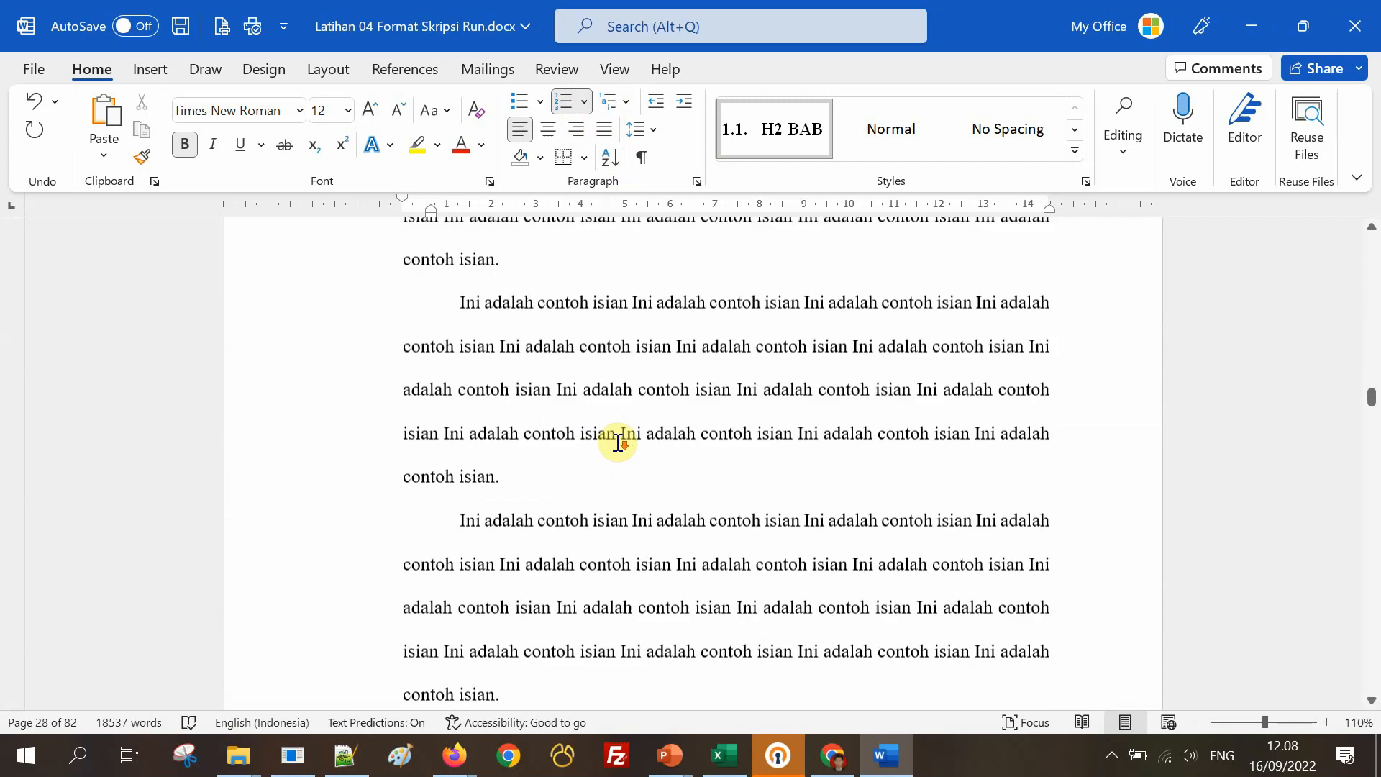
scroll(616, 453, down, 10)
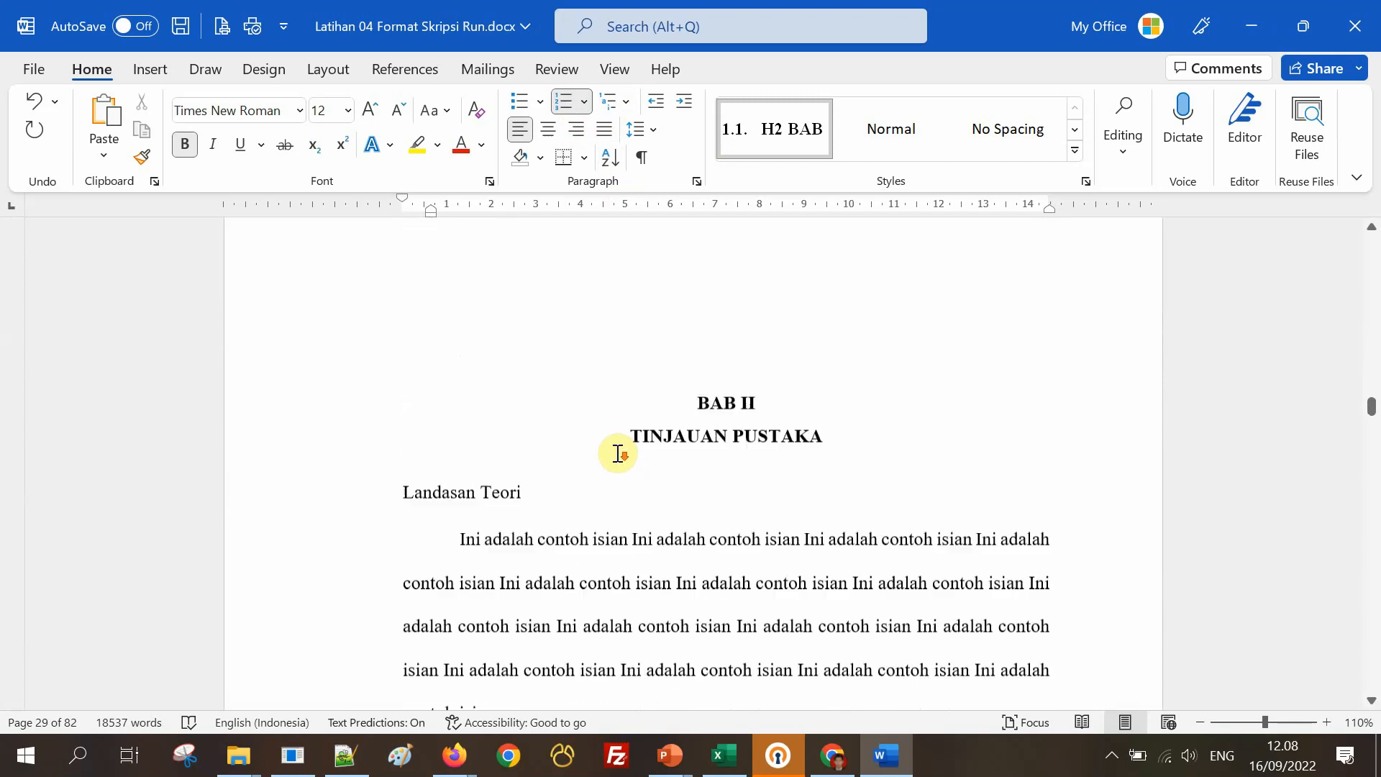
scroll(450, 453, up, 4)
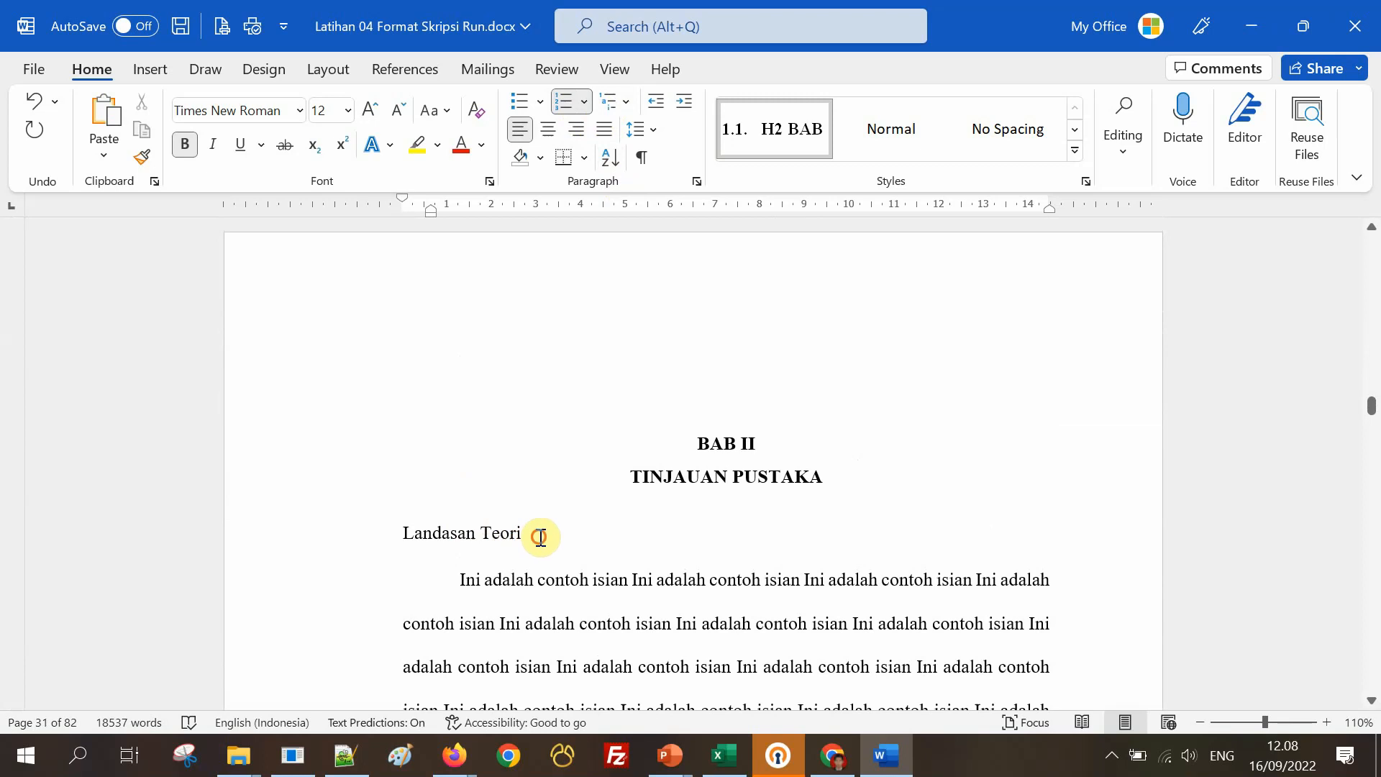
drag(540, 533, 420, 538)
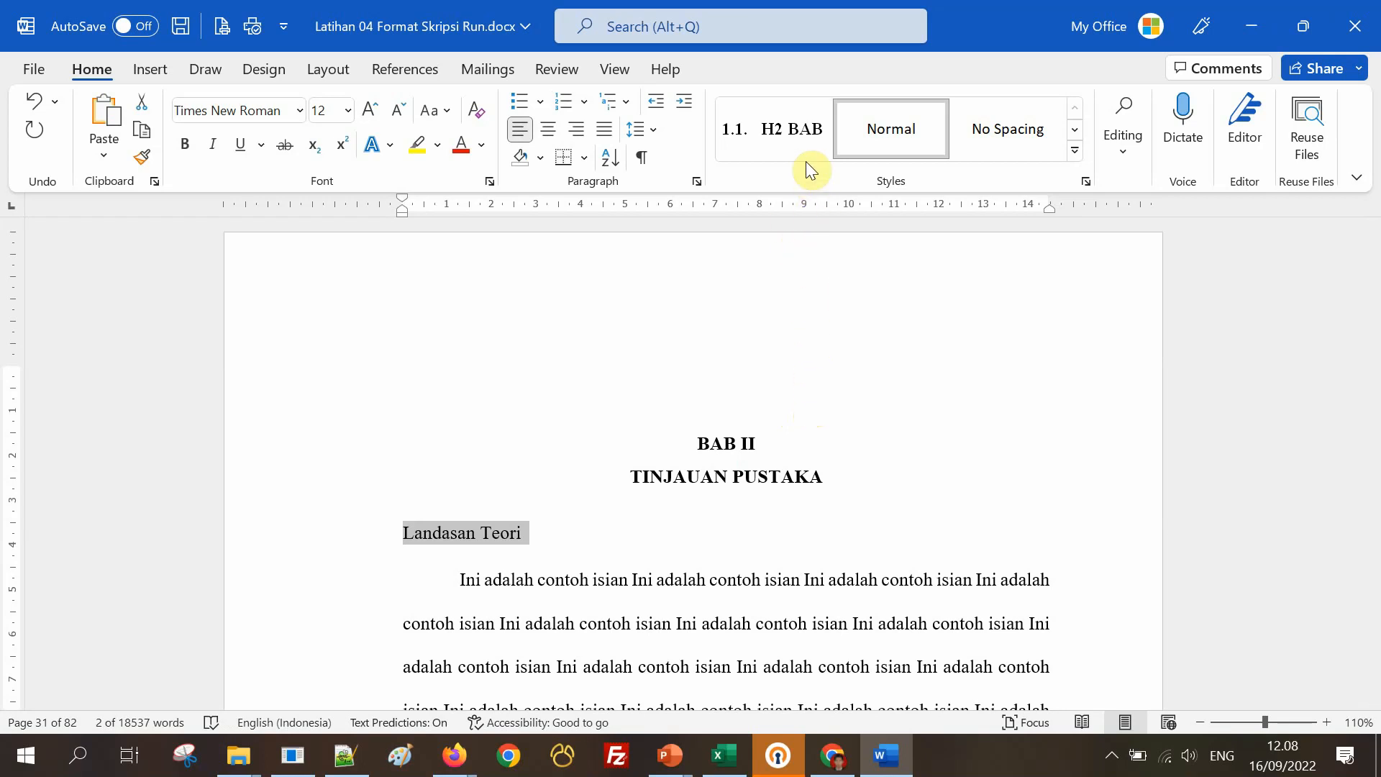
click(795, 135)
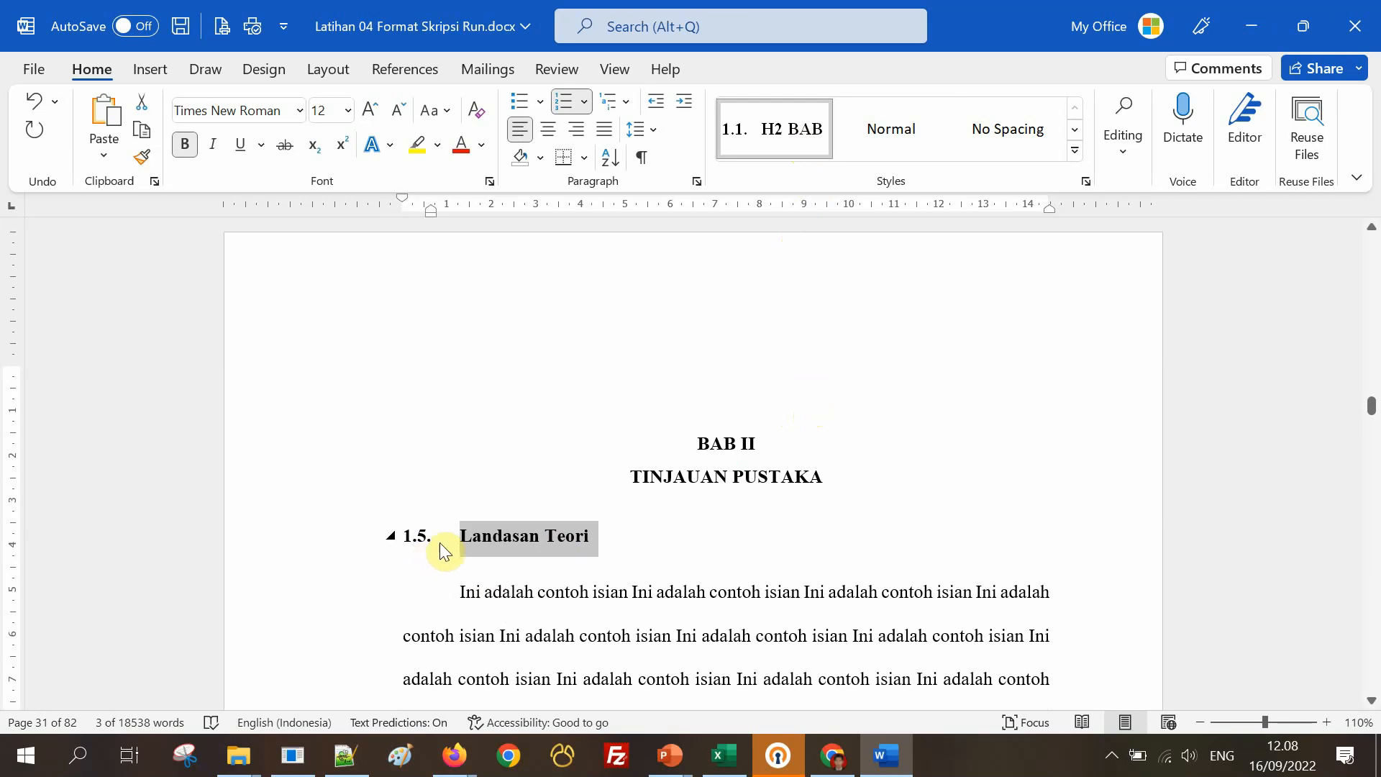
key(ctrl+z)
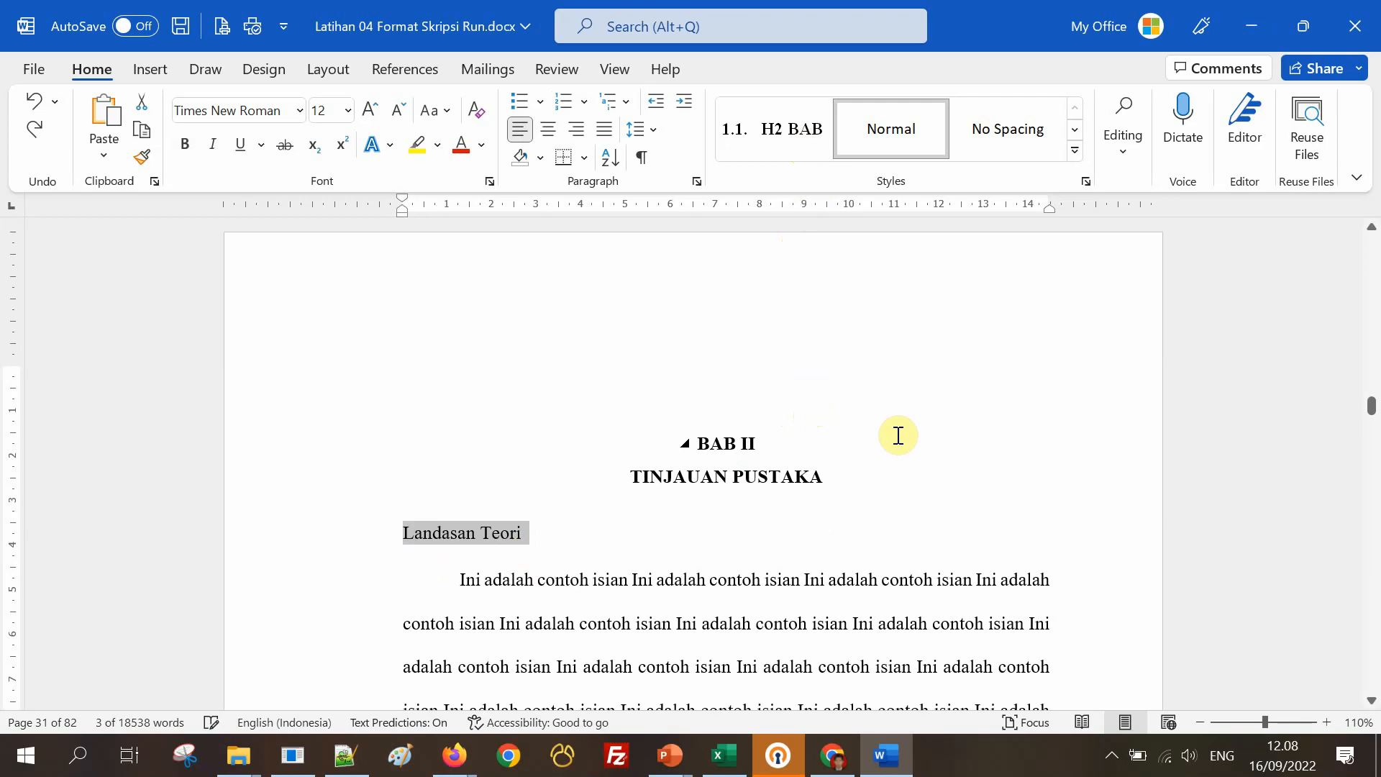
Create a new style named H2 BAB 2 from the Landasan Teori subheading, based on Heading 2.
click(1074, 150)
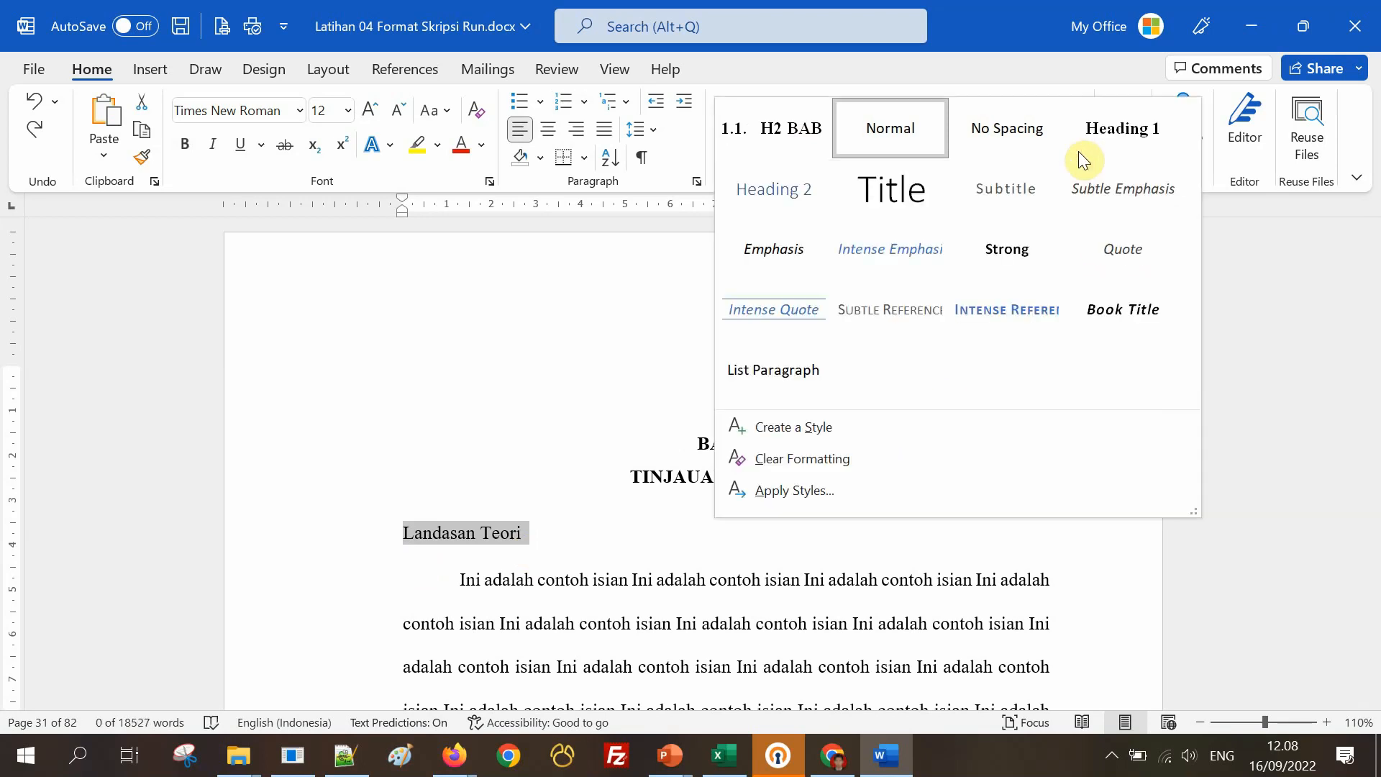
click(799, 428)
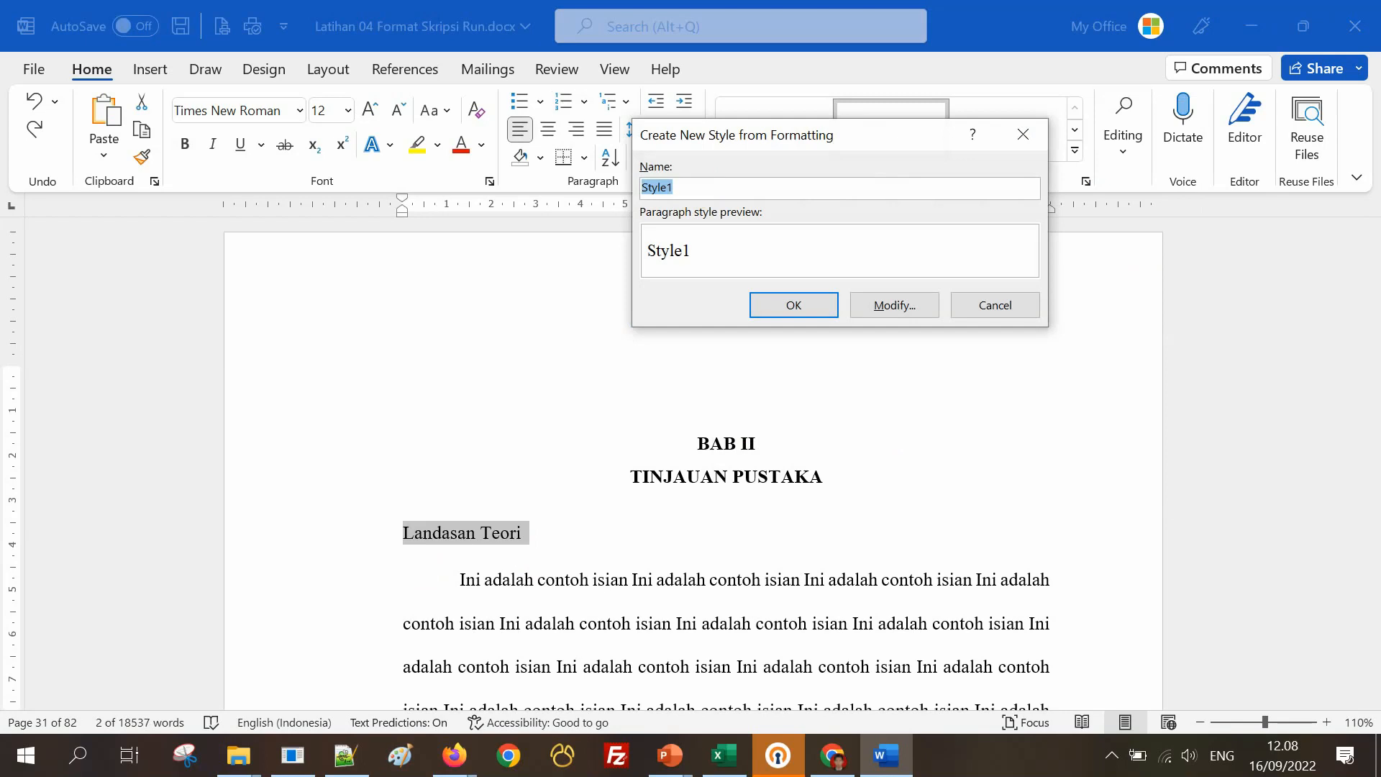
text(H2 BAB 2)
click(883, 305)
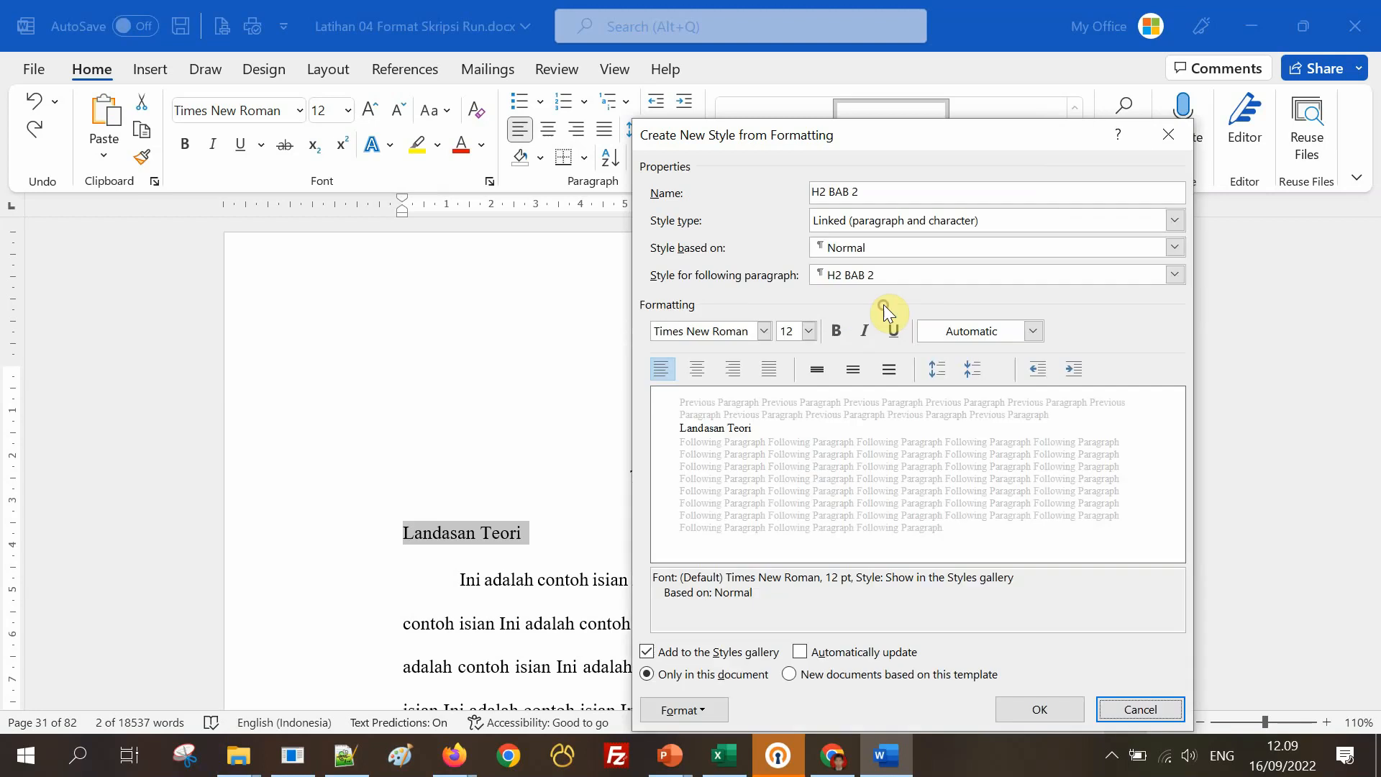
click(840, 248)
click(866, 338)
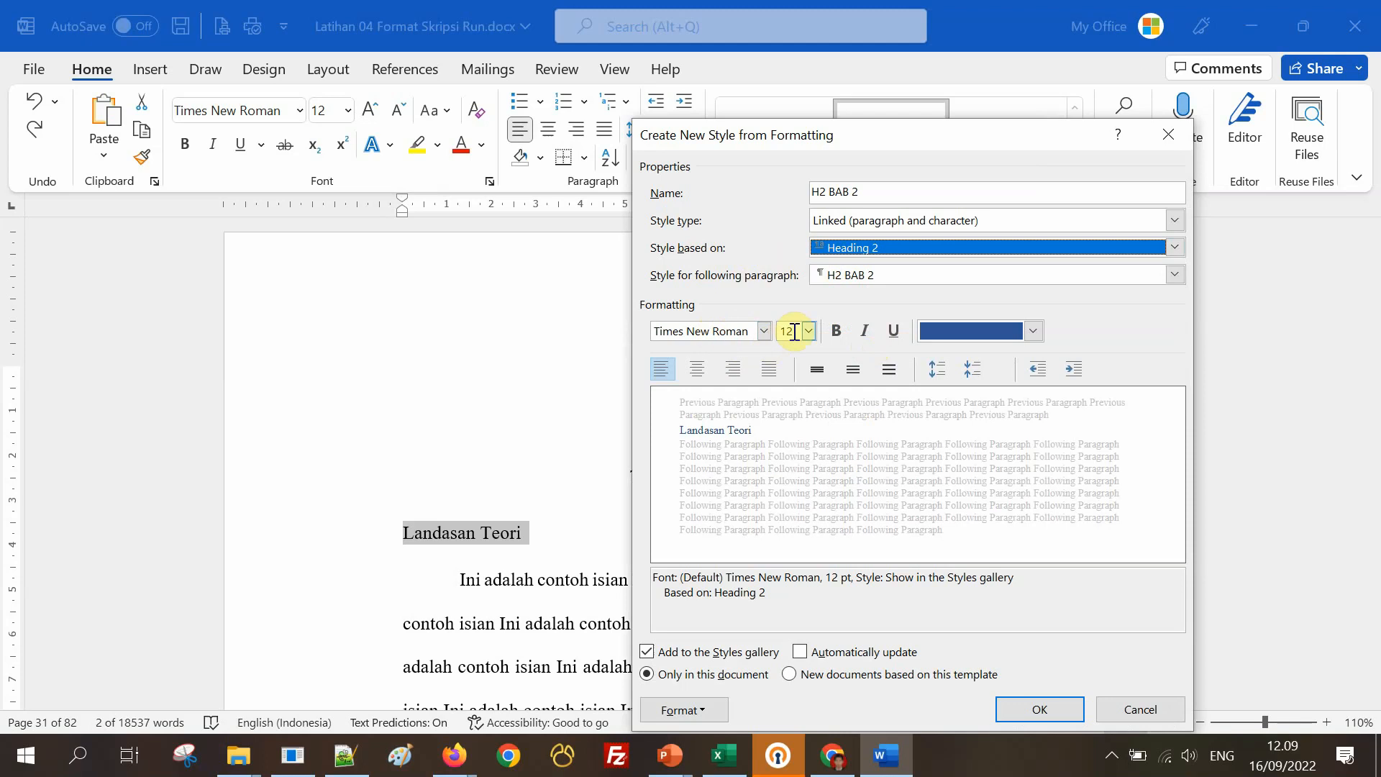
Format the H2 BAB 2 style as bold with automatic font colour, 1.5 line spacing and left alignment.
click(832, 333)
click(971, 330)
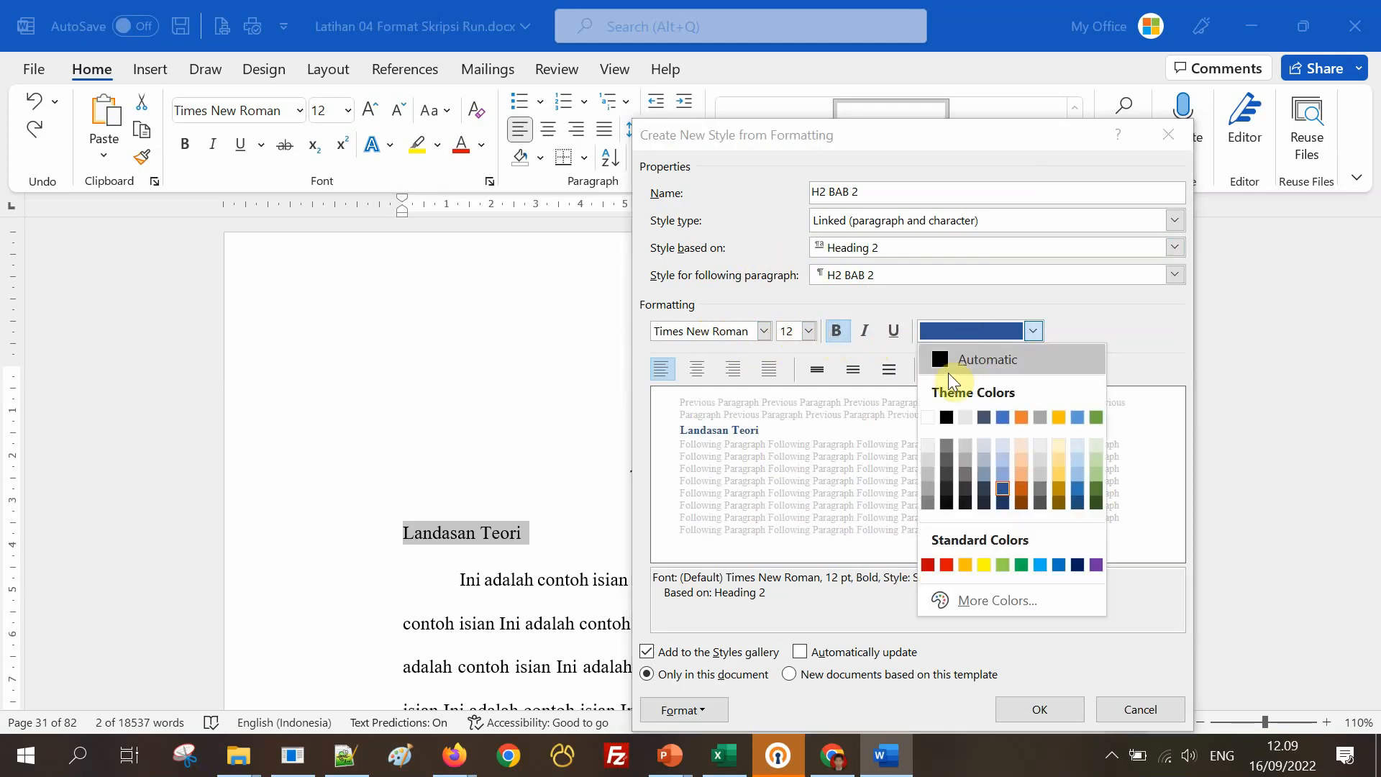
click(948, 372)
click(853, 370)
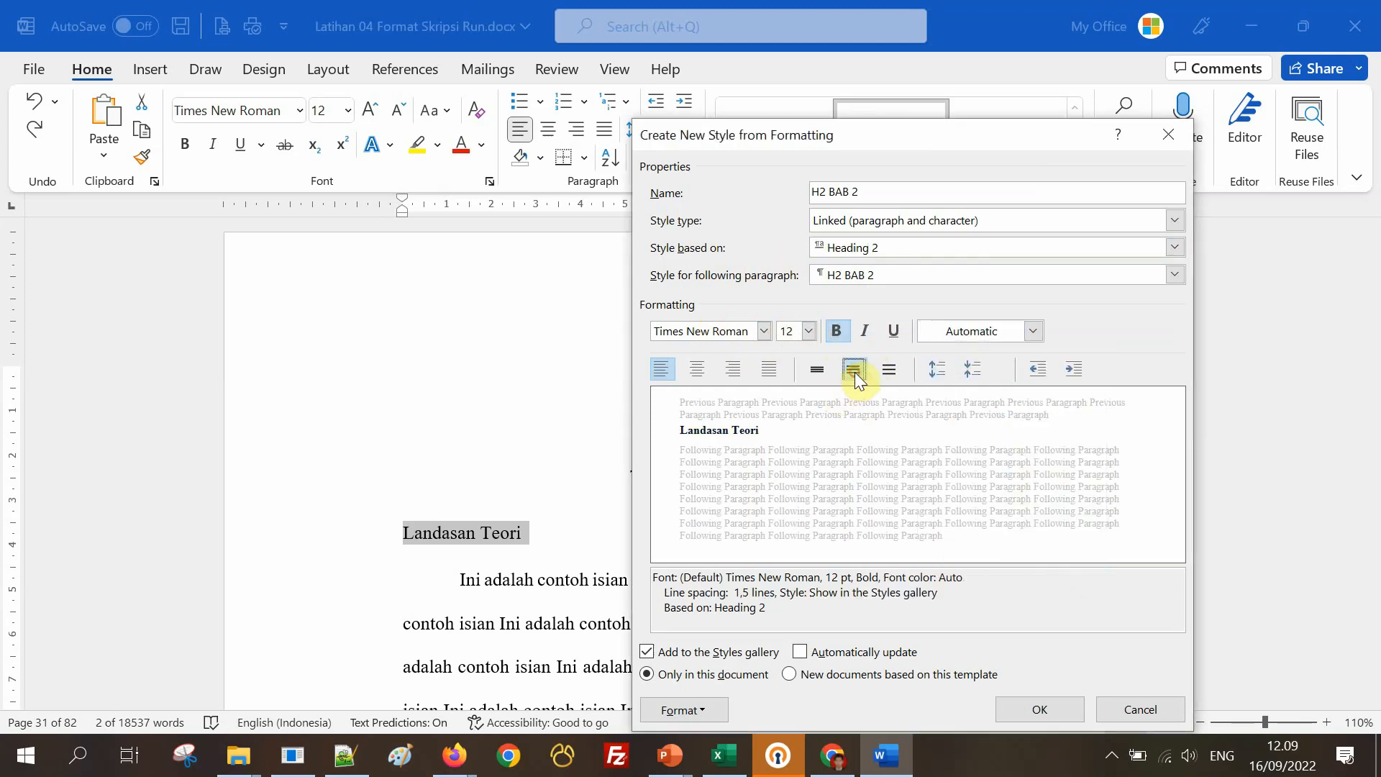
click(697, 371)
click(662, 370)
Give the H2 BAB 2 style the number format 2.1., reduce its left indent to 0 cm and save the style.
click(678, 712)
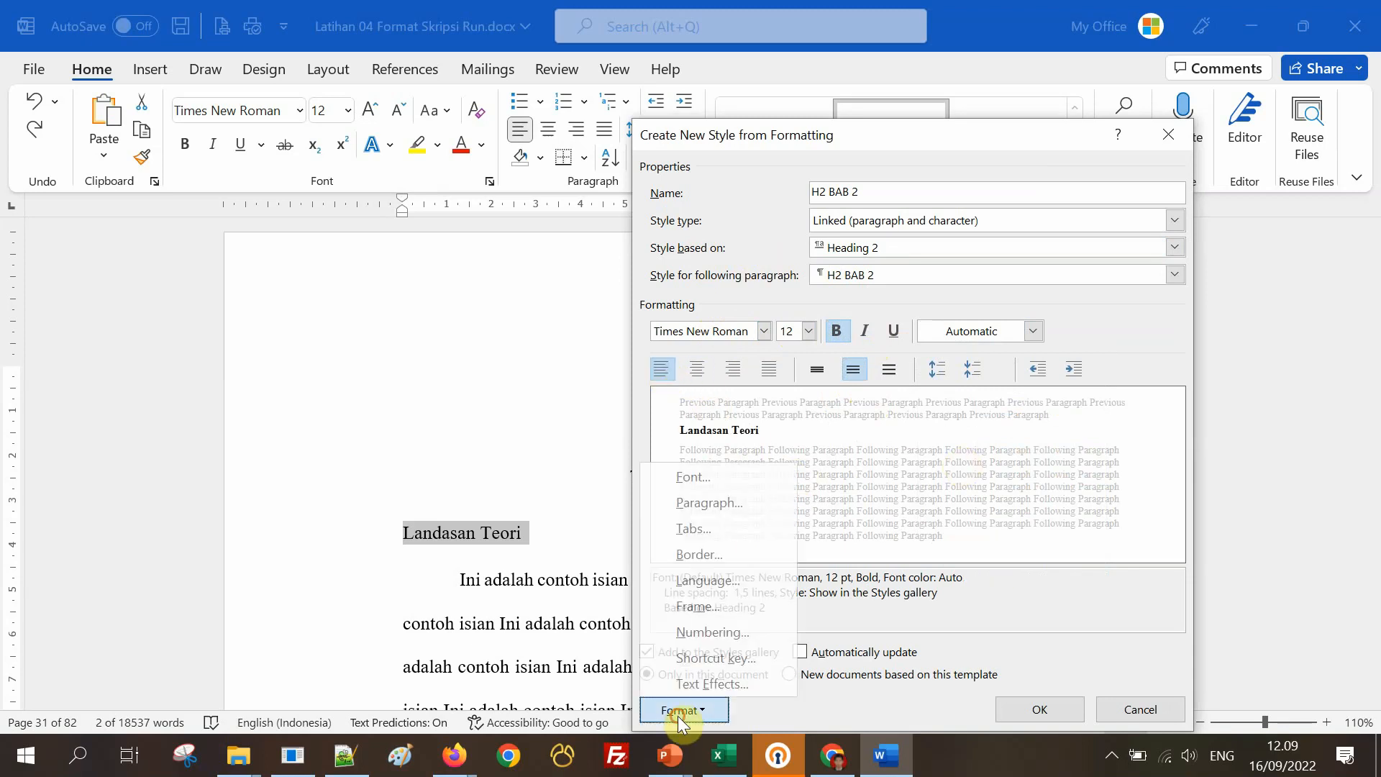
click(707, 633)
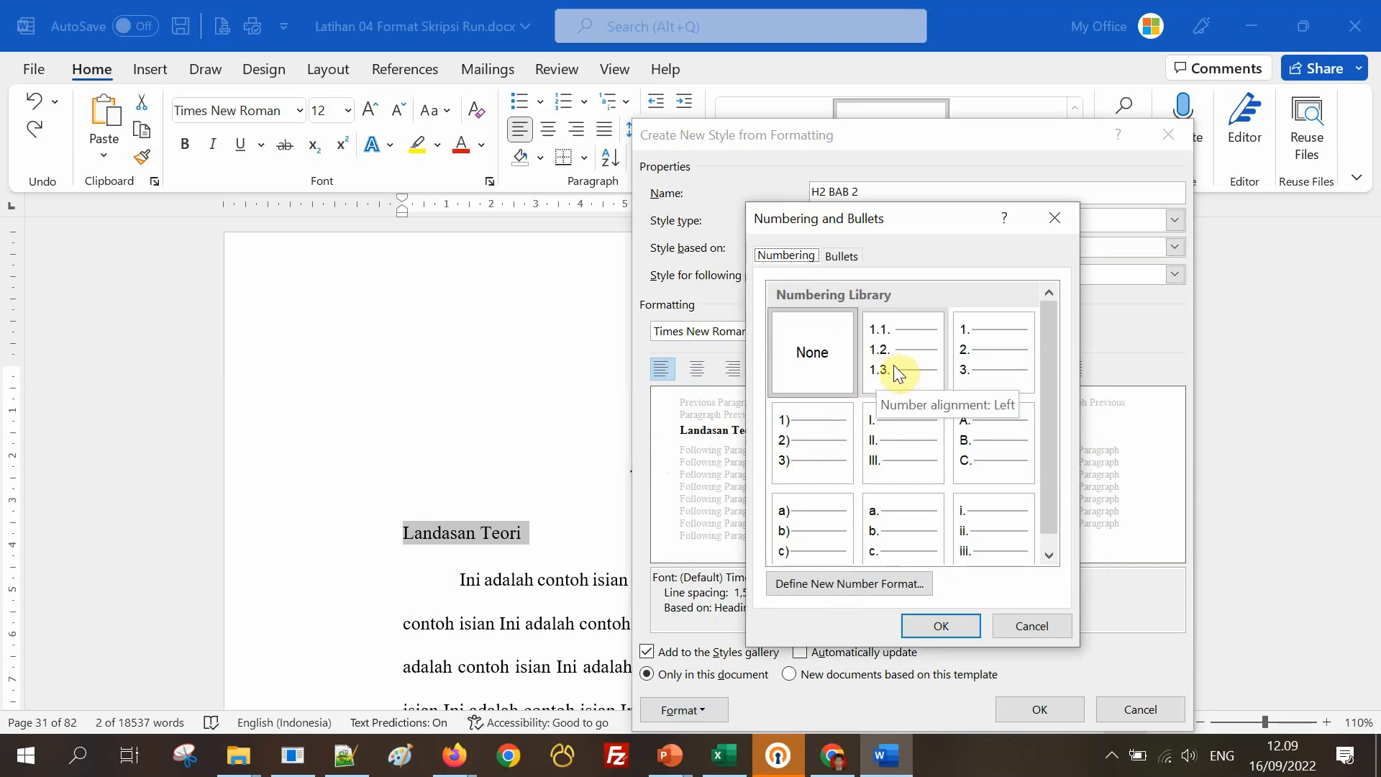
click(974, 359)
click(883, 582)
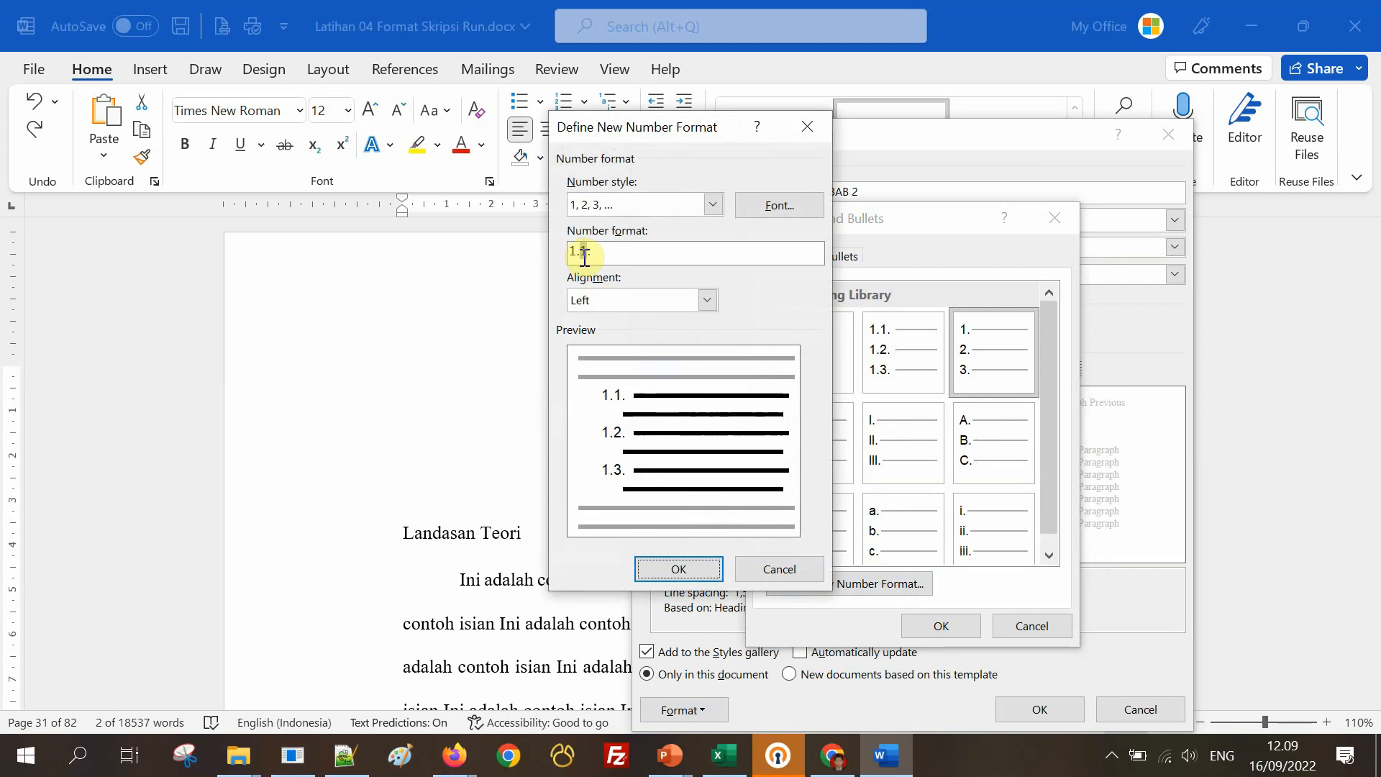
click(582, 252)
key(BackSpace)
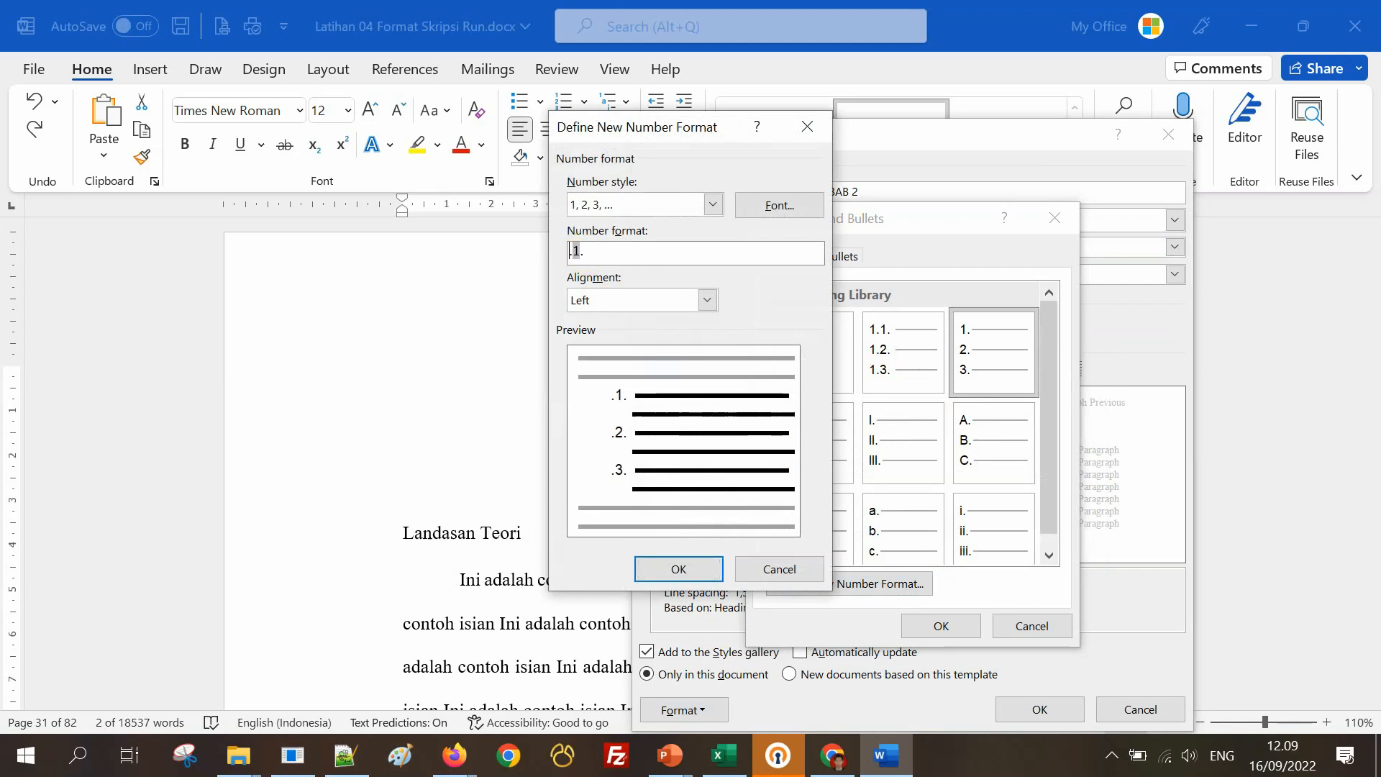
text(2)
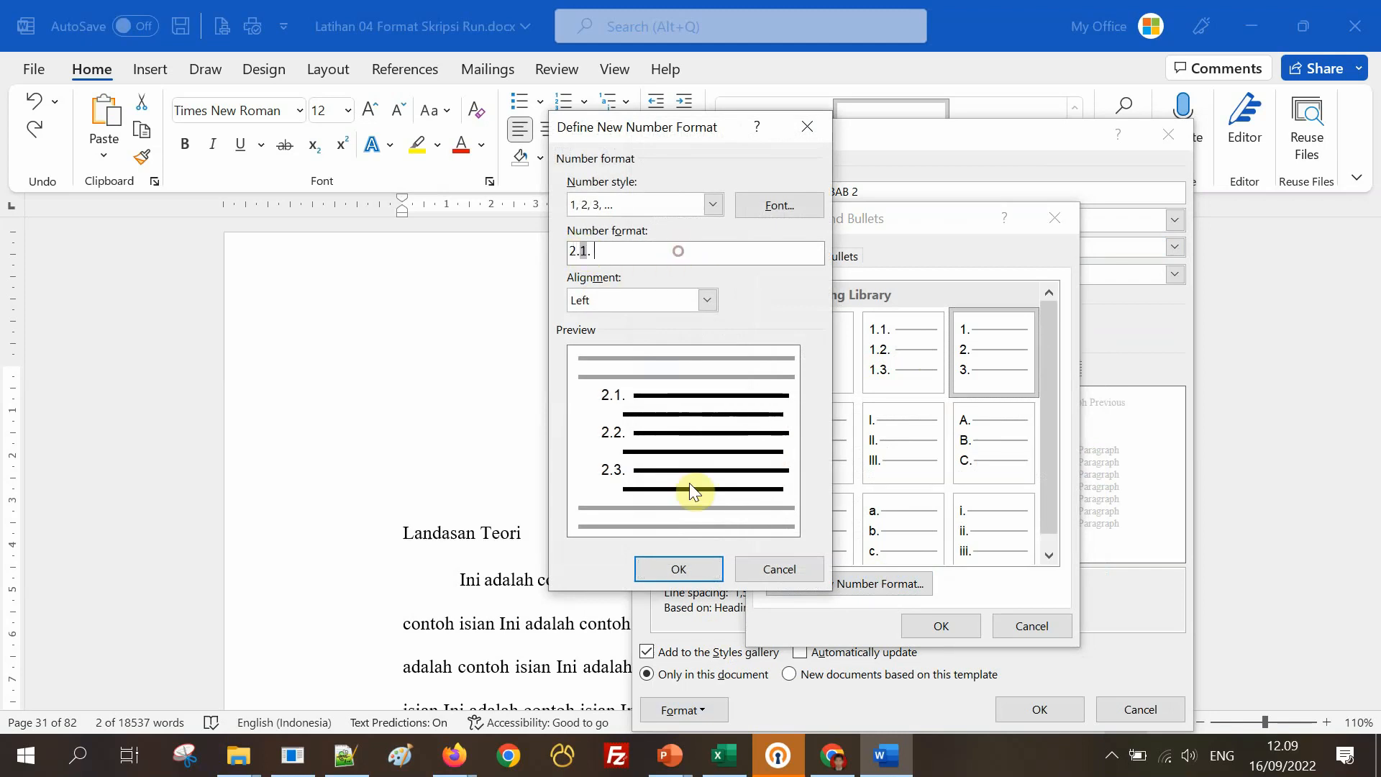
click(689, 568)
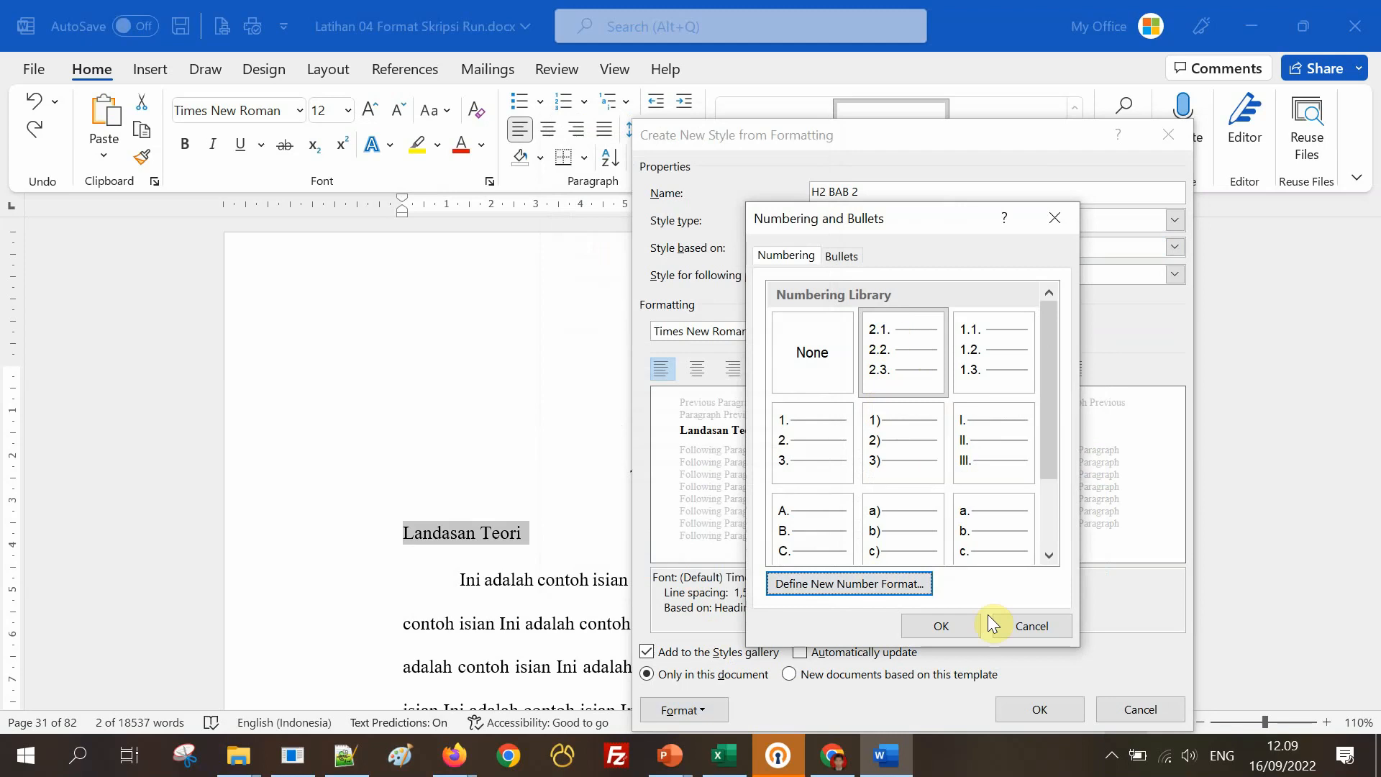
click(972, 632)
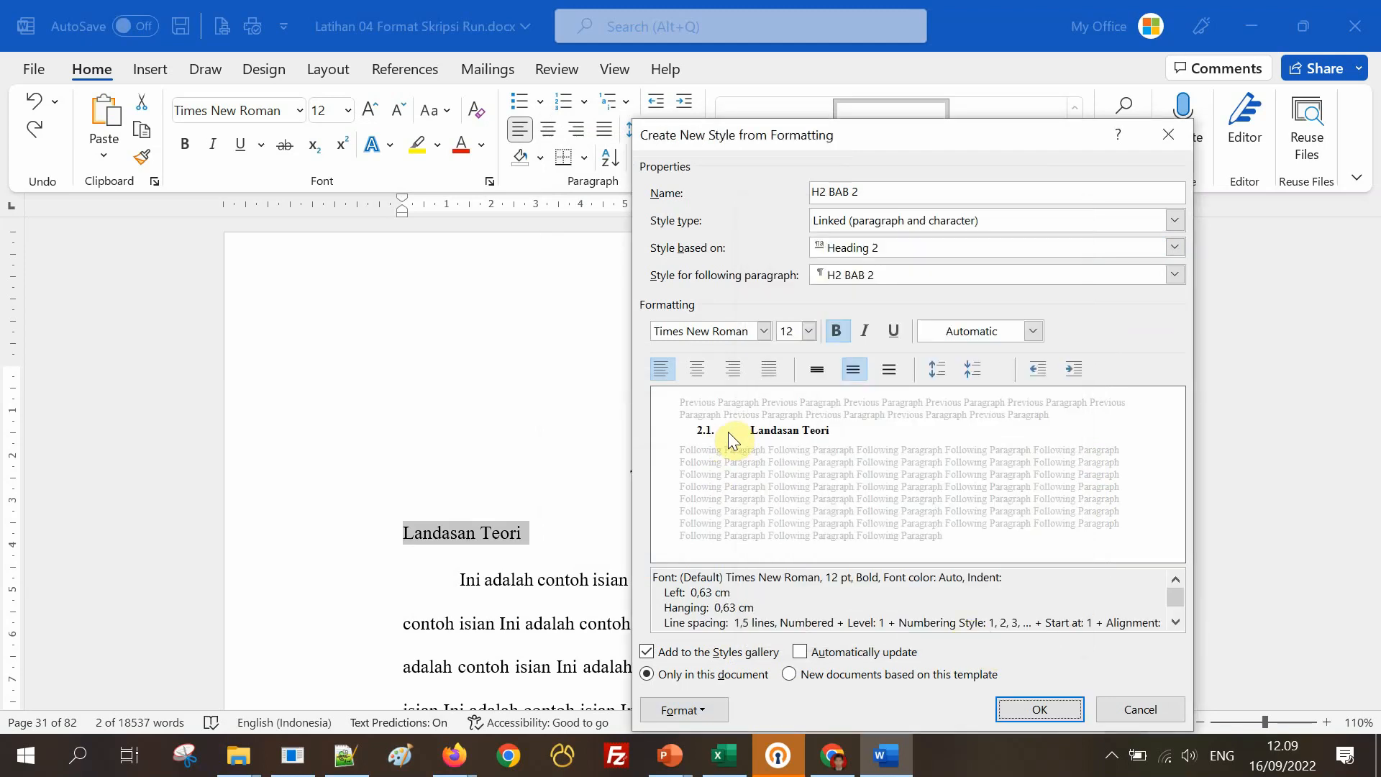
click(1039, 370)
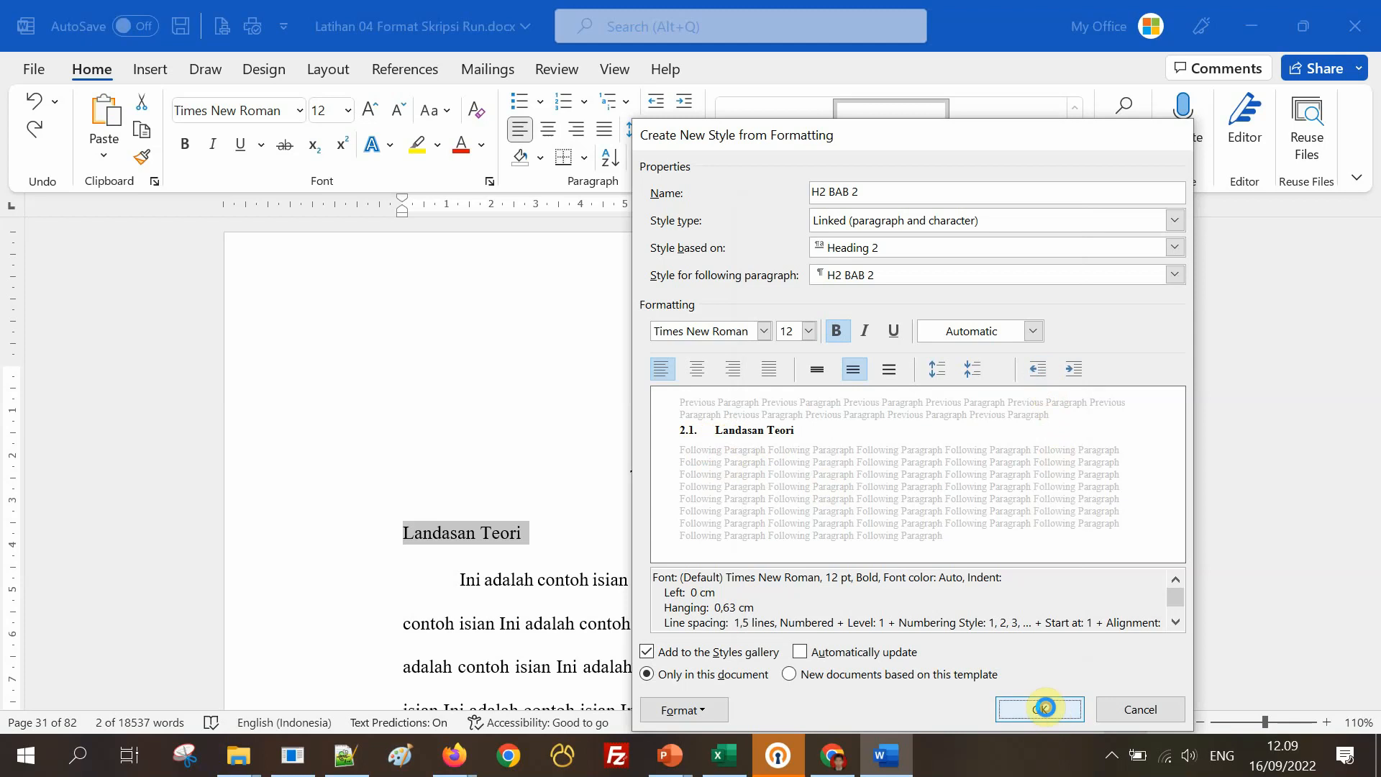
click(1047, 716)
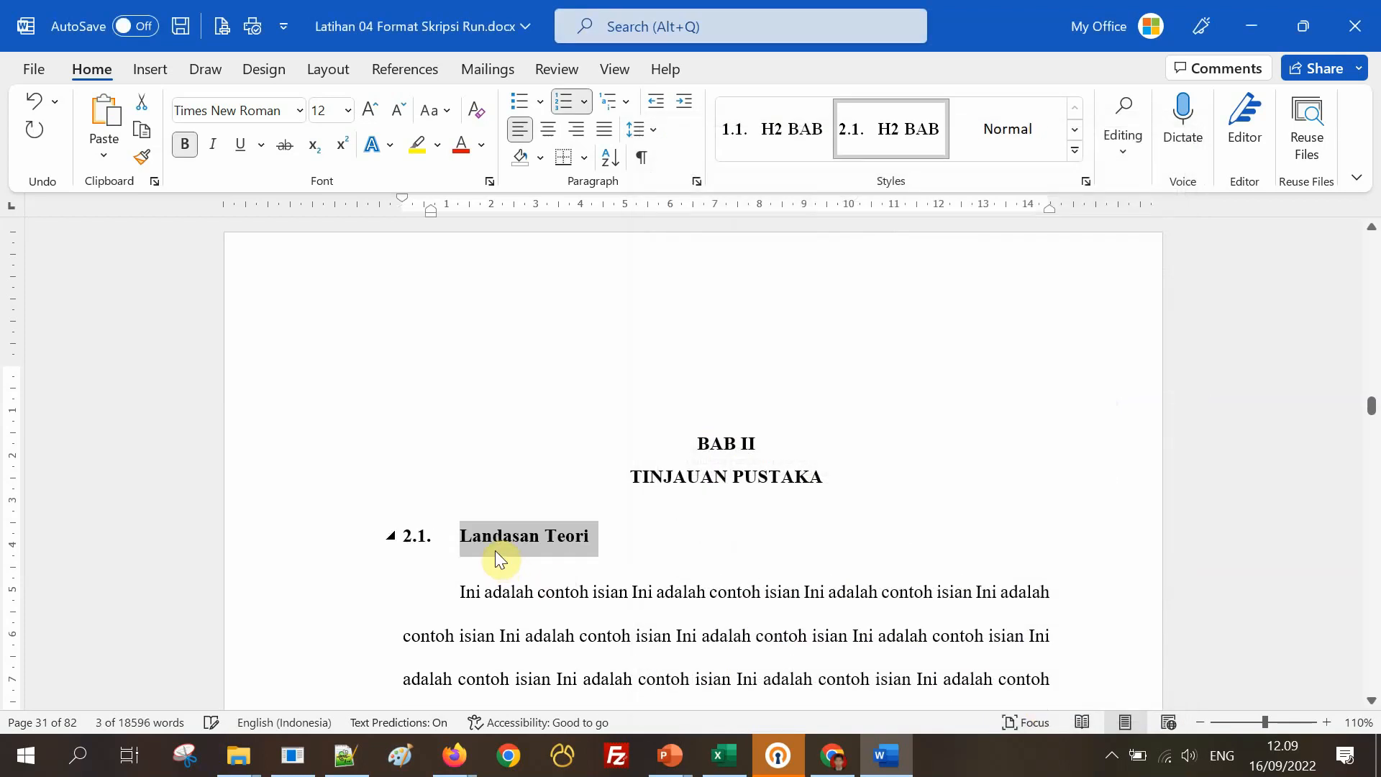
Apply the H2 BAB 2 style to the Hubungan Antar Variabel subheading in BAB II.
scroll(495, 550, down, 10)
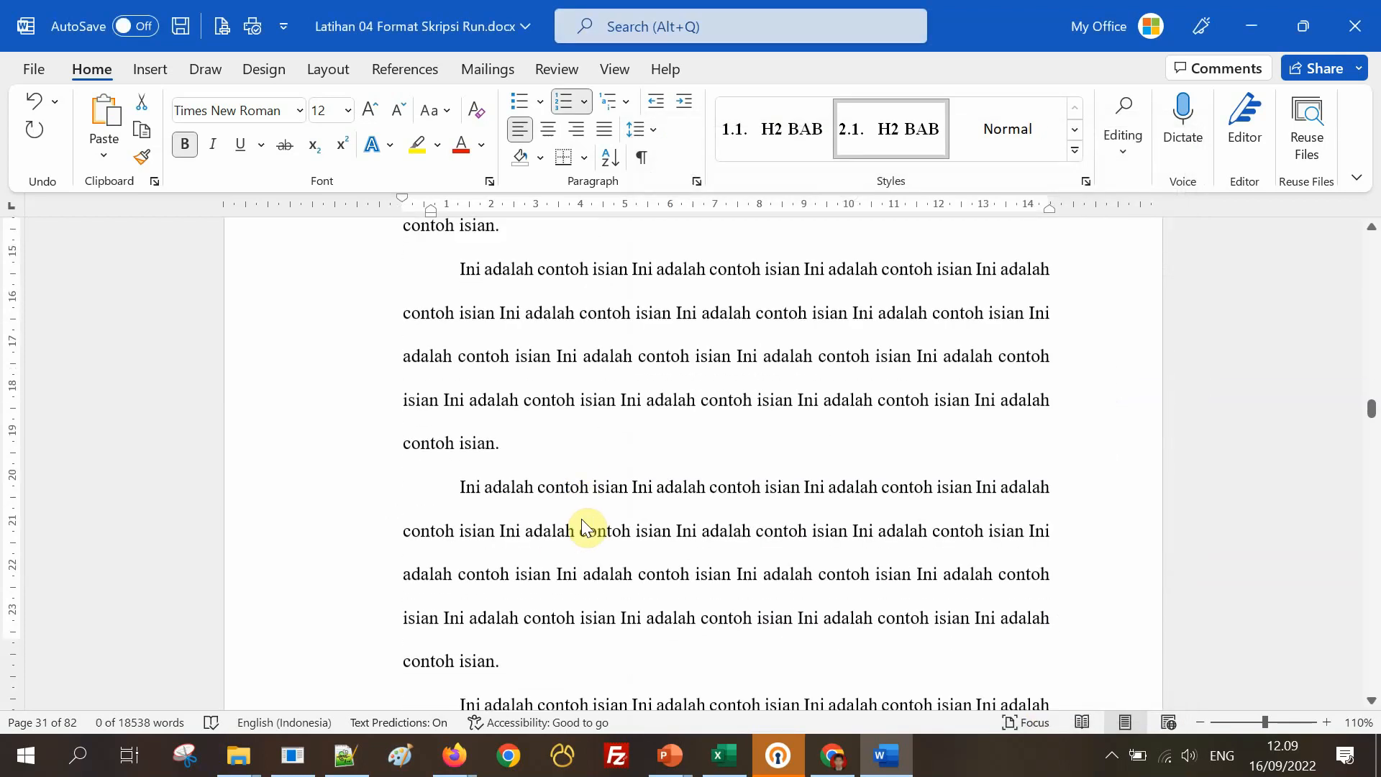
scroll(583, 518, down, 3)
scroll(583, 518, up, 4)
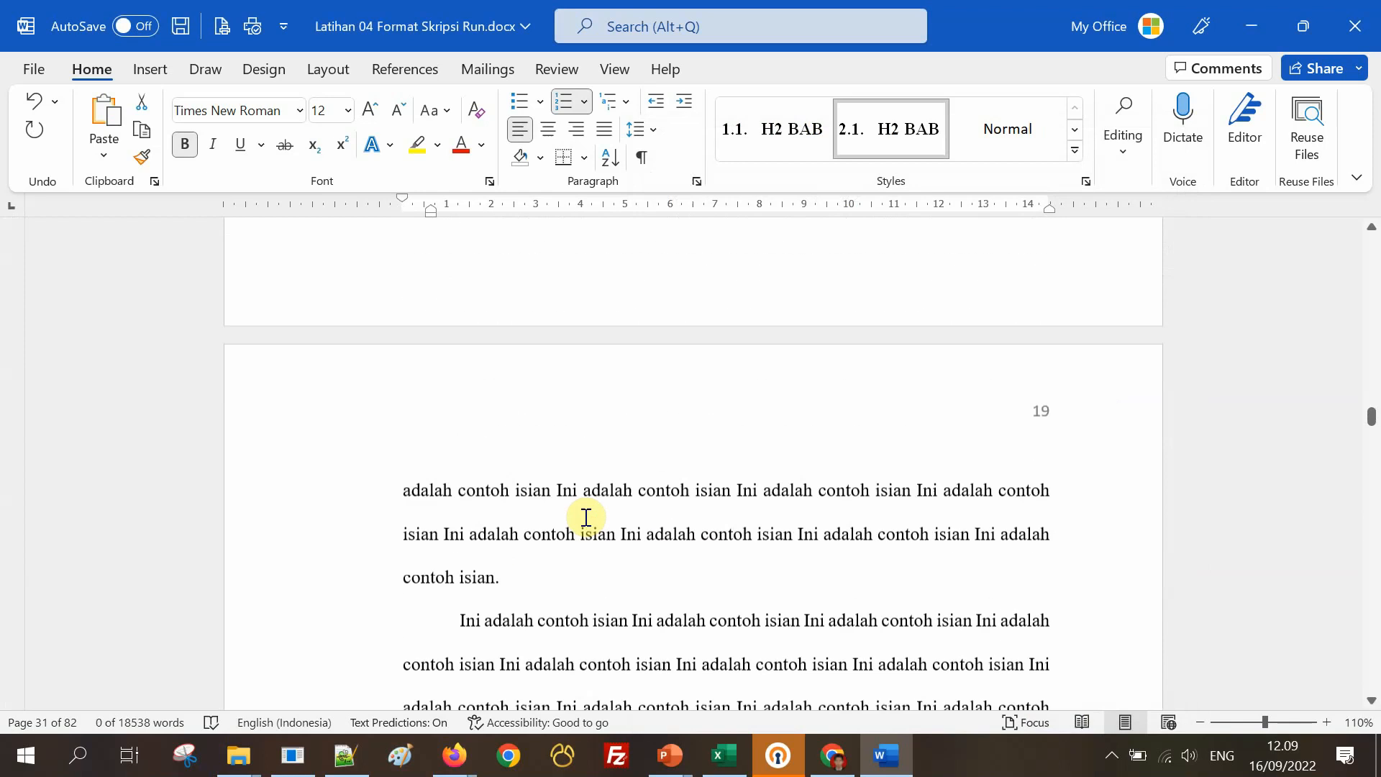
scroll(584, 518, down, 4)
scroll(587, 518, up, 3)
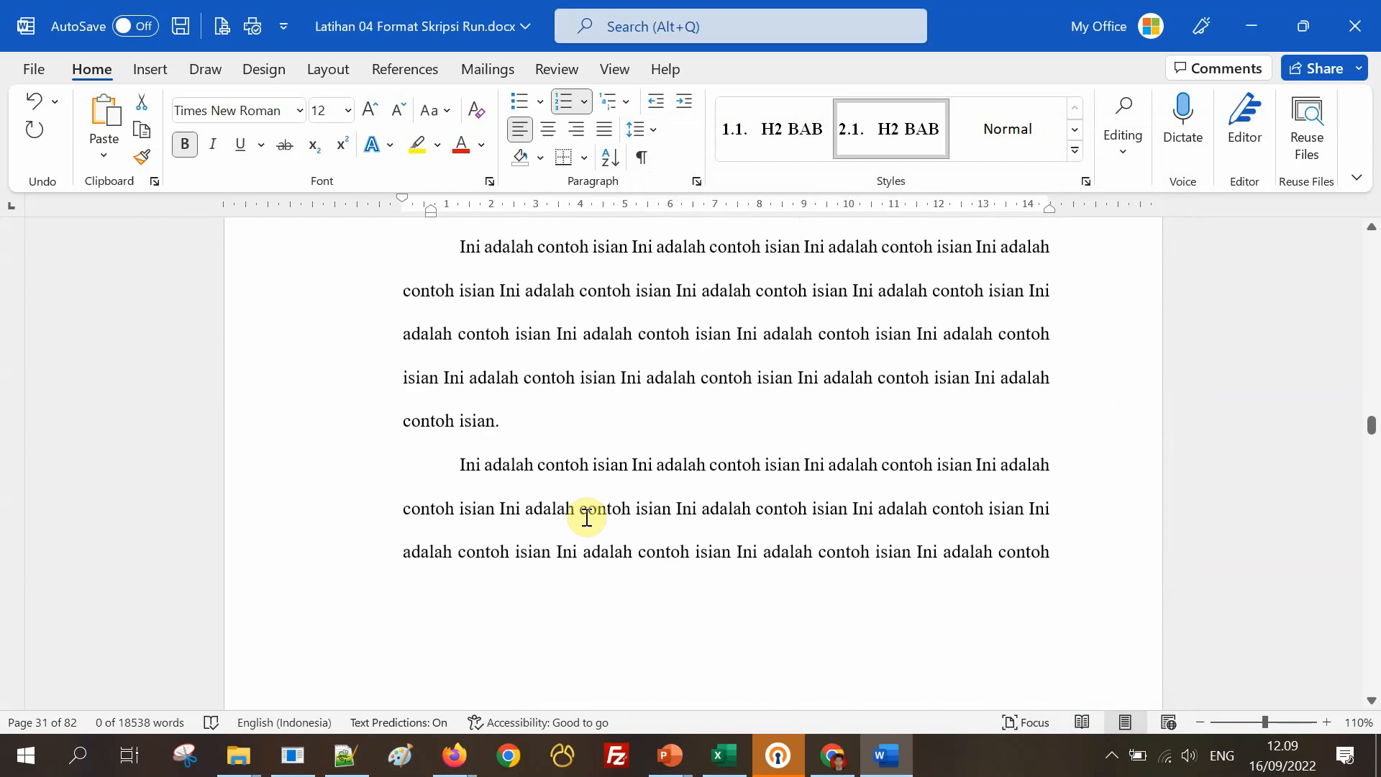
scroll(586, 518, down, 11)
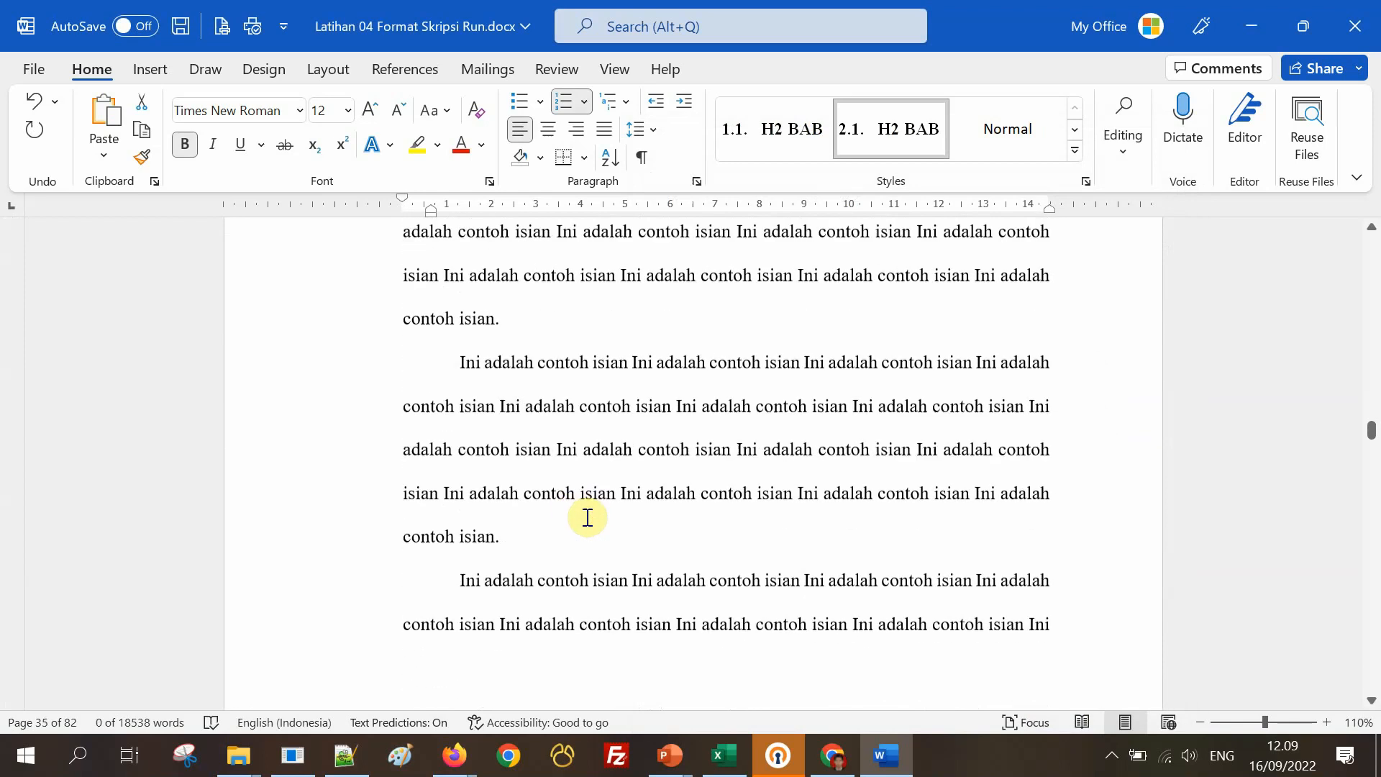
scroll(587, 518, down, 8)
scroll(585, 516, up, 2)
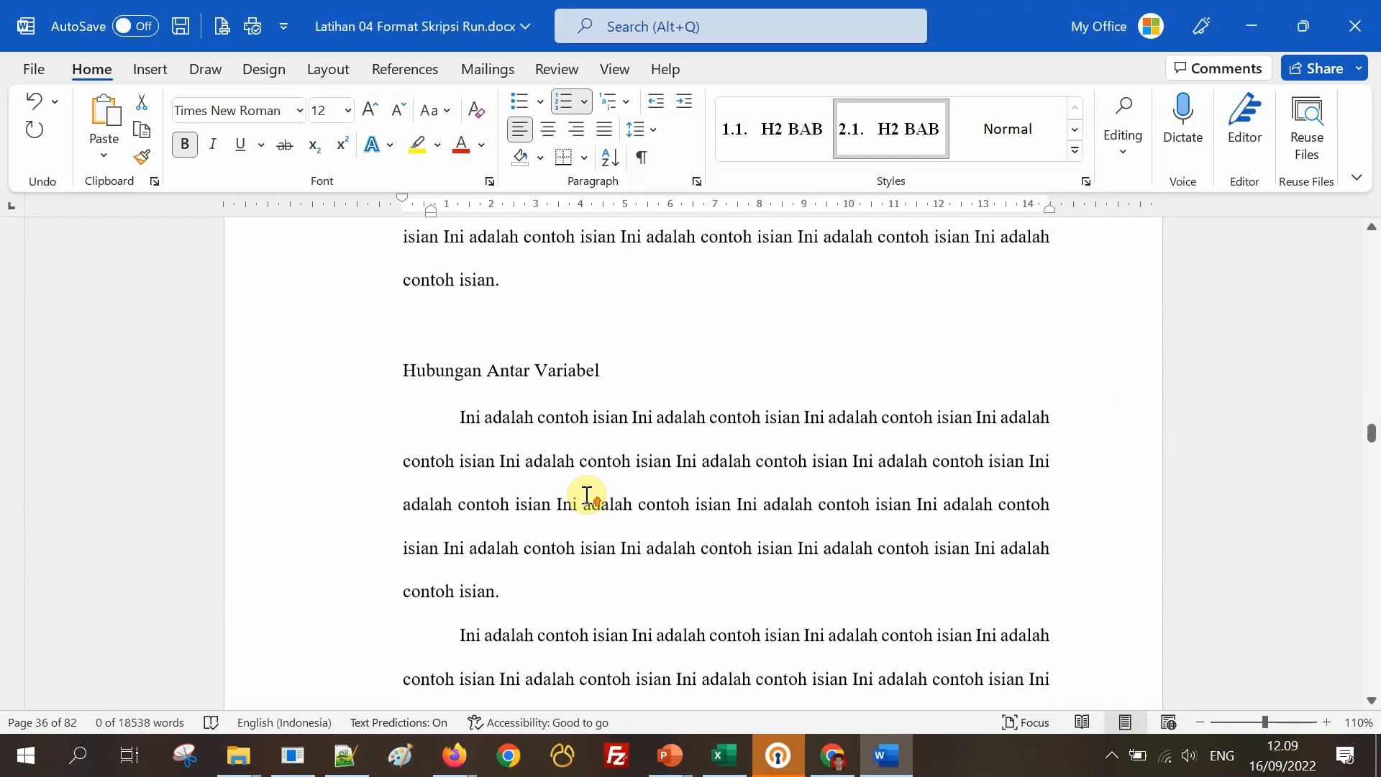
right_click(358, 460)
click(348, 440)
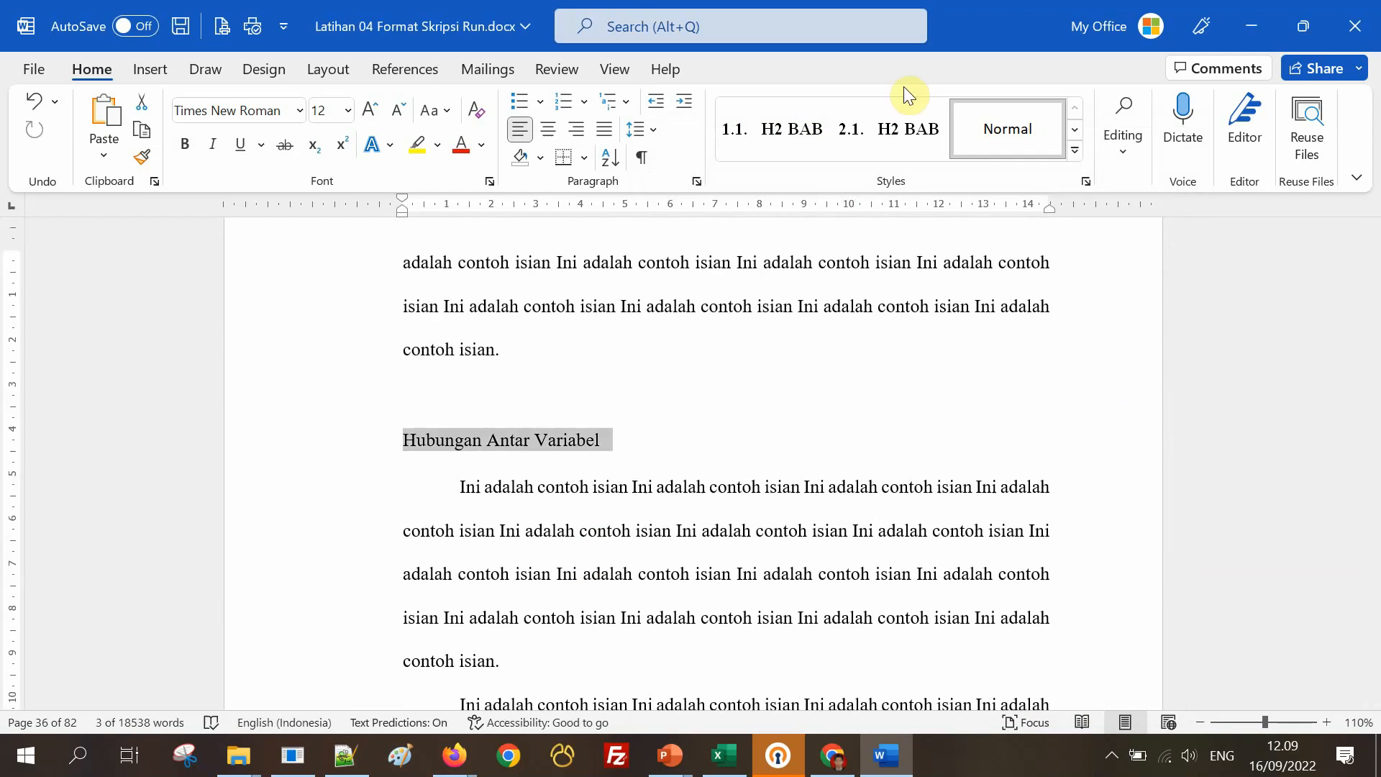
click(903, 128)
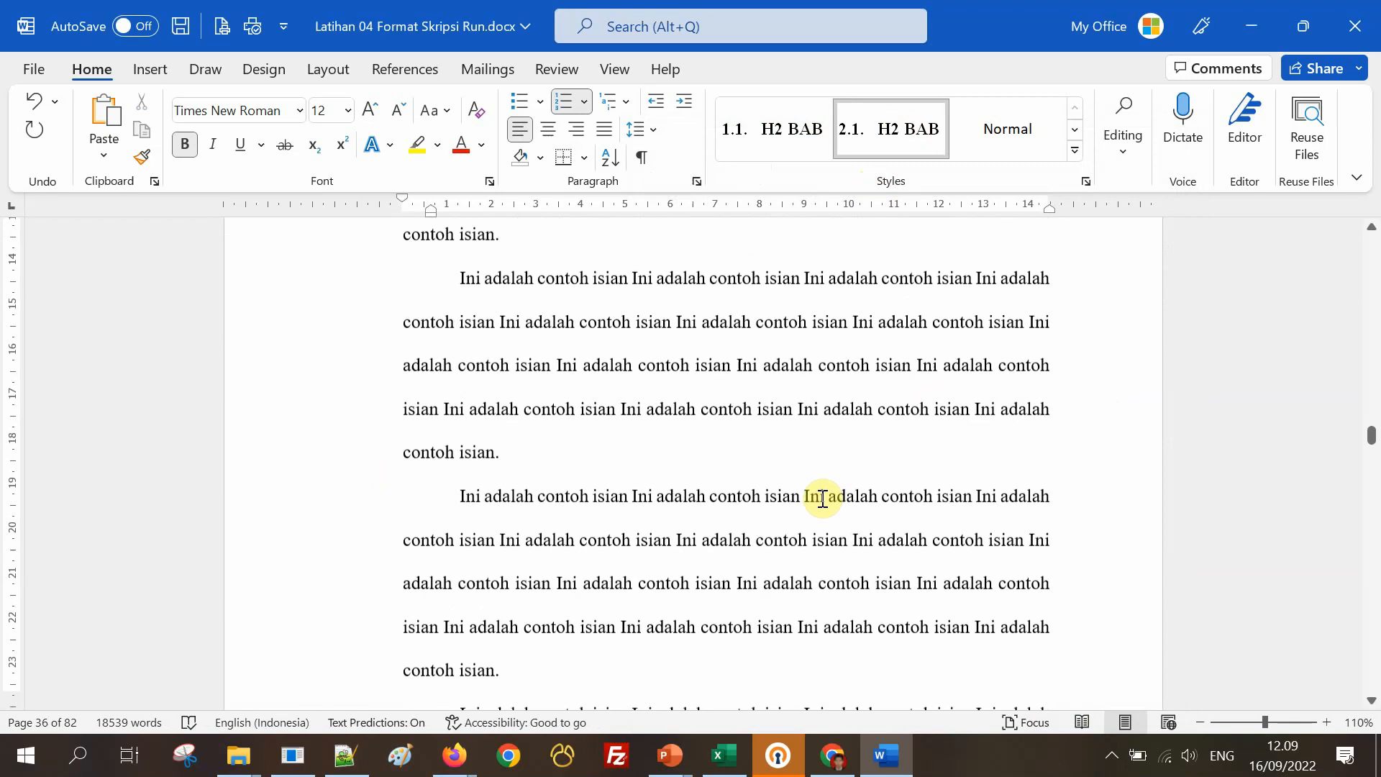
Apply the H2 BAB 2 style to the Penelitian Terdahulu subheading in BAB II.
scroll(823, 496, down, 10)
scroll(833, 498, down, 1)
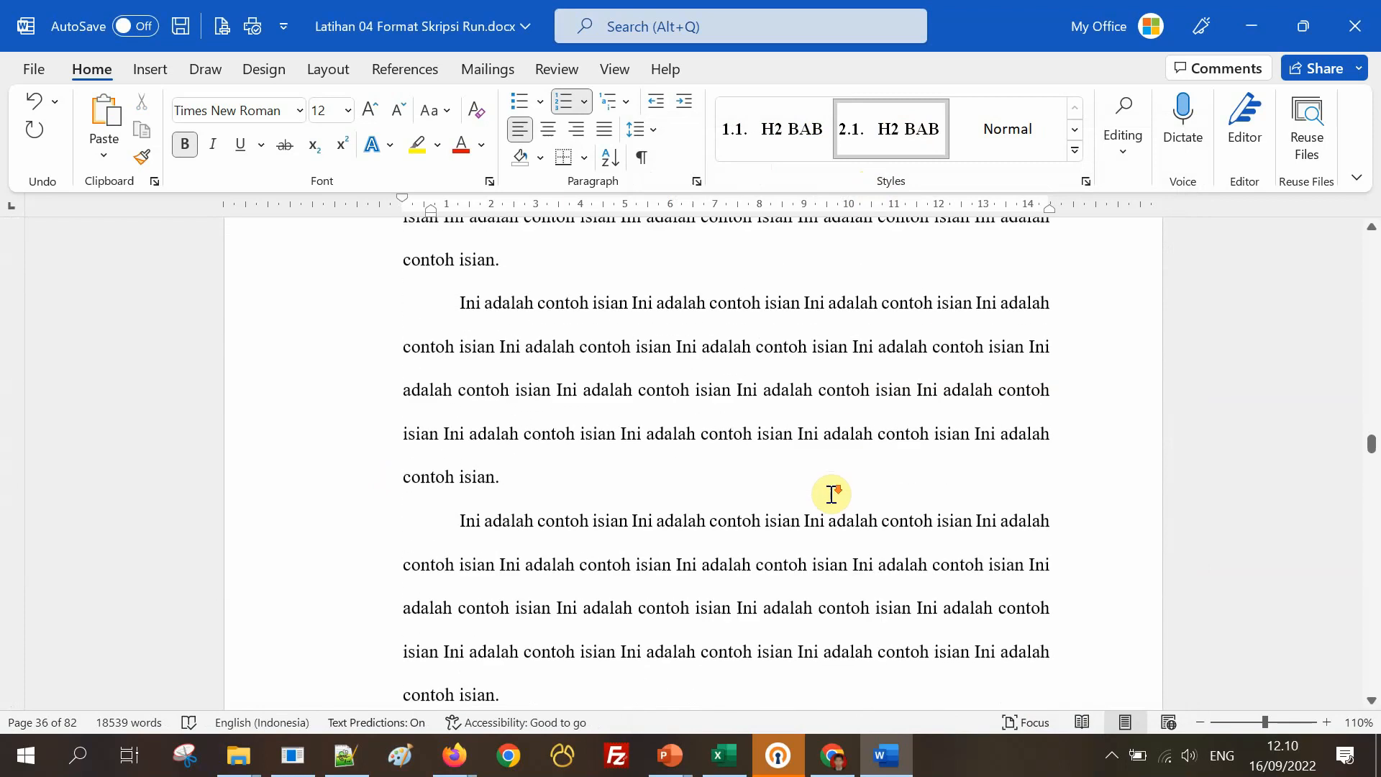
scroll(831, 495, down, 10)
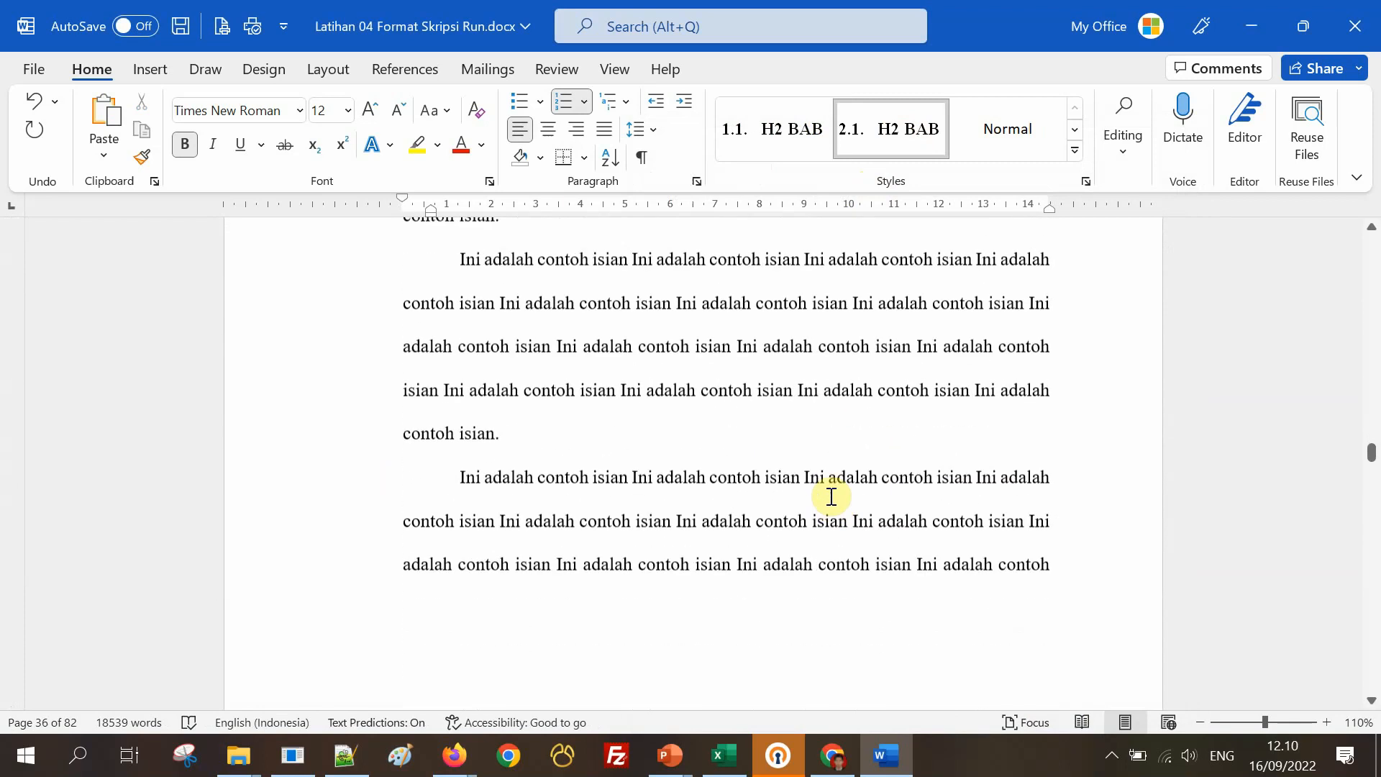
scroll(832, 497, down, 10)
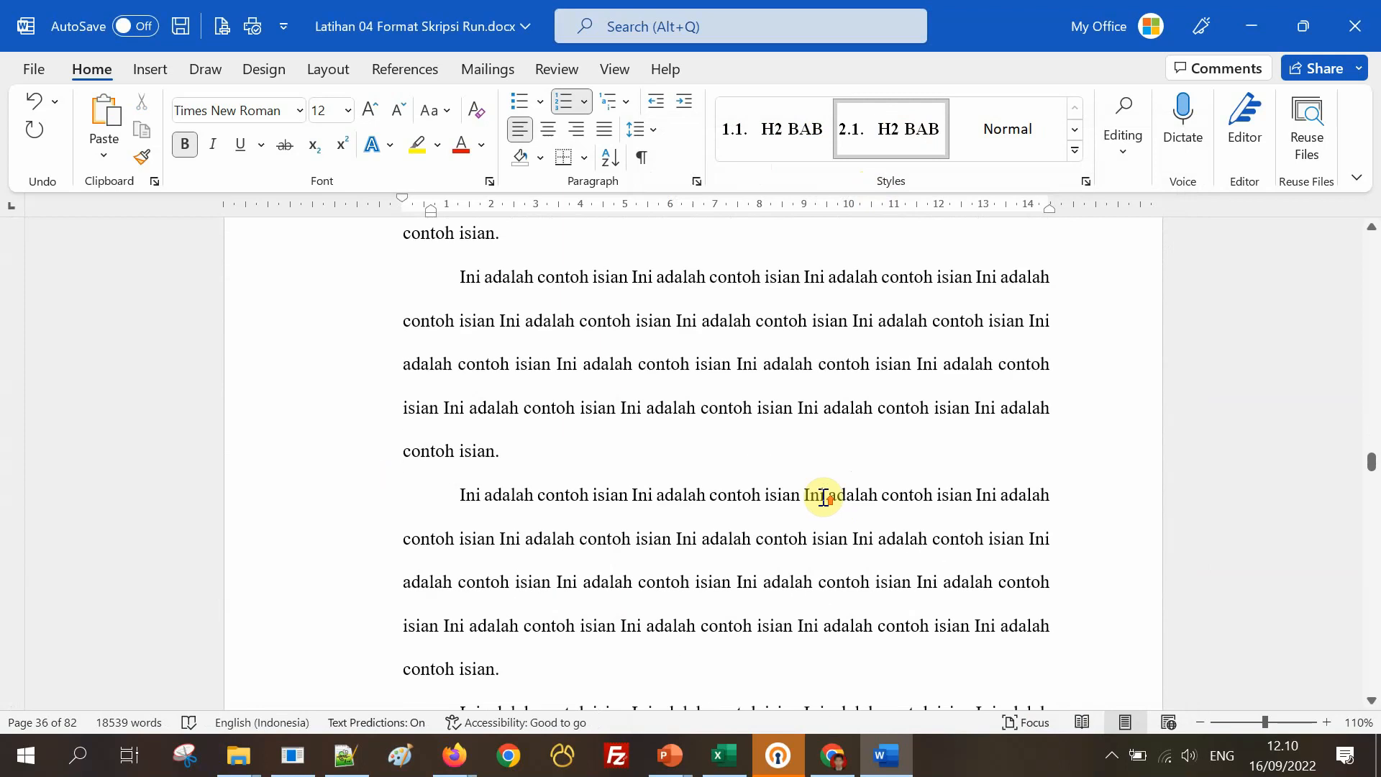
scroll(819, 494, down, 15)
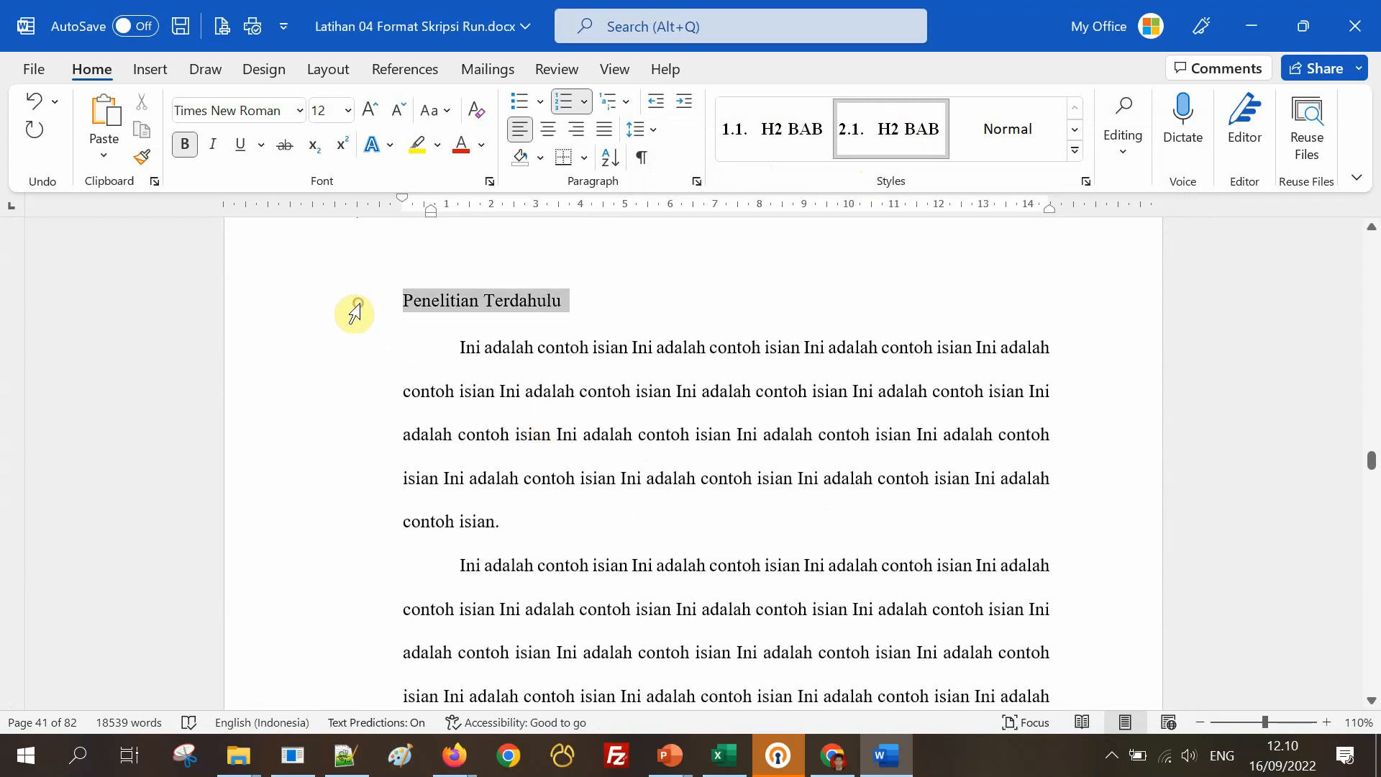
click(888, 136)
click(728, 399)
Start a new style named H2 BAB 3 from the BAB III subheading Variabel Penelitian dan Definisi Operasional, based on Heading 2.
scroll(732, 506, down, 1)
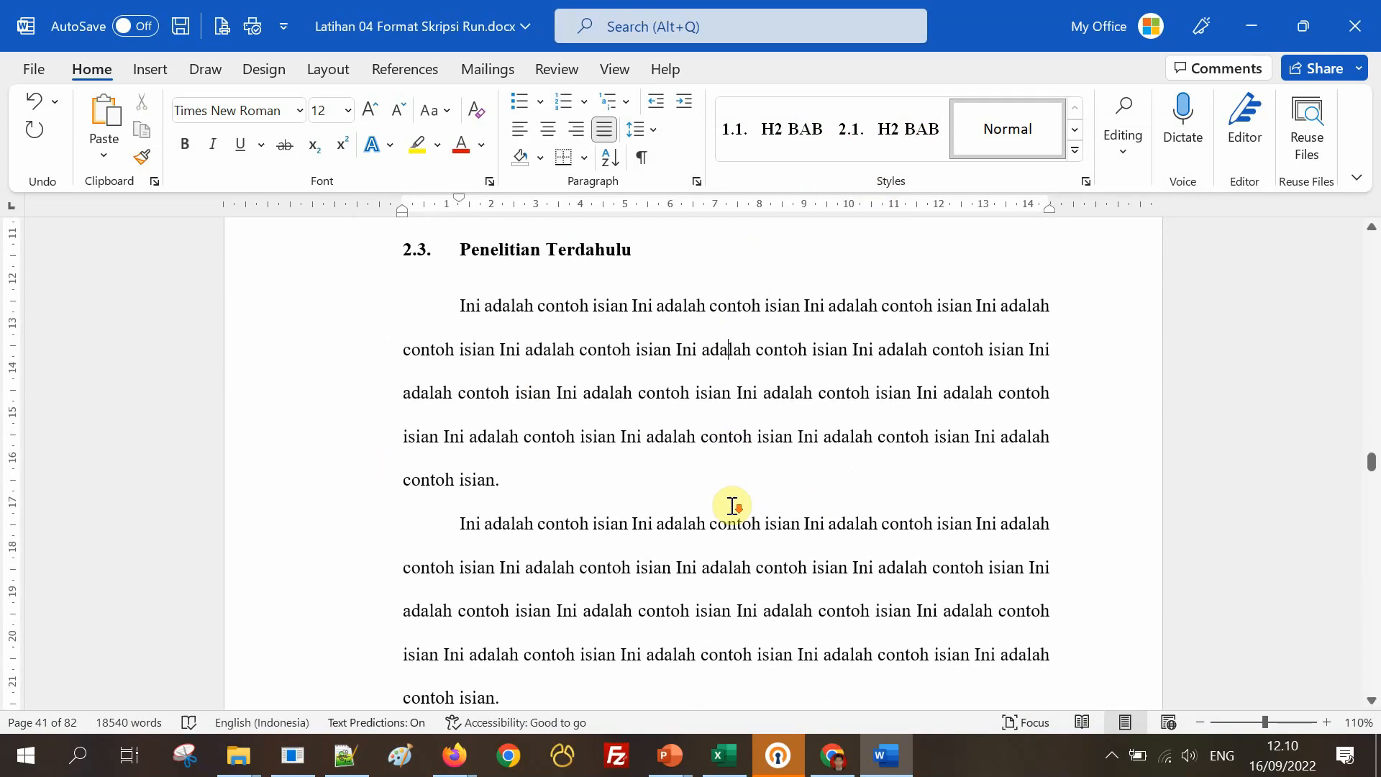
scroll(732, 506, down, 10)
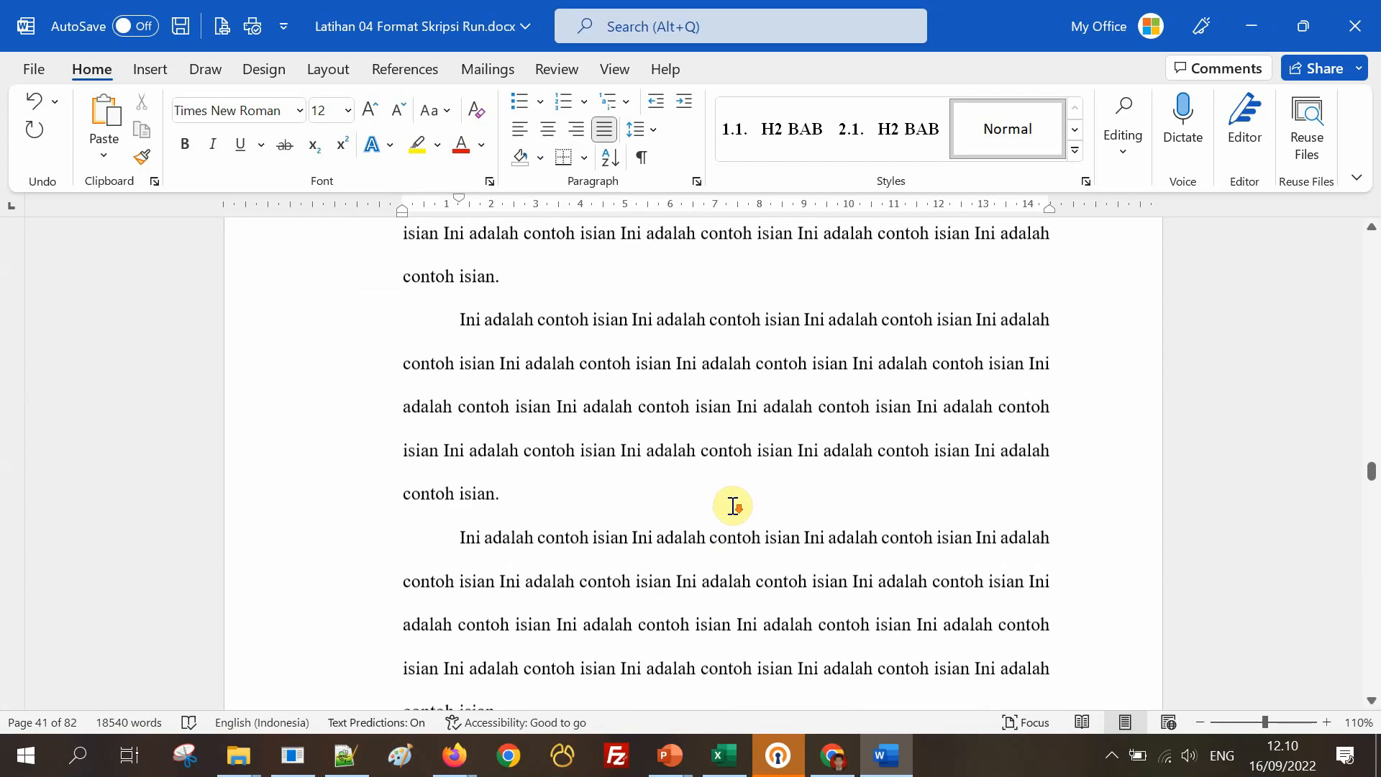
scroll(732, 507, down, 20)
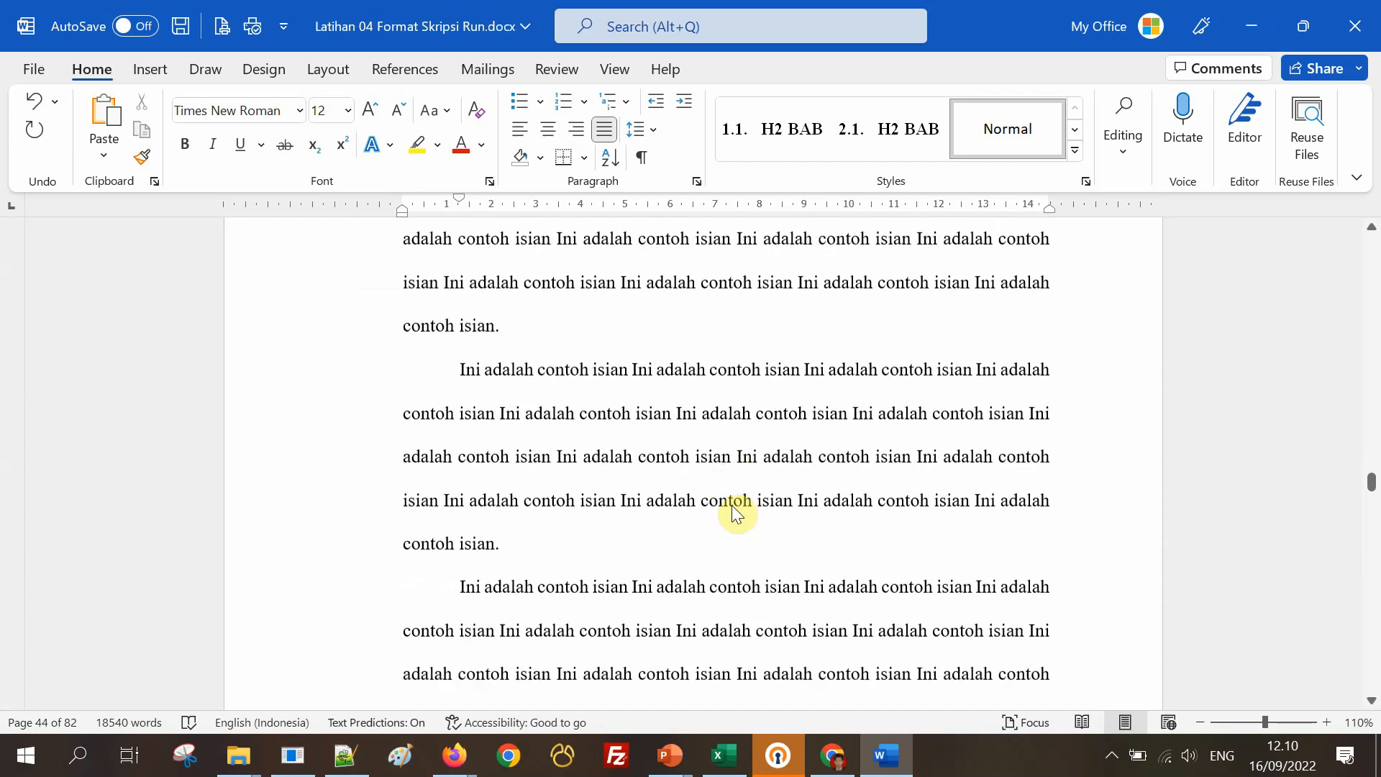
scroll(734, 507, down, 12)
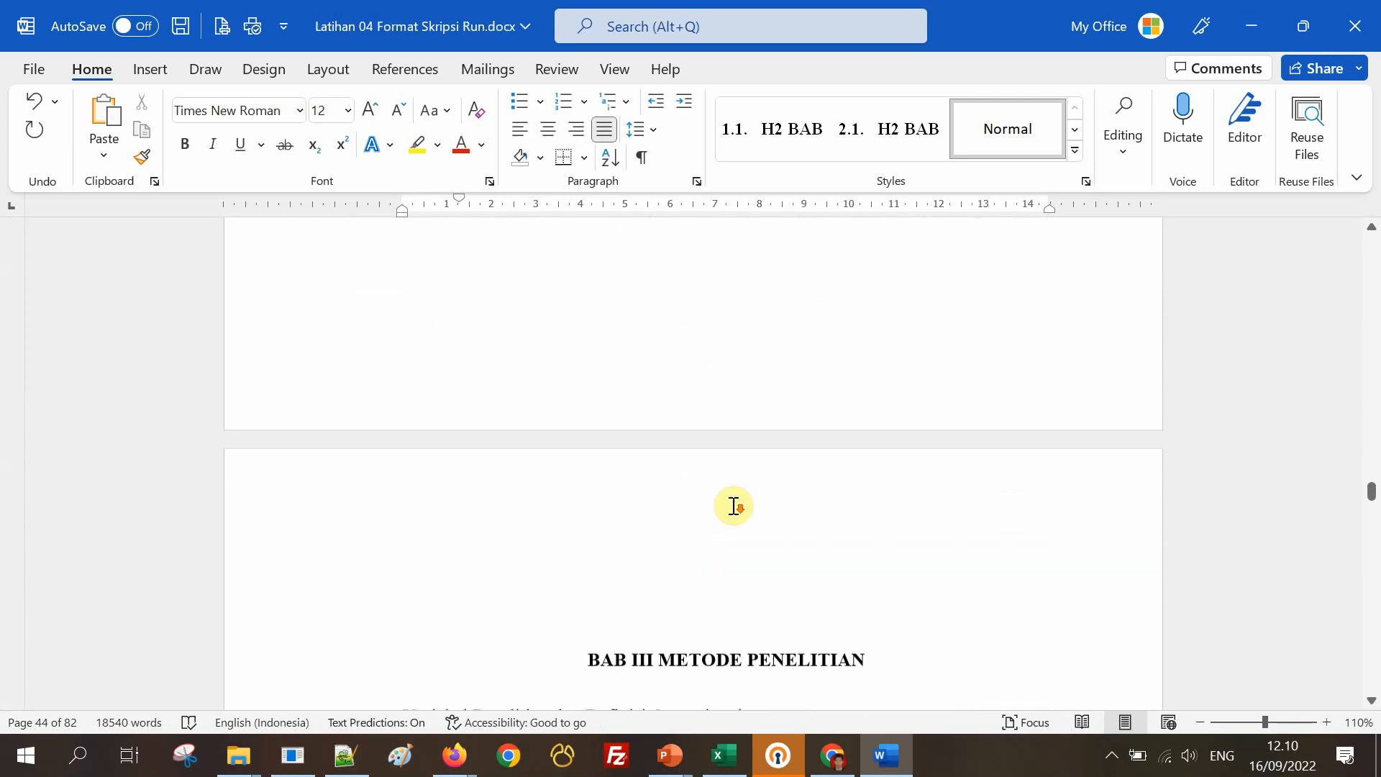
scroll(732, 507, down, 6)
scroll(731, 507, up, 3)
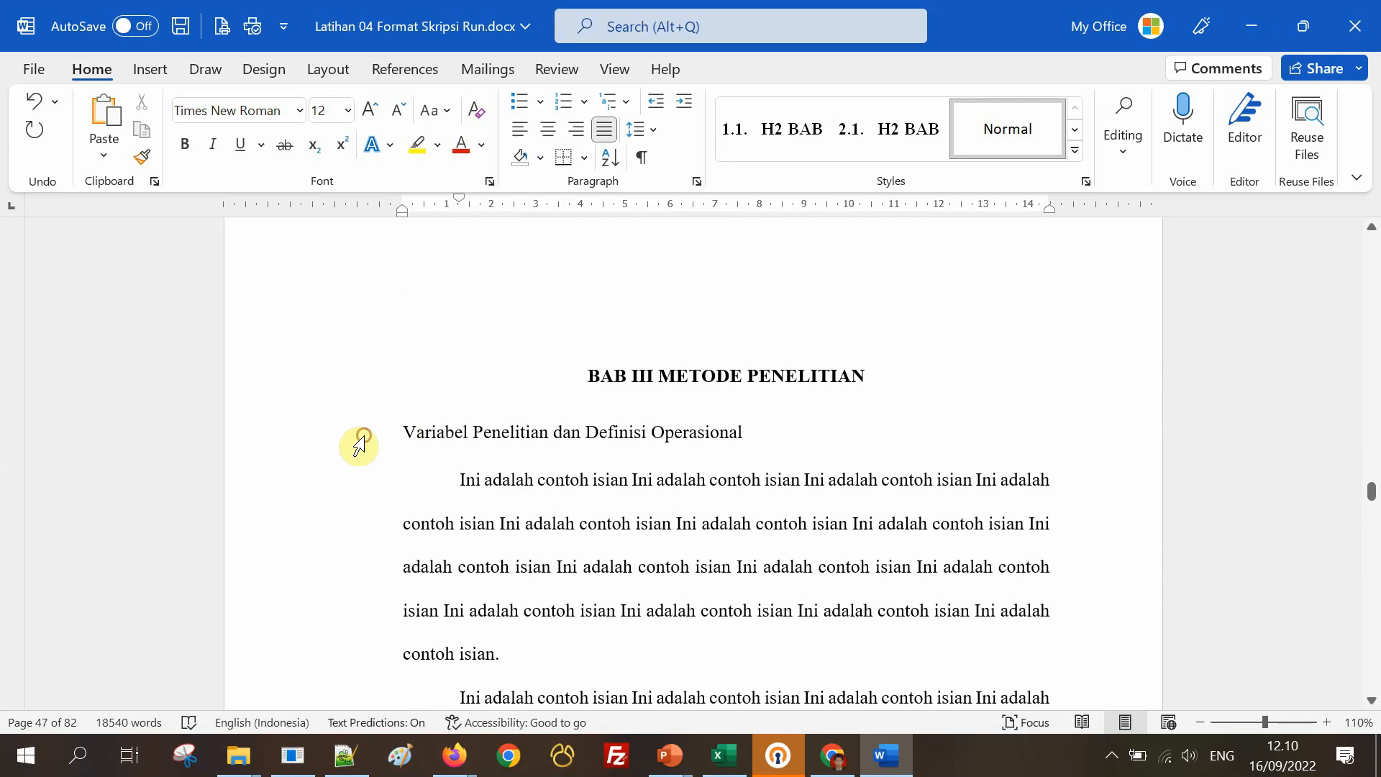
click(359, 445)
click(1077, 149)
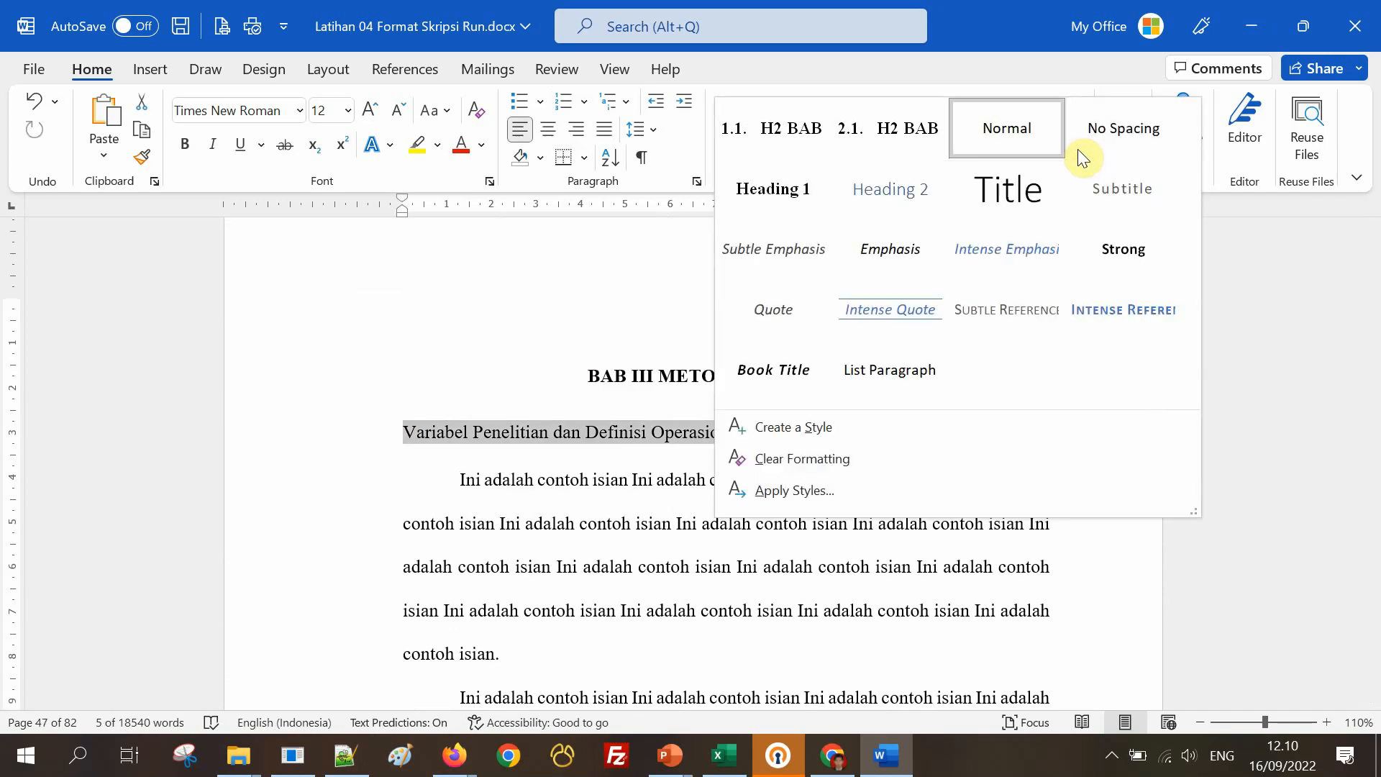
click(827, 423)
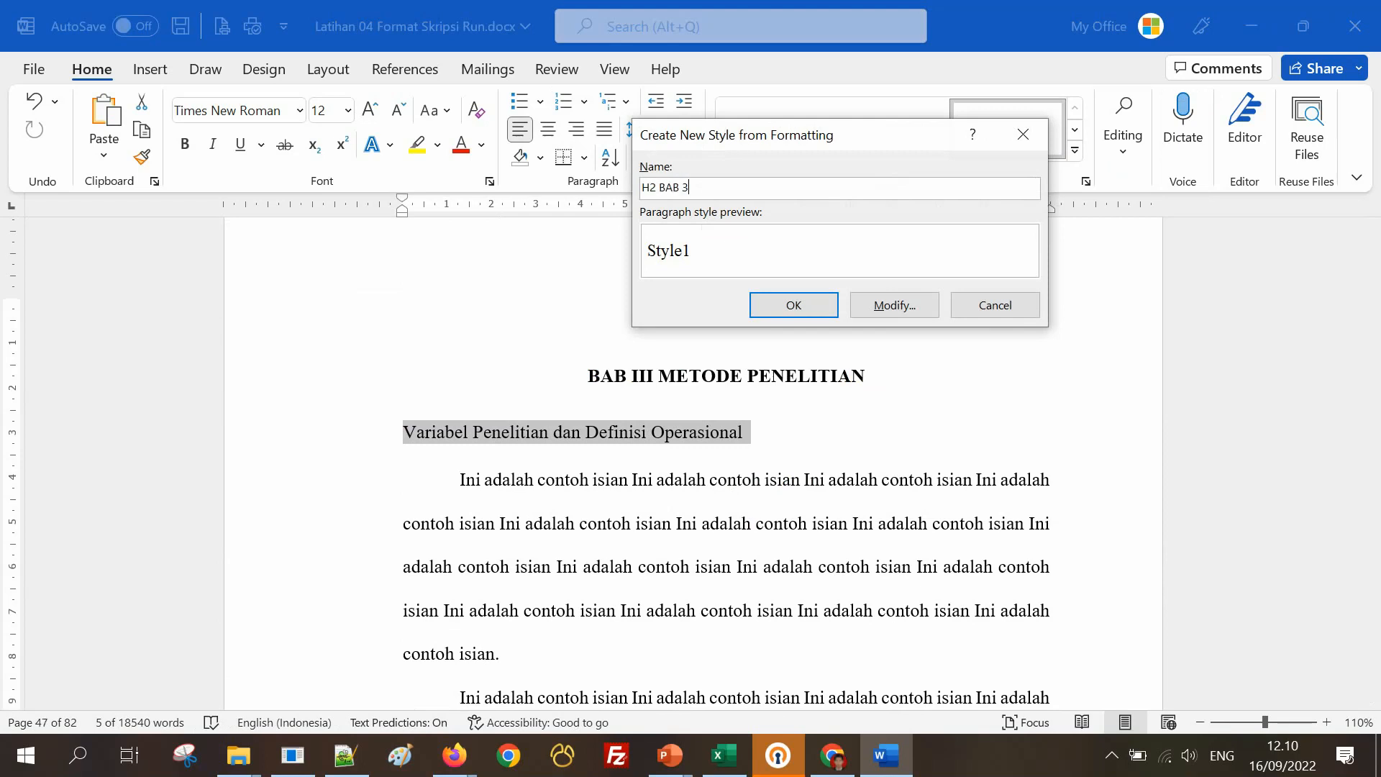
click(891, 305)
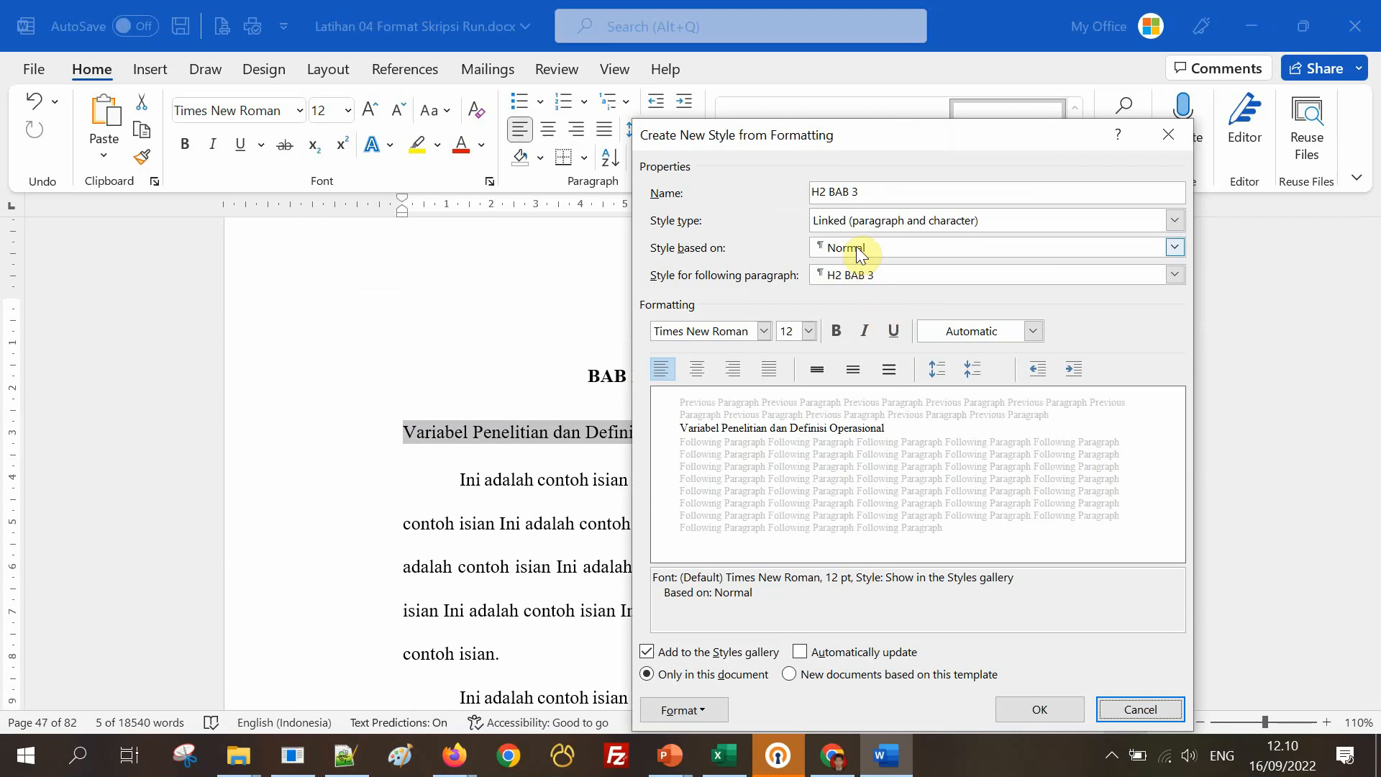
click(856, 247)
click(868, 357)
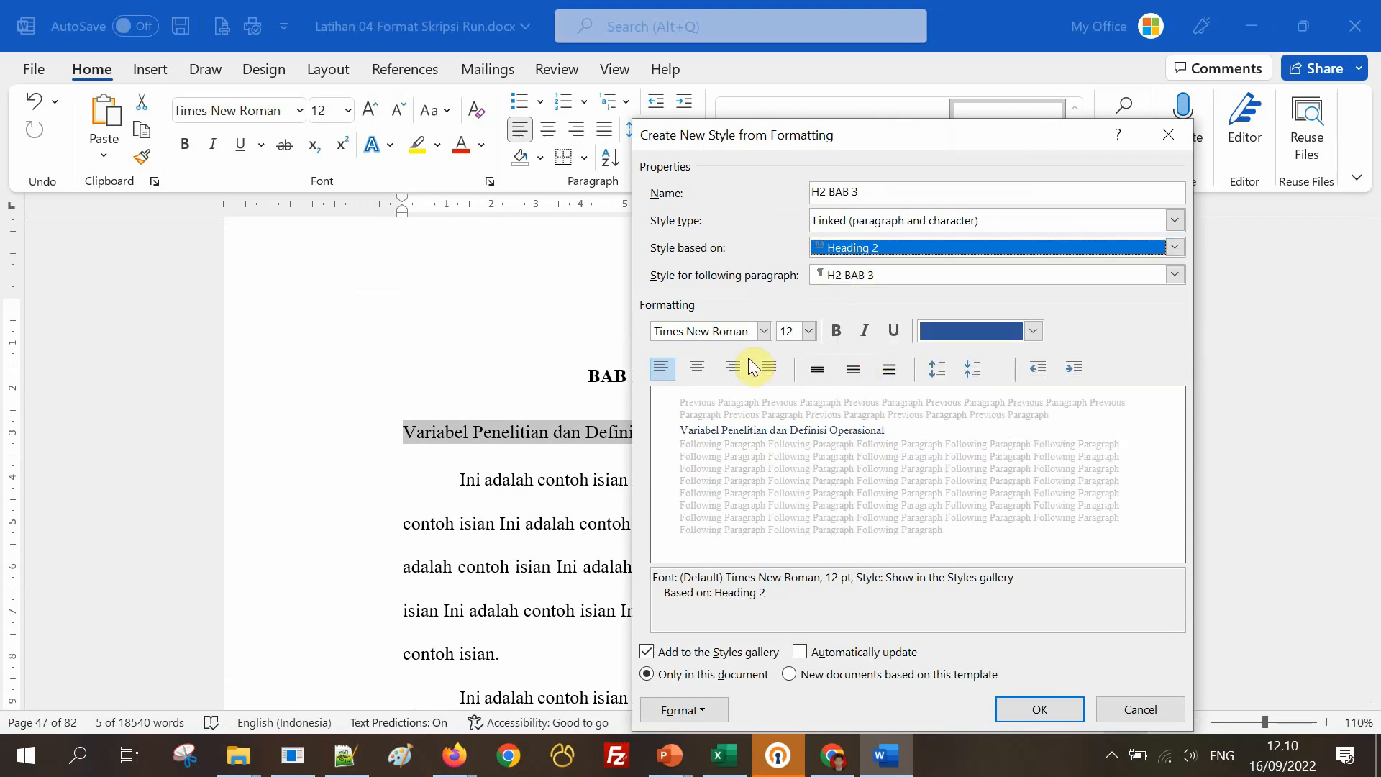
Format the H2 BAB 3 style as bold with black Text 1 font colour and 1.5 line spacing.
click(835, 331)
click(956, 332)
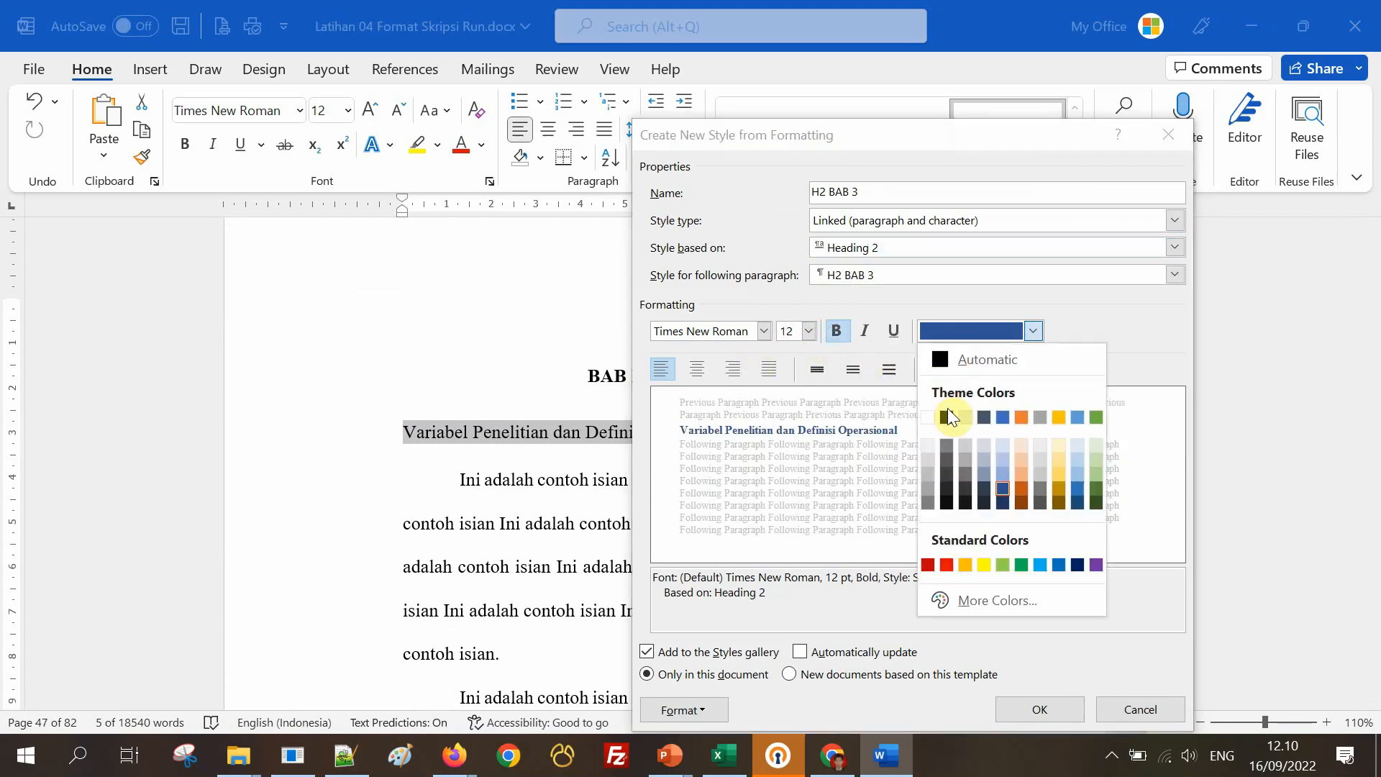
click(943, 417)
click(853, 371)
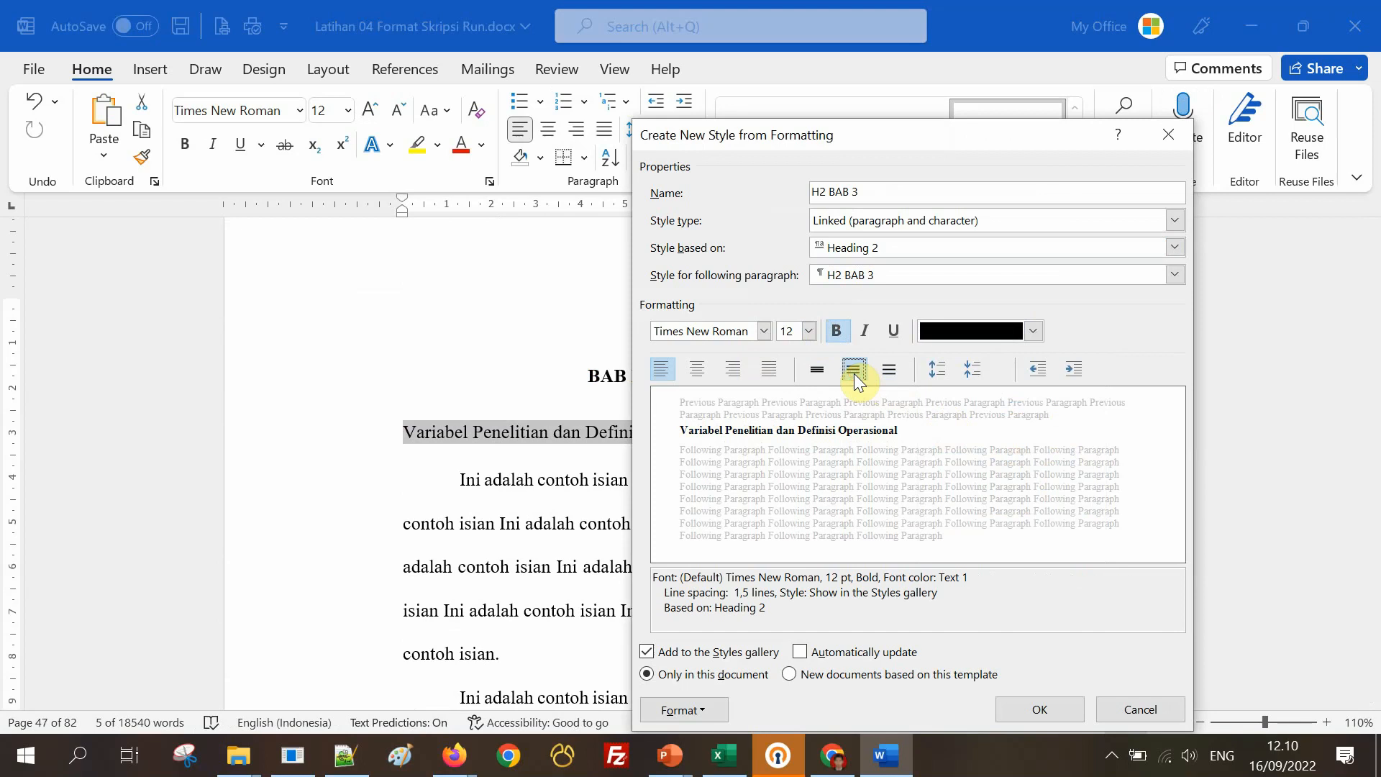
Give the H2 BAB 3 style a 3.1. number format, decrease its indent and create the style.
click(697, 711)
click(725, 630)
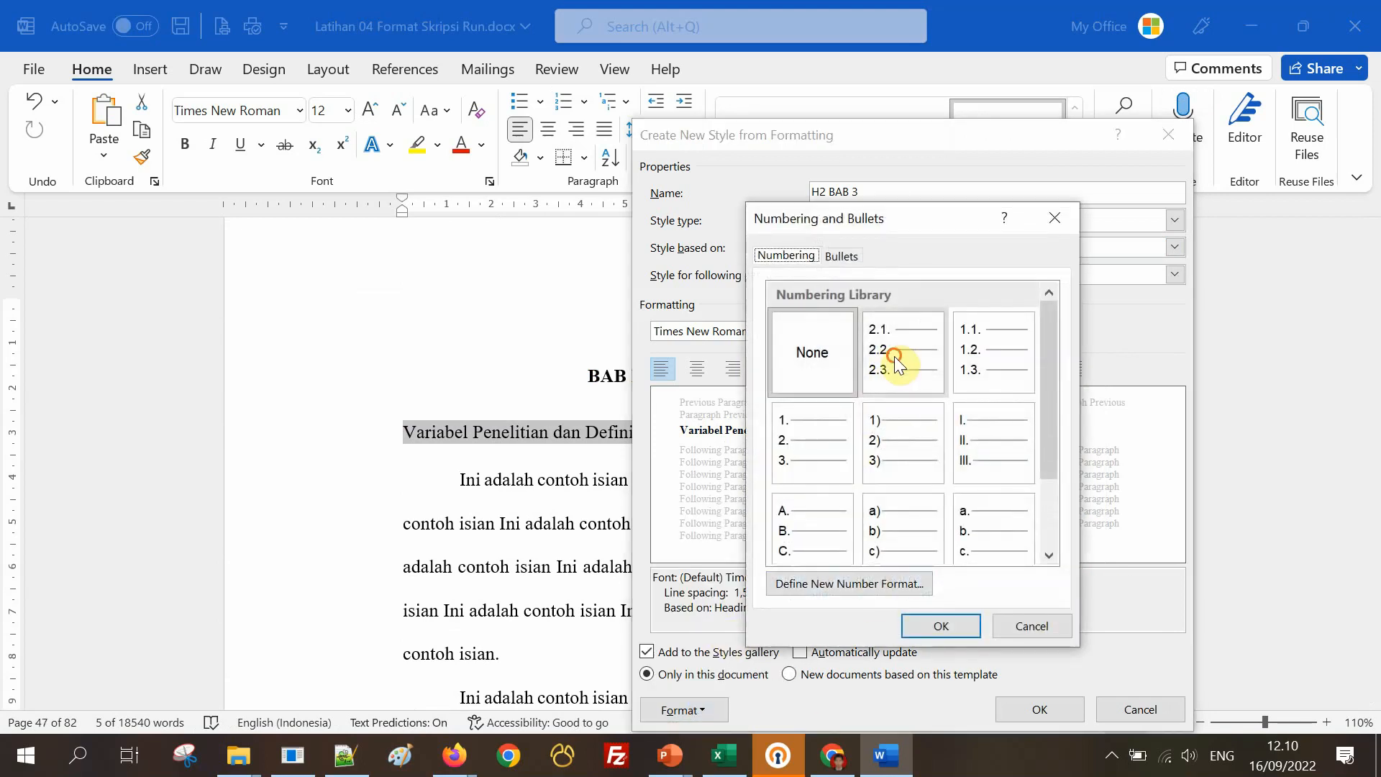
click(895, 356)
click(874, 585)
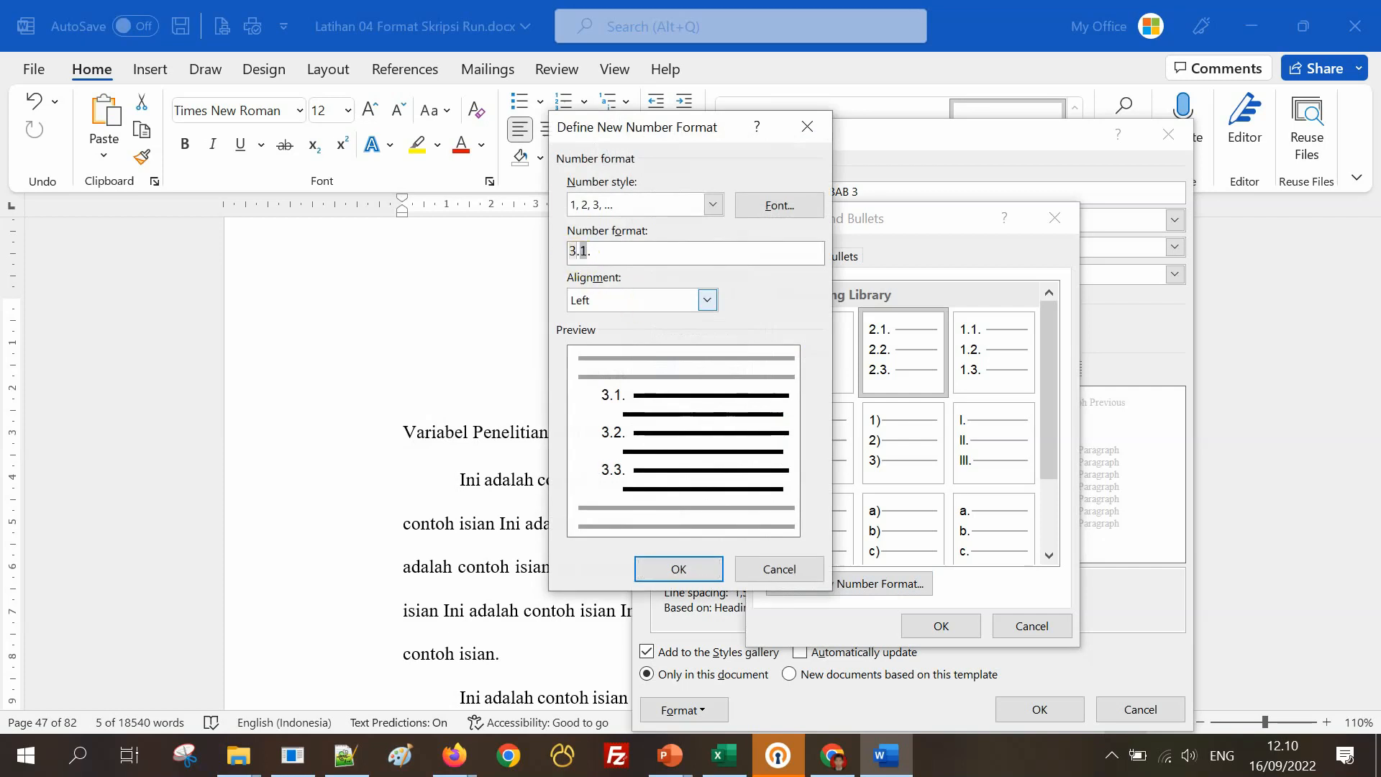
click(696, 574)
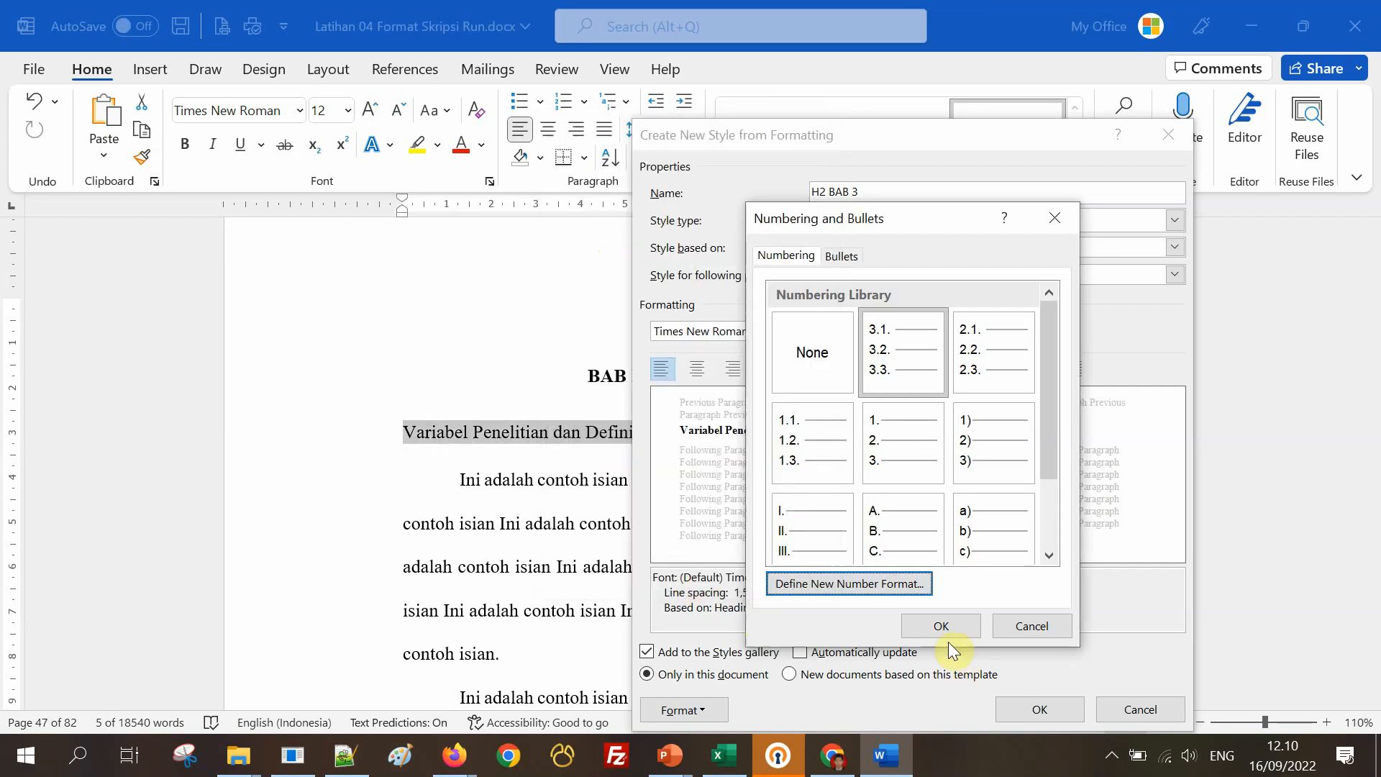
click(942, 626)
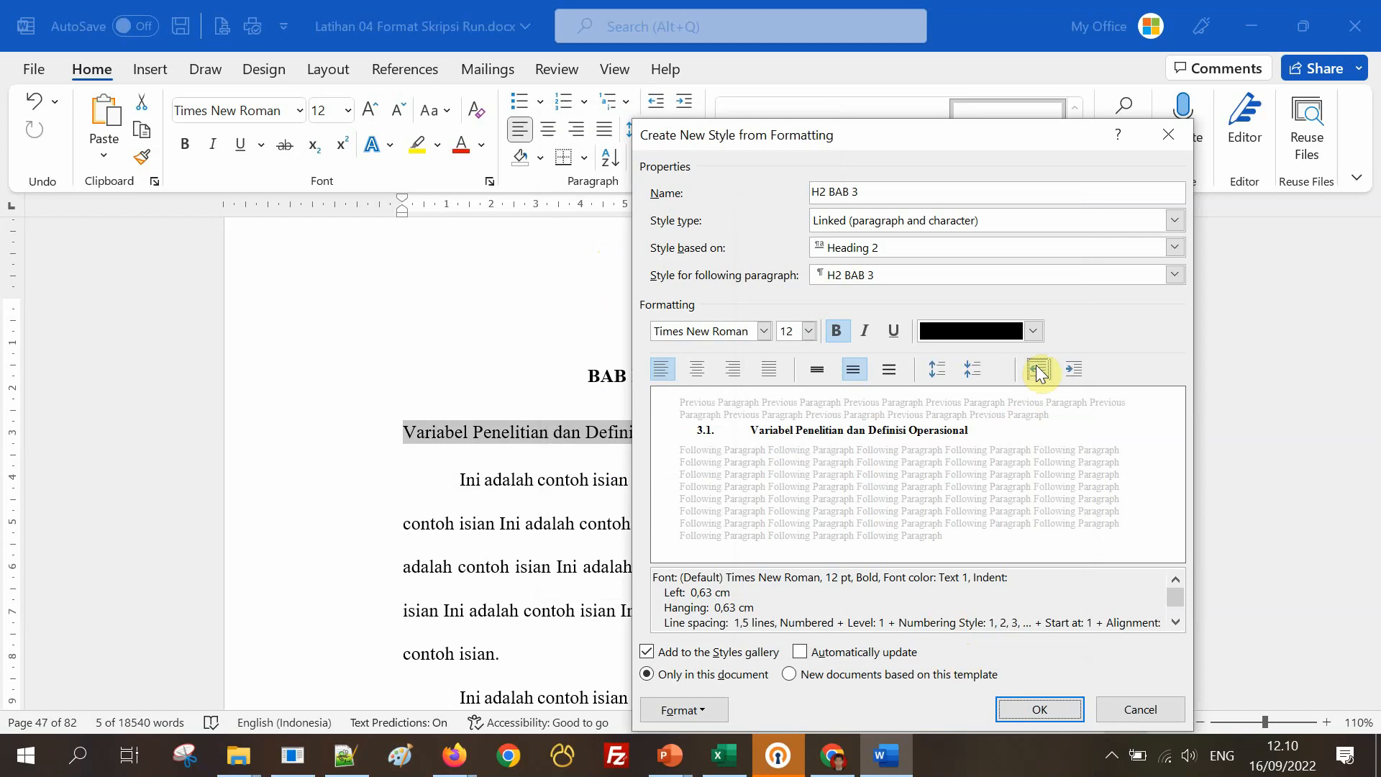
click(1039, 371)
click(1039, 709)
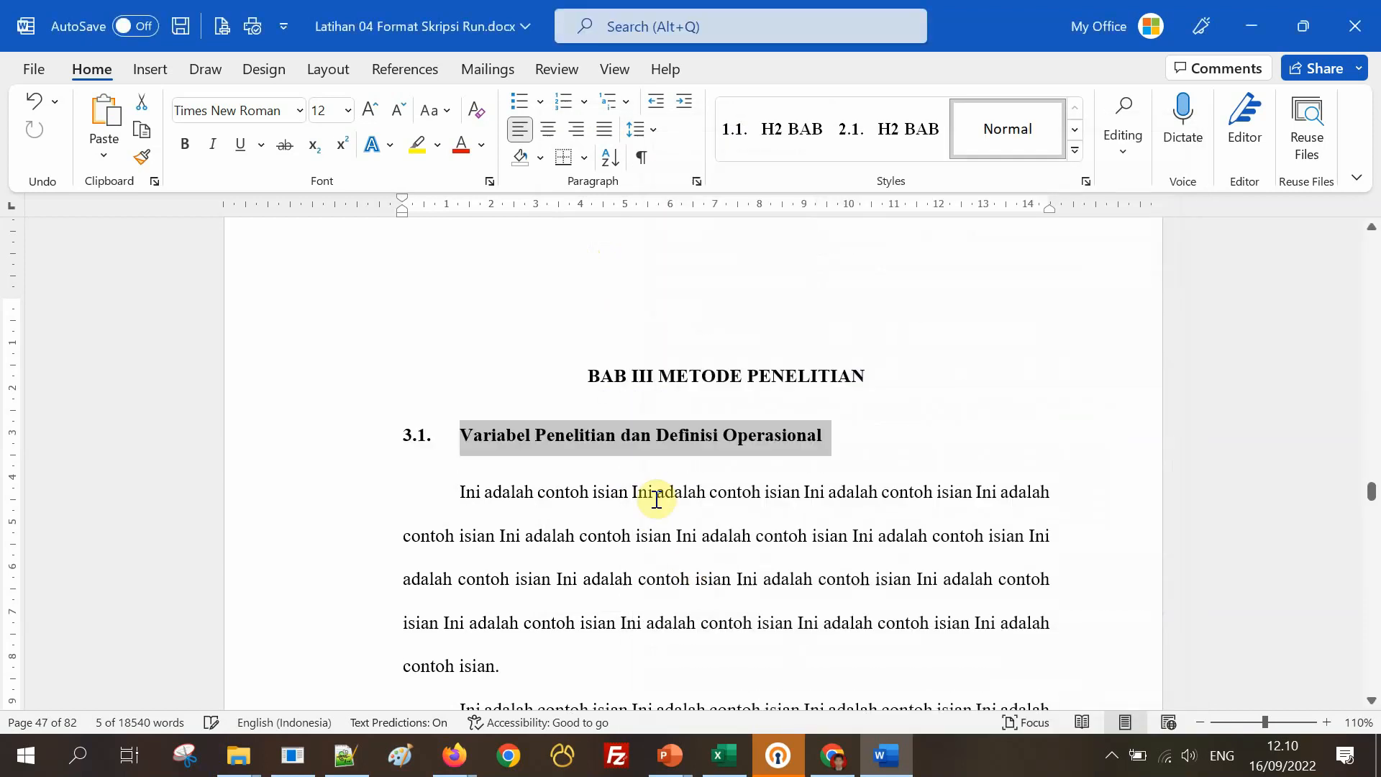
Split the BAB III METODE PENELITIAN chapter title into two lines, with METODE PENELITIAN below BAB III.
click(656, 491)
scroll(666, 491, down, 10)
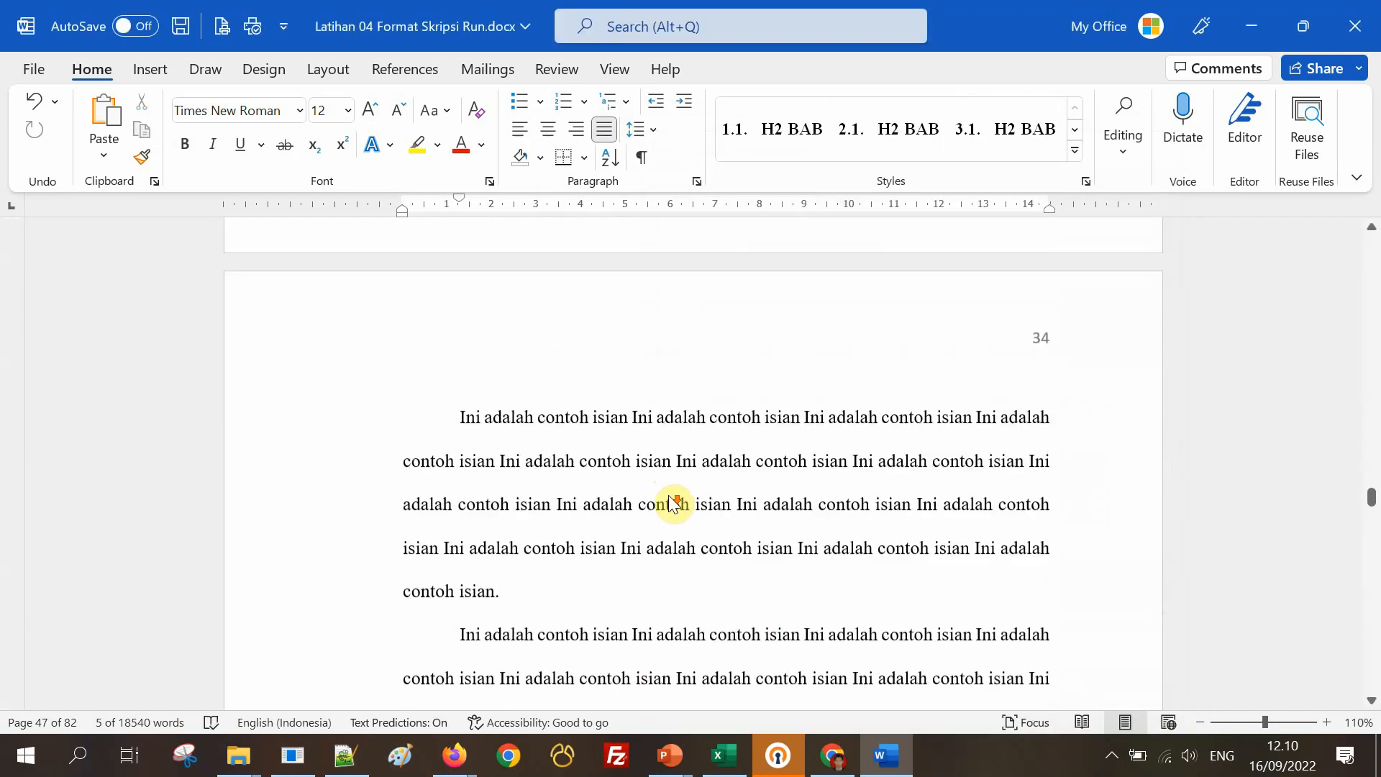
scroll(673, 492, down, 6)
scroll(682, 488, up, 4)
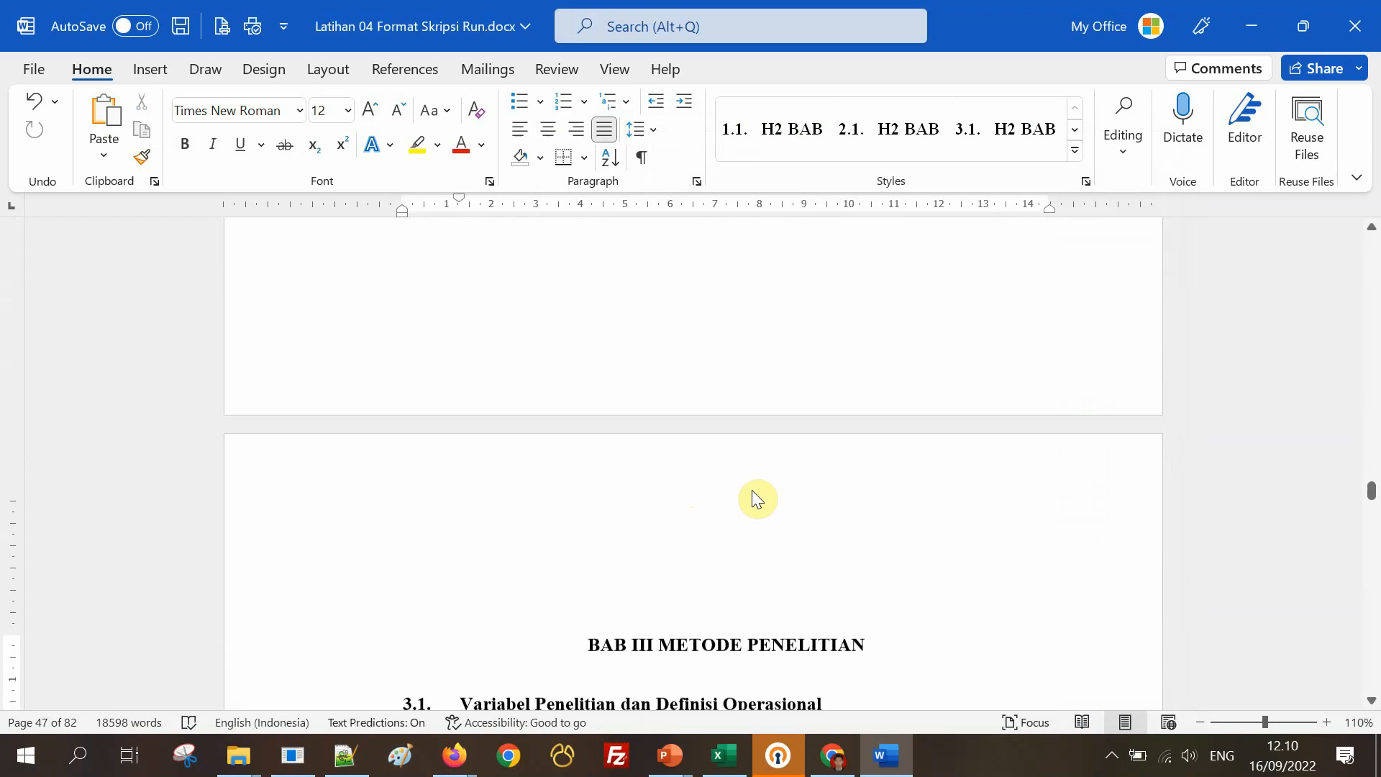
scroll(691, 568, down, 3)
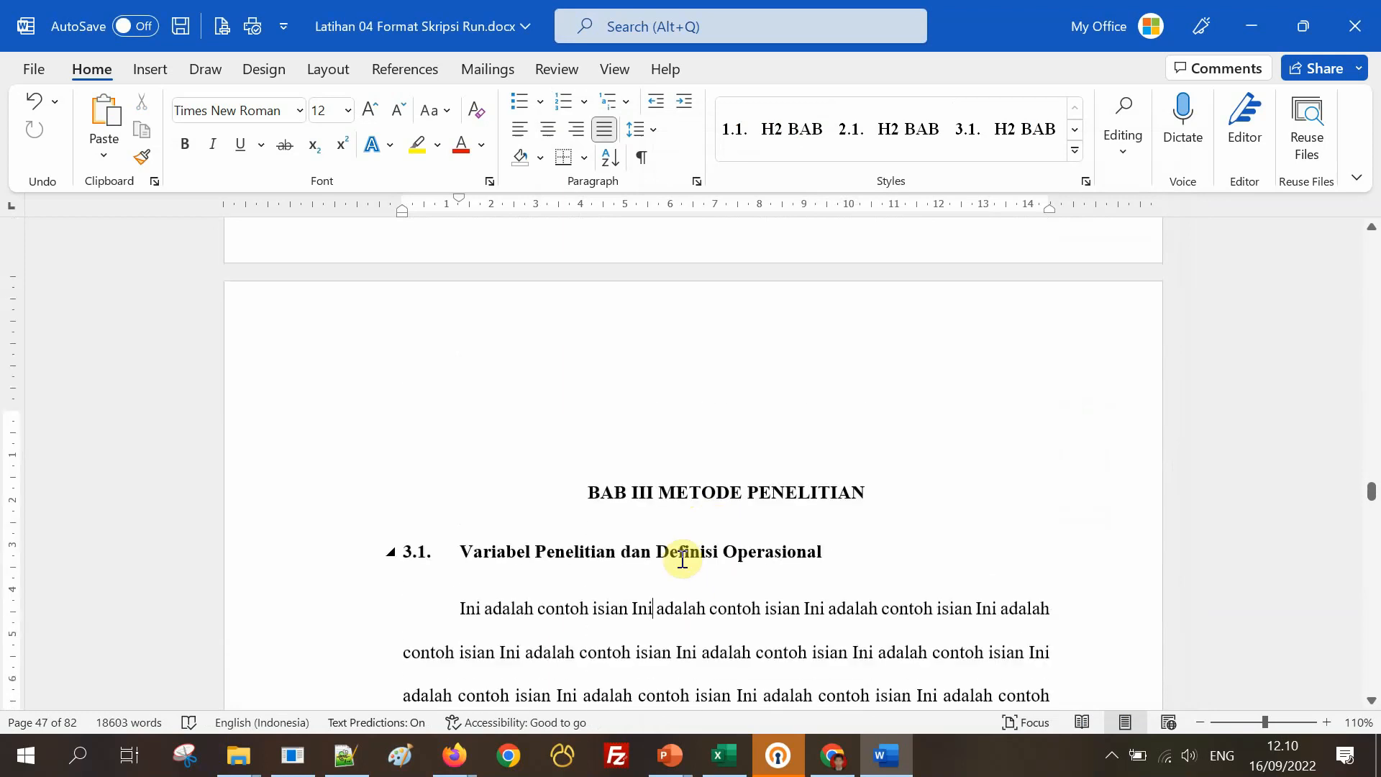
click(658, 491)
key(Return)
click(676, 581)
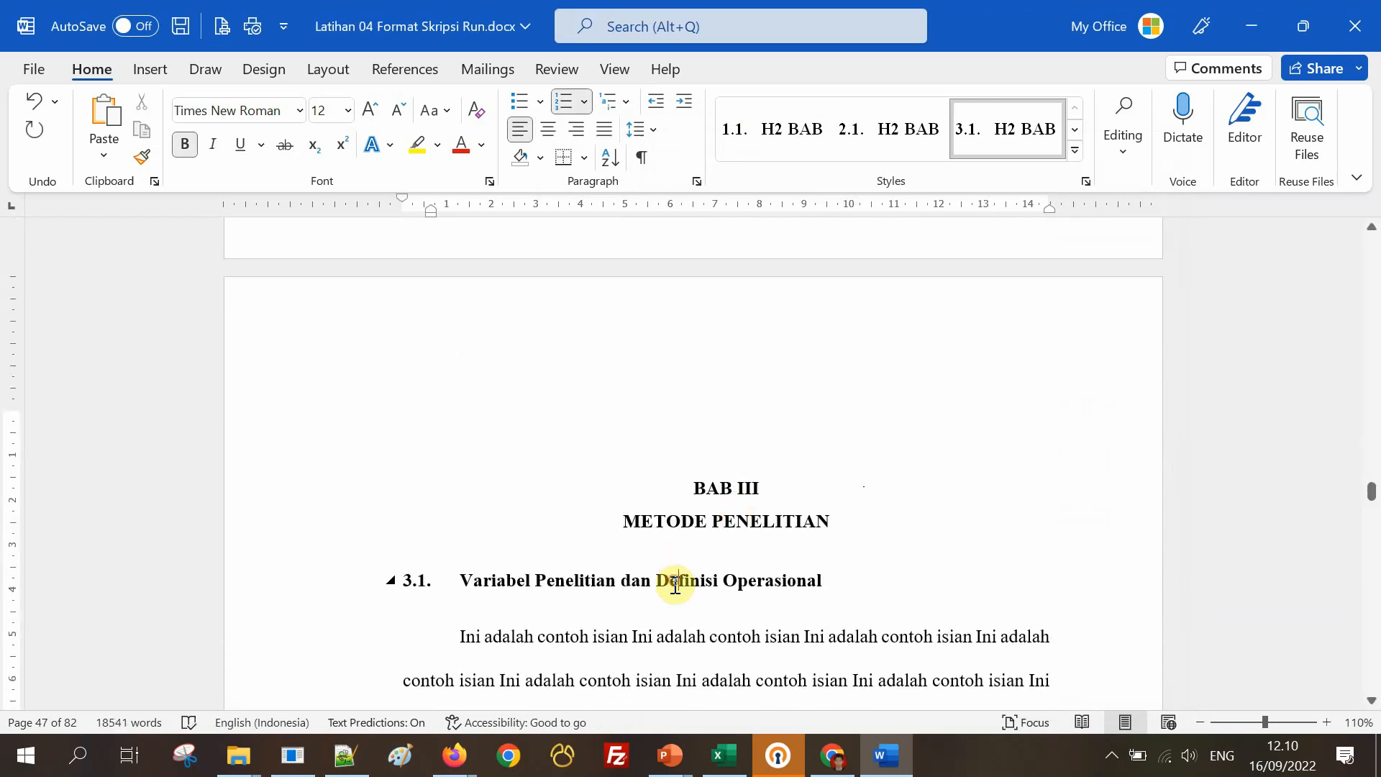
Apply the H2 BAB 3 style to the Penentuan Sampel subheading in BAB III.
scroll(673, 575, down, 15)
scroll(680, 549, down, 10)
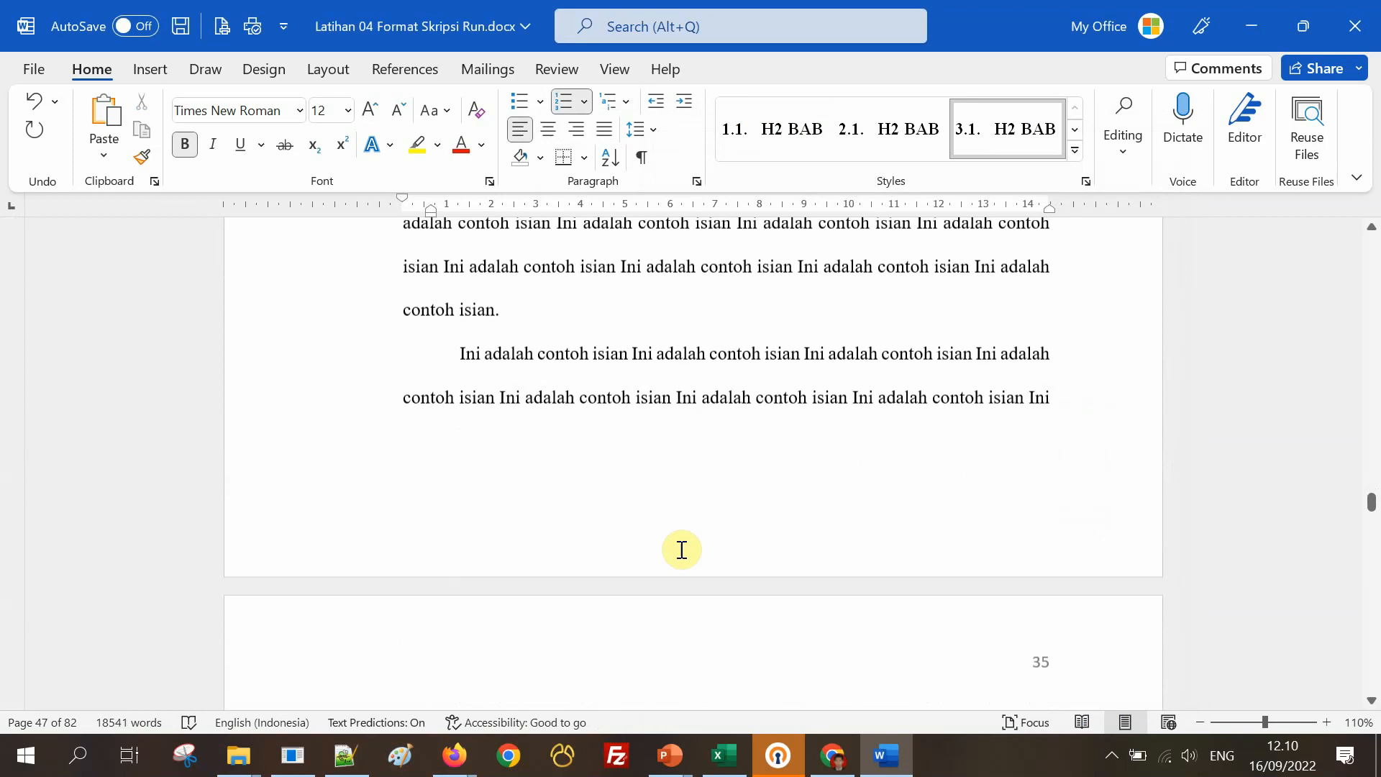
scroll(679, 549, down, 15)
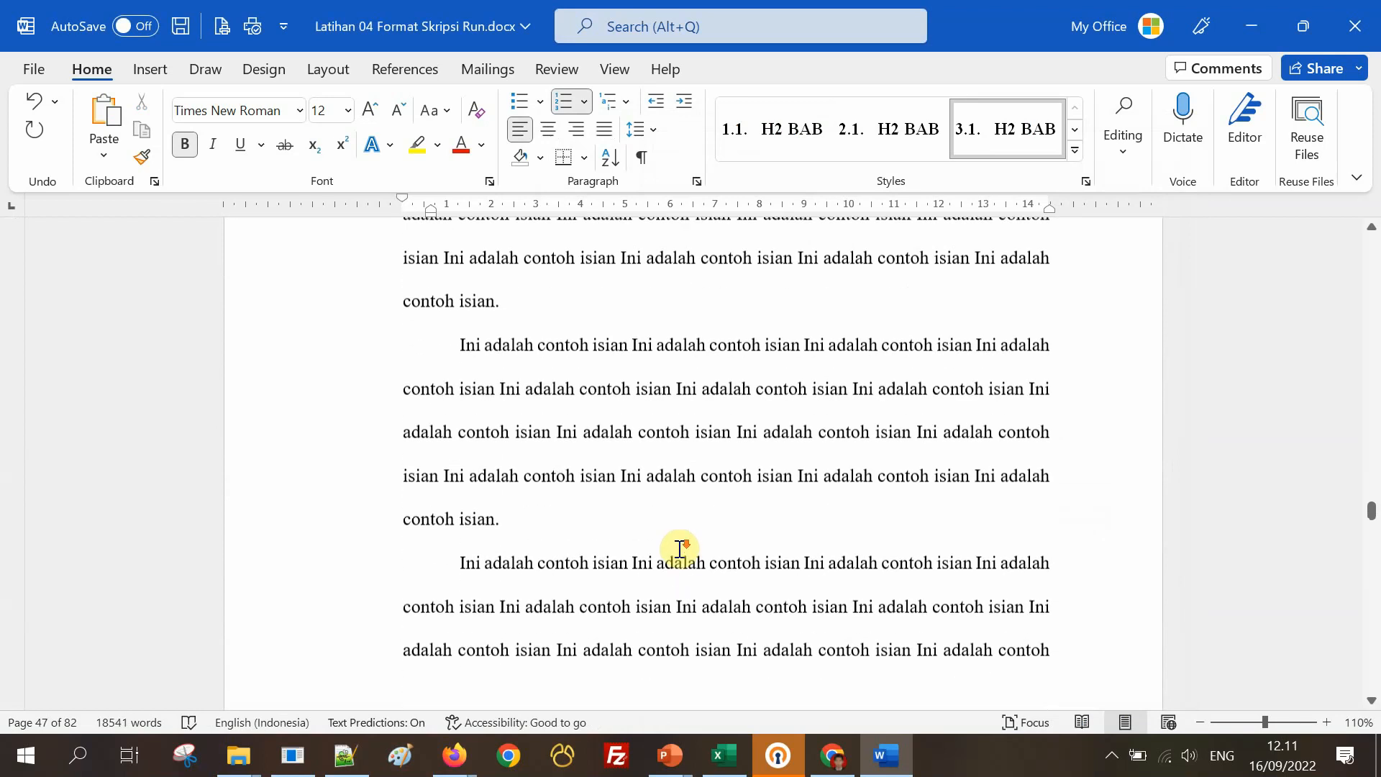
scroll(680, 550, down, 5)
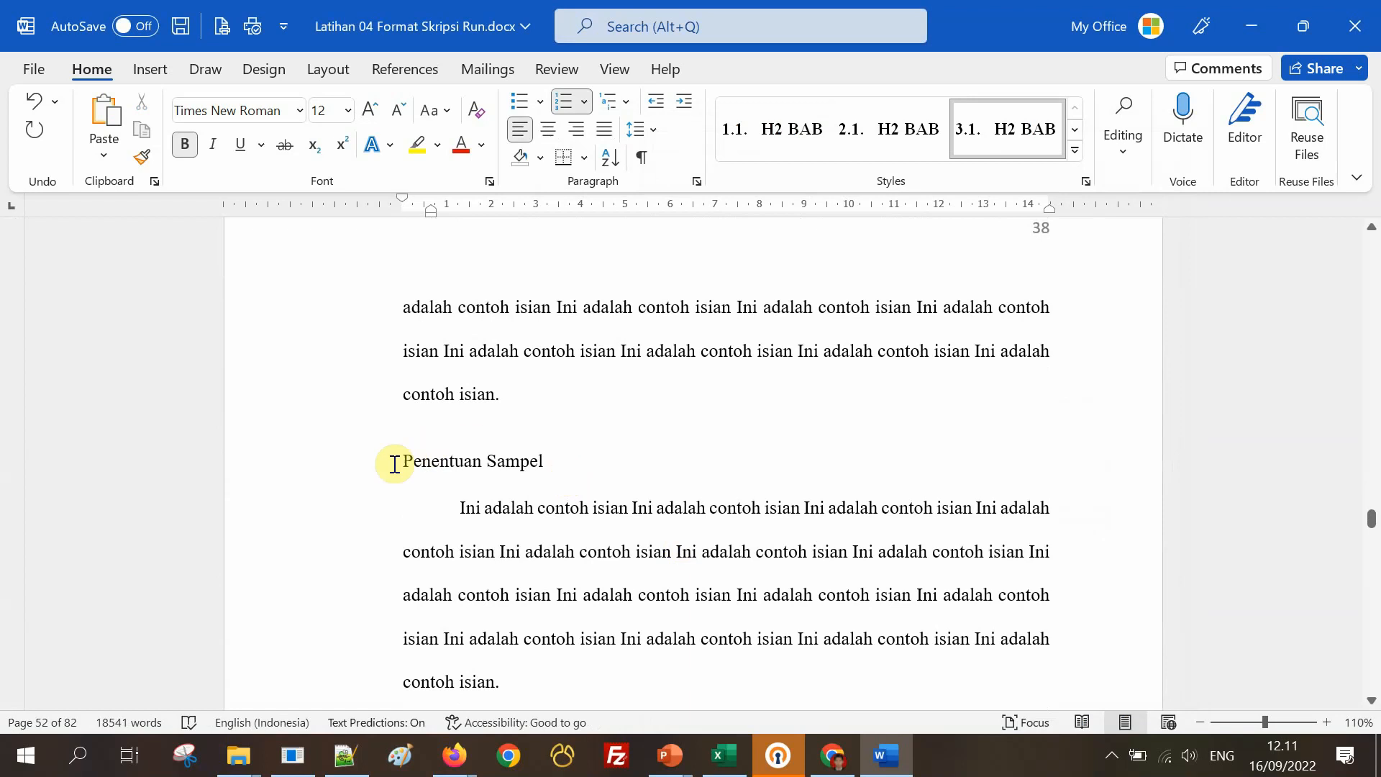
click(365, 466)
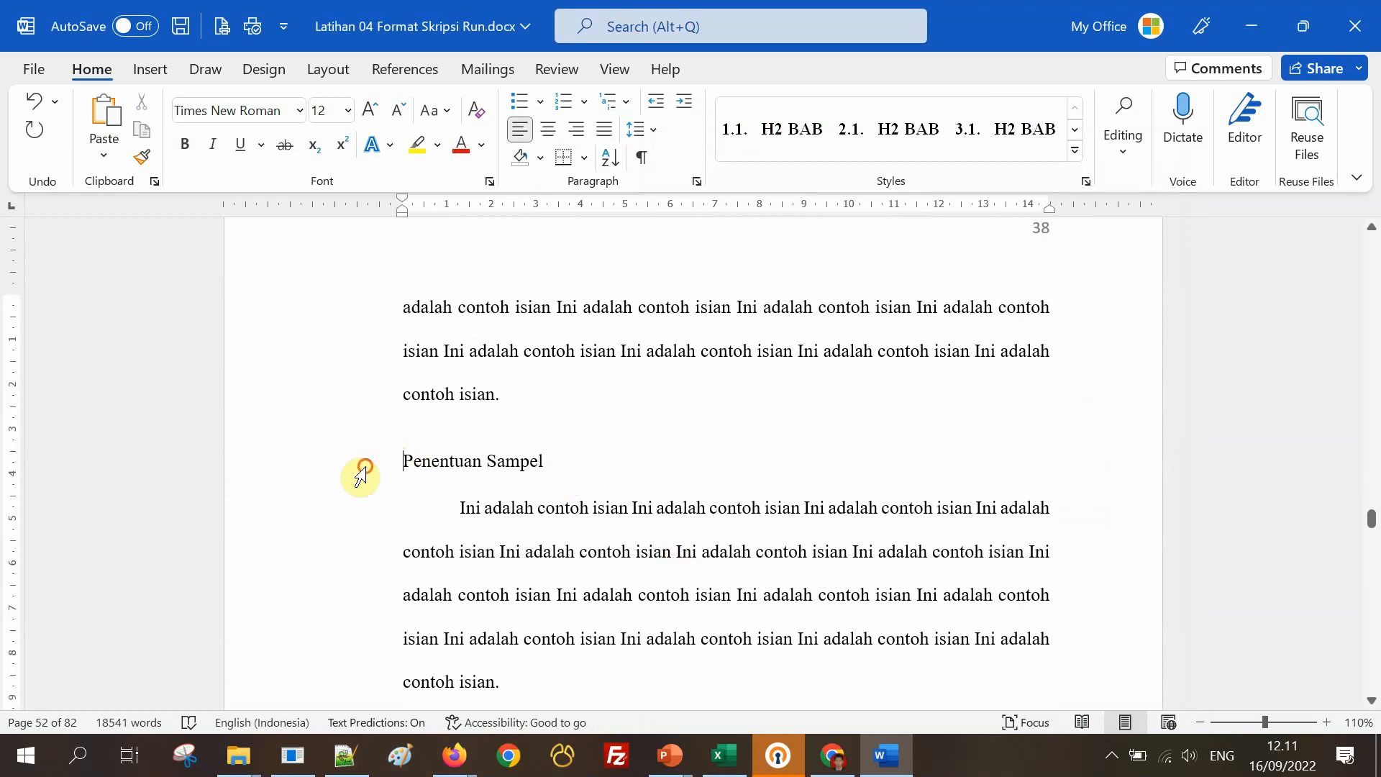
click(956, 147)
click(723, 441)
Apply the H2 BAB 3 style to the Jenis dan Sumber Data subheading in BAB III.
scroll(723, 441, down, 10)
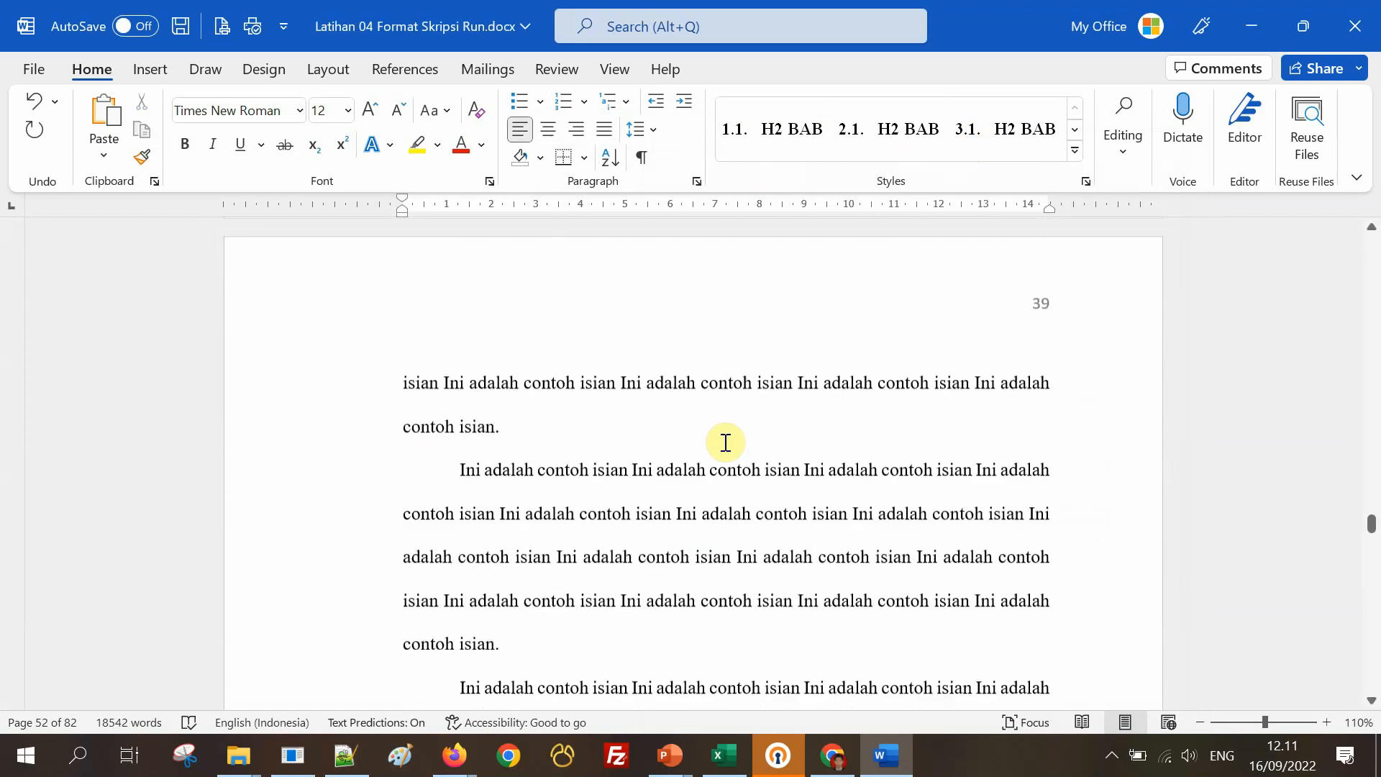
scroll(726, 443, down, 5)
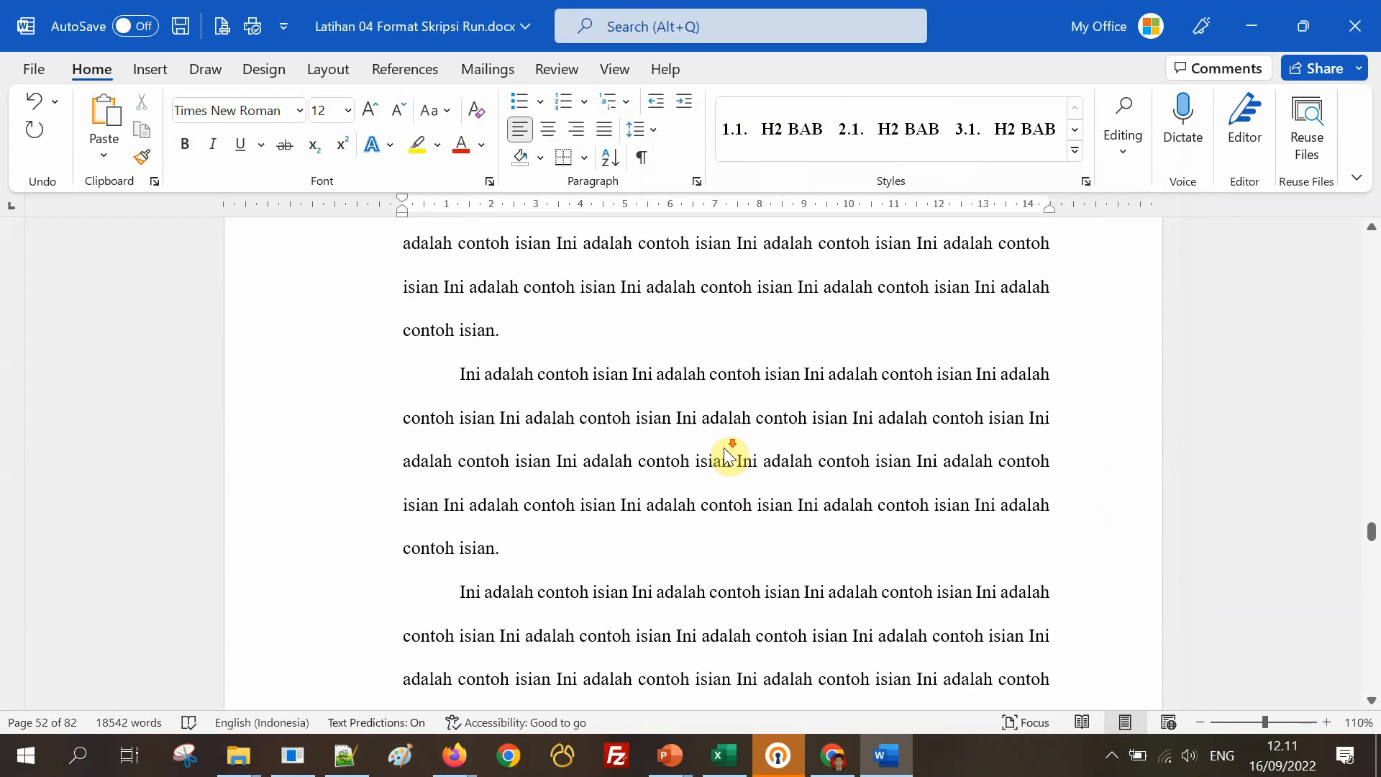
scroll(726, 451, down, 20)
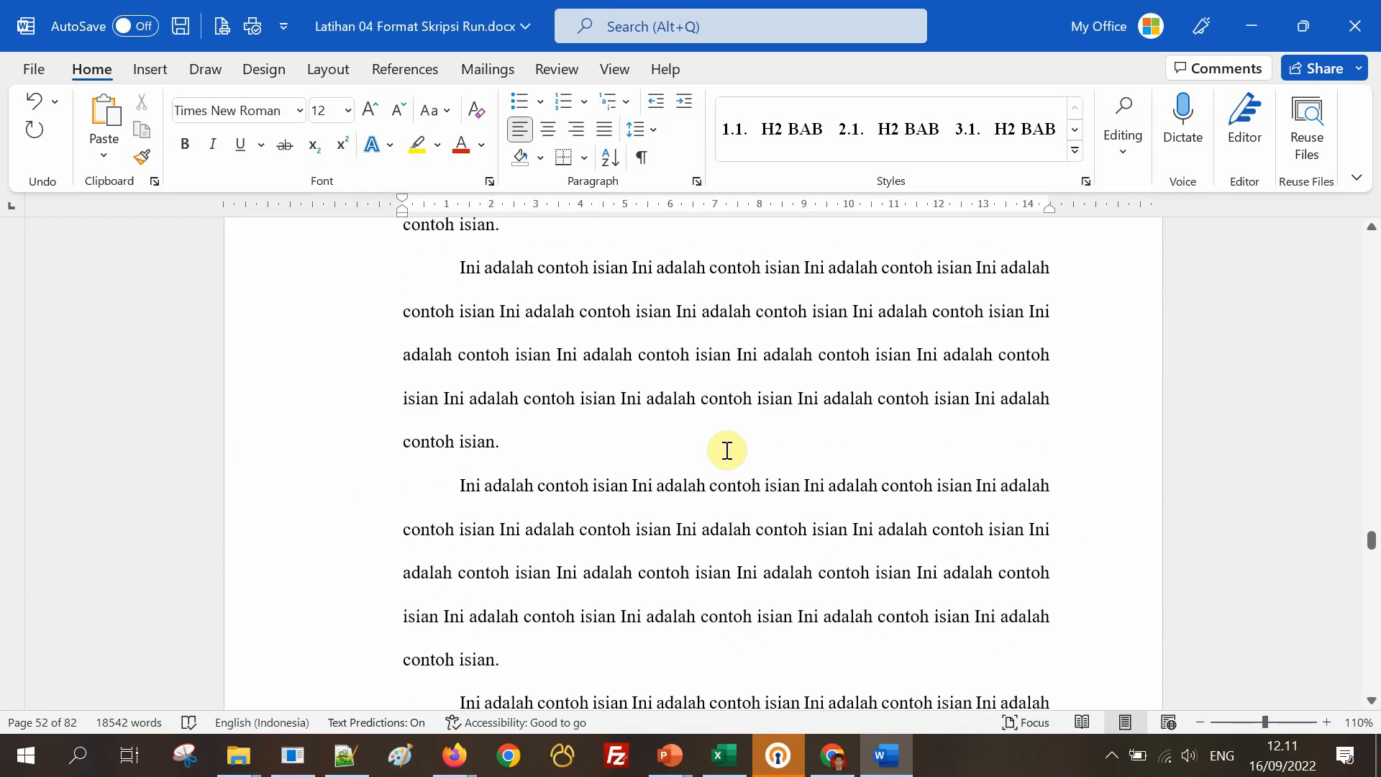
scroll(726, 451, down, 15)
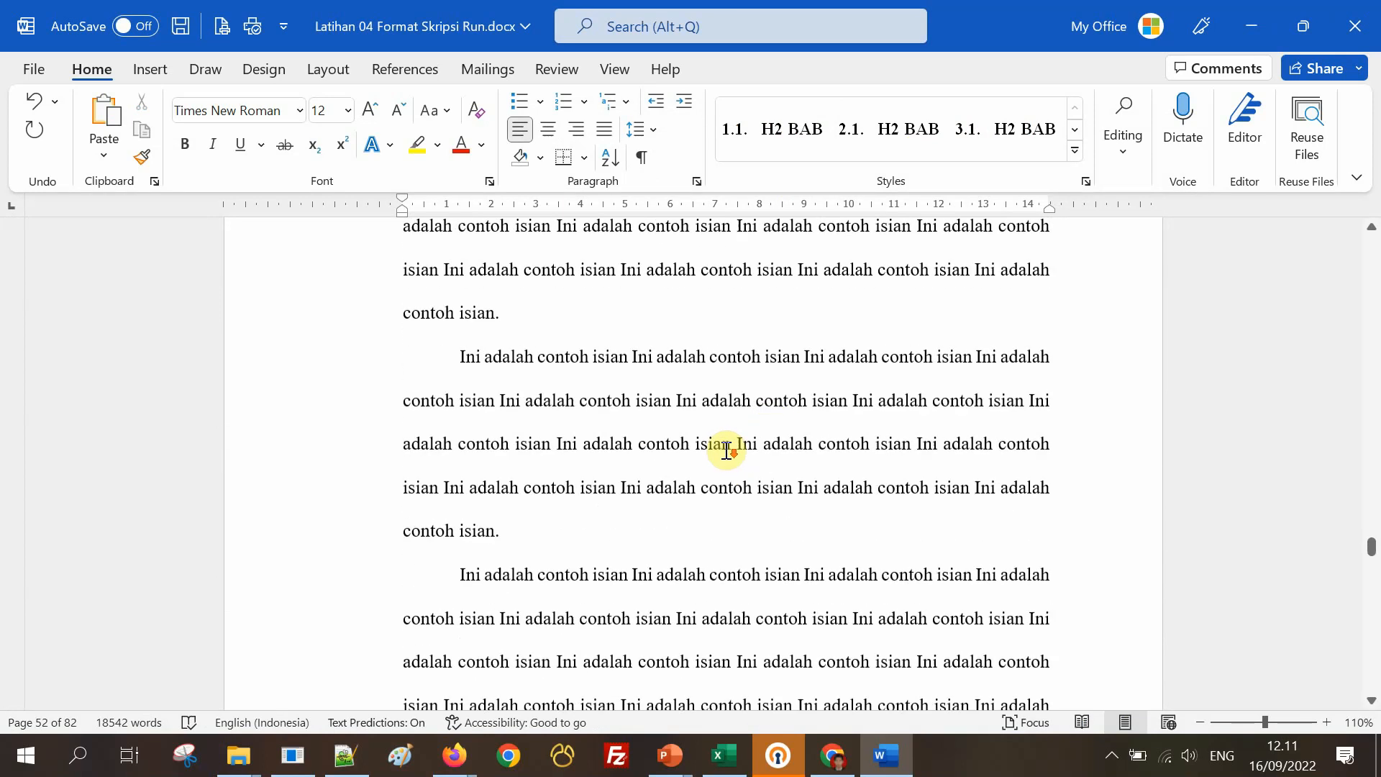
scroll(726, 450, down, 20)
scroll(586, 435, up, 3)
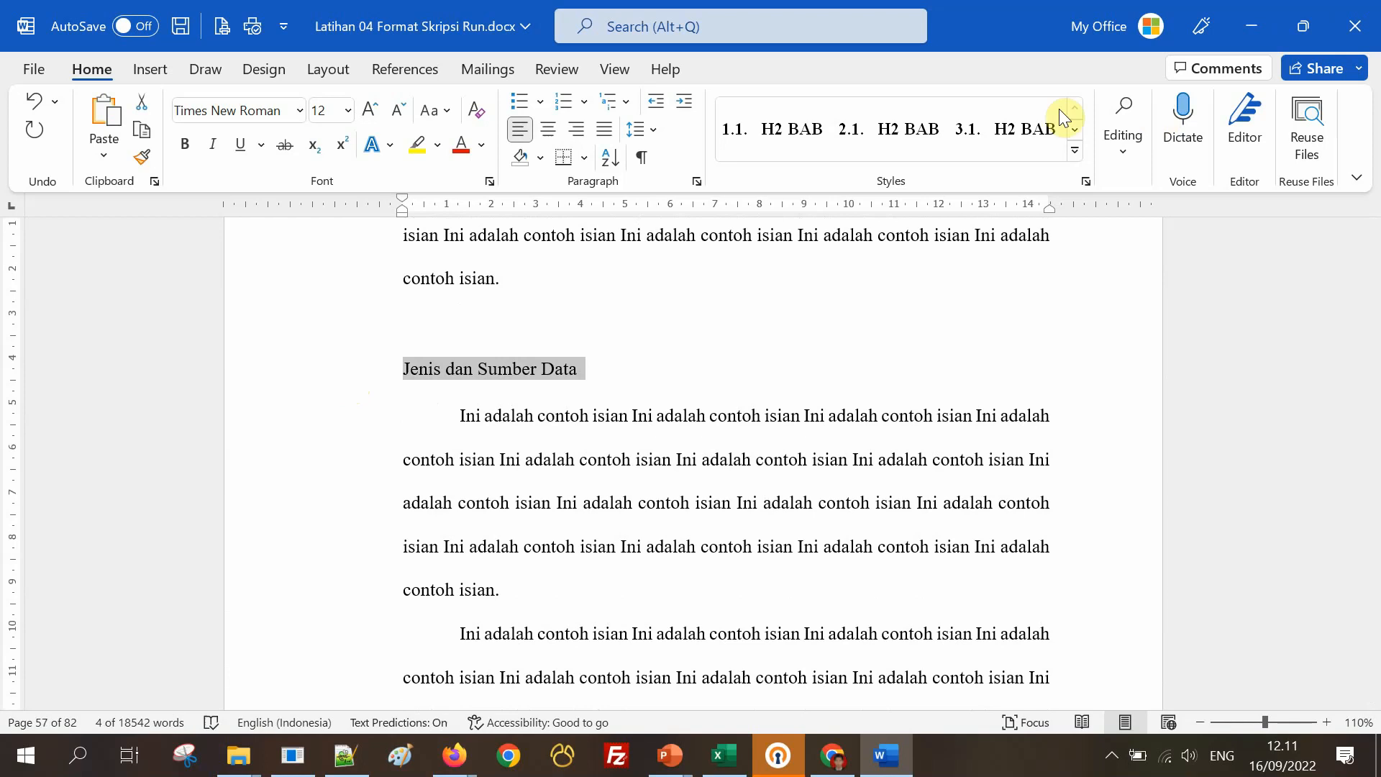
click(1039, 128)
click(802, 417)
Start a new style named H2 BAB 4 from the BAB IV subheading Deskripsi Objek Penelitian and open its full formatting options.
scroll(819, 440, down, 5)
scroll(819, 440, down, 15)
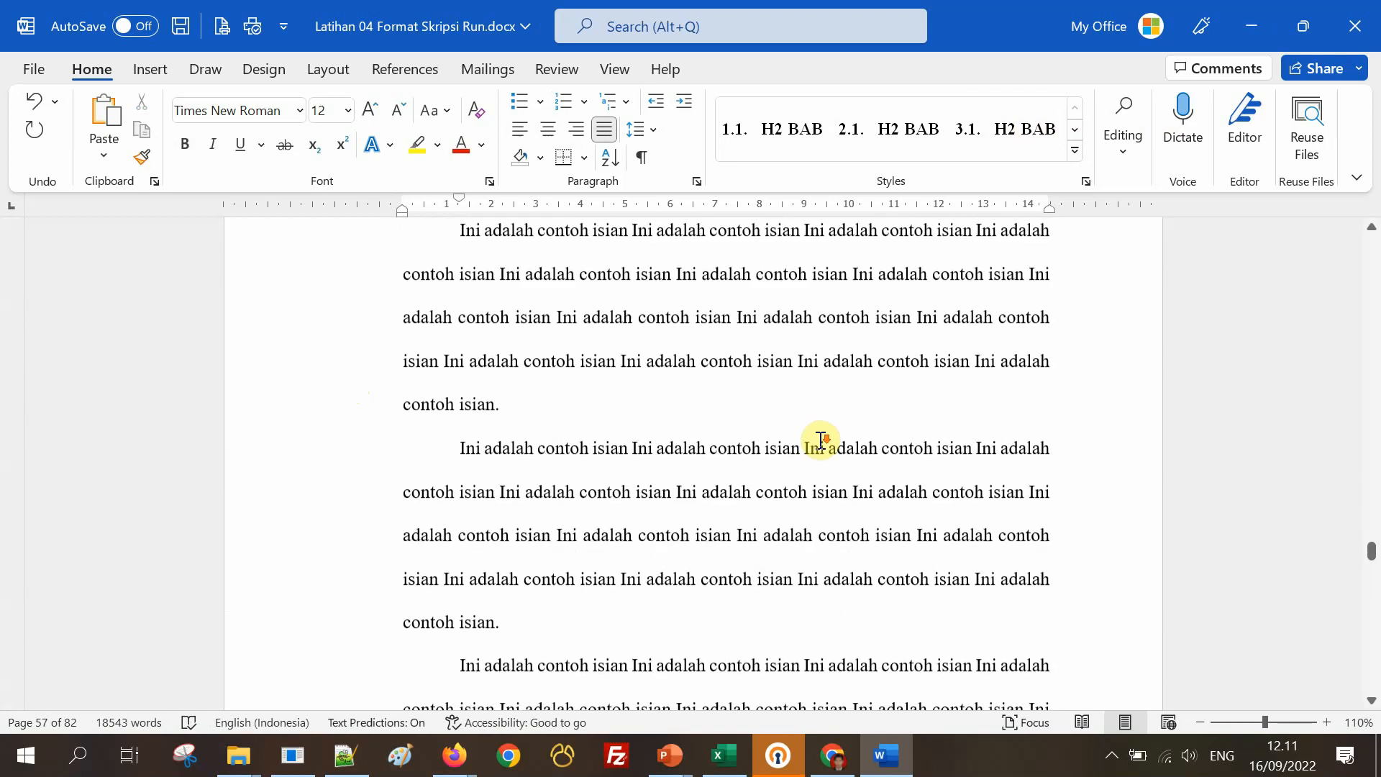
scroll(821, 438, down, 15)
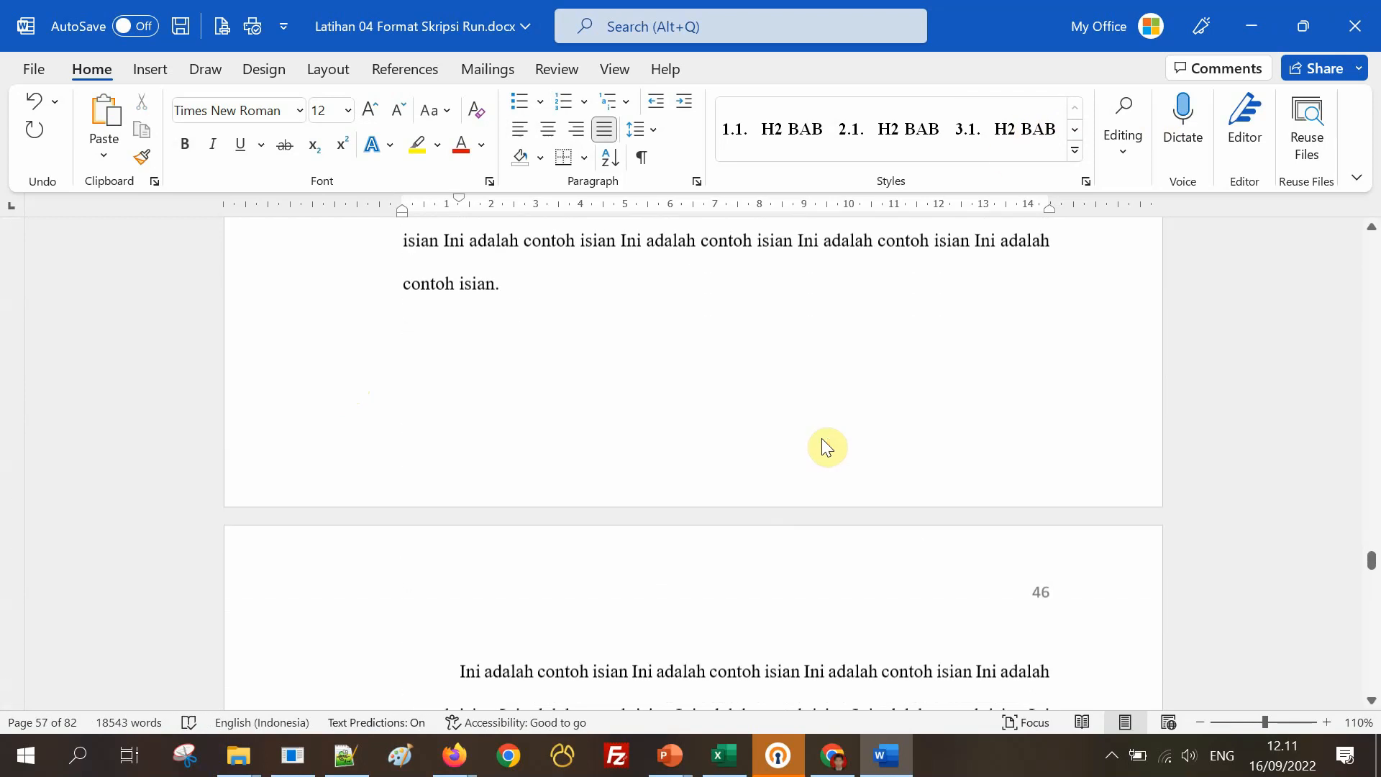
scroll(828, 441, down, 15)
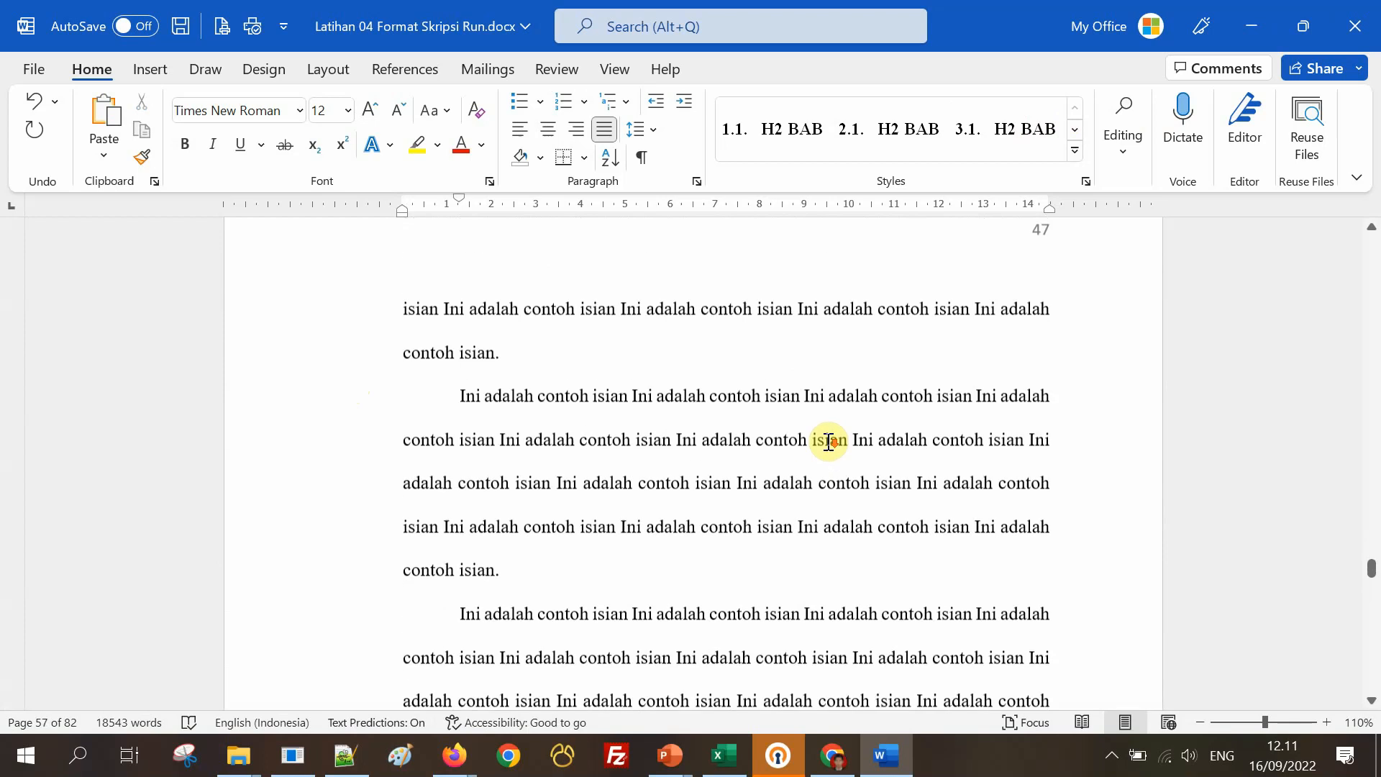
scroll(829, 442, down, 15)
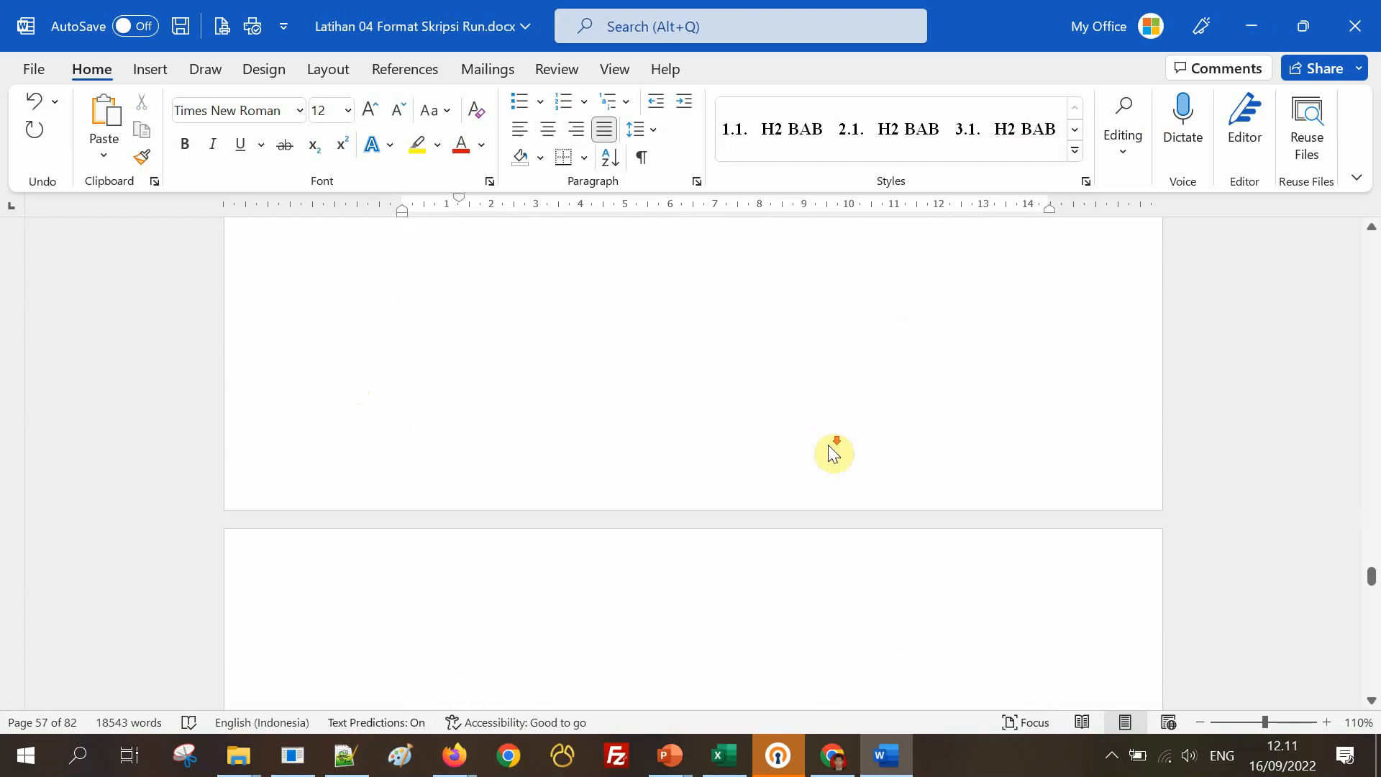
click(376, 428)
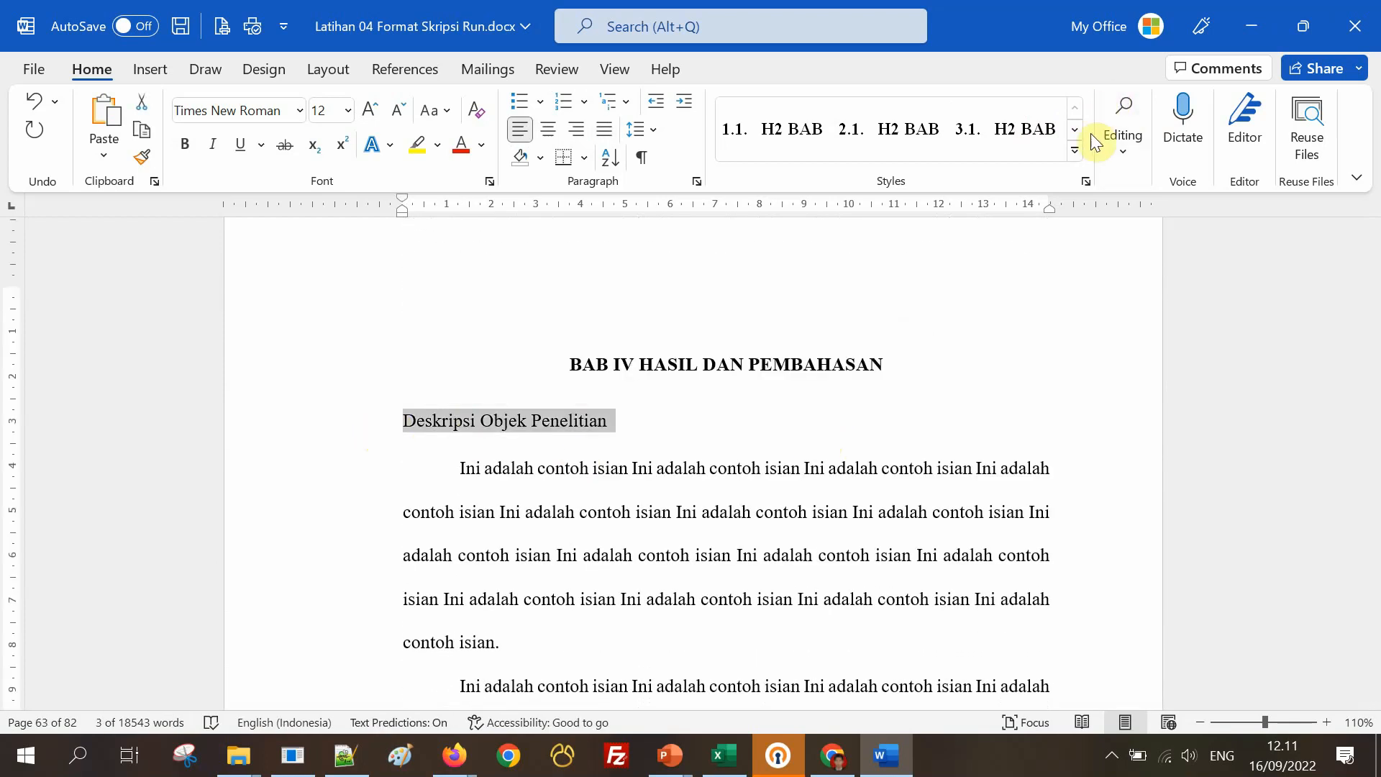
click(1073, 154)
click(813, 425)
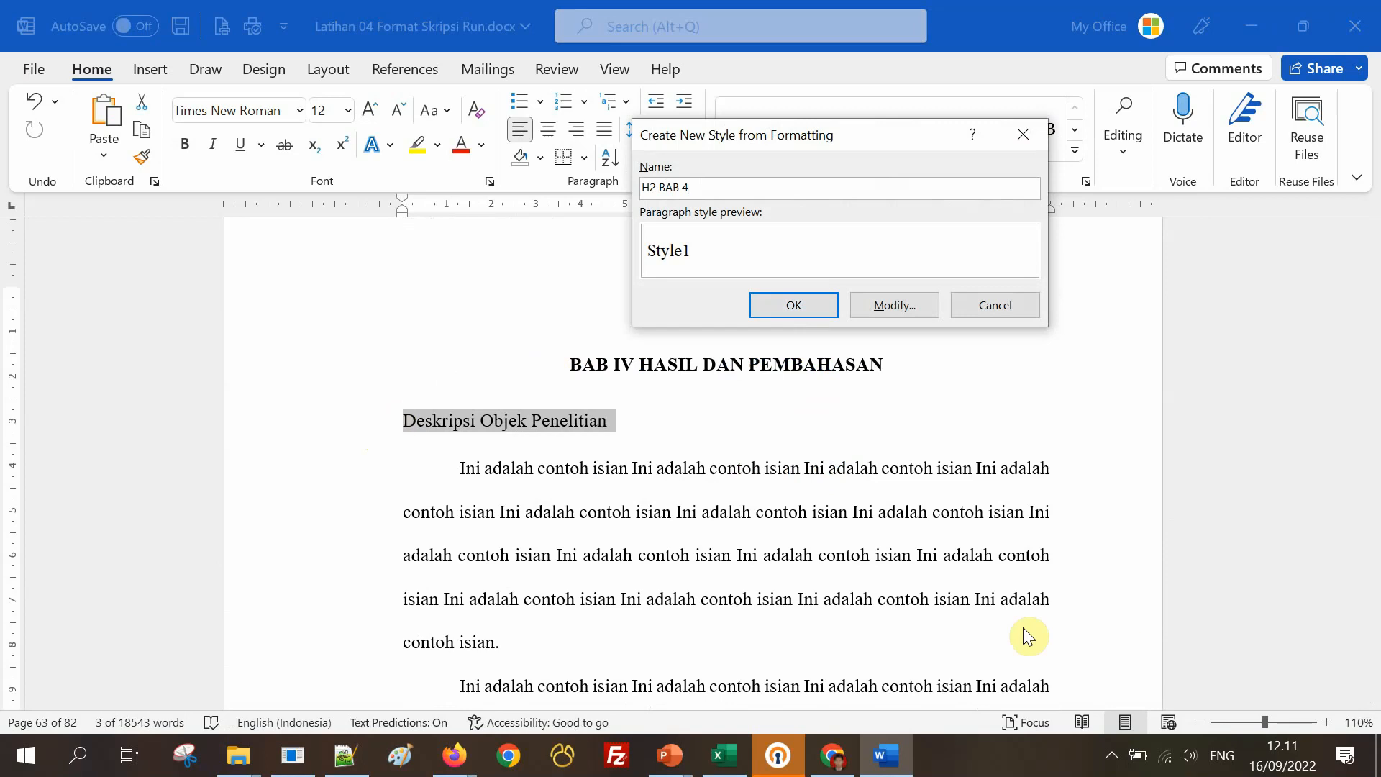
click(909, 303)
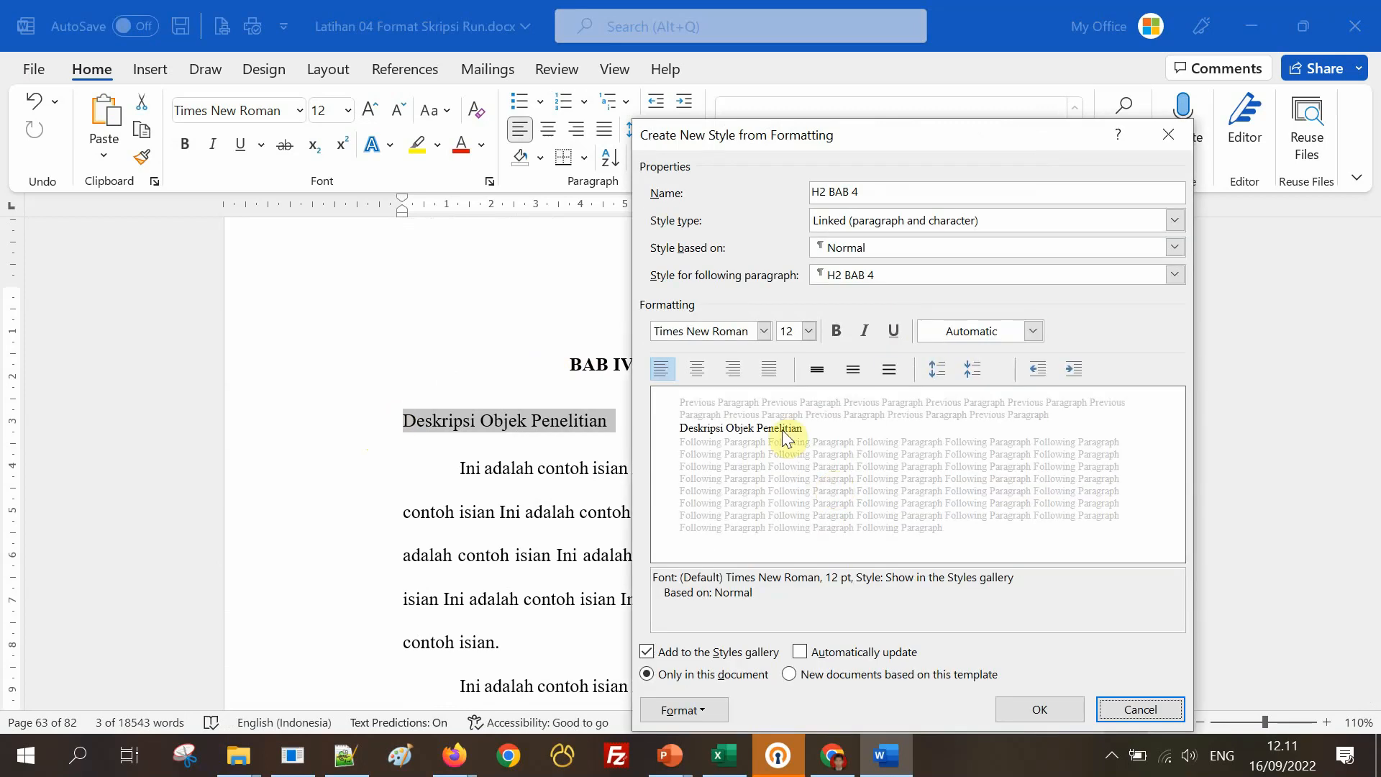
Format the H2 BAB 4 style as bold with Automatic font colour and 1.5 line spacing.
click(972, 332)
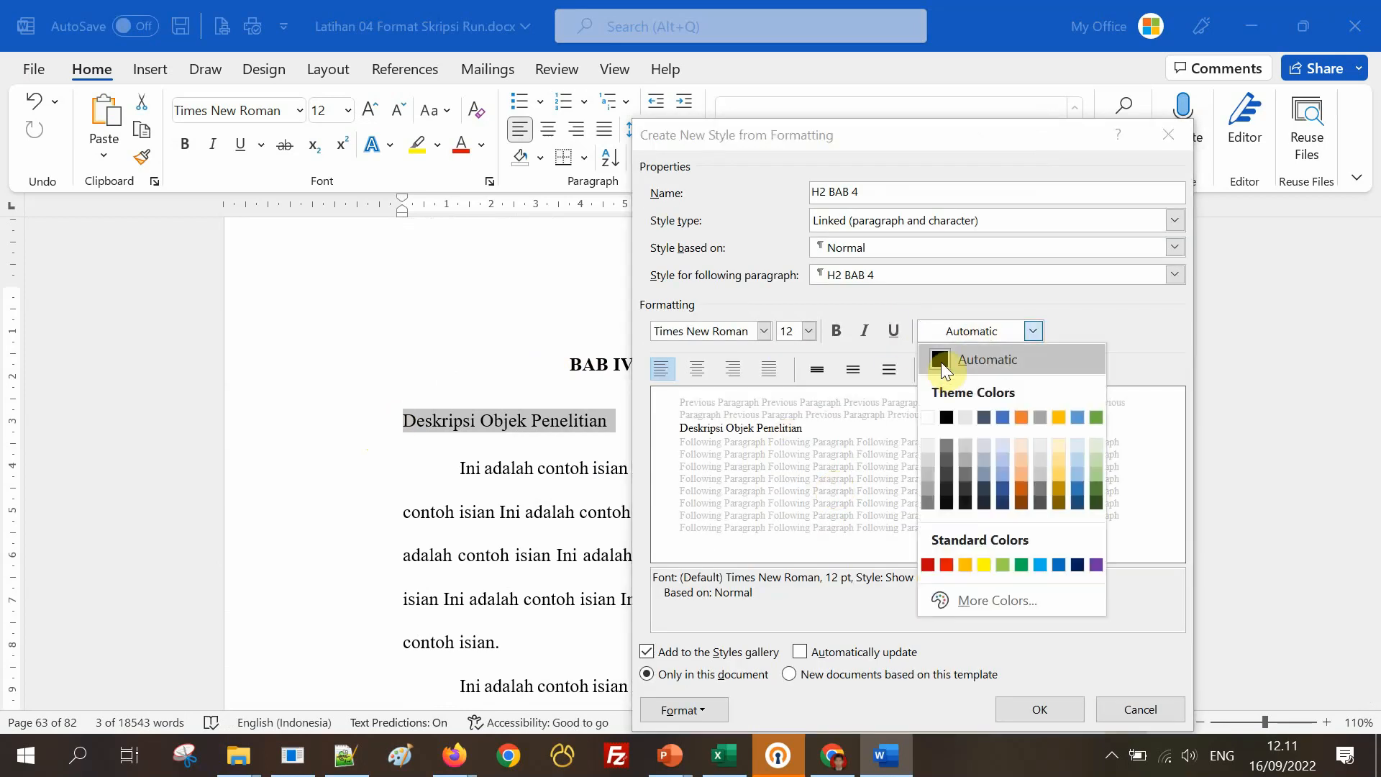
click(941, 359)
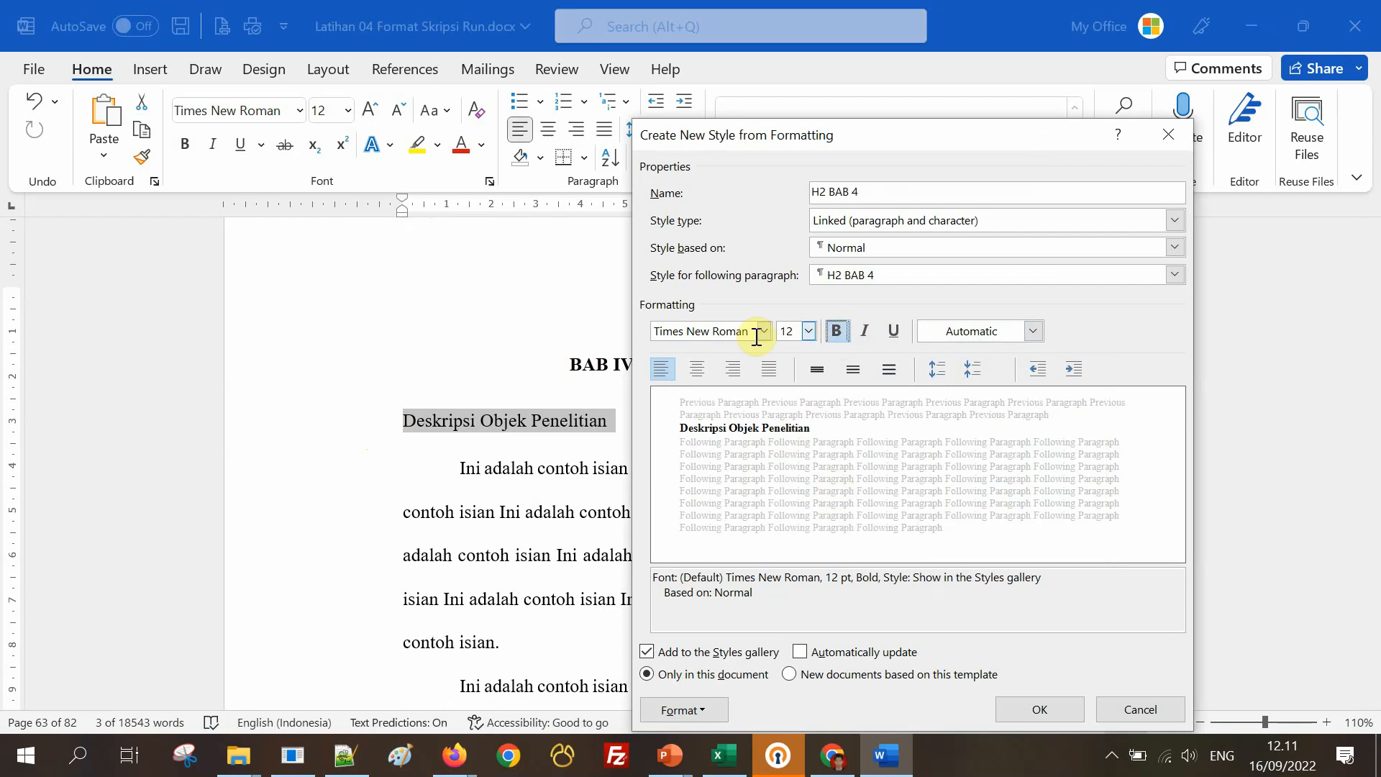
click(852, 369)
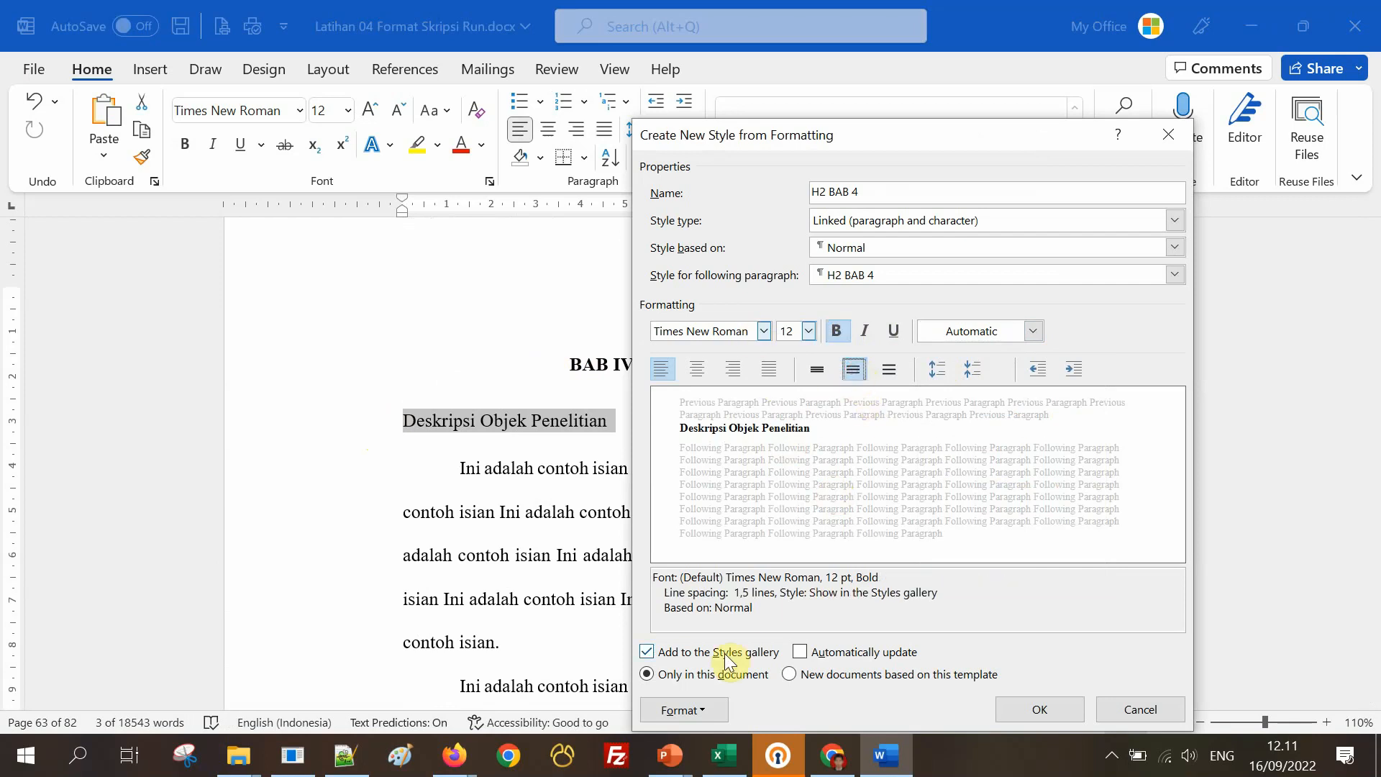
Give the H2 BAB 4 style a 4.1. number format and decrease its left indent to 0 cm.
click(708, 713)
click(776, 630)
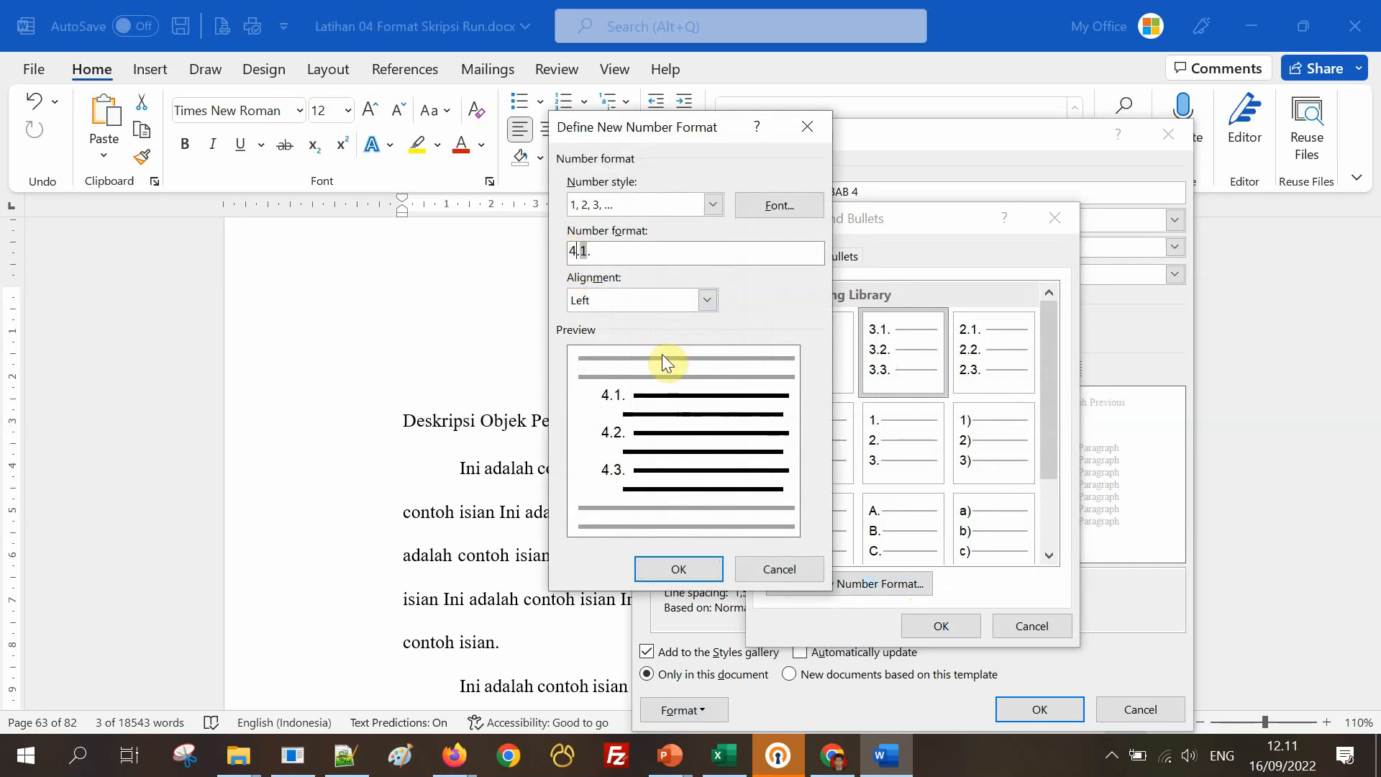
click(684, 567)
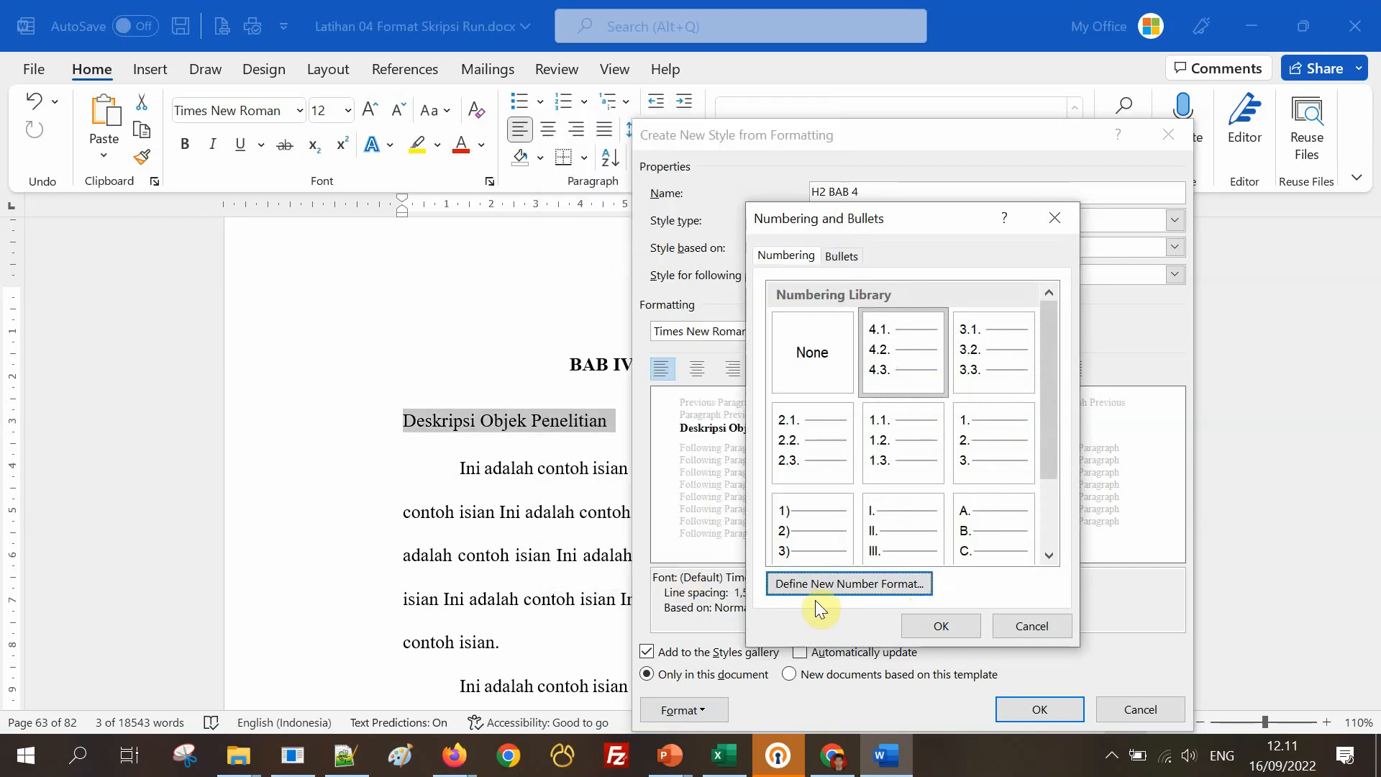
click(963, 627)
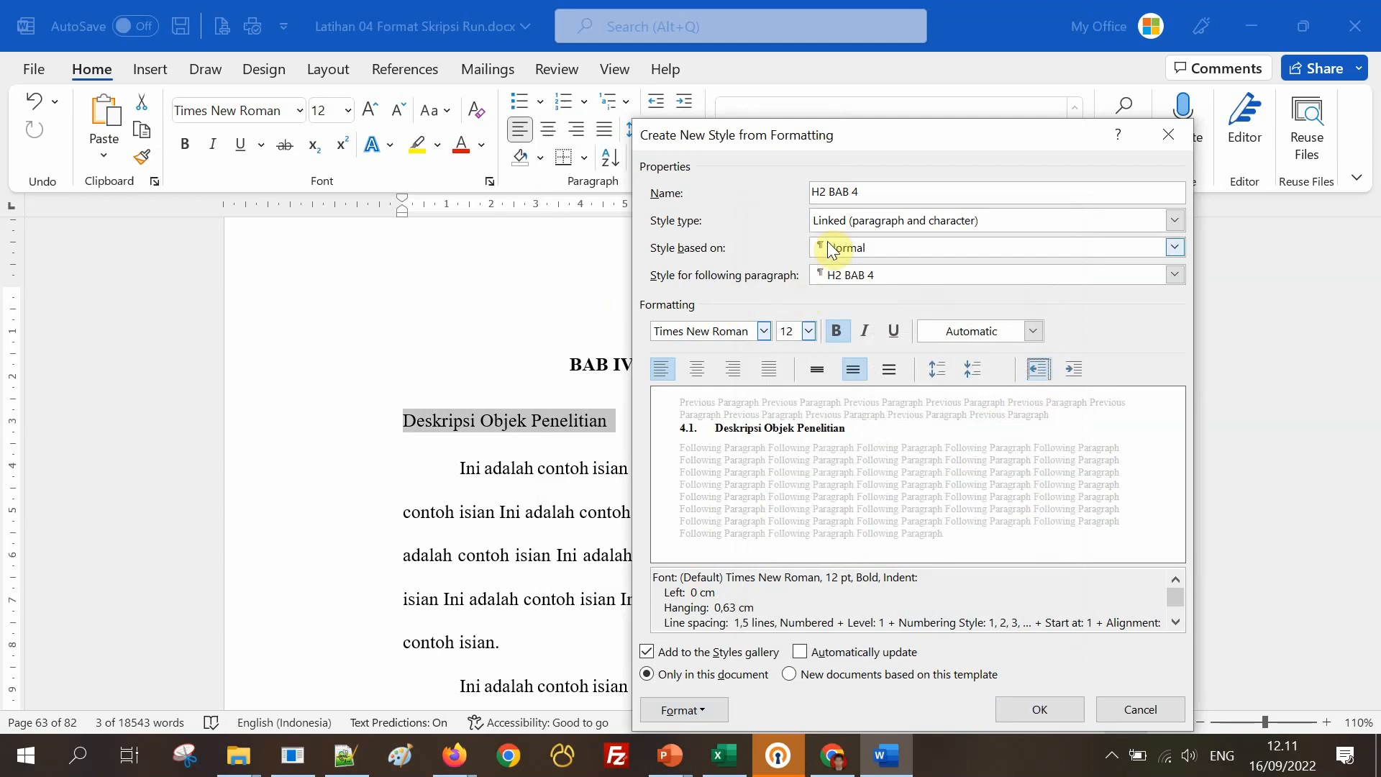
Base the H2 BAB 4 style on Heading 2 with black Text 1 font colour and create it.
click(850, 251)
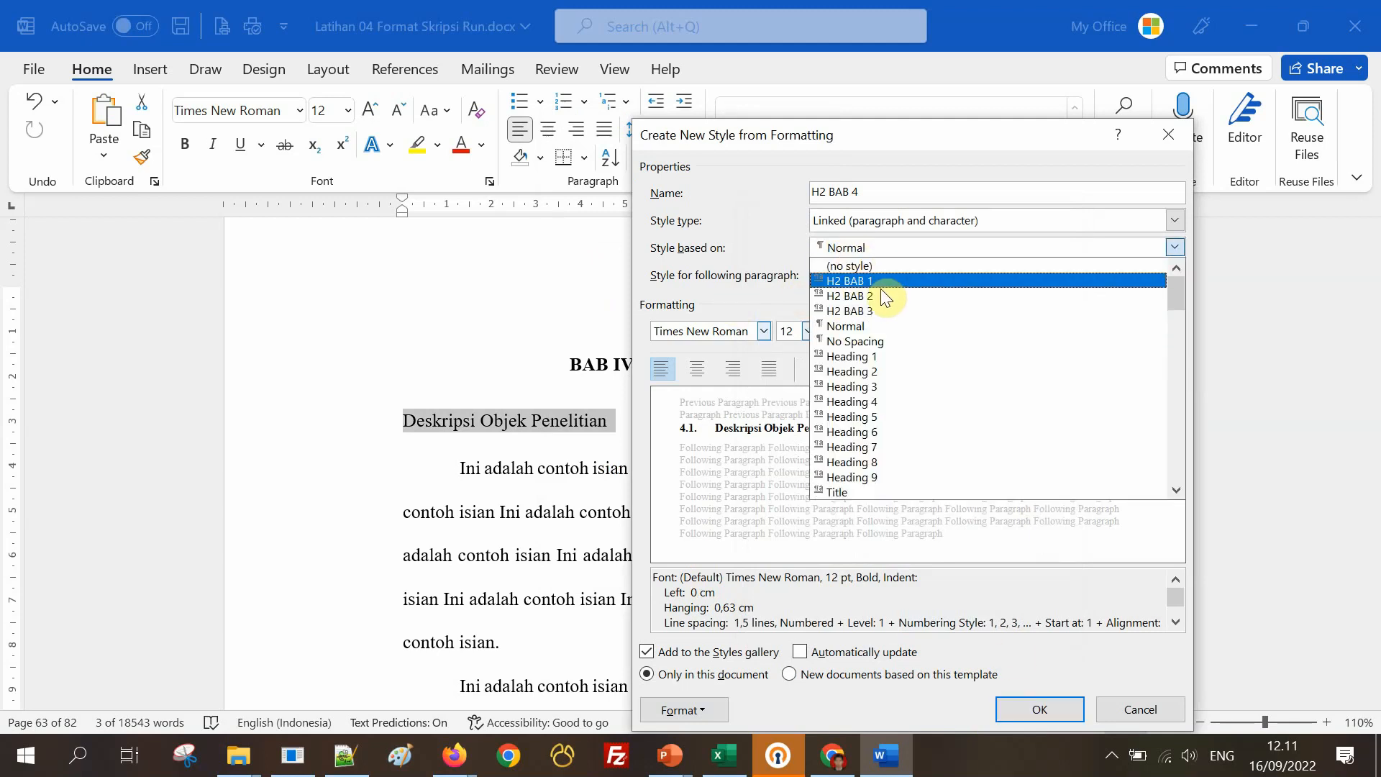
click(879, 369)
click(935, 331)
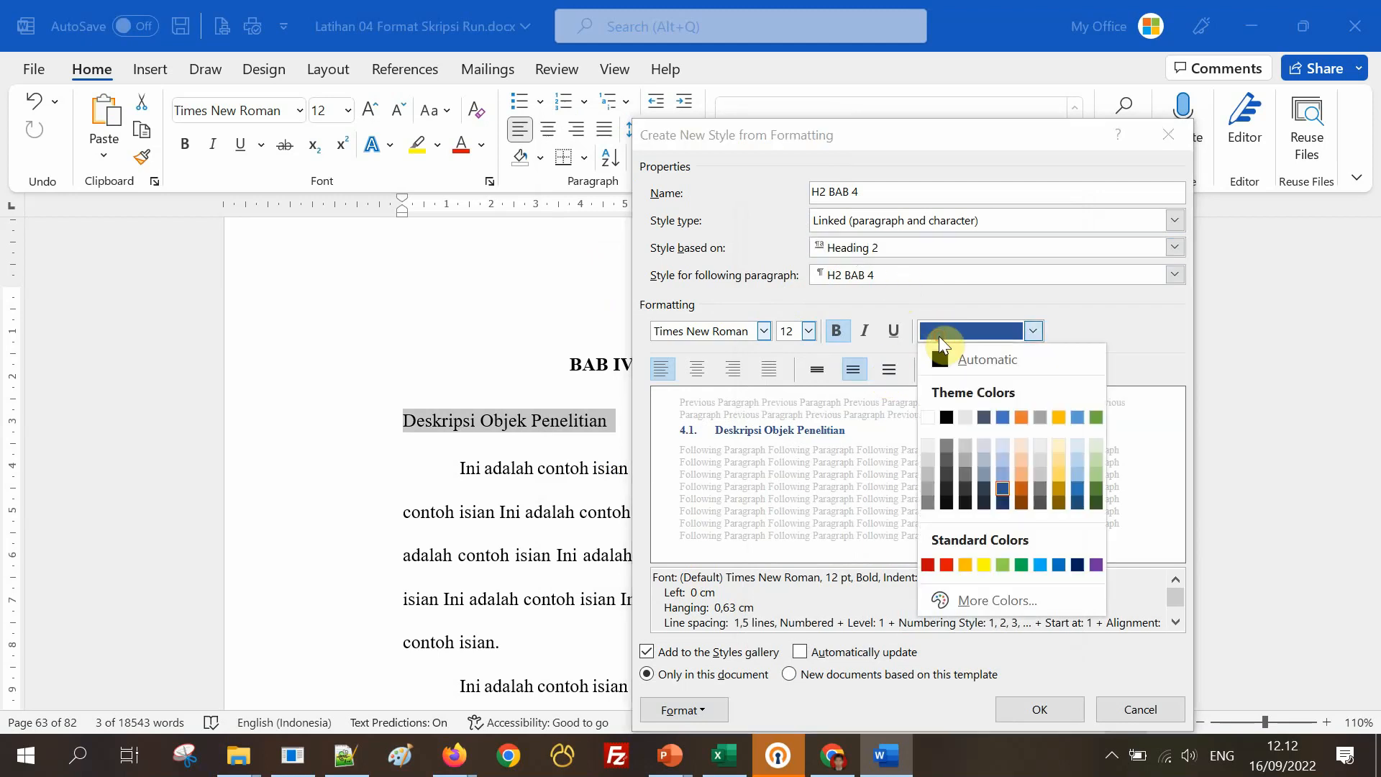
click(951, 416)
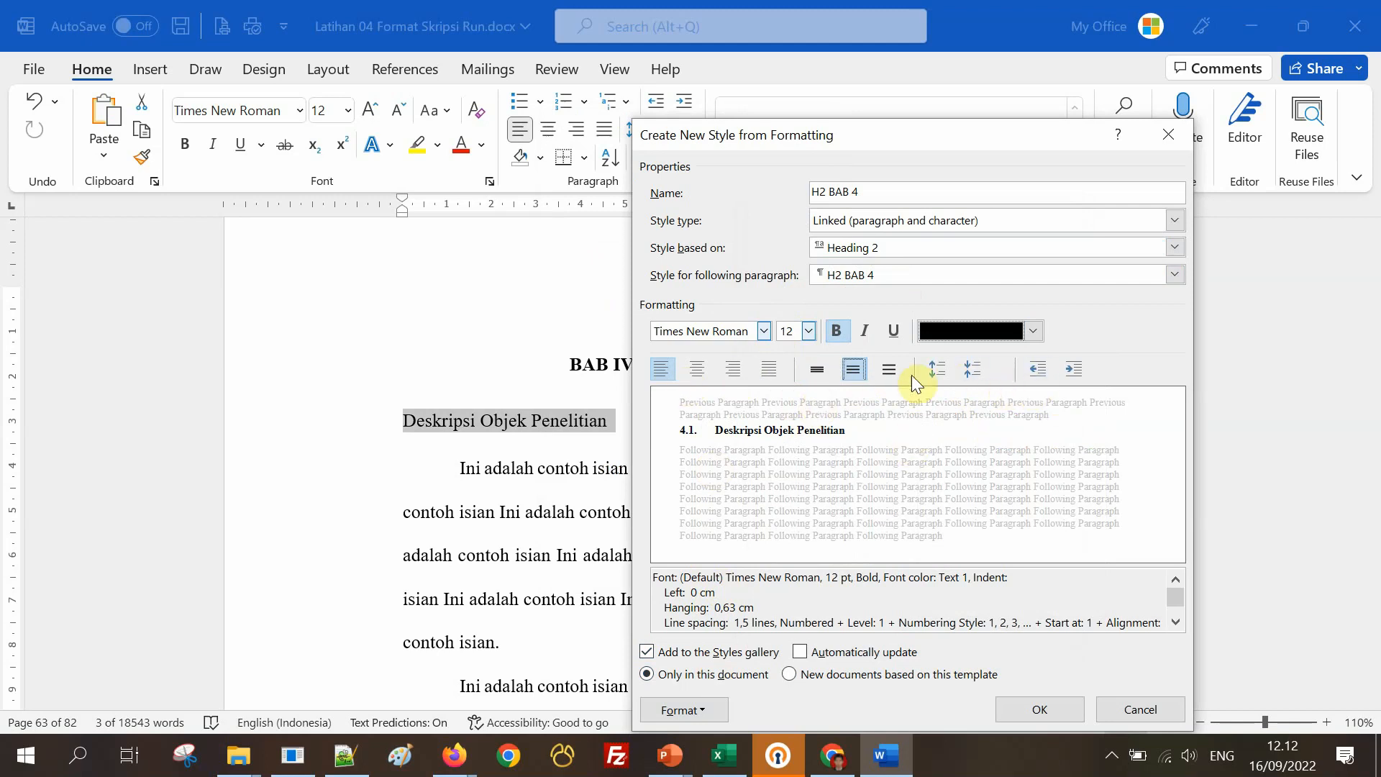
click(1058, 709)
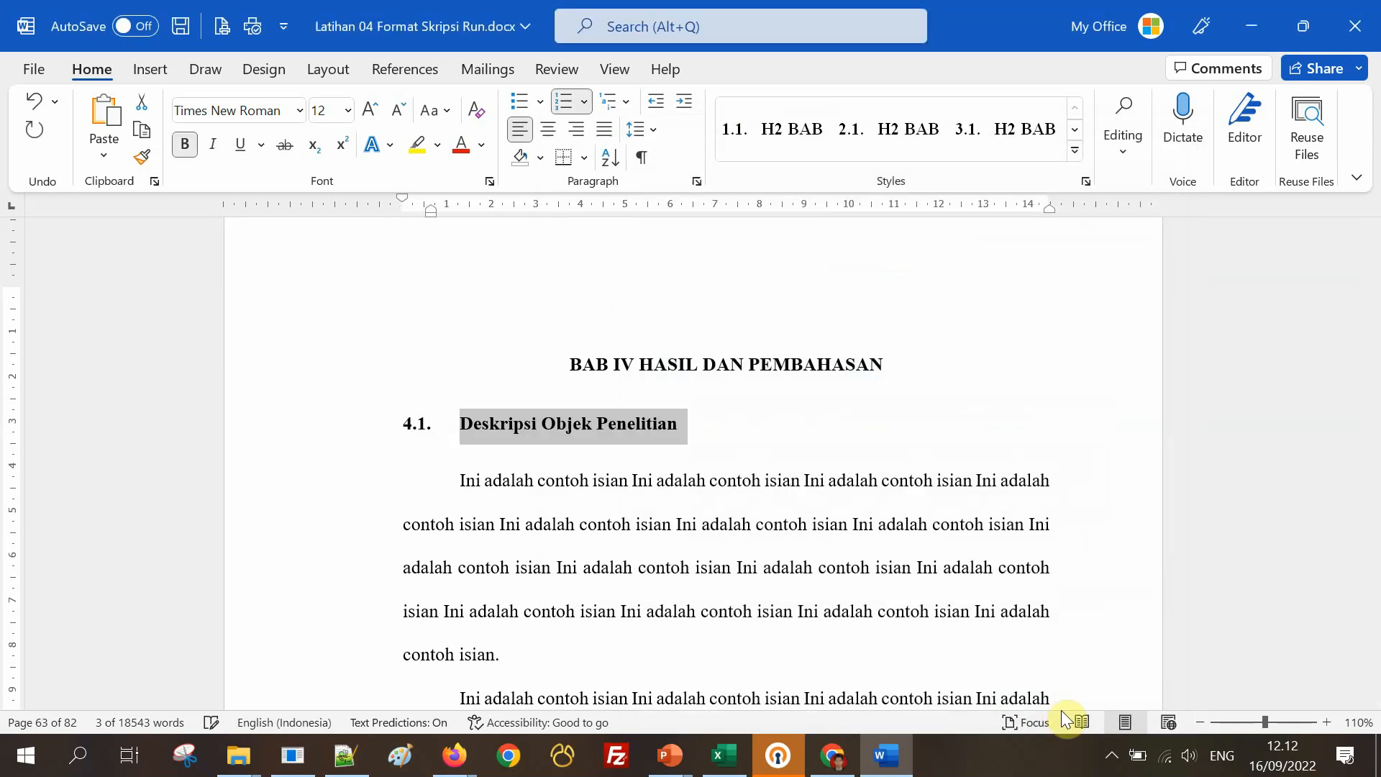
Apply the H2 BAB 4 style to the BAB IV subheading Analisis Indeks Tanggapan Responden.
click(632, 446)
scroll(640, 442, down, 15)
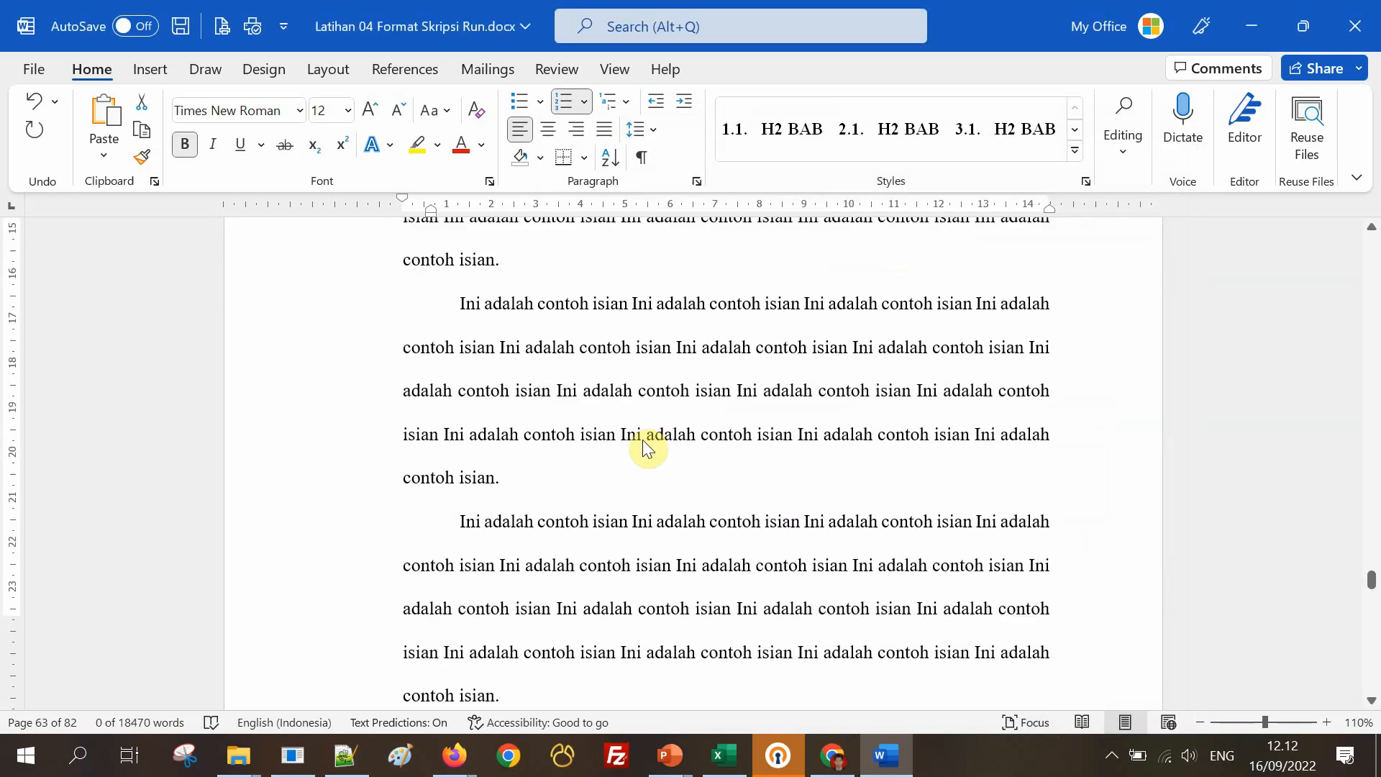
scroll(644, 440, down, 15)
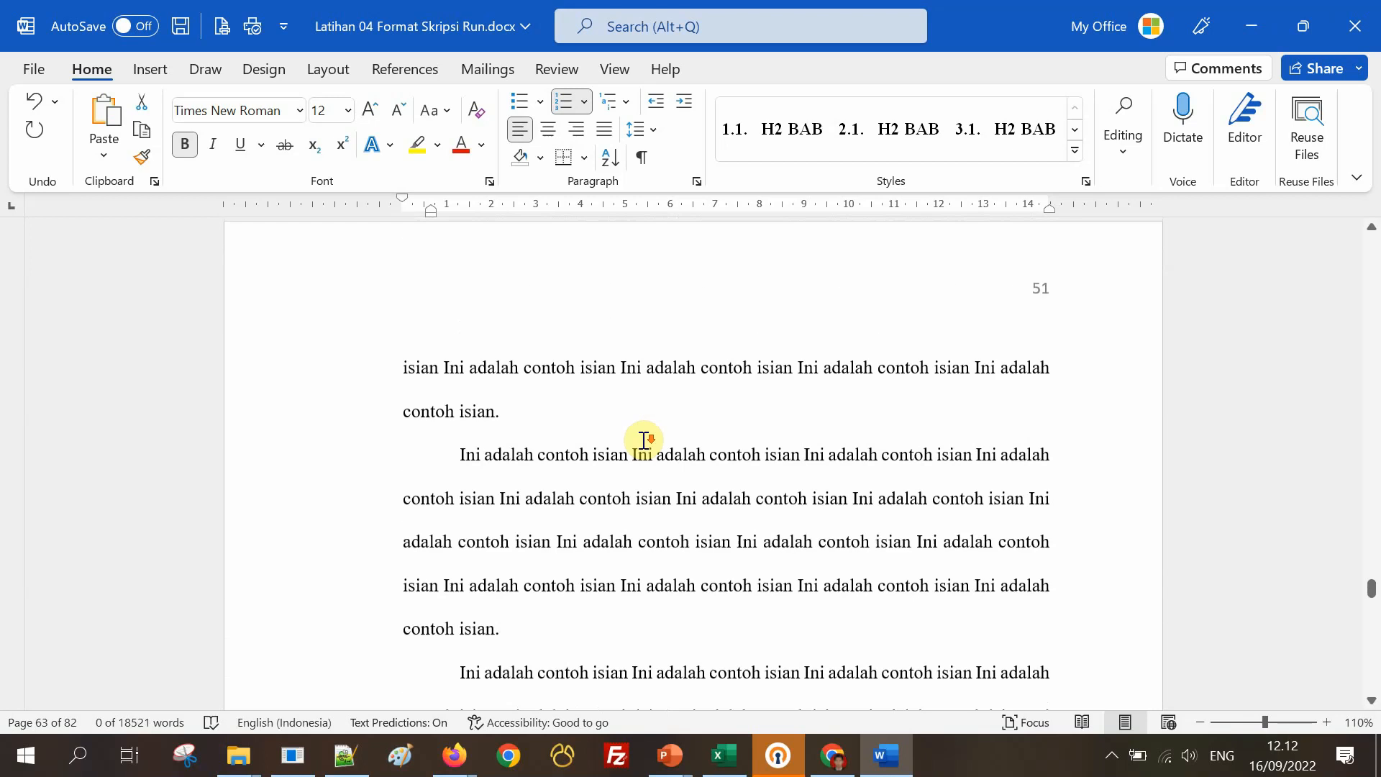
scroll(519, 482, down, 15)
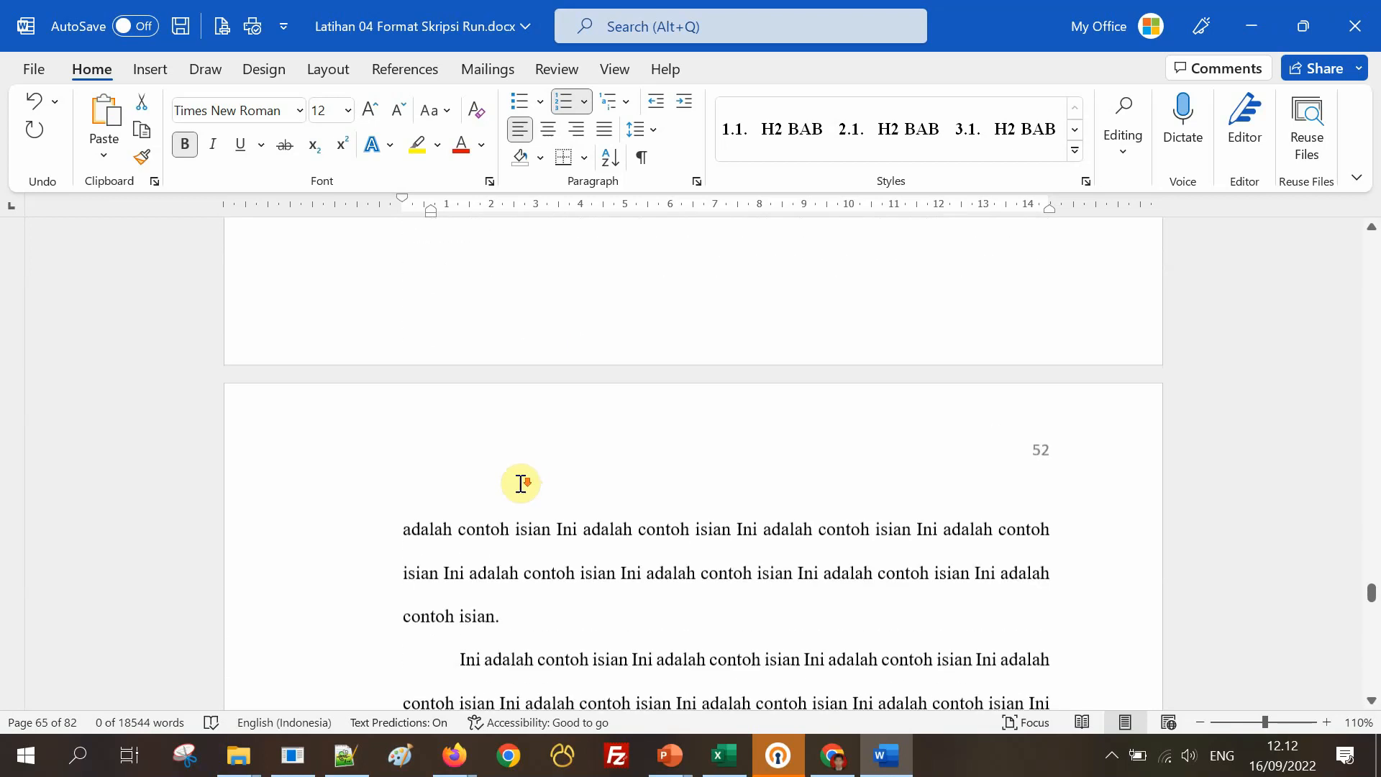
scroll(520, 483, down, 10)
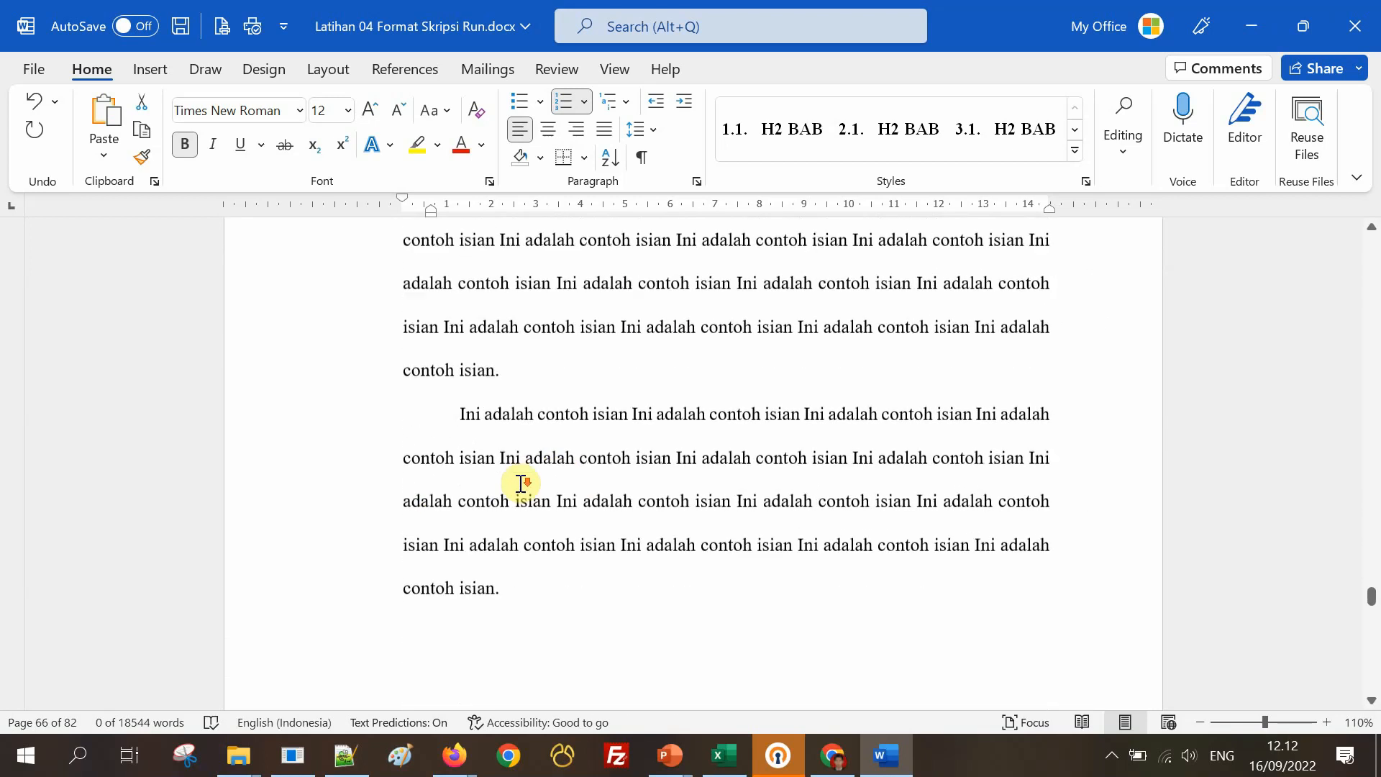
scroll(502, 471, down, 15)
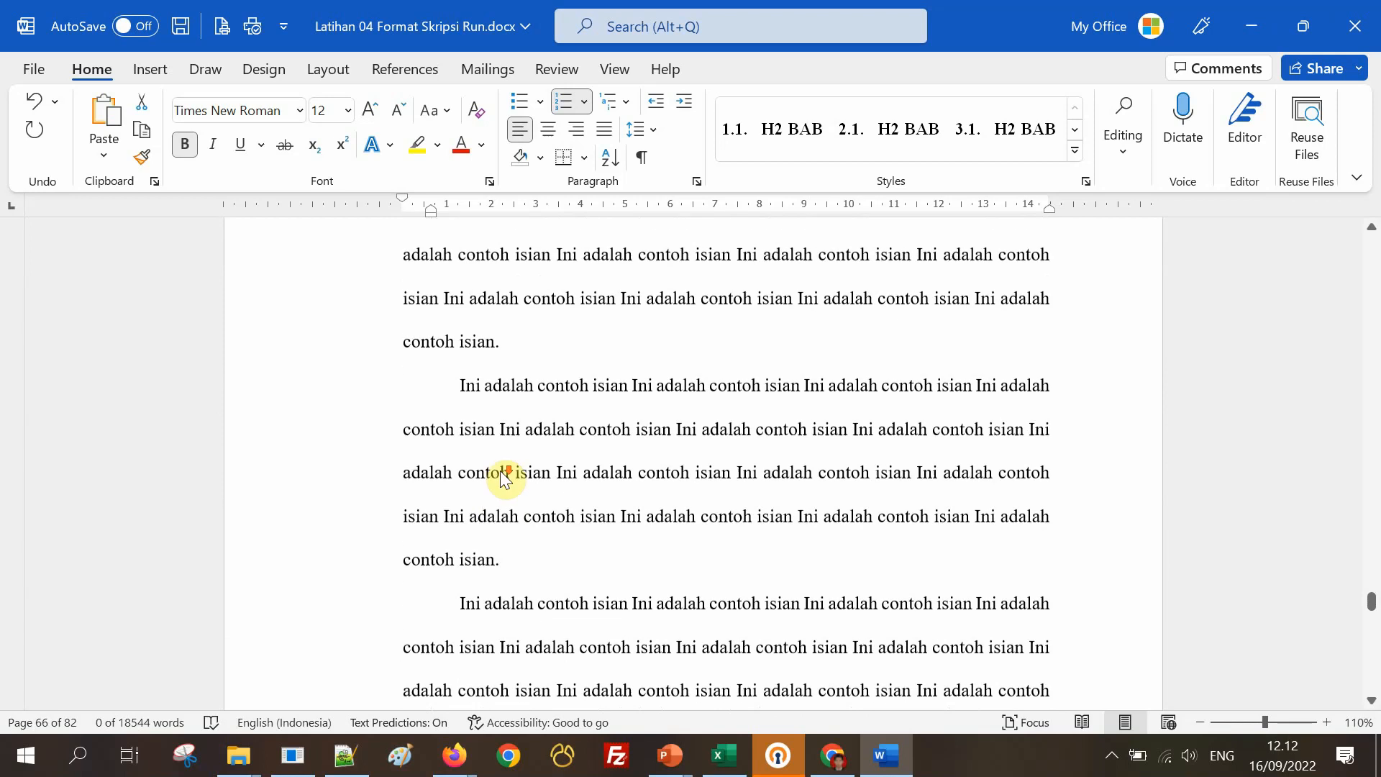
click(363, 333)
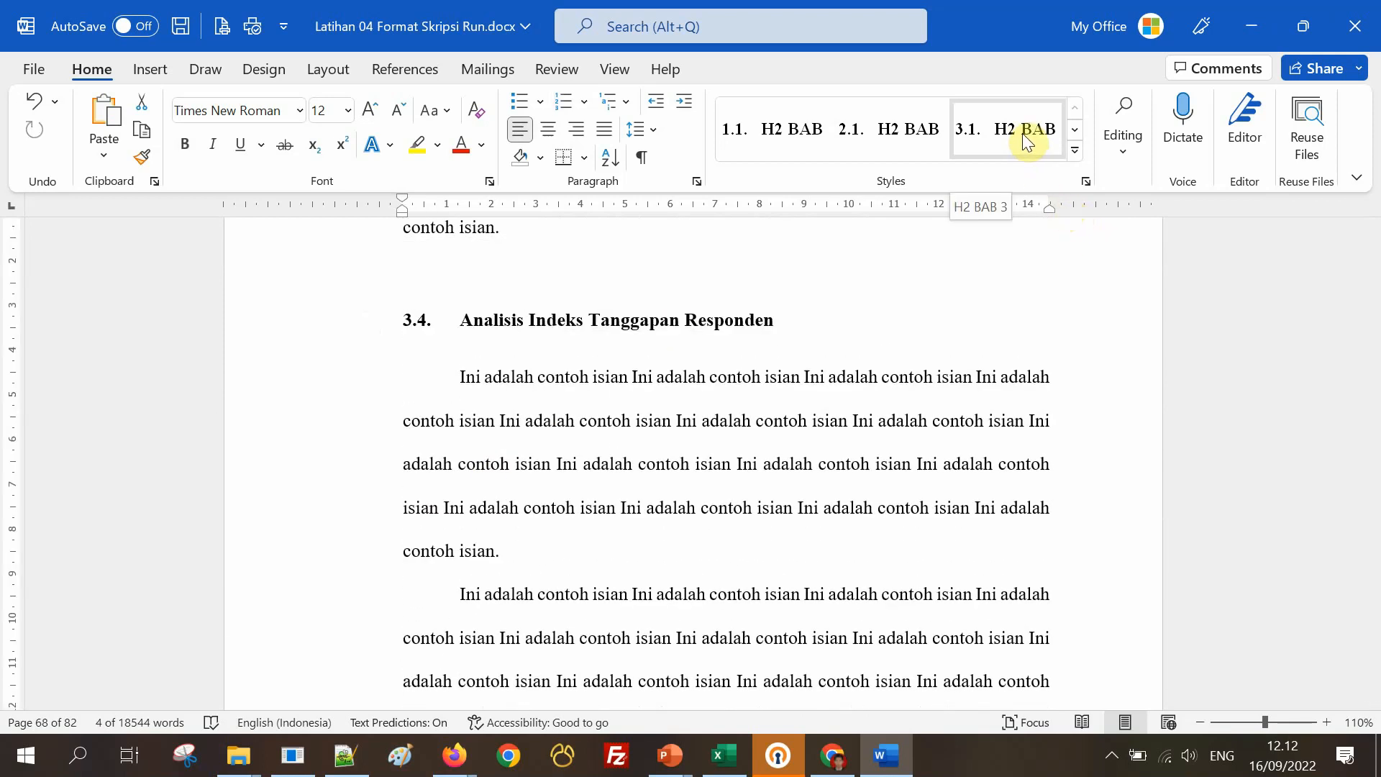
click(1074, 152)
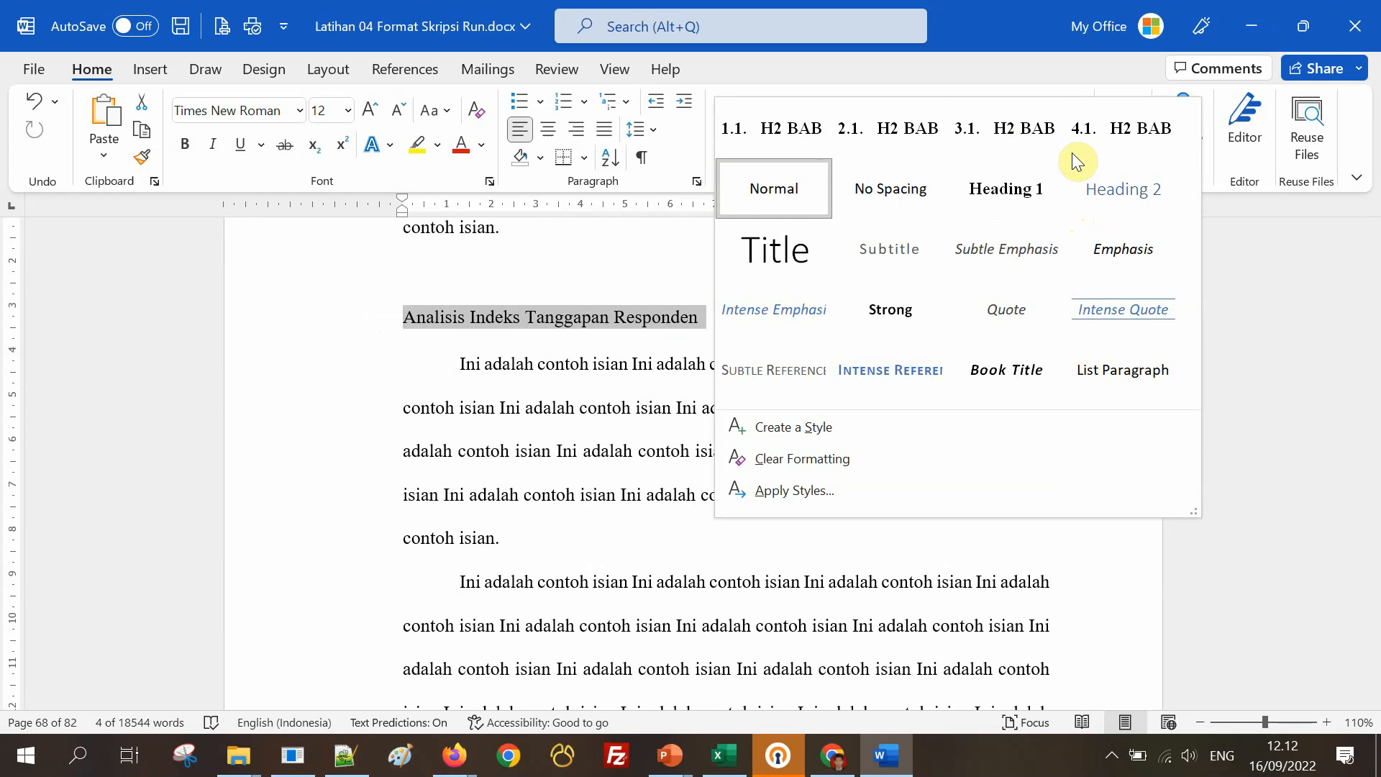
click(1111, 137)
Apply the H2 BAB 4 style to the BAB IV subheading Hasil Analisis Data.
scroll(701, 478, down, 5)
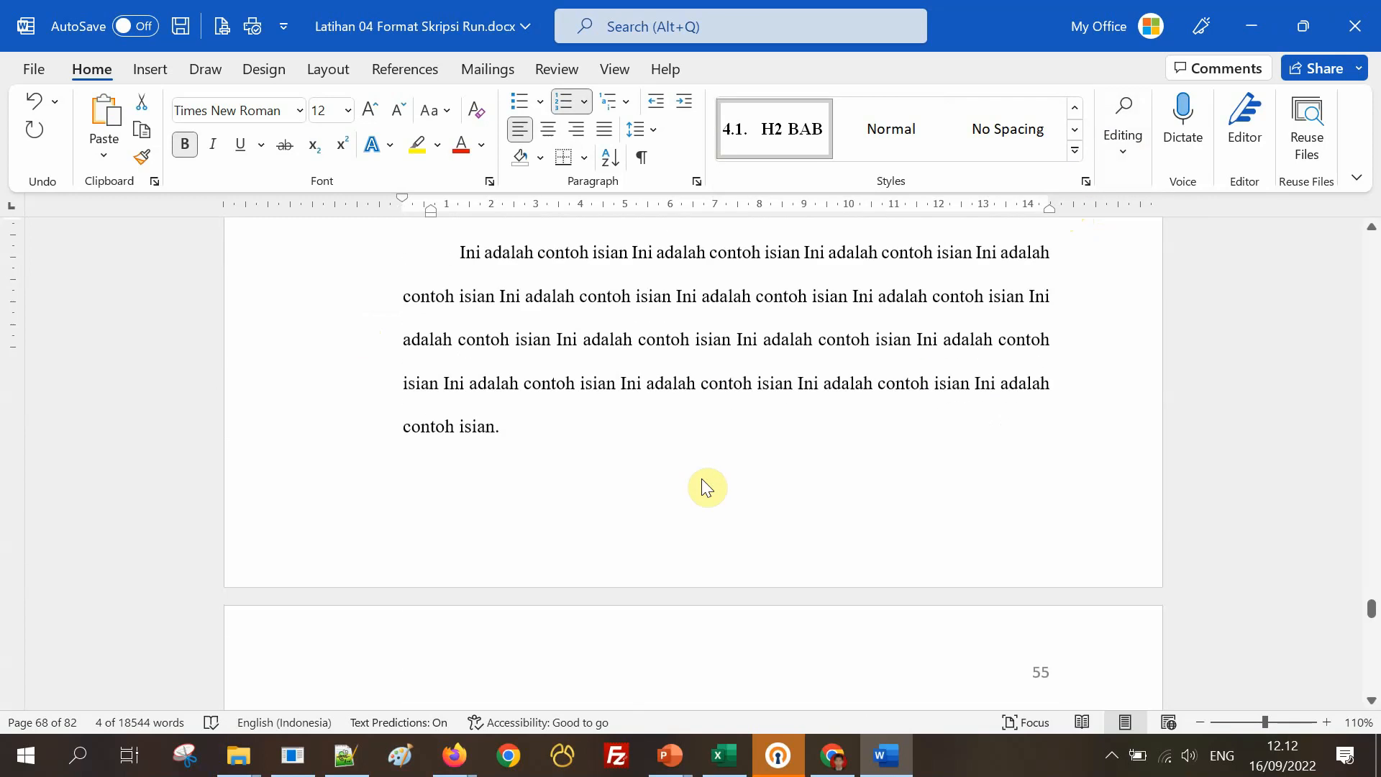
scroll(704, 487, down, 10)
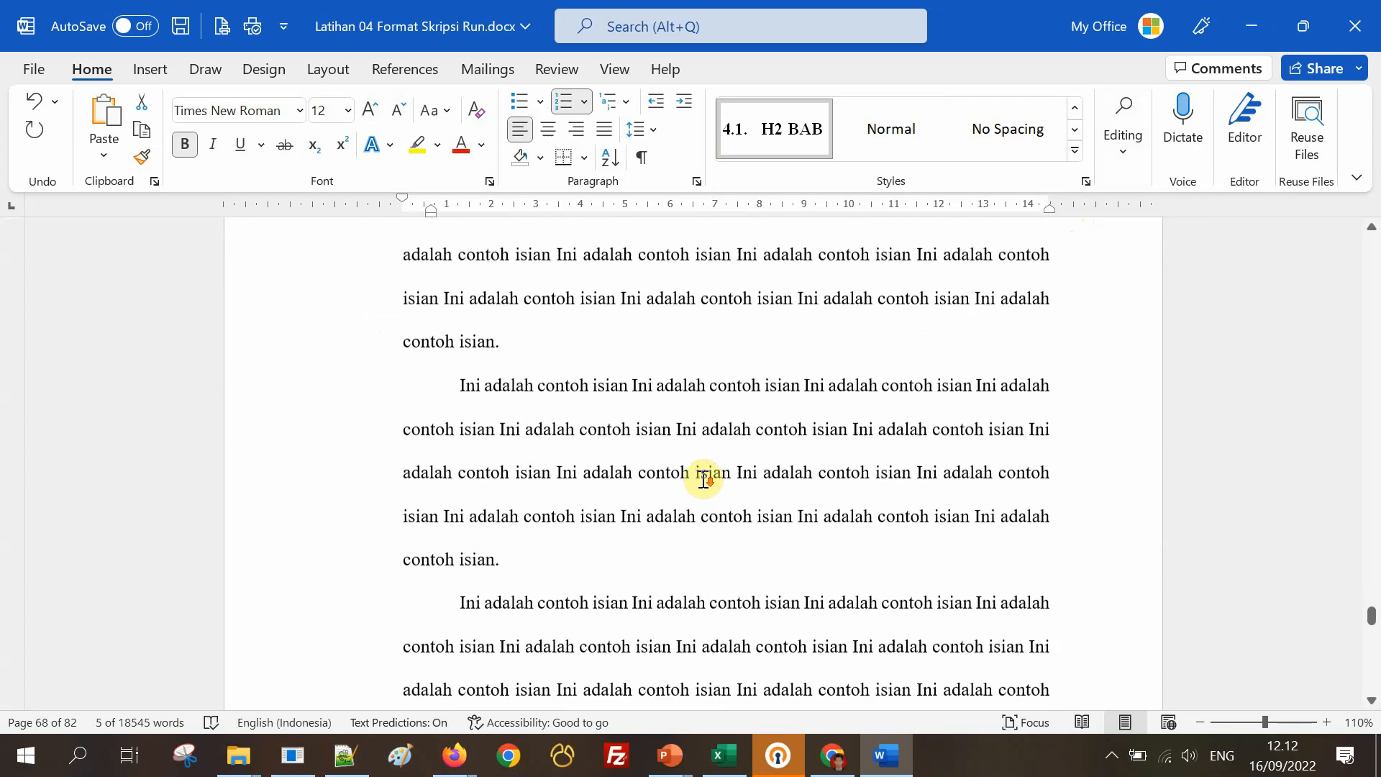
scroll(703, 479, down, 15)
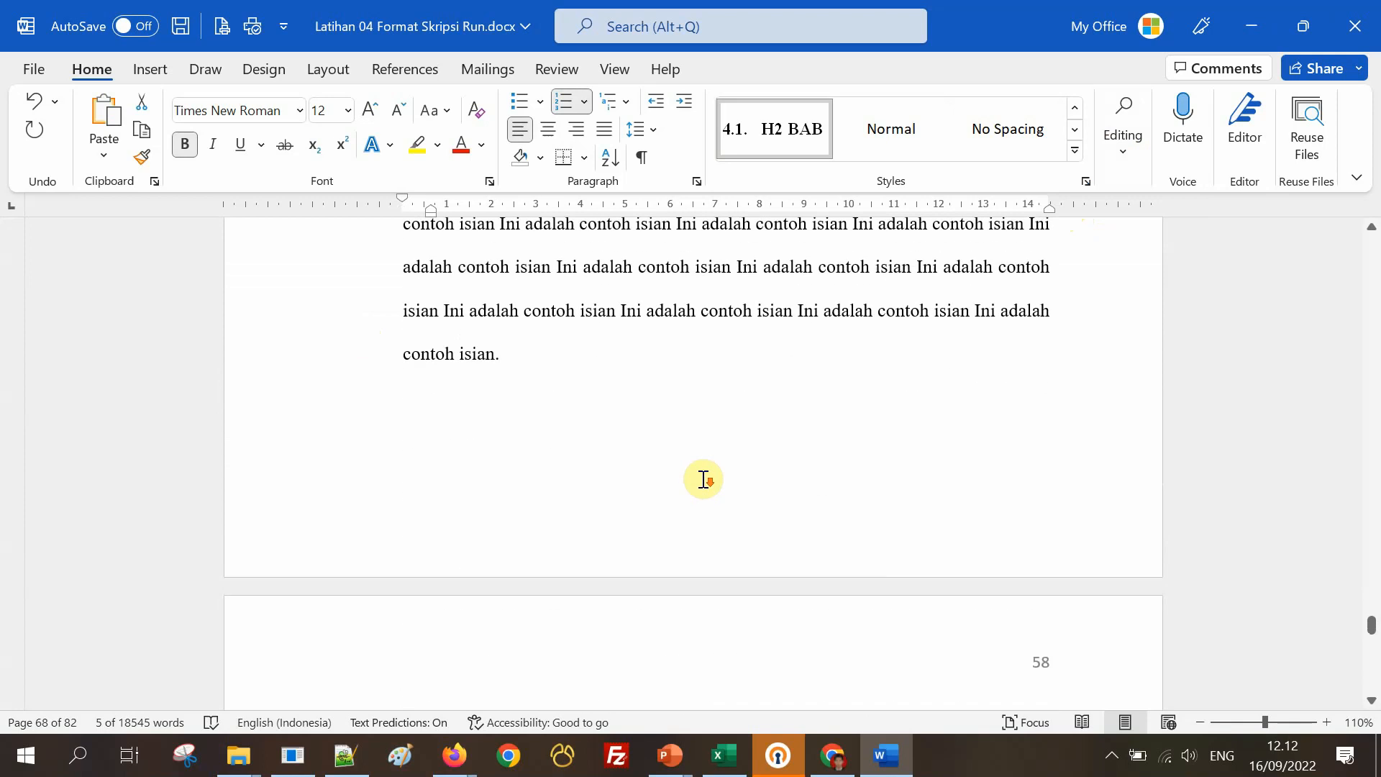
scroll(704, 479, down, 10)
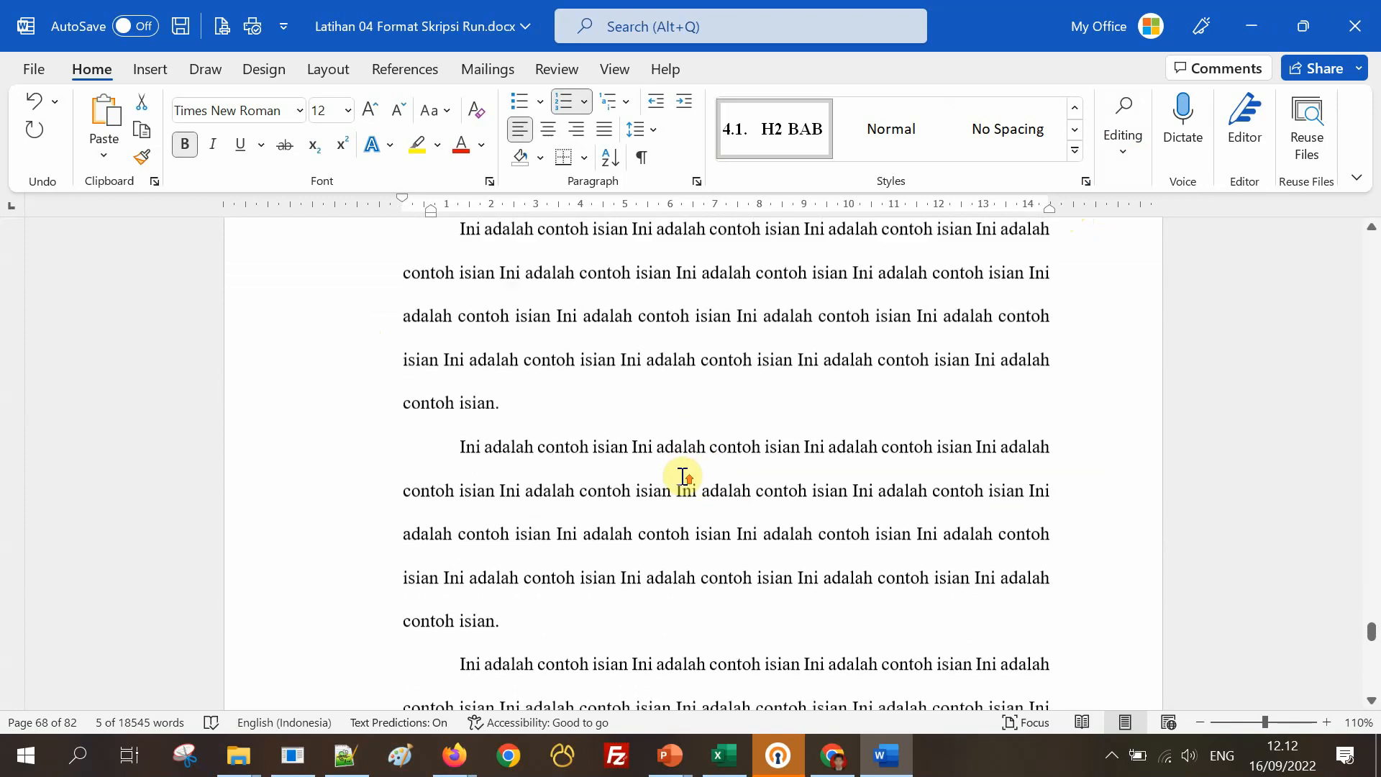
scroll(369, 434, up, 4)
click(364, 462)
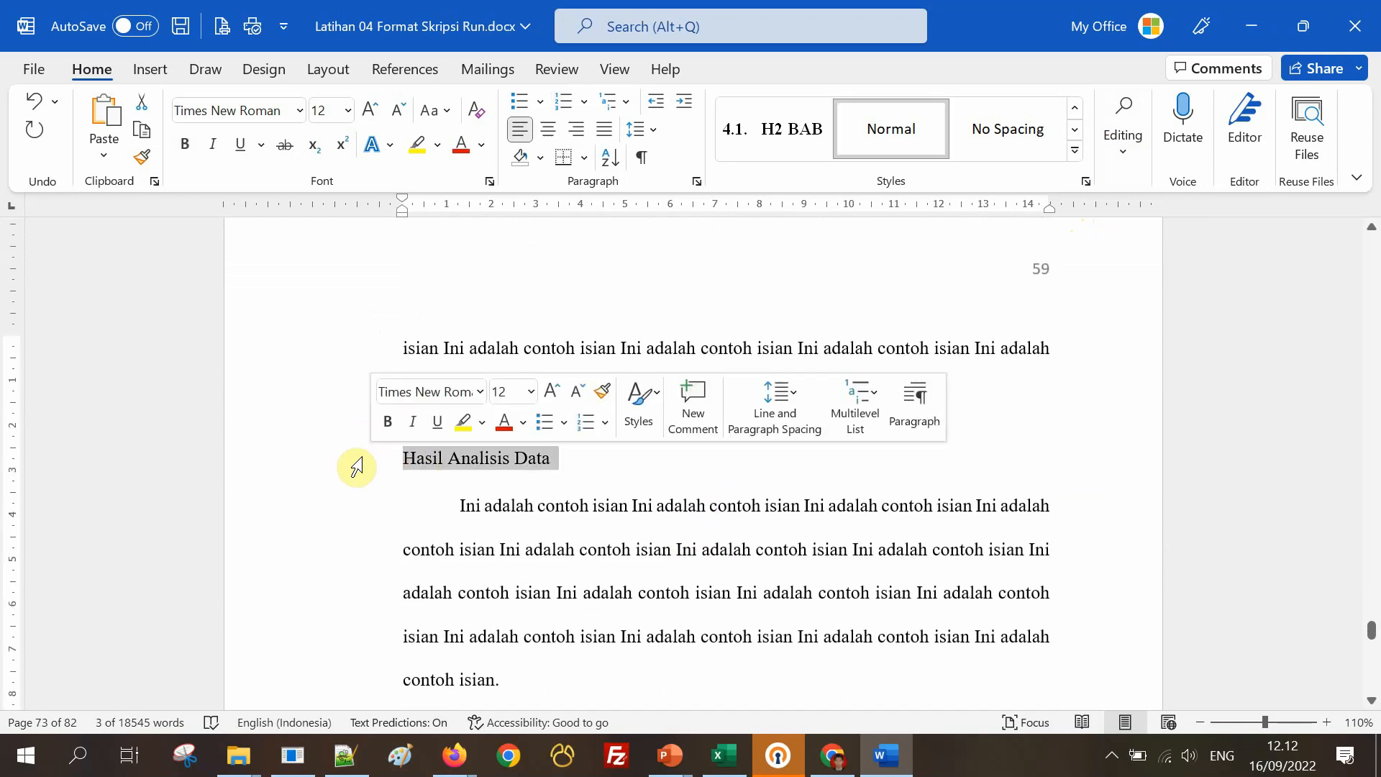
click(794, 129)
Start a new style named H2 Bab 5 from the BAB V subheading Kesimpulan and open its full formatting options.
scroll(729, 449, down, 5)
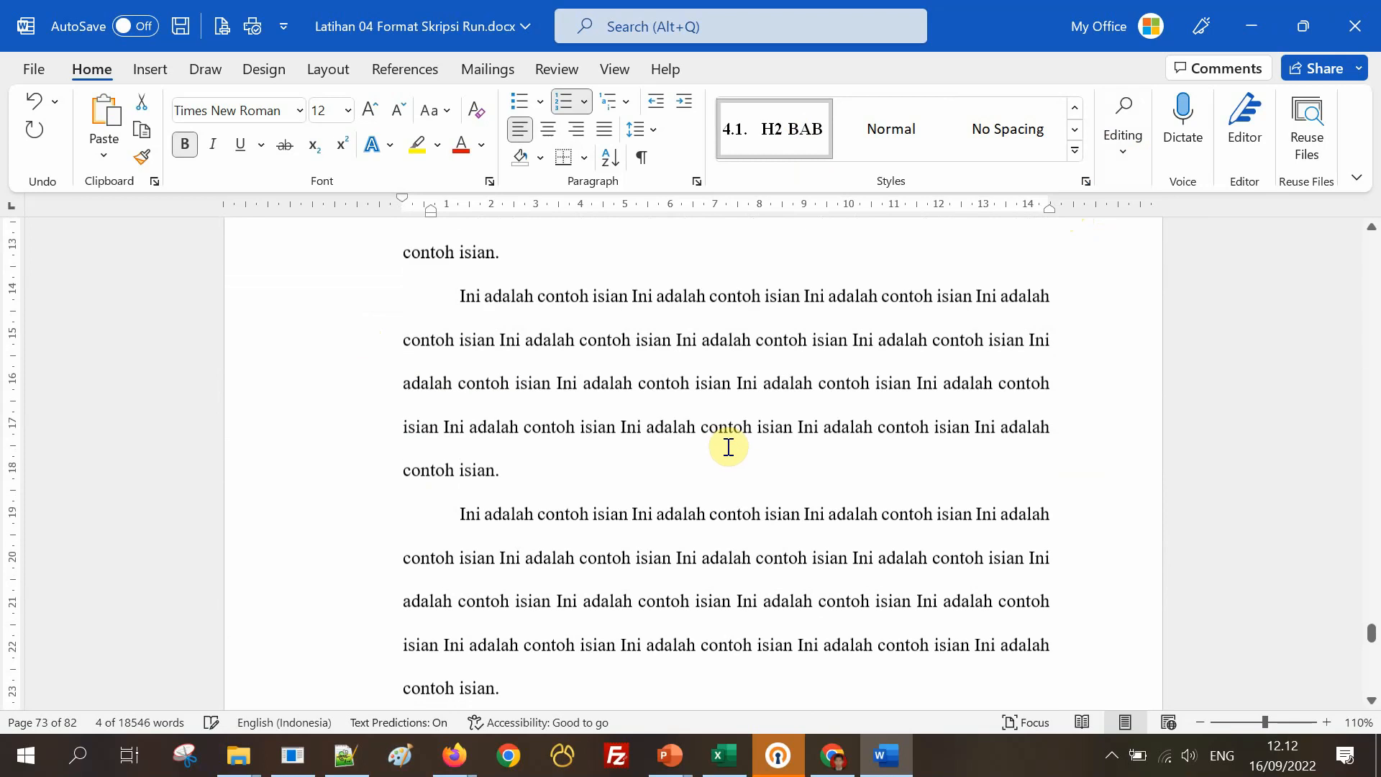
scroll(728, 446, down, 8)
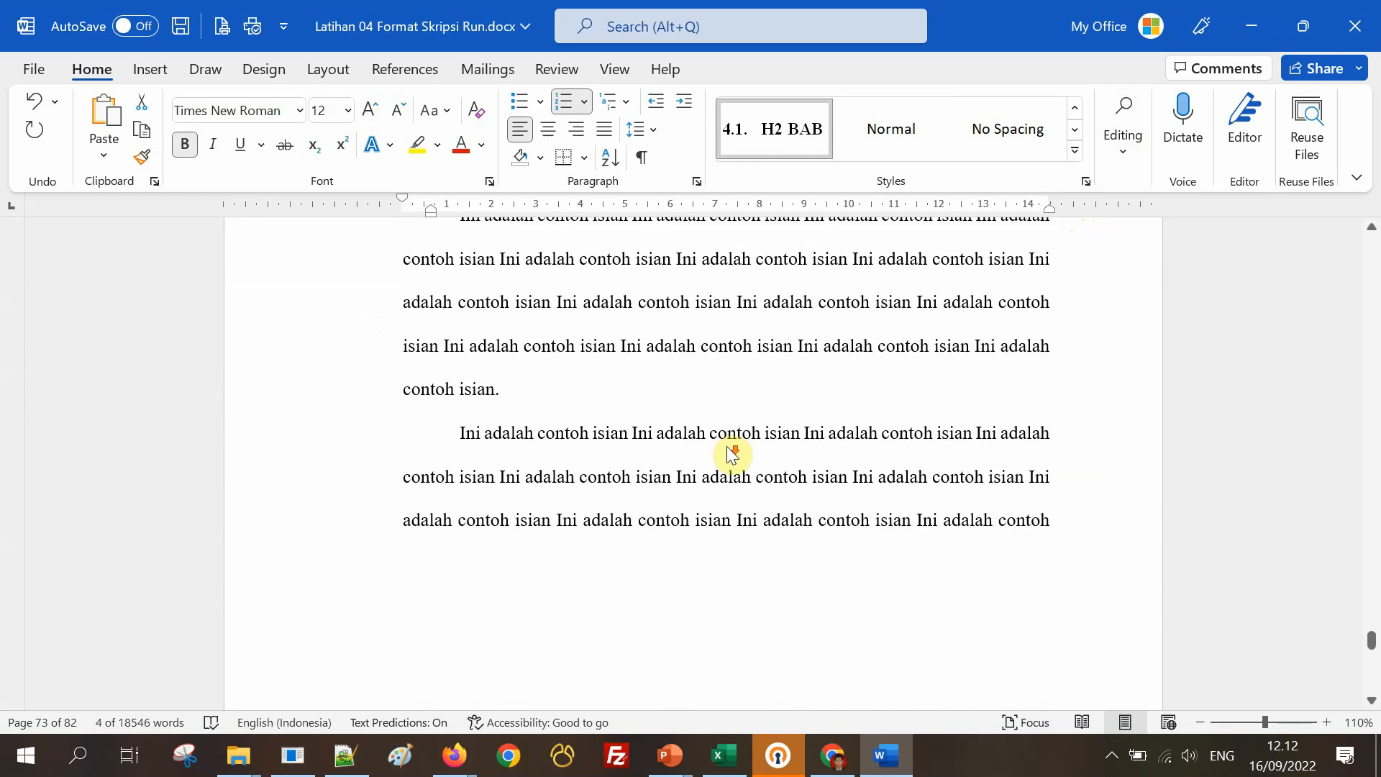
scroll(730, 453, down, 5)
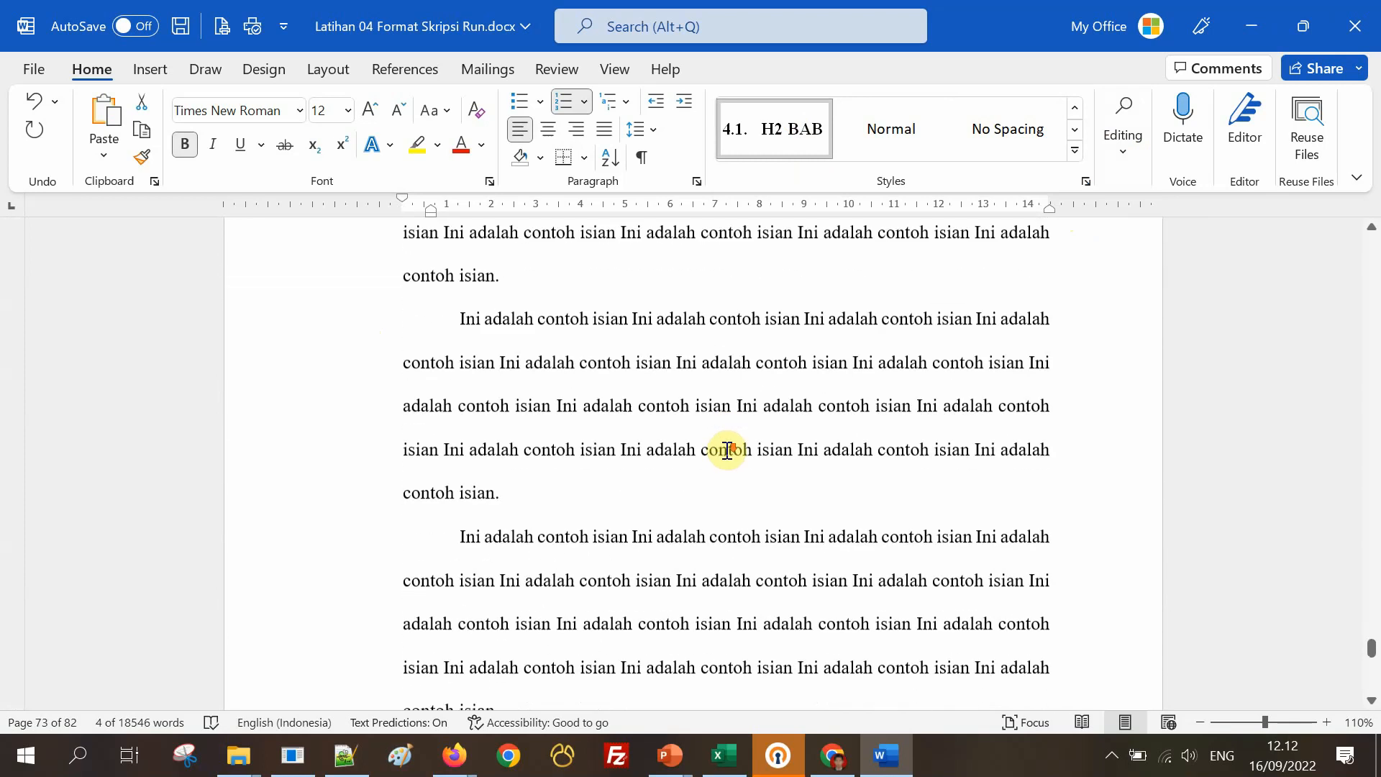
scroll(728, 451, down, 8)
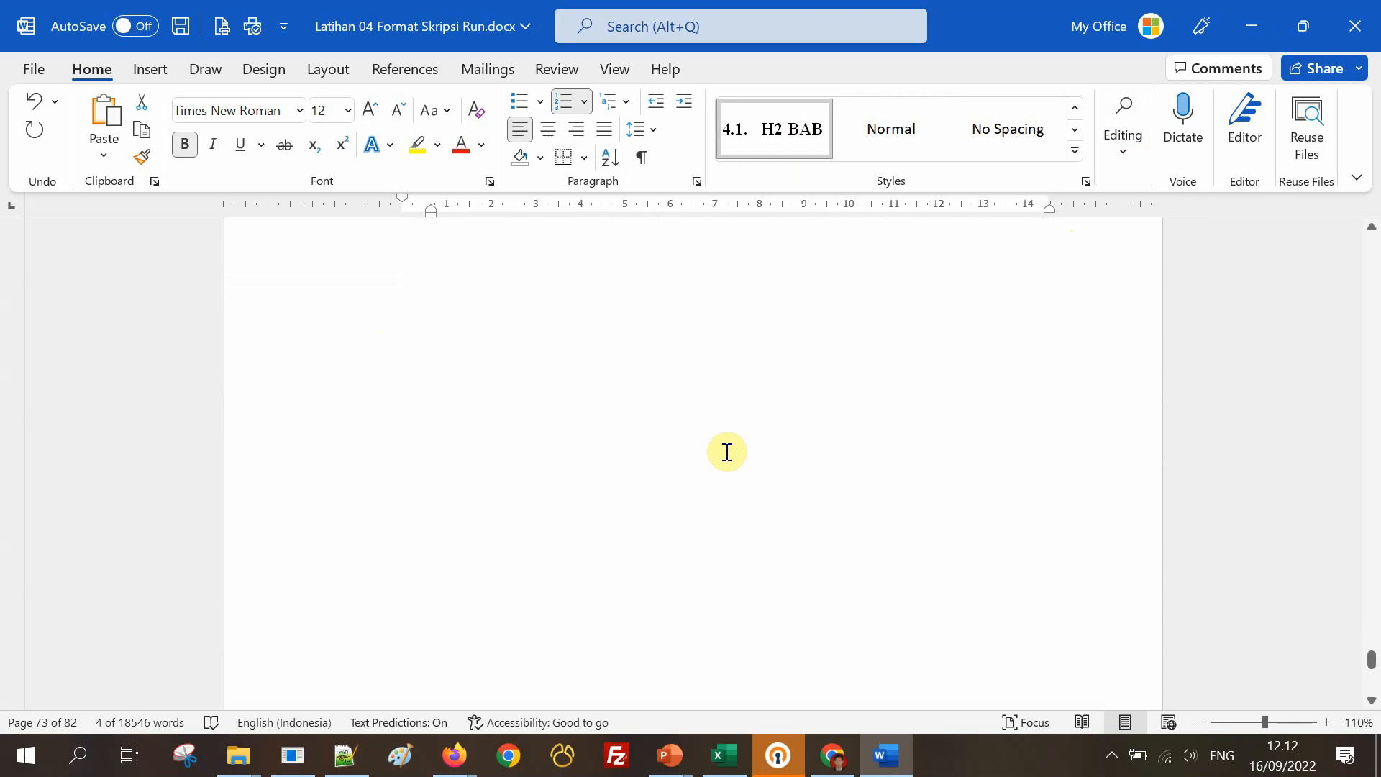
scroll(727, 451, down, 10)
scroll(728, 451, up, 5)
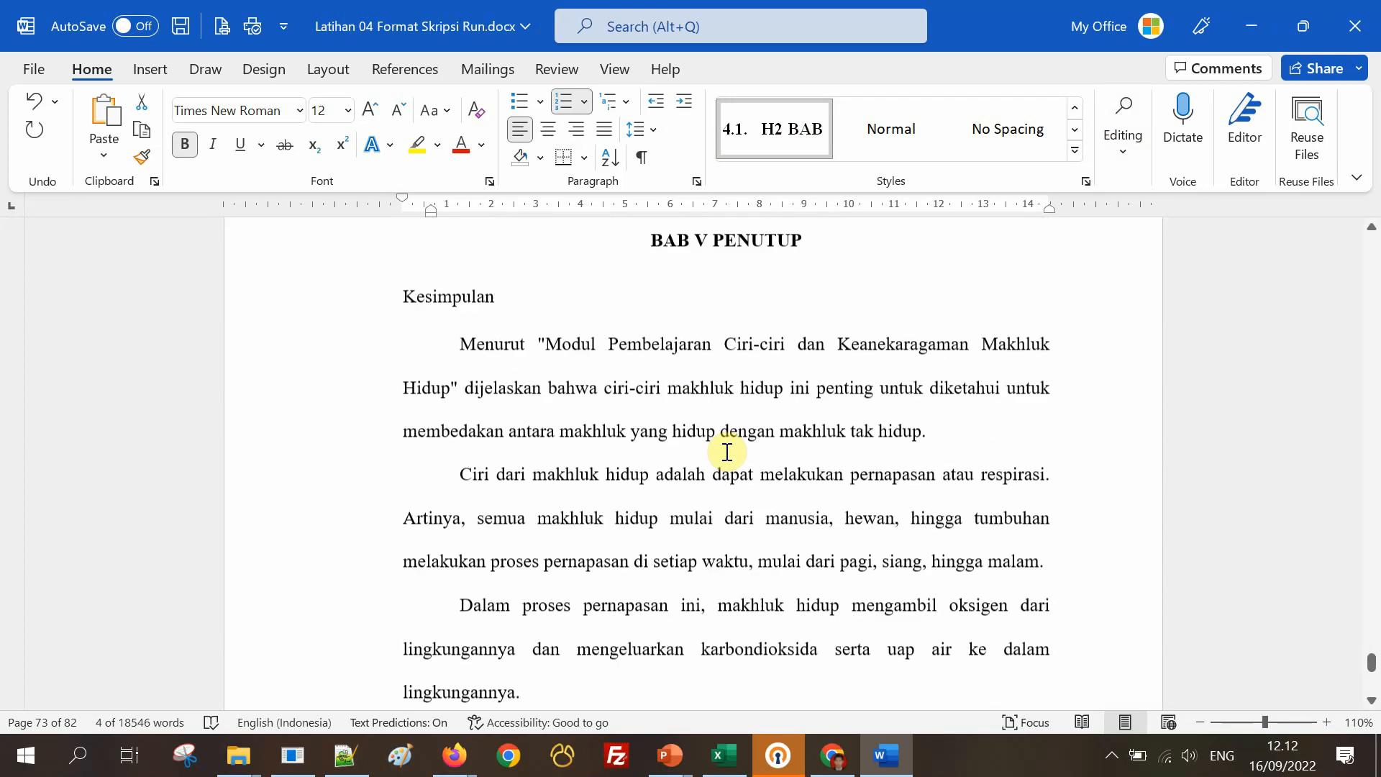
click(353, 418)
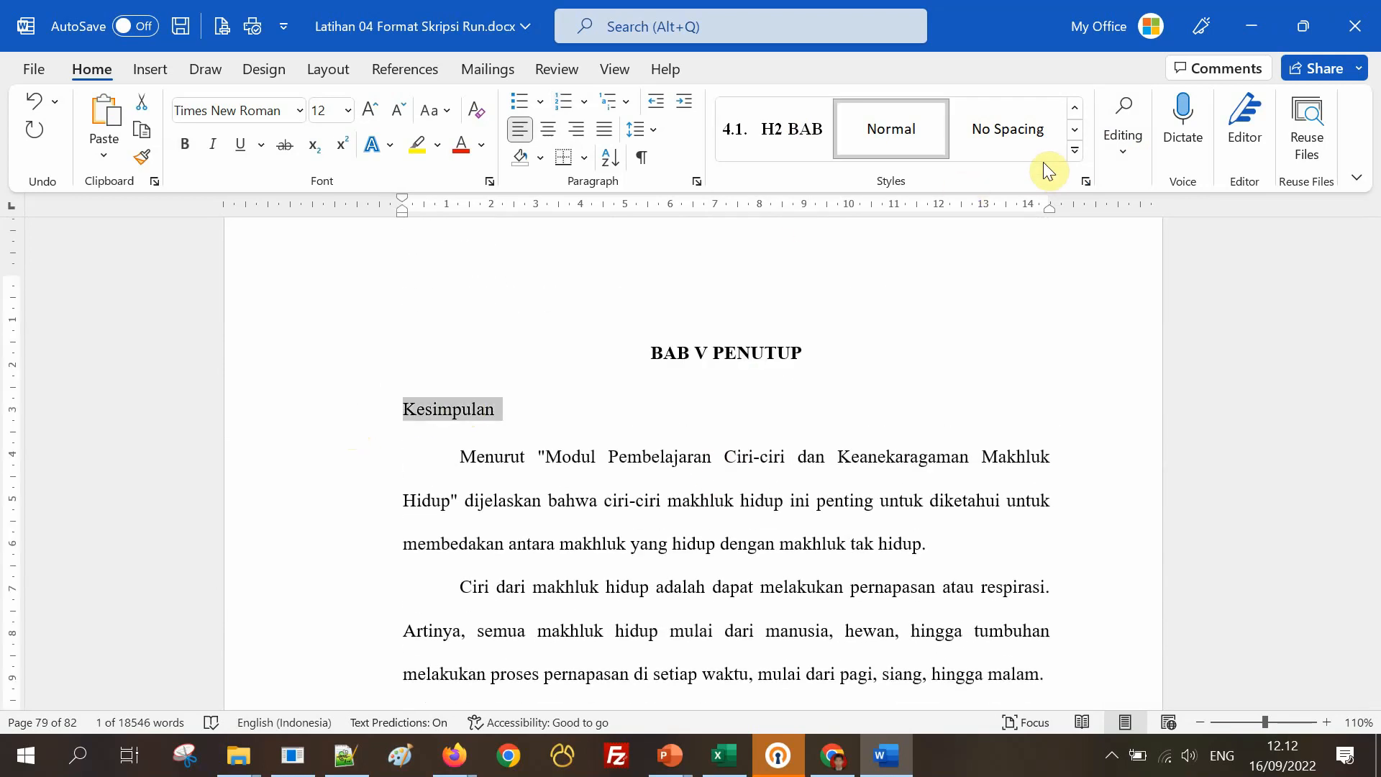
click(1074, 150)
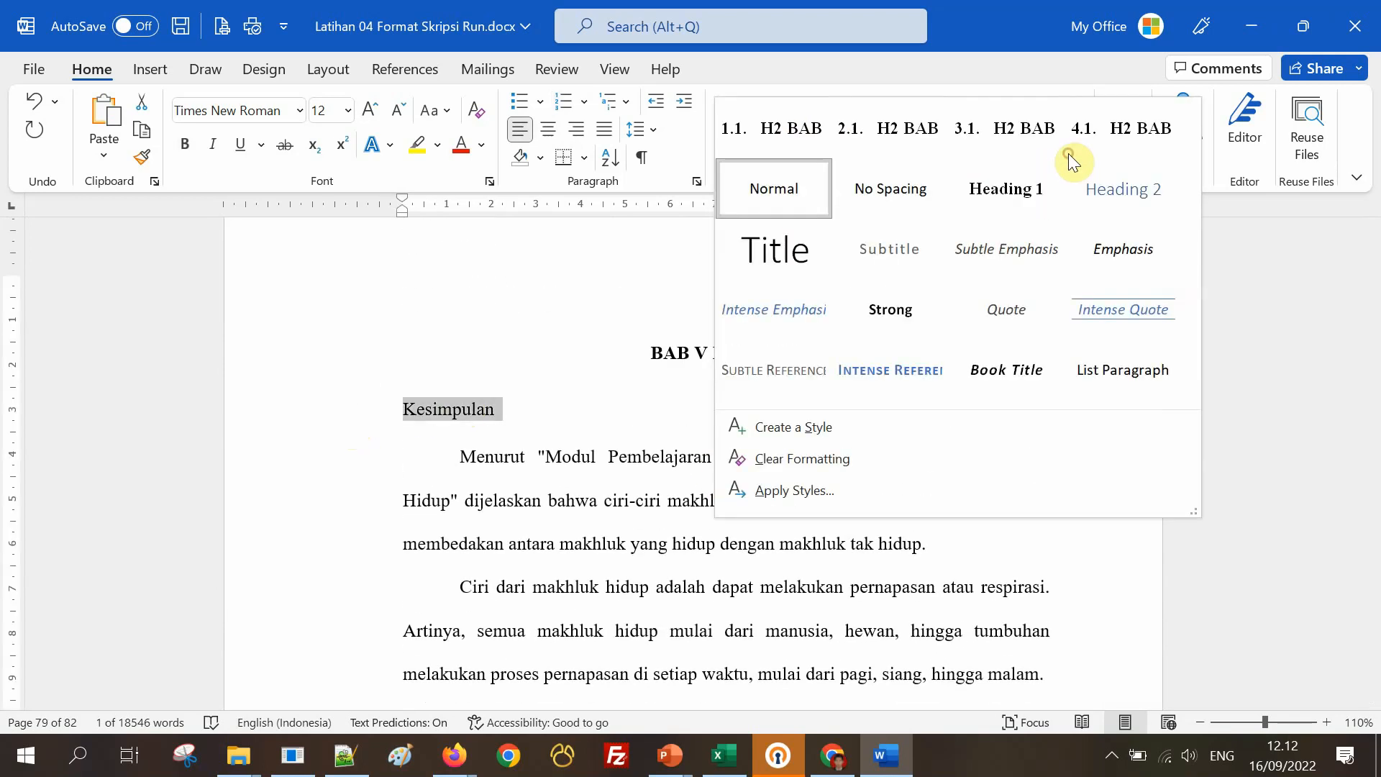
click(809, 455)
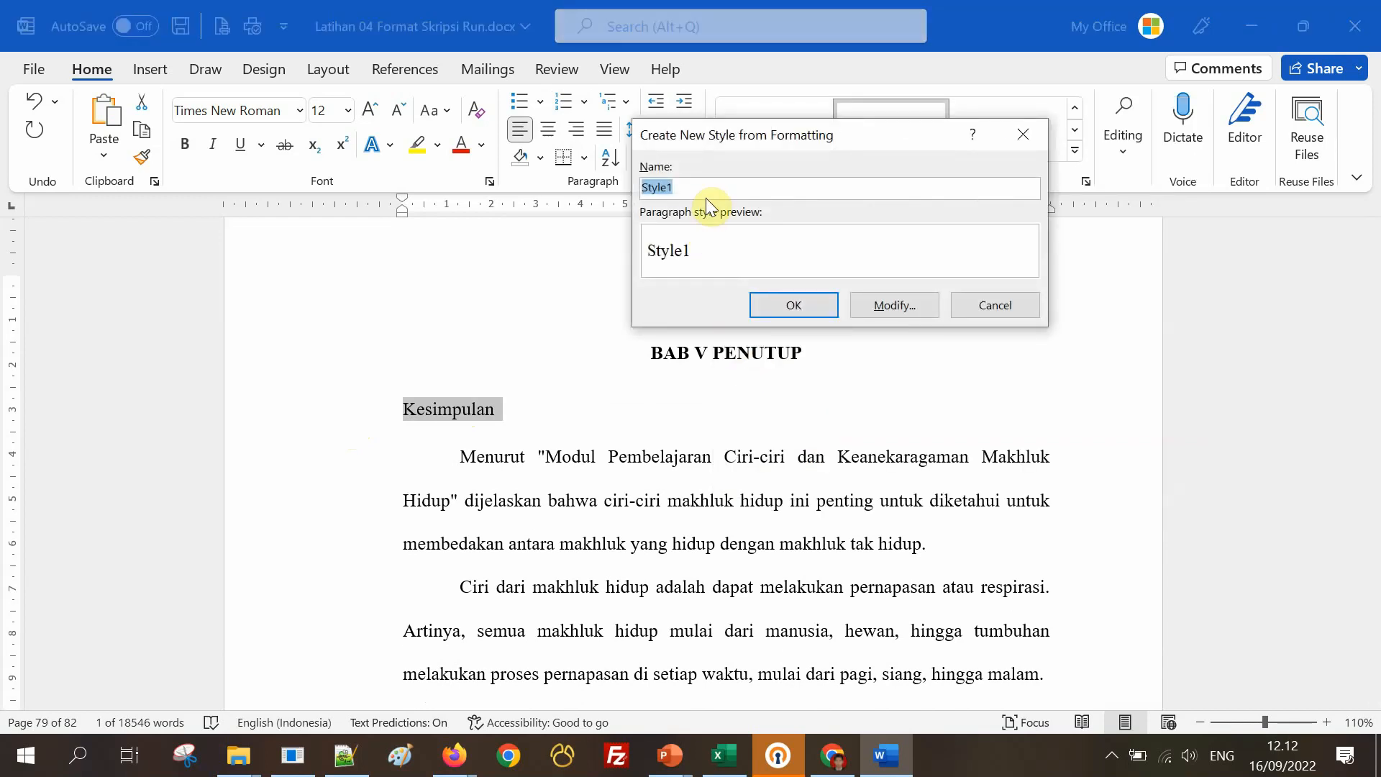
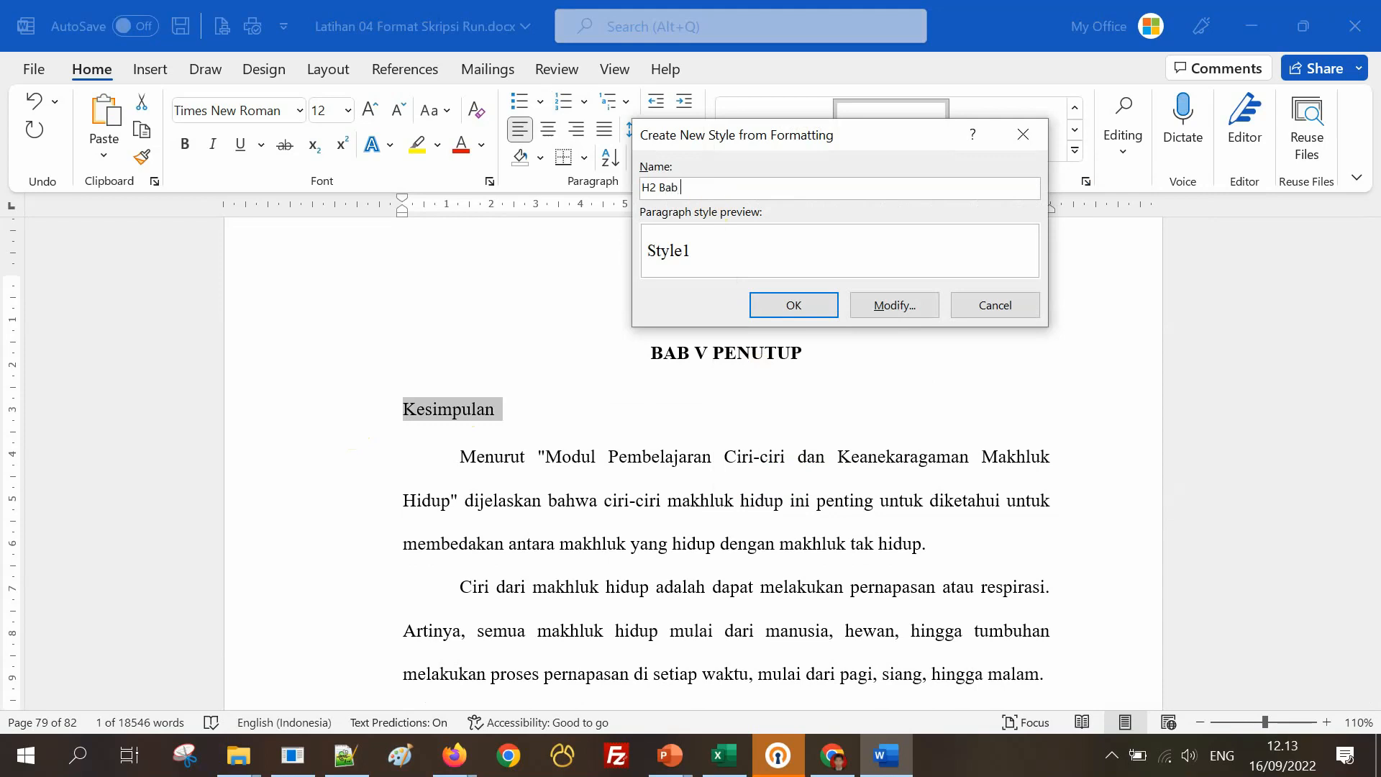
click(878, 301)
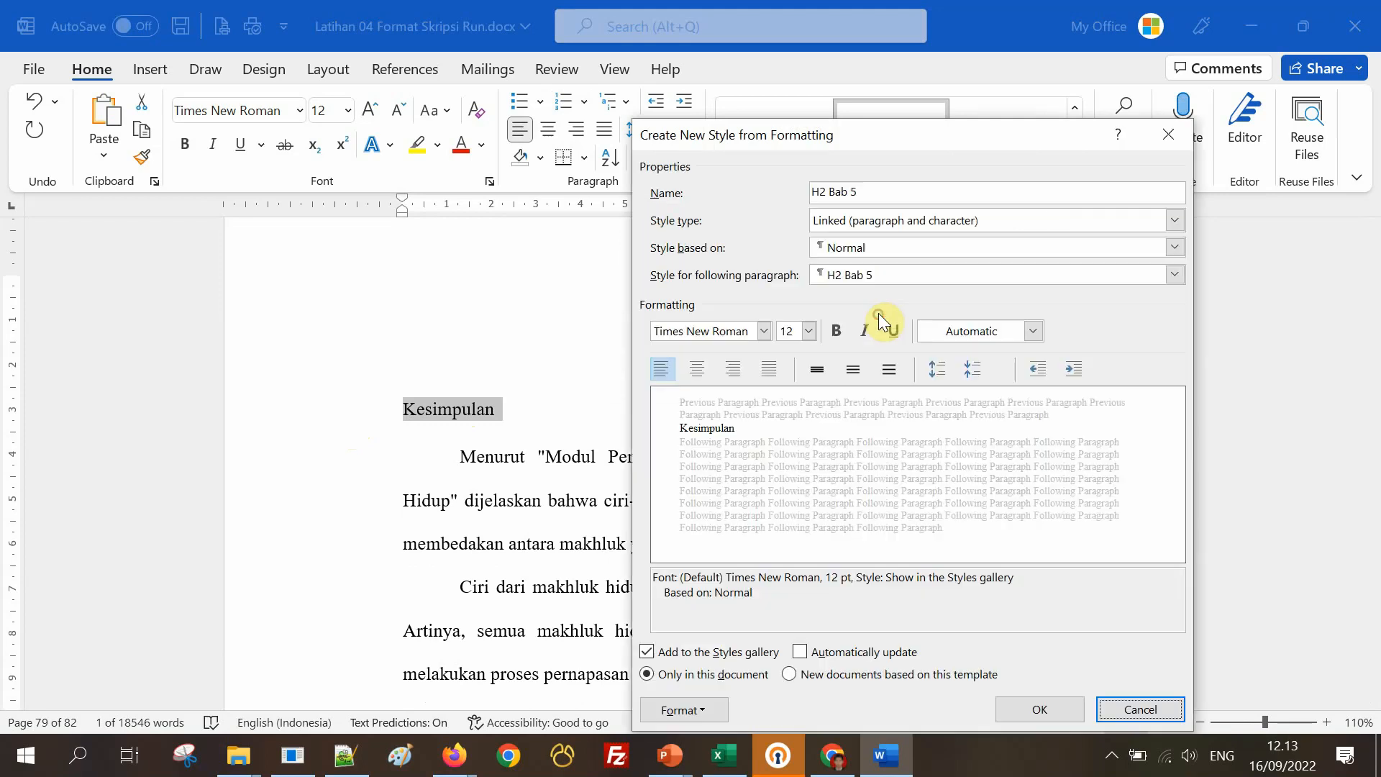
Base the H2 Bab 5 style on Heading 2 and make it bold with black Text 1 font colour and 1.5 line spacing.
click(849, 248)
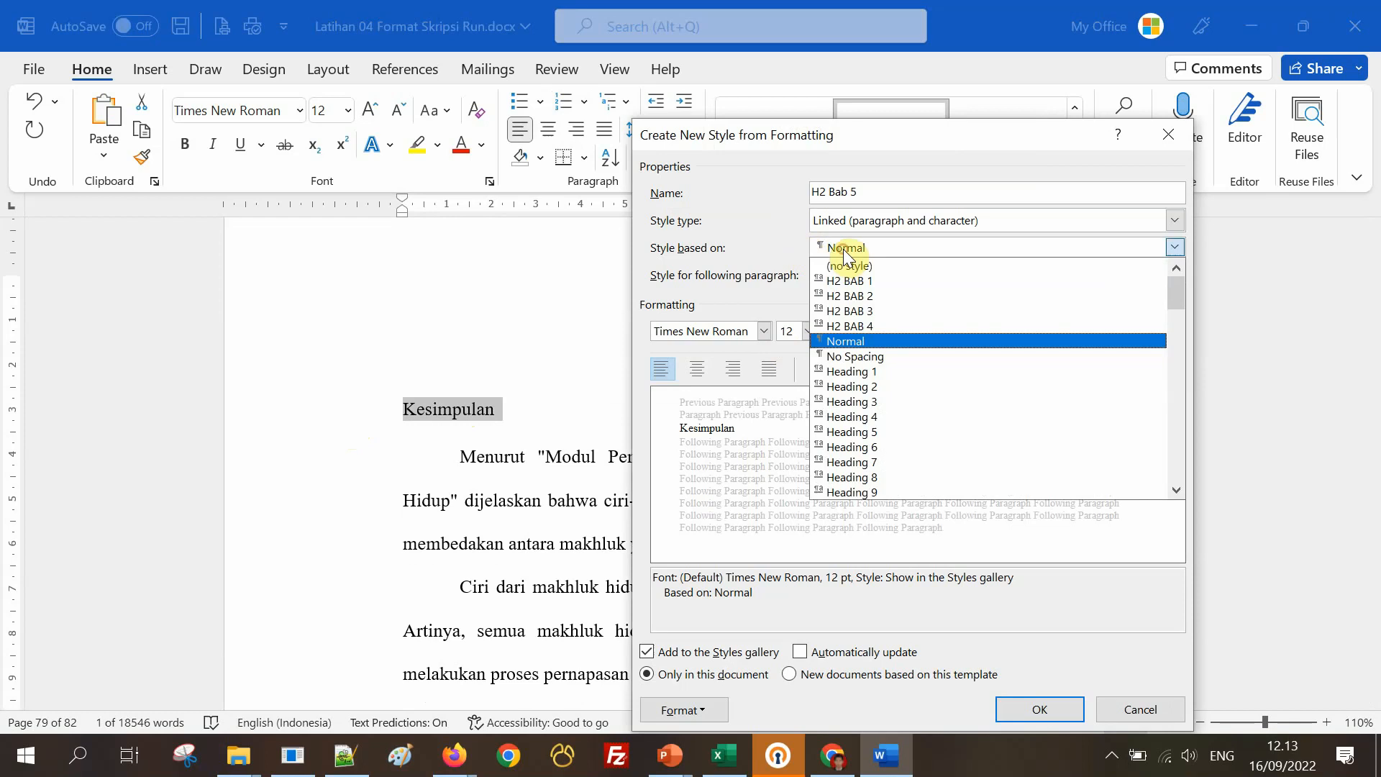
click(870, 389)
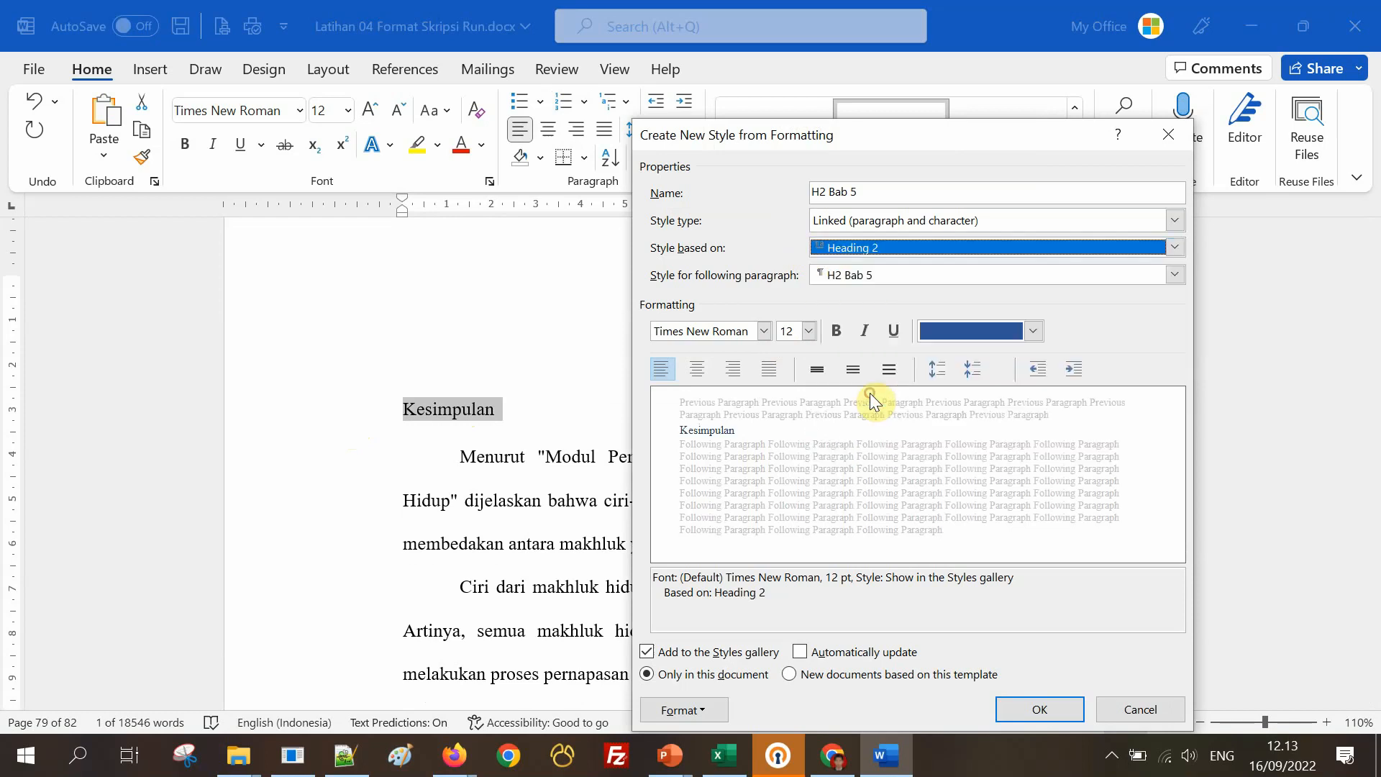
click(945, 335)
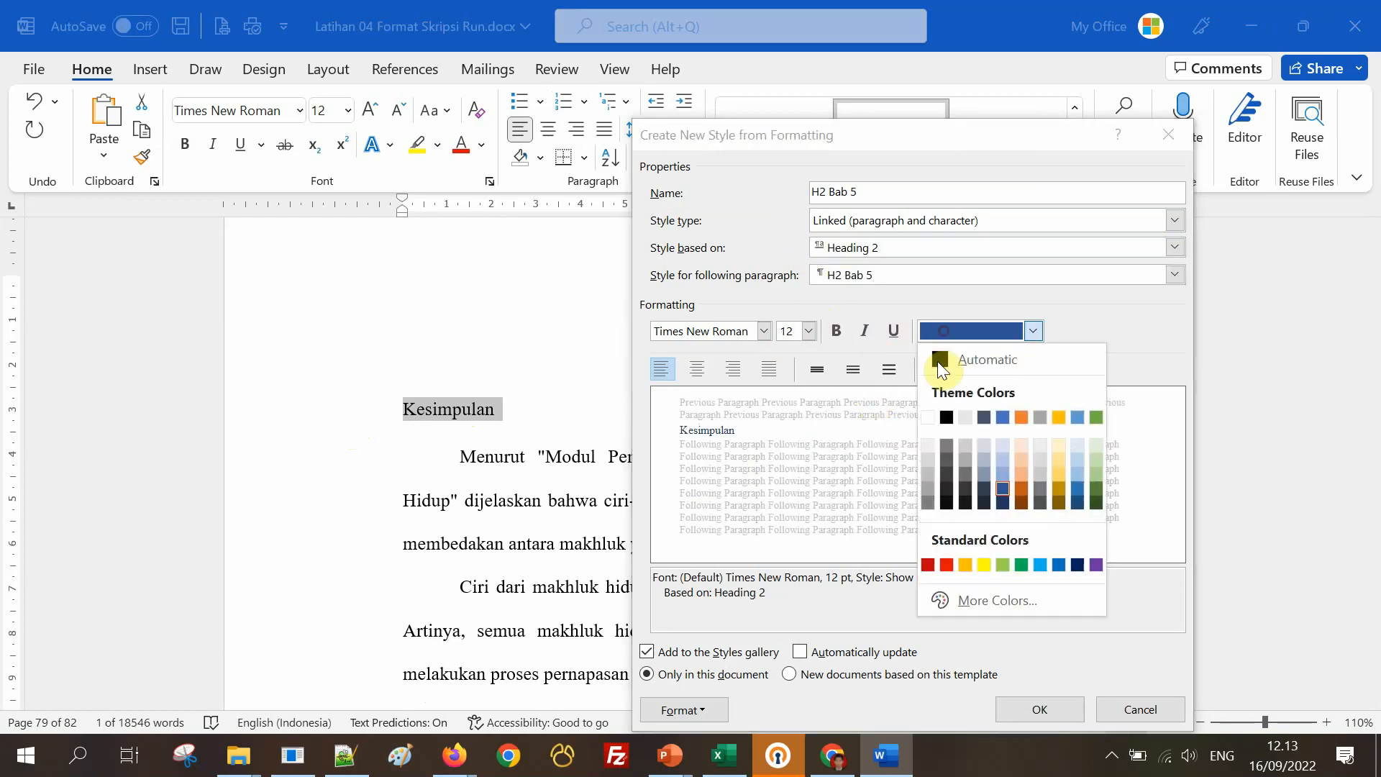
click(946, 417)
click(852, 369)
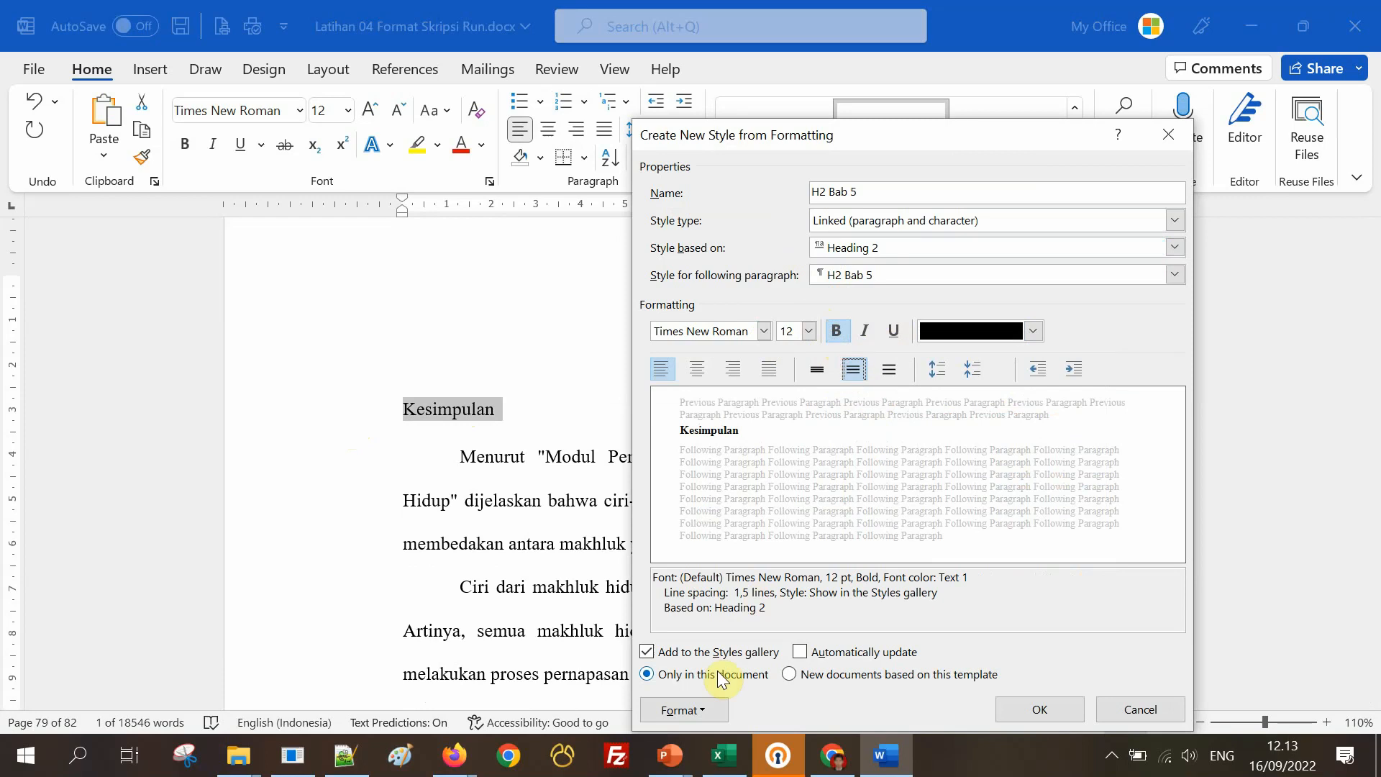
Give the H2 Bab 5 style a 5.1. number format adapted from the 4.1. numbering and create the style.
click(710, 709)
click(726, 633)
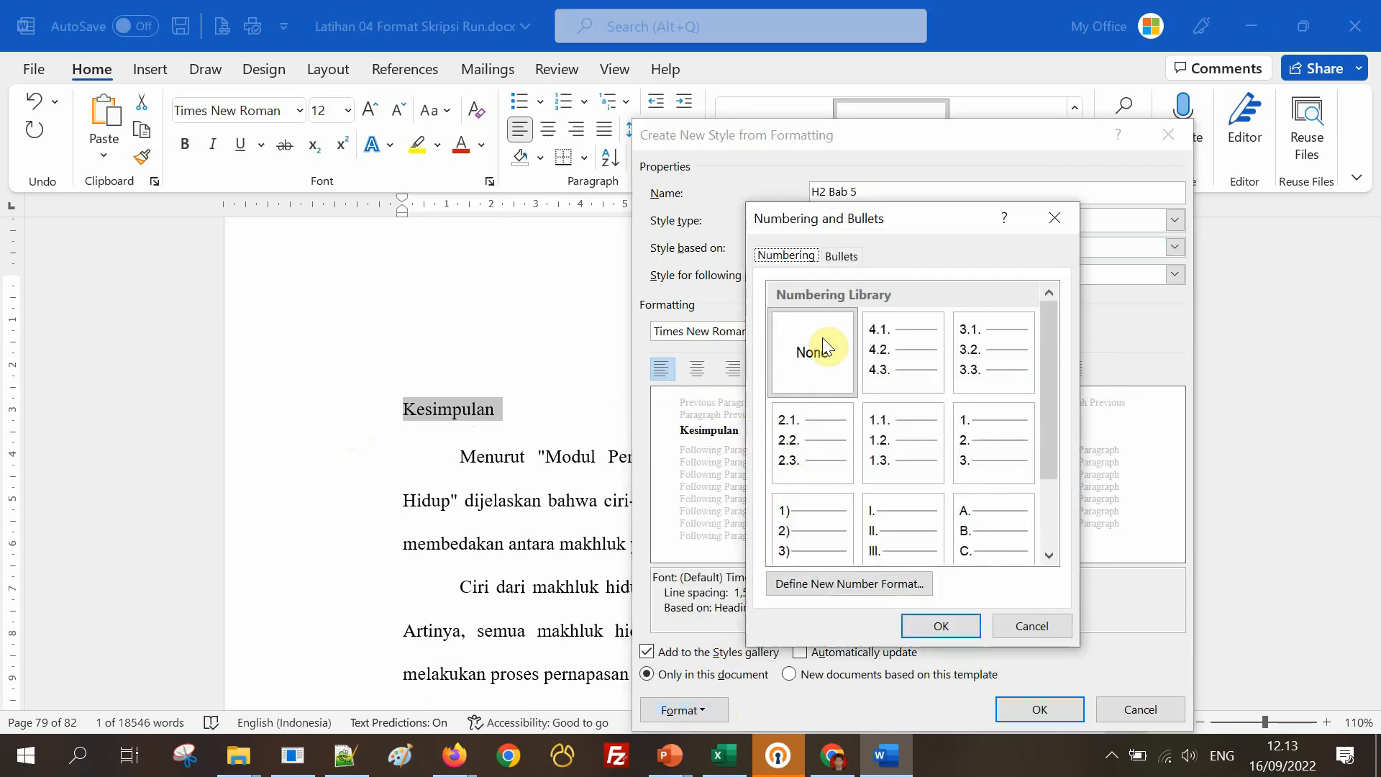
click(869, 353)
click(877, 584)
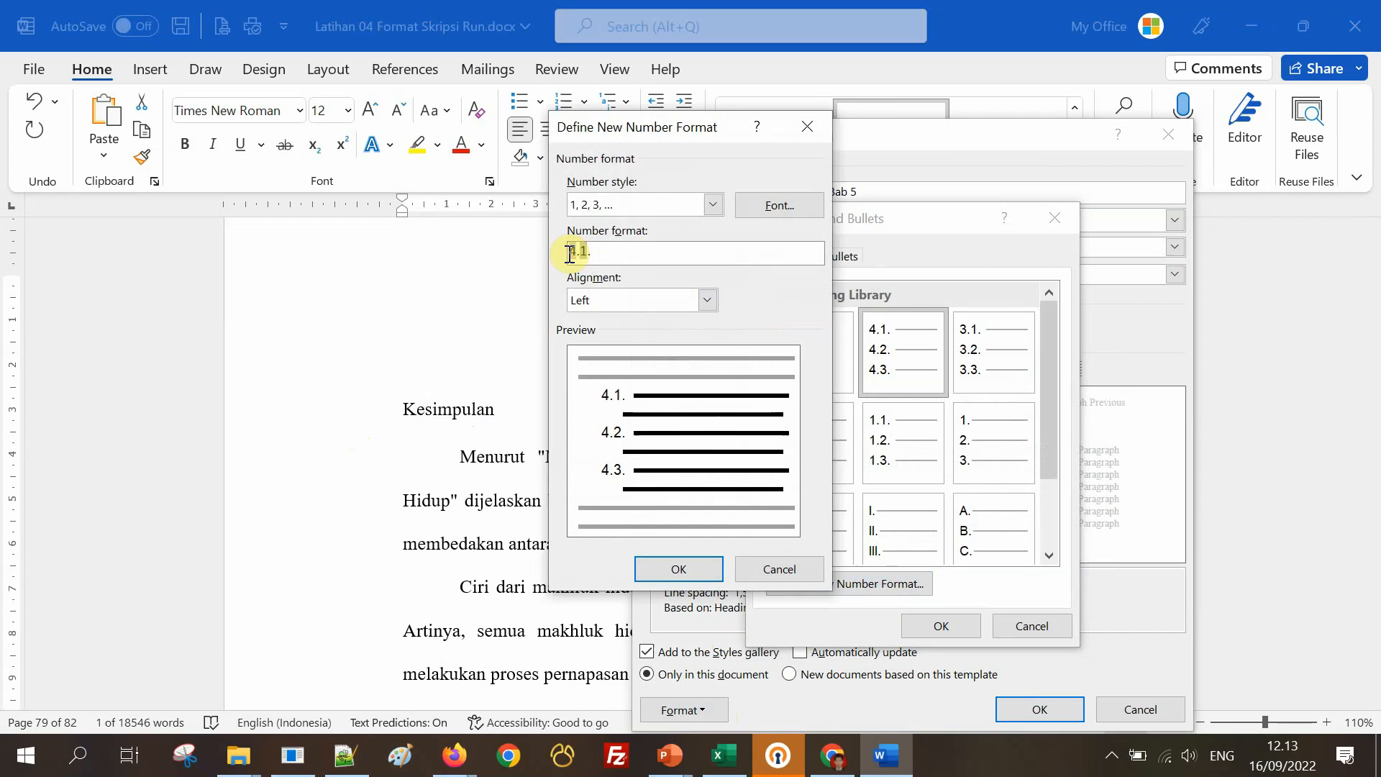
click(956, 620)
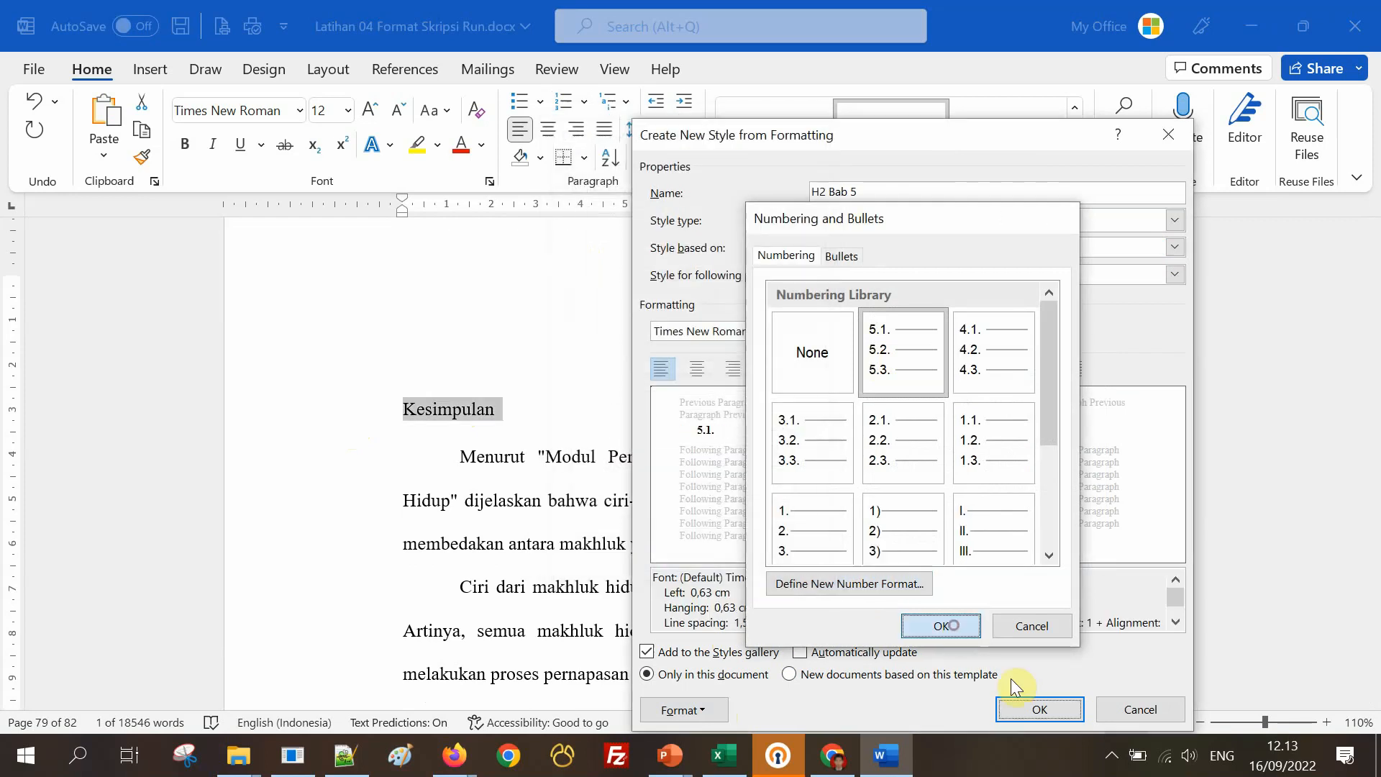
click(1037, 708)
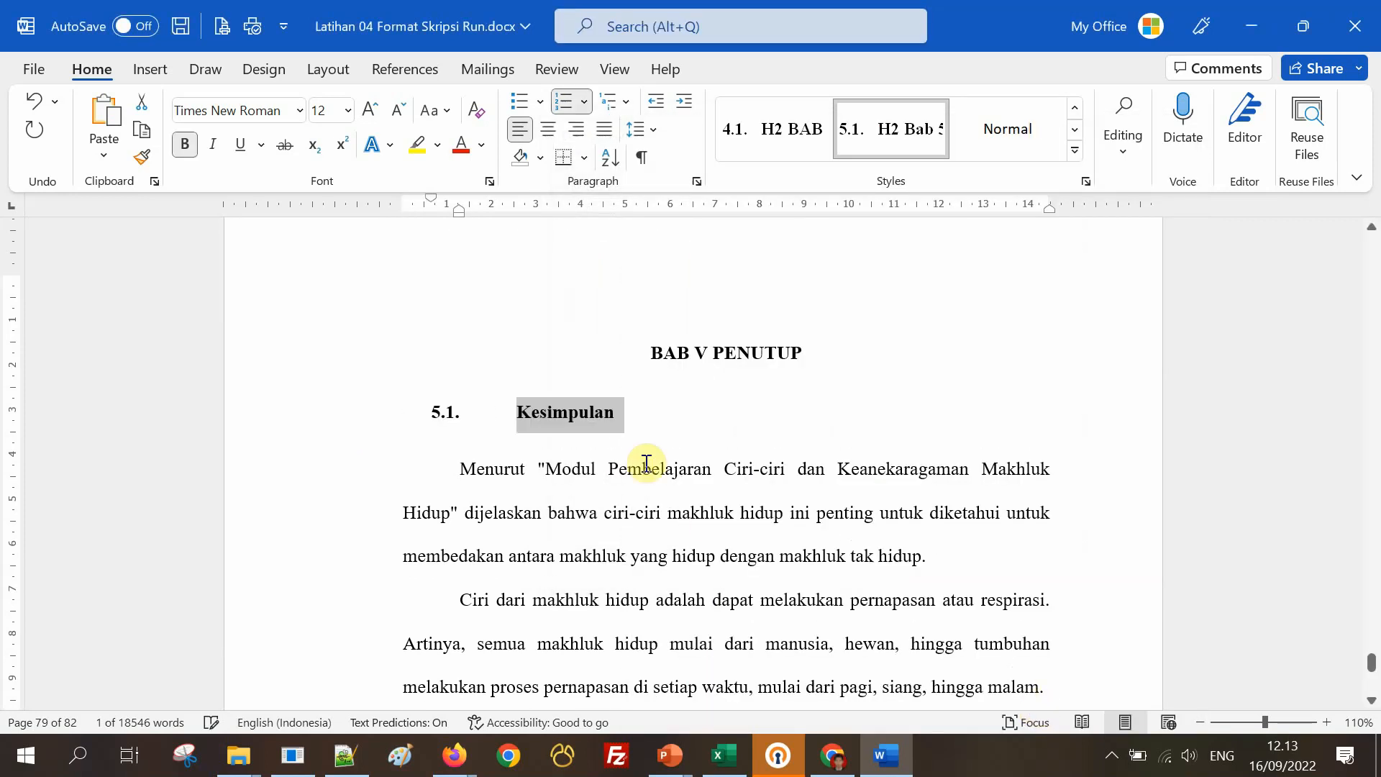
Modify the H2 Bab 5 style to decrease its left indent to 0 cm.
right_click(881, 133)
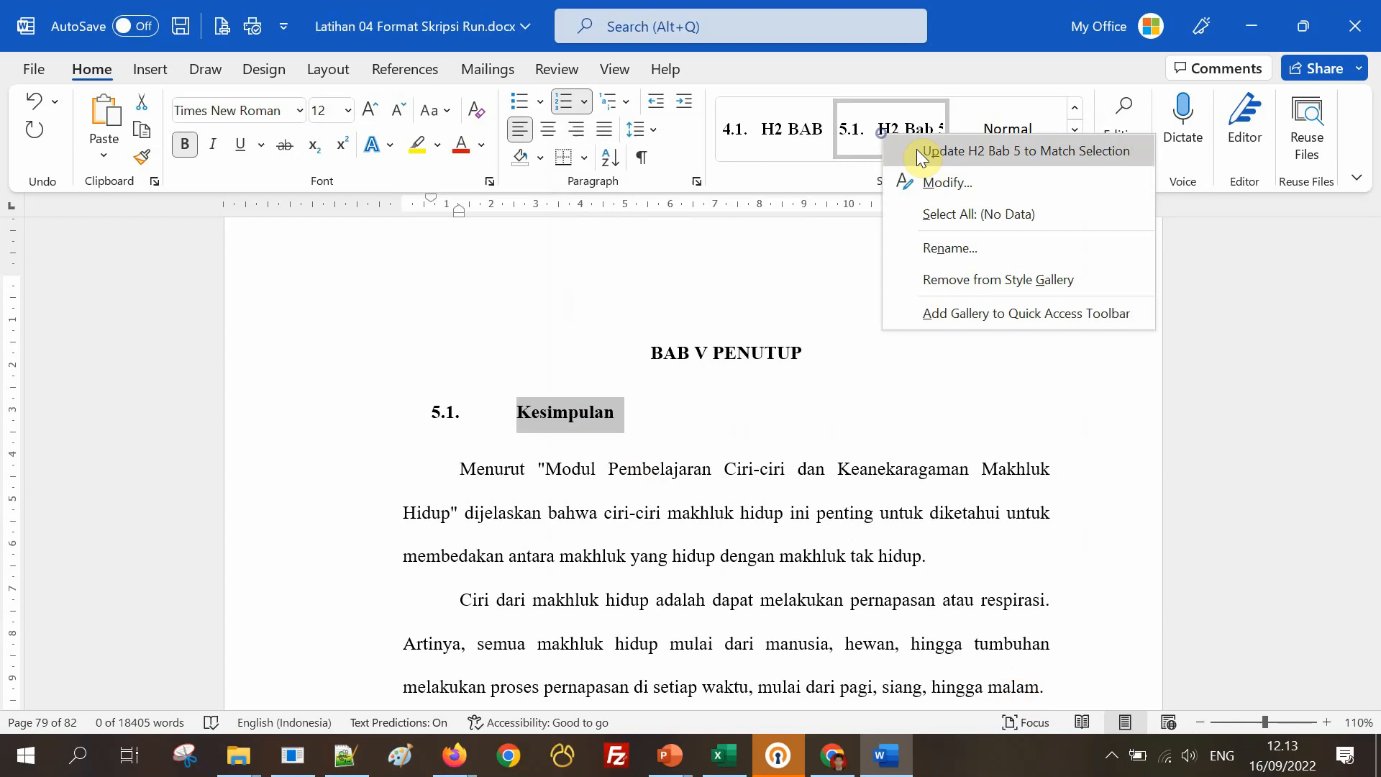
click(941, 184)
click(1029, 358)
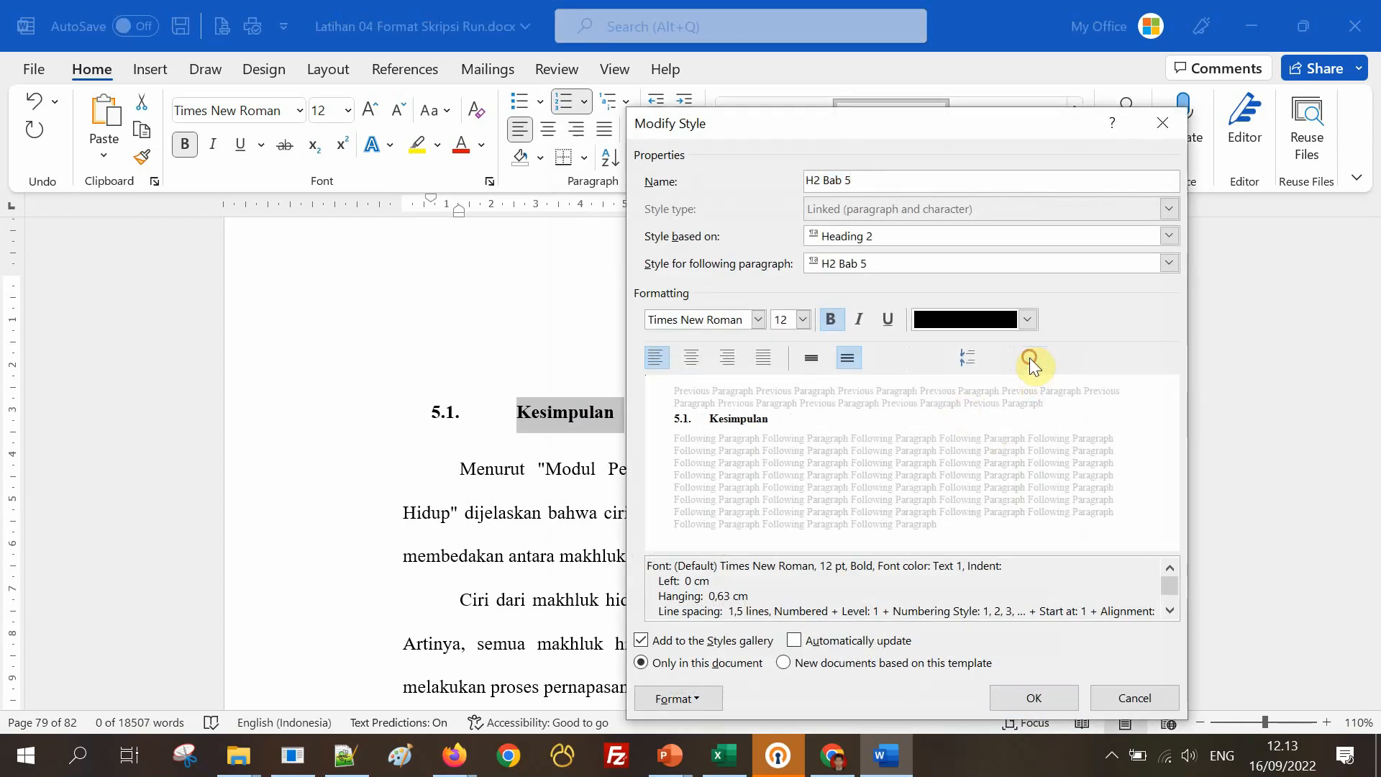
click(1040, 696)
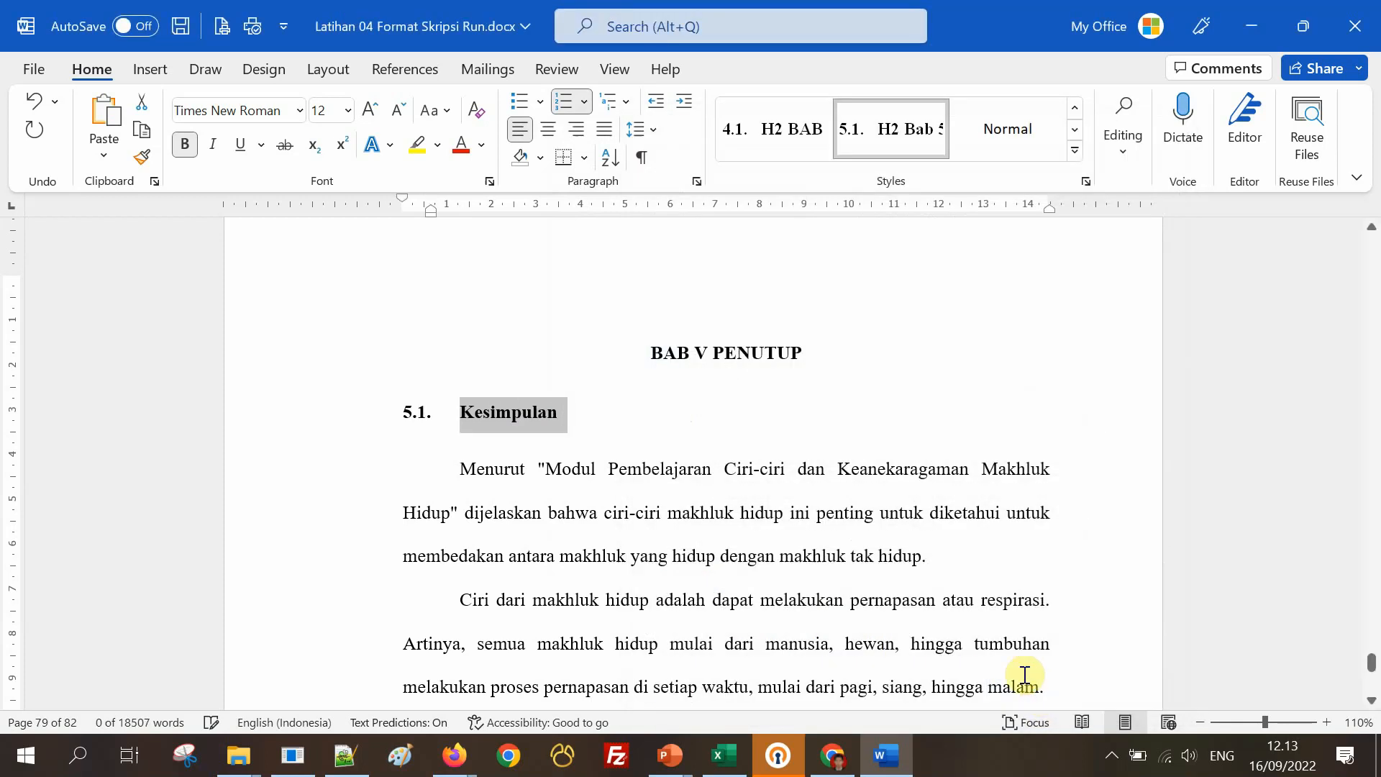
Apply the H2 Bab 5 style to the Keterbatasan Penelitian subheading in BAB V PENUTUP.
scroll(681, 468, down, 5)
scroll(684, 468, down, 4)
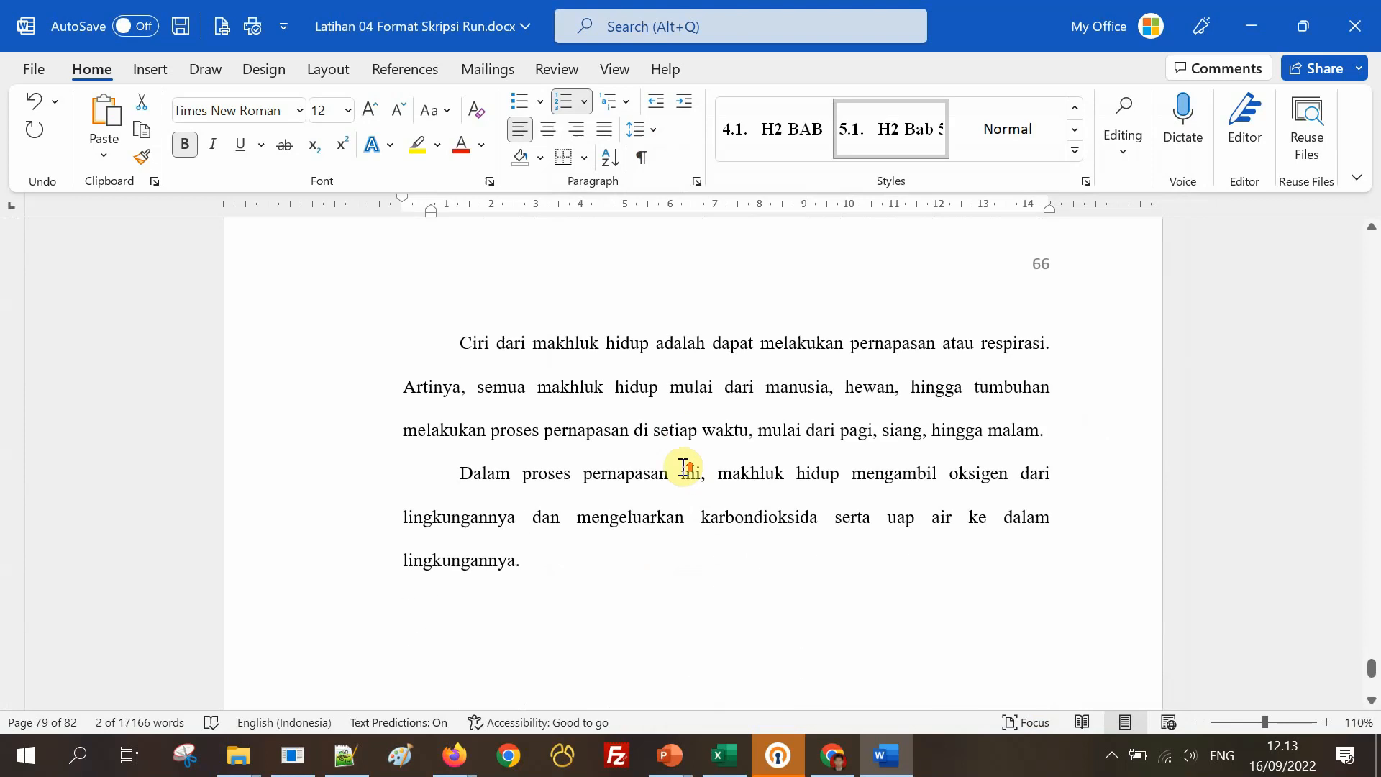
scroll(681, 468, up, 7)
click(371, 389)
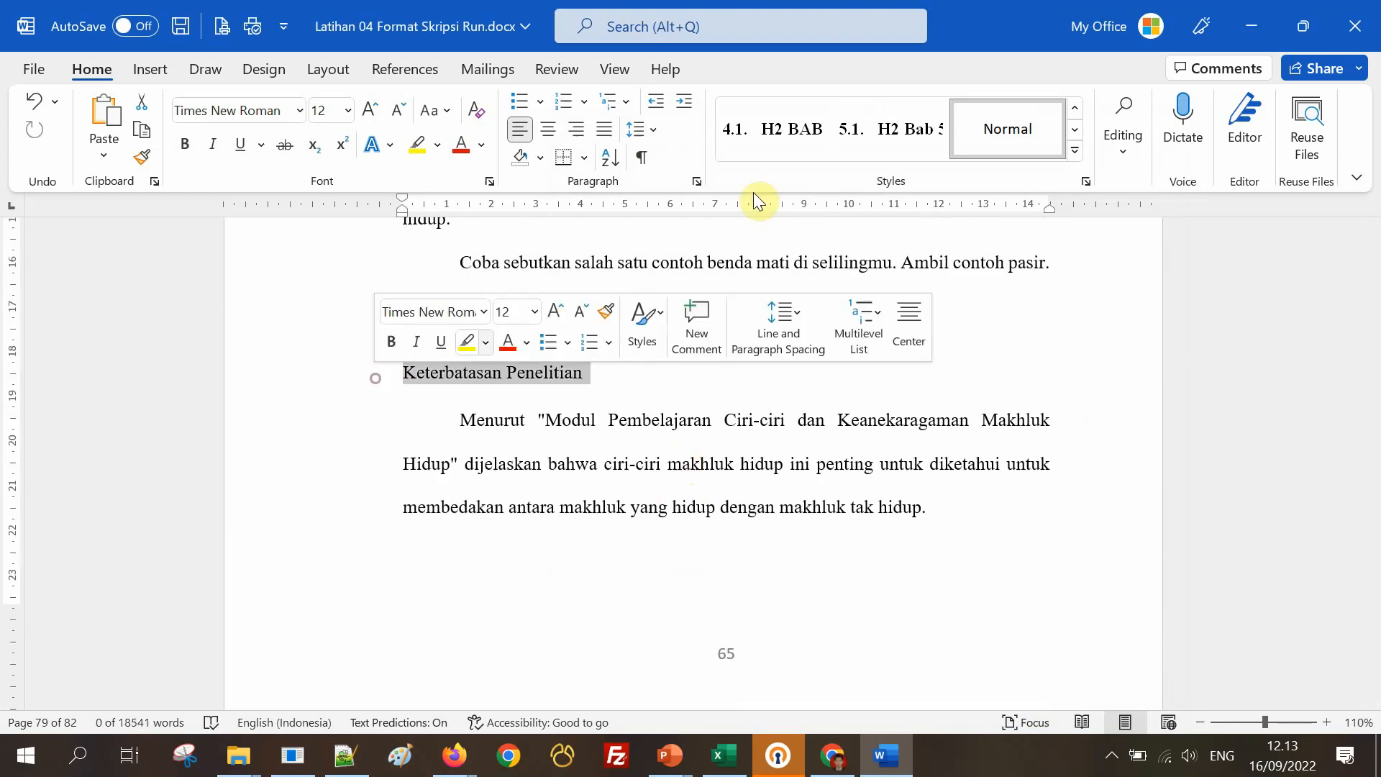
click(892, 133)
scroll(803, 359, up, 8)
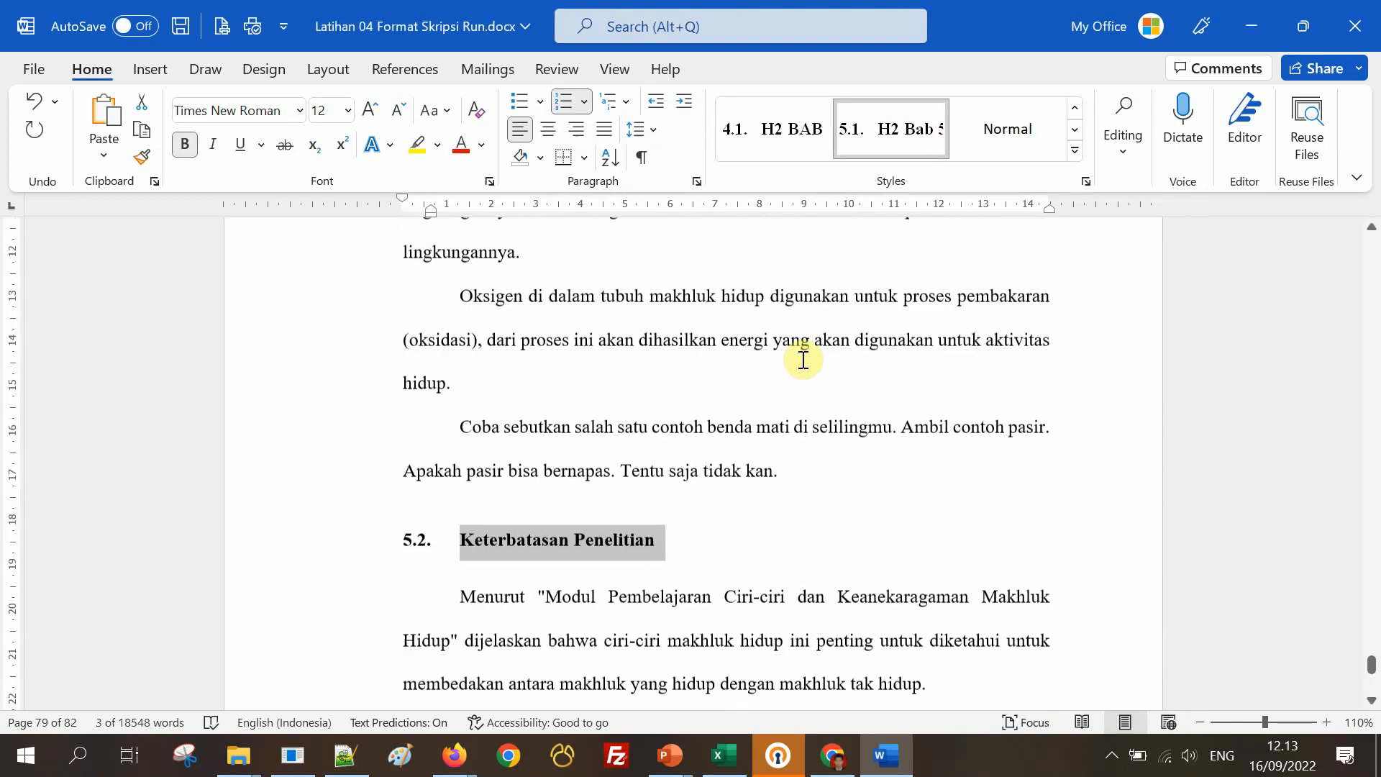
scroll(804, 360, down, 12)
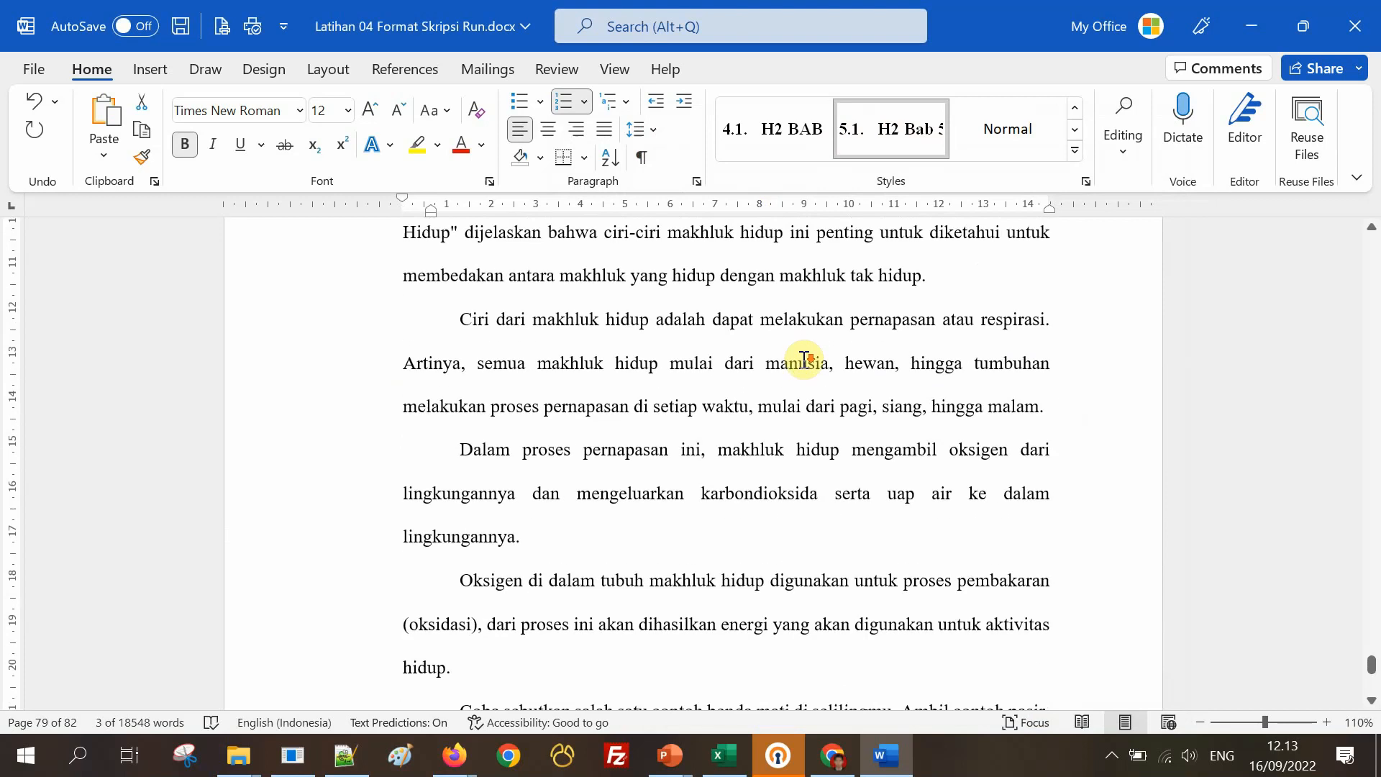
scroll(965, 496, down, 4)
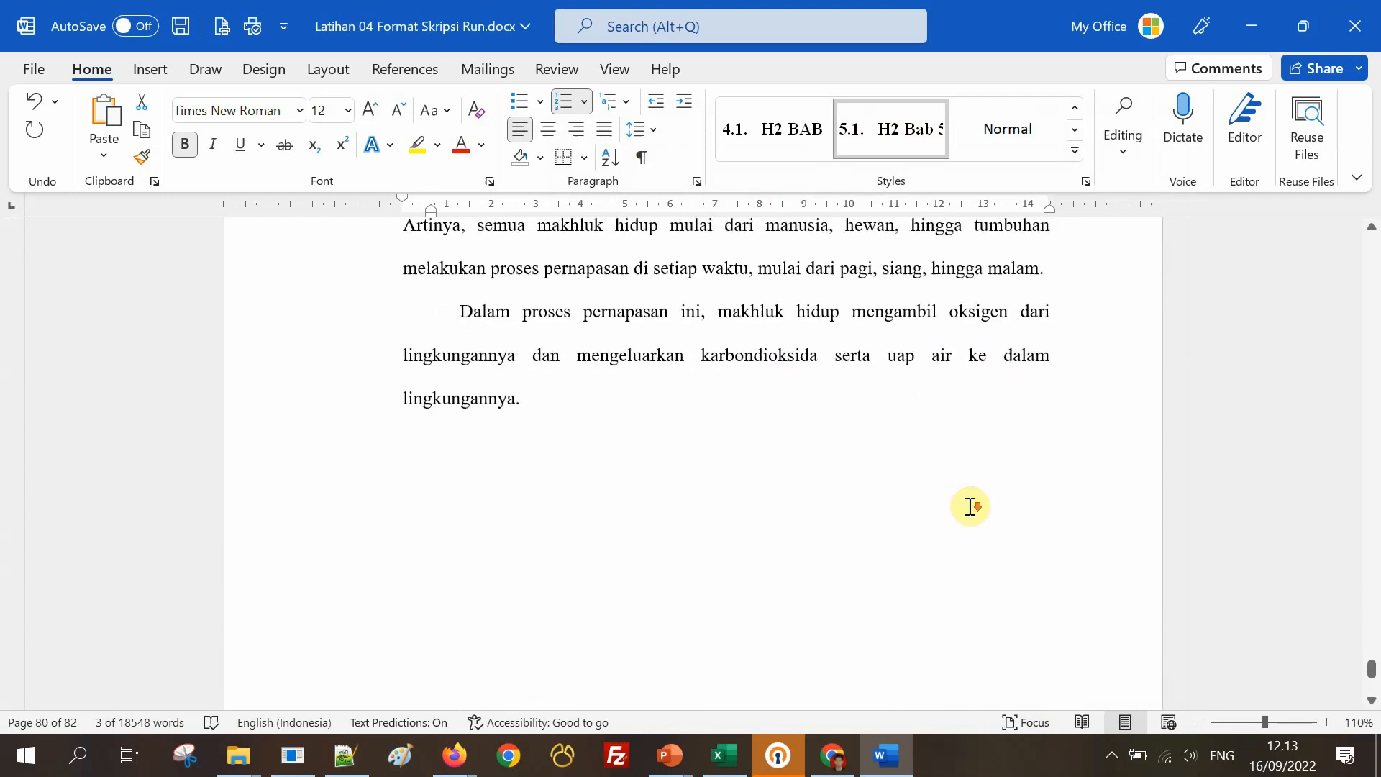
scroll(974, 500, up, 6)
scroll(978, 504, down, 15)
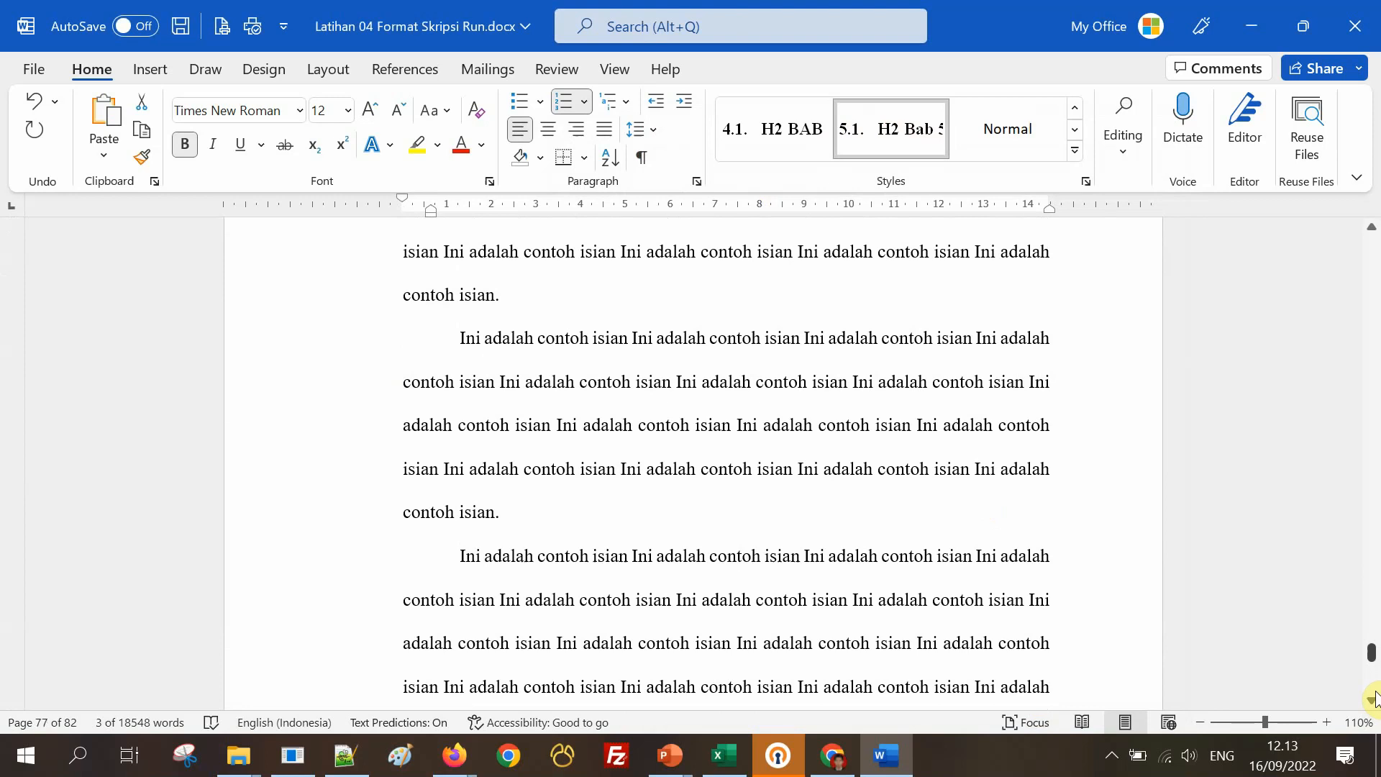
Go to the DAFTAR ISI page and show the formatting marks around its placeholder text.
drag(1372, 657, 1363, 259)
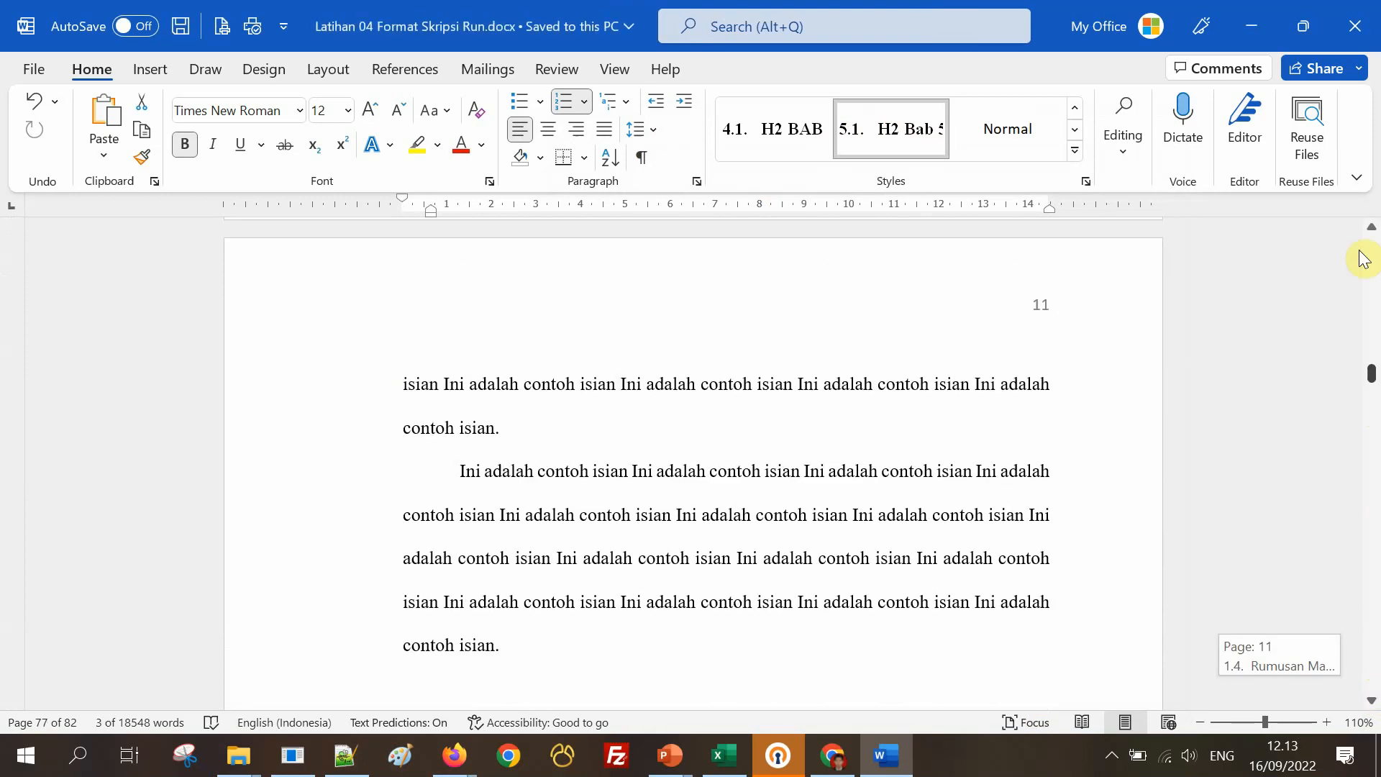
scroll(963, 368, down, 10)
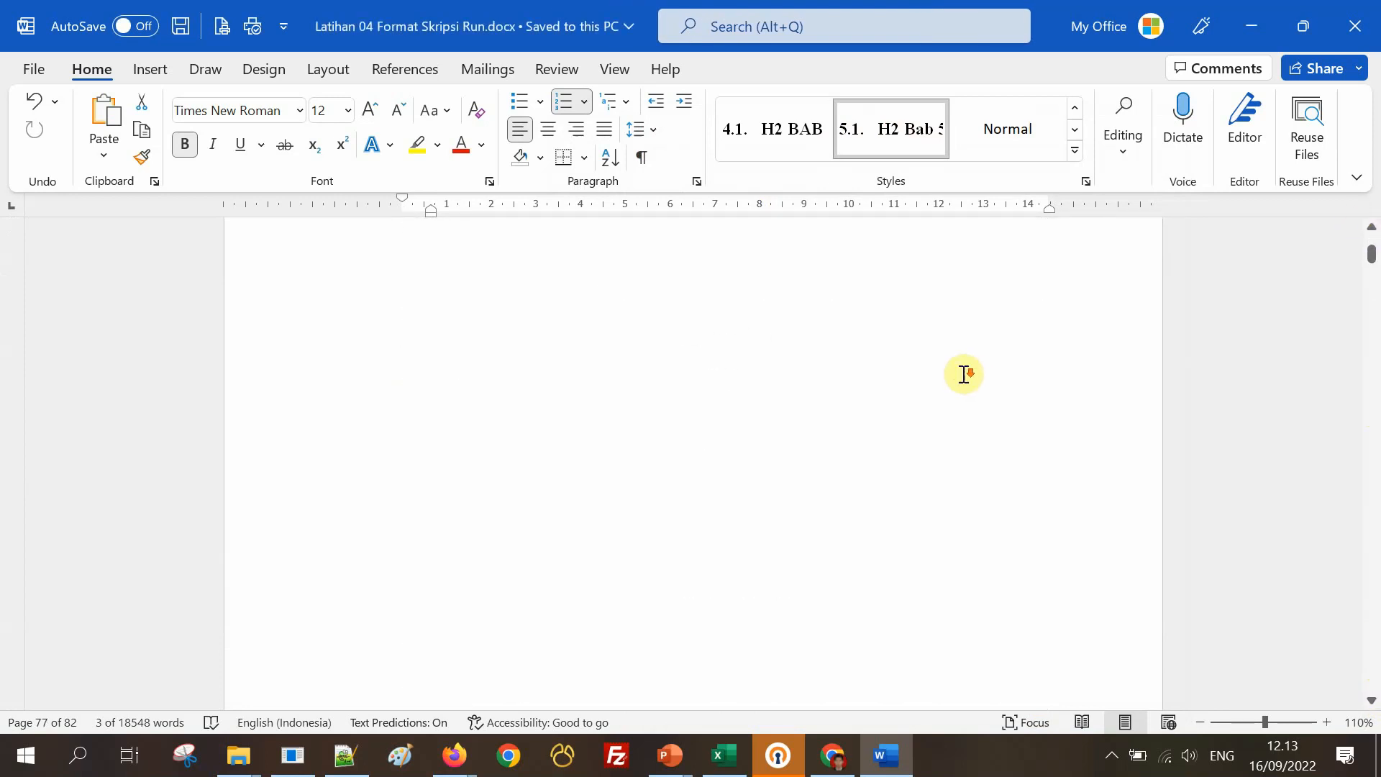
scroll(964, 374, down, 7)
scroll(964, 374, down, 15)
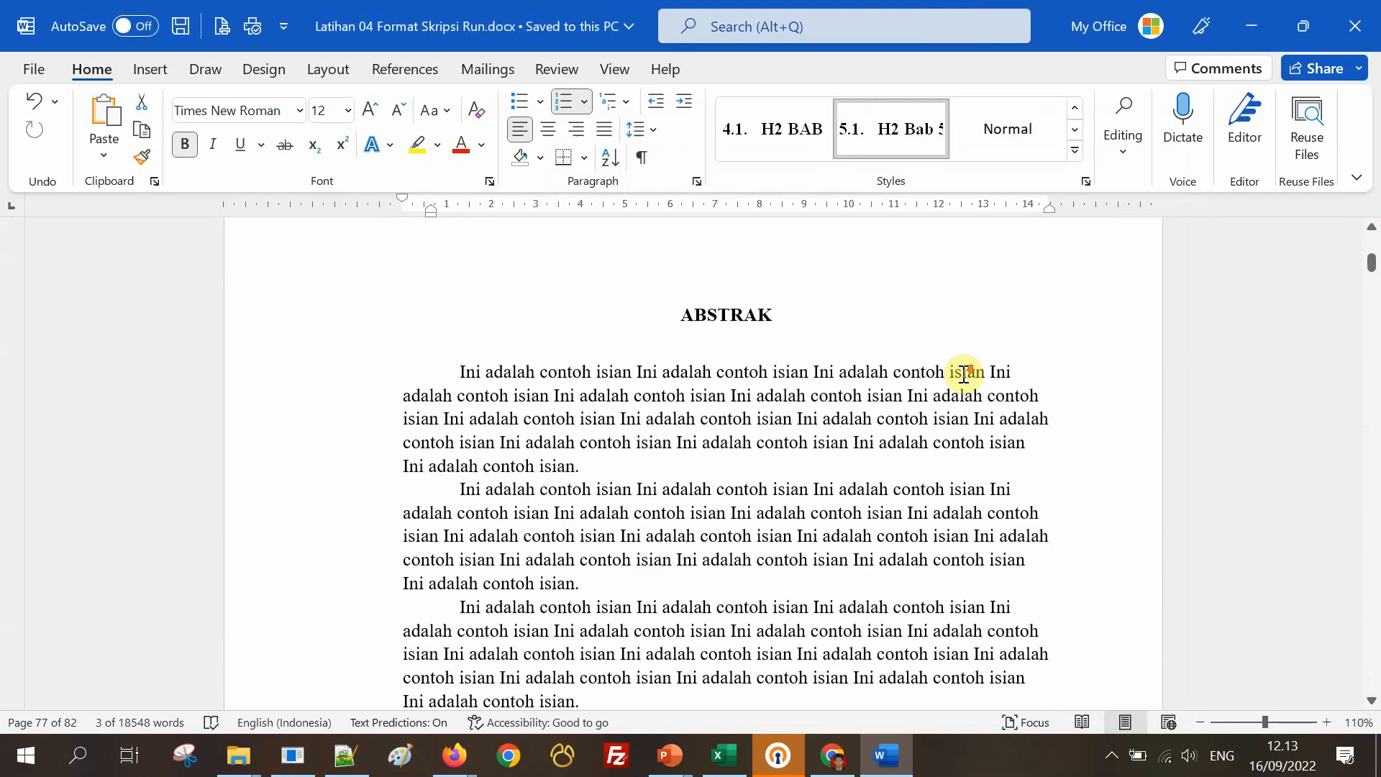
scroll(965, 374, down, 15)
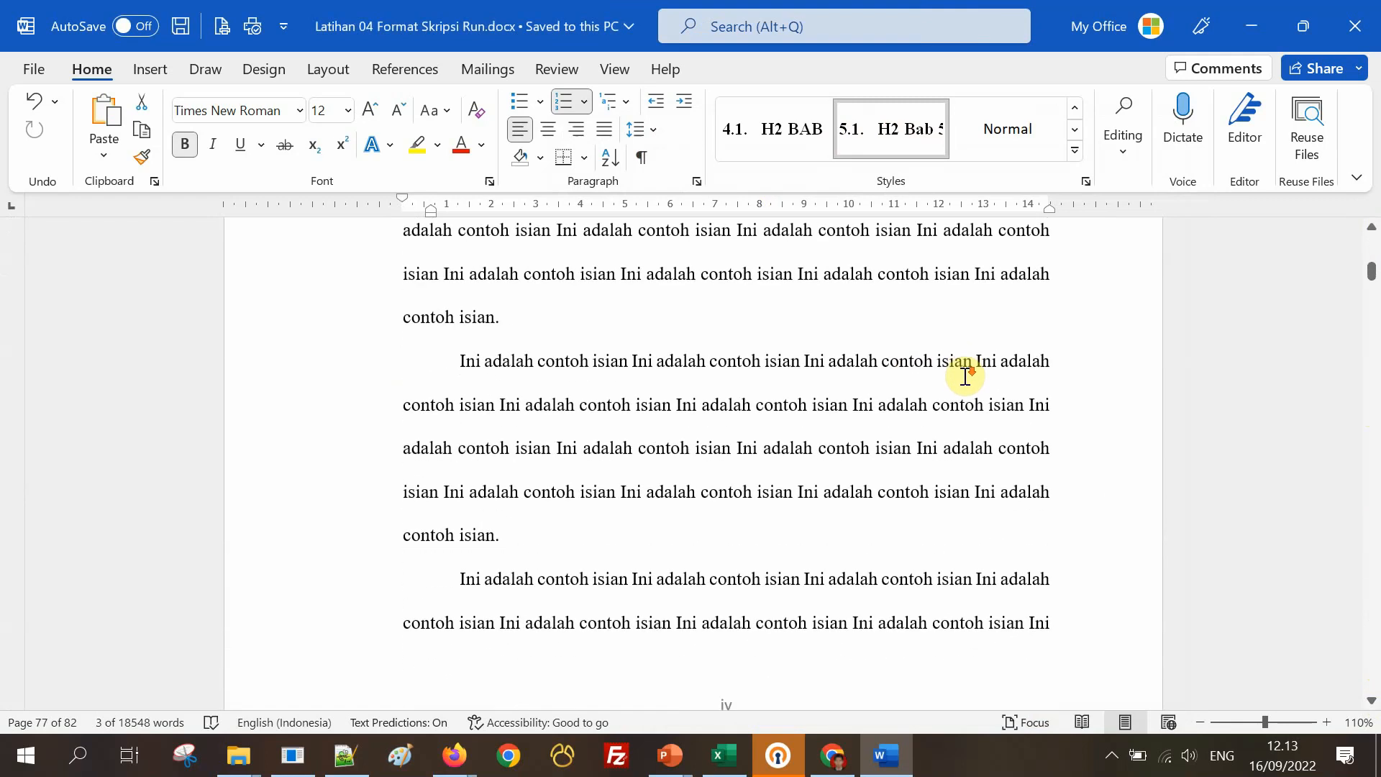
scroll(965, 392, down, 15)
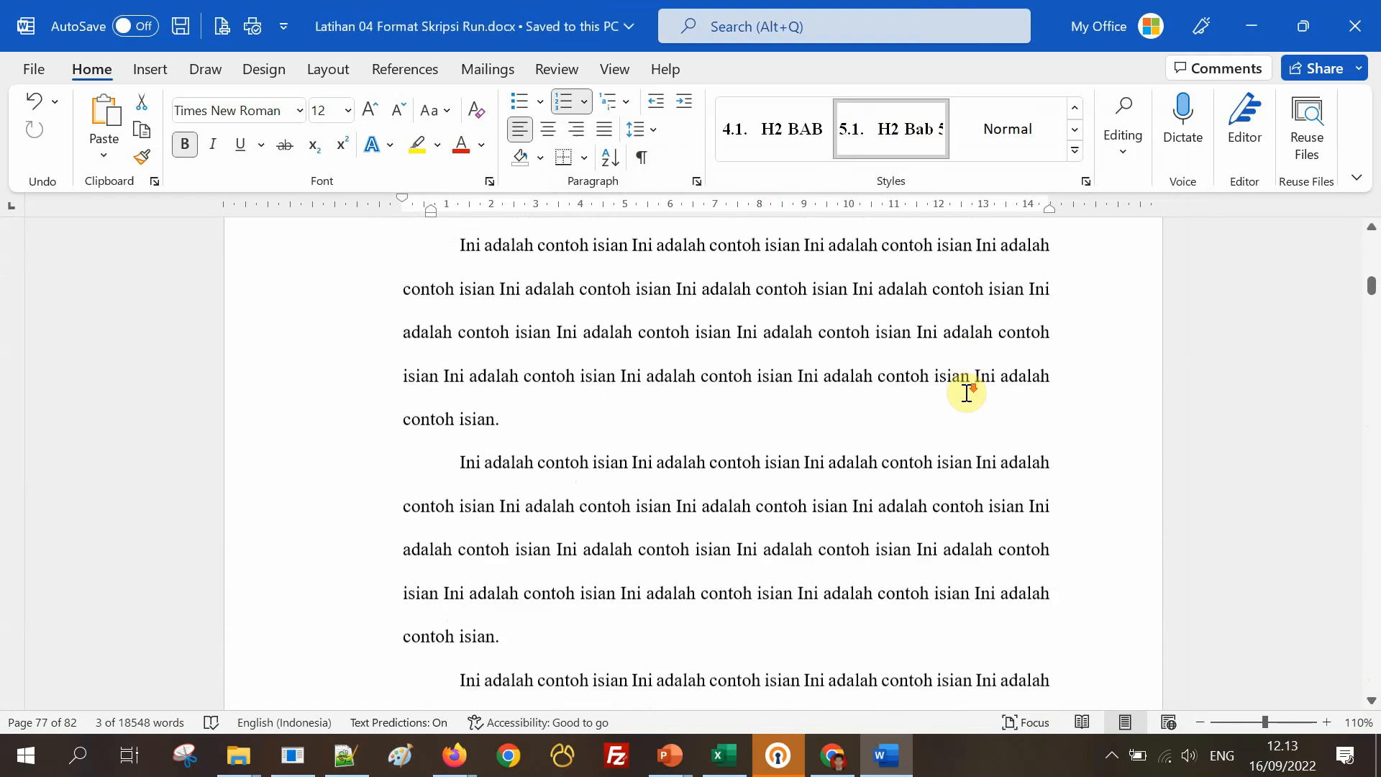
scroll(966, 393, down, 5)
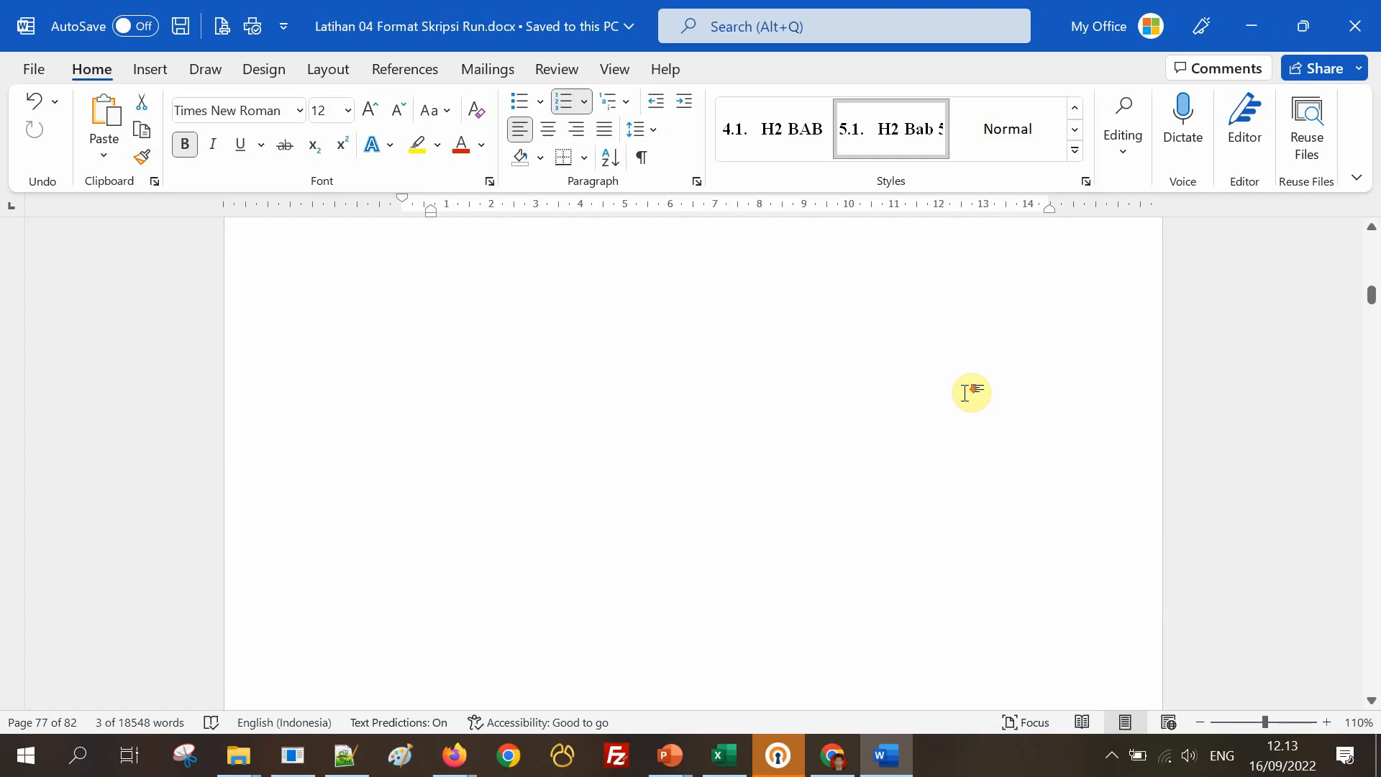
scroll(965, 392, down, 10)
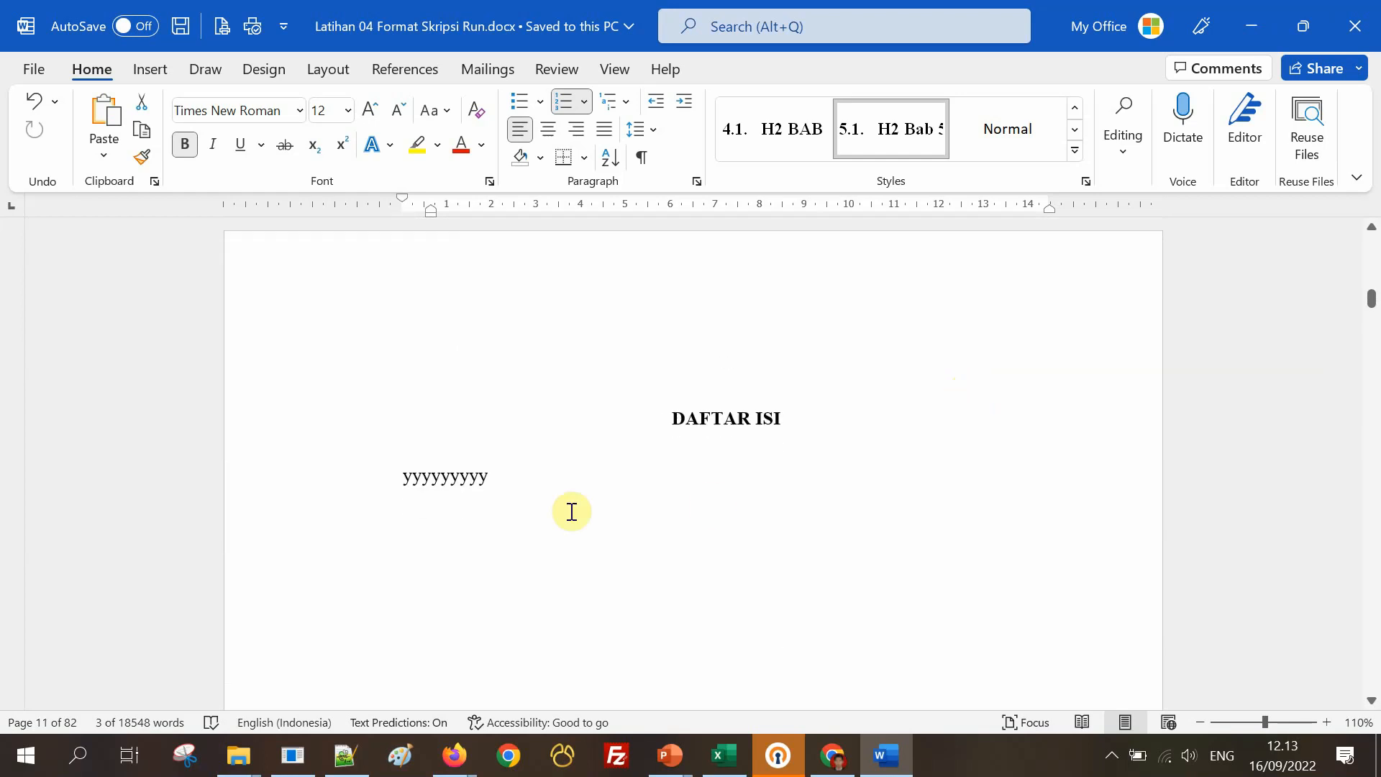
click(556, 481)
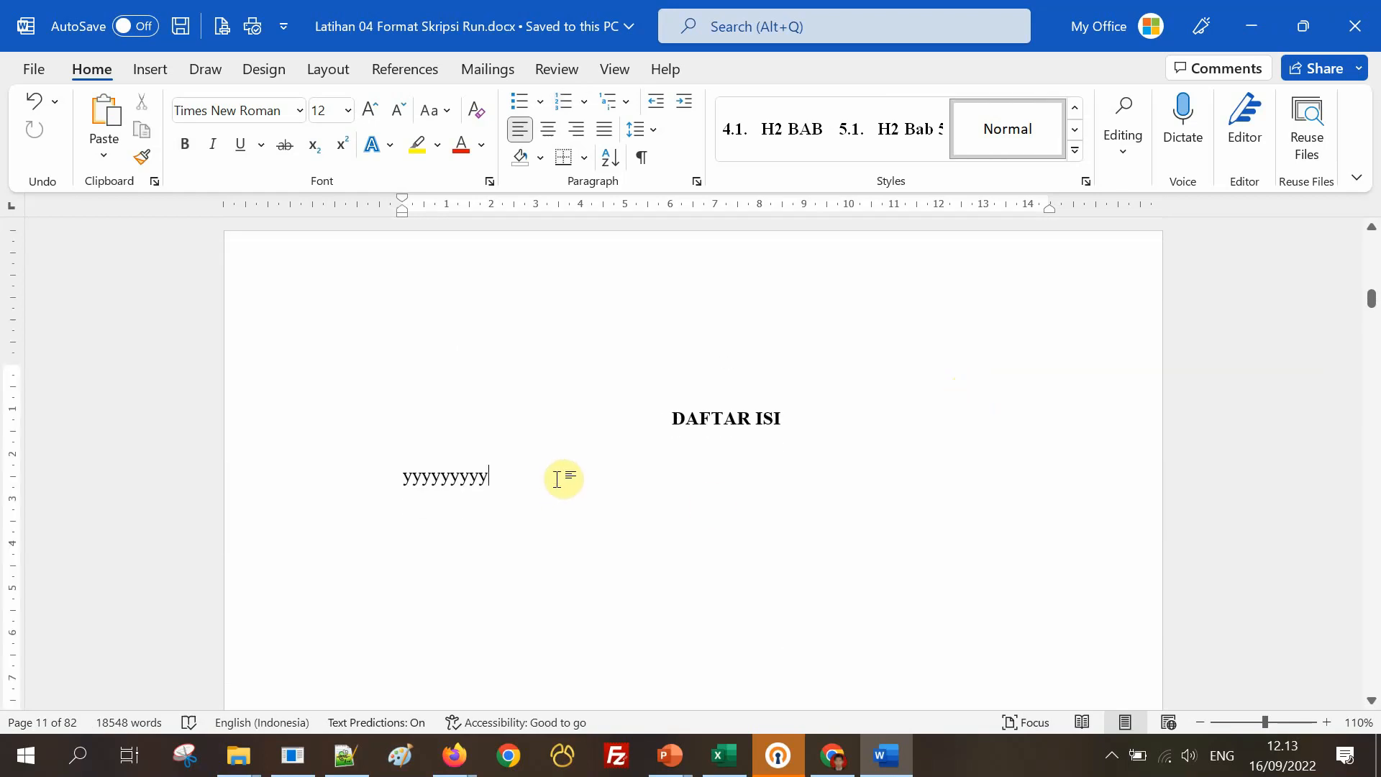
click(645, 159)
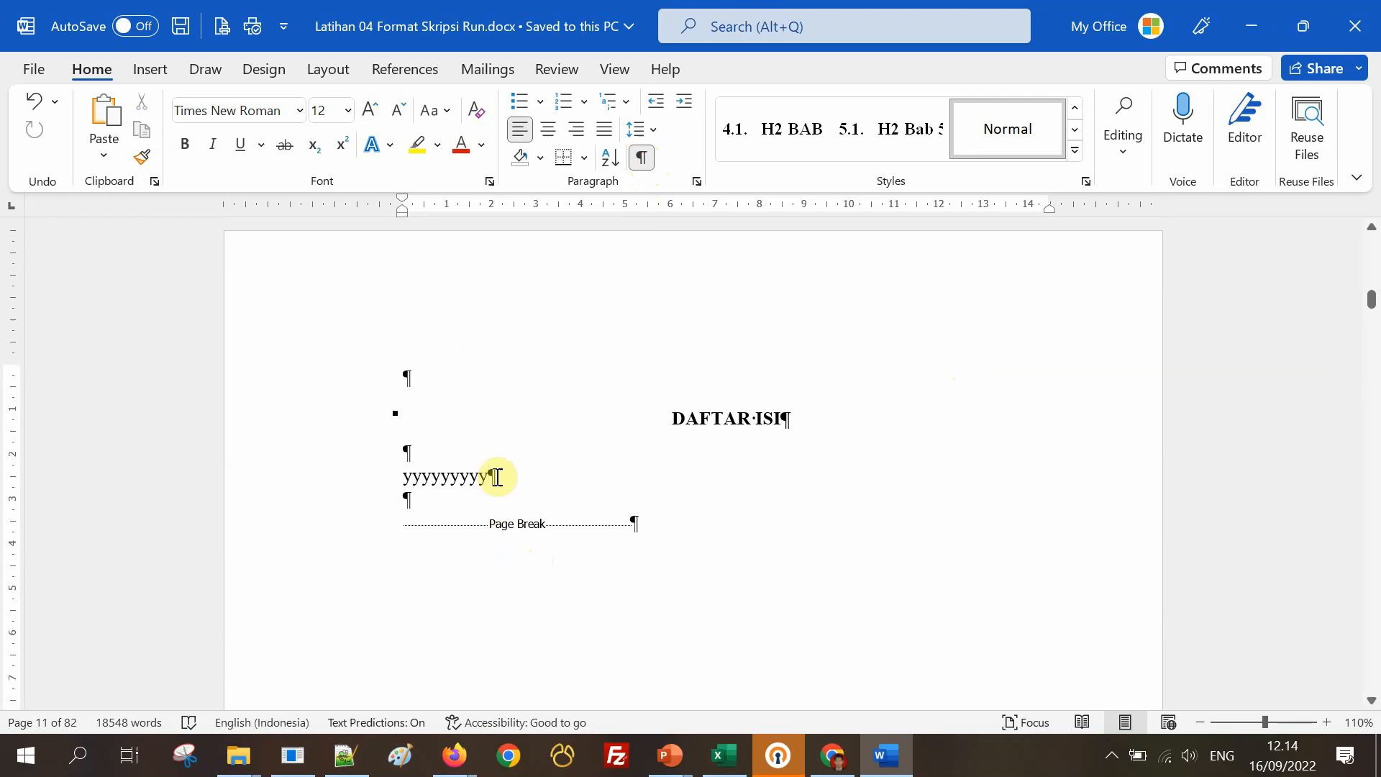
Delete the placeholder text of repeated y letters under the DAFTAR ISI heading and hide the formatting marks.
click(532, 471)
double_click(484, 475)
click(533, 472)
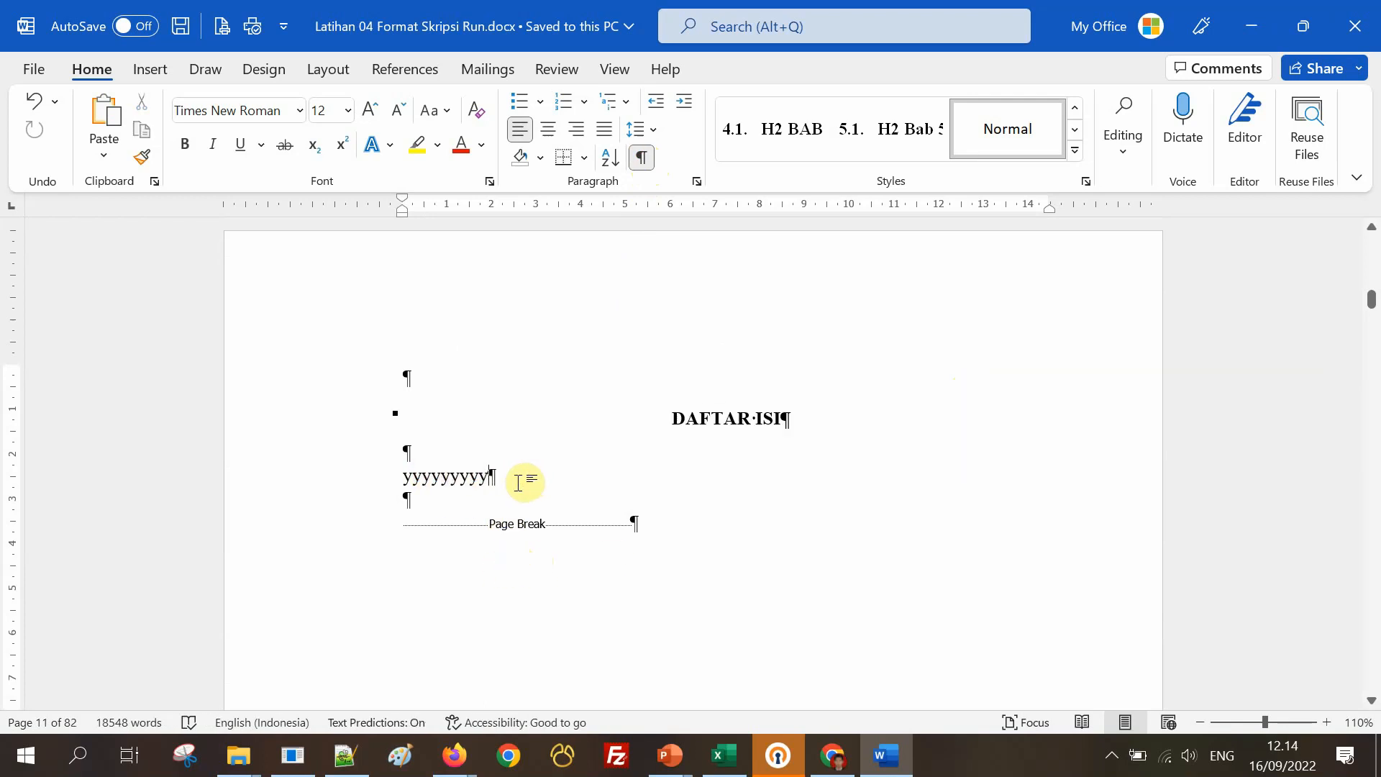
key(BackSpace)
key(BackSpace)
key(BackSpace)
key(BackSpace)
key(BackSpace)
key(BackSpace)
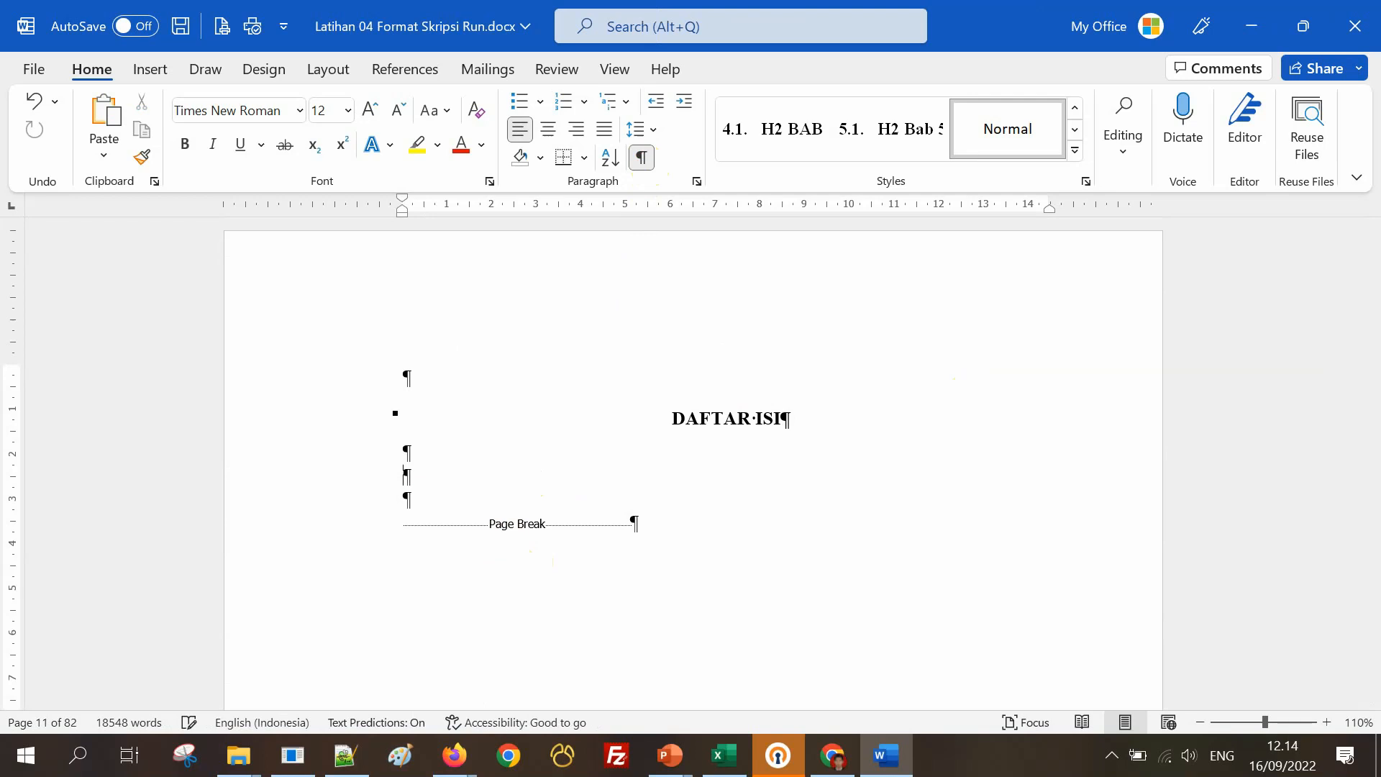
click(406, 478)
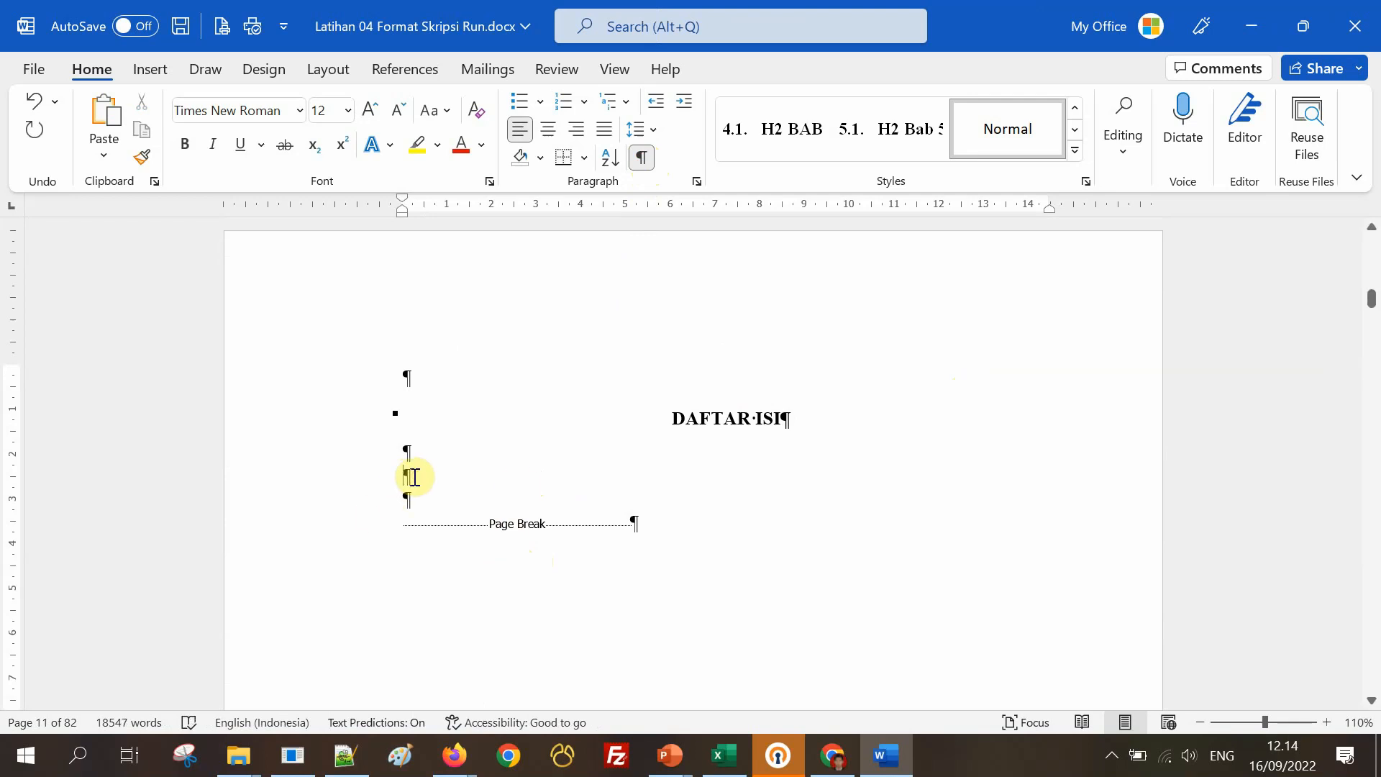
click(650, 163)
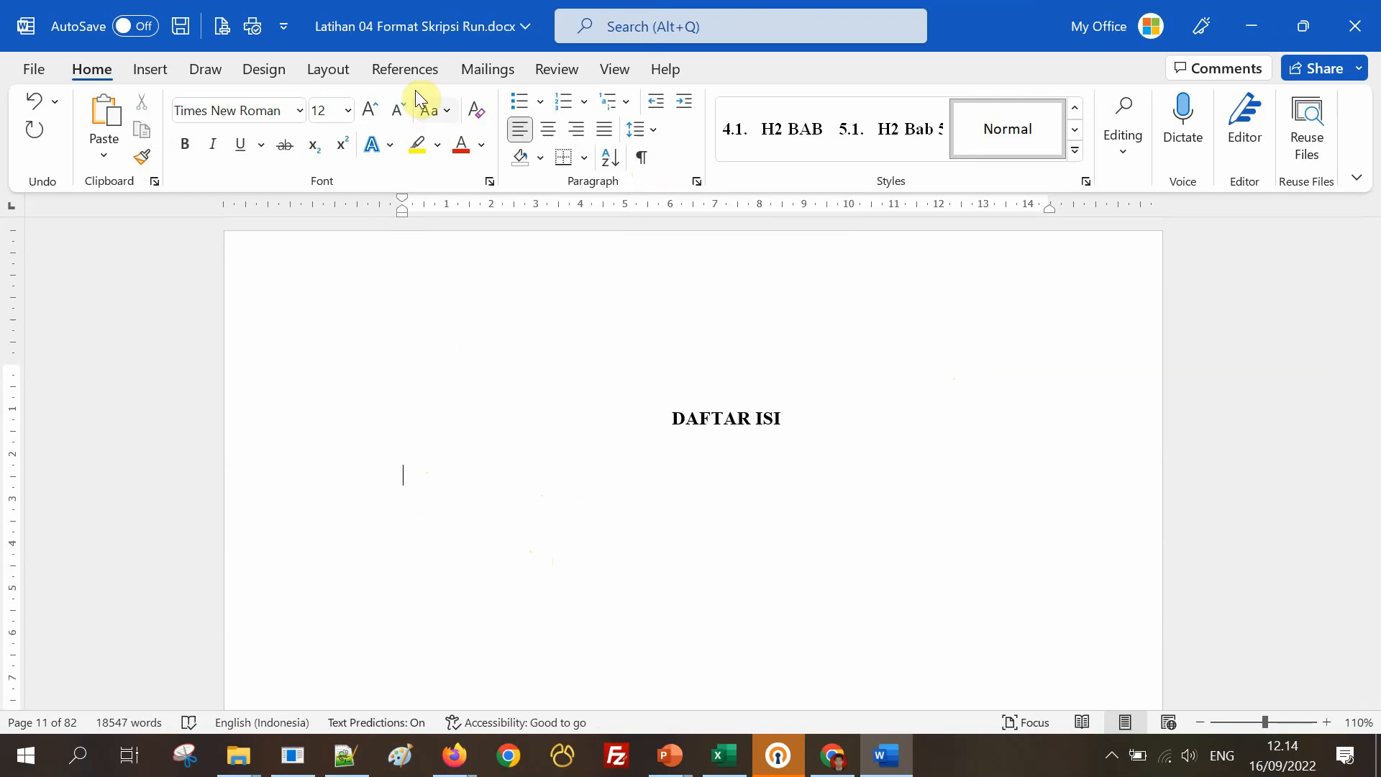
Insert an Automatic Table 1 table of contents on the empty line under the DAFTAR ISI heading.
click(405, 69)
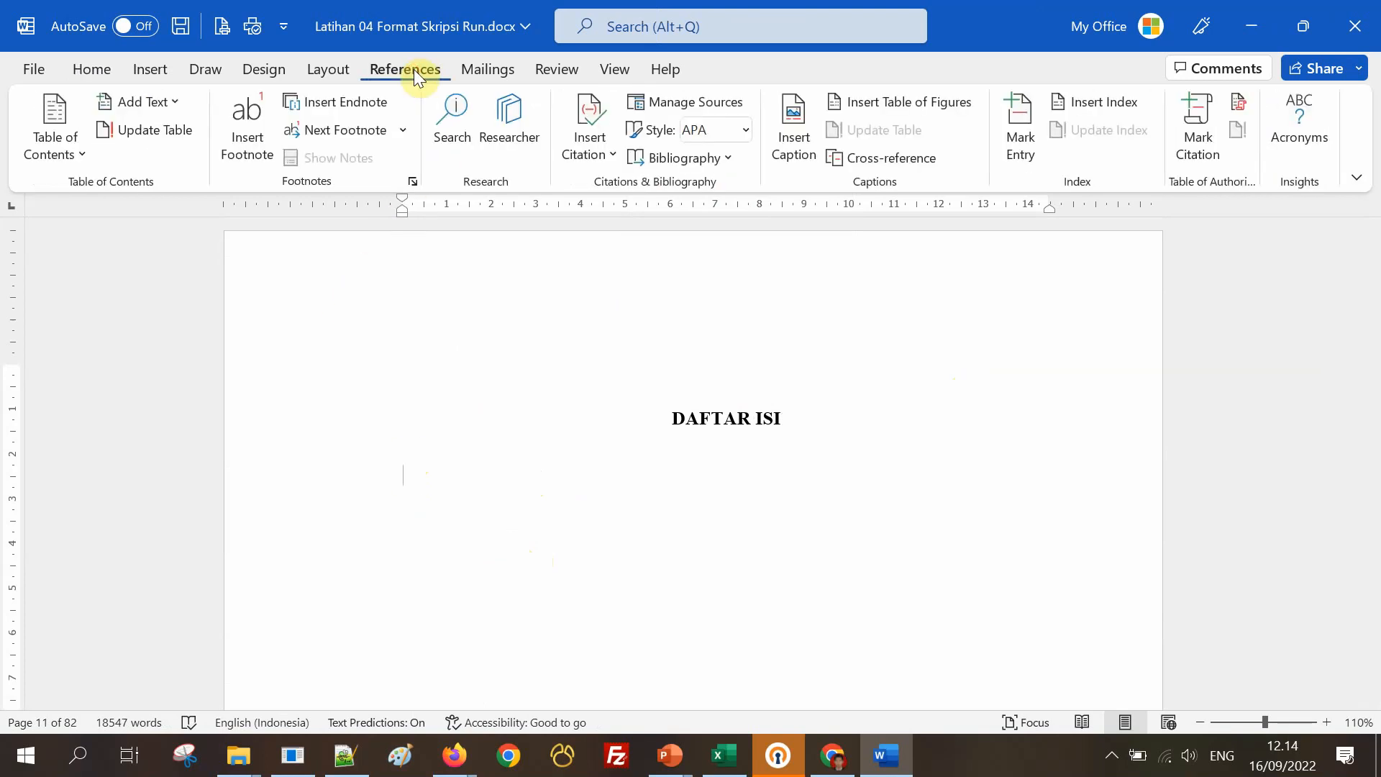
click(78, 161)
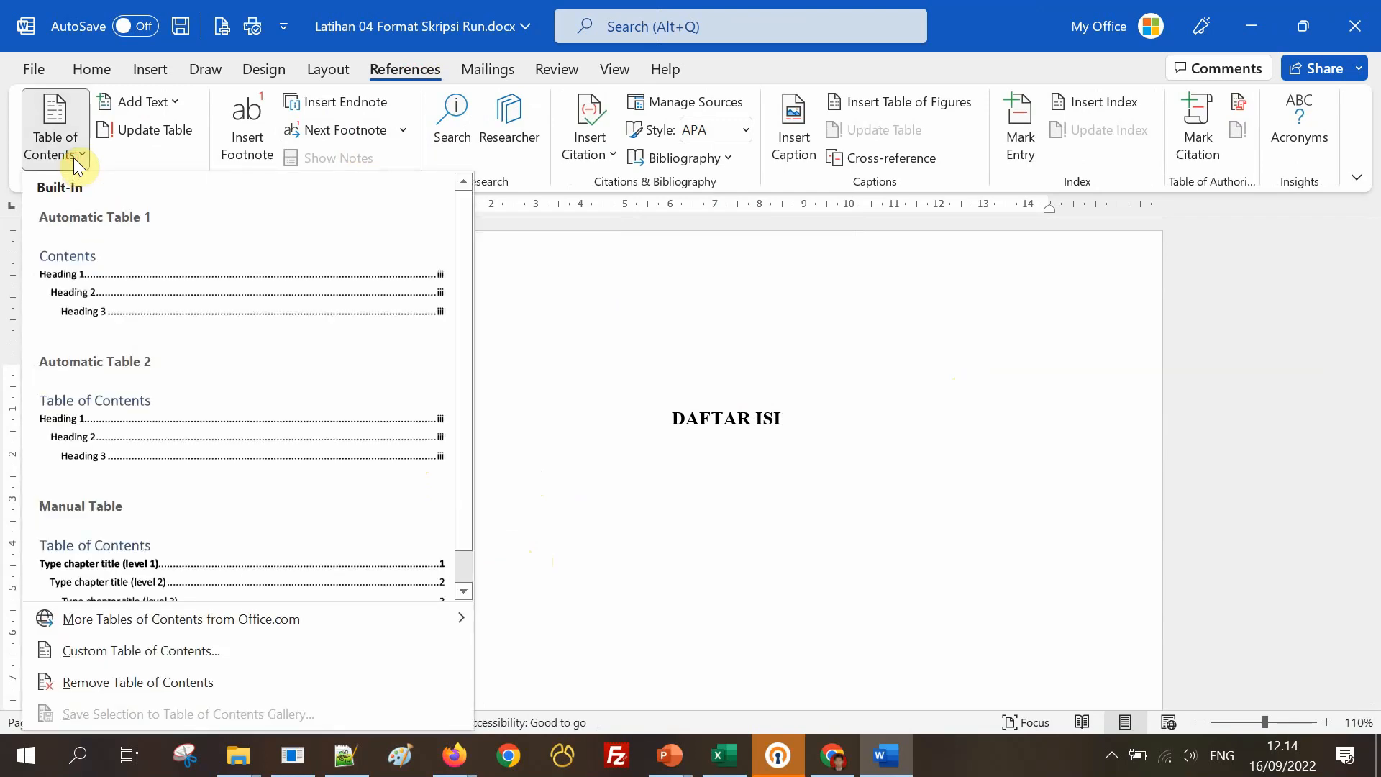
click(141, 288)
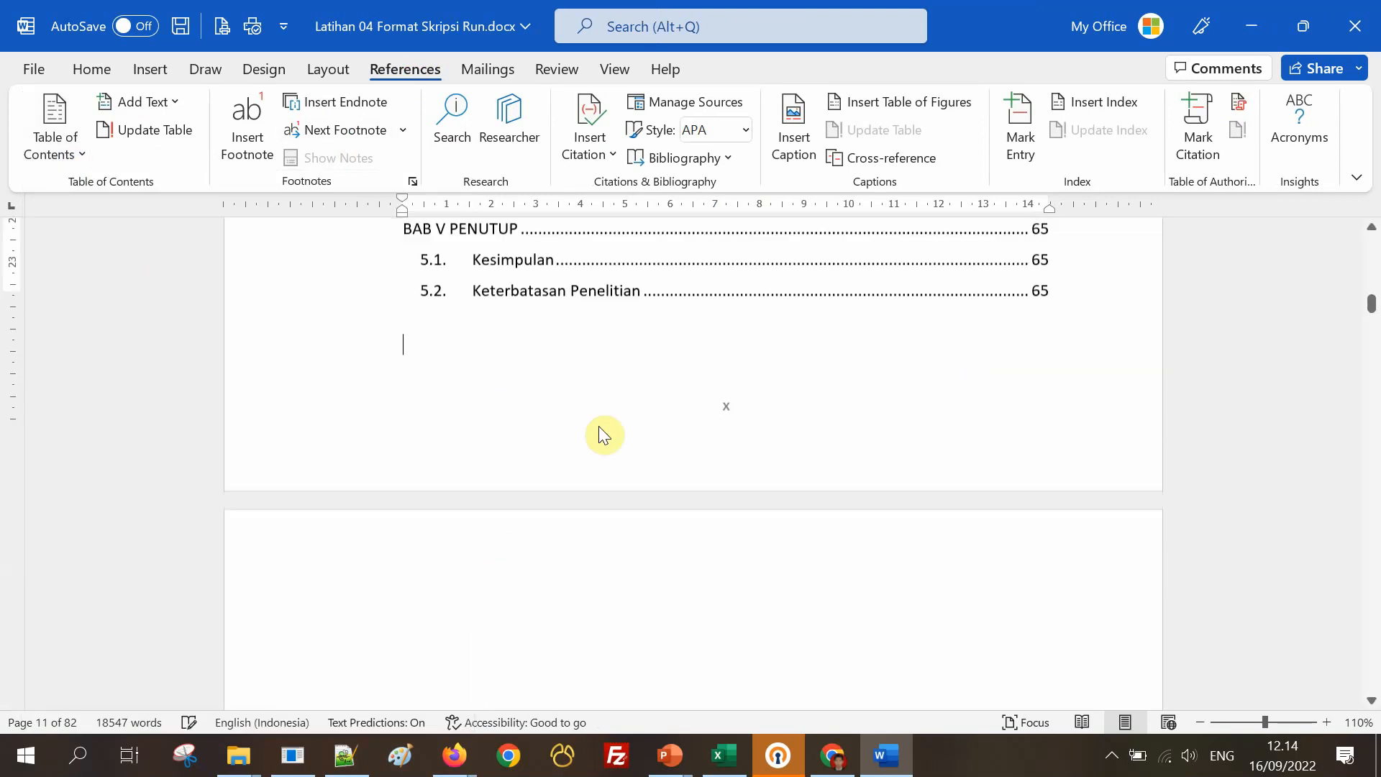
Delete the Contents title above the entries of the inserted table of contents.
scroll(805, 435, up, 7)
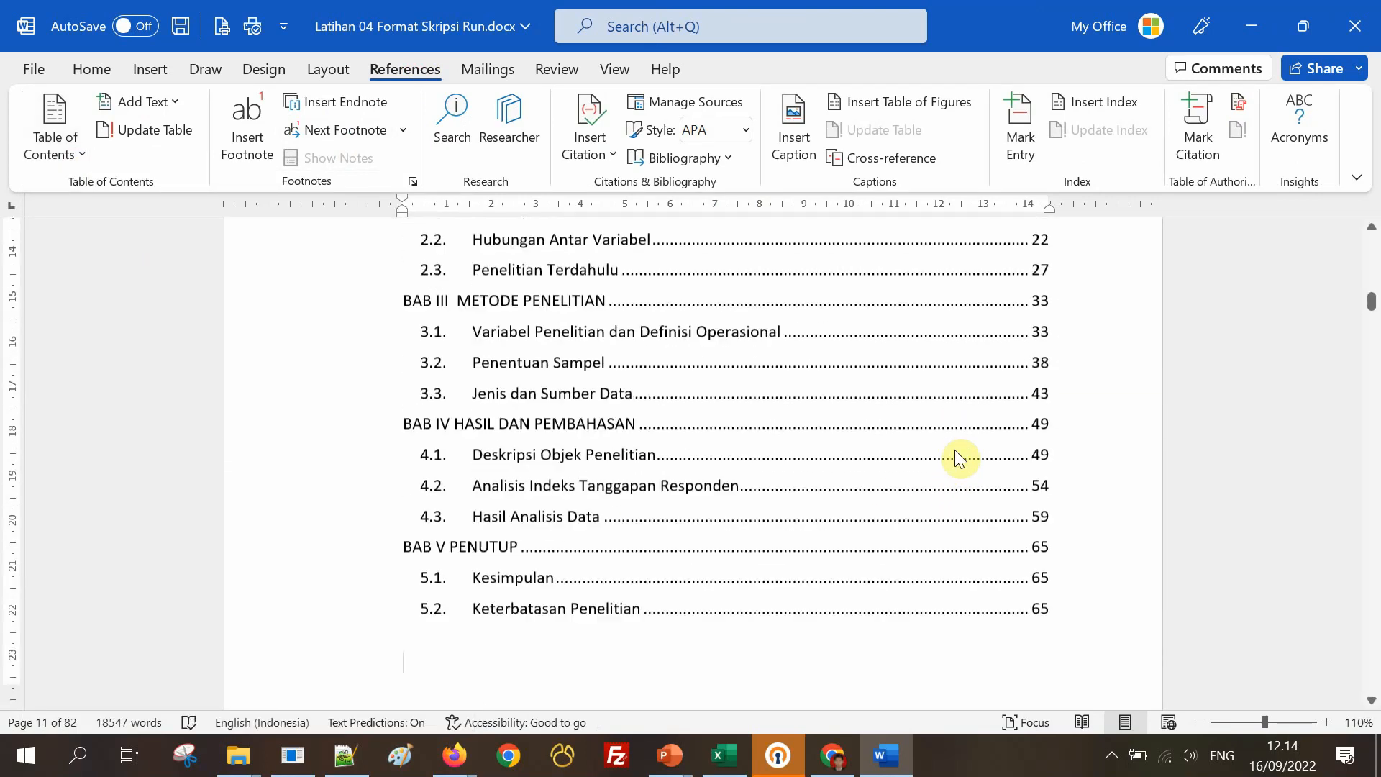
scroll(958, 450, up, 5)
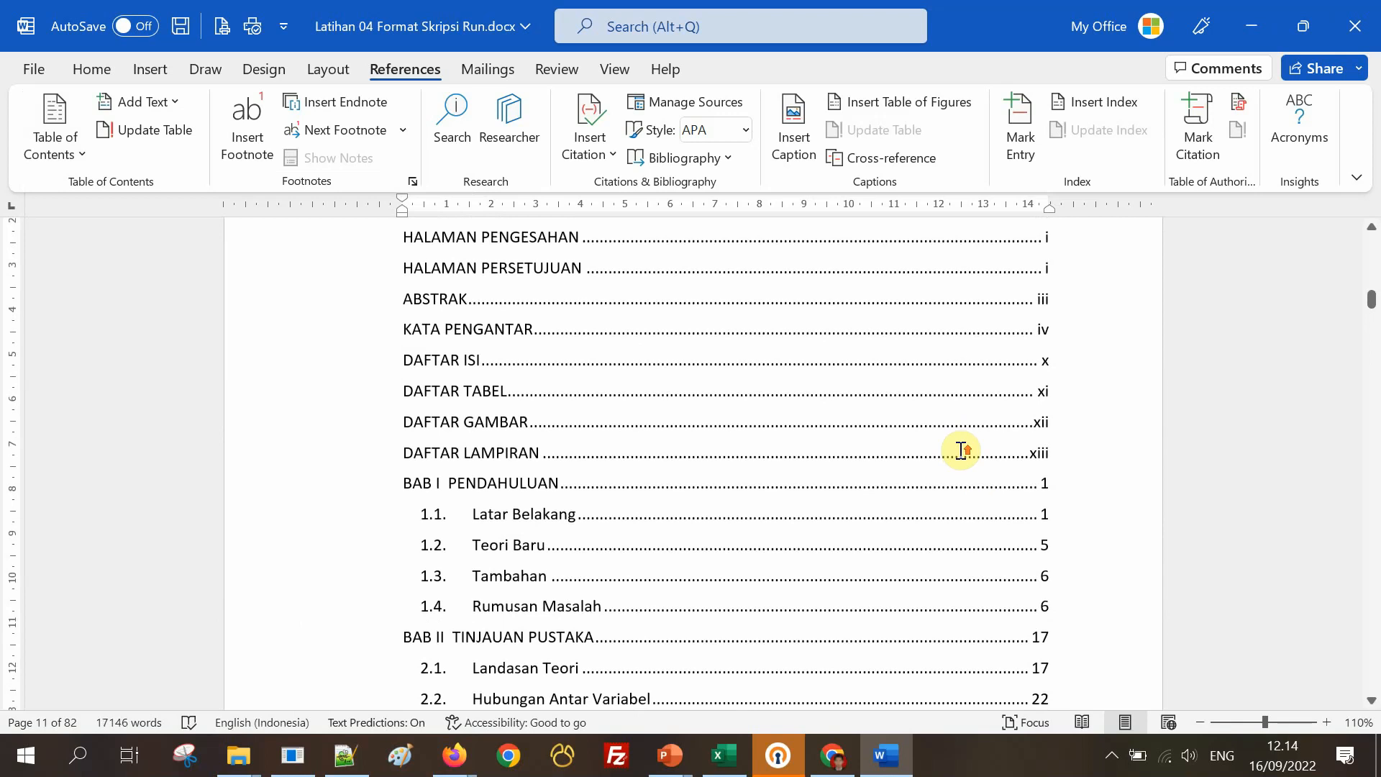
click(526, 324)
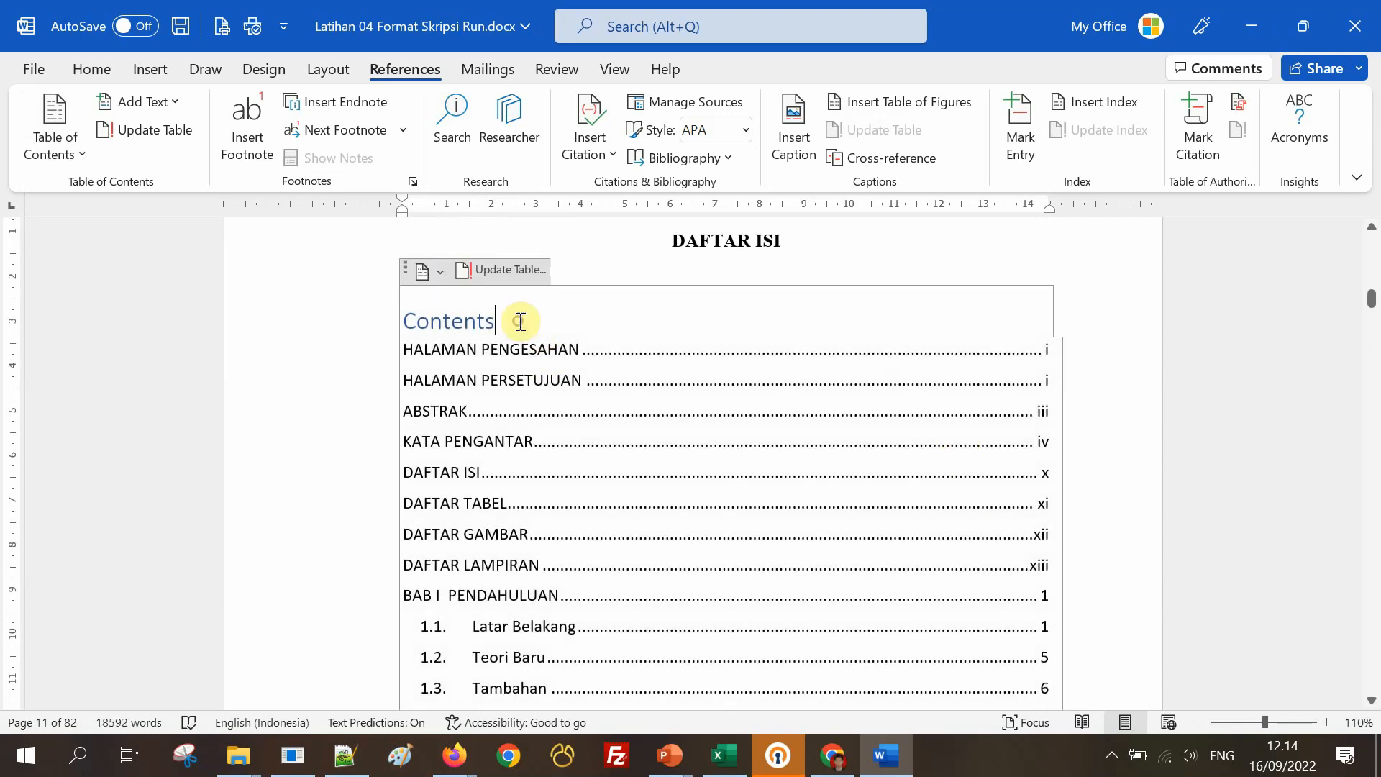
key(BackSpace)
key(BackSpace)
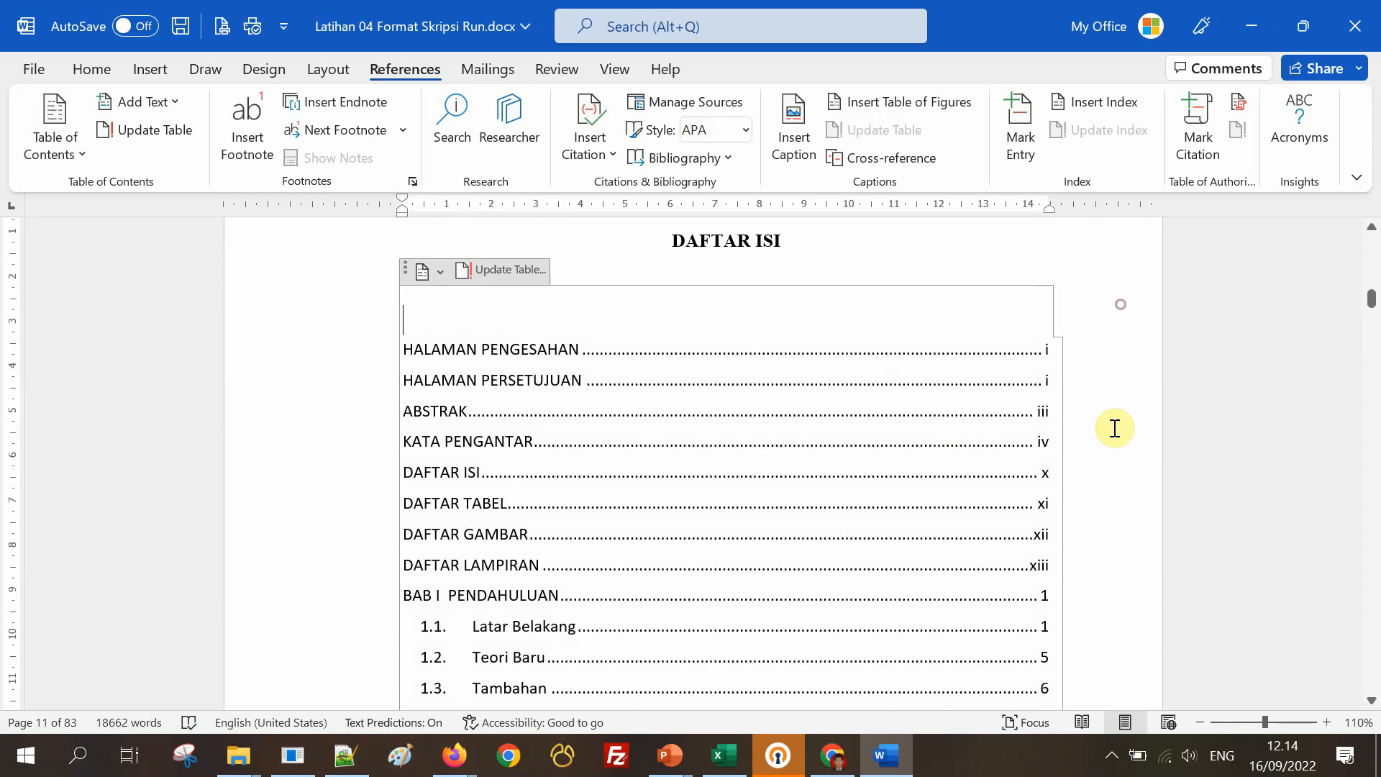
click(1141, 390)
click(902, 260)
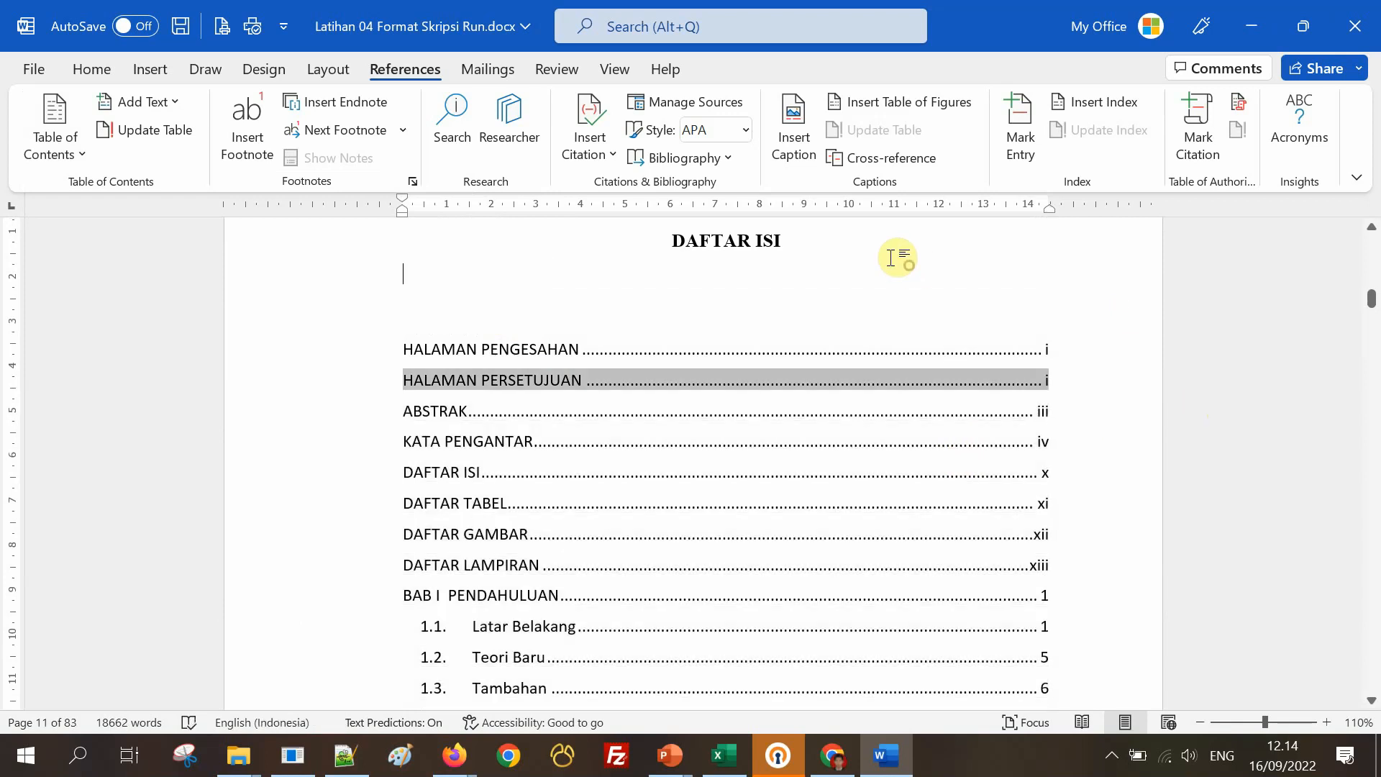
click(771, 246)
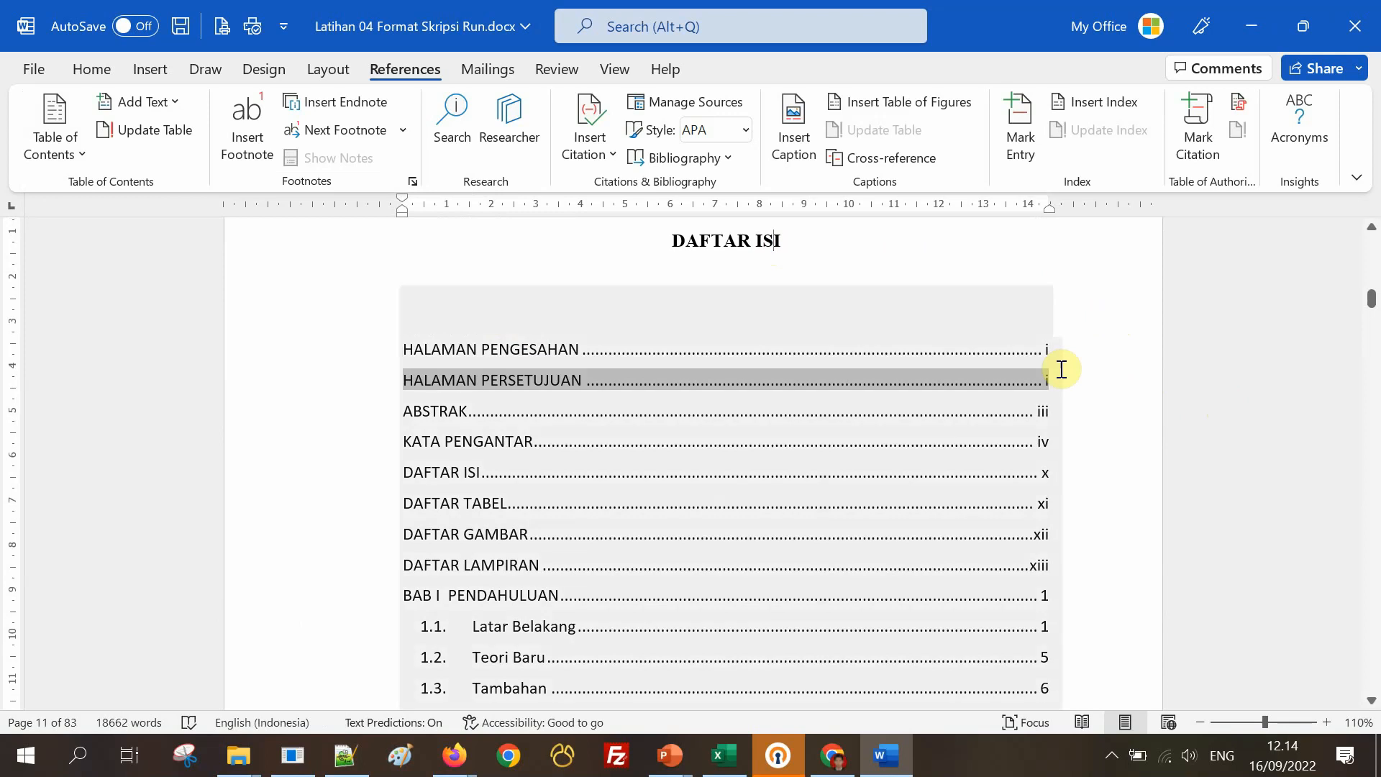
Examine the chapter and subheading entries and page numbers in the table of contents, focusing on BAB III METODE PENELITIAN.
scroll(1091, 441, down, 3)
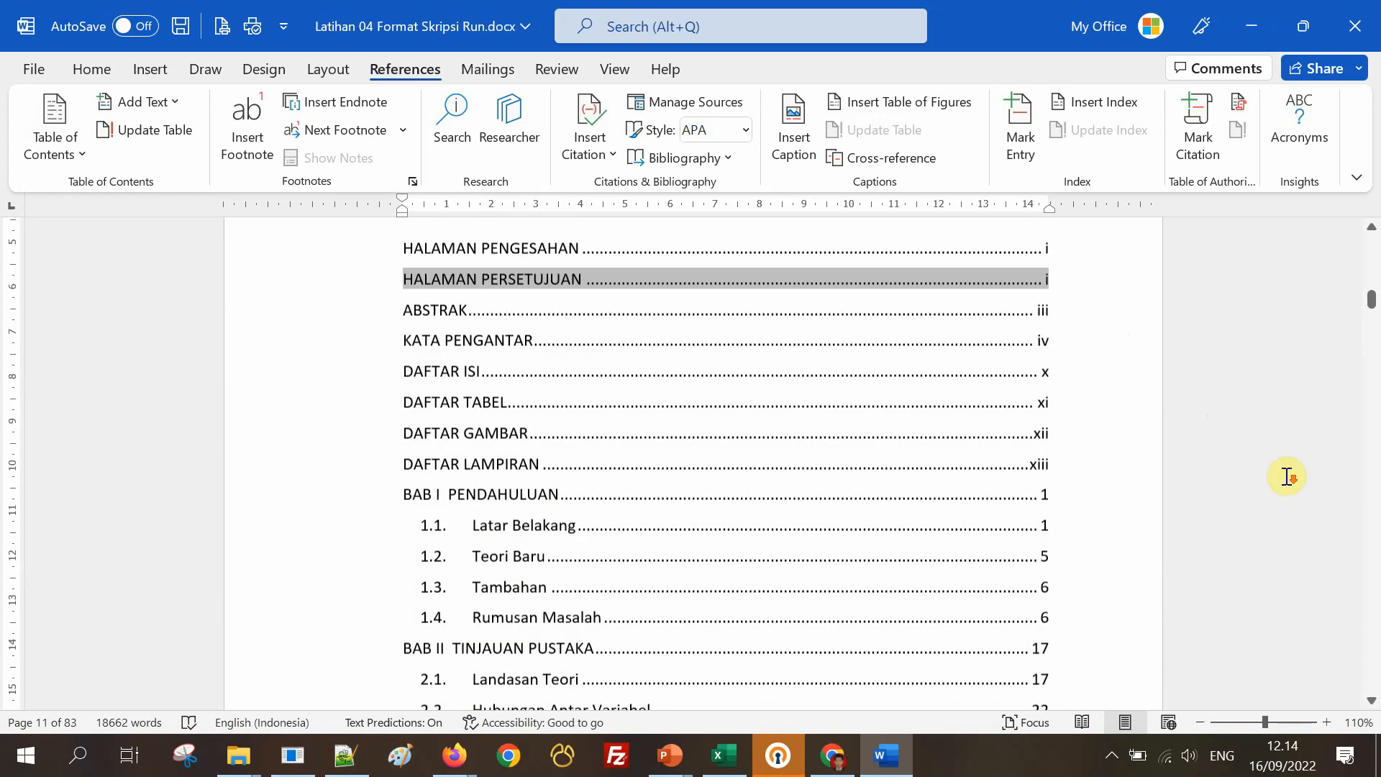
scroll(1073, 459, down, 1)
scroll(1077, 472, down, 4)
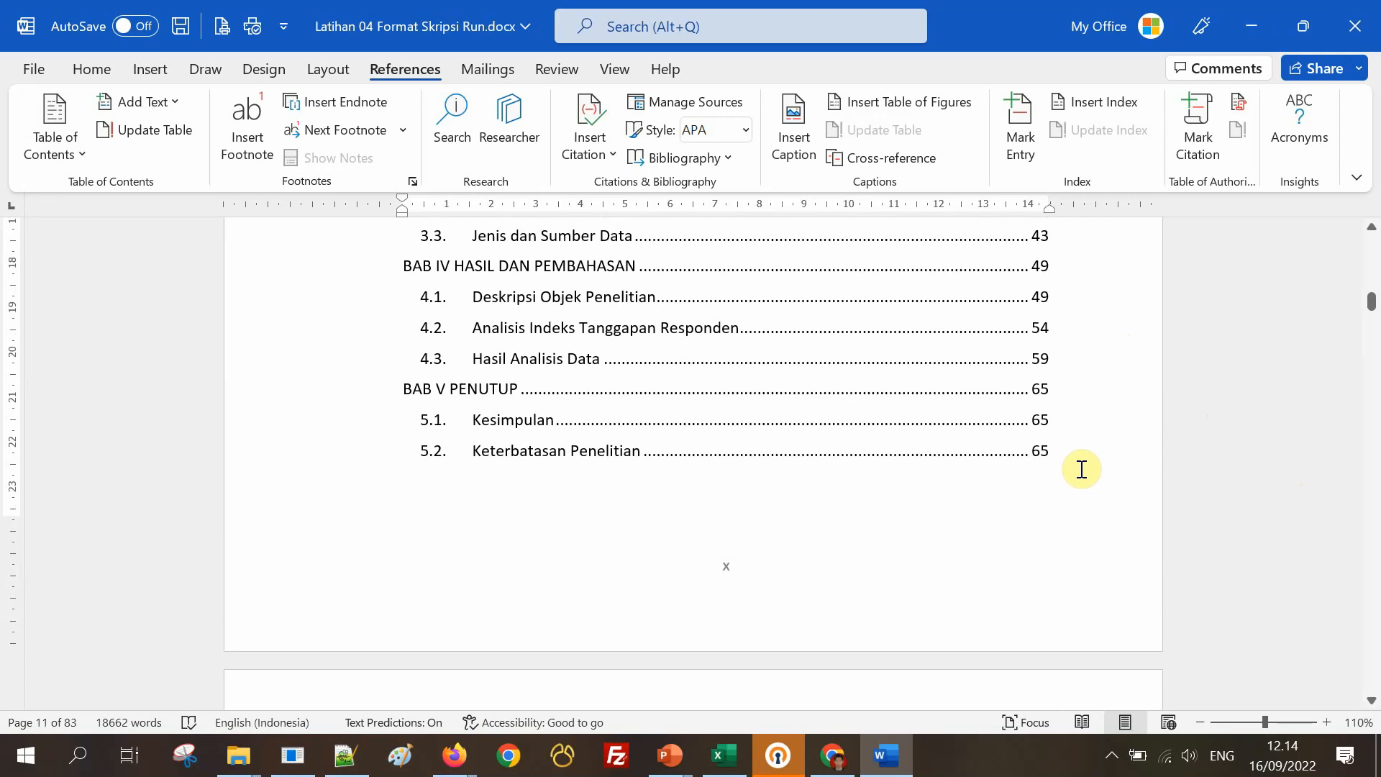
scroll(1083, 469, up, 3)
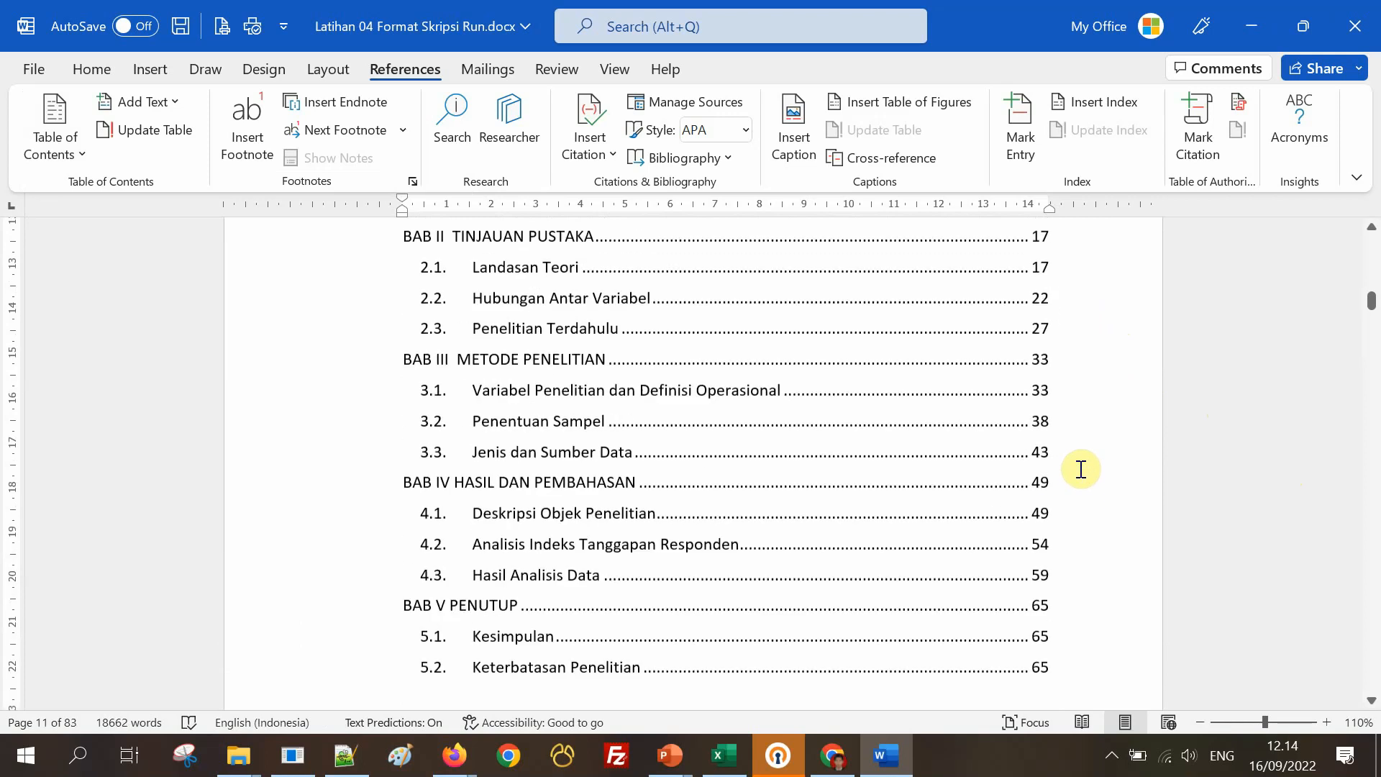
click(400, 367)
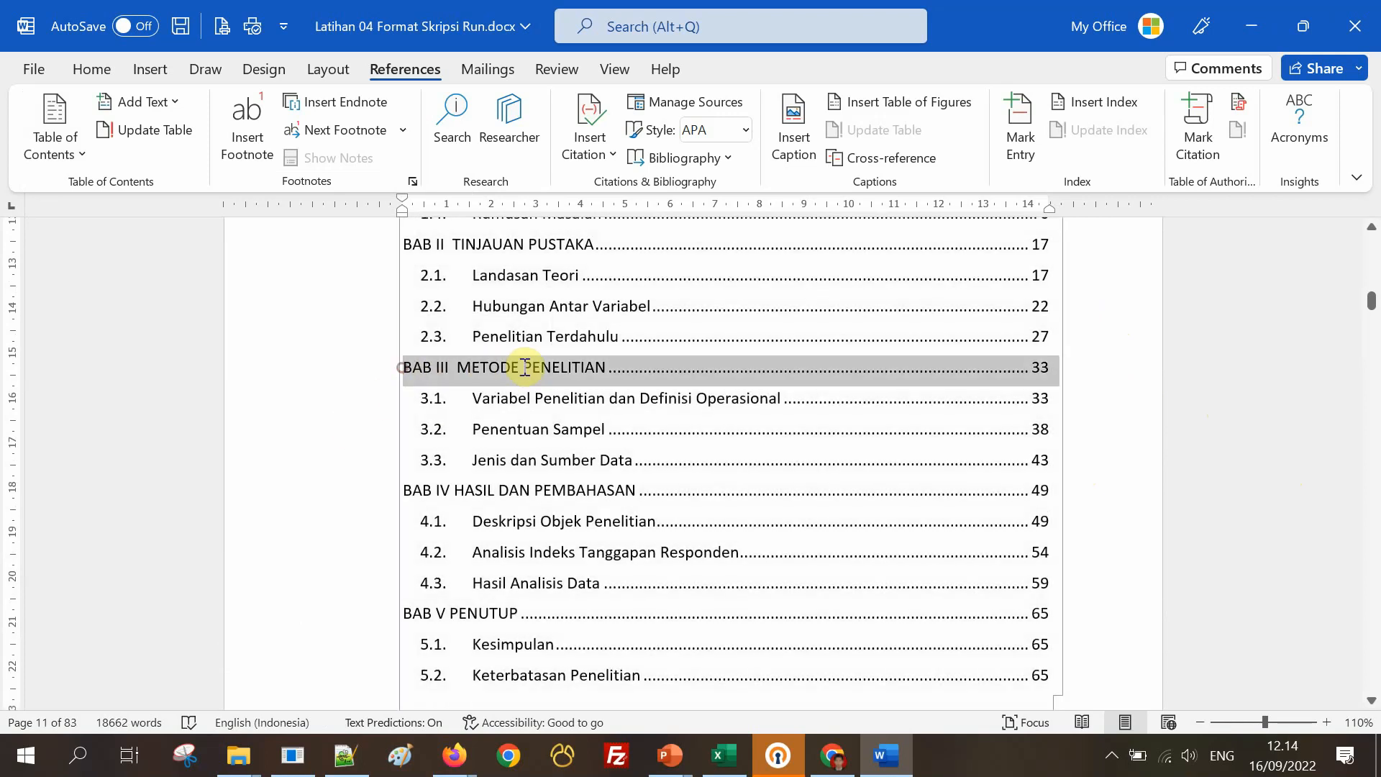
click(604, 368)
click(604, 366)
drag(605, 367, 408, 365)
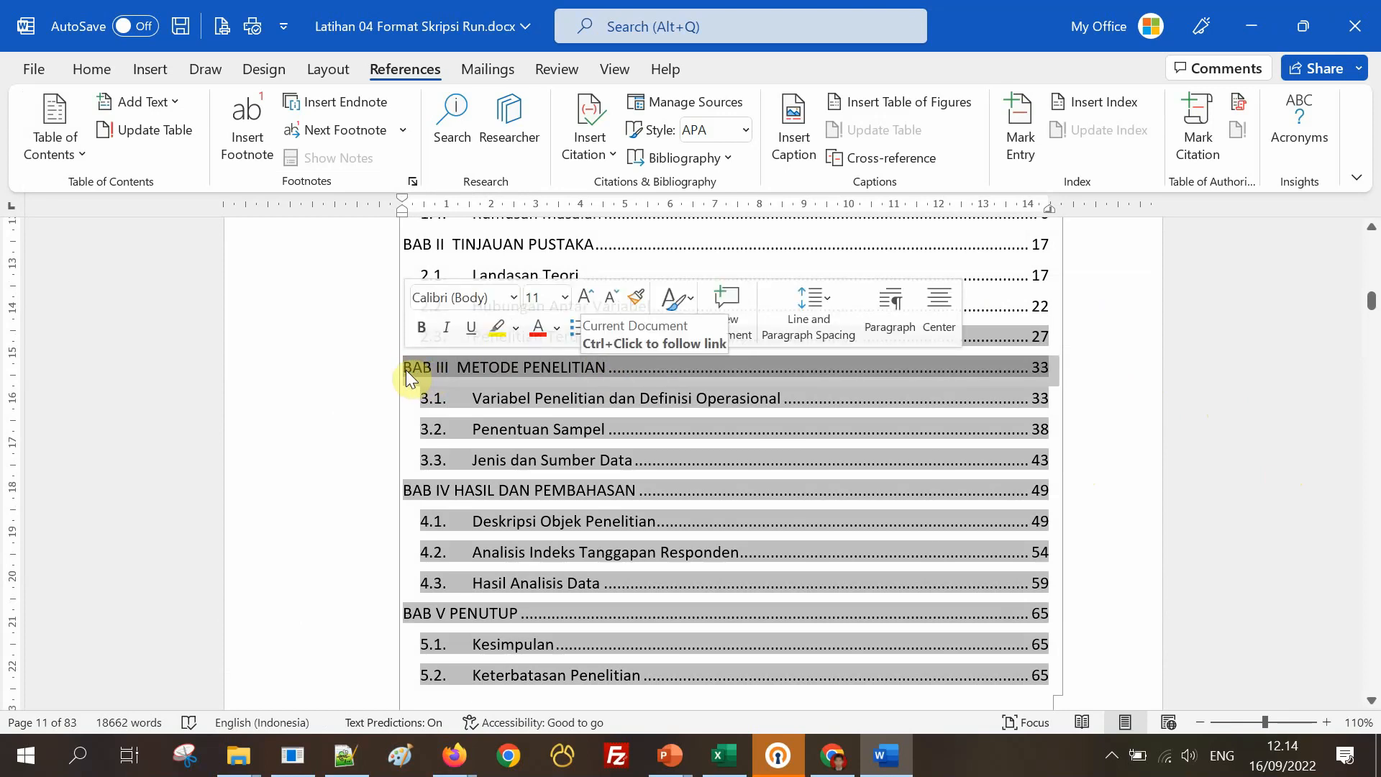
click(406, 370)
key(shift+Down)
key(shift+Down)
key(shift+Down)
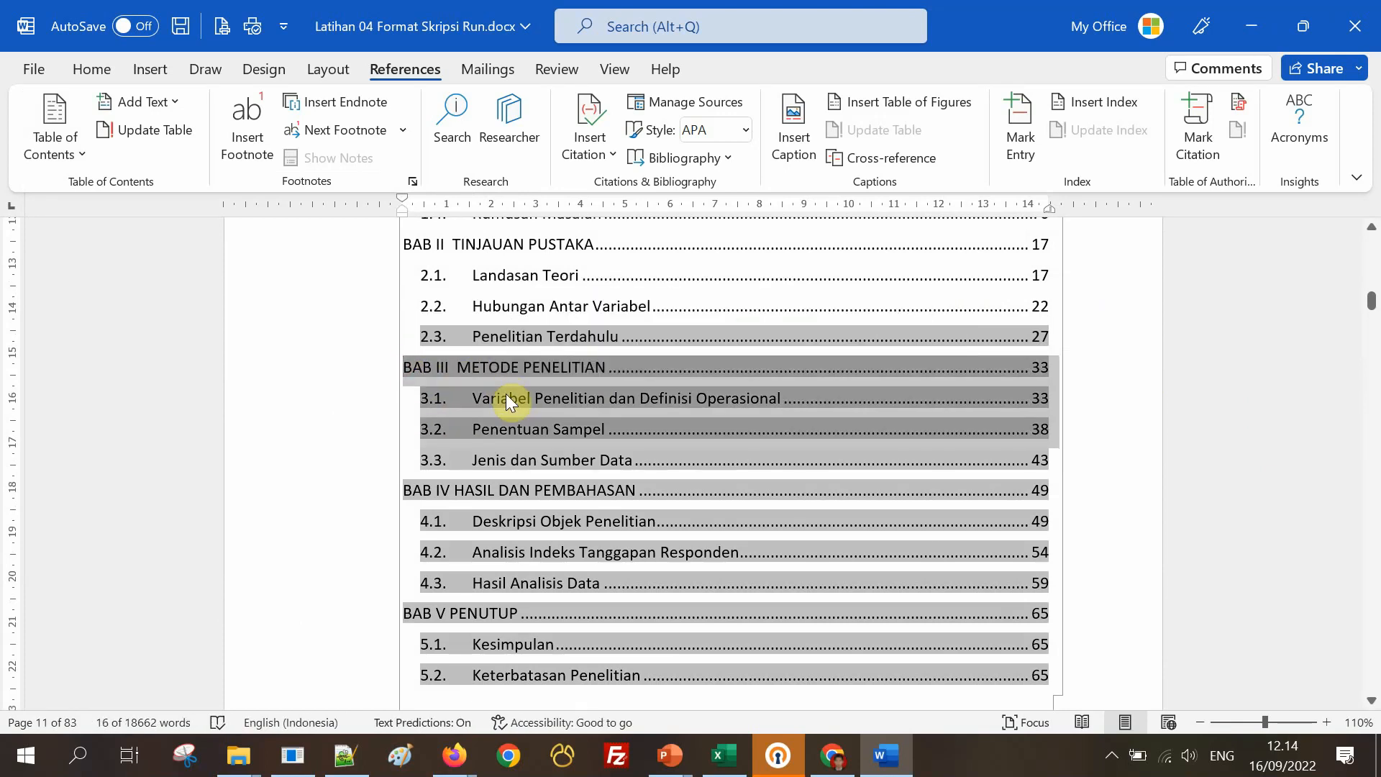
click(609, 370)
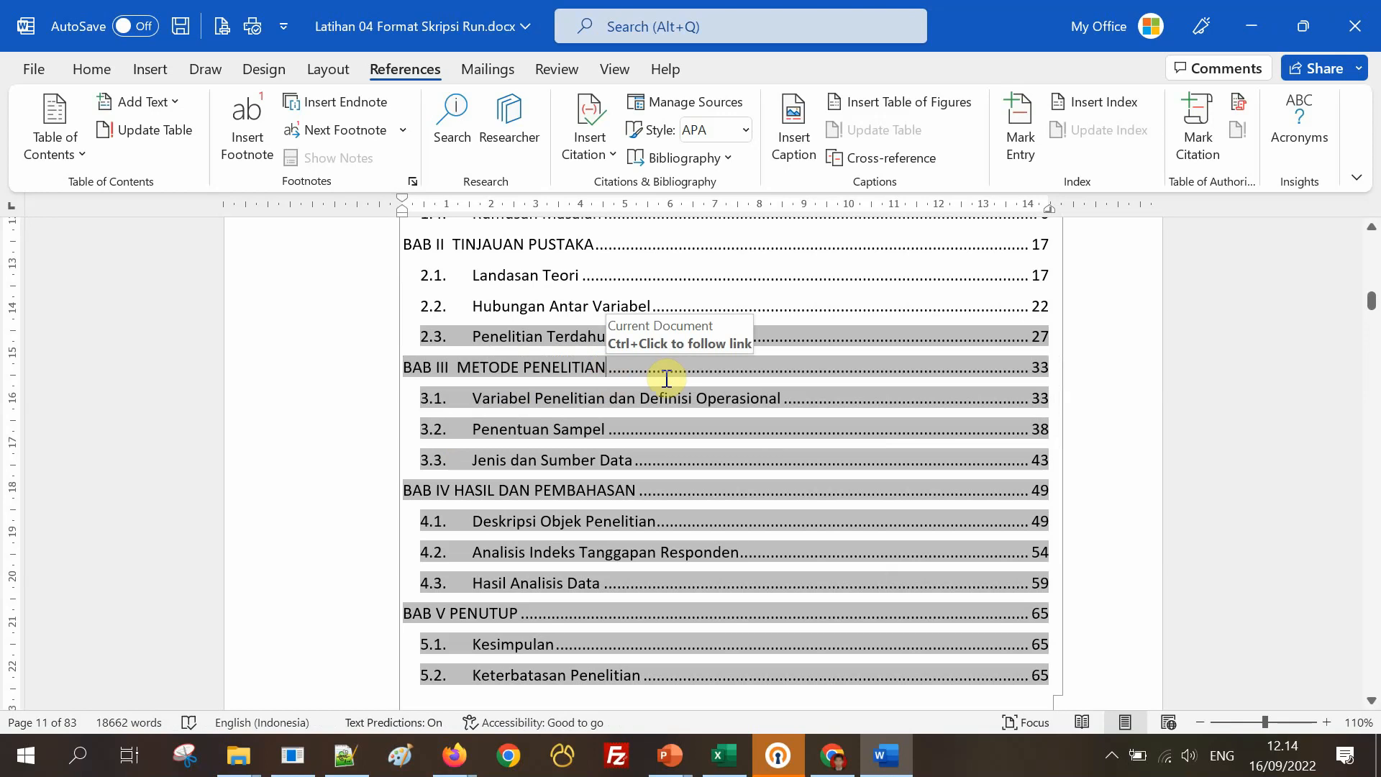
Make the text of the BAB III METODE PENELITIAN entry in the table of contents bold.
key(shift+Left)
key(shift+Left)
key(shift+Left)
key(shift+Left)
key(shift+Left)
key(shift+Left)
key(shift+Left)
key(shift+Left)
key(shift+Left)
key(shift+Left)
key(shift+Left)
key(shift+Left)
key(shift+Left)
key(shift+Left)
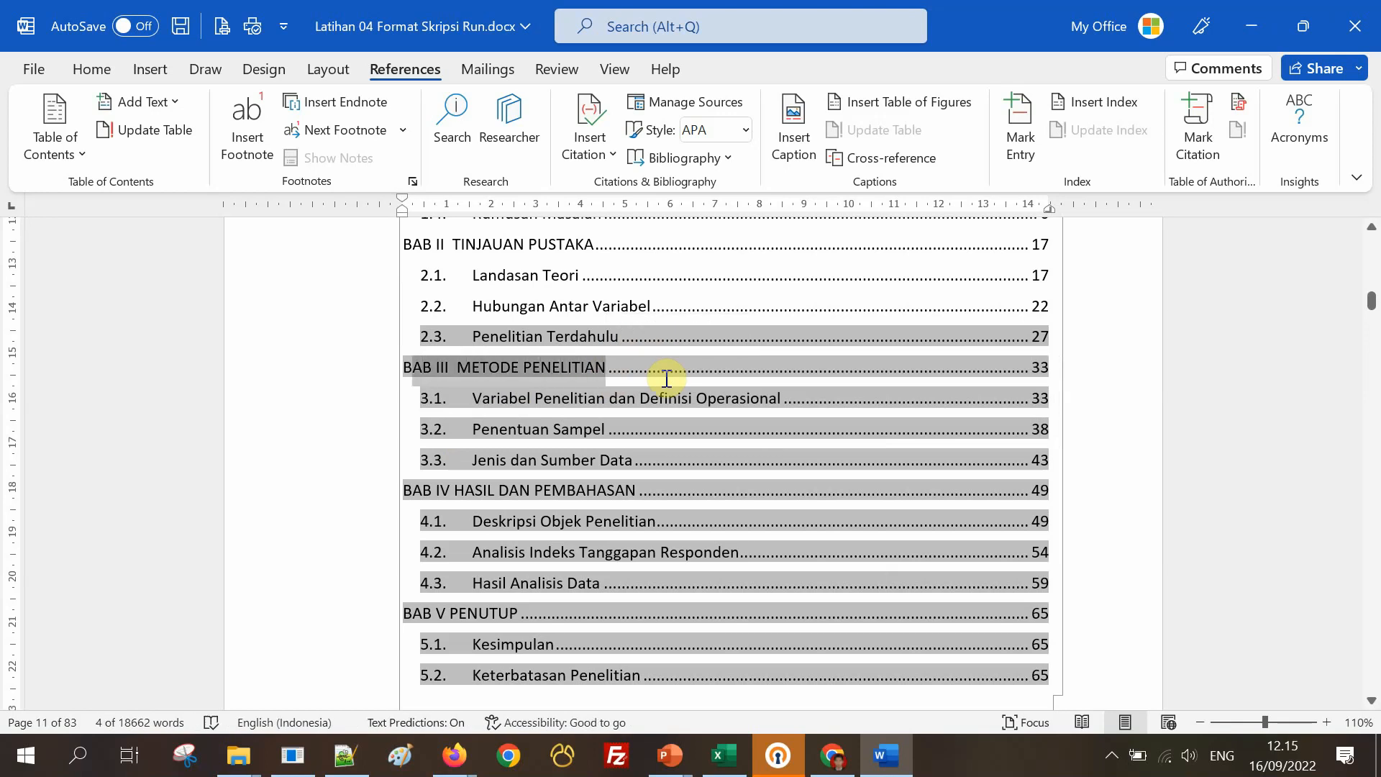
click(666, 379)
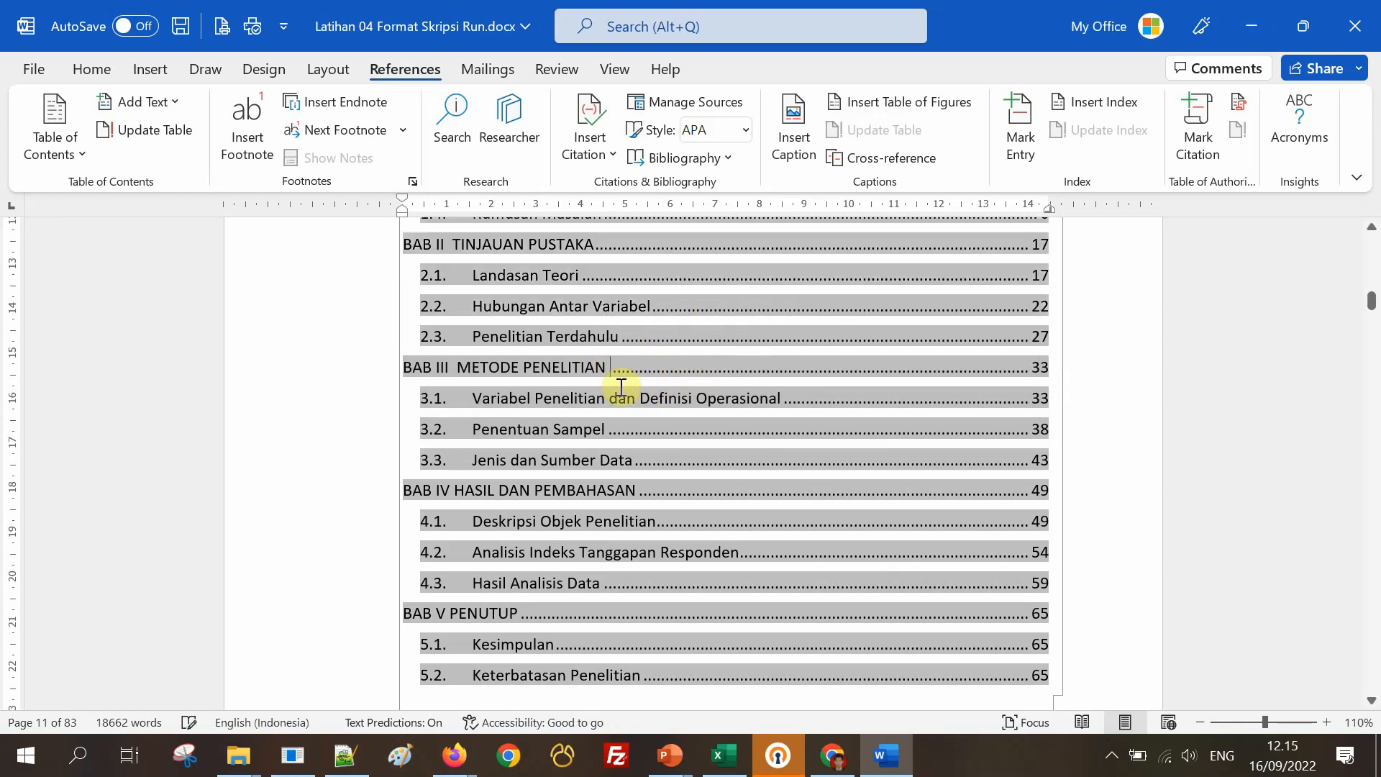
drag(604, 366, 415, 368)
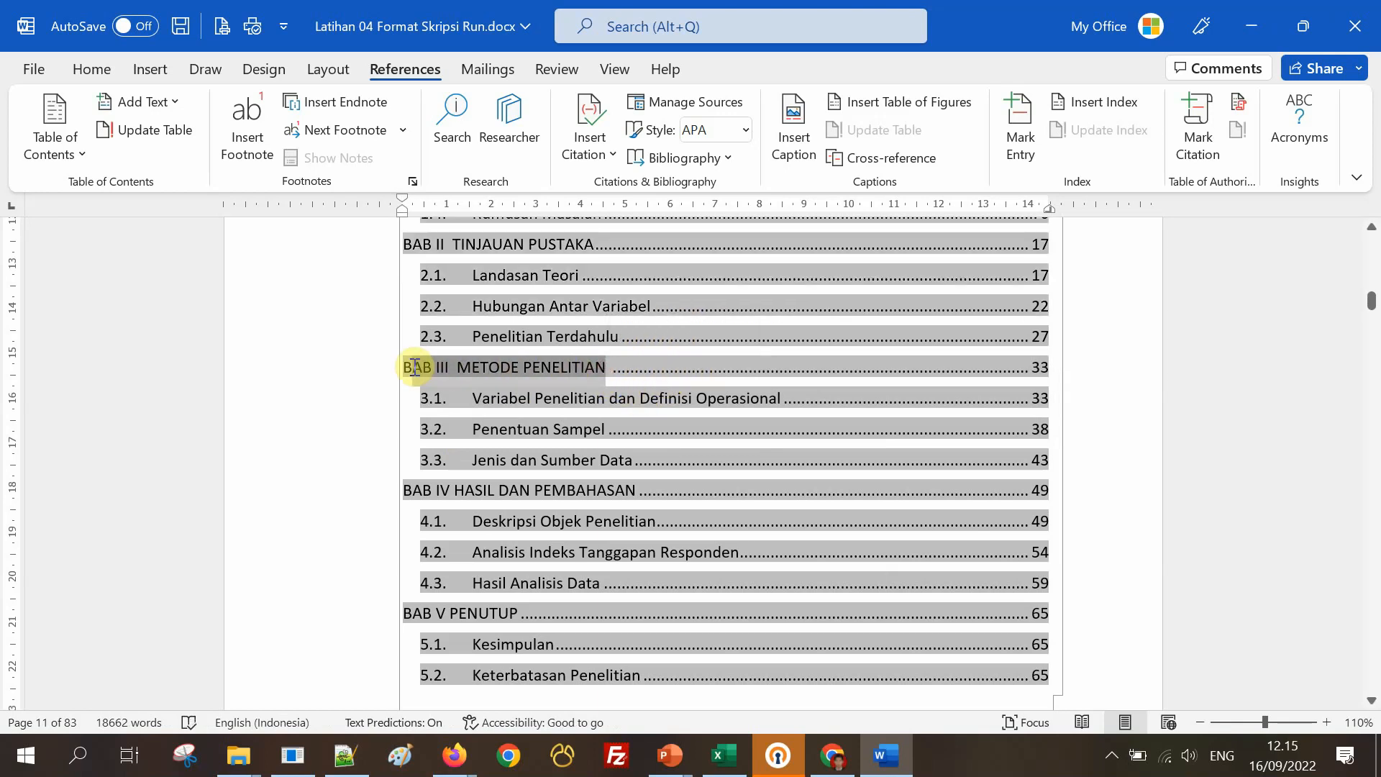
drag(604, 366, 416, 367)
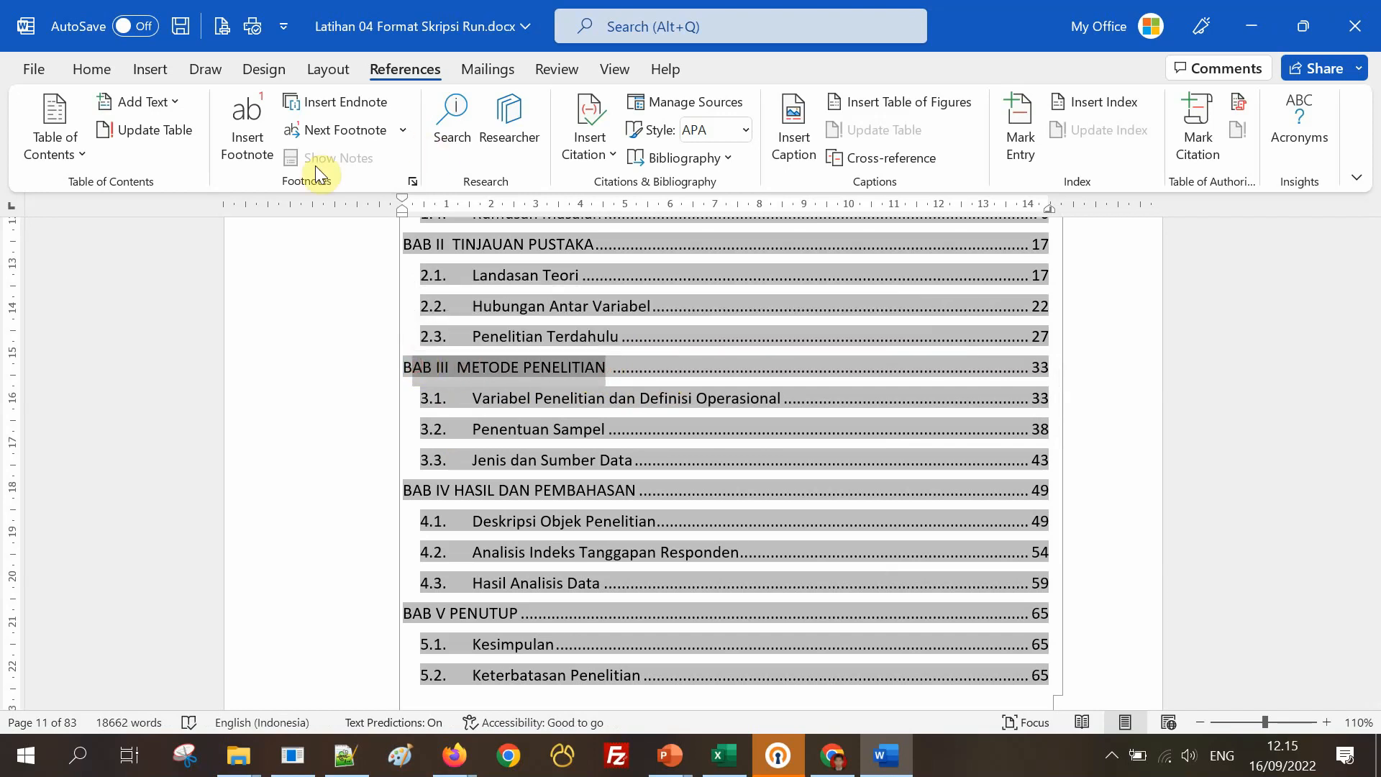
click(91, 68)
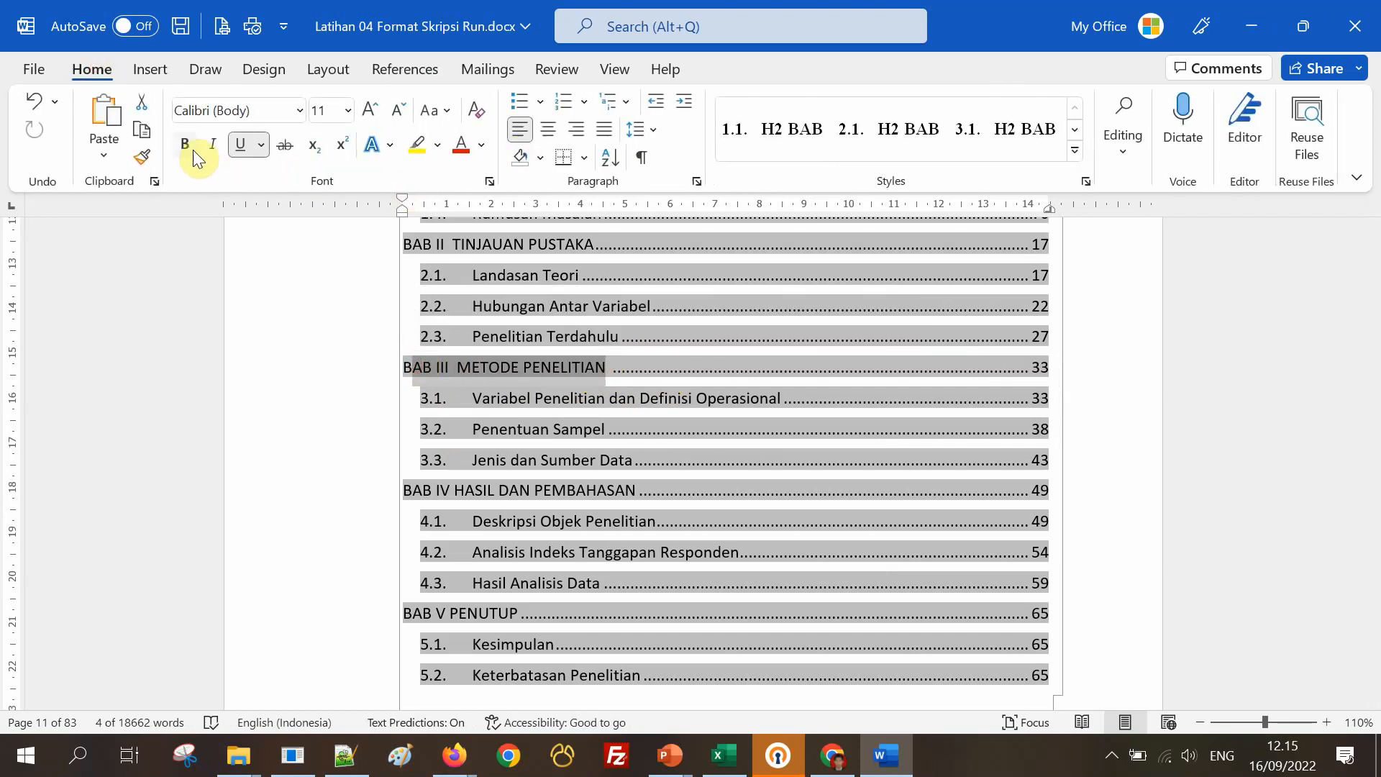
click(185, 144)
Try to apply bold to the whole BAB III METODE PENELITIAN line, including its dot leader and page number.
click(410, 366)
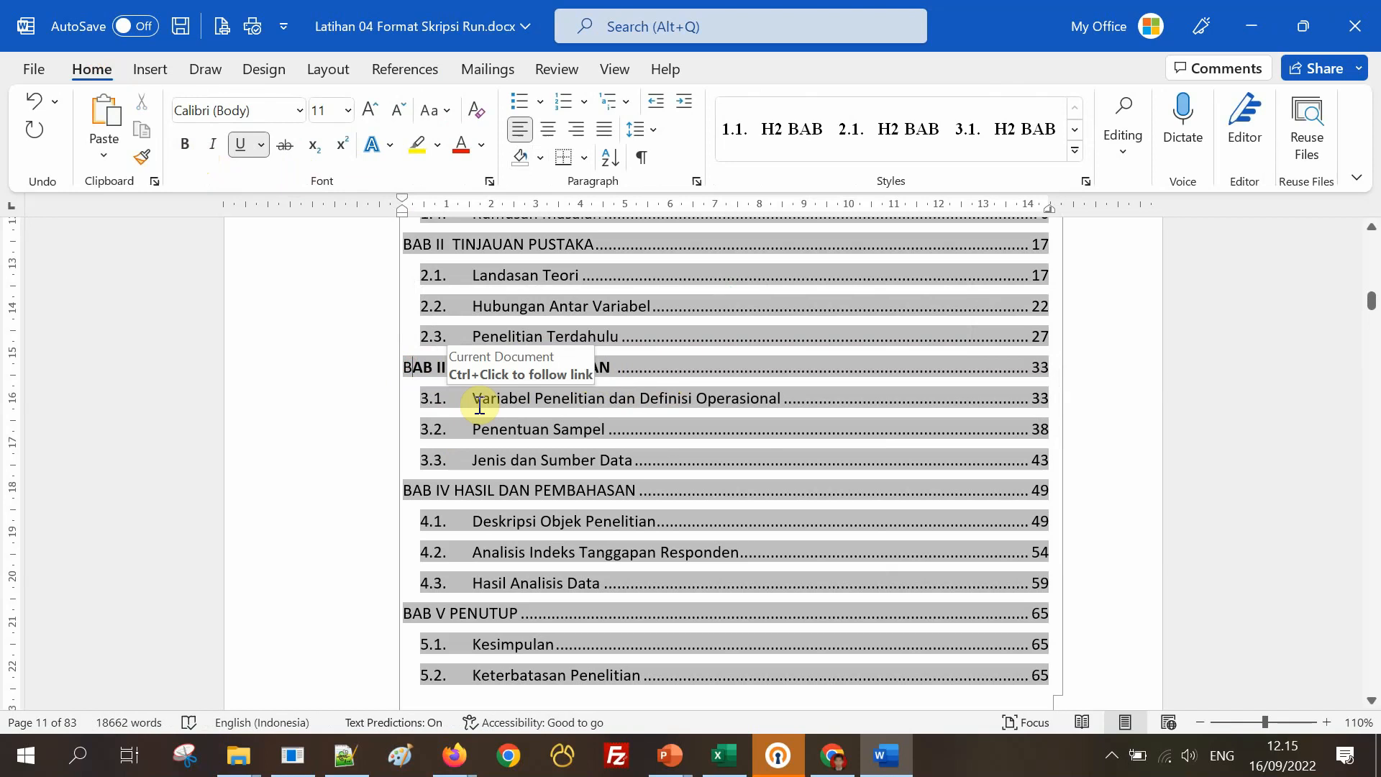
key(shift+Down)
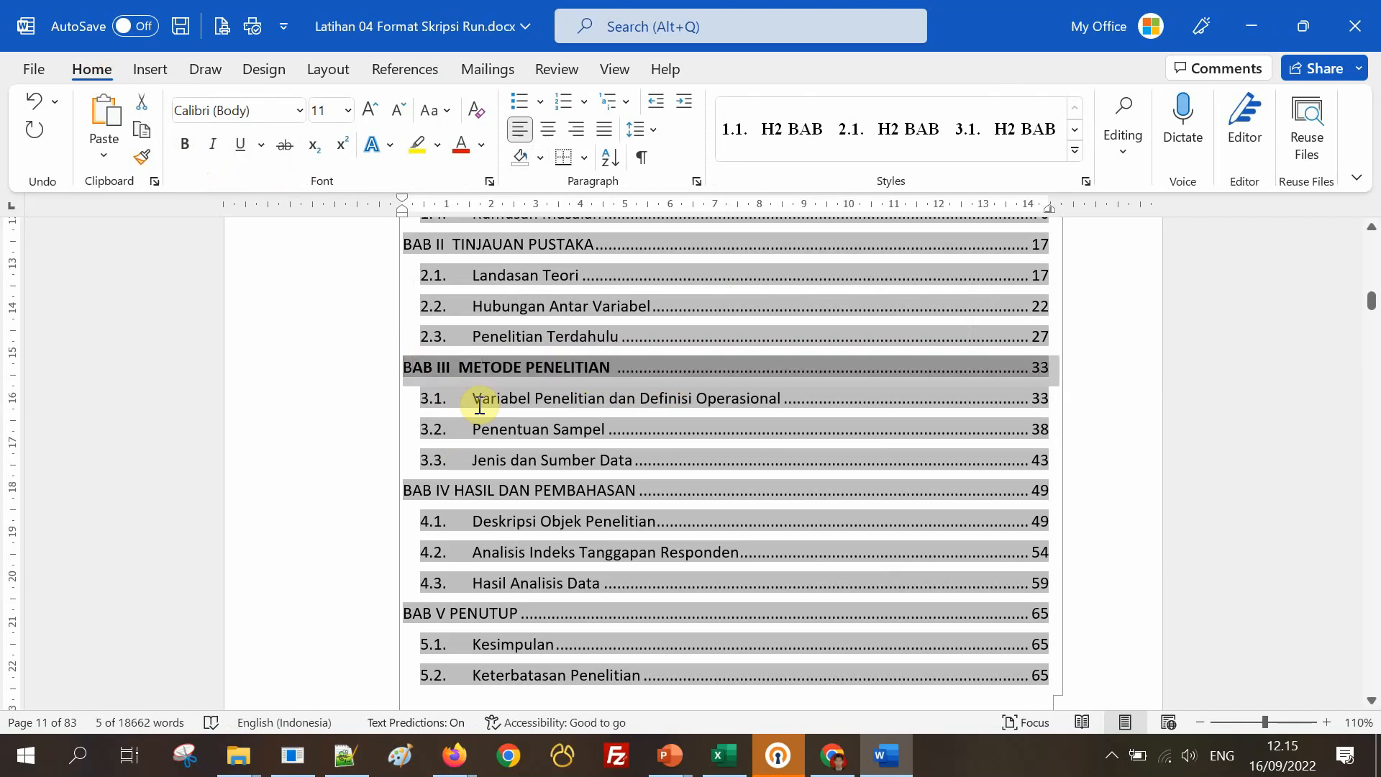
key(shift+Up)
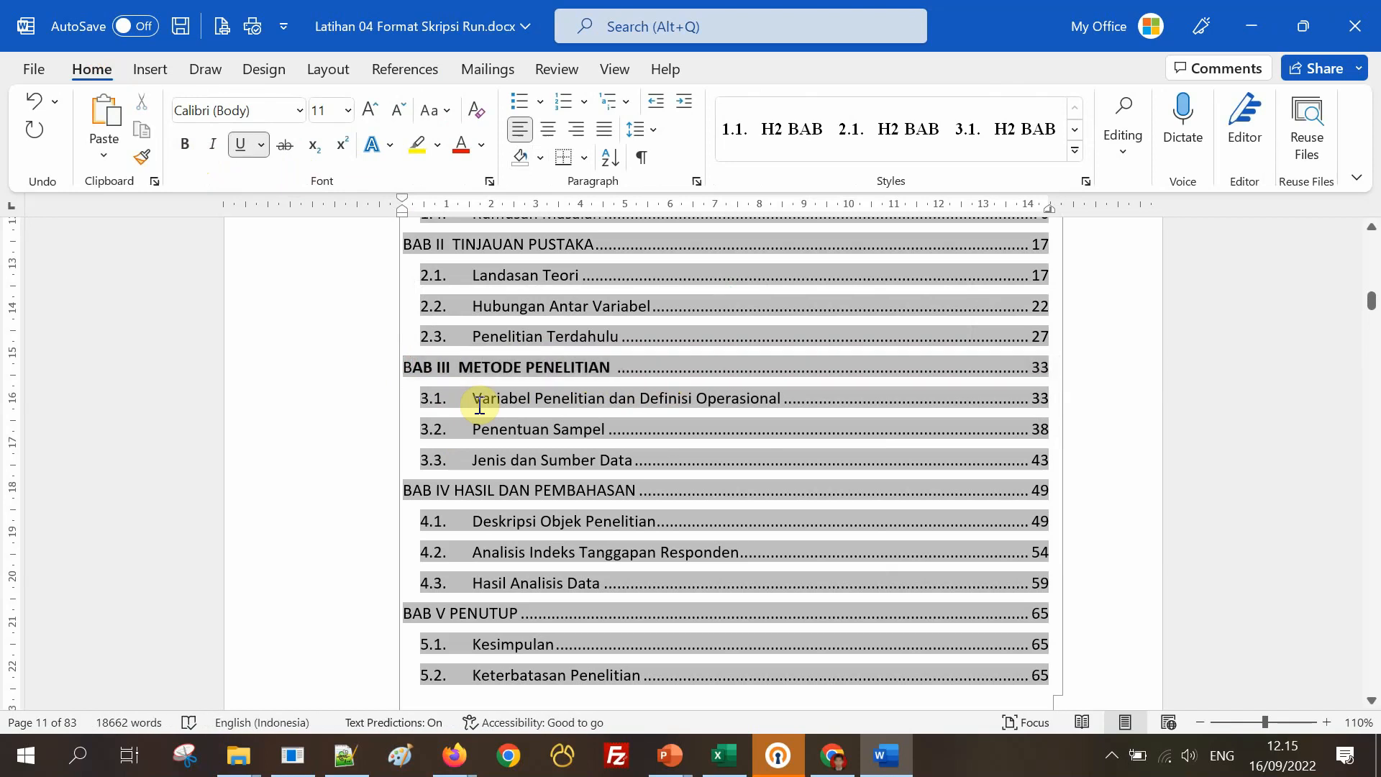
click(407, 369)
key(shift+Down)
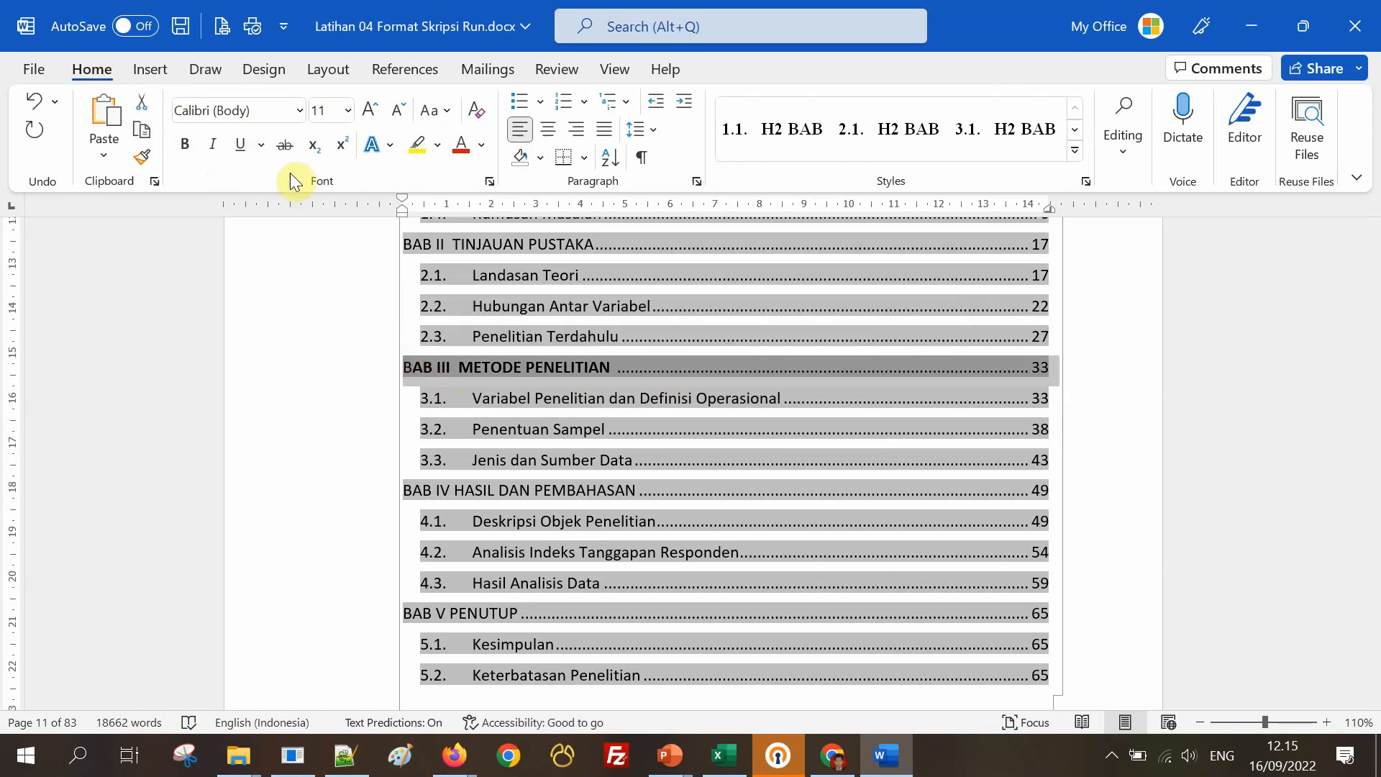
click(620, 368)
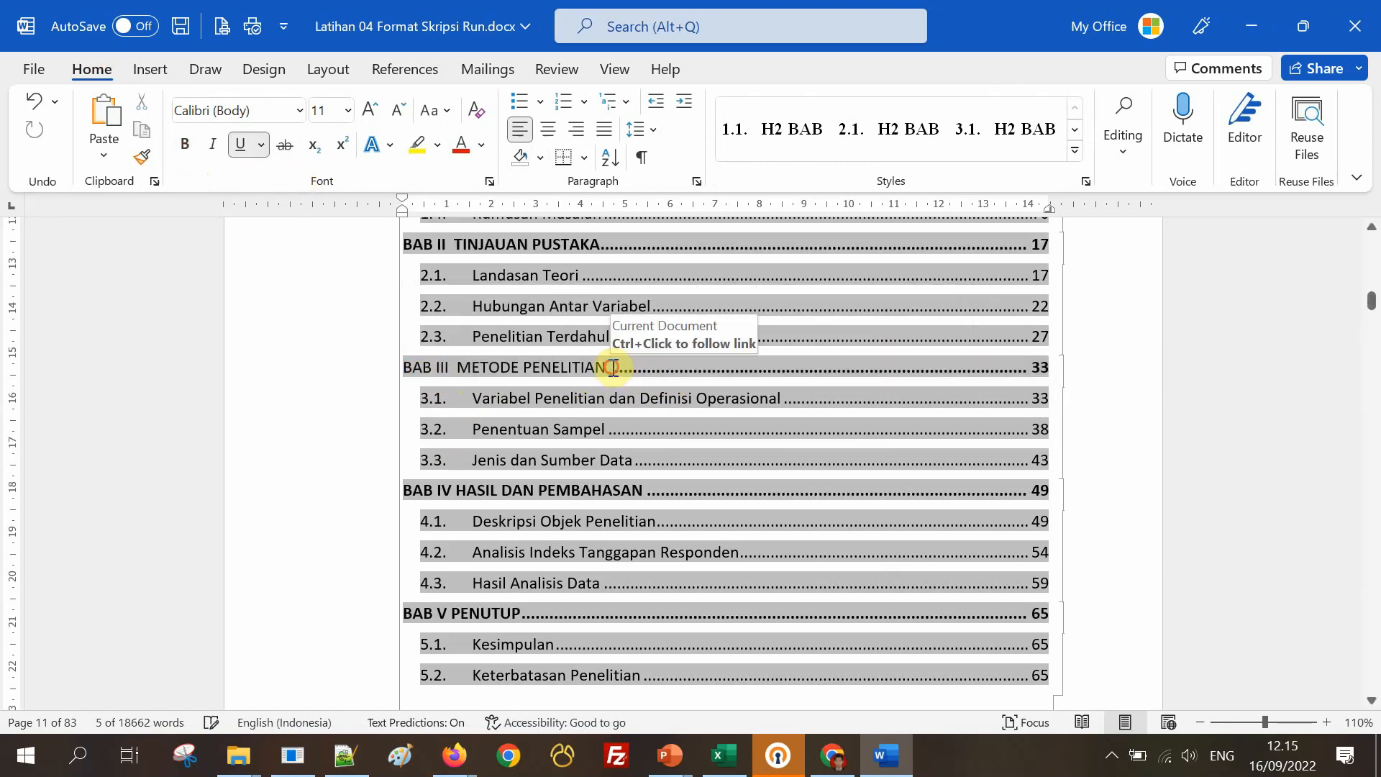
drag(611, 367, 1031, 362)
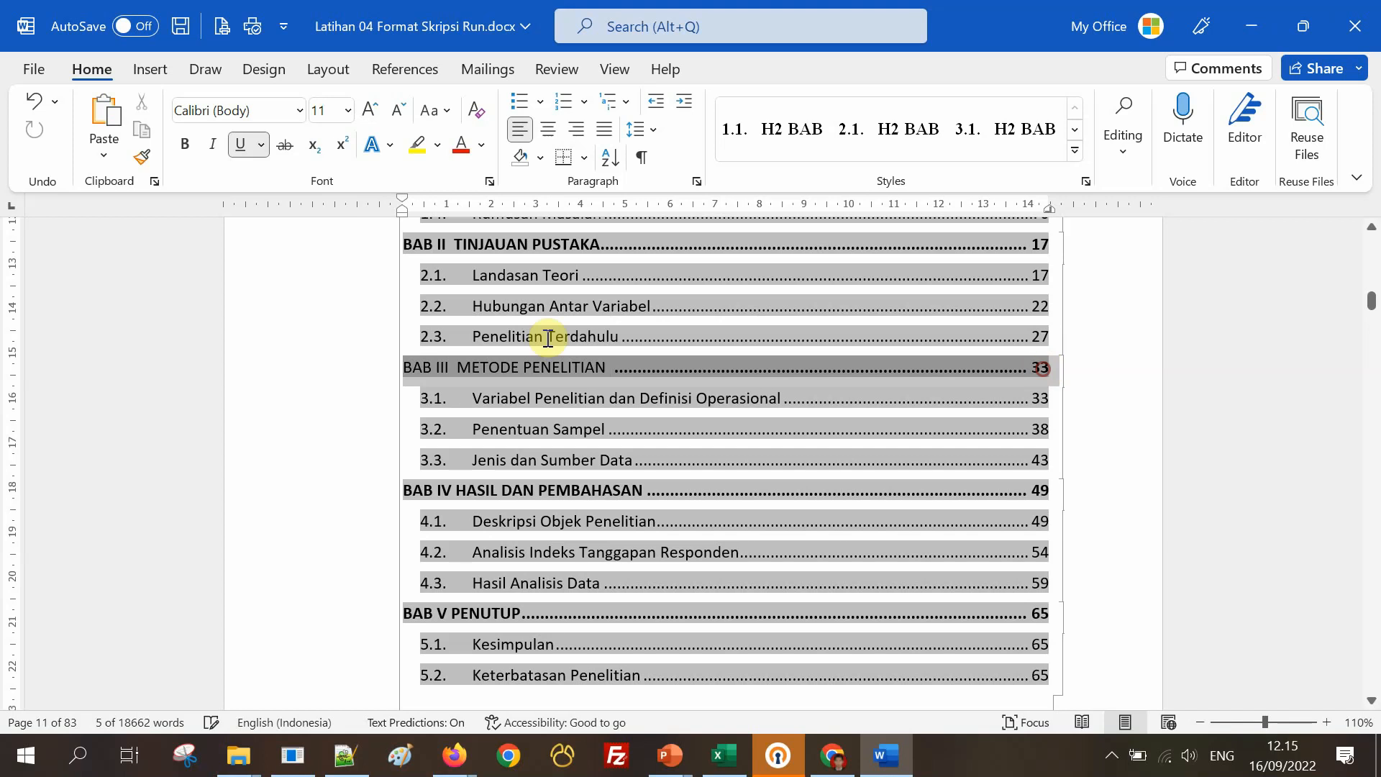
click(240, 144)
click(185, 145)
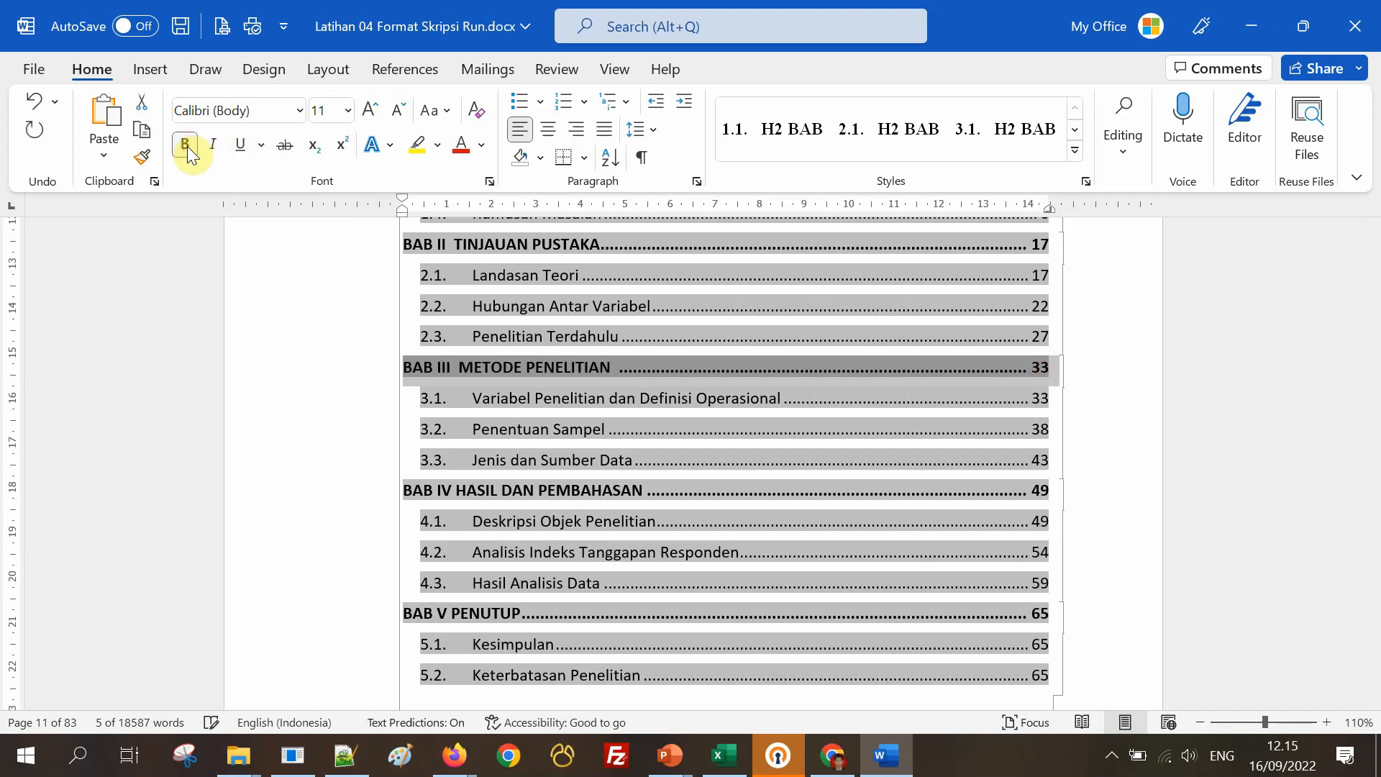
click(189, 150)
click(1097, 370)
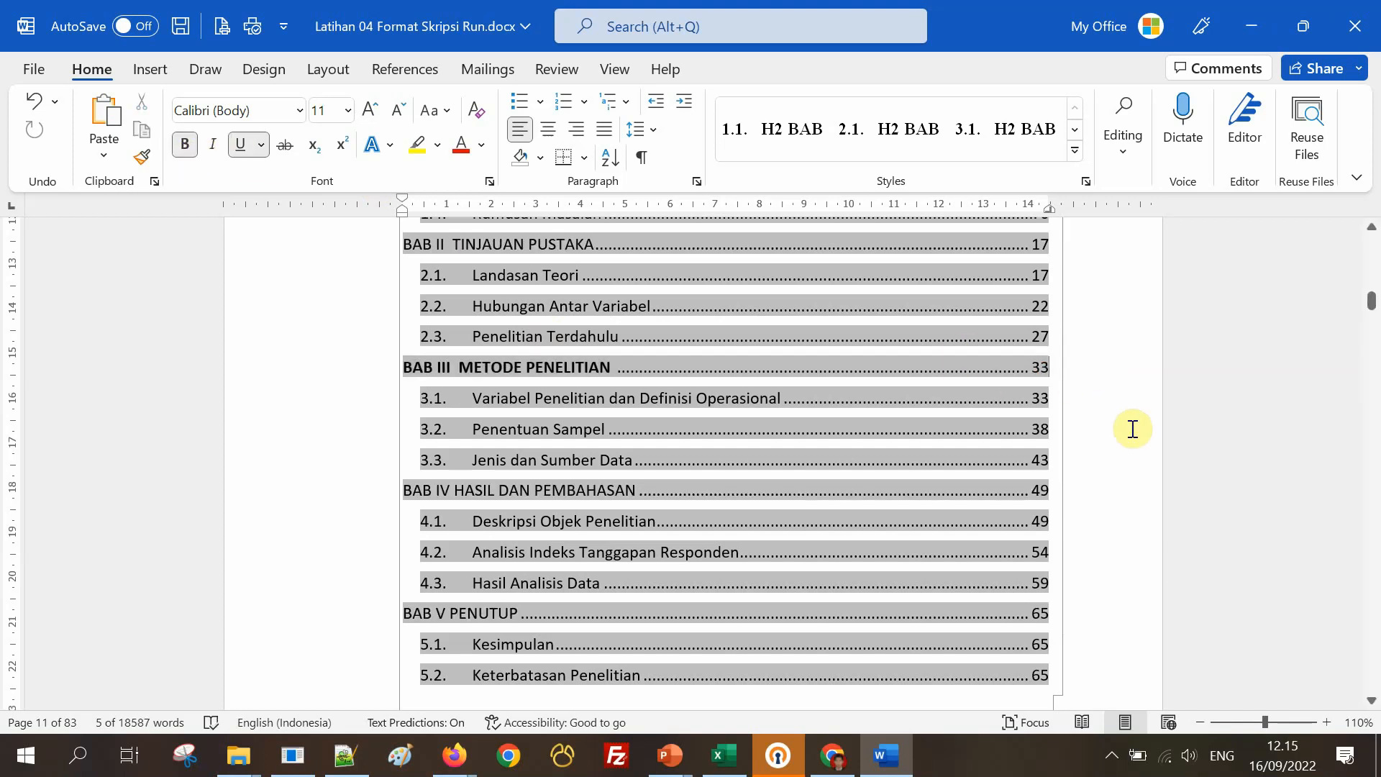
Examine the pages from DAFTAR ISI through DAFTAR TABEL, comparing their page numbers with the table of contents entries.
click(1220, 430)
scroll(1222, 396, up, 5)
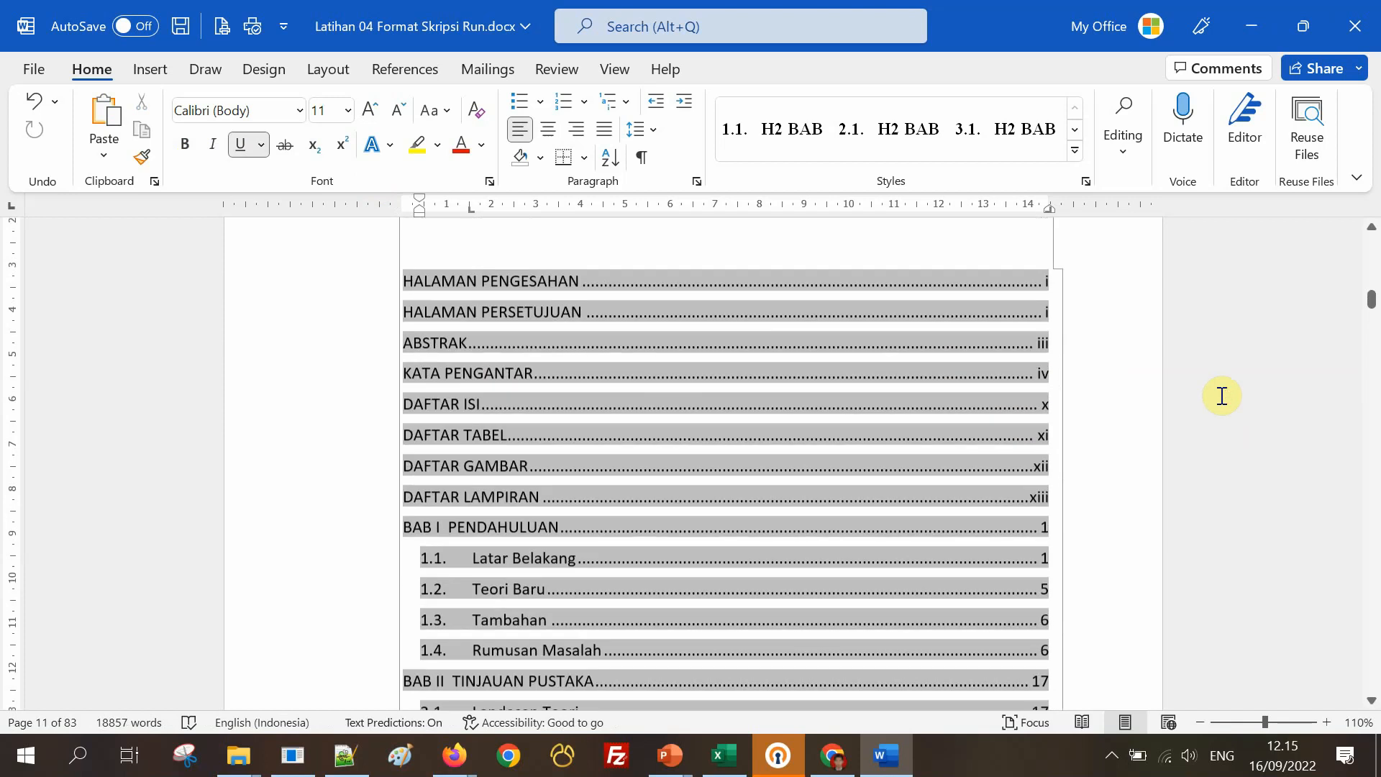
click(694, 253)
scroll(712, 302, up, 3)
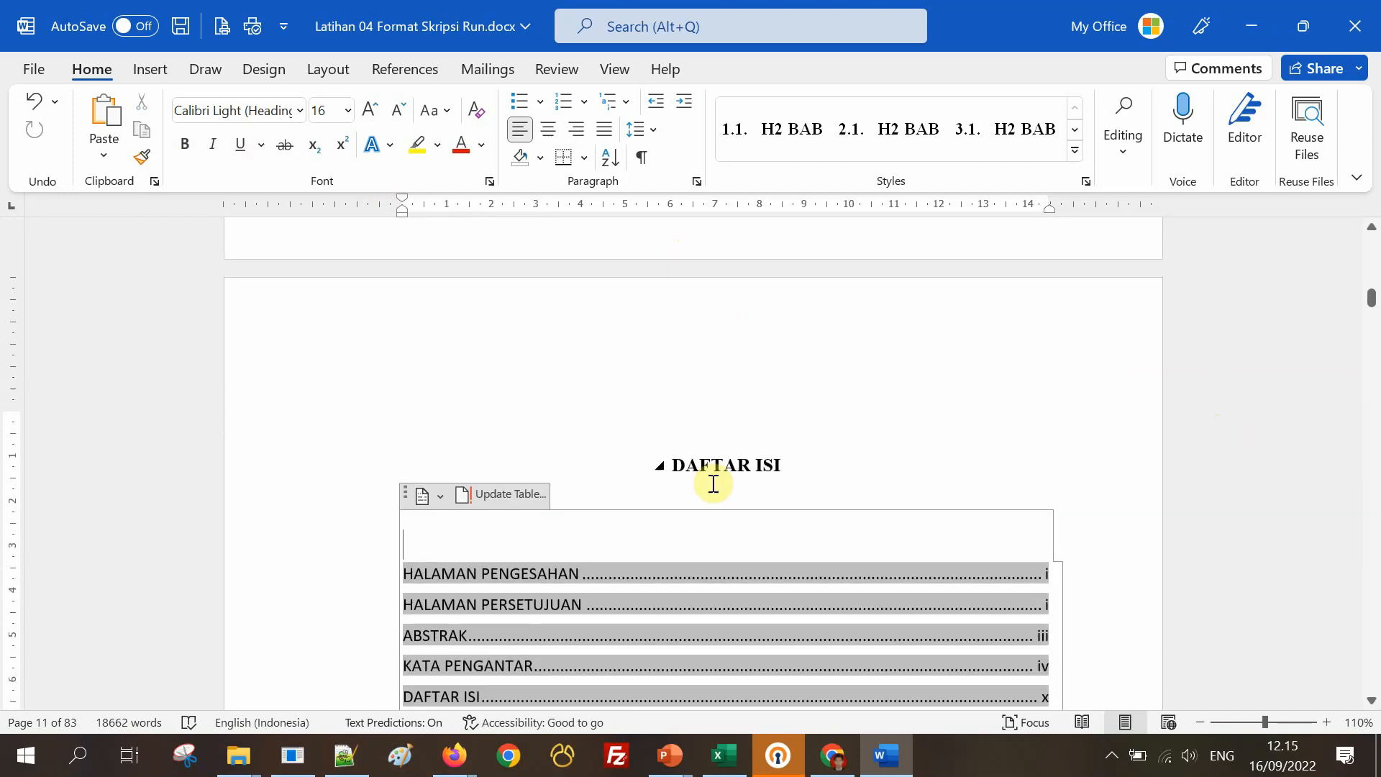
click(711, 468)
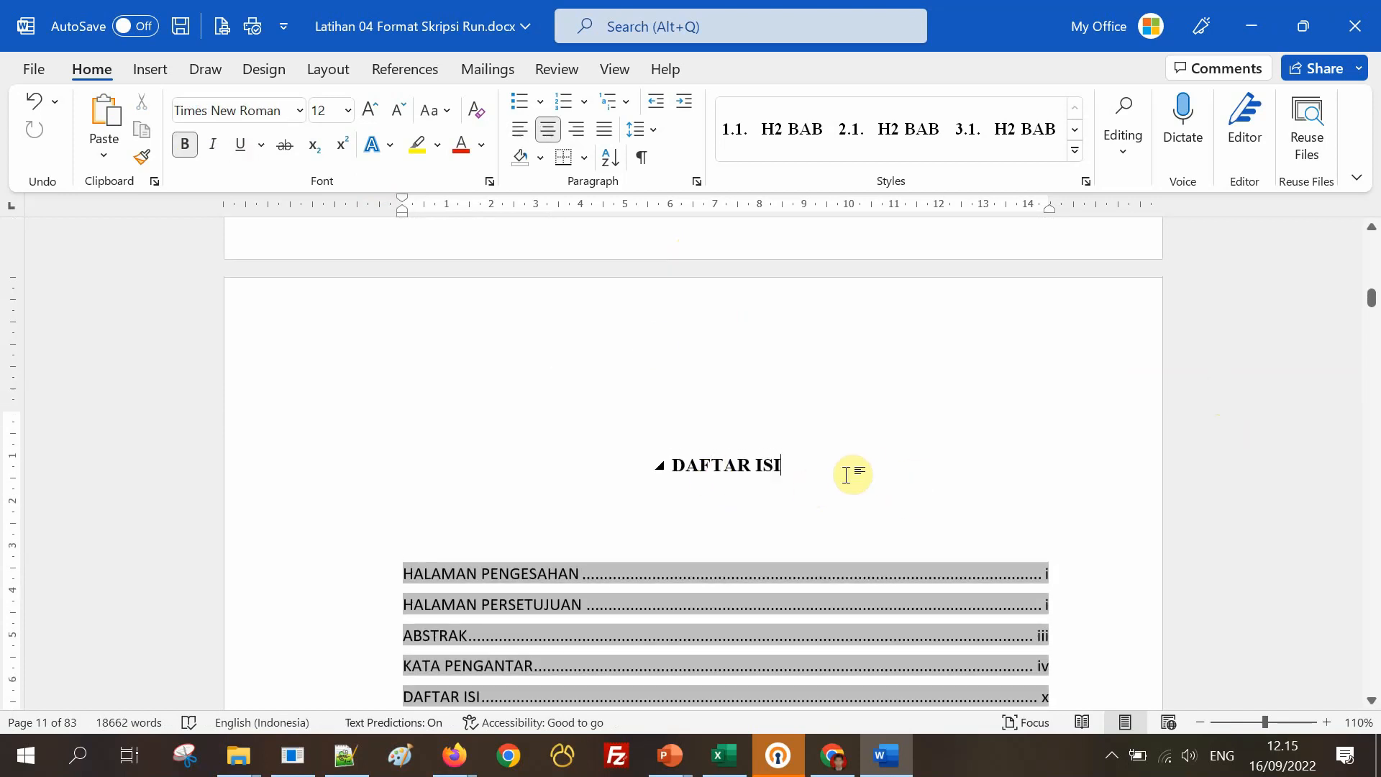
scroll(853, 475, down, 10)
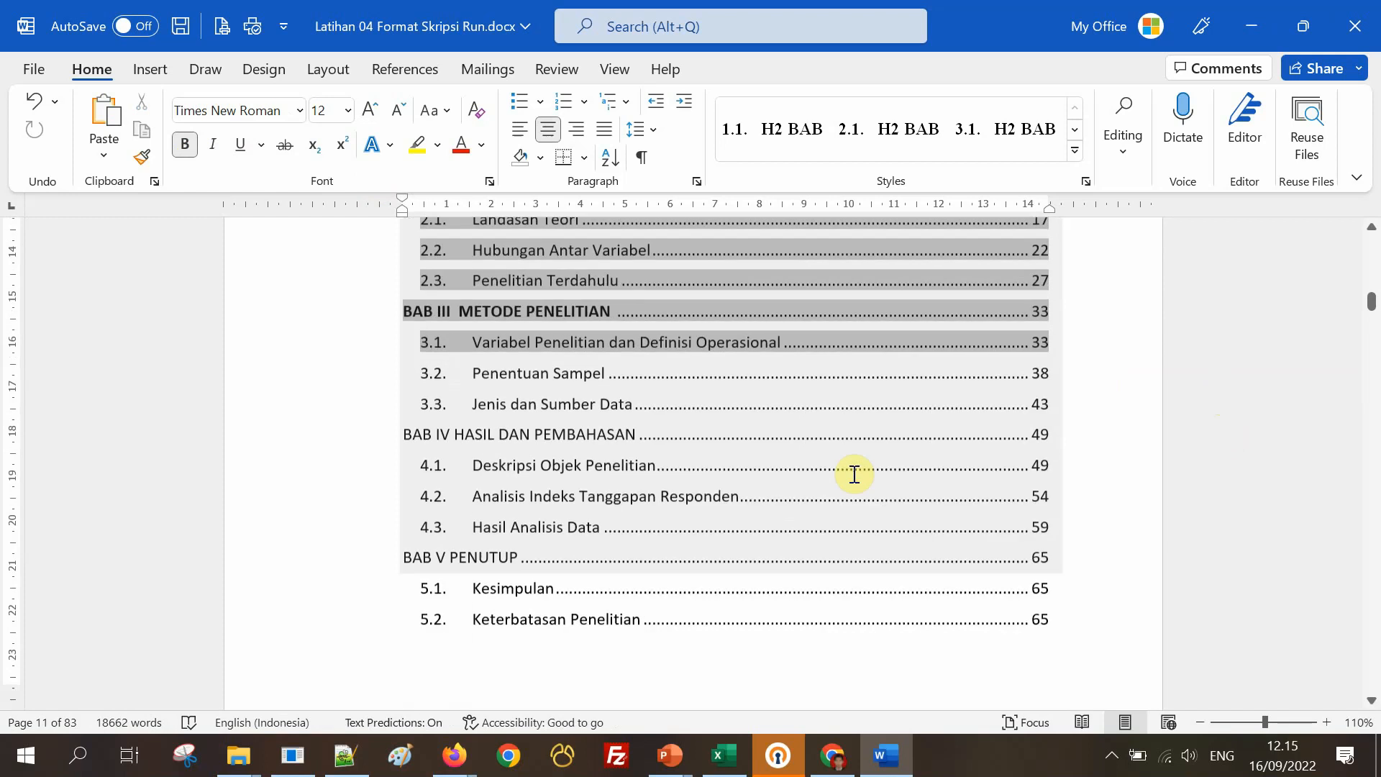
scroll(855, 474, down, 3)
scroll(781, 609, down, 5)
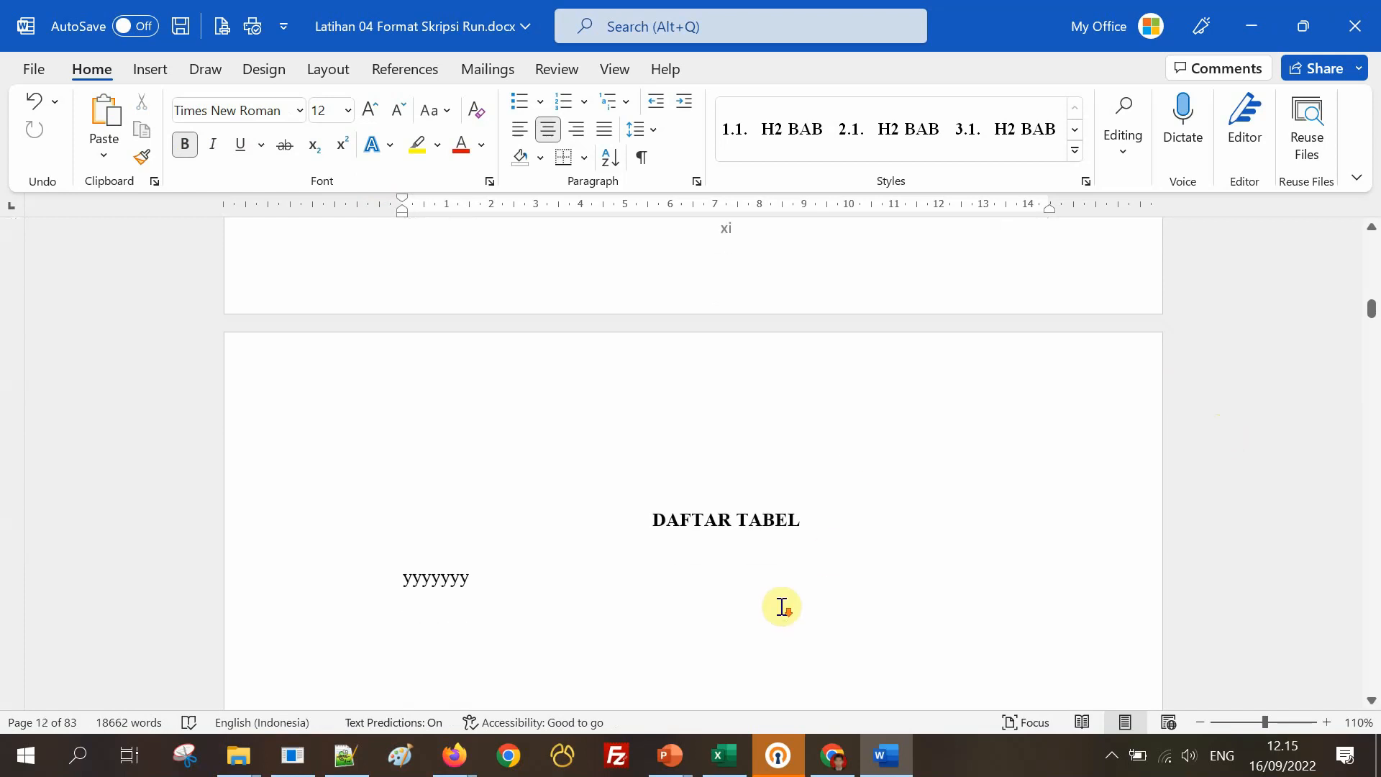
click(703, 468)
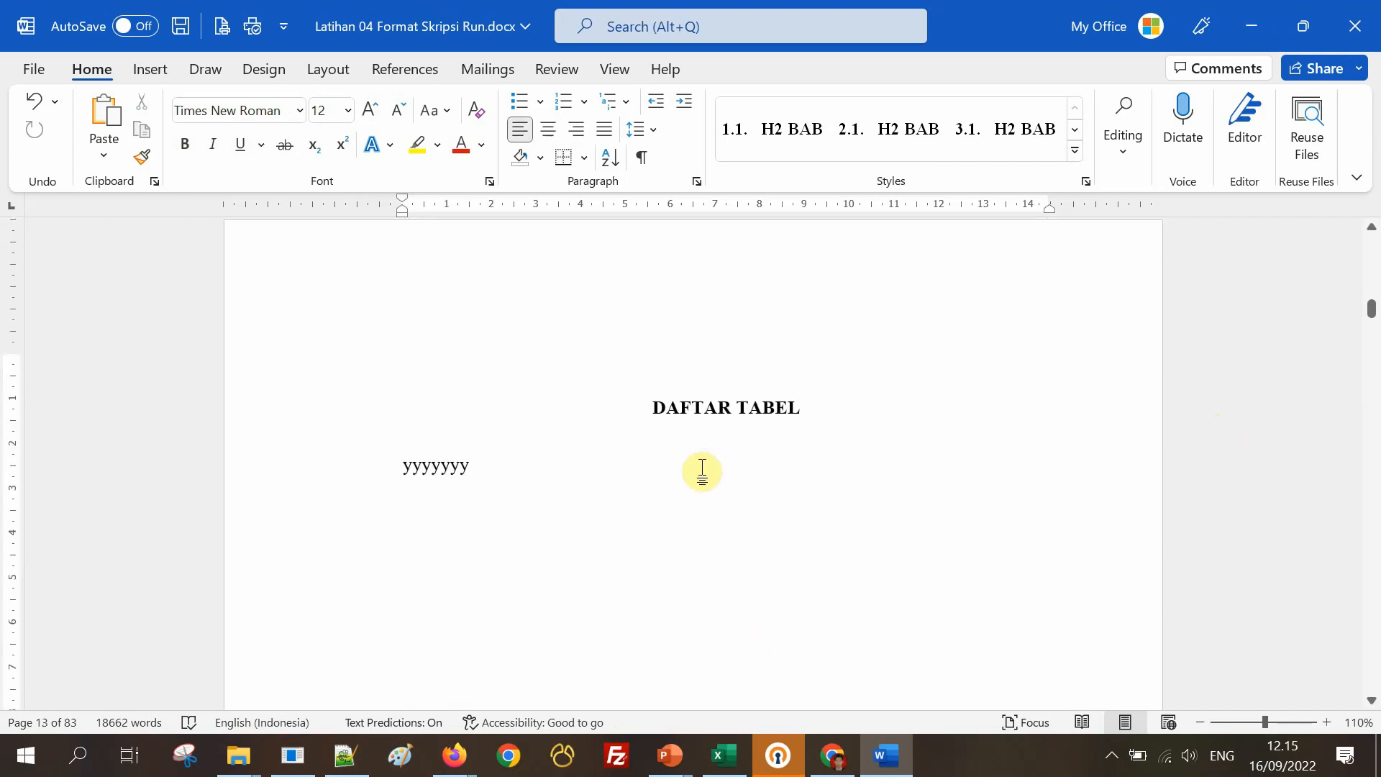
scroll(703, 468, up, 10)
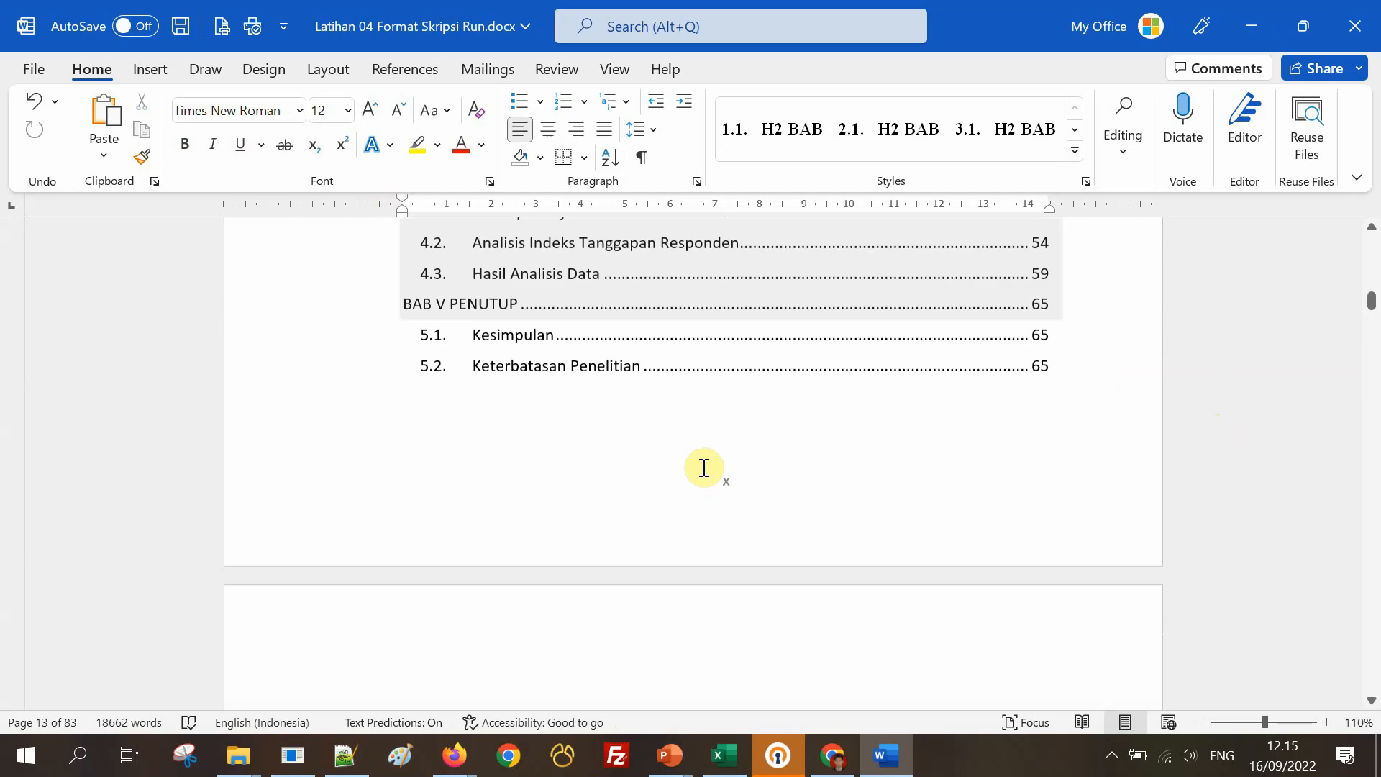
scroll(704, 466, down, 1)
scroll(704, 466, up, 3)
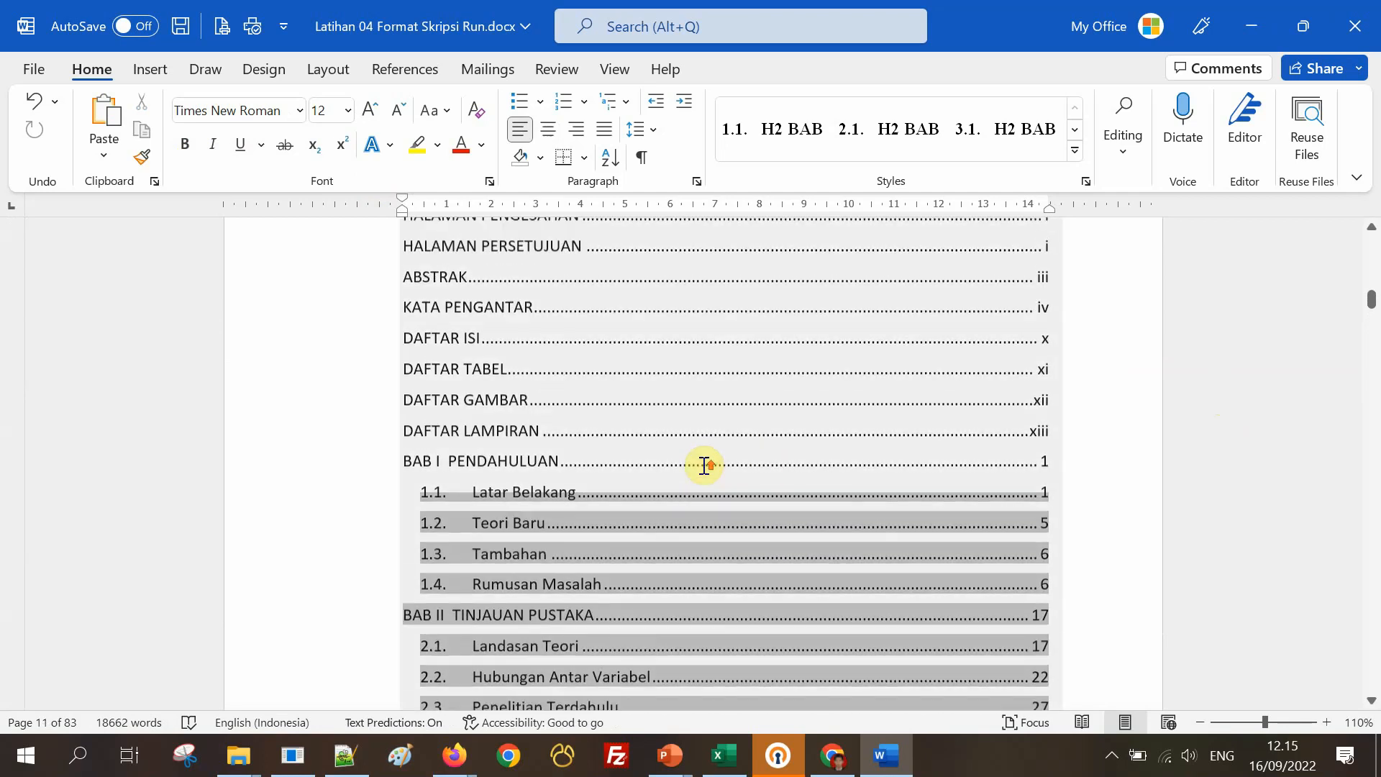
Update the entire table of contents under DAFTAR ISI, not just its page numbers.
click(457, 352)
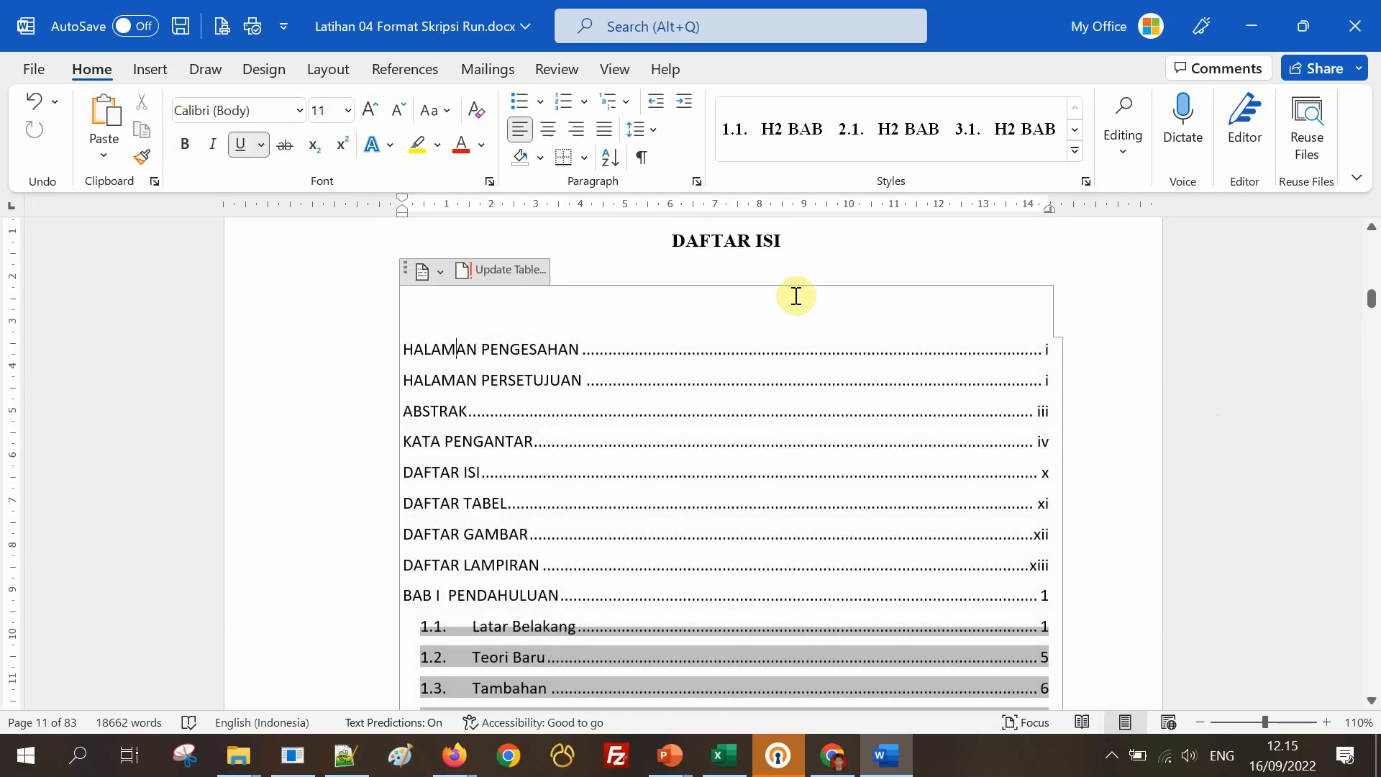
click(877, 250)
click(547, 350)
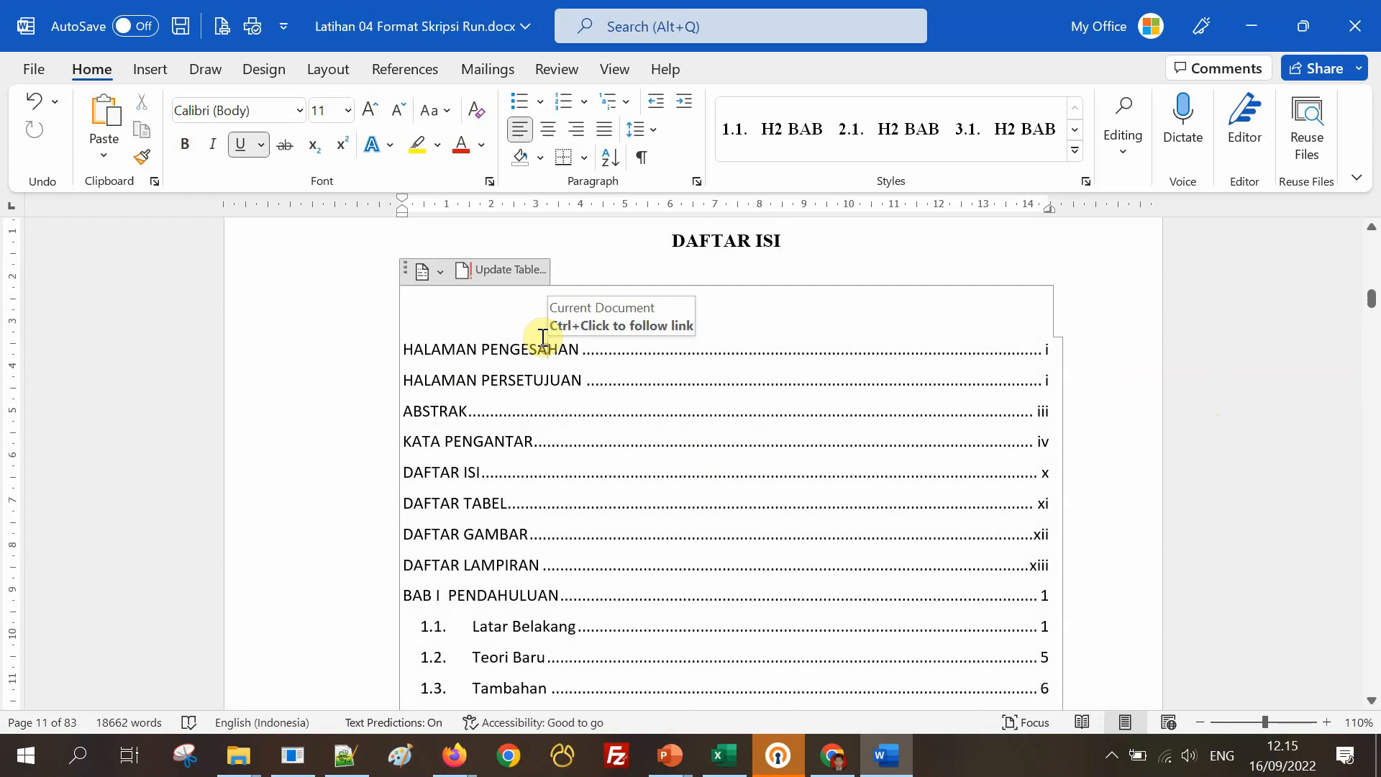
click(499, 271)
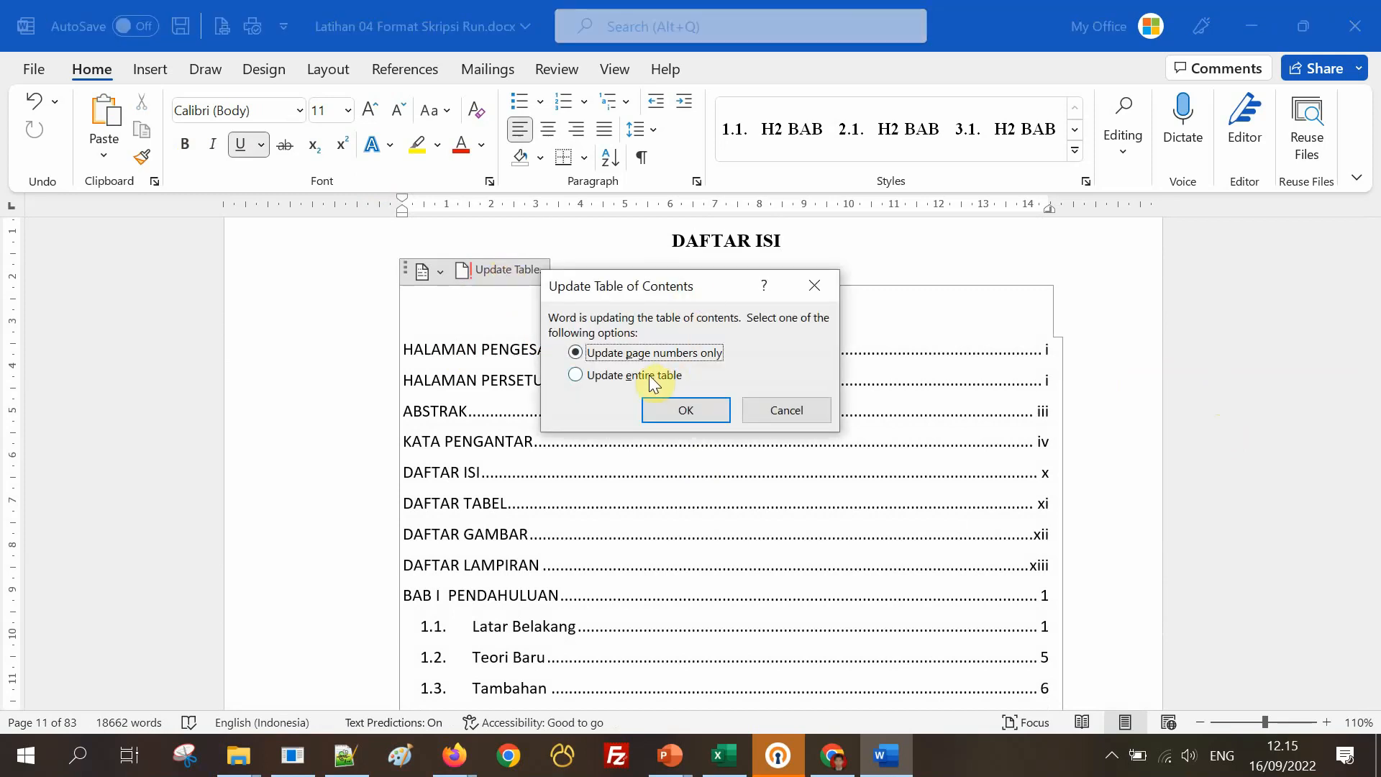
click(650, 377)
click(684, 409)
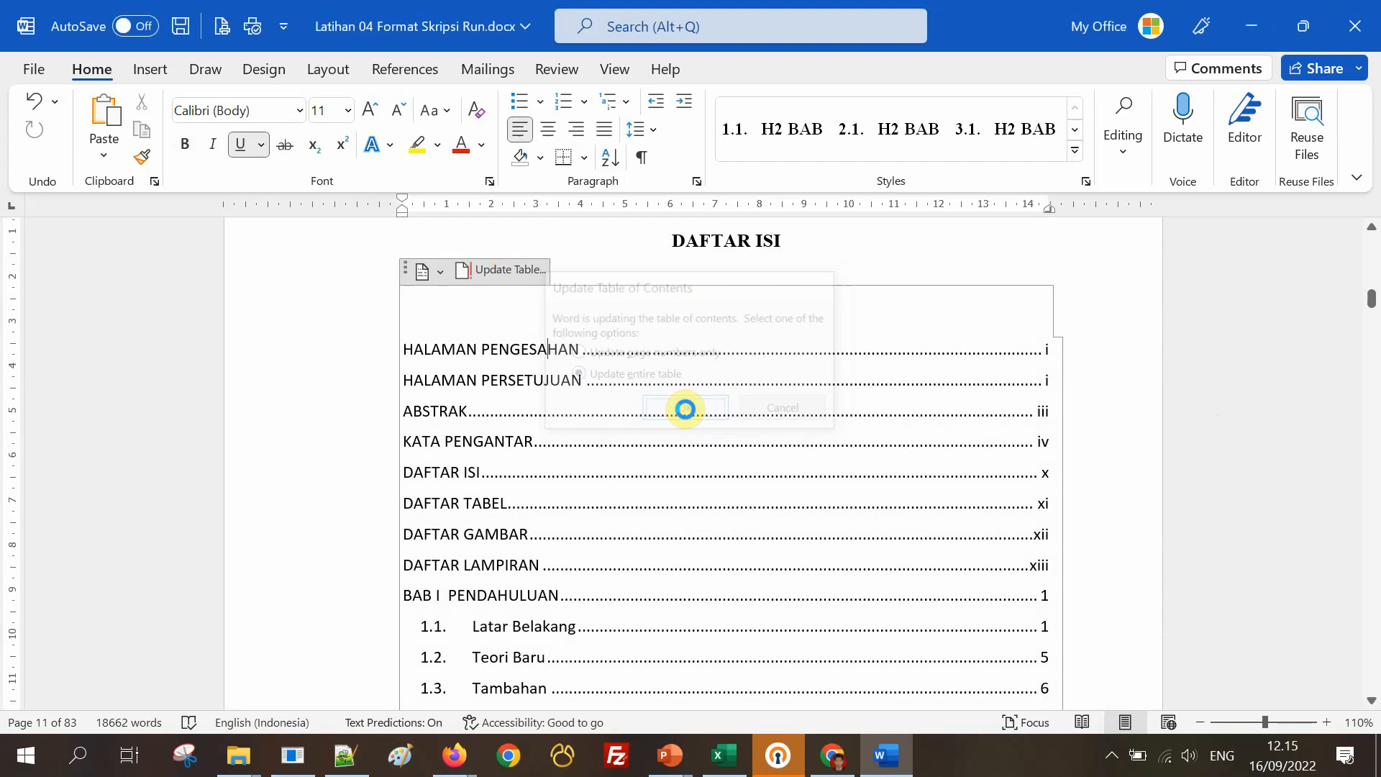
click(1115, 352)
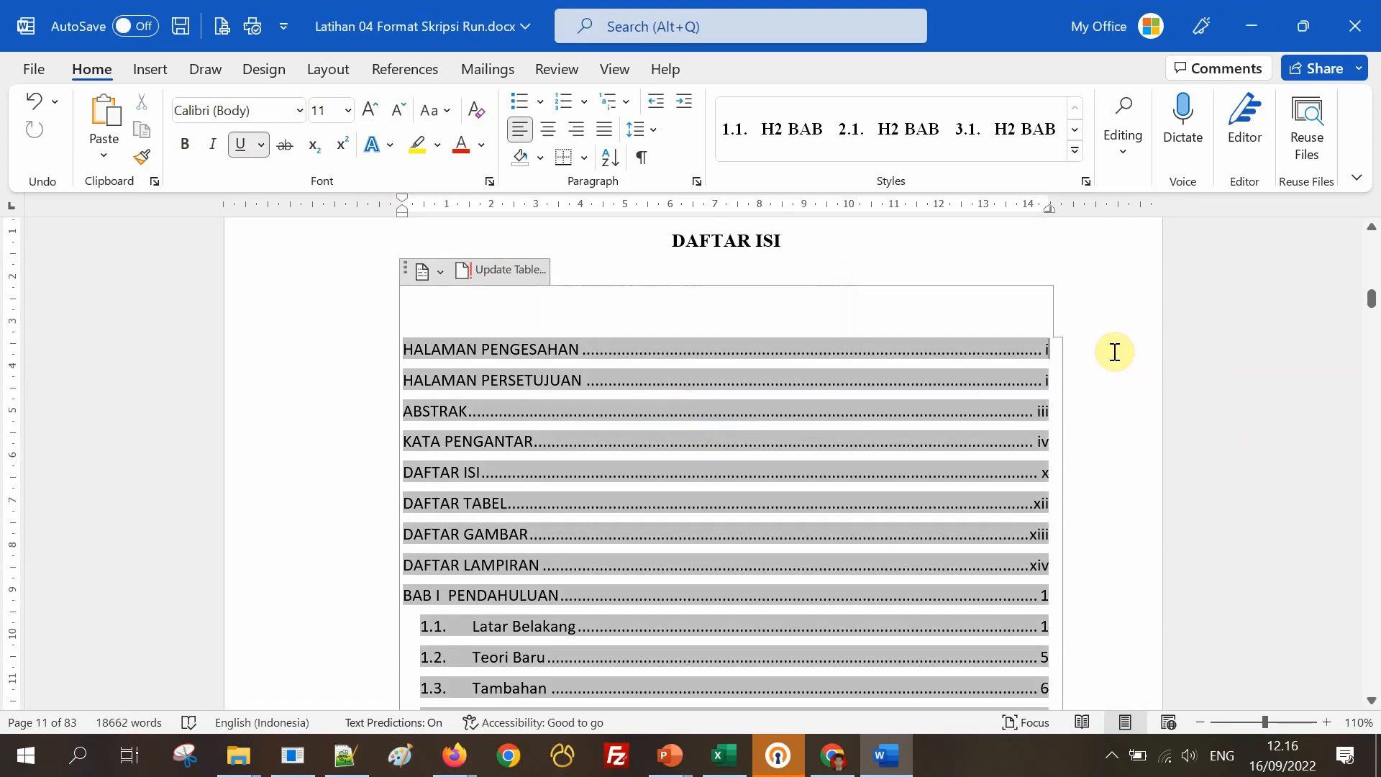
Check the refreshed entries through the end of the table of contents and save the document.
scroll(1116, 349, down, 8)
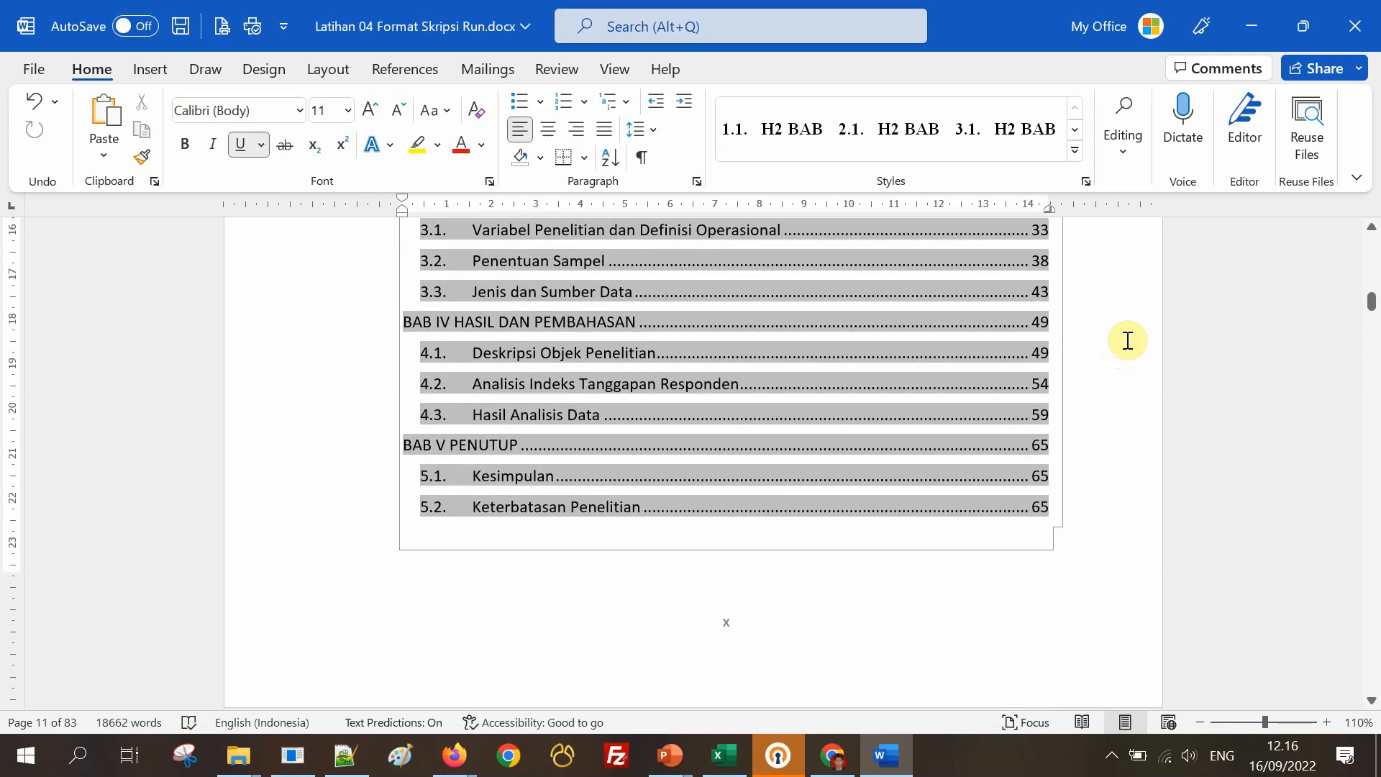
click(748, 623)
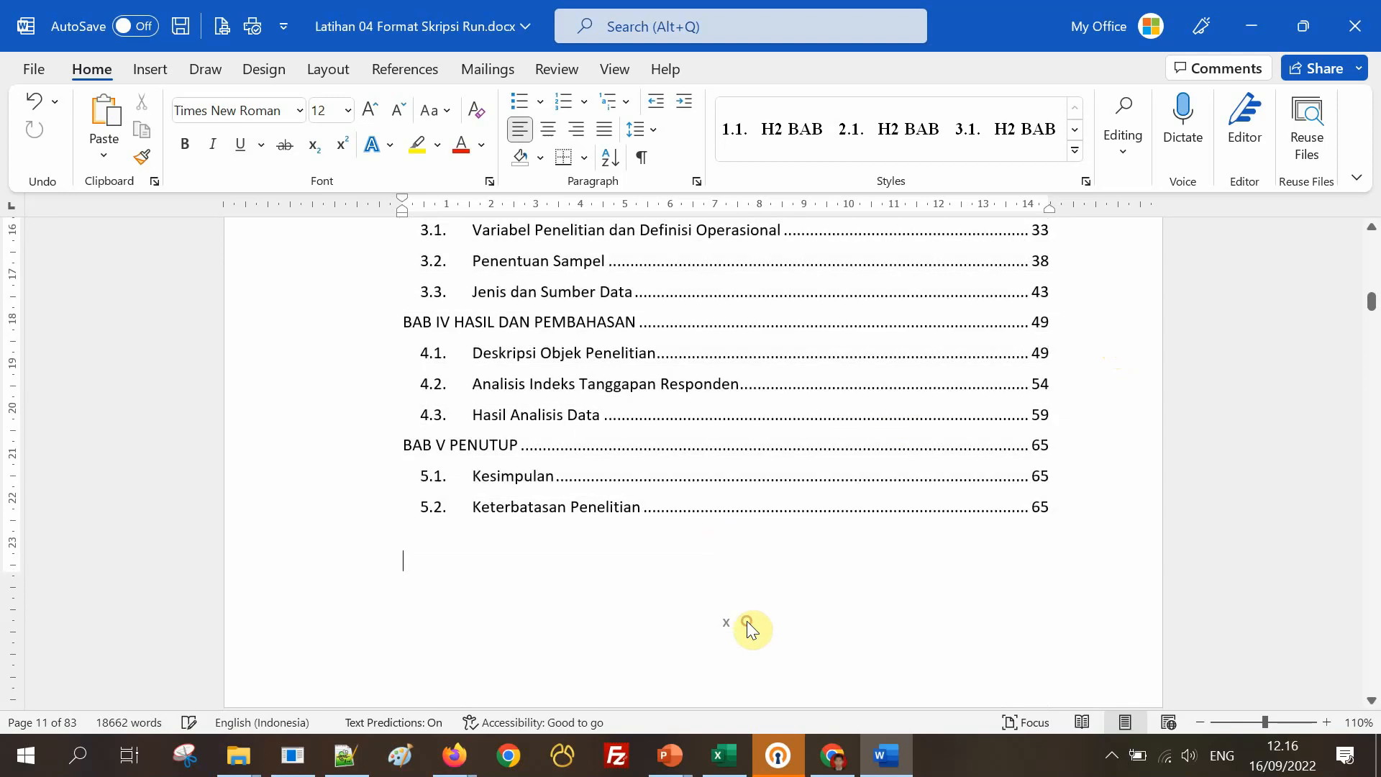
scroll(762, 608, up, 3)
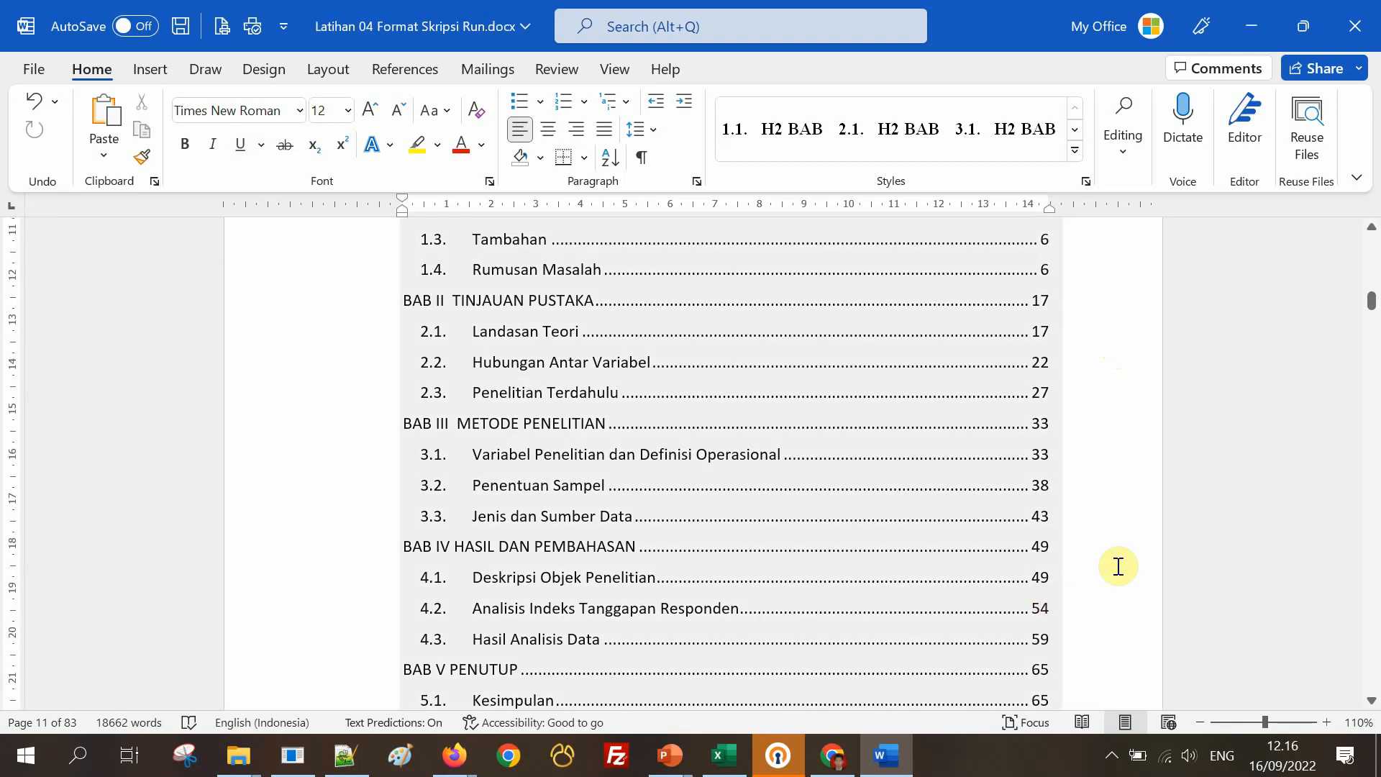
key(ctrl+s)
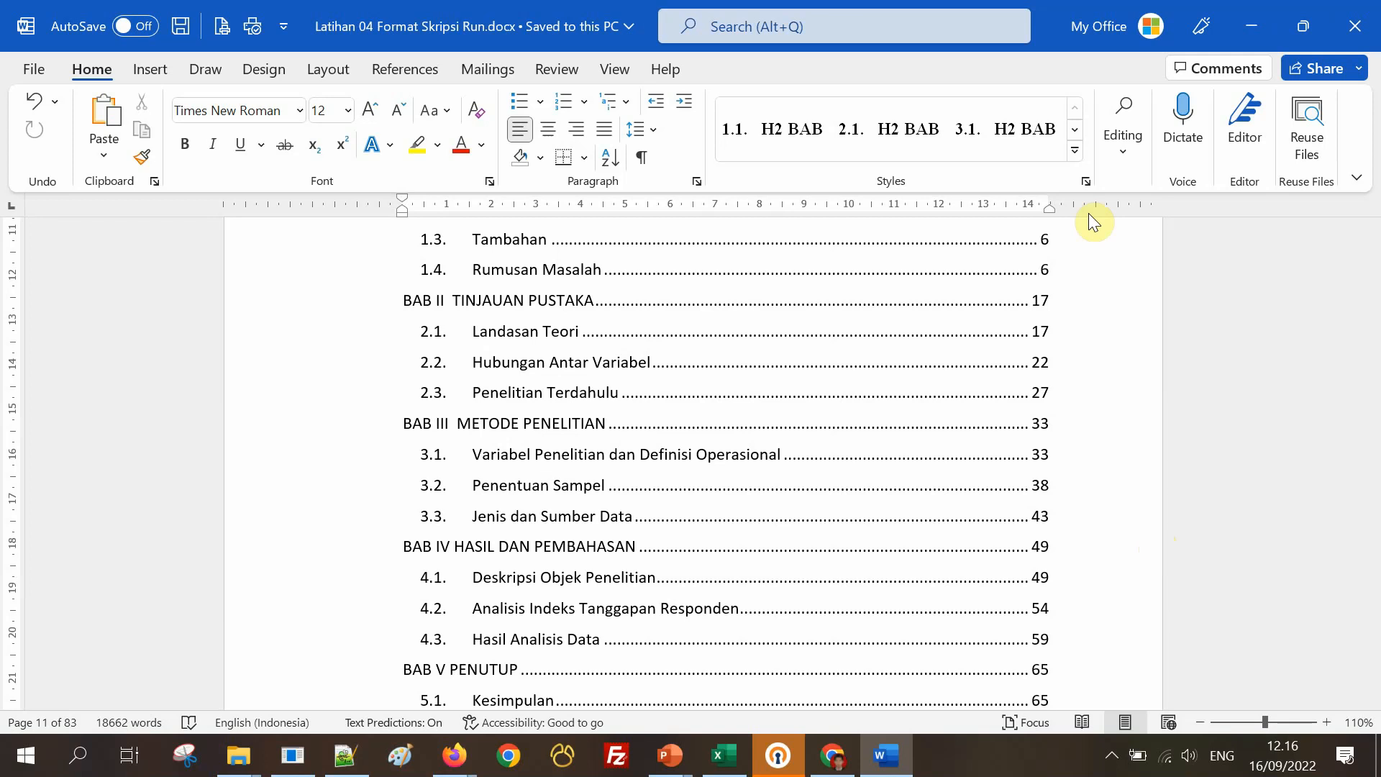
click(1113, 757)
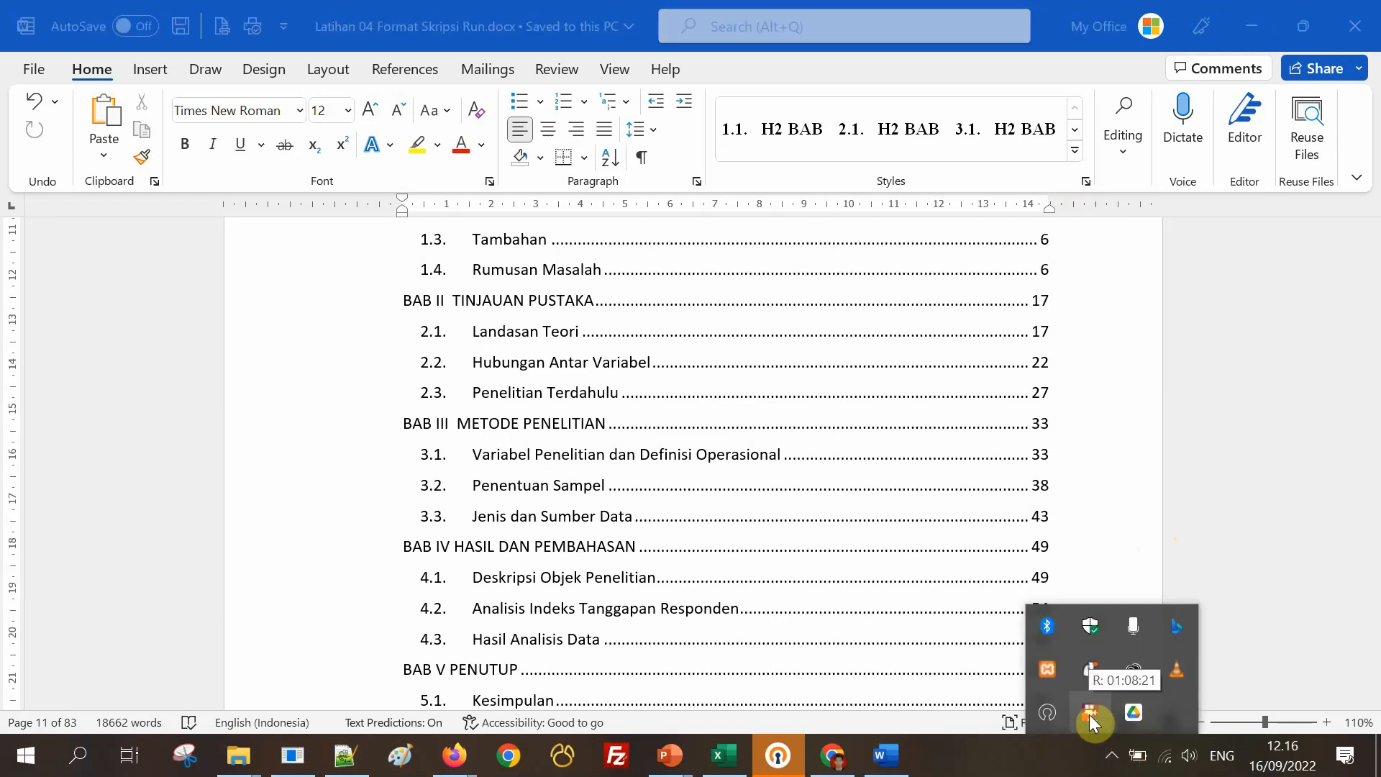
right_click(1089, 715)
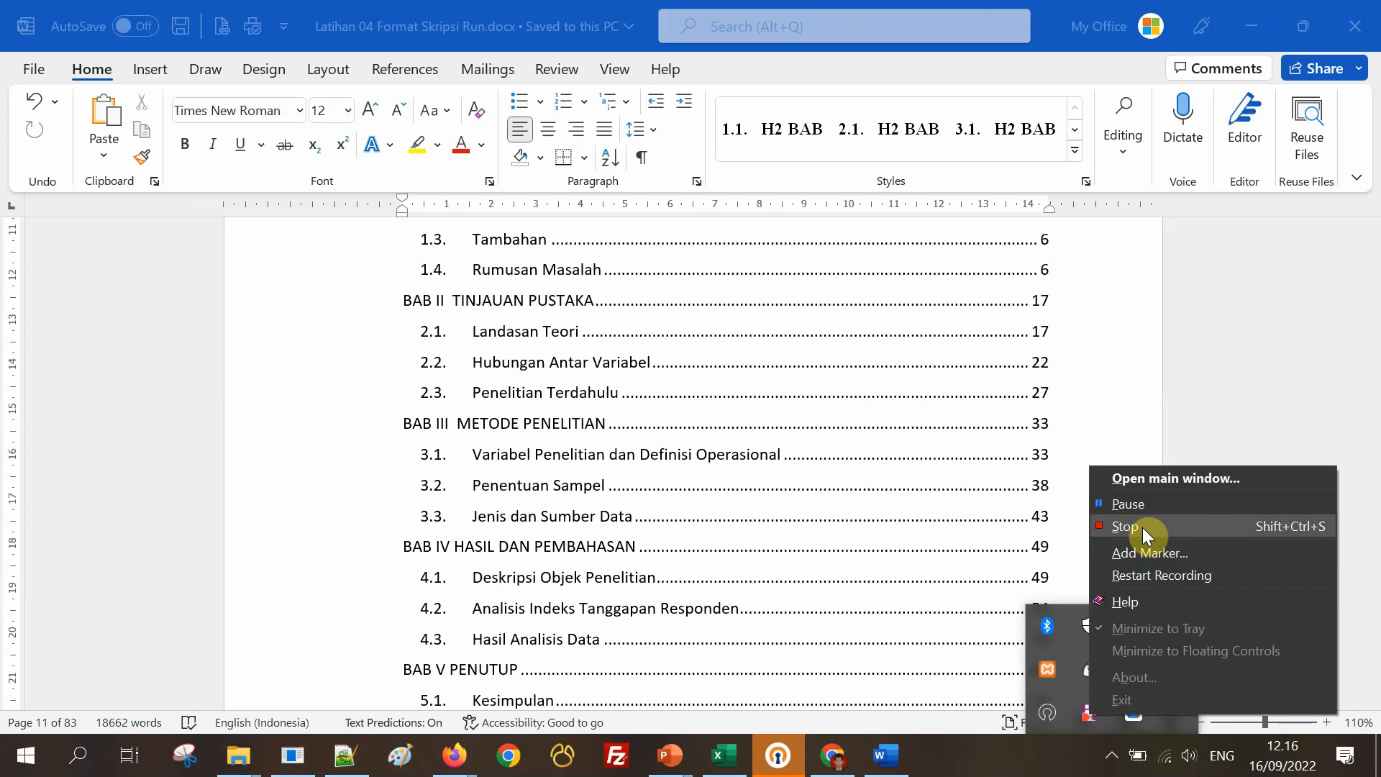